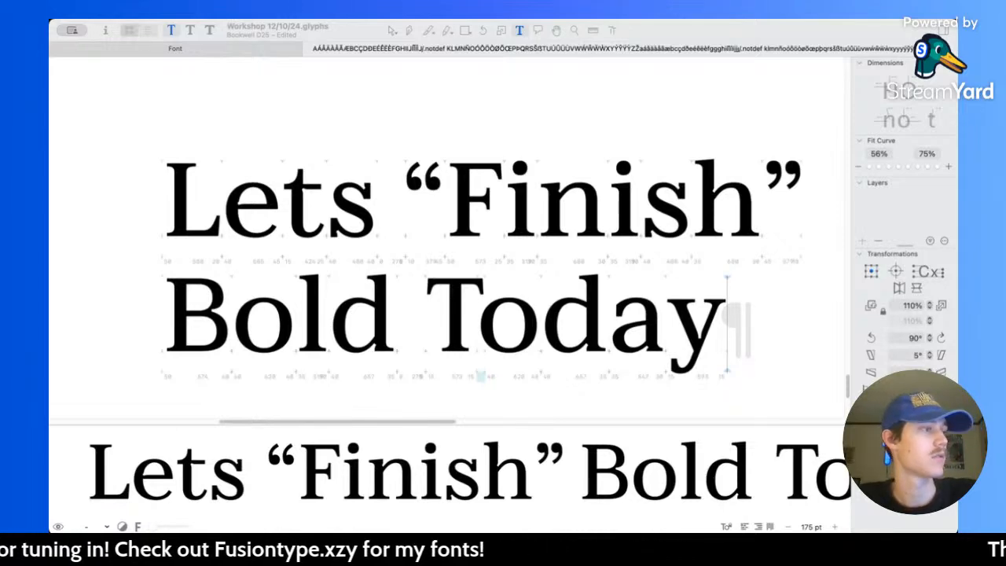
# Step: Compare the sample text “Lets “Finish” Bold Today” in the Book, Medium and Bold masters
pyautogui.scroll(1, 515, 269)
pyautogui.scroll(-2, 517, 269)
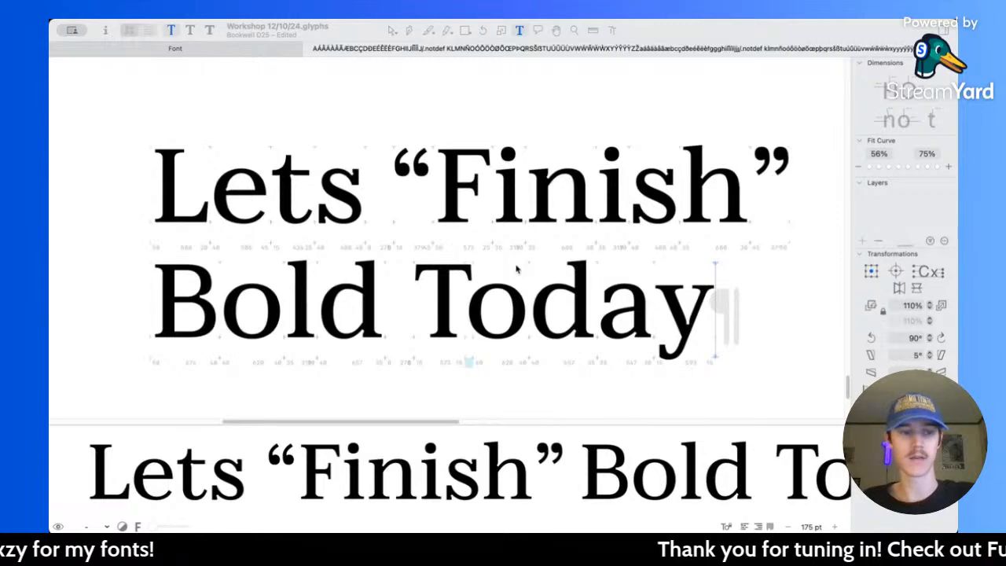
pyautogui.scroll(1, 517, 268)
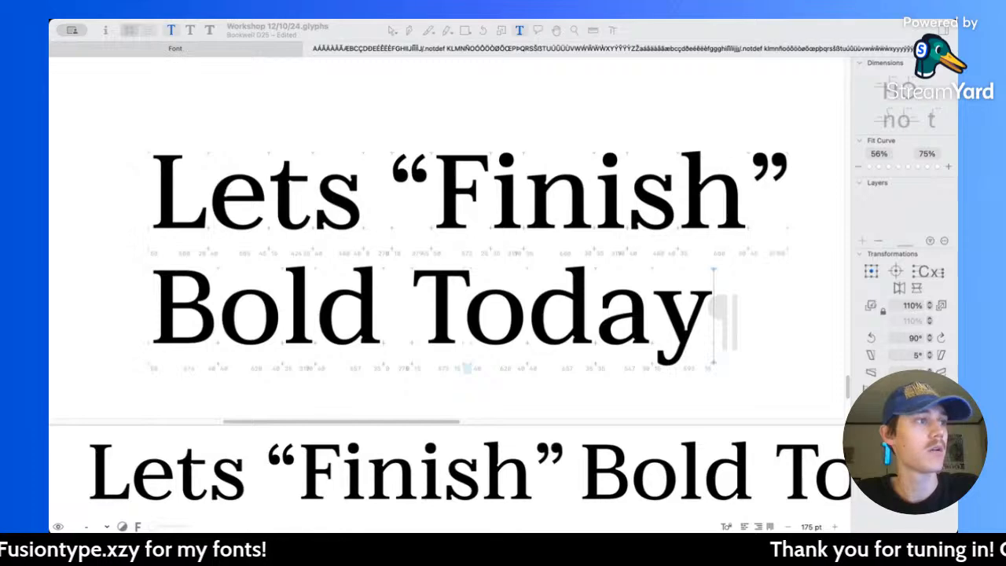
pyautogui.click(414, 135)
pyautogui.press('super+2')
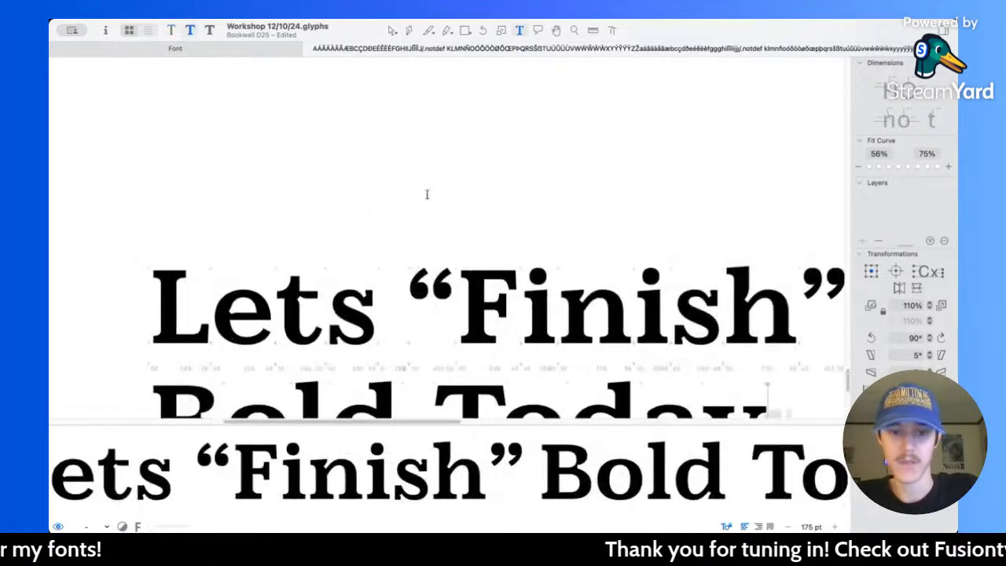
pyautogui.scroll(-5, 427, 193)
pyautogui.scroll(-2, 427, 193)
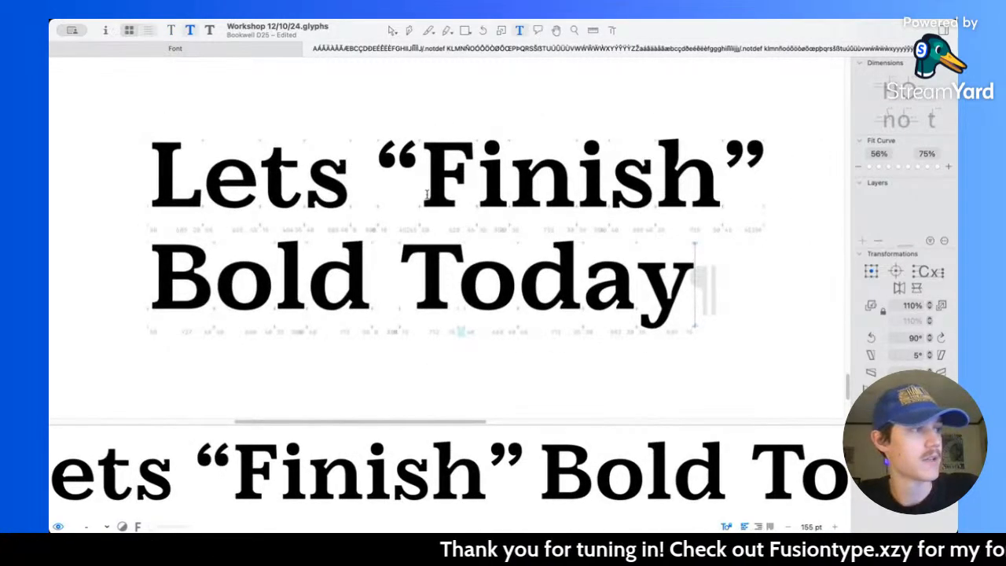
pyautogui.scroll(3, 427, 194)
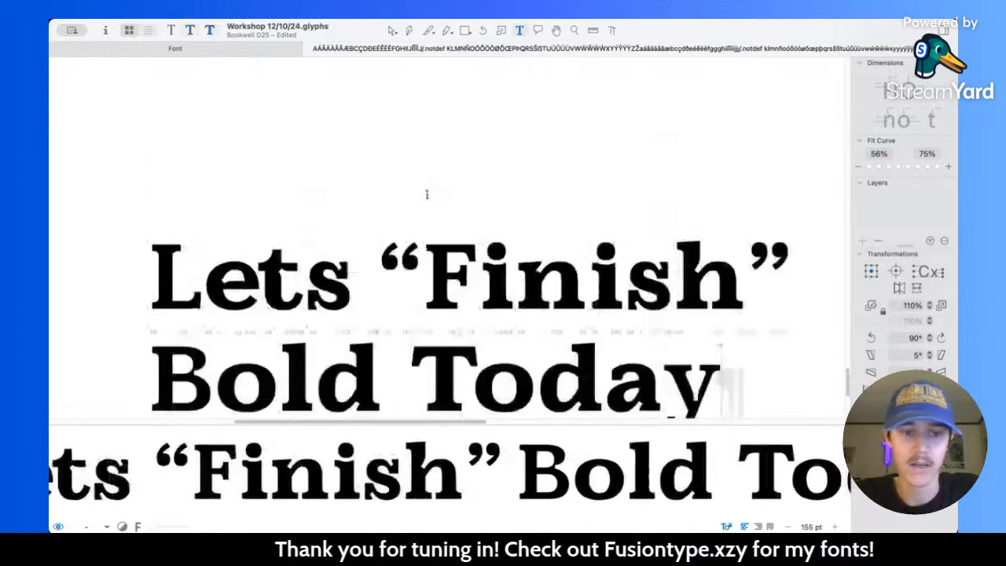
pyautogui.scroll(-3, 427, 194)
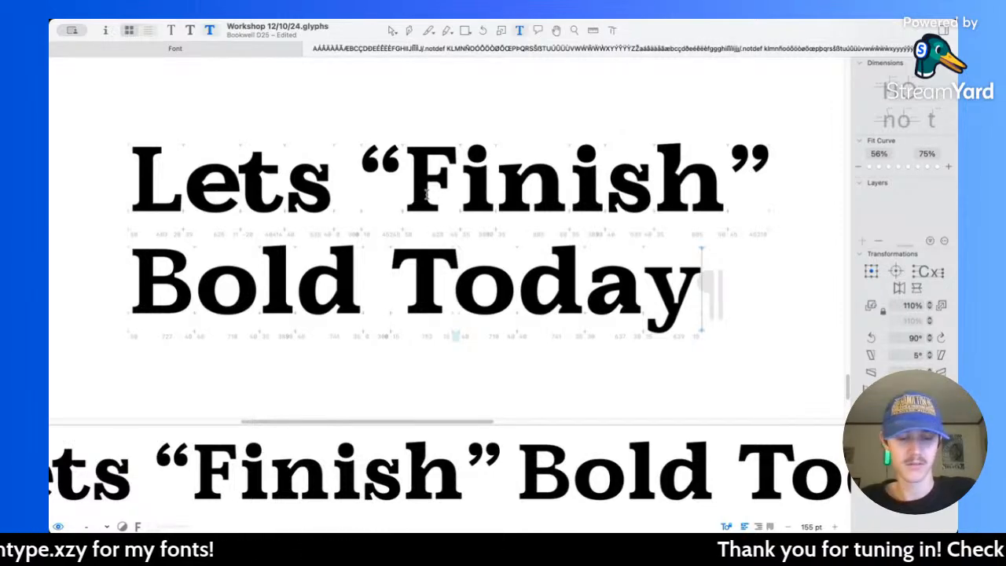
# Step: Open the y of “Today” for outline editing and compare its shape across the Book, Medium and Bold masters
pyautogui.click(393, 30)
pyautogui.doubleClick(681, 311)
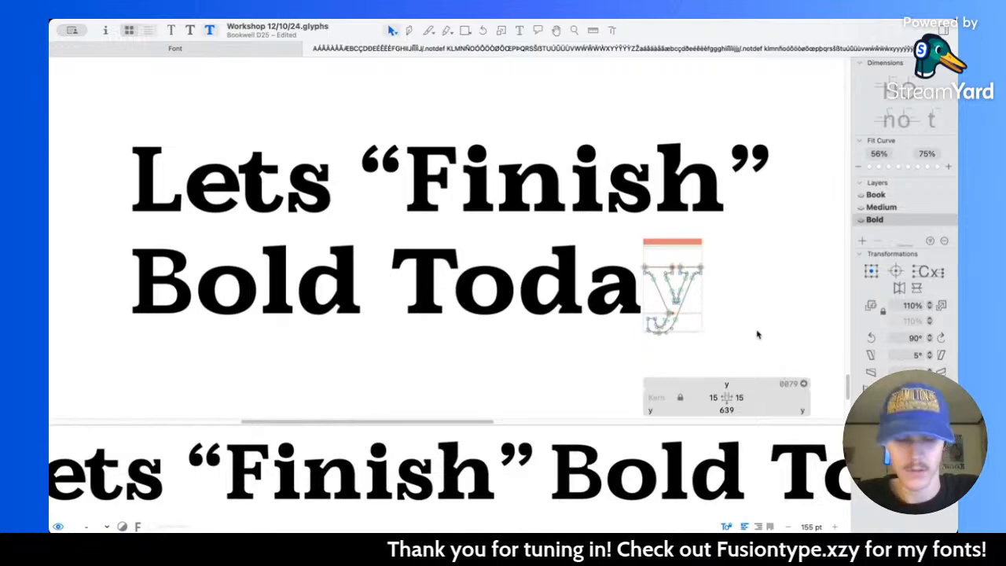
pyautogui.press('super+1')
pyautogui.press('super+2')
pyautogui.press('super+3')
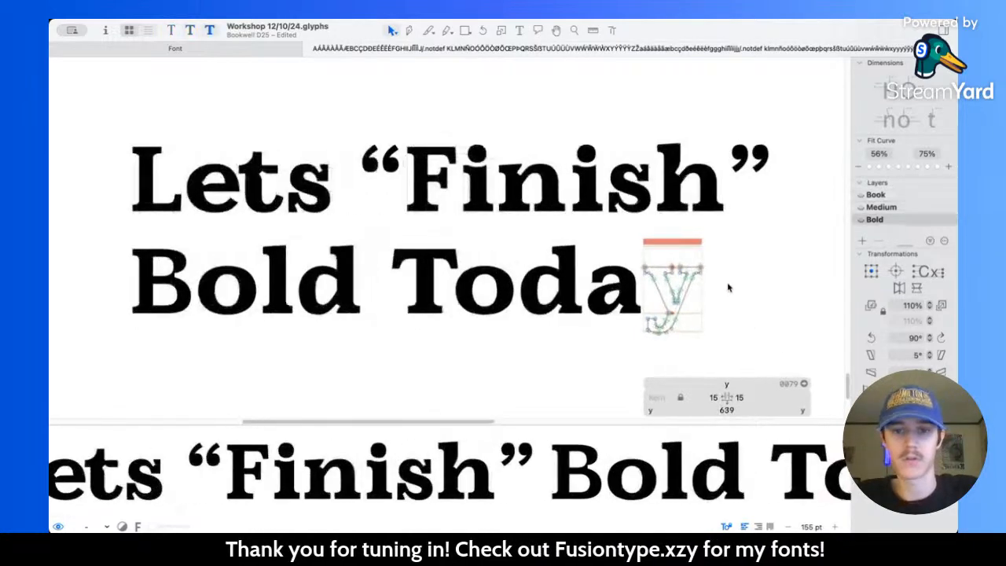
pyautogui.press('super+1')
pyautogui.press('super+2')
pyautogui.press('super+3')
pyautogui.press('super+2')
pyautogui.press('super+1')
pyautogui.press('super+2')
pyautogui.press('super+3')
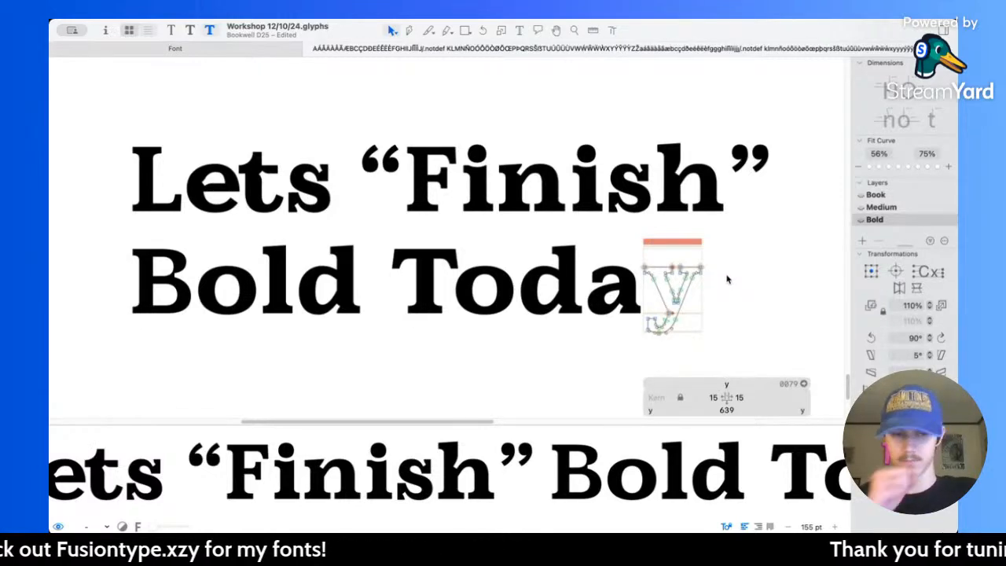
pyautogui.press('super+2')
pyautogui.press('super+3')
# Step: Review the Bold sample text from the last lines back to the accented lowercase alphabet and its y glyphs
pyautogui.scroll(5, 477, 175)
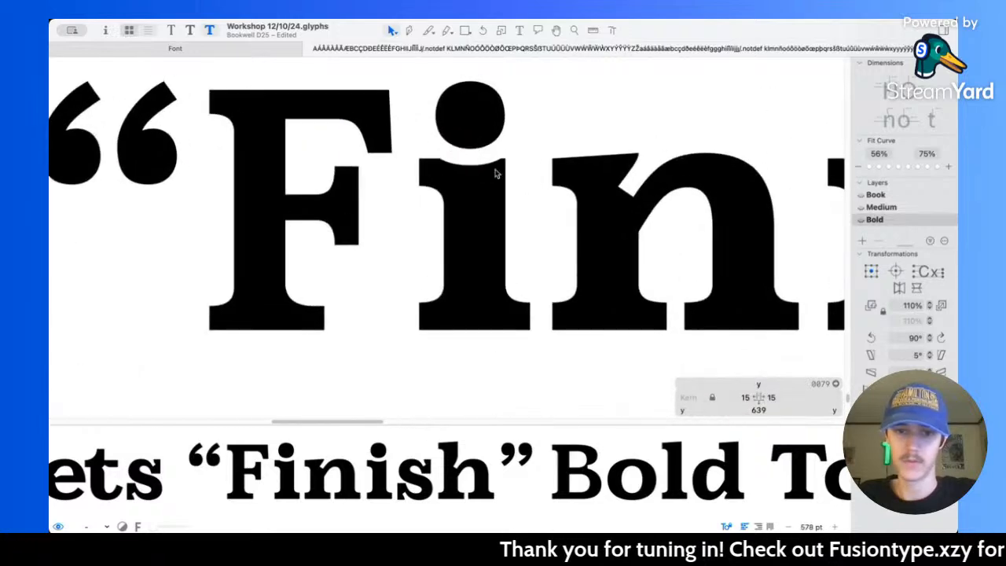
pyautogui.scroll(-10, 428, 153)
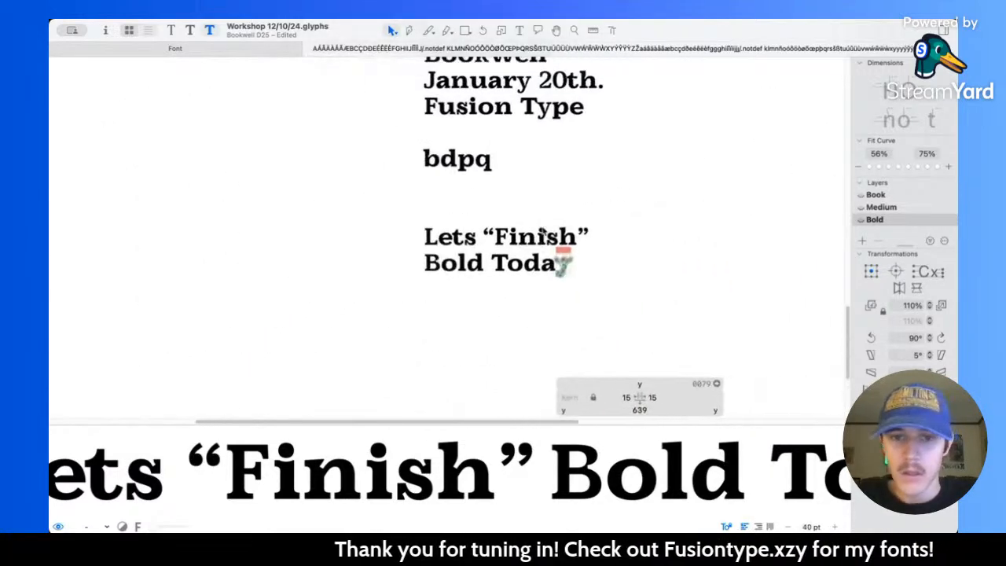
pyautogui.scroll(5, 544, 245)
pyautogui.scroll(10, 544, 246)
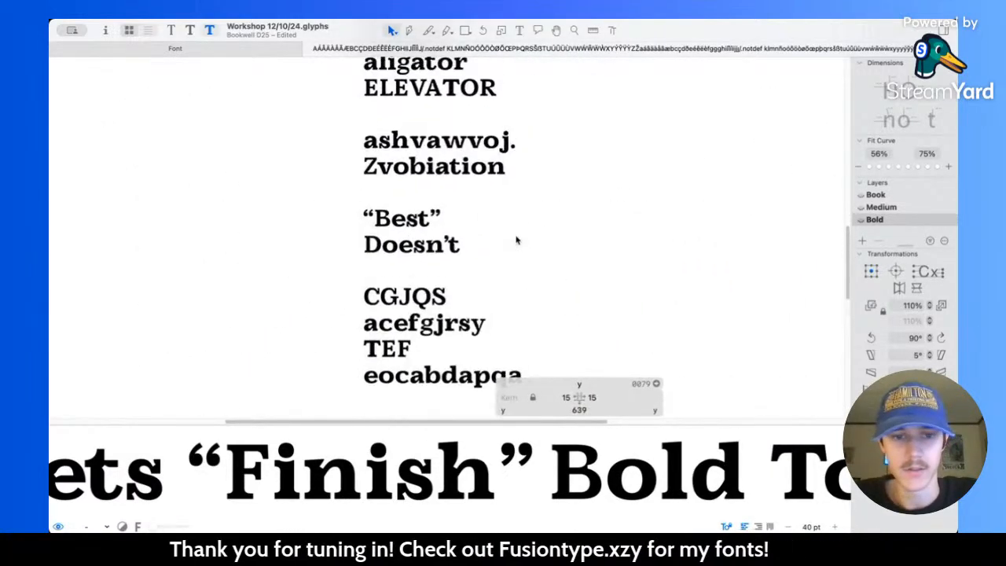
pyautogui.scroll(10, 516, 239)
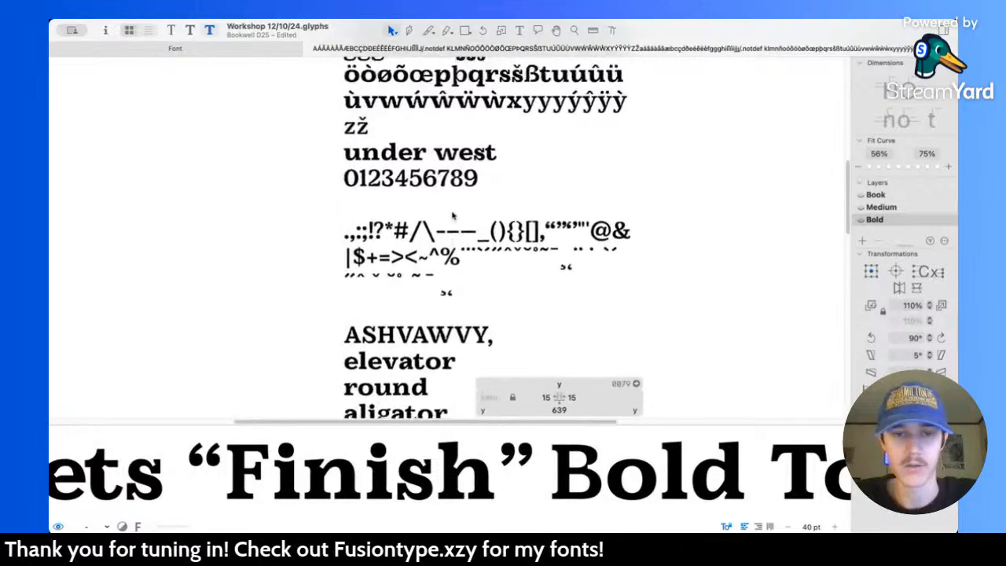
pyautogui.scroll(5, 452, 219)
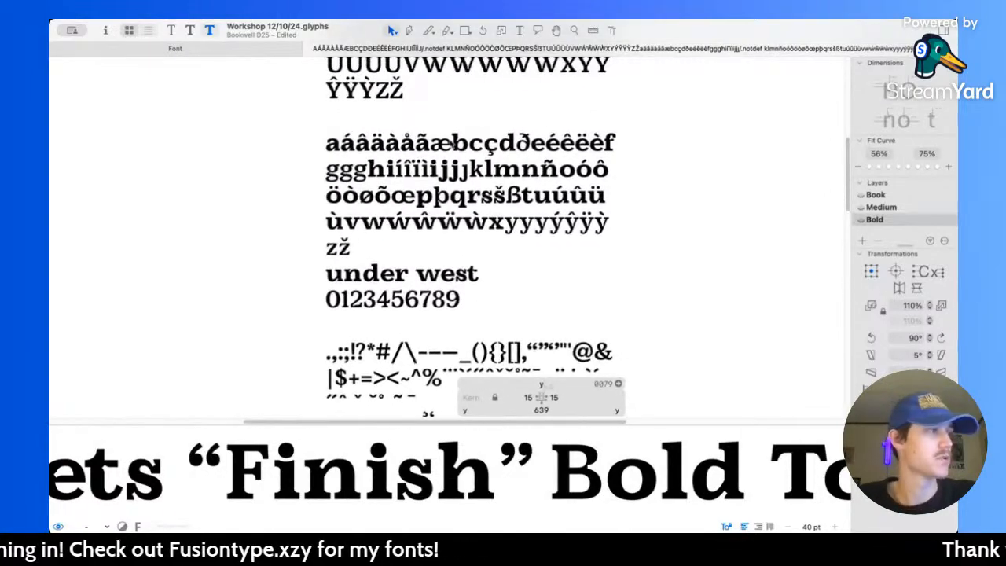
pyautogui.scroll(5, 429, 156)
pyautogui.hscroll(2, 429, 156)
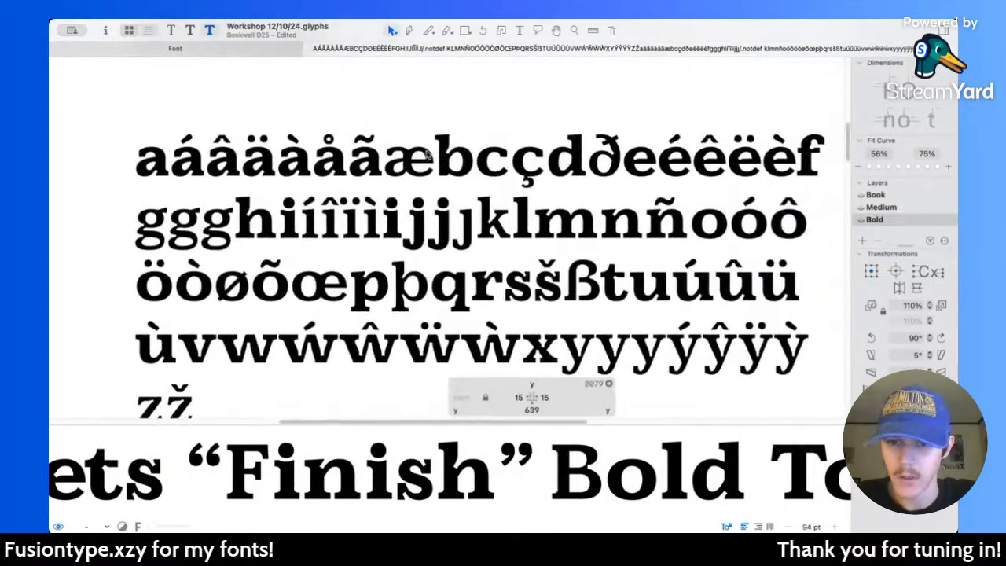
pyautogui.scroll(-1, 428, 155)
pyautogui.hscroll(1, 427, 155)
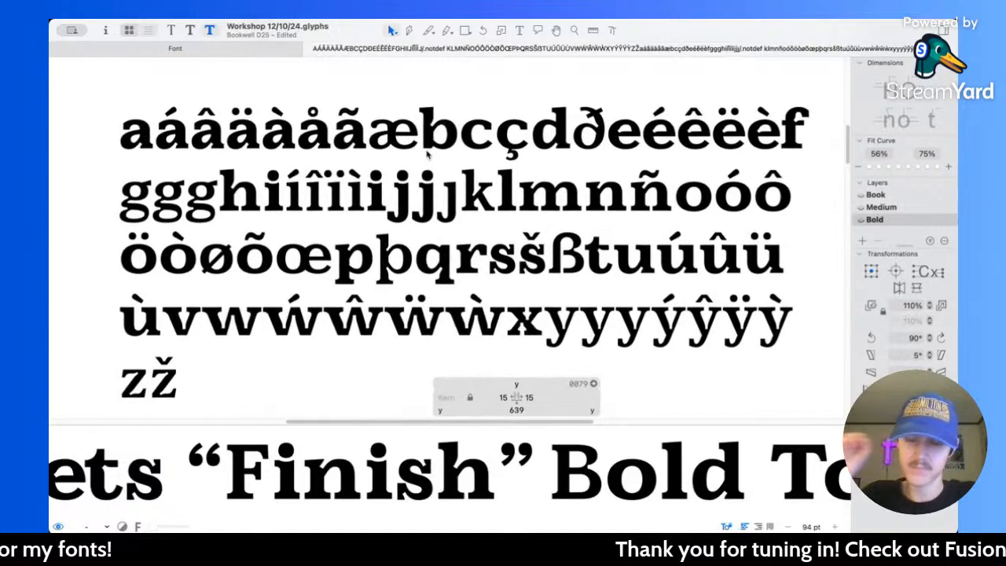
pyautogui.scroll(-3, 427, 155)
pyautogui.scroll(2, 478, 280)
pyautogui.scroll(8, 477, 281)
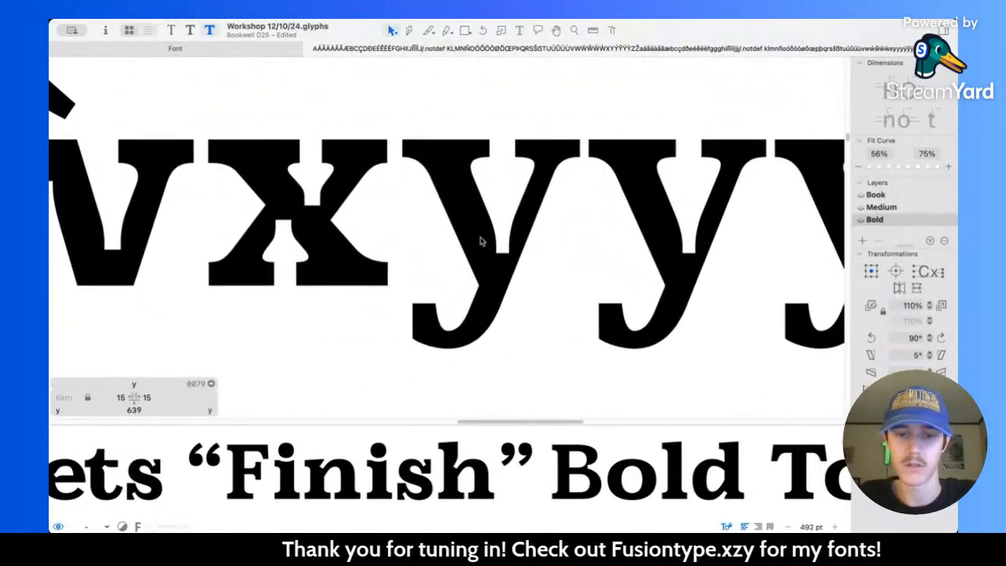
# Step: Open the Bold x for outline editing and examine it next to the y glyphs
pyautogui.hscroll(2, 449, 225)
pyautogui.doubleClick(391, 220)
pyautogui.hscroll(-2, 390, 221)
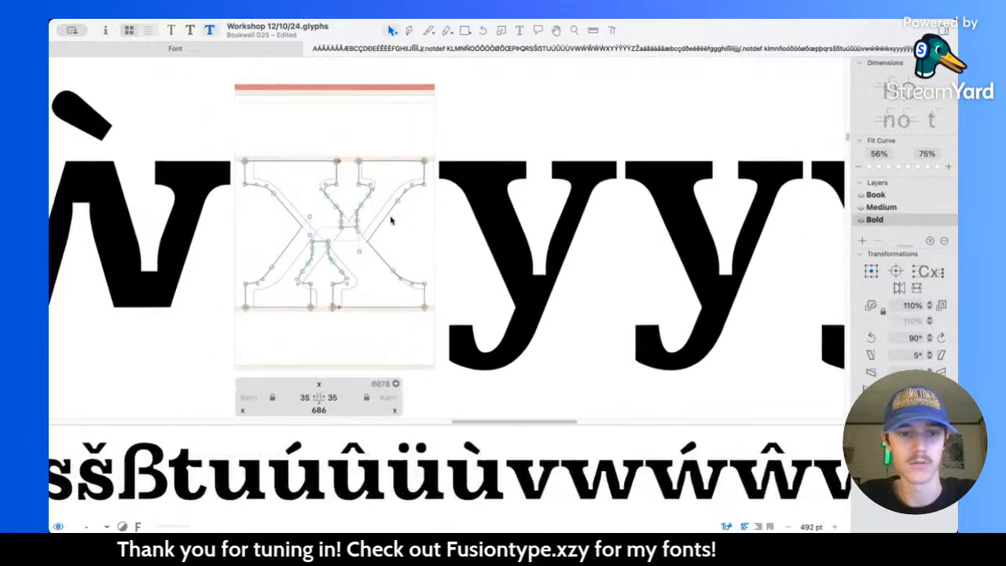
pyautogui.scroll(2, 373, 225)
pyautogui.hscroll(-1, 373, 225)
pyautogui.hscroll(3, 522, 263)
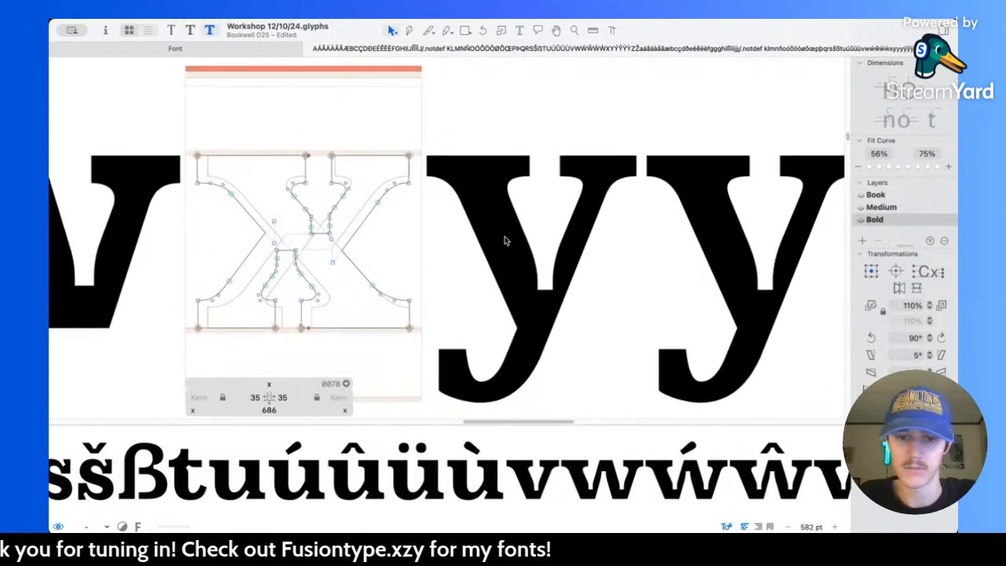
# Step: Open the Bold y for outline editing and compare its copies in the lowercase row with the neighbouring x
pyautogui.doubleClick(486, 230)
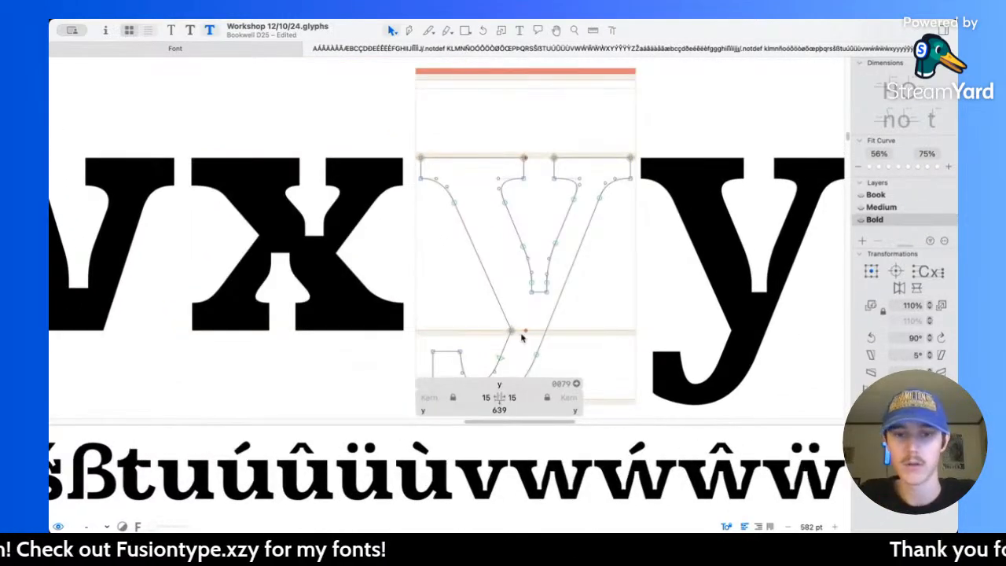
pyautogui.hscroll(10, 561, 320)
pyautogui.scroll(-5, 578, 297)
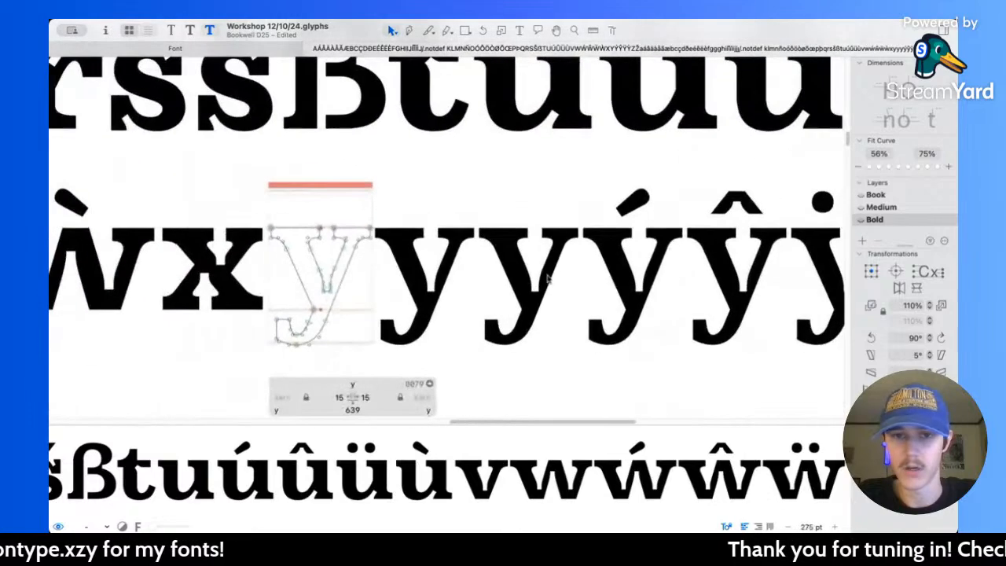
pyautogui.hscroll(-5, 428, 259)
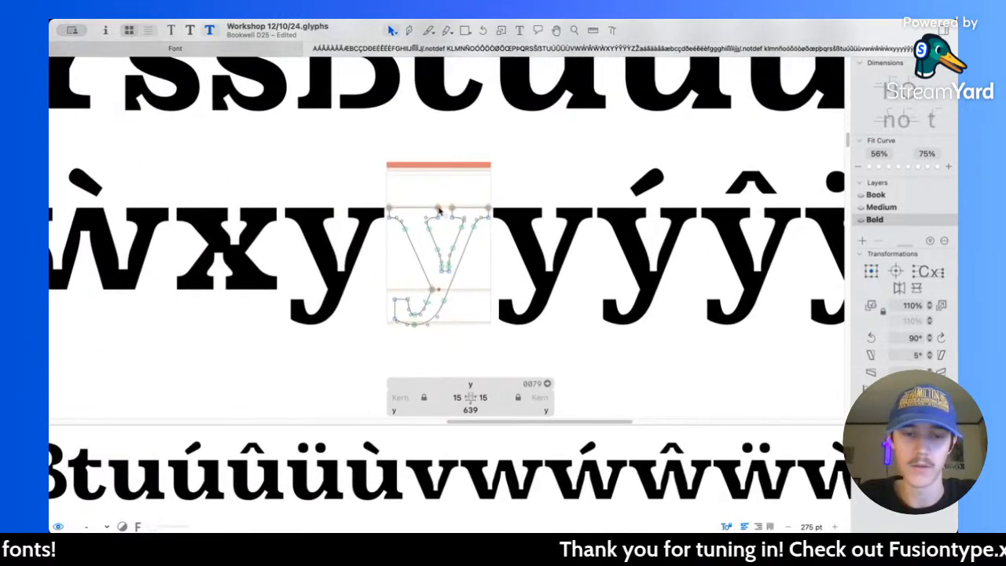
pyautogui.scroll(5, 507, 214)
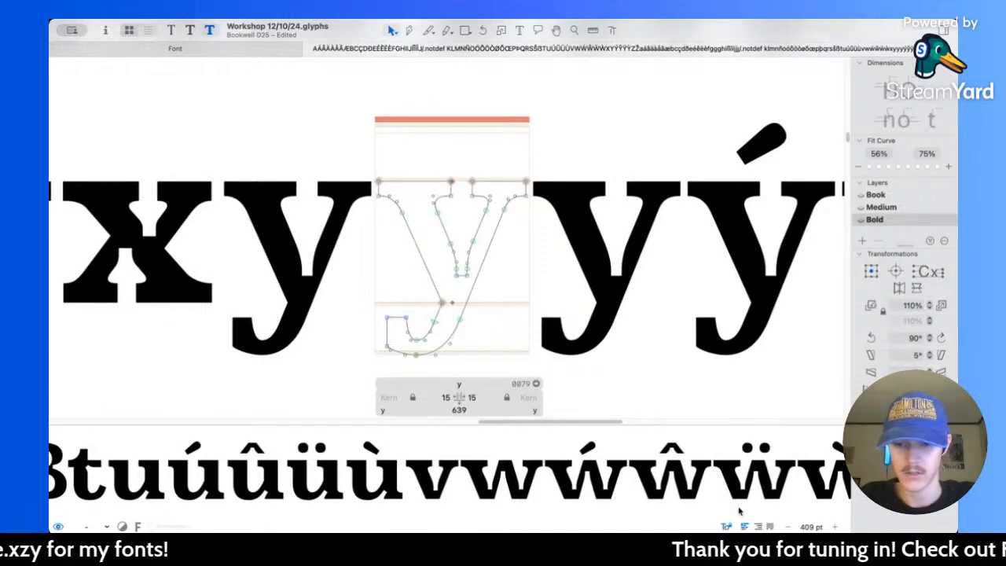
pyautogui.scroll(5, 482, 250)
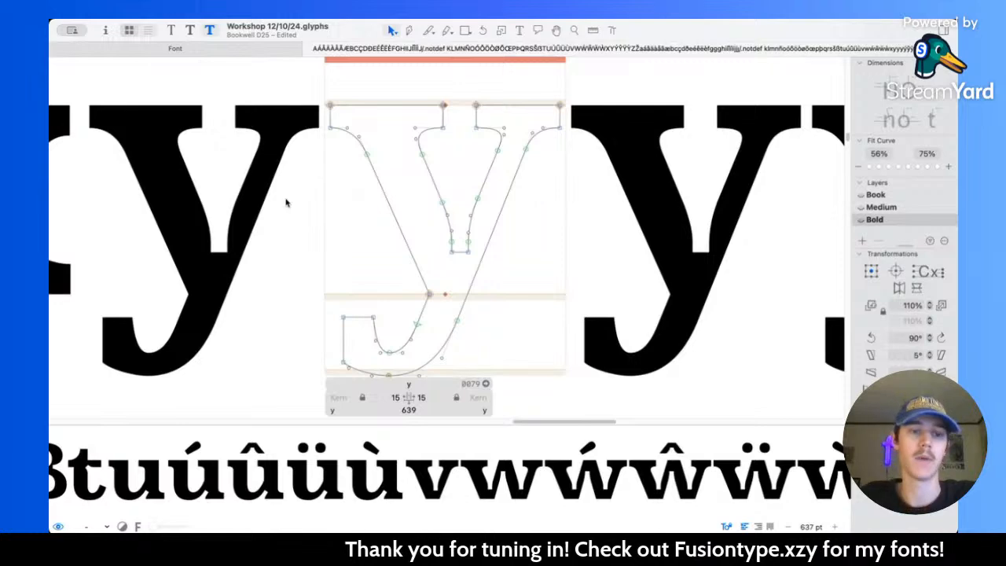
# Step: Try to shift the two bottom nodes of the y's inner counter sideways to X 368
pyautogui.scroll(2, 465, 252)
pyautogui.moveTo(452, 250)
pyautogui.mouseDown()
pyautogui.moveTo(462, 265)
pyautogui.moveTo(464, 252)
pyautogui.mouseUp()
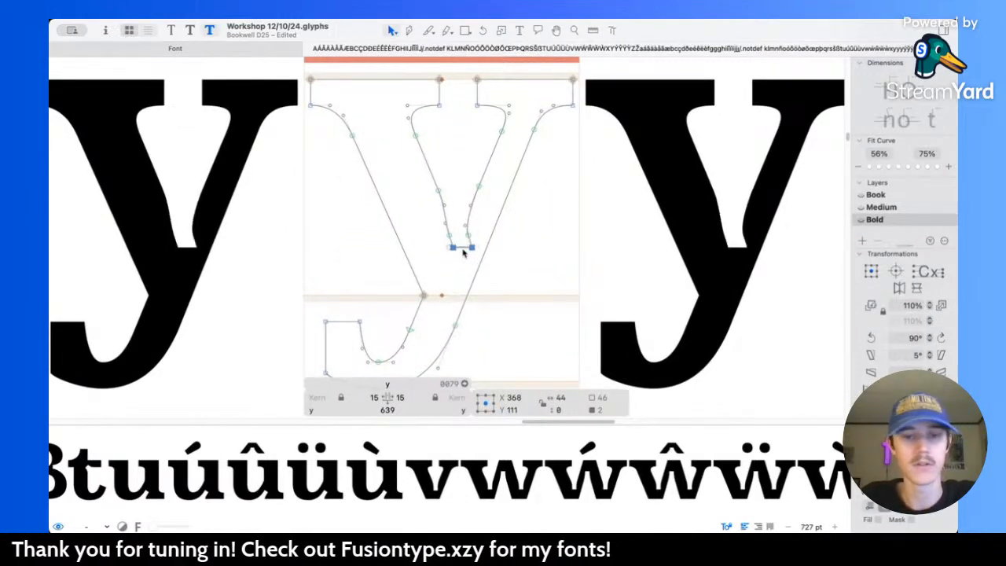
pyautogui.click(521, 255)
# Step: Measure the thickness of the upper serif on the y beside the x
pyautogui.scroll(2, 485, 165)
pyautogui.hscroll(-2, 486, 165)
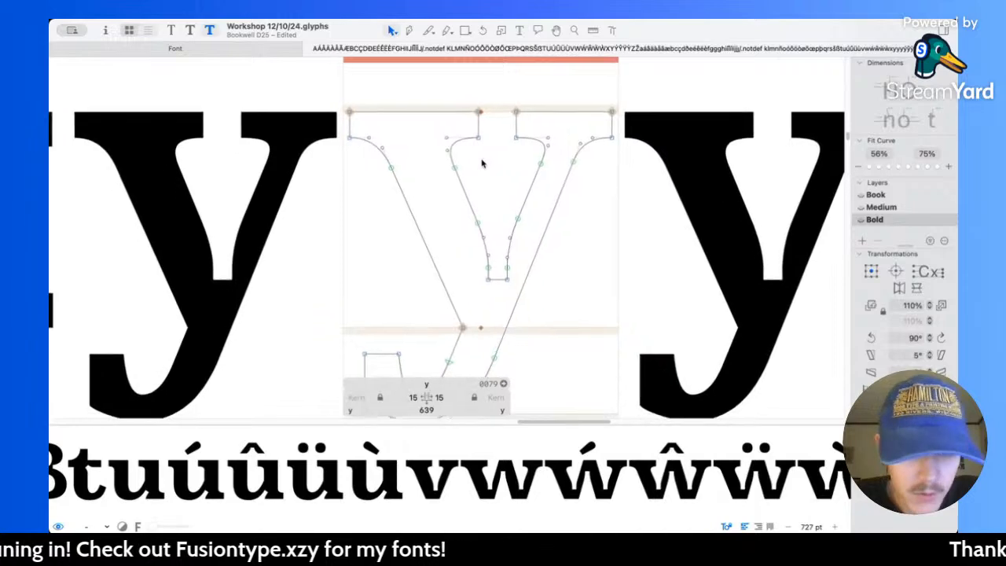
pyautogui.hscroll(-10, 355, 132)
pyautogui.scroll(1, 355, 132)
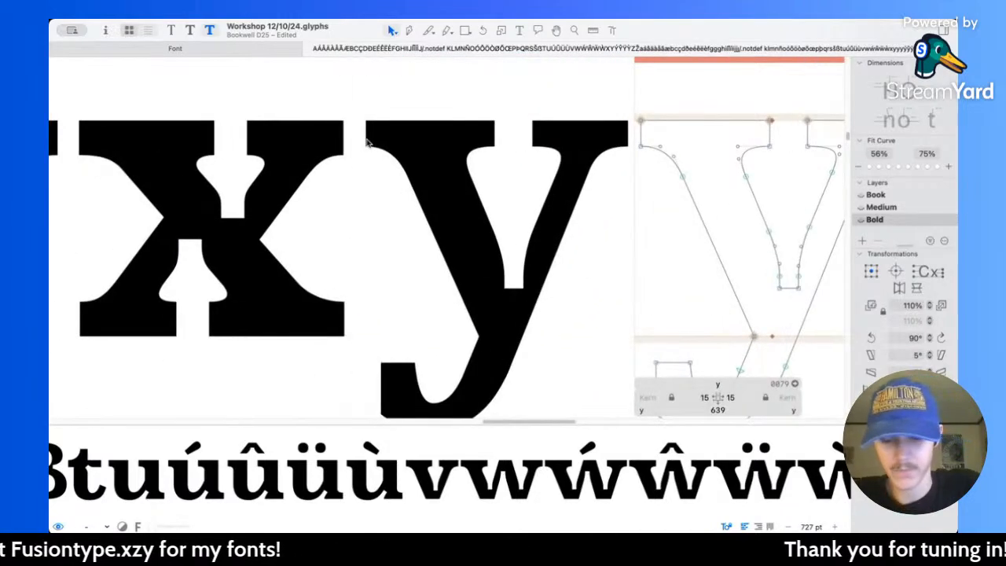
pyautogui.press('l')
pyautogui.moveTo(376, 152); pyautogui.dragTo(378, 179)
# Step: Select the four nodes along the lower edge of the y's upper serifs and move them down to Y 420
pyautogui.hscroll(10, 513, 133)
pyautogui.press('v')
pyautogui.scroll(5, 491, 150)
pyautogui.moveTo(283, 141); pyautogui.dragTo(692, 170)
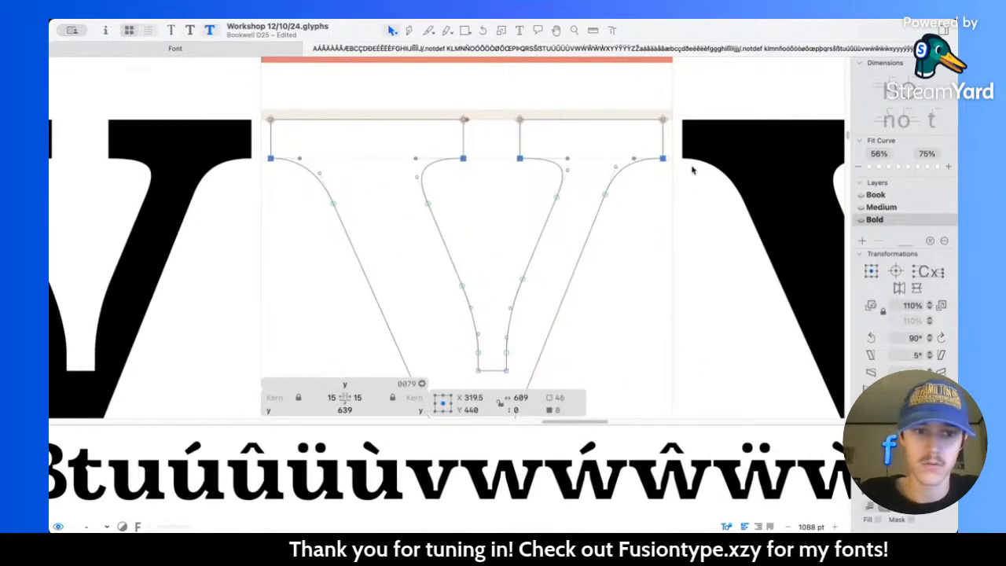
pyautogui.hotkey('shift', 'Down')
pyautogui.scroll(-8, 529, 178)
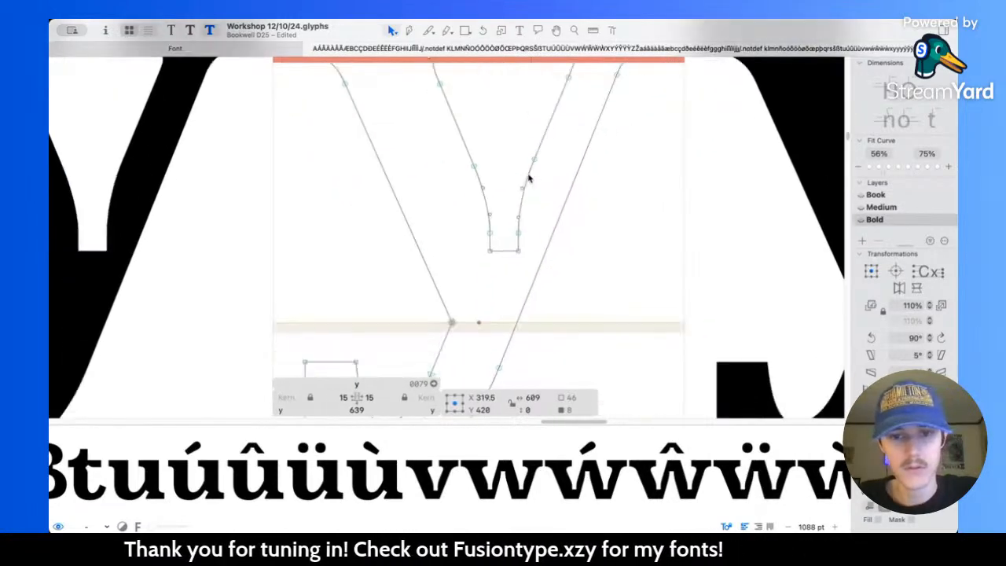
# Step: Open the corner at the baseline where the y's heavy diagonal meets its tail
pyautogui.click(428, 221)
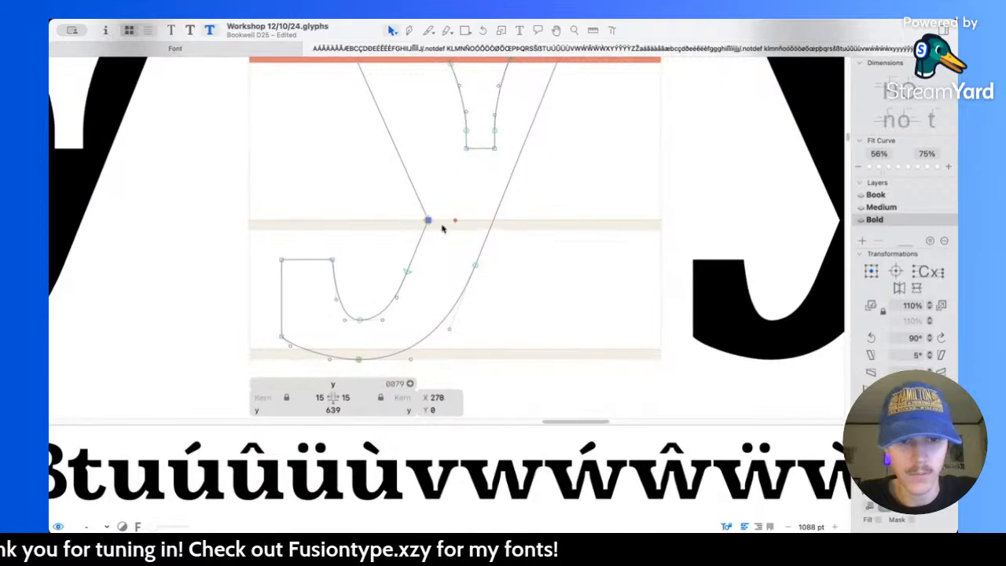
pyautogui.click(568, 230)
pyautogui.scroll(3, 568, 229)
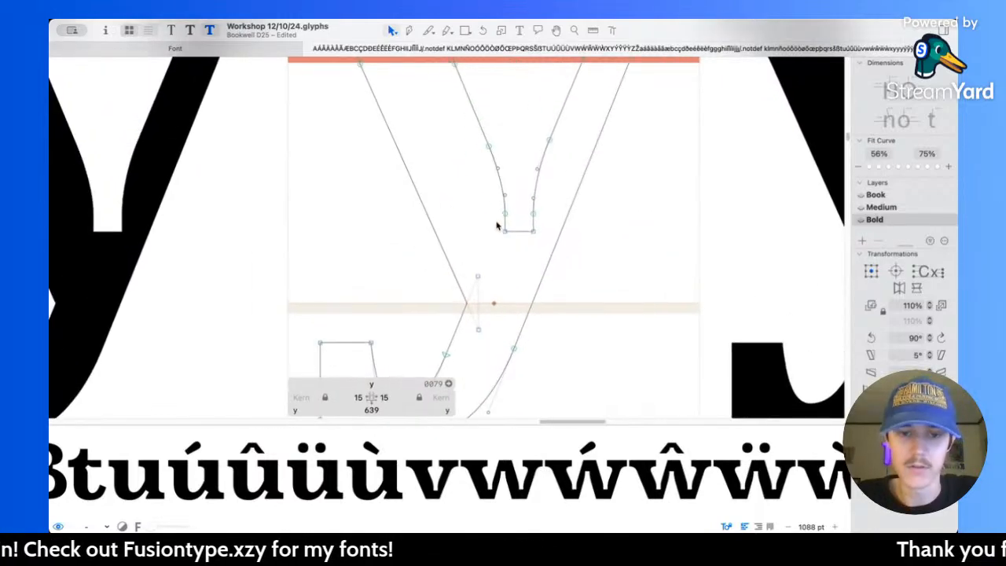
pyautogui.scroll(-4, 497, 228)
pyautogui.scroll(2, 496, 230)
pyautogui.scroll(1, 496, 228)
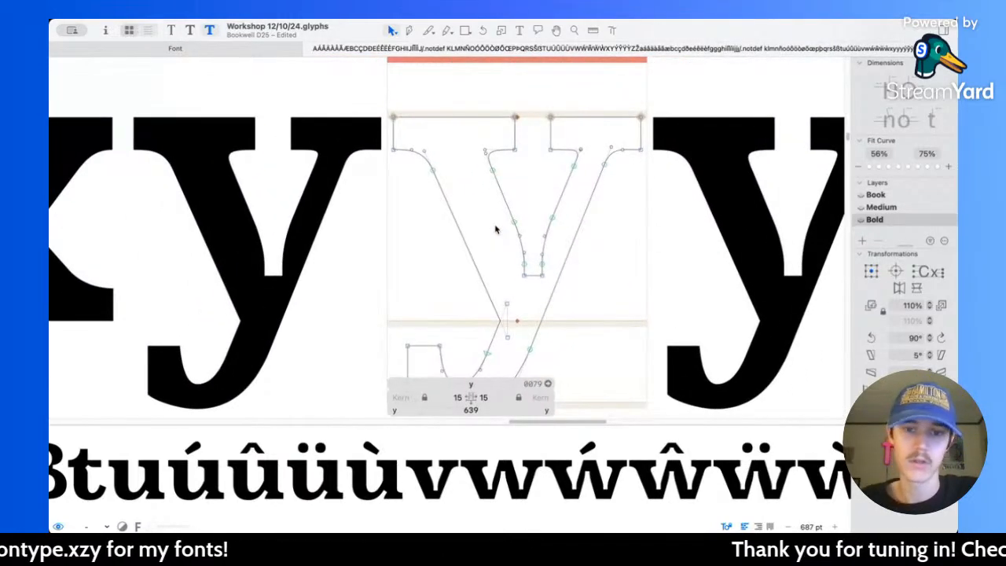
# Step: Examine the y's segment lengths and node coordinates with the Measurement tool
pyautogui.hscroll(-6, 496, 230)
pyautogui.press('l')
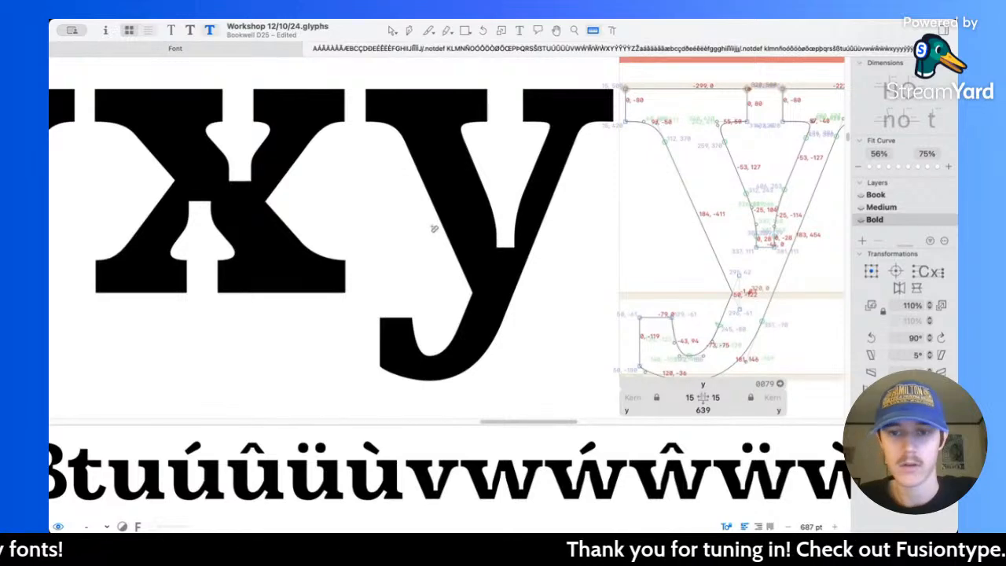
pyautogui.scroll(-5, 541, 154)
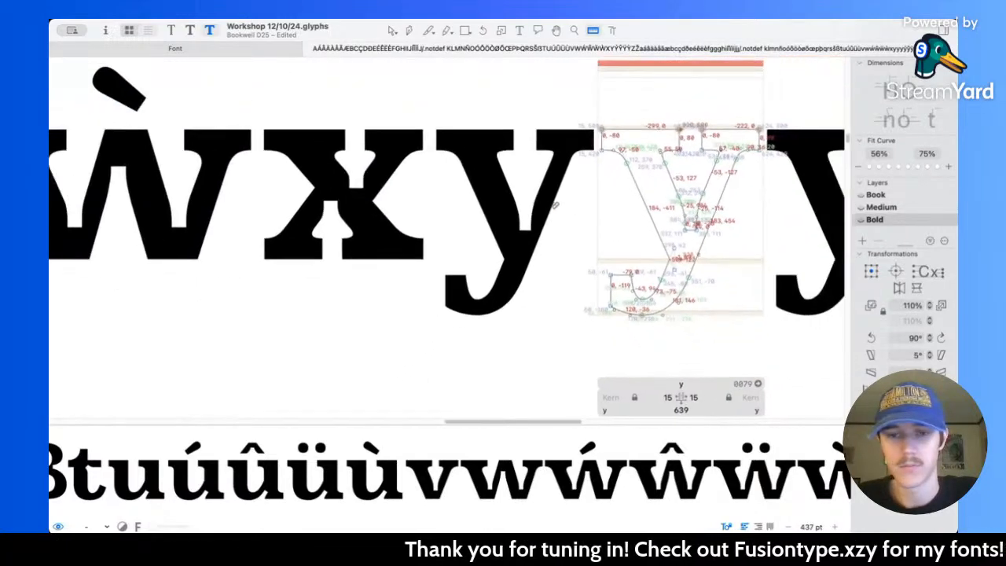
pyautogui.scroll(5, 642, 190)
pyautogui.moveTo(634, 173); pyautogui.dragTo(548, 226)
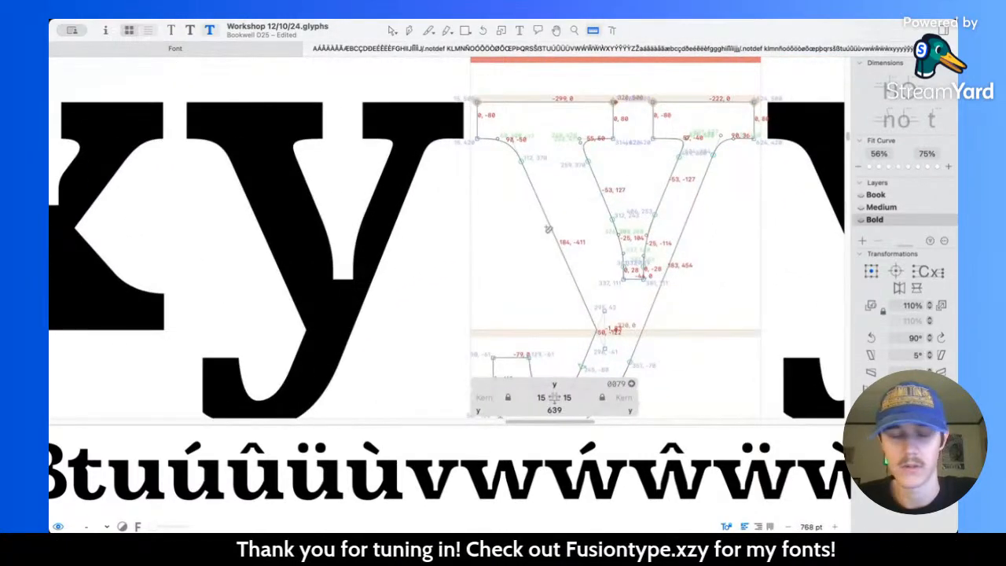
# Step: Compare the heavy diagonals of the w and x, and move the y's left outer serif nodes and lower join node 30 units left
pyautogui.hscroll(-9, 479, 215)
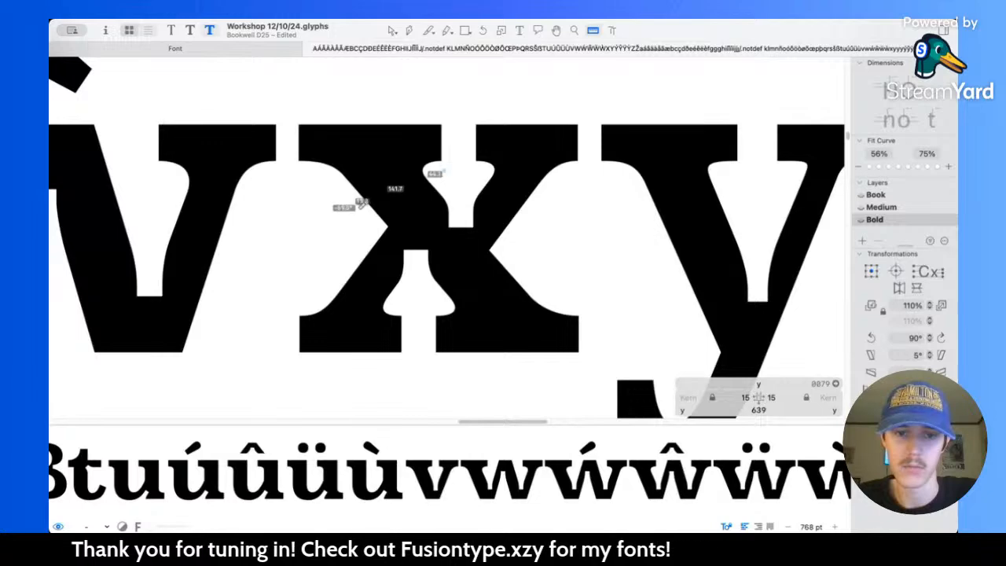
pyautogui.hscroll(-9, 377, 200)
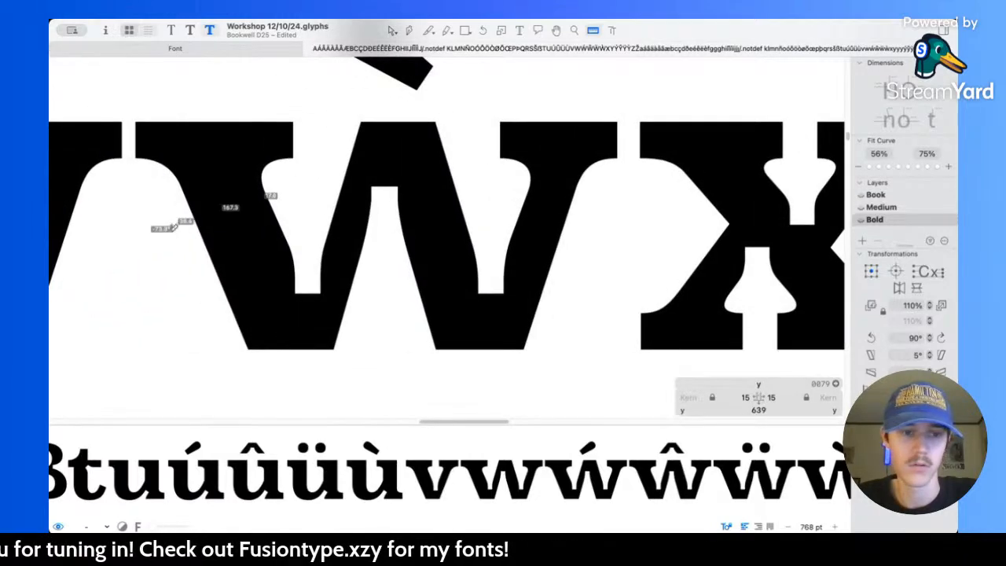
pyautogui.hscroll(-9, 315, 197)
pyautogui.hscroll(10, 321, 189)
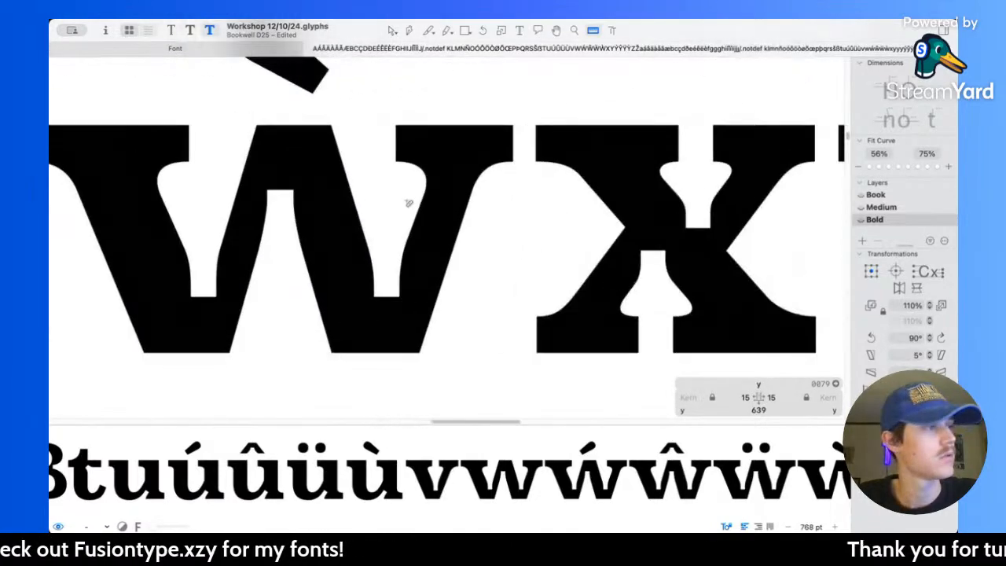
pyautogui.click(392, 30)
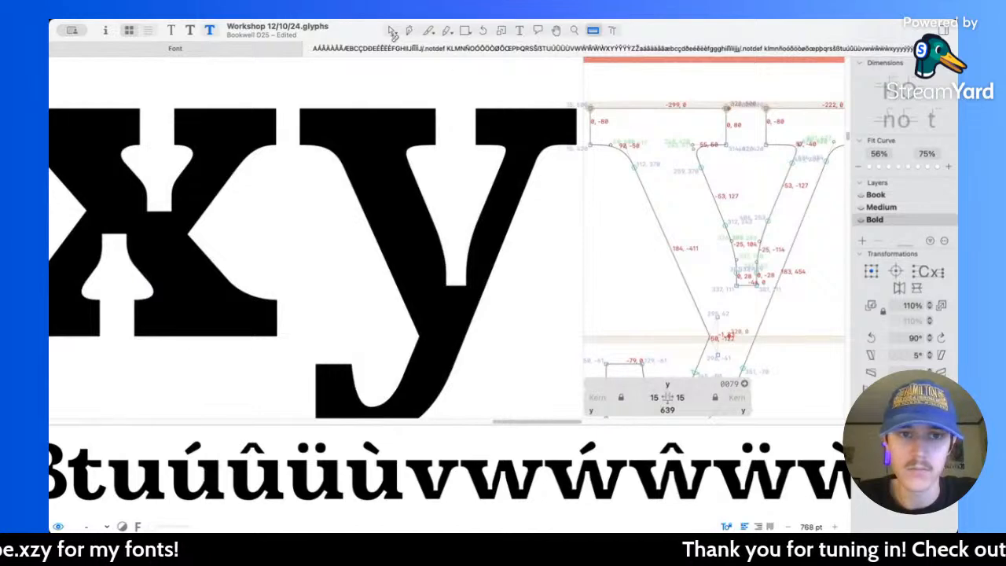
pyautogui.hscroll(5, 629, 291)
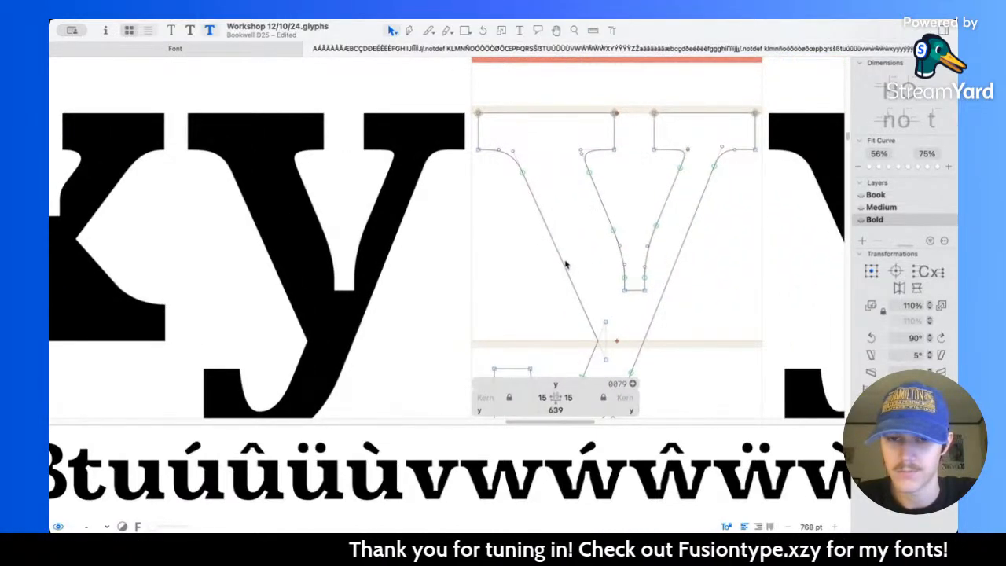
pyautogui.moveTo(455, 101); pyautogui.dragTo(530, 213)
pyautogui.keyDown('shift'); pyautogui.click(606, 360); pyautogui.keyUp('shift')
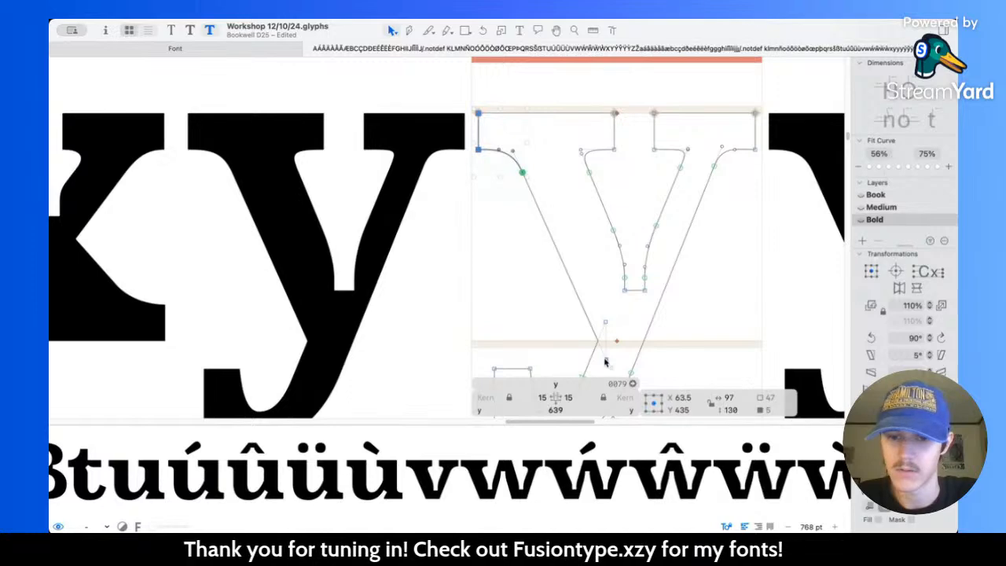
pyautogui.hotkey('shift', 'Left')
pyautogui.hotkey('shift', 'Left')
pyautogui.hotkey('shift', 'Left')
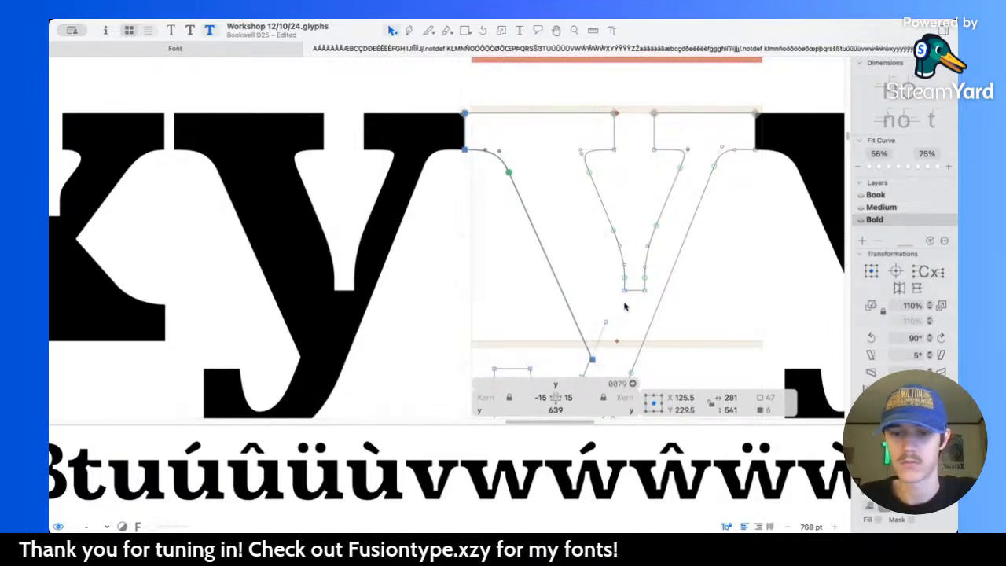
# Step: Measure the thickness of the y's heavy diagonal and check the glyph's weight beside its neighbours
pyautogui.press('l')
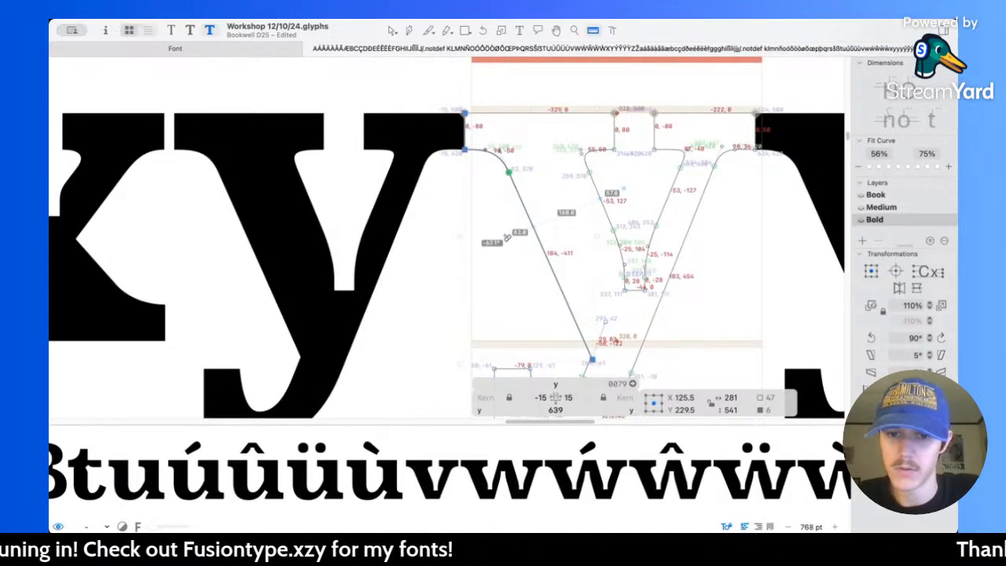
pyautogui.scroll(-5, 506, 240)
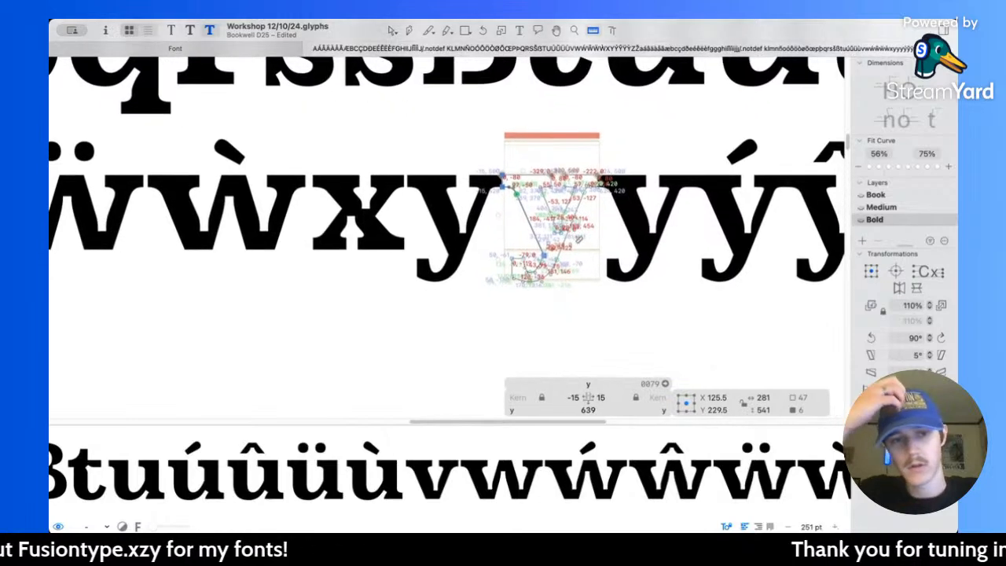
pyautogui.scroll(5, 580, 238)
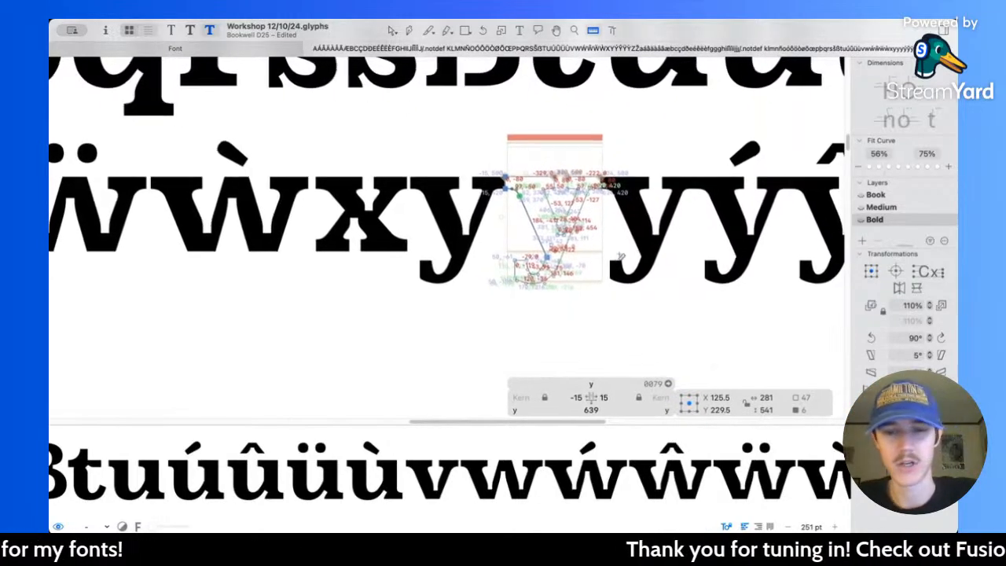
pyautogui.press('v')
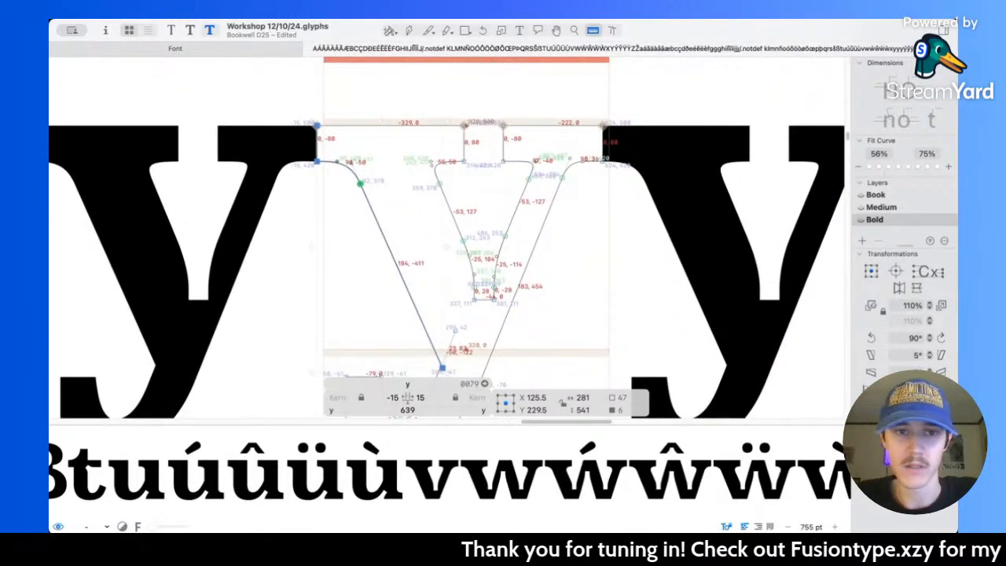
# Step: Select the y's whole outline and clean up the opened corner at the heavy diagonal's join into a single node
pyautogui.scroll(-5, 464, 250)
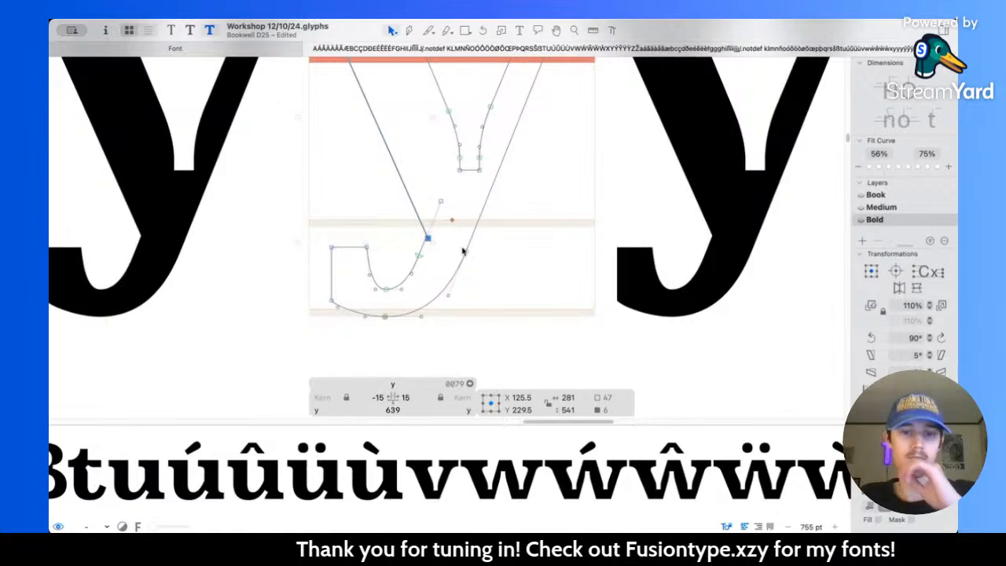
pyautogui.scroll(5, 427, 227)
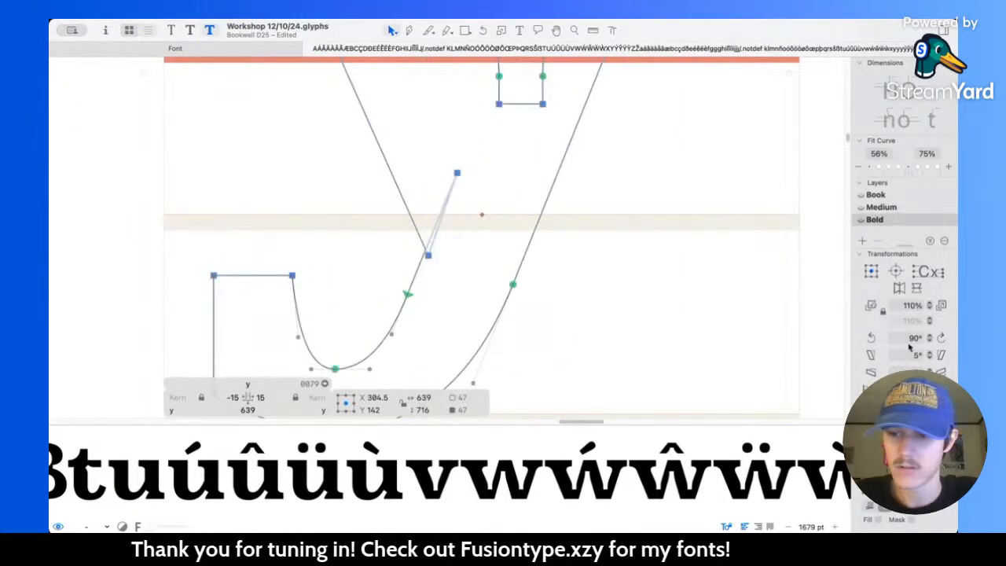
pyautogui.scroll(-5, 579, 235)
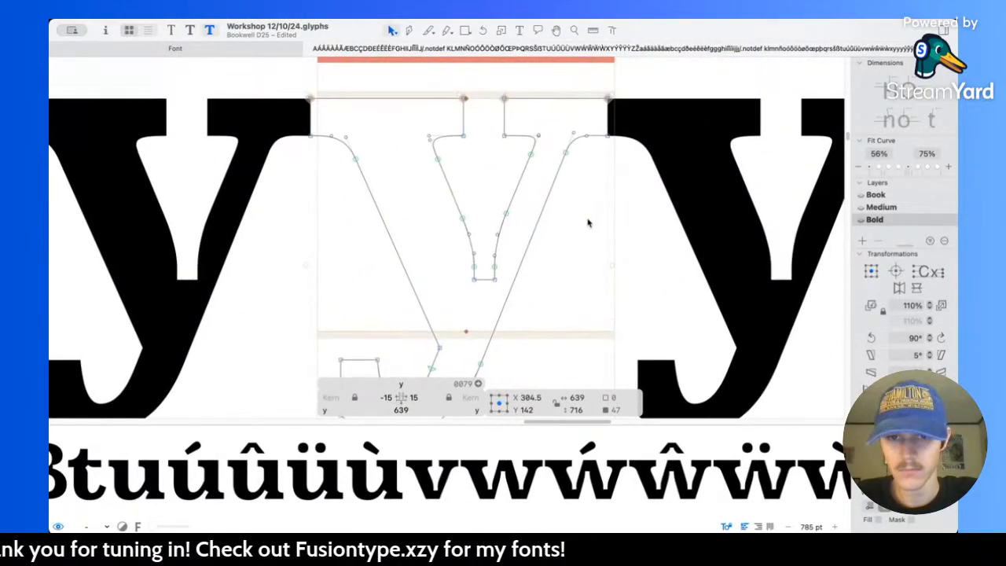
pyautogui.scroll(3, 511, 124)
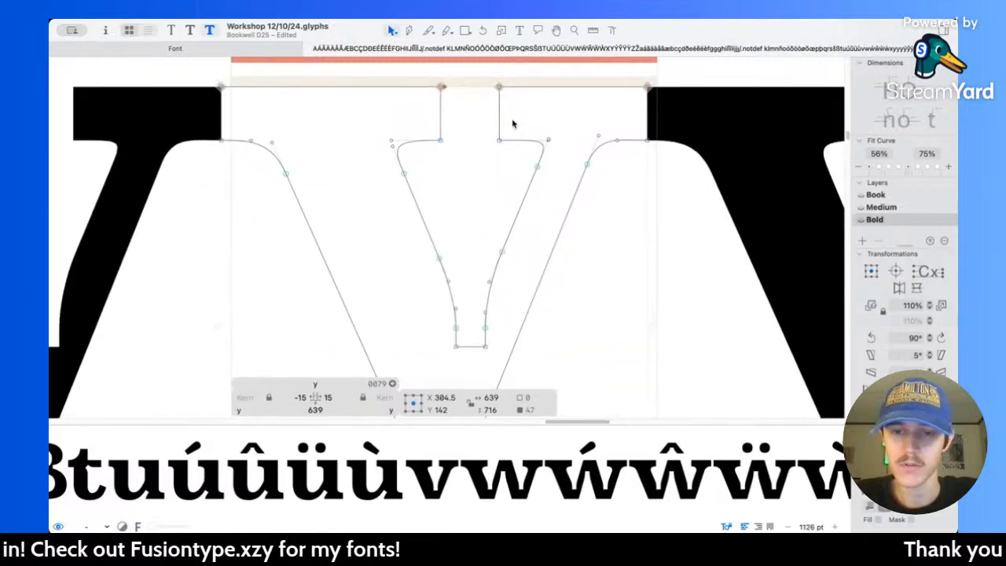
pyautogui.scroll(-2, 512, 124)
pyautogui.scroll(-1, 512, 123)
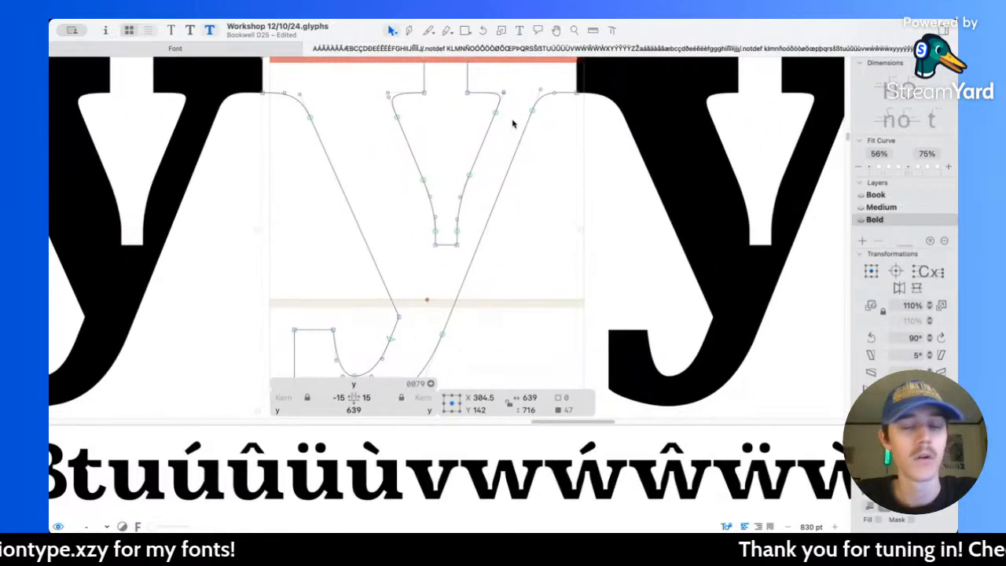
pyautogui.scroll(3, 506, 146)
pyautogui.click(510, 160)
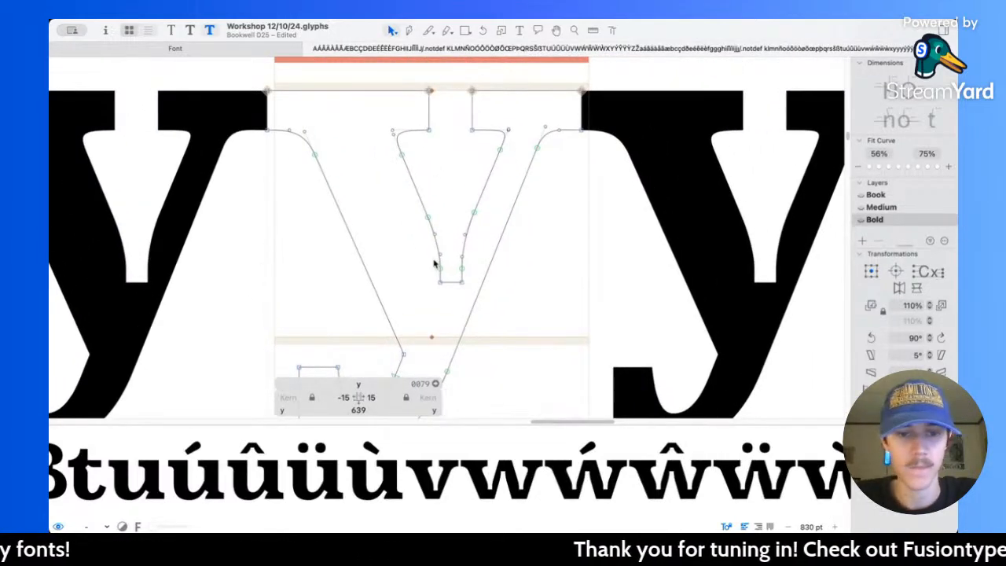
# Step: Compare the y's serifs and inner counter with those of the x
pyautogui.scroll(5, 435, 259)
pyautogui.scroll(-6, 435, 260)
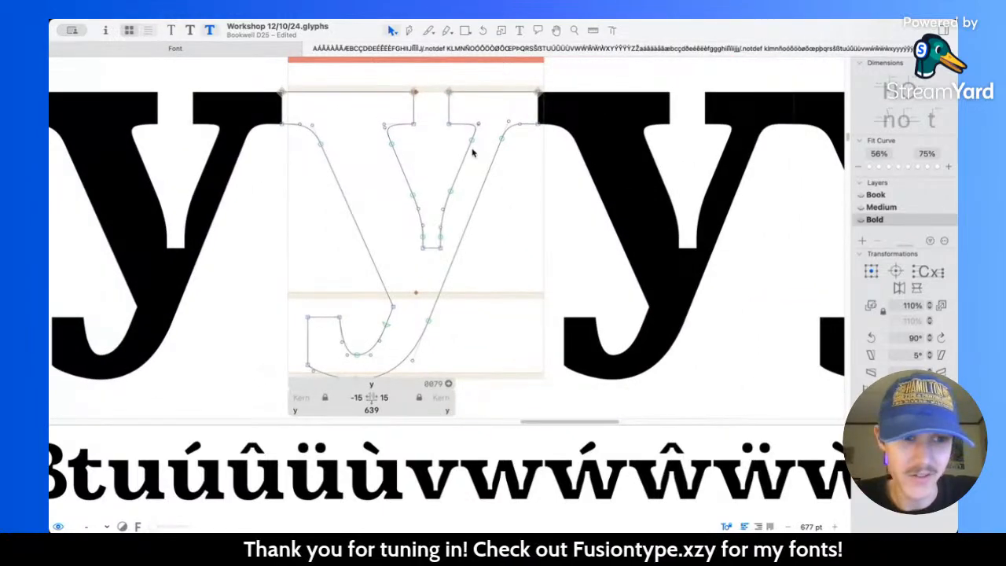
pyautogui.hscroll(-5, 473, 153)
pyautogui.press('l')
pyautogui.hscroll(-3, 331, 197)
pyautogui.scroll(1, 440, 164)
pyautogui.scroll(3, 441, 165)
pyautogui.hscroll(3, 523, 226)
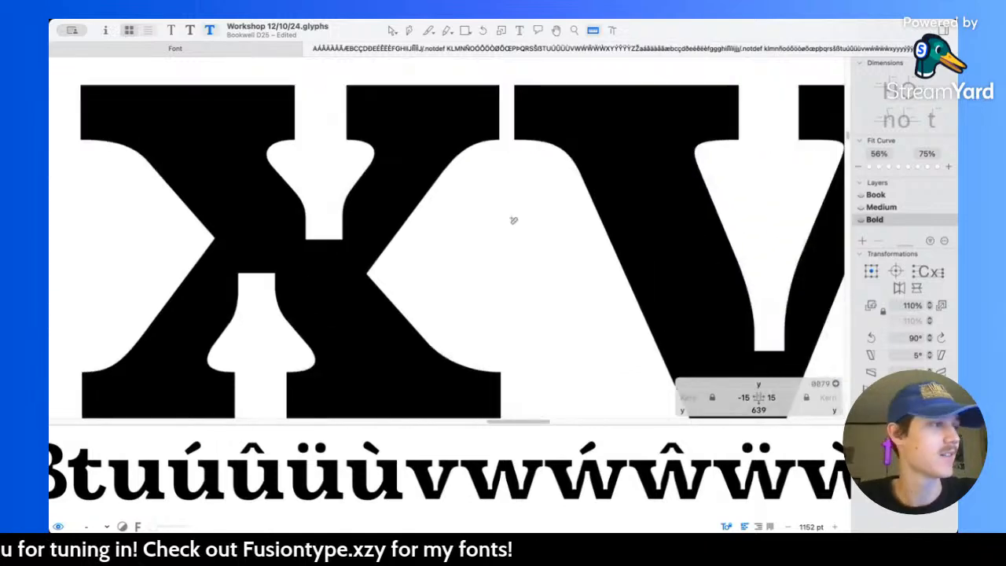
pyautogui.hscroll(-1, 513, 218)
pyautogui.hscroll(5, 574, 235)
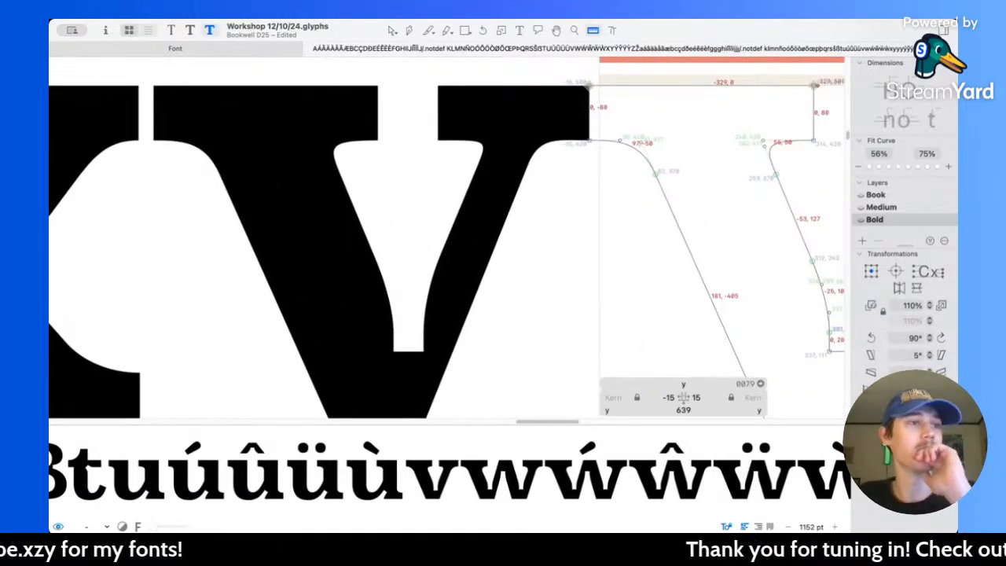
# Step: Measure the thickness of the y's thin diagonal and compare its shape with the x beside it
pyautogui.press('super+Tab')
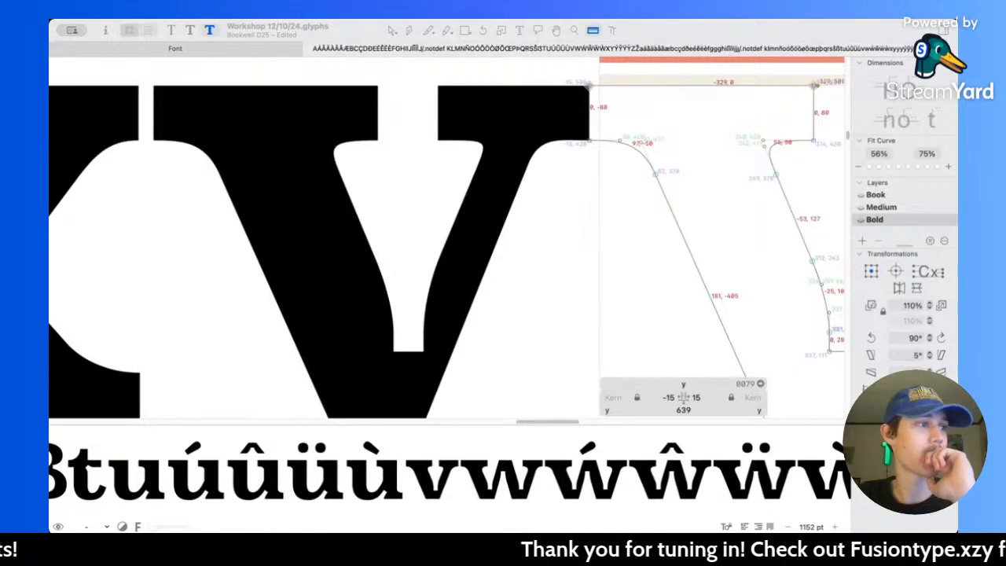
pyautogui.hscroll(1, 524, 249)
pyautogui.click(510, 220)
pyautogui.scroll(-5, 505, 216)
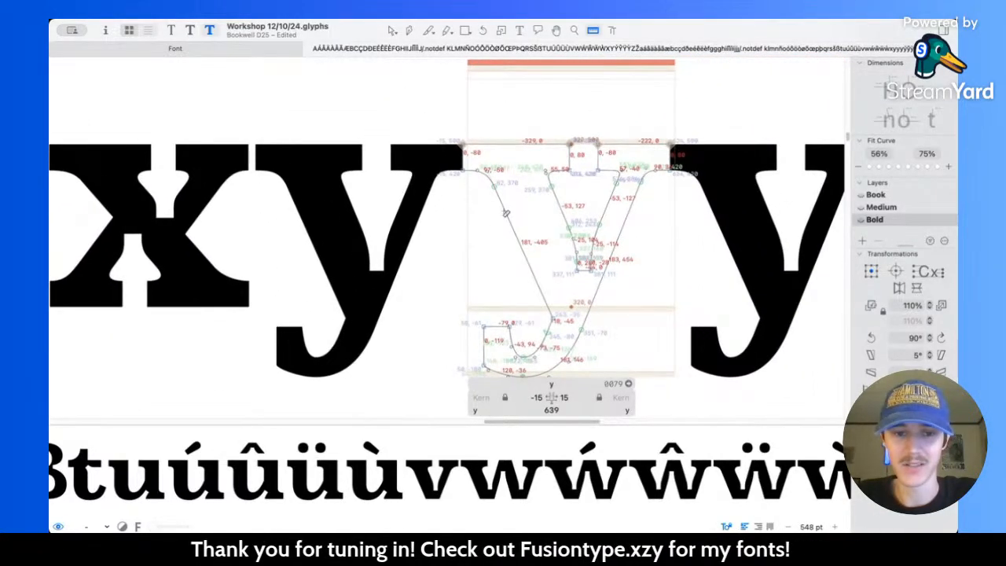
pyautogui.scroll(5, 505, 213)
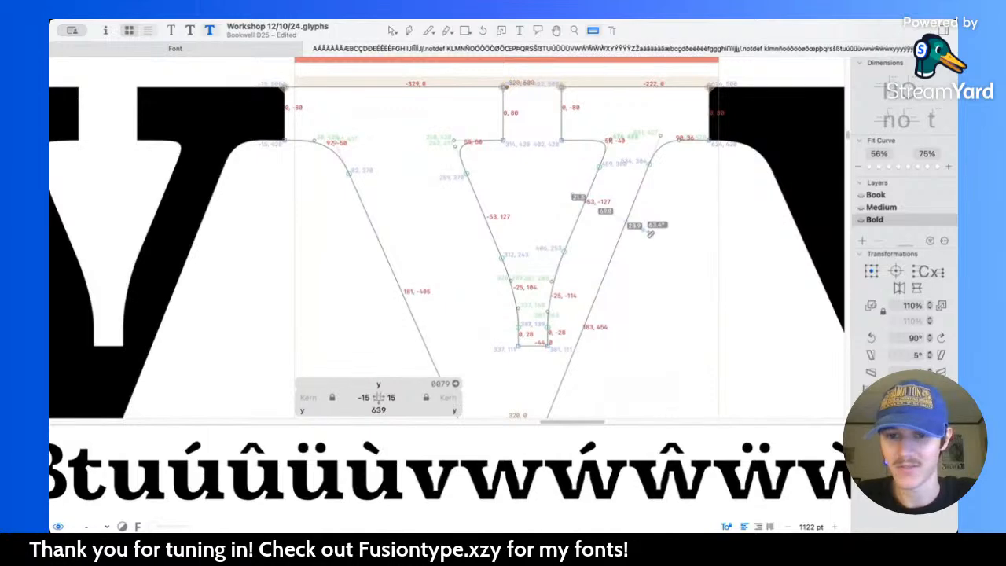
pyautogui.scroll(-5, 391, 216)
pyautogui.hscroll(-3, 385, 211)
pyautogui.scroll(5, 356, 180)
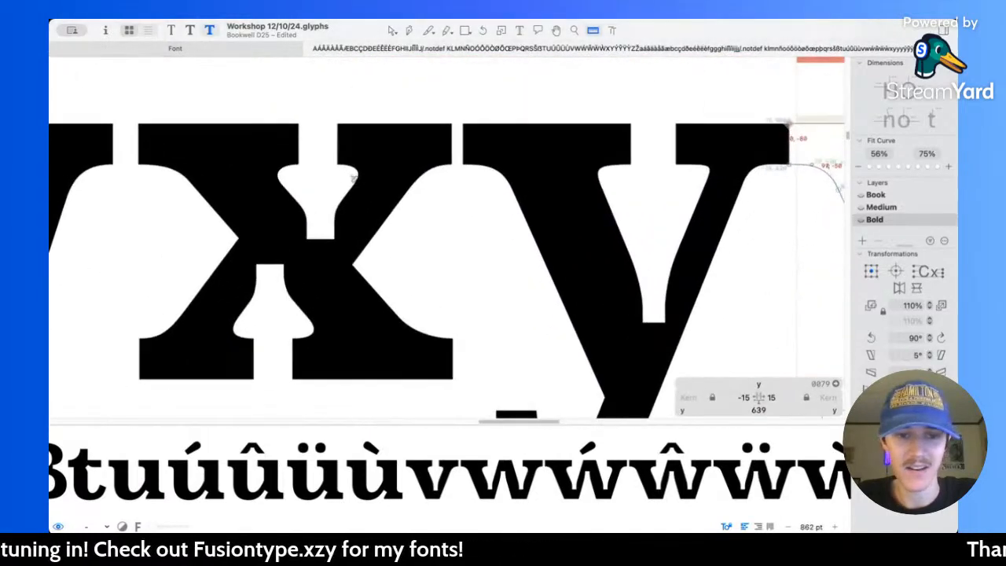
pyautogui.hscroll(5, 417, 232)
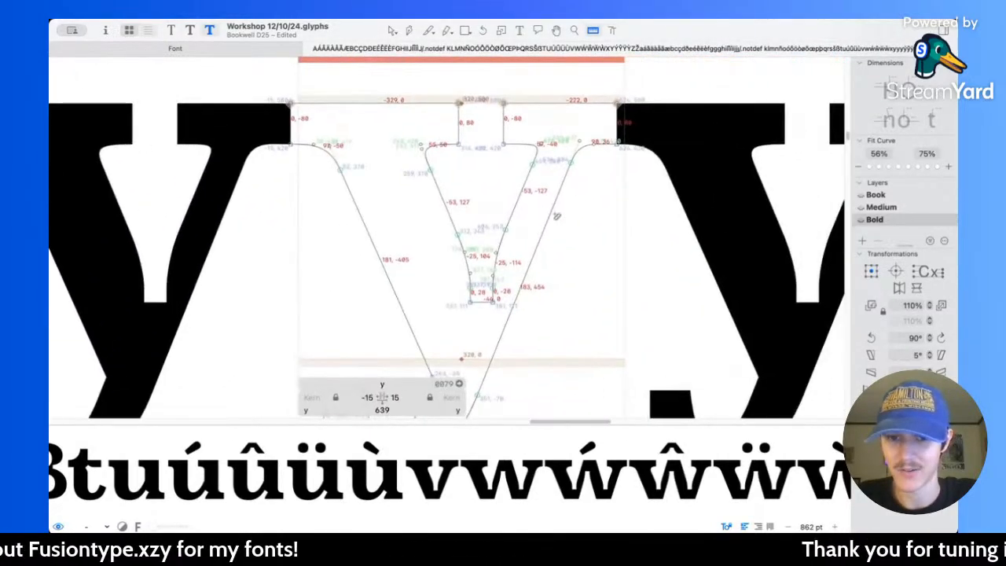
# Step: Select the y's right outer serif nodes, thin diagonal's outer nodes and the tail's bottom node, and move them 30 units right
pyautogui.press('v')
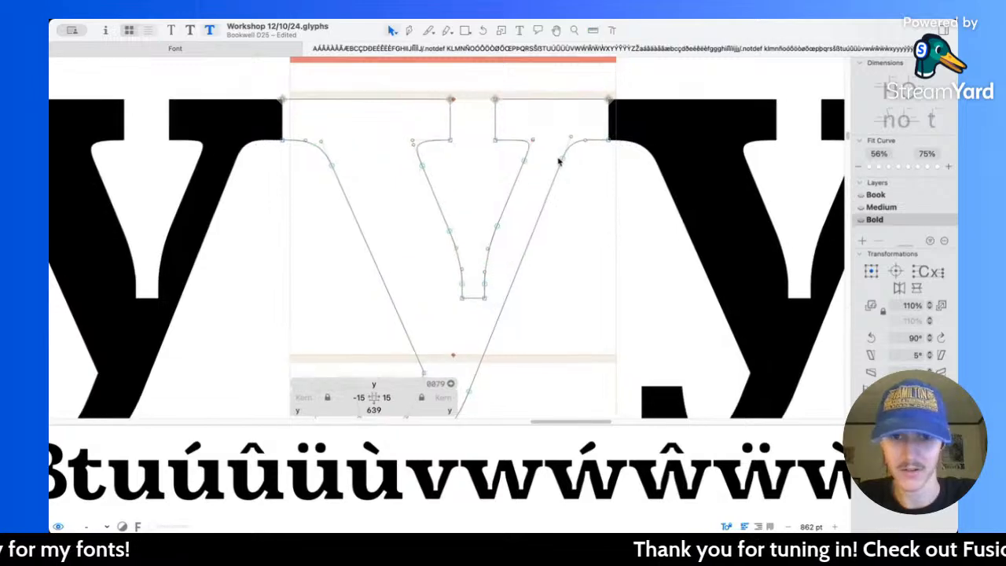
pyautogui.hscroll(3, 559, 157)
pyautogui.moveTo(512, 71); pyautogui.dragTo(620, 180)
pyautogui.scroll(-5, 526, 246)
pyautogui.hscroll(-2, 526, 246)
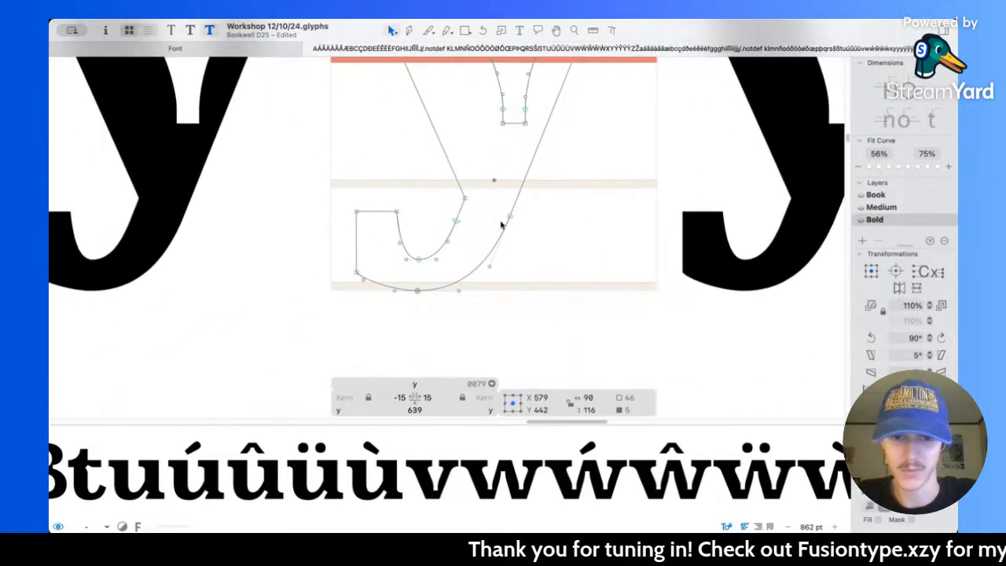
pyautogui.moveTo(398, 280); pyautogui.dragTo(444, 305)
pyautogui.hscroll(3, 444, 305)
pyautogui.scroll(2, 445, 306)
pyautogui.hotkey('shift', 'Right')
pyautogui.hotkey('shift', 'Right')
pyautogui.scroll(5, 444, 305)
pyautogui.scroll(-5, 444, 308)
pyautogui.hotkey('shift', 'Right')
pyautogui.scroll(2, 441, 300)
pyautogui.hscroll(2, 492, 286)
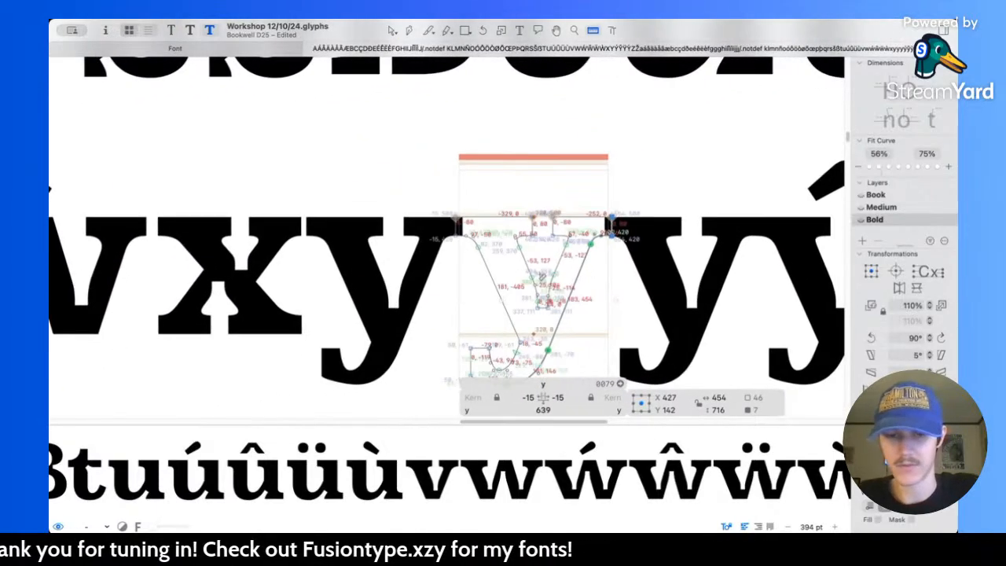
# Step: Measure the y's thin diagonal and move the selected right-side and tail nodes back 5 units left
pyautogui.press('l')
pyautogui.scroll(3, 557, 276)
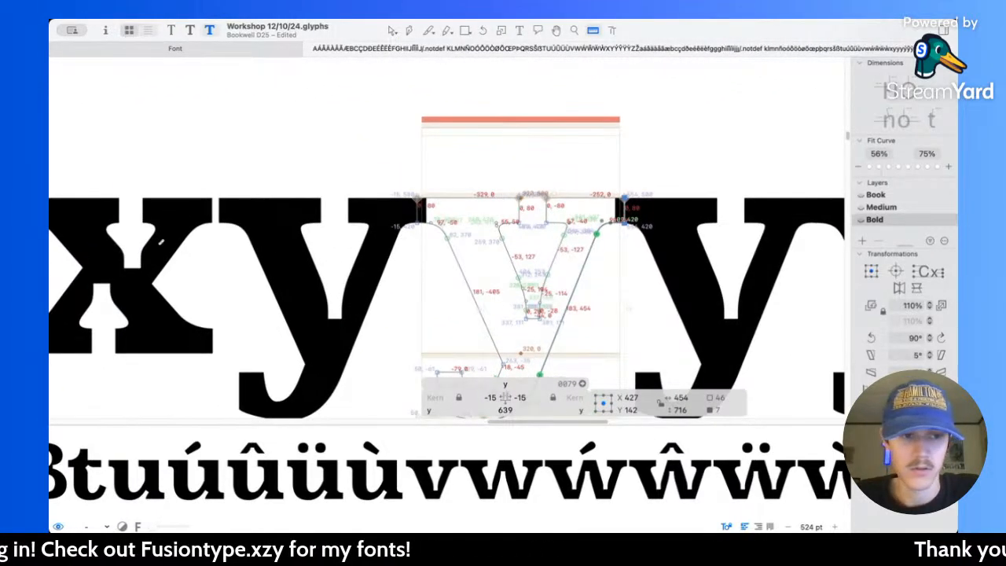
pyautogui.press('v')
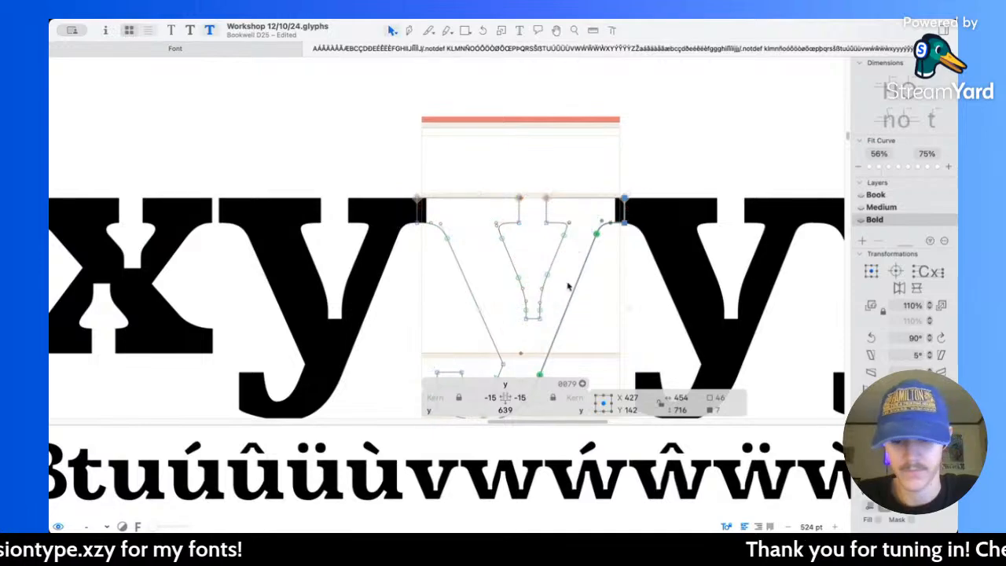
pyautogui.scroll(-5, 568, 286)
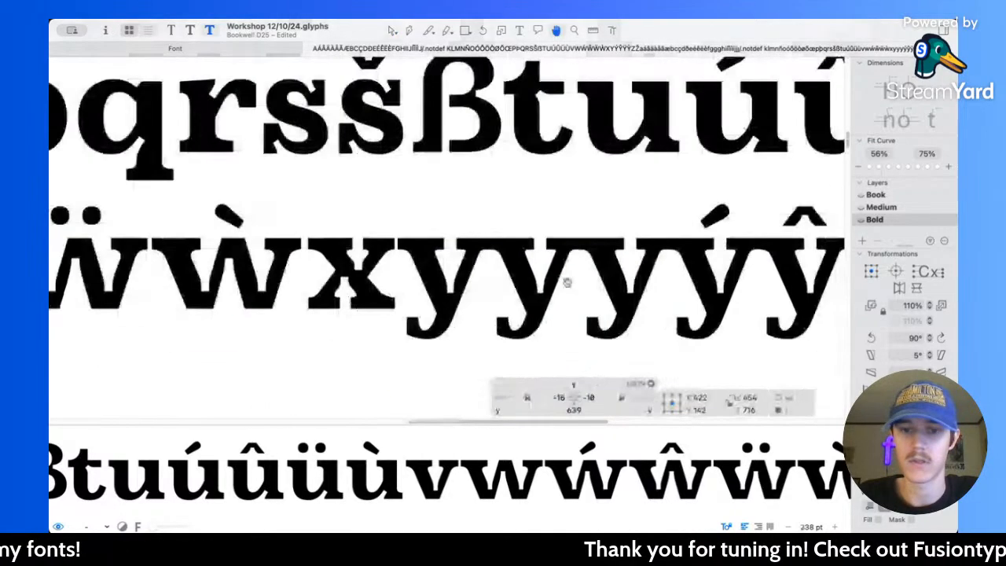
pyautogui.scroll(3, 568, 283)
# Step: Check the y's sidebearings in the Book master, and set both the left and right sidebearings in Bold to 15
pyautogui.press('super+1')
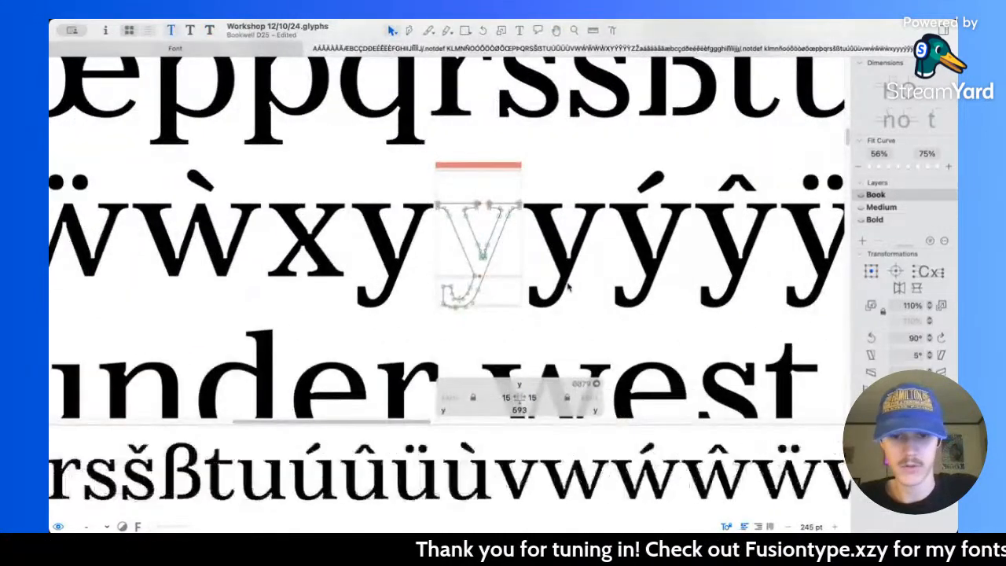
pyautogui.press('super+3')
pyautogui.click(507, 397)
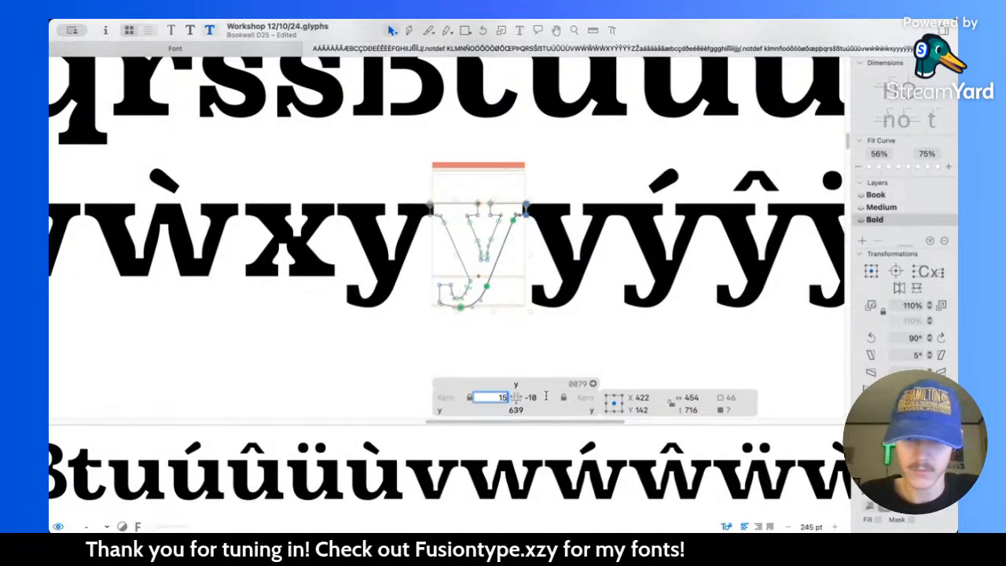
pyautogui.press('Tab')
pyautogui.write('15')
pyautogui.click(493, 194)
pyautogui.scroll(-1, 494, 192)
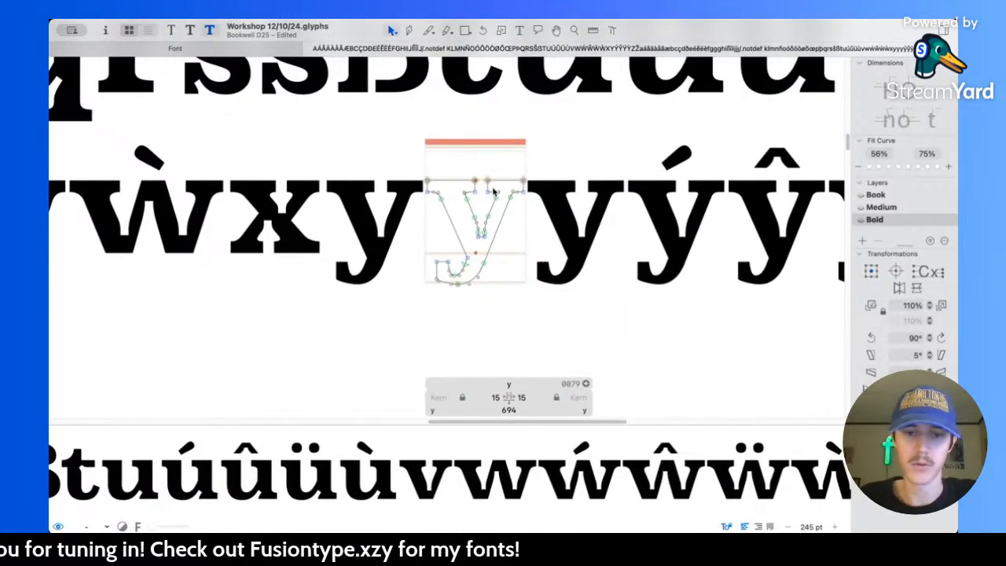
pyautogui.scroll(5, 493, 192)
pyautogui.scroll(-1, 503, 256)
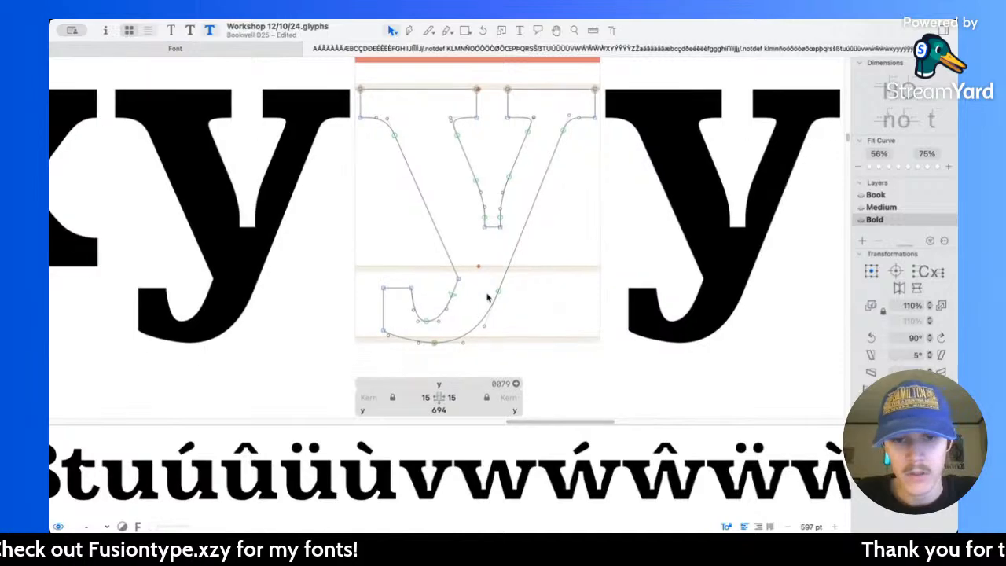
# Step: Measure the notch between the y's diagonals and widen it to 53 units, moving its left-side nodes to X 362 and right-side nodes to X 415
pyautogui.scroll(3, 492, 220)
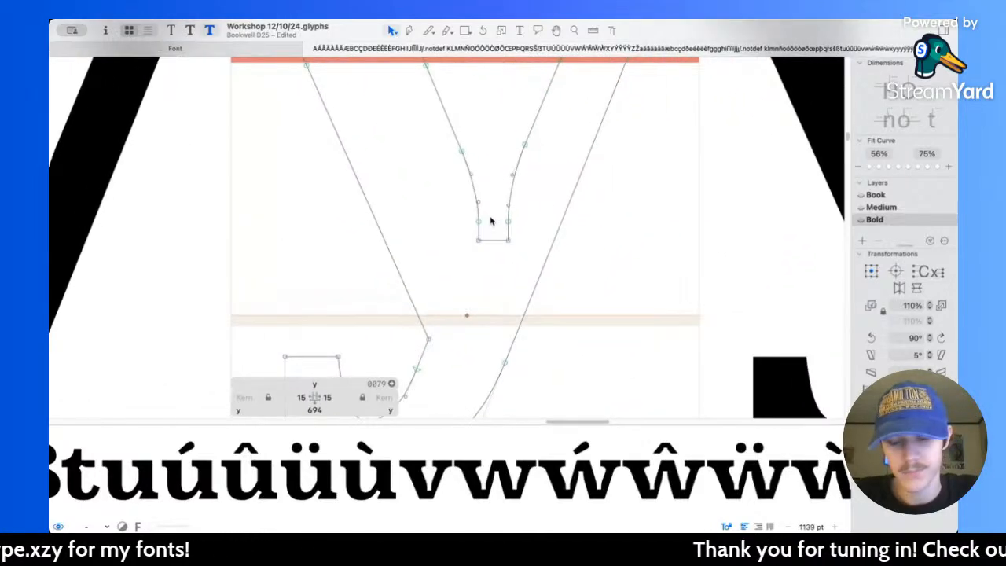
pyautogui.press('l')
pyautogui.scroll(-3, 486, 220)
pyautogui.scroll(1, 480, 222)
pyautogui.scroll(4, 513, 210)
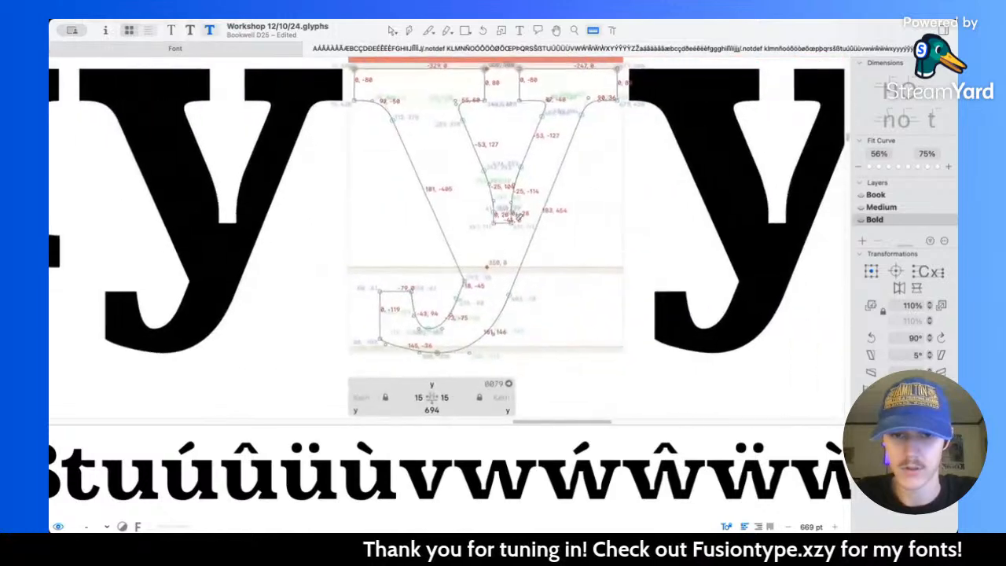
pyautogui.press('v')
pyautogui.moveTo(467, 186); pyautogui.dragTo(495, 244)
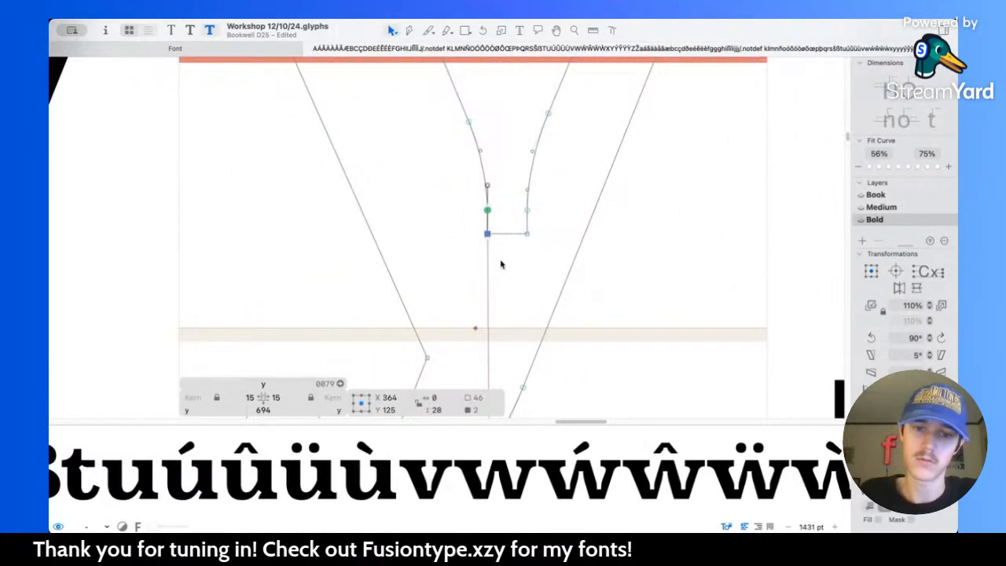
pyautogui.moveTo(556, 259); pyautogui.dragTo(497, 194)
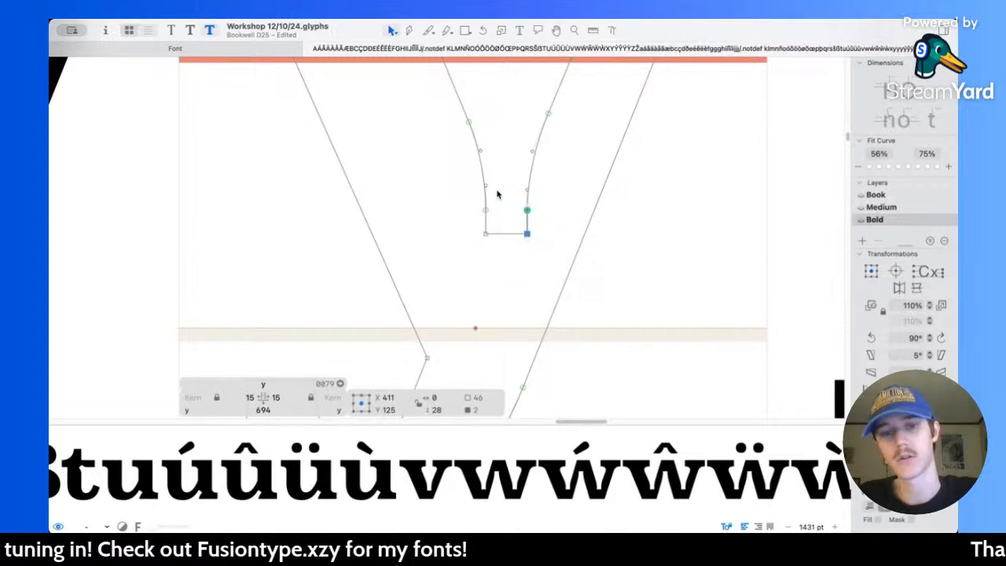
pyautogui.scroll(-1, 489, 171)
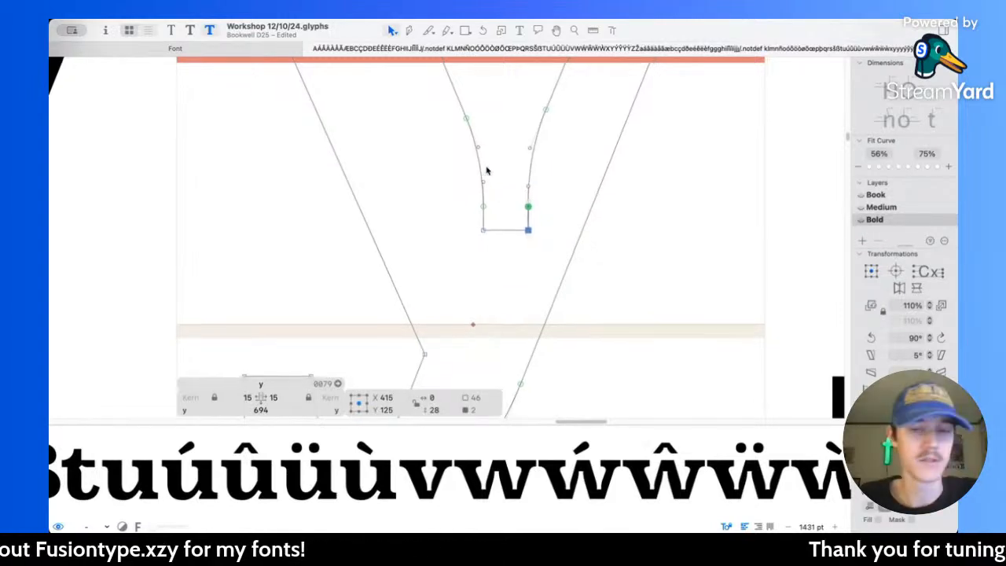
# Step: Select the bottom edge of the y's inner notch and lower it to Y 101
pyautogui.click(500, 268)
pyautogui.click(507, 229)
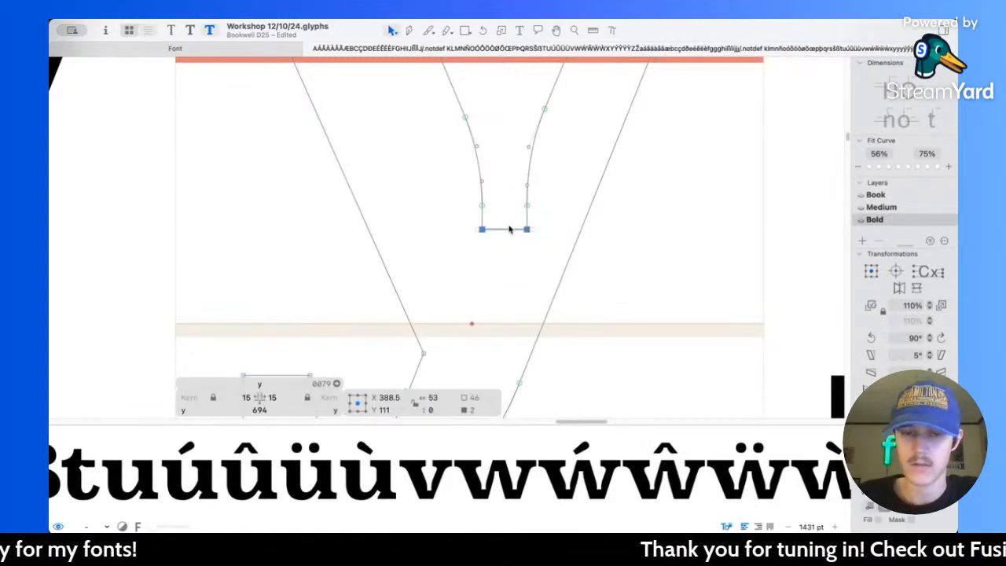
pyautogui.scroll(-10, 529, 233)
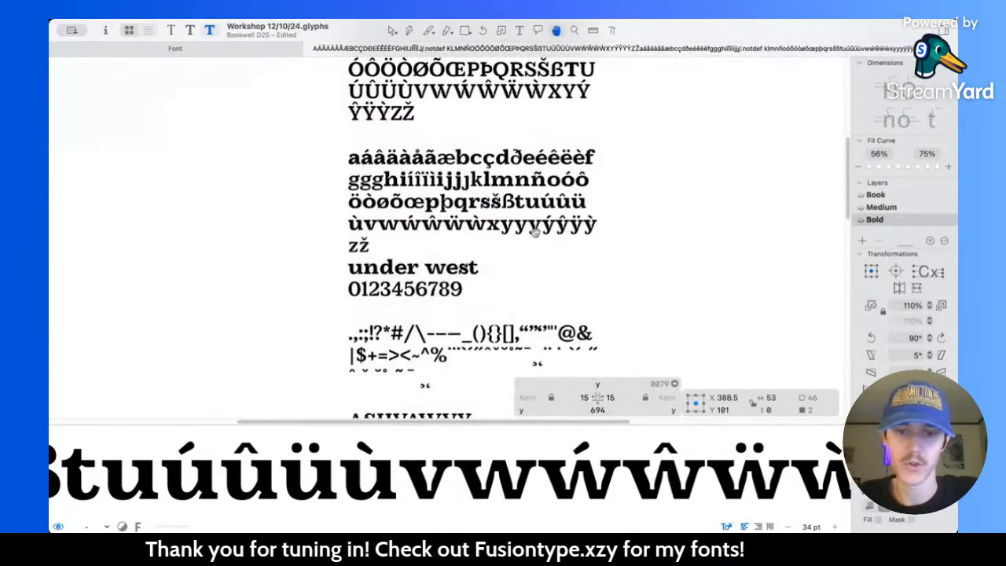
# Step: Compare the y's deepened notch with the neighbouring x and acute y, and reopen the y for editing
pyautogui.scroll(10, 534, 229)
pyautogui.scroll(1, 503, 217)
pyautogui.scroll(-2, 464, 236)
pyautogui.scroll(3, 438, 268)
pyautogui.doubleClick(438, 268)
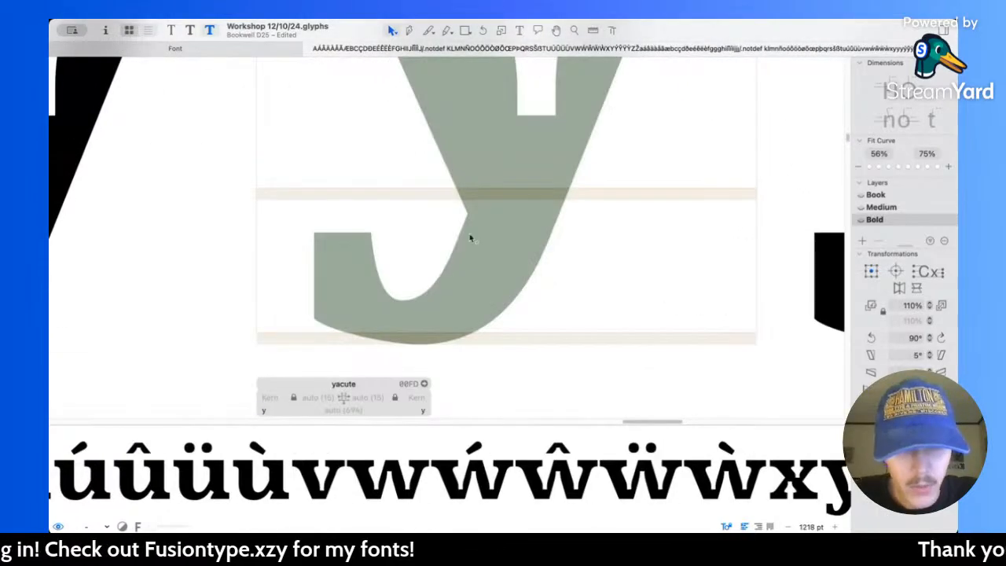
pyautogui.scroll(-5, 470, 238)
pyautogui.hscroll(-3, 464, 228)
pyautogui.doubleClick(451, 215)
pyautogui.hscroll(-3, 451, 217)
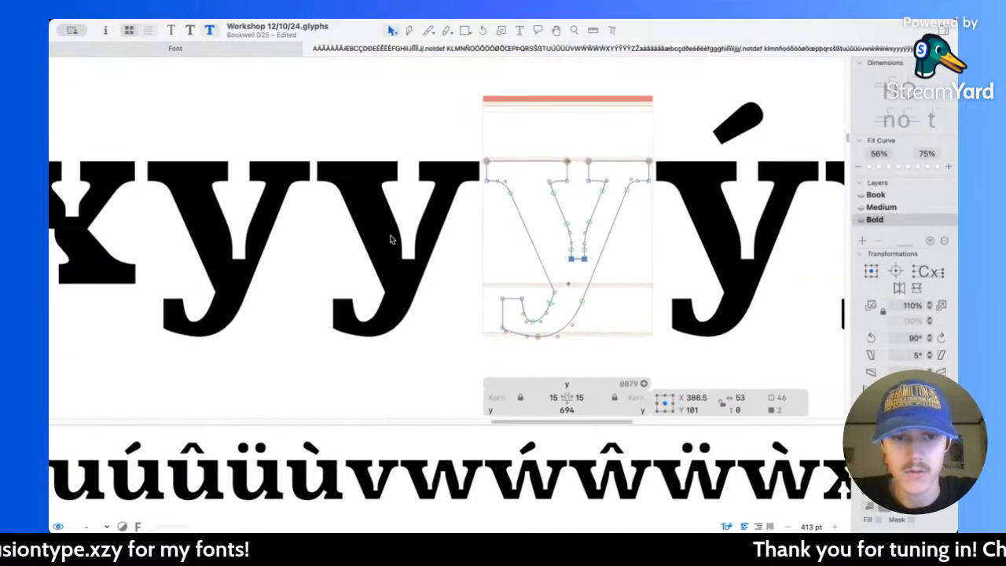
pyautogui.hscroll(3, 397, 246)
pyautogui.scroll(5, 405, 275)
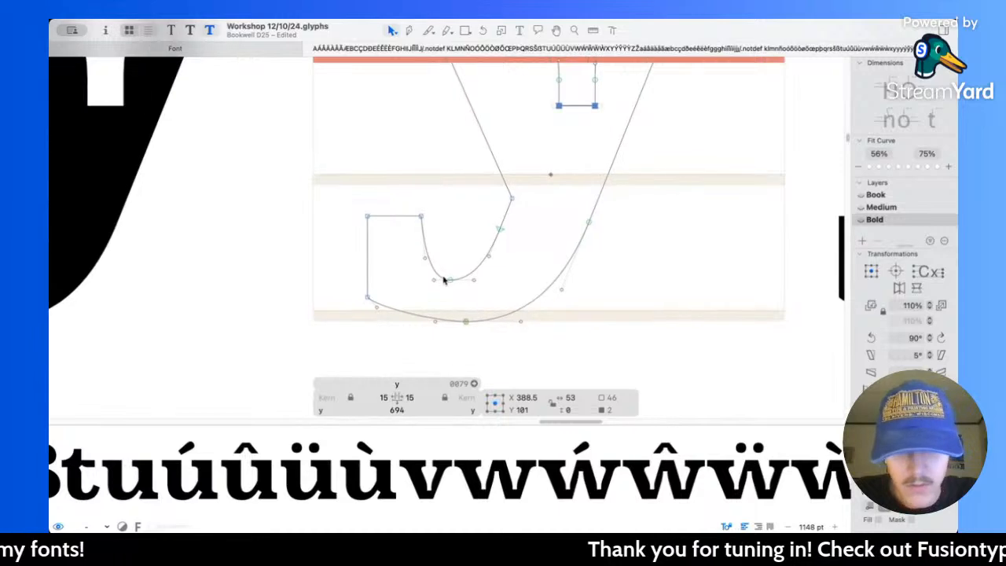
# Step: Measure the y's tail thickness, and raise the terminal's top nodes and the inner curve's bottom node by 20 units
pyautogui.press('l')
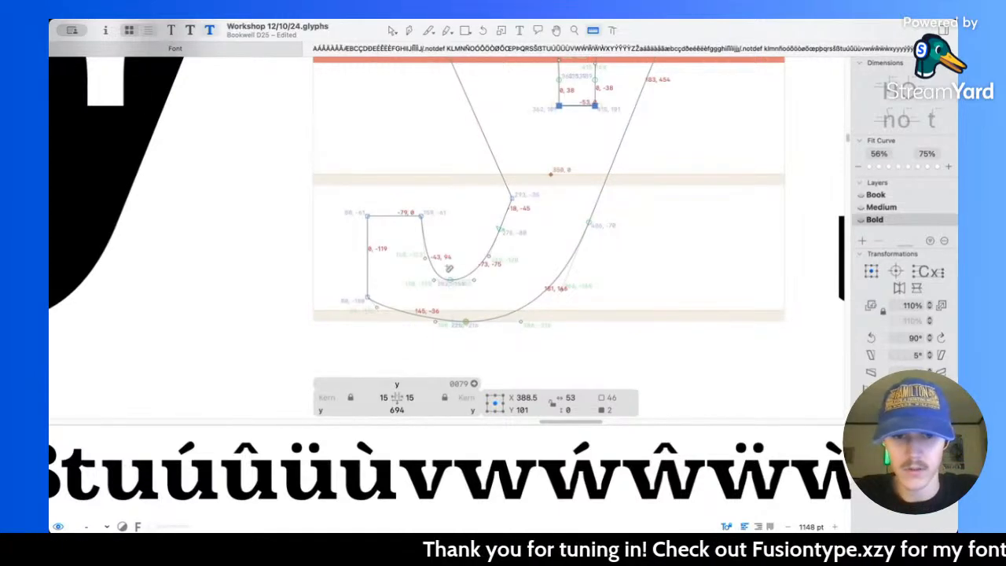
pyautogui.scroll(-10, 484, 357)
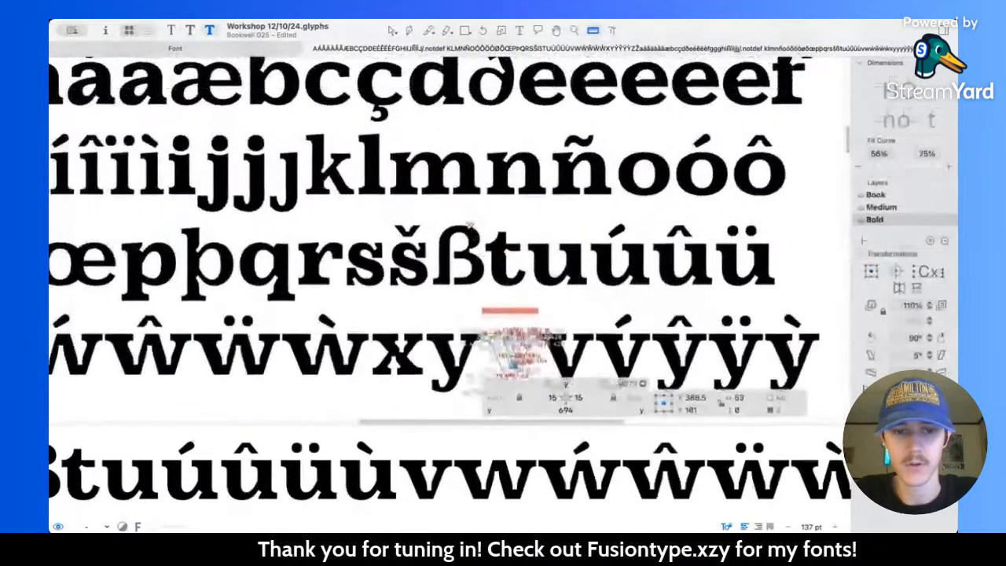
pyautogui.scroll(5, 513, 257)
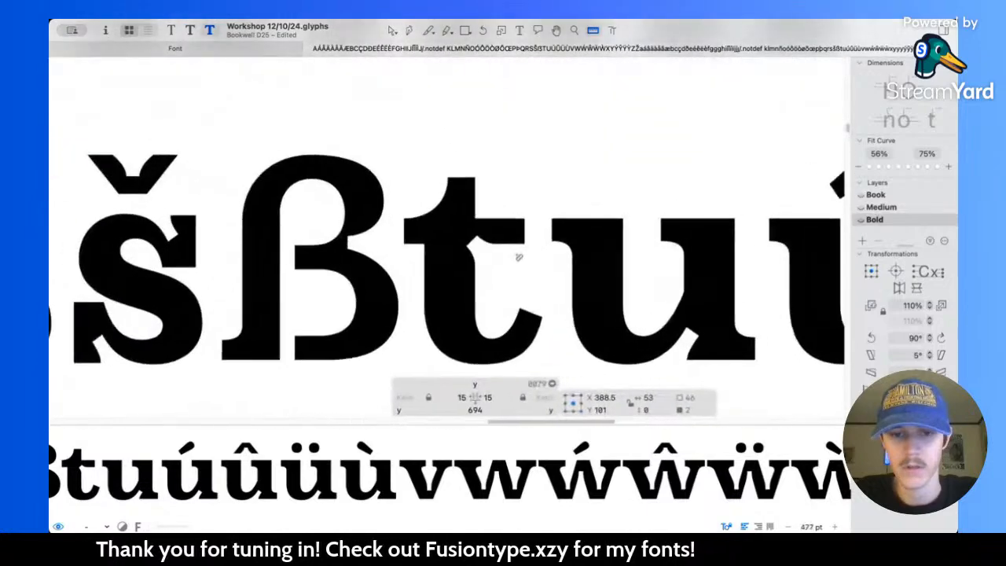
pyautogui.scroll(-8, 510, 295)
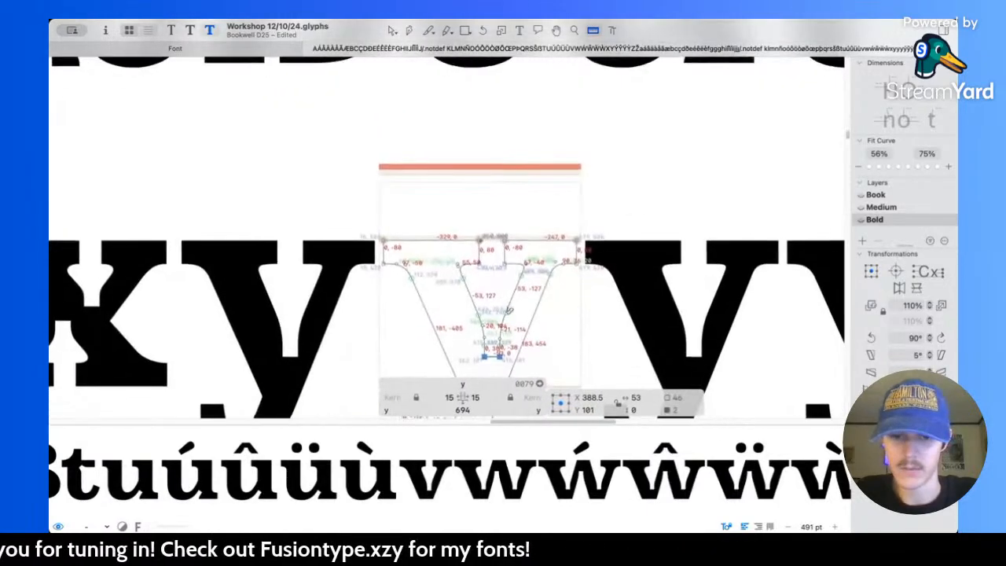
pyautogui.scroll(4, 451, 230)
pyautogui.scroll(1, 450, 229)
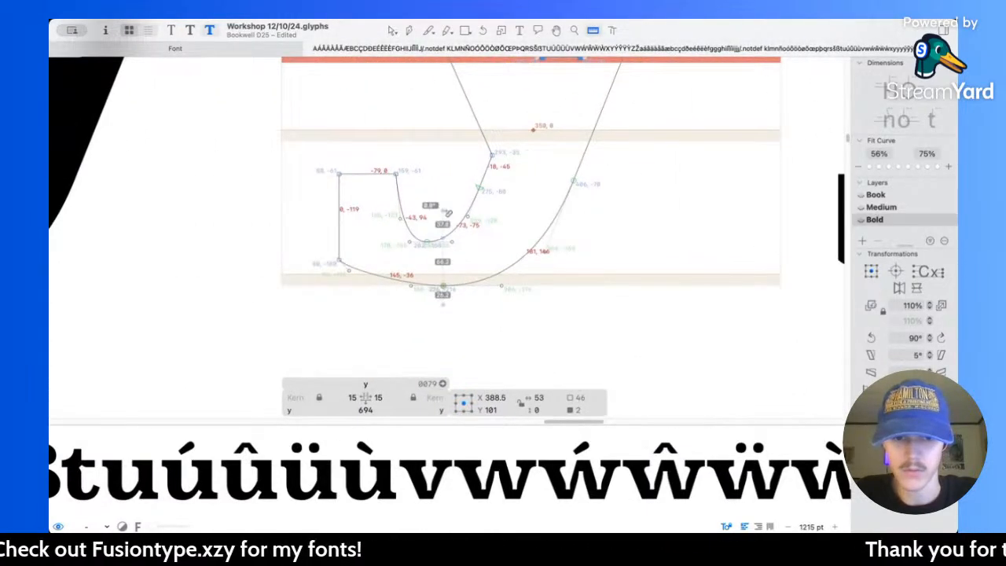
pyautogui.press('v')
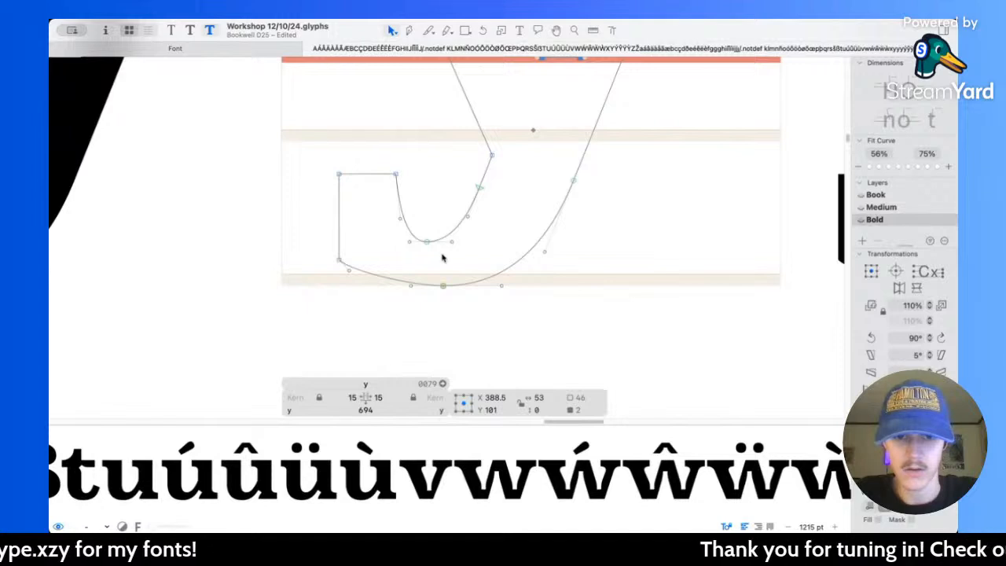
pyautogui.moveTo(309, 144); pyautogui.dragTo(436, 253)
pyautogui.hotkey('shift', 'Up')
pyautogui.hotkey('shift', 'Up')
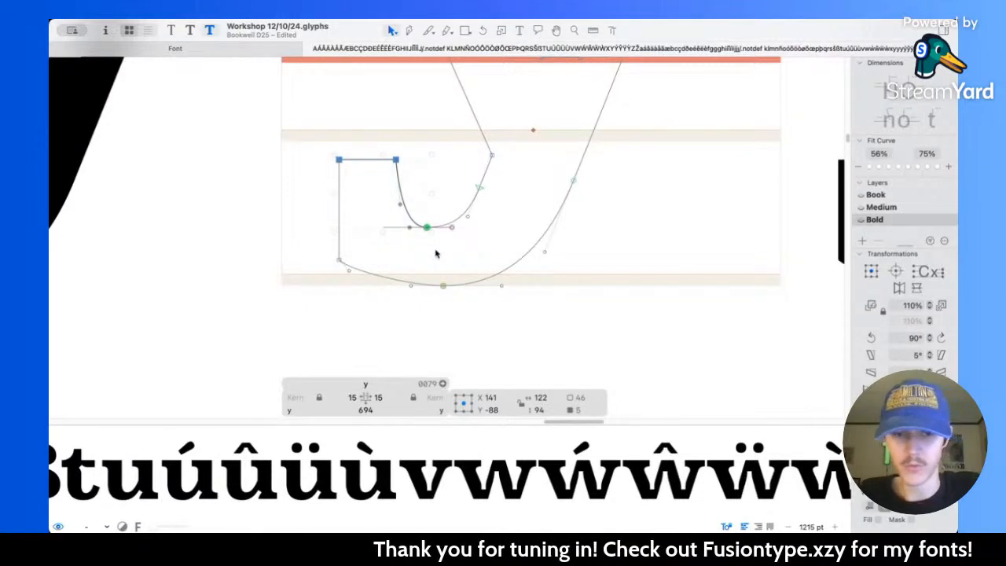
# Step: Re-measure the y's tail and raise the selected terminal and inner curve nodes further, bringing the selection's centre to Y -80
pyautogui.press('l')
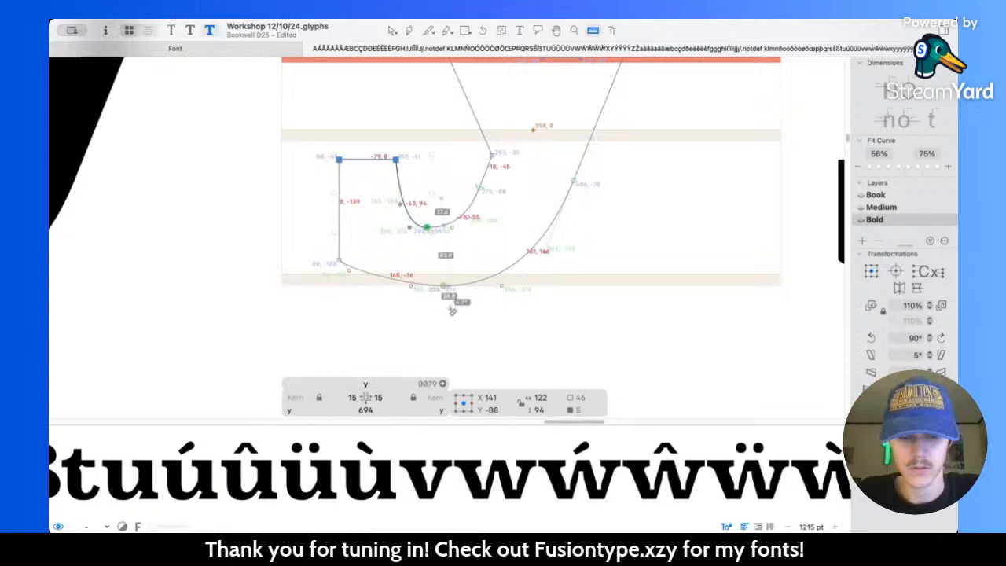
pyautogui.press('Up')
pyautogui.press('Up')
pyautogui.press('Up')
pyautogui.press('Up')
pyautogui.press('Up')
pyautogui.press('Up')
pyautogui.press('Up')
pyautogui.press('Up')
pyautogui.press('l')
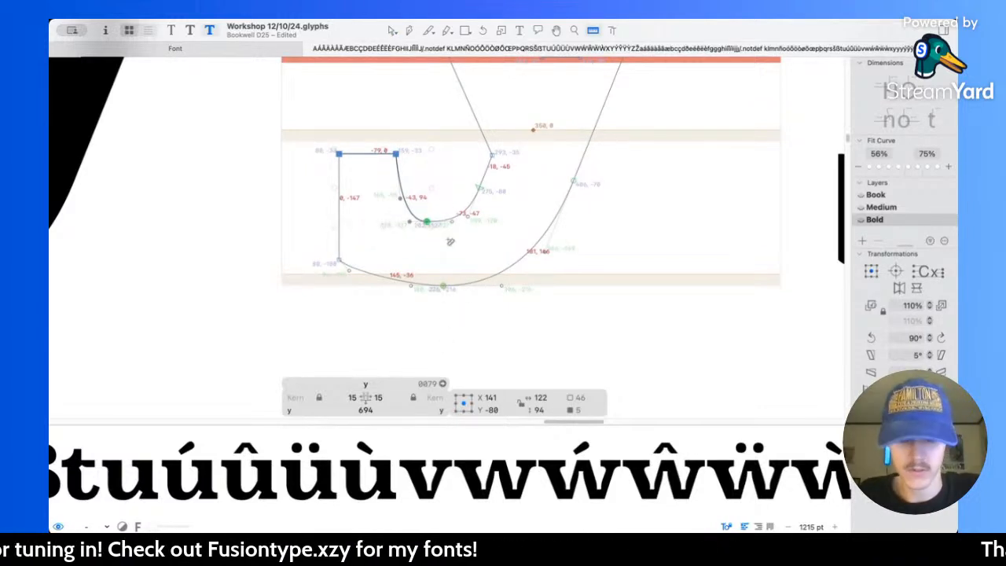
# Step: Move the y's smooth node below the diagonals' inner corner to X 279, Y -69, and its curve handle to X 262, Y -111
pyautogui.press('v')
pyautogui.scroll(5, 450, 238)
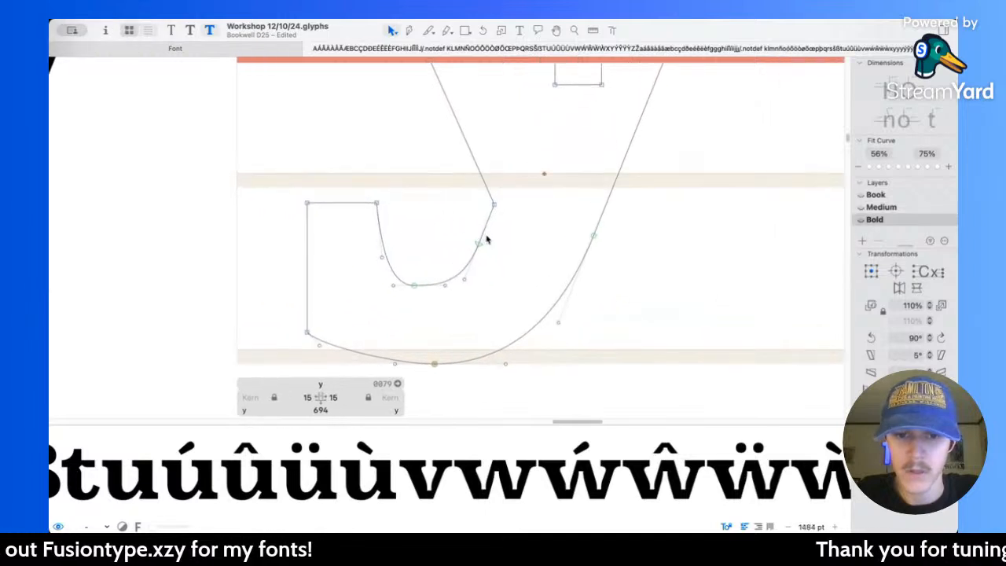
pyautogui.moveTo(472, 256)
pyautogui.mouseDown()
pyautogui.moveTo(485, 230)
pyautogui.moveTo(482, 241)
pyautogui.mouseUp()
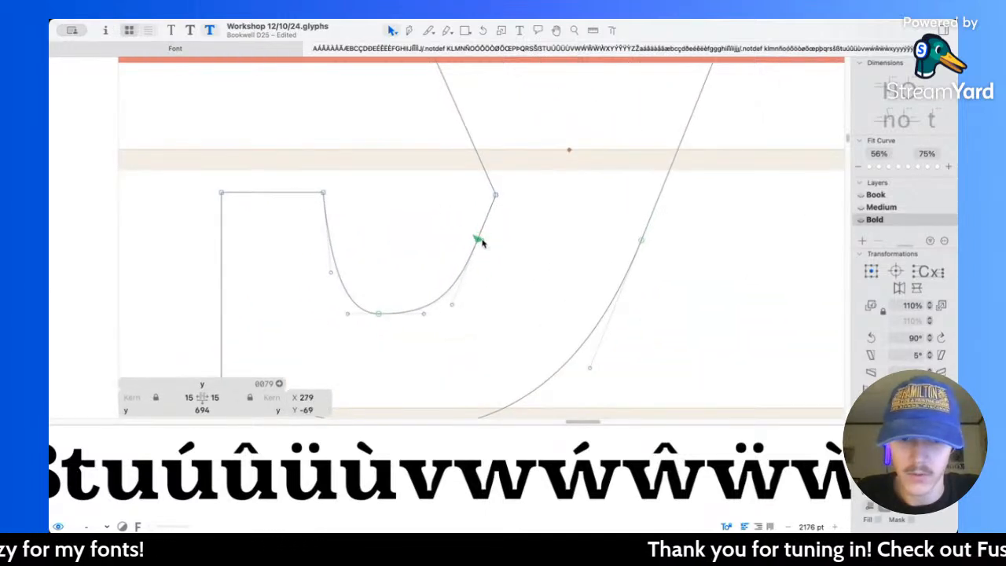
pyautogui.moveTo(451, 311); pyautogui.dragTo(458, 297)
pyautogui.scroll(-3, 652, 275)
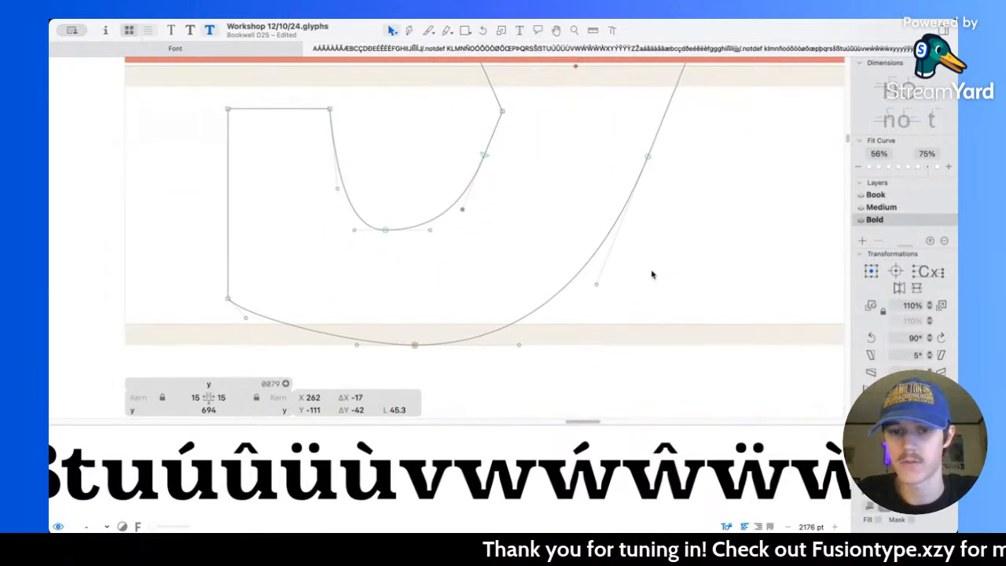
# Step: Move the bottom node of the y tail's inner curve to X 210, Y -127, and extend its right handle to 32 units
pyautogui.scroll(3, 416, 325)
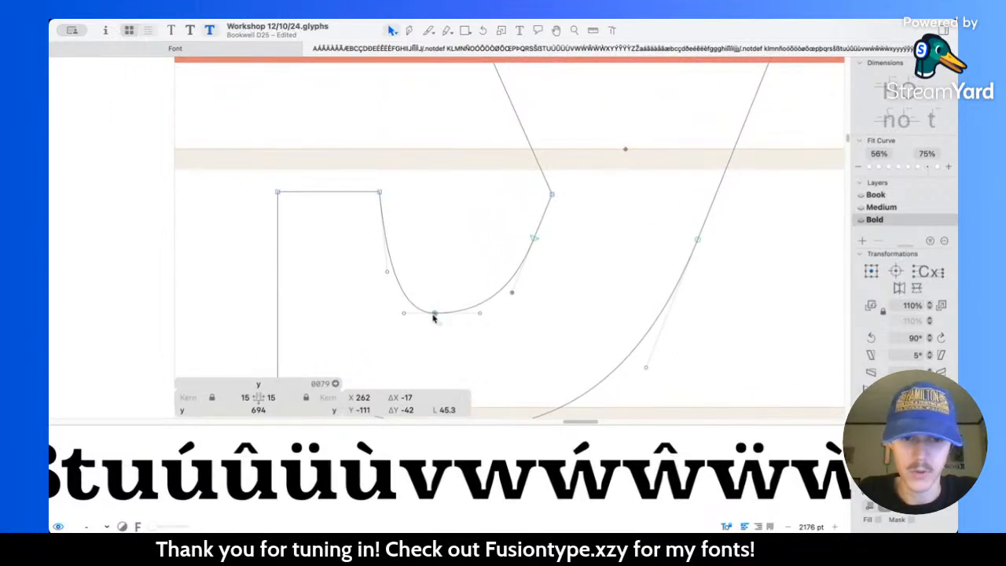
pyautogui.moveTo(436, 317); pyautogui.dragTo(446, 317)
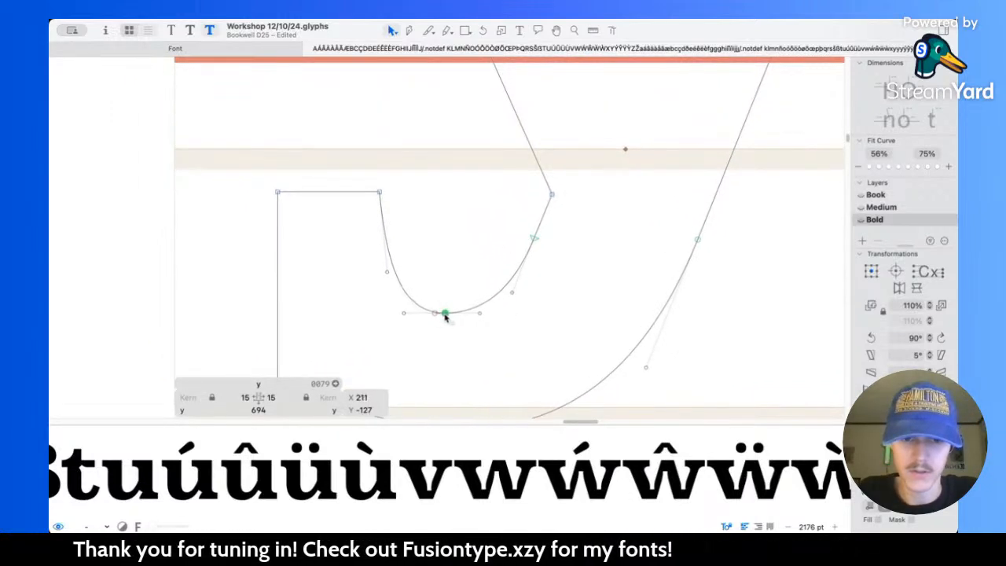
pyautogui.click(513, 294)
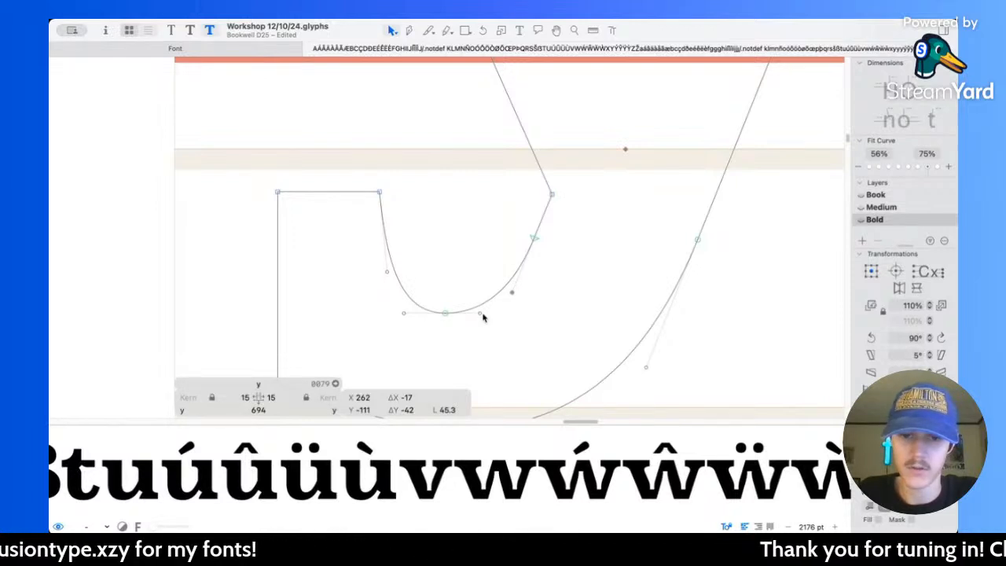
pyautogui.moveTo(482, 316); pyautogui.dragTo(488, 316)
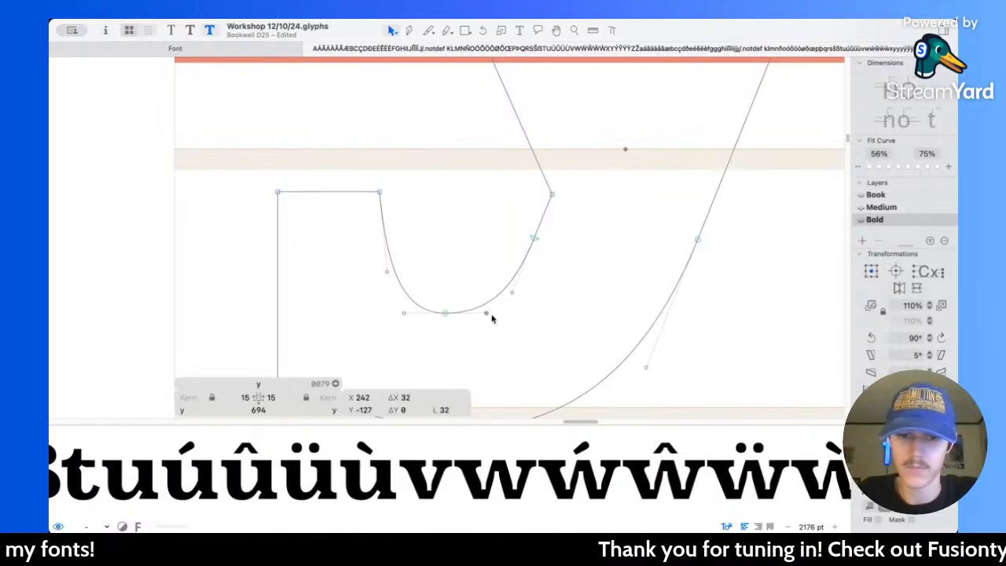
# Step: Preview the filled y and compare its reshaped tail with the surrounding lowercase letters
pyautogui.press('space')
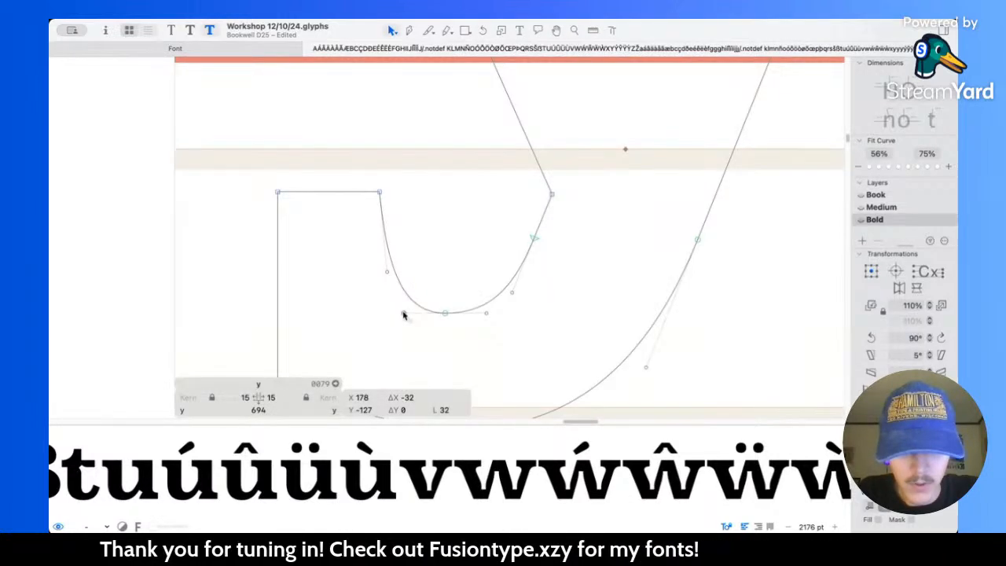
pyautogui.press('space')
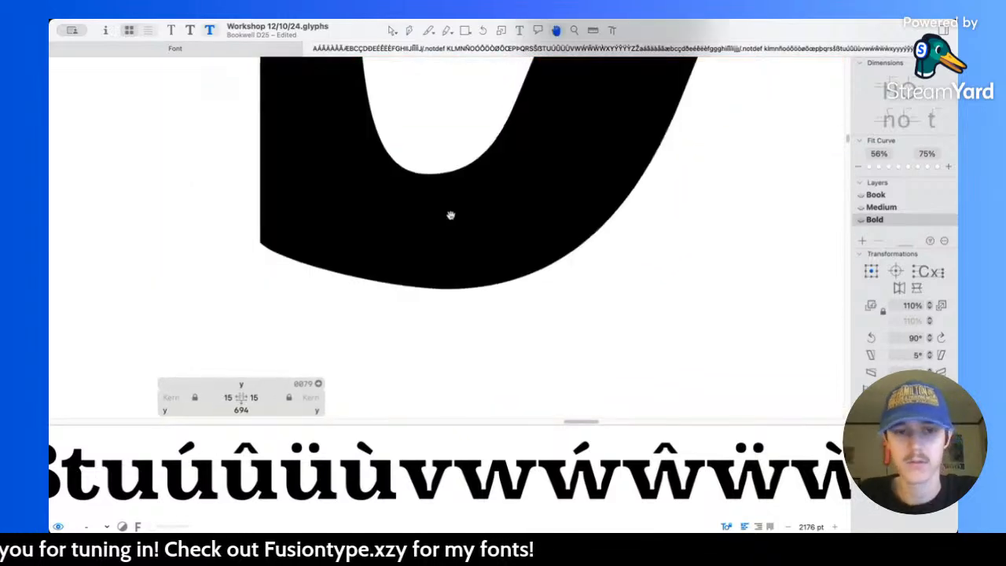
pyautogui.scroll(-5, 449, 214)
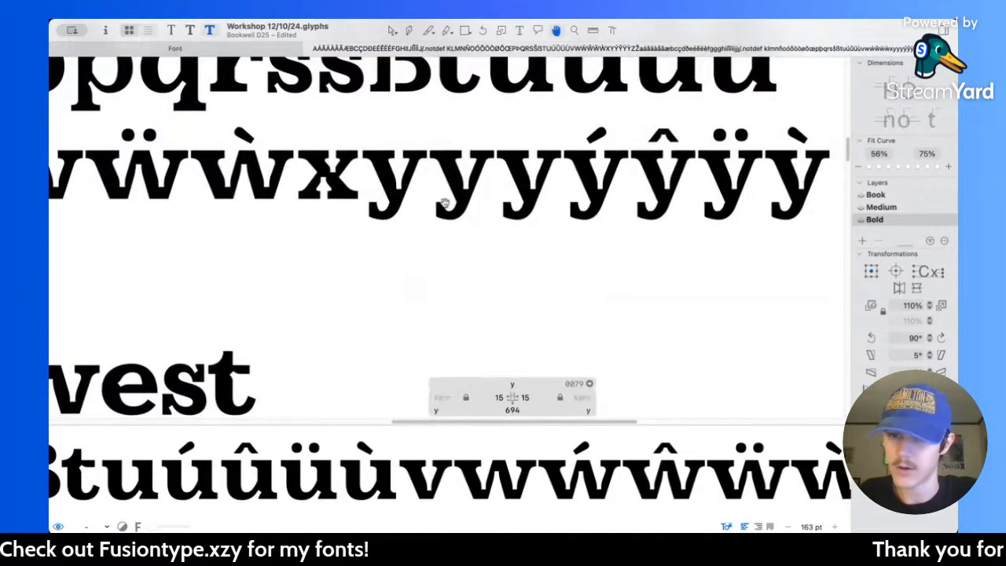
pyautogui.scroll(5, 446, 203)
pyautogui.scroll(2, 446, 206)
pyautogui.scroll(-5, 446, 206)
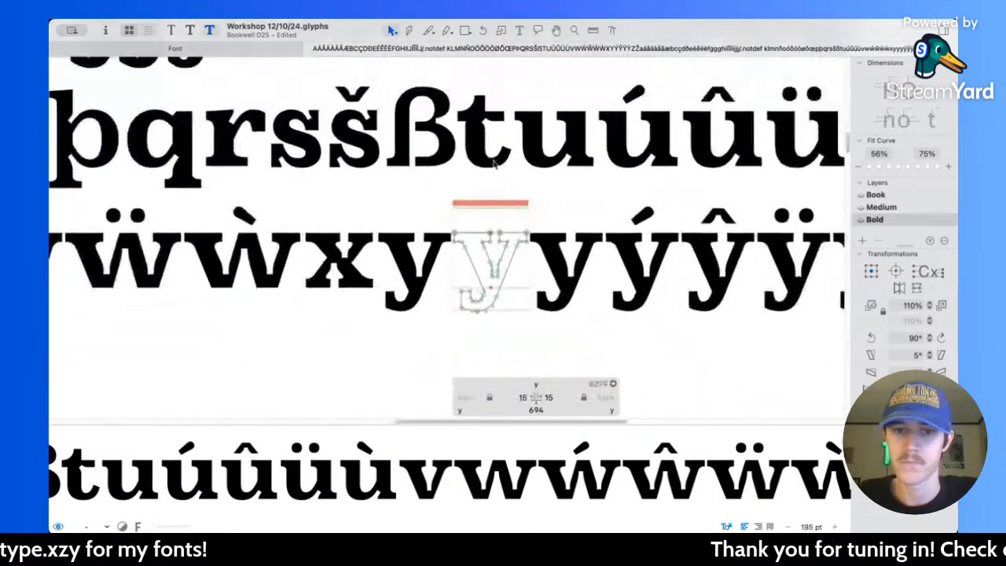
# Step: Find the lowercase j, open it for editing and measure its tail terminal as a reference for the y
pyautogui.scroll(3, 493, 163)
pyautogui.scroll(3, 492, 162)
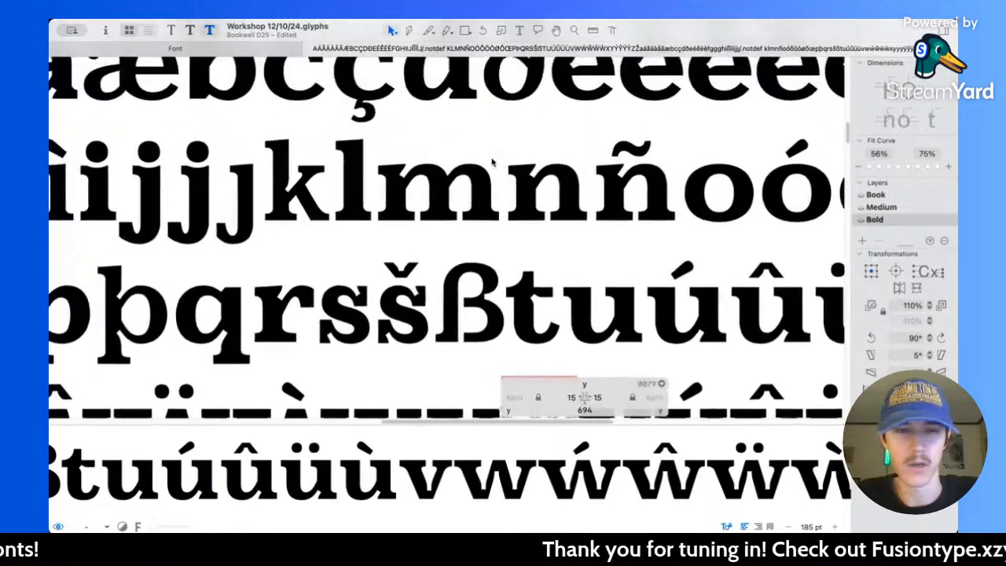
pyautogui.hscroll(-4, 492, 162)
pyautogui.scroll(10, 270, 244)
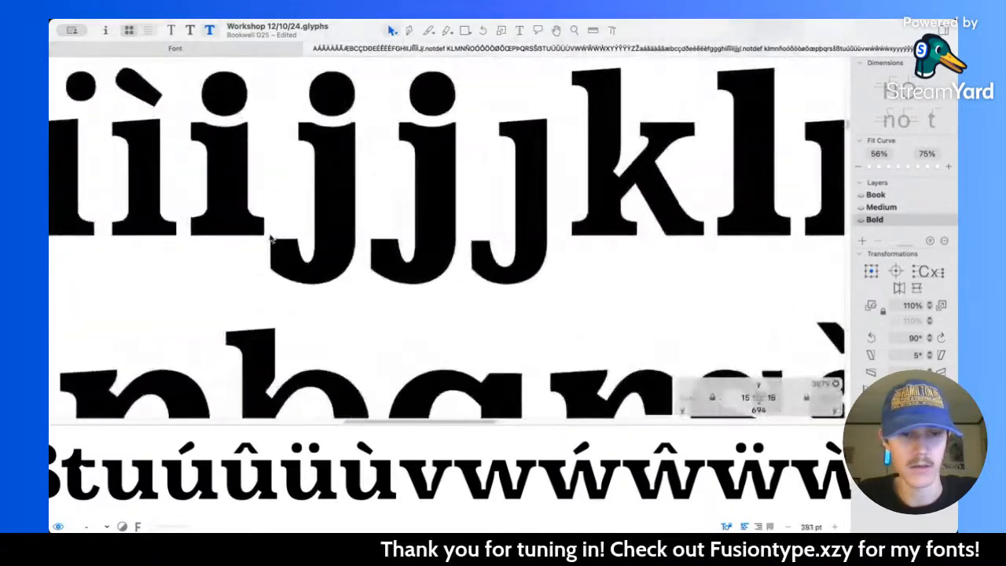
pyautogui.doubleClick(323, 270)
pyautogui.scroll(-1, 377, 236)
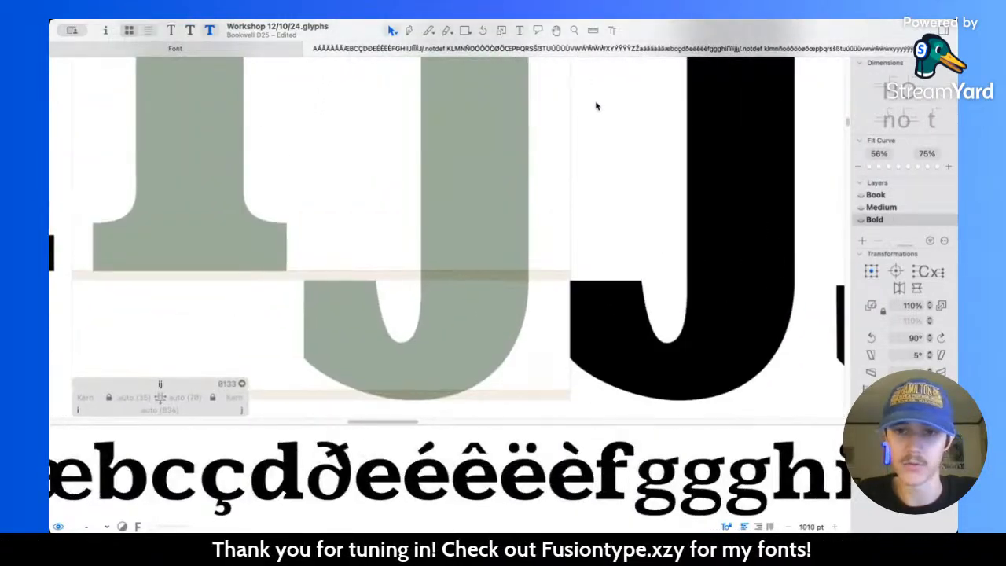
pyautogui.hscroll(6, 465, 193)
pyautogui.doubleClick(333, 285)
pyautogui.moveTo(278, 212); pyautogui.dragTo(362, 253)
pyautogui.press('l')
pyautogui.moveTo(266, 250); pyautogui.dragTo(369, 250)
# Step: Return from the j to the lowercase y in the Bold master and open its outline for editing
pyautogui.scroll(-8, 390, 237)
pyautogui.hscroll(7, 391, 235)
pyautogui.scroll(-6, 391, 236)
pyautogui.hscroll(3, 391, 236)
pyautogui.scroll(-8, 390, 239)
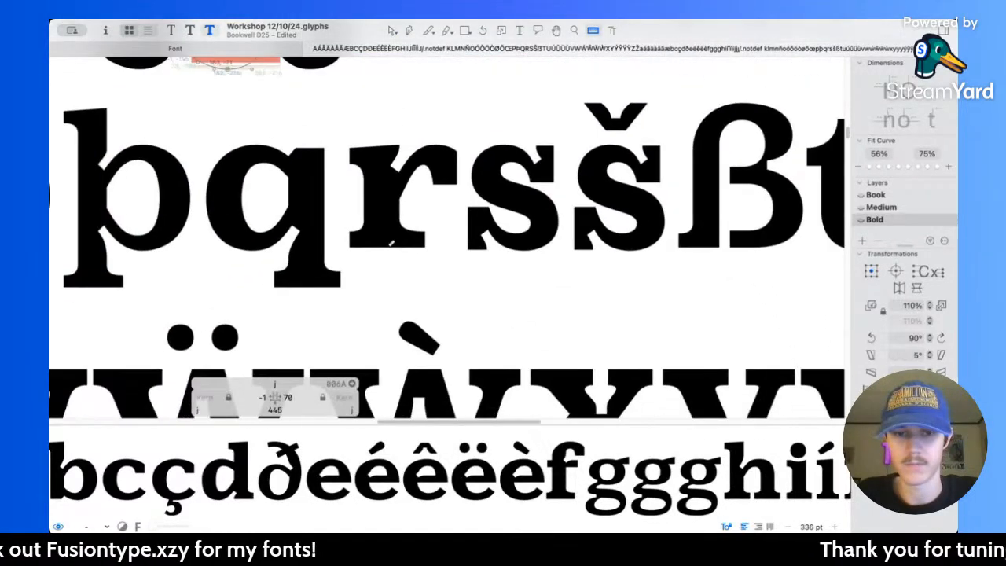
pyautogui.scroll(8, 422, 211)
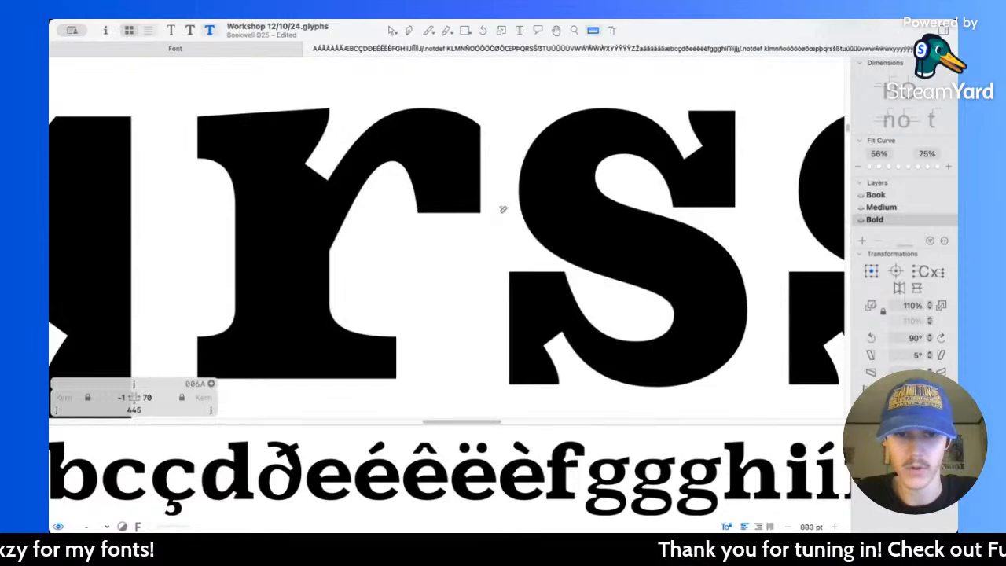
pyautogui.scroll(-10, 433, 257)
pyautogui.scroll(10, 434, 257)
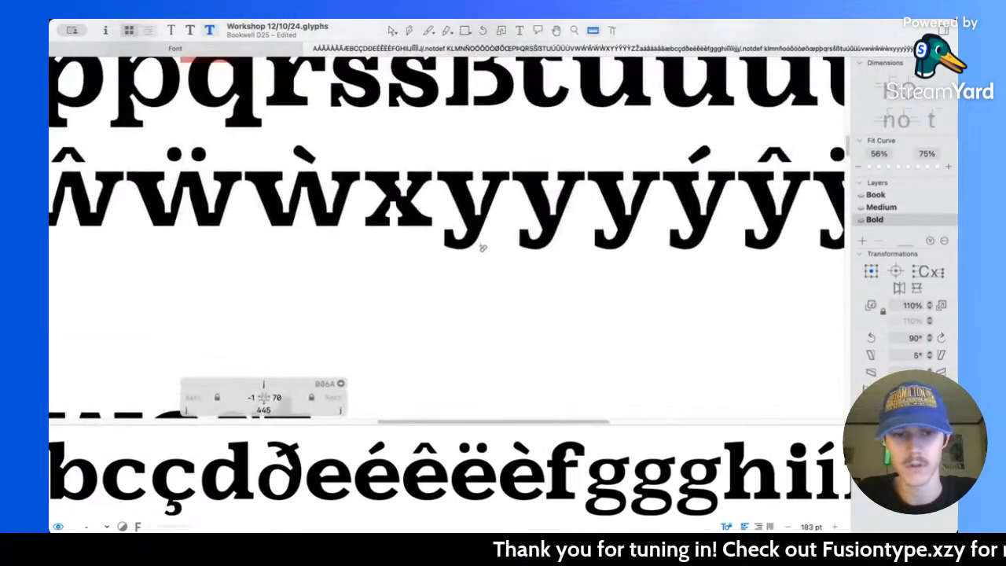
pyautogui.scroll(-6, 467, 187)
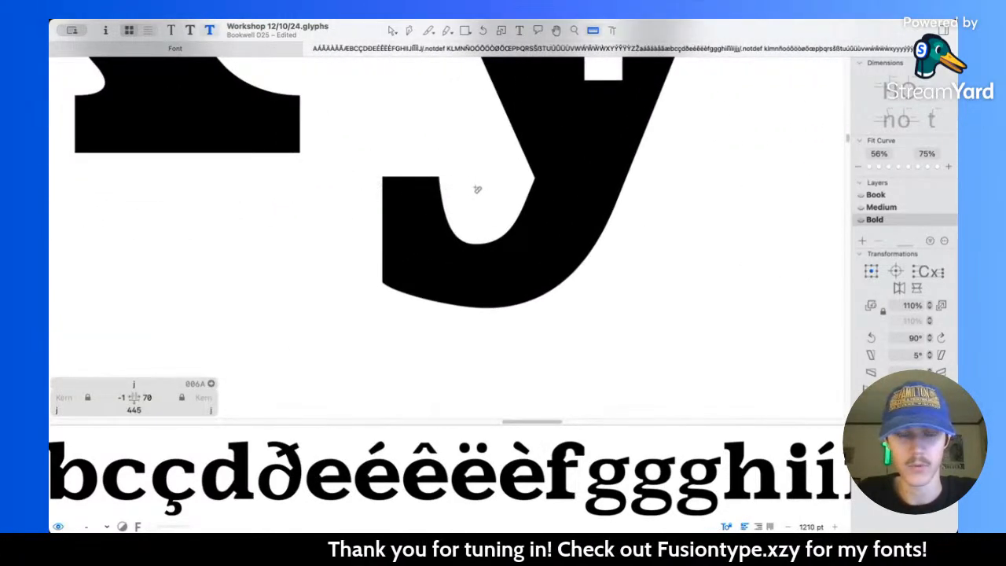
pyautogui.press('v')
pyautogui.hscroll(3, 487, 201)
pyautogui.doubleClick(486, 206)
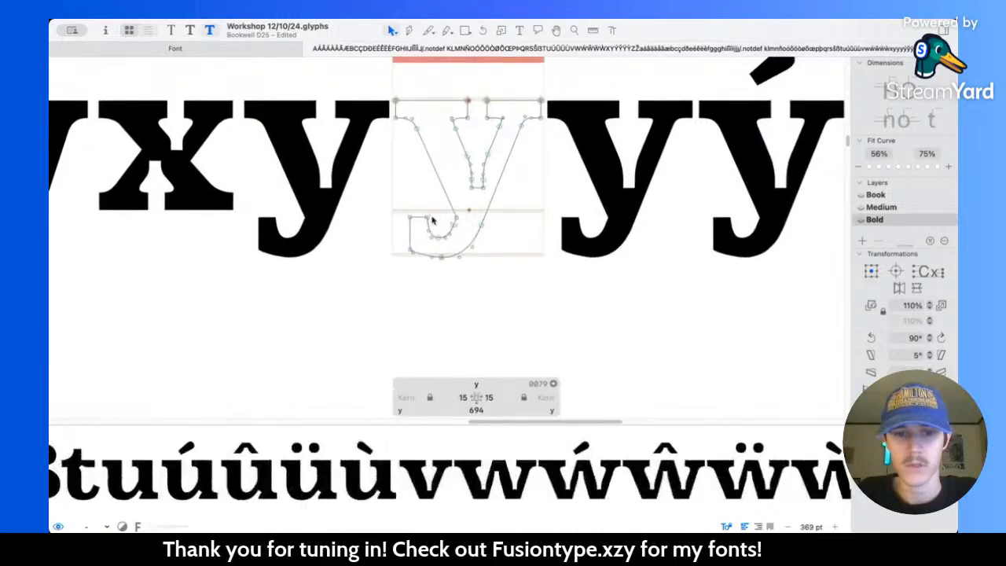
# Step: Move the upper inner corner of the y's tail terminal to X 179, Y -33, and measure the outline
pyautogui.scroll(6, 429, 214)
pyautogui.moveTo(421, 188); pyautogui.dragTo(450, 226)
pyautogui.hotkey('shift', 'Right')
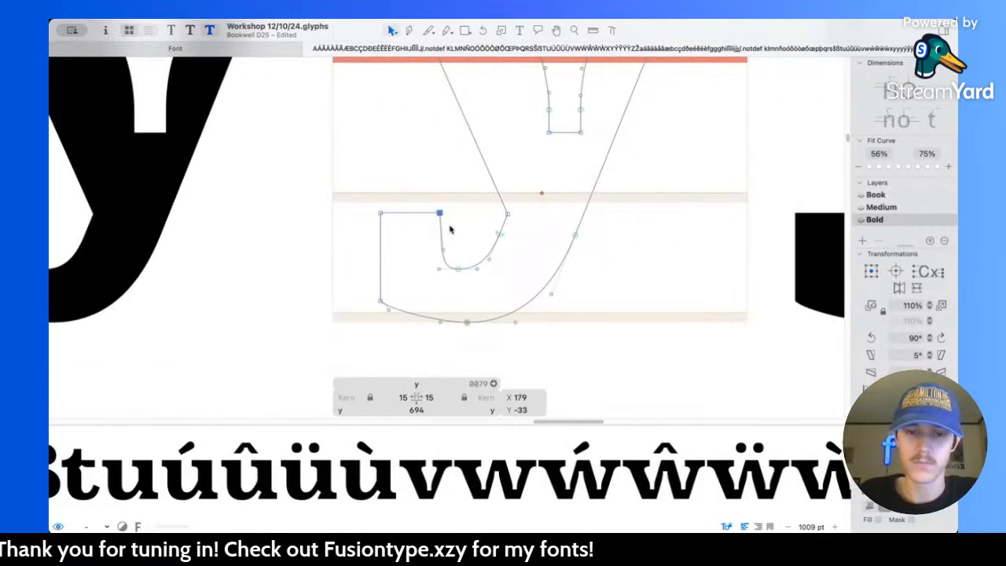
pyautogui.press('l')
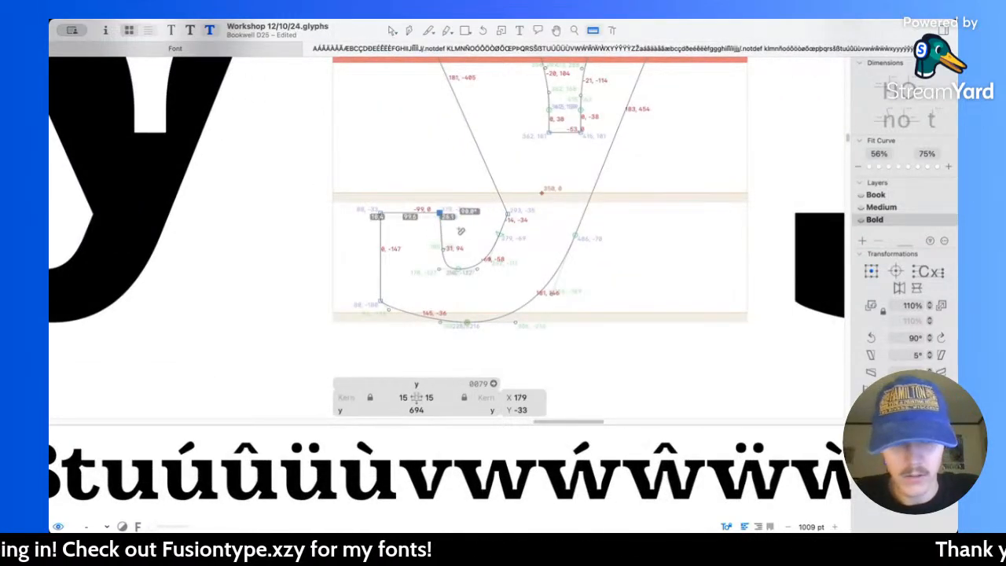
pyautogui.press('v')
pyautogui.moveTo(344, 194); pyautogui.dragTo(399, 319)
pyautogui.hotkey('shift', 'Left')
pyautogui.scroll(3, 399, 319)
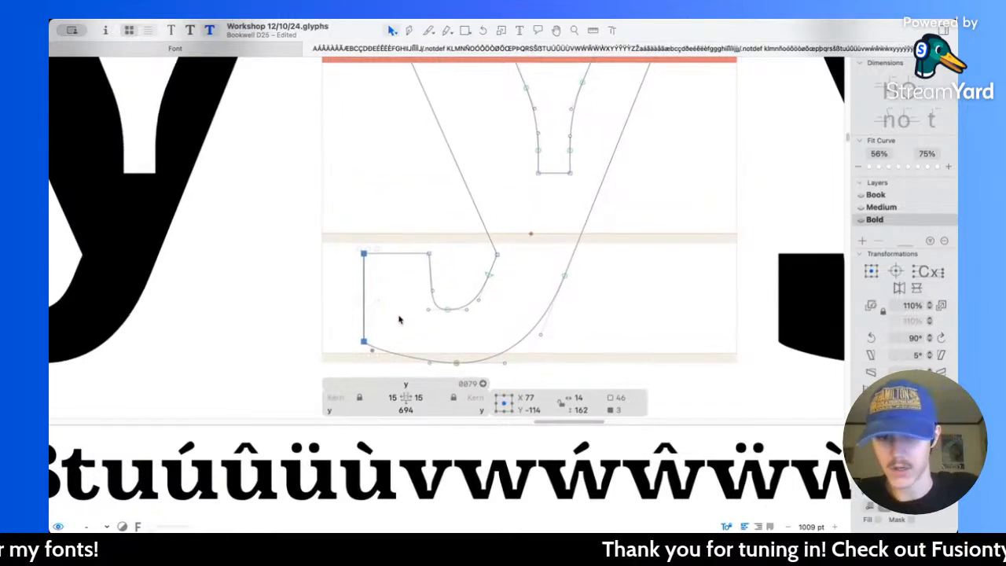
pyautogui.press('super+z')
# Step: Shift the y's tail terminal 20 units outward, placing its outer edge at X 60 and upper inner corner at X 159, and measure it
pyautogui.moveTo(335, 222); pyautogui.dragTo(394, 356)
pyautogui.moveTo(398, 213); pyautogui.dragTo(440, 267)
pyautogui.hotkey('shift', 'Left')
pyautogui.hotkey('shift', 'Left')
pyautogui.press('l')
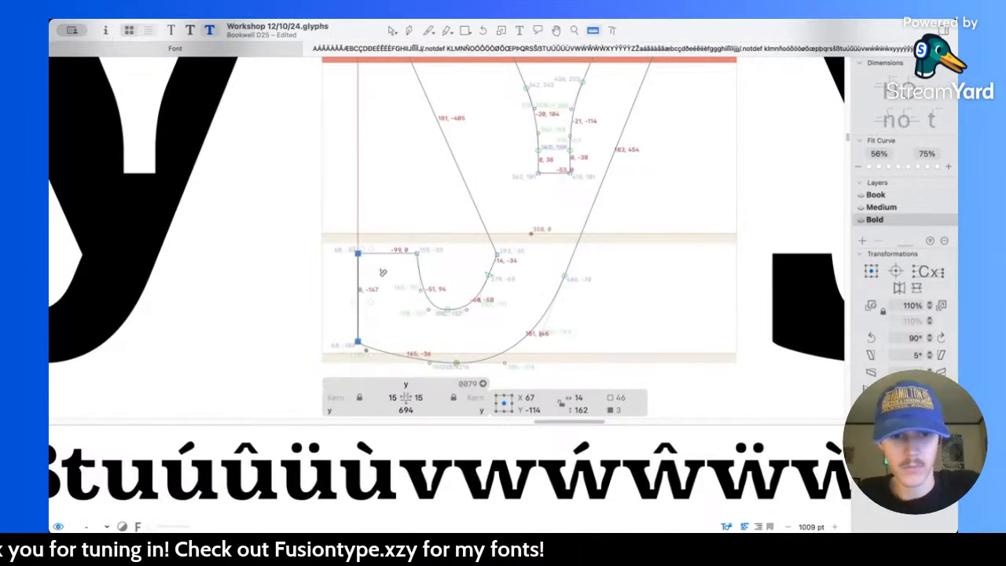
# Step: Widen the top of the y's terminal to 119 units by moving its outer edge farther out and its upper inner corner to X 169
pyautogui.scroll(-5, 423, 245)
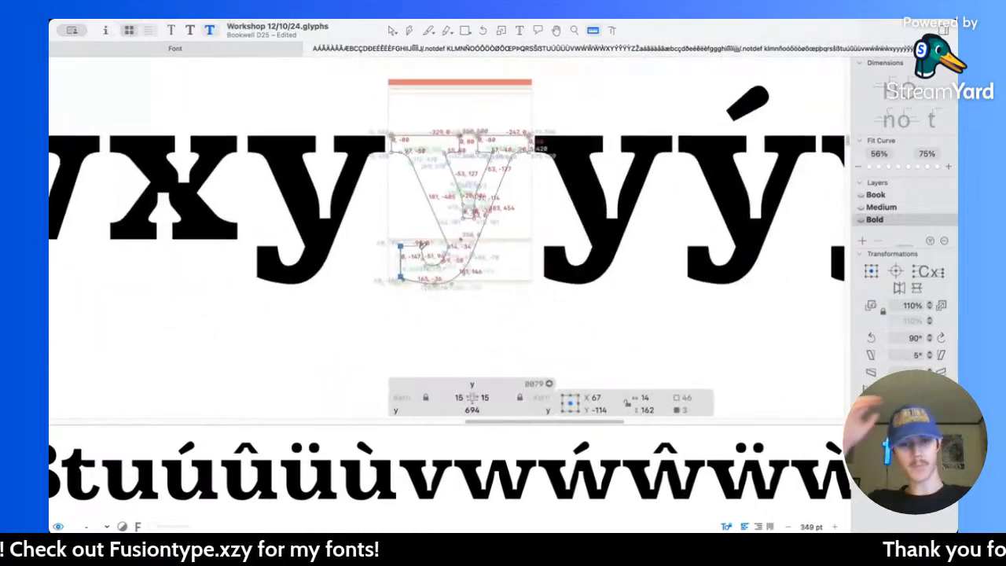
pyautogui.scroll(-3, 423, 245)
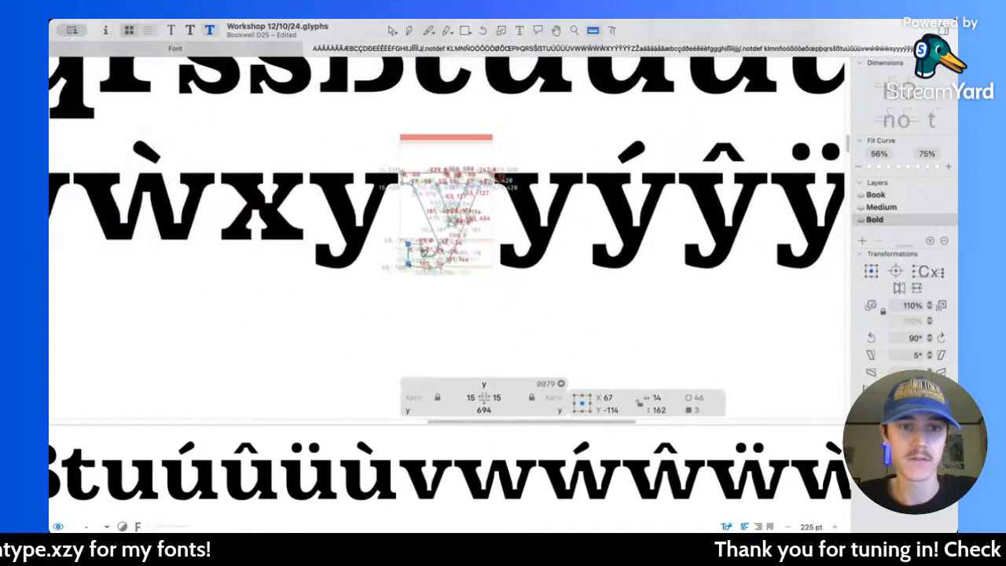
pyautogui.scroll(4, 423, 251)
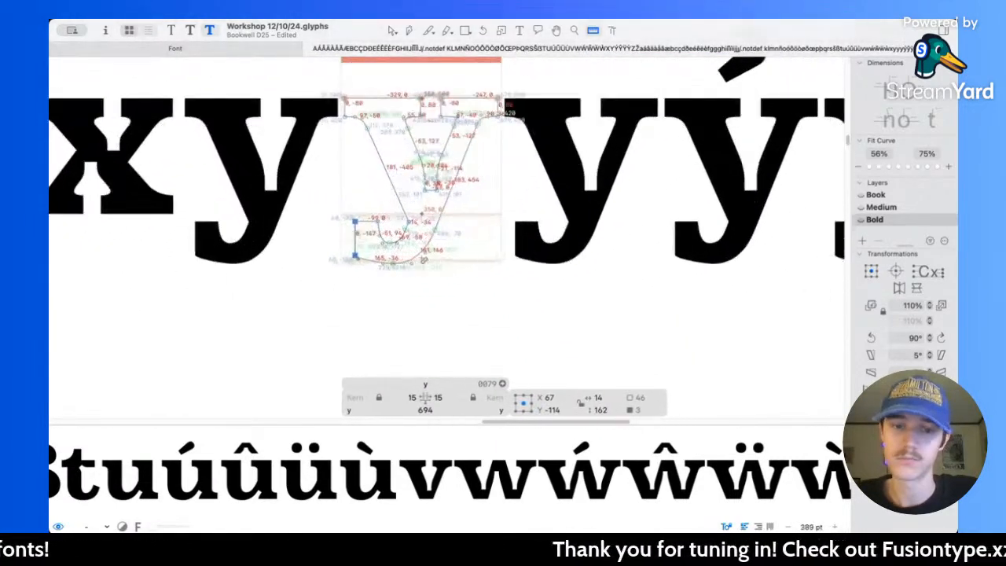
pyautogui.scroll(8, 423, 258)
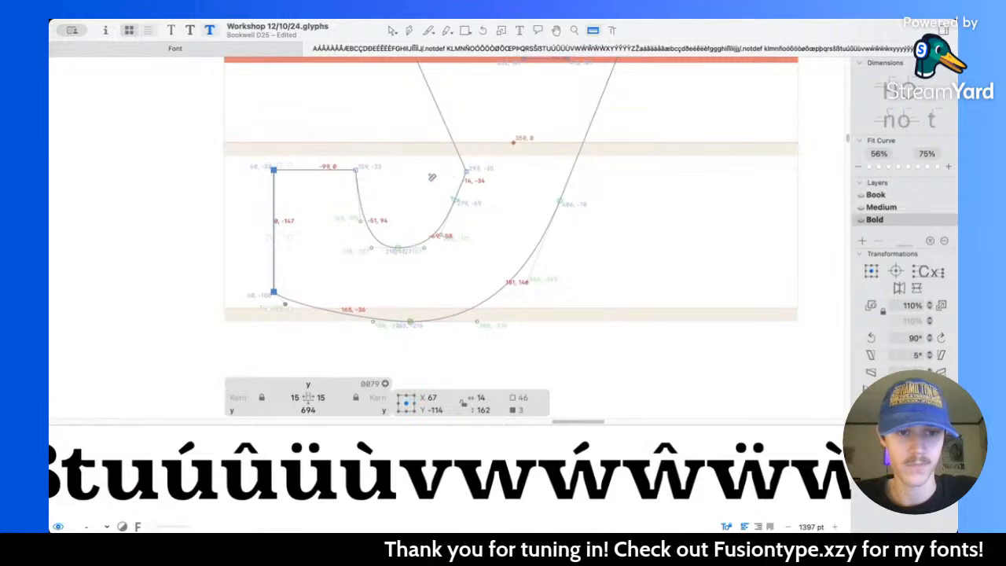
pyautogui.scroll(-5, 431, 177)
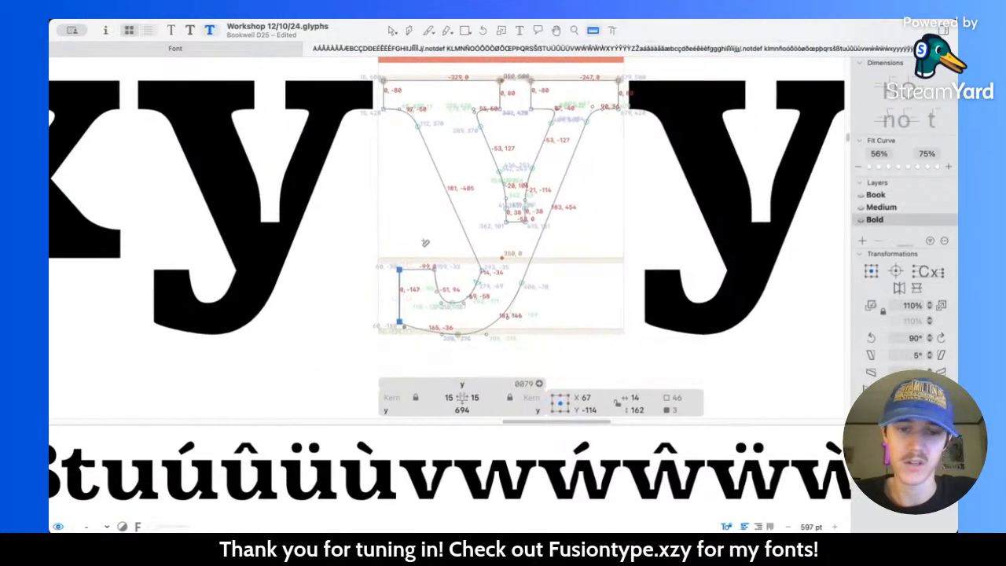
pyautogui.scroll(-1, 426, 243)
pyautogui.click(391, 31)
pyautogui.scroll(3, 391, 295)
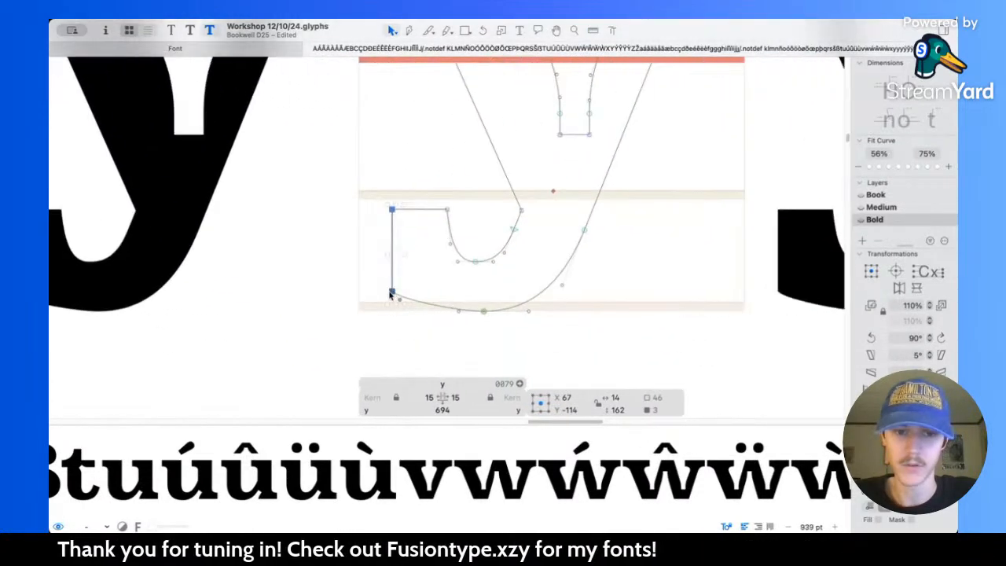
pyautogui.scroll(1, 391, 295)
pyautogui.hotkey('shift', 'Left')
pyautogui.moveTo(433, 190); pyautogui.dragTo(478, 215)
# Step: Raise the top edge of the y's tail terminal to Y -23
pyautogui.scroll(-10, 472, 211)
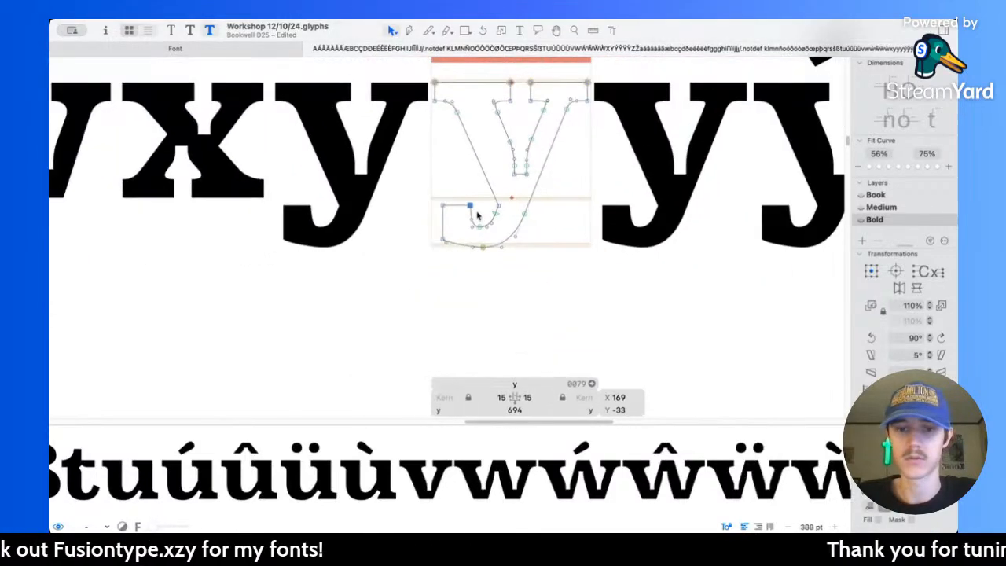
pyautogui.scroll(8, 547, 220)
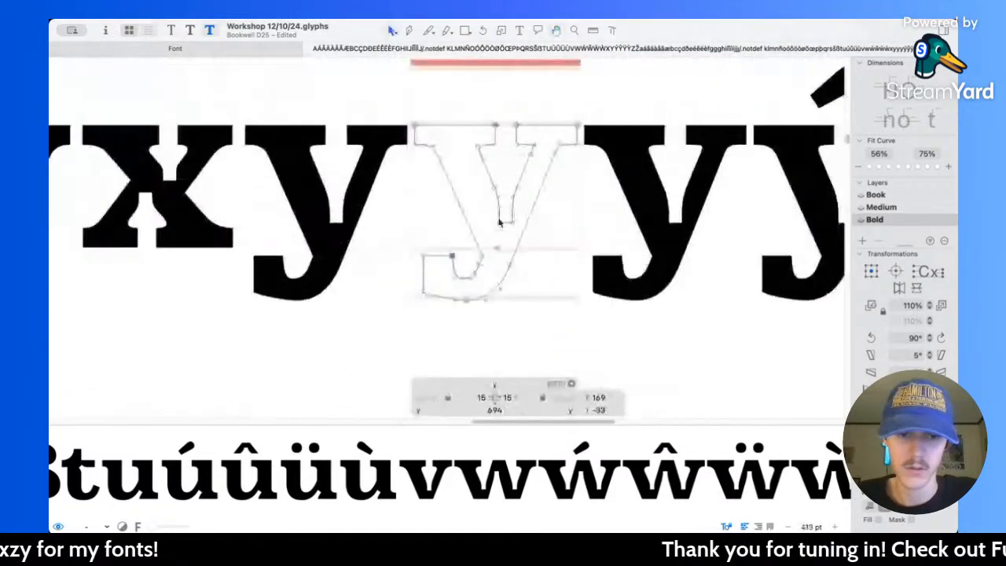
pyautogui.moveTo(488, 265); pyautogui.dragTo(485, 255)
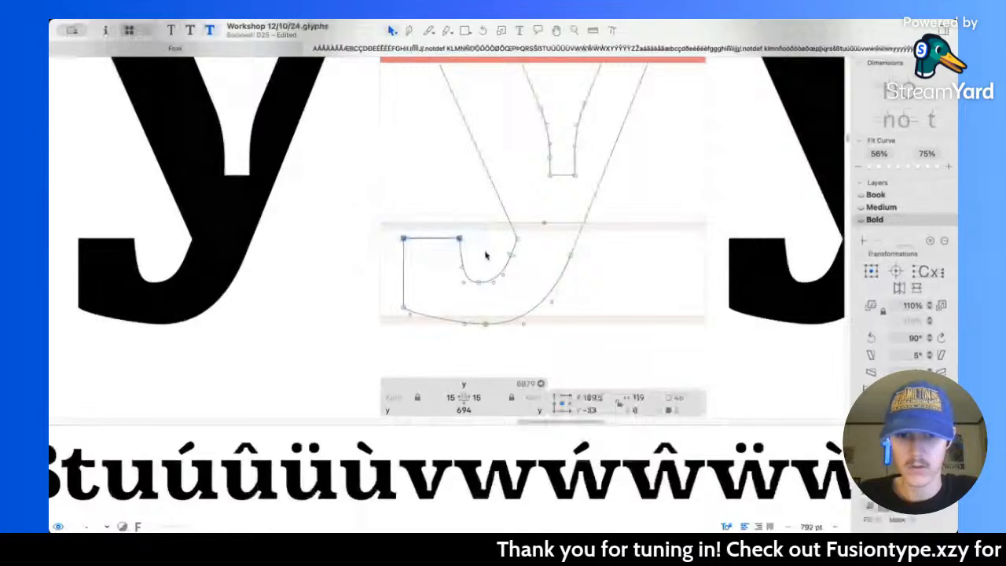
pyautogui.scroll(-5, 485, 253)
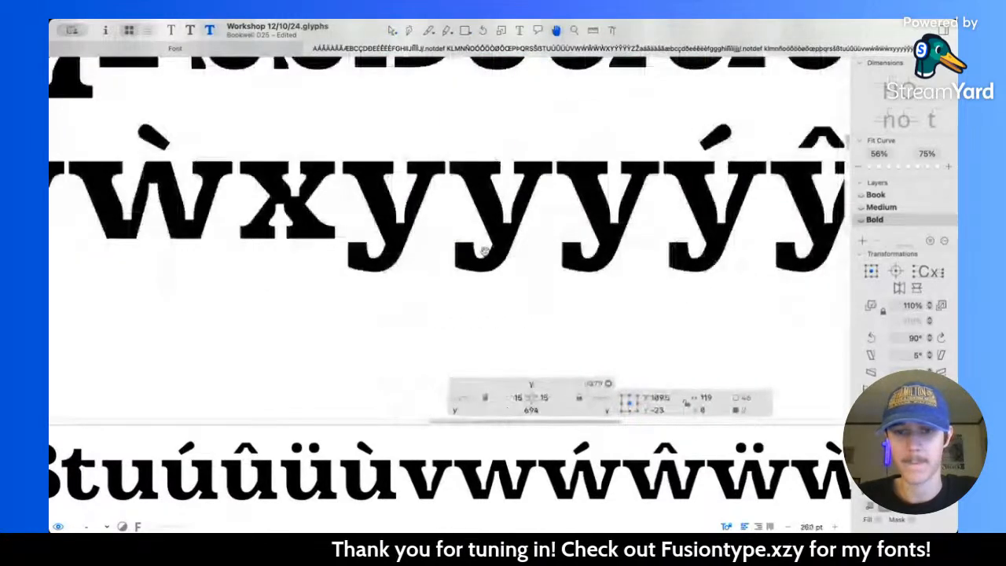
# Step: Move the bottom node of the y tail's outer curve to X 203, Y -216
pyautogui.scroll(8, 485, 252)
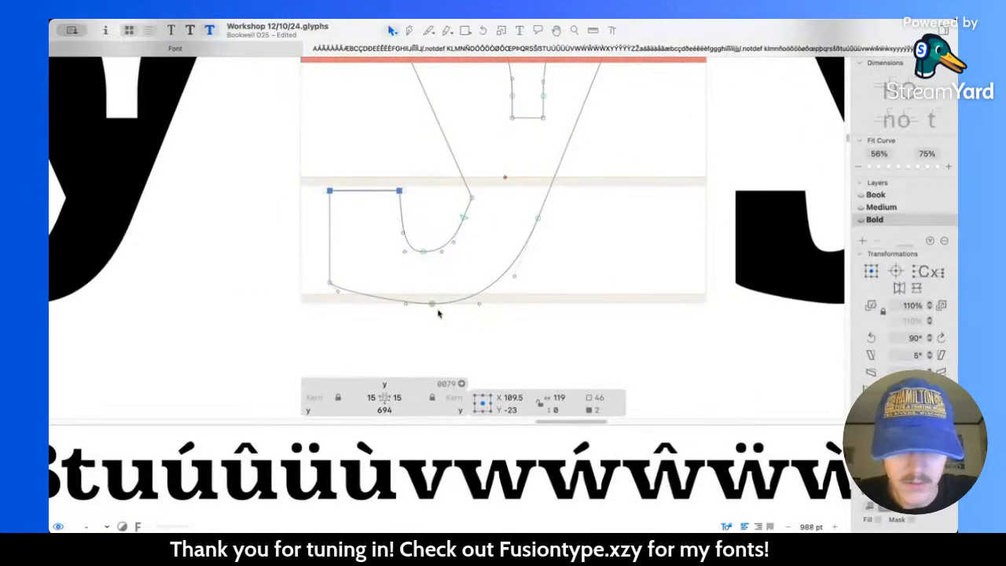
pyautogui.scroll(2, 402, 281)
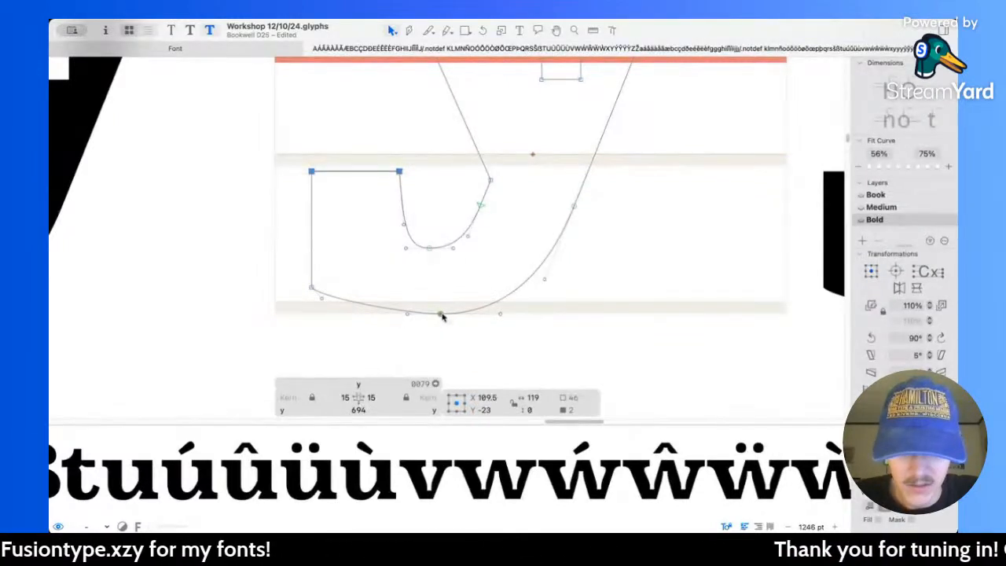
pyautogui.moveTo(441, 314); pyautogui.dragTo(426, 315)
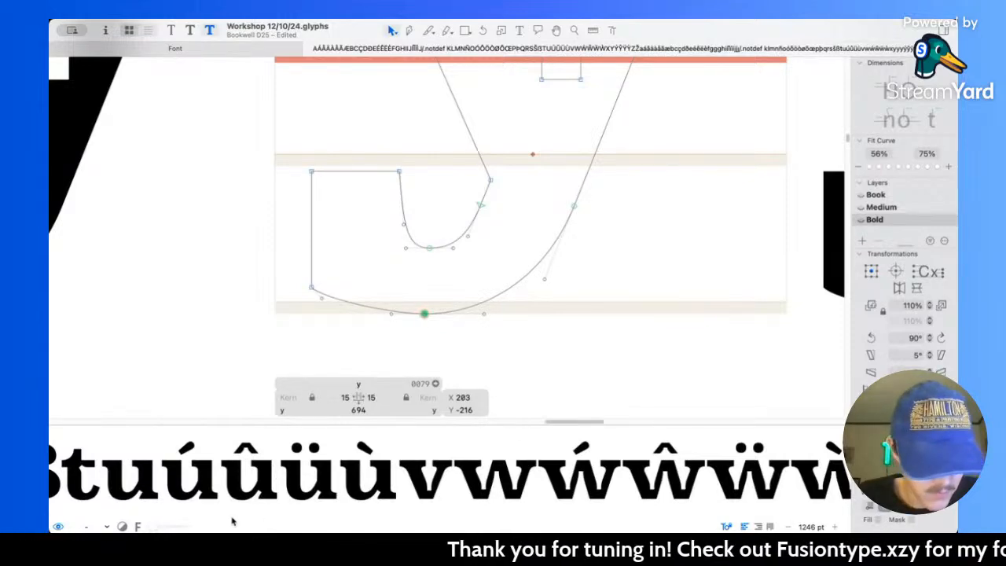
# Step: Bring the y variants into the text preview and check the reshaped tail
pyautogui.click(63, 527)
pyautogui.click(63, 527)
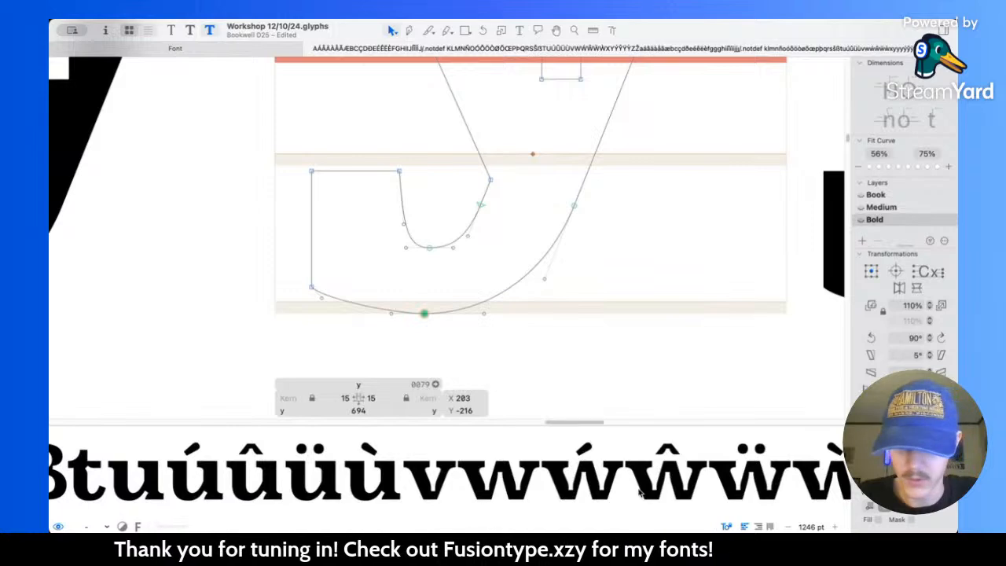
pyautogui.click(745, 527)
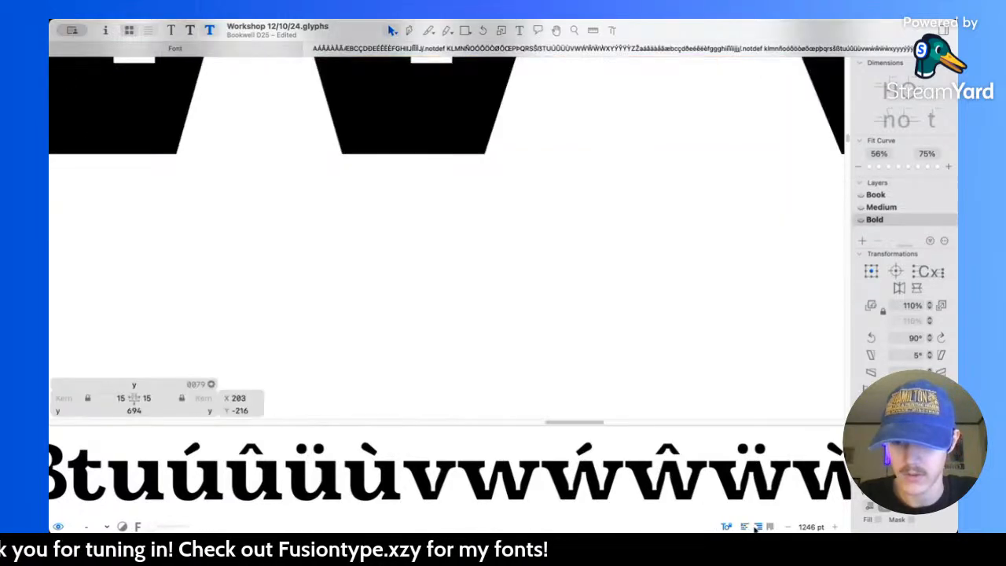
pyautogui.click(745, 527)
pyautogui.hscroll(10, 650, 483)
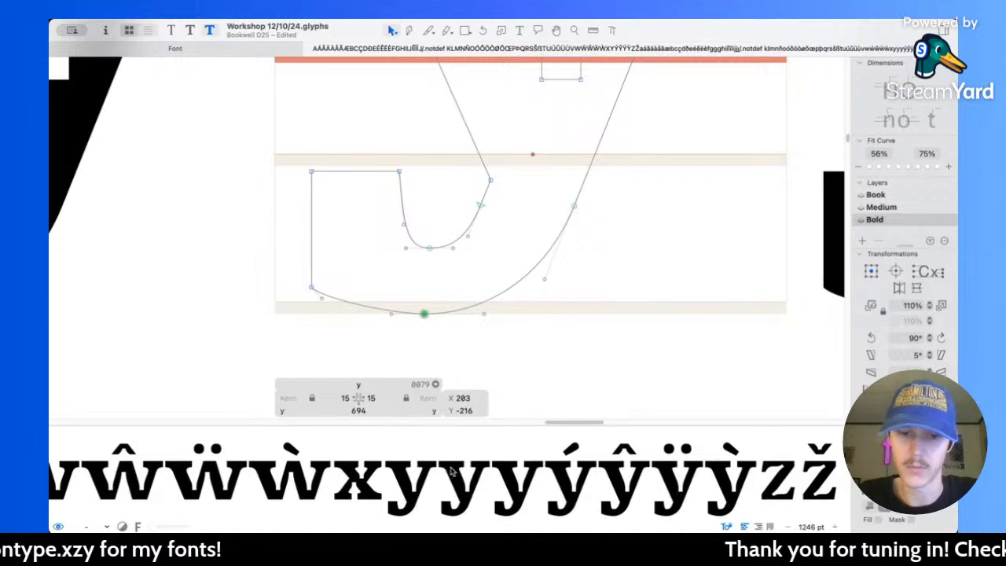
# Step: Extend the right handle of the outer curve's bottom node to 92 units, ending at X 295, Y -216
pyautogui.scroll(2, 461, 292)
pyautogui.click(464, 291)
pyautogui.scroll(2, 489, 296)
pyautogui.scroll(3, 506, 297)
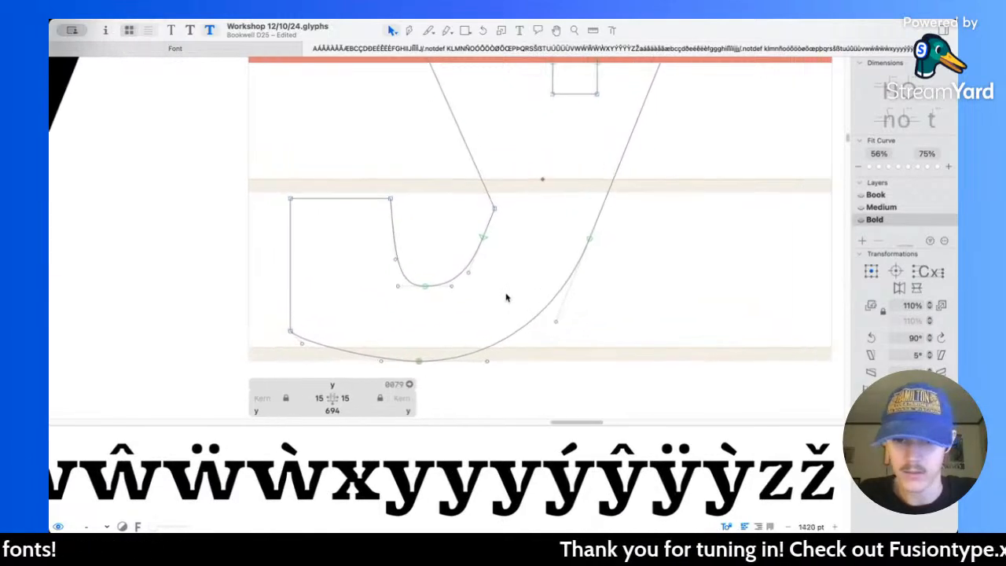
pyautogui.click(486, 366)
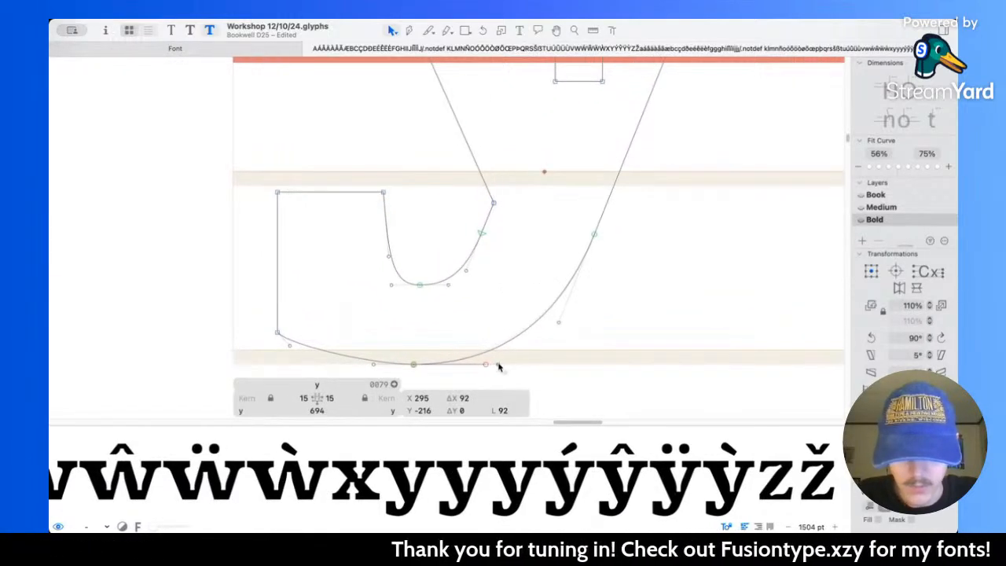
pyautogui.moveTo(500, 367); pyautogui.dragTo(496, 367)
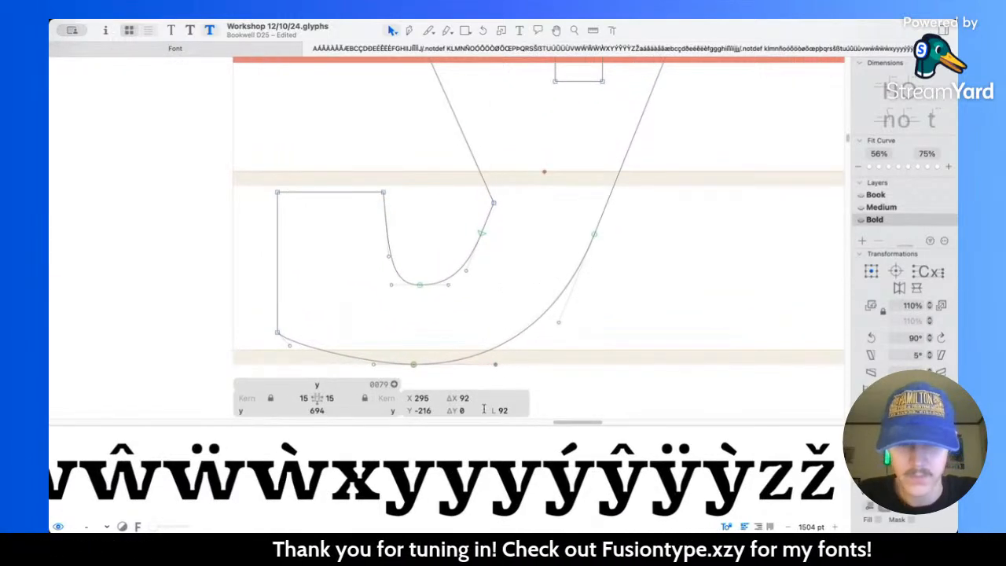
# Step: Examine the y's tail and terminal curves up close and beside the neighbouring x and y letters
pyautogui.click(654, 257)
pyautogui.scroll(-5, 653, 256)
pyautogui.scroll(5, 653, 257)
pyautogui.scroll(-3, 653, 257)
pyautogui.scroll(5, 404, 315)
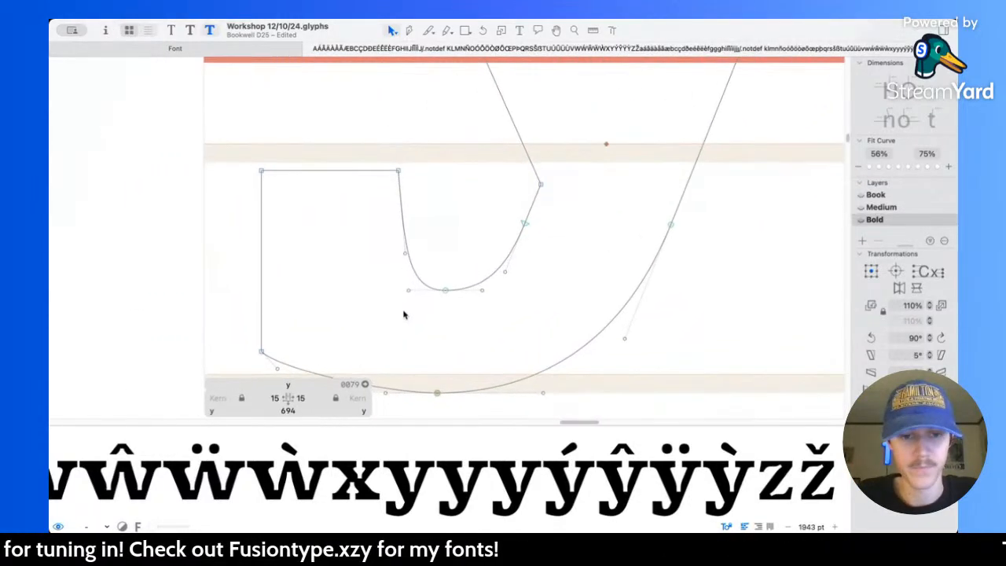
pyautogui.scroll(2, 404, 315)
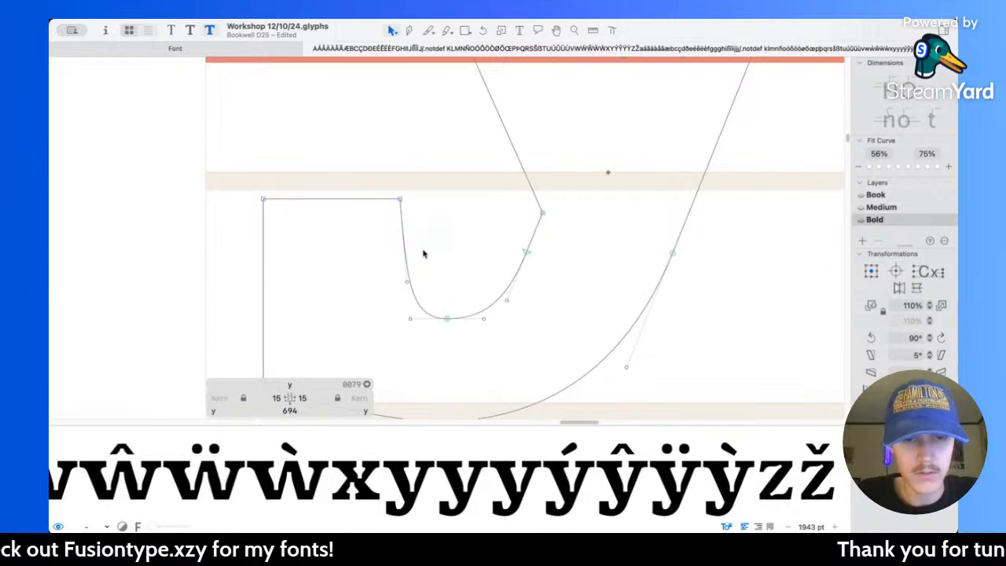
pyautogui.scroll(-8, 423, 253)
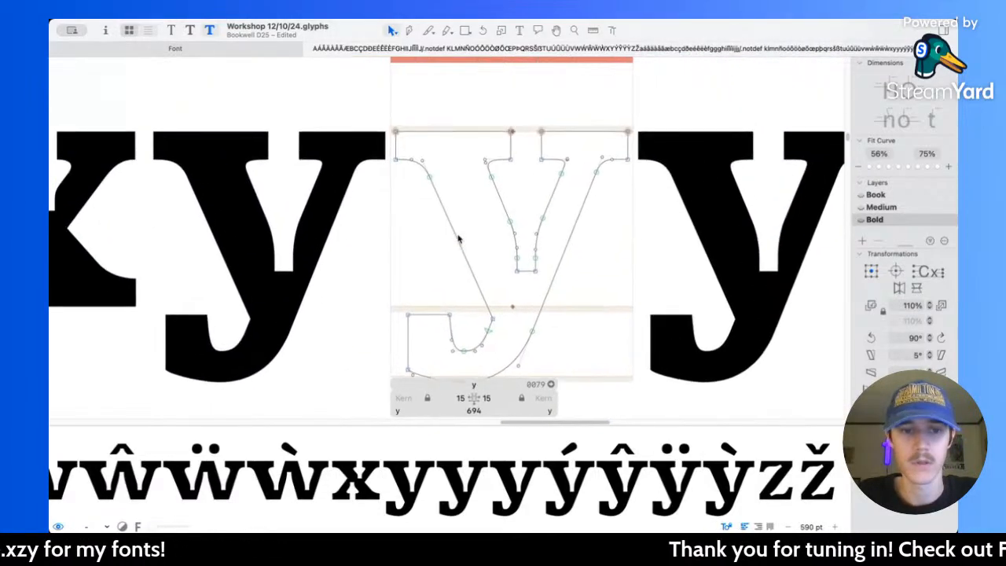
pyautogui.scroll(-2, 459, 238)
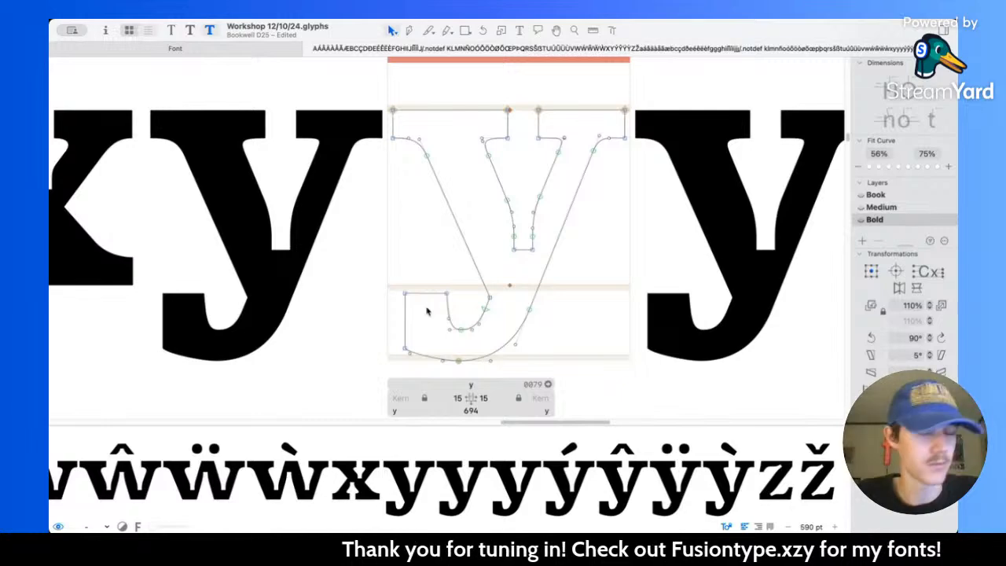
# Step: Move the curve handle at the terminal's lower outer corner to X 80, Y -200
pyautogui.scroll(6, 428, 330)
pyautogui.scroll(3, 429, 323)
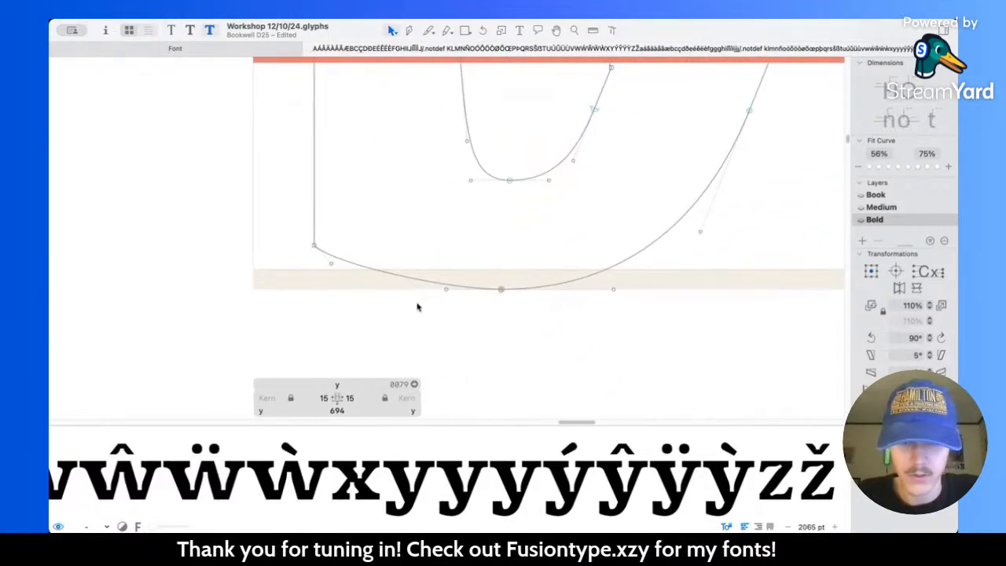
pyautogui.moveTo(334, 270); pyautogui.dragTo(353, 272)
pyautogui.scroll(5, 448, 209)
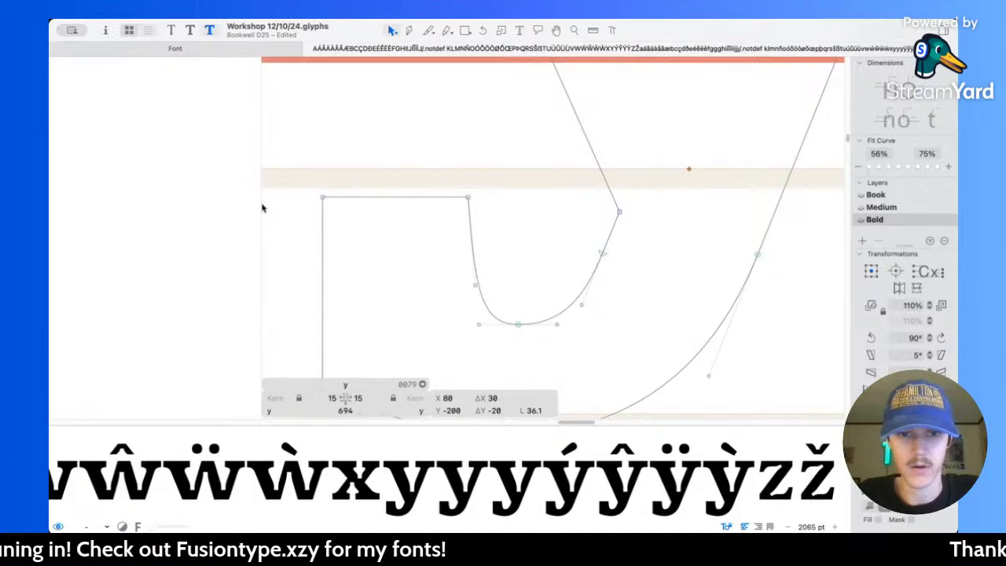
# Step: Extend the left handle of the outer curve's bottom node toward the terminal to round the tail's underside
pyautogui.scroll(-5, 419, 225)
pyautogui.click(412, 261)
pyautogui.moveTo(409, 265); pyautogui.dragTo(412, 261)
pyautogui.click(472, 288)
pyautogui.click(504, 31)
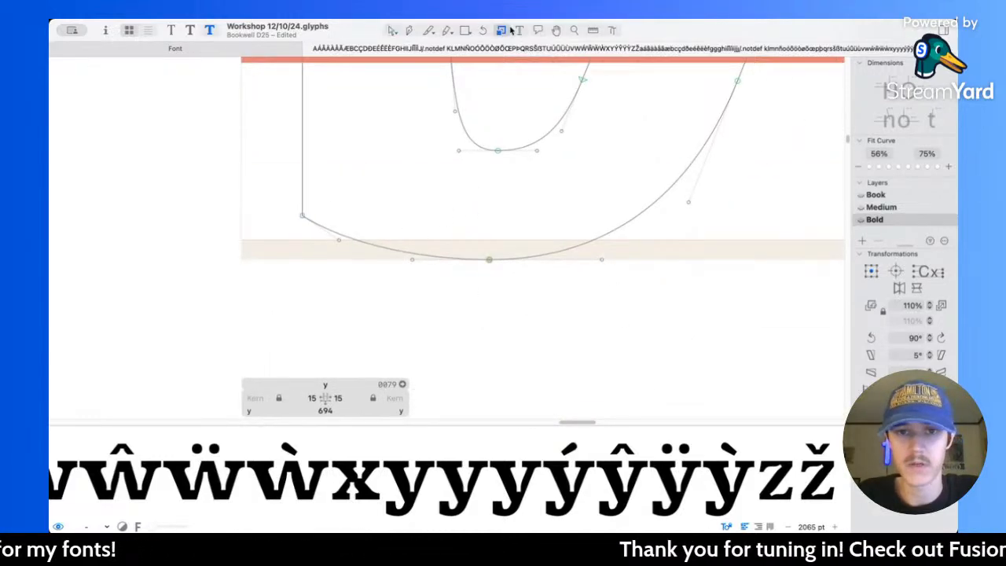
# Step: Insert a j between the y letters, compare its tail terminal with the y's, and remove the j from the text
pyautogui.scroll(-5, 512, 31)
pyautogui.scroll(6, 522, 38)
pyautogui.click(520, 32)
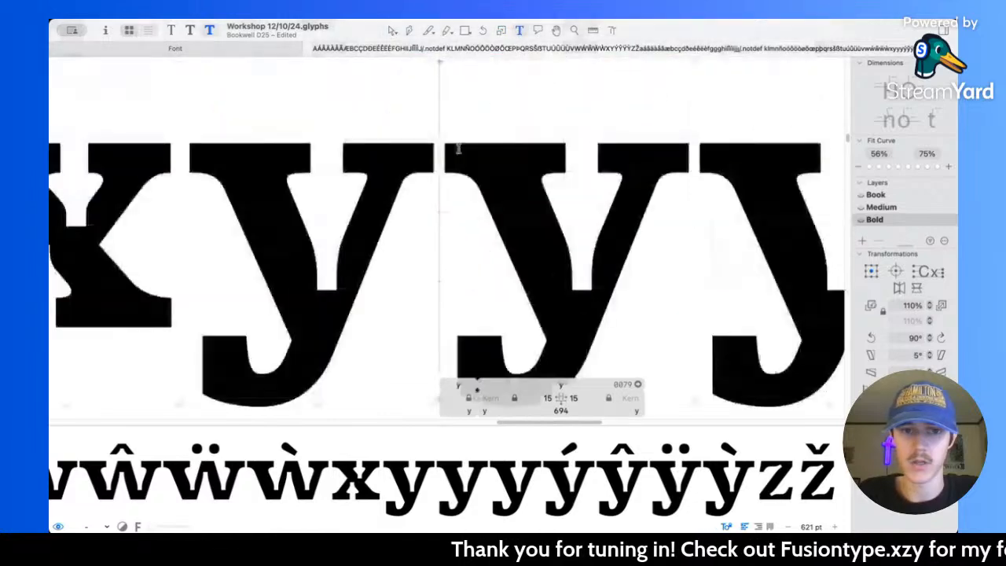
pyautogui.write('j')
pyautogui.press('Escape')
pyautogui.scroll(3, 381, 271)
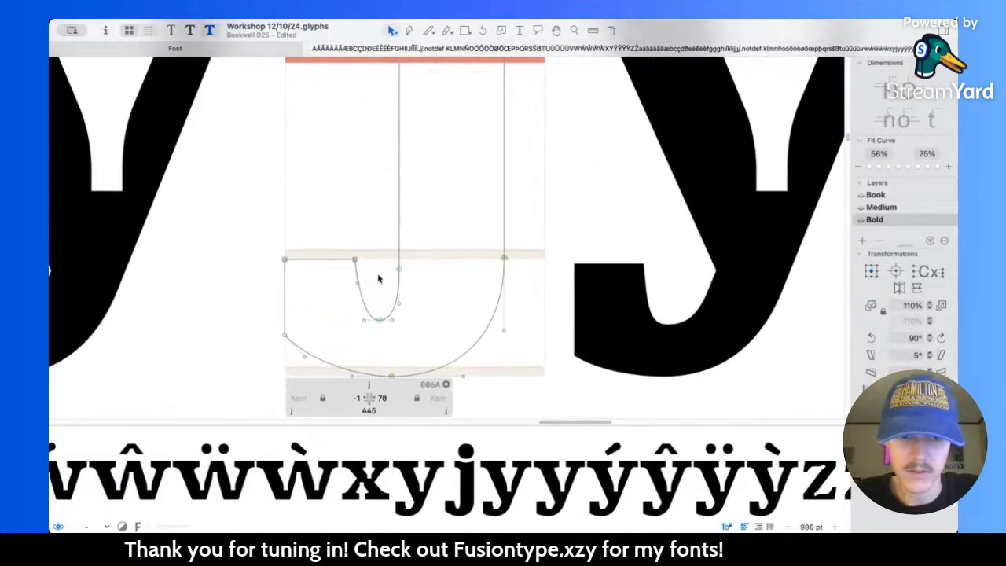
pyautogui.hscroll(2, 380, 279)
pyautogui.doubleClick(542, 305)
pyautogui.scroll(5, 553, 276)
pyautogui.moveTo(424, 246); pyautogui.dragTo(608, 251)
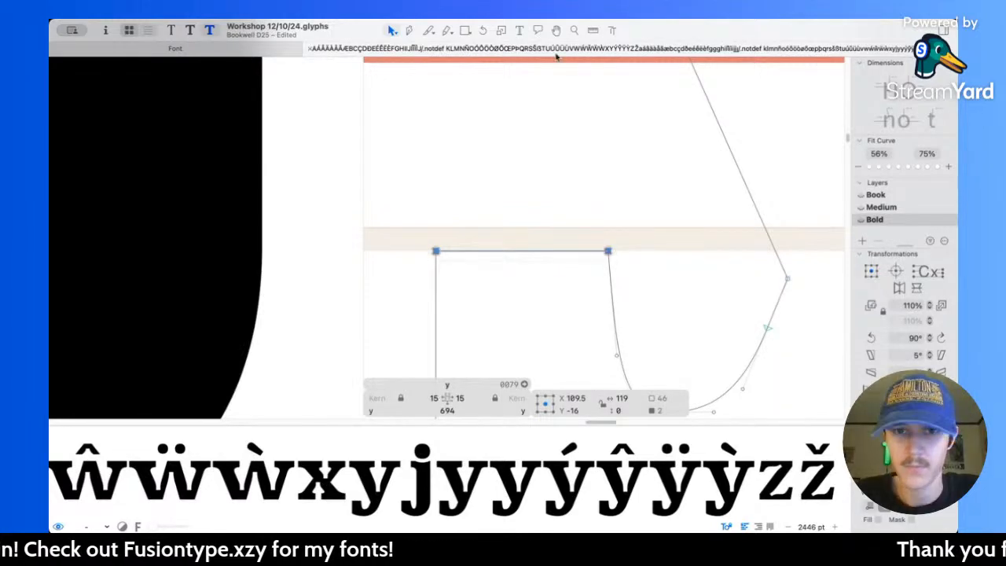
pyautogui.click(521, 31)
pyautogui.scroll(-5, 434, 166)
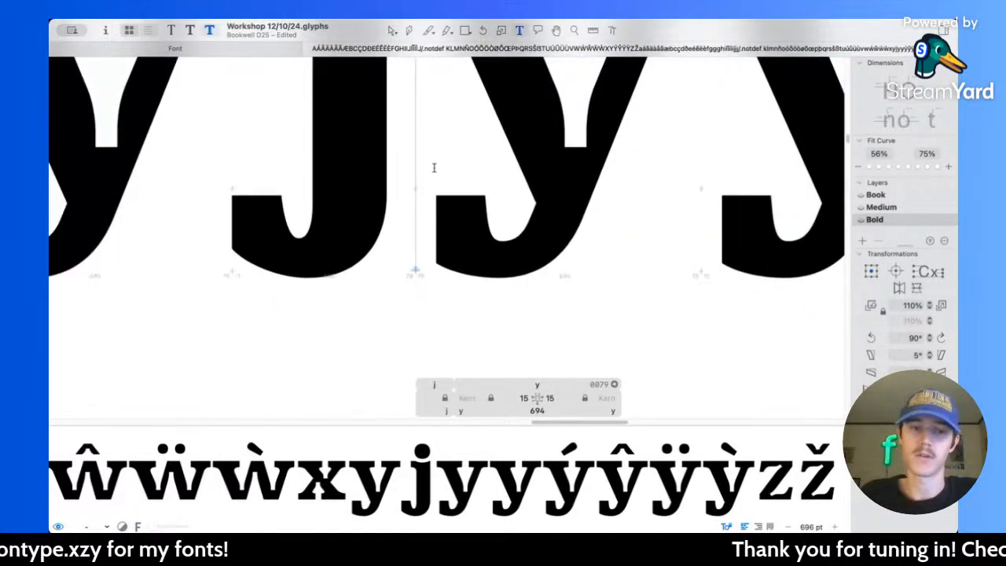
pyautogui.press('BackSpace')
# Step: Reshape the tail's inner curve, placing its bottom node's right handle at X 245, Y -127 and sliding the node beside the stem lower
pyautogui.click(392, 32)
pyautogui.scroll(-4, 409, 193)
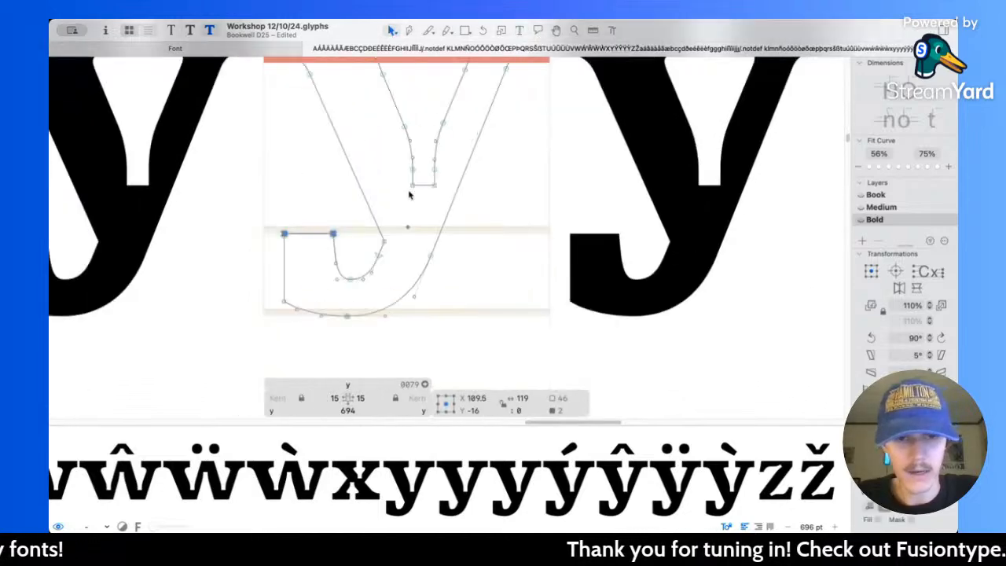
pyautogui.click(394, 203)
pyautogui.scroll(5, 394, 203)
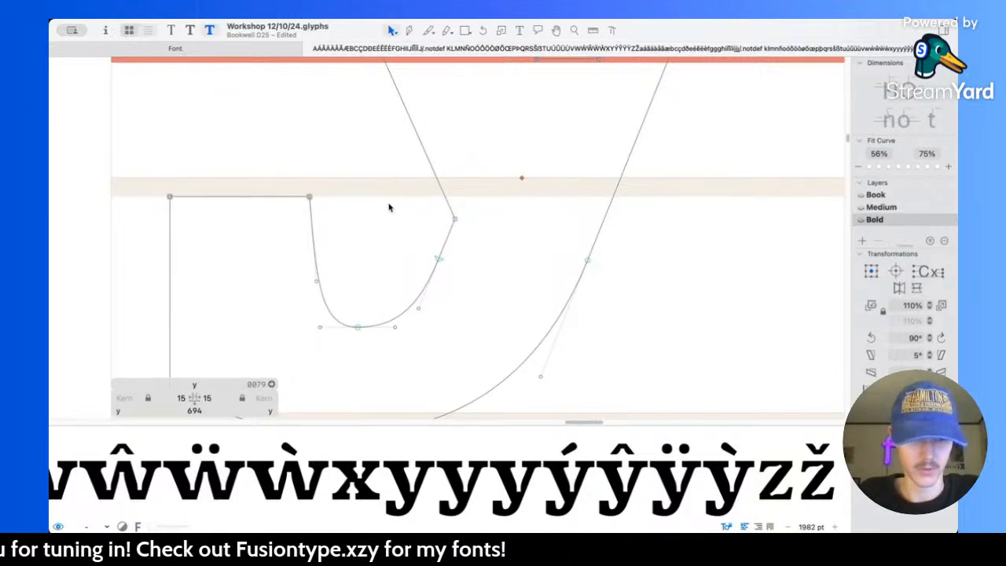
pyautogui.scroll(-2, 367, 236)
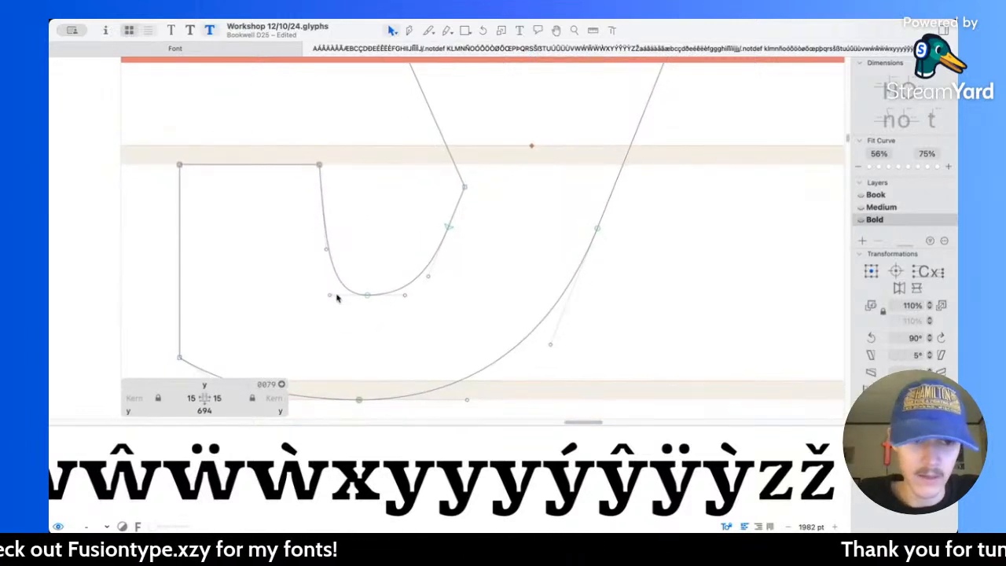
pyautogui.moveTo(367, 296); pyautogui.dragTo(380, 298)
pyautogui.press('super+z')
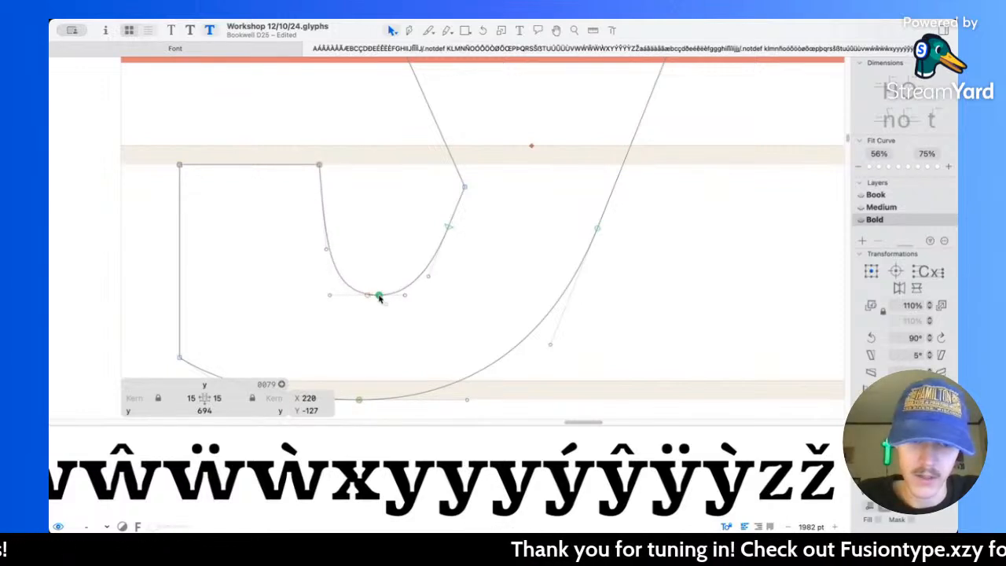
pyautogui.click(407, 296)
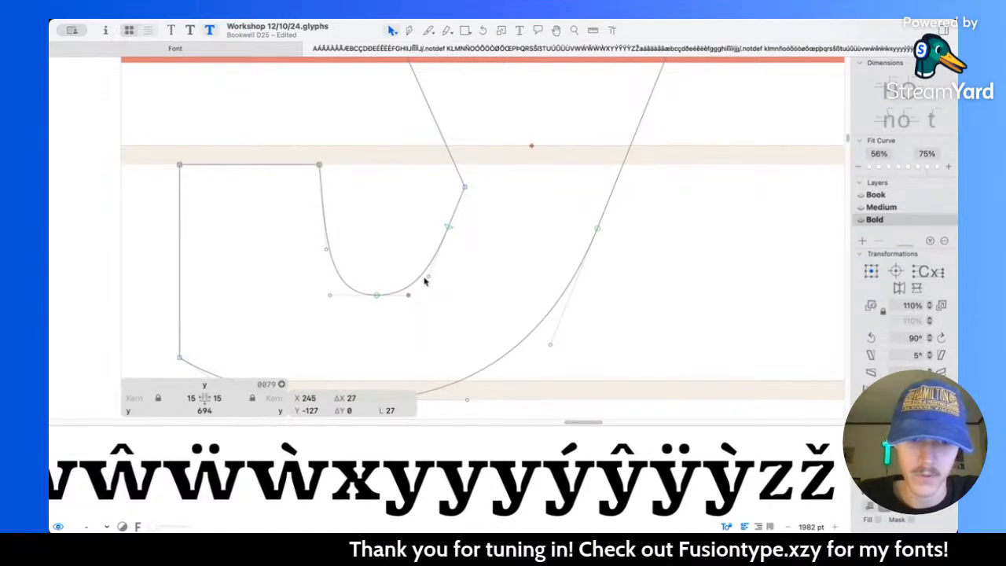
pyautogui.click(447, 228)
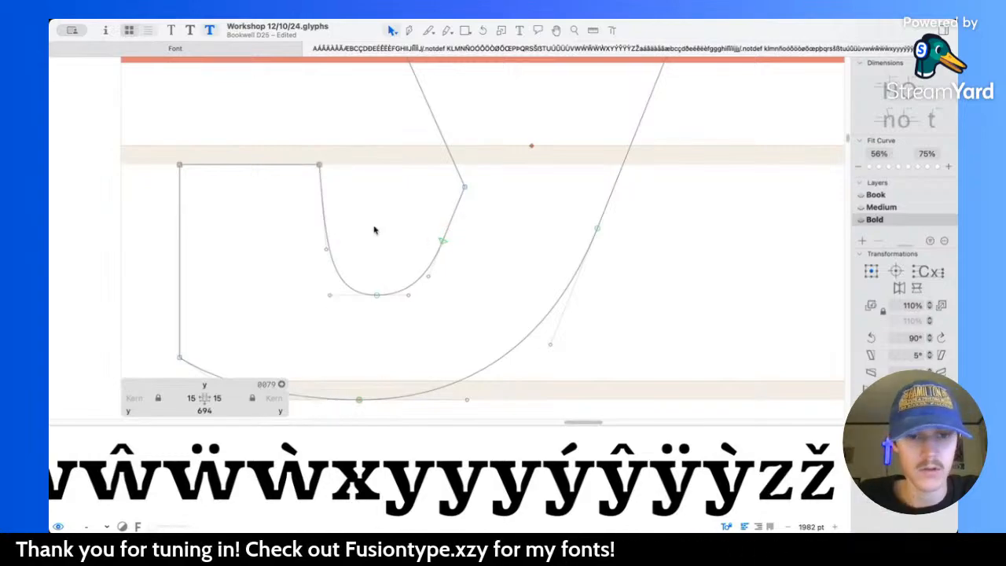
# Step: Shift the two outer nodes of the y's terminal and their lower curve handle right by 10 units, centring the selection at X 75
pyautogui.press('space')
pyautogui.scroll(-10, 374, 228)
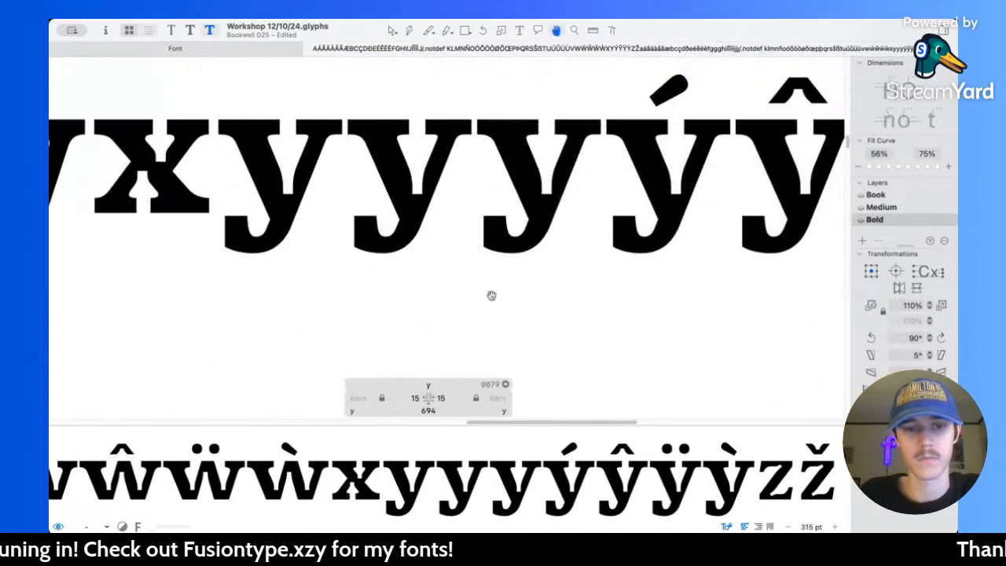
pyautogui.scroll(-10, 491, 295)
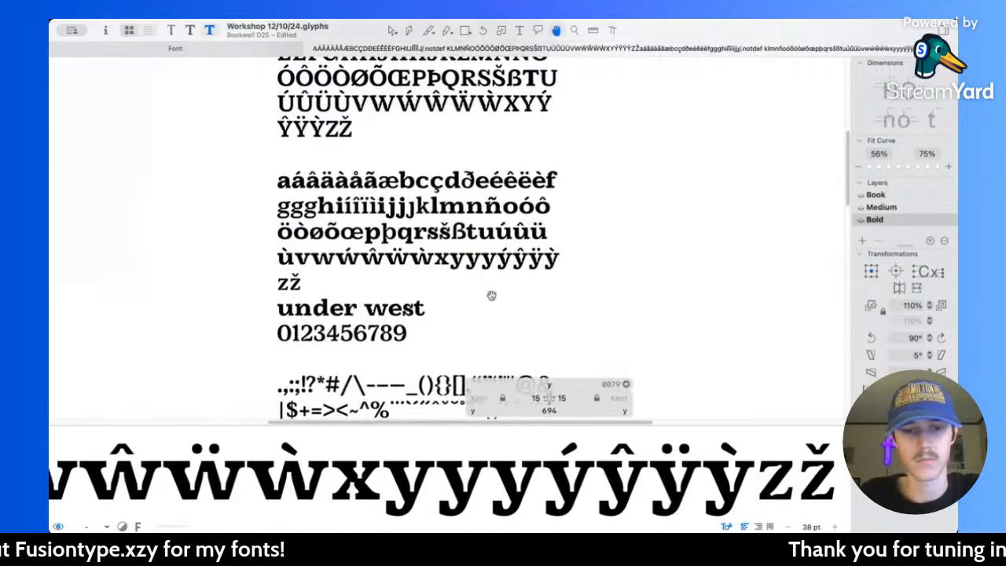
pyautogui.scroll(12, 467, 260)
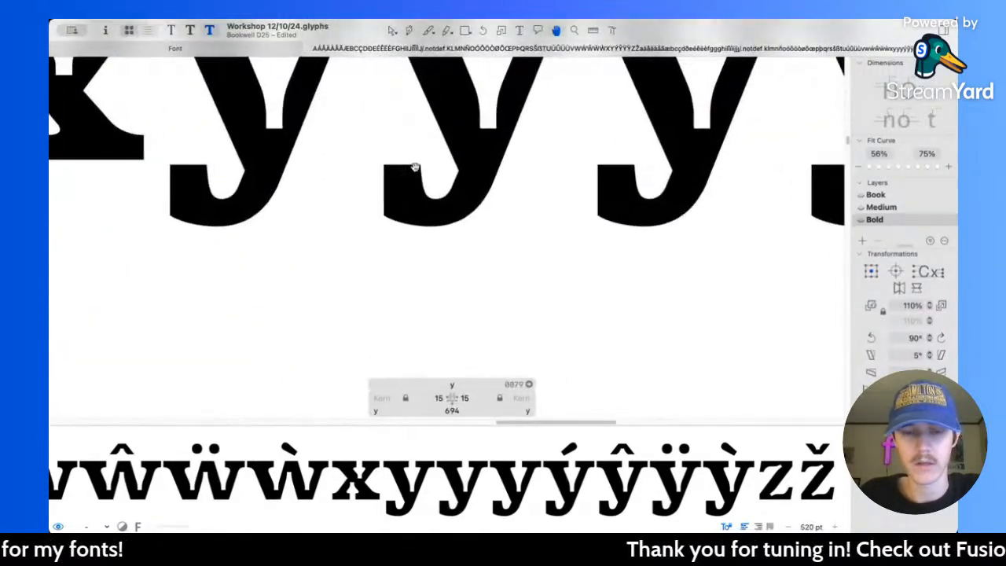
pyautogui.scroll(4, 371, 194)
pyautogui.moveTo(293, 108); pyautogui.dragTo(344, 288)
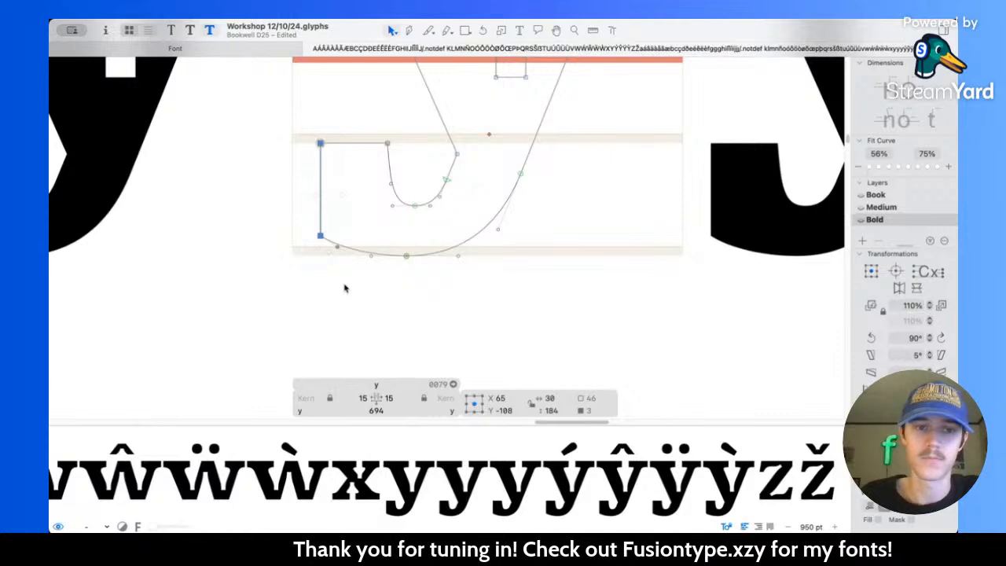
pyautogui.press('Right')
pyautogui.press('Right')
pyautogui.press('Right')
pyautogui.press('Right')
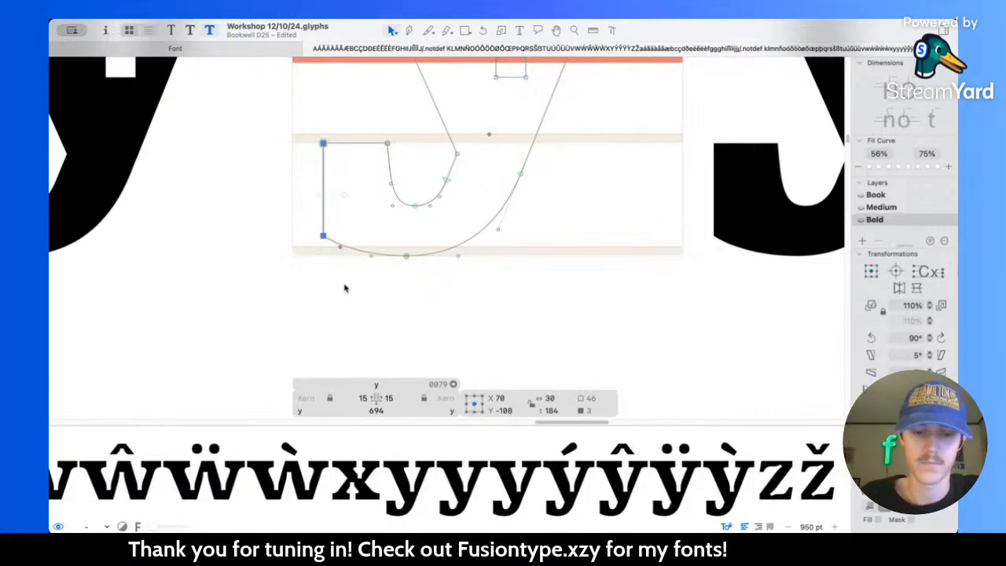
pyautogui.press('Right')
pyautogui.press('Right')
pyautogui.press('Right')
pyautogui.press('space')
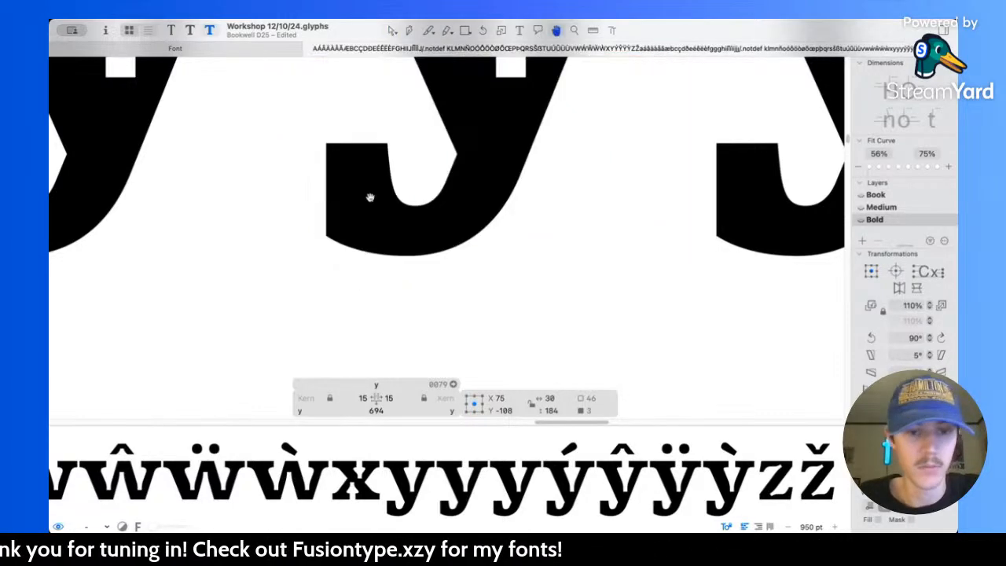
# Step: Examine the y's narrowed terminal up close, beside neighbouring letters, and at small size in the full sample text
pyautogui.click(361, 229)
pyautogui.scroll(5, 342, 252)
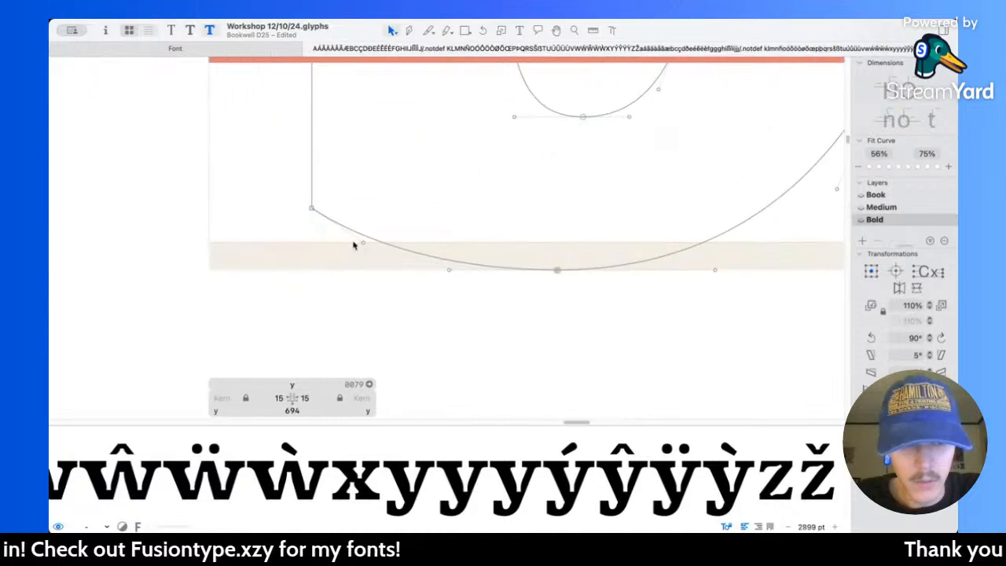
pyautogui.press('space')
pyautogui.scroll(-10, 475, 175)
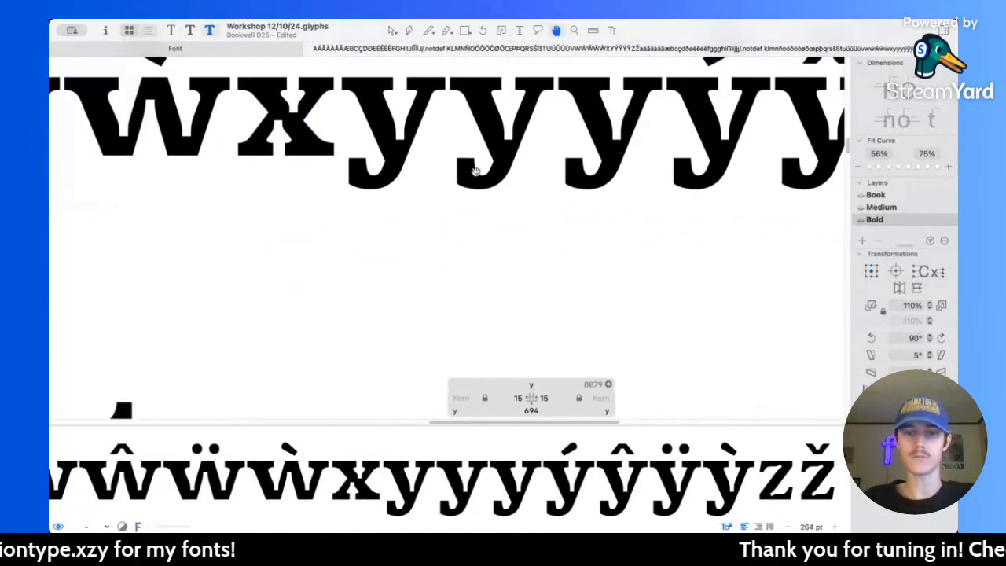
pyautogui.scroll(-6, 544, 206)
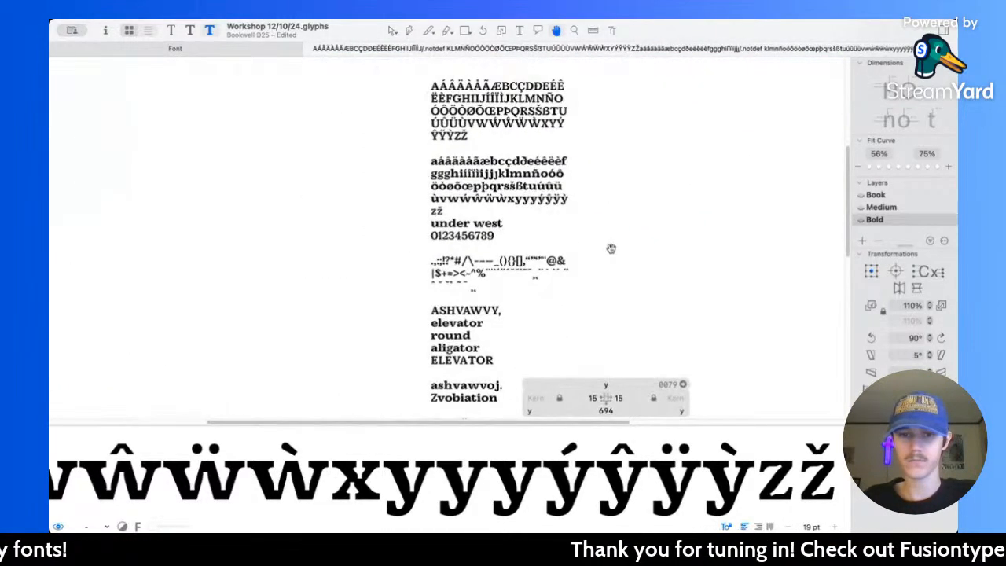
pyautogui.scroll(4, 552, 218)
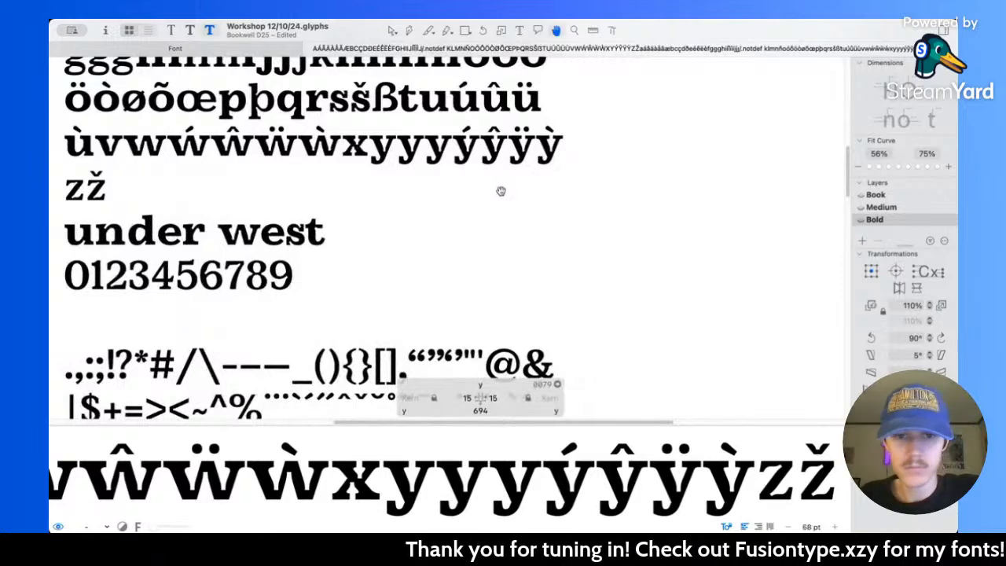
pyautogui.scroll(5, 501, 190)
pyautogui.scroll(3, 501, 191)
pyautogui.scroll(5, 431, 237)
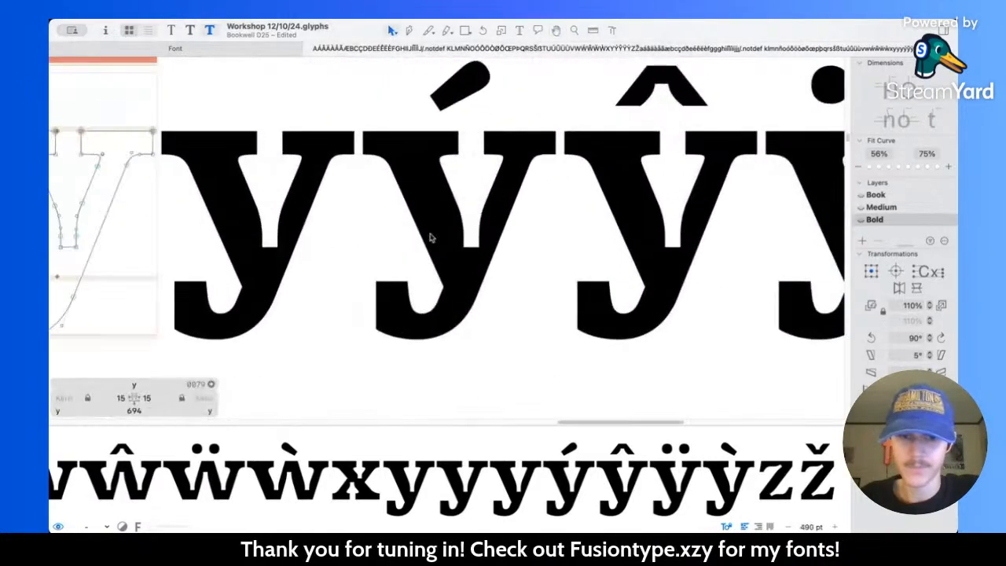
# Step: Soften the outer bracket under the y's left serif by sliding its lower node and that node's handle down the diagonal
pyautogui.hscroll(-3, 431, 238)
pyautogui.scroll(6, 375, 217)
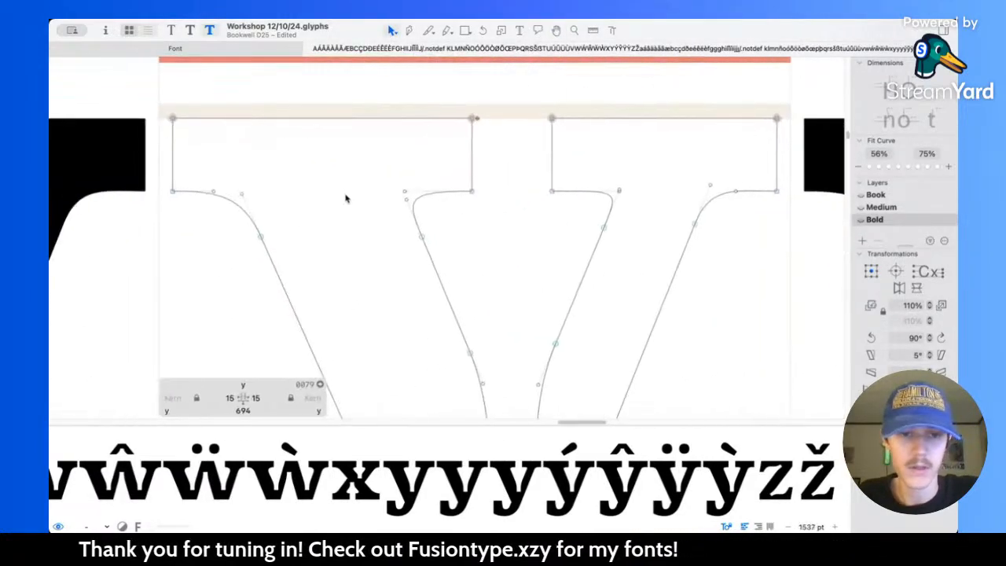
pyautogui.scroll(3, 256, 195)
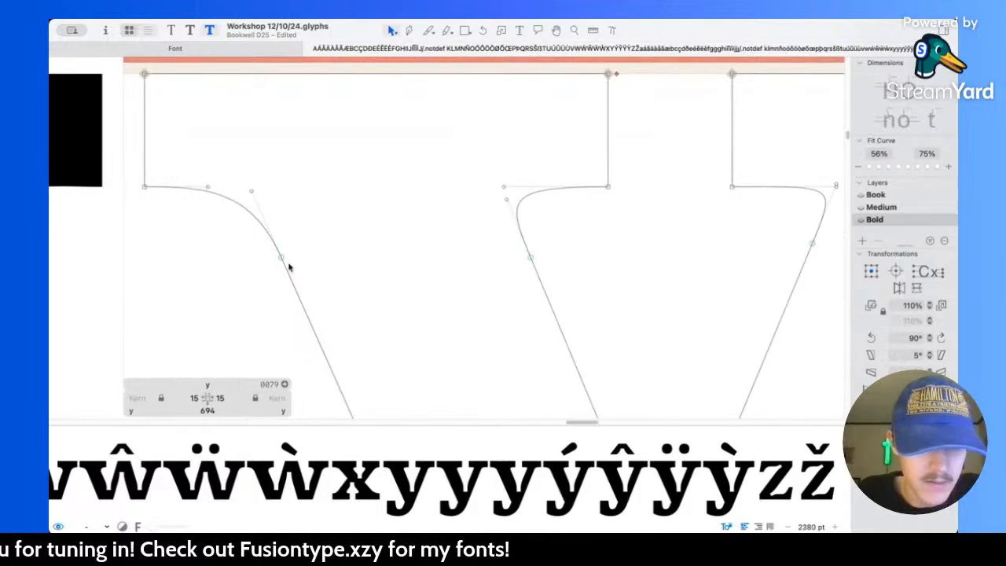
pyautogui.moveTo(281, 259); pyautogui.dragTo(286, 267)
pyautogui.moveTo(260, 194); pyautogui.dragTo(267, 220)
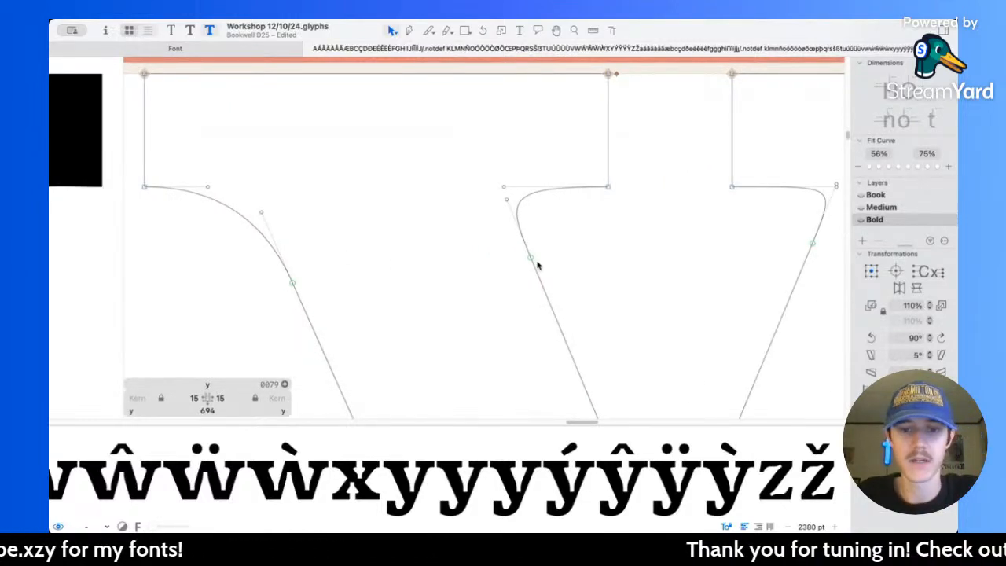
pyautogui.click(530, 258)
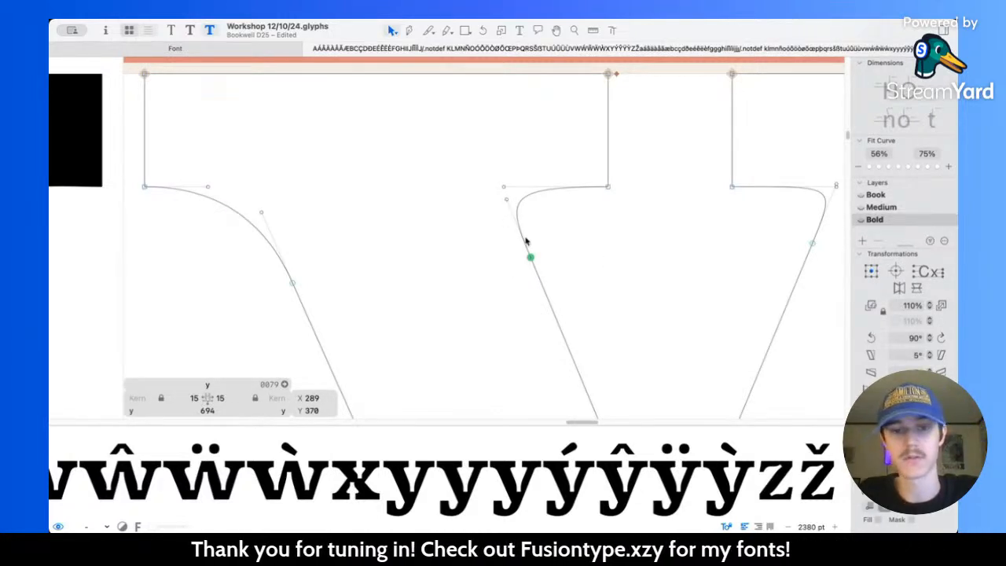
pyautogui.moveTo(532, 261); pyautogui.dragTo(616, 296)
pyautogui.press('z')
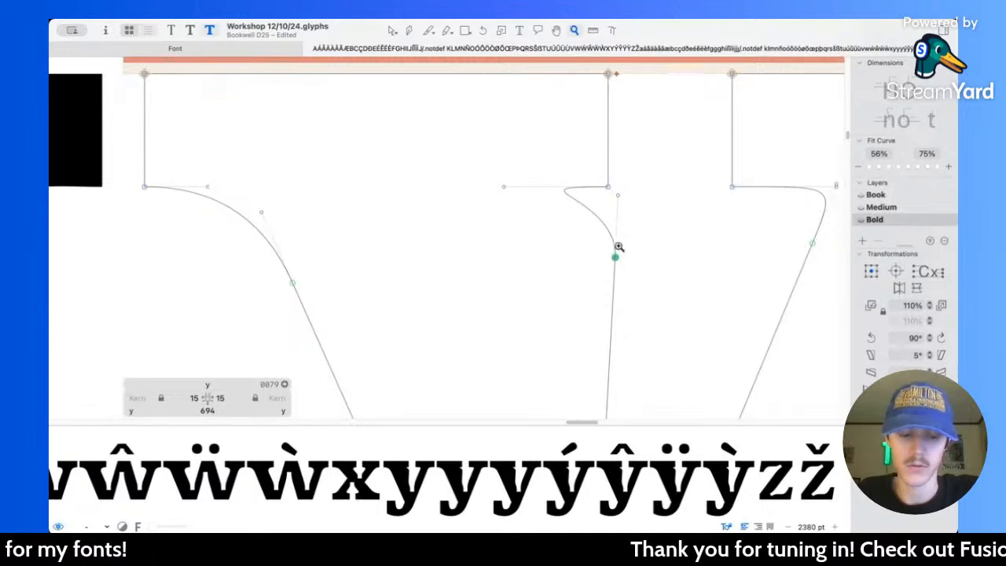
pyautogui.press('super+z')
pyautogui.press('v')
# Step: Round the left serif's inner bracket by lowering its diagonal node and handle and shortening the horizontal handle to 53 units, at X 291
pyautogui.moveTo(531, 258); pyautogui.dragTo(539, 279)
pyautogui.moveTo(508, 203); pyautogui.dragTo(517, 233)
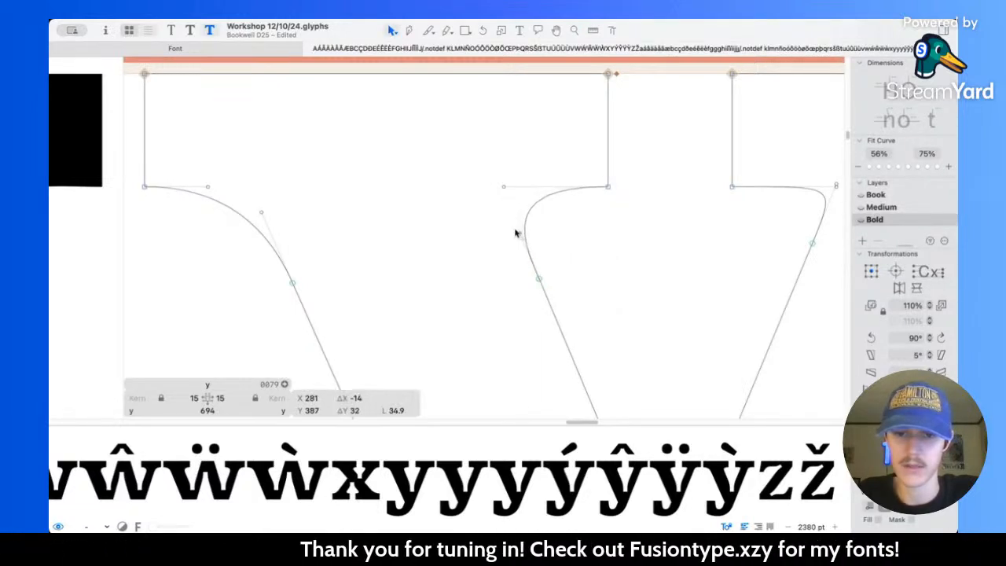
pyautogui.moveTo(501, 186); pyautogui.dragTo(533, 194)
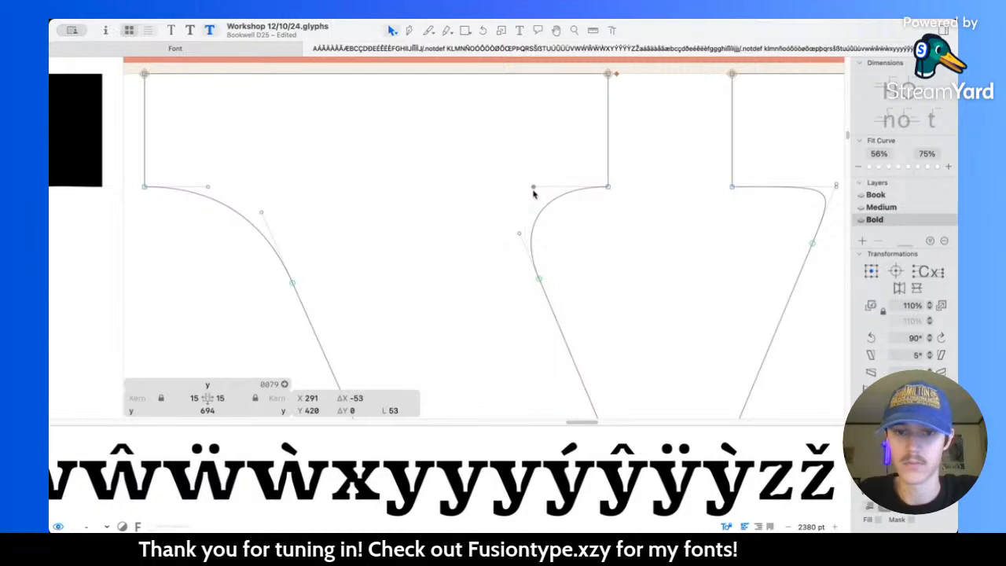
pyautogui.moveTo(519, 236); pyautogui.dragTo(512, 221)
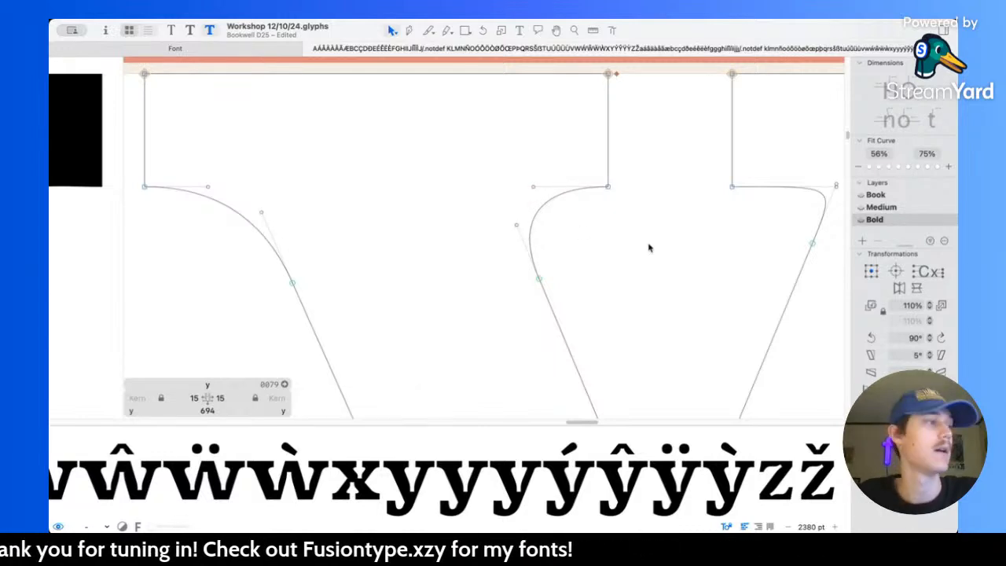
# Step: Round the right serif's inner bracket by lowering its diagonal node, shortening the horizontal handle, and setting the diagonal handle to about X 496, Y 396
pyautogui.hscroll(10, 498, 231)
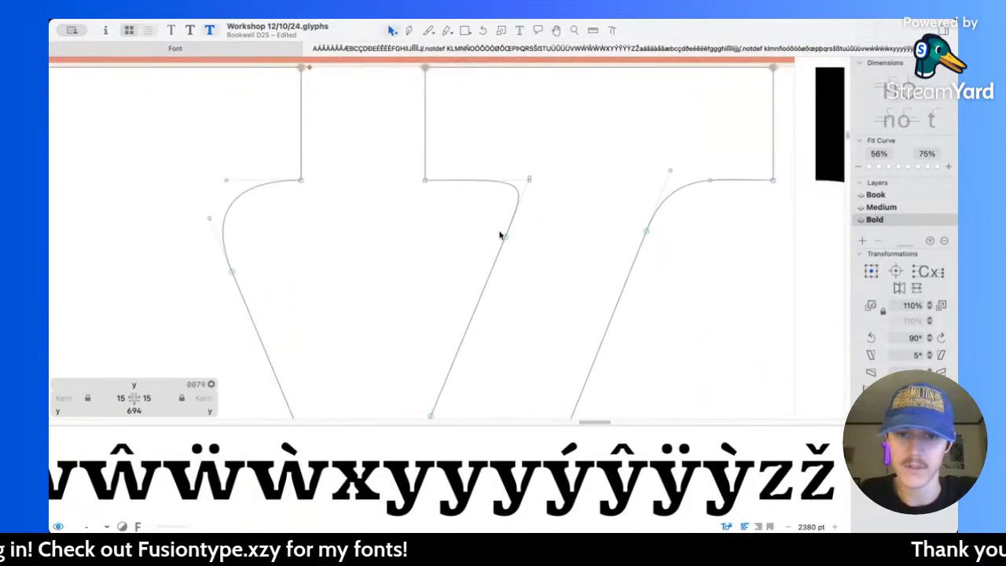
pyautogui.moveTo(485, 258); pyautogui.dragTo(481, 268)
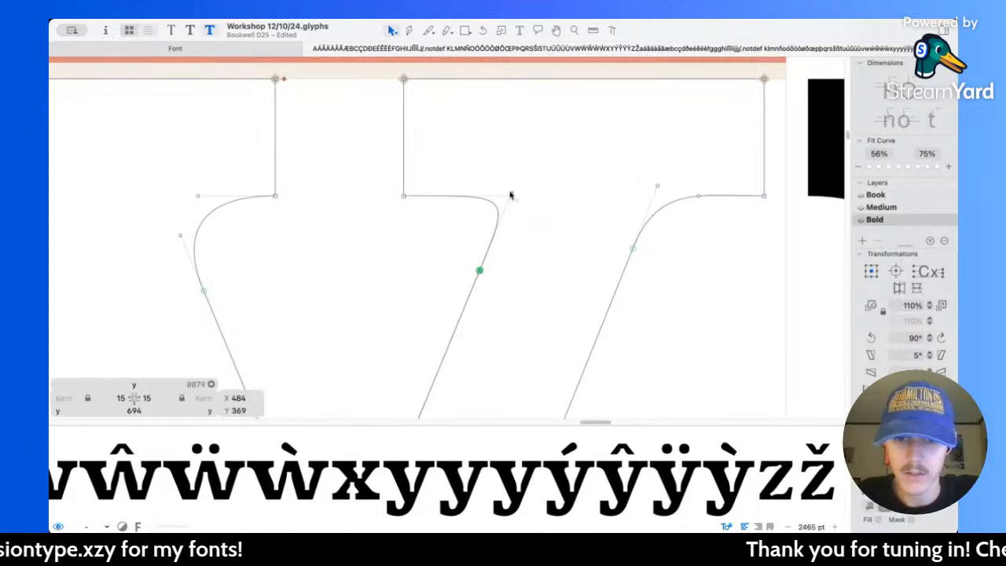
pyautogui.moveTo(511, 200); pyautogui.dragTo(499, 223)
pyautogui.moveTo(479, 271); pyautogui.dragTo(472, 291)
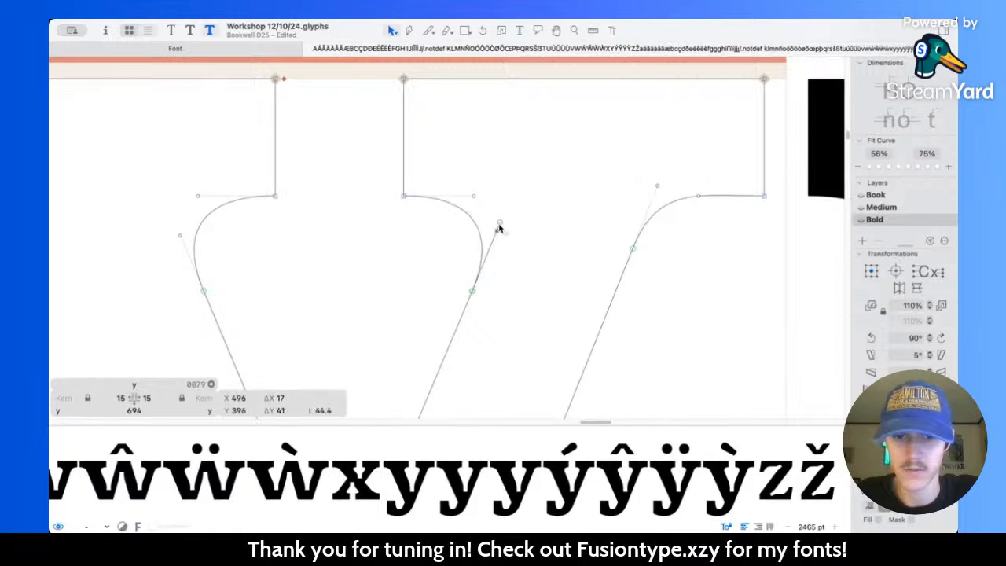
pyautogui.click(535, 233)
# Step: Soften the right serif's outer bracket by lowering its diagonal node, placing that node's handle at X 599, Y 409, and slightly lengthening the horizontal handle
pyautogui.hscroll(5, 548, 178)
pyautogui.moveTo(452, 243); pyautogui.dragTo(440, 274)
pyautogui.moveTo(477, 179); pyautogui.dragTo(466, 204)
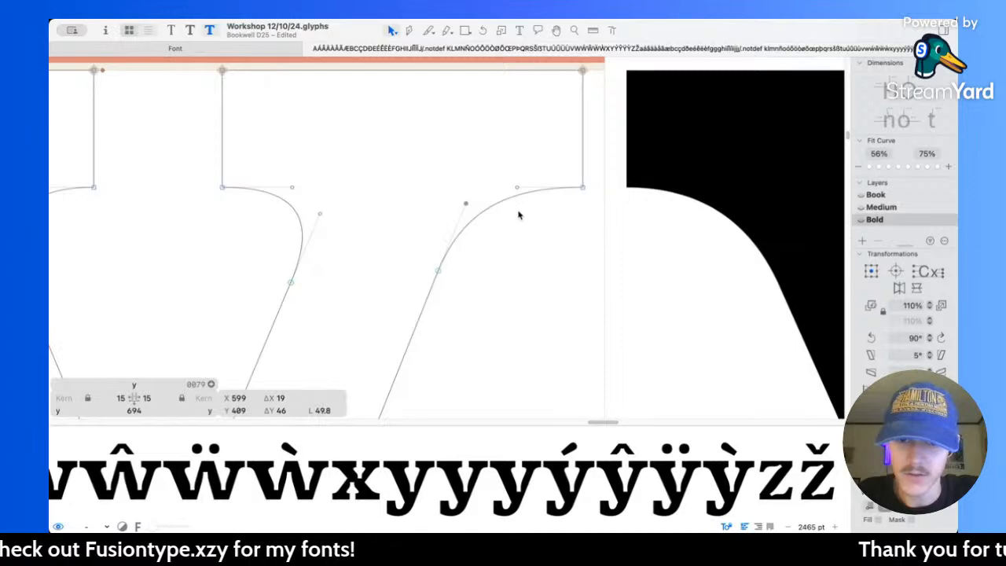
pyautogui.click(485, 209)
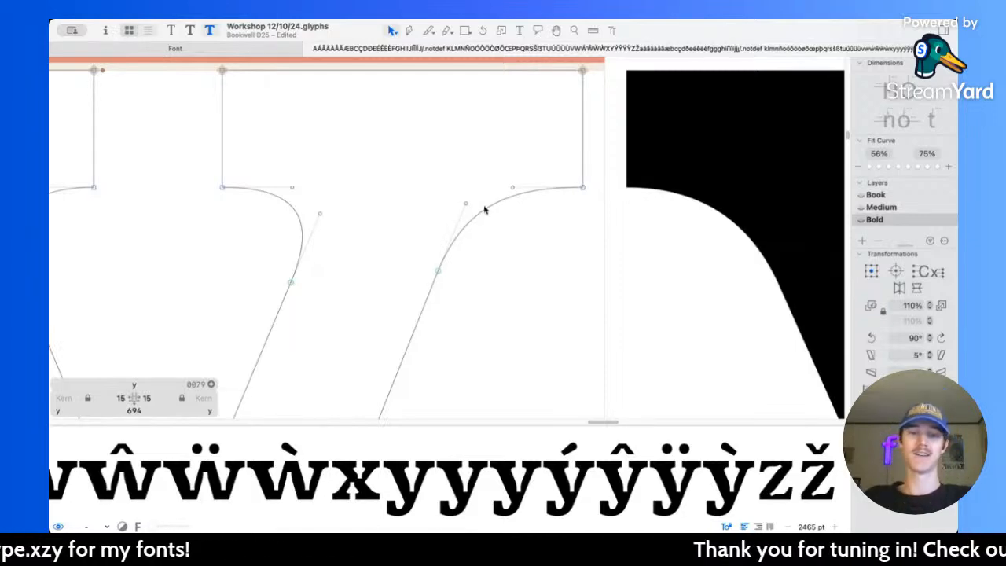
pyautogui.hscroll(-2, 438, 202)
pyautogui.hscroll(2, 438, 202)
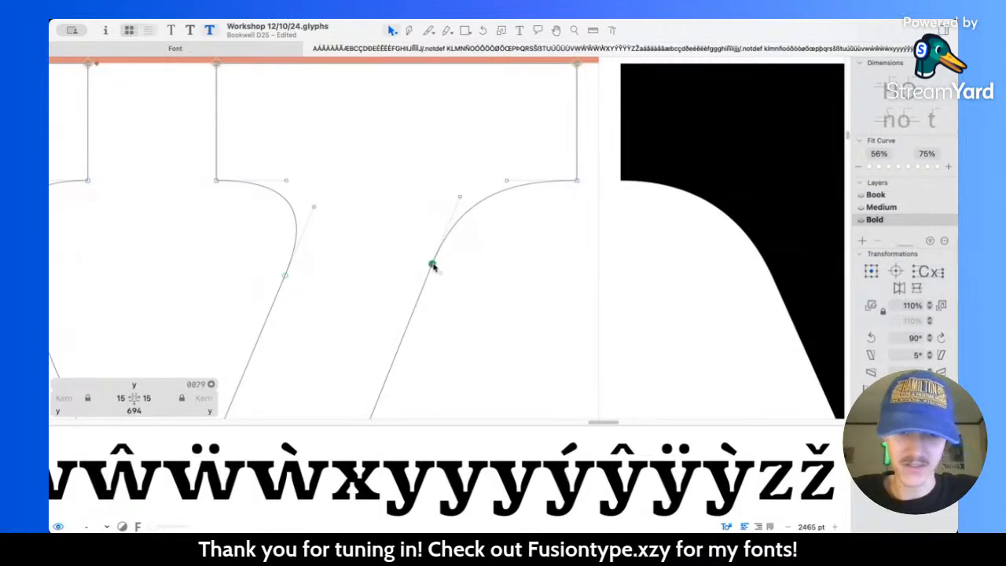
# Step: Shorten the diagonal handle of the y's right serif outer bracket to X 596, Y 402 and preview the curve
pyautogui.moveTo(433, 268); pyautogui.dragTo(432, 274)
pyautogui.press('super+z')
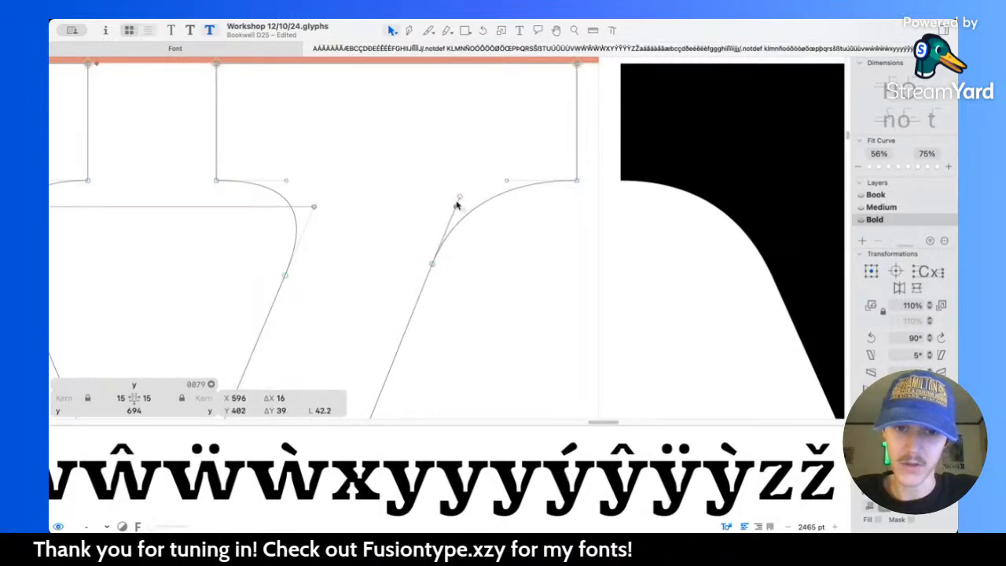
pyautogui.press('space')
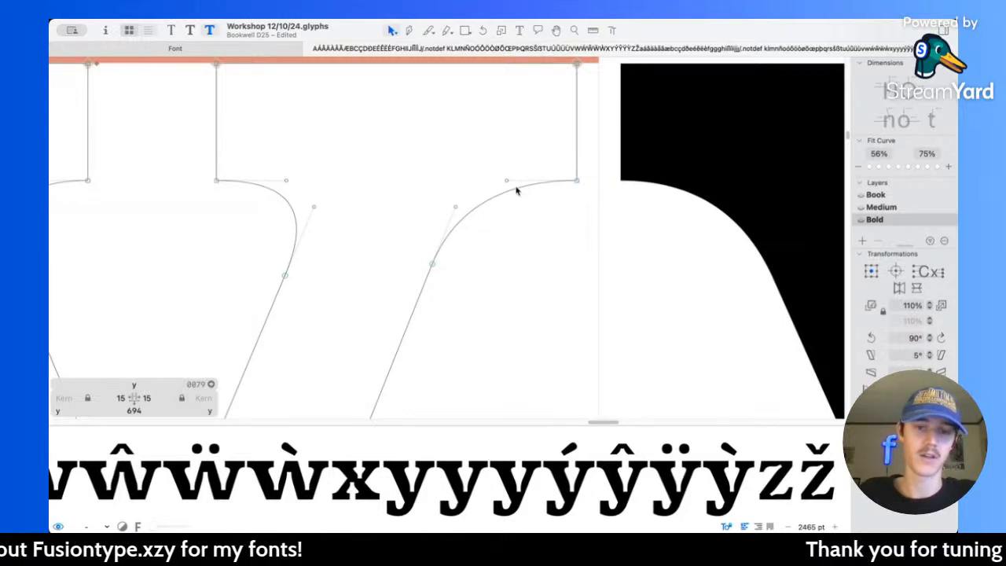
pyautogui.click(458, 207)
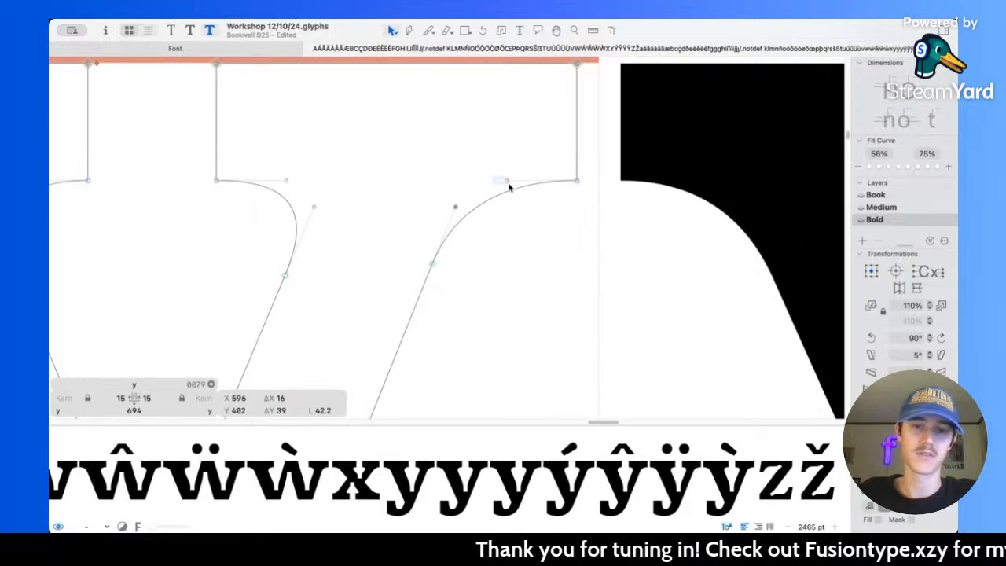
pyautogui.keyDown('shift'); pyautogui.click(508, 183); pyautogui.keyUp('shift')
pyautogui.click(502, 238)
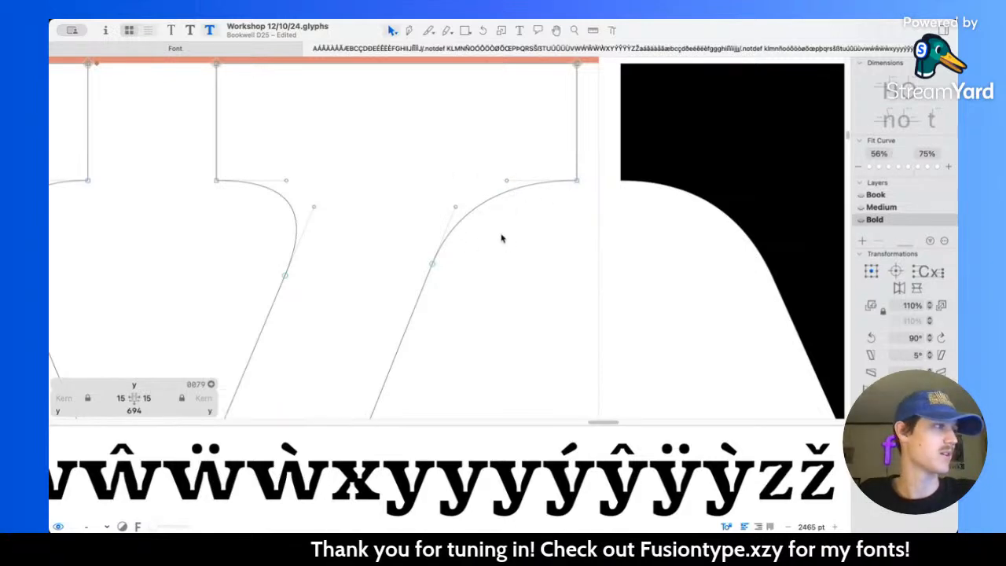
# Step: Review the revised y at several sizes against its neighbours and the rest of the lowercase, including the z
pyautogui.scroll(-10, 482, 248)
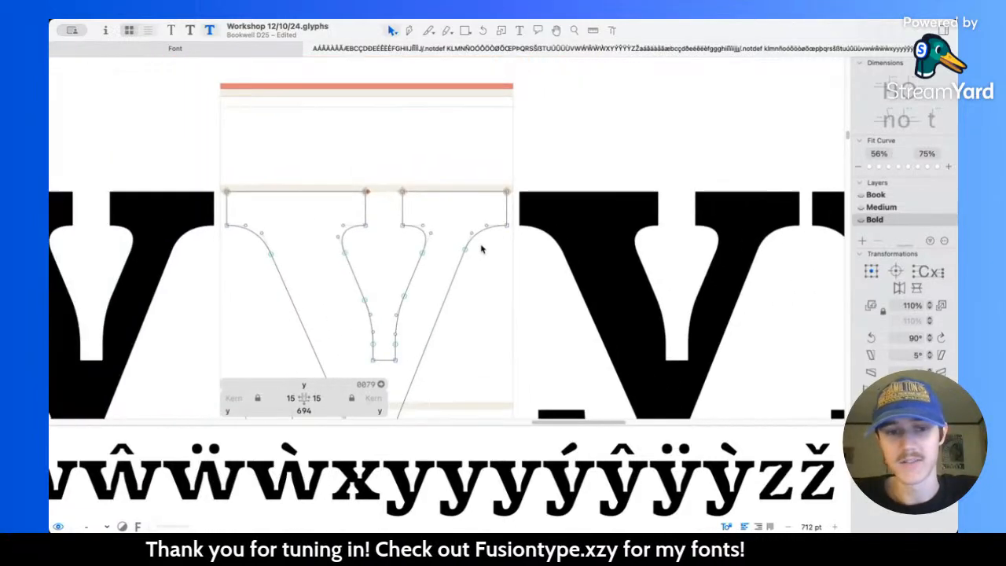
pyautogui.scroll(-2, 482, 249)
pyautogui.scroll(5, 448, 236)
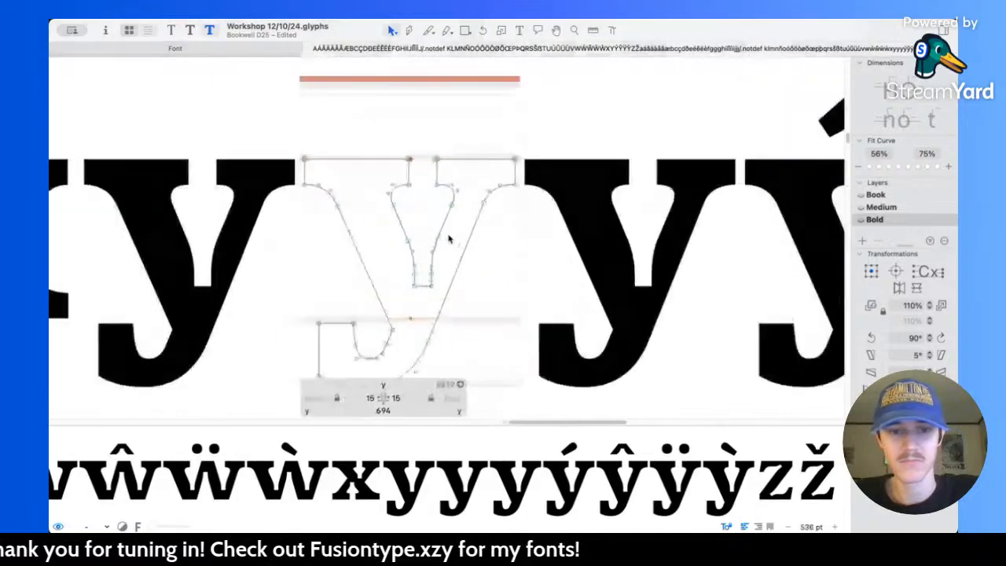
pyautogui.press('v')
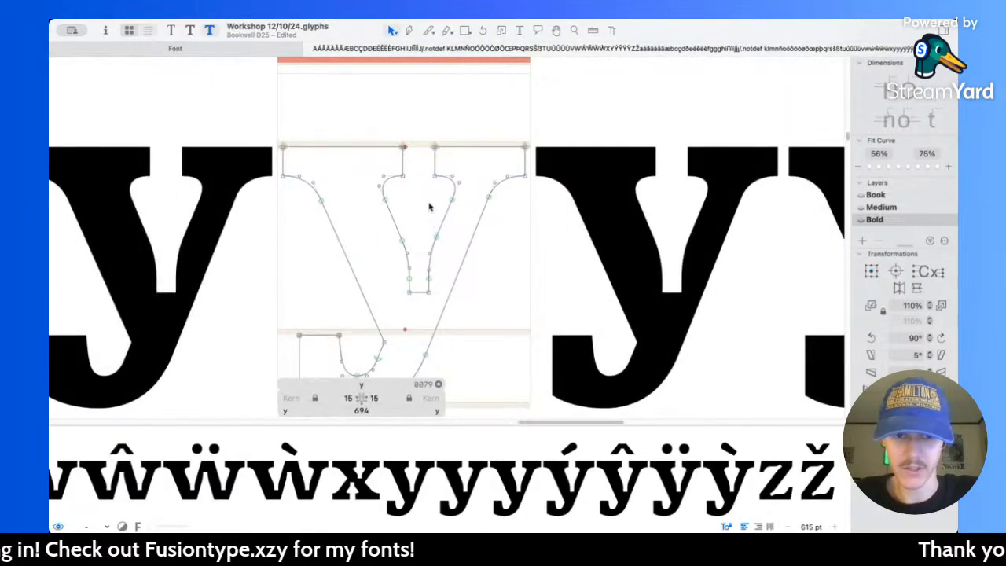
pyautogui.press('space')
pyautogui.scroll(-10, 429, 202)
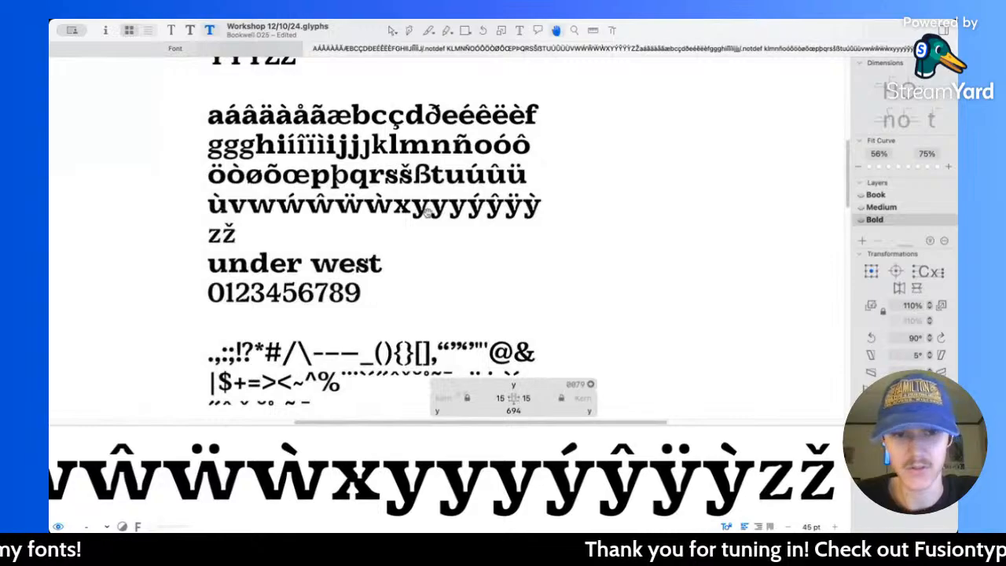
pyautogui.scroll(5, 427, 212)
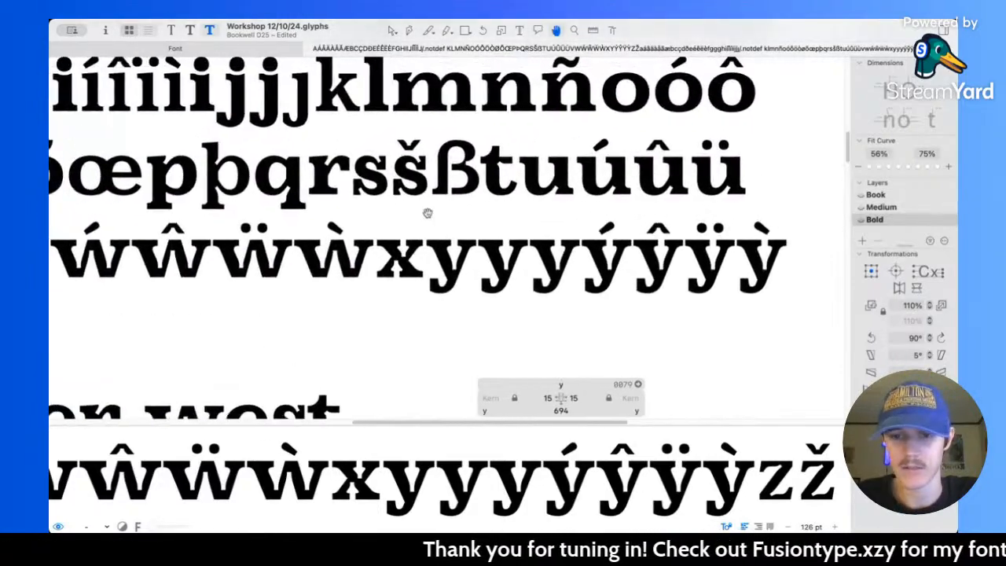
pyautogui.scroll(-2, 427, 212)
pyautogui.hscroll(-5, 370, 236)
pyautogui.scroll(-4, 551, 204)
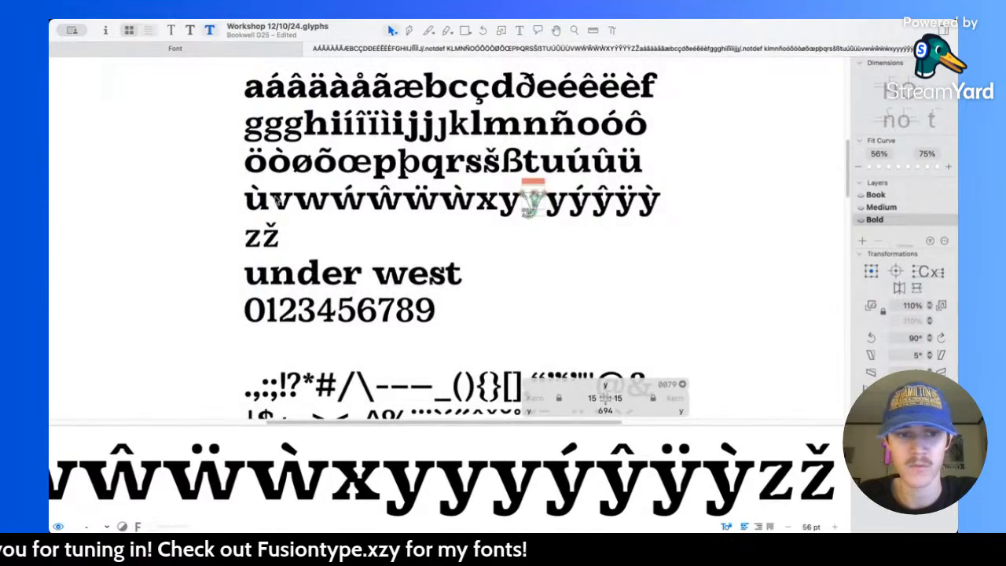
pyautogui.scroll(8, 283, 211)
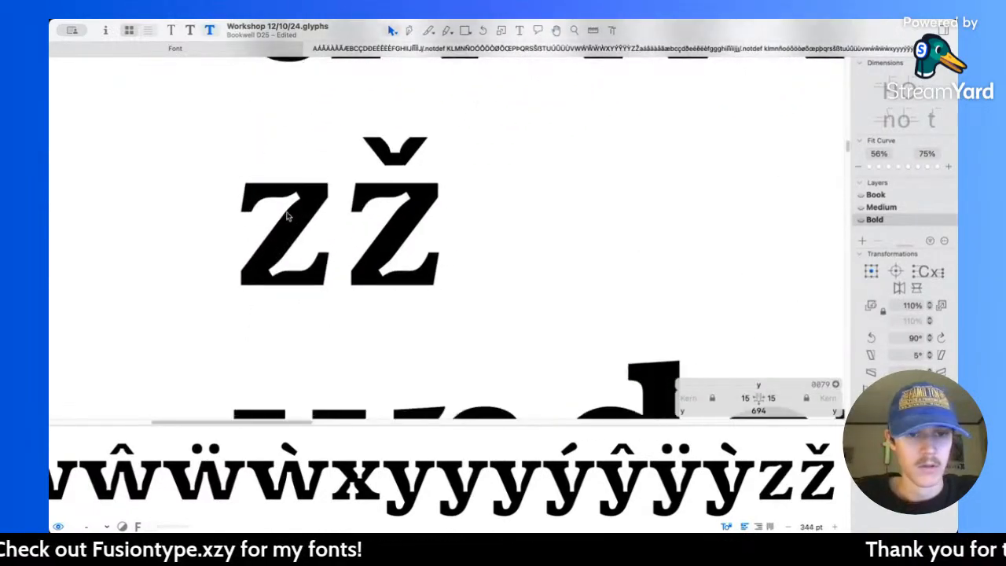
pyautogui.scroll(-5, 287, 216)
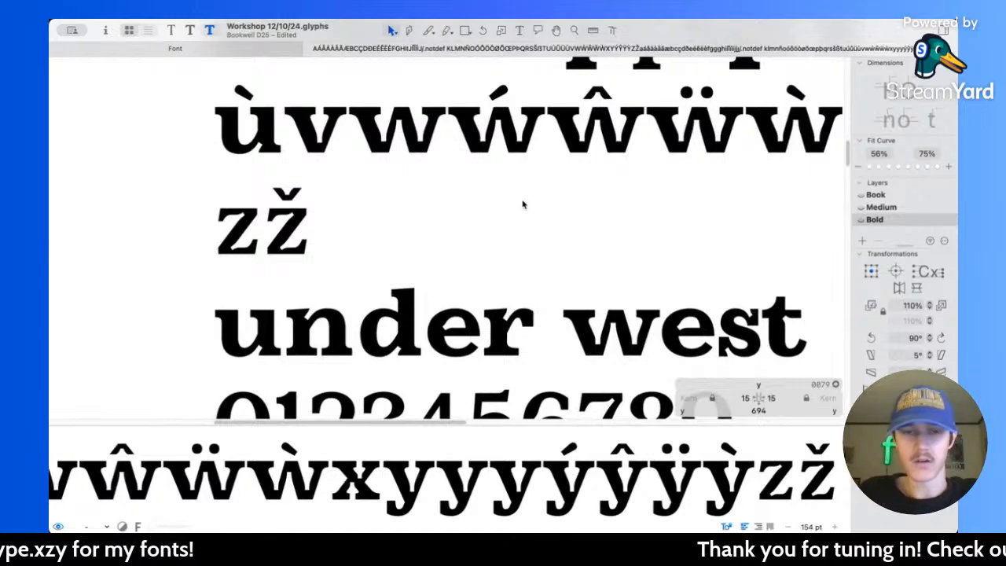
# Step: Replace the w of "west" with a z so the test line reads "under zest"
pyautogui.click(520, 30)
pyautogui.hscroll(4, 518, 173)
pyautogui.scroll(-2, 518, 173)
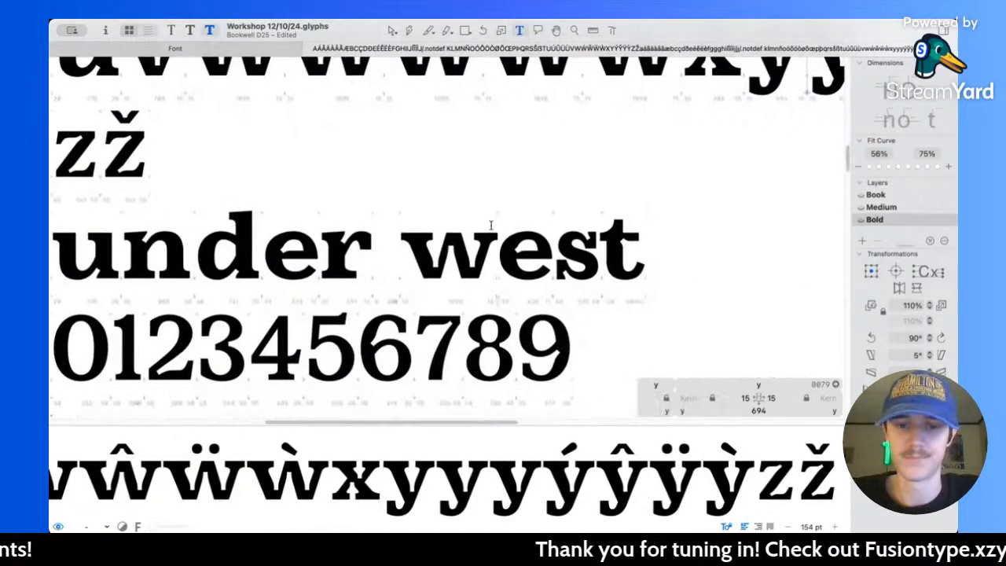
pyautogui.click(491, 242)
pyautogui.press('BackSpace')
pyautogui.write('z')
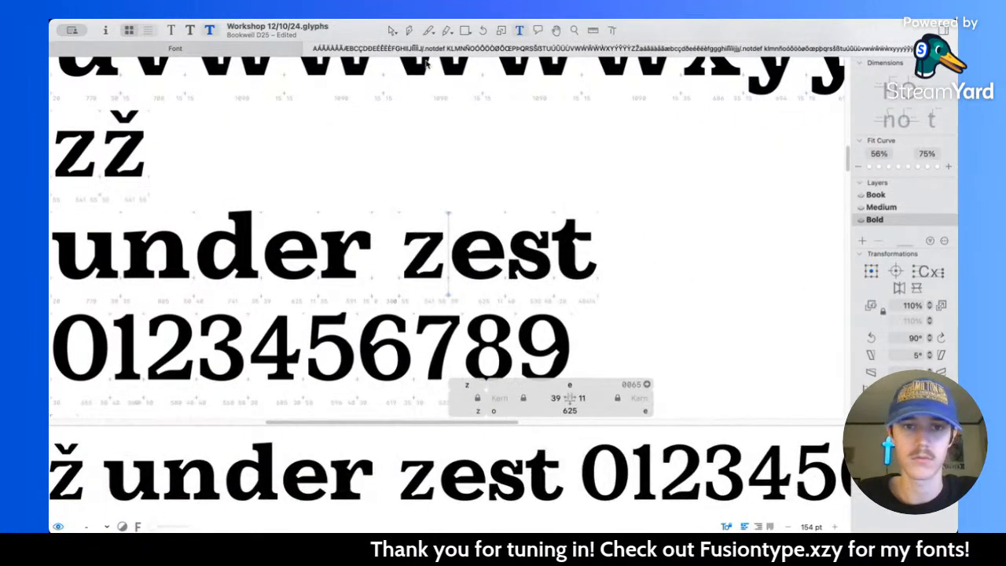
# Step: Add two more z's to the test word and open the middle z for editing
pyautogui.click(391, 30)
pyautogui.scroll(4, 463, 250)
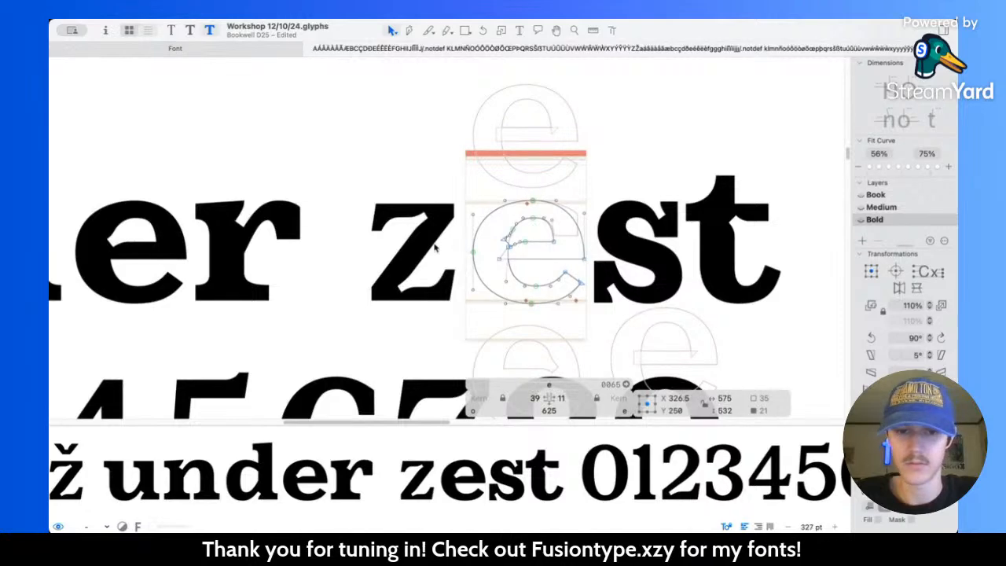
pyautogui.doubleClick(435, 247)
pyautogui.scroll(5, 435, 247)
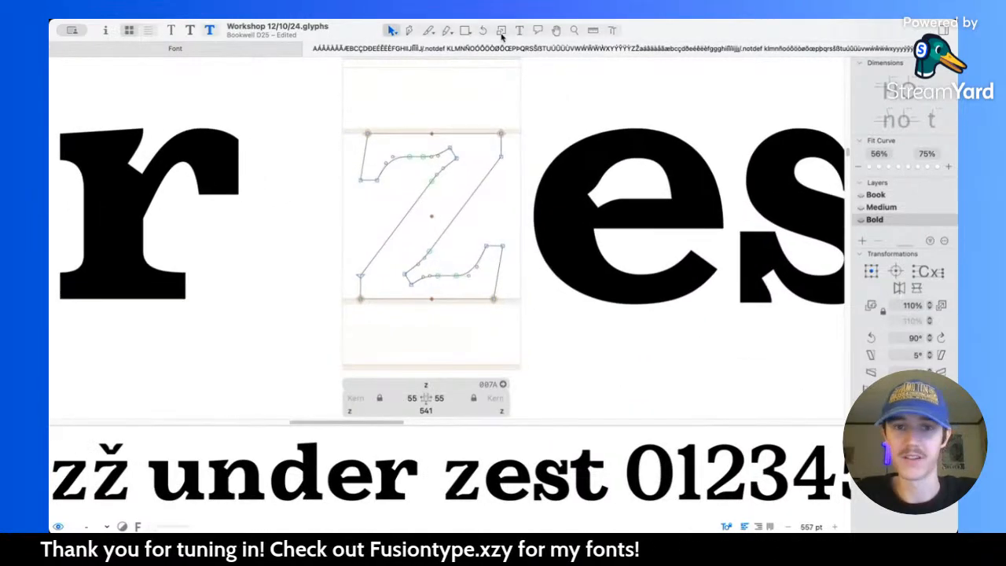
pyautogui.click(519, 30)
pyautogui.write('zz')
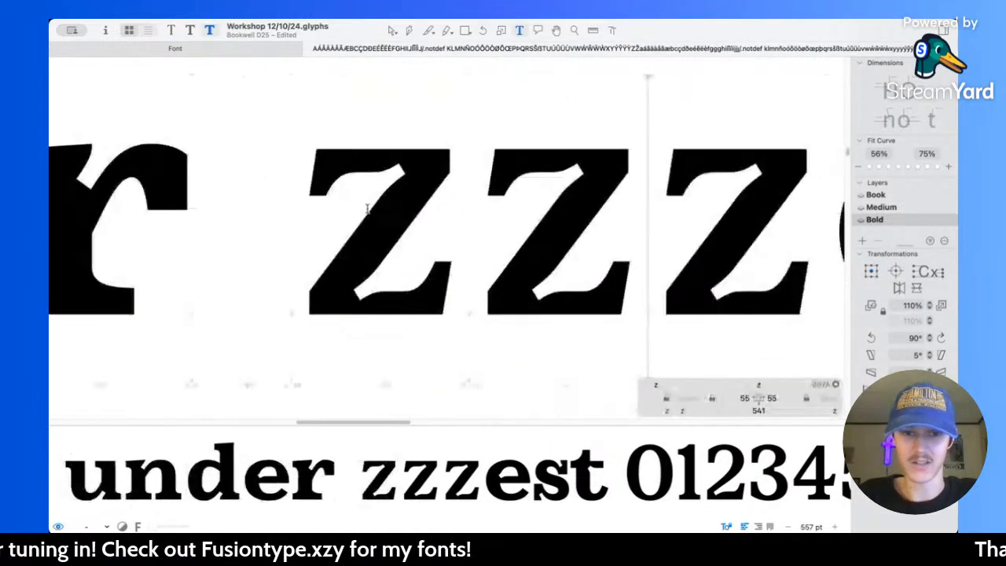
pyautogui.click(391, 30)
pyautogui.scroll(5, 528, 236)
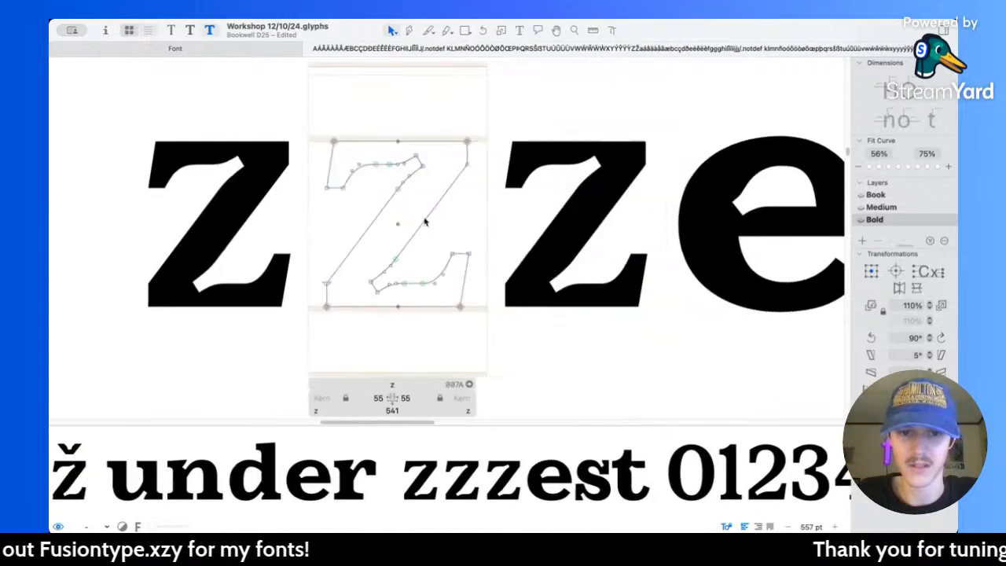
pyautogui.scroll(-5, 424, 210)
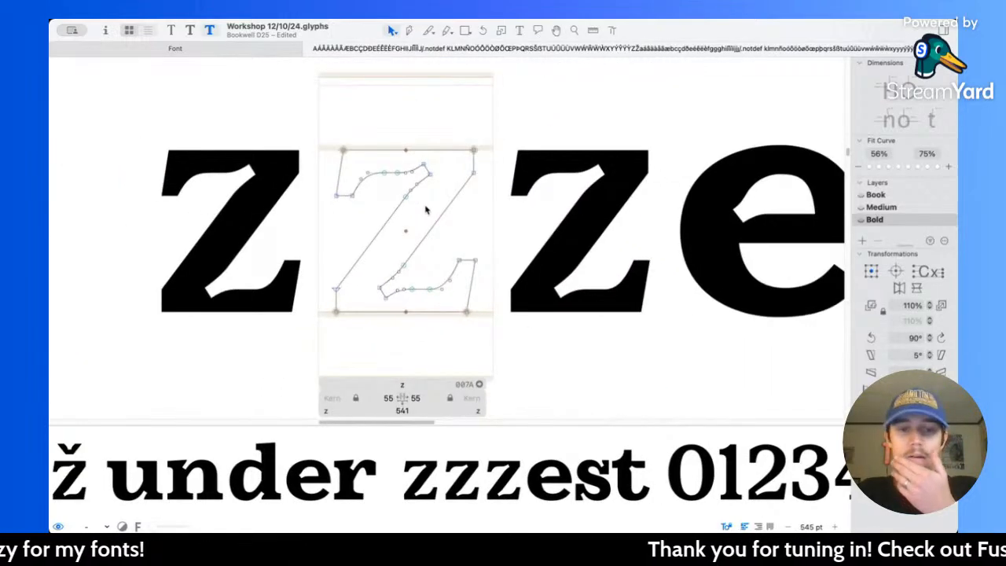
# Step: Measure the z's diagonal in the Bold and Medium masters and compare its weight with the letters of "under"
pyautogui.press('l')
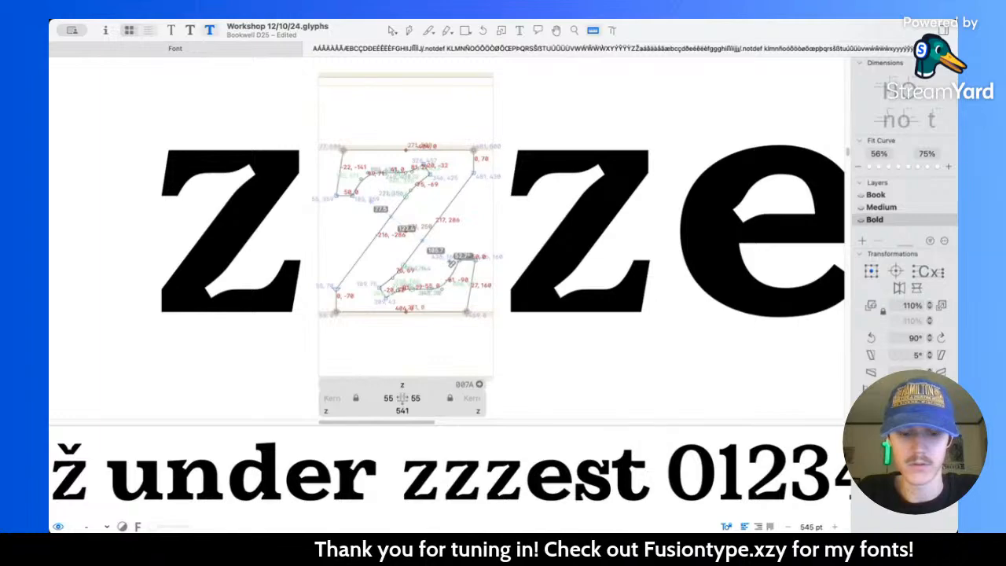
pyautogui.press('super+2')
pyautogui.scroll(-10, 445, 215)
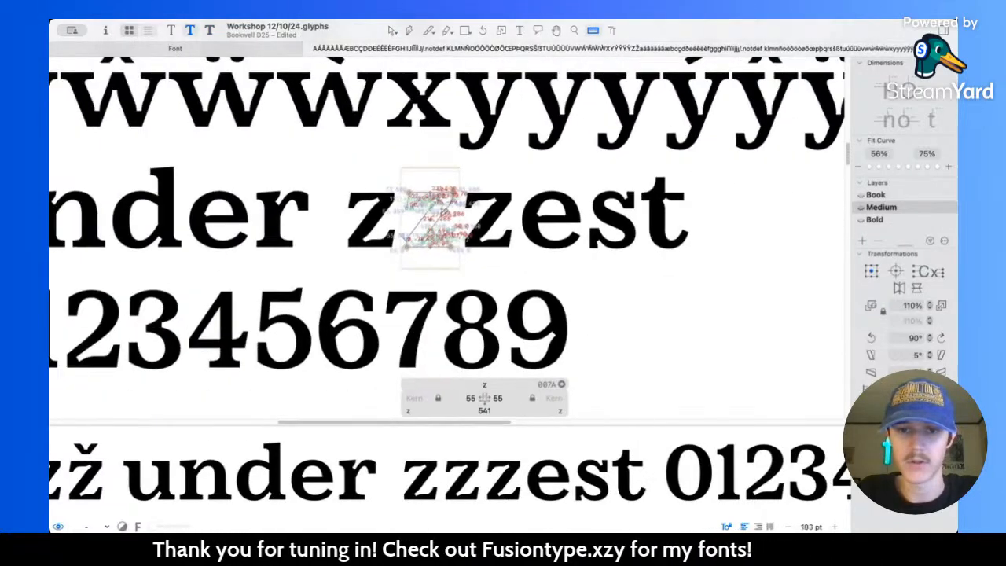
pyautogui.scroll(-3, 445, 214)
pyautogui.scroll(4, 445, 217)
pyautogui.scroll(-5, 444, 221)
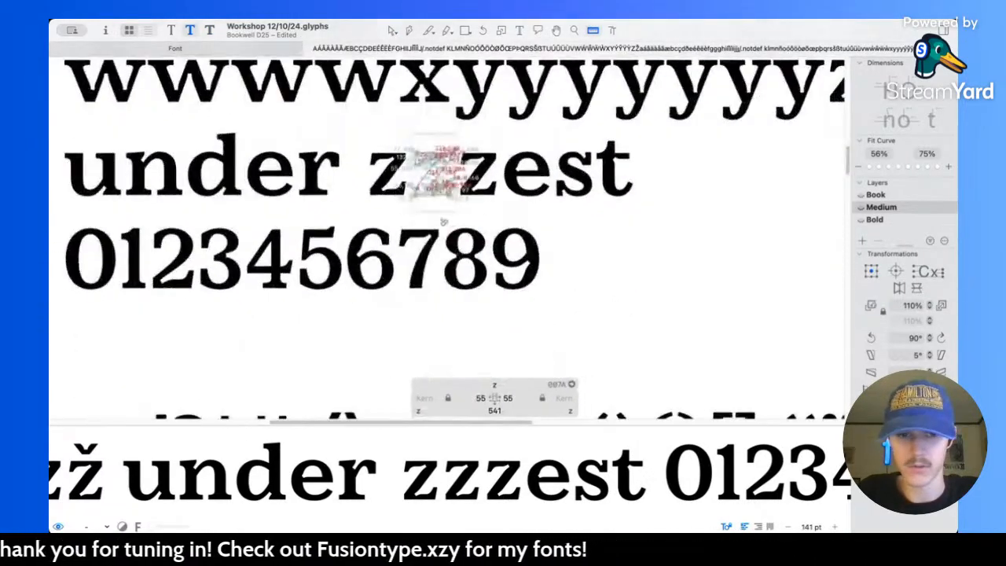
pyautogui.scroll(12, 444, 222)
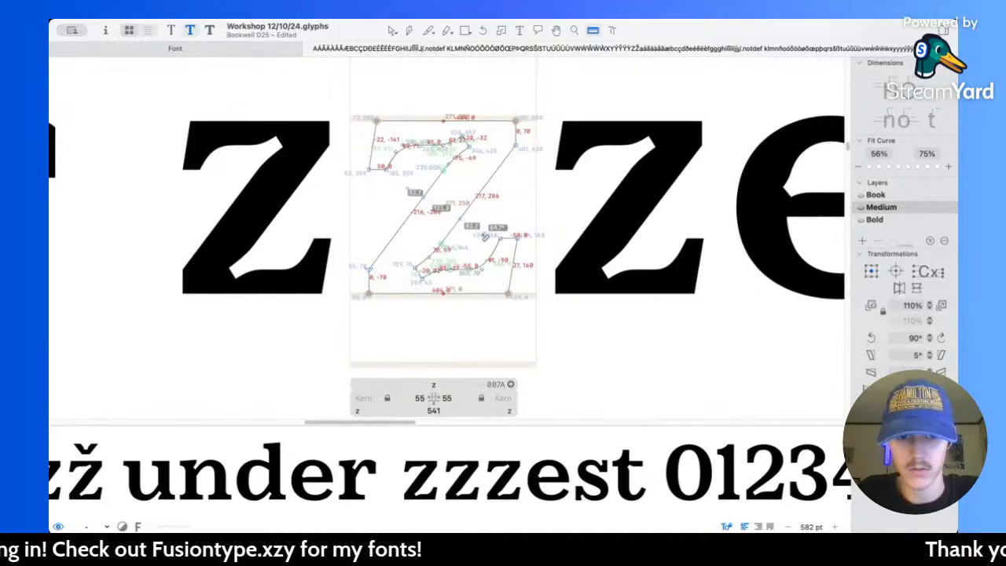
pyautogui.scroll(-10, 531, 176)
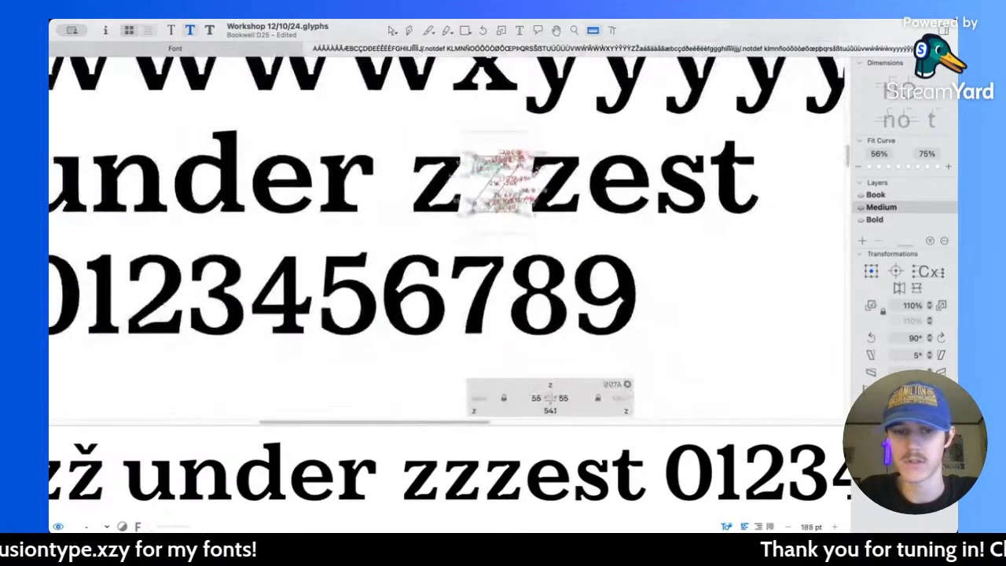
pyautogui.scroll(-1, 534, 172)
pyautogui.scroll(3, 533, 172)
pyautogui.hscroll(-4, 534, 172)
pyautogui.scroll(3, 307, 251)
pyautogui.scroll(5, 308, 249)
pyautogui.moveTo(287, 296); pyautogui.dragTo(267, 237)
pyautogui.press('super+3')
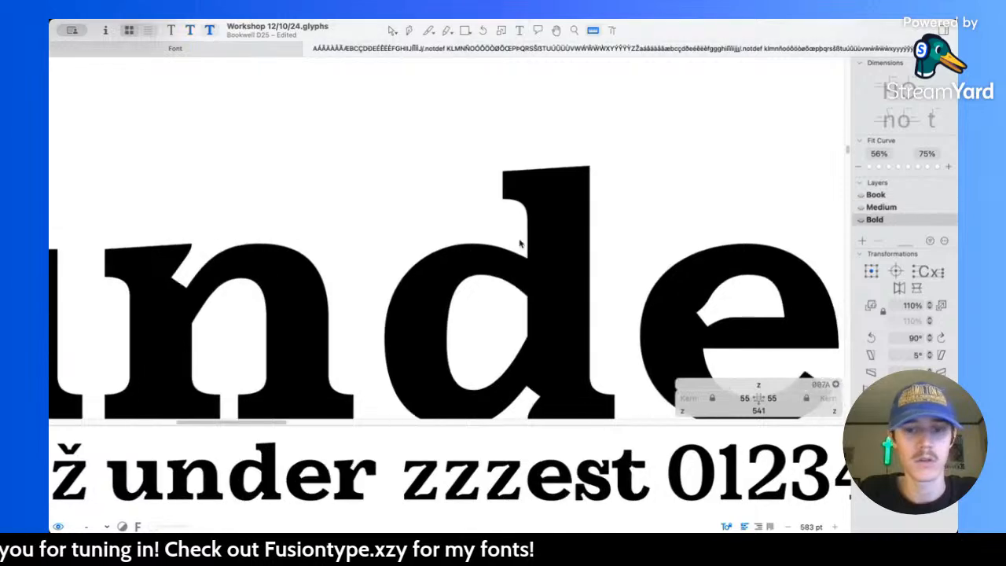
# Step: Thicken the Bold z's diagonal by raising its lower-left node to Y 90 and lowering its upper-right node to Y 410
pyautogui.scroll(-5, 489, 232)
pyautogui.hscroll(5, 519, 231)
pyautogui.scroll(5, 489, 233)
pyautogui.press('v')
pyautogui.scroll(2, 492, 294)
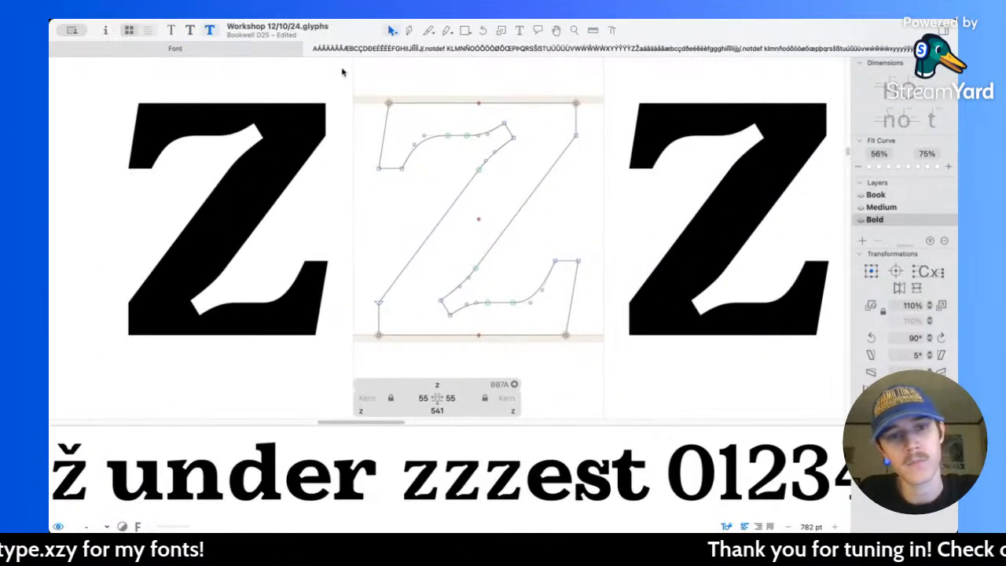
pyautogui.moveTo(362, 281); pyautogui.dragTo(402, 332)
pyautogui.press('Up')
pyautogui.press('Up')
pyautogui.press('Up')
pyautogui.press('Up')
pyautogui.press('Up')
pyautogui.press('Up')
pyautogui.press('Up')
pyautogui.press('Up')
pyautogui.press('Up')
pyautogui.press('Up')
pyautogui.press('Up')
pyautogui.press('Up')
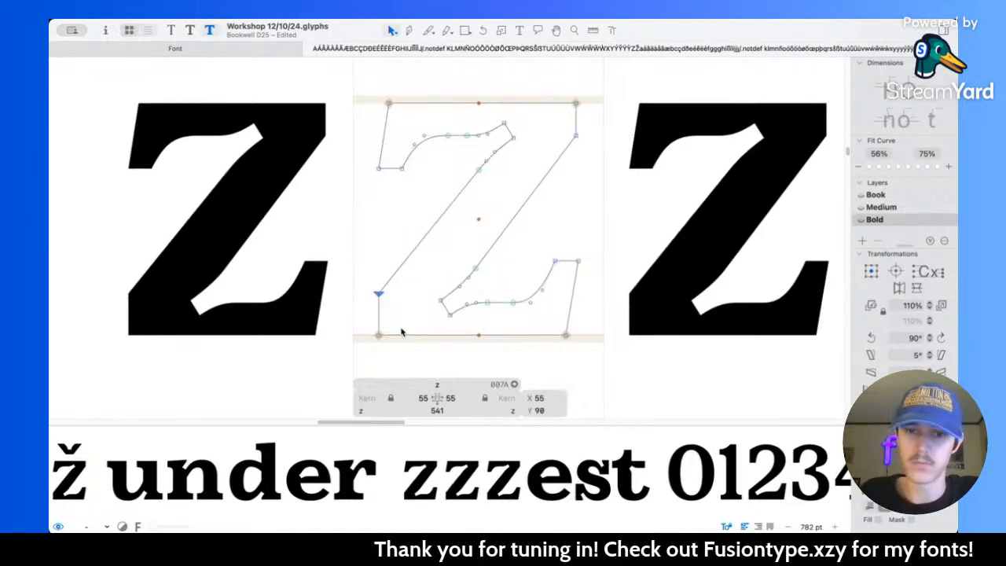
pyautogui.moveTo(555, 114); pyautogui.dragTo(617, 171)
pyautogui.hotkey('shift', 'Down')
pyautogui.hotkey('shift', 'Down')
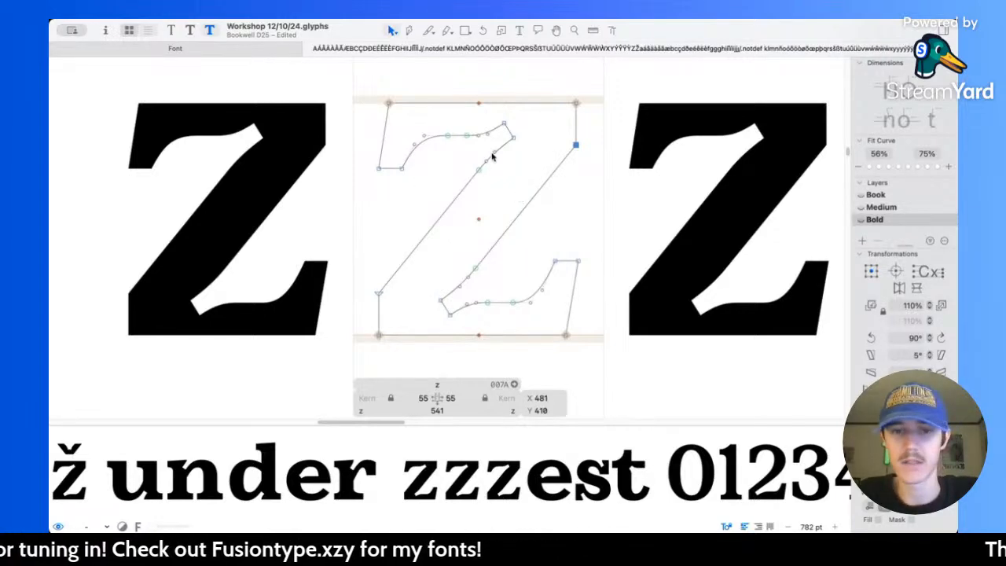
# Step: Measure the thickness of the z's upper arm and compare its weight with the d, e and r
pyautogui.press('l')
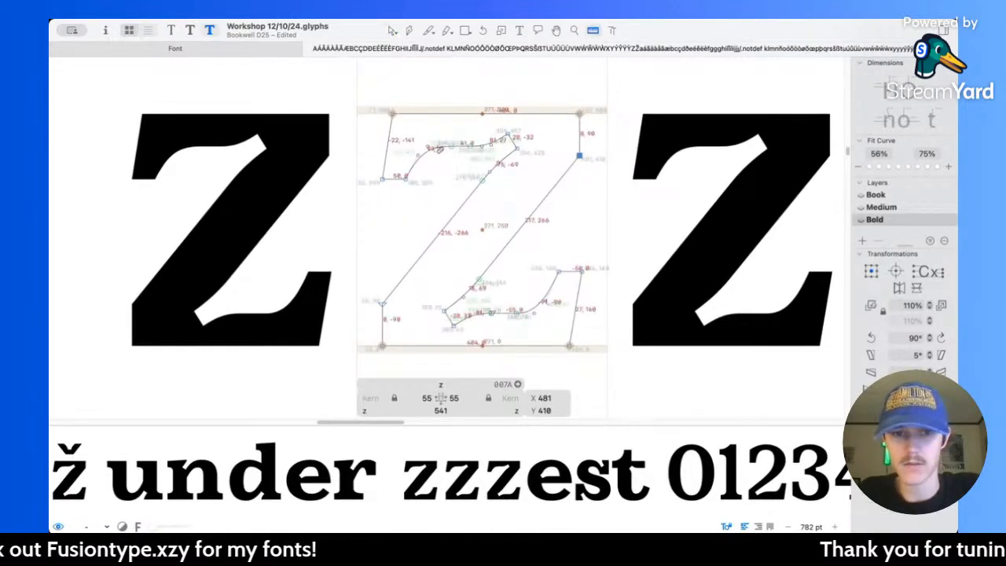
pyautogui.moveTo(463, 152); pyautogui.dragTo(463, 99)
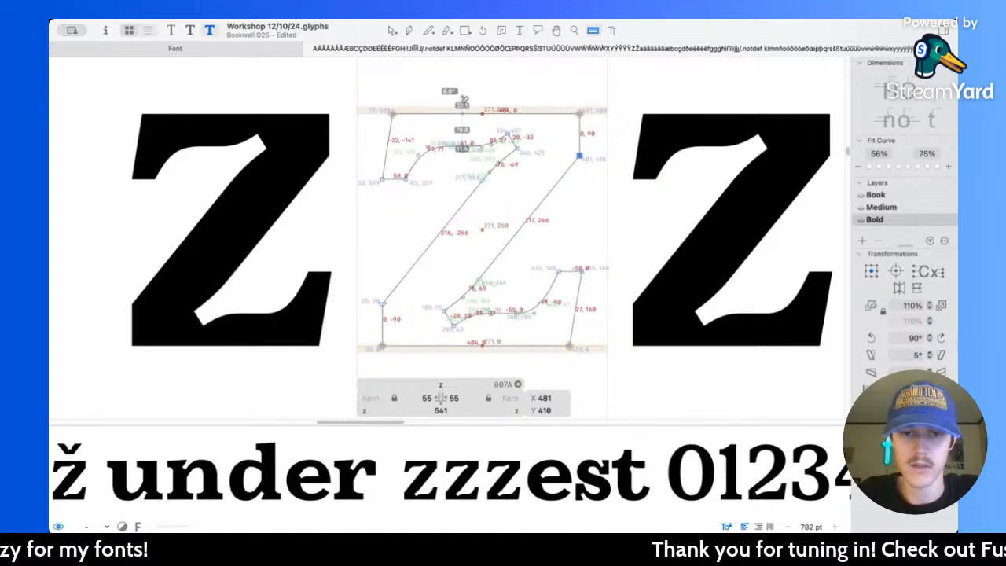
pyautogui.scroll(3, 516, 175)
pyautogui.scroll(-6, 515, 174)
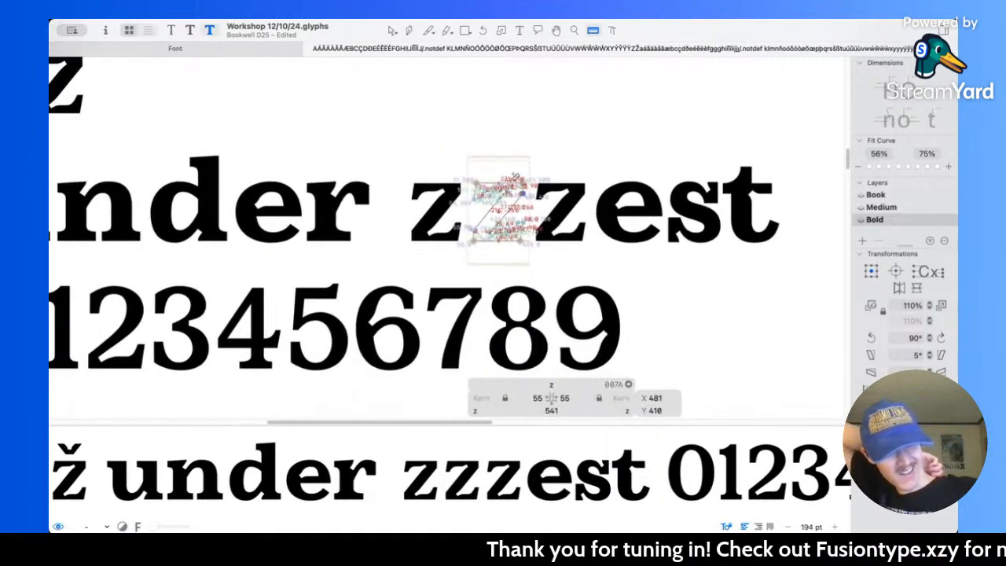
pyautogui.scroll(6, 516, 176)
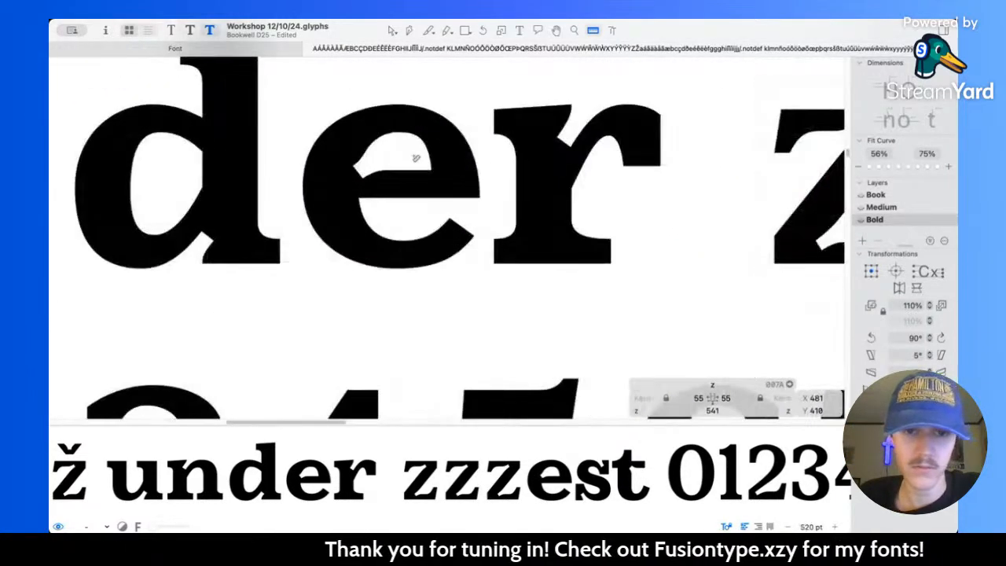
pyautogui.hscroll(3, 427, 224)
pyautogui.scroll(5, 379, 132)
# Step: Move the z's upper-left terminal base and its adjoining inner curve node down 20 units
pyautogui.press('v')
pyautogui.hscroll(5, 471, 180)
pyautogui.hscroll(1, 492, 179)
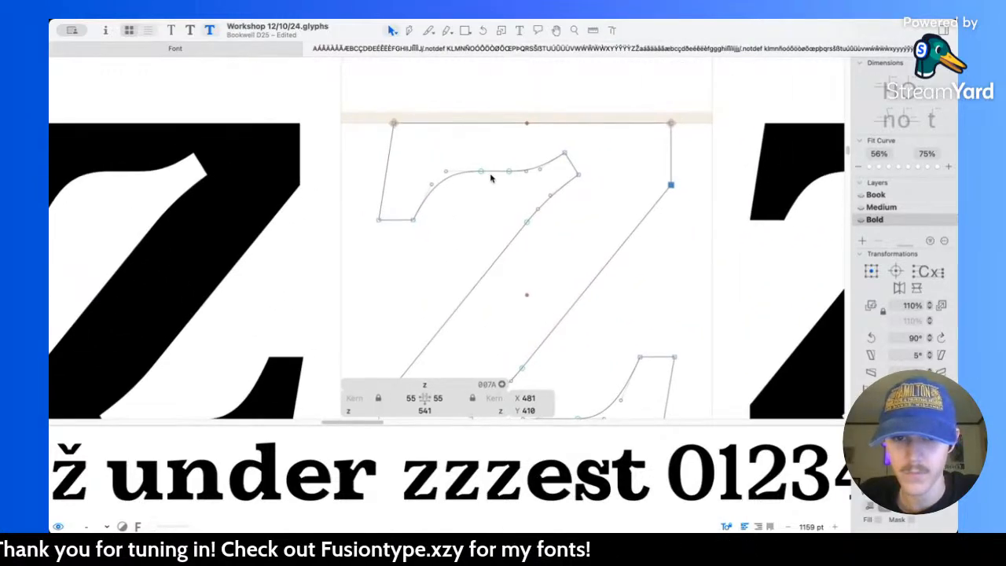
pyautogui.moveTo(378, 150); pyautogui.dragTo(485, 240)
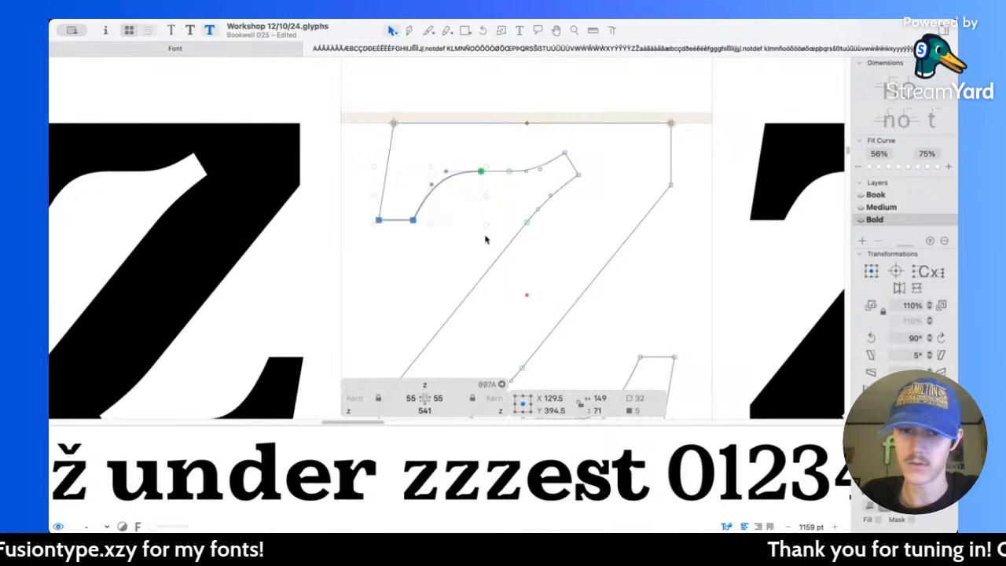
pyautogui.hotkey('shift', 'Down')
pyautogui.scroll(-5, 485, 239)
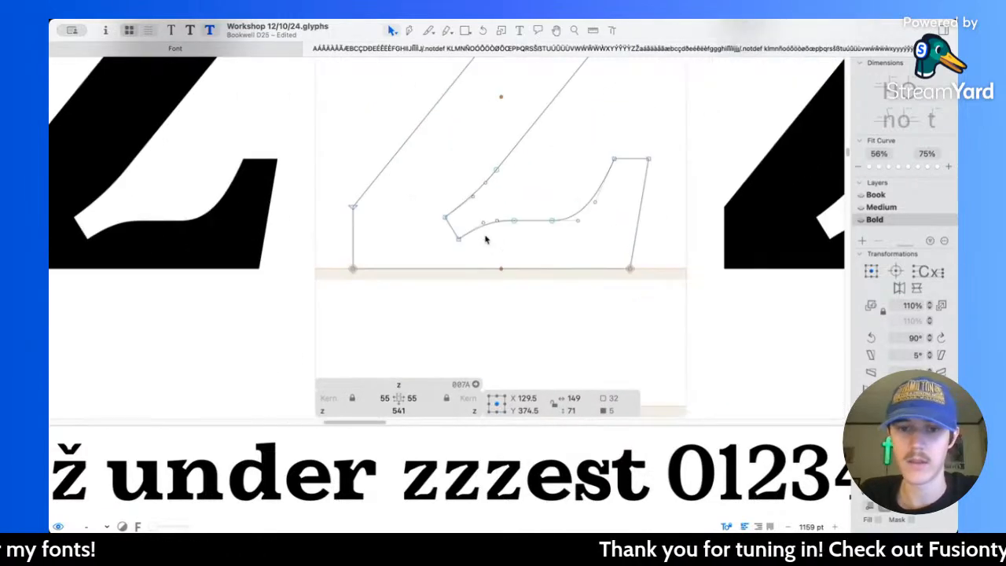
# Step: Raise the z's lower-right terminal base and adjoining curve node 20 units, and align the lower arm's other inner curve node at Y 90
pyautogui.scroll(1, 503, 228)
pyautogui.click(514, 183)
pyautogui.moveTo(512, 183); pyautogui.dragTo(646, 282)
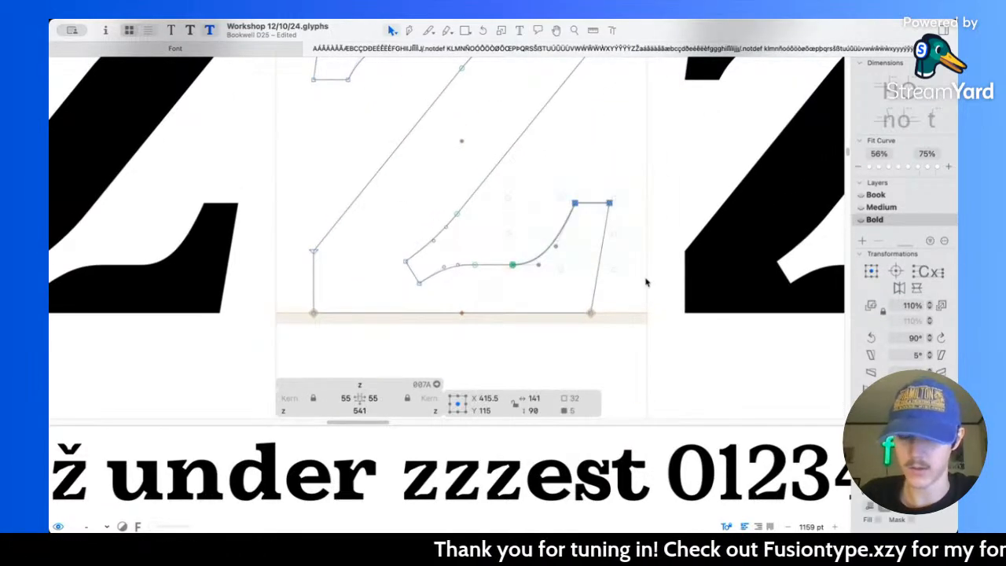
pyautogui.hotkey('shift', 'Up')
pyautogui.scroll(3, 466, 308)
pyautogui.click(476, 253)
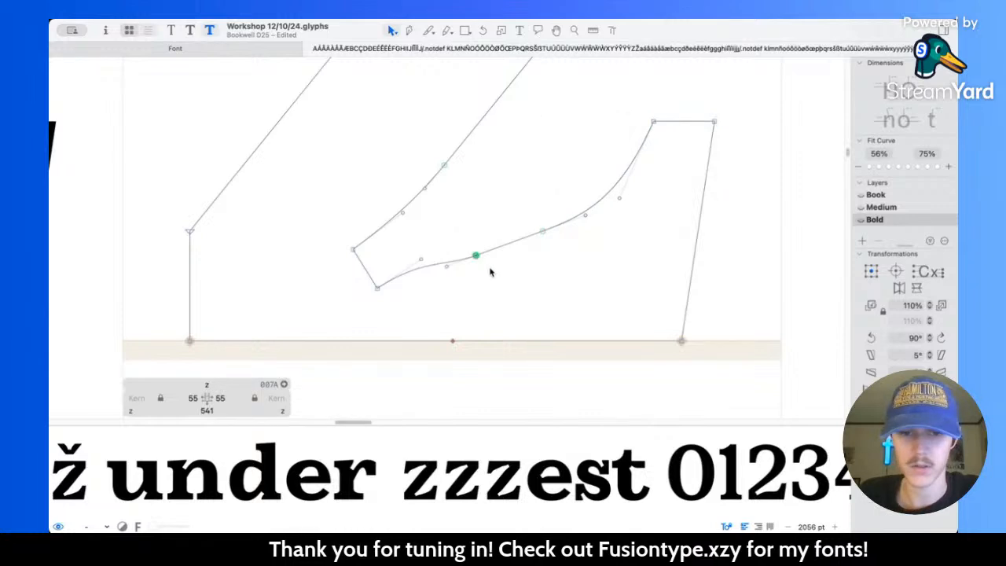
pyautogui.hotkey('shift', 'Up')
pyautogui.scroll(8, 474, 189)
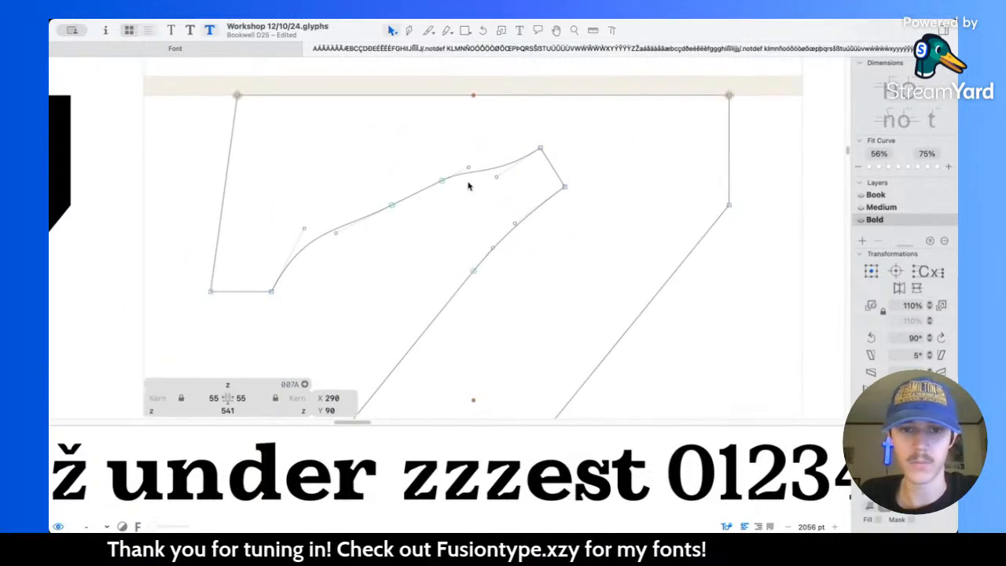
# Step: Lower the remaining inner curve node of the z's upper arm 20 units, levelling it with its neighbour at Y 410
pyautogui.click(418, 164)
pyautogui.moveTo(426, 165); pyautogui.dragTo(449, 190)
pyautogui.hotkey('shift', 'Down')
pyautogui.hotkey('shift', 'Down')
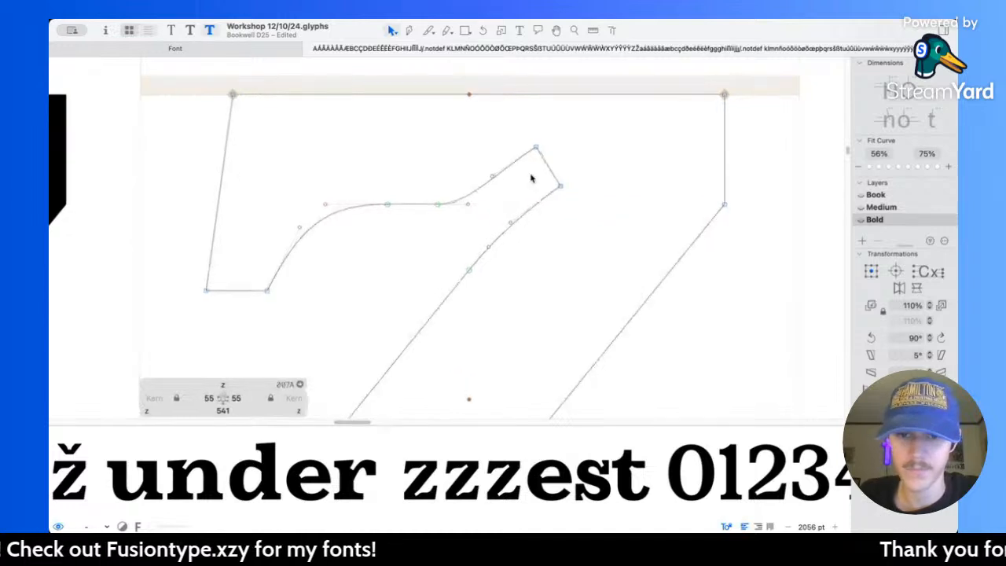
# Step: Shift the upper notch's end edge 10 units down and left, and the lower notch's end edge 10 units up and right
pyautogui.hscroll(2, 535, 171)
pyautogui.click(540, 167)
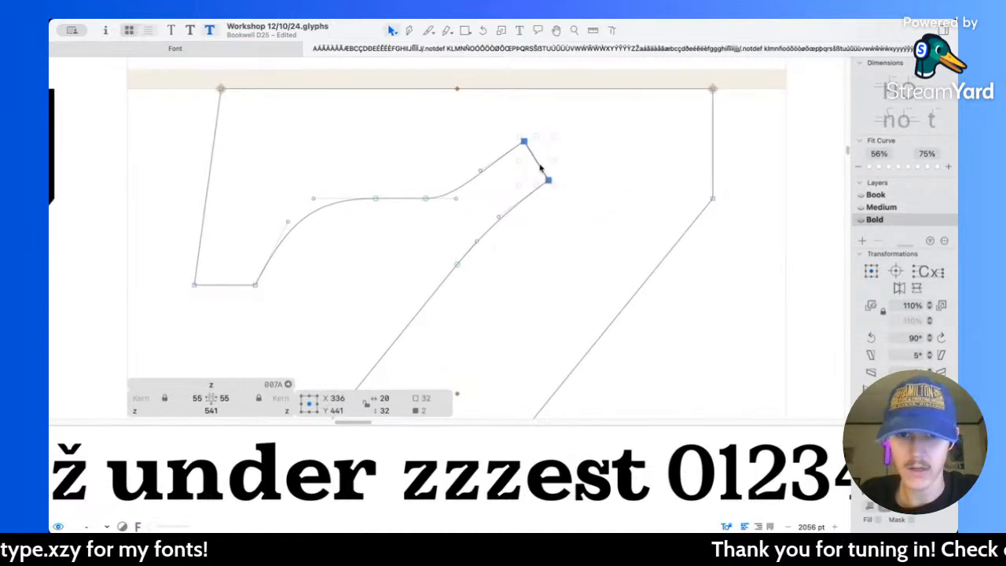
pyautogui.hotkey('shift', 'Down')
pyautogui.hotkey('shift', 'Left')
pyautogui.scroll(-8, 541, 169)
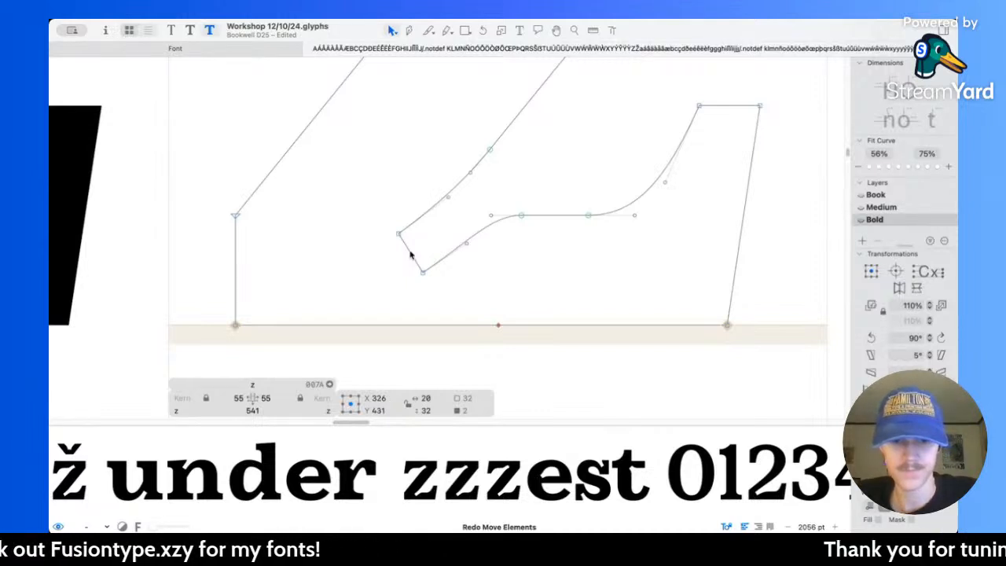
pyautogui.click(410, 257)
pyautogui.hotkey('shift', 'Up')
pyautogui.hotkey('shift', 'Right')
# Step: Measure the lower notch's end edge and move its upper corner 3 units up and 3 units left
pyautogui.scroll(3, 455, 246)
pyautogui.click(409, 278)
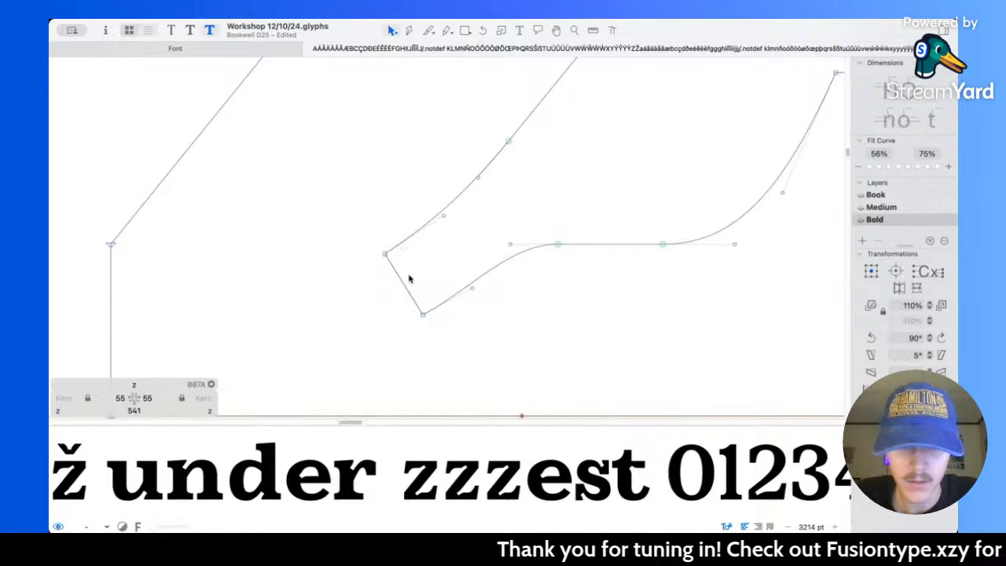
pyautogui.press('l')
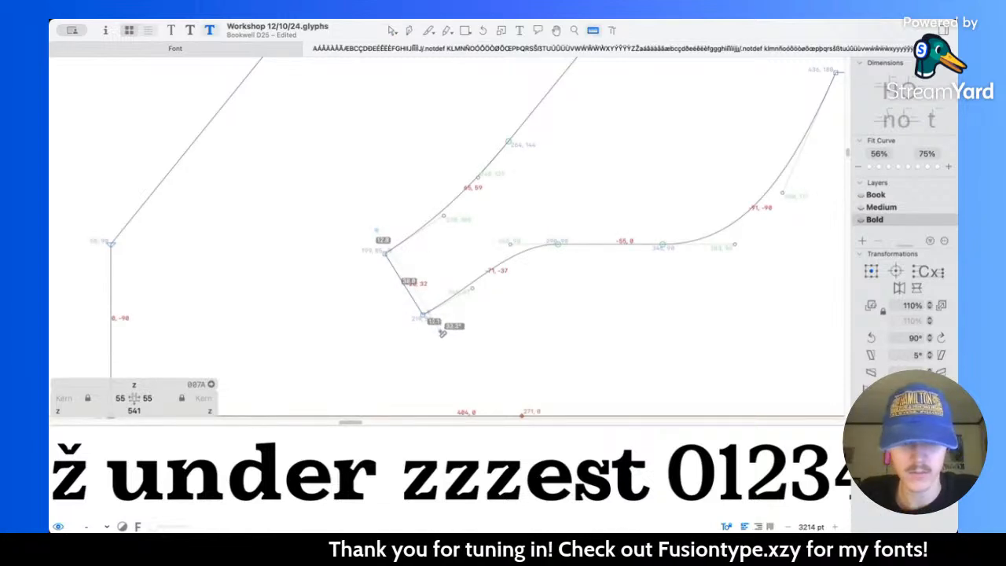
pyautogui.press('v')
pyautogui.moveTo(358, 233); pyautogui.dragTo(415, 279)
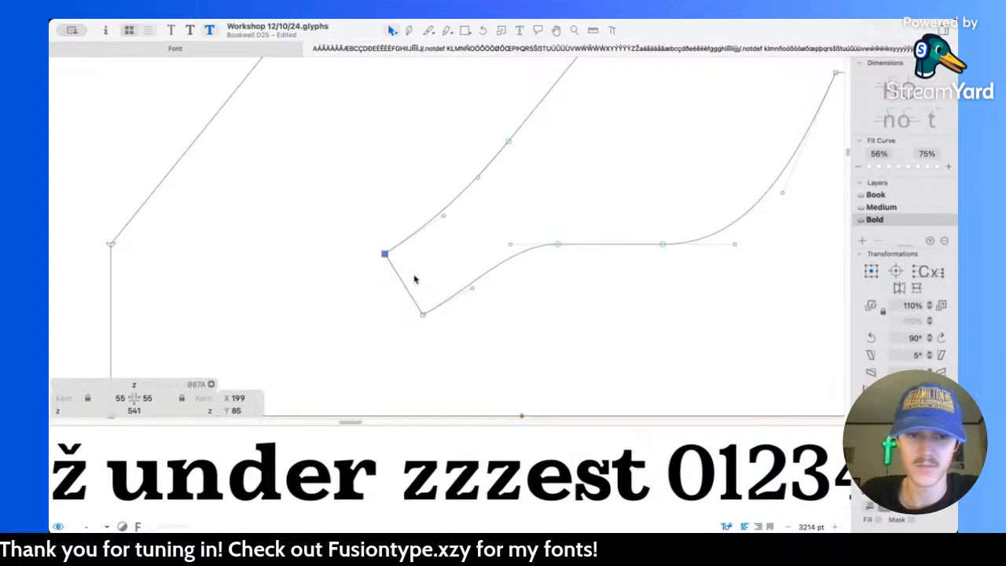
pyautogui.press('Up')
pyautogui.press('Up')
pyautogui.press('Up')
pyautogui.press('Left')
pyautogui.press('Left')
pyautogui.press('Left')
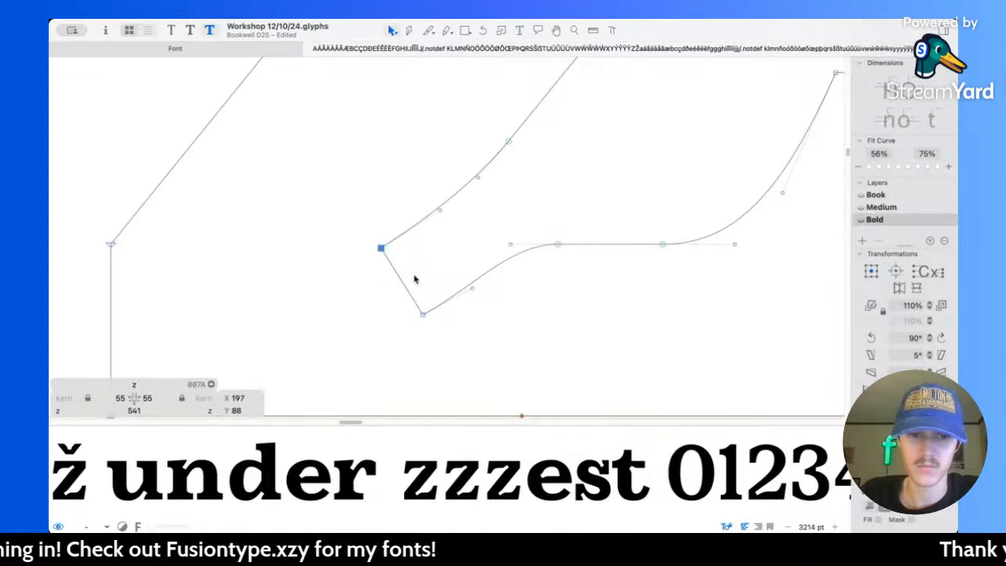
# Step: Widen the lower notch further by moving its lower corner to X 222, Y 50
pyautogui.moveTo(398, 296); pyautogui.dragTo(442, 326)
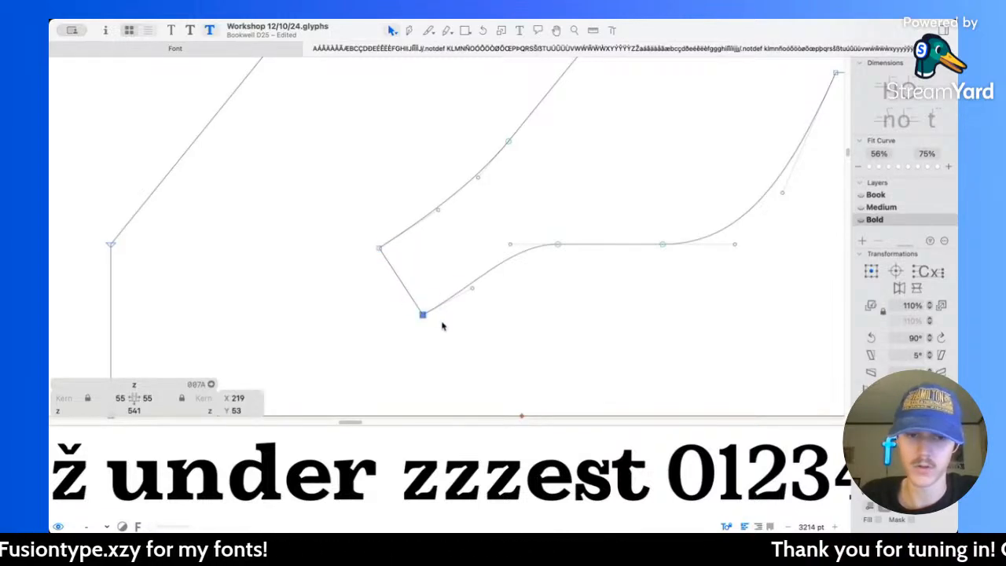
pyautogui.press('Down')
pyautogui.press('Right')
pyautogui.press('Down')
pyautogui.press('Right')
pyautogui.press('Down')
pyautogui.press('Right')
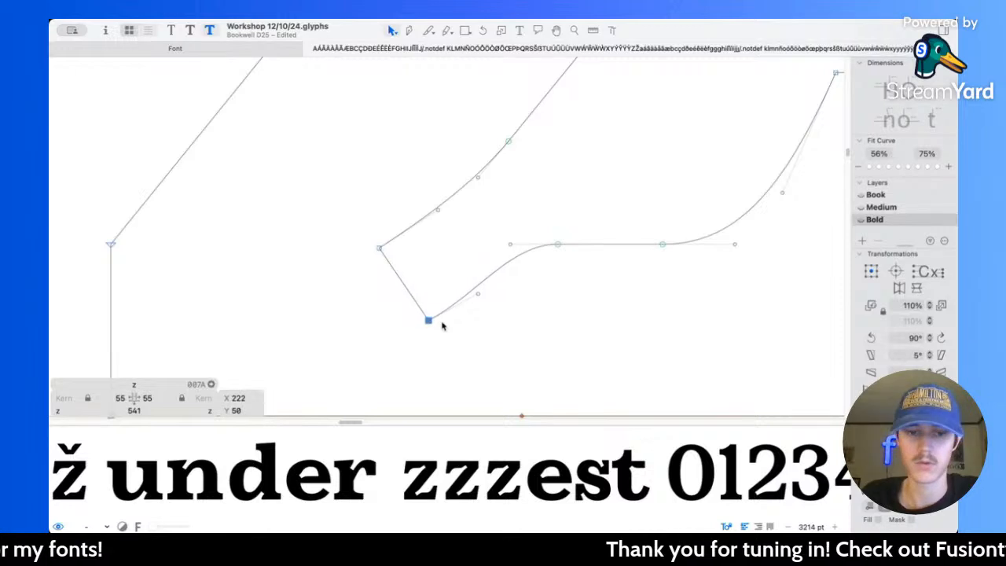
# Step: Move the lower corner of the upper notch's end edge 4 units down and 4 units right
pyautogui.scroll(-5, 442, 326)
pyautogui.scroll(5, 452, 202)
pyautogui.click(442, 202)
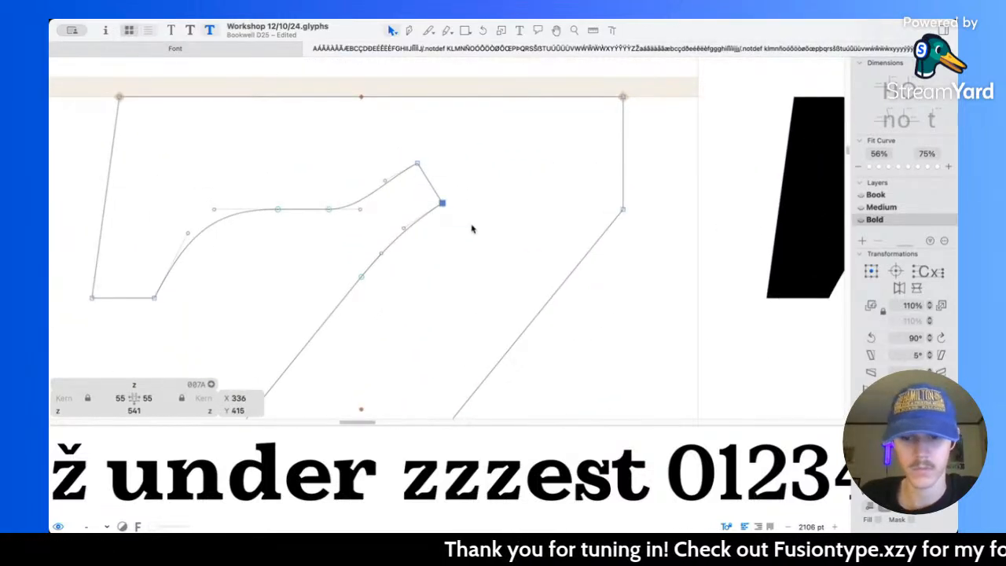
pyautogui.press('Down')
pyautogui.press('Right')
pyautogui.press('Down')
pyautogui.press('Right')
pyautogui.press('Down')
pyautogui.press('Right')
pyautogui.press('Down')
pyautogui.press('Right')
# Step: Widen the upper notch by moving the upper corner of its end edge to X 312, Y 451
pyautogui.moveTo(376, 146); pyautogui.dragTo(459, 193)
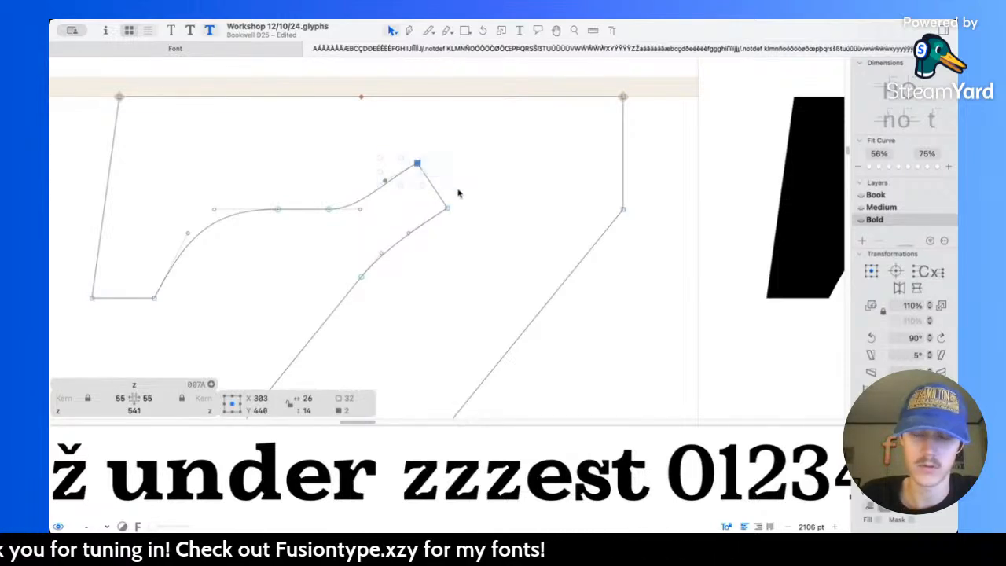
pyautogui.click(459, 194)
pyautogui.click(417, 164)
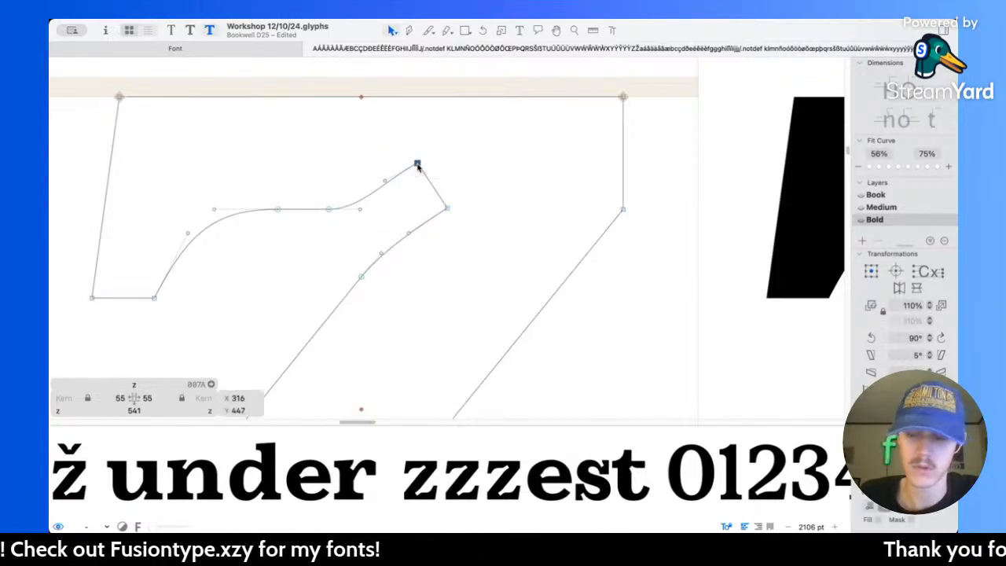
pyautogui.press('Left')
pyautogui.press('Up')
pyautogui.press('Left')
pyautogui.press('Up')
pyautogui.press('Left')
pyautogui.press('Up')
# Step: Smooth the upper arm's curve into the notch by shifting its inner node left and placing the notch-side handle at X 282, Y 430
pyautogui.scroll(3, 408, 169)
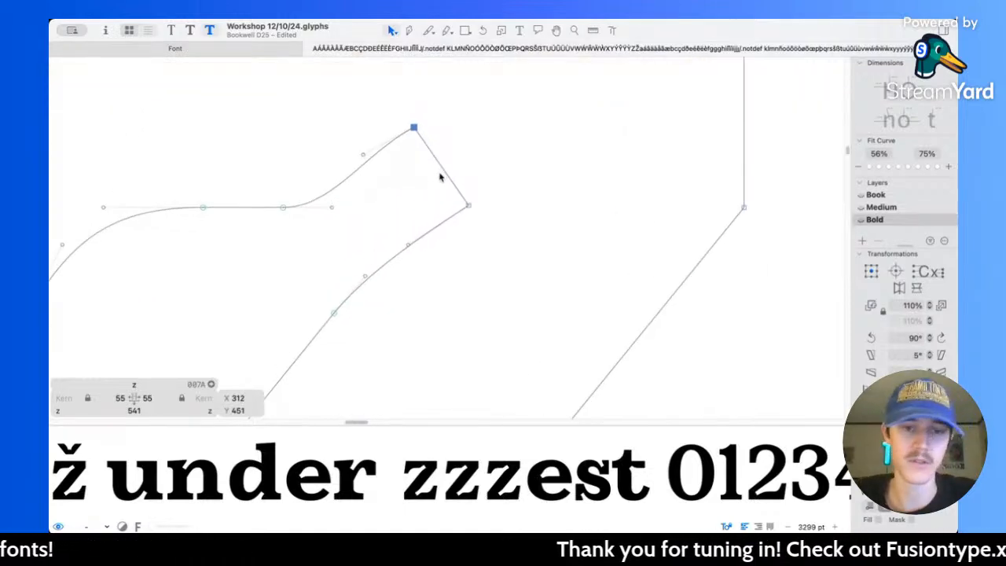
pyautogui.click(369, 165)
pyautogui.moveTo(363, 158); pyautogui.dragTo(367, 167)
pyautogui.hscroll(-3, 352, 193)
pyautogui.scroll(1, 351, 193)
pyautogui.moveTo(332, 219); pyautogui.dragTo(289, 218)
pyautogui.moveTo(376, 218); pyautogui.dragTo(355, 218)
pyautogui.click(411, 174)
pyautogui.moveTo(409, 184); pyautogui.dragTo(403, 182)
pyautogui.hscroll(-1, 343, 228)
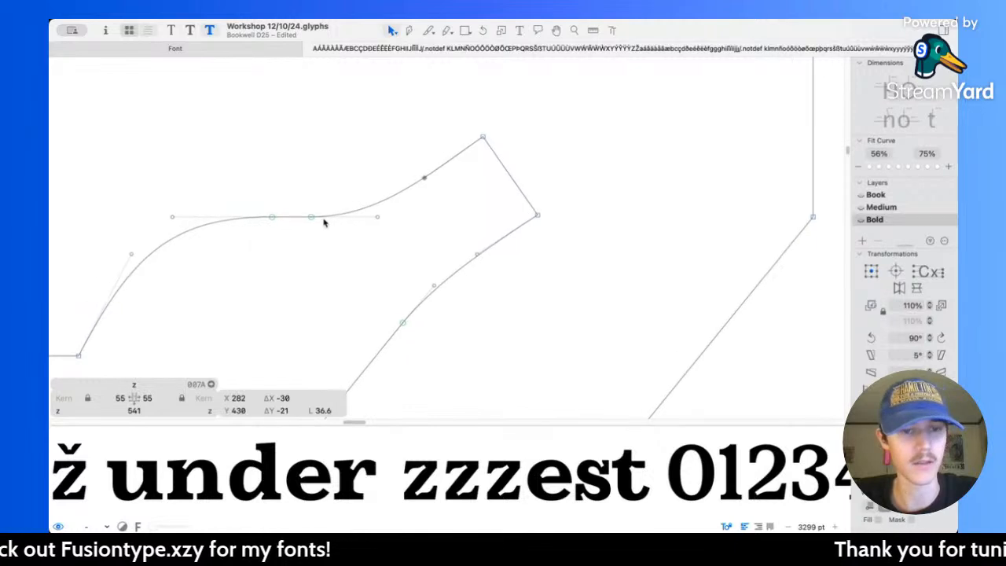
# Step: Move the upper arm's right inner curve node onto its neighbour at X 204 and extend its right handle to X 242
pyautogui.moveTo(313, 220); pyautogui.dragTo(278, 221)
pyautogui.press('super+z')
pyautogui.press('super+z')
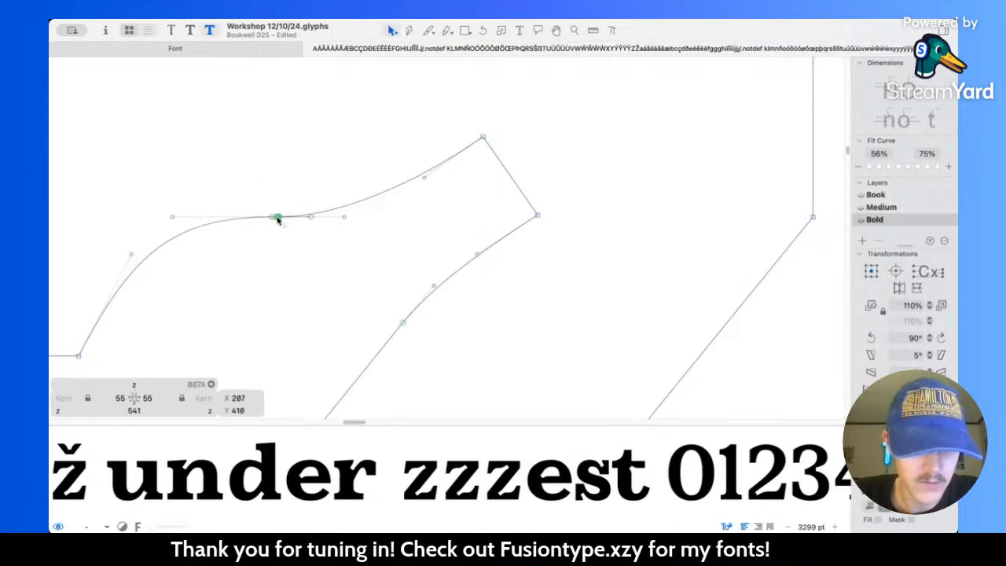
pyautogui.press('Left')
pyautogui.press('Left')
pyautogui.press('Left')
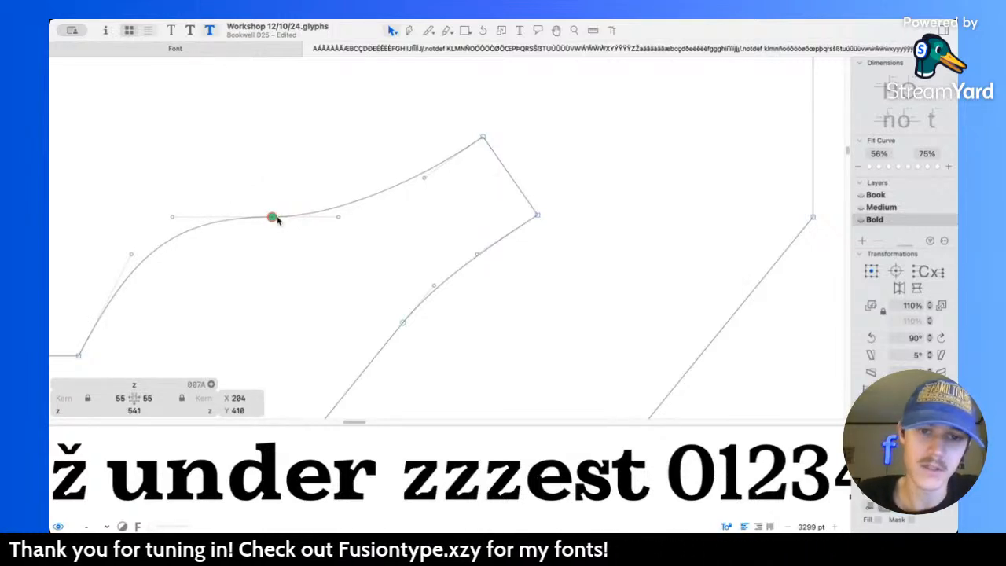
pyautogui.moveTo(337, 218); pyautogui.dragTo(345, 220)
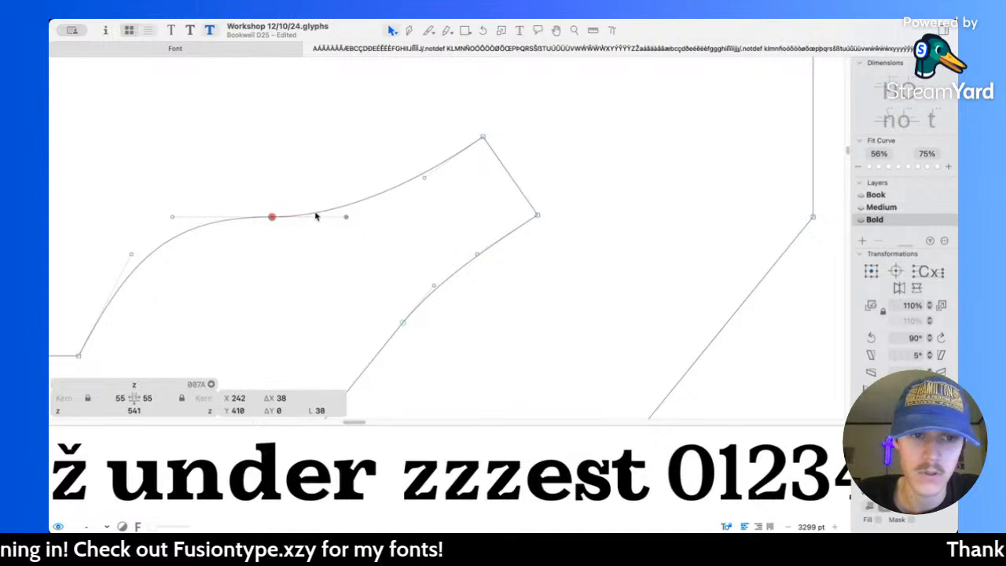
# Step: Remove the duplicate of the two overlapping inner curve nodes on the z's upper arm, keeping a single smooth node
pyautogui.moveTo(269, 205); pyautogui.dragTo(296, 244)
pyautogui.press('Delete')
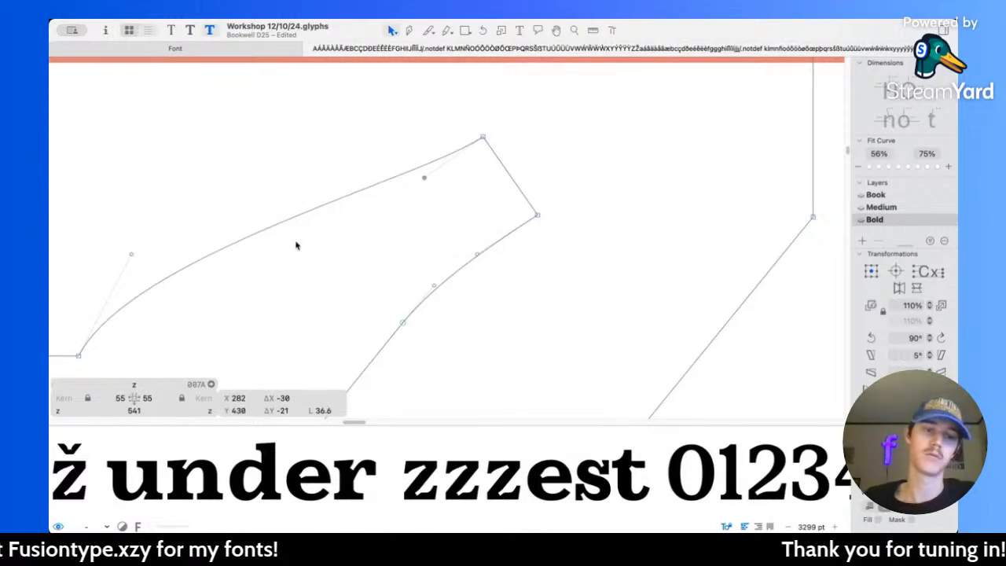
pyautogui.press('super+z')
pyautogui.click(271, 218)
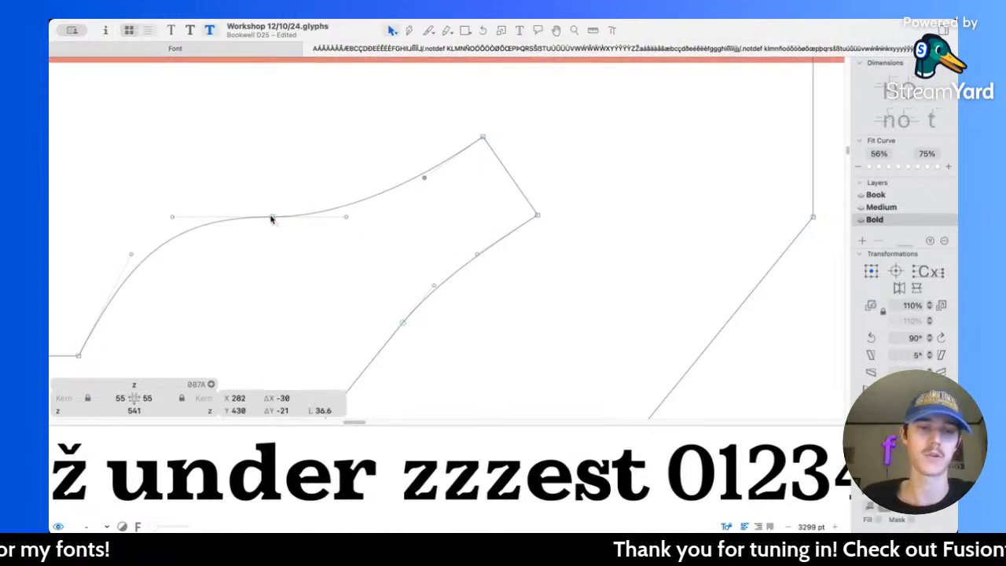
pyautogui.click(432, 220)
# Step: Slide the curve node beneath the upper notch down along the diagonal and fine-tune its handle for a longer transition
pyautogui.scroll(-3, 438, 252)
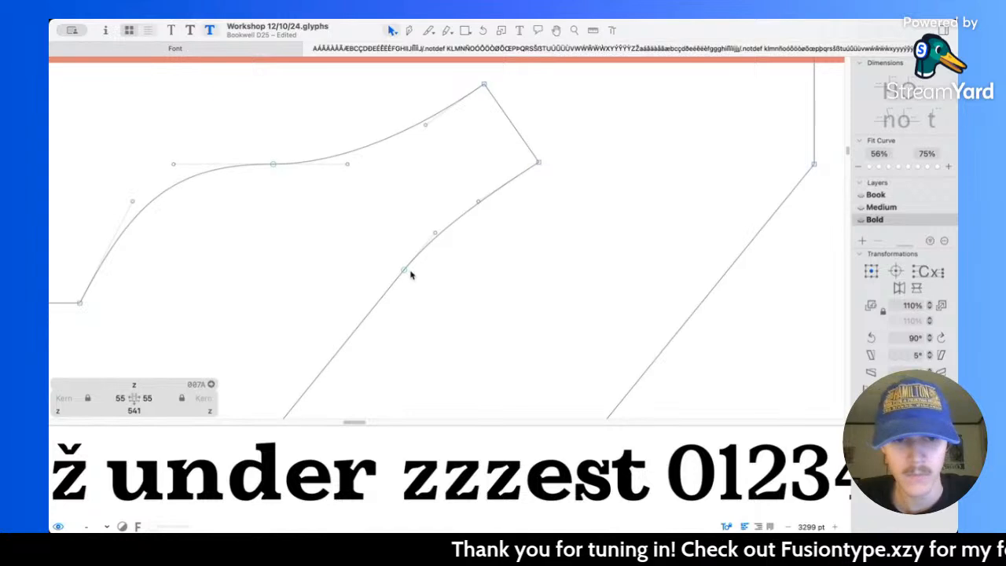
pyautogui.moveTo(406, 272); pyautogui.dragTo(371, 308)
pyautogui.moveTo(435, 235)
pyautogui.mouseDown()
pyautogui.moveTo(427, 249)
pyautogui.moveTo(434, 237)
pyautogui.mouseUp()
pyautogui.click(463, 189)
# Step: Preview the reshaped Bold z in the sample text at several sizes and compare its upper and lower arms
pyautogui.press('space')
pyautogui.scroll(-3, 561, 204)
pyautogui.scroll(-5, 561, 205)
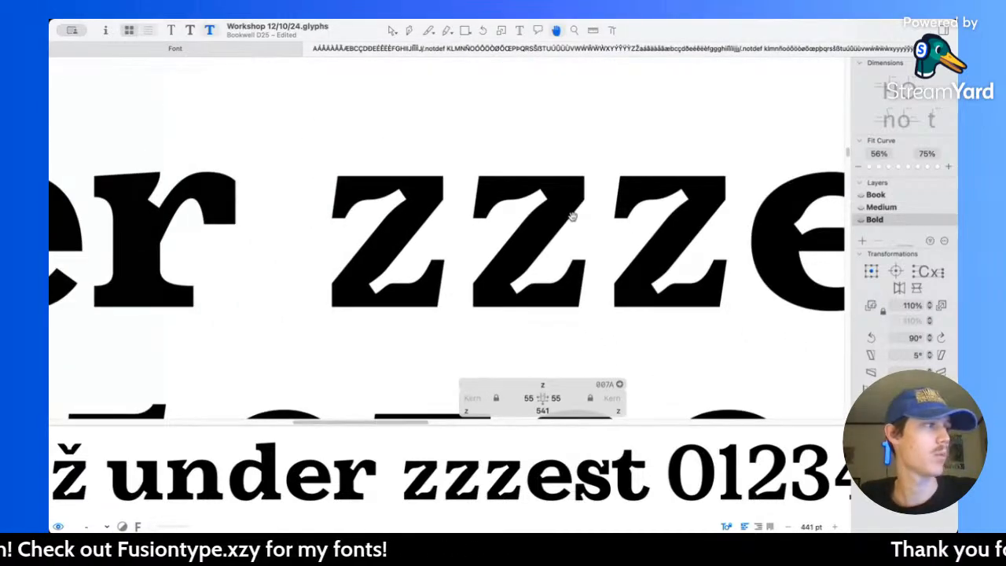
pyautogui.scroll(-5, 509, 209)
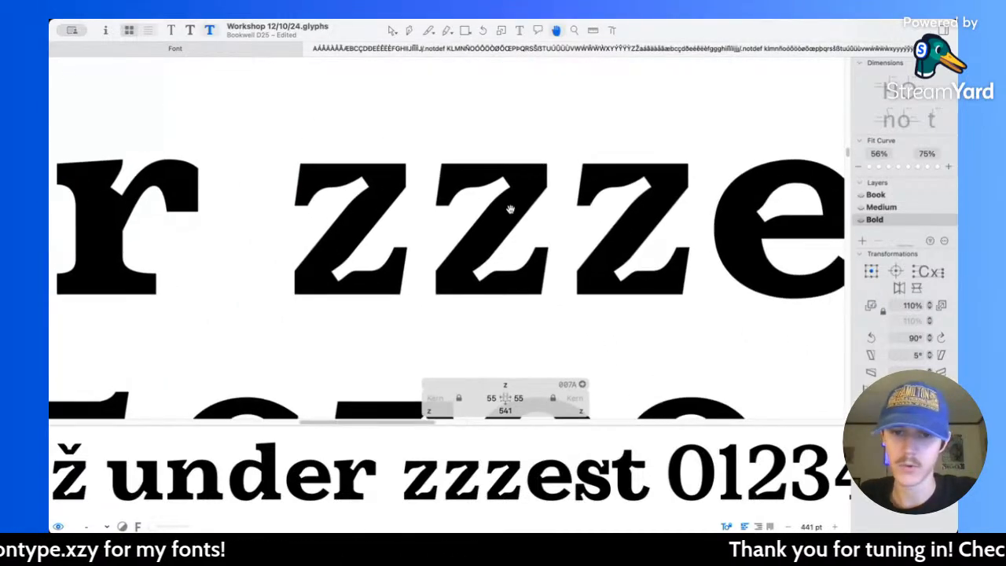
pyautogui.scroll(-5, 509, 208)
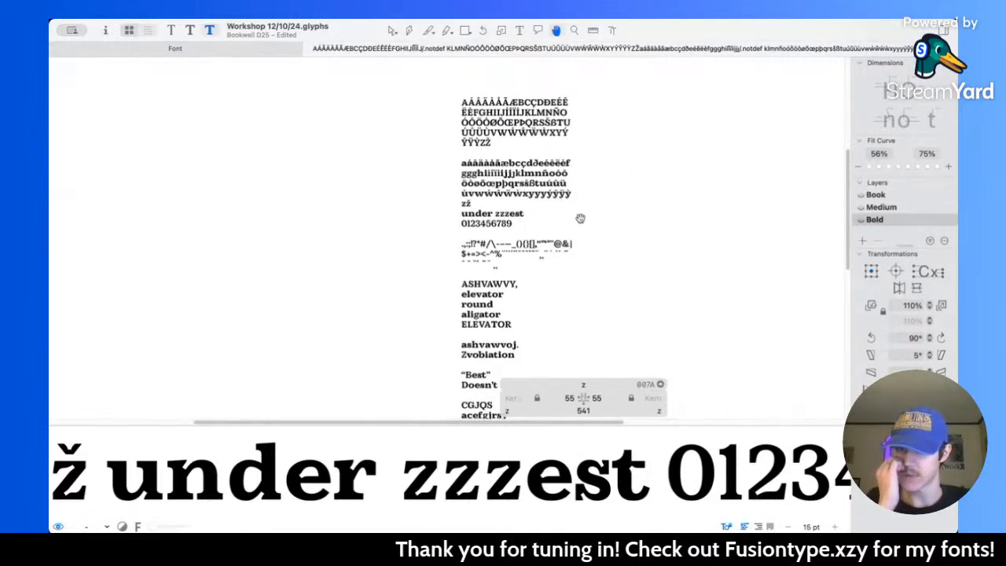
pyautogui.scroll(3, 519, 221)
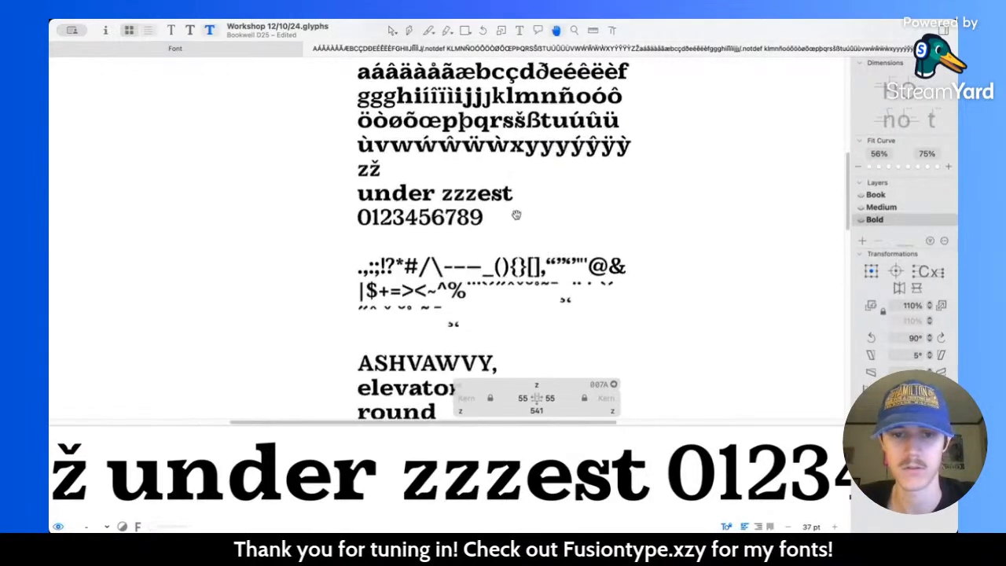
pyautogui.scroll(10, 517, 215)
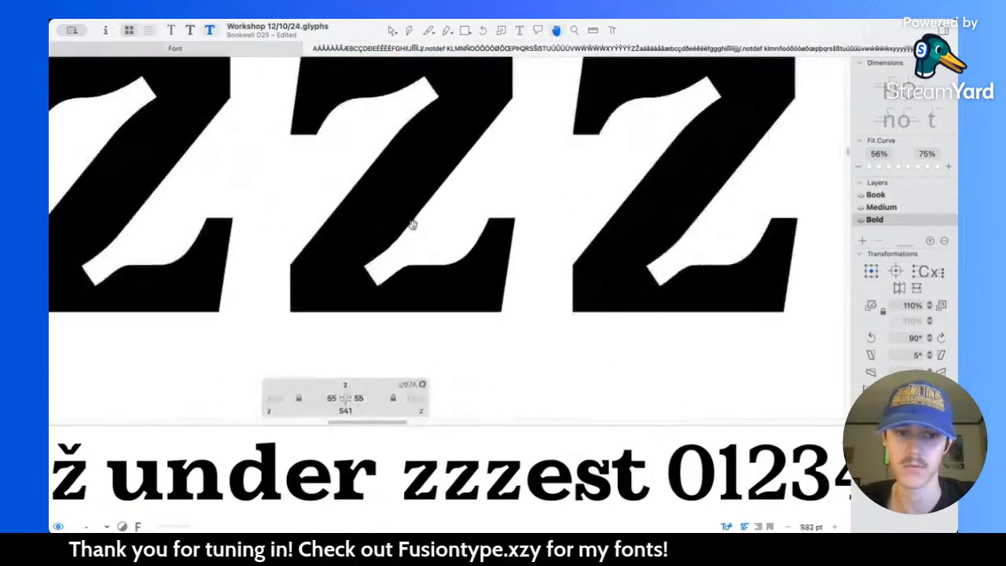
# Step: Merge the lower arm's two inner curve nodes into one at the right node's position and lengthen the handle toward the notch
pyautogui.scroll(5, 412, 224)
pyautogui.moveTo(461, 184); pyautogui.dragTo(518, 185)
pyautogui.click(514, 171)
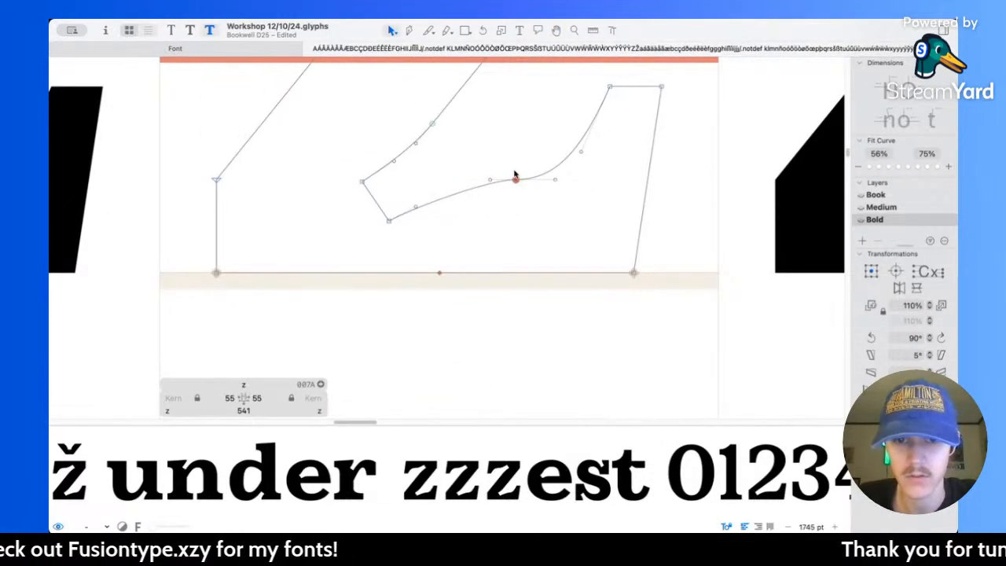
pyautogui.click(515, 182)
pyautogui.moveTo(516, 182); pyautogui.dragTo(457, 180)
pyautogui.click(462, 210)
pyautogui.scroll(2, 461, 216)
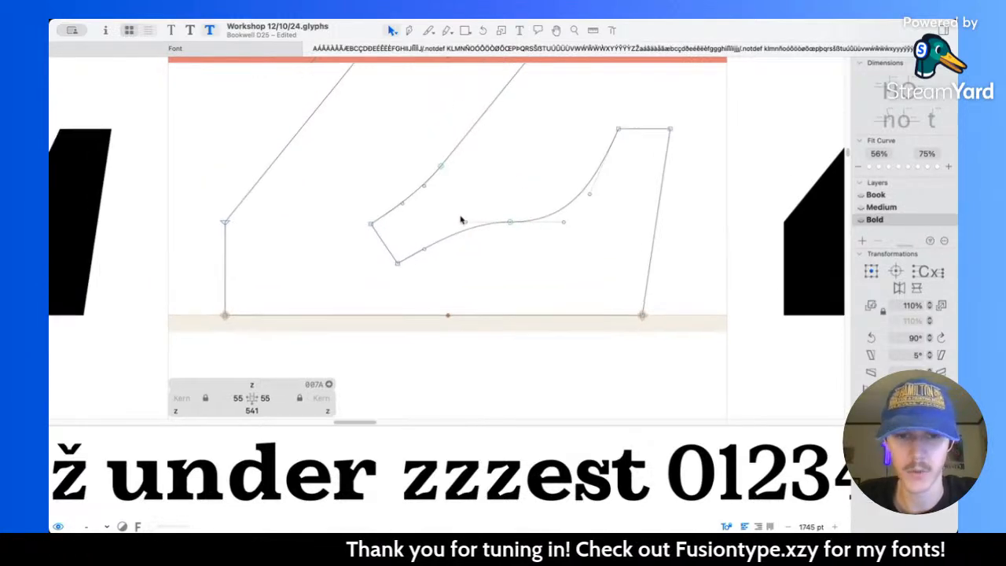
# Step: Adjust the curve handles around the lower notch, placing the diagonal-side handle at X 254, Y 131
pyautogui.scroll(5, 448, 228)
pyautogui.moveTo(419, 261); pyautogui.dragTo(427, 250)
pyautogui.click(527, 314)
pyautogui.scroll(2, 440, 205)
pyautogui.moveTo(445, 169)
pyautogui.mouseDown()
pyautogui.moveTo(461, 152)
pyautogui.moveTo(425, 202)
pyautogui.moveTo(430, 193)
pyautogui.mouseUp()
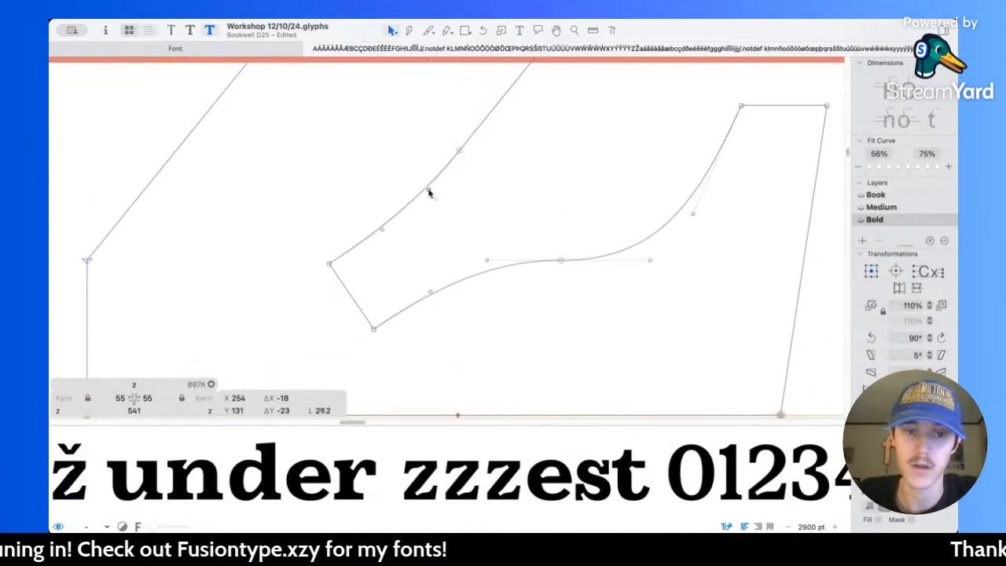
# Step: Preview the z's smoothed arms and notches beside the neighbouring letters and numerals
pyautogui.press('space')
pyautogui.scroll(-10, 523, 171)
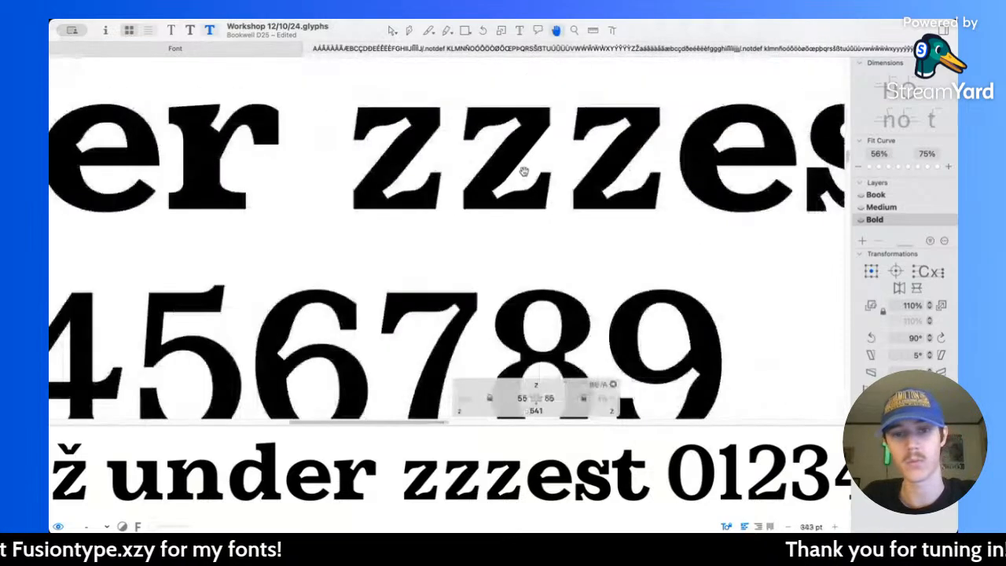
pyautogui.hscroll(2, 524, 171)
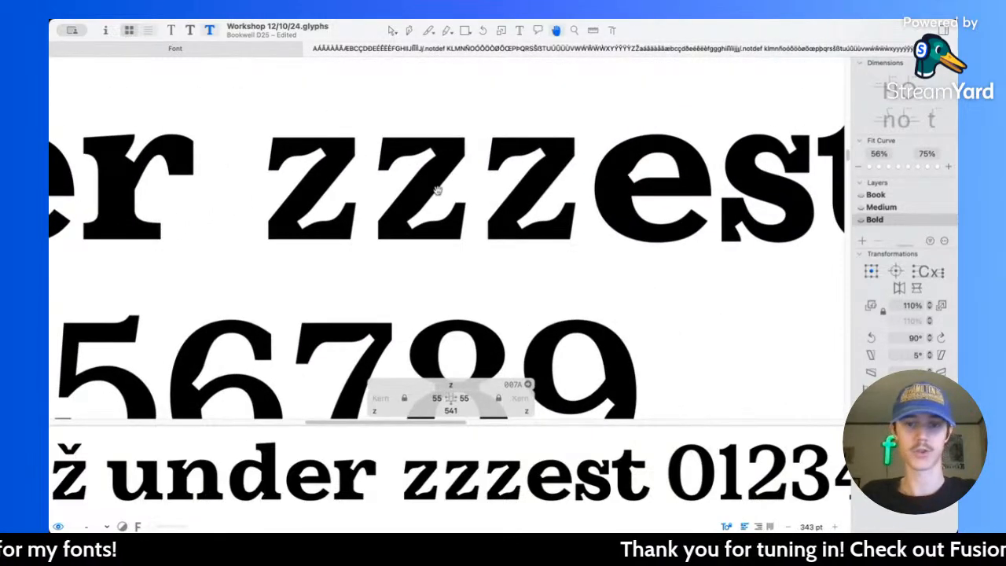
# Step: Select the nodes along the z's right edge and lower arm and move them 20 units to the right to widen the letter
pyautogui.scroll(5, 437, 189)
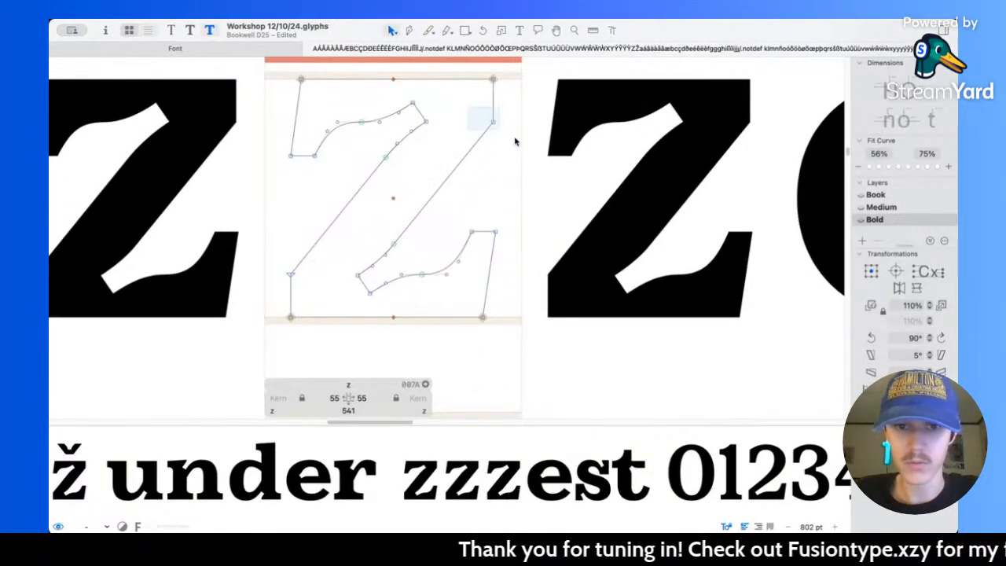
pyautogui.moveTo(479, 120); pyautogui.dragTo(545, 153)
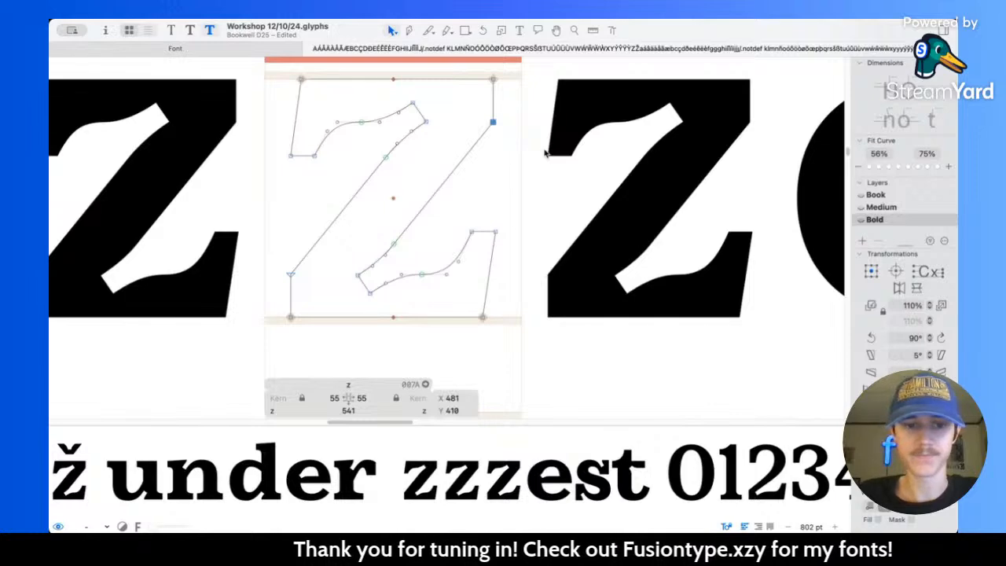
pyautogui.keyDown('shift'); pyautogui.click(493, 78); pyautogui.keyUp('shift')
pyautogui.moveTo(521, 358); pyautogui.dragTo(346, 224)
pyautogui.hotkey('shift', 'Right')
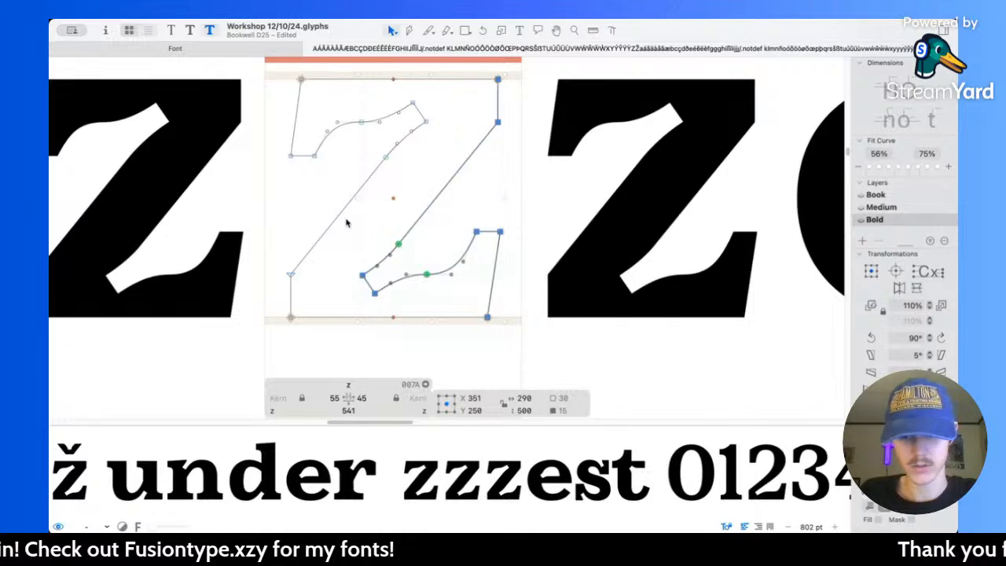
pyautogui.hotkey('shift', 'Left')
pyautogui.hotkey('shift', 'Right')
pyautogui.hotkey('shift', 'Right')
pyautogui.hotkey('shift', 'Left')
pyautogui.hotkey('shift', 'Right')
# Step: Preview the widened z in the sample text at small sizes among the other lowercase letters and numerals
pyautogui.press('l')
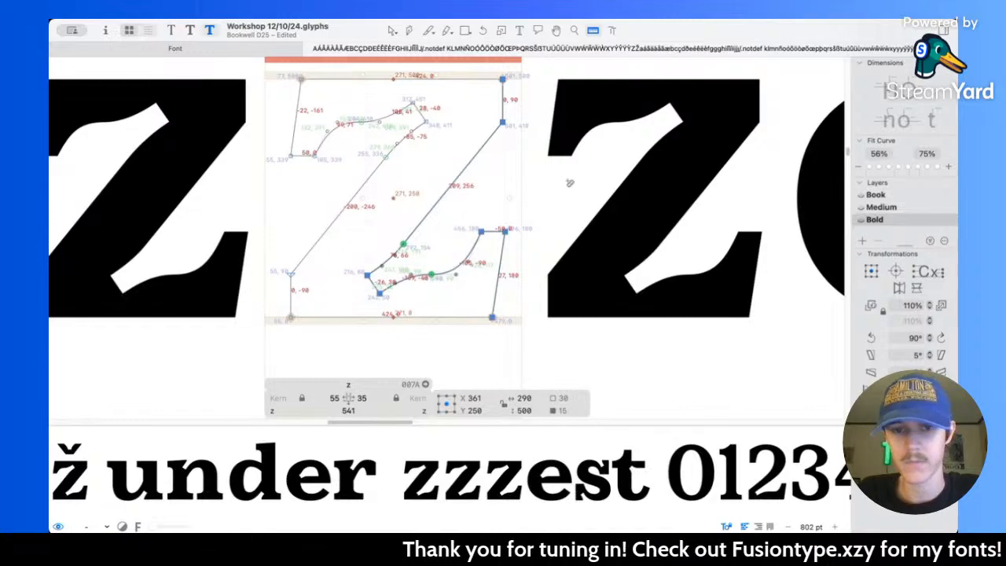
pyautogui.scroll(-5, 513, 198)
pyautogui.press('space')
pyautogui.scroll(-10, 536, 206)
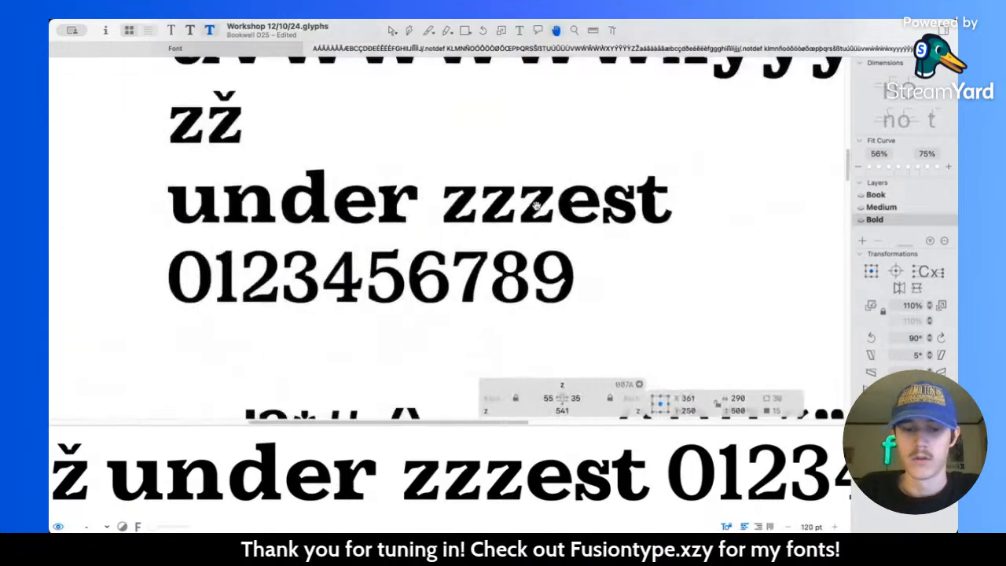
pyautogui.scroll(5, 472, 174)
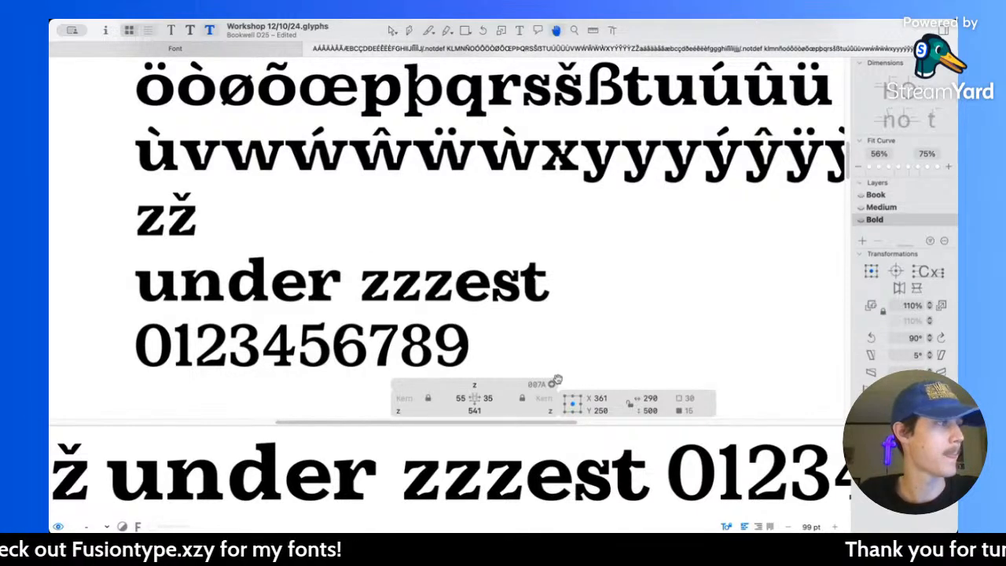
# Step: Nudge the z's selected right-side nodes another 5 units to the right, bringing the selection's centre to X 366
pyautogui.press('l')
pyautogui.scroll(5, 495, 351)
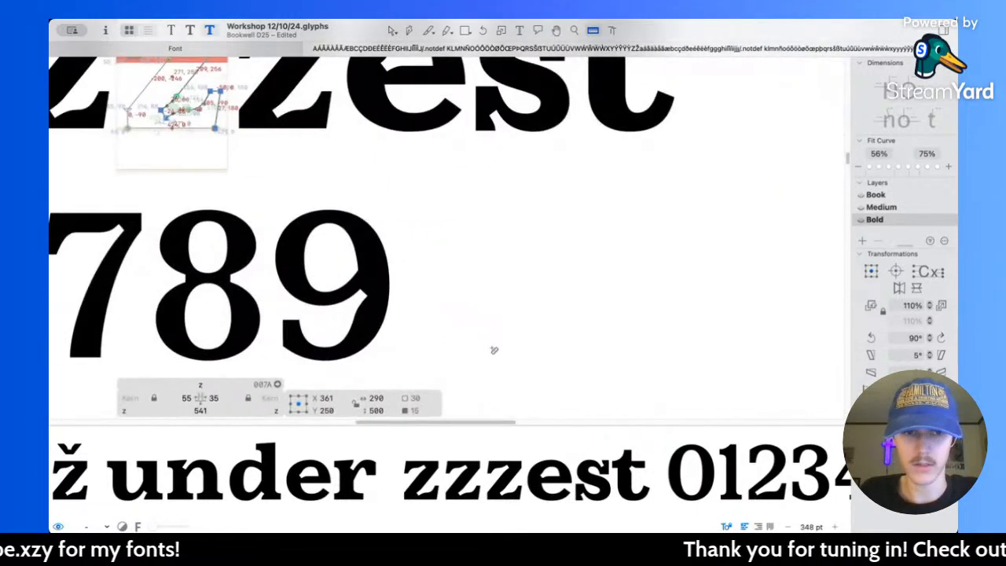
pyautogui.hscroll(-1, 416, 268)
pyautogui.scroll(1, 416, 267)
pyautogui.hscroll(-1, 417, 267)
pyautogui.scroll(1, 416, 267)
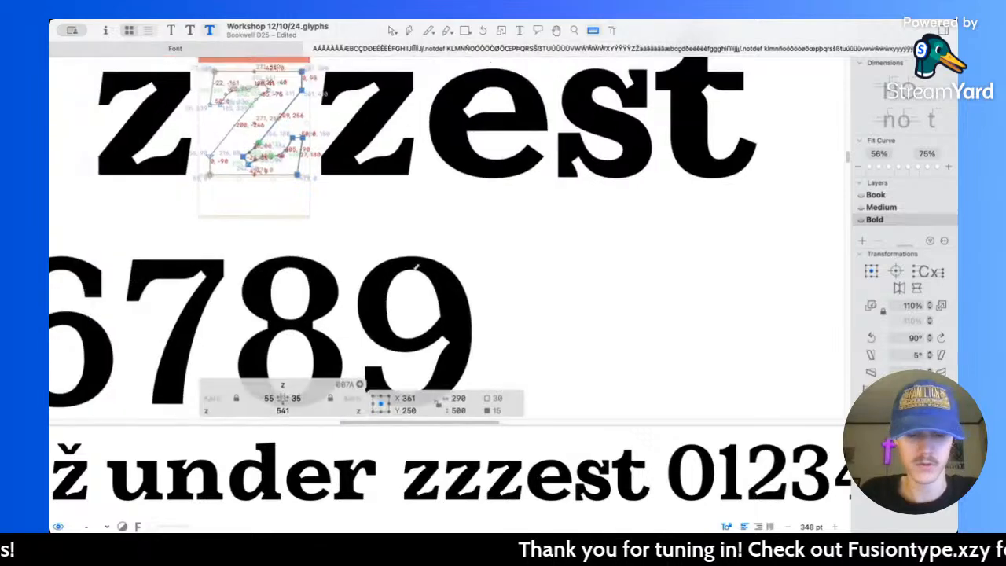
pyautogui.press('v')
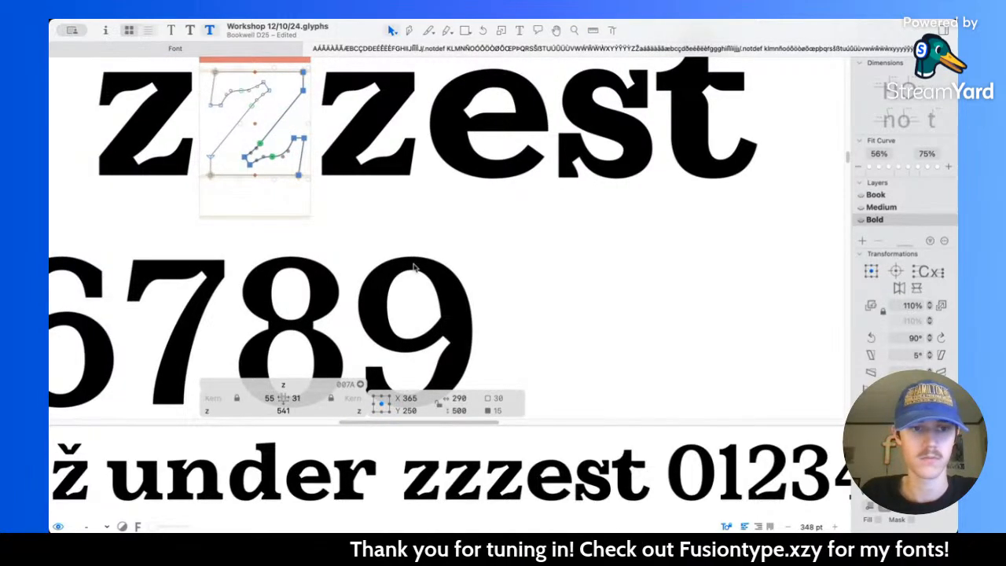
pyautogui.hscroll(-5, 414, 267)
pyautogui.scroll(1, 414, 268)
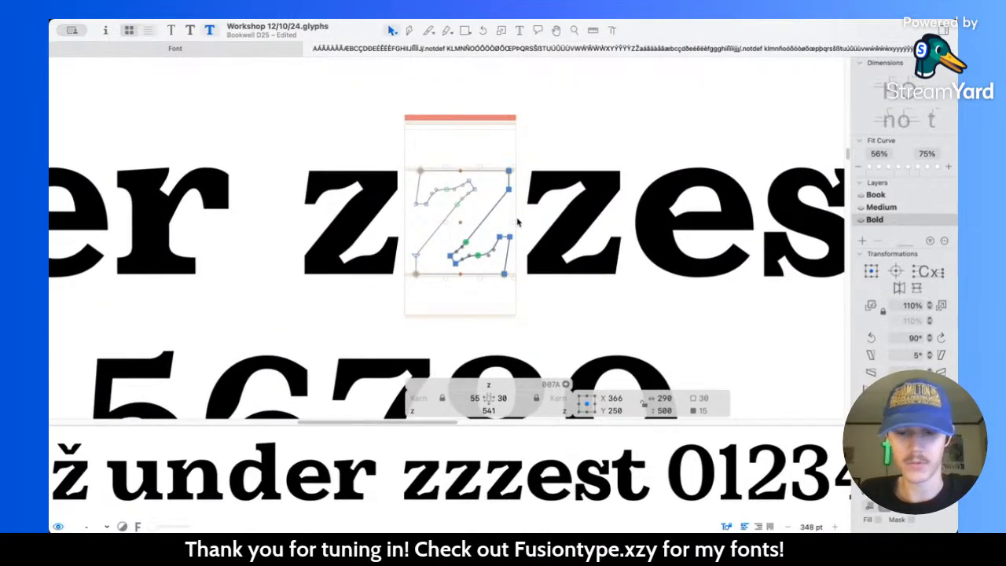
# Step: Widen the z by a further 10 units, moving the selected right-side nodes to a centre of X 376
pyautogui.press('l')
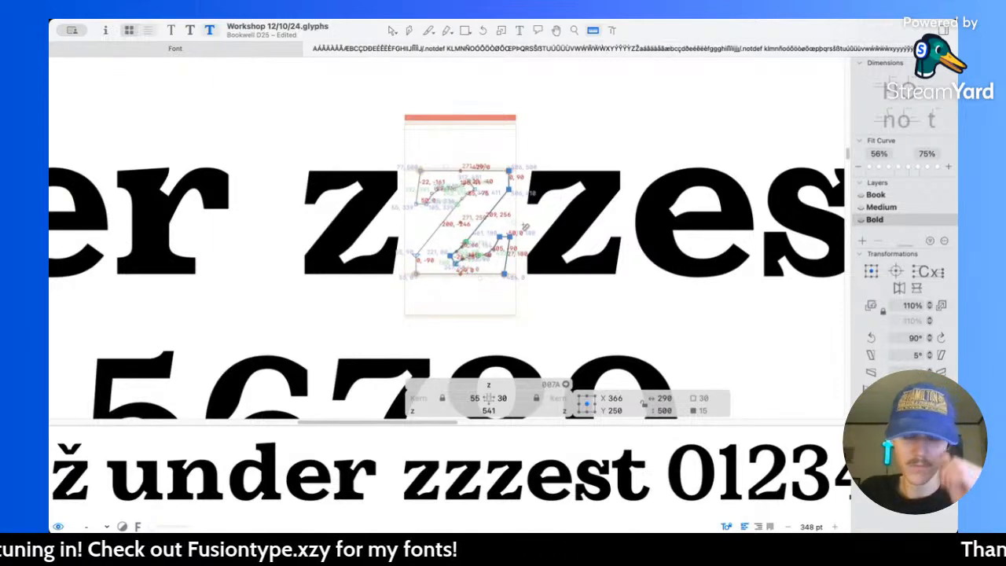
pyautogui.press('v')
pyautogui.hotkey('shift', 'Right')
pyautogui.press('space')
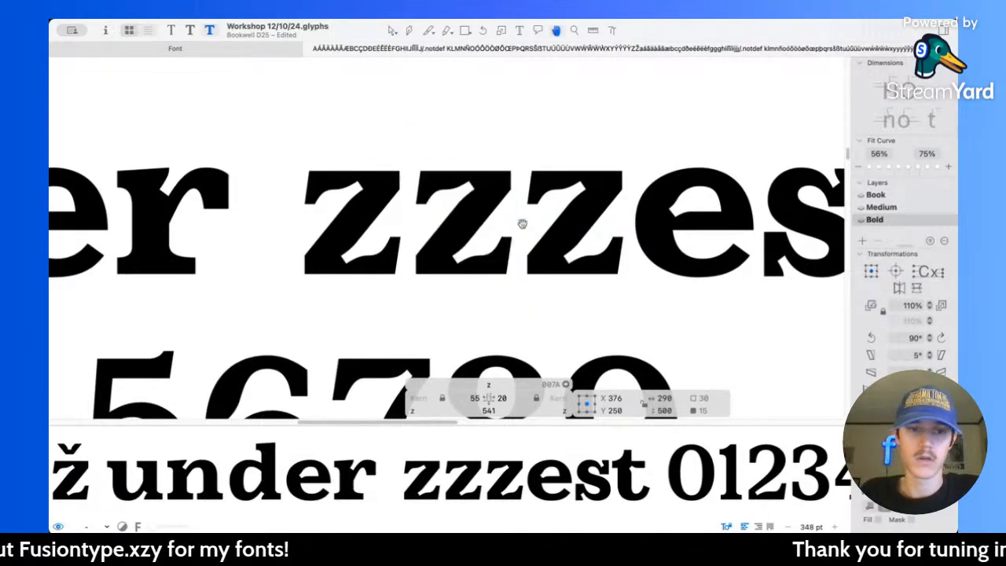
# Step: Compare the wider z with the neighbouring r, e, s and t in the sample word at small and large sizes
pyautogui.scroll(-3, 523, 225)
pyautogui.scroll(-3, 523, 225)
pyautogui.scroll(5, 387, 251)
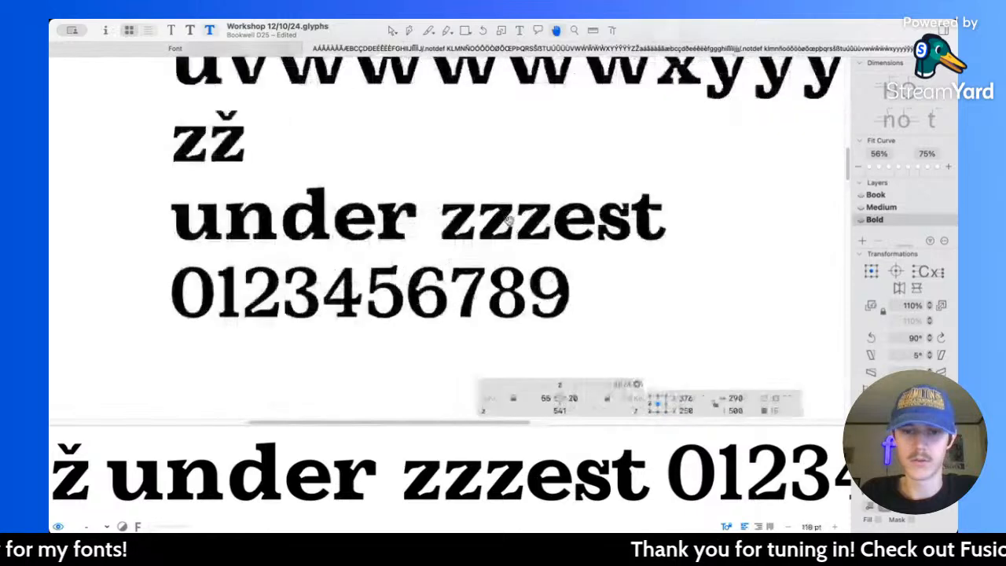
pyautogui.hscroll(5, 586, 217)
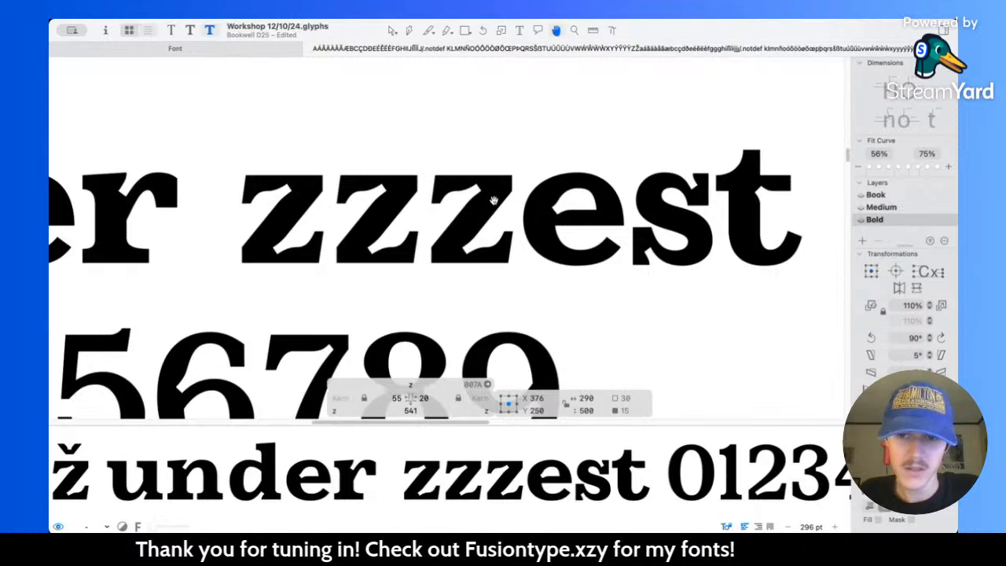
pyautogui.press('v')
pyautogui.scroll(5, 482, 213)
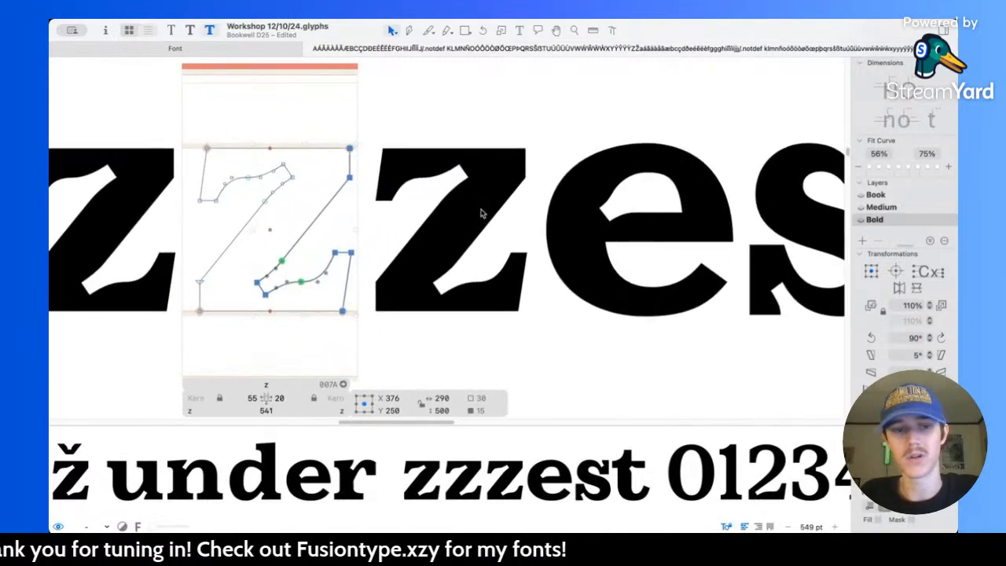
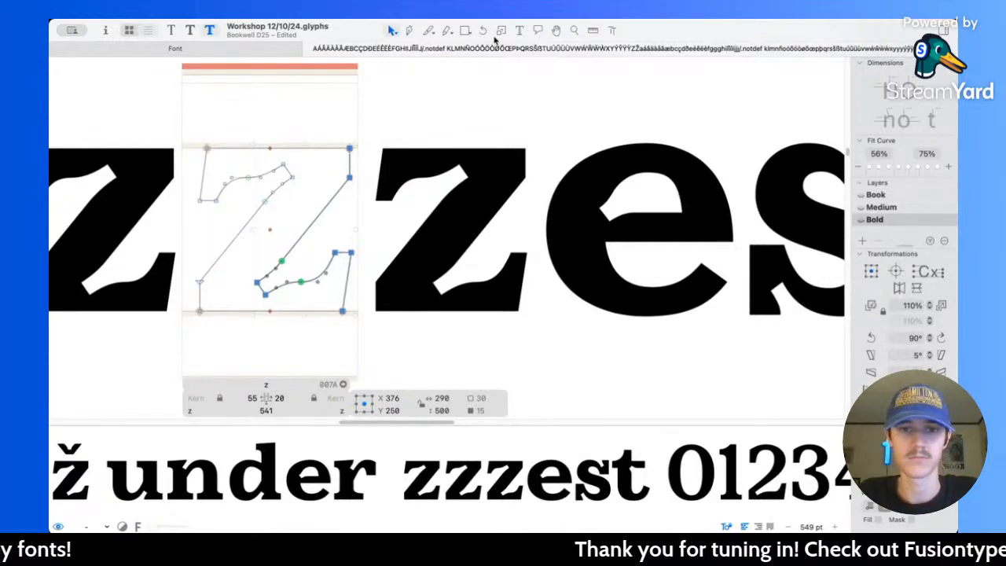
# Step: Insert a t after the first z in the sample word and return to outline editing of the z
pyautogui.click(519, 30)
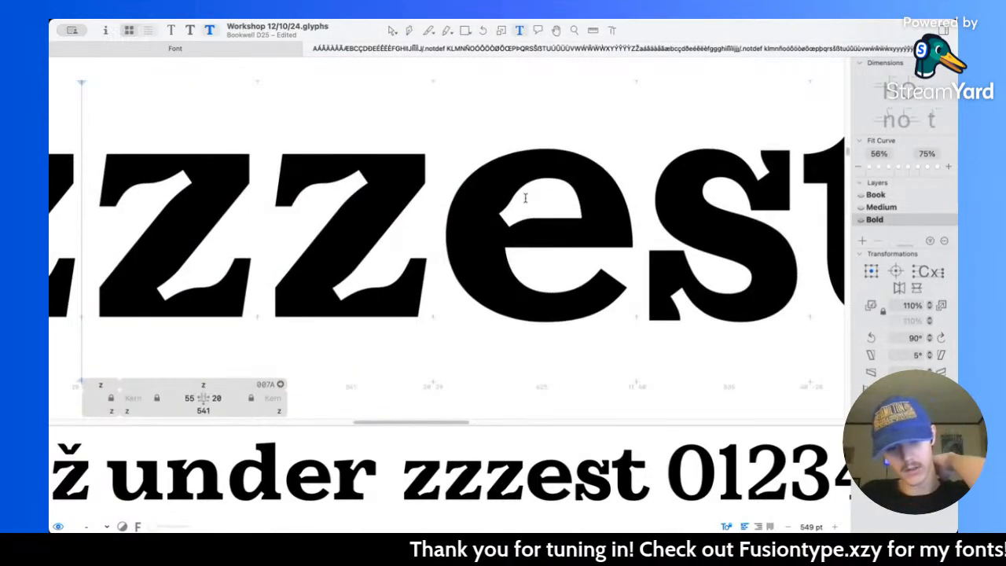
pyautogui.hscroll(-4, 526, 199)
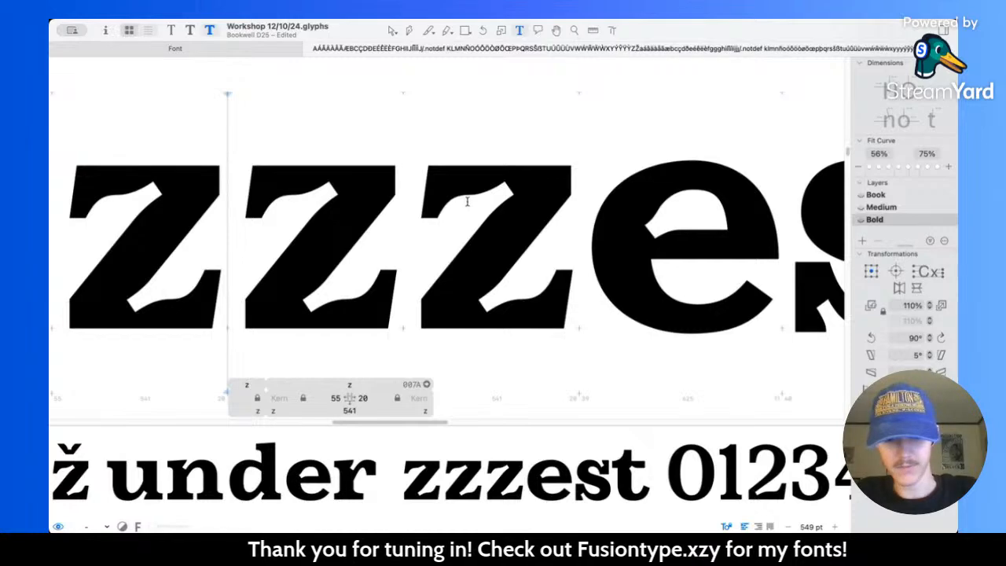
pyautogui.write('t')
pyautogui.press('Escape')
pyautogui.hscroll(-3, 409, 215)
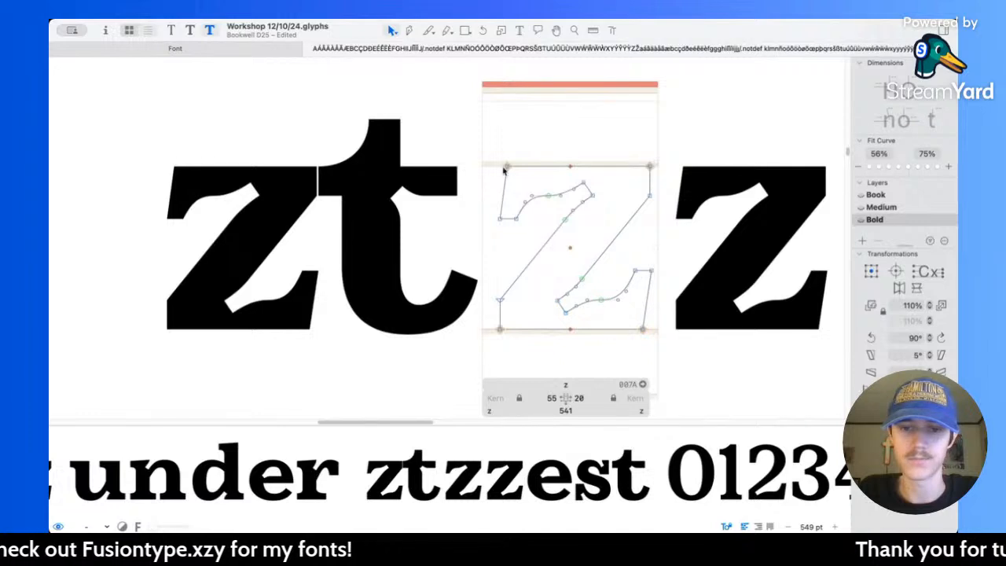
# Step: Widen the Bold z leftward by moving its left-side nodes to a centre of X 194.5
pyautogui.moveTo(490, 146)
pyautogui.mouseDown()
pyautogui.moveTo(600, 218)
pyautogui.moveTo(601, 232)
pyautogui.mouseUp()
pyautogui.moveTo(481, 271); pyautogui.dragTo(527, 354)
pyautogui.hotkey('shift', 'Left')
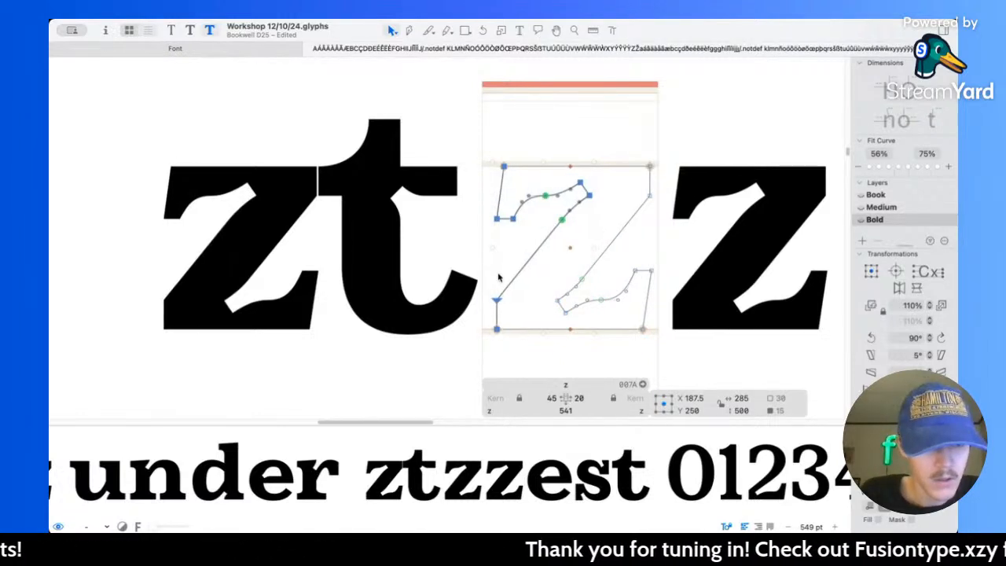
pyautogui.press('Right')
pyautogui.press('Right')
pyautogui.press('Right')
pyautogui.press('Right')
pyautogui.press('Right')
pyautogui.press('Right')
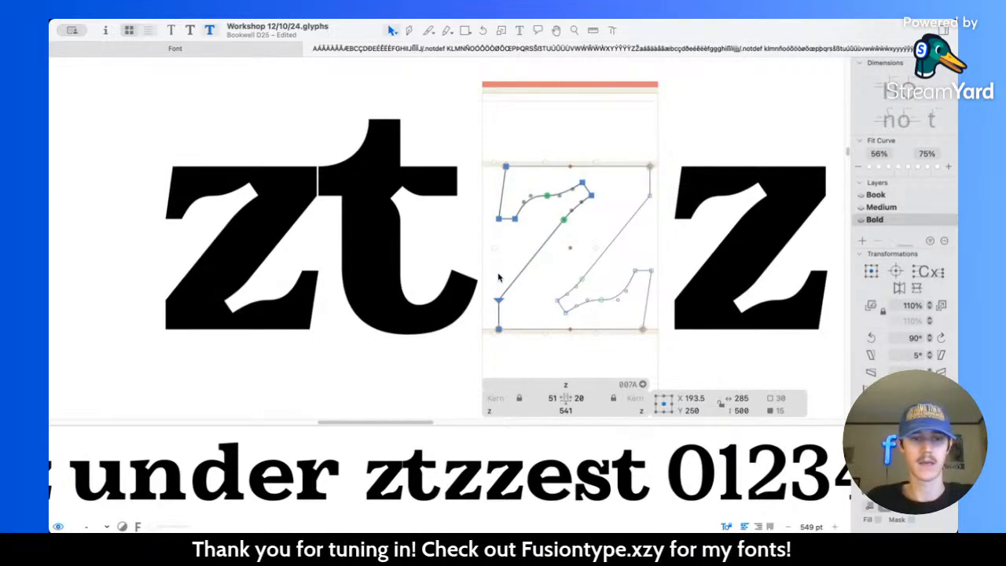
pyautogui.press('Right')
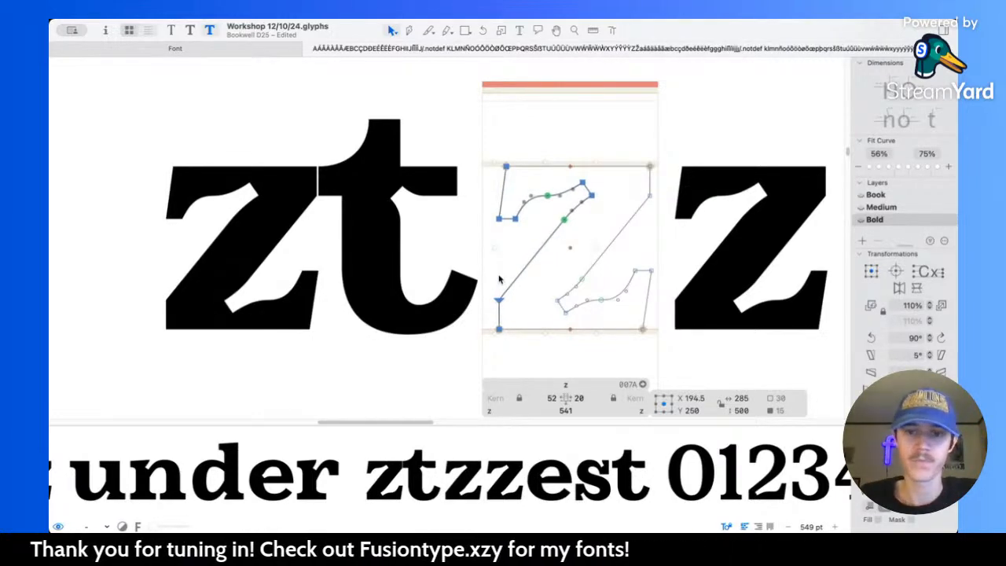
pyautogui.click(597, 241)
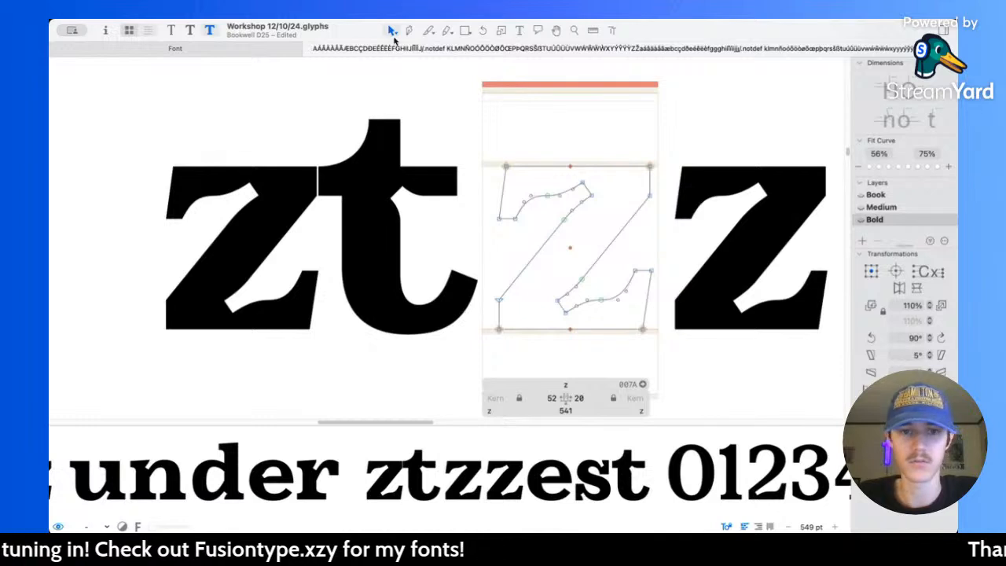
# Step: Check the t's spacing in the Medium master and set the Bold t's sidebearings to 15 left and 35 right
pyautogui.doubleClick(414, 231)
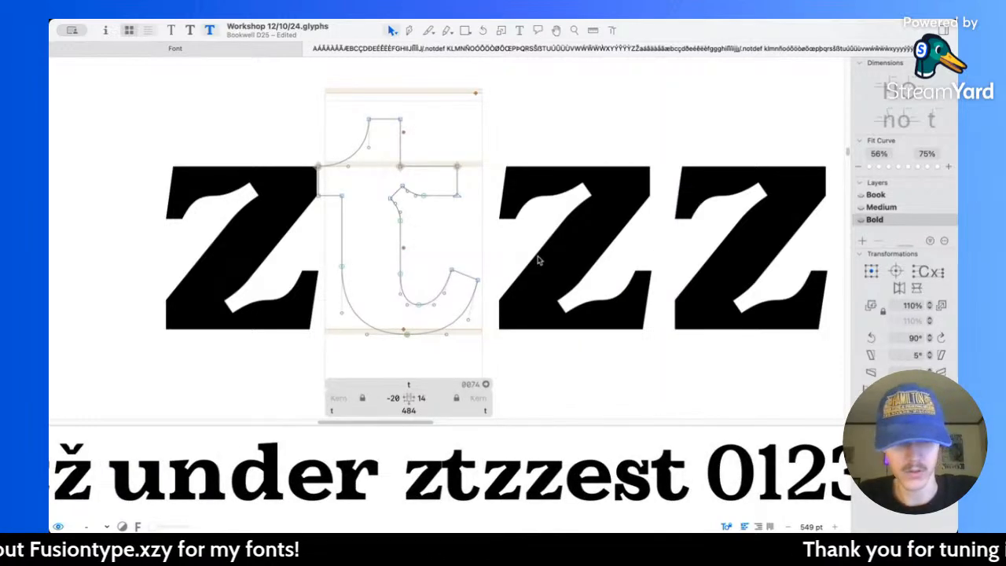
pyautogui.press('super+2')
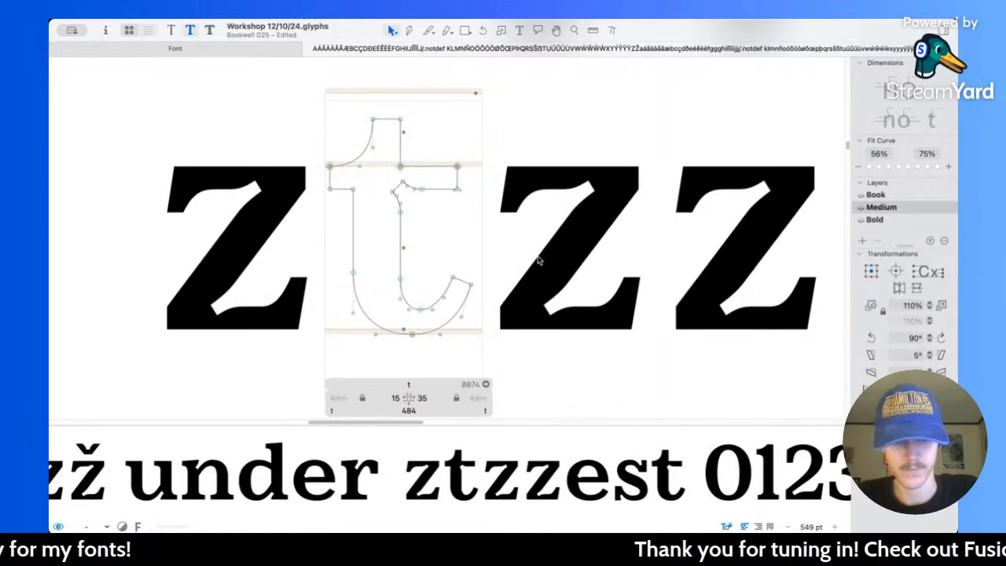
pyautogui.press('super+3')
pyautogui.click(384, 398)
pyautogui.write('15')
pyautogui.press('Tab')
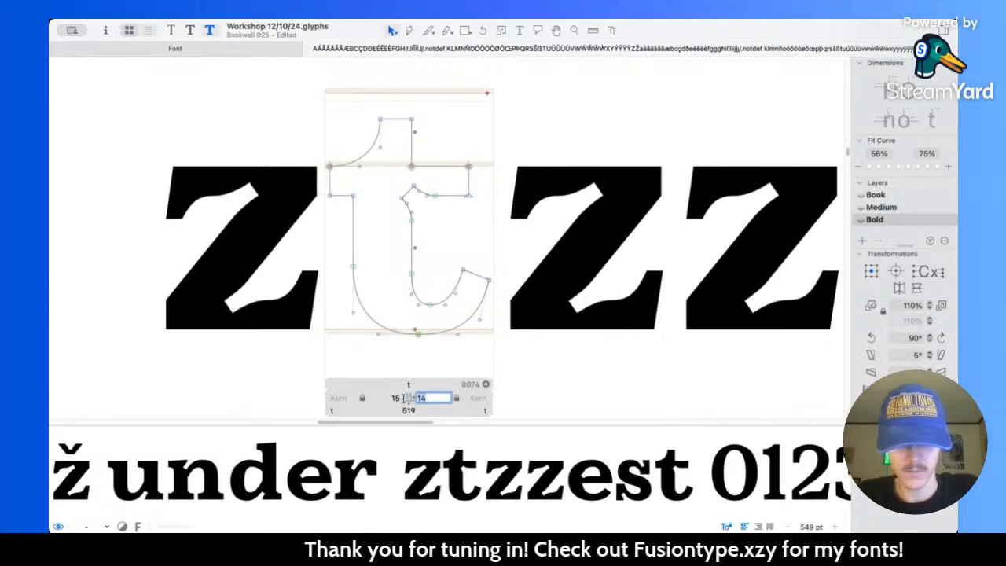
pyautogui.write('35')
pyautogui.press('Return')
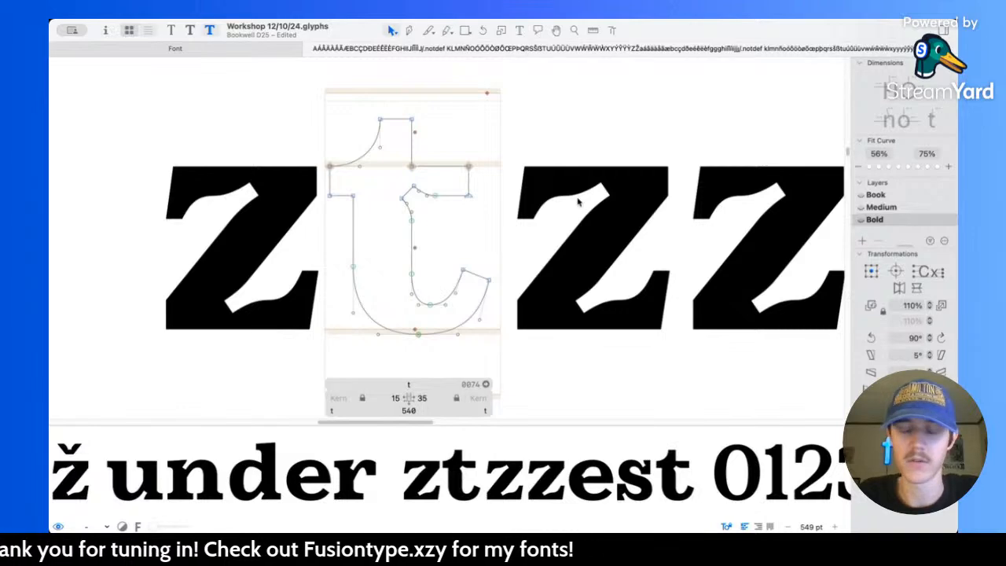
# Step: Compare the z's spacing across the masters and set both sidebearings of the Bold z to 55
pyautogui.press('End')
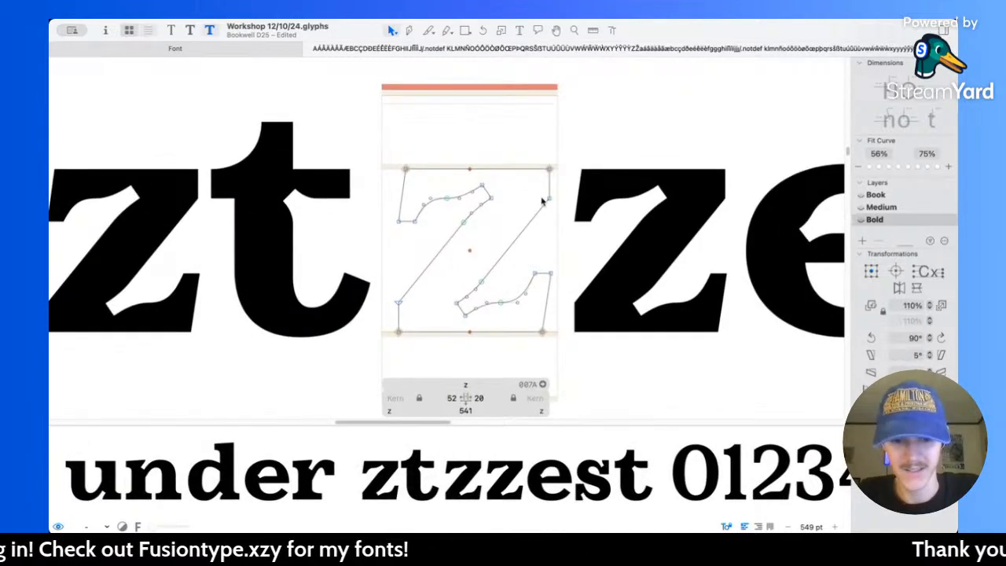
pyautogui.press('super+1')
pyautogui.press('super+2')
pyautogui.press('super+3')
pyautogui.click(489, 398)
pyautogui.write('55')
pyautogui.press('Tab')
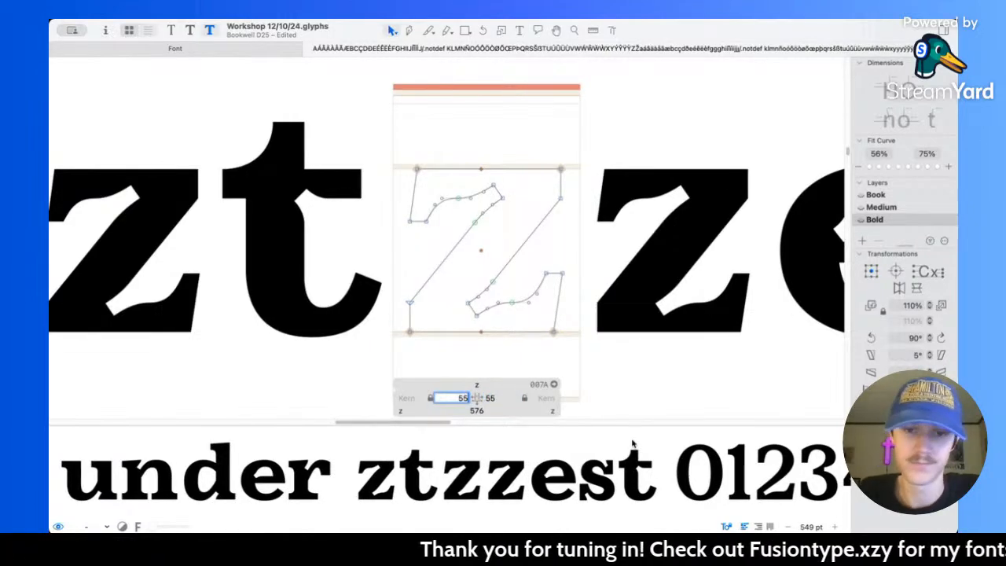
# Step: Remove the inserted t and the extra z's so the sample word reads "zest", and view it at smaller size
pyautogui.click(520, 31)
pyautogui.scroll(-5, 482, 236)
pyautogui.click(531, 236)
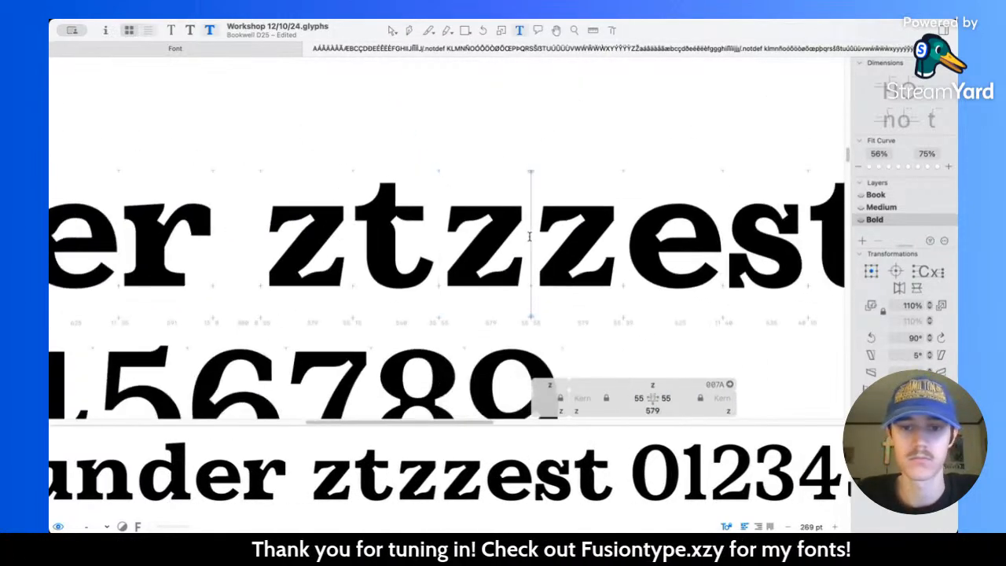
pyautogui.press('BackSpace')
pyautogui.press('BackSpace')
pyautogui.press('BackSpace')
pyautogui.scroll(-3, 529, 236)
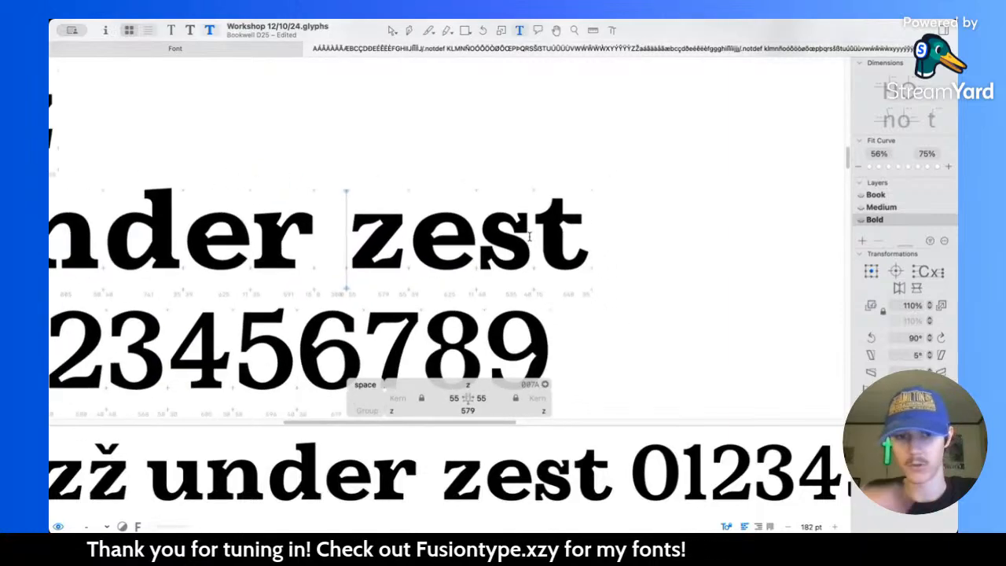
pyautogui.scroll(-2, 529, 236)
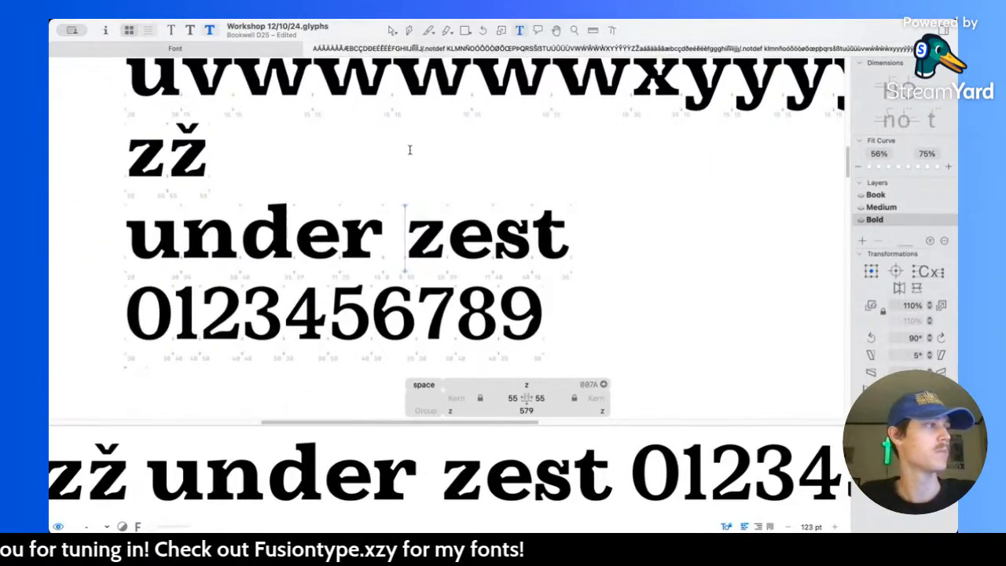
# Step: Check the e's spacing in the Book master and set the Bold e's sidebearings to 40 left and 45 right
pyautogui.scroll(4, 475, 272)
pyautogui.press('Escape')
pyautogui.scroll(1, 412, 257)
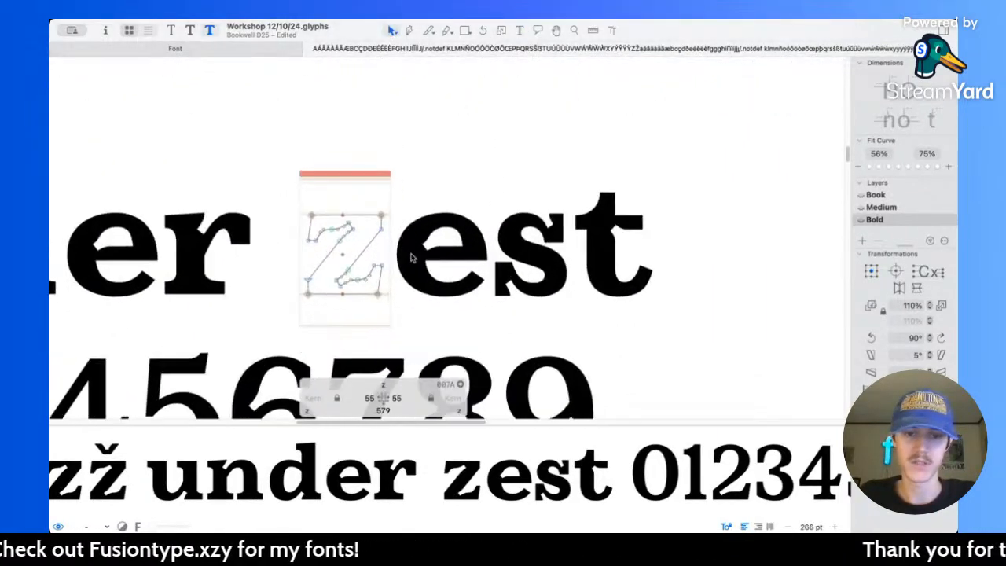
pyautogui.scroll(2, 412, 257)
pyautogui.doubleClick(474, 285)
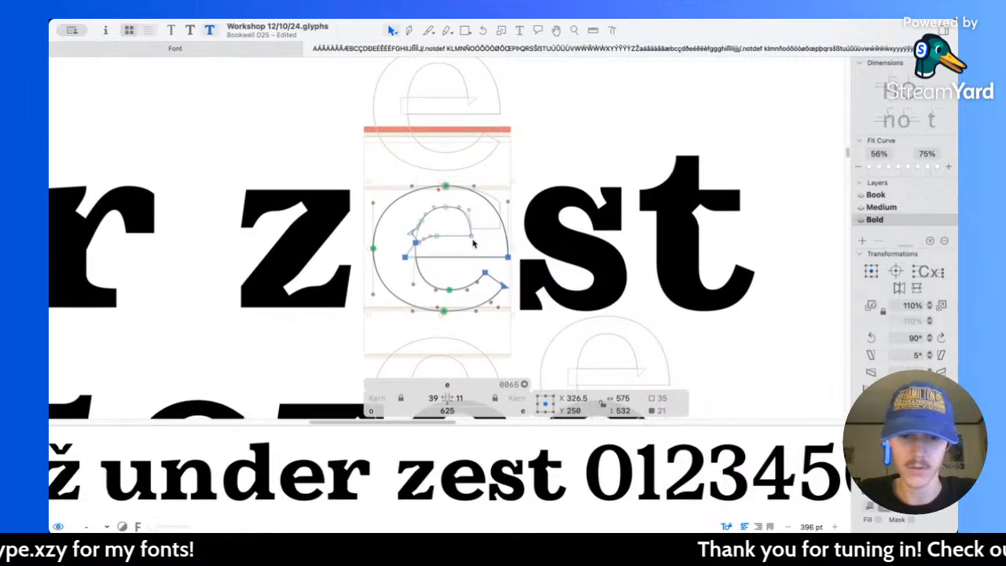
pyautogui.press('super+1')
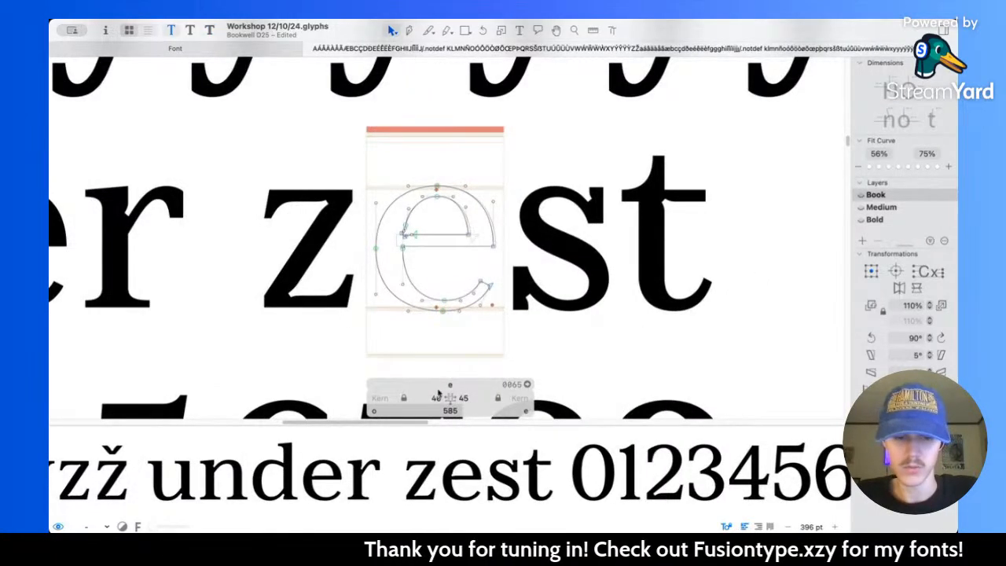
pyautogui.press('super+3')
pyautogui.moveTo(425, 396); pyautogui.dragTo(450, 388)
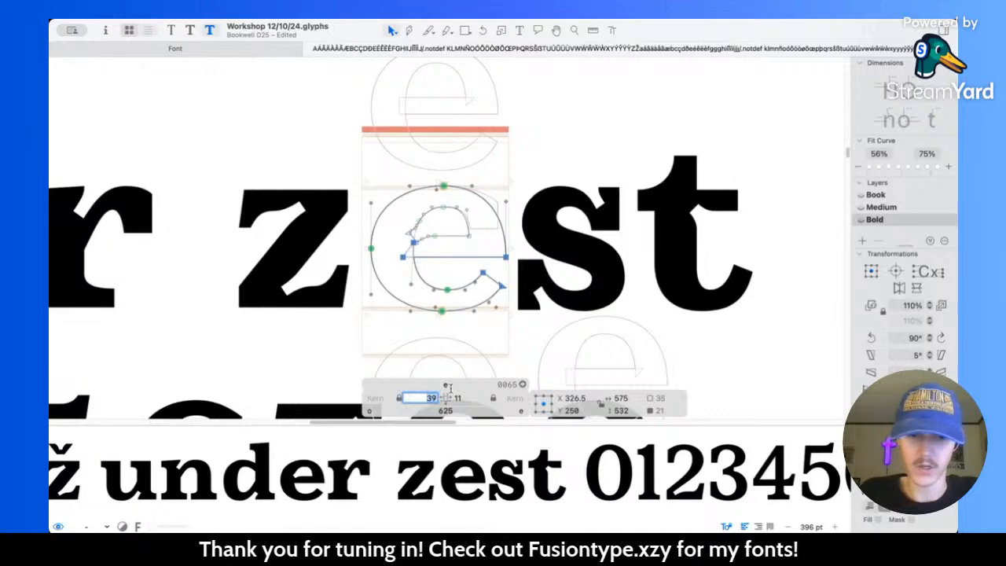
pyautogui.press('Tab')
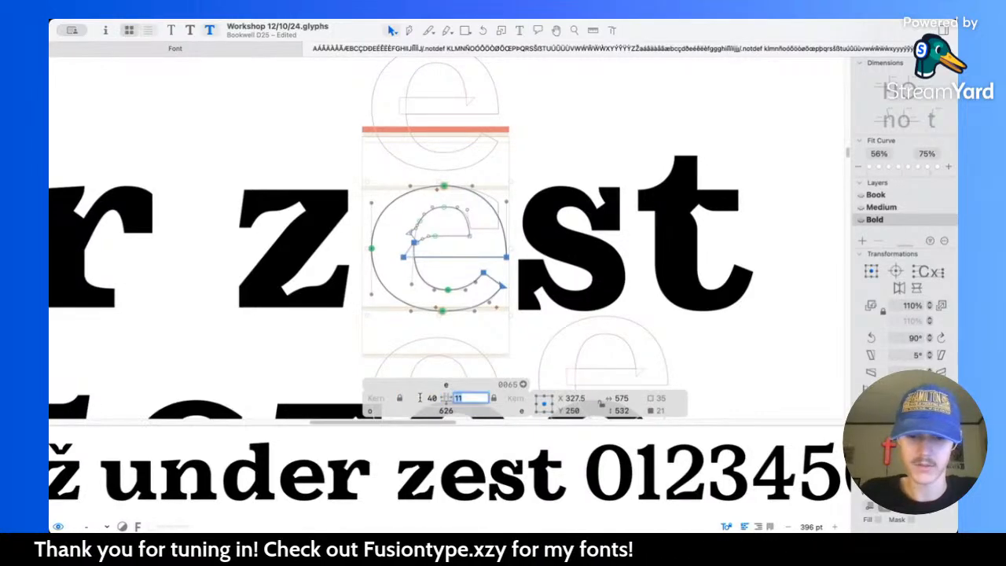
pyautogui.click(561, 352)
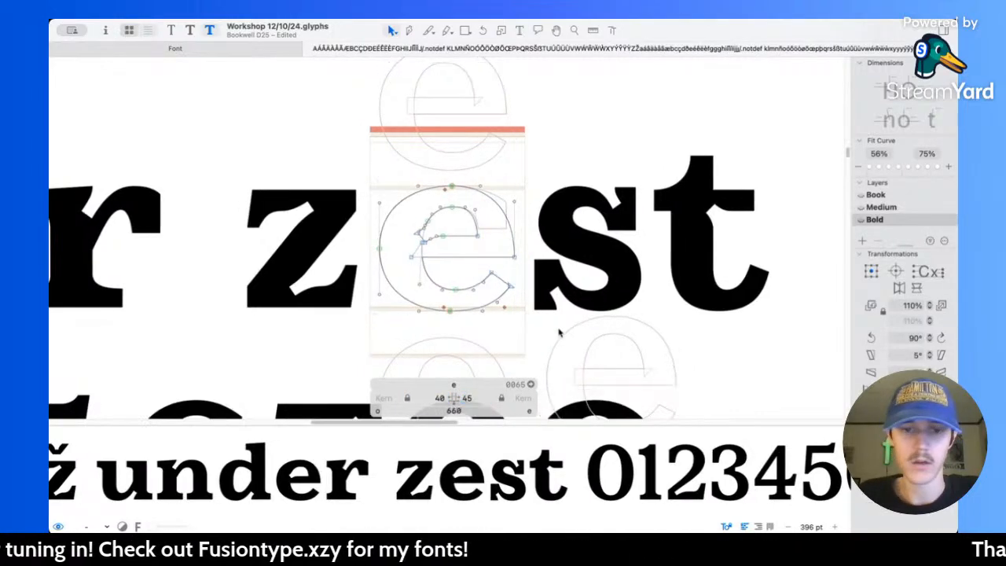
# Step: Preview the respaced letters of "under zest" at small sizes alongside the rest of the lowercase alphabet
pyautogui.scroll(-5, 506, 221)
pyautogui.press('space')
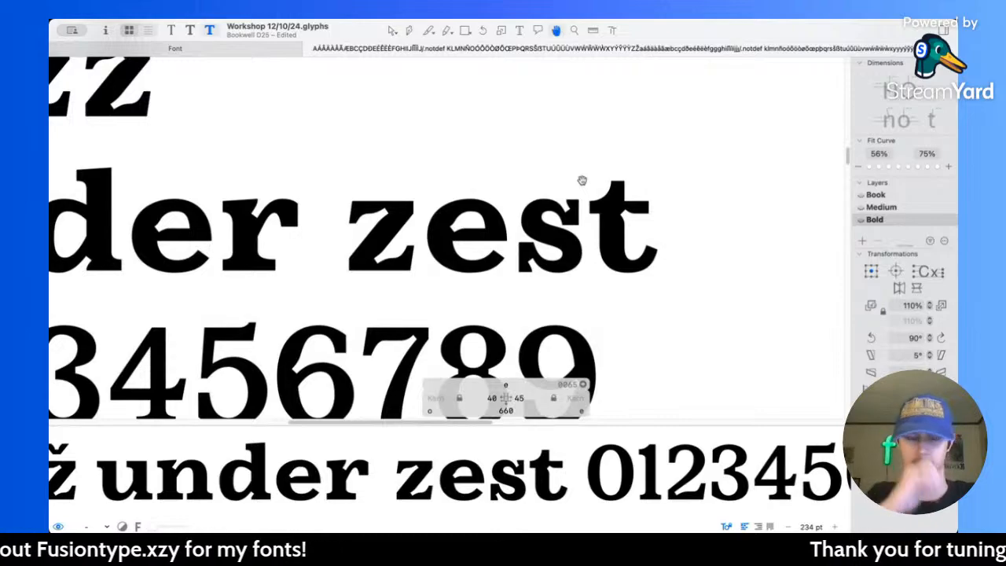
pyautogui.scroll(-10, 582, 181)
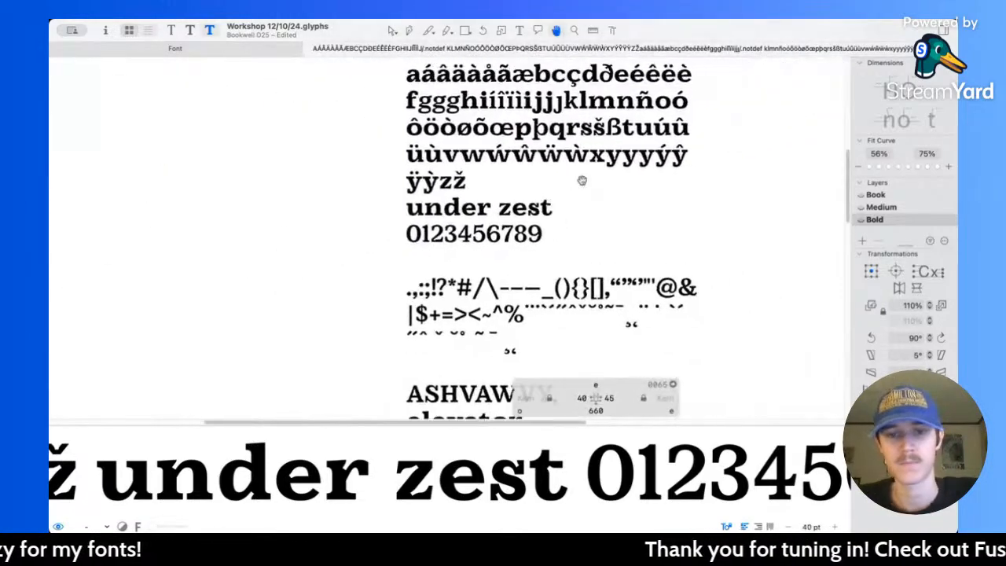
pyautogui.scroll(4, 500, 163)
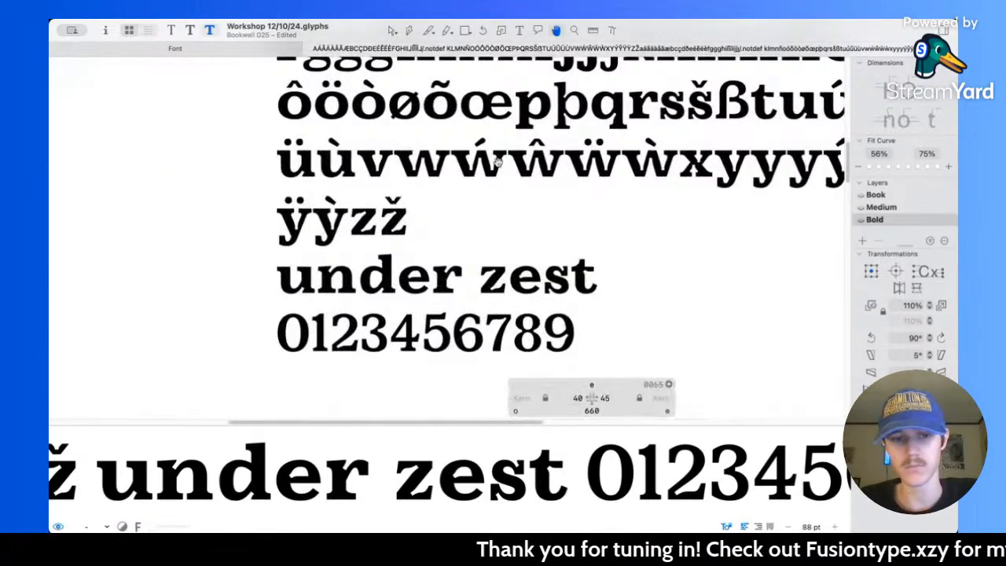
pyautogui.scroll(10, 488, 286)
pyautogui.scroll(-1, 476, 313)
# Step: Thicken the z's lower-right serif by moving its inner corner node 20 units left to X 454
pyautogui.doubleClick(484, 276)
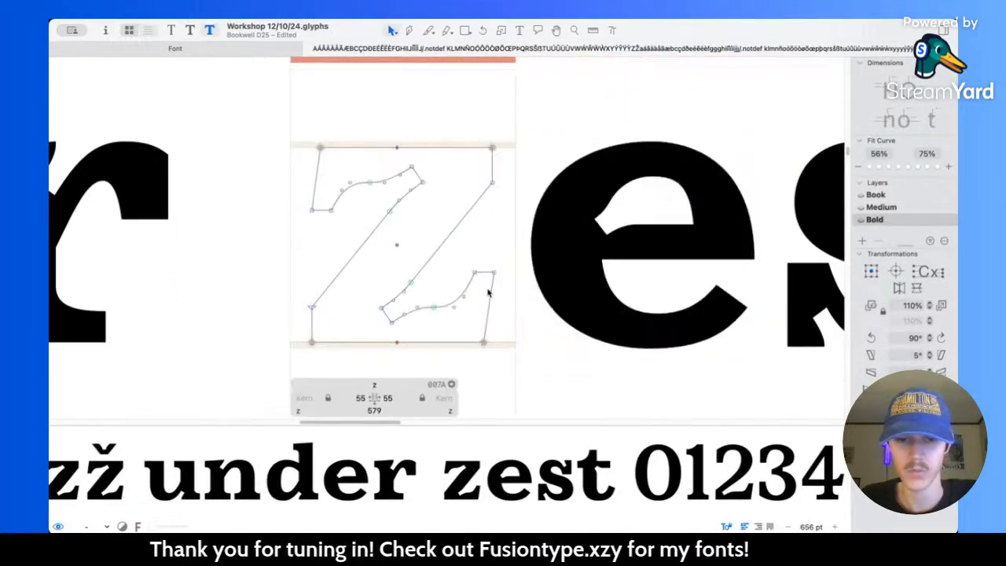
pyautogui.scroll(4, 480, 289)
pyautogui.moveTo(410, 220); pyautogui.dragTo(467, 260)
pyautogui.hotkey('shift', 'Left')
pyautogui.hotkey('shift', 'Left')
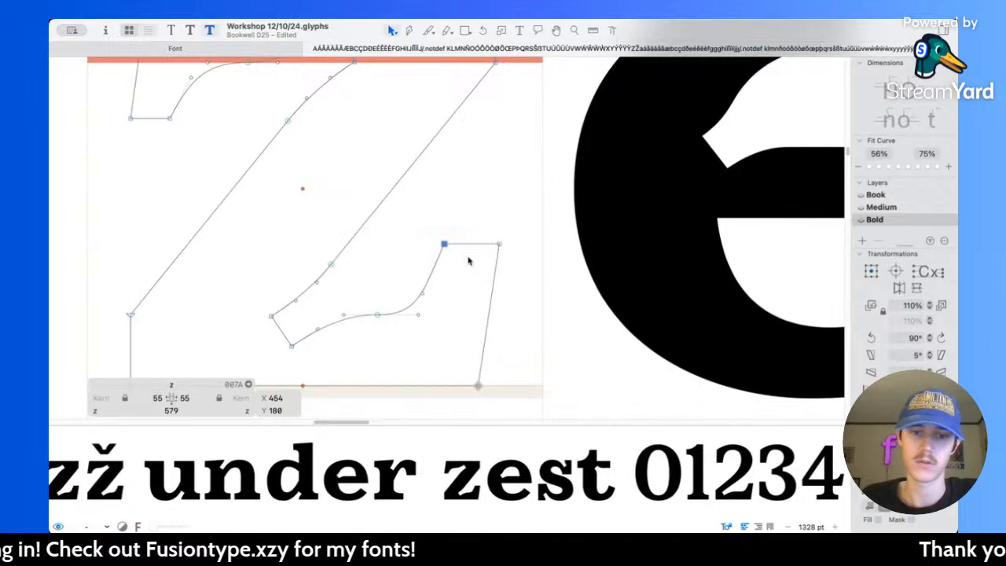
# Step: Thicken the z's upper-left serif by moving its inner corner node 20 units to the right
pyautogui.scroll(3, 416, 244)
pyautogui.hscroll(-3, 417, 244)
pyautogui.moveTo(299, 218); pyautogui.dragTo(260, 197)
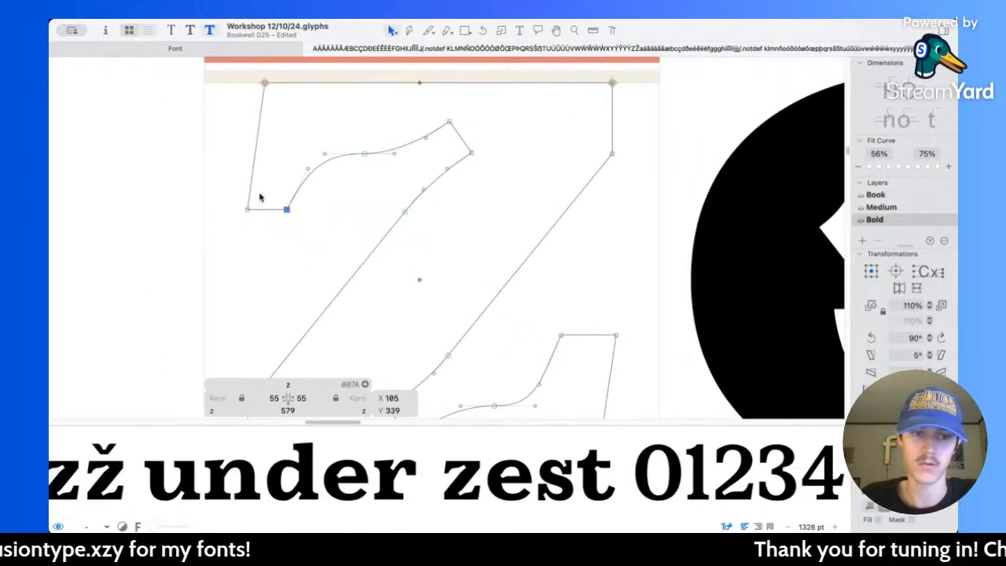
pyautogui.hotkey('shift', 'Right')
pyautogui.hotkey('shift', 'Right')
pyautogui.click(342, 173)
# Step: Smooth the inner curve of the z's upper-left serif by shortening its handles, and preview the filled shape
pyautogui.scroll(3, 337, 168)
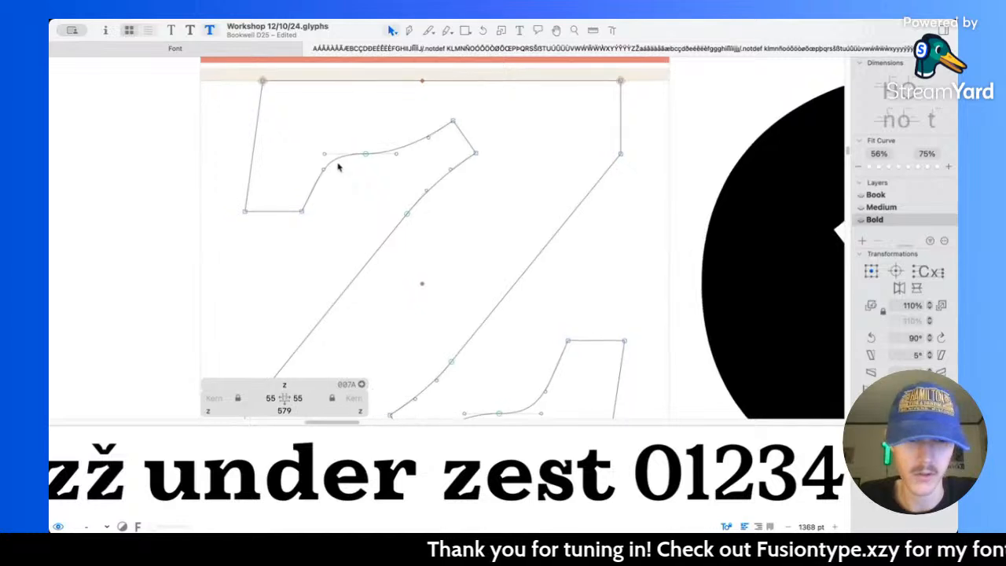
pyautogui.moveTo(322, 169); pyautogui.dragTo(334, 153)
pyautogui.click(386, 191)
pyautogui.press('space')
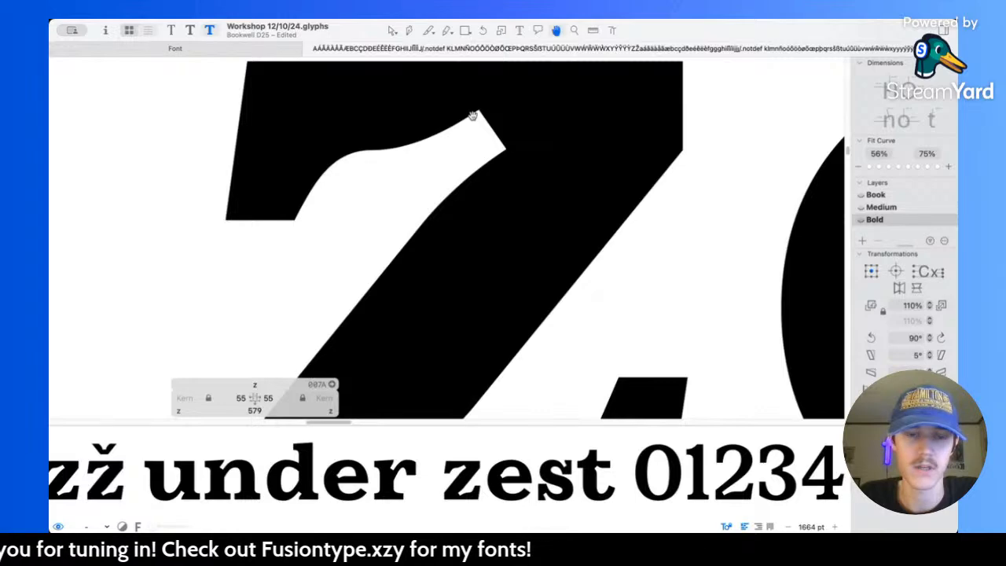
# Step: Try moving the smooth node on the z's upper inner curve to X 210, and undo the attempt
pyautogui.scroll(3, 393, 164)
pyautogui.moveTo(362, 154); pyautogui.dragTo(374, 153)
pyautogui.press('space')
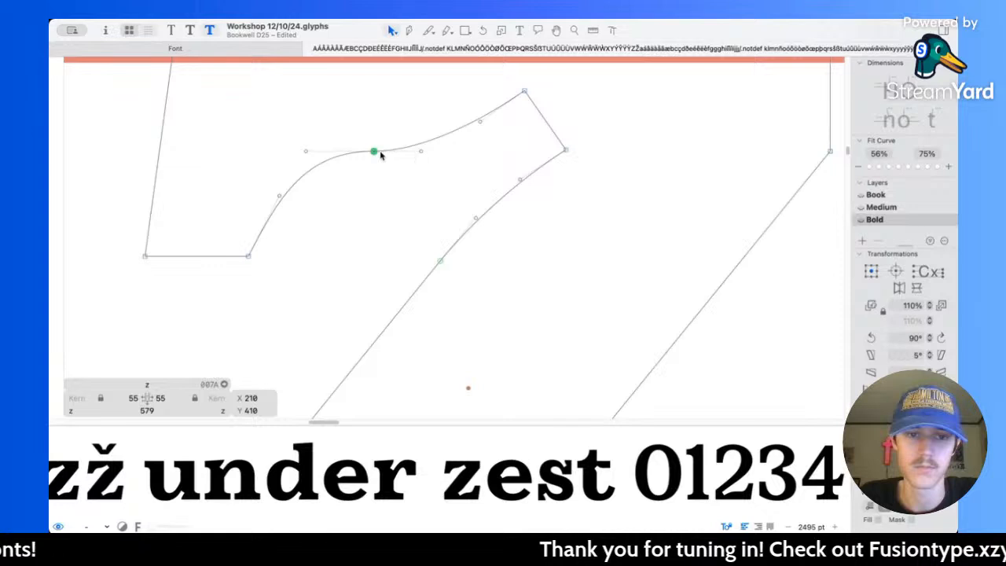
pyautogui.hotkey('alt', 'BackSpace')
pyautogui.press('super+z')
pyautogui.press('super+z')
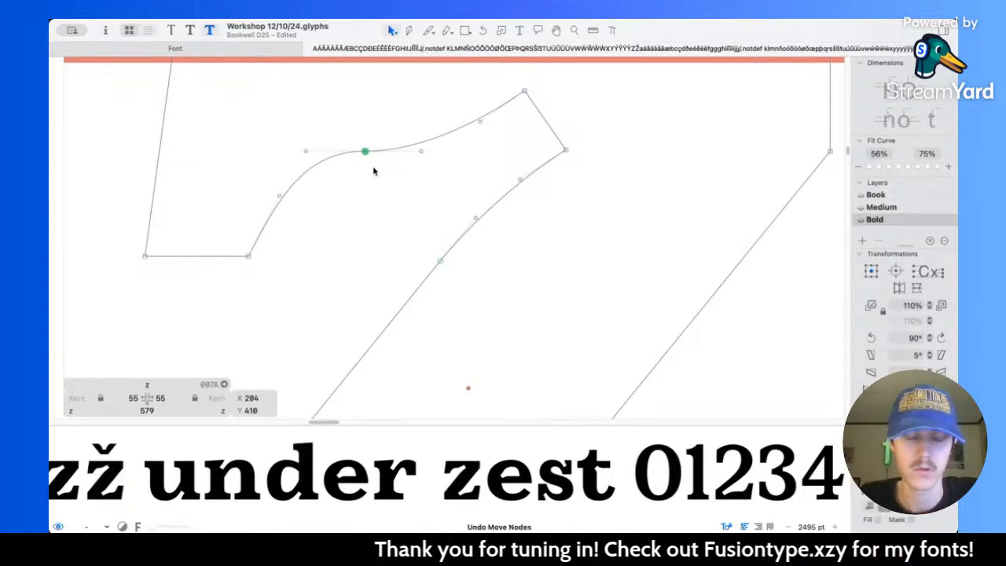
# Step: Shorten the left handle of the upper curve's smooth node to 35 units and preview the z beside the e
pyautogui.moveTo(307, 153); pyautogui.dragTo(313, 153)
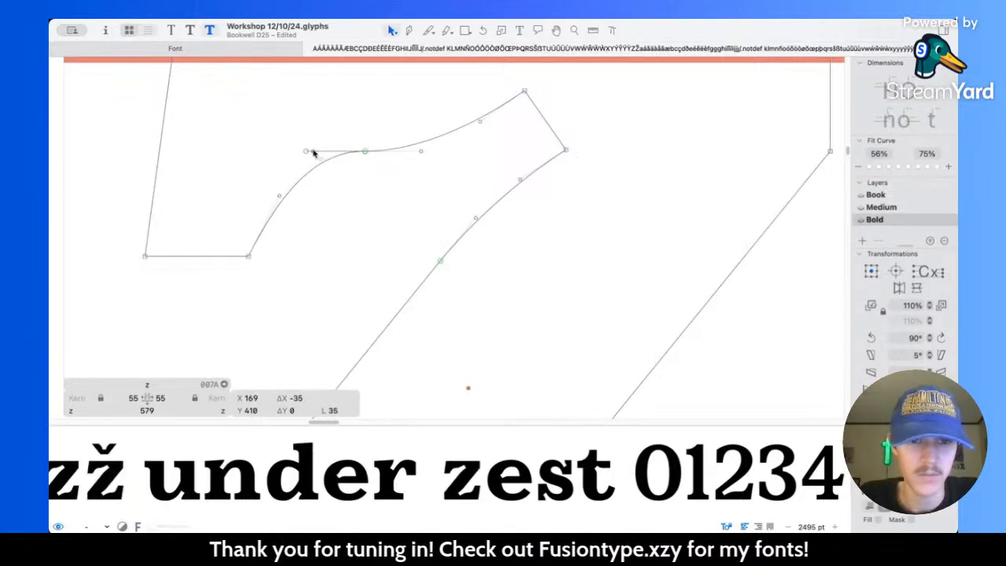
pyautogui.press('space')
pyautogui.scroll(-10, 413, 168)
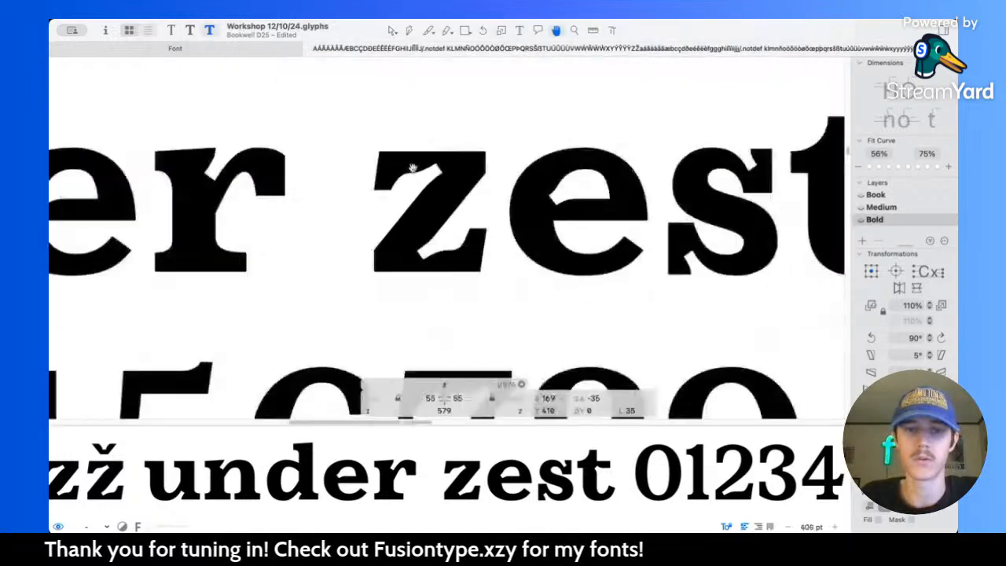
pyautogui.scroll(10, 402, 250)
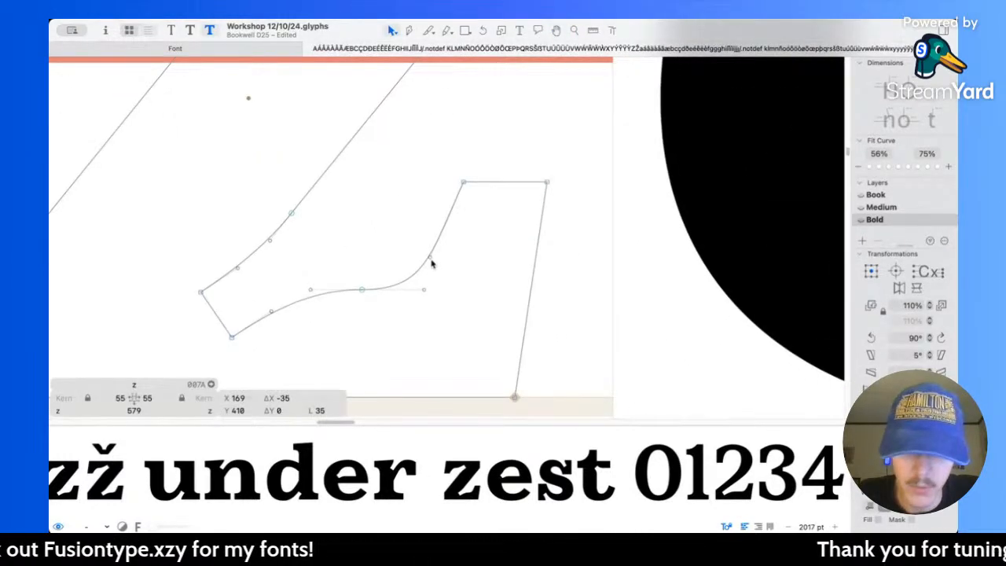
# Step: Shorten the corner node's handle on the z's lower-right serif curve, and undo the move of the smooth node's handle
pyautogui.moveTo(431, 257); pyautogui.dragTo(435, 246)
pyautogui.moveTo(423, 292); pyautogui.dragTo(418, 290)
pyautogui.press('super+z')
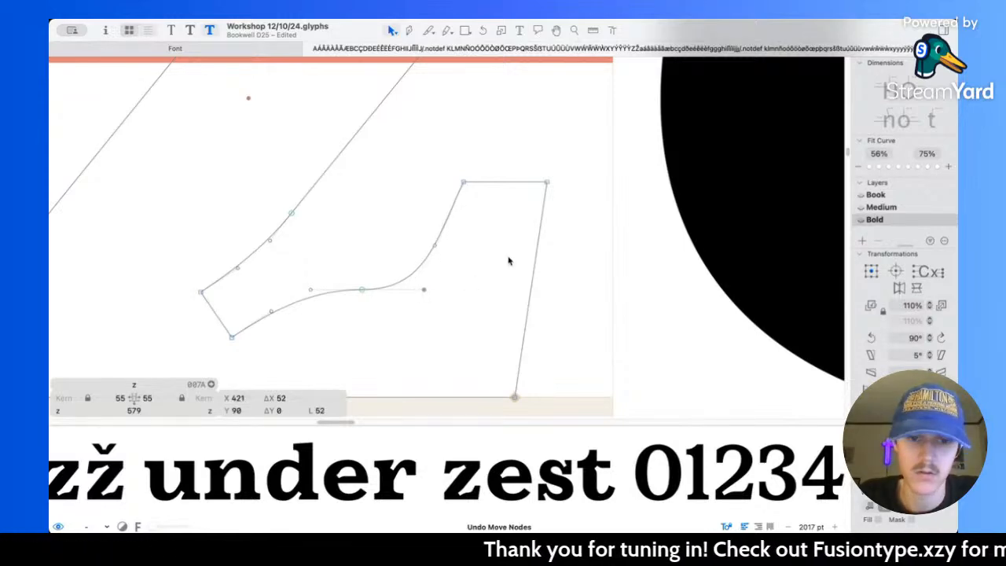
# Step: Tighten the bend under the z's upper-left serif by moving its two curve handles closer together
pyautogui.scroll(-8, 509, 261)
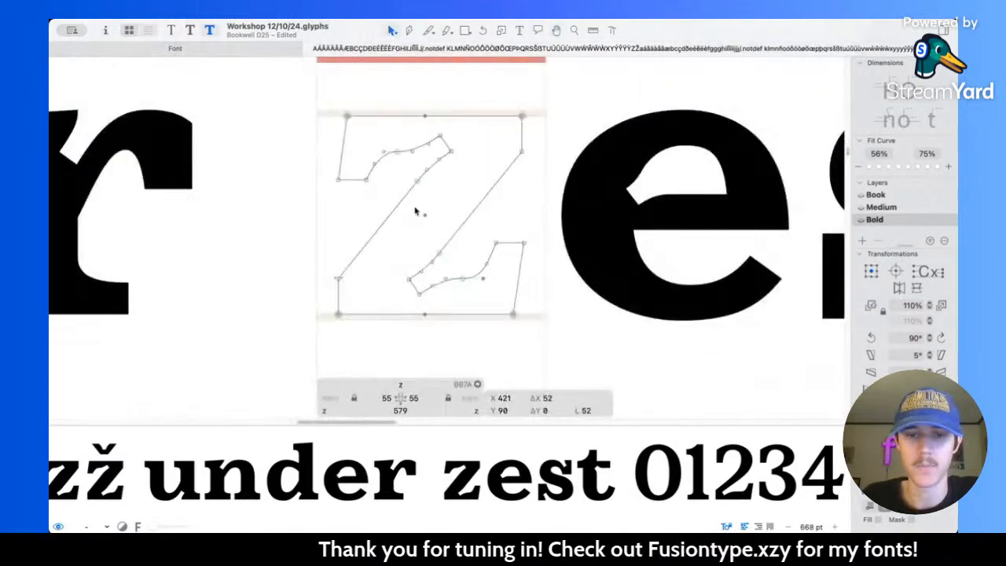
pyautogui.scroll(4, 415, 211)
pyautogui.scroll(2, 362, 126)
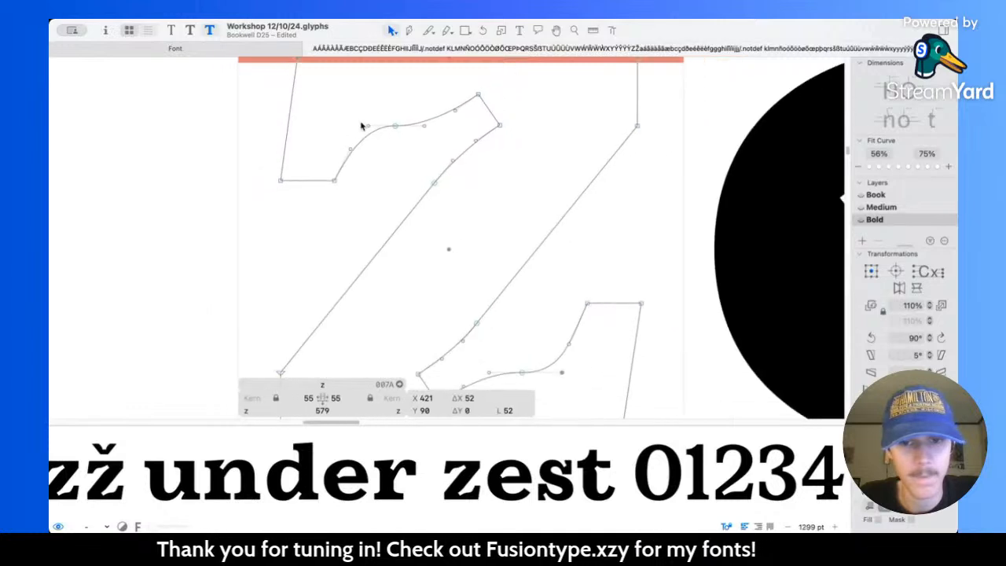
pyautogui.moveTo(368, 130); pyautogui.dragTo(356, 140)
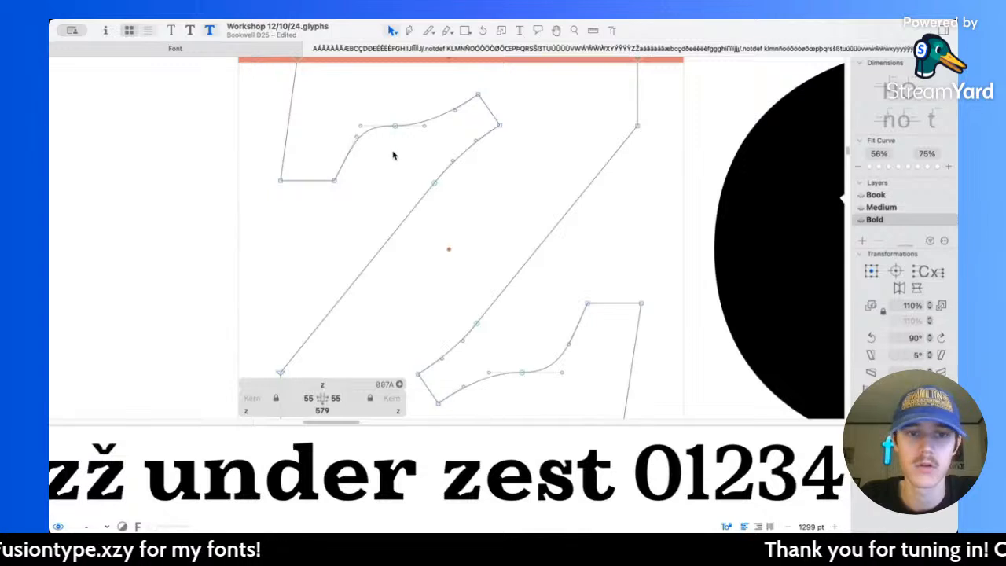
pyautogui.press('space')
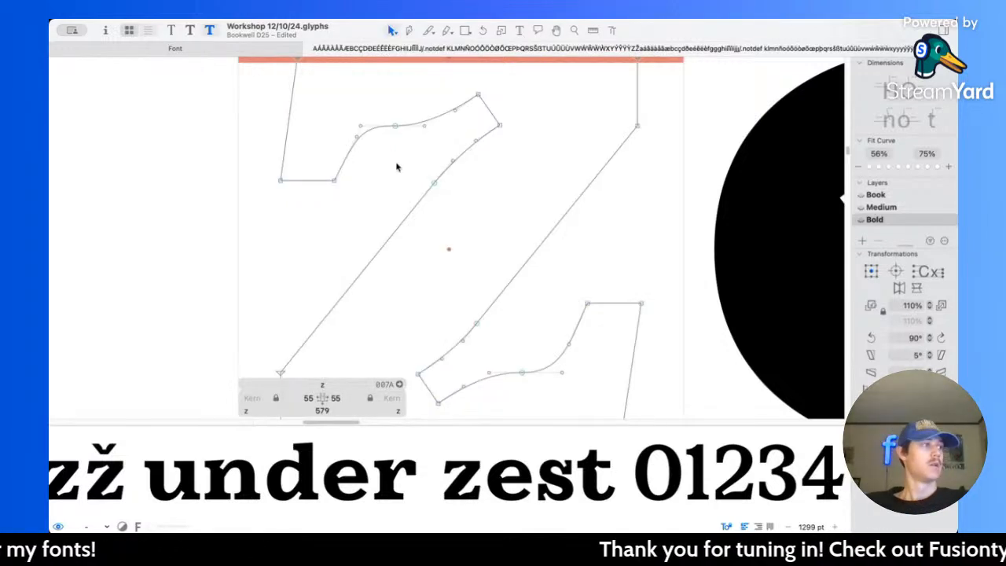
# Step: Examine the z's upper and lower serif curves in the filled preview, up close and within the words "under zest"
pyautogui.scroll(5, 398, 164)
pyautogui.scroll(5, 381, 142)
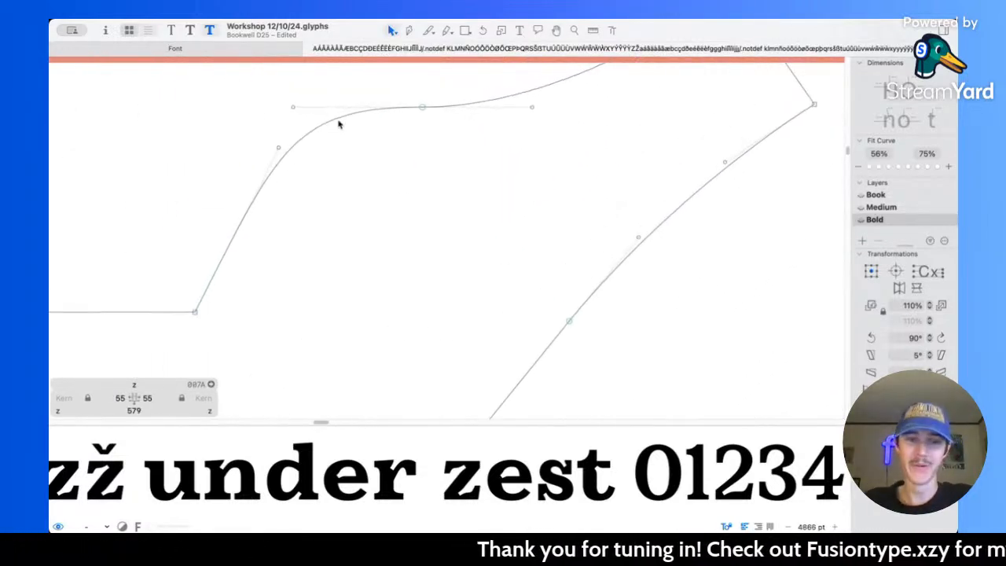
pyautogui.click(290, 107)
pyautogui.press('space')
pyautogui.scroll(-5, 458, 168)
pyautogui.scroll(-5, 459, 169)
pyautogui.scroll(5, 555, 298)
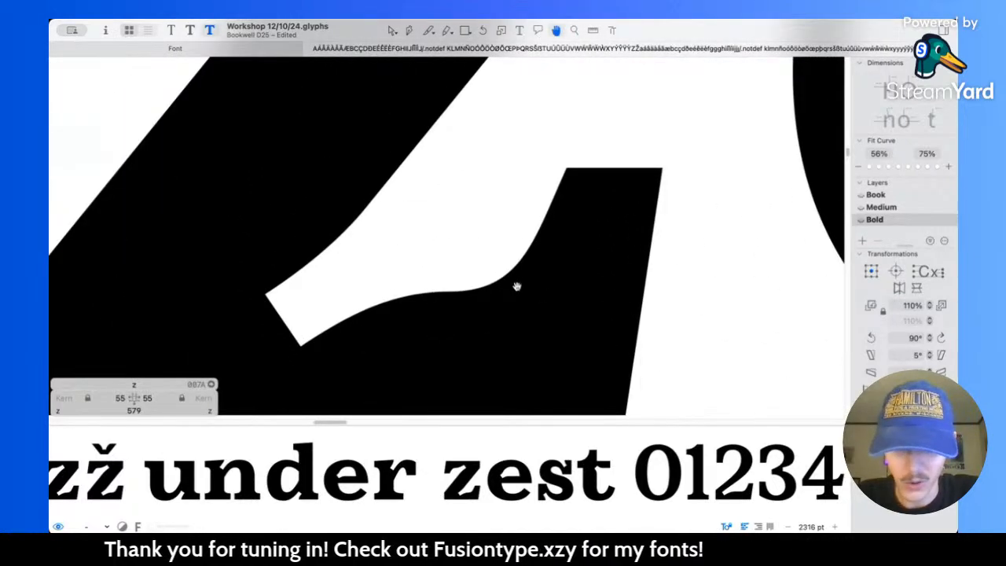
pyautogui.scroll(-8, 517, 286)
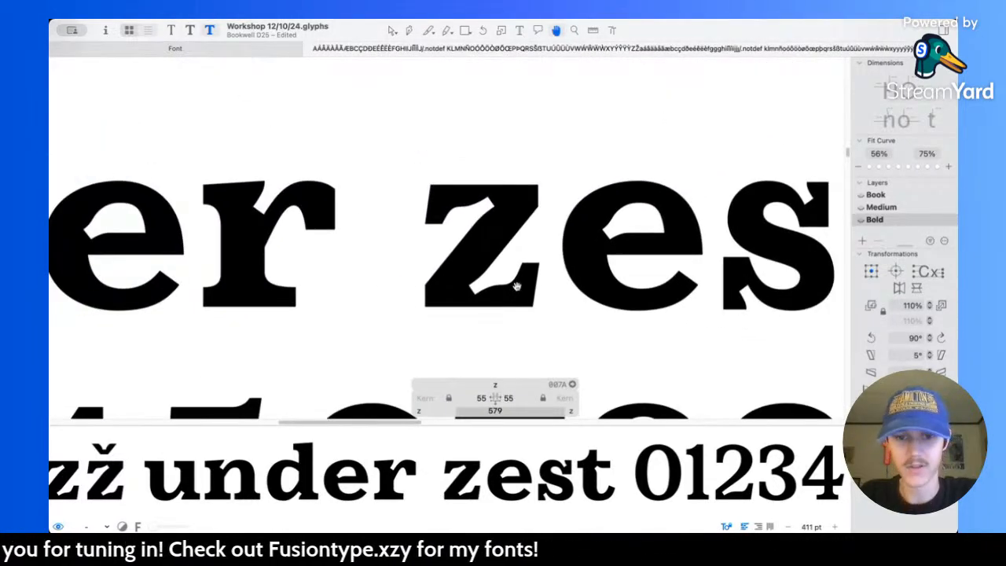
pyautogui.scroll(-3, 516, 287)
pyautogui.moveTo(519, 287); pyautogui.dragTo(502, 271)
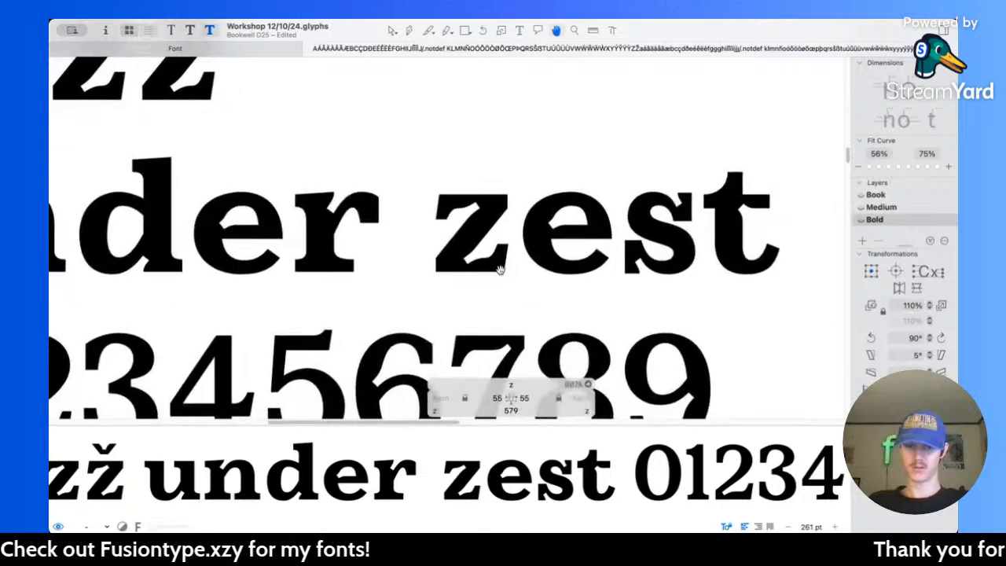
# Step: Raise the z's lower-right serif edge by 10 units, lower the upper-left serif edge to Y 329, and preview the words
pyautogui.scroll(5, 467, 247)
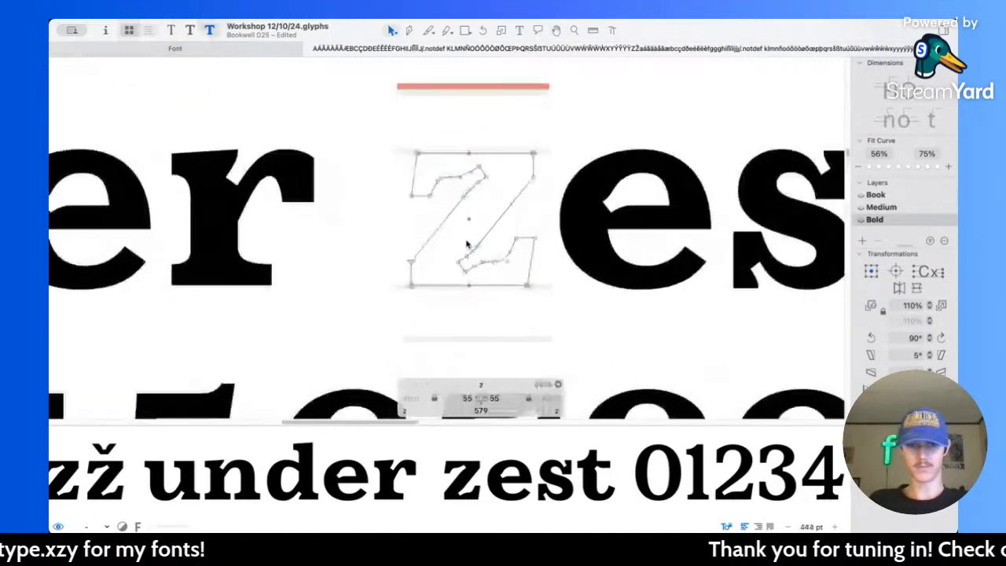
pyautogui.moveTo(573, 255); pyautogui.dragTo(572, 255)
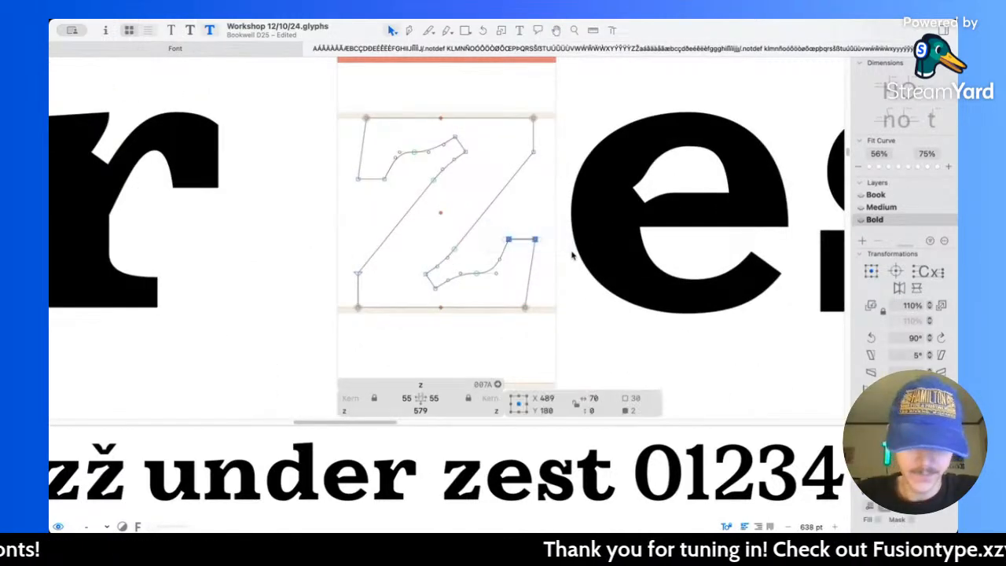
pyautogui.hotkey('shift', 'Up')
pyautogui.moveTo(353, 175); pyautogui.dragTo(401, 197)
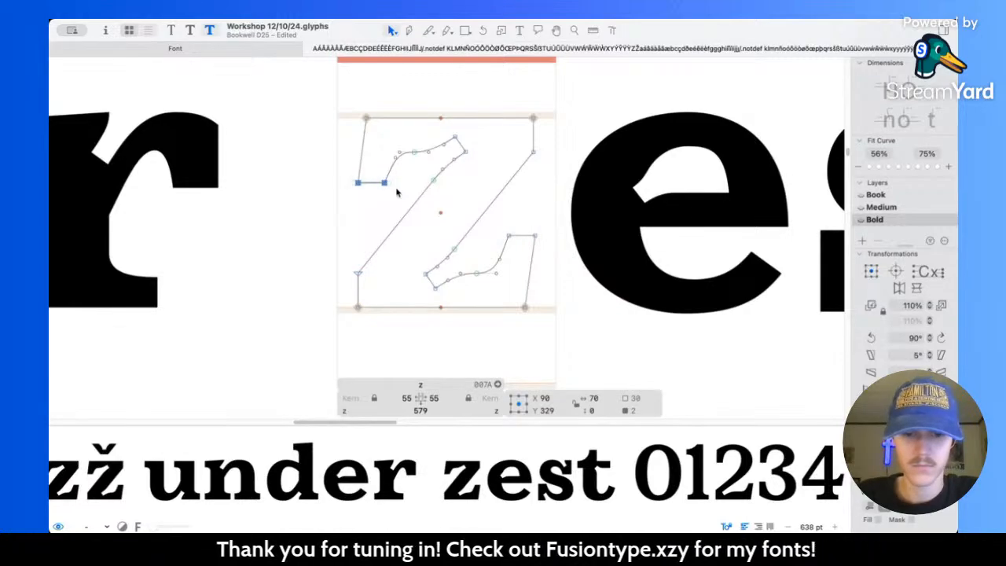
pyautogui.press('space')
pyautogui.scroll(-10, 718, 271)
pyautogui.scroll(5, 562, 196)
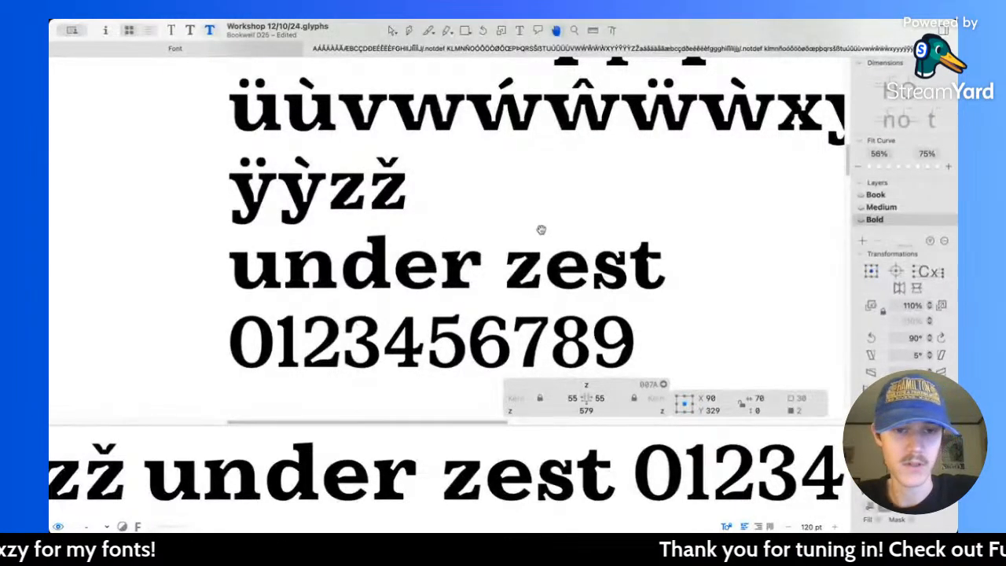
pyautogui.hscroll(3, 541, 230)
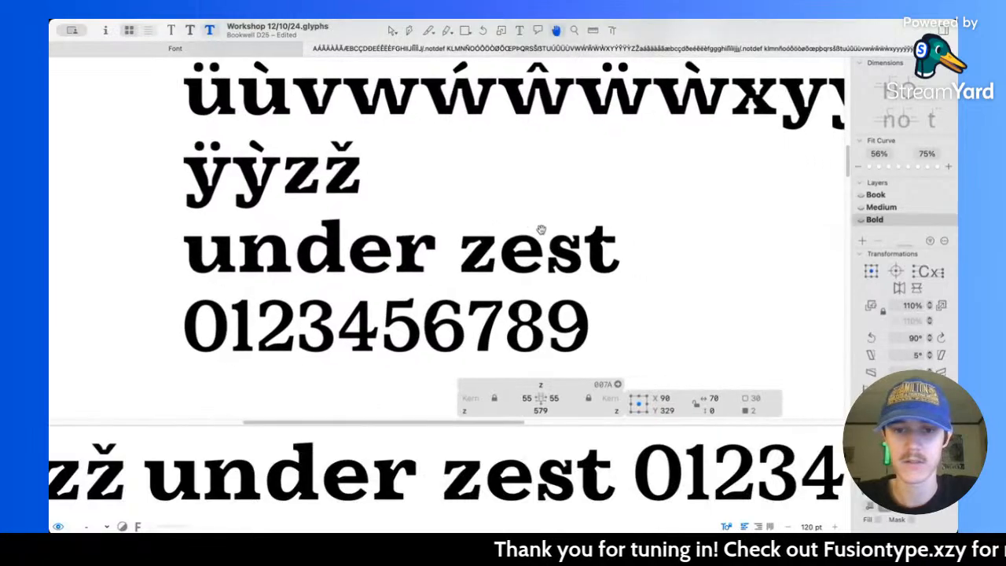
# Step: Review the Bold lowercase alphabet, the numerals and the words "under zest" for glyphs needing further refinement
pyautogui.doubleClick(557, 308)
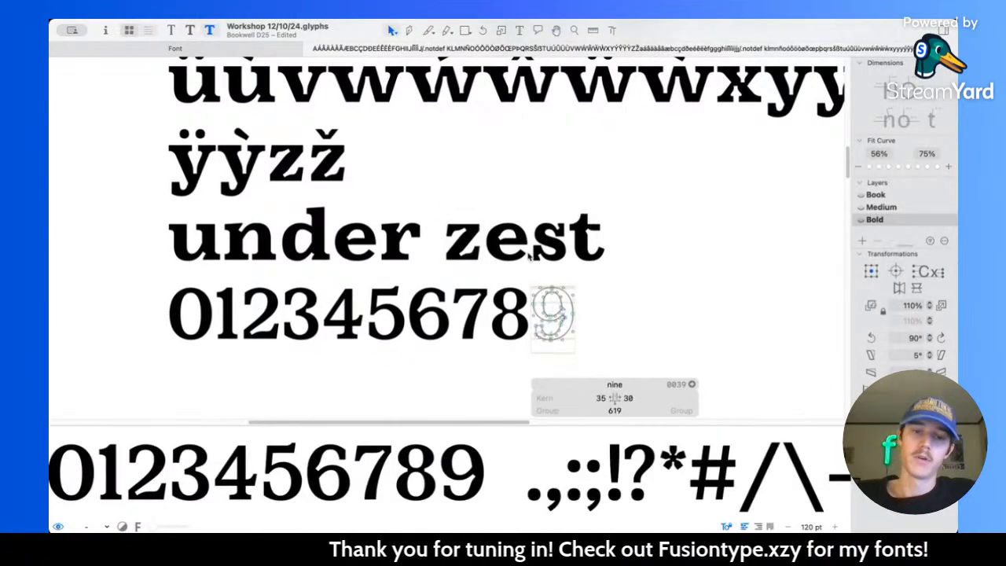
pyautogui.scroll(5, 528, 257)
pyautogui.scroll(-5, 529, 257)
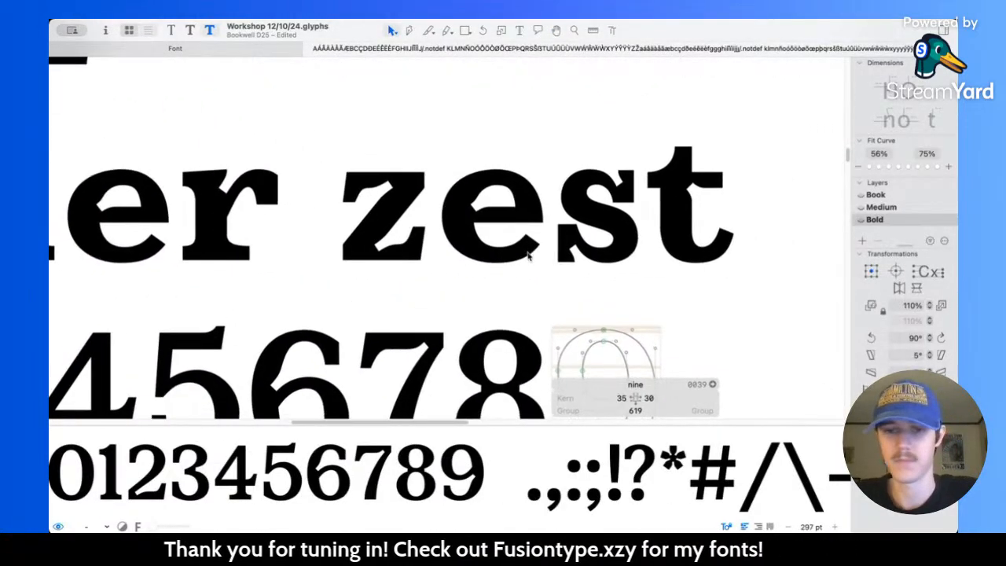
pyautogui.scroll(-3, 558, 299)
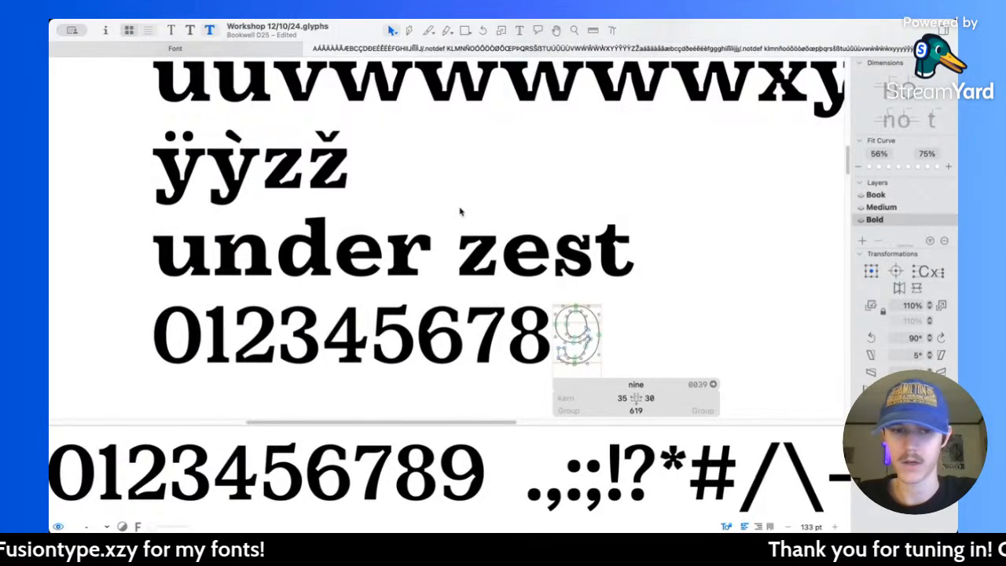
pyautogui.scroll(3, 461, 211)
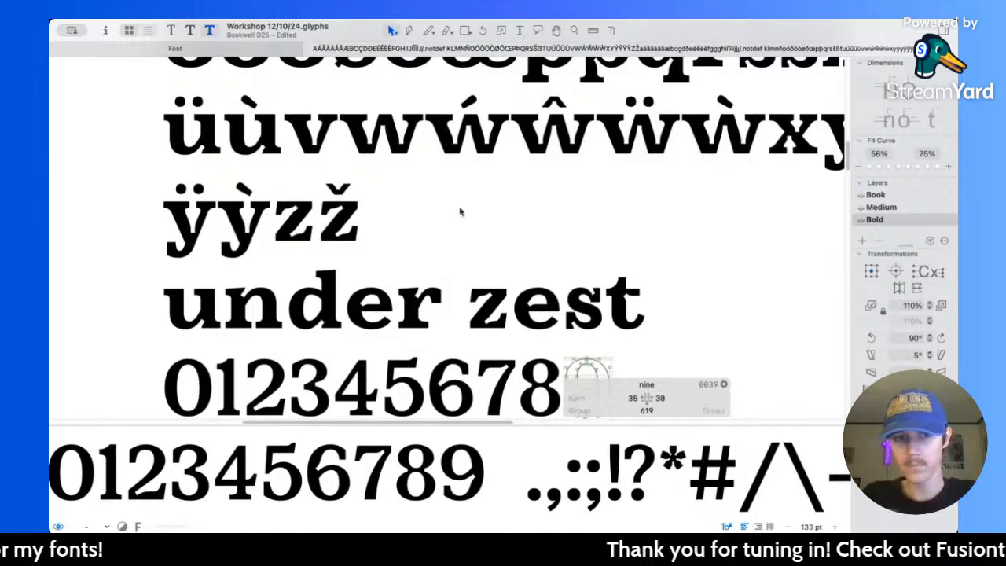
pyautogui.scroll(5, 461, 211)
pyautogui.hscroll(3, 470, 228)
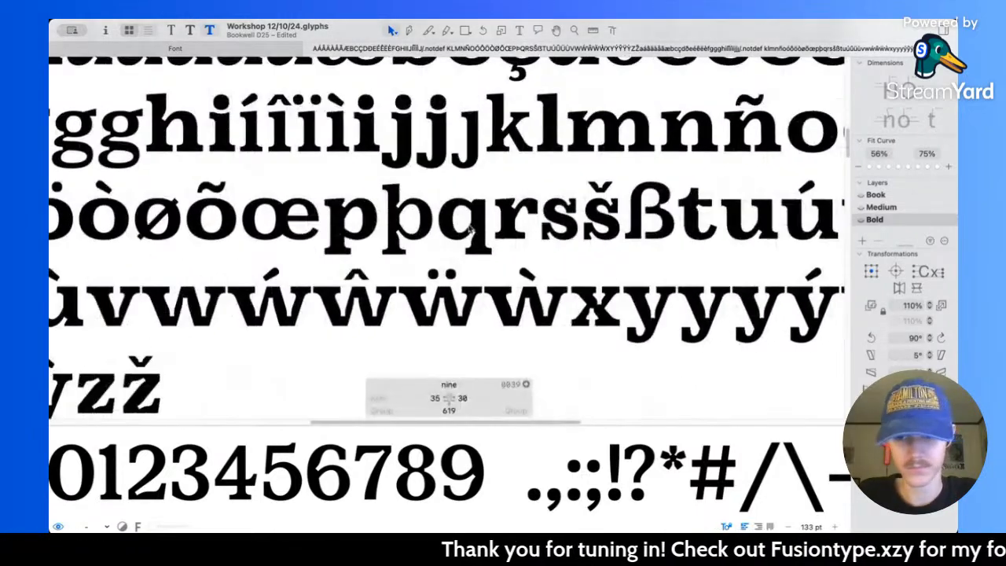
pyautogui.scroll(3, 469, 228)
pyautogui.hscroll(2, 470, 228)
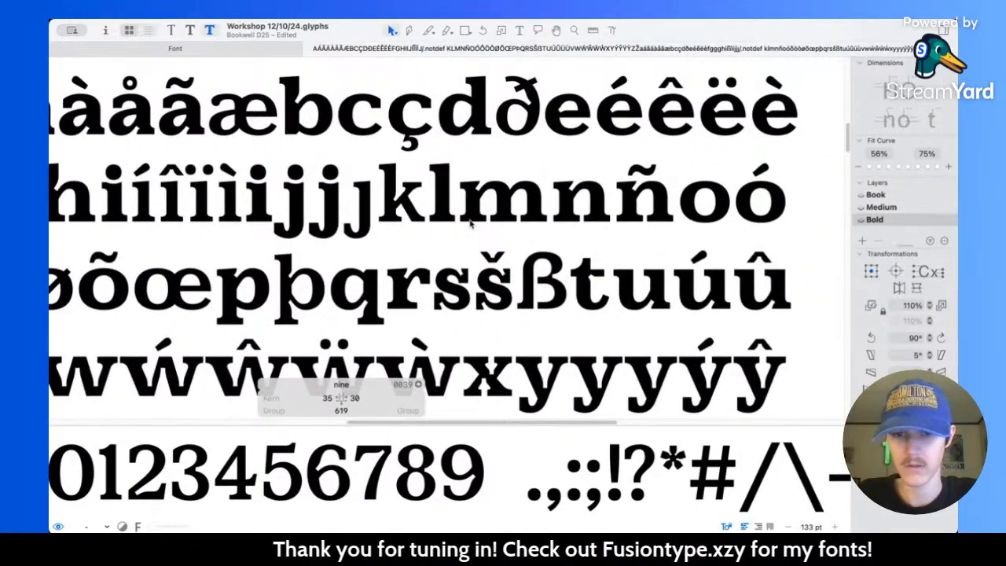
pyautogui.scroll(3, 470, 225)
pyautogui.hscroll(-4, 470, 225)
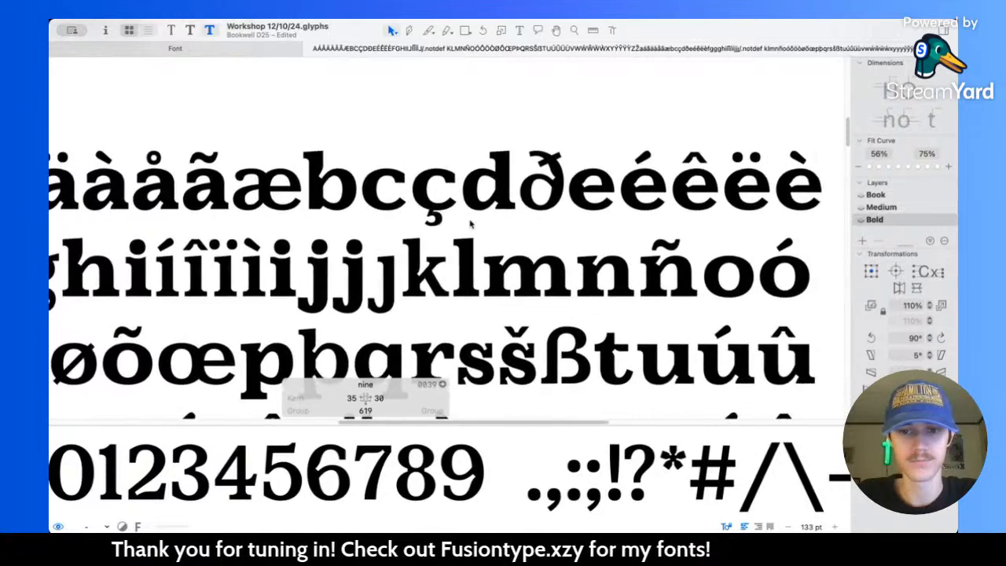
pyautogui.scroll(-5, 470, 224)
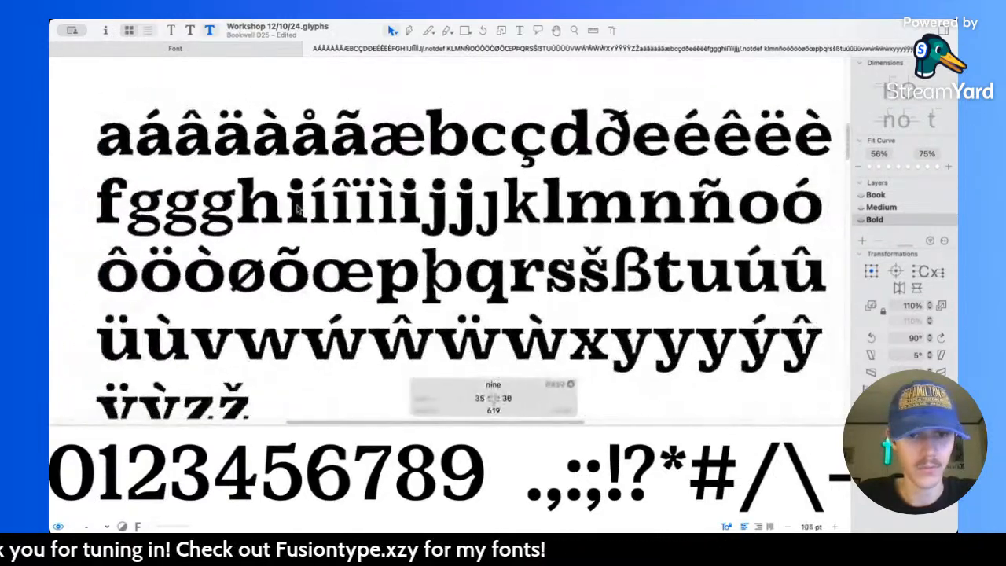
pyautogui.scroll(-3, 297, 207)
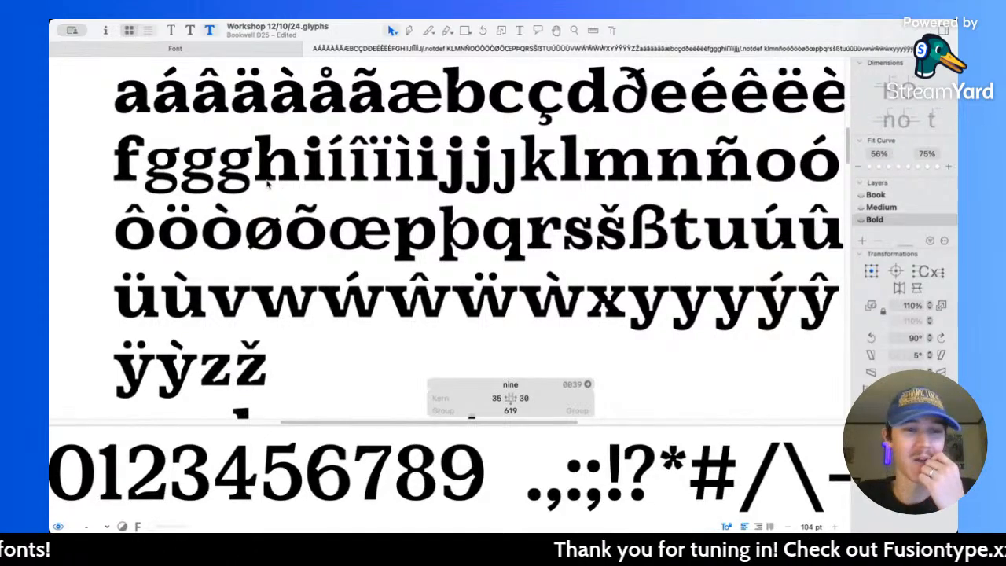
pyautogui.hscroll(2, 262, 180)
pyautogui.scroll(5, 275, 165)
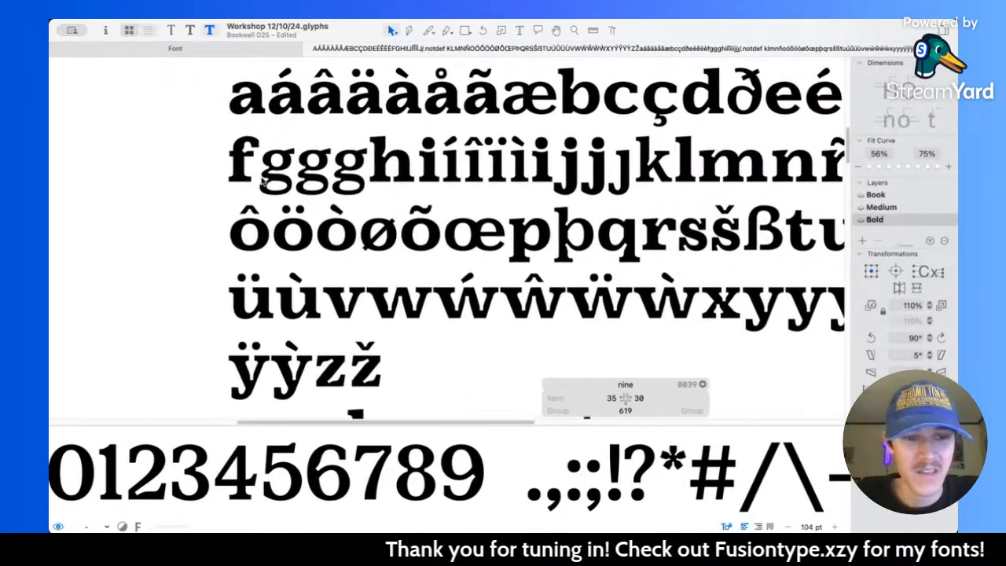
# Step: Open the middle g for editing and compare its shape across the Book, Medium and Bold masters
pyautogui.scroll(5, 281, 157)
pyautogui.click(429, 194)
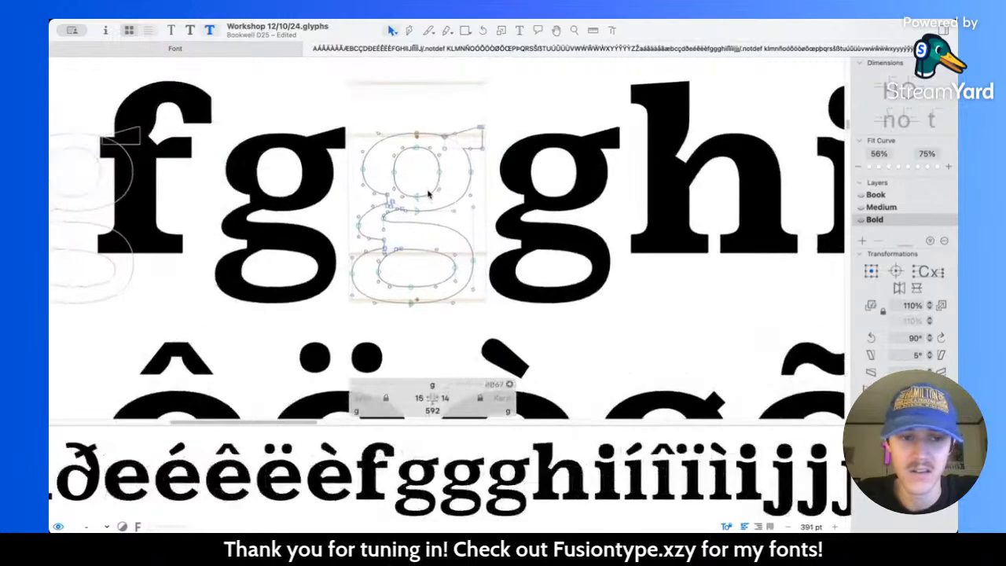
pyautogui.hscroll(1, 429, 194)
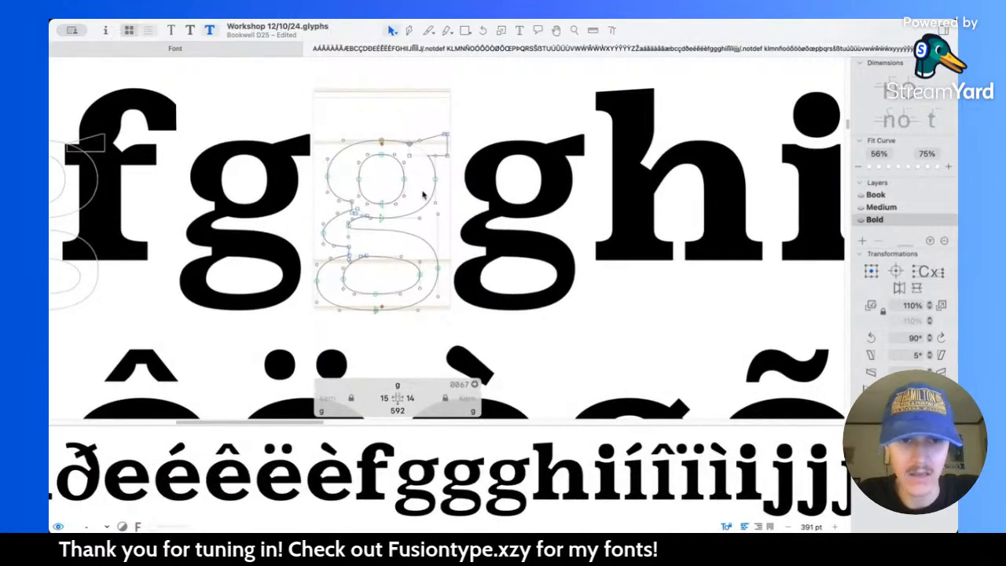
pyautogui.press('super+1')
pyautogui.press('super+2')
pyautogui.press('super+3')
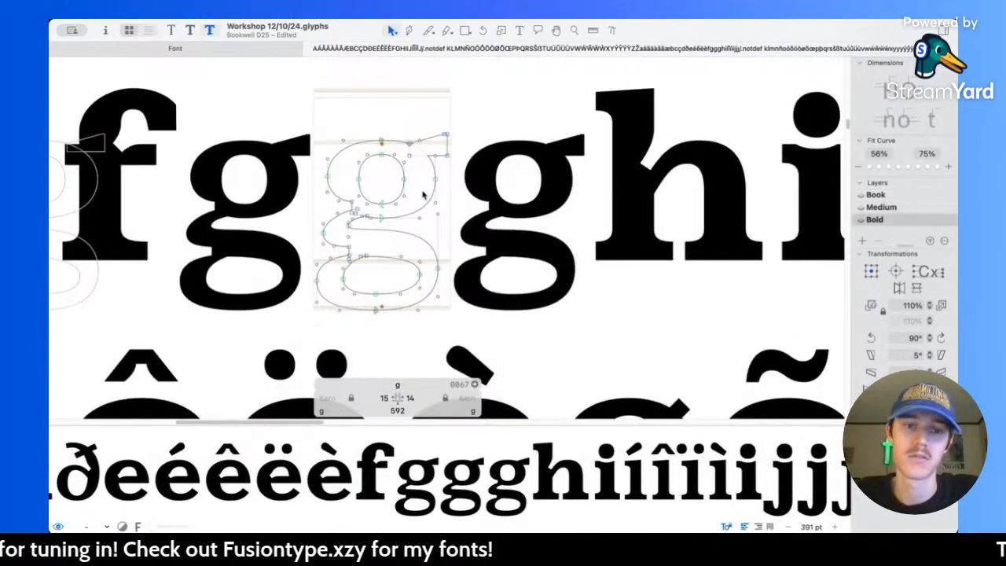
pyautogui.press('super+1')
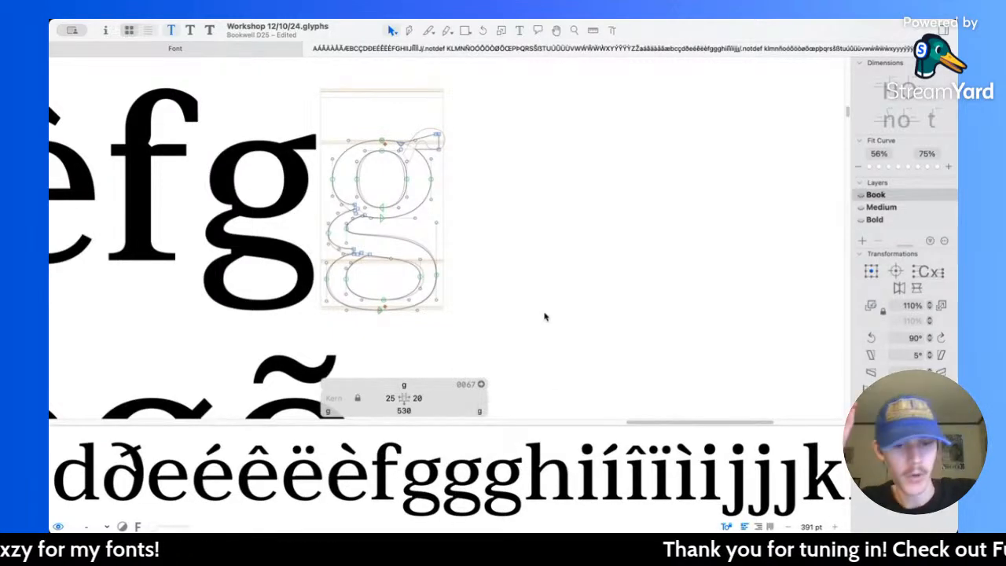
pyautogui.press('super+3')
pyautogui.press('super+2')
pyautogui.press('super+1')
pyautogui.press('super+2')
pyautogui.press('super+1')
pyautogui.press('super+2')
pyautogui.press('super+1')
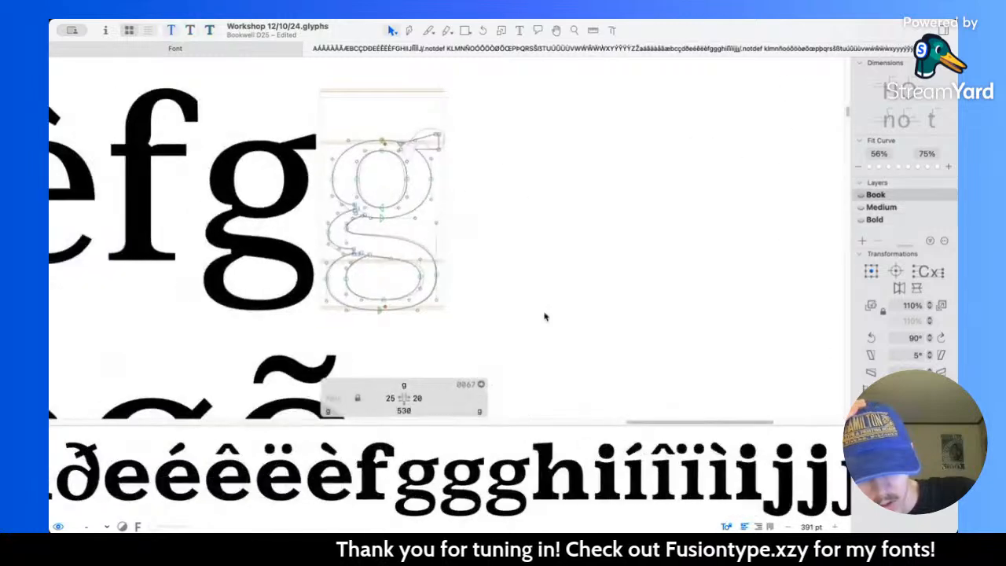
pyautogui.press('super+3')
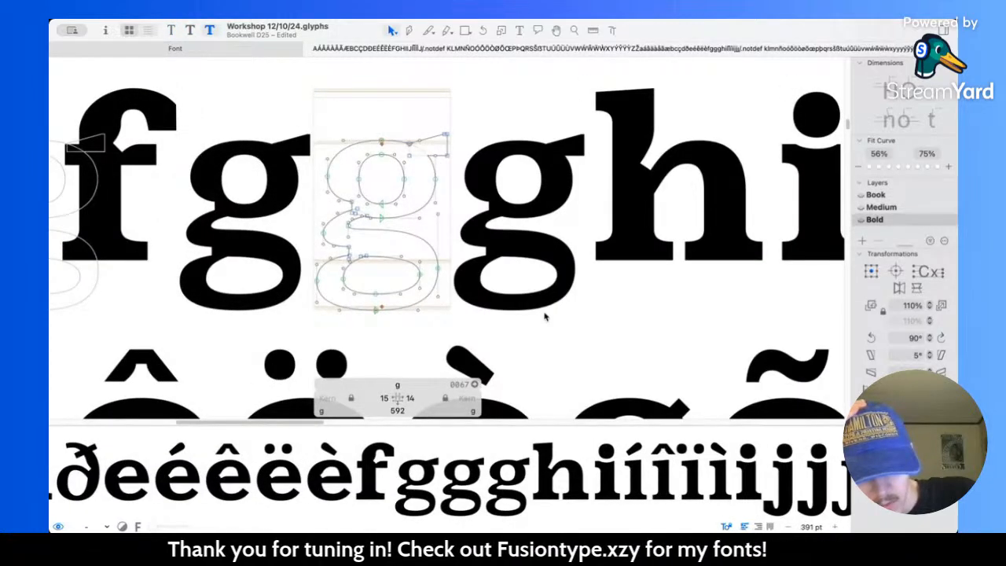
pyautogui.press('super+1')
pyautogui.press('super+3')
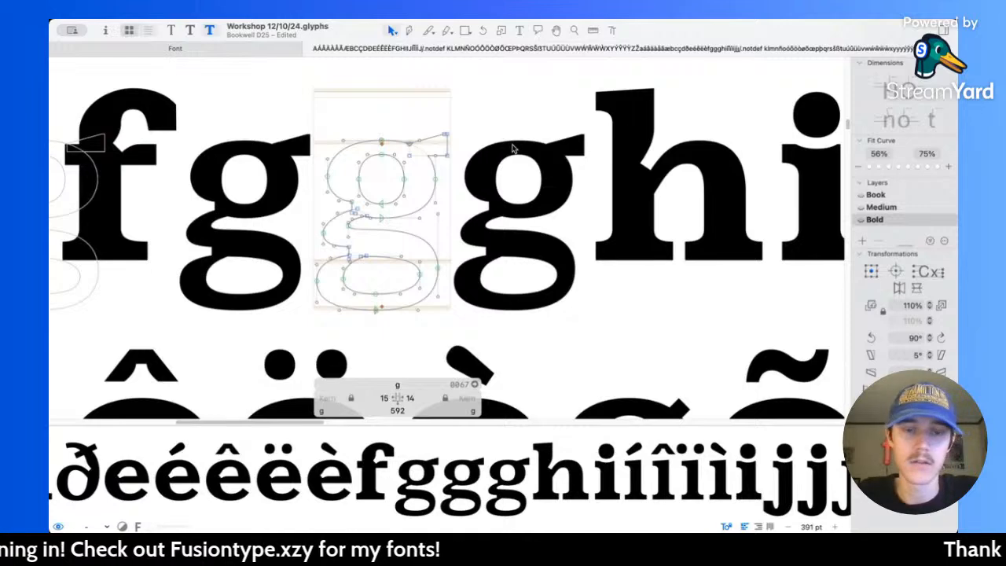
# Step: View the Bold g filled using the Text tool, and inspect its ear up close
pyautogui.scroll(5, 431, 191)
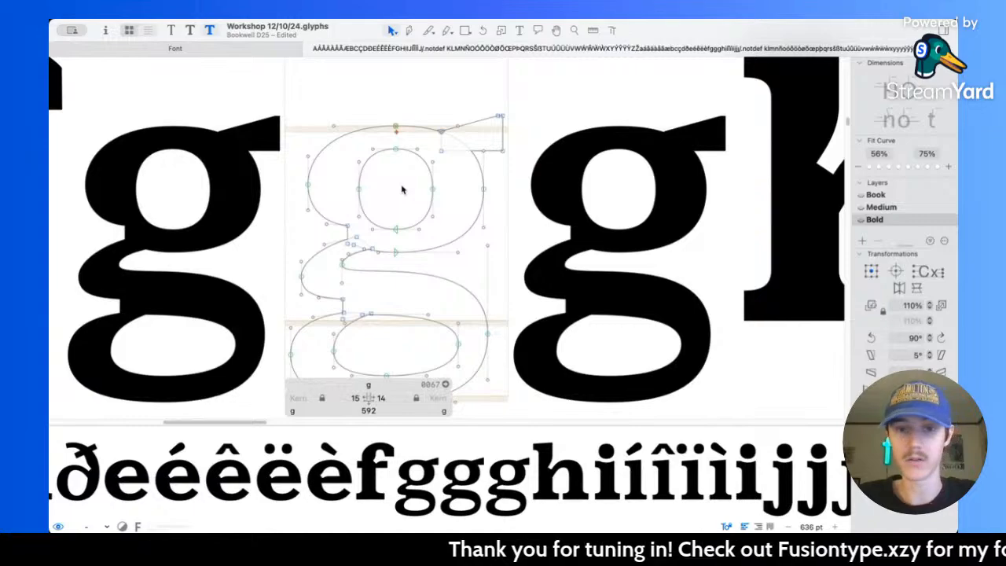
pyautogui.click(519, 30)
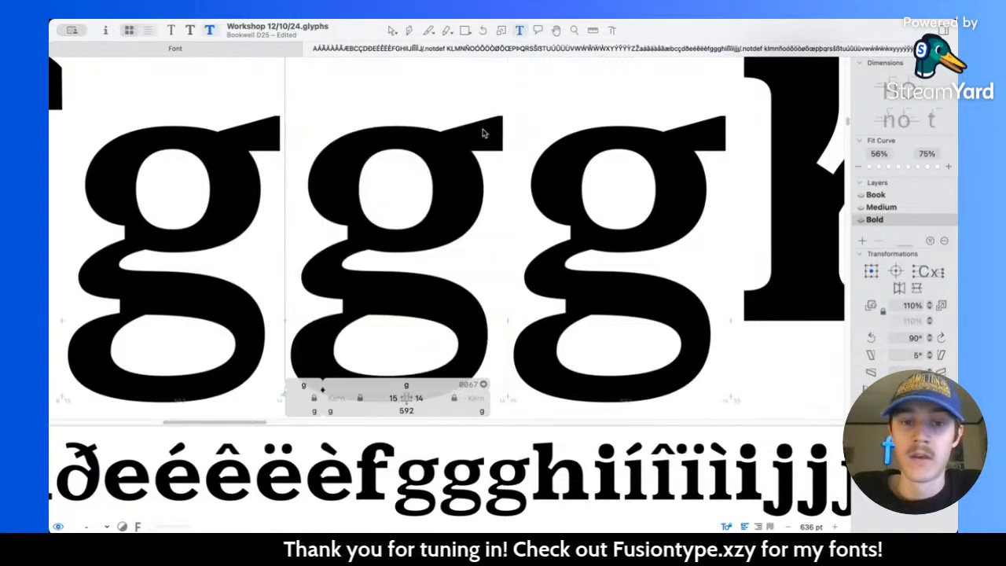
pyautogui.scroll(-6, 465, 259)
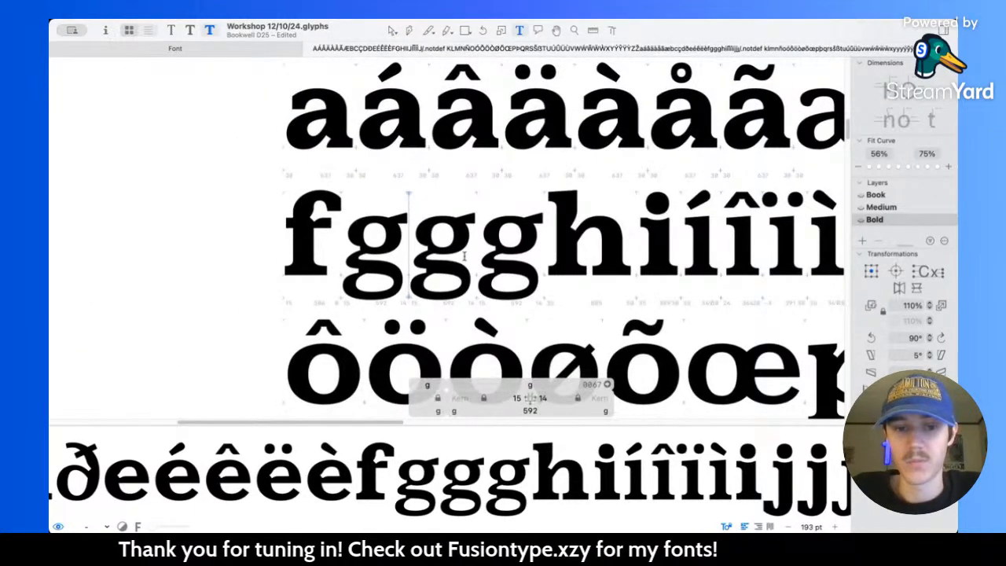
pyautogui.scroll(8, 464, 256)
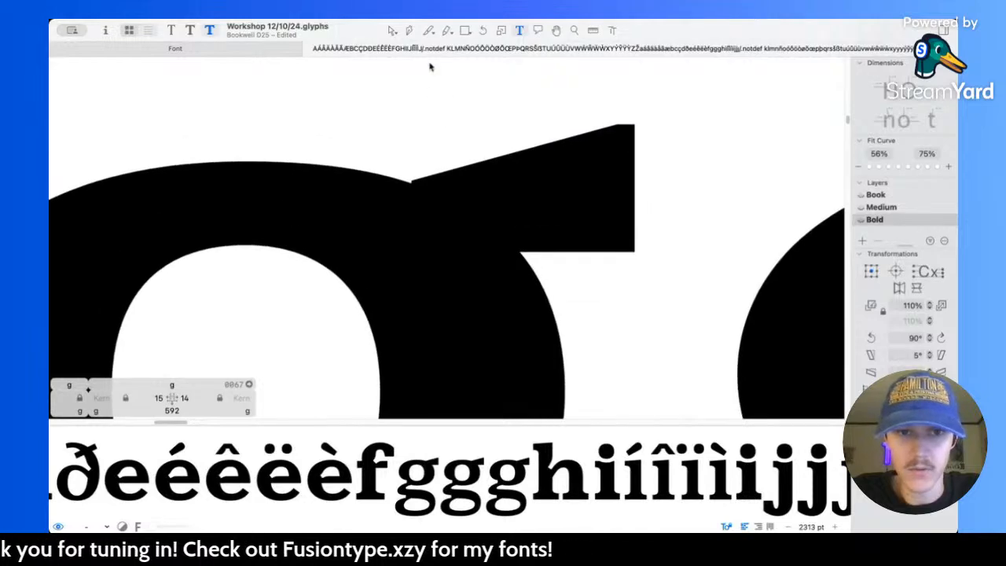
# Step: Move the corner node where the Bold g's ear joins the bowl left inside the bowl, and compare the join with the Medium master
pyautogui.click(393, 30)
pyautogui.moveTo(413, 183); pyautogui.dragTo(394, 187)
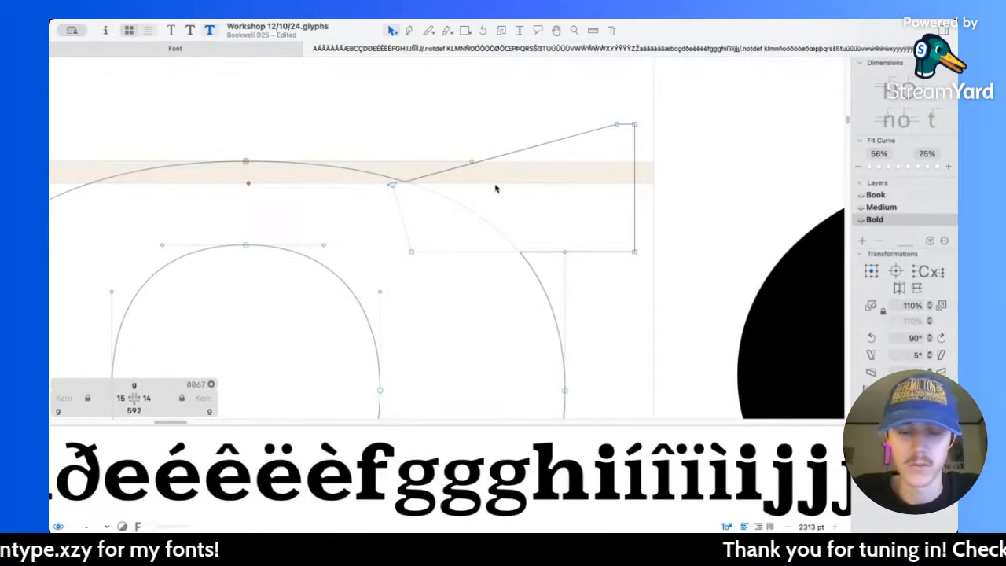
pyautogui.scroll(-5, 497, 187)
pyautogui.press('super+2')
pyautogui.scroll(10, 472, 189)
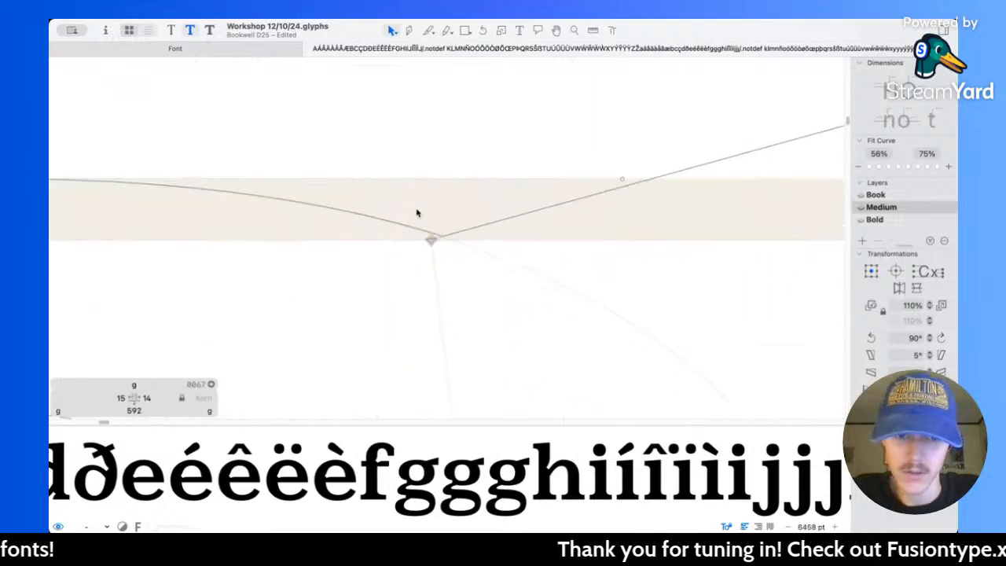
pyautogui.press('super+3')
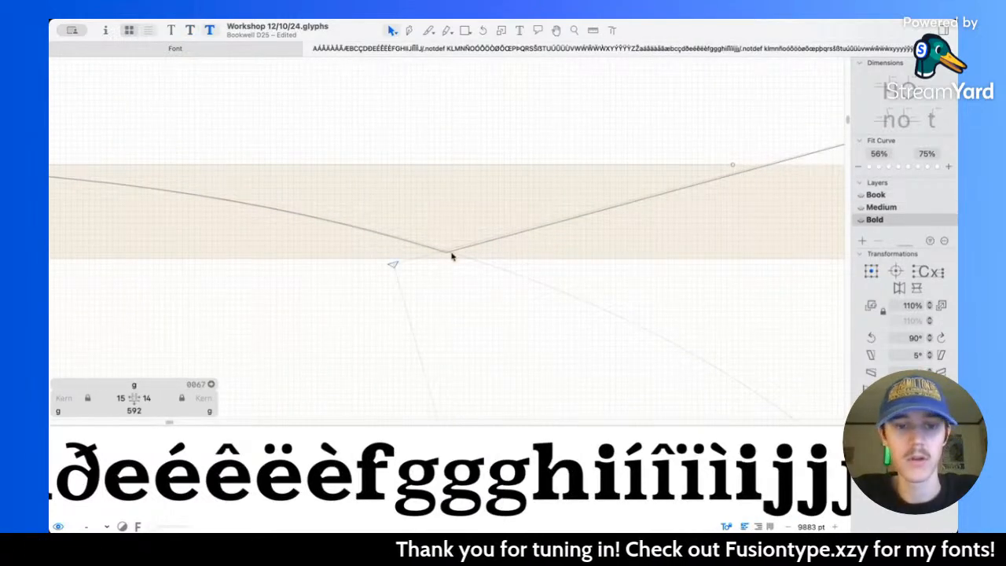
pyautogui.scroll(-10, 460, 246)
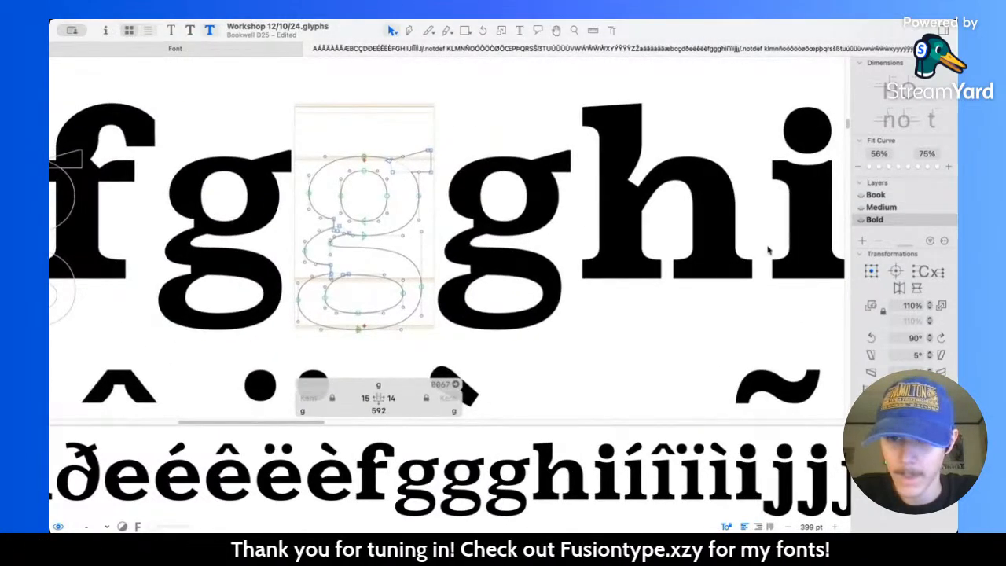
pyautogui.hscroll(1, 598, 229)
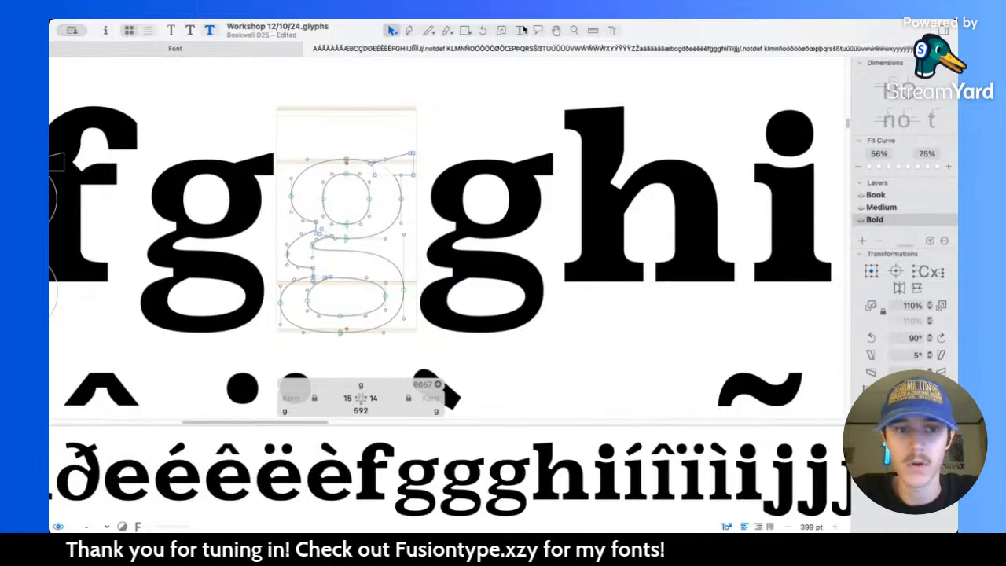
# Step: Insert an o before the three g's in the Bold sample text
pyautogui.press('t')
pyautogui.scroll(-5, 353, 176)
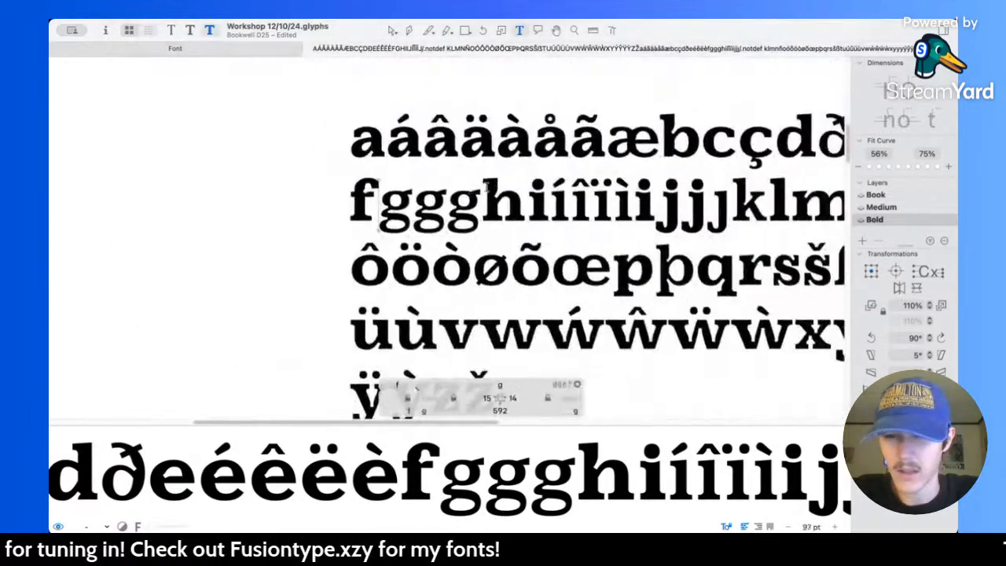
pyautogui.scroll(3, 439, 192)
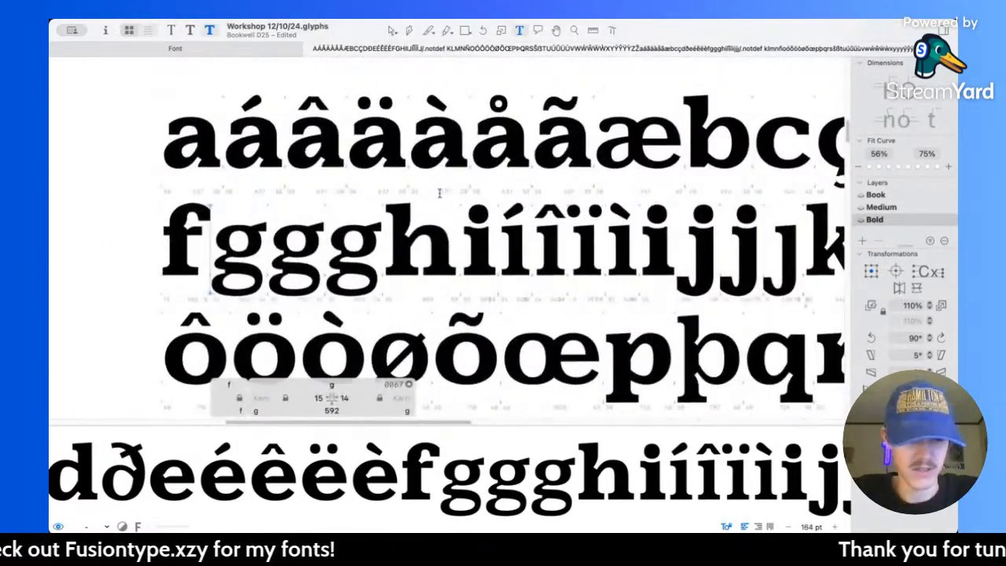
pyautogui.write('o')
# Step: Insert an a after the three g's and compare their weight with the neighbouring letters
pyautogui.click(441, 228)
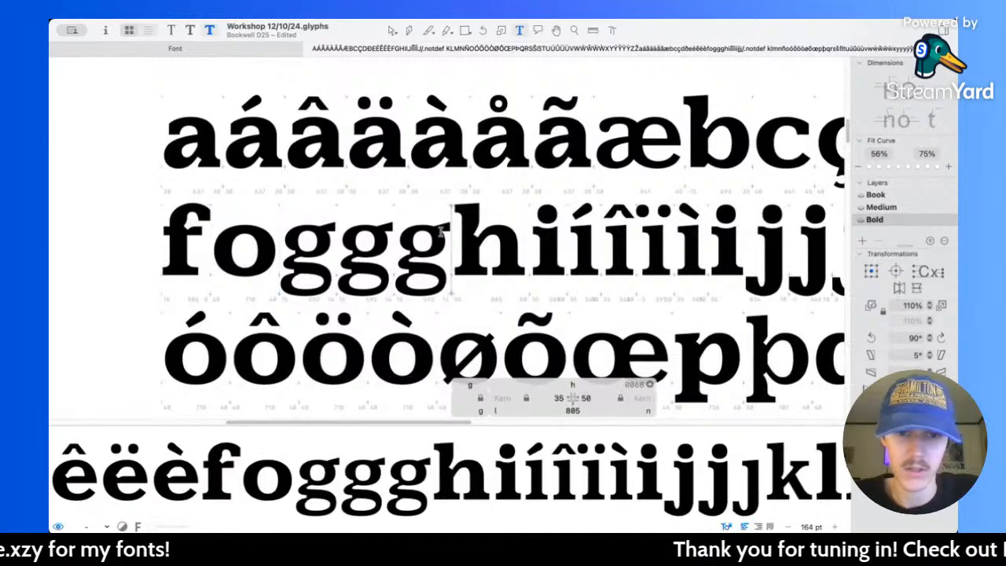
pyautogui.scroll(2, 440, 231)
pyautogui.scroll(2, 442, 232)
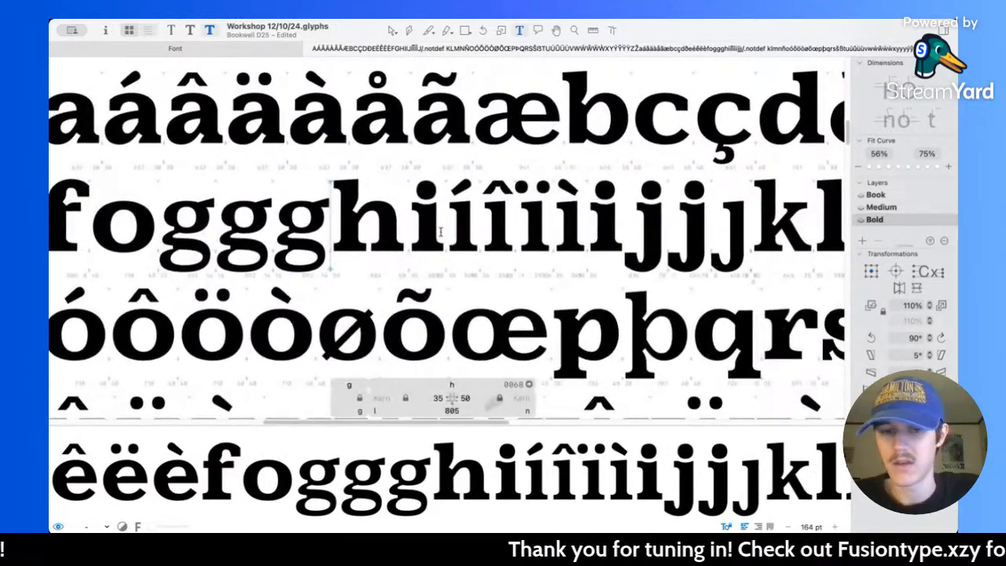
pyautogui.hscroll(10, 441, 231)
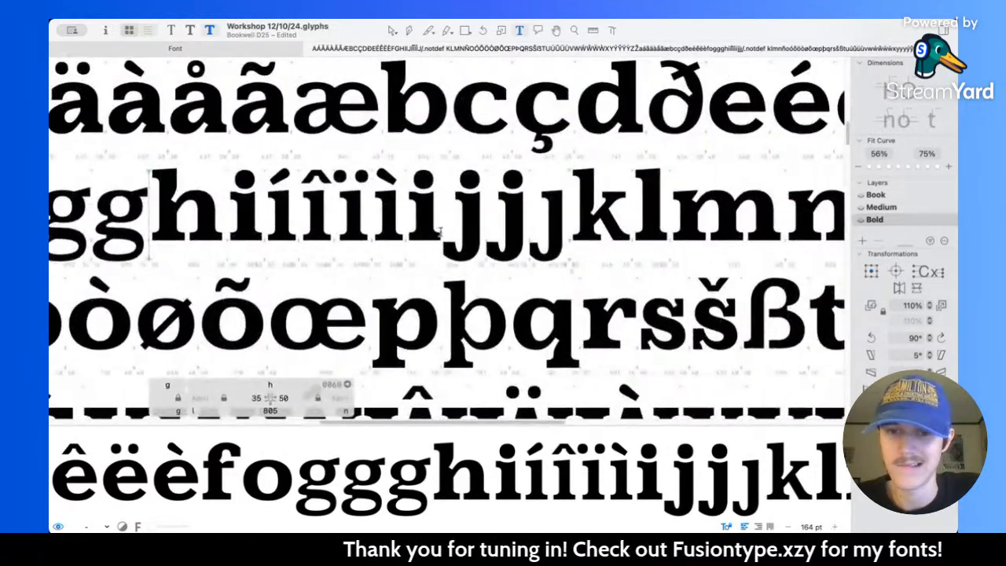
pyautogui.scroll(-2, 441, 231)
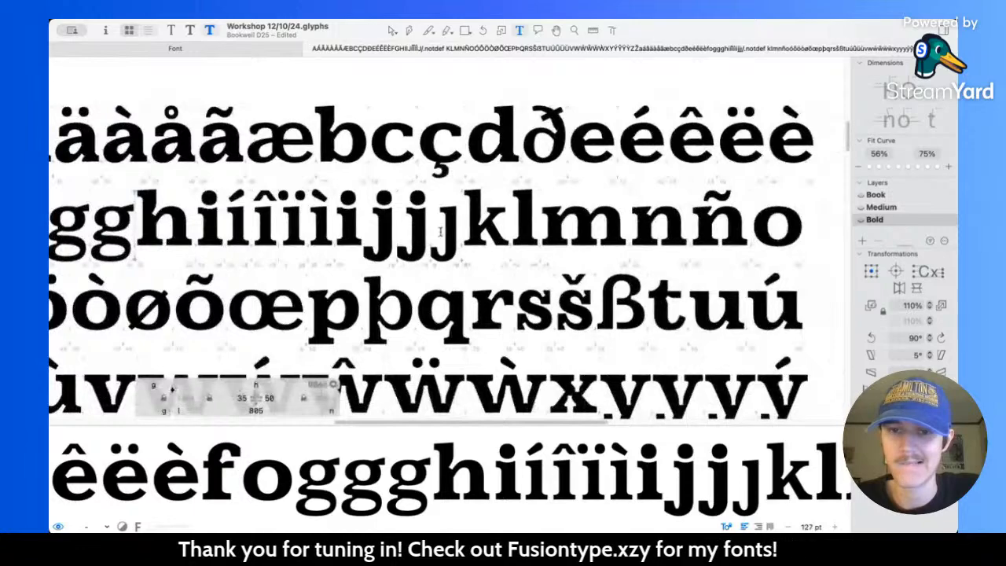
pyautogui.hscroll(-2, 441, 230)
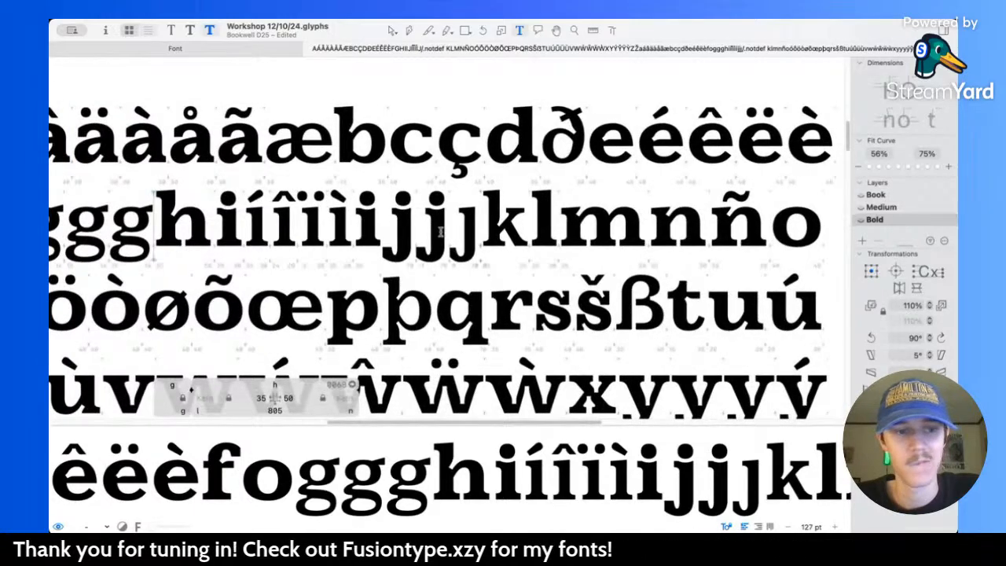
pyautogui.hscroll(-8, 441, 232)
pyautogui.write('a')
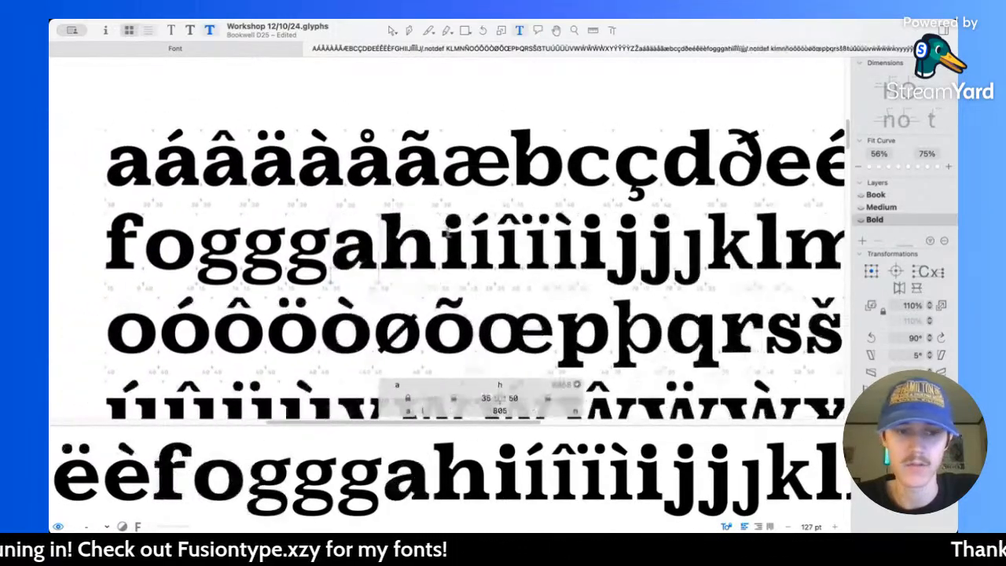
pyautogui.scroll(5, 288, 233)
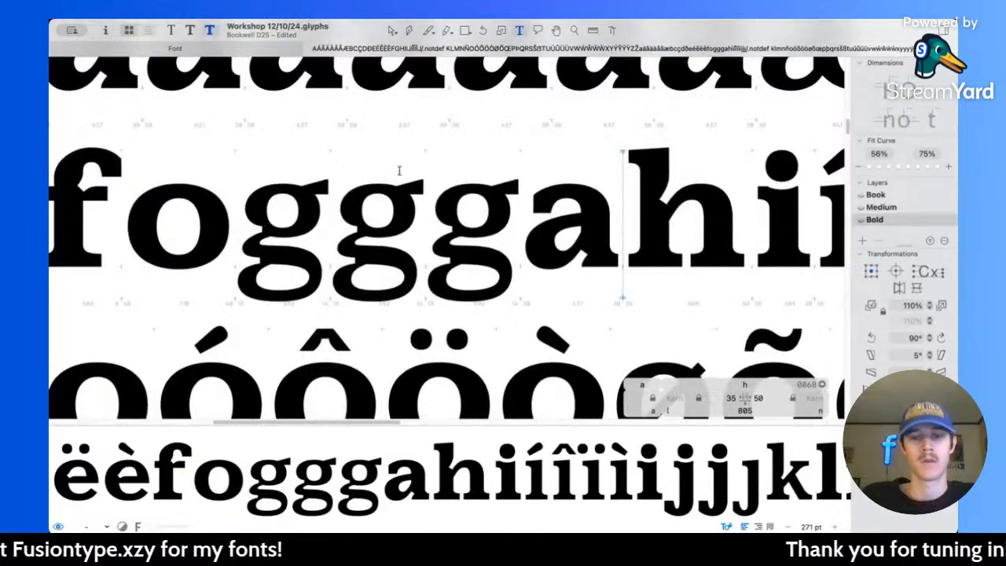
# Step: Open the middle g for editing and inspect its upper bowl beside the filled o, g and a
pyautogui.click(409, 32)
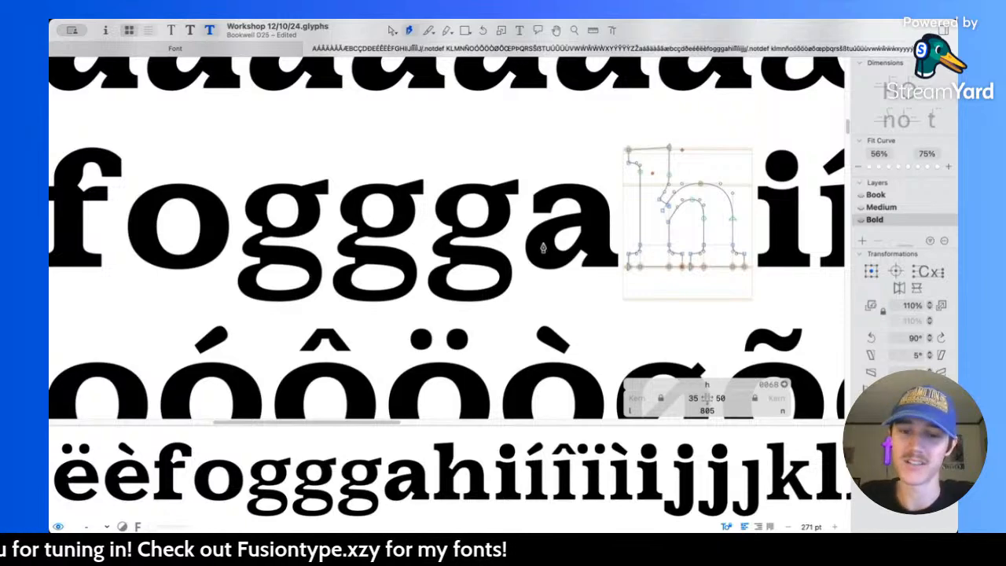
pyautogui.hscroll(3, 545, 248)
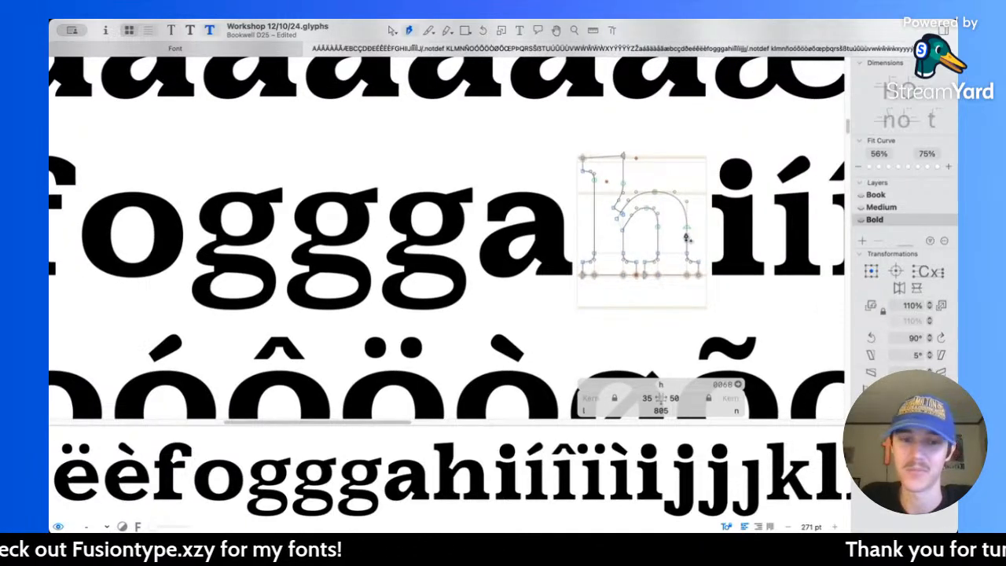
pyautogui.click(391, 33)
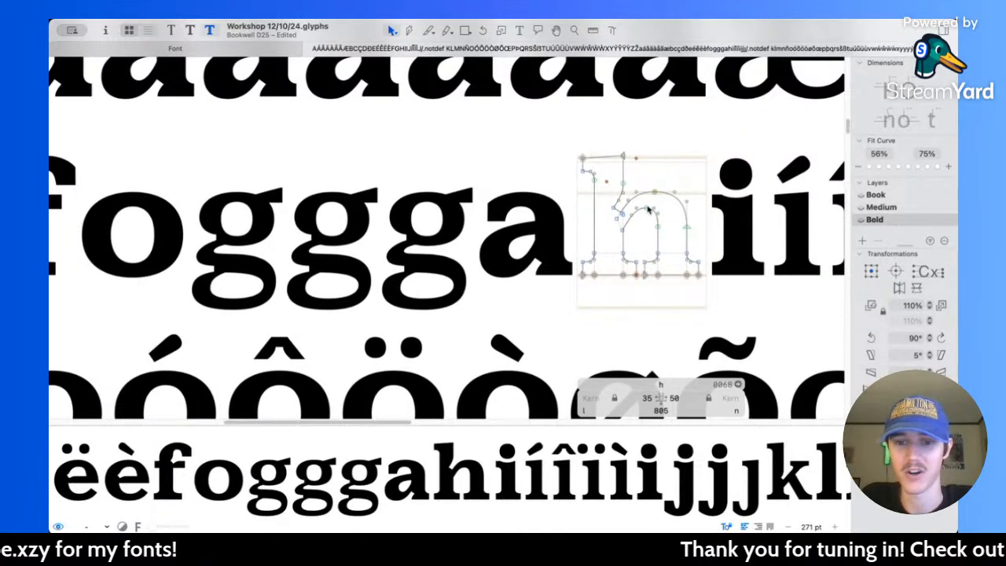
pyautogui.doubleClick(350, 216)
pyautogui.scroll(5, 350, 218)
pyautogui.hscroll(-5, 350, 218)
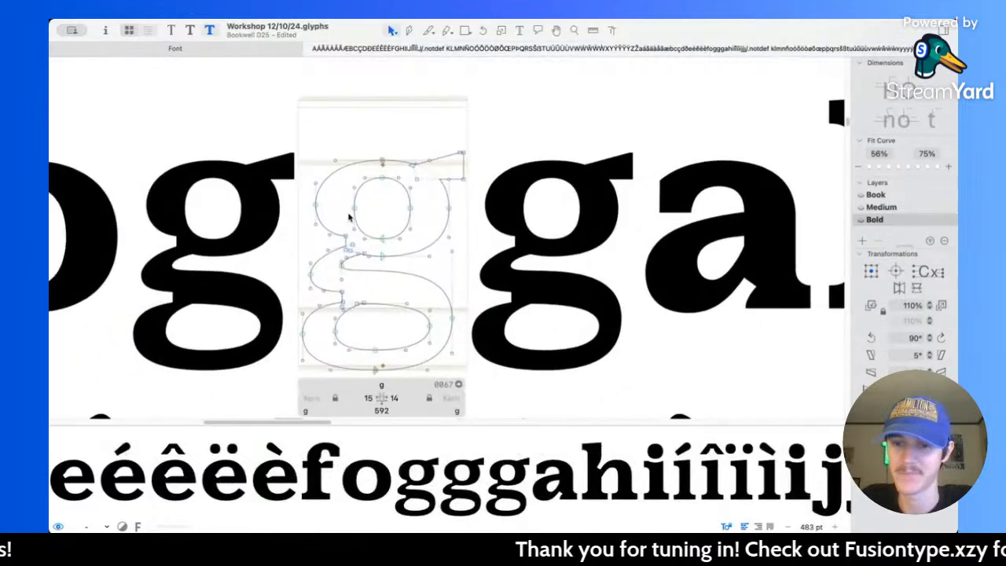
pyautogui.scroll(3, 443, 218)
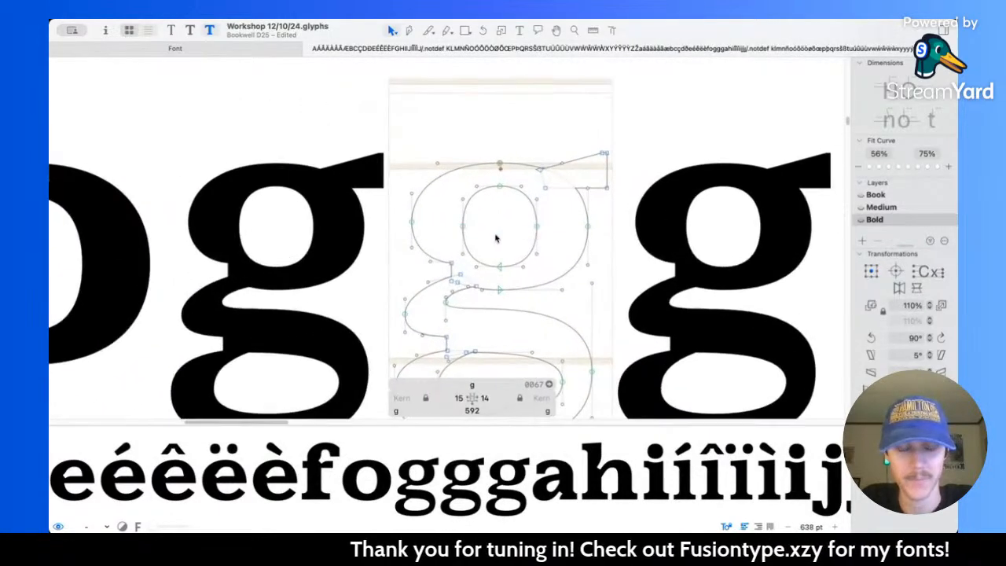
pyautogui.scroll(-3, 484, 238)
pyautogui.scroll(2, 450, 185)
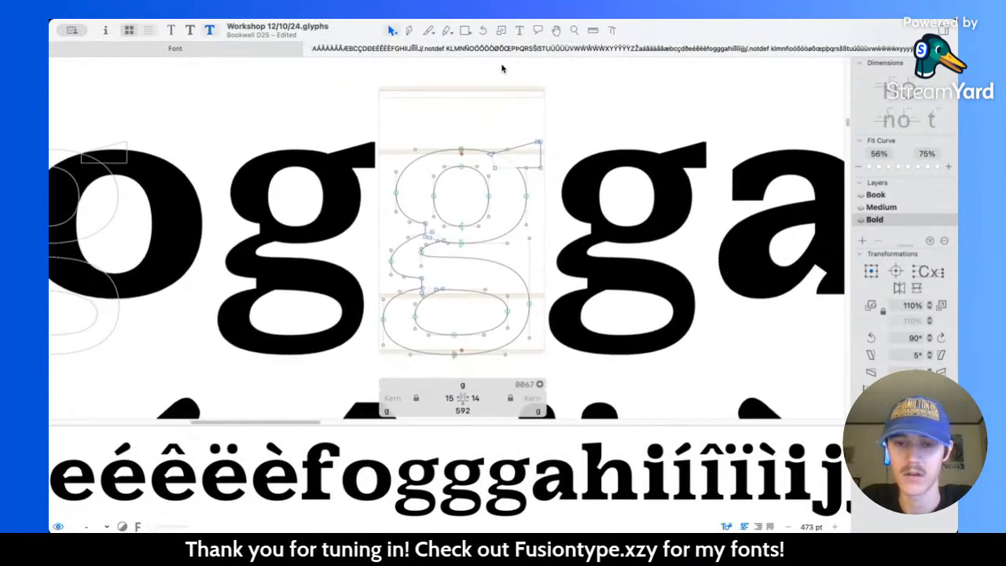
# Step: Measure the stroke thickness of the g's upper bowl and compare it with the o
pyautogui.press('l')
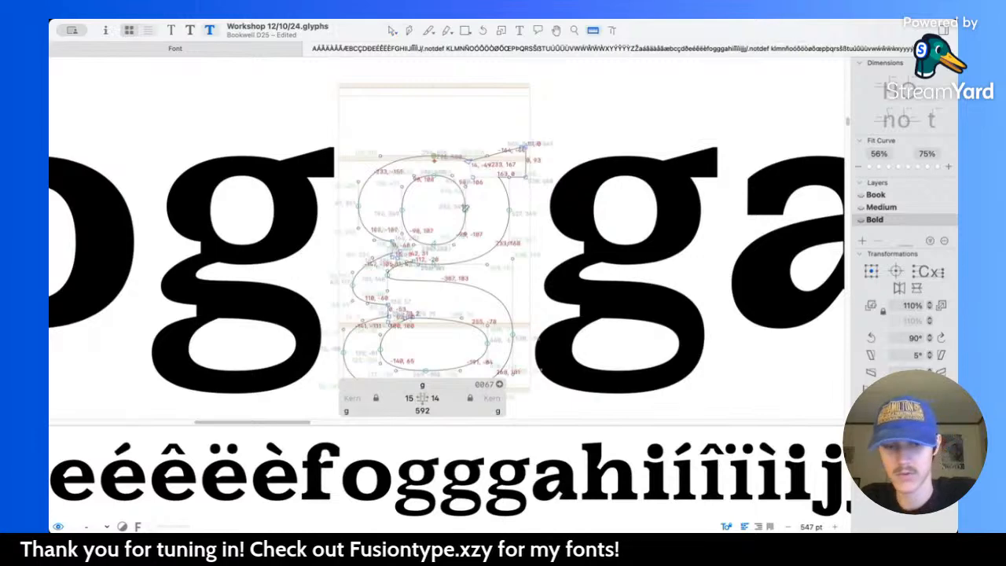
pyautogui.hscroll(-5, 462, 212)
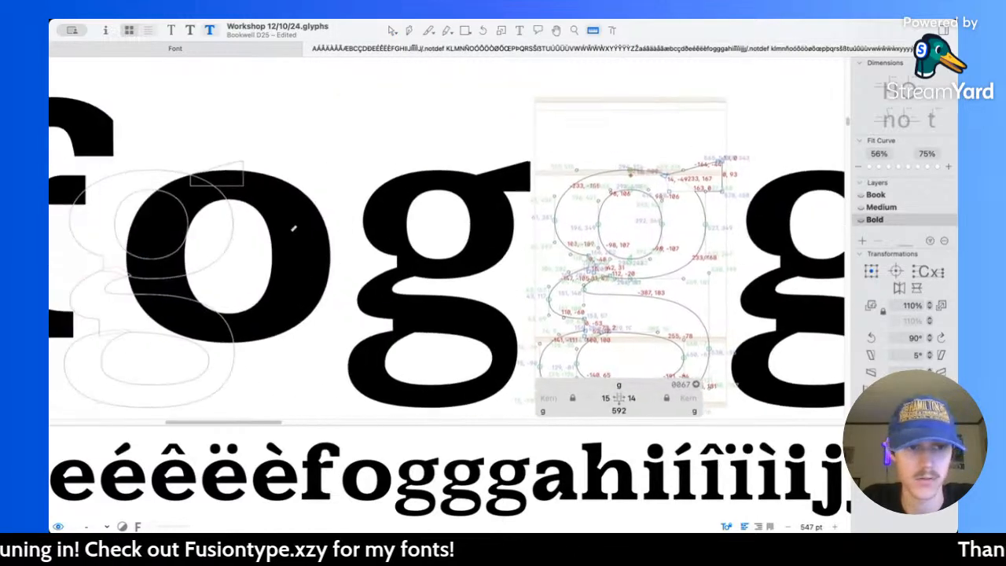
pyautogui.hscroll(4, 362, 259)
# Step: Widen the g's upper bowl by 20 units on each side and narrow its counter by 10 units on each side
pyautogui.press('v')
pyautogui.scroll(3, 460, 218)
pyautogui.click(376, 195)
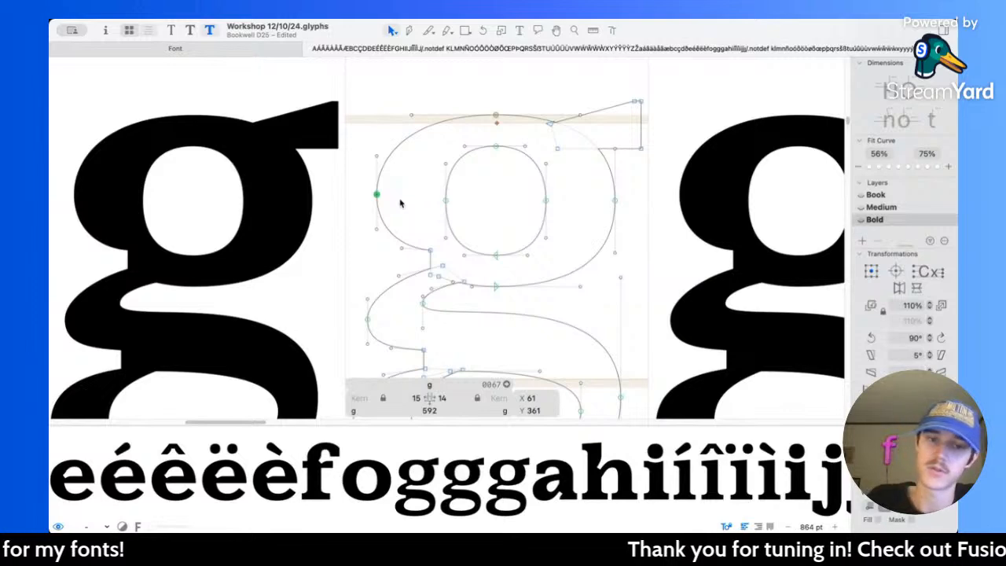
pyautogui.hotkey('shift', 'Left')
pyautogui.moveTo(594, 191); pyautogui.dragTo(629, 220)
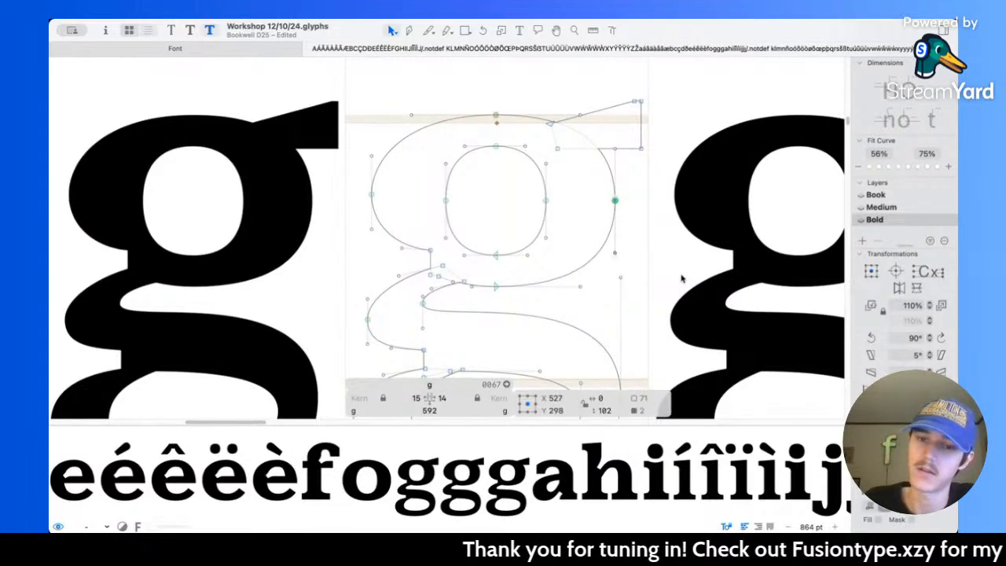
pyautogui.moveTo(357, 183); pyautogui.dragTo(471, 210)
pyautogui.hotkey('shift', 'Left')
pyautogui.hotkey('shift', 'Right')
pyautogui.moveTo(529, 198); pyautogui.dragTo(575, 220)
pyautogui.hotkey('shift', 'Left')
# Step: Review the g's upper bowl at text size beside the o and a, and measure its stroke thickness
pyautogui.press('l')
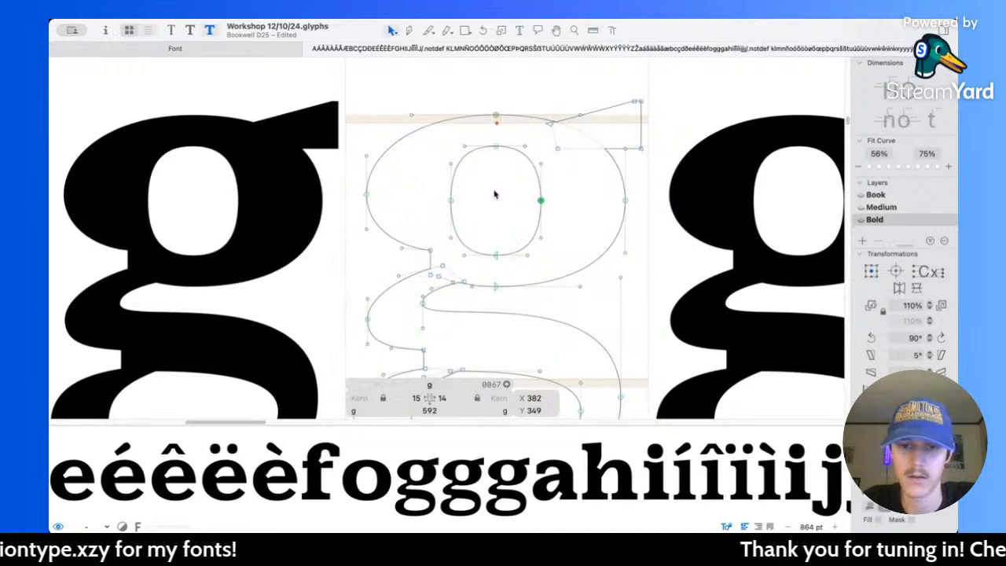
pyautogui.scroll(-10, 496, 191)
pyautogui.scroll(-5, 497, 187)
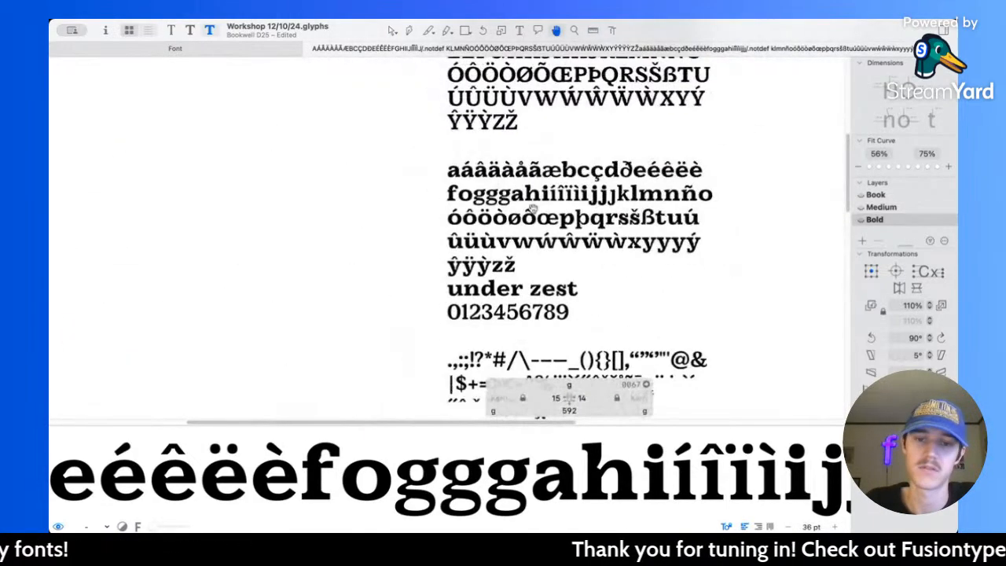
pyautogui.scroll(15, 503, 201)
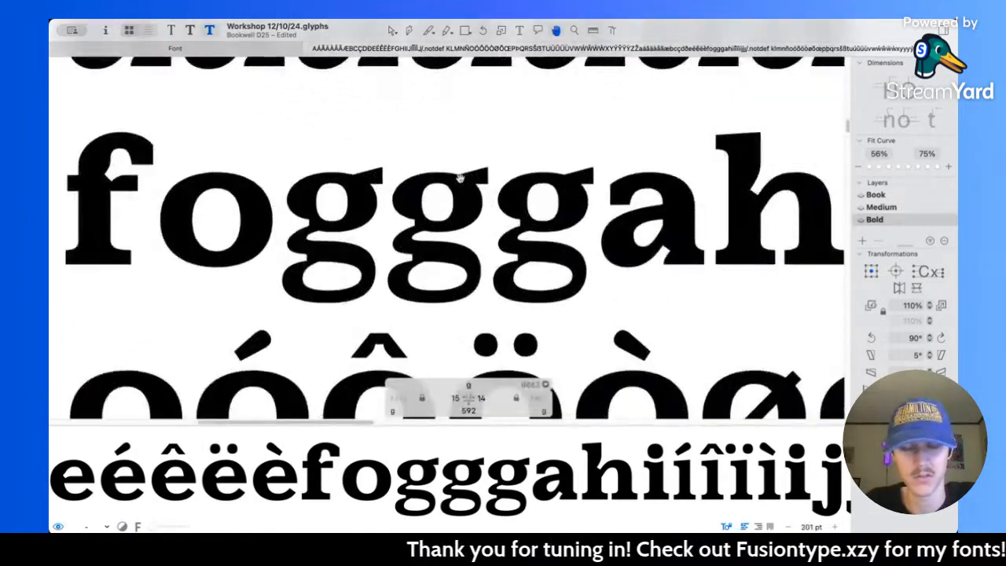
pyautogui.hscroll(-3, 461, 183)
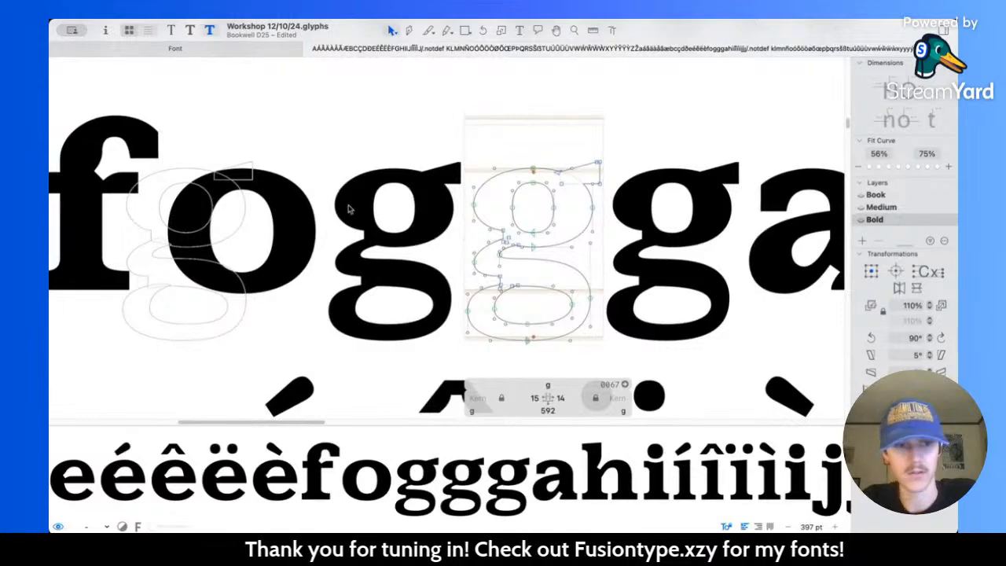
pyautogui.press('l')
pyautogui.scroll(4, 464, 203)
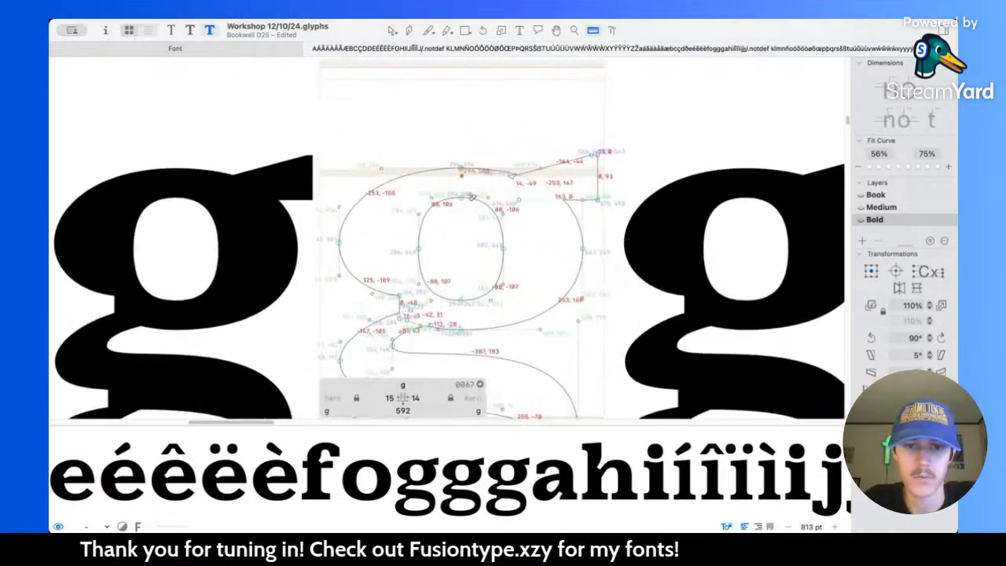
# Step: Lower the top node of the g's upper counter to Y 425 and raise its bottom node to Y 272
pyautogui.press('v')
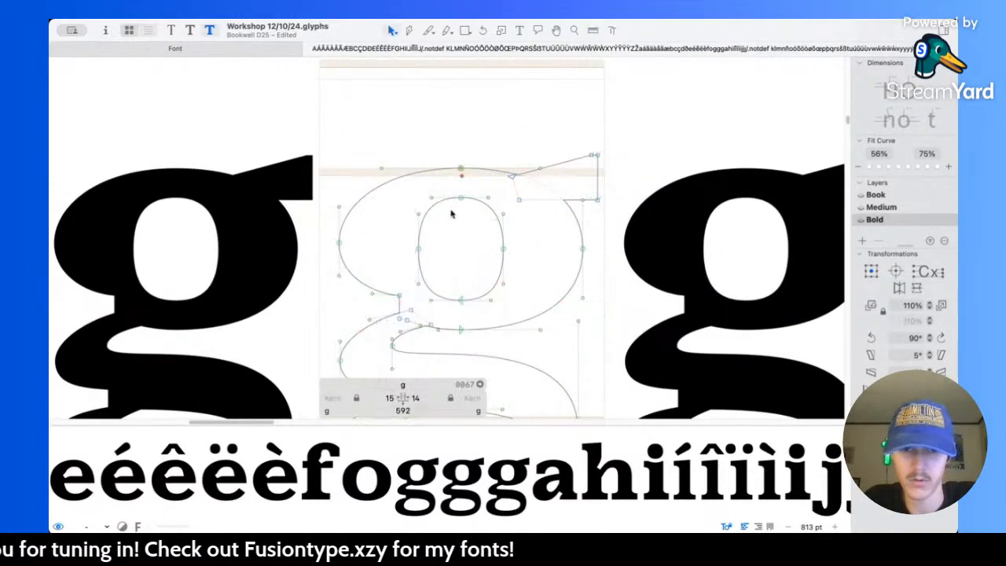
pyautogui.moveTo(477, 204); pyautogui.dragTo(480, 205)
pyautogui.hotkey('shift', 'Down')
pyautogui.hotkey('shift', 'Down')
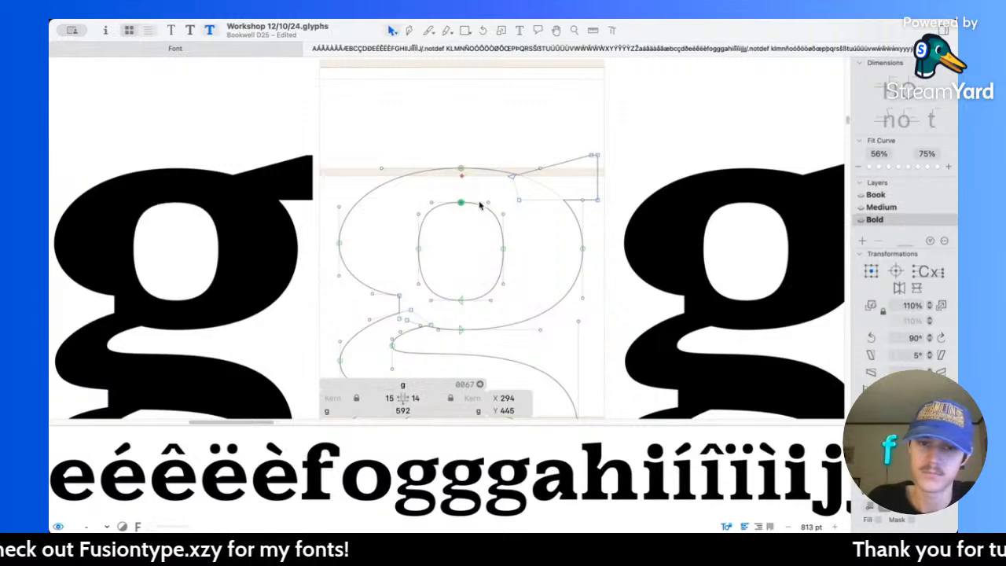
pyautogui.hotkey('shift', 'Down')
pyautogui.moveTo(452, 297); pyautogui.dragTo(475, 308)
pyautogui.hotkey('shift', 'Up')
pyautogui.hotkey('shift', 'Up')
pyautogui.hotkey('shift', 'Up')
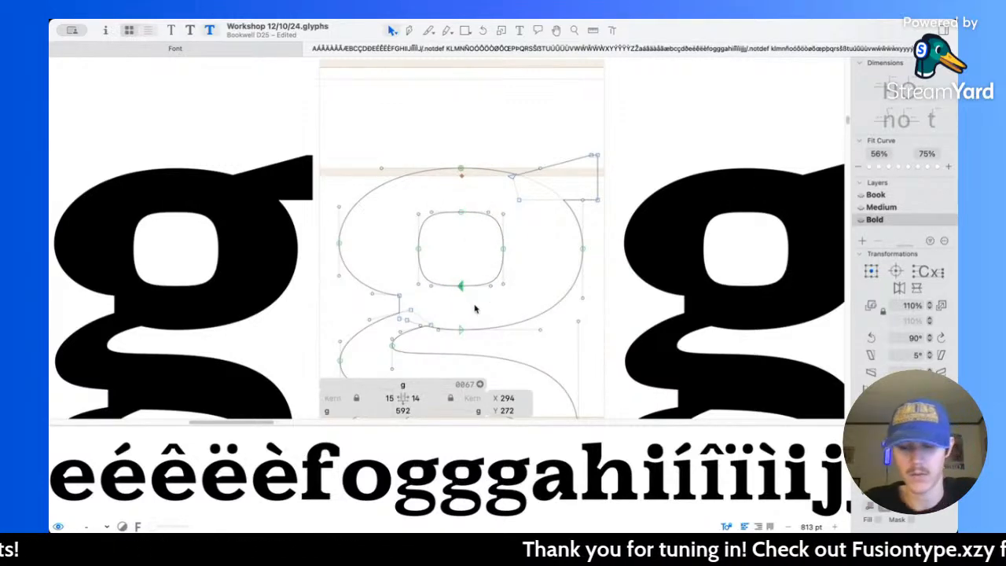
# Step: Measure the bowl's horizontal strokes and raise the upper counter's top node to Y 426
pyautogui.press('l')
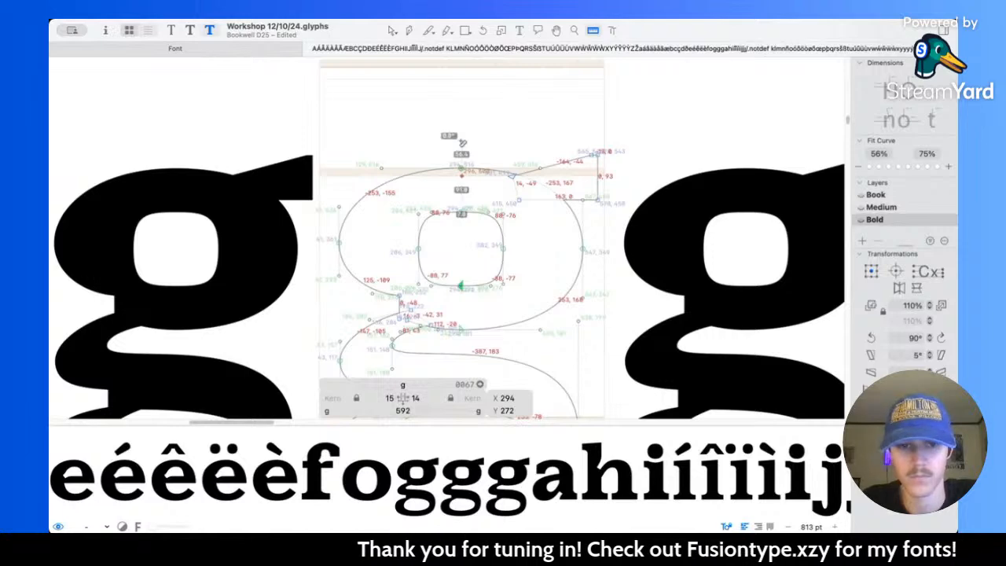
pyautogui.press('v')
pyautogui.moveTo(444, 207); pyautogui.dragTo(469, 230)
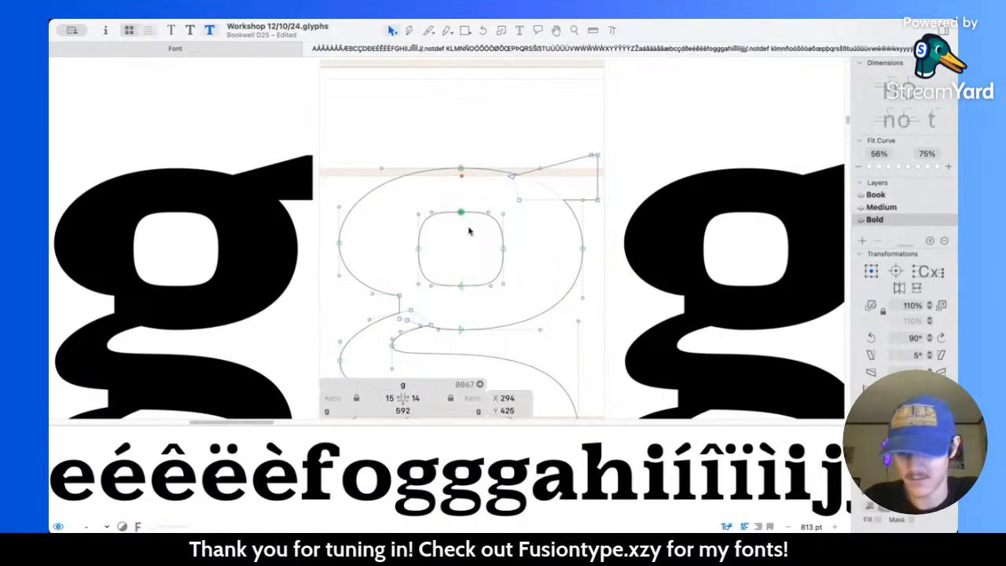
pyautogui.press('Up')
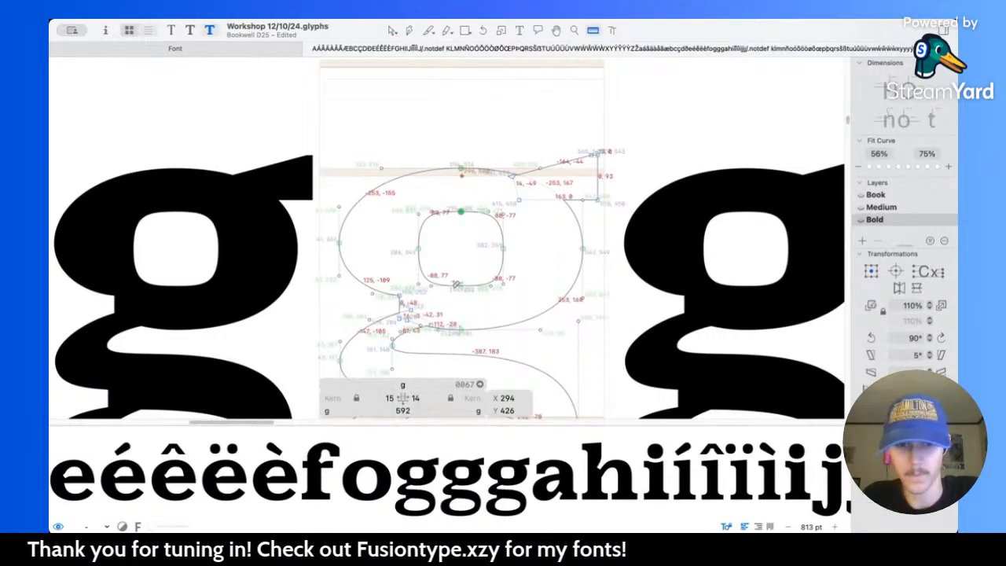
# Step: Lower the bottom node of the g's upper counter to Y 271 and measure the upper bowl's side stroke
pyautogui.moveTo(449, 266); pyautogui.dragTo(484, 295)
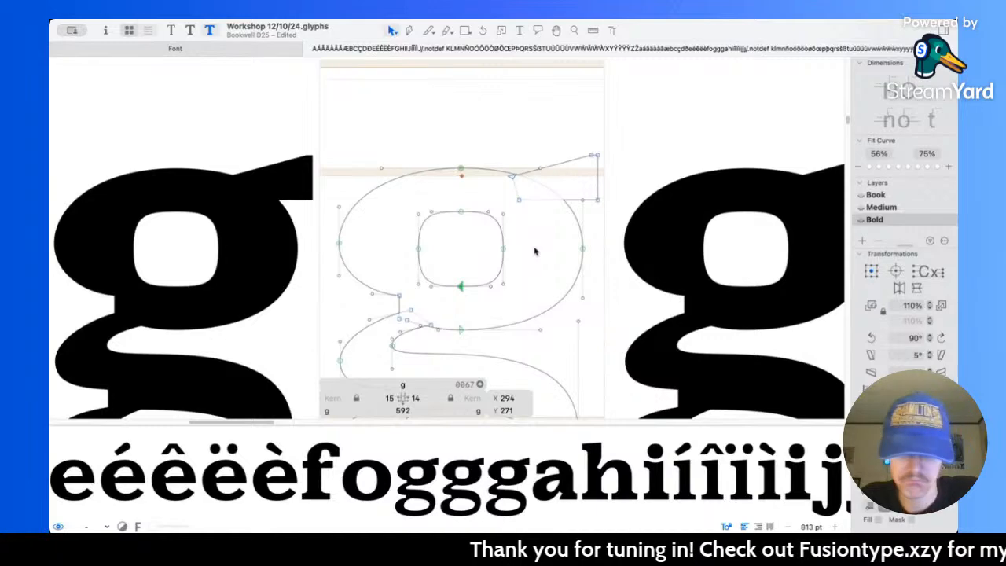
pyautogui.press('l')
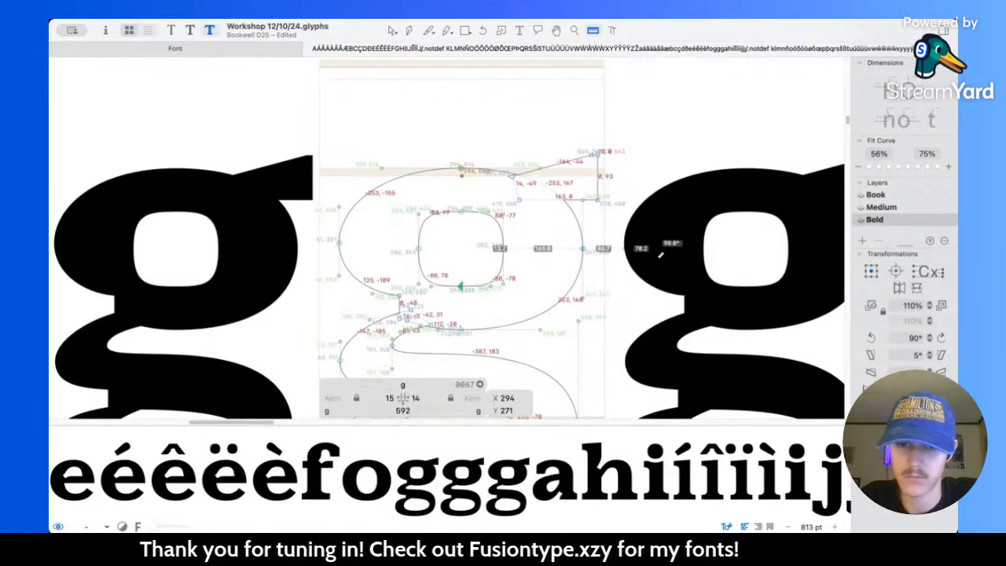
pyautogui.press('v')
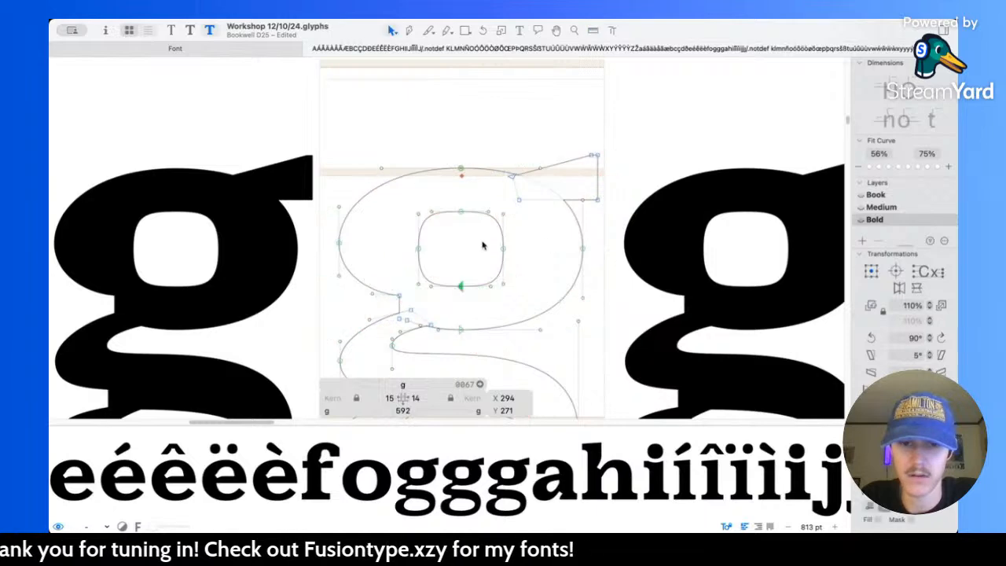
pyautogui.scroll(-3, 487, 240)
pyautogui.press('space')
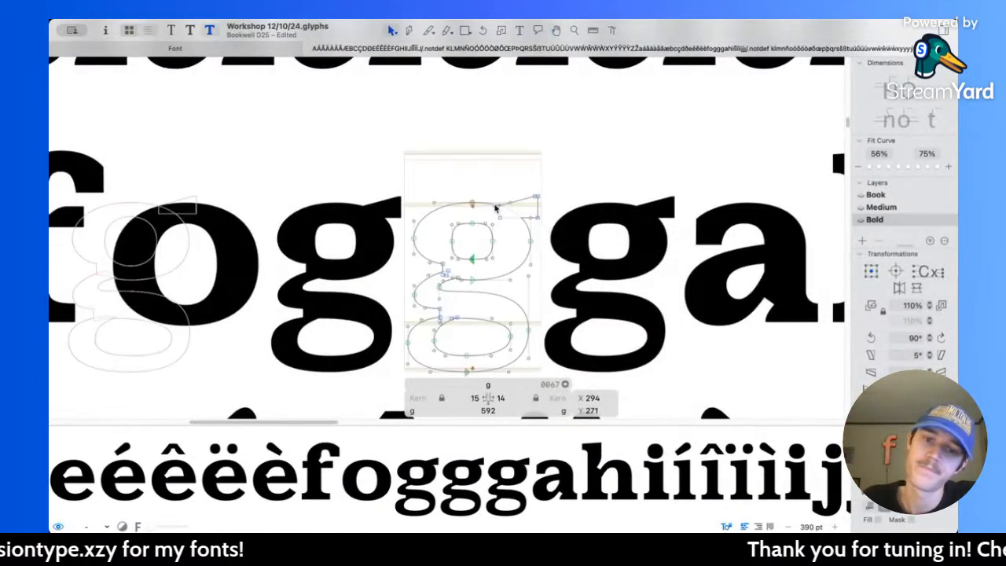
# Step: Shorten the vertical handles of the upper counter's two side nodes evenly to an overall height of 111 units
pyautogui.scroll(2, 474, 214)
pyautogui.scroll(3, 474, 214)
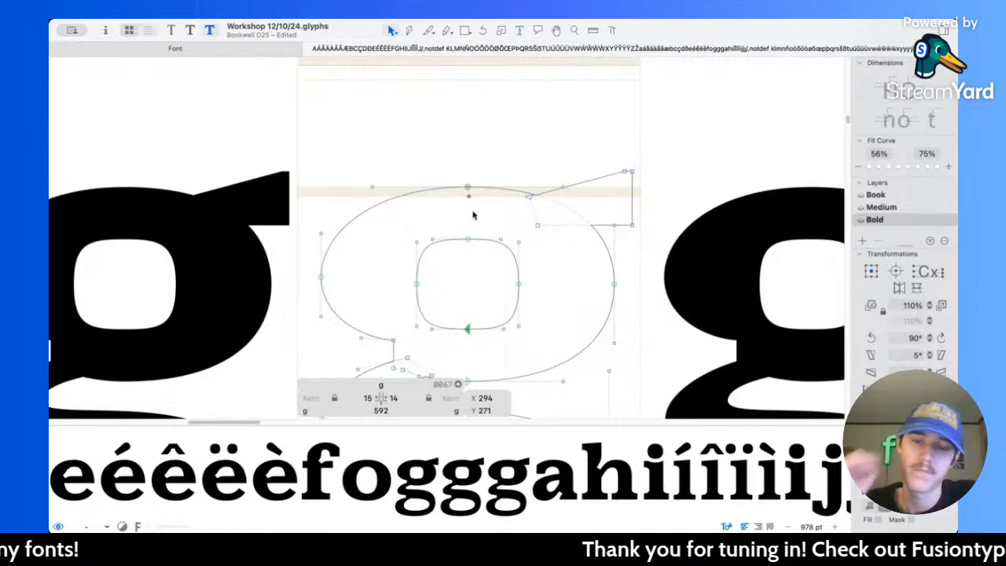
pyautogui.scroll(-2, 473, 215)
pyautogui.scroll(1, 473, 215)
pyautogui.scroll(2, 473, 214)
pyautogui.moveTo(357, 179); pyautogui.dragTo(378, 330)
pyautogui.moveTo(508, 170); pyautogui.dragTo(534, 329)
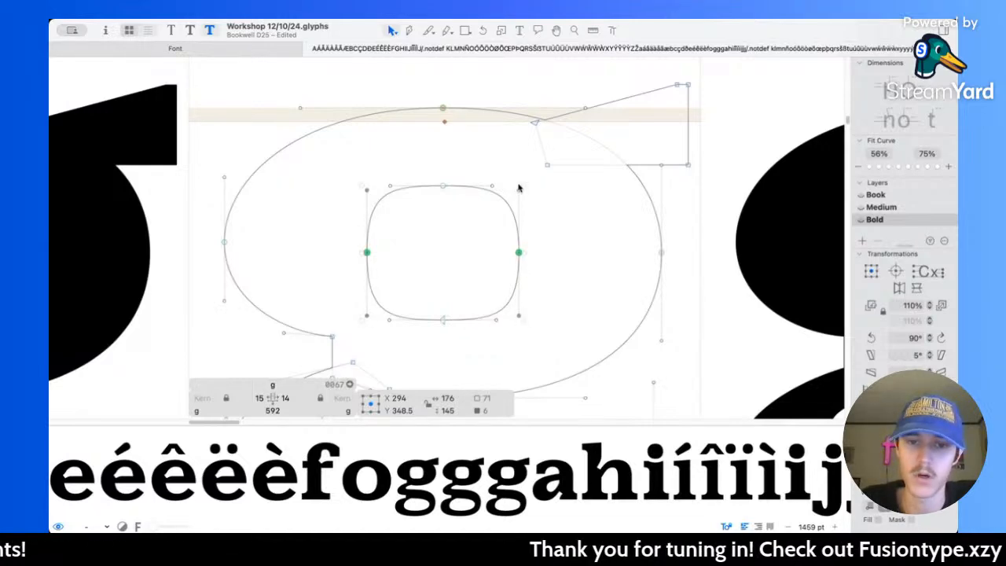
pyautogui.scroll(10, 442, 321)
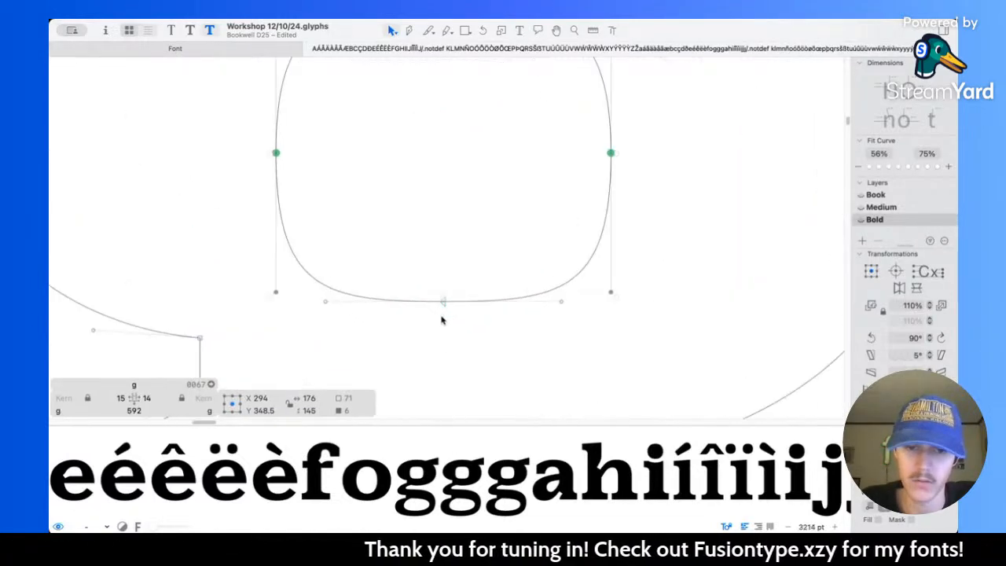
pyautogui.scroll(-10, 454, 240)
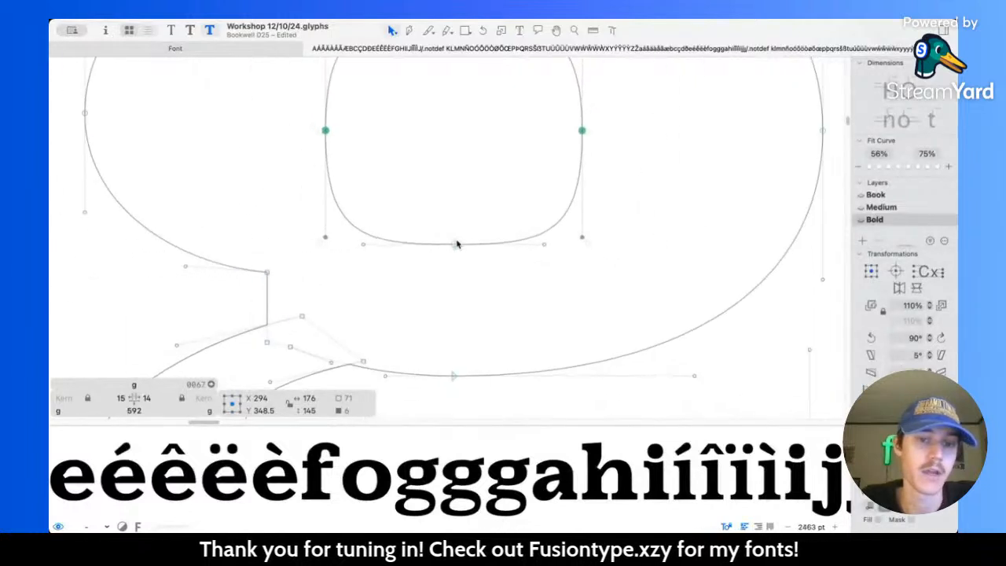
pyautogui.moveTo(467, 323); pyautogui.dragTo(464, 293)
pyautogui.scroll(2, 436, 179)
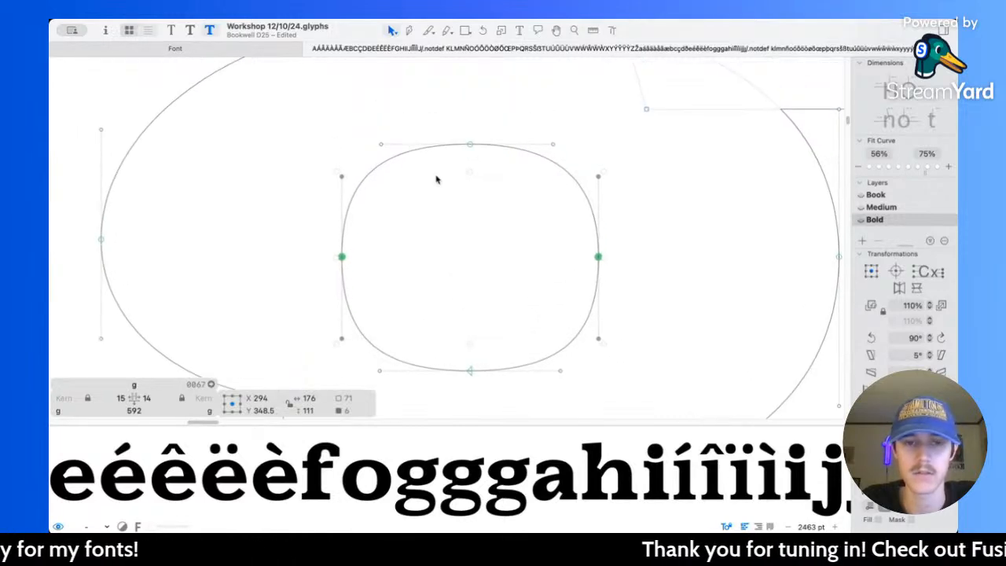
# Step: Shorten the horizontal handles of the upper counter's top and bottom nodes evenly to round the counter
pyautogui.scroll(-3, 436, 179)
pyautogui.moveTo(370, 135); pyautogui.dragTo(529, 333)
pyautogui.moveTo(522, 235); pyautogui.dragTo(512, 235)
pyautogui.click(683, 256)
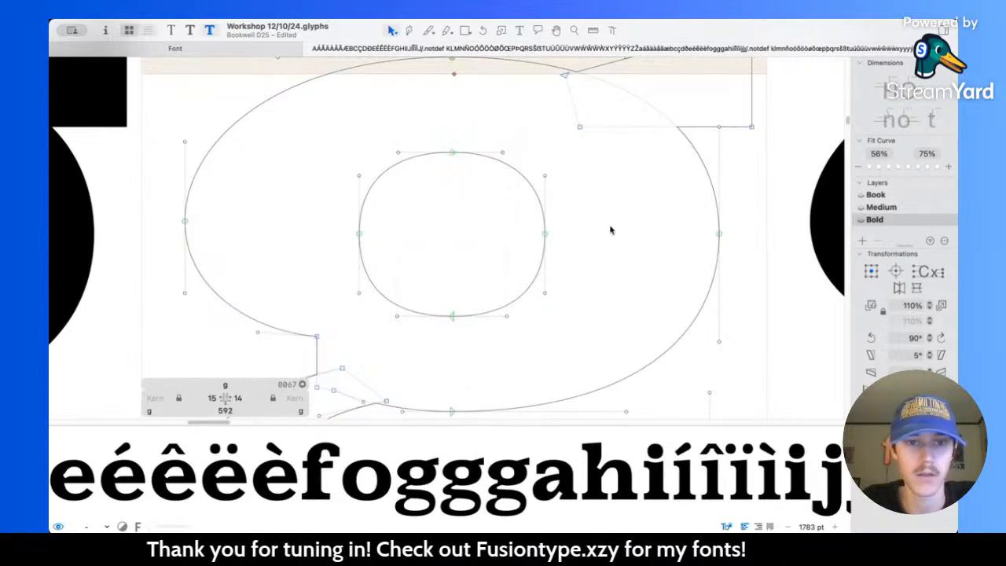
# Step: Lengthen both horizontal handles of the upper bowl's outer top node evenly
pyautogui.scroll(3, 632, 248)
pyautogui.scroll(-3, 289, 147)
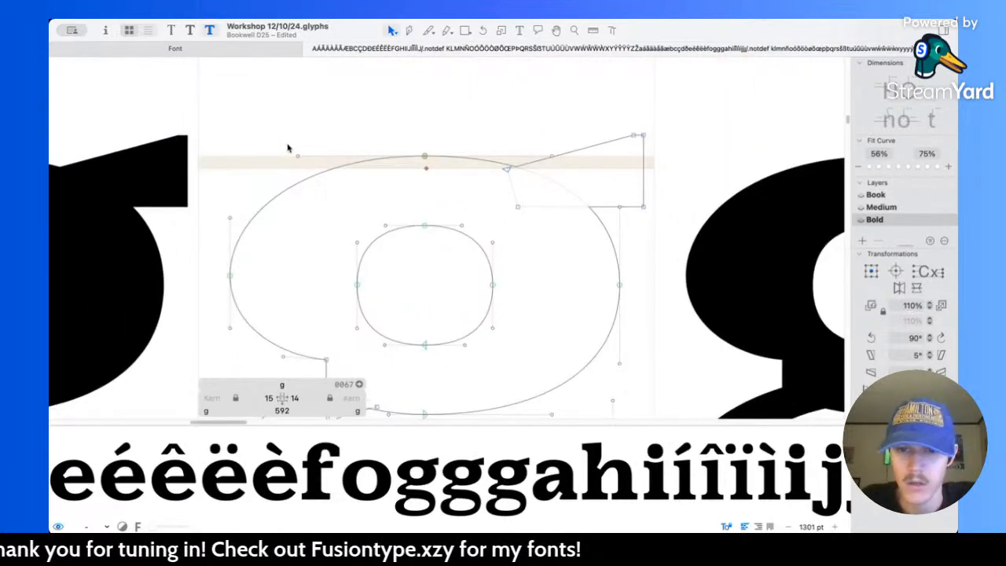
pyautogui.scroll(-2, 288, 148)
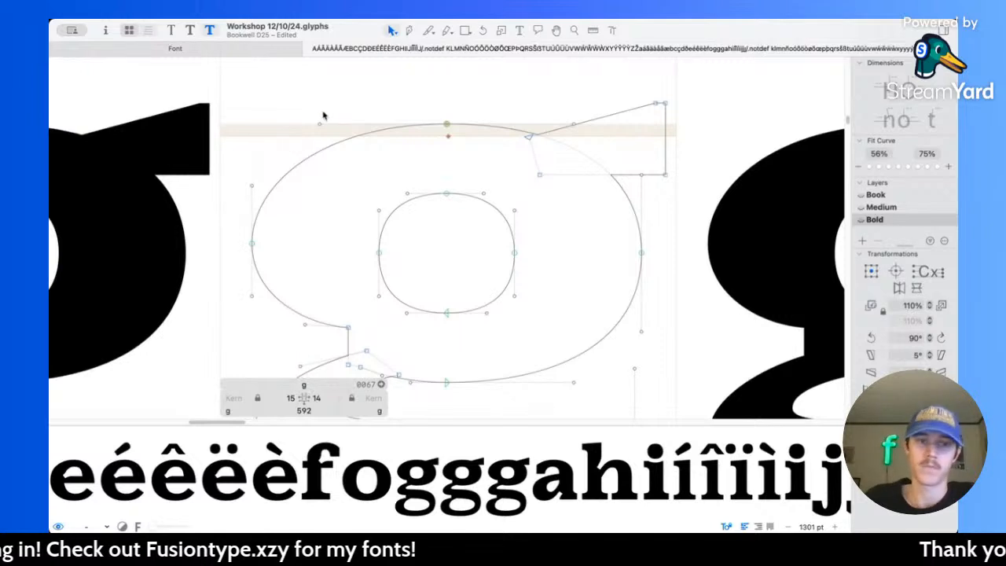
pyautogui.moveTo(309, 123); pyautogui.dragTo(580, 134)
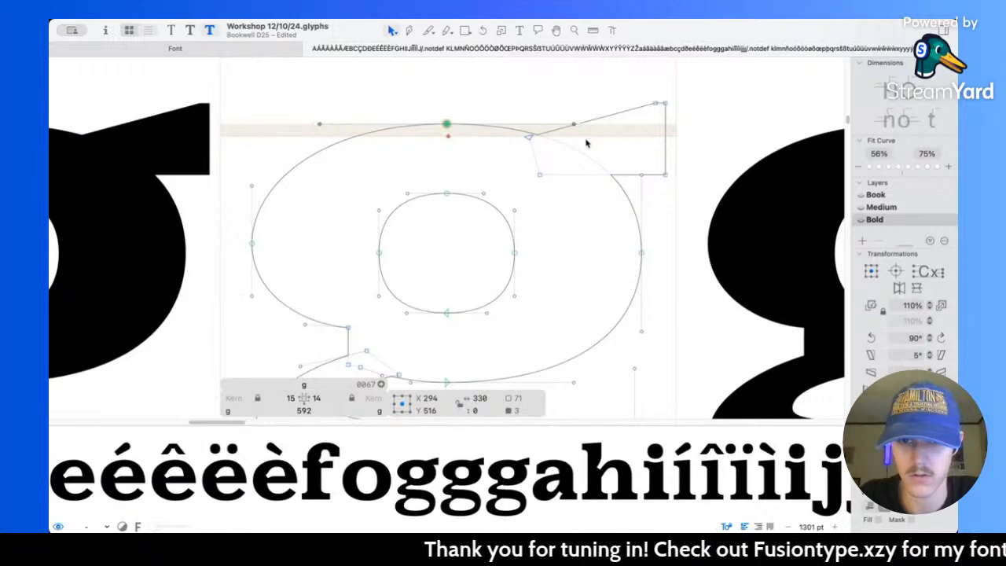
pyautogui.moveTo(577, 124); pyautogui.dragTo(608, 125)
# Step: Raise the upper handle of the bowl's outer left node to Y 452 and extend the right node's handles to 231 units overall
pyautogui.moveTo(227, 162); pyautogui.dragTo(274, 220)
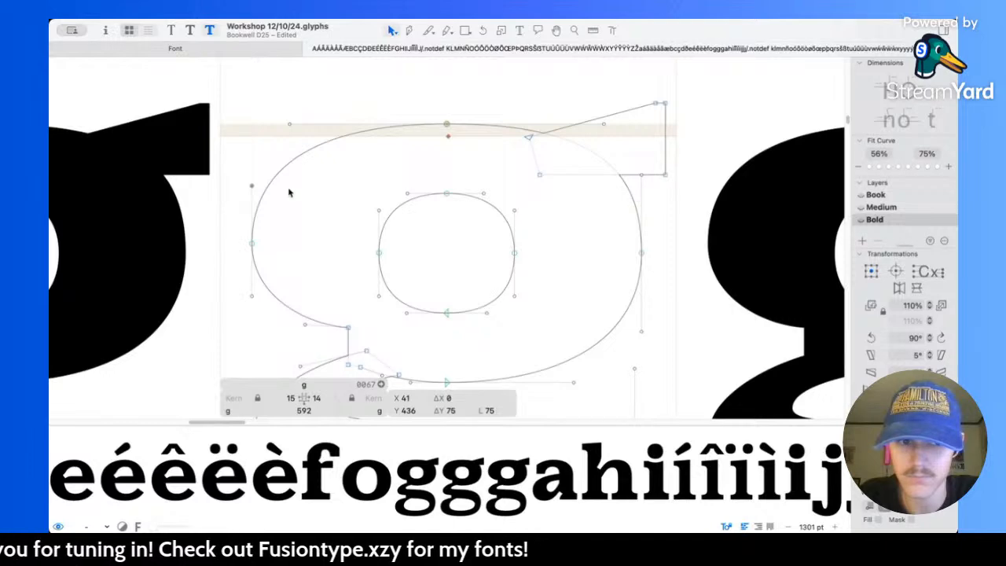
pyautogui.moveTo(253, 187); pyautogui.dragTo(252, 174)
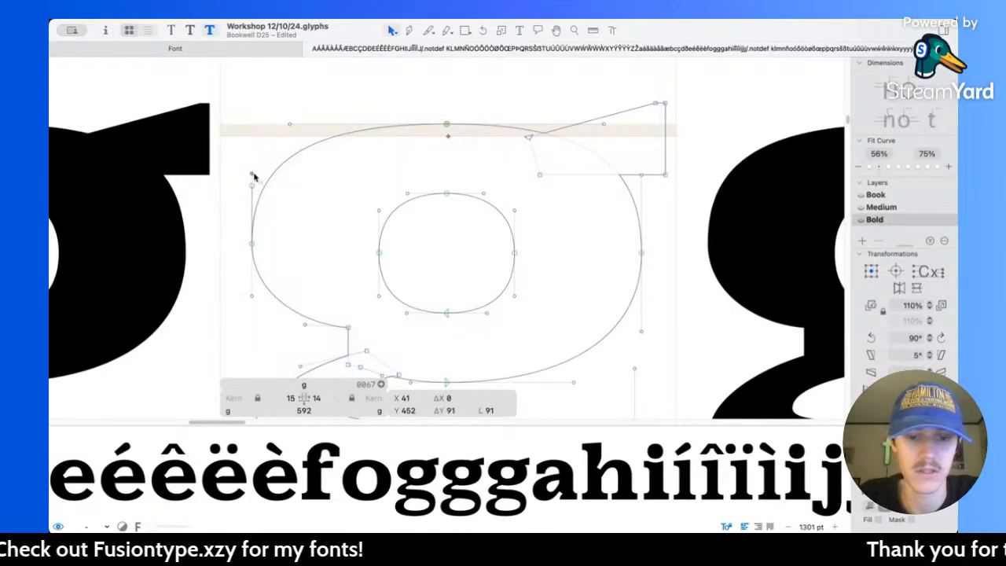
pyautogui.moveTo(630, 166); pyautogui.dragTo(641, 344)
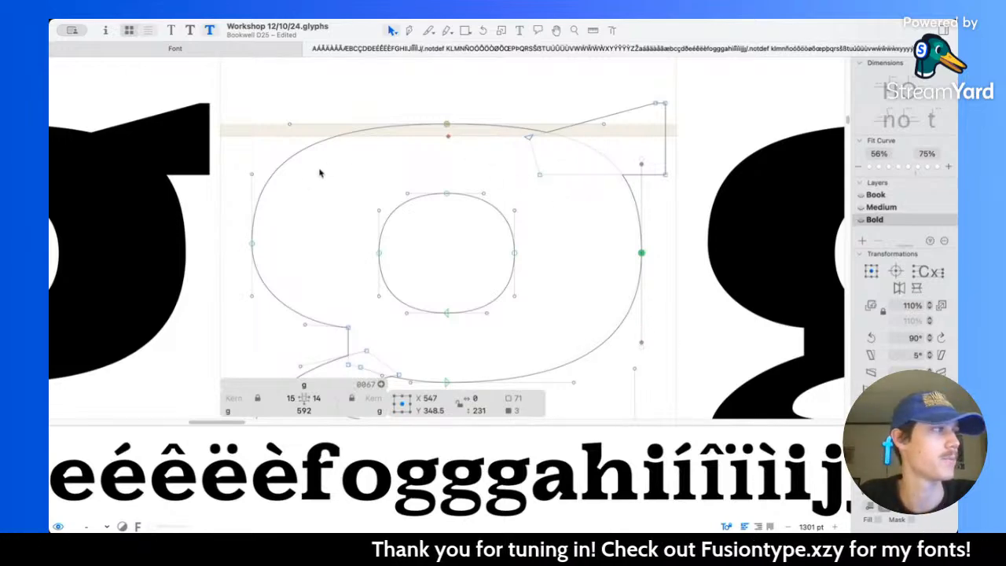
# Step: Adjust the right handle of the upper bowl's outer bottom node to a length of 168 units, previewing the filled shape
pyautogui.scroll(-2, 607, 352)
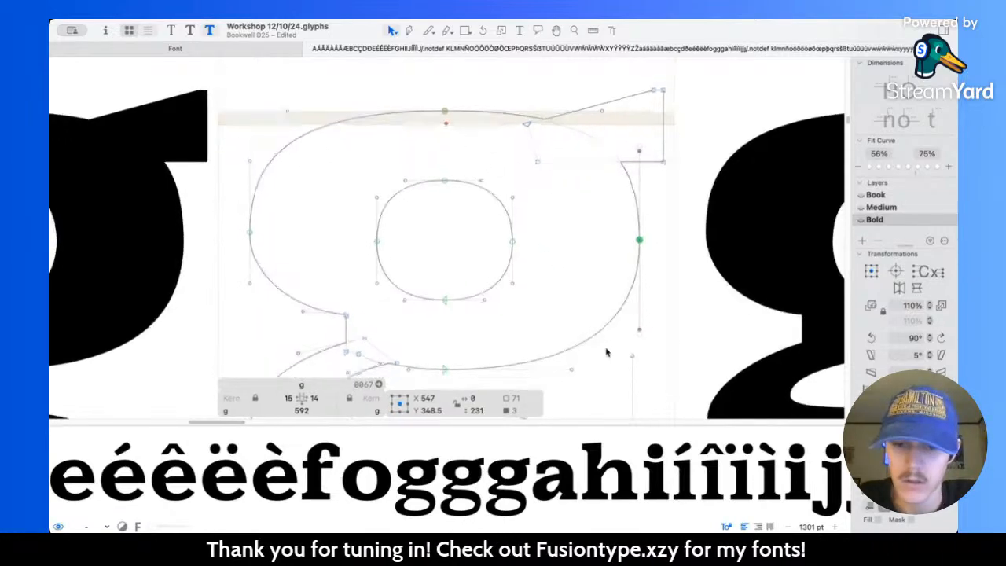
pyautogui.moveTo(568, 368); pyautogui.dragTo(598, 367)
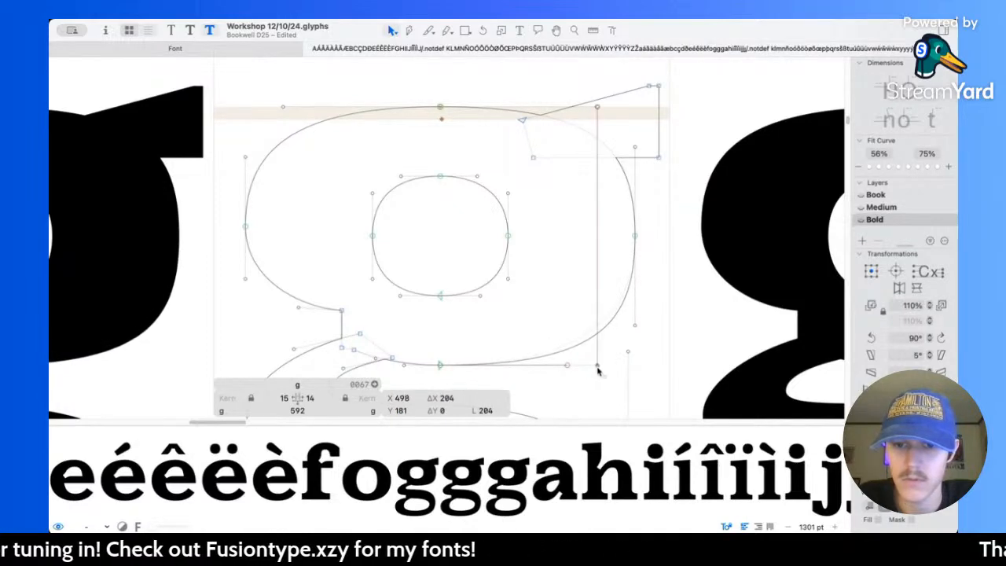
pyautogui.press('space')
pyautogui.scroll(-5, 588, 309)
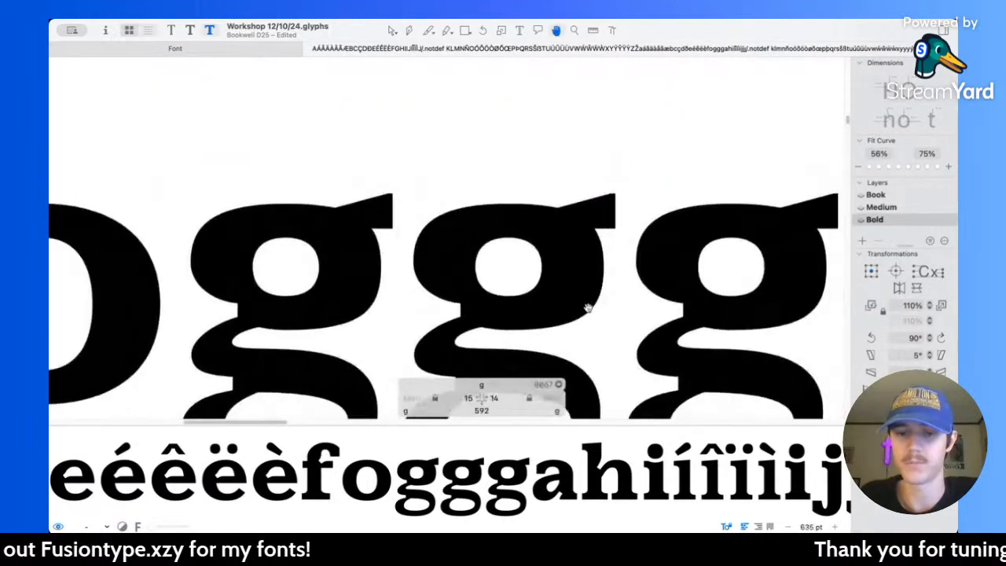
pyautogui.scroll(4, 589, 310)
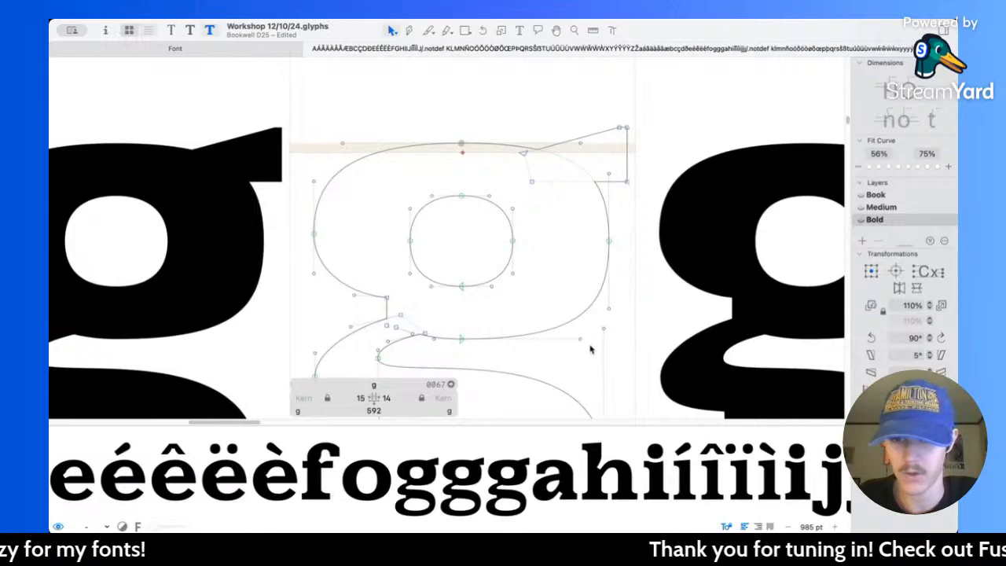
pyautogui.moveTo(582, 341); pyautogui.dragTo(560, 350)
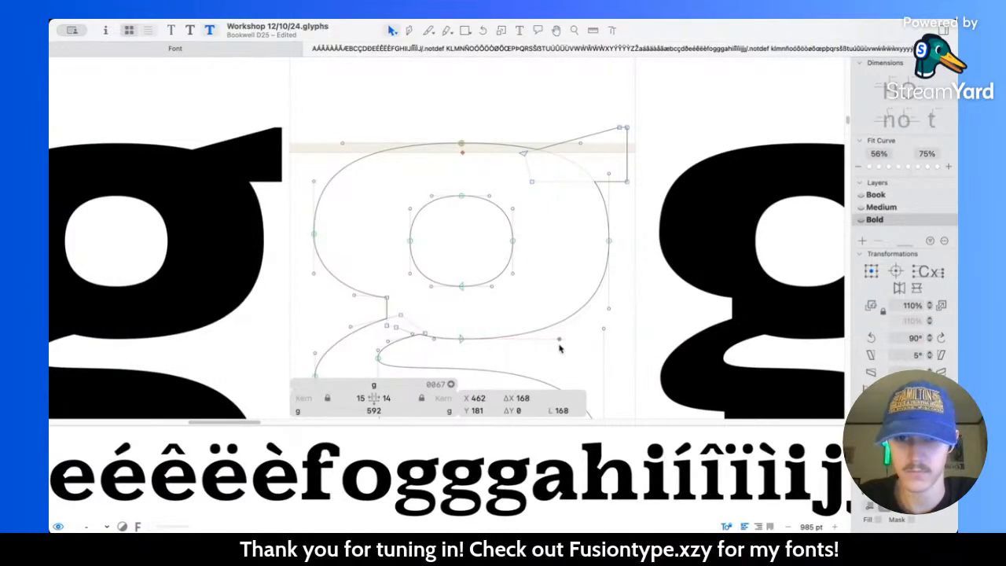
# Step: Slightly shorten the vertical handles of the upper bowl's outer right node and the horizontal handles of its top node
pyautogui.moveTo(599, 170); pyautogui.dragTo(609, 307)
pyautogui.click(601, 174)
pyautogui.moveTo(581, 143); pyautogui.dragTo(572, 143)
# Step: Preview the revised g at text size and compare its upper bowl across the Book, Medium and Bold masters
pyautogui.press('space')
pyautogui.scroll(-10, 605, 152)
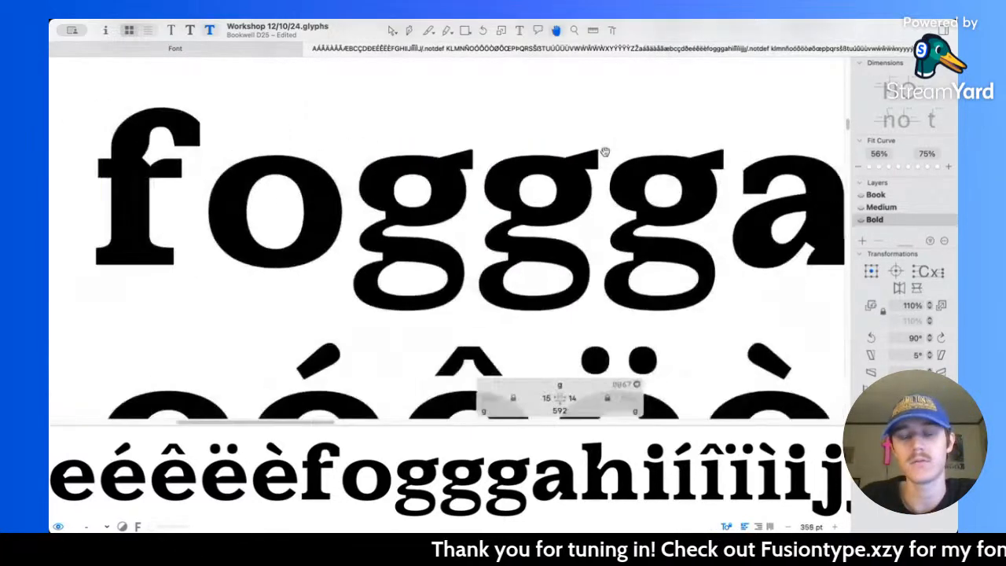
pyautogui.hscroll(2, 526, 189)
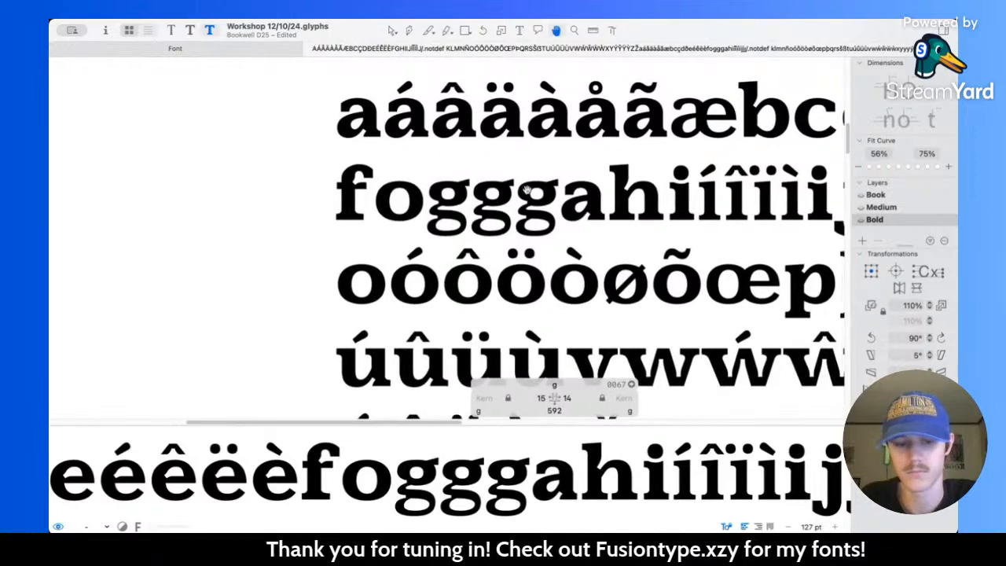
pyautogui.press('super+1')
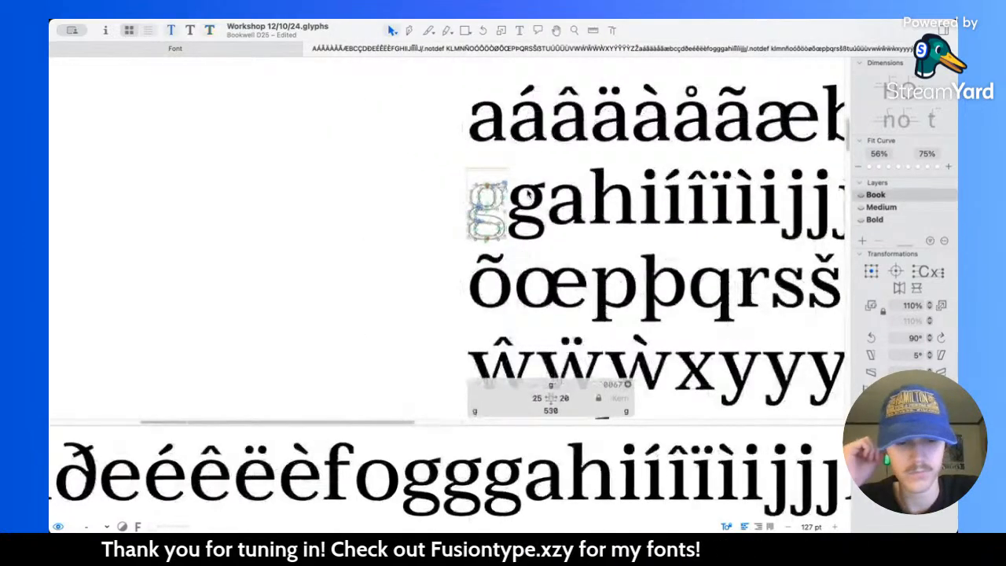
pyautogui.press('super+2')
pyautogui.press('super+1')
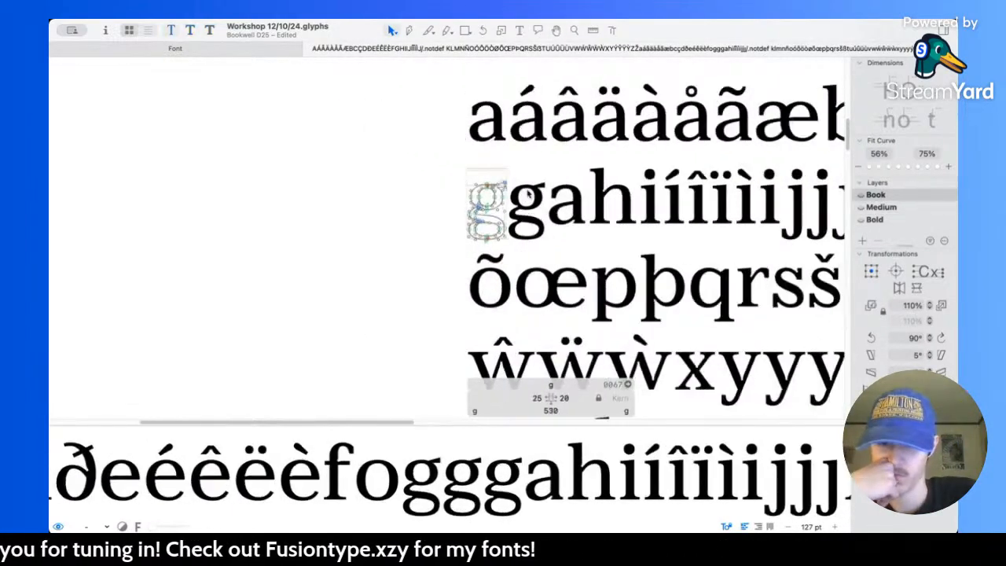
pyautogui.press('super+3')
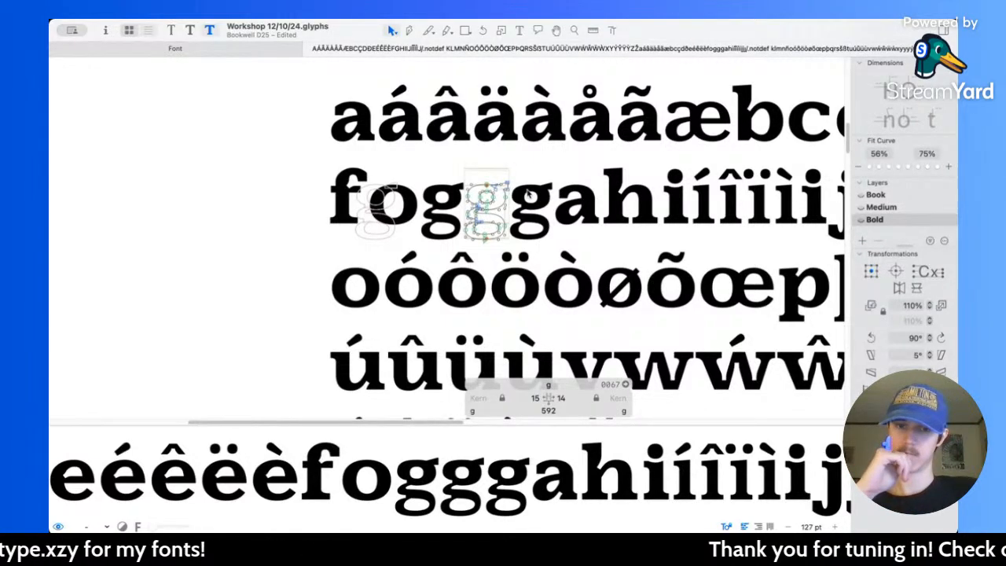
pyautogui.press('super+1')
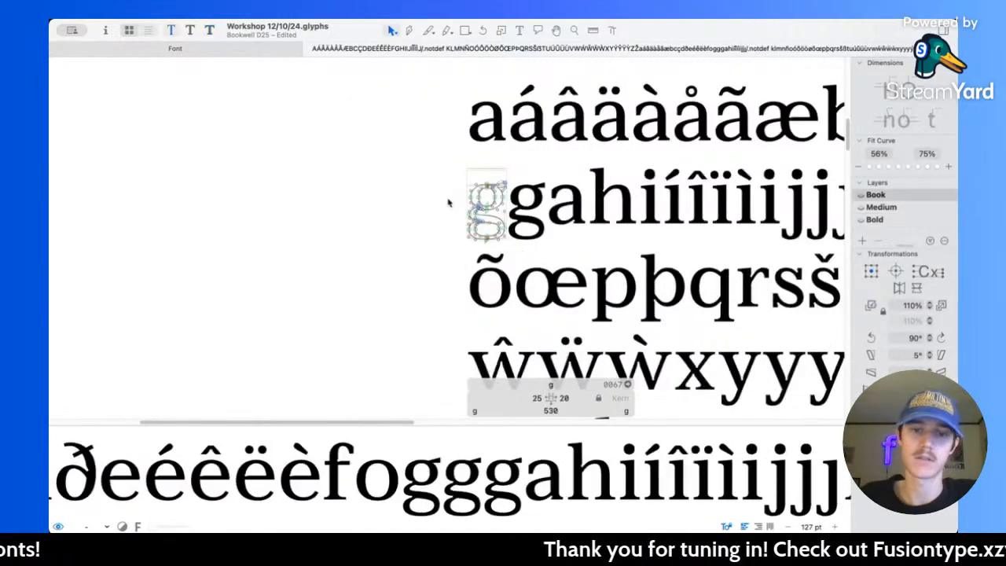
pyautogui.scroll(5, 489, 202)
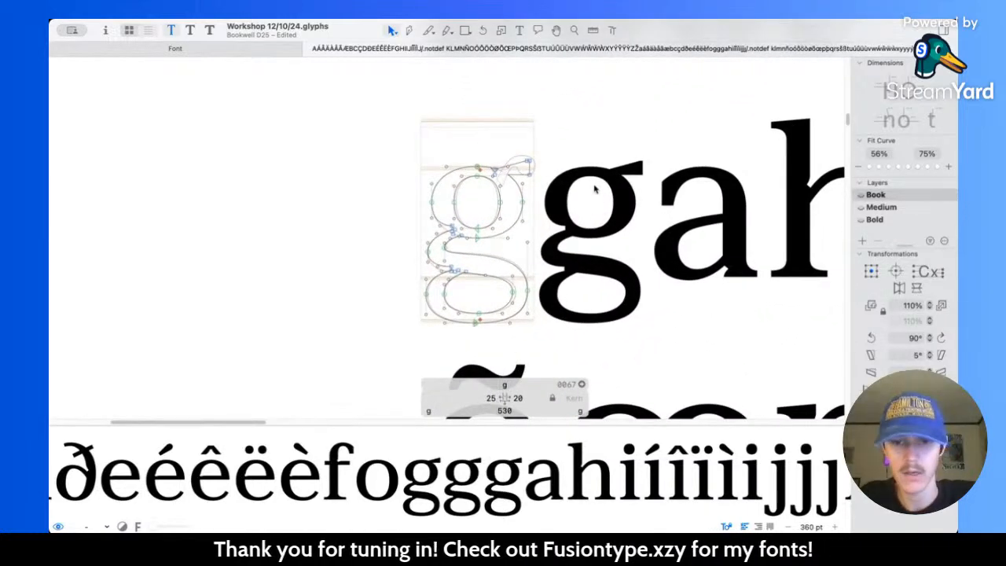
pyautogui.press('super+2')
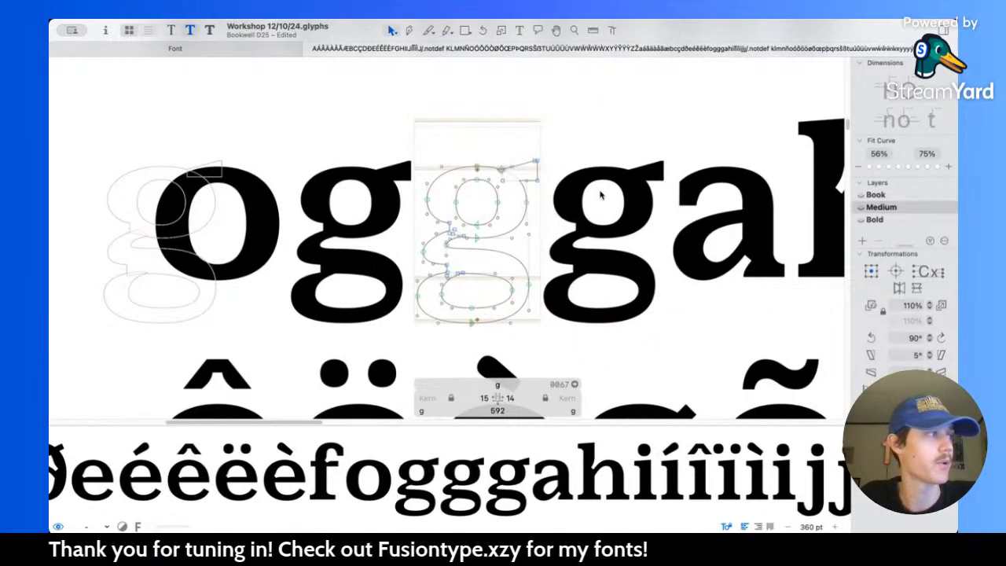
pyautogui.press('super+3')
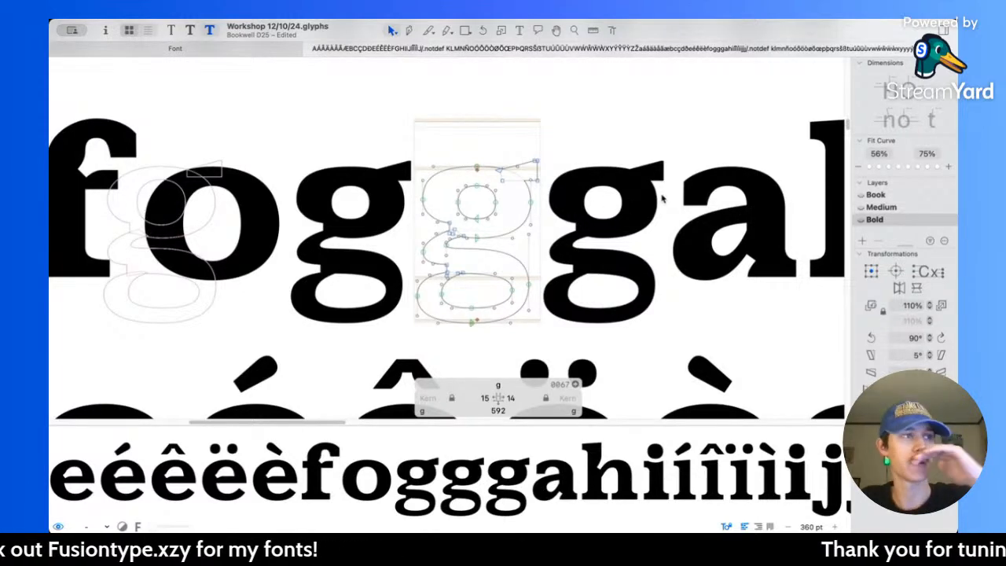
# Step: Lower the notch's vertical edge and the adjoining top node of the lower counter by 20 units, centring them at Y 10.5
pyautogui.scroll(5, 497, 242)
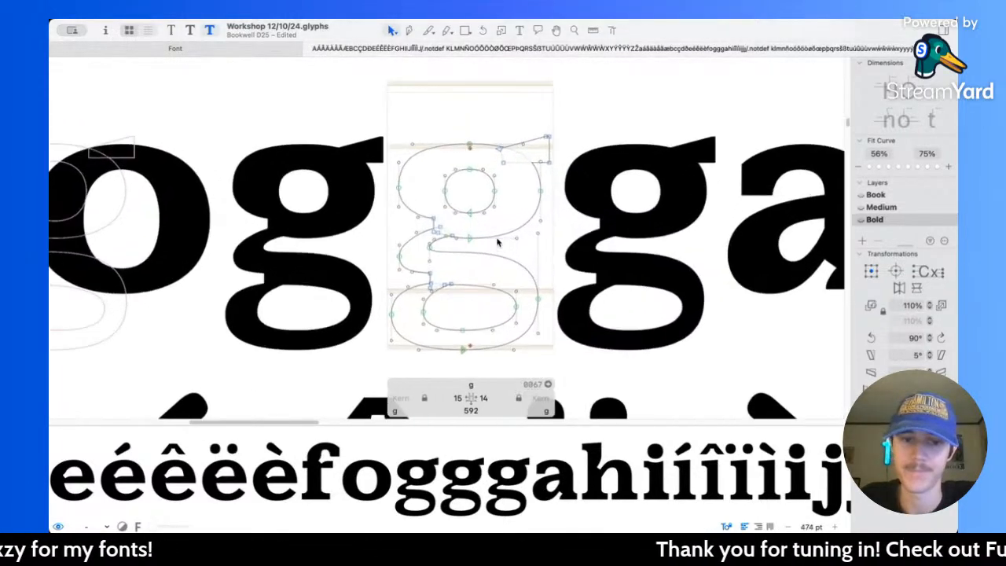
pyautogui.scroll(-1, 497, 242)
pyautogui.press('l')
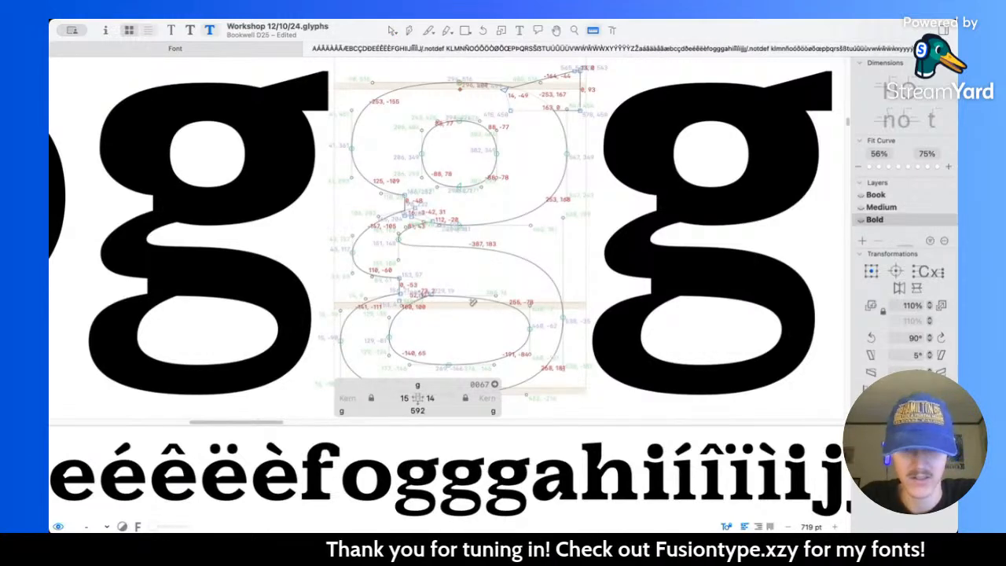
pyautogui.press('v')
pyautogui.scroll(3, 397, 282)
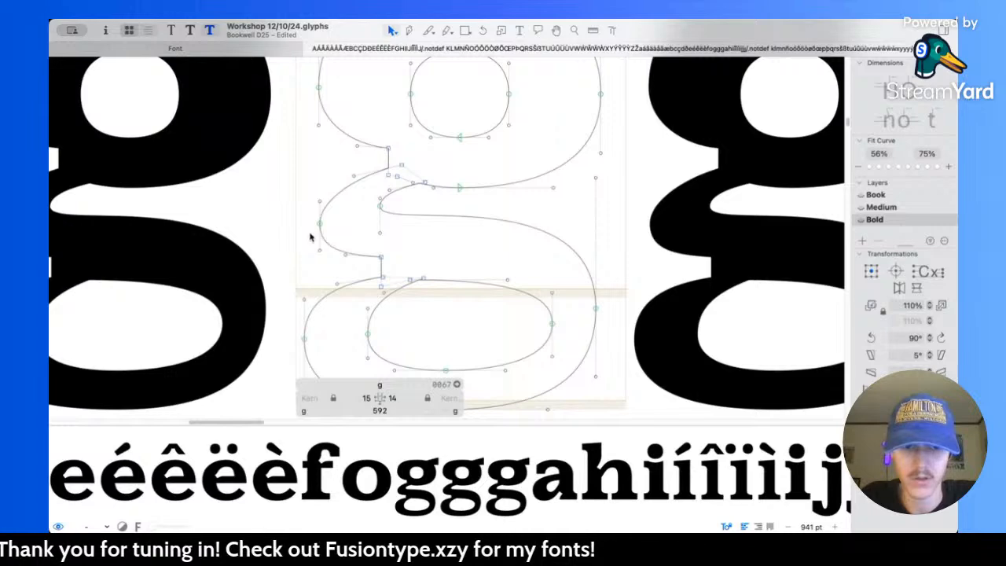
pyautogui.click(381, 267)
pyautogui.scroll(4, 382, 271)
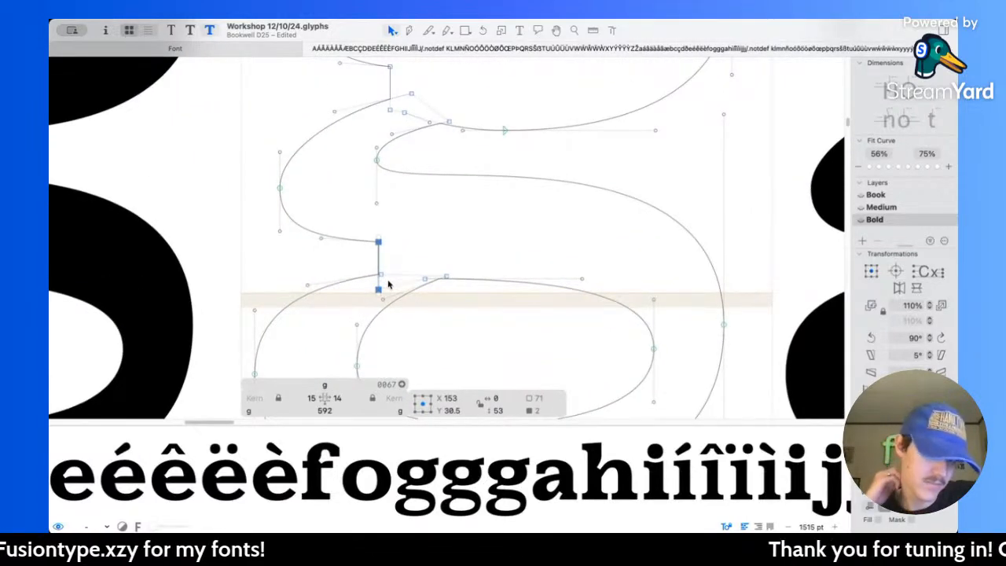
pyautogui.keyDown('shift'); pyautogui.click(425, 280); pyautogui.keyUp('shift')
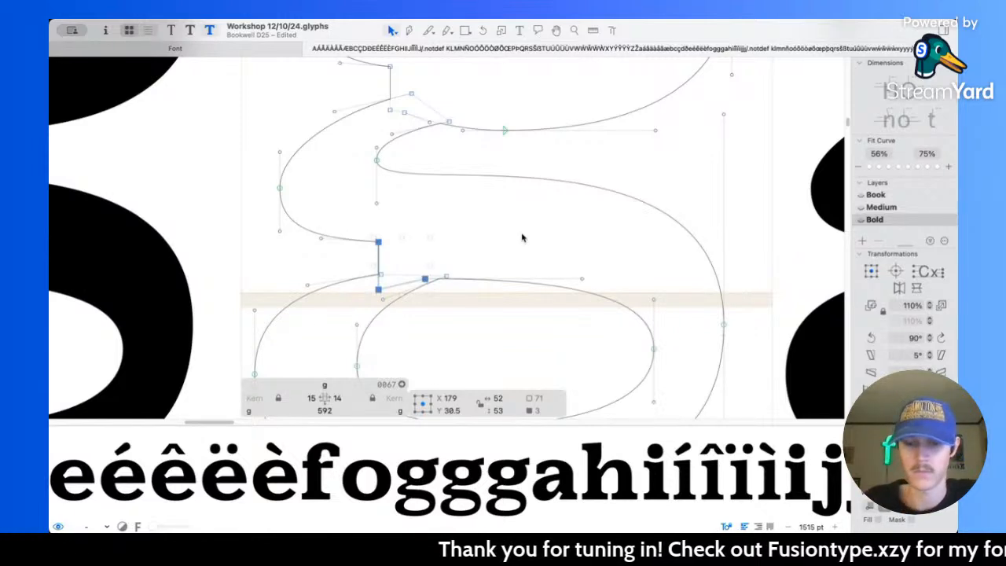
pyautogui.hotkey('shift', 'Down')
pyautogui.hotkey('shift', 'Down')
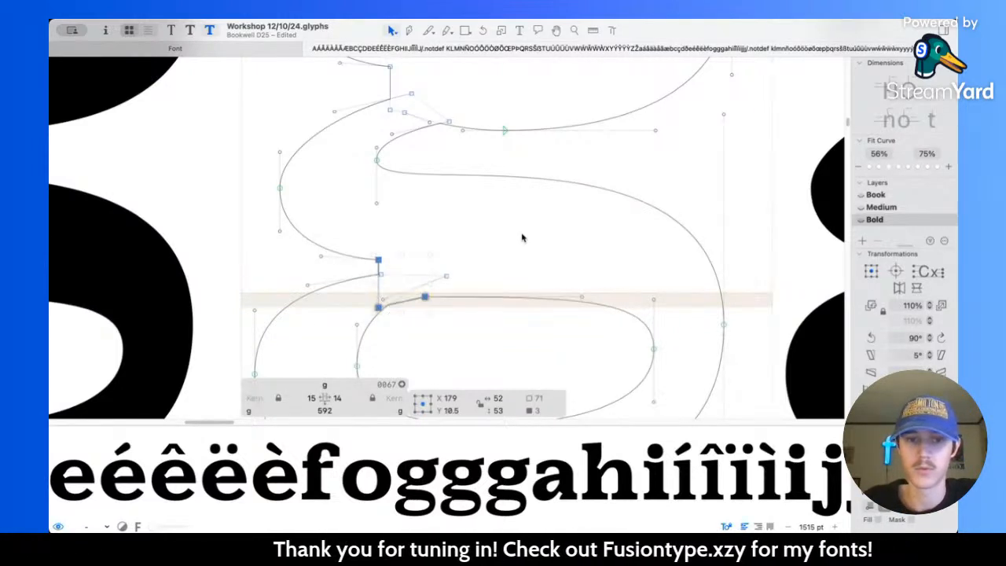
# Step: Extend the upper handle of the link's outer right node to 257 units and raise the inner gap's left node to Y 157
pyautogui.moveTo(724, 115); pyautogui.dragTo(724, 95)
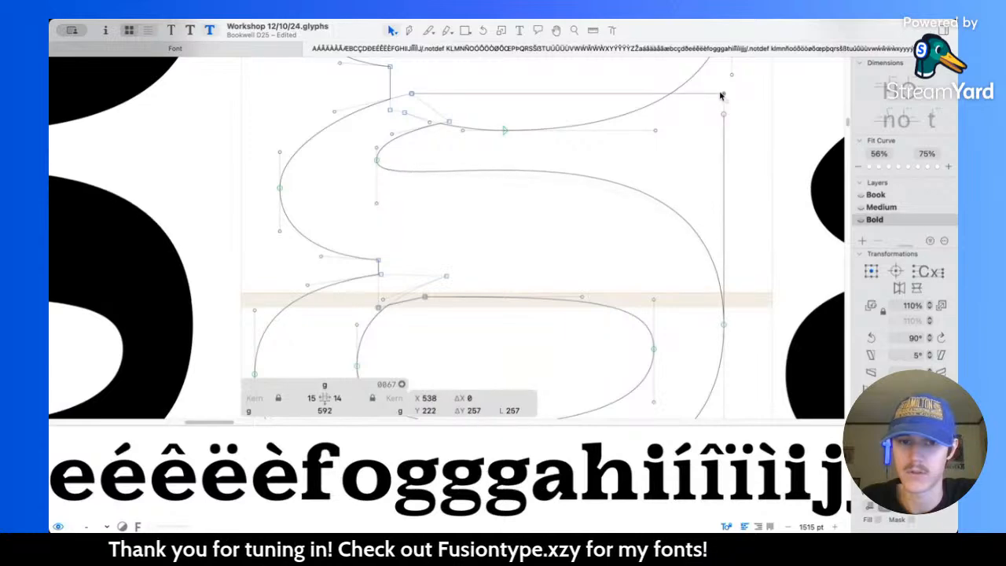
pyautogui.moveTo(378, 163); pyautogui.dragTo(377, 152)
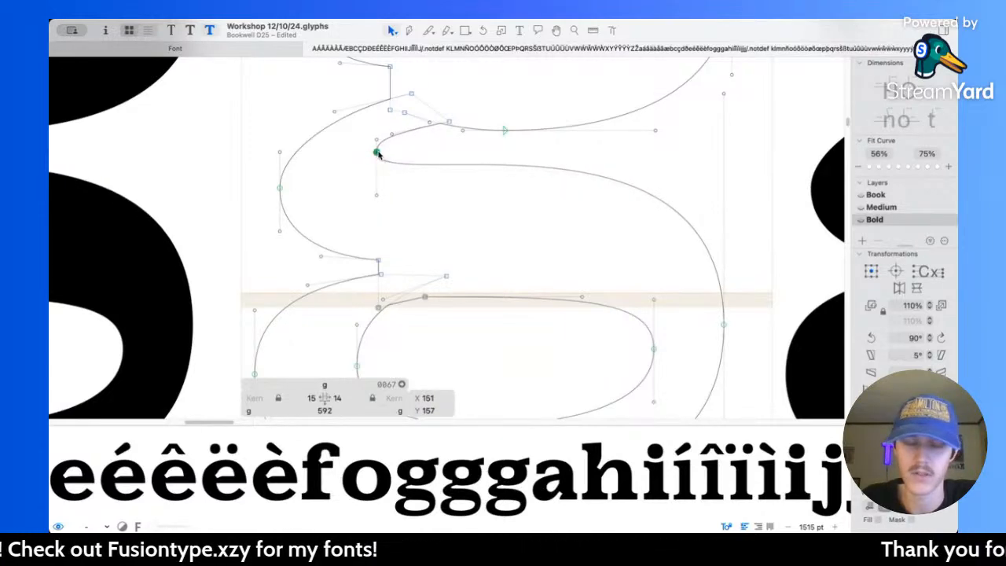
pyautogui.hotkey('shift', 'Right')
pyautogui.hotkey('shift', 'Right')
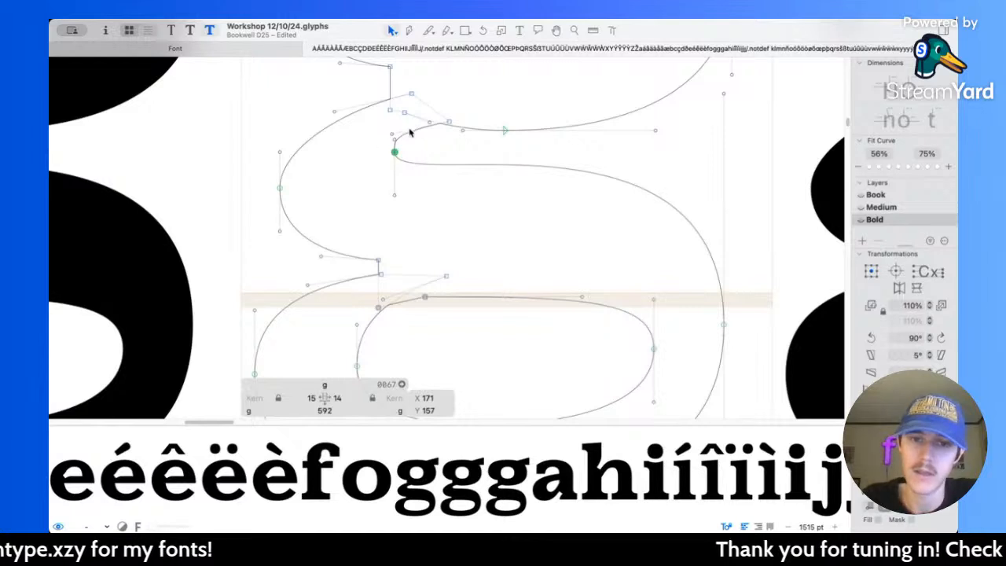
pyautogui.press('super+z')
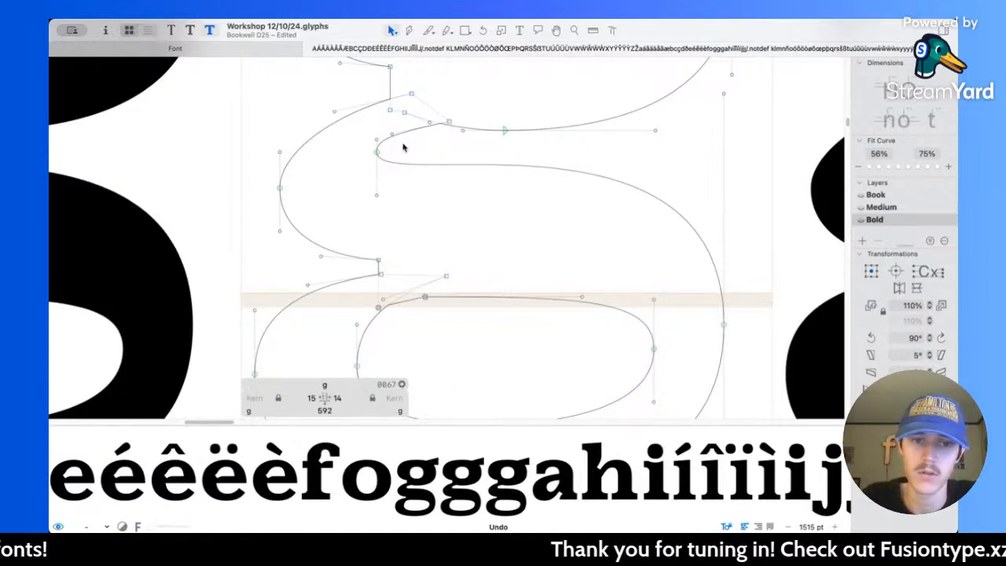
# Step: Shift the inner gap's left node and the nearby corner node 30 units to the right, previewing the filled shape
pyautogui.click(376, 153)
pyautogui.keyDown('shift'); pyautogui.click(450, 124); pyautogui.keyUp('shift')
pyautogui.hotkey('shift', 'Right')
pyautogui.hotkey('shift', 'Right')
pyautogui.hotkey('shift', 'Right')
pyautogui.press('space')
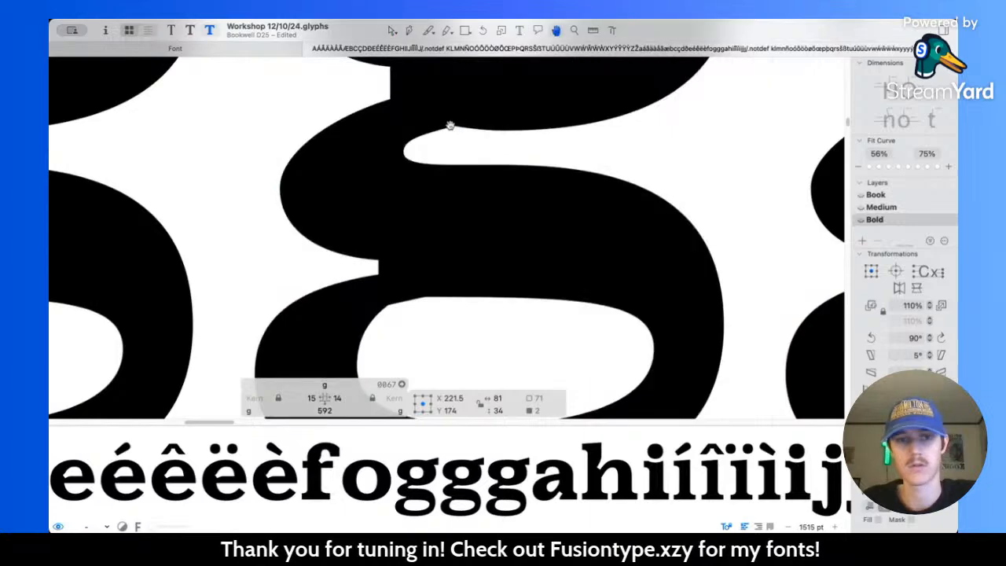
# Step: Lengthen the upper handle of the link's outer left node to 54 units and preview the filled g beside its neighbours
pyautogui.scroll(-5, 450, 126)
pyautogui.moveTo(450, 127); pyautogui.dragTo(437, 144)
pyautogui.scroll(3, 411, 167)
pyautogui.scroll(2, 344, 181)
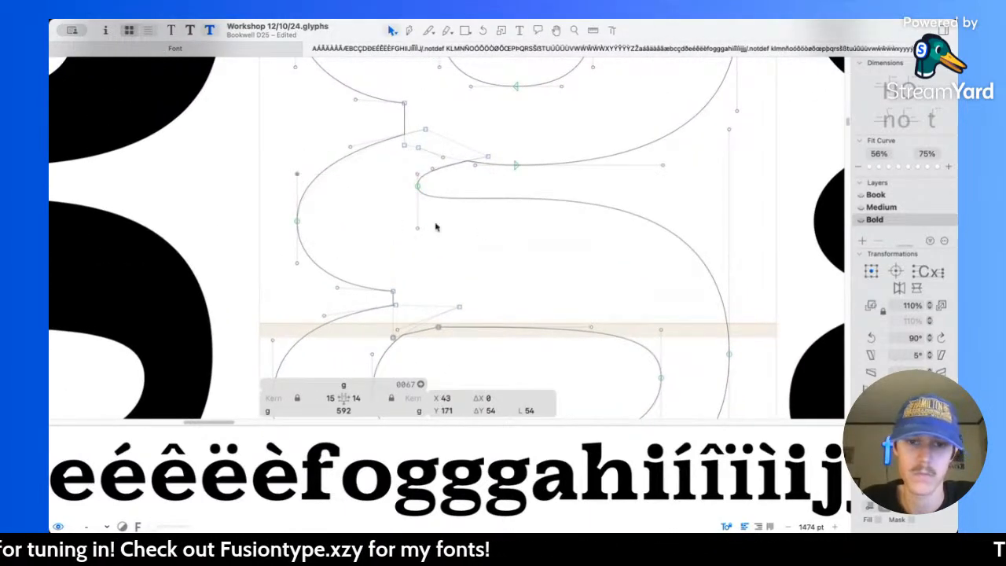
pyautogui.press('space')
pyautogui.scroll(-6, 479, 228)
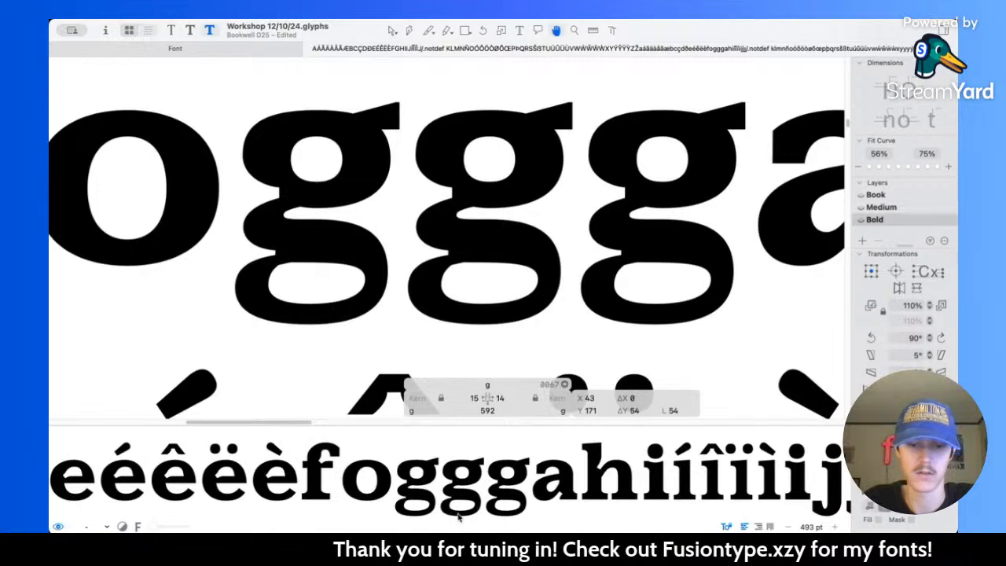
pyautogui.press('space')
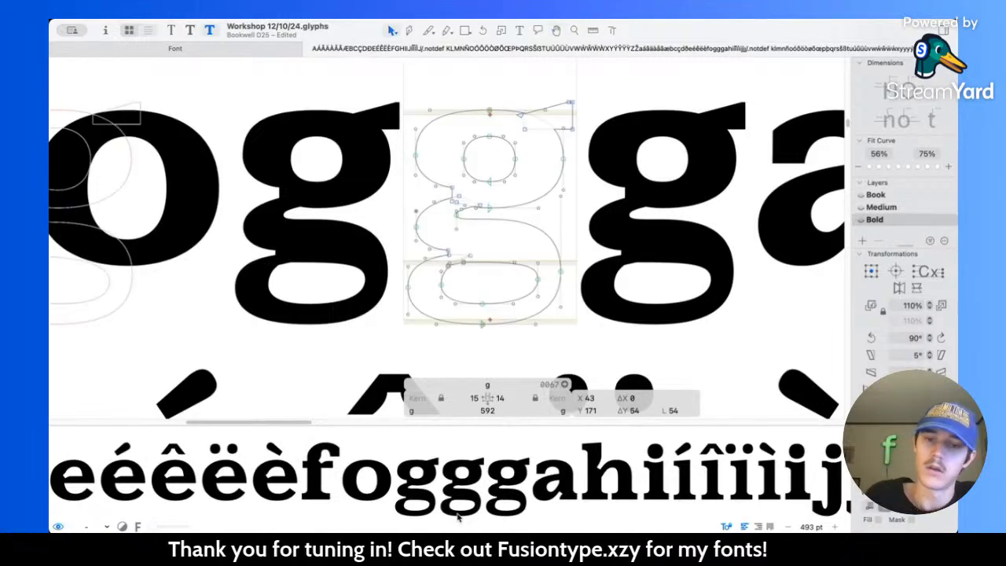
# Step: Raise the overlapping corner node at the lower counter's upper left until level with the counter's top node, previewing the fill
pyautogui.scroll(6, 494, 260)
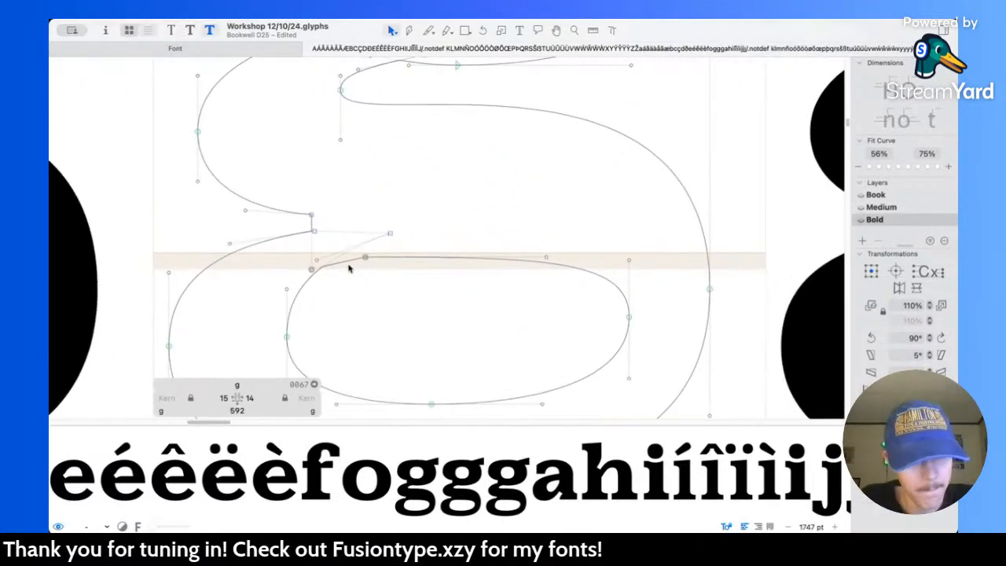
pyautogui.moveTo(317, 269); pyautogui.dragTo(313, 256)
pyautogui.click(439, 273)
pyautogui.press('space')
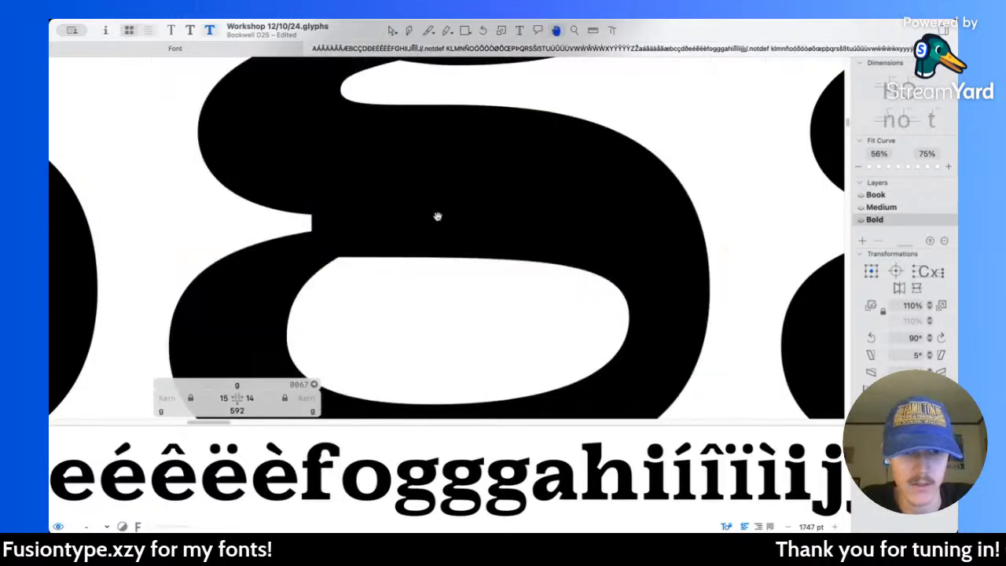
pyautogui.scroll(-3, 452, 281)
pyautogui.scroll(3, 424, 285)
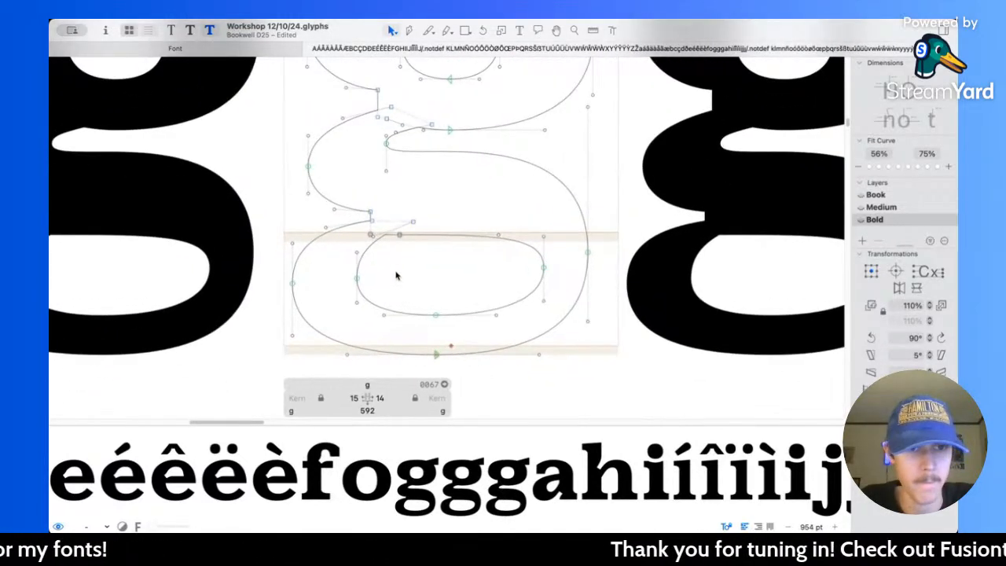
# Step: Measure the lower bowl's left stroke, and shift the counter's left node and its overlapping corner node 20 units to the right
pyautogui.press('l')
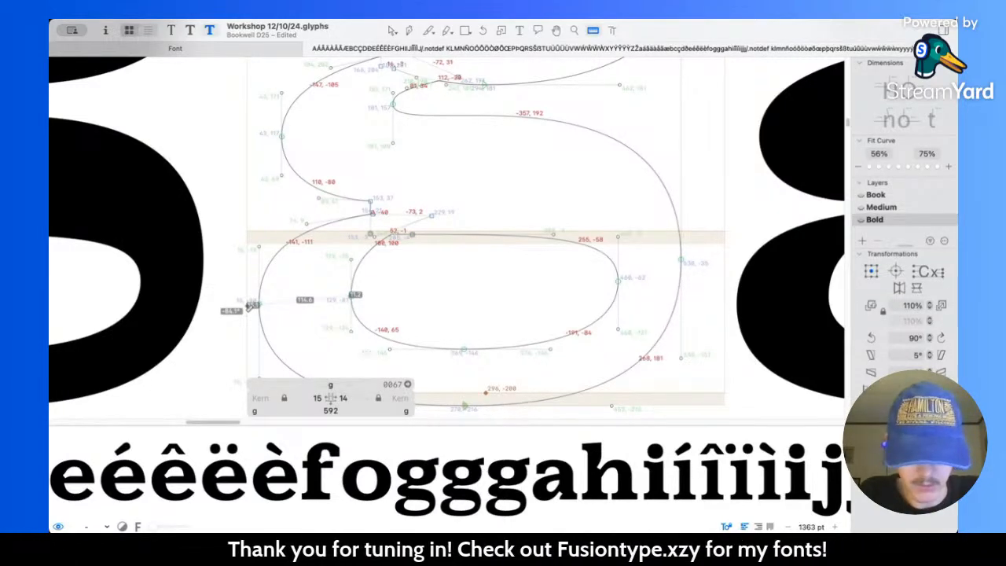
pyautogui.press('v')
pyautogui.click(351, 296)
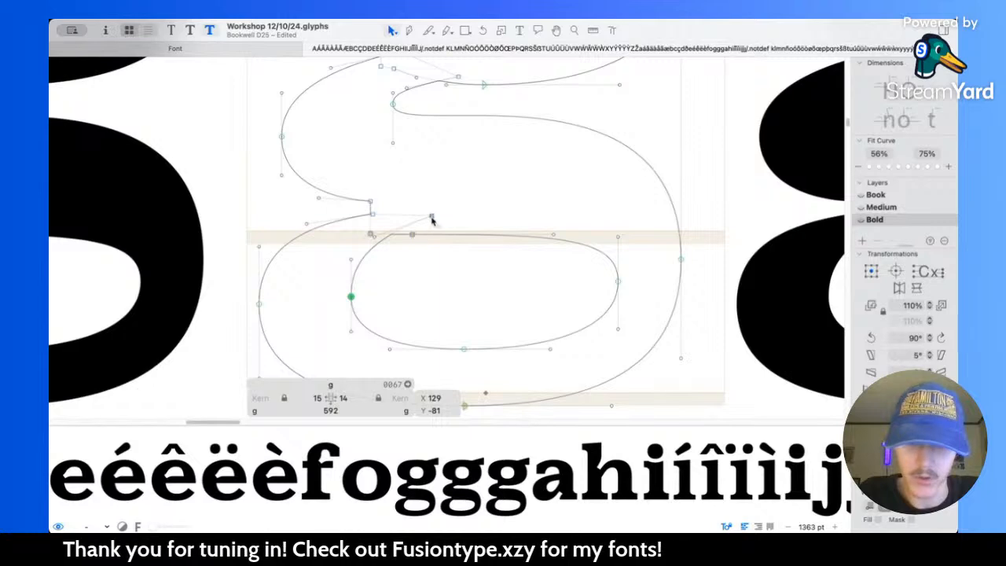
pyautogui.keyDown('shift'); pyautogui.click(431, 217); pyautogui.keyUp('shift')
pyautogui.moveTo(433, 218); pyautogui.dragTo(444, 218)
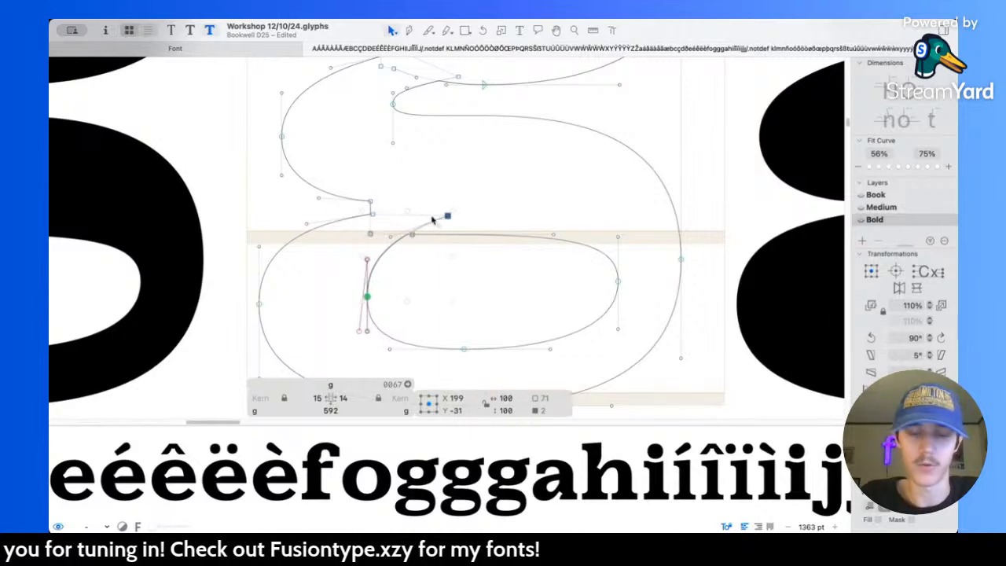
pyautogui.click(483, 277)
# Step: Move the right node of the lower counter 20 units inward to X 440
pyautogui.hscroll(2, 541, 253)
pyautogui.moveTo(534, 258); pyautogui.dragTo(587, 277)
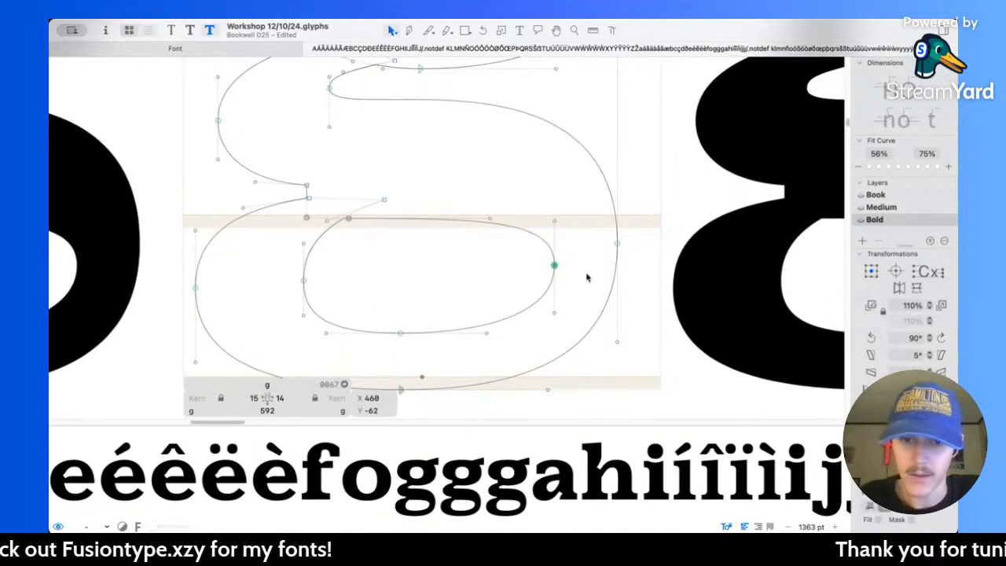
pyautogui.hotkey('shift', 'Left')
pyautogui.hotkey('shift', 'Left')
pyautogui.scroll(-2, 381, 308)
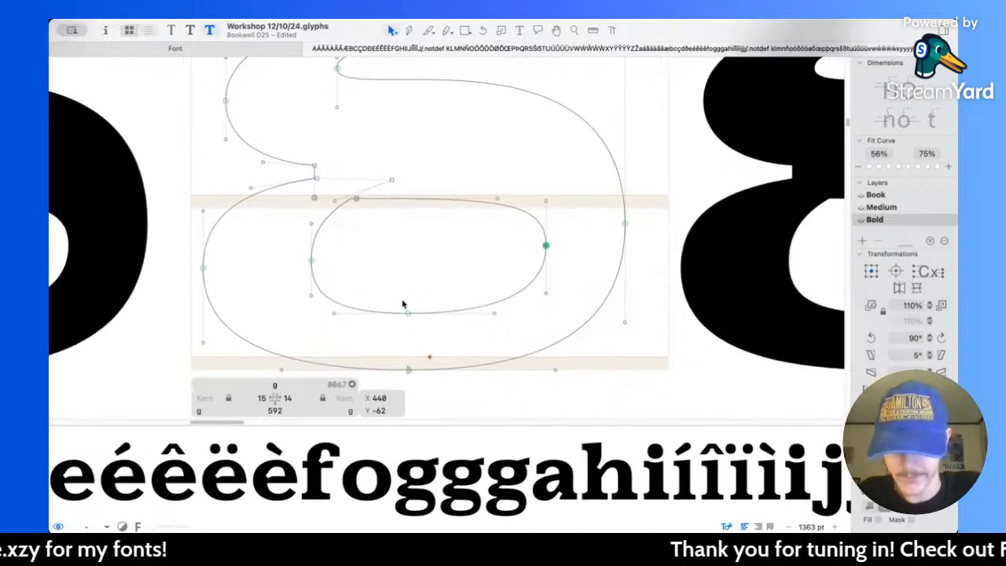
# Step: Raise the bottom node of the lower counter to Y -126 and preview the thickened lower bowl
pyautogui.press('l')
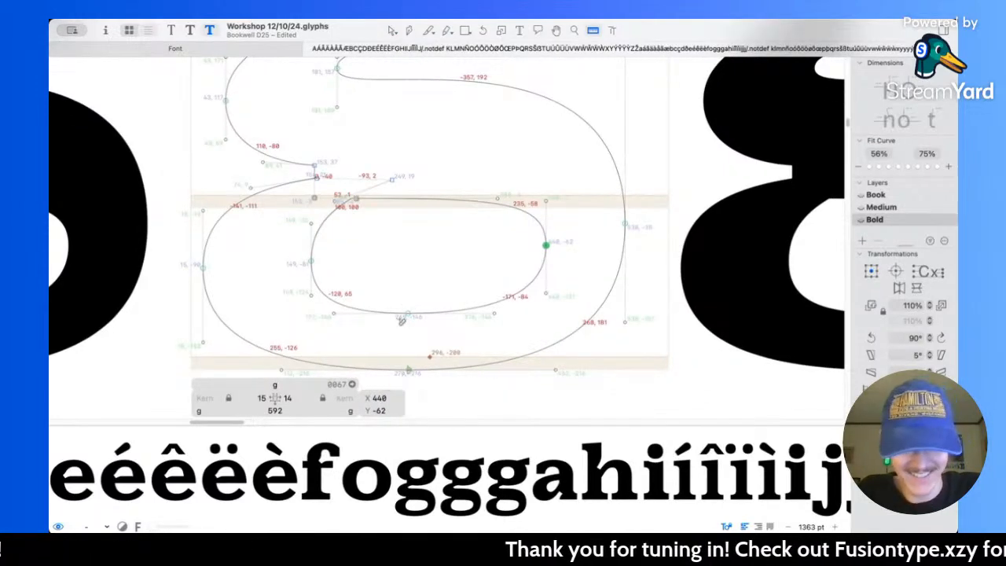
pyautogui.press('v')
pyautogui.click(407, 296)
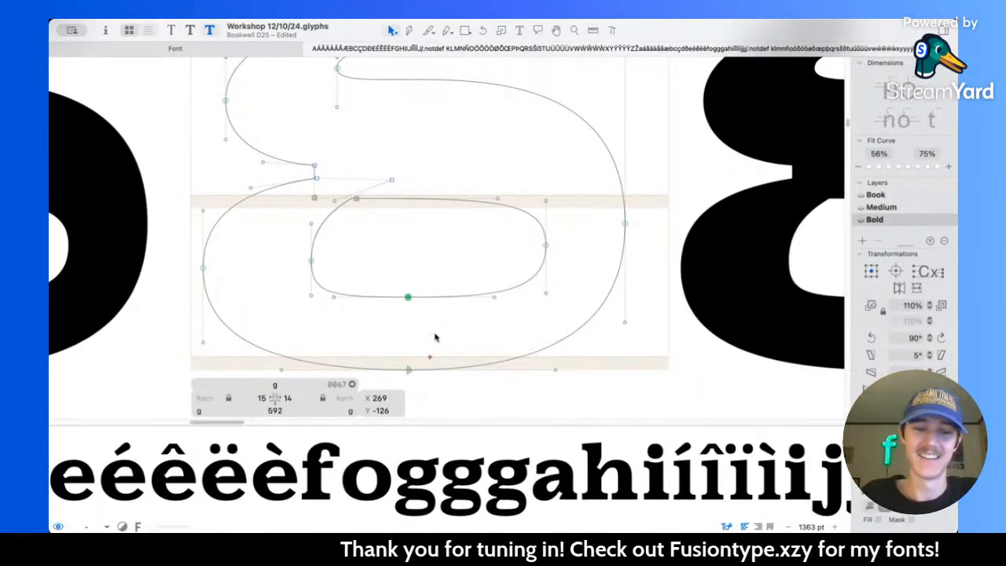
pyautogui.scroll(3, 434, 315)
pyautogui.press('space')
pyautogui.scroll(-5, 433, 293)
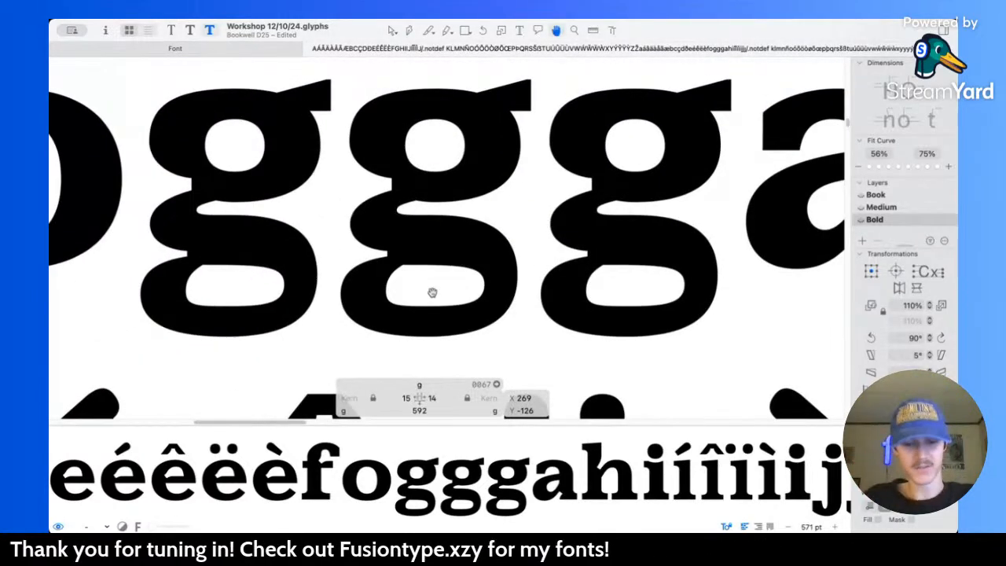
# Step: Move the overlapping corner node above the lower counter to X 279, Y 19, and preview the g within the character set
pyautogui.scroll(5, 431, 287)
pyautogui.click(401, 193)
pyautogui.press('space')
pyautogui.scroll(-8, 401, 194)
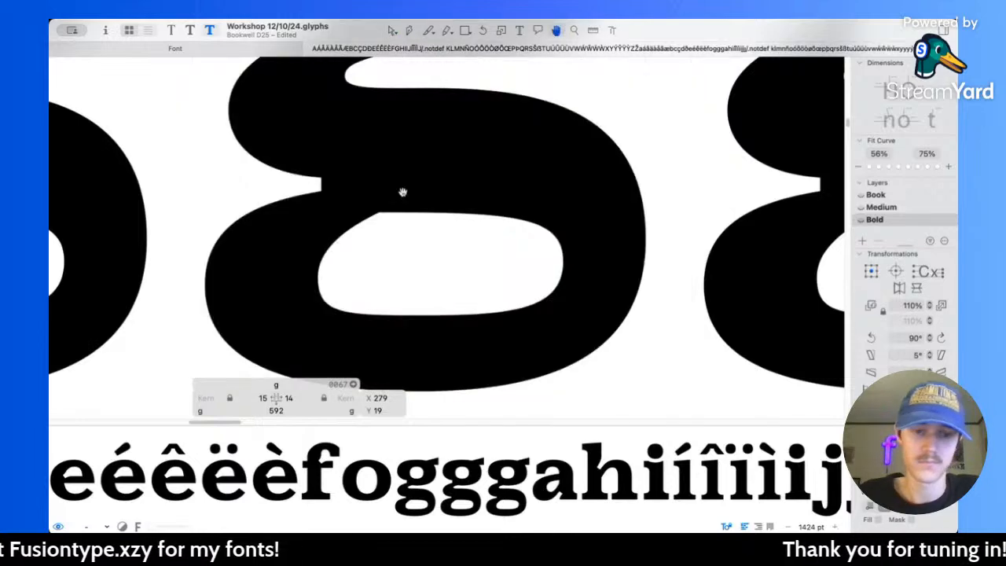
pyautogui.scroll(-3, 491, 234)
pyautogui.scroll(2, 491, 233)
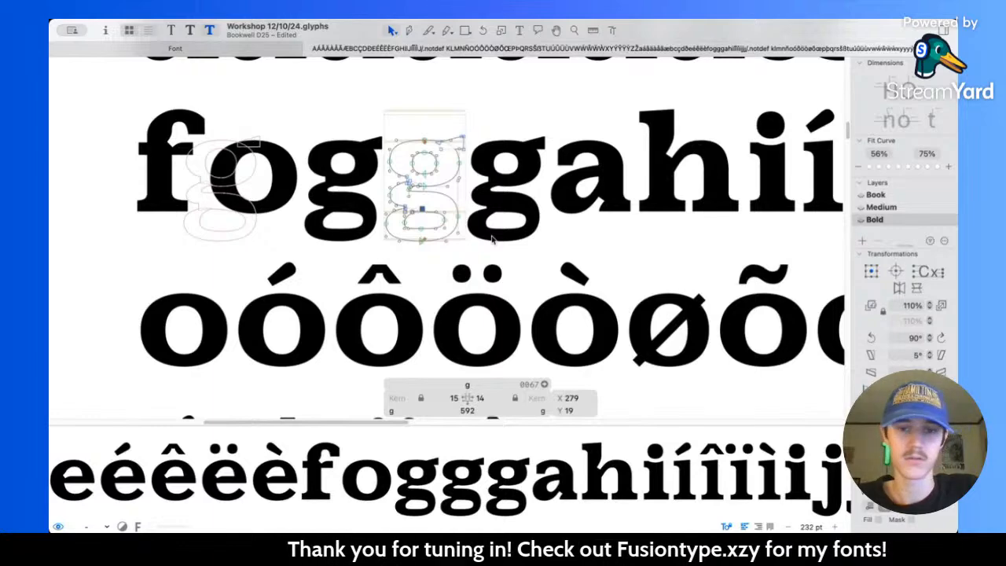
pyautogui.scroll(-10, 403, 183)
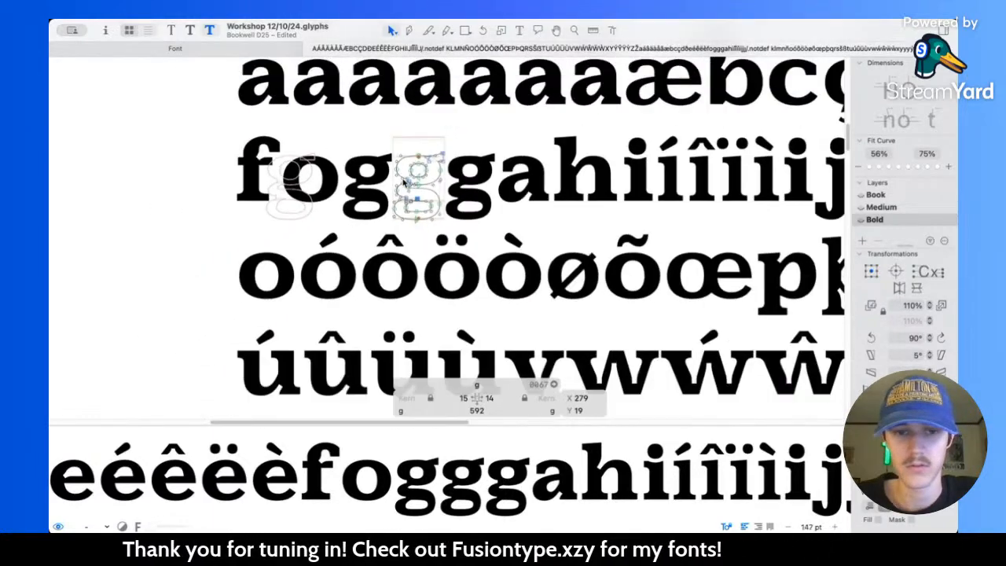
# Step: Add the word "suggest" on its own line below "aligator" in the sample text
pyautogui.press('t')
pyautogui.scroll(-15, 483, 228)
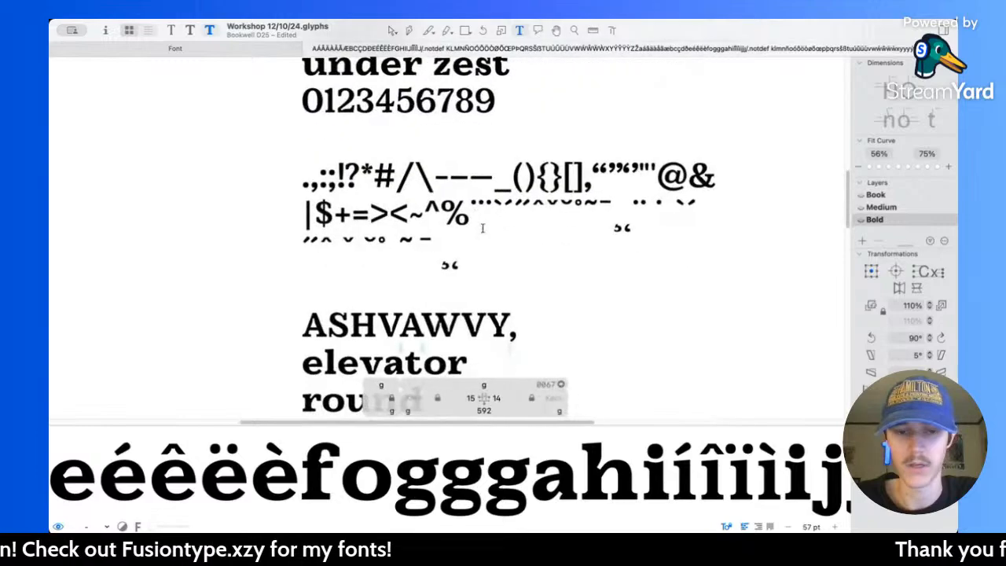
pyautogui.scroll(10, 482, 228)
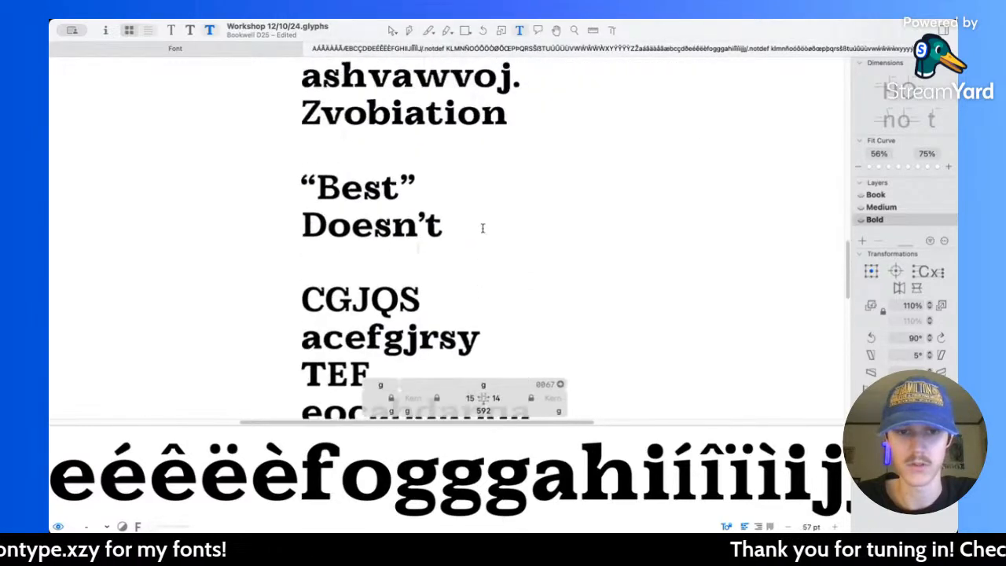
pyautogui.scroll(3, 483, 228)
pyautogui.scroll(-2, 483, 228)
pyautogui.scroll(4, 497, 261)
pyautogui.click(536, 288)
pyautogui.scroll(5, 535, 288)
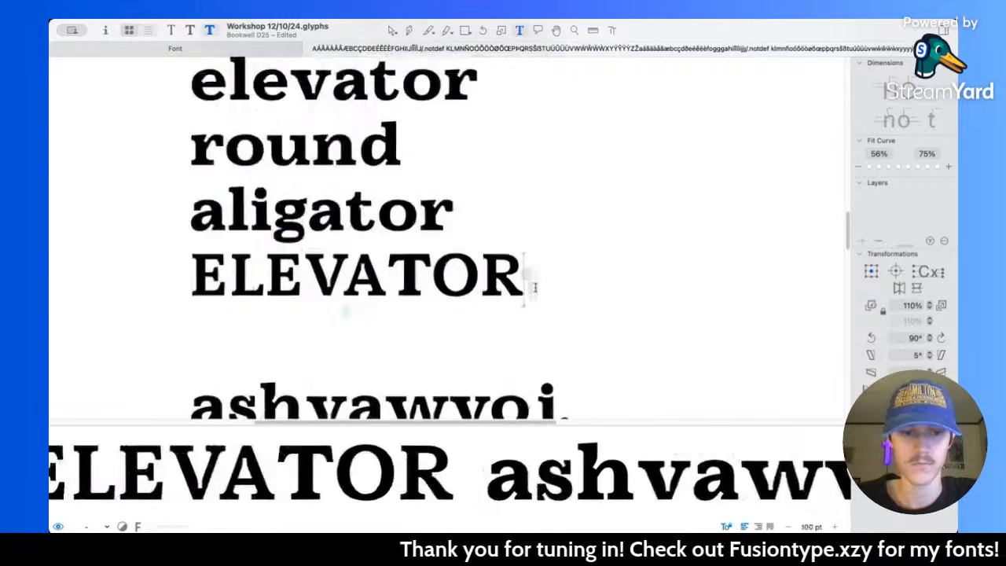
pyautogui.hscroll(-5, 535, 287)
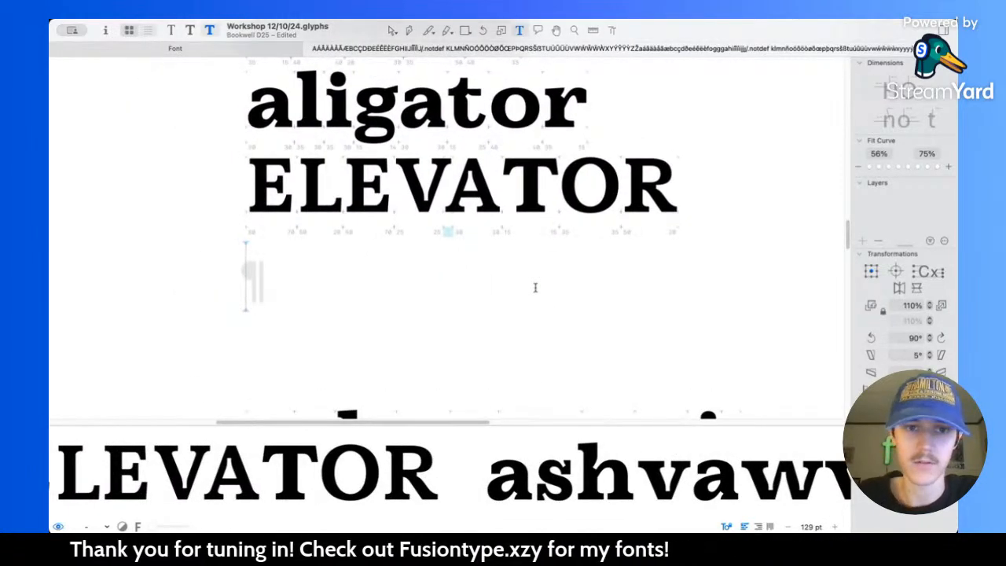
pyautogui.scroll(4, 536, 288)
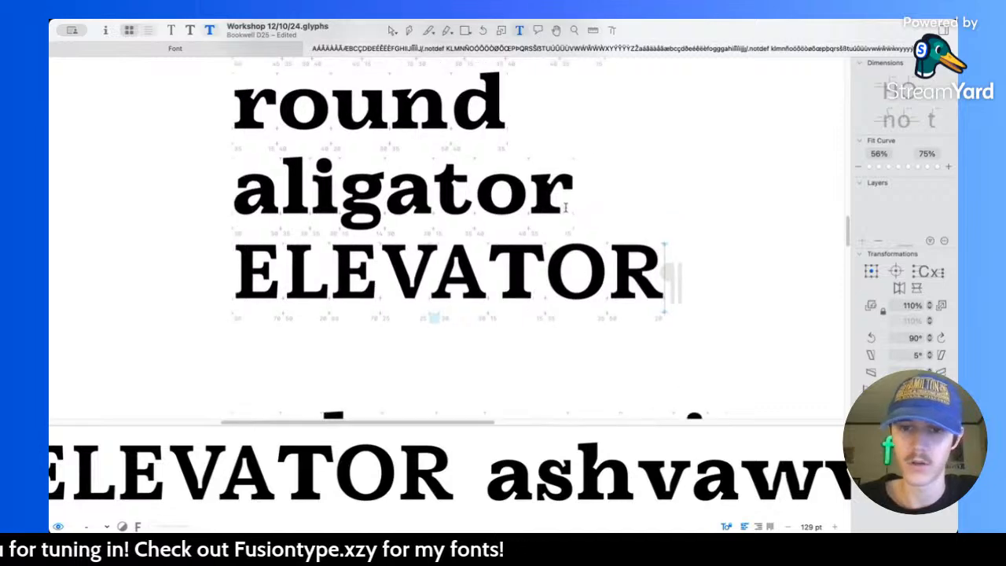
pyautogui.click(564, 209)
pyautogui.scroll(3, 565, 206)
pyautogui.write('s')
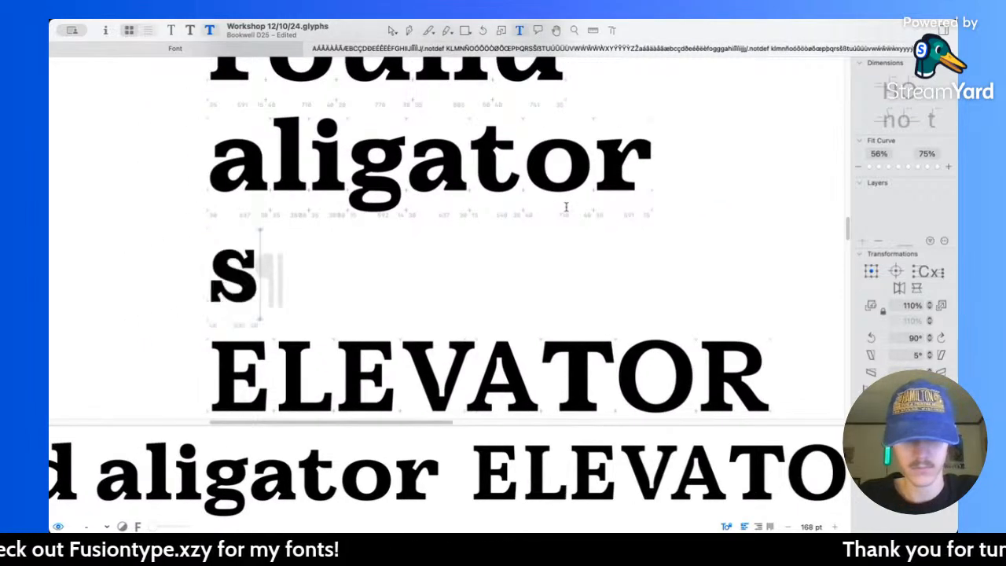
pyautogui.write('uggest')
pyautogui.scroll(1, 565, 207)
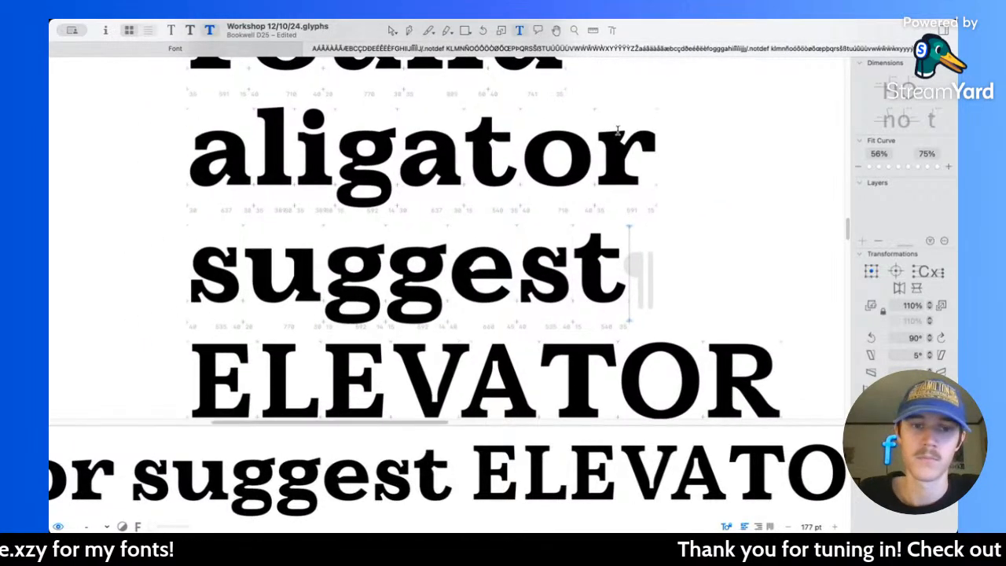
# Step: Open the g in "aligator" for editing and move the upper counter's top node to Y 436 and bottom node to Y 261
pyautogui.click(392, 30)
pyautogui.scroll(5, 370, 147)
pyautogui.doubleClick(364, 169)
pyautogui.scroll(3, 377, 181)
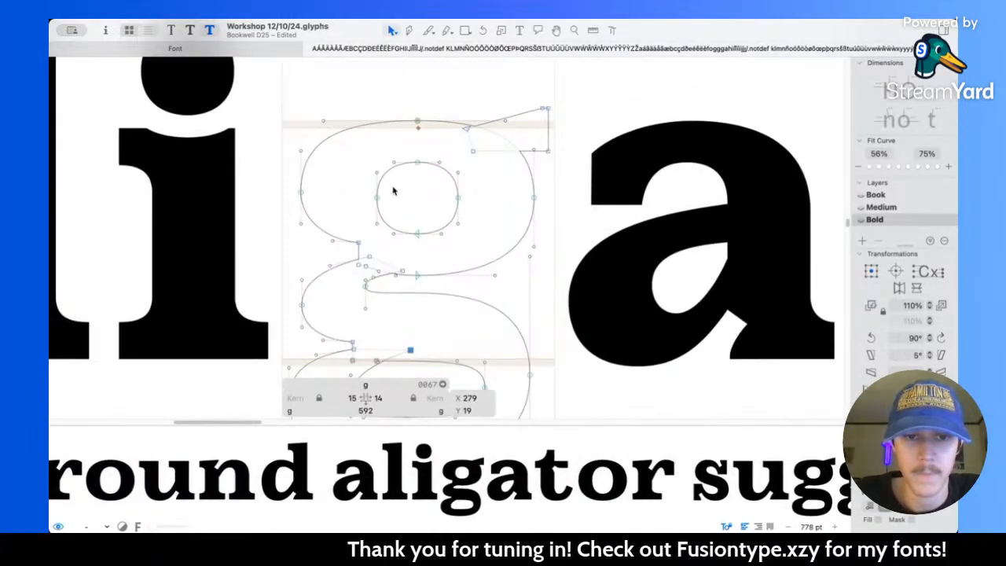
pyautogui.click(418, 162)
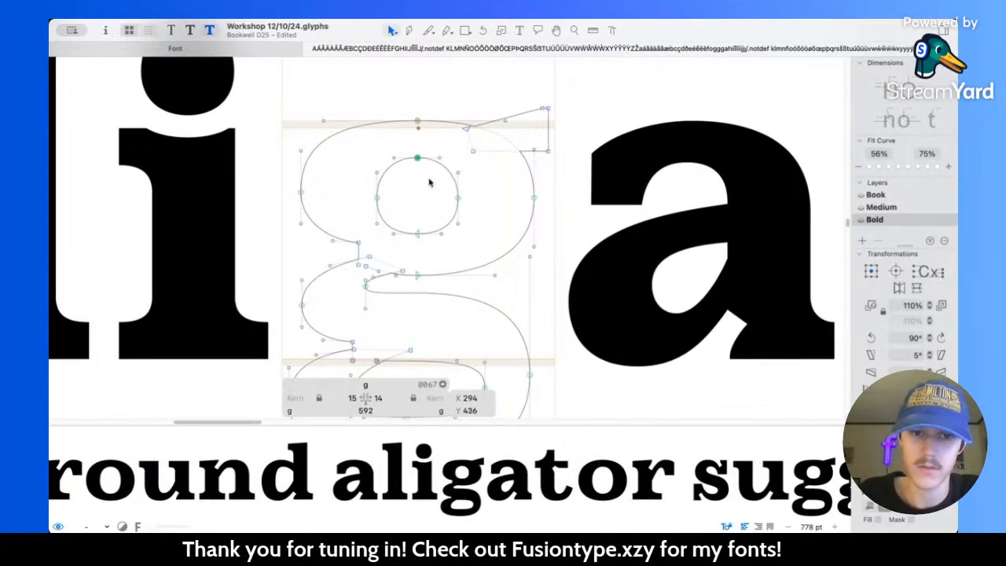
pyautogui.click(416, 233)
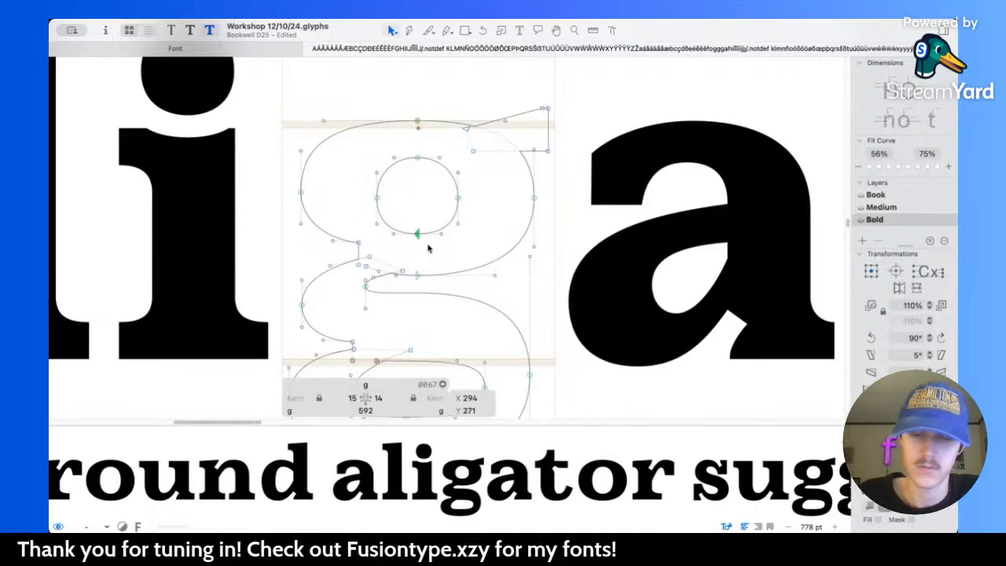
pyautogui.click(429, 249)
# Step: Widen the handles of the upper counter's top and bottom nodes to an overall span of 120 units
pyautogui.scroll(2, 429, 248)
pyautogui.moveTo(371, 114); pyautogui.dragTo(460, 243)
pyautogui.moveTo(450, 176); pyautogui.dragTo(456, 177)
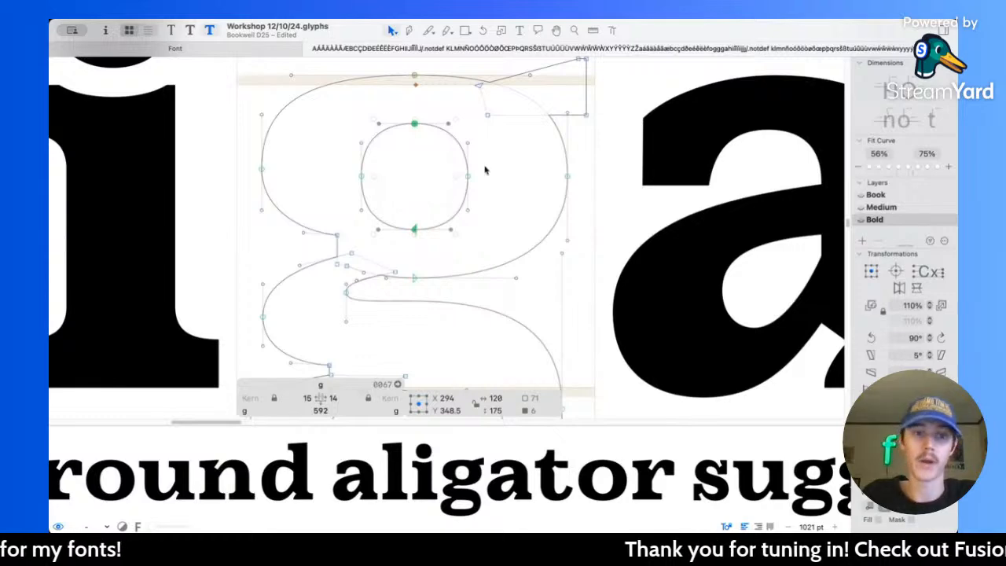
pyautogui.scroll(1, 262, 156)
pyautogui.click(329, 157)
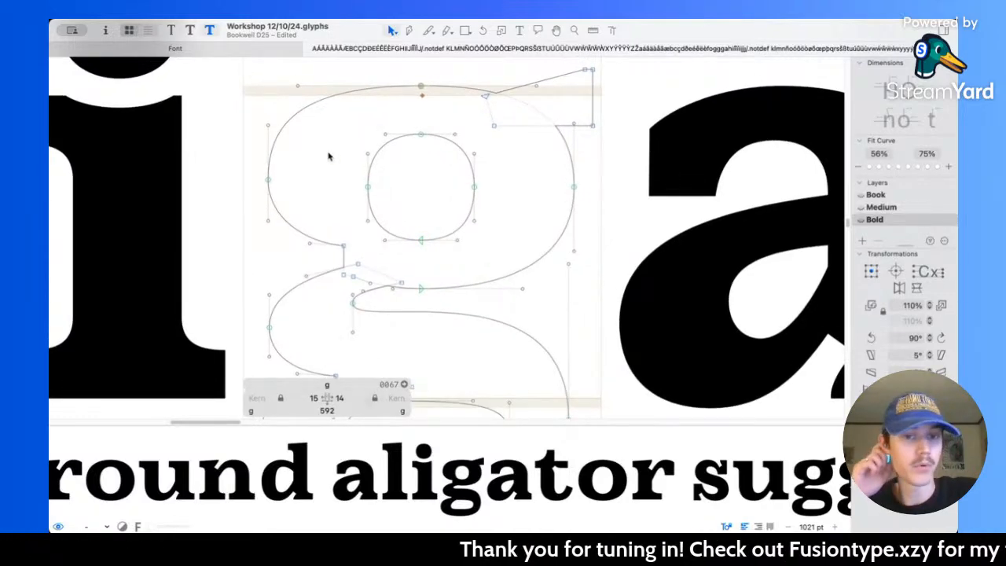
# Step: Narrow the upper bowl's outer contour by moving its left node to X 51 and its right node to X 537
pyautogui.moveTo(259, 179); pyautogui.dragTo(347, 203)
pyautogui.hotkey('shift', 'Right')
pyautogui.moveTo(558, 178); pyautogui.dragTo(606, 212)
pyautogui.hotkey('shift', 'Left')
pyautogui.press('space')
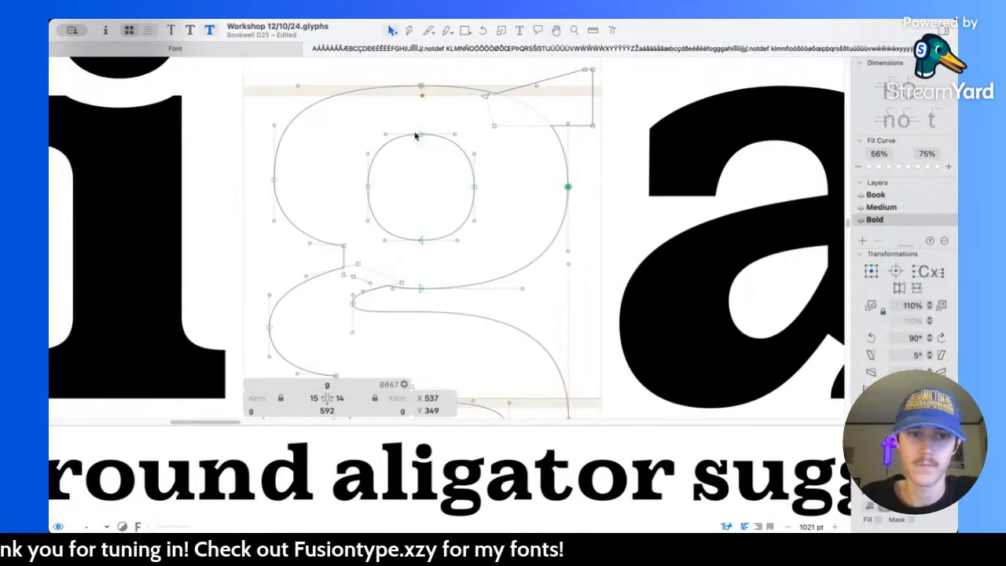
# Step: Shorten the handles of the upper bowl's top outer node to a 329-unit span and compare the Book and Medium masters
pyautogui.scroll(1, 425, 116)
pyautogui.moveTo(290, 88); pyautogui.dragTo(549, 110)
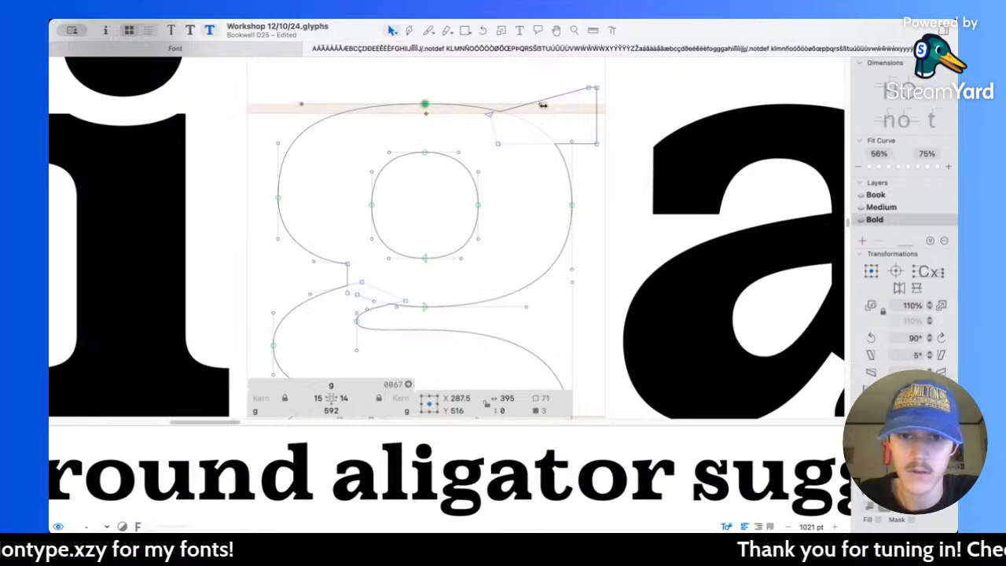
pyautogui.moveTo(543, 105); pyautogui.dragTo(527, 109)
pyautogui.press('super+1')
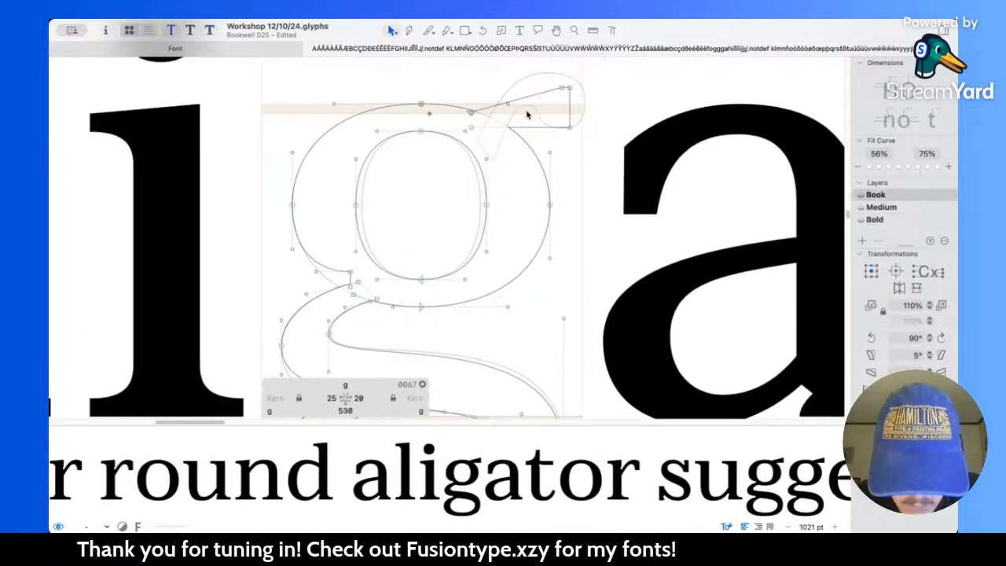
pyautogui.press('super+2')
pyautogui.press('super+3')
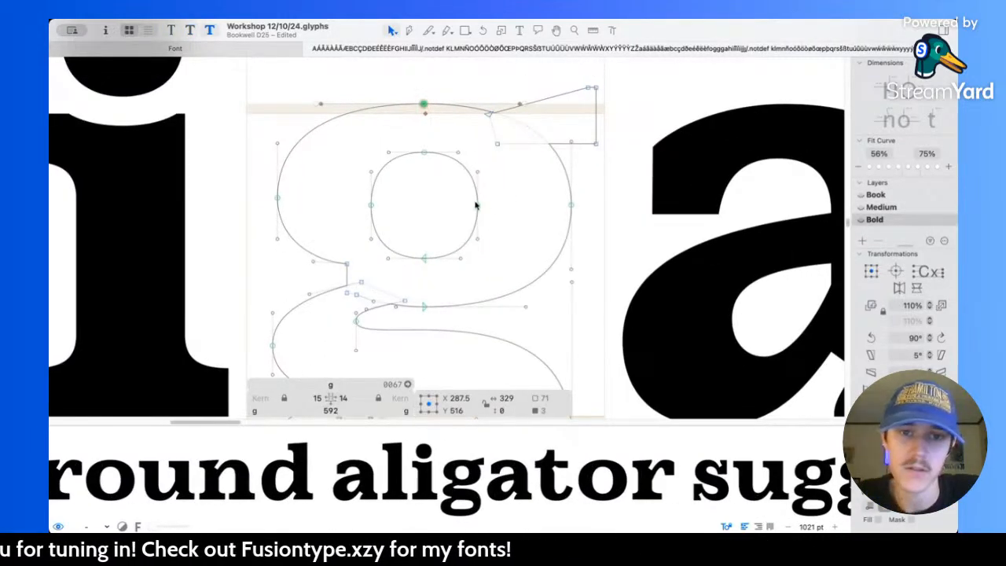
# Step: Slightly shorten the right handle of the upper bowl's bottom outer node and preview the g
pyautogui.click(504, 207)
pyautogui.moveTo(527, 308); pyautogui.dragTo(521, 309)
pyautogui.click(498, 206)
pyautogui.press('space')
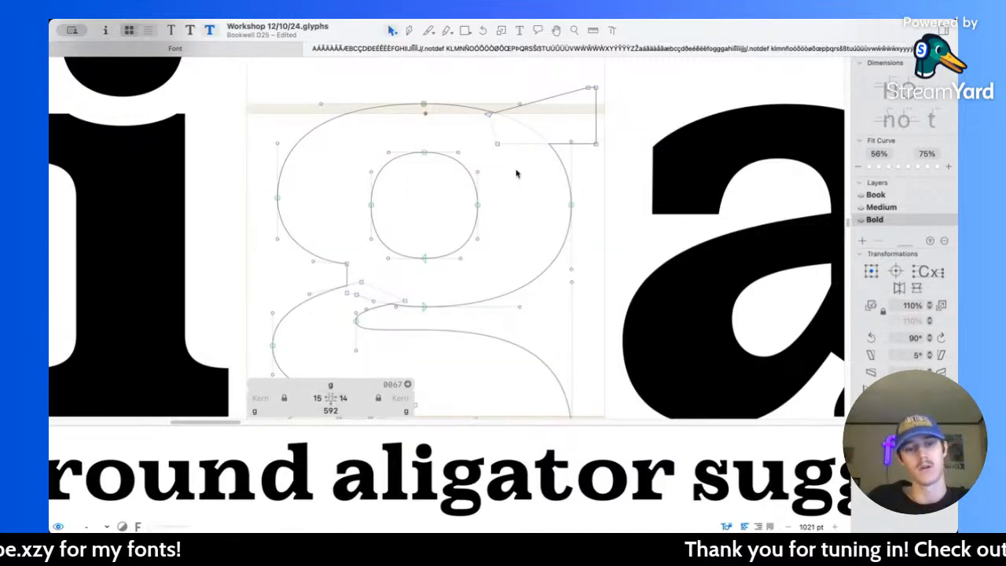
# Step: Examine the notch where the upper bowl meets the link on the g's left side, checking its node coordinates and distances
pyautogui.scroll(2, 433, 306)
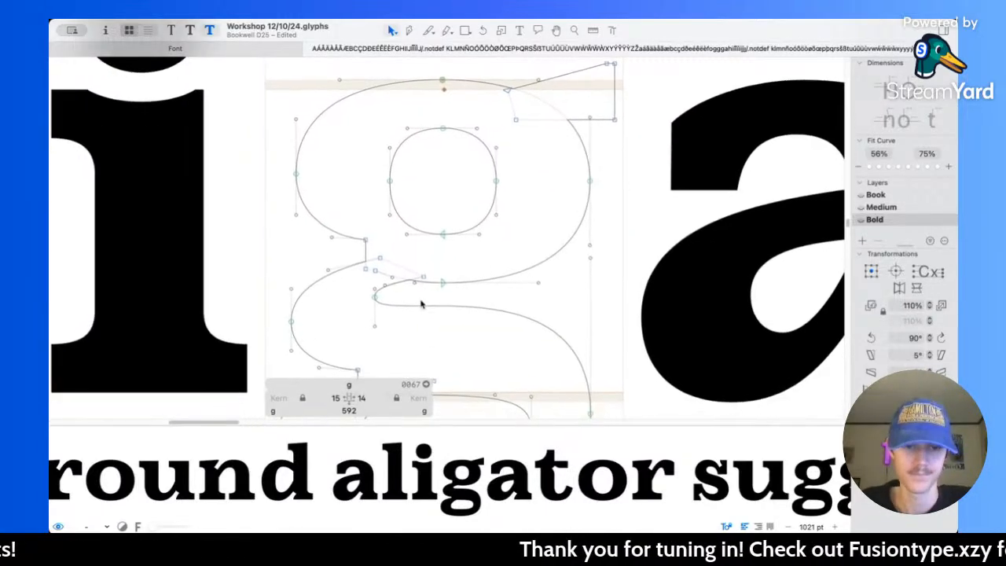
pyautogui.scroll(5, 380, 267)
pyautogui.scroll(-5, 383, 253)
pyautogui.hscroll(-3, 383, 253)
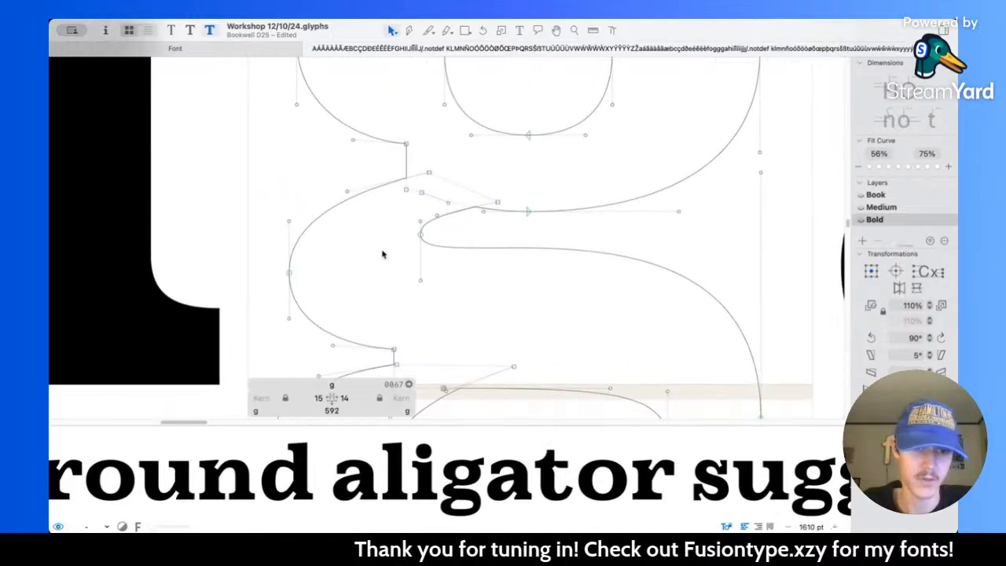
pyautogui.scroll(4, 383, 248)
pyautogui.hscroll(1, 384, 246)
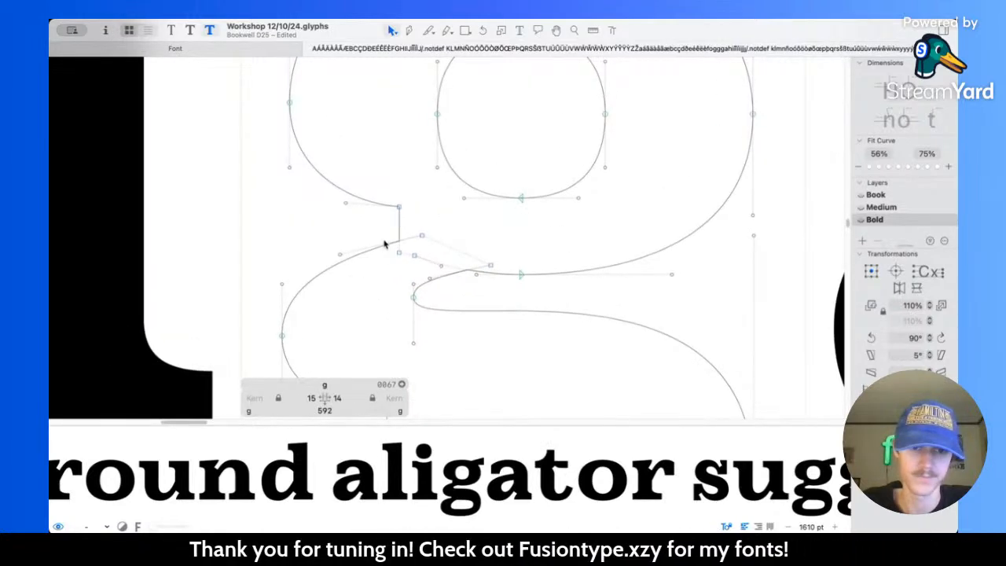
pyautogui.press('l')
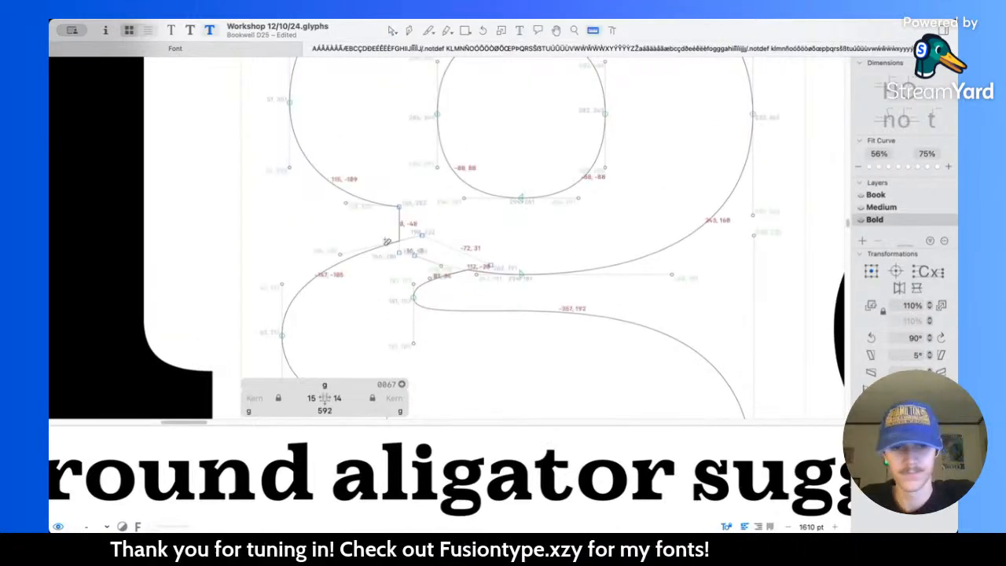
pyautogui.press('v')
pyautogui.click(400, 199)
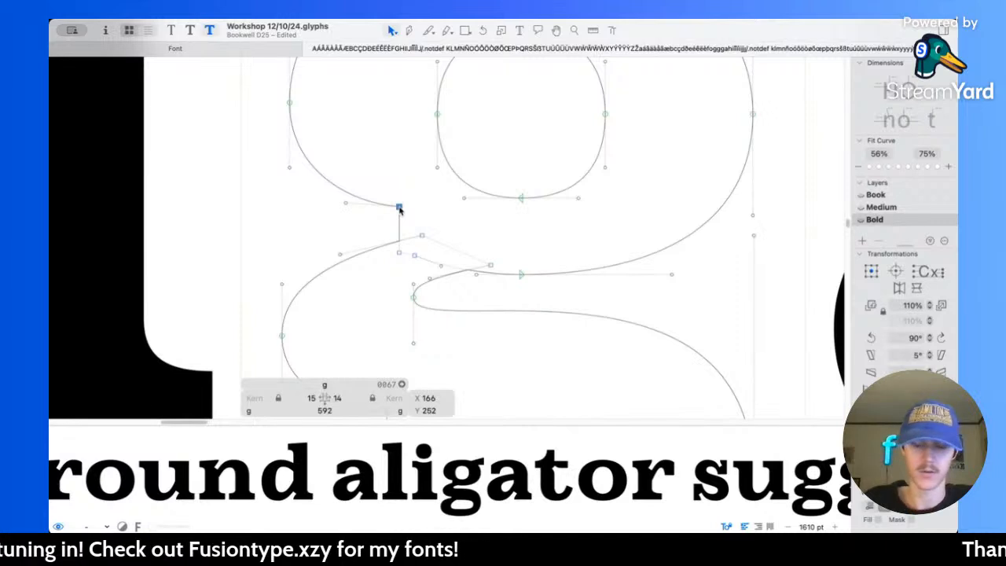
pyautogui.scroll(3, 399, 210)
pyautogui.hscroll(-1, 398, 211)
pyautogui.click(357, 233)
pyautogui.click(388, 203)
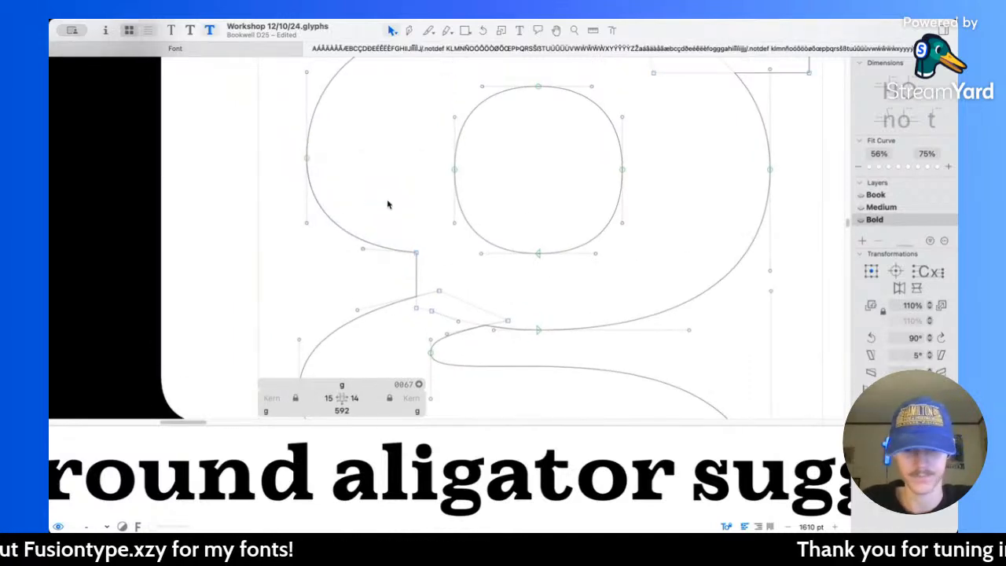
pyautogui.scroll(-1, 387, 204)
pyautogui.scroll(3, 387, 204)
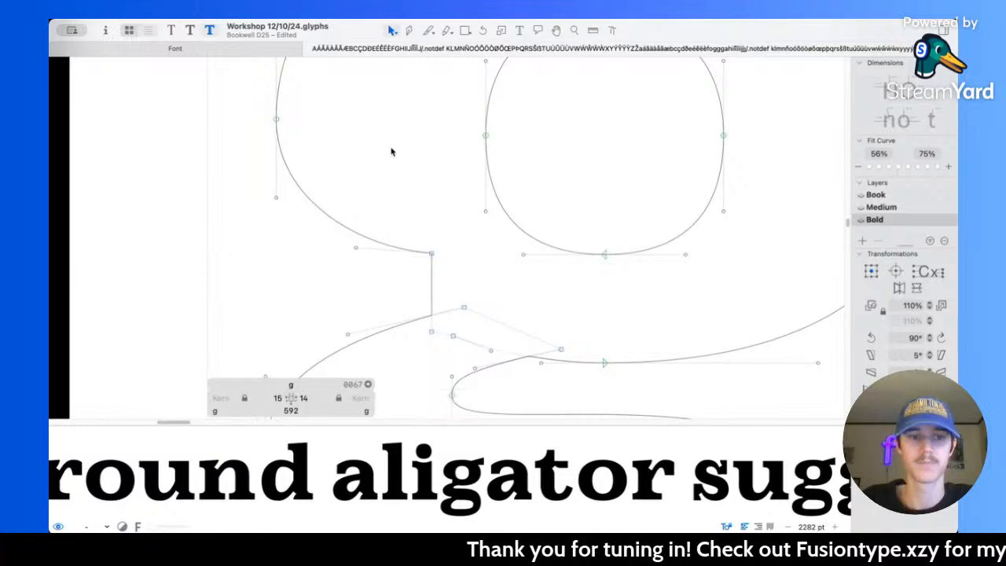
# Step: Preview the filled g in "aligator" and raise the upper bowl's outer left node to Y 371
pyautogui.press('space')
pyautogui.scroll(-4, 390, 147)
pyautogui.hscroll(2, 391, 147)
pyautogui.scroll(1, 390, 147)
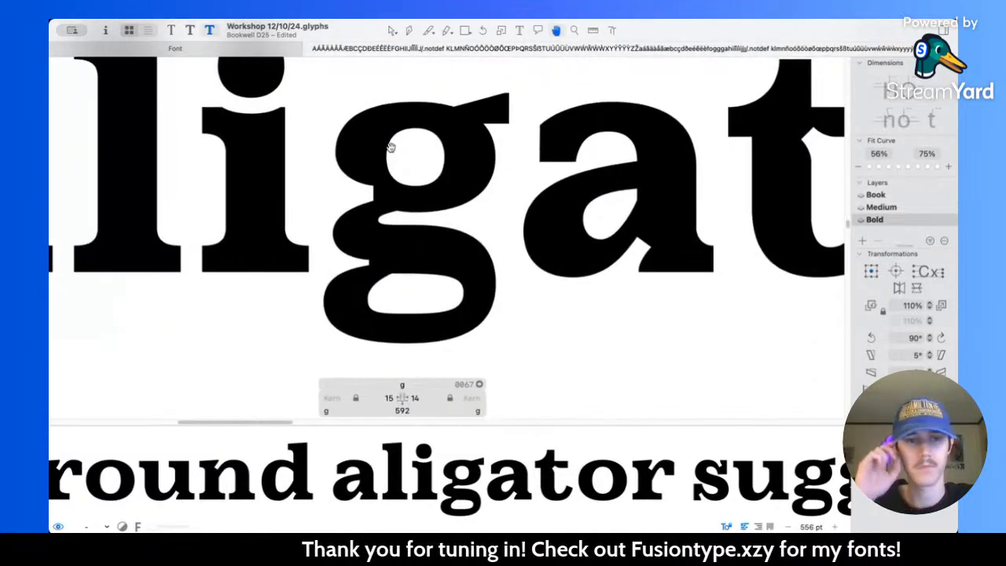
pyautogui.scroll(5, 393, 144)
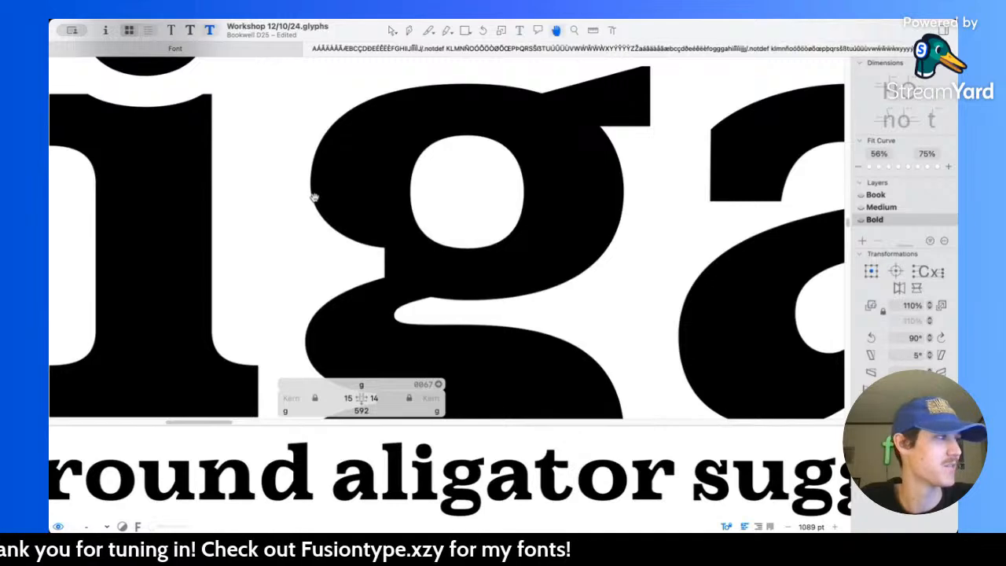
pyautogui.press('v')
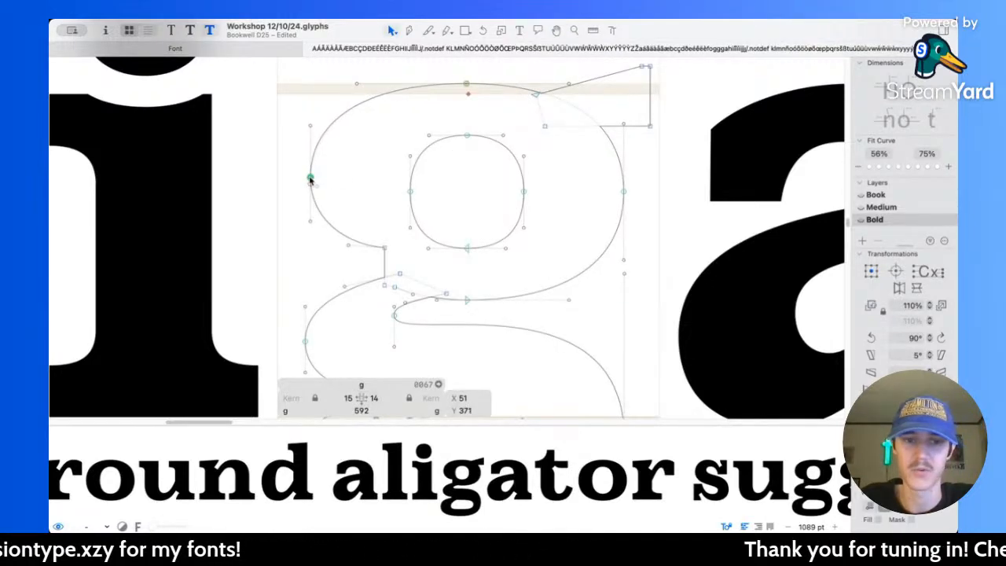
pyautogui.press('space')
pyautogui.press('space')
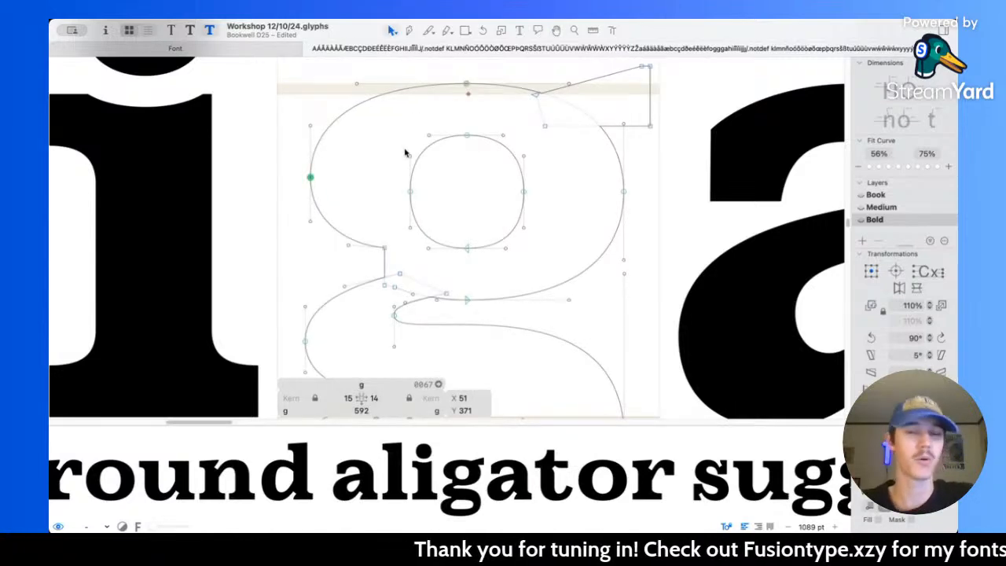
# Step: Add the word "BOO" after "ELEVATOR" in the sample text
pyautogui.scroll(-5, 405, 154)
pyautogui.scroll(-10, 516, 224)
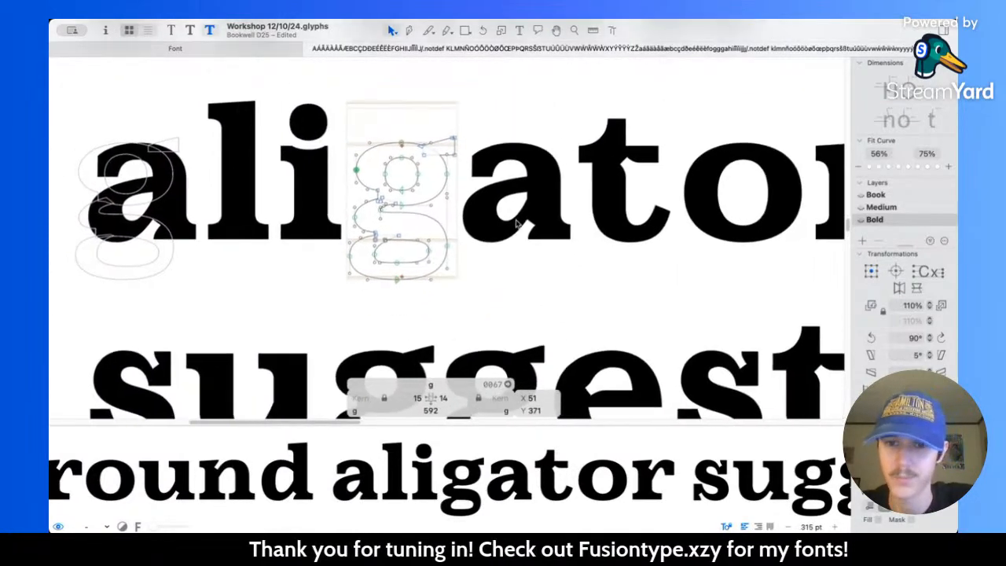
pyautogui.press('t')
pyautogui.click(604, 262)
pyautogui.scroll(5, 604, 262)
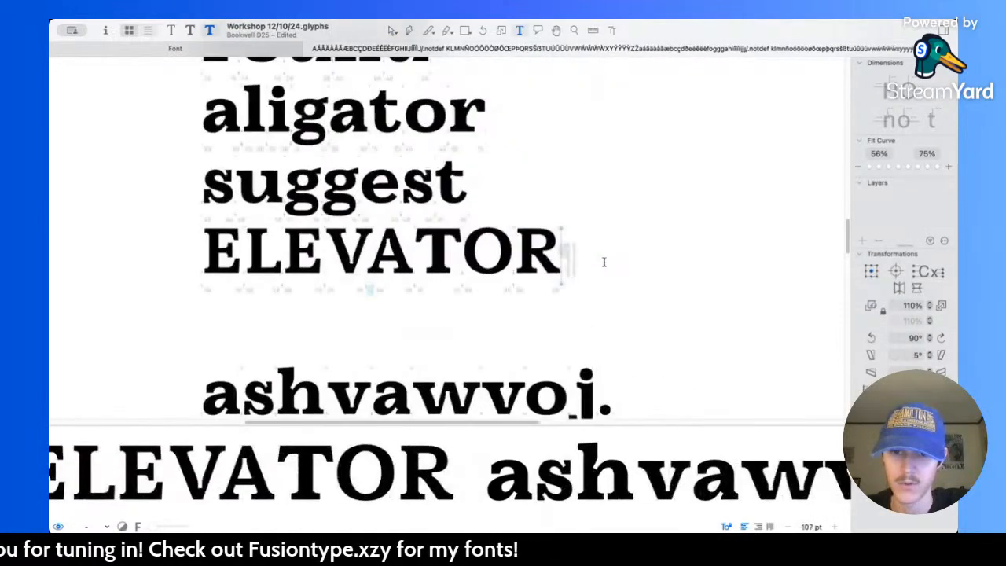
pyautogui.write('BOO')
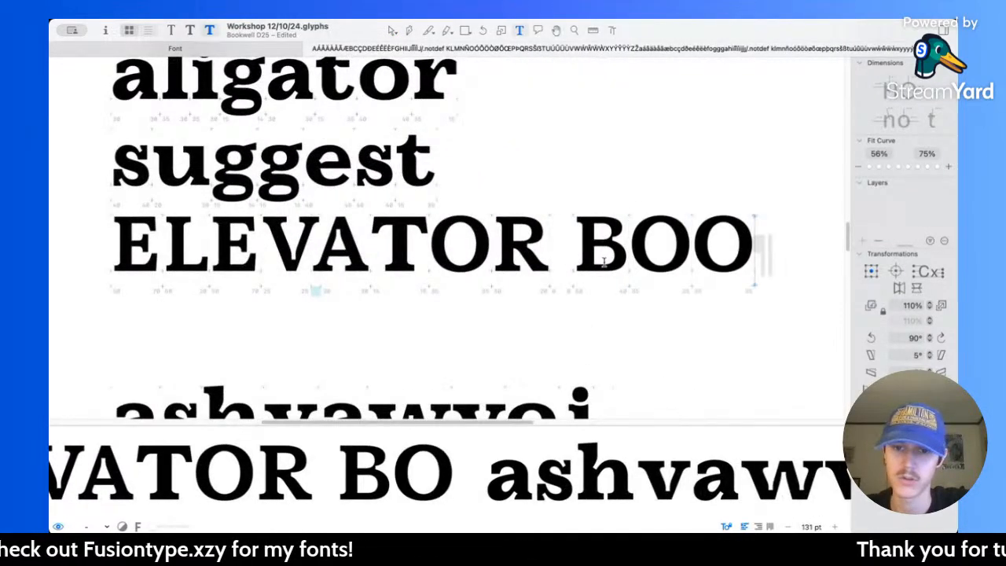
pyautogui.scroll(8, 616, 232)
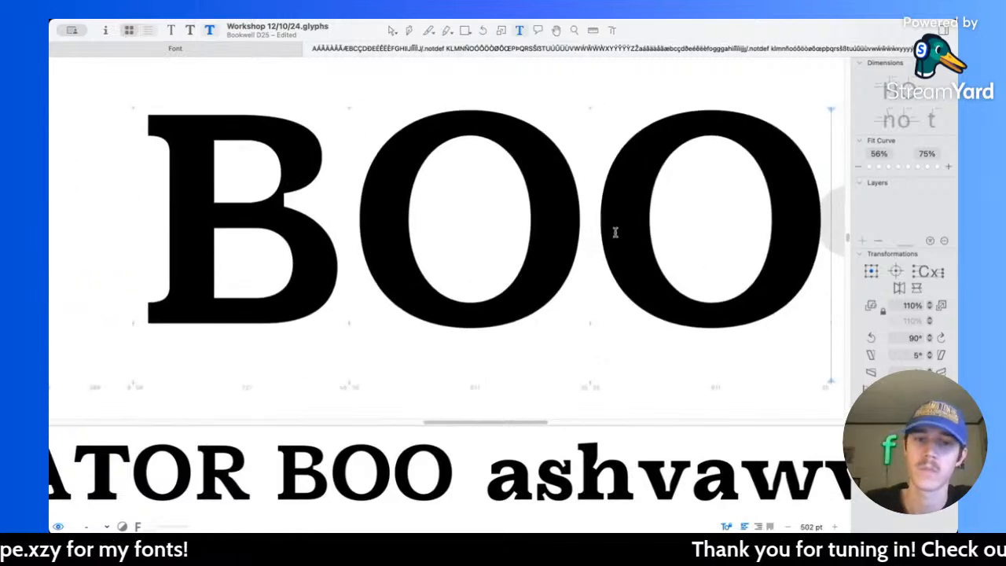
# Step: Examine the outlines of the capital O and B in "BOO" and compare their bowl shapes
pyautogui.press('Escape')
pyautogui.click(471, 178)
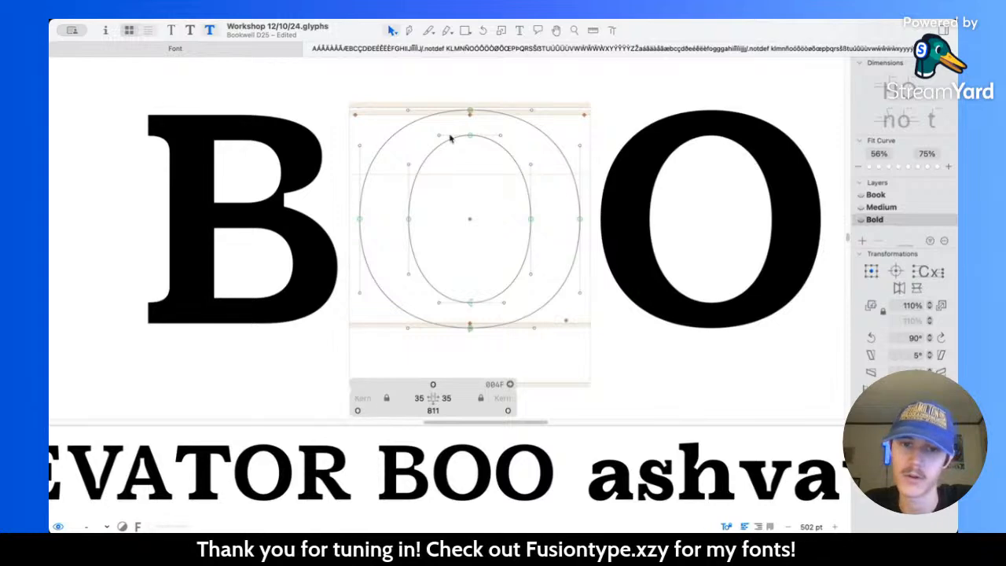
pyautogui.click(297, 179)
pyautogui.scroll(6, 372, 142)
pyautogui.scroll(-4, 310, 225)
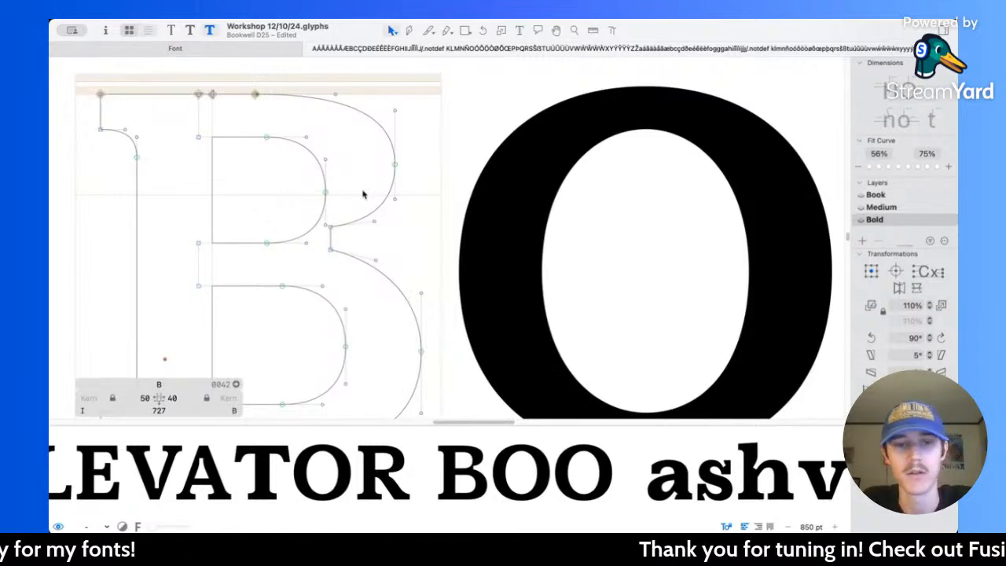
pyautogui.scroll(-5, 362, 244)
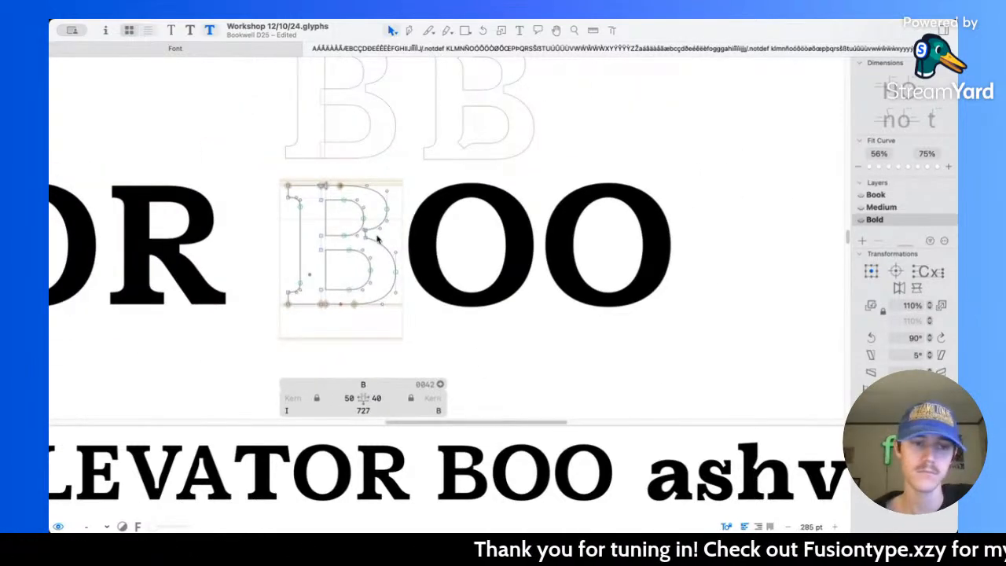
pyautogui.hscroll(-3, 376, 228)
pyautogui.hscroll(-1, 377, 240)
pyautogui.hscroll(5, 377, 239)
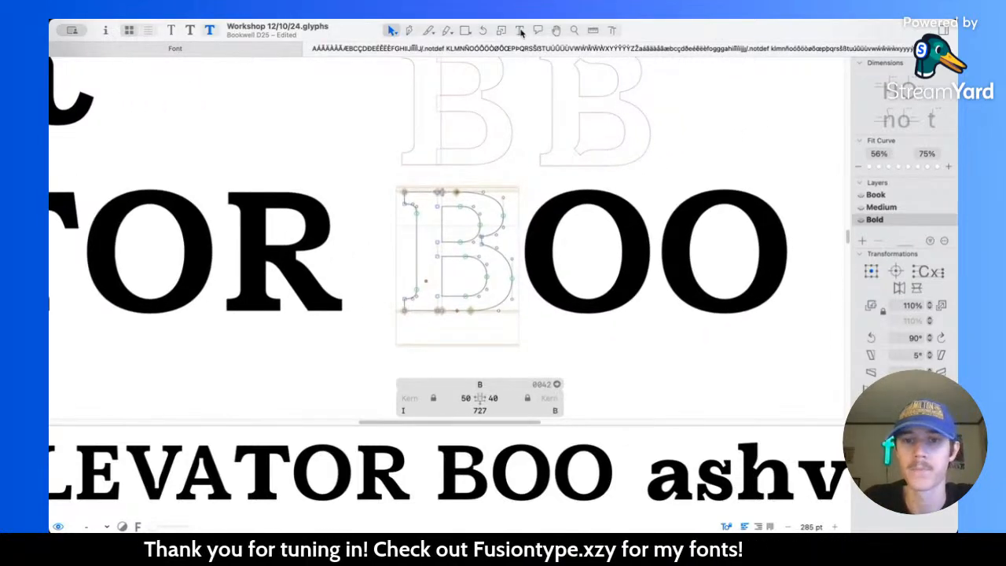
pyautogui.scroll(2, 596, 123)
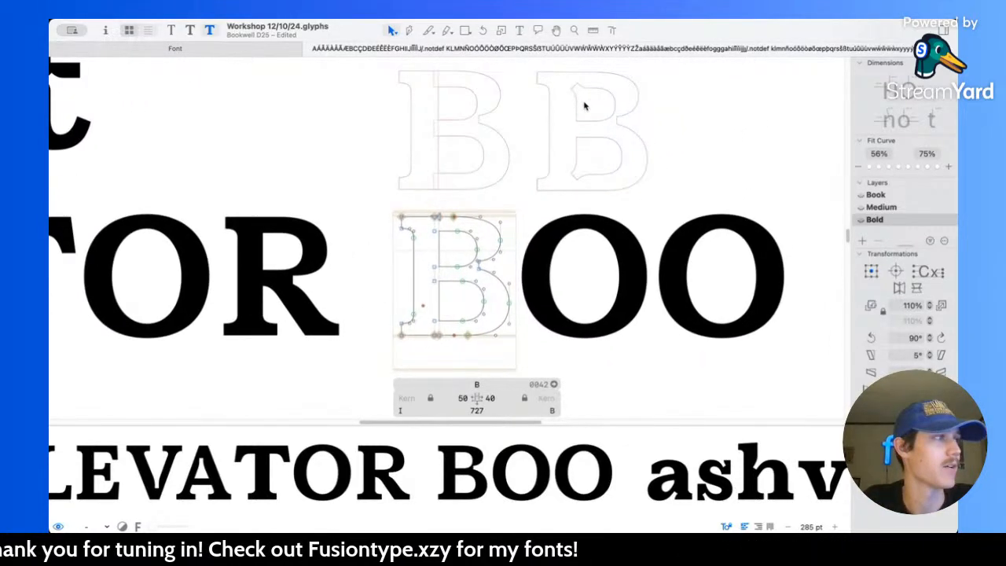
# Step: Delete the word "BOO" after "ELEVATOR" from the sample text
pyautogui.click(519, 30)
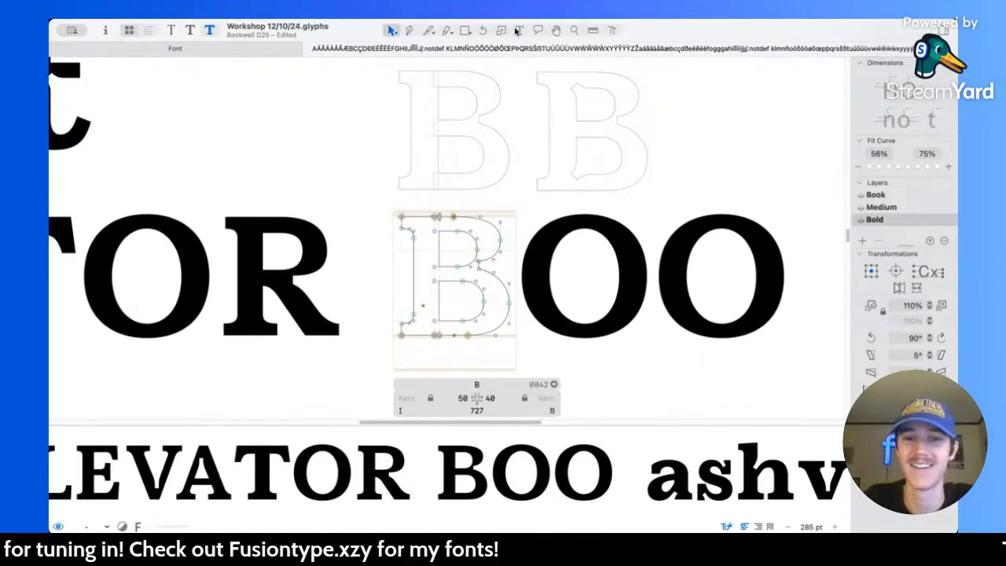
pyautogui.click(787, 306)
pyautogui.press('BackSpace')
pyautogui.press('BackSpace')
pyautogui.press('BackSpace')
pyautogui.press('BackSpace')
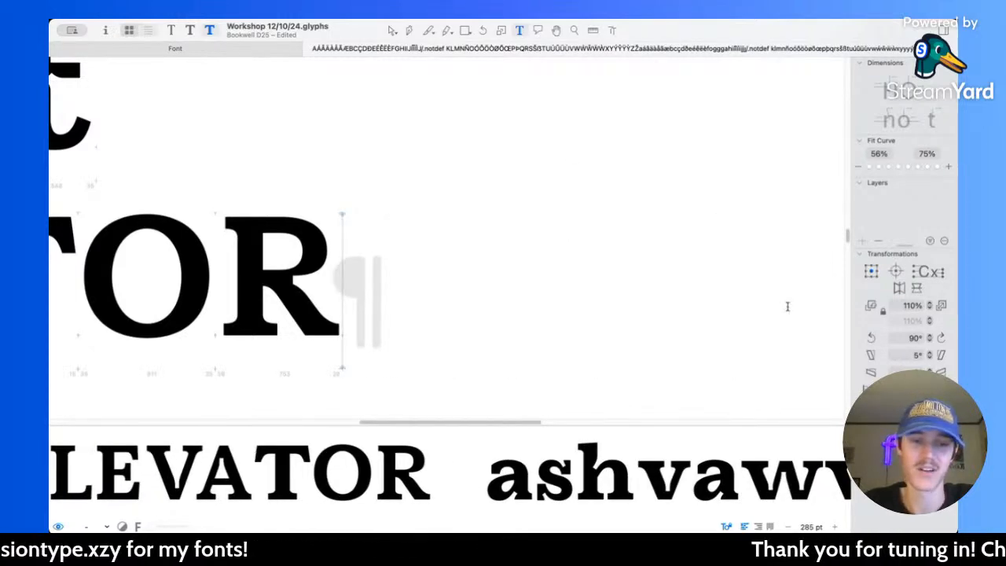
# Step: Review the g in "aligator" and "suggest" at large and small sizes
pyautogui.press('super+minus')
pyautogui.press('super+plus')
pyautogui.click(391, 31)
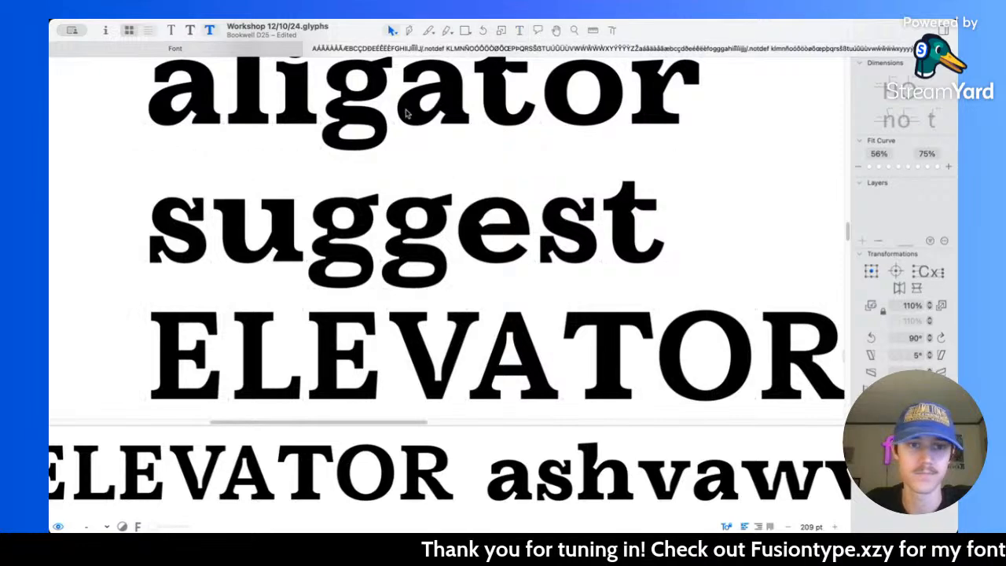
pyautogui.scroll(3, 391, 155)
pyautogui.scroll(2, 353, 216)
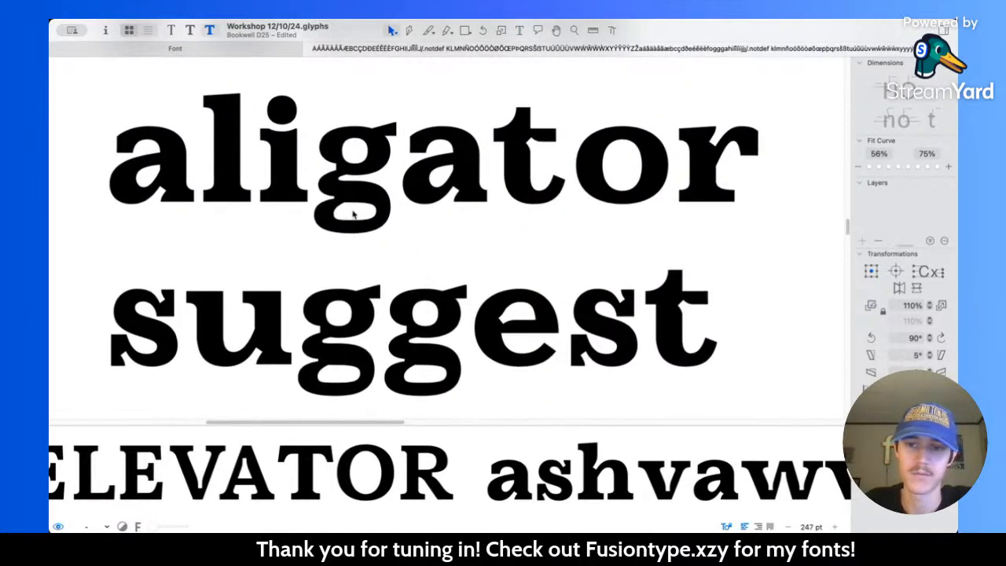
pyautogui.scroll(-5, 355, 207)
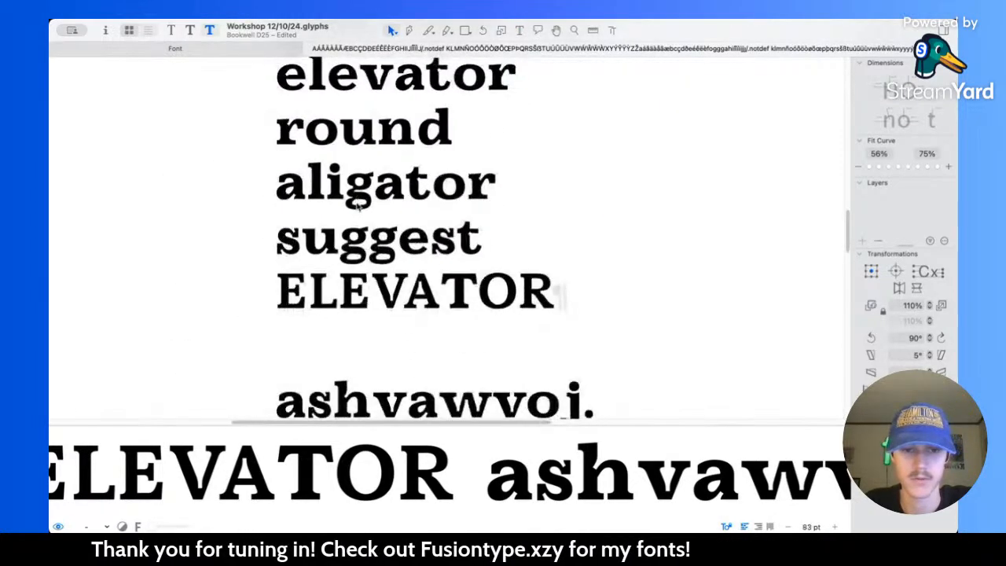
# Step: Review the sample lines from "ASHVAWVY," to "Zvobiation" at text size, comparing the g with the surrounding letters
pyautogui.scroll(-3, 360, 206)
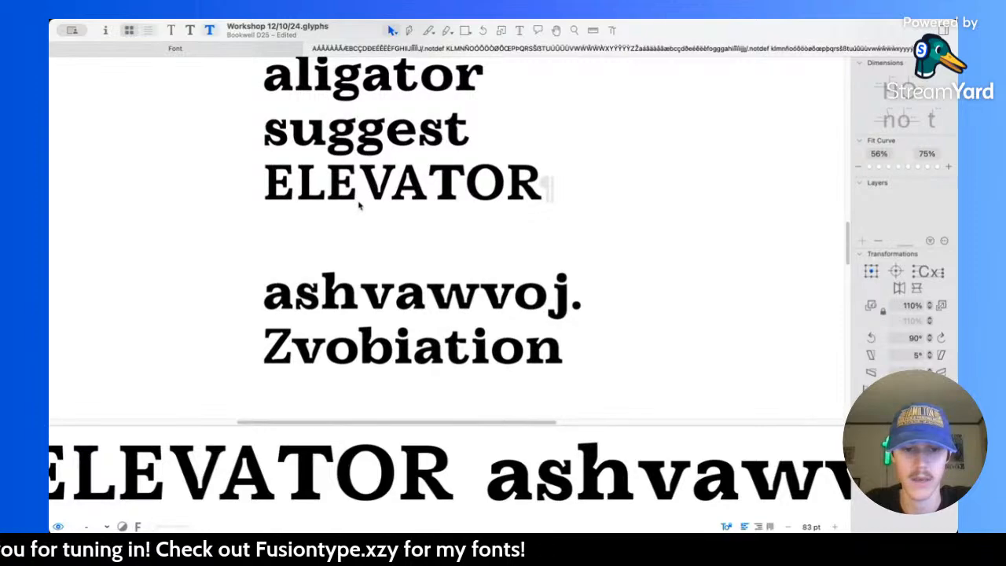
pyautogui.scroll(2, 380, 198)
pyautogui.scroll(1, 380, 198)
pyautogui.scroll(5, 380, 200)
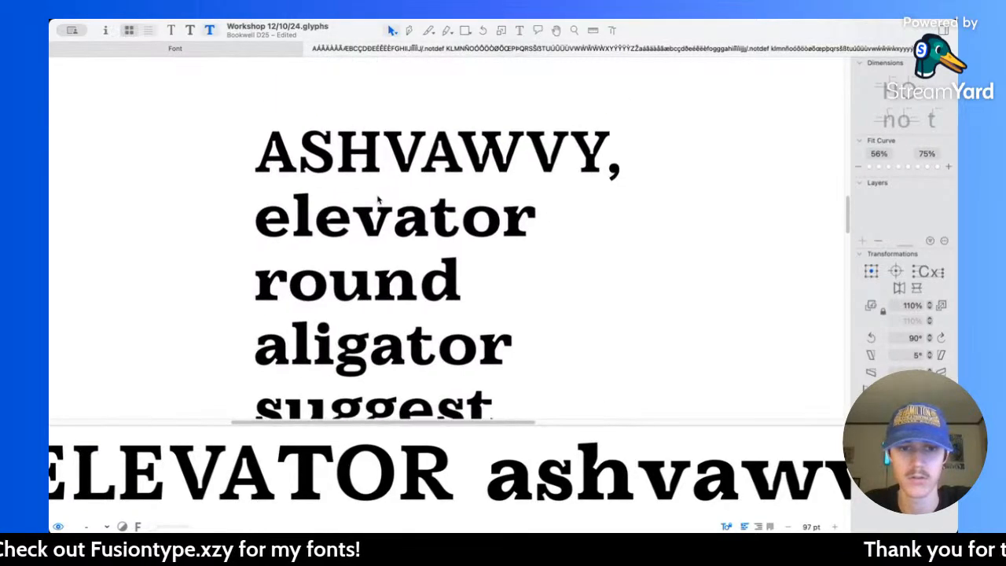
pyautogui.scroll(-5, 380, 202)
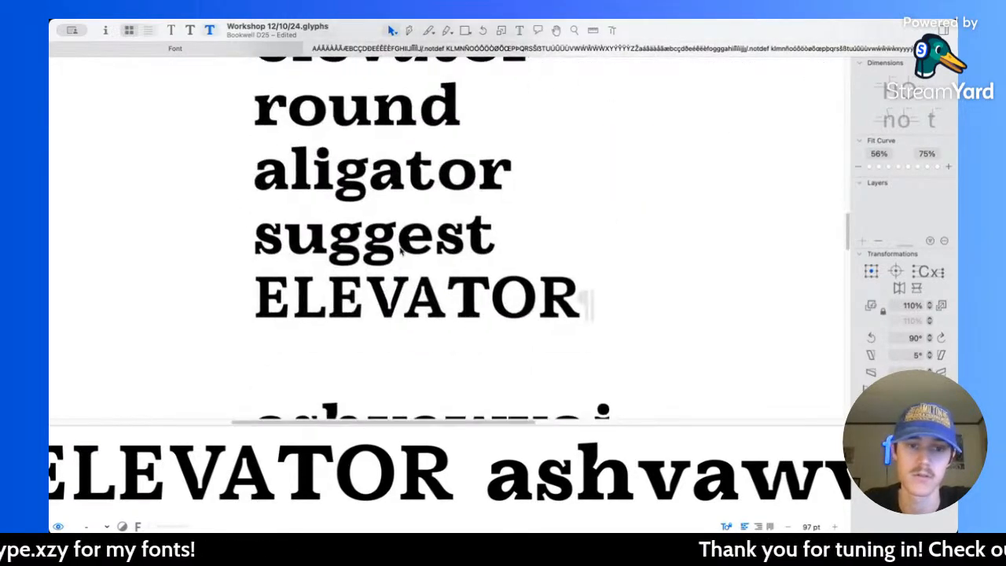
pyautogui.scroll(5, 330, 242)
pyautogui.scroll(3, 330, 242)
# Step: Move the left extremes of the g's lower bowl and its counter 10 units inward, using the Book master as reference
pyautogui.doubleClick(330, 248)
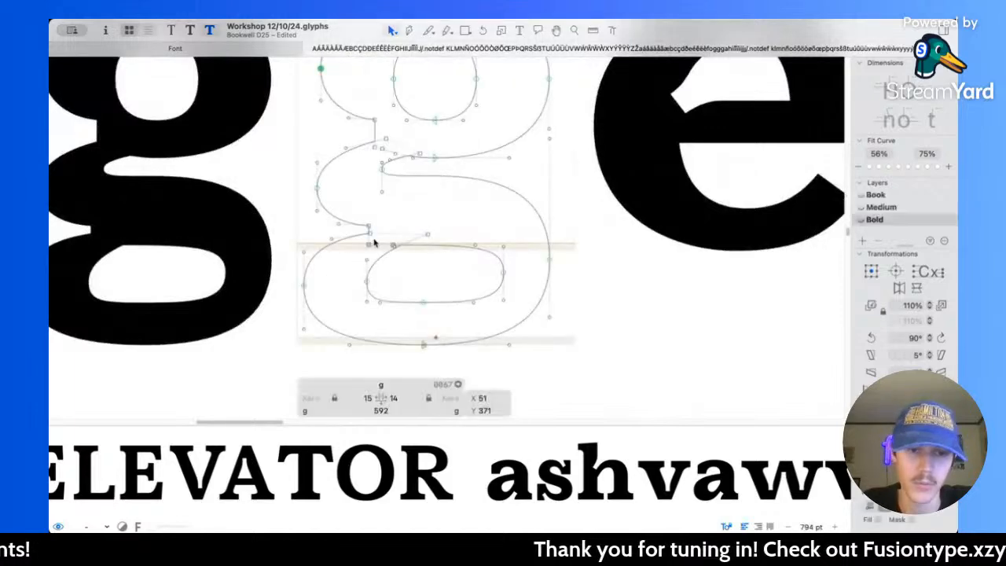
pyautogui.moveTo(307, 256); pyautogui.dragTo(389, 277)
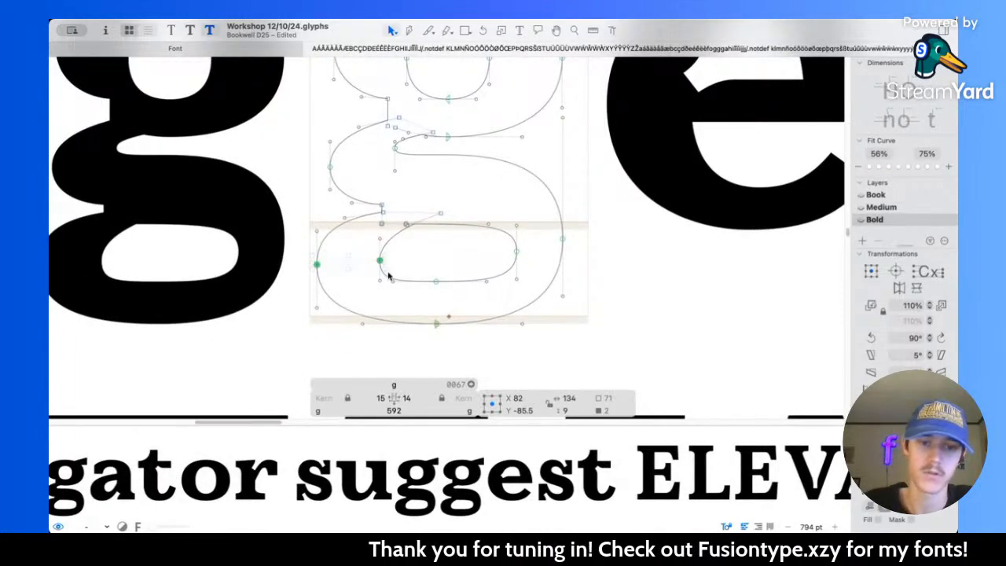
pyautogui.hotkey('shift', 'Right')
pyautogui.hotkey('ctrl', 'z')
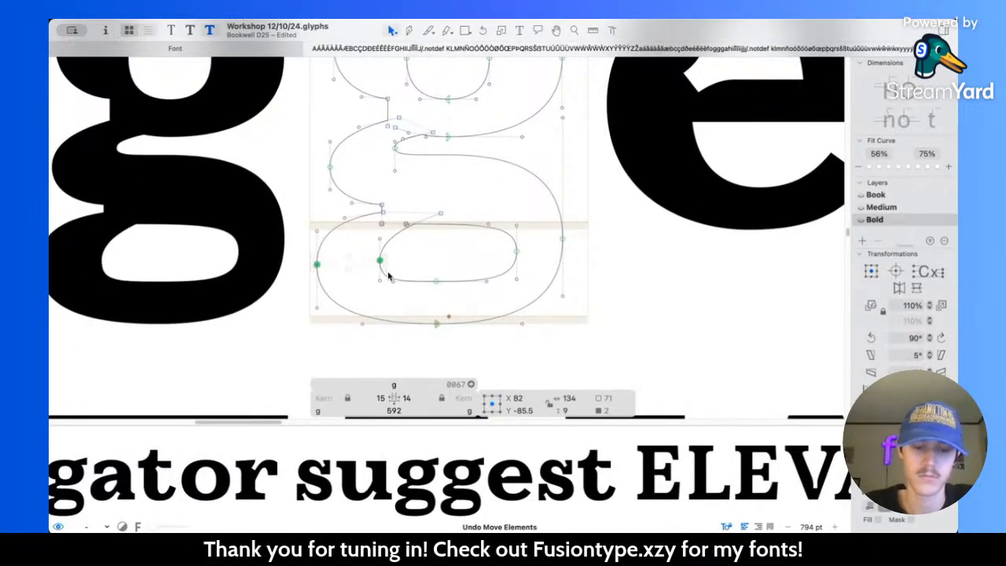
pyautogui.press('super+1')
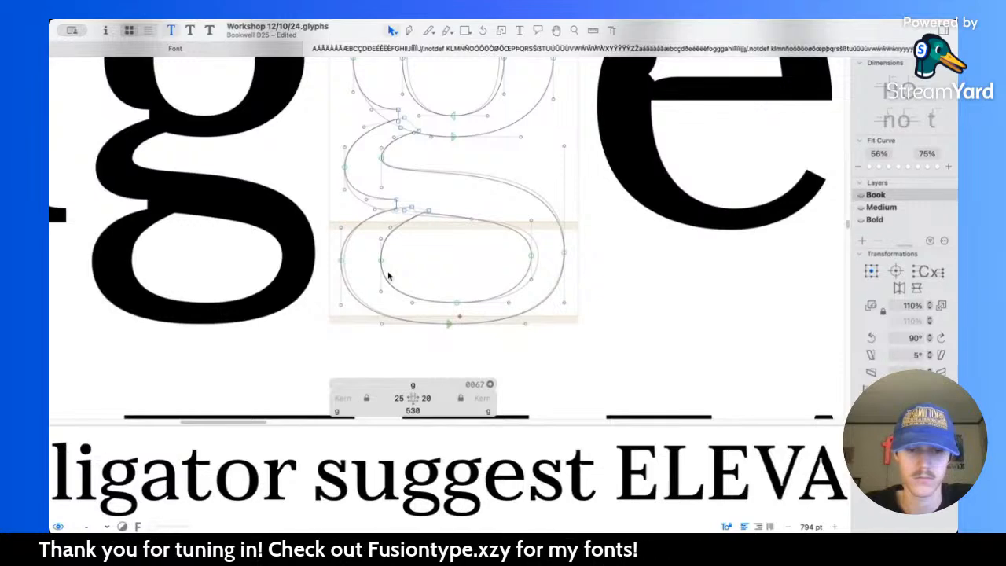
pyautogui.press('super+3')
pyautogui.hotkey('shift', 'Right')
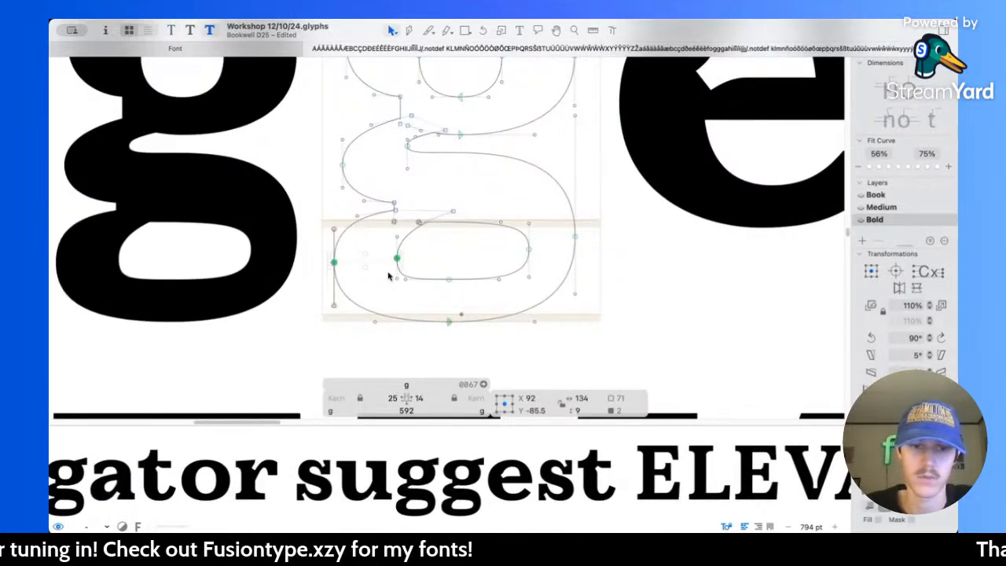
# Step: Adjust the handles along the bottom of the g's lower counter to make its underside rounder
pyautogui.scroll(3, 389, 276)
pyautogui.click(445, 306)
pyautogui.hscroll(1, 445, 306)
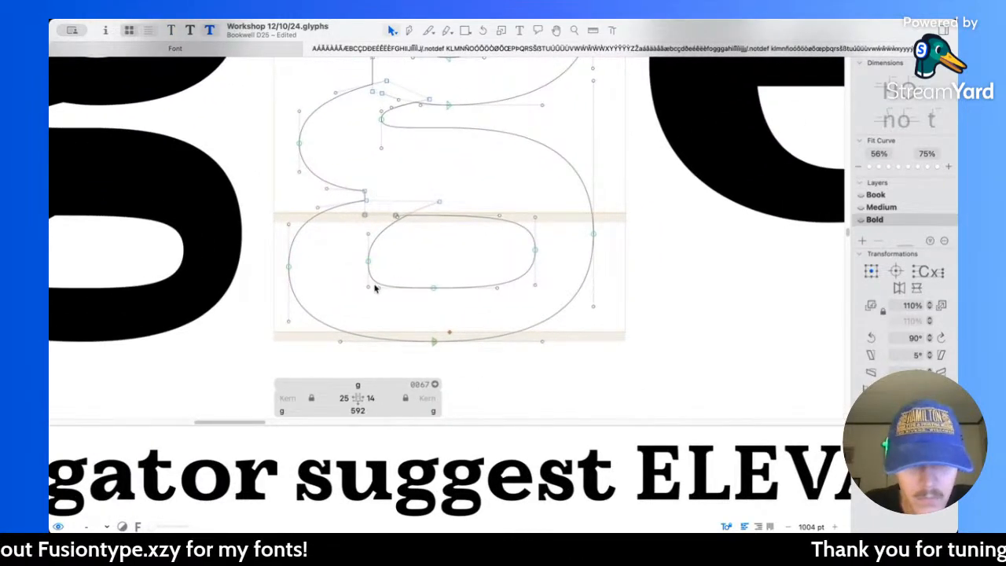
pyautogui.moveTo(381, 285); pyautogui.dragTo(420, 292)
pyautogui.press('super+z')
pyautogui.scroll(3, 512, 300)
pyautogui.moveTo(511, 303); pyautogui.dragTo(330, 234)
pyautogui.moveTo(497, 276); pyautogui.dragTo(482, 277)
# Step: Shorten the vertical handles at both sides of the g's lower counter, giving the lower handle on the right extreme a length of 50
pyautogui.click(338, 267)
pyautogui.moveTo(321, 242); pyautogui.dragTo(322, 234)
pyautogui.moveTo(320, 279); pyautogui.dragTo(320, 265)
pyautogui.click(507, 248)
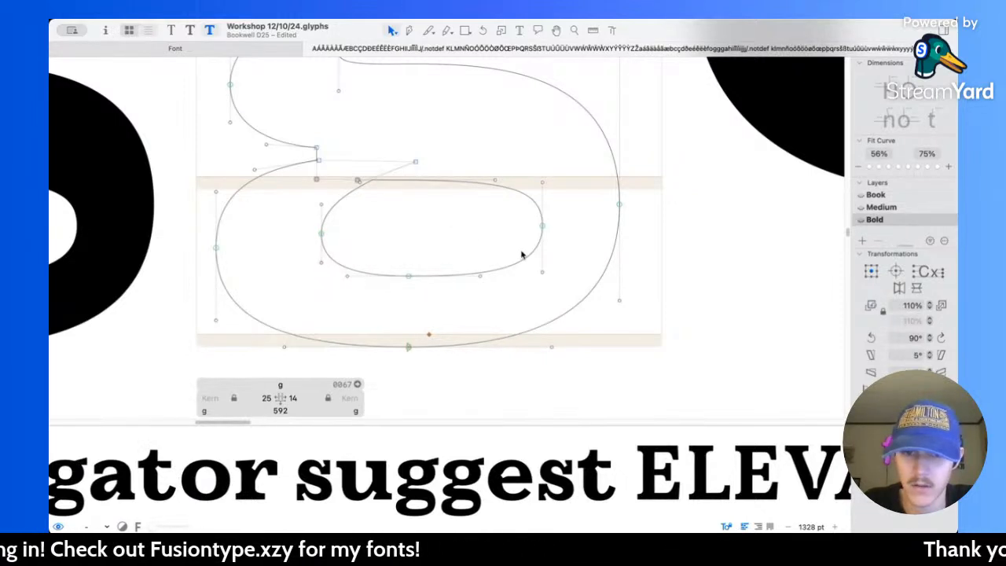
pyautogui.moveTo(542, 272); pyautogui.dragTo(542, 265)
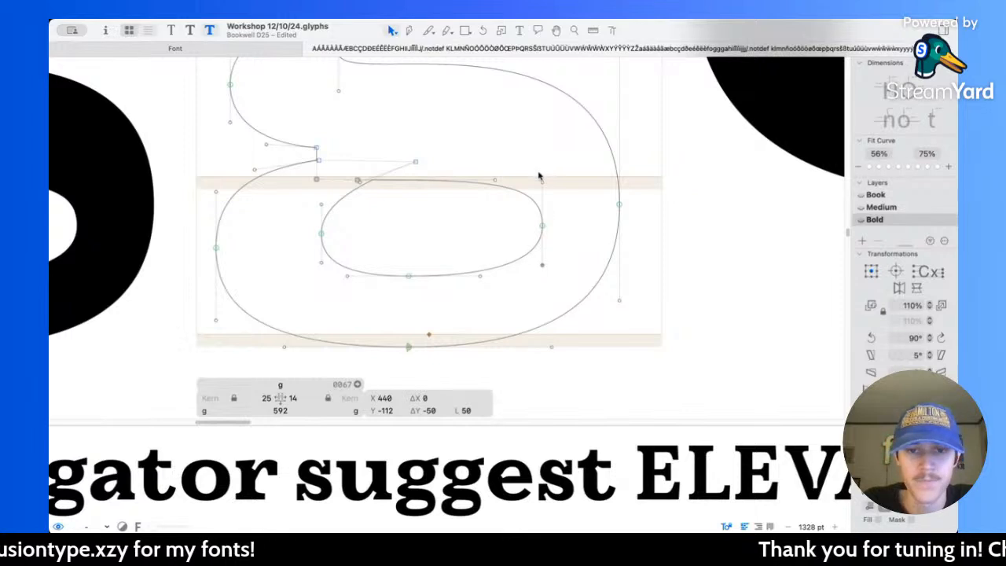
pyautogui.moveTo(545, 186); pyautogui.dragTo(542, 186)
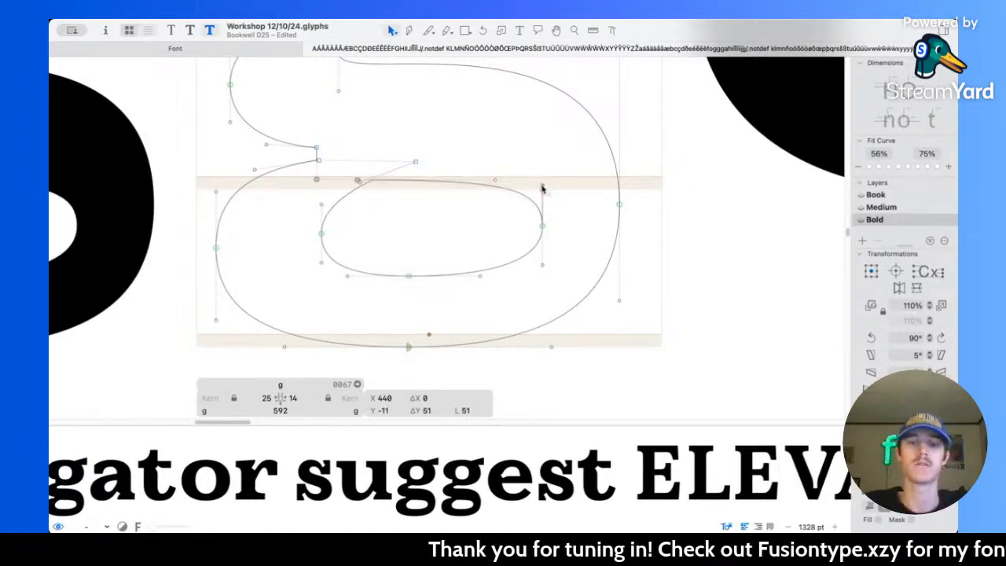
pyautogui.click(508, 157)
# Step: Examine the g's lower bowl, link and upper bowl against the neighbouring letters in "suggest"
pyautogui.scroll(5, 507, 155)
pyautogui.scroll(-5, 508, 157)
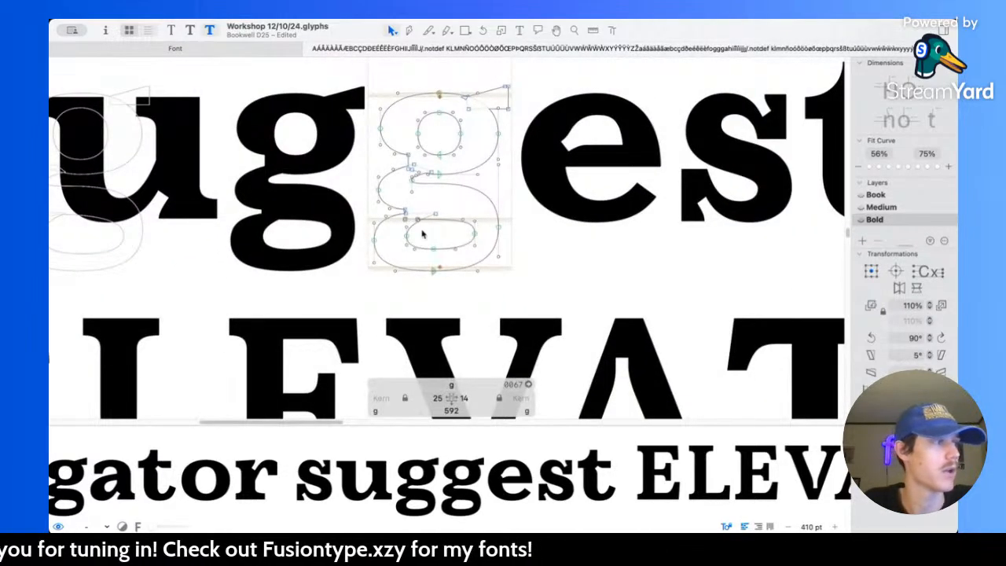
pyautogui.scroll(8, 468, 277)
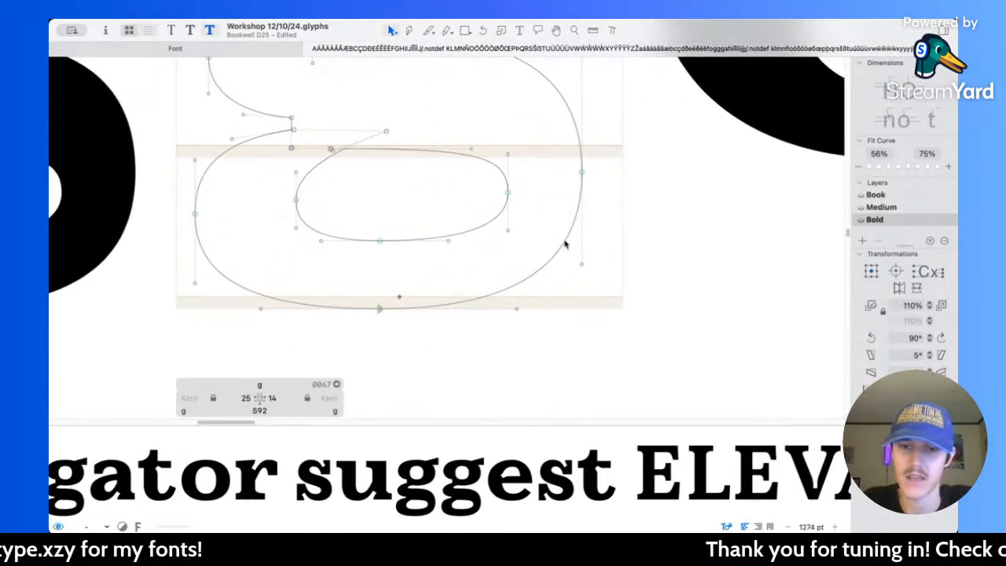
pyautogui.scroll(5, 533, 173)
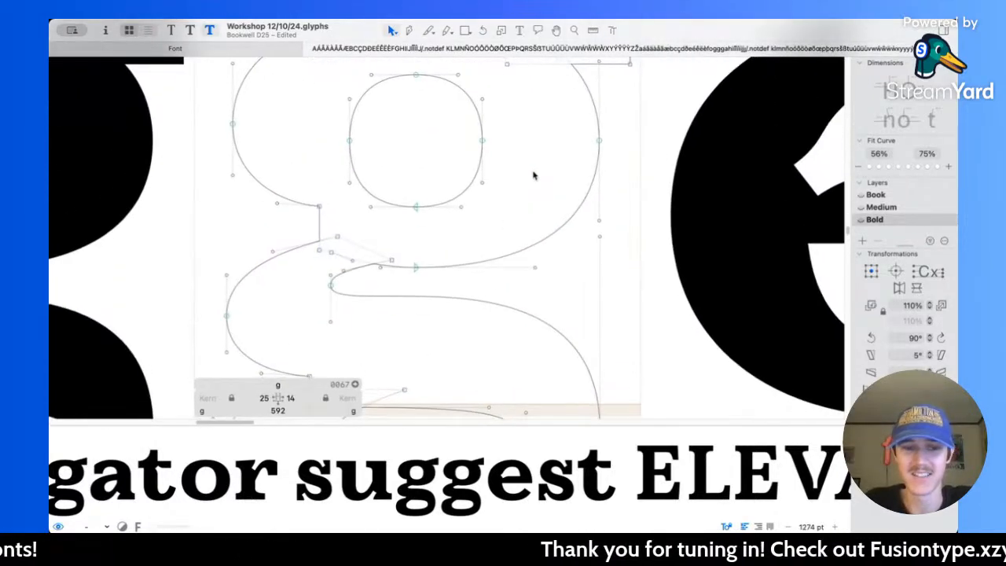
pyautogui.scroll(-5, 390, 309)
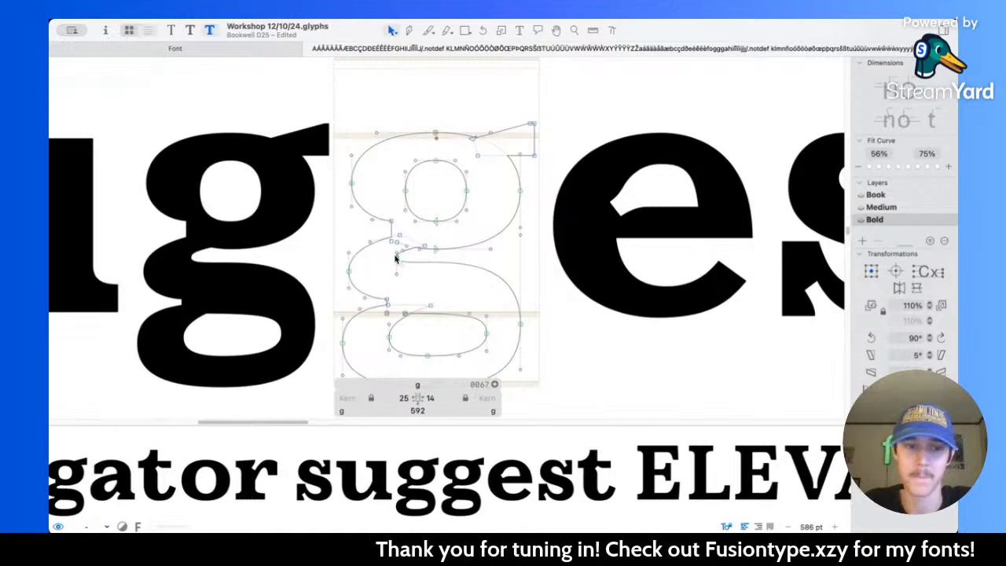
pyautogui.scroll(-2, 395, 260)
pyautogui.scroll(-2, 395, 260)
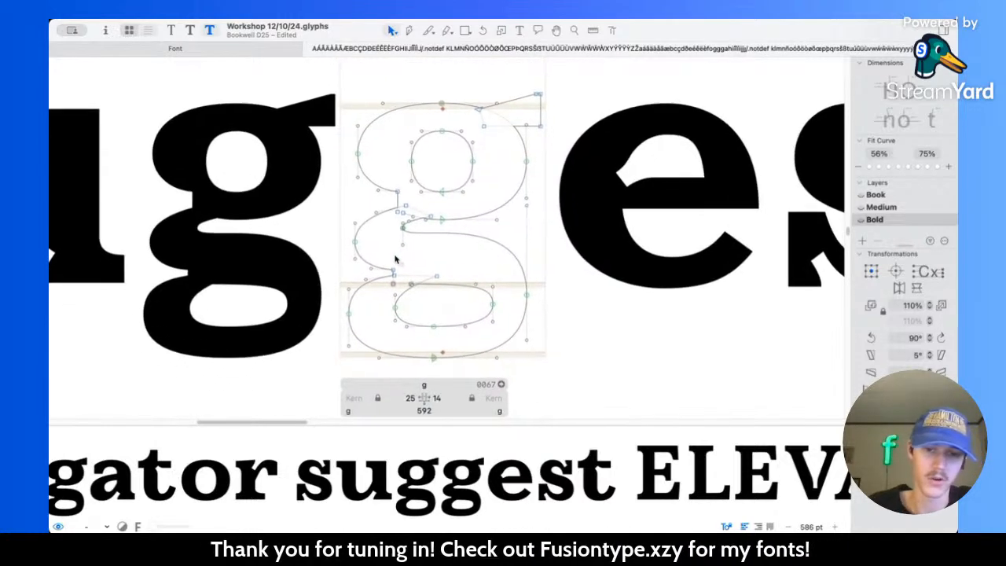
pyautogui.scroll(3, 394, 231)
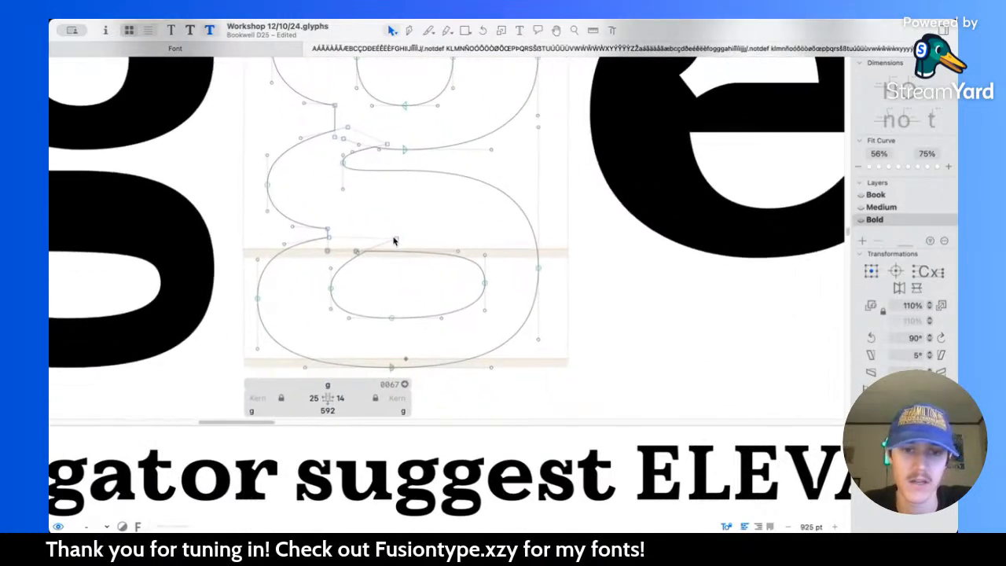
pyautogui.scroll(3, 329, 218)
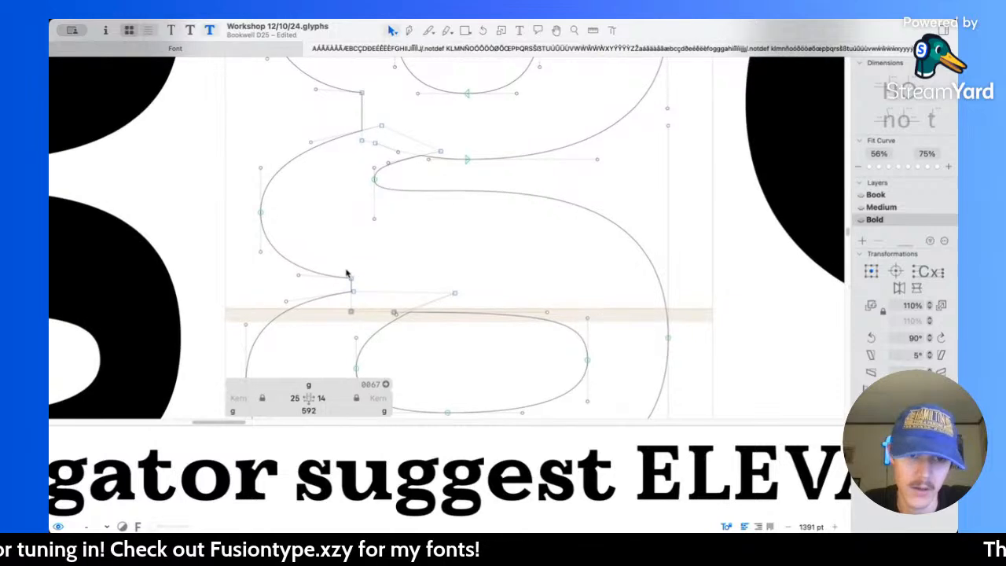
# Step: Raise the upper corner of the notch between the g's link and lower bowl to Y 67
pyautogui.moveTo(352, 281); pyautogui.dragTo(340, 315)
pyautogui.press('l')
pyautogui.press('v')
pyautogui.scroll(3, 340, 296)
pyautogui.press('Up')
pyautogui.press('Up')
pyautogui.press('Up')
pyautogui.press('Up')
pyautogui.press('Up')
pyautogui.scroll(-2, 340, 291)
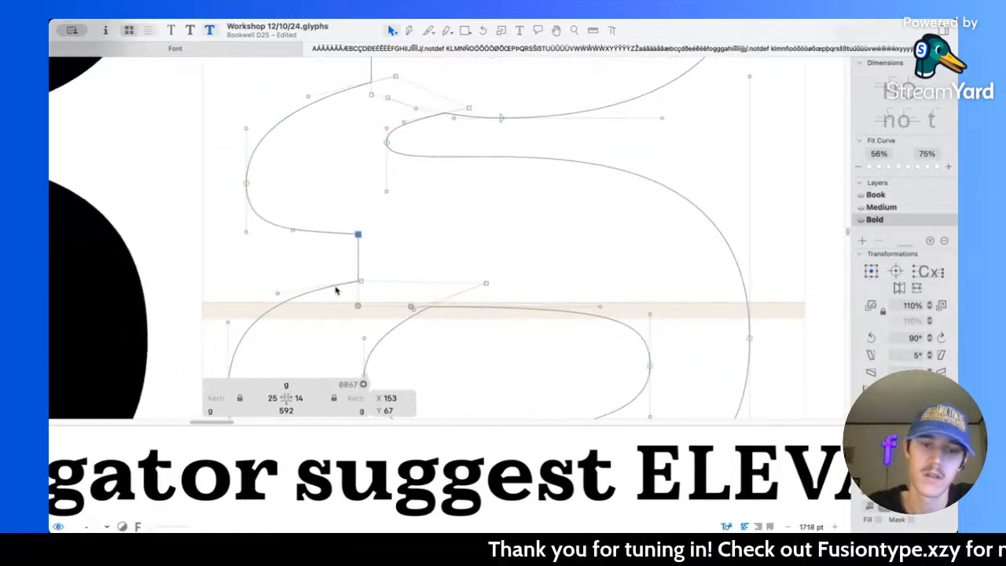
# Step: Lower the bottom corner of the g's lower notch toward the baseline to widen the gap, and preview the filled shape
pyautogui.scroll(-2, 348, 285)
pyautogui.click(362, 232)
pyautogui.keyDown('shift'); pyautogui.click(359, 188); pyautogui.keyUp('shift')
pyautogui.click(359, 191)
pyautogui.keyDown('shift'); pyautogui.click(361, 231); pyautogui.keyUp('shift')
pyautogui.moveTo(363, 232); pyautogui.dragTo(365, 249)
pyautogui.click(442, 210)
pyautogui.press('space')
pyautogui.scroll(4, 406, 228)
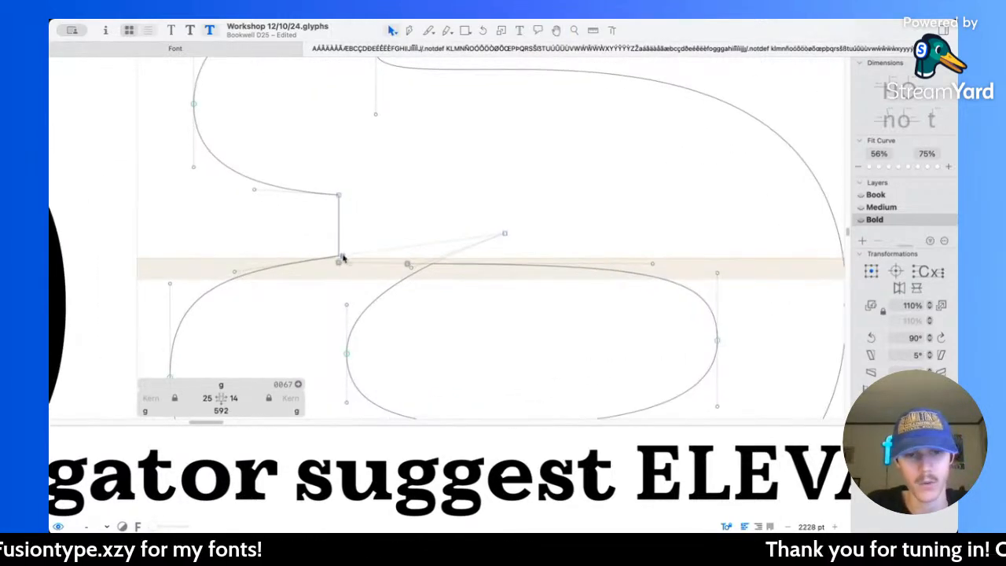
pyautogui.scroll(5, 343, 258)
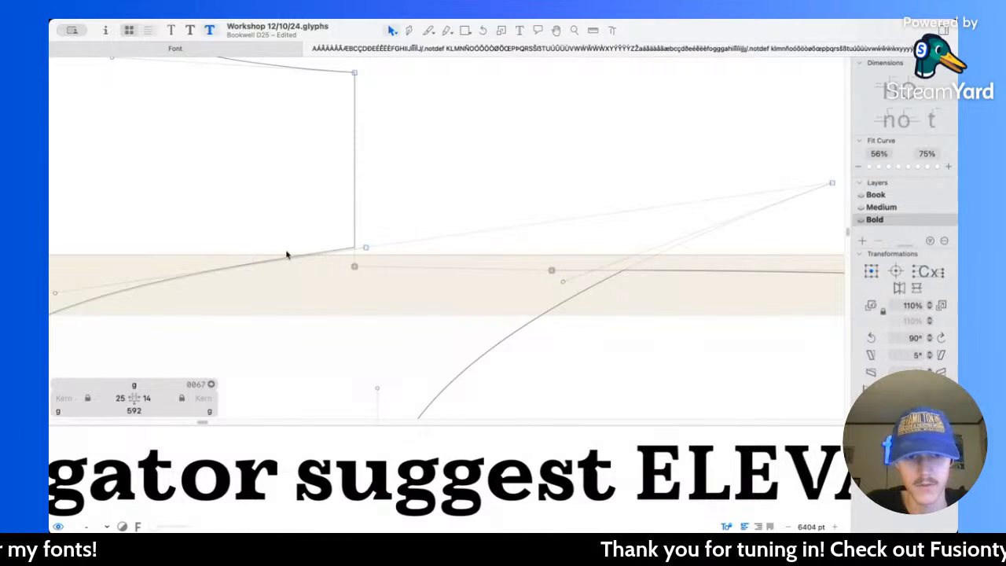
pyautogui.press('space')
pyautogui.scroll(-4, 330, 235)
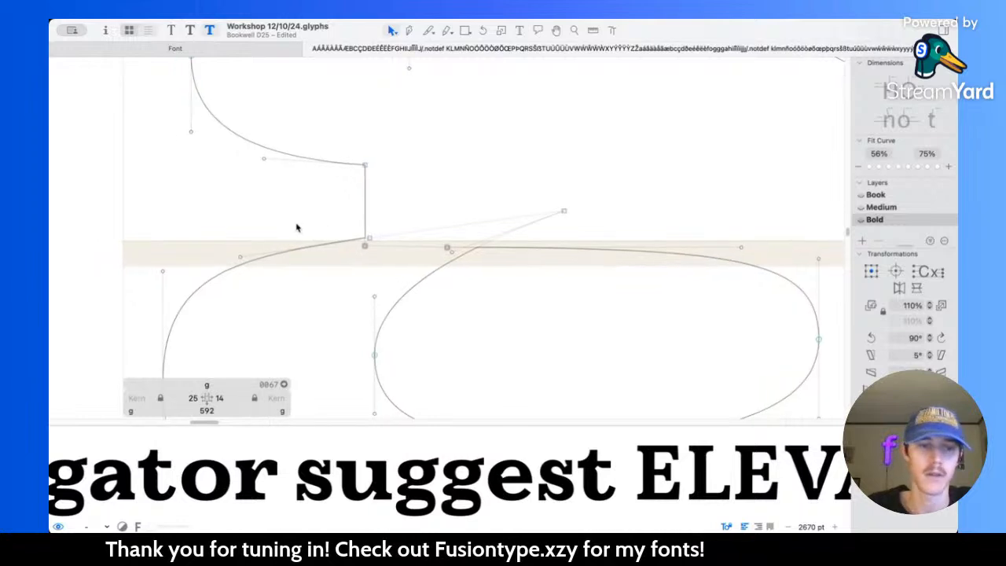
# Step: Smooth the lower bowl's upper-left shoulder by placing its top handle at X 84, Y -4 and its side handle at Y -27
pyautogui.hscroll(-3, 298, 225)
pyautogui.scroll(-2, 298, 225)
pyautogui.moveTo(283, 232); pyautogui.dragTo(321, 216)
pyautogui.press('space')
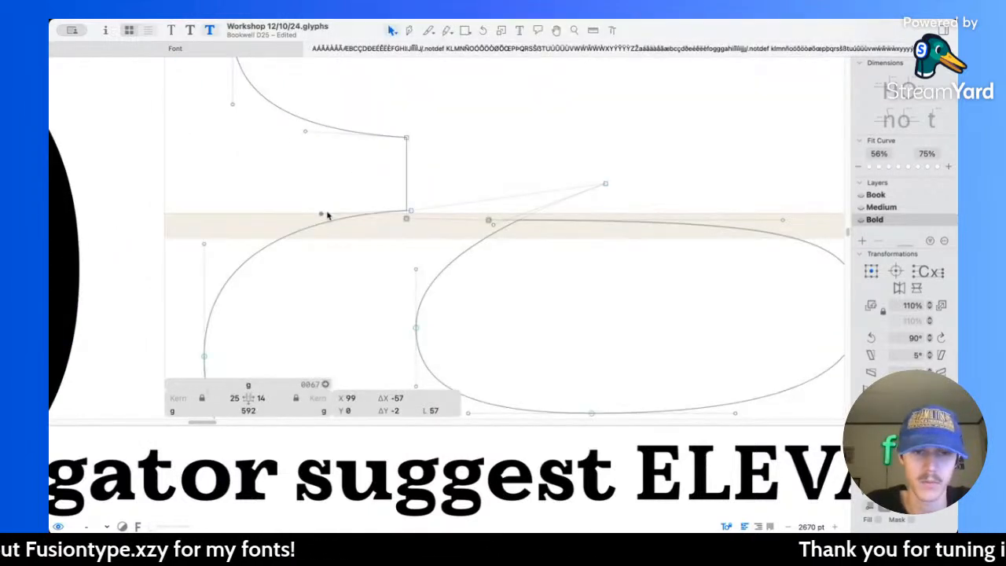
pyautogui.press('super+z')
pyautogui.moveTo(282, 230); pyautogui.dragTo(298, 221)
pyautogui.press('space')
pyautogui.scroll(-2, 263, 235)
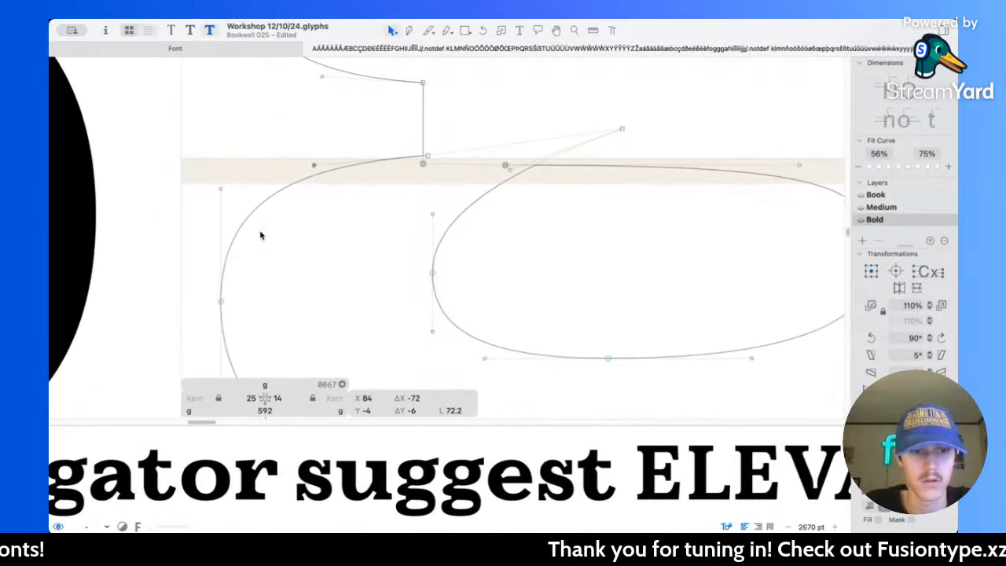
pyautogui.scroll(-3, 262, 234)
pyautogui.moveTo(233, 194); pyautogui.dragTo(234, 203)
pyautogui.press('space')
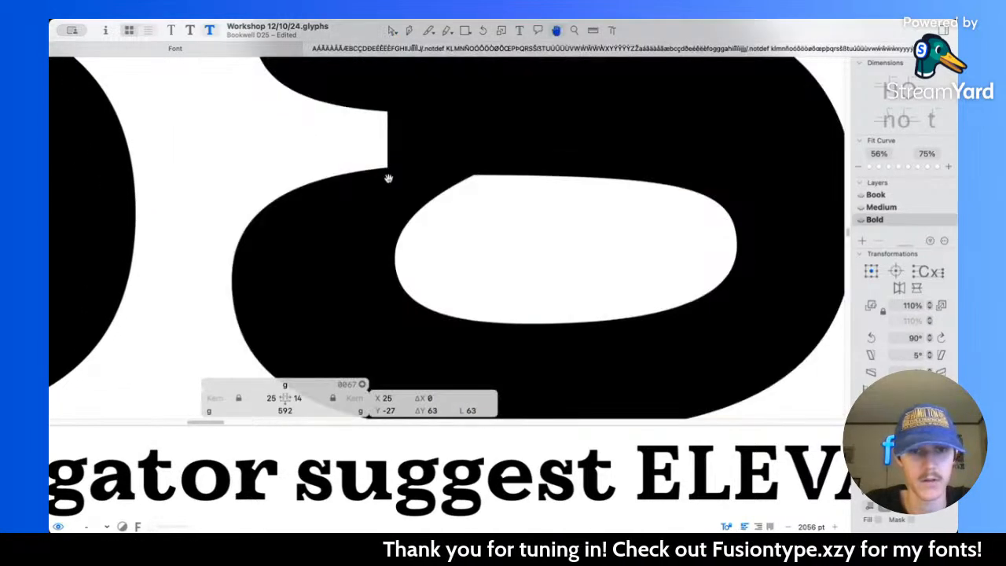
# Step: Check the filled shape of the g's lower bowl, notch and link close up and at a smaller scale
pyautogui.press('space')
pyautogui.scroll(-3, 296, 311)
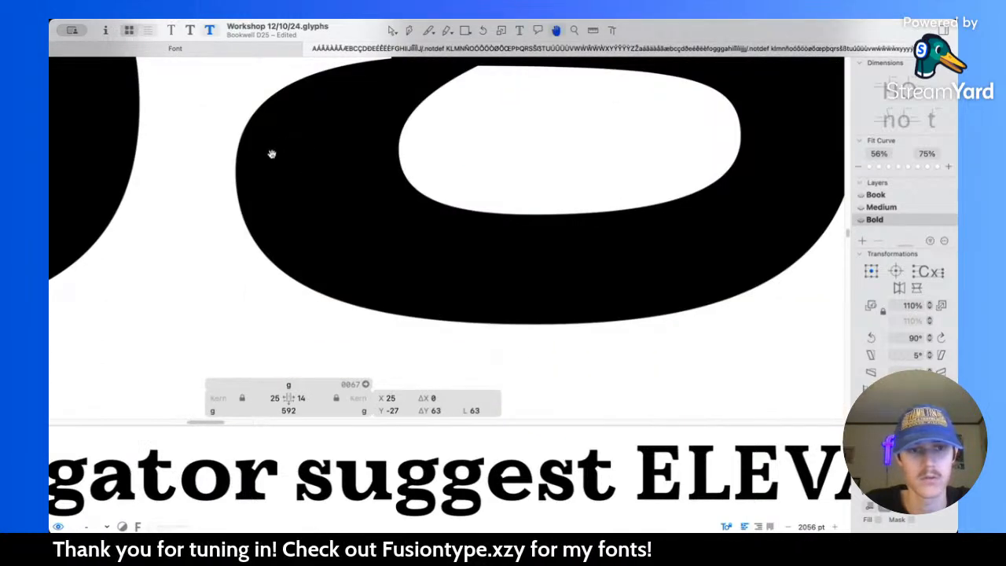
pyautogui.scroll(2, 343, 145)
pyautogui.press('space')
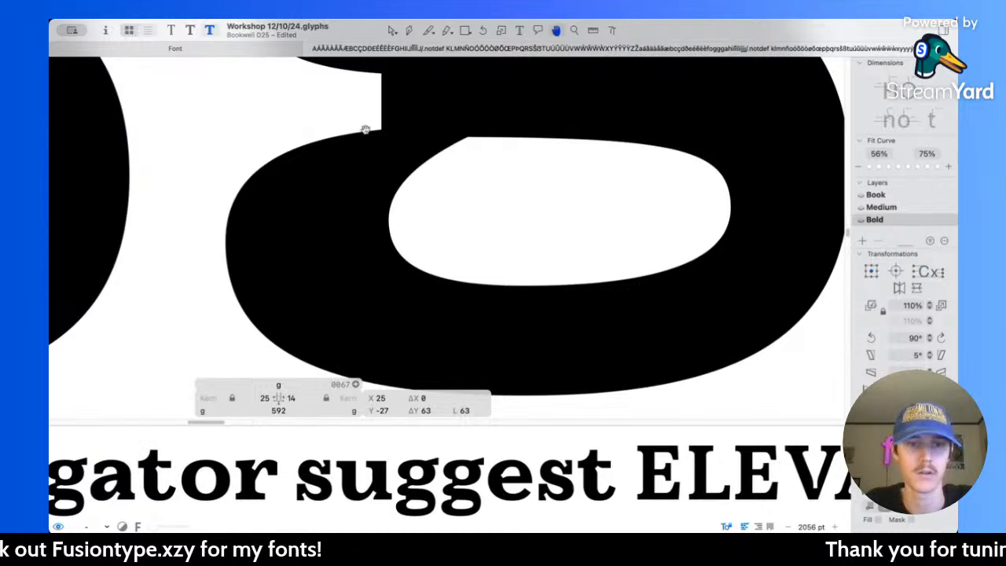
pyautogui.press('space')
pyautogui.scroll(4, 382, 225)
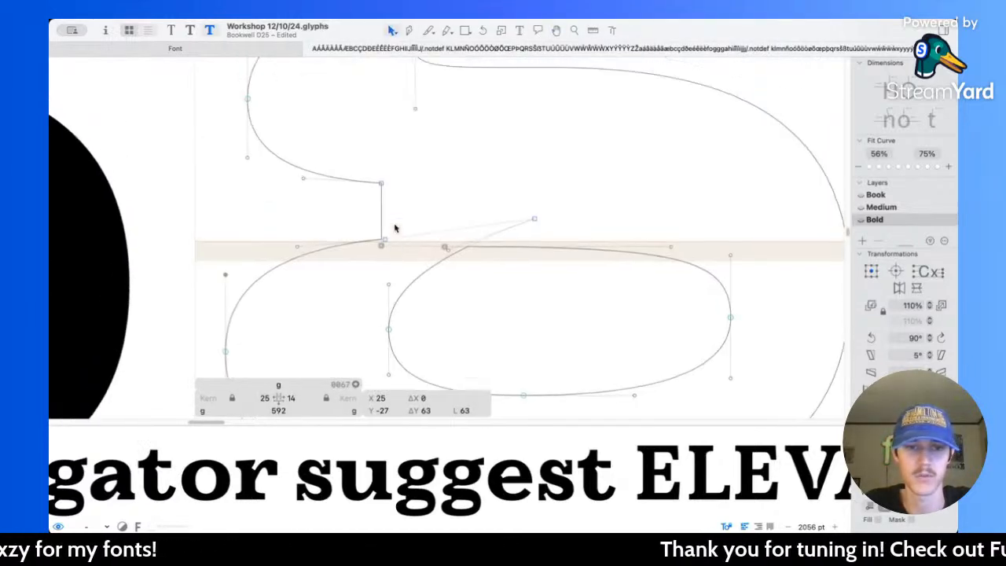
pyautogui.scroll(1, 311, 217)
pyautogui.press('space')
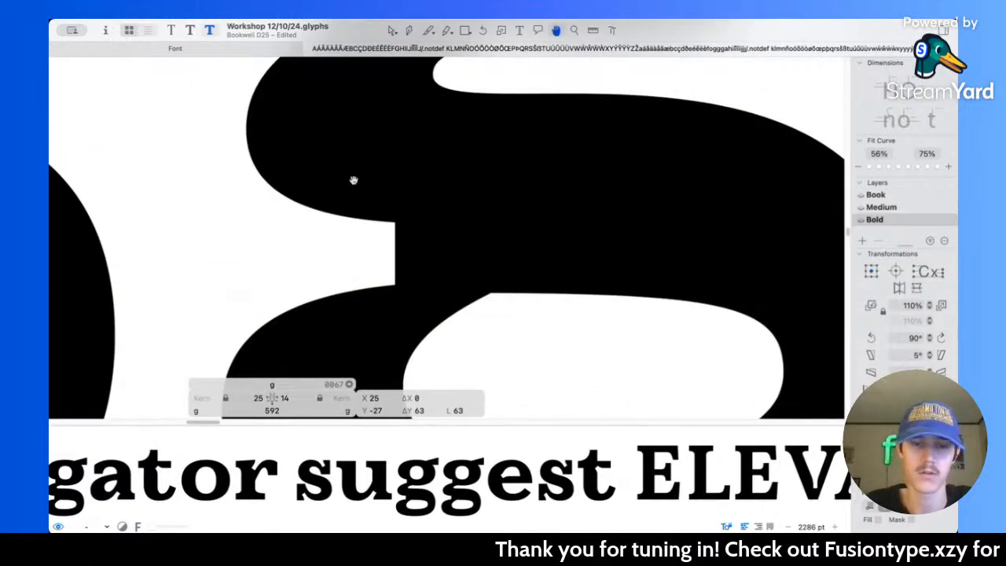
pyautogui.scroll(-5, 353, 181)
pyautogui.scroll(-3, 353, 181)
pyautogui.scroll(5, 445, 225)
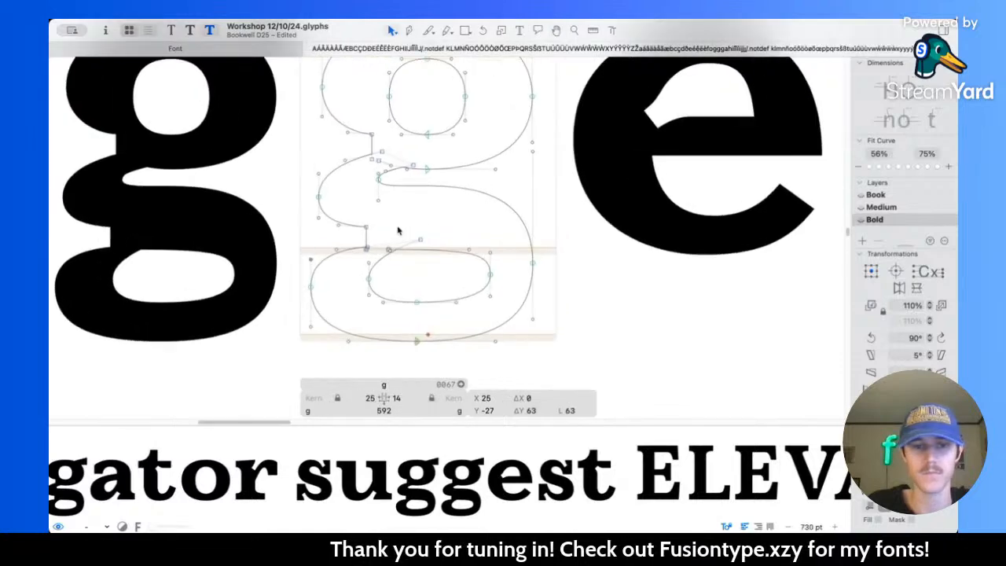
# Step: Select the vertical edges of the g's two left notches and review the letter in "suggest" at several sizes
pyautogui.click(354, 234)
pyautogui.keyDown('shift'); pyautogui.click(365, 106); pyautogui.keyUp('shift')
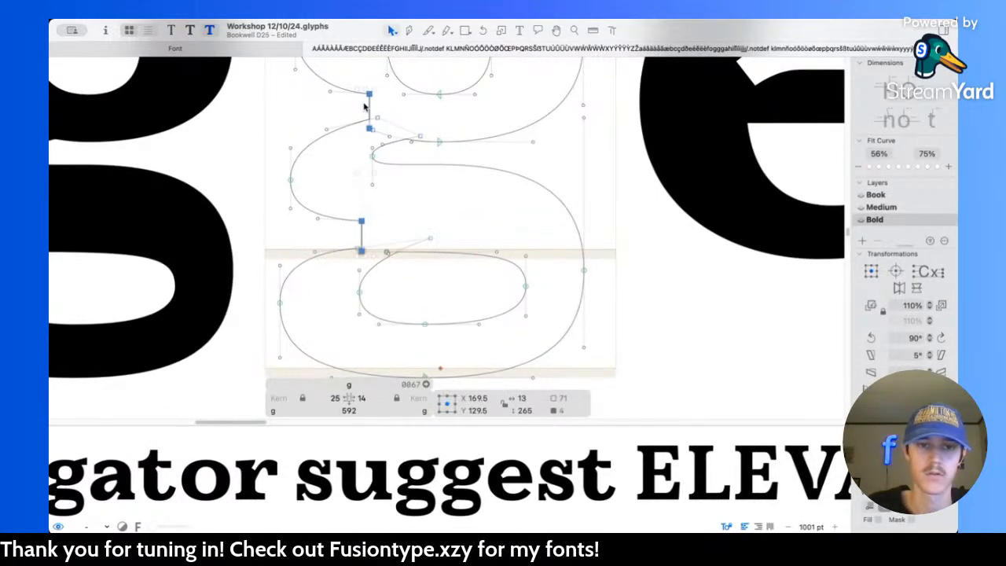
pyautogui.press('space')
pyautogui.scroll(-5, 393, 142)
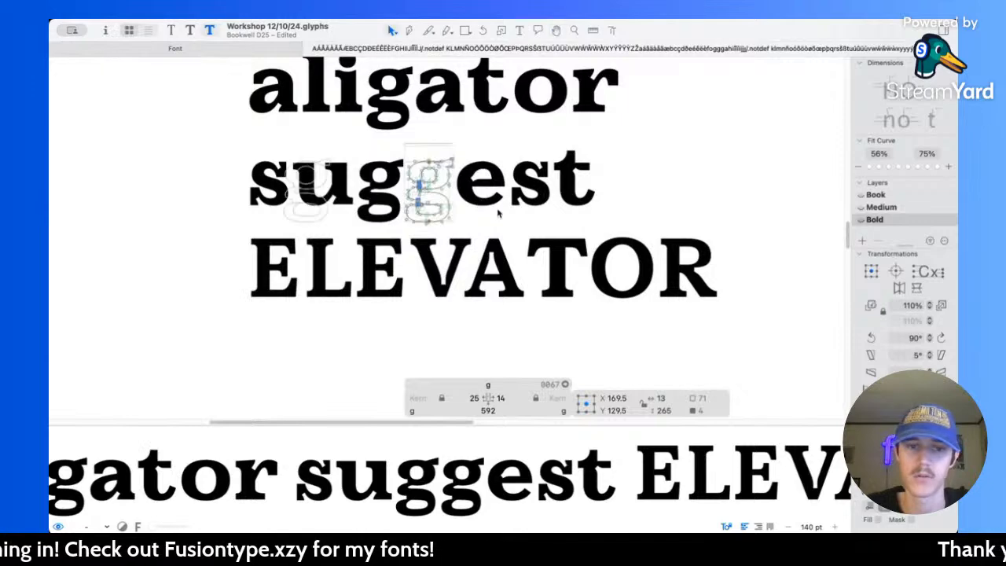
pyautogui.scroll(-2, 497, 207)
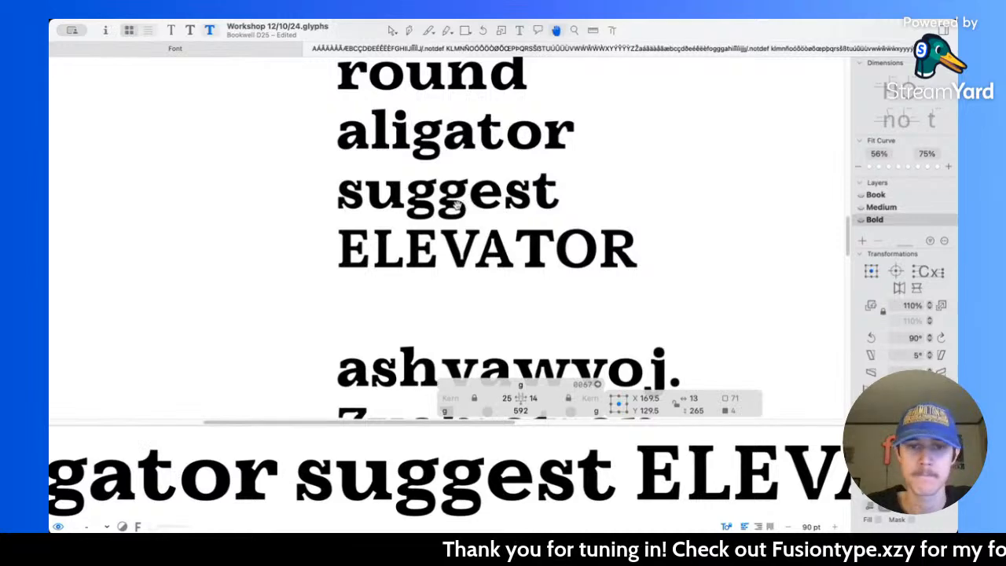
pyautogui.scroll(4, 464, 206)
pyautogui.scroll(2, 456, 206)
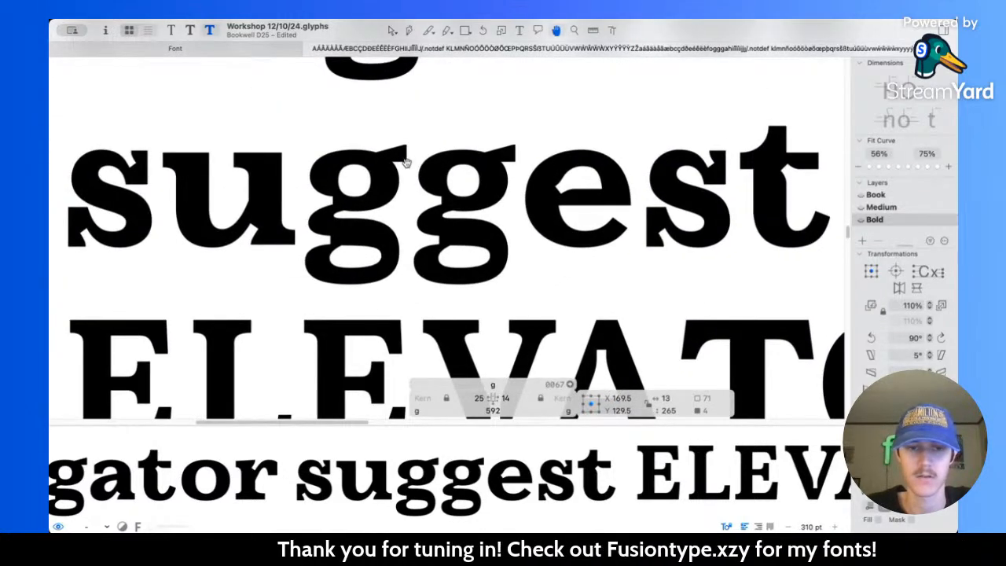
# Step: Compare the g in "suggest" across the Book, Medium and Bold masters, examining its bowls, link and left notches
pyautogui.press('Escape')
pyautogui.press('super+2')
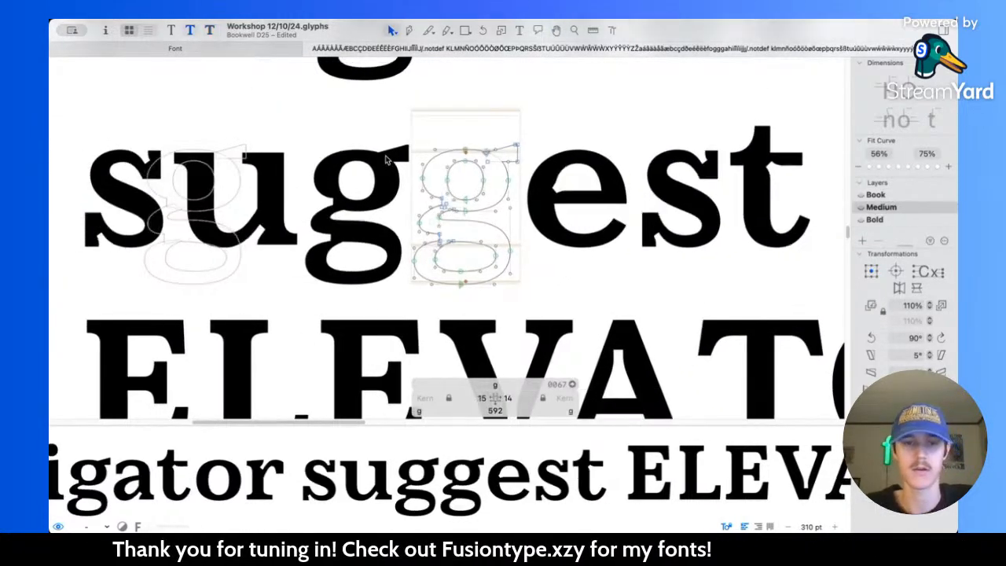
pyautogui.press('super+1')
pyautogui.press('super+2')
pyautogui.press('super+3')
pyautogui.press('super+2')
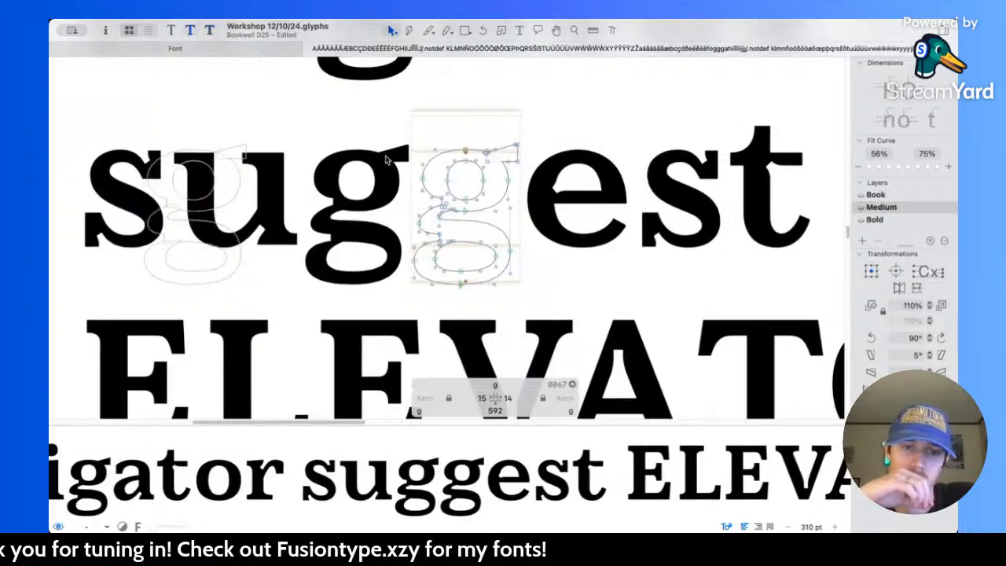
pyautogui.press('super+1')
pyautogui.press('super+3')
pyautogui.press('super+1')
pyautogui.press('super+3')
pyautogui.press('super+1')
pyautogui.press('super+3')
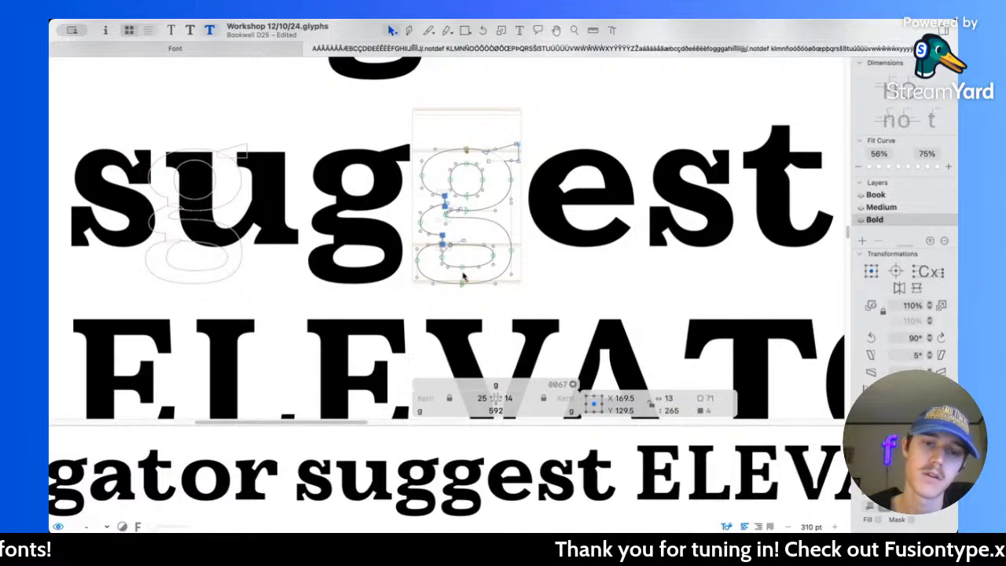
pyautogui.press('super+1')
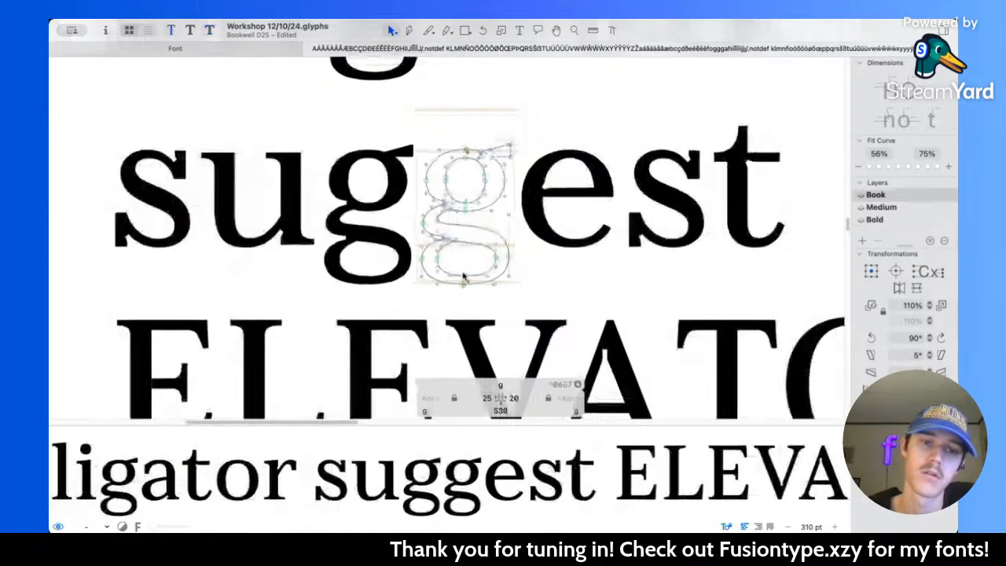
pyautogui.press('super+3')
pyautogui.press('super+1')
pyautogui.press('super+3')
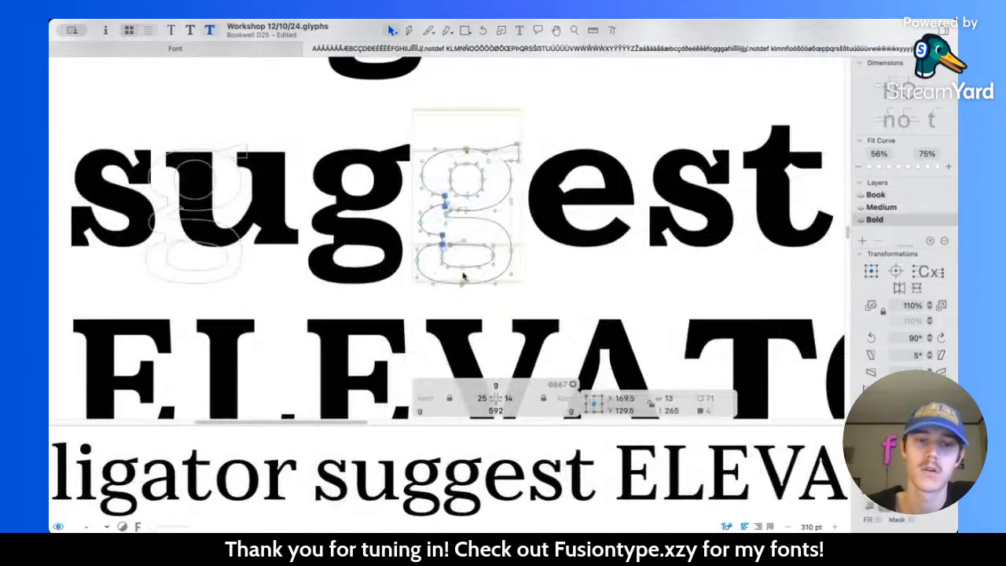
pyautogui.press('super+1')
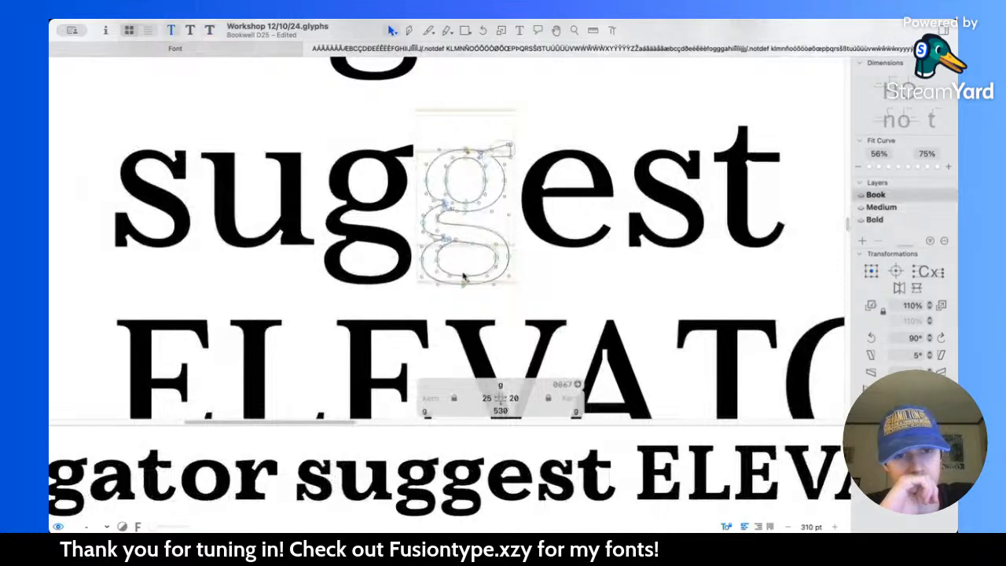
pyautogui.press('super+3')
pyautogui.press('super+2')
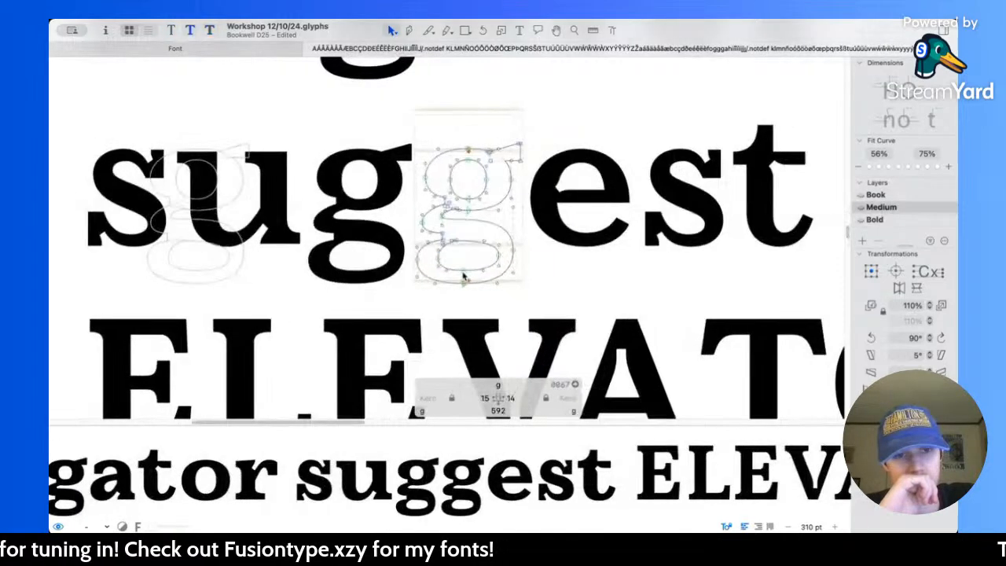
pyautogui.press('super+1')
pyautogui.press('super+2')
pyautogui.press('super+3')
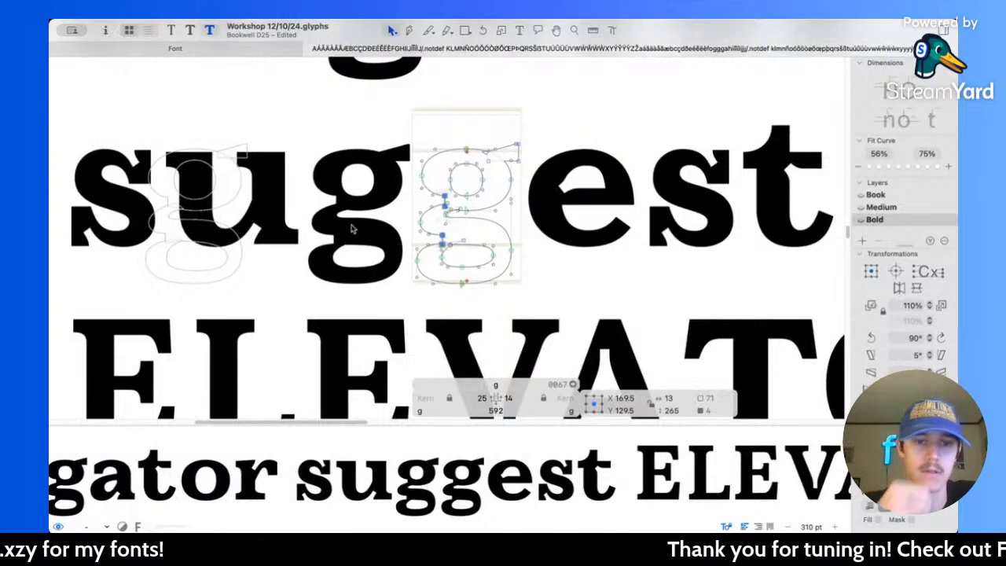
pyautogui.press('super+1')
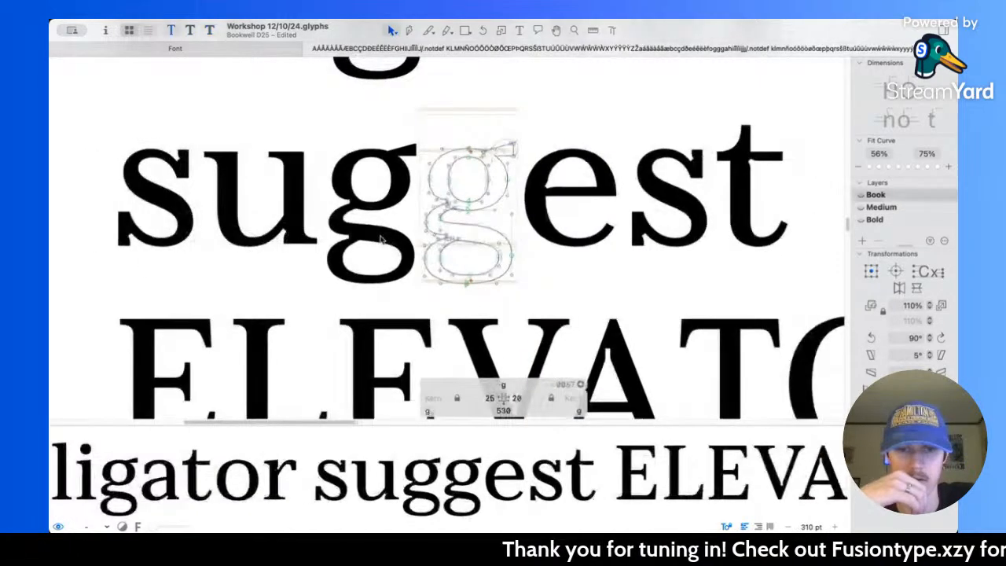
pyautogui.press('super+3')
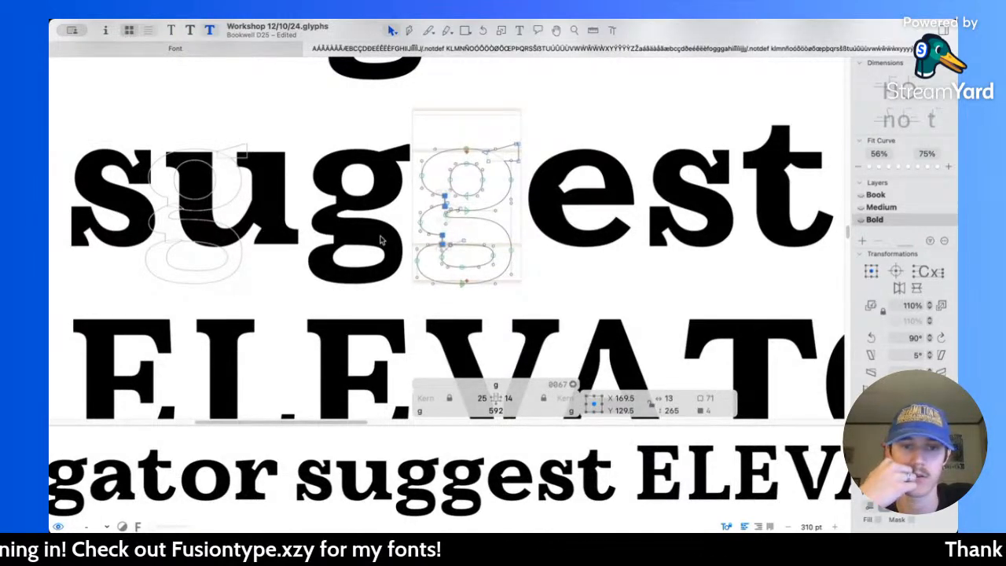
pyautogui.press('super+2')
pyautogui.press('super+1')
pyautogui.press('super+2')
pyautogui.press('super+3')
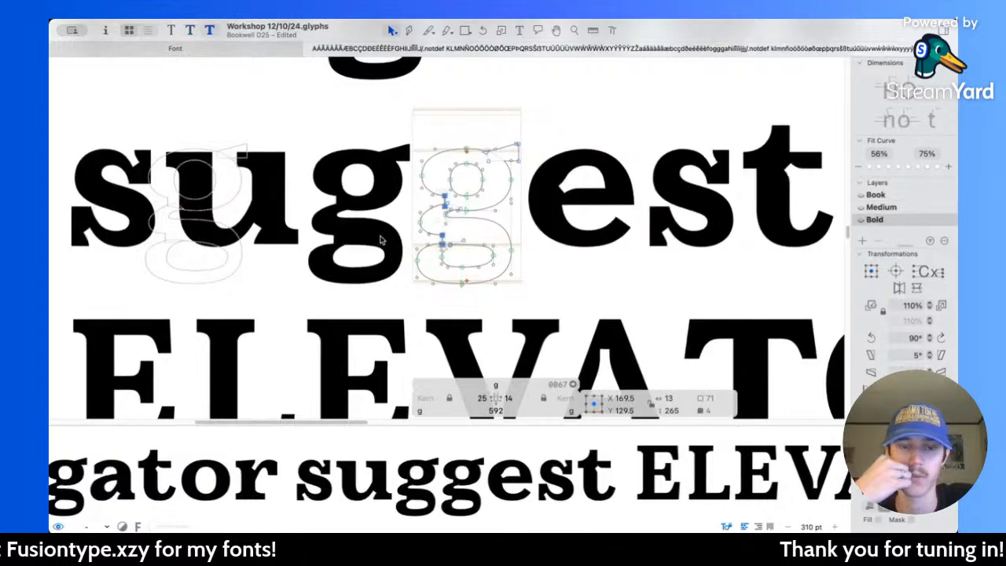
pyautogui.press('super+2')
pyautogui.press('super+3')
# Step: Lower the right extreme node of the Bold g's lower bowl and place its upper handle at Y 211
pyautogui.scroll(8, 380, 240)
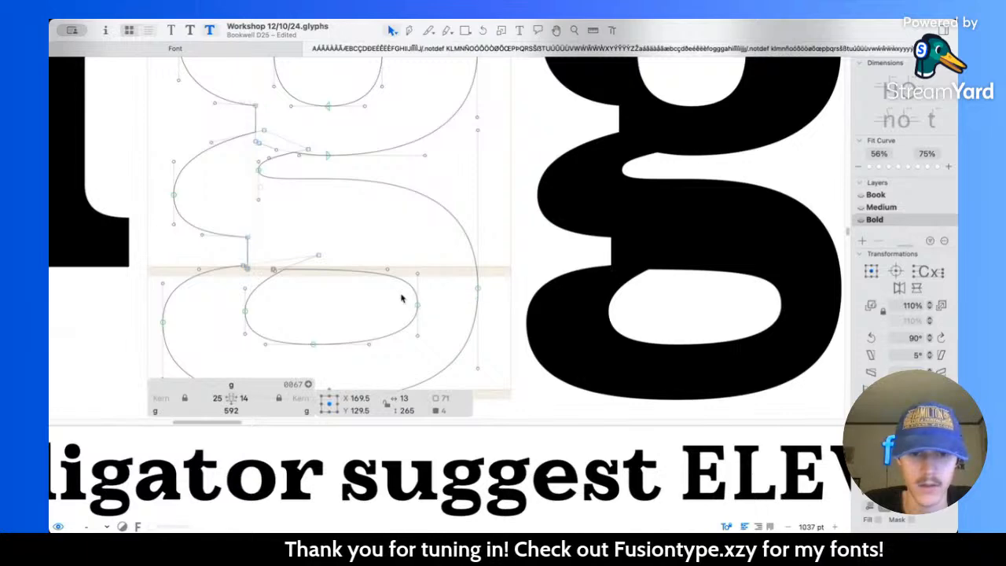
pyautogui.click(497, 298)
pyautogui.click(478, 293)
pyautogui.moveTo(480, 295); pyautogui.dragTo(479, 304)
pyautogui.moveTo(478, 132); pyautogui.dragTo(478, 139)
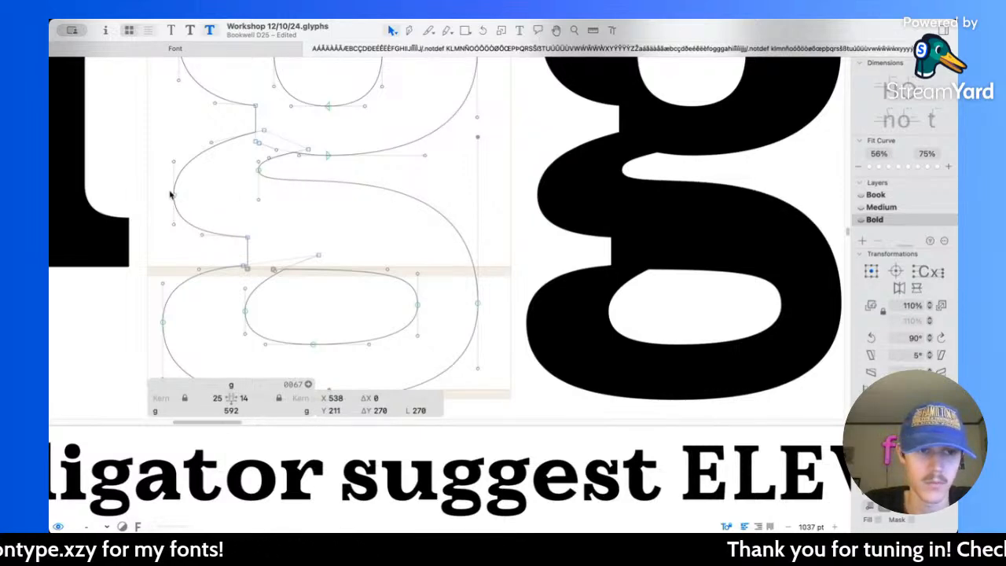
# Step: Try to raise the leftmost node of the g's link to Y 130
pyautogui.click(144, 163)
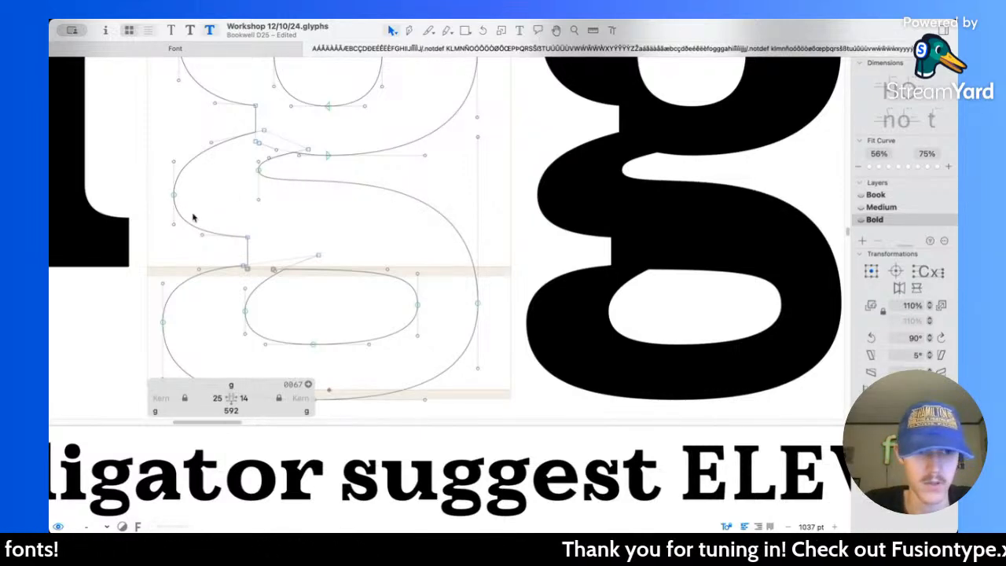
pyautogui.click(174, 195)
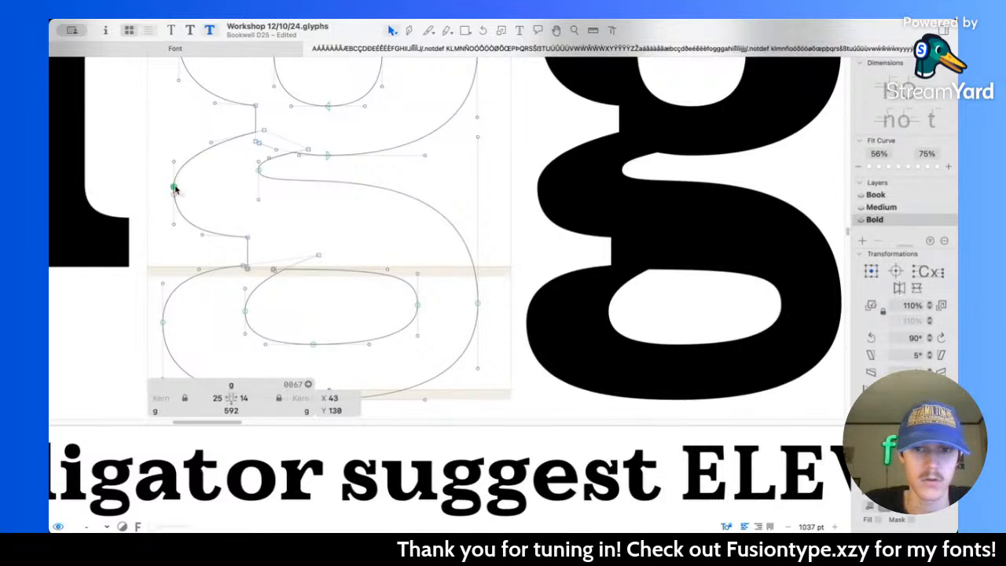
pyautogui.click(210, 197)
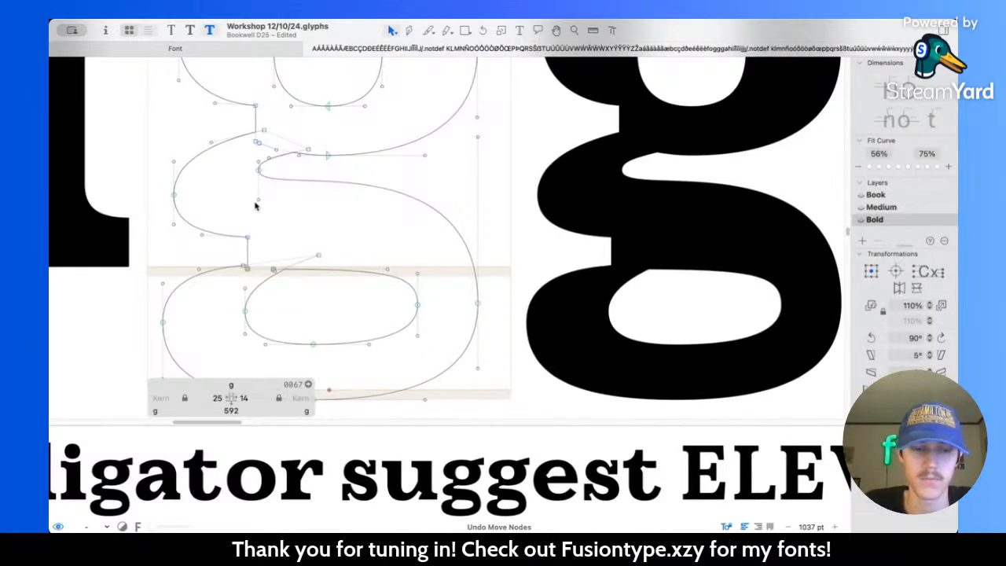
# Step: Check the adjusted lower bowl of the Bold g at a smaller scale against the Book and Medium masters
pyautogui.press('space')
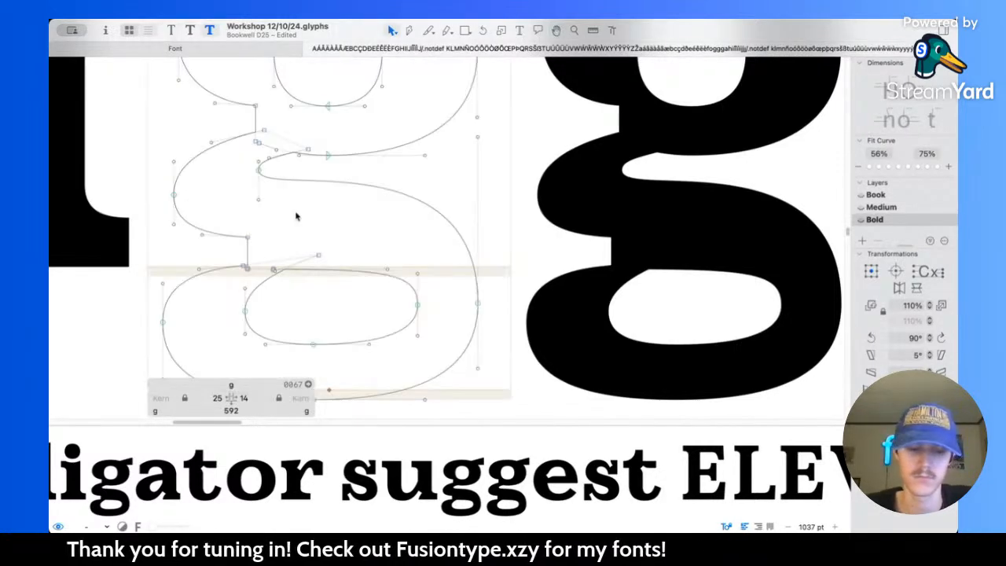
pyautogui.scroll(-5, 296, 212)
pyautogui.press('super+1')
pyautogui.press('super+2')
pyautogui.press('super+3')
pyautogui.press('super+2')
pyautogui.press('super+1')
pyautogui.press('super+2')
pyautogui.press('super+3')
# Step: Raise the right extreme node of the Bold g's lower bowl to Y -36 and compare it with the Medium master
pyautogui.scroll(5, 428, 244)
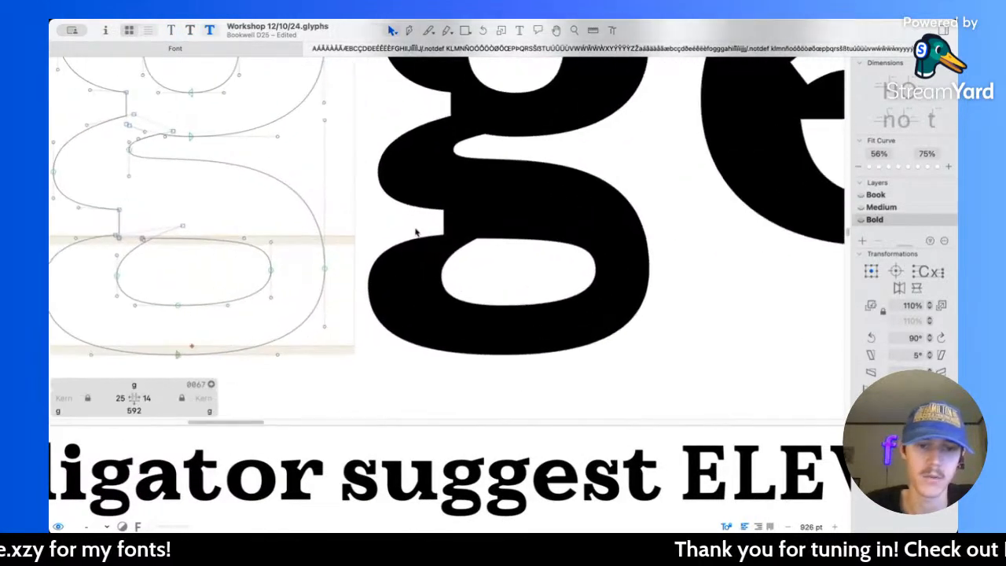
pyautogui.moveTo(360, 280); pyautogui.dragTo(358, 269)
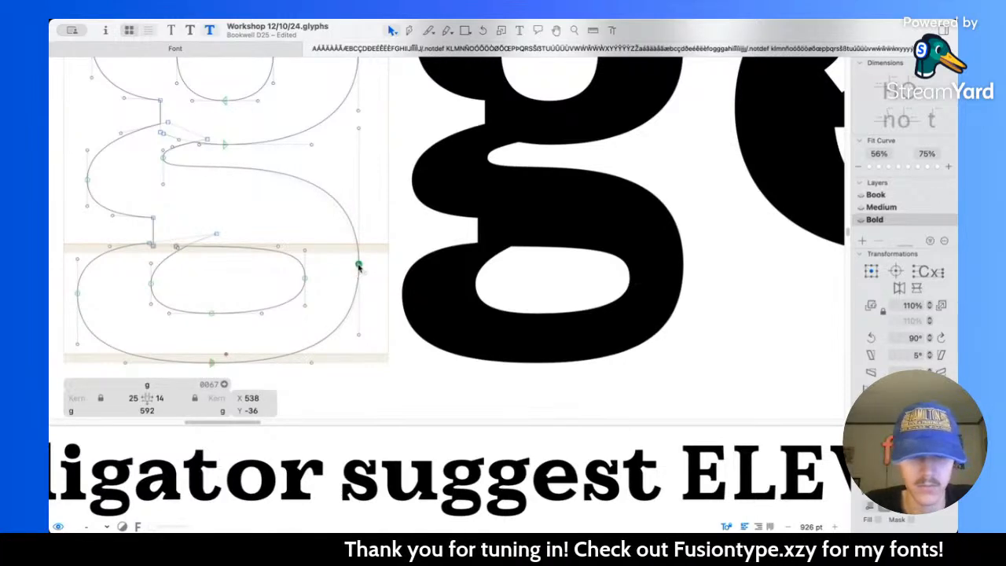
pyautogui.press('super+2')
pyautogui.press('super+3')
pyautogui.press('super+2')
pyautogui.press('super+3')
# Step: Review the whole g in "suggest" at progressively smaller sizes, comparing the Bold and Book masters
pyautogui.scroll(-5, 359, 268)
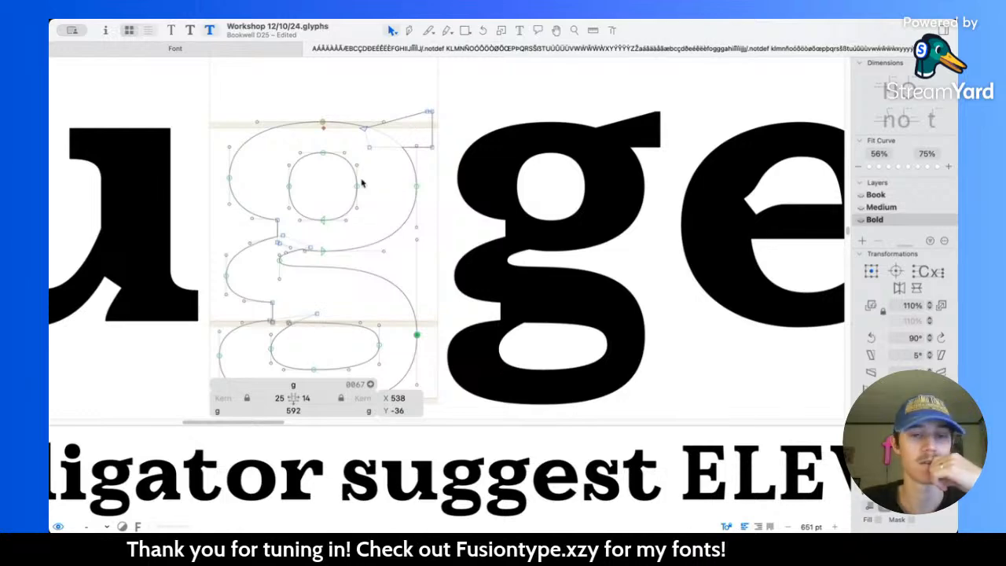
pyautogui.hscroll(-3, 404, 218)
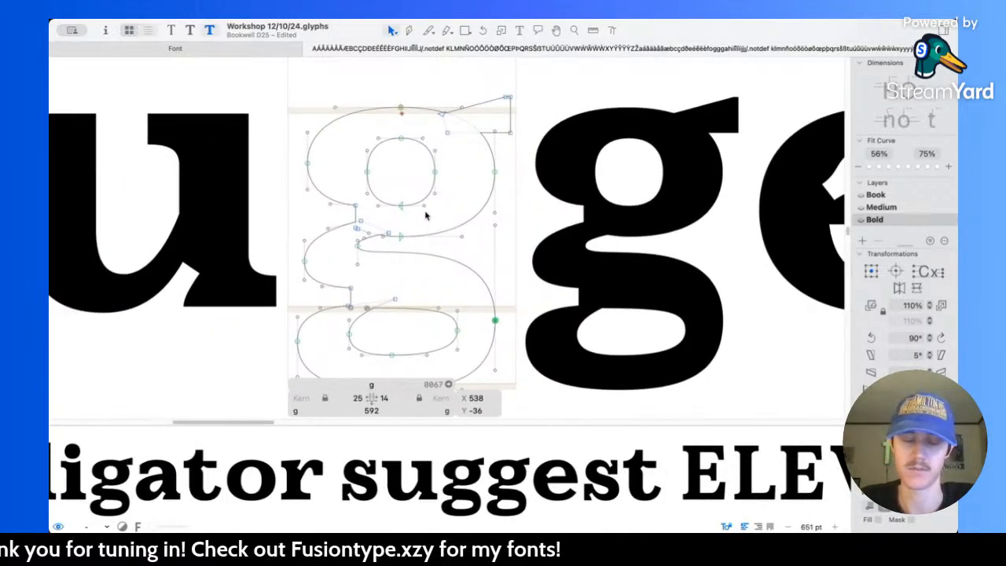
pyautogui.scroll(-3, 506, 235)
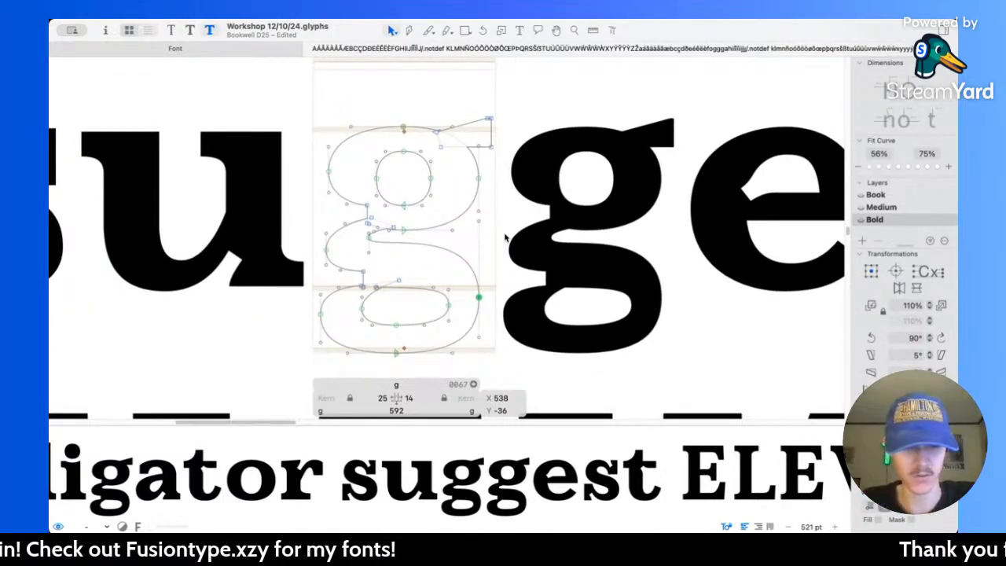
pyautogui.press('super+1')
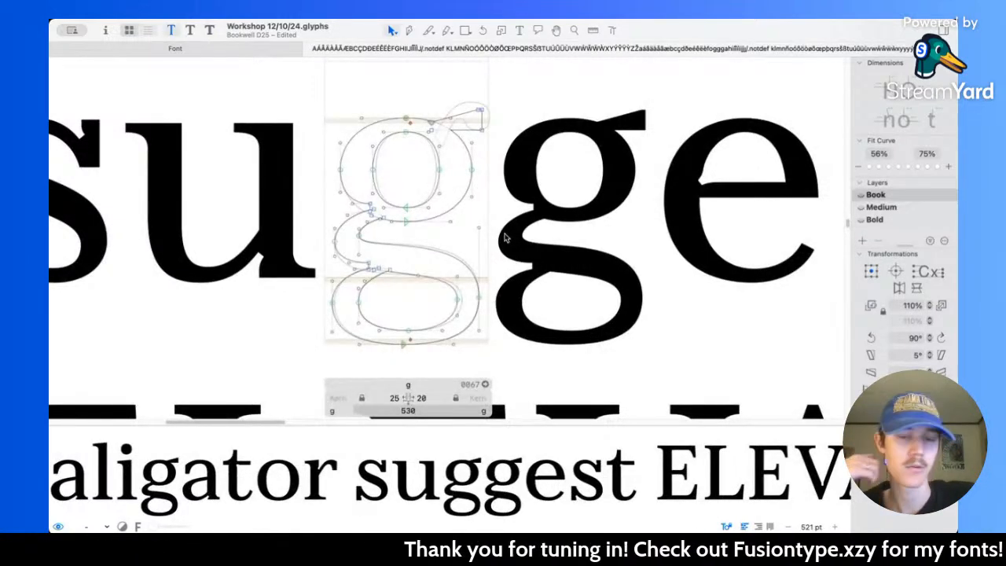
pyautogui.press('super+3')
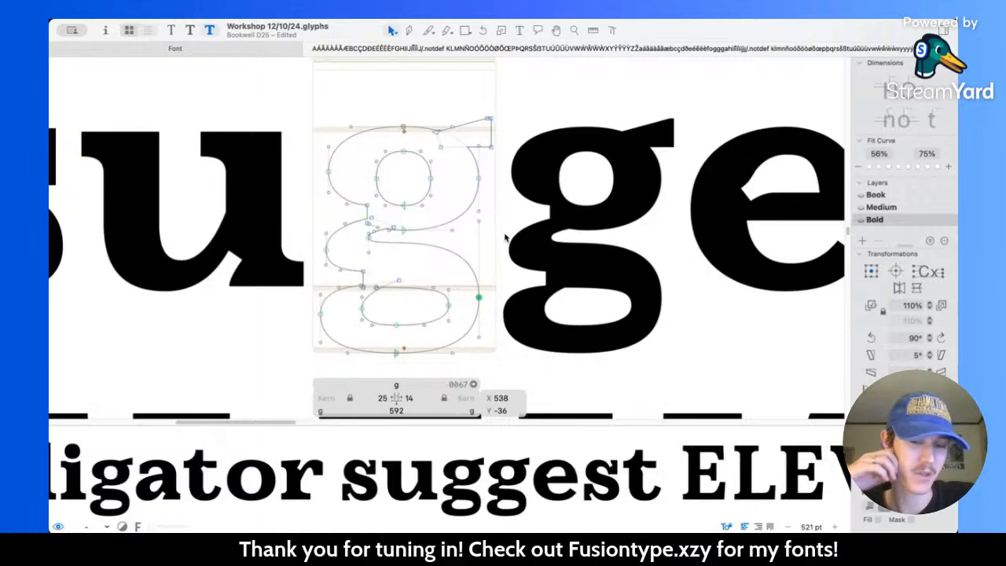
pyautogui.scroll(-10, 506, 236)
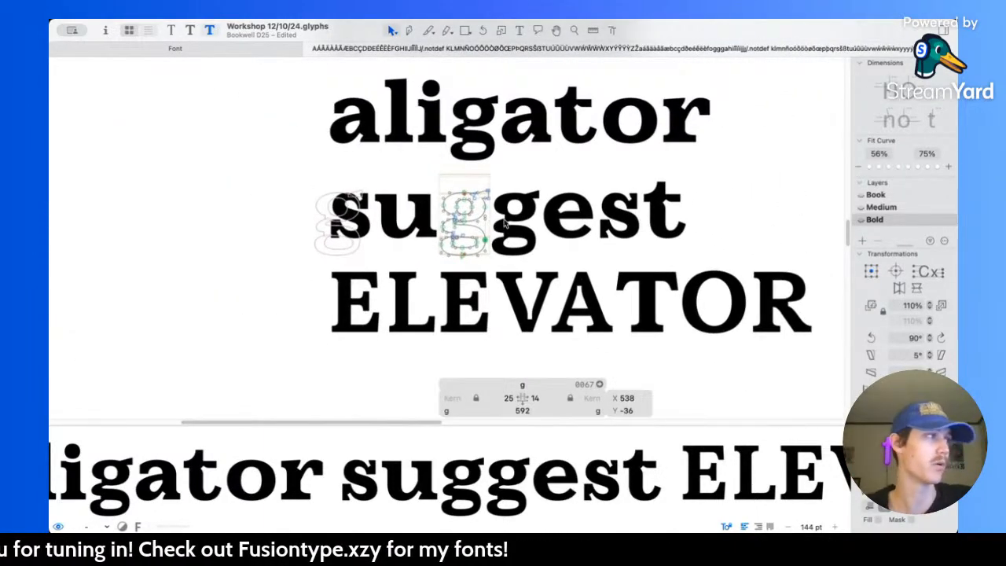
pyautogui.press('super+1')
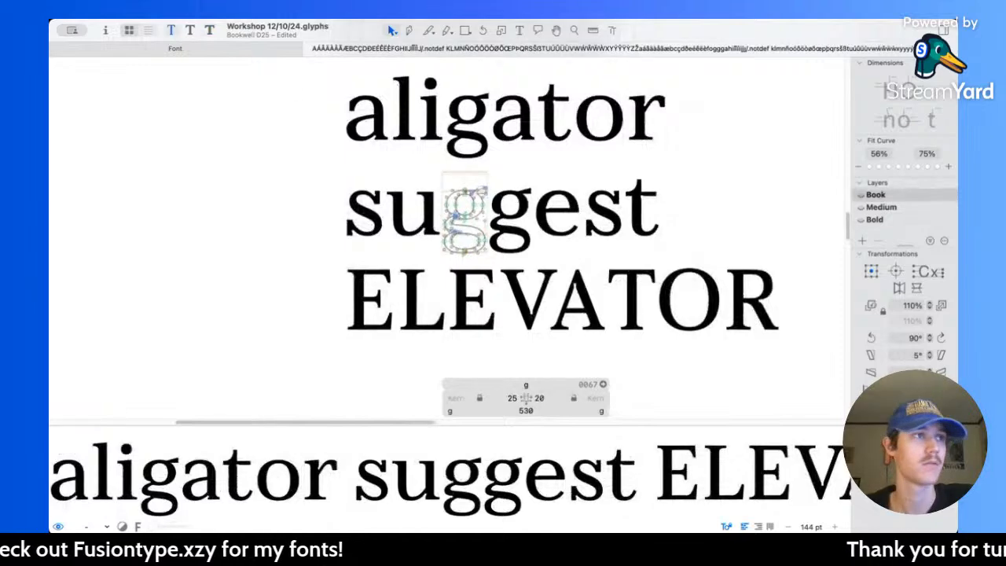
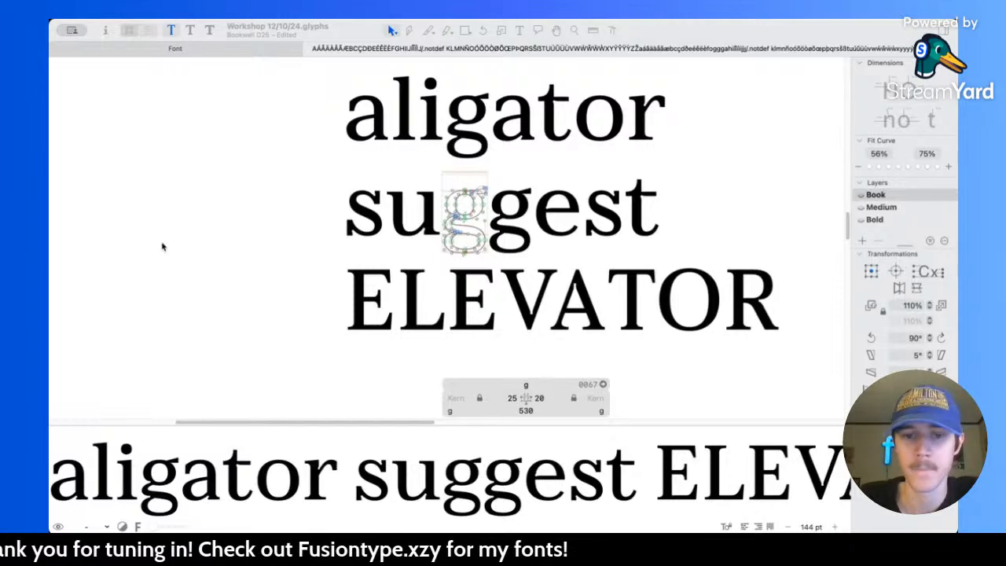
# Step: Compare the g in "suggest" between the Bold and Book masters, enlarging the Bold version
pyautogui.click(516, 230)
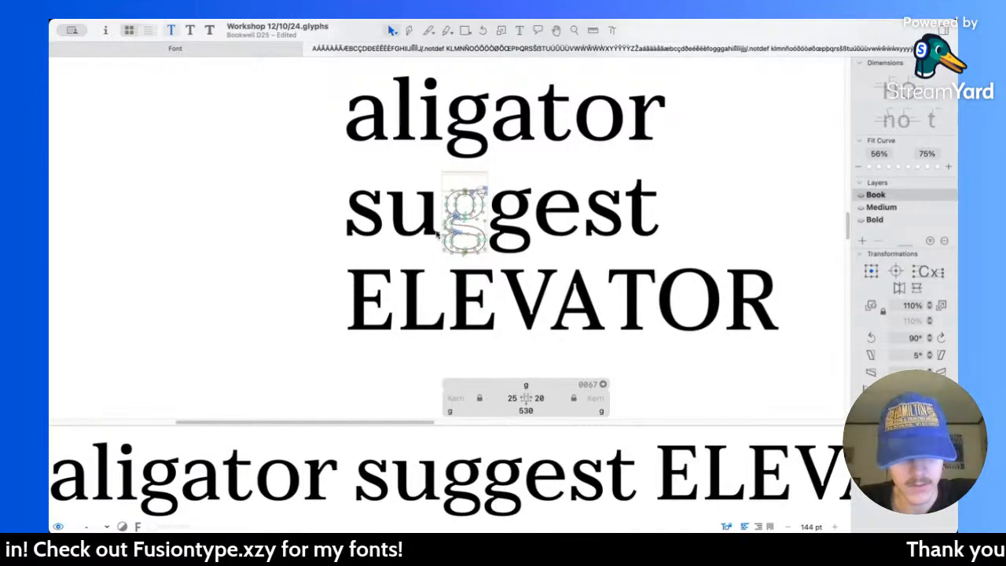
pyautogui.press('super+3')
pyautogui.scroll(5, 486, 235)
pyautogui.scroll(-1, 491, 245)
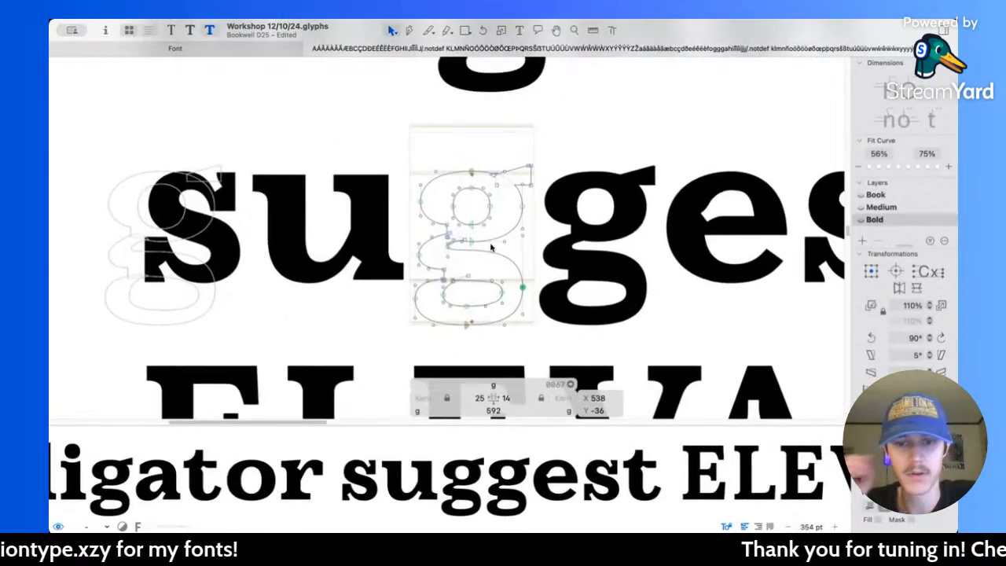
pyautogui.hscroll(2, 491, 247)
pyautogui.press('super+1')
pyautogui.press('super+3')
pyautogui.press('super+1')
pyautogui.press('super+3')
pyautogui.press('super+1')
pyautogui.press('super+2')
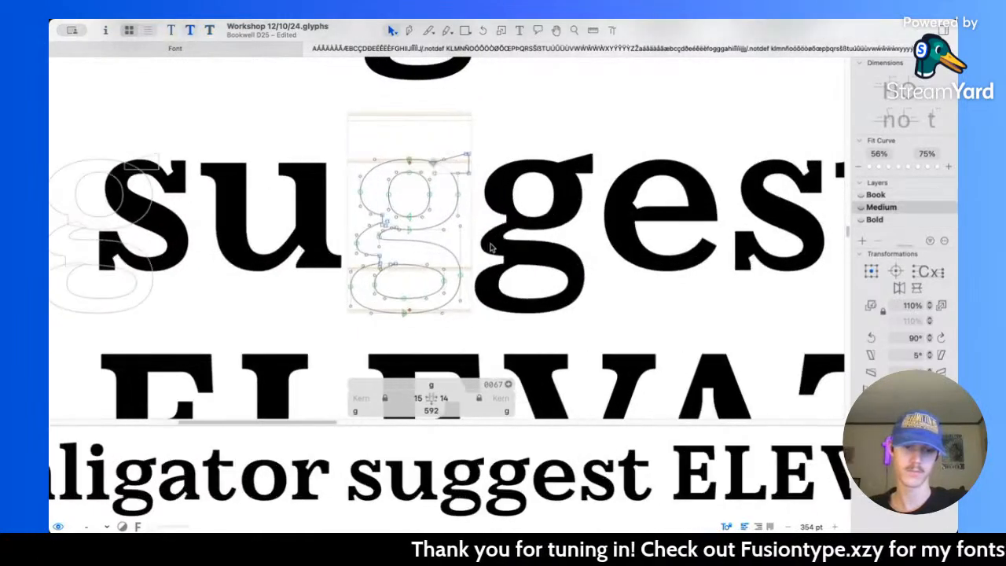
# Step: Compare the shape and weight of the g in "suggest" between the Book and Medium masters
pyautogui.press('super+1')
pyautogui.press('super+2')
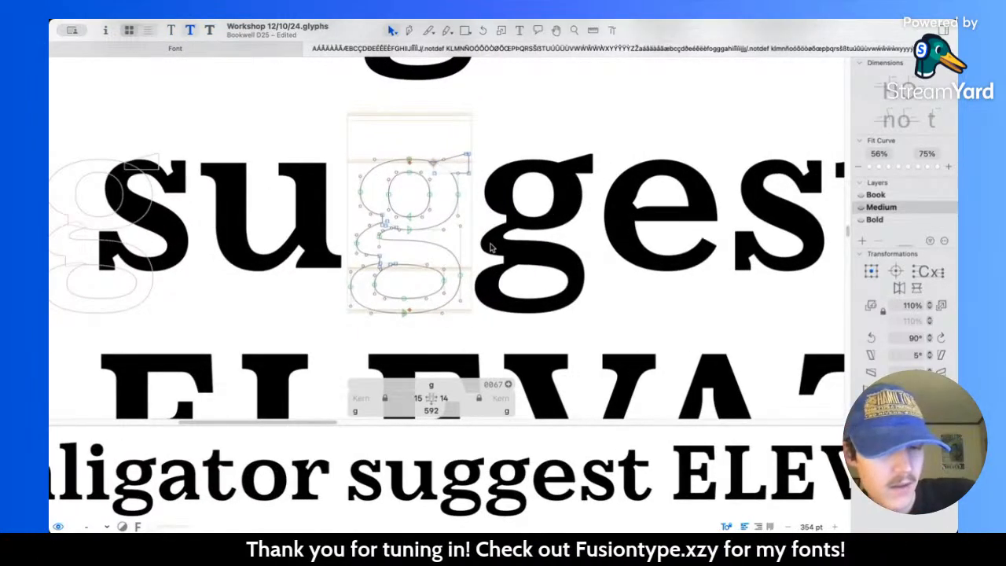
pyautogui.press('super+1')
pyautogui.press('super+2')
pyautogui.press('super+1')
pyautogui.press('super+2')
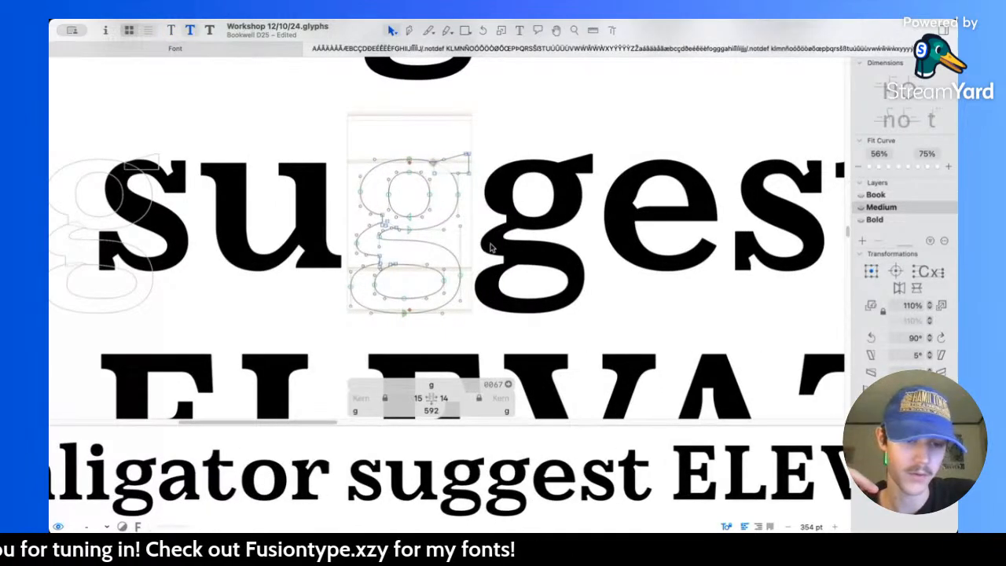
pyautogui.press('super+1')
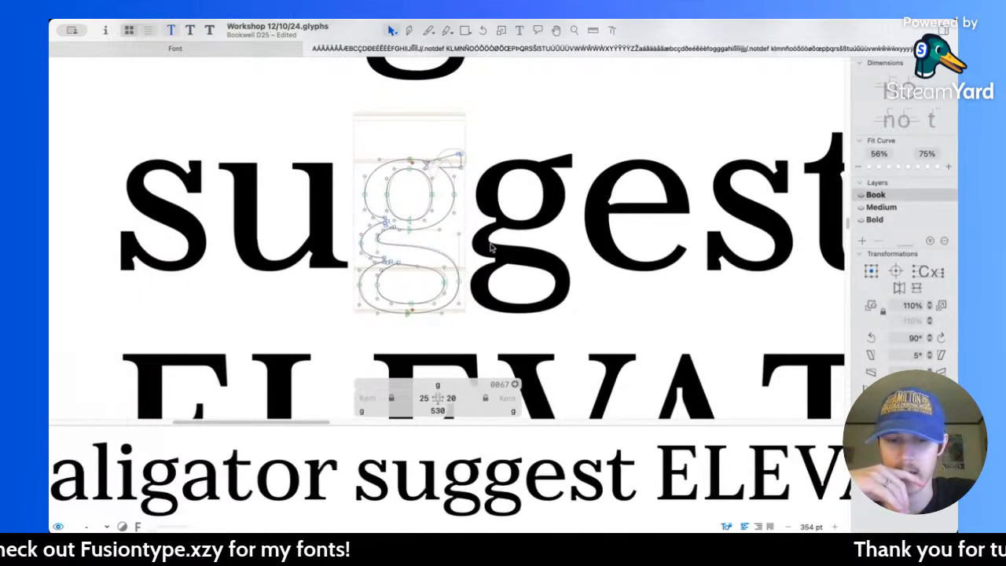
pyautogui.press('super+2')
pyautogui.press('super+1')
pyautogui.press('super+2')
pyautogui.press('super+1')
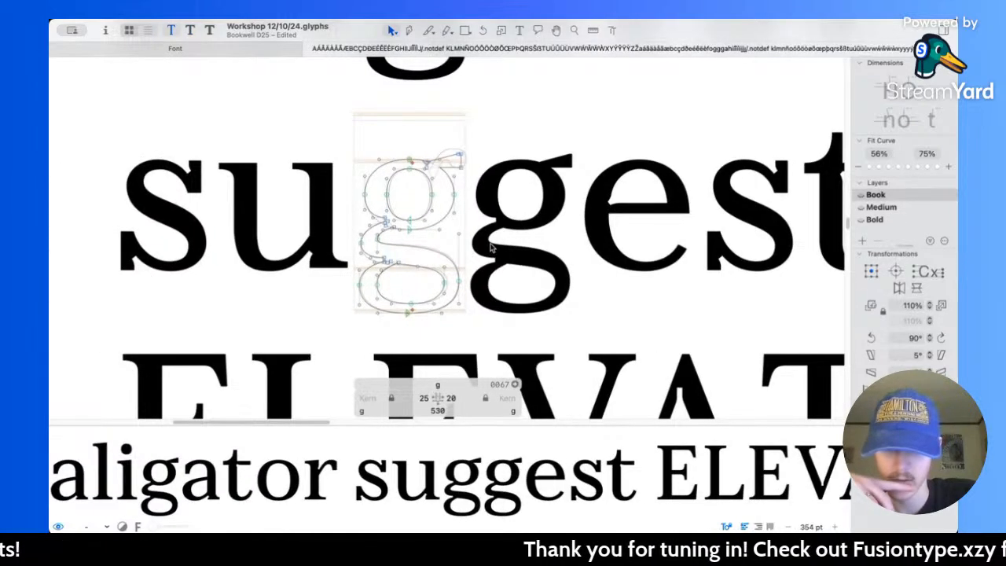
# Step: Compare the Bold g in "suggest" with its Medium and Book versions
pyautogui.press('super+3')
pyautogui.press('super+2')
pyautogui.press('super+3')
pyautogui.press('super+2')
pyautogui.press('super+3')
pyautogui.press('super+2')
pyautogui.press('super+1')
pyautogui.press('super+3')
pyautogui.press('super+1')
pyautogui.press('super+3')
pyautogui.scroll(1, 491, 248)
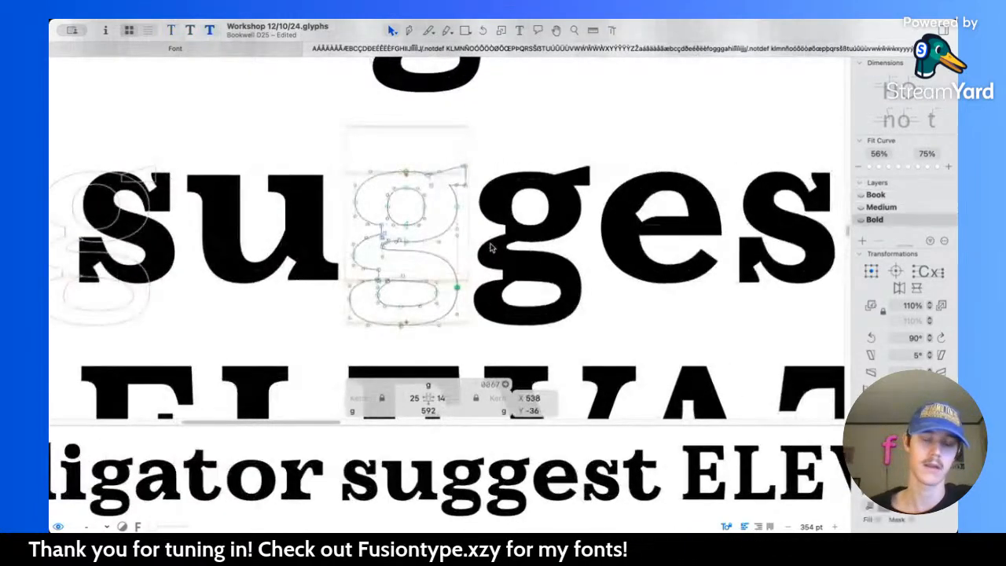
# Step: Slightly shorten the upper handle of the right extreme node on the Bold g's lower bowl and preview the filled letter
pyautogui.scroll(5, 492, 248)
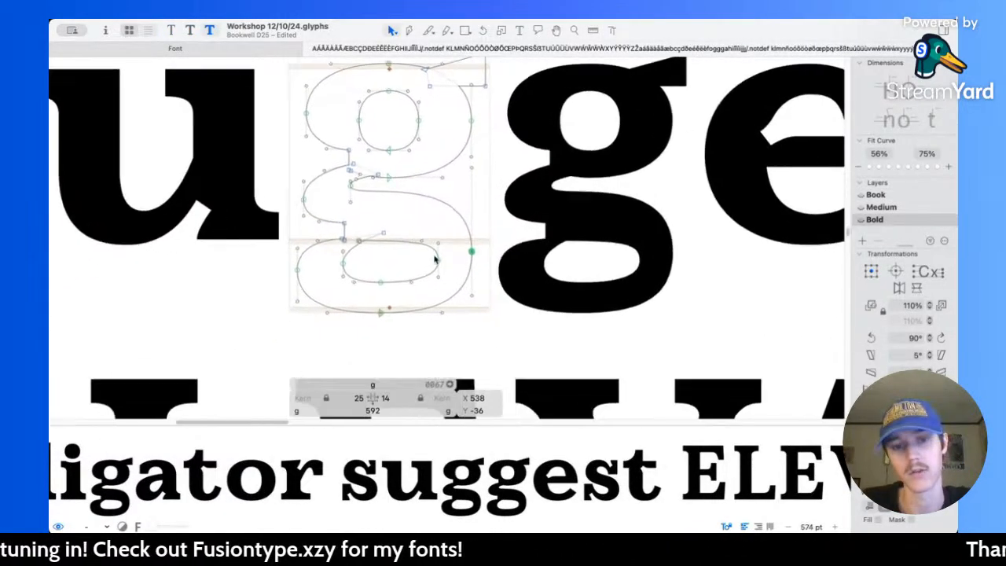
pyautogui.scroll(1, 459, 239)
pyautogui.moveTo(512, 190); pyautogui.dragTo(514, 195)
pyautogui.click(526, 197)
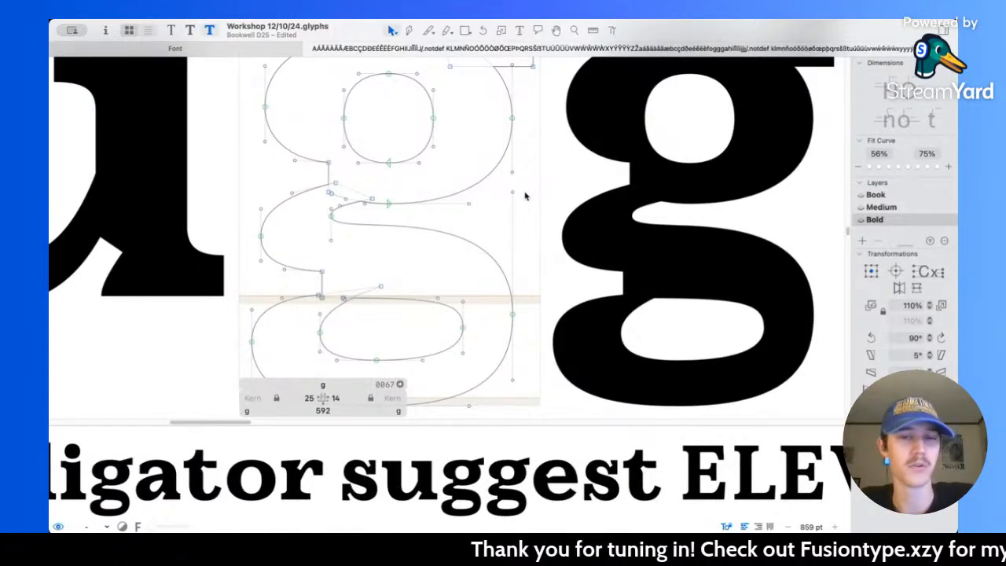
pyautogui.press('space')
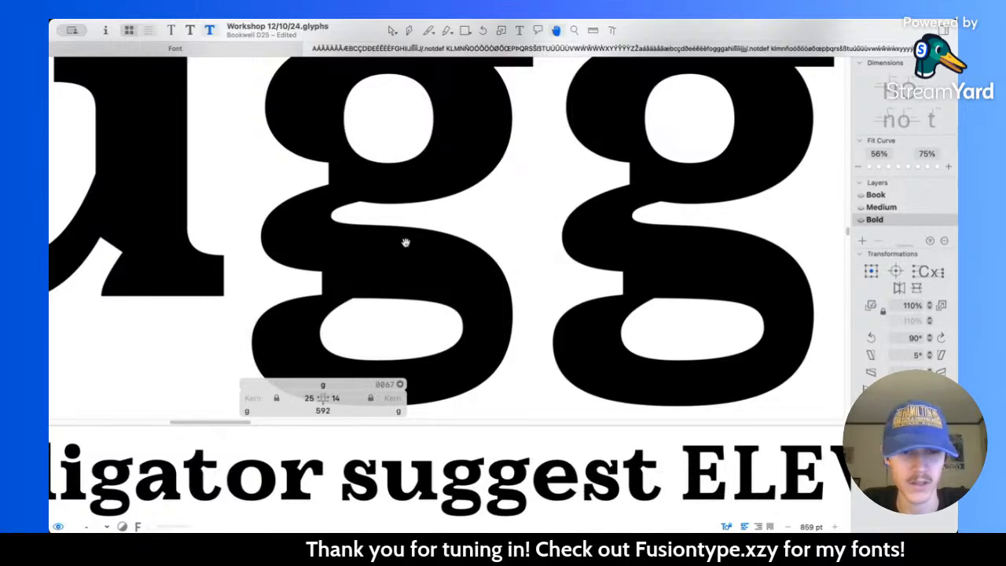
pyautogui.press('space')
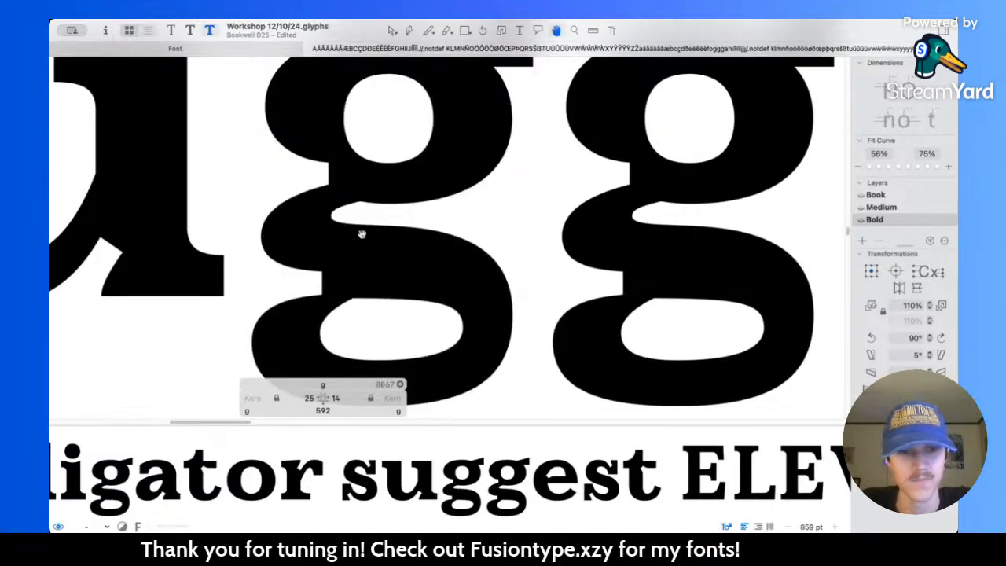
pyautogui.scroll(5, 483, 333)
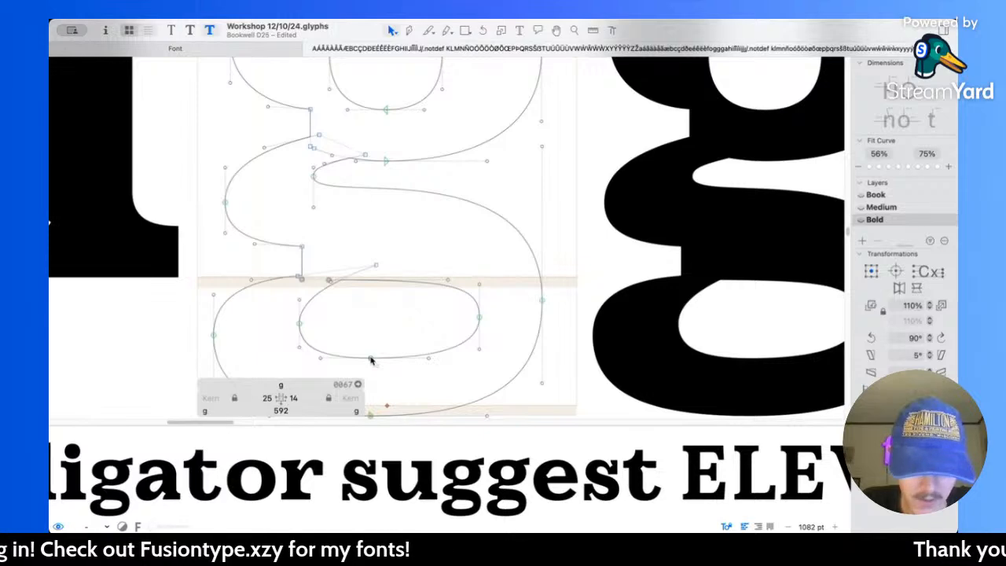
pyautogui.press('space')
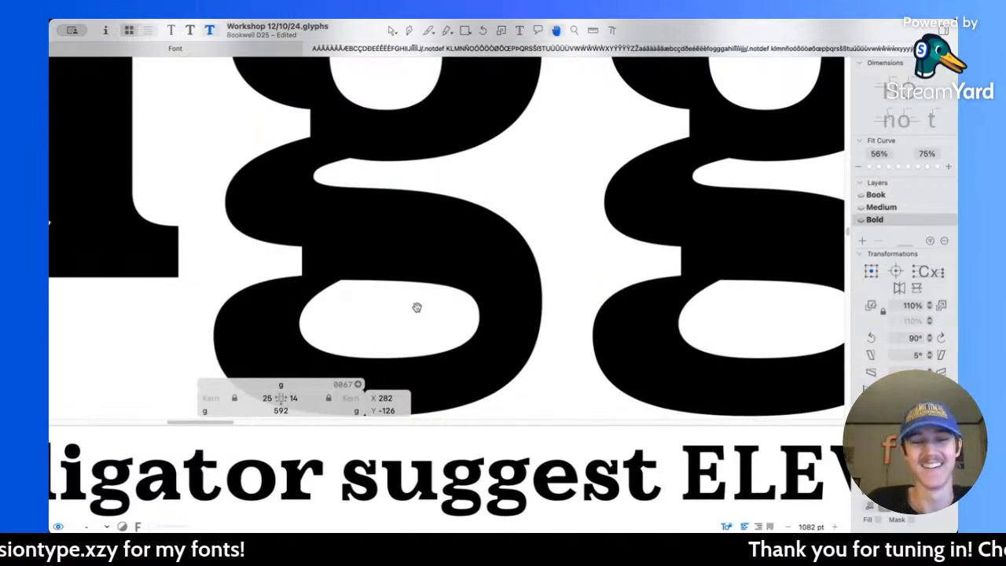
pyautogui.scroll(-5, 417, 308)
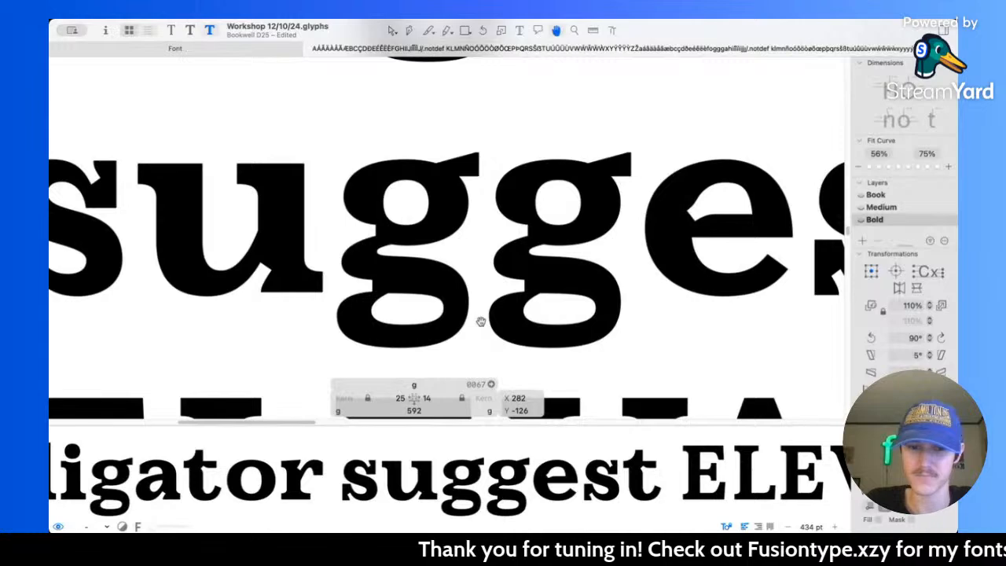
# Step: Widen the flat top edge of the Bold g's ear to 33 units by moving its left node outward
pyautogui.scroll(5, 465, 173)
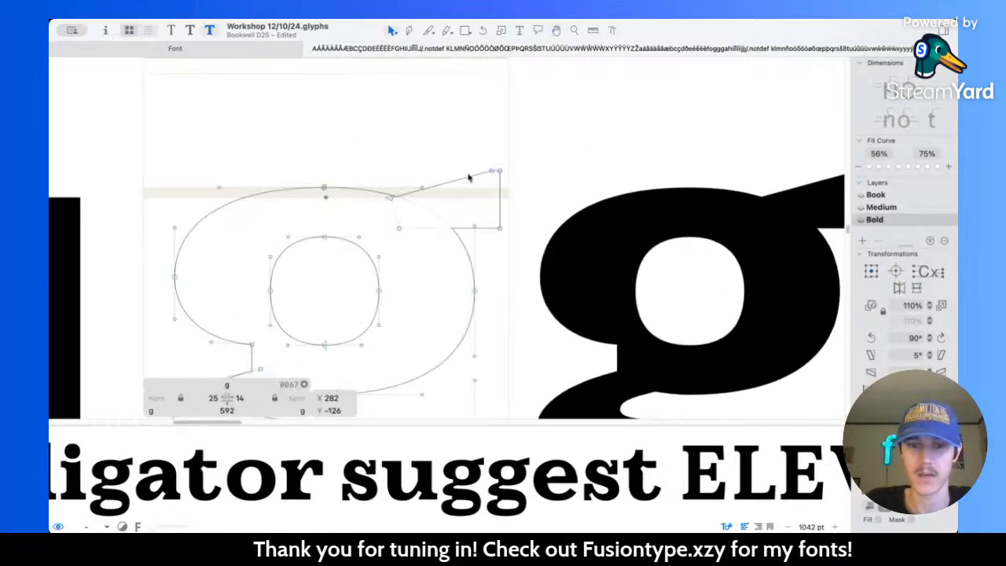
pyautogui.scroll(2, 477, 173)
pyautogui.moveTo(488, 142); pyautogui.dragTo(509, 176)
pyautogui.hotkey('shift', 'Left')
pyautogui.hotkey('shift', 'Left')
# Step: Try to lower the bottom edge of the Bold g's ear to Y 430
pyautogui.click(450, 283)
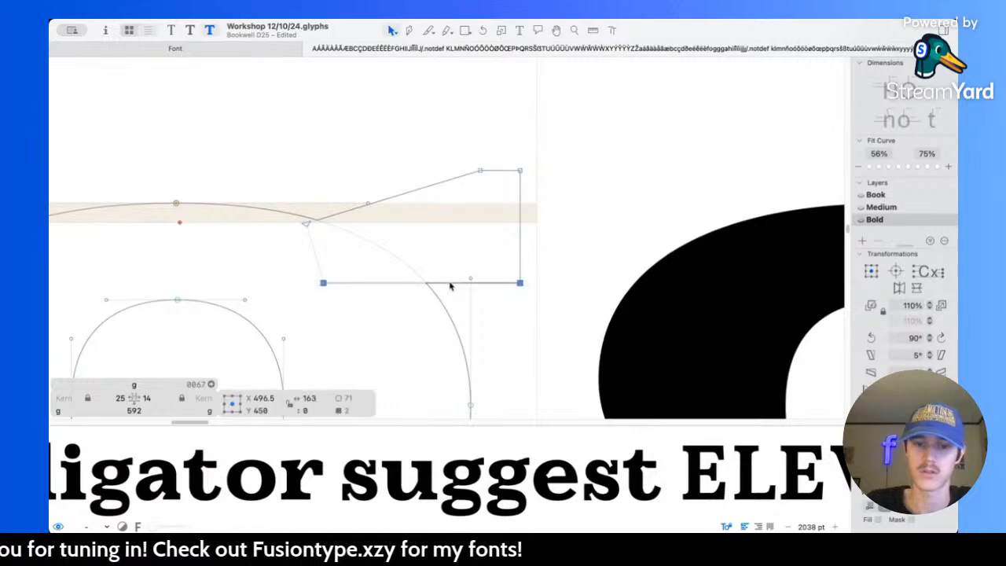
pyautogui.hotkey('shift', 'Right')
pyautogui.hotkey('shift', 'Right')
pyautogui.hotkey('shift', 'Left')
pyautogui.hotkey('shift', 'Left')
pyautogui.hotkey('shift', 'Down')
pyautogui.hotkey('shift', 'Down')
# Step: Try to raise the inner node of the ear's bottom edge, undo that move, and preview the filled shape
pyautogui.click(335, 349)
pyautogui.click(323, 307)
pyautogui.hotkey('shift', 'Up')
pyautogui.hotkey('shift', 'Up')
pyautogui.press('space')
pyautogui.press('super+z')
pyautogui.press('super+z')
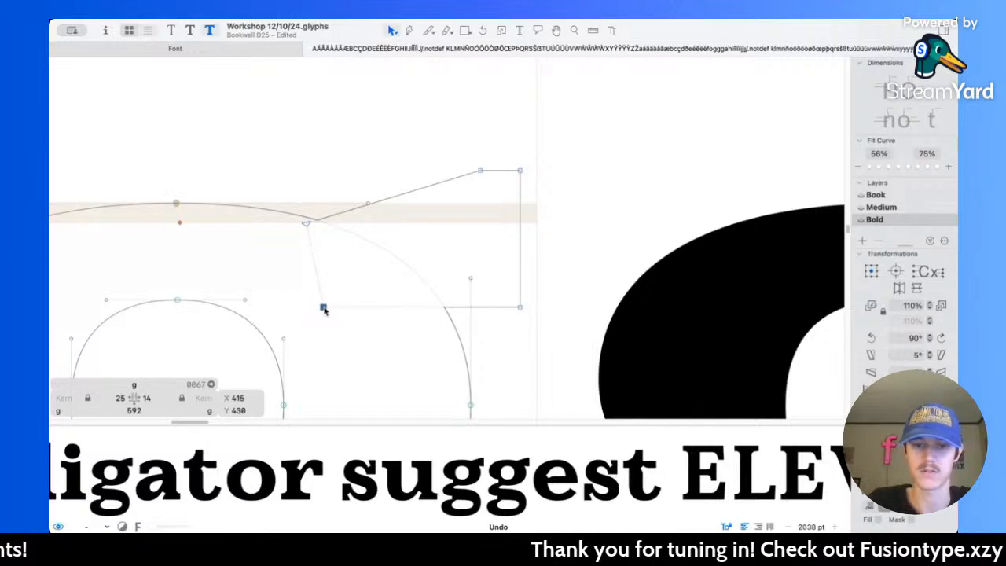
pyautogui.press('space')
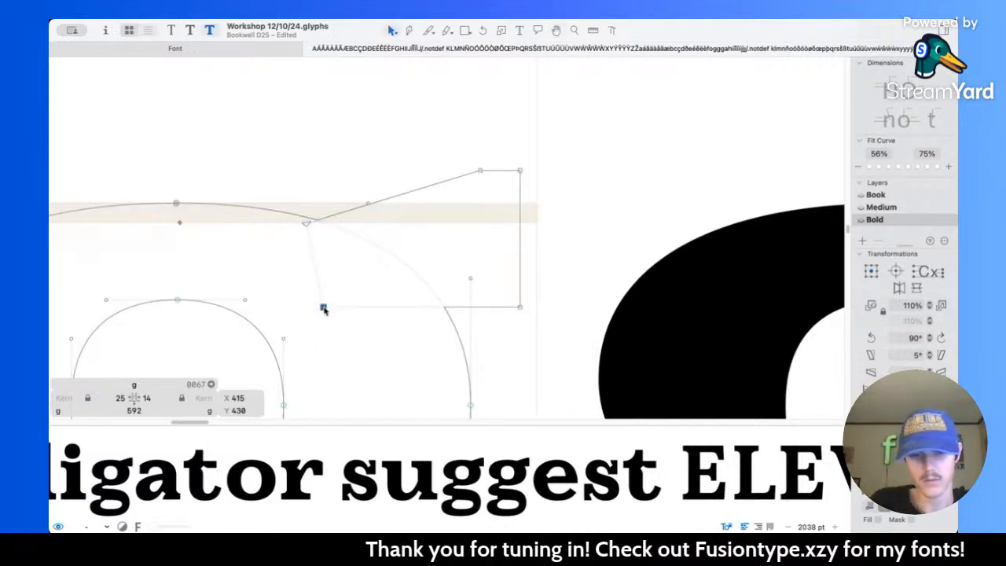
# Step: Try to reposition the ear's bottom edge by hand, and undo its changes back to Y 450
pyautogui.doubleClick(500, 307)
pyautogui.moveTo(497, 312); pyautogui.dragTo(481, 252)
pyautogui.press('super+z')
pyautogui.press('super+z')
pyautogui.press('super+z')
pyautogui.press('super+z')
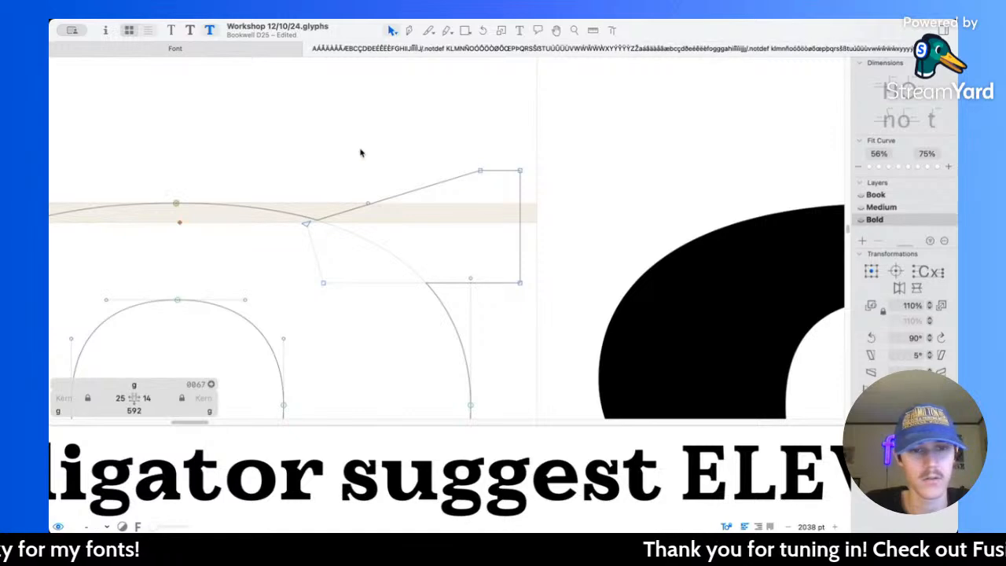
# Step: Raise the flat top edge of the Bold g's ear to Y 553
pyautogui.moveTo(463, 148); pyautogui.dragTo(542, 171)
pyautogui.hotkey('shift', 'Up')
pyautogui.hotkey('shift', 'Up')
pyautogui.press('super+z')
# Step: Compare the g in "suggest" across the Book, Medium and Bold masters, and inspect the Bold outline up close
pyautogui.scroll(-10, 542, 174)
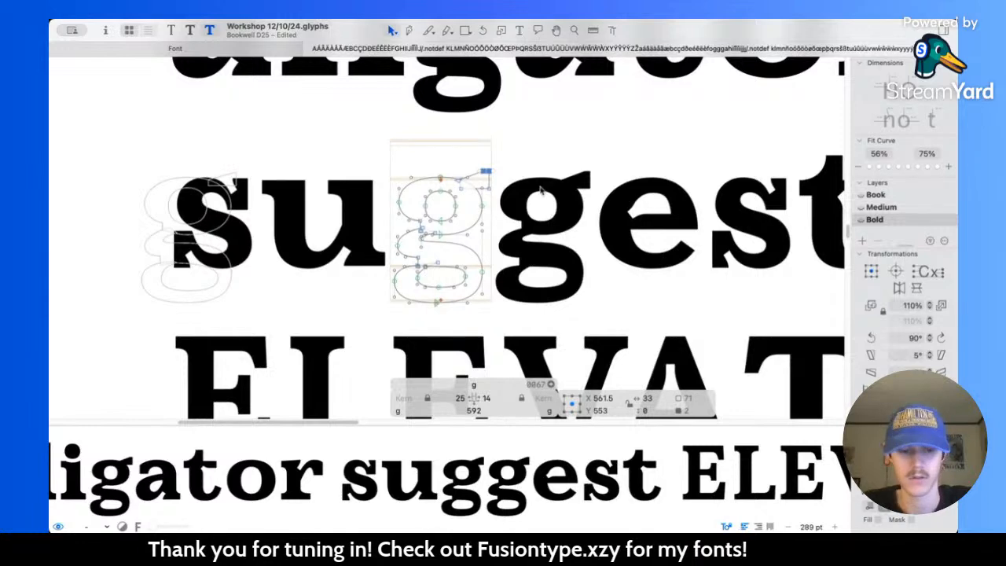
pyautogui.press('super+1')
pyautogui.press('super+2')
pyautogui.press('super+3')
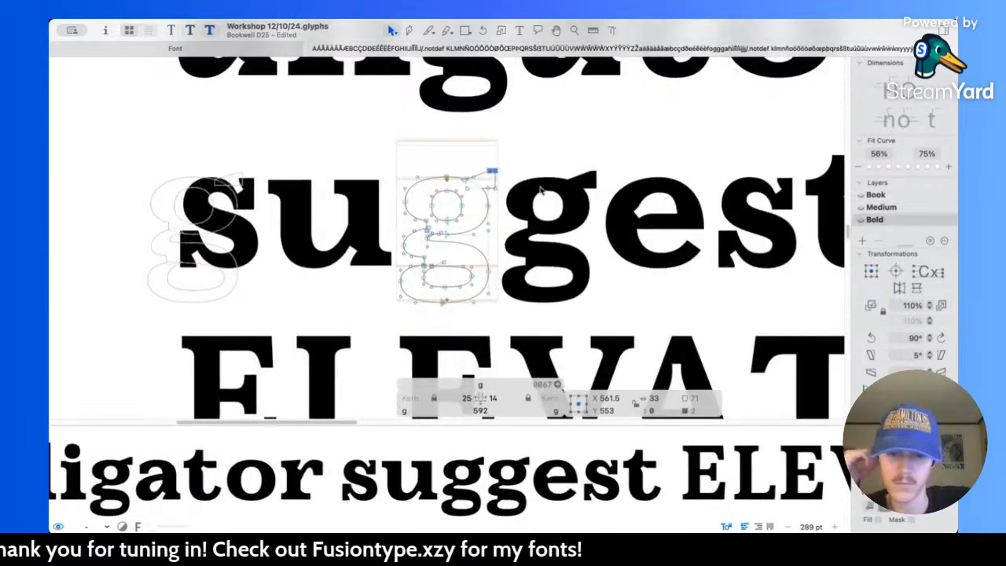
pyautogui.press('super+1')
pyautogui.press('super+2')
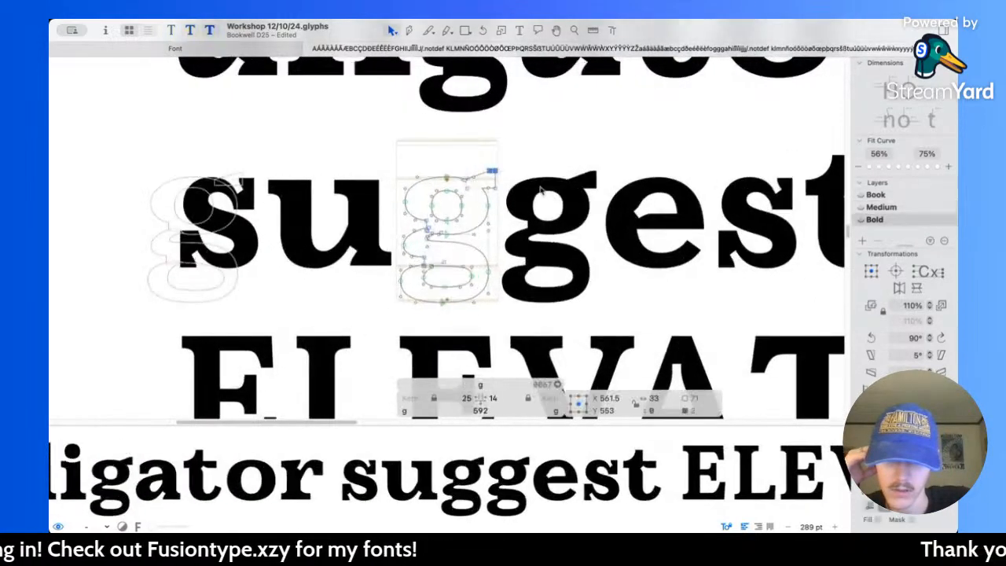
pyautogui.press('super+3')
pyautogui.press('super+1')
pyautogui.press('super+2')
pyautogui.press('super+3')
pyautogui.press('super+1')
pyautogui.press('super+3')
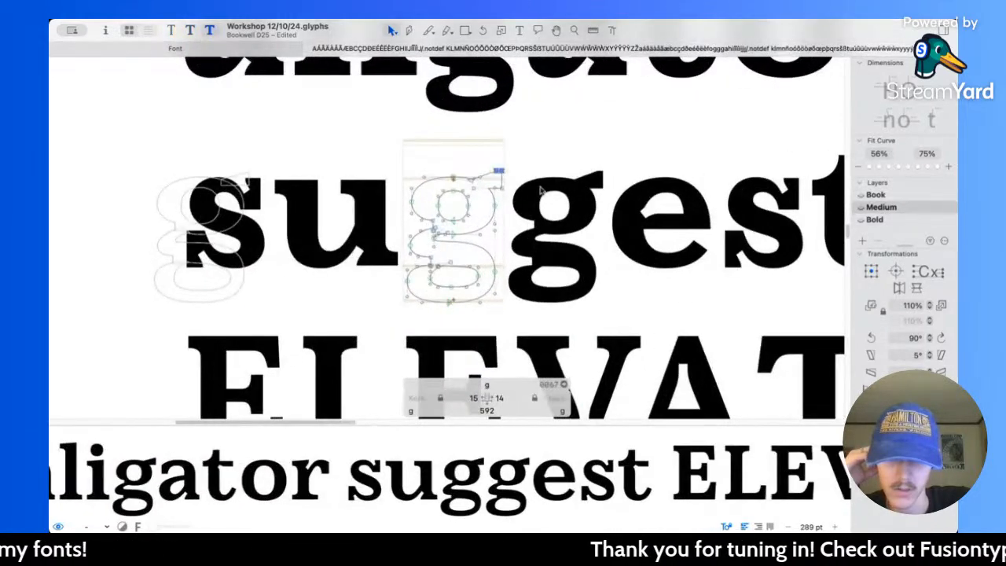
pyautogui.scroll(5, 503, 222)
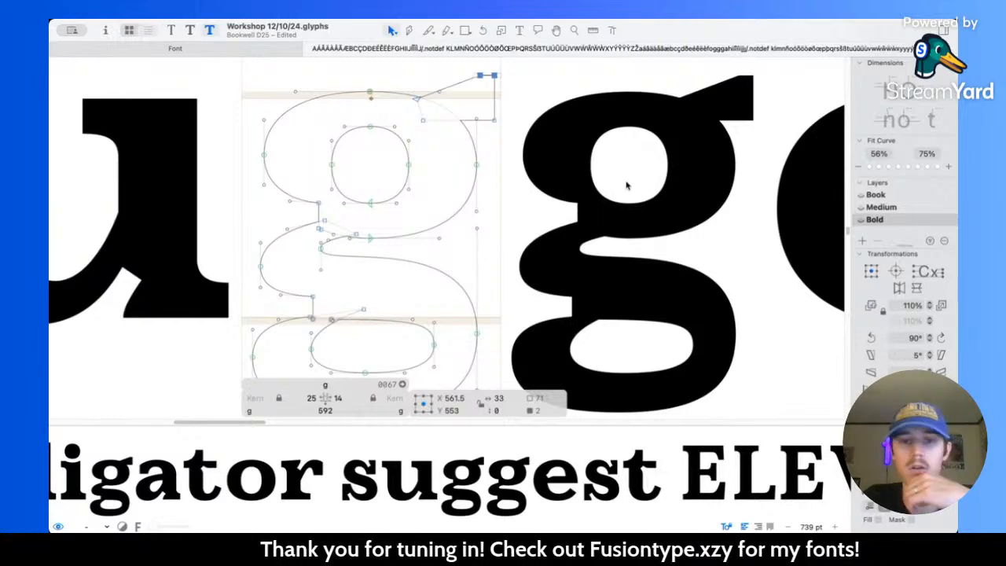
pyautogui.click(529, 81)
pyautogui.scroll(2, 529, 81)
pyautogui.scroll(-3, 387, 260)
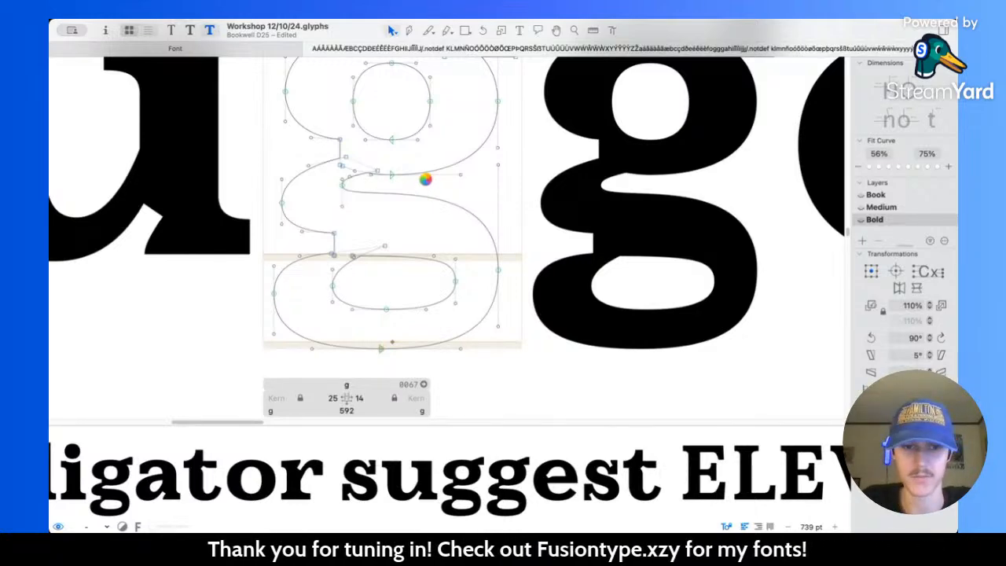
# Step: Add the letters "gad" on a new line above "ASHVAWVY," in the specimen text
pyautogui.press('t')
pyautogui.scroll(-3, 538, 208)
pyautogui.scroll(-10, 538, 208)
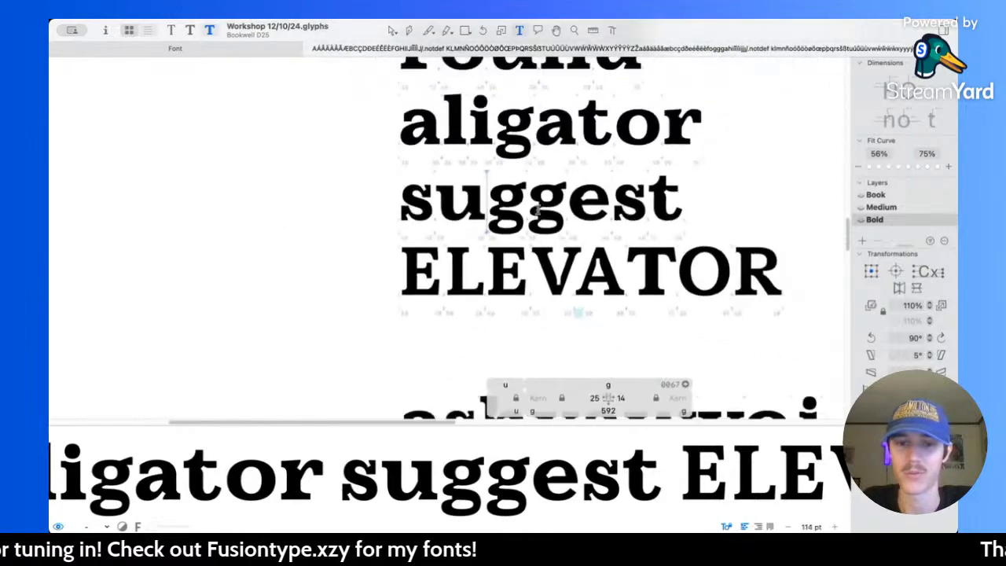
pyautogui.scroll(-3, 543, 207)
pyautogui.scroll(5, 546, 206)
pyautogui.scroll(3, 545, 207)
pyautogui.hscroll(3, 545, 208)
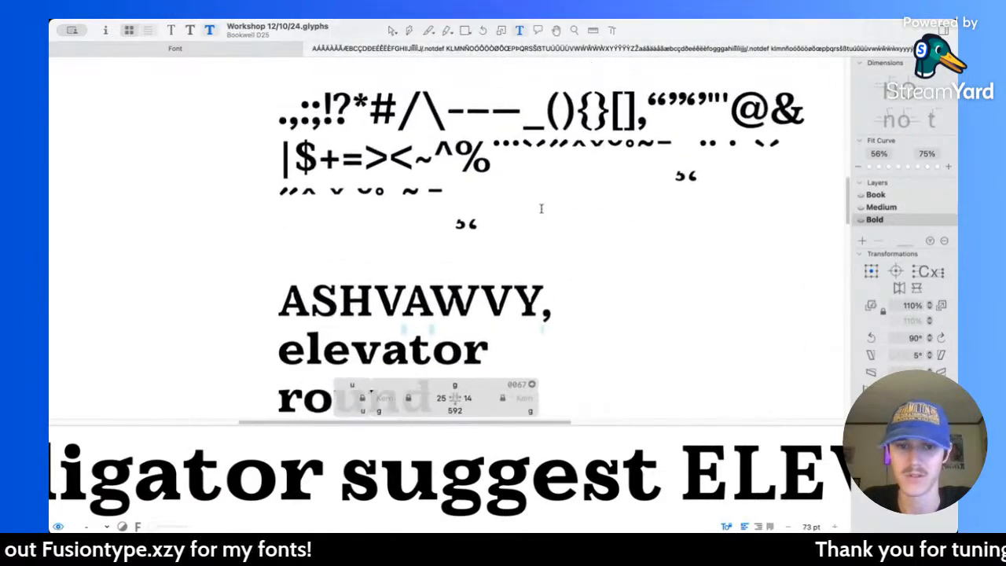
pyautogui.click(520, 195)
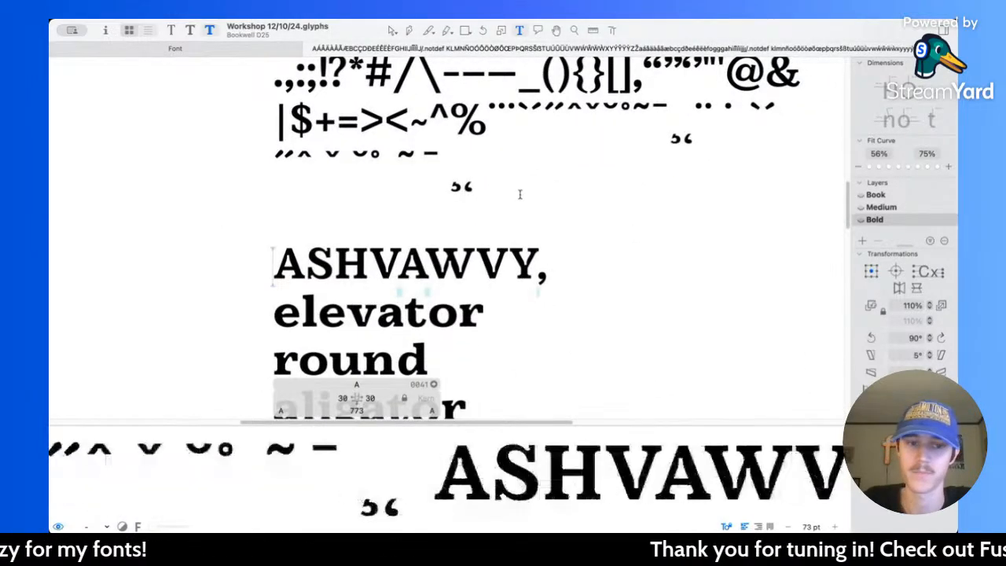
pyautogui.press('Left')
pyautogui.press('Return')
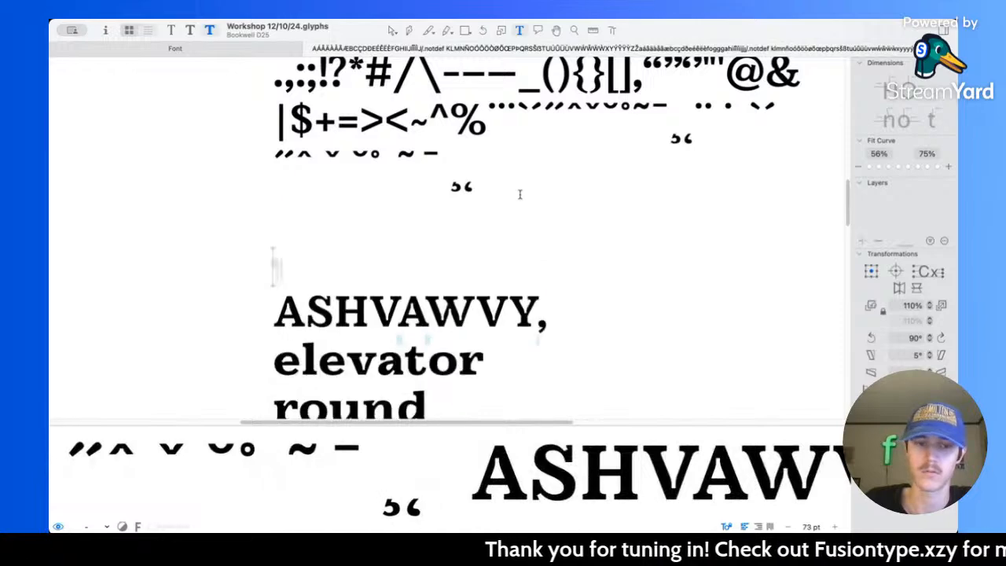
pyautogui.write('g')
pyautogui.scroll(-5, 520, 194)
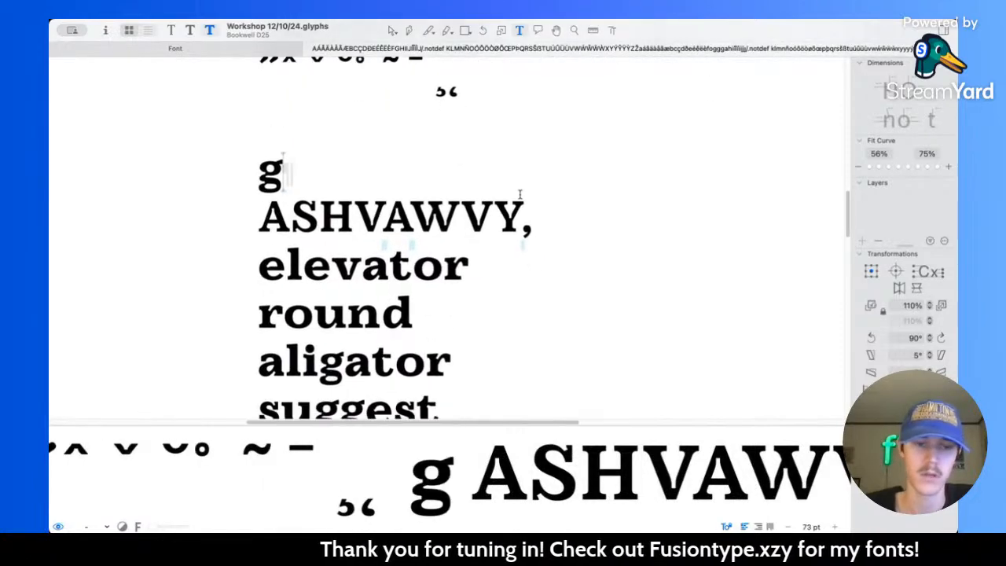
pyautogui.write('ad')
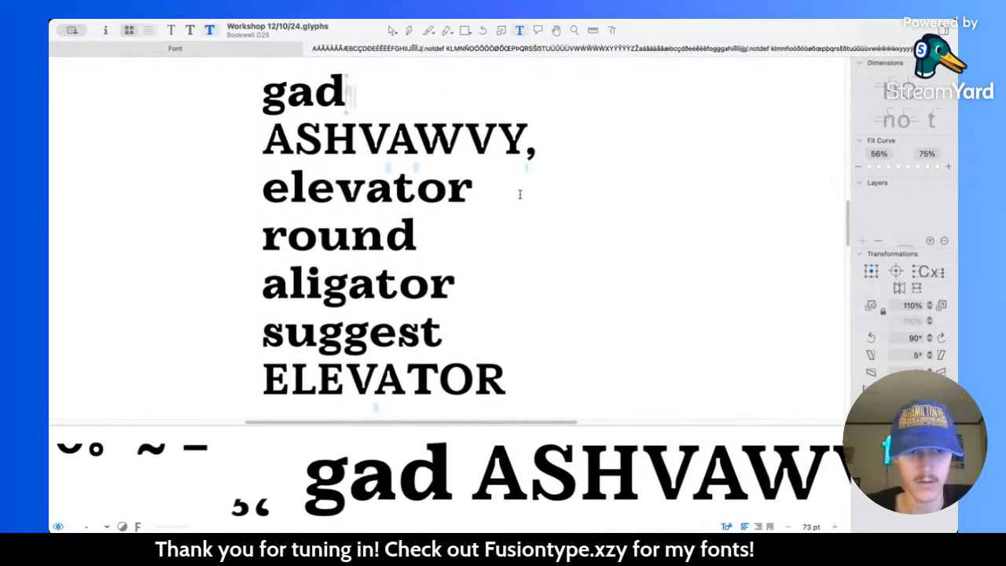
# Step: Review the Bold specimen text at several sizes, from the lowercase alphabet and symbols down to the "gad" and "suggest" test words
pyautogui.scroll(8, 519, 194)
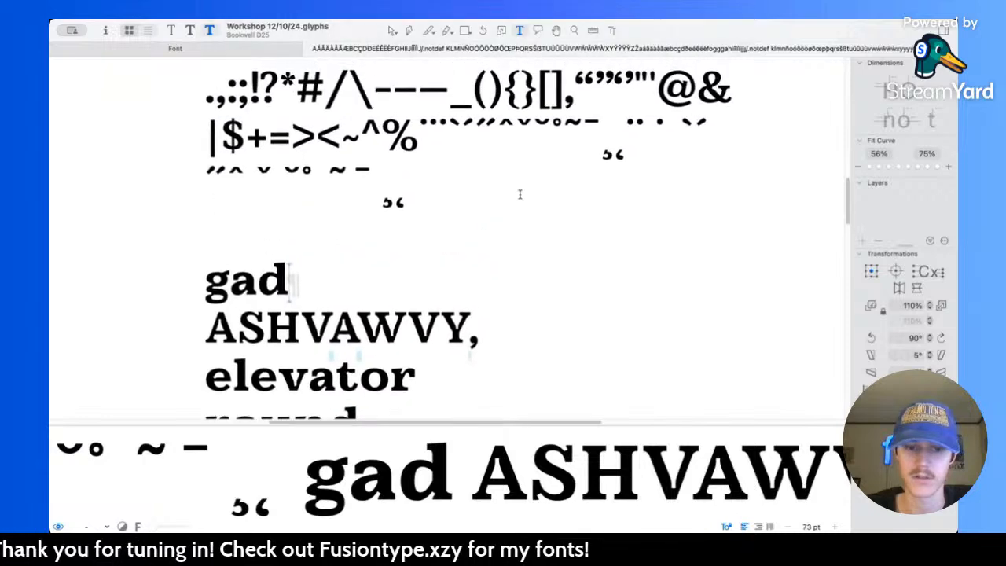
pyautogui.scroll(10, 520, 194)
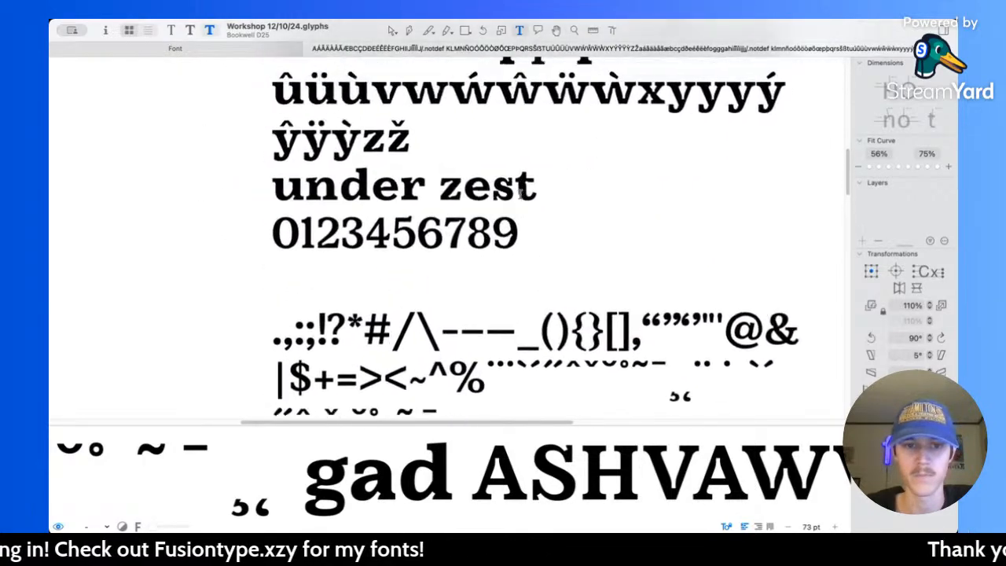
pyautogui.scroll(3, 519, 194)
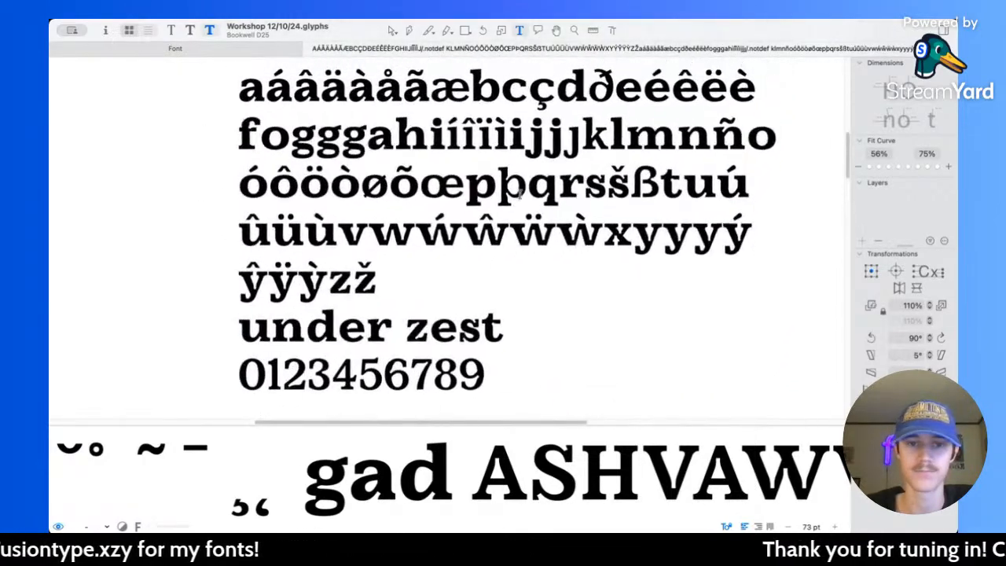
pyautogui.scroll(-15, 520, 194)
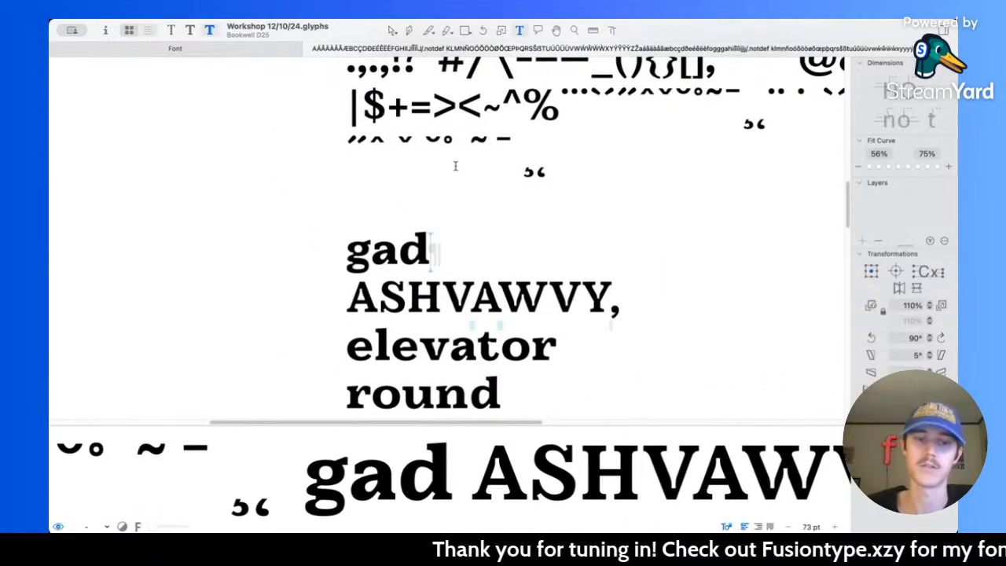
pyautogui.scroll(-5, 455, 166)
pyautogui.press('Escape')
pyautogui.scroll(-5, 534, 225)
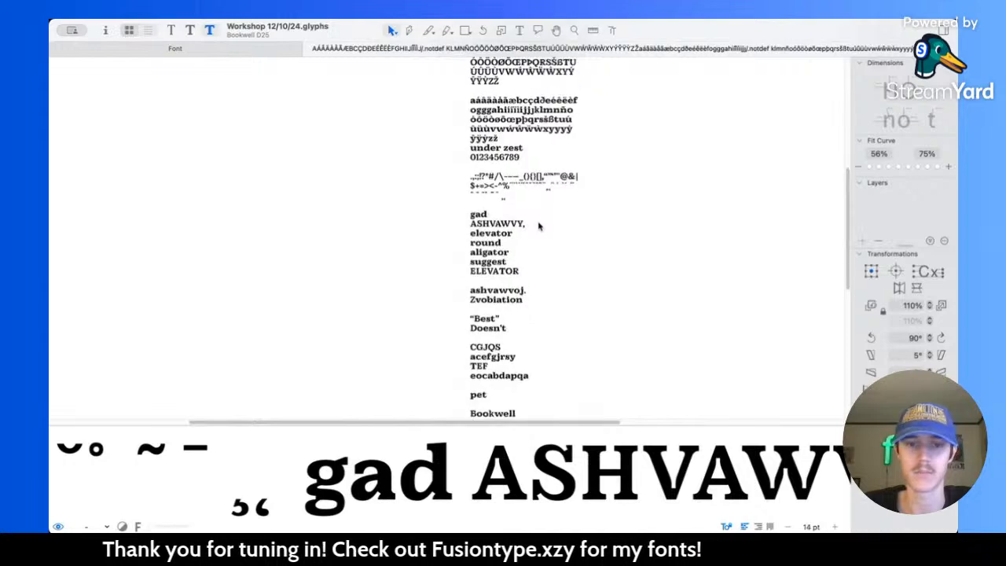
pyautogui.scroll(5, 471, 238)
pyautogui.scroll(2, 470, 238)
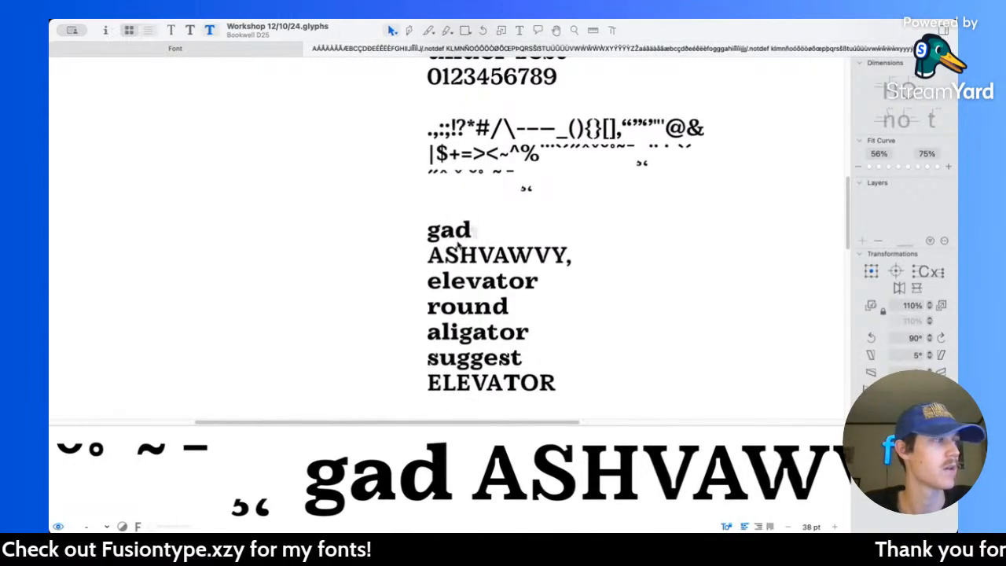
pyautogui.scroll(4, 442, 240)
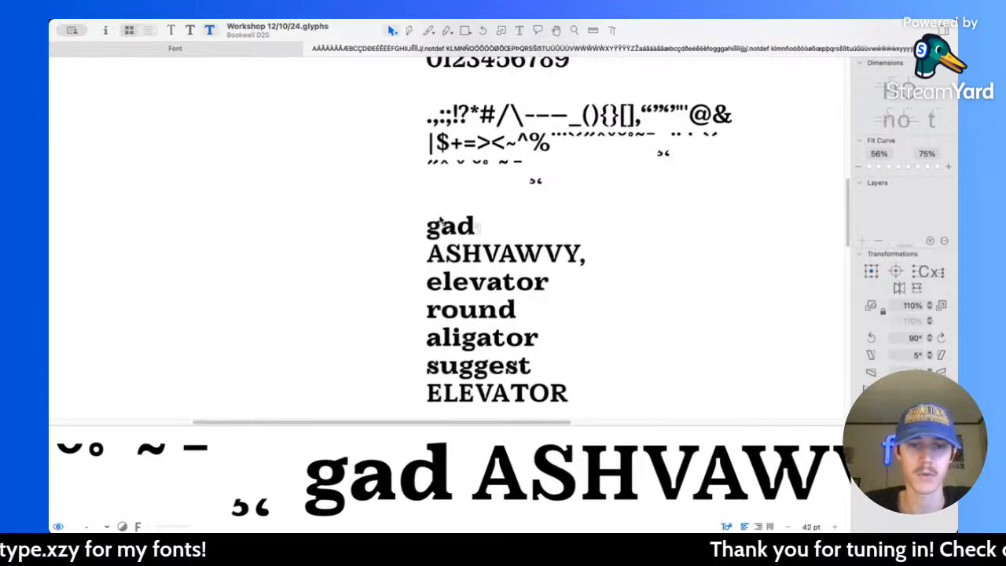
pyautogui.scroll(6, 439, 233)
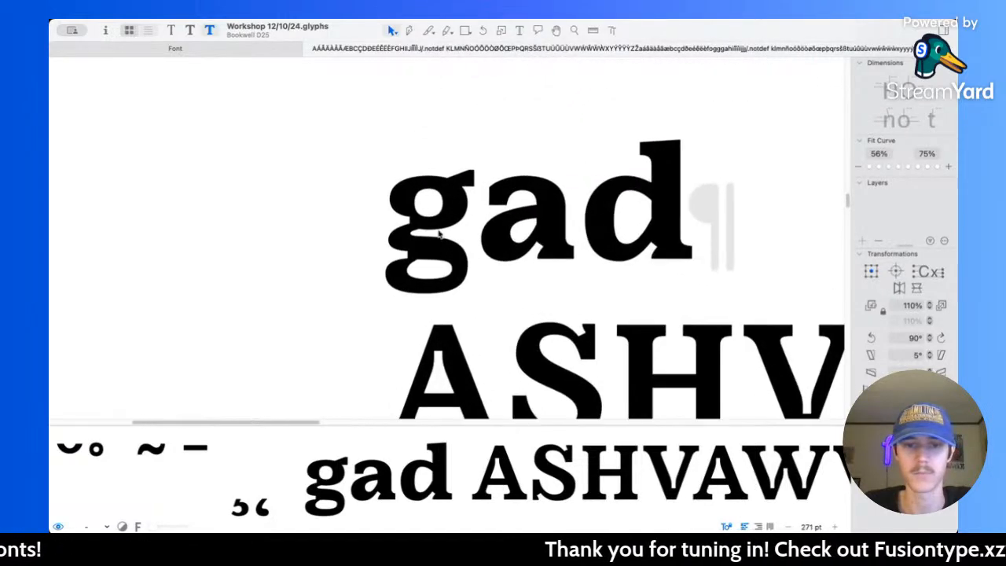
pyautogui.scroll(-5, 521, 230)
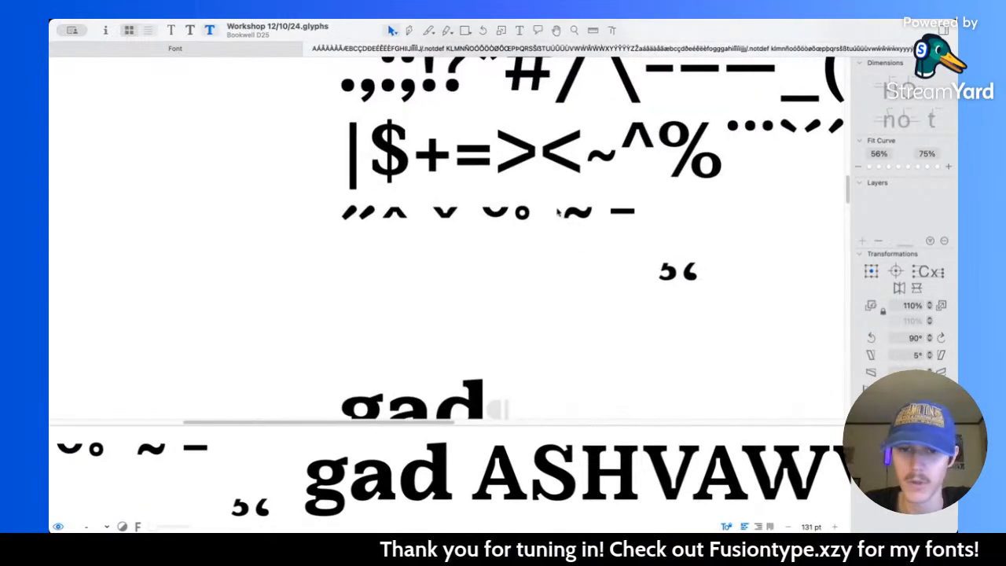
pyautogui.scroll(10, 521, 212)
pyautogui.scroll(-4, 520, 208)
pyautogui.scroll(3, 521, 210)
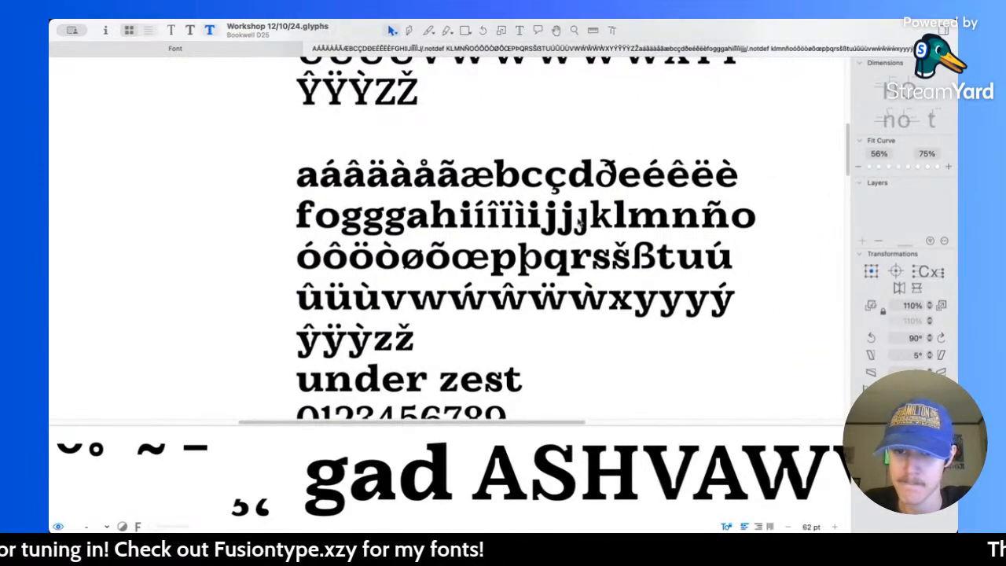
pyautogui.scroll(8, 613, 219)
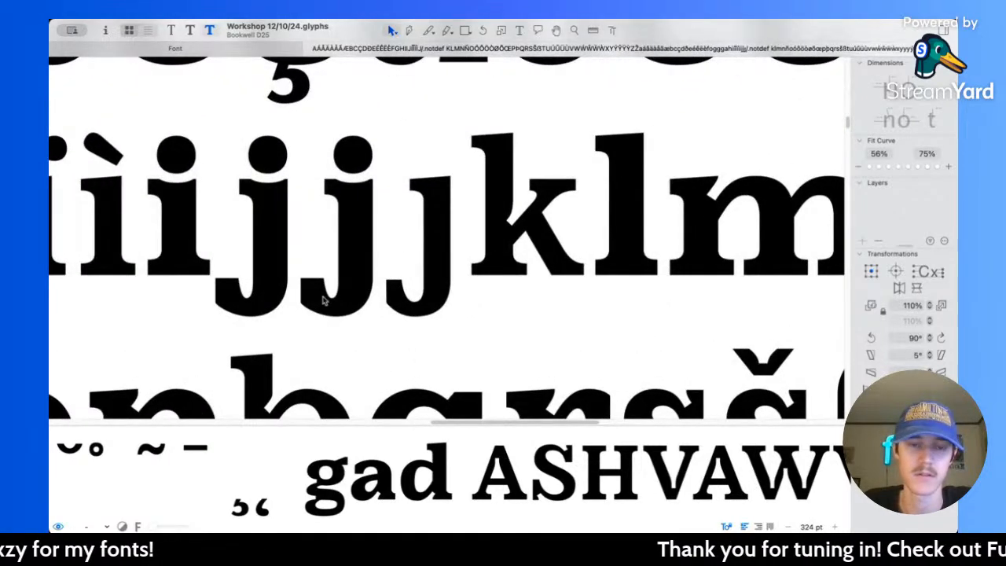
# Step: Try to extend the hook of the Bold j by moving its end points 20 units to the left
pyautogui.scroll(4, 327, 301)
pyautogui.doubleClick(327, 299)
pyautogui.hscroll(-2, 327, 299)
pyautogui.moveTo(356, 237); pyautogui.dragTo(420, 350)
pyautogui.hotkey('shift', 'Left')
pyautogui.hotkey('shift', 'Left')
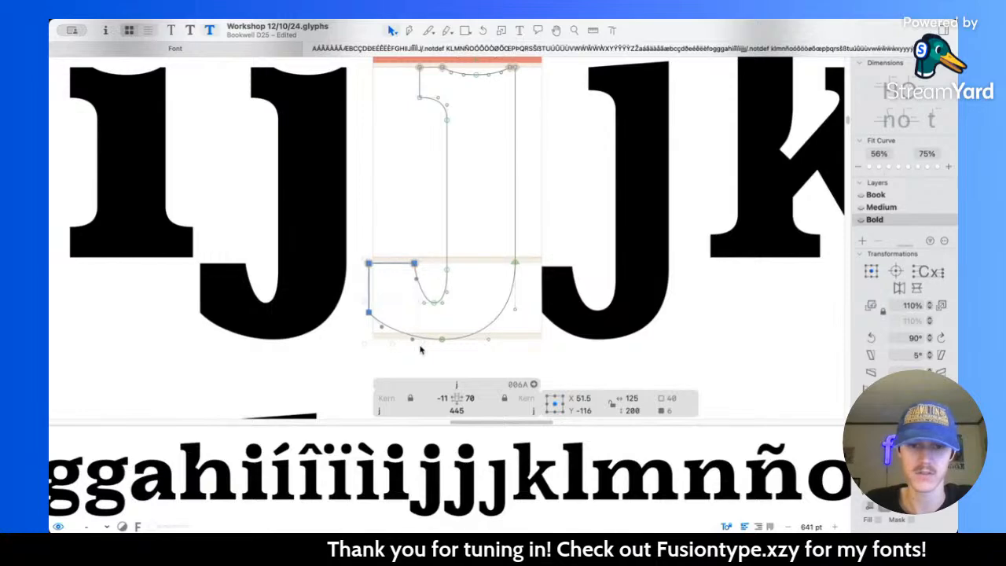
pyautogui.press('space')
pyautogui.scroll(-6, 420, 347)
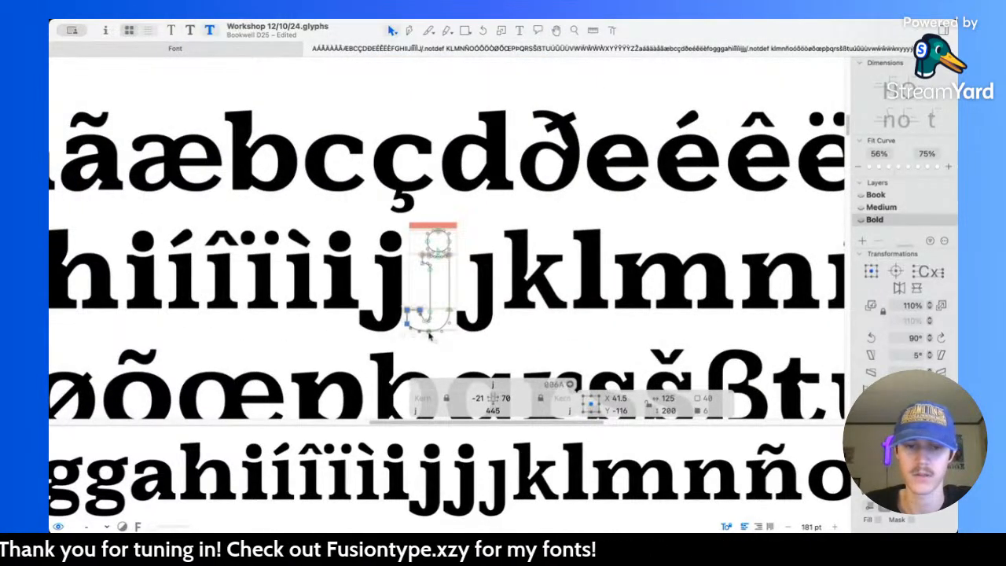
# Step: Try to shift the lowest inner curve point of the j's hook to X 144, and undo the hook edits
pyautogui.scroll(6, 428, 335)
pyautogui.click(471, 274)
pyautogui.moveTo(469, 268); pyautogui.dragTo(463, 269)
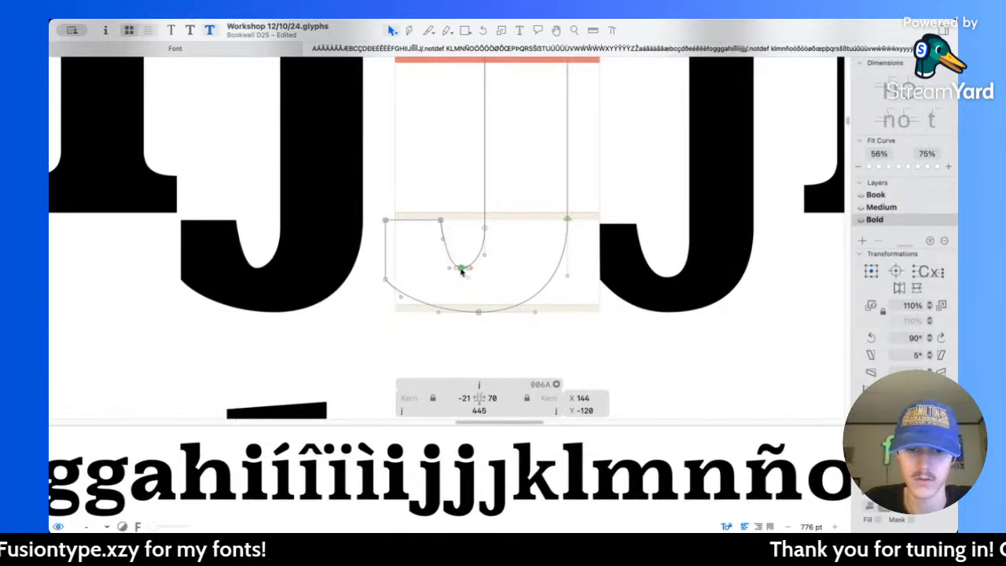
pyautogui.press('space')
pyautogui.scroll(-2, 542, 228)
pyautogui.scroll(-5, 541, 228)
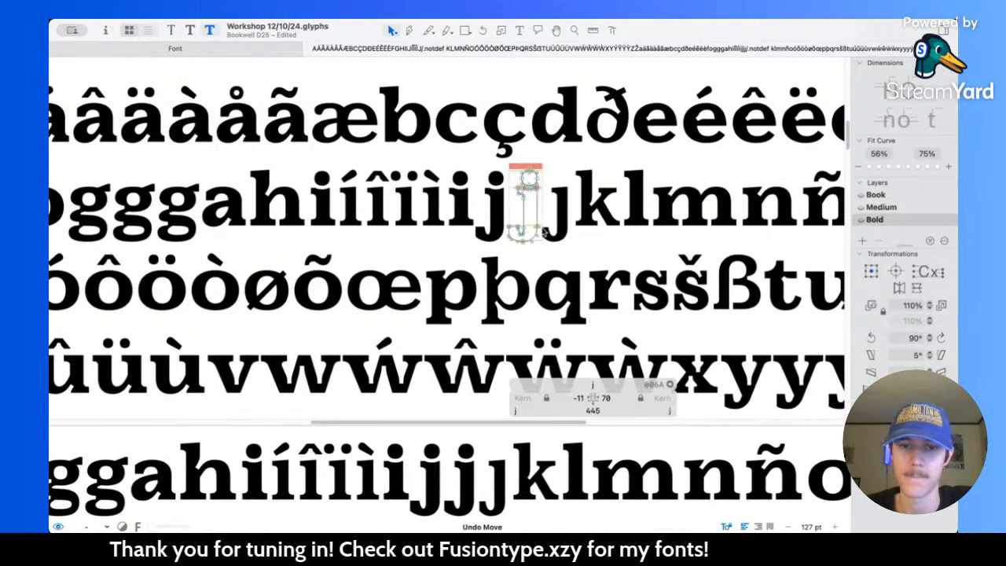
# Step: Append the letter "j" to the "gad" line in the specimen text
pyautogui.scroll(-2, 542, 231)
pyautogui.scroll(-4, 542, 231)
pyautogui.scroll(-5, 542, 232)
pyautogui.scroll(-5, 542, 231)
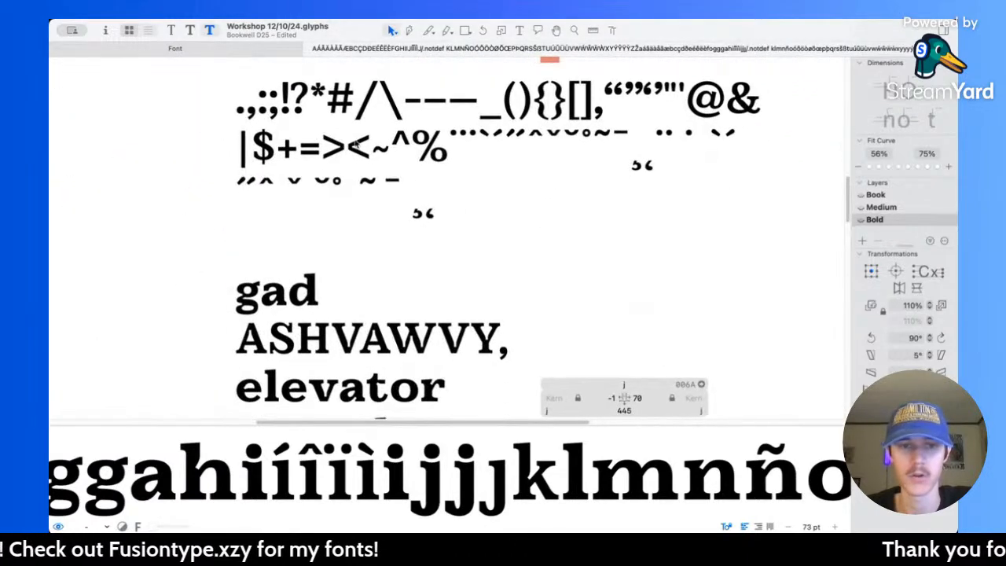
pyautogui.press('t')
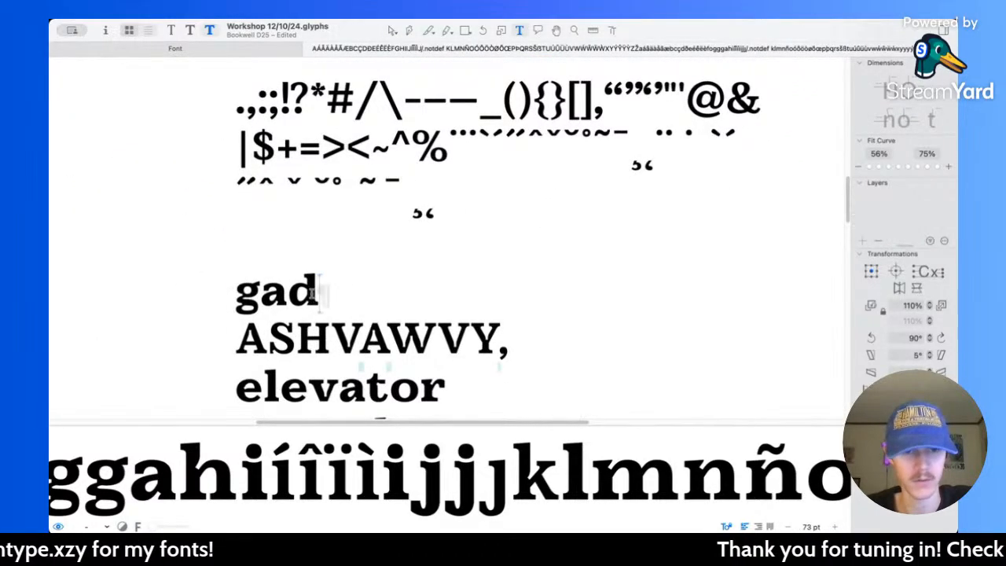
pyautogui.write('j')
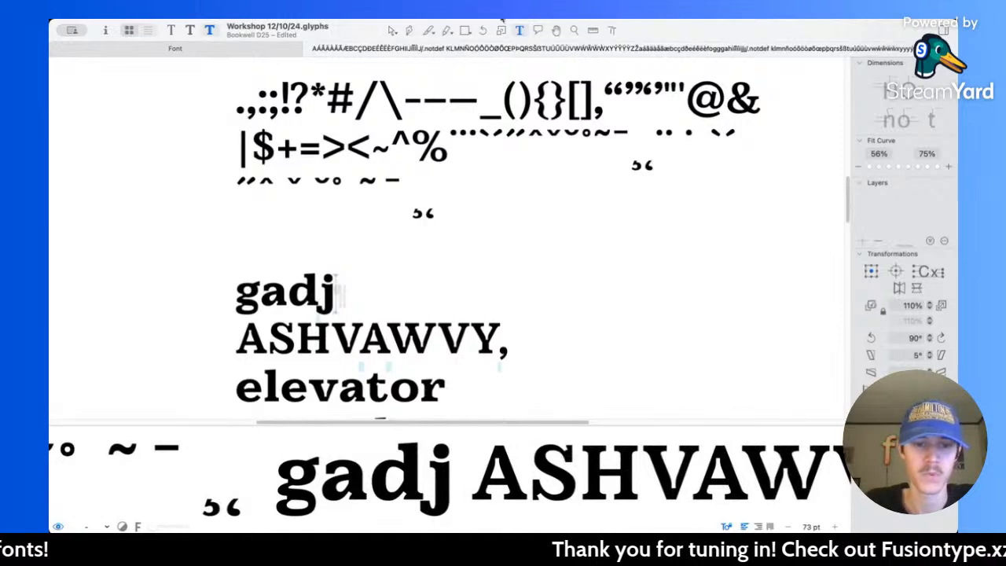
# Step: Inspect the spacing and kerning between d and j in "gadj" up close
pyautogui.click(393, 29)
pyautogui.scroll(5, 338, 271)
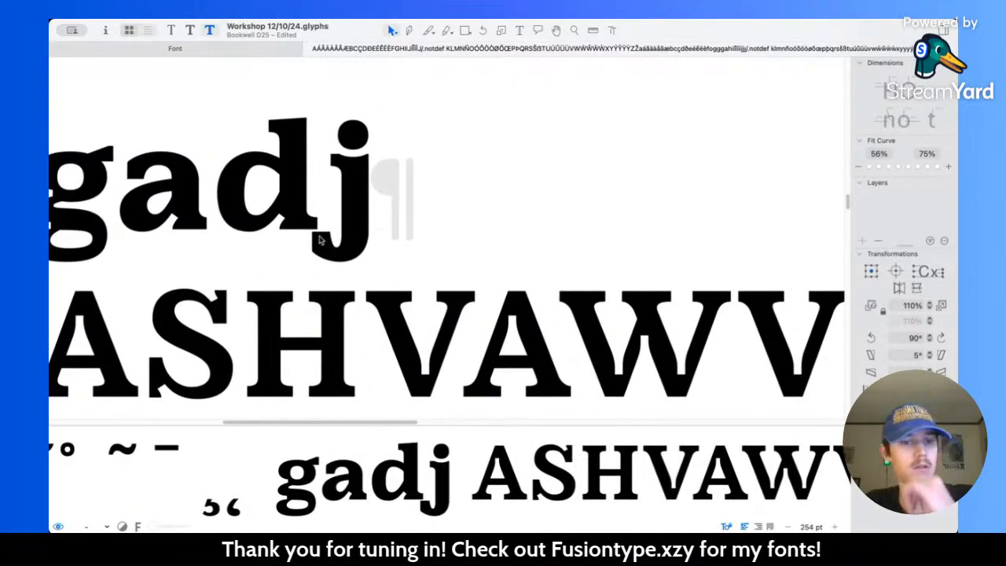
pyautogui.click(520, 30)
pyautogui.click(305, 183)
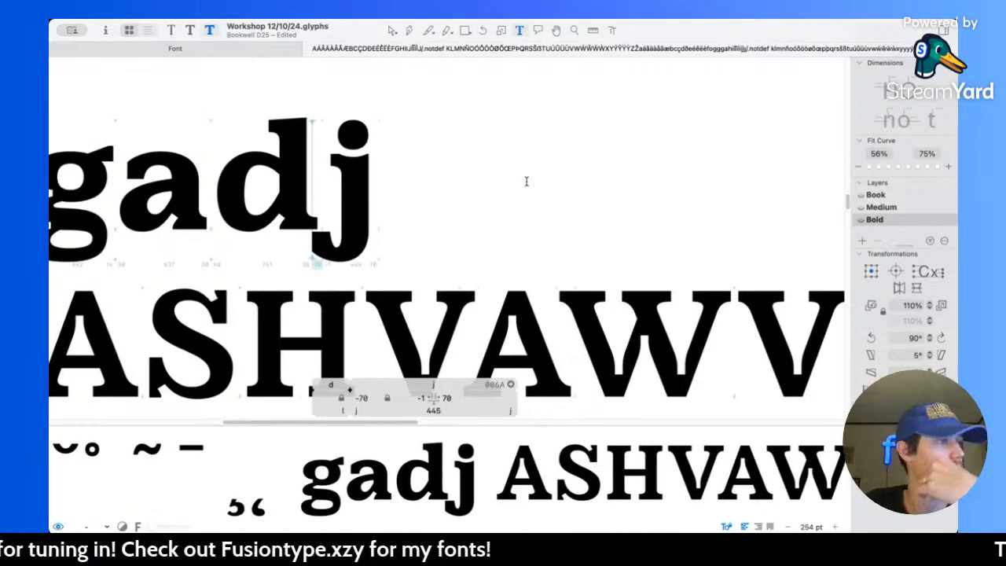
pyautogui.click(391, 32)
# Step: Compare "gadj" with the Bold lowercase alphabet and figures at reading size
pyautogui.scroll(-5, 420, 192)
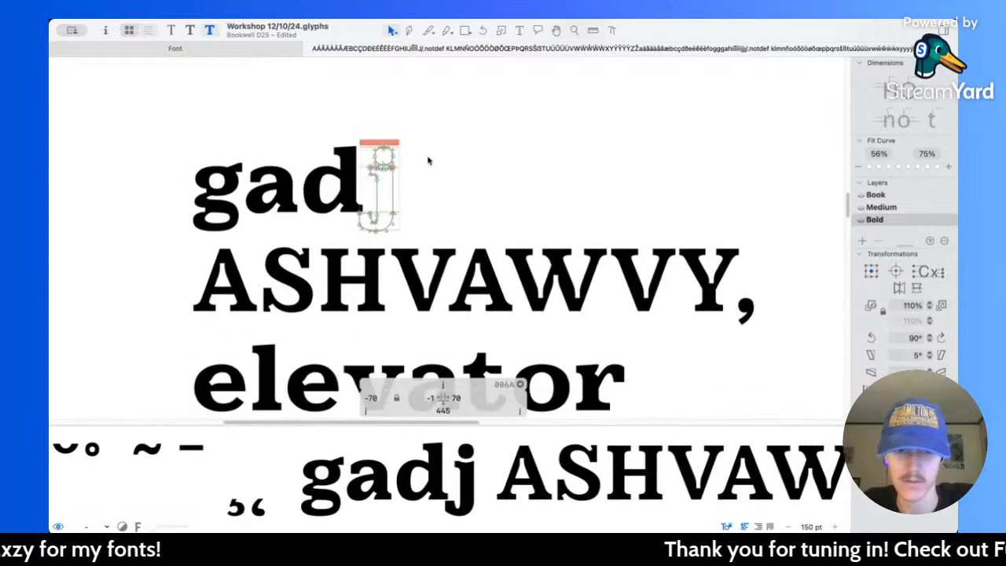
pyautogui.scroll(5, 528, 207)
pyautogui.scroll(-5, 528, 206)
pyautogui.scroll(5, 528, 207)
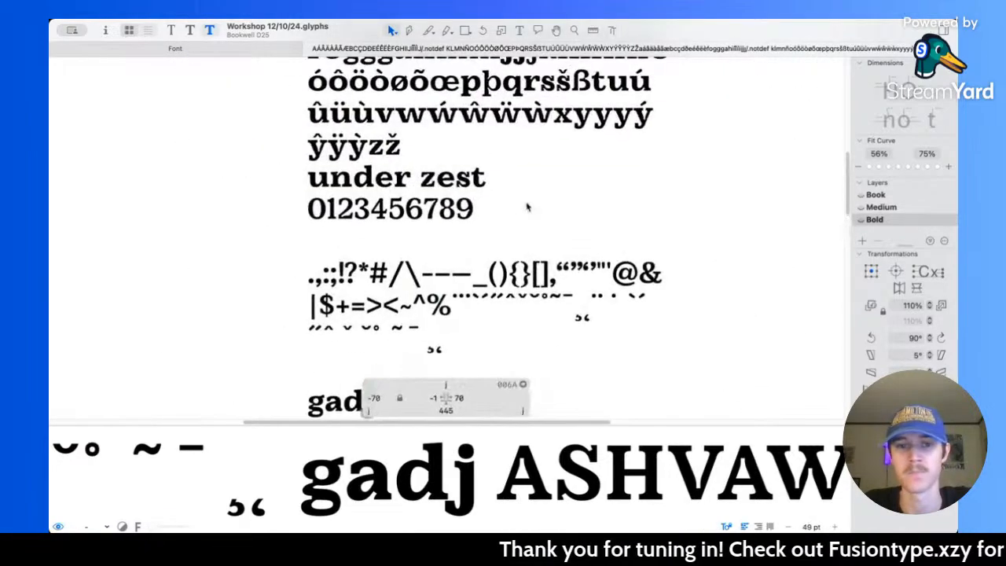
pyautogui.scroll(3, 527, 207)
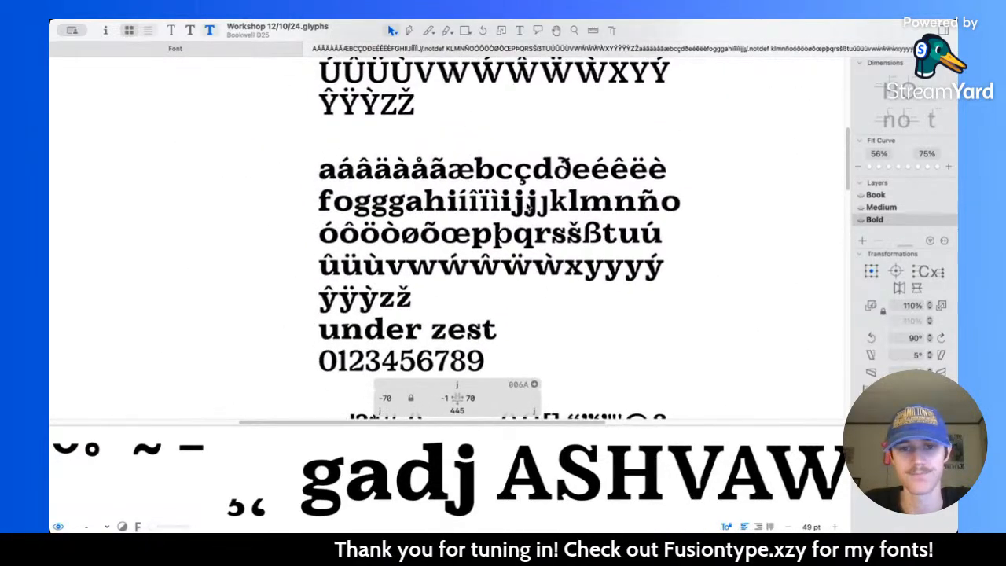
pyautogui.scroll(1, 720, 219)
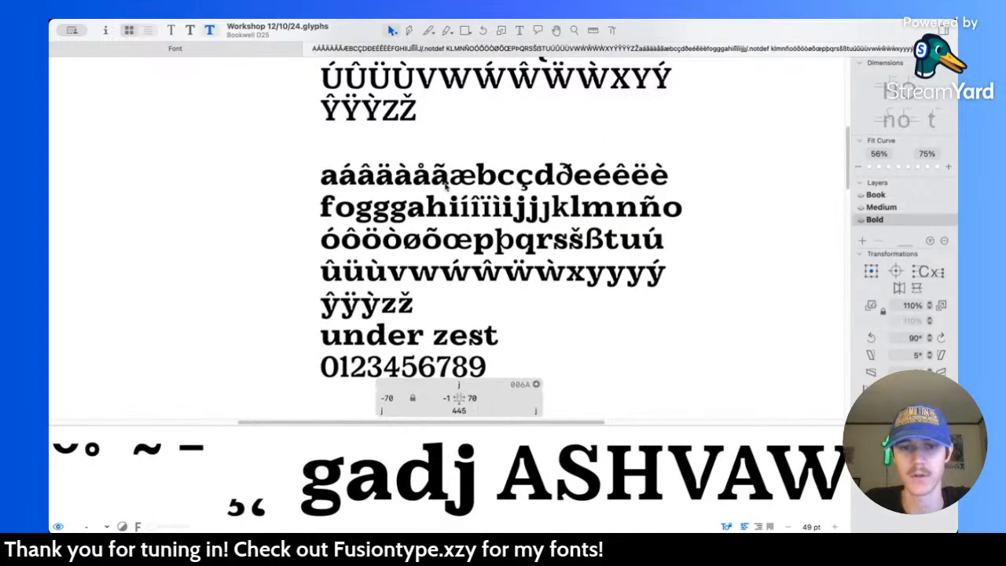
pyautogui.scroll(-8, 452, 182)
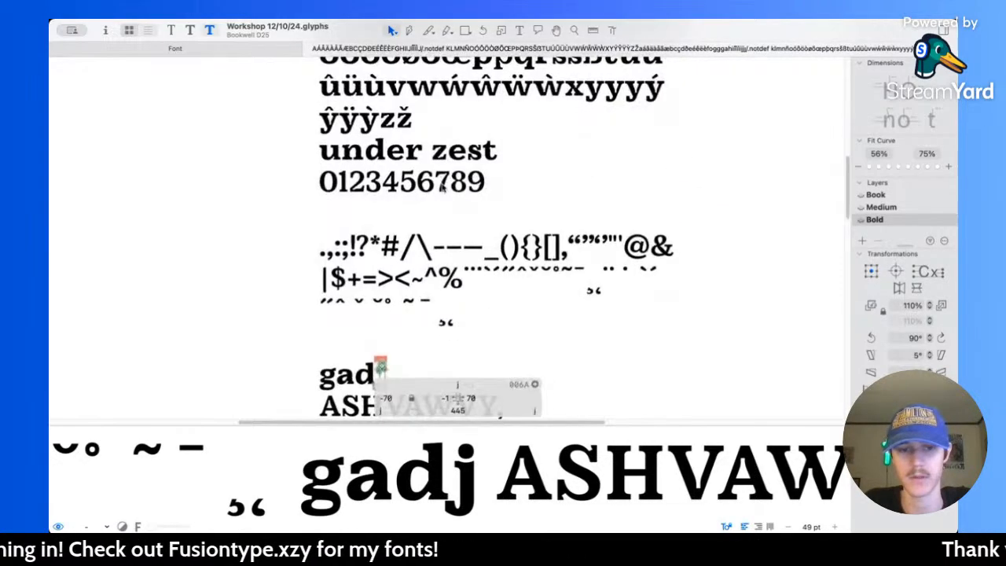
pyautogui.scroll(6, 441, 184)
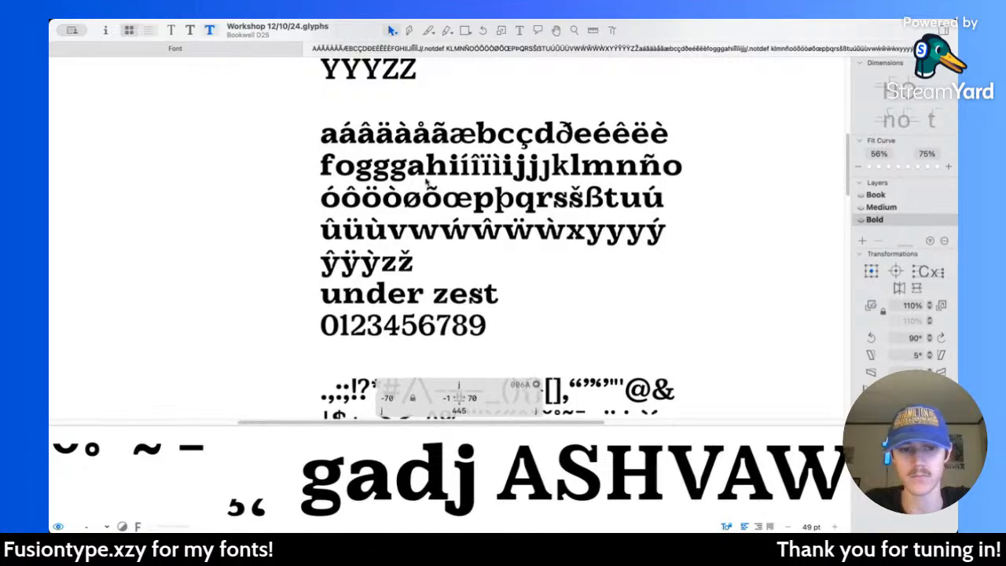
# Step: Insert a second "k" between the k and l in the lowercase alphabet line
pyautogui.hscroll(-1, 437, 186)
pyautogui.scroll(5, 391, 163)
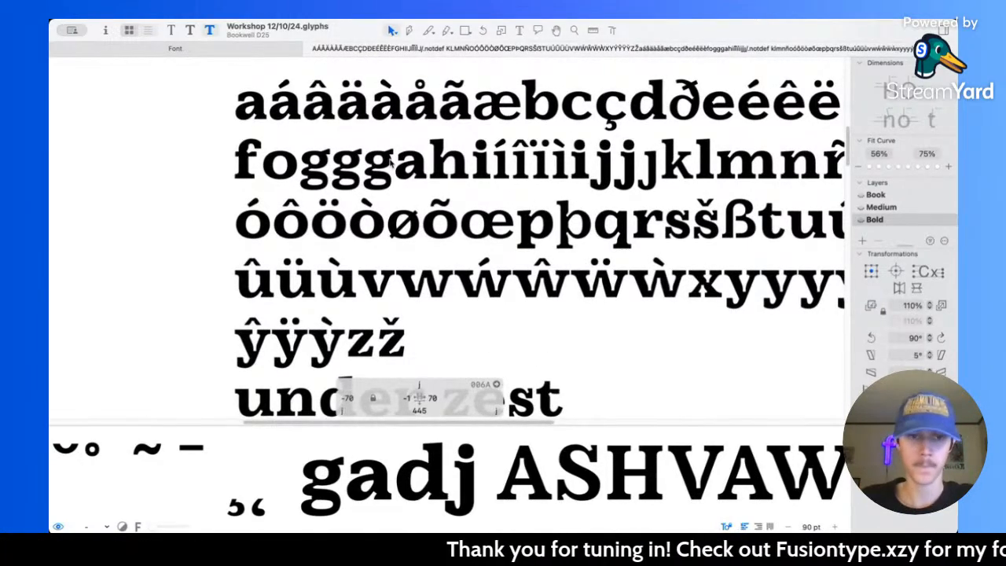
pyautogui.scroll(6, 569, 202)
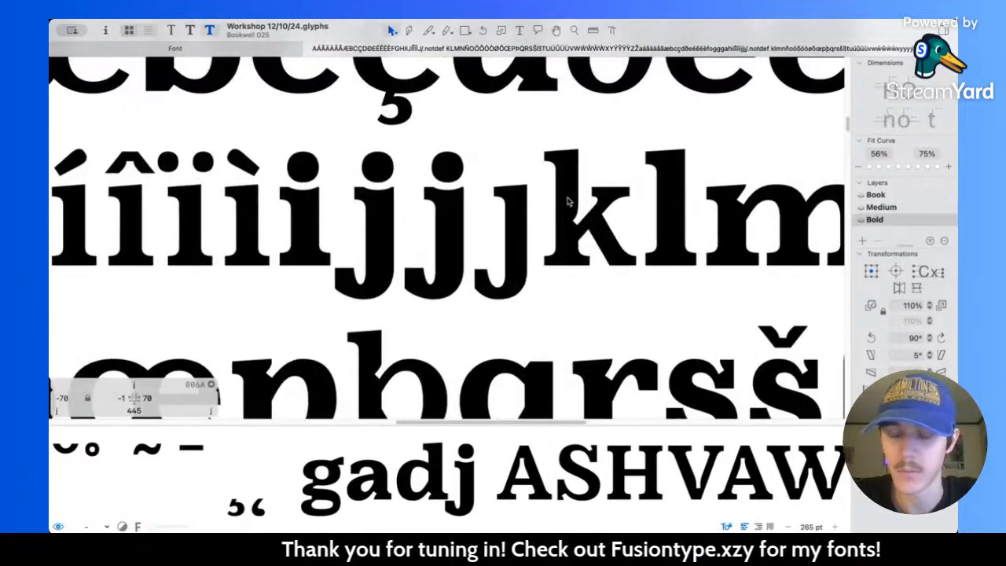
pyautogui.doubleClick(569, 201)
pyautogui.scroll(4, 574, 202)
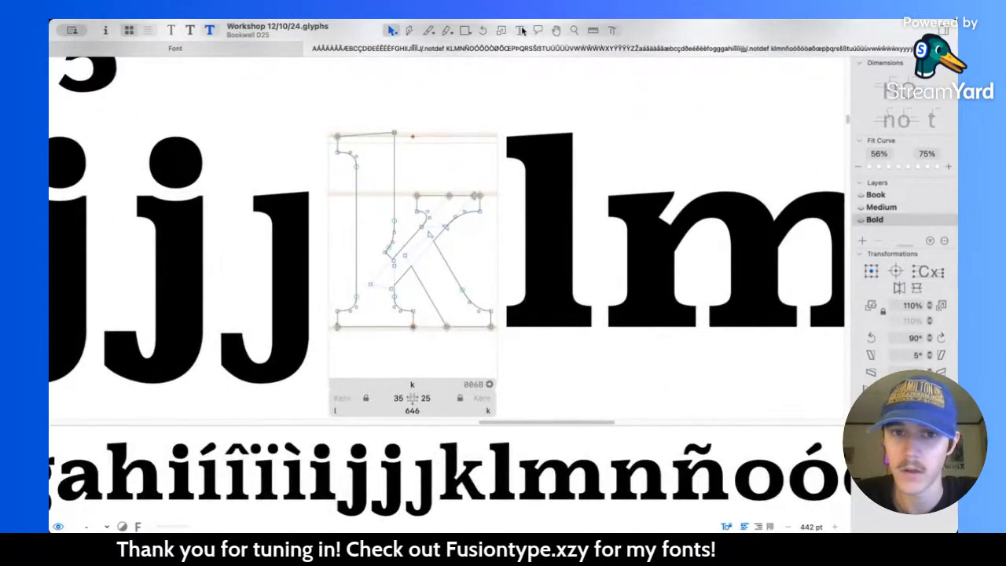
pyautogui.click(520, 30)
pyautogui.click(535, 223)
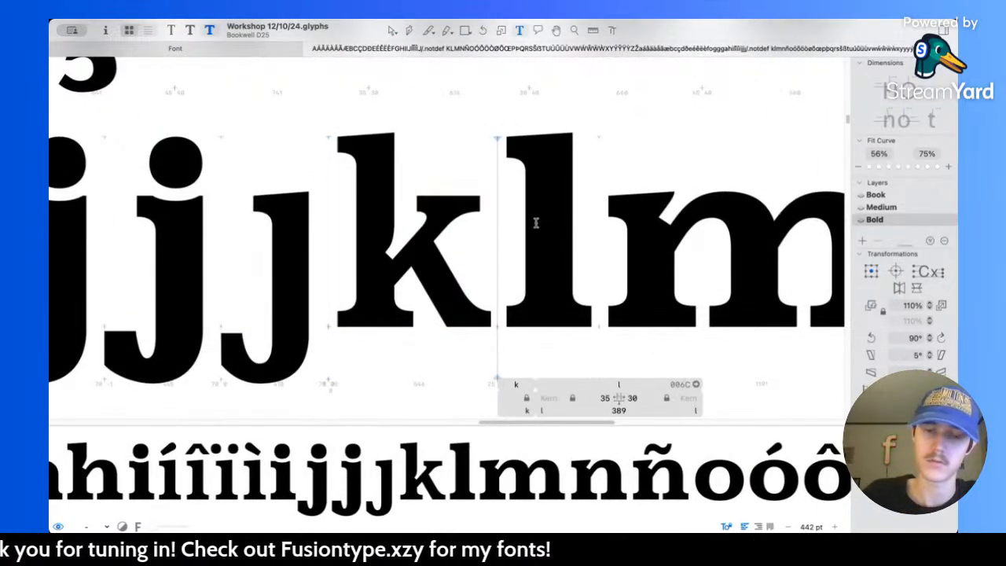
pyautogui.write('k')
pyautogui.press('Escape')
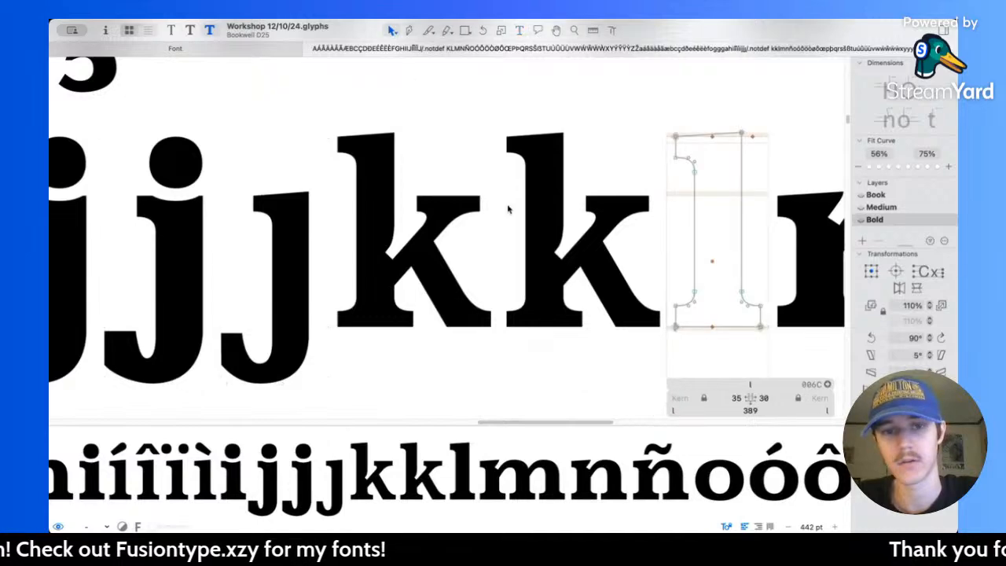
# Step: Thicken the Bold k's ascender serif by lowering its underside points 20 units, editing the second k in the line
pyautogui.doubleClick(556, 244)
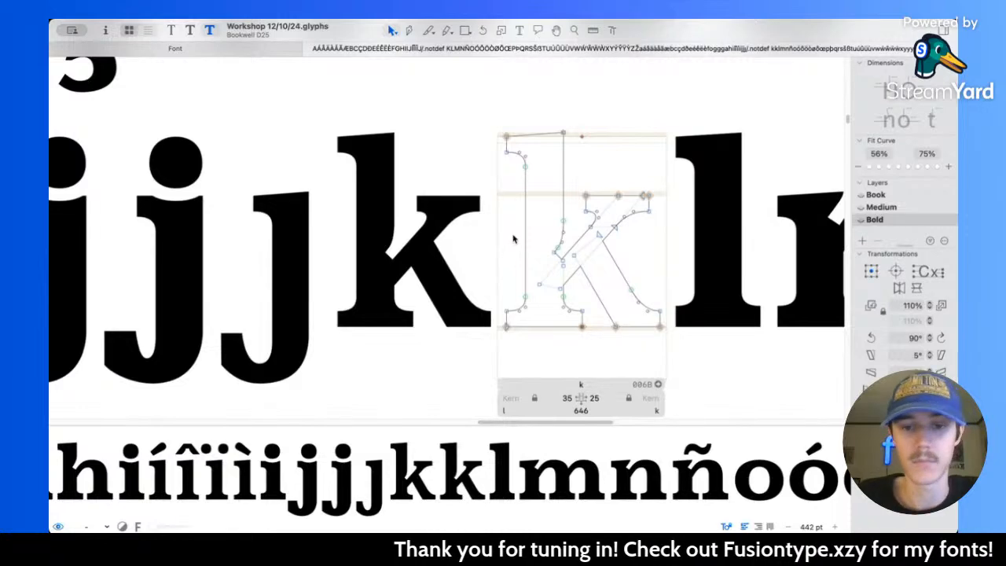
pyautogui.scroll(2, 512, 240)
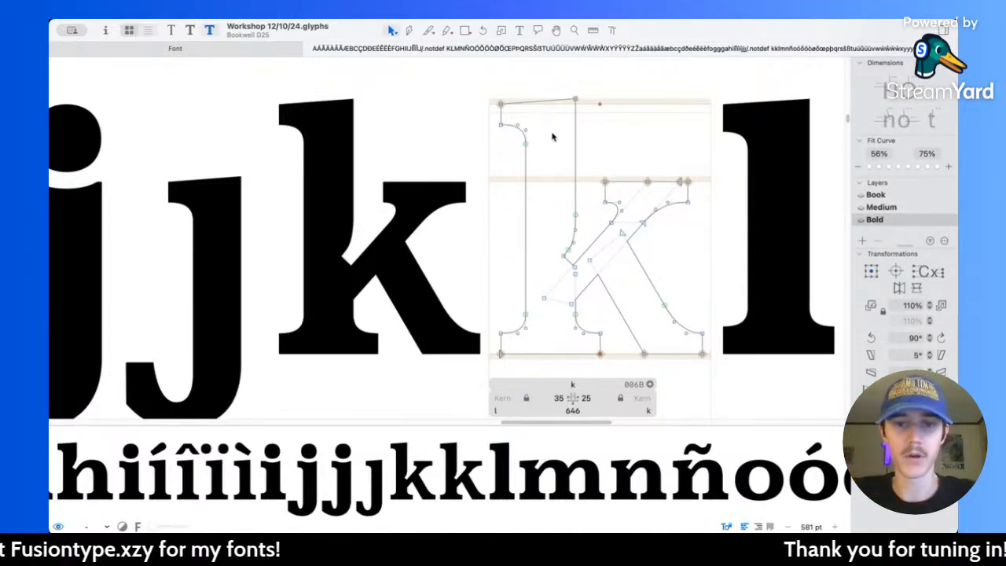
pyautogui.hscroll(3, 521, 134)
pyautogui.moveTo(463, 117); pyautogui.dragTo(512, 171)
pyautogui.hotkey('shift', 'Down')
pyautogui.hotkey('shift', 'Down')
pyautogui.press('super+z')
pyautogui.press('super+z')
pyautogui.hotkey('shift', 'Down')
pyautogui.hotkey('shift', 'Down')
pyautogui.scroll(-5, 512, 171)
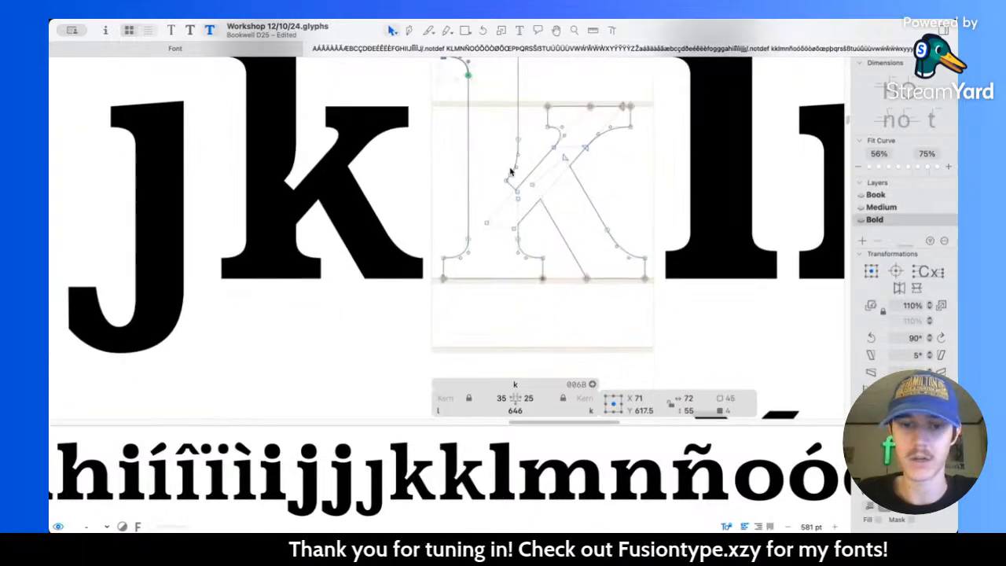
# Step: Thicken the foot serif of the k's stem by raising its upper points 20 units on both sides
pyautogui.scroll(3, 453, 226)
pyautogui.scroll(3, 452, 225)
pyautogui.moveTo(407, 223); pyautogui.dragTo(590, 280)
pyautogui.hotkey('shift', 'Up')
pyautogui.hotkey('shift', 'Up')
pyautogui.hscroll(6, 589, 280)
pyautogui.scroll(2, 590, 280)
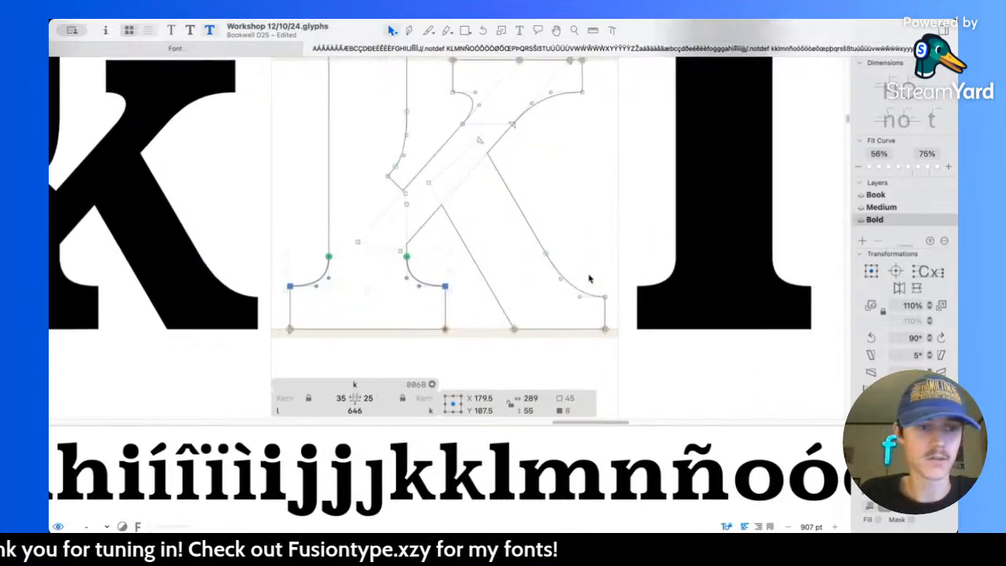
# Step: Thicken the foot serif at the end of the k's leg by raising its upper points 20 units
pyautogui.scroll(3, 523, 267)
pyautogui.moveTo(481, 310); pyautogui.dragTo(516, 343)
pyautogui.hotkey('shift', 'Up')
pyautogui.hotkey('shift', 'Up')
pyautogui.click(409, 279)
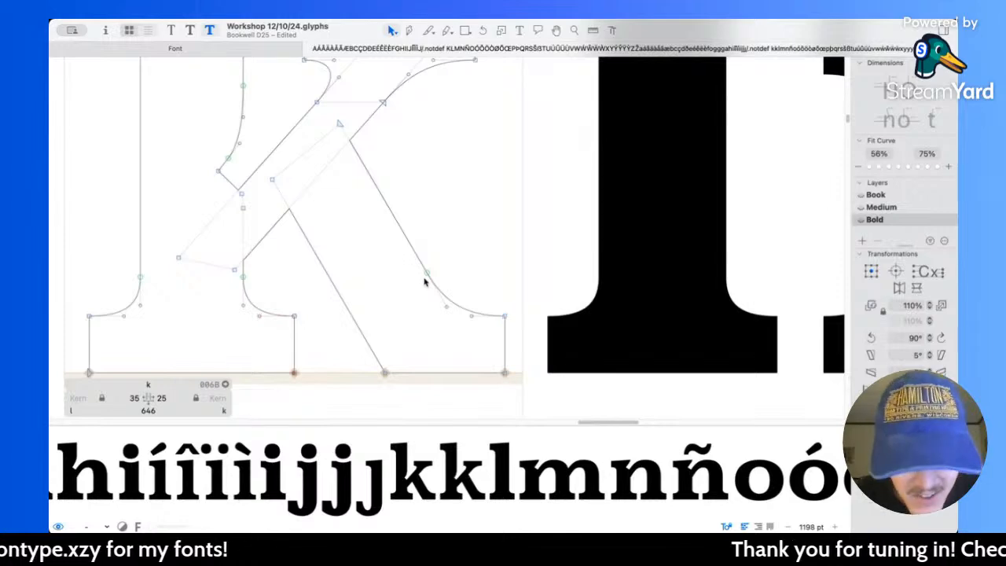
# Step: Smooth the leg's outer curve into its serif, moving the handle to 527, 113 and the curve's start node to 498, 162
pyautogui.moveTo(429, 275); pyautogui.dragTo(412, 252)
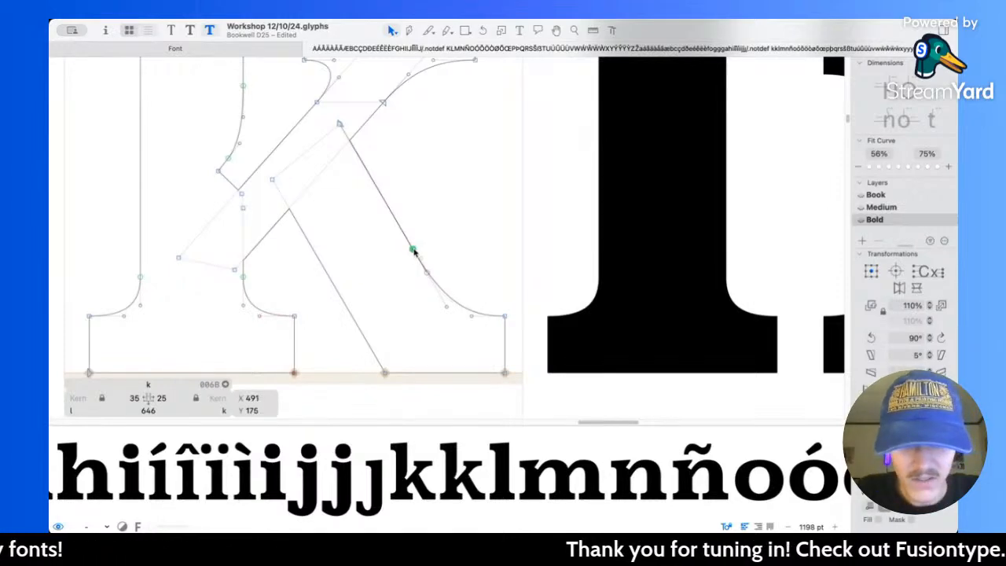
pyautogui.click(442, 304)
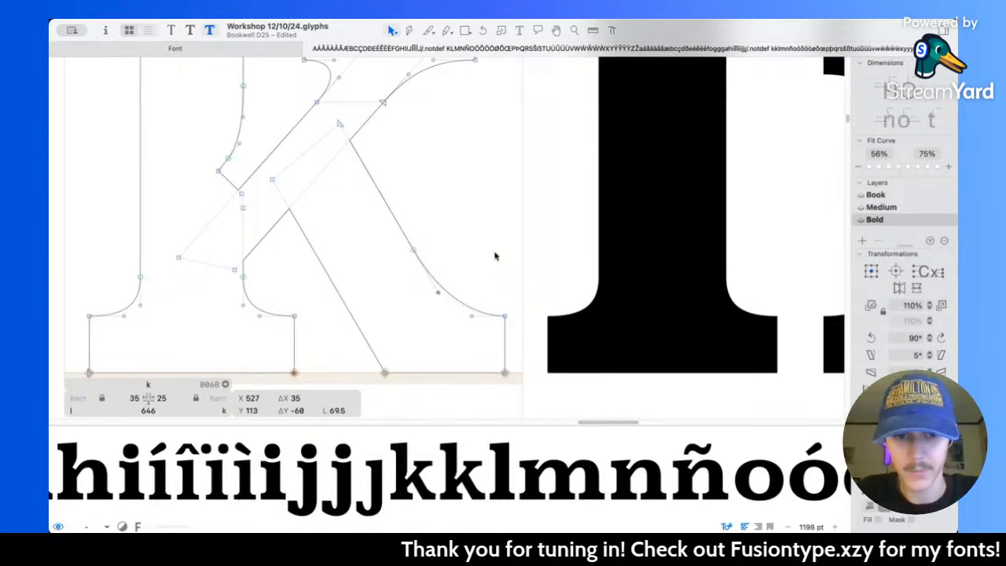
pyautogui.click(414, 253)
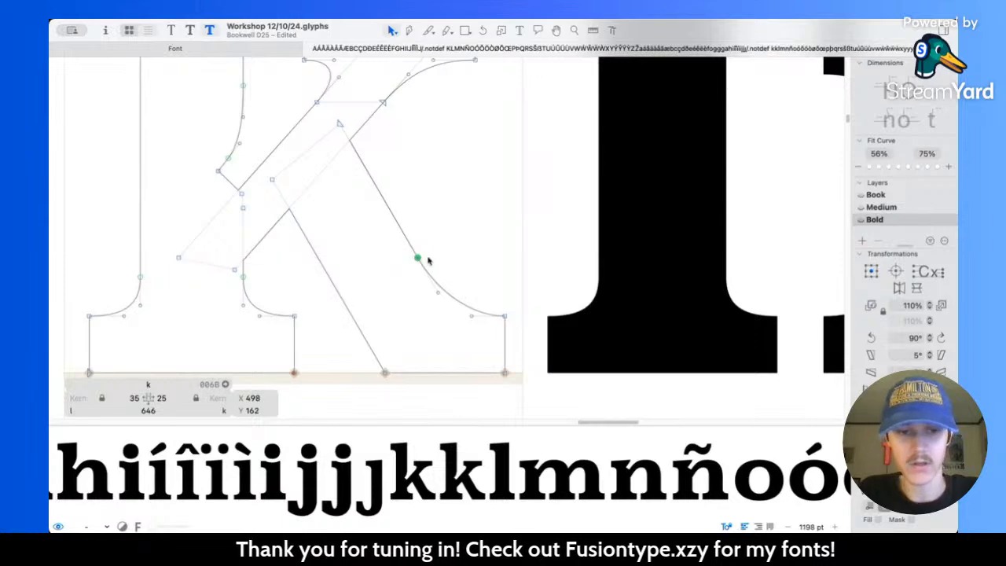
pyautogui.click(500, 237)
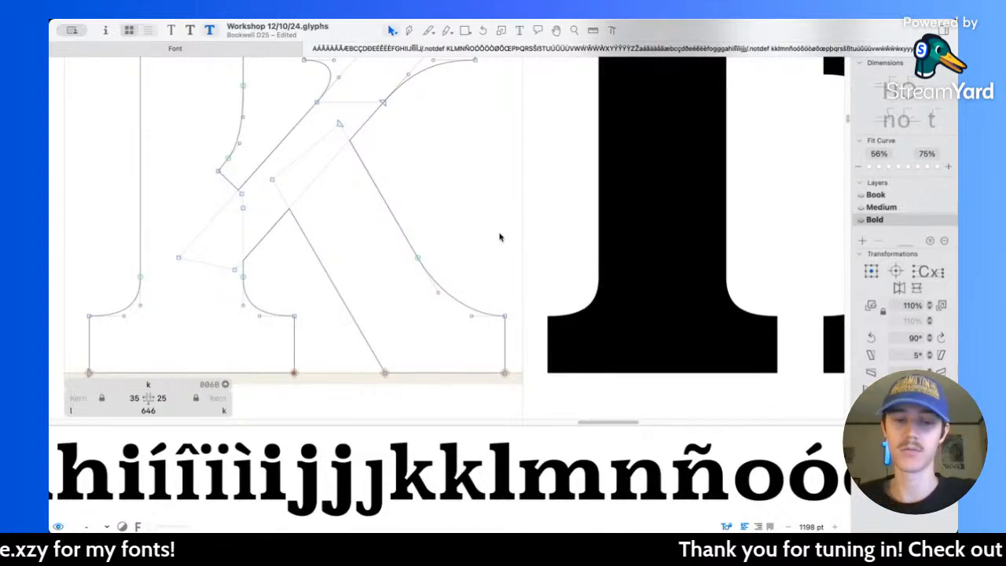
# Step: Thicken the serif on the k's arm by lowering its underside points 20 units on both sides
pyautogui.scroll(5, 499, 236)
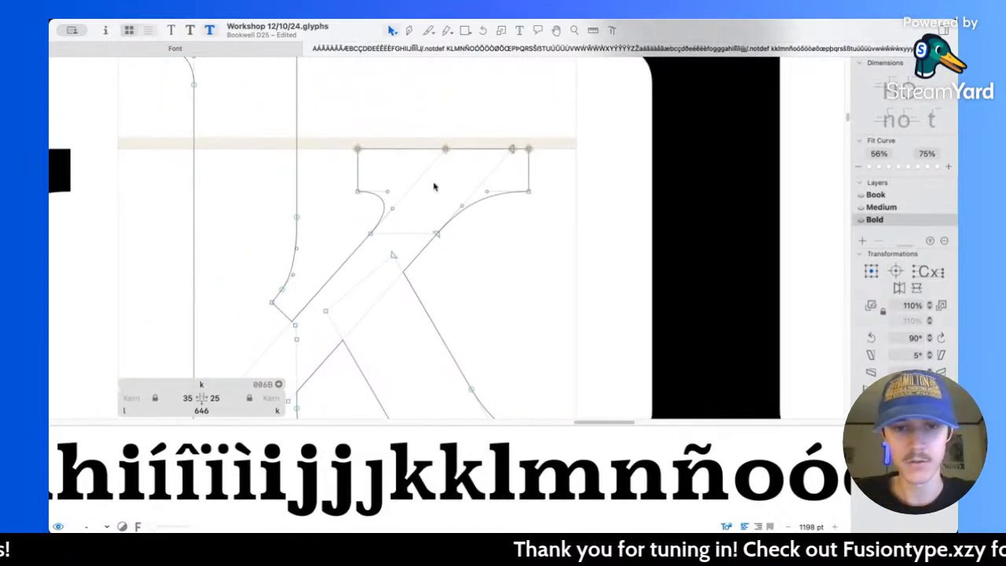
pyautogui.moveTo(309, 181); pyautogui.dragTo(596, 213)
pyautogui.hotkey('shift', 'Down')
pyautogui.hotkey('shift', 'Down')
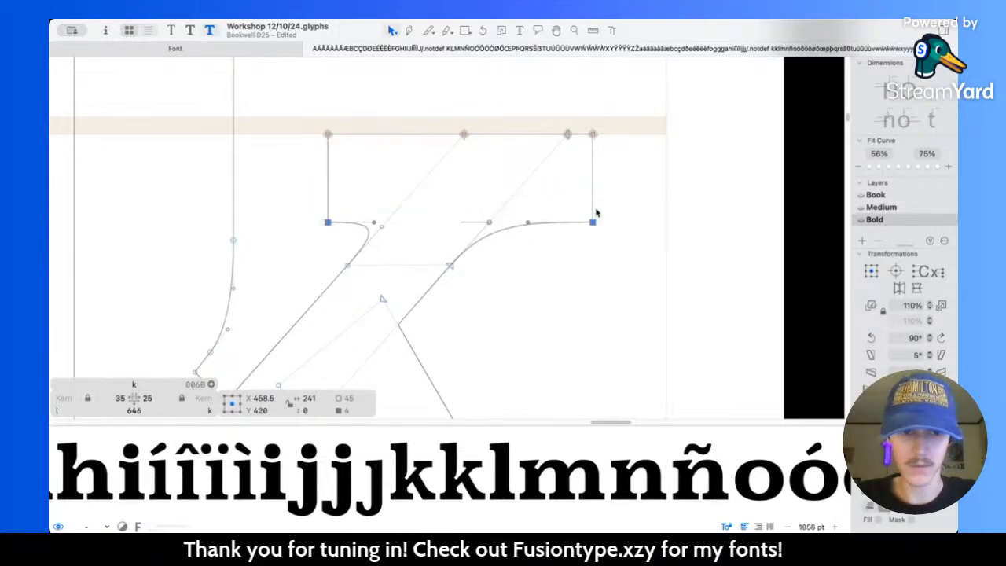
pyautogui.click(561, 289)
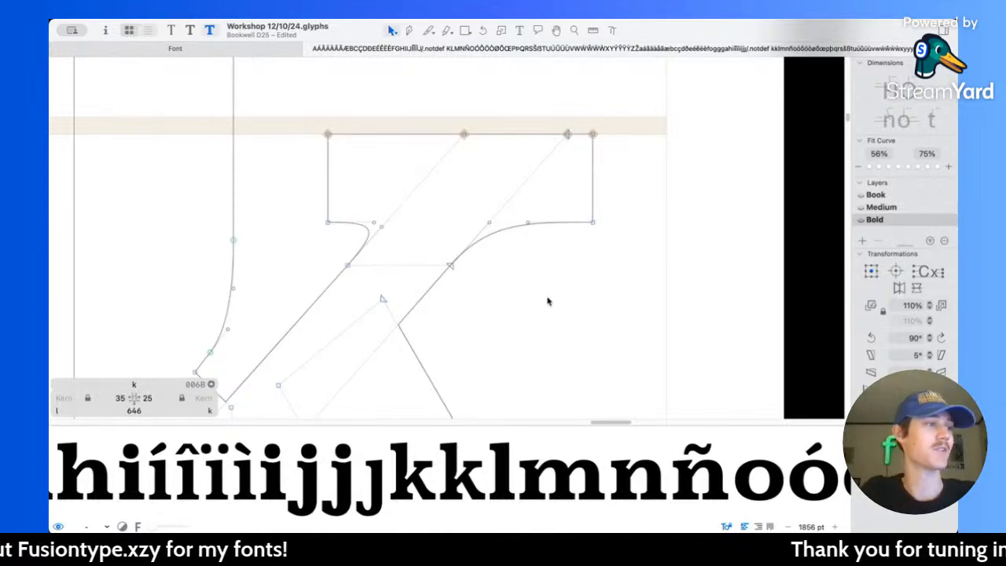
# Step: Measure the thickness of the k's stem
pyautogui.hscroll(-5, 548, 301)
pyautogui.scroll(-5, 495, 152)
pyautogui.scroll(3, 494, 150)
pyautogui.scroll(-4, 494, 150)
pyautogui.press('l')
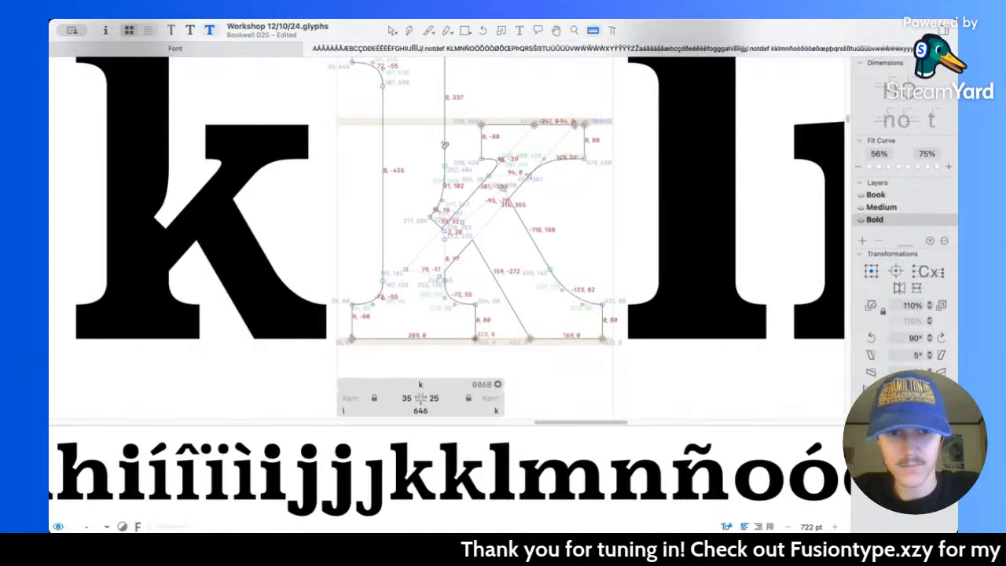
pyautogui.moveTo(460, 134); pyautogui.dragTo(353, 142)
pyautogui.scroll(3, 353, 142)
pyautogui.press('v')
# Step: Widen the k's stem by moving its entire outer edge, including the serif points, 35 units left
pyautogui.scroll(-2, 381, 142)
pyautogui.moveTo(349, 65); pyautogui.dragTo(412, 379)
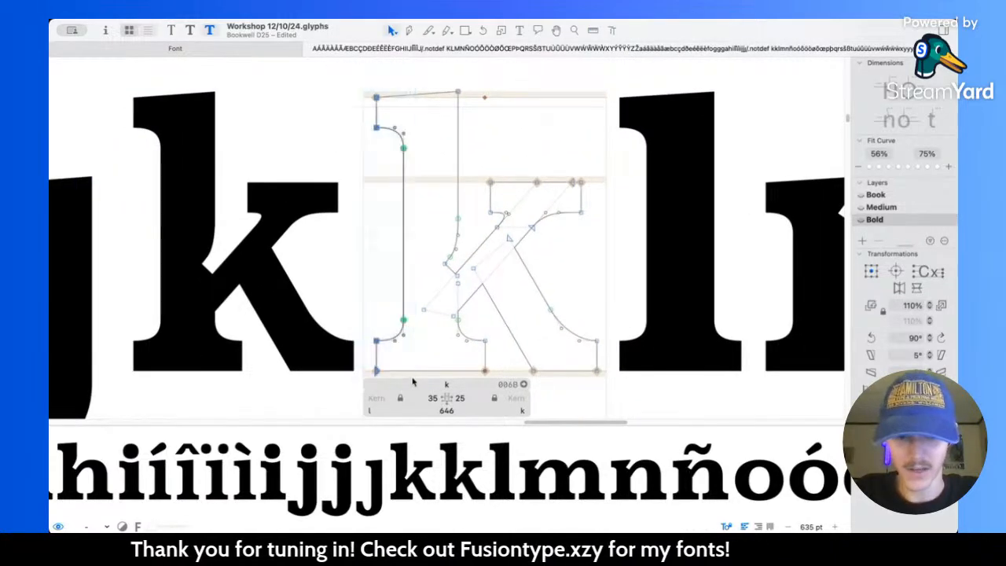
pyautogui.hotkey('shift', 'Left')
pyautogui.hotkey('shift', 'Left')
pyautogui.hotkey('shift', 'Left')
pyautogui.press('Left')
pyautogui.press('Left')
pyautogui.press('Left')
pyautogui.press('Left')
pyautogui.press('Left')
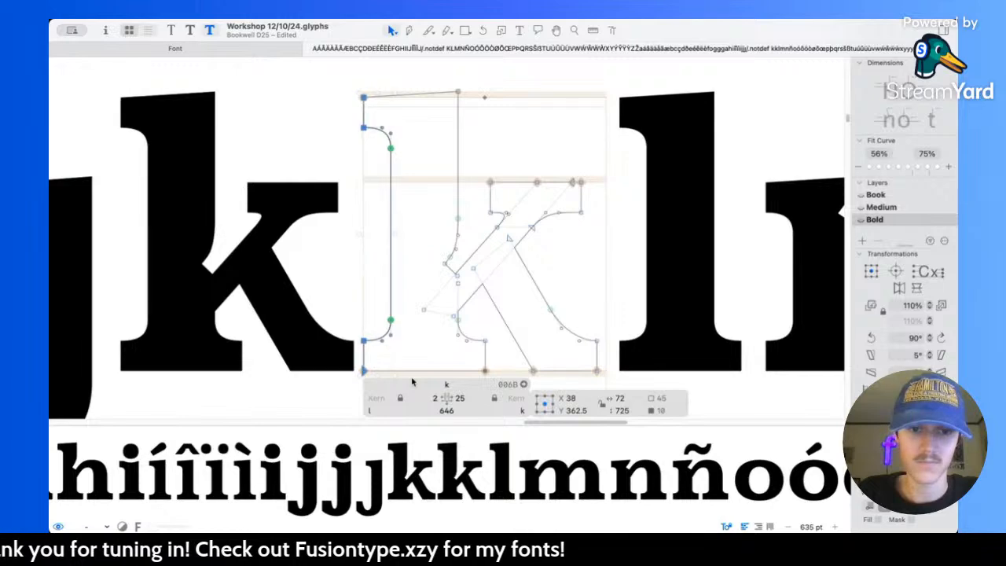
# Step: Measure the widened stem, compare it with neighbouring letters and preview both k's between the j and l
pyautogui.press('l')
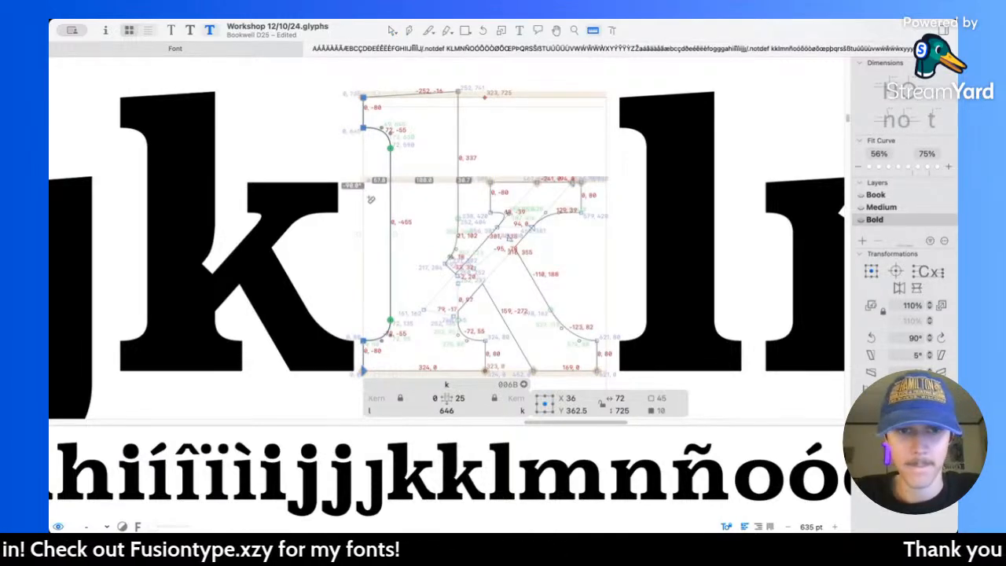
pyautogui.hscroll(-5, 384, 134)
pyautogui.scroll(-6, 361, 254)
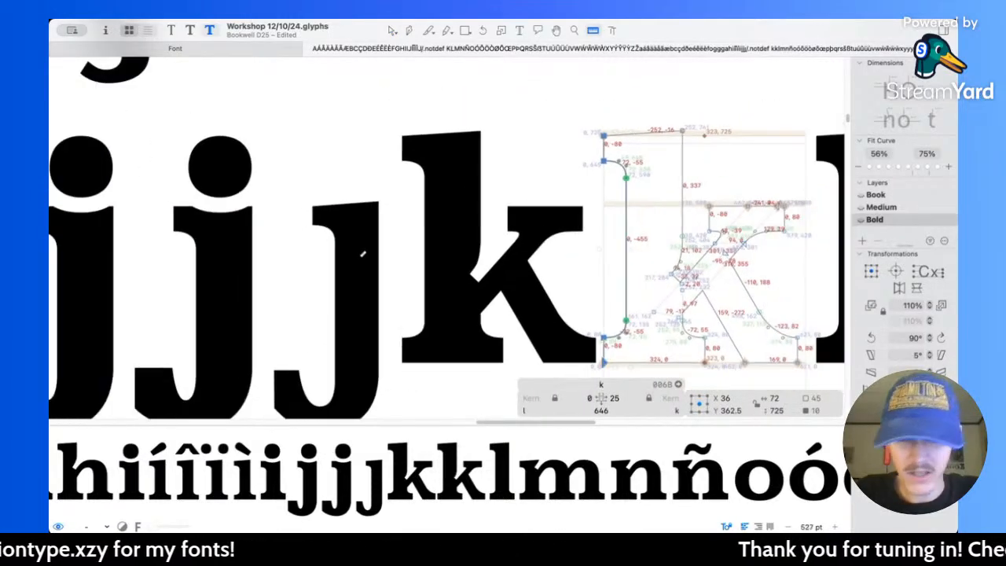
pyautogui.scroll(4, 598, 236)
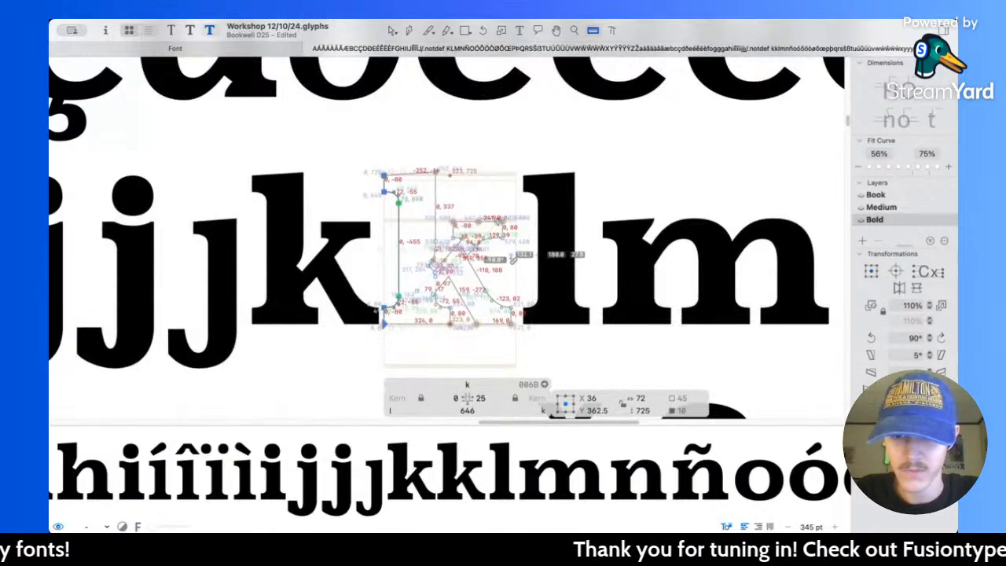
pyautogui.press('space')
pyautogui.scroll(3, 429, 236)
pyautogui.press('space')
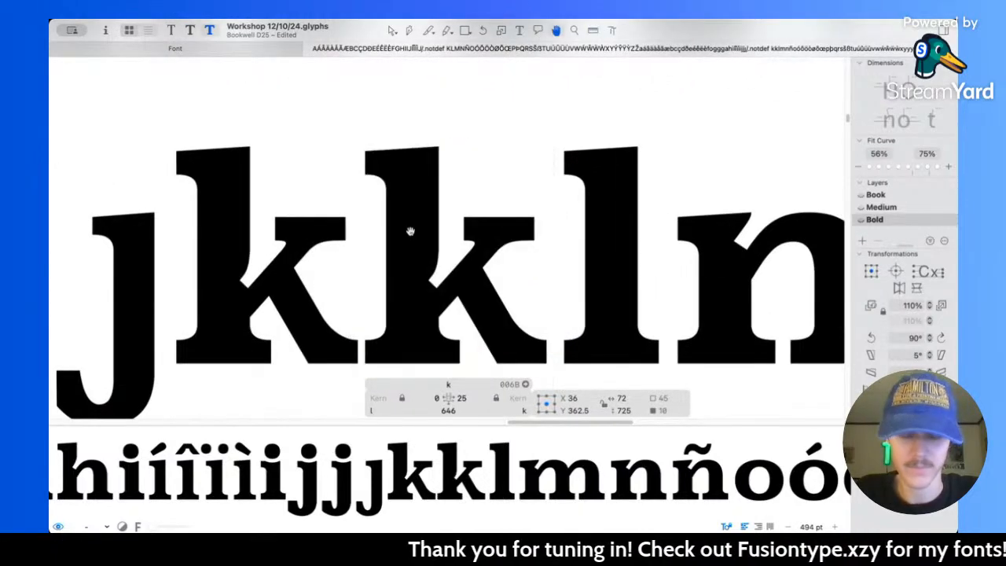
pyautogui.press('v')
pyautogui.click(412, 235)
pyautogui.hscroll(2, 438, 231)
pyautogui.scroll(-1, 438, 232)
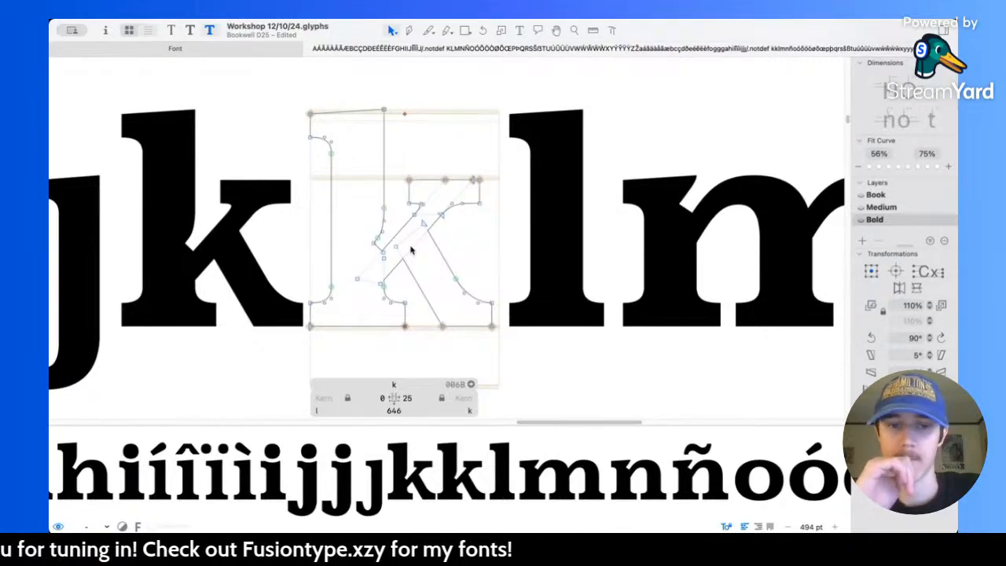
pyautogui.press('space')
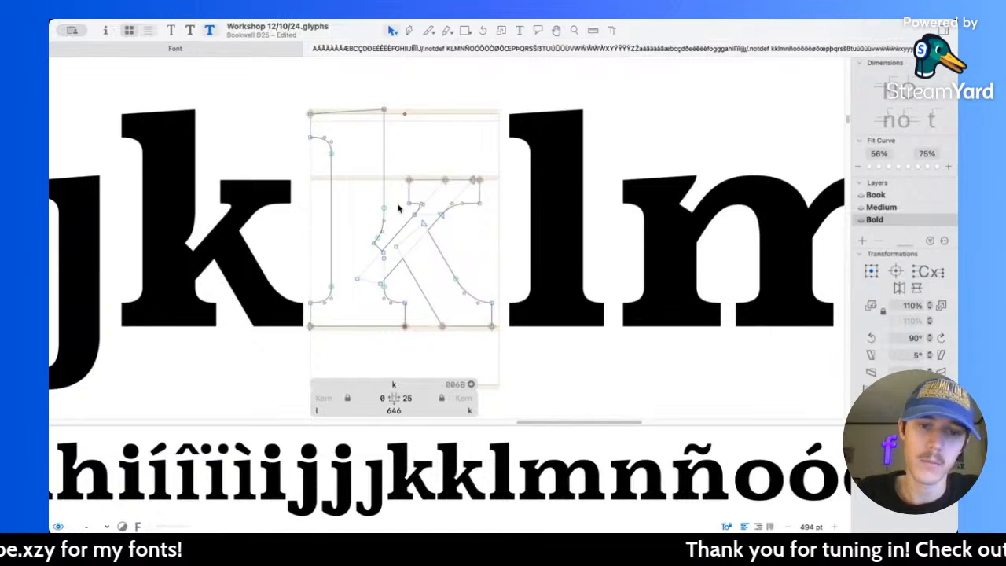
# Step: Thicken the k's arm by moving its right edge and right serif points, including the lower inner node, 20 units right
pyautogui.scroll(5, 399, 208)
pyautogui.scroll(1, 401, 212)
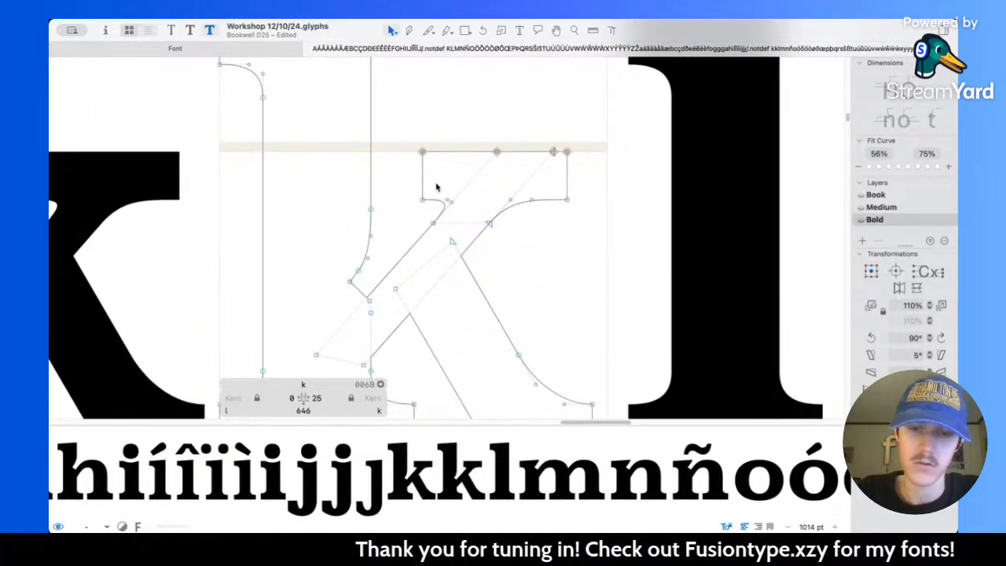
pyautogui.moveTo(540, 135); pyautogui.dragTo(606, 227)
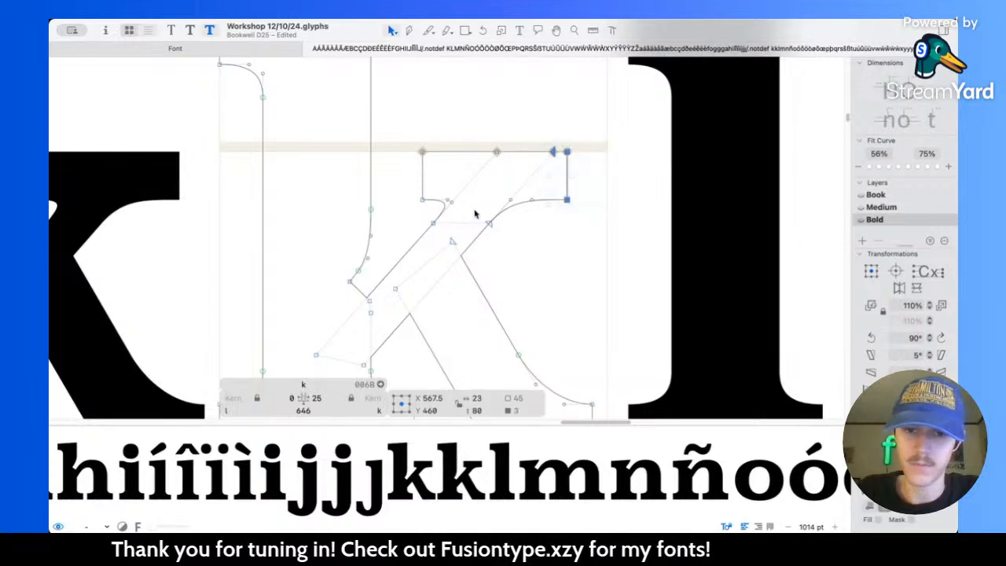
pyautogui.keyDown('shift'); pyautogui.click(363, 363); pyautogui.keyUp('shift')
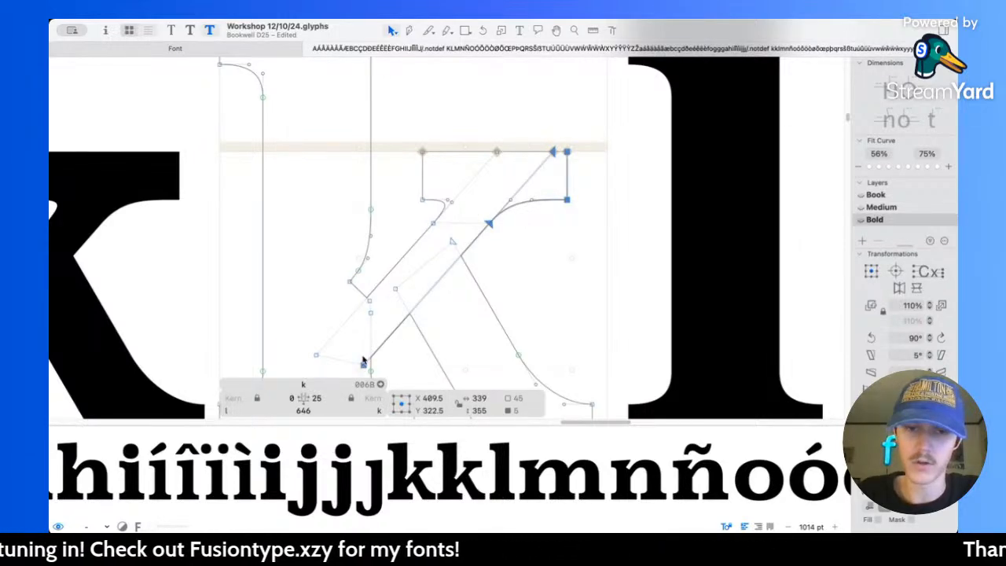
pyautogui.hotkey('shift', 'Right')
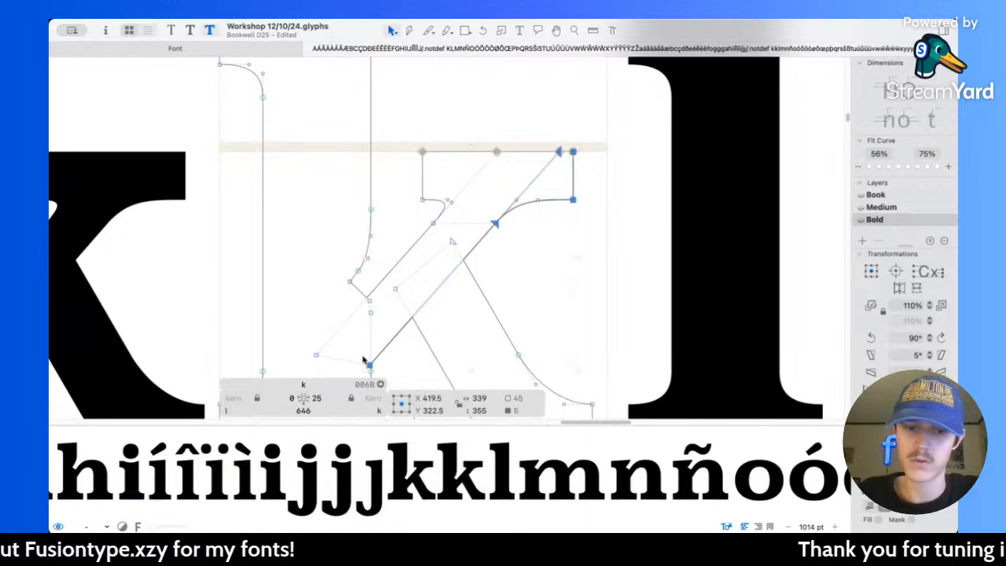
pyautogui.hotkey('shift', 'Right')
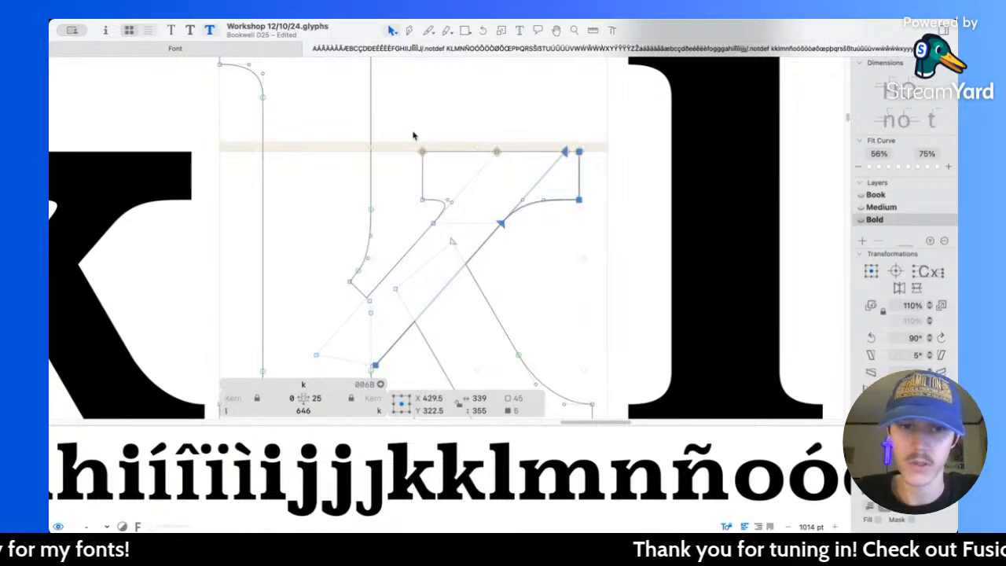
# Step: Move the arm's left edge and left serif points, including the inner node inside the stem, 10 units left
pyautogui.moveTo(411, 131); pyautogui.dragTo(478, 229)
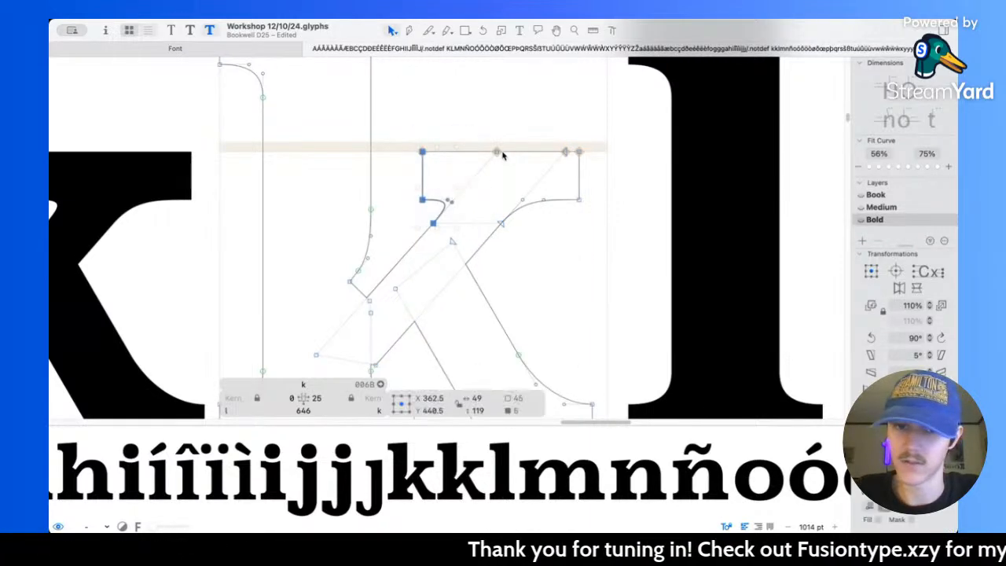
pyautogui.keyDown('shift'); pyautogui.click(498, 153); pyautogui.keyUp('shift')
pyautogui.keyDown('shift'); pyautogui.click(317, 356); pyautogui.keyUp('shift')
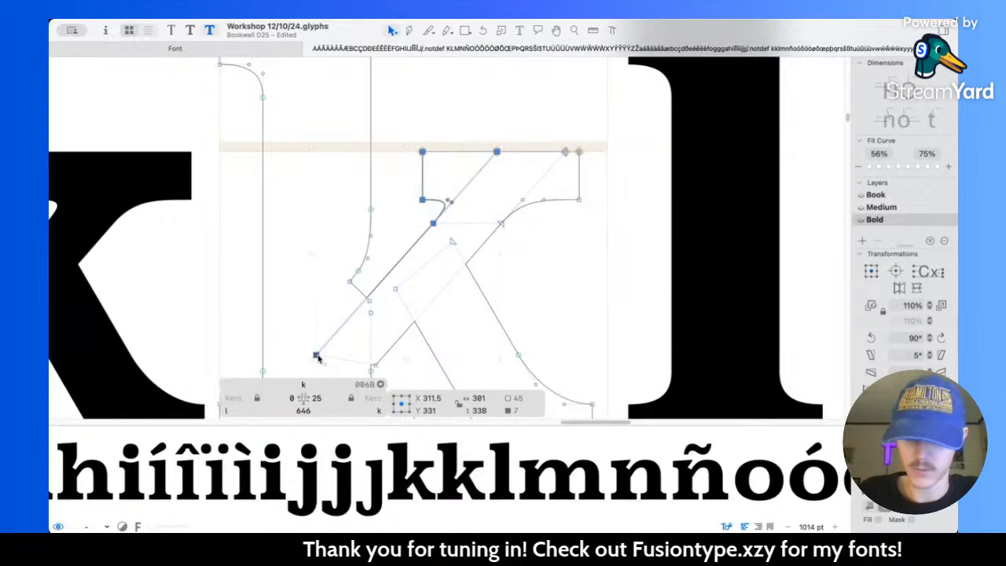
pyautogui.hotkey('shift', 'Left')
pyautogui.click(353, 209)
# Step: Raise the points of the notch between the k's stem and arm 16 units and measure around the joint
pyautogui.scroll(3, 350, 211)
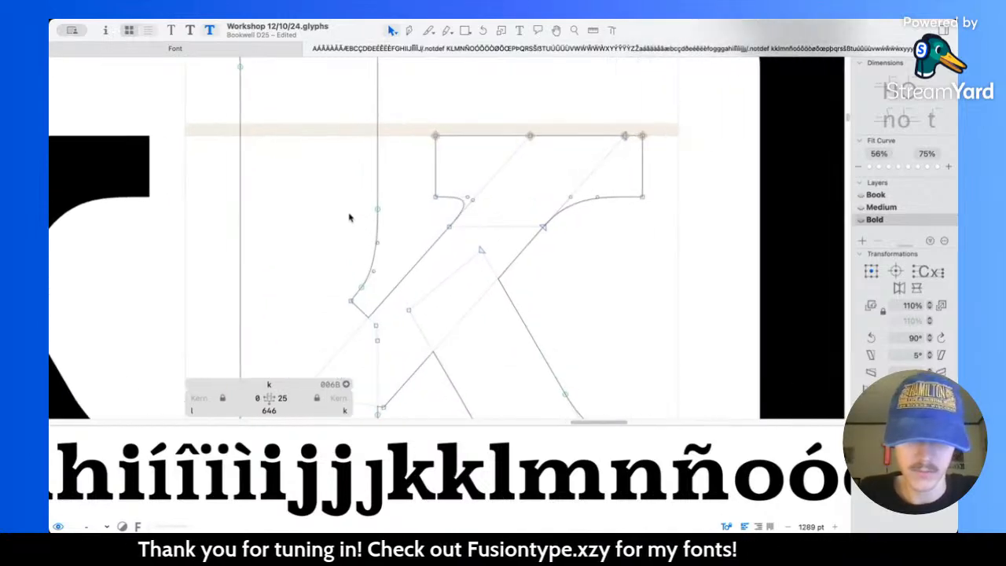
pyautogui.moveTo(339, 184); pyautogui.dragTo(373, 297)
pyautogui.scroll(4, 377, 327)
pyautogui.press('l')
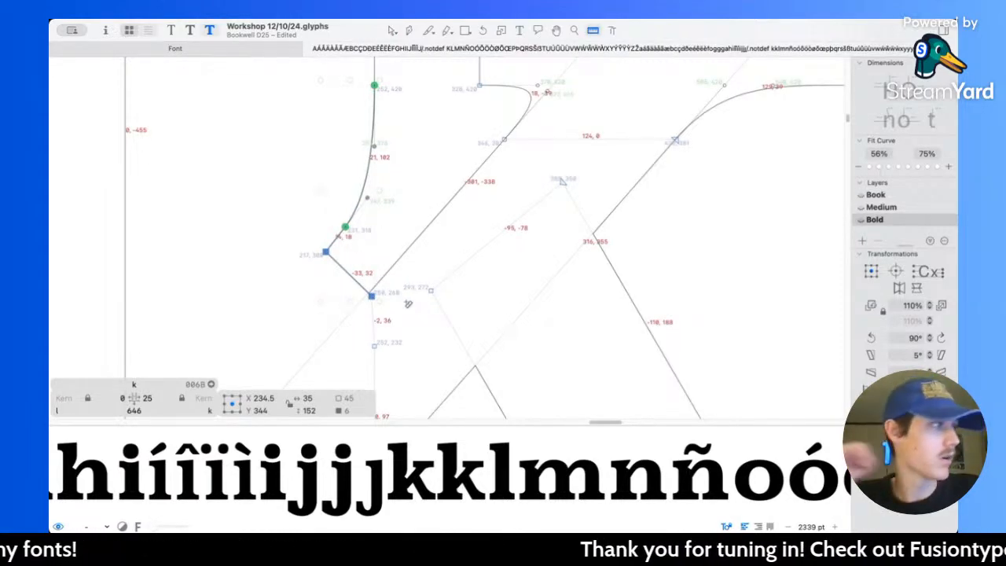
pyautogui.press('v')
pyautogui.click(380, 234)
pyautogui.scroll(2, 381, 233)
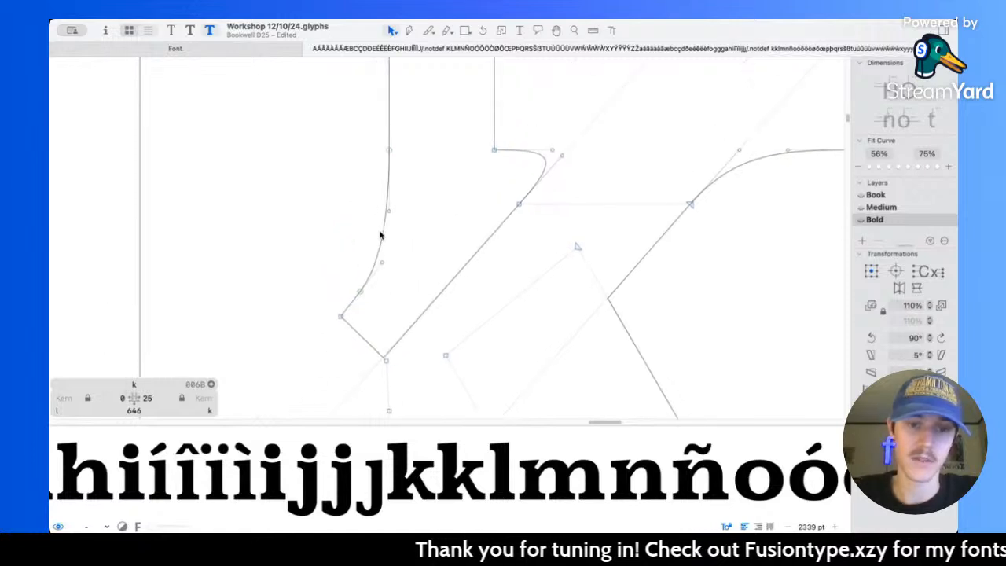
# Step: Lengthen the notch's slanted end by moving its short upper segment 6 units left and 6 up, and measure the end
pyautogui.scroll(2, 355, 305)
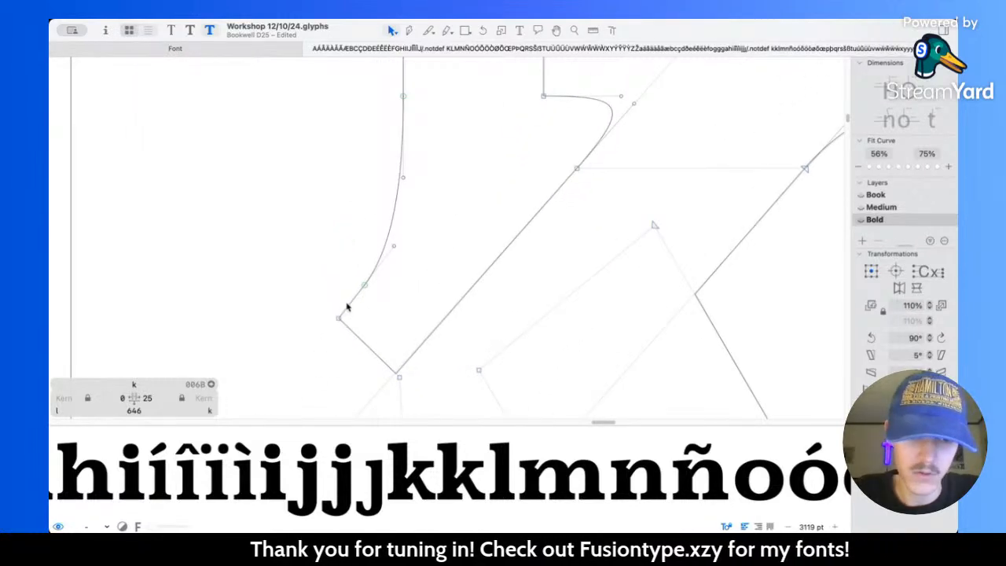
pyautogui.click(351, 306)
pyautogui.moveTo(351, 306); pyautogui.dragTo(332, 295)
pyautogui.press('l')
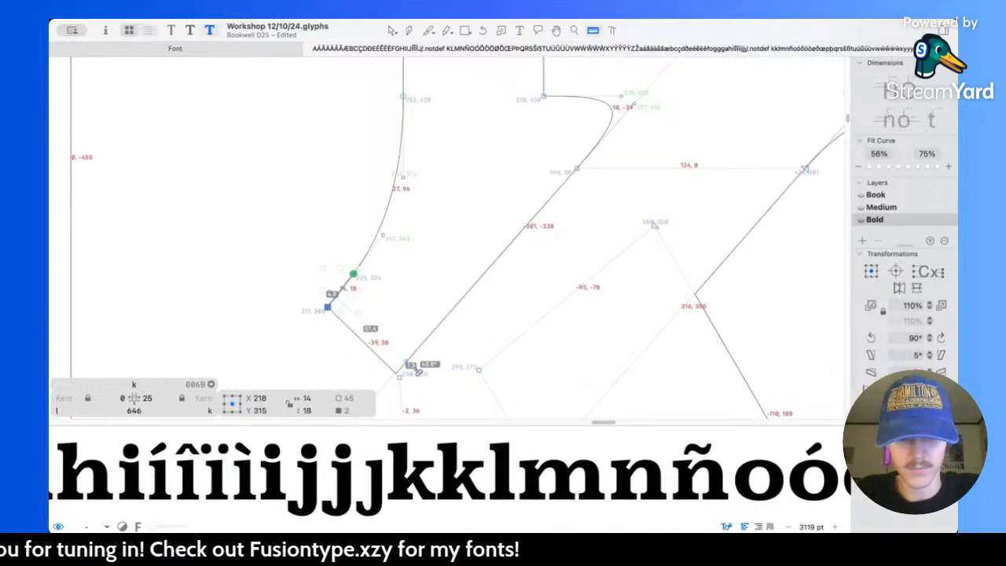
pyautogui.press('v')
pyautogui.scroll(2, 375, 248)
# Step: Smooth the curve from the stem into the notch by adjusting both handles, placing the lower one at 246, 351, and preview the k
pyautogui.click(395, 286)
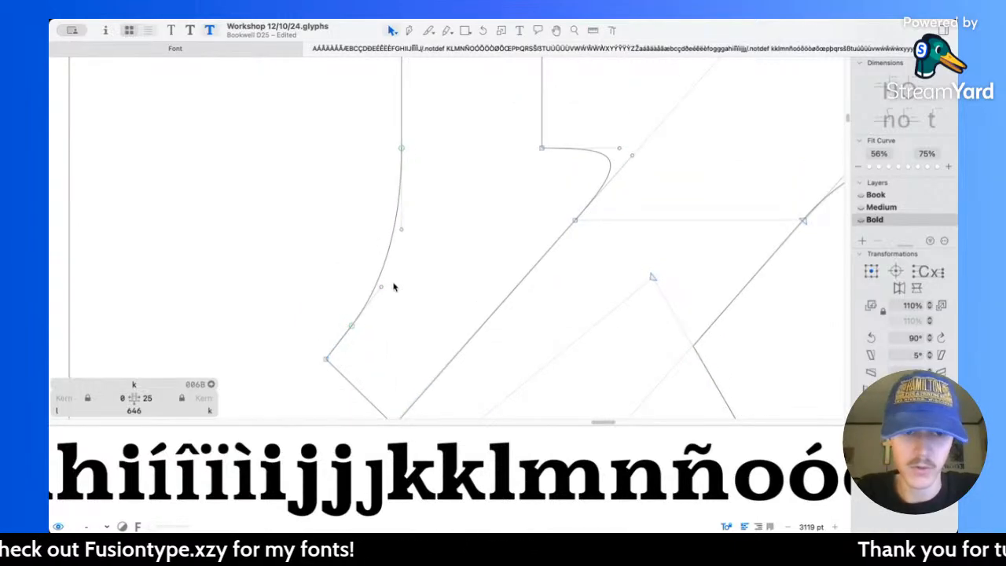
pyautogui.click(401, 227)
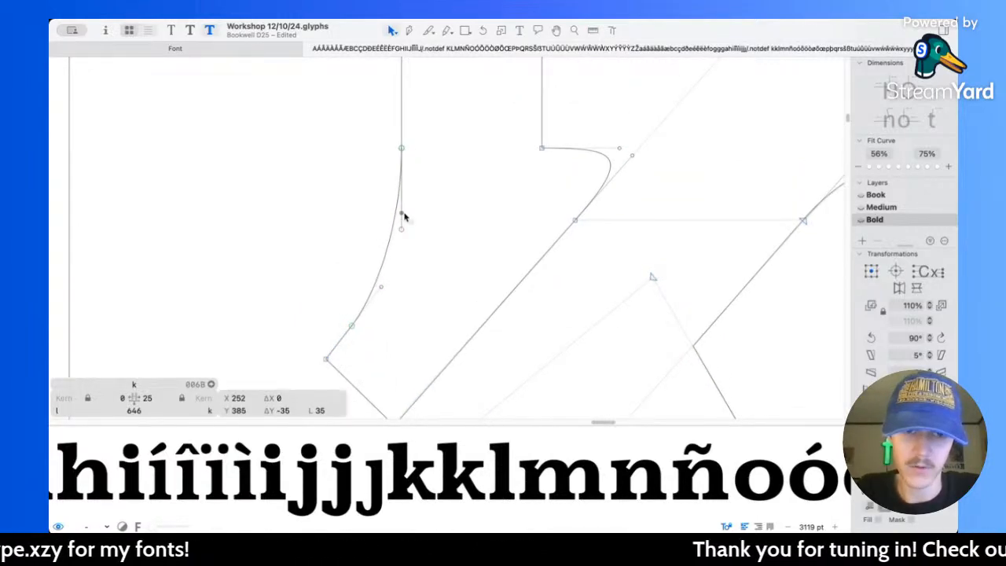
pyautogui.press('space')
pyautogui.scroll(-8, 434, 194)
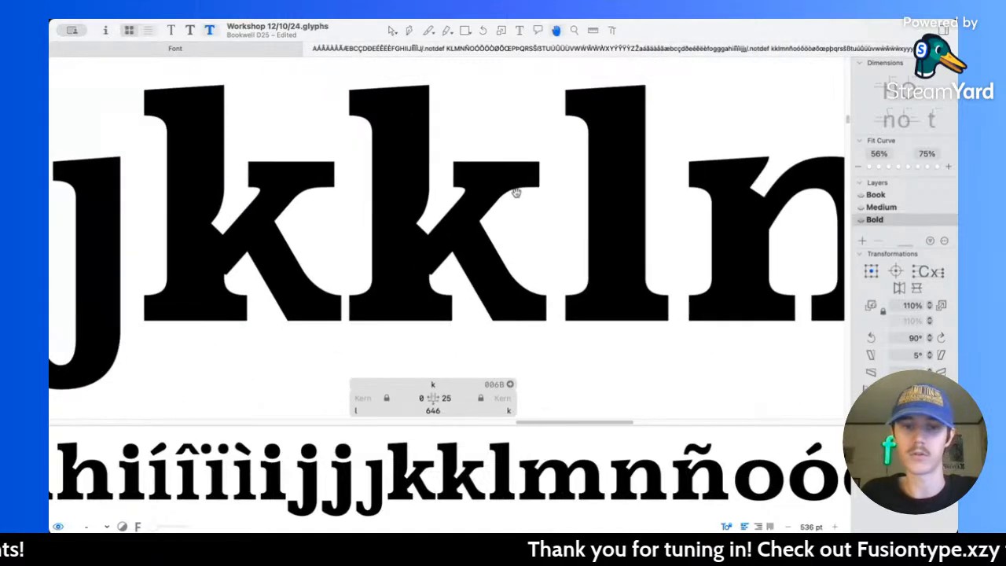
pyautogui.scroll(6, 464, 185)
pyautogui.scroll(2, 351, 259)
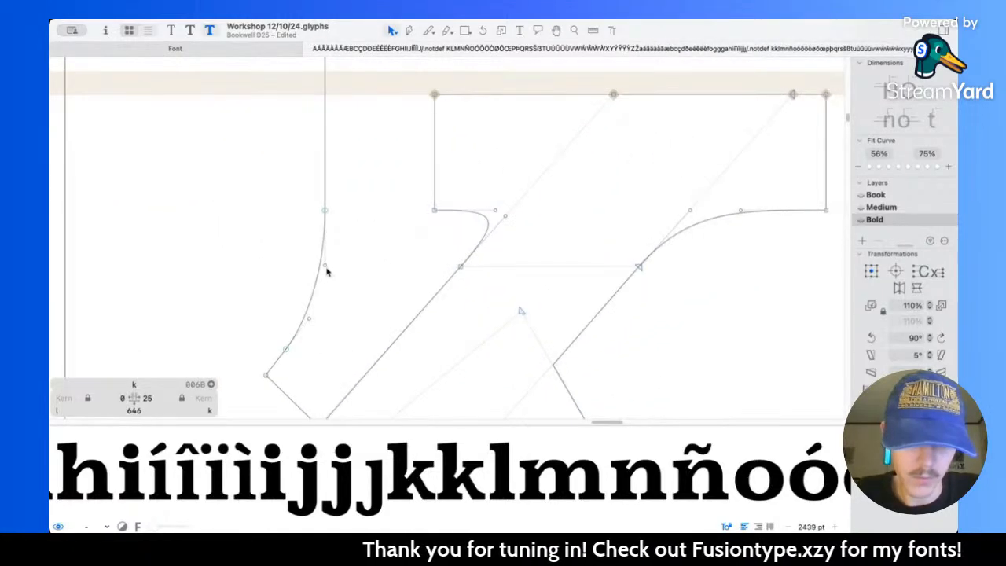
pyautogui.click(326, 272)
pyautogui.moveTo(309, 319); pyautogui.dragTo(318, 309)
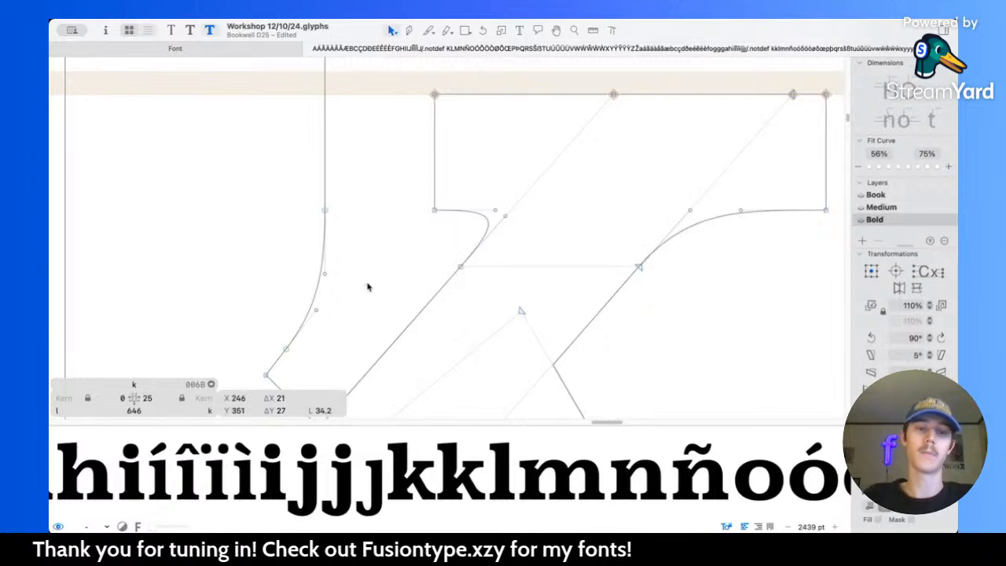
pyautogui.press('space')
pyautogui.scroll(-6, 368, 284)
pyautogui.scroll(4, 367, 284)
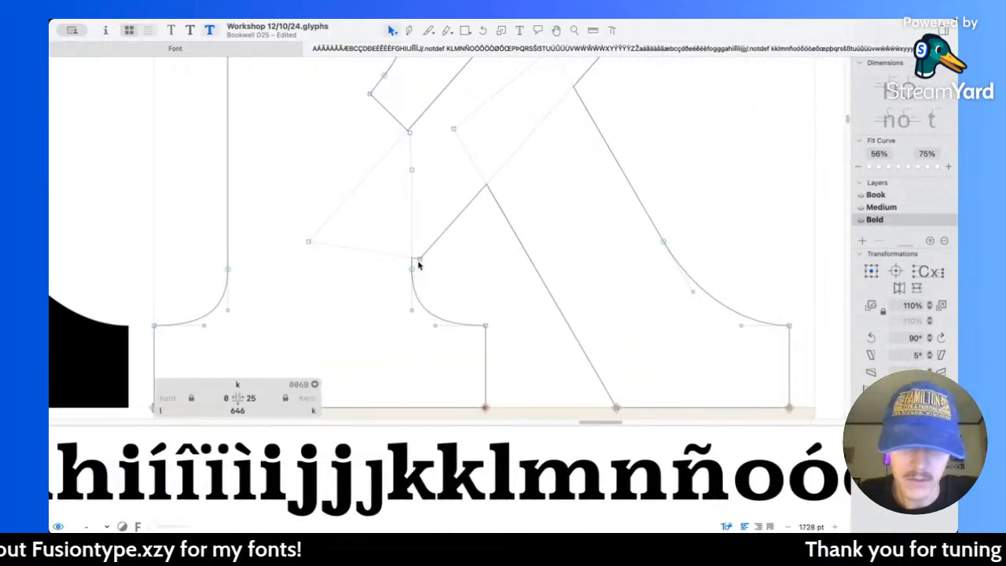
# Step: Move the lower corner of the k's arm down along its edge into the stem and preview the k among its neighbouring letters
pyautogui.moveTo(419, 262); pyautogui.dragTo(388, 296)
pyautogui.press('space')
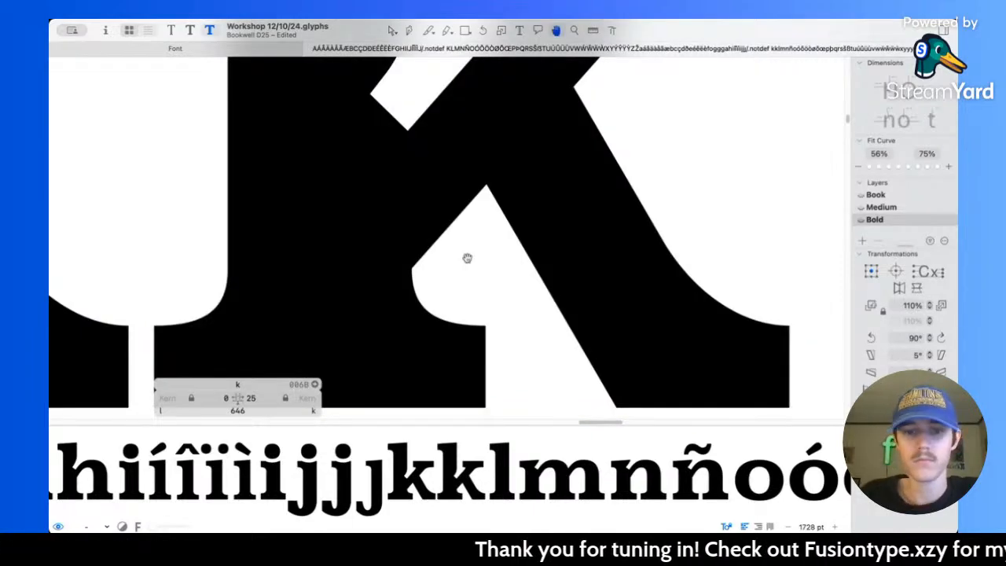
pyautogui.scroll(-10, 467, 258)
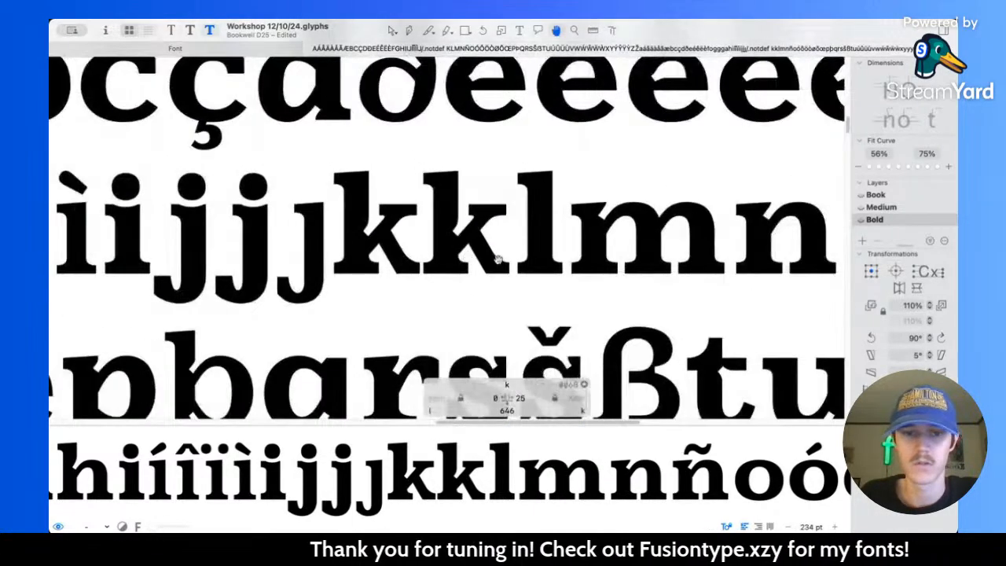
pyautogui.scroll(-8, 499, 259)
pyautogui.scroll(6, 482, 252)
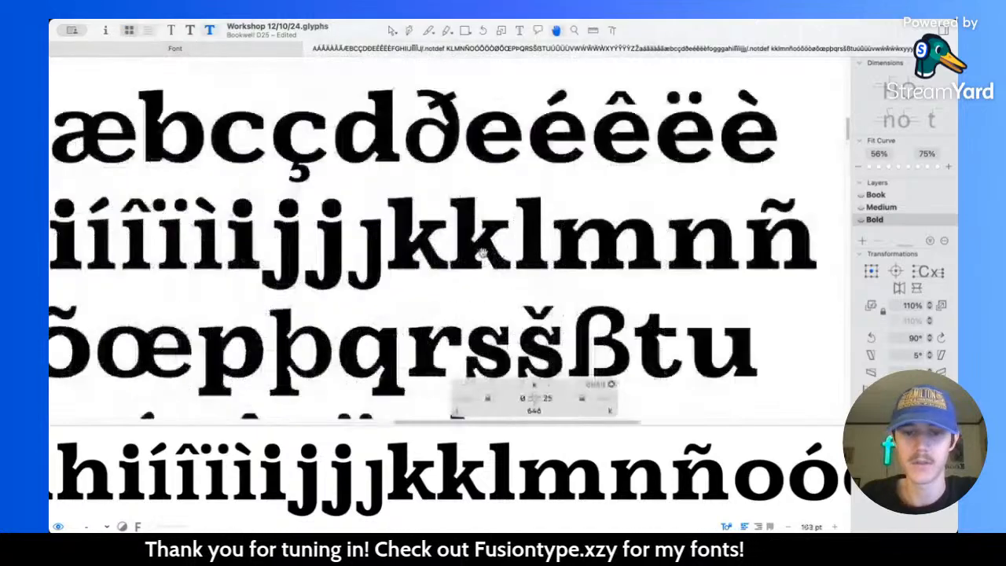
pyautogui.scroll(6, 482, 252)
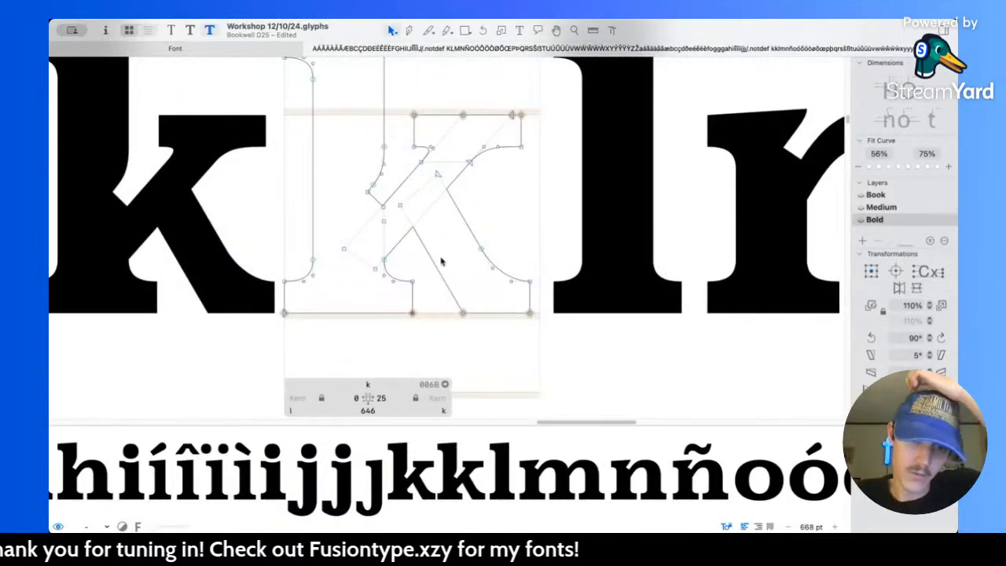
# Step: Thicken the k's leg by moving its inner edge 20 units left and its outer edge with the foot serif 10 units right, and preview it
pyautogui.click(435, 269)
pyautogui.hotkey('shift', 'Left')
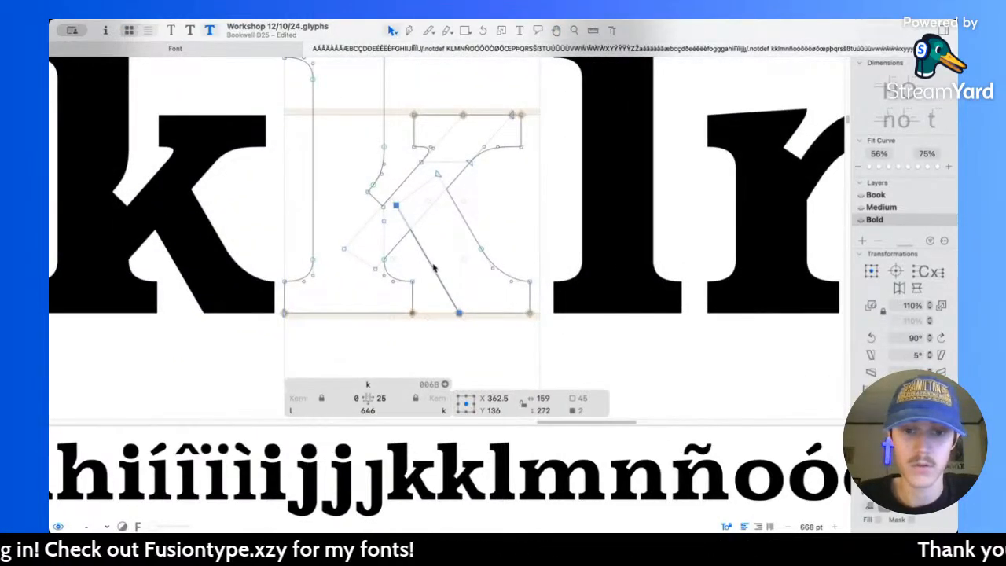
pyautogui.hotkey('shift', 'Left')
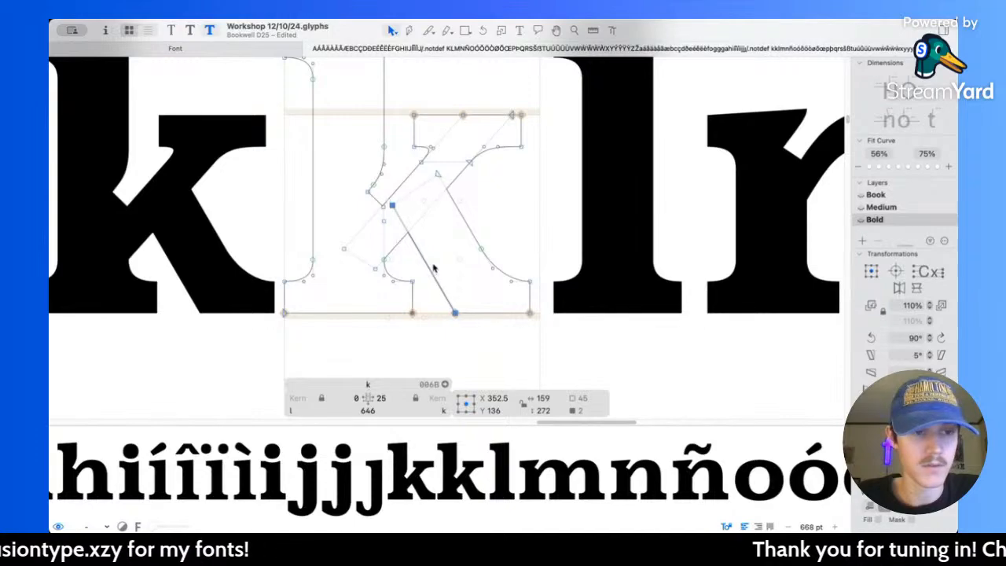
pyautogui.click(476, 240)
pyautogui.moveTo(517, 267); pyautogui.dragTo(559, 343)
pyautogui.hotkey('shift', 'Right')
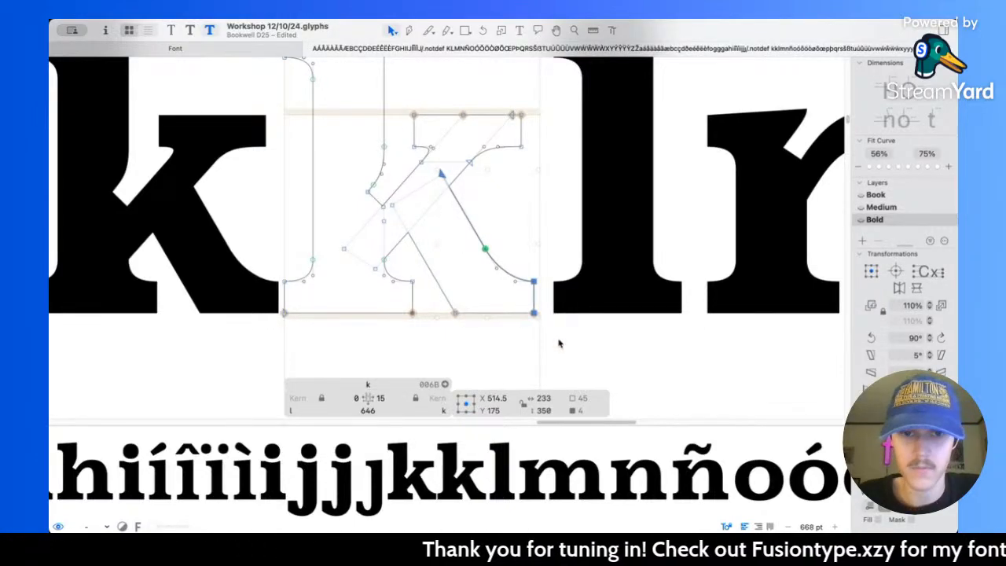
pyautogui.press('space')
pyautogui.scroll(-8, 560, 340)
pyautogui.scroll(-5, 559, 340)
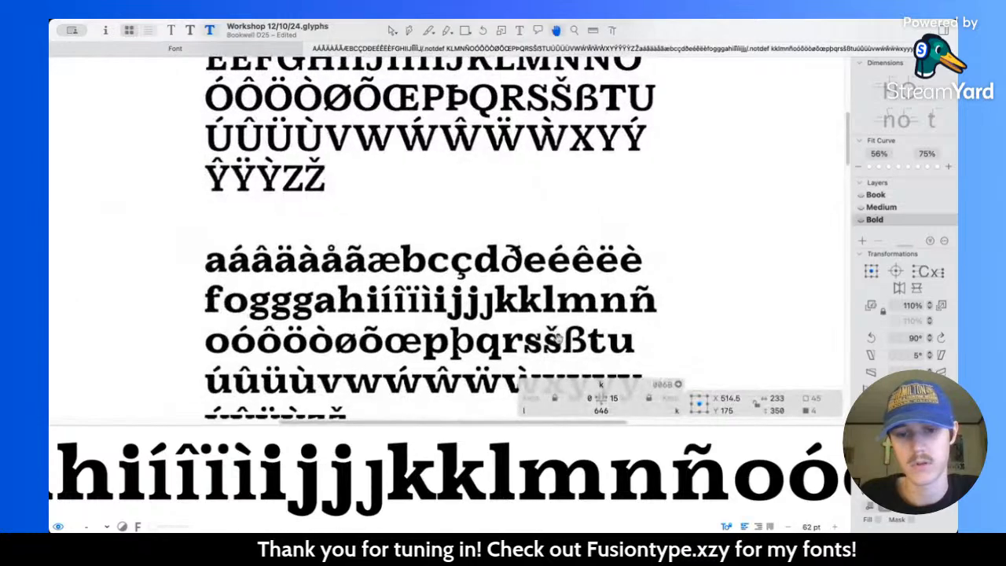
pyautogui.scroll(8, 536, 305)
pyautogui.scroll(5, 500, 275)
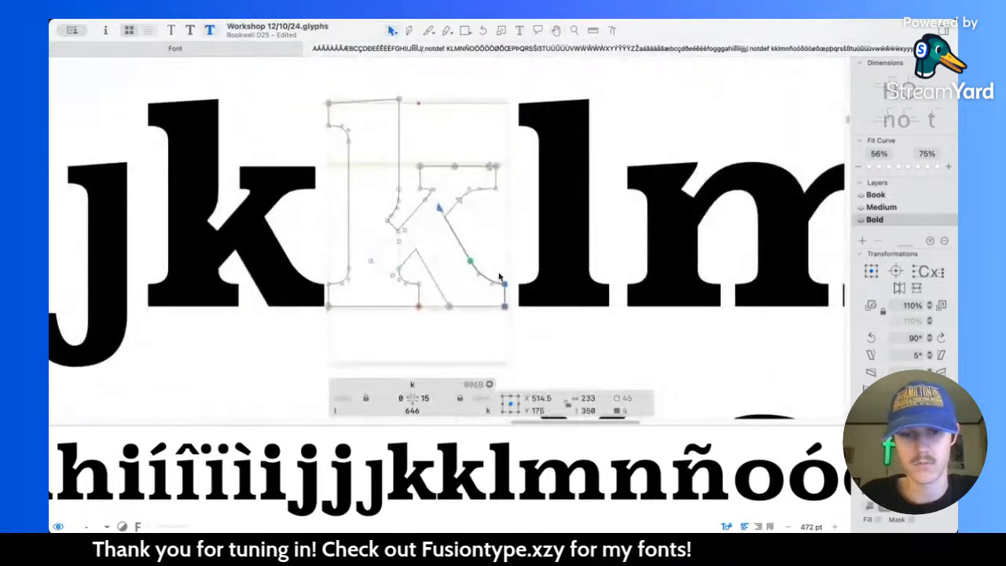
pyautogui.scroll(4, 500, 277)
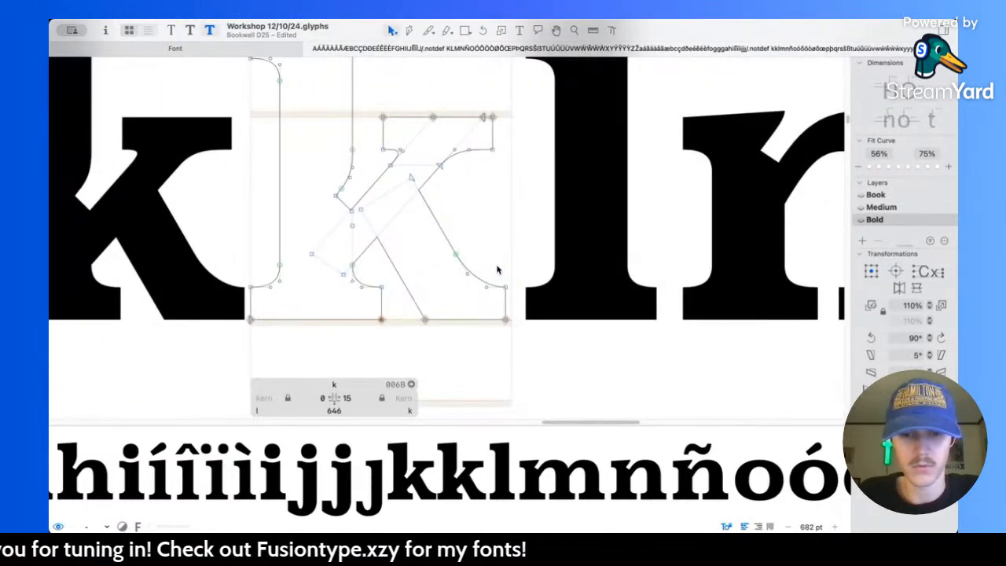
# Step: Match the Bold k's sidebearings to the Medium master, 35 on the left and 25 on the right, and save the file
pyautogui.moveTo(497, 270); pyautogui.dragTo(523, 338)
pyautogui.press('super+2')
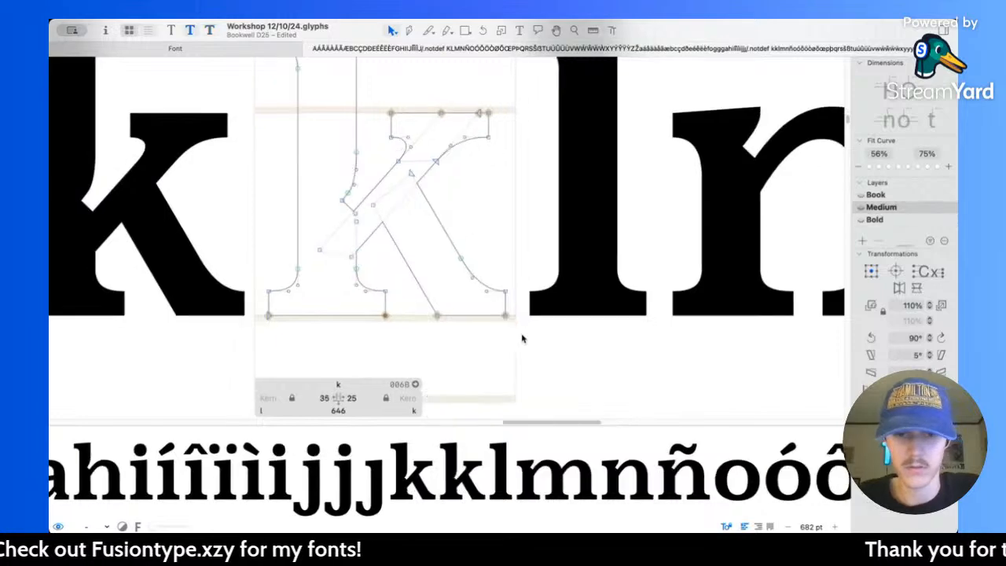
pyautogui.press('super+3')
pyautogui.press('super+2')
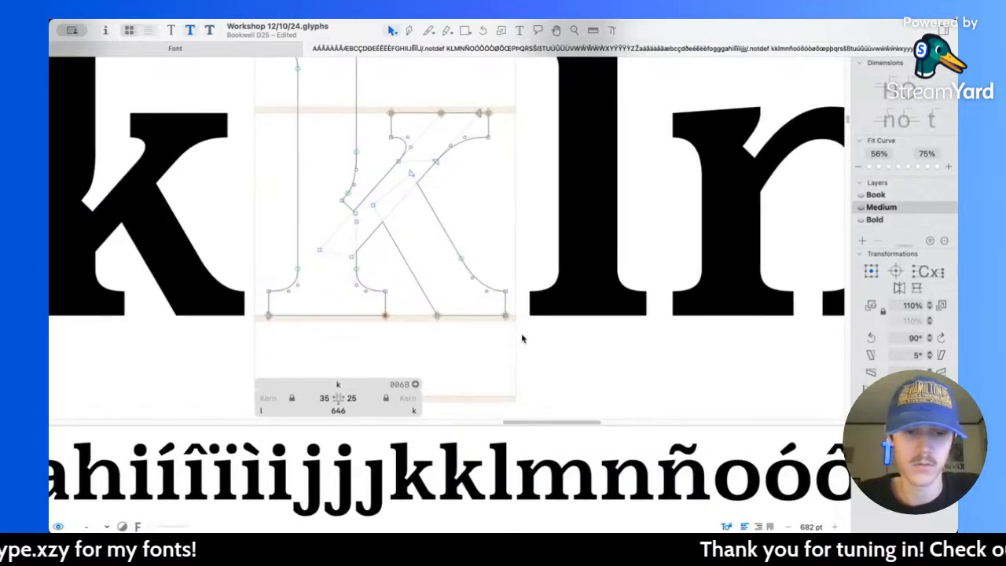
pyautogui.press('super+3')
pyautogui.click(355, 400)
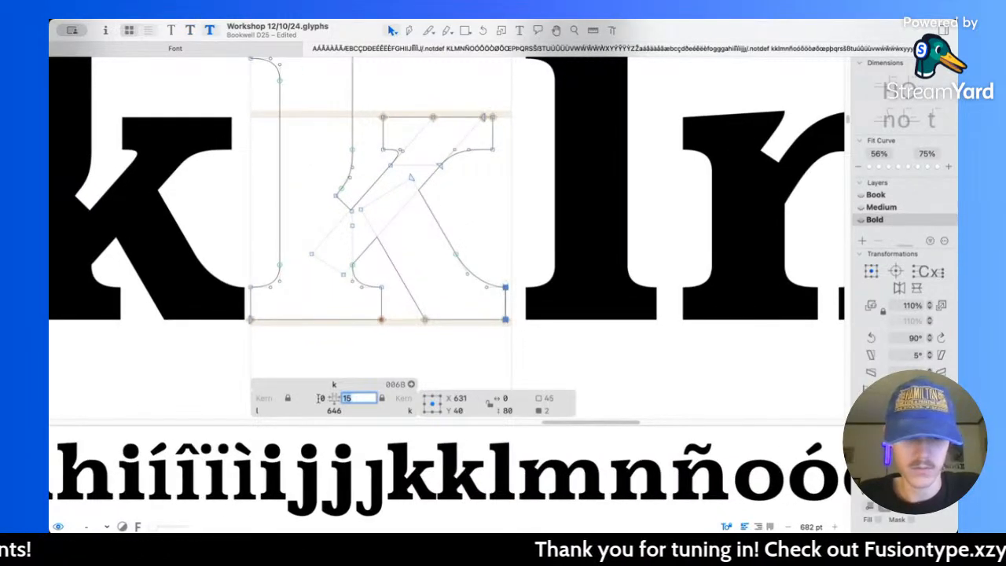
pyautogui.write('25')
pyautogui.click(307, 397)
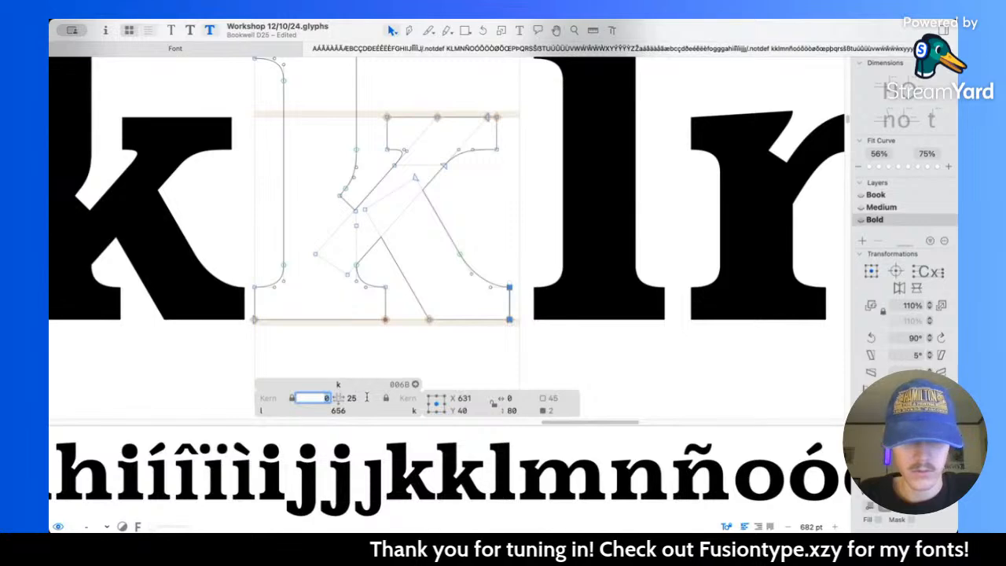
pyautogui.write('35')
pyautogui.press('Return')
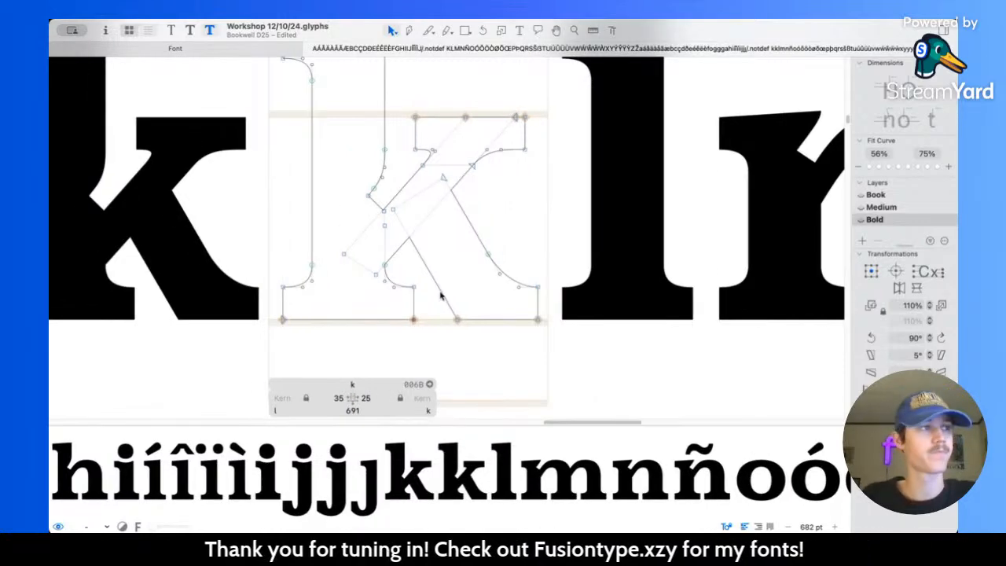
pyautogui.press('super+s')
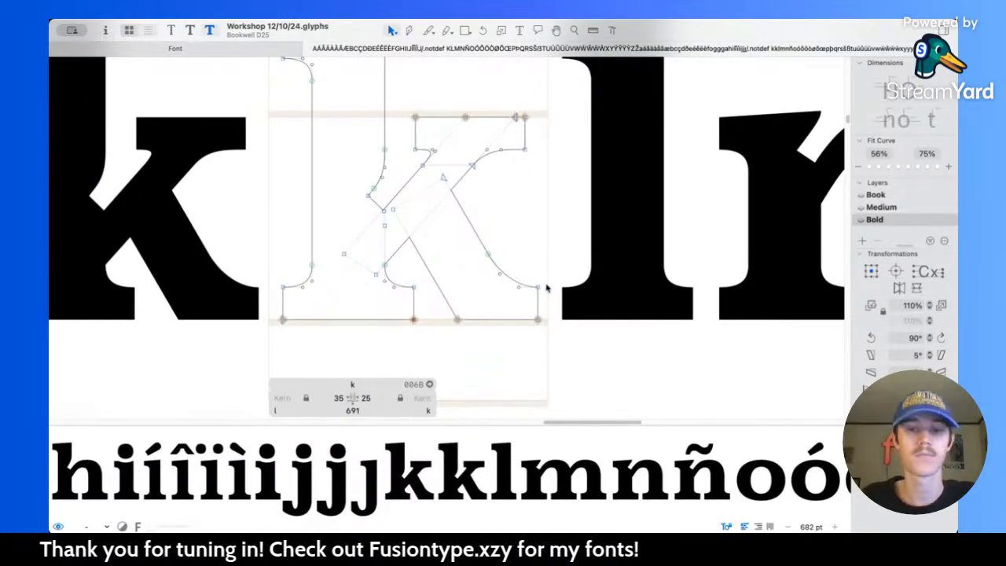
# Step: Preview the k in the text and move the left edge of its arm serif 10 units left
pyautogui.scroll(-5, 546, 284)
pyautogui.press('space')
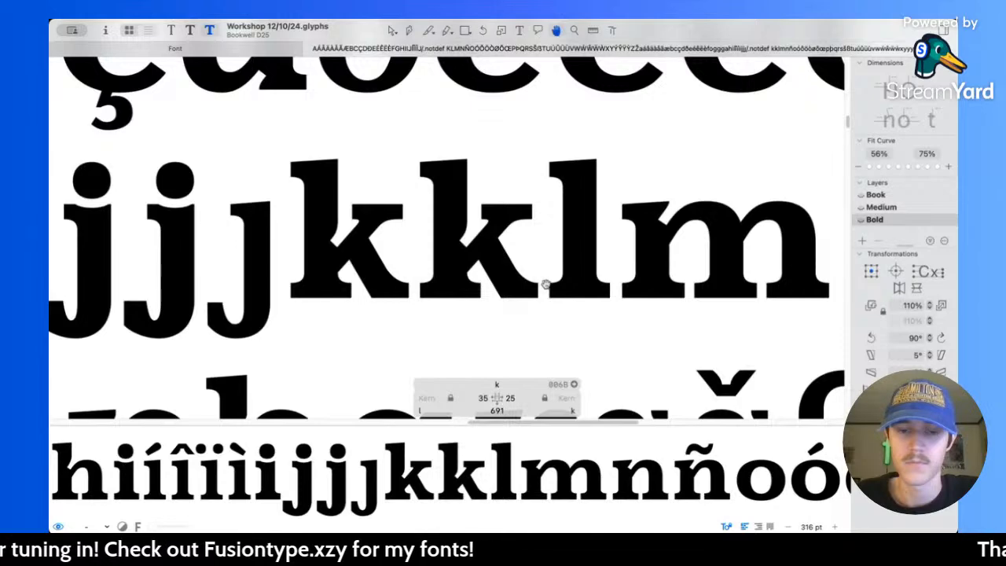
pyautogui.scroll(-3, 546, 284)
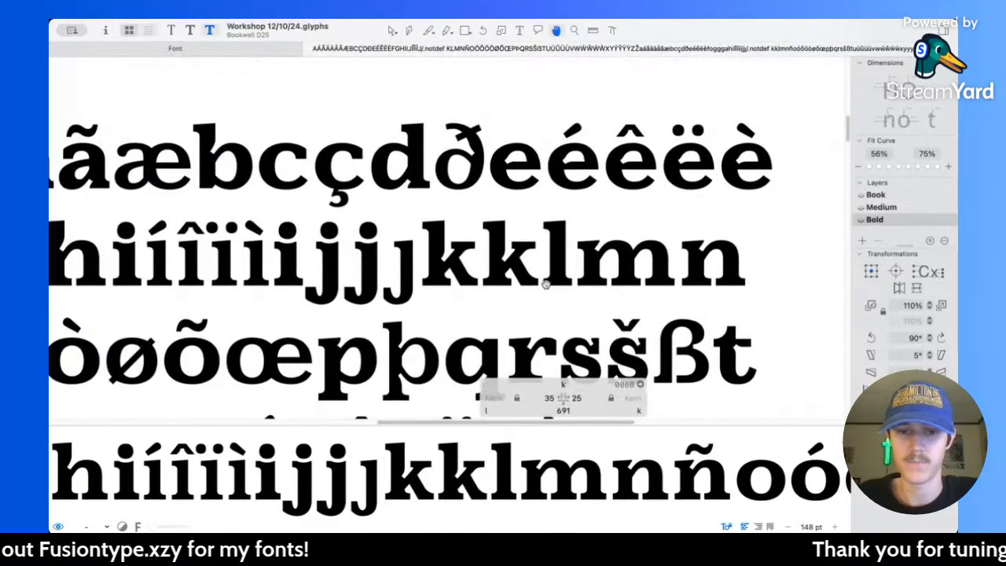
pyautogui.scroll(8, 506, 250)
pyautogui.scroll(1, 503, 235)
pyautogui.click(490, 218)
pyautogui.hotkey('shift', 'Left')
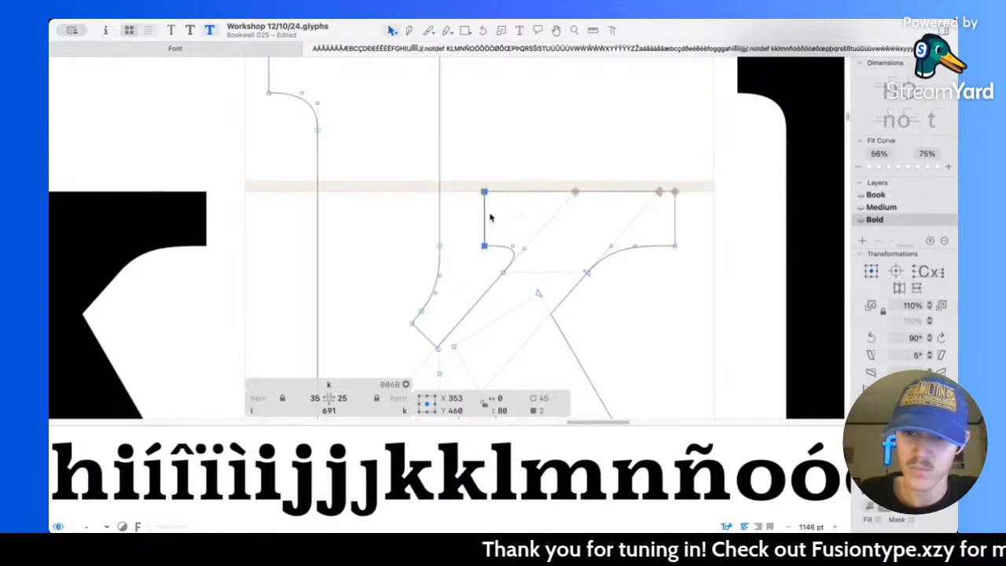
# Step: Select the k's arm and its overlapping top serif and merge them into one outline
pyautogui.click(536, 226)
pyautogui.scroll(6, 504, 227)
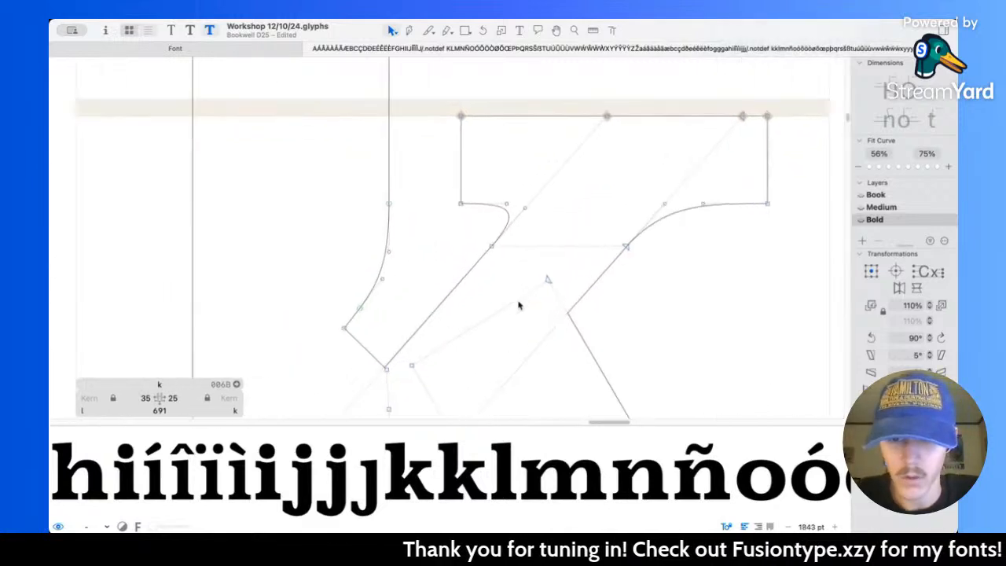
pyautogui.click(527, 204)
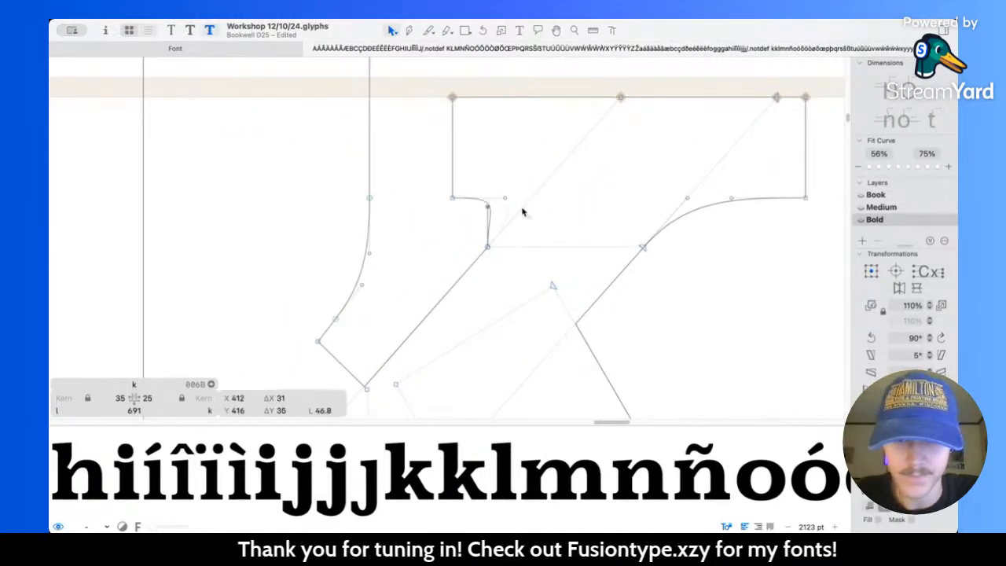
pyautogui.scroll(4, 492, 249)
pyautogui.click(511, 251)
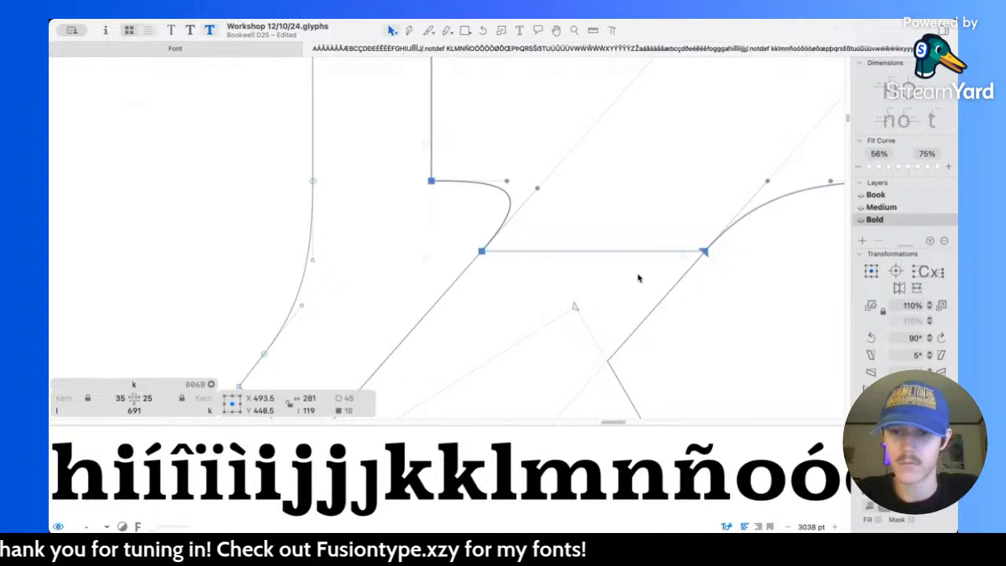
pyautogui.keyDown('shift'); pyautogui.click(681, 290); pyautogui.keyUp('shift')
# Step: Inspect the merged k beside the l and compare its Medium and Bold masters
pyautogui.scroll(-10, 791, 386)
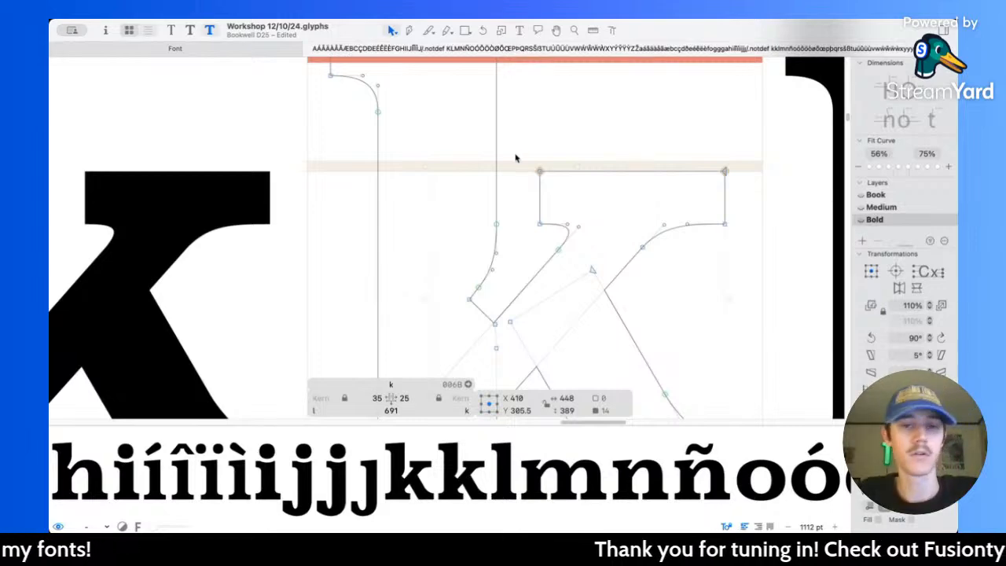
pyautogui.scroll(-6, 517, 157)
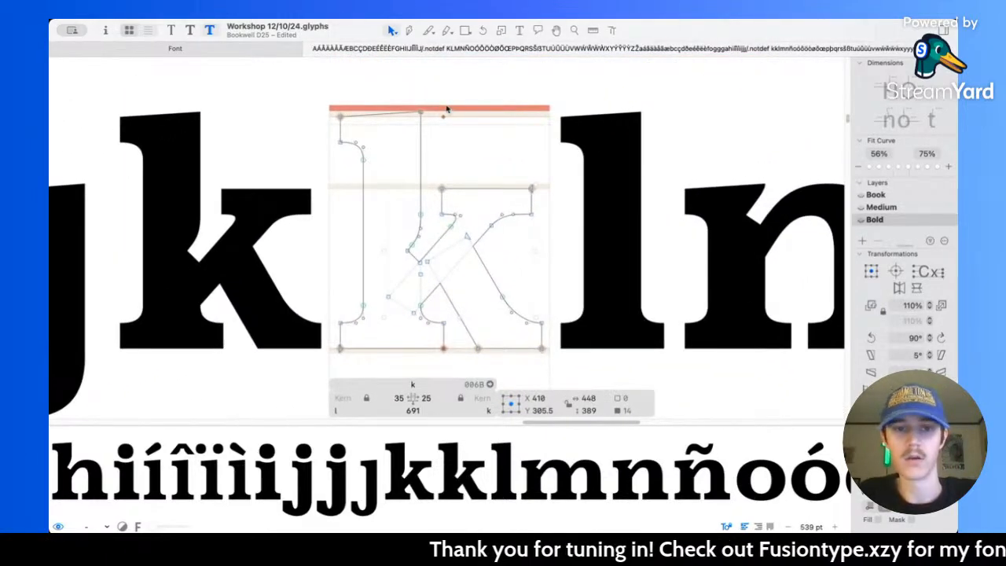
pyautogui.doubleClick(620, 172)
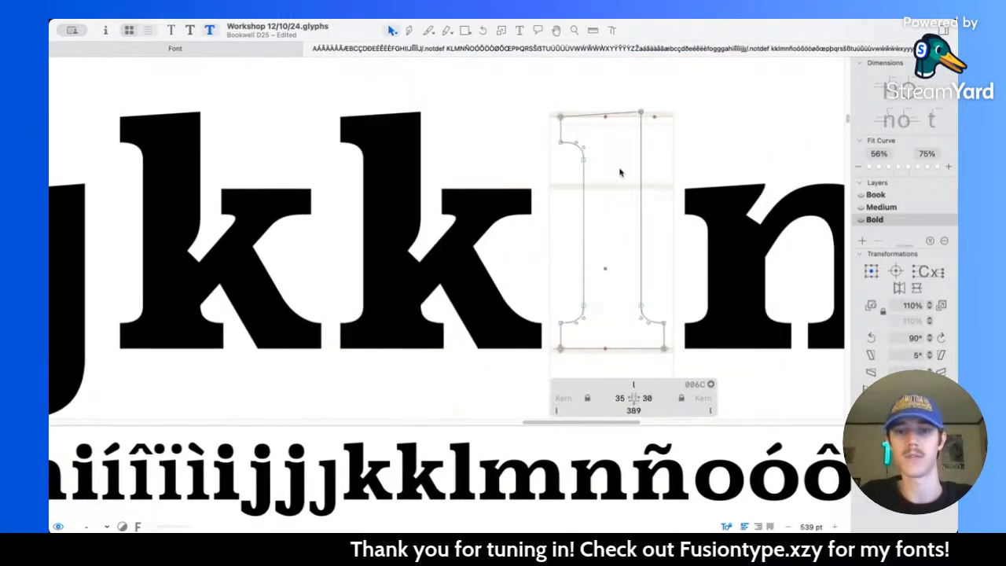
pyautogui.doubleClick(472, 164)
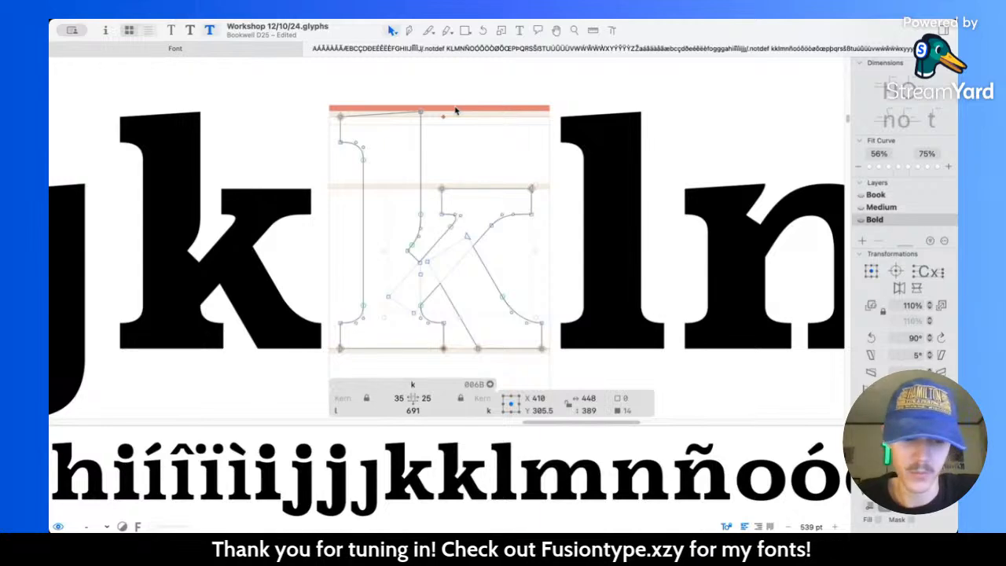
pyautogui.press('super+2')
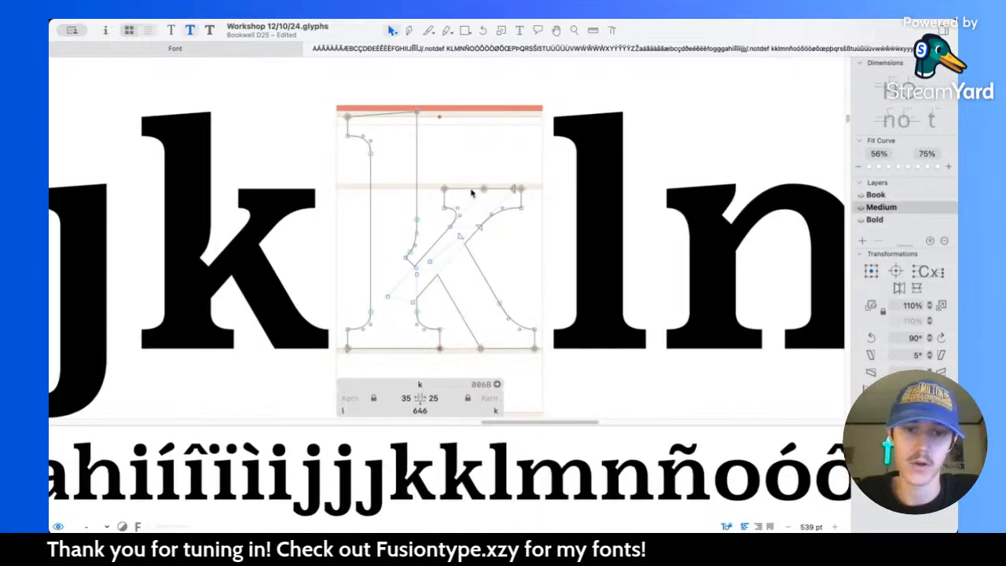
pyautogui.press('super+3')
pyautogui.press('super+2')
pyautogui.press('super+3')
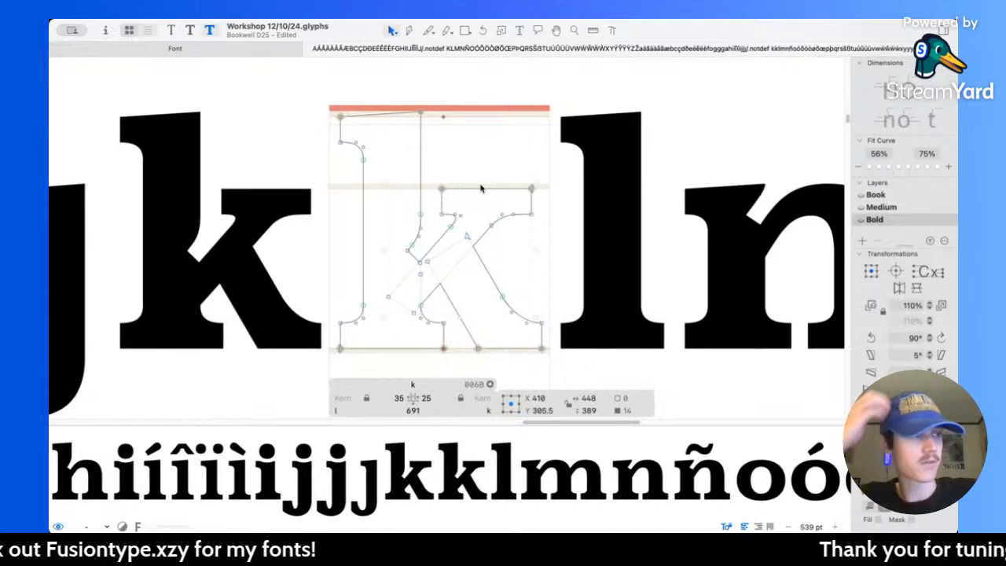
# Step: Make the node under the arm serif's right side smooth, slide it down the arm, and place its handle at 529, 407
pyautogui.scroll(5, 481, 188)
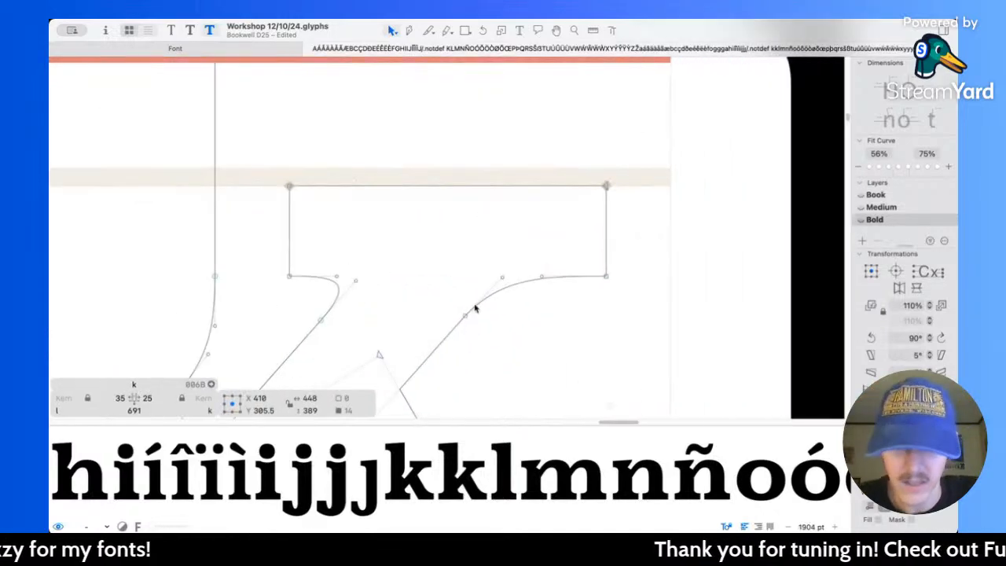
pyautogui.doubleClick(465, 317)
pyautogui.scroll(-2, 468, 319)
pyautogui.click(534, 278)
pyautogui.click(505, 262)
pyautogui.moveTo(505, 262); pyautogui.dragTo(487, 281)
pyautogui.moveTo(541, 223)
pyautogui.mouseDown()
pyautogui.moveTo(532, 239)
pyautogui.moveTo(544, 226)
pyautogui.mouseUp()
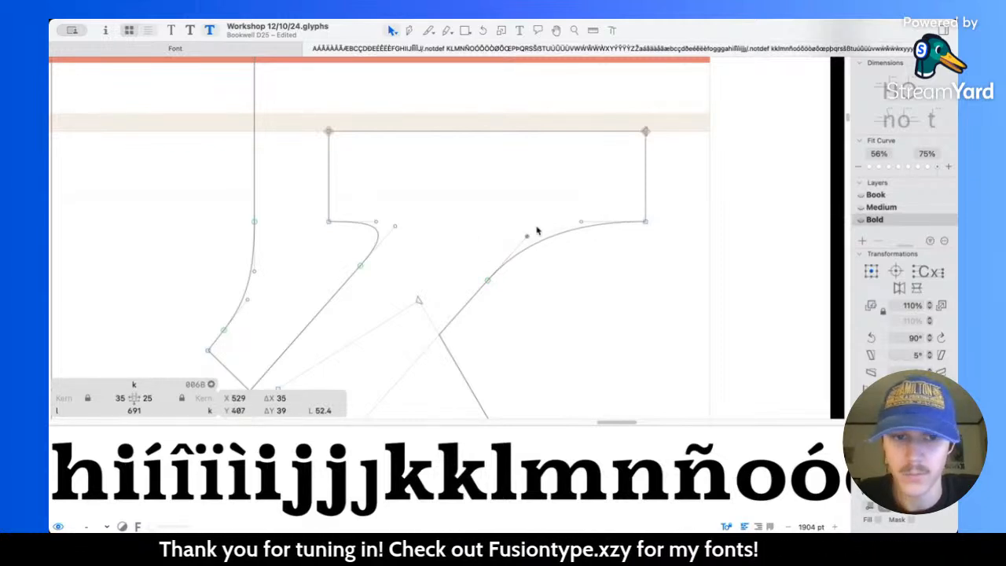
# Step: Reshape the curve under the arm serif's left side by sliding its node down the arm, shortening its handle and placing the upper handle at 393, 420
pyautogui.hscroll(-1, 423, 240)
pyautogui.moveTo(382, 259); pyautogui.dragTo(376, 264)
pyautogui.moveTo(416, 218)
pyautogui.mouseDown()
pyautogui.moveTo(404, 216)
pyautogui.moveTo(413, 231)
pyautogui.mouseUp()
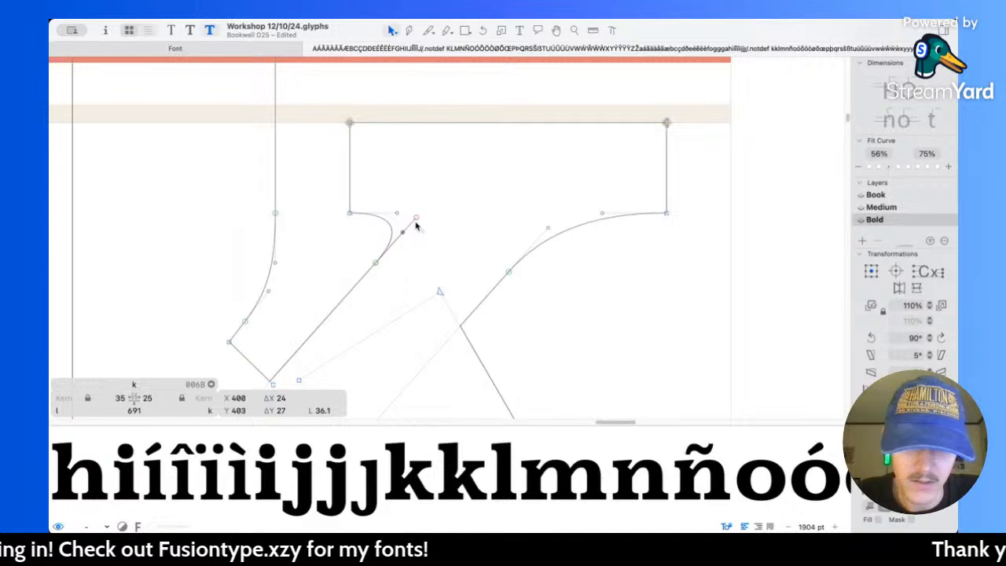
pyautogui.scroll(3, 409, 228)
pyautogui.moveTo(394, 243); pyautogui.dragTo(372, 193)
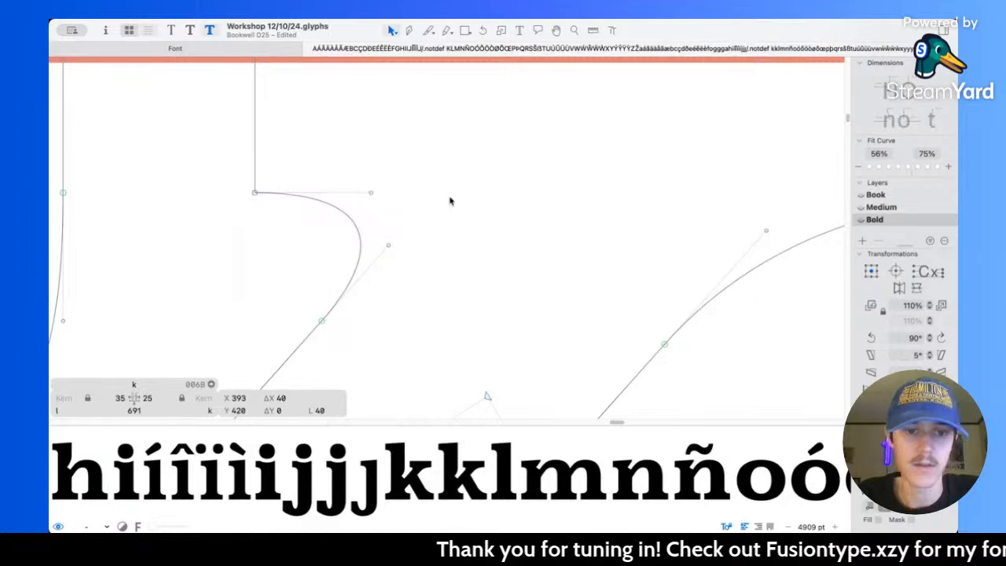
# Step: Preview the reshaped k and extend its arm serif by moving the left edge 10 units left to X 343
pyautogui.press('space')
pyautogui.scroll(-8, 450, 196)
pyautogui.scroll(-2, 516, 231)
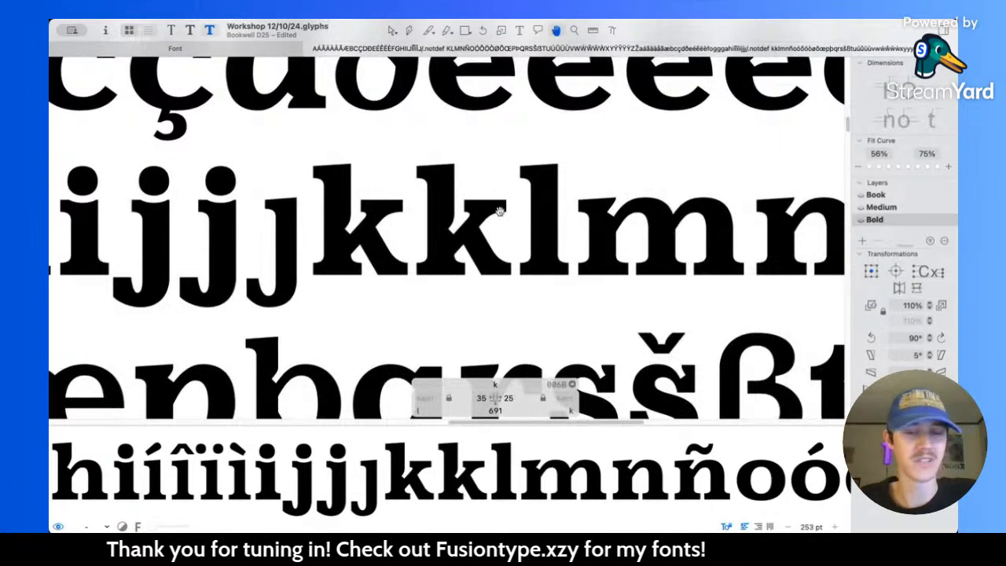
pyautogui.scroll(4, 464, 216)
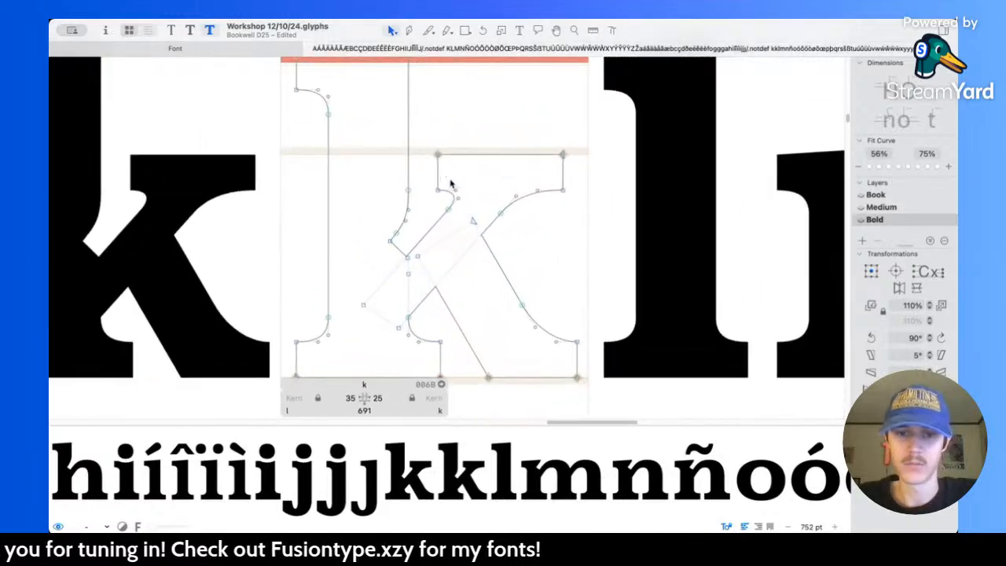
pyautogui.click(439, 173)
pyautogui.hotkey('shift', 'Left')
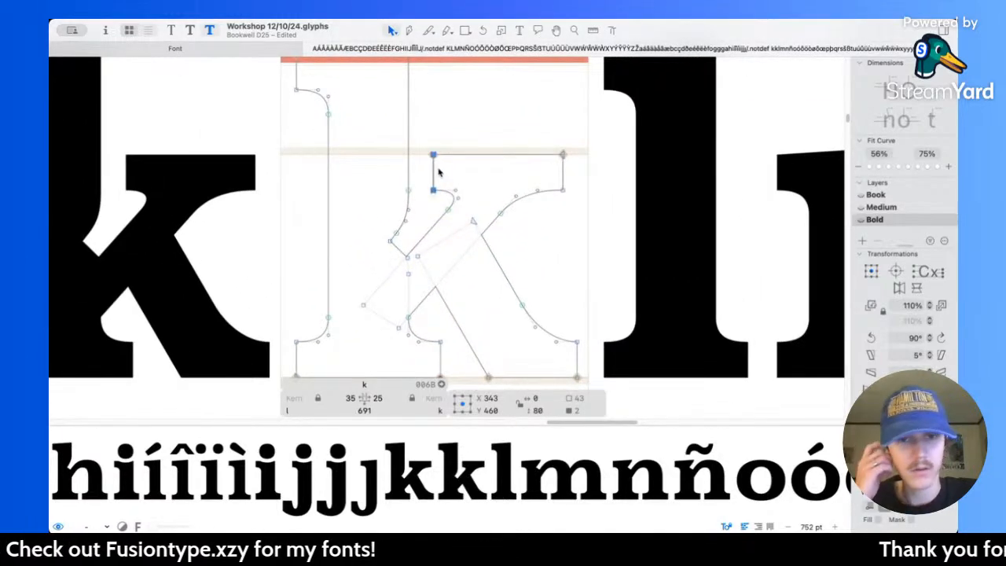
# Step: Preview the k and move the hidden inner corner node at the top of its leg to 319, 253
pyautogui.scroll(3, 438, 173)
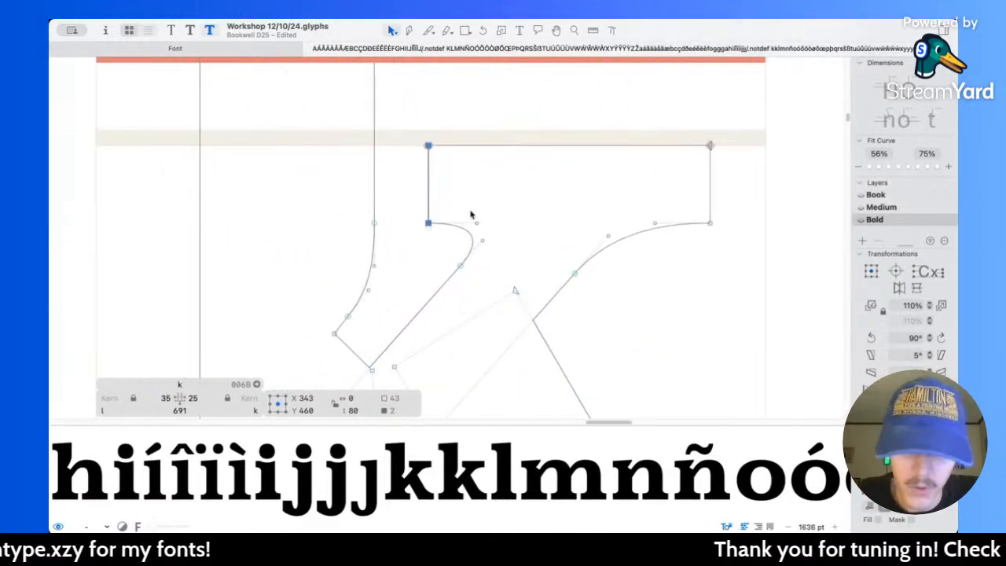
pyautogui.press('space')
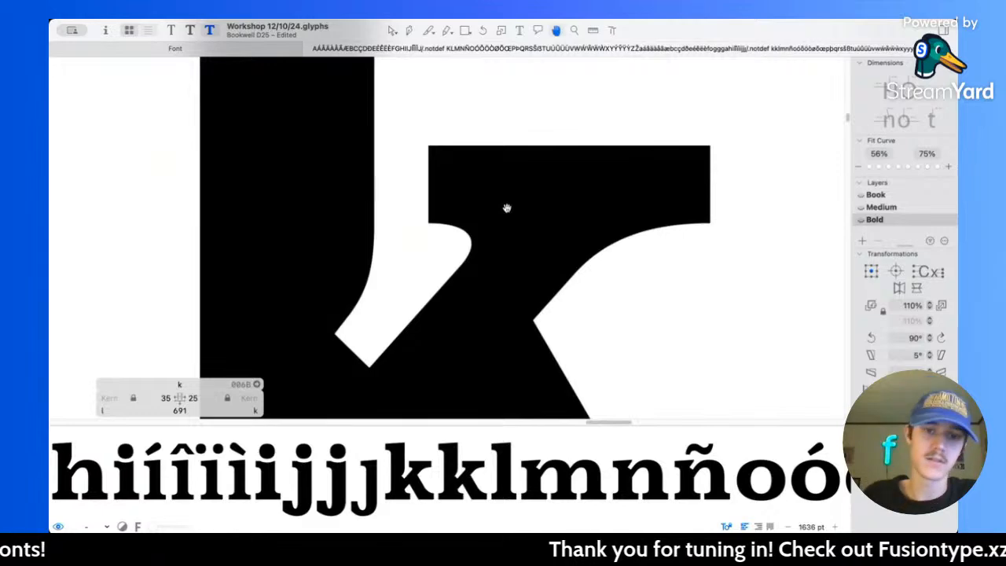
pyautogui.scroll(-6, 507, 208)
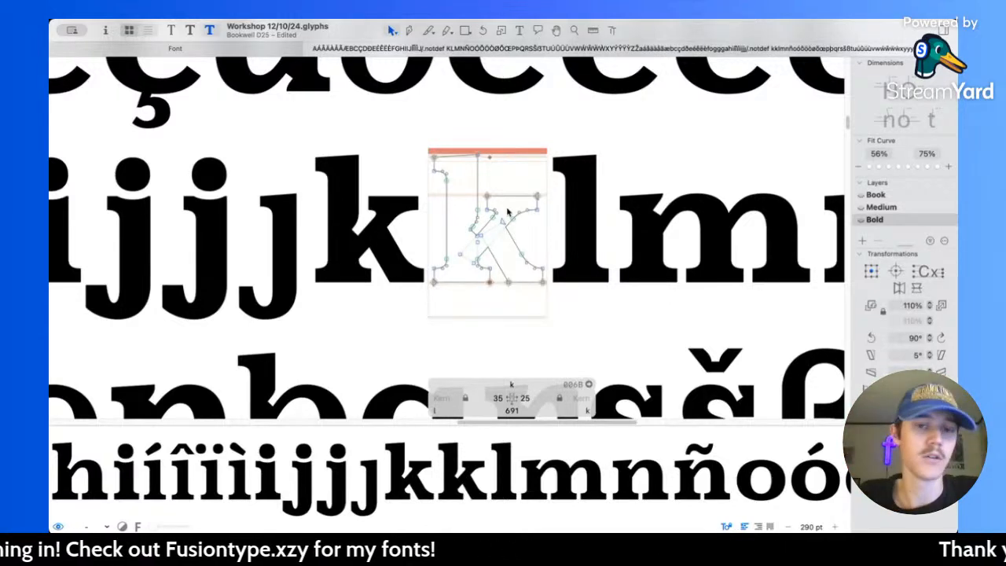
pyautogui.scroll(6, 489, 167)
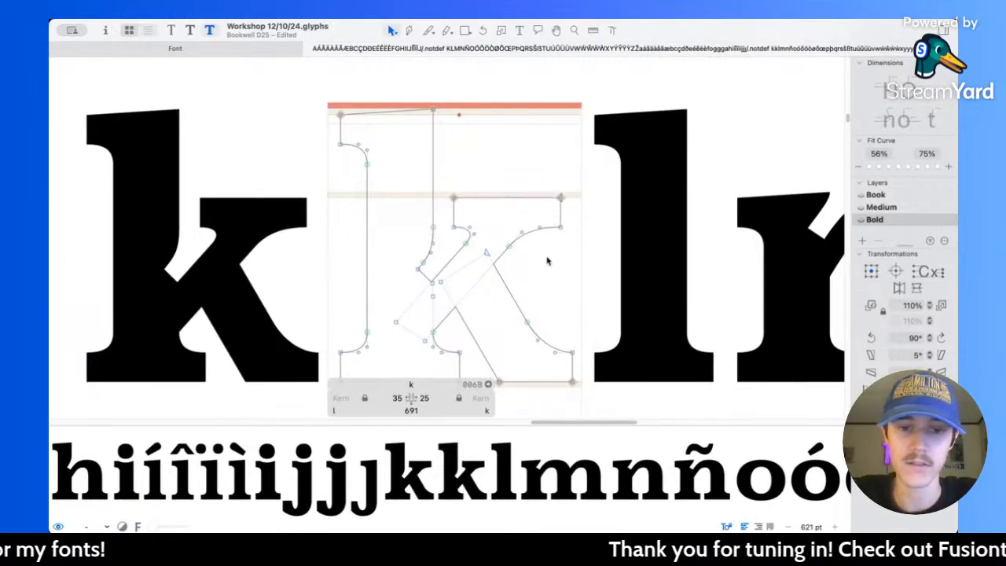
pyautogui.scroll(-3, 548, 261)
pyautogui.scroll(5, 456, 212)
pyautogui.moveTo(425, 218); pyautogui.dragTo(438, 239)
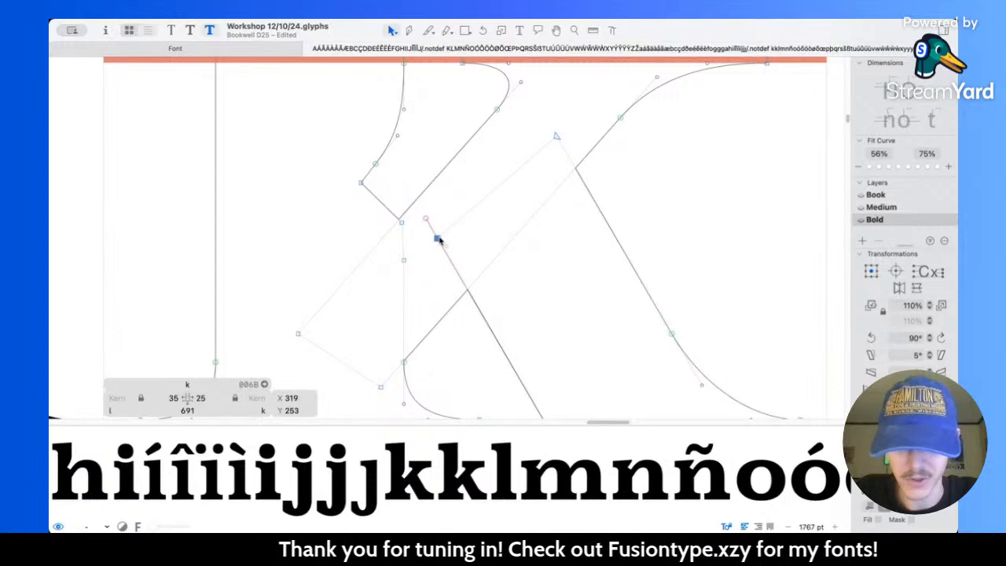
pyautogui.click(535, 260)
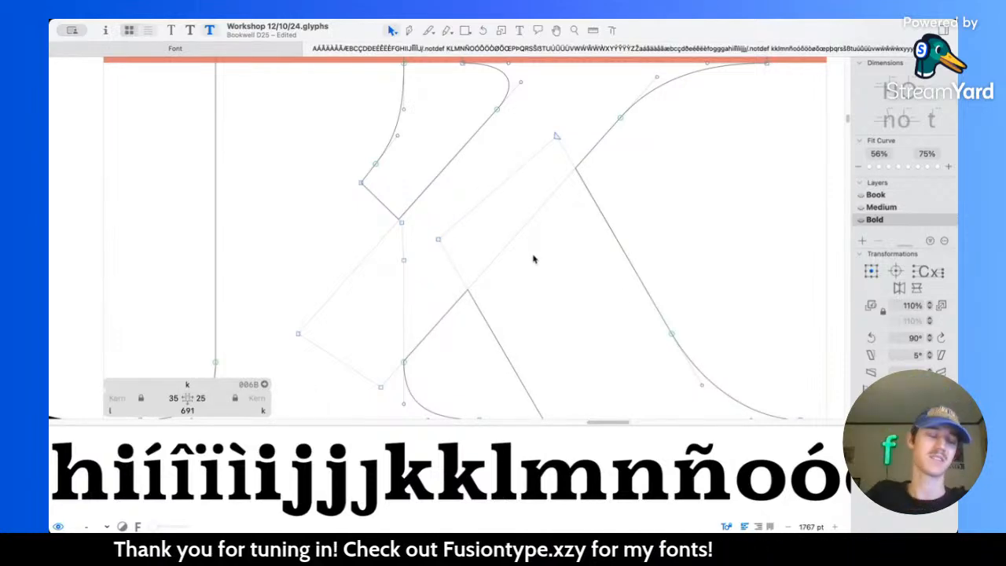
# Step: Check the k among its neighbouring lowercase letters and open the lowercase e for outline editing
pyautogui.scroll(-5, 534, 259)
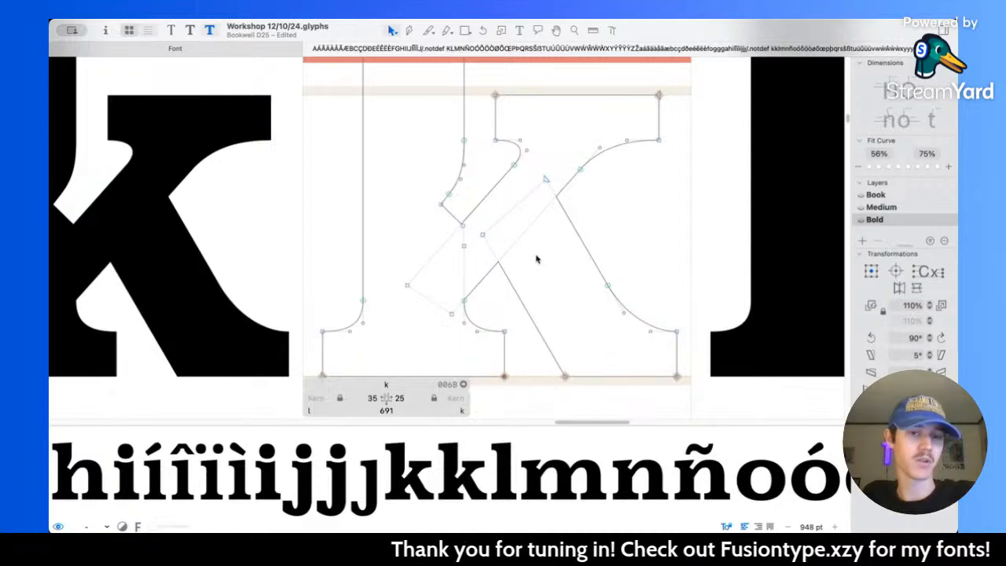
pyautogui.scroll(-3, 541, 243)
pyautogui.scroll(-5, 606, 218)
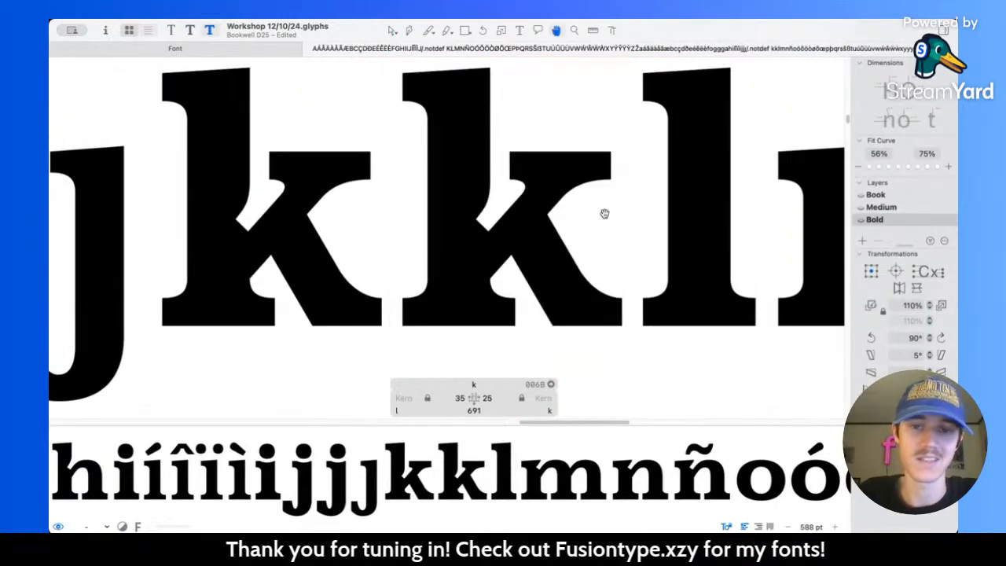
pyautogui.scroll(-2, 606, 214)
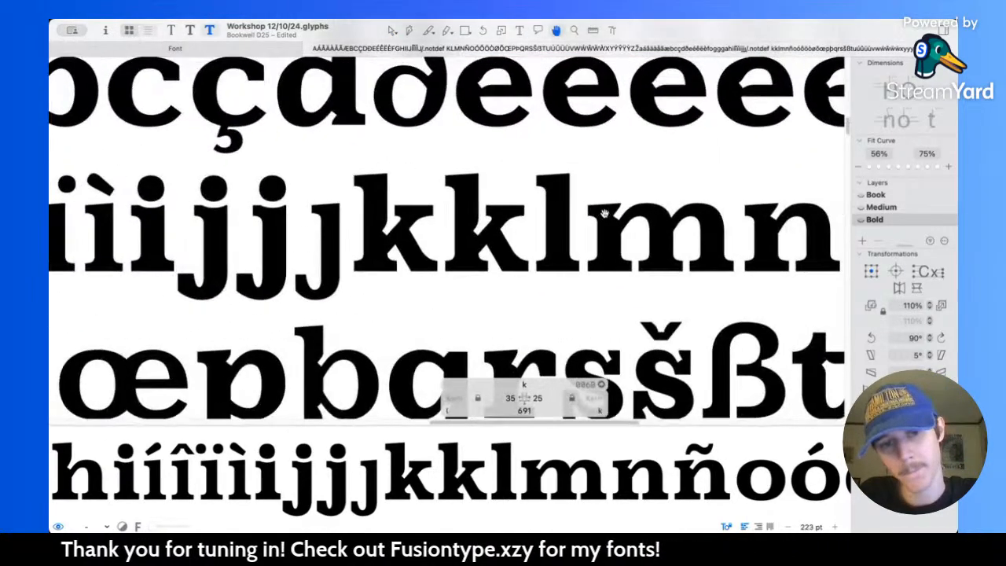
pyautogui.scroll(-4, 605, 214)
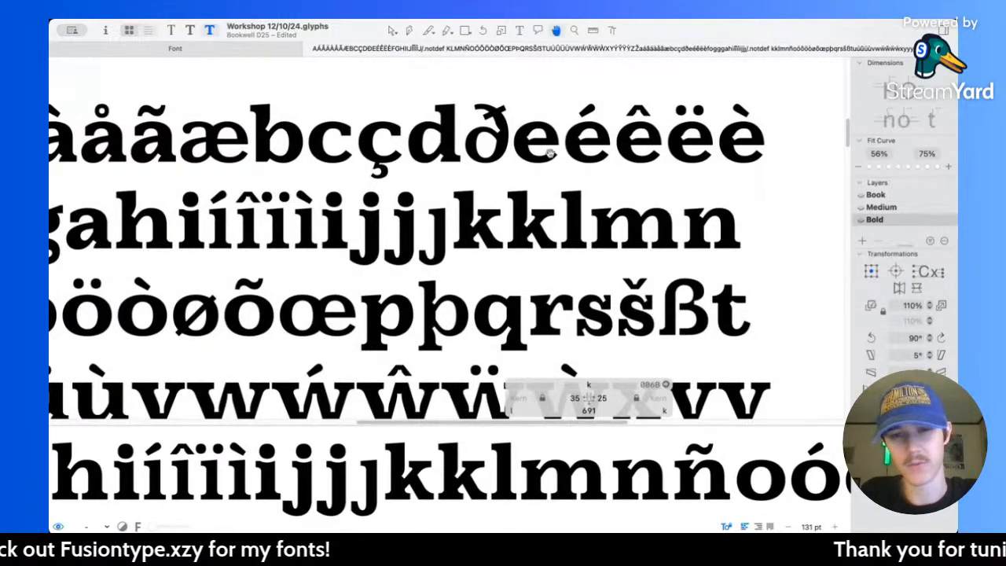
pyautogui.scroll(15, 564, 168)
pyautogui.doubleClick(519, 235)
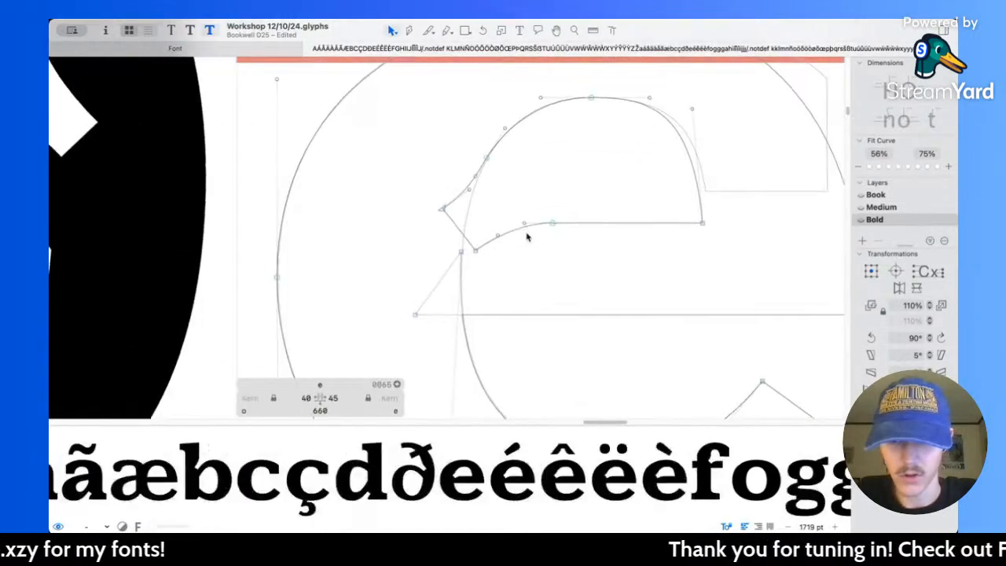
# Step: Smooth the e's crossbar curve by placing its lower handle at 261, 294, its smooth node at 317, 303, and adjusting the upper handle
pyautogui.scroll(5, 521, 224)
pyautogui.moveTo(464, 239); pyautogui.dragTo(473, 233)
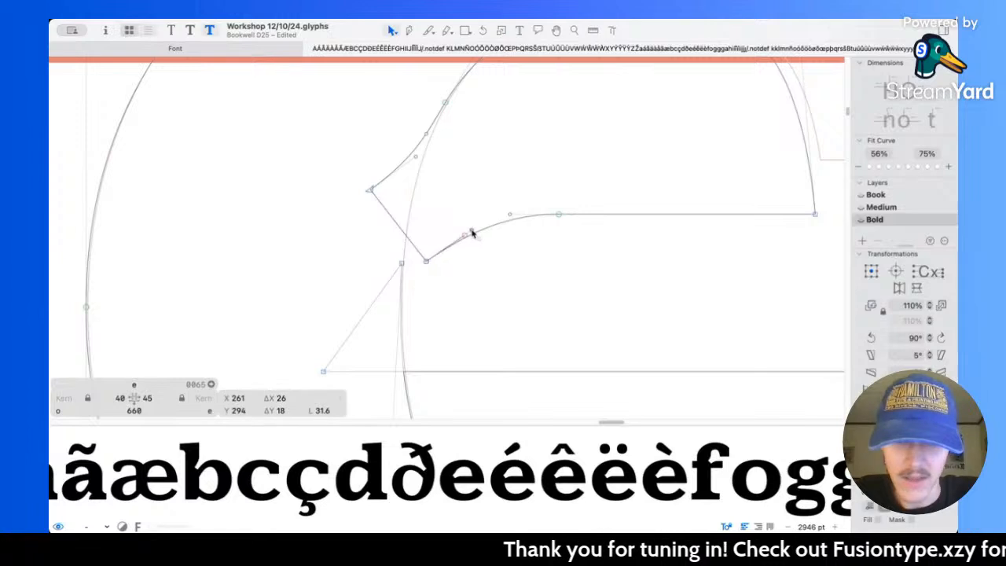
pyautogui.press('space')
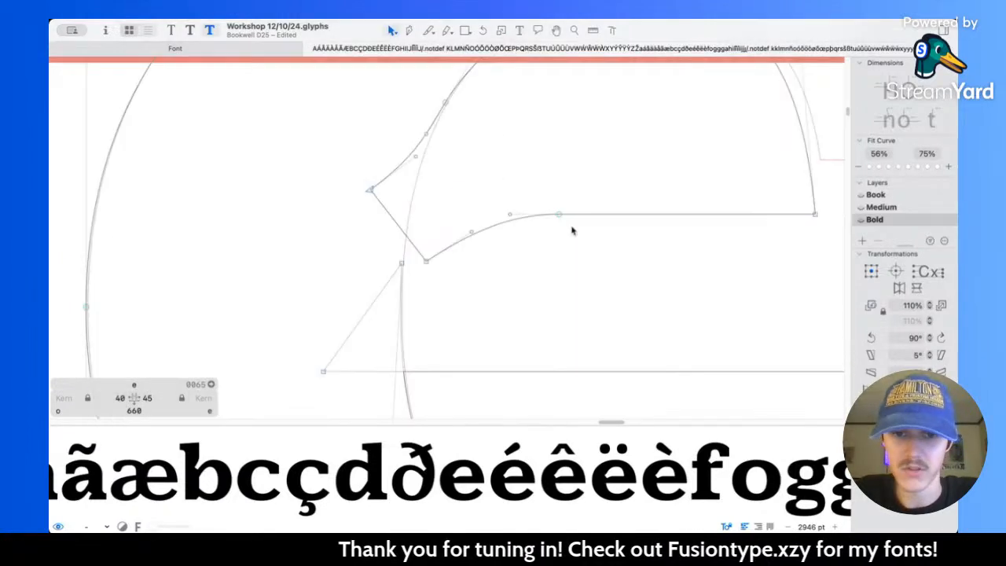
pyautogui.moveTo(558, 216); pyautogui.dragTo(569, 216)
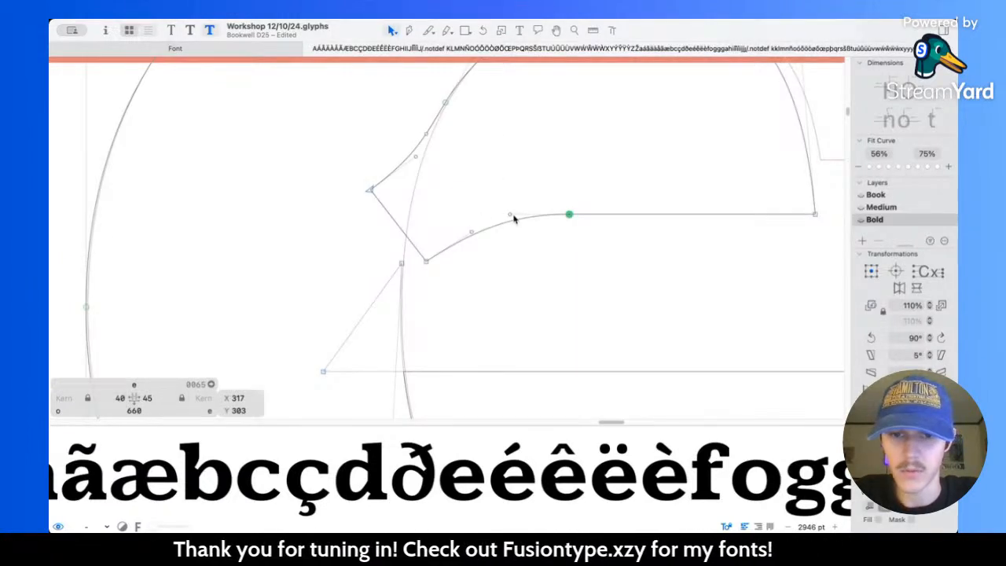
pyautogui.click(515, 219)
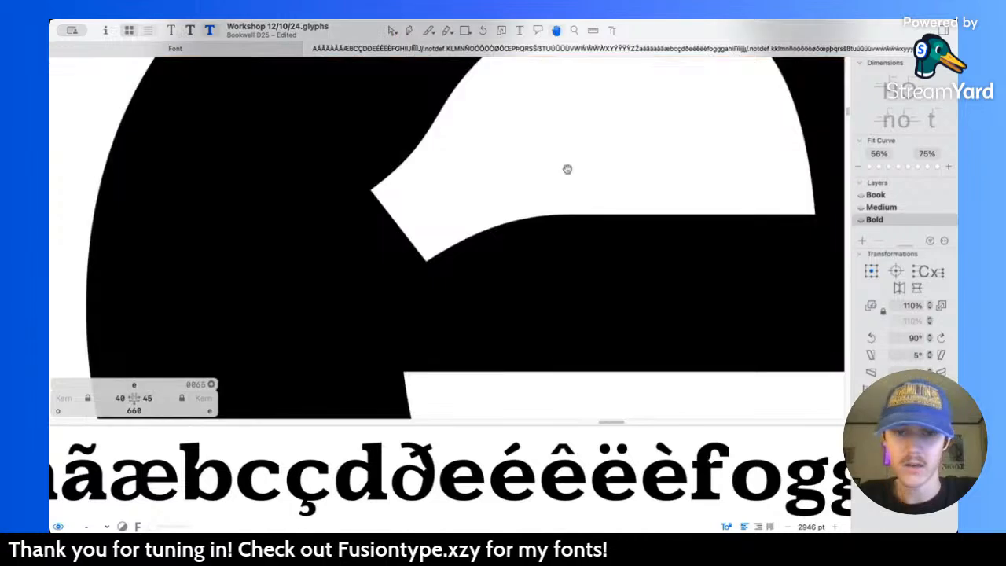
pyautogui.press('space')
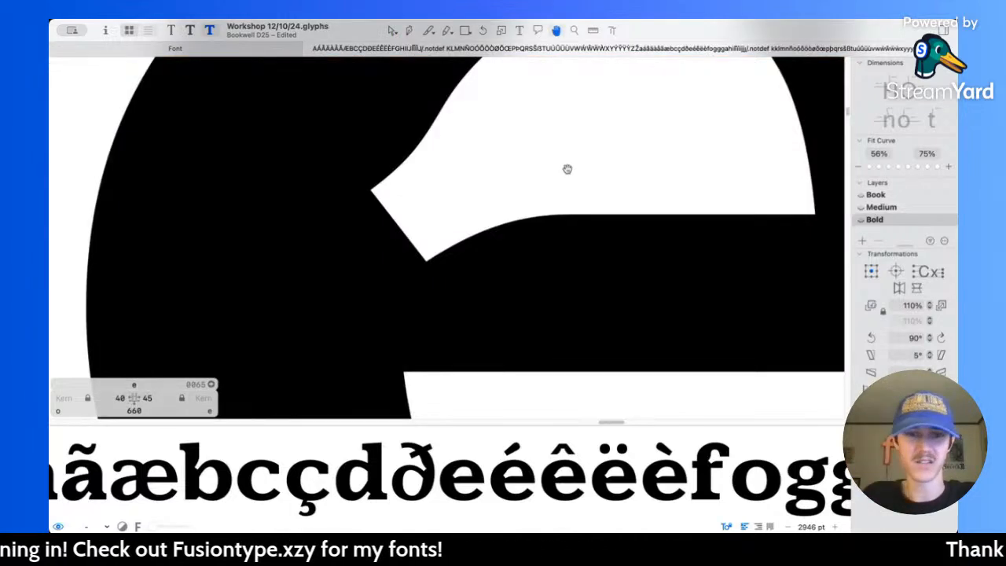
# Step: Move the lower handle of the curve above the e's inner notch slightly left and preview the filled shape
pyautogui.scroll(2, 555, 178)
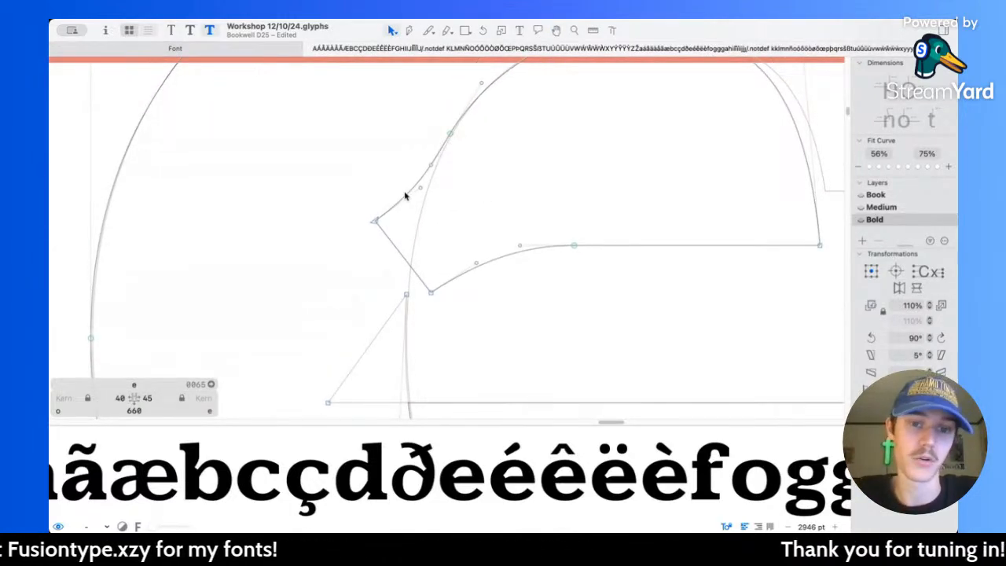
pyautogui.click(419, 188)
pyautogui.moveTo(419, 185); pyautogui.dragTo(416, 186)
pyautogui.click(574, 175)
pyautogui.press('space')
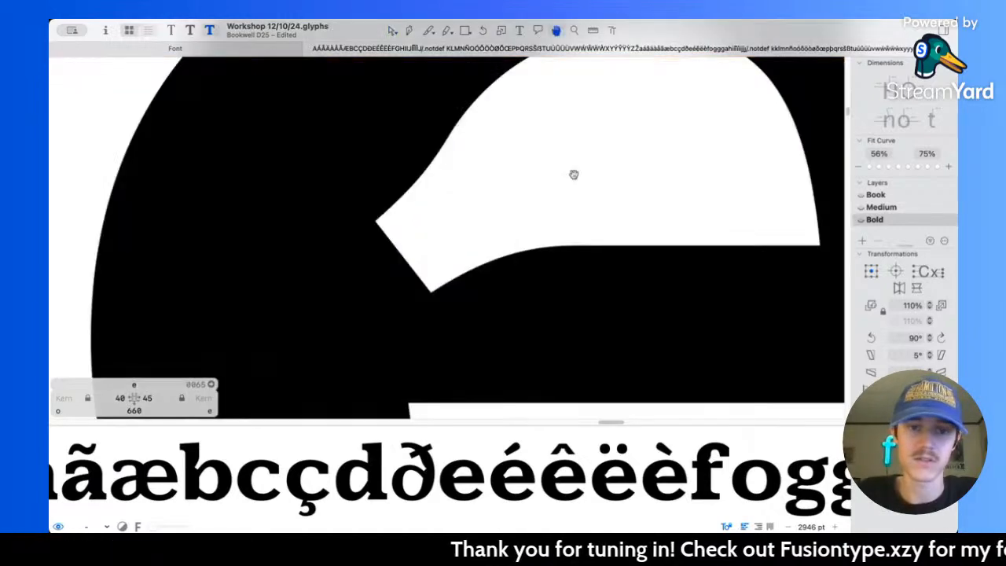
# Step: Check the refined e within the Bold lowercase text and save the font file
pyautogui.scroll(-10, 574, 175)
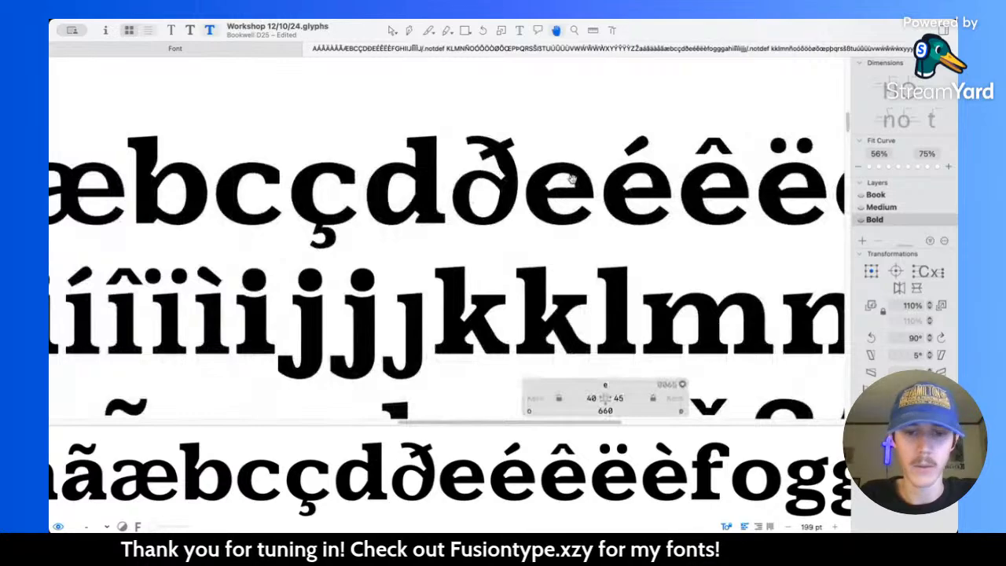
pyautogui.scroll(-3, 572, 179)
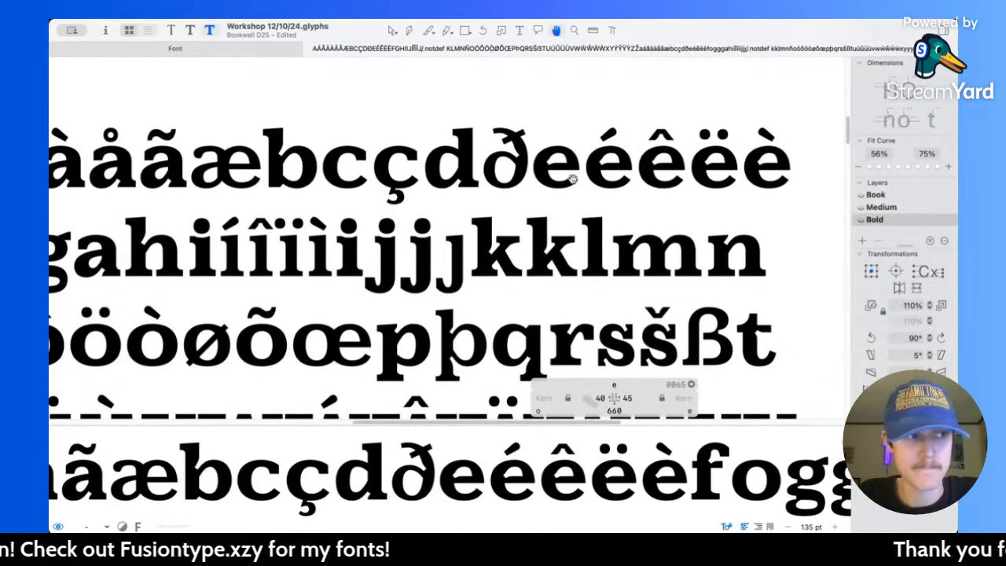
pyautogui.press('v')
pyautogui.press('super+s')
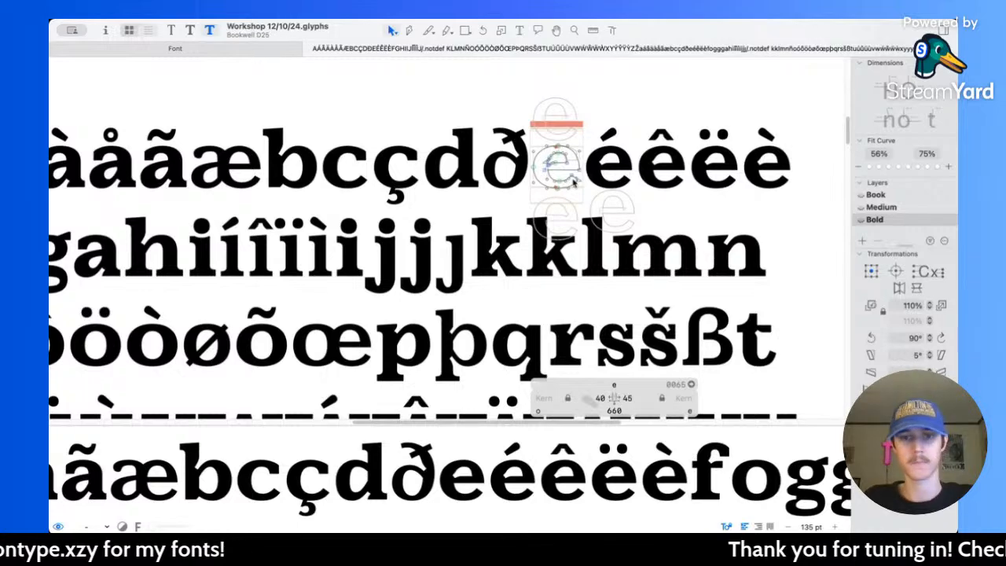
# Step: Delete the duplicate k before the l in the lowercase sample text
pyautogui.hscroll(-10, 574, 182)
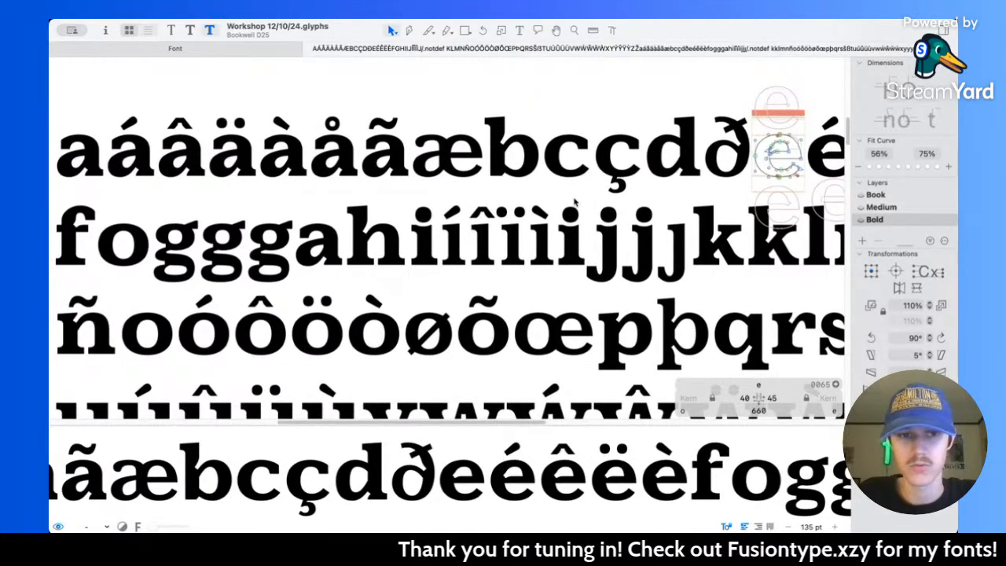
pyautogui.scroll(-3, 574, 202)
pyautogui.press('space')
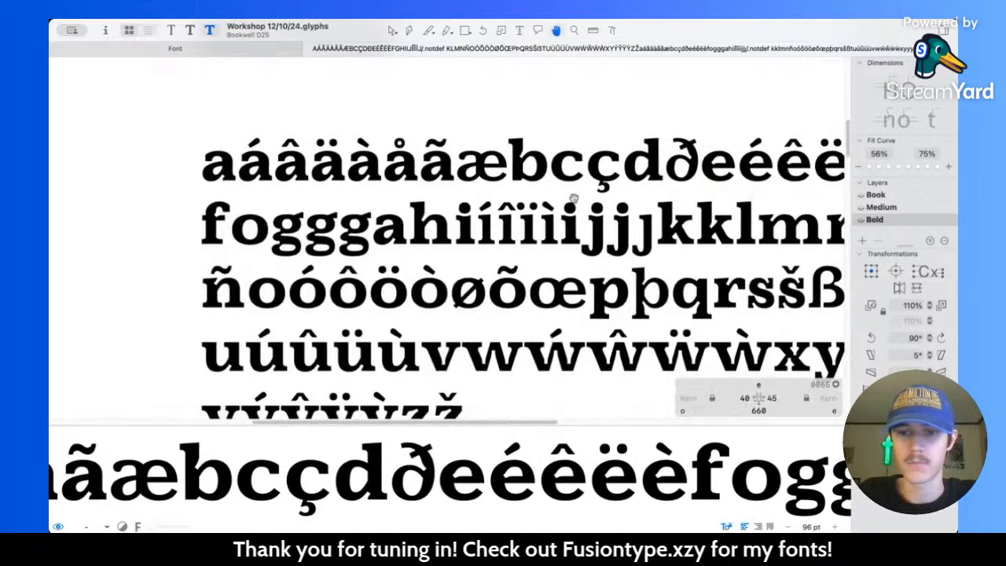
pyautogui.hscroll(2, 575, 202)
pyautogui.click(520, 31)
pyautogui.click(692, 226)
pyautogui.press('BackSpace')
pyautogui.hscroll(5, 692, 226)
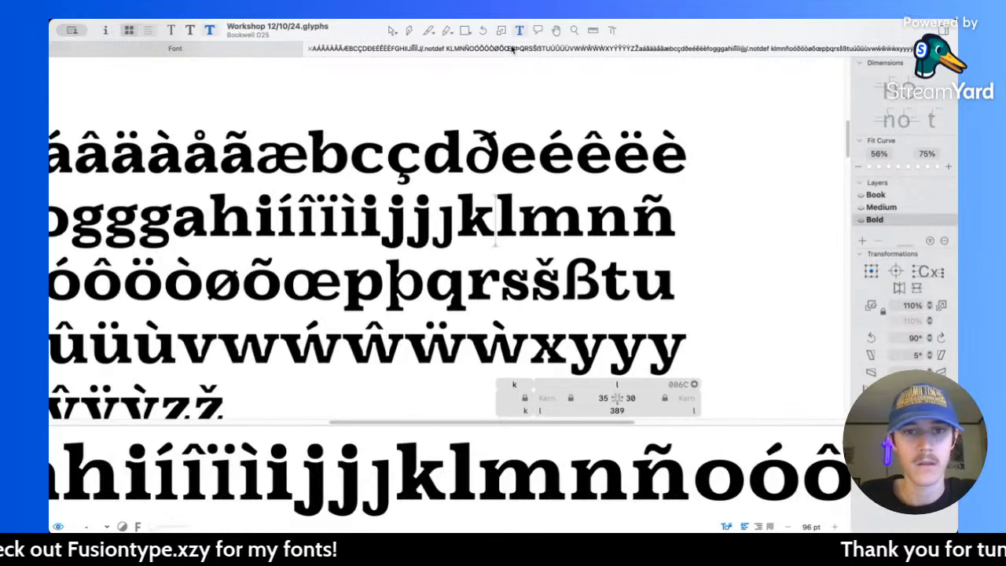
pyautogui.click(392, 30)
# Step: Filter the font overview to Basic Latin and open all glyphs A–Z and a–z together in a new edit tab
pyautogui.hscroll(-5, 449, 185)
pyautogui.scroll(-1, 450, 185)
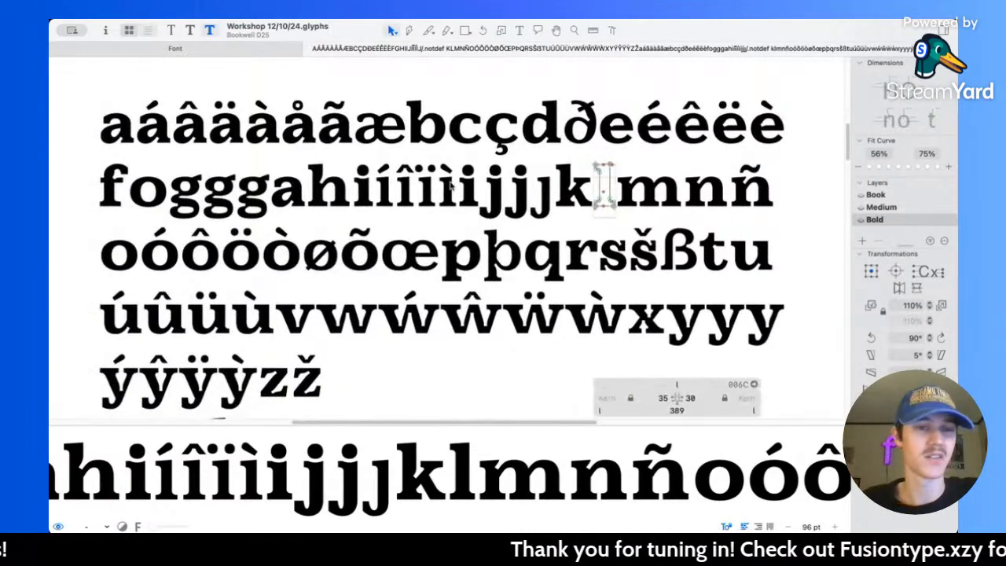
pyautogui.click(210, 51)
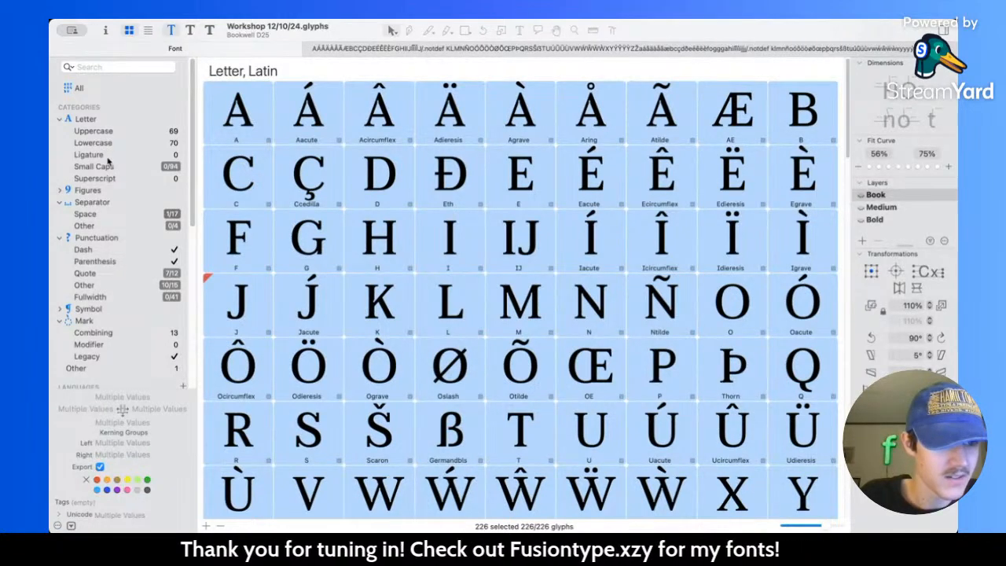
pyautogui.click(112, 133)
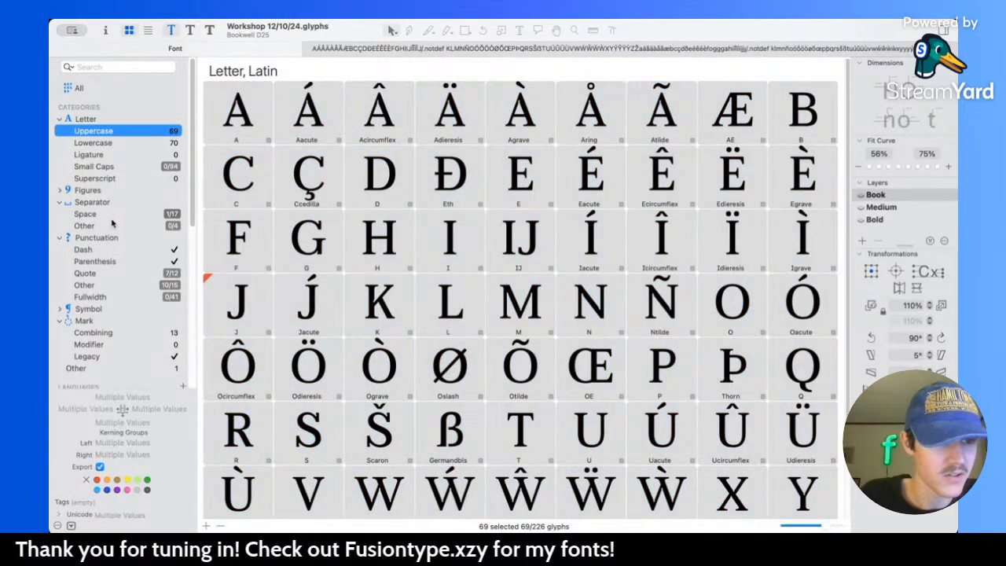
pyautogui.scroll(-5, 92, 313)
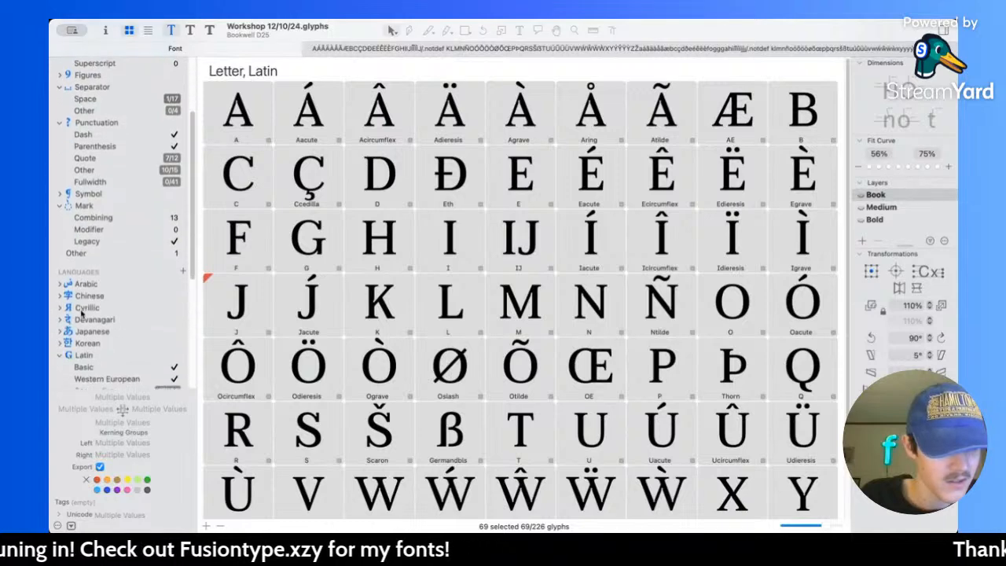
pyautogui.click(114, 275)
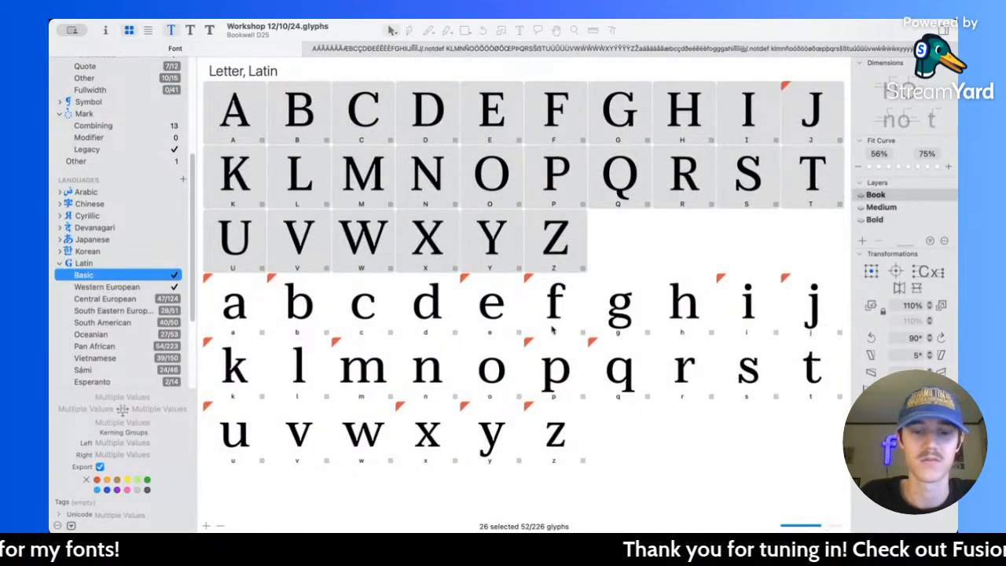
pyautogui.keyDown('shift'); pyautogui.click(560, 431); pyautogui.keyUp('shift')
pyautogui.click(562, 444)
pyautogui.keyDown('shift'); pyautogui.click(238, 116); pyautogui.keyUp('shift')
pyautogui.doubleClick(238, 115)
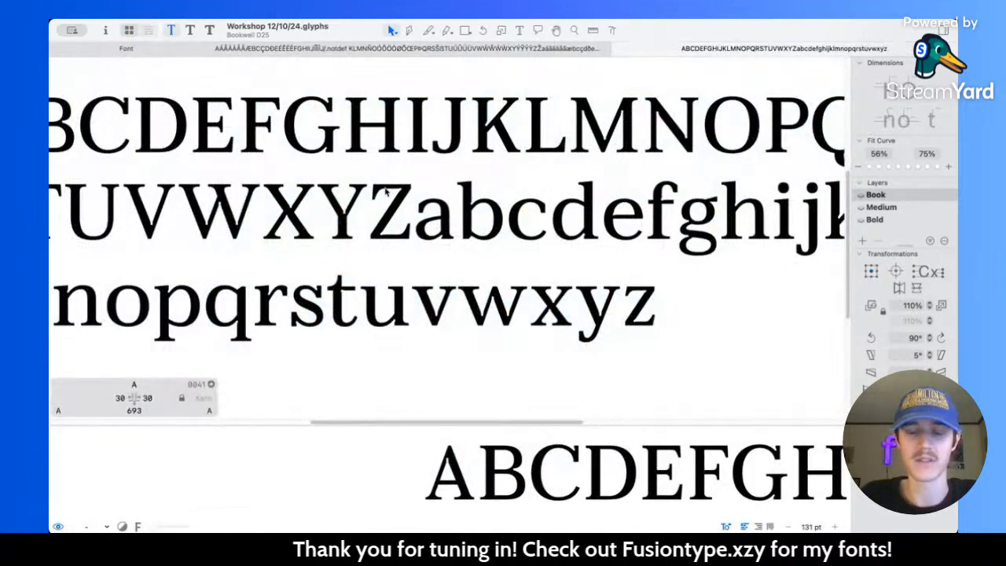
# Step: Insert a line break between the uppercase Z and the lowercase a in the new alphabet text
pyautogui.click(519, 30)
pyautogui.click(417, 216)
pyautogui.press('Return')
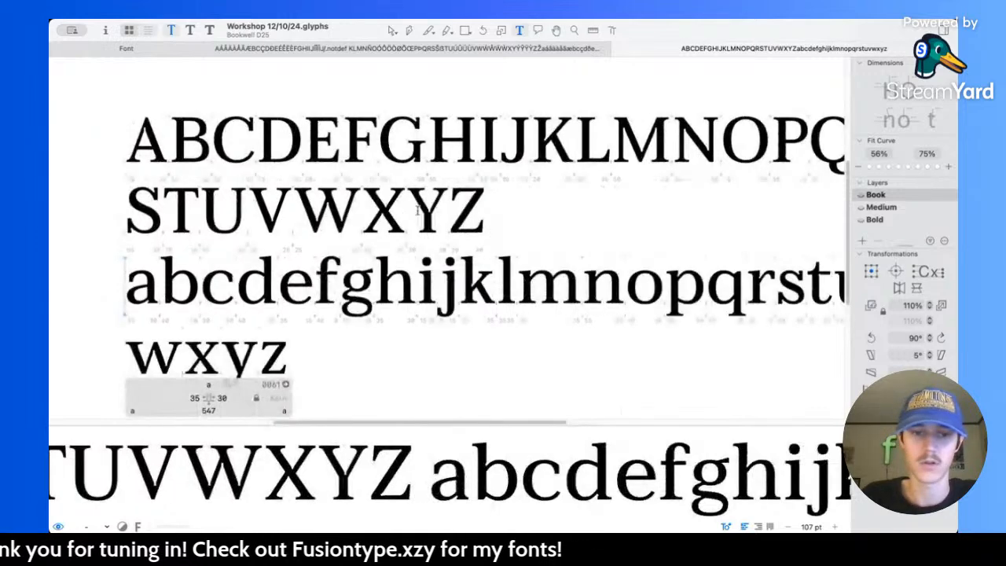
pyautogui.scroll(-3, 533, 117)
pyautogui.hscroll(2, 538, 113)
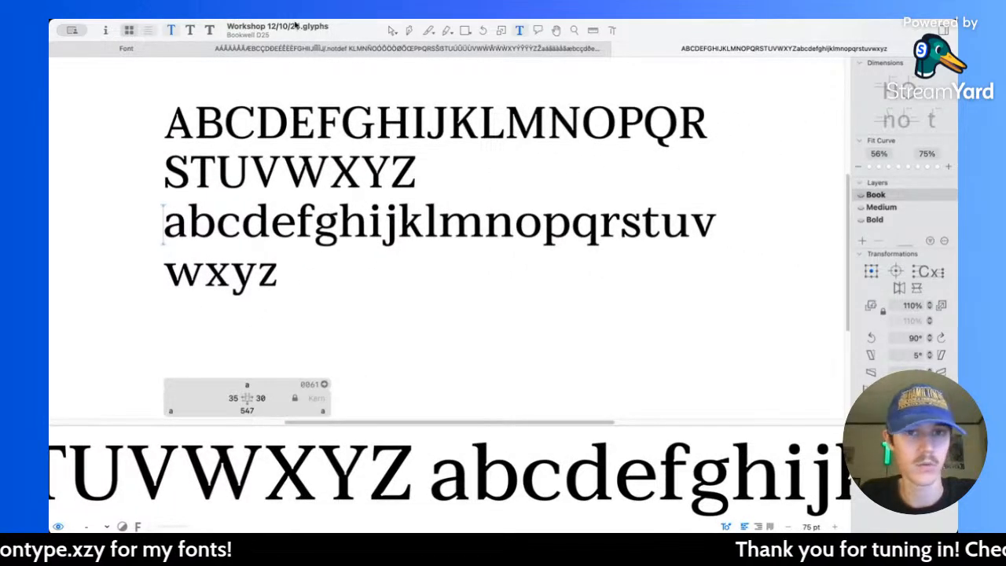
pyautogui.click(392, 31)
# Step: Compare the Bold extended character text with the Book basic alphabet text in the new tab
pyautogui.click(401, 48)
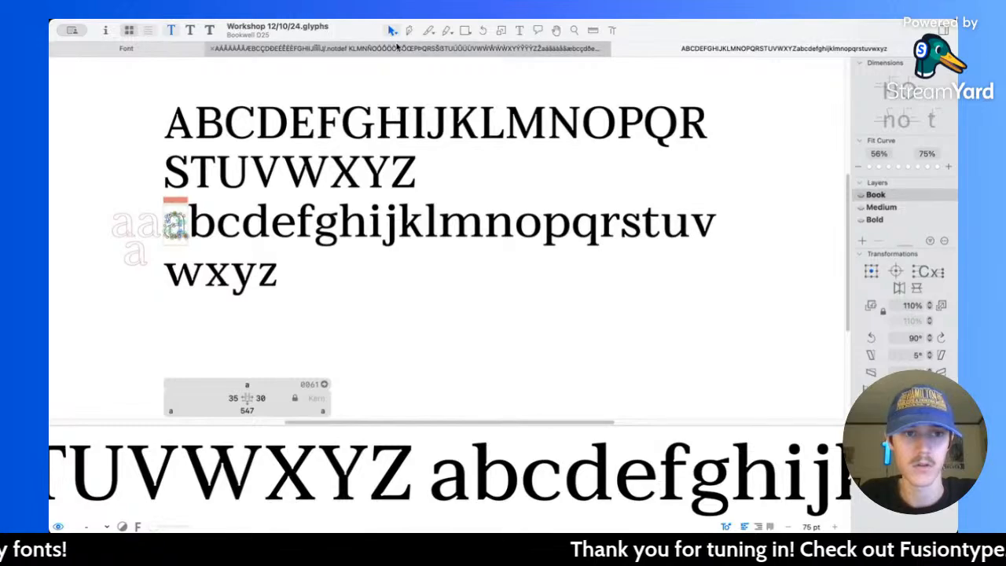
pyautogui.scroll(5, 440, 231)
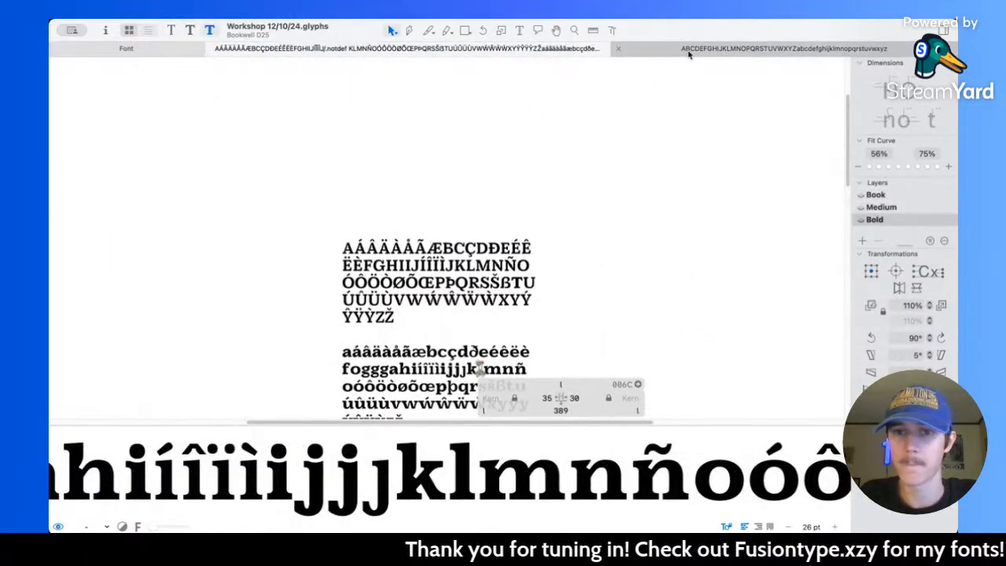
pyautogui.click(690, 53)
pyautogui.scroll(1, 403, 223)
pyautogui.scroll(4, 404, 223)
pyautogui.scroll(-2, 403, 222)
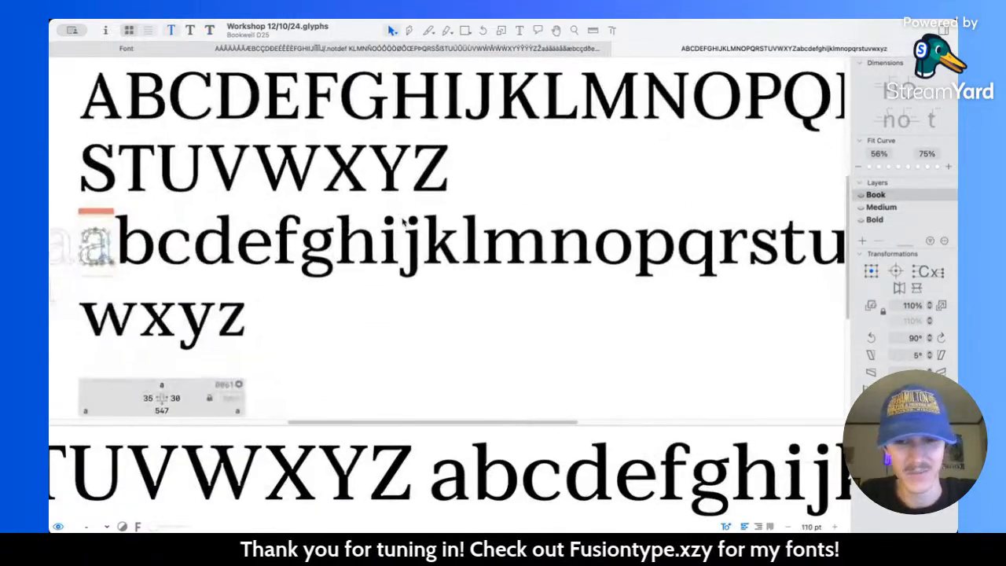
# Step: Activate the uppercase A in the alphabet proof and switch the text to the Bold master
pyautogui.scroll(-4, 403, 222)
pyautogui.doubleClick(169, 125)
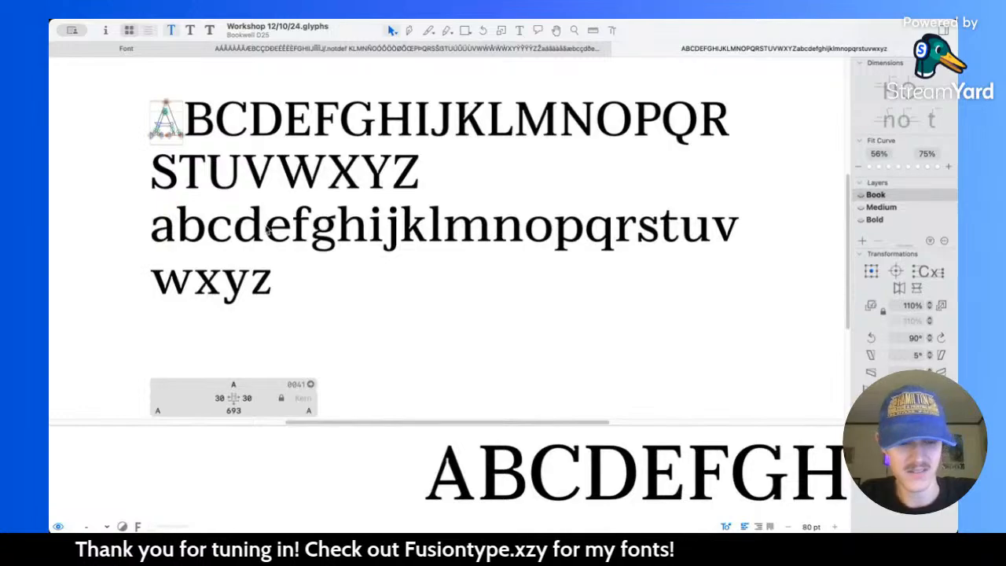
pyautogui.press('super+2')
pyautogui.press('super+3')
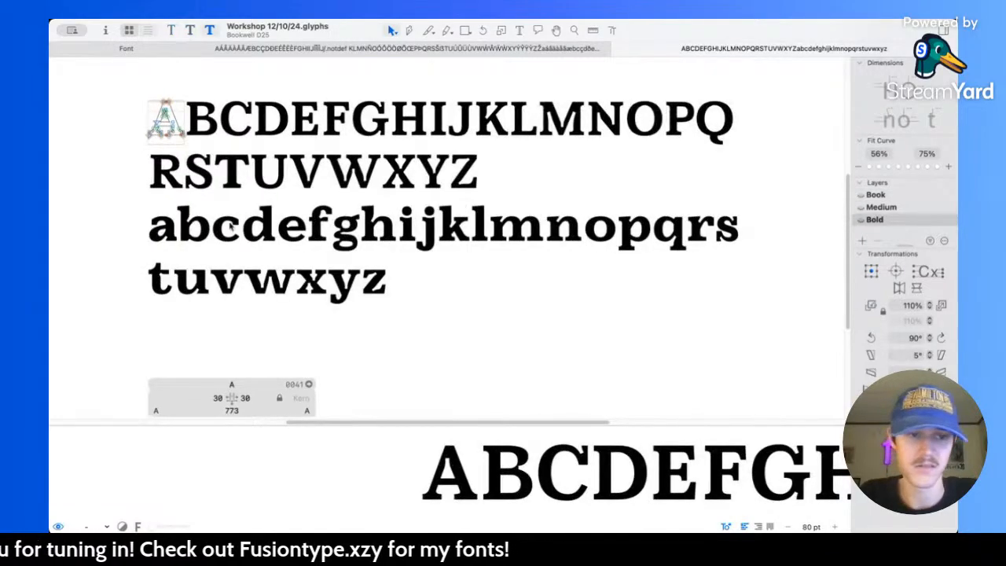
# Step: Examine the Bold lowercase row up close, then compare its weight with the Bold capitals at reading size
pyautogui.scroll(4, 228, 225)
pyautogui.scroll(-1, 314, 232)
pyautogui.scroll(3, 339, 237)
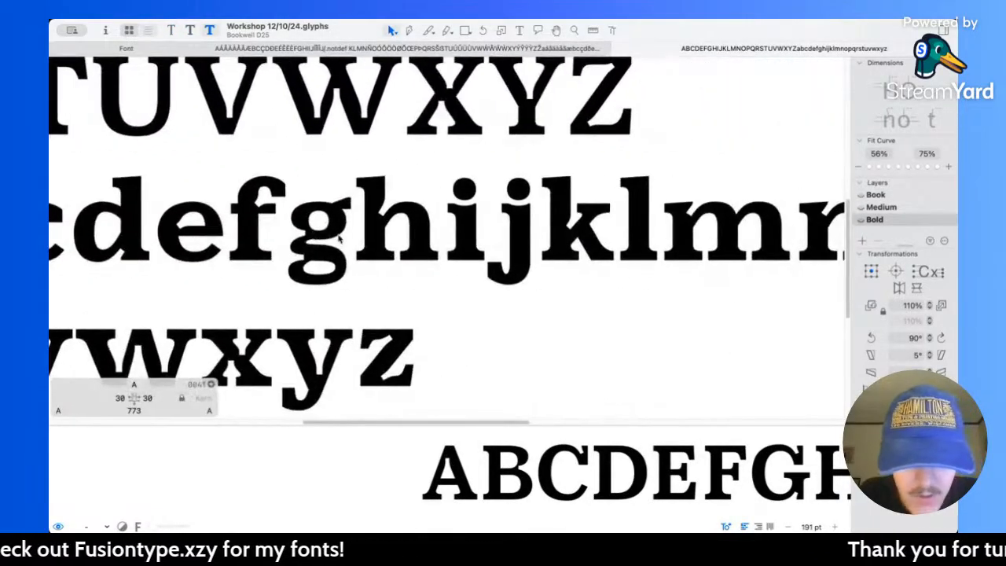
pyautogui.hscroll(8, 340, 237)
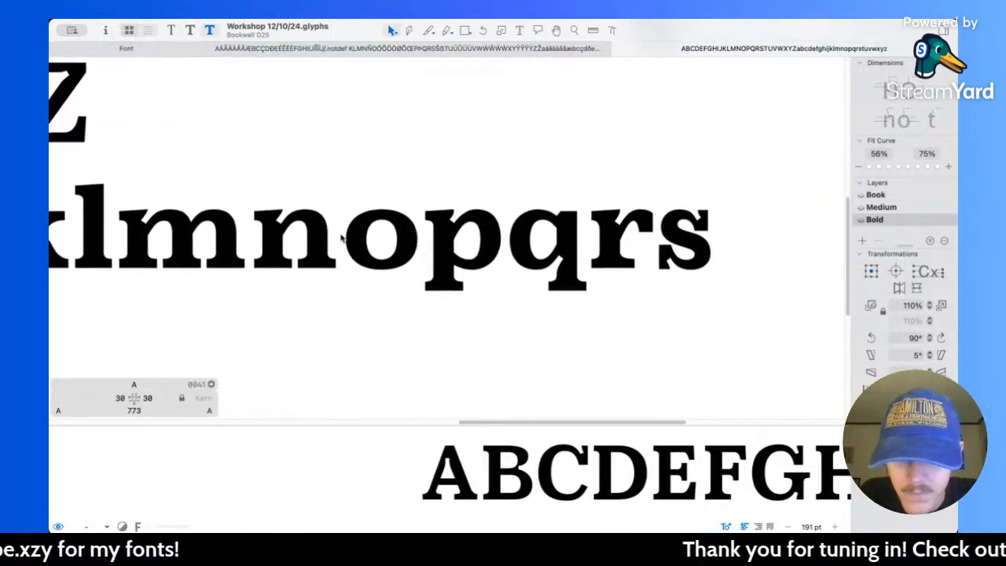
pyautogui.hscroll(-10, 340, 238)
pyautogui.scroll(-3, 341, 237)
pyautogui.scroll(-5, 499, 236)
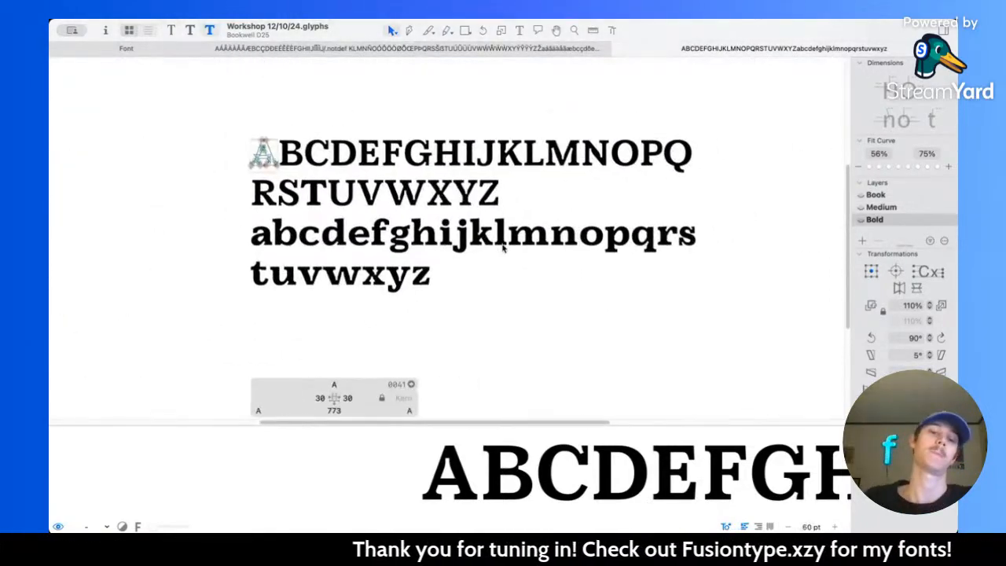
pyautogui.scroll(2, 503, 246)
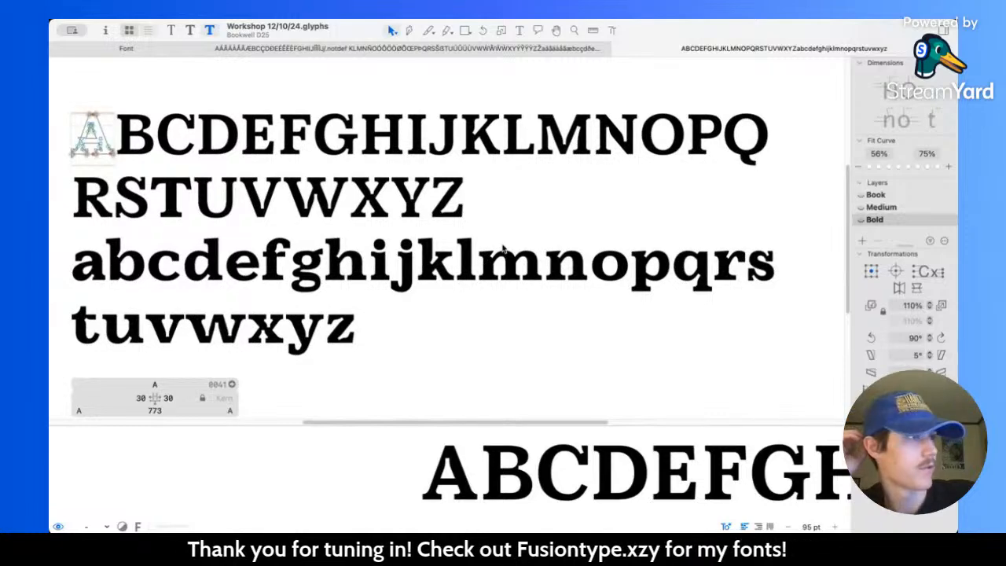
pyautogui.hscroll(-1, 503, 246)
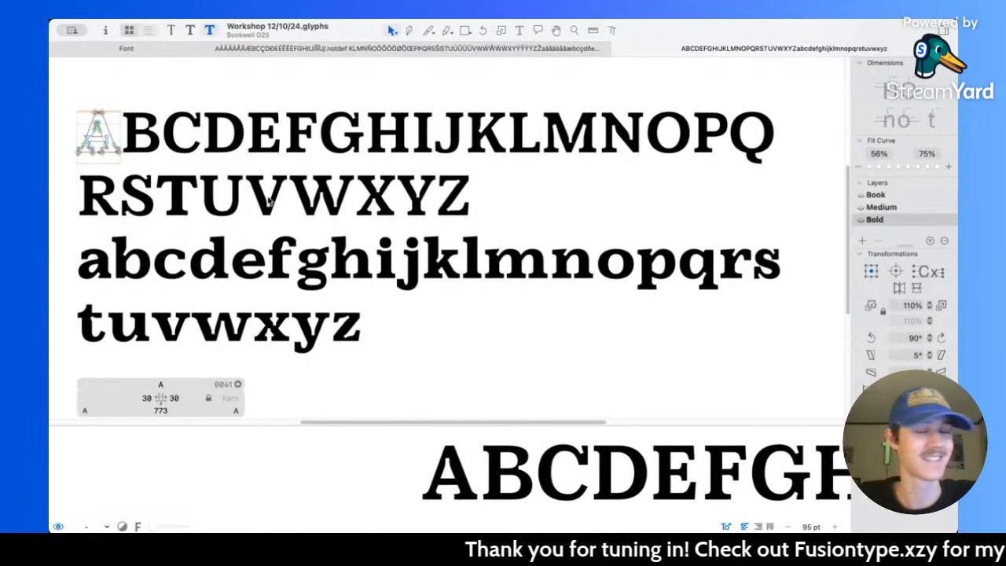
pyautogui.hscroll(-2, 409, 242)
pyautogui.hscroll(-2, 220, 176)
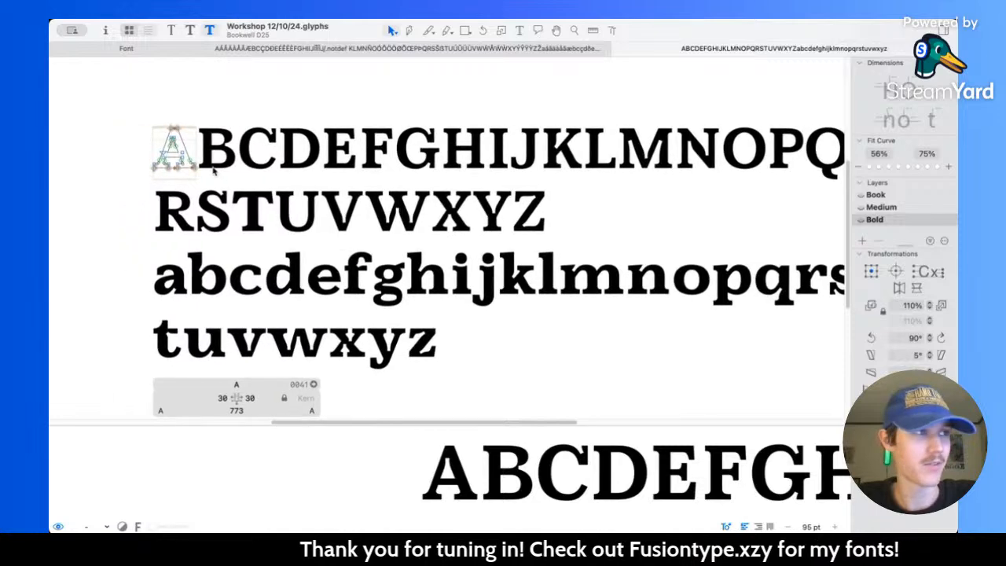
# Step: Inspect the Bold uppercase A's outline beside B and C, and compare it with the surrounding letters
pyautogui.scroll(5, 217, 174)
pyautogui.scroll(6, 216, 174)
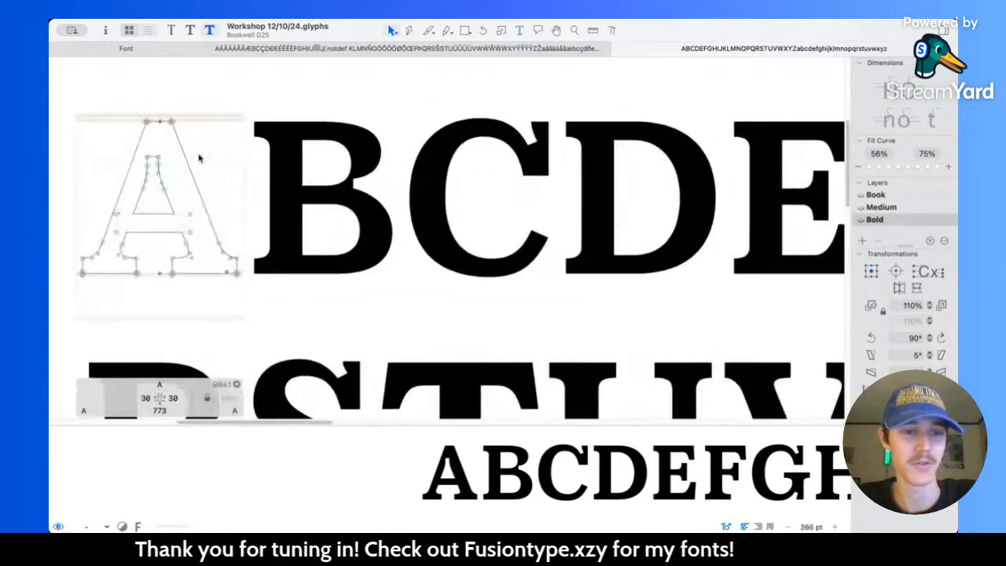
pyautogui.scroll(3, 253, 175)
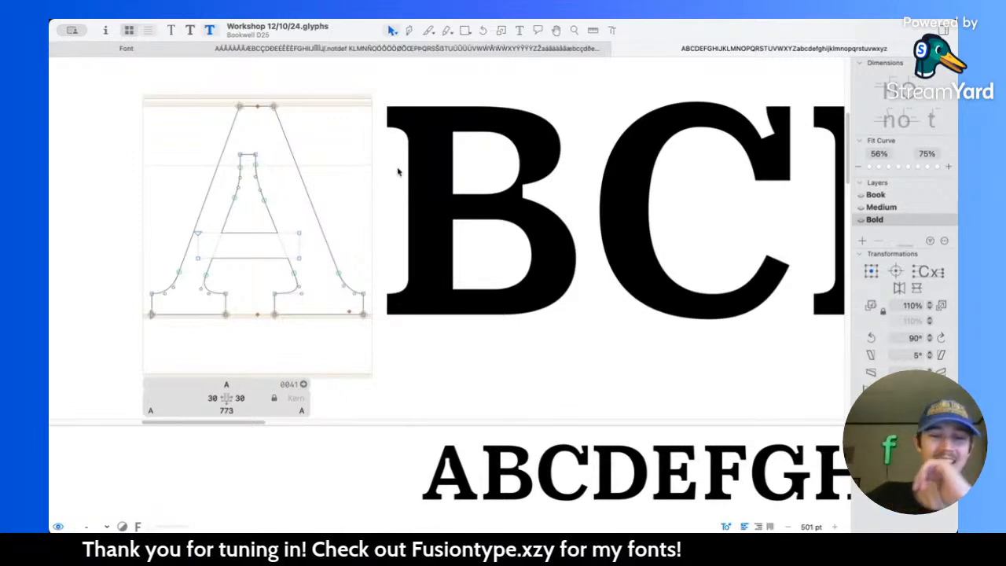
pyautogui.hscroll(-1, 321, 170)
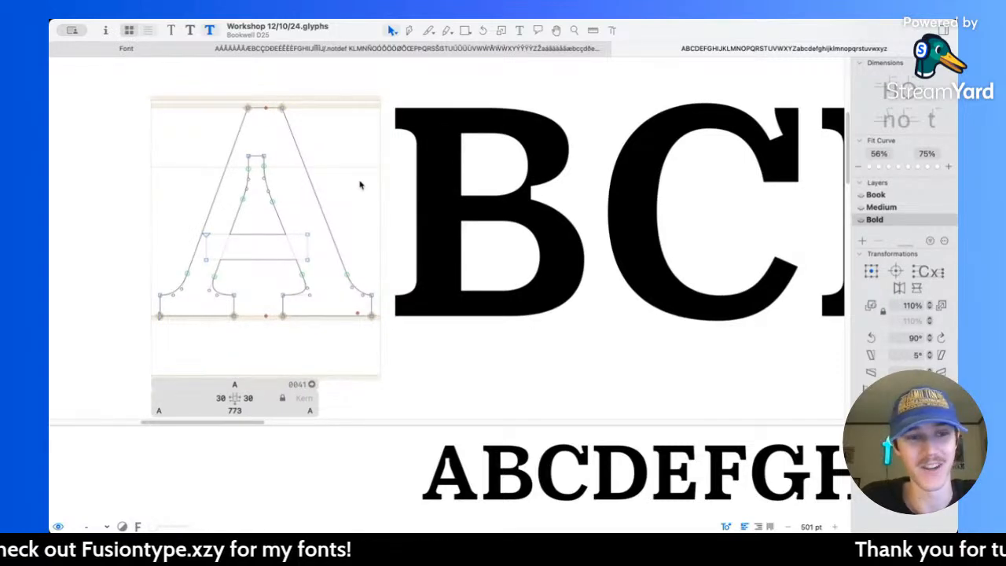
pyautogui.scroll(-5, 360, 184)
pyautogui.scroll(-1, 361, 179)
pyautogui.hscroll(3, 360, 179)
pyautogui.scroll(-3, 360, 179)
pyautogui.scroll(2, 361, 179)
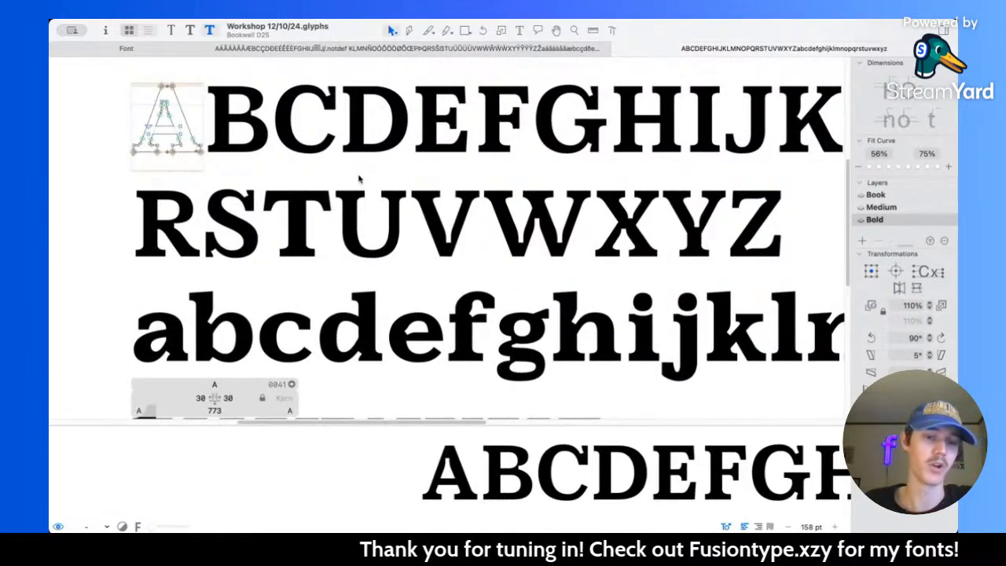
# Step: In the Bold lowercase b, raise the node where the stem curves into the bowl notch to Y 565 and adjust the curve's lower handle
pyautogui.scroll(-3, 359, 179)
pyautogui.scroll(6, 236, 225)
pyautogui.click(272, 226)
pyautogui.scroll(5, 272, 226)
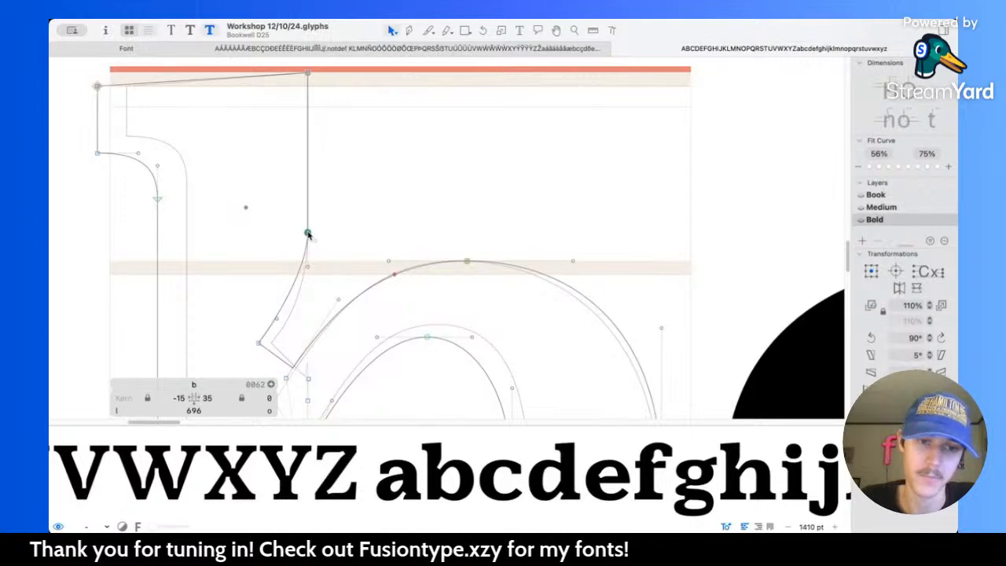
pyautogui.moveTo(308, 234); pyautogui.dragTo(308, 220)
pyautogui.press('space')
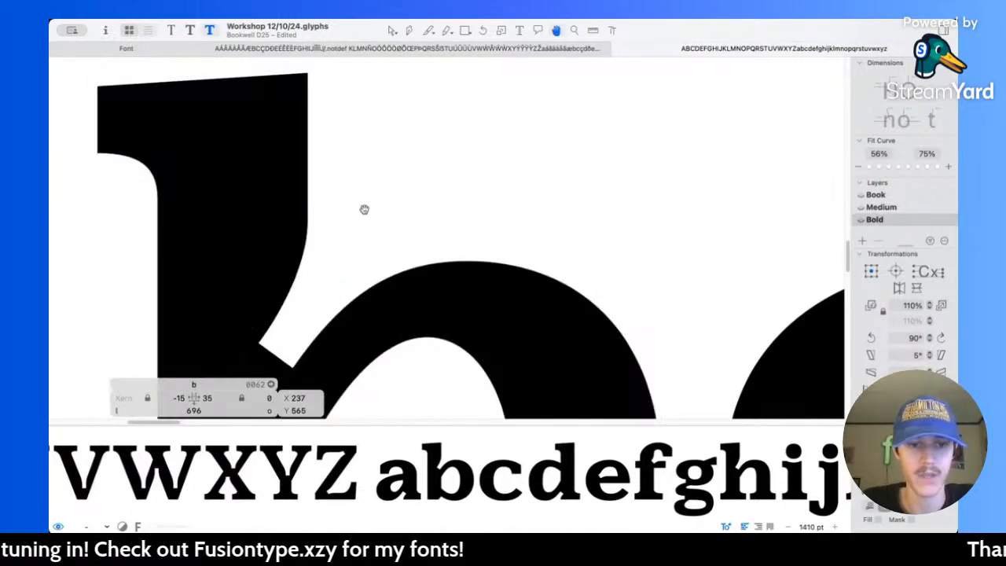
pyautogui.moveTo(278, 321); pyautogui.dragTo(285, 312)
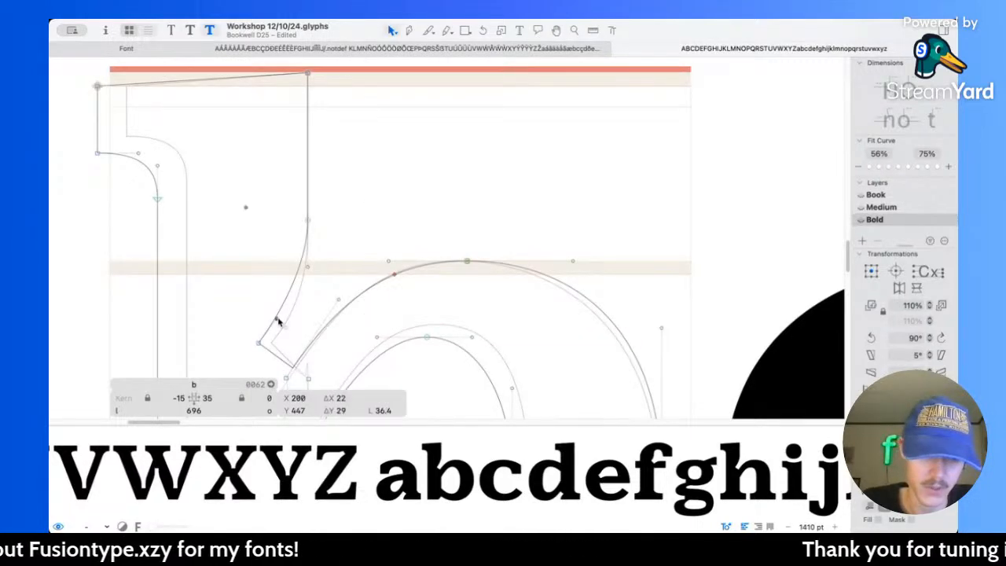
pyautogui.press('space')
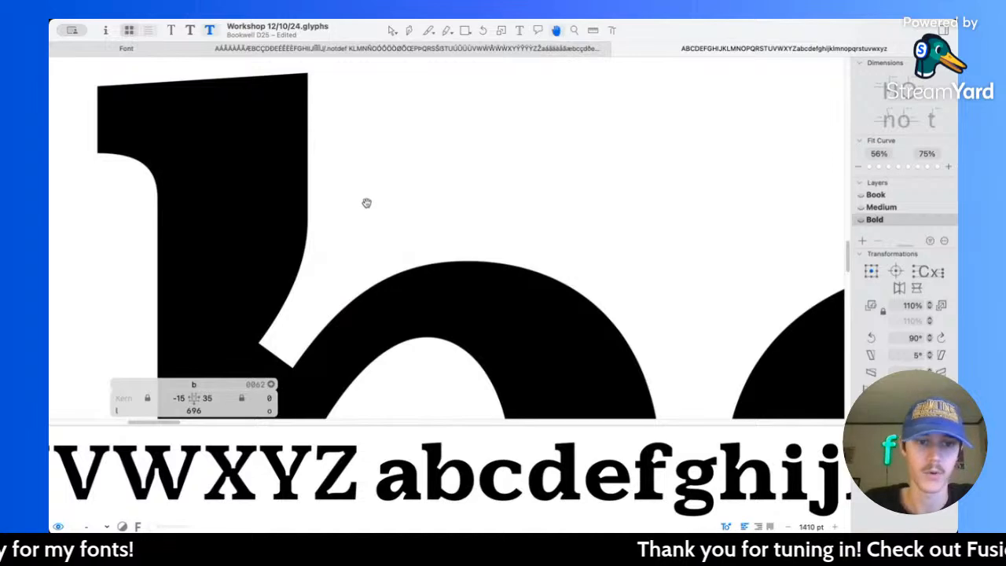
pyautogui.scroll(-8, 415, 191)
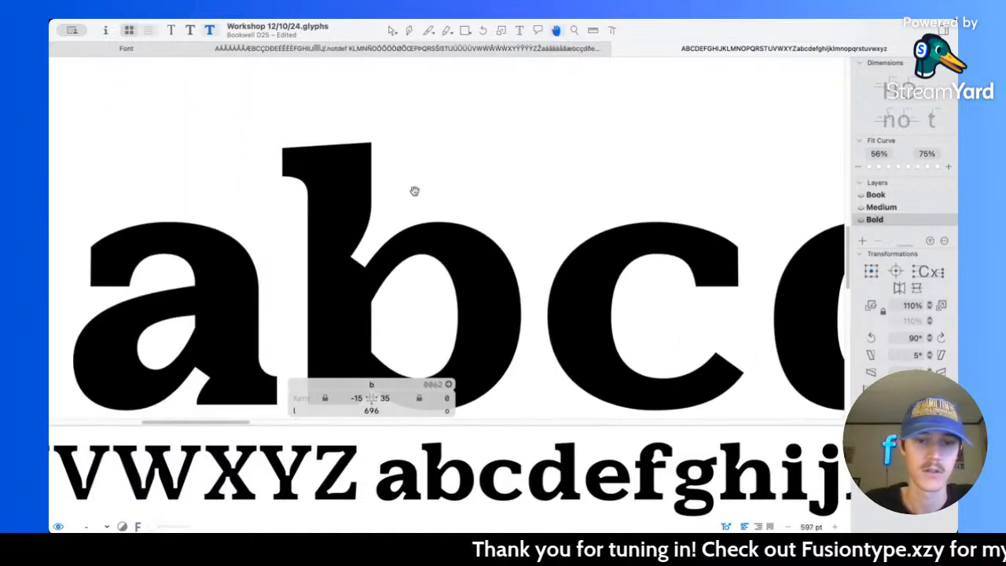
pyautogui.hscroll(4, 414, 191)
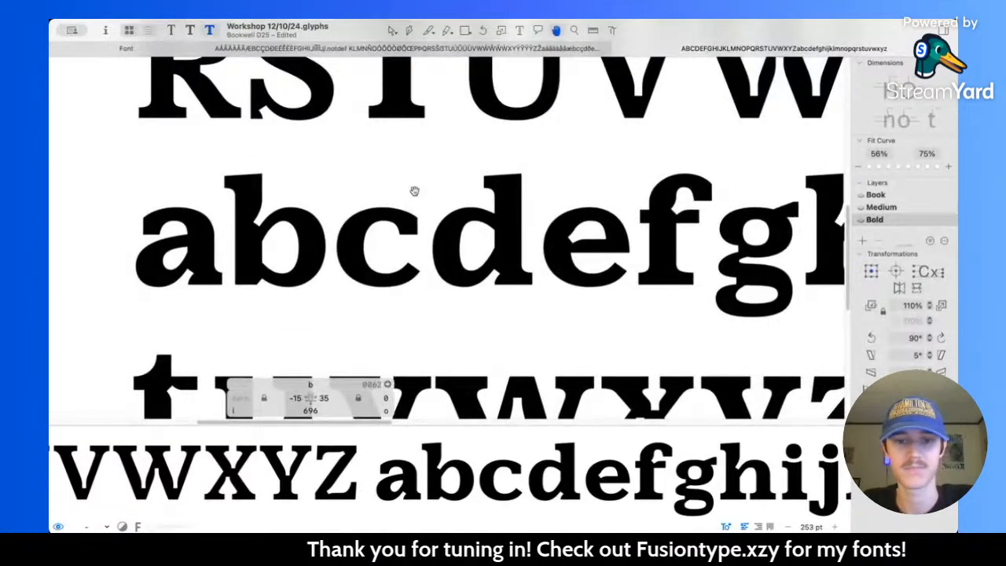
# Step: Shift the bottom extremum node of the Bold lowercase d's bowl left to X 237, keeping Y -16
pyautogui.scroll(4, 438, 236)
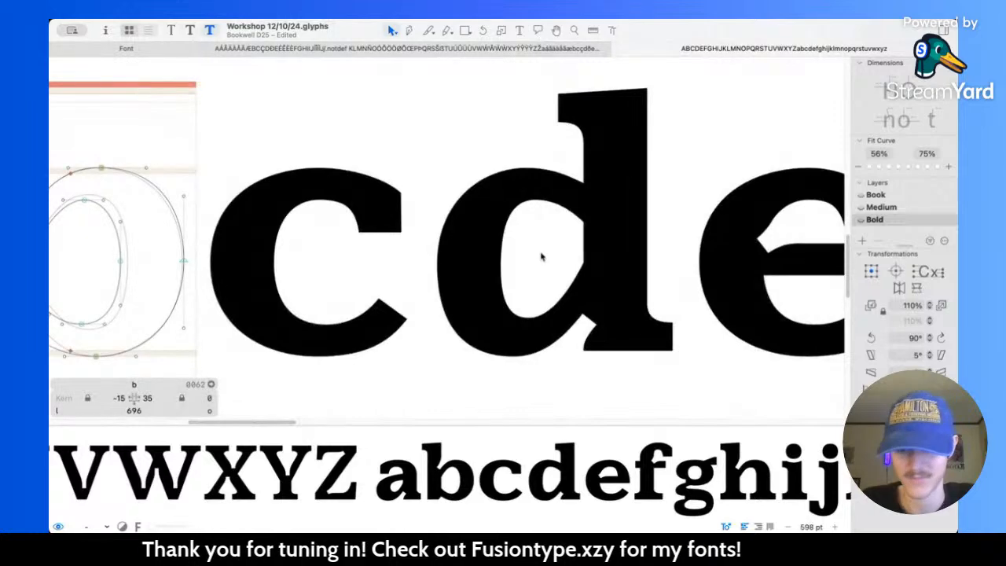
pyautogui.doubleClick(537, 351)
pyautogui.scroll(2, 537, 350)
pyautogui.click(508, 360)
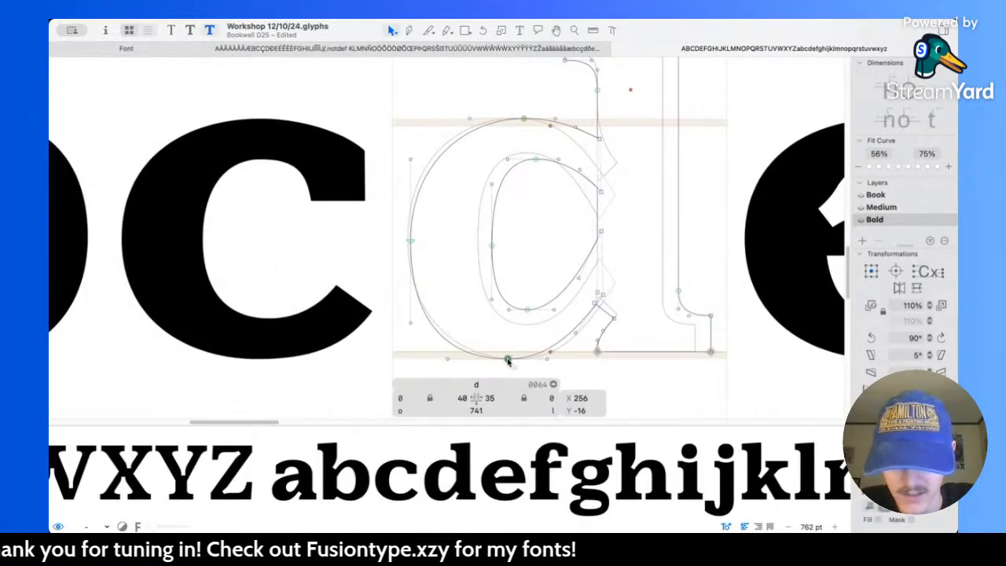
pyautogui.moveTo(507, 361); pyautogui.dragTo(498, 361)
pyautogui.press('space')
# Step: Compare the d's bowl before and after the bottom node move, keeping the moved version, and check it among its neighbours
pyautogui.press('super+z')
pyautogui.press('space')
pyautogui.press('super+z')
pyautogui.press('space')
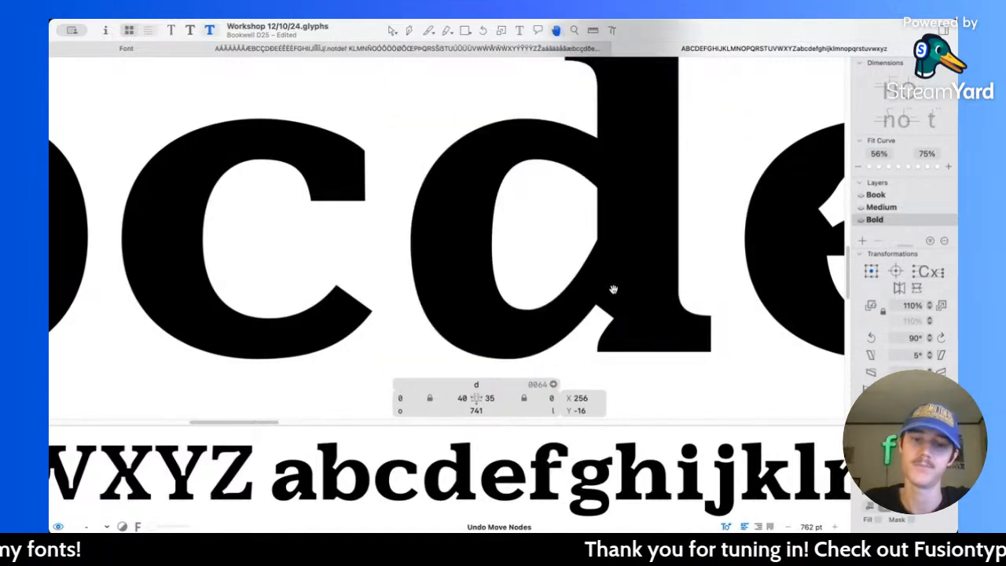
pyautogui.press('super+shift+z')
pyautogui.press('super+shift+z')
pyautogui.press('space')
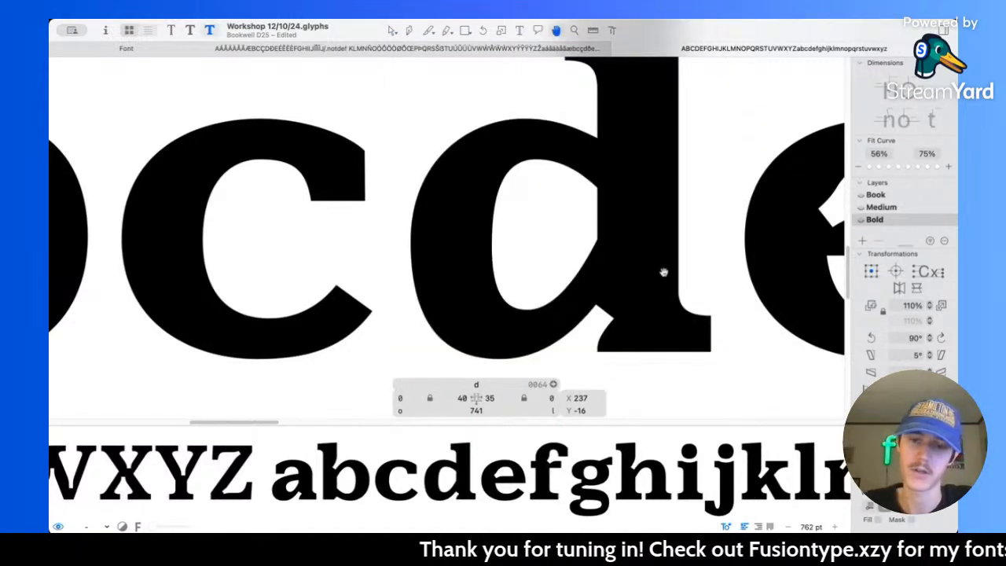
pyautogui.scroll(-5, 664, 273)
pyautogui.scroll(-5, 664, 273)
pyautogui.scroll(-3, 346, 248)
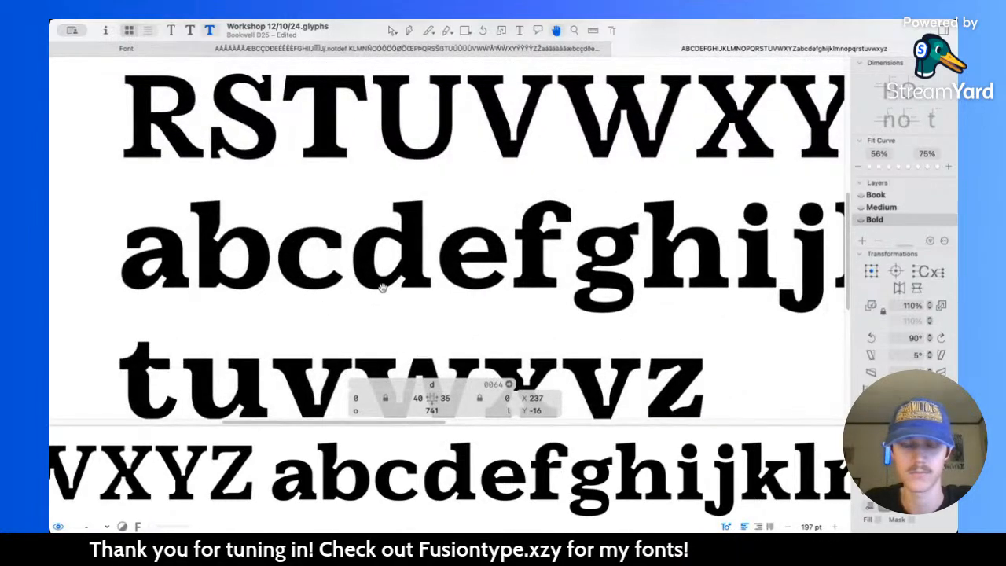
# Step: Try lowering the top node of the d's counter to Y 421 and preview it in the alphabet
pyautogui.scroll(5, 382, 240)
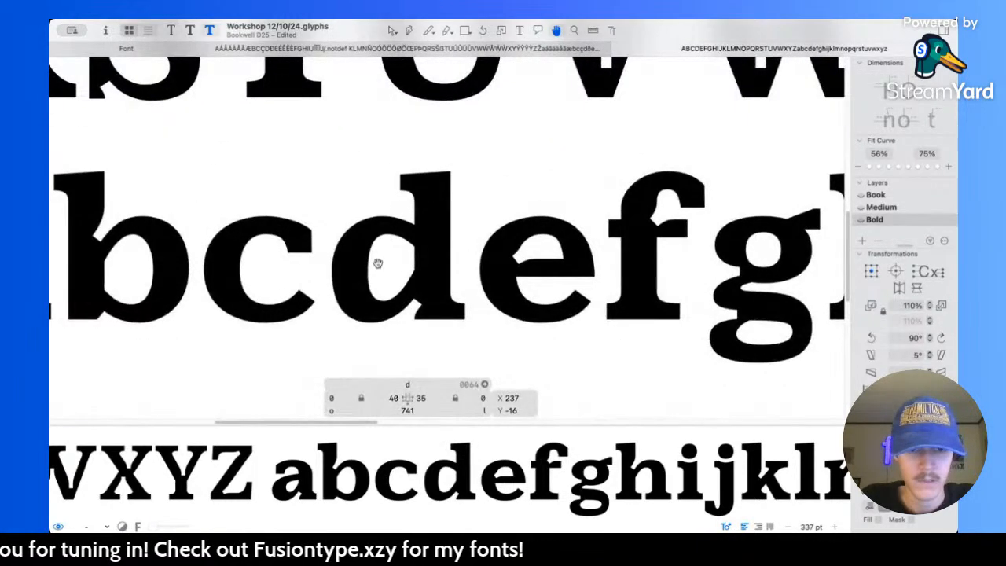
pyautogui.scroll(3, 384, 245)
pyautogui.scroll(1, 385, 245)
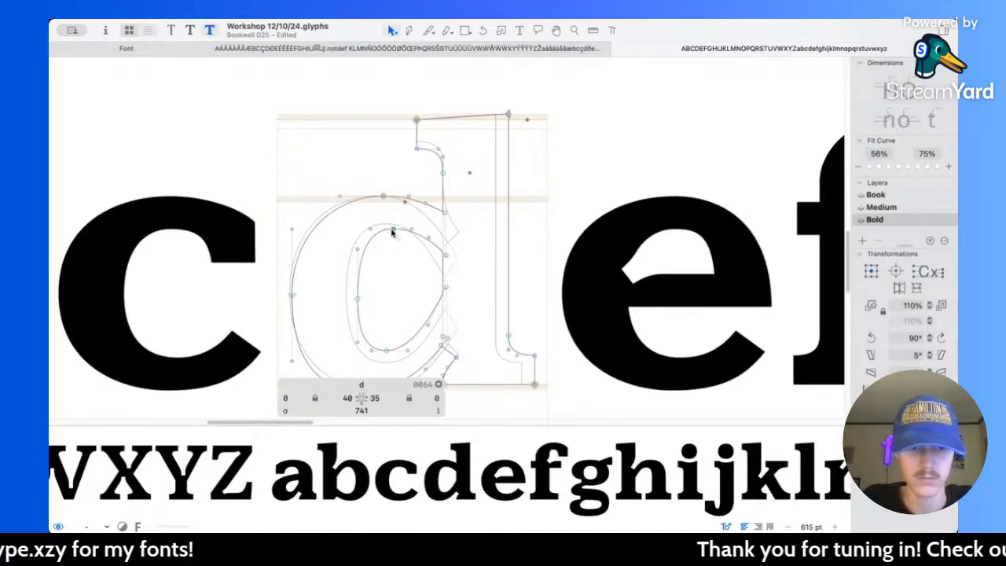
pyautogui.press('space')
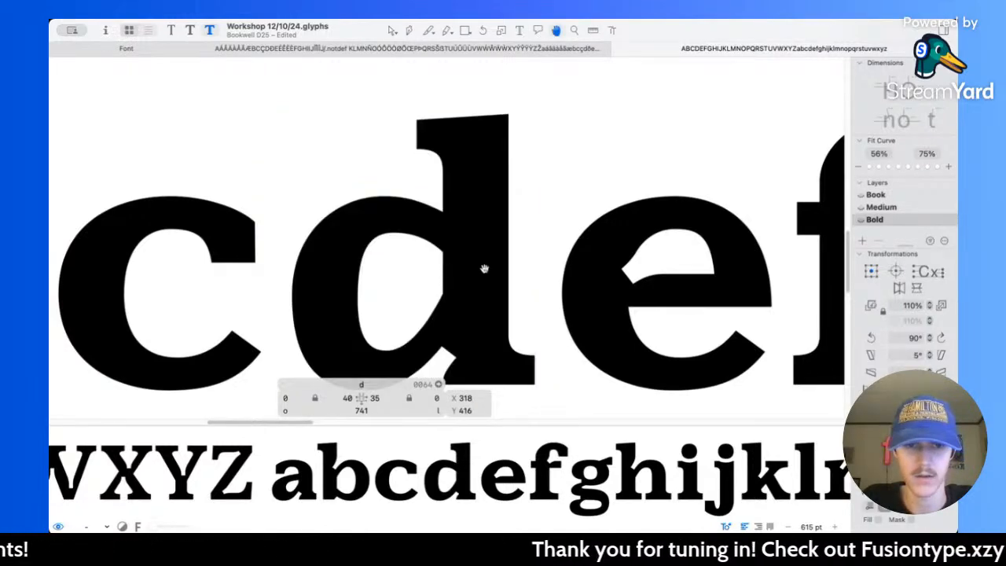
pyautogui.scroll(3, 417, 239)
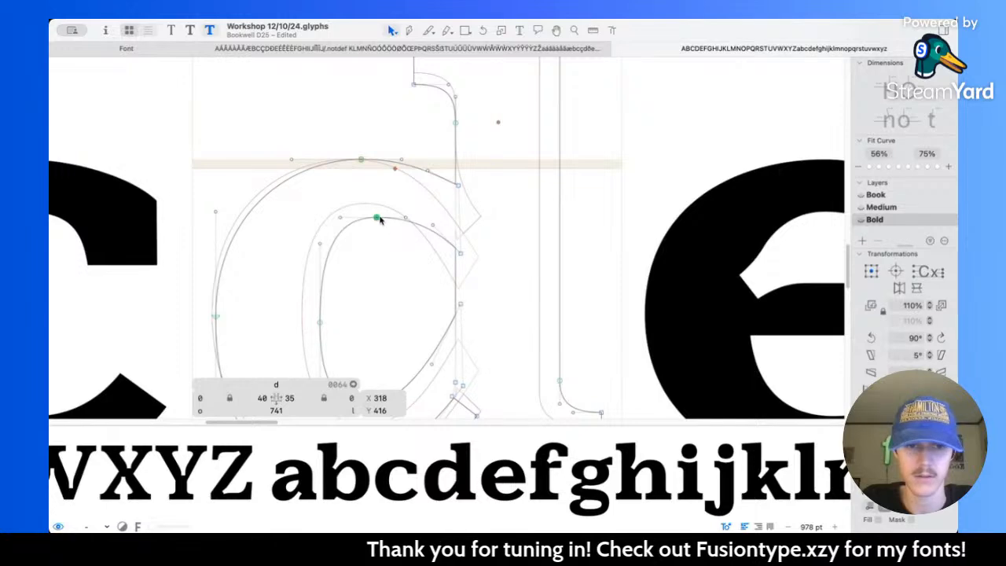
pyautogui.moveTo(378, 217); pyautogui.dragTo(379, 215)
pyautogui.press('space')
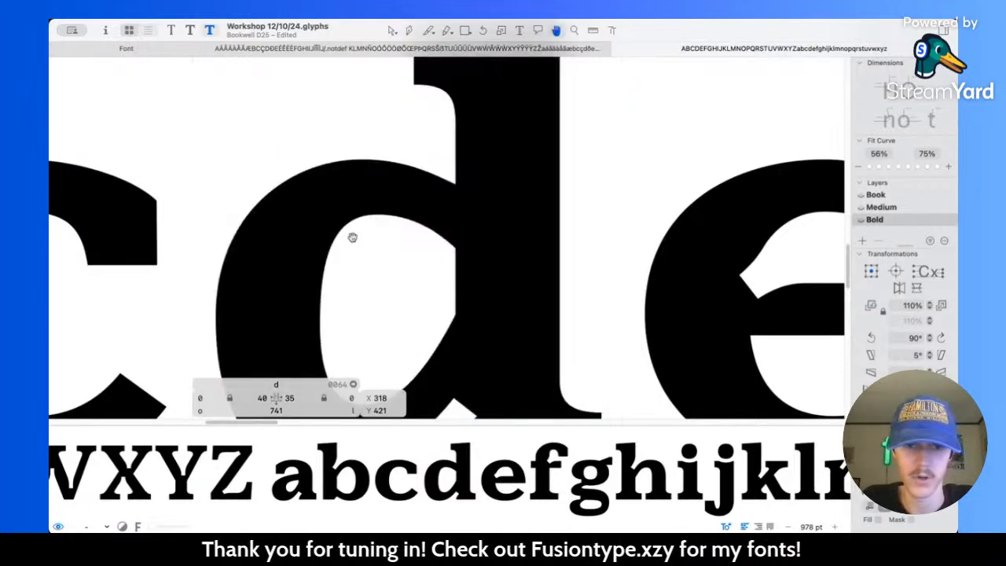
pyautogui.press('space')
pyautogui.scroll(-4, 426, 268)
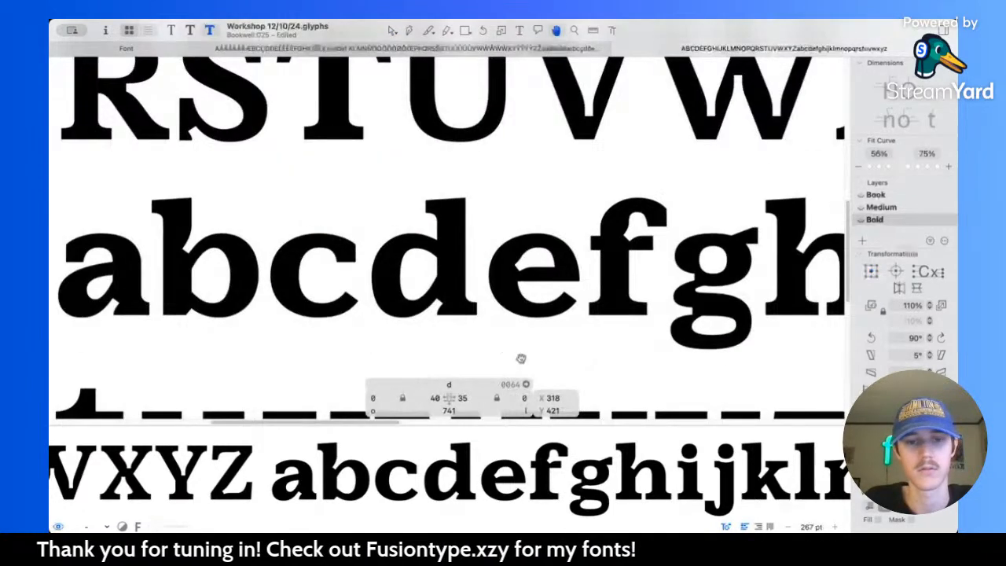
# Step: Undo the moves of the d's upper counter node
pyautogui.press('super+z')
pyautogui.press('space')
pyautogui.press('super+z')
pyautogui.press('space')
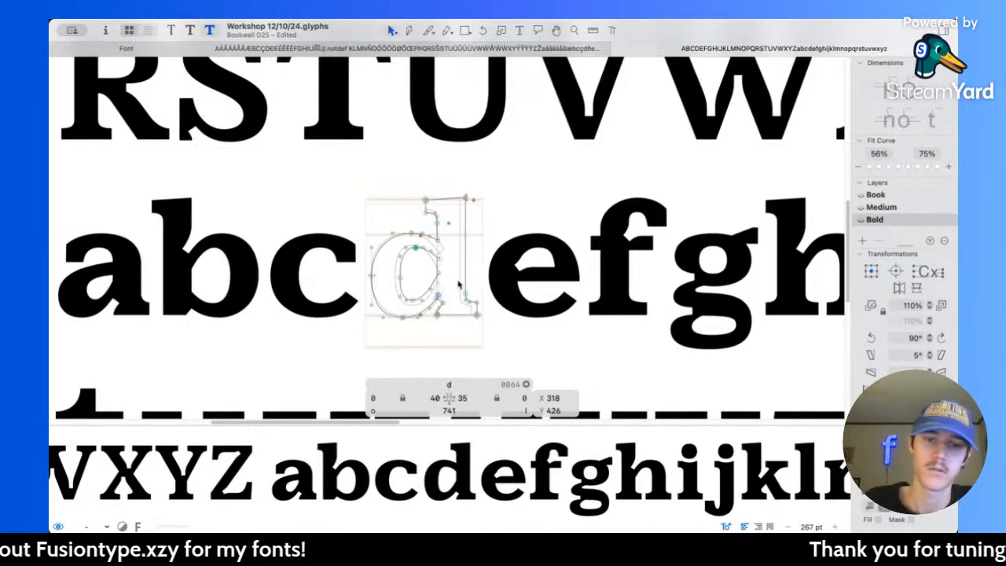
# Step: Move the handle on the upper right curve of the d's counter to X 413, Y 399
pyautogui.scroll(5, 413, 248)
pyautogui.press('space')
pyautogui.scroll(2, 402, 249)
pyautogui.click(463, 249)
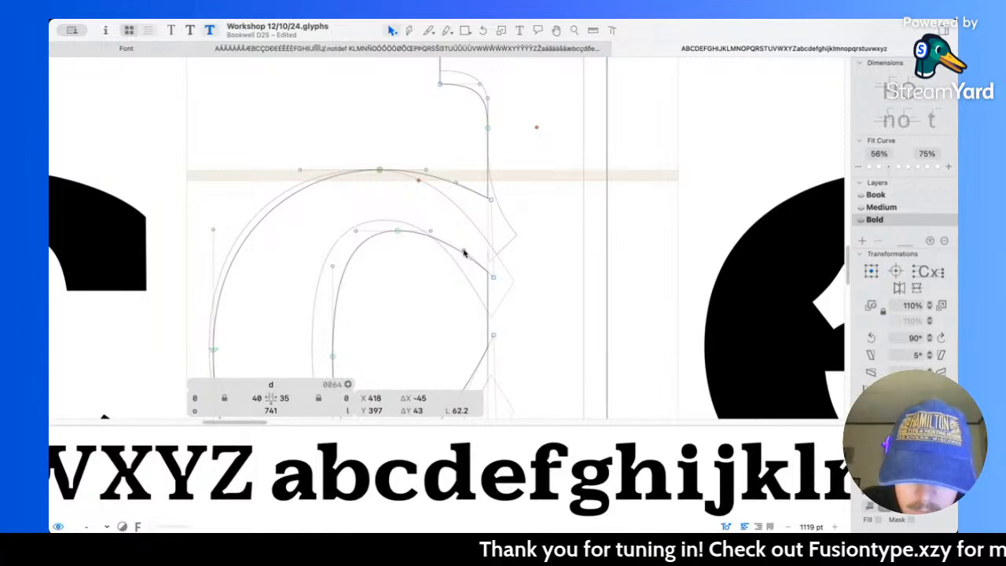
pyautogui.moveTo(462, 249); pyautogui.dragTo(460, 250)
pyautogui.press('space')
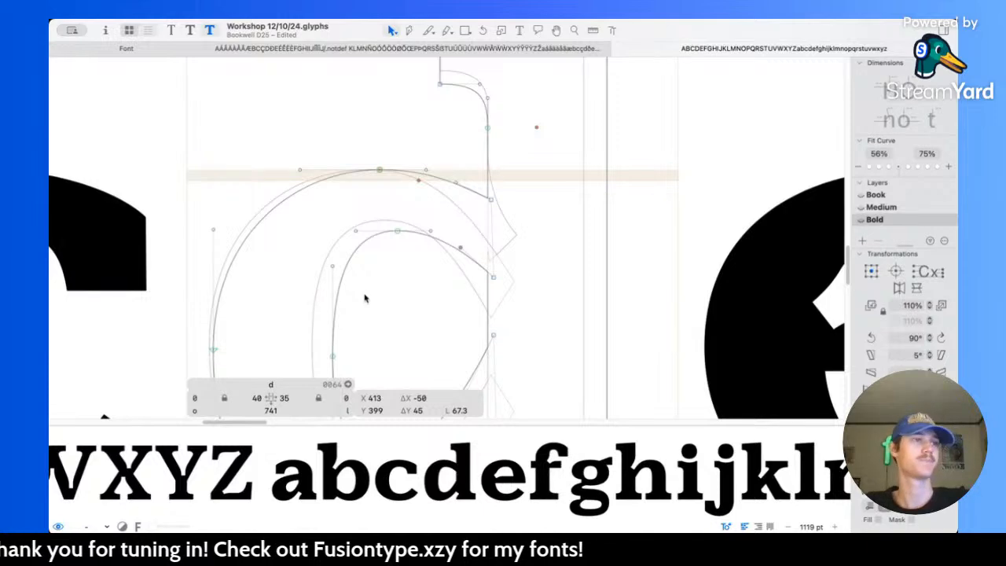
pyautogui.click(421, 286)
pyautogui.scroll(-6, 383, 274)
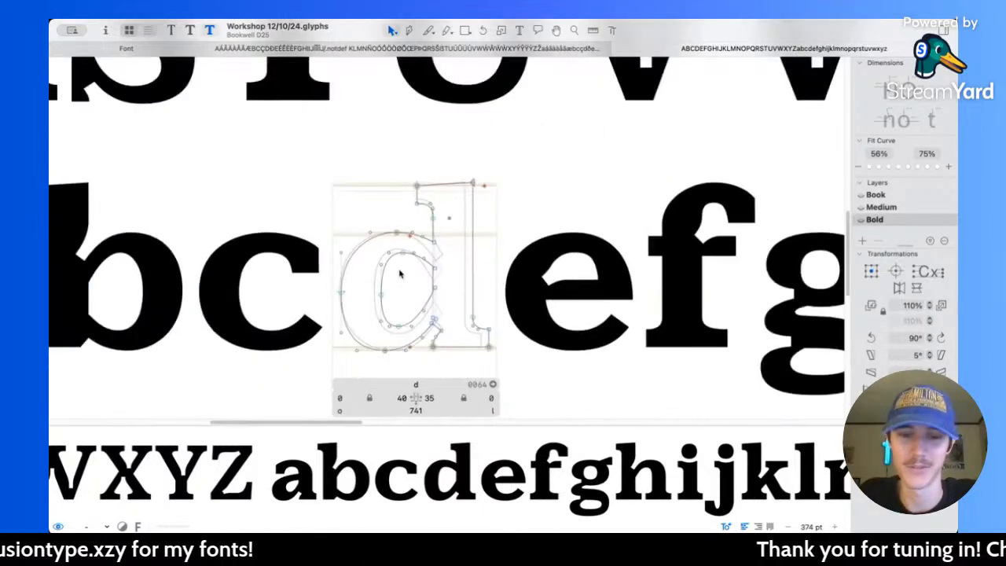
# Step: Examine the Bold capitals A and T closely and against the rest of the alphabet at large and small sizes
pyautogui.scroll(5, 400, 274)
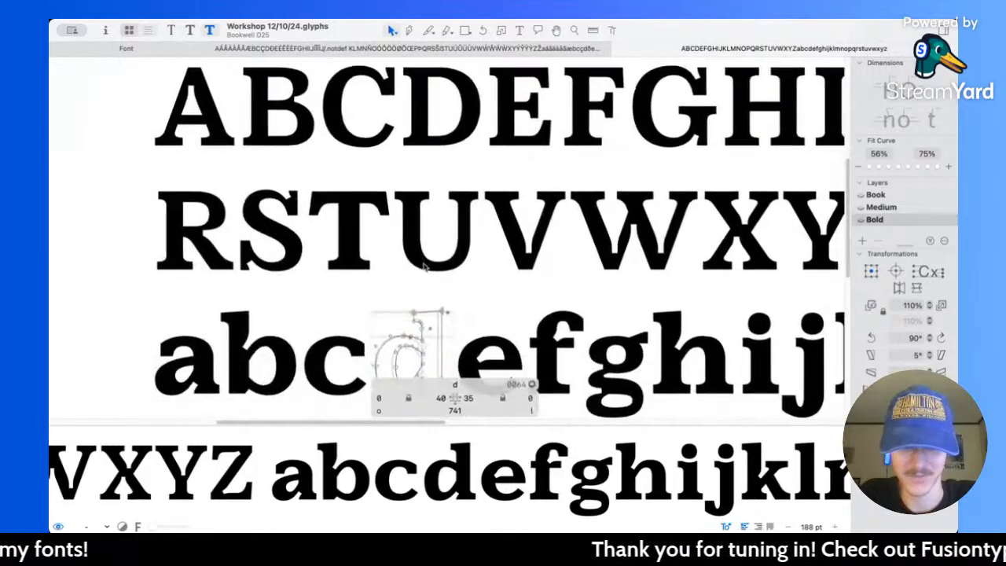
pyautogui.scroll(5, 337, 231)
pyautogui.doubleClick(259, 176)
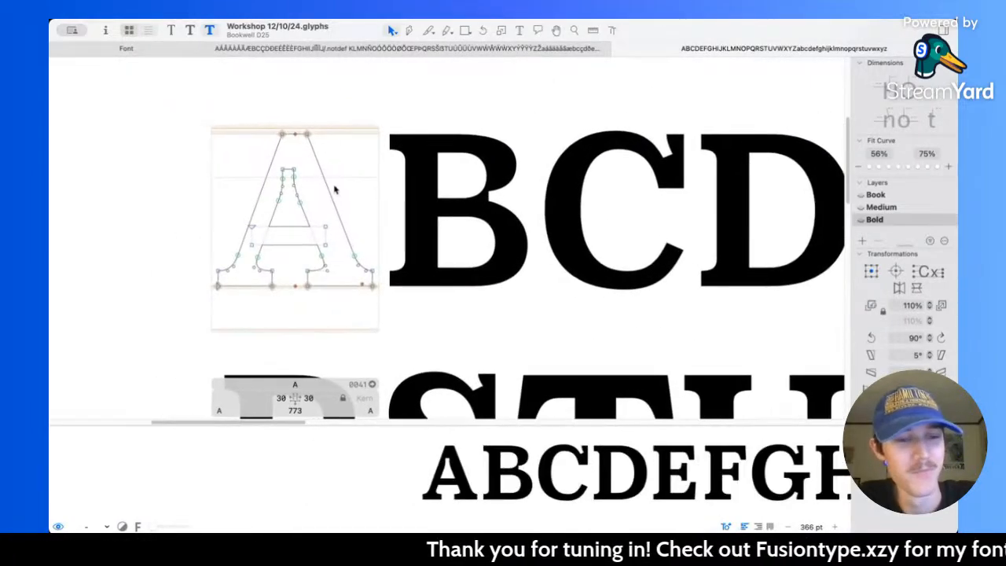
pyautogui.scroll(-1, 337, 189)
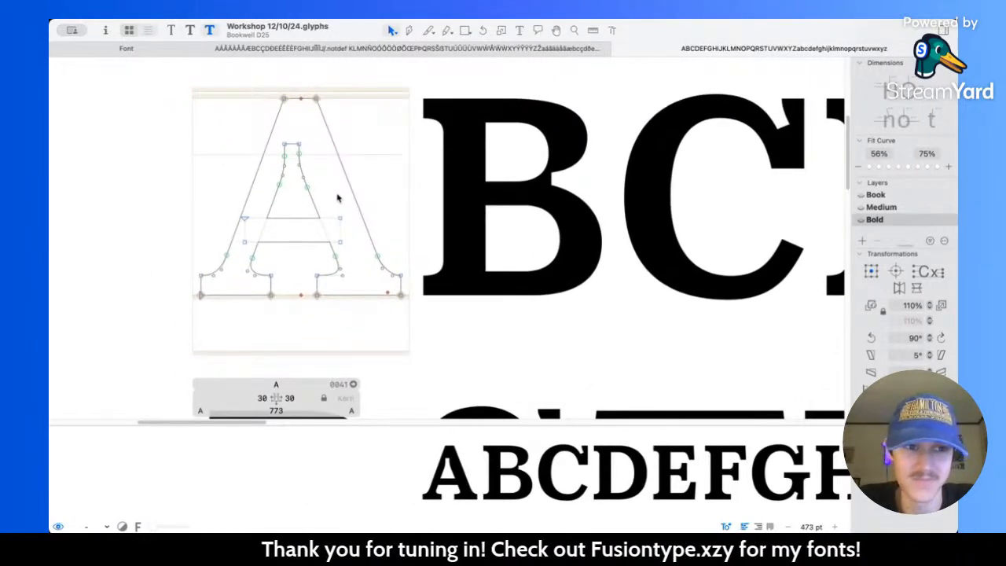
pyautogui.scroll(-6, 338, 199)
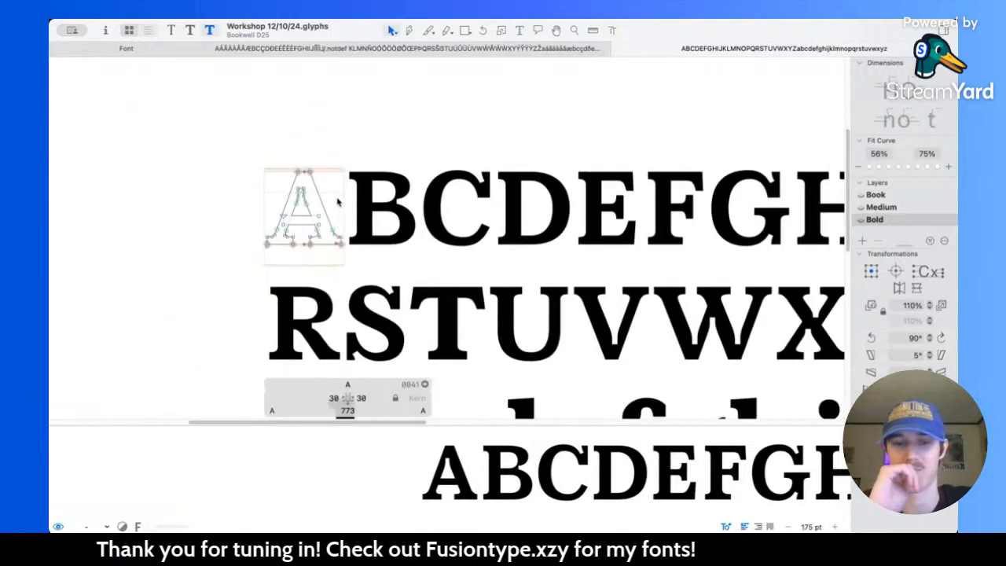
pyautogui.scroll(-4, 338, 202)
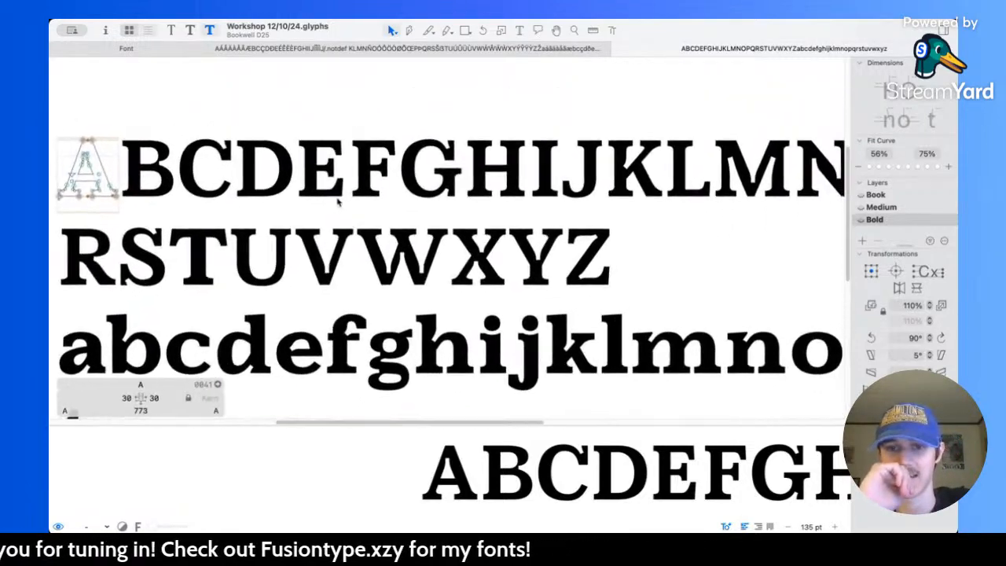
pyautogui.scroll(-4, 338, 202)
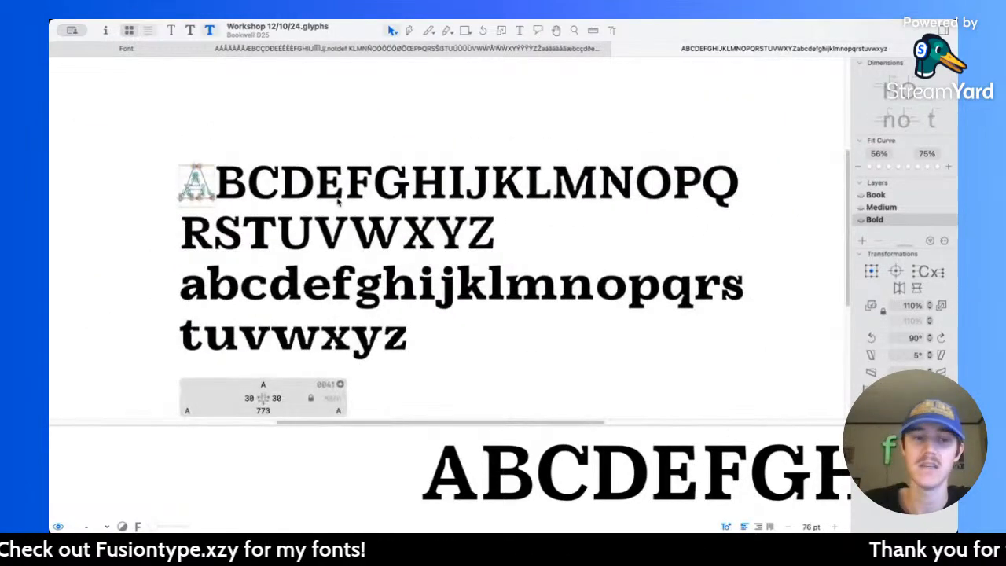
pyautogui.scroll(8, 244, 240)
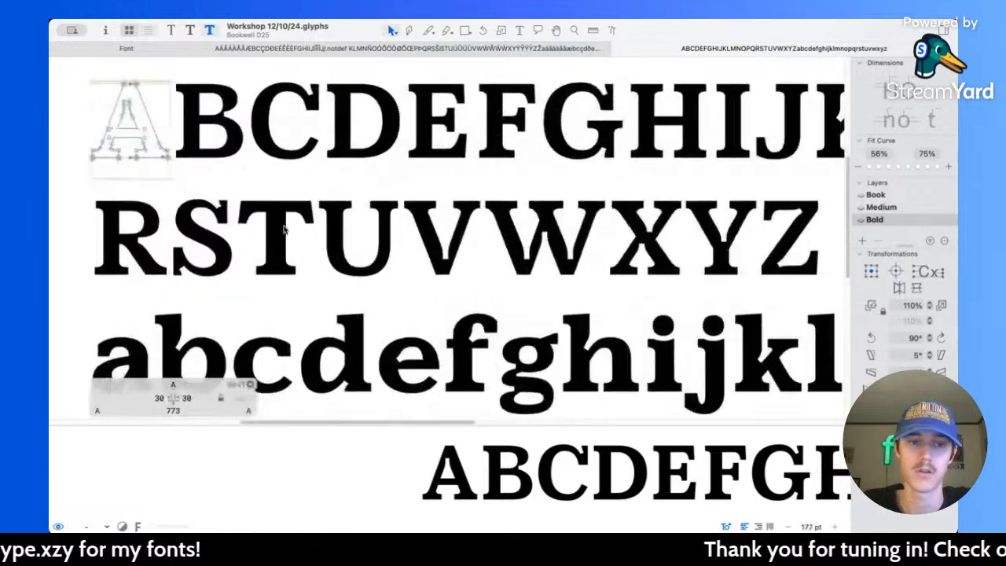
pyautogui.click(301, 228)
pyautogui.scroll(-8, 454, 251)
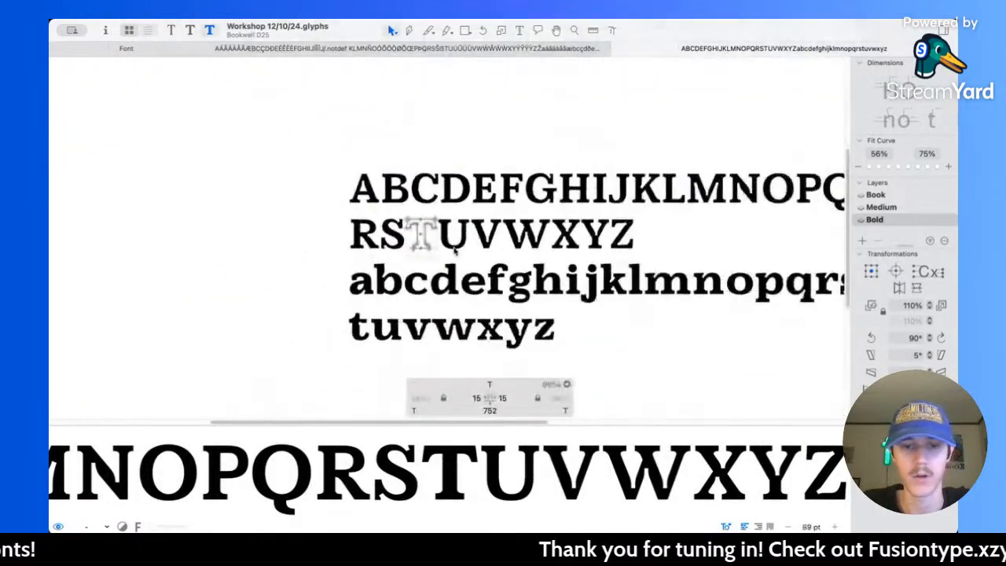
pyautogui.scroll(-5, 454, 252)
pyautogui.scroll(5, 454, 251)
# Step: Add the word "Test" below the lowercase alphabet in the proof text, separated by a blank line
pyautogui.click(519, 33)
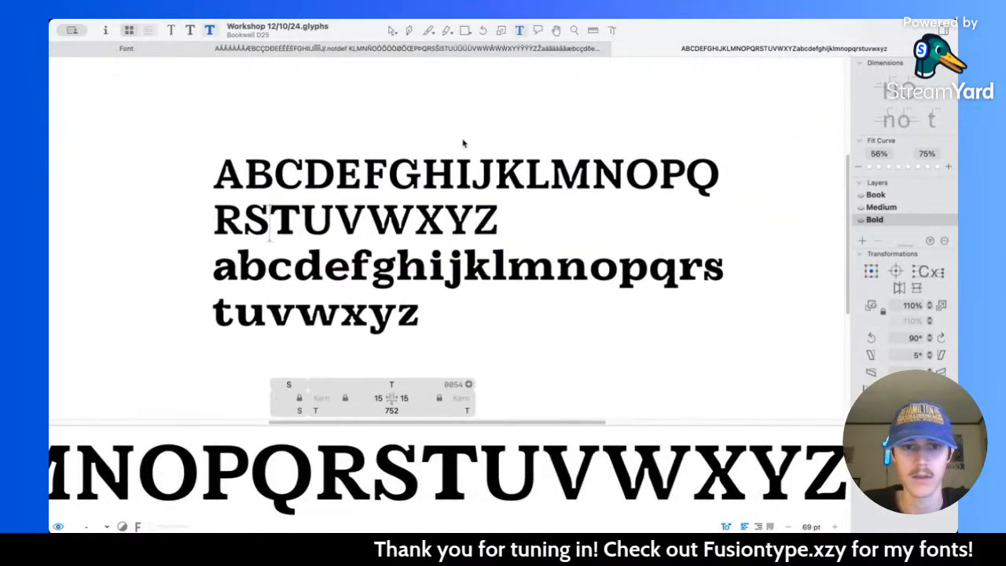
pyautogui.scroll(-2, 481, 250)
pyautogui.click(482, 254)
pyautogui.press('Return')
pyautogui.write('t')
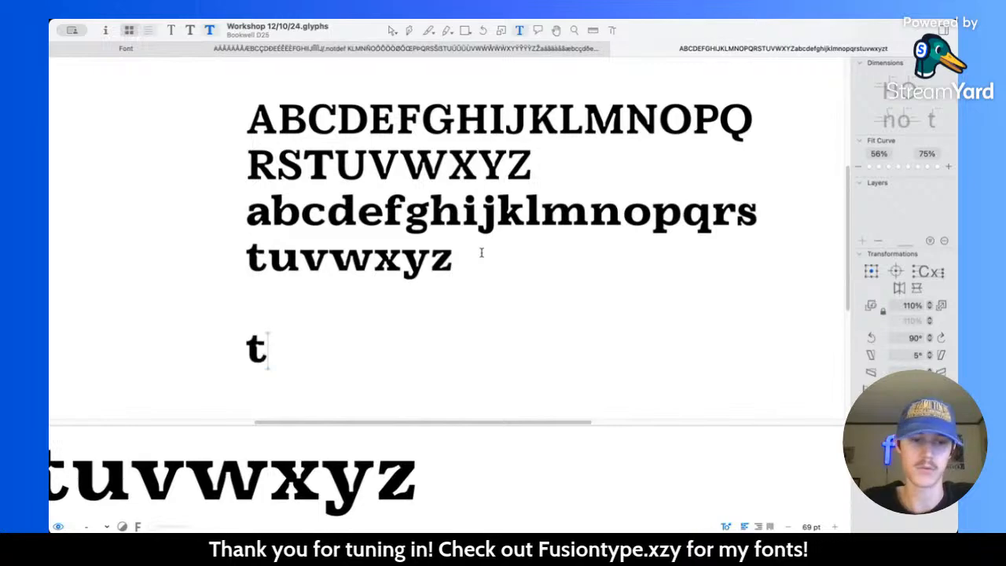
pyautogui.press('BackSpace')
pyautogui.write('Test')
pyautogui.scroll(5, 375, 326)
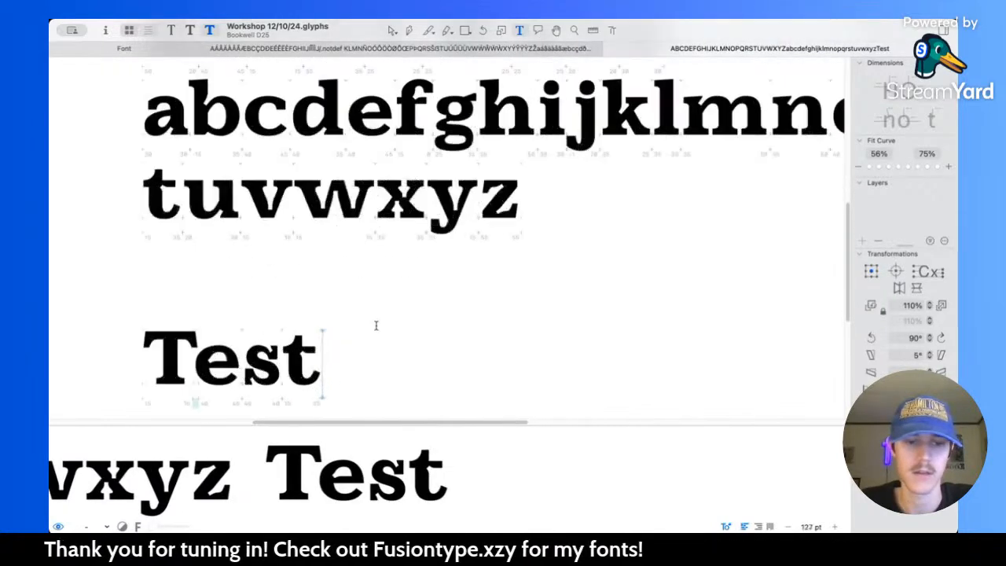
# Step: Compare the proof text in the Medium, Book and Bold masters at a small size, ending on Bold
pyautogui.scroll(-10, 440, 248)
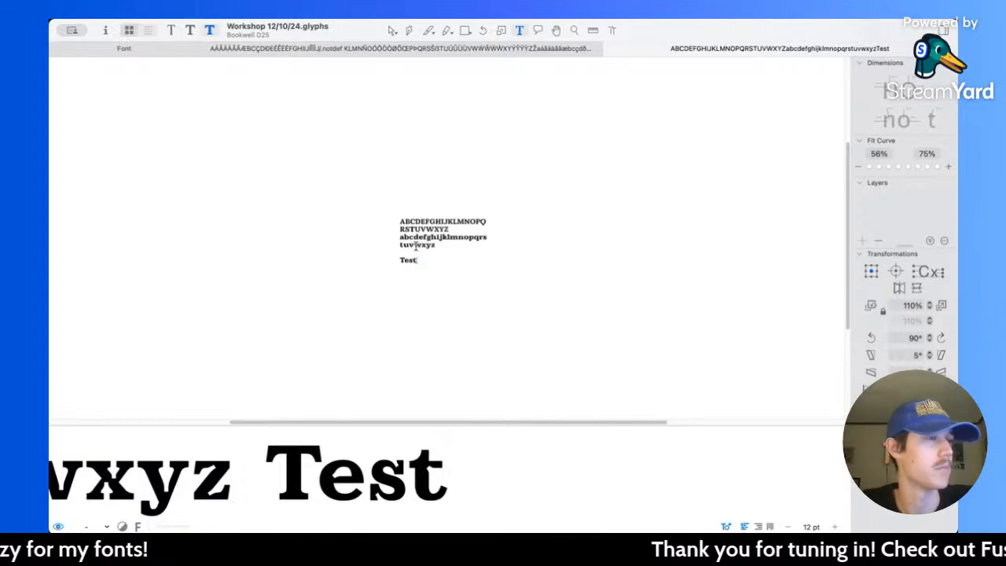
pyautogui.scroll(3, 416, 246)
pyautogui.press('super+2')
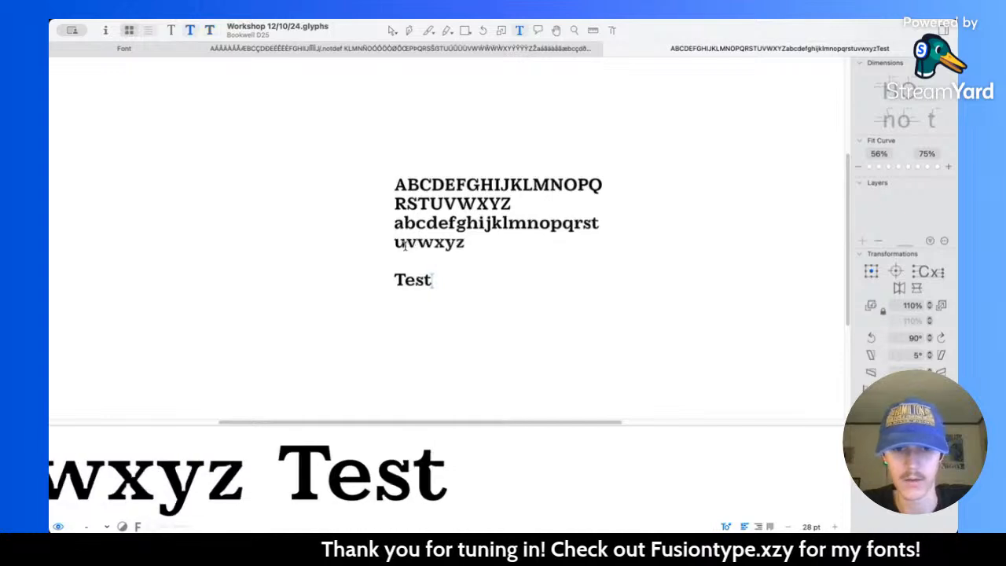
pyautogui.press('super+1')
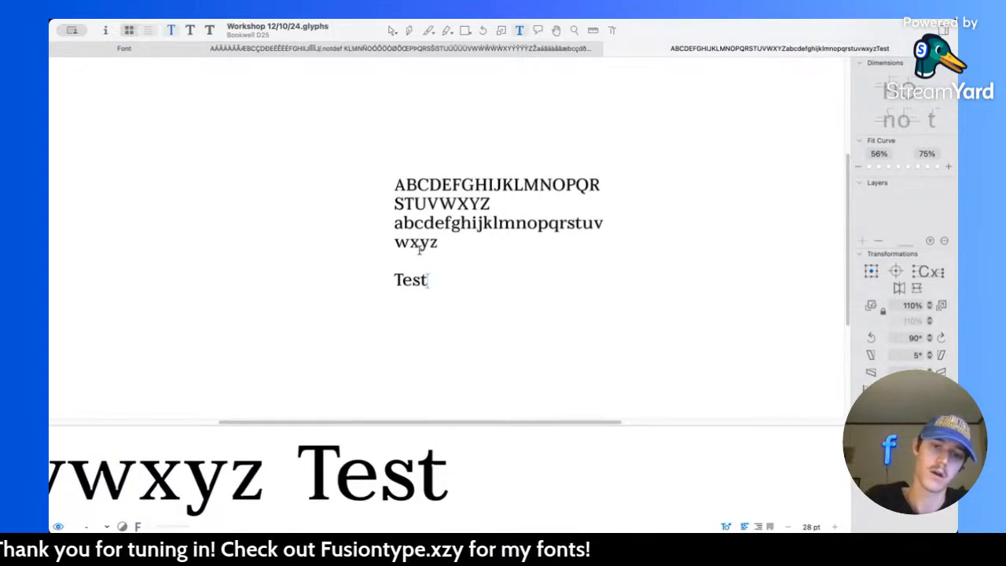
pyautogui.press('super+2')
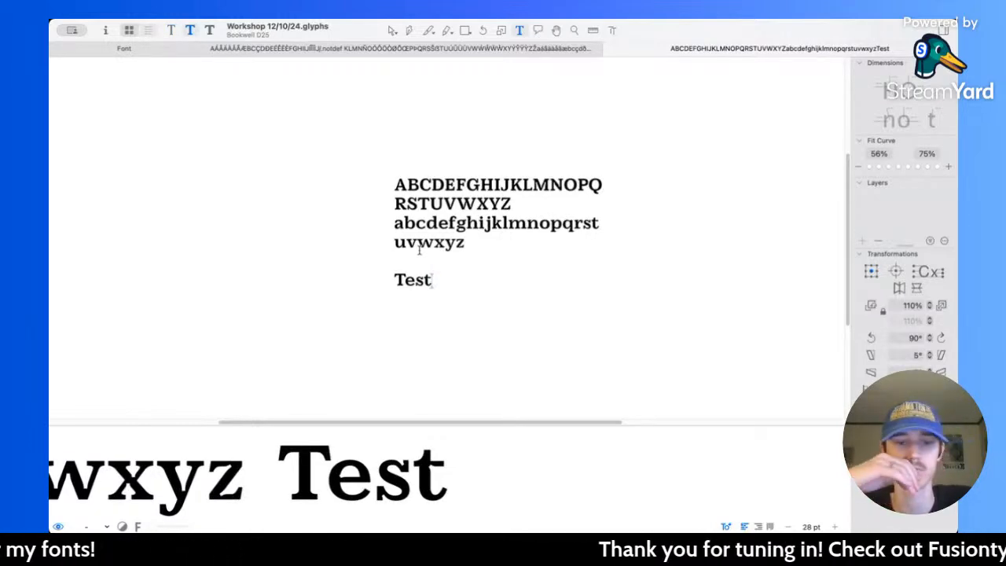
pyautogui.press('super+3')
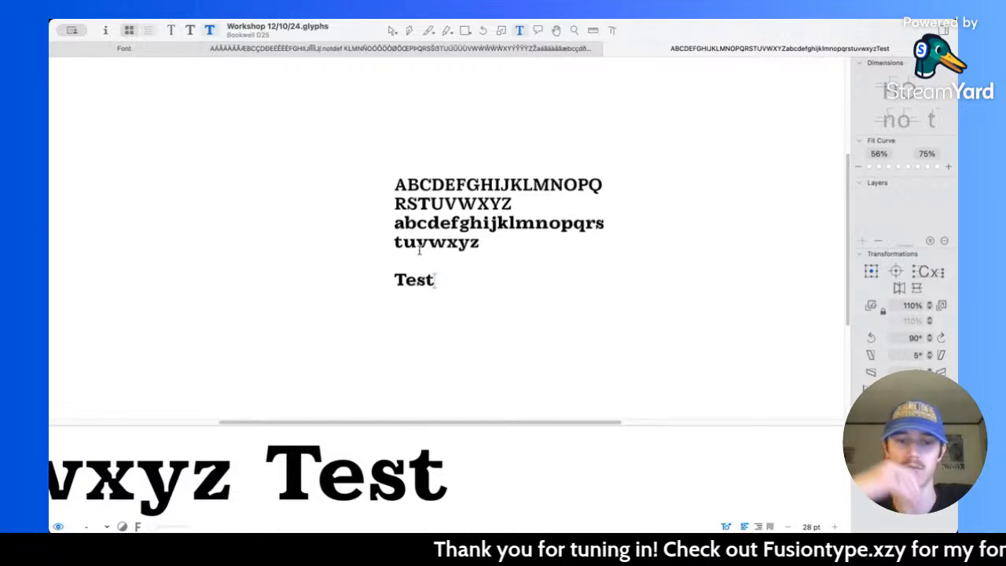
pyautogui.press('super+1')
pyautogui.press('super+3')
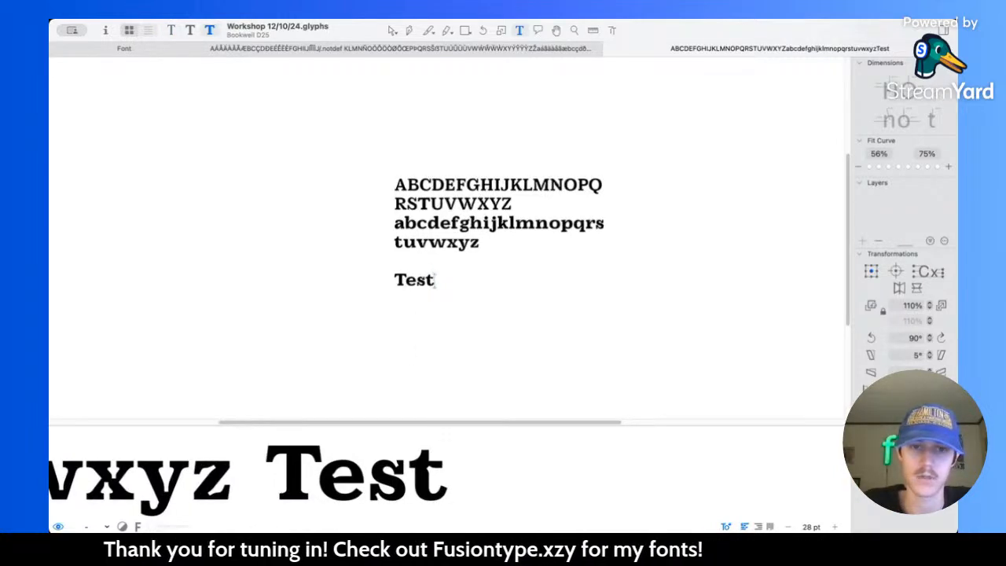
# Step: Open the T of "Test" for outline editing and inspect the measurements of its crossbar and stem
pyautogui.click(393, 31)
pyautogui.scroll(5, 396, 299)
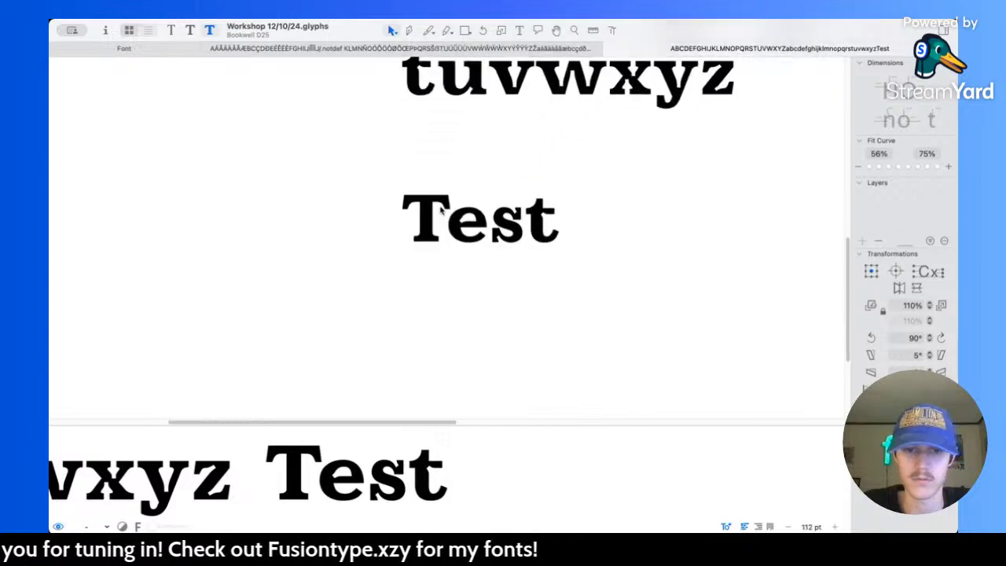
pyautogui.doubleClick(441, 208)
pyautogui.scroll(5, 442, 208)
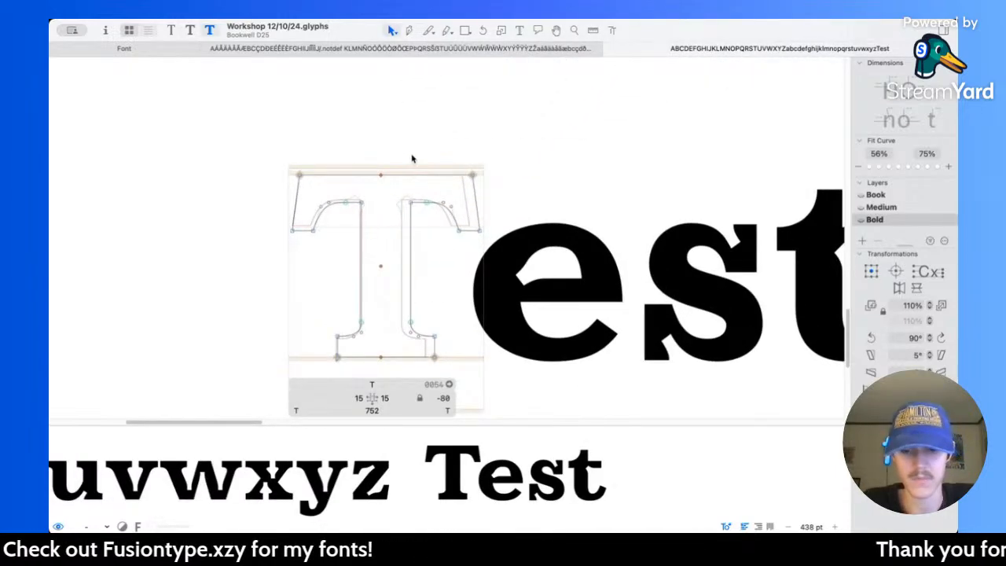
pyautogui.press('l')
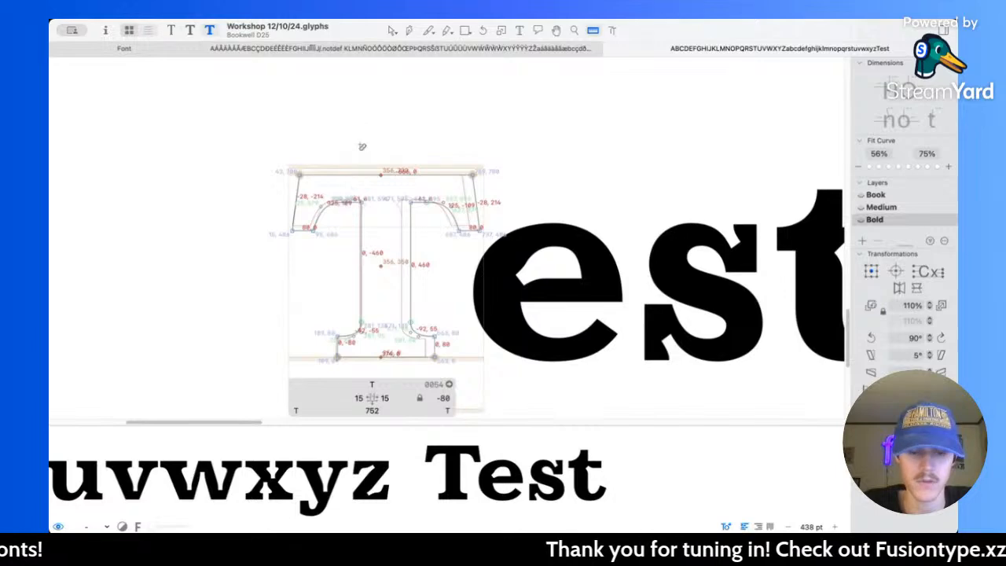
pyautogui.scroll(4, 377, 184)
# Step: Raise the four nodes where the T's crossbar underside meets the stem to Y 600
pyautogui.press('v')
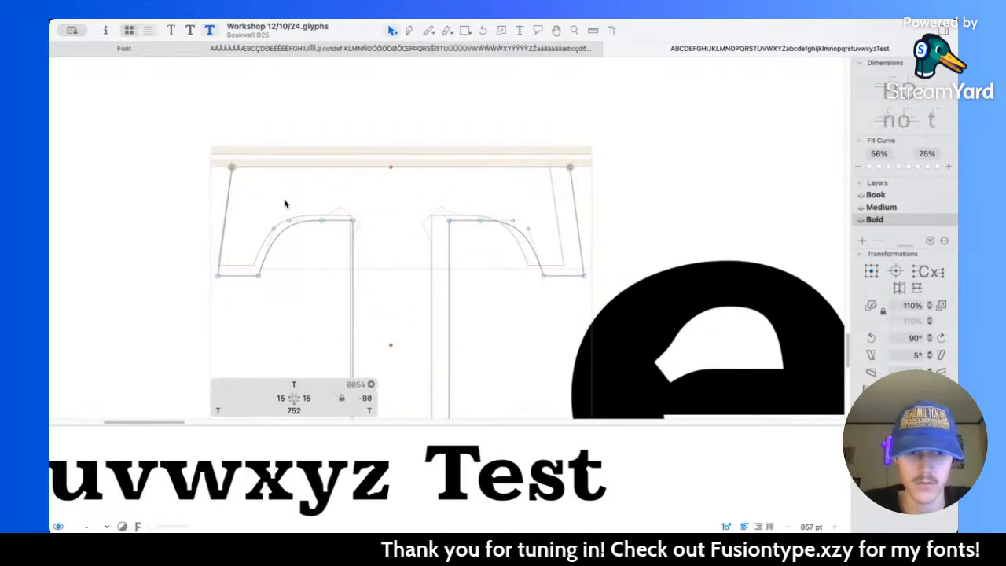
pyautogui.moveTo(305, 194); pyautogui.dragTo(482, 238)
pyautogui.press('Up')
pyautogui.press('Up')
pyautogui.press('Up')
pyautogui.press('Up')
pyautogui.press('Up')
pyautogui.scroll(-3, 480, 238)
# Step: Measure the T's revised outline and check the letter in "Test" and the full alphabet at smaller sizes
pyautogui.press('l')
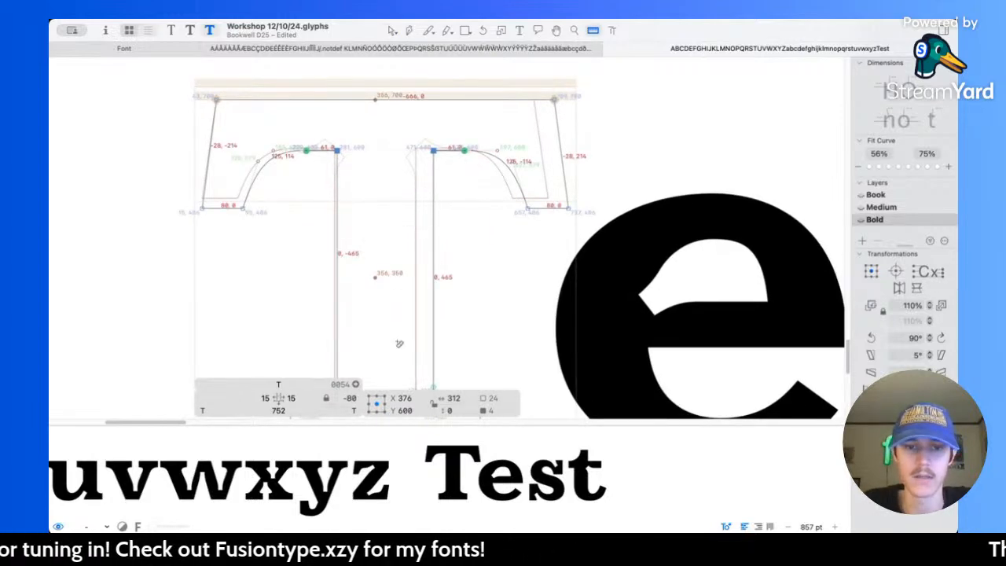
pyautogui.scroll(-5, 397, 345)
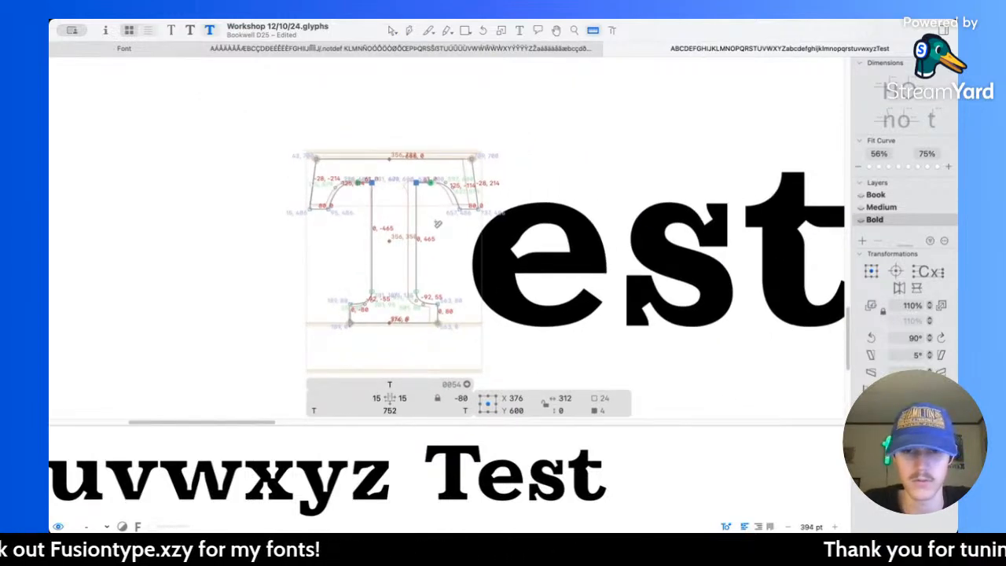
pyautogui.press('v')
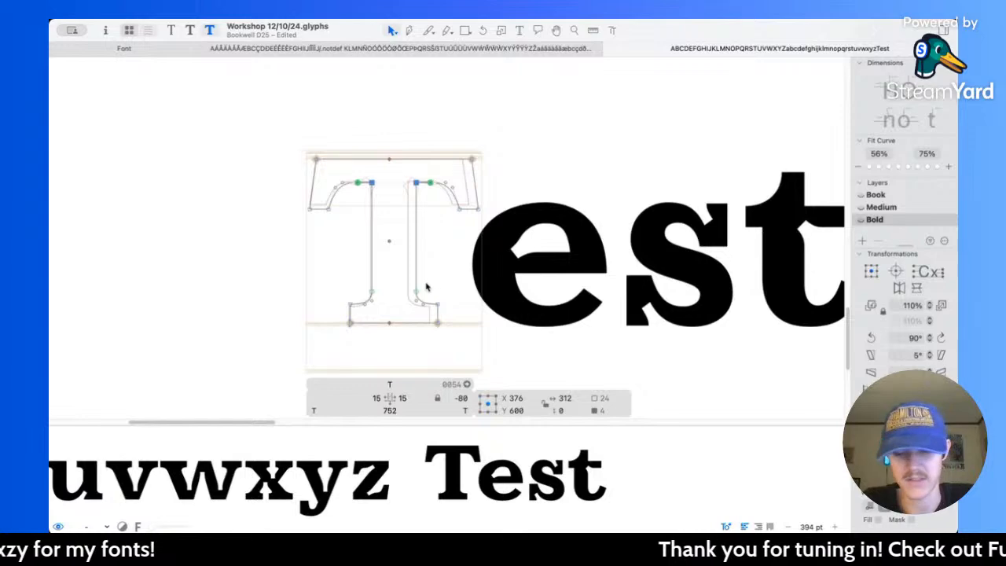
pyautogui.press('l')
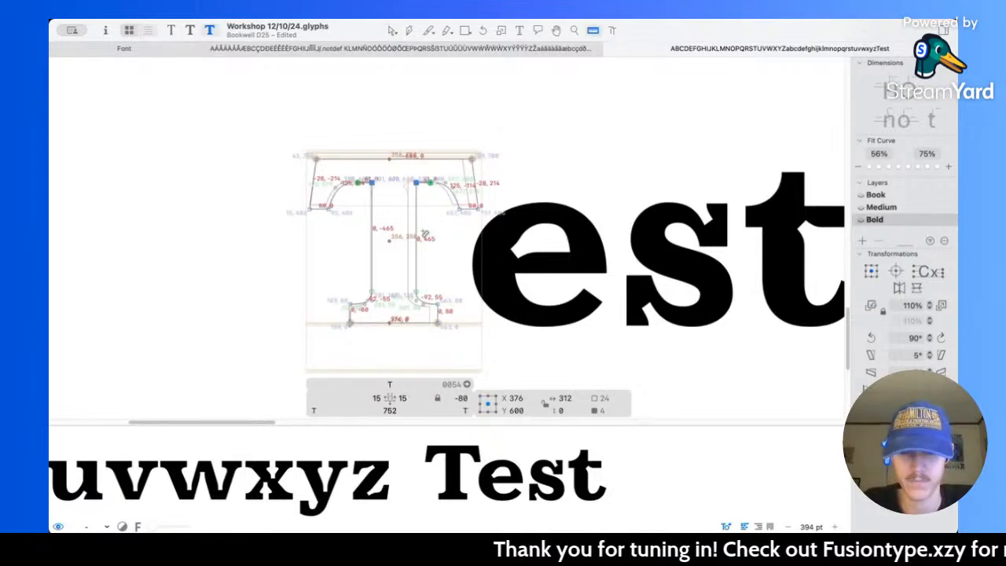
pyautogui.scroll(-10, 425, 234)
pyautogui.scroll(-4, 444, 224)
pyautogui.scroll(7, 432, 221)
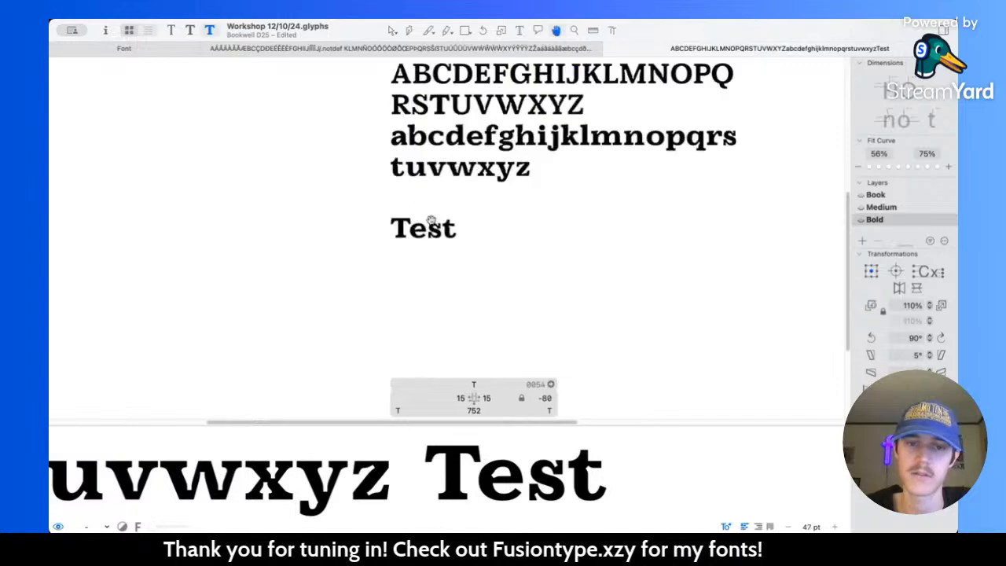
pyautogui.scroll(5, 432, 225)
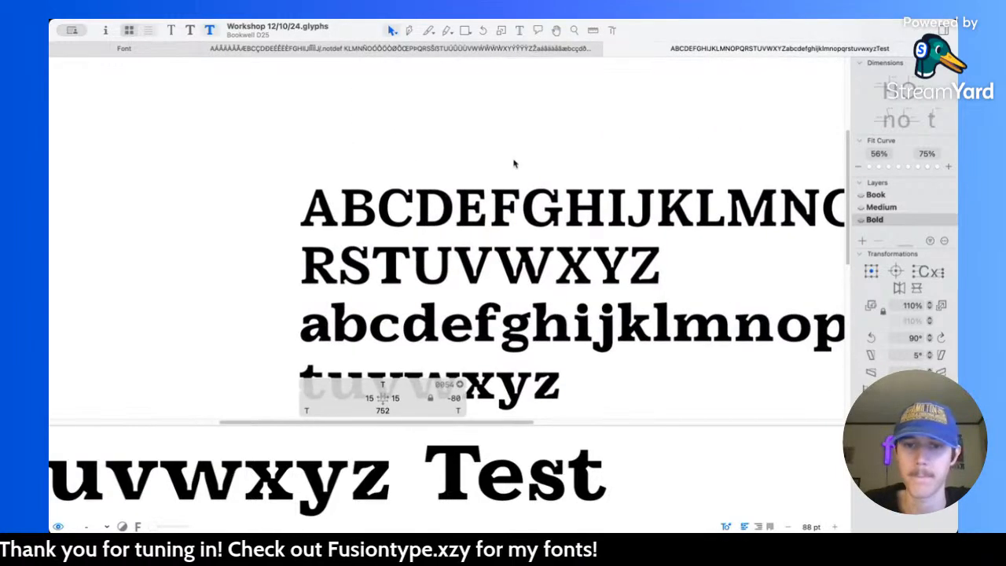
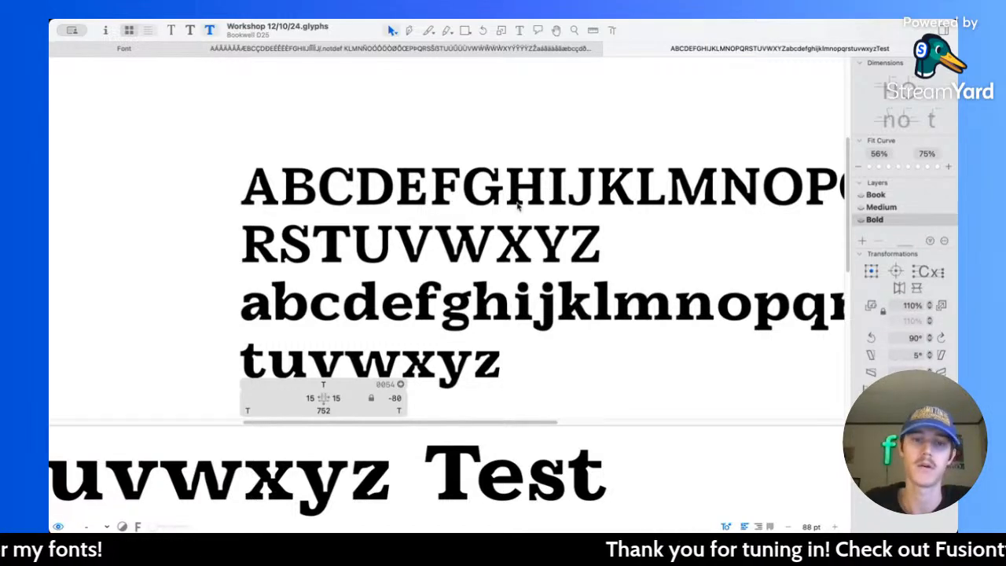
# Step: Open the Bold D for outline editing and move its left serif and stem nodes 40 units left, giving a left sidebearing of 15
pyautogui.scroll(5, 378, 195)
pyautogui.doubleClick(376, 187)
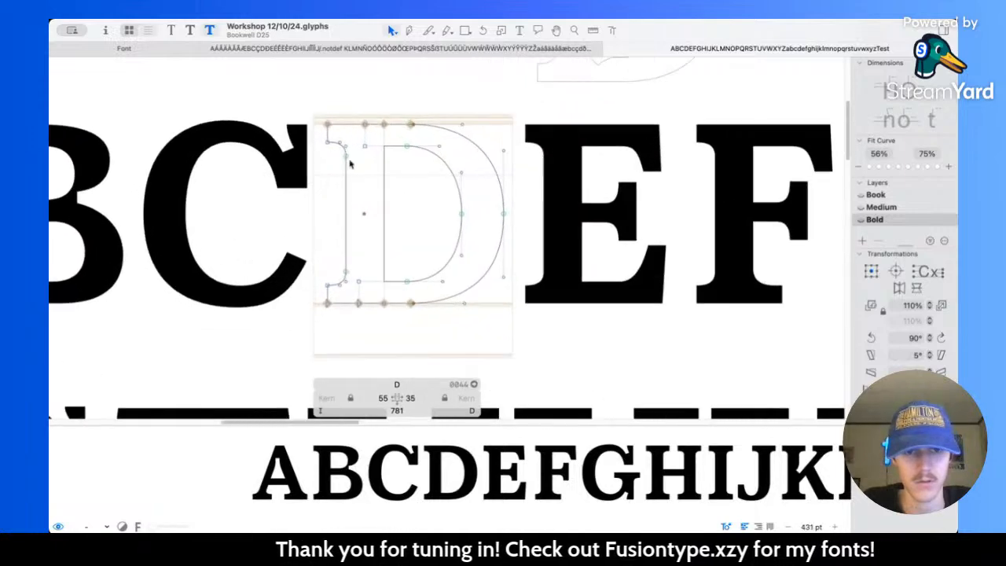
pyautogui.moveTo(313, 114); pyautogui.dragTo(350, 303)
pyautogui.press('l')
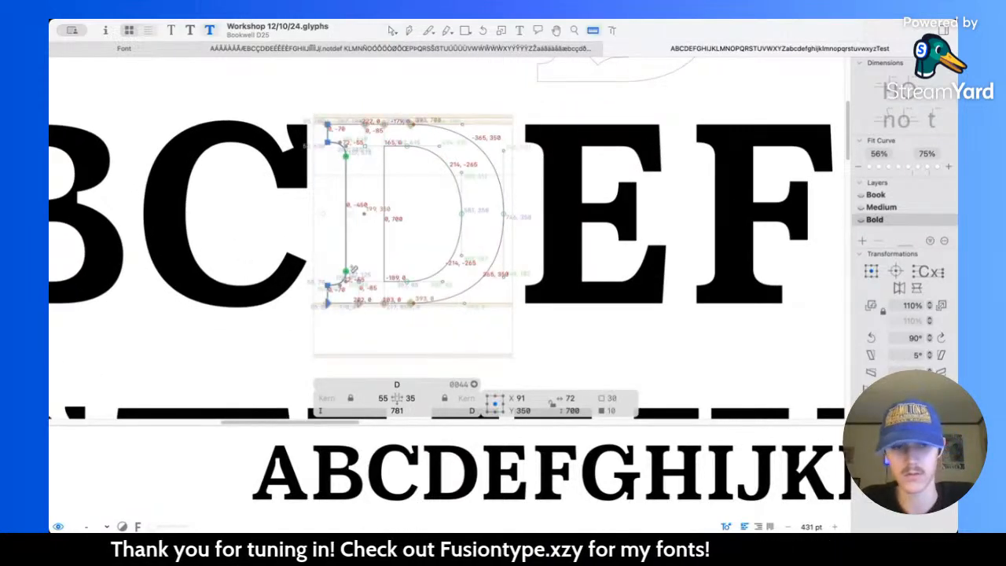
pyautogui.press('v')
pyautogui.hotkey('shift', 'Left')
pyautogui.hotkey('shift', 'Left')
pyautogui.hotkey('shift', 'Left')
pyautogui.hotkey('shift', 'Left')
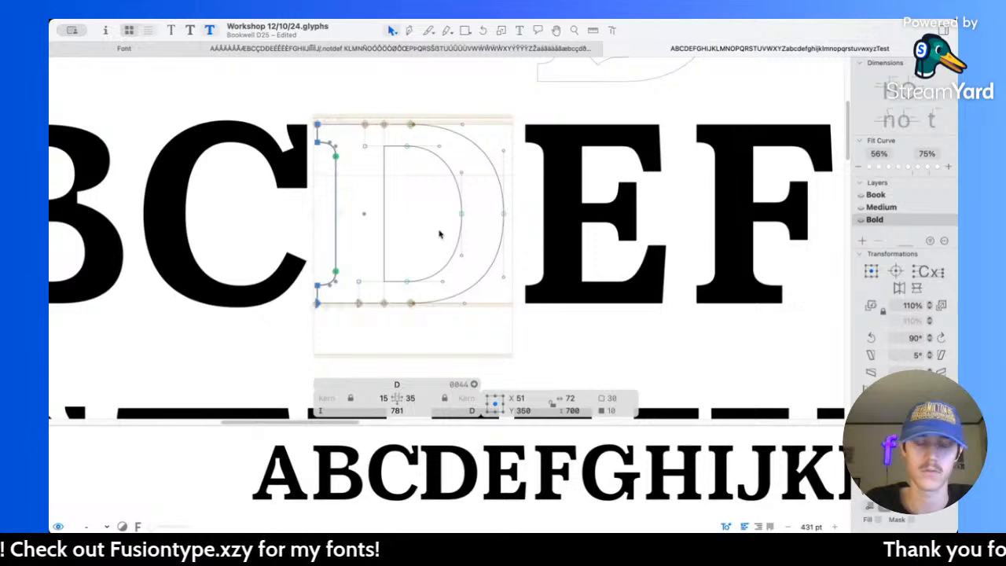
# Step: Check the widened D among the neighbouring capitals at several sizes and compare it with the Book master
pyautogui.scroll(1, 440, 234)
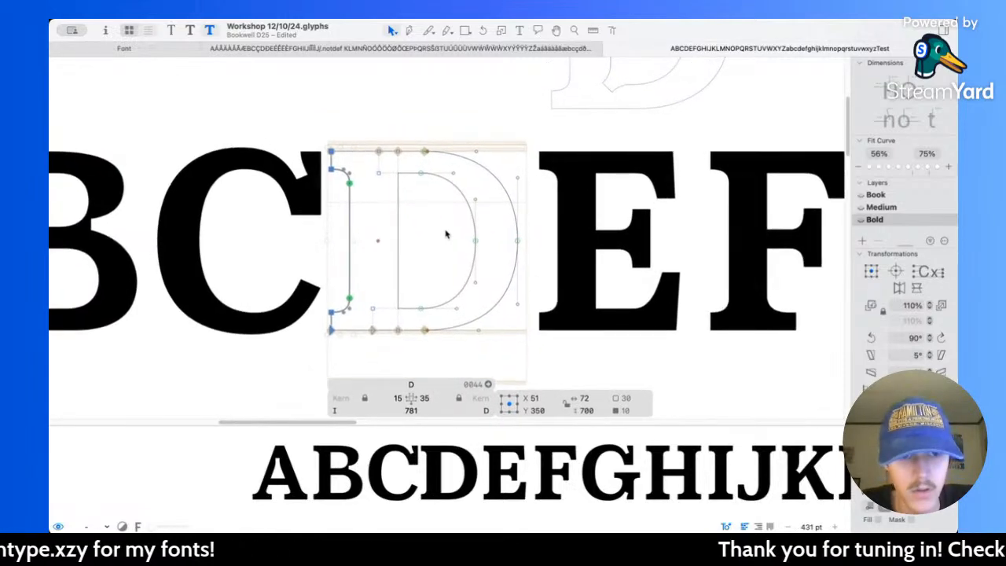
pyautogui.scroll(-3, 424, 250)
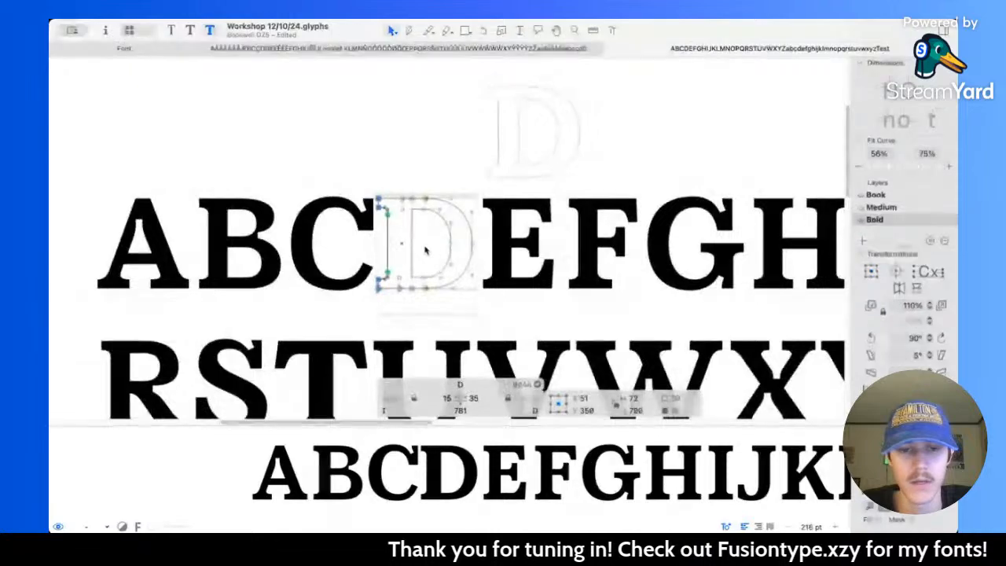
pyautogui.scroll(3, 460, 245)
pyautogui.scroll(-2, 464, 238)
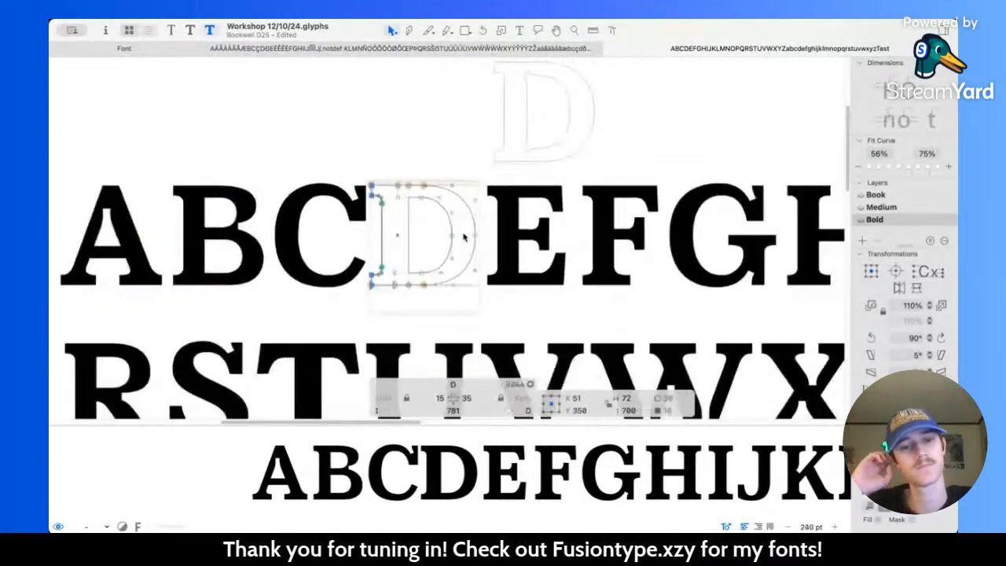
pyautogui.scroll(-3, 464, 238)
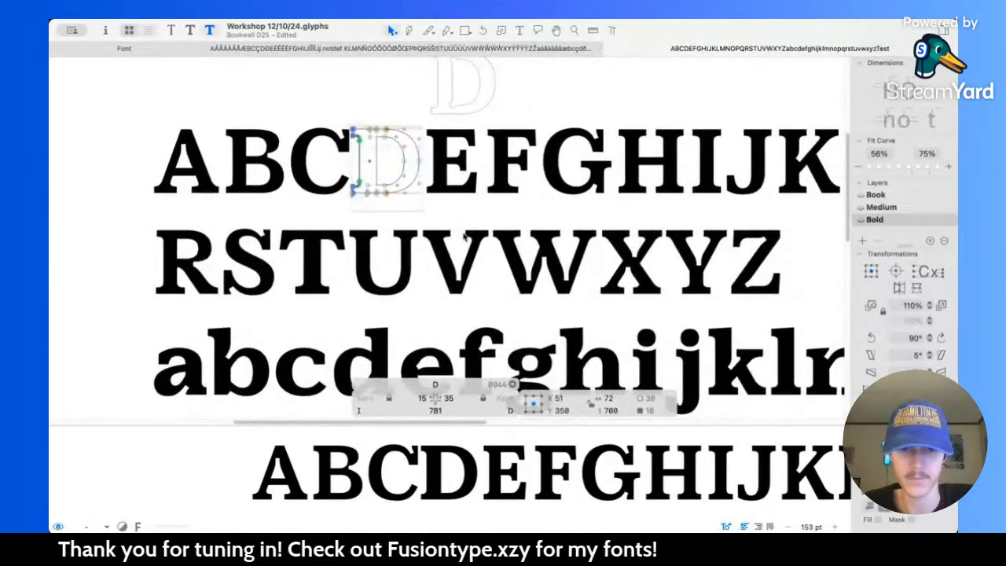
pyautogui.press('super+2')
pyautogui.press('super+1')
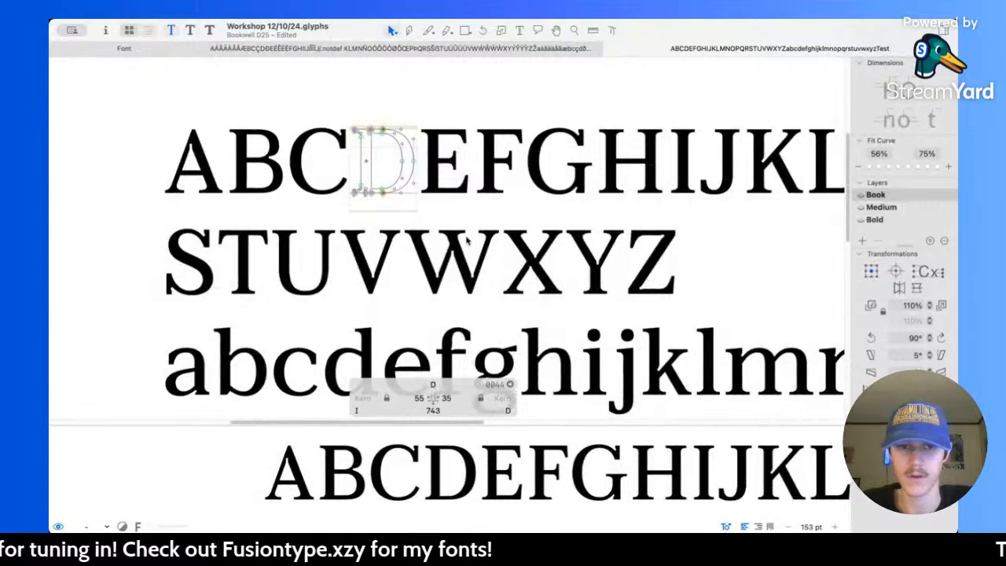
# Step: Measure the stroke thicknesses of Book letters such as the capital O, lowercase o and capital M
pyautogui.hscroll(3, 476, 240)
pyautogui.hscroll(3, 630, 297)
pyautogui.scroll(5, 613, 260)
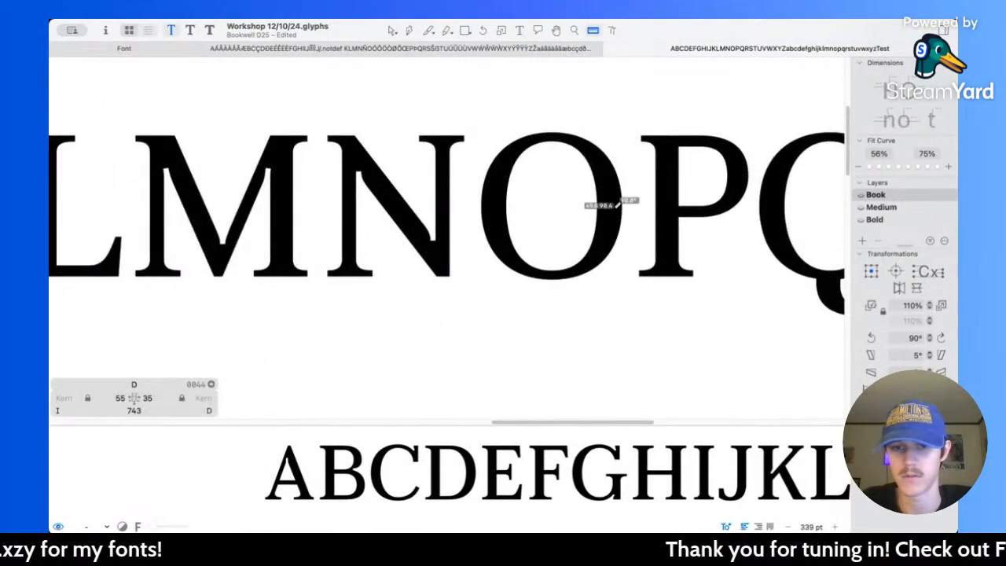
pyautogui.scroll(-5, 566, 335)
pyautogui.scroll(-3, 490, 325)
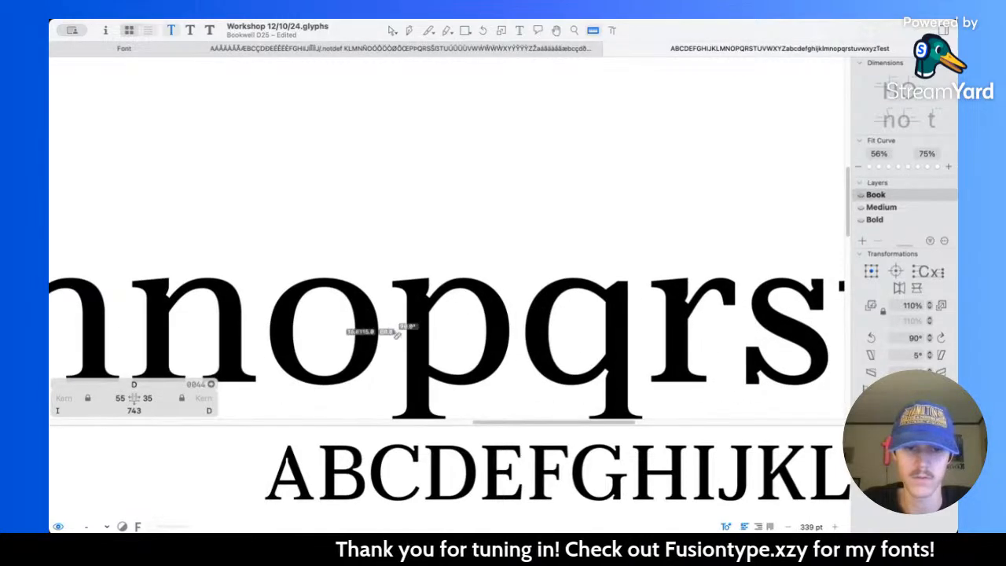
pyautogui.scroll(-5, 467, 247)
pyautogui.scroll(3, 519, 220)
pyautogui.hscroll(-3, 470, 235)
pyautogui.hscroll(2, 503, 234)
pyautogui.scroll(5, 541, 236)
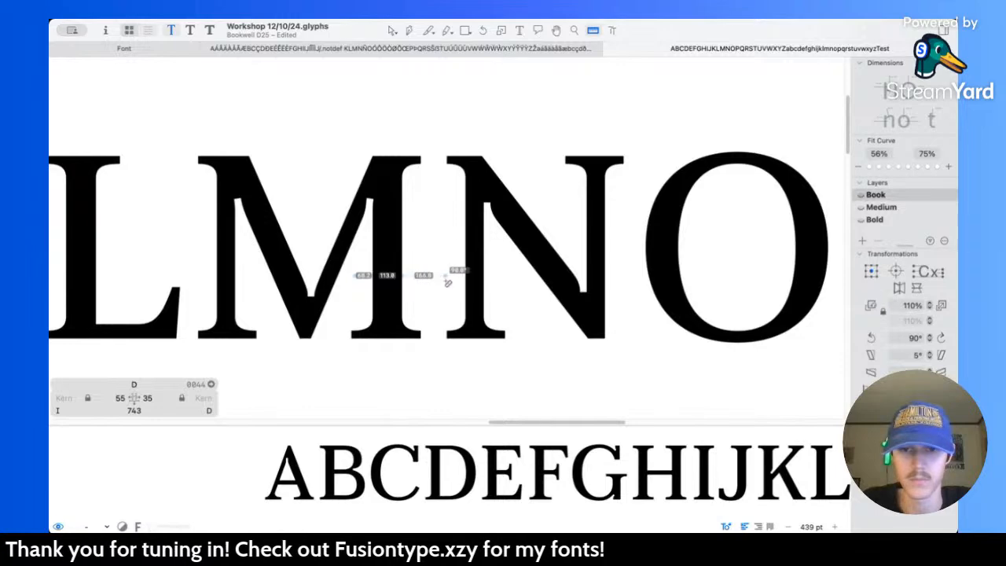
pyautogui.scroll(-4, 423, 252)
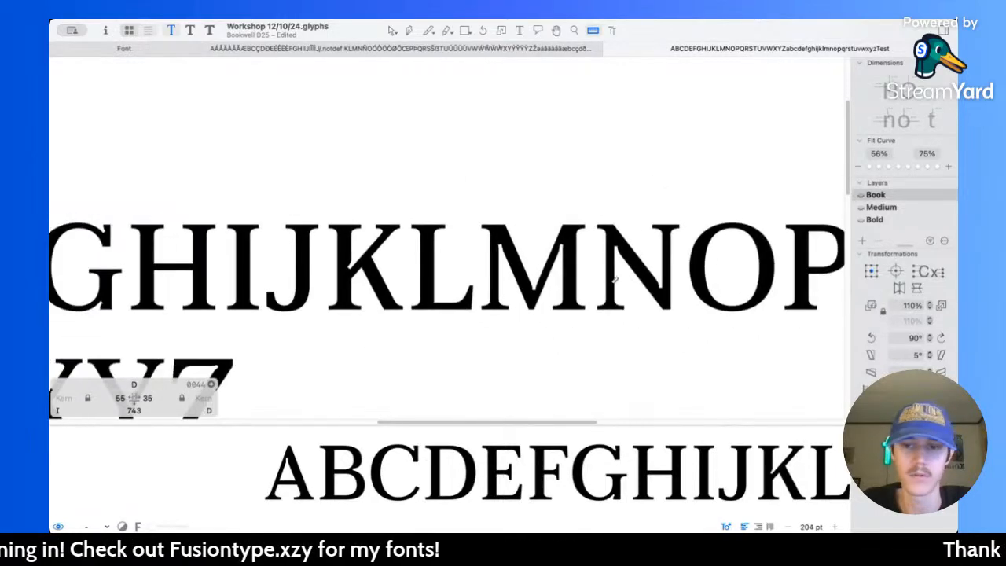
pyautogui.hscroll(-2, 335, 247)
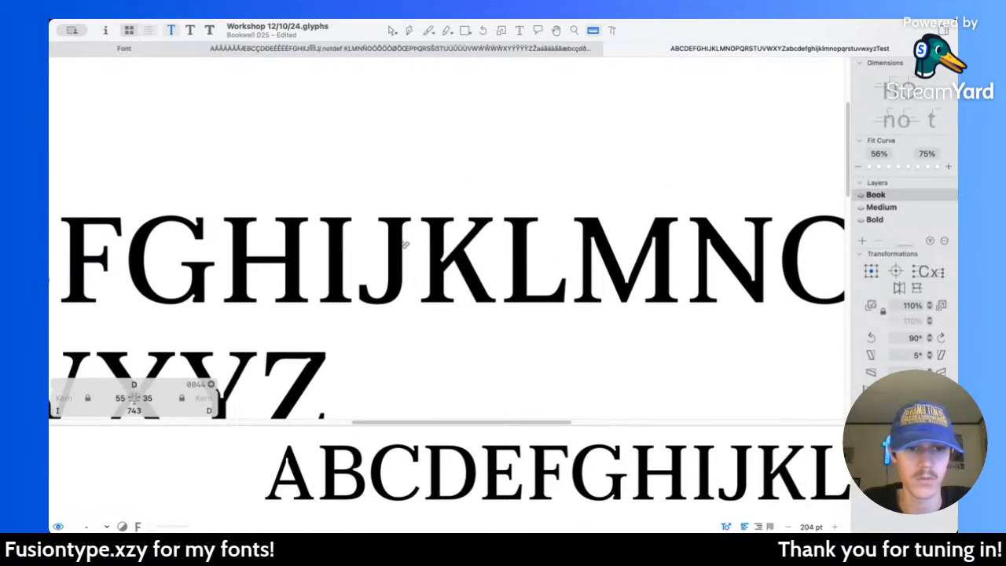
pyautogui.hscroll(5, 674, 262)
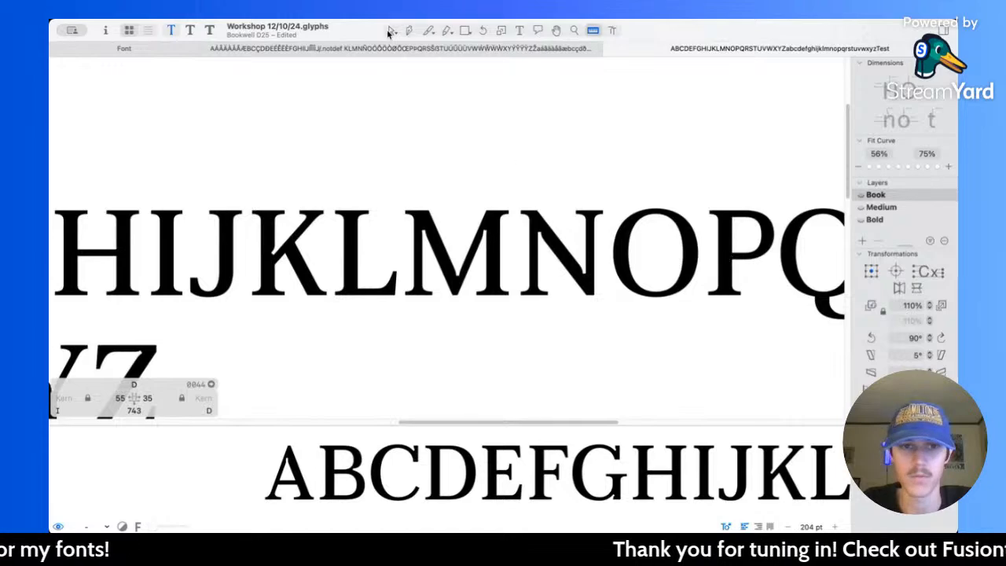
# Step: Return to the Bold master and measure the thickness of the D's bowl and stem
pyautogui.press('super+3')
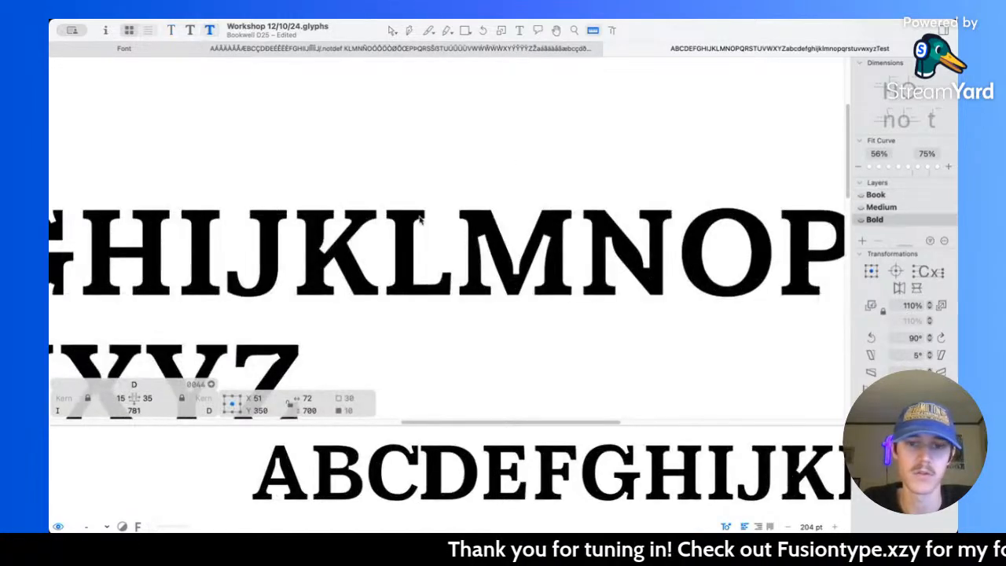
pyautogui.hscroll(-6, 268, 224)
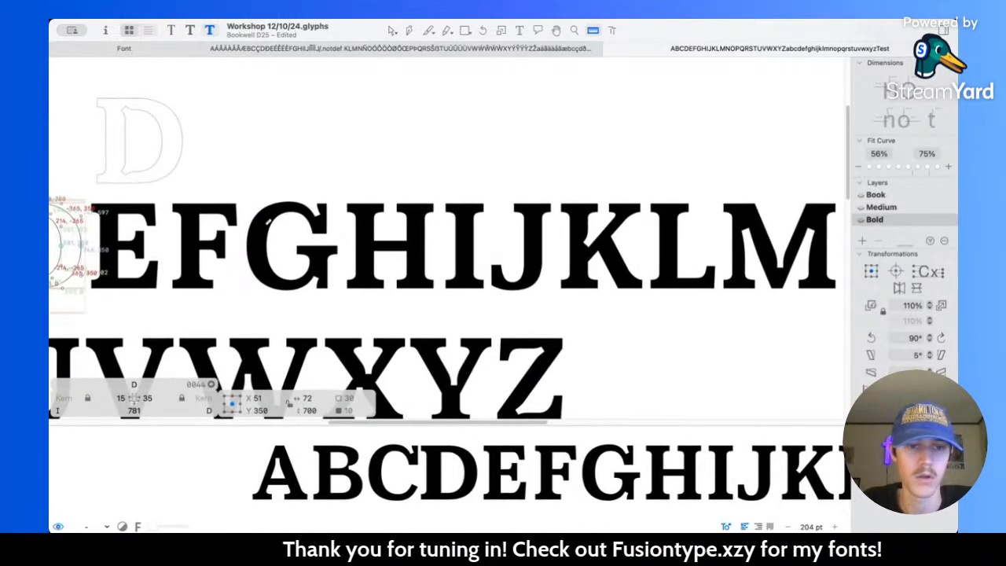
pyautogui.scroll(5, 298, 235)
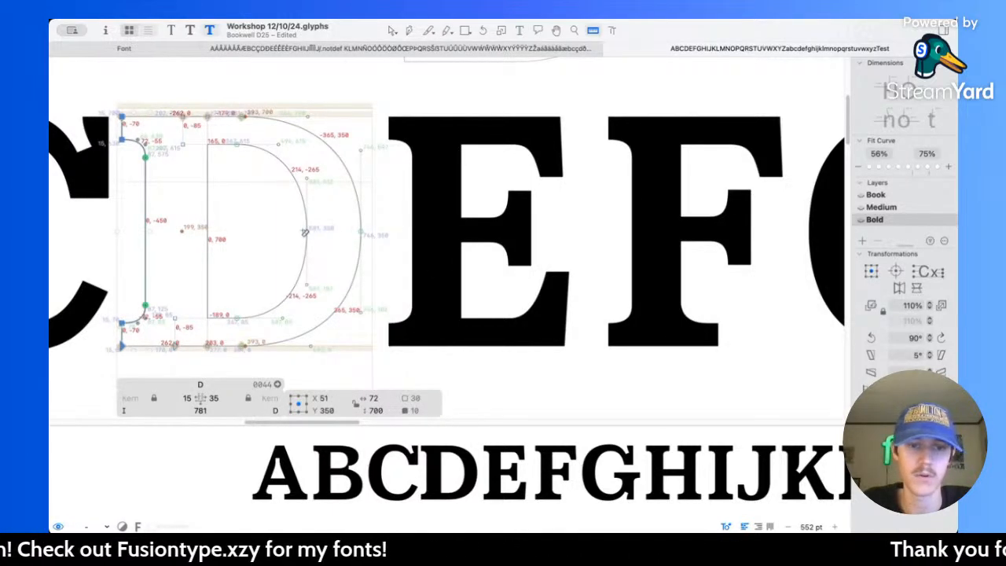
pyautogui.moveTo(305, 232); pyautogui.dragTo(410, 228)
pyautogui.moveTo(256, 231); pyautogui.dragTo(96, 231)
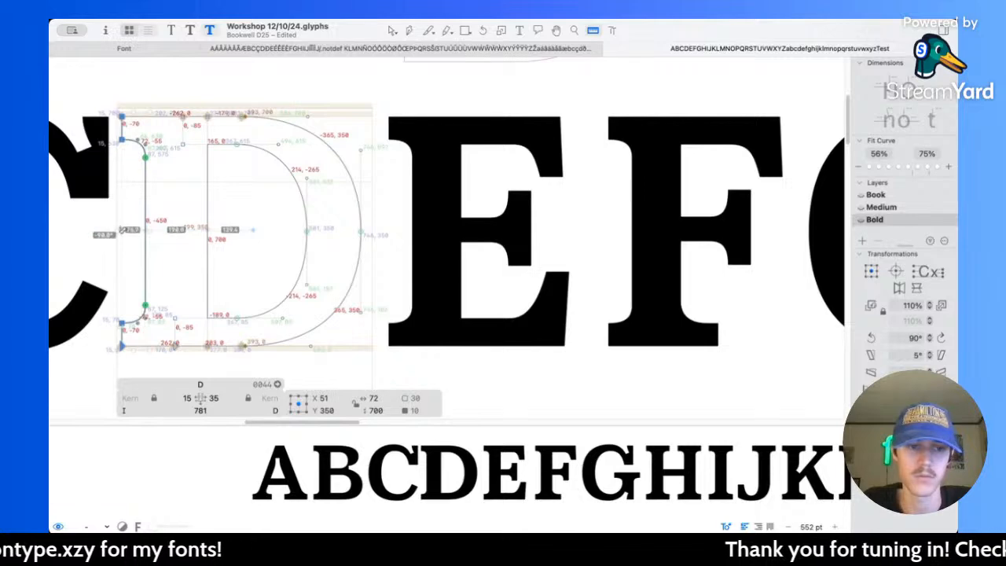
# Step: Thicken the D's bowl by moving its outer extreme node right to X 781, measuring the stroke along the way
pyautogui.press('v')
pyautogui.click(360, 231)
pyautogui.hotkey('shift', 'Right')
pyautogui.hotkey('shift', 'Right')
pyautogui.hotkey('shift', 'Right')
pyautogui.hotkey('shift', 'Right')
pyautogui.press('Right')
pyautogui.press('Right')
pyautogui.press('Right')
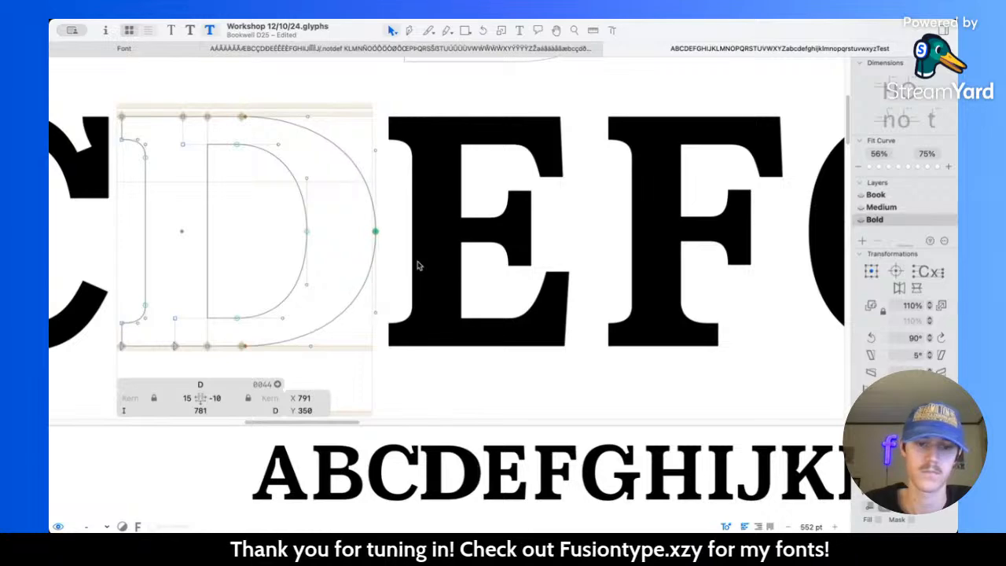
pyautogui.press('l')
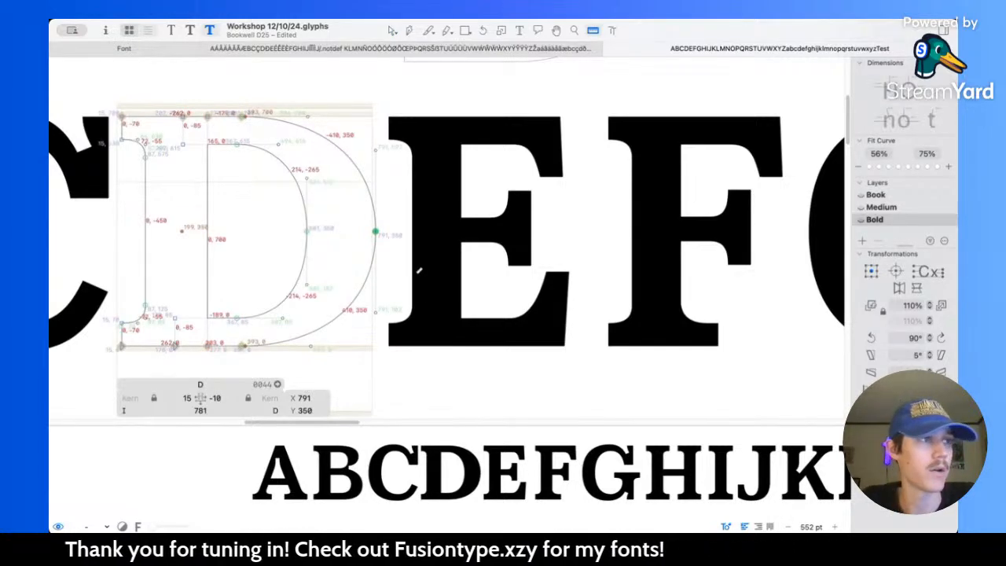
pyautogui.moveTo(381, 228); pyautogui.dragTo(278, 233)
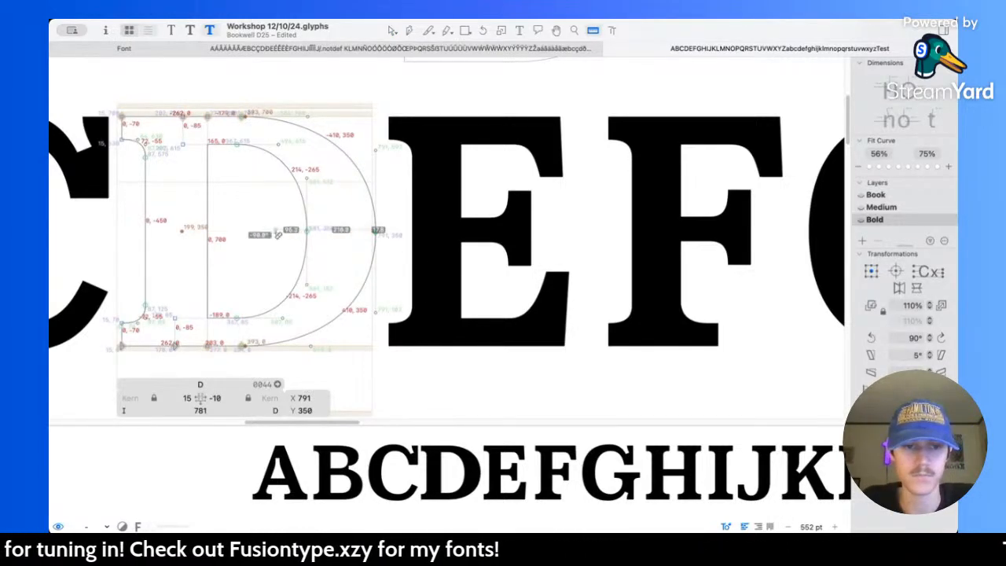
pyautogui.press('v')
pyautogui.hotkey('shift', 'Left')
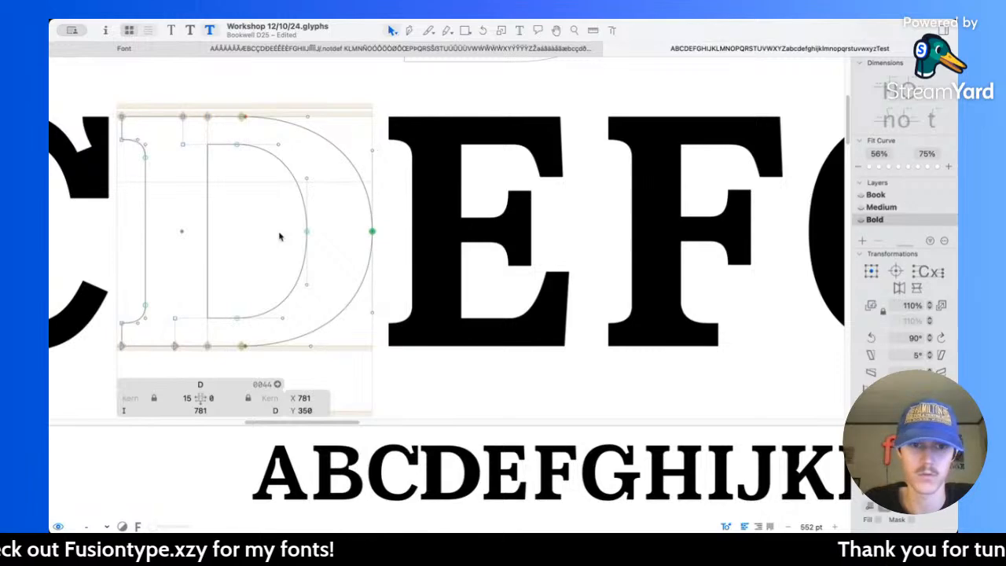
# Step: Shift the inner and outer extreme nodes of the D's bowl together 20 units left, giving a right sidebearing of 20
pyautogui.moveTo(263, 209); pyautogui.dragTo(467, 272)
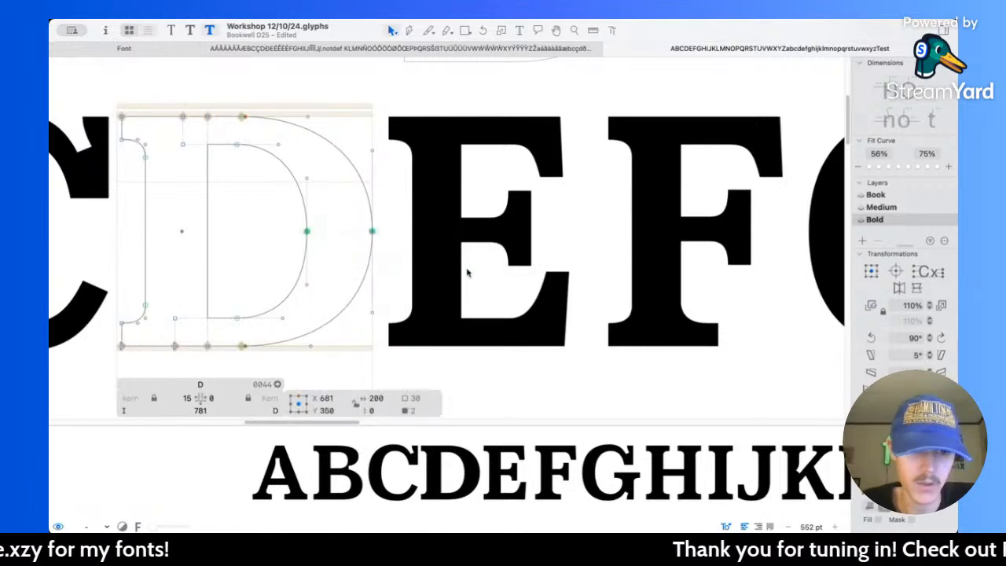
pyautogui.hotkey('shift', 'Left')
pyautogui.hotkey('shift', 'Left')
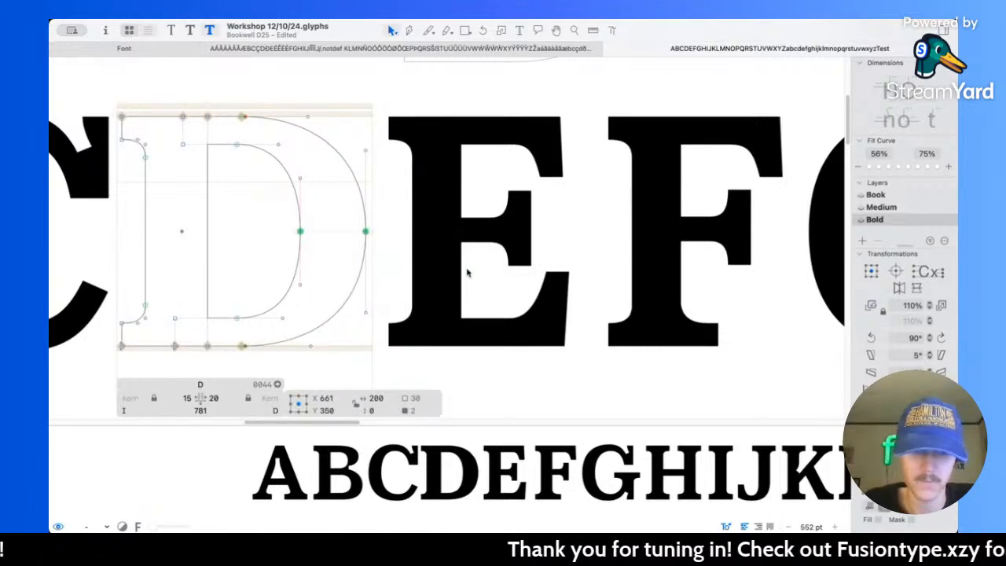
pyautogui.hscroll(-2, 467, 272)
pyautogui.scroll(-2, 467, 272)
pyautogui.click(404, 295)
# Step: Measure the D's bottom stroke and raise the two nodes on the lower edge of its counter to Y 100
pyautogui.hscroll(-1, 403, 296)
pyautogui.hscroll(-1, 397, 295)
pyautogui.press('l')
pyautogui.moveTo(305, 292); pyautogui.dragTo(303, 355)
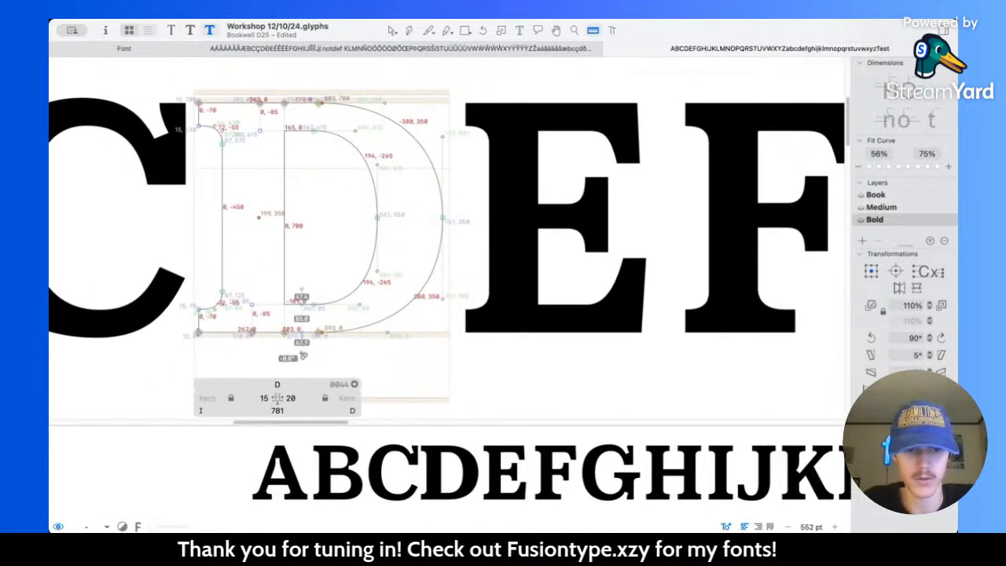
pyautogui.press('v')
pyautogui.moveTo(241, 293); pyautogui.dragTo(350, 324)
pyautogui.press('Up')
pyautogui.press('Up')
pyautogui.press('Up')
pyautogui.press('Up')
pyautogui.press('Up')
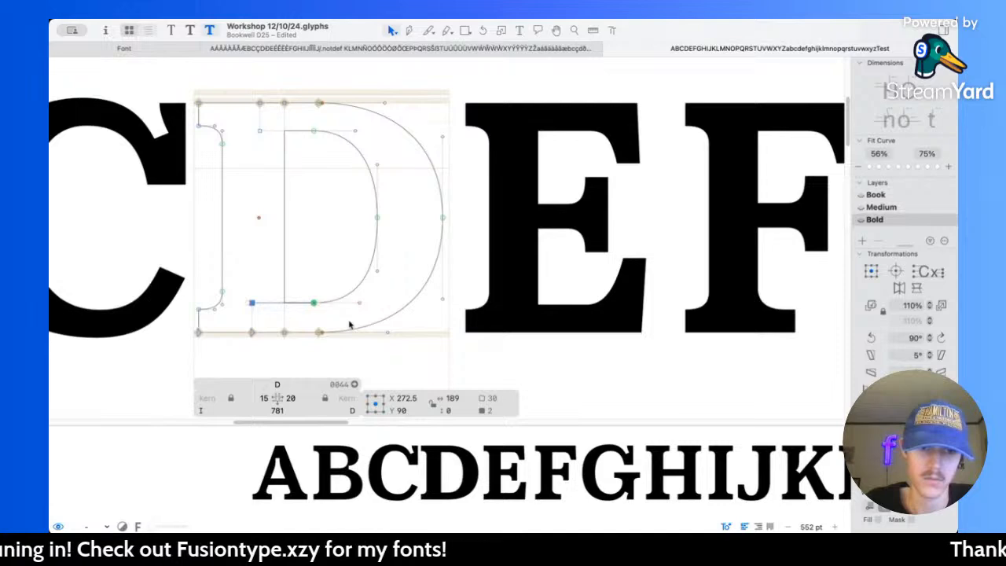
pyautogui.hotkey('shift', 'Up')
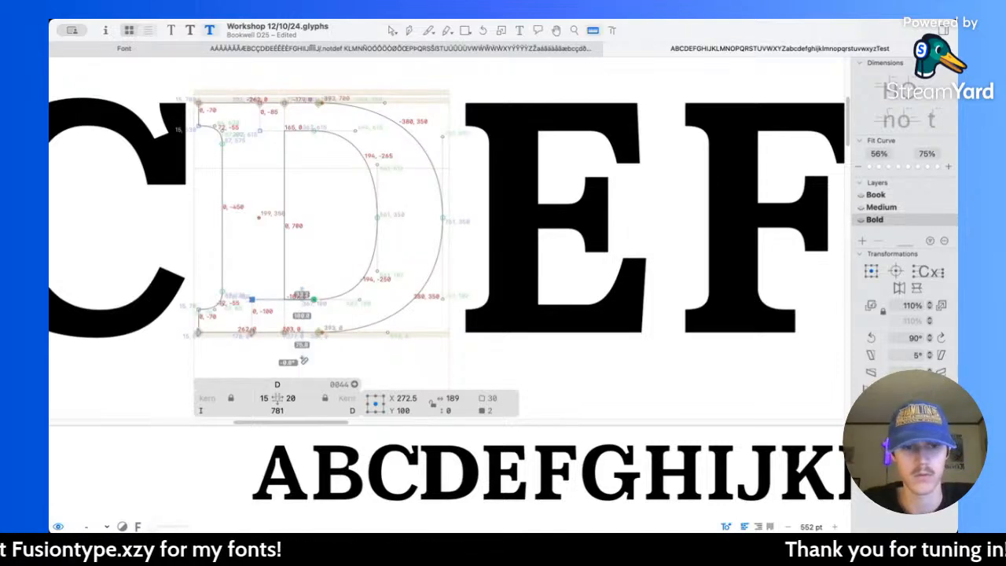
# Step: Lower the two nodes on the upper edge of the D's counter to Y 600 and preview the filled letter
pyautogui.scroll(3, 310, 148)
pyautogui.moveTo(269, 191); pyautogui.dragTo(330, 203)
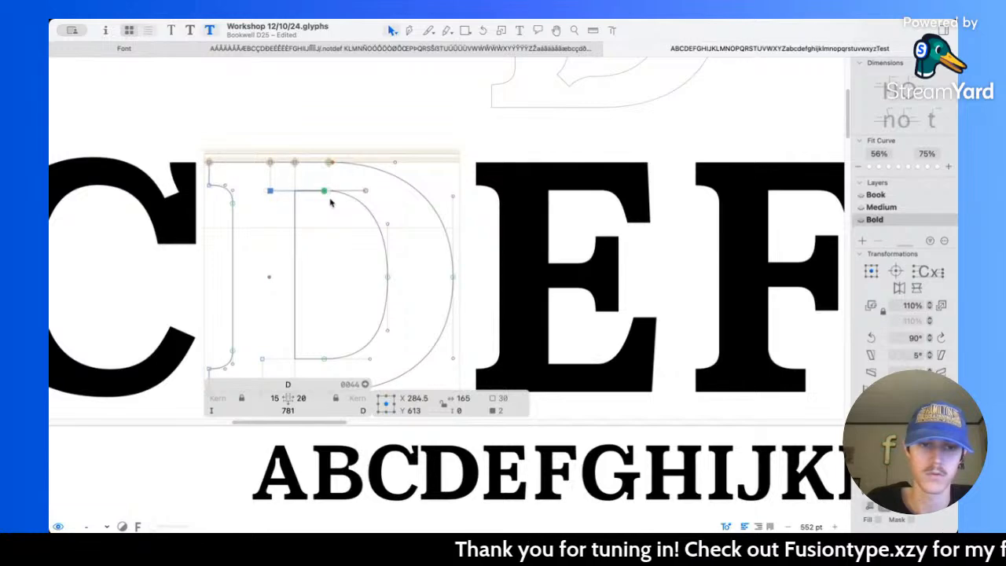
pyautogui.press('Down')
pyautogui.press('Down')
pyautogui.press('Down')
pyautogui.press('Down')
pyautogui.press('Down')
pyautogui.press('Down')
pyautogui.press('Down')
pyautogui.press('Down')
pyautogui.press('Down')
pyautogui.press('Down')
pyautogui.press('Down')
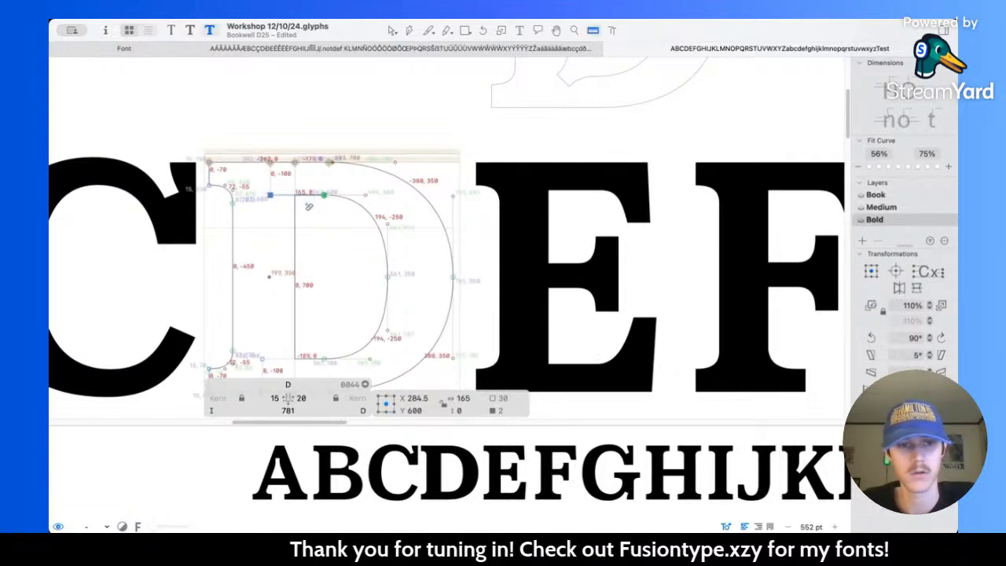
pyautogui.scroll(-3, 315, 147)
pyautogui.press('space')
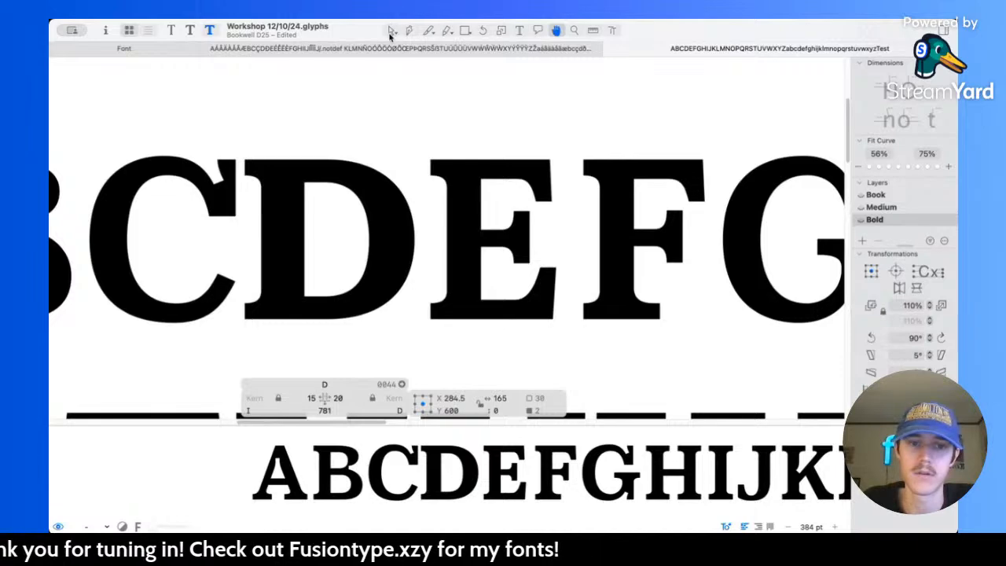
pyautogui.scroll(-5, 450, 180)
# Step: Add the word "Desk" on a new line below "Test" in the proof text
pyautogui.click(520, 30)
pyautogui.scroll(-5, 476, 330)
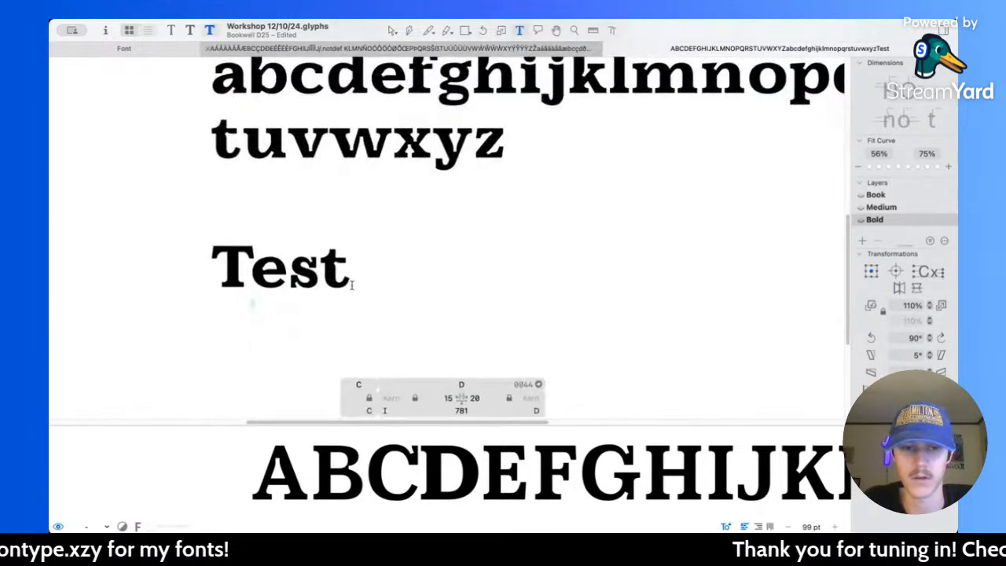
pyautogui.click(351, 290)
pyautogui.press('Return')
pyautogui.write('D')
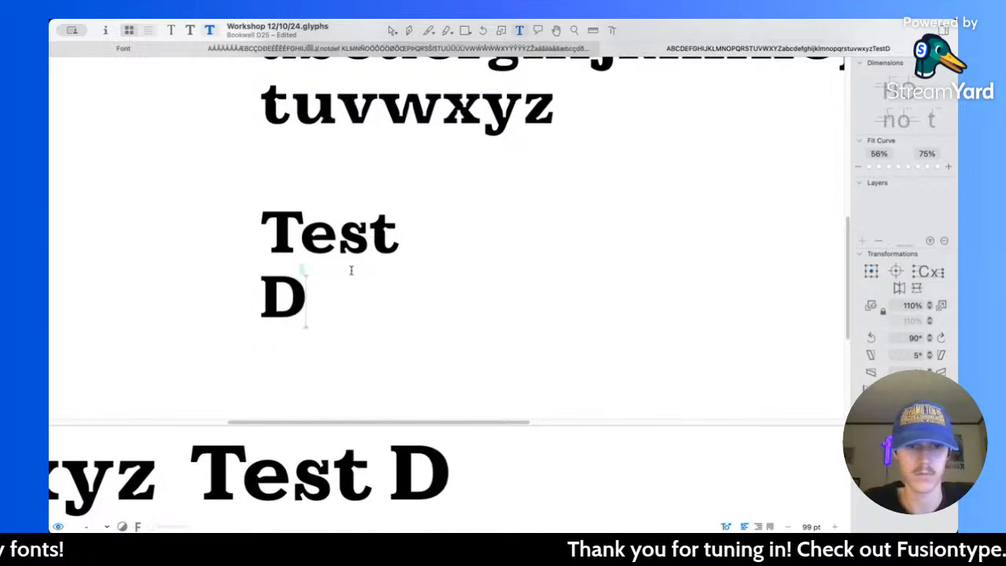
pyautogui.write('esk')
# Step: Check the revised D in "Desk" and in the full alphabet at small and larger sizes
pyautogui.scroll(-10, 385, 236)
pyautogui.scroll(5, 394, 221)
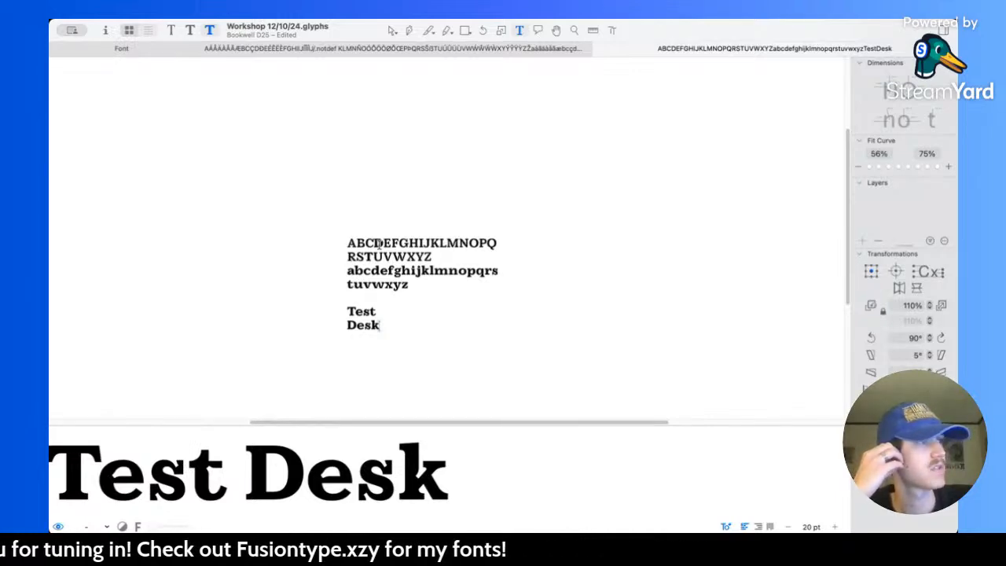
pyautogui.scroll(10, 362, 322)
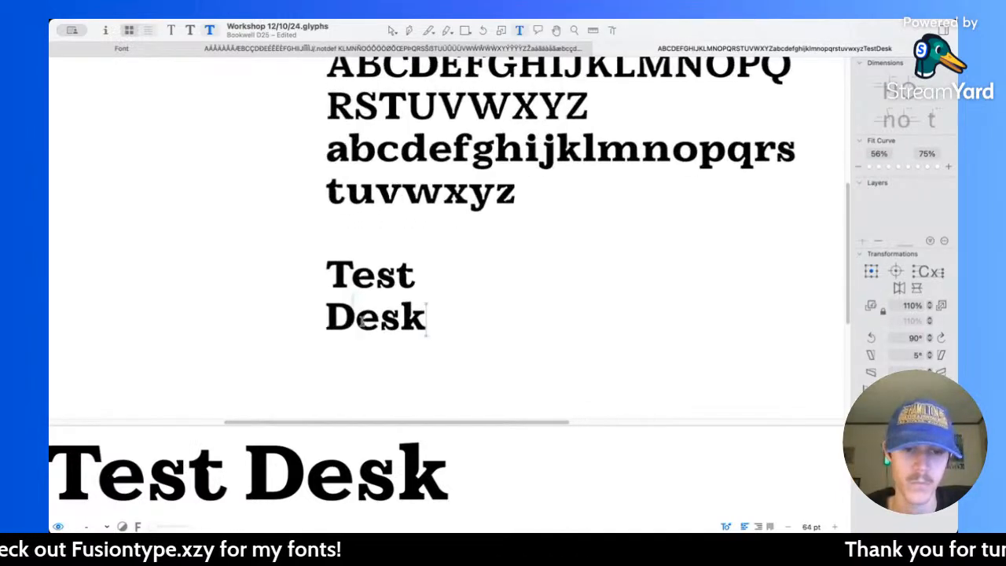
pyautogui.scroll(5, 508, 319)
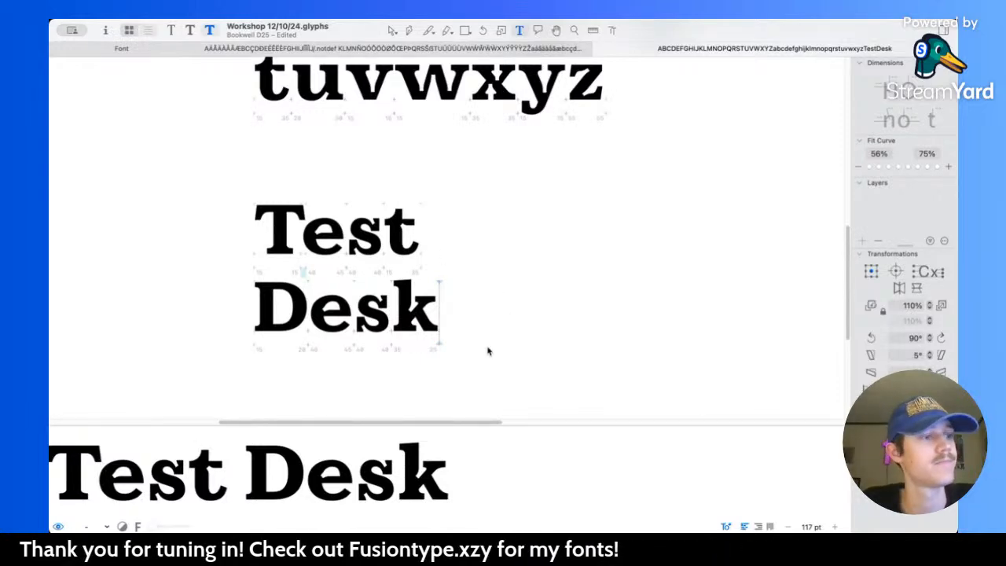
# Step: Review the capital alphabet in the proof at small and larger sizes, comparing the C with its neighbours
pyautogui.scroll(5, 448, 306)
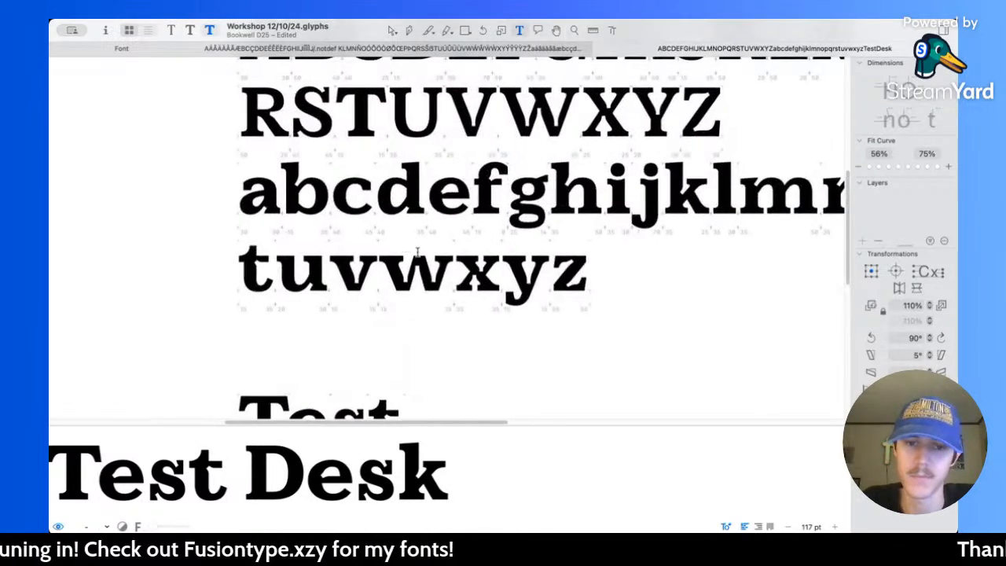
pyautogui.press('super+minus')
pyautogui.click(392, 31)
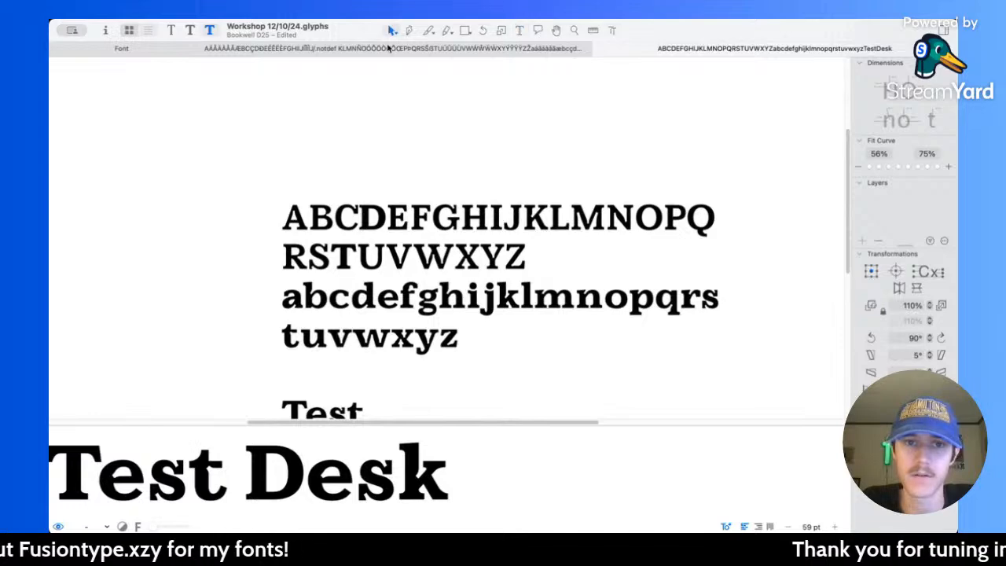
pyautogui.scroll(5, 360, 242)
pyautogui.scroll(5, 388, 229)
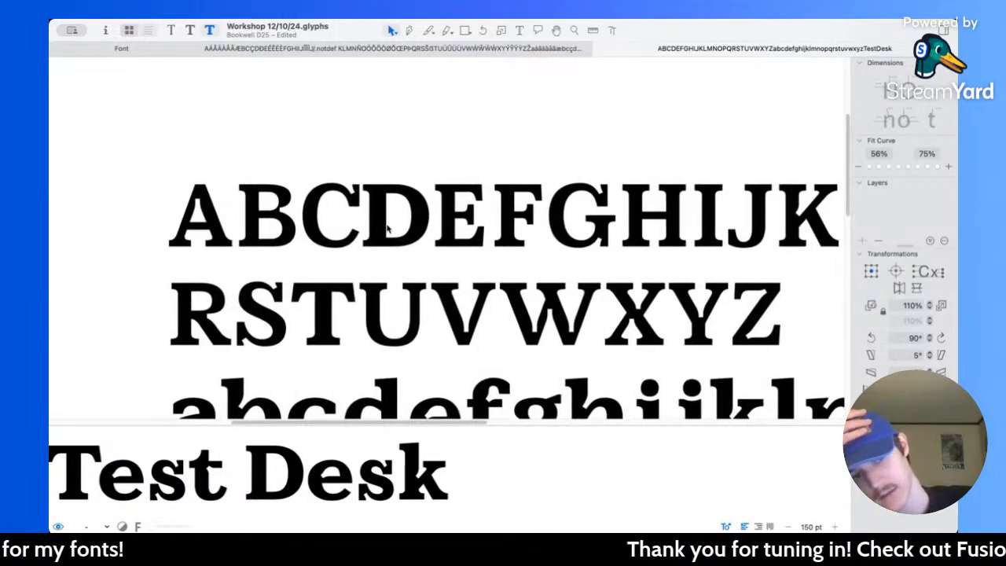
pyautogui.hscroll(3, 531, 271)
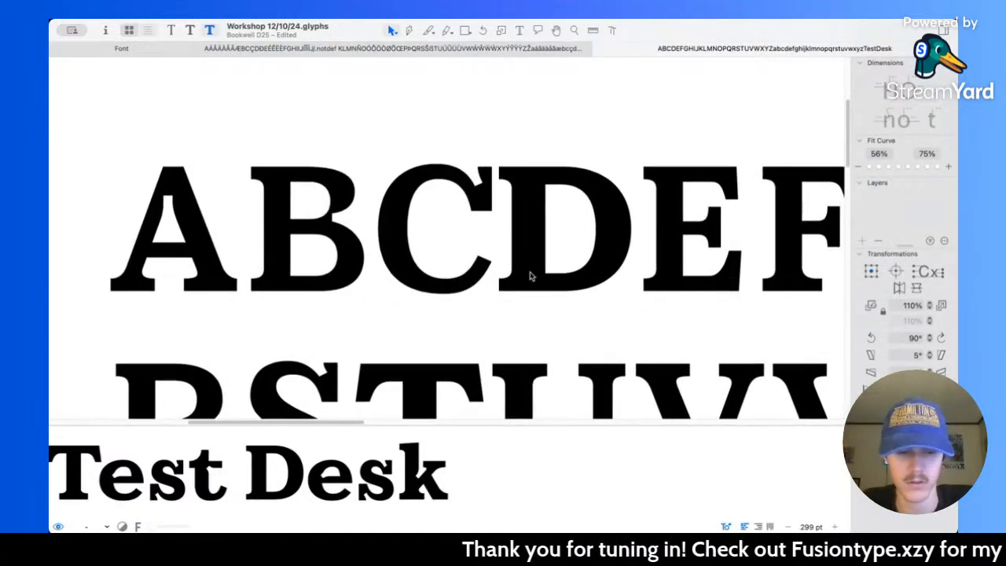
# Step: Open the Medium C for editing, shift the inner and outer nodes at the bottom of its curve left, and preview the result
pyautogui.scroll(6, 487, 280)
pyautogui.doubleClick(465, 283)
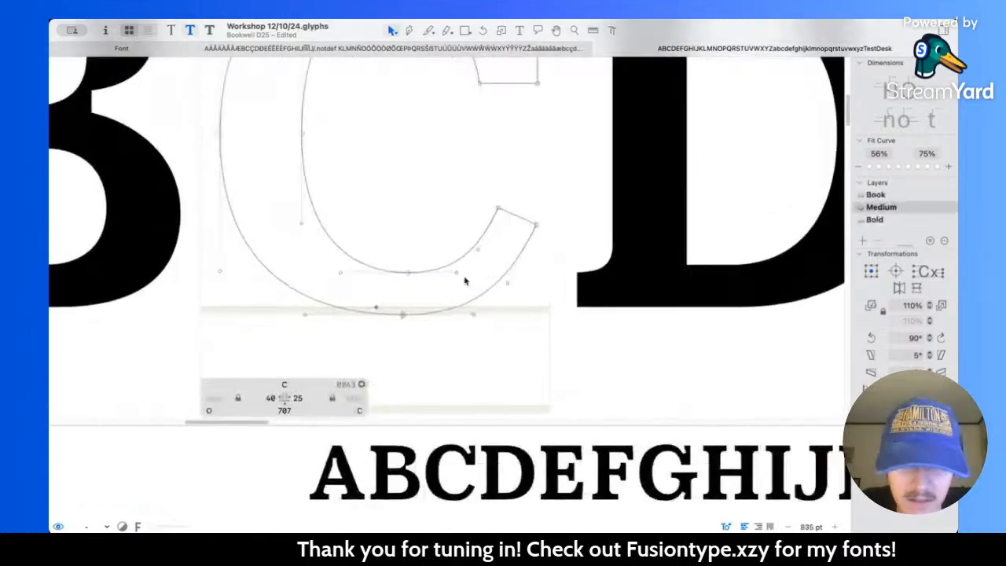
pyautogui.click(400, 271)
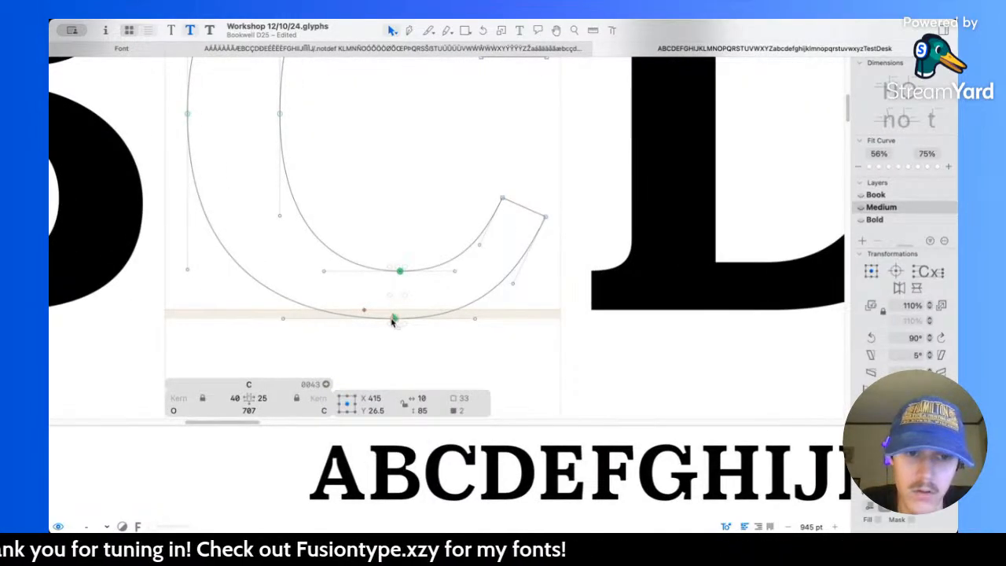
pyautogui.press('space')
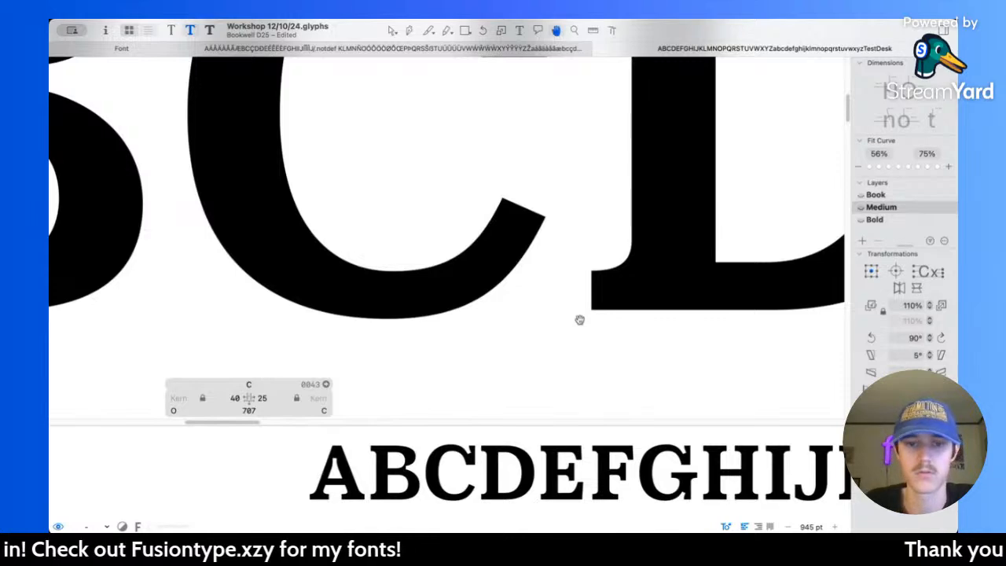
pyautogui.scroll(-6, 579, 320)
pyautogui.hscroll(3, 579, 320)
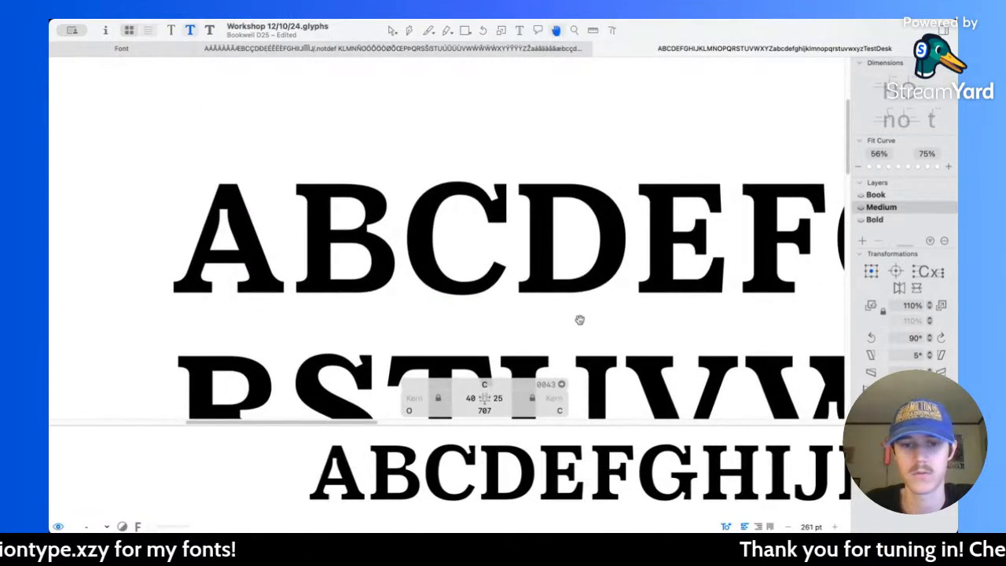
# Step: Fine-tune the outer corner node of the C's lower terminal and check the filled shape among the other capitals
pyautogui.scroll(5, 504, 292)
pyautogui.scroll(3, 519, 259)
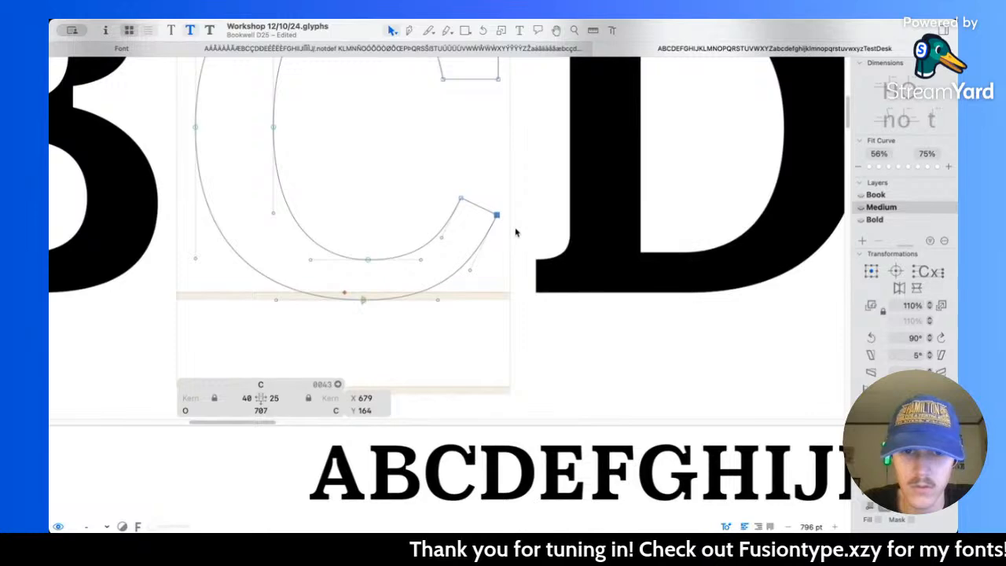
pyautogui.scroll(-5, 515, 231)
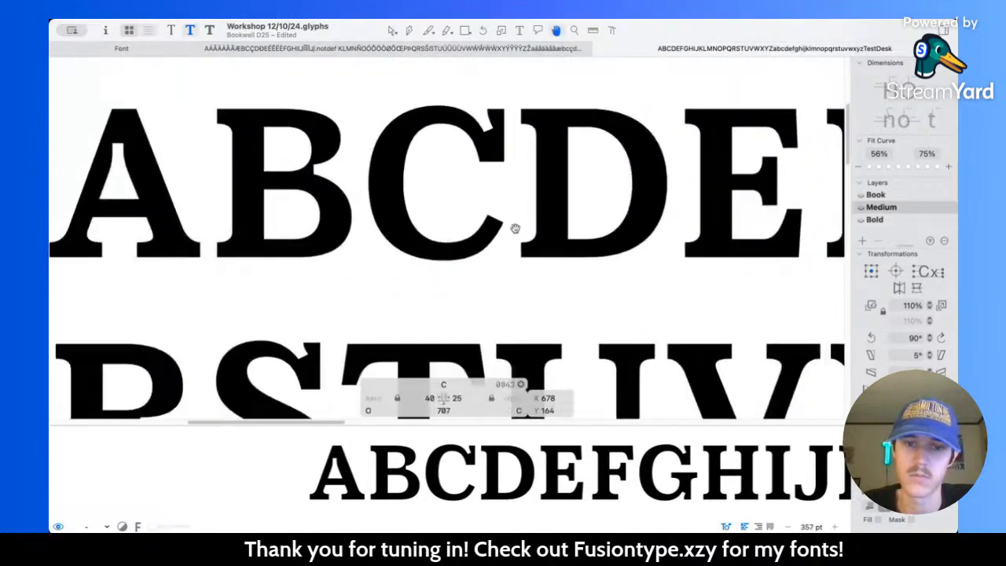
pyautogui.scroll(8, 496, 248)
pyautogui.moveTo(528, 204); pyautogui.dragTo(531, 201)
pyautogui.press('space')
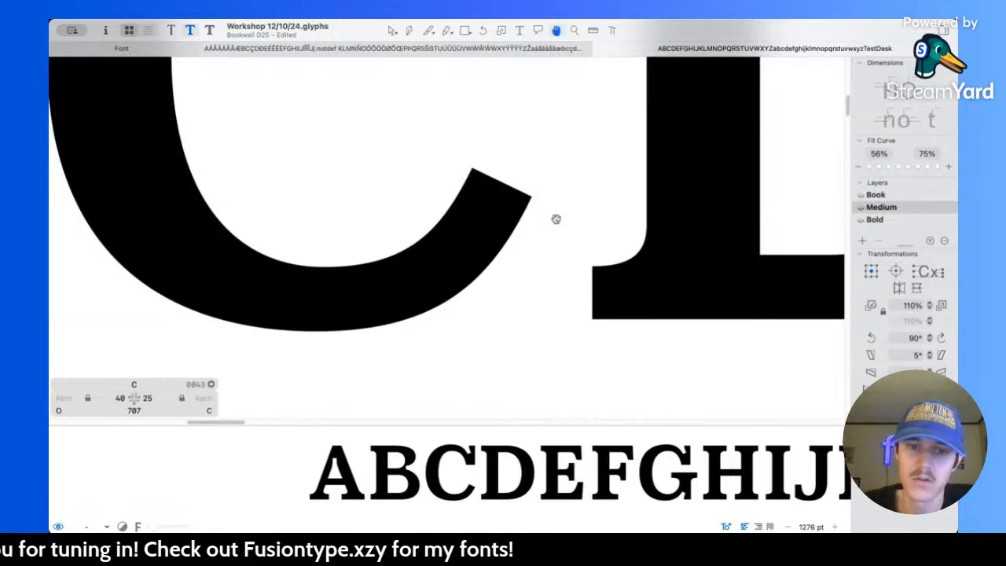
pyautogui.scroll(-5, 556, 219)
pyautogui.scroll(-5, 556, 220)
pyautogui.moveTo(555, 219); pyautogui.dragTo(478, 214)
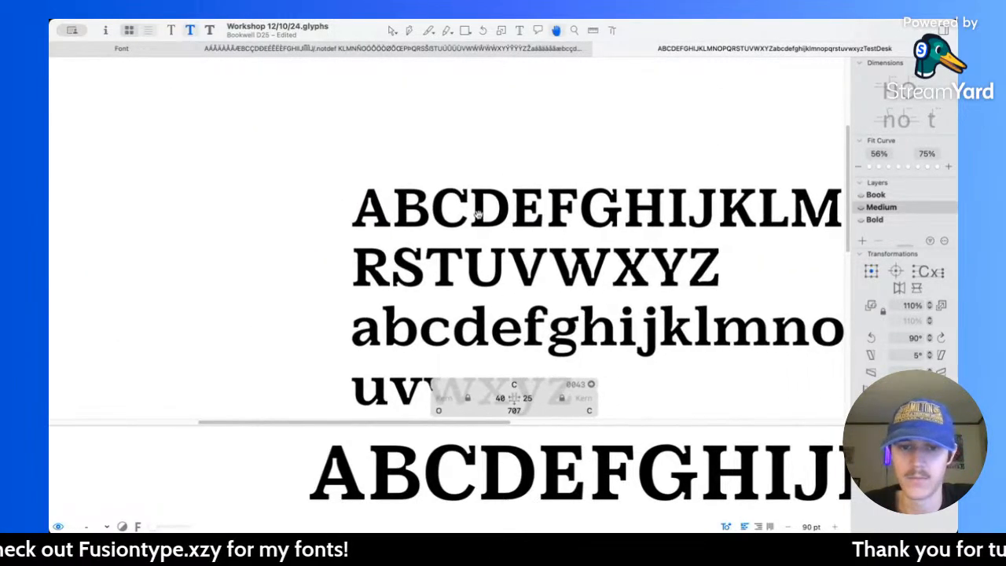
pyautogui.scroll(4, 478, 213)
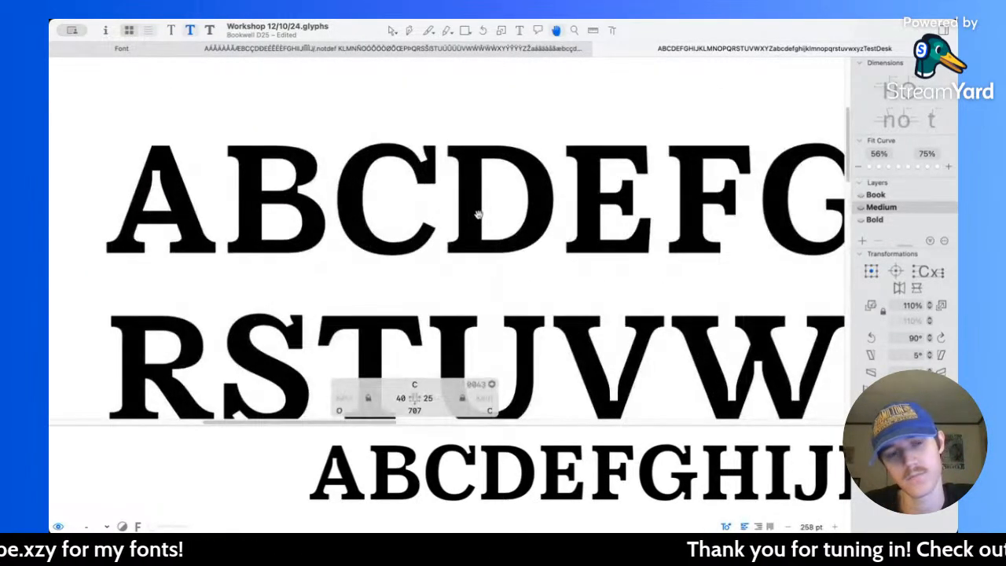
pyautogui.scroll(3, 425, 225)
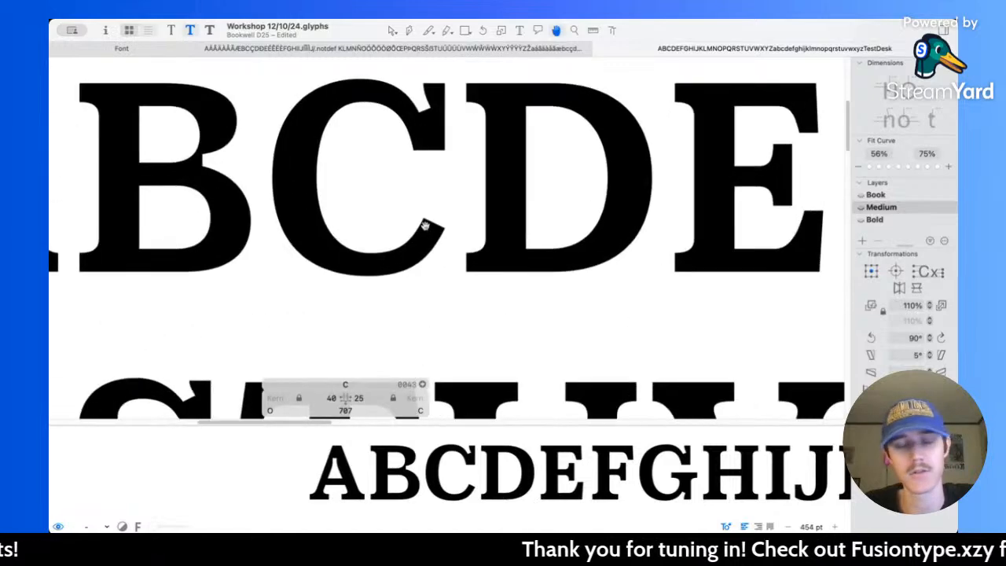
# Step: Move the outer node at the bottom of the C's curve to X 383 and preview the filled letter
pyautogui.scroll(2, 393, 261)
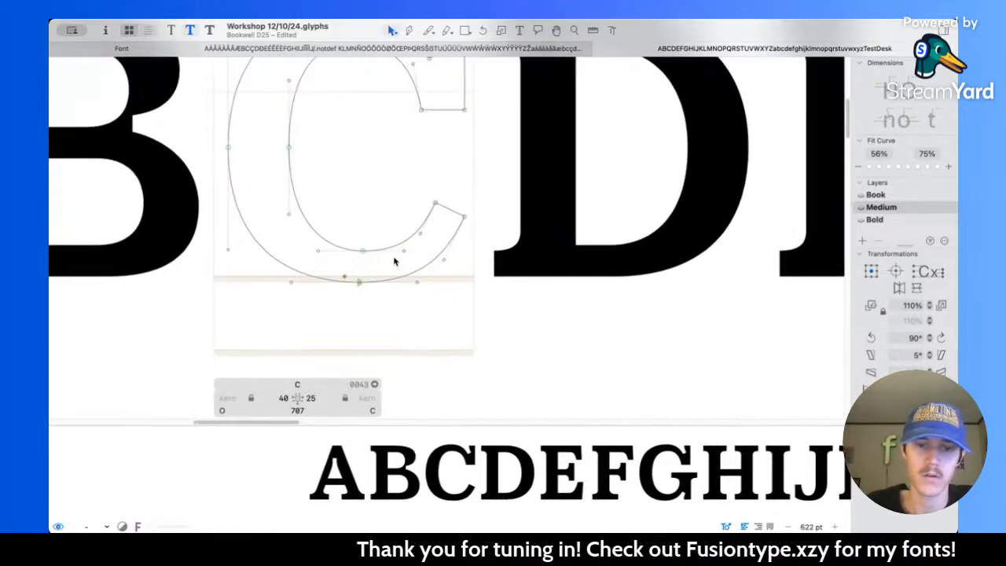
pyautogui.click(358, 282)
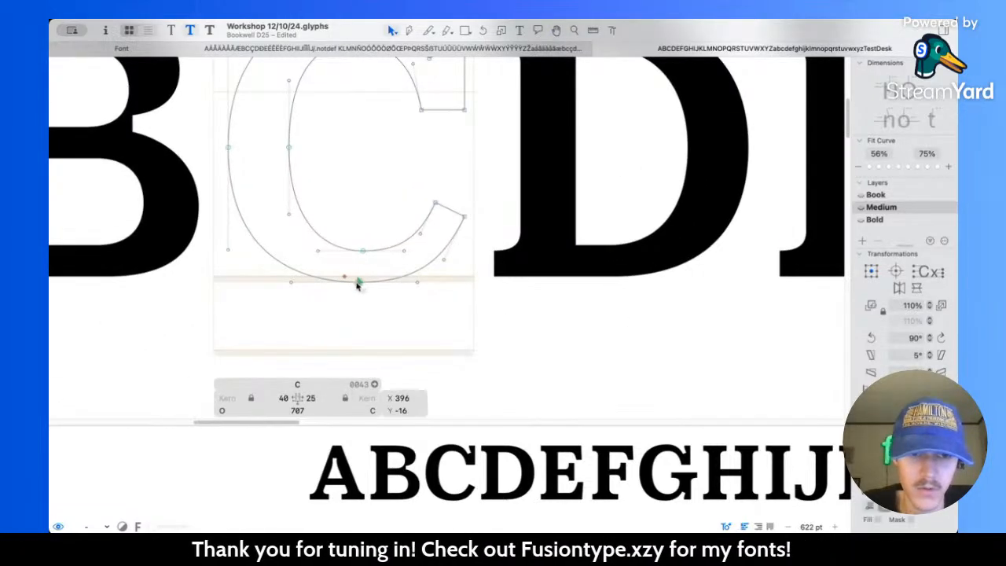
pyautogui.press('space')
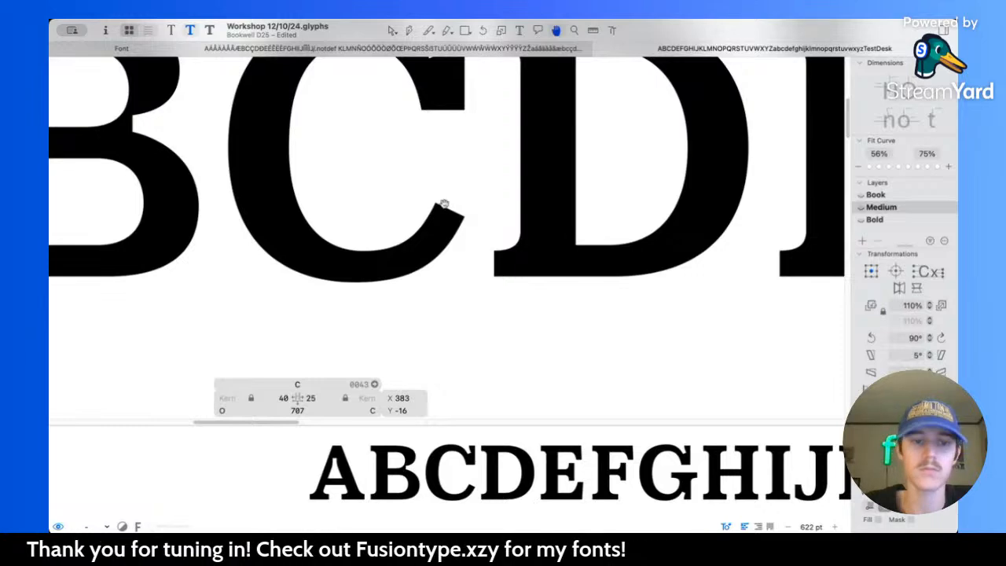
pyautogui.scroll(-3, 445, 204)
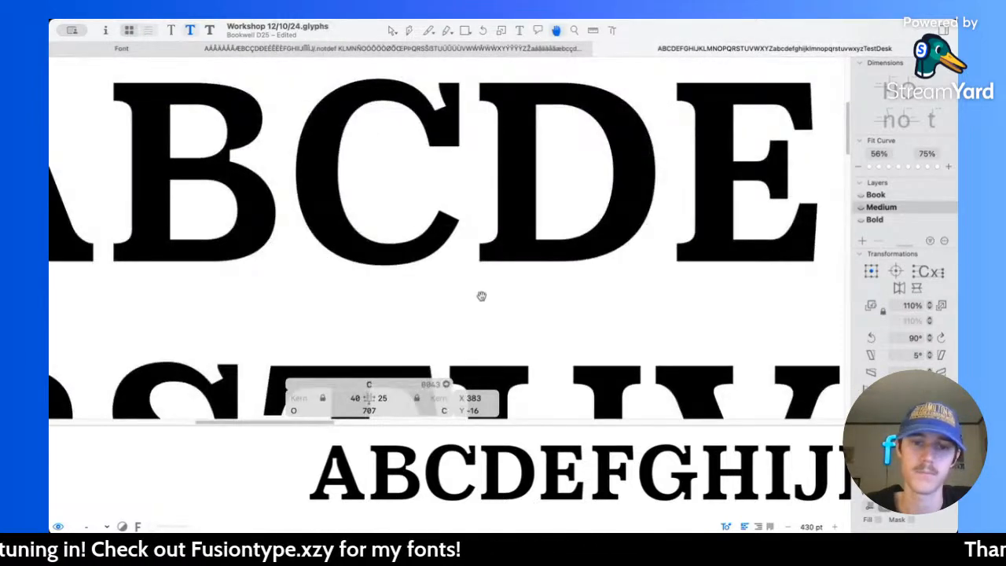
# Step: Compare the C across the Book, Medium and Bold masters, examining its outline in Bold
pyautogui.press('super+1')
pyautogui.press('super+2')
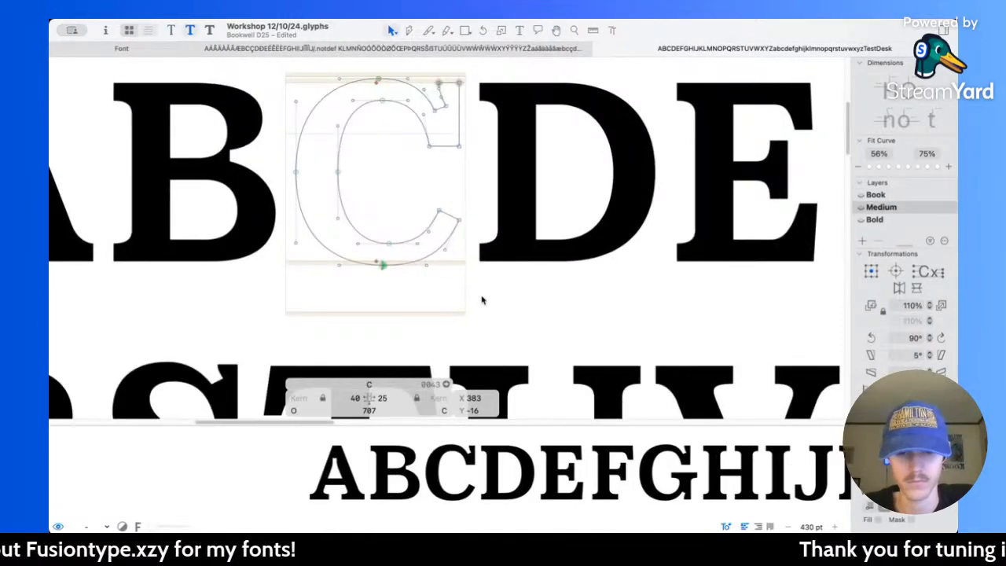
pyautogui.press('super+3')
pyautogui.press('super+2')
pyautogui.press('super+3')
pyautogui.press('super+2')
pyautogui.press('super+3')
pyautogui.scroll(3, 408, 210)
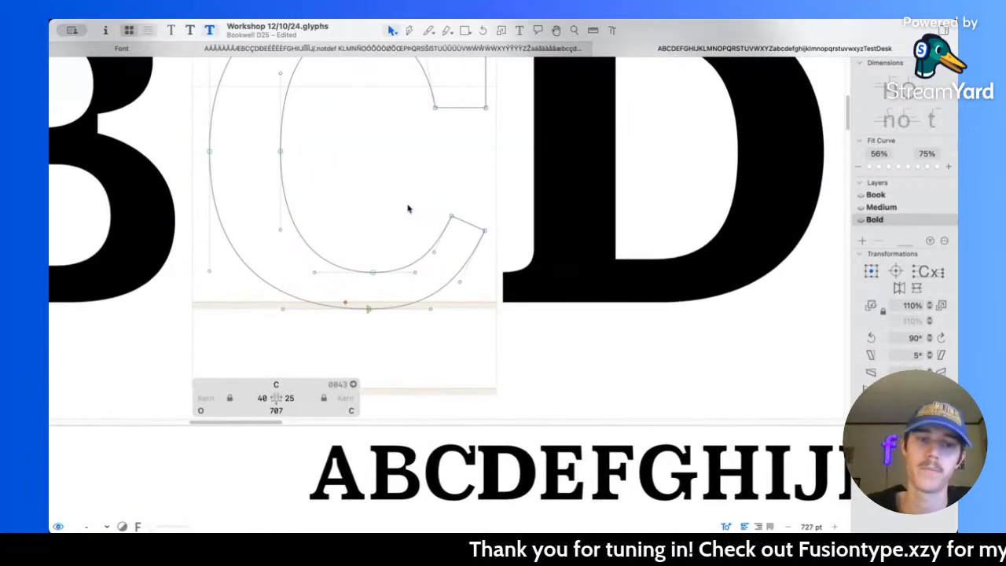
pyautogui.scroll(-4, 406, 212)
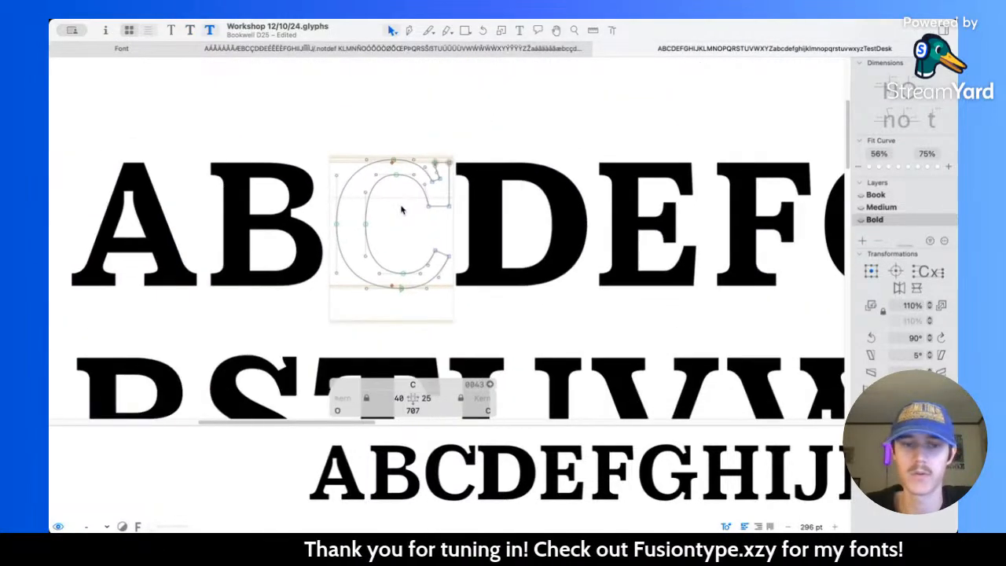
# Step: Replace the Bold master's C outline with a copy of the complete Medium C outline
pyautogui.moveTo(279, 116); pyautogui.dragTo(516, 354)
pyautogui.press('super+2')
pyautogui.moveTo(280, 123); pyautogui.dragTo(530, 358)
pyautogui.press('super+3')
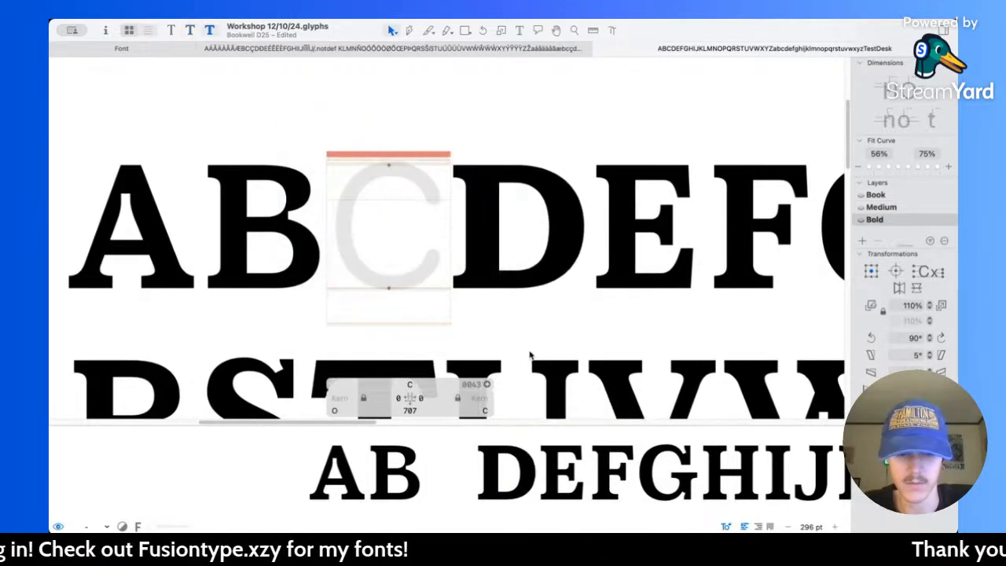
pyautogui.click(511, 313)
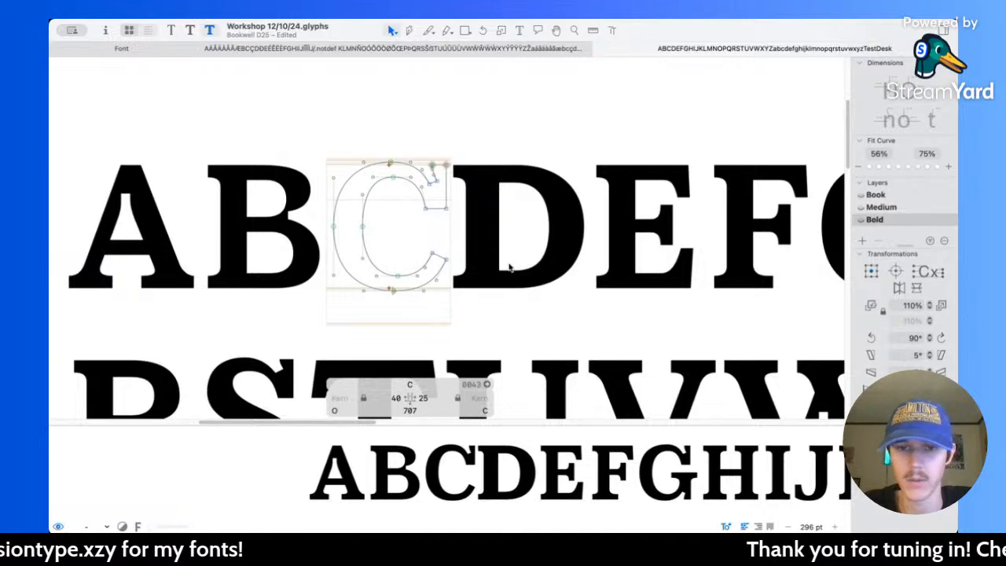
# Step: Open the Bold D for editing and shift the outer curve nodes on its top and bottom edges right to X 394
pyautogui.hscroll(5, 620, 258)
pyautogui.doubleClick(431, 257)
pyautogui.scroll(5, 431, 256)
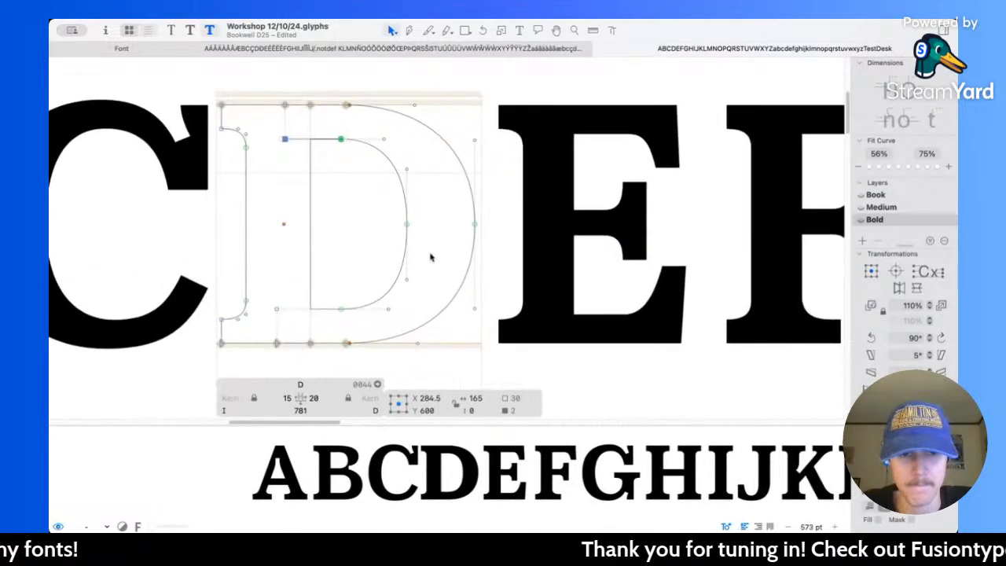
pyautogui.hscroll(-1, 432, 256)
pyautogui.press('space')
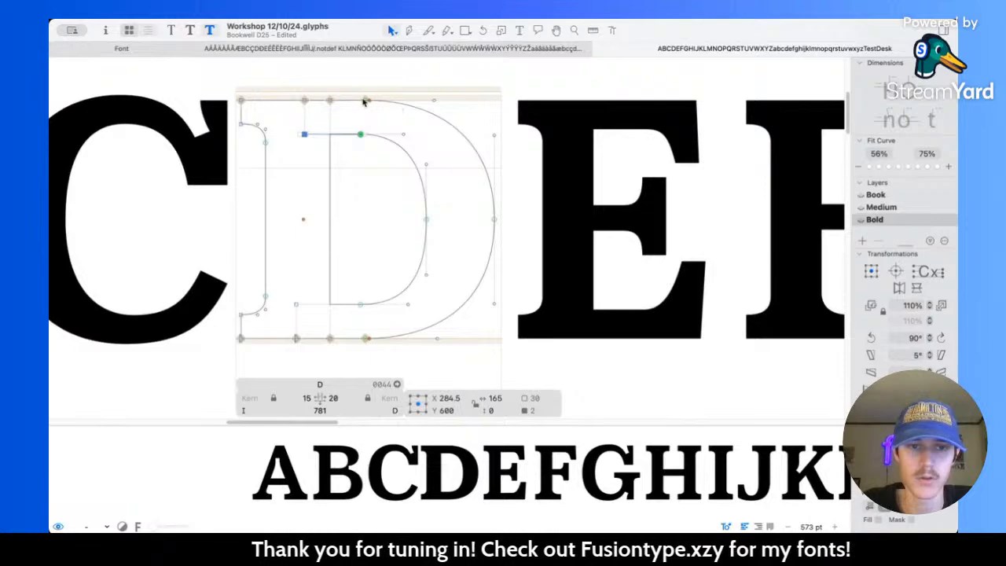
pyautogui.click(365, 101)
pyautogui.keyDown('shift'); pyautogui.click(366, 339); pyautogui.keyUp('shift')
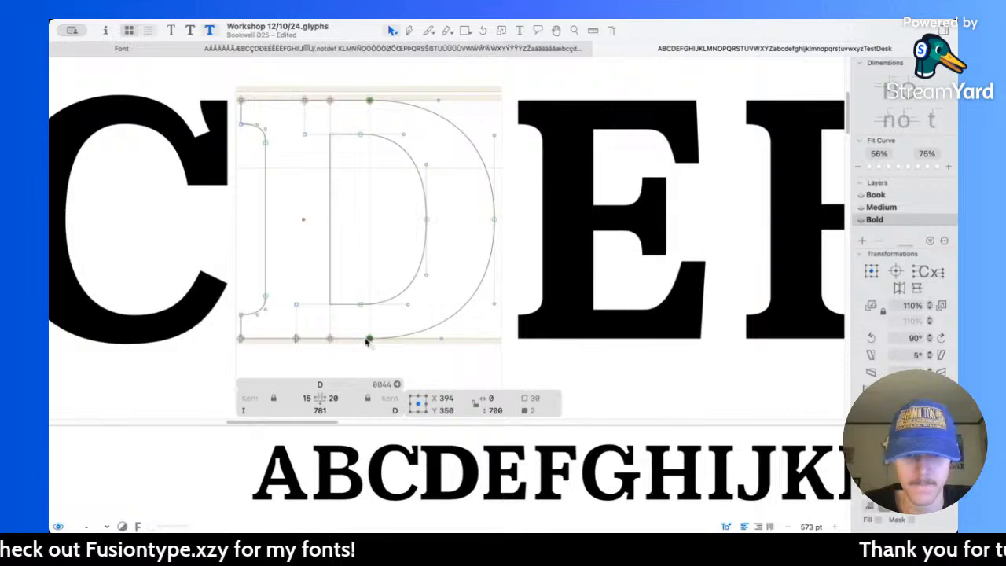
# Step: Thicken the D's left serifs by lowering the upper bracket nodes to Y 582.5 and raising the lower ones to Y 117.5
pyautogui.hscroll(-3, 365, 339)
pyautogui.moveTo(235, 120); pyautogui.dragTo(308, 184)
pyautogui.hotkey('shift', 'Down')
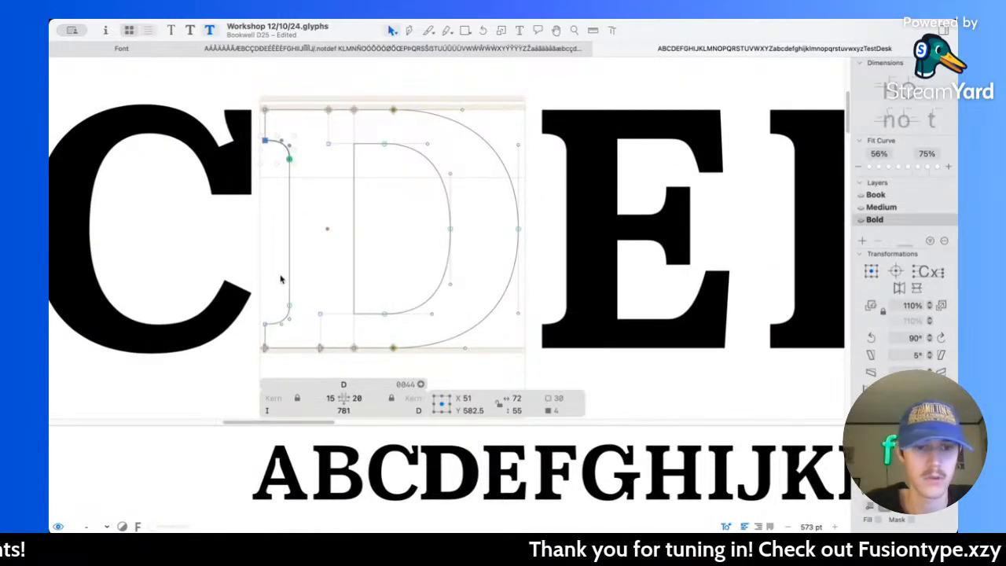
pyautogui.moveTo(247, 291); pyautogui.dragTo(318, 346)
pyautogui.hotkey('shift', 'Up')
pyautogui.hotkey('shift', 'Up')
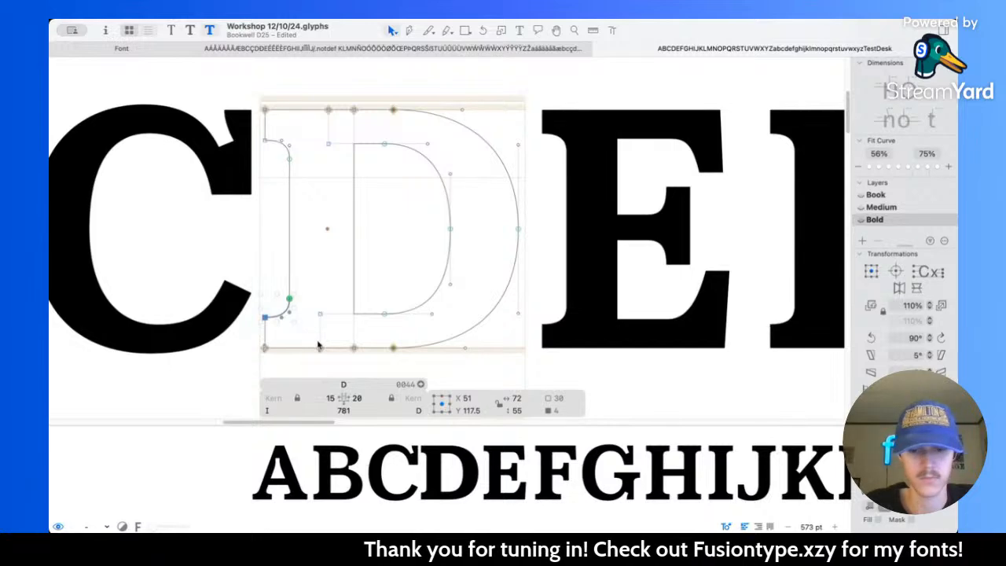
# Step: Measure the thickness of the T's foot serif as a reference for the D's serifs
pyautogui.press('l')
pyautogui.scroll(-8, 331, 271)
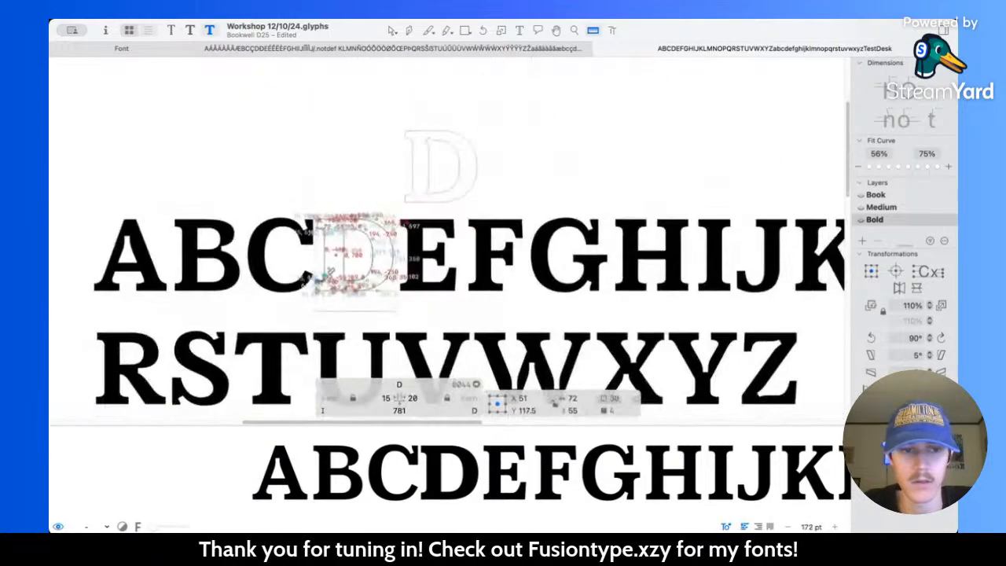
pyautogui.scroll(-4, 326, 273)
pyautogui.scroll(5, 280, 331)
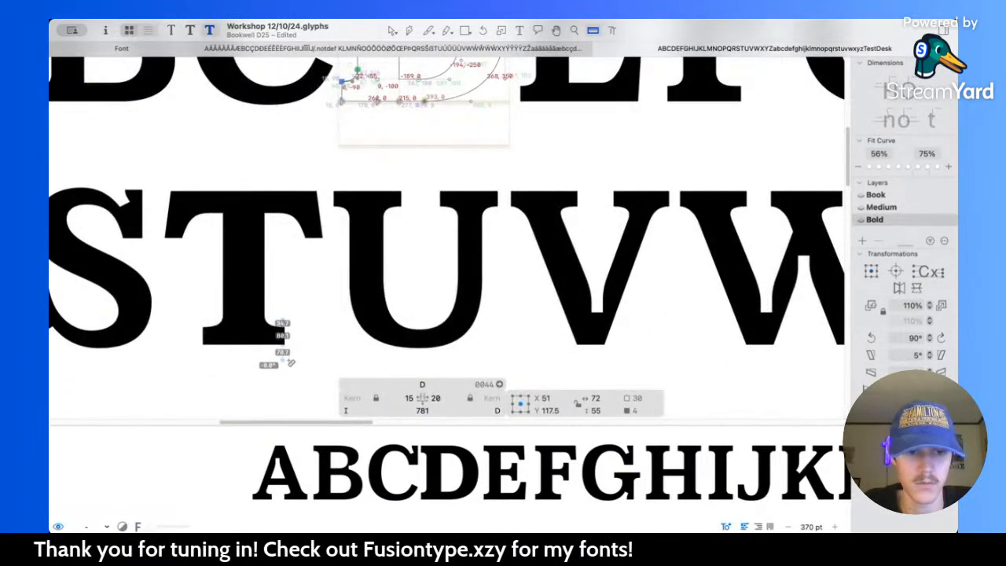
pyautogui.scroll(-4, 433, 184)
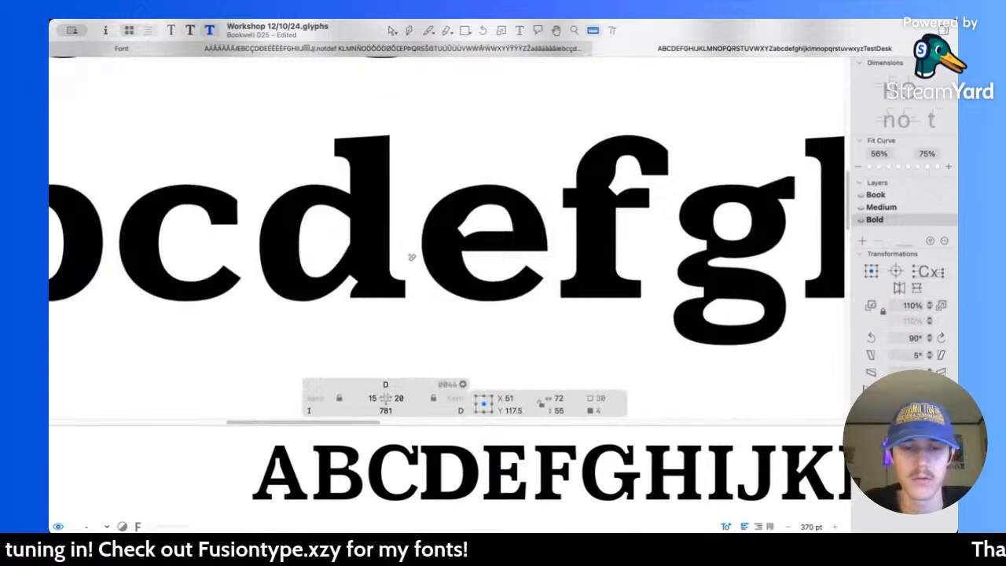
pyautogui.scroll(6, 397, 276)
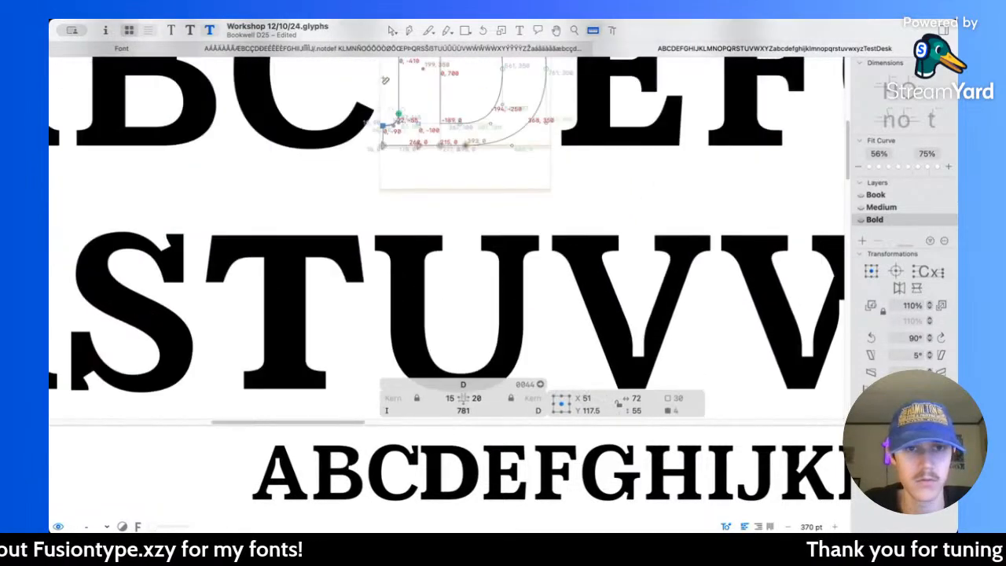
# Step: Thin the D's serifs by lowering the bottom bracket nodes and raising the top ones to Y 592.5, and preview the alphabet
pyautogui.click(393, 30)
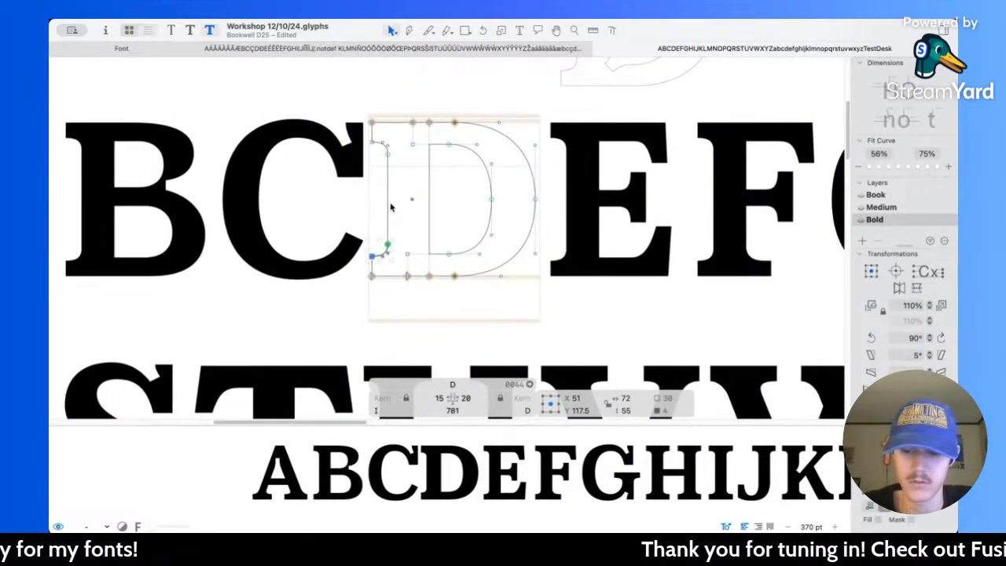
pyautogui.moveTo(358, 139); pyautogui.dragTo(404, 178)
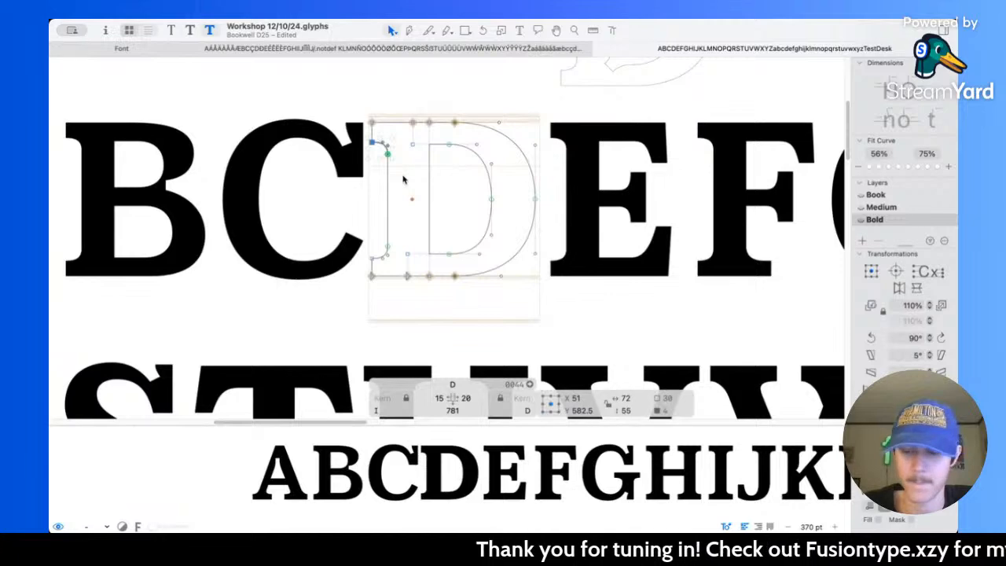
pyautogui.press('space')
pyautogui.scroll(-5, 403, 176)
pyautogui.scroll(-6, 402, 176)
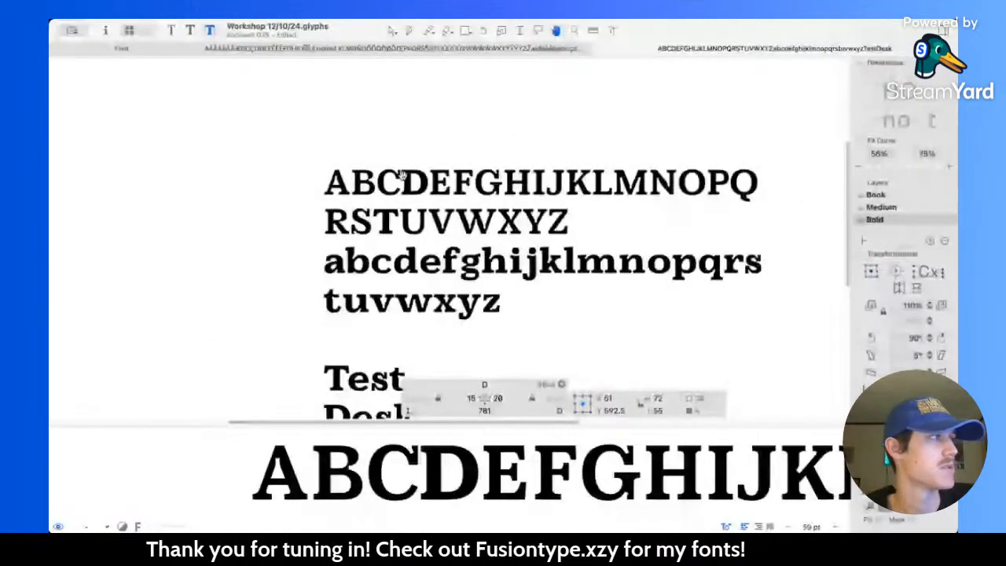
# Step: Examine the capitals in the Bold proof text at a larger scale, comparing the D with its neighbours
pyautogui.scroll(8, 432, 225)
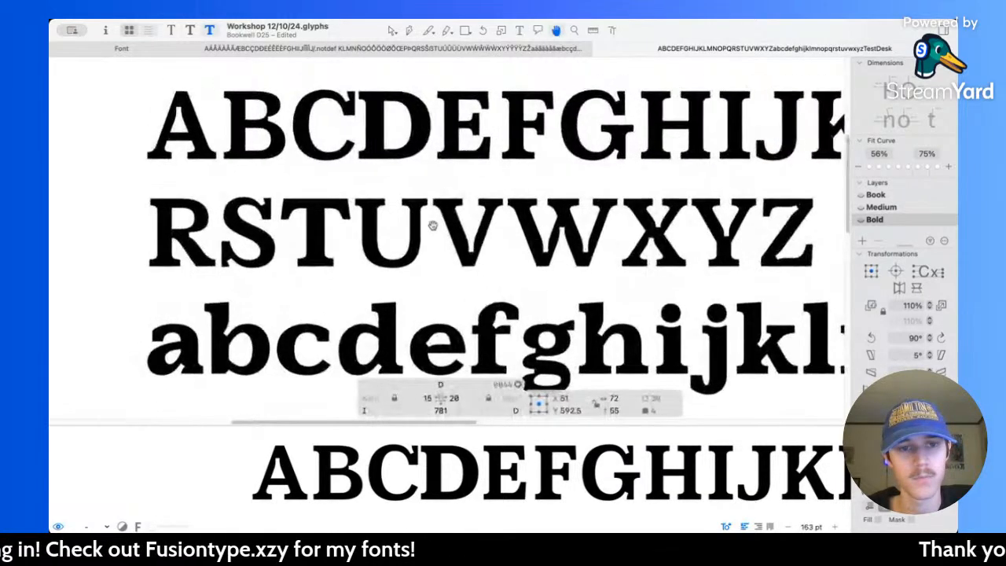
pyautogui.press('v')
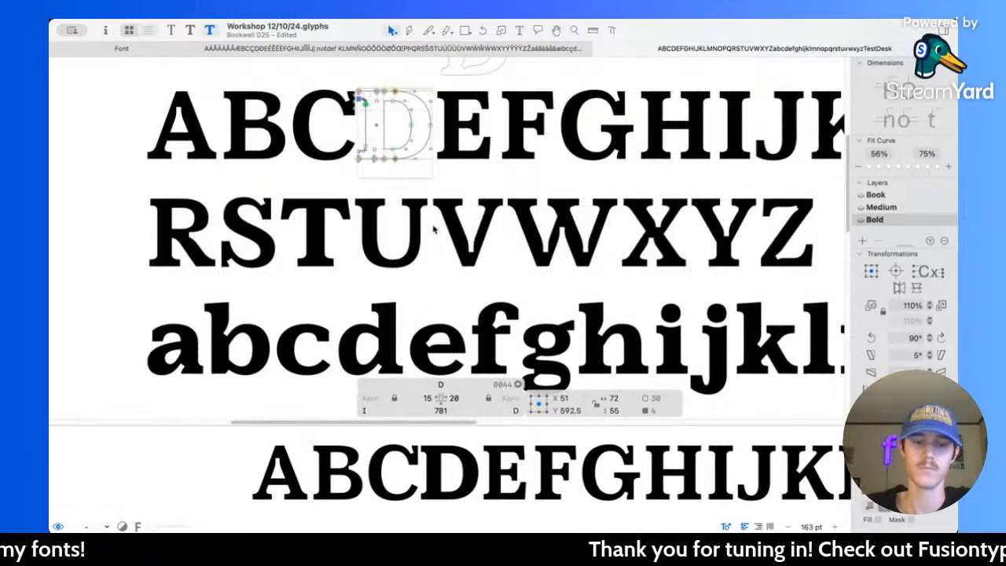
pyautogui.scroll(2, 495, 205)
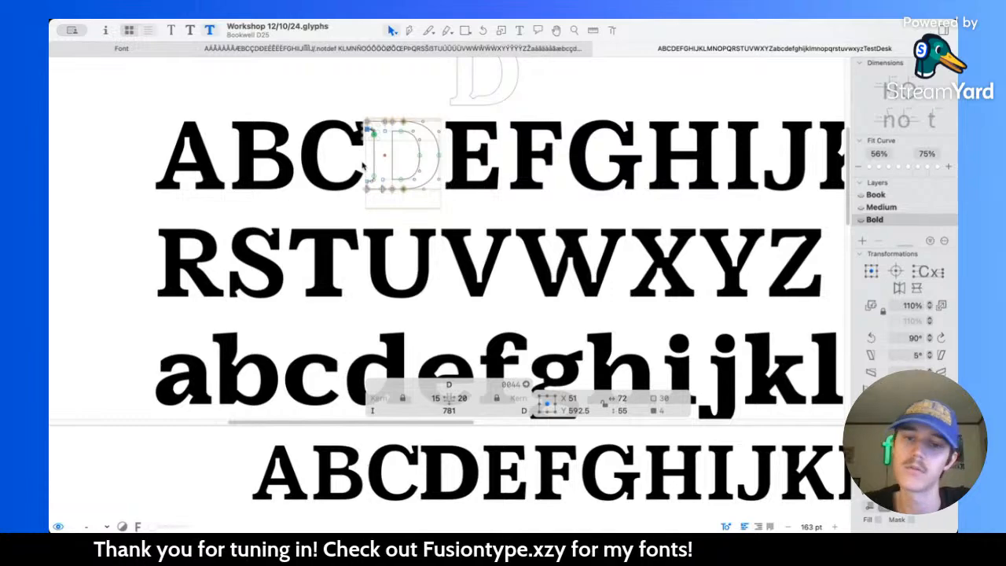
pyautogui.hscroll(2, 364, 168)
pyautogui.hscroll(3, 362, 163)
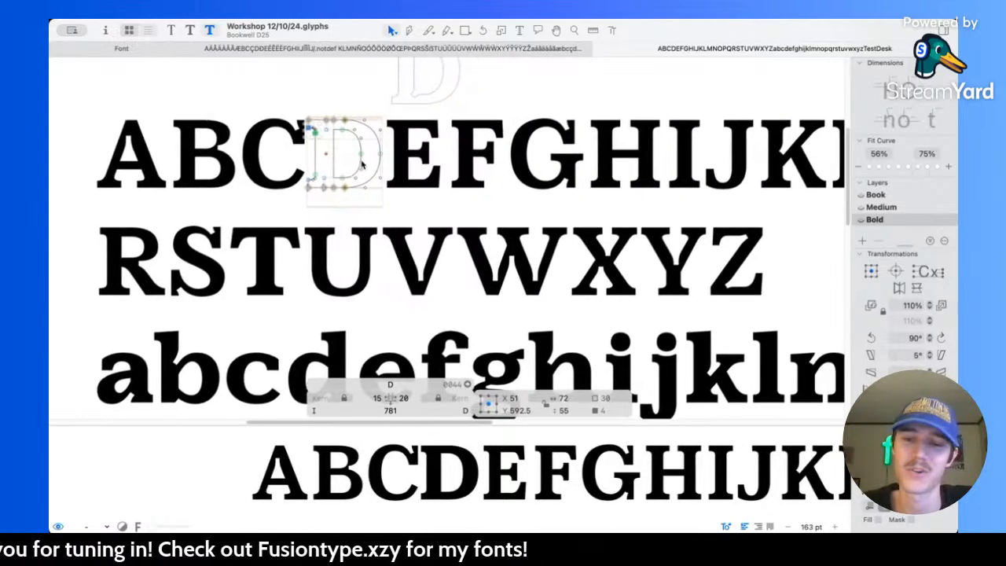
pyautogui.scroll(-2, 361, 163)
pyautogui.scroll(6, 314, 141)
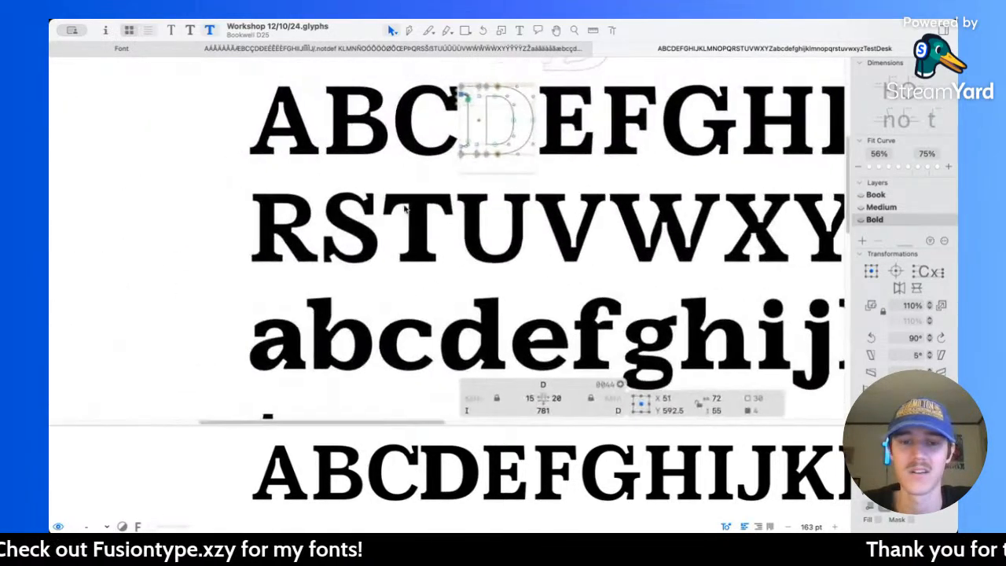
# Step: Open the Bold B for editing and measure the thickness of its vertical stem
pyautogui.doubleClick(445, 187)
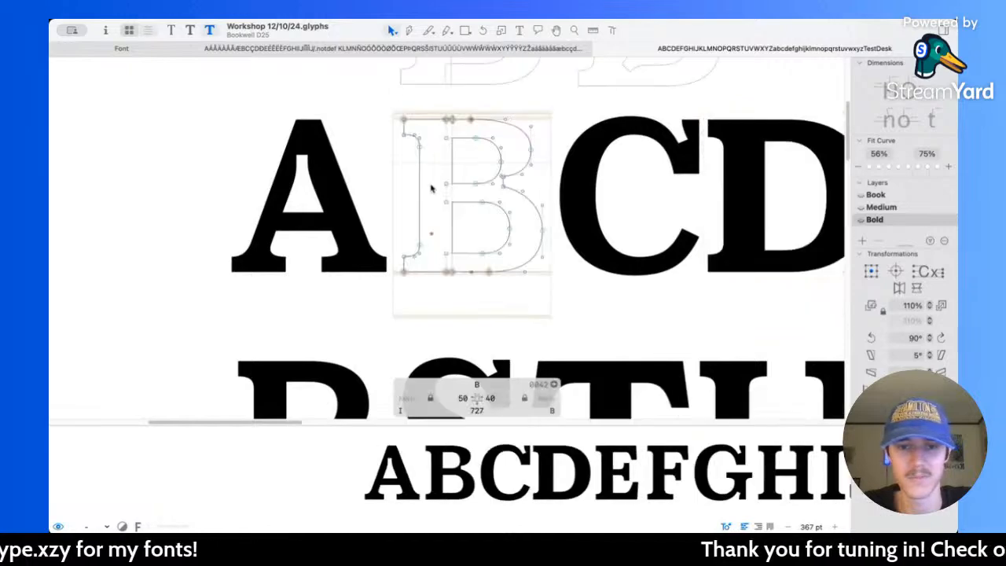
pyautogui.scroll(3, 440, 193)
pyautogui.press('l')
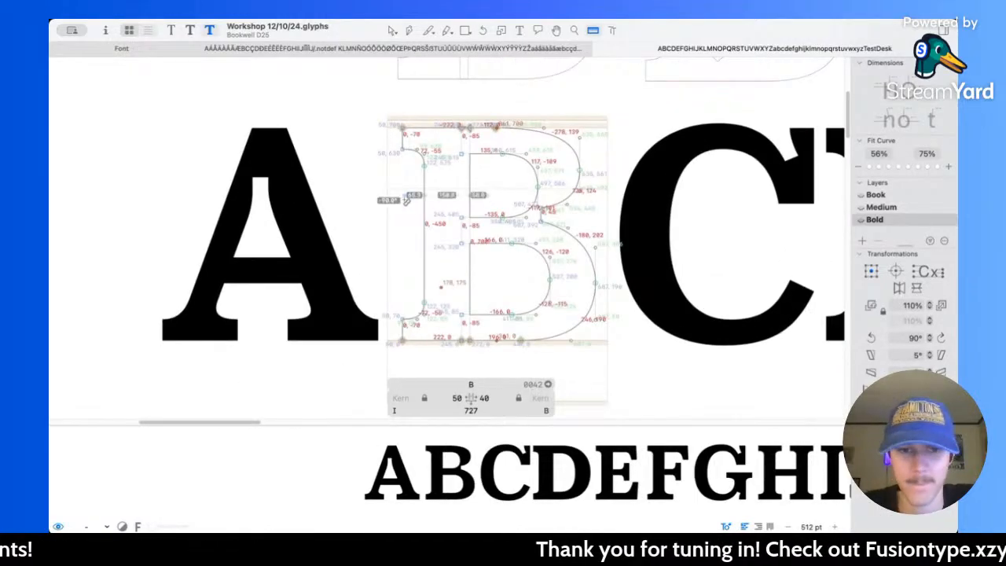
pyautogui.press('v')
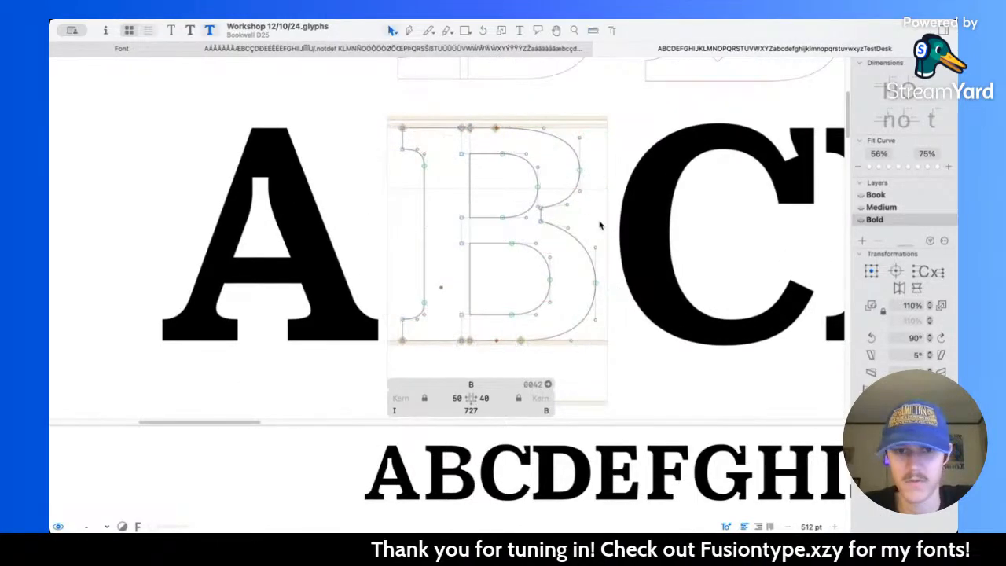
# Step: Copy the stem outline of the Bold D and return to editing the B
pyautogui.hscroll(5, 603, 225)
pyautogui.doubleClick(665, 227)
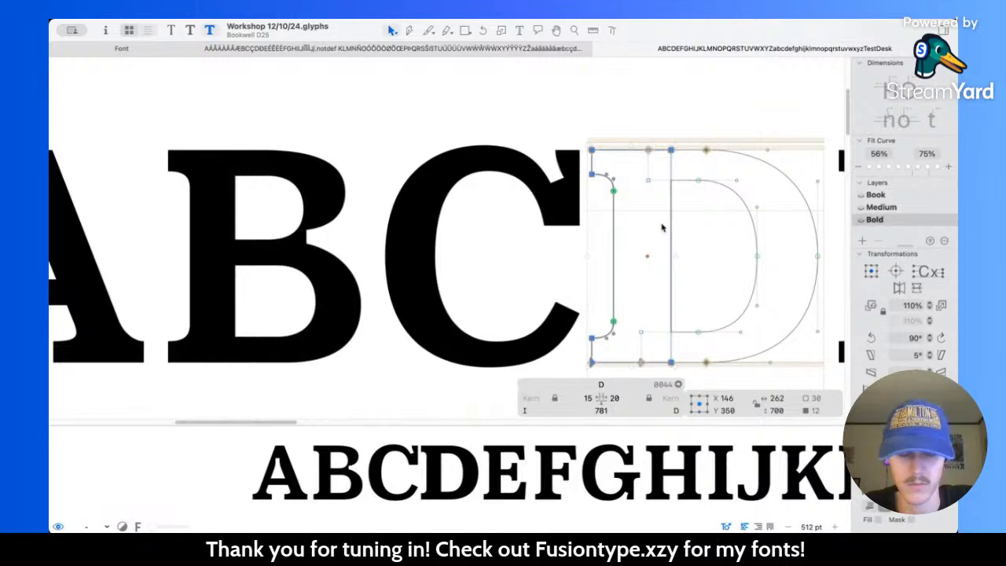
pyautogui.doubleClick(265, 213)
pyautogui.doubleClick(234, 212)
pyautogui.press('BackSpace')
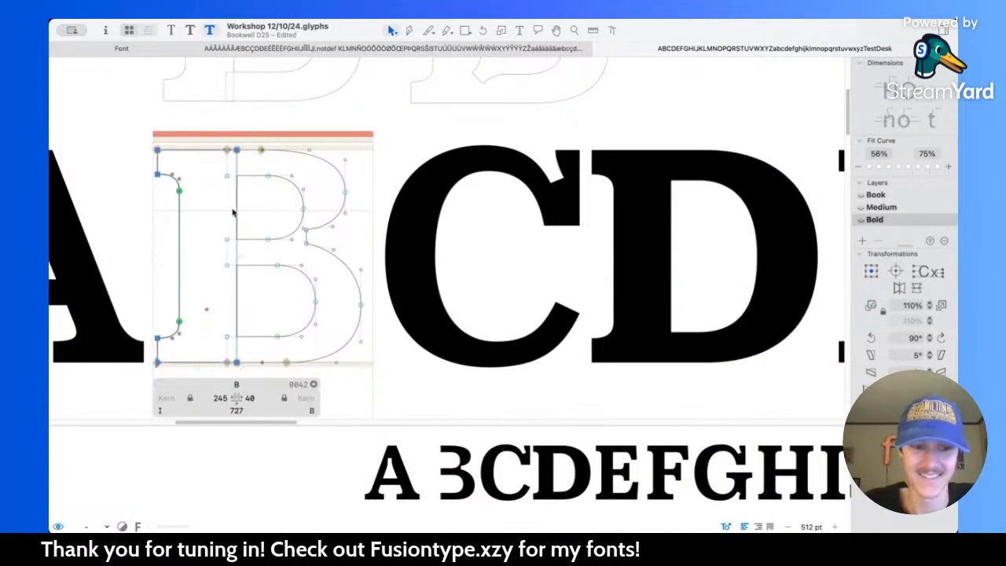
pyautogui.press('super+v')
pyautogui.hscroll(-1, 233, 214)
pyautogui.scroll(5, 234, 212)
pyautogui.press('super+z')
pyautogui.press('super+z')
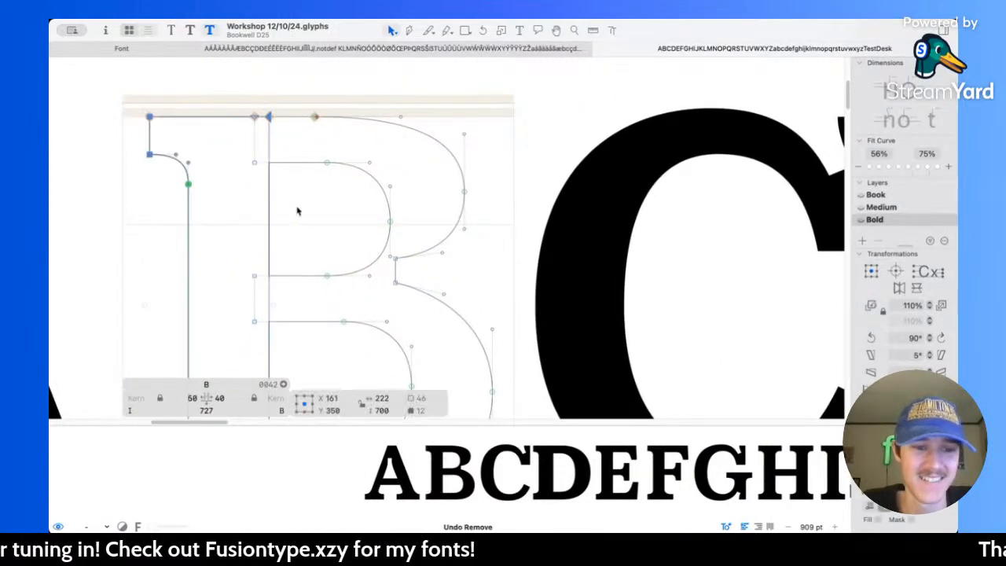
# Step: Paste the D's stem into the B, shift it left to start at X 10, and remove the B's old stem
pyautogui.click(300, 212)
pyautogui.press('super+v')
pyautogui.scroll(10, 271, 208)
pyautogui.press('Left')
pyautogui.press('Left')
pyautogui.press('Left')
pyautogui.press('Left')
pyautogui.press('Left')
pyautogui.scroll(-8, 271, 208)
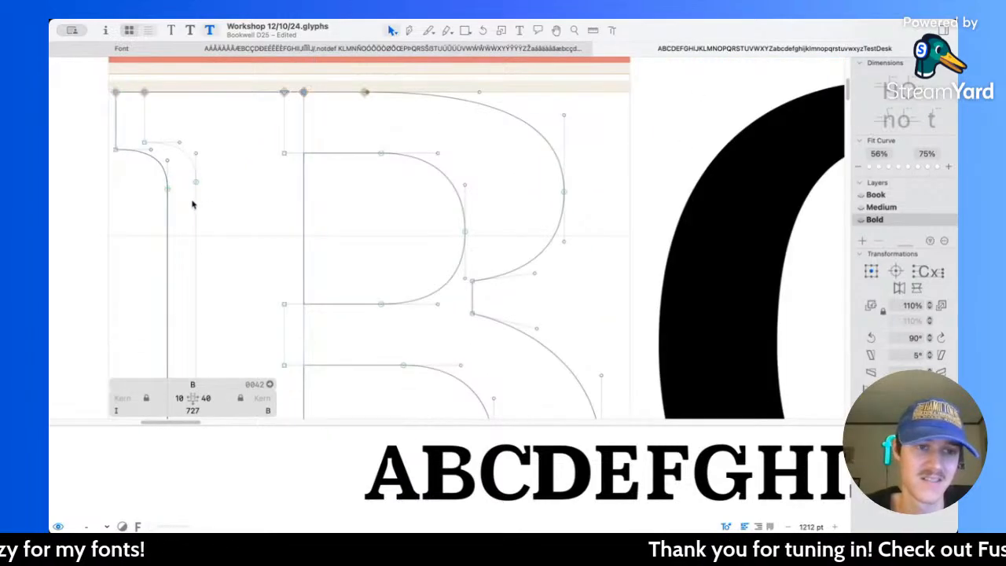
pyautogui.scroll(-8, 194, 202)
pyautogui.scroll(4, 268, 227)
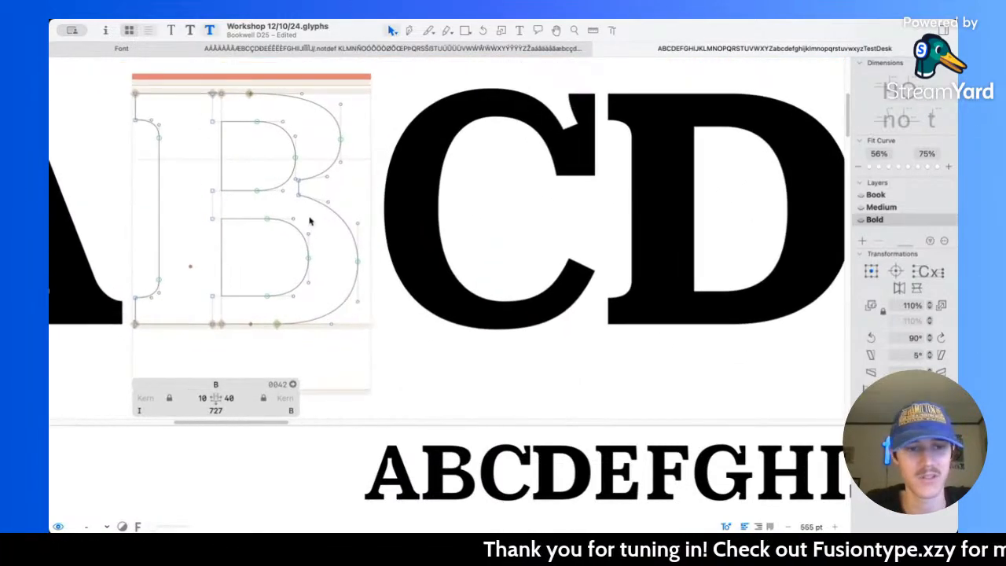
pyautogui.scroll(-3, 276, 219)
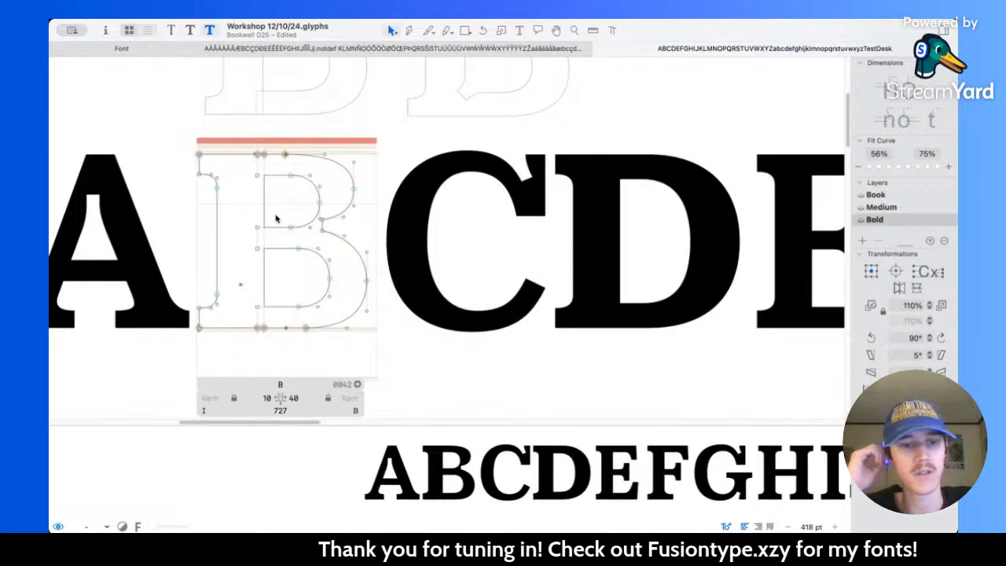
# Step: Measure the thickness of the D's bottom stroke as a reference for the B
pyautogui.scroll(-1, 275, 218)
pyautogui.press('l')
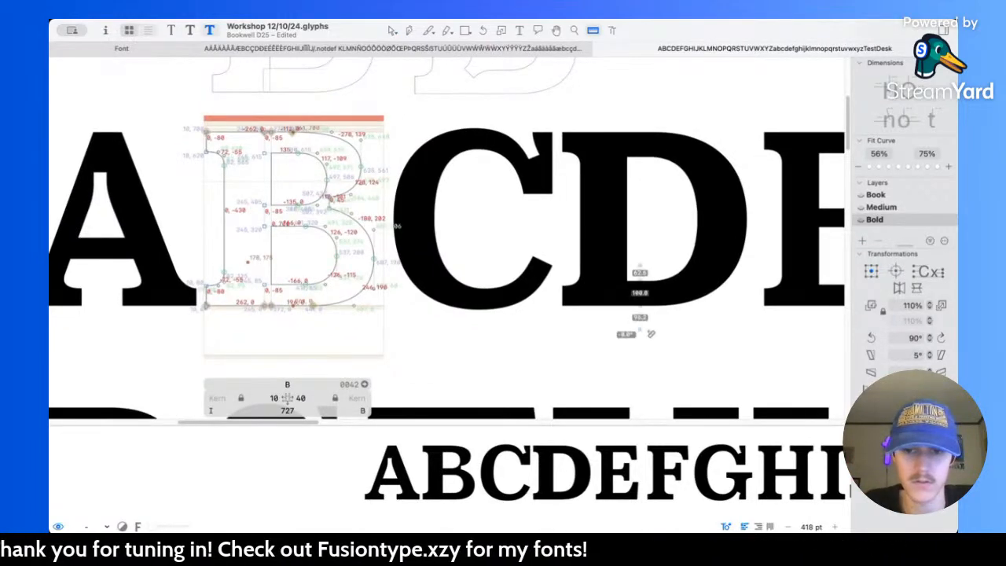
pyautogui.scroll(3, 271, 294)
pyautogui.scroll(1, 271, 293)
# Step: Thicken the B's bottom stroke by raising the lower edge of its lower counter to Y 100
pyautogui.press('v')
pyautogui.moveTo(247, 260); pyautogui.dragTo(374, 297)
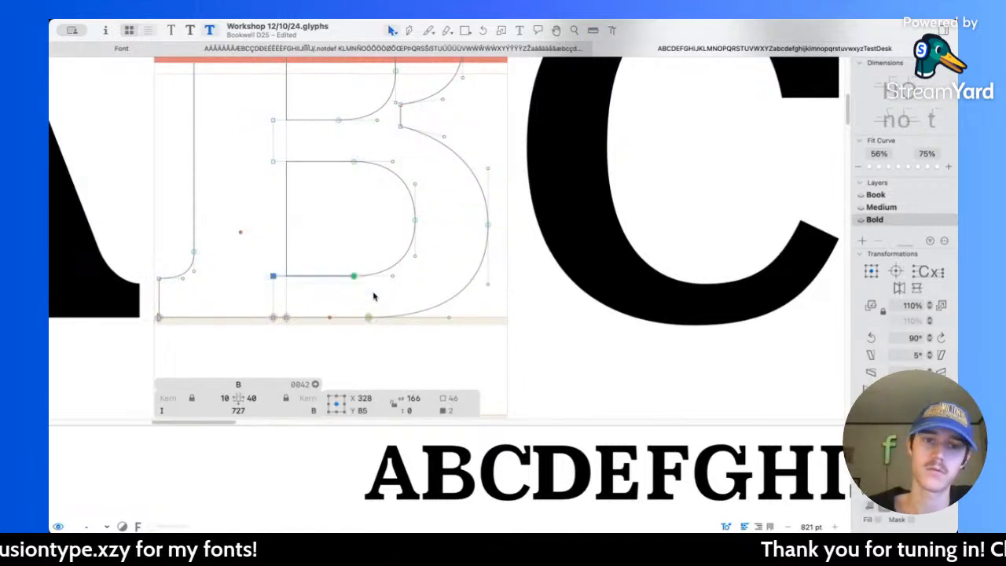
pyautogui.scroll(2, 374, 297)
pyautogui.press('Up')
pyautogui.press('Up')
pyautogui.press('Up')
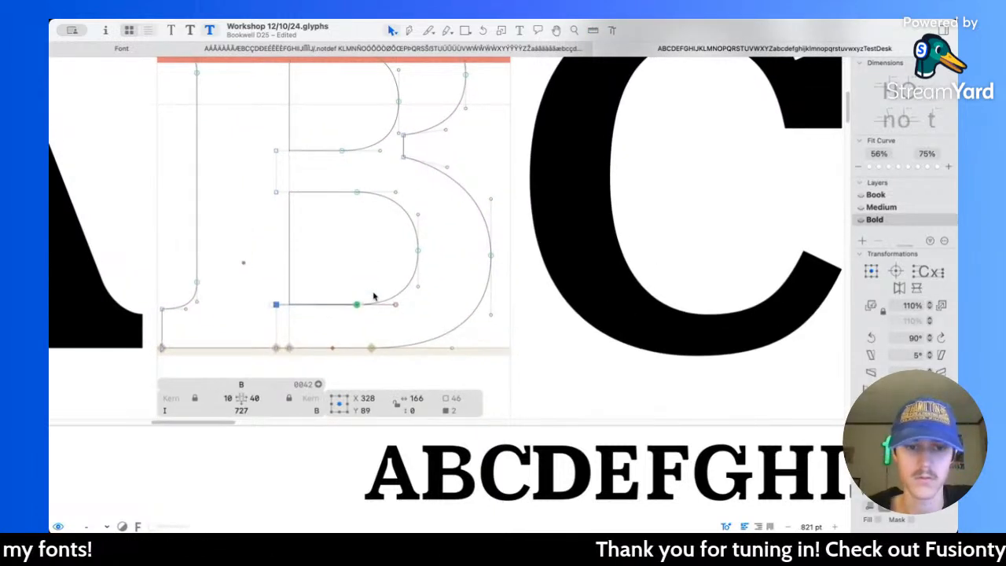
pyautogui.hotkey('shift', 'Up')
# Step: Lower the upper edge of the B's upper counter to Y 600 and measure the thickness of the top stroke
pyautogui.scroll(5, 430, 277)
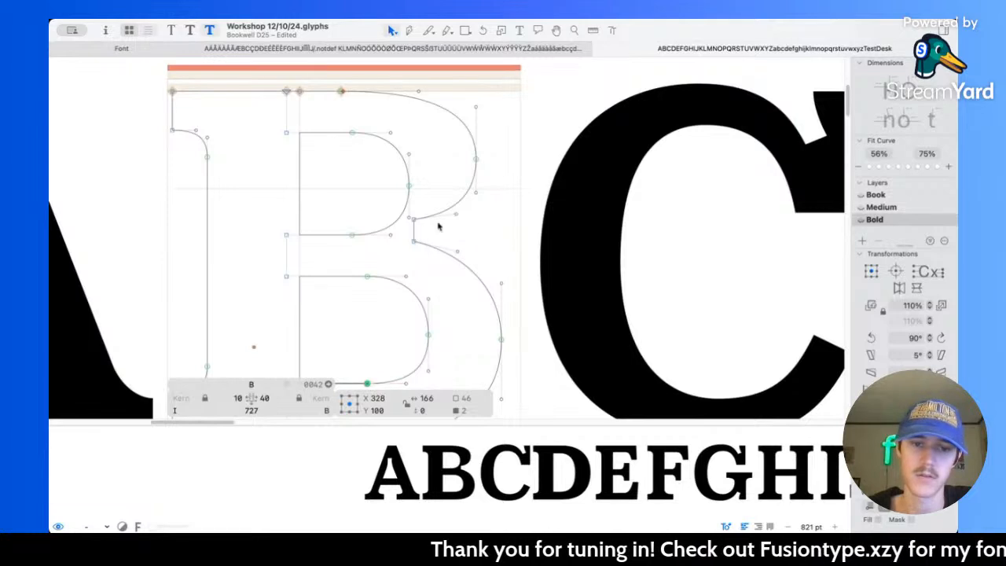
pyautogui.moveTo(269, 120); pyautogui.dragTo(357, 157)
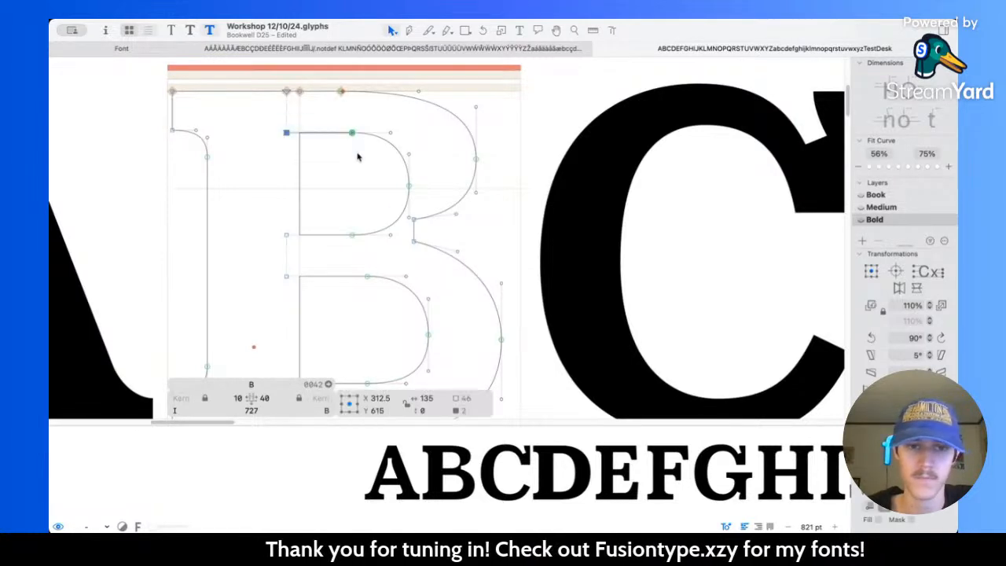
pyautogui.press('Down')
pyautogui.press('Down')
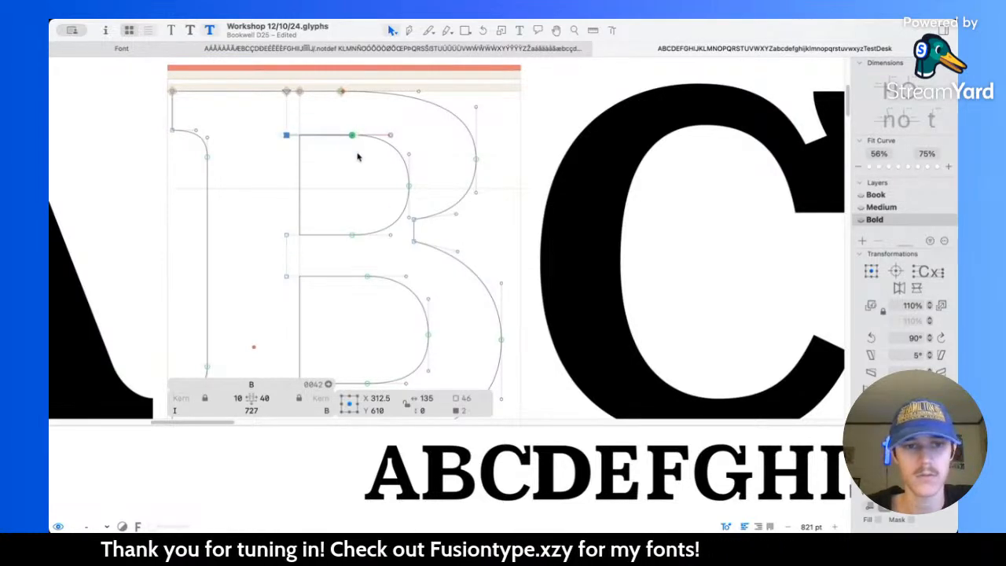
pyautogui.hotkey('shift', 'Down')
pyautogui.press('l')
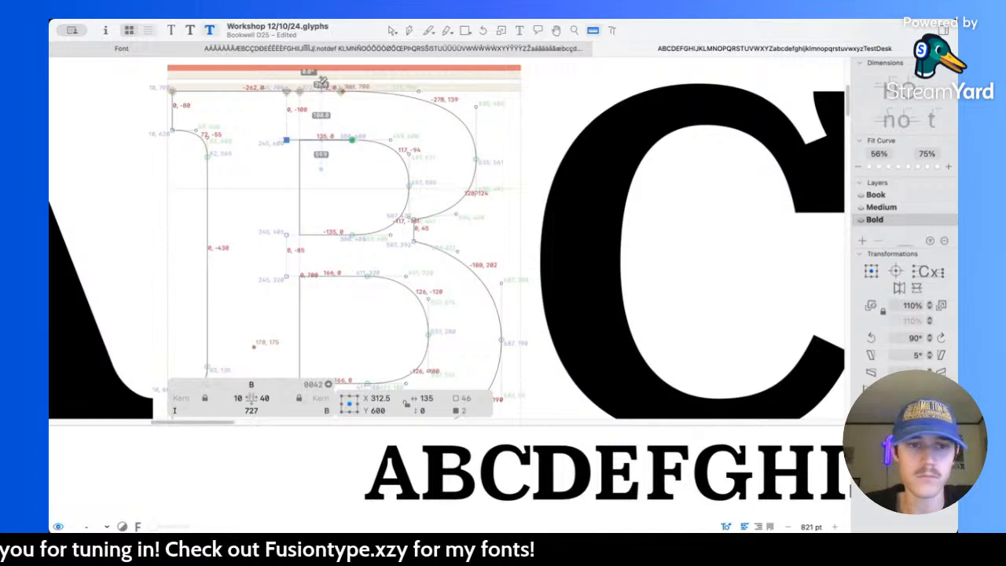
# Step: Measure the B's middle bar and raise the lower edge of the upper counter to Y 410
pyautogui.scroll(-3, 334, 299)
pyautogui.scroll(3, 346, 287)
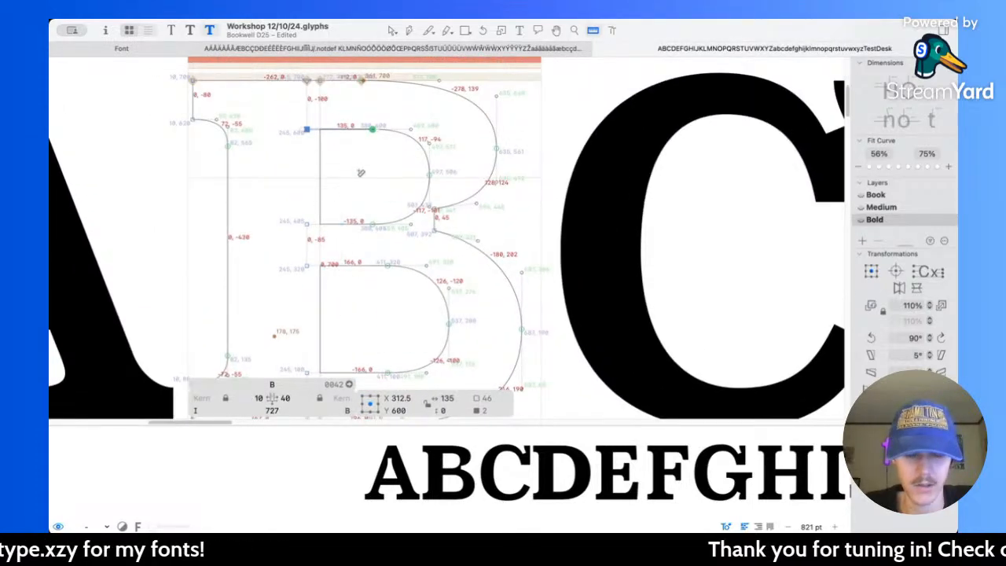
pyautogui.moveTo(356, 188); pyautogui.dragTo(356, 312)
pyautogui.press('v')
pyautogui.moveTo(298, 213); pyautogui.dragTo(380, 240)
pyautogui.press('Up')
pyautogui.press('Up')
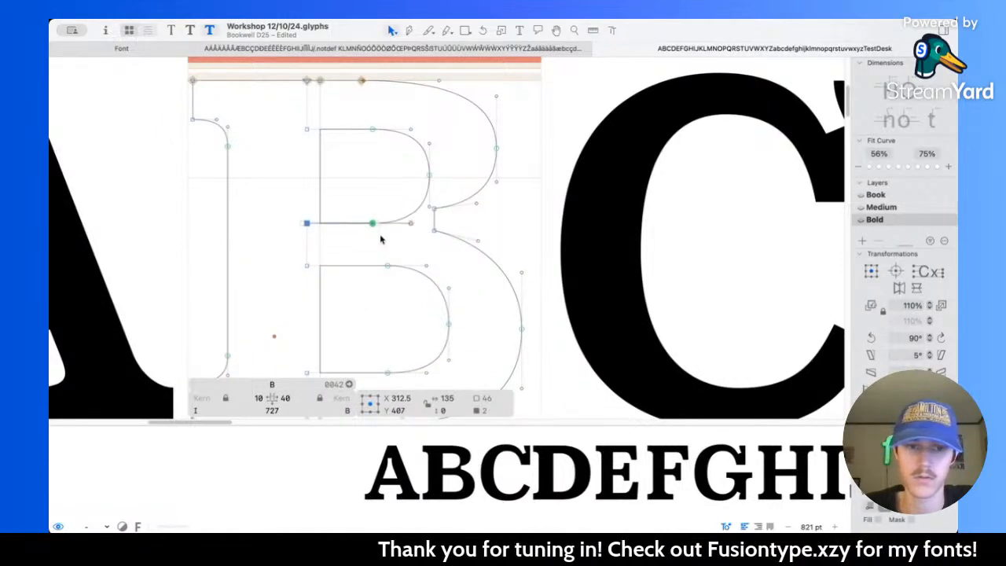
# Step: Lower the upper edge of the B's lower counter to Y 315 and preview the filled letter
pyautogui.moveTo(290, 258); pyautogui.dragTo(400, 279)
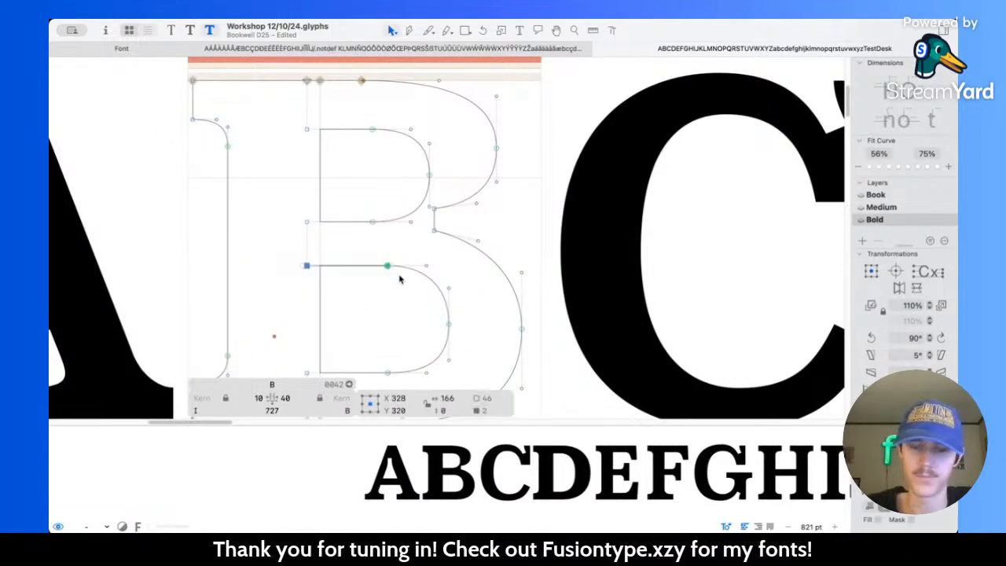
pyautogui.press('Down')
pyautogui.press('Down')
pyautogui.press('Down')
pyautogui.press('Down')
pyautogui.press('Down')
pyautogui.press('space')
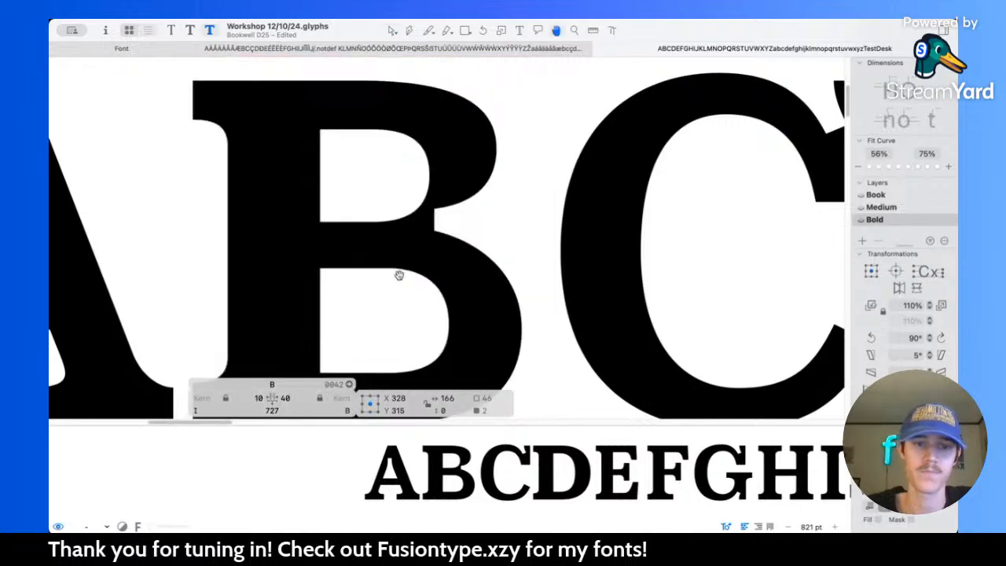
pyautogui.hscroll(3, 354, 262)
pyautogui.scroll(-2, 354, 262)
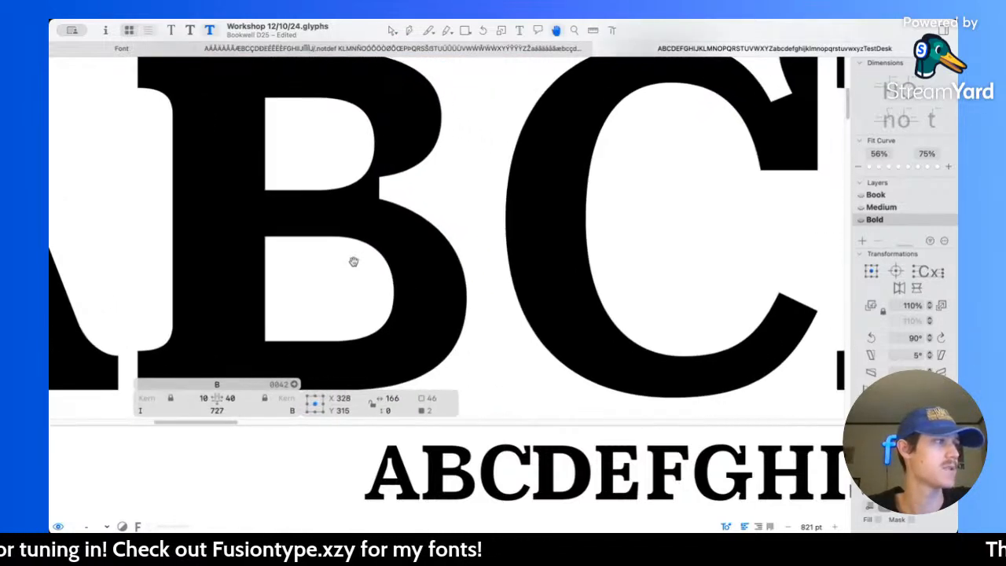
pyautogui.scroll(-3, 366, 283)
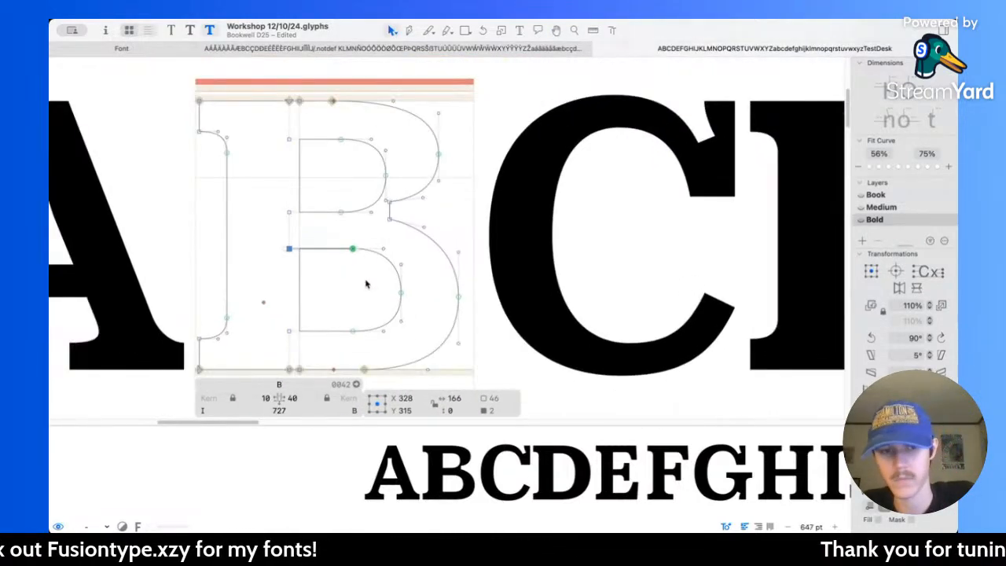
# Step: Measure vertically through the B's horizontal strokes and counters, and inspect its outline up close
pyautogui.press('l')
pyautogui.moveTo(312, 90); pyautogui.dragTo(319, 403)
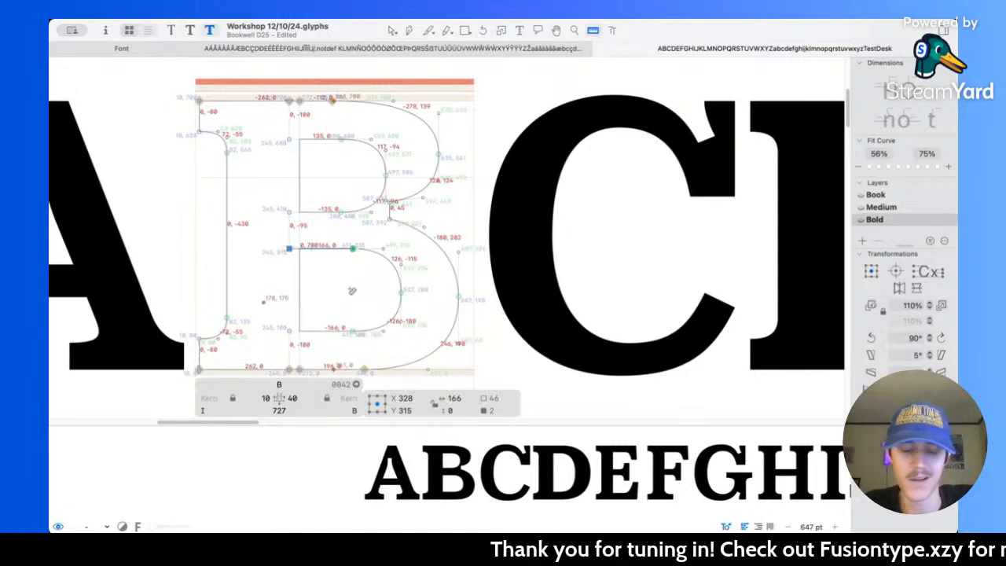
pyautogui.press('v')
pyautogui.click(384, 252)
pyautogui.scroll(1, 386, 250)
pyautogui.scroll(4, 386, 249)
pyautogui.press('space')
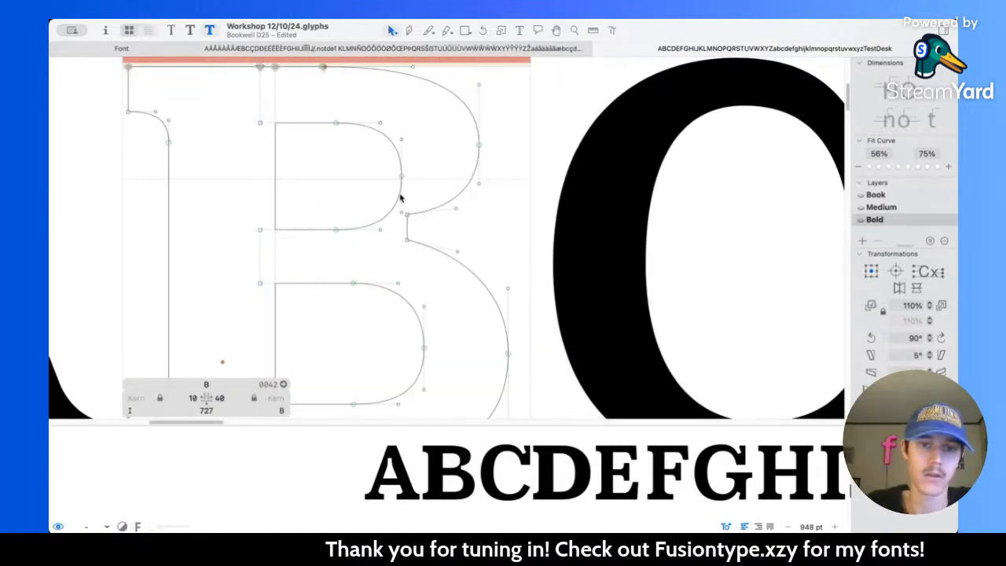
# Step: Measure the thickness of the B's lower bowl and compare it with the D's bowl
pyautogui.scroll(-5, 406, 207)
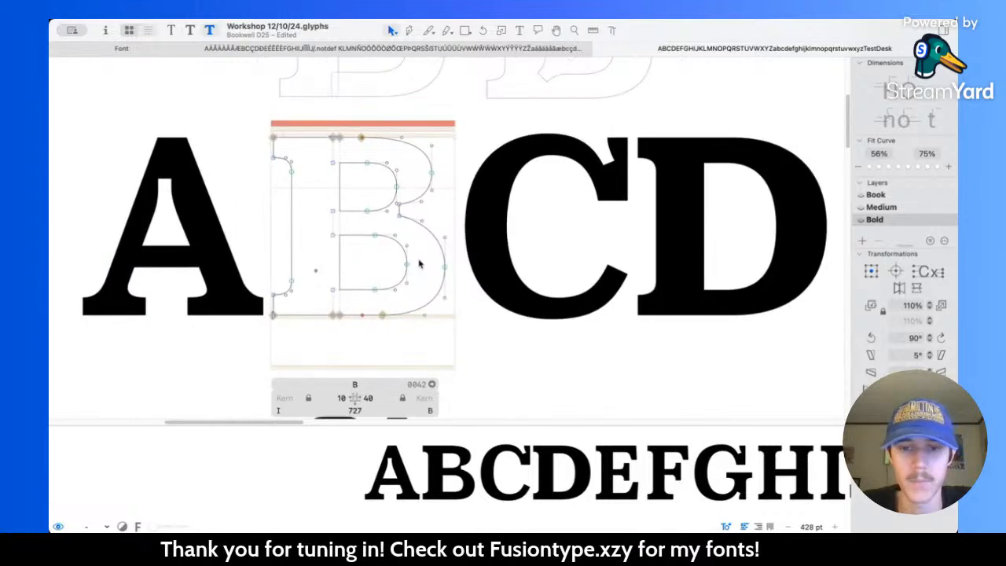
pyautogui.scroll(3, 419, 265)
pyautogui.press('l')
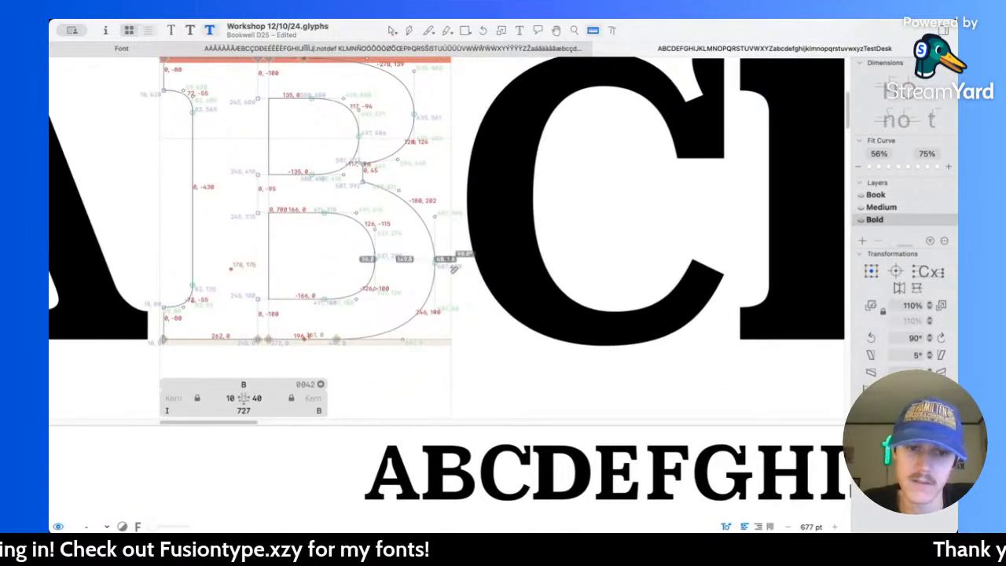
pyautogui.scroll(-2, 453, 270)
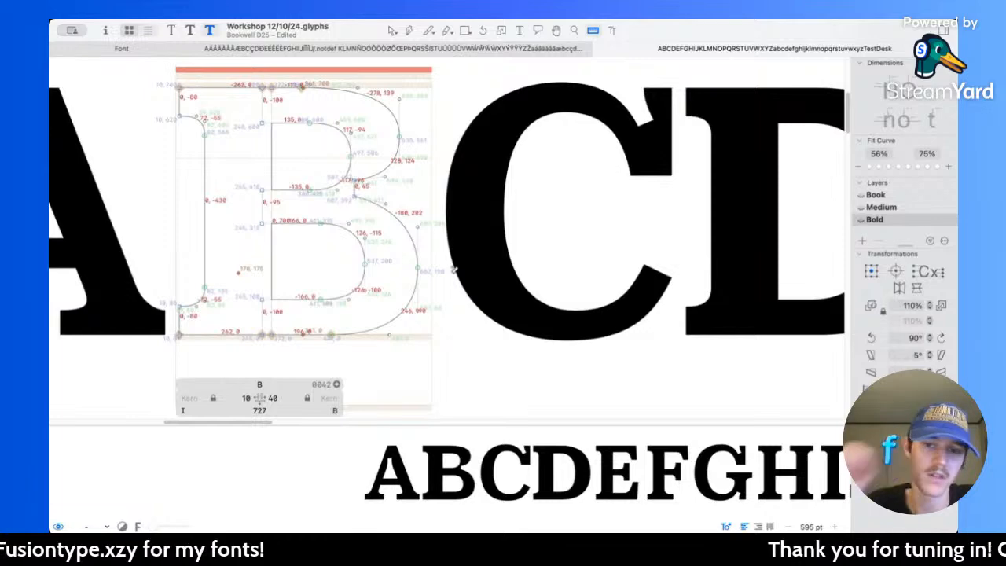
pyautogui.hscroll(5, 453, 269)
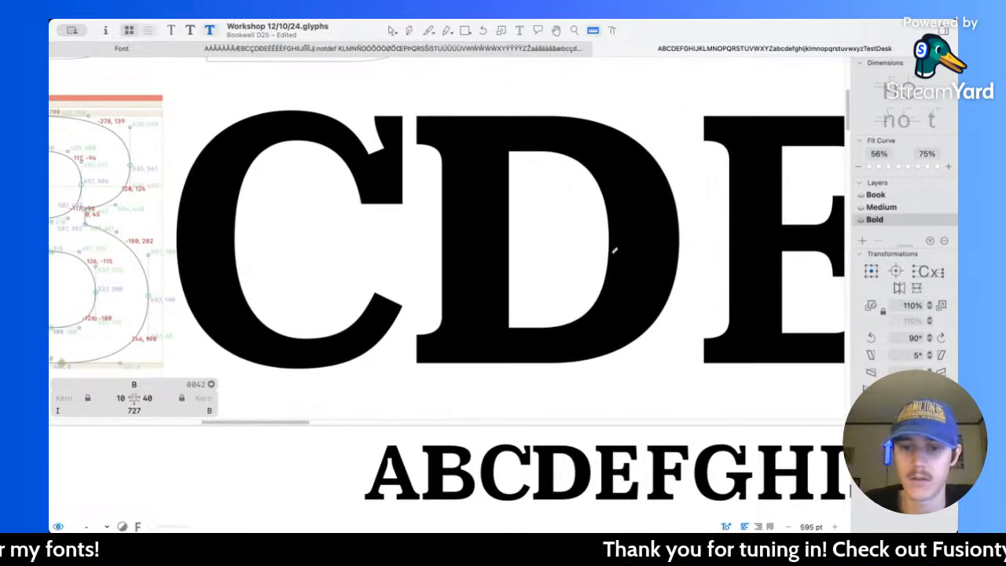
# Step: Shift the right-hand curve of the Bold B's lower counter 30 units left, placing the selection's centre at X 444
pyautogui.hscroll(-3, 234, 279)
pyautogui.scroll(3, 266, 272)
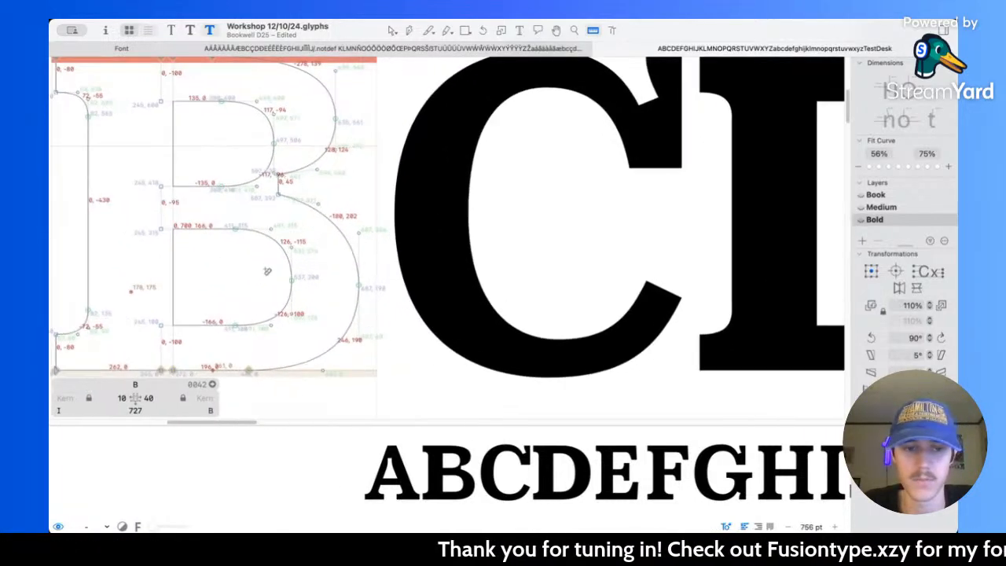
pyautogui.press('v')
pyautogui.moveTo(243, 202); pyautogui.dragTo(367, 339)
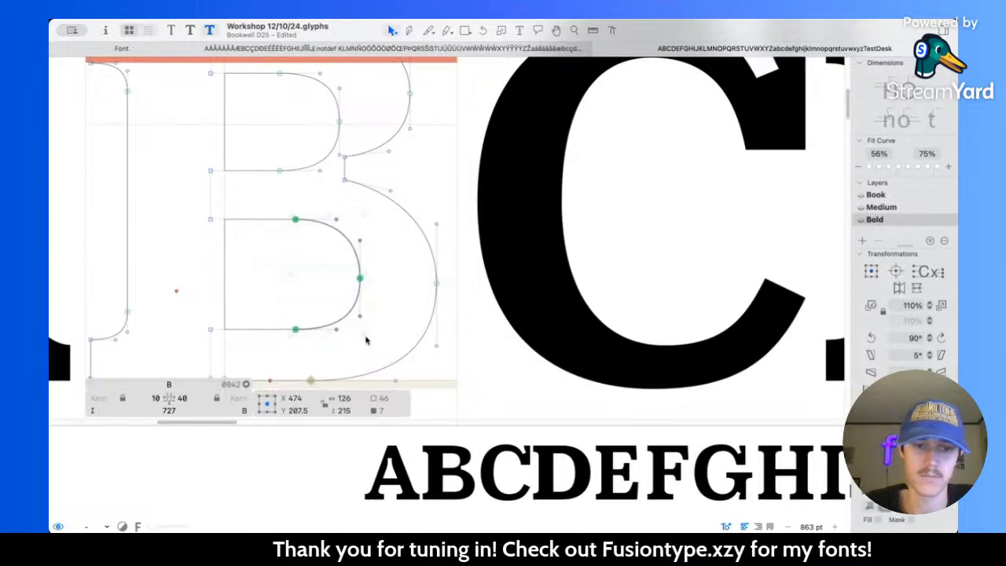
pyautogui.hotkey('shift', 'Left')
pyautogui.hotkey('shift', 'Left')
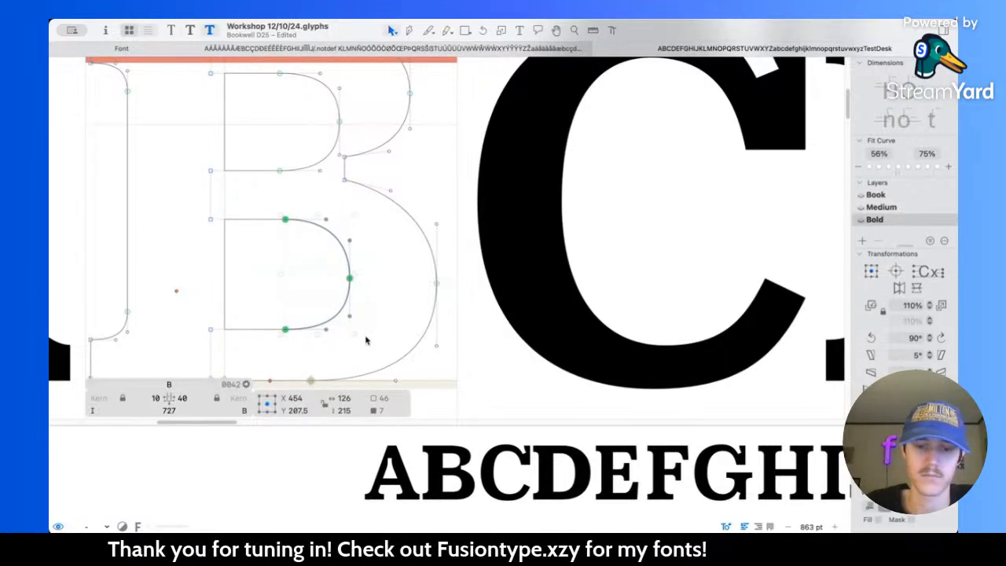
pyautogui.hotkey('shift', 'Left')
pyautogui.scroll(3, 366, 340)
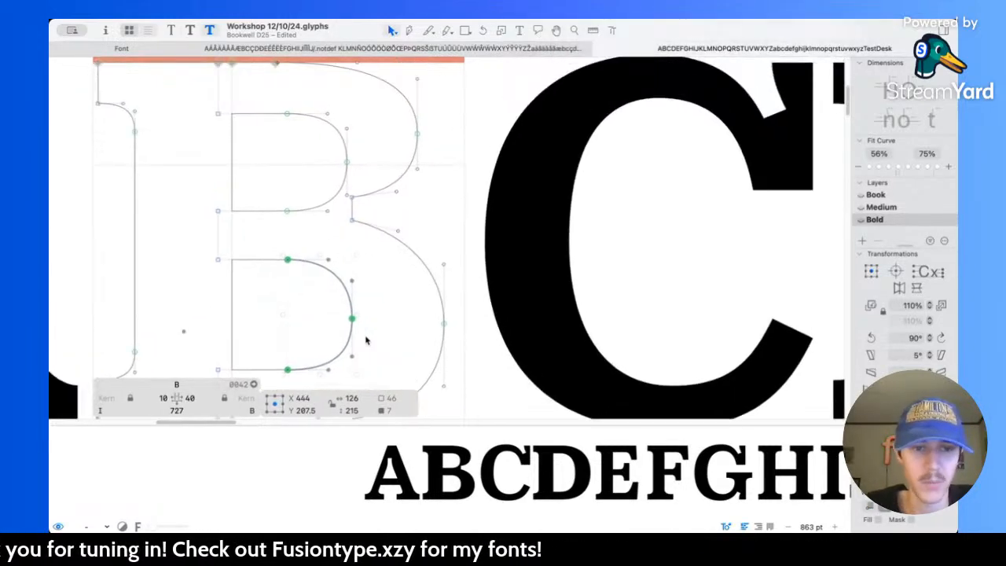
# Step: Shift the right-hand curve of the B's upper counter 30 units left, placing the selection's centre at X 408.5
pyautogui.moveTo(291, 139); pyautogui.dragTo(361, 261)
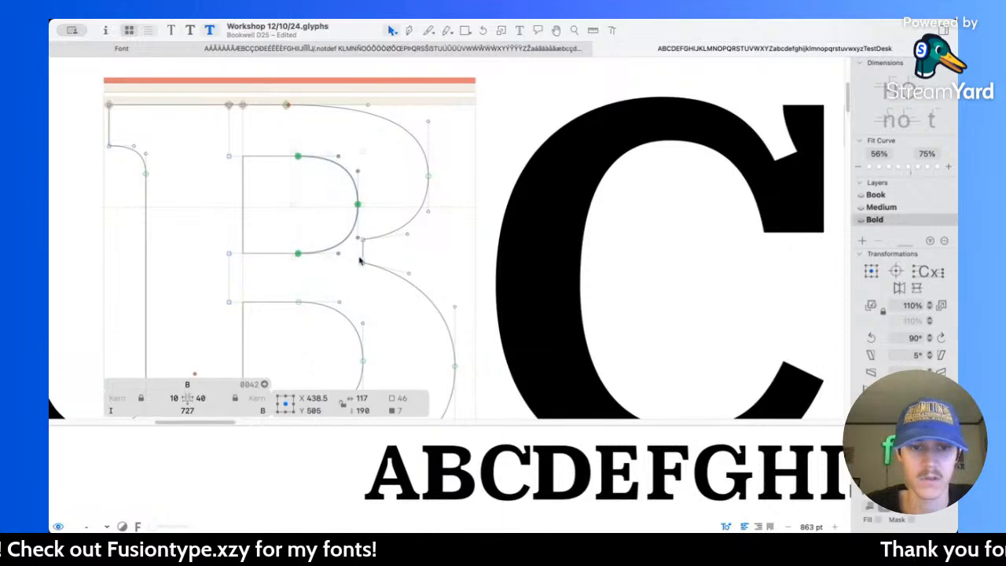
pyautogui.hotkey('shift', 'Left')
pyautogui.hotkey('shift', 'Left')
pyautogui.scroll(-5, 360, 261)
pyautogui.hscroll(2, 360, 262)
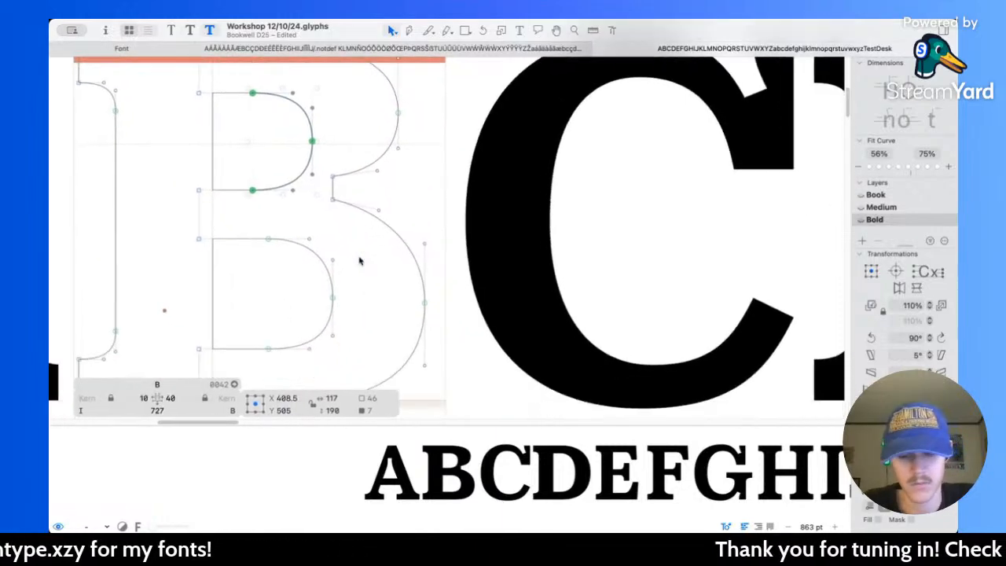
# Step: Measure the thickness of the B's lower bowl from its counter to its outer curve
pyautogui.press('l')
pyautogui.moveTo(311, 258); pyautogui.dragTo(484, 276)
pyautogui.scroll(-3, 354, 253)
pyautogui.moveTo(306, 254); pyautogui.dragTo(429, 270)
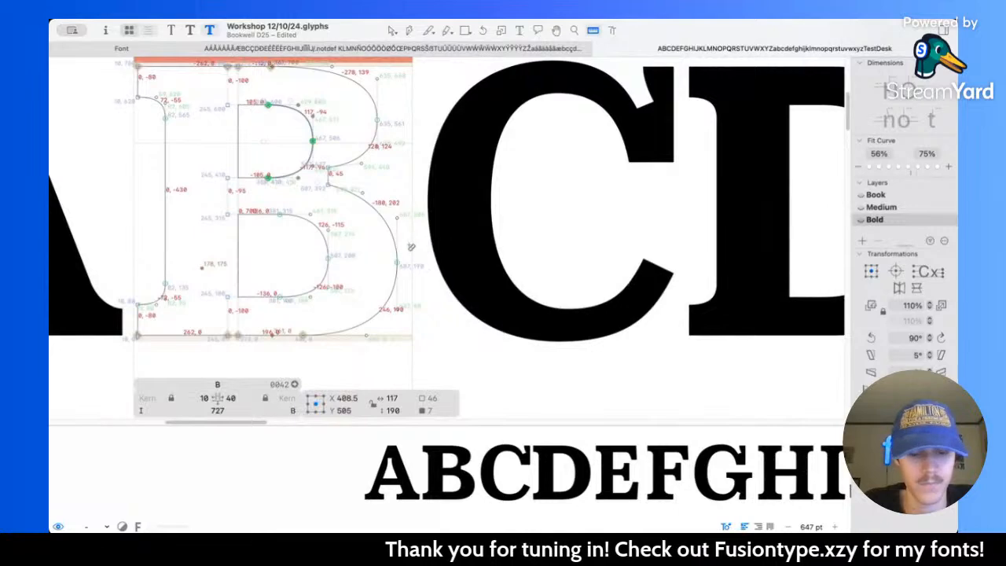
# Step: Move the B's outer bowl curves and waist notch 10 units right and preview the filled letter at text size
pyautogui.scroll(2, 411, 247)
pyautogui.press('v')
pyautogui.click(355, 247)
pyautogui.scroll(2, 350, 220)
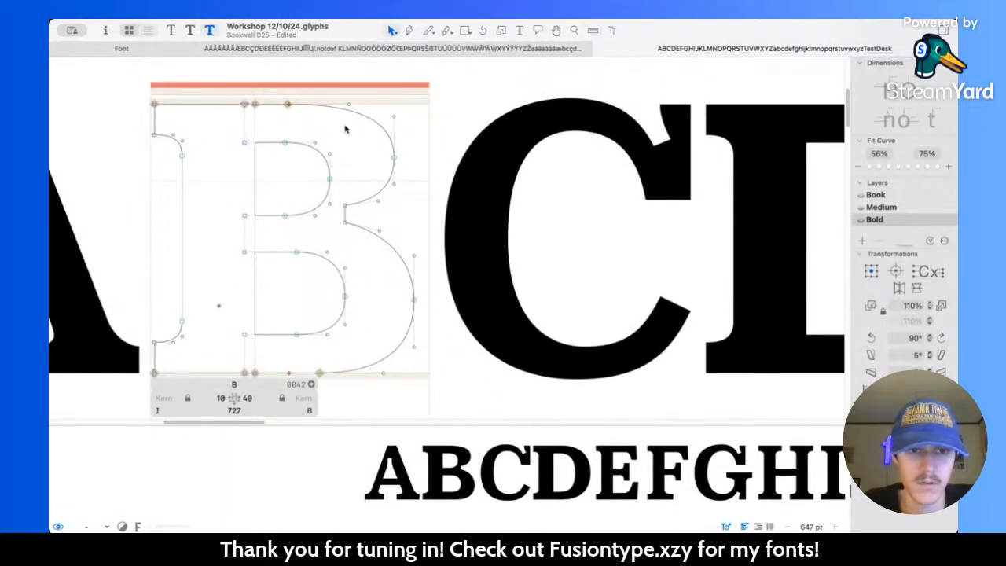
pyautogui.moveTo(342, 191); pyautogui.dragTo(361, 246)
pyautogui.moveTo(398, 278); pyautogui.dragTo(432, 323)
pyautogui.moveTo(306, 361); pyautogui.dragTo(332, 384)
pyautogui.moveTo(384, 155); pyautogui.dragTo(395, 163)
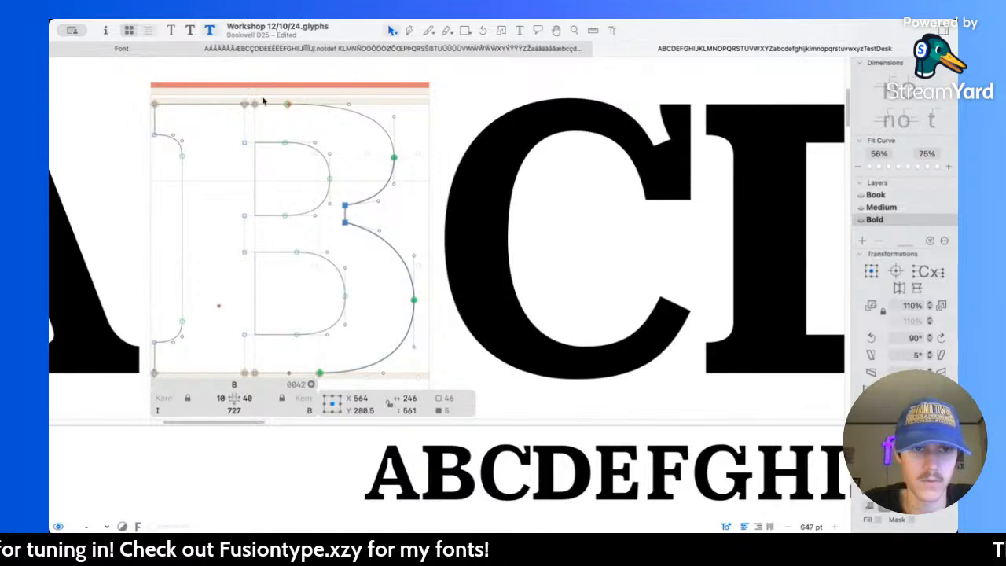
pyautogui.moveTo(280, 99); pyautogui.dragTo(301, 111)
pyautogui.hotkey('shift', 'Right')
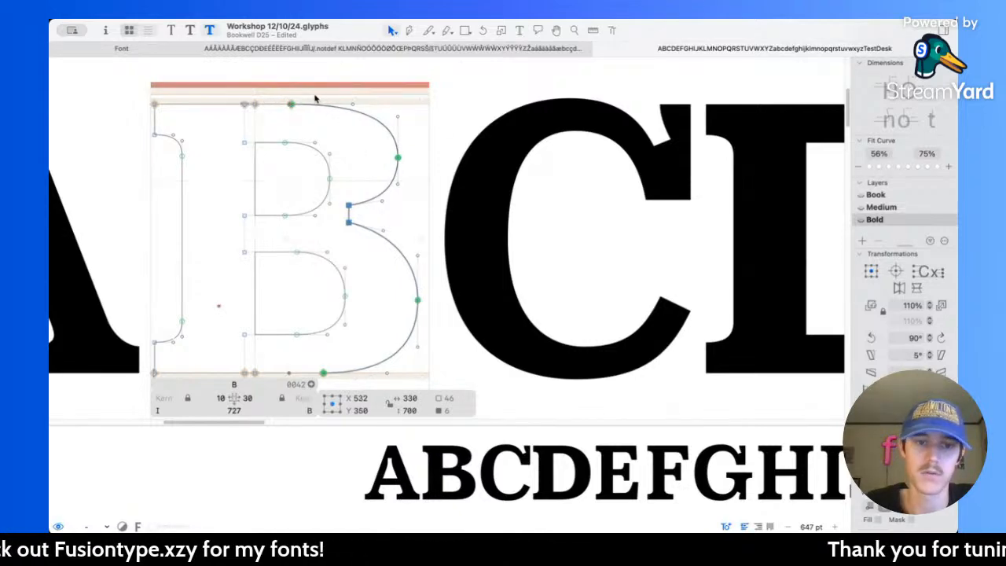
pyautogui.press('space')
pyautogui.scroll(-10, 435, 228)
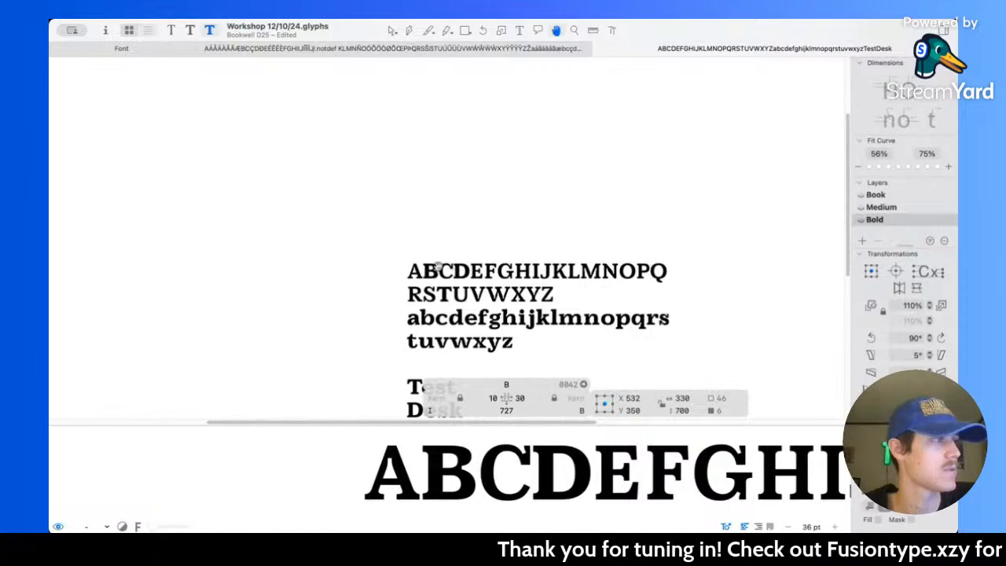
# Step: Shift both counter curves and the outer bowls of the B together 10 units left, previewing the filled letter
pyautogui.scroll(5, 438, 266)
pyautogui.scroll(6, 416, 265)
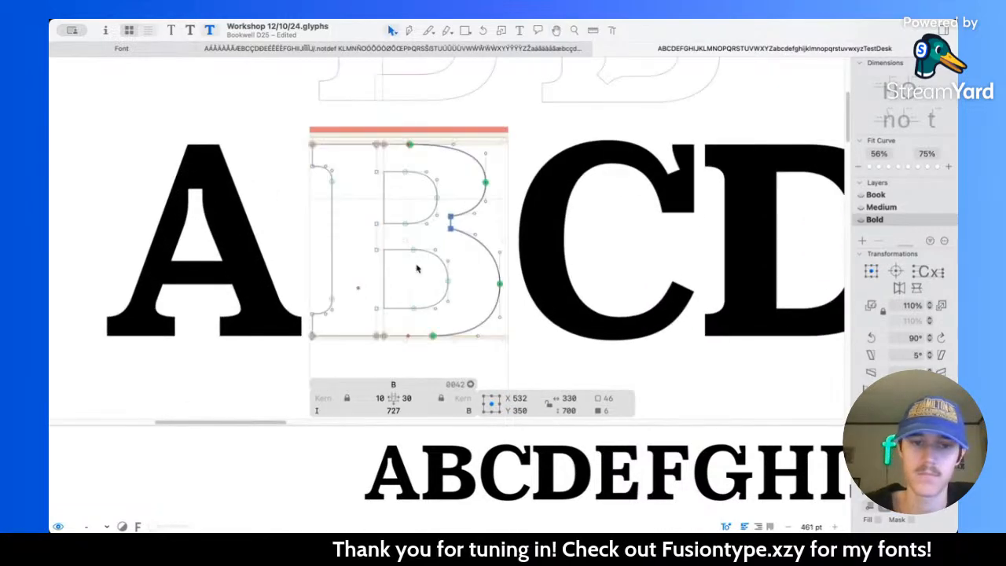
pyautogui.moveTo(344, 135); pyautogui.dragTo(492, 345)
pyautogui.press('space')
pyautogui.hotkey('shift', 'Left')
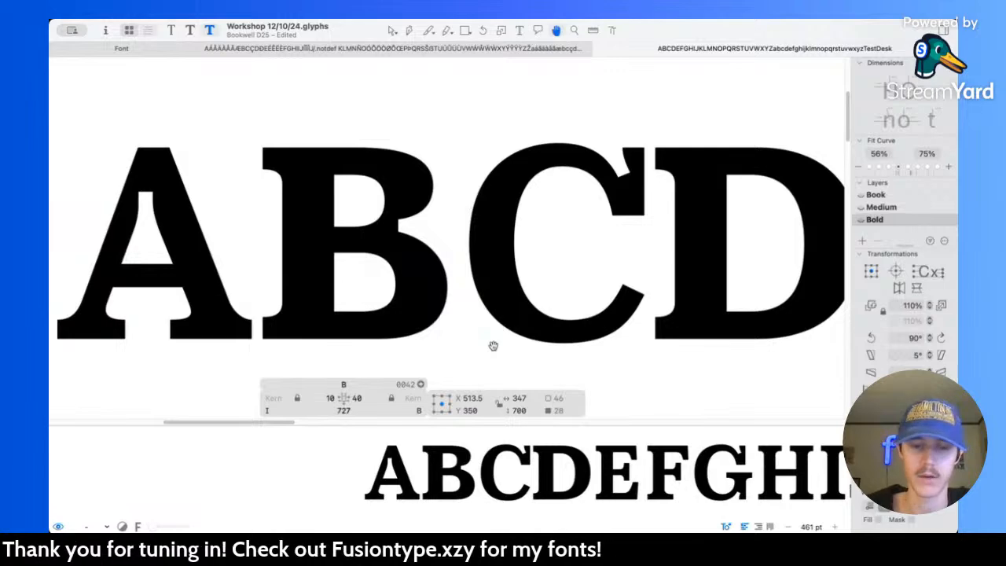
# Step: Compare the B's spacing in the Medium master, then set the Bold B's left sidebearing to 50
pyautogui.press('super+2')
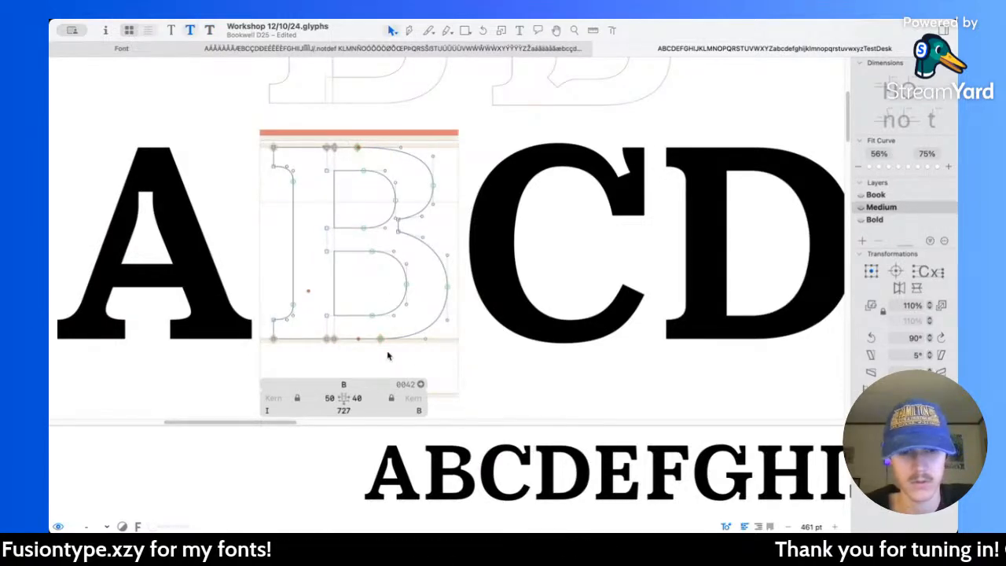
pyautogui.press('super+3')
pyautogui.click(331, 398)
pyautogui.press('BackSpace')
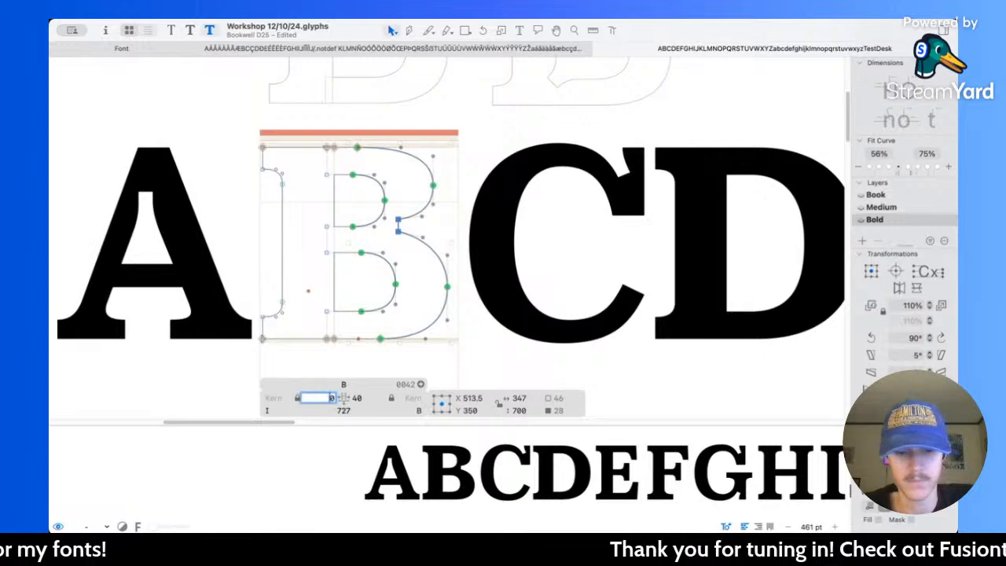
pyautogui.write('5')
pyautogui.press('Return')
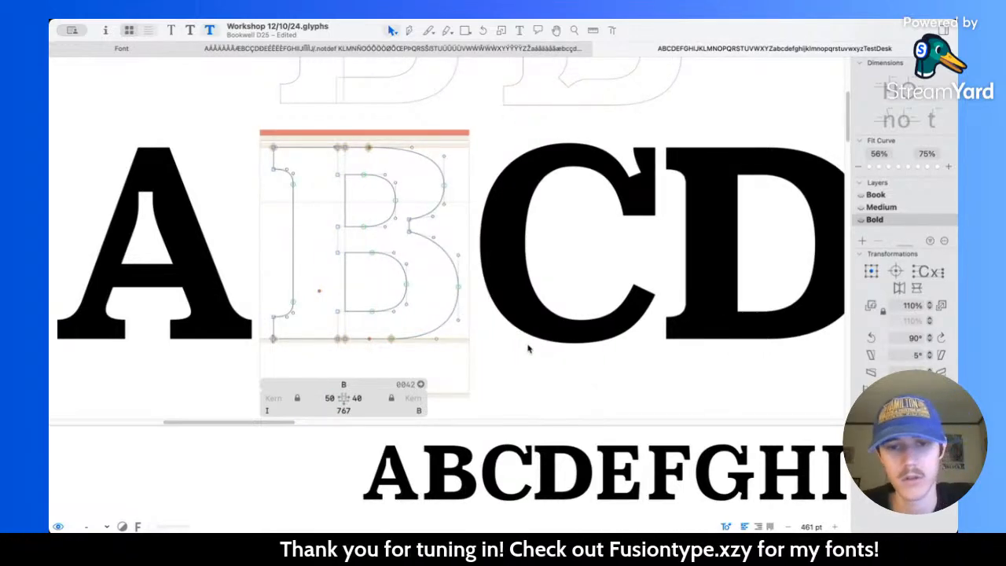
# Step: Raise the upper corner of the B's waist notch to Y 447 and check the notch's dimensions
pyautogui.scroll(6, 529, 349)
pyautogui.scroll(3, 485, 195)
pyautogui.press('l')
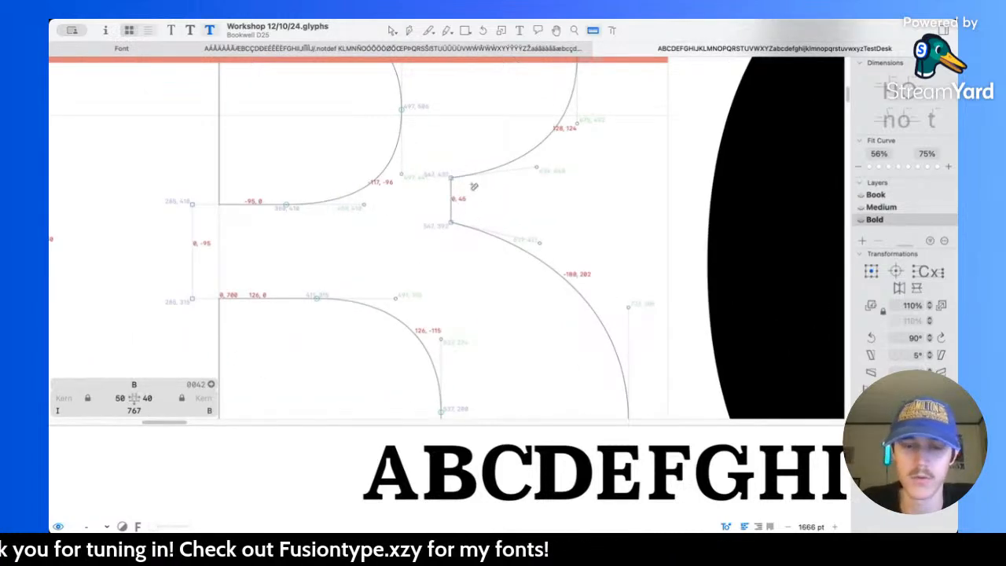
pyautogui.press('v')
pyautogui.click(459, 206)
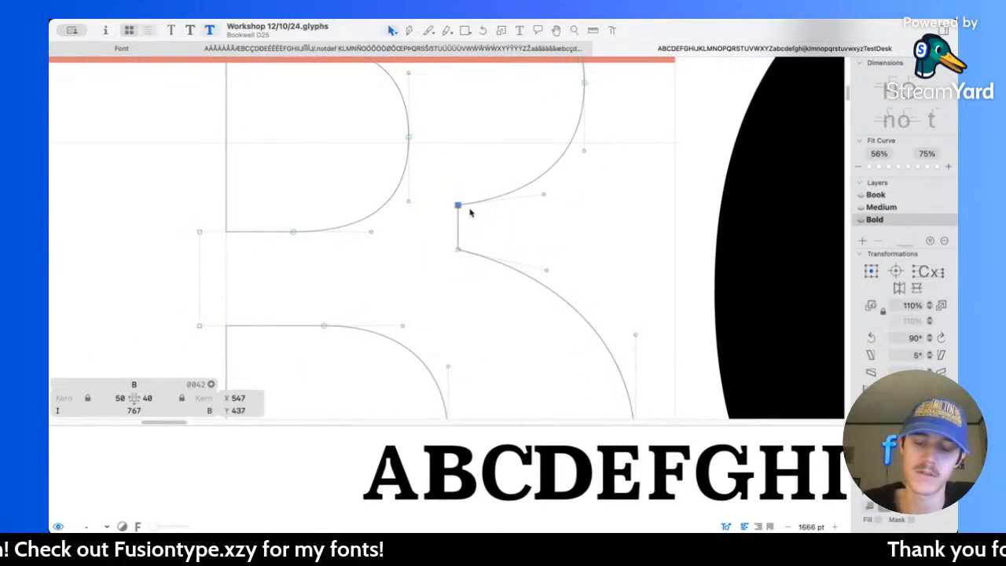
pyautogui.press('Up')
pyautogui.press('Up')
pyautogui.press('Up')
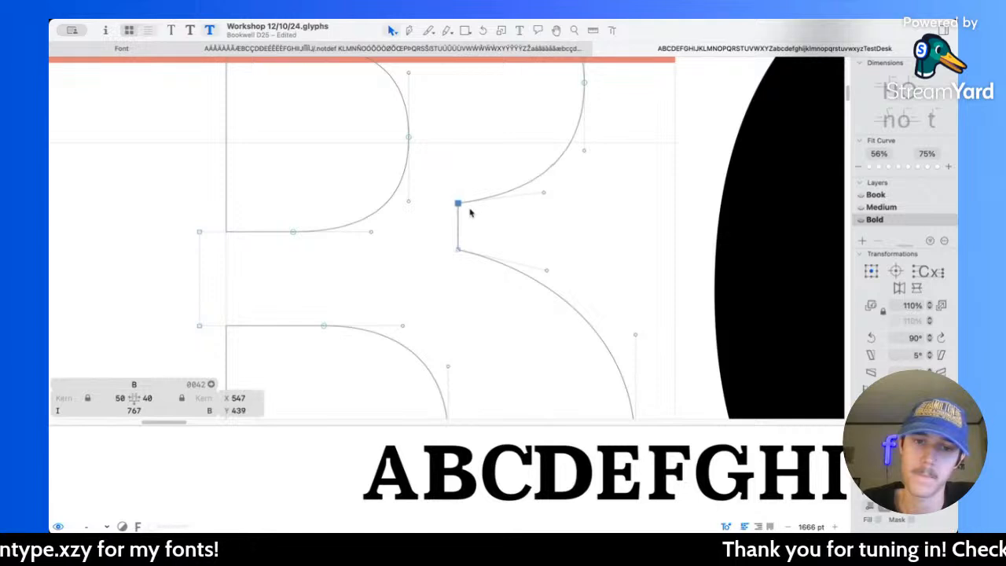
pyautogui.press('Up')
pyautogui.press('Up')
pyautogui.press('Up')
pyautogui.press('Up')
pyautogui.press('Up')
pyautogui.press('Up')
pyautogui.press('Up')
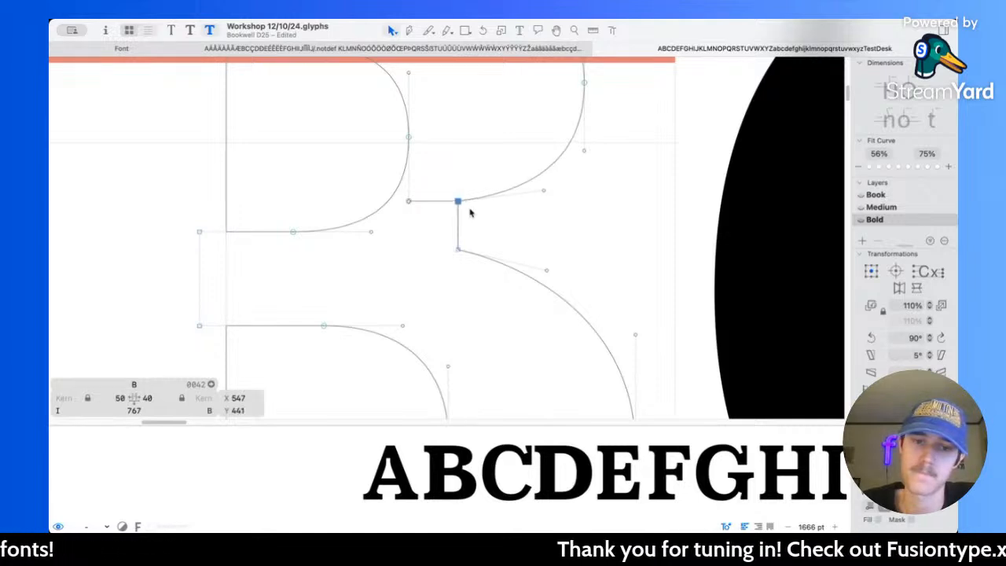
pyautogui.press('l')
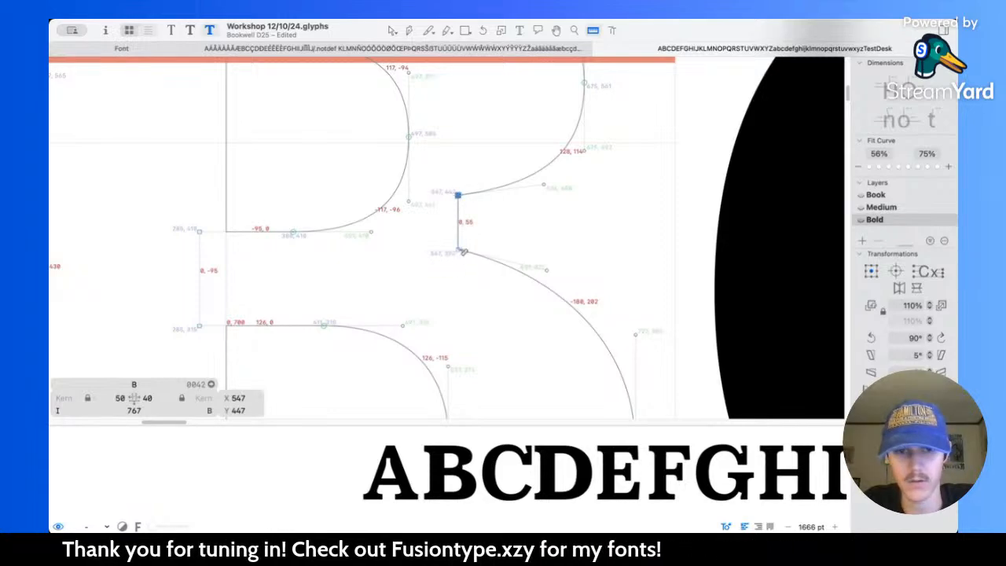
# Step: Preview the filled B beside A and C at several sizes and inspect its lower bowl outline
pyautogui.press('space')
pyautogui.scroll(-10, 537, 217)
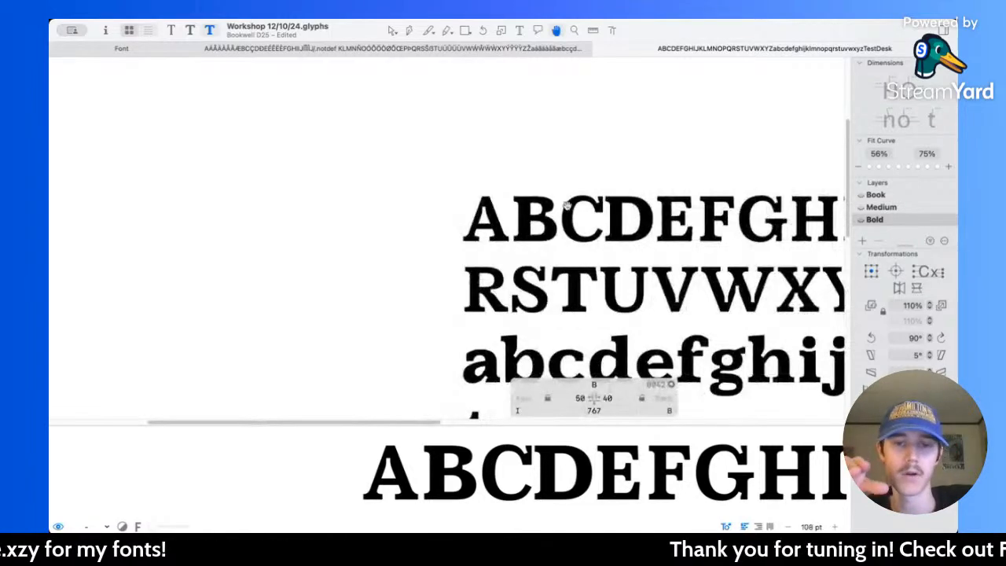
pyautogui.scroll(5, 569, 209)
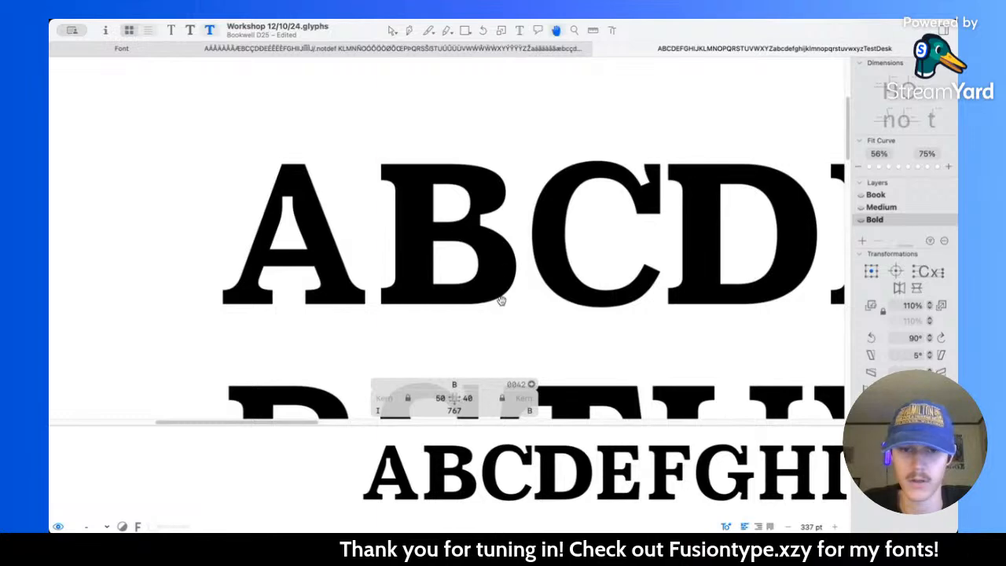
pyautogui.scroll(4, 508, 291)
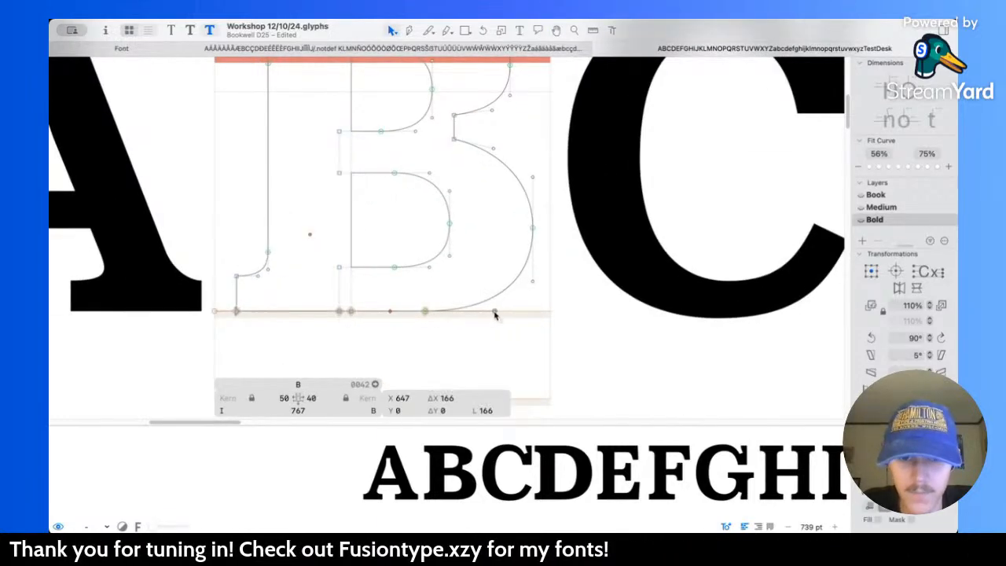
pyautogui.press('space')
pyautogui.scroll(-2, 592, 271)
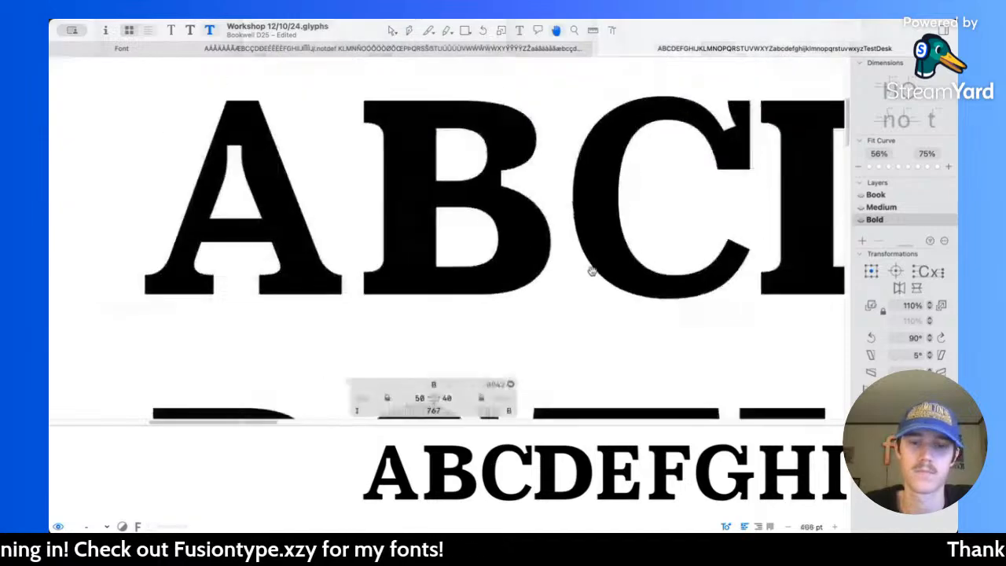
pyautogui.scroll(1, 592, 271)
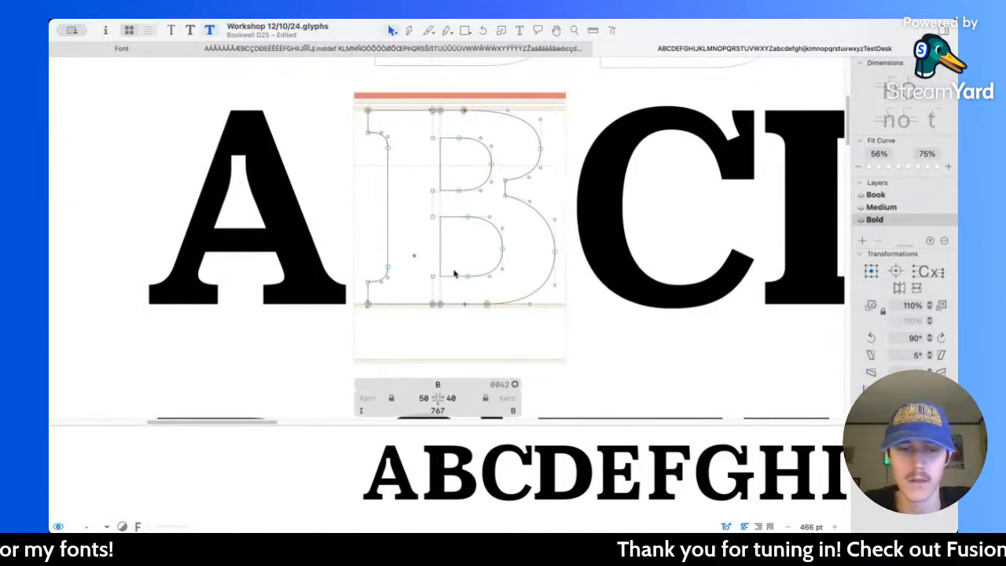
pyautogui.hscroll(2, 402, 273)
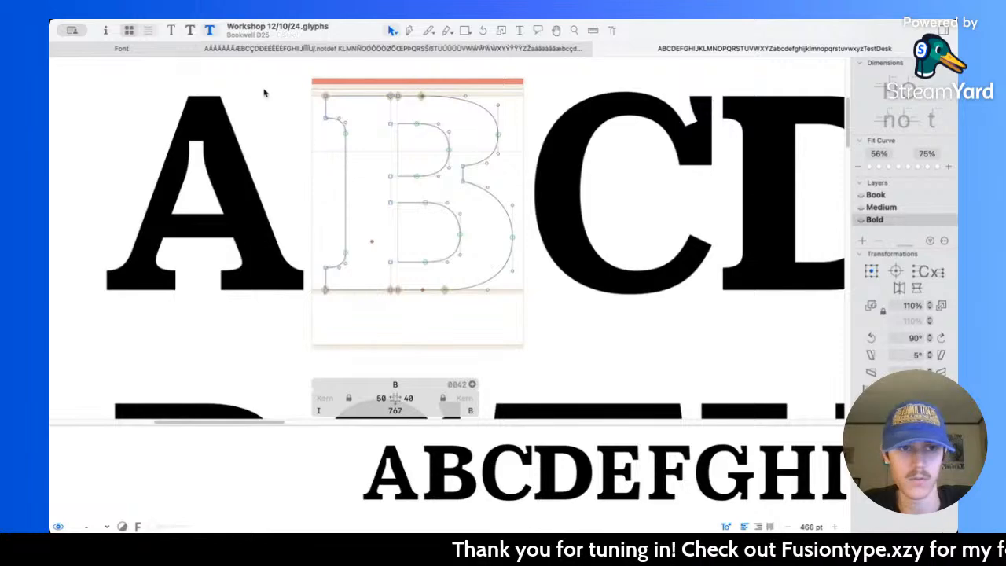
# Step: Switch to the Book master and examine the letters of "Test" up close in the sample words
pyautogui.scroll(-1, 417, 244)
pyautogui.scroll(-3, 417, 244)
pyautogui.scroll(-5, 419, 251)
pyautogui.scroll(2, 389, 222)
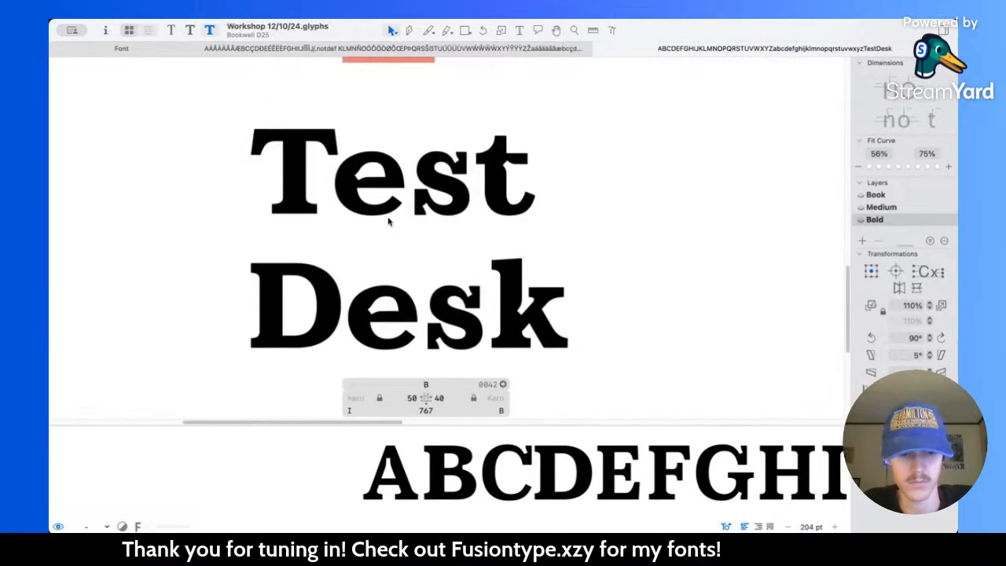
pyautogui.press('super+1')
pyautogui.scroll(2, 314, 189)
pyautogui.scroll(3, 331, 237)
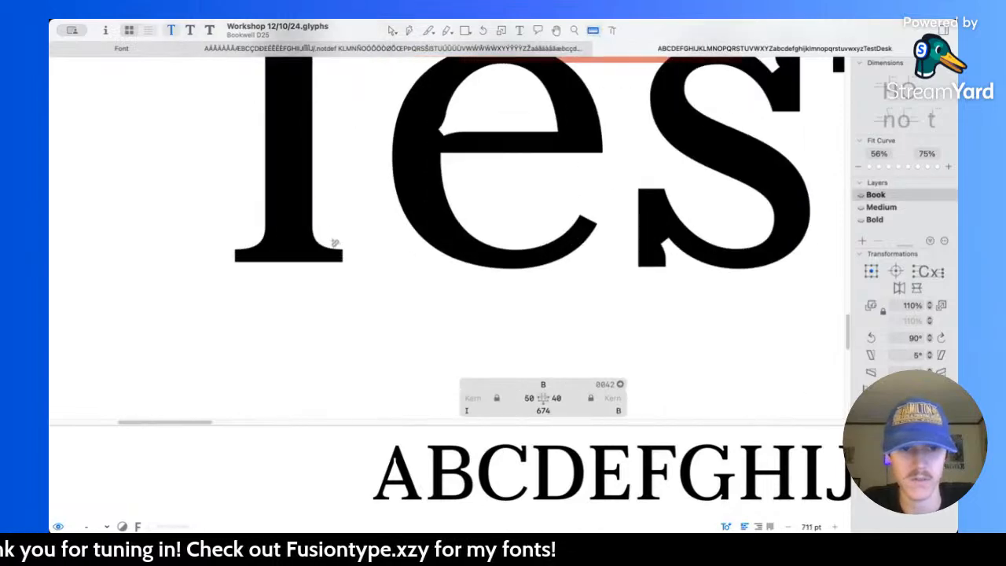
pyautogui.hscroll(6, 714, 265)
pyautogui.scroll(2, 714, 265)
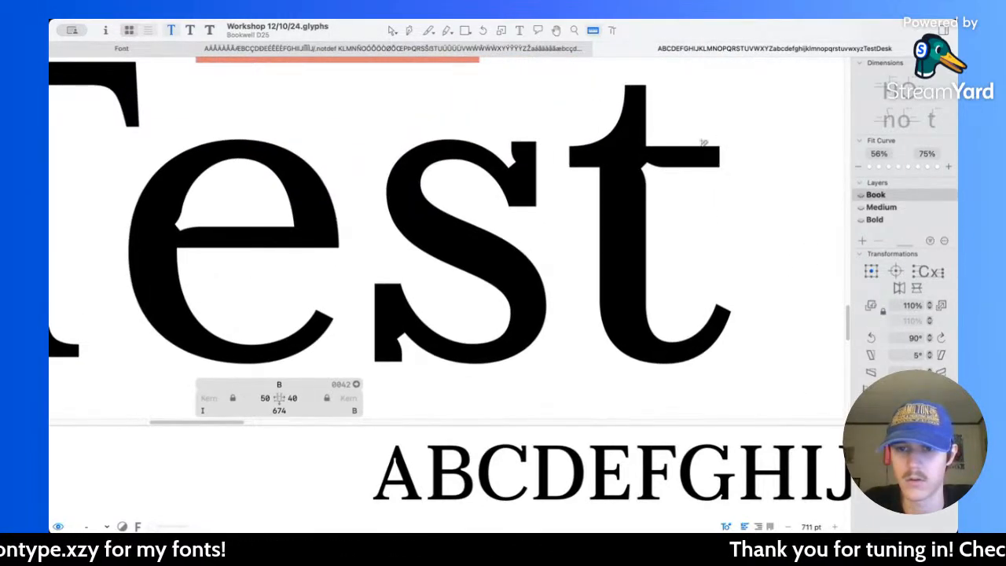
pyautogui.scroll(-5, 443, 216)
pyautogui.scroll(-2, 454, 270)
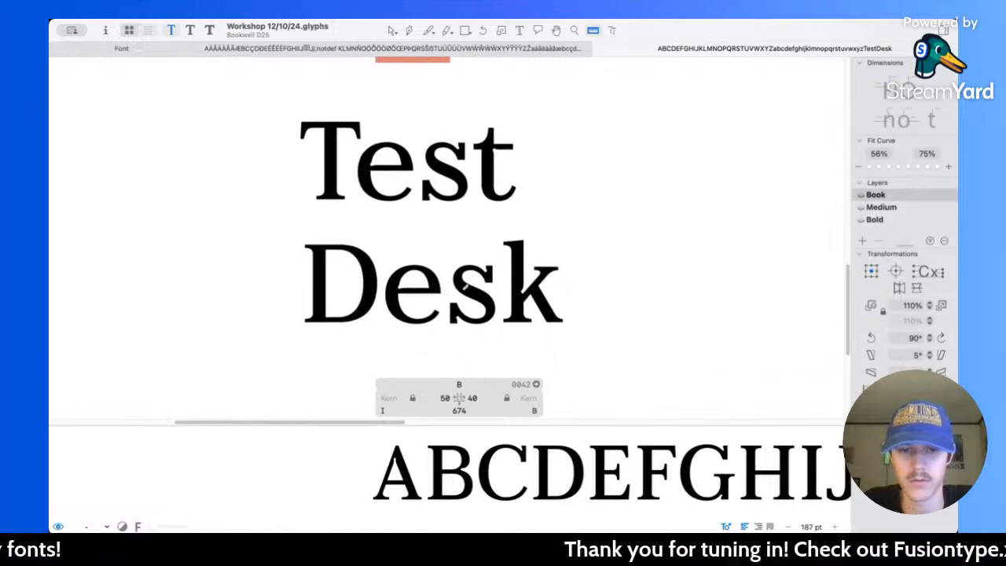
# Step: Measure the serif of the k in "Desk" and examine the word's s and k in the Book master
pyautogui.scroll(3, 497, 307)
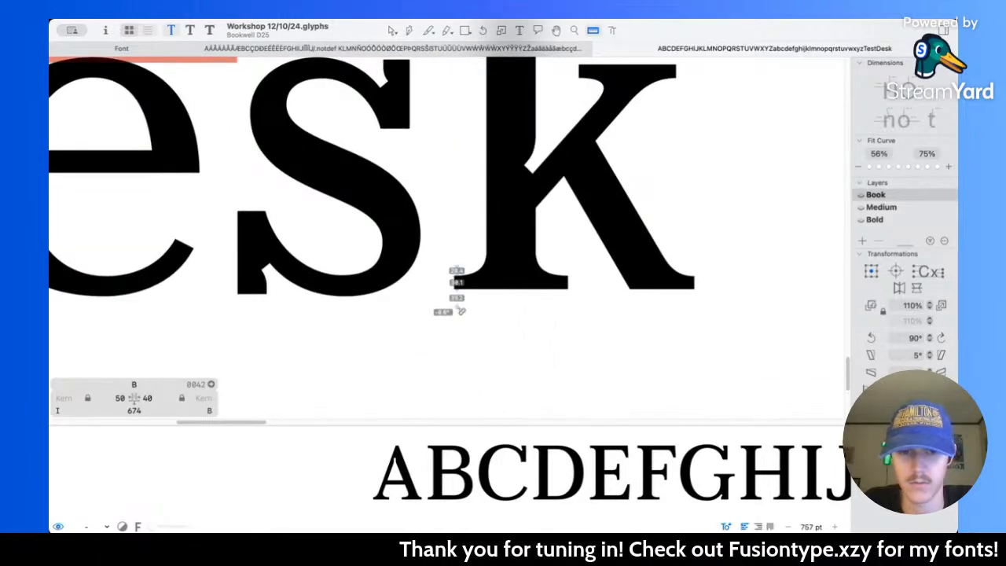
pyautogui.scroll(-5, 441, 275)
pyautogui.scroll(1, 417, 254)
pyautogui.hscroll(-1, 417, 254)
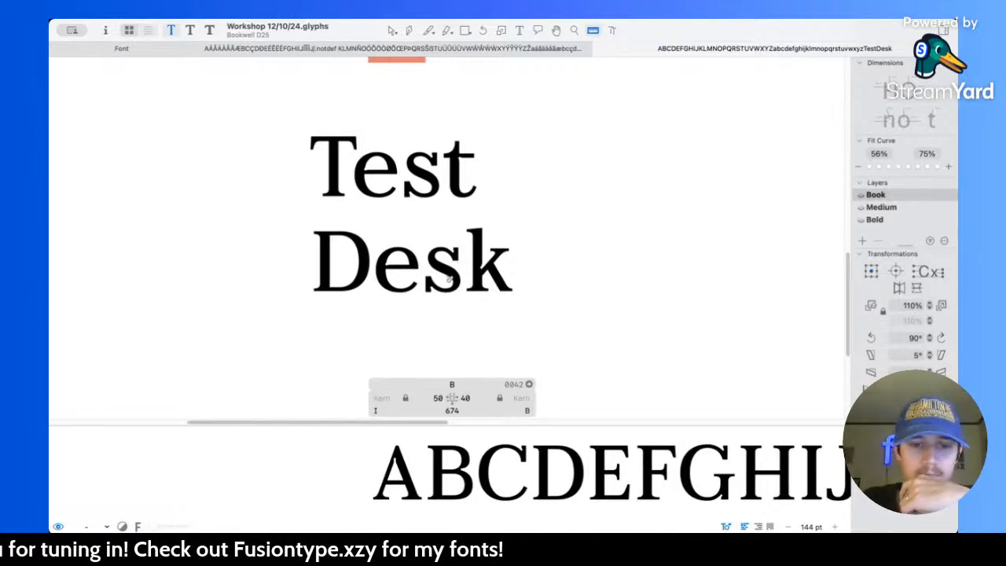
pyautogui.click(392, 30)
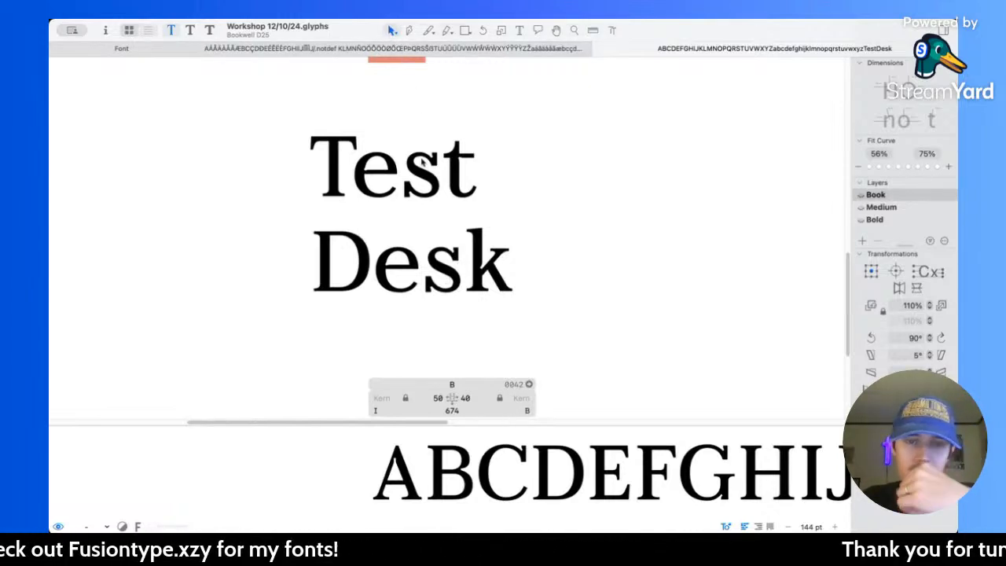
pyautogui.scroll(5, 425, 214)
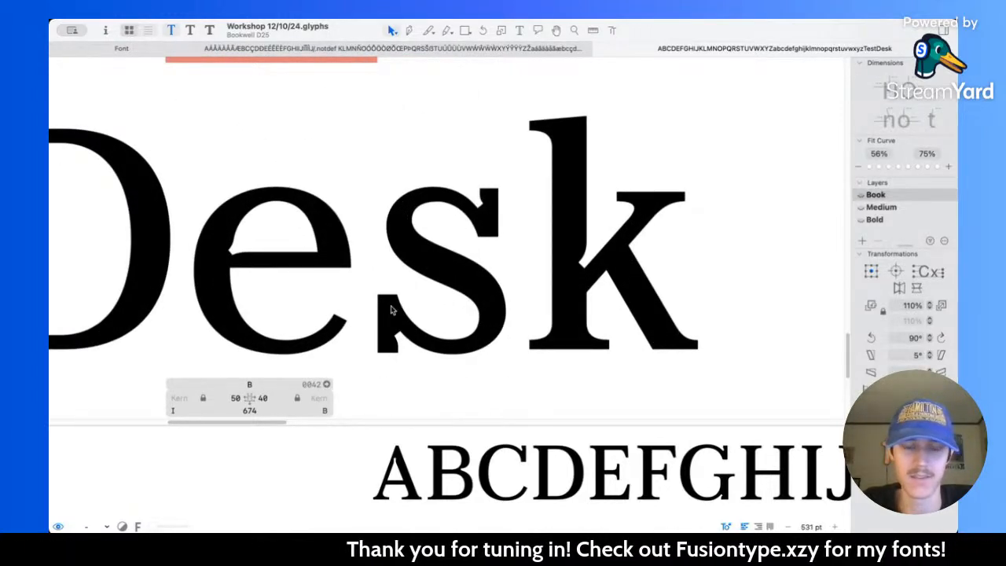
# Step: Switch to the Bold master and examine the letters of the sample words Test and Desk up close
pyautogui.scroll(-3, 530, 249)
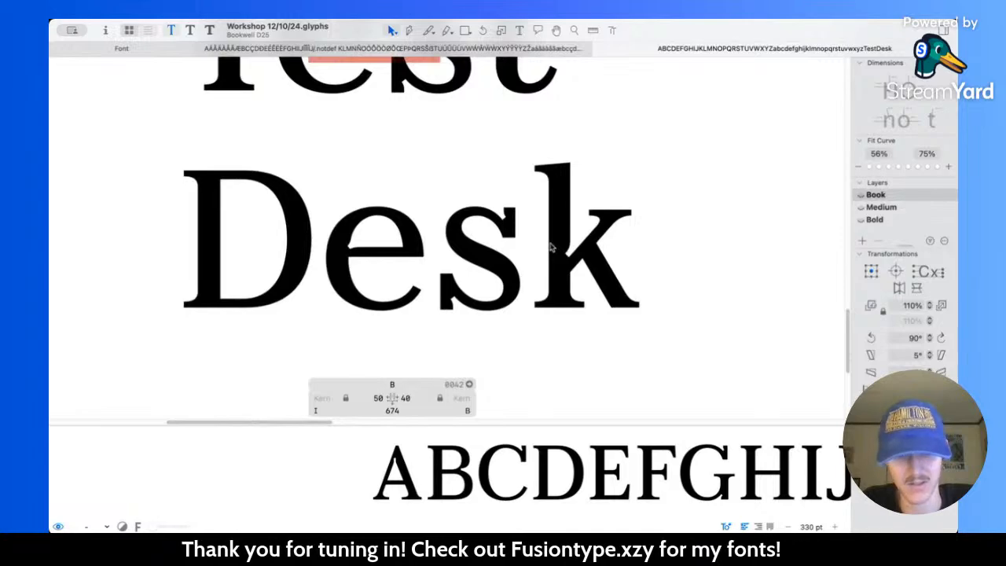
pyautogui.press('super+3')
pyautogui.scroll(-5, 475, 180)
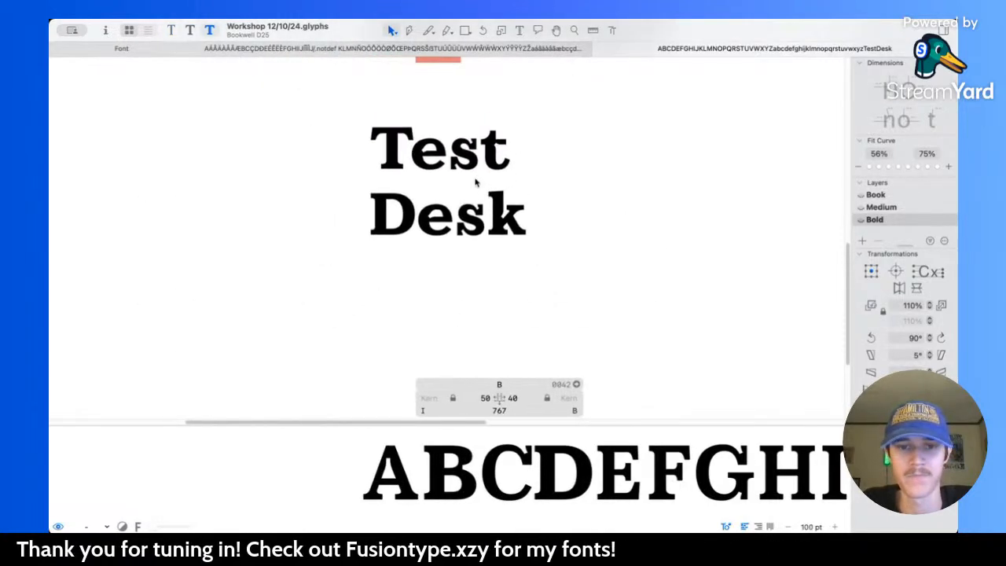
pyautogui.scroll(3, 476, 183)
pyautogui.scroll(4, 466, 223)
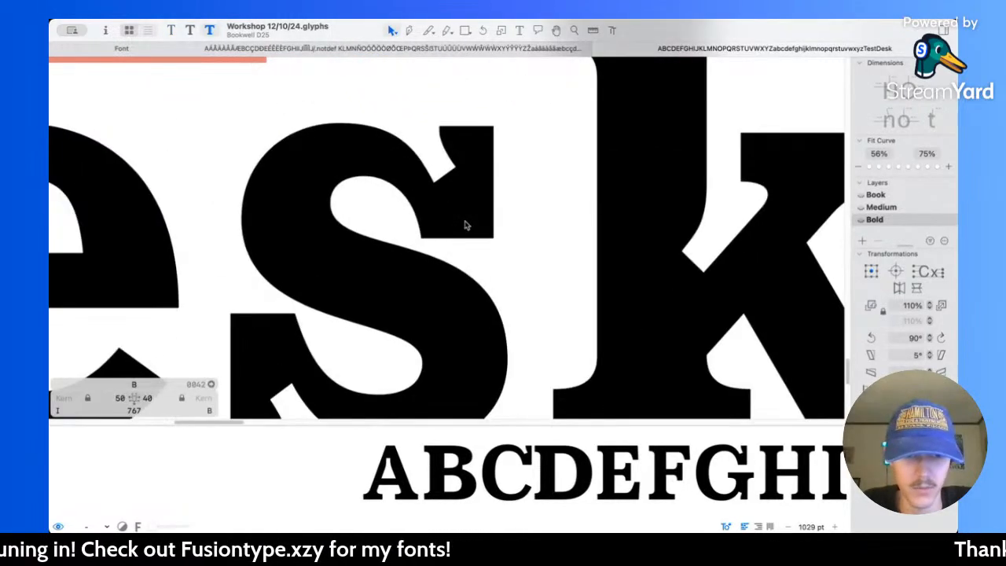
pyautogui.scroll(-6, 466, 226)
pyautogui.scroll(4, 467, 226)
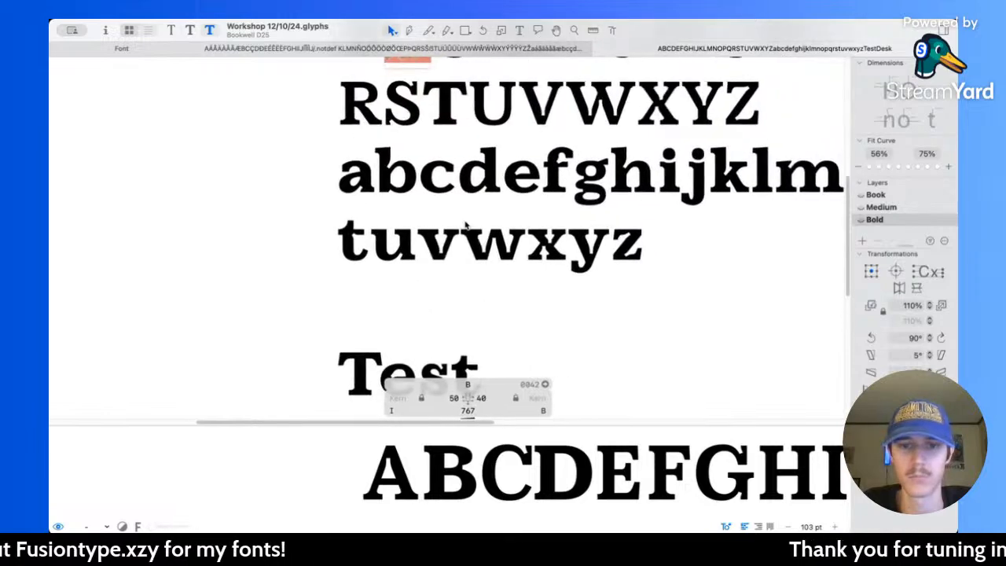
# Step: Open the Bold capital A for editing, measure the neighbouring B's stem and compare the letters from B to E
pyautogui.scroll(5, 466, 226)
pyautogui.scroll(3, 344, 202)
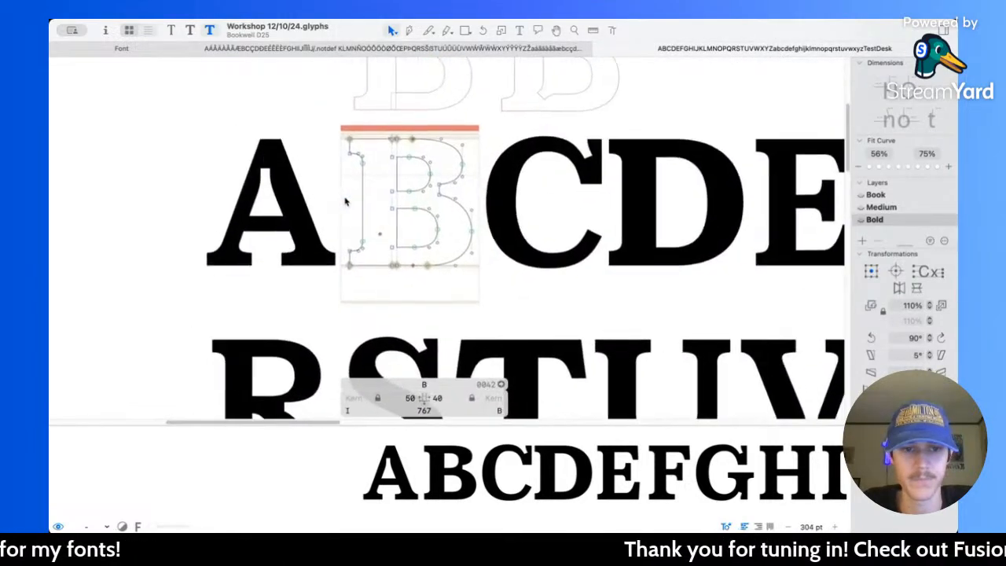
pyautogui.scroll(3, 344, 202)
pyautogui.hscroll(-2, 345, 203)
pyautogui.doubleClick(345, 204)
pyautogui.scroll(3, 343, 206)
pyautogui.hscroll(-2, 344, 206)
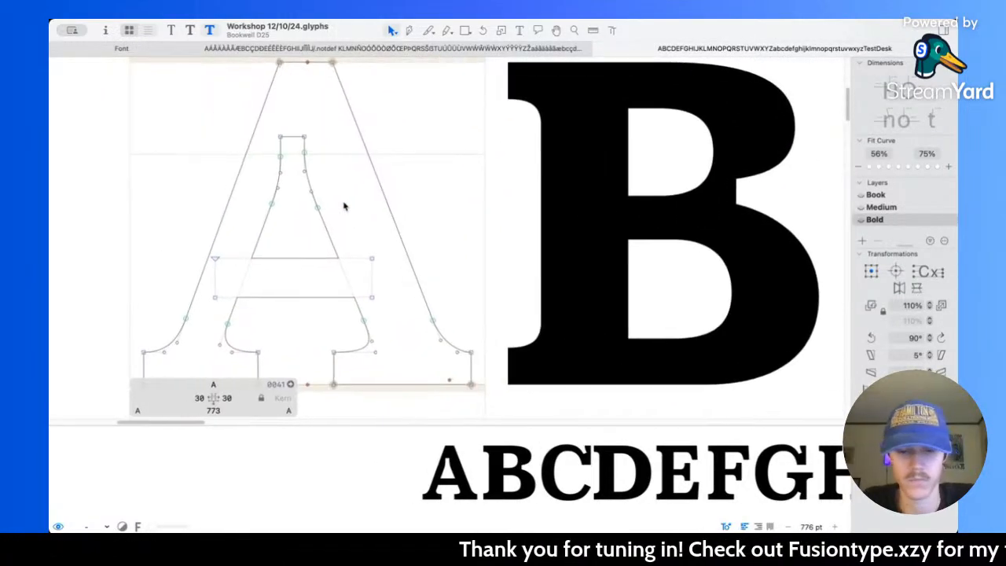
pyautogui.press('l')
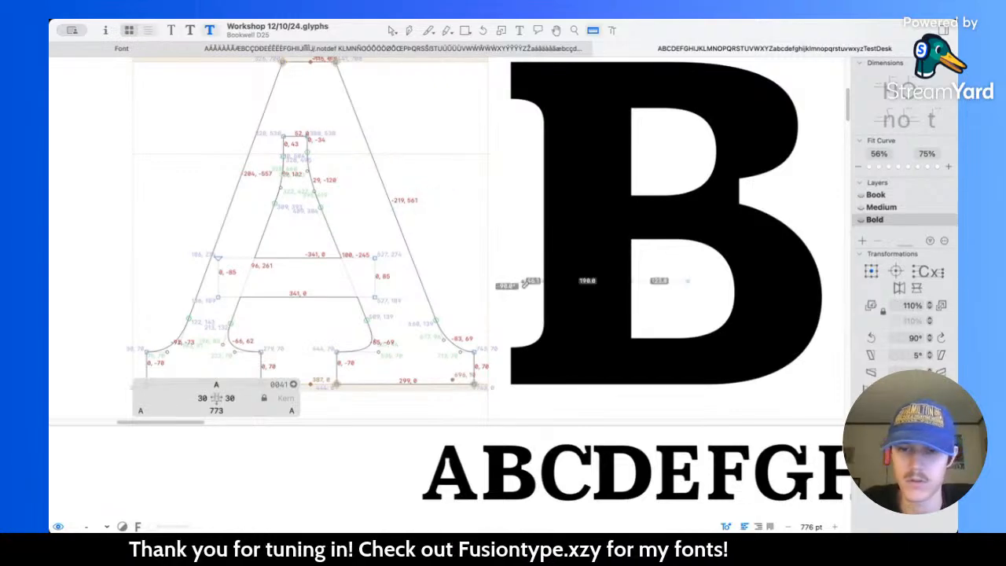
pyautogui.scroll(-3, 526, 283)
pyautogui.hscroll(3, 582, 239)
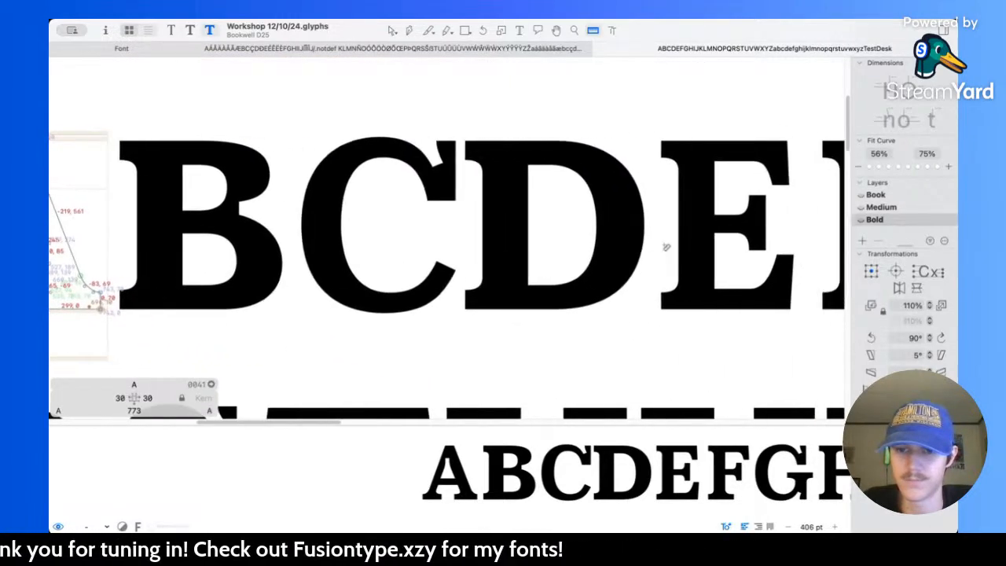
pyautogui.hscroll(-2, 550, 260)
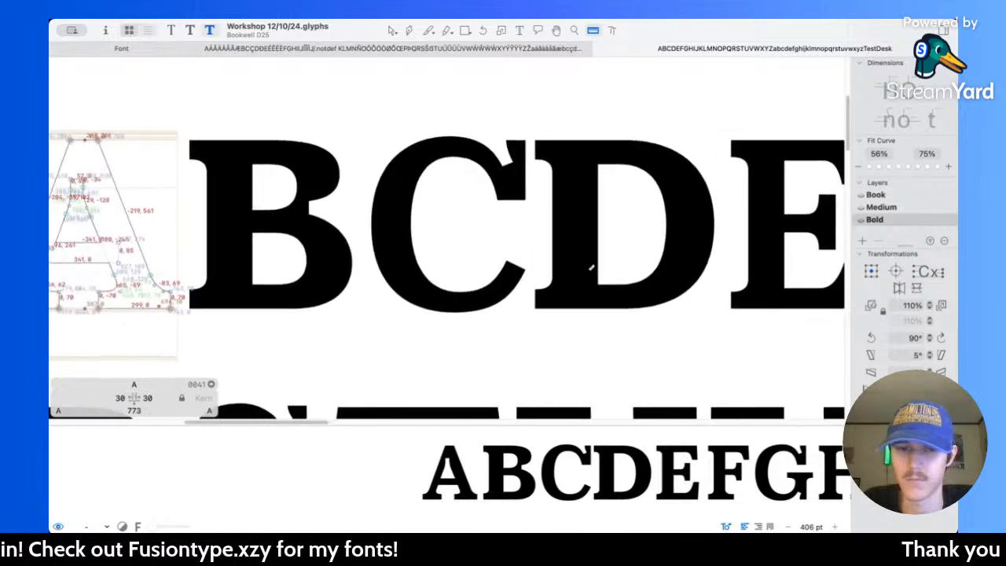
# Step: Move the A's right outer diagonal and serif edge outward until the right sidebearing is -10
pyautogui.hscroll(-3, 480, 221)
pyautogui.scroll(3, 294, 183)
pyautogui.hscroll(-2, 294, 181)
pyautogui.click(393, 30)
pyautogui.hscroll(-2, 298, 103)
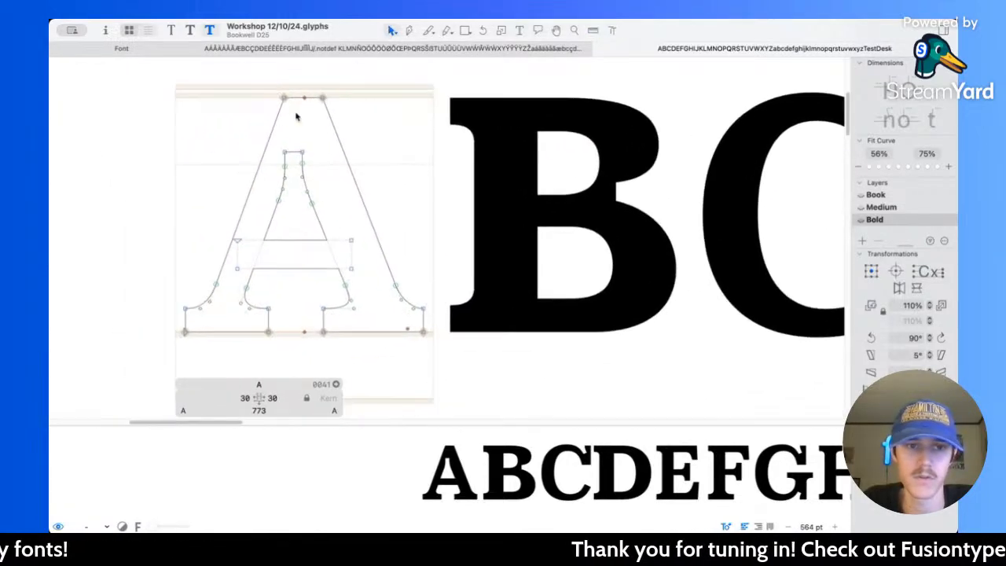
pyautogui.click(322, 97)
pyautogui.moveTo(384, 244); pyautogui.dragTo(452, 336)
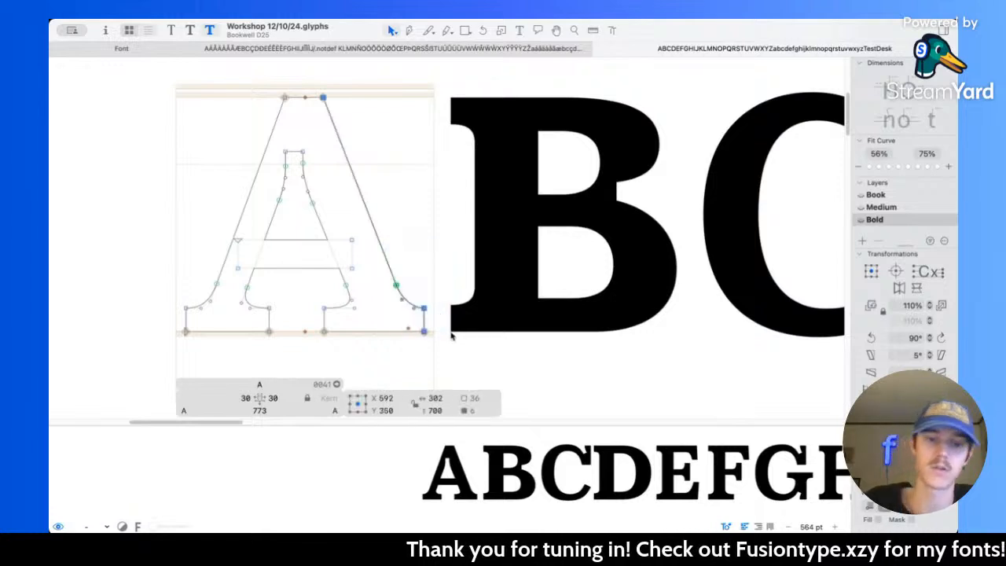
pyautogui.hotkey('shift', 'Right')
pyautogui.hotkey('shift', 'Right')
pyautogui.hotkey('shift', 'Right')
pyautogui.hotkey('shift', 'Right')
# Step: Move the A's left outer diagonal and serif edge outward until the left sidebearing is -10
pyautogui.hscroll(-3, 454, 332)
pyautogui.click(401, 122)
pyautogui.moveTo(295, 288); pyautogui.dragTo(344, 360)
pyautogui.hotkey('shift', 'Left')
pyautogui.hotkey('shift', 'Left')
pyautogui.hotkey('shift', 'Left')
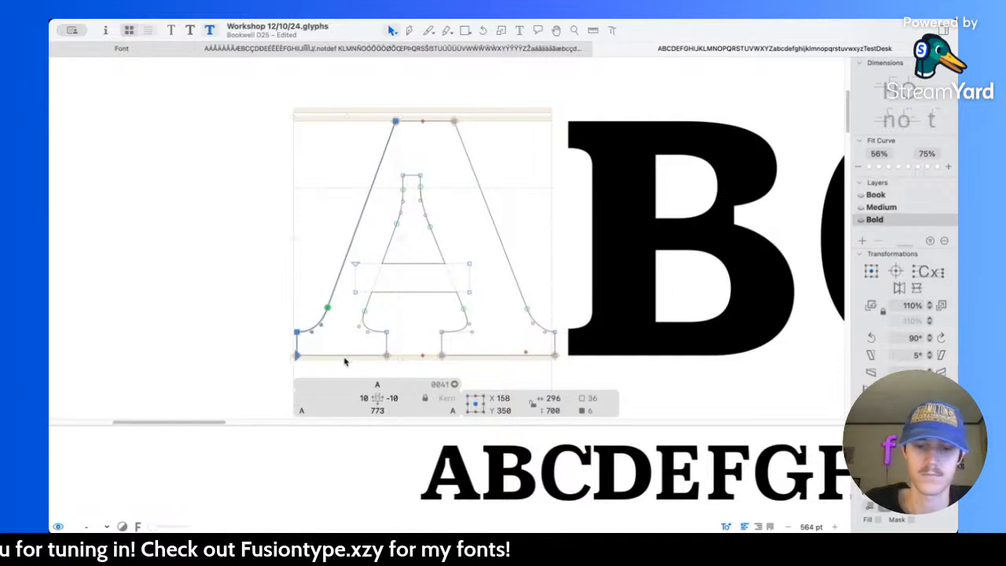
pyautogui.hotkey('shift', 'Left')
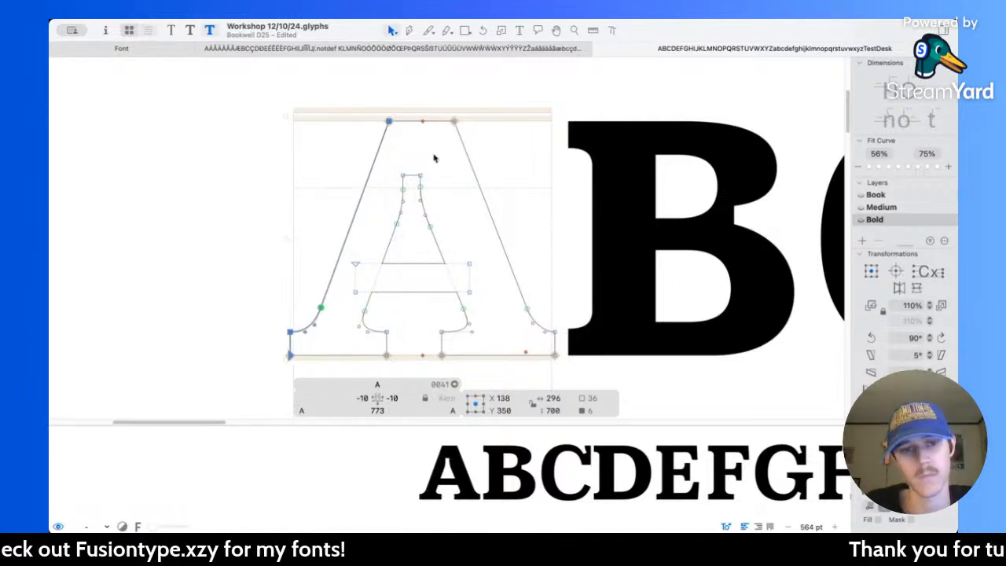
# Step: Move the right side of the A's narrow upper counter outward to X 385
pyautogui.scroll(5, 432, 165)
pyautogui.moveTo(405, 187); pyautogui.dragTo(427, 230)
pyautogui.scroll(5, 427, 230)
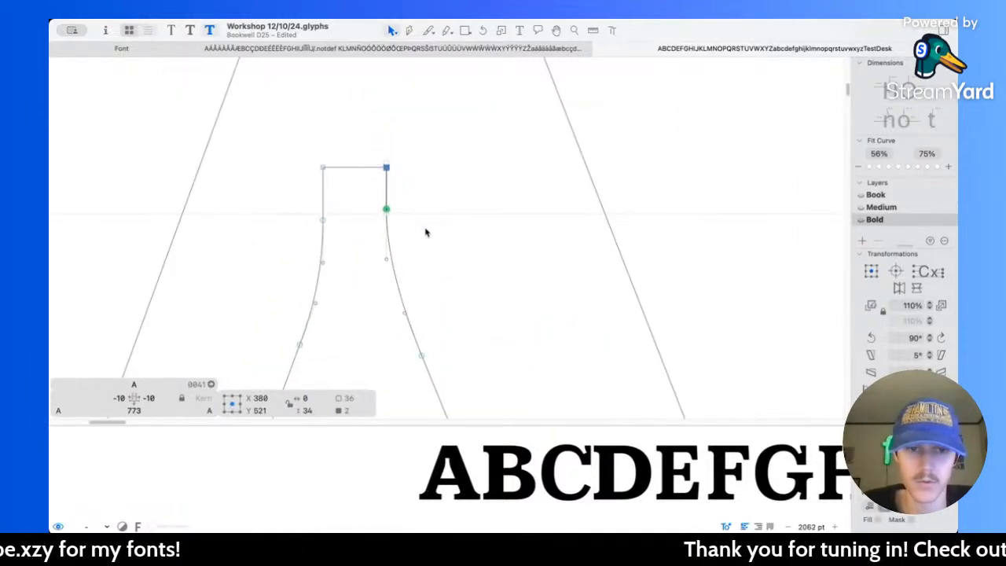
pyautogui.press('Right')
pyautogui.press('Right')
pyautogui.press('Right')
pyautogui.press('Right')
pyautogui.press('Right')
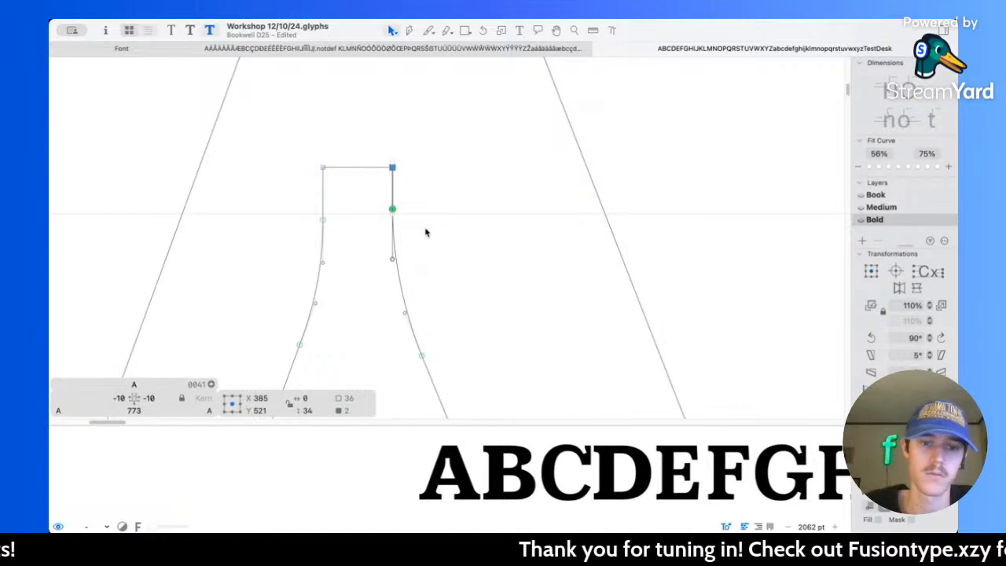
# Step: Move the left side of the A's narrow upper counter outward to X 323 and check the opening's dimensions
pyautogui.moveTo(277, 130); pyautogui.dragTo(348, 241)
pyautogui.press('Left')
pyautogui.press('Left')
pyautogui.press('Left')
pyautogui.press('Left')
pyautogui.press('Left')
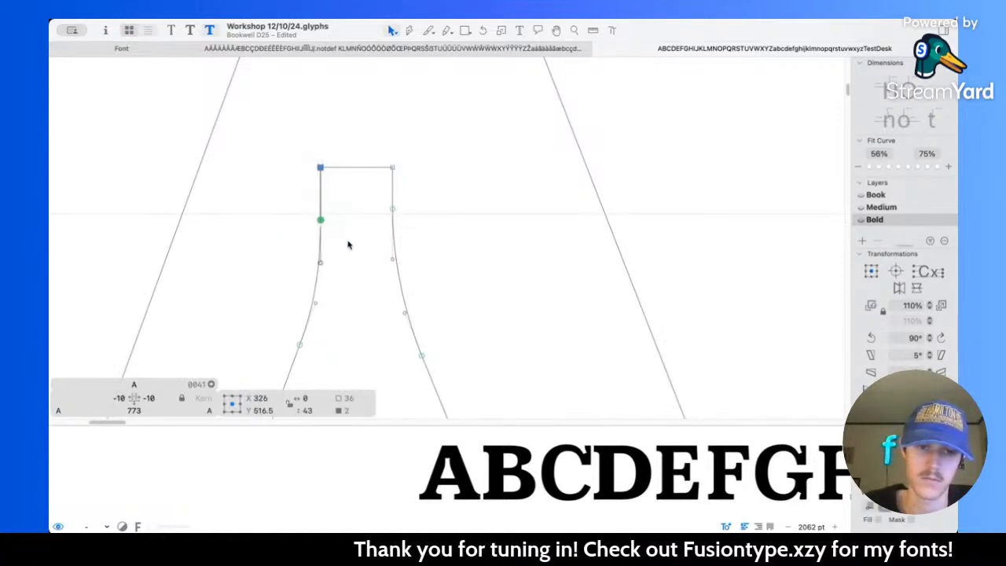
pyautogui.press('Left')
pyautogui.press('l')
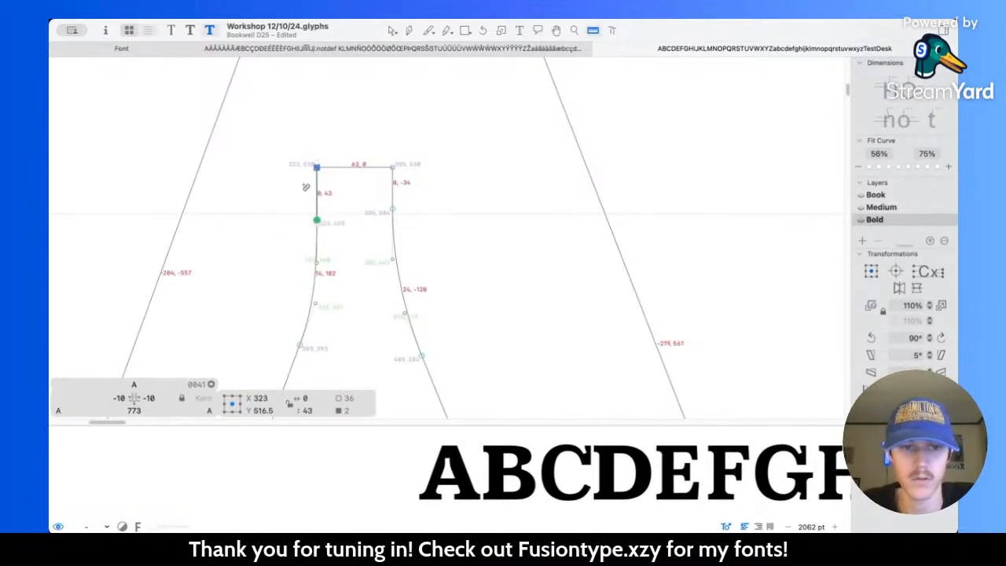
pyautogui.press('v')
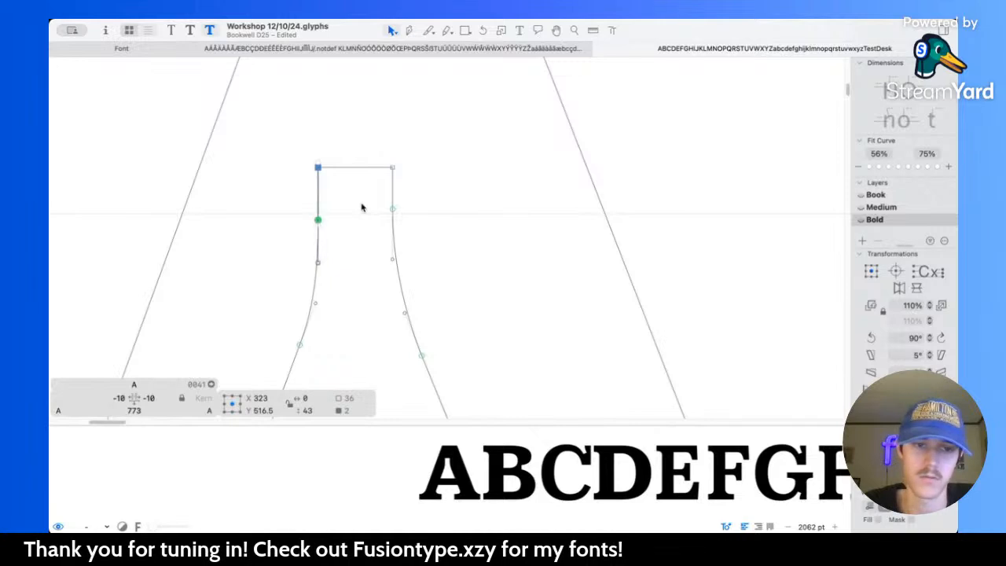
# Step: Bring the right side of the A's upper counter in to X 383 and preview the filled letter among the capitals
pyautogui.moveTo(379, 149); pyautogui.dragTo(431, 223)
pyautogui.press('space')
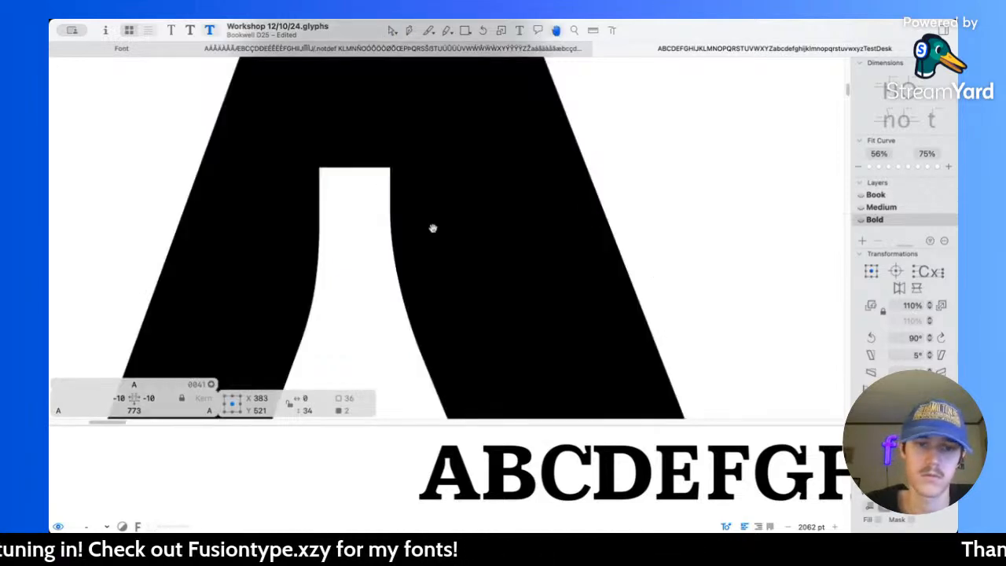
pyautogui.scroll(-10, 433, 228)
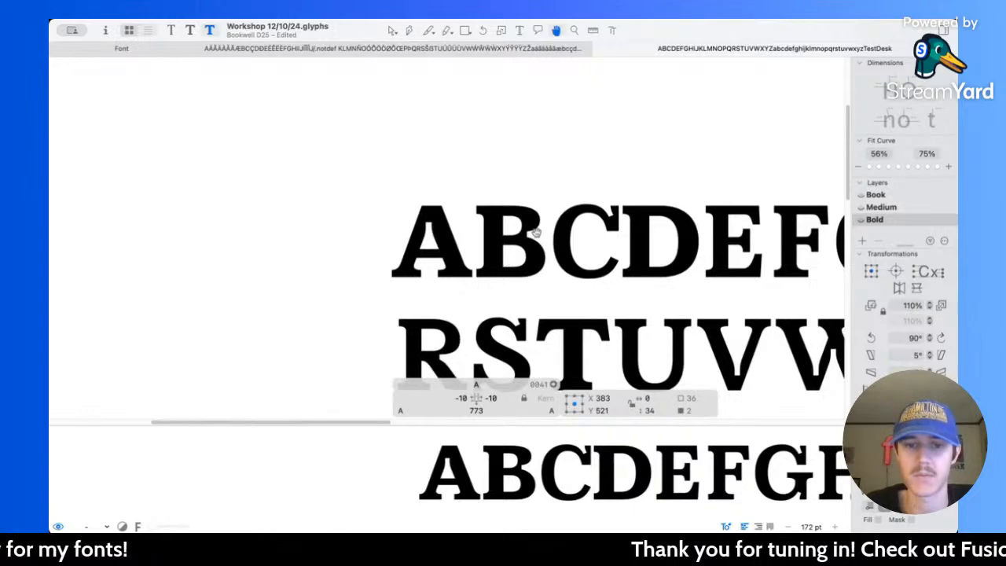
pyautogui.scroll(6, 445, 221)
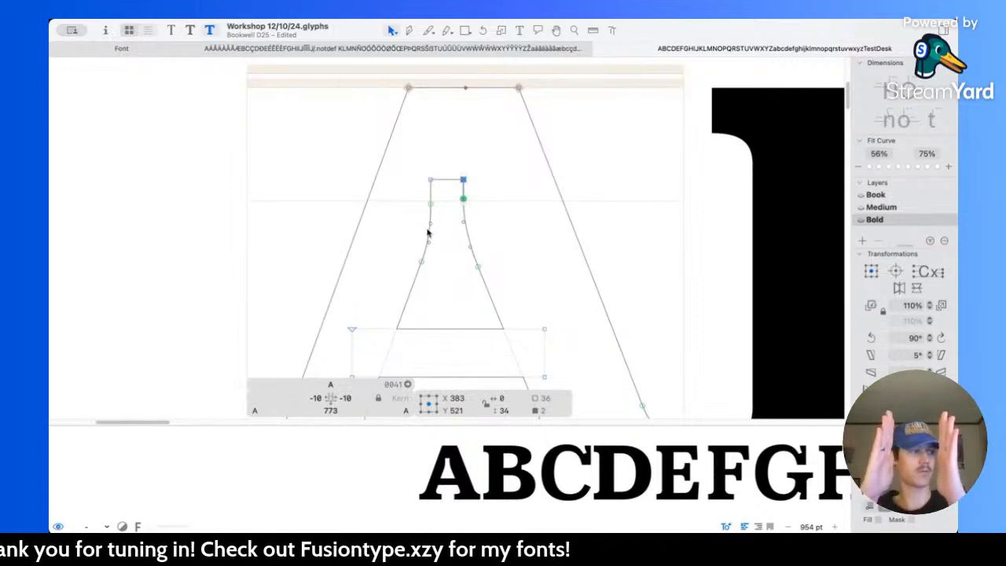
pyautogui.hscroll(5, 458, 225)
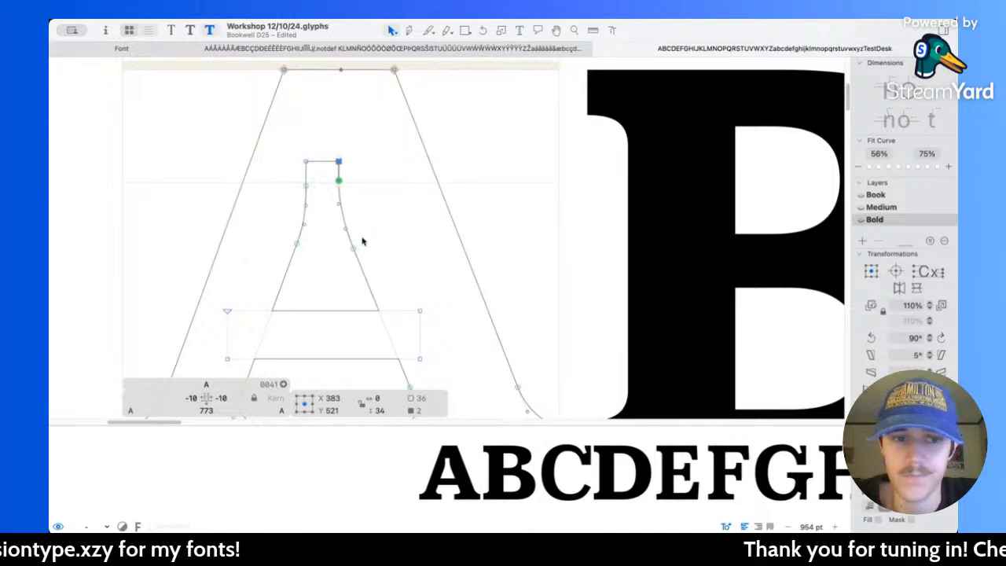
# Step: Measure the top of the A's counter and set its left side to X 324
pyautogui.press('l')
pyautogui.moveTo(290, 172); pyautogui.dragTo(383, 183)
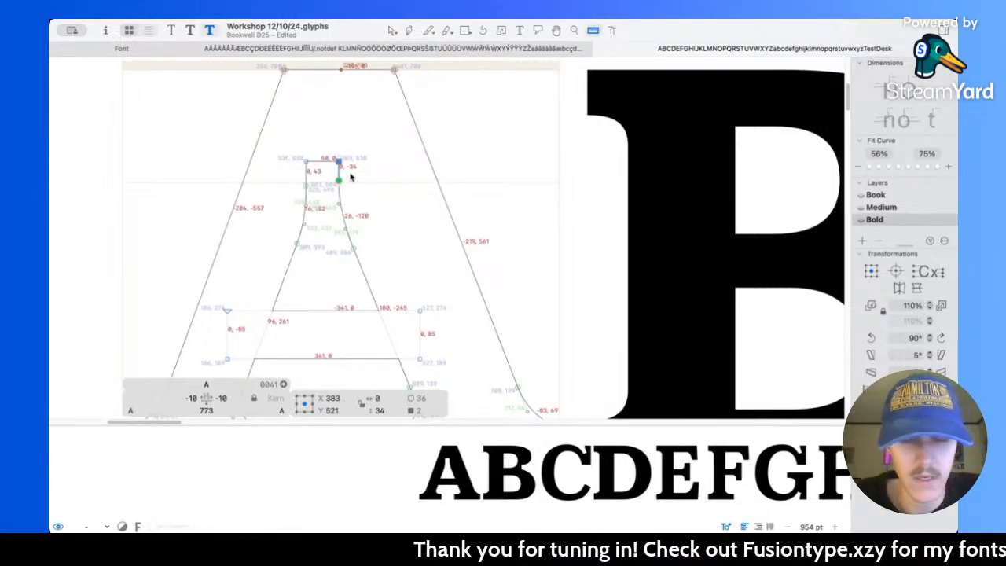
pyautogui.press('v')
pyautogui.scroll(5, 343, 169)
pyautogui.moveTo(246, 132); pyautogui.dragTo(297, 227)
pyautogui.scroll(-3, 296, 227)
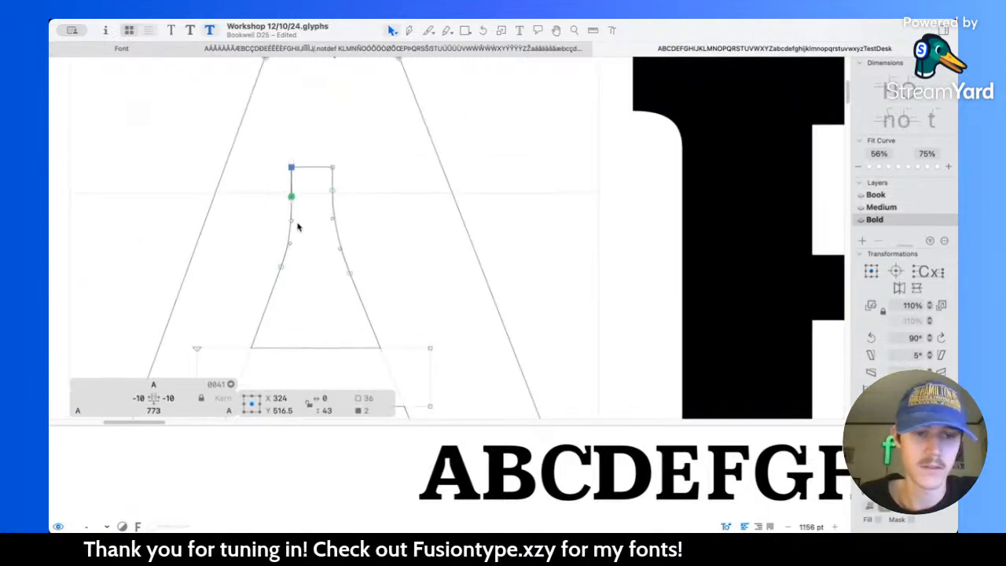
# Step: Slide the counter's lower left curve node to about X 305, Y 382, adjust its handle and preview the A filled
pyautogui.click(348, 233)
pyautogui.click(340, 238)
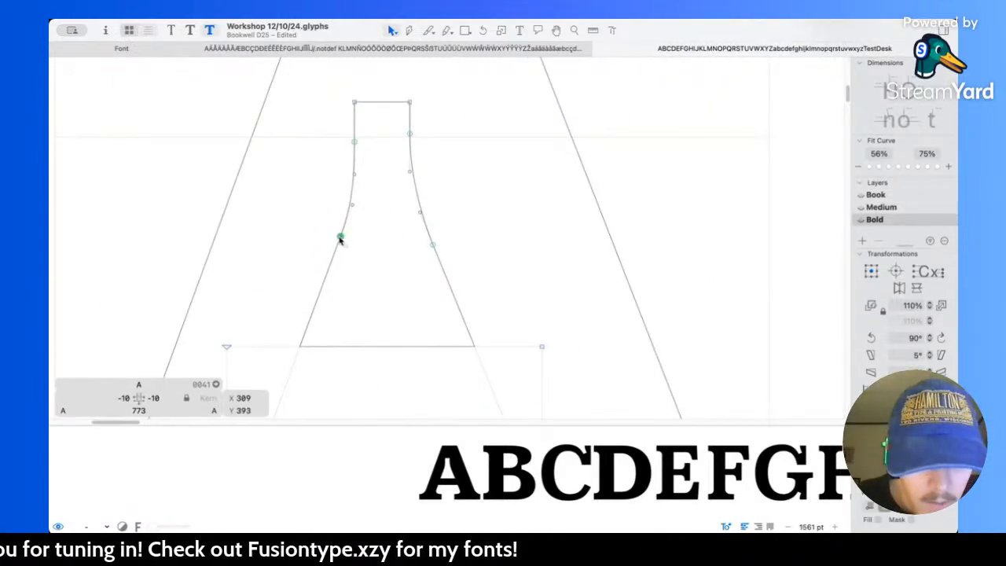
pyautogui.moveTo(353, 202); pyautogui.dragTo(352, 211)
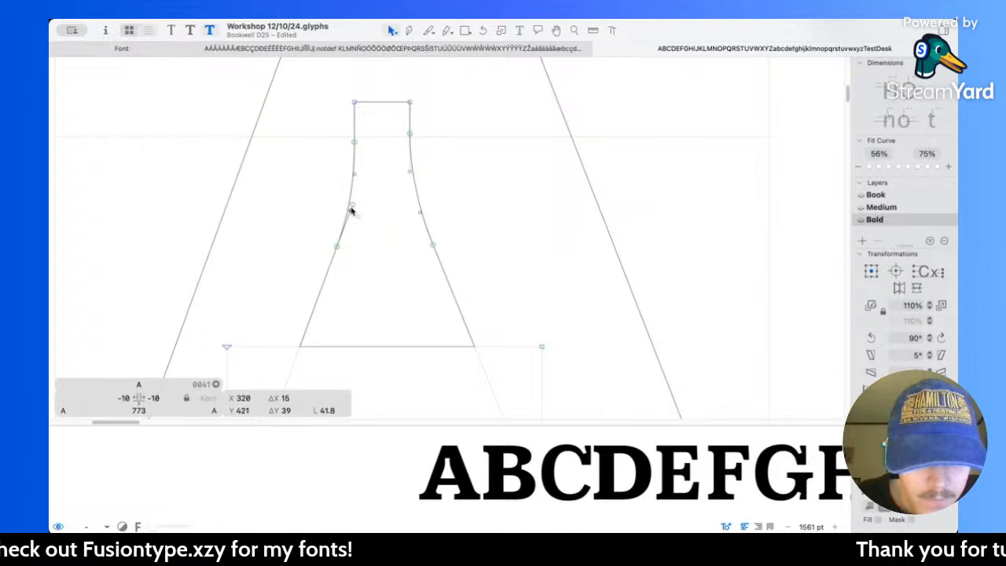
pyautogui.click(367, 216)
pyautogui.press('space')
pyautogui.scroll(1, 464, 123)
# Step: Raise the top edge of the A's counter to Y 548 and preview the letter among the capitals
pyautogui.moveTo(350, 102); pyautogui.dragTo(475, 141)
pyautogui.hotkey('shift', 'Up')
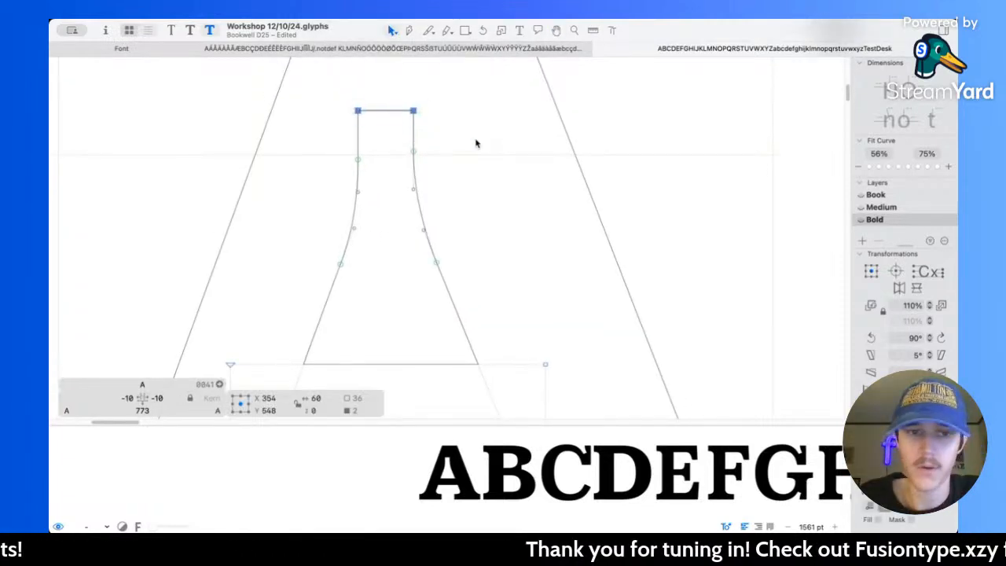
pyautogui.press('space')
pyautogui.scroll(-8, 476, 142)
pyautogui.scroll(8, 507, 171)
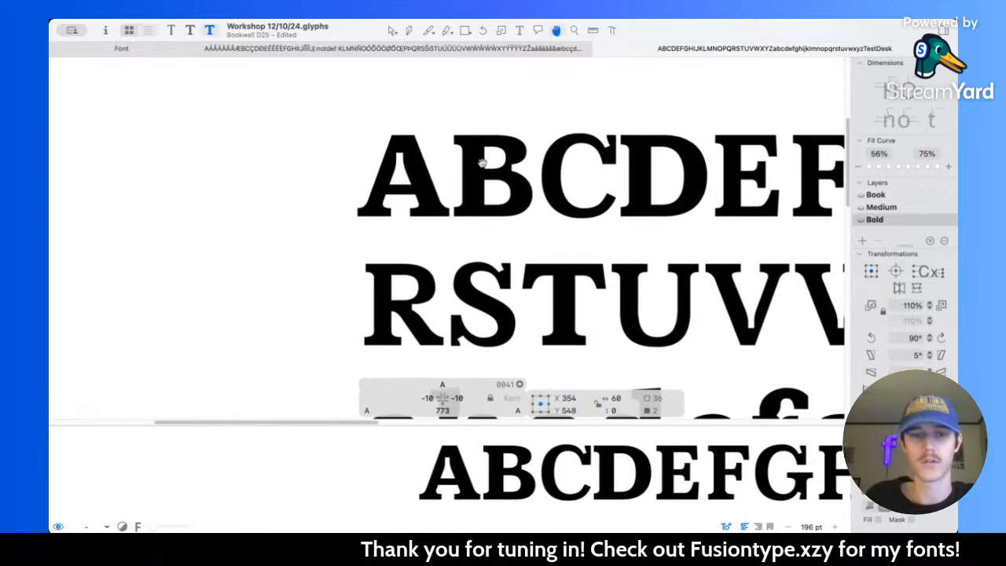
pyautogui.scroll(-2, 385, 240)
# Step: Inspect the straight left and right sides of the A's upper counter and preview how they flow into the curves
pyautogui.moveTo(346, 153); pyautogui.dragTo(380, 223)
pyautogui.scroll(3, 380, 222)
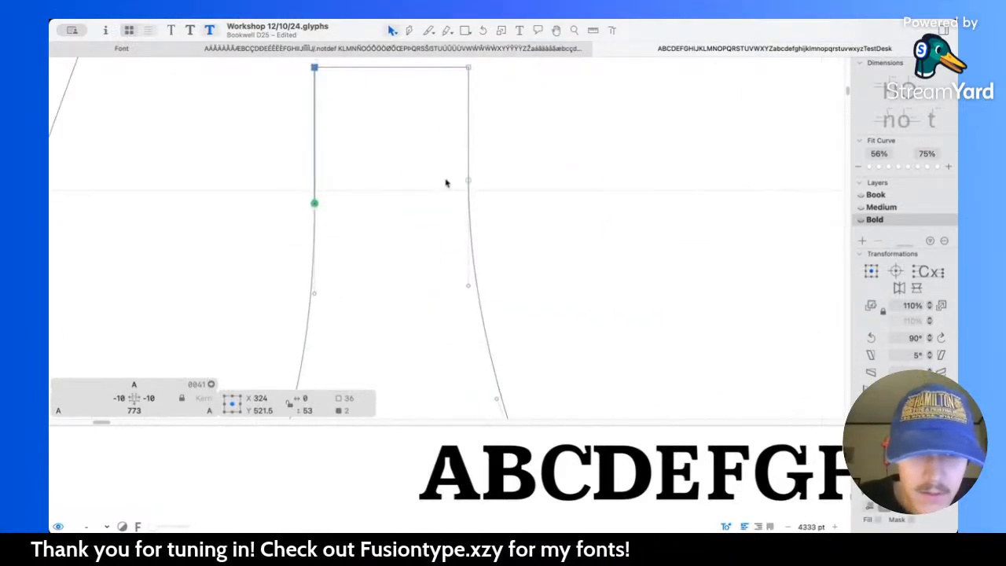
pyautogui.scroll(2, 441, 165)
pyautogui.moveTo(420, 117); pyautogui.dragTo(469, 283)
pyautogui.scroll(3, 454, 217)
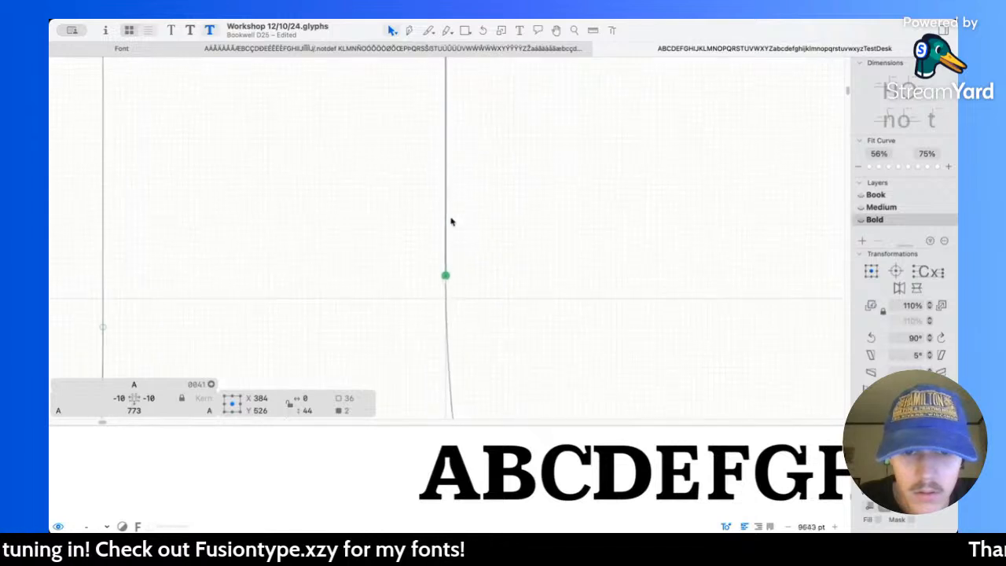
pyautogui.scroll(-5, 457, 257)
pyautogui.press('space')
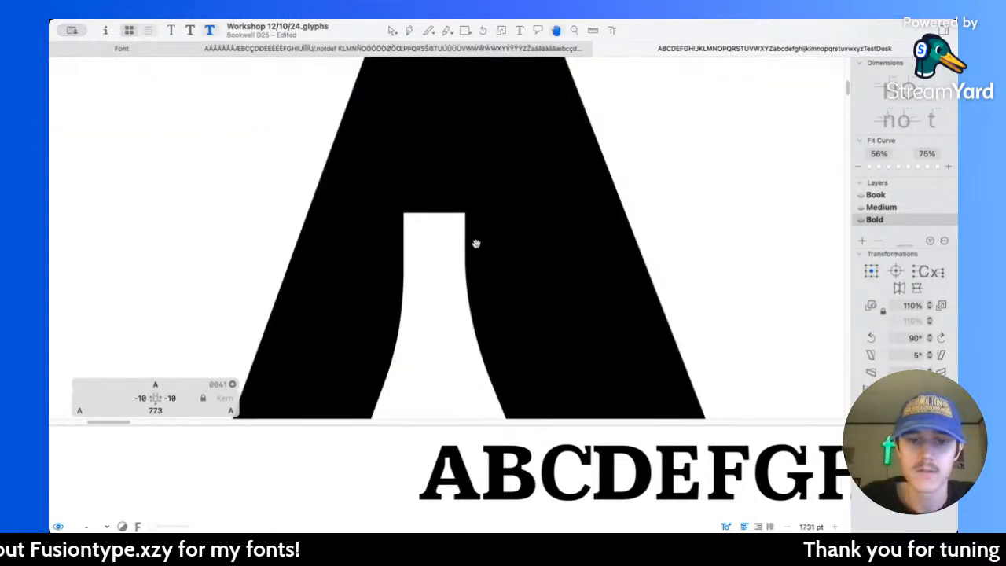
pyautogui.scroll(-4, 533, 267)
pyautogui.hscroll(3, 532, 267)
pyautogui.press('space')
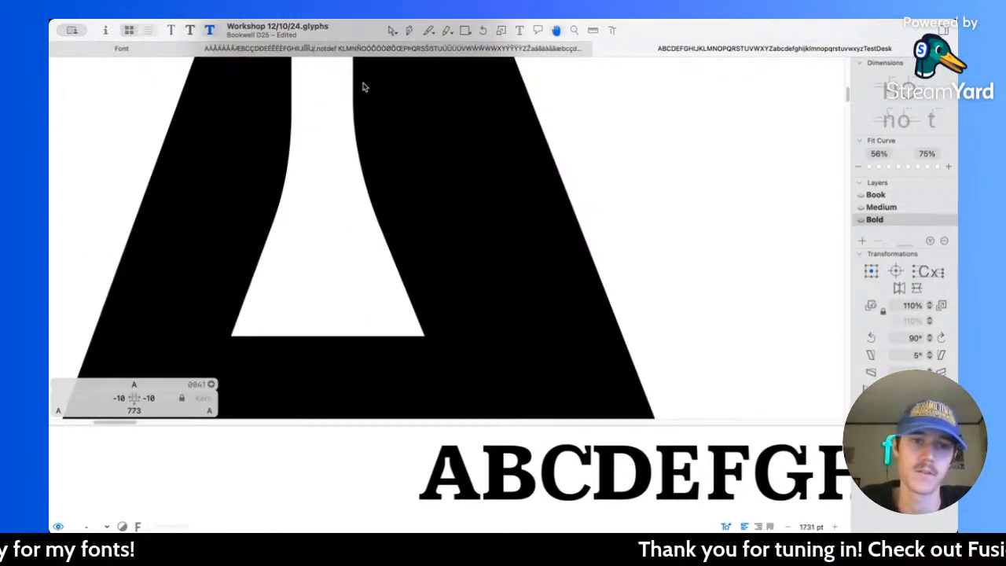
# Step: Flare the A's upper counter by moving its right curve node to X 385 and its left one to X 323, previewing the fill
pyautogui.scroll(1, 354, 108)
pyautogui.scroll(-1, 354, 110)
pyautogui.moveTo(335, 120); pyautogui.dragTo(394, 147)
pyautogui.press('Right')
pyautogui.press('space')
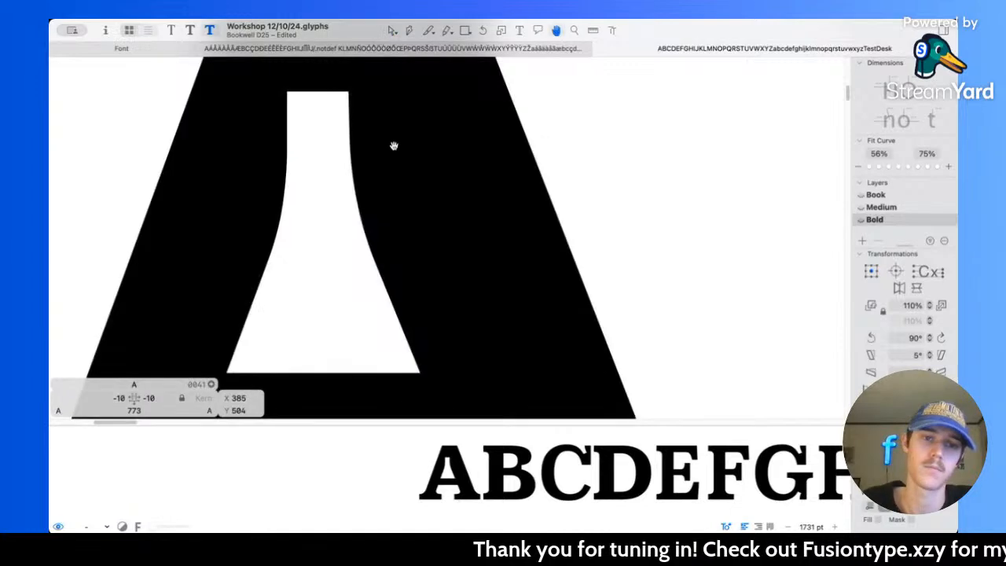
pyautogui.press('space')
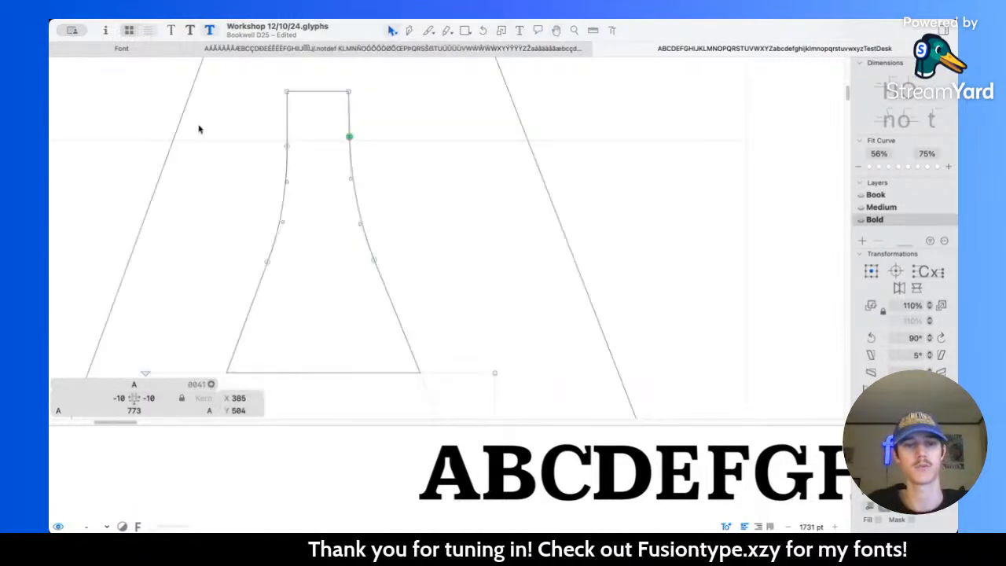
pyautogui.click(287, 145)
pyautogui.press('space')
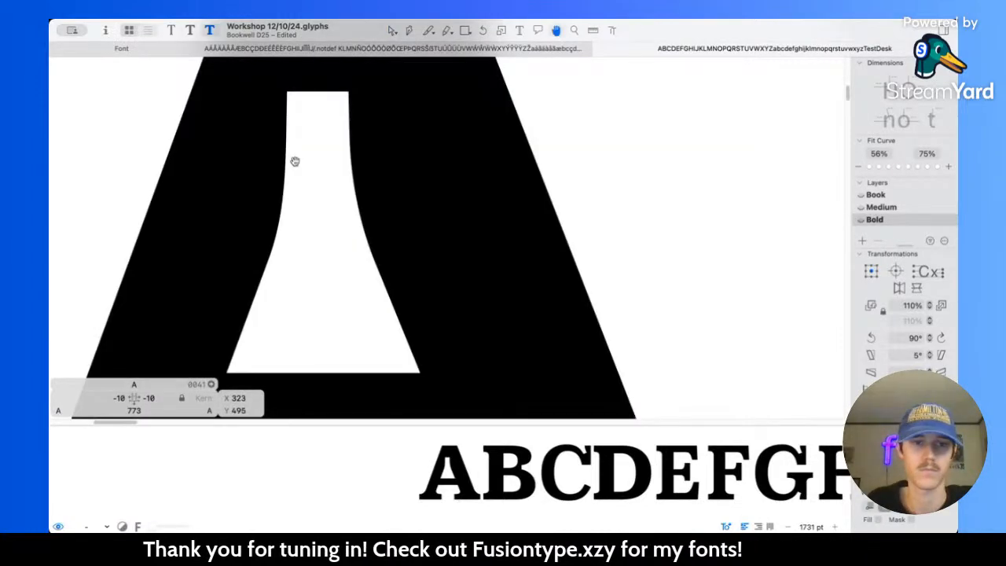
# Step: Undo the last nudge of the A counter's left curve node and preview the letter filled among the capitals
pyautogui.press('space')
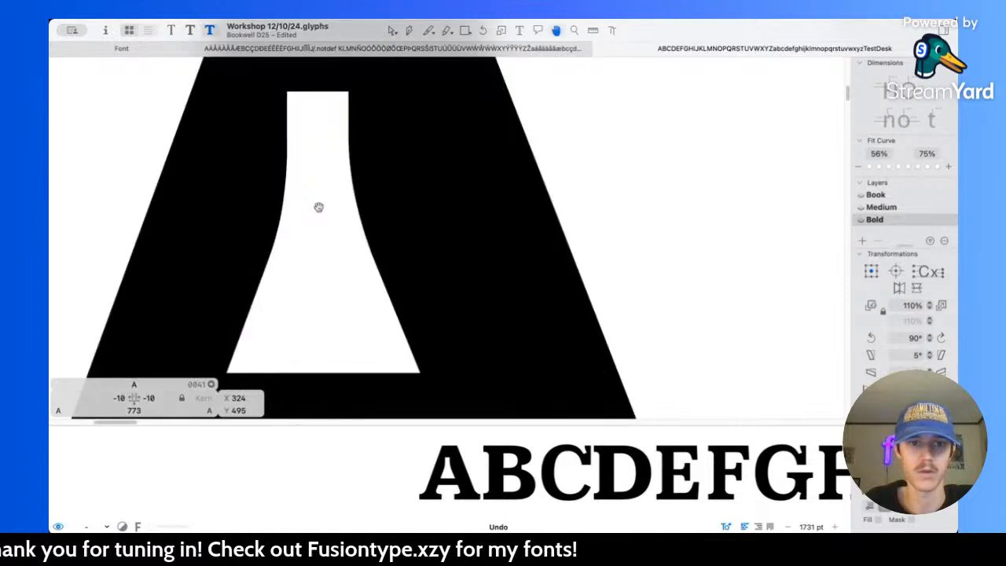
pyautogui.scroll(-5, 318, 207)
pyautogui.scroll(-3, 319, 206)
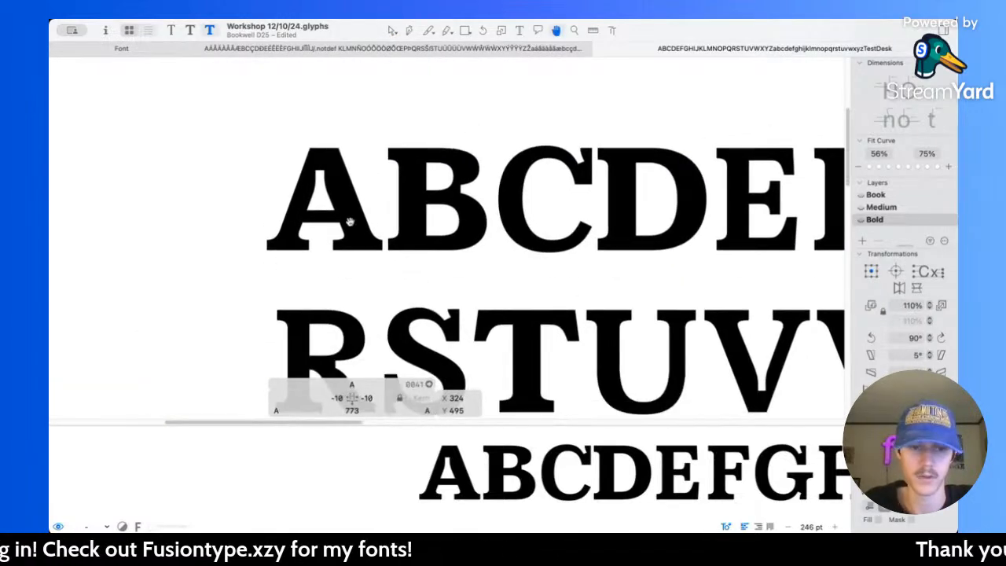
pyautogui.scroll(4, 349, 221)
pyautogui.scroll(3, 350, 221)
# Step: Measure the A's crossbar and thicken it by lowering its bottom edge to Y 174
pyautogui.press('l')
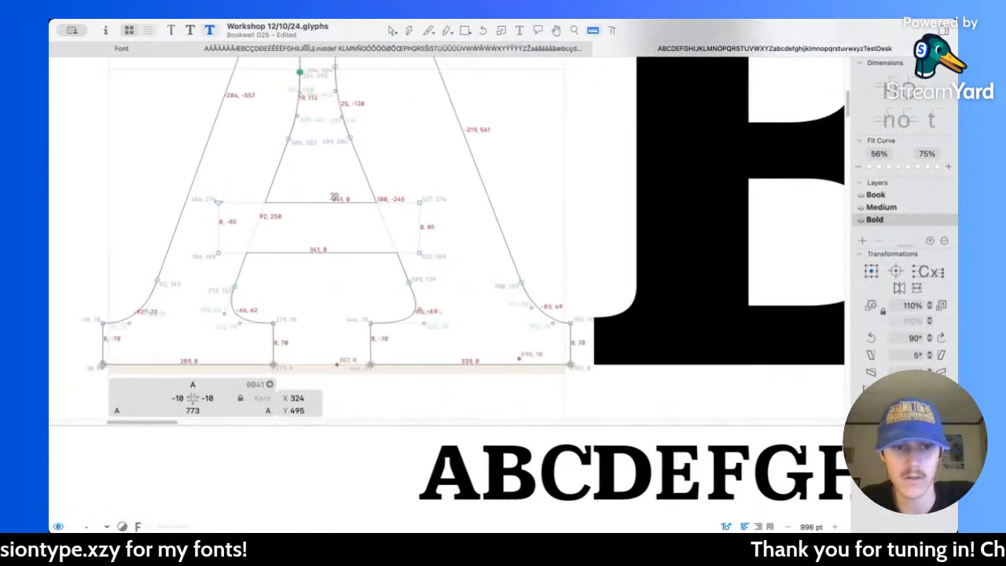
pyautogui.moveTo(184, 228); pyautogui.dragTo(470, 271)
pyautogui.press('Down')
pyautogui.press('Down')
pyautogui.press('Down')
pyautogui.press('Down')
pyautogui.press('Down')
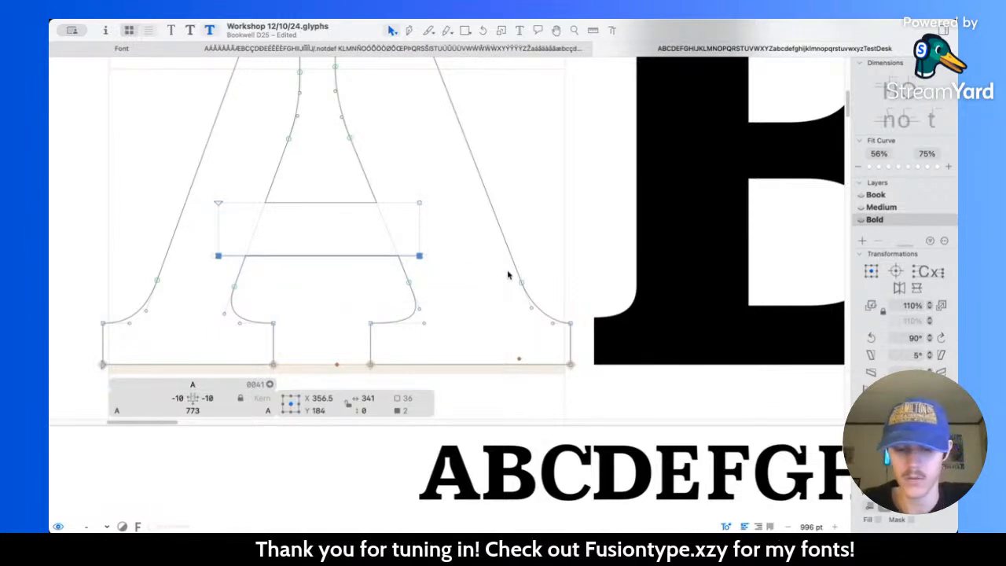
pyautogui.press('l')
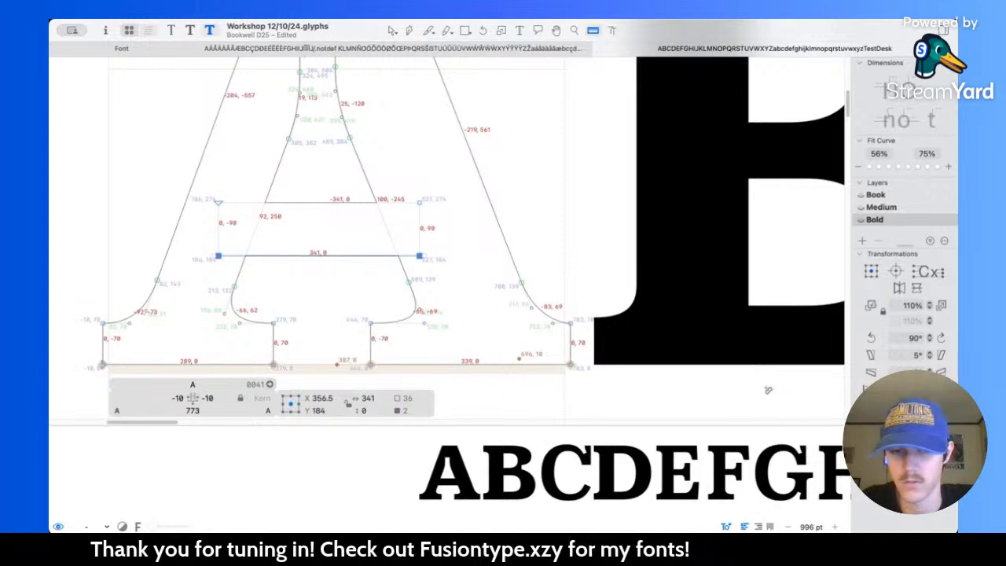
pyautogui.press('v')
pyautogui.hotkey('shift', 'Down')
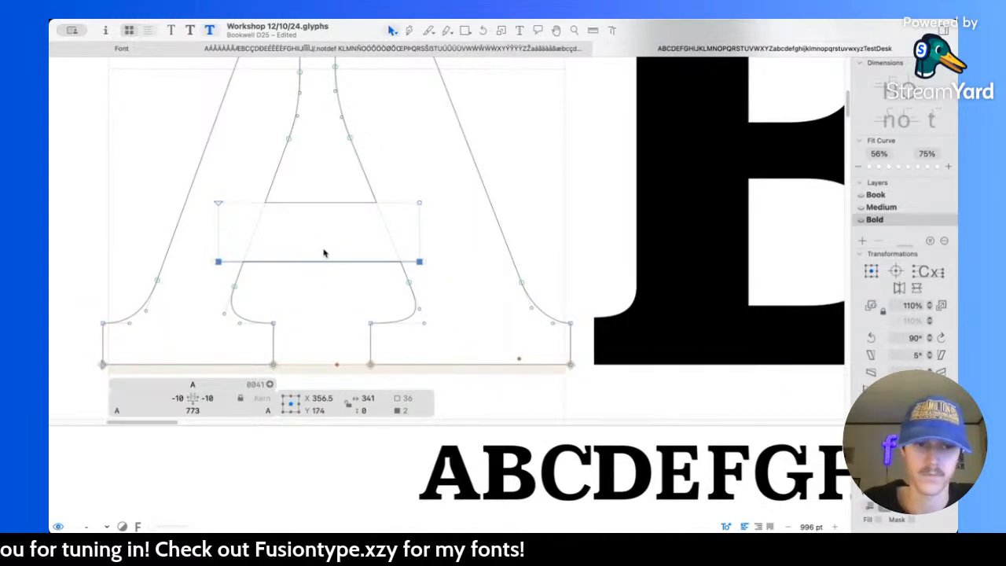
# Step: Raise the A's whole crossbar until its centre sits at Y 237
pyautogui.doubleClick(327, 262)
pyautogui.press('Up')
pyautogui.press('Up')
pyautogui.press('Up')
pyautogui.press('Up')
pyautogui.press('Up')
pyautogui.press('Up')
pyautogui.press('Up')
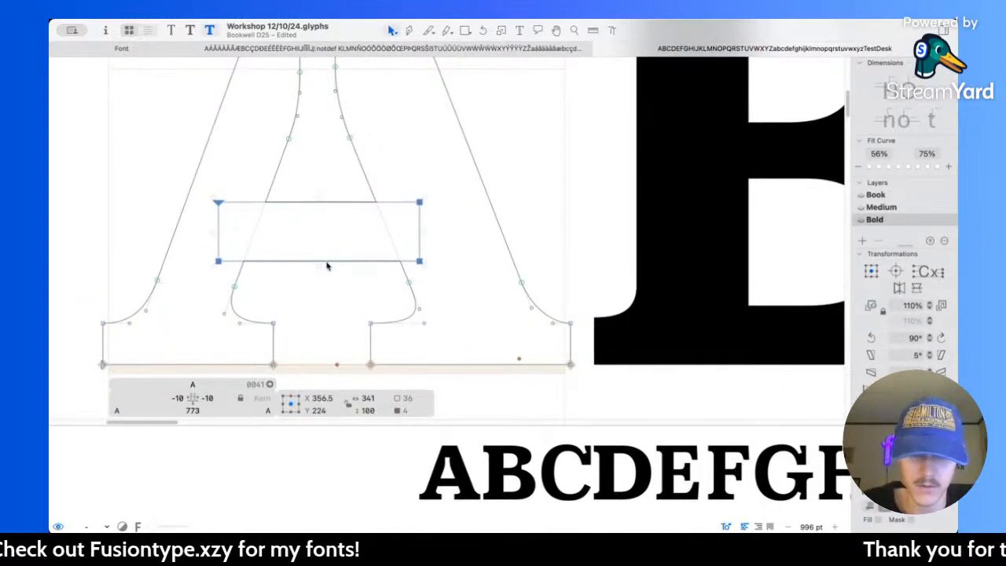
pyautogui.press('Up')
pyautogui.press('Up')
pyautogui.press('Up')
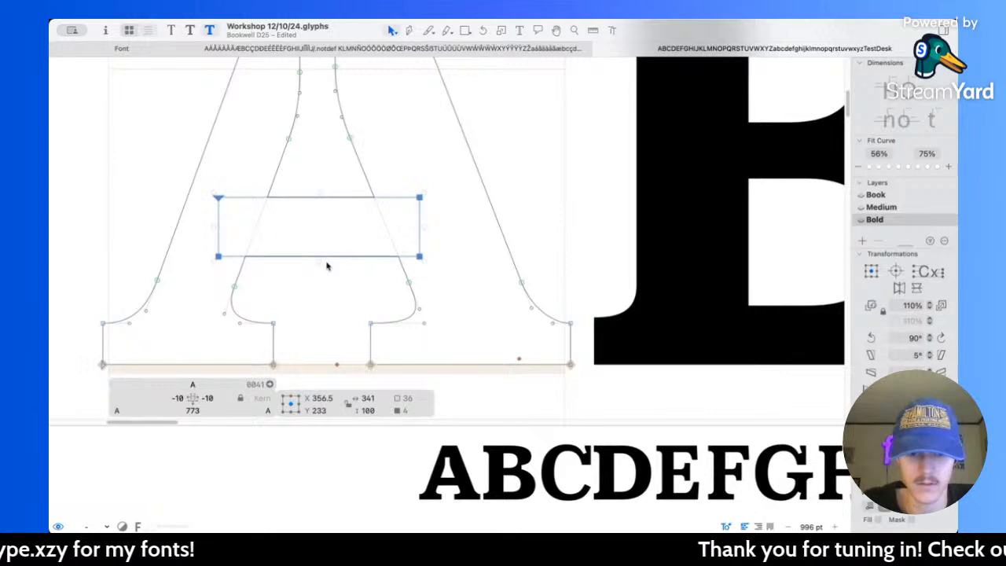
pyautogui.press('Up')
pyautogui.press('Up')
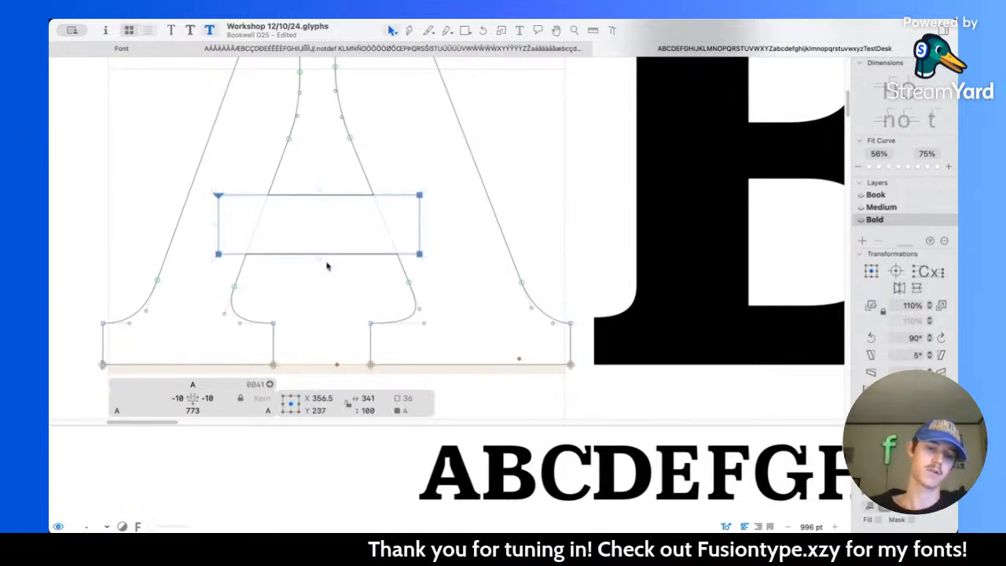
pyautogui.click(335, 171)
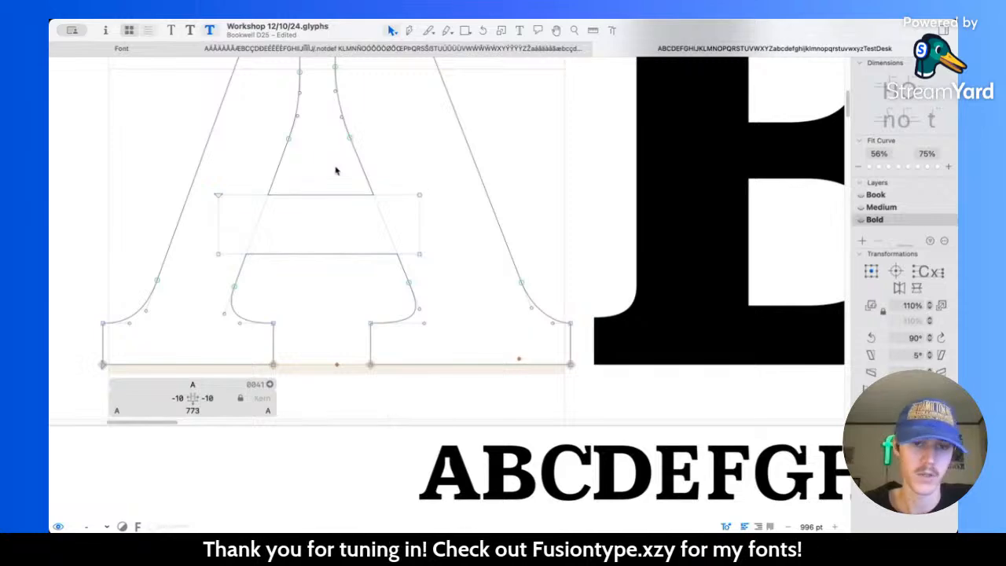
# Step: Review the A's crossbar and counters beside the B and save the font file
pyautogui.scroll(-6, 337, 169)
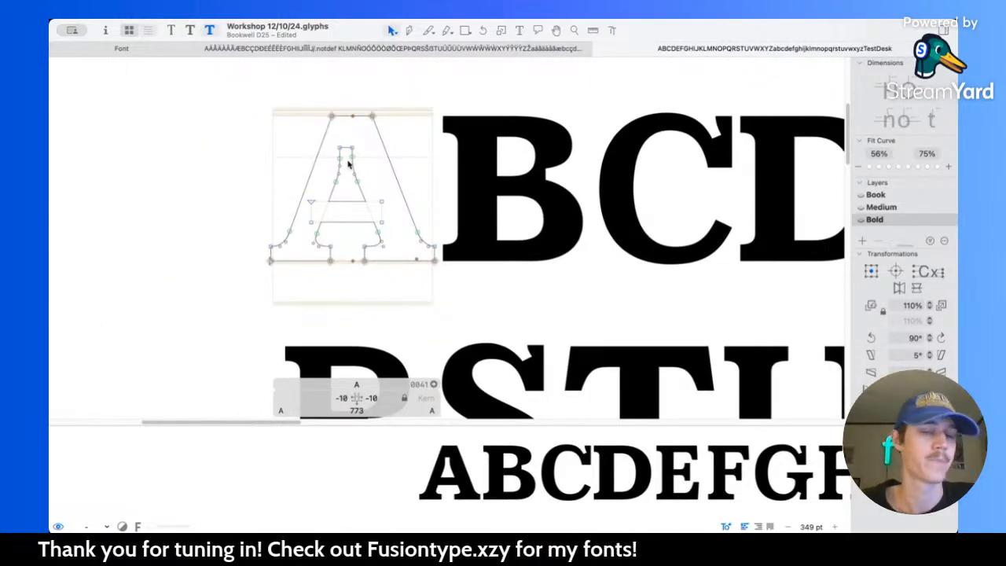
pyautogui.scroll(5, 348, 163)
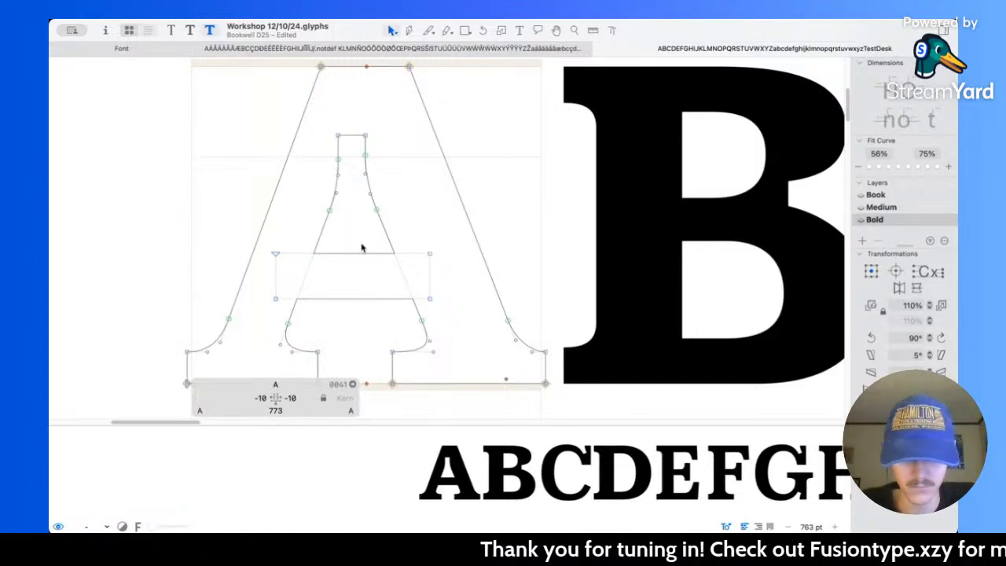
pyautogui.press('ctrl+alt+super')
pyautogui.moveTo(362, 244); pyautogui.dragTo(367, 337)
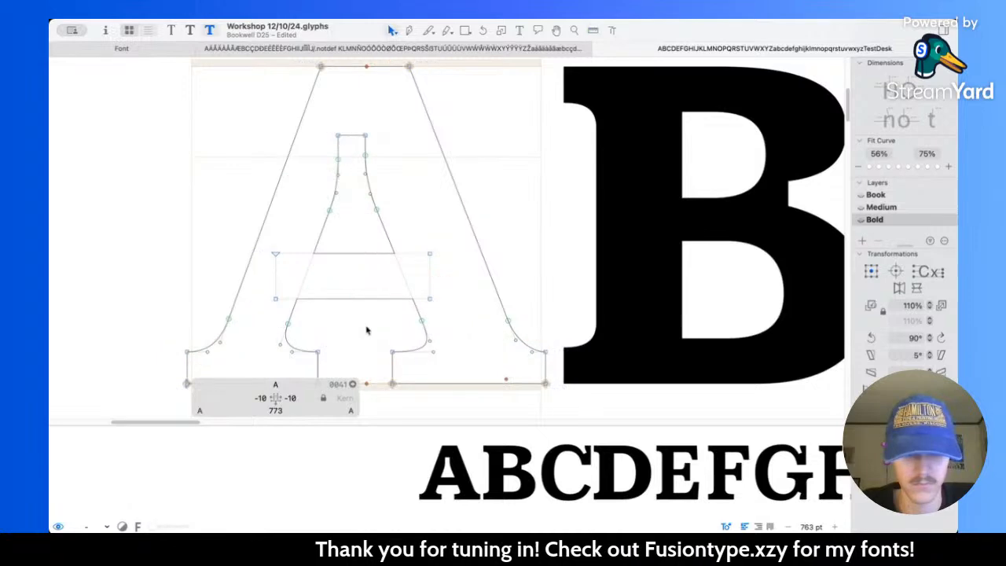
pyautogui.scroll(-3, 366, 304)
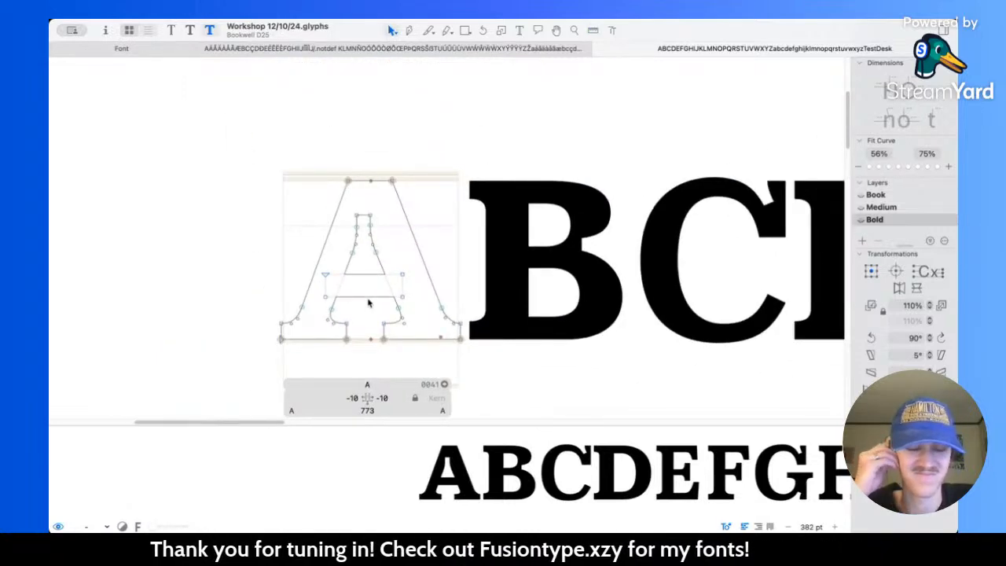
# Step: Check the A's sidebearings in the Book master and set both sidebearings of the Bold A to 30
pyautogui.press('super+1')
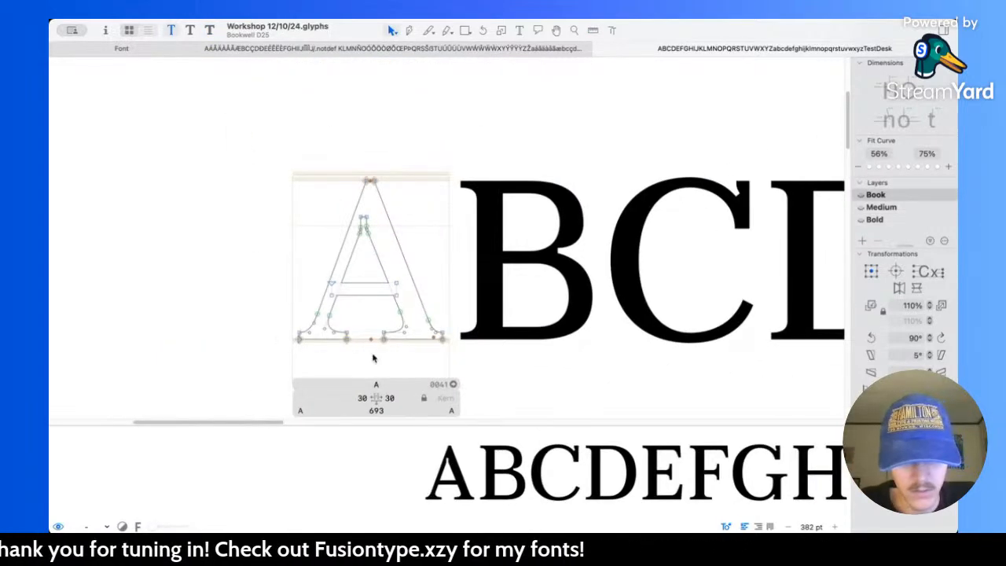
pyautogui.press('super+3')
pyautogui.click(352, 398)
pyautogui.write('30')
pyautogui.press('Tab')
pyautogui.write('30')
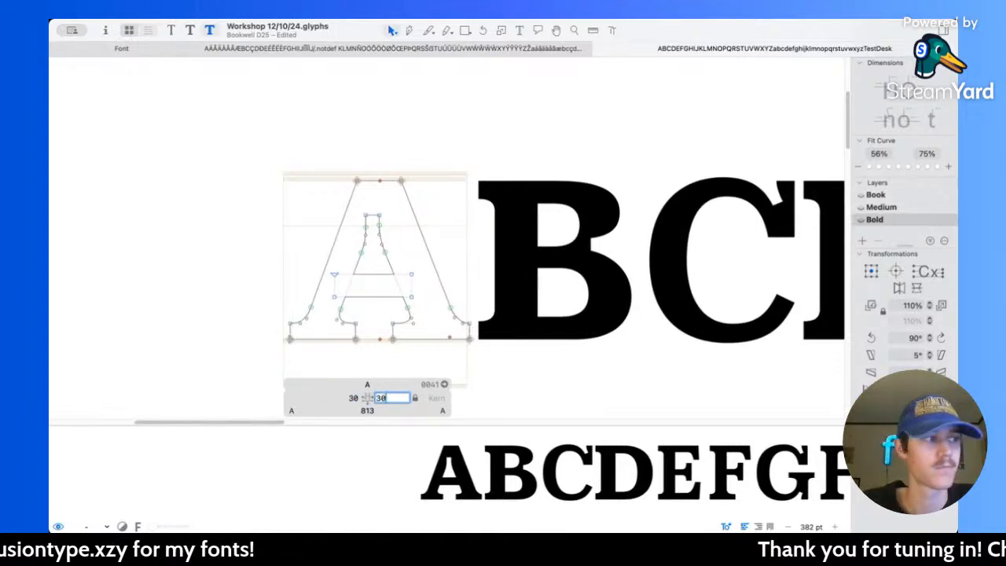
pyautogui.press('Return')
pyautogui.hscroll(5, 456, 270)
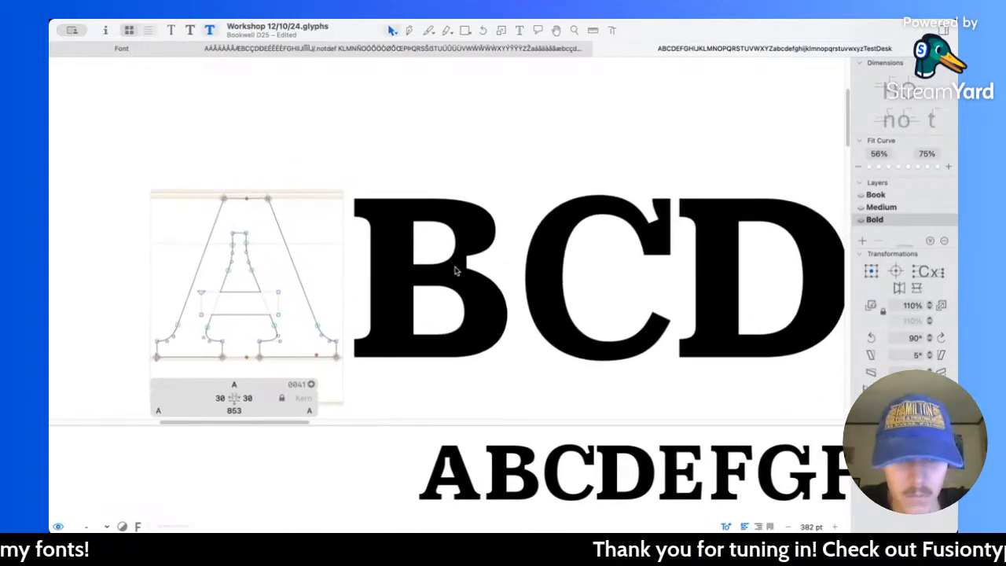
# Step: Open the Bold B and the D in turn to review their outlines, and save the font file
pyautogui.doubleClick(419, 273)
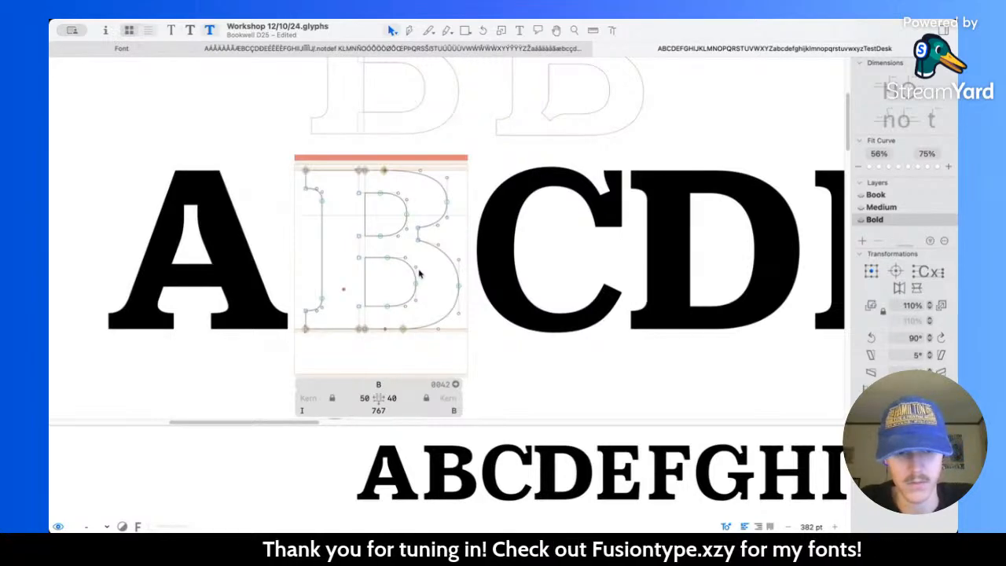
pyautogui.hscroll(5, 533, 248)
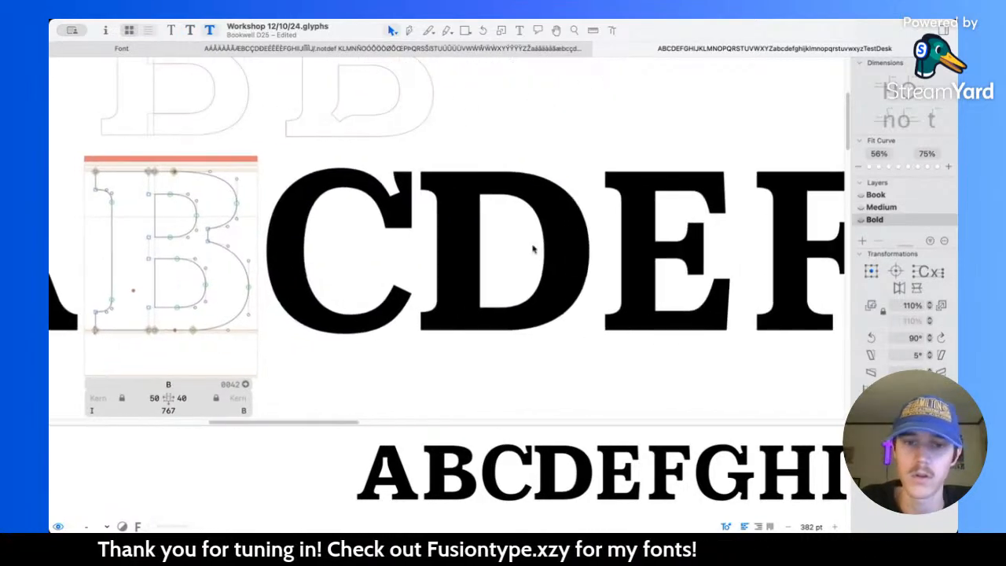
pyautogui.doubleClick(476, 259)
pyautogui.click(479, 261)
pyautogui.press('super+s')
pyautogui.hscroll(4, 360, 247)
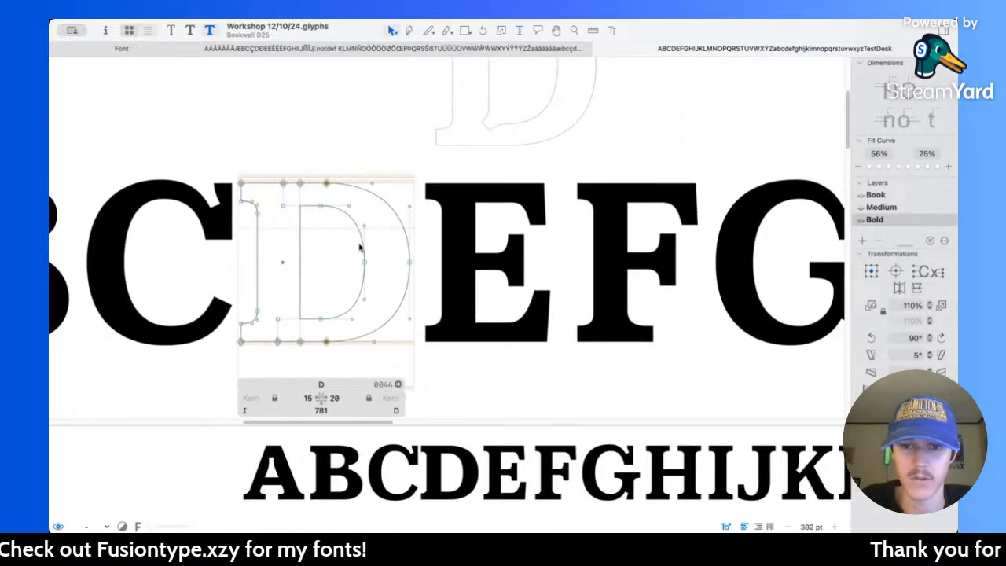
# Step: Open the Bold E and examine its outline against the draft versions above it and the neighbouring capitals
pyautogui.scroll(-5, 360, 247)
pyautogui.scroll(5, 366, 243)
pyautogui.doubleClick(460, 248)
pyautogui.scroll(5, 457, 240)
pyautogui.scroll(-5, 456, 229)
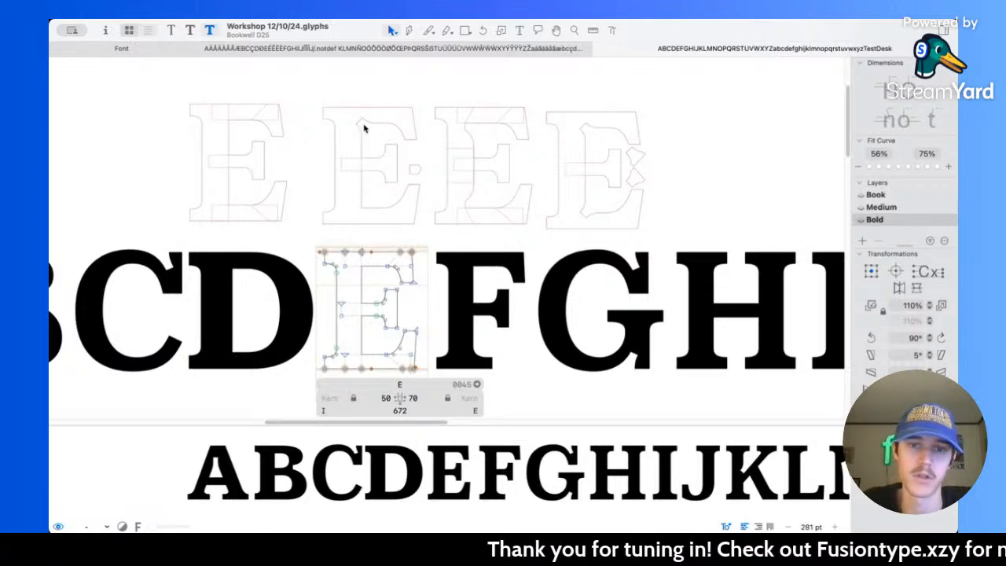
pyautogui.scroll(6, 388, 281)
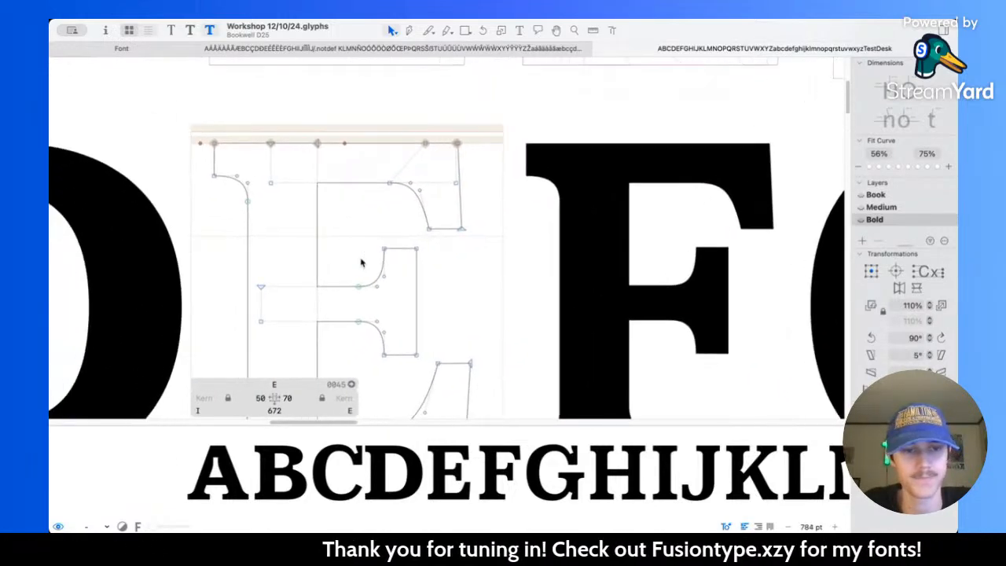
# Step: Delete the E's stem and select the D's stem with its serifs as the replacement
pyautogui.scroll(-2, 355, 242)
pyautogui.doubleClick(361, 237)
pyautogui.press('BackSpace')
pyautogui.hscroll(-2, 362, 238)
pyautogui.scroll(-2, 362, 237)
pyautogui.doubleClick(307, 265)
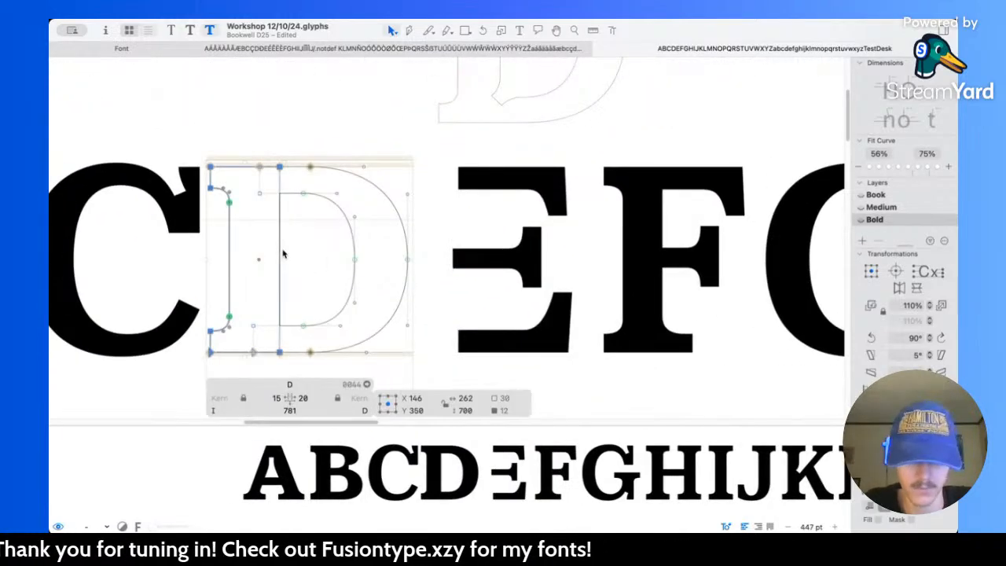
# Step: Paste the D's stem into the E and shift it left to a centre of X 141
pyautogui.doubleClick(468, 220)
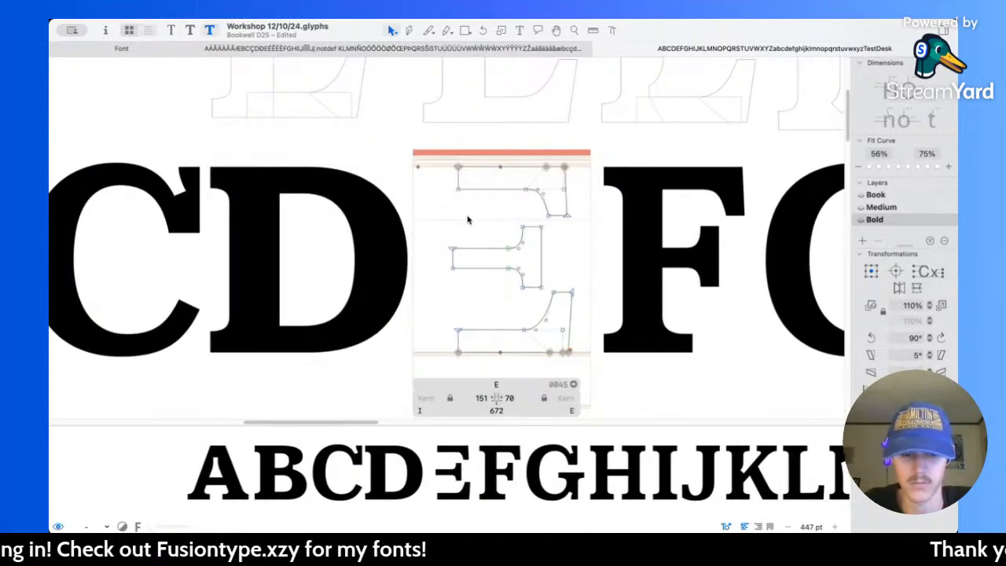
pyautogui.hotkey('ctrl', 'z')
pyautogui.scroll(5, 490, 218)
pyautogui.press('Left')
pyautogui.press('Left')
pyautogui.press('Left')
pyautogui.press('Left')
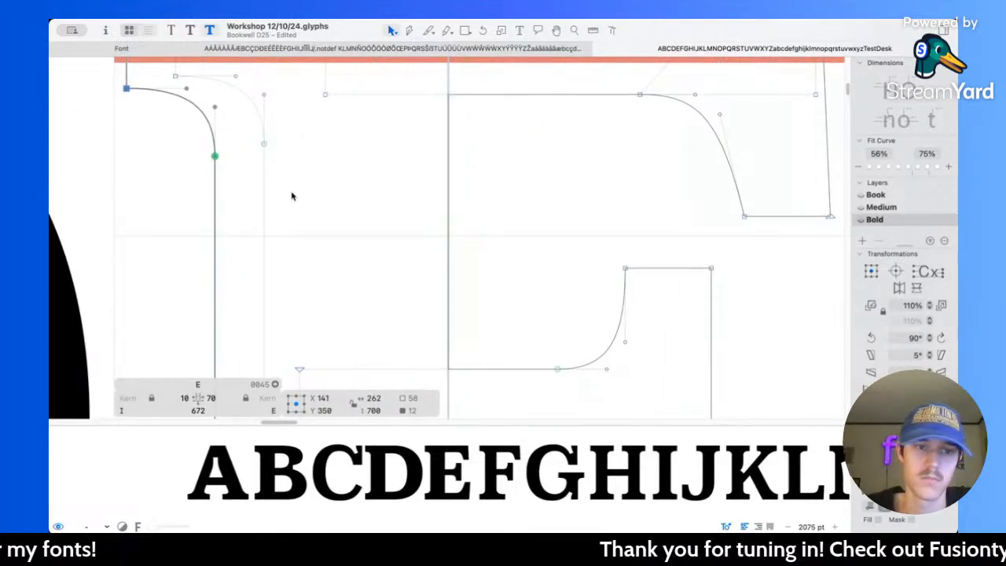
pyautogui.scroll(-5, 253, 173)
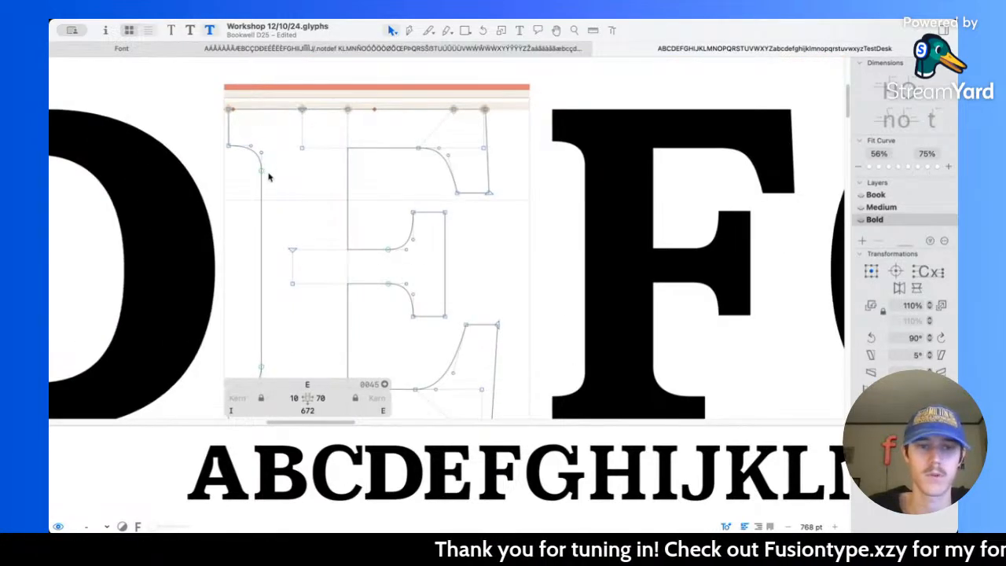
# Step: Measure the E's top arm and thicken it by lowering its underside and serif nodes to a centre of Y 550.5
pyautogui.hscroll(3, 268, 177)
pyautogui.scroll(2, 267, 176)
pyautogui.press('l')
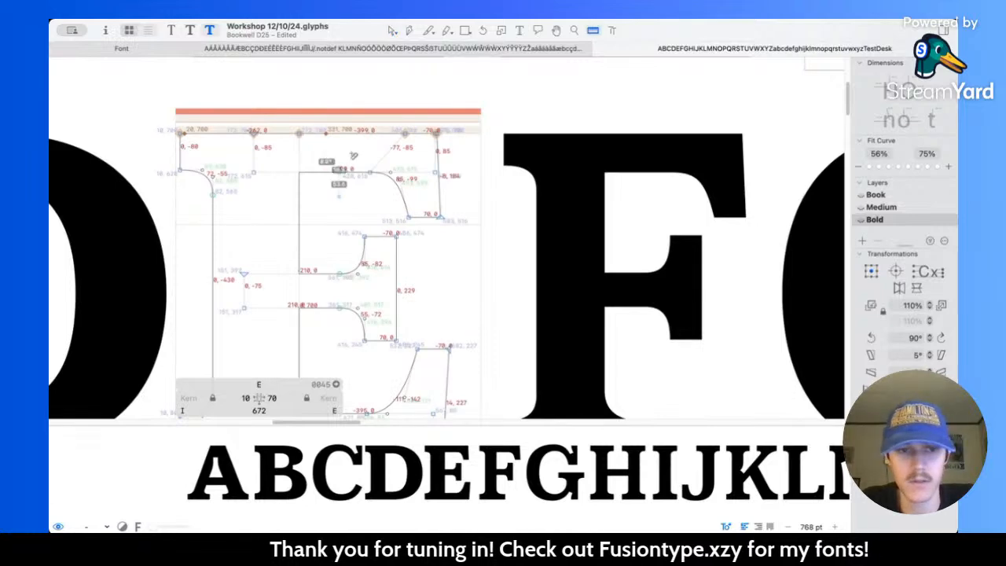
pyautogui.press('v')
pyautogui.moveTo(236, 162); pyautogui.dragTo(454, 230)
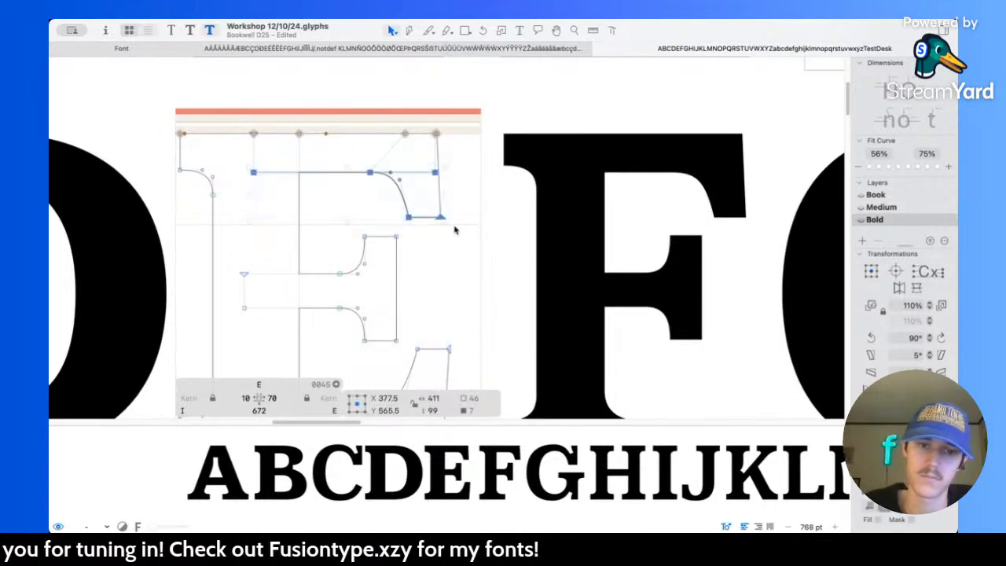
pyautogui.press('Down')
pyautogui.press('Down')
pyautogui.press('Down')
pyautogui.press('Down')
pyautogui.press('Down')
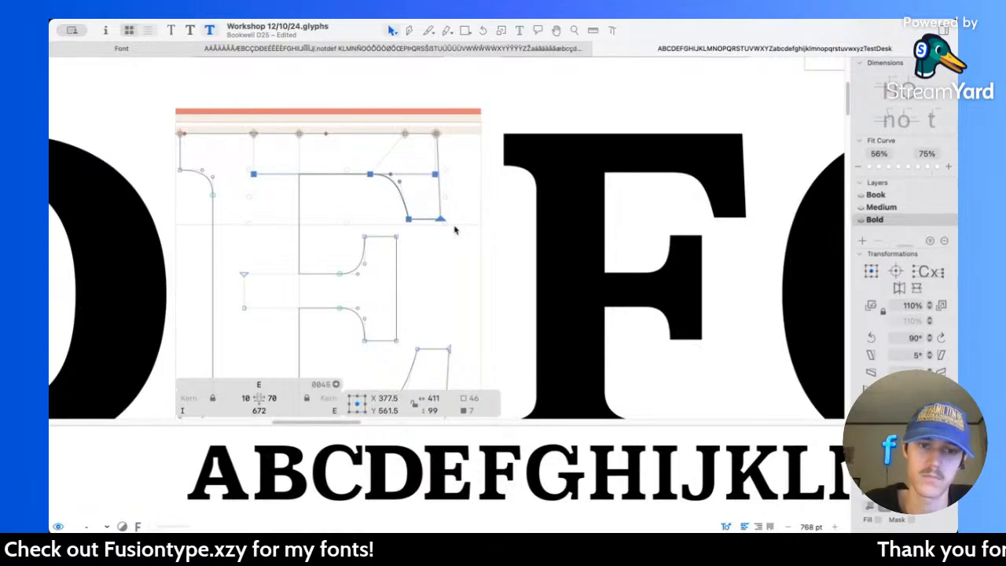
# Step: Thicken the E's bottom arm to 100 units by raising its upper edge and serif nodes to a centre of Y 171
pyautogui.scroll(-5, 455, 230)
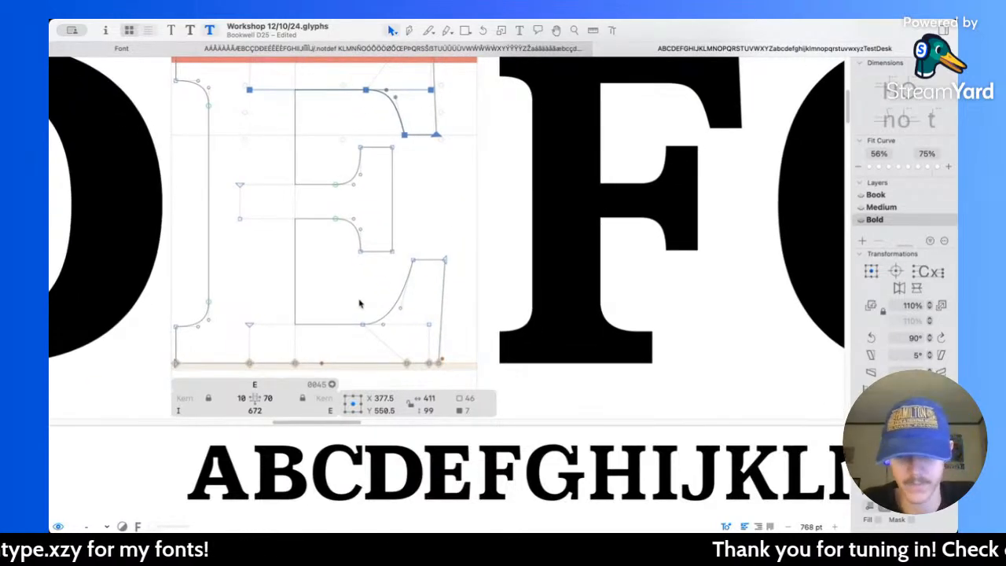
pyautogui.press('l')
pyautogui.press('v')
pyautogui.moveTo(238, 307); pyautogui.dragTo(438, 344)
pyautogui.moveTo(402, 250); pyautogui.dragTo(468, 276)
pyautogui.press('Up')
pyautogui.press('Up')
pyautogui.press('Up')
pyautogui.press('Up')
pyautogui.press('Up')
pyautogui.press('Up')
pyautogui.press('Up')
pyautogui.press('Up')
pyautogui.press('Up')
pyautogui.press('Up')
pyautogui.press('Up')
pyautogui.press('Up')
pyautogui.press('Up')
pyautogui.press('Up')
pyautogui.press('Up')
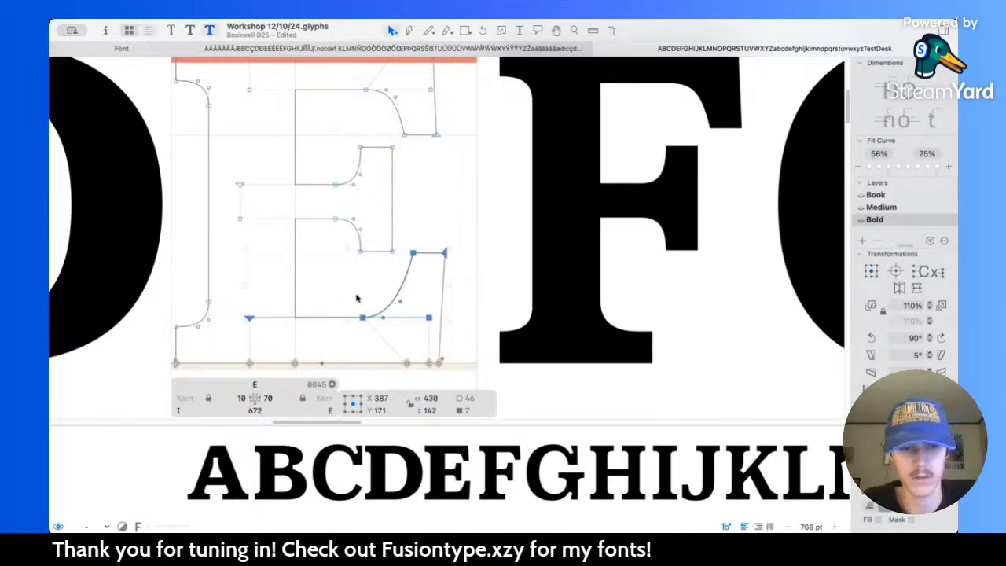
pyautogui.press('l')
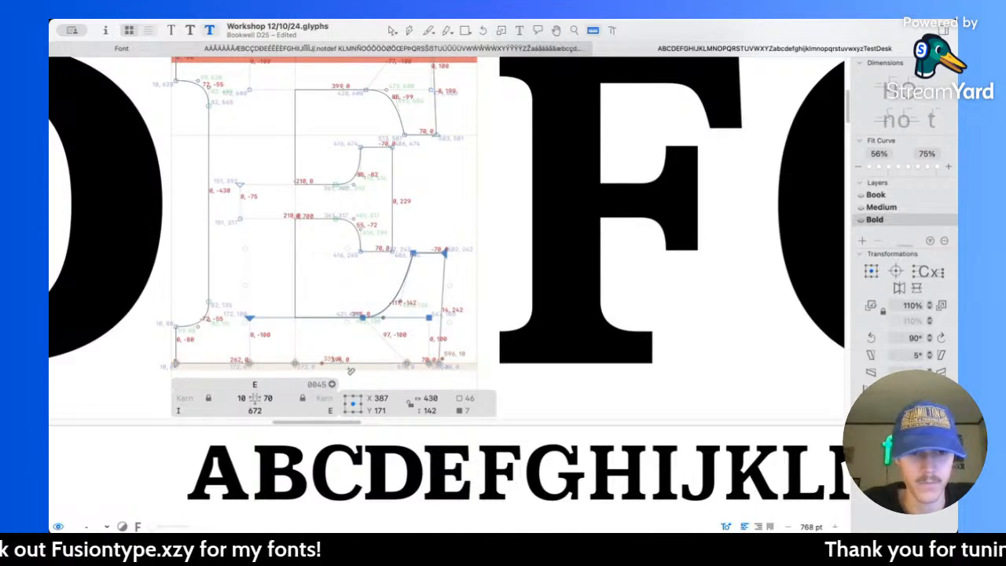
# Step: Measure the E's middle arm and thicken it to 95 units by raising its upper nodes and lowering its lower nodes to a centre of Y 271
pyautogui.scroll(1, 348, 249)
pyautogui.scroll(5, 348, 249)
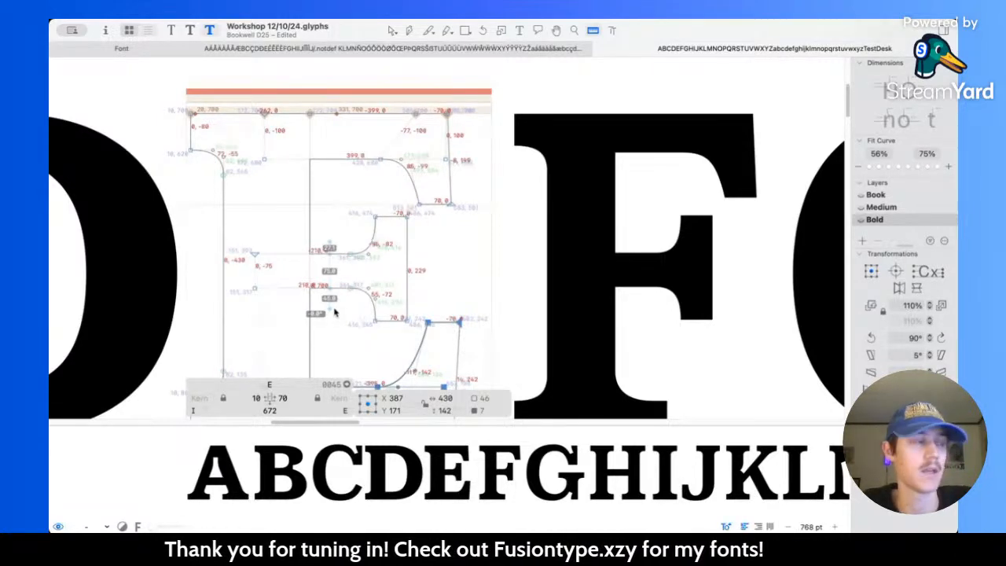
pyautogui.moveTo(334, 308); pyautogui.dragTo(334, 309)
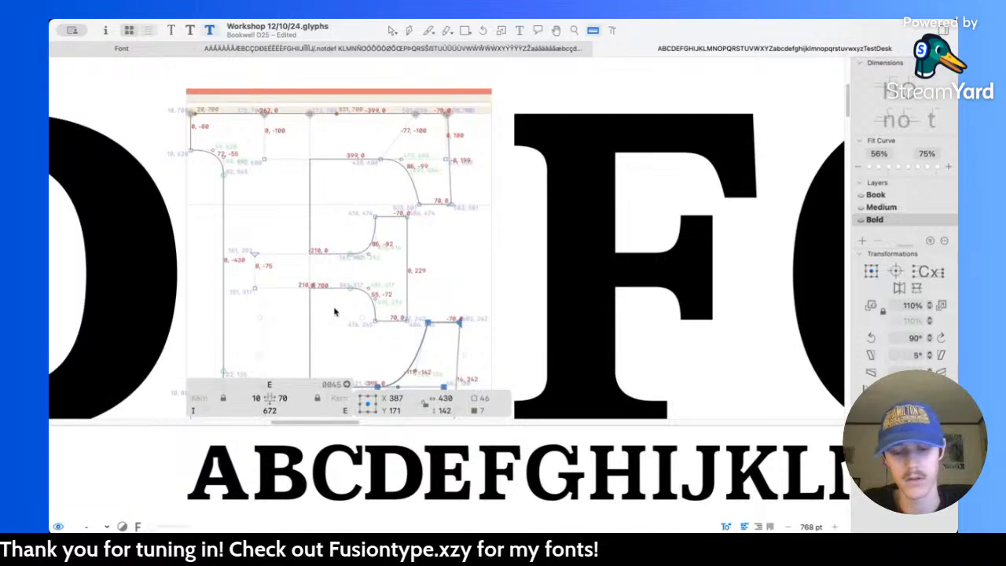
pyautogui.press('v')
pyautogui.moveTo(246, 190); pyautogui.dragTo(412, 272)
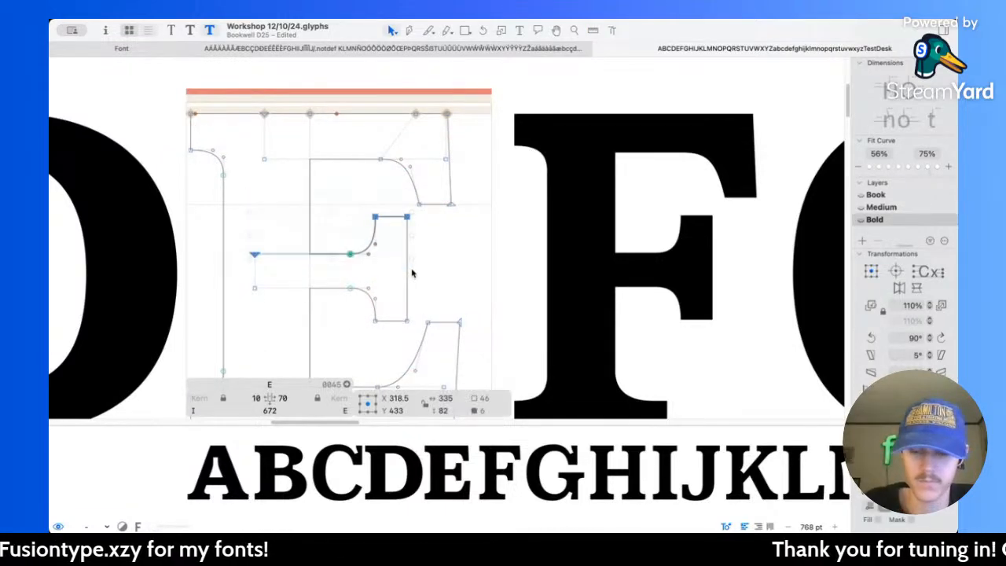
pyautogui.moveTo(235, 279); pyautogui.dragTo(411, 337)
pyautogui.press('l')
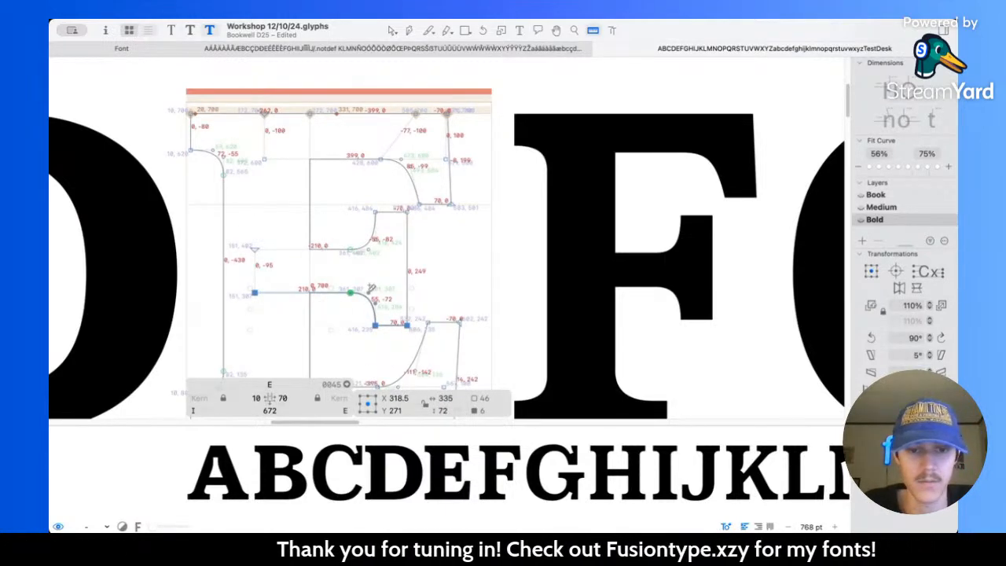
# Step: Widen the serifs on the E's middle, top and bottom arms to 90 units by shifting their inner curve nodes left
pyautogui.press('v')
pyautogui.moveTo(332, 191); pyautogui.dragTo(388, 338)
pyautogui.scroll(1, 388, 338)
pyautogui.moveTo(355, 148); pyautogui.dragTo(425, 223)
pyautogui.scroll(-5, 425, 223)
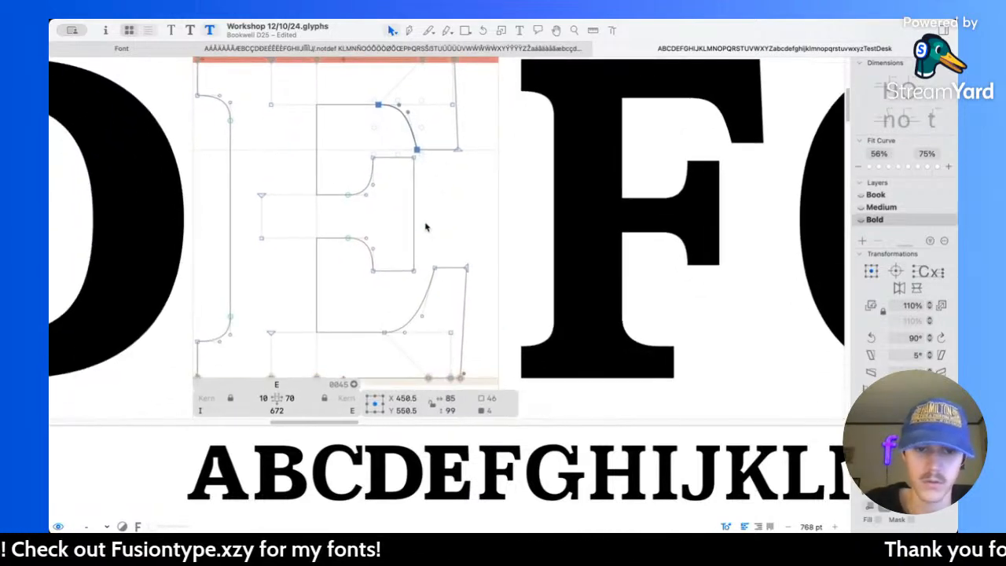
pyautogui.moveTo(365, 313); pyautogui.dragTo(411, 338)
pyautogui.moveTo(427, 253); pyautogui.dragTo(445, 272)
pyautogui.hotkey('shift', 'Left')
pyautogui.hotkey('shift', 'Left')
# Step: Review the E among its neighbouring capitals and compare it across the Book, Medium and Bold masters
pyautogui.press('space')
pyautogui.scroll(-8, 515, 281)
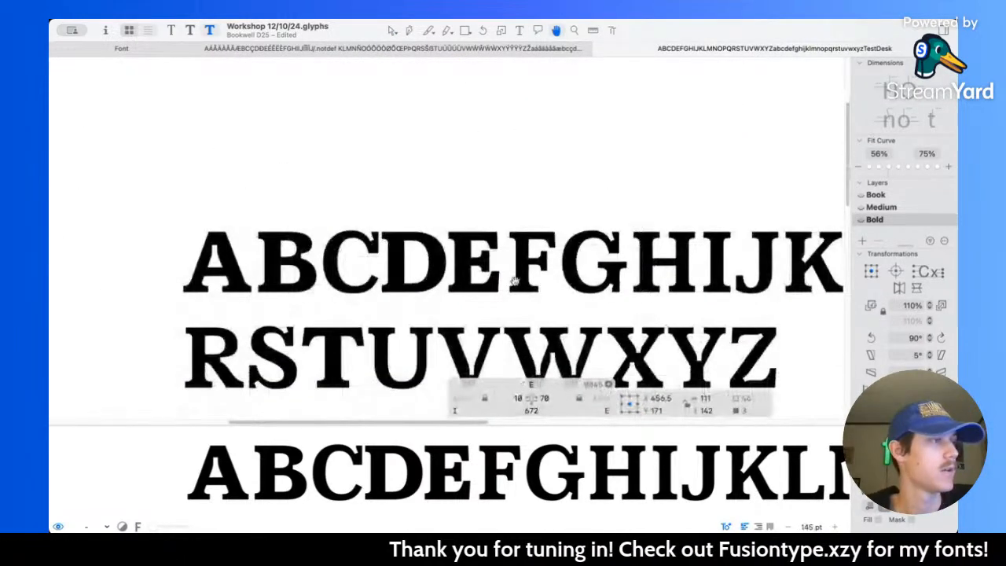
pyautogui.scroll(4, 511, 275)
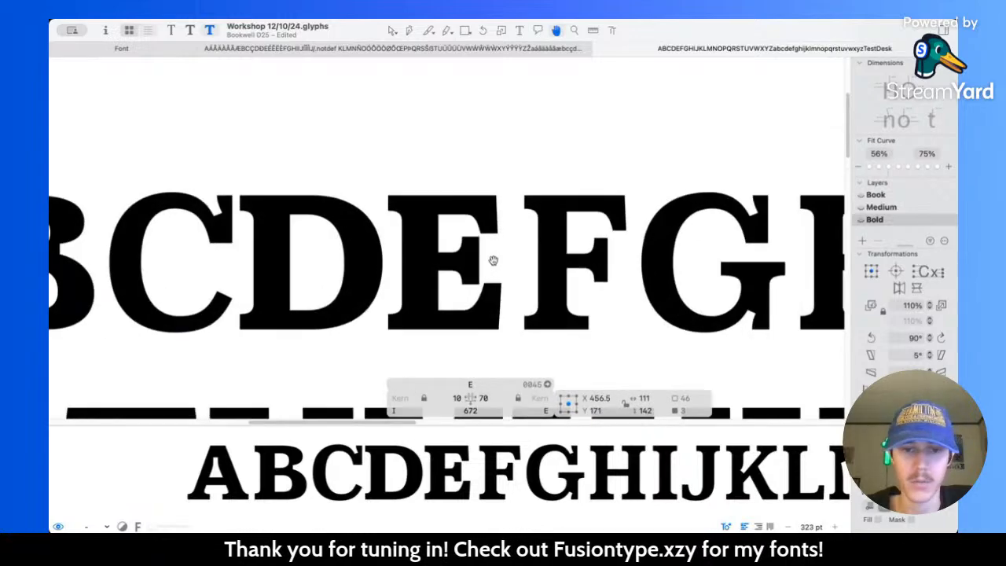
pyautogui.press('super+2')
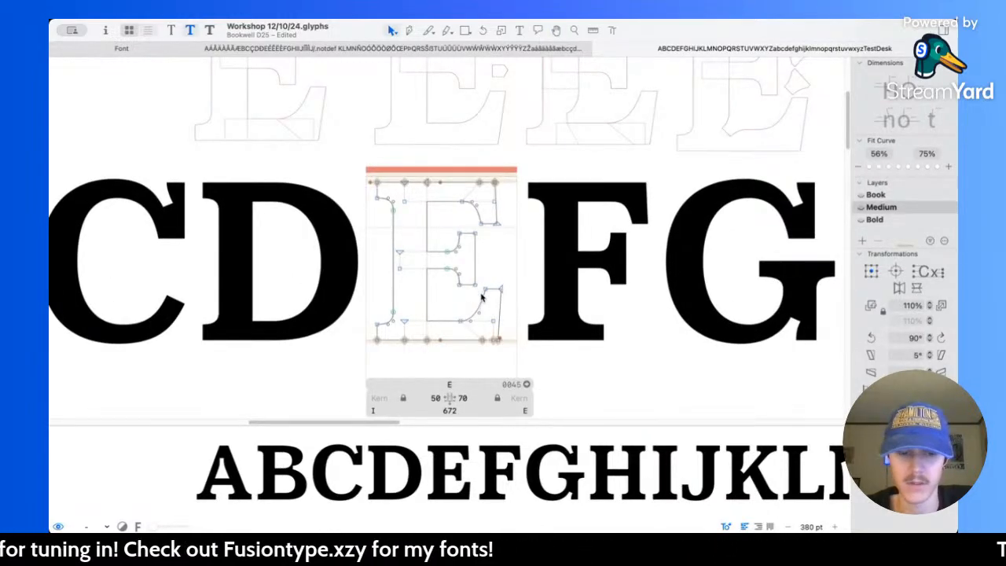
pyautogui.press('super+3')
pyautogui.press('super+1')
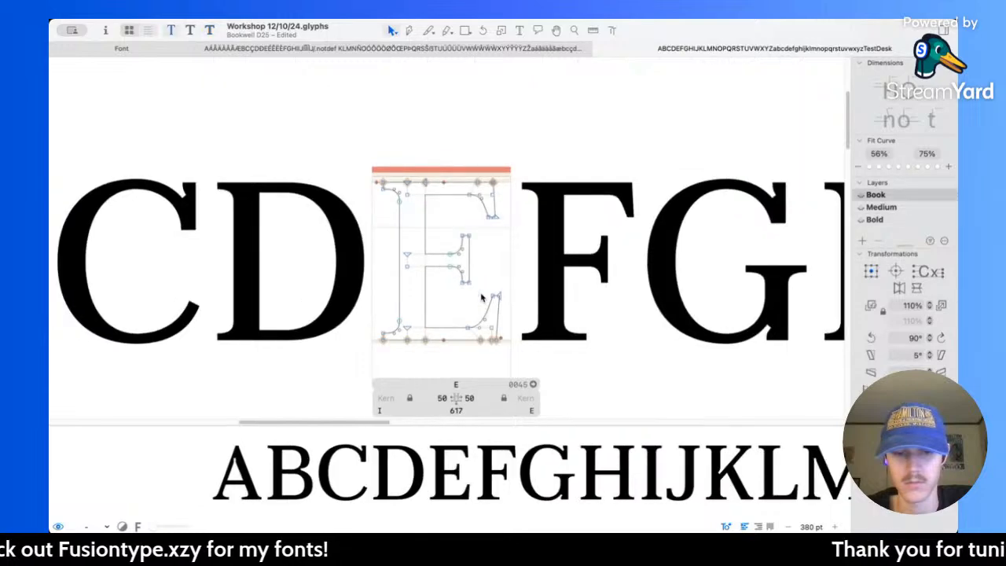
pyautogui.press('super+3')
pyautogui.press('super+2')
pyautogui.press('super+3')
# Step: Shift the Bold E's middle arm left to a centre of X 288.5
pyautogui.doubleClick(475, 269)
pyautogui.hotkey('shift', 'Left')
pyautogui.hotkey('shift', 'Left')
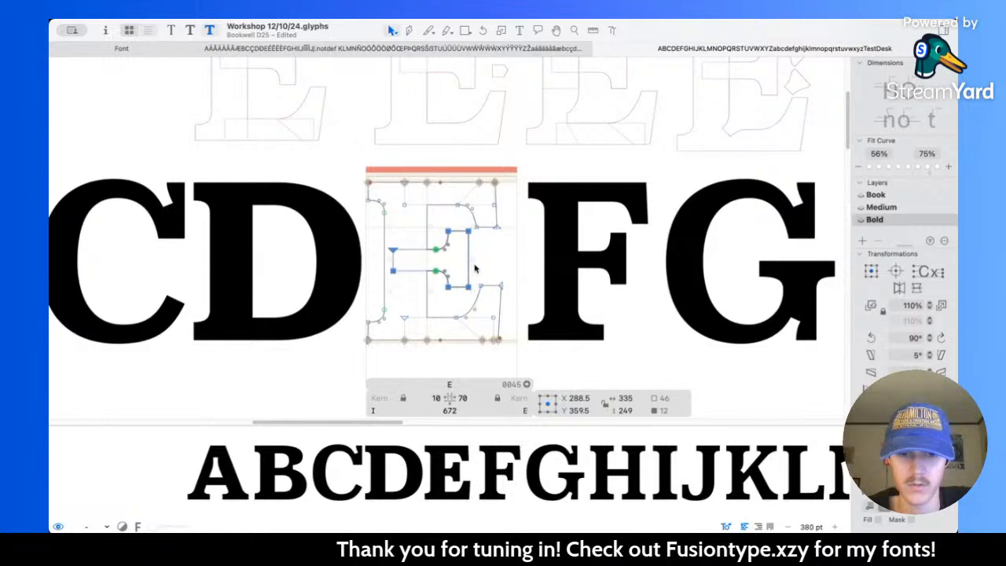
# Step: Check the Bold E's middle arm length against the Book and Medium masters
pyautogui.press('super+2')
pyautogui.press('super+3')
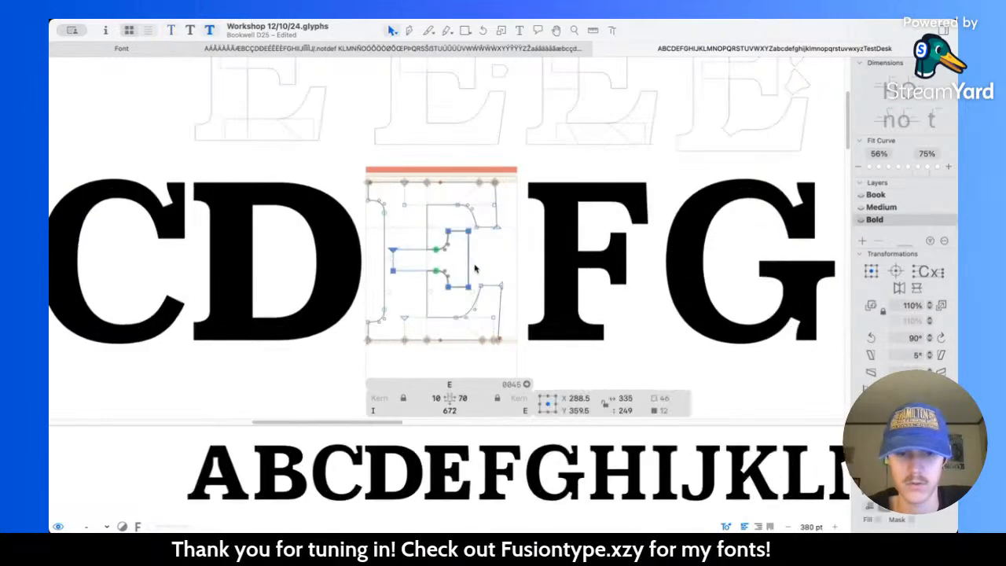
pyautogui.press('super+1')
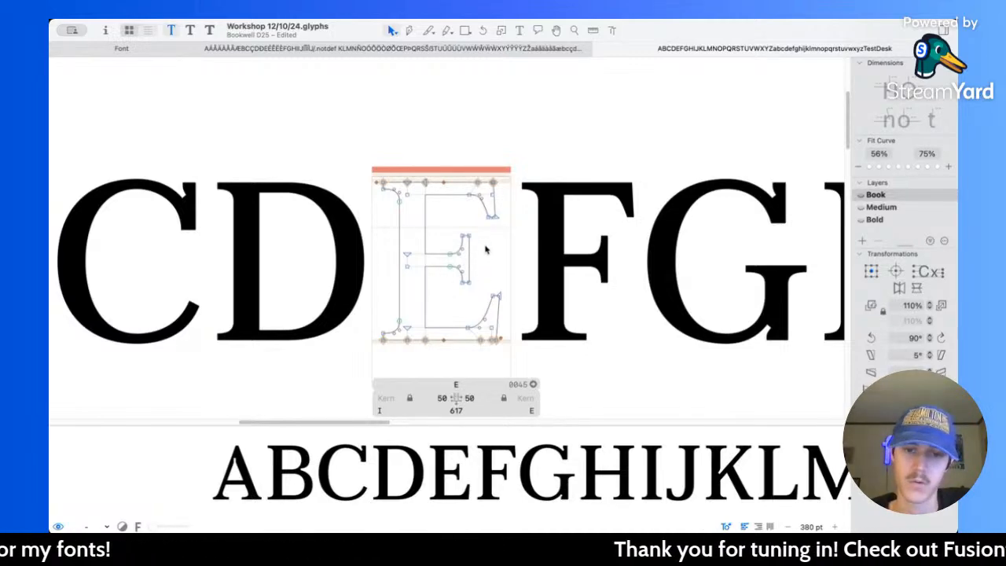
pyautogui.press('super+3')
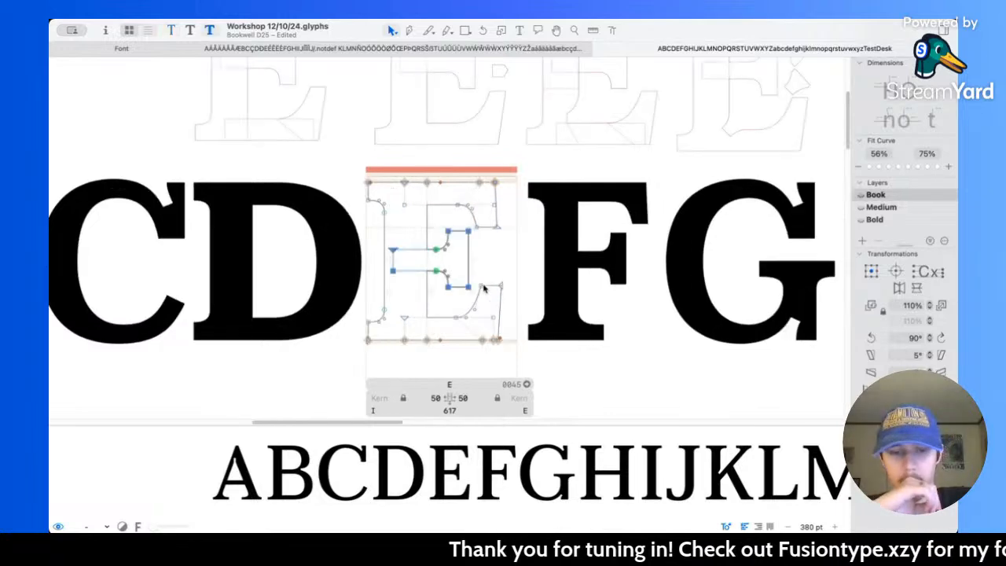
pyautogui.press('super+1')
pyautogui.press('super+3')
pyautogui.press('super+1')
pyautogui.press('super+2')
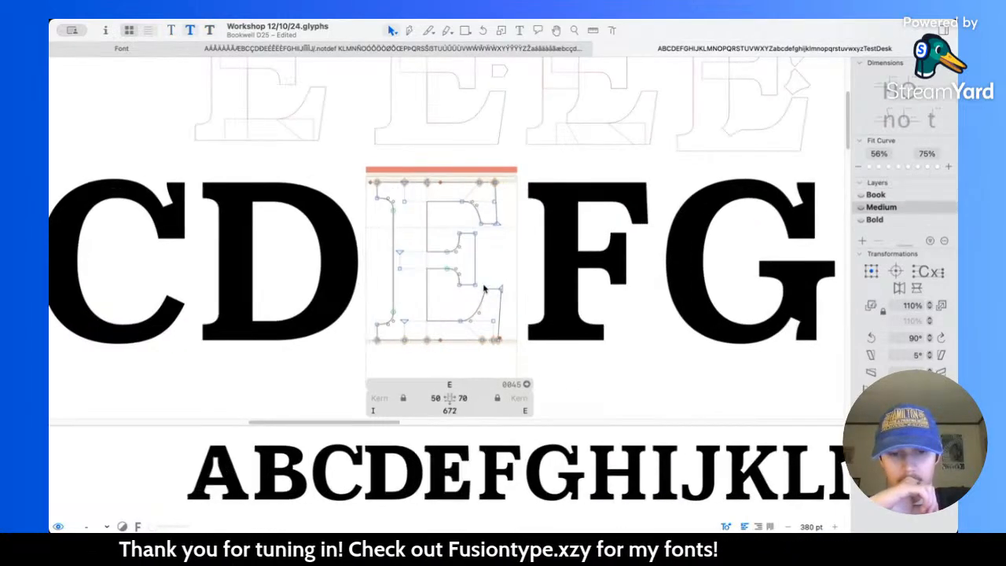
# Step: Shift the Medium E's middle arm left to a centre of X 308.5
pyautogui.scroll(3, 485, 289)
pyautogui.doubleClick(469, 260)
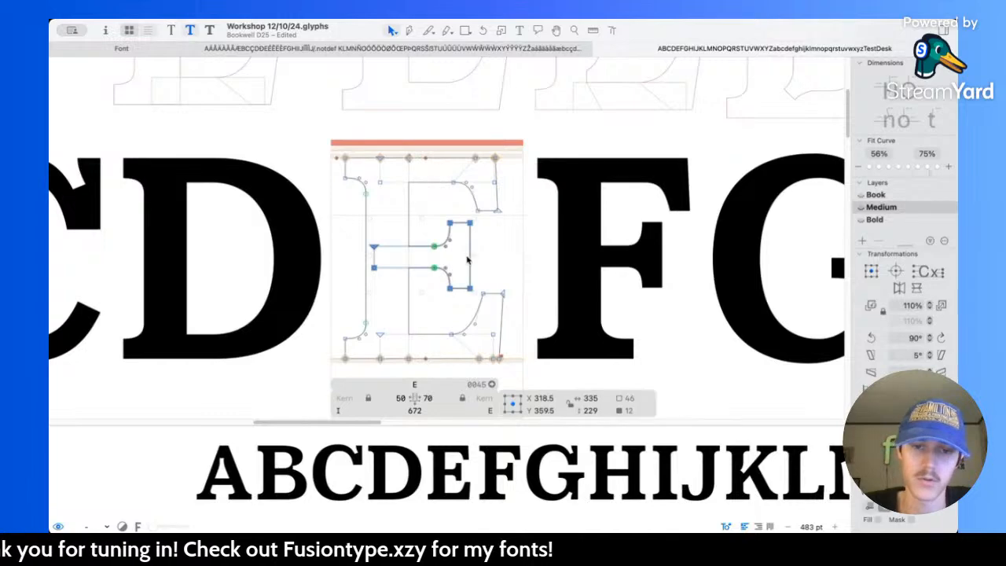
pyautogui.hotkey('shift', 'Left')
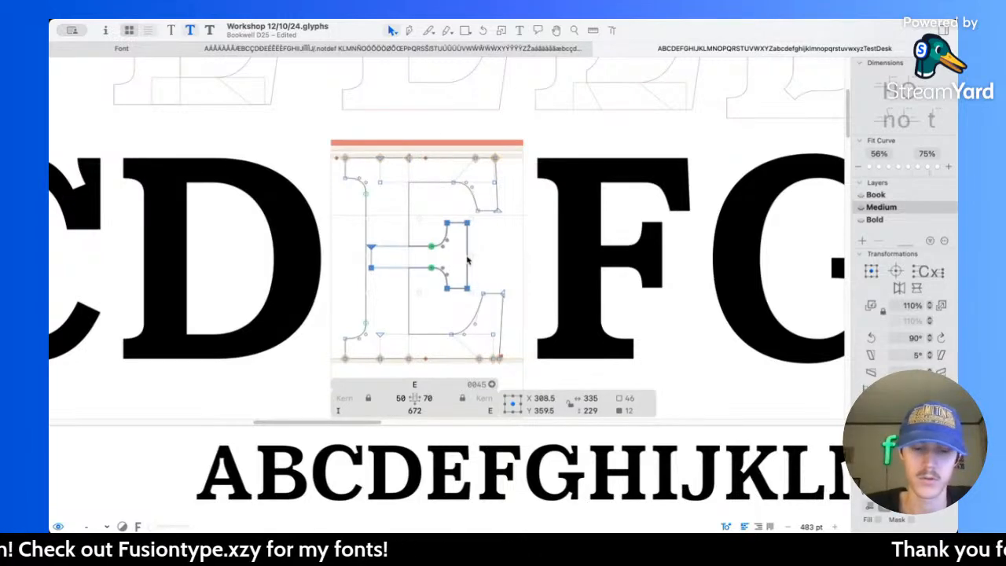
# Step: Compare the middle arm's position in the E across all three masters, ending on Bold with nothing selected
pyautogui.press('super+1')
pyautogui.press('super+2')
pyautogui.press('super+3')
pyautogui.press('super+2')
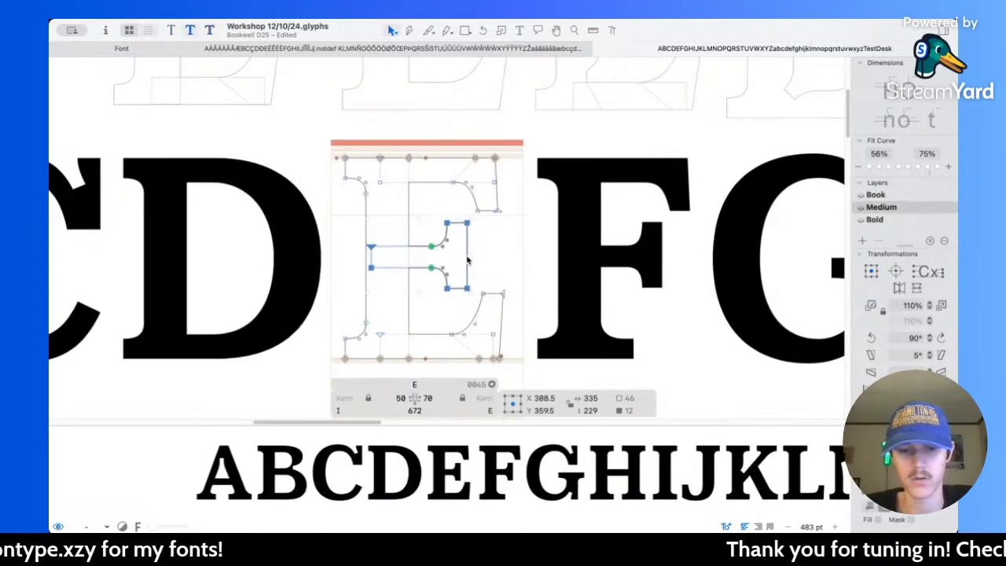
pyautogui.press('super+1')
pyautogui.press('super+3')
pyautogui.press('super+2')
pyautogui.press('super+1')
pyautogui.press('super+2')
pyautogui.press('super+3')
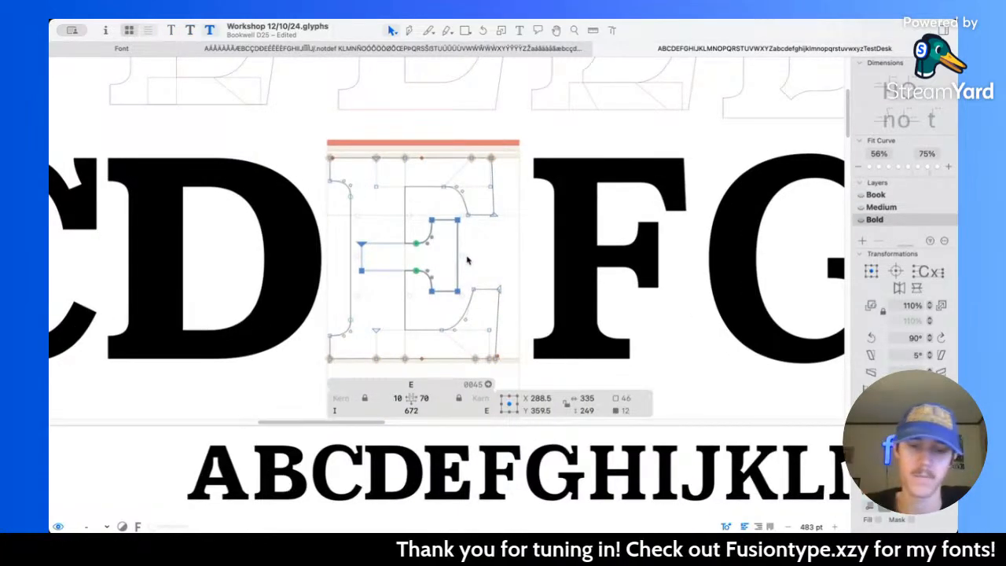
pyautogui.click(478, 263)
pyautogui.press('space')
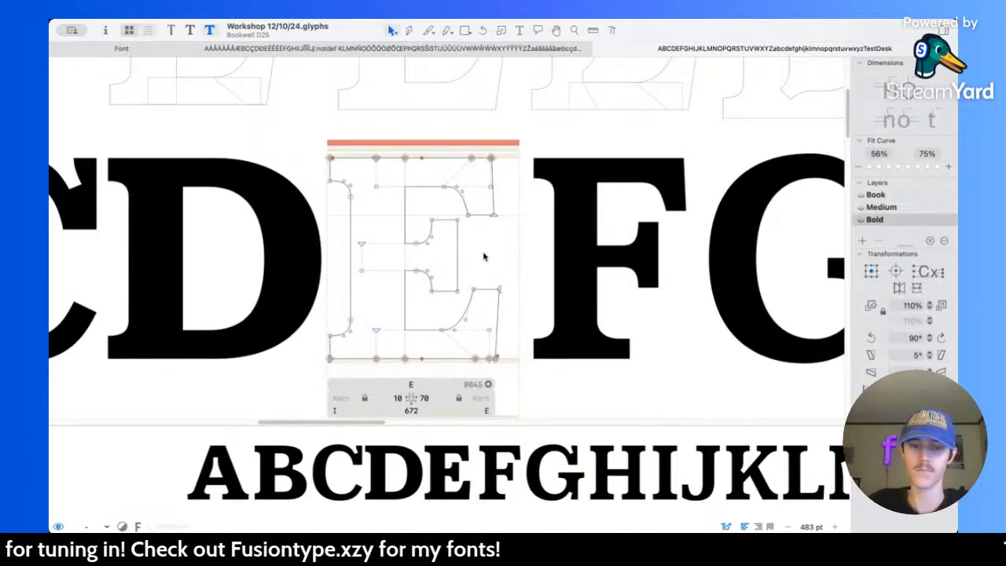
# Step: Copy the E's stem with its serifs and paste it into the Bold F at a centre of X 141
pyautogui.scroll(-5, 481, 257)
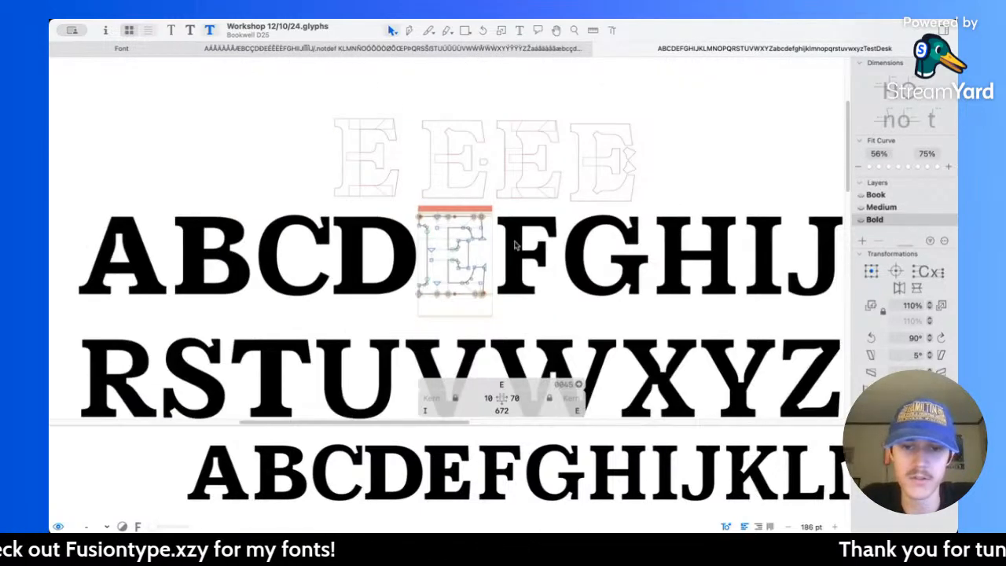
pyautogui.scroll(4, 517, 244)
pyautogui.doubleClick(372, 229)
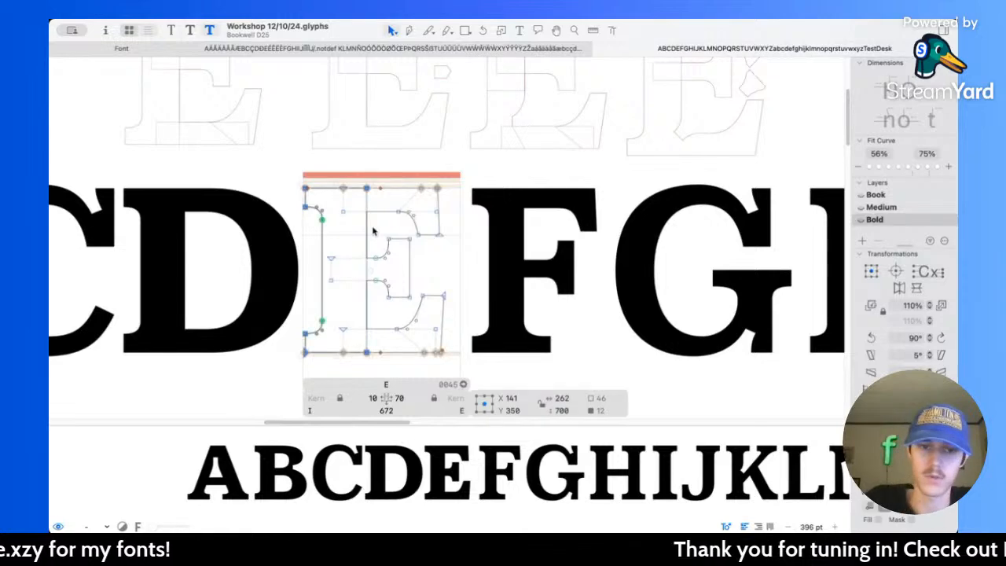
pyautogui.hscroll(2, 417, 216)
pyautogui.scroll(4, 428, 211)
pyautogui.doubleClick(433, 214)
pyautogui.hscroll(2, 436, 217)
pyautogui.scroll(-2, 446, 239)
pyautogui.scroll(-2, 449, 243)
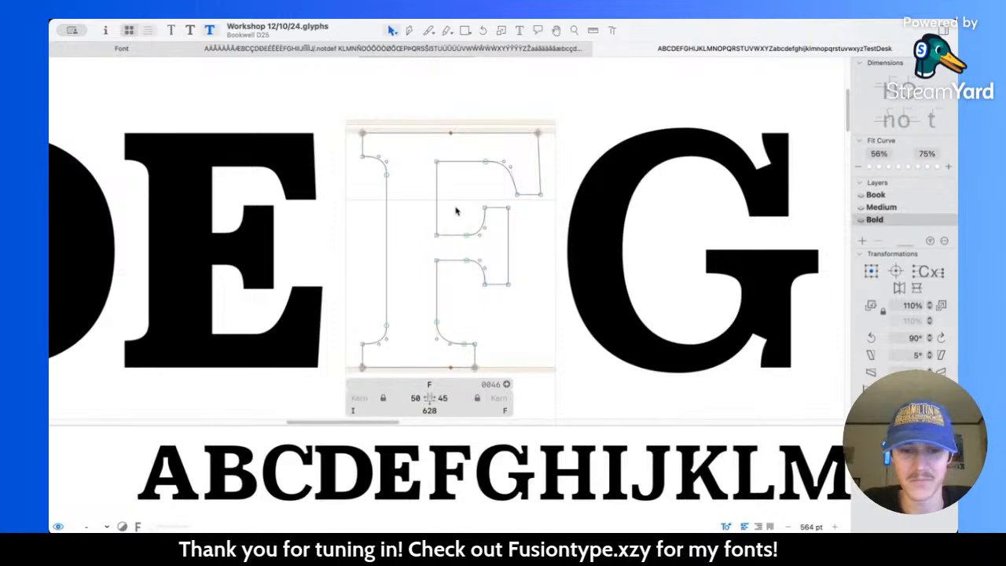
pyautogui.press('super+v')
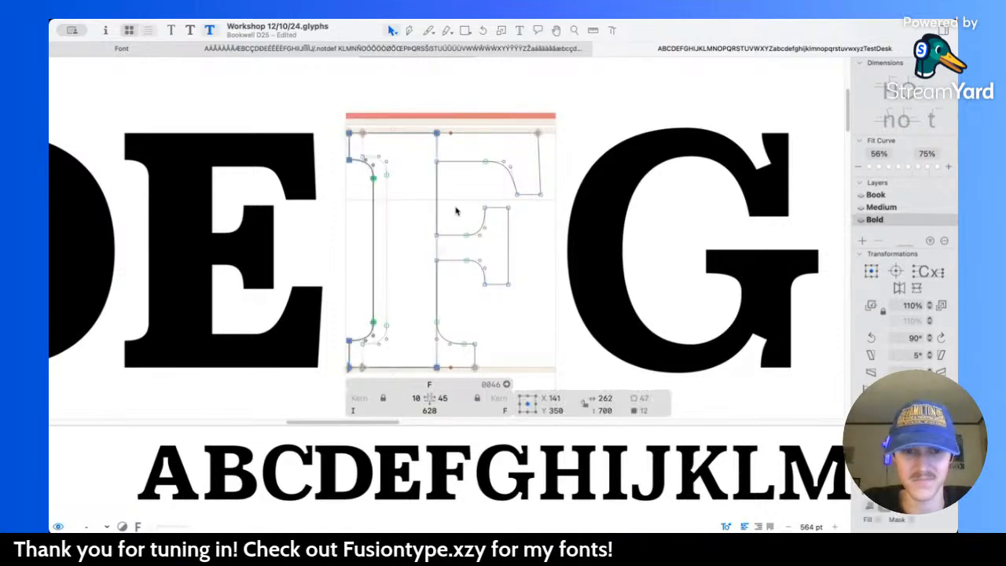
# Step: Select all of the F's outlines and merge the pasted stem with the letter by removing the overlap
pyautogui.scroll(5, 437, 271)
pyautogui.scroll(-4, 433, 266)
pyautogui.scroll(-3, 433, 266)
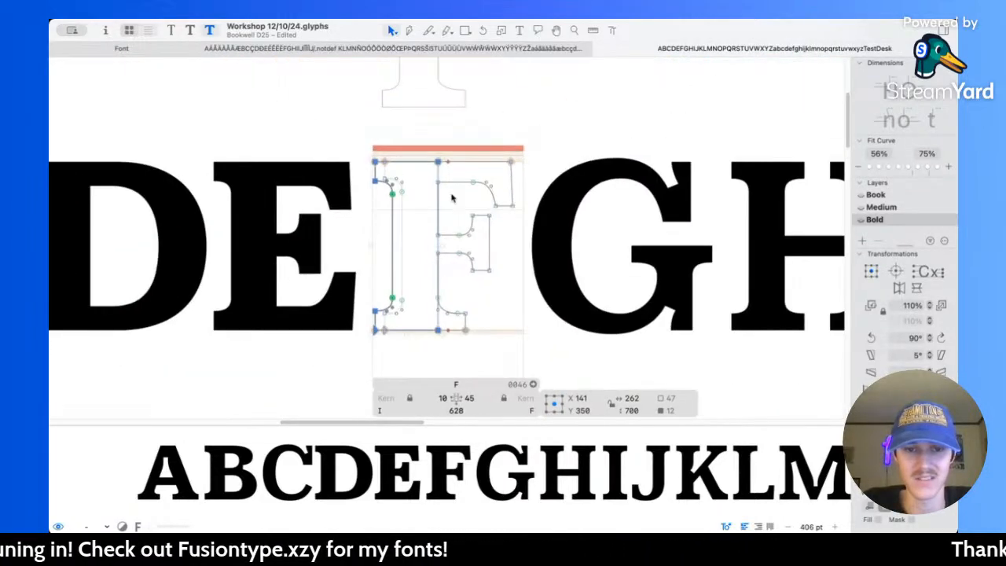
pyautogui.press('super+a')
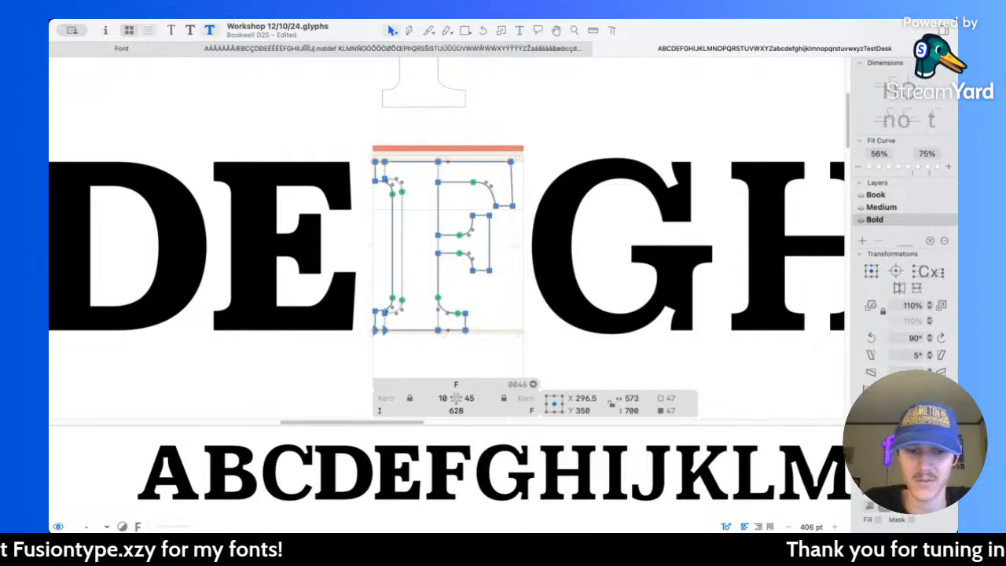
pyautogui.scroll(3, 468, 213)
pyautogui.scroll(5, 470, 232)
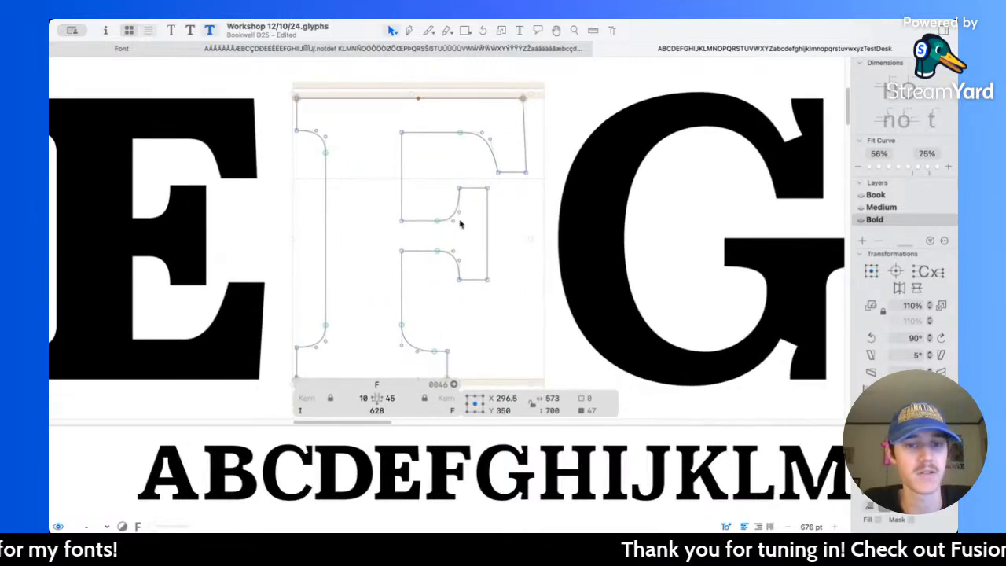
# Step: Thicken the right side of the F's foot serif by raising its upper edge and bracket nodes to a centre of Y 113
pyautogui.moveTo(328, 274); pyautogui.dragTo(474, 365)
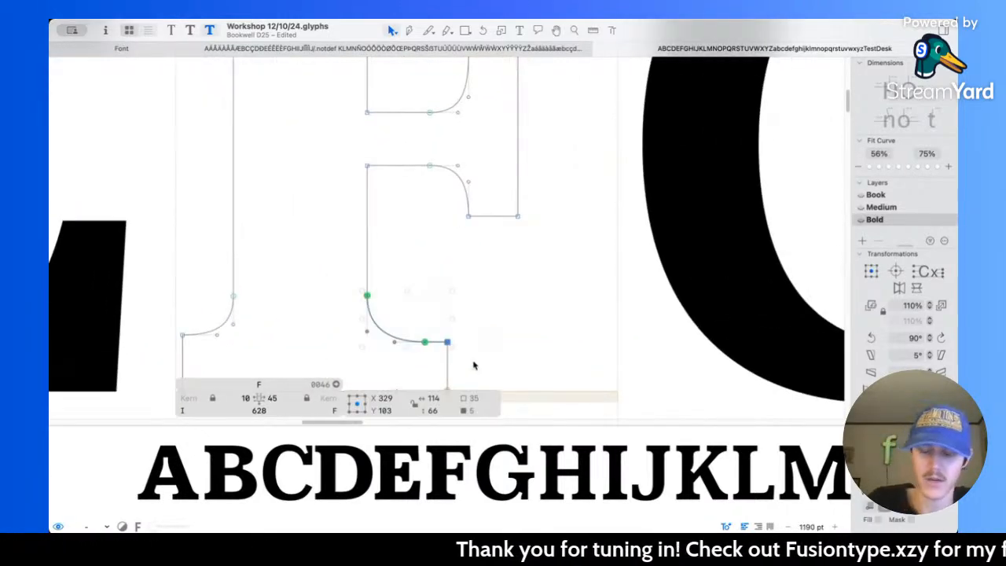
pyautogui.hotkey('shift', 'Up')
pyautogui.hotkey('shift', 'Up')
pyautogui.scroll(-2, 474, 365)
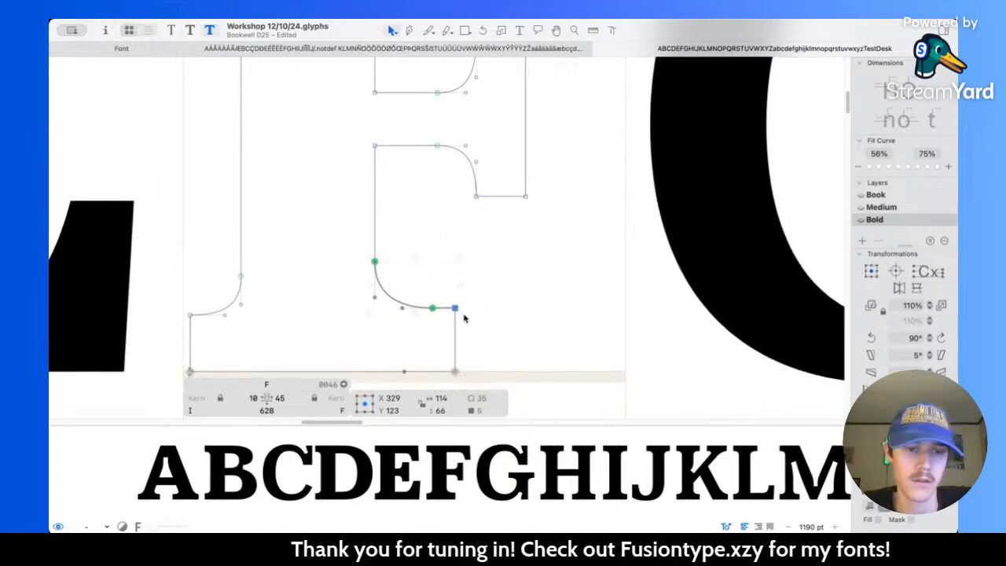
pyautogui.press('ctrl+alt+super')
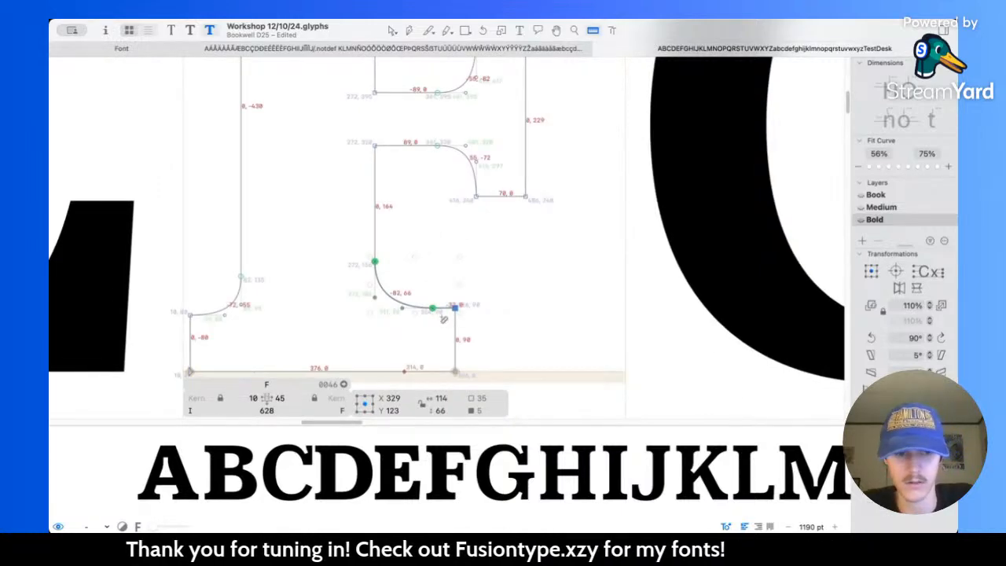
pyautogui.hotkey('shift', 'Down')
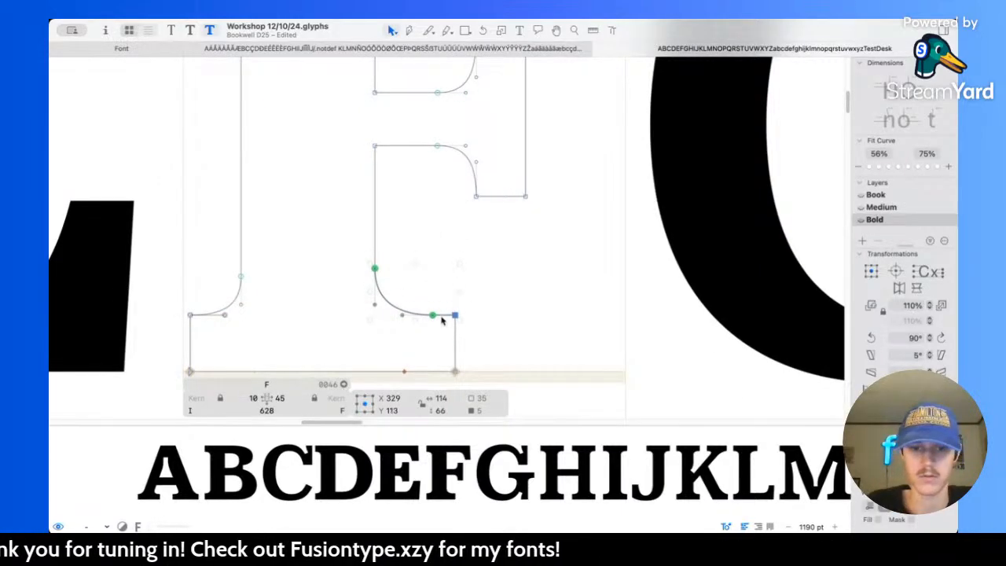
pyautogui.click(470, 238)
pyautogui.scroll(-5, 470, 238)
pyautogui.scroll(3, 468, 237)
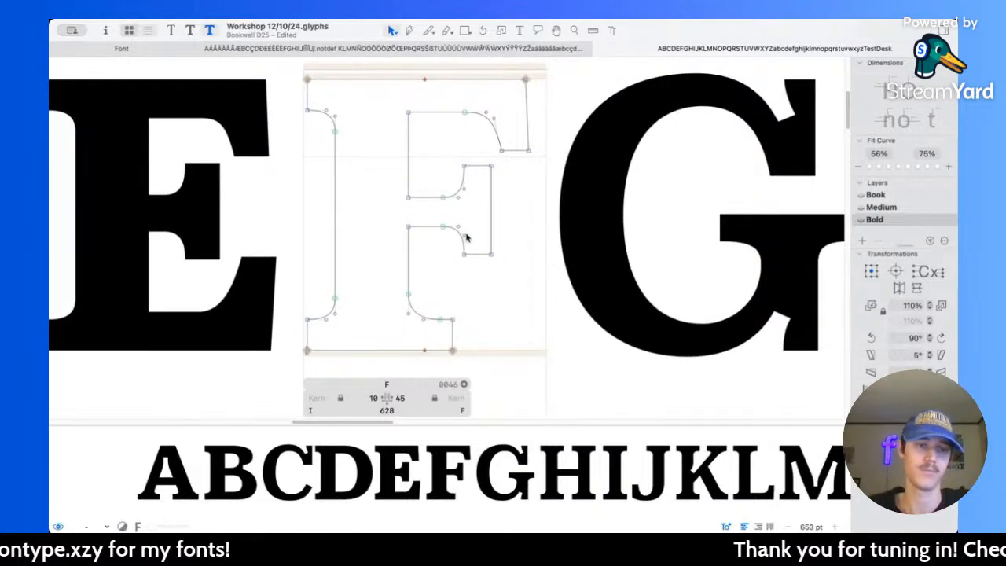
# Step: Measure the E's arm and serif thicknesses as a reference for the F
pyautogui.hscroll(-3, 340, 190)
pyautogui.scroll(5, 297, 189)
pyautogui.doubleClick(299, 189)
pyautogui.press('ctrl+alt+super')
pyautogui.scroll(-3, 266, 160)
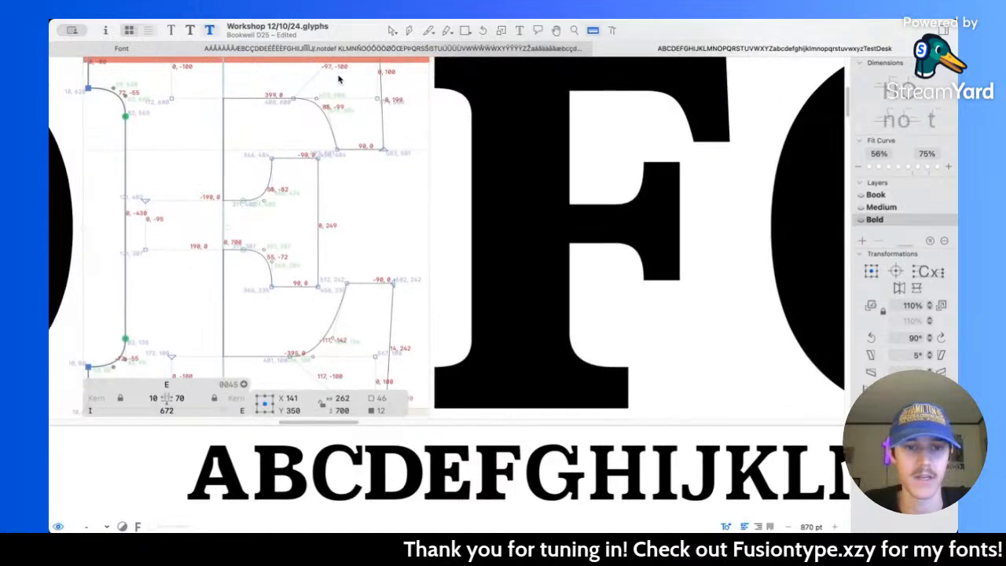
pyautogui.click(392, 30)
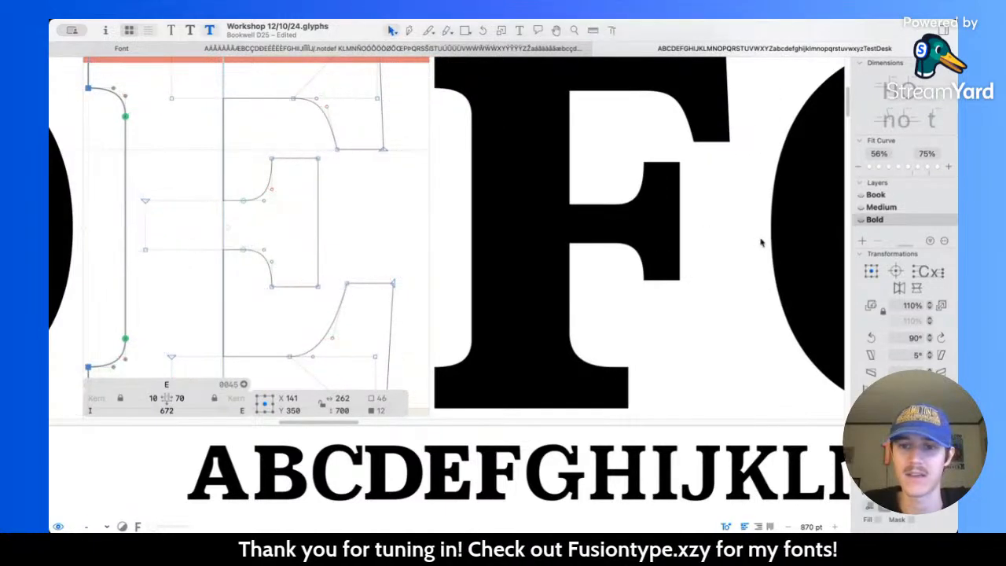
# Step: Thicken the Bold F's top arm by lowering its underside and serif-end nodes to a centre of Y 550.5
pyautogui.hscroll(2, 764, 236)
pyautogui.doubleClick(553, 139)
pyautogui.press('l')
pyautogui.hscroll(2, 509, 105)
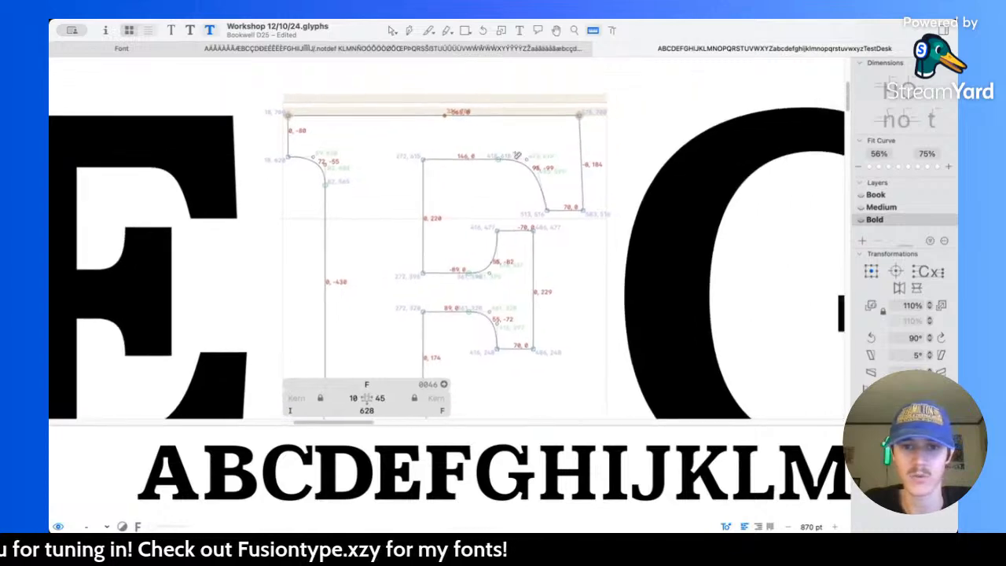
pyautogui.press('v')
pyautogui.moveTo(390, 143); pyautogui.dragTo(592, 220)
pyautogui.press('Down')
pyautogui.press('Down')
pyautogui.press('Down')
pyautogui.press('Down')
pyautogui.press('Down')
pyautogui.press('Down')
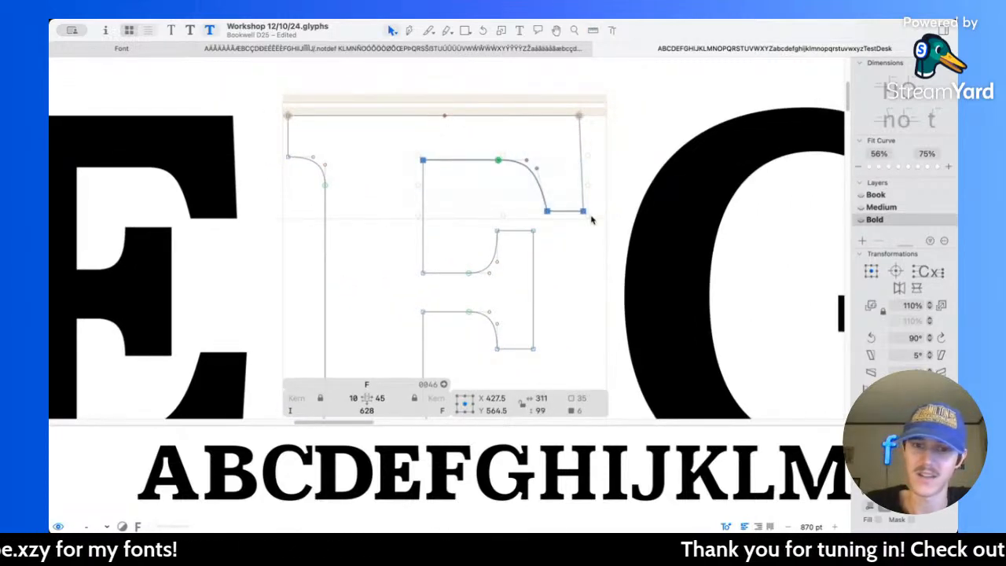
pyautogui.hotkey('shift', 'Down')
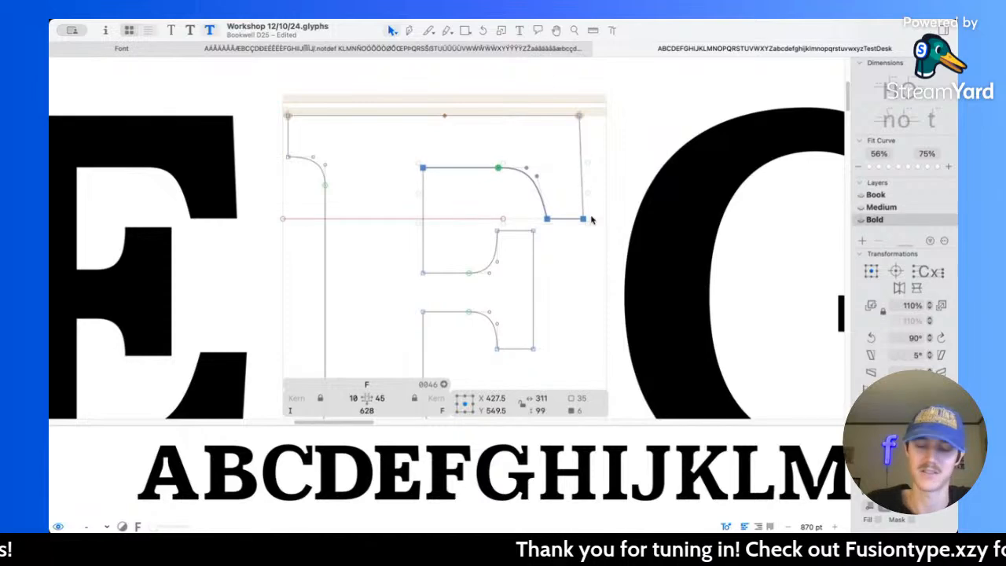
pyautogui.press('l')
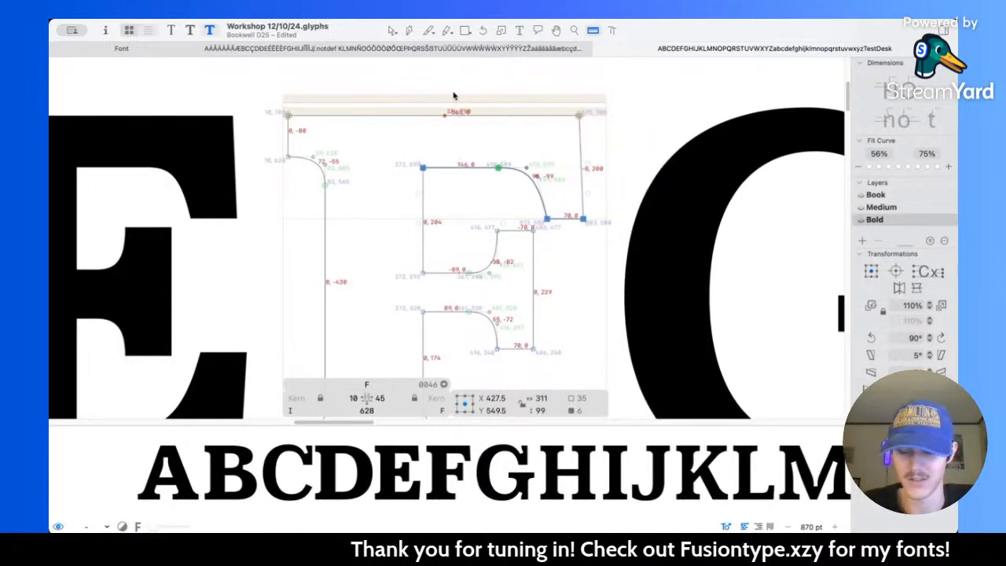
pyautogui.press('v')
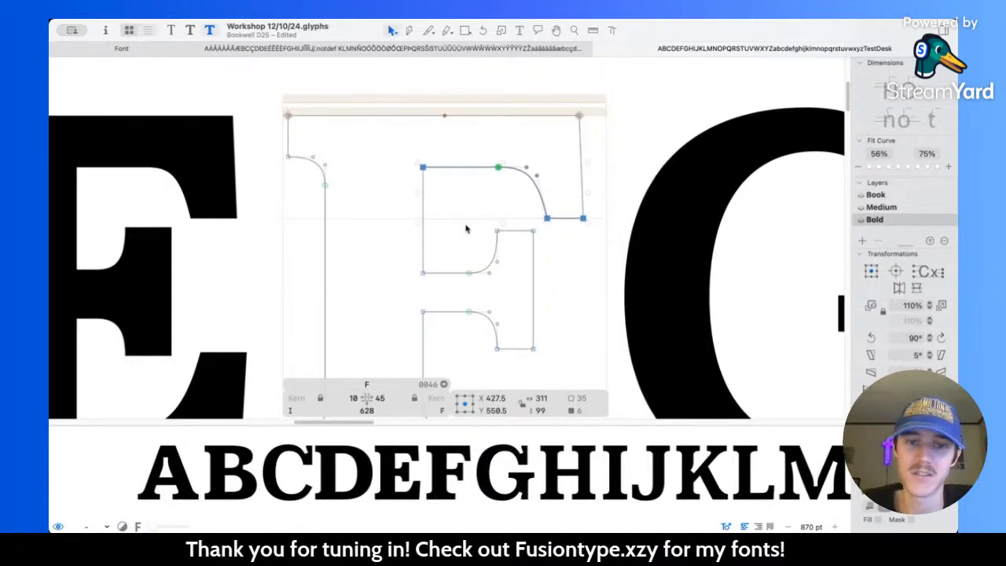
# Step: Shorten the F's middle arm in the Medium master by moving its serif and bracket nodes closer to the stem
pyautogui.scroll(-2, 484, 265)
pyautogui.scroll(-1, 496, 248)
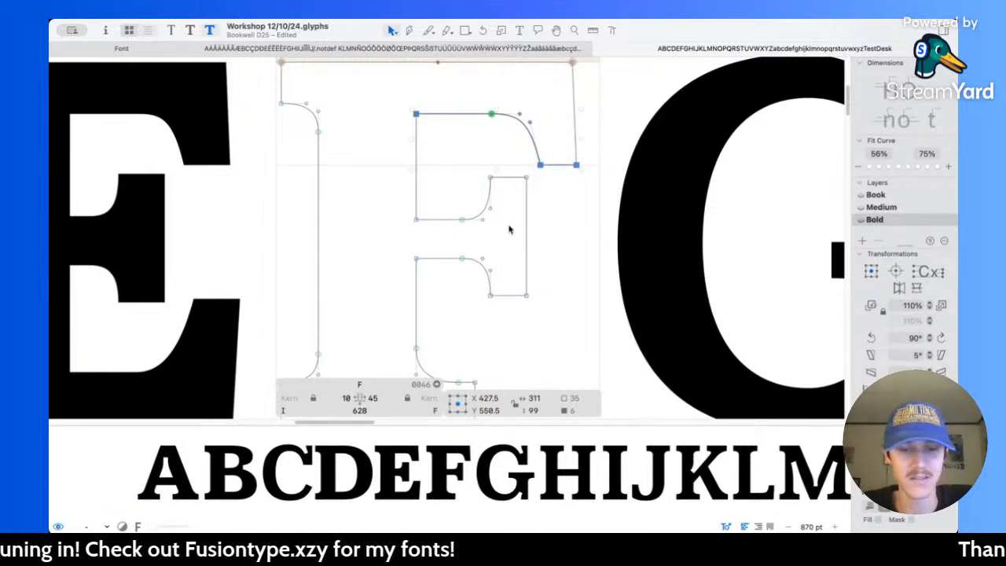
pyautogui.press('super+2')
pyautogui.moveTo(369, 162); pyautogui.dragTo(537, 321)
pyautogui.hotkey('shift', 'Left')
pyautogui.press('super+z')
pyautogui.click(407, 216)
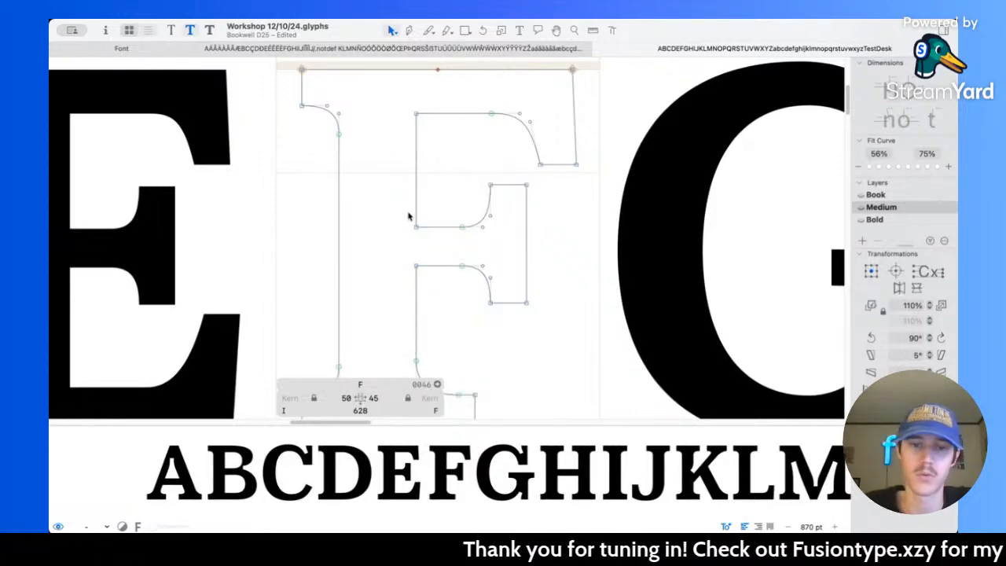
pyautogui.moveTo(444, 149); pyautogui.dragTo(535, 316)
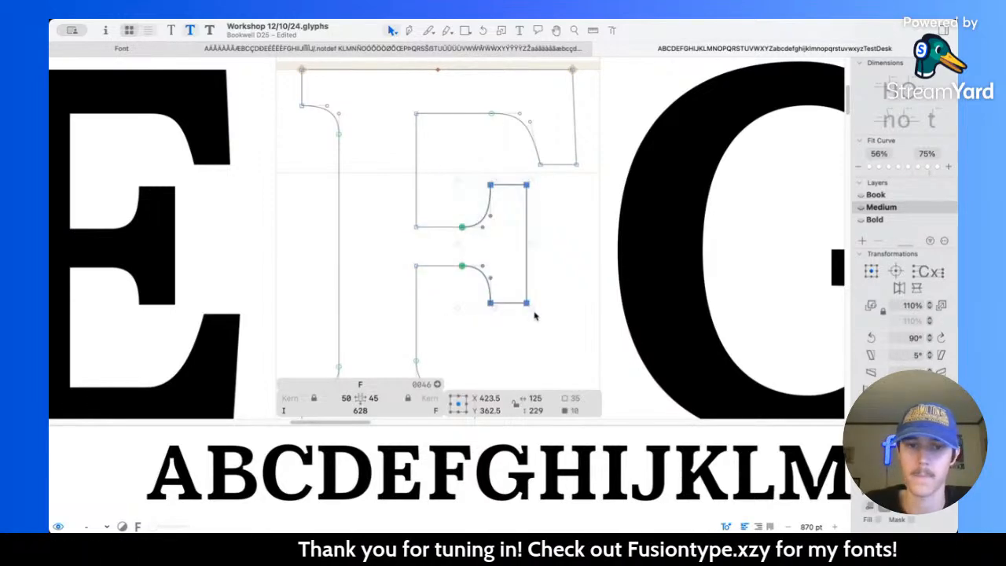
pyautogui.hotkey('shift', 'Left')
# Step: Shorten the middle arm in the Bold F by moving its serif and bracket nodes to a centre of X 403.5
pyautogui.press('super+3')
pyautogui.moveTo(456, 157); pyautogui.dragTo(535, 314)
pyautogui.hotkey('shift', 'Left')
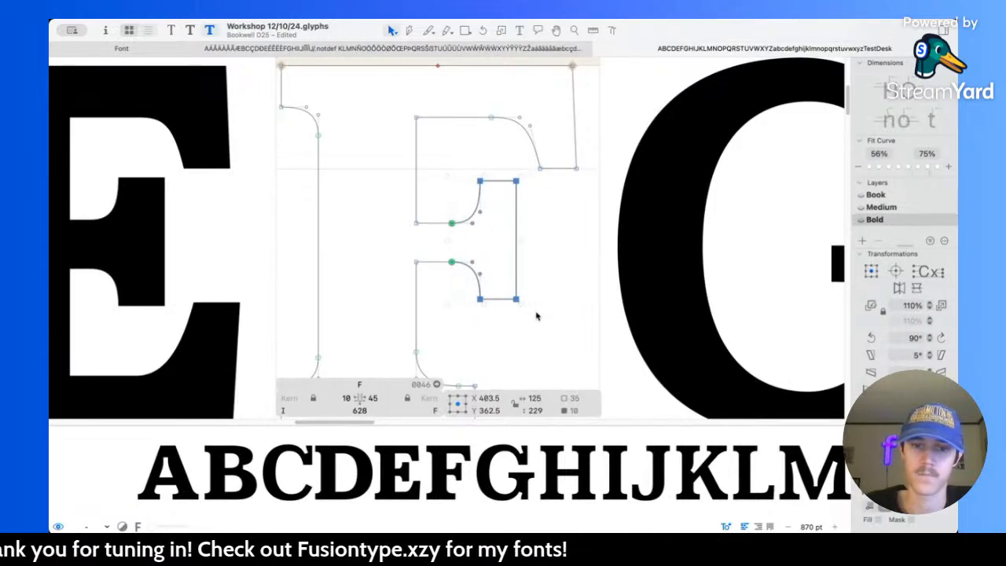
pyautogui.click(545, 266)
pyautogui.press('l')
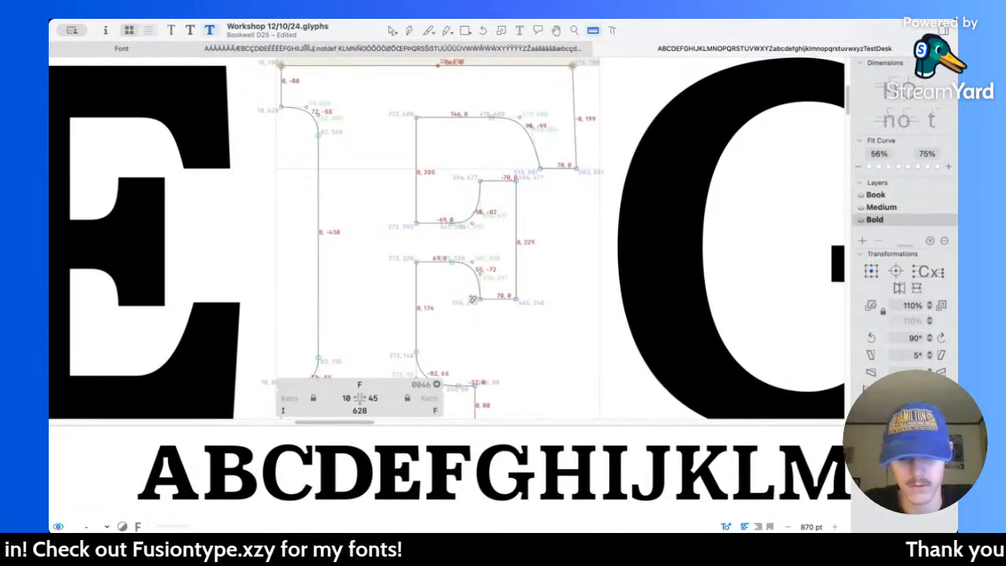
# Step: Widen the serif of the Bold F's middle arm by moving its outer edge to X 476, and compare it with the E
pyautogui.press('v')
pyautogui.click(516, 248)
pyautogui.hotkey('shift', 'Right')
pyautogui.press('space')
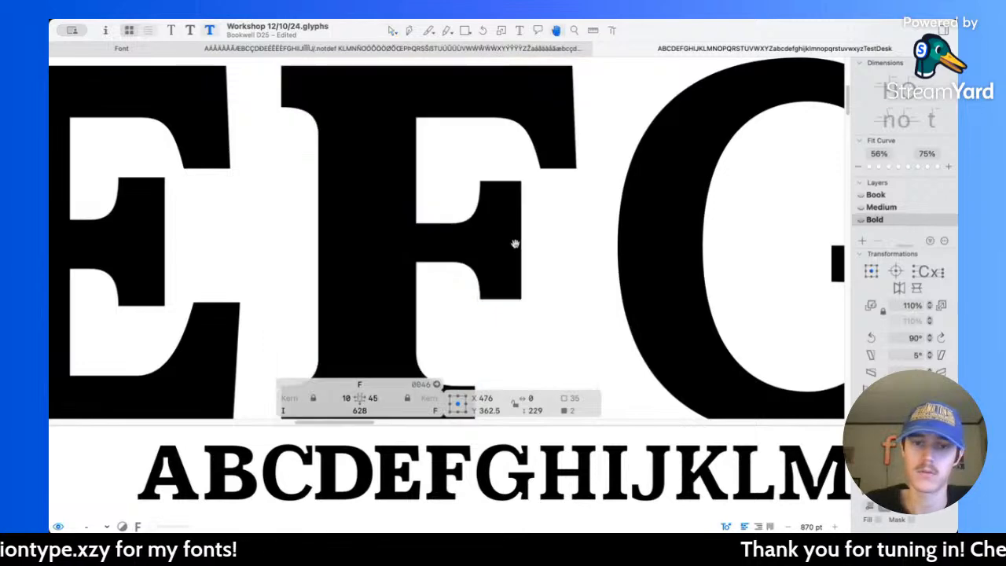
pyautogui.scroll(-5, 577, 256)
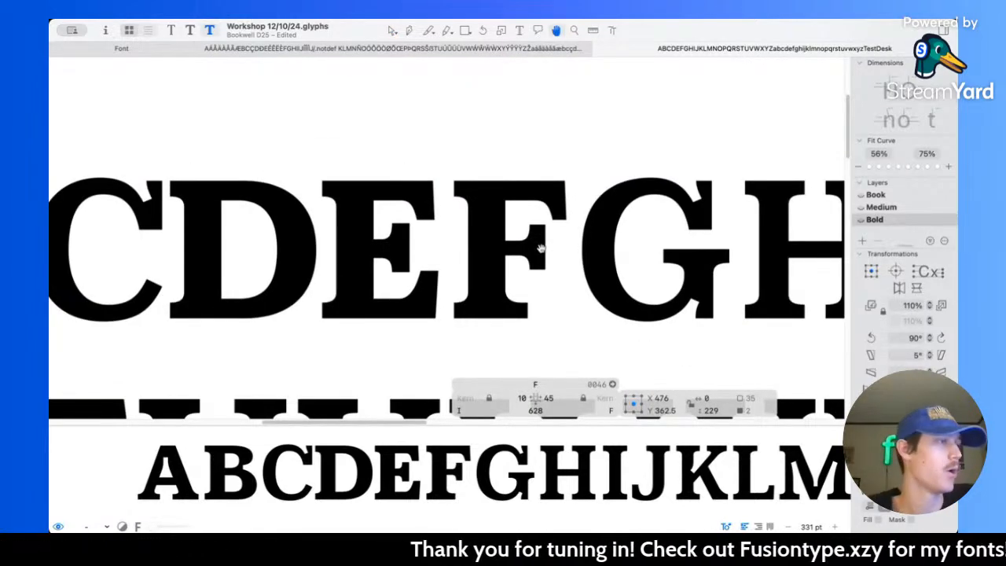
pyautogui.scroll(5, 535, 251)
pyautogui.press('l')
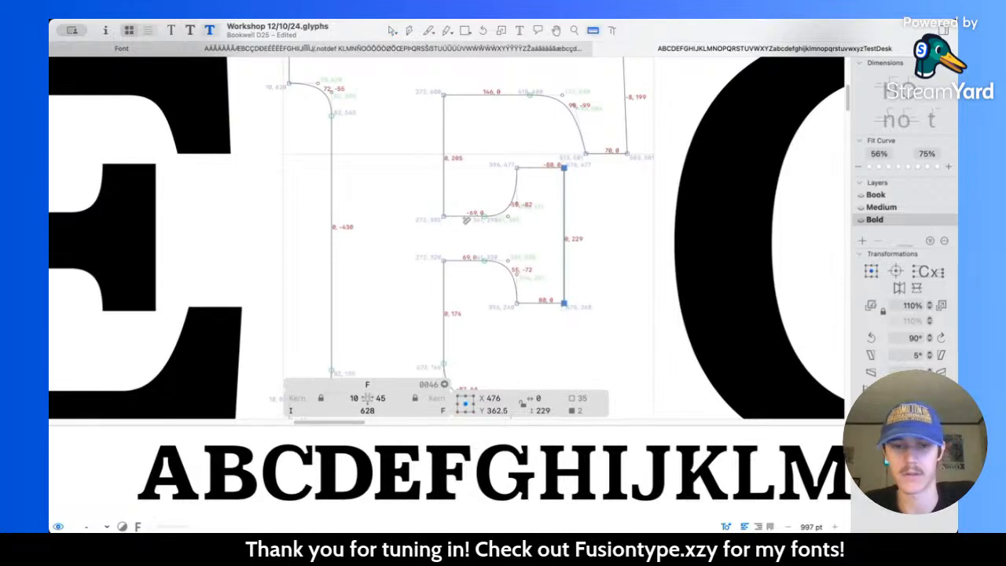
pyautogui.hscroll(-3, 234, 245)
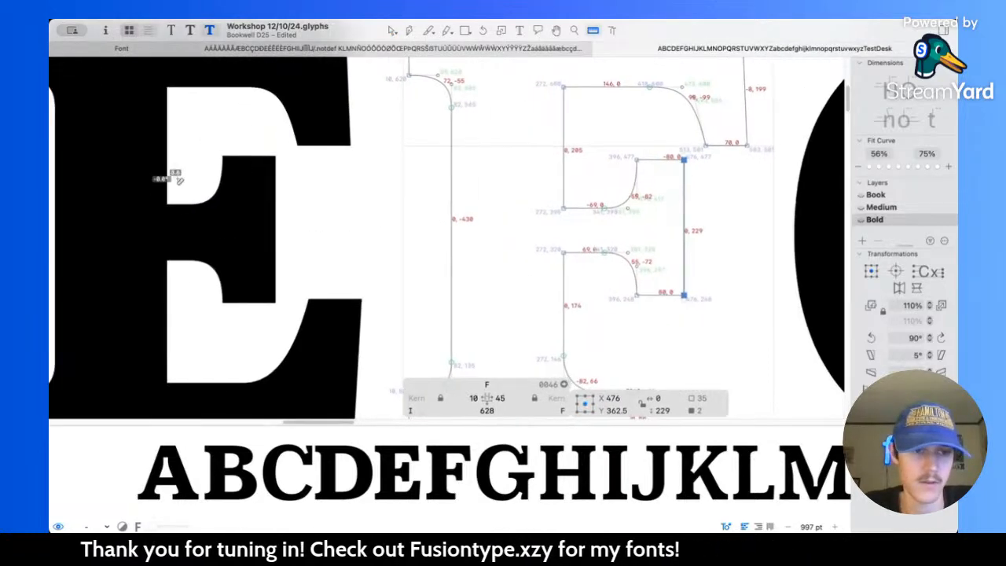
# Step: Thicken the Bold F's middle arm by moving its upper nodes to a centre of Y 446 and its lower nodes to Y 274
pyautogui.hscroll(6, 401, 247)
pyautogui.press('v')
pyautogui.moveTo(291, 176); pyautogui.dragTo(450, 262)
pyautogui.hotkey('shift', 'Up')
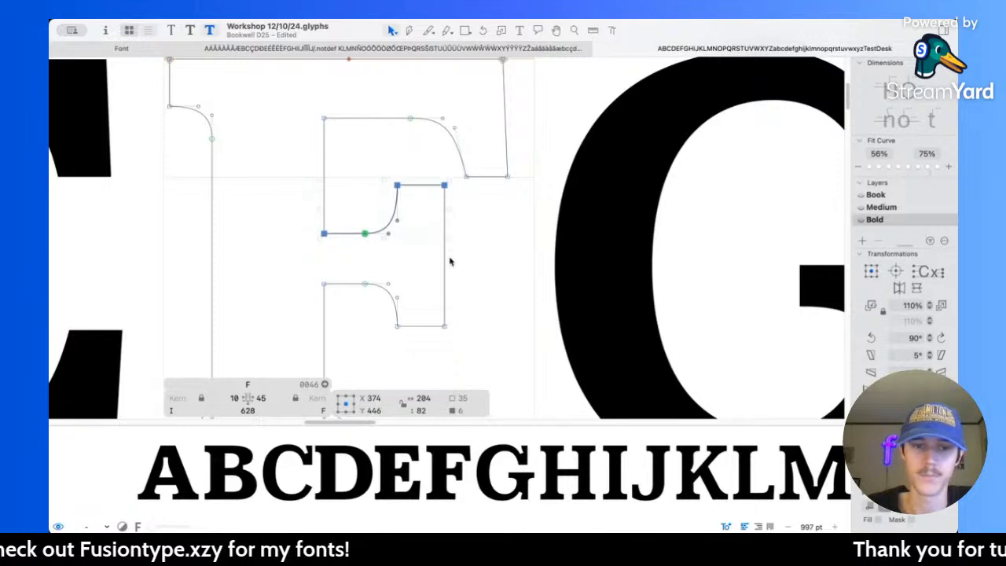
pyautogui.moveTo(296, 264); pyautogui.dragTo(468, 341)
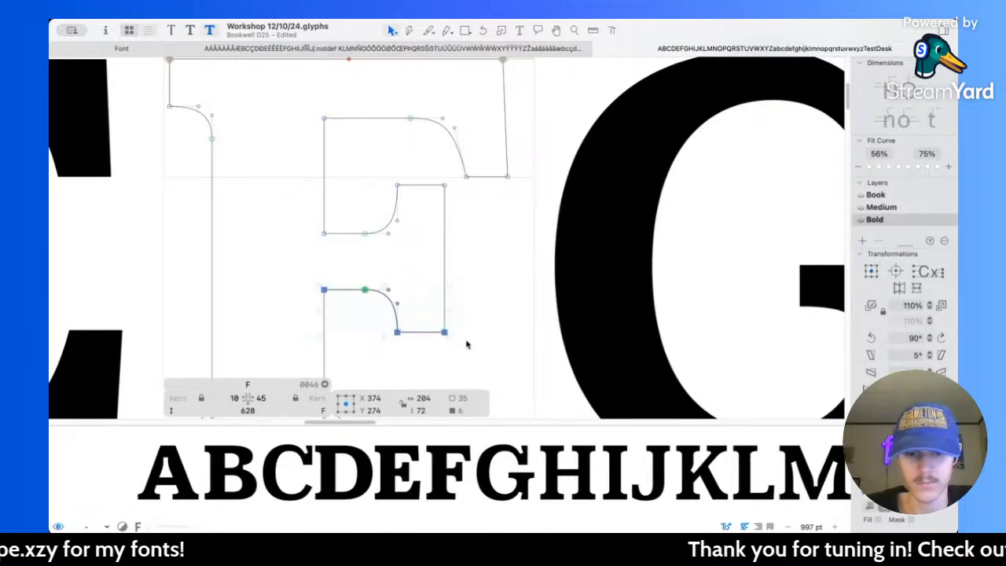
pyautogui.scroll(-5, 472, 331)
pyautogui.scroll(3, 431, 283)
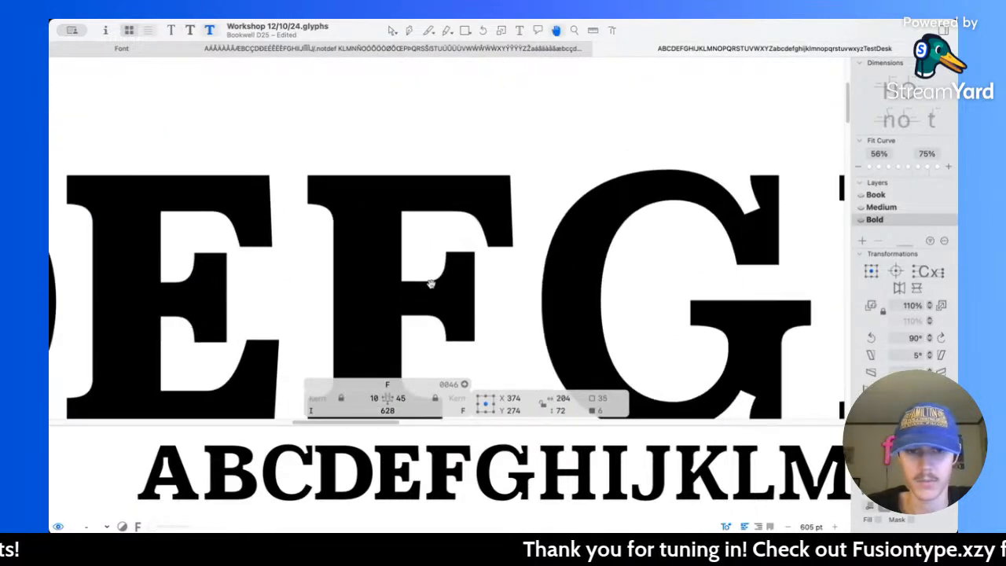
# Step: Lower the whole middle arm of the Bold F slightly and save the font file
pyautogui.moveTo(343, 196); pyautogui.dragTo(465, 341)
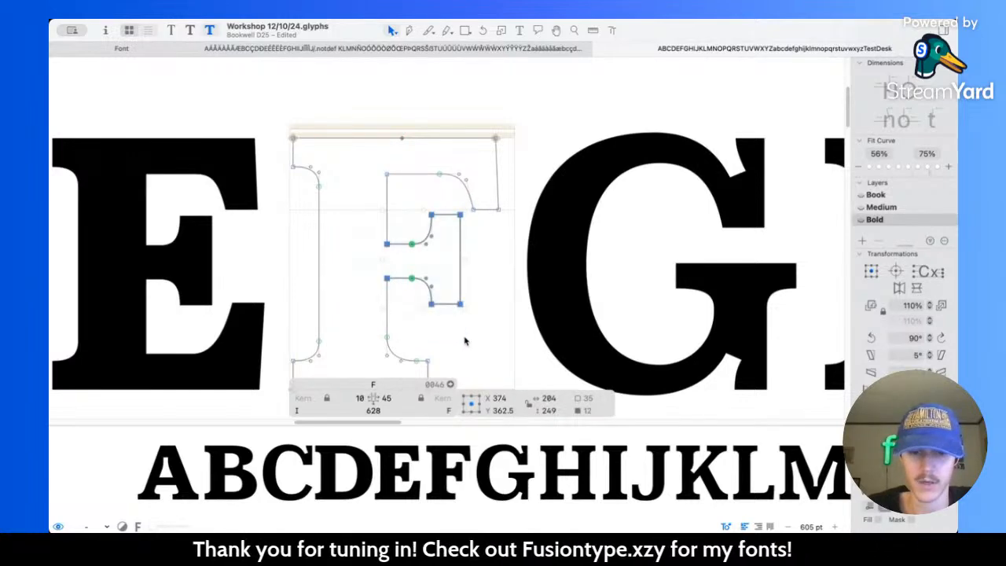
pyautogui.hotkey('shift', 'Down')
pyautogui.press('super+s')
pyautogui.click(491, 339)
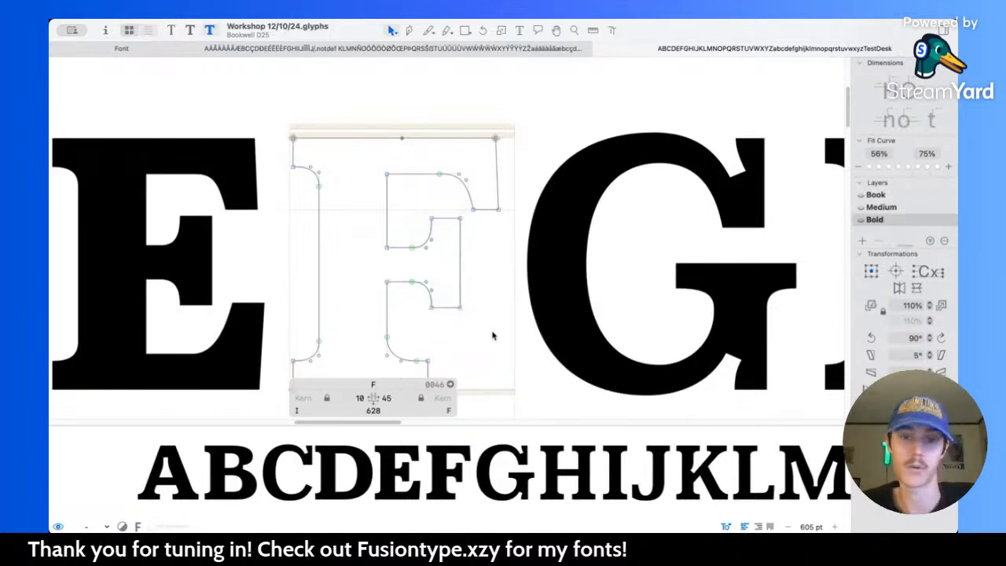
# Step: Set the Bold F's left sidebearing to 50
pyautogui.scroll(-5, 493, 337)
pyautogui.hscroll(2, 493, 337)
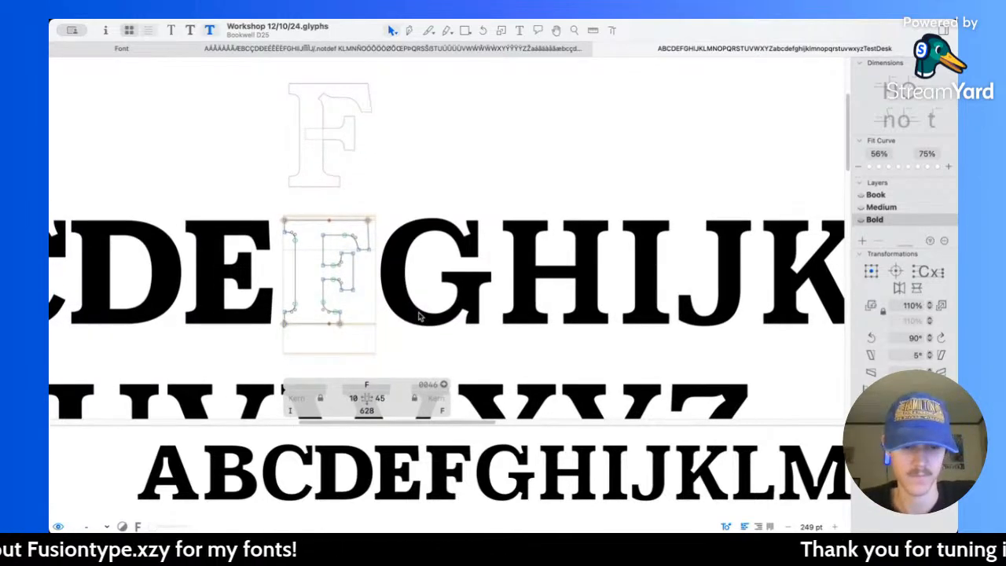
pyautogui.click(354, 397)
pyautogui.write('50')
pyautogui.press('Return')
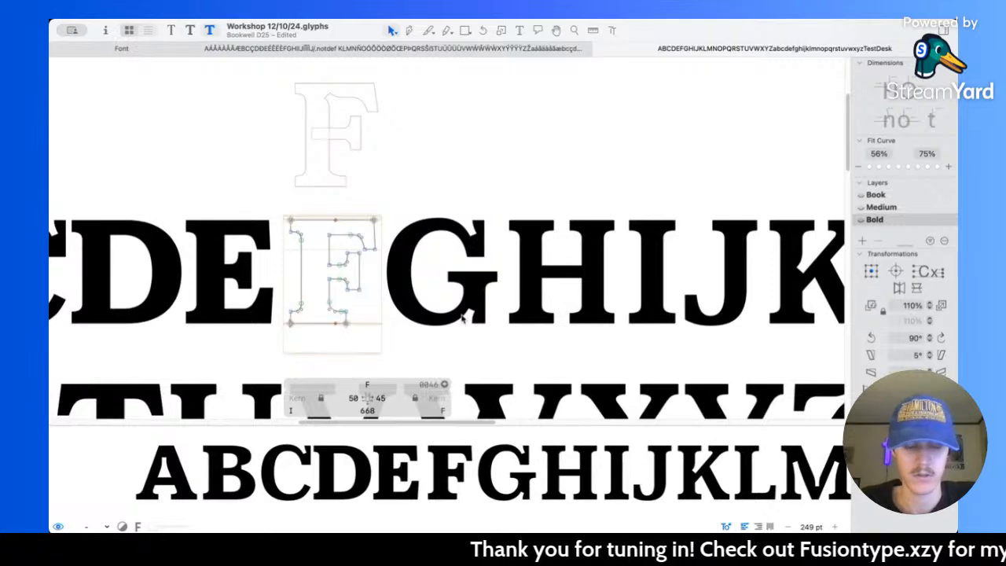
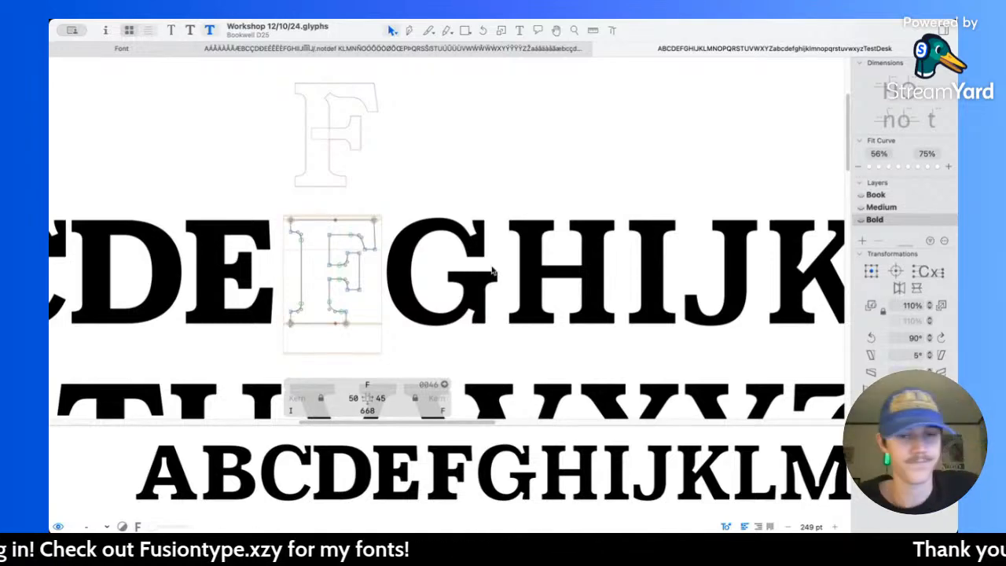
# Step: Open the Bold H for editing and thicken its upper serifs to 80 units by lowering their inner nodes 10 units
pyautogui.hscroll(5, 480, 263)
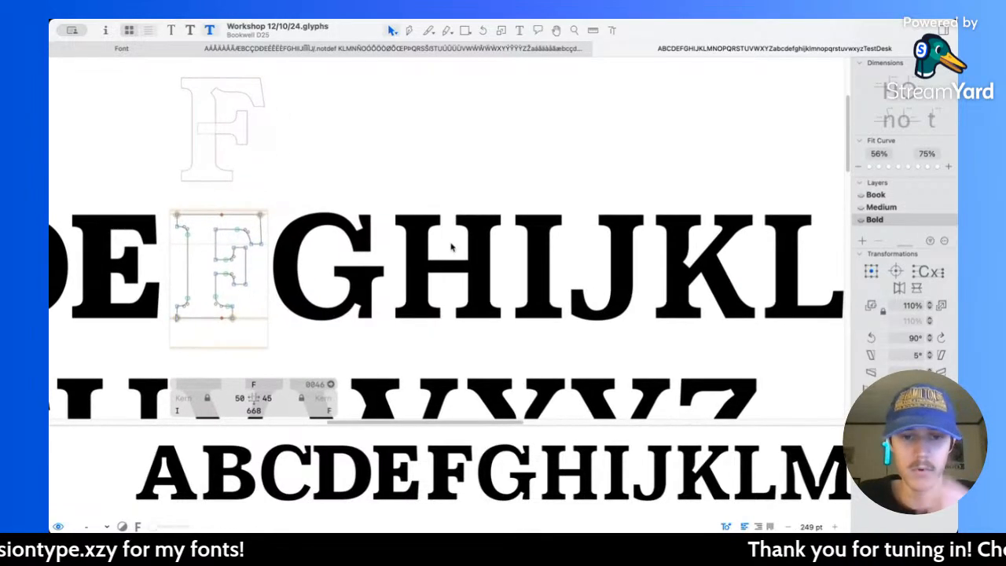
pyautogui.doubleClick(451, 248)
pyautogui.scroll(5, 449, 239)
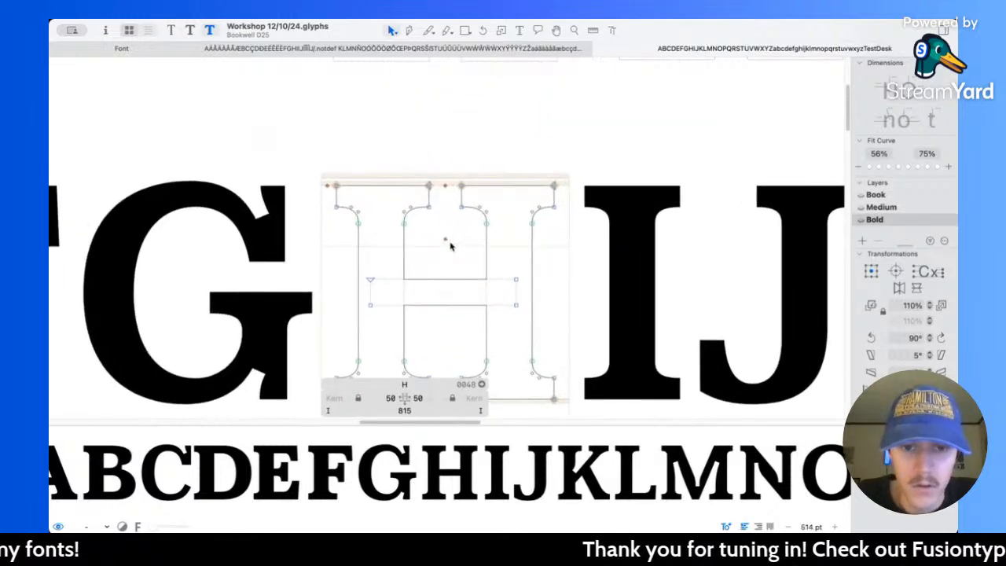
pyautogui.moveTo(329, 193); pyautogui.dragTo(629, 260)
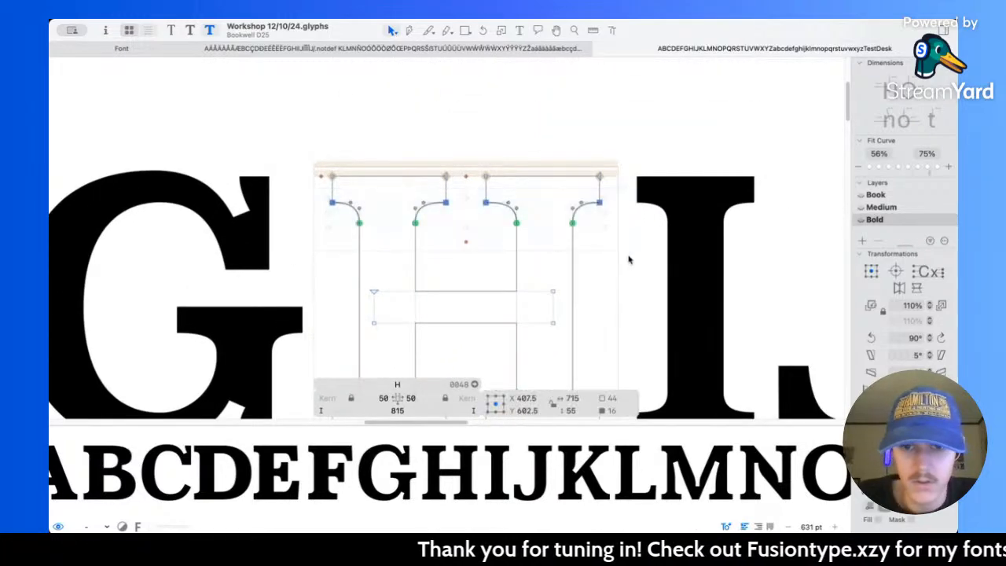
pyautogui.hotkey('shift', 'Down')
pyautogui.press('l')
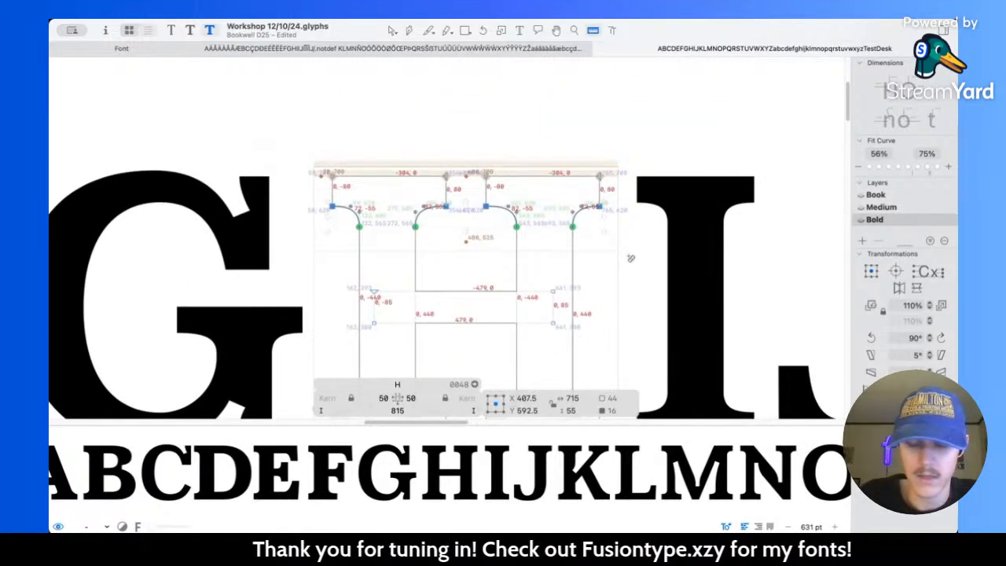
# Step: Thicken the H's lower serifs to 80 units by raising their inner nodes 10 units
pyautogui.scroll(-5, 488, 213)
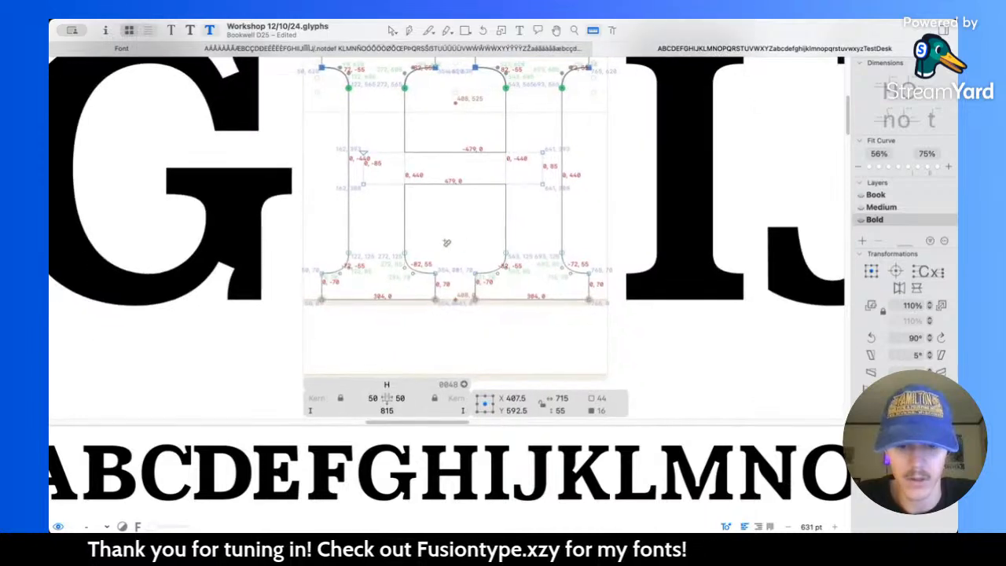
pyautogui.press('v')
pyautogui.moveTo(303, 226); pyautogui.dragTo(602, 292)
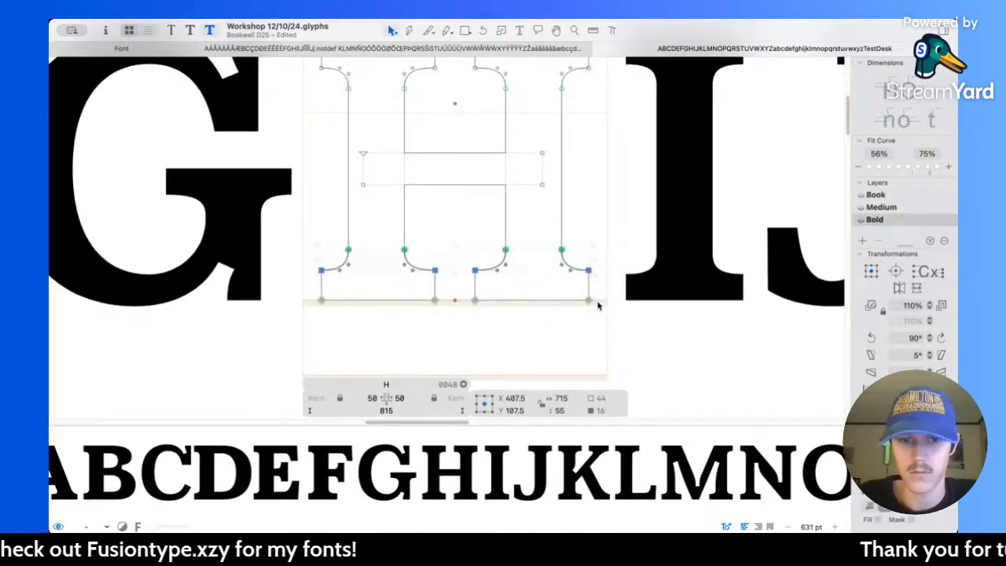
pyautogui.scroll(2, 508, 263)
pyautogui.press('l')
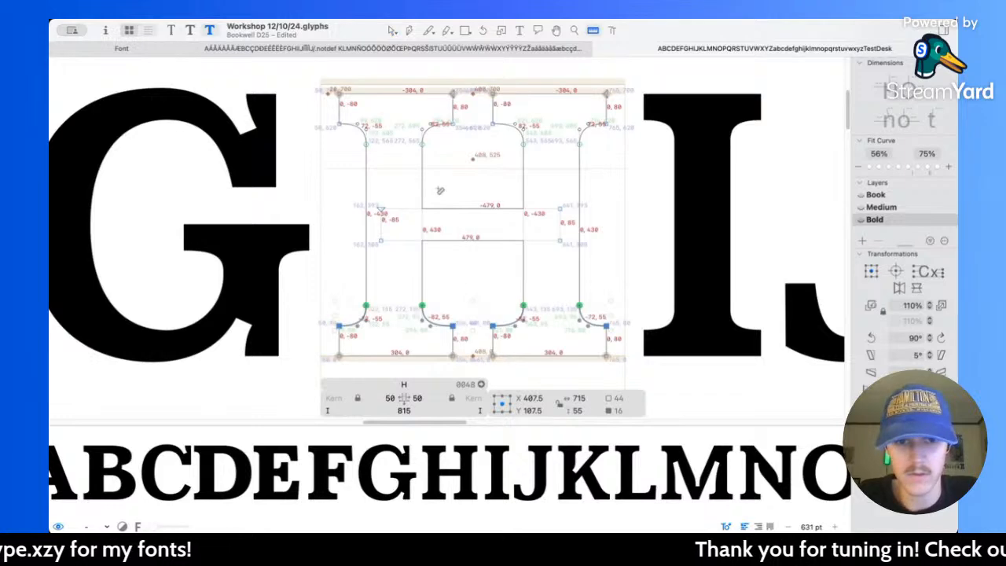
# Step: Measure the H's left stem and compare it with the stem of the neighbouring F
pyautogui.moveTo(299, 82); pyautogui.dragTo(375, 360)
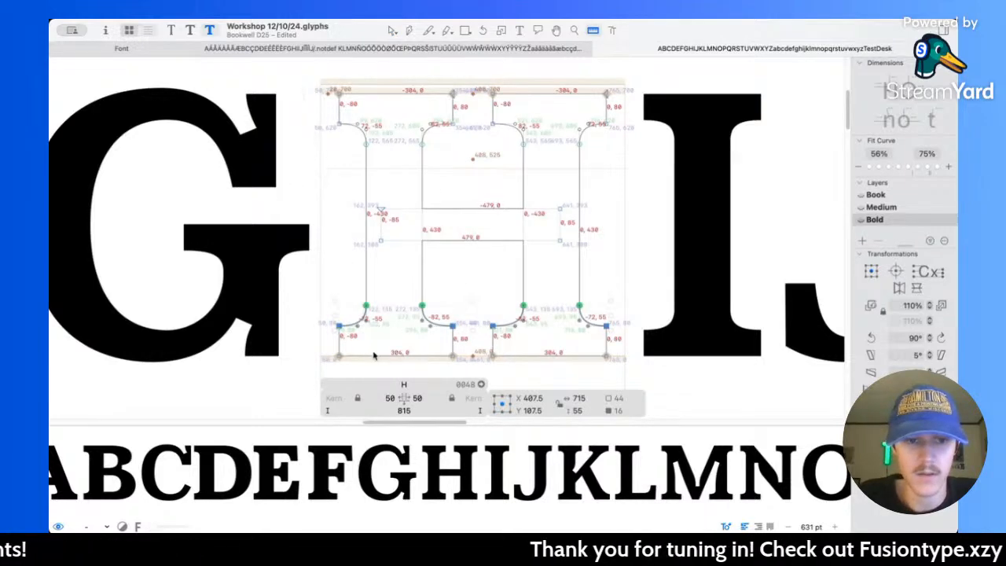
pyautogui.hscroll(-10, 346, 261)
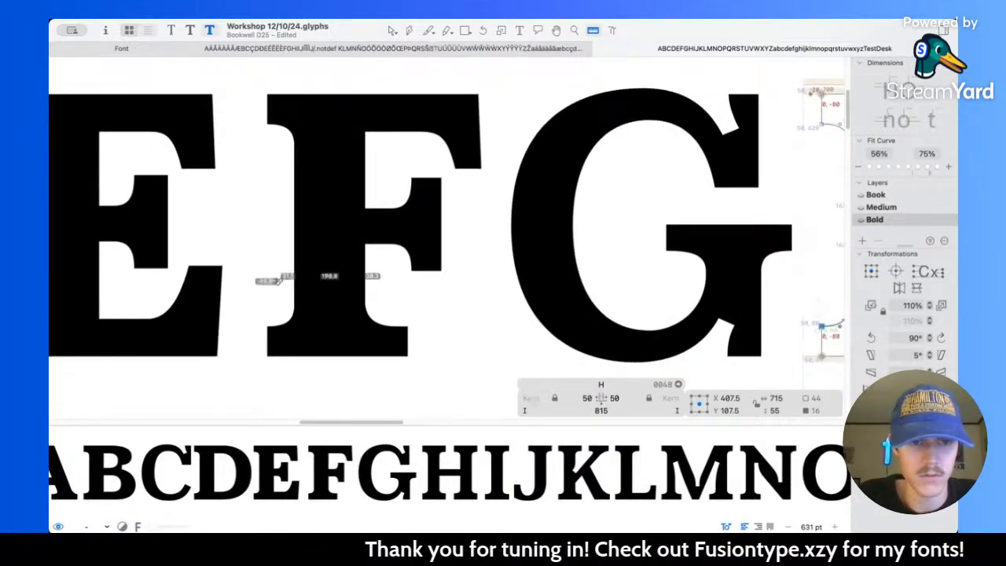
pyautogui.hscroll(8, 282, 282)
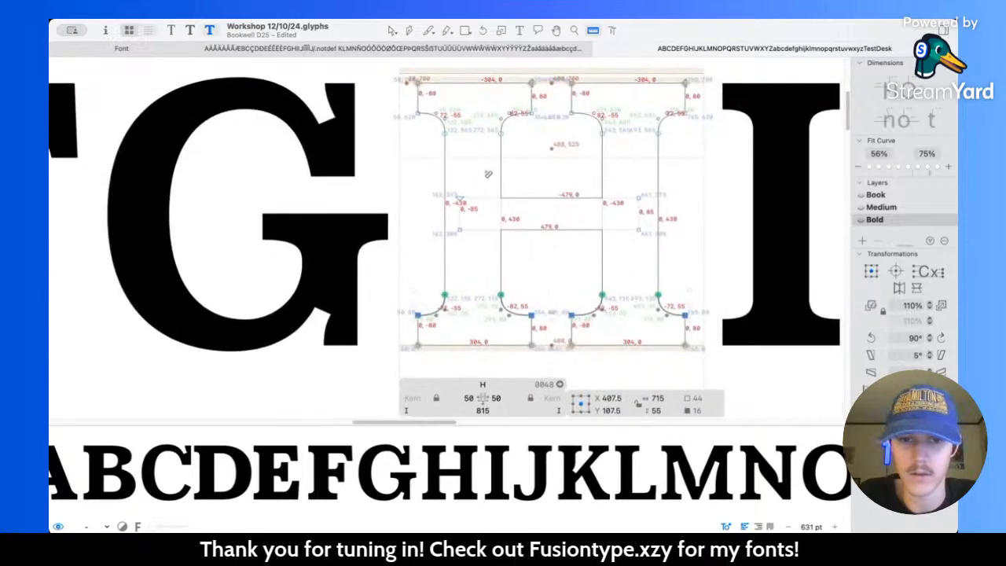
# Step: Widen the H's left stem and serifs by shifting the outer side 30 units left and the inner side 10 units right
pyautogui.press('v')
pyautogui.scroll(-2, 381, 70)
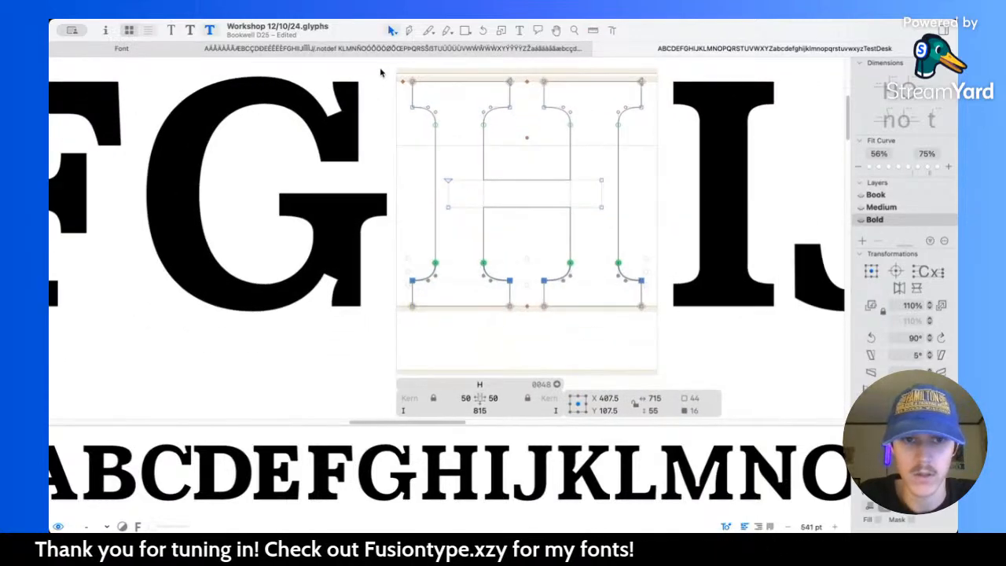
pyautogui.scroll(1, 381, 76)
pyautogui.moveTo(382, 88); pyautogui.dragTo(478, 355)
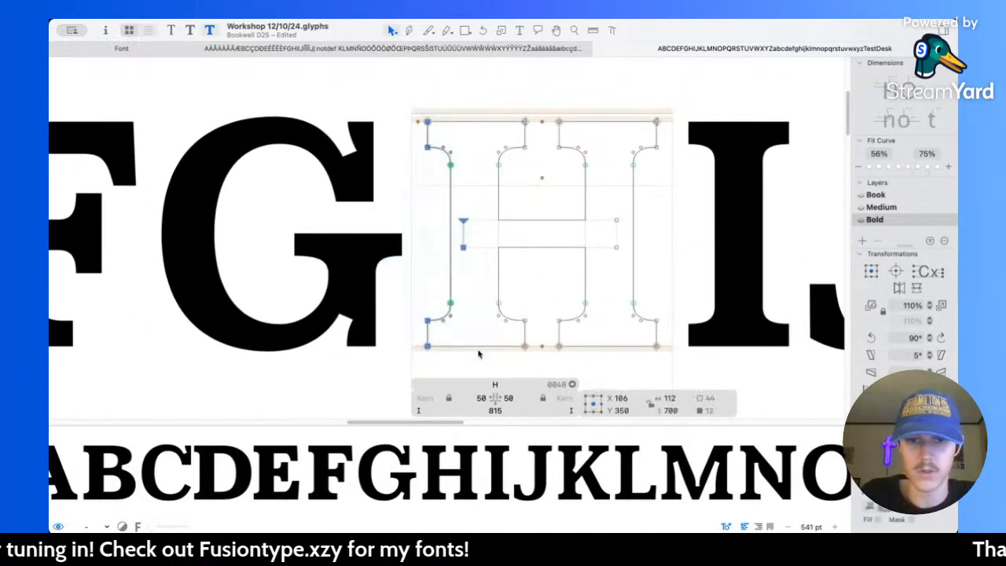
pyautogui.hotkey('shift', 'Left')
pyautogui.hotkey('shift', 'Left')
pyautogui.hotkey('shift', 'Left')
pyautogui.moveTo(470, 94); pyautogui.dragTo(543, 360)
pyautogui.hotkey('shift', 'Right')
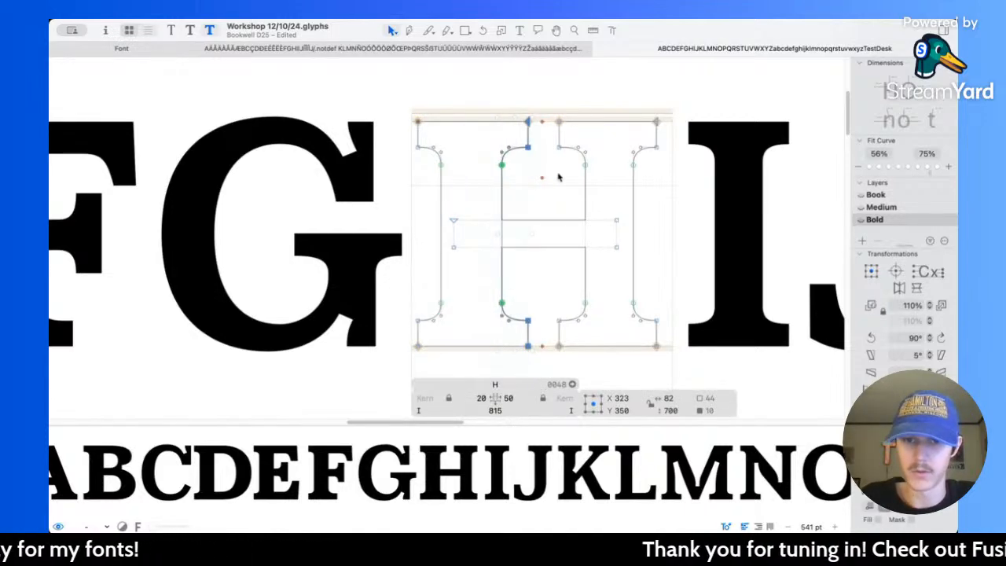
# Step: Widen the H's right stem and serifs by shifting the inner side 10 units left and the outer side 30 units right
pyautogui.moveTo(541, 116); pyautogui.dragTo(595, 377)
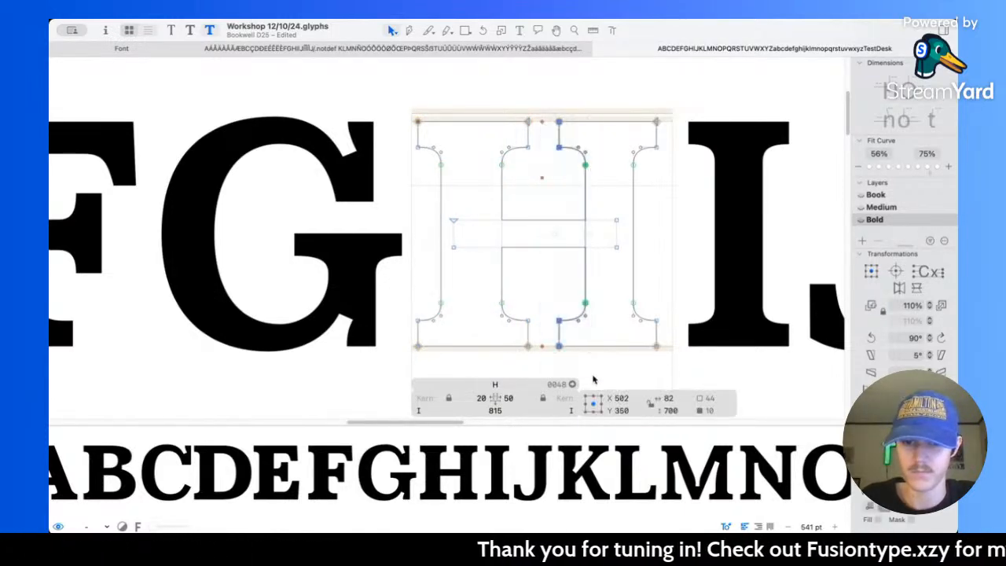
pyautogui.hotkey('shift', 'Left')
pyautogui.moveTo(630, 96); pyautogui.dragTo(688, 368)
pyautogui.hotkey('shift', 'Right')
pyautogui.hotkey('shift', 'Right')
pyautogui.hotkey('shift', 'Right')
# Step: Measure the thickness of the H's crossbar
pyautogui.press('super+plus')
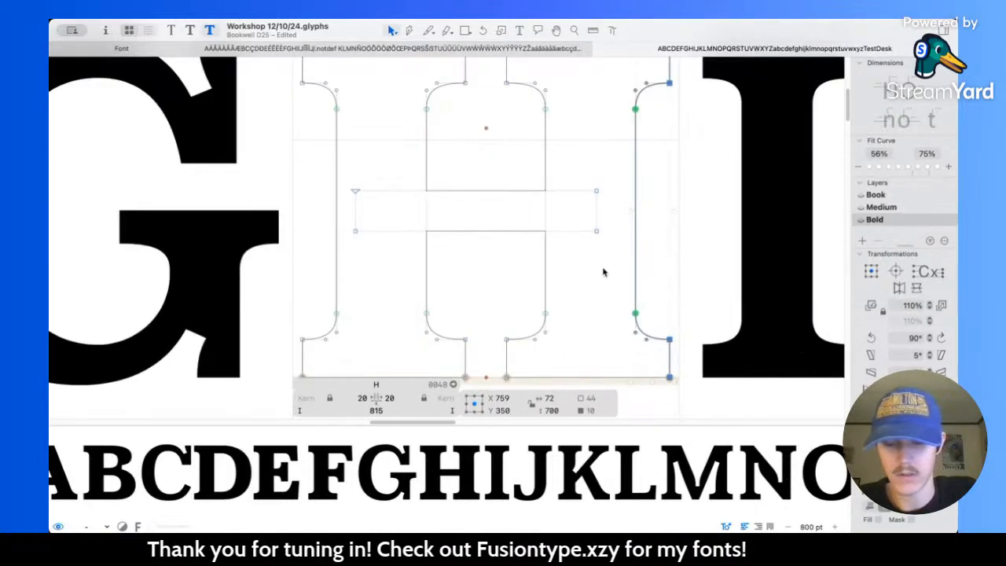
pyautogui.press('l')
pyautogui.moveTo(484, 171); pyautogui.dragTo(485, 300)
pyautogui.scroll(3, 500, 248)
pyautogui.press('v')
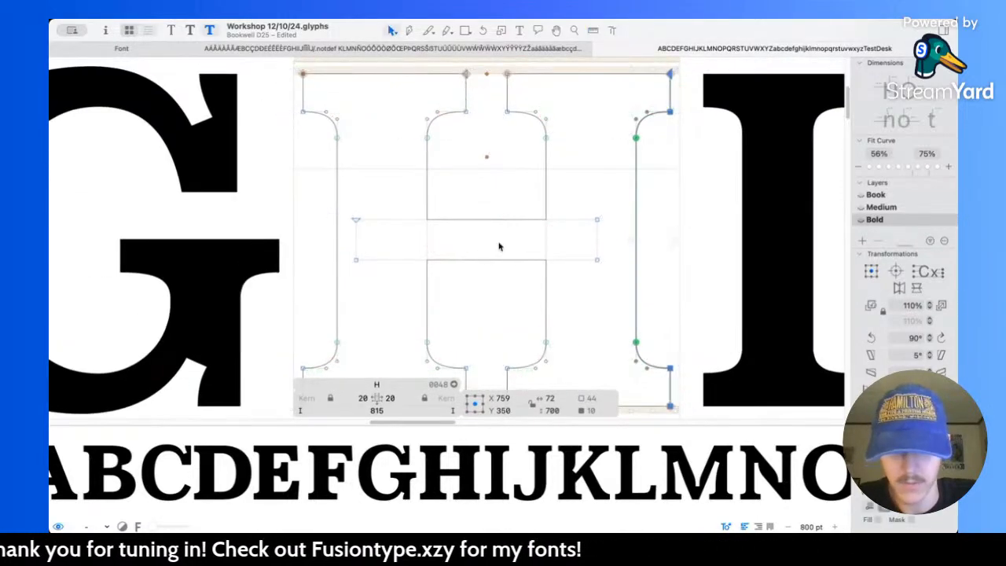
# Step: Thicken the H's crossbar to 100 units by moving its upper edge to Y 395 and its lower edge to Y 295
pyautogui.press('super+plus')
pyautogui.click(498, 215)
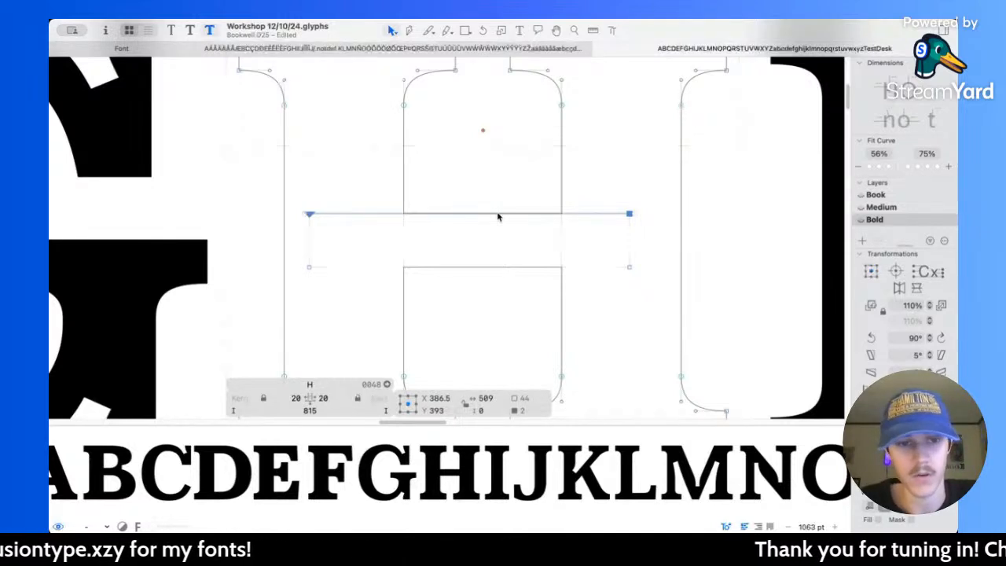
pyautogui.press('Up')
pyautogui.click(484, 268)
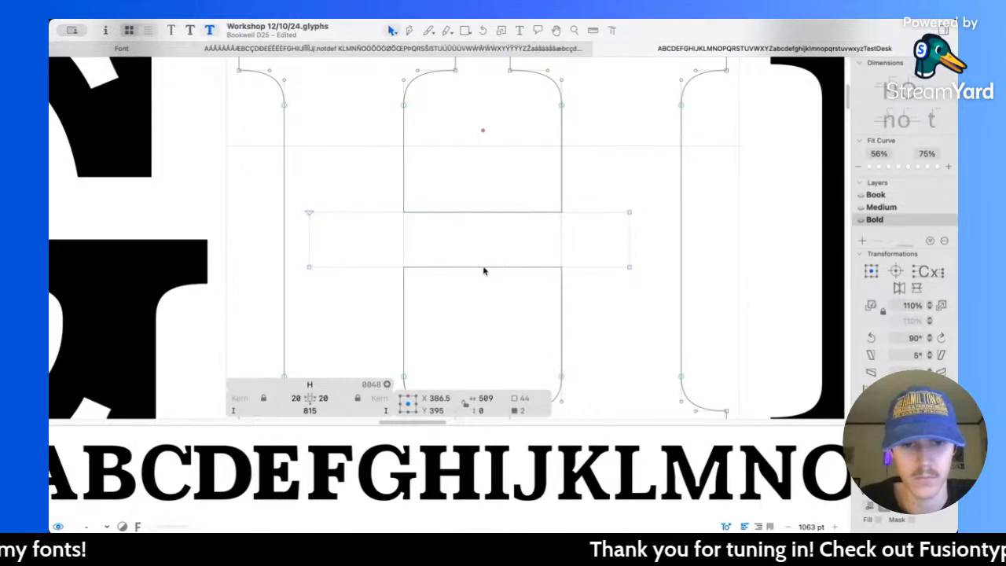
pyautogui.press('Down')
pyautogui.press('Down')
pyautogui.press('Down')
pyautogui.press('Down')
pyautogui.press('Down')
pyautogui.press('Down')
pyautogui.press('Down')
pyautogui.press('Down')
pyautogui.press('Down')
pyautogui.press('Down')
pyautogui.press('Down')
pyautogui.press('Down')
pyautogui.press('Down')
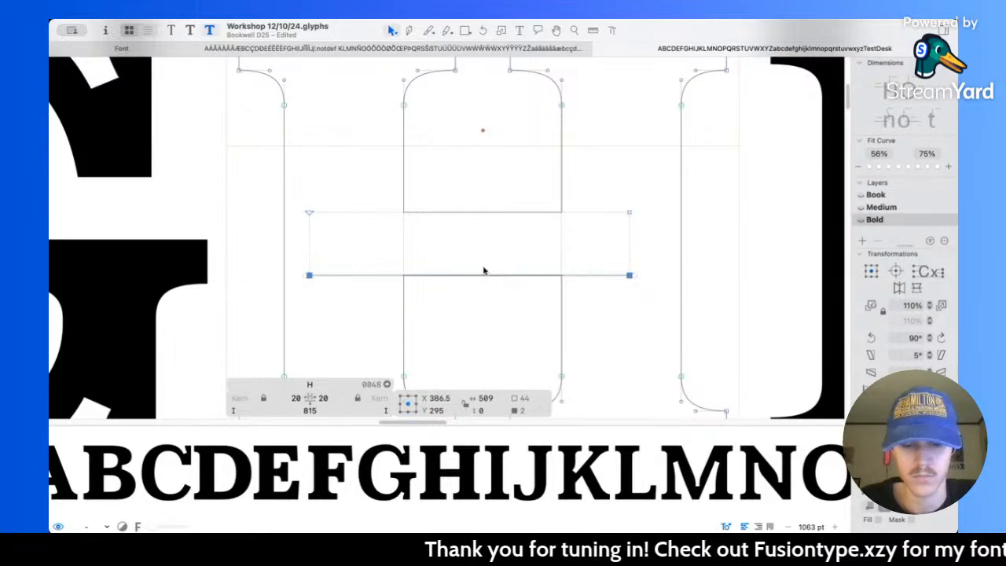
# Step: Check the crossbar's thickness, undo the lower edge's last move and place that edge at Y 300
pyautogui.press('l')
pyautogui.moveTo(485, 301); pyautogui.dragTo(505, 190)
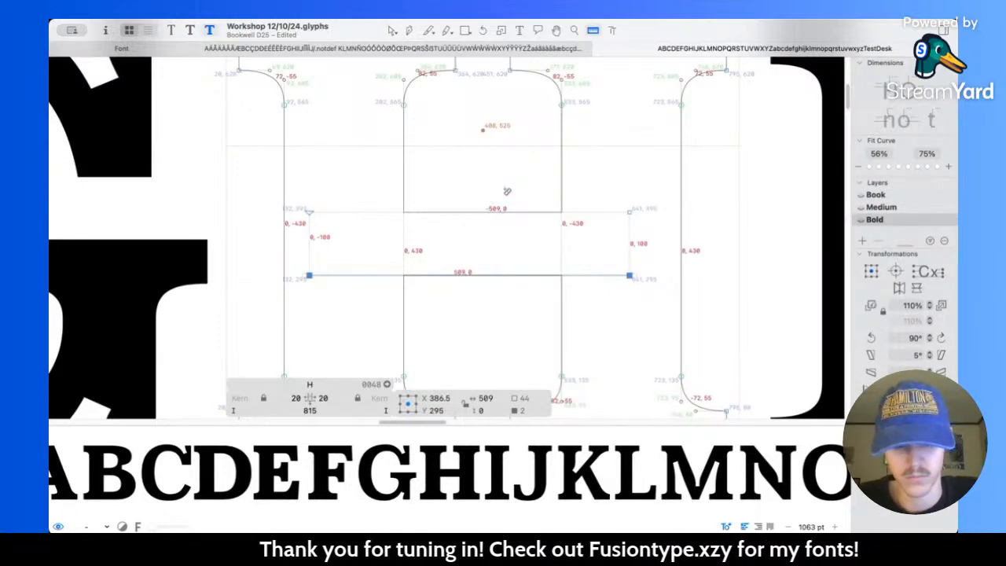
pyautogui.press('v')
pyautogui.press('super+z')
pyautogui.press('Down')
pyautogui.press('Down')
pyautogui.press('Down')
pyautogui.press('Down')
pyautogui.press('Down')
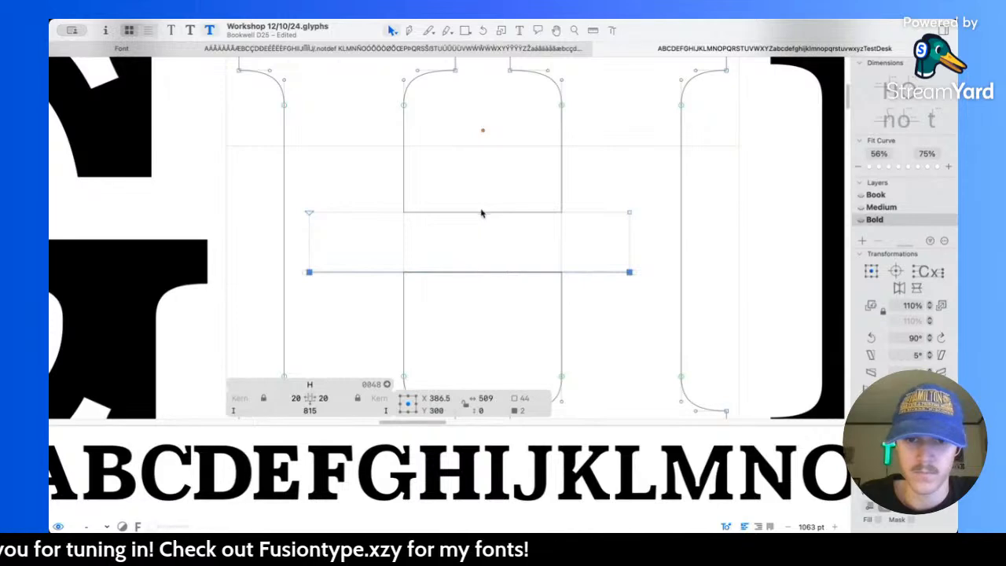
# Step: Raise the upper edge of the H's crossbar by a few units and deselect it
pyautogui.click(482, 212)
pyautogui.press('Up')
pyautogui.press('Up')
pyautogui.press('Up')
pyautogui.press('Up')
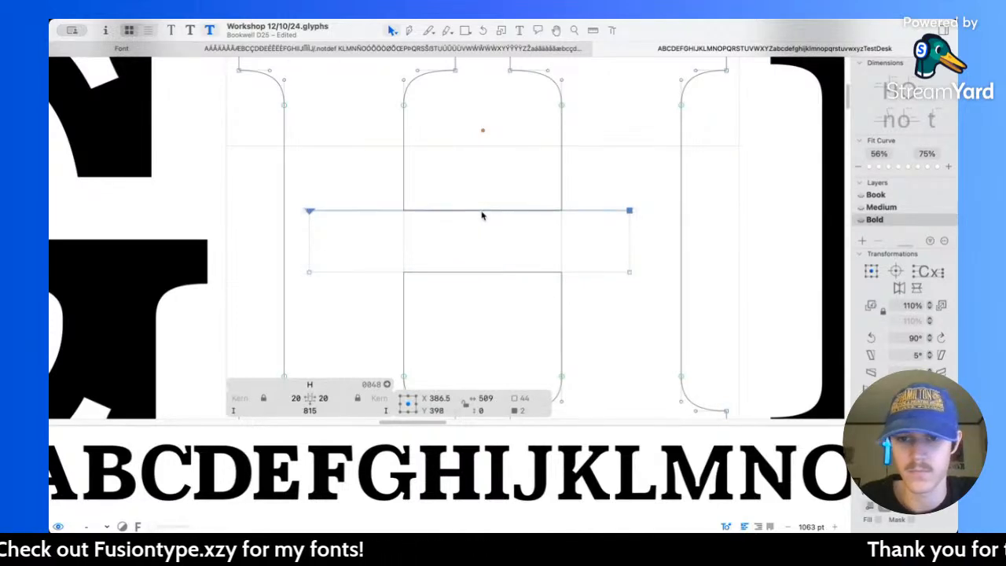
pyautogui.click(485, 240)
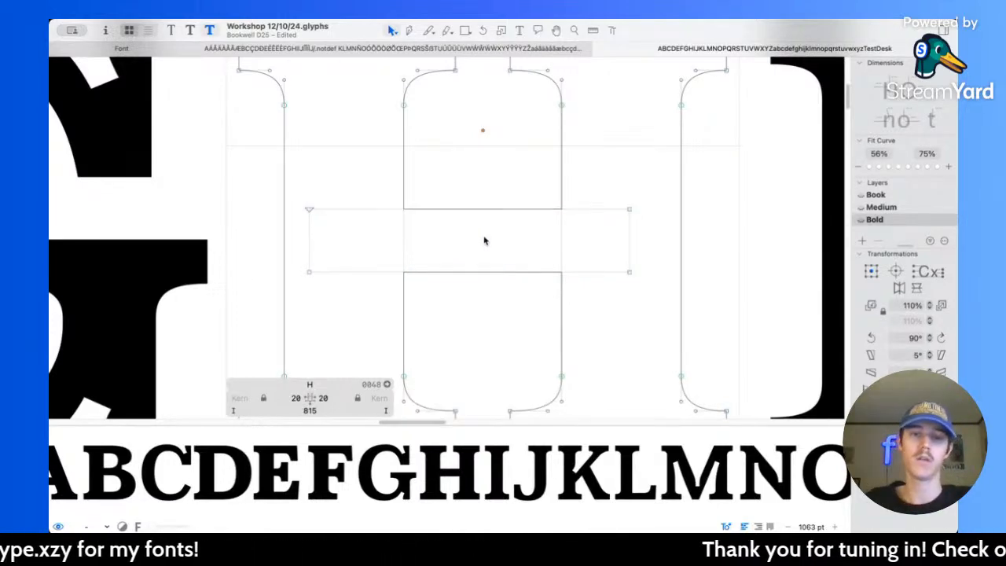
pyautogui.scroll(-2, 484, 241)
pyautogui.scroll(-4, 484, 240)
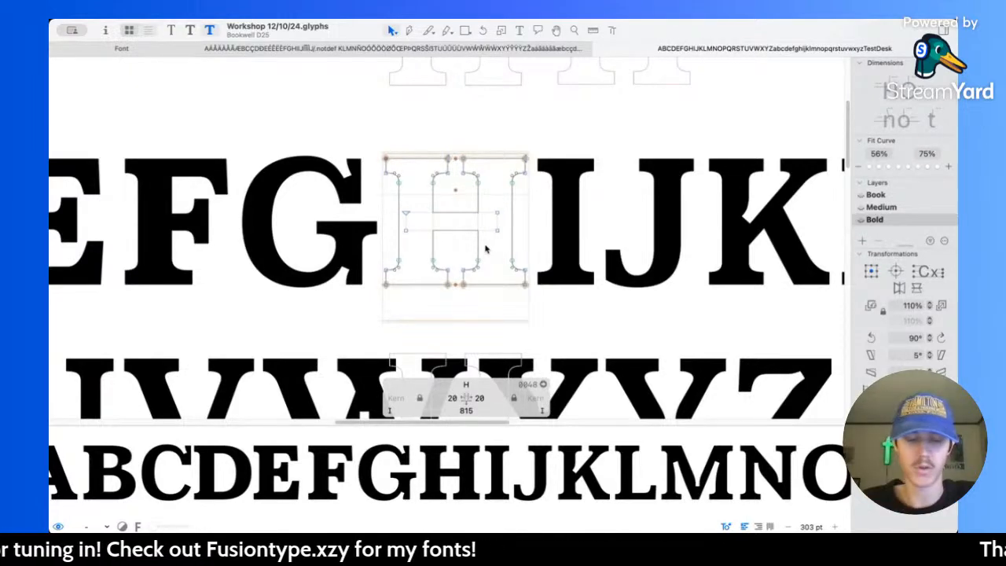
# Step: Compare the H across the Book, Medium and Bold masters
pyautogui.press('super+2')
pyautogui.press('super+1')
pyautogui.press('super+2')
pyautogui.press('super+3')
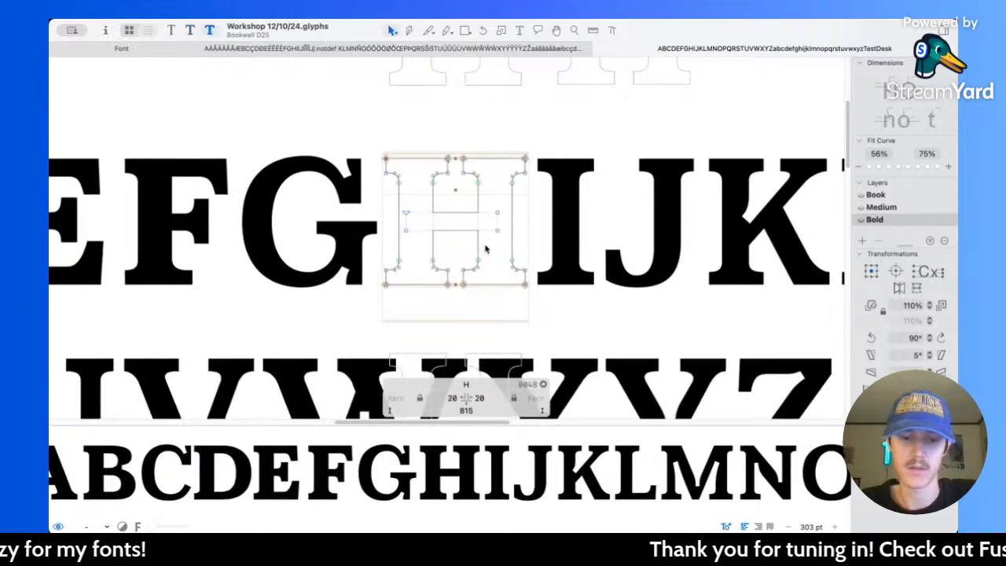
pyautogui.press('super+2')
pyautogui.press('super+3')
pyautogui.press('super+1')
pyautogui.press('super+2')
pyautogui.press('super+3')
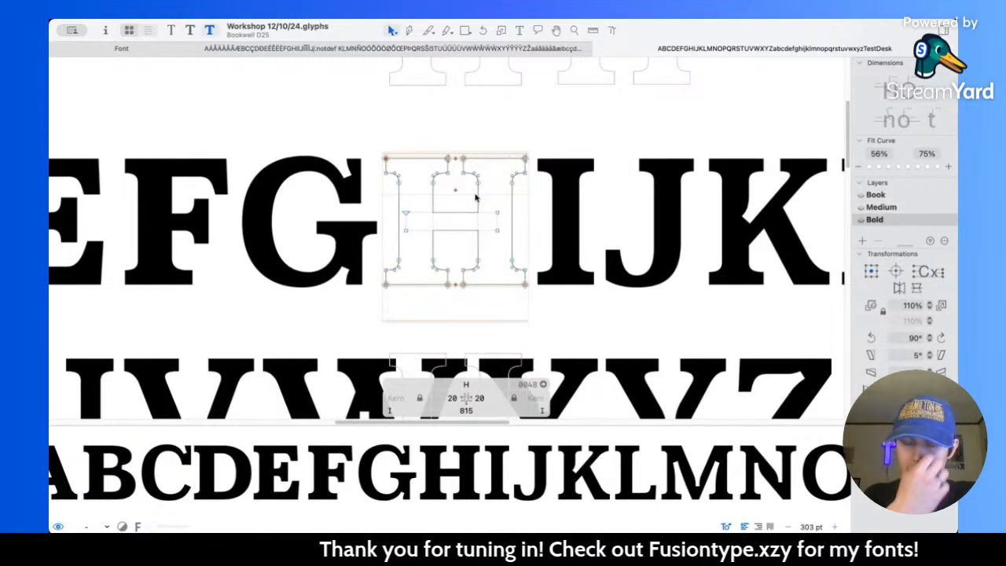
# Step: Try to thicken the H's upper serifs further by lowering their inner nodes 5 units, and undo the move
pyautogui.scroll(3, 477, 189)
pyautogui.scroll(2, 409, 174)
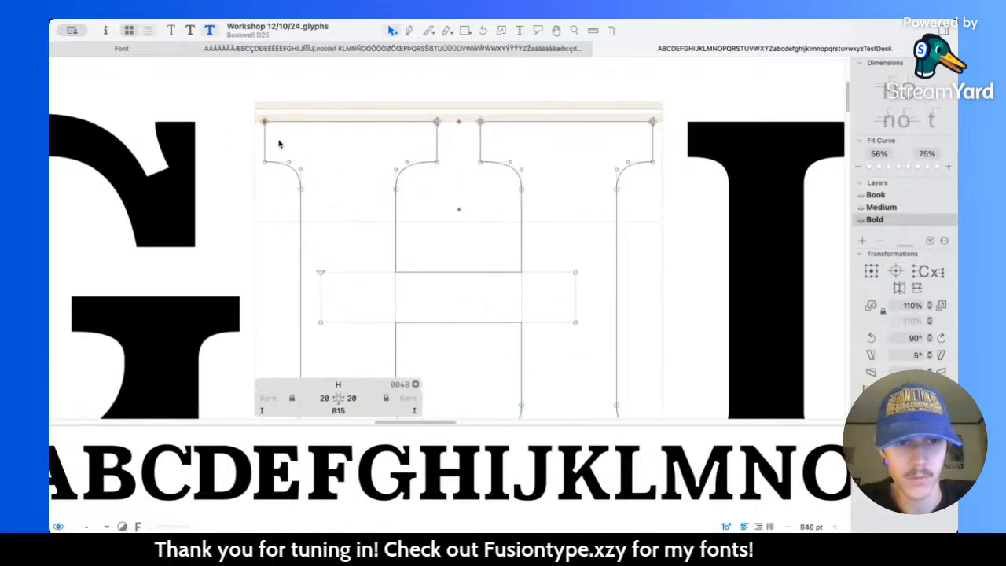
pyautogui.moveTo(271, 148); pyautogui.dragTo(695, 217)
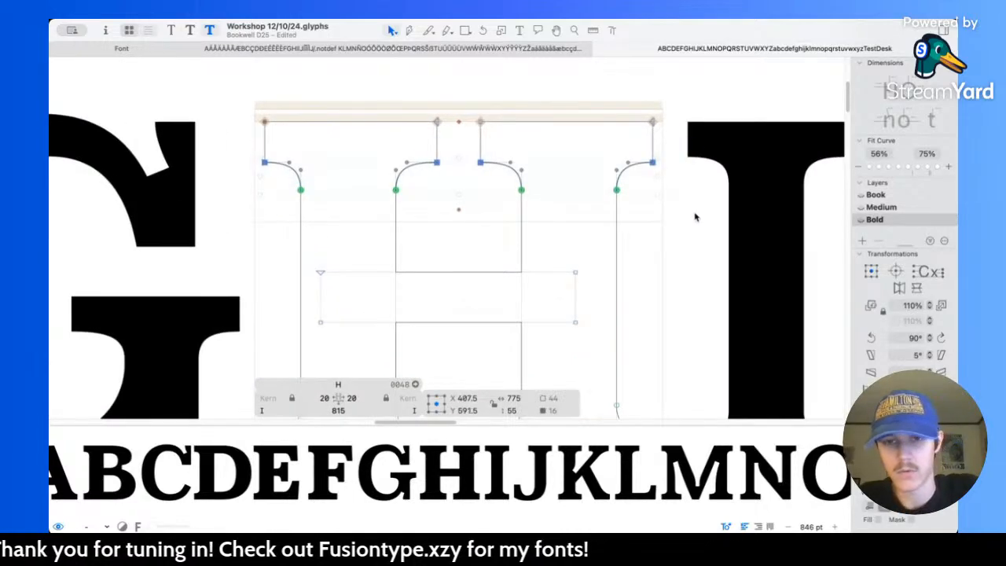
pyautogui.scroll(-5, 521, 213)
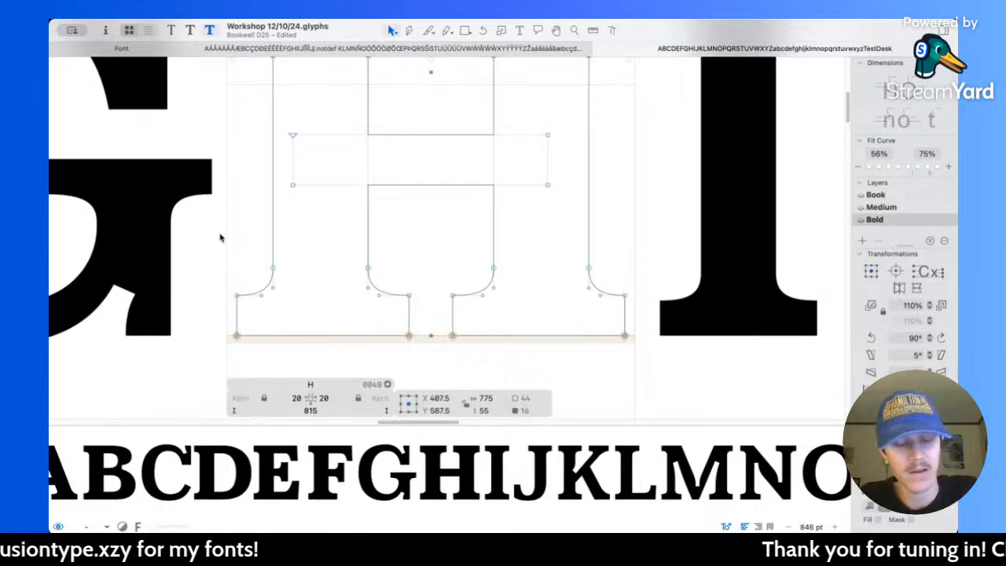
pyautogui.scroll(5, 429, 246)
pyautogui.press('super+z')
pyautogui.press('super+z')
pyautogui.press('super+z')
pyautogui.press('super+z')
pyautogui.press('super+z')
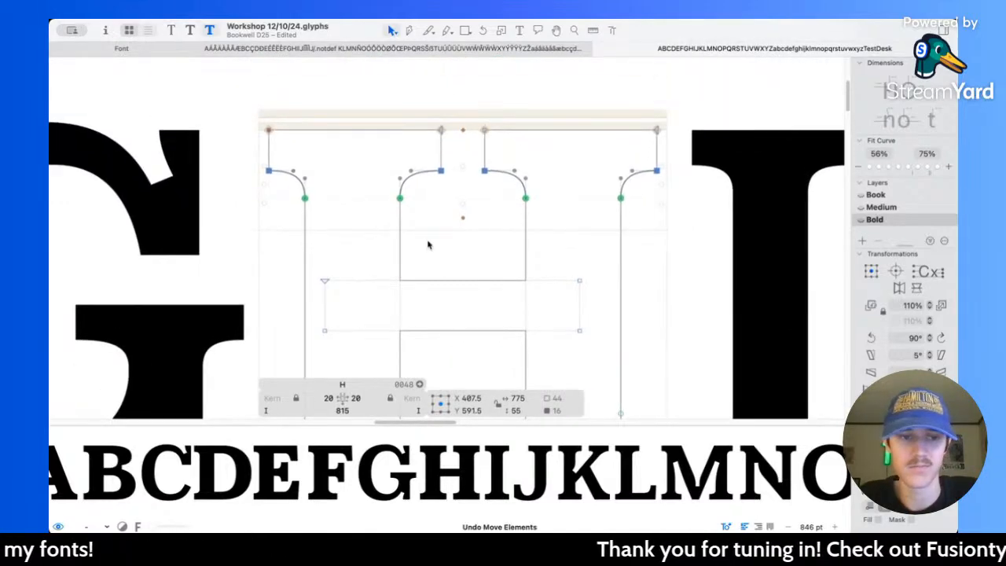
# Step: Switch to the Medium master and examine the H's measurements and its weight against the rest of the alphabet
pyautogui.scroll(-5, 428, 245)
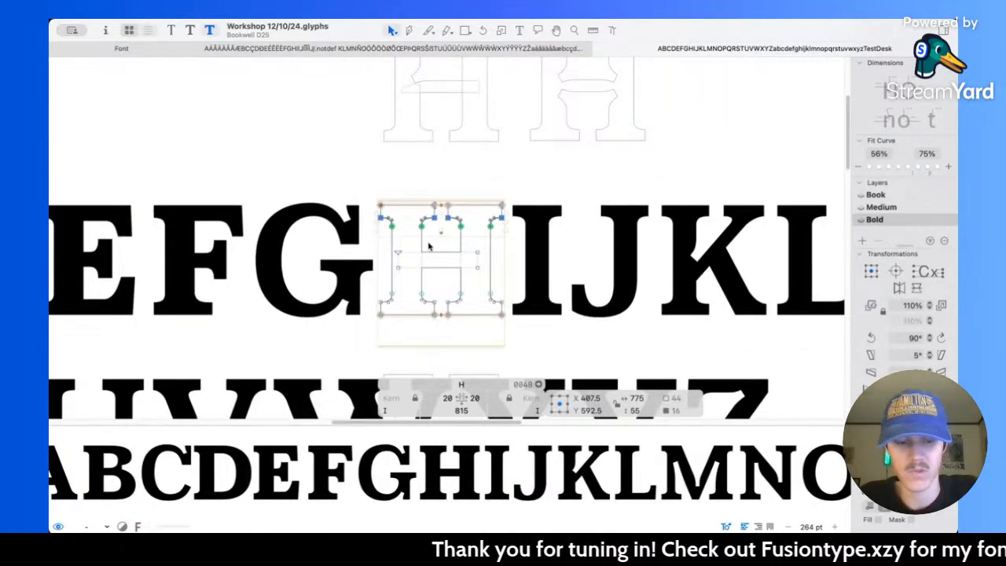
pyautogui.press('super+2')
pyautogui.press('l')
pyautogui.scroll(5, 482, 283)
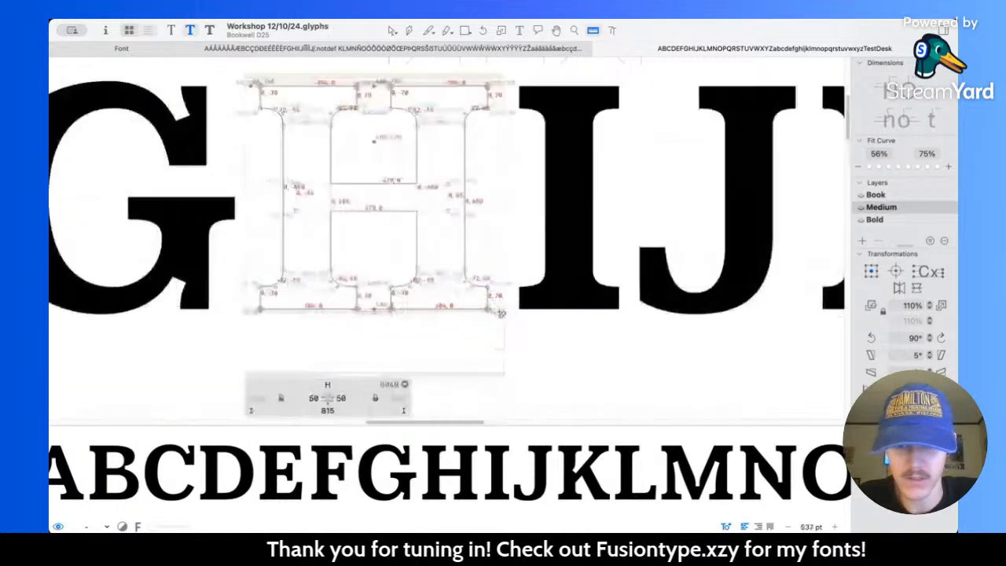
pyautogui.hscroll(15, 492, 313)
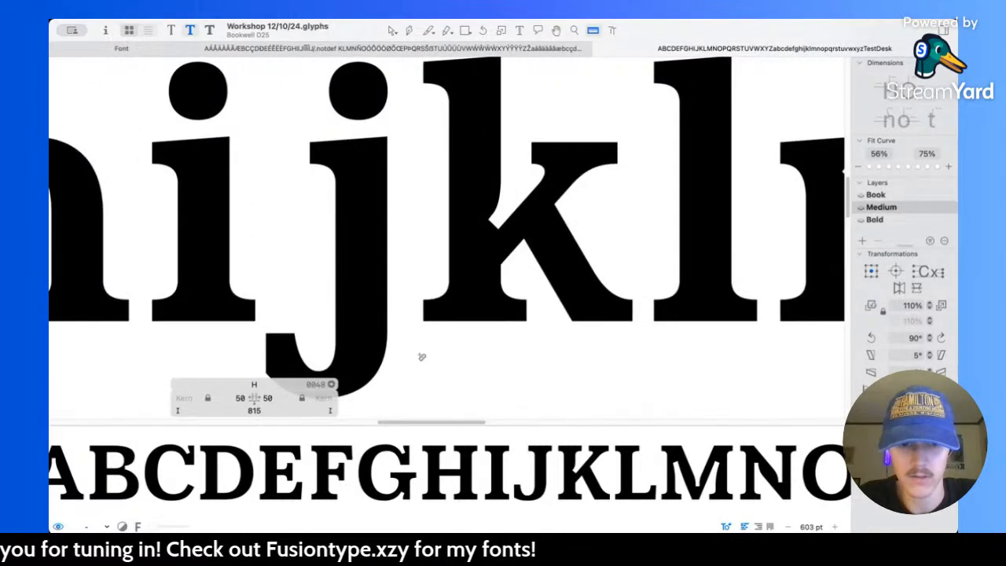
pyautogui.scroll(-5, 420, 181)
pyautogui.scroll(1, 422, 183)
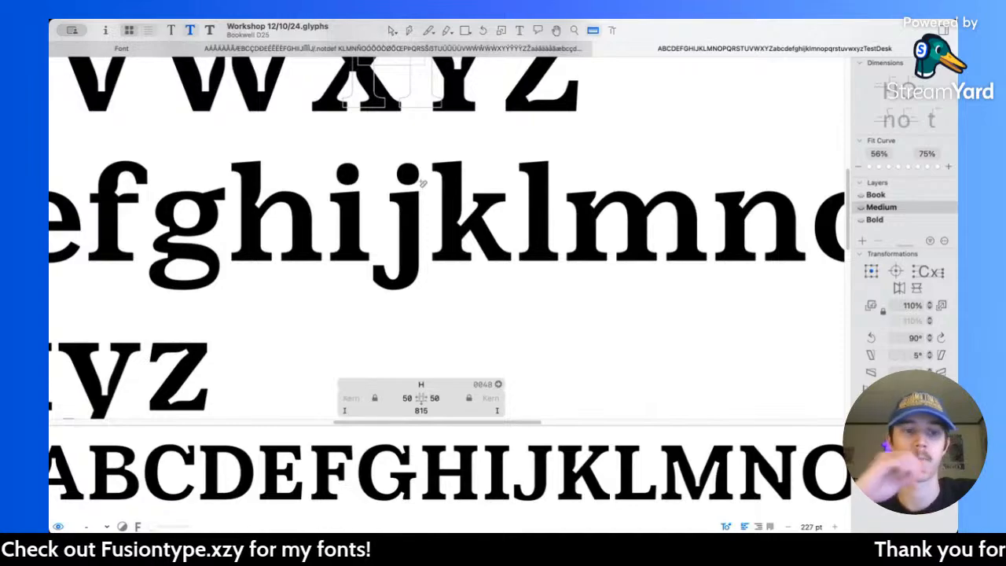
pyautogui.scroll(-5, 422, 183)
pyautogui.scroll(2, 422, 183)
pyautogui.scroll(1, 423, 183)
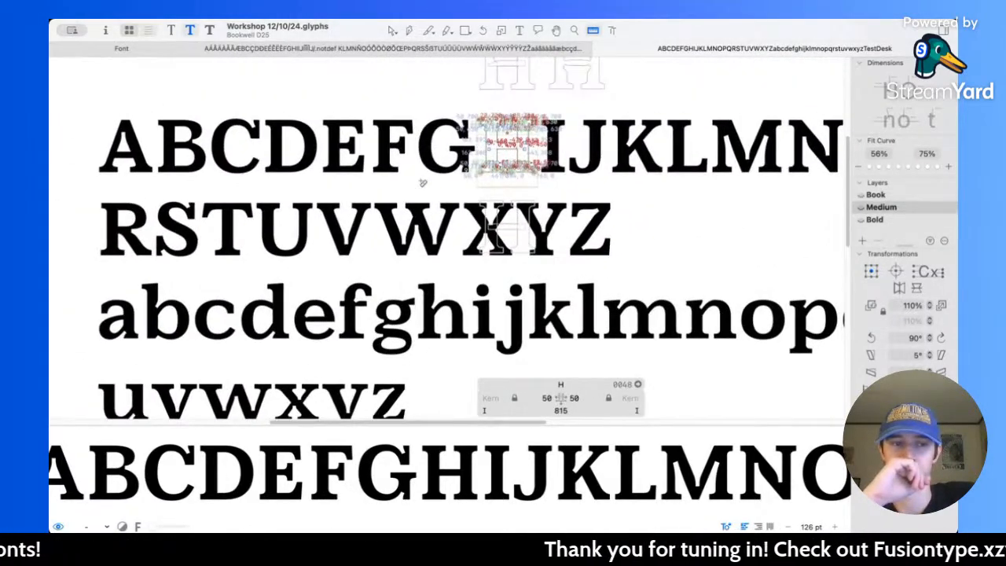
# Step: Switch from the Medium to the Book master and inspect its alphabet, including a close measurement on its letters
pyautogui.scroll(-3, 422, 183)
pyautogui.scroll(1, 422, 182)
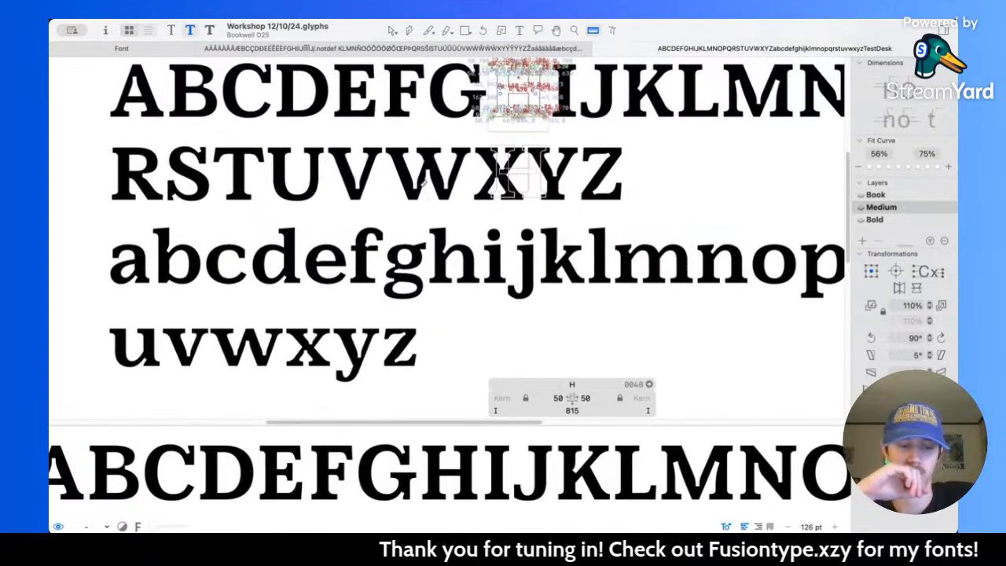
pyautogui.press('super+1')
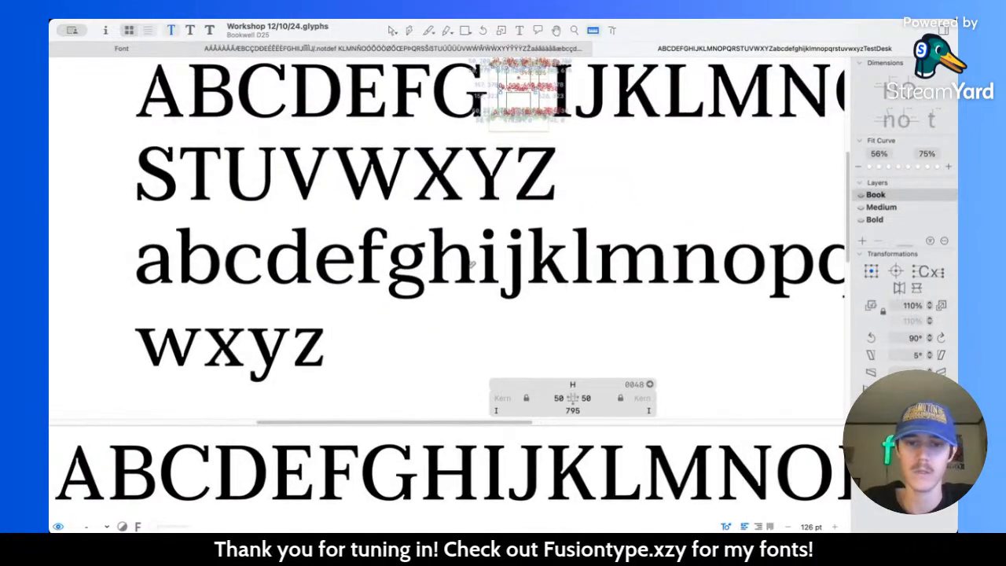
pyautogui.scroll(6, 487, 282)
pyautogui.press('l')
pyautogui.scroll(1, 488, 281)
pyautogui.moveTo(486, 276); pyautogui.dragTo(488, 323)
pyautogui.scroll(5, 489, 319)
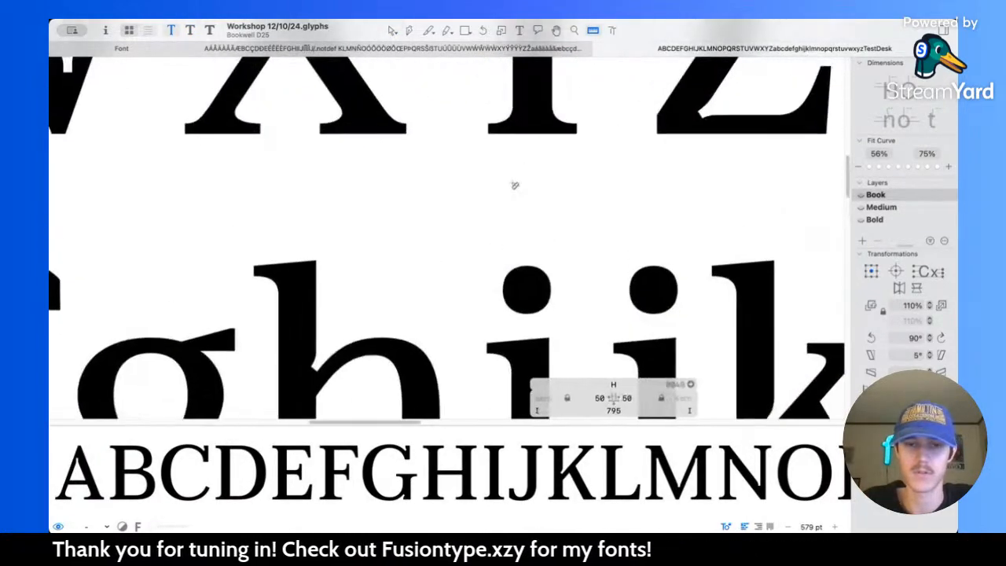
pyautogui.press('v')
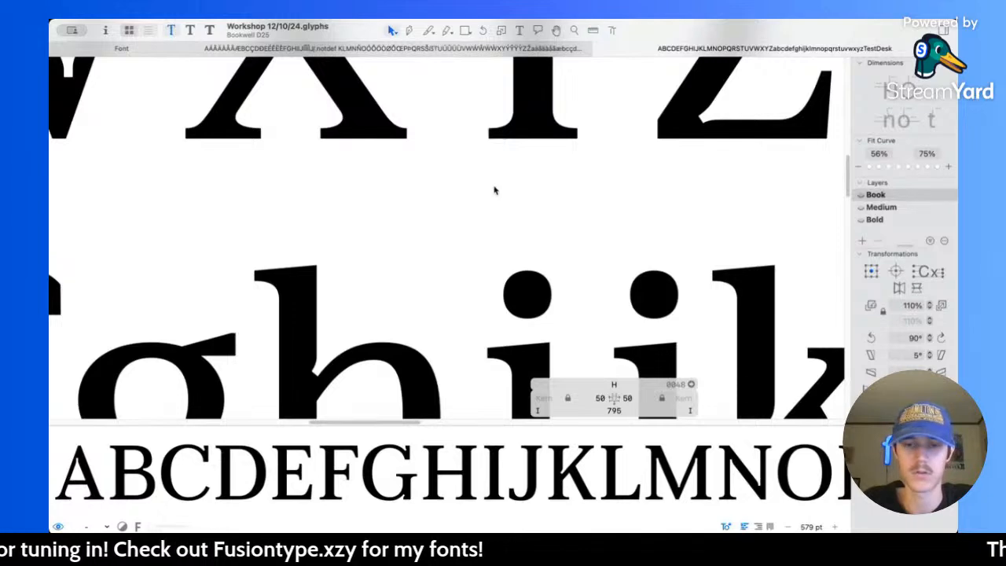
pyautogui.scroll(-5, 491, 197)
# Step: Switch to the Bold master and examine the overall weight of its alphabet at a small size
pyautogui.press('super+3')
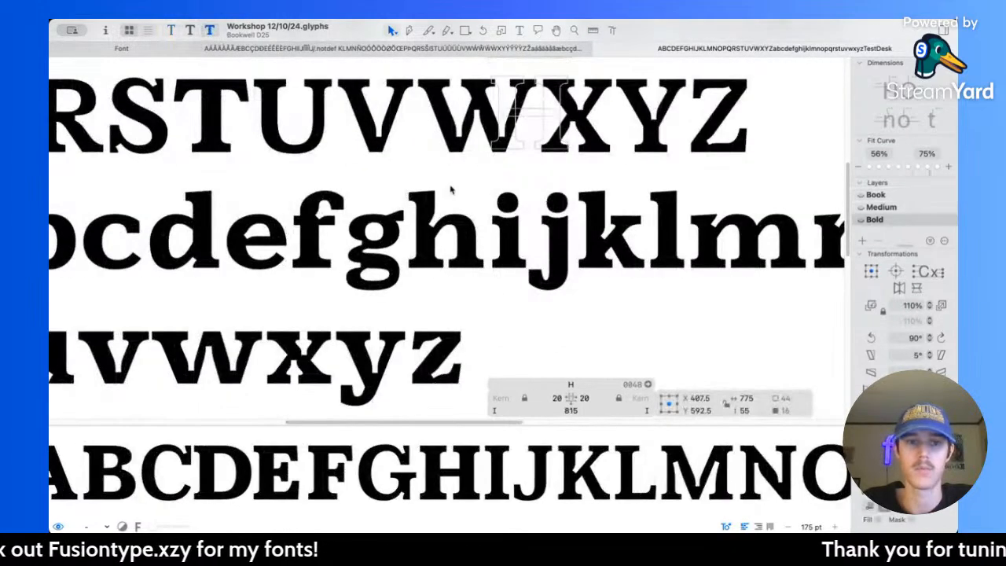
pyautogui.scroll(-3, 451, 189)
pyautogui.scroll(1, 451, 189)
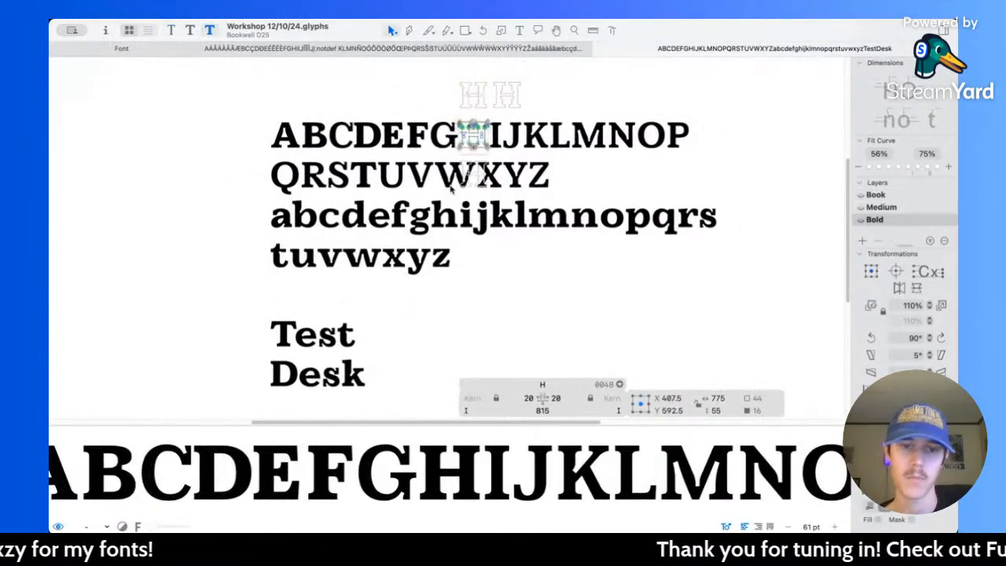
pyautogui.scroll(1, 452, 187)
pyautogui.scroll(-1, 464, 150)
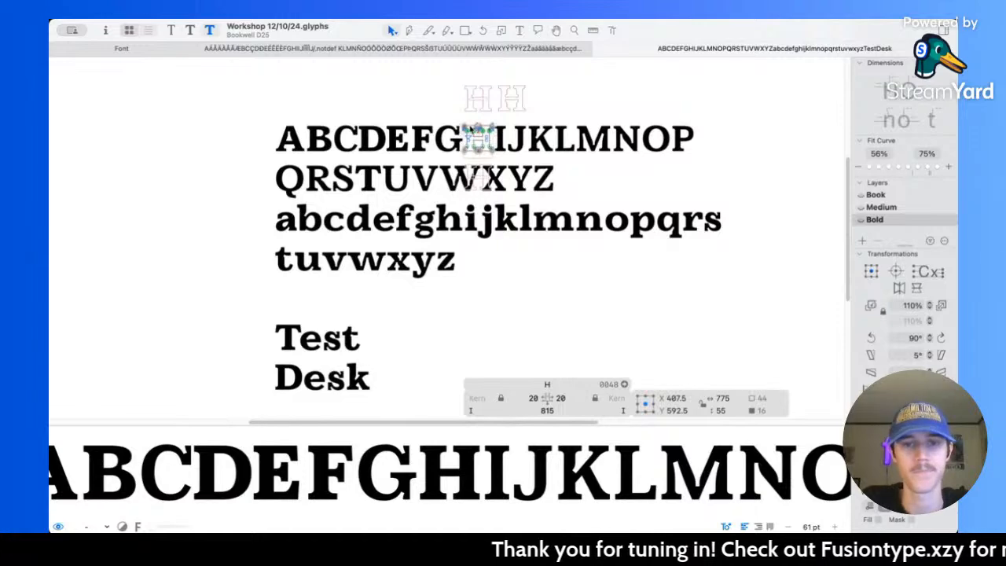
# Step: Thicken the Bold I's stem by moving all the nodes of its right half 40 units to the right
pyautogui.scroll(10, 474, 132)
pyautogui.hscroll(3, 511, 195)
pyautogui.scroll(2, 512, 195)
pyautogui.doubleClick(432, 180)
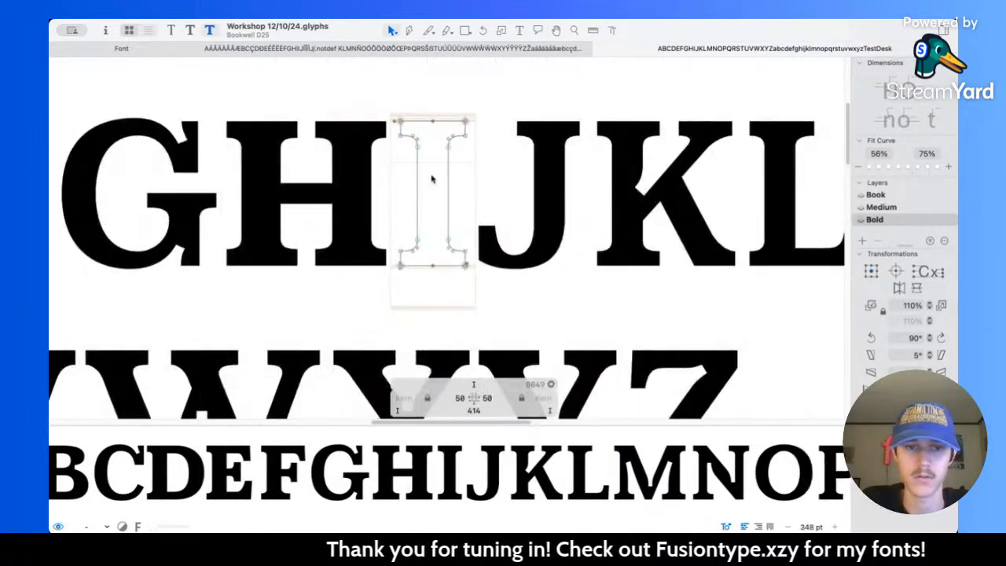
pyautogui.scroll(3, 432, 179)
pyautogui.moveTo(442, 84); pyautogui.dragTo(512, 348)
pyautogui.press('l')
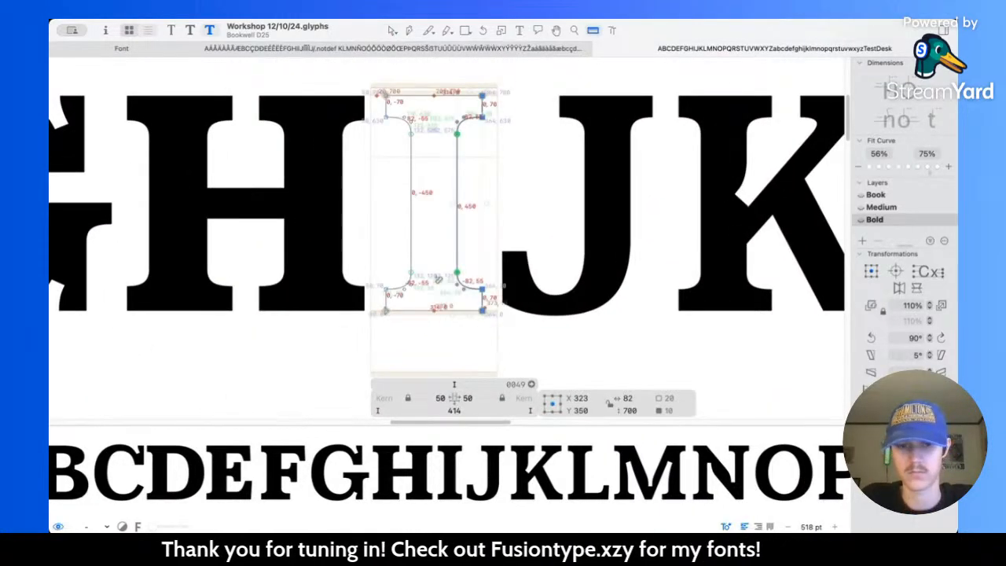
pyautogui.press('v')
pyautogui.hotkey('shift', 'Right')
pyautogui.hotkey('shift', 'Right')
pyautogui.hotkey('shift', 'Right')
pyautogui.hotkey('shift', 'Right')
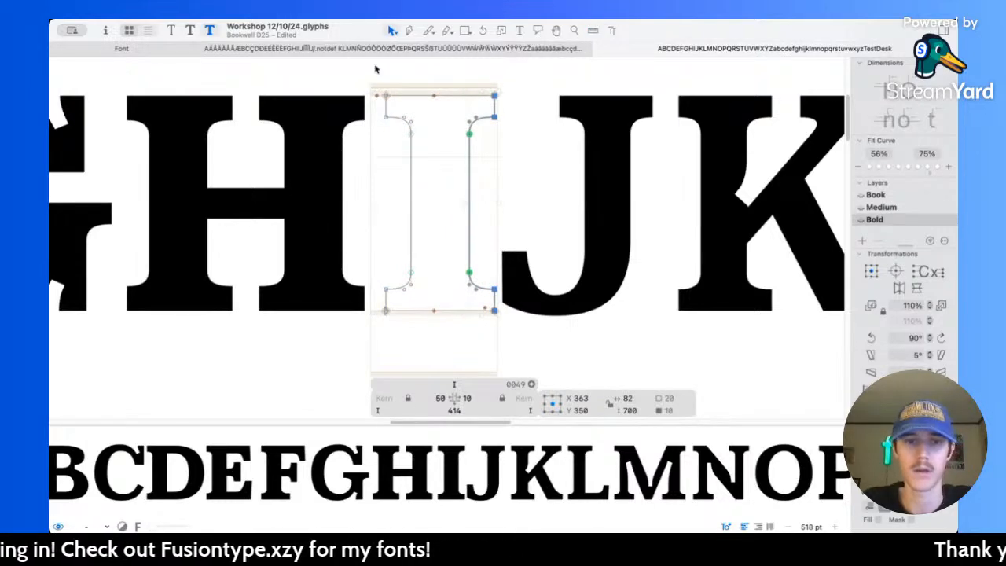
# Step: Thicken the I's upper and lower serifs by 10 units each and set its right sidebearing to 50
pyautogui.moveTo(375, 113); pyautogui.dragTo(571, 169)
pyautogui.moveTo(365, 249); pyautogui.dragTo(530, 306)
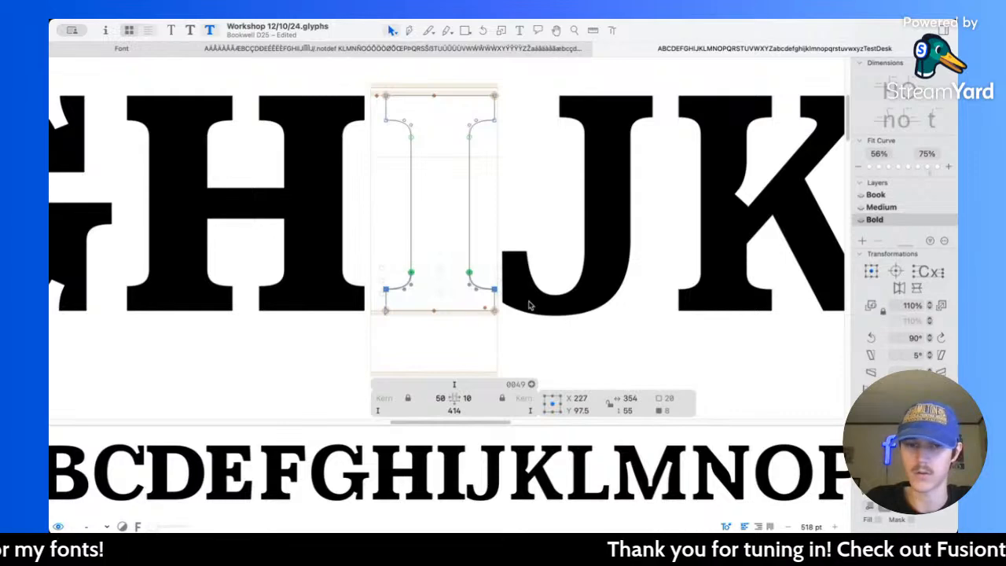
pyautogui.hotkey('shift', 'Up')
pyautogui.doubleClick(465, 400)
pyautogui.write('50')
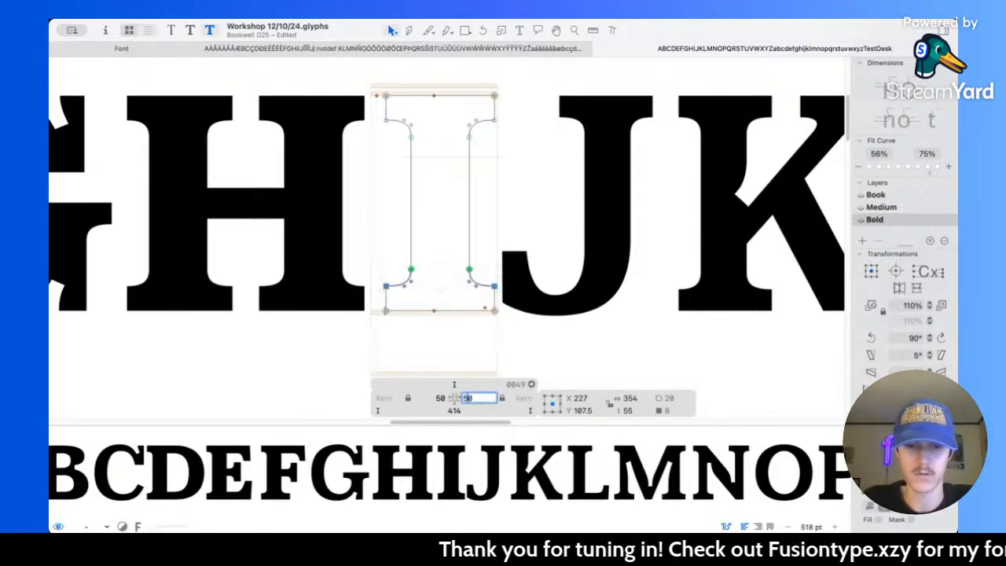
pyautogui.press('Return')
pyautogui.press('l')
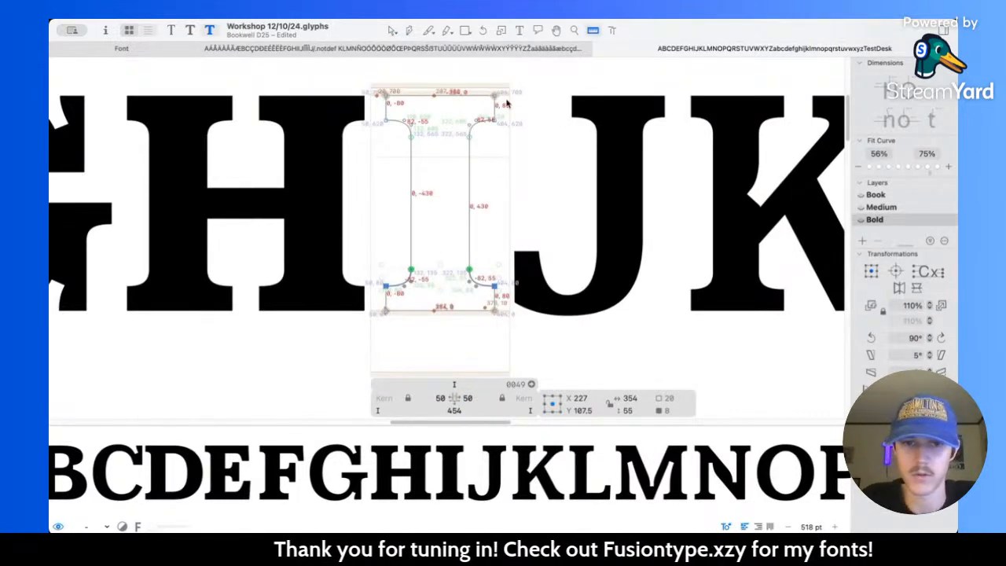
# Step: Thicken the J's upper serif by lowering its inner nodes 10 units, and deselect them
pyautogui.hscroll(5, 532, 184)
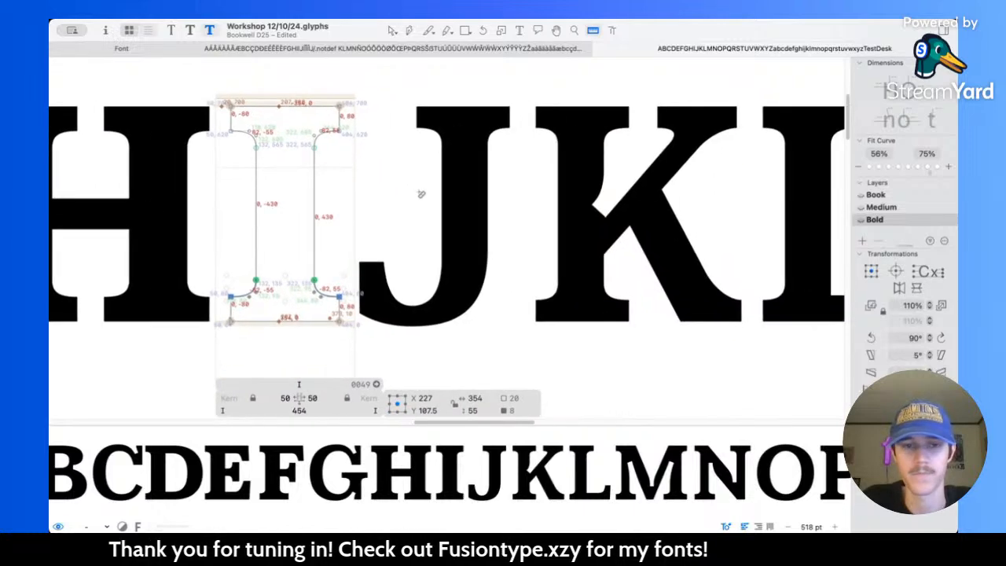
pyautogui.press('v')
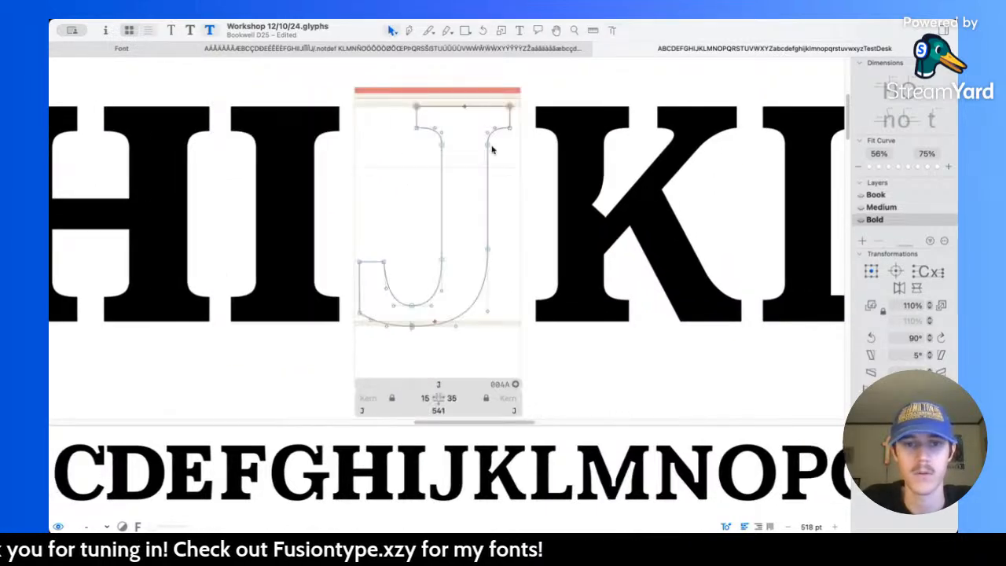
pyautogui.doubleClick(436, 137)
pyautogui.scroll(2, 436, 137)
pyautogui.moveTo(399, 124); pyautogui.dragTo(559, 181)
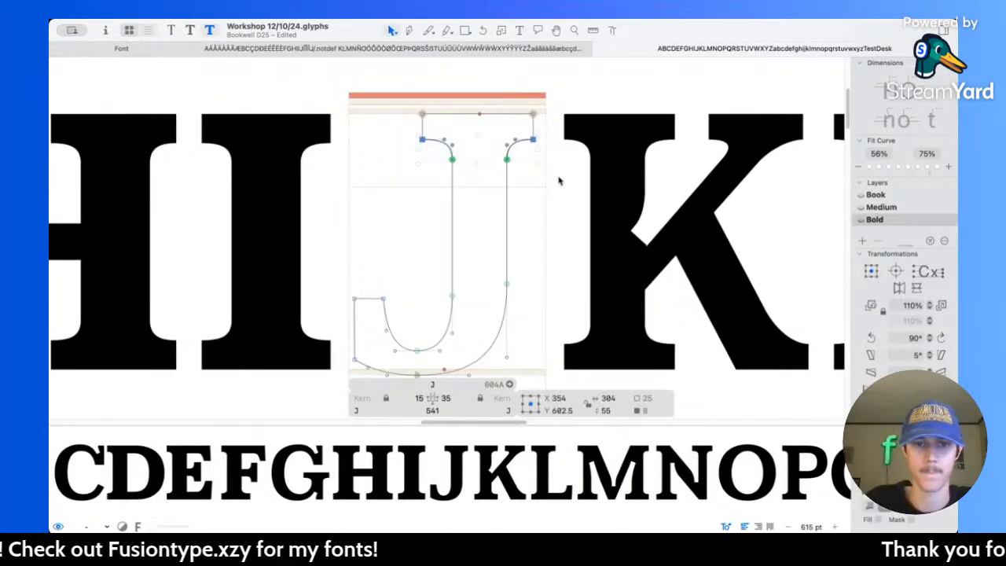
pyautogui.click(558, 181)
# Step: Select the middle arm of the E, nudge it a few units to the right and deselect it
pyautogui.scroll(-1, 553, 198)
pyautogui.scroll(-5, 553, 198)
pyautogui.scroll(-1, 553, 198)
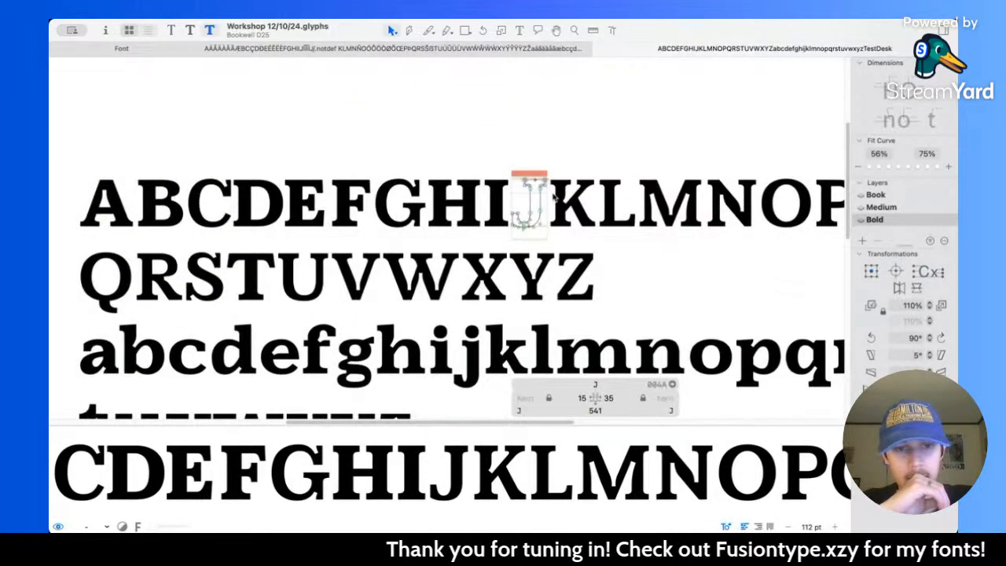
pyautogui.hscroll(-3, 553, 197)
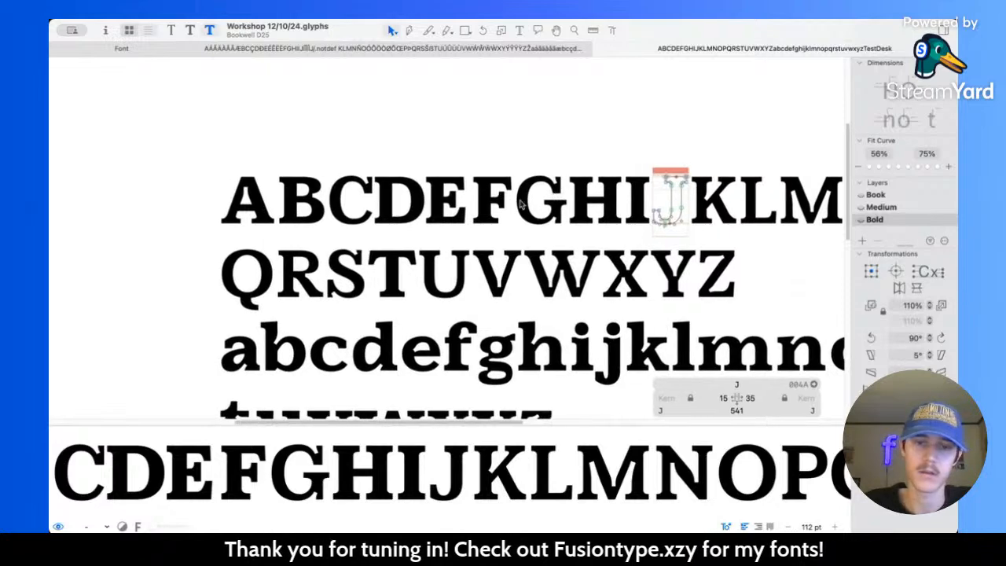
pyautogui.scroll(5, 504, 202)
pyautogui.doubleClick(391, 202)
pyautogui.doubleClick(391, 202)
pyautogui.press('Right')
pyautogui.press('Right')
pyautogui.press('Right')
pyautogui.press('Right')
pyautogui.press('Right')
pyautogui.press('Right')
pyautogui.press('Right')
pyautogui.press('Right')
pyautogui.press('Right')
pyautogui.press('Right')
pyautogui.press('space')
pyautogui.press('Right')
pyautogui.press('Right')
pyautogui.scroll(3, 389, 200)
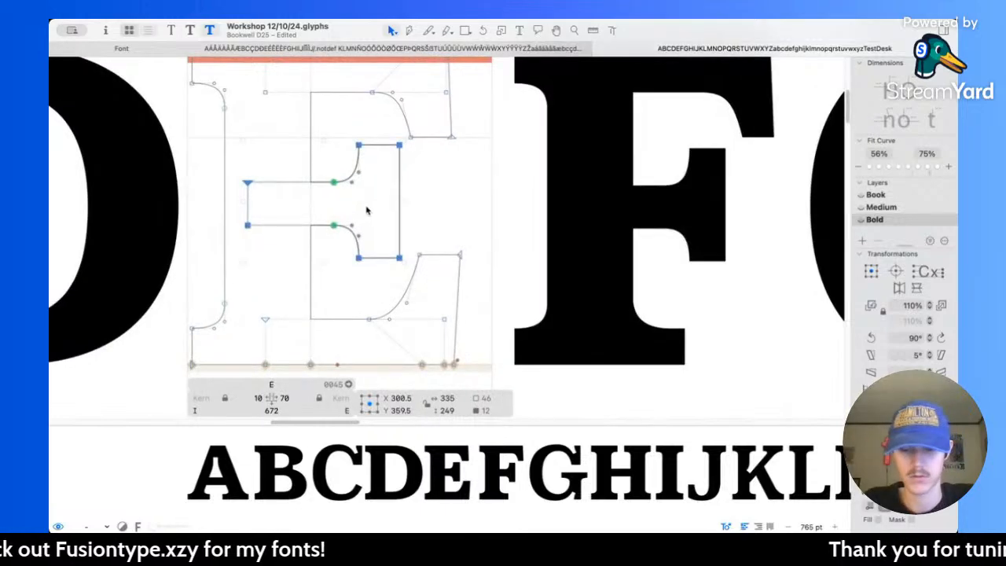
pyautogui.press('l')
pyautogui.press('v')
pyautogui.click(331, 276)
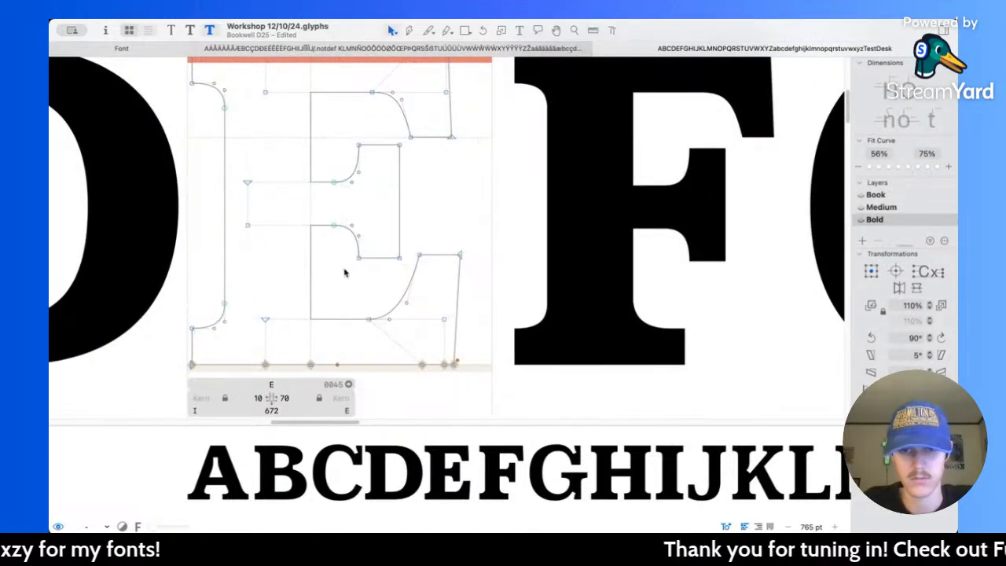
# Step: Preview the Bold capitals, open the J for editing and measure its stem thickness
pyautogui.scroll(-4, 488, 234)
pyautogui.press('space')
pyautogui.scroll(-3, 601, 227)
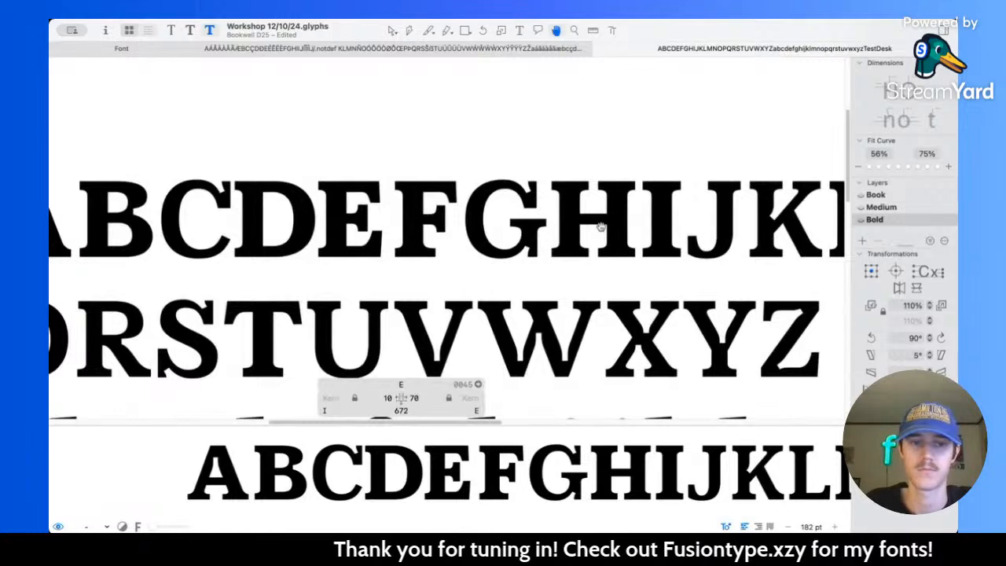
pyautogui.scroll(6, 601, 227)
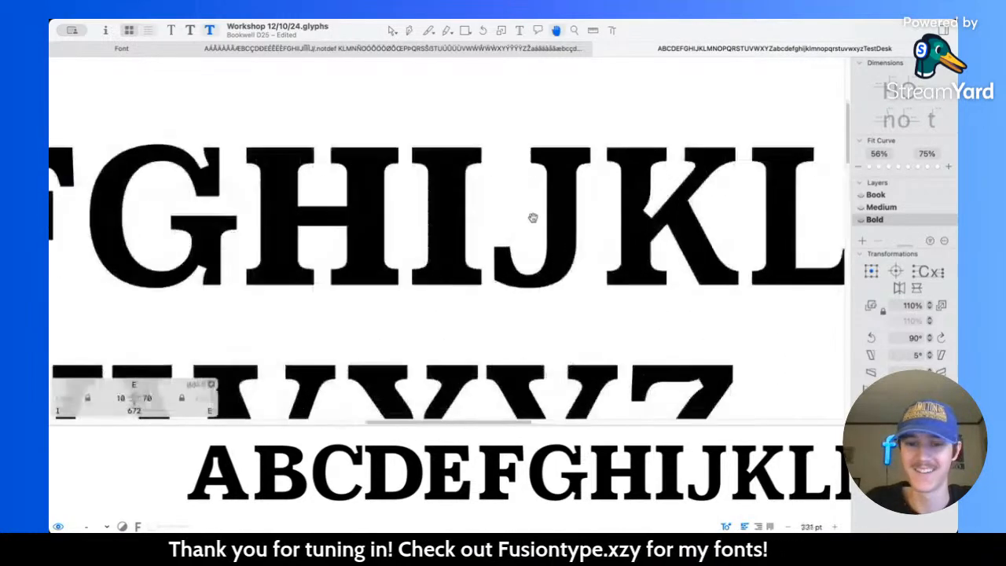
pyautogui.scroll(1, 524, 198)
pyautogui.doubleClick(504, 150)
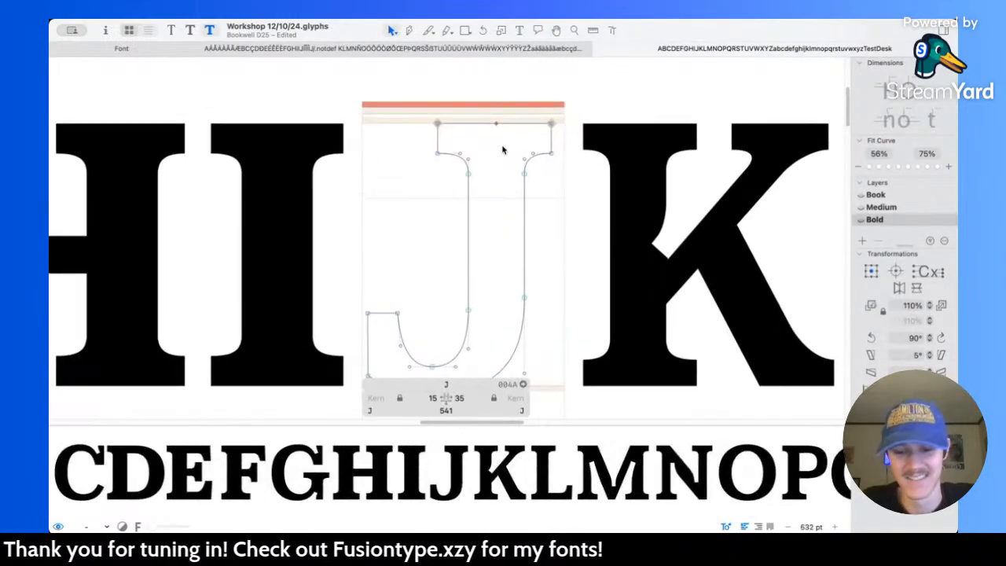
pyautogui.press('l')
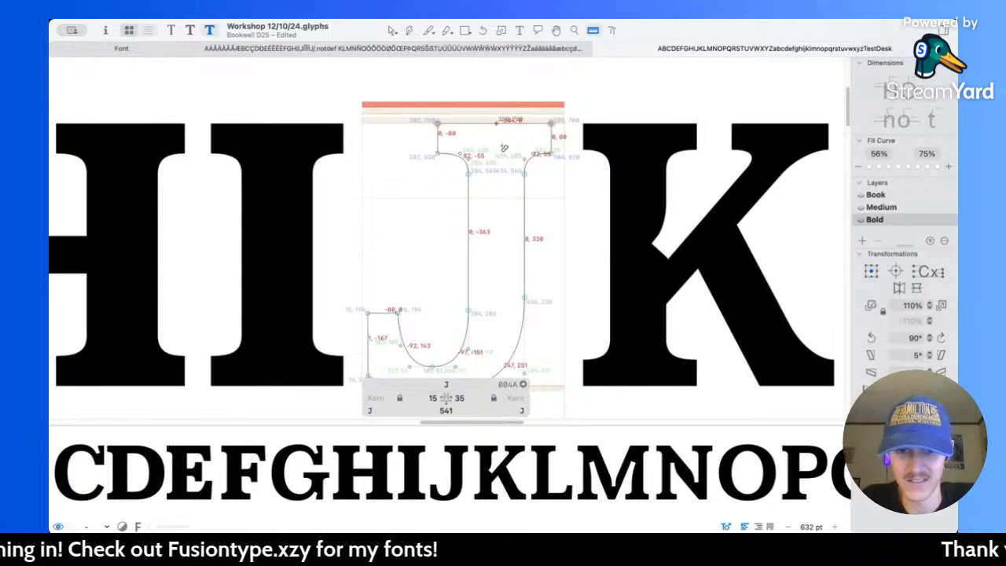
pyautogui.moveTo(426, 243); pyautogui.dragTo(653, 241)
pyautogui.press('v')
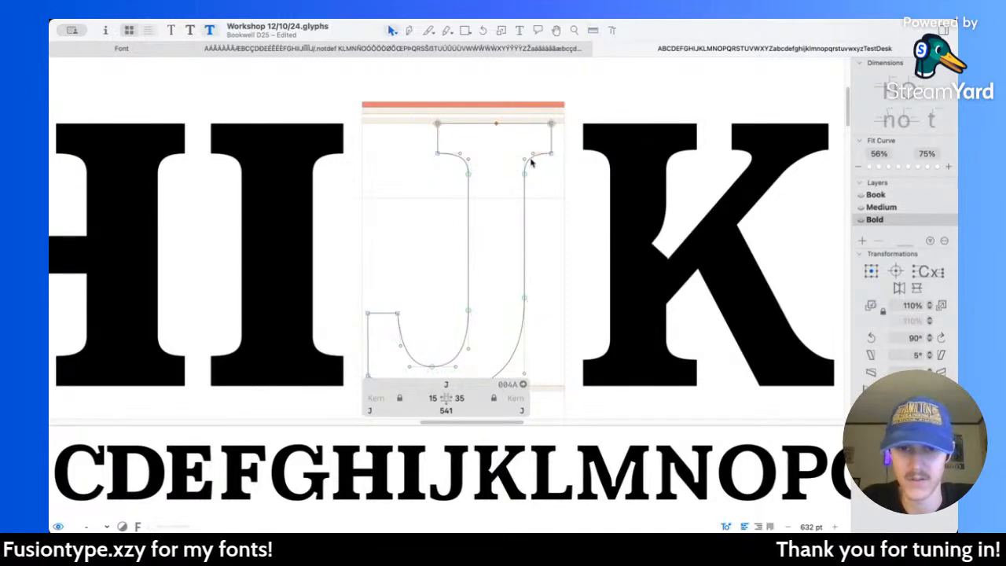
# Step: Thicken the J's stem by moving the nodes along its outer right side 40 units to the right
pyautogui.scroll(-2, 515, 112)
pyautogui.moveTo(506, 108); pyautogui.dragTo(563, 340)
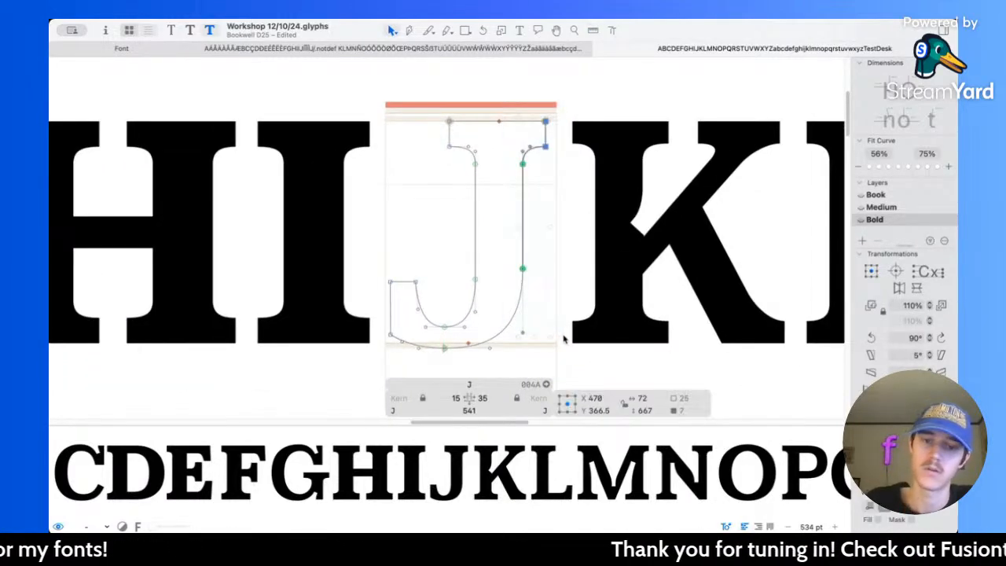
pyautogui.hotkey('shift', 'Right')
pyautogui.hotkey('shift', 'Right')
# Step: Measure the J's bottom curve and thicken it by raising the hook's terminal and the inner curve's lowest node about 43 units
pyautogui.scroll(2, 482, 328)
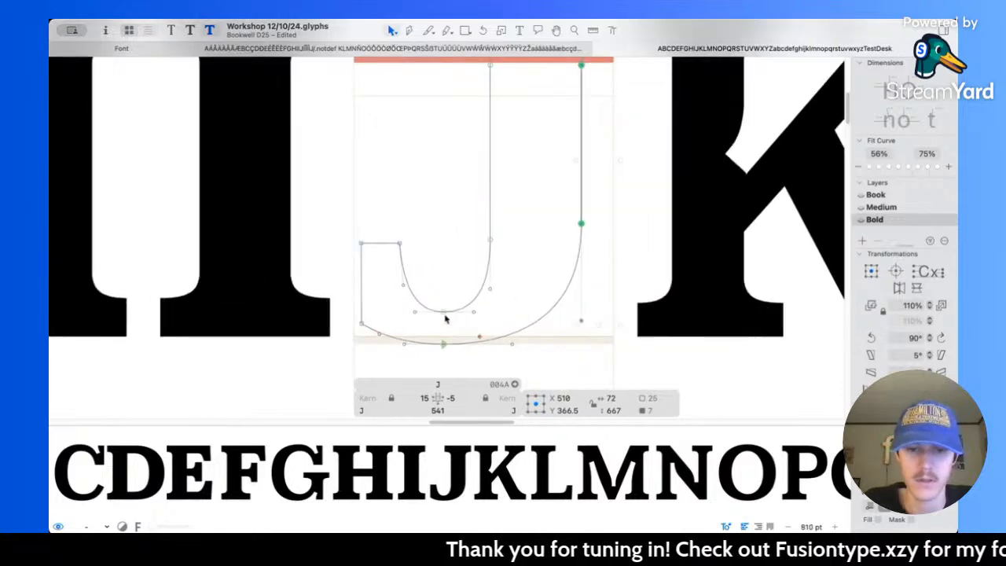
pyautogui.press('l')
pyautogui.moveTo(443, 299); pyautogui.dragTo(447, 378)
pyautogui.press('v')
pyautogui.moveTo(343, 213); pyautogui.dragTo(457, 324)
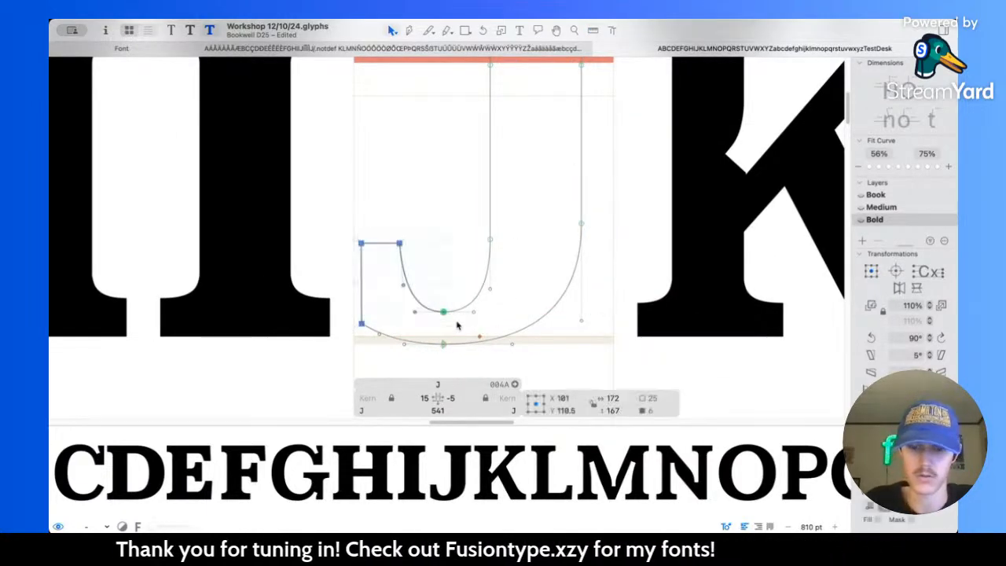
pyautogui.press('Down')
pyautogui.press('Down')
pyautogui.press('Down')
pyautogui.press('Down')
pyautogui.press('Down')
pyautogui.press('Down')
pyautogui.hotkey('shift', 'Up')
pyautogui.hotkey('shift', 'Up')
pyautogui.hotkey('shift', 'Up')
pyautogui.hotkey('shift', 'Up')
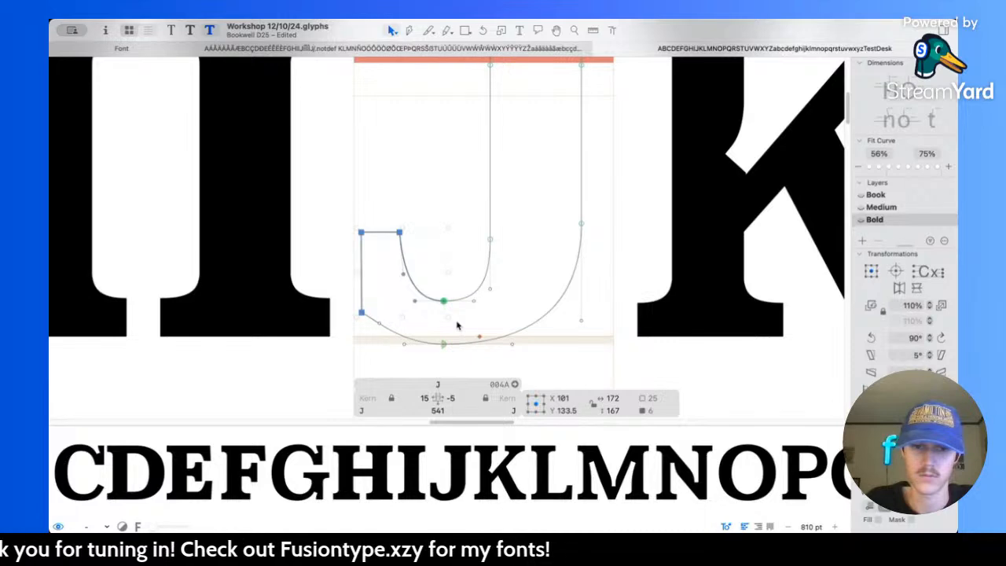
# Step: Lower the bottom corner node of the J's hook terminal 40 units to Y 30 and preview the filled letter
pyautogui.click(448, 316)
pyautogui.moveTo(355, 291); pyautogui.dragTo(373, 325)
pyautogui.hotkey('shift', 'Down')
pyautogui.hotkey('shift', 'Down')
pyautogui.hotkey('shift', 'Down')
pyautogui.hotkey('shift', 'Down')
pyautogui.press('space')
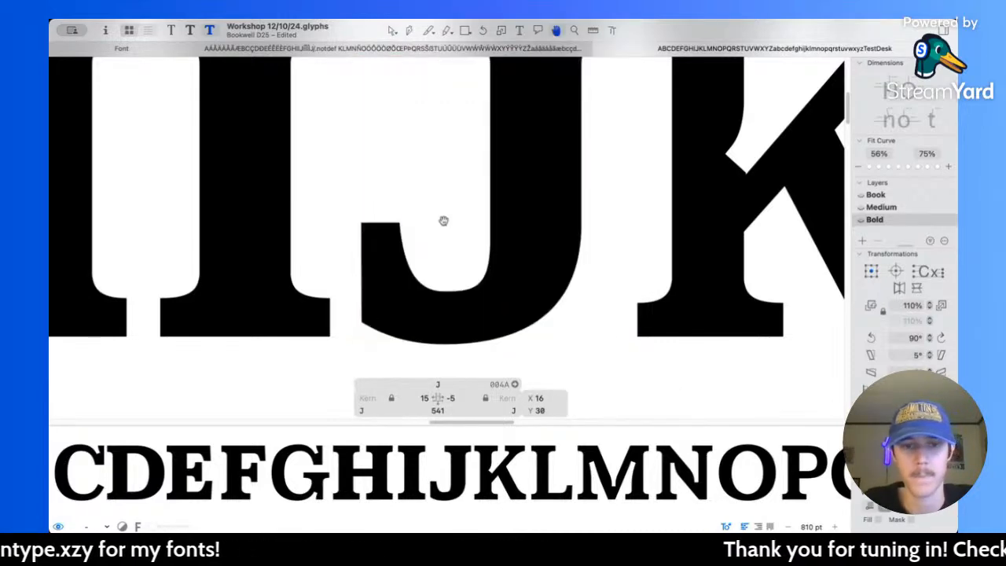
# Step: Measure the width of the J's hook terminal and compare it with the other Bold letters
pyautogui.press('l')
pyautogui.moveTo(362, 229); pyautogui.dragTo(466, 240)
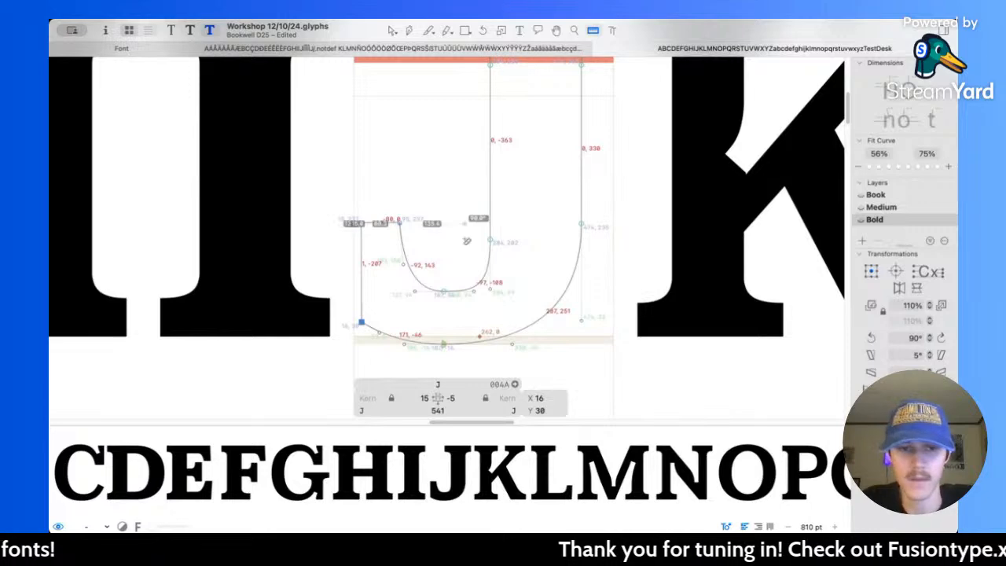
pyautogui.scroll(-10, 440, 232)
pyautogui.scroll(-5, 405, 245)
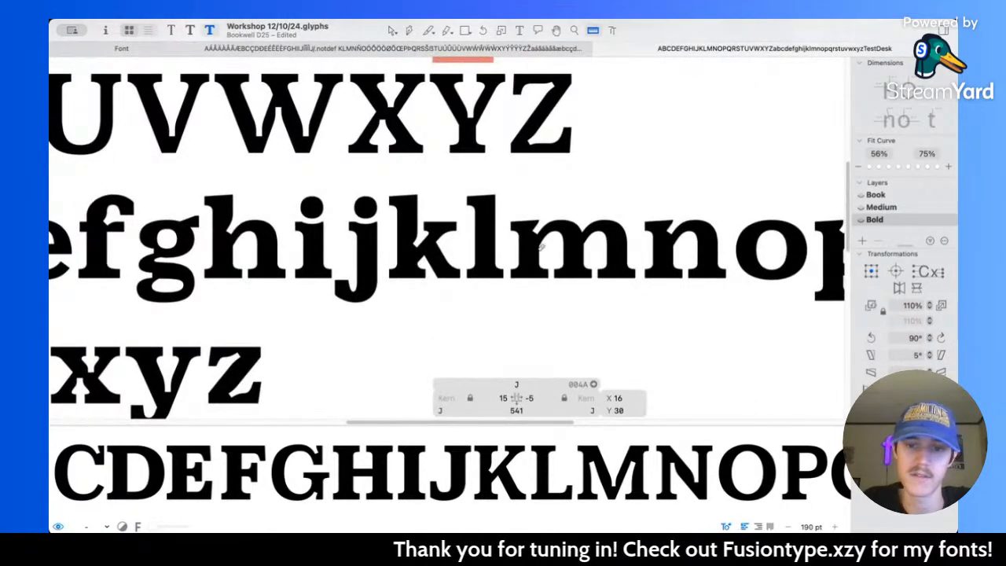
pyautogui.scroll(8, 517, 243)
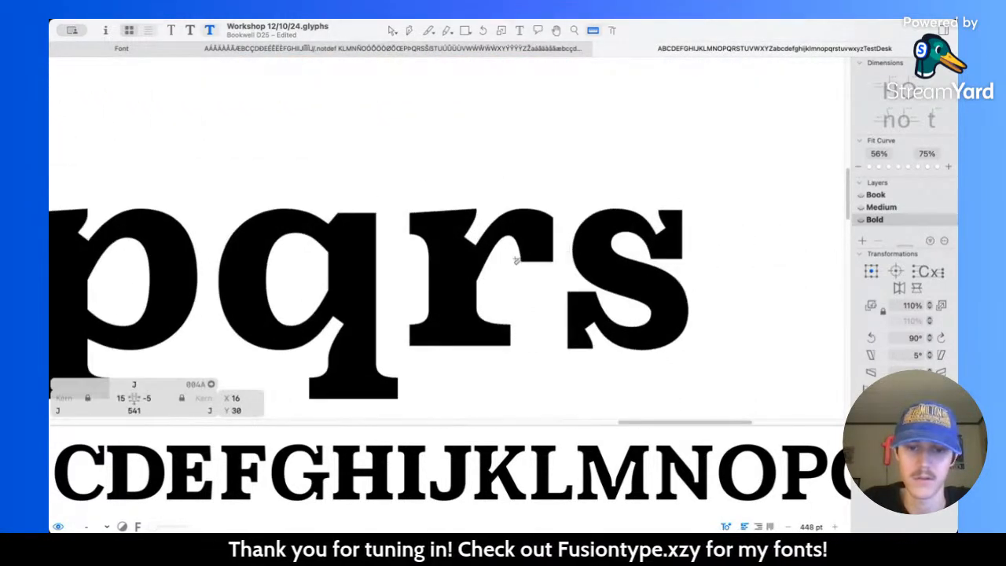
pyautogui.scroll(-7, 442, 198)
pyautogui.scroll(3, 329, 234)
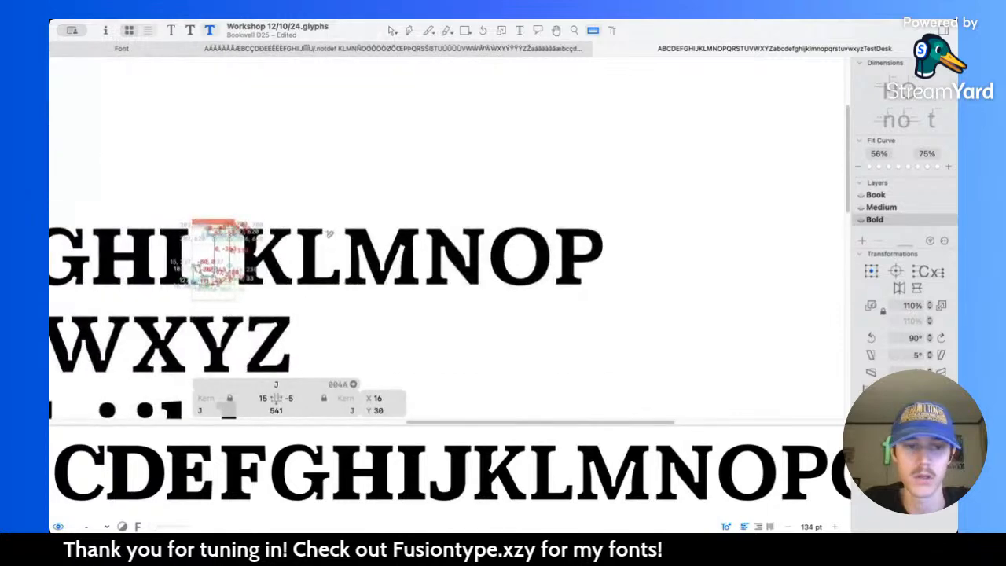
pyautogui.scroll(10, 329, 233)
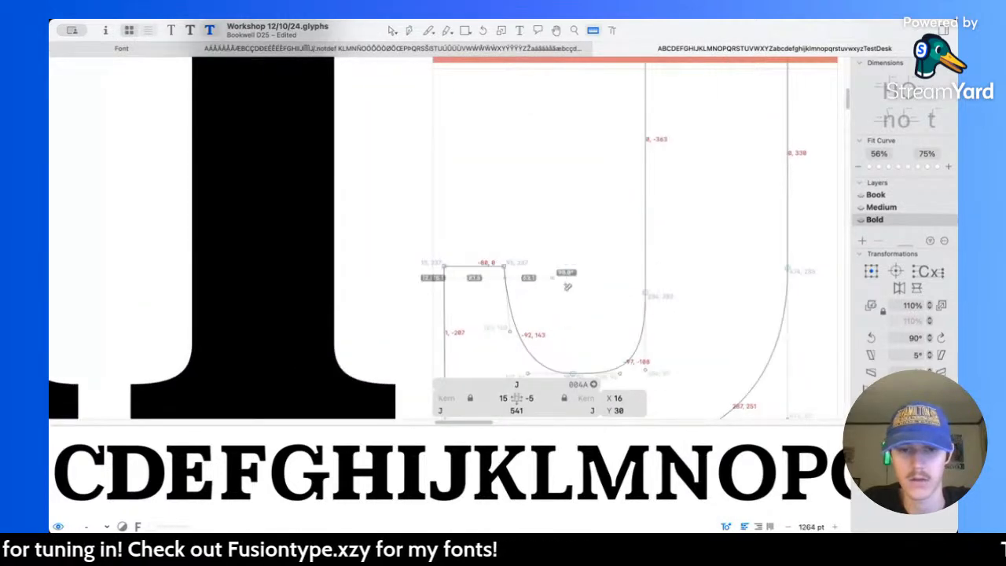
# Step: Widen the J's hook terminal by moving its inner top corner node 30 units right to X 125
pyautogui.press('v')
pyautogui.click(504, 266)
pyautogui.hotkey('shift', 'Right')
pyautogui.hotkey('shift', 'Right')
pyautogui.hotkey('shift', 'Right')
pyautogui.scroll(-3, 555, 294)
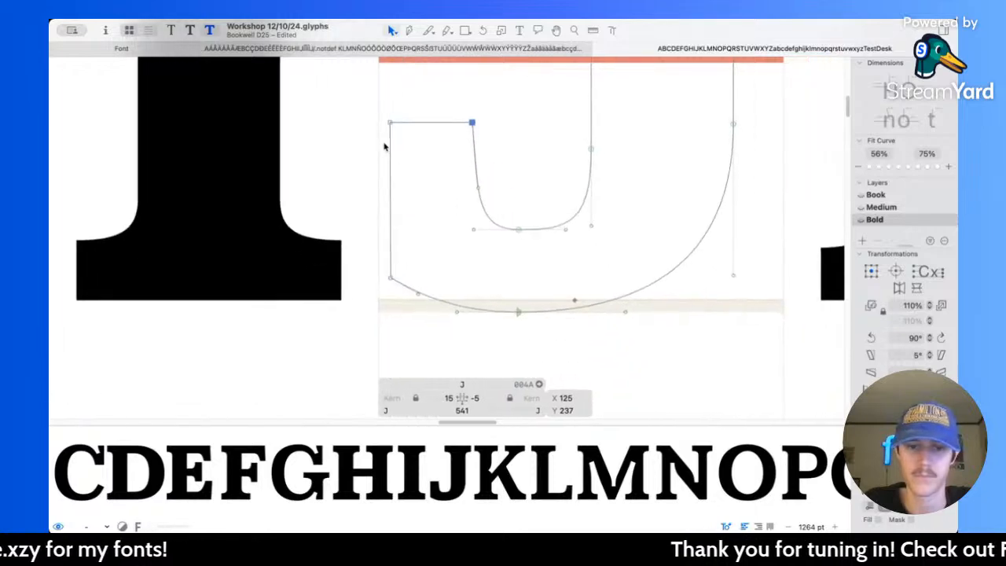
# Step: Move the inner top corner node of the J's hook terminal another 10 units right to X 135
pyautogui.hscroll(3, 396, 162)
pyautogui.moveTo(370, 108); pyautogui.dragTo(403, 269)
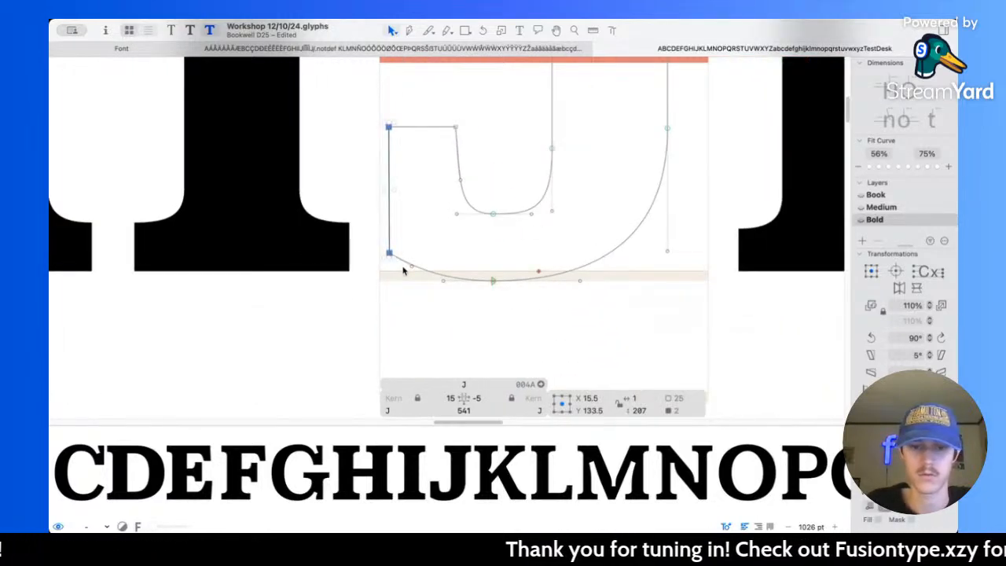
pyautogui.scroll(3, 403, 269)
pyautogui.hscroll(1, 403, 270)
pyautogui.moveTo(433, 134); pyautogui.dragTo(457, 186)
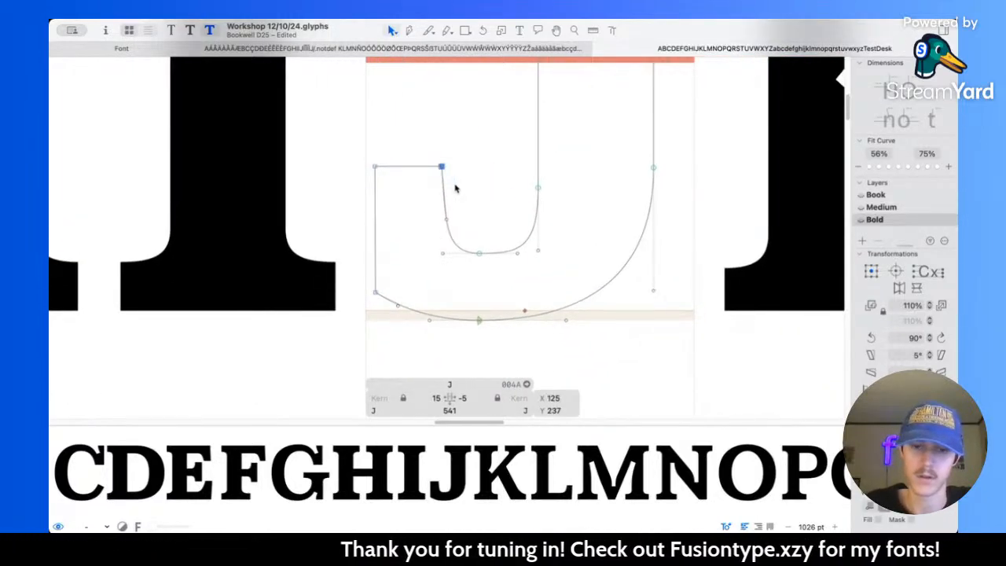
pyautogui.hotkey('shift', 'Right')
pyautogui.hscroll(2, 456, 189)
pyautogui.scroll(-1, 456, 189)
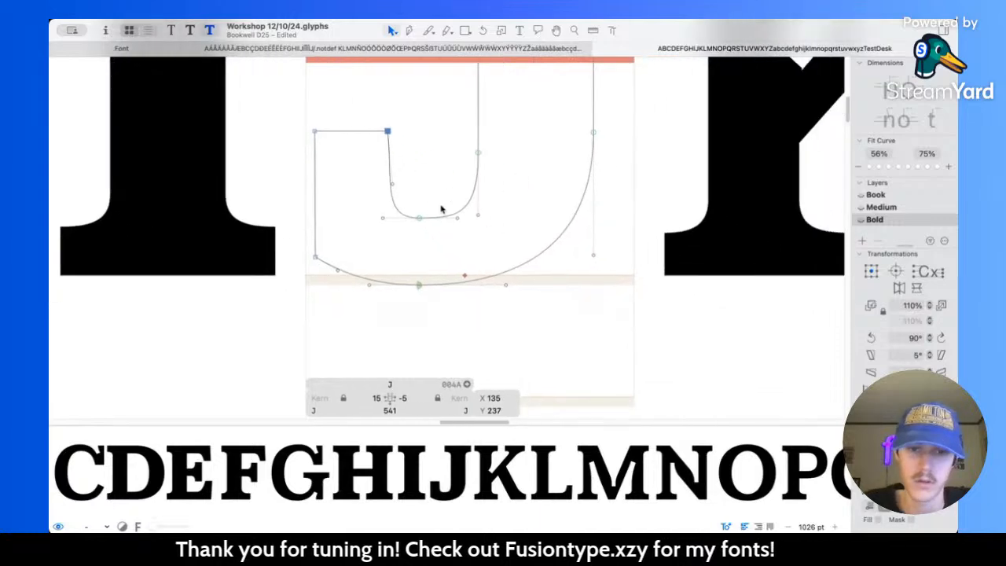
# Step: Reshape the J's inner bottom curve by shifting its lowest node right and placing that node's outgoing handle at X 156, Y 94
pyautogui.scroll(3, 445, 205)
pyautogui.click(441, 237)
pyautogui.moveTo(492, 221); pyautogui.dragTo(467, 207)
pyautogui.moveTo(409, 225)
pyautogui.mouseDown()
pyautogui.moveTo(443, 223)
pyautogui.moveTo(418, 225)
pyautogui.moveTo(427, 227)
pyautogui.mouseUp()
pyautogui.moveTo(357, 225); pyautogui.dragTo(386, 226)
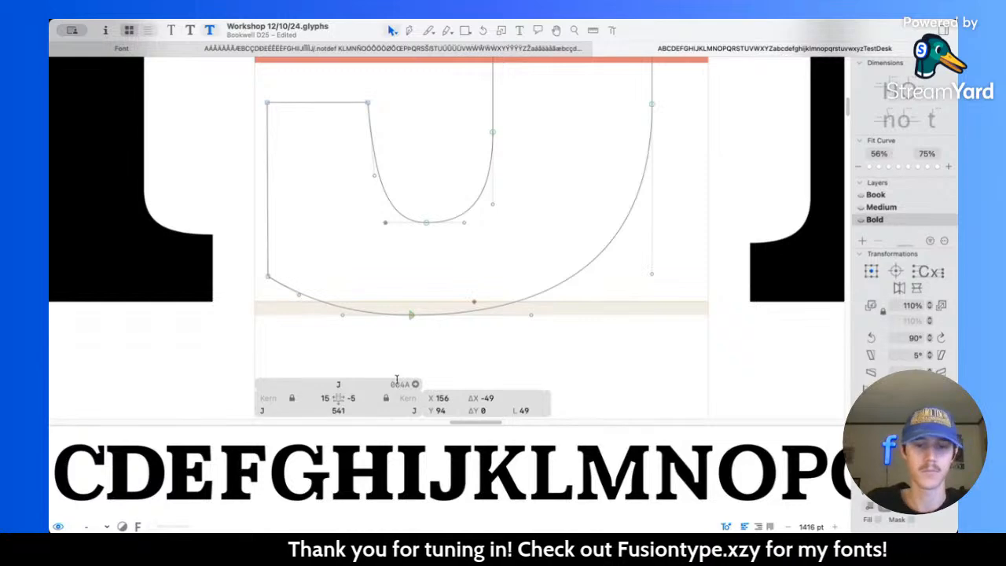
pyautogui.scroll(3, 562, 304)
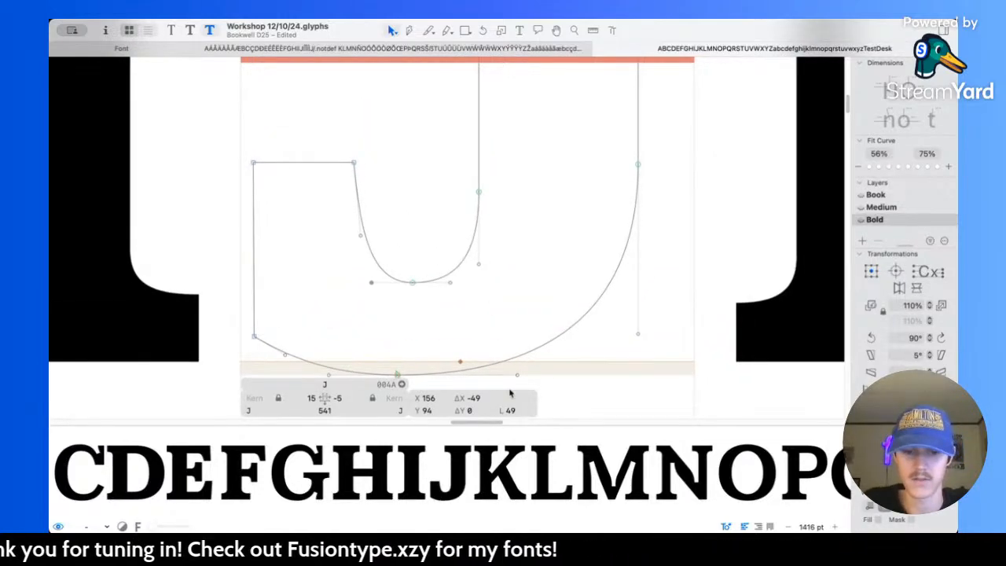
pyautogui.scroll(-10, 492, 295)
pyautogui.press('space')
pyautogui.scroll(5, 515, 268)
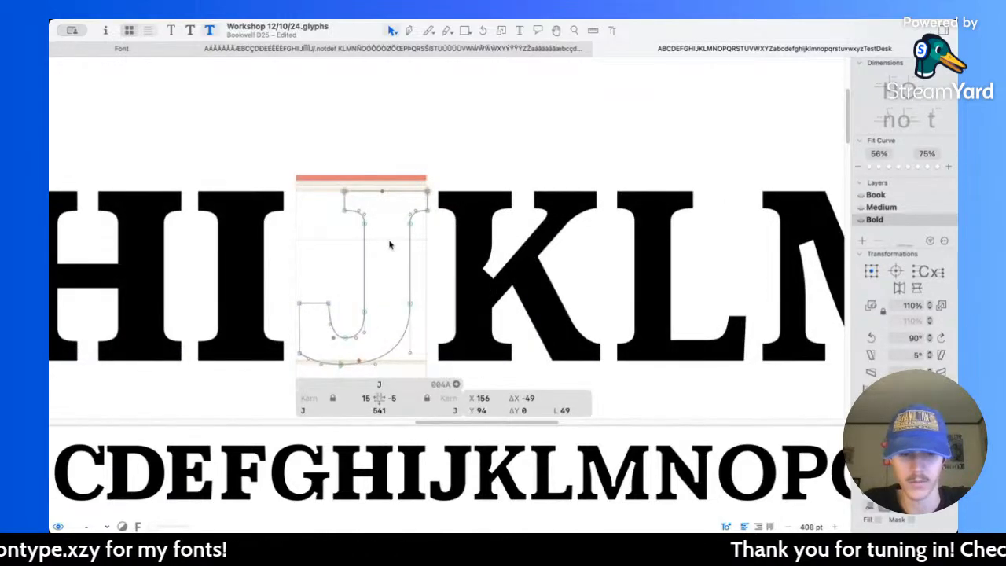
# Step: Set the J's right sidebearing to 35 and preview its spacing against the neighbouring letters
pyautogui.click(392, 398)
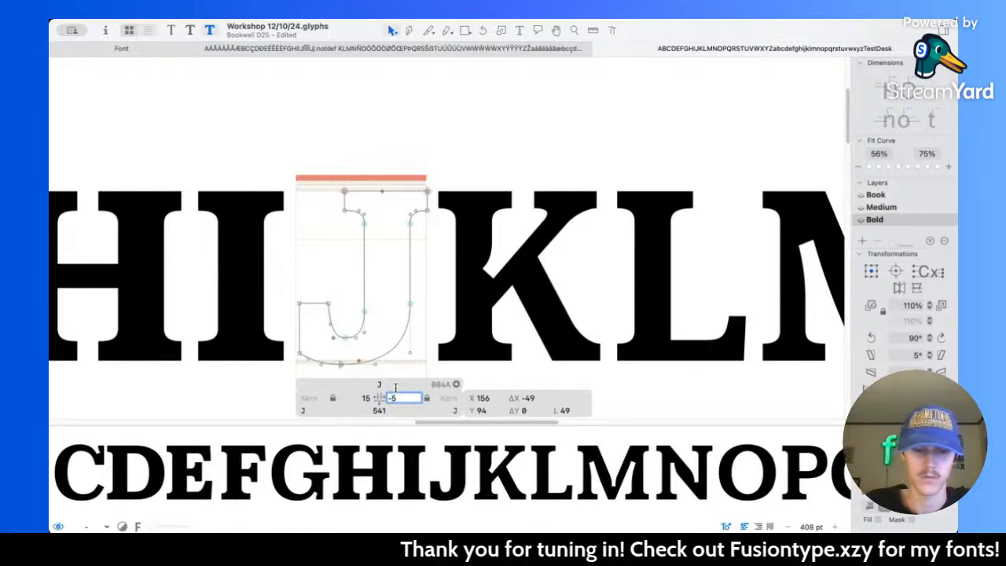
pyautogui.write('35')
pyautogui.press('Return')
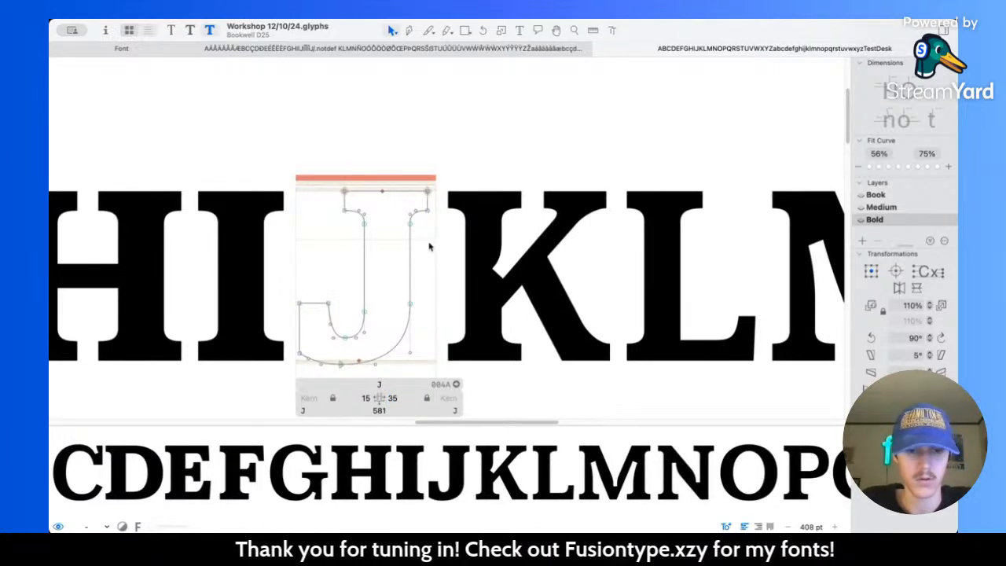
pyautogui.press('space')
pyautogui.moveTo(374, 279); pyautogui.dragTo(405, 265)
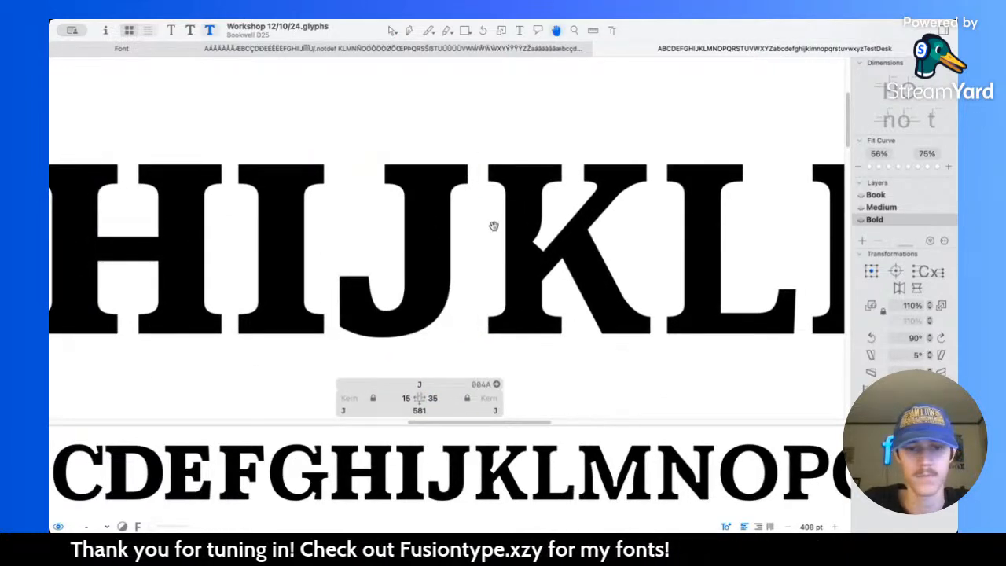
pyautogui.scroll(4, 458, 296)
pyautogui.press('space')
pyautogui.moveTo(458, 296); pyautogui.dragTo(530, 220)
pyautogui.press('space')
pyautogui.press('super+z')
pyautogui.press('space')
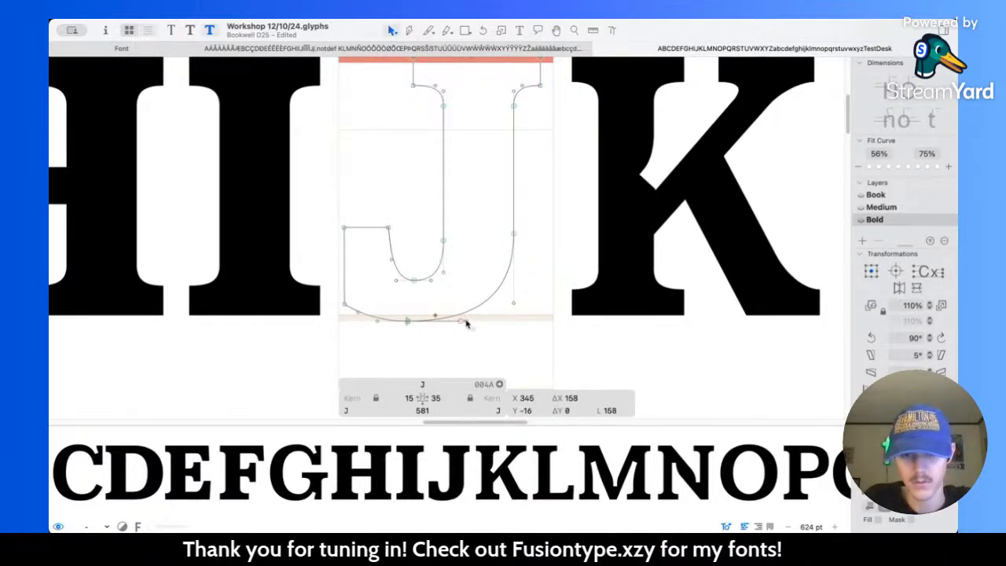
# Step: Move the lowest node of the J's outer curve right to X 211, Y -16 and preview the letter at several sizes
pyautogui.click(428, 330)
pyautogui.moveTo(408, 322); pyautogui.dragTo(418, 323)
pyautogui.press('space')
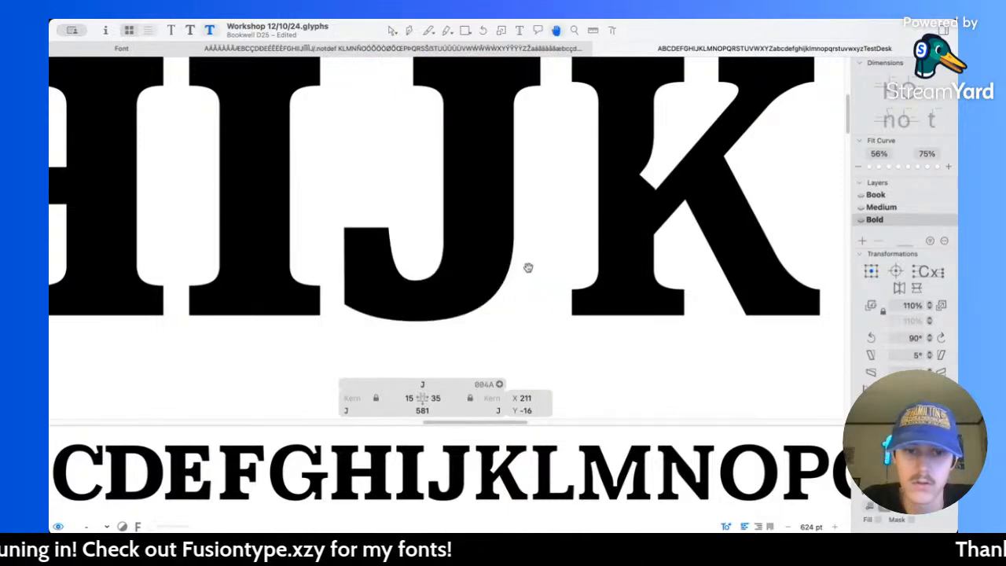
pyautogui.scroll(-2, 519, 273)
pyautogui.scroll(-3, 519, 274)
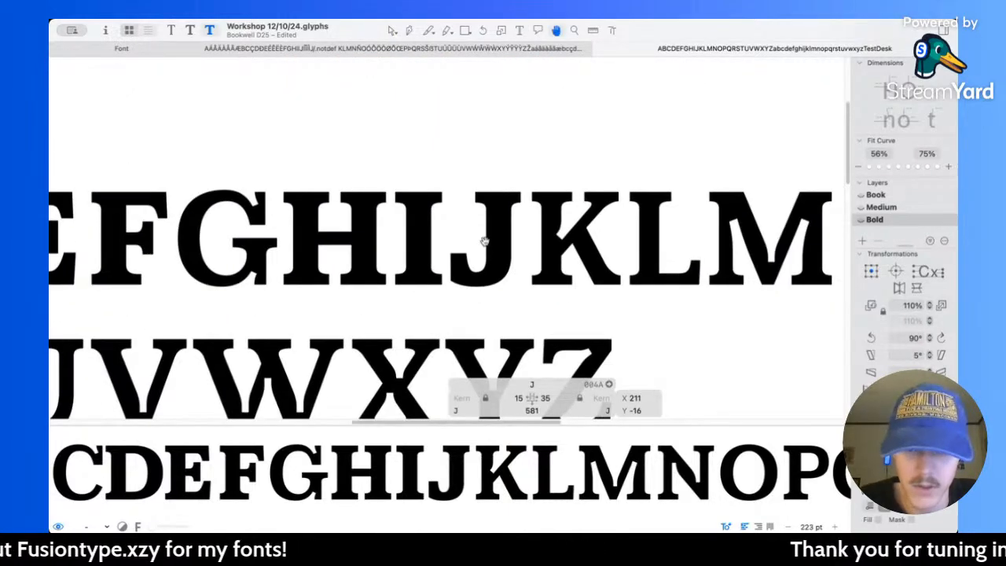
pyautogui.scroll(4, 472, 248)
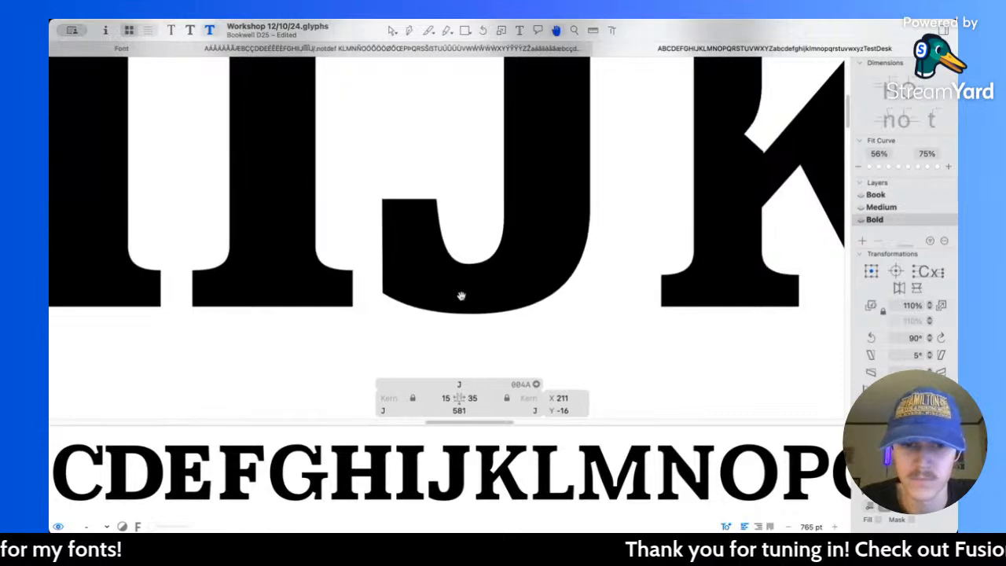
pyautogui.scroll(-4, 462, 295)
pyautogui.scroll(-3, 462, 295)
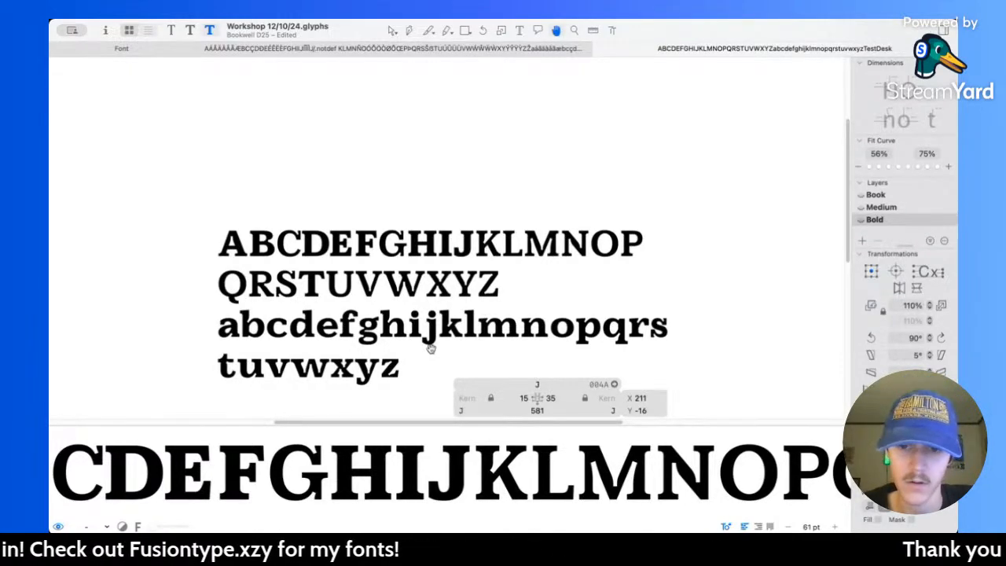
# Step: Thicken the lowercase r's arch by lowering the inner curve's highest node to Y 402 and preview it in the text
pyautogui.scroll(10, 631, 337)
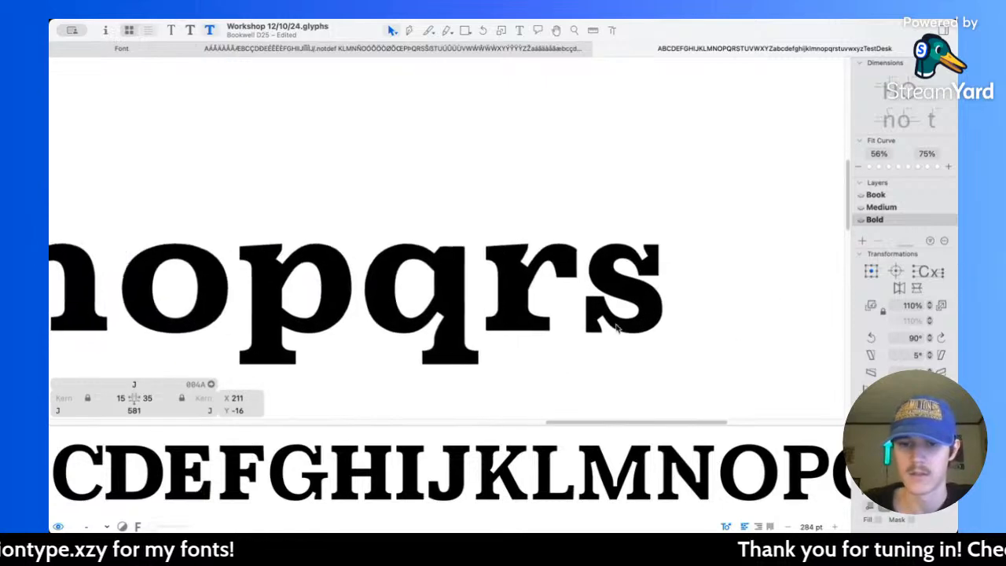
pyautogui.doubleClick(526, 257)
pyautogui.press('l')
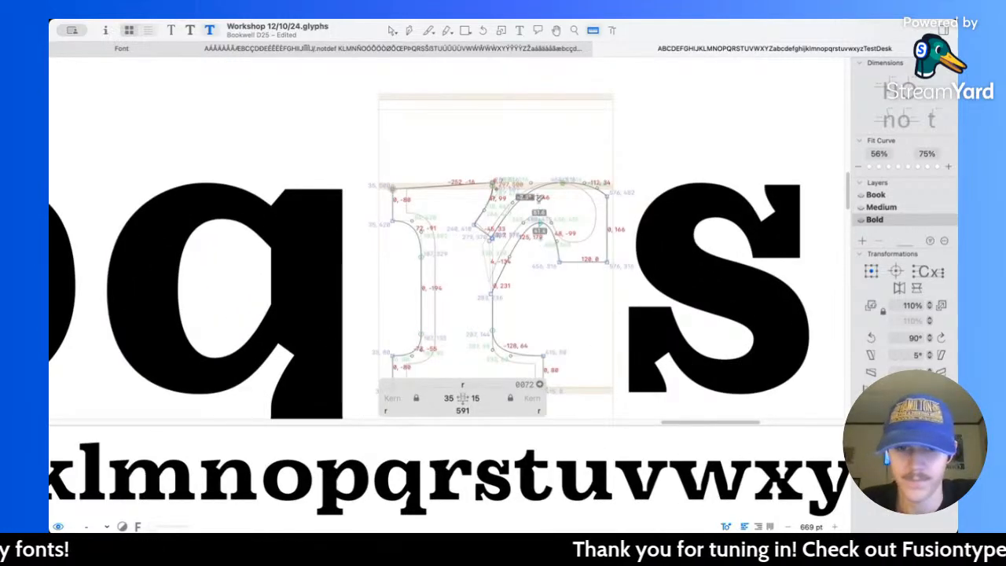
pyautogui.press('v')
pyautogui.scroll(3, 539, 229)
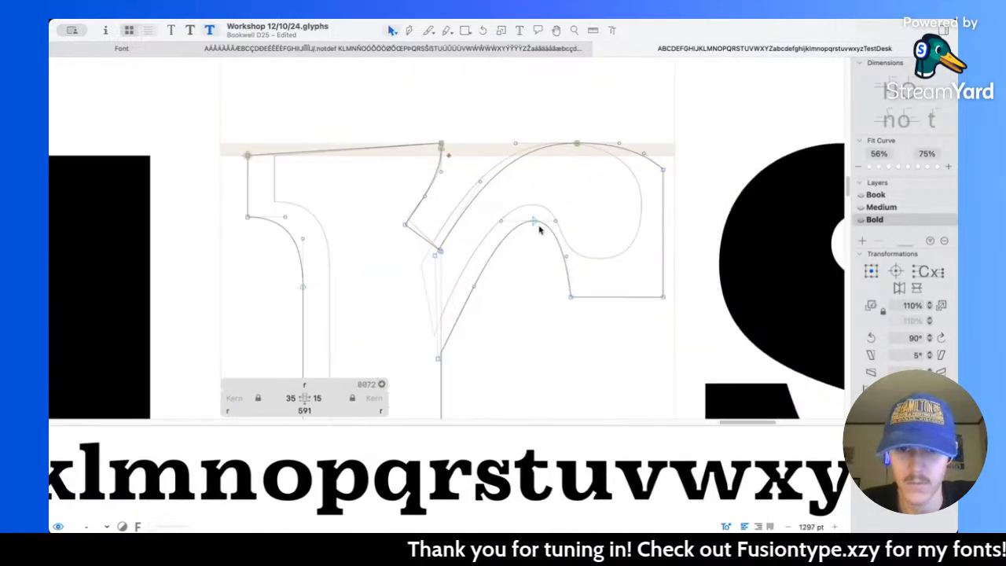
pyautogui.moveTo(535, 221); pyautogui.dragTo(535, 230)
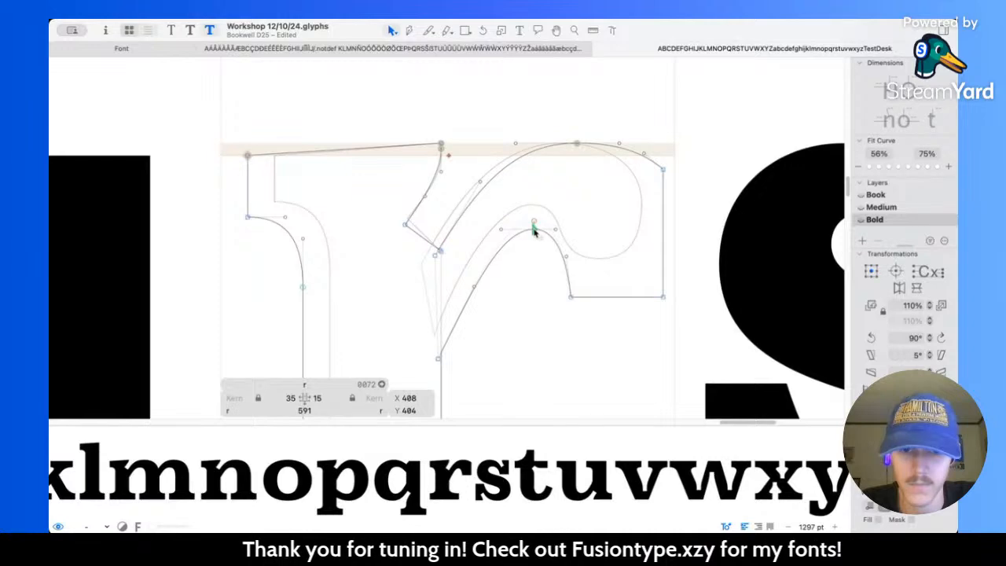
pyautogui.scroll(-8, 531, 245)
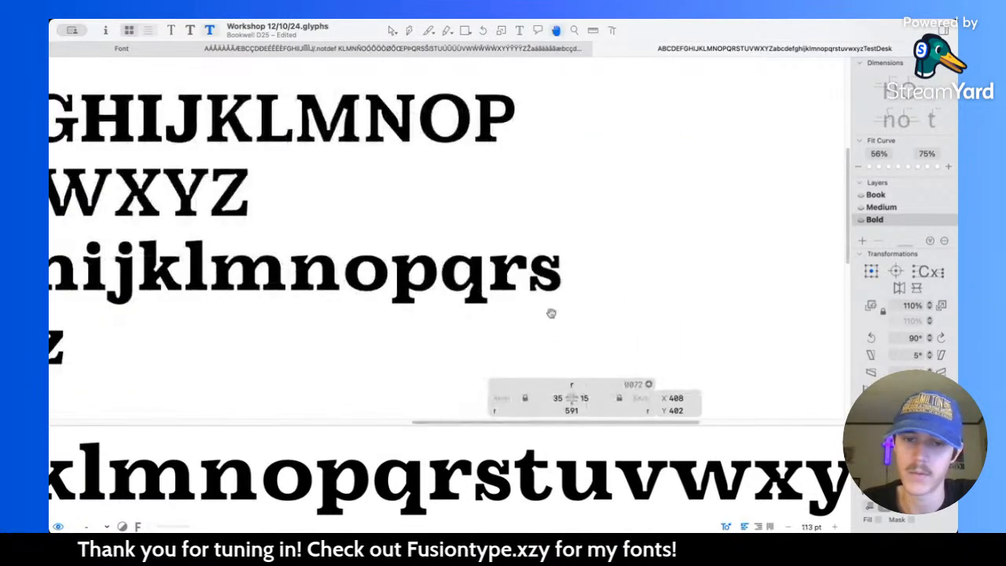
pyautogui.scroll(-3, 552, 313)
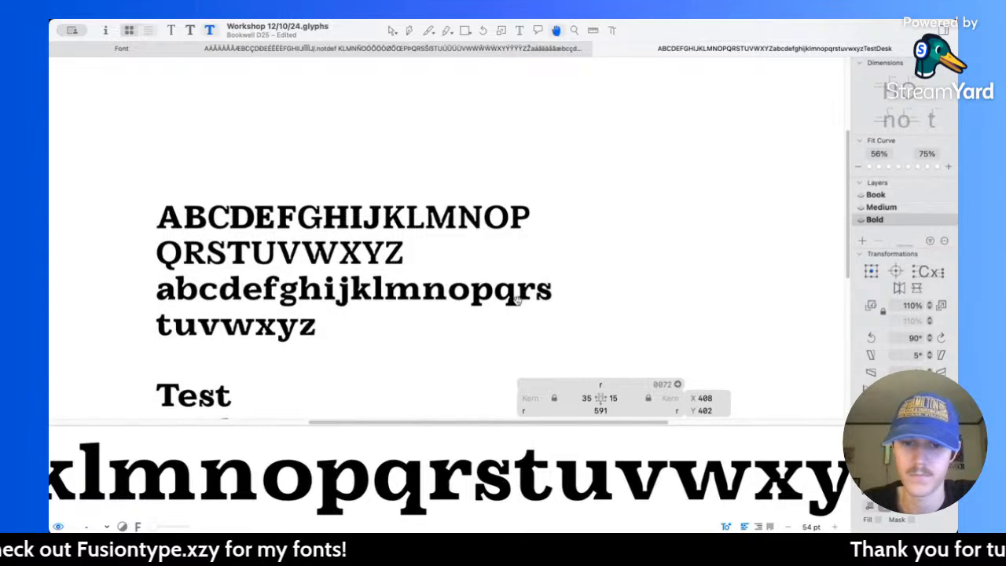
# Step: Lower the node where the r's inner arch joins the stem to X 283, Y 217 and preview the text
pyautogui.scroll(3, 517, 299)
pyautogui.doubleClick(518, 303)
pyautogui.scroll(10, 535, 269)
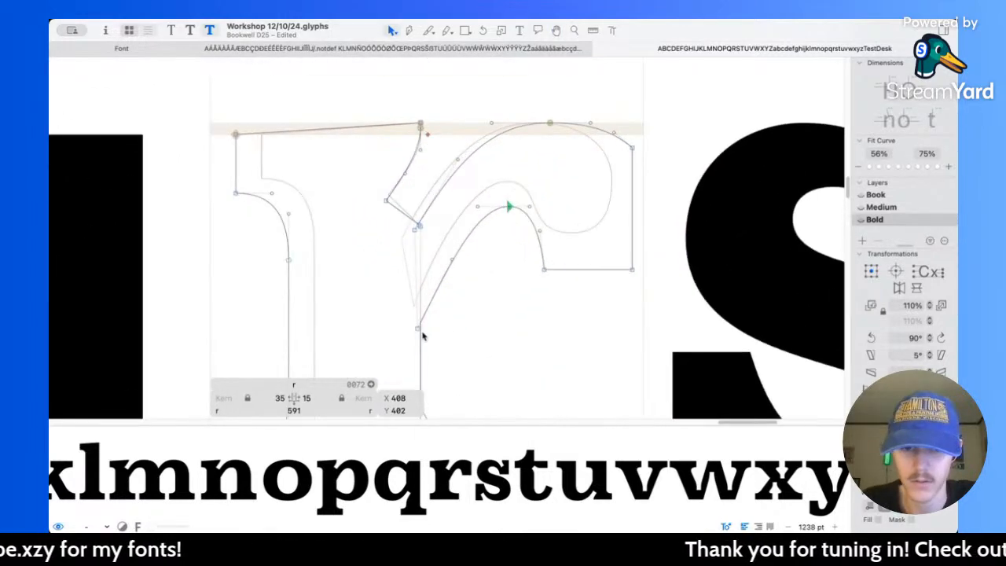
pyautogui.moveTo(418, 333); pyautogui.dragTo(418, 341)
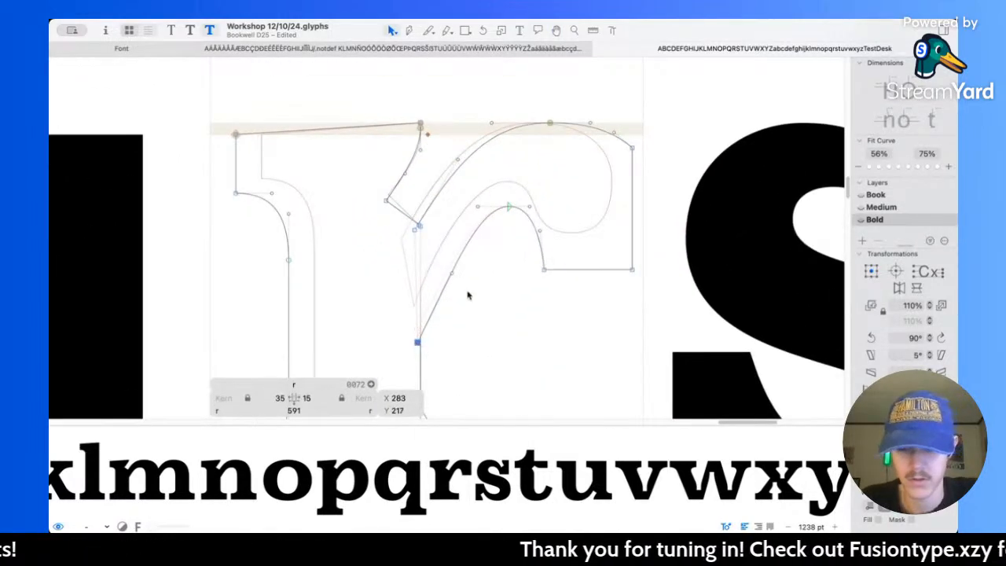
pyautogui.press('l')
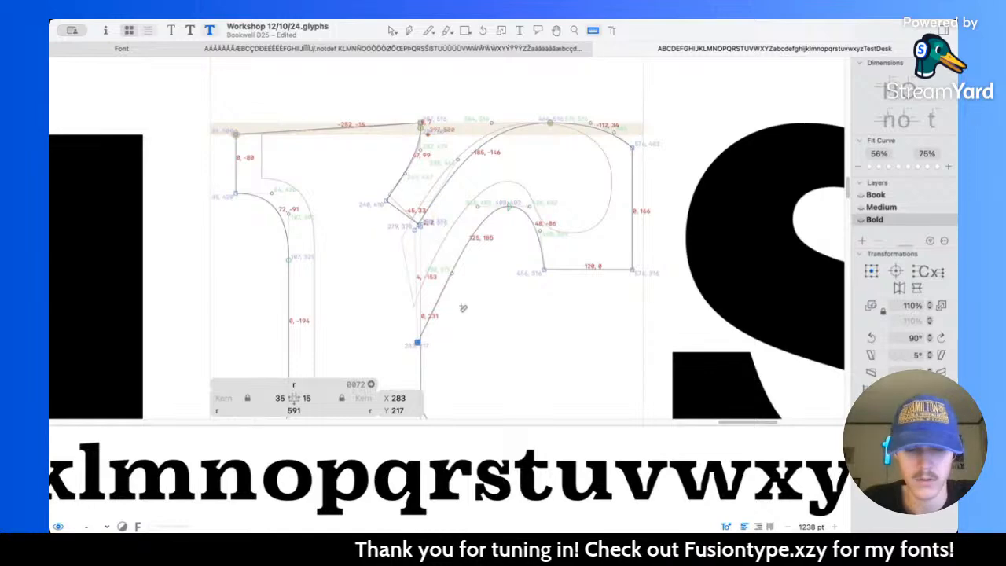
pyautogui.press('space')
pyautogui.scroll(-15, 465, 299)
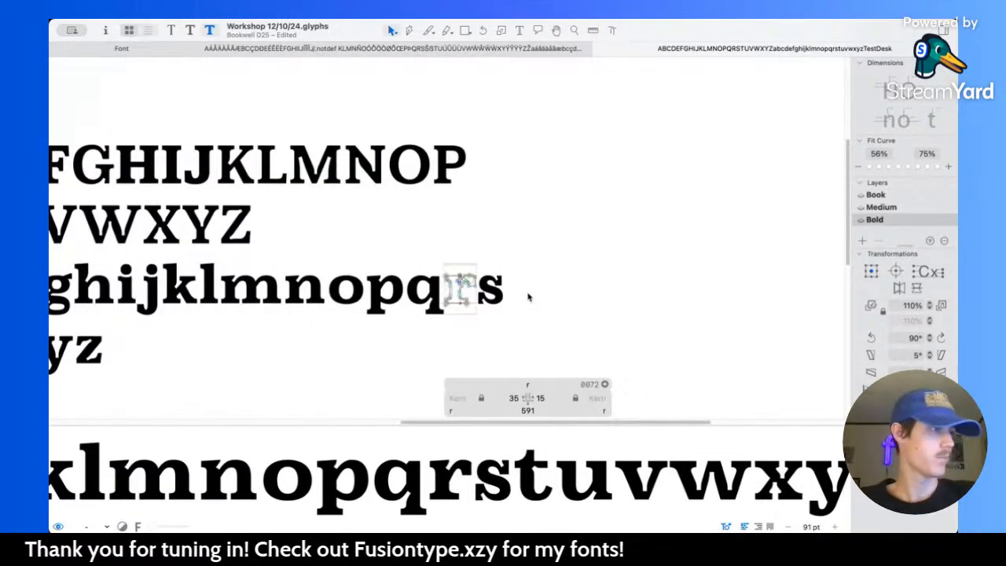
pyautogui.hscroll(-6, 463, 274)
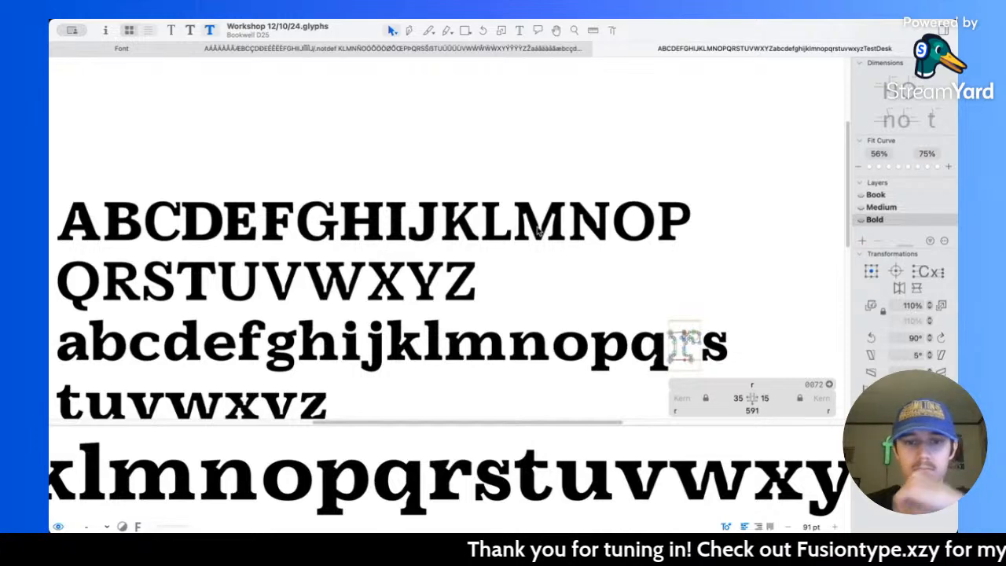
# Step: Measure the K's stem and thicken it by moving the nodes along its outer left side 40 units to the left
pyautogui.scroll(6, 454, 221)
pyautogui.doubleClick(452, 220)
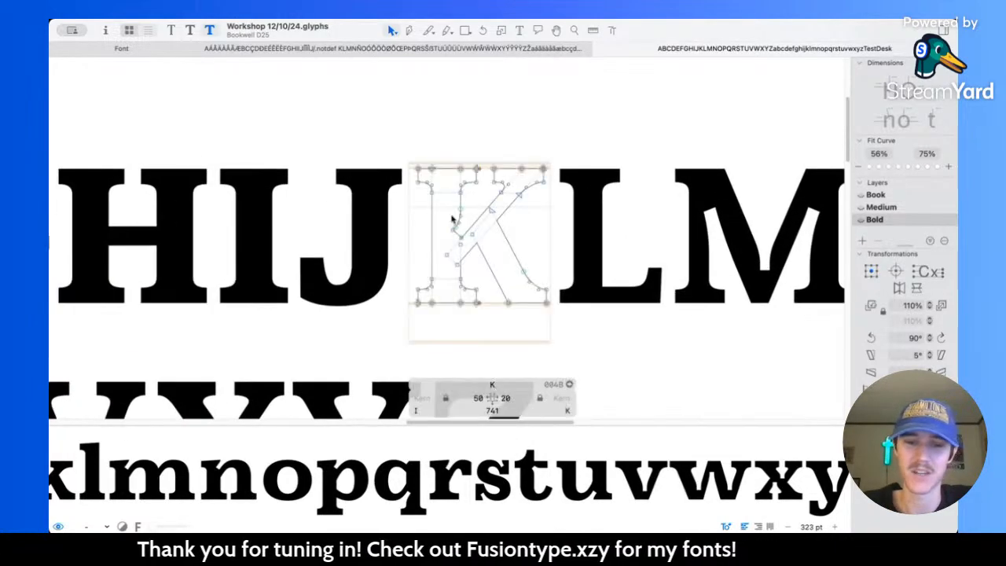
pyautogui.scroll(2, 453, 220)
pyautogui.hscroll(1, 452, 219)
pyautogui.press('l')
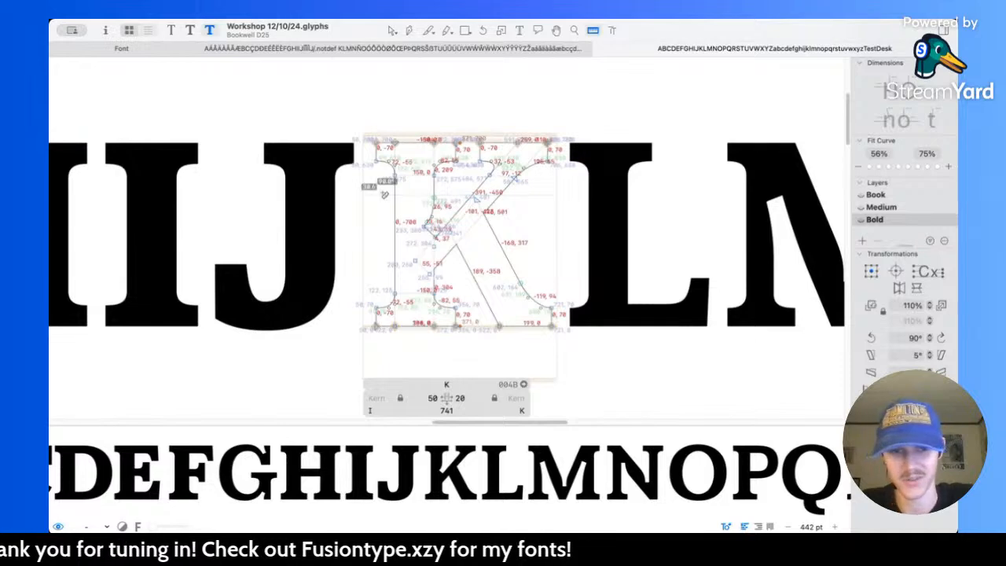
pyautogui.press('v')
pyautogui.moveTo(366, 118); pyautogui.dragTo(409, 336)
pyautogui.hotkey('shift', 'Left')
pyautogui.hotkey('shift', 'Left')
pyautogui.hotkey('shift', 'Left')
pyautogui.hotkey('shift', 'Left')
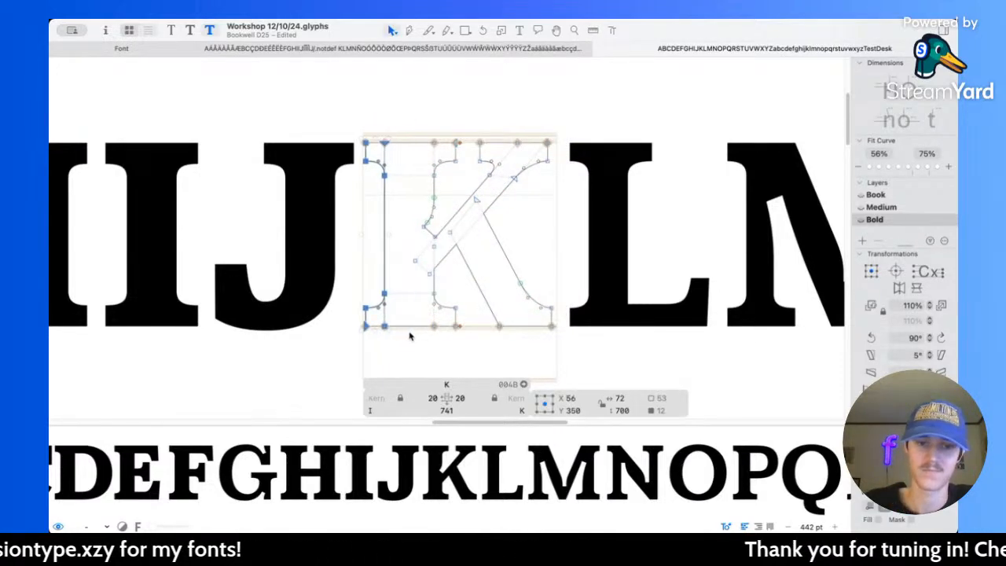
# Step: Thicken the serifs at the K's stem foot and along its top by moving their inner bracket nodes 10 units vertically
pyautogui.scroll(2, 385, 314)
pyautogui.scroll(3, 385, 314)
pyautogui.moveTo(344, 265); pyautogui.dragTo(525, 325)
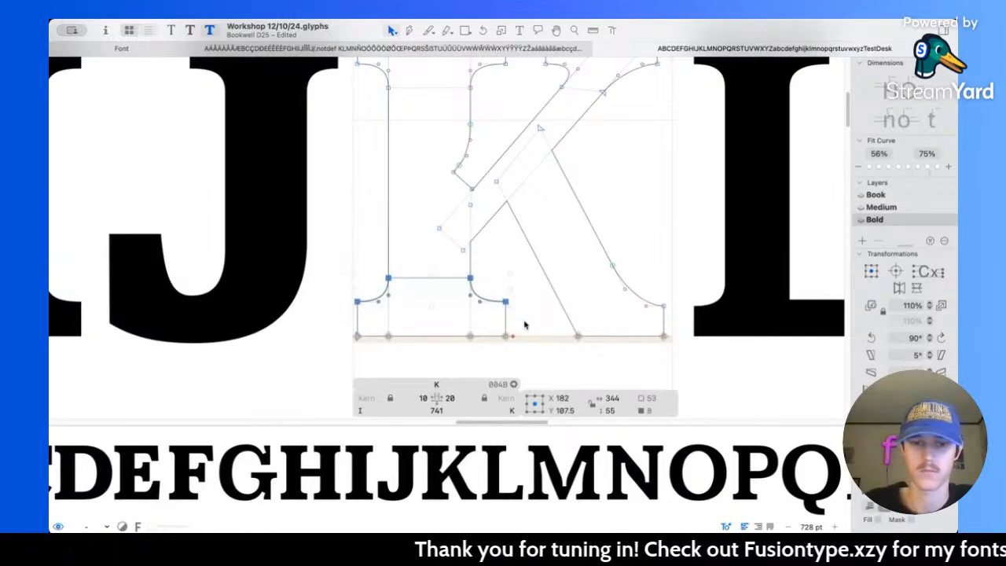
pyautogui.scroll(3, 526, 325)
pyautogui.moveTo(332, 138); pyautogui.dragTo(665, 189)
pyautogui.keyDown('shift'); pyautogui.click(598, 180); pyautogui.keyUp('shift')
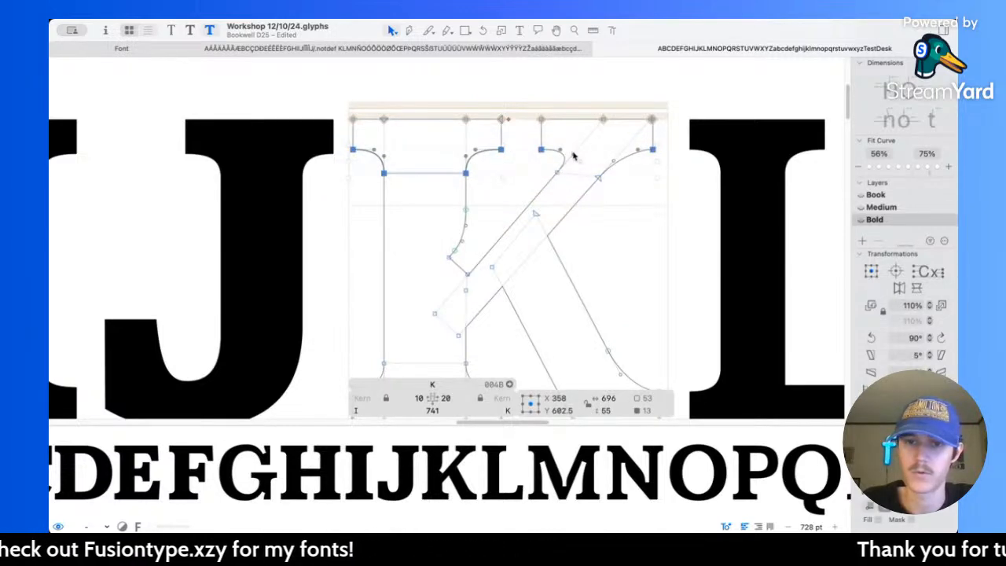
# Step: Merge the K's upper diagonal arm and its top serif into one contour
pyautogui.doubleClick(551, 180)
pyautogui.scroll(5, 595, 177)
pyautogui.scroll(5, 555, 234)
pyautogui.click(557, 216)
pyautogui.scroll(-8, 438, 236)
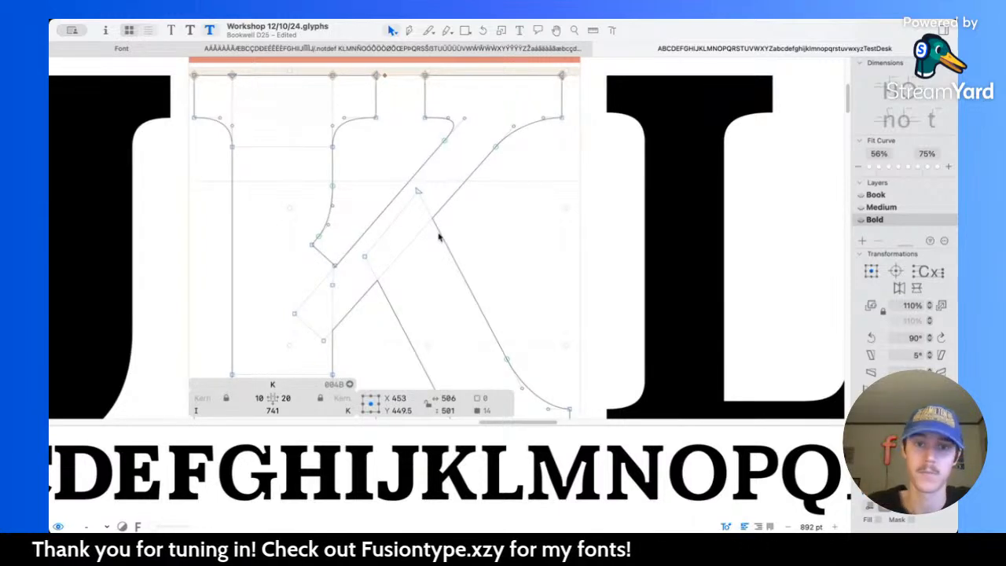
# Step: Preview the filled K and inspect its stem contour and serif nodes
pyautogui.scroll(2, 438, 235)
pyautogui.press('space')
pyautogui.scroll(-1, 314, 169)
pyautogui.doubleClick(305, 173)
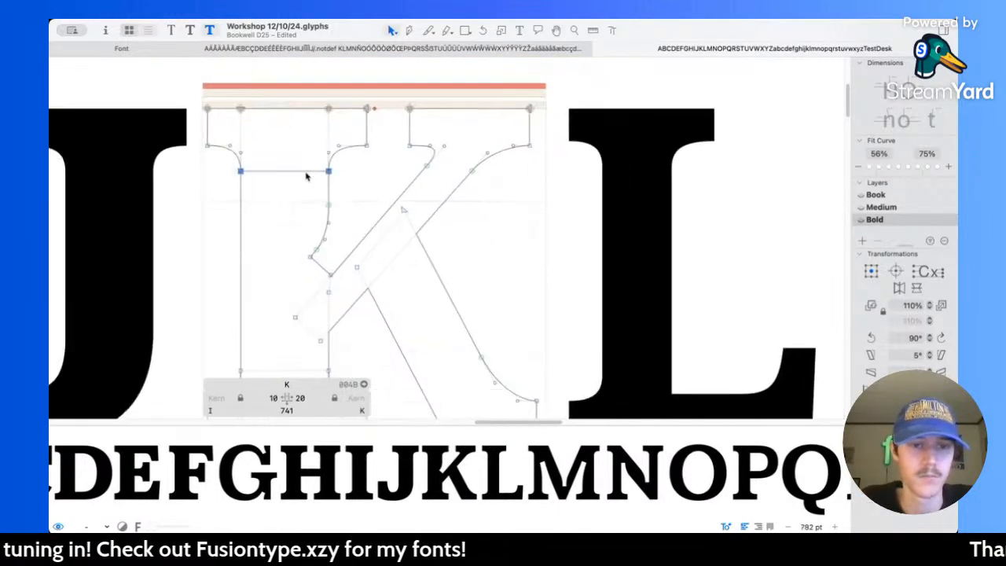
pyautogui.scroll(-5, 316, 236)
pyautogui.doubleClick(336, 221)
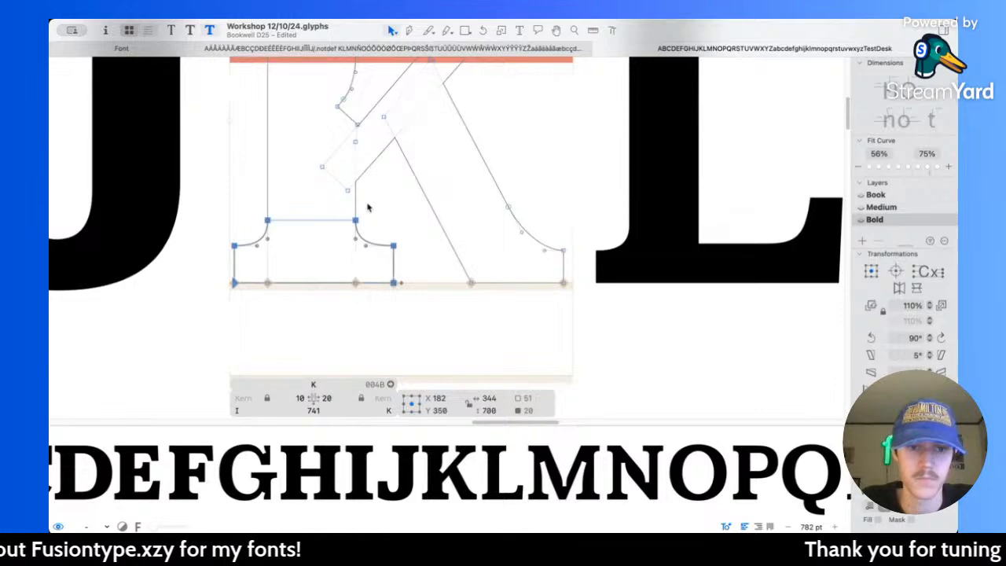
pyautogui.click(641, 284)
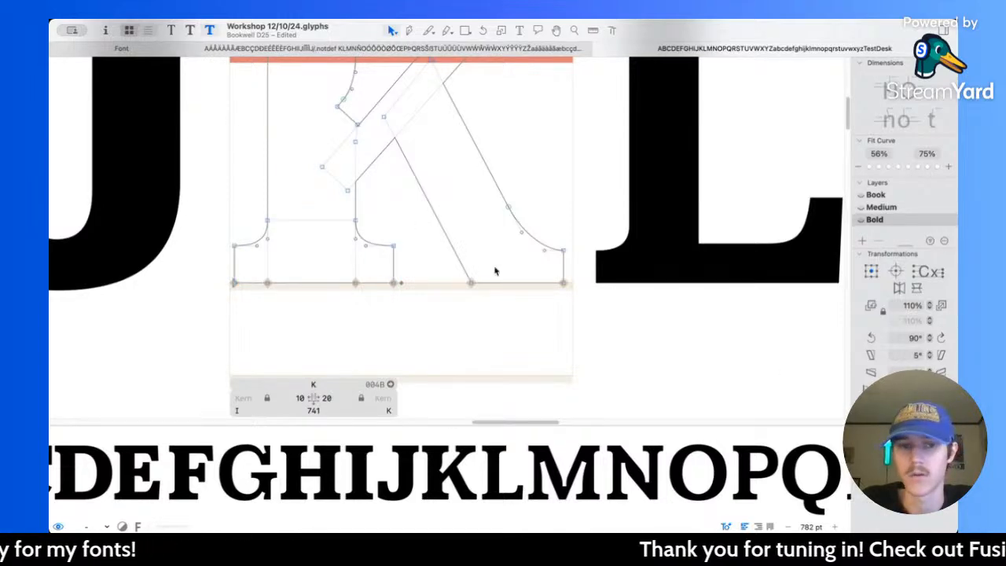
# Step: Select the Bold K's stem together with its top and foot serif contours and merge them into one contour
pyautogui.scroll(3, 295, 210)
pyautogui.doubleClick(328, 256)
pyautogui.keyDown('shift'); pyautogui.doubleClick(374, 241); pyautogui.keyUp('shift')
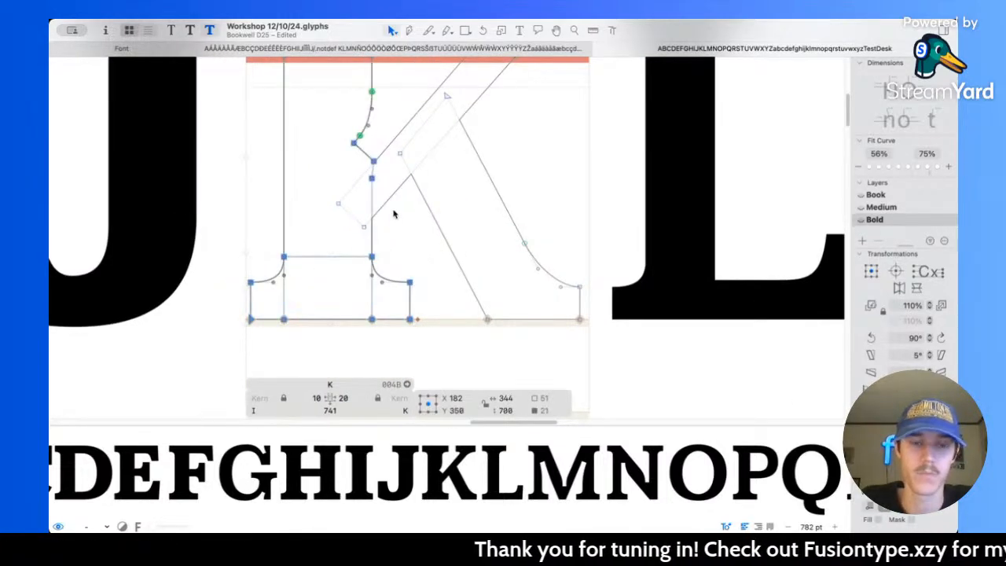
pyautogui.scroll(7, 385, 208)
pyautogui.keyDown('shift'); pyautogui.doubleClick(345, 234); pyautogui.keyUp('shift')
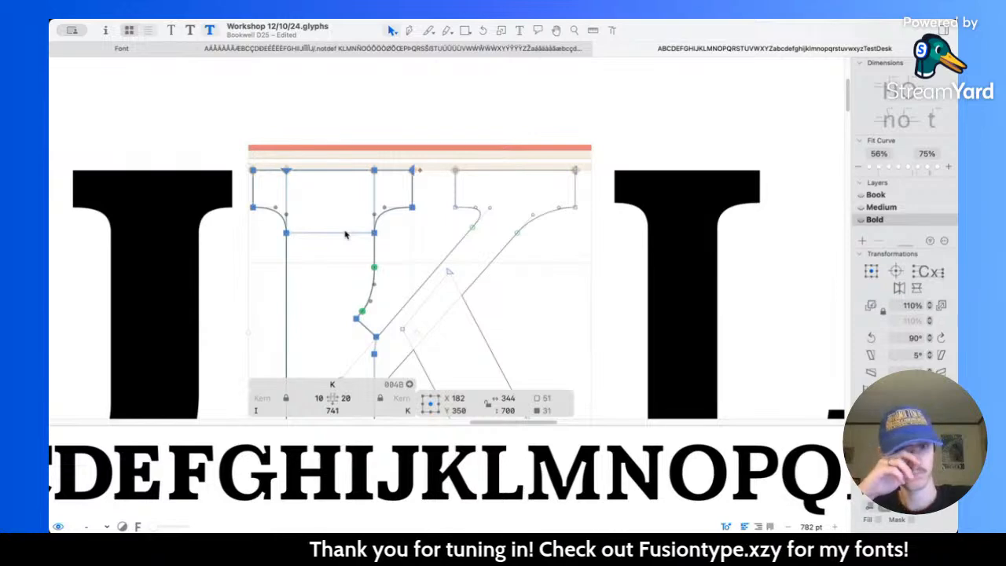
pyautogui.scroll(-5, 345, 234)
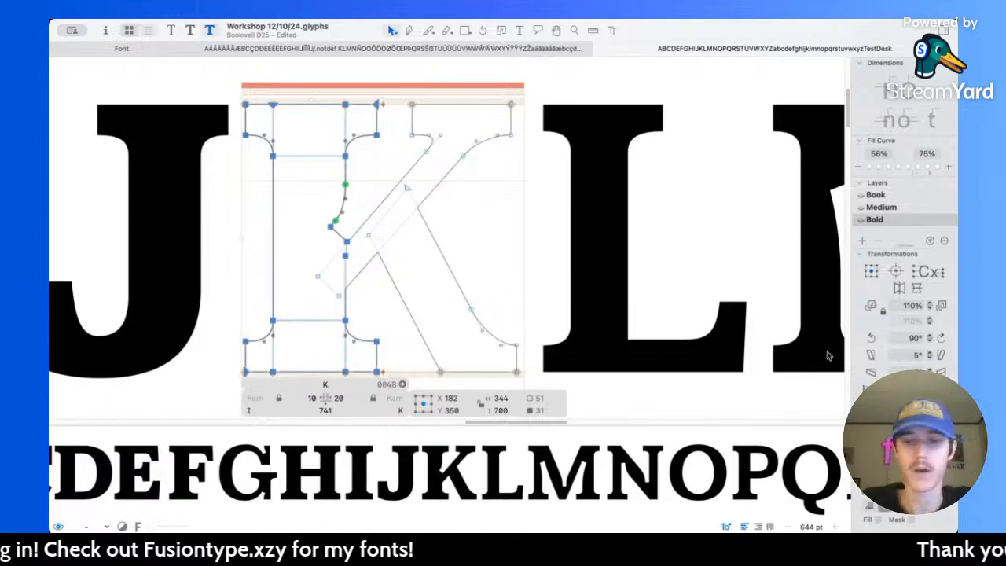
pyautogui.click(736, 327)
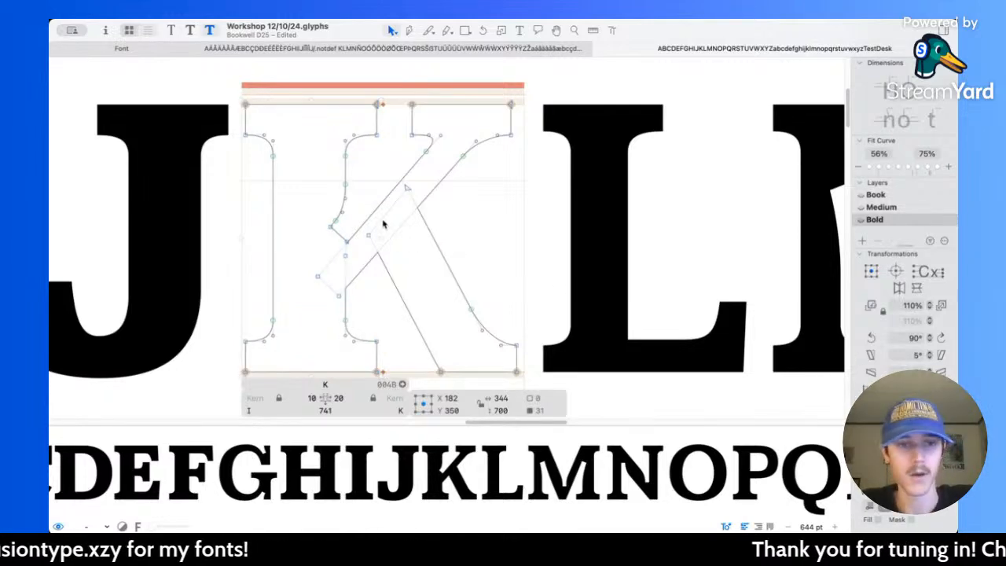
# Step: Examine the notch where the K's diagonal arm meets the stem, comparing the Bold and Medium masters
pyautogui.scroll(5, 379, 157)
pyautogui.scroll(-5, 379, 161)
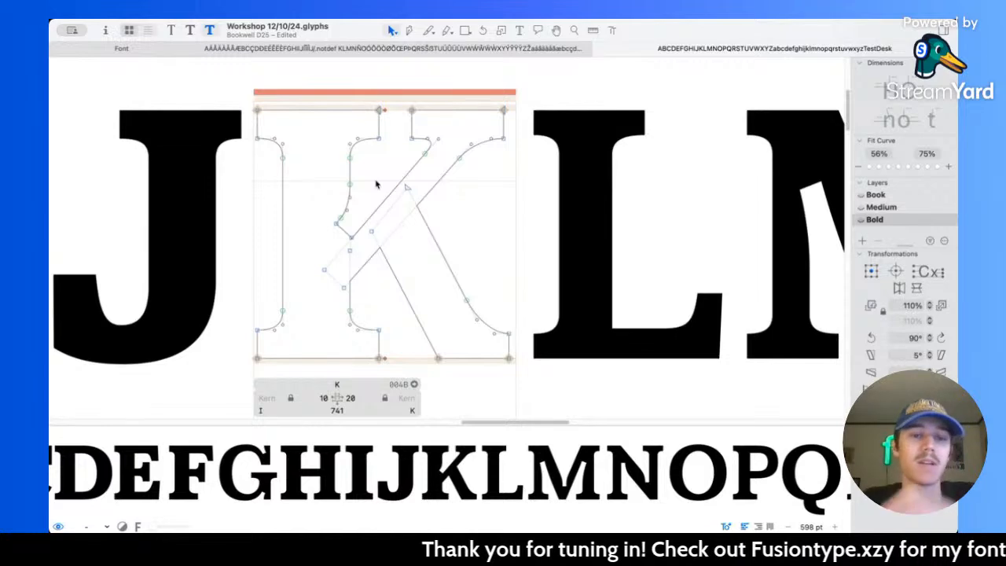
pyautogui.scroll(4, 381, 185)
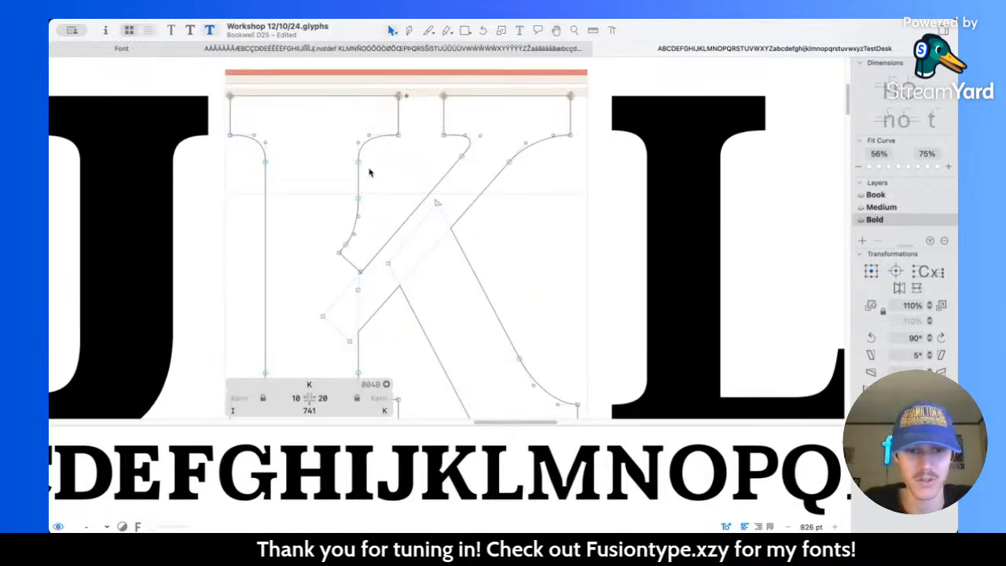
pyautogui.scroll(8, 369, 172)
pyautogui.scroll(6, 318, 323)
pyautogui.press('super+2')
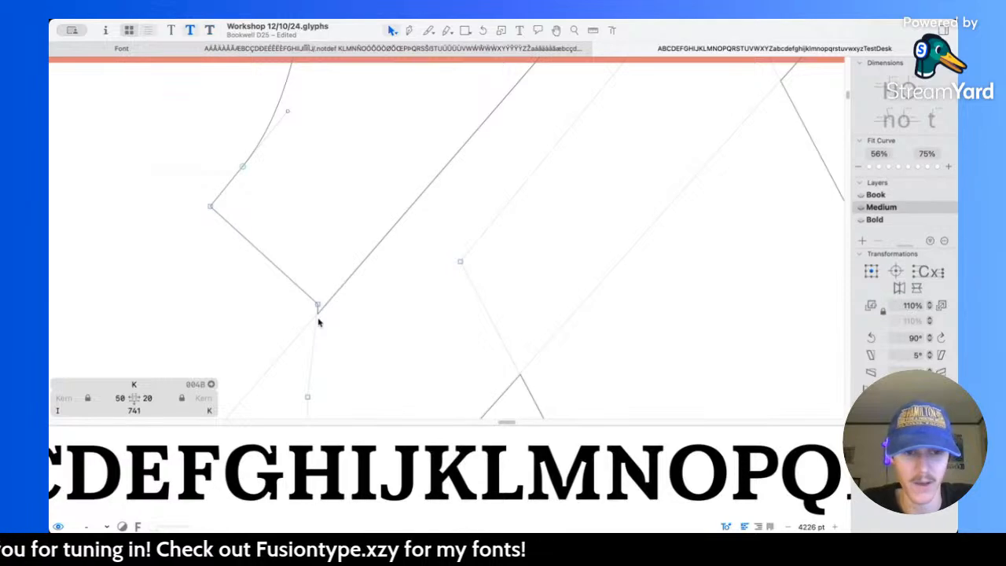
pyautogui.scroll(-15, 318, 322)
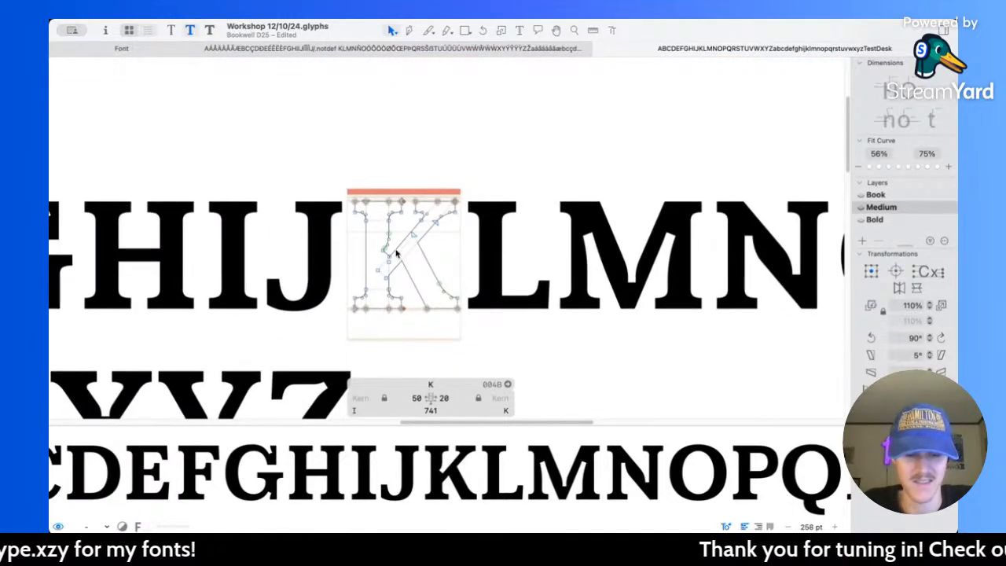
pyautogui.press('super+3')
# Step: In the Medium master, move the K's inner notch corner node slightly down and to the right, into the diagonal arm
pyautogui.press('super+2')
pyautogui.scroll(15, 397, 252)
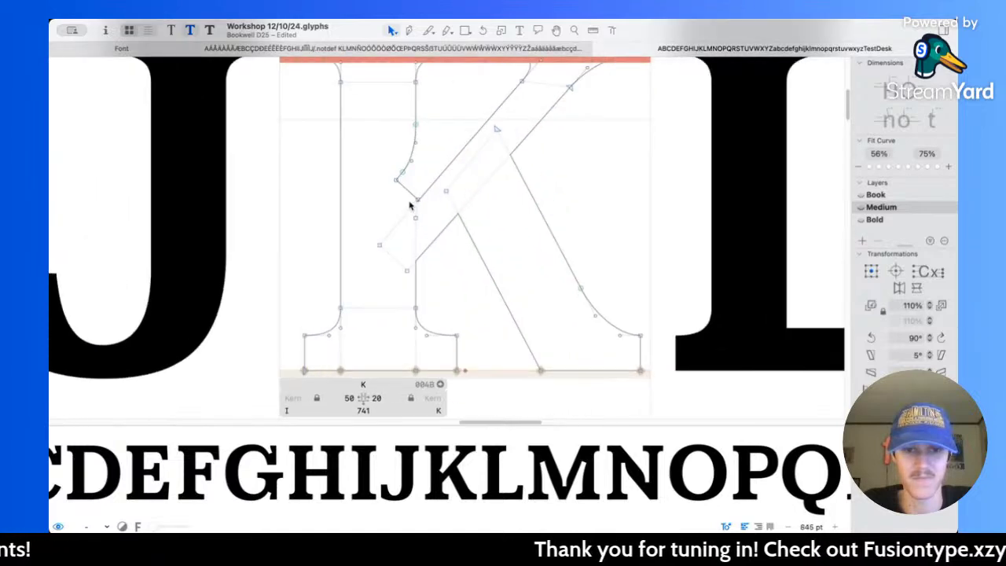
pyautogui.moveTo(438, 210); pyautogui.dragTo(448, 218)
pyautogui.click(513, 219)
pyautogui.scroll(-5, 505, 212)
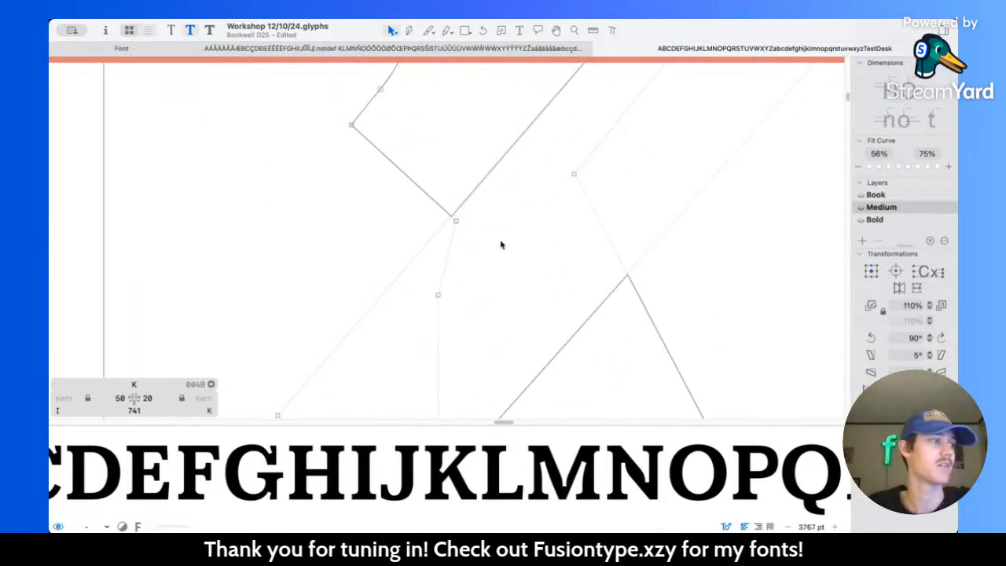
pyautogui.scroll(-5, 502, 246)
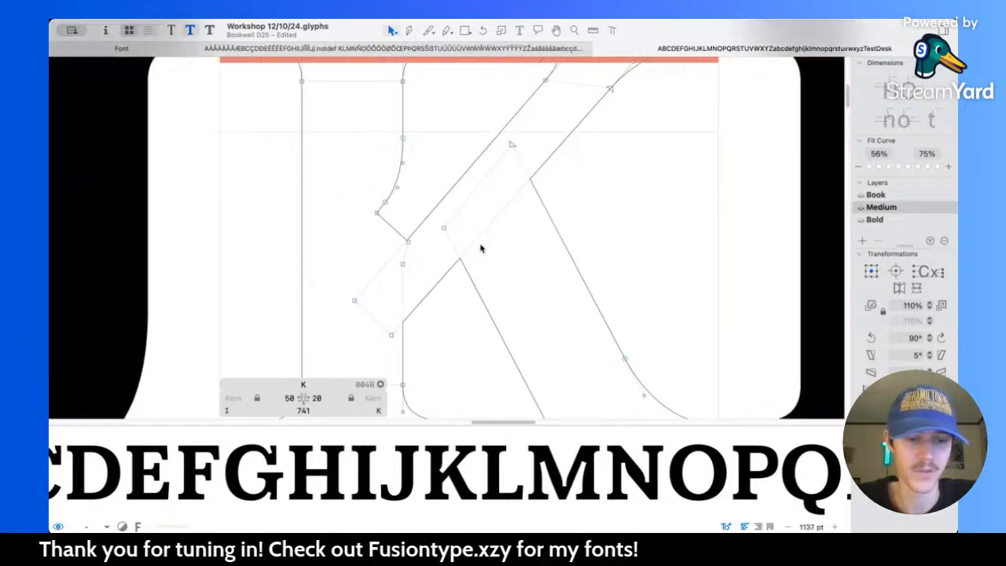
# Step: In the Bold master, move the K's inner notch corner node down and right into the diagonal arm and preview the join
pyautogui.press('super+3')
pyautogui.scroll(-2, 388, 243)
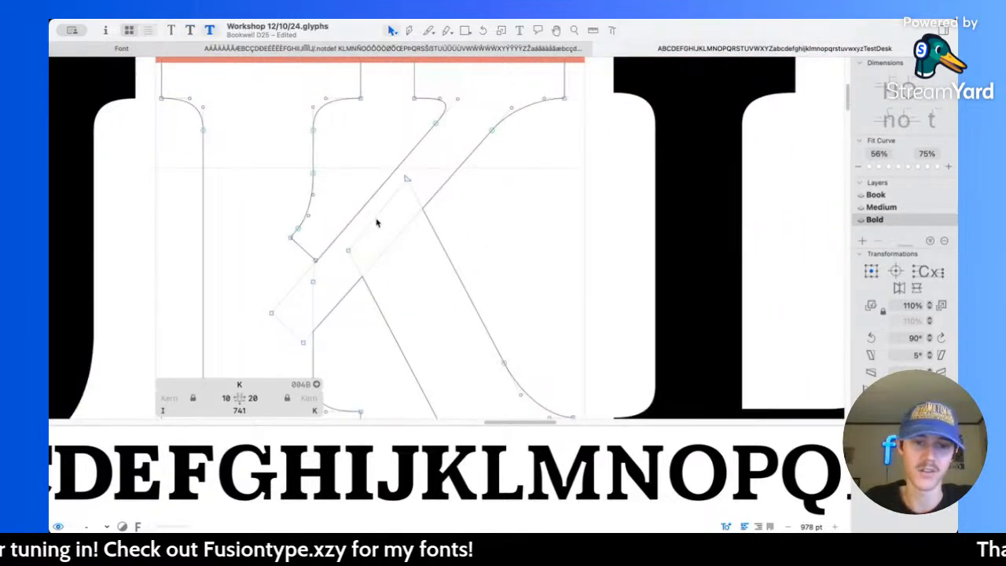
pyautogui.scroll(6, 323, 266)
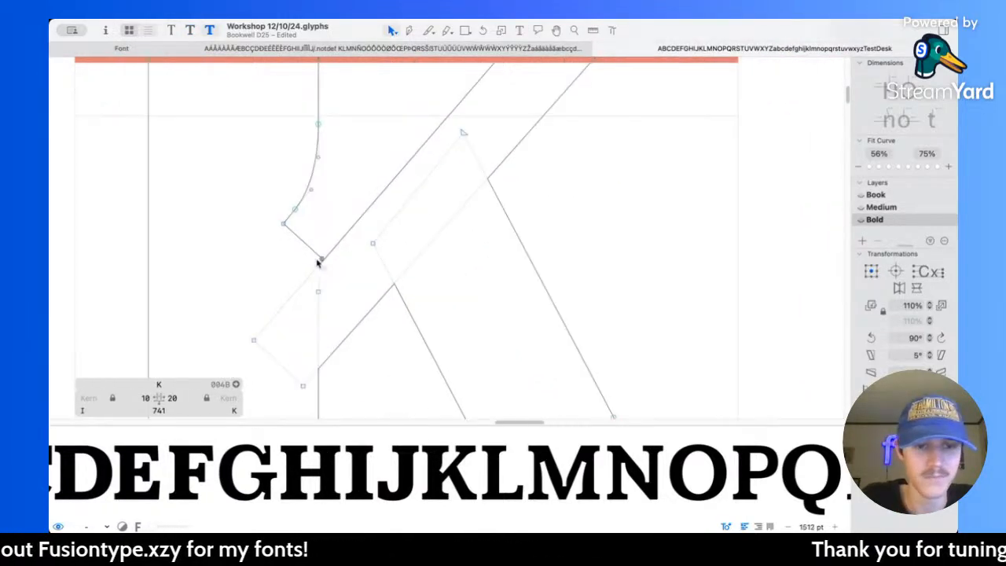
pyautogui.click(348, 258)
pyautogui.moveTo(348, 258); pyautogui.dragTo(358, 268)
pyautogui.click(394, 254)
pyautogui.press('space')
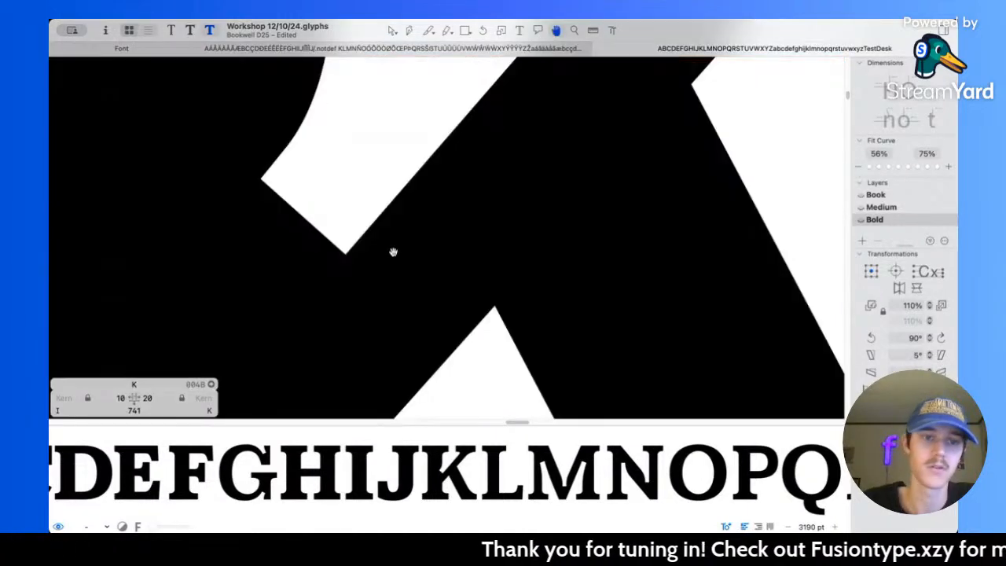
pyautogui.scroll(-8, 394, 251)
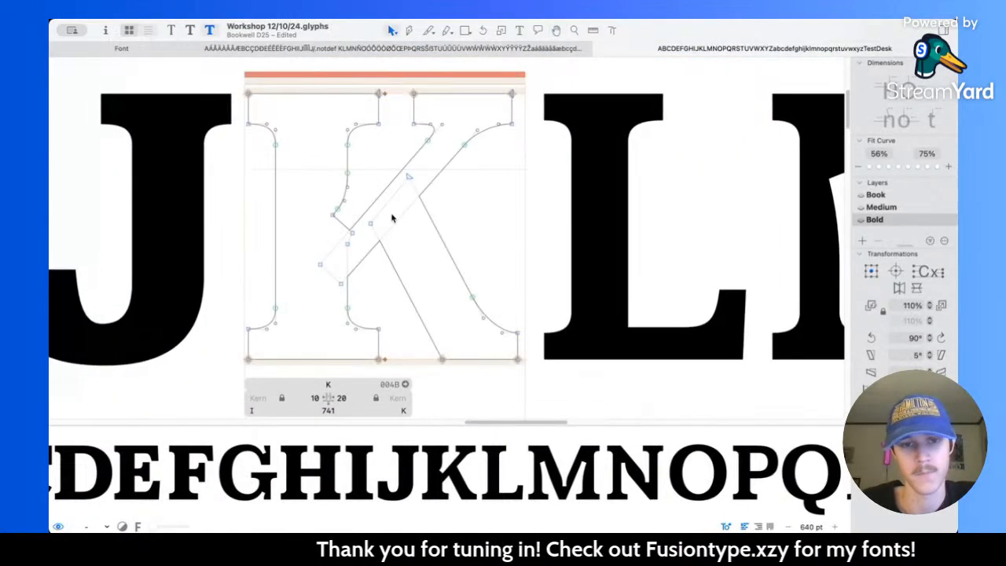
# Step: Thicken the K's upper diagonal arm by moving its right-side nodes 20 units to the right, measuring its thickness
pyautogui.scroll(2, 393, 218)
pyautogui.scroll(2, 337, 218)
pyautogui.click(335, 184)
pyautogui.scroll(3, 401, 150)
pyautogui.scroll(-1, 444, 134)
pyautogui.moveTo(478, 70); pyautogui.dragTo(555, 141)
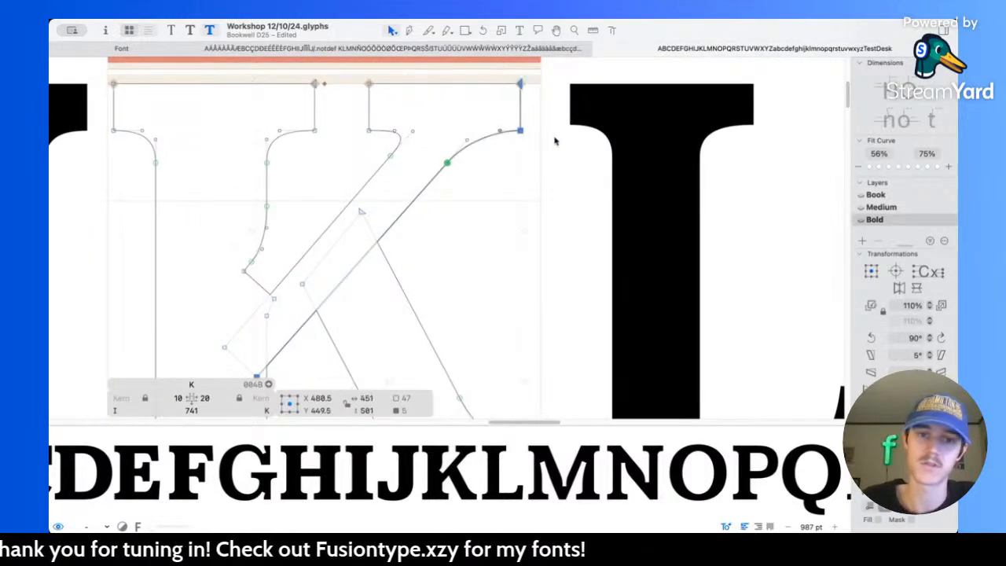
pyautogui.hotkey('shift', 'Right')
pyautogui.press('ctrl+alt+super')
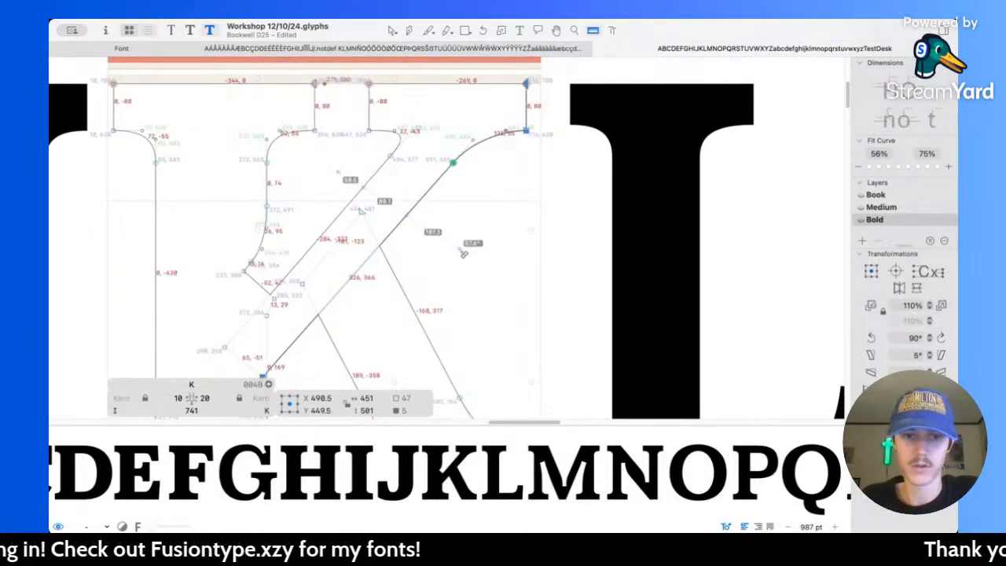
pyautogui.scroll(-2, 452, 208)
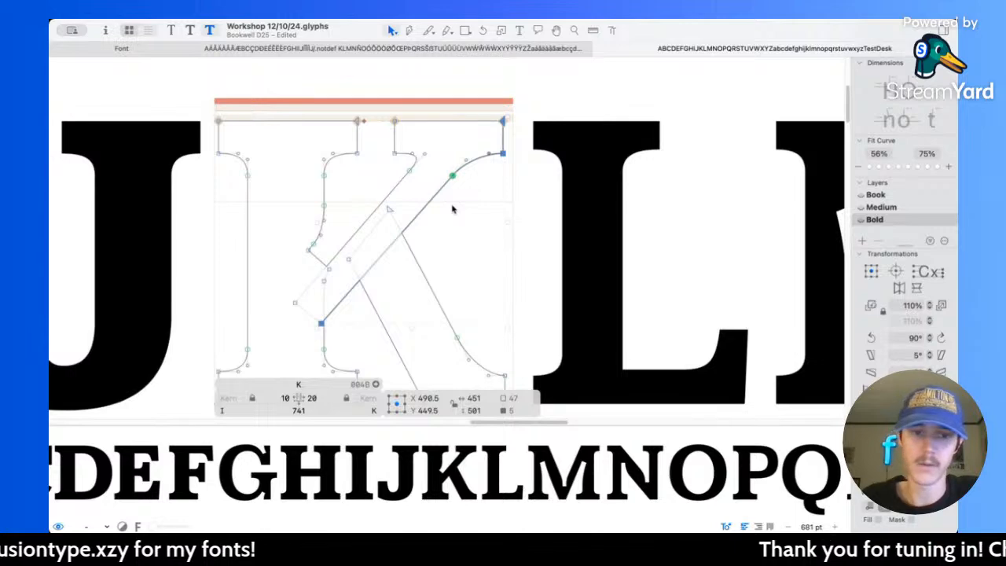
# Step: Thicken the K's lower leg by moving its left edge 10 units left and its right-side nodes 20 units right
pyautogui.scroll(4, 452, 208)
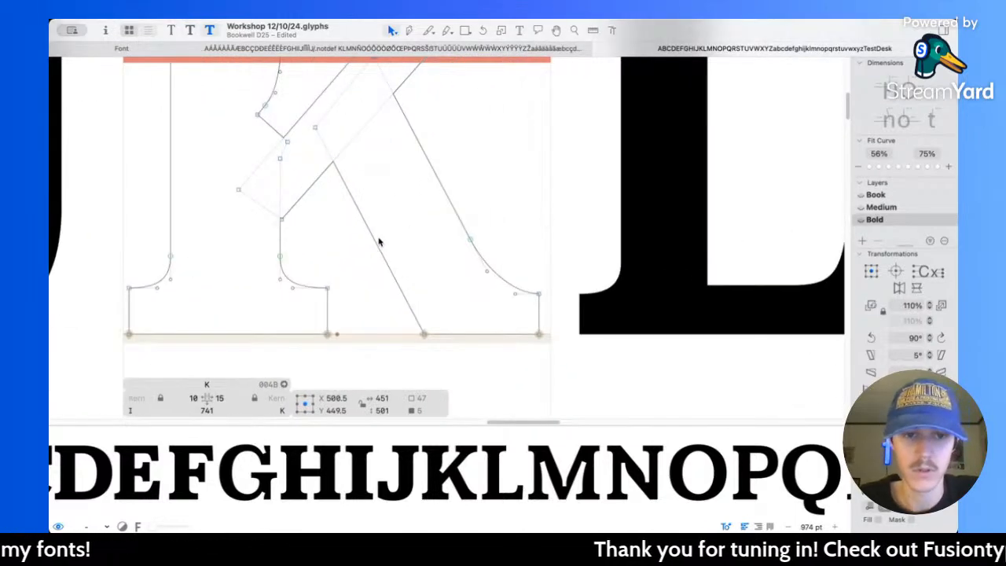
pyautogui.click(377, 243)
pyautogui.hotkey('shift', 'Left')
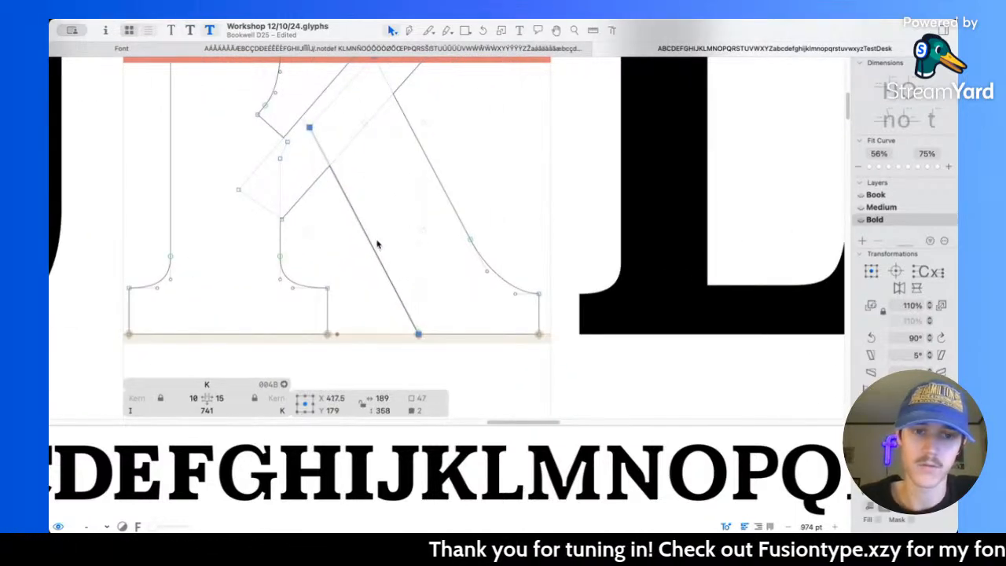
pyautogui.scroll(-3, 411, 204)
pyautogui.click(439, 196)
pyautogui.moveTo(489, 241); pyautogui.dragTo(548, 328)
pyautogui.hotkey('shift', 'Right')
pyautogui.hotkey('shift', 'Right')
pyautogui.scroll(3, 550, 331)
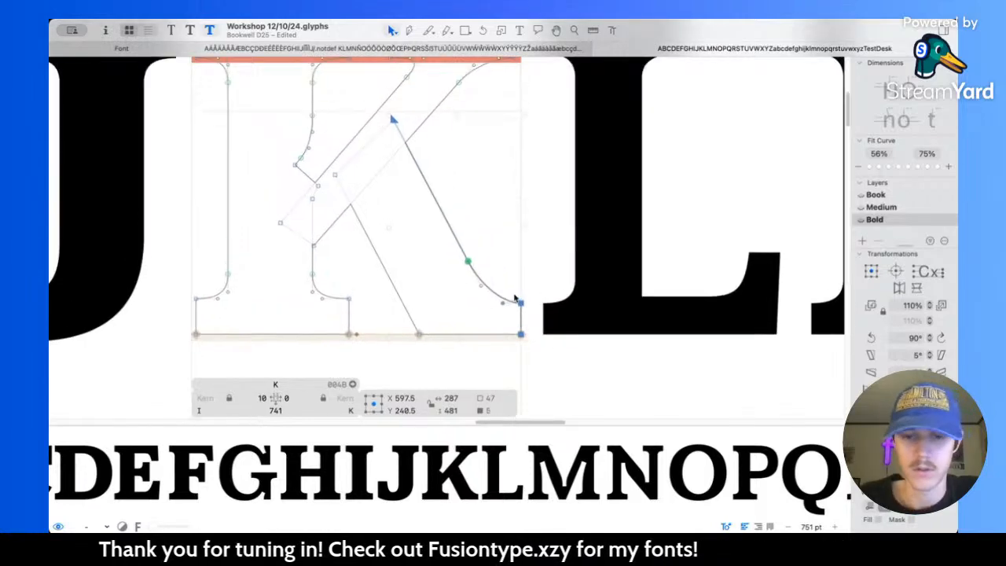
# Step: Raise the outer serif corner of the K's leg to Y 80 and reshape the curve above it by moving its nodes slightly up and left
pyautogui.doubleClick(516, 303)
pyautogui.click(519, 302)
pyautogui.hotkey('shift', 'Up')
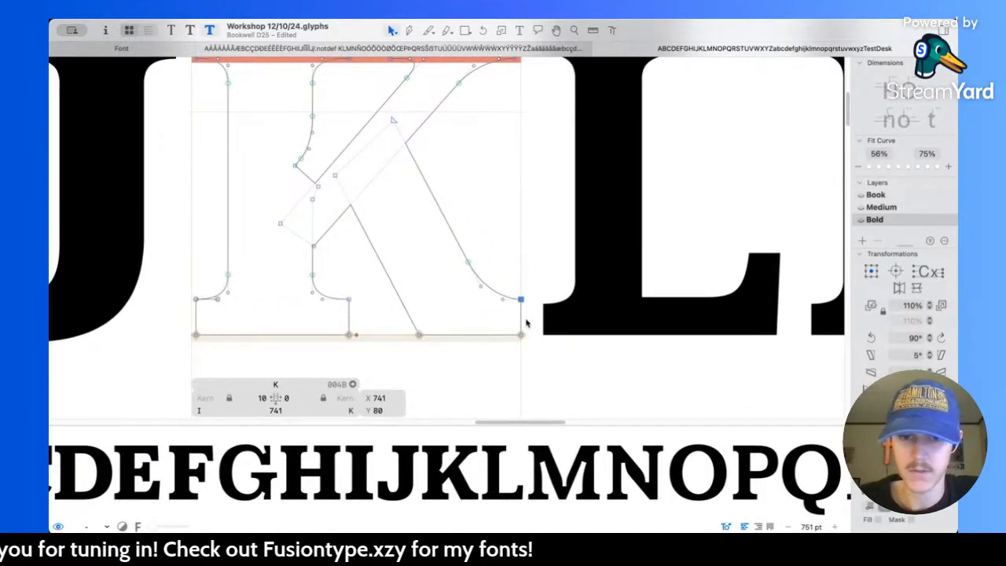
pyautogui.scroll(3, 527, 321)
pyautogui.moveTo(433, 227); pyautogui.dragTo(427, 215)
pyautogui.moveTo(453, 266); pyautogui.dragTo(449, 263)
pyautogui.press('space')
pyautogui.scroll(-4, 505, 207)
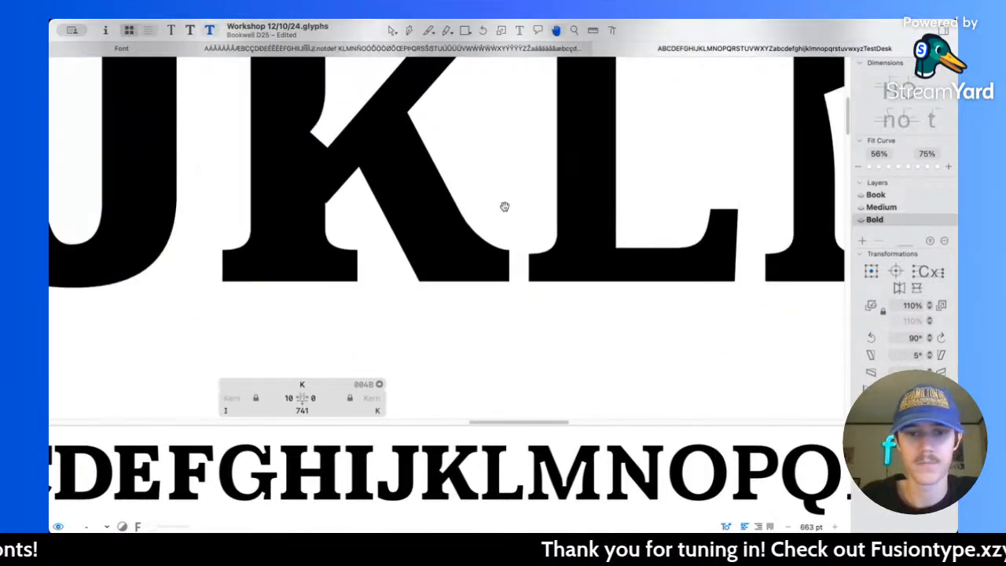
# Step: Move the lower corner node of the K's diagonal arm inside the stem to X 259, Y 181
pyautogui.scroll(1, 503, 206)
pyautogui.scroll(3, 445, 194)
pyautogui.scroll(5, 344, 332)
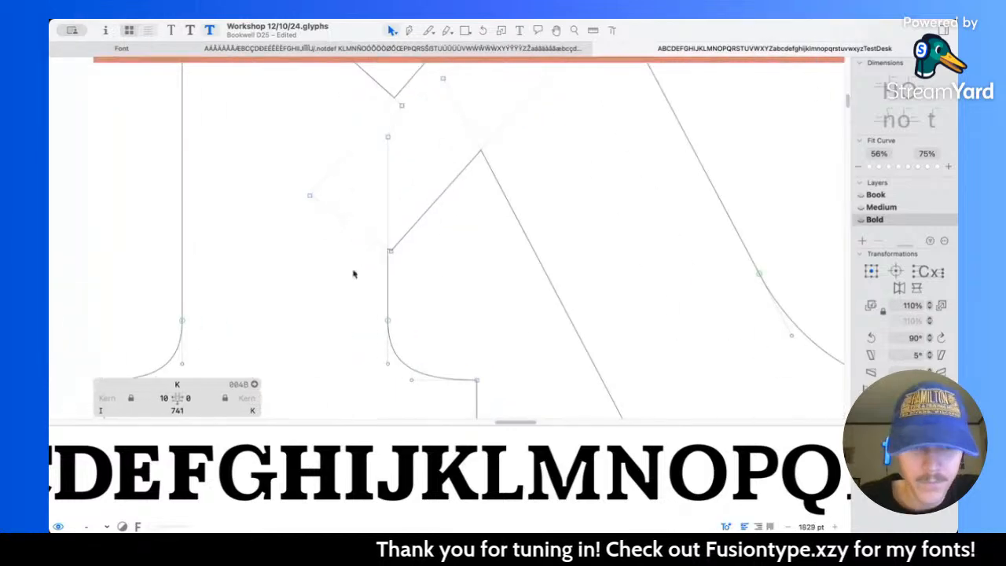
pyautogui.moveTo(391, 253); pyautogui.dragTo(376, 272)
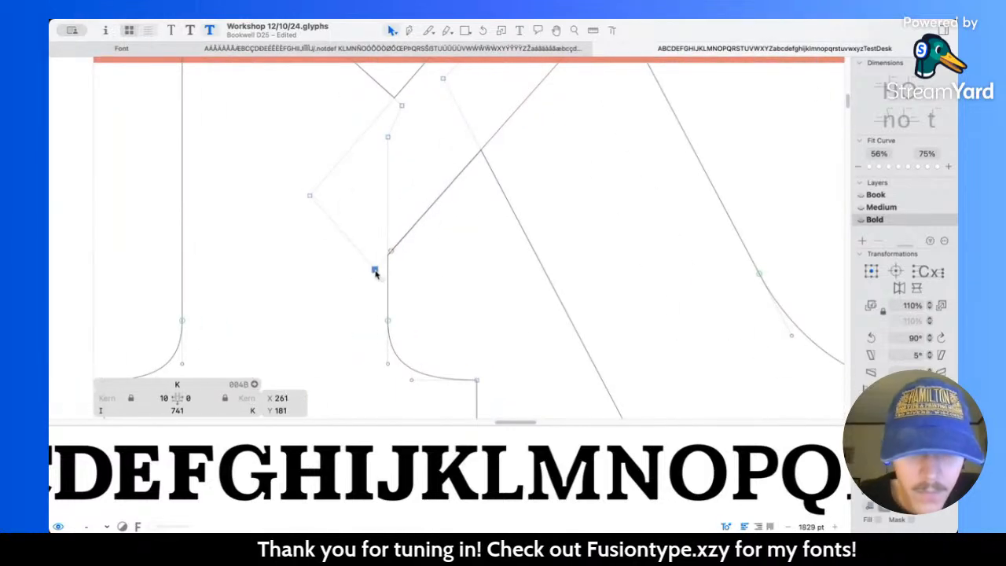
pyautogui.click(429, 239)
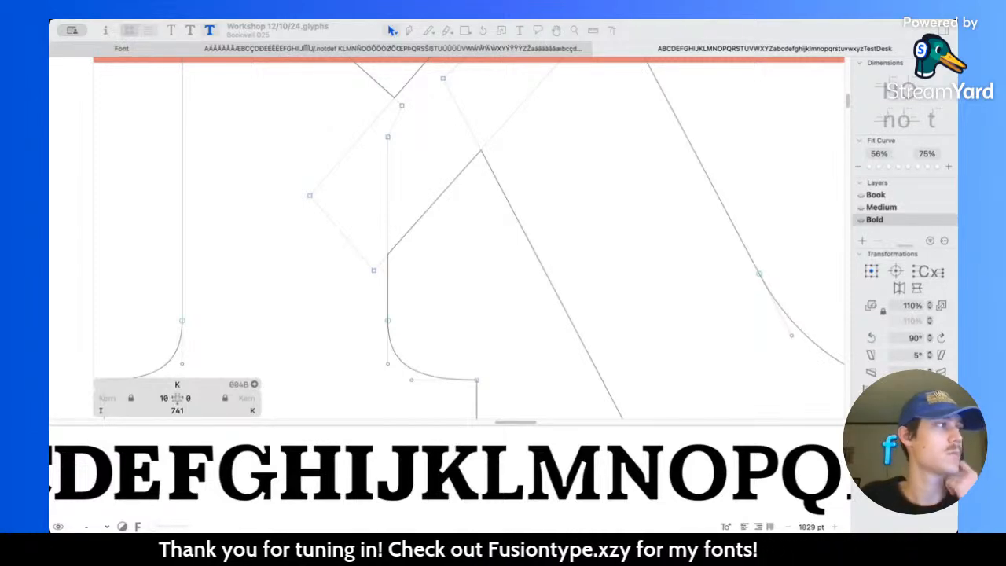
# Step: Preview the filled K between its neighbours and inspect the node coordinates and segment measurements around its arm and stem
pyautogui.click(494, 279)
pyautogui.press('space')
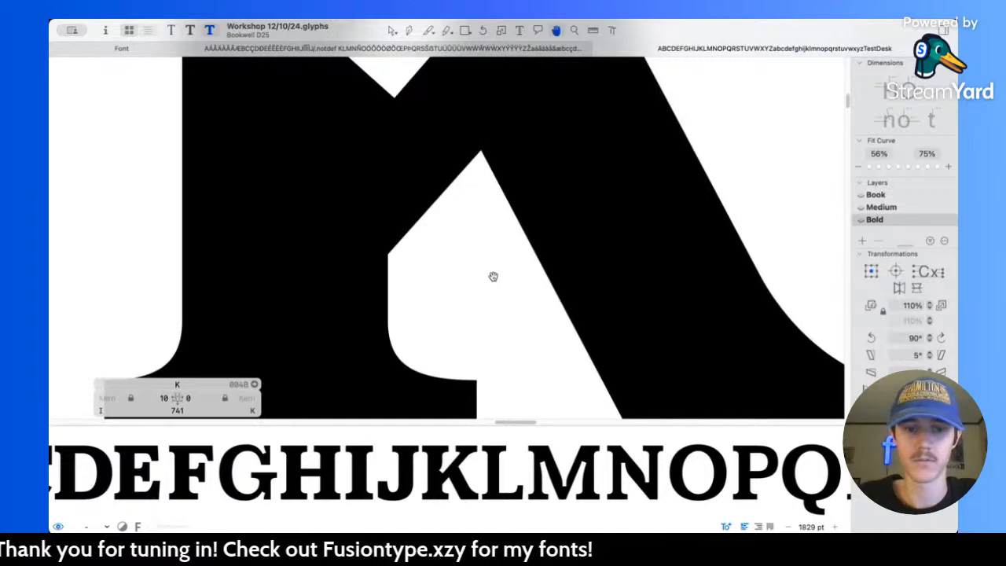
pyautogui.scroll(-6, 494, 277)
pyautogui.scroll(2, 527, 215)
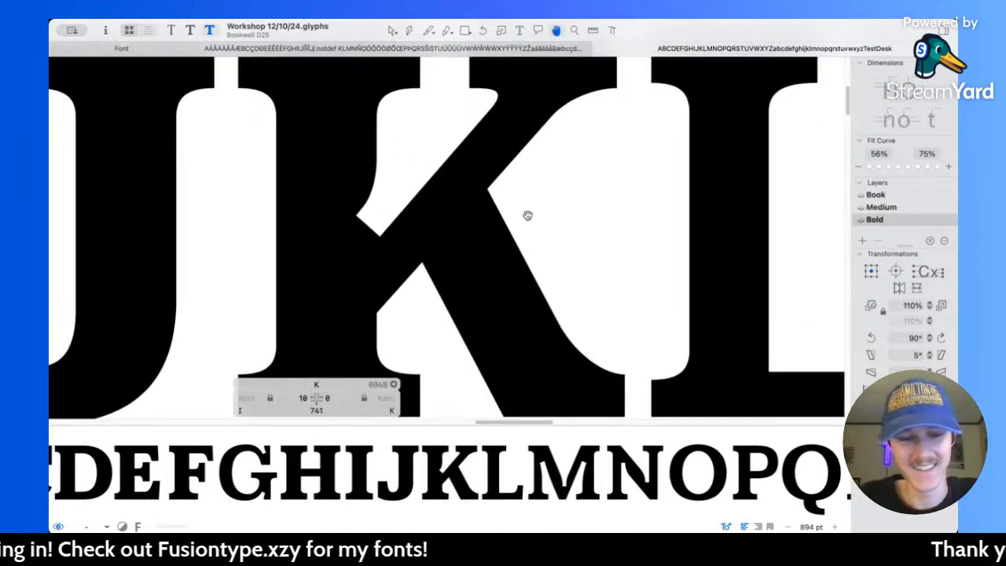
pyautogui.hscroll(1, 528, 216)
pyautogui.scroll(3, 353, 225)
pyautogui.press('l')
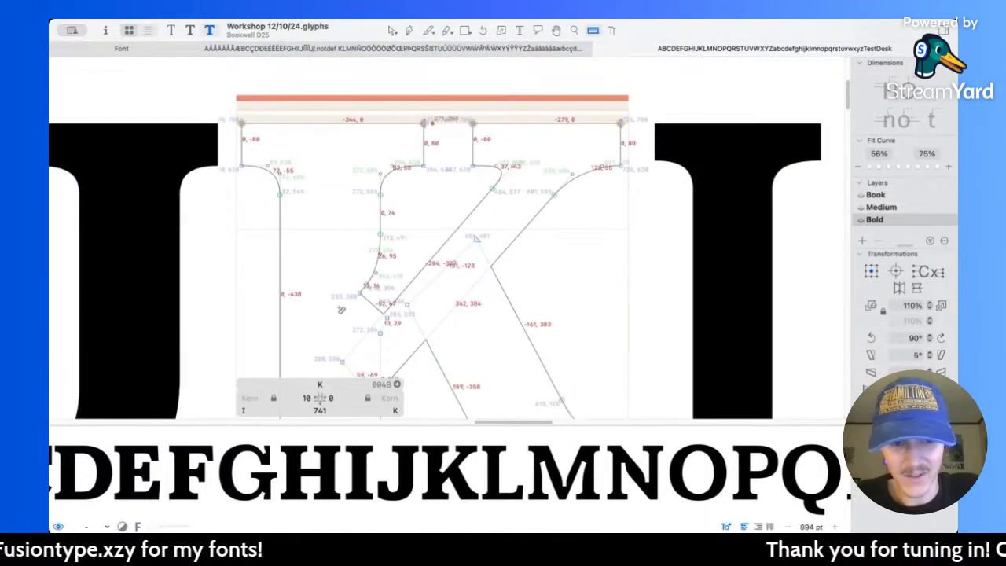
pyautogui.scroll(3, 401, 319)
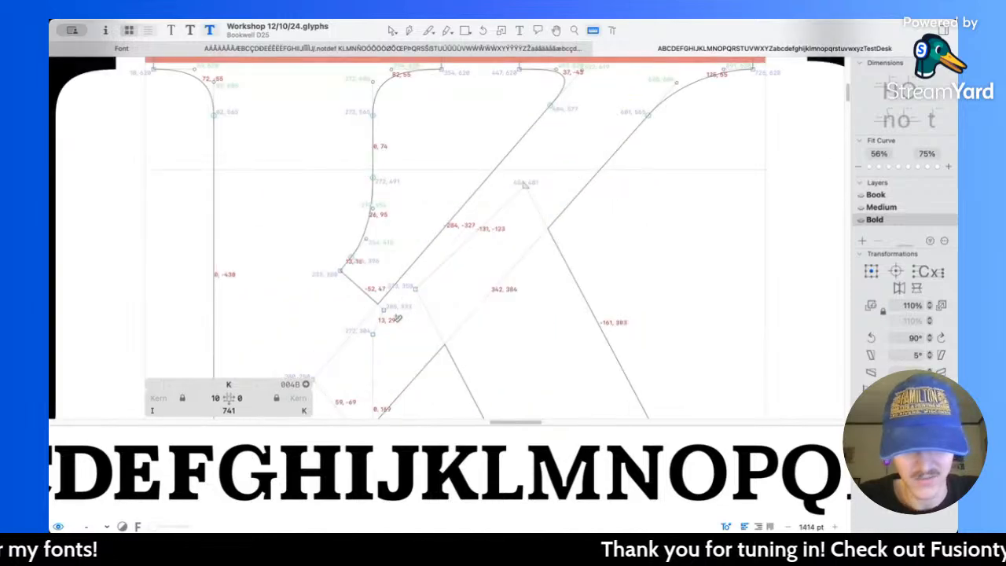
pyautogui.press('v')
# Step: Compare the K's weight and spacing with the other filled capitals in the alphabet and look closely at its notch
pyautogui.scroll(-5, 355, 243)
pyautogui.hscroll(-5, 355, 244)
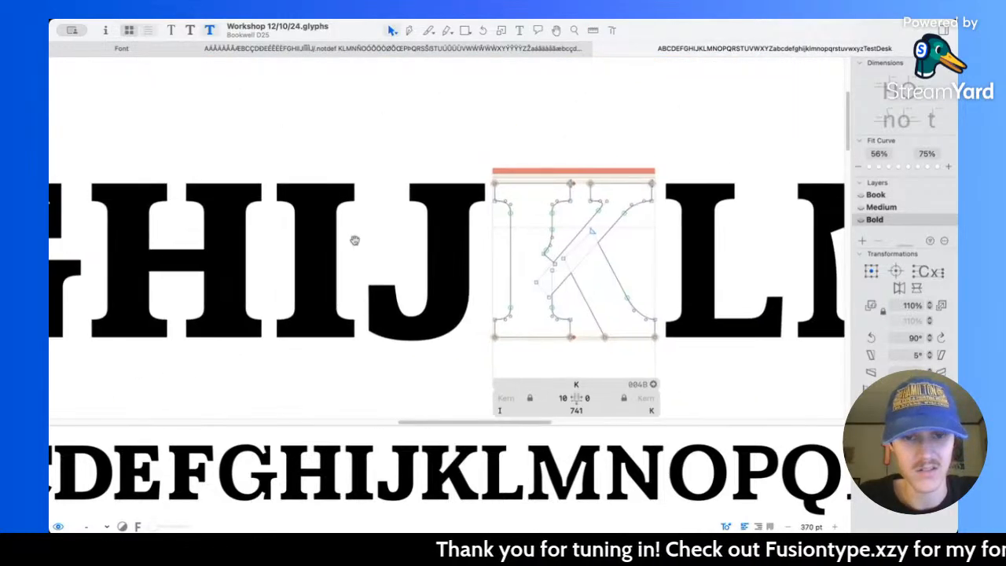
pyautogui.press('space')
pyautogui.scroll(-5, 355, 243)
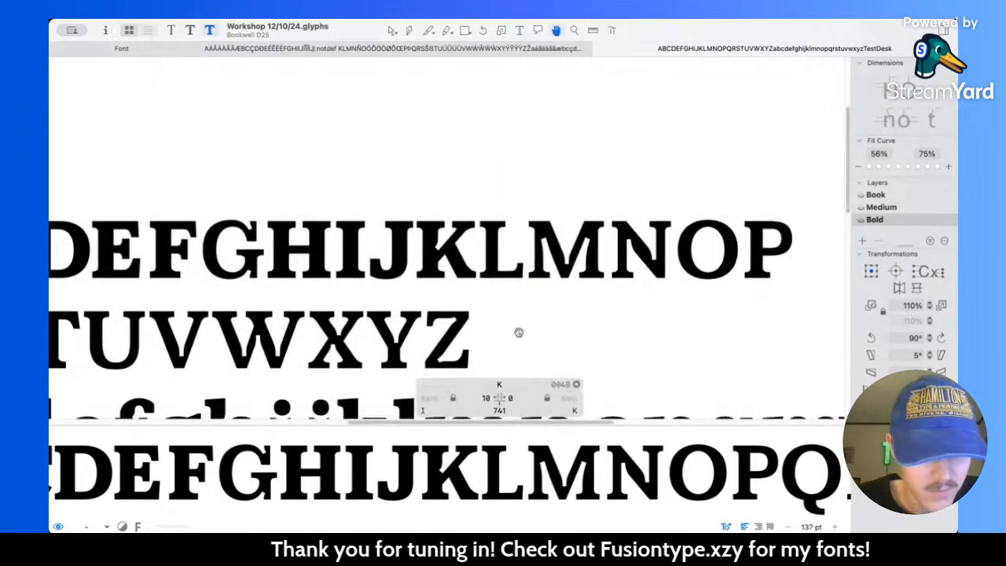
pyautogui.hscroll(-5, 519, 332)
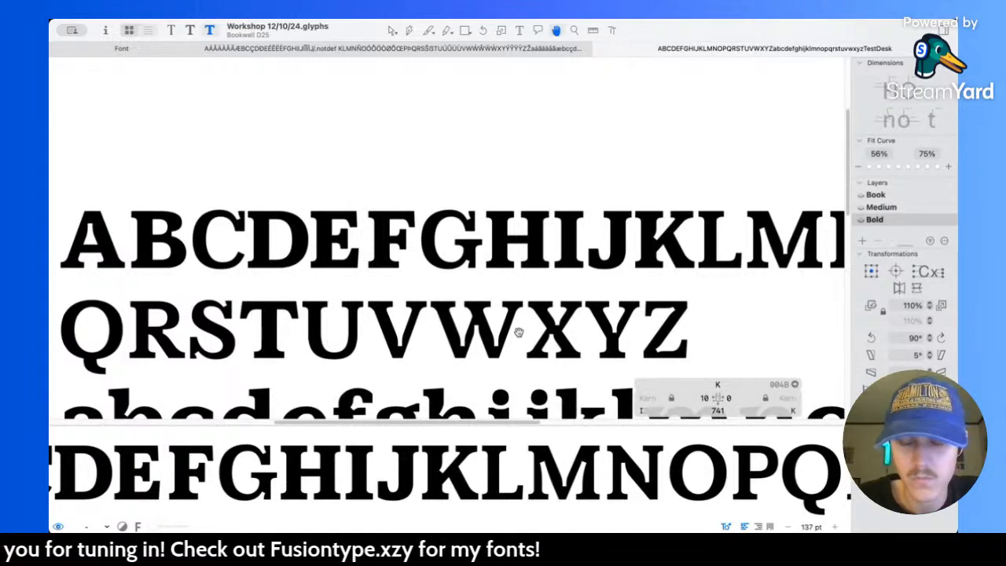
pyautogui.press('space')
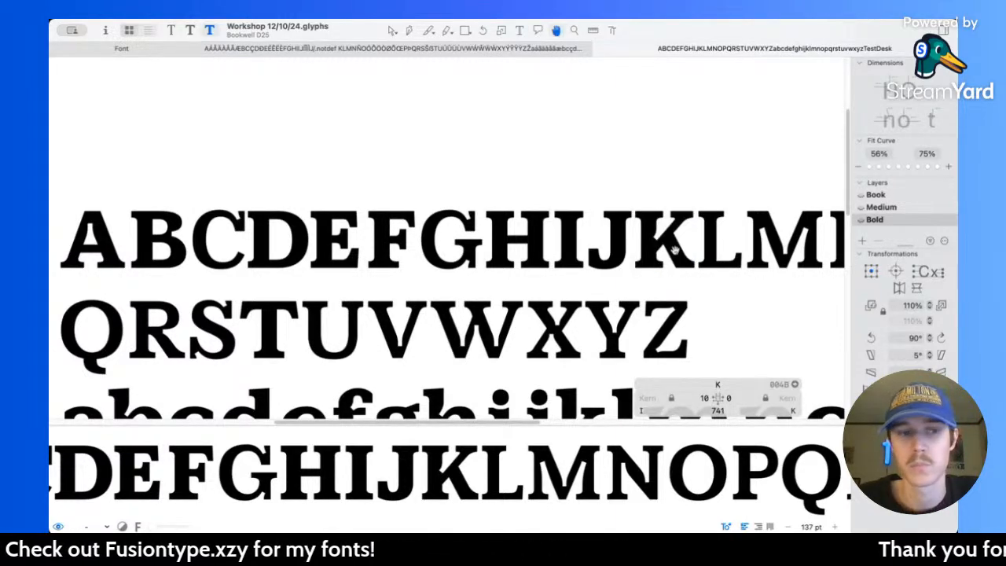
pyautogui.scroll(10, 657, 241)
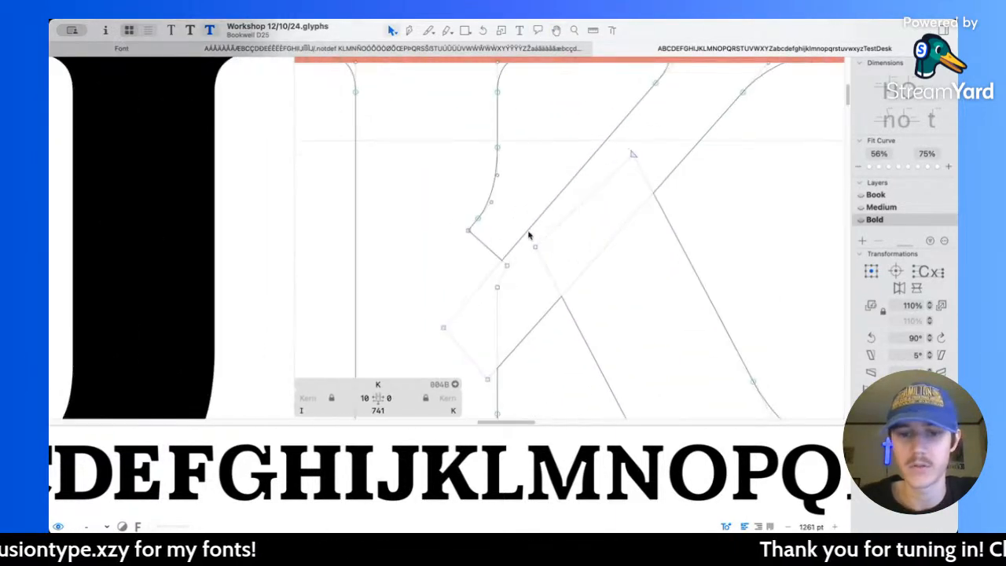
# Step: Deepen the K's notch by shifting the short edge between the stem curve and the diagonal arm down and left
pyautogui.click(483, 246)
pyautogui.scroll(3, 486, 252)
pyautogui.moveTo(486, 249); pyautogui.dragTo(474, 263)
pyautogui.click(490, 223)
pyautogui.moveTo(412, 173); pyautogui.dragTo(467, 201)
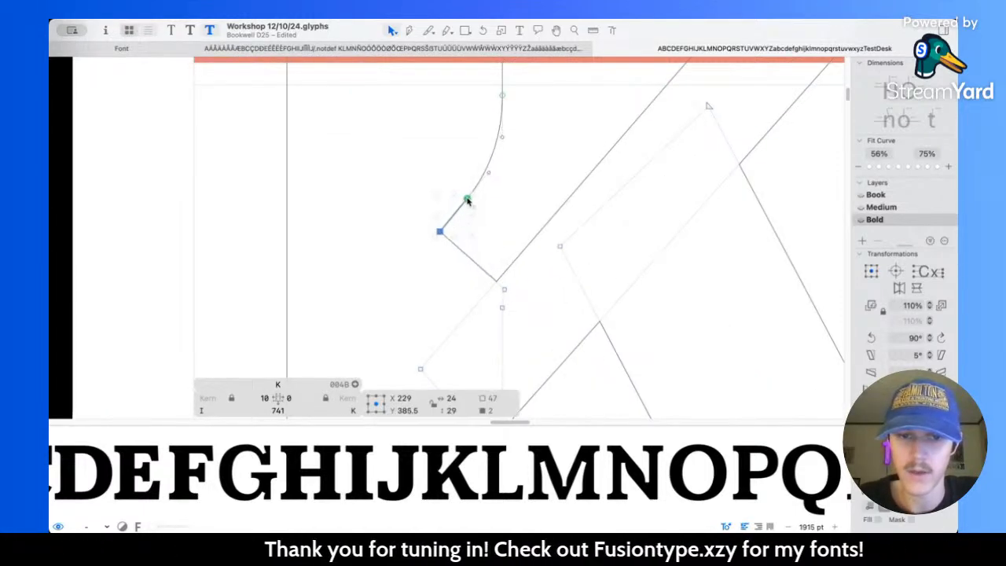
# Step: Preview the filled K's notch up close and compare the K's weight with the neighbouring capitals and lowercase letters
pyautogui.click(525, 206)
pyautogui.scroll(5, 525, 206)
pyautogui.press('space')
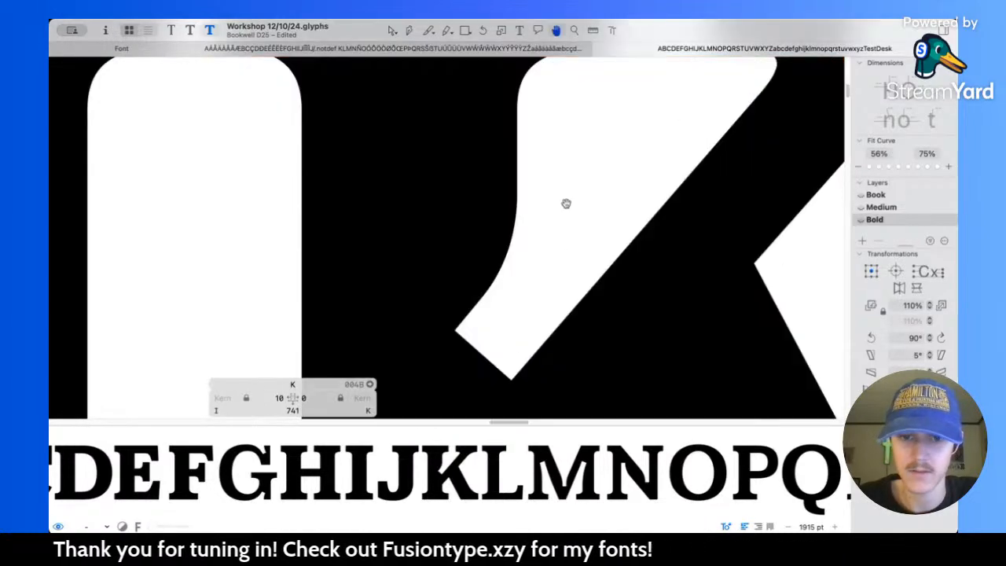
pyautogui.hscroll(-2, 566, 204)
pyautogui.scroll(-5, 567, 204)
pyautogui.scroll(-5, 567, 205)
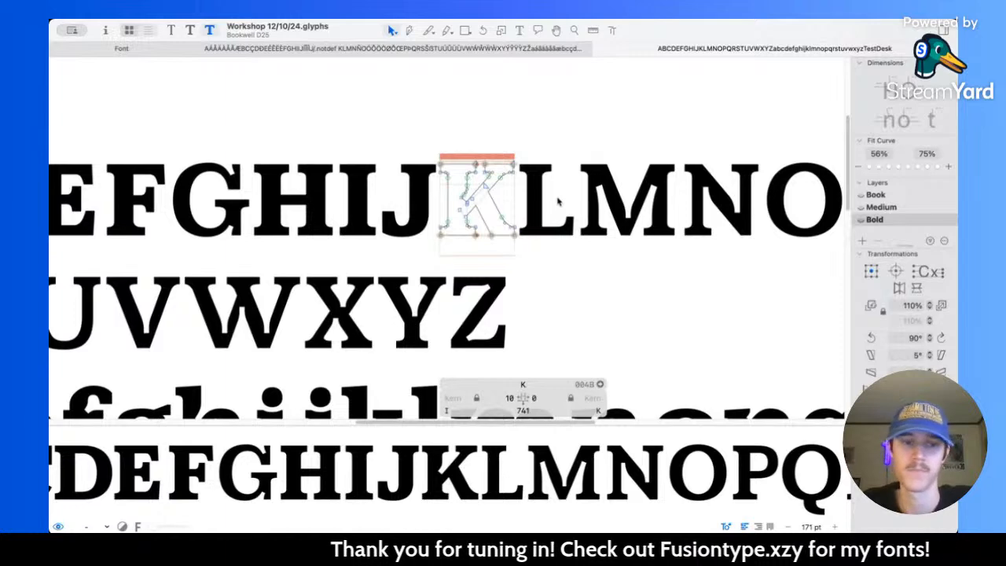
pyautogui.hscroll(3, 559, 202)
pyautogui.hscroll(-2, 521, 220)
pyautogui.scroll(-1, 521, 221)
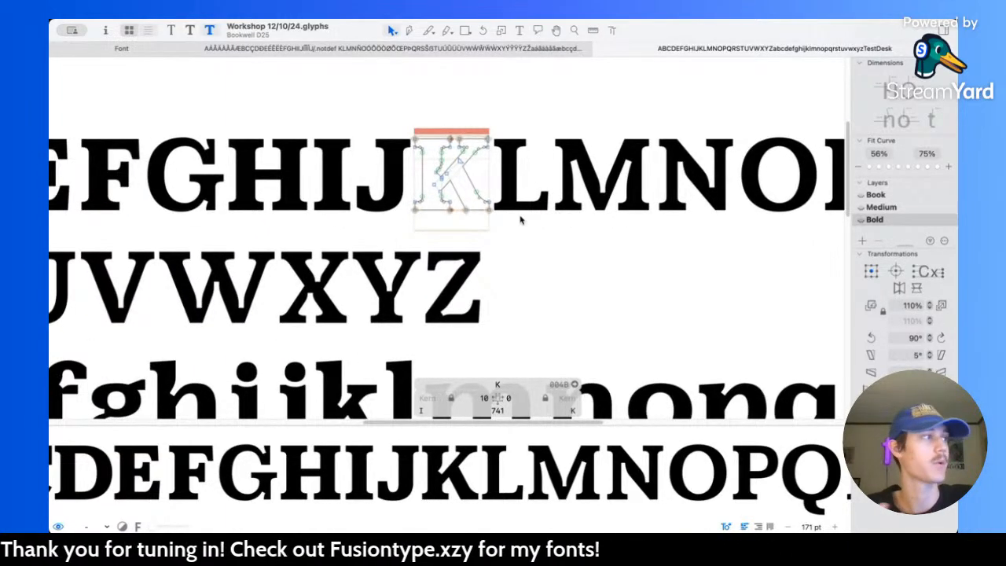
# Step: Open the L for editing and thicken its top serifs and lower left serif to 80 units
pyautogui.scroll(5, 523, 180)
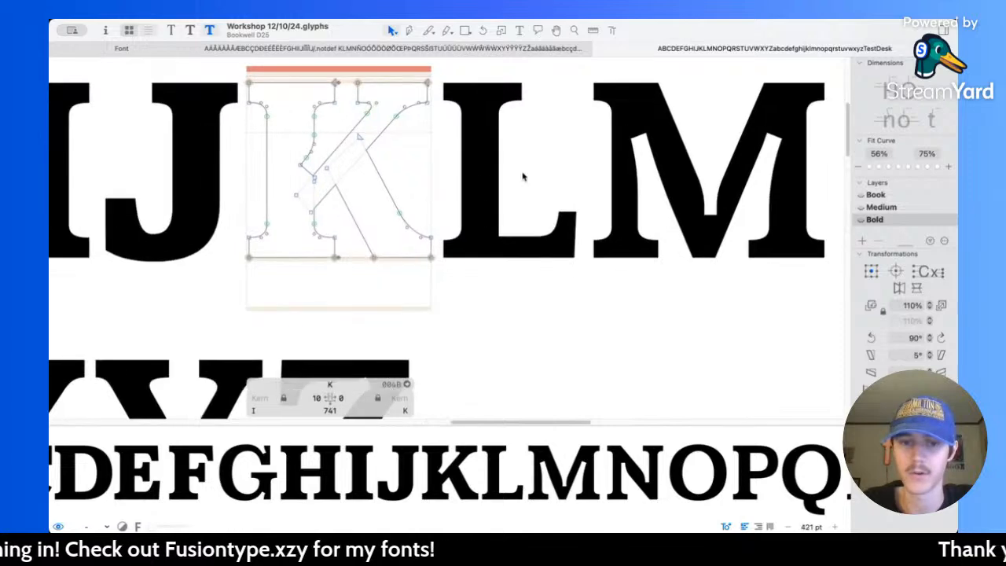
pyautogui.doubleClick(524, 175)
pyautogui.scroll(4, 523, 173)
pyautogui.moveTo(418, 131); pyautogui.dragTo(577, 177)
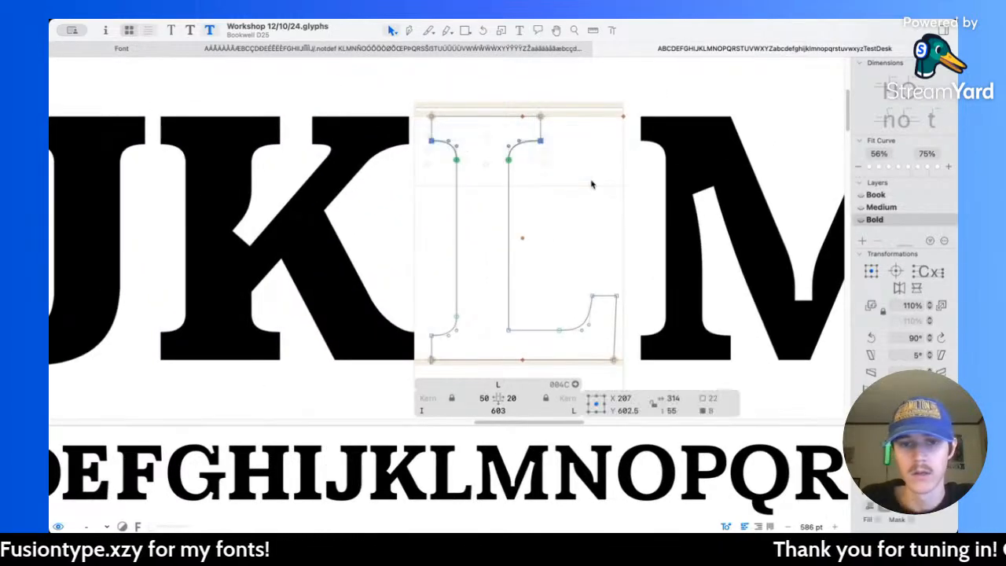
pyautogui.hotkey('shift', 'Down')
pyautogui.scroll(-2, 529, 245)
pyautogui.moveTo(411, 267); pyautogui.dragTo(477, 299)
pyautogui.hscroll(3, 482, 312)
# Step: Raise the upper edge of the L's foot together with its terminal to centre Y 149.5, making the bar 100 units thick
pyautogui.moveTo(405, 220); pyautogui.dragTo(558, 321)
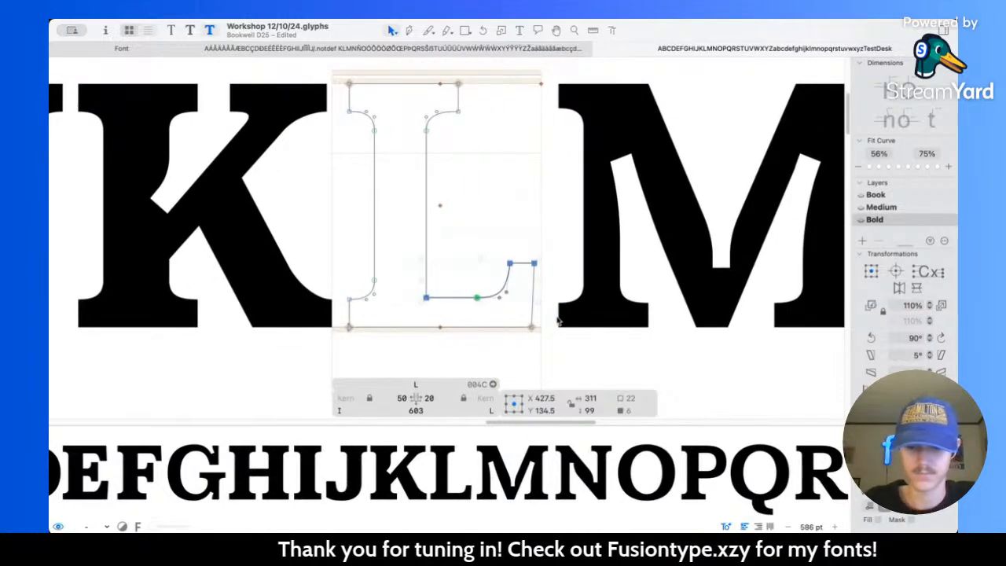
pyautogui.press('ctrl+alt+super')
pyautogui.moveTo(452, 284); pyautogui.dragTo(455, 349)
pyautogui.press('Up')
pyautogui.press('Up')
pyautogui.press('Up')
pyautogui.press('Up')
pyautogui.press('Up')
pyautogui.press('Up')
pyautogui.press('Up')
pyautogui.press('Up')
pyautogui.press('Up')
pyautogui.press('Up')
pyautogui.press('Up')
pyautogui.press('Up')
pyautogui.press('Up')
pyautogui.press('Up')
pyautogui.press('Up')
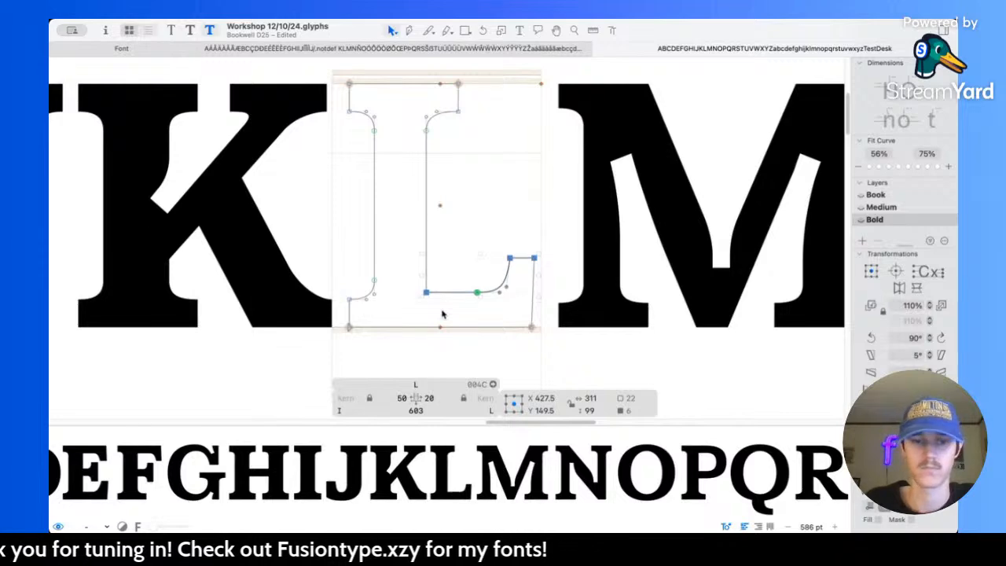
pyautogui.scroll(3, 443, 315)
pyautogui.press('ctrl+alt+super')
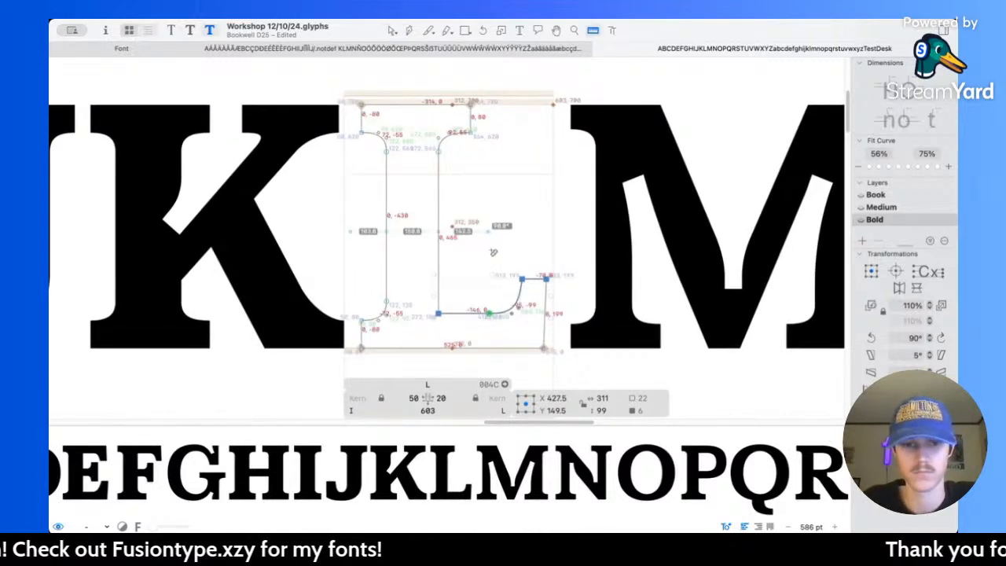
# Step: Move the whole left side of the L's stem and serifs 40 units left, to centre X 46
pyautogui.click(334, 101)
pyautogui.moveTo(334, 101); pyautogui.dragTo(442, 367)
pyautogui.moveTo(336, 85); pyautogui.dragTo(401, 363)
pyautogui.hotkey('shift', 'Left')
pyautogui.hotkey('shift', 'Left')
pyautogui.hotkey('shift', 'Left')
pyautogui.hotkey('shift', 'Left')
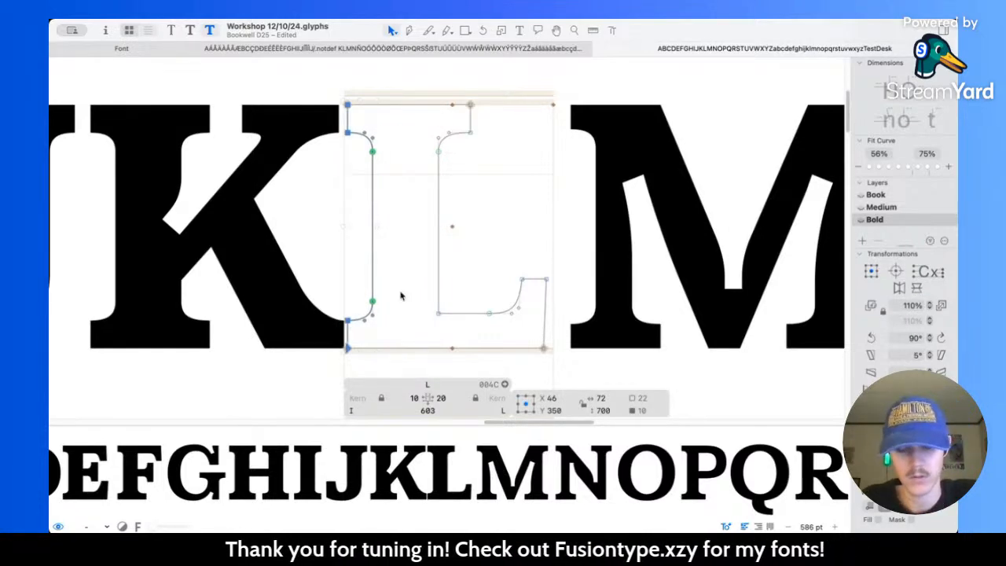
# Step: Shift the curve of the L's foot left to centre X 455.5 and raise the terminal's top nodes to Y 209
pyautogui.moveTo(456, 250); pyautogui.dragTo(589, 366)
pyautogui.click(468, 262)
pyautogui.moveTo(468, 261); pyautogui.dragTo(530, 343)
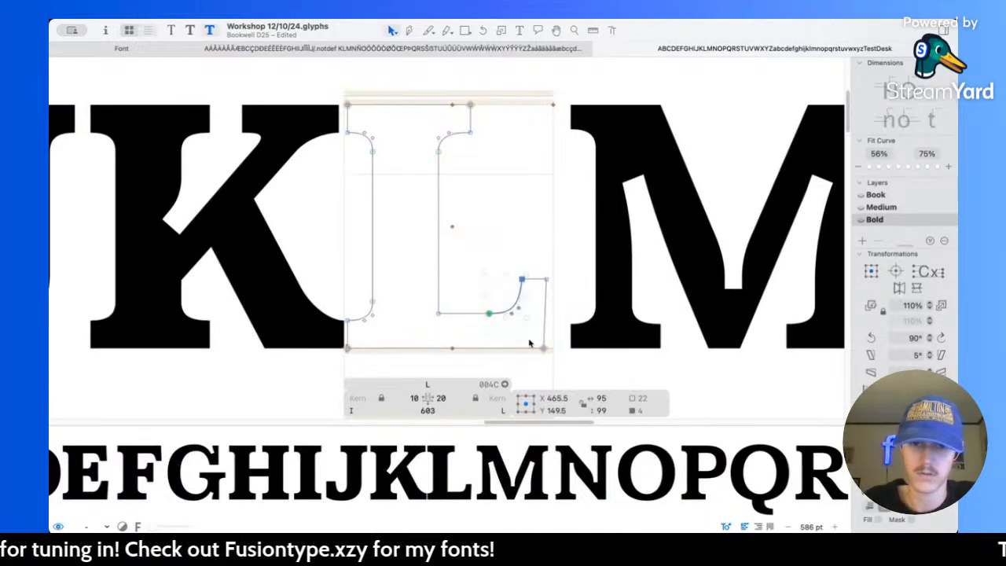
pyautogui.hotkey('shift', 'Left')
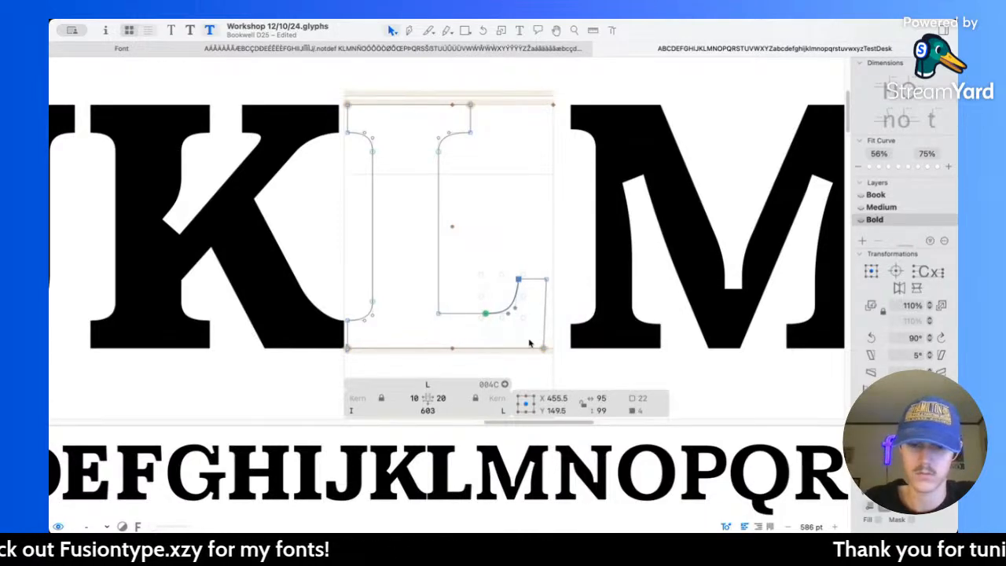
pyautogui.moveTo(481, 226); pyautogui.dragTo(566, 303)
pyautogui.press('space')
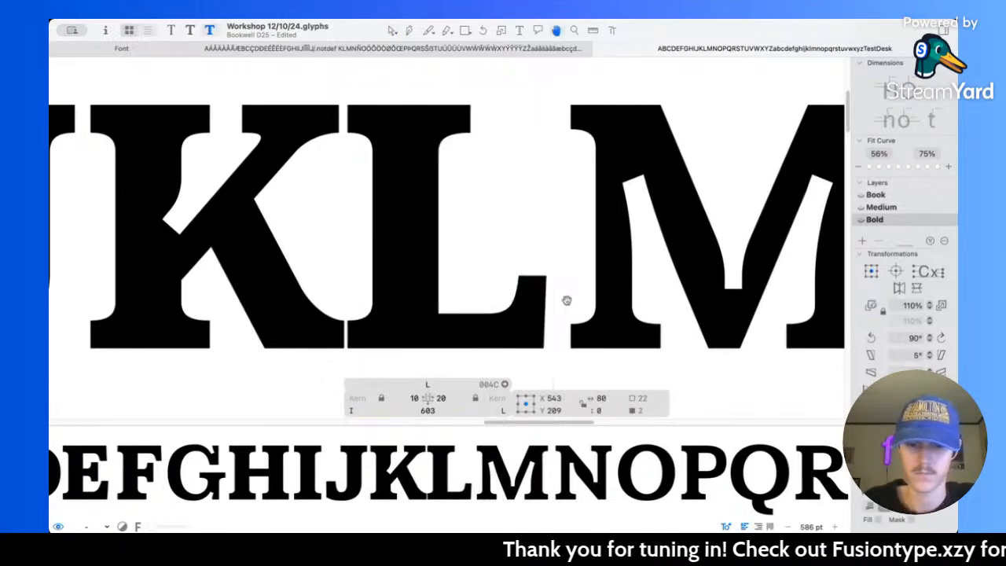
# Step: Compare the L with the Medium master, set its Bold left sidebearing to 50, and preview it within the alphabet
pyautogui.press('super+2')
pyautogui.press('super+2')
pyautogui.press('super+3')
pyautogui.click(414, 397)
pyautogui.click(565, 286)
pyautogui.press('space')
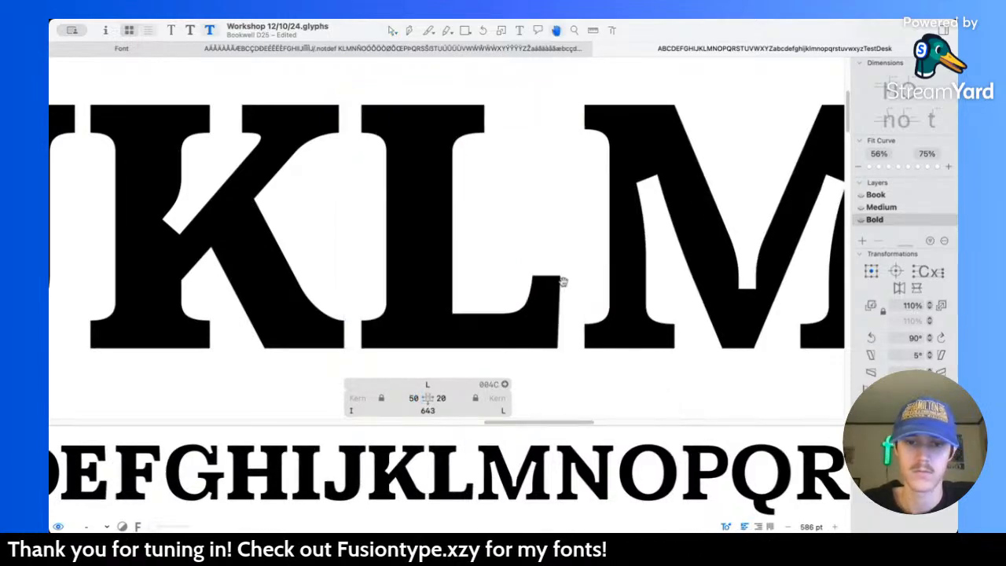
pyautogui.scroll(-10, 563, 284)
pyautogui.hscroll(2, 613, 309)
pyautogui.hscroll(1, 614, 309)
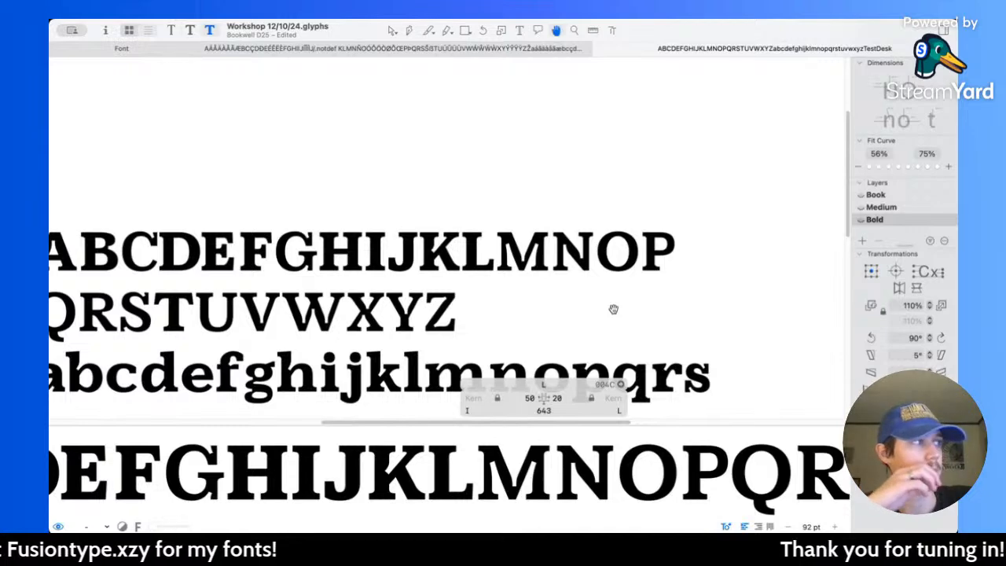
# Step: Raise the top nodes of the L's foot terminal to Y 219 and compare the filled L with the other capitals
pyautogui.doubleClick(489, 261)
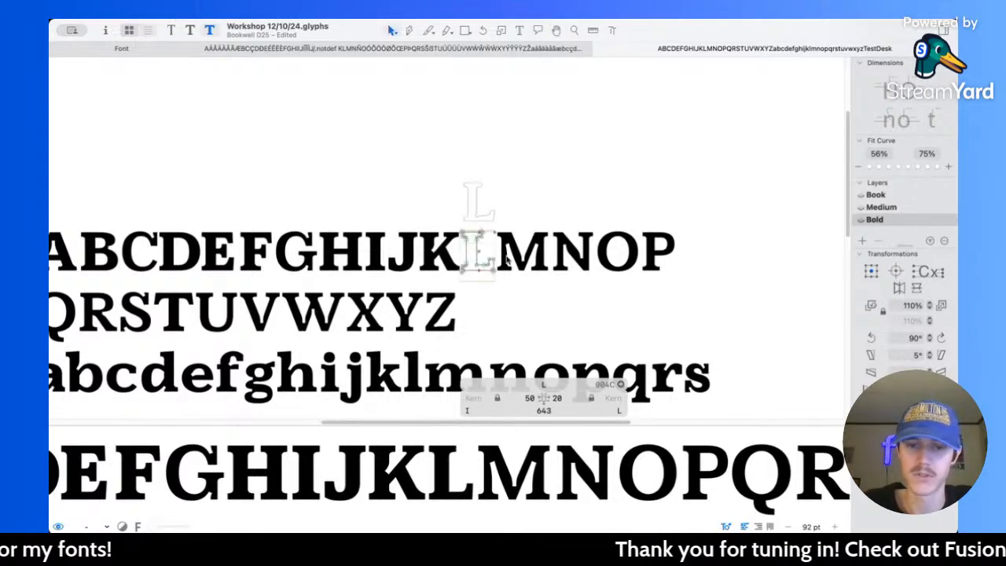
pyautogui.scroll(5, 500, 262)
pyautogui.moveTo(426, 230); pyautogui.dragTo(481, 265)
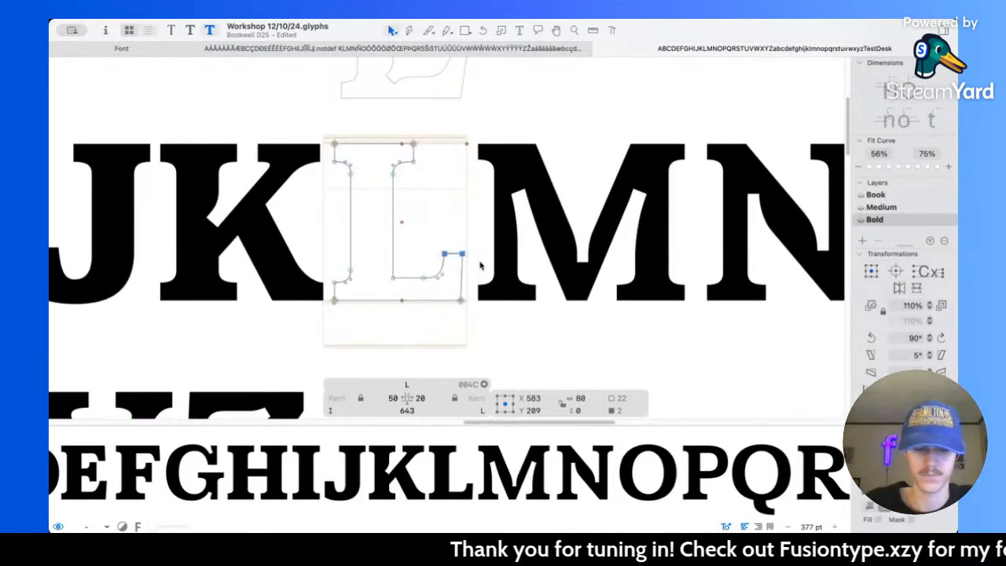
pyautogui.press('space')
pyautogui.scroll(-5, 456, 265)
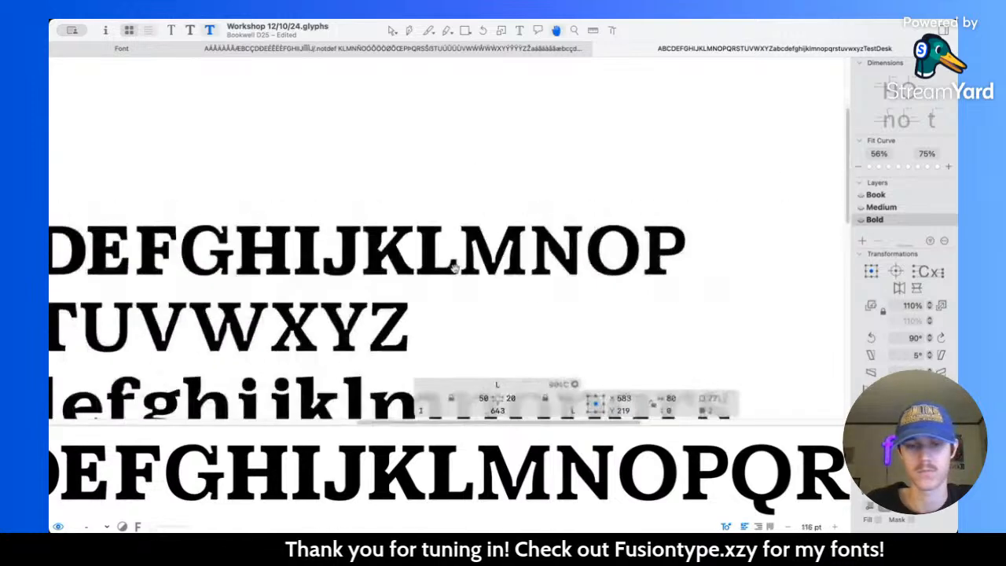
pyautogui.scroll(-3, 528, 304)
pyautogui.scroll(4, 454, 276)
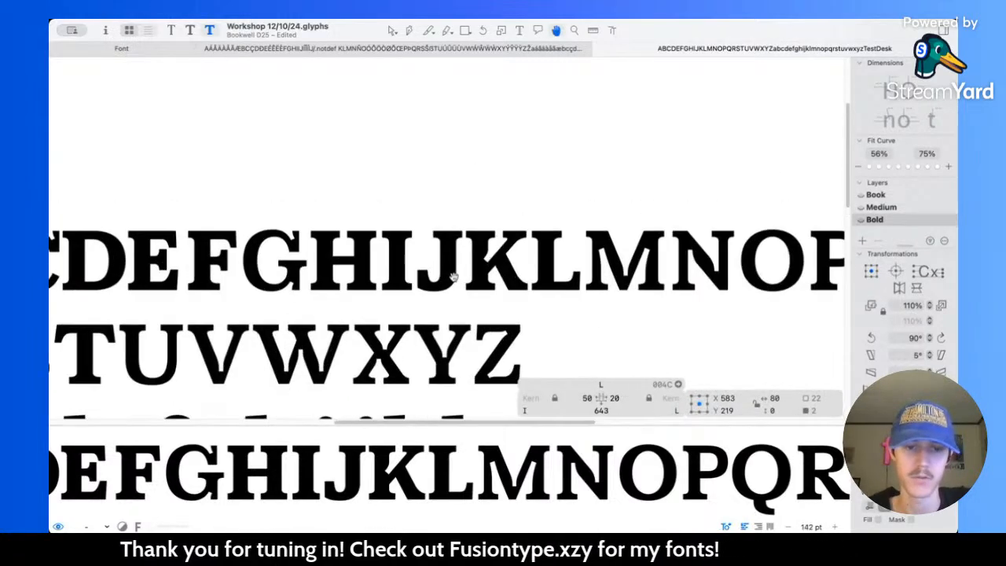
pyautogui.hscroll(5, 574, 325)
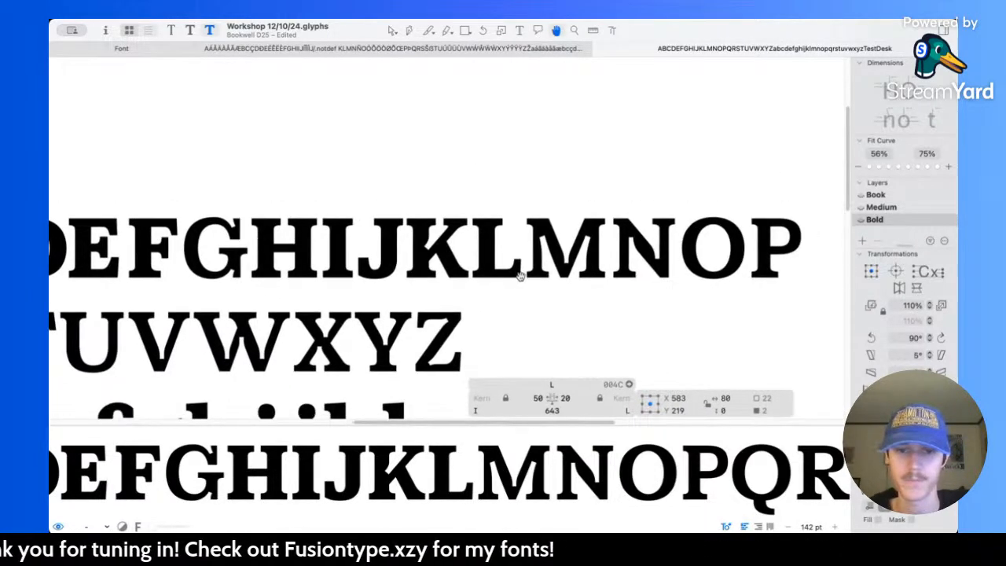
pyautogui.scroll(3, 520, 276)
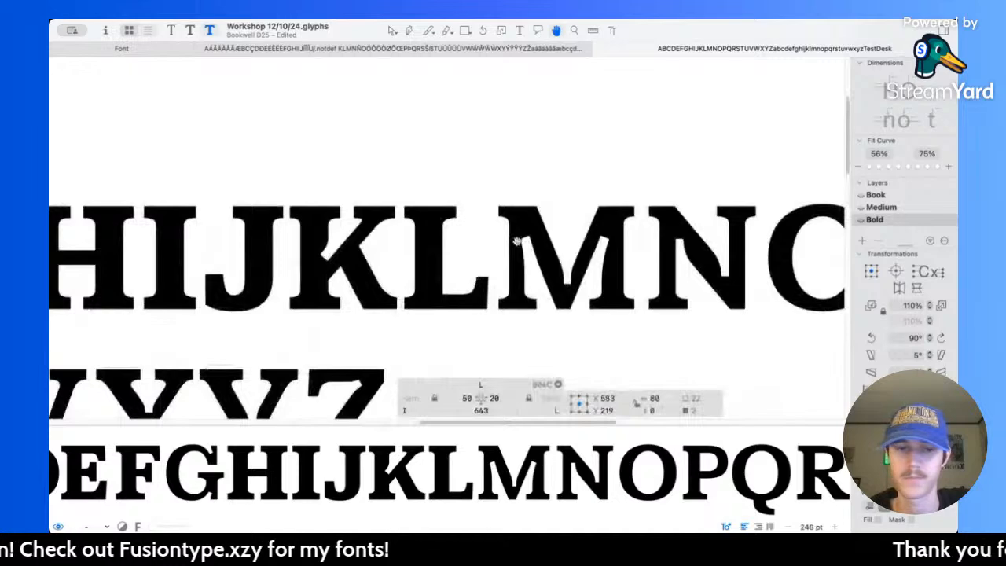
pyautogui.hscroll(3, 518, 245)
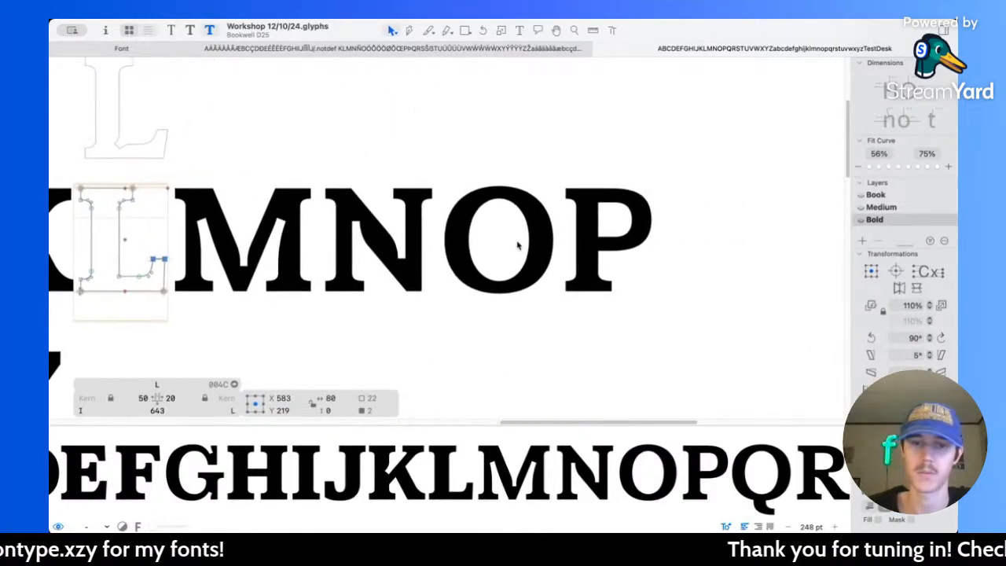
# Step: In the Medium master, lengthen the handles at the top and bottom of the O's counter to an overall width of 245
pyautogui.hscroll(1, 508, 225)
pyautogui.scroll(5, 496, 210)
pyautogui.doubleClick(496, 210)
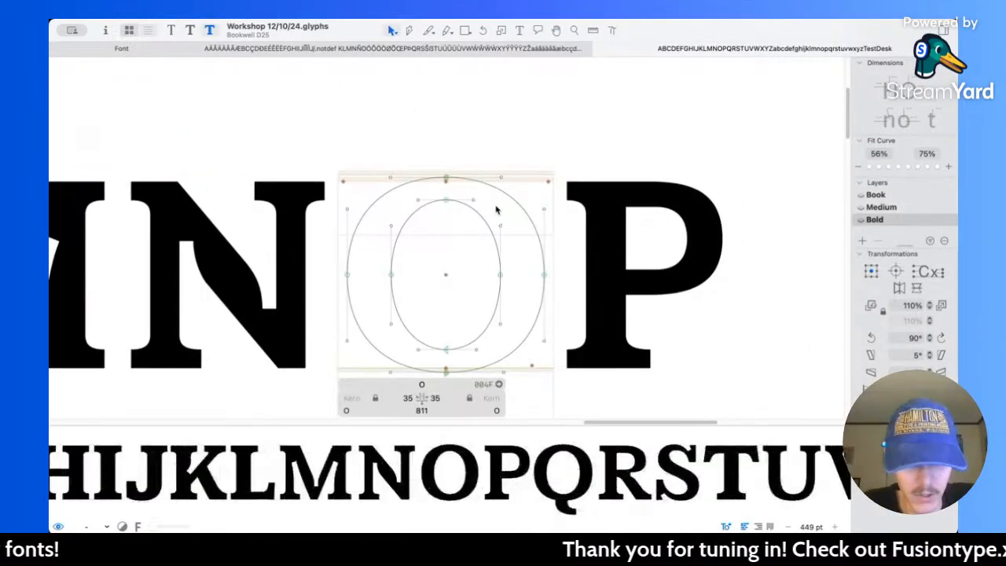
pyautogui.press('super+2')
pyautogui.press('super+1')
pyautogui.press('super+2')
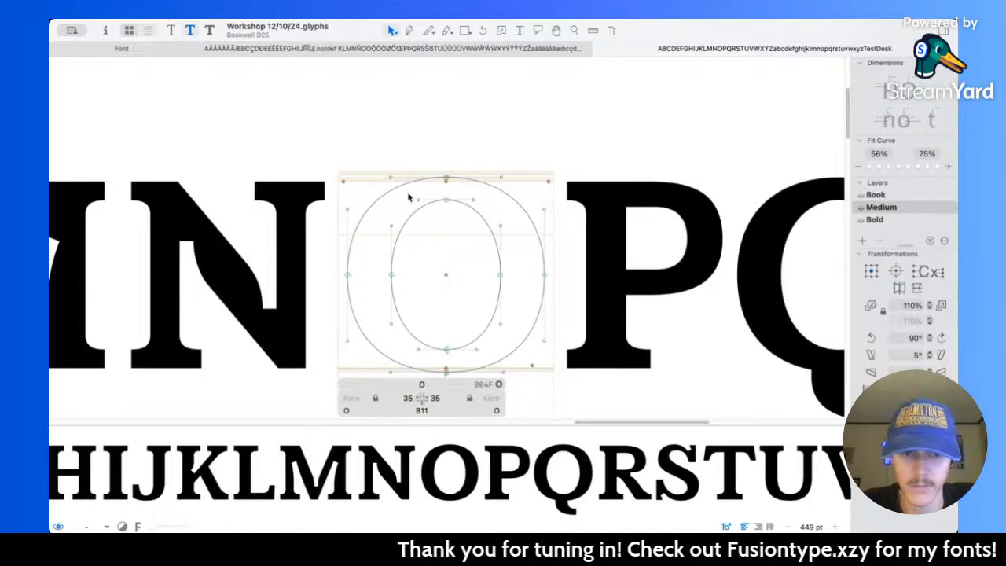
pyautogui.moveTo(409, 192); pyautogui.dragTo(484, 356)
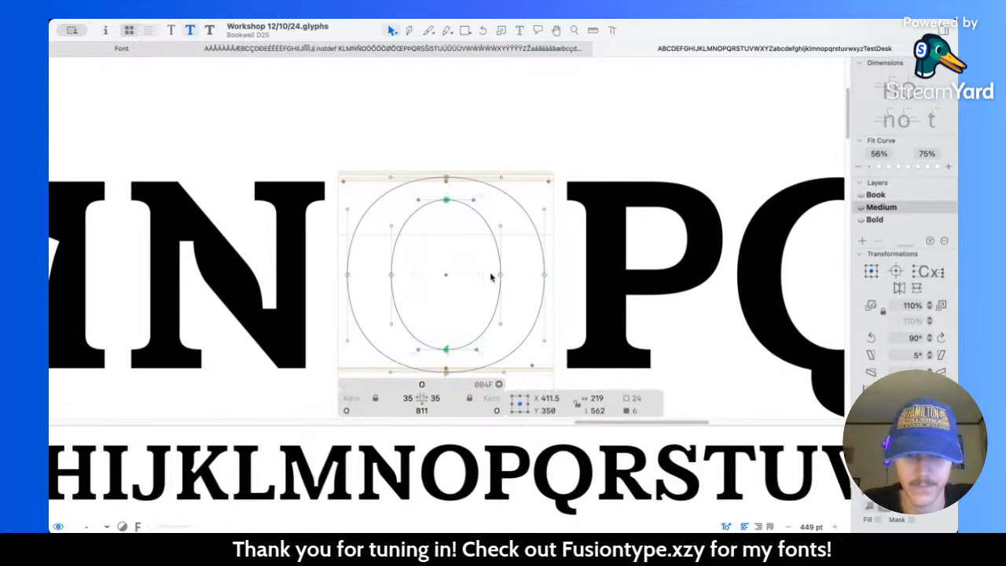
pyautogui.moveTo(480, 274); pyautogui.dragTo(484, 275)
pyautogui.press('space')
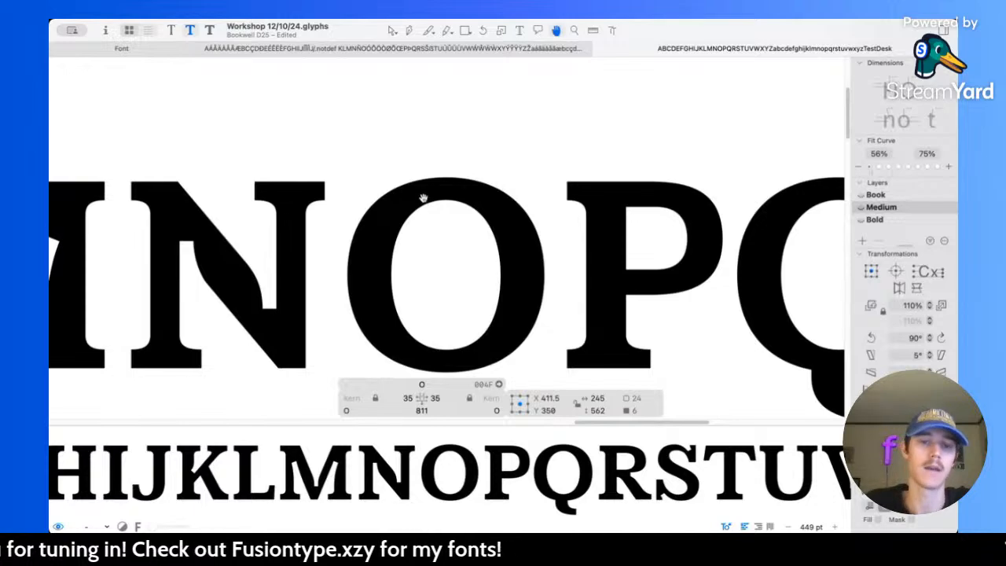
# Step: Return to the Bold master and move the left side of the P's stem and serifs 40 units left, to centre X 46
pyautogui.press('super+3')
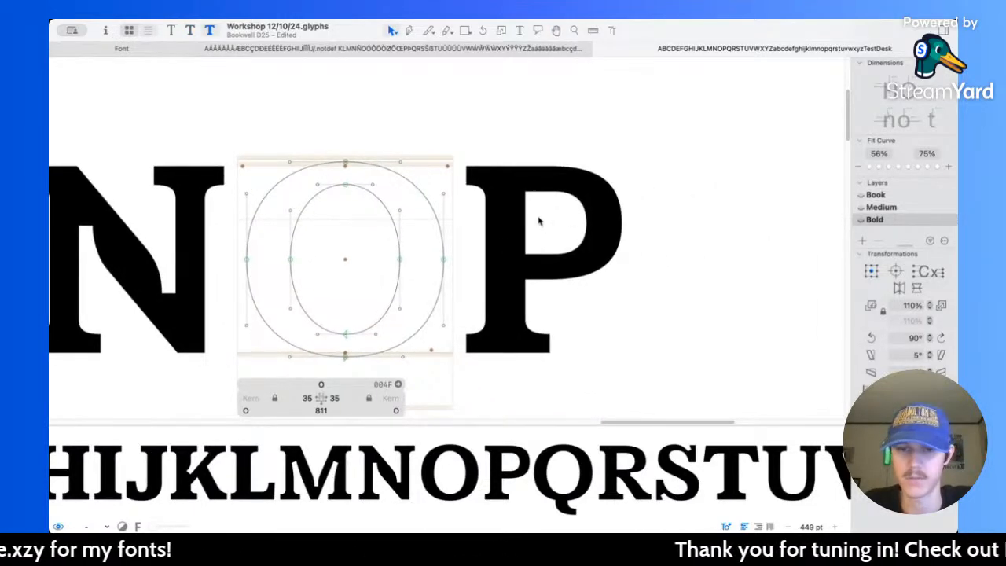
pyautogui.doubleClick(539, 219)
pyautogui.moveTo(436, 141); pyautogui.dragTo(501, 372)
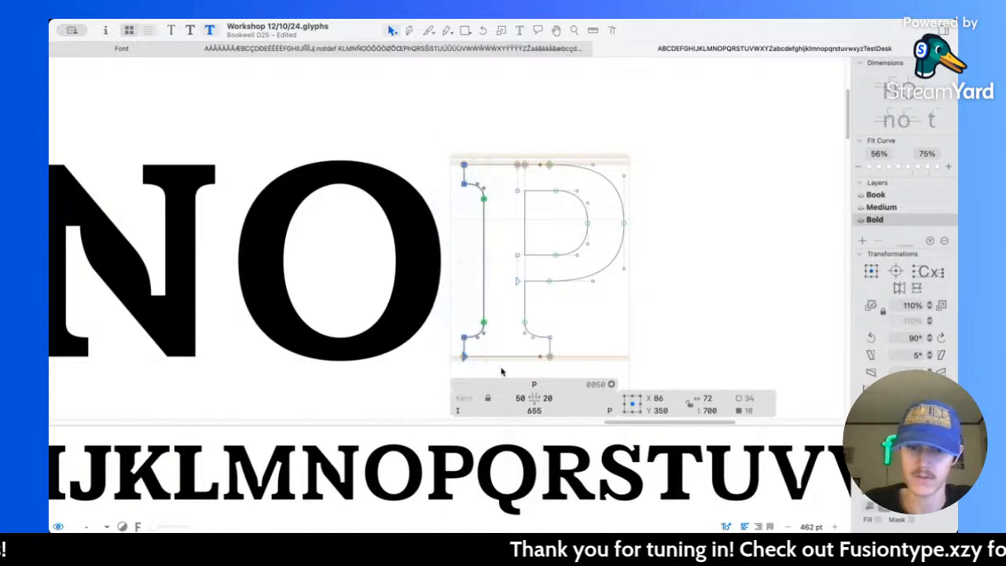
pyautogui.hotkey('shift', 'Left')
pyautogui.hotkey('shift', 'Left')
pyautogui.hotkey('shift', 'Left')
pyautogui.hotkey('shift', 'Left')
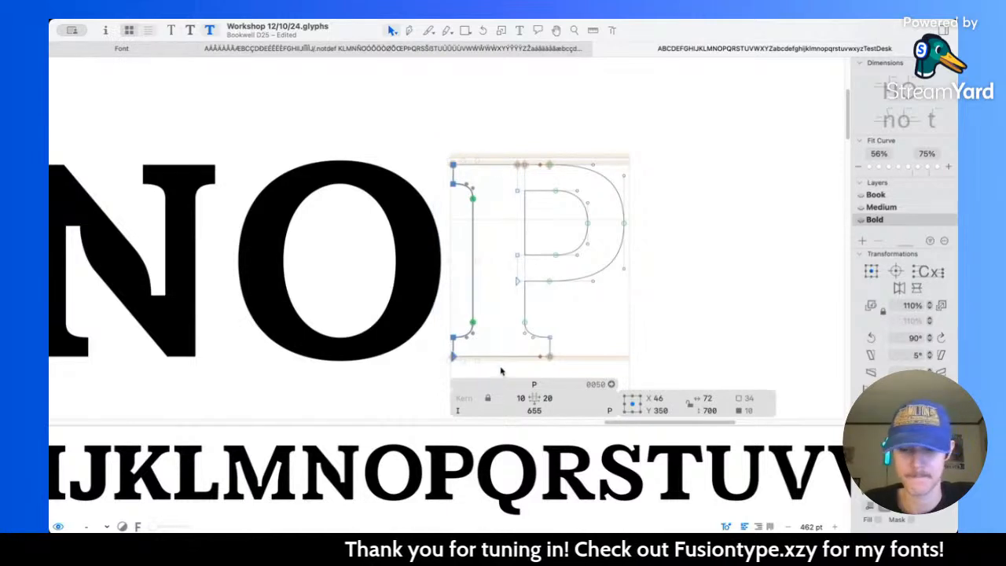
# Step: Thicken the P's bottom serifs and upper left serif by 10 units, to 80 units
pyautogui.press('l')
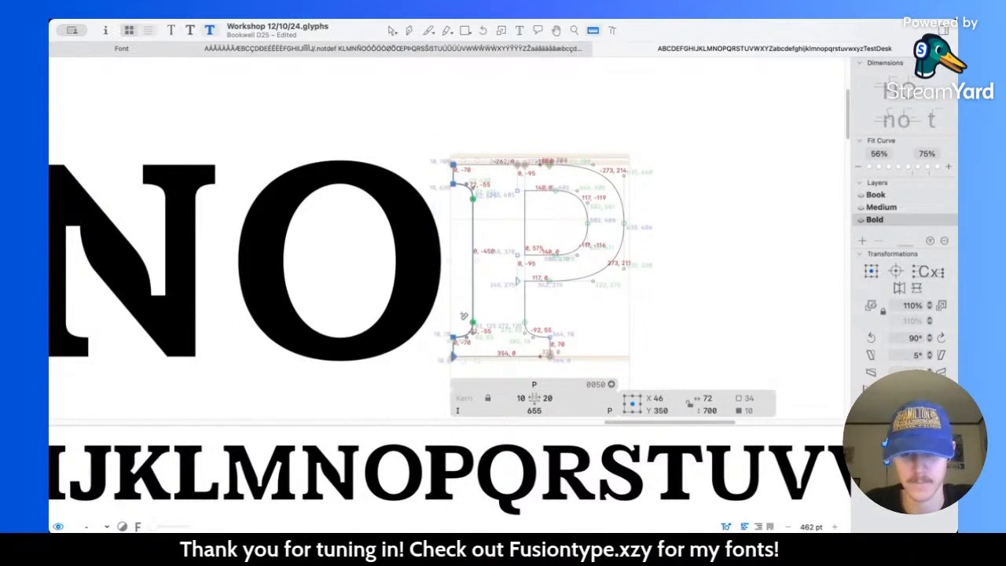
pyautogui.press('v')
pyautogui.moveTo(449, 297); pyautogui.dragTo(550, 353)
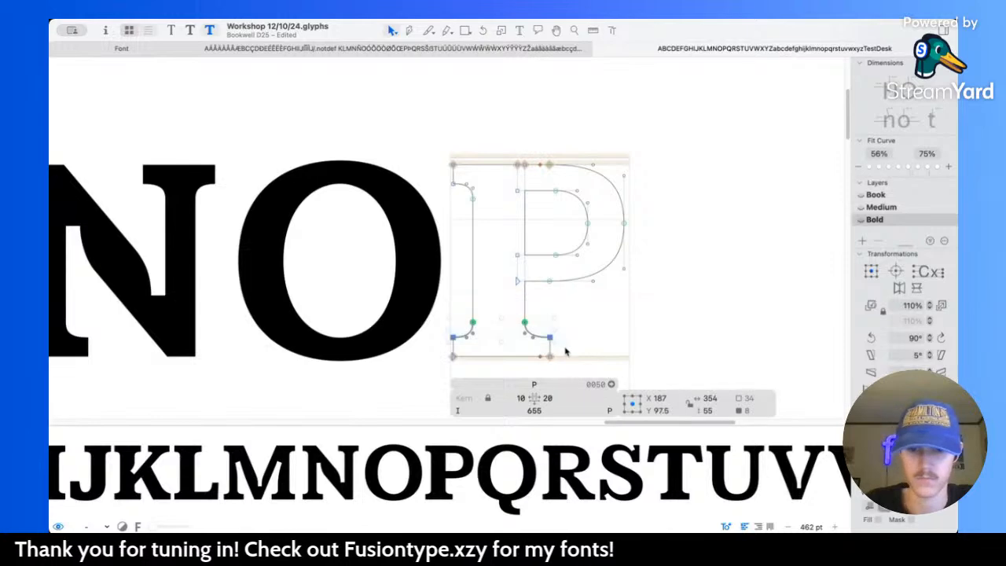
pyautogui.hotkey('shift', 'Up')
pyautogui.moveTo(445, 182); pyautogui.dragTo(488, 230)
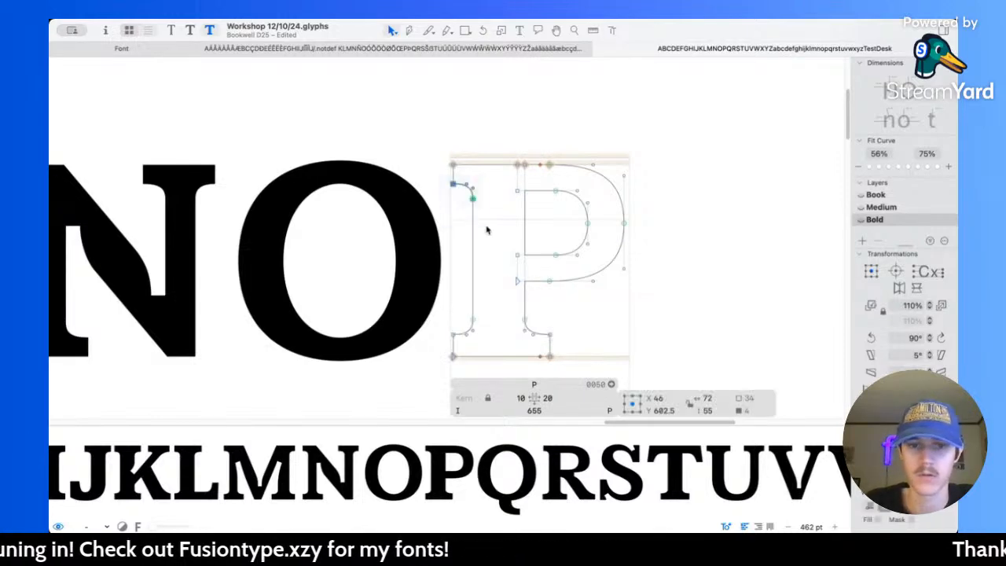
pyautogui.hotkey('shift', 'Down')
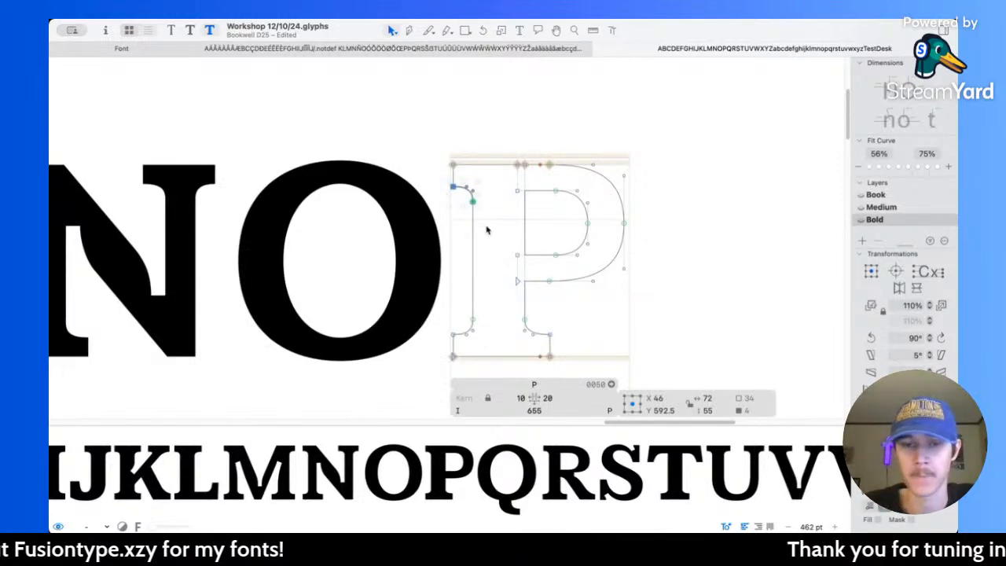
# Step: Measure the horizontal strokes of the P's bowl in the Bold and Medium masters and look at the neighbouring O
pyautogui.hscroll(1, 488, 228)
pyautogui.scroll(2, 486, 216)
pyautogui.press('l')
pyautogui.moveTo(508, 159); pyautogui.dragTo(518, 356)
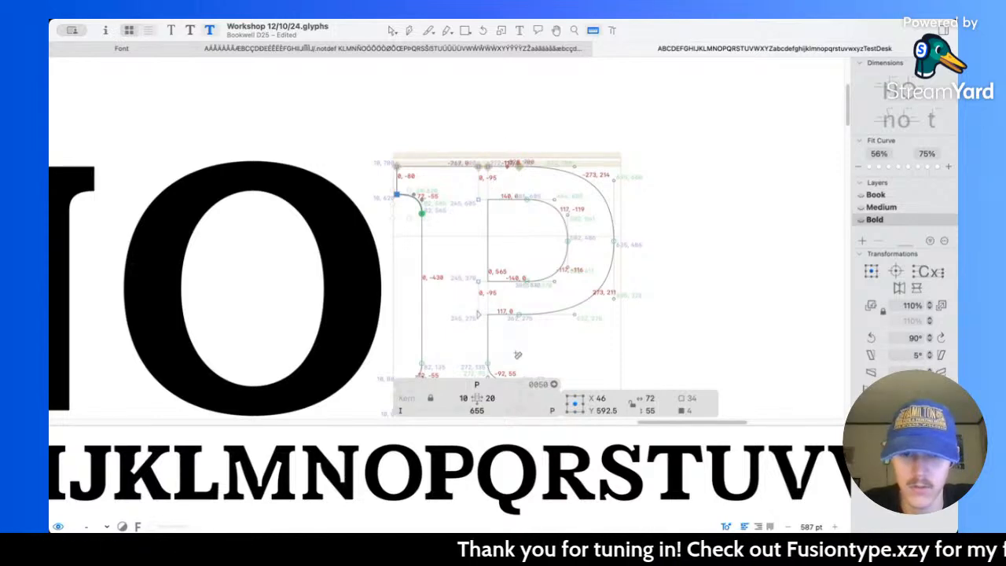
pyautogui.scroll(-1, 518, 355)
pyautogui.press('v')
pyautogui.press('super+2')
pyautogui.press('l')
pyautogui.moveTo(501, 335); pyautogui.dragTo(500, 275)
pyautogui.hscroll(-2, 276, 250)
pyautogui.hscroll(-1, 276, 250)
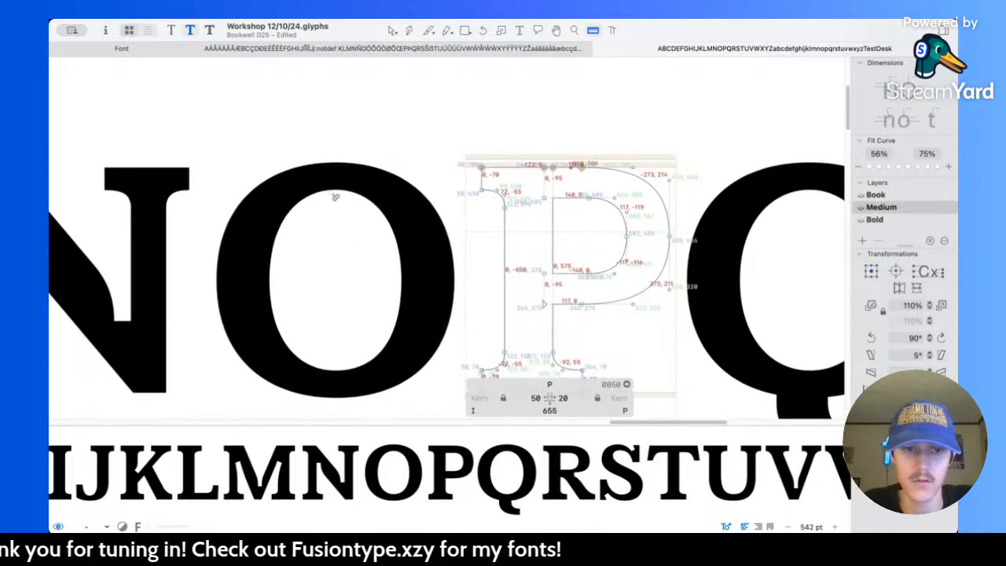
# Step: Measure the L's bottom stroke in the Medium master and raise the upper edge of the P's counter by 10 units, to Y 615
pyautogui.hscroll(-6, 334, 196)
pyautogui.hscroll(-10, 235, 190)
pyautogui.hscroll(7, 233, 189)
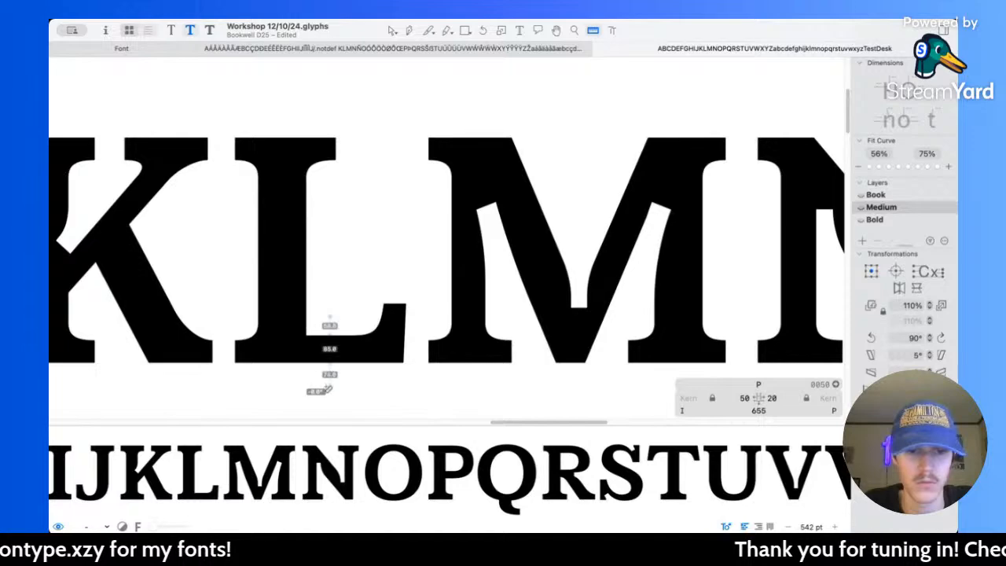
pyautogui.hscroll(10, 328, 389)
pyautogui.scroll(3, 384, 267)
pyautogui.press('v')
pyautogui.moveTo(296, 239); pyautogui.dragTo(430, 295)
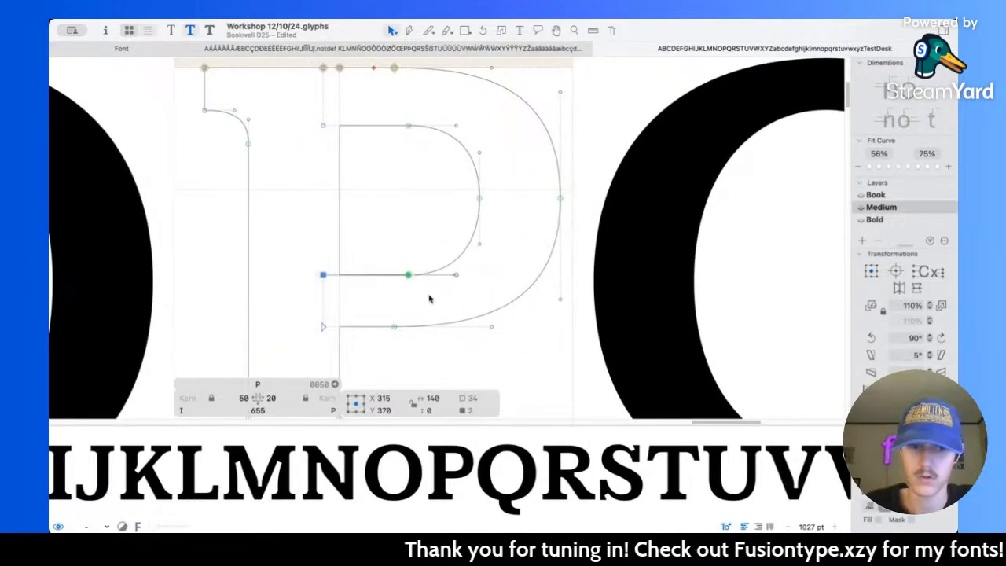
pyautogui.moveTo(305, 108); pyautogui.dragTo(420, 167)
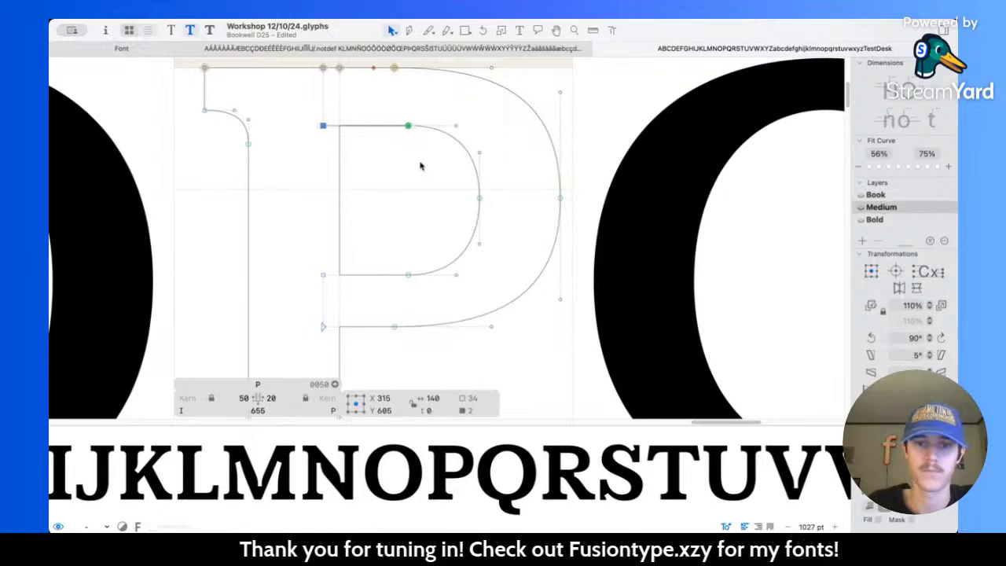
pyautogui.hotkey('shift', 'Up')
pyautogui.press('space')
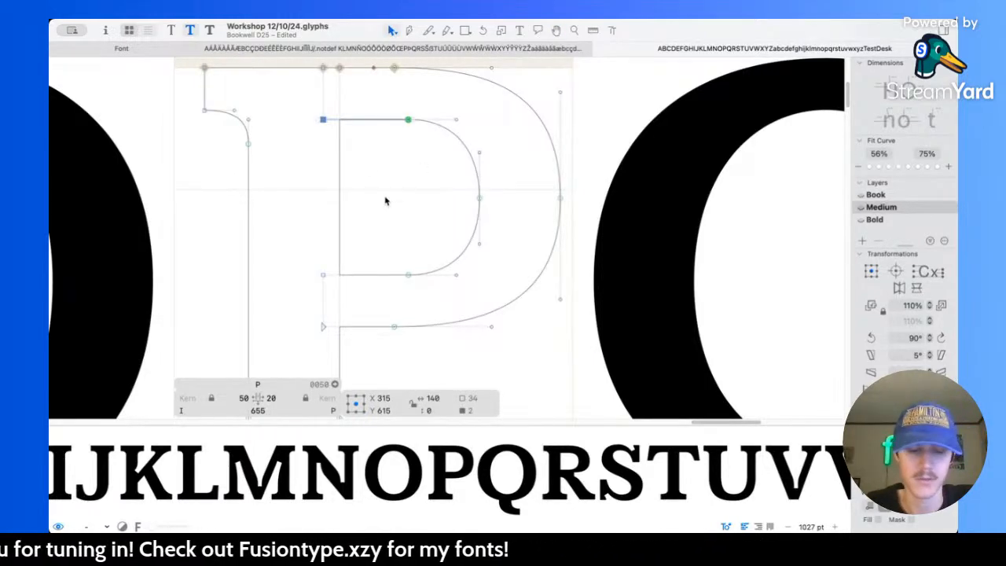
# Step: In the Bold master, measure the horizontal strokes of the P's bowl and raise the counter's lower edge to Y 375
pyautogui.press('super+3')
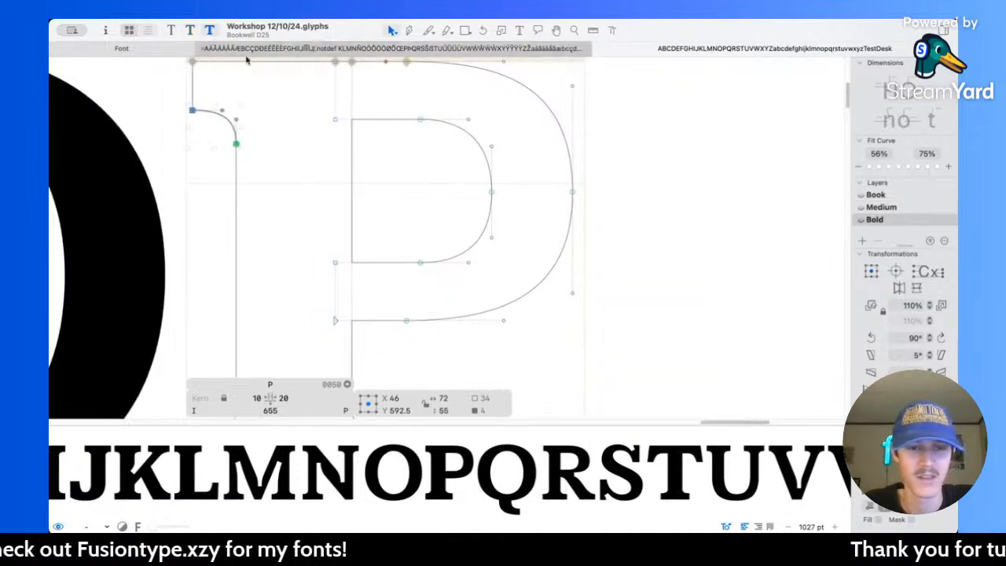
pyautogui.press('l')
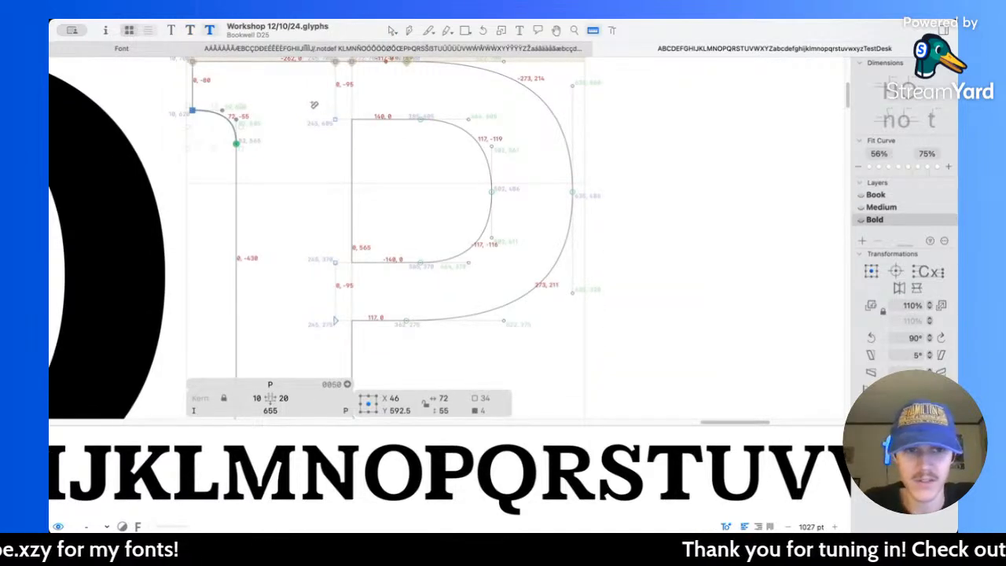
pyautogui.moveTo(369, 68); pyautogui.dragTo(397, 405)
pyautogui.press('v')
pyautogui.moveTo(291, 250); pyautogui.dragTo(424, 295)
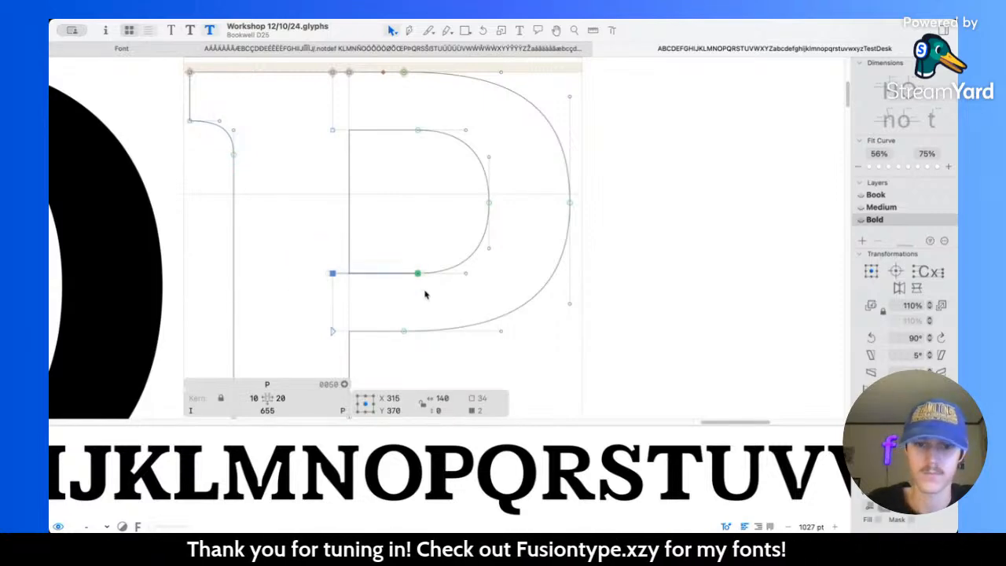
pyautogui.scroll(-1, 426, 295)
pyautogui.press('Up')
pyautogui.press('Up')
pyautogui.press('Up')
pyautogui.press('Up')
pyautogui.press('Up')
# Step: Lower the upper edge of the P's counter in the Bold master to Y 600
pyautogui.scroll(1, 426, 295)
pyautogui.scroll(1, 426, 291)
pyautogui.moveTo(285, 118); pyautogui.dragTo(424, 181)
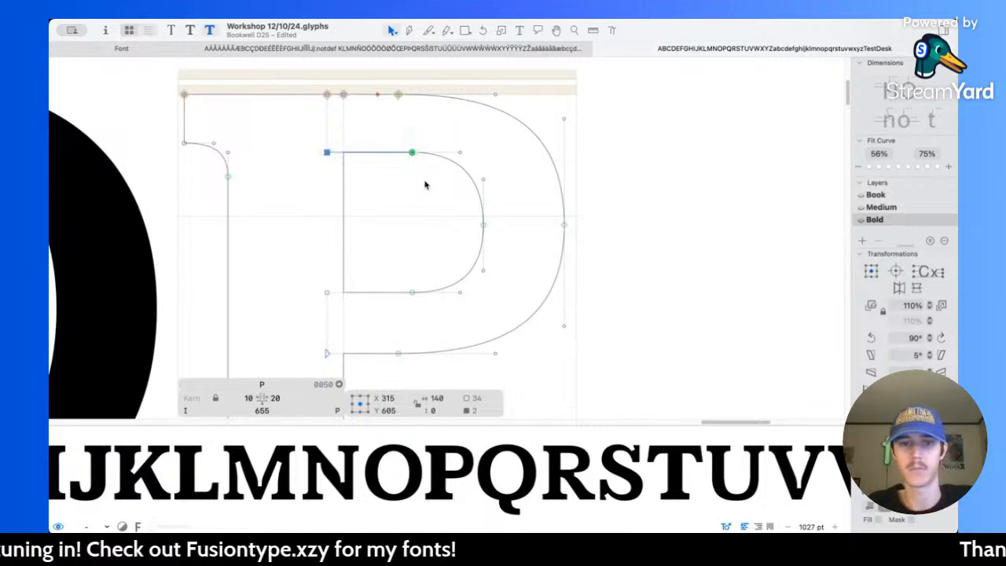
pyautogui.press('Down')
pyautogui.press('Down')
pyautogui.press('Down')
pyautogui.press('Down')
pyautogui.press('Down')
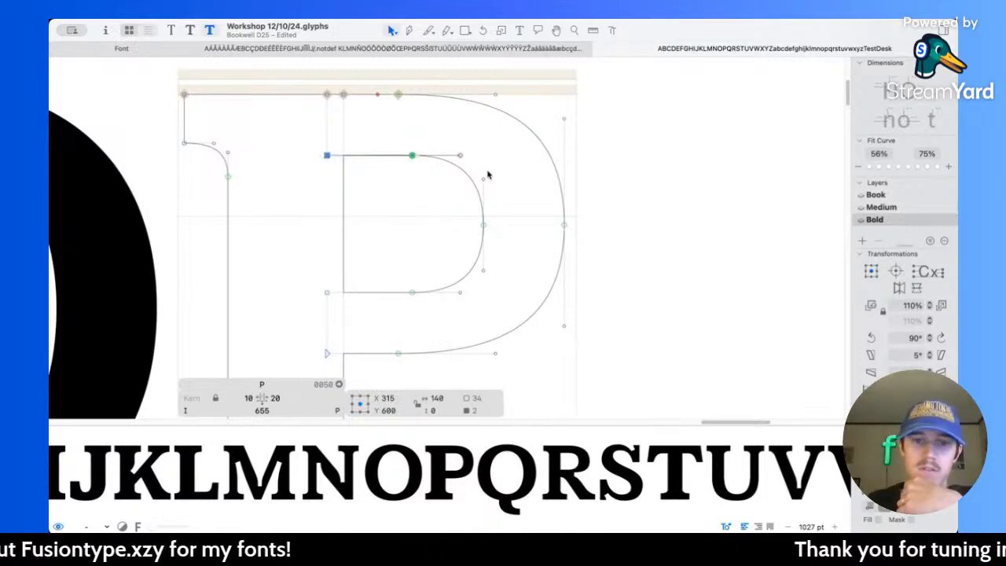
# Step: Compare the P's bowl across the Bold, Book and Medium masters and look over the capitals in the Medium master
pyautogui.scroll(-3, 460, 235)
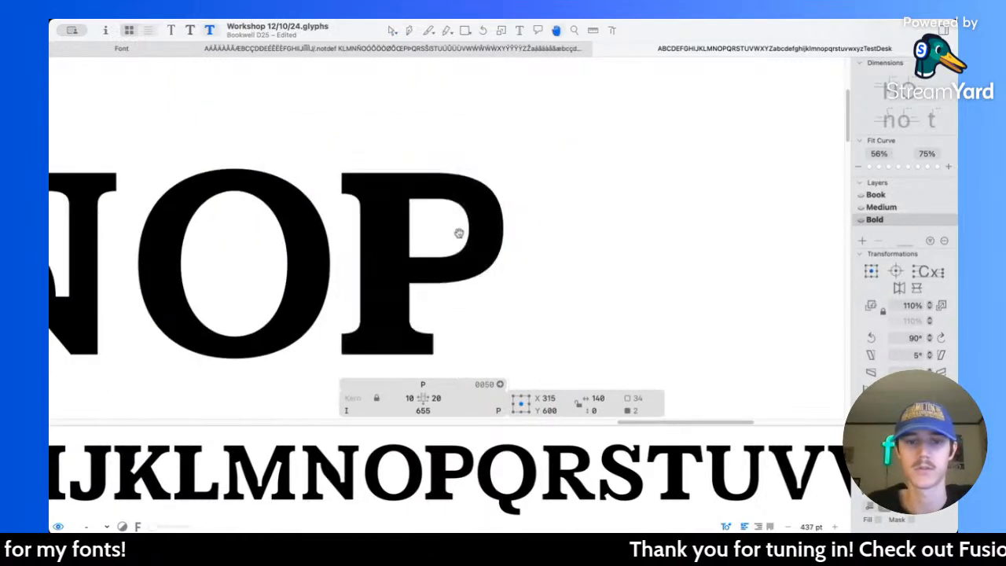
pyautogui.press('l')
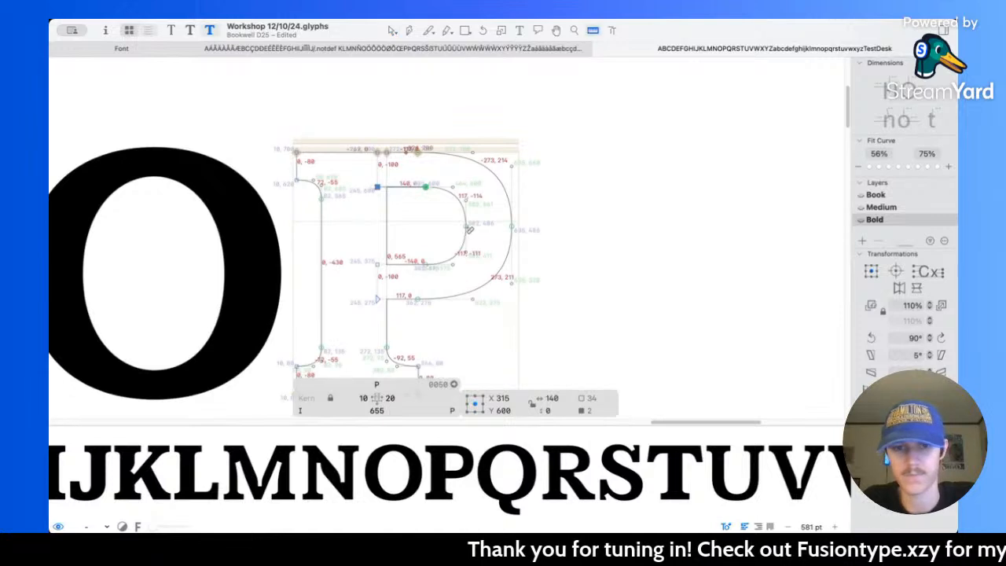
pyautogui.press('v')
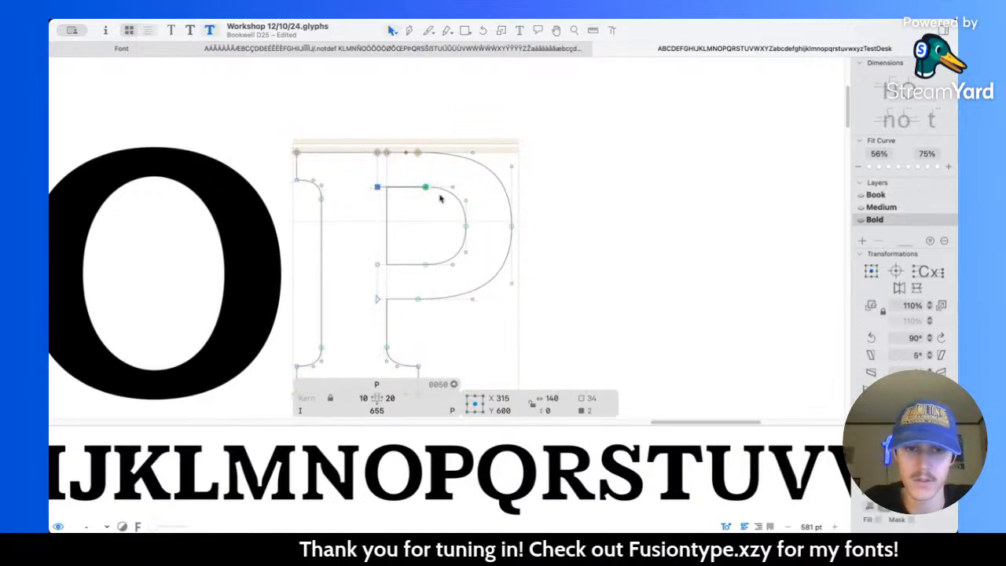
pyautogui.moveTo(411, 178); pyautogui.dragTo(478, 273)
pyautogui.press('super+2')
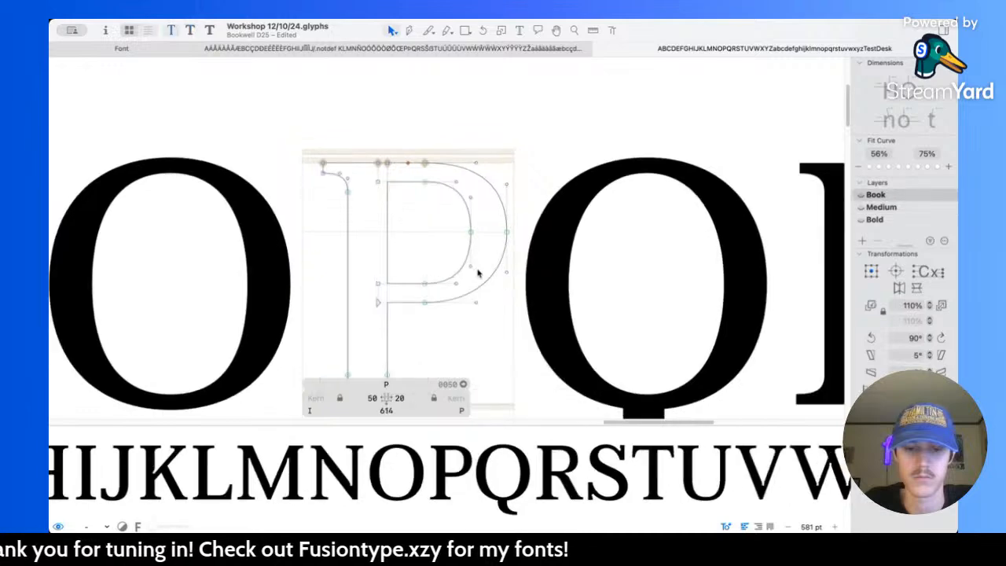
pyautogui.press('l')
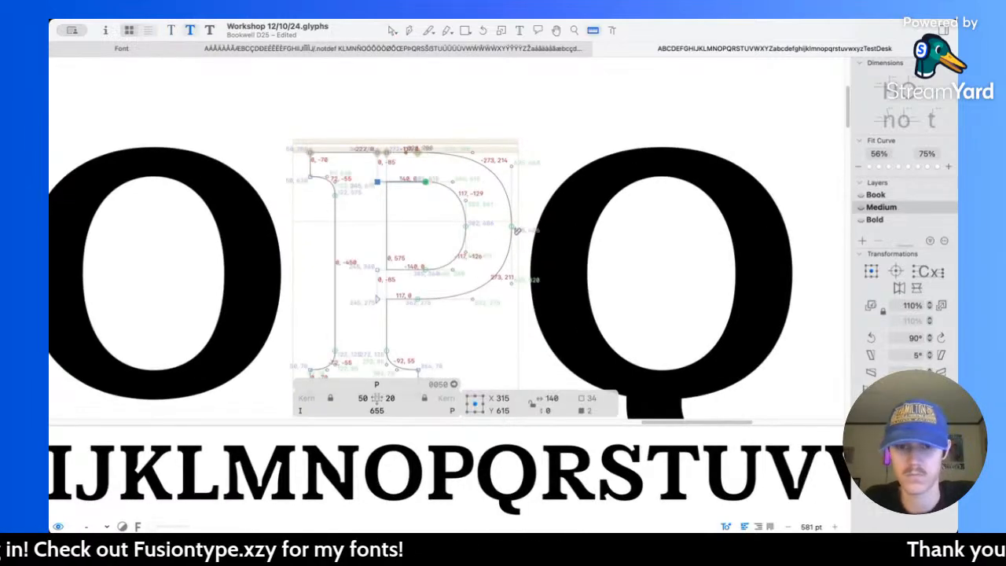
pyautogui.scroll(-10, 497, 218)
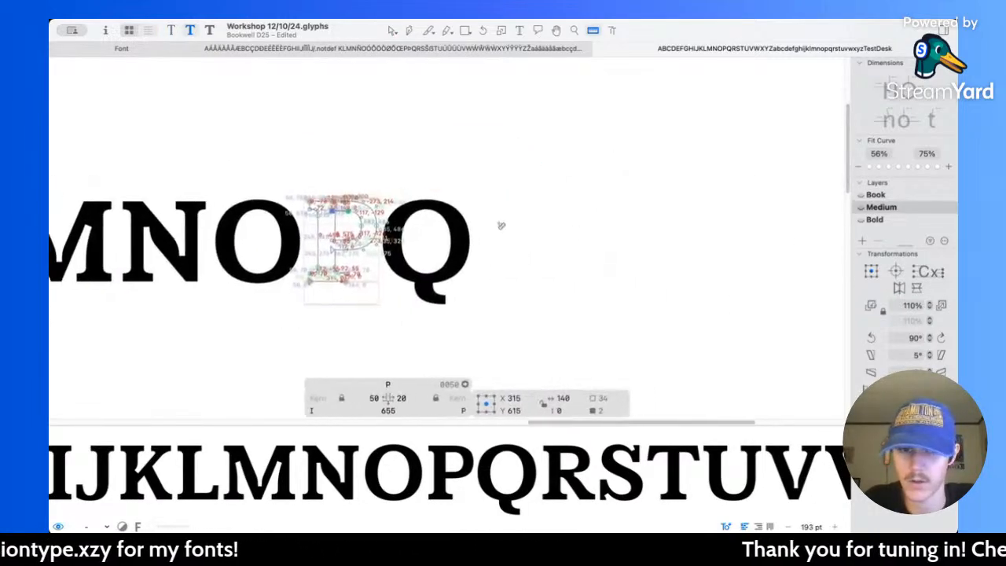
pyautogui.scroll(10, 379, 223)
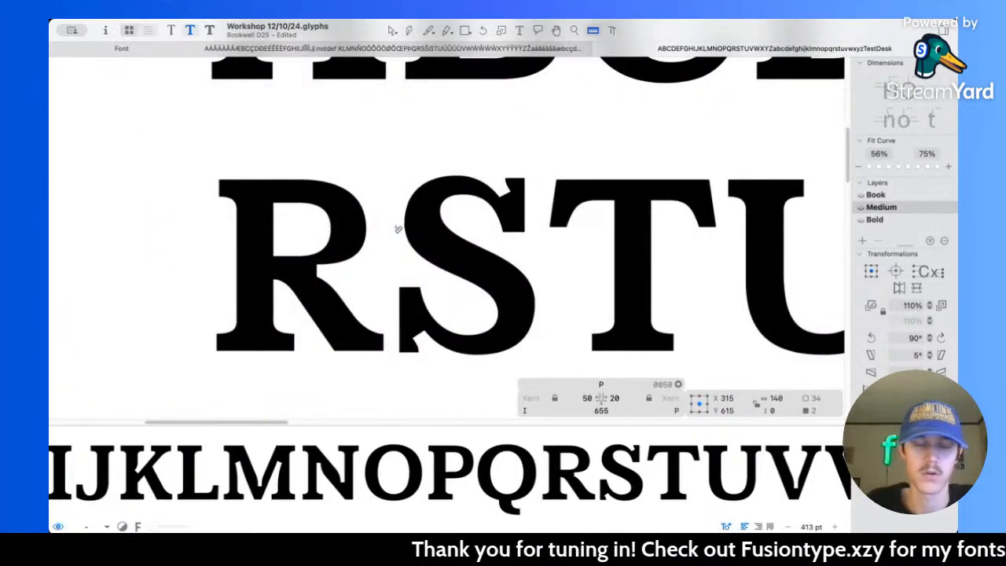
pyautogui.scroll(-6, 386, 227)
pyautogui.hscroll(1, 398, 230)
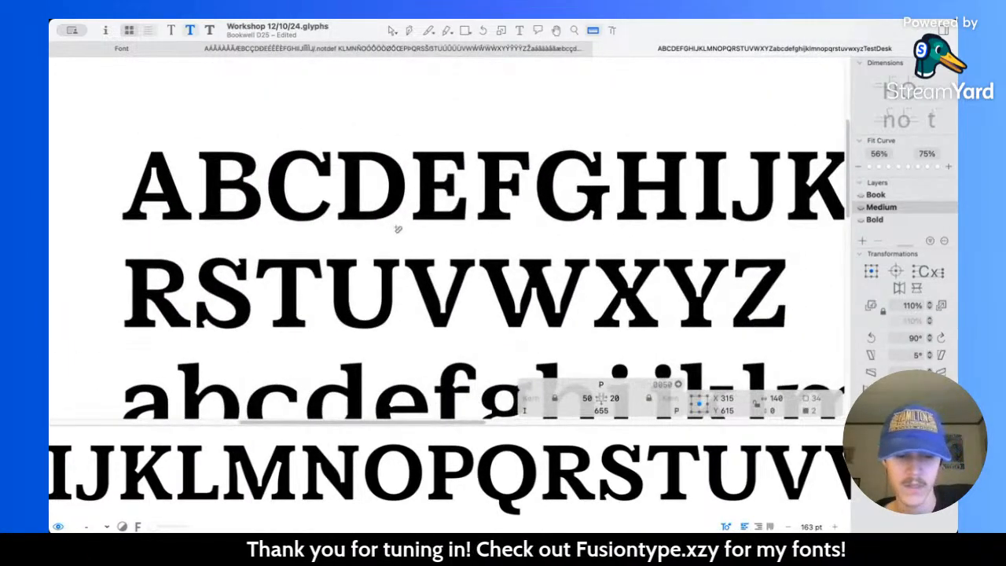
pyautogui.hscroll(10, 399, 229)
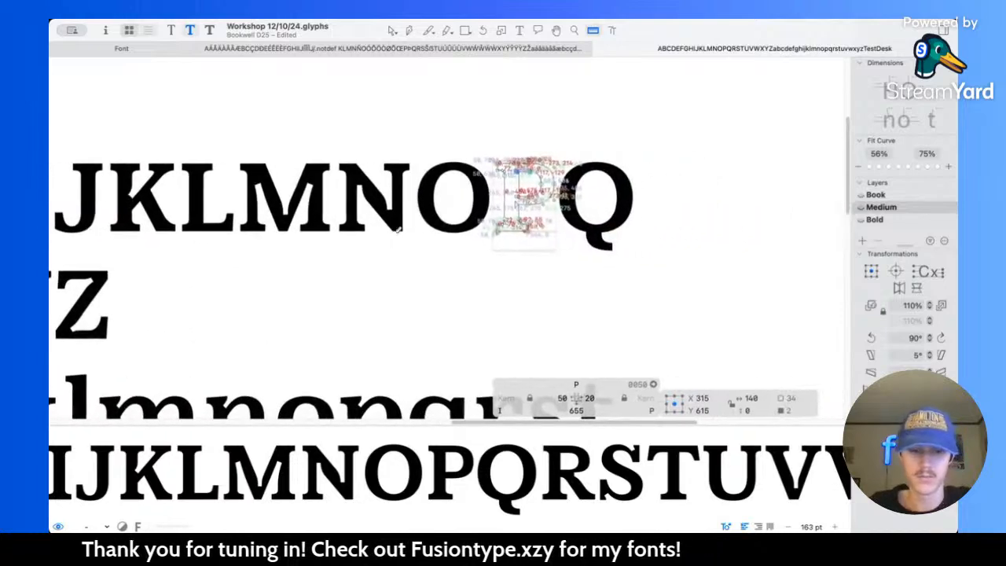
# Step: In the Medium master, move the curved side of the P's counter 10 units left, to centre X 433.5
pyautogui.click(391, 30)
pyautogui.scroll(8, 573, 218)
pyautogui.scroll(3, 468, 125)
pyautogui.hscroll(-2, 468, 124)
pyautogui.moveTo(463, 142); pyautogui.dragTo(521, 268)
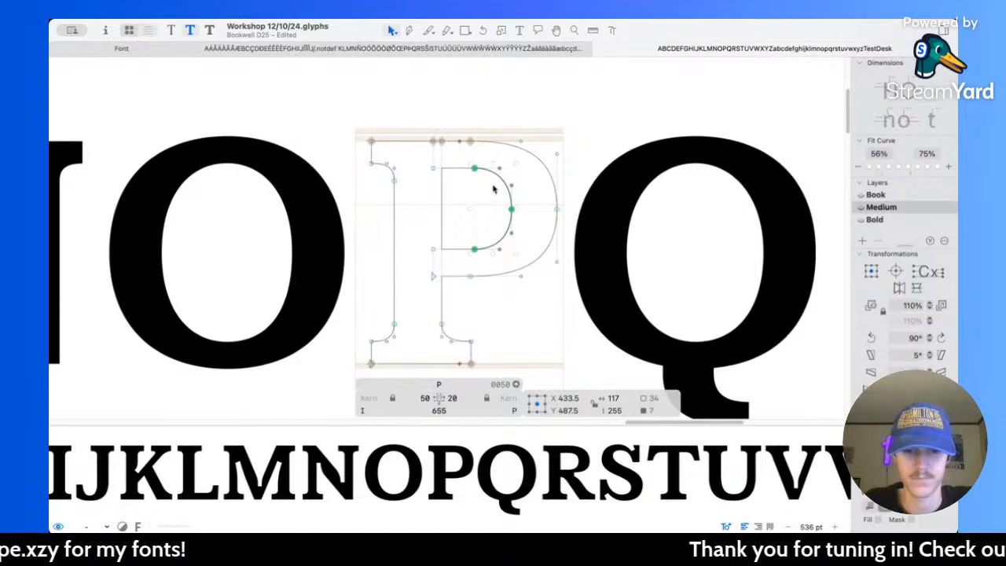
# Step: In the Bold master, move the curved side of the P's counter 40 units left, to centre X 403.5
pyautogui.press('super+3')
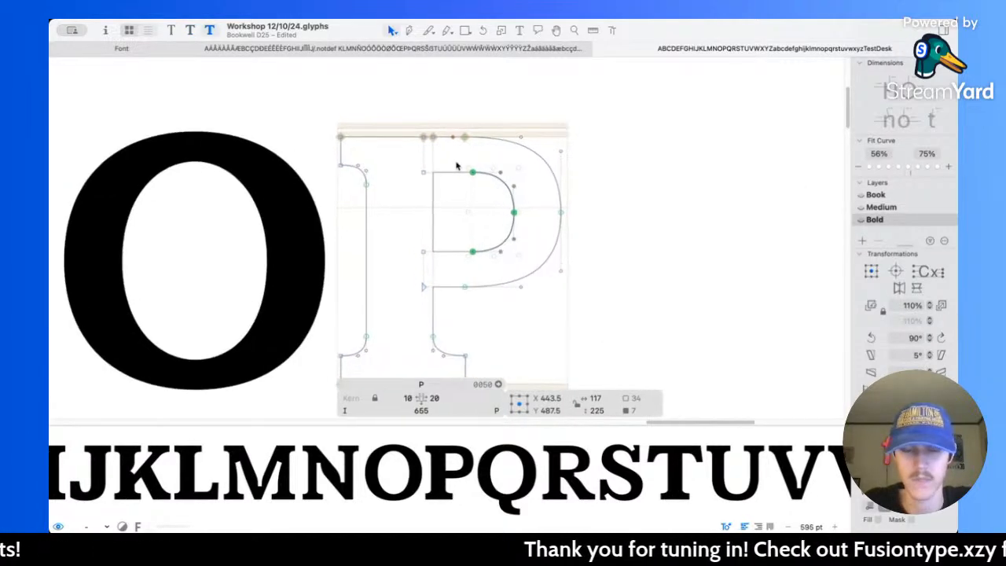
pyautogui.hotkey('shift', 'Left')
pyautogui.hotkey('shift', 'Left')
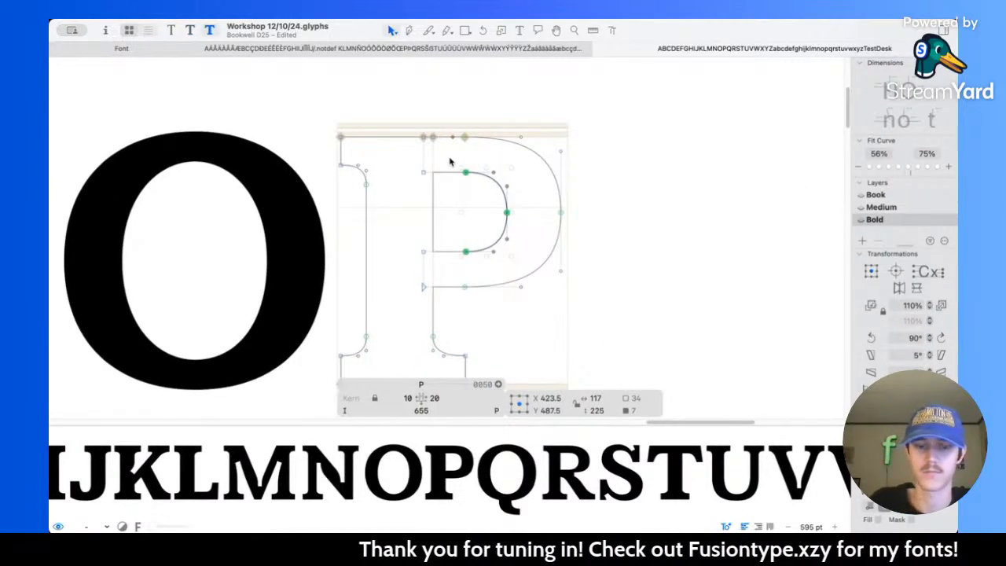
pyautogui.hotkey('shift', 'Left')
pyautogui.press('l')
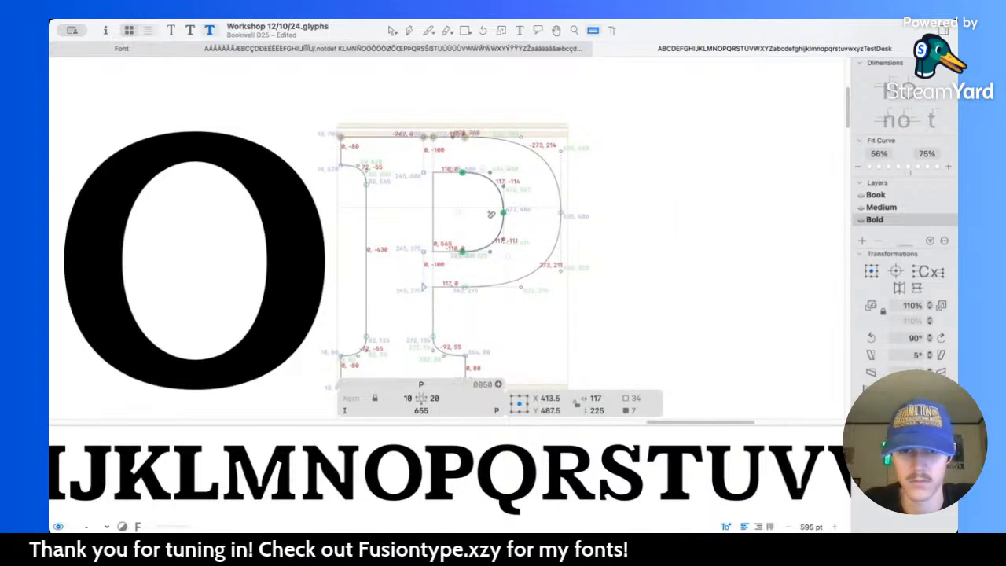
pyautogui.press('v')
pyautogui.hotkey('shift', 'Left')
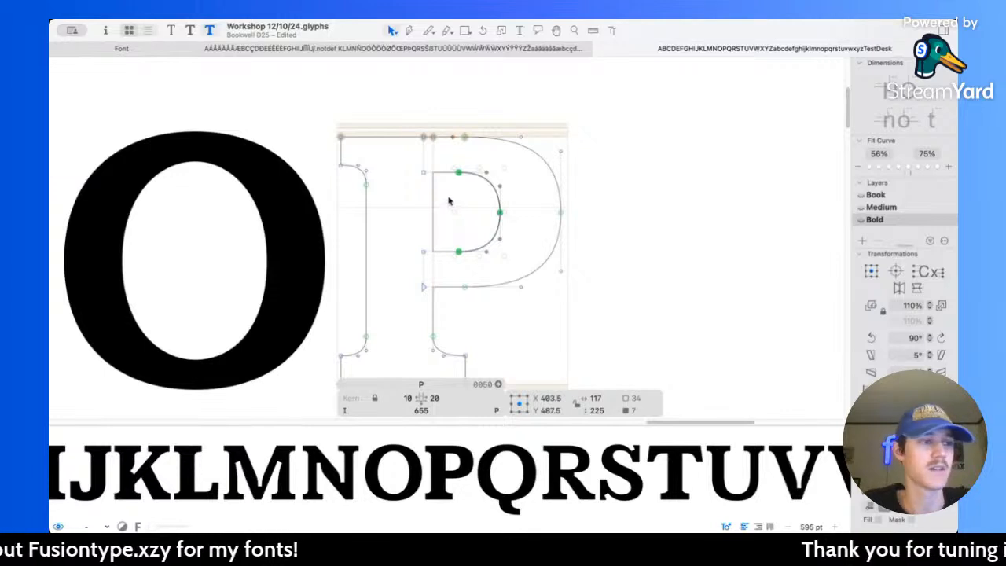
# Step: Measure the thickness of the Bold P's bowl at its right side and inspect the filled letter beside N and O
pyautogui.scroll(3, 512, 207)
pyautogui.press('l')
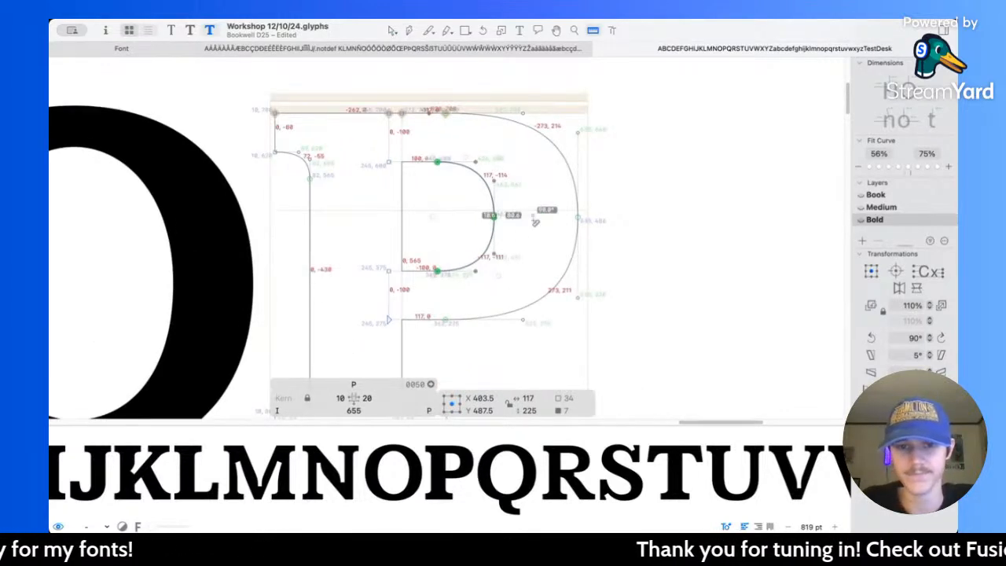
pyautogui.moveTo(485, 216); pyautogui.dragTo(600, 223)
pyautogui.press('space')
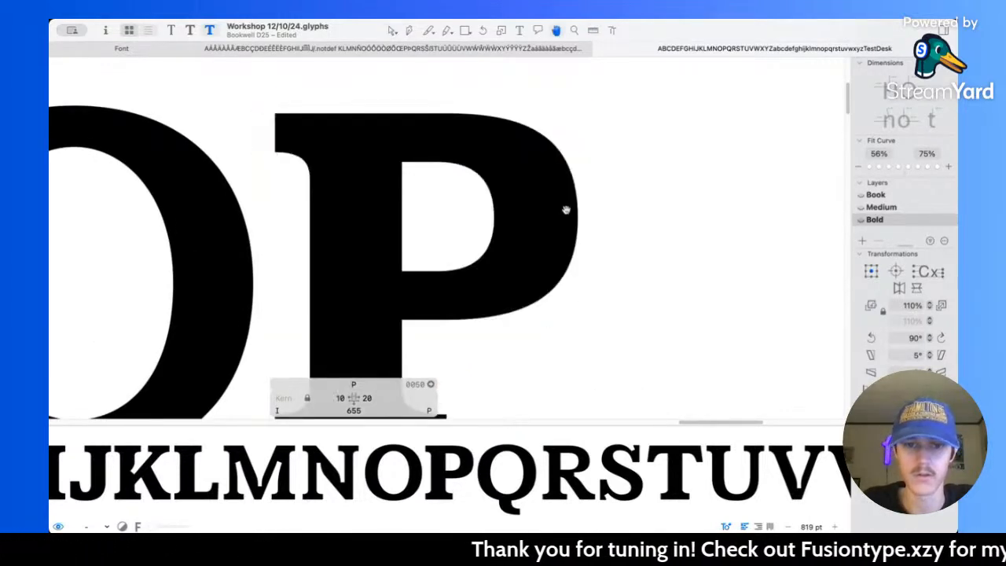
pyautogui.scroll(-3, 541, 196)
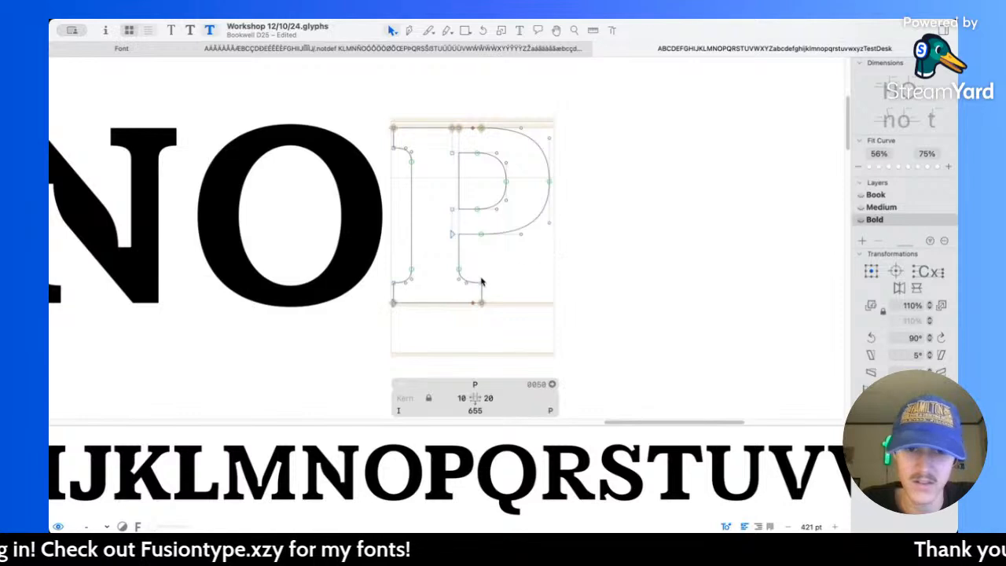
pyautogui.press('space')
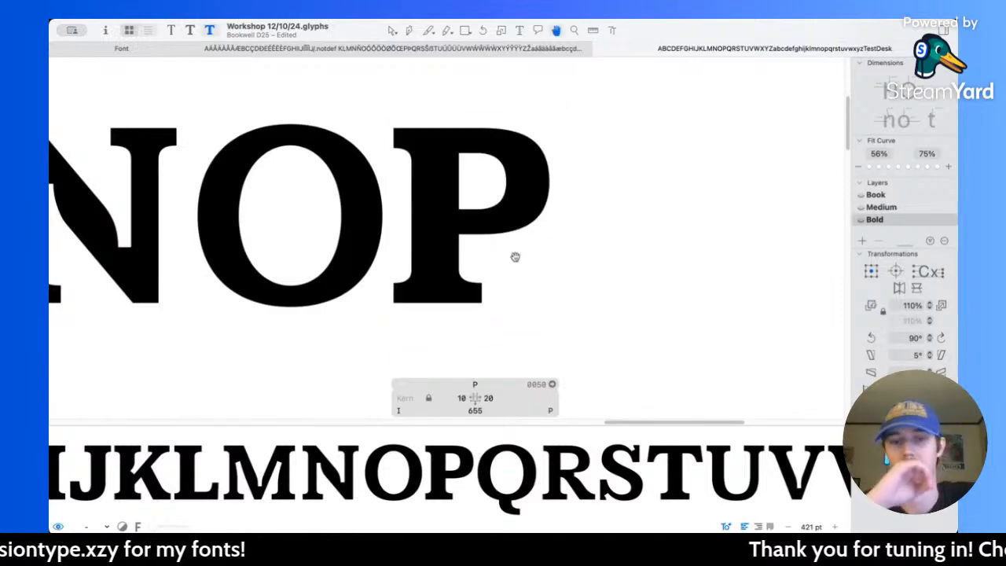
pyautogui.press('space')
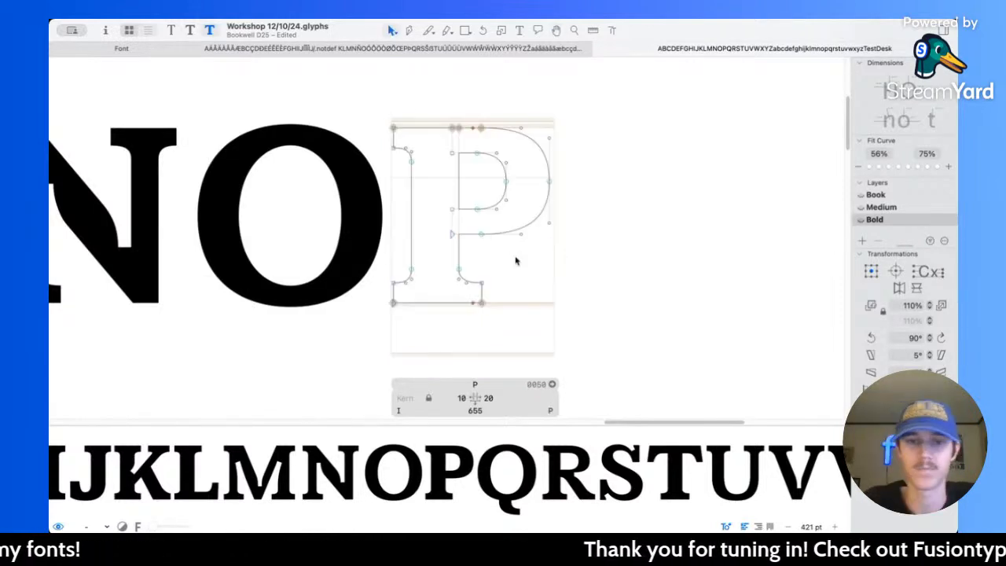
# Step: In the sample text, insert a line break before the P and add a capital B between the P and the Q
pyautogui.click(520, 31)
pyautogui.scroll(-5, 436, 156)
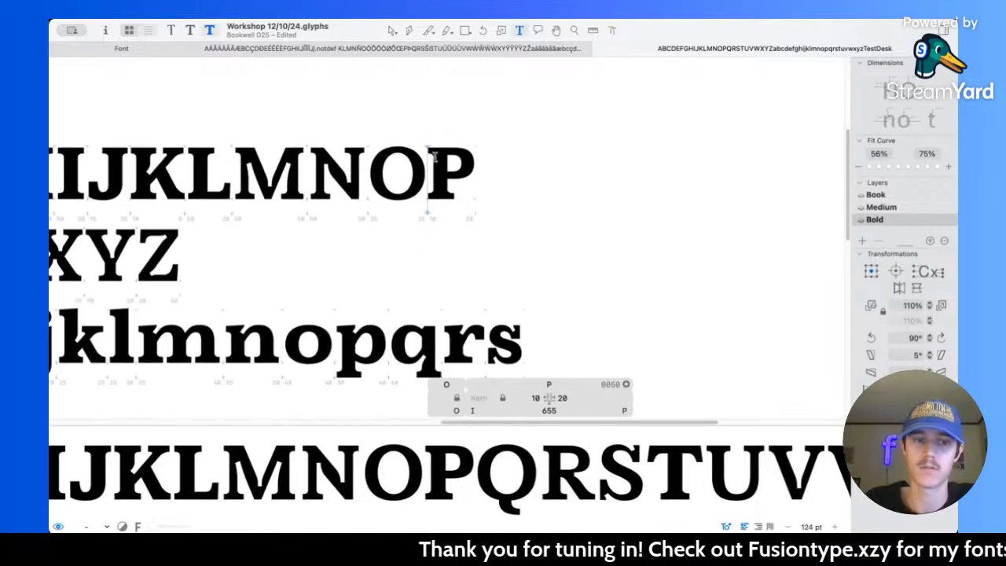
pyautogui.press('Return')
pyautogui.hscroll(3, 434, 157)
pyautogui.click(445, 223)
pyautogui.scroll(5, 445, 223)
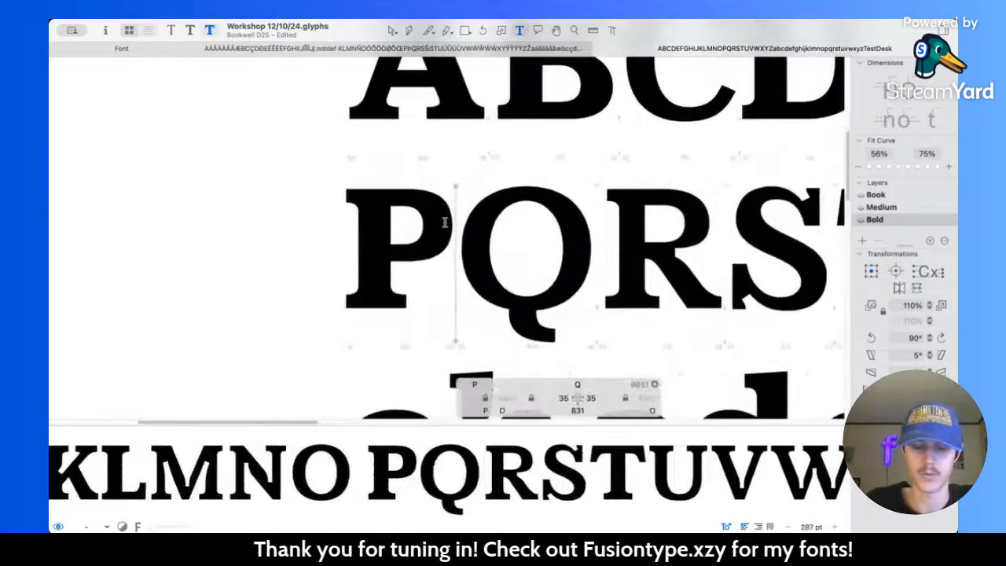
pyautogui.write('b')
pyautogui.press('BackSpace')
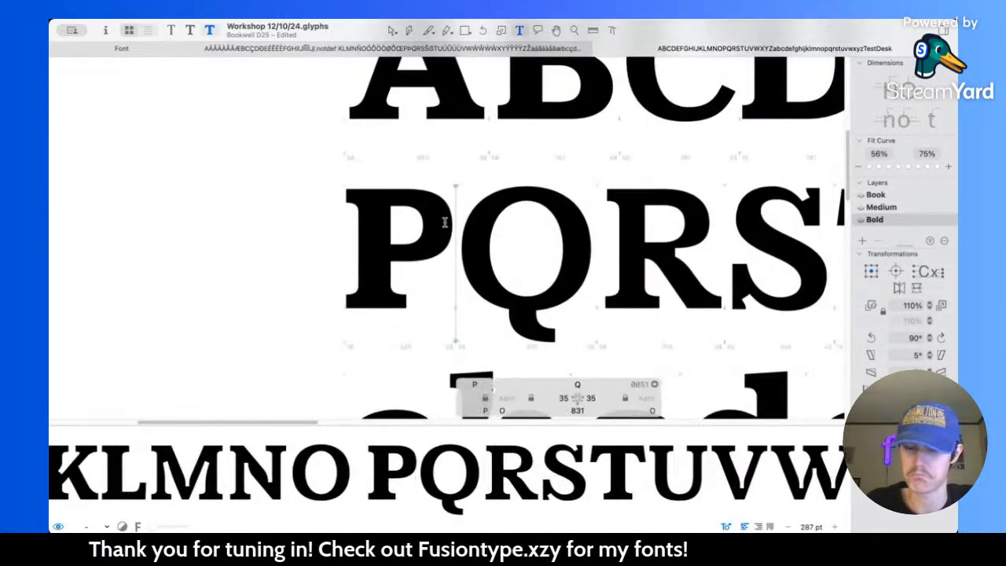
pyautogui.write('B')
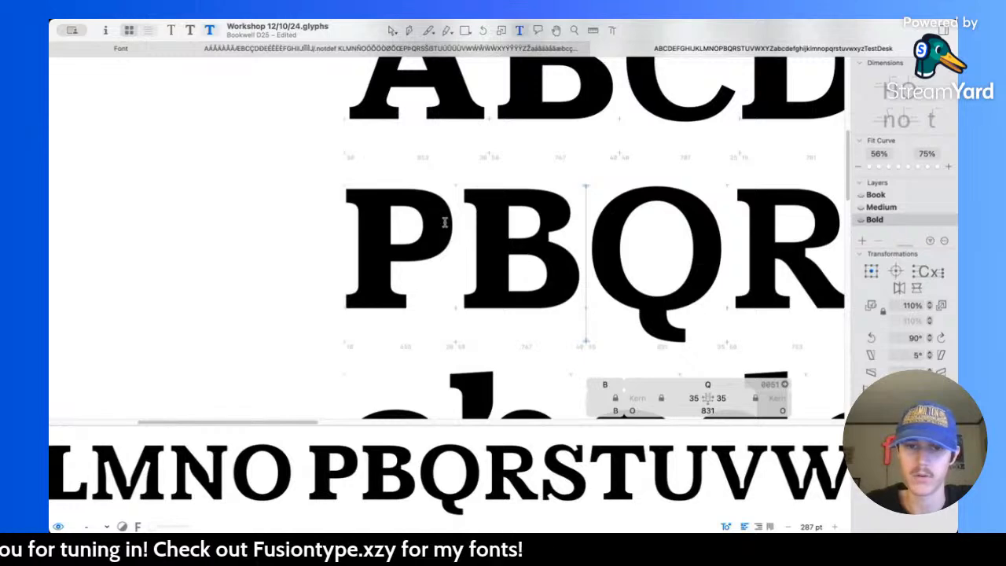
# Step: Examine the filled Bold P beside the B and Q, and measure the thickness of its bowl
pyautogui.scroll(5, 445, 222)
pyautogui.hscroll(2, 443, 222)
pyautogui.scroll(-1, 442, 222)
pyautogui.scroll(-6, 524, 229)
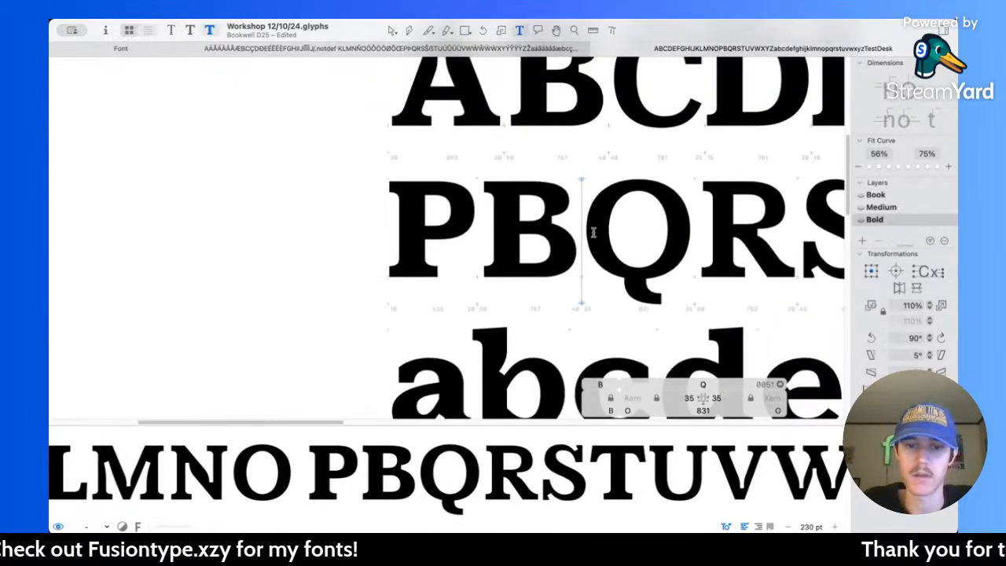
pyautogui.hscroll(3, 588, 232)
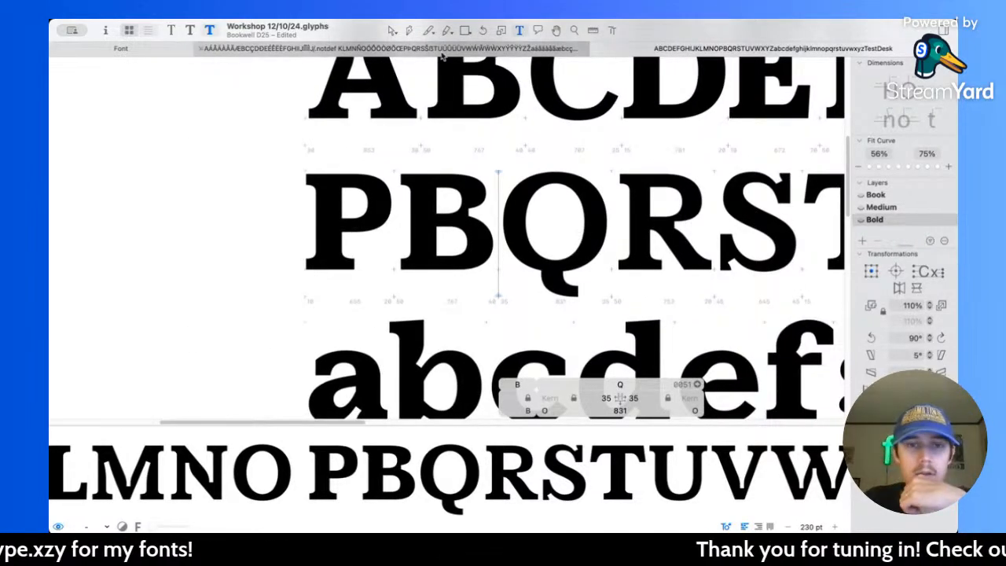
pyautogui.click(391, 31)
pyautogui.scroll(5, 432, 224)
pyautogui.press('l')
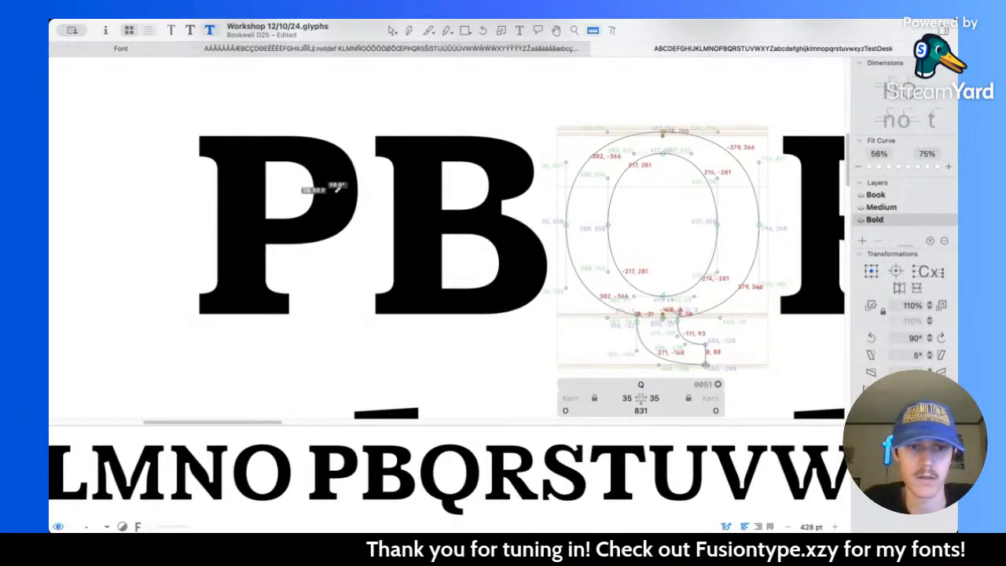
# Step: In the Bold master, move the curved side of the P's counter 10 units left, to centre X 393.5, and preview it filled
pyautogui.press('v')
pyautogui.doubleClick(319, 197)
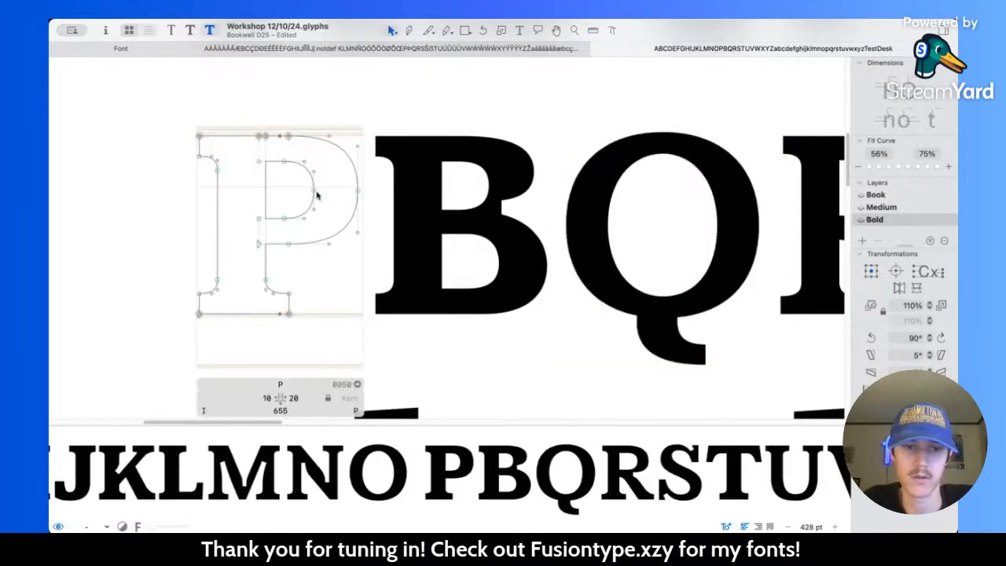
pyautogui.moveTo(281, 157); pyautogui.dragTo(335, 228)
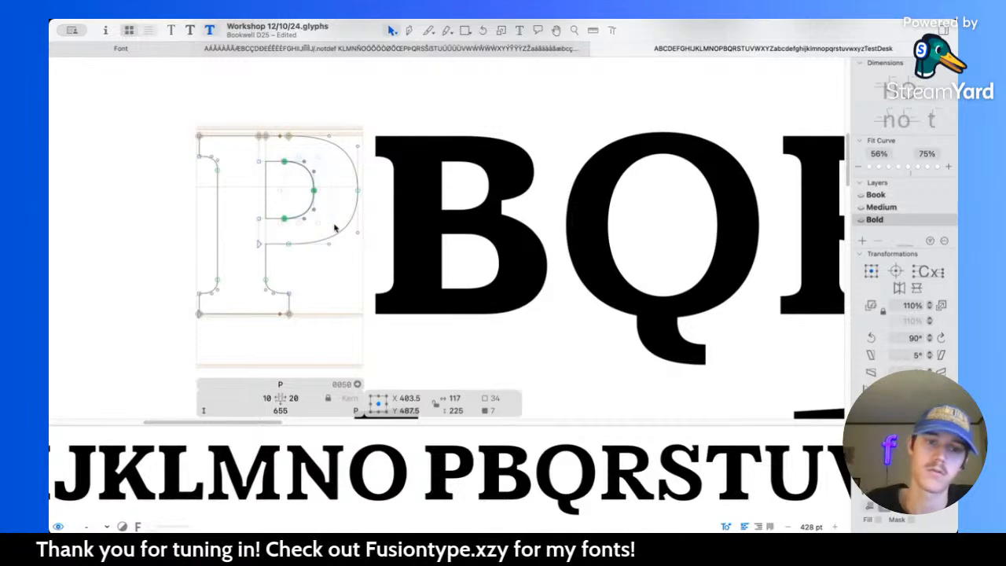
pyautogui.hotkey('shift', 'Left')
pyautogui.press('space')
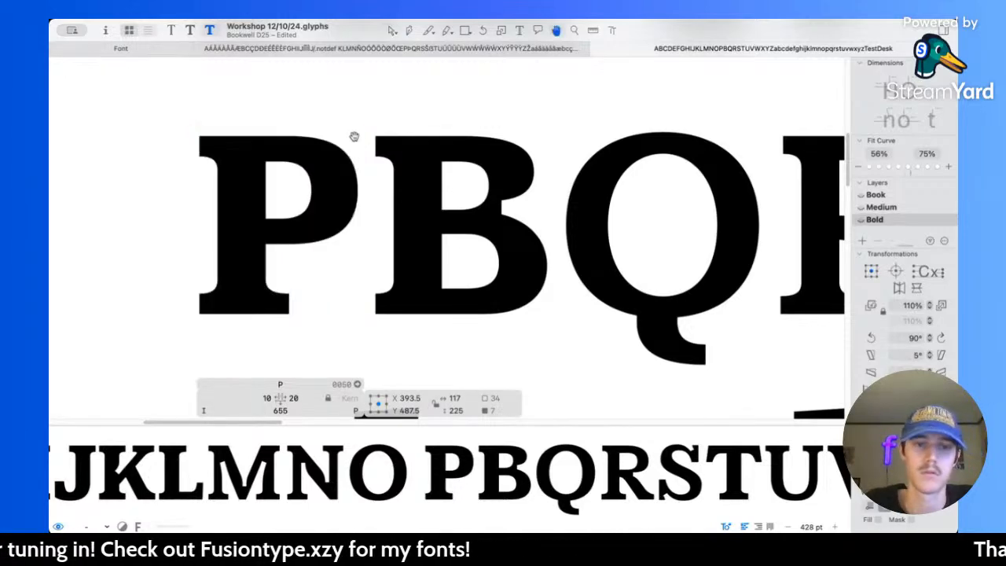
pyautogui.hscroll(-1, 348, 180)
pyautogui.scroll(5, 347, 181)
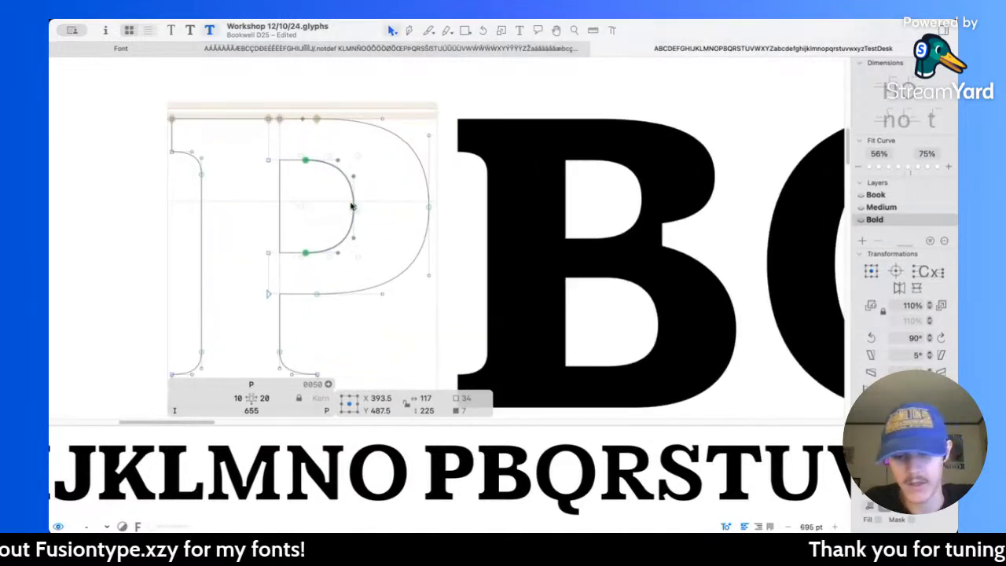
# Step: Shorten the vertical handles at the Bold P's outer bowl extreme and move the outer bowl's upper and lower nodes 20 units left, to X 342
pyautogui.press('l')
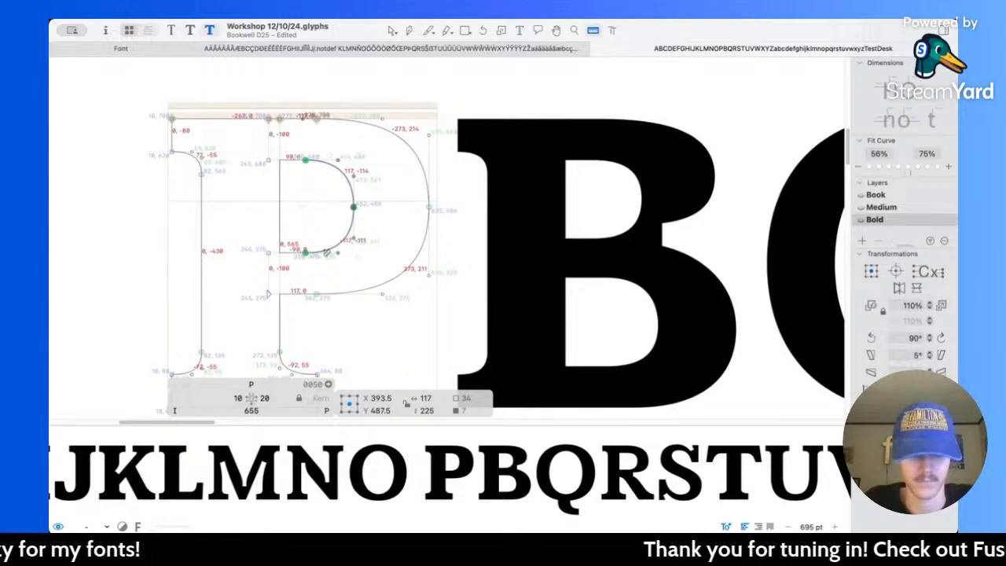
pyautogui.press('v')
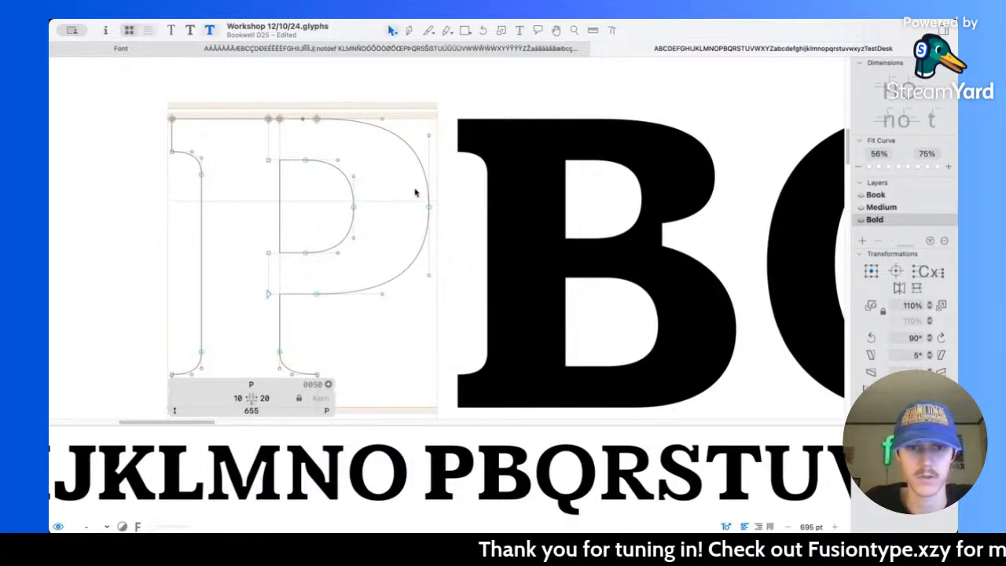
pyautogui.moveTo(420, 122); pyautogui.dragTo(462, 317)
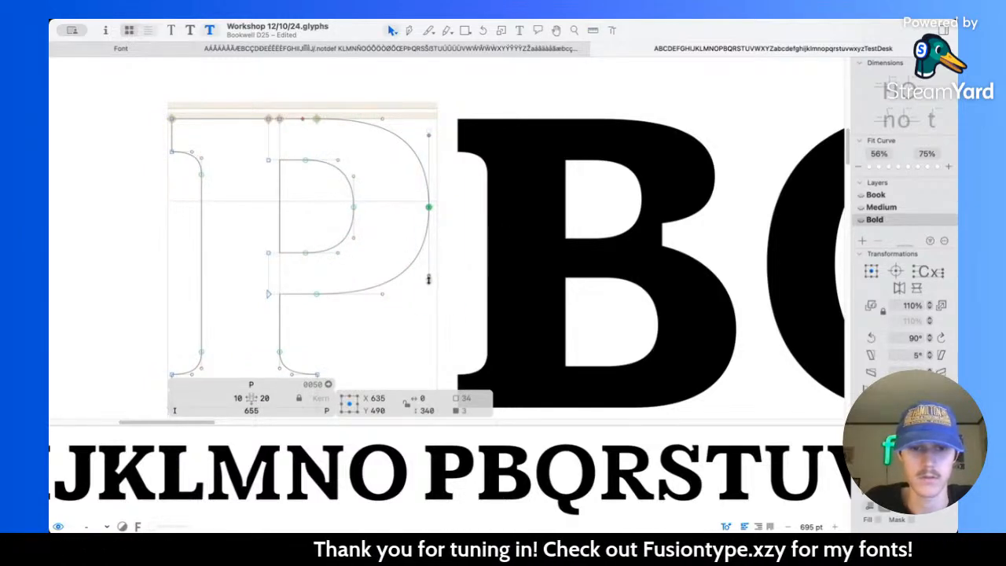
pyautogui.click(316, 118)
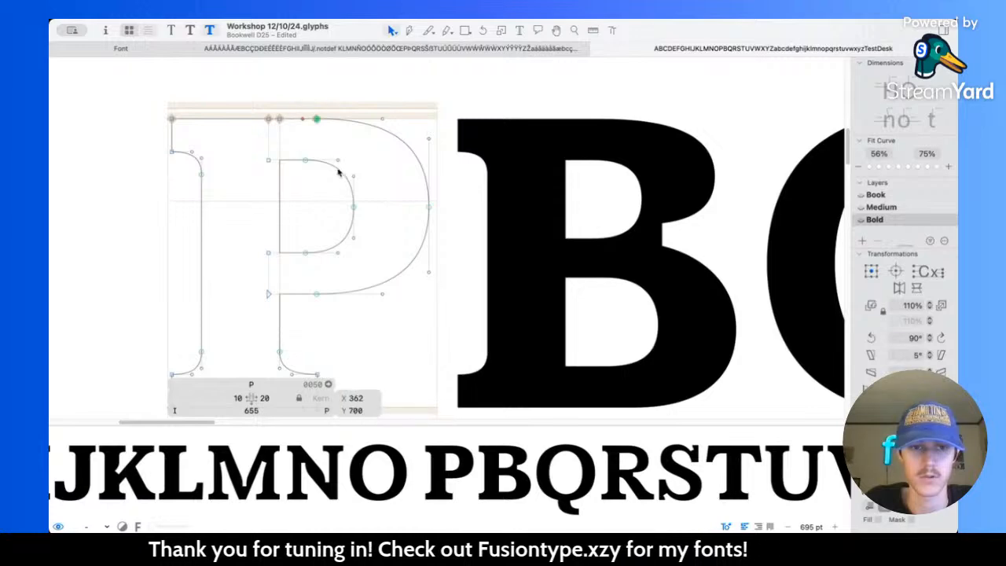
pyautogui.keyDown('shift'); pyautogui.click(316, 294); pyautogui.keyUp('shift')
pyautogui.hotkey('shift', 'Left')
pyautogui.hotkey('shift', 'Left')
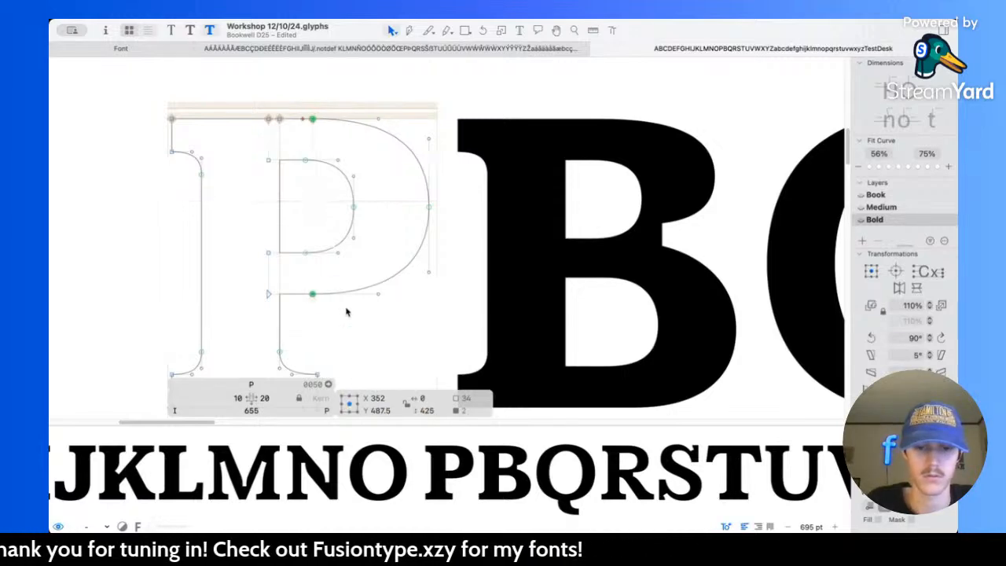
pyautogui.press('space')
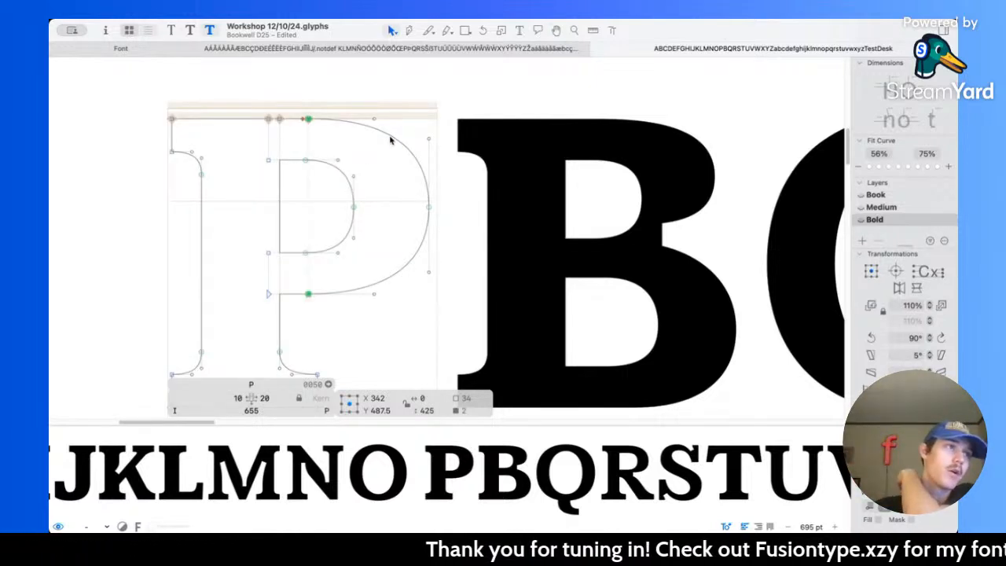
# Step: Measure the Bold P's bowl and move the curved side of its counter another 10 units left, to centre X 383.5
pyautogui.press('l')
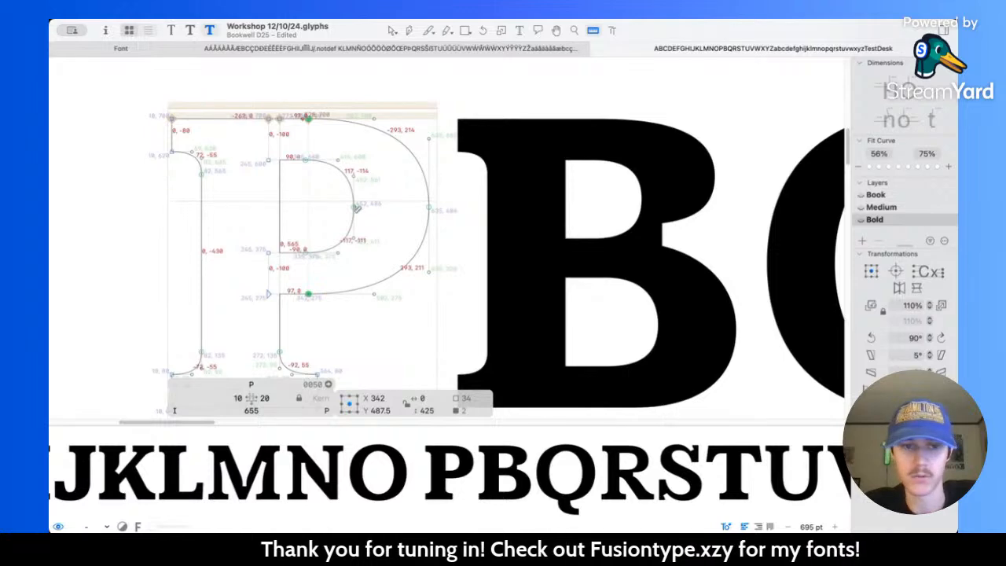
pyautogui.moveTo(344, 211); pyautogui.dragTo(523, 223)
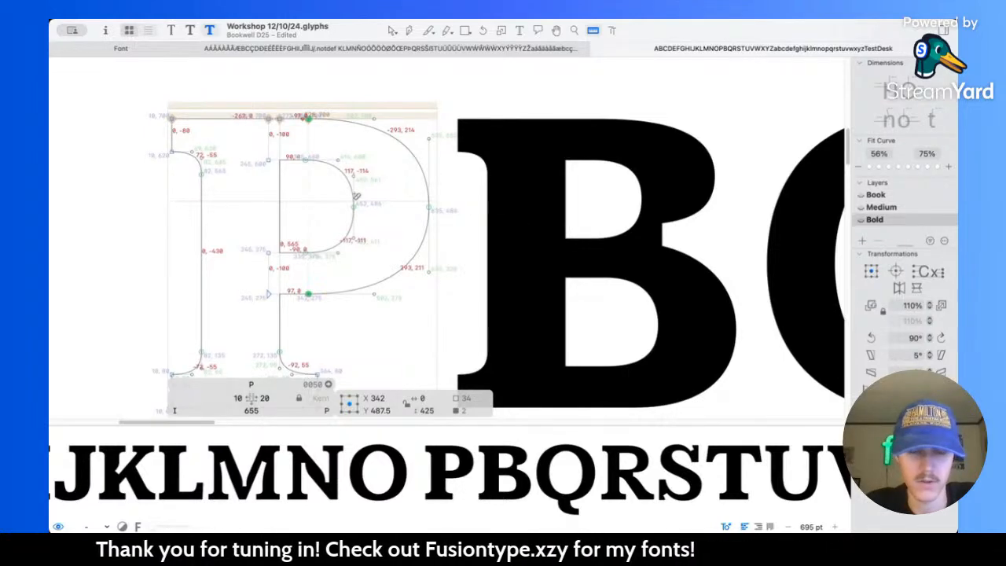
pyautogui.press('v')
pyautogui.moveTo(296, 146); pyautogui.dragTo(370, 266)
pyautogui.hotkey('shift', 'Left')
pyautogui.press('space')
pyautogui.scroll(-5, 369, 262)
pyautogui.scroll(-5, 369, 263)
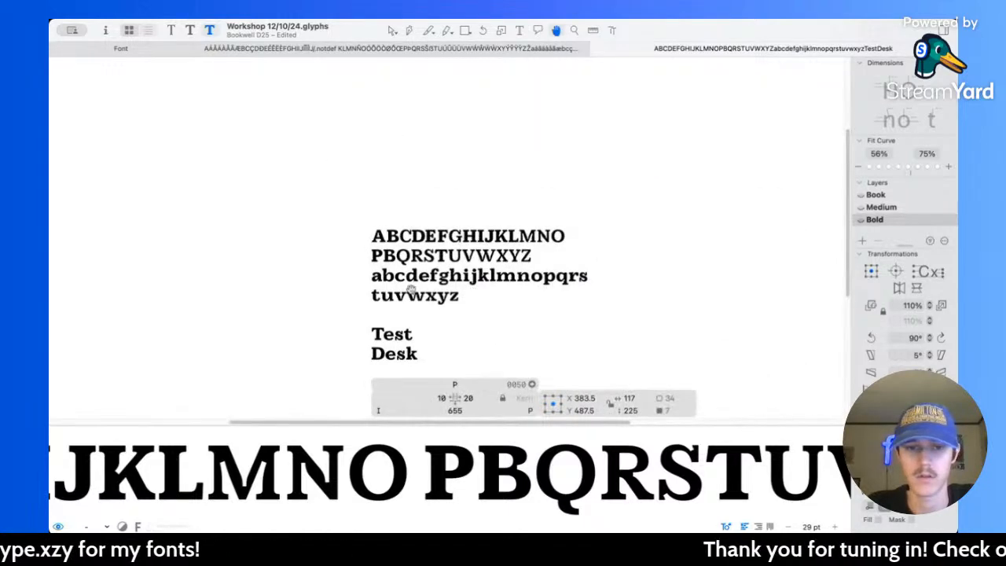
# Step: Add the word "Pest" on a new line below "Desk" in the sample text
pyautogui.press('t')
pyautogui.scroll(-5, 455, 292)
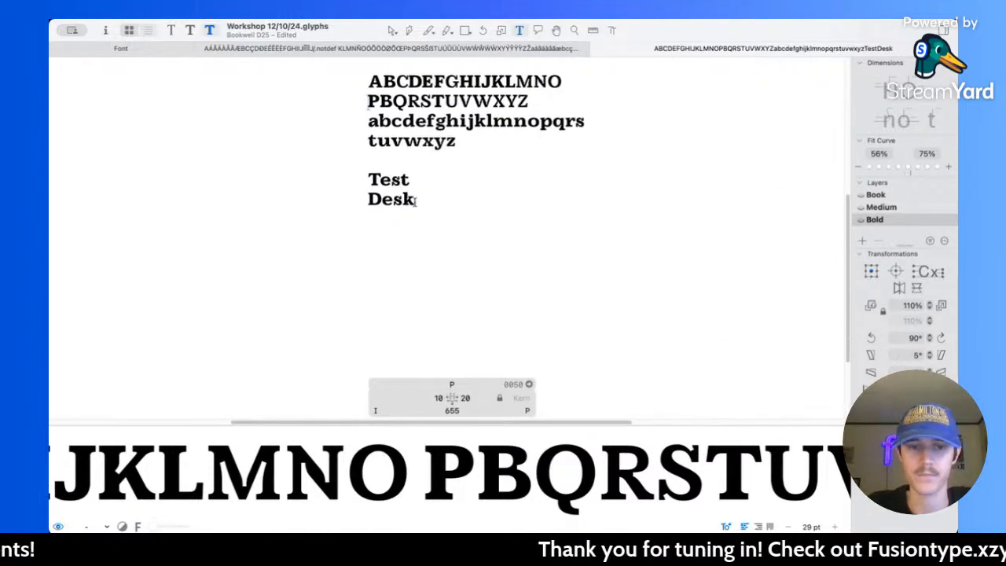
pyautogui.click(416, 202)
pyautogui.scroll(4, 415, 203)
pyautogui.press('Return')
pyautogui.write('Pest')
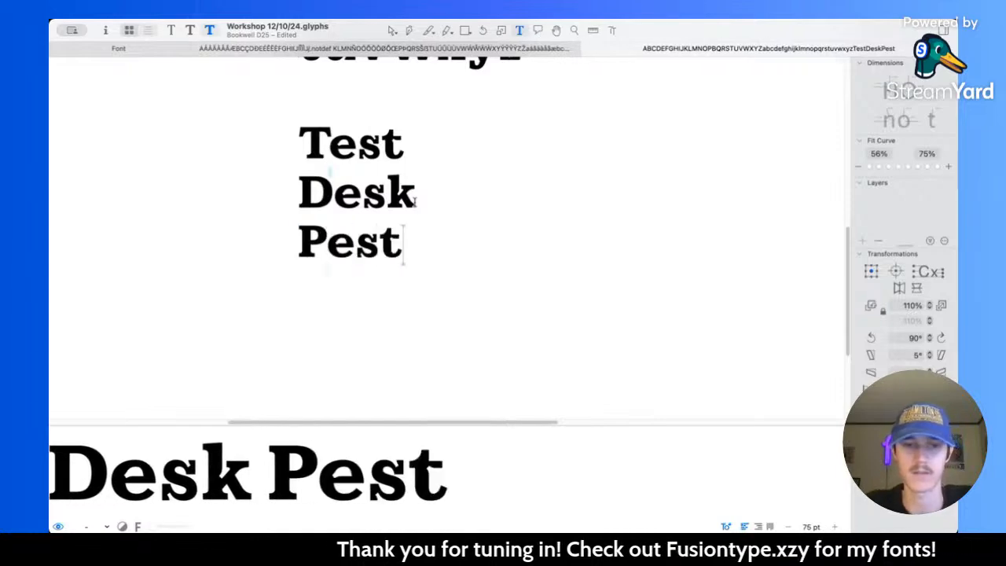
# Step: Reposition the curved side of the Bold P's counter at centre X 393.5 while checking the word "Pest"
pyautogui.scroll(4, 415, 202)
pyautogui.scroll(-6, 415, 202)
pyautogui.scroll(3, 405, 119)
pyautogui.click(392, 31)
pyautogui.scroll(5, 351, 99)
pyautogui.doubleClick(342, 129)
pyautogui.scroll(4, 346, 130)
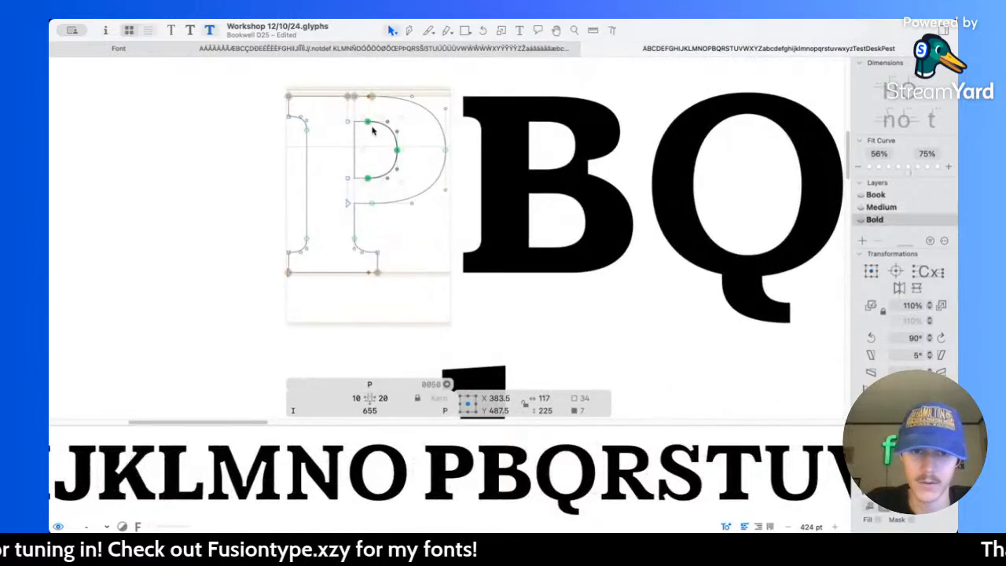
pyautogui.scroll(-5, 372, 130)
pyautogui.scroll(-10, 373, 131)
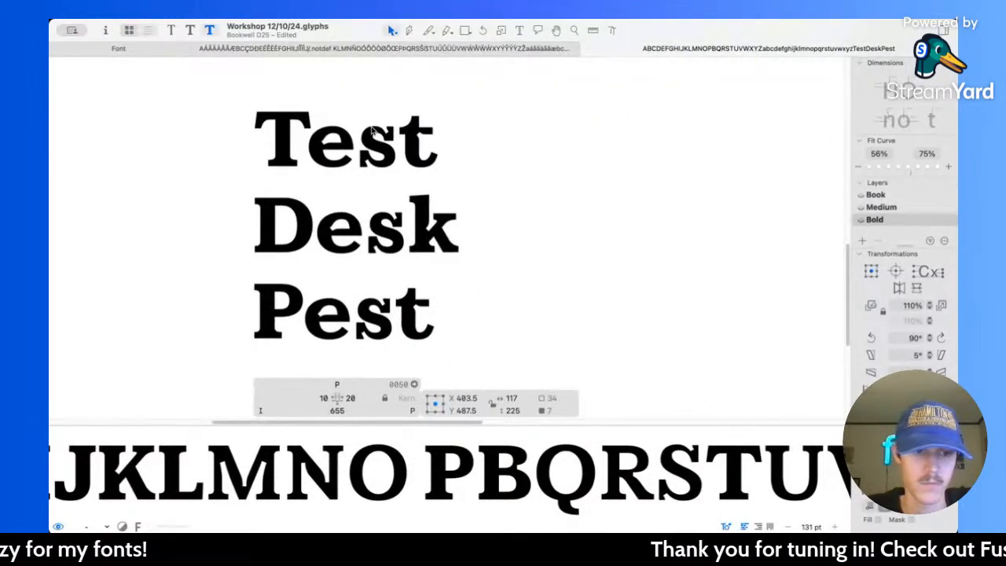
pyautogui.hotkey('shift', 'Left')
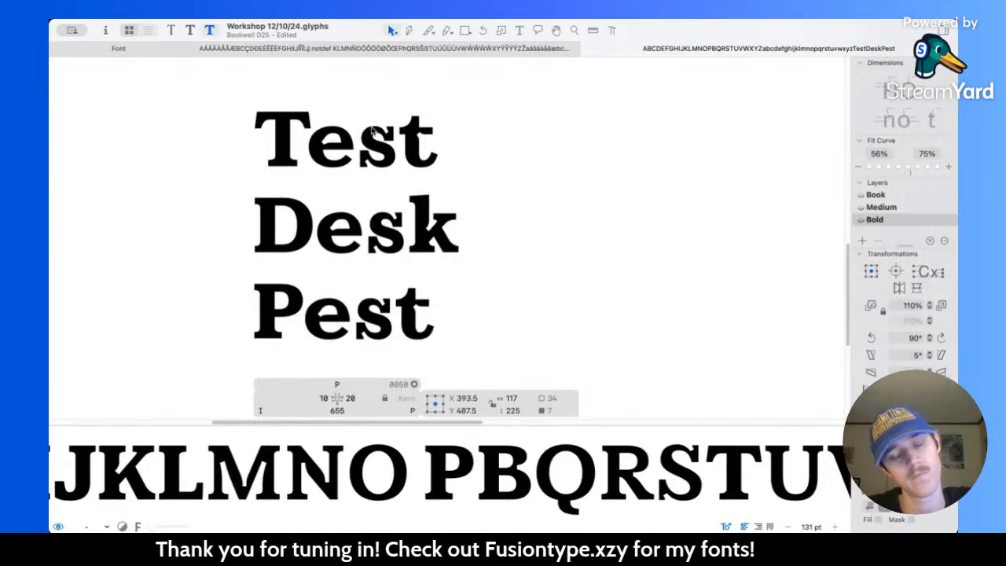
# Step: Compare the P with its Medium master and set the Bold P's left sidebearing to 50
pyautogui.press('super+2')
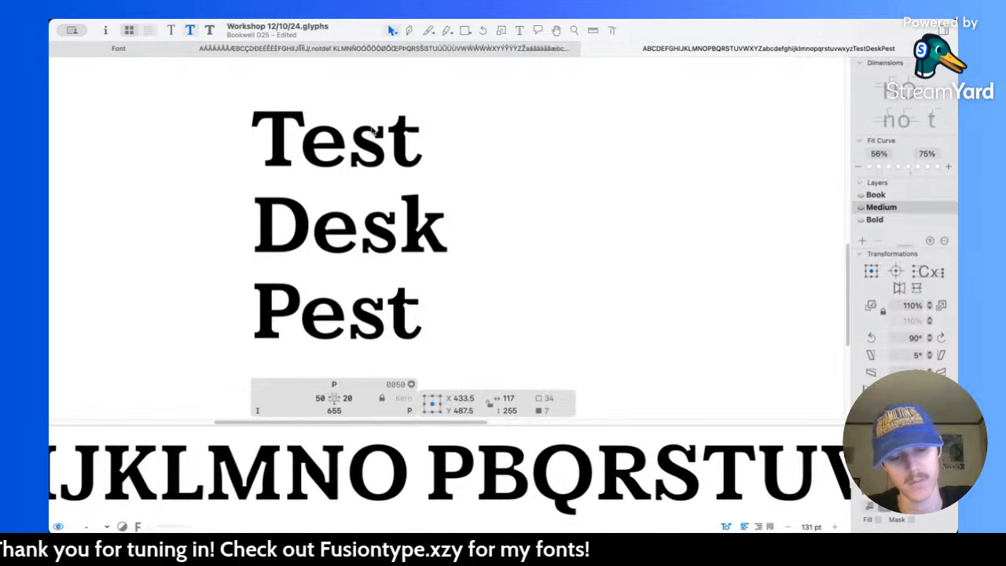
pyautogui.press('super+3')
pyautogui.click(322, 397)
pyautogui.press('Return')
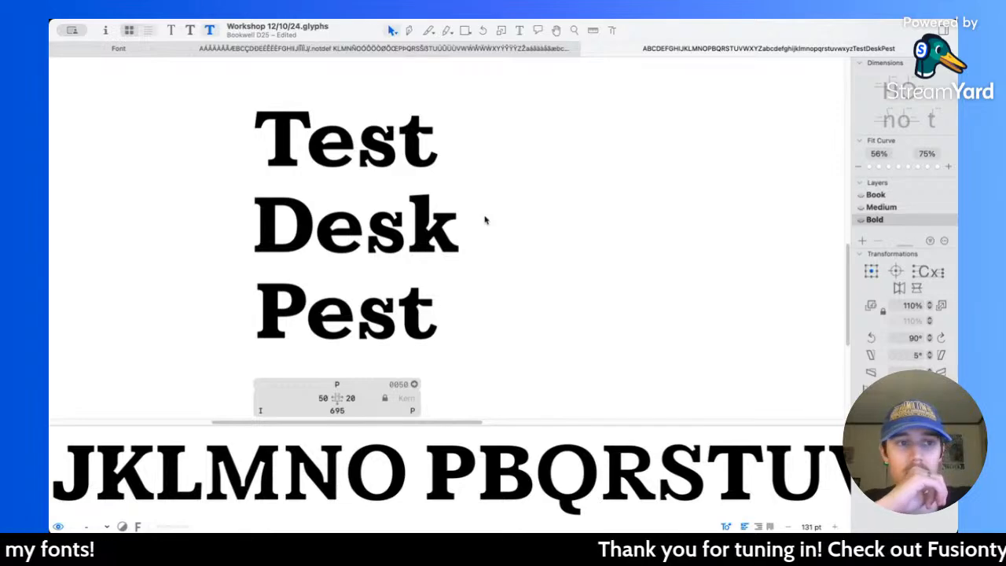
# Step: Examine the weight and spacing of the Bold alphabet and the words Test, Desk and Pest at several sizes
pyautogui.scroll(-5, 482, 215)
pyautogui.scroll(5, 404, 231)
pyautogui.scroll(-5, 423, 236)
pyautogui.scroll(-2, 424, 240)
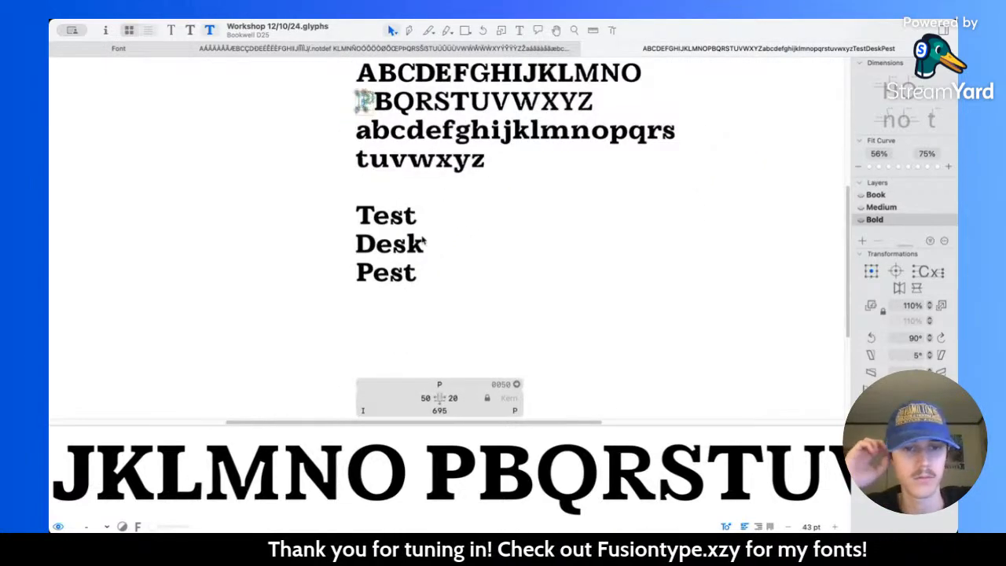
pyautogui.scroll(-3, 425, 244)
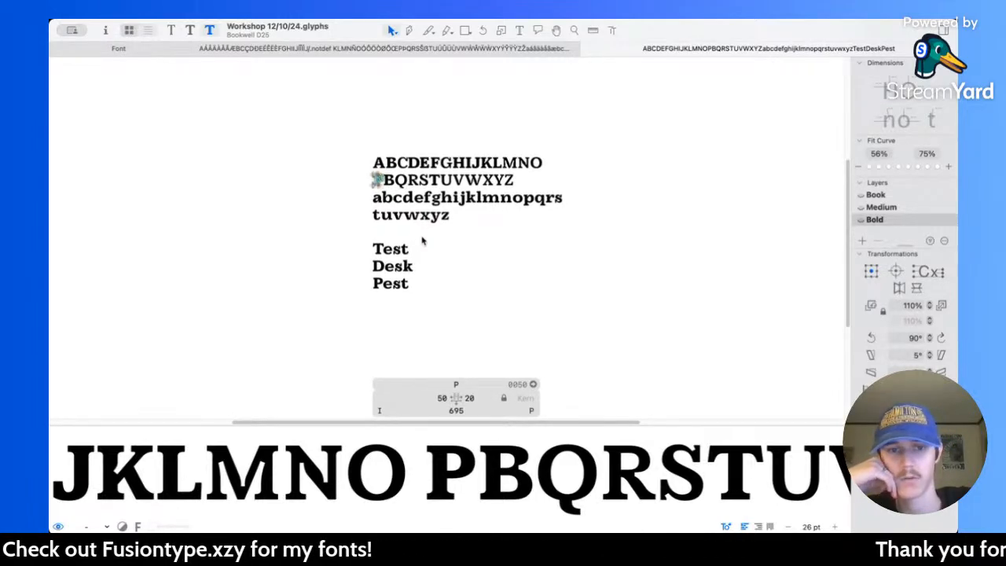
pyautogui.scroll(3, 423, 241)
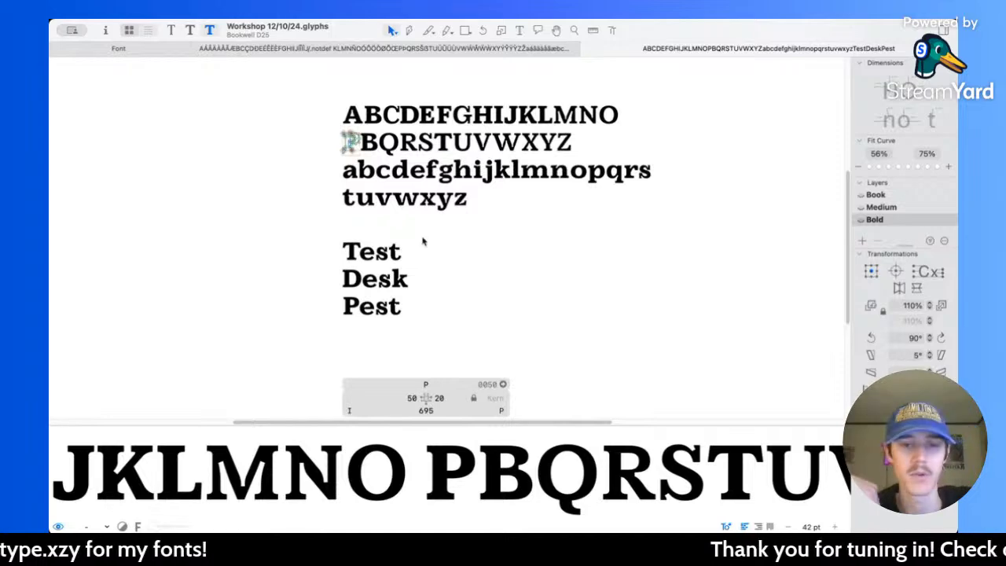
pyautogui.scroll(3, 423, 241)
pyautogui.scroll(5, 424, 240)
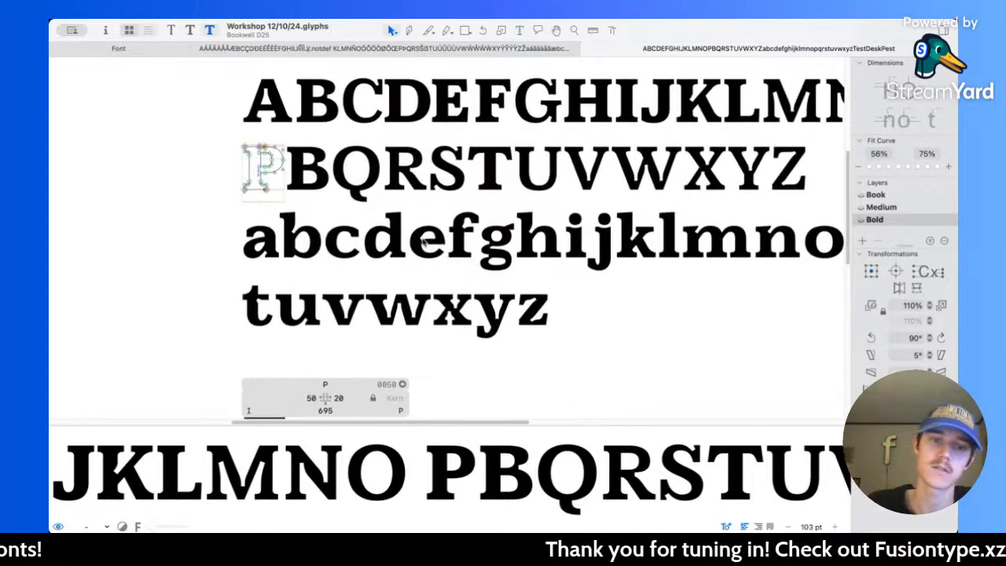
pyautogui.scroll(4, 371, 214)
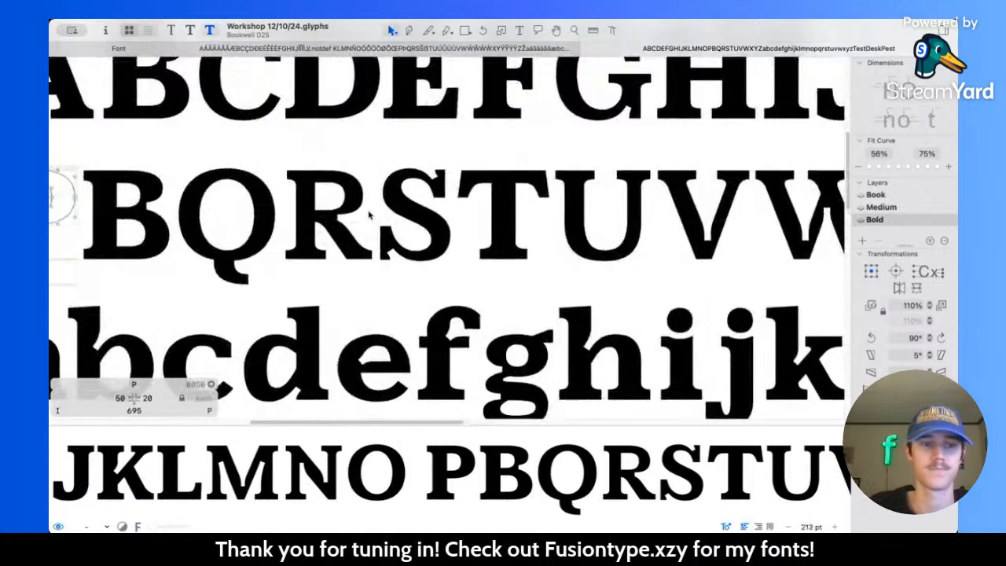
# Step: Remove the extra capital B between the P and the Q in the sample text
pyautogui.hscroll(-2, 370, 213)
pyautogui.click(518, 30)
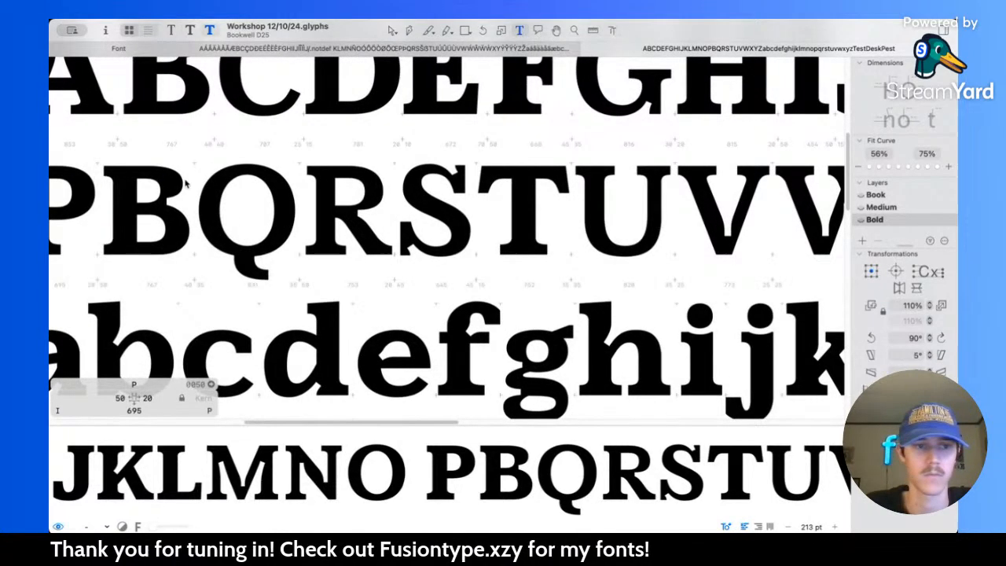
pyautogui.click(186, 183)
pyautogui.press('BackSpace')
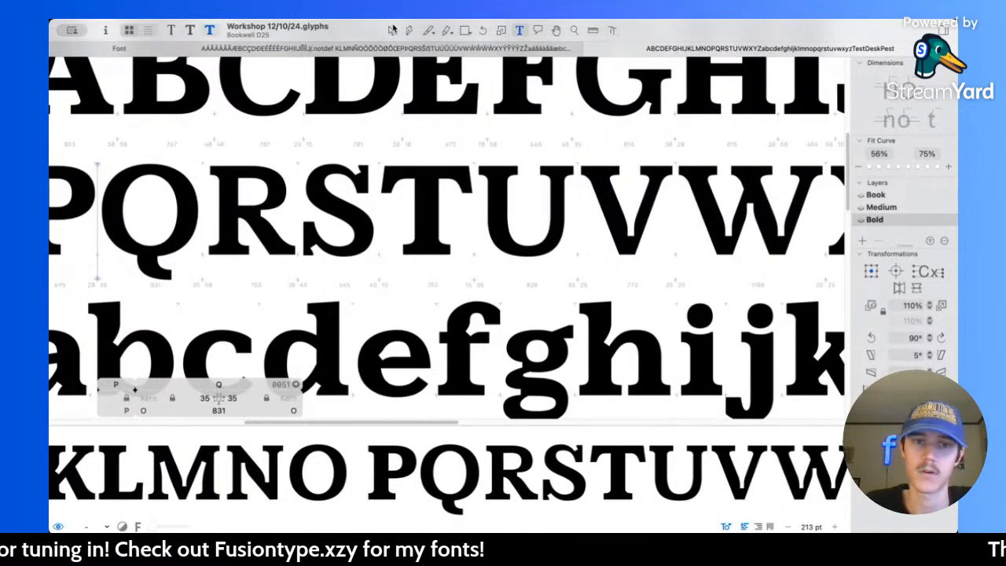
# Step: Thicken the Bold R's stem by moving its left side with the serifs 40 units left, to a left sidebearing of 10
pyautogui.click(393, 30)
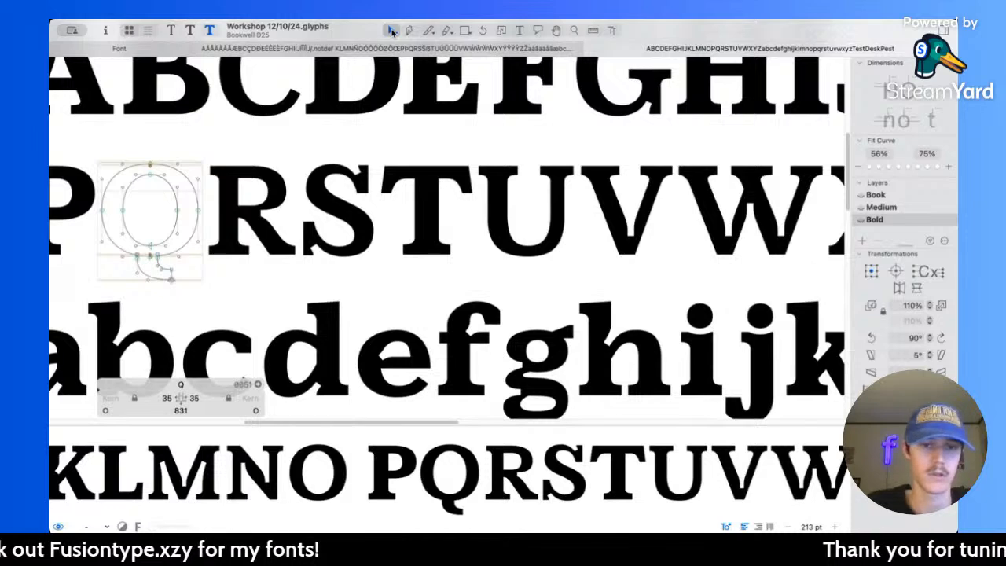
pyautogui.doubleClick(248, 203)
pyautogui.scroll(5, 248, 203)
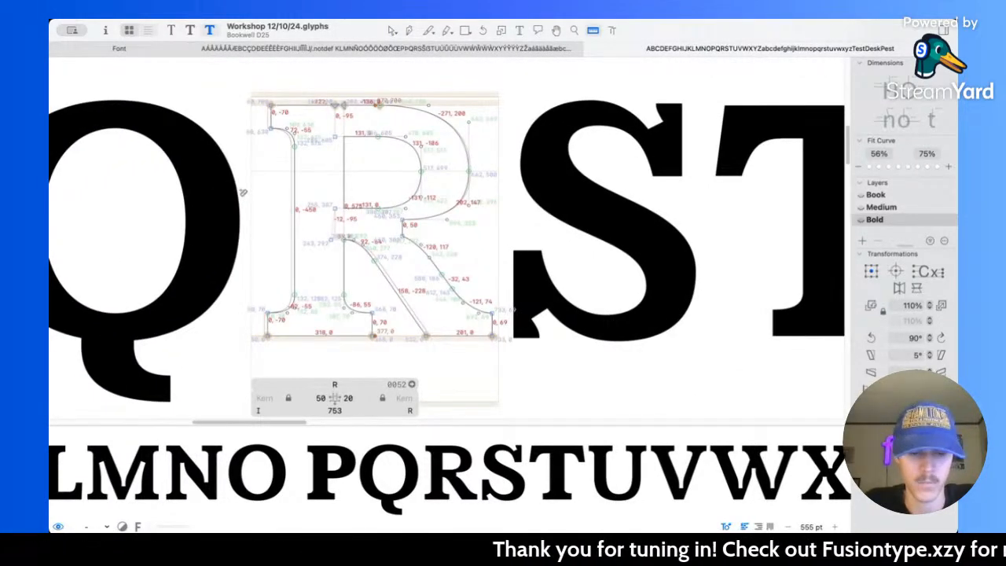
pyautogui.moveTo(227, 71); pyautogui.dragTo(296, 351)
pyautogui.hotkey('shift', 'Left')
pyautogui.hotkey('shift', 'Left')
pyautogui.hotkey('shift', 'Left')
pyautogui.hotkey('shift', 'Left')
# Step: Thicken the Bold R's serifs by 10 units, raising the lower serifs' inner edges and lowering the upper-left one's, and inspect the outline measurements
pyautogui.moveTo(242, 278); pyautogui.dragTo(385, 328)
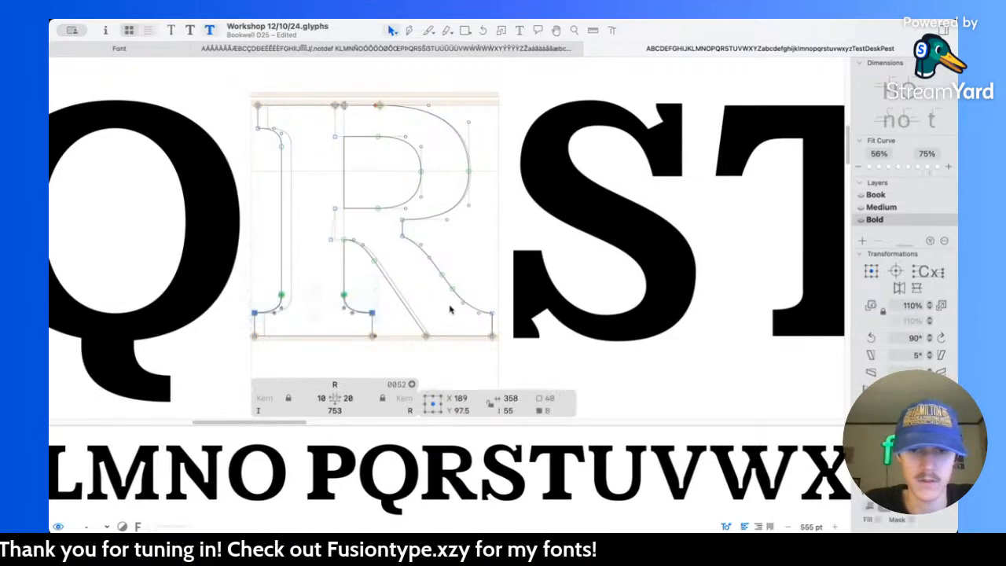
pyautogui.moveTo(475, 309); pyautogui.dragTo(507, 324)
pyautogui.hotkey('shift', 'Up')
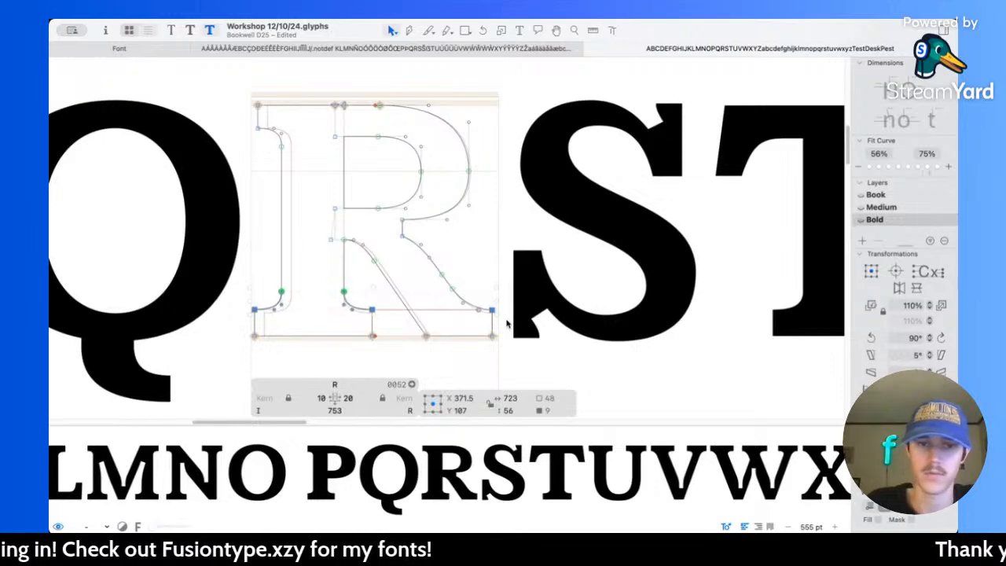
pyautogui.scroll(3, 507, 324)
pyautogui.moveTo(243, 152); pyautogui.dragTo(312, 196)
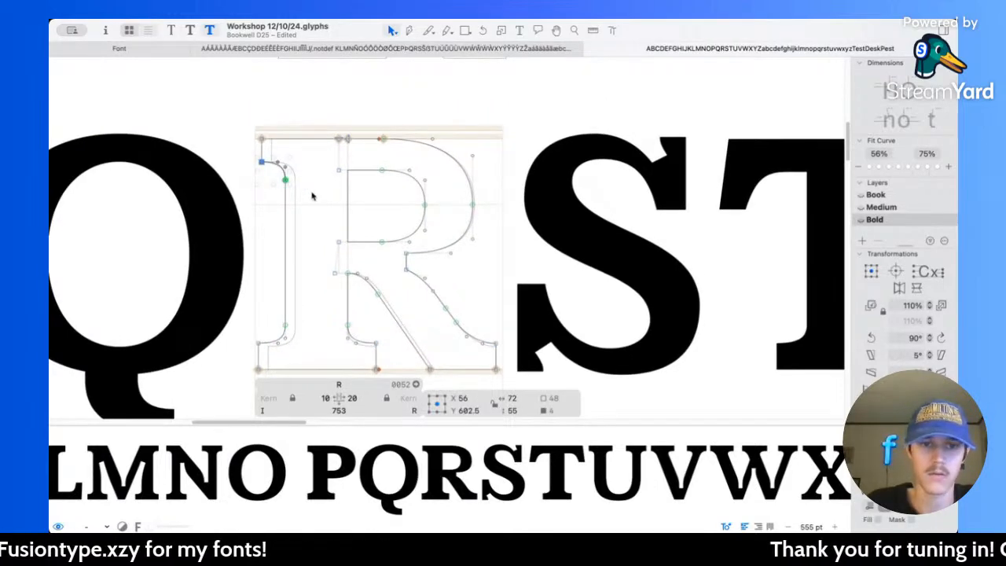
pyautogui.hotkey('shift', 'Down')
pyautogui.press('l')
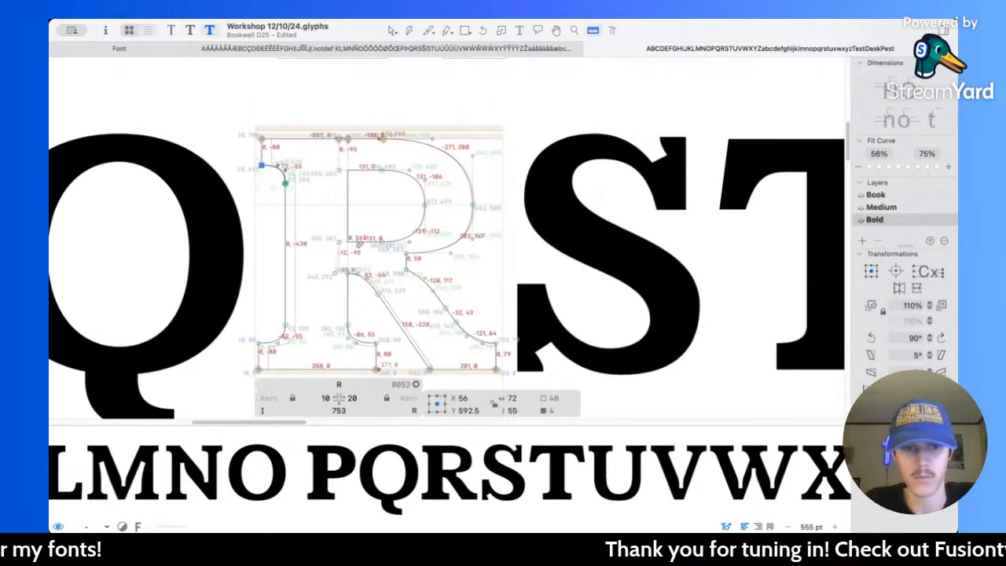
pyautogui.scroll(2, 379, 191)
pyautogui.scroll(-1, 379, 190)
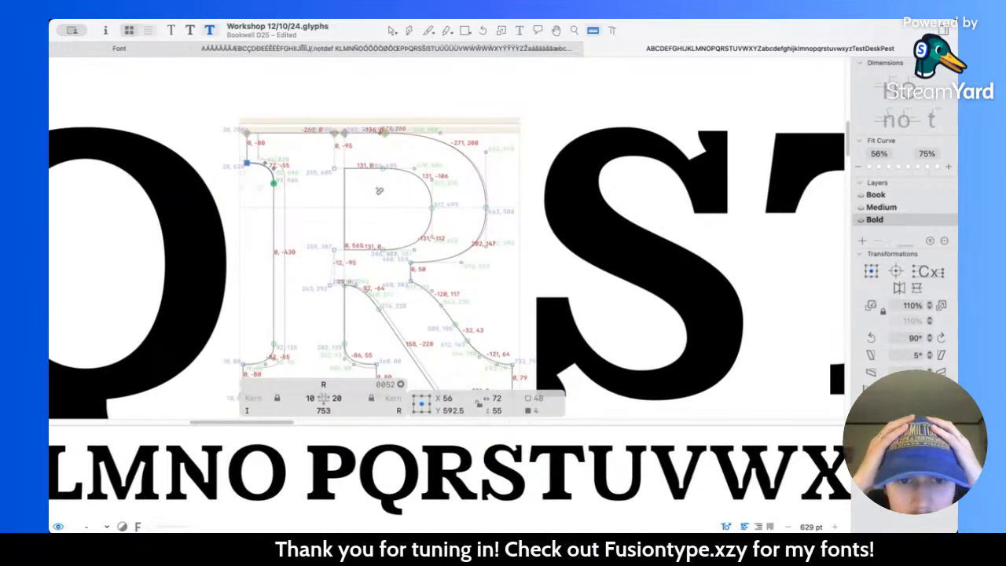
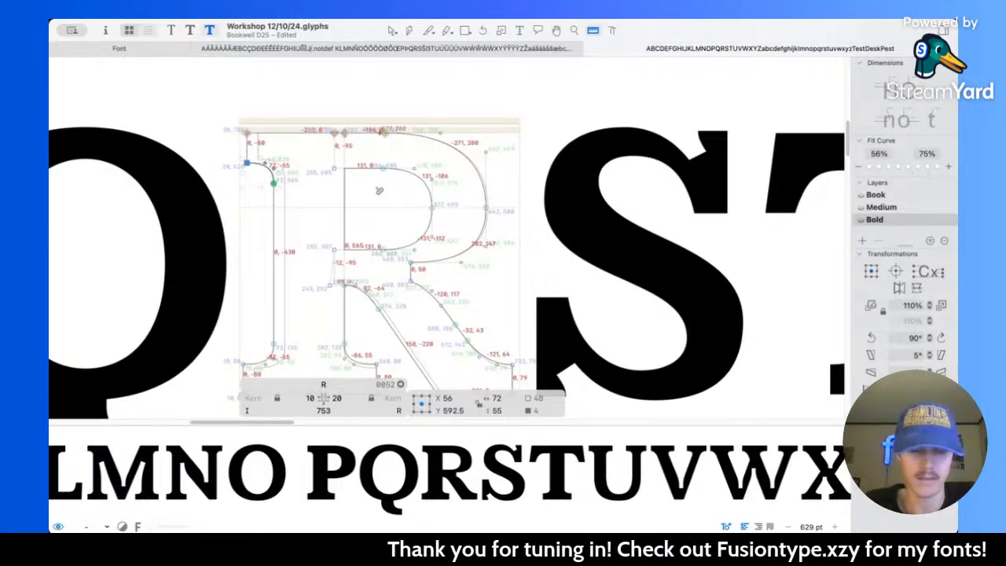
# Step: Thicken the Bold R's bowl by moving the counter's curved side 40 units left, and show the outline measurements
pyautogui.press('v')
pyautogui.moveTo(363, 152); pyautogui.dragTo(450, 256)
pyautogui.hotkey('shift', 'Left')
pyautogui.hotkey('shift', 'Left')
pyautogui.hotkey('shift', 'Left')
pyautogui.hotkey('shift', 'Left')
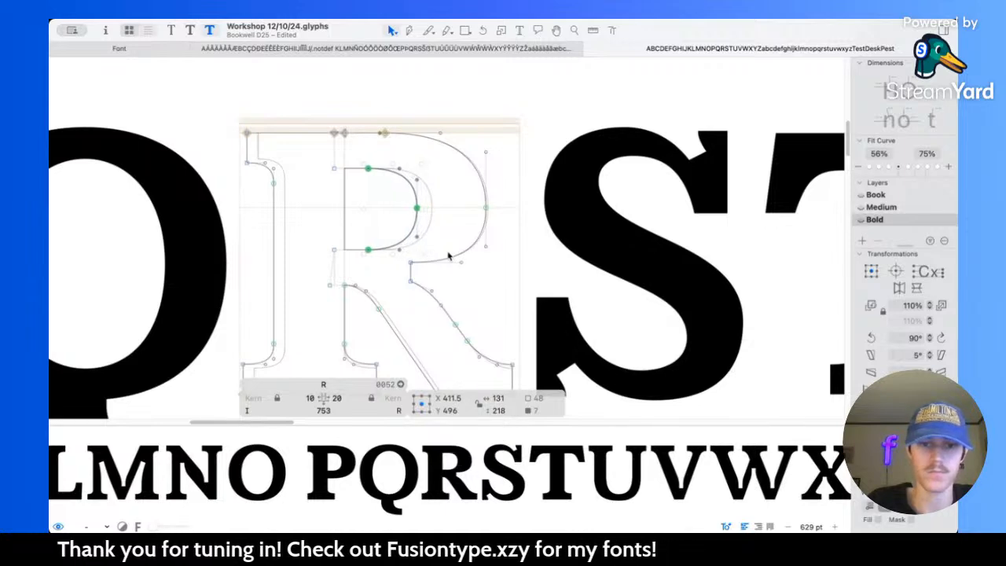
pyautogui.press('l')
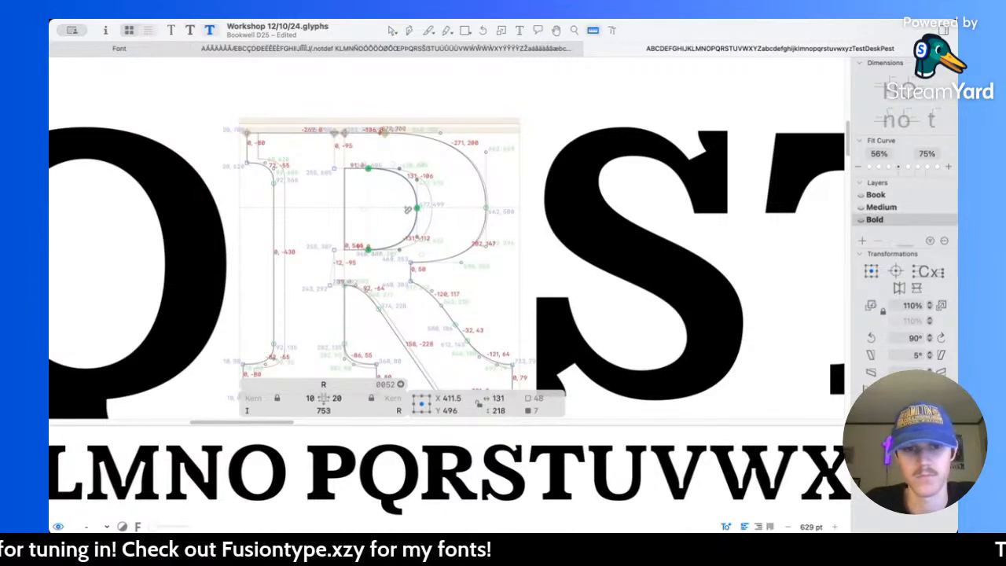
# Step: Reduce the height of the Bold R's counter, lowering its upper edge slightly and raising its lower edge to Y 392, and preview the filled letter
pyautogui.press('v')
pyautogui.click(325, 154)
pyautogui.moveTo(313, 141); pyautogui.dragTo(385, 182)
pyautogui.press('Down')
pyautogui.press('Down')
pyautogui.moveTo(322, 239); pyautogui.dragTo(399, 265)
pyautogui.press('Up')
pyautogui.press('Up')
pyautogui.press('Up')
pyautogui.press('Up')
pyautogui.scroll(-3, 399, 264)
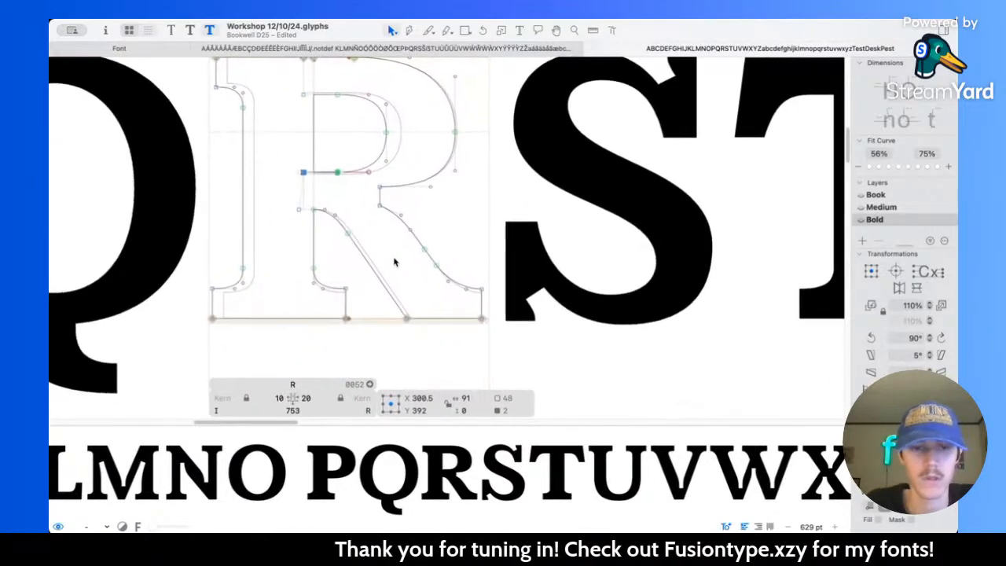
pyautogui.click(397, 264)
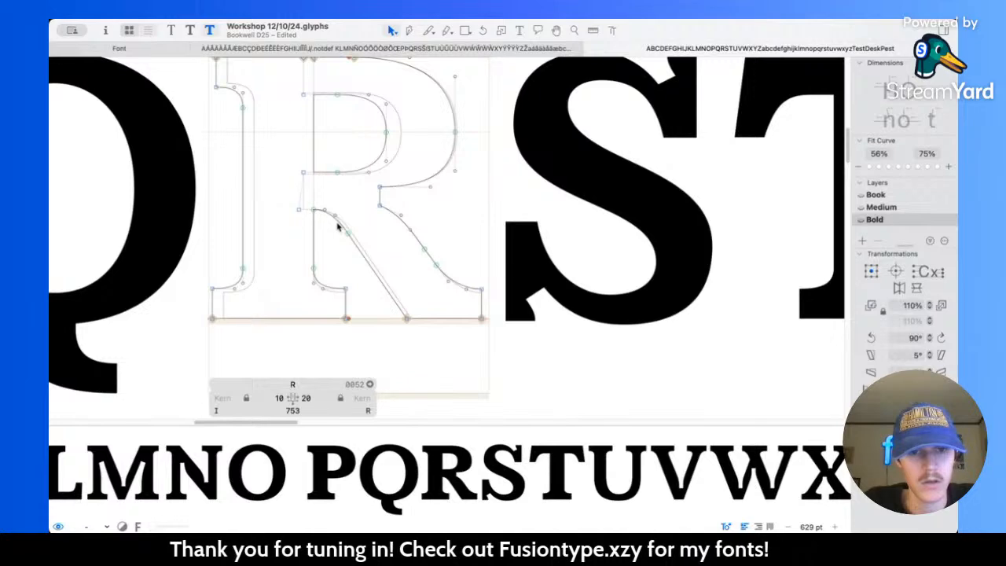
pyautogui.scroll(2, 338, 226)
pyautogui.press('space')
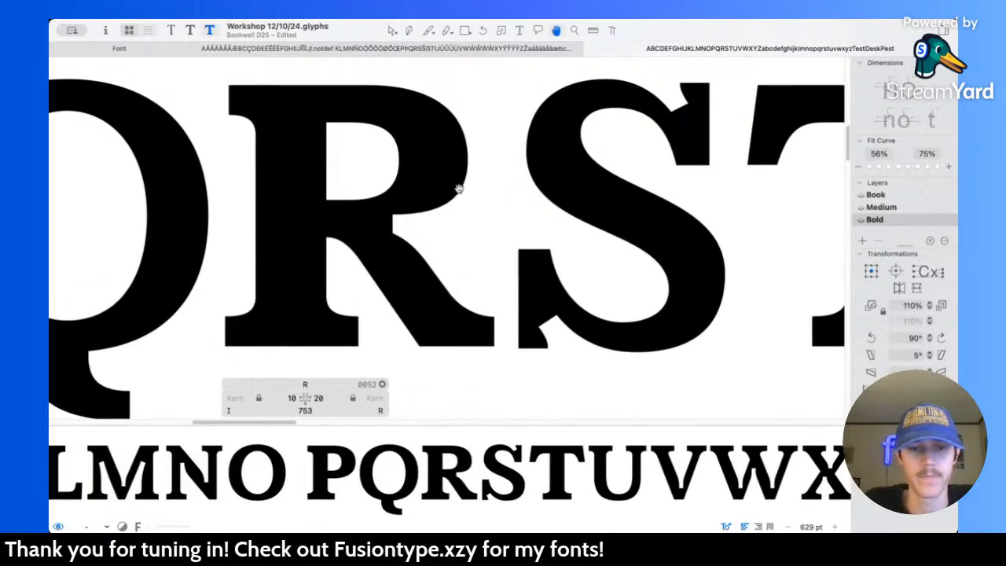
# Step: Switch to the Medium master and raise the lower edge of the R's counter by 4 units
pyautogui.press('super+2')
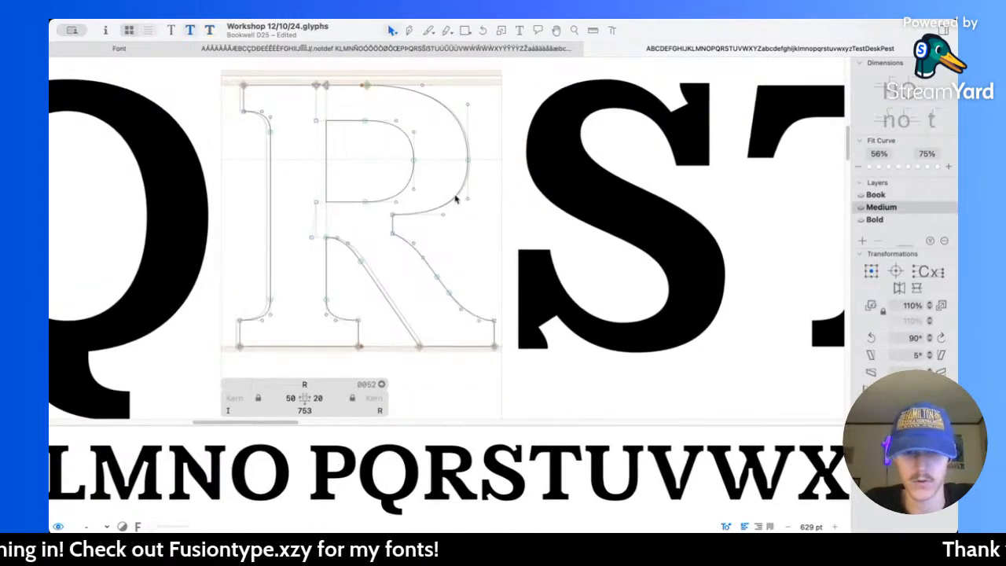
pyautogui.scroll(3, 365, 149)
pyautogui.press('l')
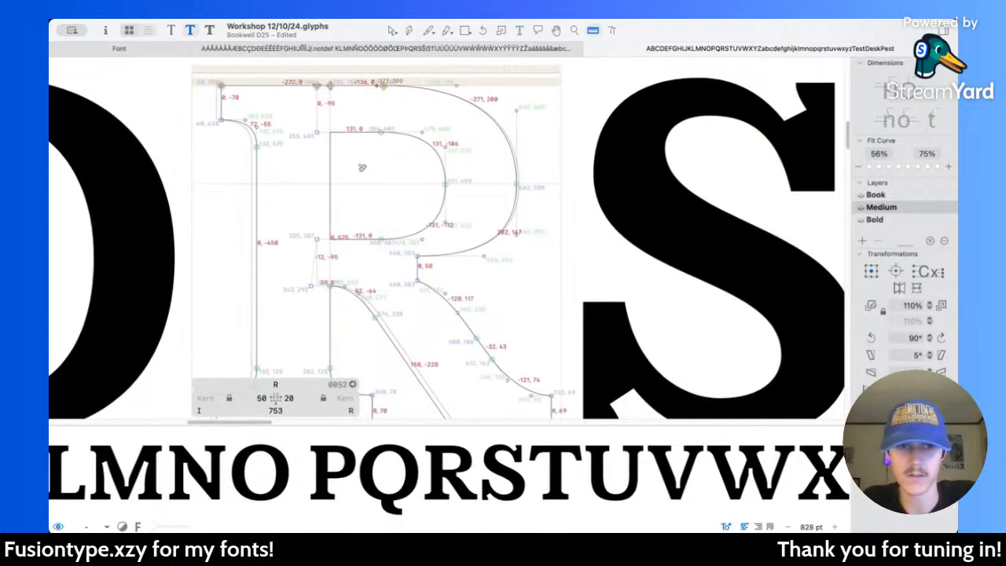
pyautogui.press('v')
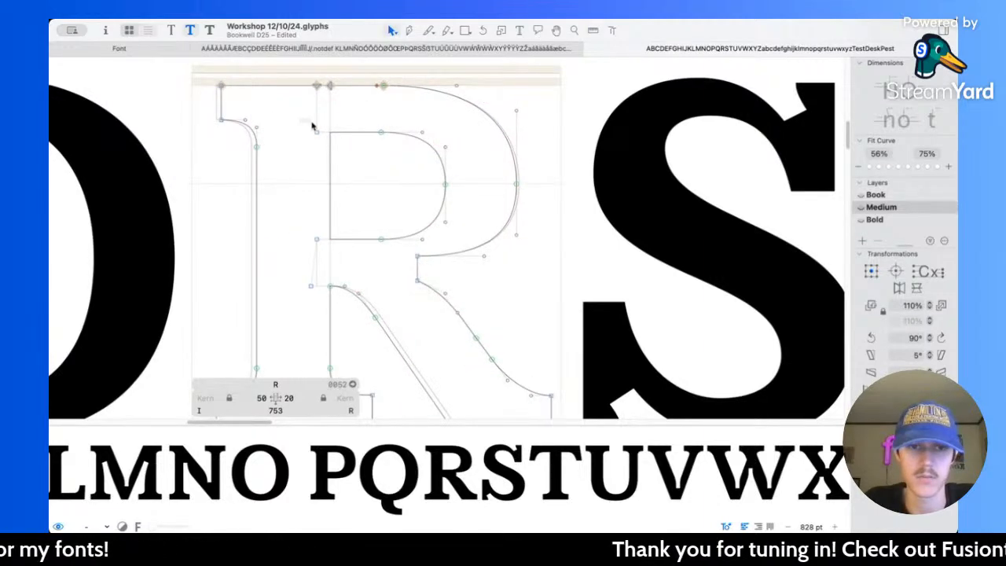
pyautogui.moveTo(300, 122); pyautogui.dragTo(398, 143)
pyautogui.moveTo(280, 226); pyautogui.dragTo(404, 254)
pyautogui.press('space')
pyautogui.scroll(-10, 404, 202)
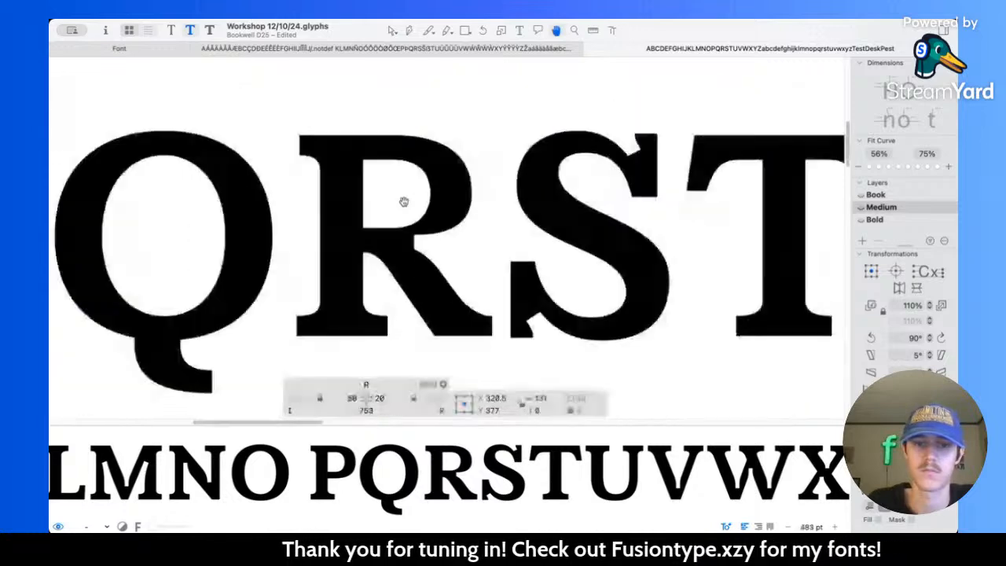
pyautogui.scroll(-5, 476, 276)
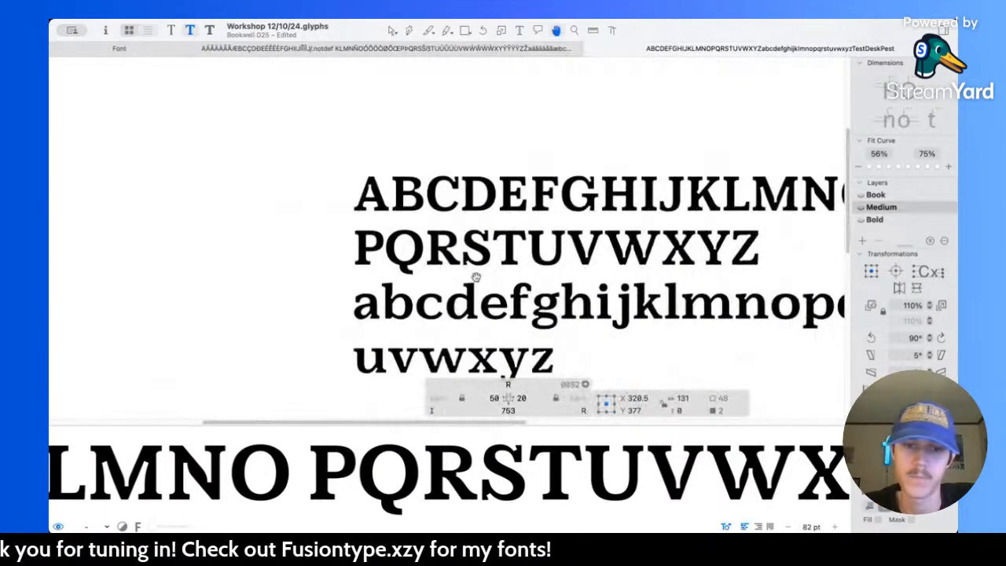
pyautogui.scroll(6, 445, 264)
pyautogui.scroll(5, 445, 264)
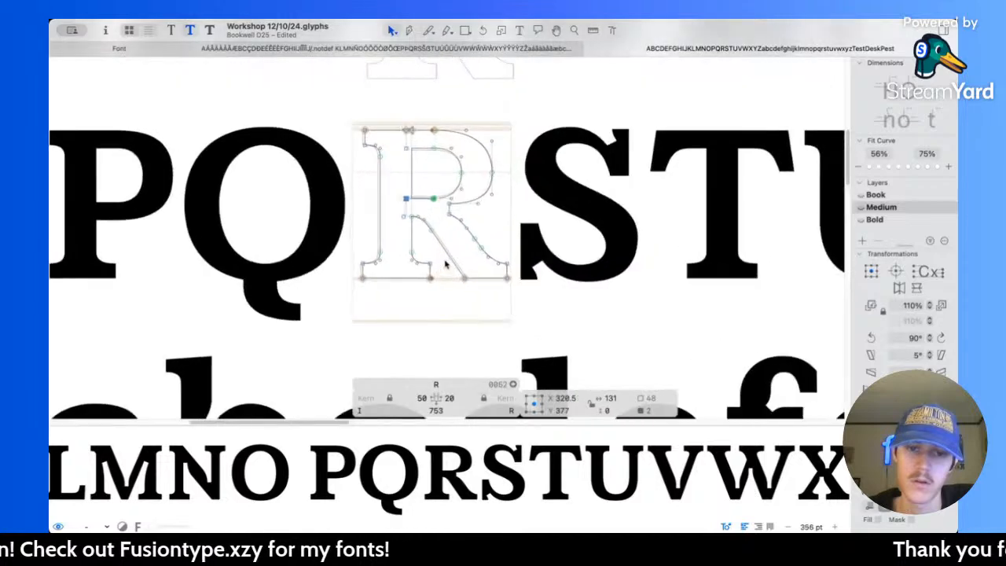
pyautogui.press('Up')
pyautogui.press('Up')
pyautogui.press('Up')
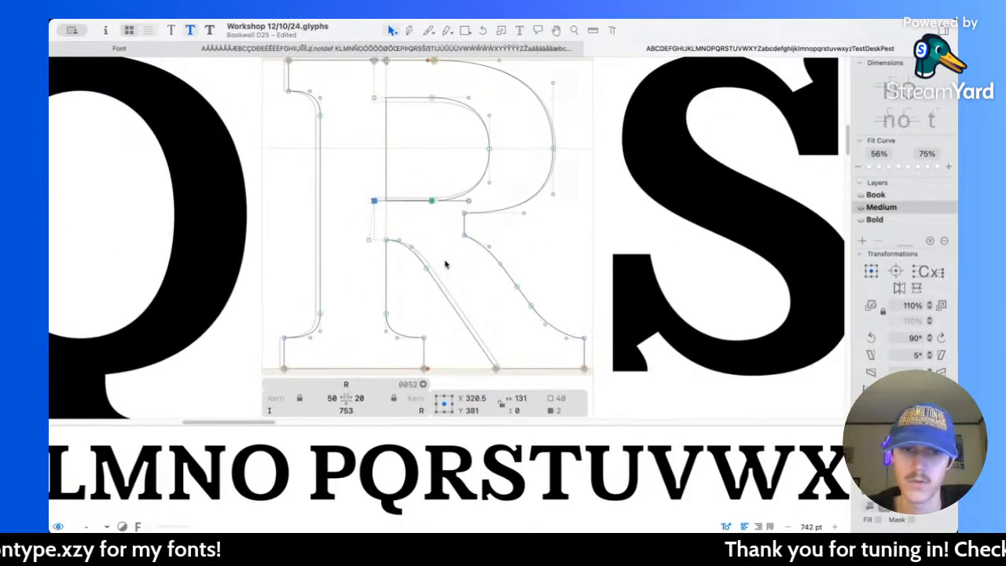
pyautogui.press('Escape')
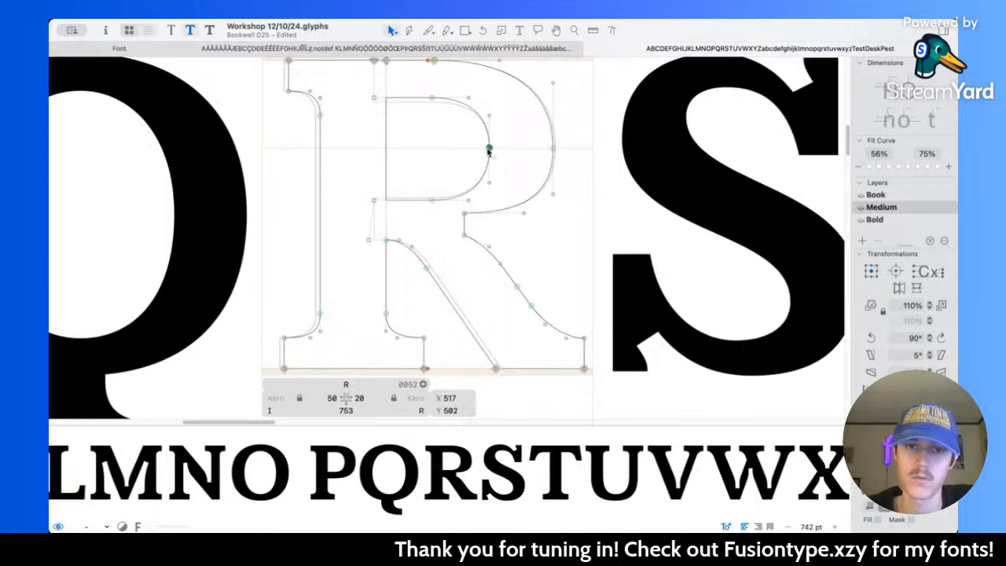
# Step: Examine the Medium alphabet at several sizes, and inspect the R's bowl and leg in the Bold master
pyautogui.scroll(-8, 437, 144)
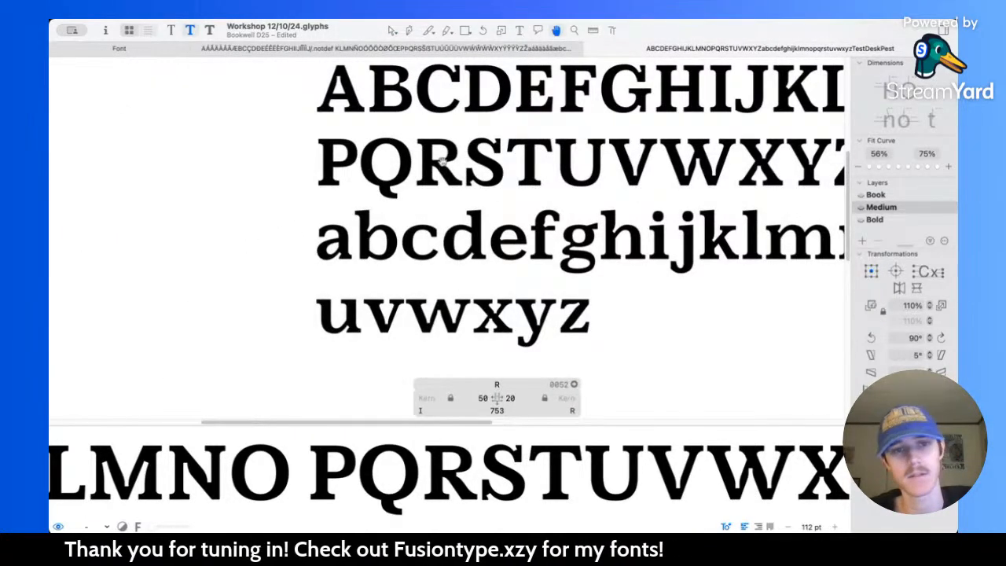
pyautogui.scroll(3, 442, 163)
pyautogui.scroll(4, 425, 210)
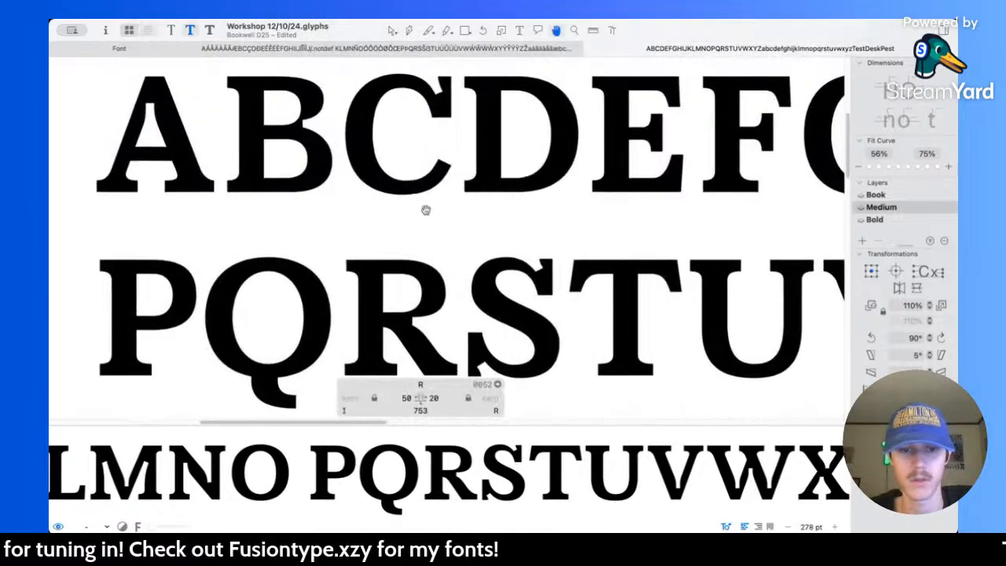
pyautogui.press('v')
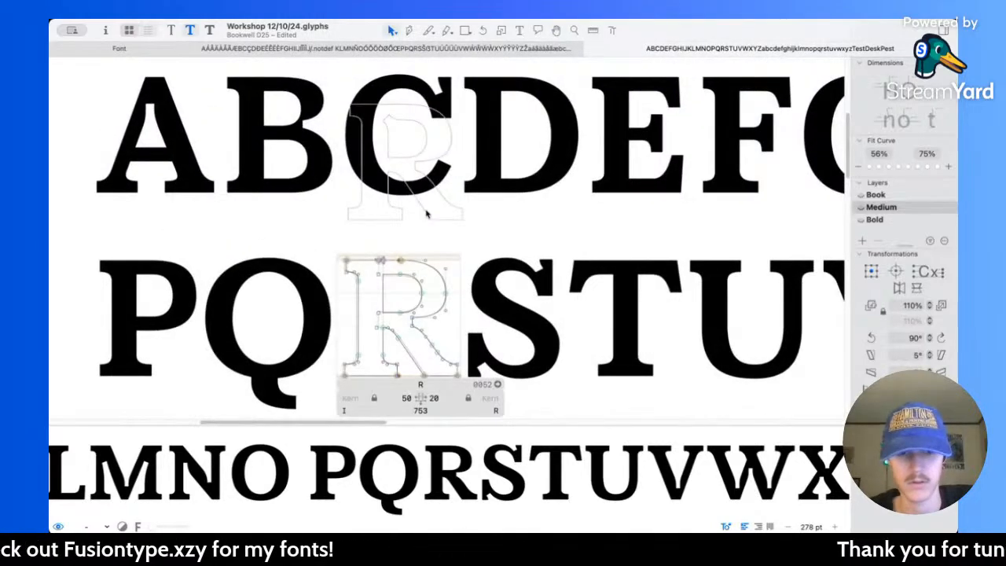
pyautogui.press('super+3')
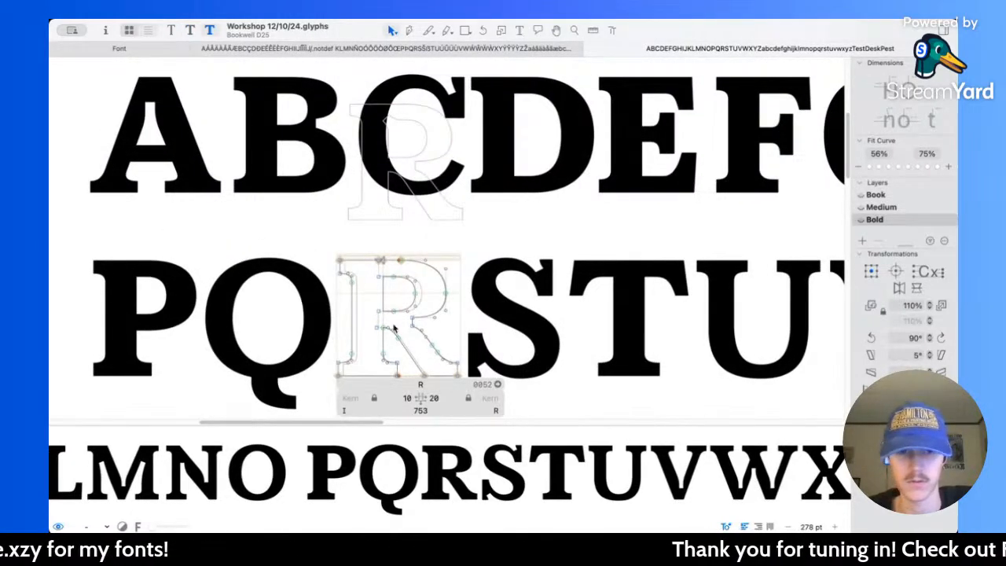
pyautogui.scroll(4, 395, 319)
pyautogui.scroll(4, 478, 169)
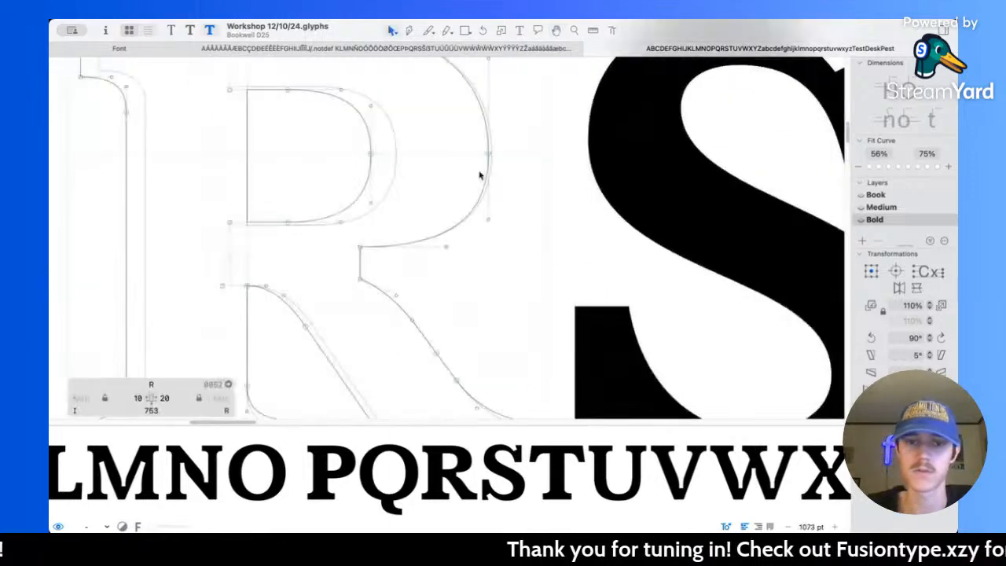
pyautogui.moveTo(500, 178); pyautogui.dragTo(499, 190)
pyautogui.scroll(-3, 483, 240)
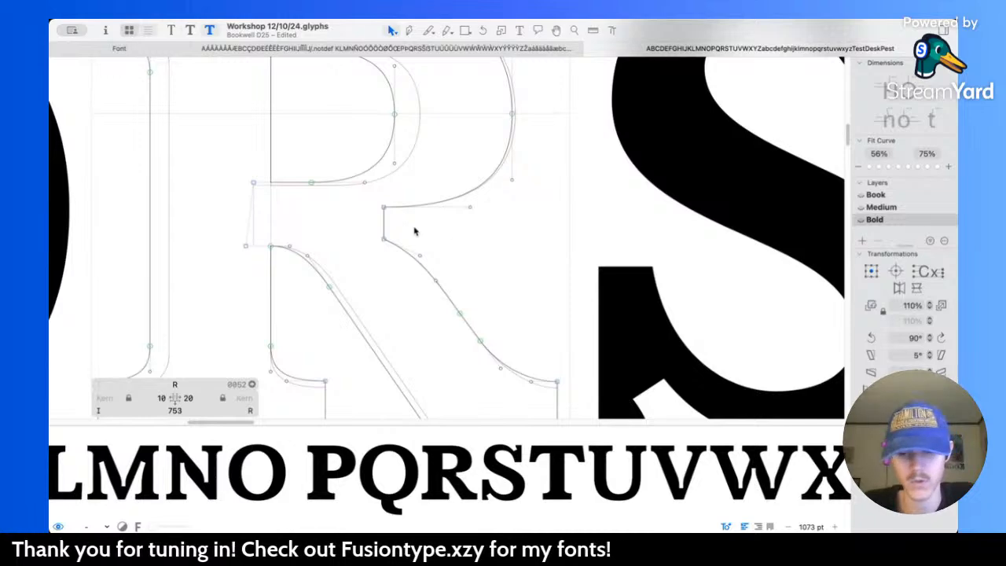
# Step: Move the short vertical edge between the Bold R's bowl and leg 20 units left, to X 440
pyautogui.press('l')
pyautogui.press('v')
pyautogui.scroll(2, 386, 236)
pyautogui.click(385, 219)
pyautogui.hotkey('shift', 'Left')
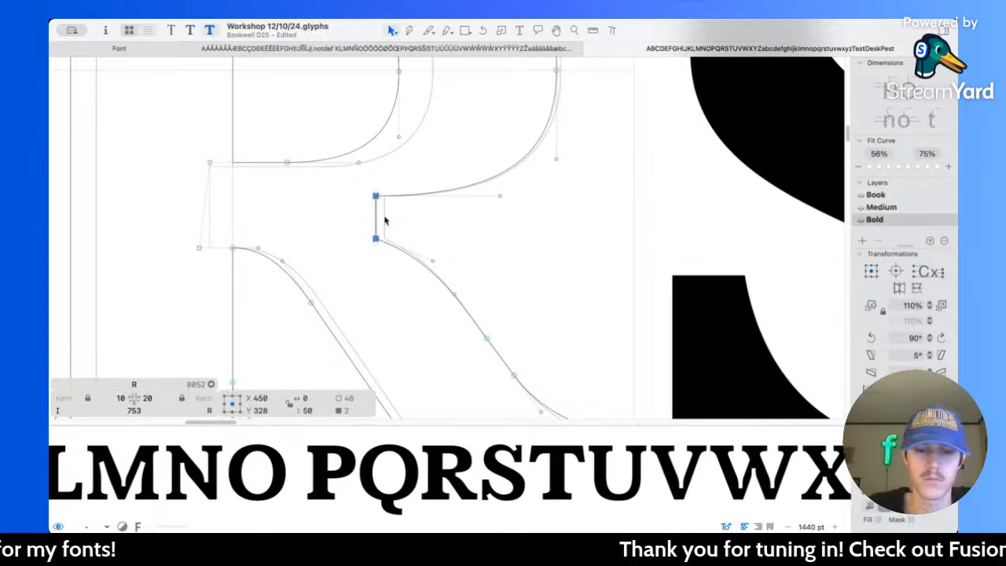
pyautogui.hotkey('shift', 'Left')
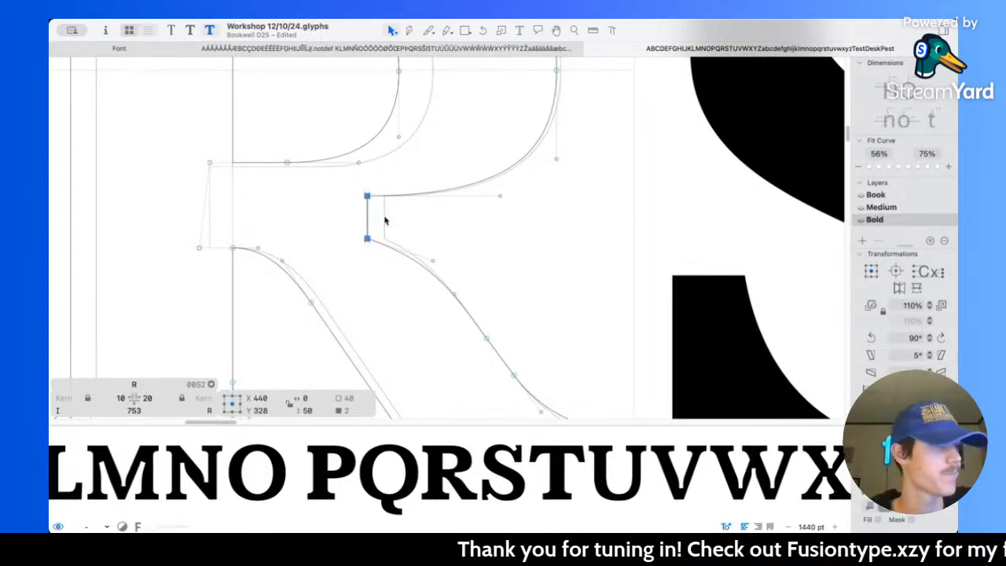
pyautogui.click(440, 235)
# Step: Lower the bottom corner of the notch between the Bold R's bowl and leg to Y 298, checking the outline measurements
pyautogui.moveTo(345, 235); pyautogui.dragTo(389, 254)
pyautogui.hotkey('shift', 'Down')
pyautogui.press('l')
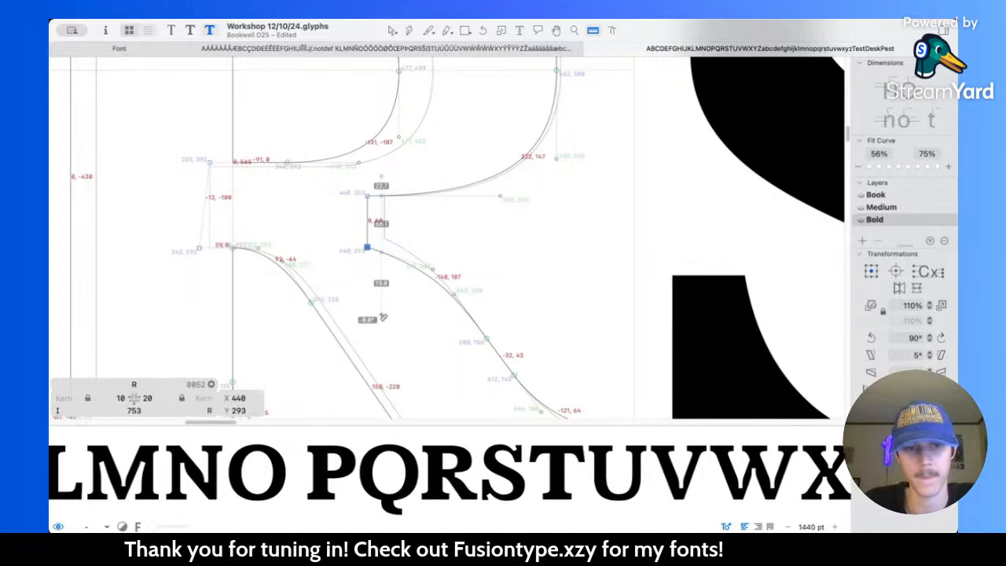
pyautogui.press('v')
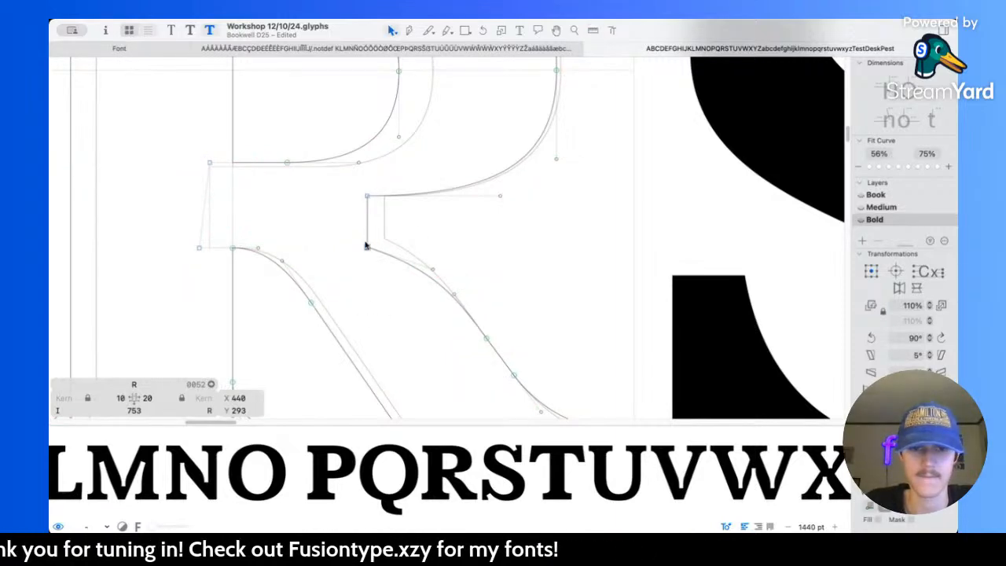
pyautogui.scroll(-5, 366, 256)
pyautogui.hscroll(4, 367, 256)
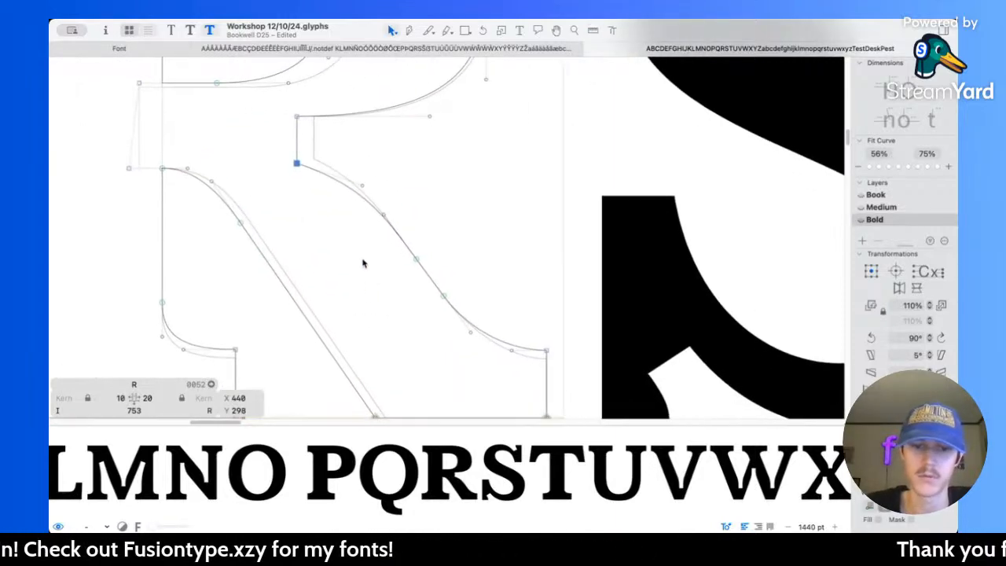
pyautogui.scroll(-2, 449, 254)
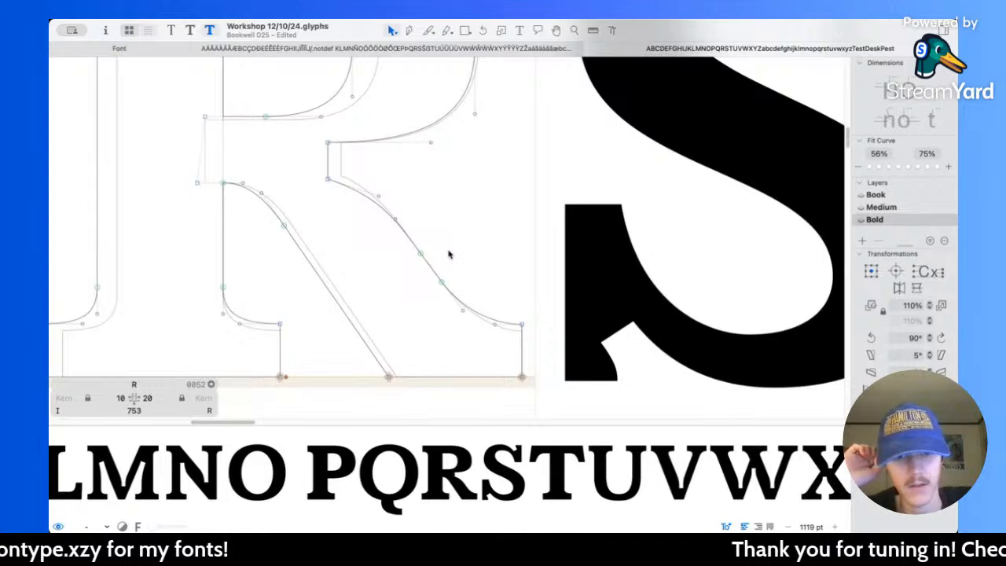
# Step: Thicken the Bold R's leg by moving its inner diagonal edge 20 units left
pyautogui.scroll(2, 448, 254)
pyautogui.hscroll(-3, 449, 254)
pyautogui.scroll(-1, 448, 252)
pyautogui.click(340, 272)
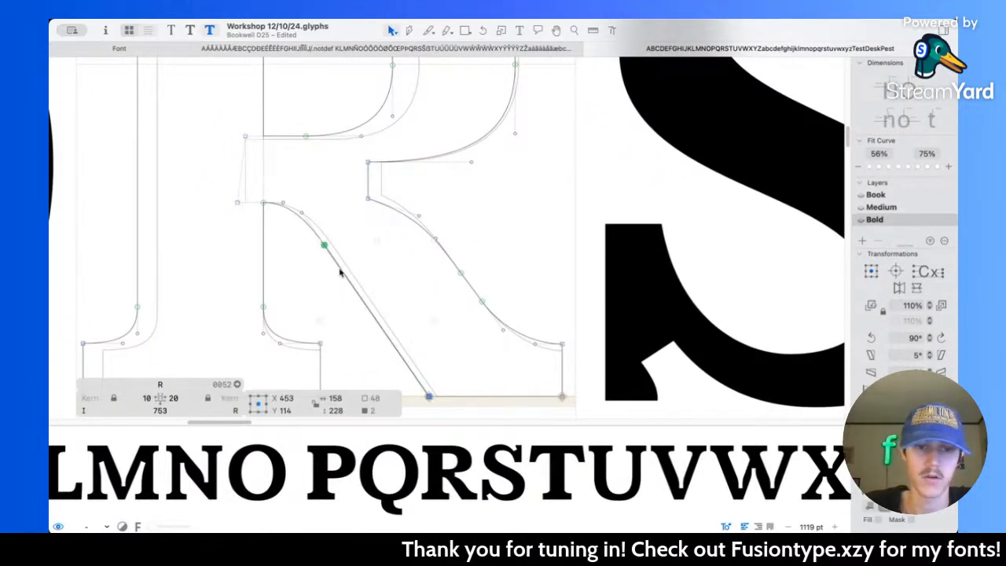
pyautogui.hotkey('shift', 'Left')
pyautogui.hotkey('shift', 'Left')
pyautogui.hotkey('shift', 'Left')
pyautogui.scroll(2, 341, 272)
pyautogui.hscroll(-2, 341, 272)
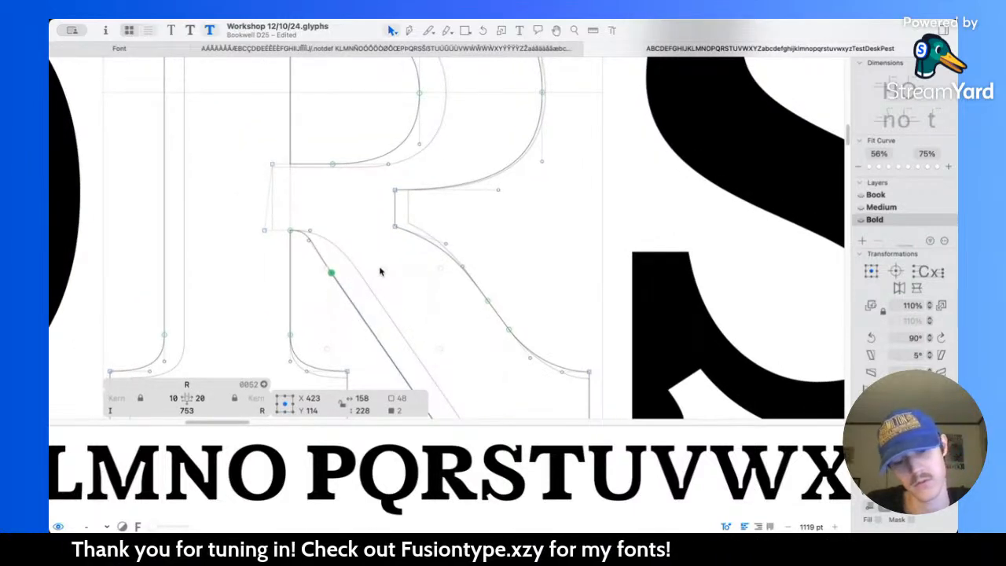
pyautogui.press('super+z')
pyautogui.press('super+z')
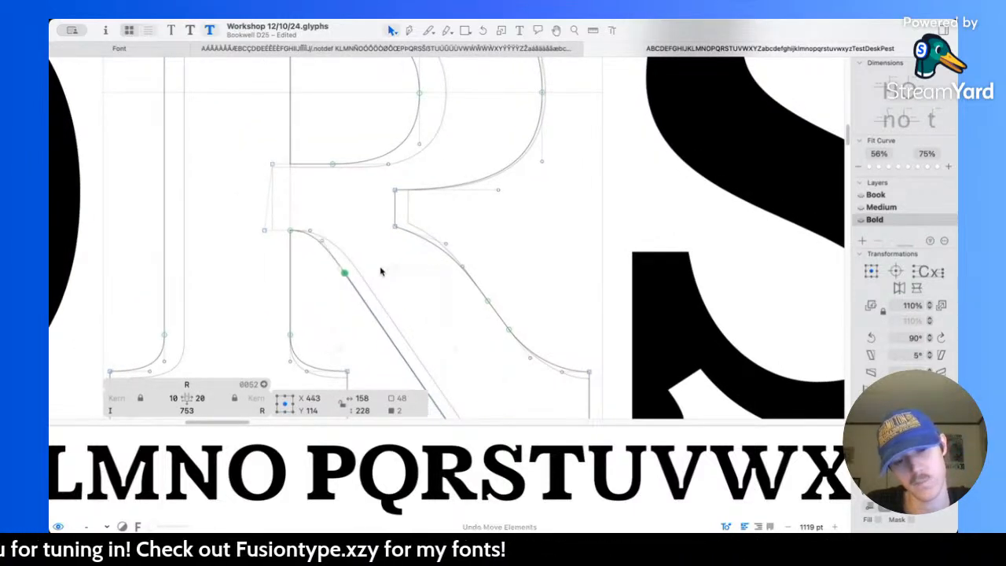
pyautogui.press('super+shift+z')
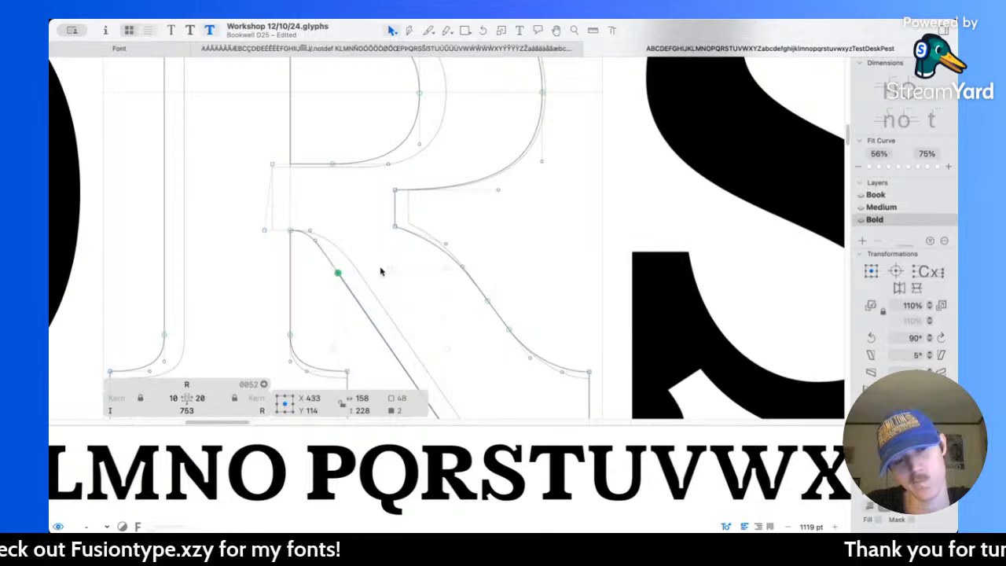
# Step: Reshape the curve joining the Bold R's stem and leg, sliding its lower node up the diagonal and its upper node left into the stem
pyautogui.click(351, 269)
pyautogui.scroll(5, 338, 261)
pyautogui.moveTo(364, 293); pyautogui.dragTo(341, 252)
pyautogui.click(327, 229)
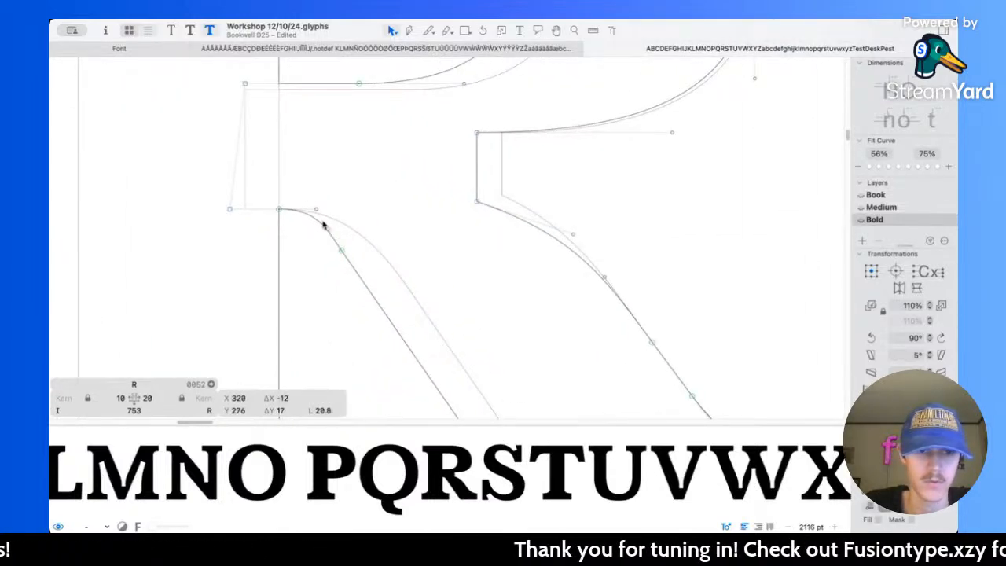
pyautogui.moveTo(316, 212); pyautogui.dragTo(267, 211)
pyautogui.click(296, 246)
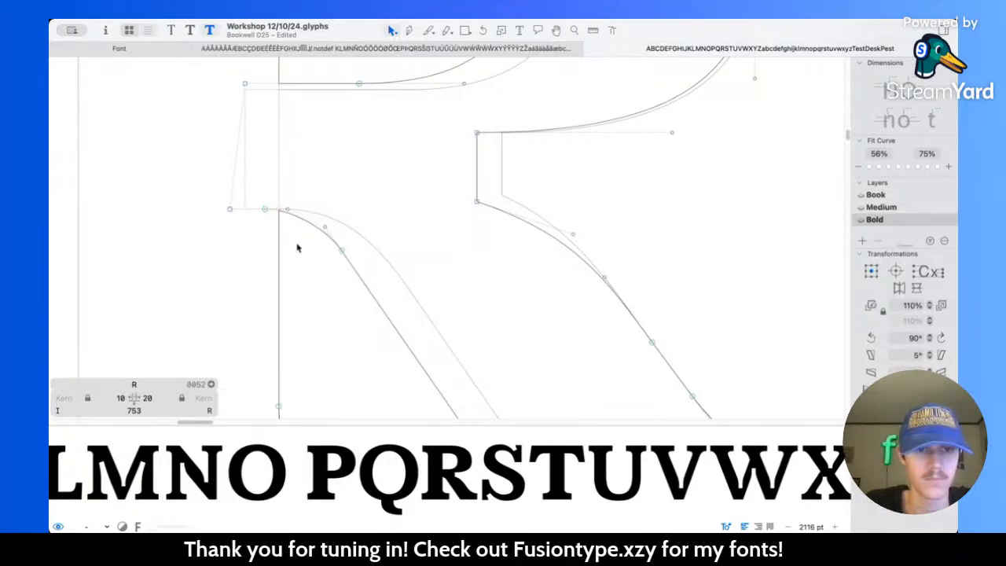
# Step: Pull the handle at the top of the R's inner leg edge to X 317, Y 280, and check the R in the Bold alphabet
pyautogui.press('space')
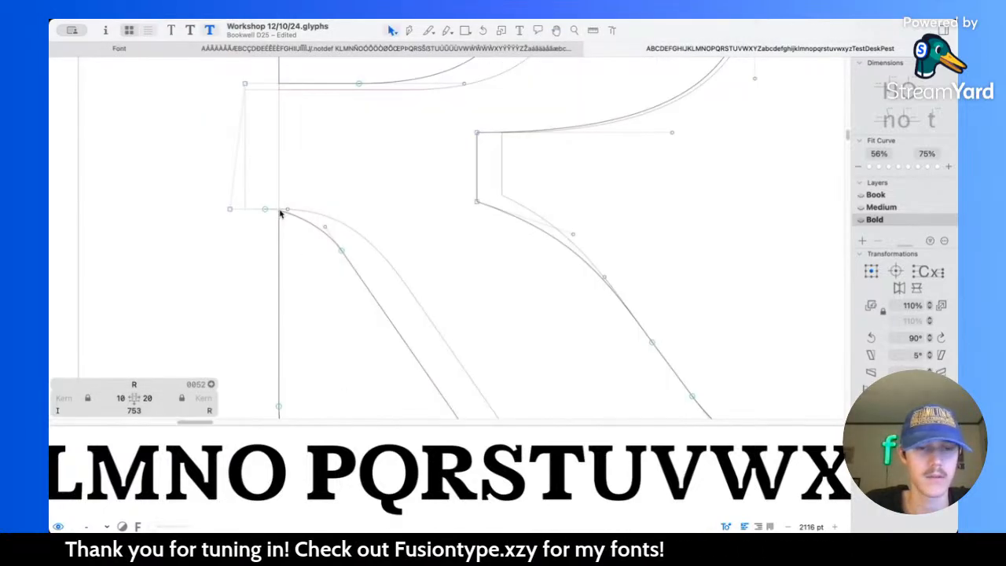
pyautogui.scroll(3, 303, 220)
pyautogui.click(343, 231)
pyautogui.moveTo(332, 225); pyautogui.dragTo(330, 225)
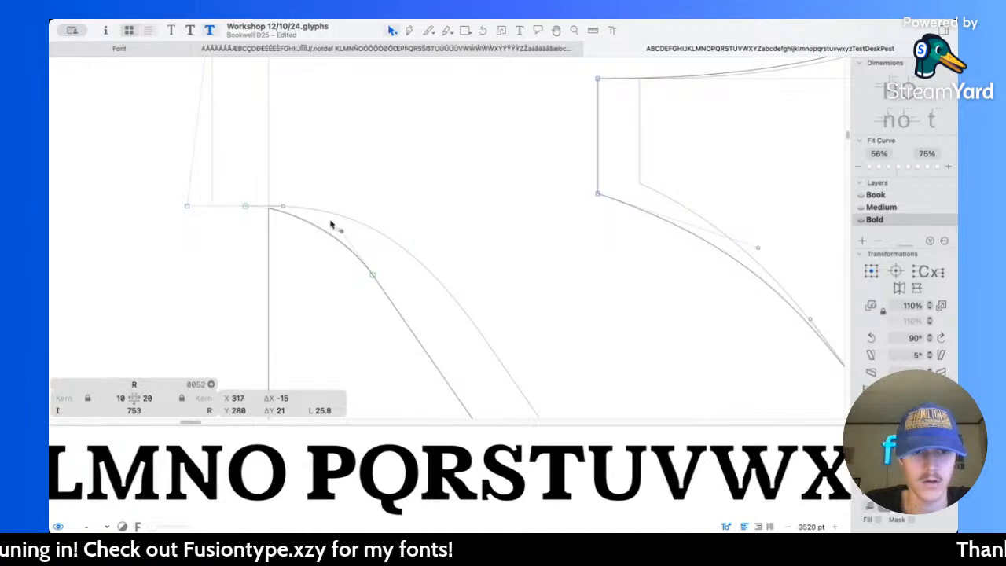
pyautogui.press('space')
pyautogui.scroll(-5, 445, 207)
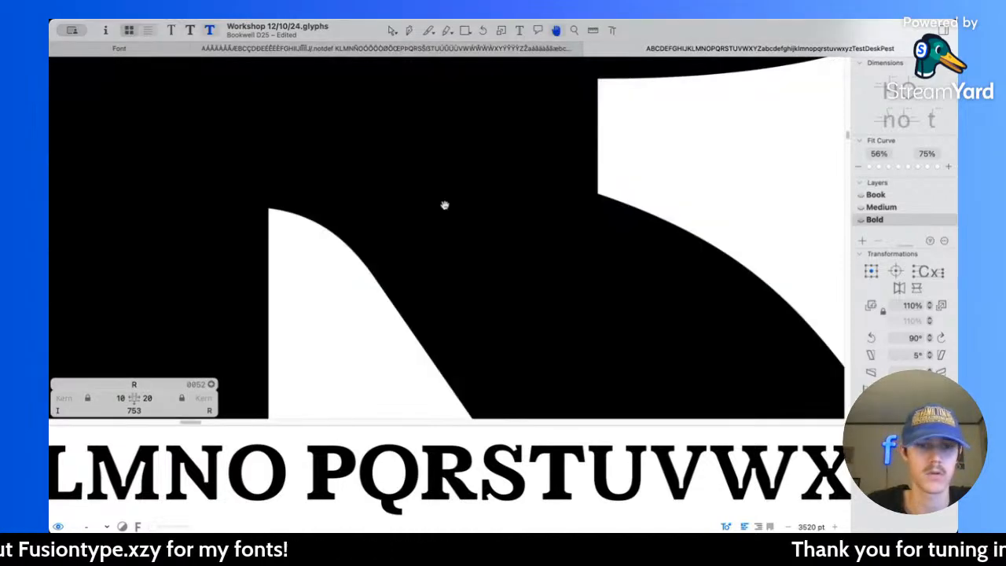
pyautogui.scroll(-5, 445, 206)
pyautogui.scroll(-3, 525, 236)
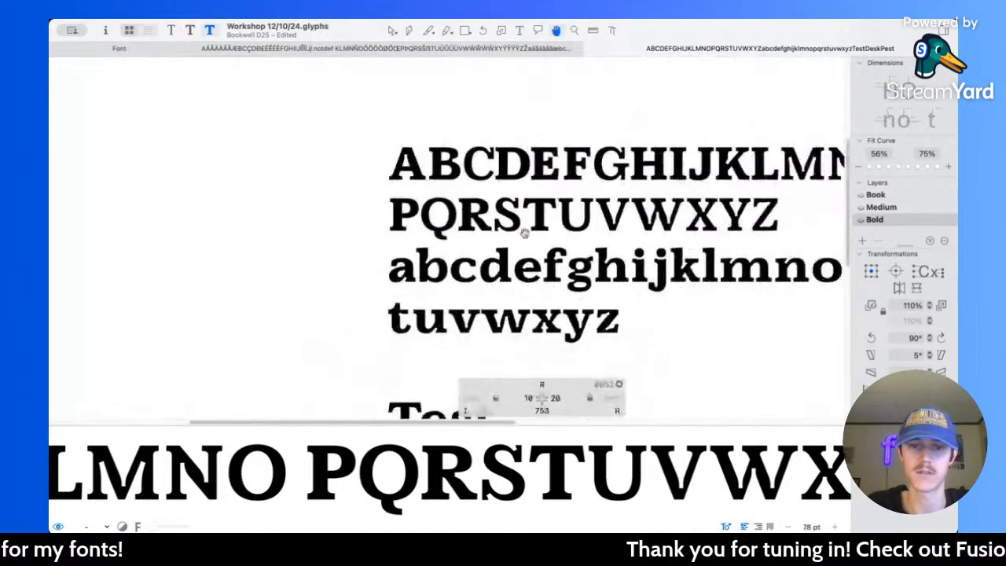
pyautogui.scroll(-3, 532, 247)
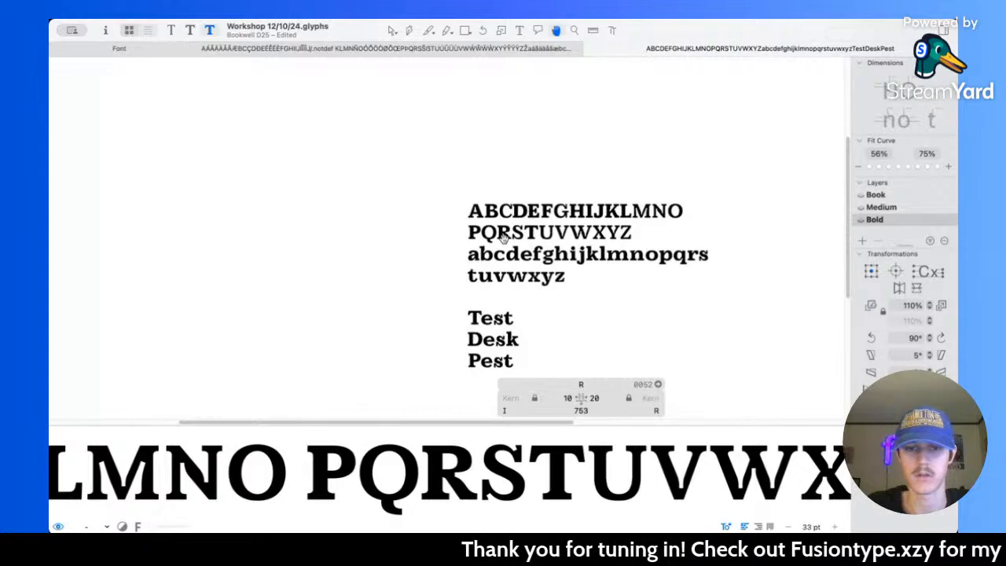
# Step: Inspect the Bold R's leg beside its neighbours, and add the word Risk on a new line below Pest in the sample text
pyautogui.scroll(4, 505, 238)
pyautogui.scroll(6, 504, 239)
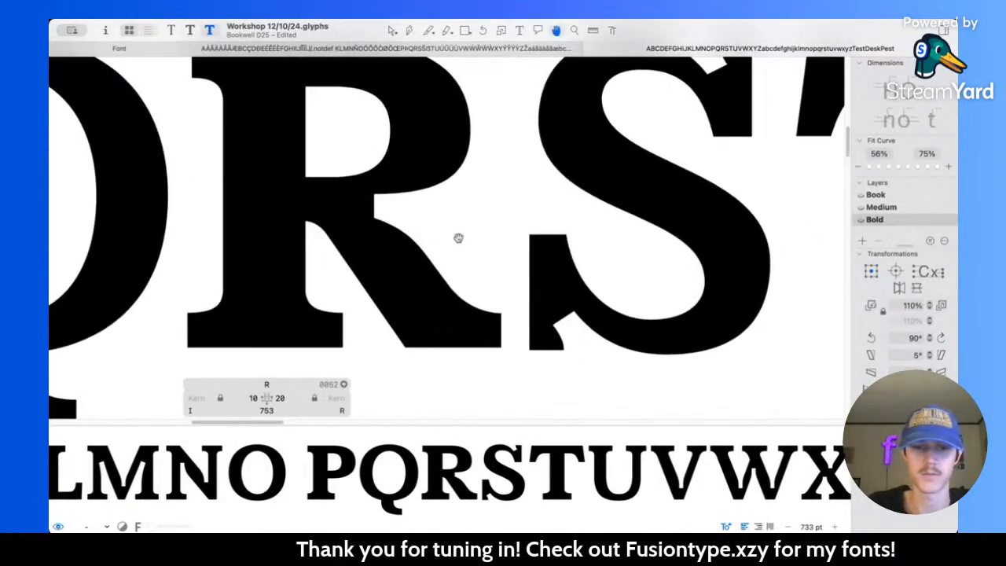
pyautogui.scroll(1, 461, 259)
pyautogui.moveTo(411, 261); pyautogui.dragTo(451, 294)
pyautogui.scroll(-8, 452, 293)
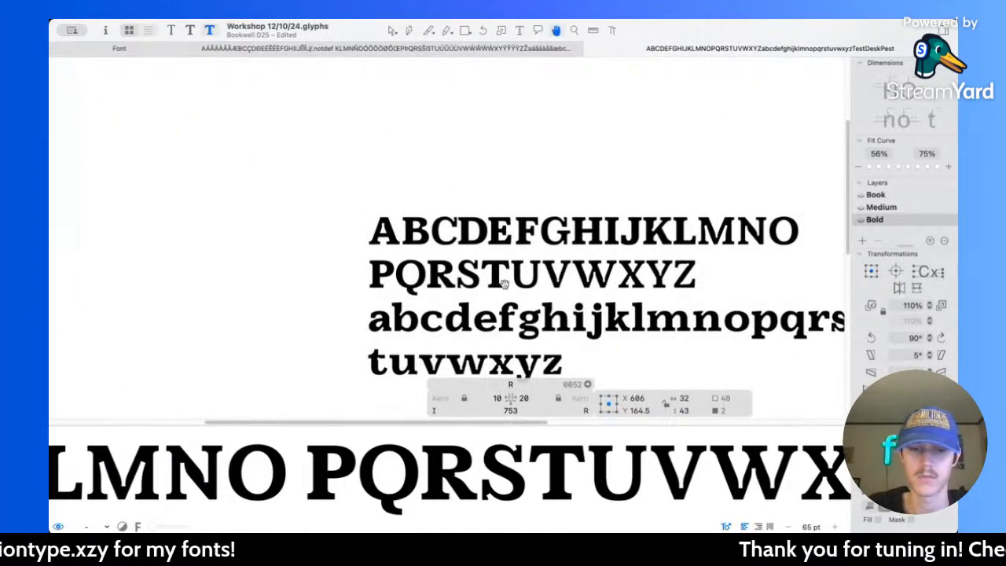
pyautogui.scroll(-5, 483, 267)
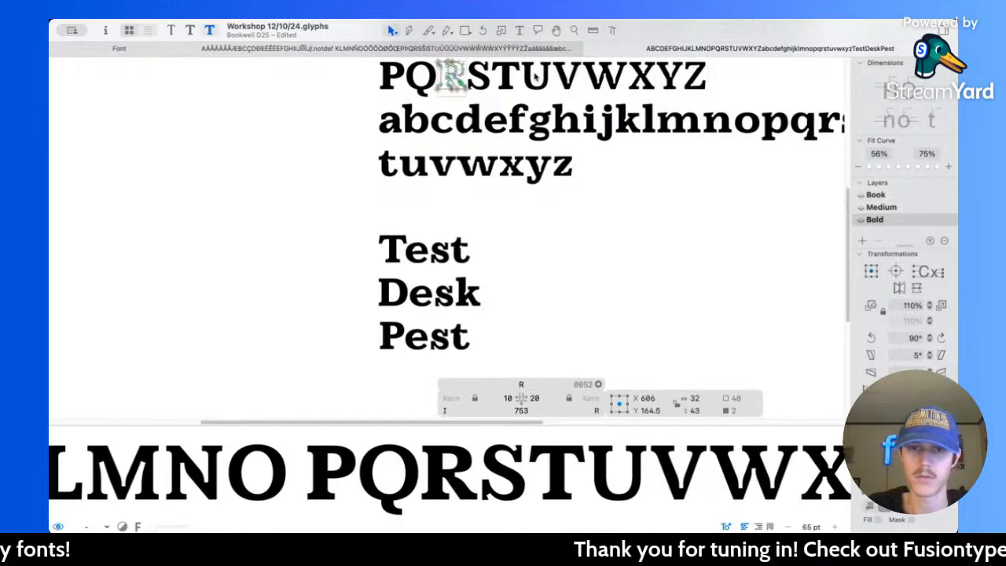
pyautogui.click(519, 30)
pyautogui.click(499, 341)
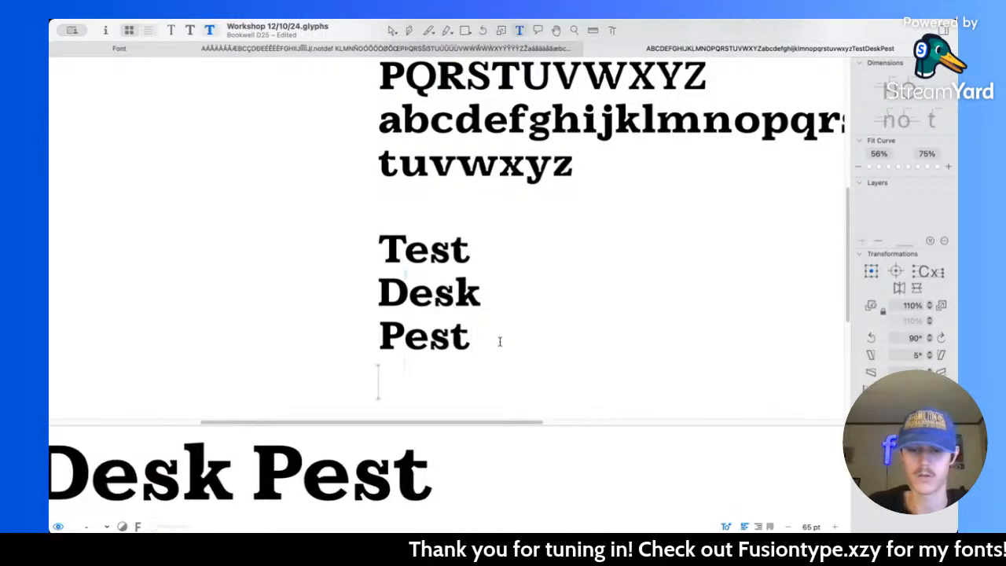
pyautogui.write('Risk')
pyautogui.scroll(-3, 499, 342)
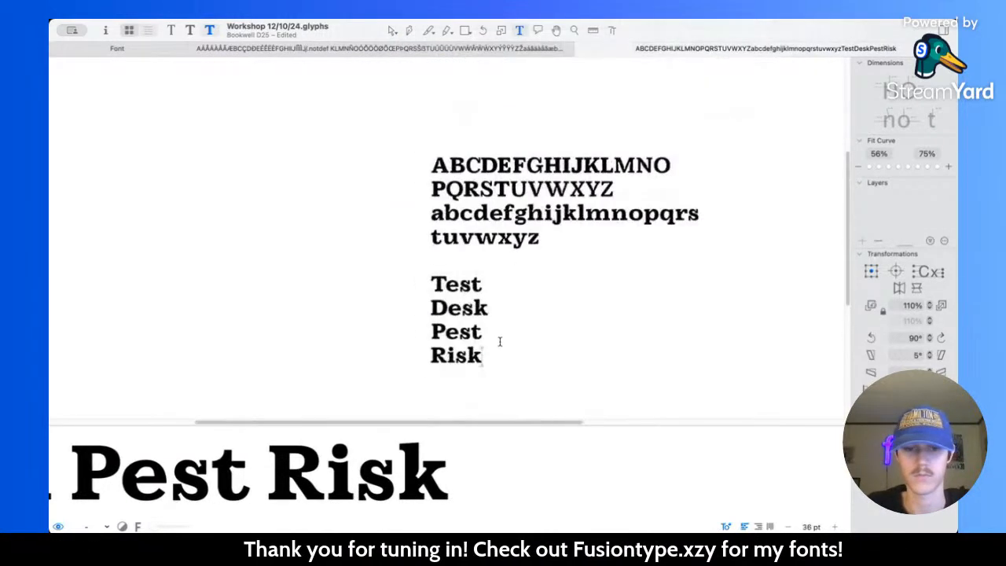
pyautogui.hscroll(2, 499, 341)
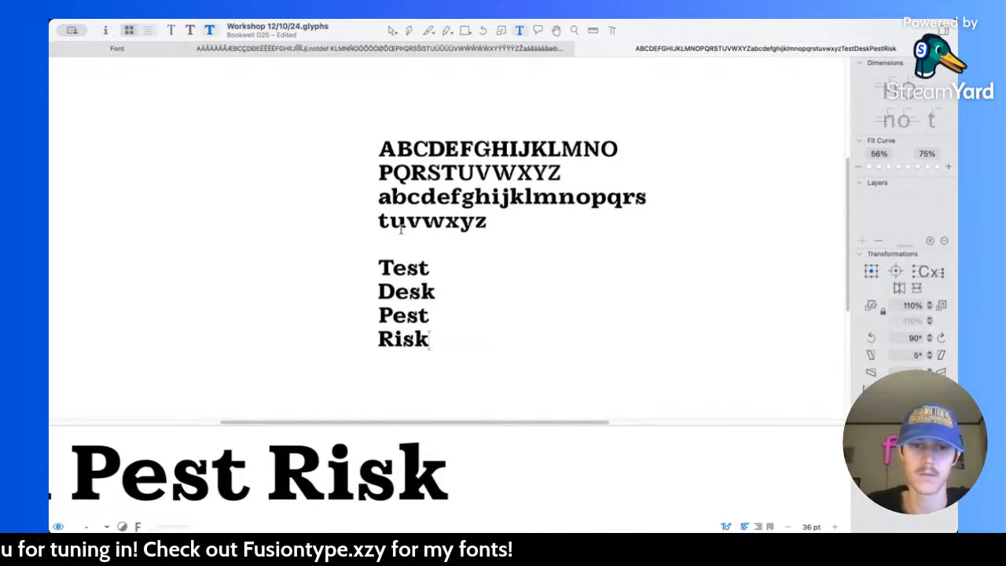
# Step: Measure the serif on the Bold R's leg and raise its top edge to Y 80
pyautogui.scroll(10, 414, 177)
pyautogui.click(392, 32)
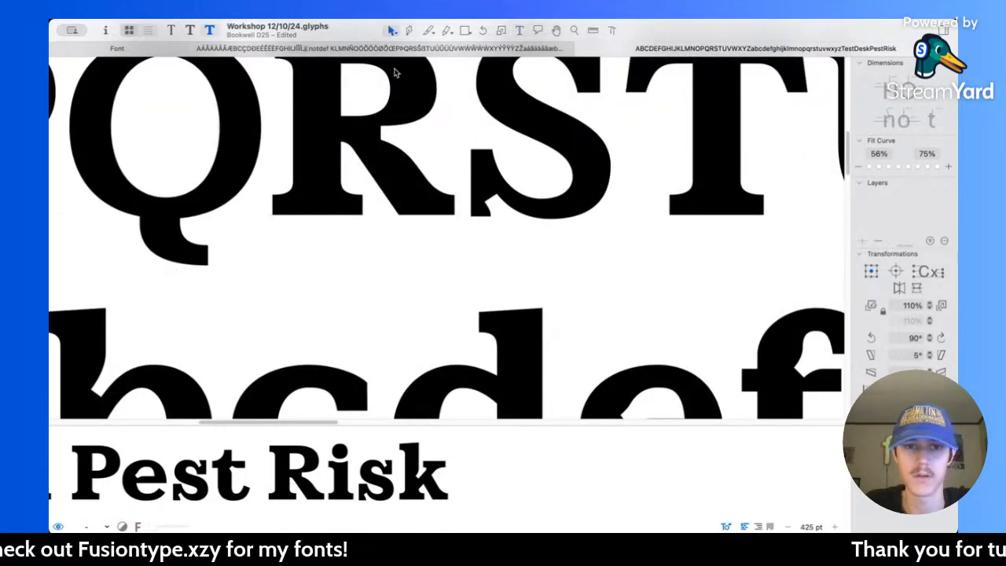
pyautogui.scroll(3, 435, 201)
pyautogui.doubleClick(455, 220)
pyautogui.press('l')
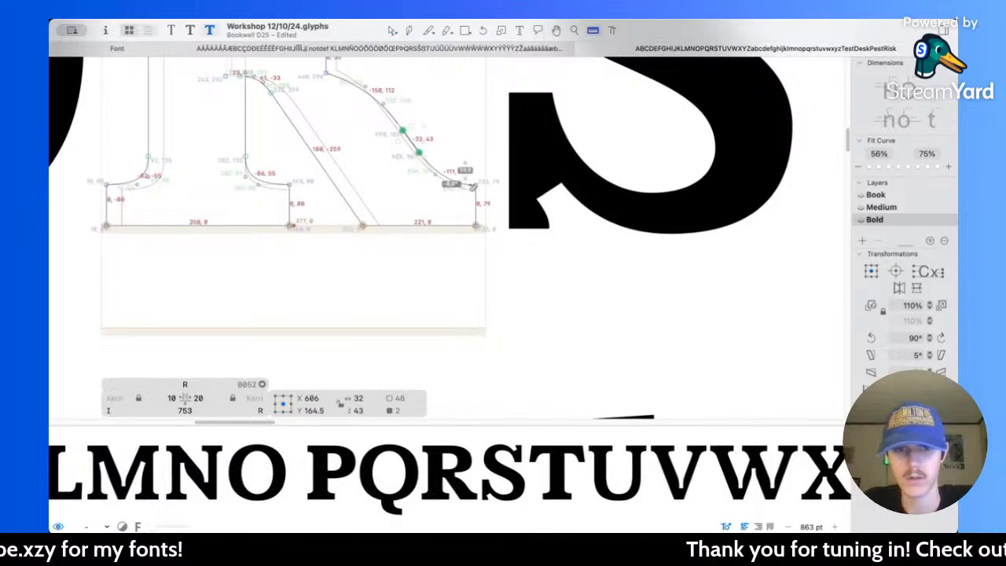
pyautogui.scroll(2, 386, 213)
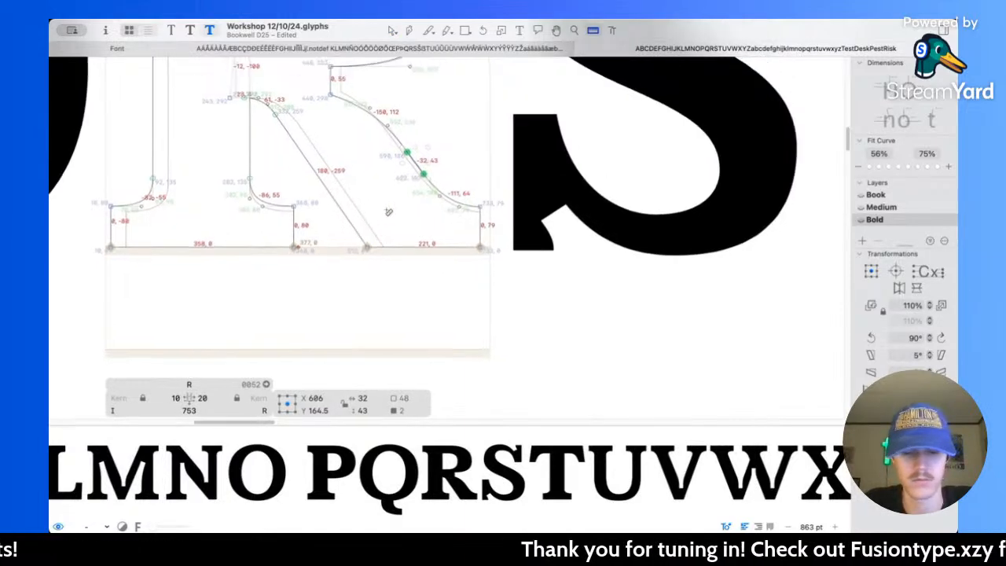
pyautogui.press('v')
pyautogui.moveTo(450, 182); pyautogui.dragTo(504, 223)
pyautogui.press('Up')
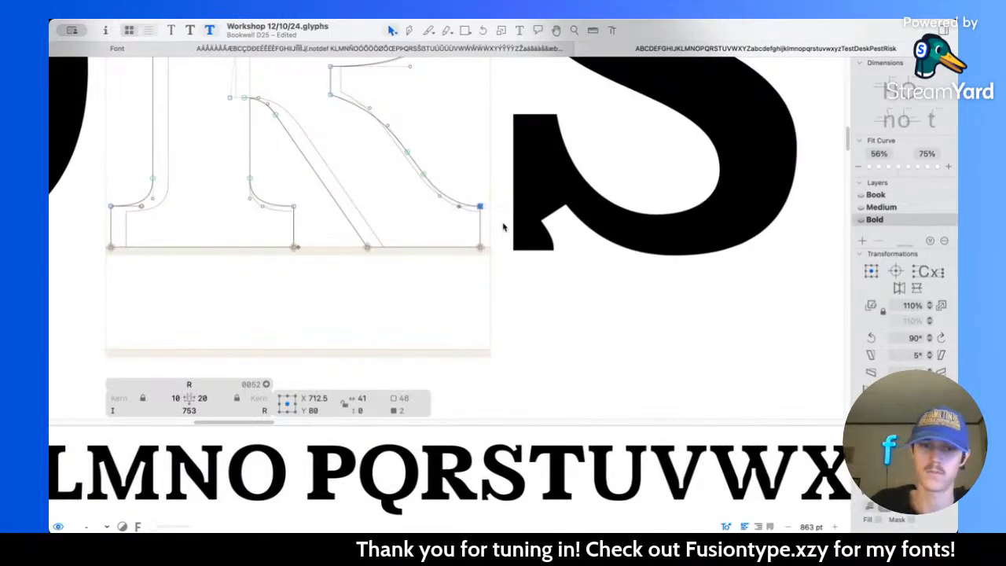
# Step: Save the font file and compare the words Desk, Pest and Risk in the Book and Bold masters
pyautogui.scroll(4, 500, 221)
pyautogui.press('space')
pyautogui.scroll(-5, 478, 204)
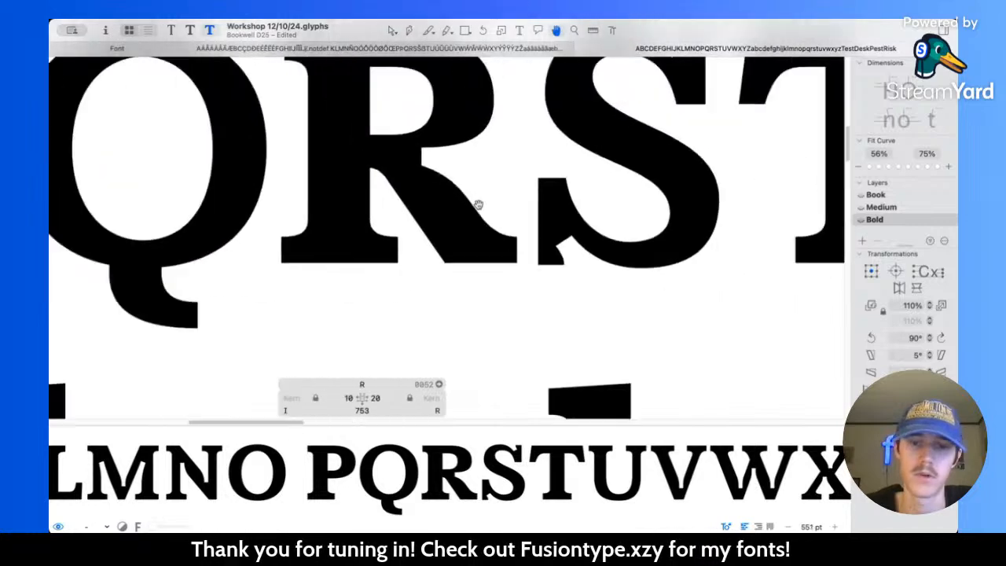
pyautogui.scroll(-3, 478, 204)
pyautogui.scroll(-5, 479, 205)
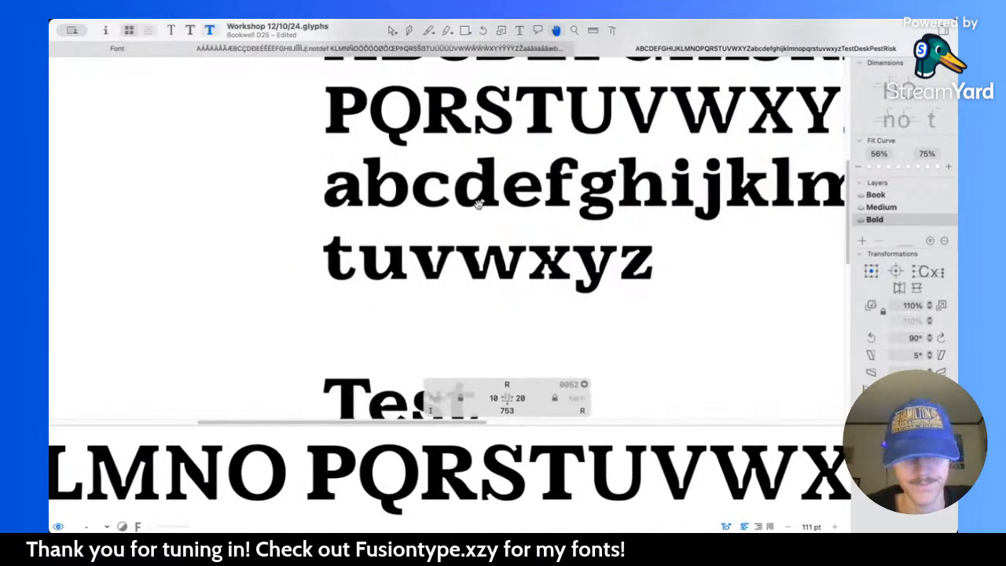
pyautogui.scroll(-5, 478, 205)
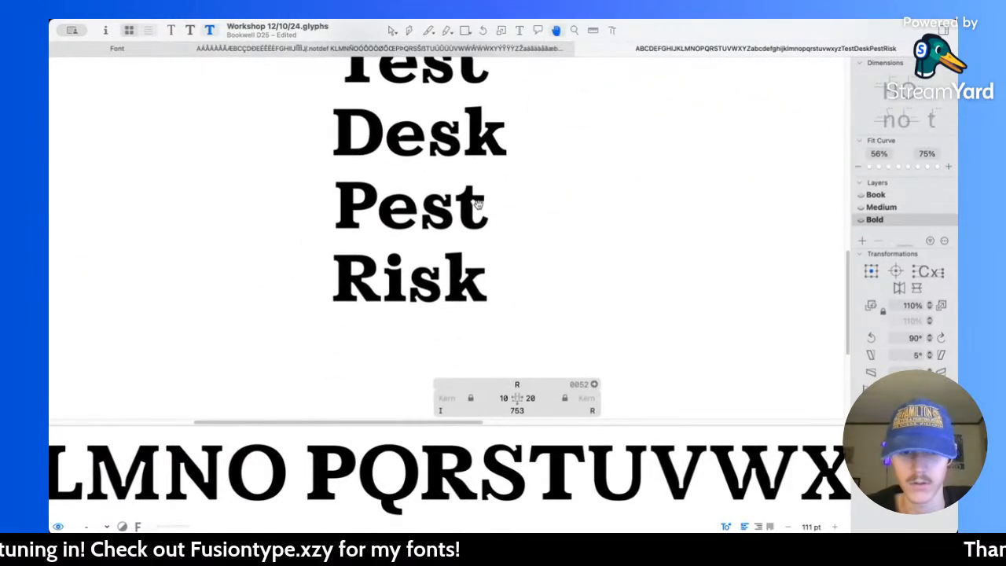
pyautogui.press('v')
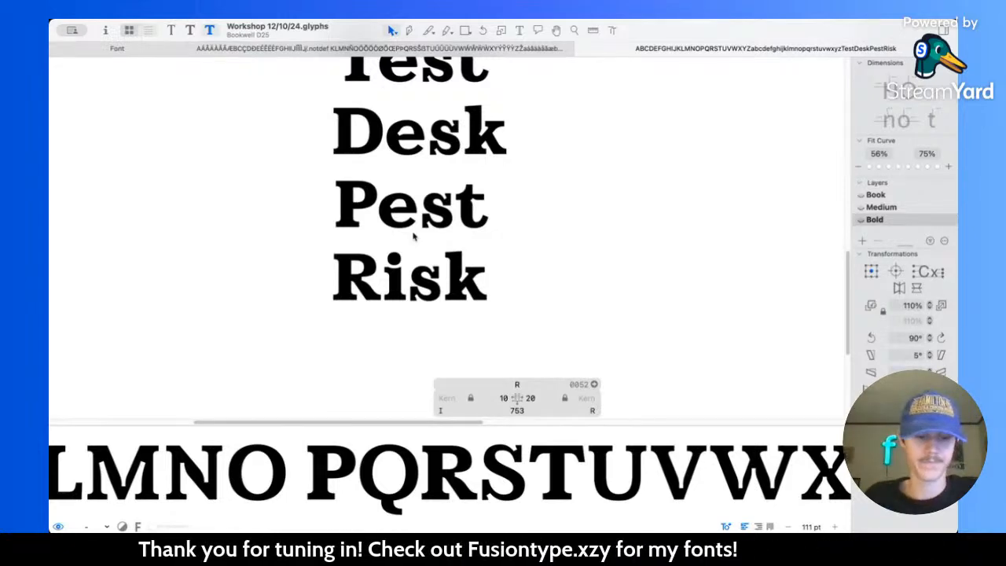
pyautogui.press('super+1')
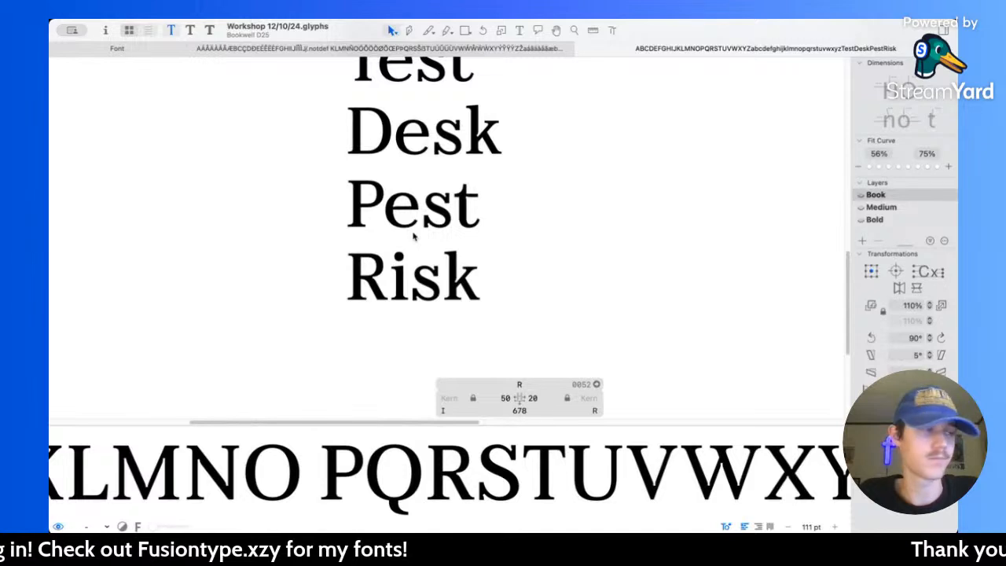
pyautogui.press('super+3')
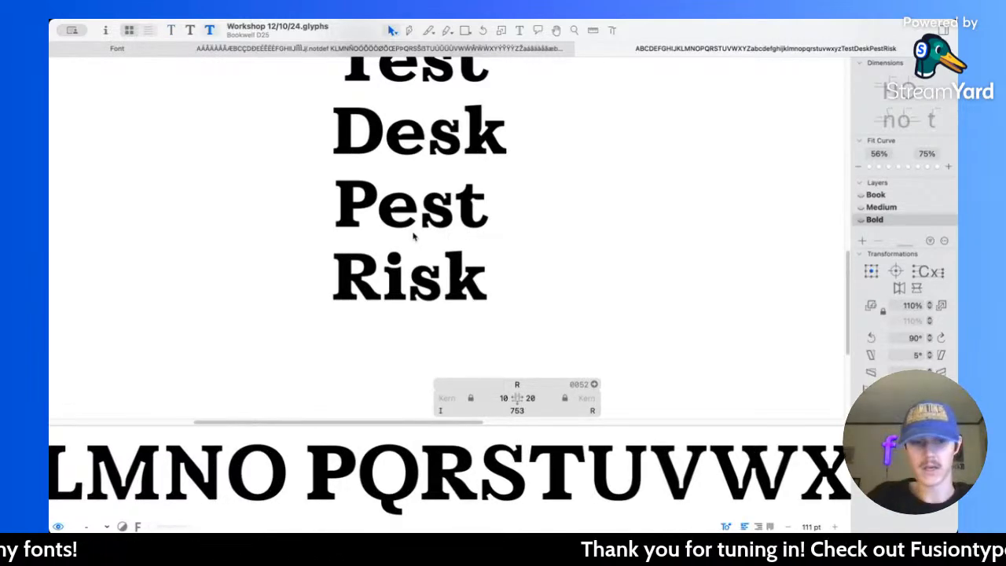
# Step: Examine the Bold P's shape and spacing in Pest against the R in Risk
pyautogui.scroll(3, 457, 243)
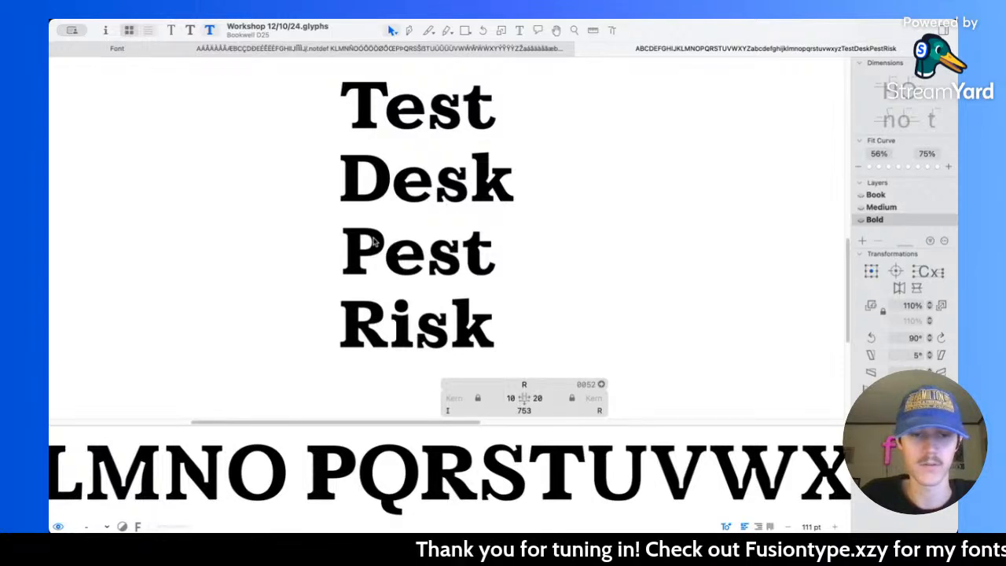
pyautogui.scroll(5, 374, 291)
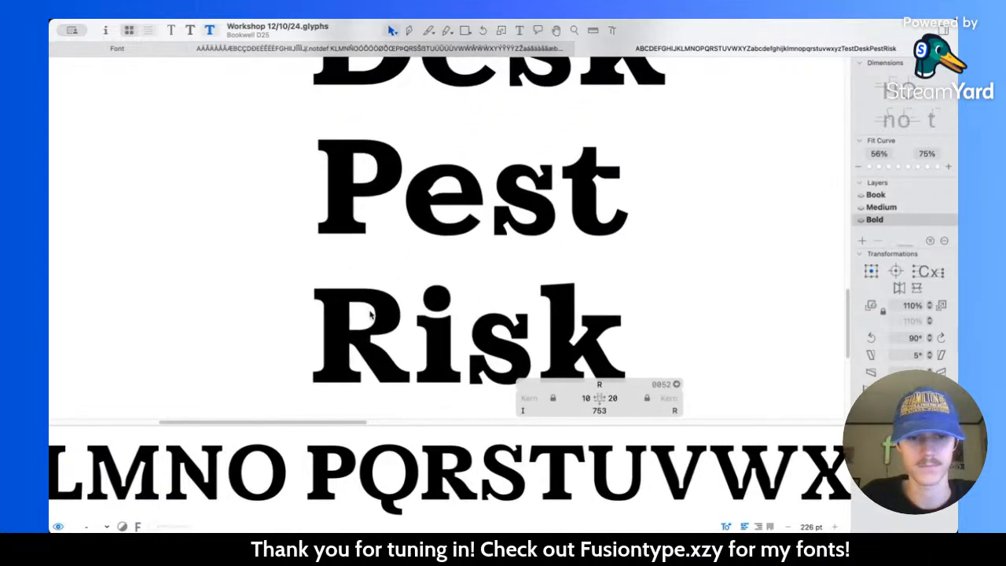
pyautogui.scroll(2, 373, 233)
pyautogui.scroll(5, 386, 233)
pyautogui.doubleClick(387, 234)
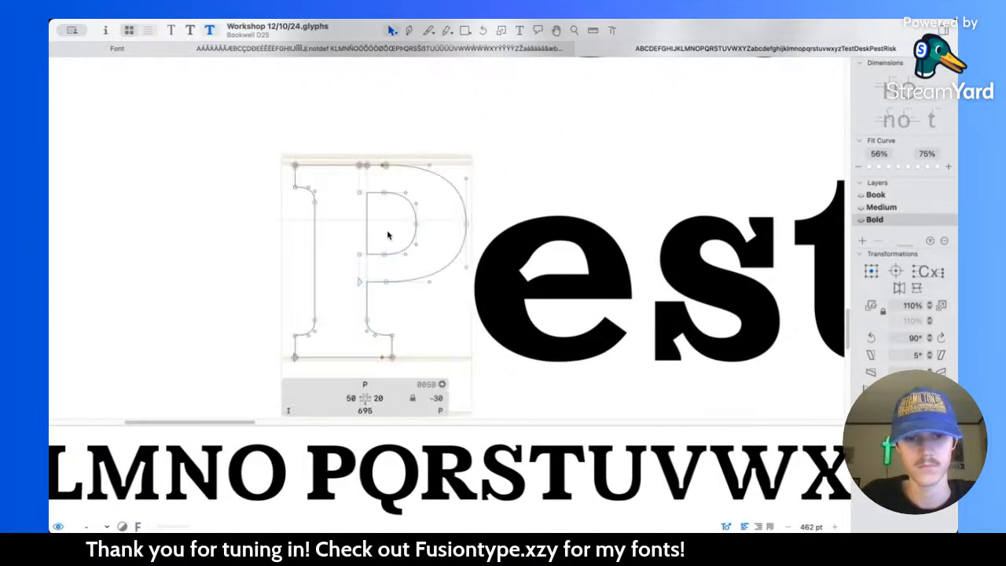
pyautogui.scroll(-5, 387, 234)
pyautogui.scroll(-3, 390, 236)
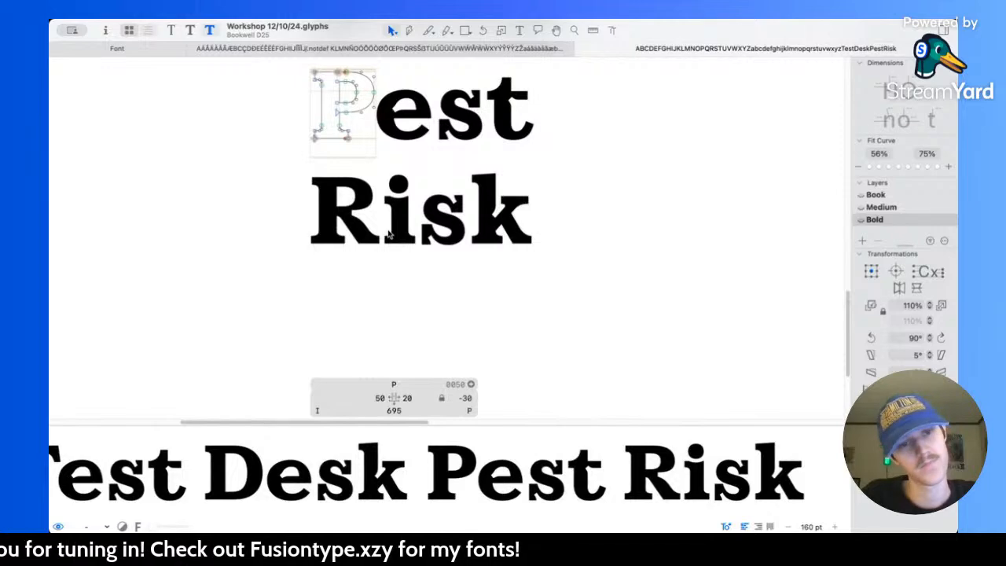
# Step: Examine the weight and spacing of the Bold capitals, especially Q to X, in the alphabet lines
pyautogui.scroll(10, 451, 236)
pyautogui.scroll(-3, 461, 229)
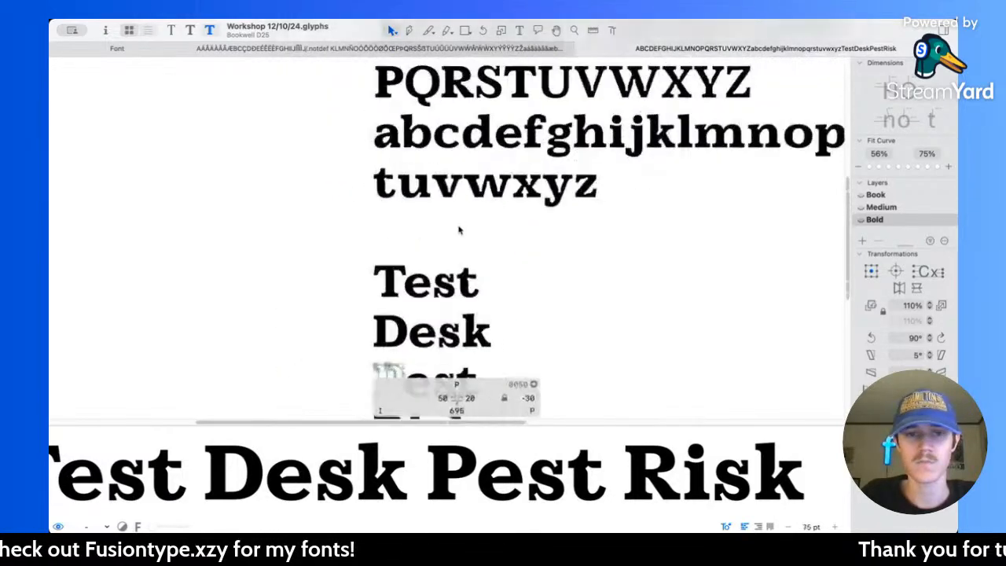
pyautogui.scroll(4, 461, 229)
pyautogui.scroll(5, 538, 217)
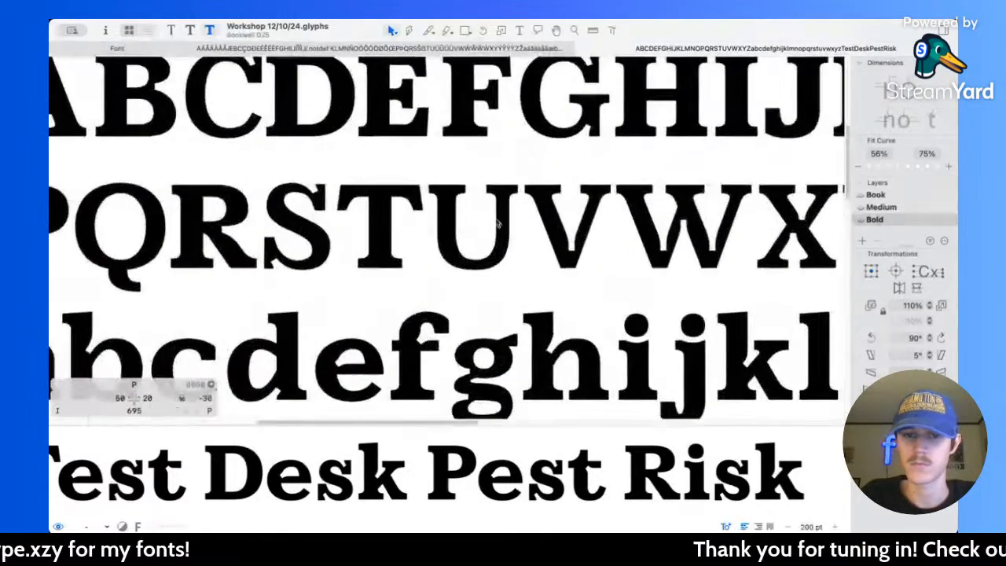
pyautogui.hscroll(2, 487, 225)
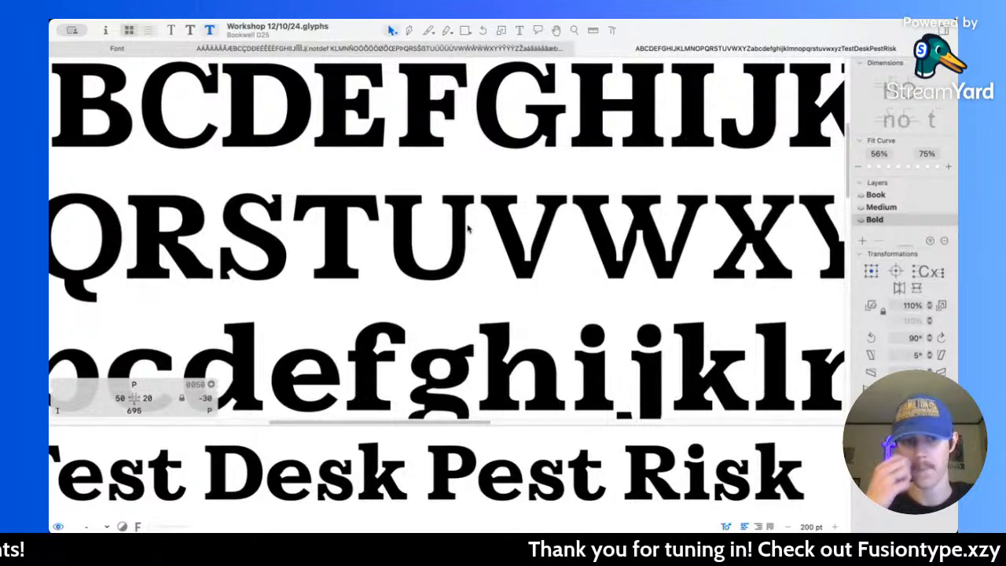
pyautogui.scroll(-3, 468, 228)
pyautogui.scroll(-3, 468, 228)
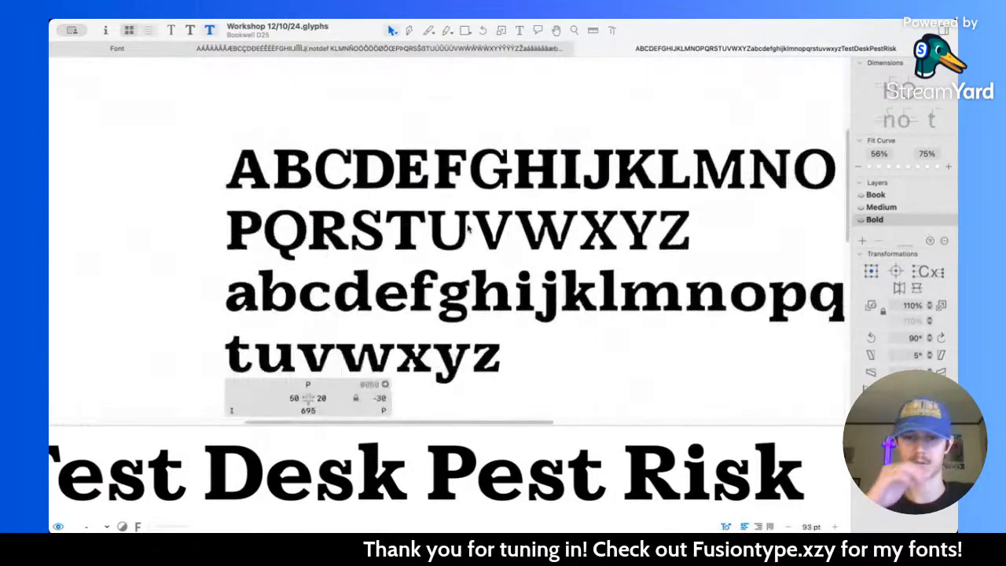
pyautogui.hscroll(3, 468, 228)
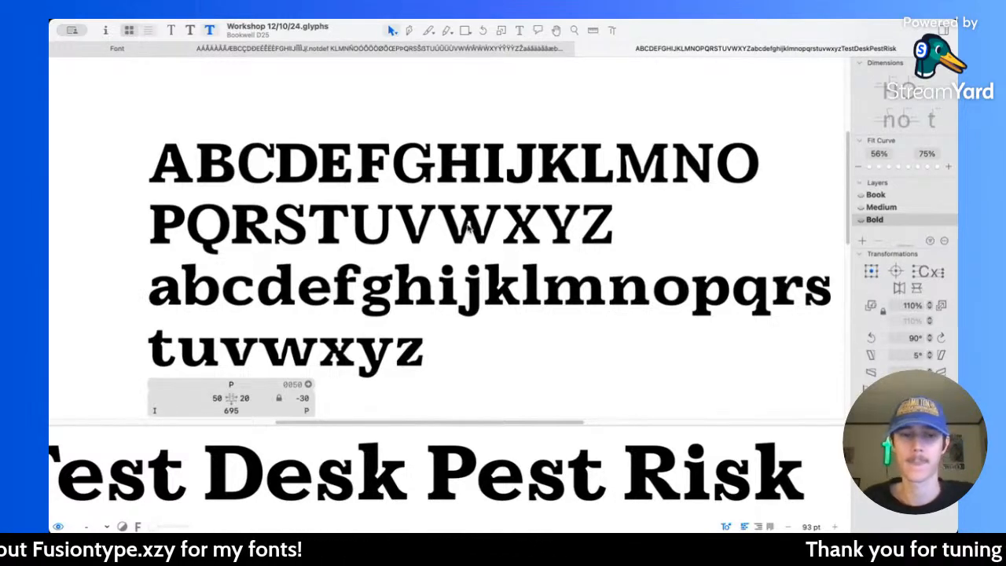
# Step: Thicken the Bold U's top serifs by moving their underside nodes and bracket curves down, centred at Y 592.5
pyautogui.scroll(10, 455, 228)
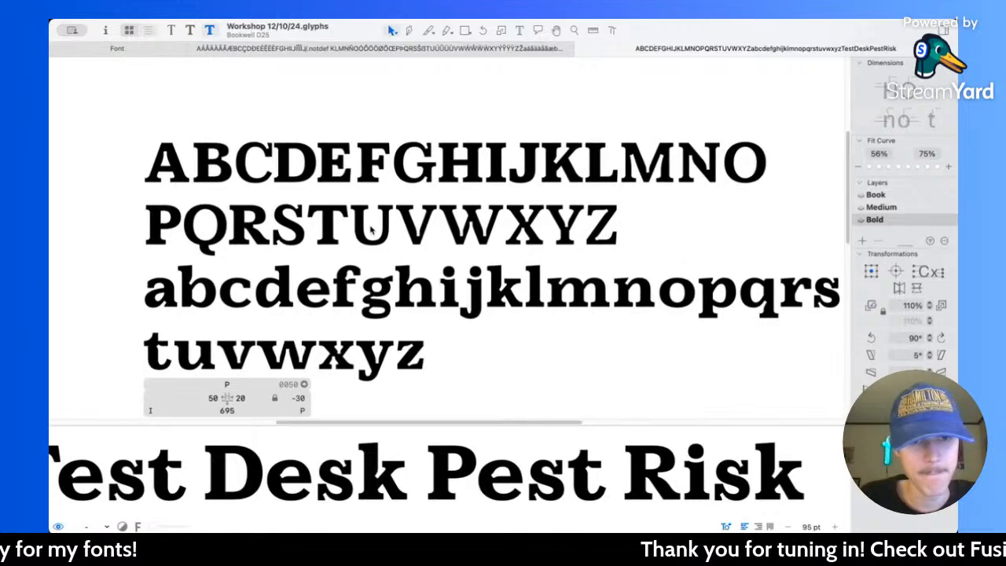
pyautogui.doubleClick(386, 218)
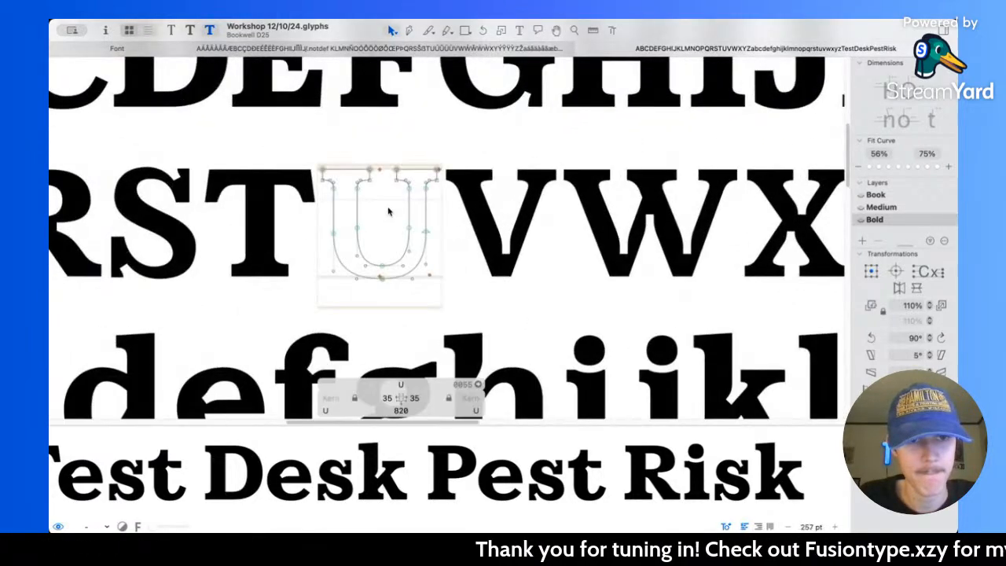
pyautogui.scroll(8, 389, 209)
pyautogui.moveTo(252, 144); pyautogui.dragTo(499, 198)
pyautogui.hotkey('shift', 'Down')
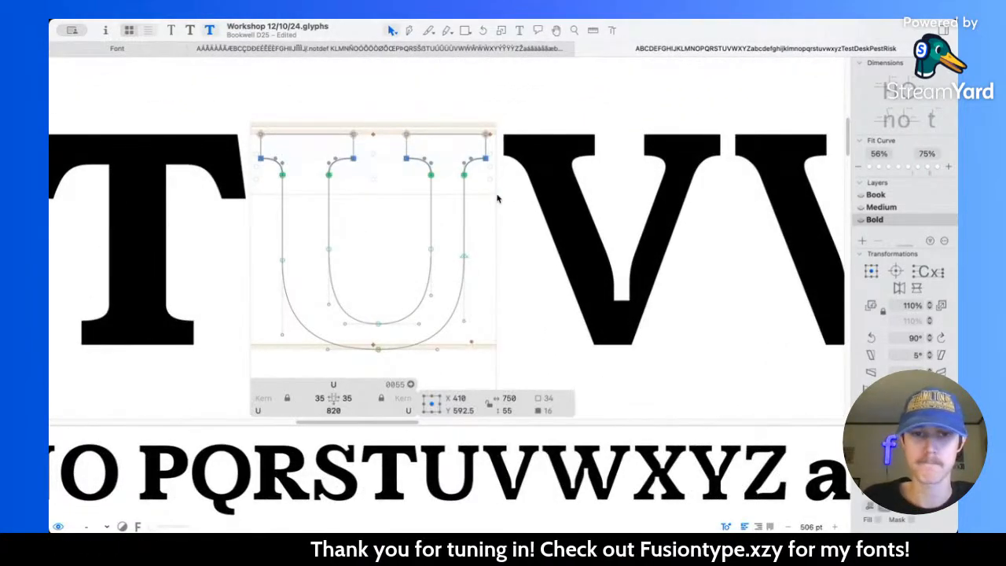
pyautogui.scroll(-1, 498, 197)
pyautogui.click(498, 197)
pyautogui.press('space')
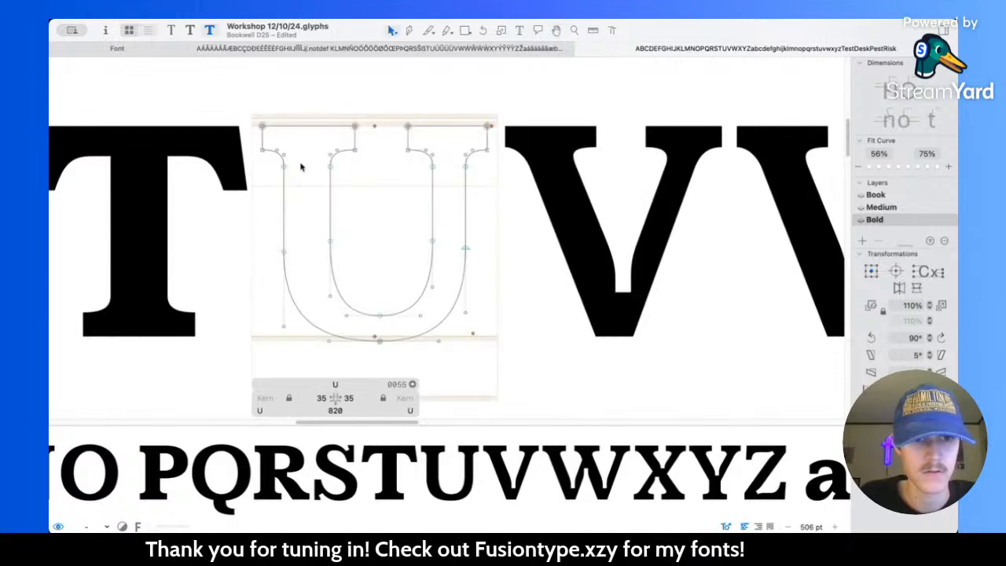
# Step: Measure the stems of R, T, U and V in the Book master
pyautogui.press('l')
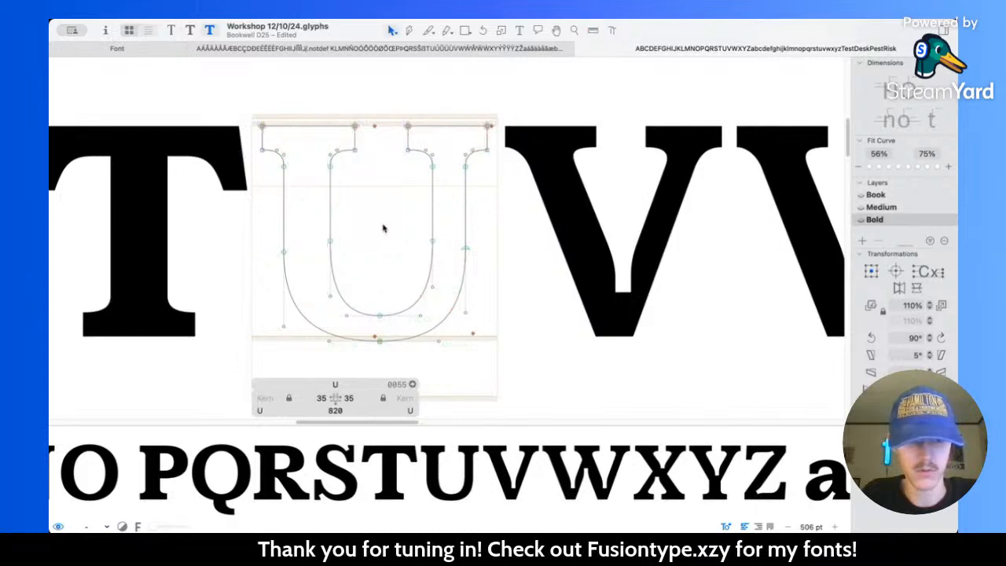
pyautogui.press('super+1')
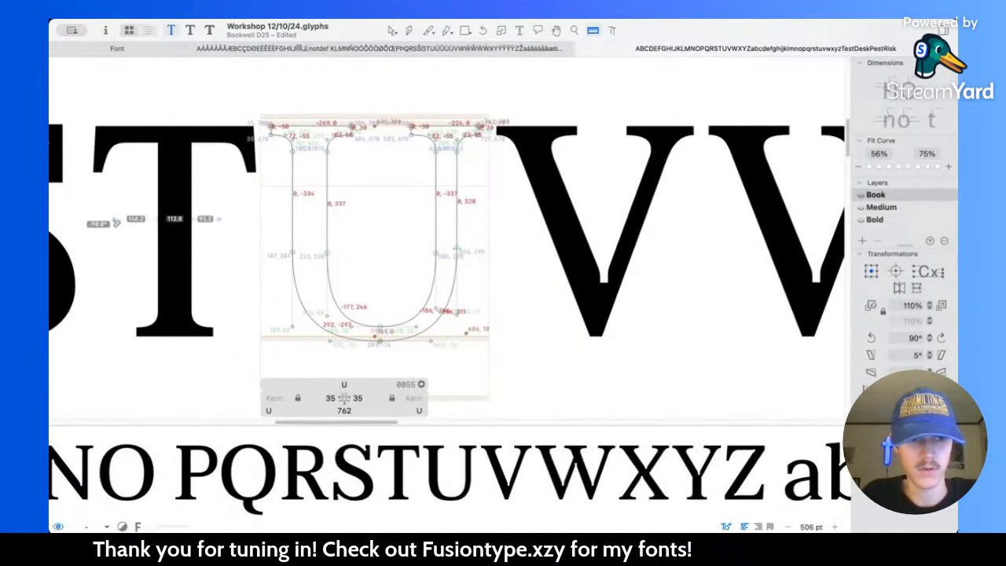
pyautogui.hscroll(-10, 648, 228)
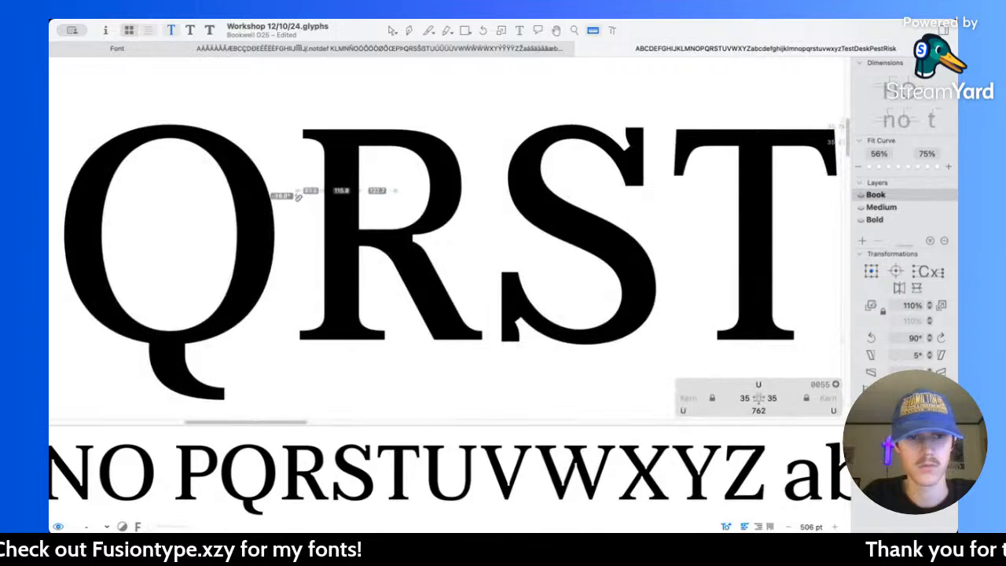
pyautogui.hscroll(10, 563, 235)
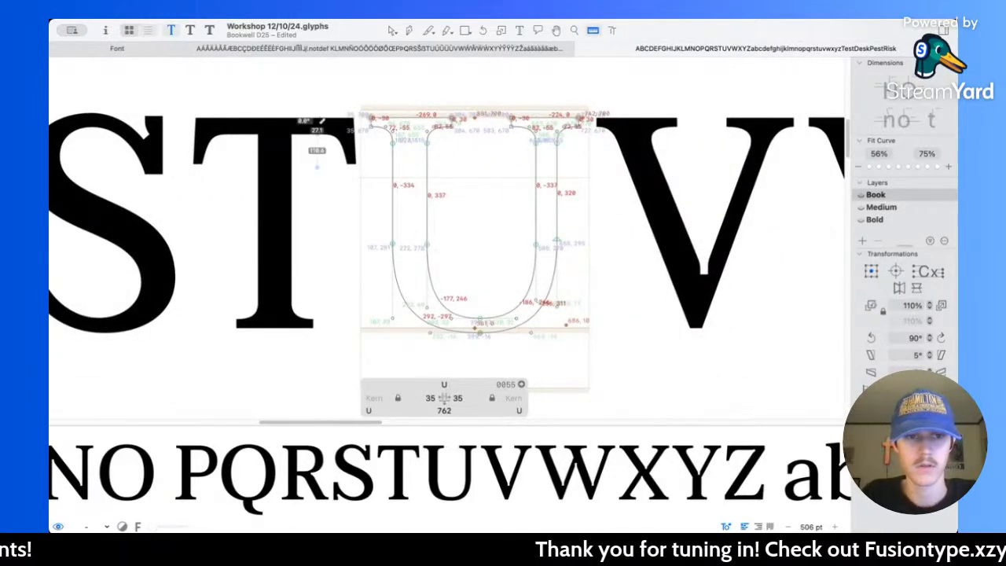
pyautogui.hscroll(6, 236, 152)
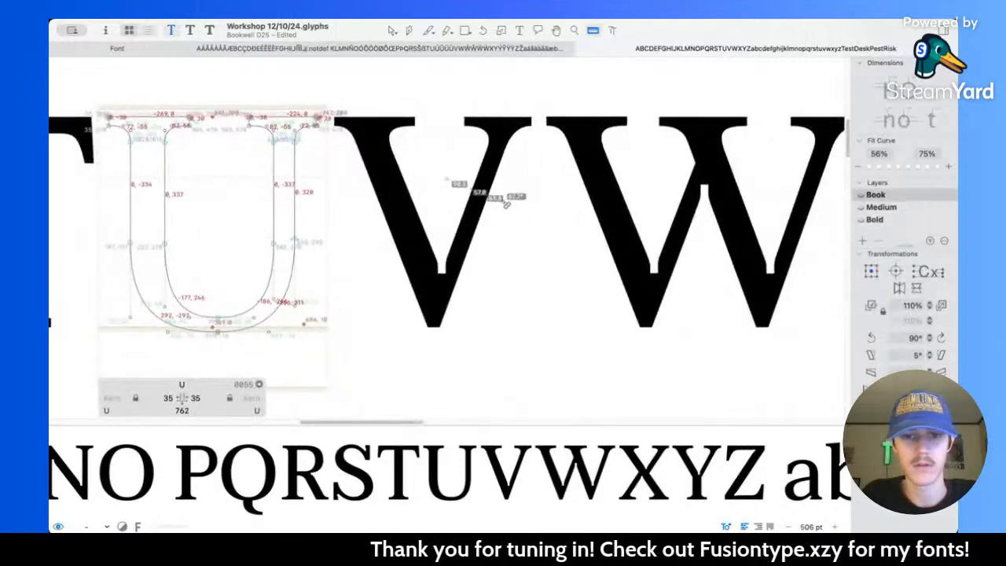
pyautogui.scroll(-5, 530, 218)
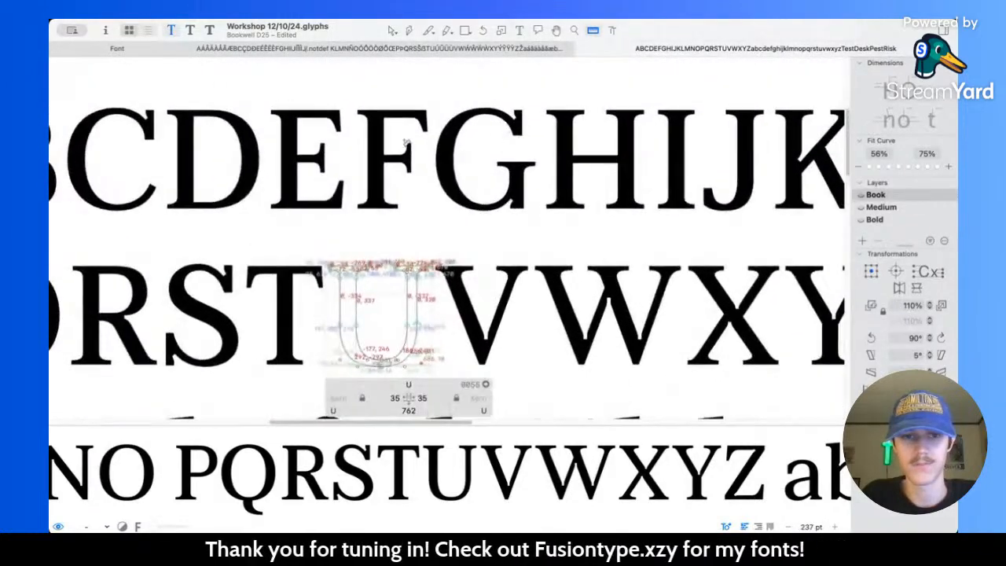
pyautogui.scroll(5, 397, 114)
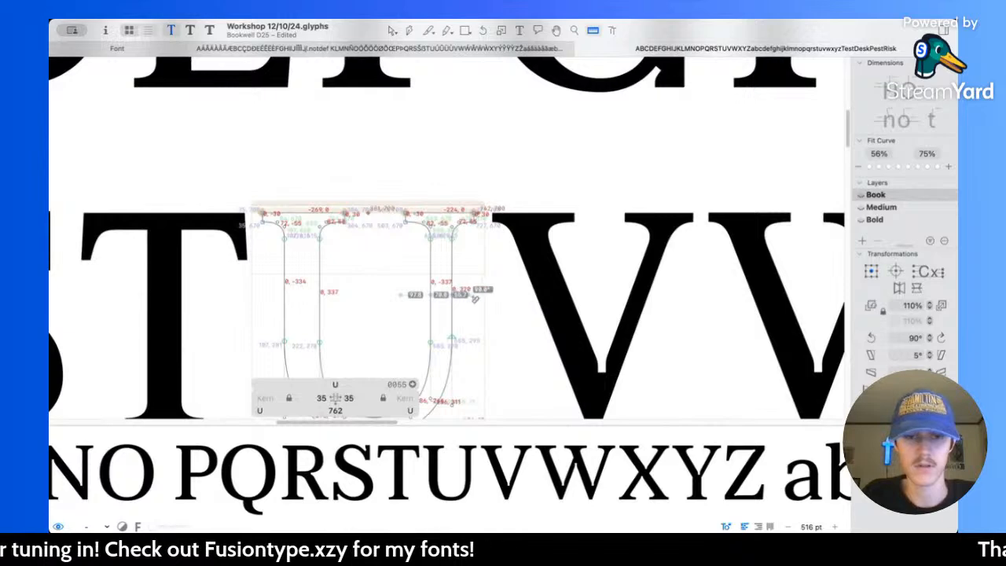
pyautogui.scroll(-3, 429, 245)
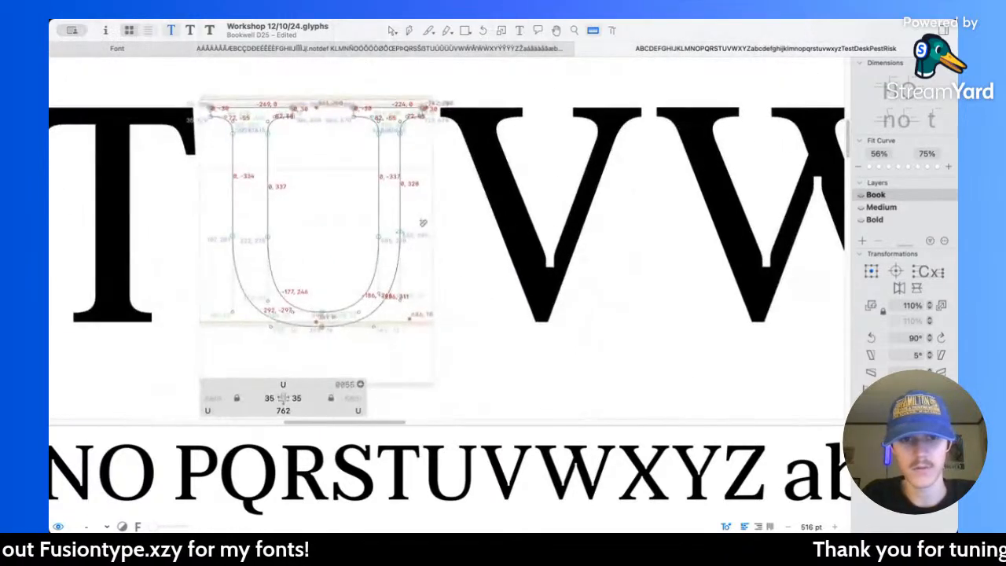
# Step: Try thinning the Book U's right stem by moving its outer nodes 10 units inward, and set the right sidebearing to 35
pyautogui.press('v')
pyautogui.moveTo(391, 110); pyautogui.dragTo(460, 258)
pyautogui.hotkey('shift', 'Left')
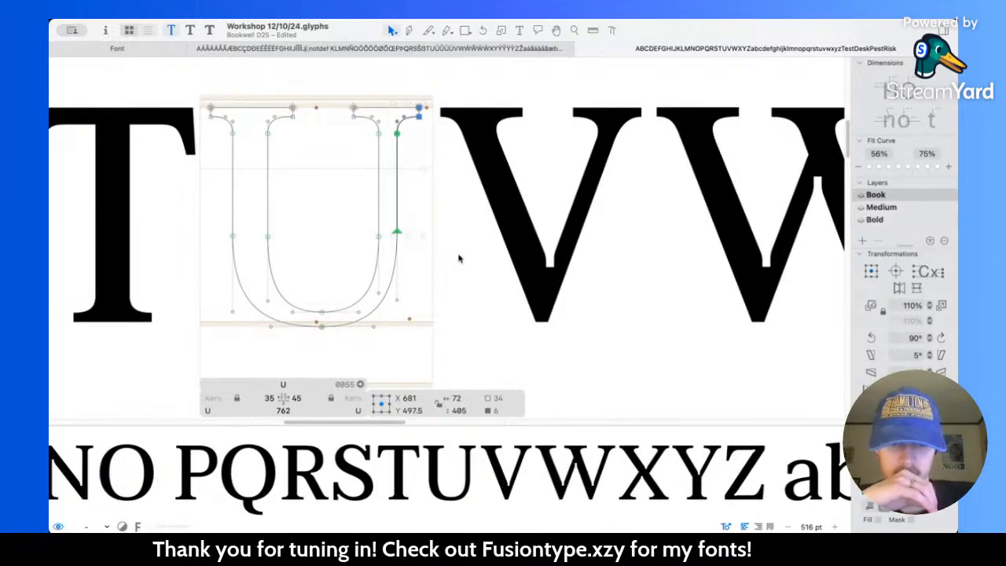
pyautogui.hotkey('shift', 'Right')
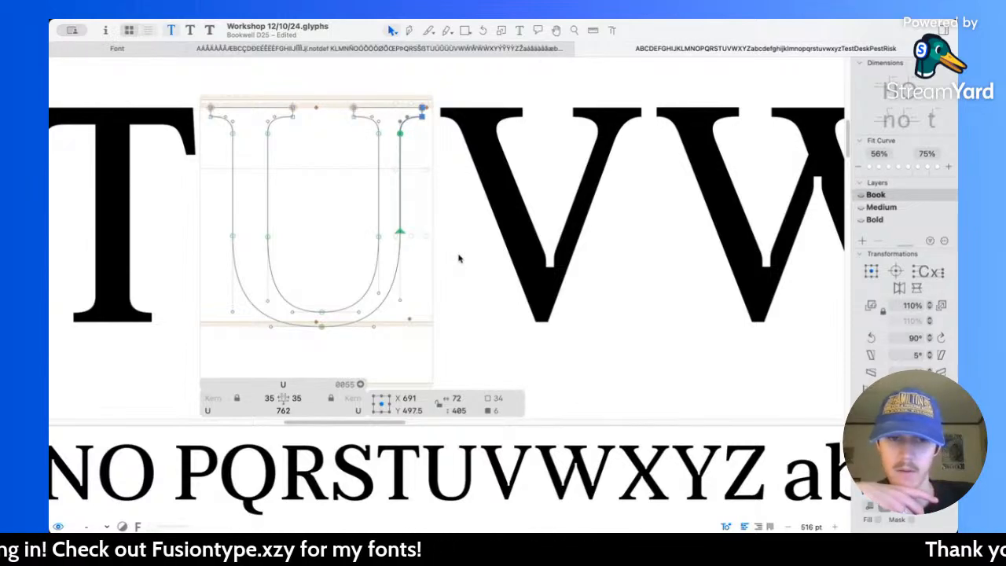
pyautogui.press('space')
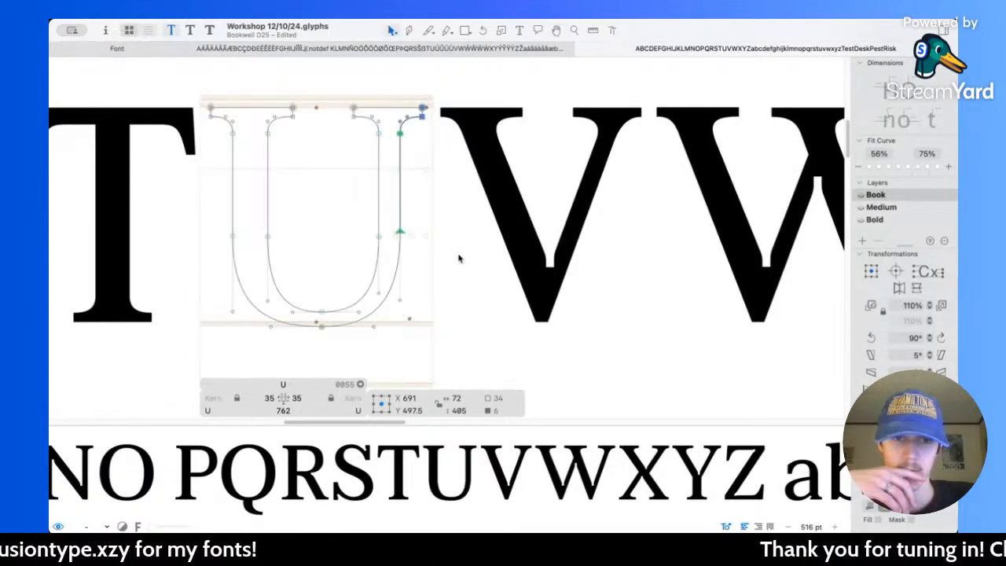
pyautogui.hotkey('shift', 'Left')
pyautogui.press('space')
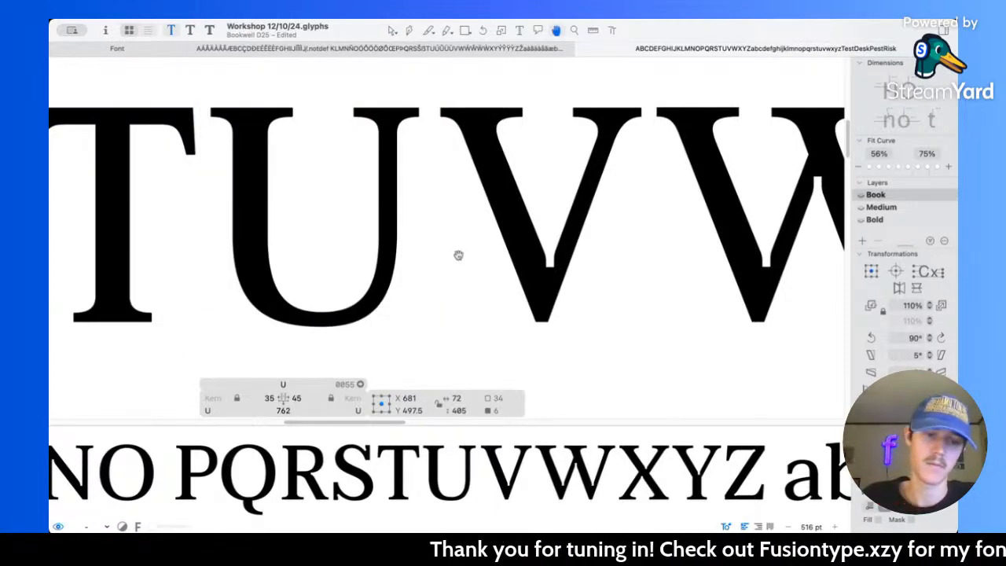
pyautogui.doubleClick(296, 398)
pyautogui.write('35')
pyautogui.press('Return')
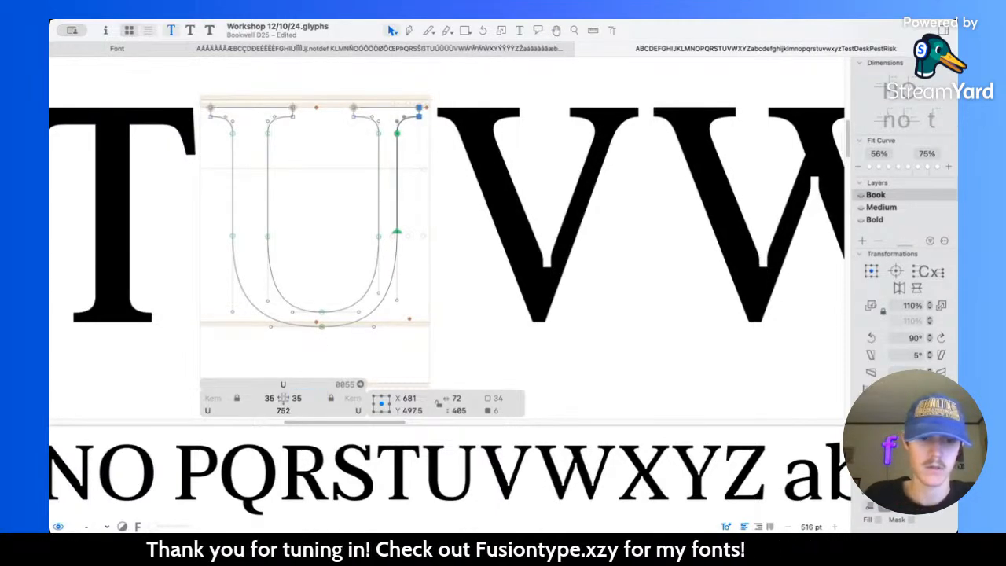
# Step: Measure the U's right stem and bottom curve in the Medium master
pyautogui.click(190, 31)
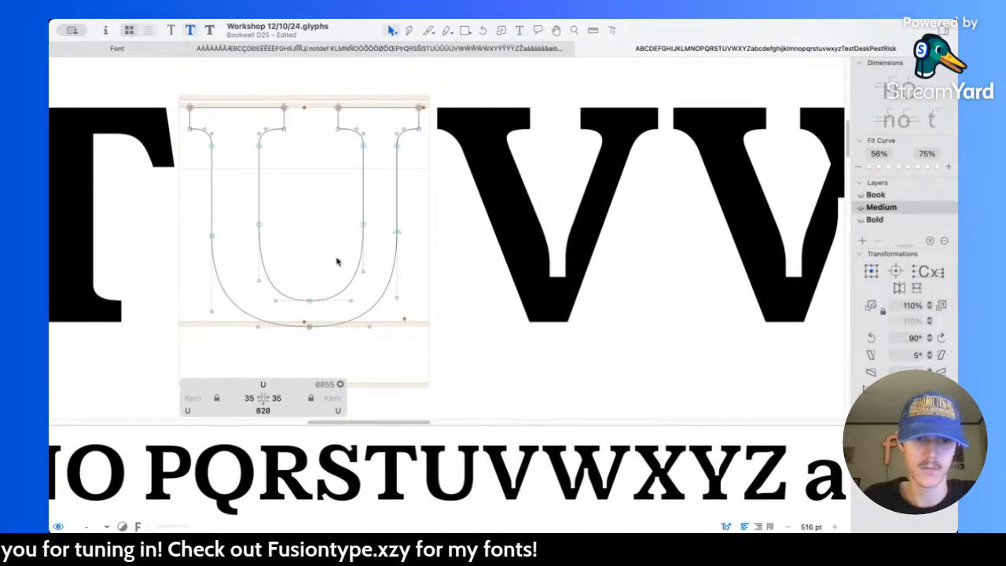
pyautogui.press('l')
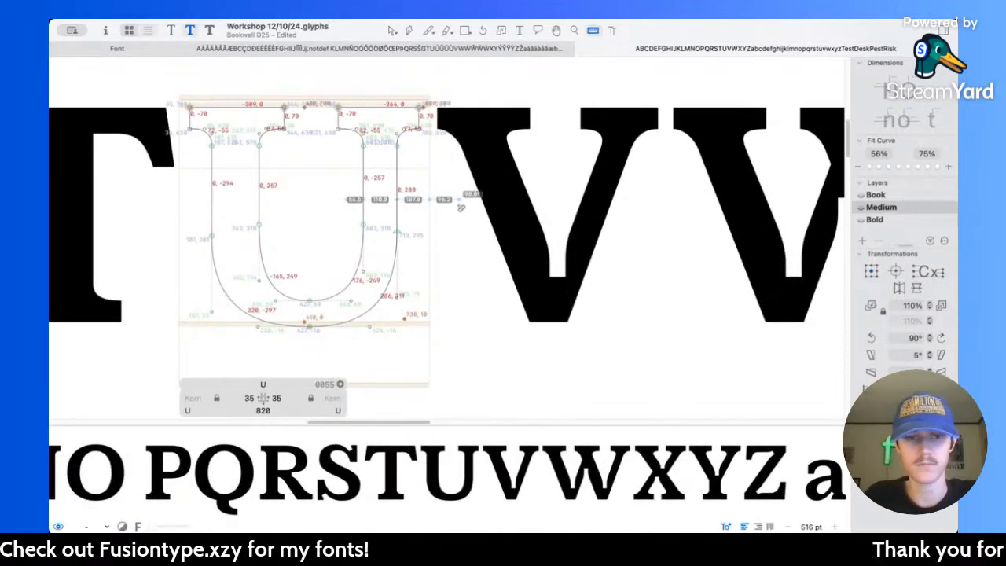
pyautogui.moveTo(311, 294); pyautogui.dragTo(308, 363)
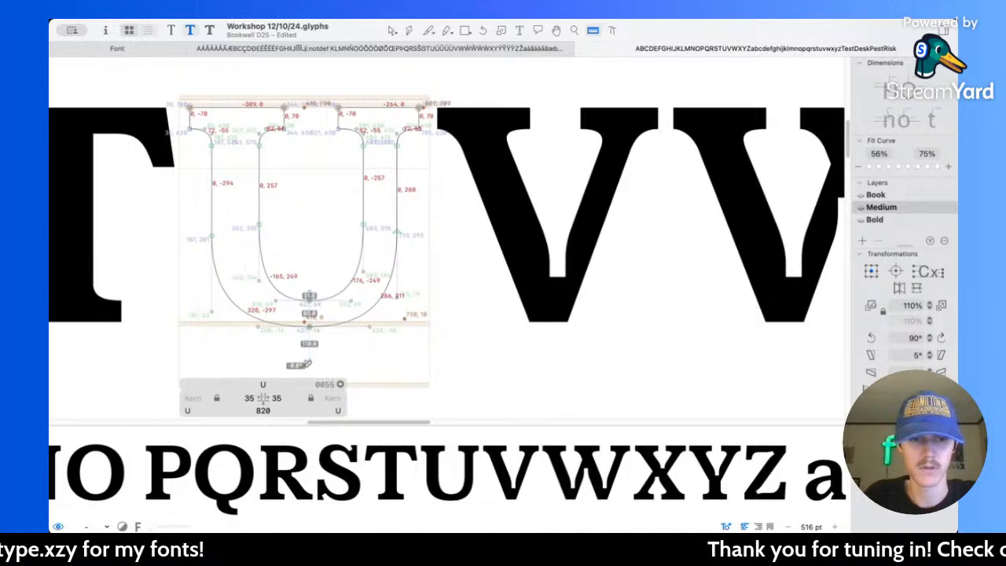
# Step: Undo the Book U's stem and sidebearing changes and return to the Bold master
pyautogui.click(171, 30)
pyautogui.press('l')
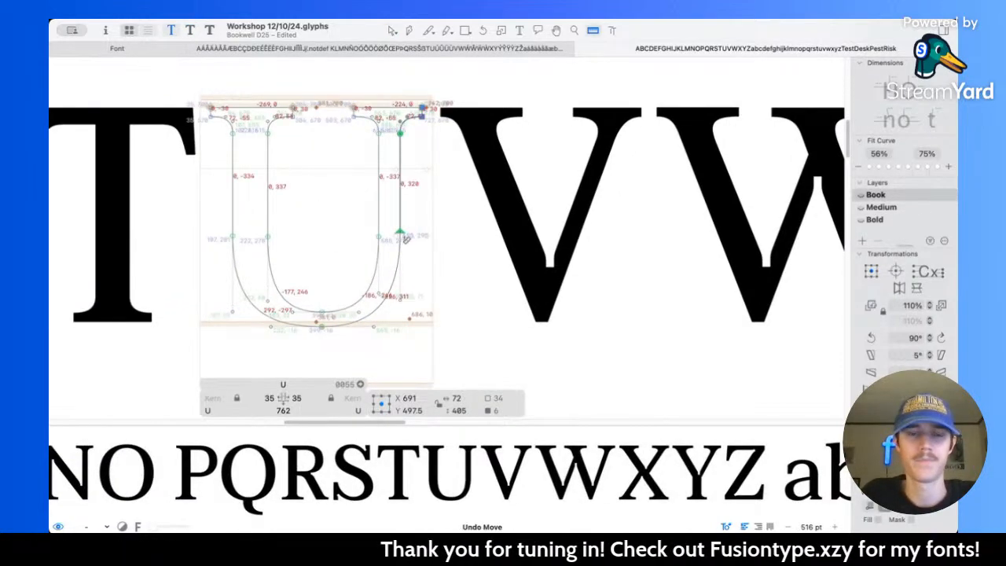
pyautogui.click(210, 30)
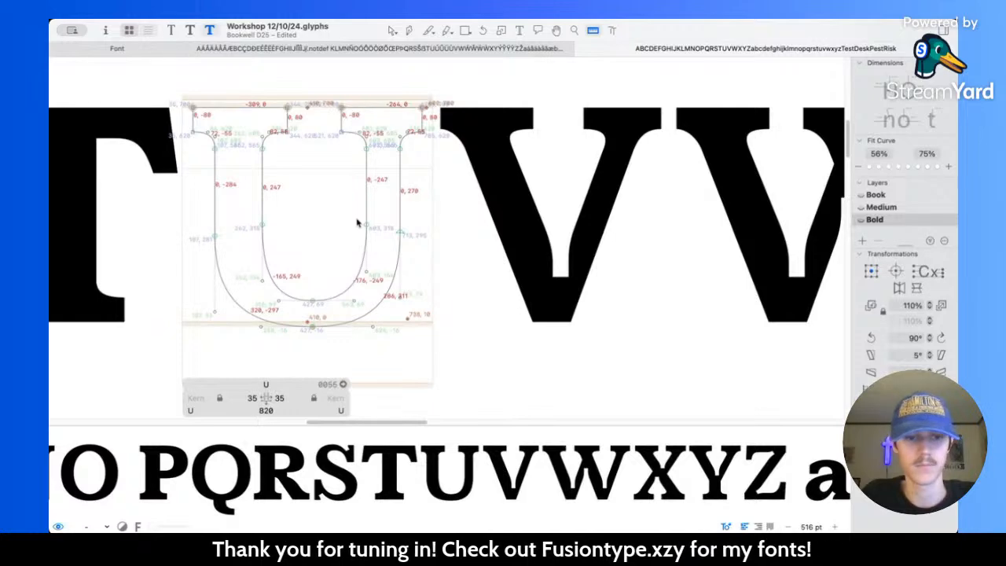
# Step: Thicken the Bold U's left stem by moving its outer serif and stem nodes 5 units outward, centred at X 66
pyautogui.scroll(3, 362, 233)
pyautogui.scroll(-1, 362, 233)
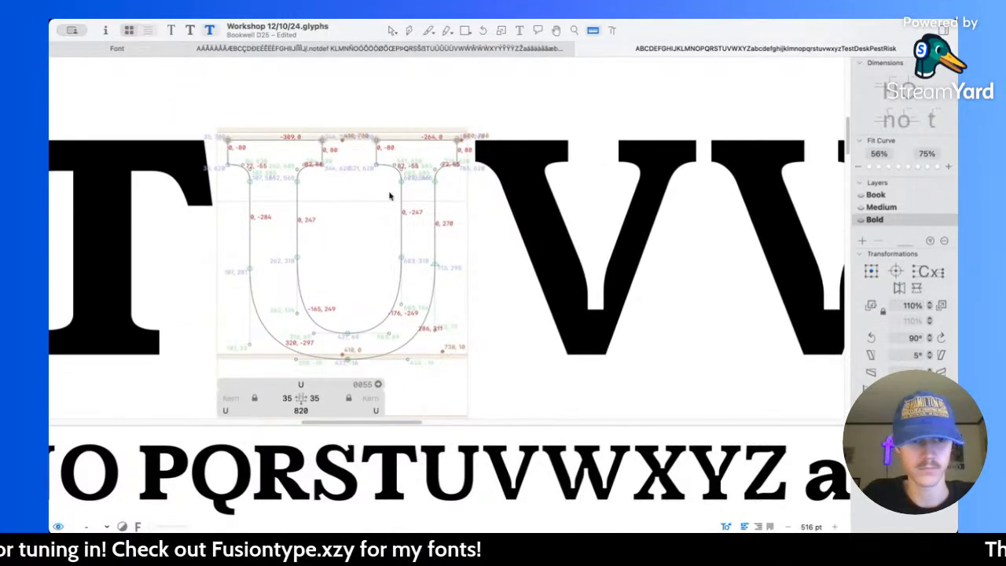
pyautogui.click(392, 30)
pyautogui.hscroll(-2, 281, 139)
pyautogui.moveTo(254, 114); pyautogui.dragTo(306, 272)
pyautogui.press('Left')
pyautogui.press('Left')
pyautogui.press('Left')
pyautogui.press('Left')
pyautogui.press('Left')
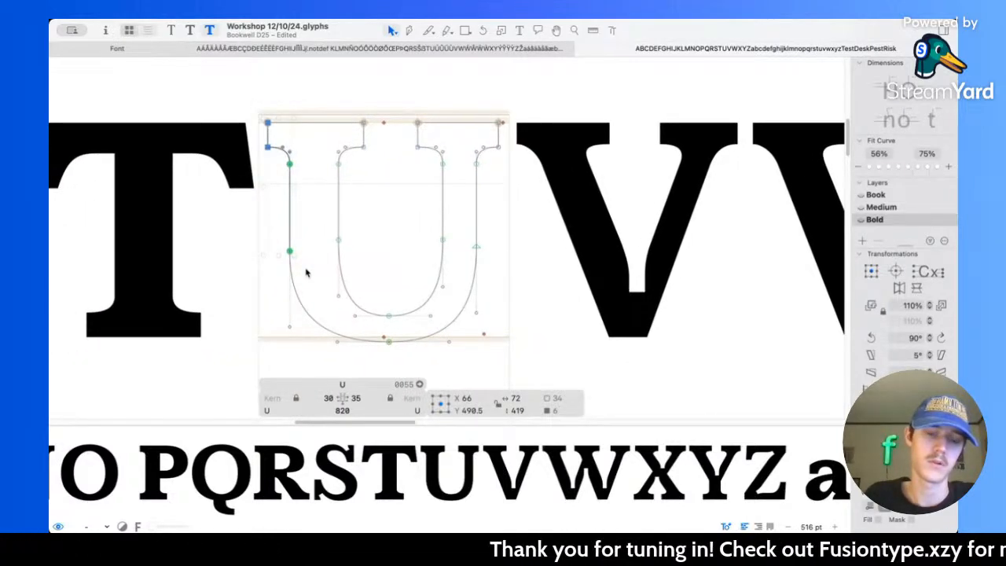
pyautogui.press('l')
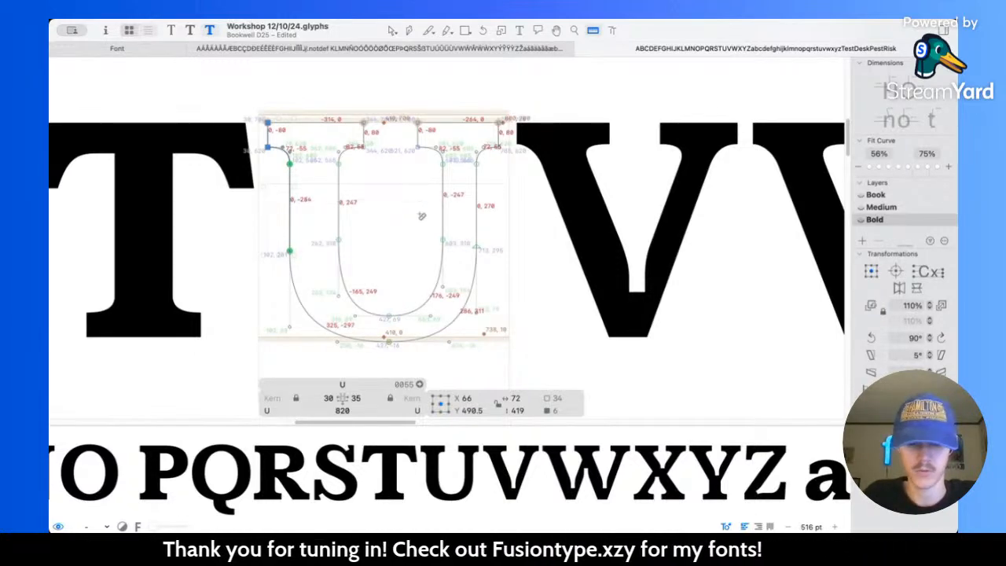
# Step: Thicken the Bold U's left stem further, shifting its inner nodes 10 units inward and its outer nodes outward, centred at X 46
pyautogui.press('v')
pyautogui.moveTo(315, 91); pyautogui.dragTo(381, 263)
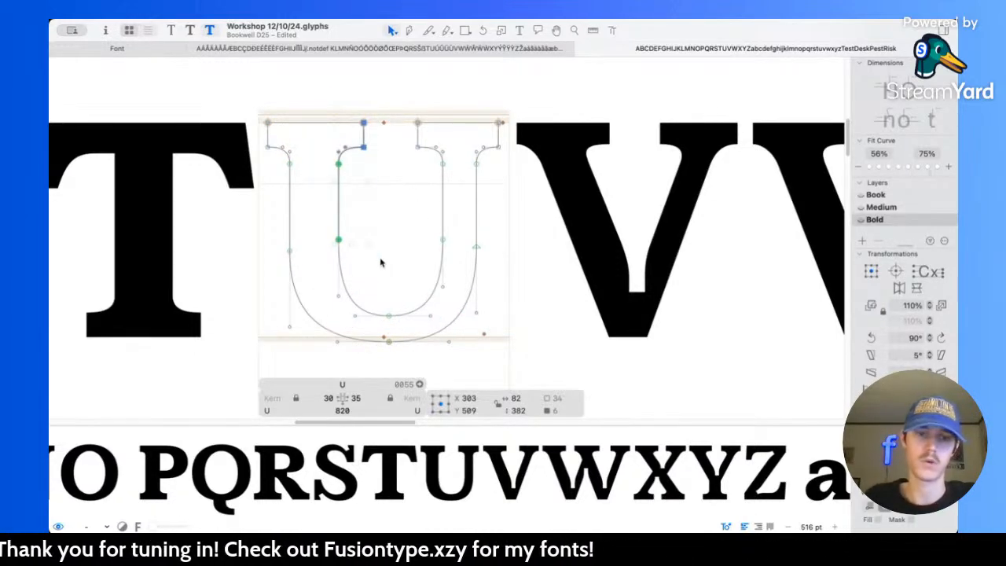
pyautogui.hotkey('shift', 'Left')
pyautogui.hotkey('shift', 'Right')
pyautogui.hotkey('shift', 'Right')
pyautogui.moveTo(250, 100); pyautogui.dragTo(313, 269)
pyautogui.hotkey('shift', 'Left')
pyautogui.hotkey('shift', 'Left')
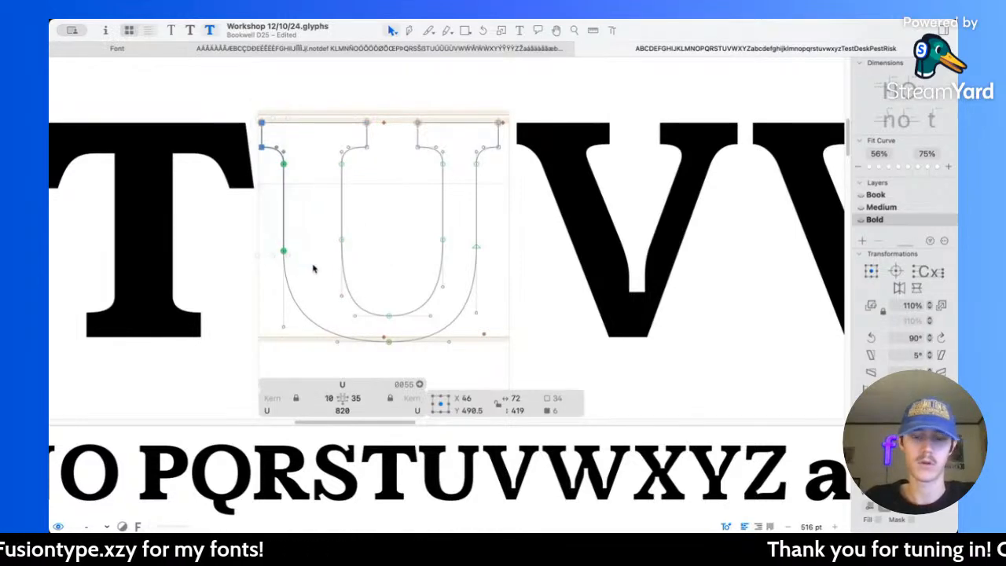
pyautogui.press('l')
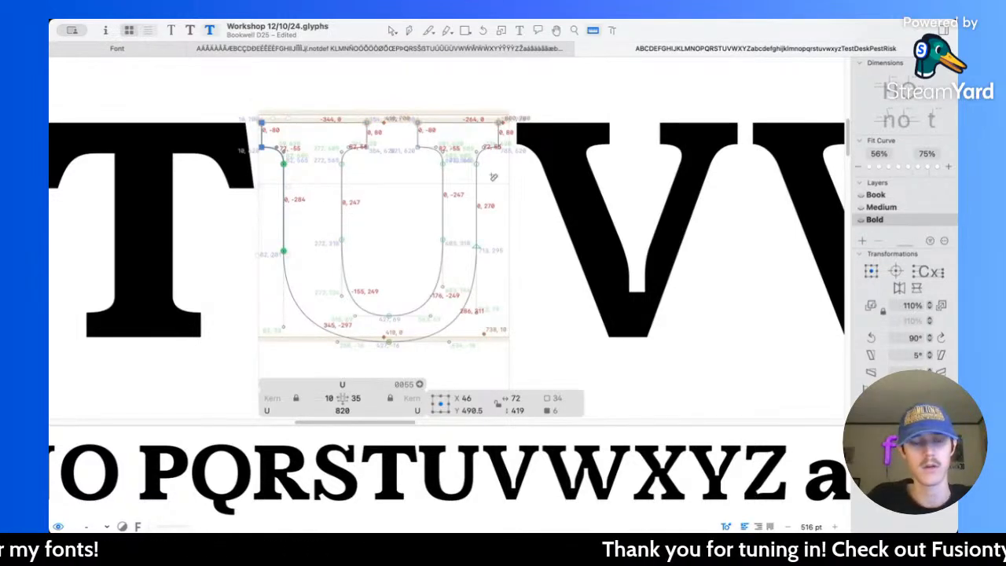
# Step: Thicken the Bold U's right stem by moving its inner nodes to centre X 552 and its outer nodes to centre X 769
pyautogui.hscroll(1, 497, 168)
pyautogui.click(391, 30)
pyautogui.moveTo(372, 105); pyautogui.dragTo(415, 253)
pyautogui.hotkey('shift', 'Left')
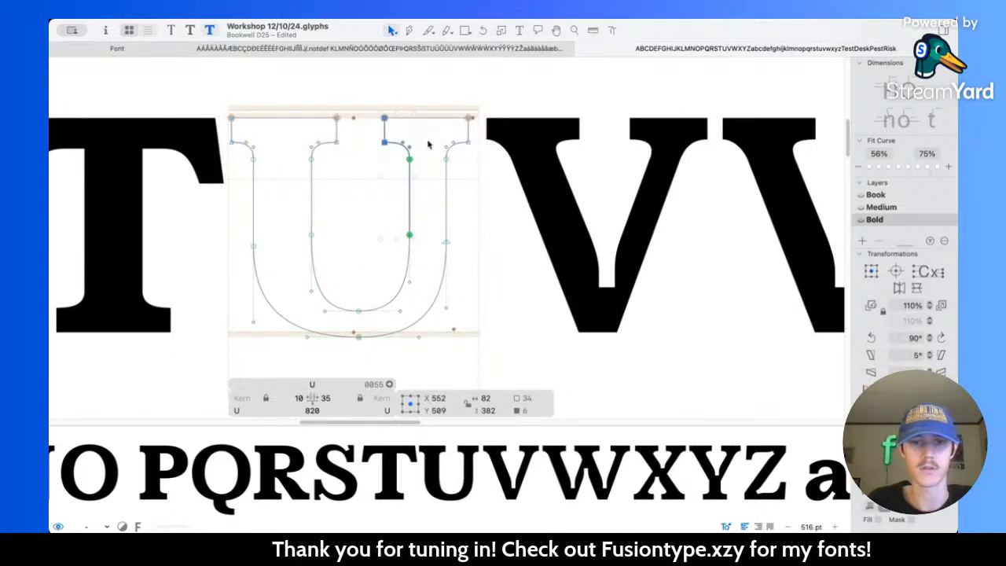
pyautogui.moveTo(428, 99); pyautogui.dragTo(472, 269)
pyautogui.hotkey('shift', 'Right')
pyautogui.hotkey('shift', 'Right')
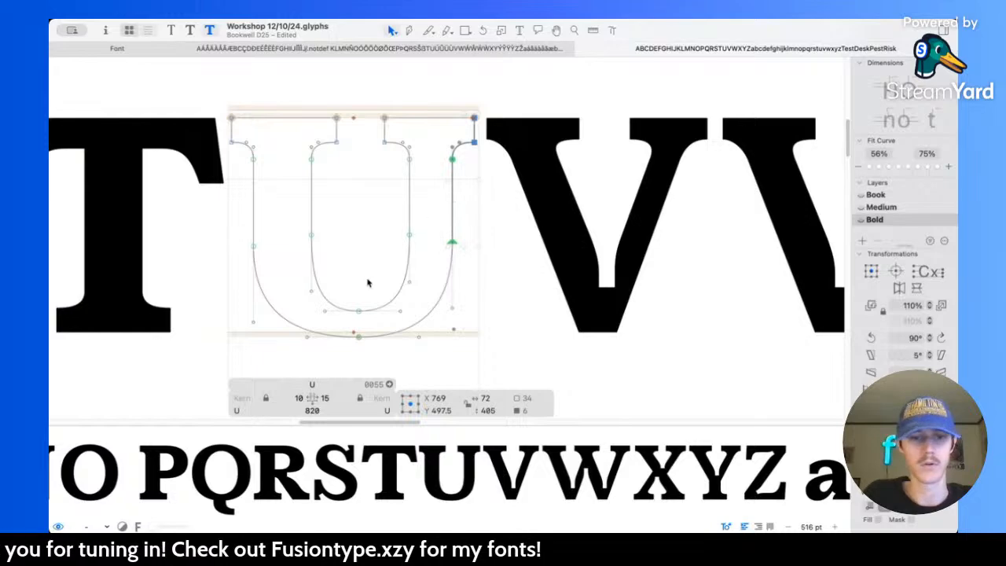
# Step: Thicken the bottom of the Bold U's bowl by raising the inner curve's lowest node to Y 84
pyautogui.press('l')
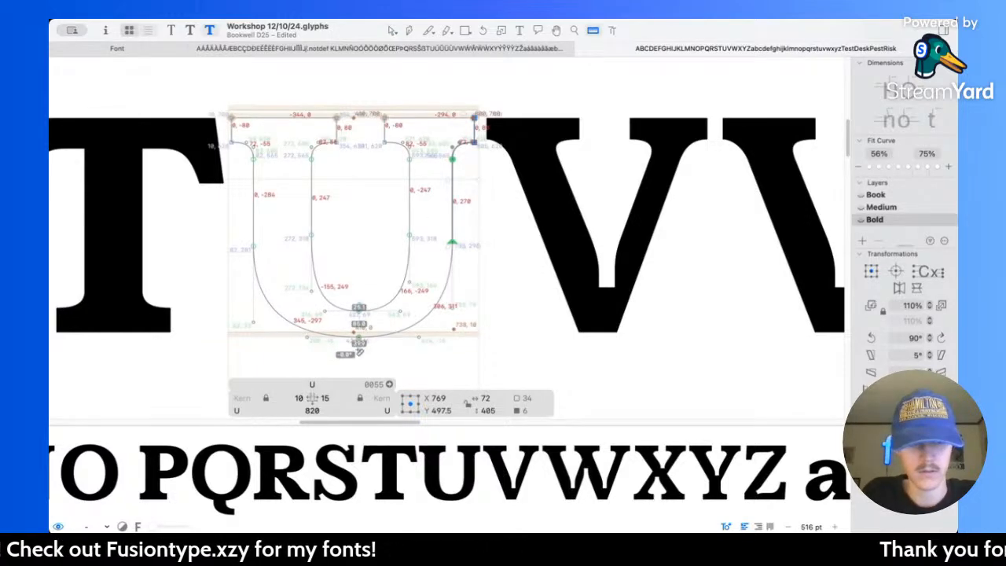
pyautogui.scroll(3, 358, 303)
pyautogui.press('v')
pyautogui.moveTo(355, 269); pyautogui.dragTo(398, 299)
pyautogui.press('Up')
pyautogui.press('Up')
pyautogui.press('Up')
pyautogui.press('Up')
pyautogui.press('Up')
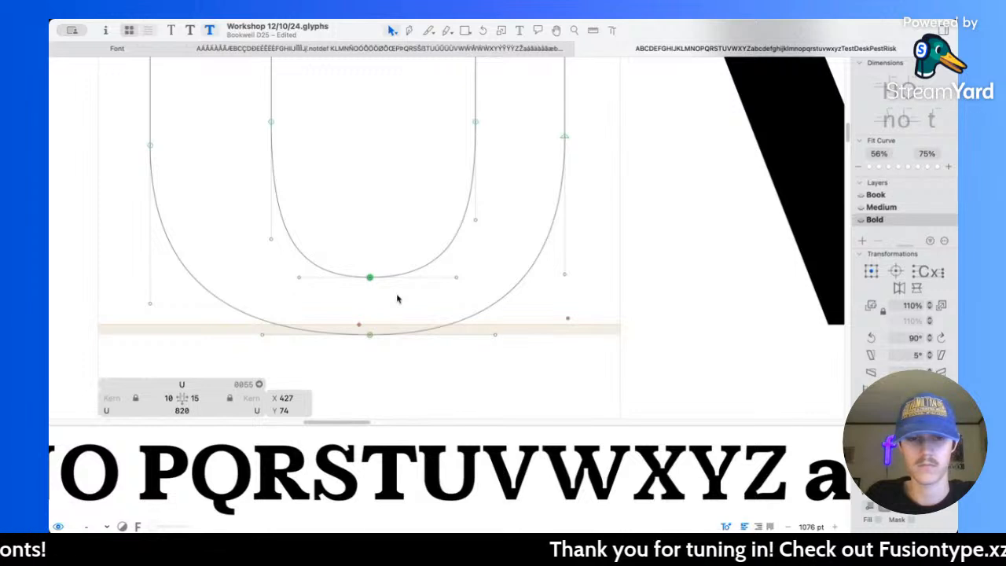
pyautogui.hotkey('shift', 'Up')
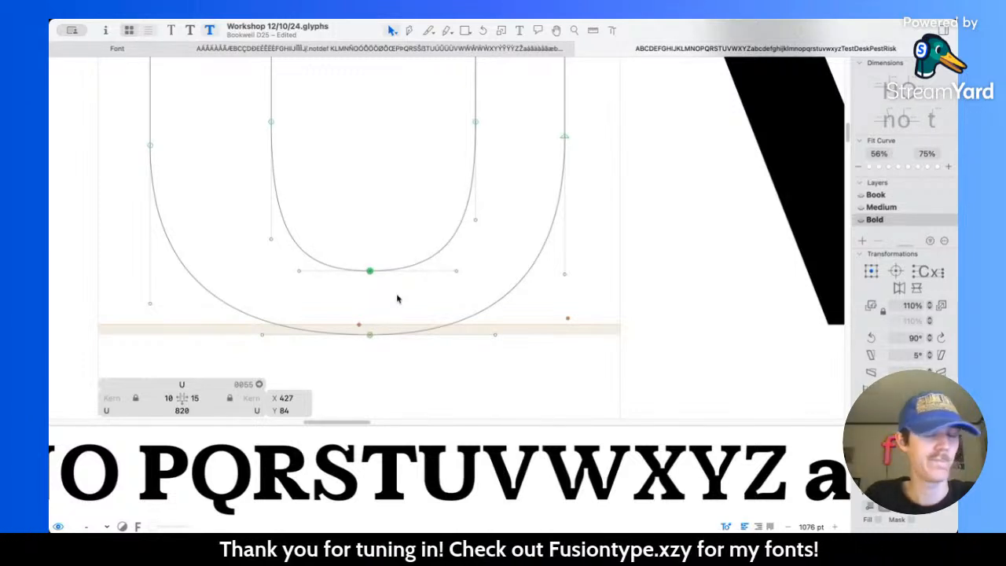
pyautogui.press('space')
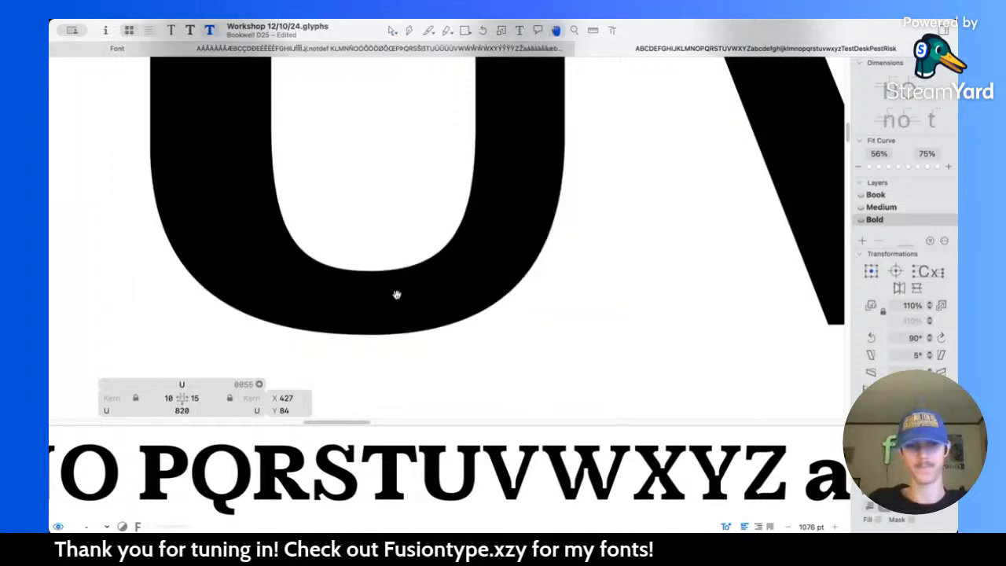
# Step: Examine the Bold U's serifs and weight against the neighbouring capitals, and compare it with the Book master
pyautogui.scroll(-10, 397, 296)
pyautogui.scroll(8, 386, 193)
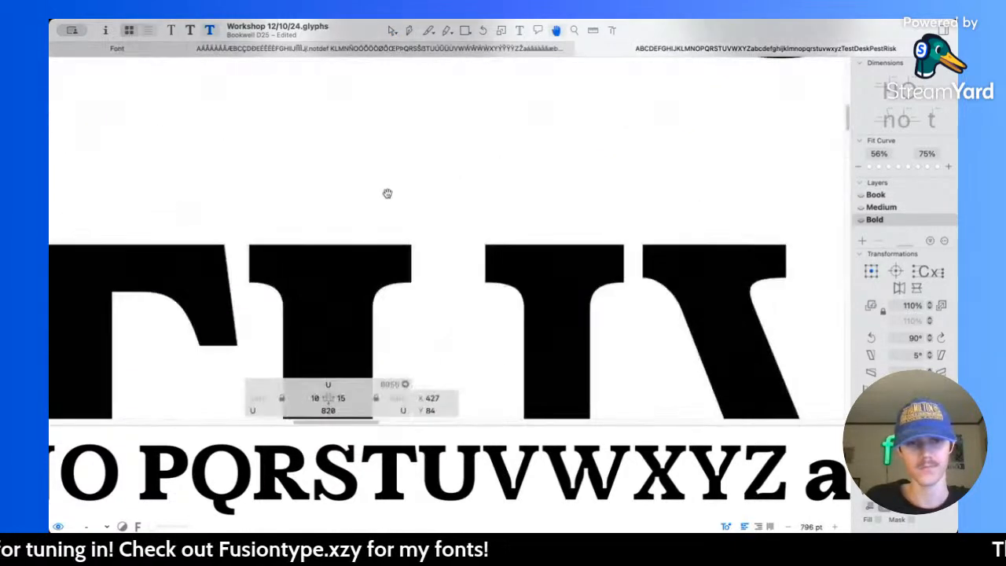
pyautogui.press('l')
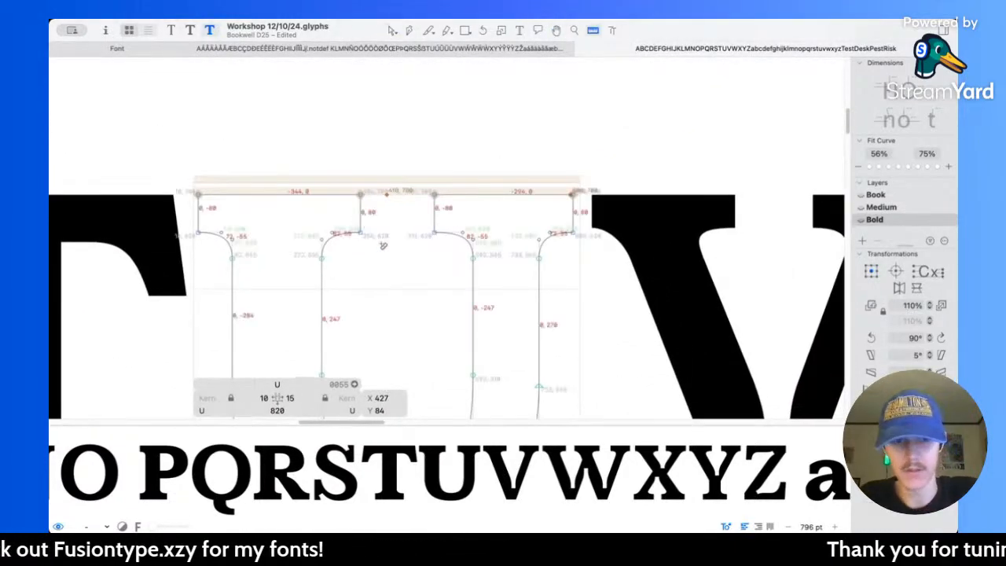
pyautogui.press('v')
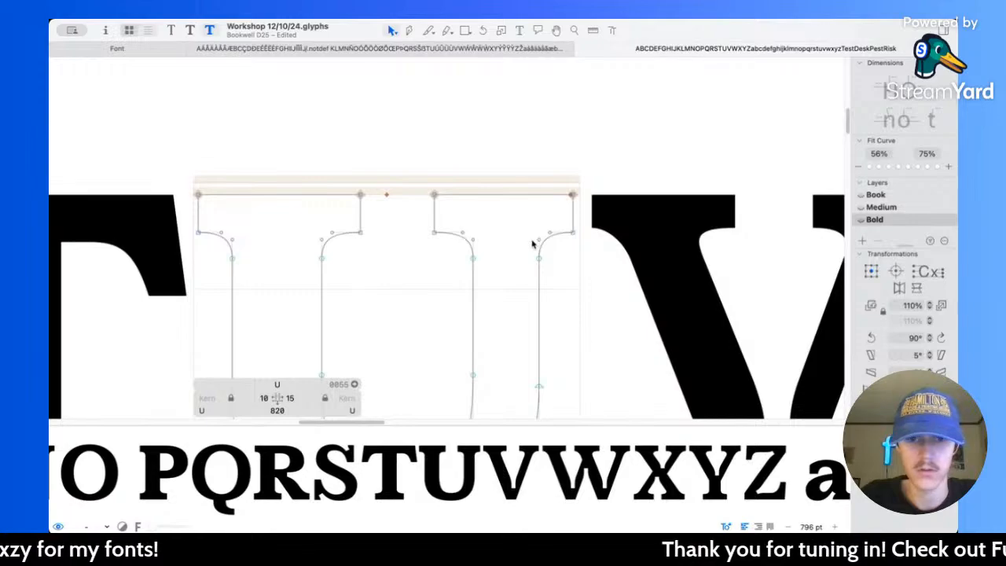
pyautogui.press('space')
pyautogui.press('space')
pyautogui.scroll(-4, 510, 178)
pyautogui.scroll(-6, 509, 178)
pyautogui.scroll(6, 490, 169)
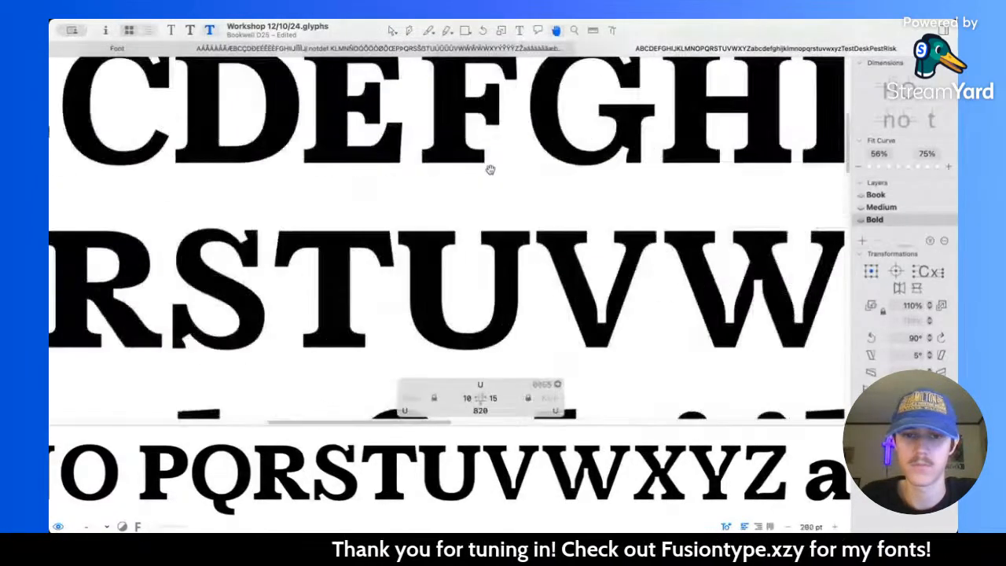
pyautogui.doubleClick(429, 327)
pyautogui.press('super+1')
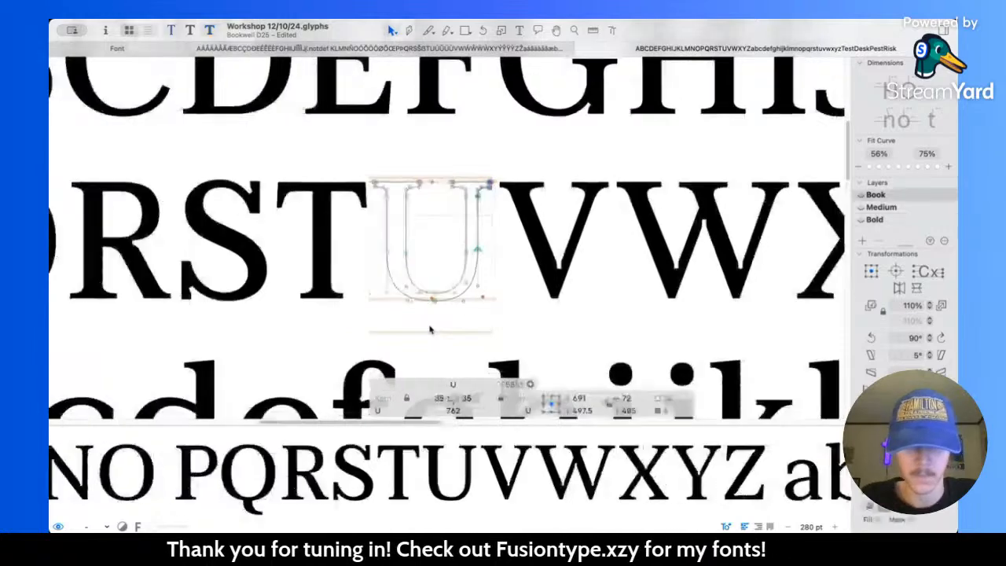
# Step: Set both sidebearings of the Bold U to 35
pyautogui.press('super+3')
pyautogui.click(425, 398)
pyautogui.write('35')
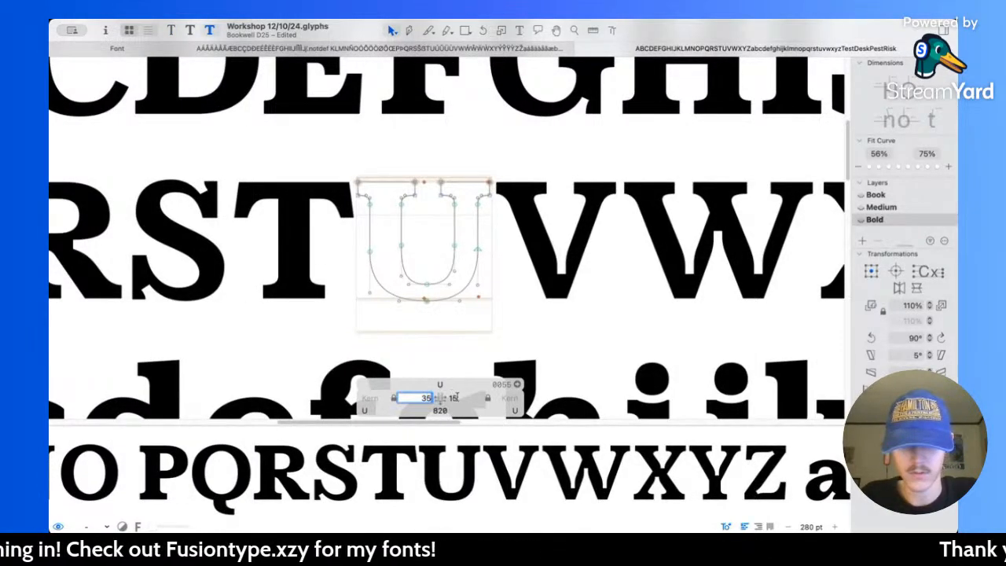
pyautogui.click(454, 398)
pyautogui.write('35')
pyautogui.press('Return')
# Step: Move the outer nodes of the Bold U's right stem 5 units outward, and reset the right sidebearing to 35
pyautogui.scroll(4, 494, 214)
pyautogui.moveTo(441, 137); pyautogui.dragTo(545, 287)
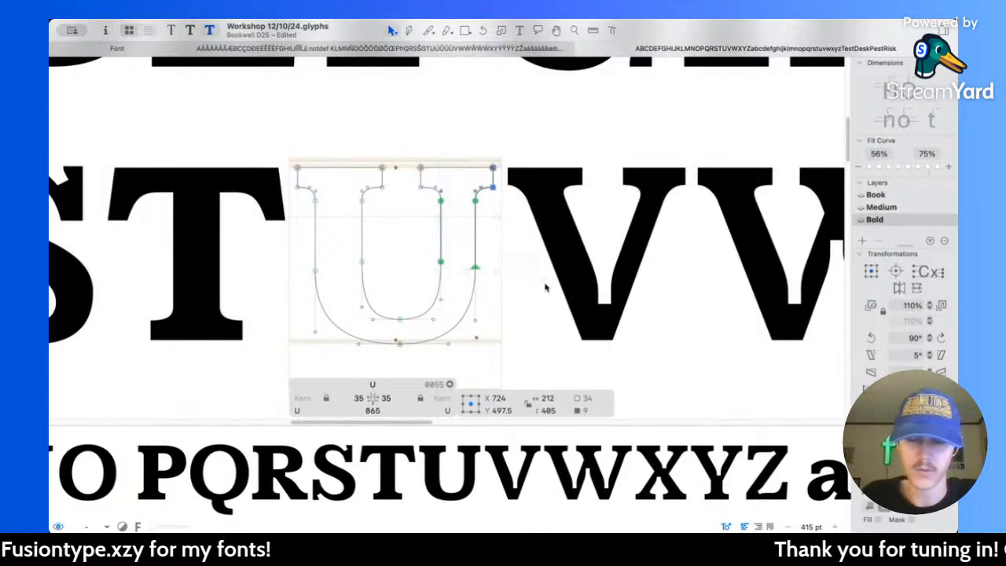
pyautogui.click(505, 242)
pyautogui.moveTo(450, 141); pyautogui.dragTo(515, 290)
pyautogui.press('Right')
pyautogui.press('Right')
pyautogui.press('Right')
pyautogui.press('Right')
pyautogui.press('Right')
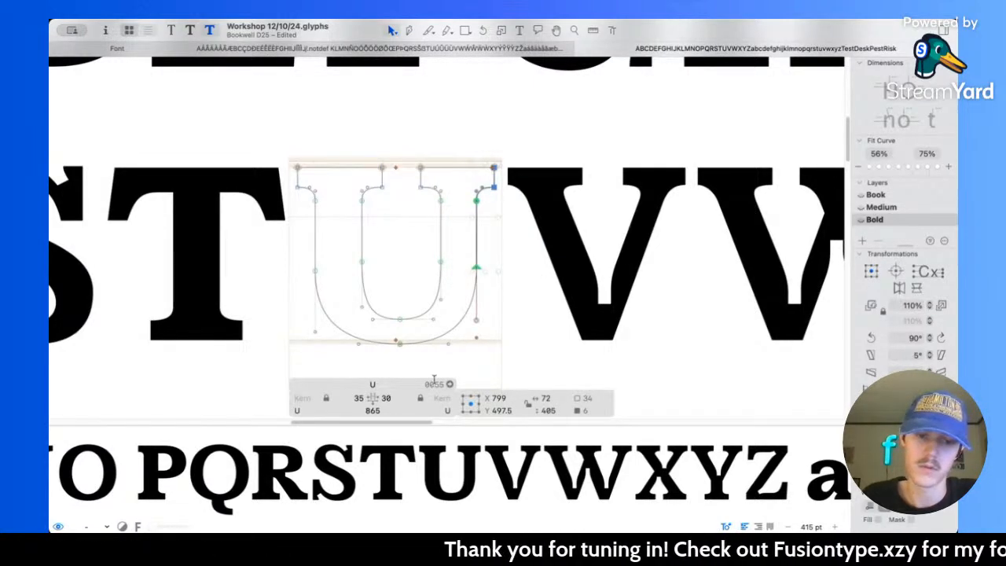
pyautogui.doubleClick(399, 398)
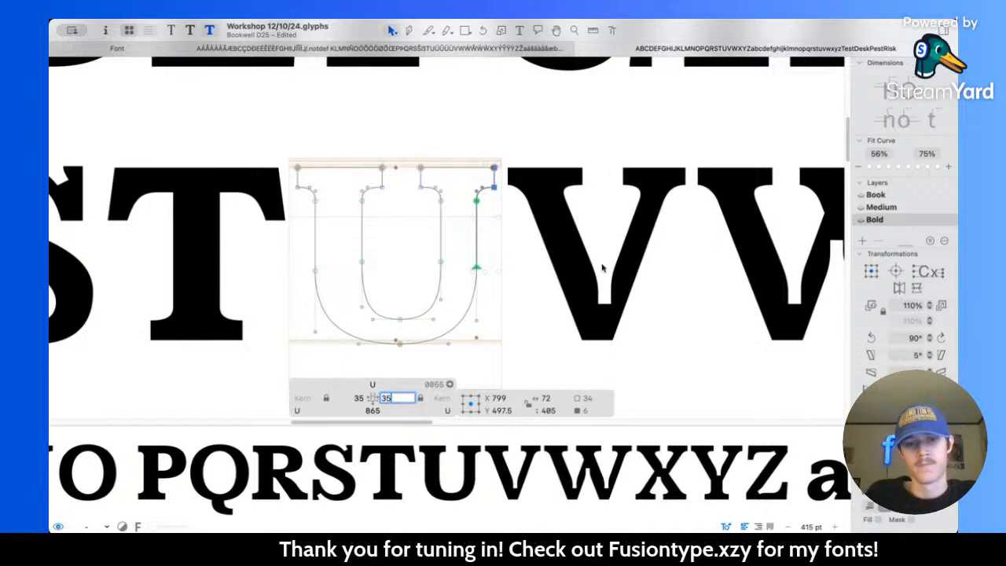
pyautogui.click(430, 212)
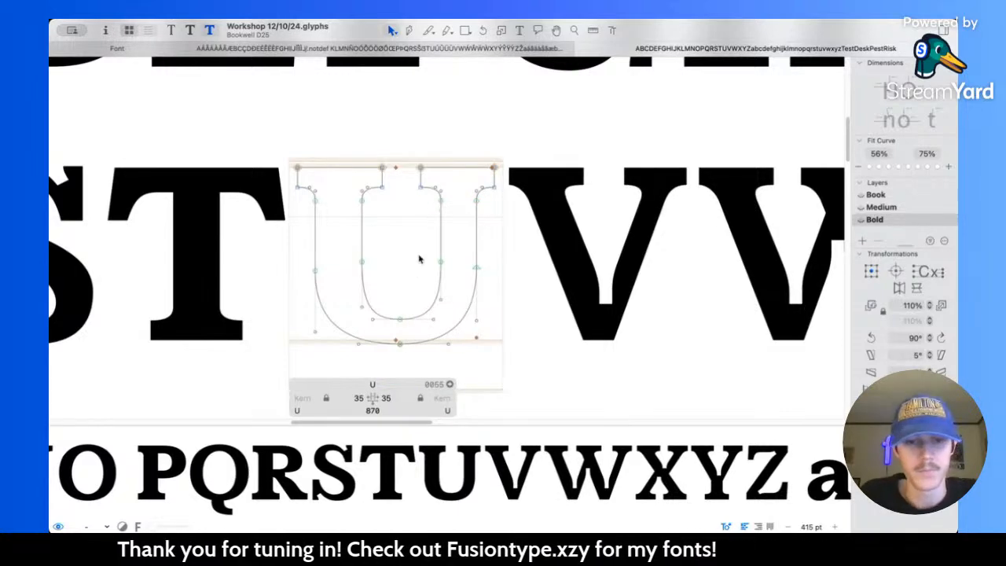
# Step: Shorten the handles at the lowest node of the Bold U's inner curve to a total width of 215
pyautogui.scroll(3, 383, 305)
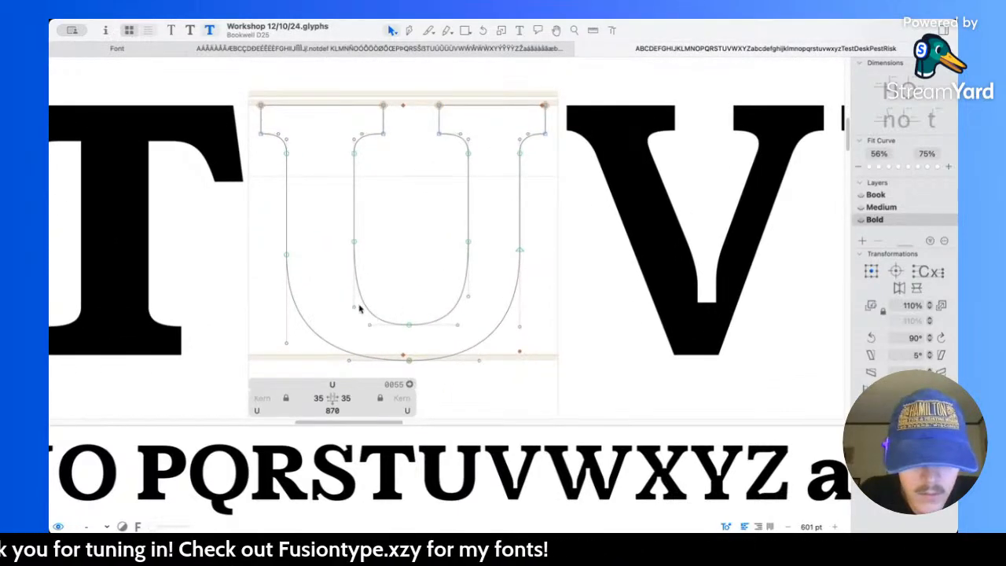
pyautogui.moveTo(330, 281); pyautogui.dragTo(472, 314)
pyautogui.moveTo(363, 313); pyautogui.dragTo(456, 325)
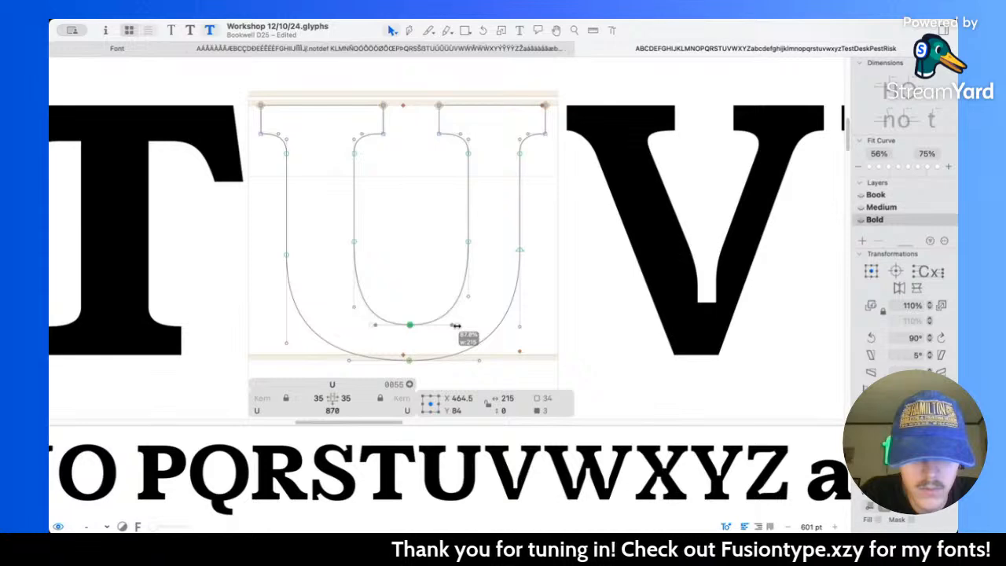
pyautogui.click(502, 351)
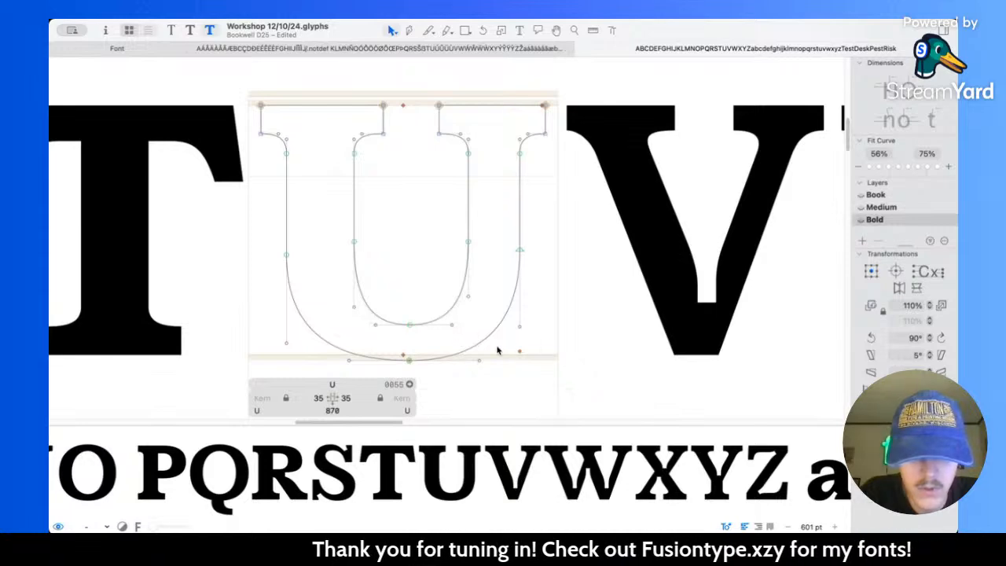
# Step: Raise the node where the Bold U's left outer stem meets the bowl to Y 295, adjusting its lower handle
pyautogui.click(287, 340)
pyautogui.press('Down')
pyautogui.moveTo(287, 254); pyautogui.dragTo(287, 250)
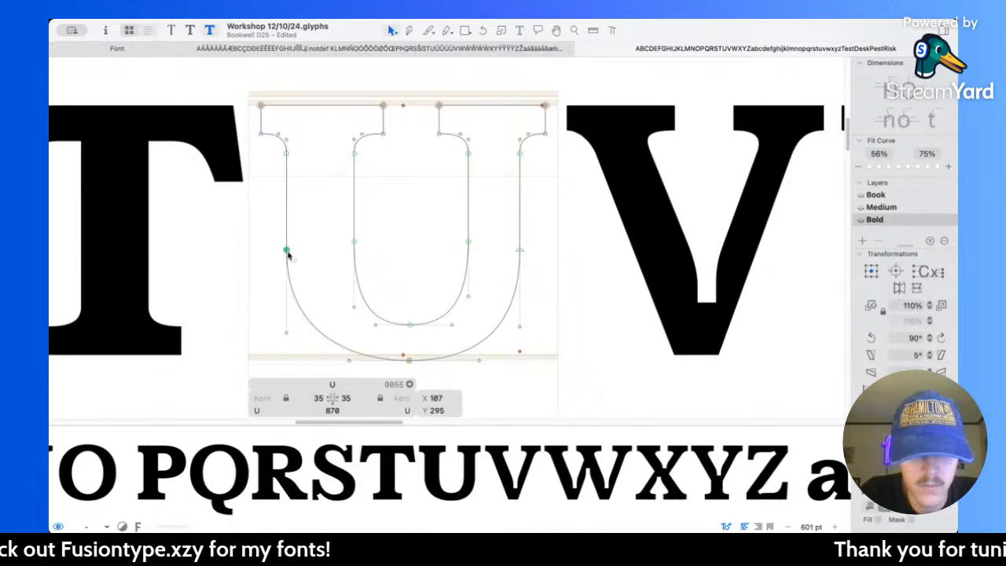
pyautogui.click(313, 267)
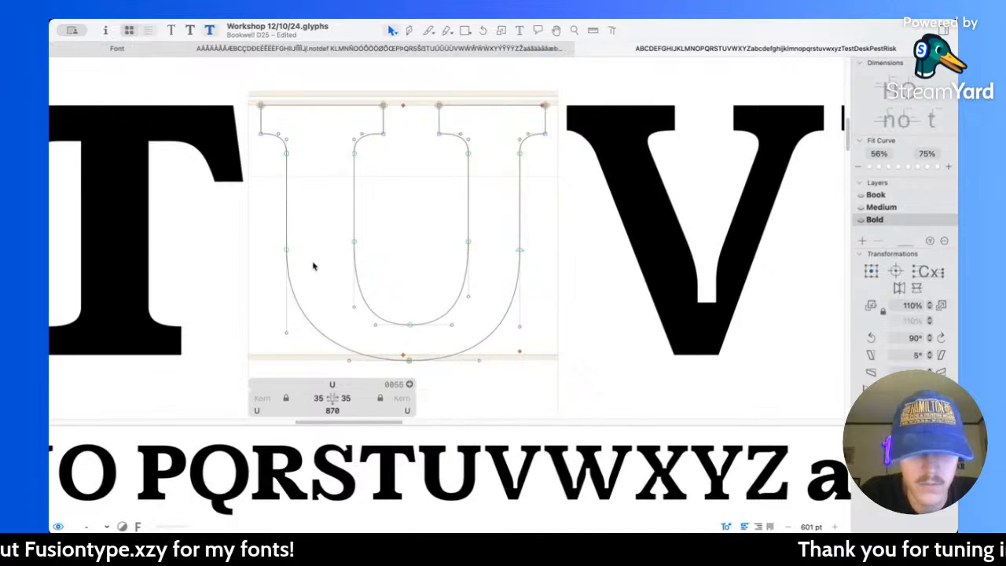
# Step: Raise the Bold U's right outer bowl node to Y 312, and widen the lowest outer node's handles to 404 in total
pyautogui.click(519, 248)
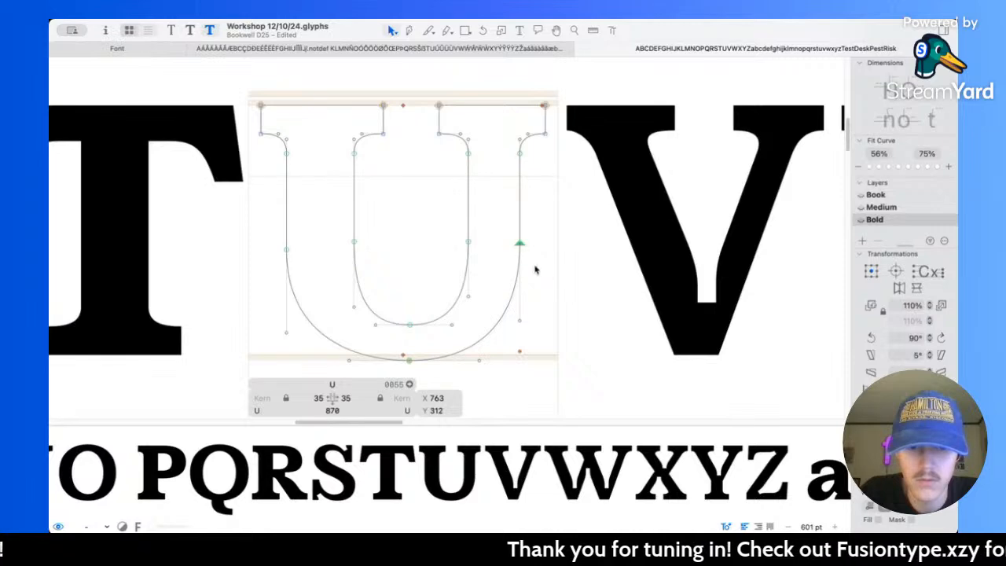
pyautogui.click(542, 271)
pyautogui.press('space')
pyautogui.scroll(-5, 560, 304)
pyautogui.scroll(5, 560, 305)
pyautogui.moveTo(561, 311); pyautogui.dragTo(482, 294)
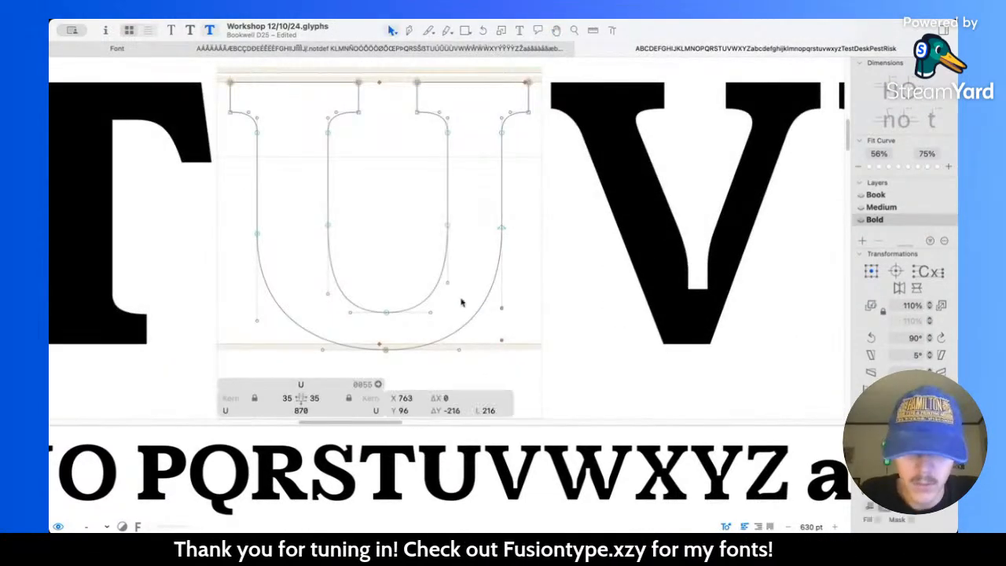
pyautogui.moveTo(232, 299); pyautogui.dragTo(470, 350)
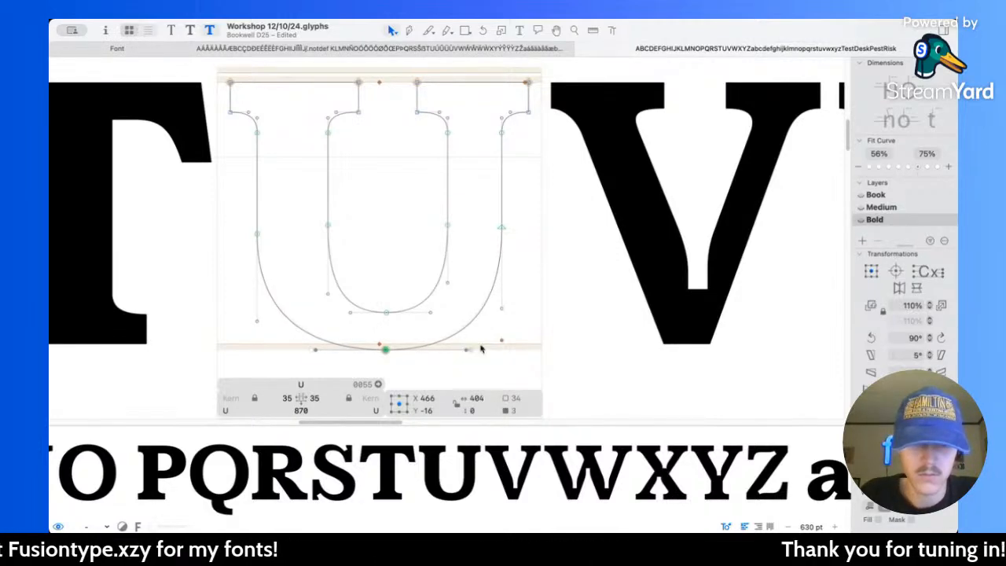
# Step: Thicken the Bold V's left diagonal by moving its outer nodes 40 units outward, centred at X 136
pyautogui.press('space')
pyautogui.scroll(-6, 540, 326)
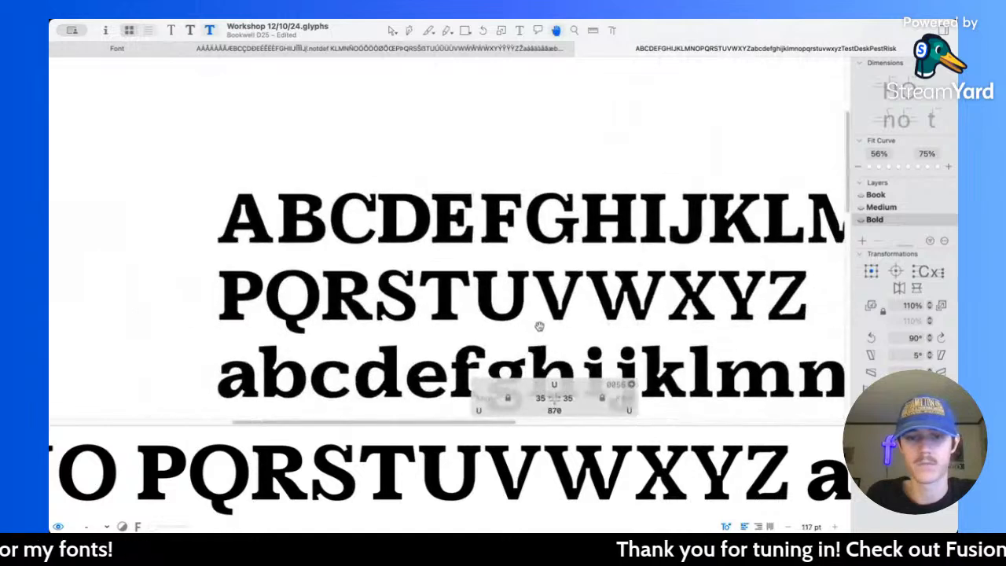
pyautogui.hscroll(3, 539, 326)
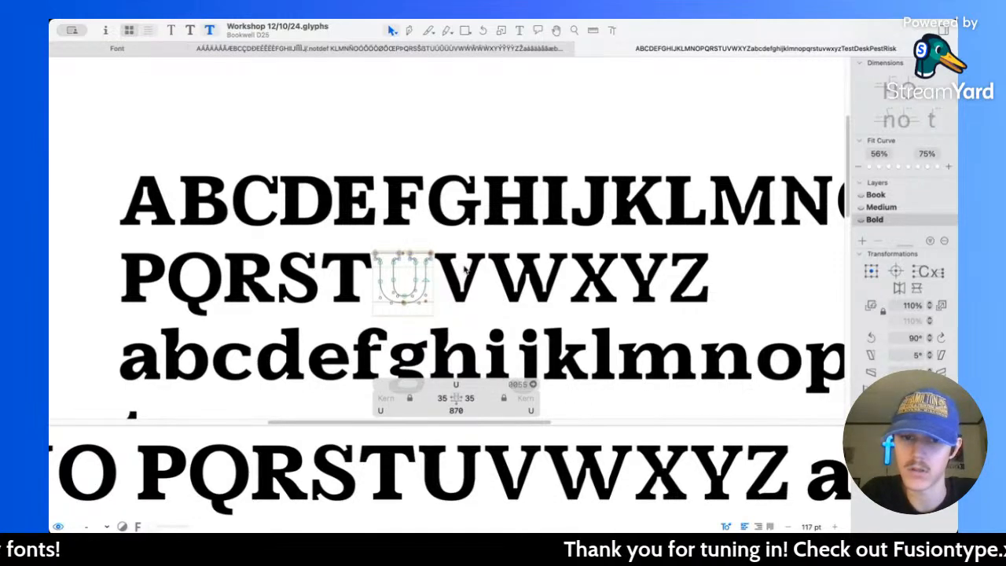
pyautogui.scroll(10, 465, 269)
pyautogui.doubleClick(417, 306)
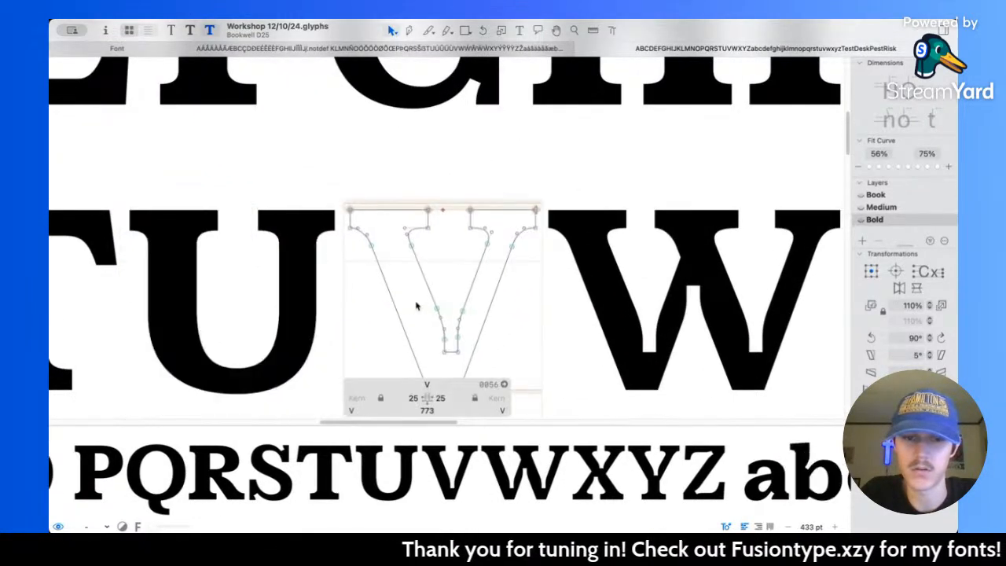
pyautogui.scroll(-1, 416, 305)
pyautogui.moveTo(333, 175); pyautogui.dragTo(385, 251)
pyautogui.keyDown('shift'); pyautogui.click(431, 366); pyautogui.keyUp('shift')
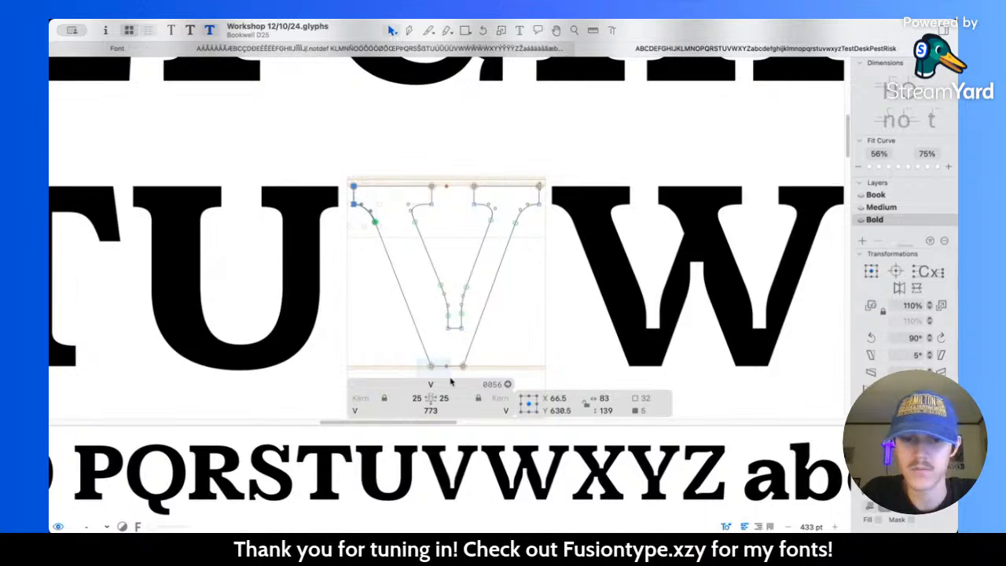
pyautogui.hotkey('shift', 'Left')
pyautogui.hotkey('shift', 'Left')
pyautogui.hotkey('shift', 'Left')
pyautogui.hotkey('shift', 'Left')
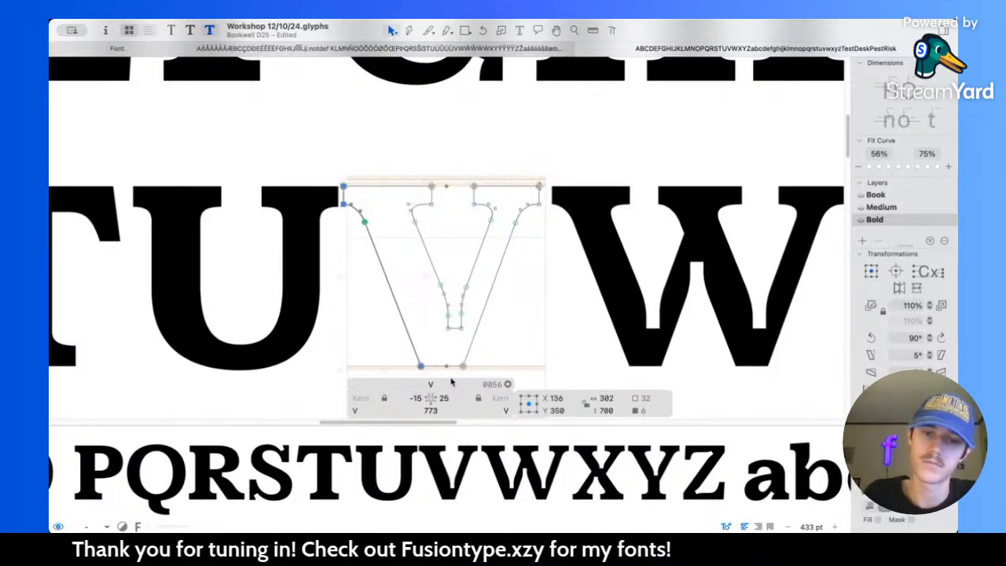
# Step: Thicken the Bold V's right diagonal by moving its outer nodes 40 units outward, centred at X 640
pyautogui.click(485, 312)
pyautogui.hotkey('shift', 'Right')
pyautogui.hotkey('shift', 'Right')
pyautogui.hotkey('shift', 'Right')
pyautogui.hotkey('shift', 'Right')
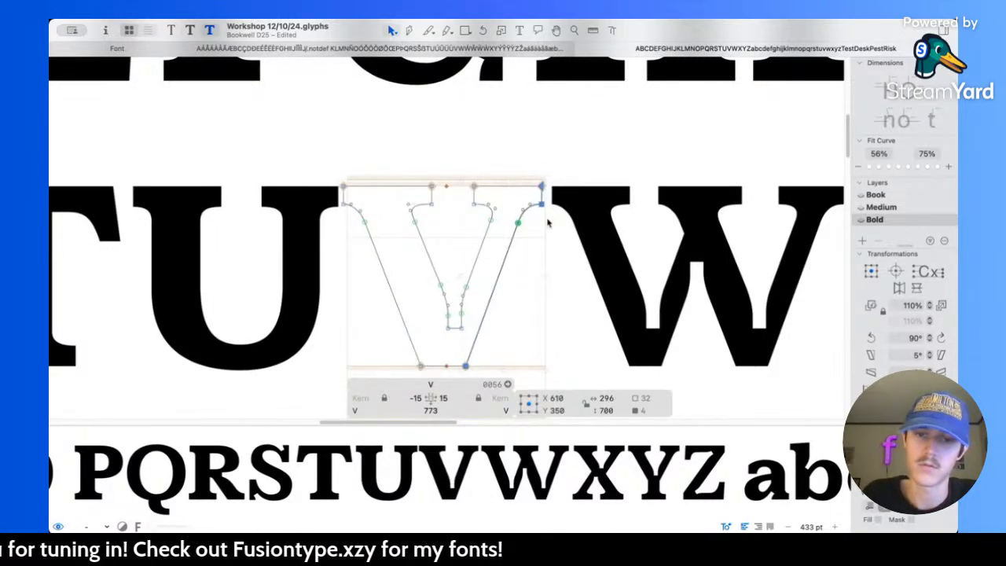
# Step: Examine the Bold V's weight against the neighbouring capitals, and compare it across the Book, Medium and Bold masters
pyautogui.press('space')
pyautogui.scroll(-6, 548, 220)
pyautogui.scroll(-2, 548, 221)
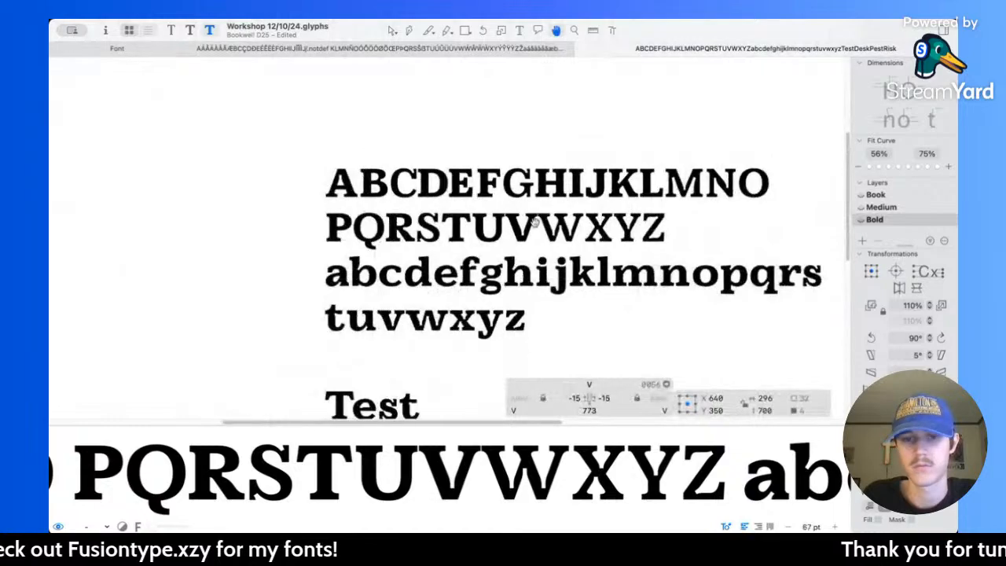
pyautogui.scroll(6, 504, 235)
pyautogui.press('super+1')
pyautogui.press('super+2')
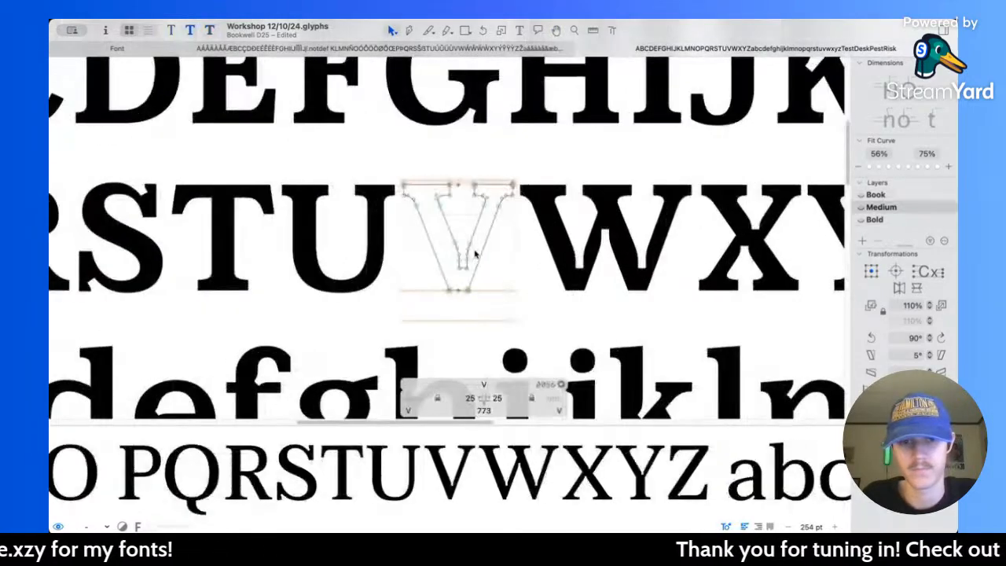
pyautogui.press('super+3')
pyautogui.press('super+2')
pyautogui.press('super+1')
pyautogui.press('super+2')
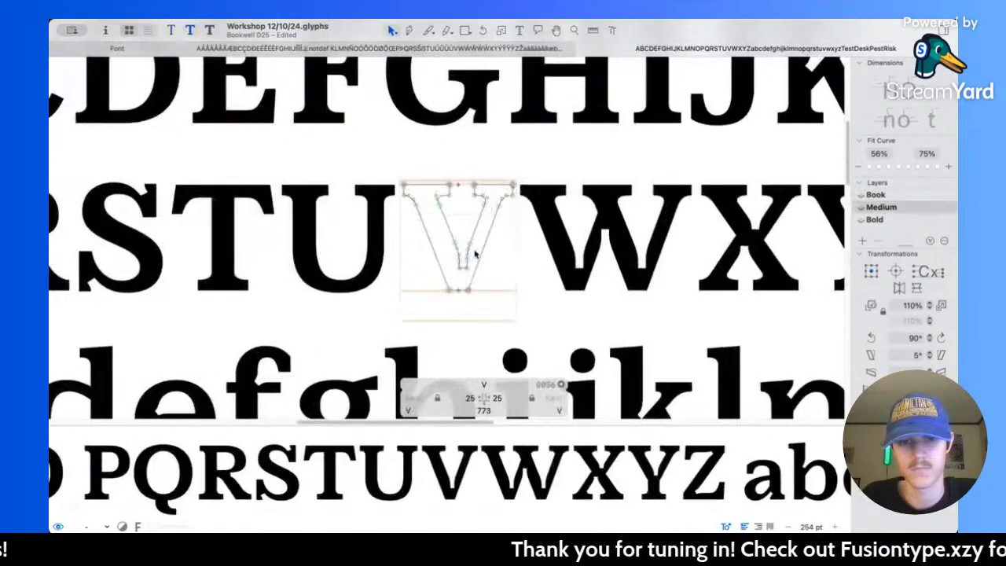
pyautogui.press('super+3')
pyautogui.press('super+2')
pyautogui.press('super+1')
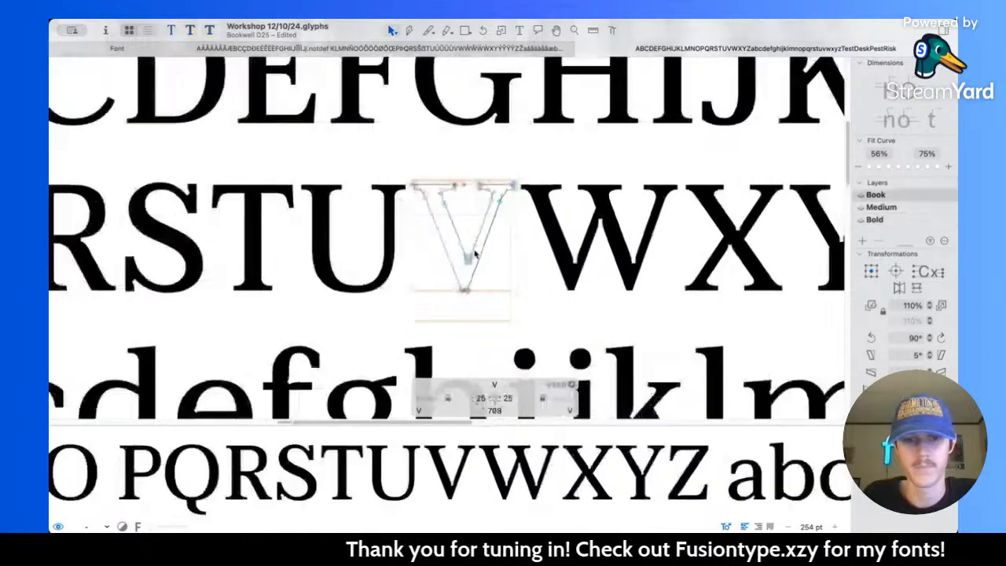
pyautogui.press('super+2')
pyautogui.press('super+3')
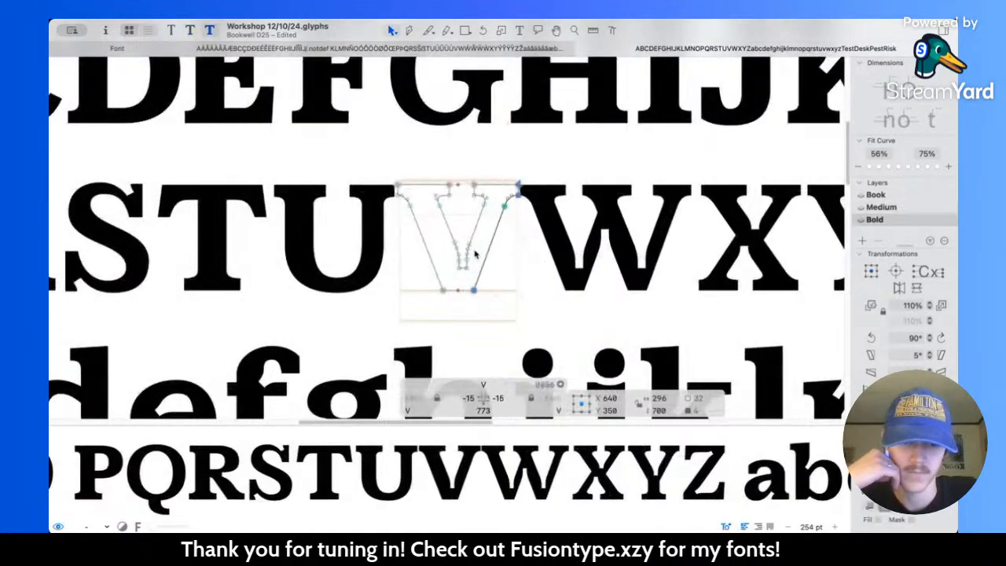
pyautogui.press('super+2')
pyautogui.press('super+3')
# Step: Thicken the Bold V's serifs by lowering all their underside nodes 10 units
pyautogui.scroll(5, 460, 219)
pyautogui.click(474, 194)
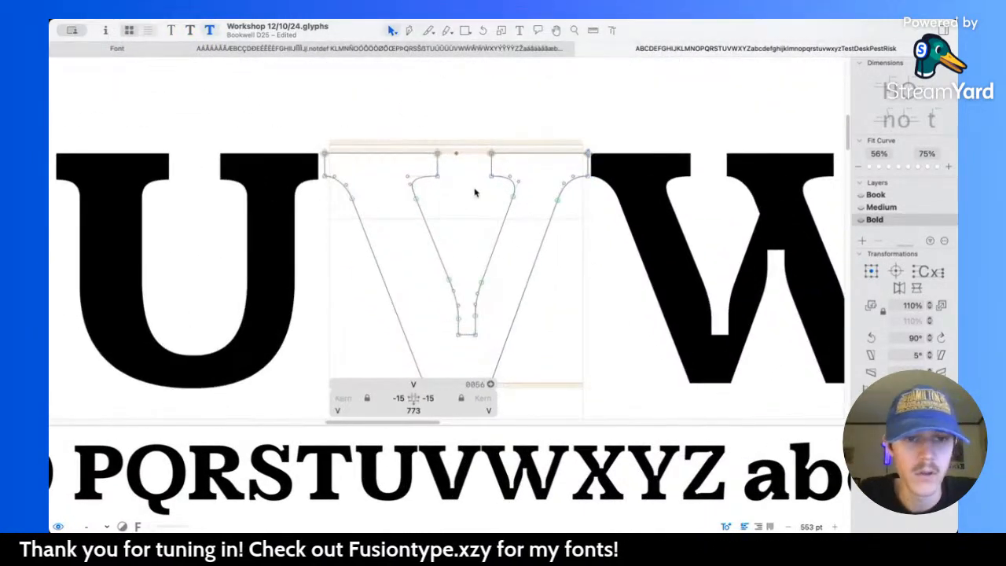
pyautogui.scroll(3, 469, 193)
pyautogui.moveTo(239, 177); pyautogui.dragTo(725, 205)
pyautogui.hotkey('shift', 'Down')
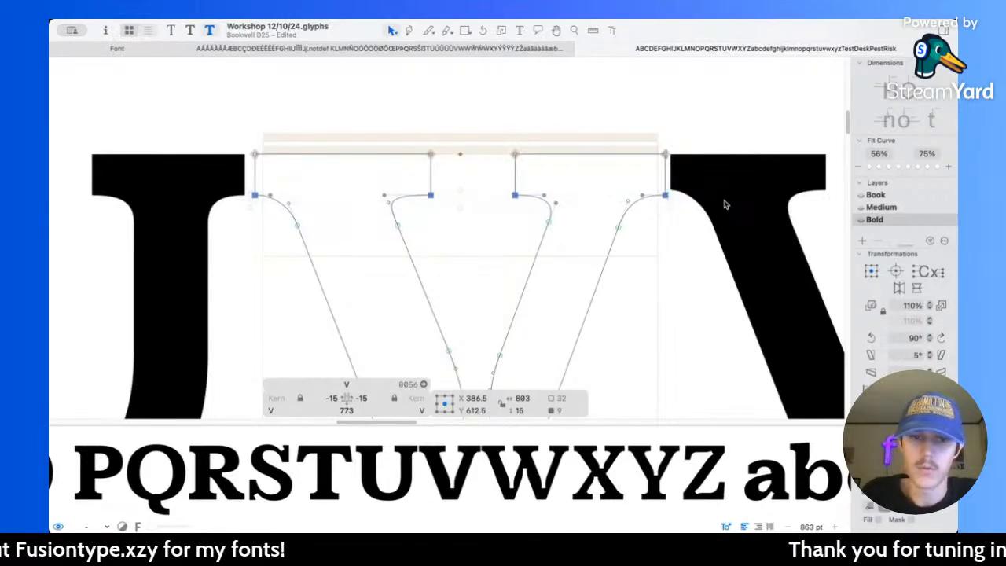
pyautogui.click(467, 234)
# Step: Measure the notch at the base of the Bold V's counter, and move its left edge to X 388
pyautogui.scroll(5, 449, 359)
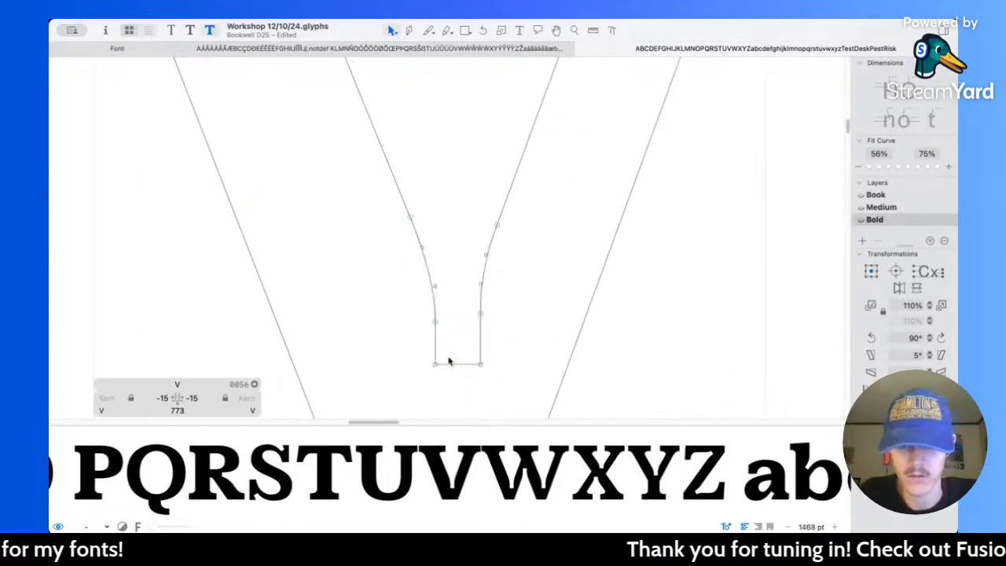
pyautogui.press('l')
pyautogui.moveTo(386, 294); pyautogui.dragTo(501, 297)
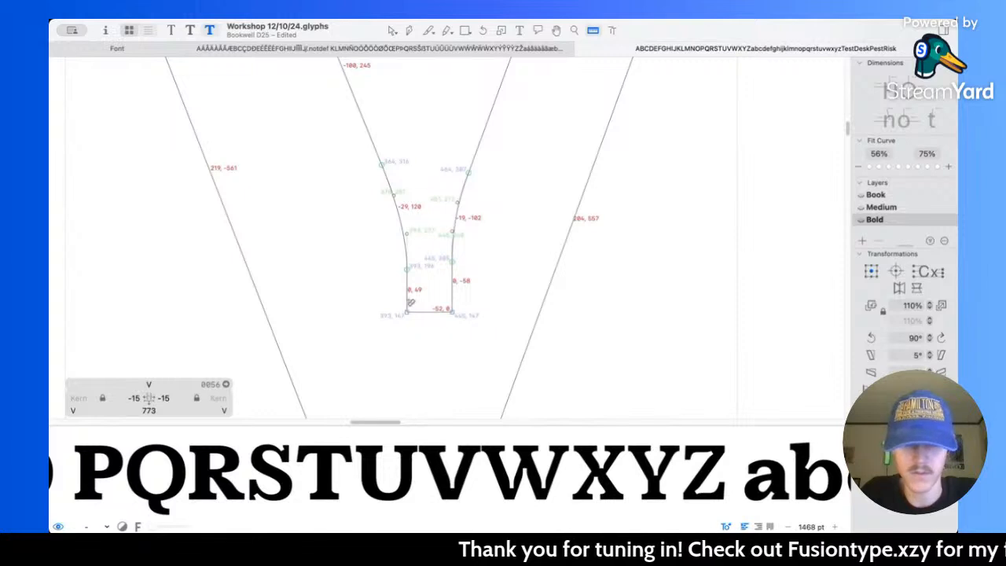
pyautogui.press('v')
pyautogui.moveTo(366, 238); pyautogui.dragTo(427, 333)
pyautogui.press('Left')
pyautogui.press('Left')
pyautogui.press('Left')
pyautogui.press('Left')
pyautogui.press('Left')
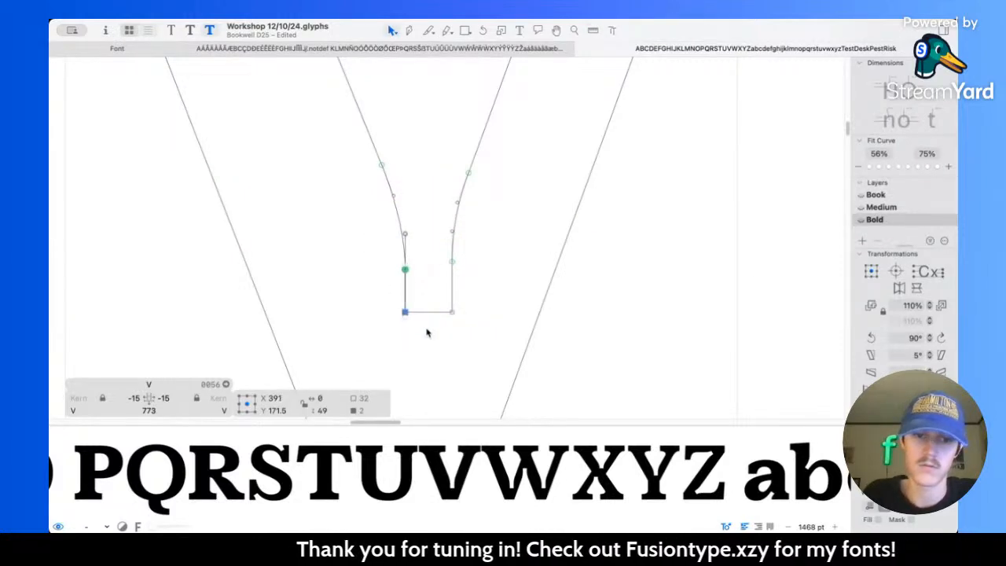
# Step: Move the right edge of the notch at the base of the Bold V's counter to X 448
pyautogui.moveTo(448, 228); pyautogui.dragTo(472, 337)
pyautogui.press('Right')
pyautogui.press('Right')
pyautogui.press('Right')
pyautogui.press('Right')
pyautogui.press('Right')
pyautogui.press('l')
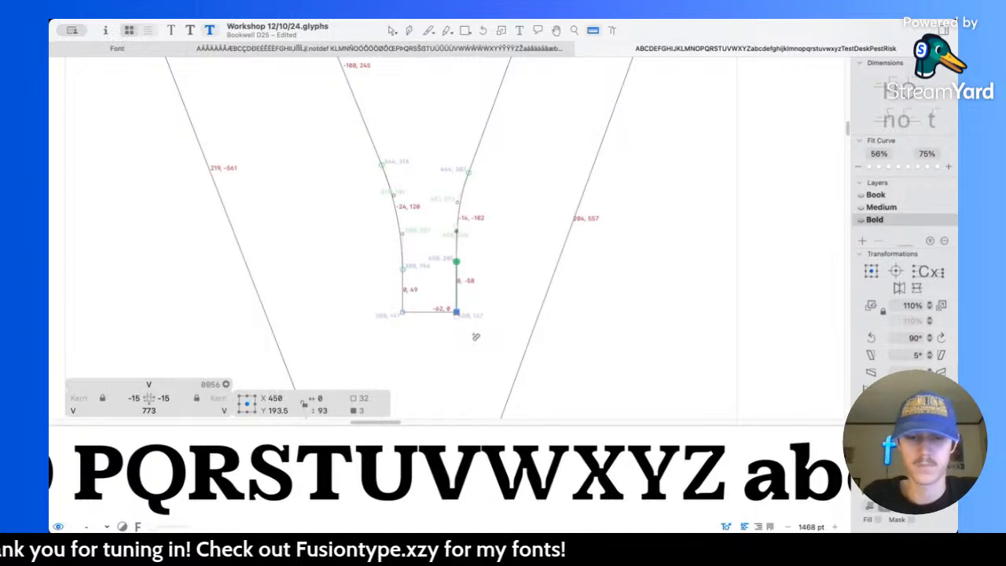
pyautogui.scroll(3, 482, 280)
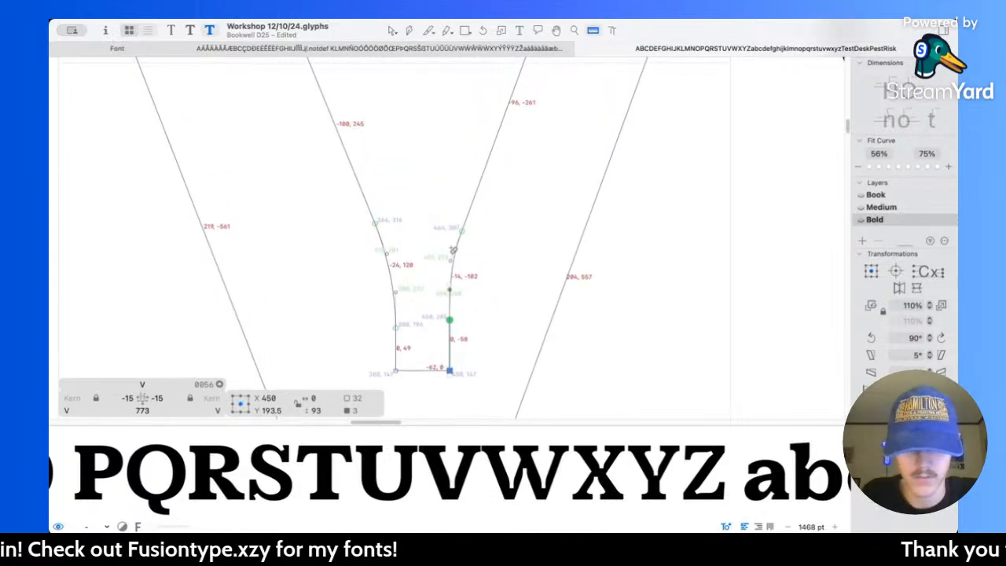
pyautogui.press('v')
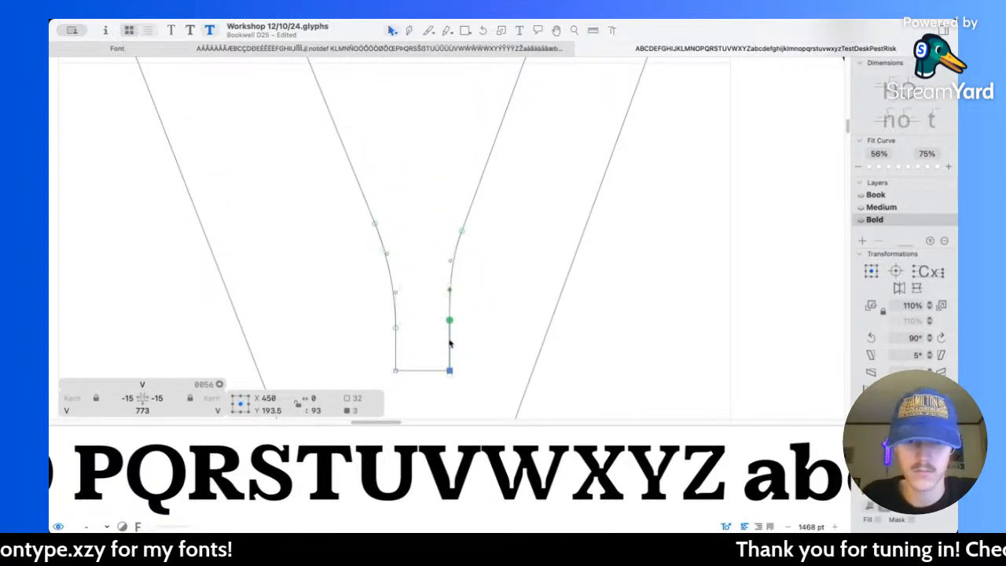
pyautogui.press('Left')
pyautogui.press('Left')
pyautogui.scroll(1, 449, 342)
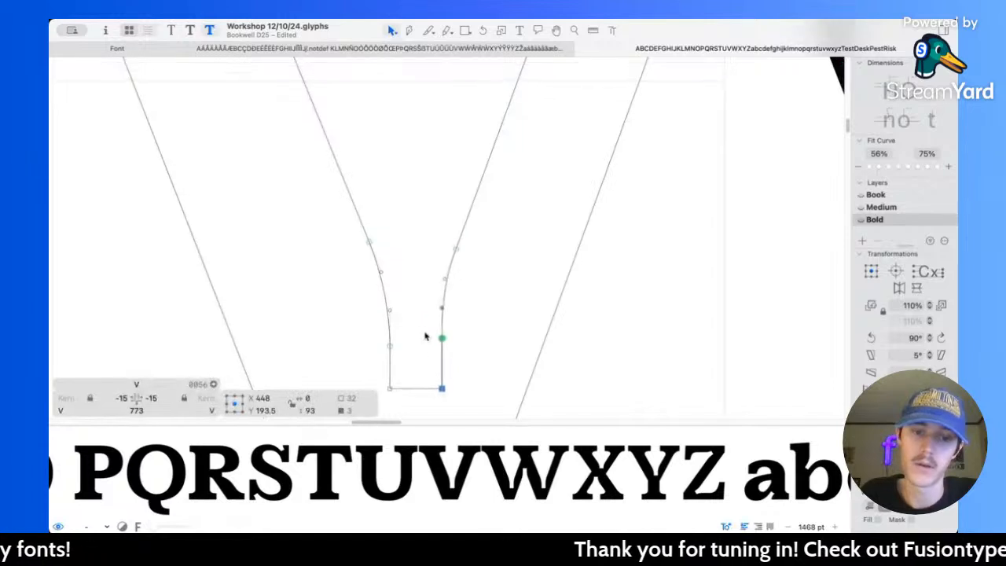
# Step: Smooth the notch's right curve by moving its upper node to X 471, Y 327 and that node's handle to X 455, Y 284
pyautogui.press('space')
pyautogui.moveTo(456, 252); pyautogui.dragTo(464, 238)
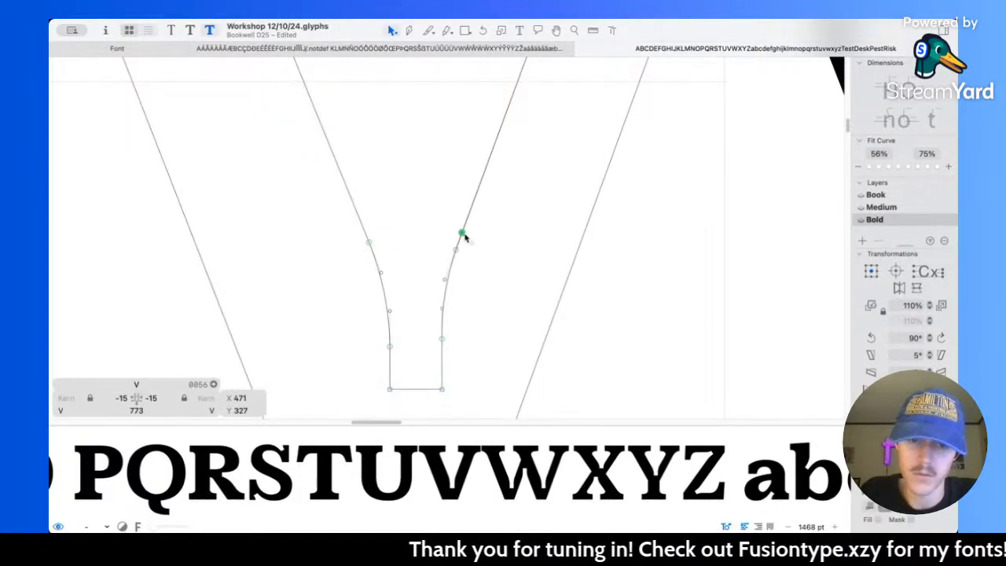
pyautogui.moveTo(444, 283); pyautogui.dragTo(448, 276)
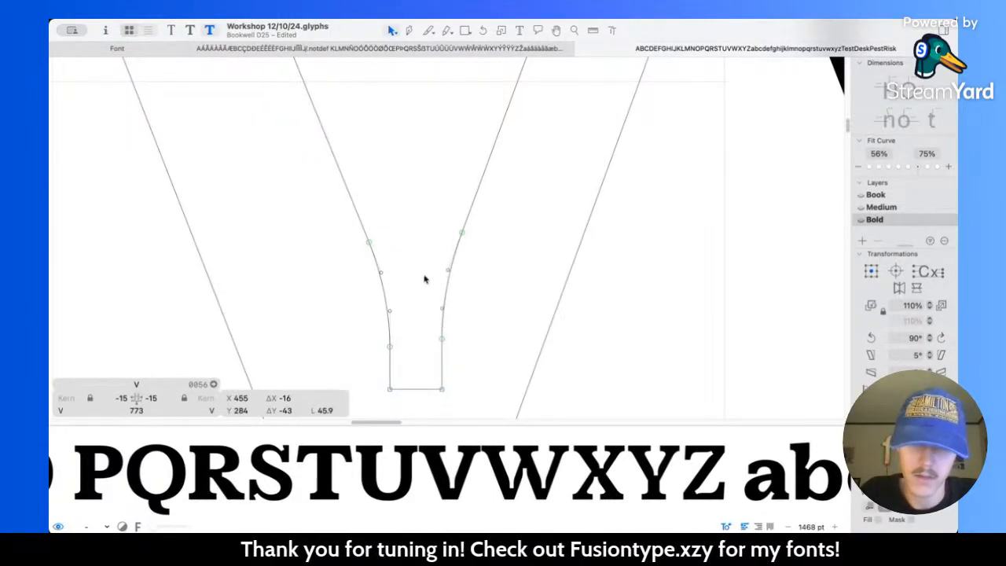
# Step: Lower the two base nodes of the notch in the Bold V's counter by 10 units to Y 137
pyautogui.press('space')
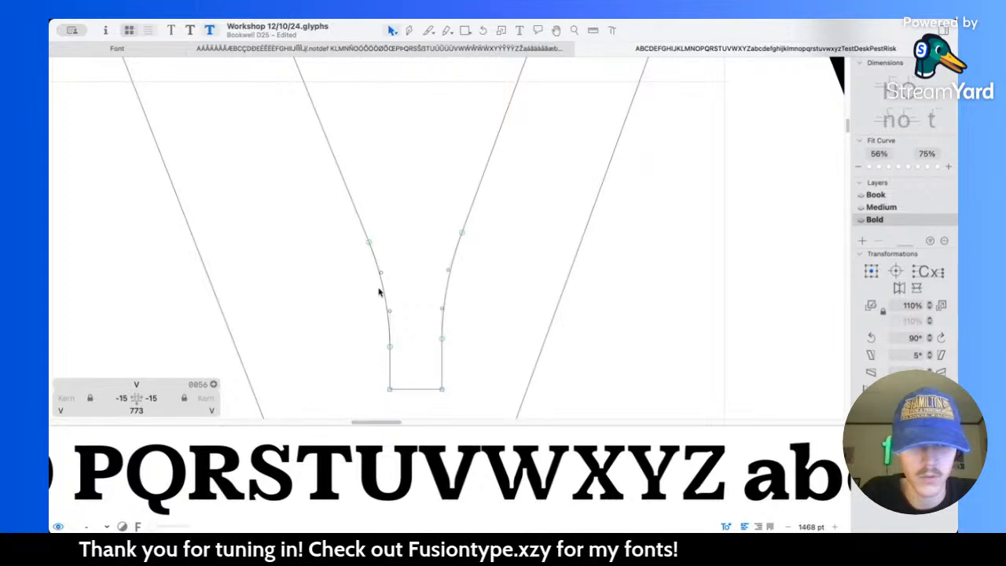
pyautogui.scroll(-2, 412, 327)
pyautogui.moveTo(358, 351); pyautogui.dragTo(456, 384)
pyautogui.hotkey('shift', 'Down')
pyautogui.press('space')
pyautogui.scroll(-10, 511, 253)
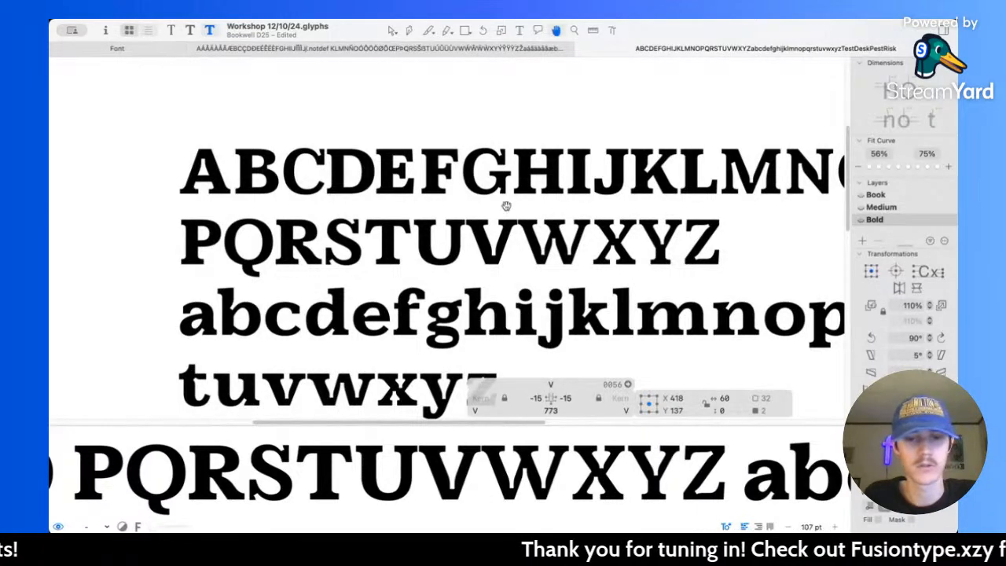
# Step: Reshape the left stem's inner serif bracket on the Bold V: horizontal handle at X 275, Y 620, with the stem node and its handle lowered along the stem
pyautogui.scroll(10, 484, 233)
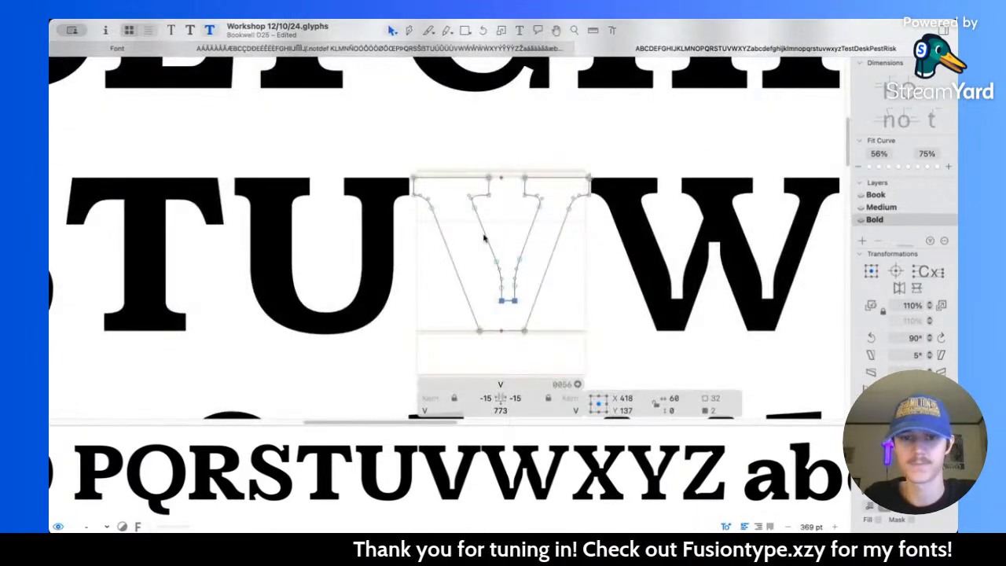
pyautogui.scroll(15, 484, 238)
pyautogui.moveTo(456, 183); pyautogui.dragTo(502, 183)
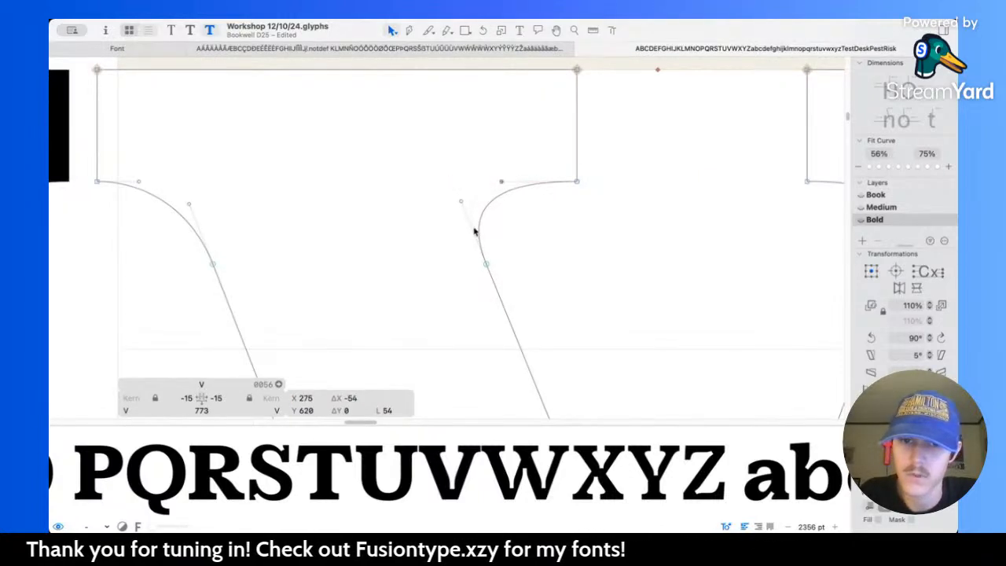
pyautogui.moveTo(486, 266); pyautogui.dragTo(496, 290)
pyautogui.moveTo(462, 202); pyautogui.dragTo(465, 214)
pyautogui.click(442, 207)
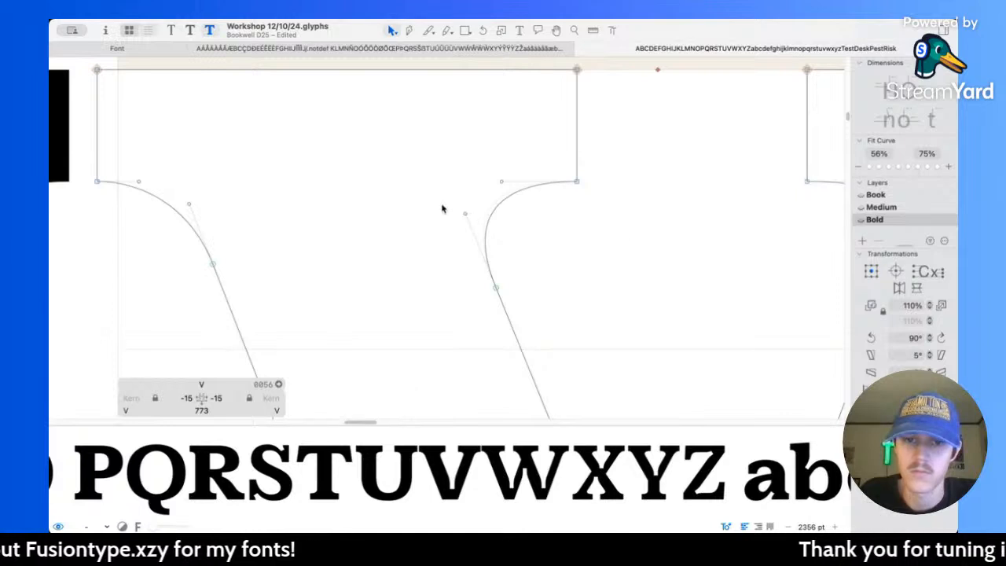
# Step: Reshape the left stem's outer serif bracket on the Bold V, moving its stem node to X 75, Y 544 and the horizontal handle to X 31, Y 620
pyautogui.hscroll(-5, 442, 208)
pyautogui.moveTo(371, 256); pyautogui.dragTo(377, 276)
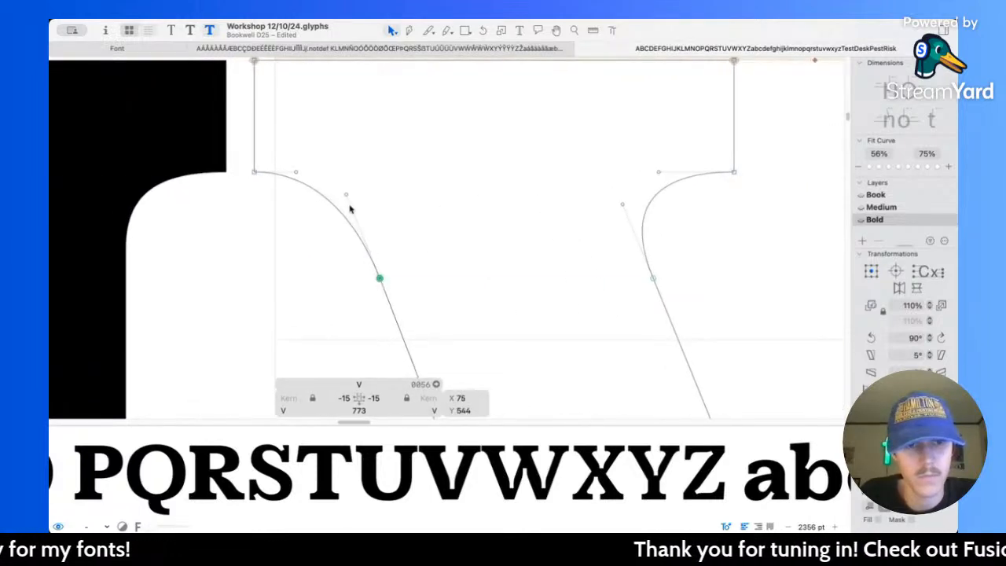
pyautogui.moveTo(348, 200); pyautogui.dragTo(356, 220)
pyautogui.moveTo(297, 174); pyautogui.dragTo(310, 174)
pyautogui.click(450, 179)
pyautogui.scroll(-2, 506, 171)
pyautogui.press('space')
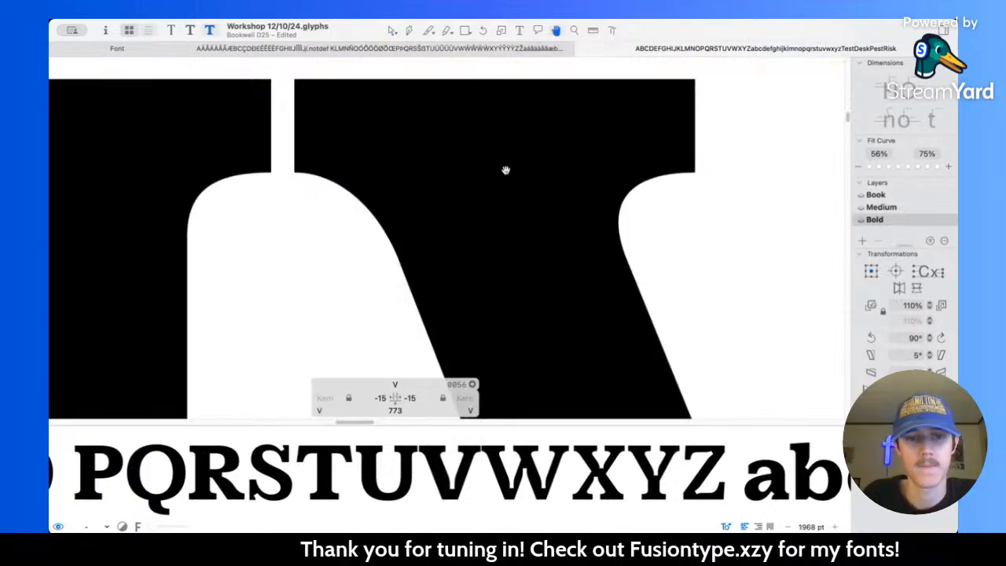
pyautogui.scroll(-4, 506, 171)
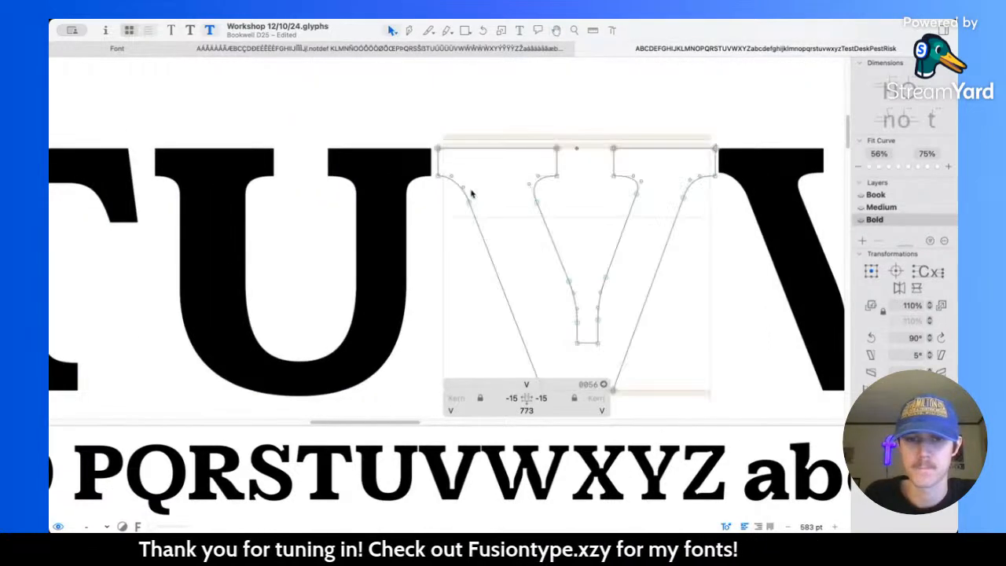
pyautogui.scroll(4, 472, 193)
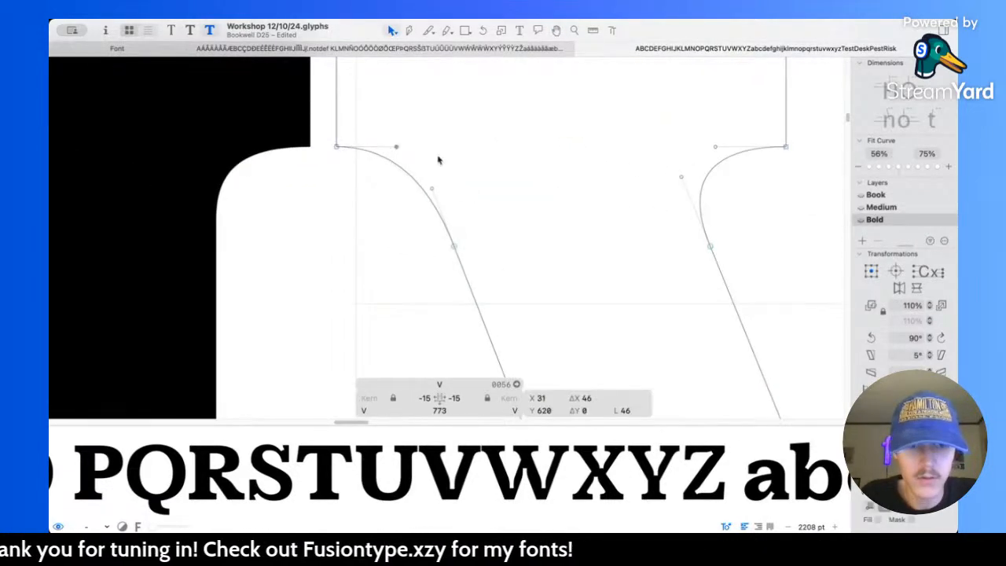
pyautogui.press('space')
# Step: Set both the left and right sidebearings of the Bold V to 25
pyautogui.scroll(-5, 506, 162)
pyautogui.hscroll(3, 505, 163)
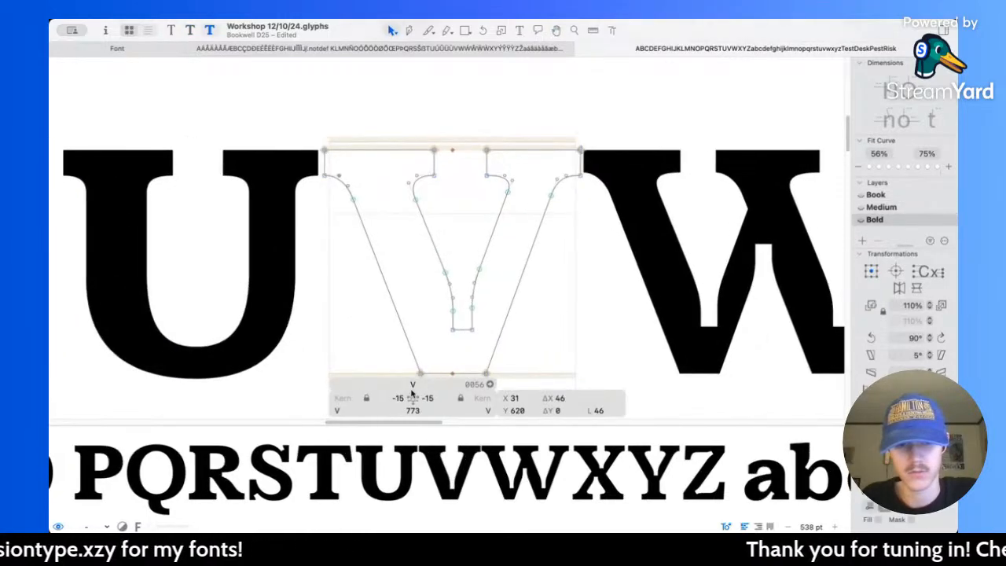
pyautogui.click(389, 397)
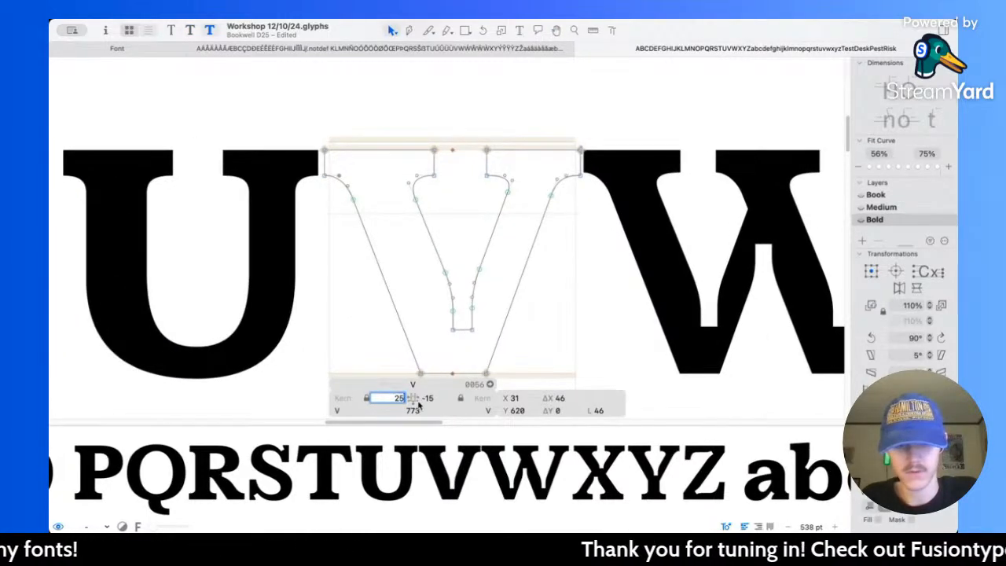
pyautogui.click(429, 399)
pyautogui.write('25')
pyautogui.press('Return')
pyautogui.scroll(5, 522, 118)
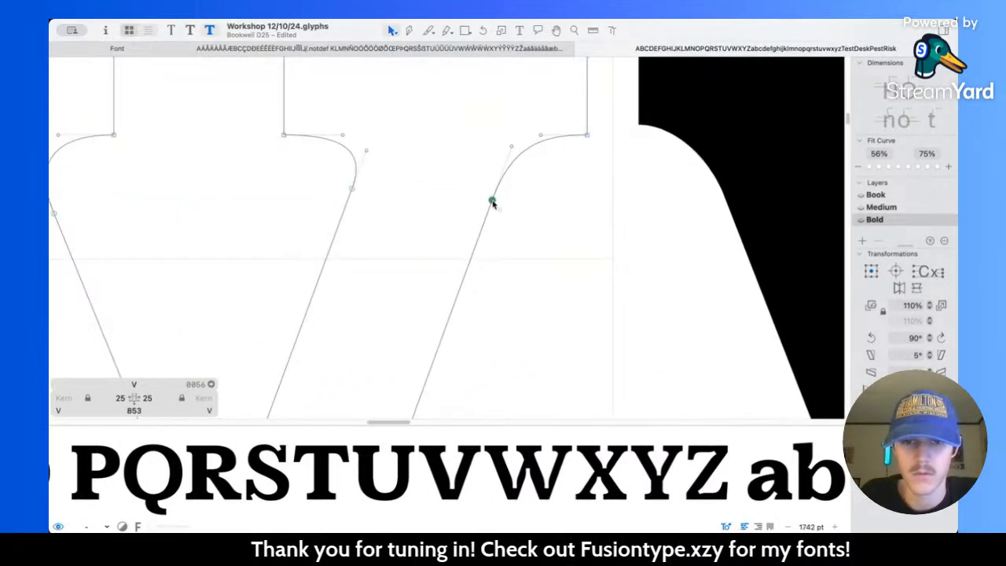
pyautogui.moveTo(492, 203); pyautogui.dragTo(488, 212)
pyautogui.hotkey('alt', 'BackSpace')
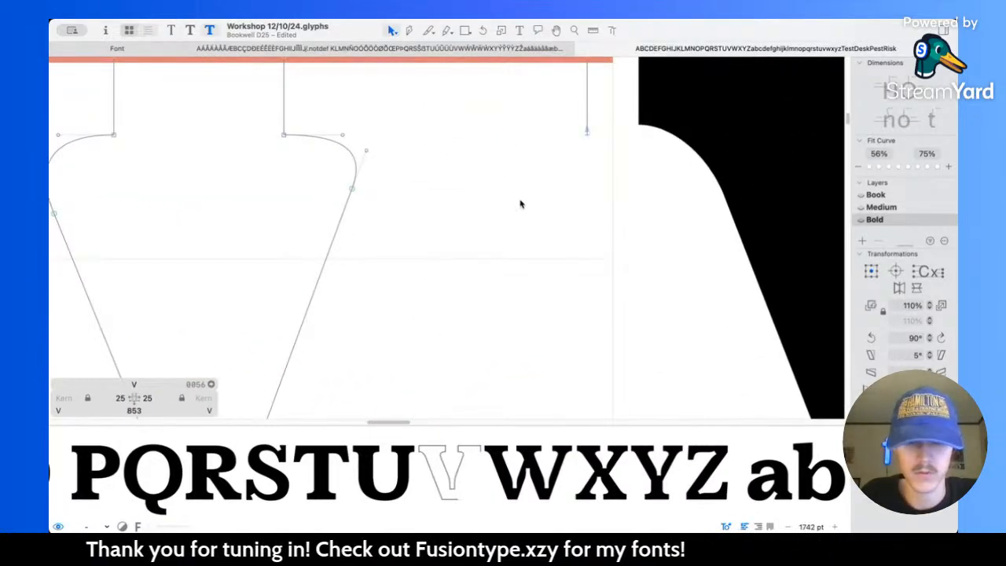
pyautogui.press('super+z')
# Step: Deepen the right stem's outer serif bracket on the Bold V by lowering its stem node and handle along the diagonal
pyautogui.moveTo(493, 204); pyautogui.dragTo(482, 225)
pyautogui.moveTo(512, 147); pyautogui.dragTo(507, 162)
pyautogui.moveTo(482, 226); pyautogui.dragTo(485, 219)
pyautogui.click(503, 224)
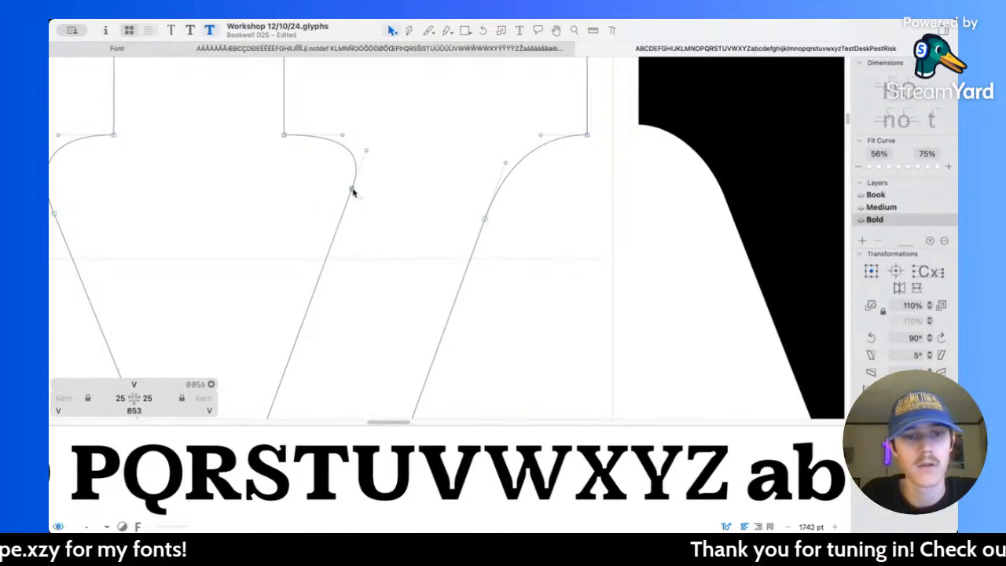
# Step: Deepen the right stem's inner serif bracket on the Bold V, moving its stem node to X 591, Y 541 and lowering that node's handle
pyautogui.moveTo(353, 193); pyautogui.dragTo(349, 201)
pyautogui.moveTo(367, 153); pyautogui.dragTo(369, 157)
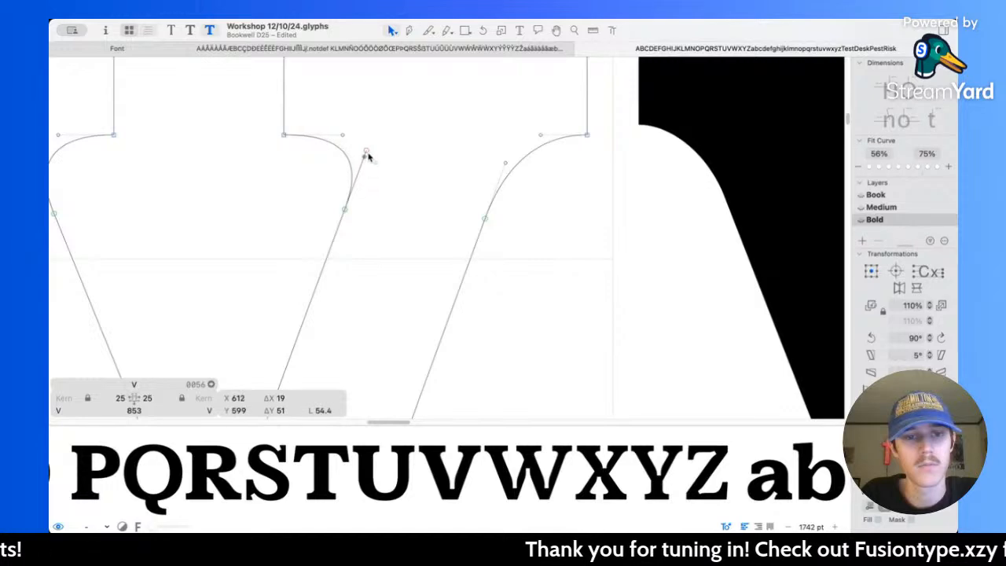
pyautogui.moveTo(346, 210); pyautogui.dragTo(342, 218)
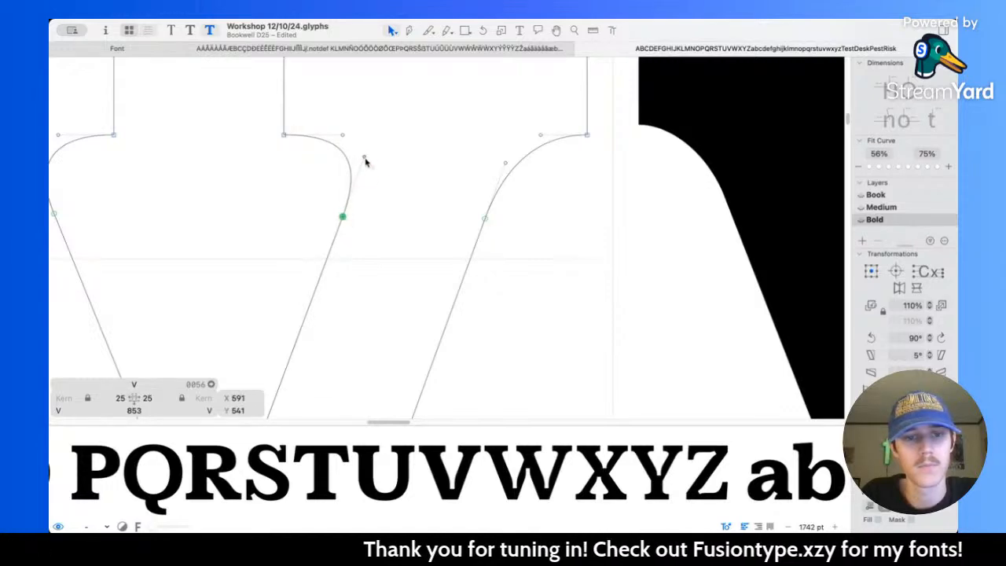
pyautogui.press('space')
pyautogui.scroll(-10, 467, 144)
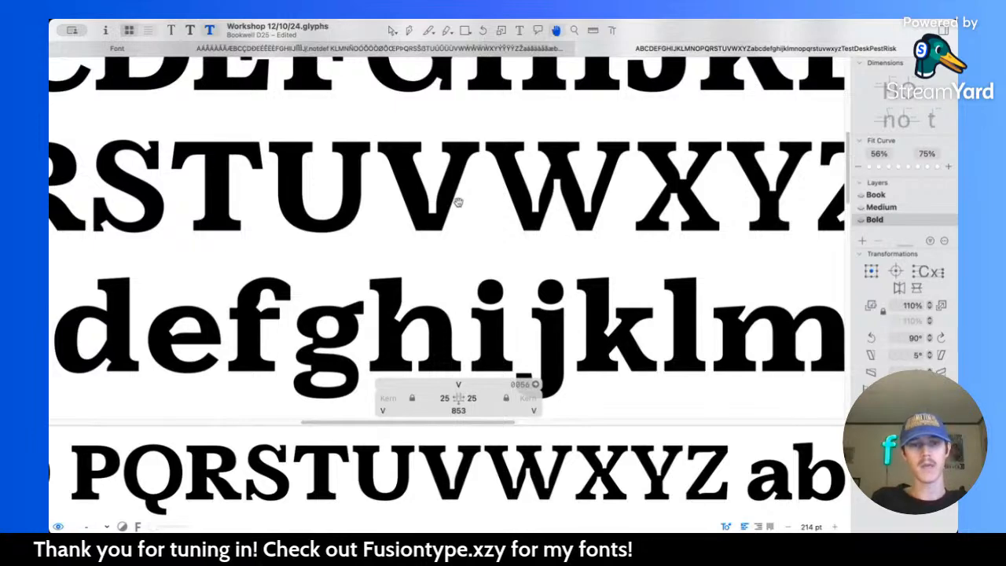
# Step: Compare the Bold capitals with the lowercase letters, and measure the notch width in the lowercase w
pyautogui.scroll(3, 436, 205)
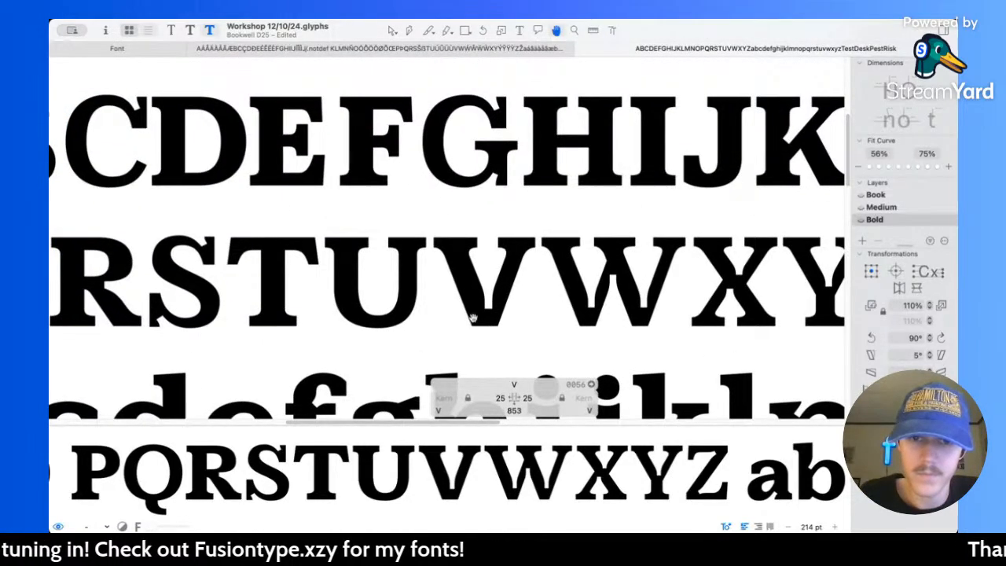
pyautogui.hscroll(-3, 473, 318)
pyautogui.scroll(-5, 474, 317)
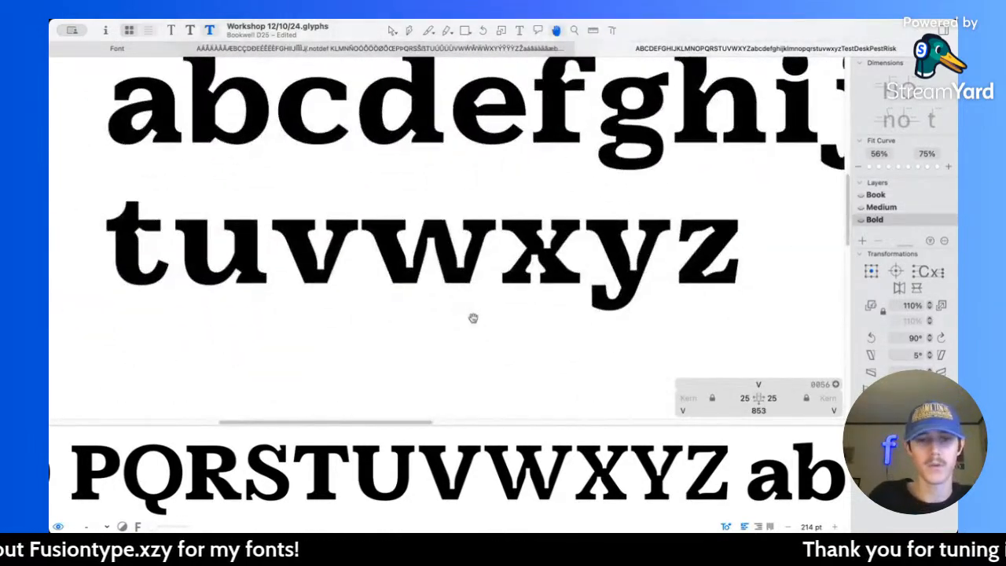
pyautogui.press('l')
pyautogui.scroll(5, 427, 290)
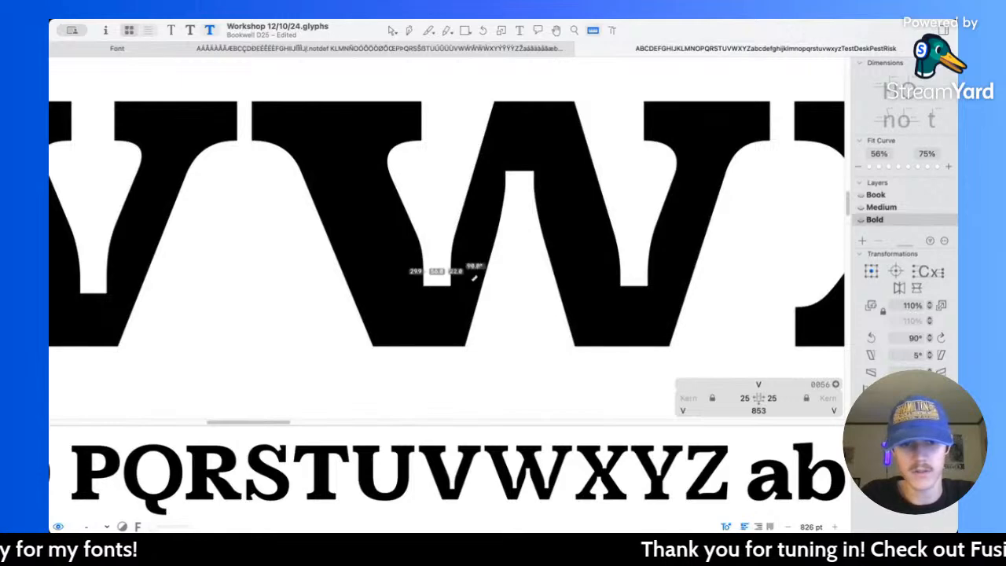
pyautogui.scroll(-4, 471, 265)
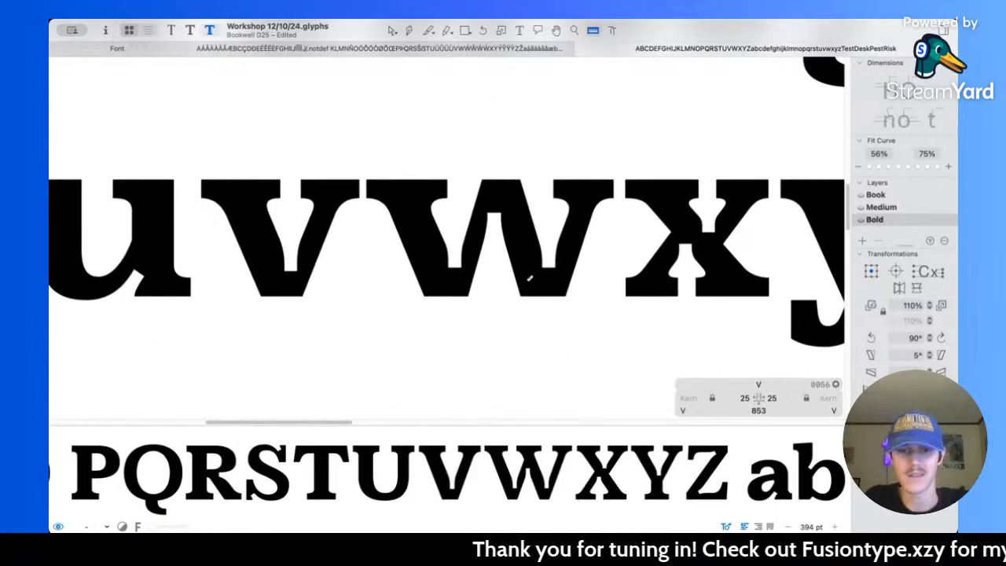
pyautogui.hscroll(-5, 243, 258)
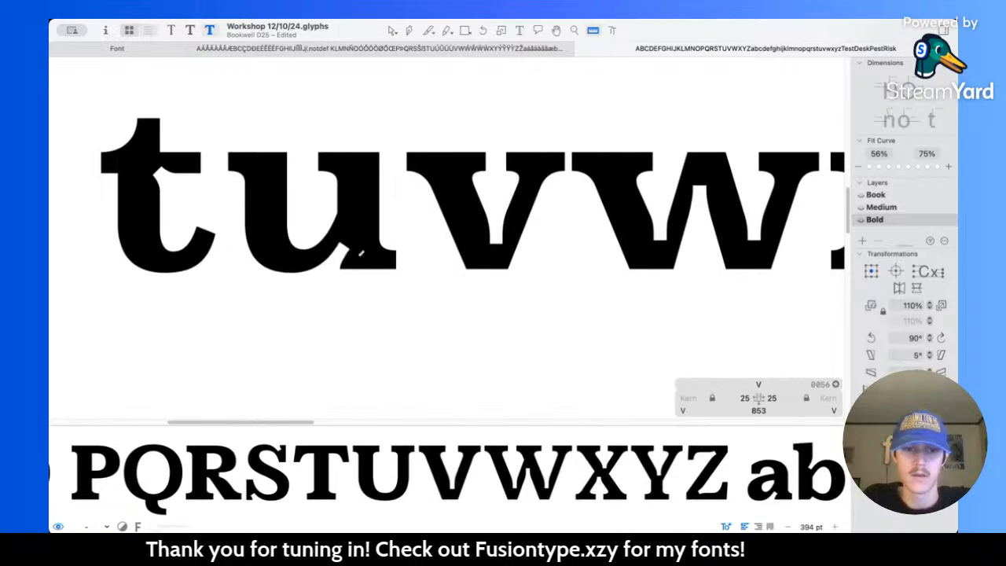
pyautogui.scroll(6, 470, 170)
pyautogui.scroll(1, 470, 169)
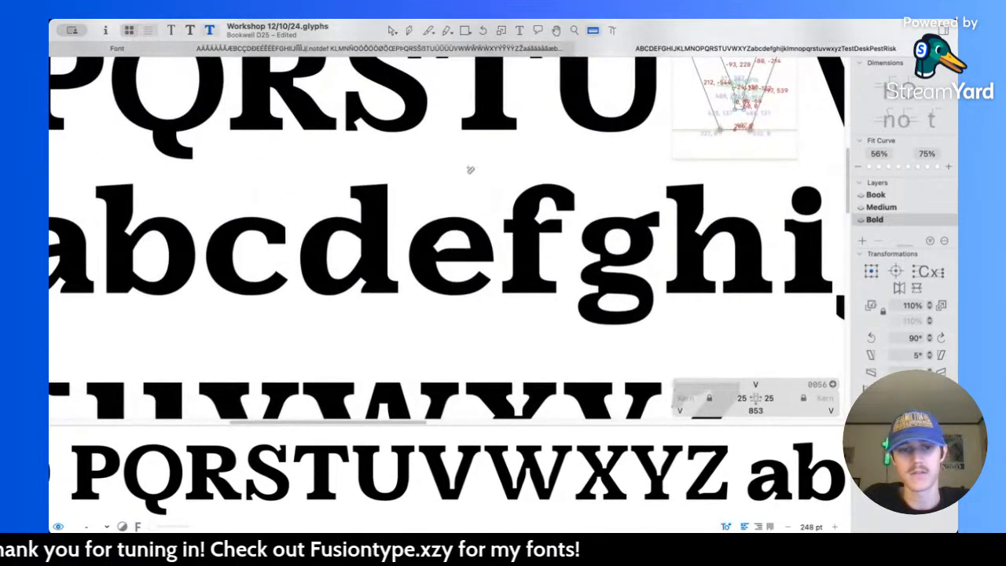
pyautogui.scroll(3, 448, 185)
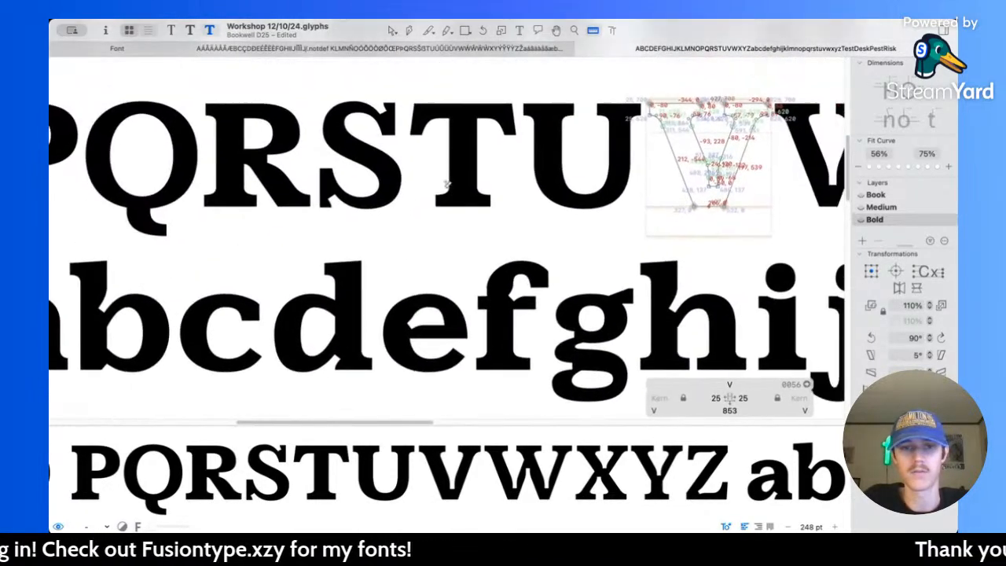
pyautogui.hscroll(6, 449, 185)
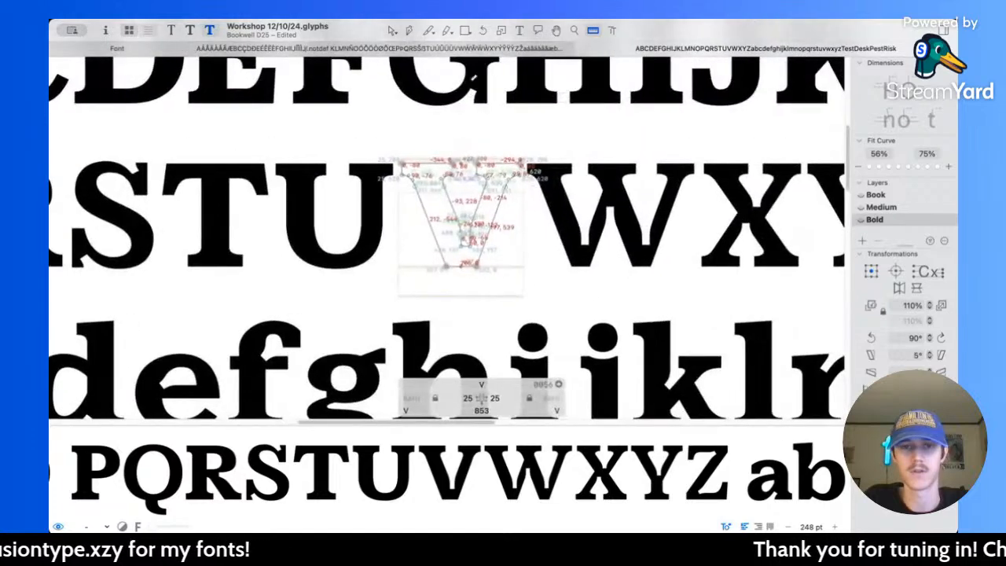
# Step: Widen the notch at the base of the Bold V's counter by moving its right and left edges outward a few units
pyautogui.click(391, 31)
pyautogui.scroll(6, 468, 245)
pyautogui.moveTo(447, 203); pyautogui.dragTo(484, 265)
pyautogui.moveTo(432, 217); pyautogui.dragTo(449, 274)
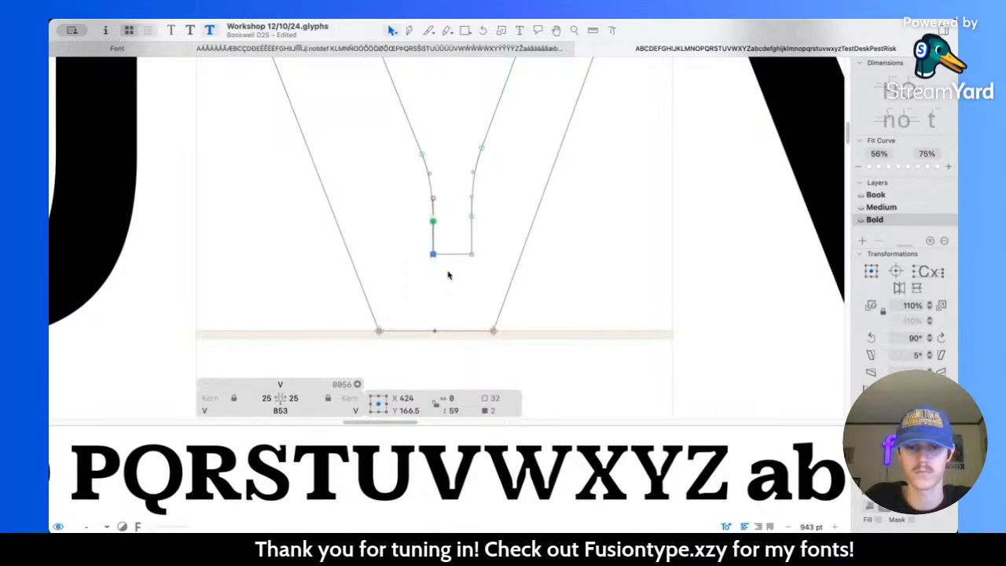
pyautogui.click(450, 205)
pyautogui.scroll(-12, 449, 205)
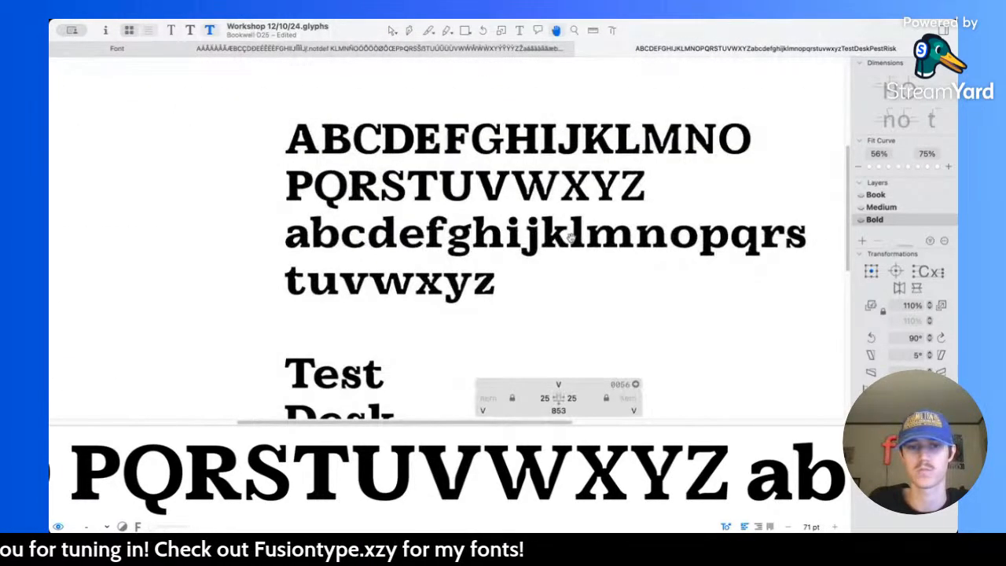
# Step: Widen the notch at the top of the Bold A's counter by moving its right and left edges outward a few units
pyautogui.scroll(12, 310, 170)
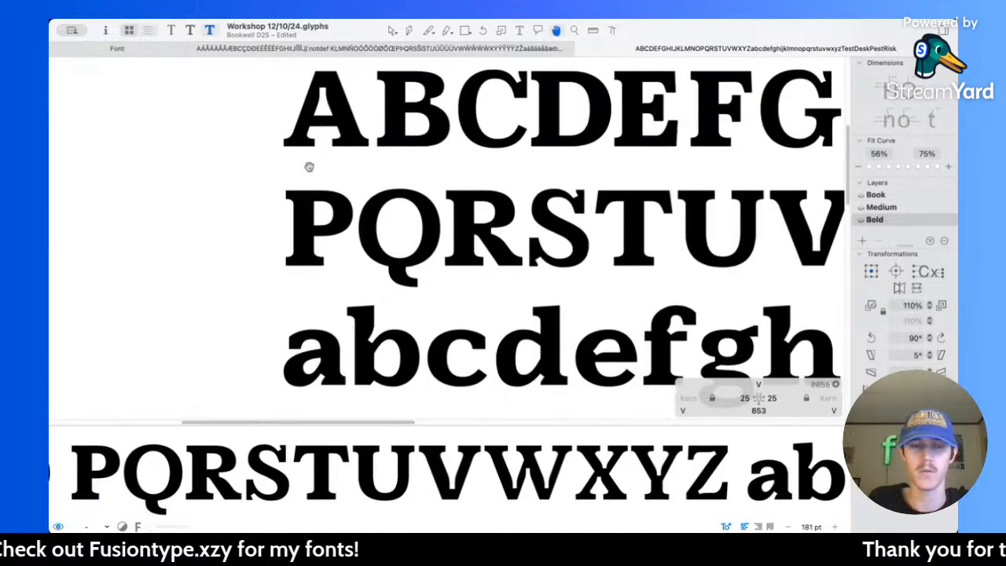
pyautogui.doubleClick(352, 171)
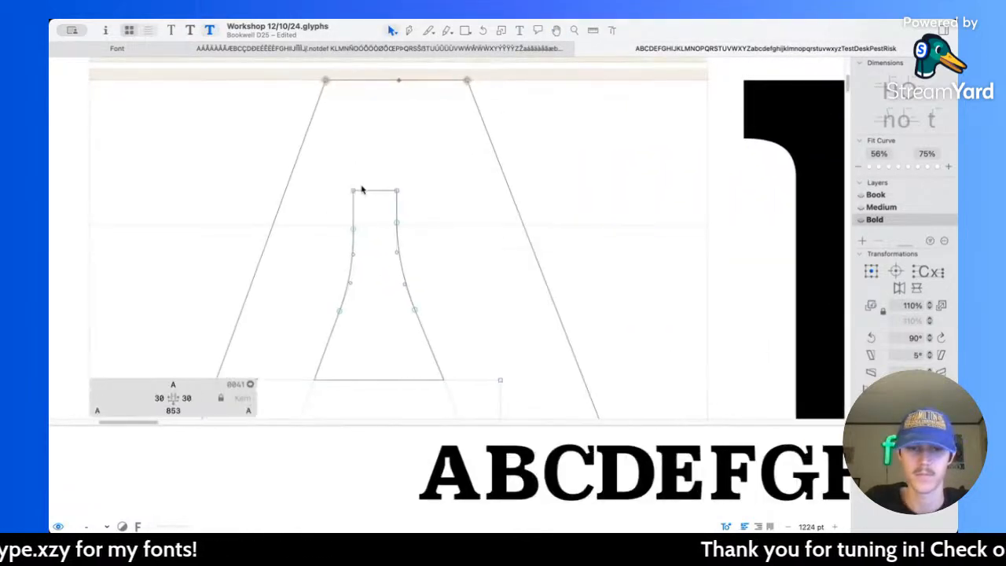
pyautogui.moveTo(360, 162); pyautogui.dragTo(425, 223)
pyautogui.press('Right')
pyautogui.press('Right')
pyautogui.press('Right')
pyautogui.press('Right')
pyautogui.press('Right')
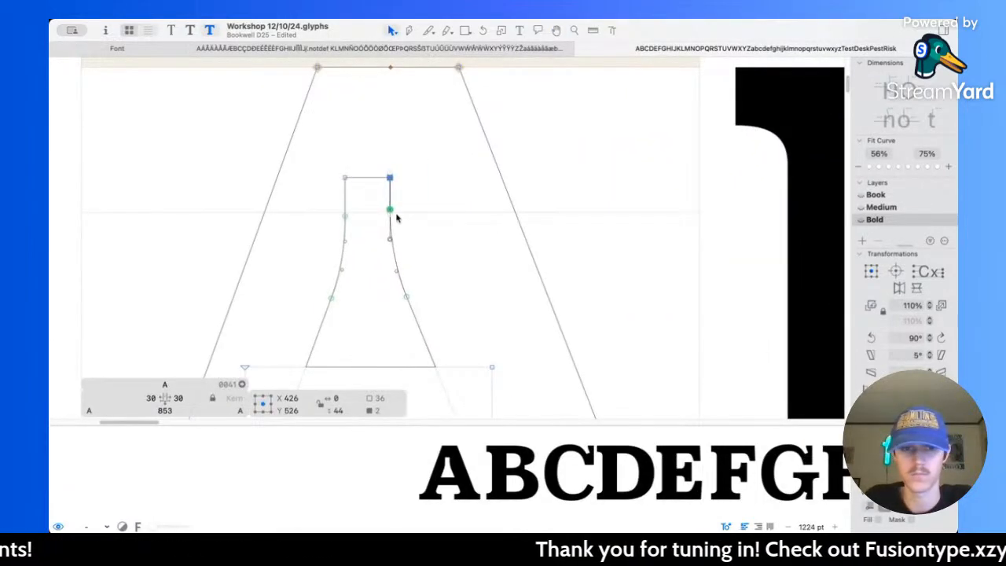
pyautogui.moveTo(320, 149); pyautogui.dragTo(362, 232)
pyautogui.press('Left')
pyautogui.press('Left')
pyautogui.press('Left')
pyautogui.press('Left')
pyautogui.press('Left')
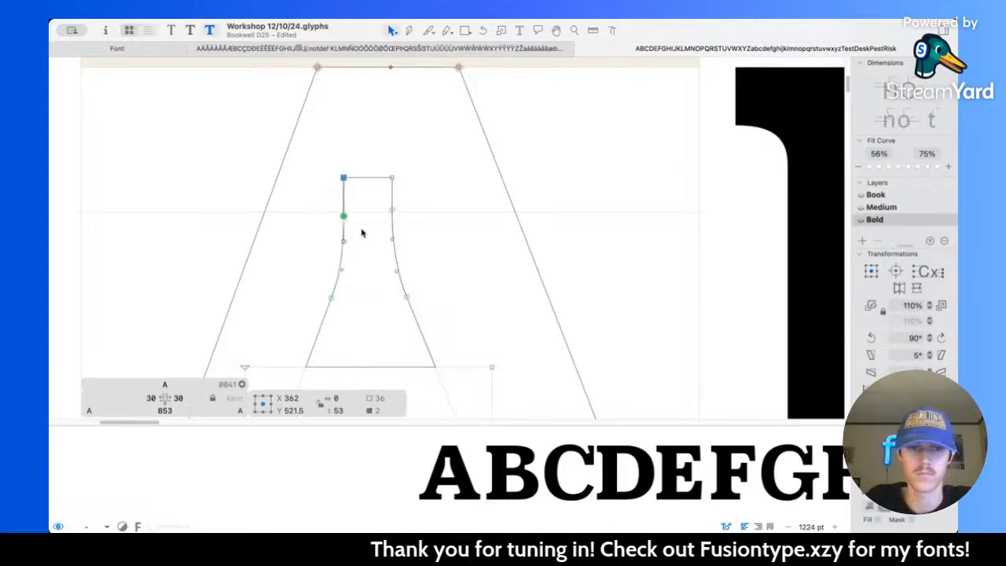
# Step: Smooth the Bold A's notch curves by lowering both bottom curve nodes and moving their handles to X 355, Y 408 and X 439, Y 409
pyautogui.click(328, 309)
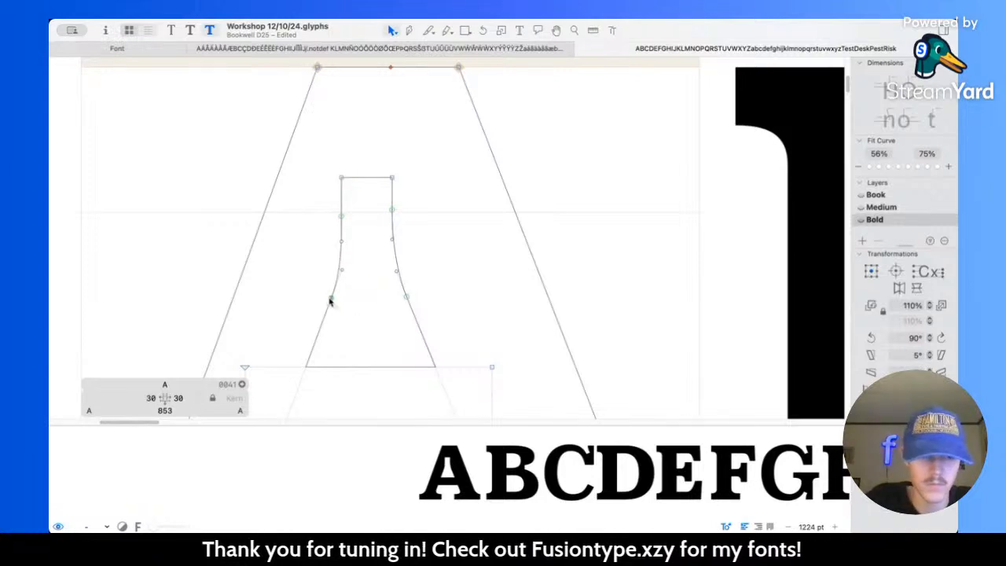
pyautogui.moveTo(328, 307); pyautogui.dragTo(341, 279)
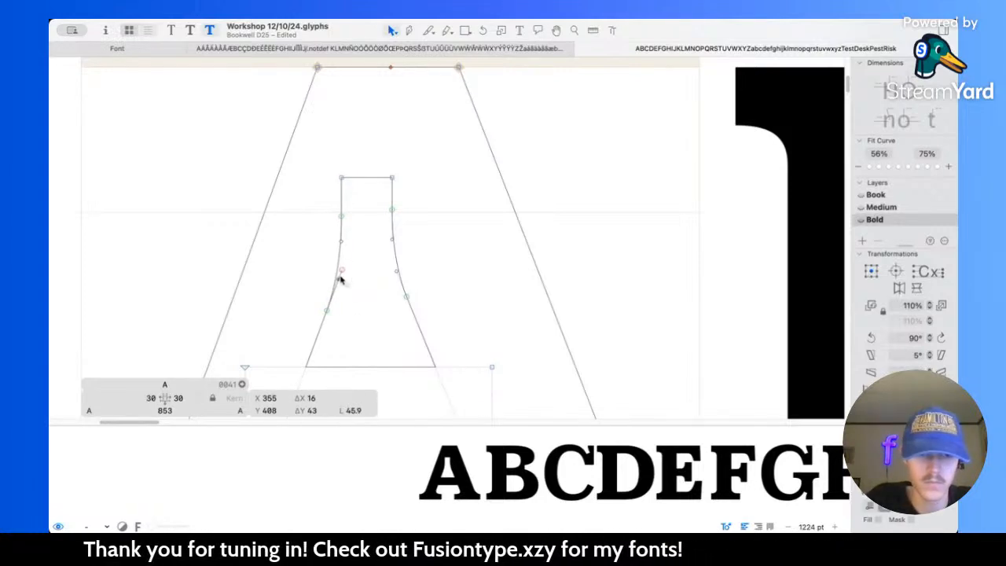
pyautogui.click(408, 300)
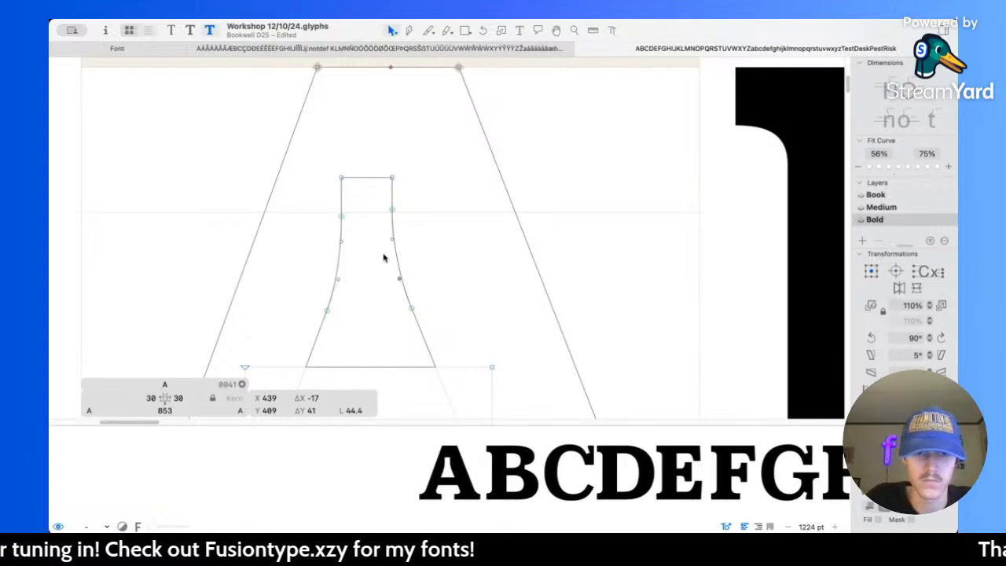
pyautogui.press('space')
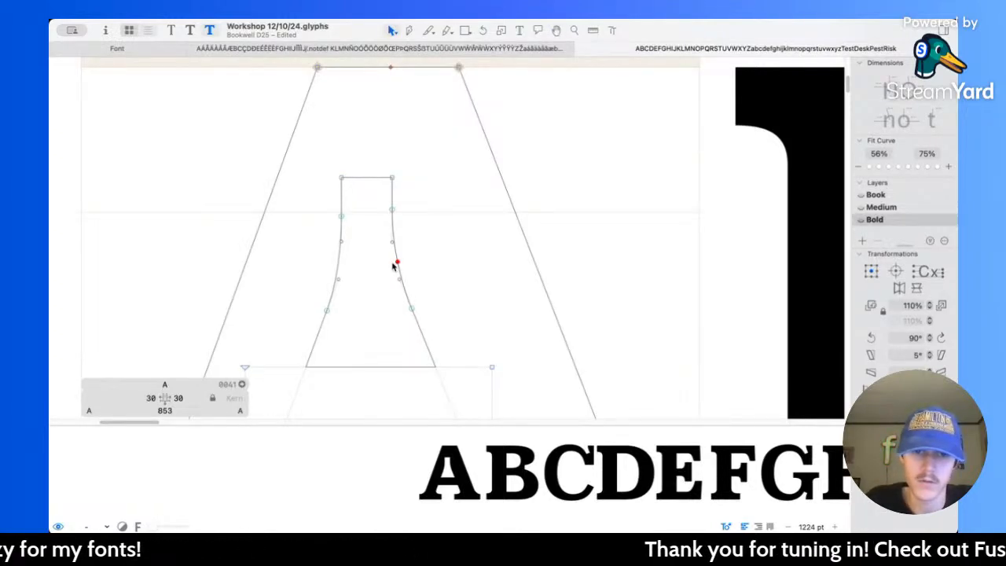
# Step: Lower the upper curve node on the right side of the Bold A's notch to X 429, Y 495, and preview the letter
pyautogui.press('space')
pyautogui.hscroll(8, 470, 257)
pyautogui.hscroll(-6, 413, 259)
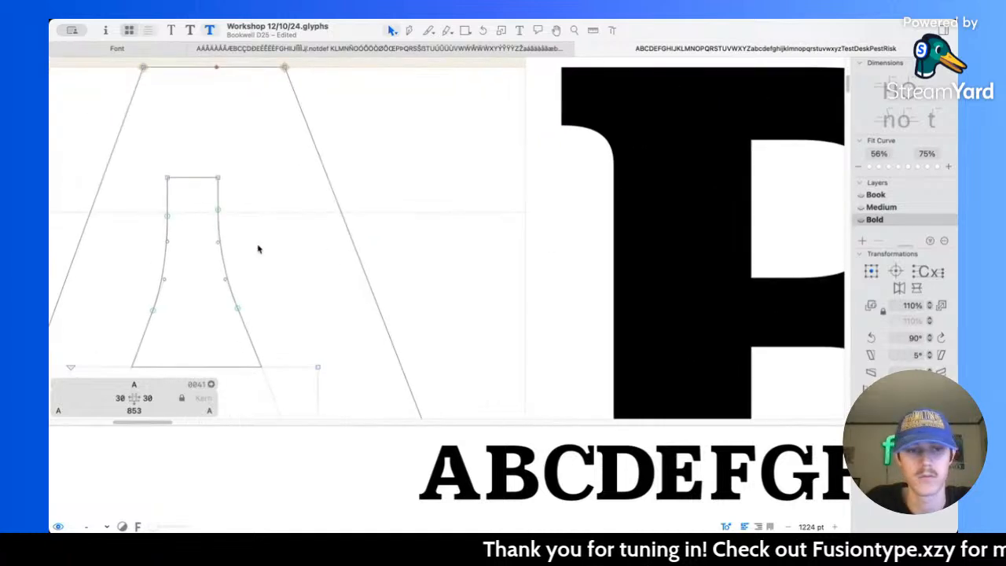
pyautogui.click(217, 212)
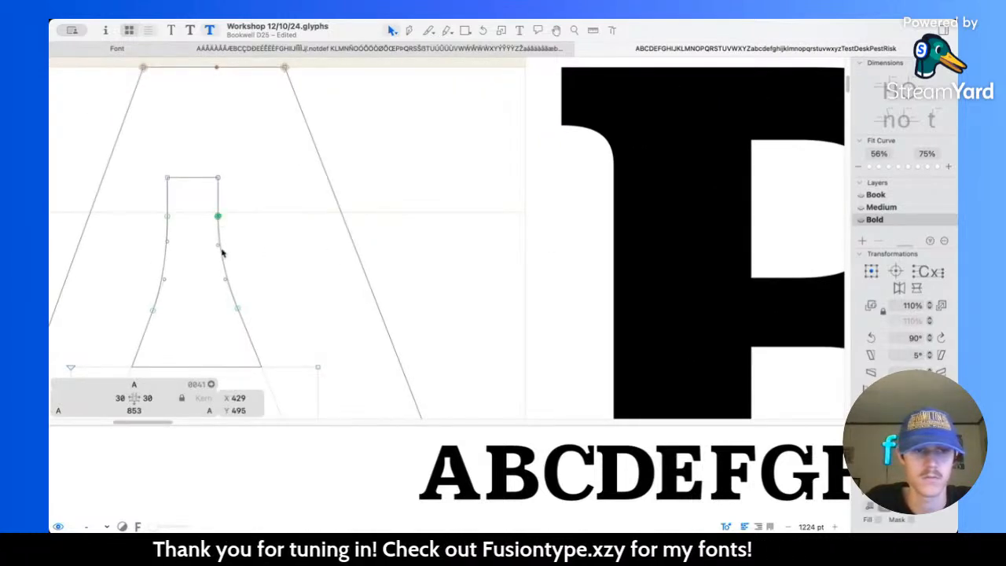
pyautogui.moveTo(219, 210); pyautogui.dragTo(218, 217)
pyautogui.press('space')
pyautogui.scroll(-5, 387, 219)
pyautogui.scroll(5, 523, 225)
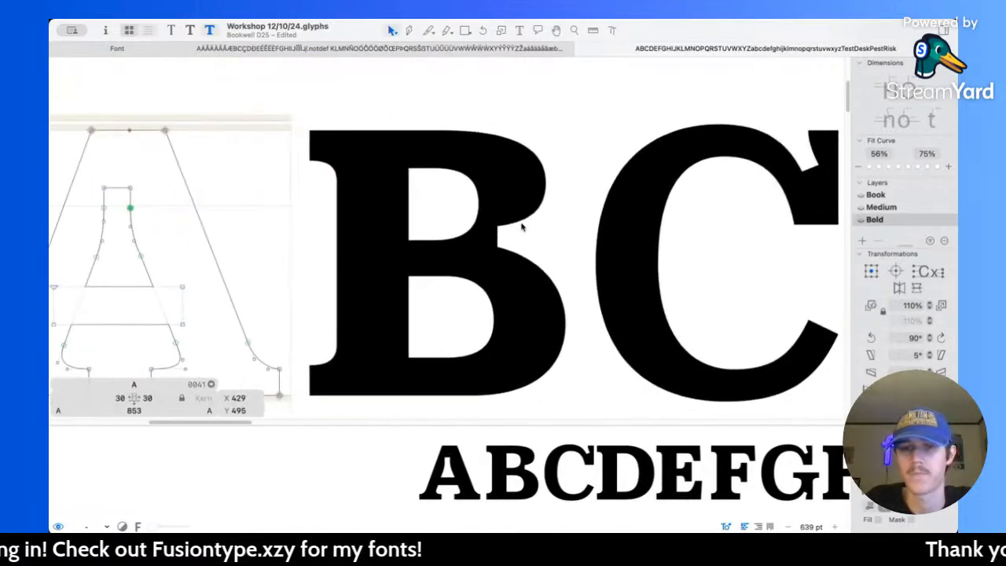
# Step: Review the Bold capitals from B to N and measure the notch where the K's arm meets its stem
pyautogui.scroll(-5, 472, 228)
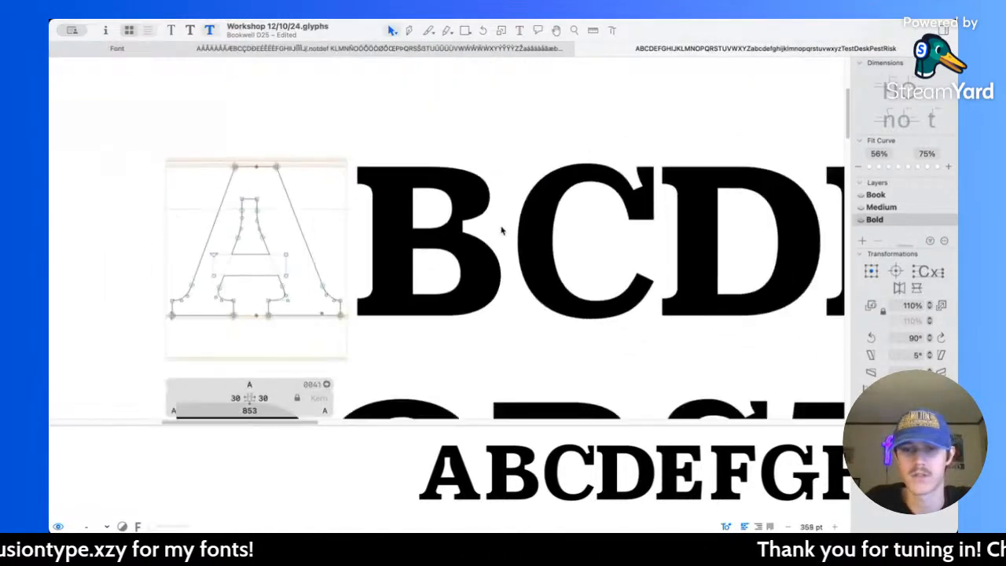
pyautogui.hscroll(10, 502, 230)
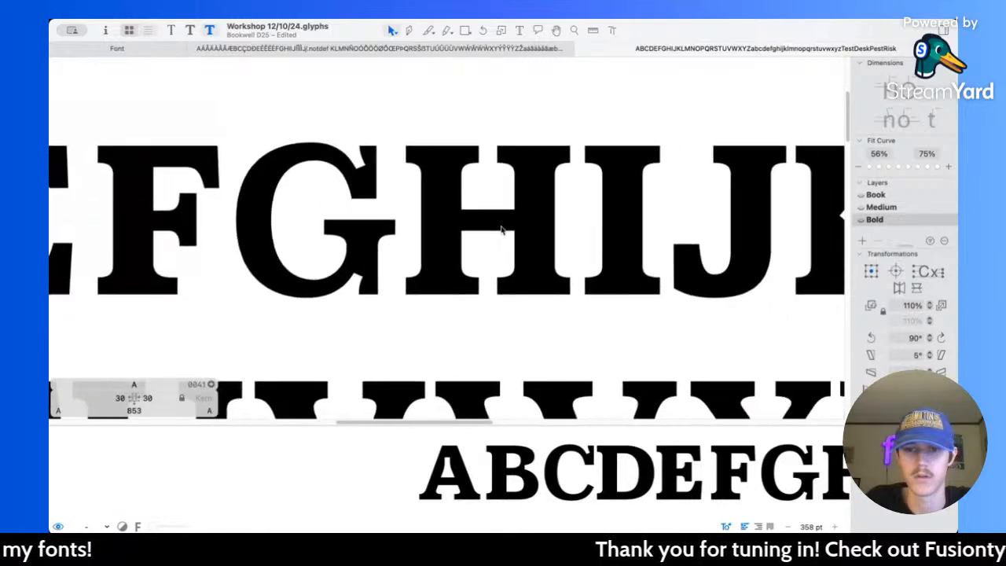
pyautogui.scroll(6, 500, 231)
pyautogui.doubleClick(483, 229)
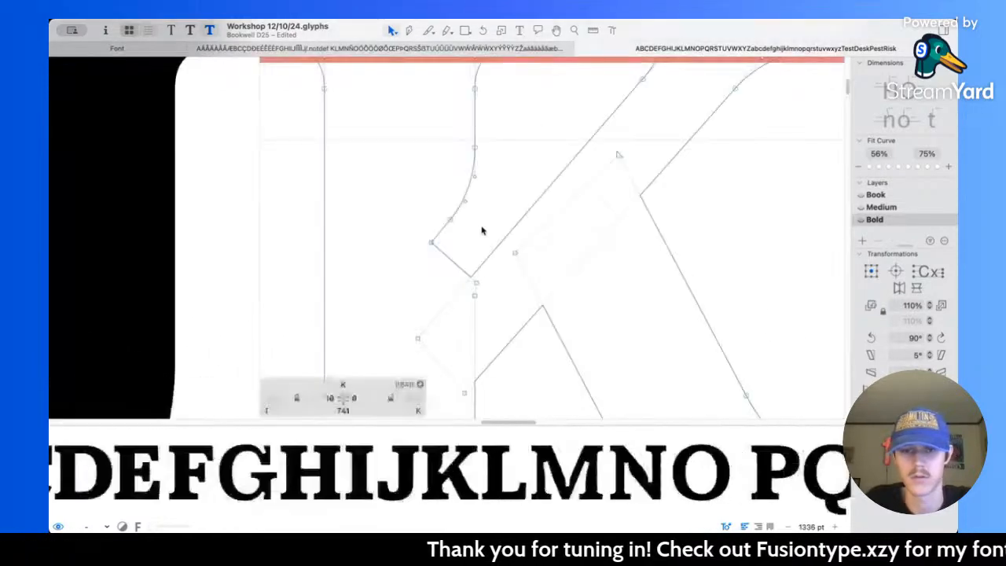
pyautogui.press('l')
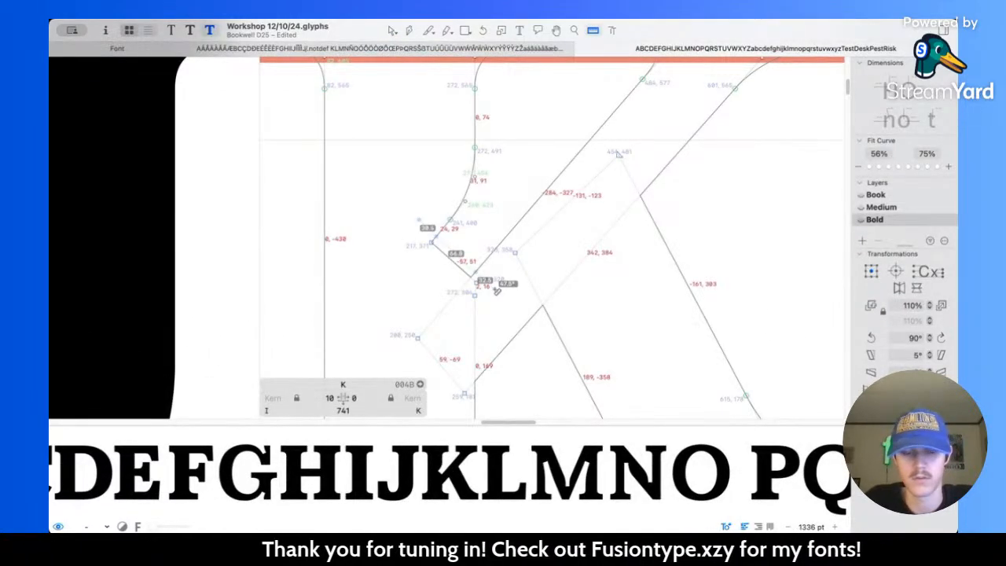
pyautogui.press('v')
pyautogui.scroll(-3, 484, 228)
pyautogui.scroll(-3, 483, 228)
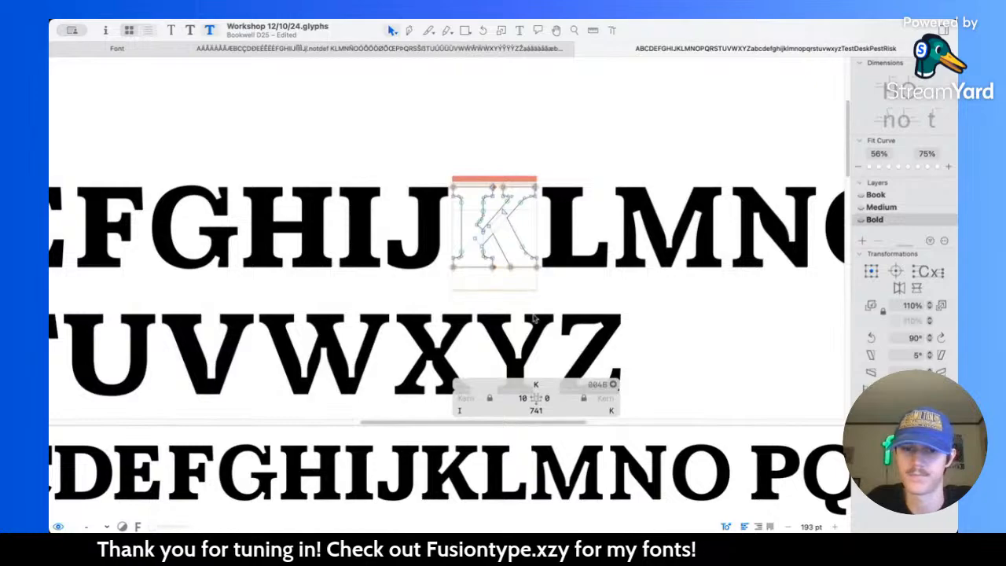
# Step: Check the notch at the base of the Bold V's counter and compare it with the neighbouring capitals
pyautogui.scroll(3, 489, 338)
pyautogui.hscroll(-6, 454, 331)
pyautogui.scroll(-1, 454, 331)
pyautogui.press('l')
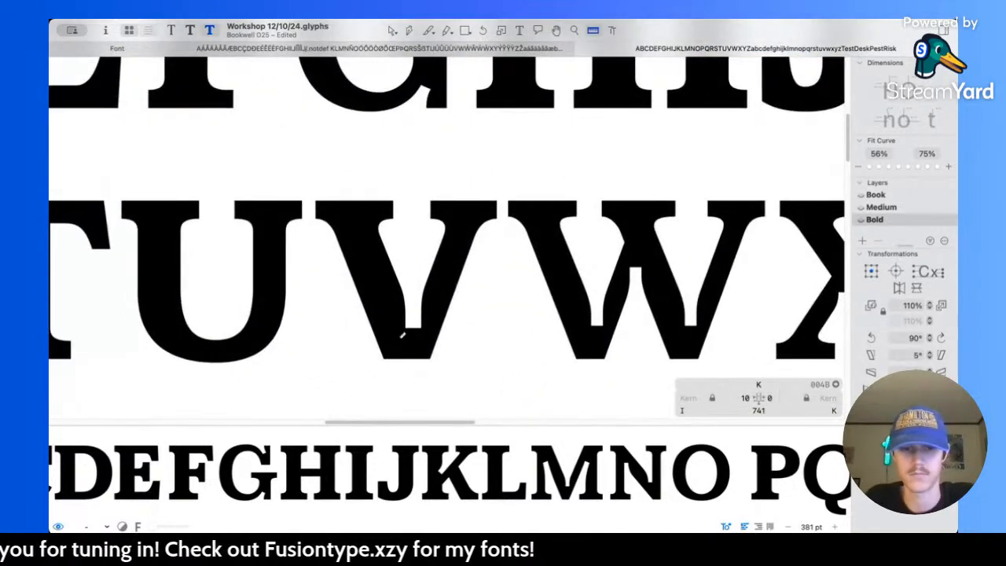
pyautogui.scroll(-5, 549, 245)
pyautogui.press('v')
pyautogui.hscroll(5, 605, 180)
pyautogui.hscroll(-10, 633, 177)
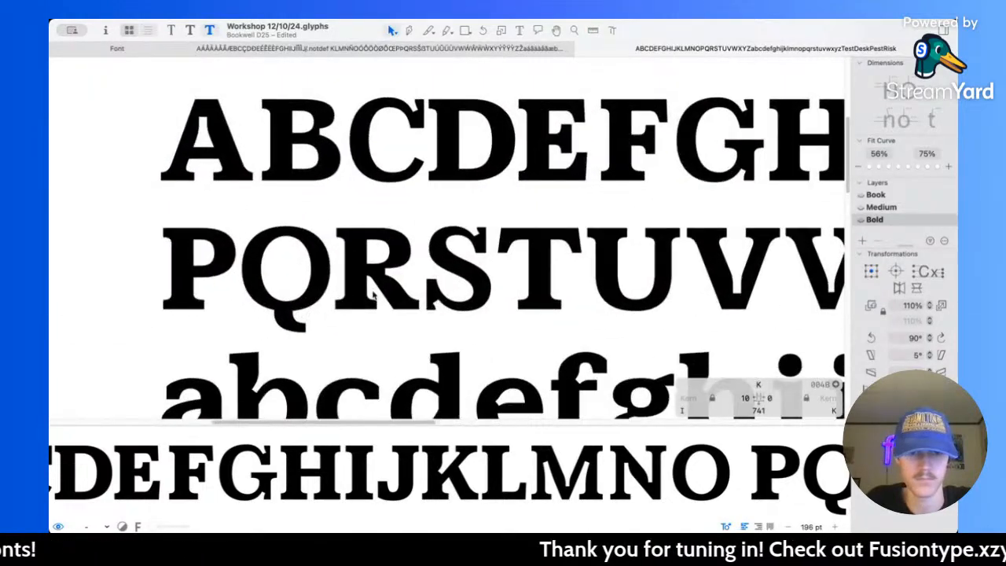
# Step: Measure the Bold R's notch between bowl and leg, and deepen it by moving its vertical edge to X 430
pyautogui.scroll(8, 453, 213)
pyautogui.press('l')
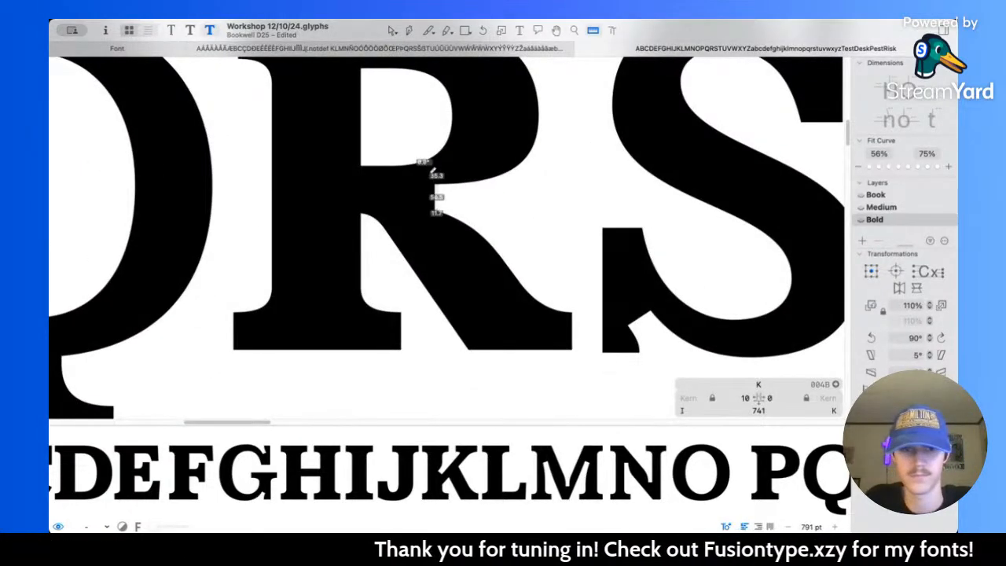
pyautogui.press('v')
pyautogui.scroll(4, 433, 200)
pyautogui.click(436, 201)
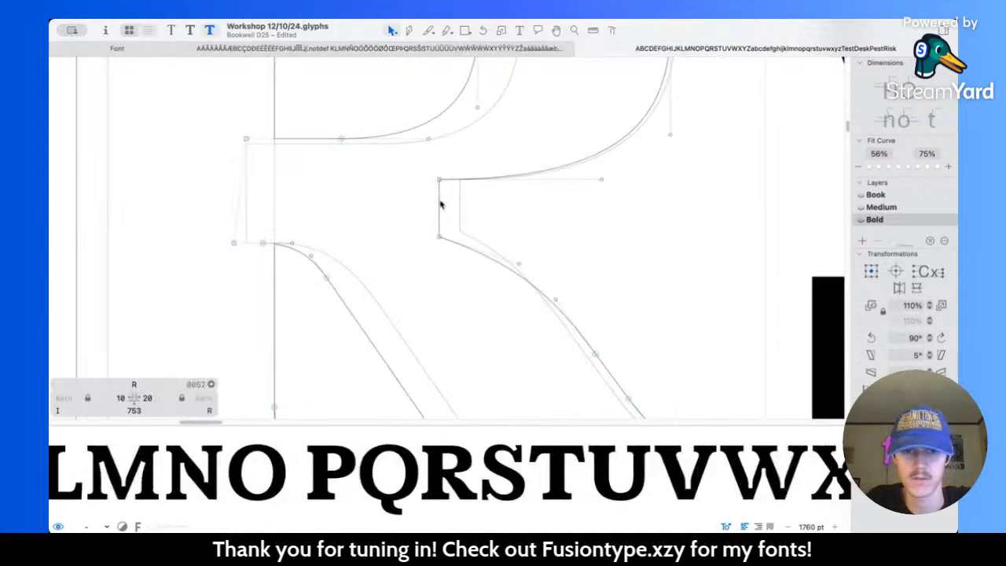
pyautogui.click(440, 204)
pyautogui.hotkey('shift', 'Left')
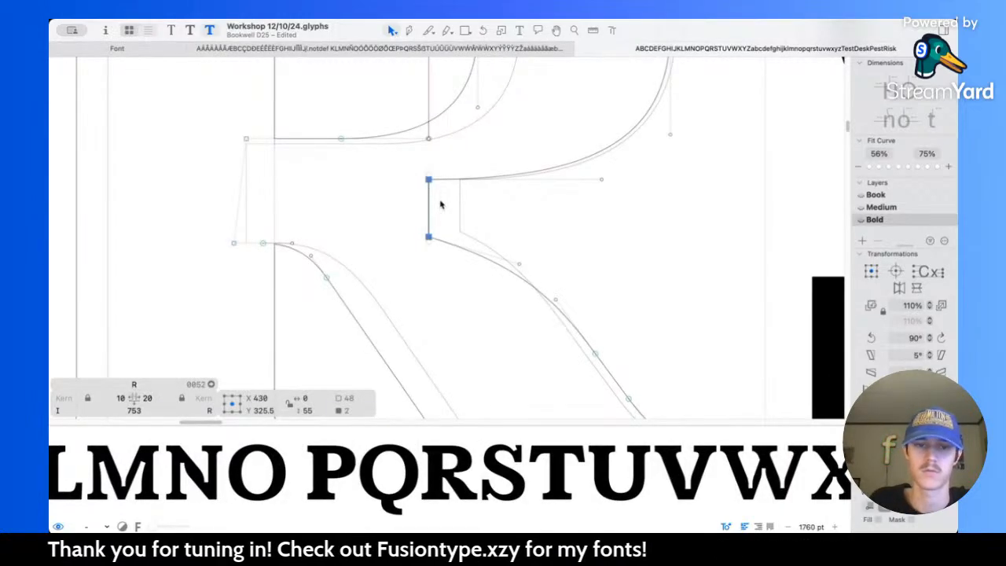
# Step: Open up the Bold R's notch by lowering its bottom corner node to about Y 290
pyautogui.moveTo(409, 223); pyautogui.dragTo(473, 280)
pyautogui.hotkey('shift', 'Down')
pyautogui.scroll(-2, 474, 281)
pyautogui.hscroll(3, 474, 281)
pyautogui.click(479, 285)
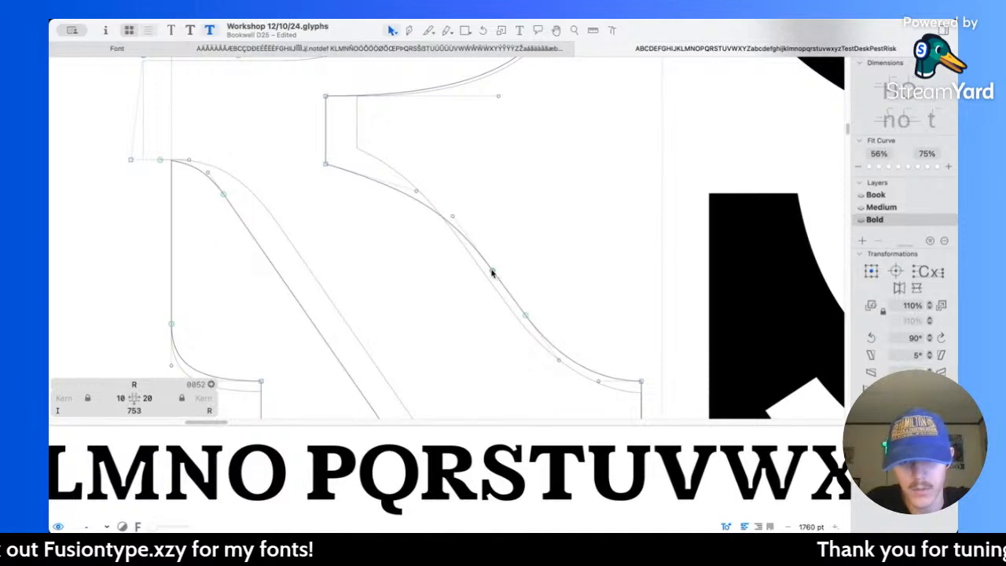
# Step: Try to reshape the outer curve of the Bold R's leg by moving its lower handle, and undo the adjustment
pyautogui.keyDown('alt'); pyautogui.click(503, 286); pyautogui.keyUp('alt')
pyautogui.moveTo(452, 218)
pyautogui.mouseDown()
pyautogui.moveTo(458, 224)
pyautogui.moveTo(432, 186)
pyautogui.moveTo(450, 218)
pyautogui.mouseUp()
pyautogui.click(567, 205)
pyautogui.press('super+z')
pyautogui.scroll(4, 459, 224)
pyautogui.scroll(4, 459, 226)
pyautogui.scroll(6, 445, 209)
pyautogui.press('super+z')
pyautogui.press('super+z')
# Step: Raise the curve handle beside the Bold R's lower notch corner to X 517, Y 276, and preview the letter
pyautogui.press('space')
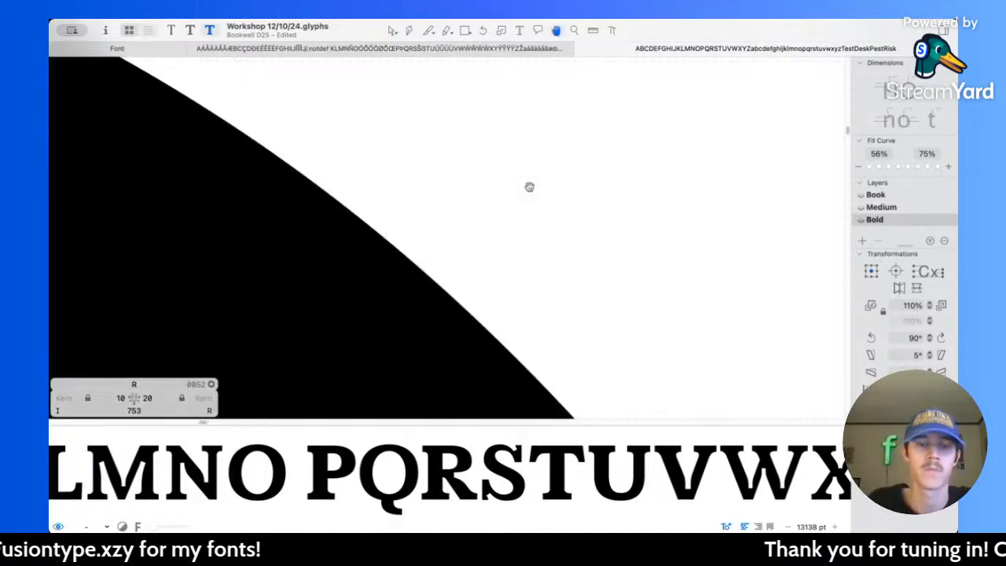
pyautogui.scroll(-8, 530, 187)
pyautogui.scroll(-5, 530, 187)
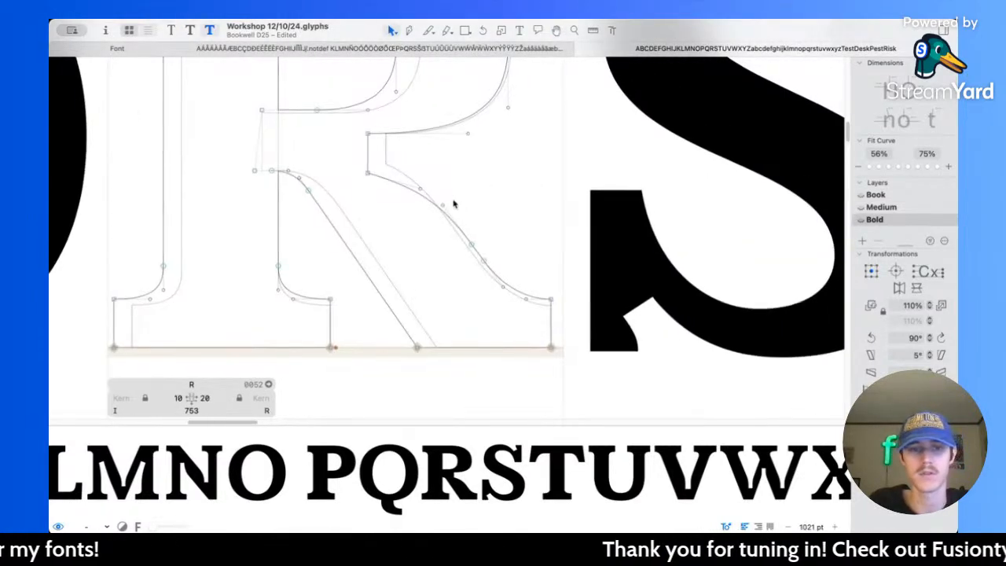
pyautogui.click(331, 184)
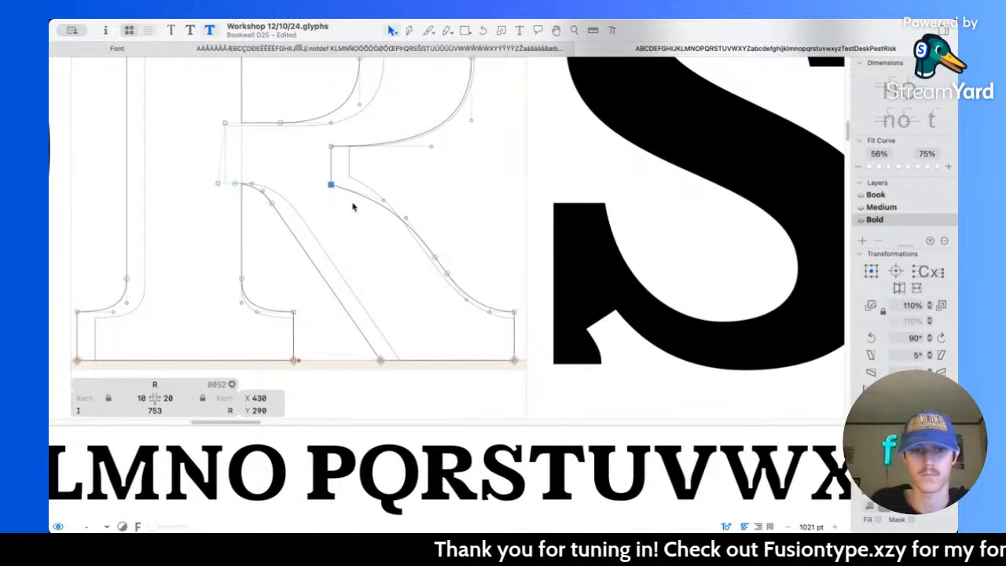
pyautogui.scroll(5, 353, 207)
pyautogui.moveTo(371, 158); pyautogui.dragTo(462, 218)
pyautogui.hotkey('shift', 'Up')
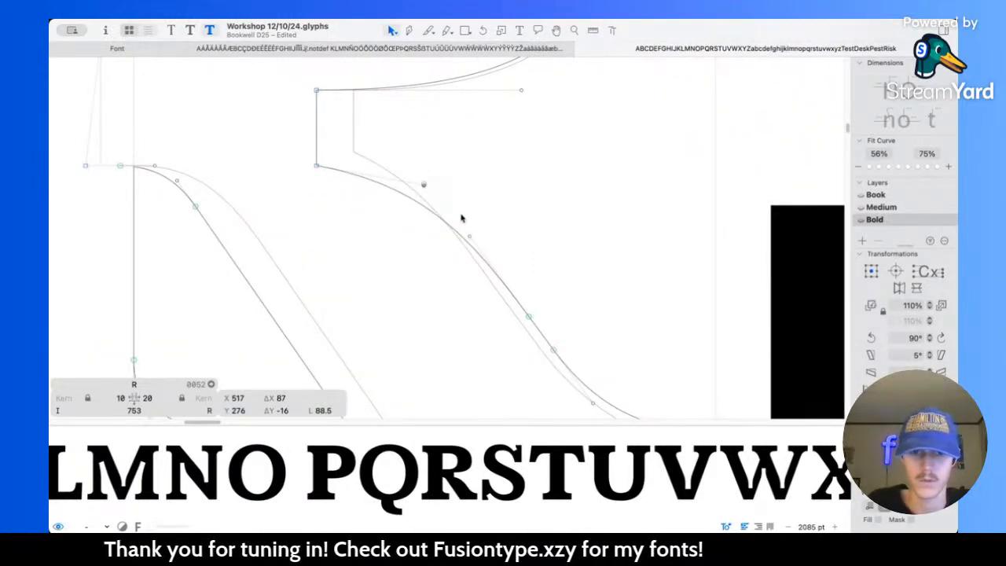
pyautogui.press('space')
pyautogui.scroll(-8, 461, 214)
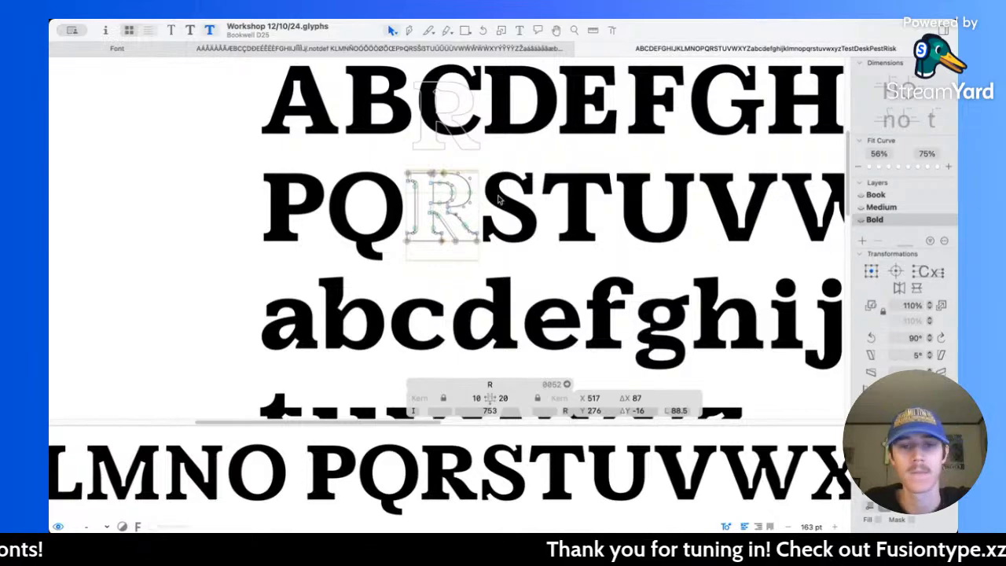
# Step: Compare the weight and rhythm of the Bold capitals from P to Z with the lowercase rows
pyautogui.hscroll(6, 519, 244)
pyautogui.scroll(-2, 371, 211)
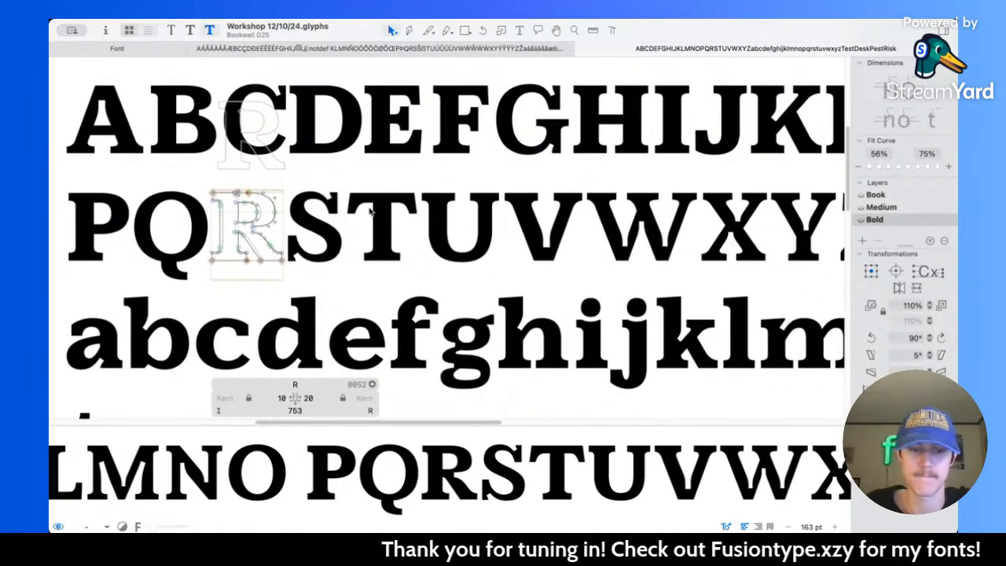
pyautogui.hscroll(2, 371, 211)
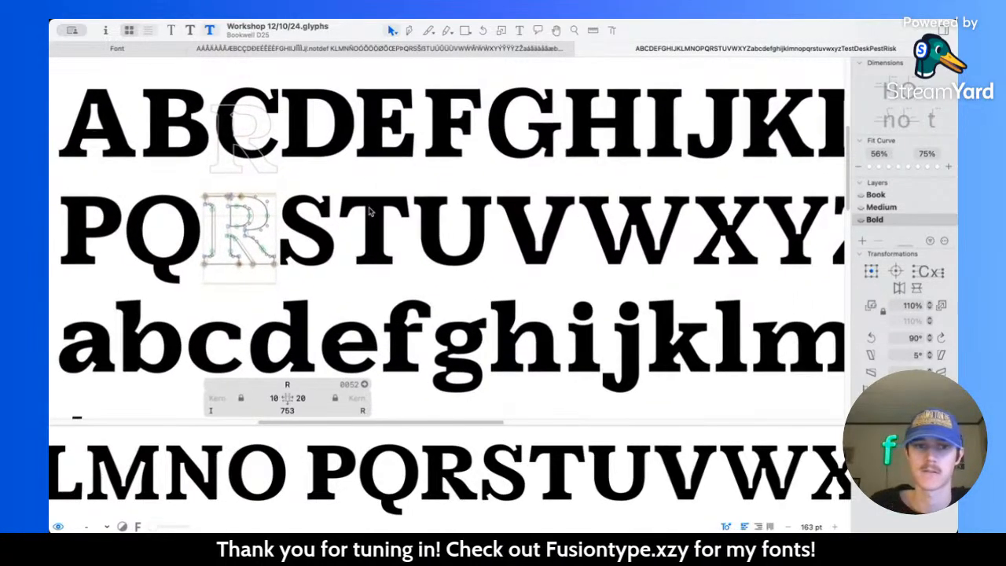
pyautogui.hscroll(8, 398, 221)
pyautogui.scroll(-3, 397, 222)
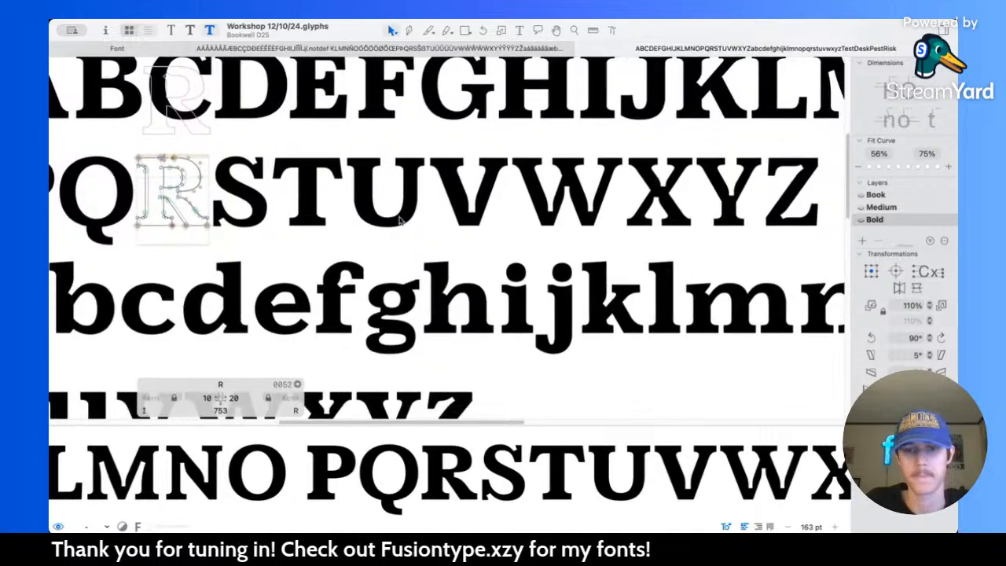
pyautogui.hscroll(3, 399, 222)
# Step: Open the Bold W and thicken its top serifs by lowering all their bottom corner nodes about 10 units
pyautogui.scroll(5, 440, 189)
pyautogui.doubleClick(489, 185)
pyautogui.hscroll(5, 489, 184)
pyautogui.scroll(-2, 489, 184)
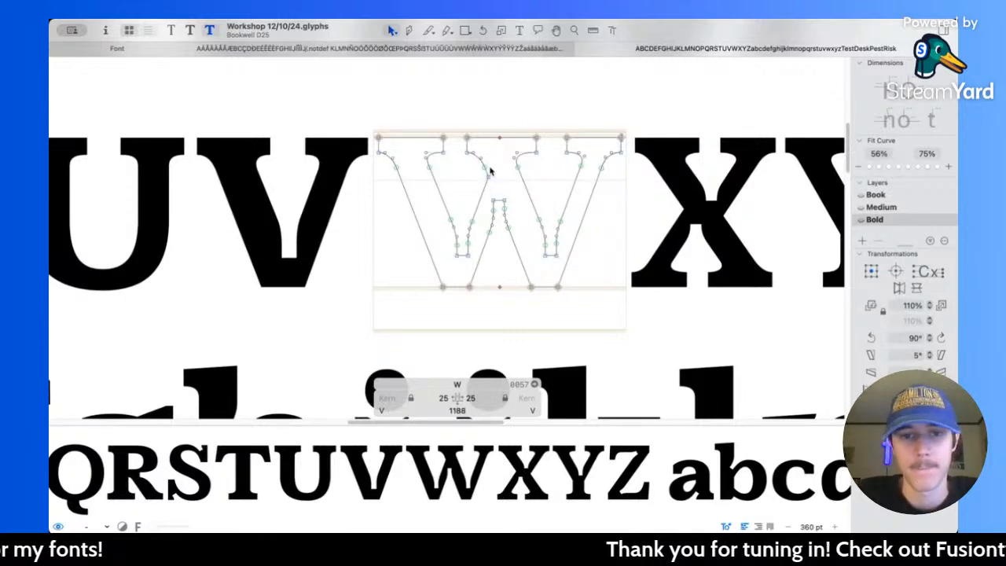
pyautogui.scroll(3, 462, 195)
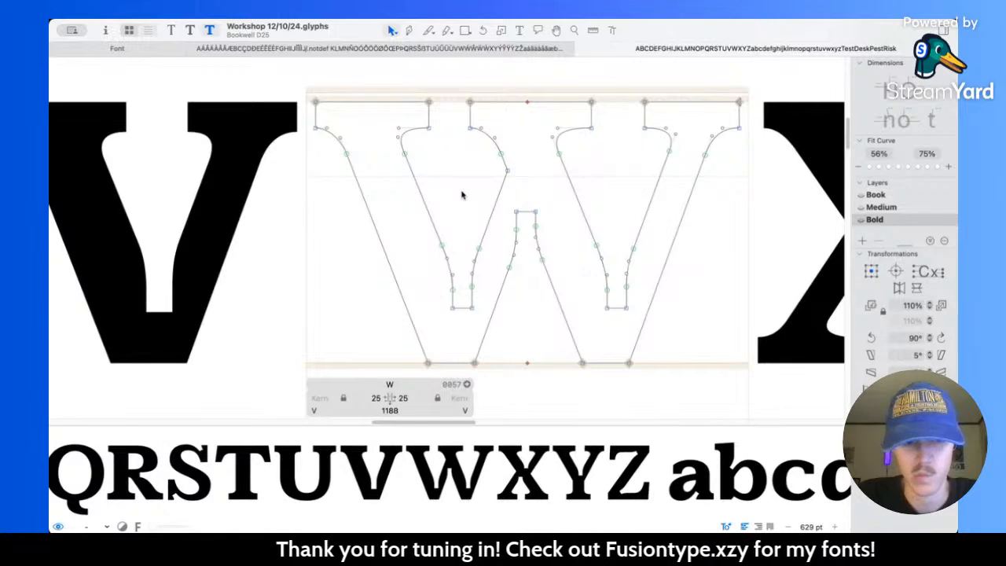
pyautogui.hscroll(2, 467, 197)
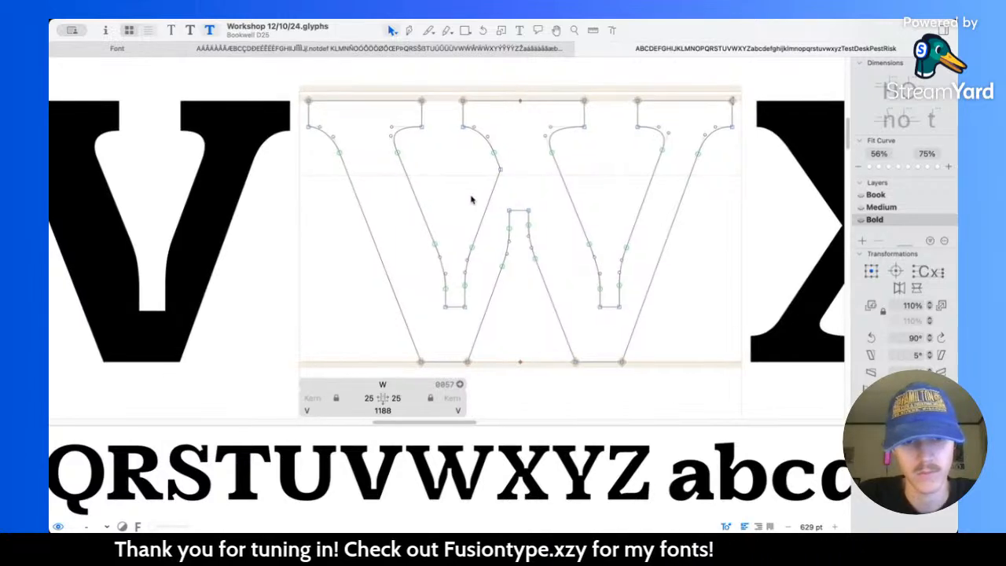
pyautogui.moveTo(275, 110); pyautogui.dragTo(720, 126)
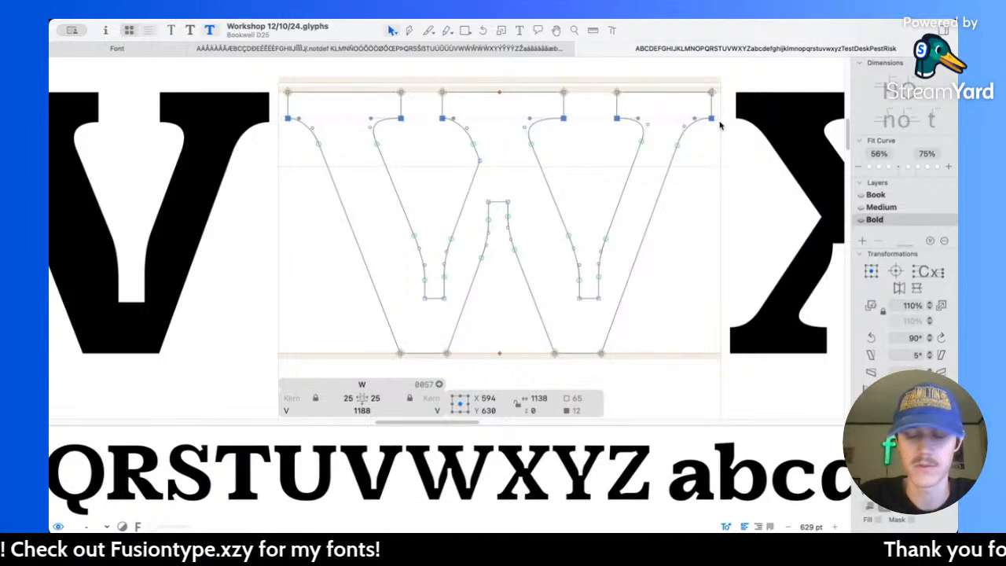
pyautogui.hotkey('shift', 'Down')
# Step: Thicken the Bold W's first stroke by moving its outer edge outward to a left sidebearing of -15
pyautogui.scroll(-1, 566, 146)
pyautogui.scroll(-3, 566, 146)
pyautogui.moveTo(314, 77); pyautogui.dragTo(361, 148)
pyautogui.moveTo(418, 287); pyautogui.dragTo(438, 306)
pyautogui.hotkey('shift', 'Left')
pyautogui.hotkey('shift', 'Left')
pyautogui.hotkey('shift', 'Left')
pyautogui.hotkey('shift', 'Left')
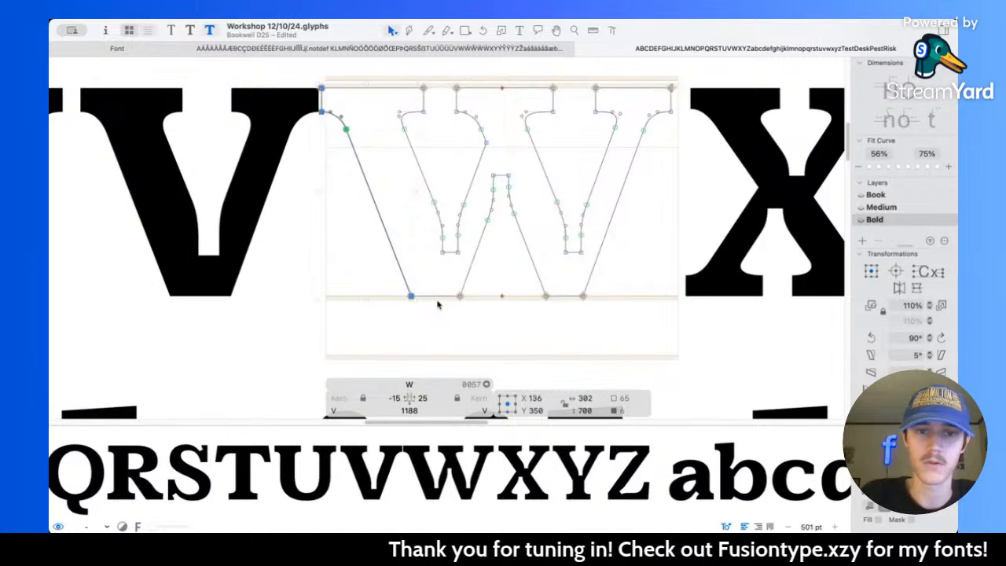
# Step: Select the Bold W's outer left edge together with its left counter, middle serif, central peak and third base node
pyautogui.scroll(2, 438, 305)
pyautogui.hscroll(2, 438, 305)
pyautogui.moveTo(348, 104); pyautogui.dragTo(403, 186)
pyautogui.moveTo(391, 220); pyautogui.dragTo(437, 305)
pyautogui.moveTo(408, 103); pyautogui.dragTo(460, 182)
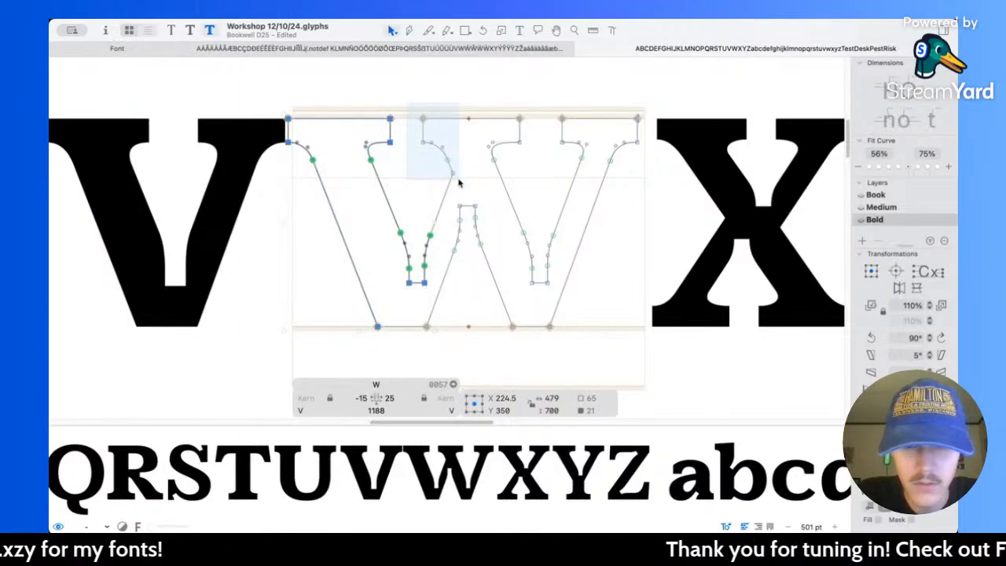
pyautogui.moveTo(460, 182); pyautogui.dragTo(496, 291)
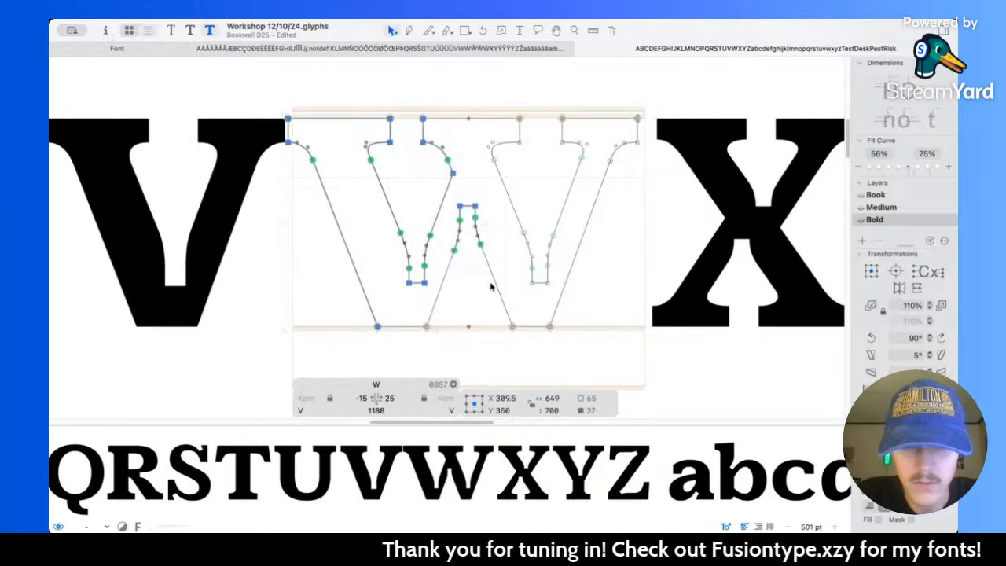
pyautogui.keyDown('shift'); pyautogui.click(512, 327); pyautogui.keyUp('shift')
# Step: Try to move the selected left part of the Bold W outward, and undo the moves
pyautogui.hotkey('shift', 'Left')
pyautogui.hotkey('shift', 'Left')
pyautogui.hotkey('shift', 'Left')
pyautogui.hotkey('shift', 'Left')
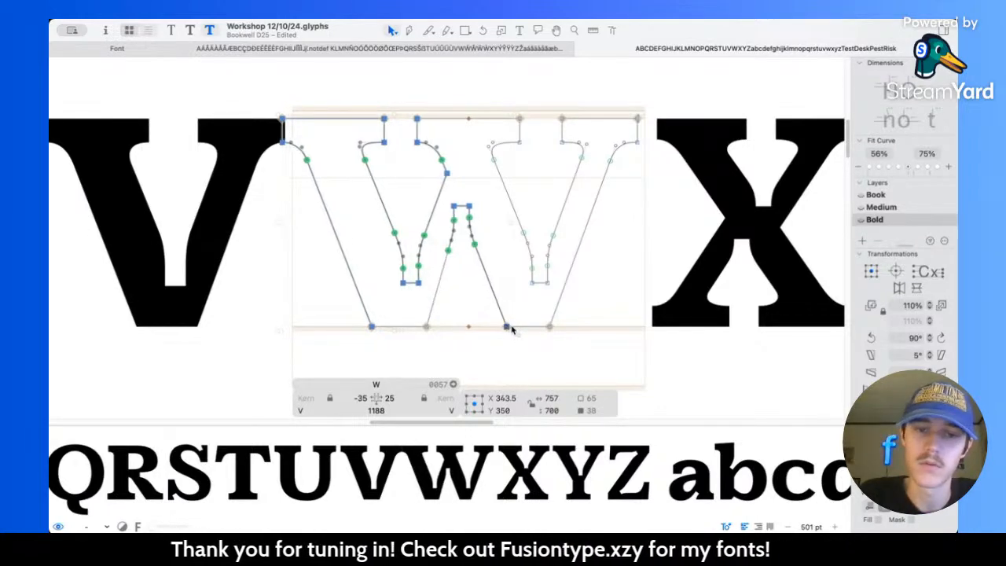
pyautogui.hotkey('shift', 'Right')
pyautogui.hotkey('shift', 'Right')
pyautogui.hotkey('shift', 'Right')
pyautogui.hotkey('shift', 'Right')
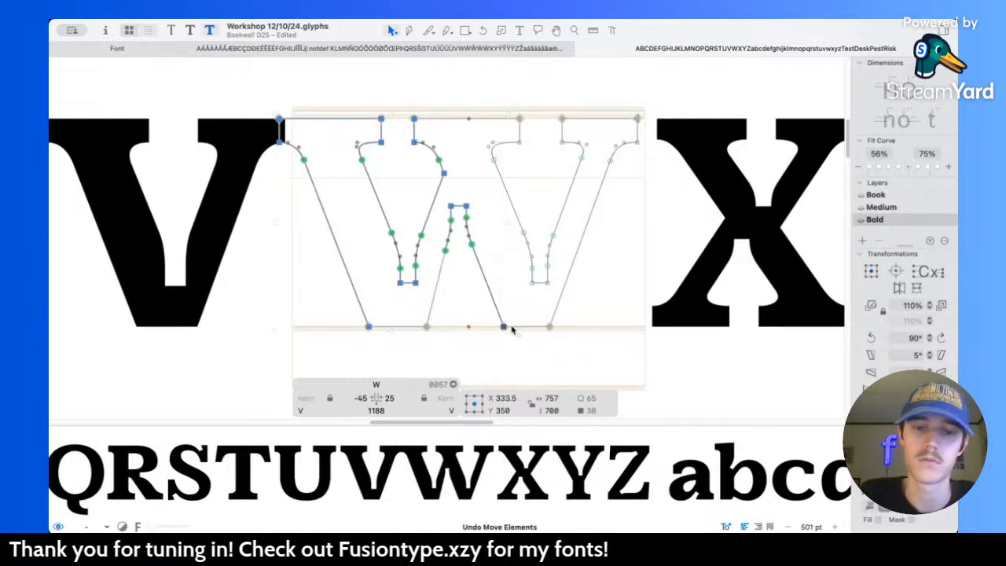
# Step: Add the first stroke's inner base node to the selection and shift the W's left part outward to a left sidebearing of -55
pyautogui.keyDown('shift'); pyautogui.click(426, 327); pyautogui.keyUp('shift')
pyautogui.hotkey('shift', 'Left')
pyautogui.hotkey('shift', 'Left')
pyautogui.hotkey('shift', 'Left')
pyautogui.hotkey('shift', 'Left')
pyautogui.click(474, 233)
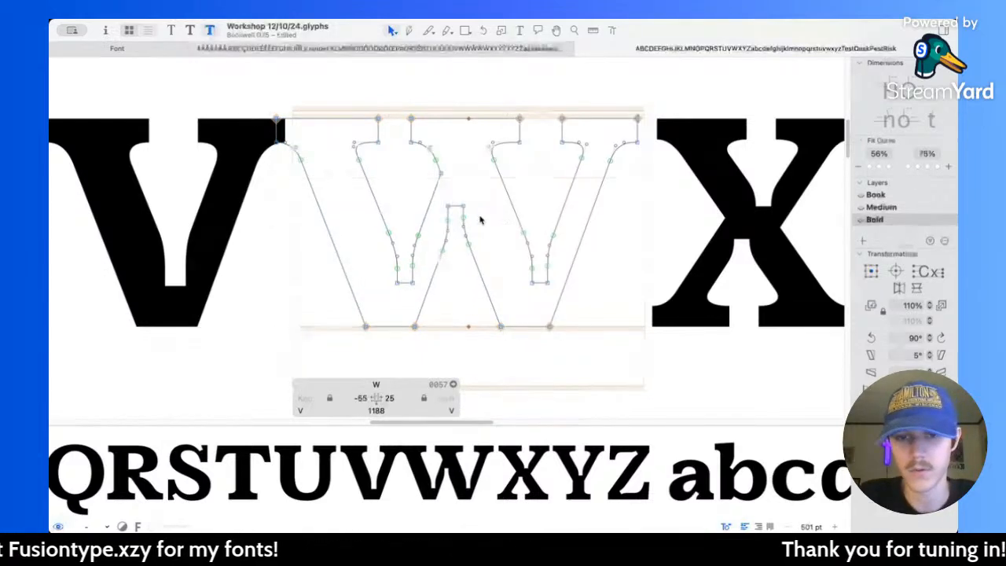
# Step: Thicken the Bold W's last stroke by moving its outer edge outward to a right sidebearing of -15
pyautogui.hscroll(3, 511, 173)
pyautogui.moveTo(549, 100); pyautogui.dragTo(635, 182)
pyautogui.keyDown('shift'); pyautogui.click(497, 318); pyautogui.keyUp('shift')
pyautogui.hotkey('shift', 'Right')
pyautogui.hotkey('shift', 'Right')
pyautogui.hotkey('shift', 'Right')
pyautogui.hotkey('shift', 'Right')
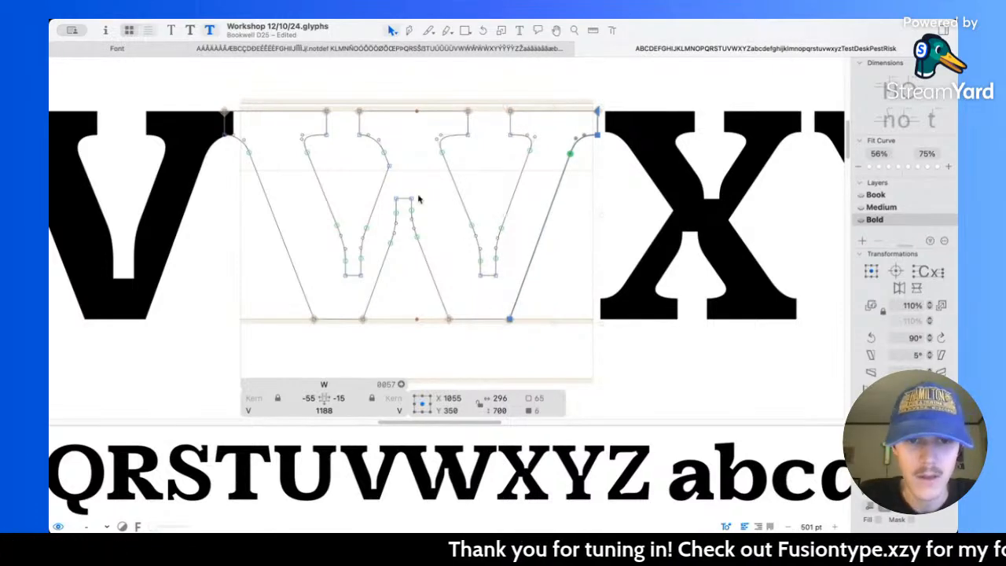
# Step: Shift the Bold W's right half, together with the central peak and second base node, outward to a right sidebearing of -55
pyautogui.click(344, 310)
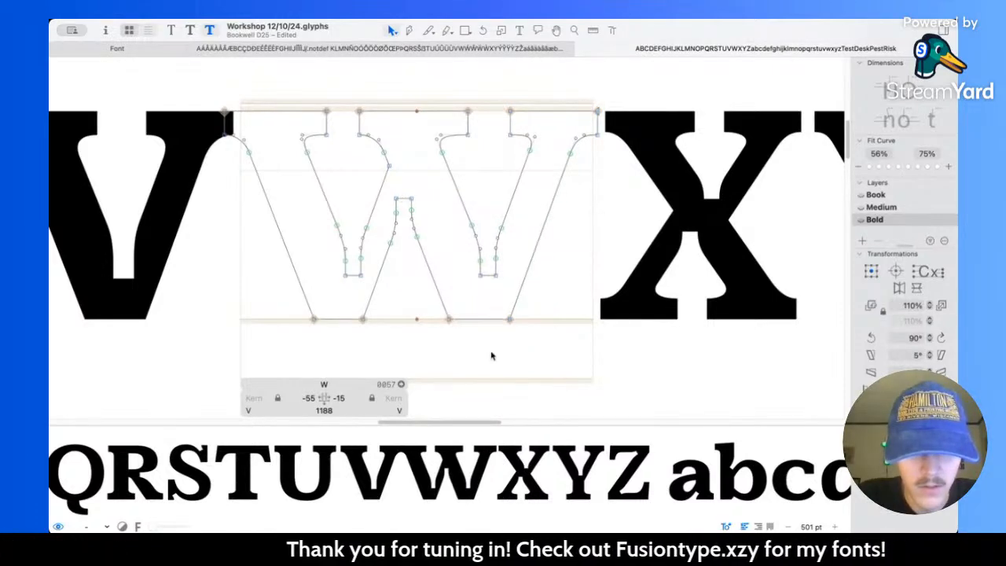
pyautogui.moveTo(630, 382); pyautogui.dragTo(409, 91)
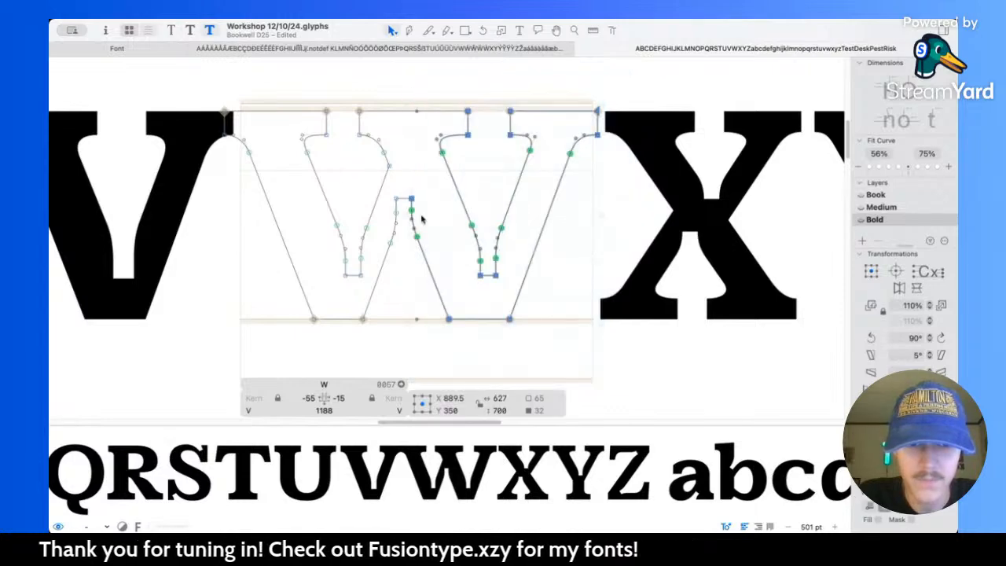
pyautogui.keyDown('shift'); pyautogui.click(362, 319); pyautogui.keyUp('shift')
pyautogui.hotkey('shift', 'Right')
pyautogui.hotkey('shift', 'Right')
pyautogui.hotkey('shift', 'Right')
pyautogui.hotkey('shift', 'Right')
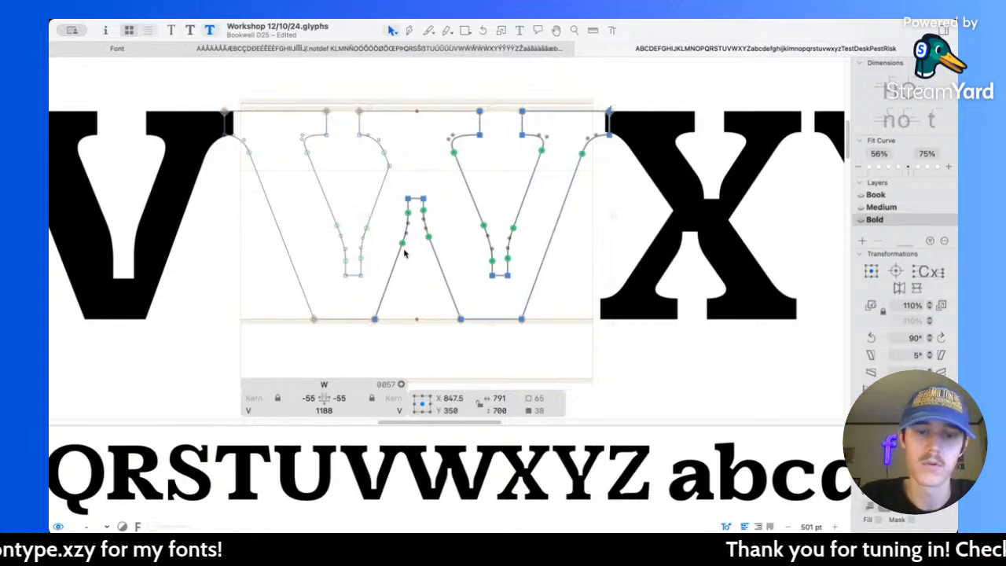
pyautogui.scroll(-10, 433, 246)
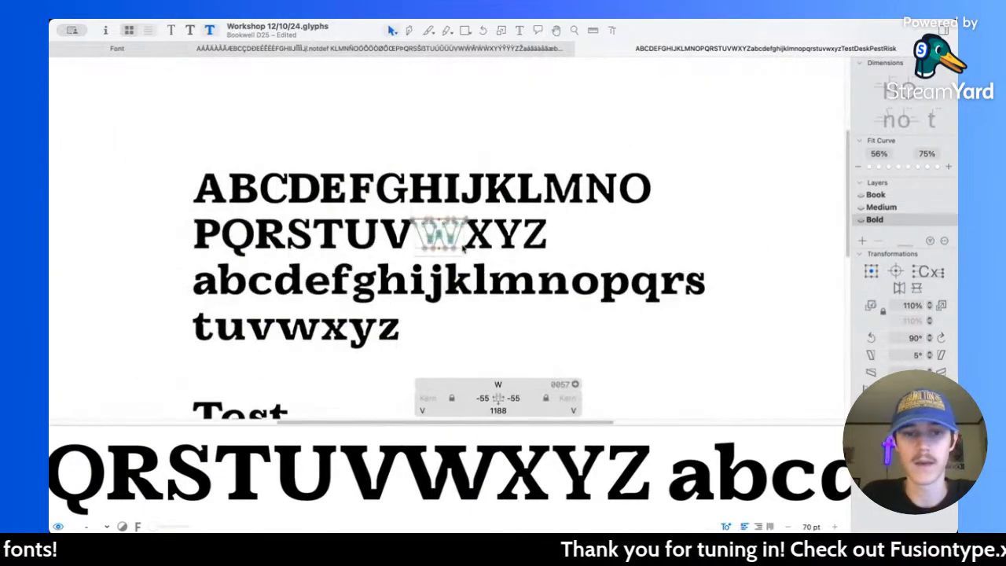
pyautogui.scroll(6, 446, 257)
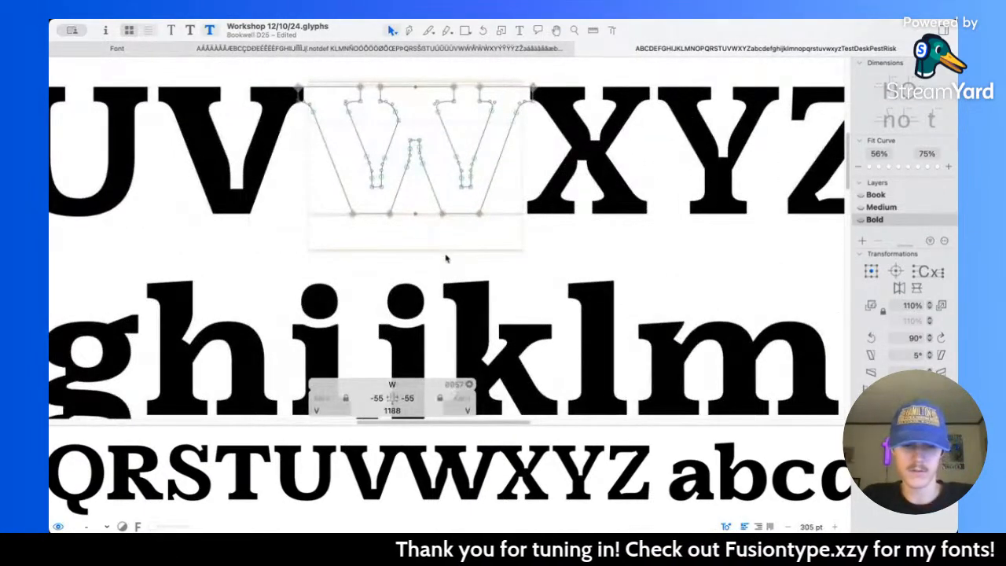
# Step: Compare the W's proportions and sidebearings across the Book, Medium and Bold masters
pyautogui.press('super+2')
pyautogui.press('super+1')
pyautogui.press('super+2')
pyautogui.press('super+3')
pyautogui.press('super+2')
pyautogui.press('super+1')
pyautogui.press('super+2')
pyautogui.press('super+3')
pyautogui.press('super+2')
pyautogui.press('super+3')
pyautogui.press('super+2')
pyautogui.press('super+1')
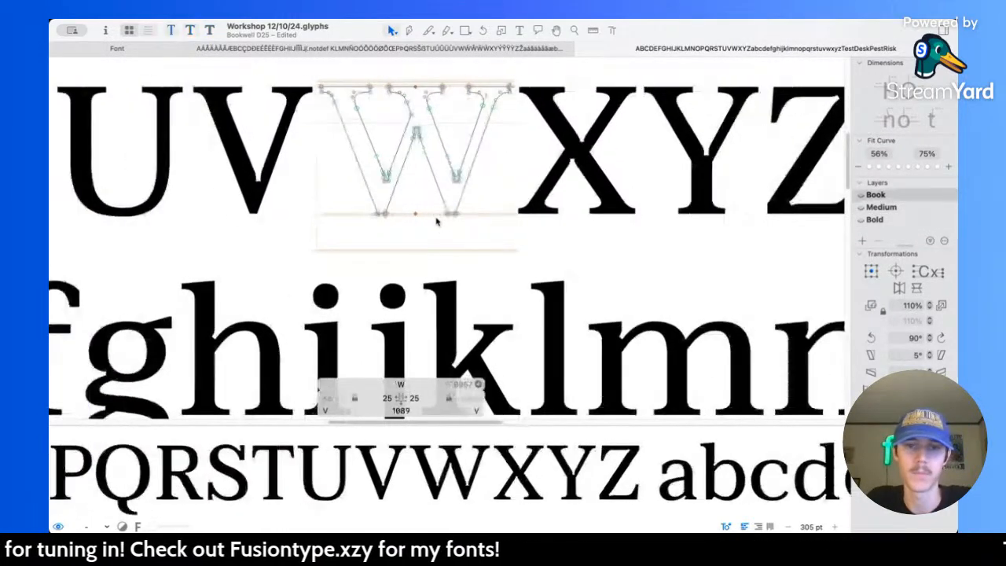
# Step: Set the Bold W's left and right sidebearings to 25 each
pyautogui.press('super+3')
pyautogui.click(367, 398)
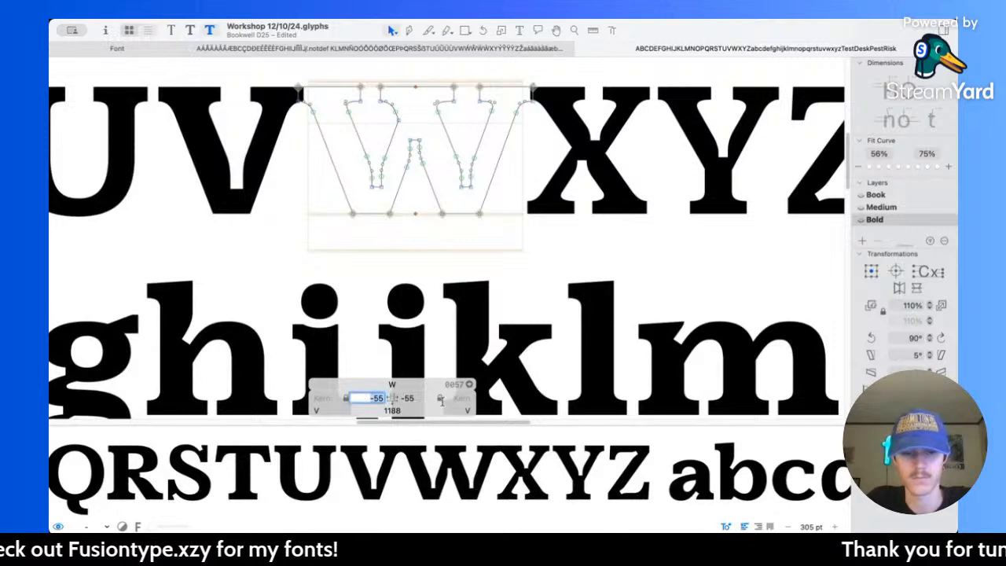
pyautogui.write('25')
pyautogui.click(421, 399)
pyautogui.write('25')
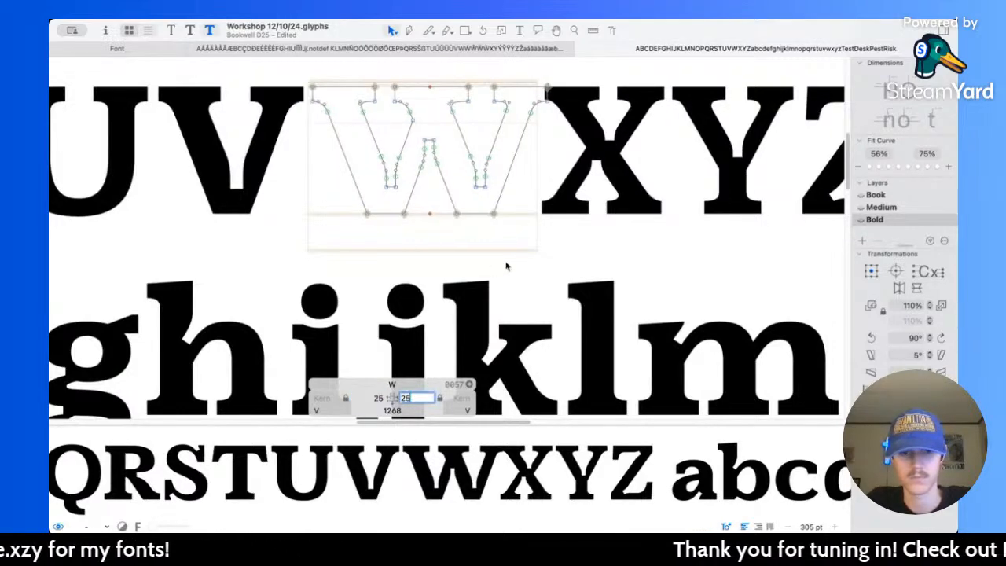
pyautogui.press('Return')
# Step: Examine the respaced Bold W in the alphabet proof, comparing its width and serifs with neighbouring capitals such as H
pyautogui.press('space')
pyautogui.scroll(-10, 507, 264)
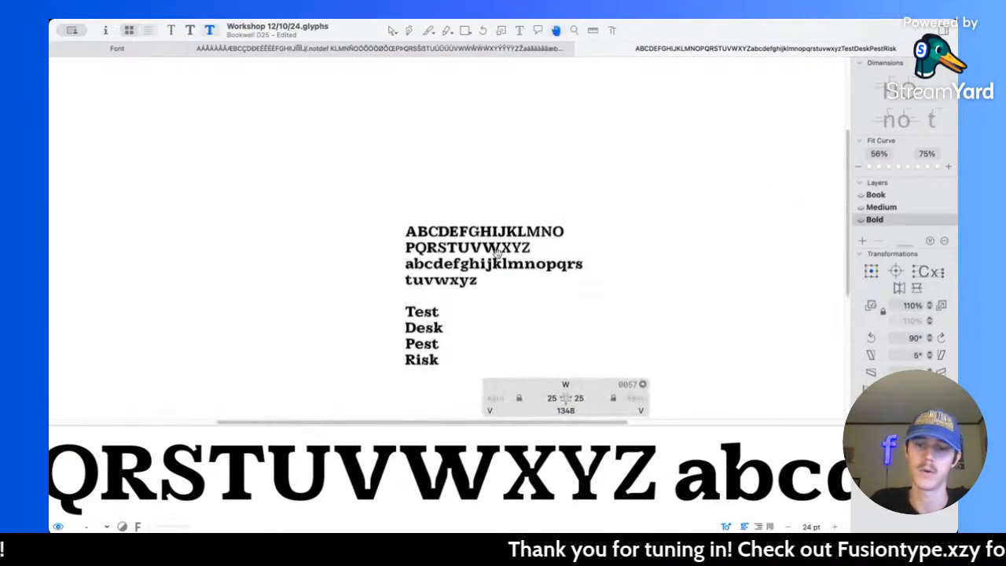
pyautogui.scroll(5, 506, 262)
pyautogui.scroll(3, 452, 213)
pyautogui.scroll(-2, 452, 213)
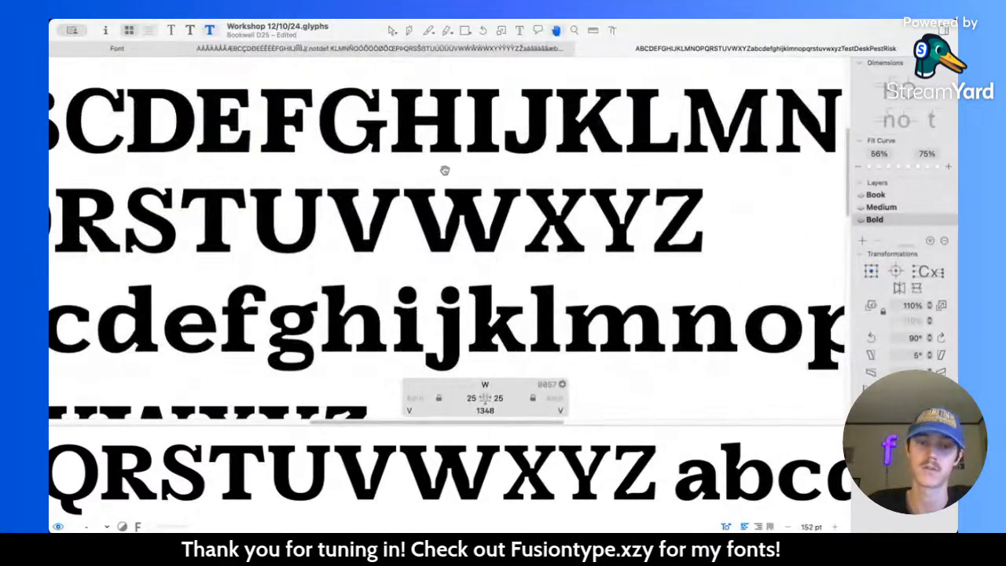
pyautogui.press('v')
pyautogui.doubleClick(429, 126)
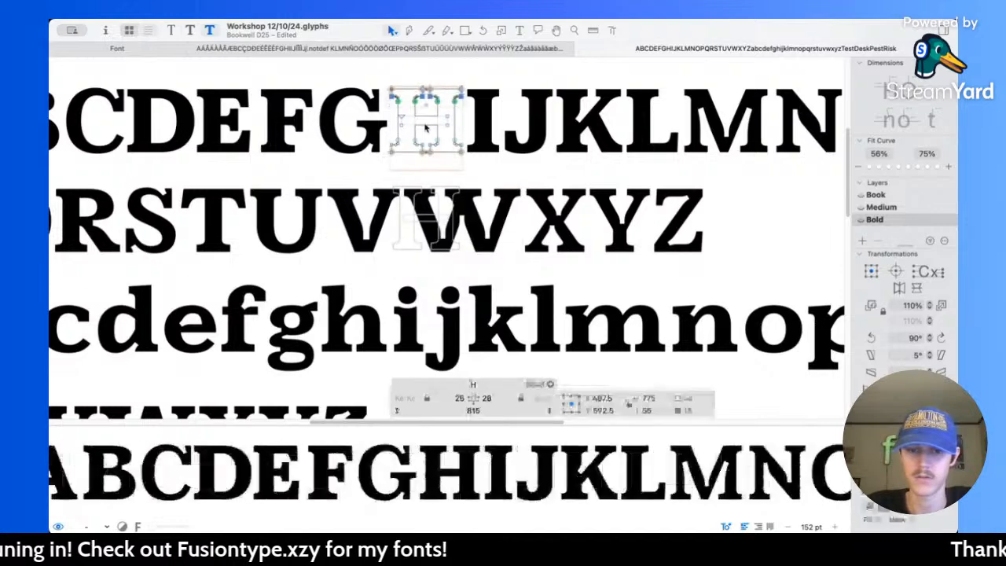
pyautogui.doubleClick(471, 223)
# Step: Move the top serifs of the Bold W's first and last strokes inward by 20 units each, to sidebearings of 45
pyautogui.scroll(5, 469, 223)
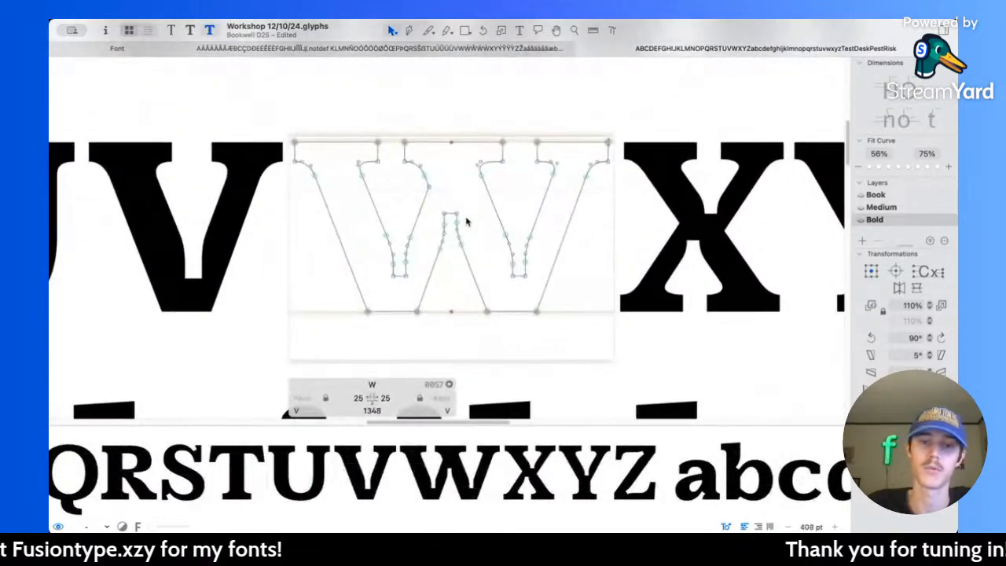
pyautogui.hscroll(2, 472, 225)
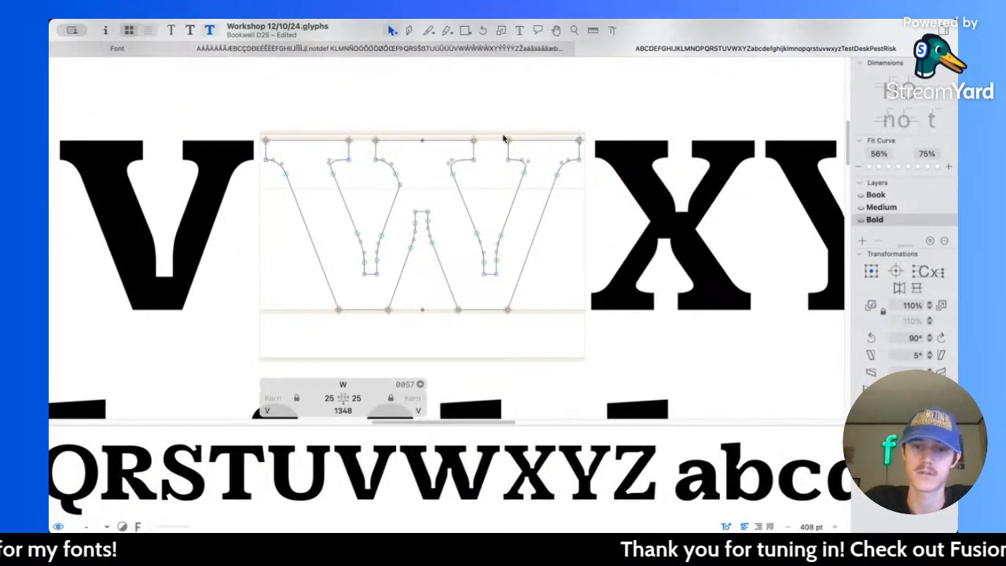
pyautogui.moveTo(493, 120); pyautogui.dragTo(629, 185)
pyautogui.hotkey('shift', 'Left')
pyautogui.hotkey('shift', 'Left')
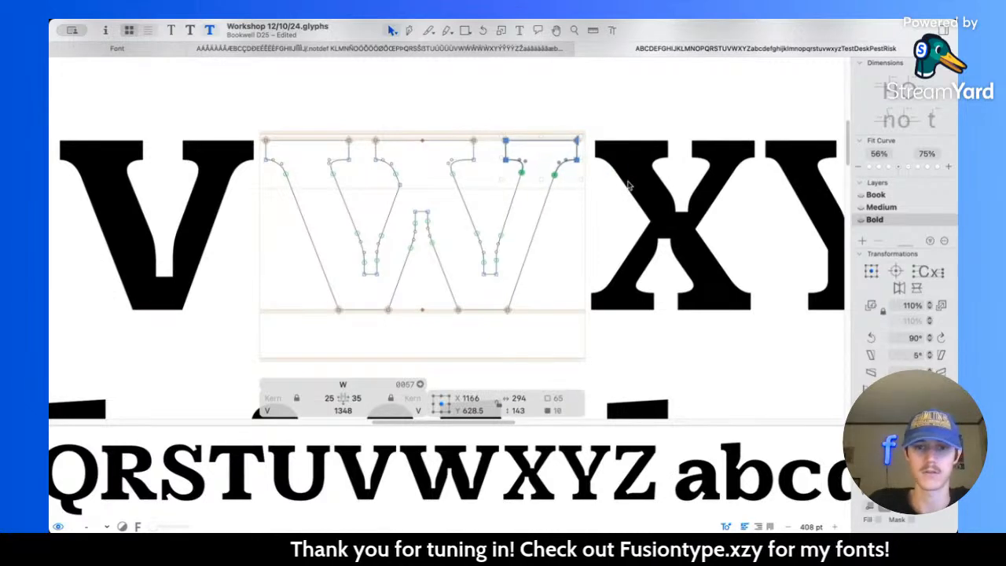
pyautogui.moveTo(229, 116); pyautogui.dragTo(351, 203)
pyautogui.hotkey('shift', 'Right')
pyautogui.hotkey('shift', 'Right')
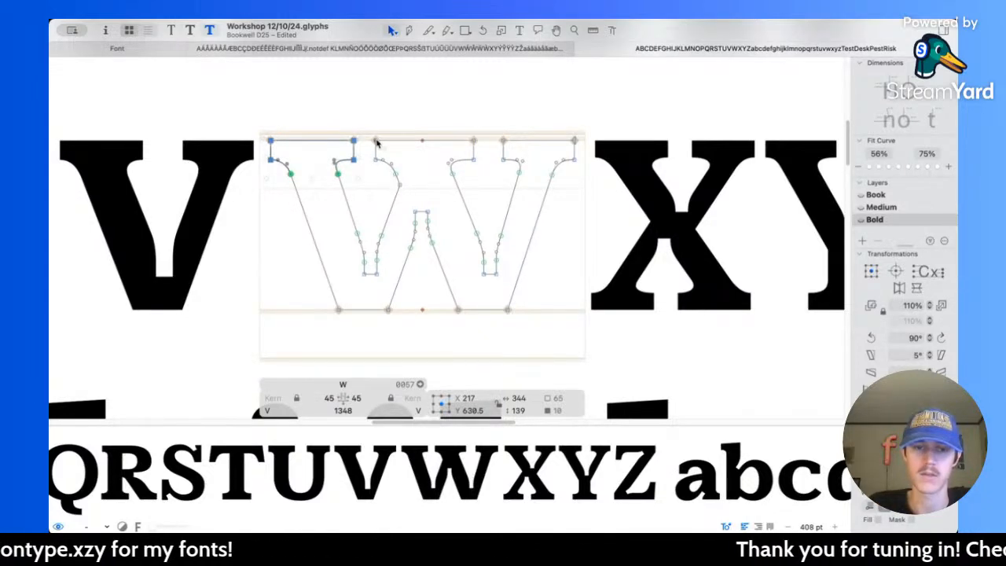
# Step: Try to shift the left side of the Bold W's middle serif 10 units right, and undo the move
pyautogui.moveTo(367, 132); pyautogui.dragTo(408, 199)
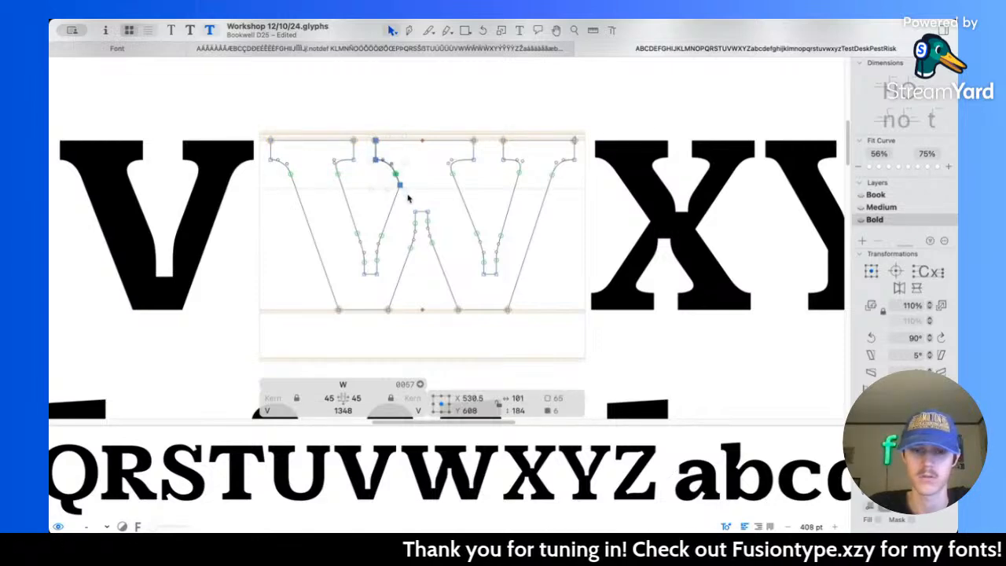
pyautogui.hotkey('shift', 'Right')
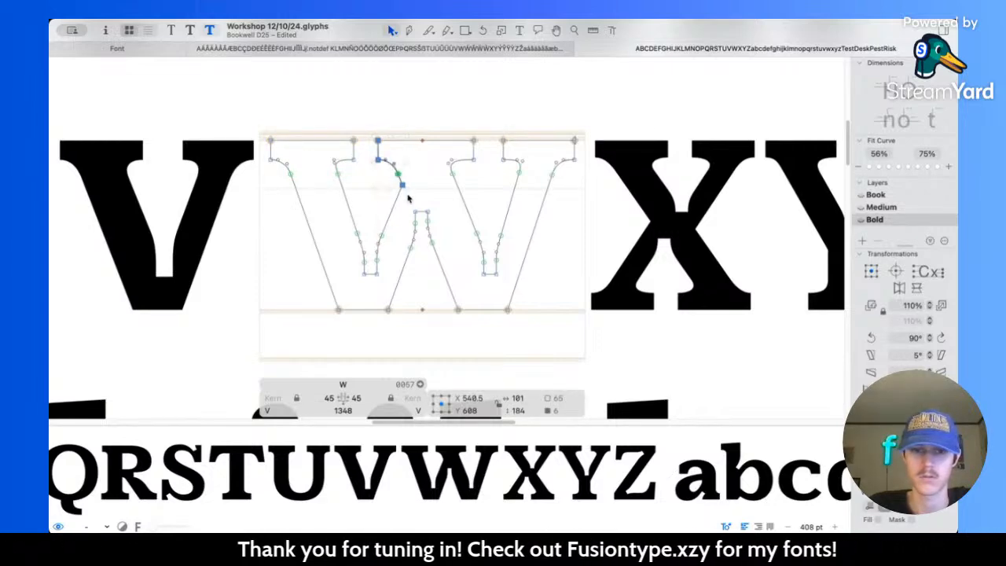
pyautogui.press('super+z')
pyautogui.click(419, 194)
# Step: Draw a straight reference line with the Pen tool from beside the middle serif's lower corner down toward the W's third base node
pyautogui.scroll(5, 420, 194)
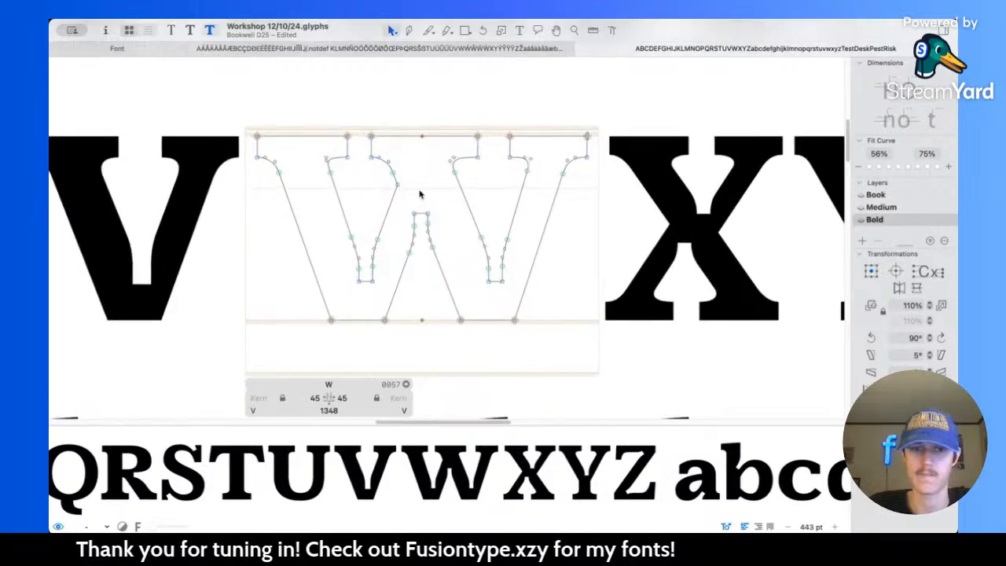
pyautogui.scroll(-1, 420, 194)
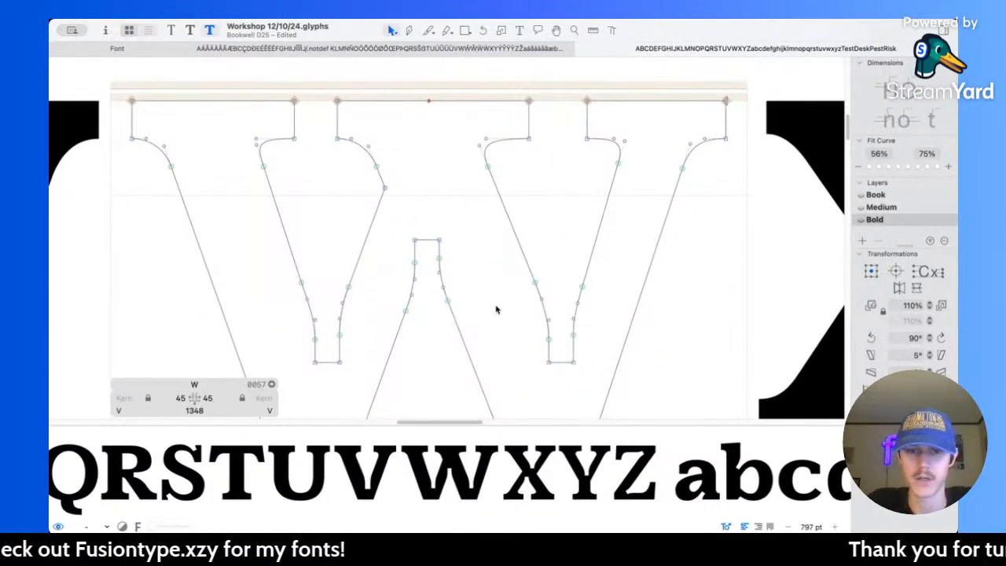
pyautogui.scroll(-3, 480, 291)
pyautogui.hscroll(3, 480, 291)
pyautogui.click(410, 31)
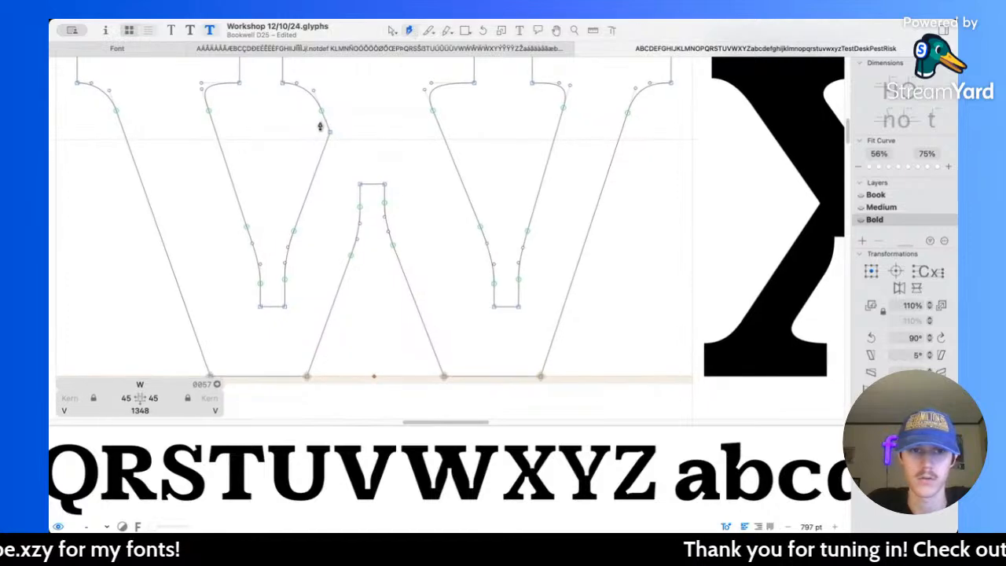
pyautogui.click(324, 117)
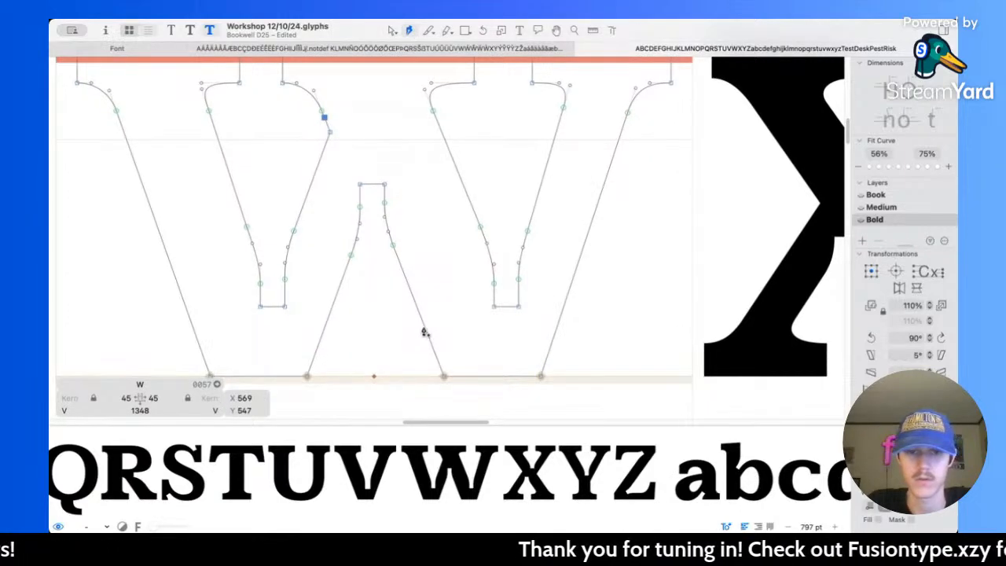
pyautogui.press('super+z')
pyautogui.click(320, 120)
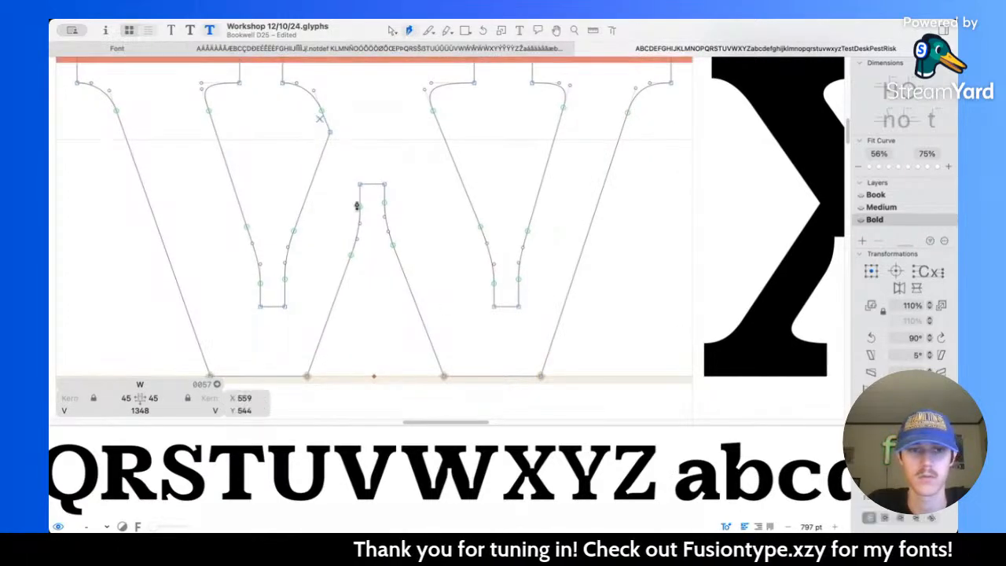
pyautogui.click(410, 314)
pyautogui.click(391, 31)
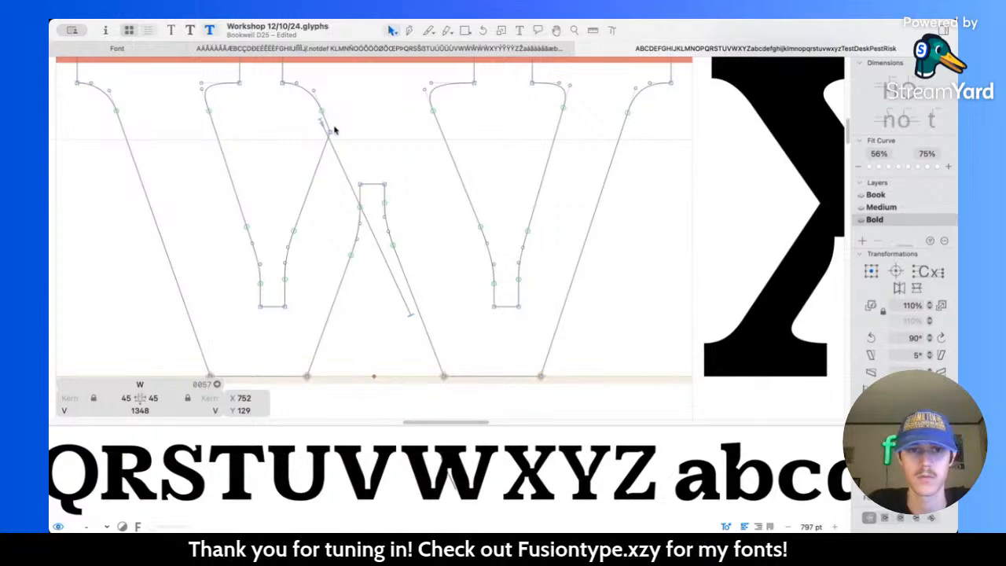
# Step: Move the reference line's lower end onto the Bold W's third base node at X 822, Y 0
pyautogui.scroll(5, 333, 128)
pyautogui.click(323, 138)
pyautogui.scroll(-5, 460, 286)
pyautogui.scroll(5, 442, 265)
pyautogui.click(437, 239)
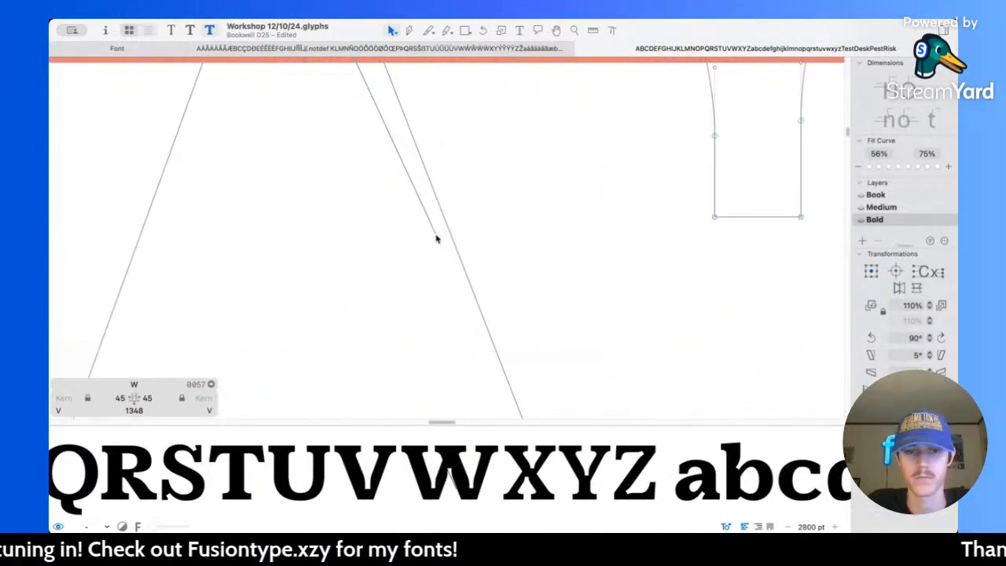
pyautogui.click(438, 238)
pyautogui.scroll(-3, 438, 239)
pyautogui.moveTo(438, 239); pyautogui.dragTo(498, 369)
pyautogui.scroll(-1, 409, 181)
pyautogui.scroll(-3, 409, 181)
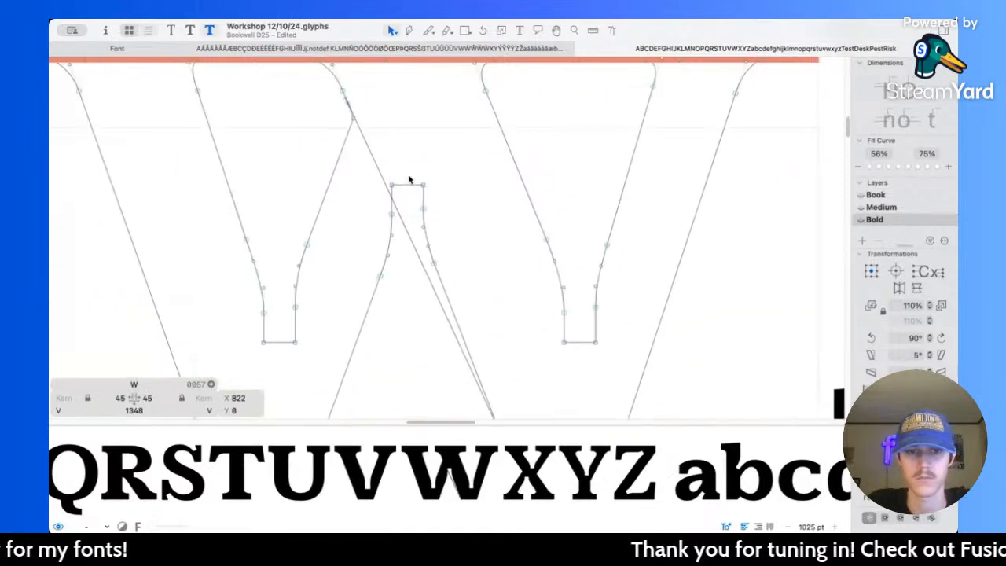
# Step: Move the reference line's upper end to X 602, Y 579 so it follows the third stroke's diagonal beside the central peak
pyautogui.scroll(4, 409, 223)
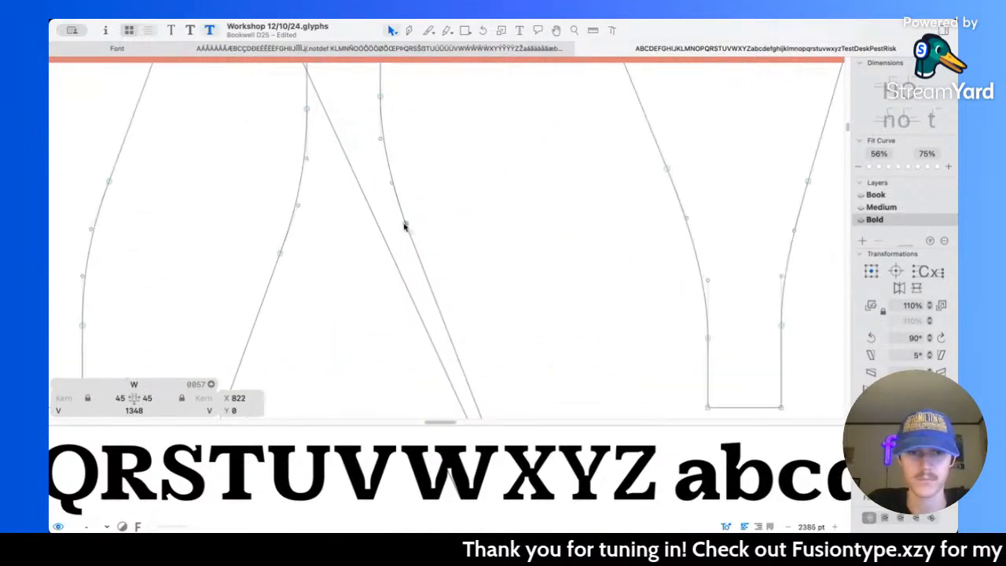
pyautogui.scroll(-5, 406, 220)
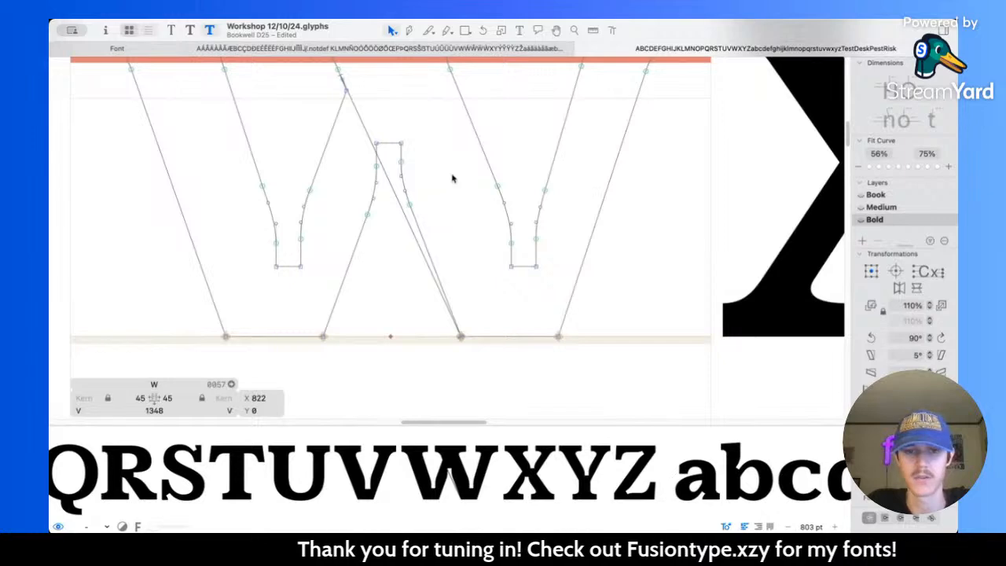
pyautogui.scroll(3, 452, 175)
pyautogui.scroll(2, 371, 152)
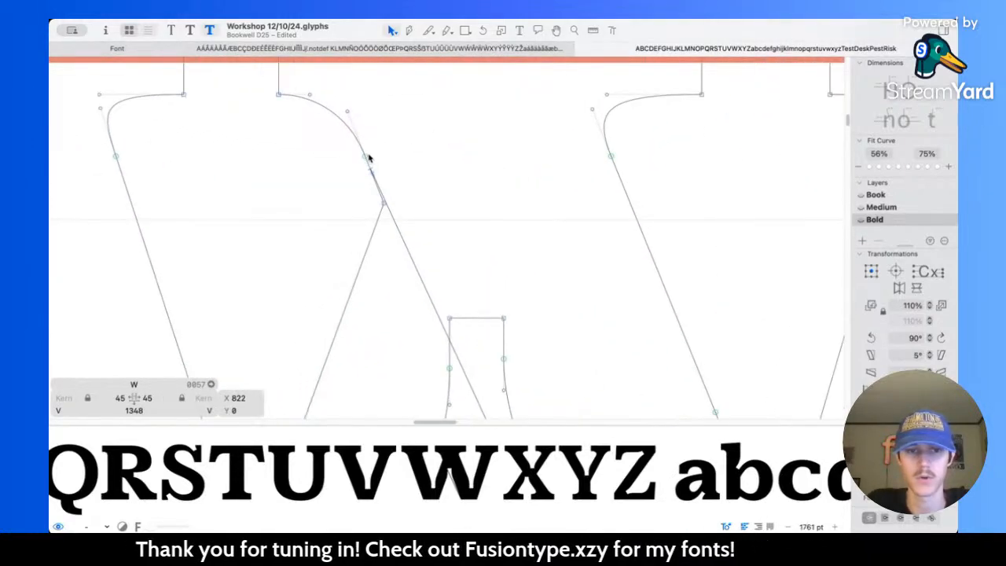
pyautogui.click(365, 158)
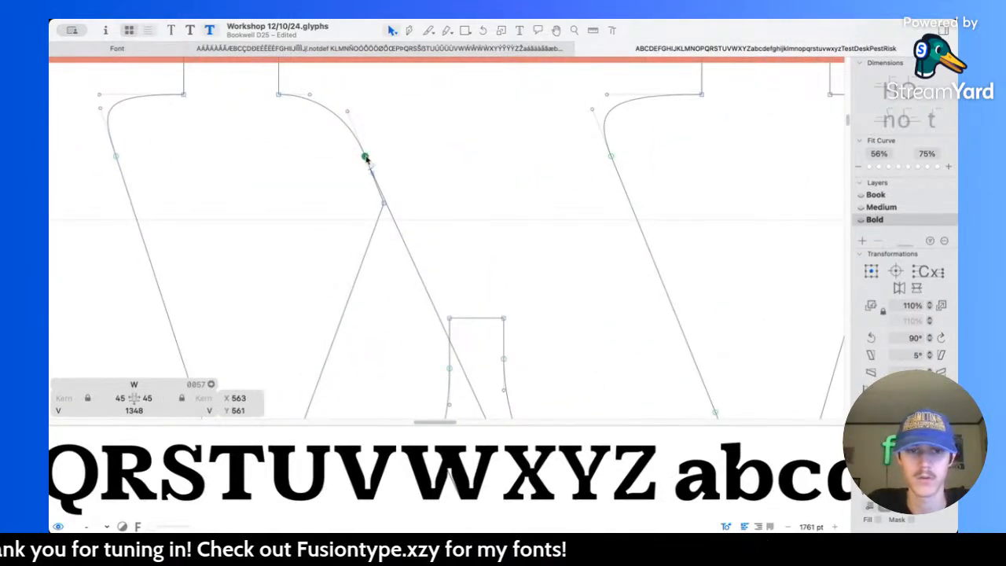
pyautogui.moveTo(395, 144); pyautogui.dragTo(406, 140)
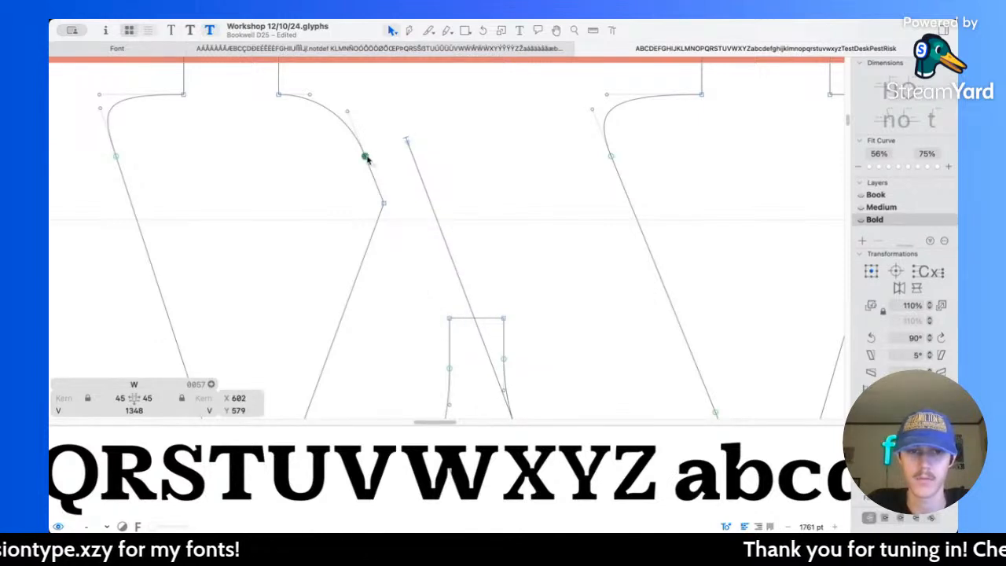
# Step: Try to move the corner node below the middle serif's left curve up to the reference line, and undo the moves
pyautogui.moveTo(384, 206); pyautogui.dragTo(411, 163)
pyautogui.press('super+z')
pyautogui.moveTo(384, 205); pyautogui.dragTo(404, 148)
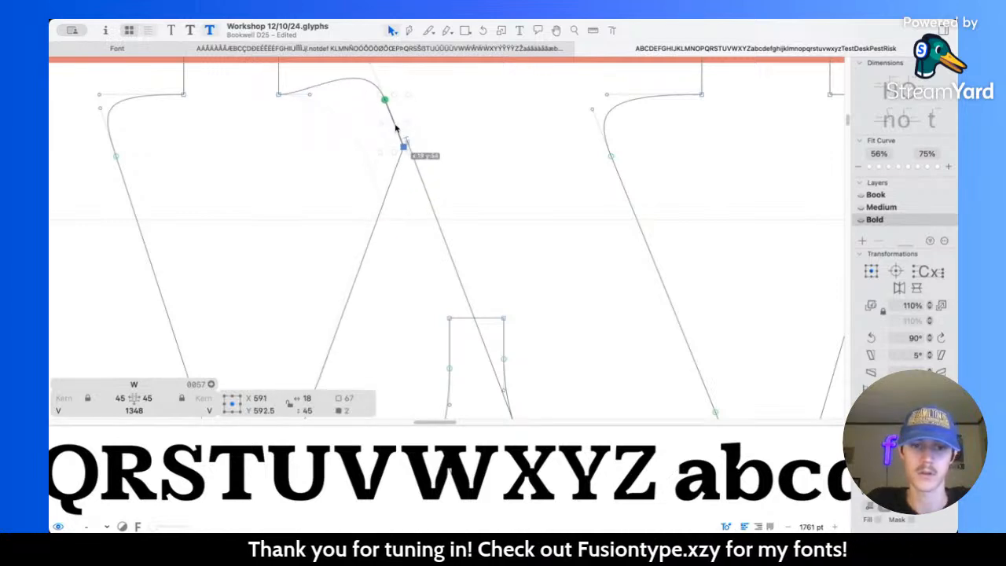
pyautogui.press('super+z')
# Step: Open the corner below the middle serif's left curve, move its upper node to X 610, Y 595 along the reference line, and preview the W
pyautogui.click(383, 203)
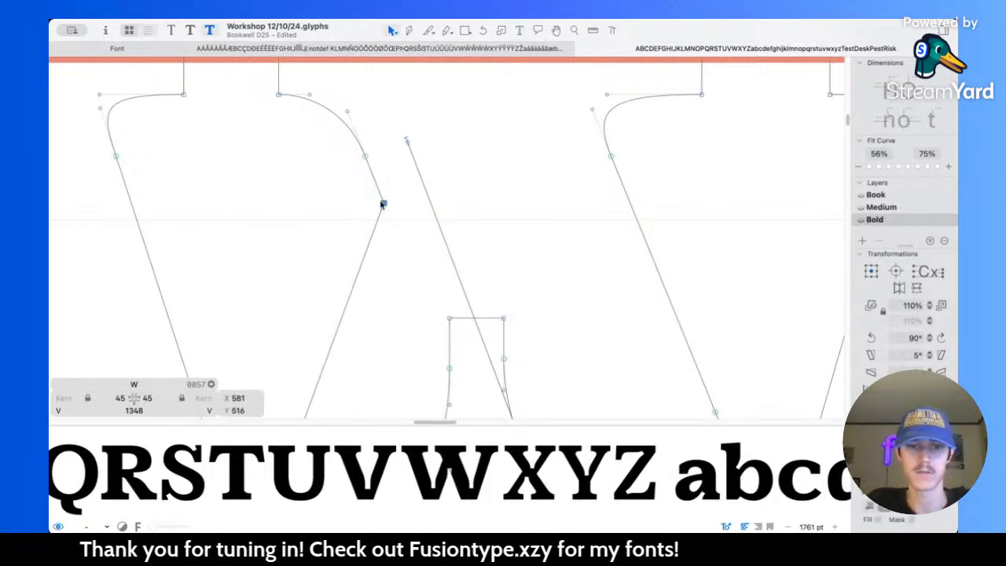
pyautogui.click(395, 164)
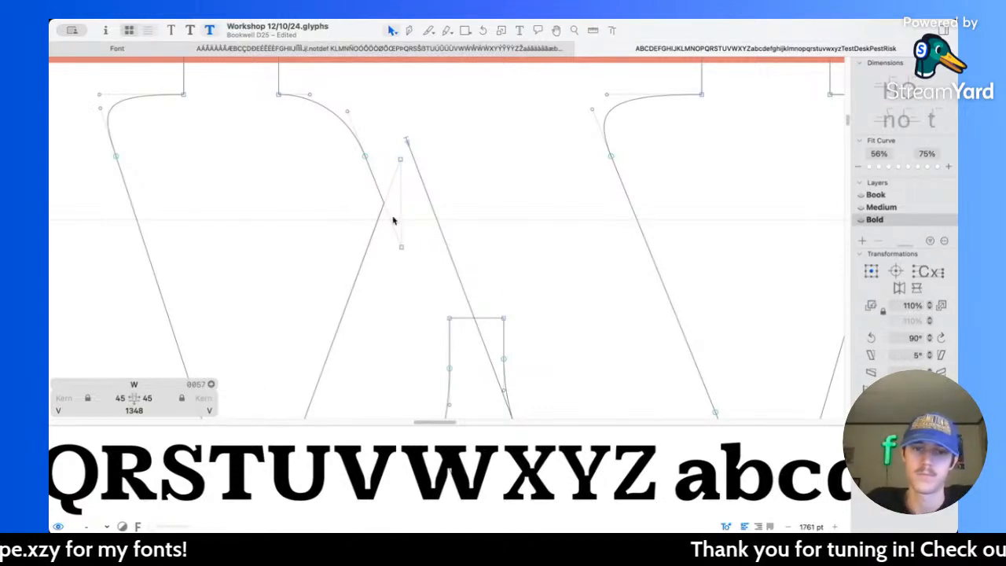
pyautogui.moveTo(381, 204); pyautogui.dragTo(414, 122)
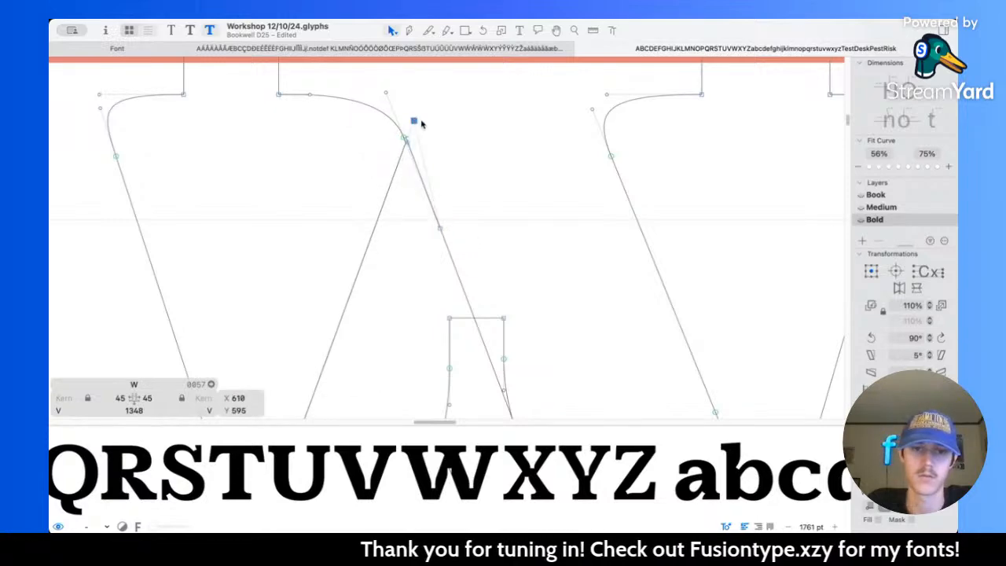
pyautogui.press('space')
pyautogui.scroll(-5, 465, 124)
pyautogui.scroll(-3, 465, 125)
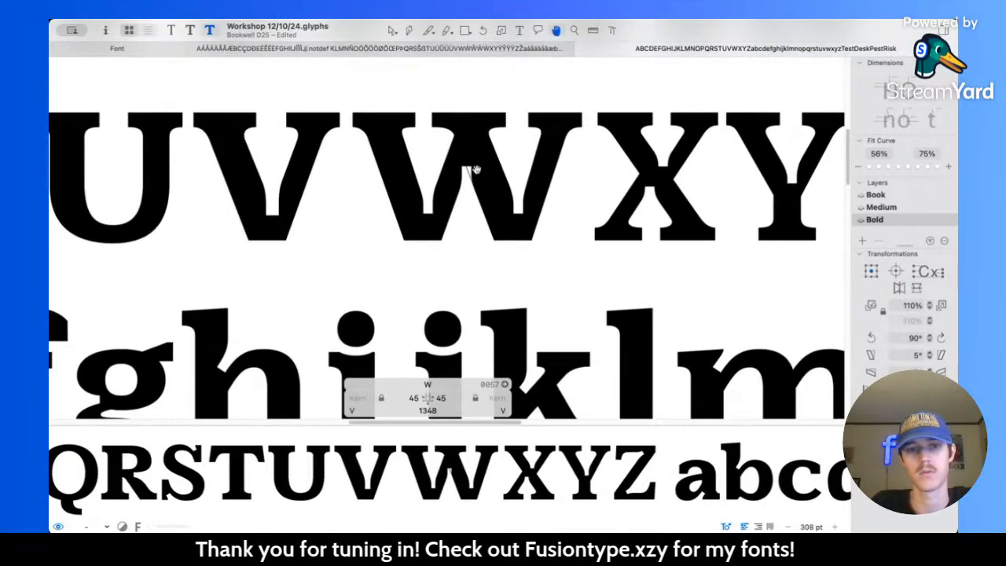
# Step: Delete the reference line beside the central peak of the Bold W
pyautogui.scroll(3, 458, 181)
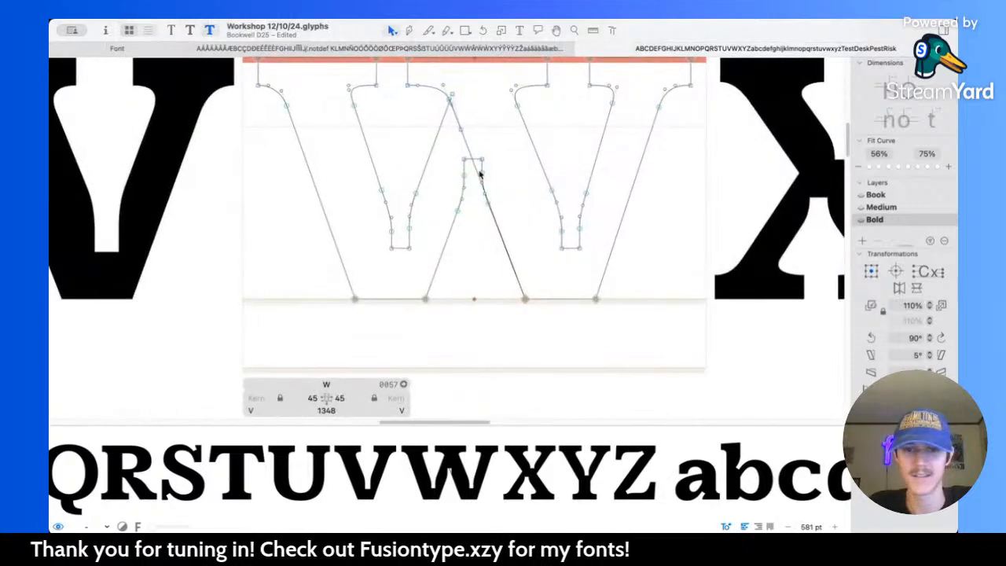
pyautogui.click(477, 167)
pyautogui.scroll(2, 477, 168)
pyautogui.scroll(1, 476, 169)
pyautogui.press('Delete')
pyautogui.press('space')
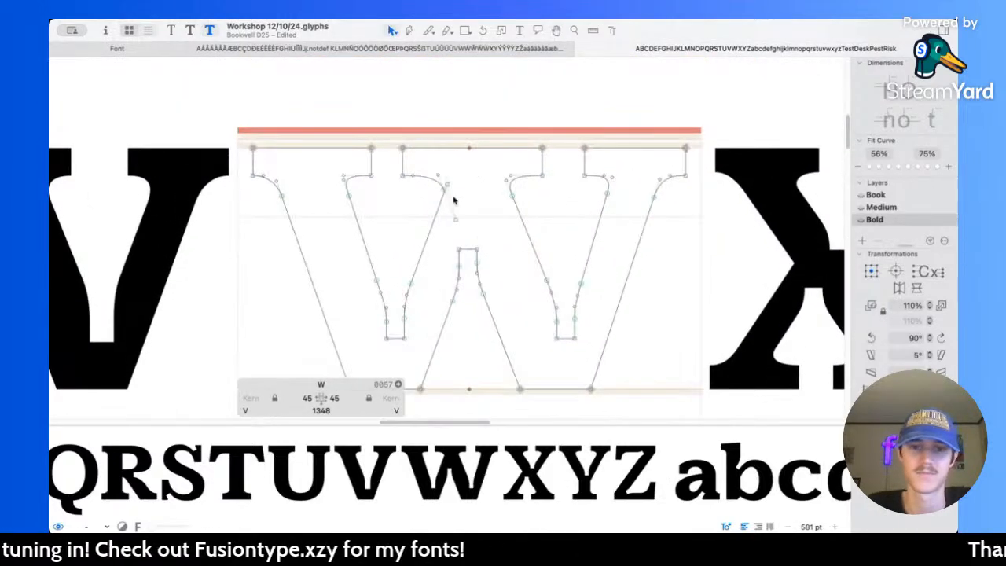
# Step: Remove the overlap at the opened corner below the left curve of the W's middle serif
pyautogui.scroll(2, 450, 195)
pyautogui.click(450, 195)
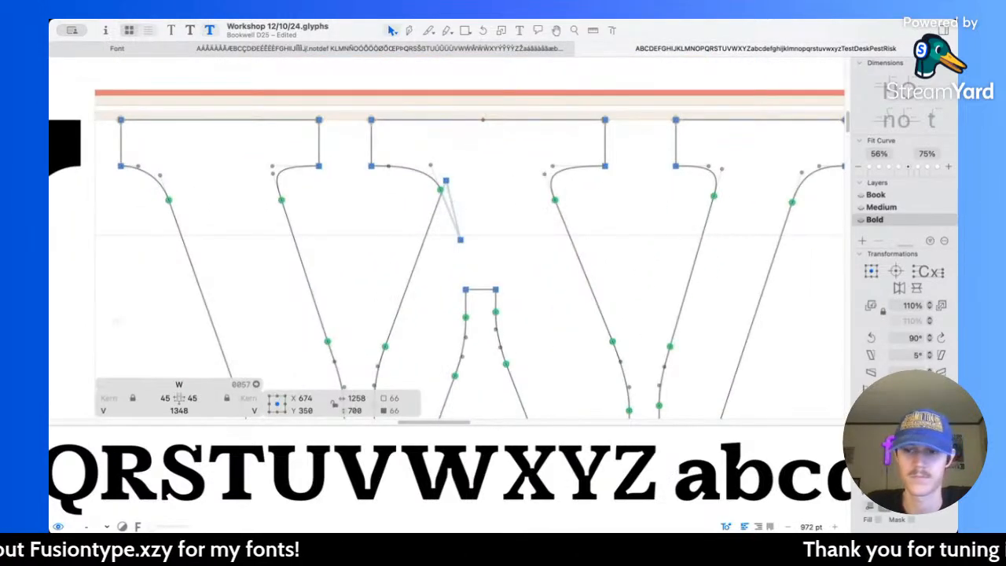
pyautogui.press('super+shift+o')
# Step: Try to delete the lower handle of the middle serif's left curve, and undo the deletion
pyautogui.scroll(3, 442, 189)
pyautogui.moveTo(396, 128); pyautogui.dragTo(462, 165)
pyautogui.press('Delete')
pyautogui.press('super+z')
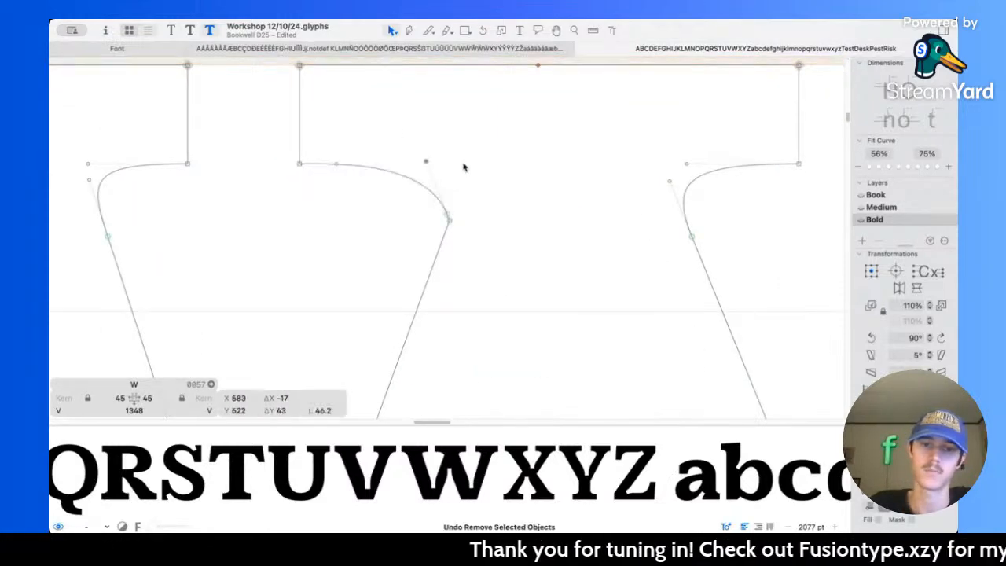
# Step: Try moving the corner node below the middle serif's left curve slightly lower, preview the W, and undo the move
pyautogui.scroll(-5, 464, 236)
pyautogui.scroll(3, 474, 241)
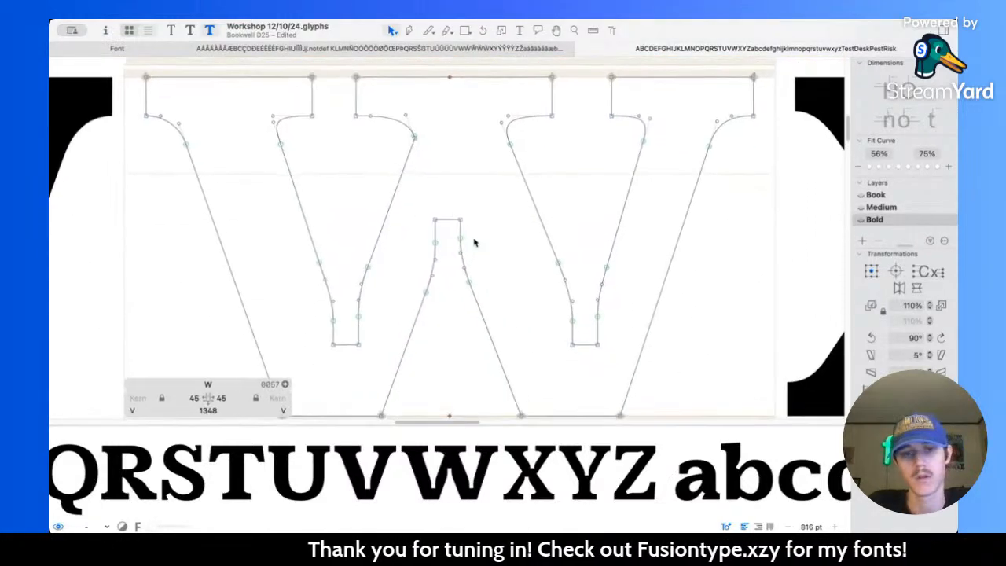
pyautogui.press('space')
pyautogui.scroll(3, 413, 125)
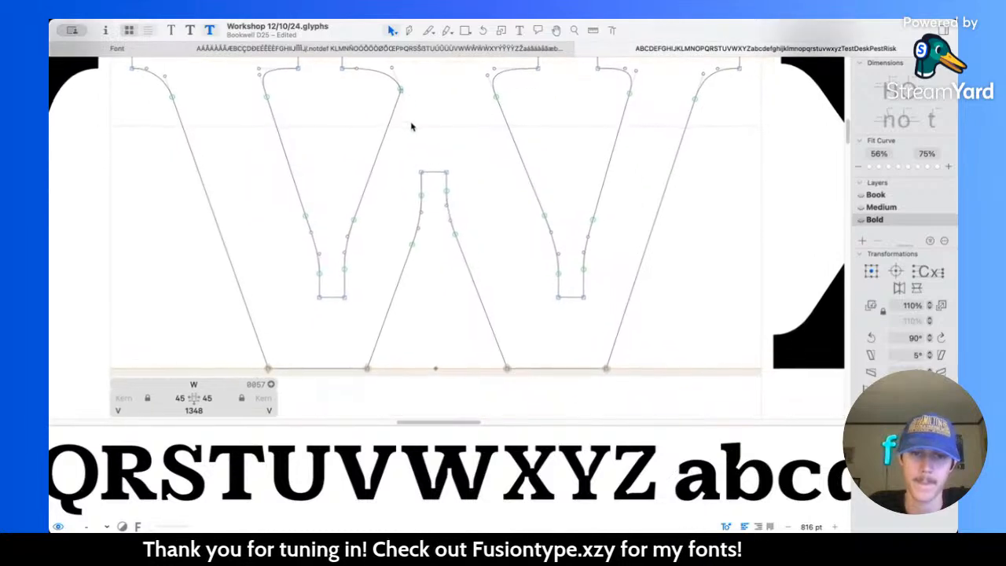
pyautogui.moveTo(406, 104); pyautogui.dragTo(408, 111)
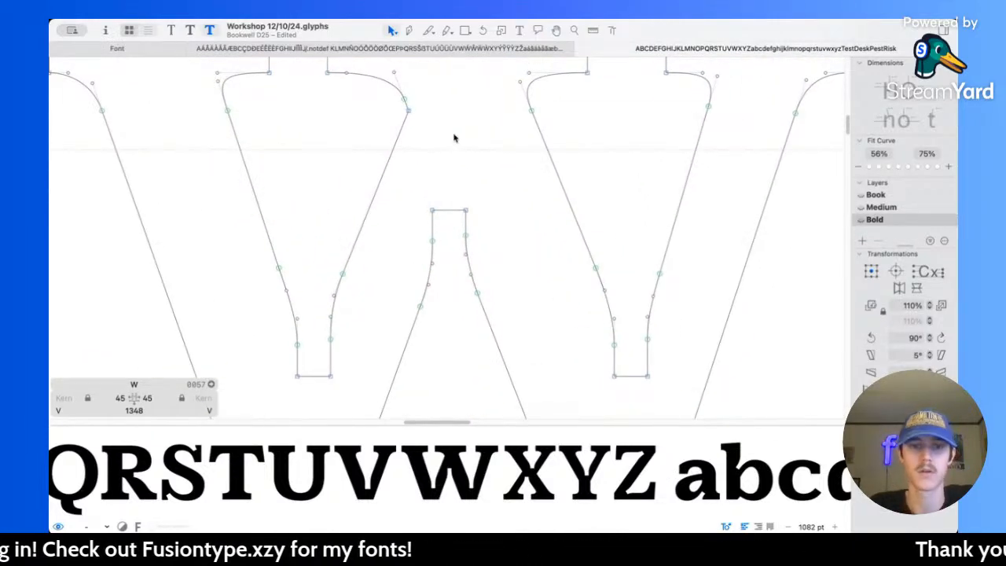
pyautogui.press('space')
pyautogui.scroll(-5, 454, 136)
pyautogui.press('super+z')
pyautogui.scroll(5, 437, 128)
pyautogui.scroll(-3, 437, 128)
pyautogui.press('space')
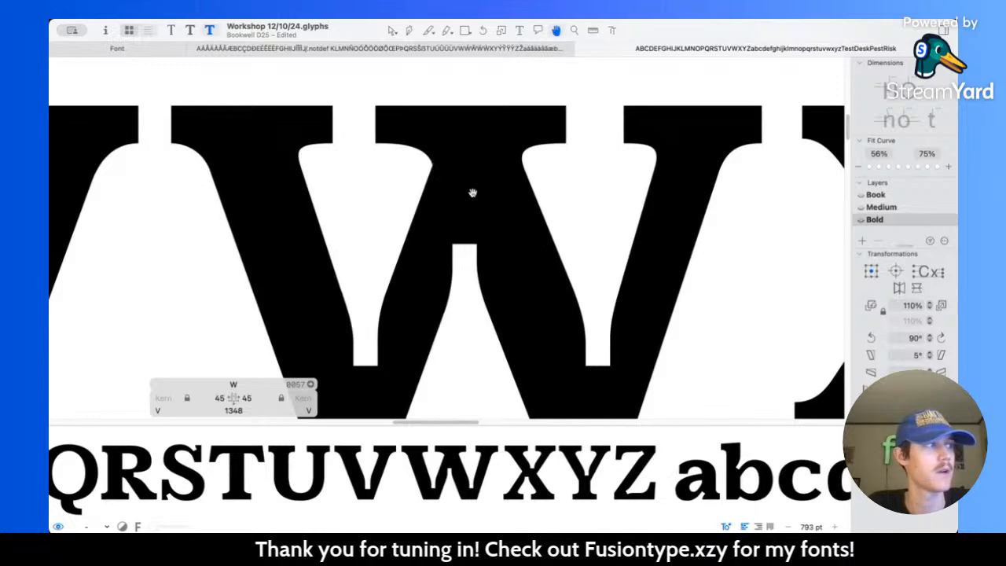
pyautogui.press('v')
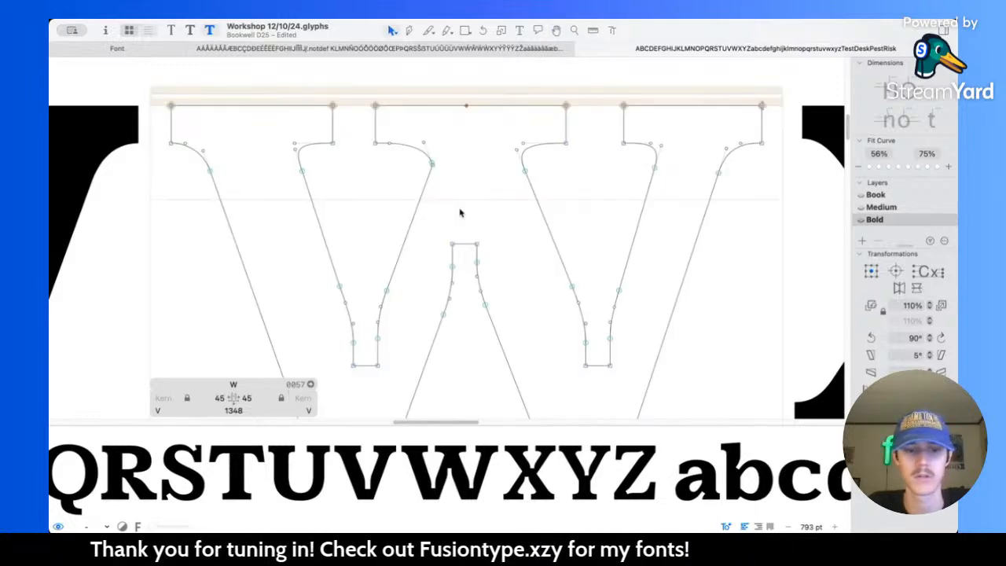
# Step: Compare the W with its Book master, move the Bold corner node below the middle serif's left curve to X 607, Y 561, and preview it
pyautogui.press('super+1')
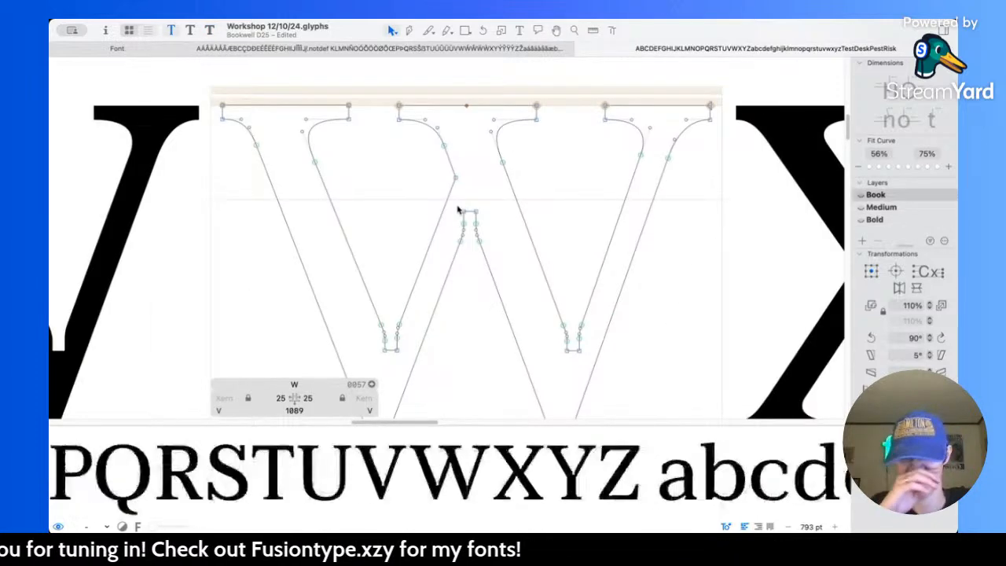
pyautogui.press('super+3')
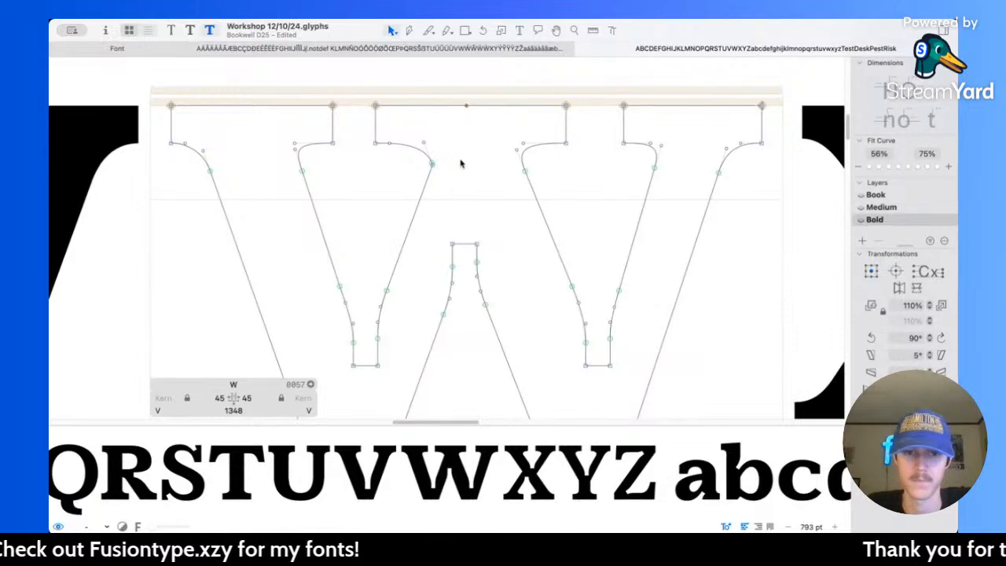
pyautogui.scroll(10, 431, 169)
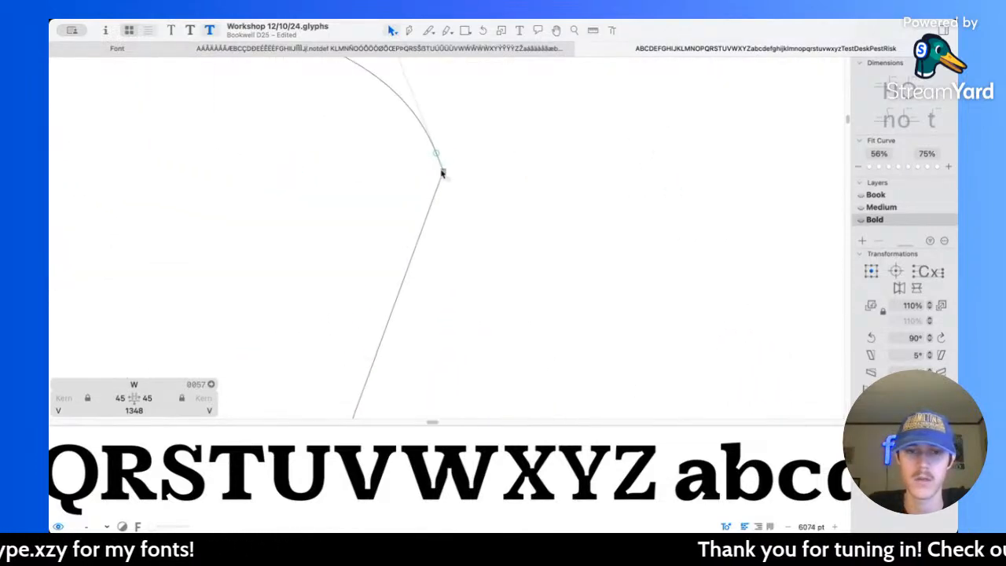
pyautogui.scroll(-4, 444, 175)
pyautogui.moveTo(444, 175); pyautogui.dragTo(450, 189)
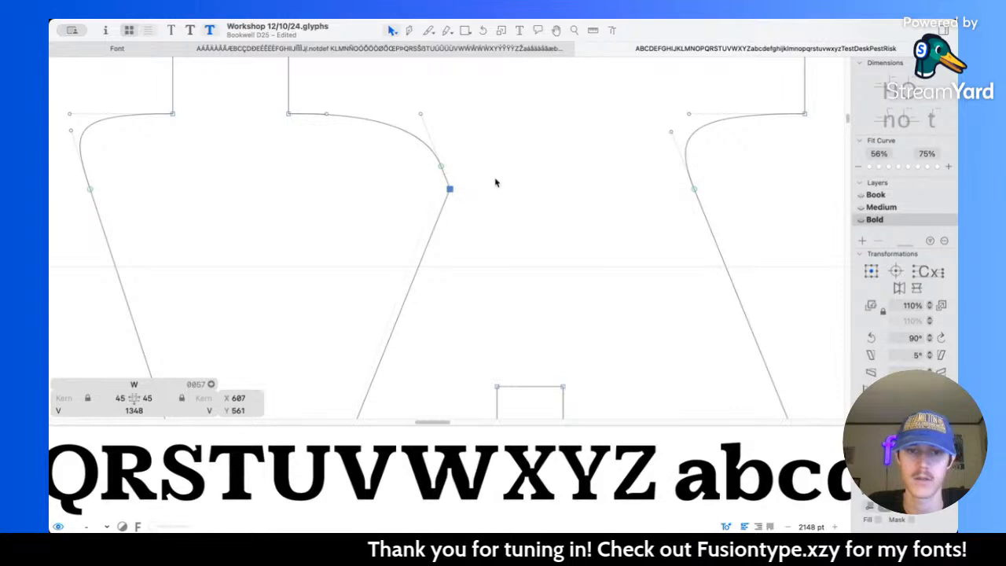
pyautogui.press('space')
pyautogui.scroll(-6, 485, 180)
pyautogui.hscroll(1, 485, 180)
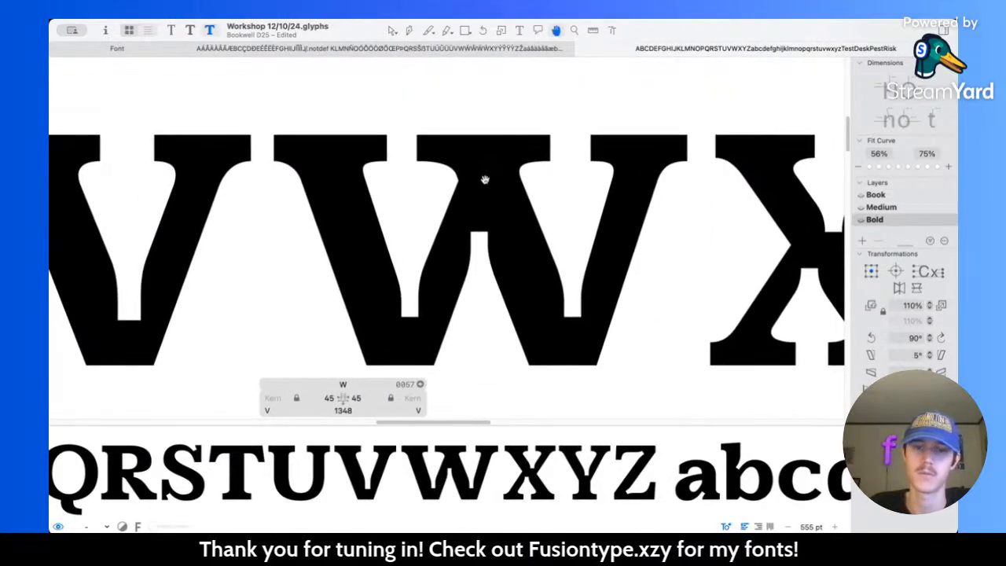
pyautogui.scroll(-1, 451, 211)
# Step: Widen the W's left lower notch to 70 units by moving its sides to X 424 and X 494
pyautogui.scroll(5, 438, 227)
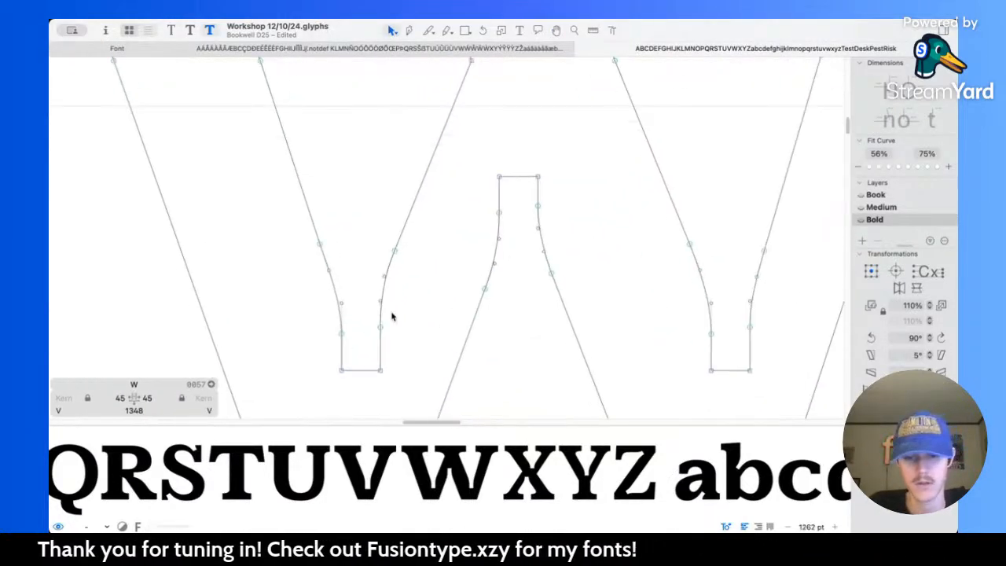
pyautogui.press('l')
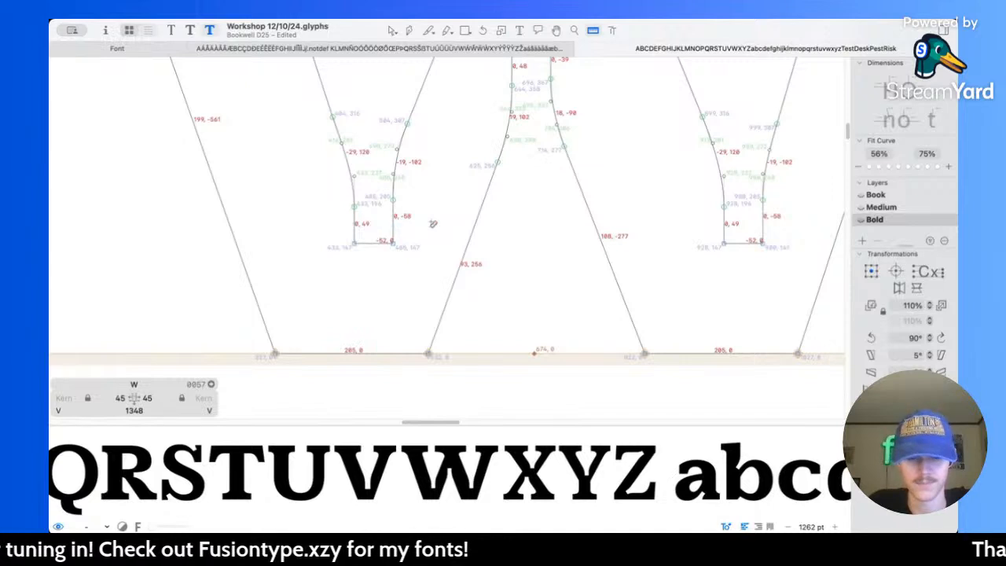
pyautogui.press('v')
pyautogui.moveTo(350, 203); pyautogui.dragTo(395, 273)
pyautogui.hotkey('shift', 'Left')
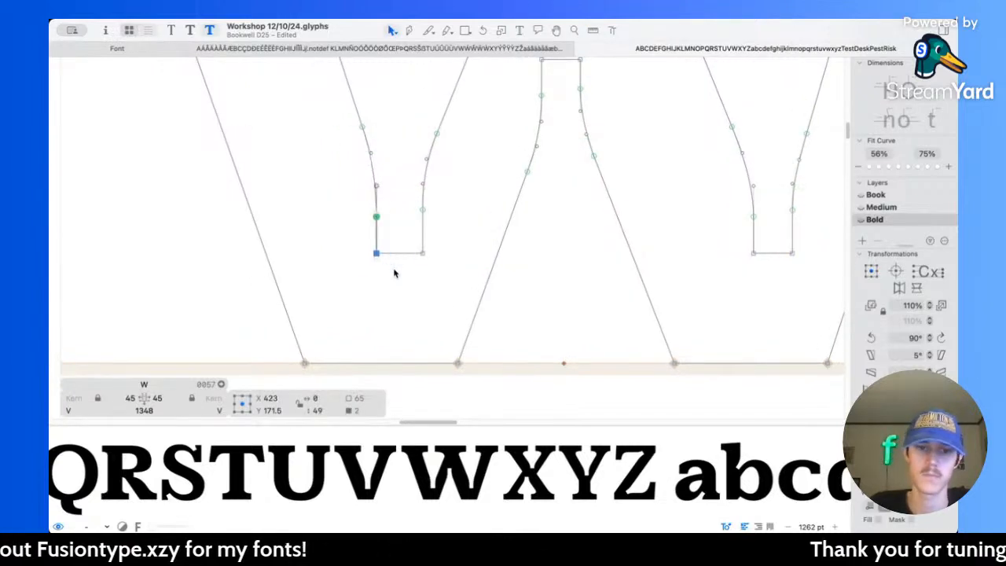
pyautogui.moveTo(415, 204); pyautogui.dragTo(460, 293)
pyautogui.hotkey('shift', 'Right')
pyautogui.moveTo(364, 194); pyautogui.dragTo(390, 269)
# Step: Widen the W's central notch to 70 units by moving its sides to X 635 and X 705
pyautogui.hscroll(5, 391, 269)
pyautogui.scroll(1, 391, 269)
pyautogui.moveTo(388, 89); pyautogui.dragTo(398, 105)
pyautogui.hotkey('shift', 'Right')
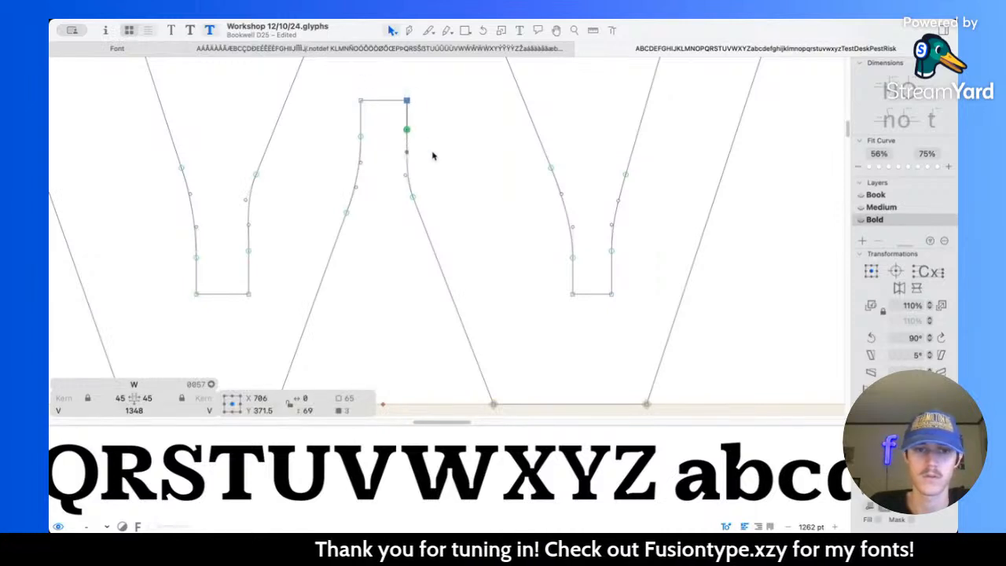
pyautogui.moveTo(345, 63); pyautogui.dragTo(366, 145)
pyautogui.hotkey('shift', 'Left')
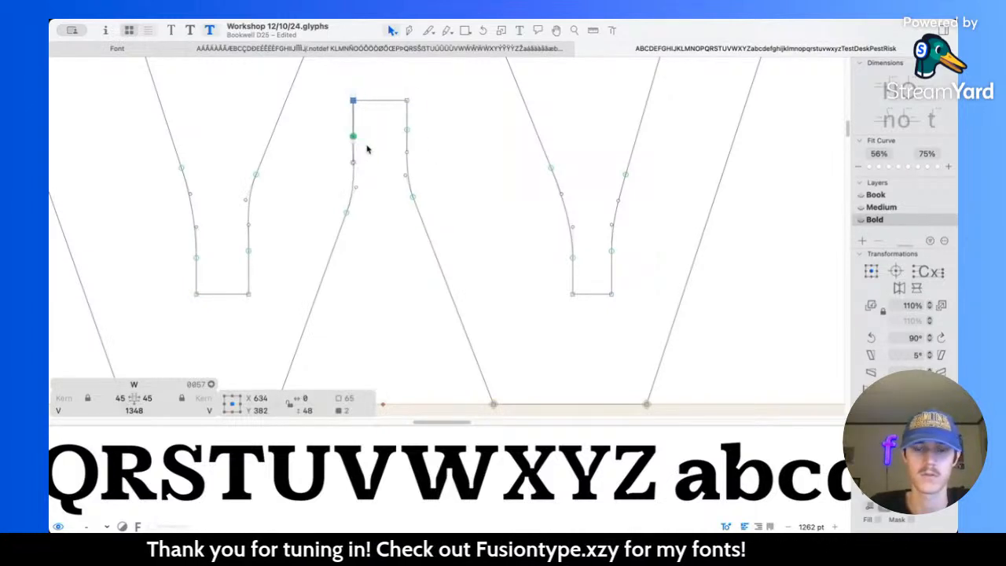
pyautogui.press('ctrl+alt+super')
pyautogui.press('Right')
pyautogui.moveTo(382, 89); pyautogui.dragTo(438, 159)
pyautogui.hscroll(5, 437, 159)
pyautogui.press('ctrl+alt+super')
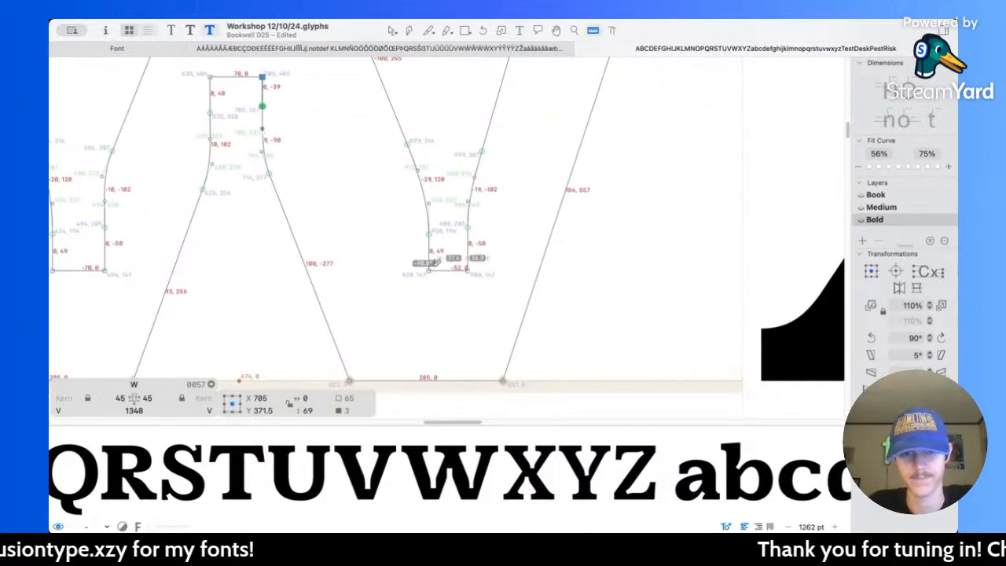
# Step: Widen the W's right lower notch to match the other two notches, and preview the alphabet at several sizes
pyautogui.moveTo(398, 231); pyautogui.dragTo(464, 294)
pyautogui.hotkey('shift', 'Left')
pyautogui.hotkey('shift', 'Left')
pyautogui.moveTo(454, 223); pyautogui.dragTo(494, 299)
pyautogui.hotkey('shift', 'Right')
pyautogui.click(495, 303)
pyautogui.press('space')
pyautogui.scroll(-5, 521, 189)
pyautogui.scroll(4, 522, 189)
pyautogui.scroll(-5, 521, 188)
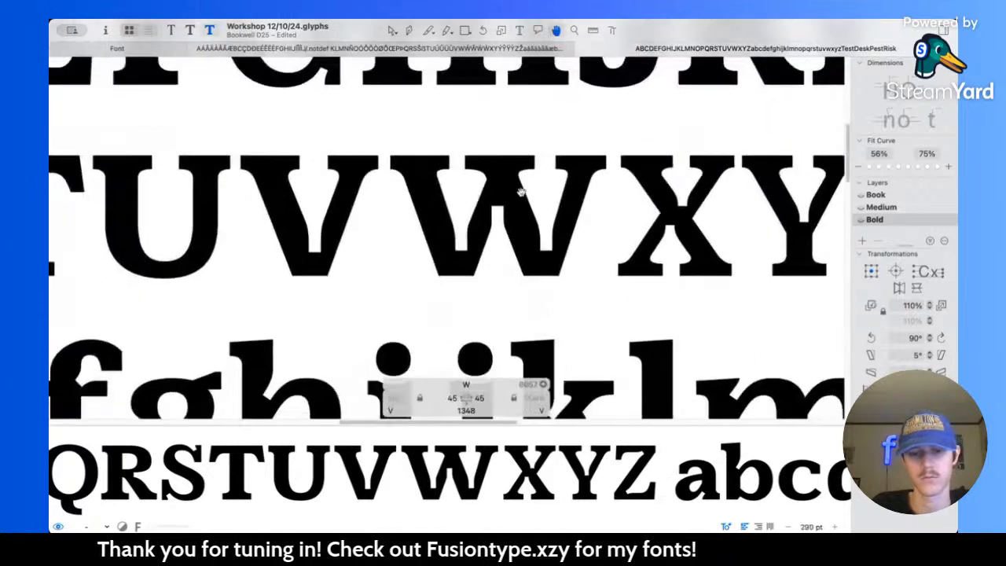
pyautogui.scroll(-5, 521, 191)
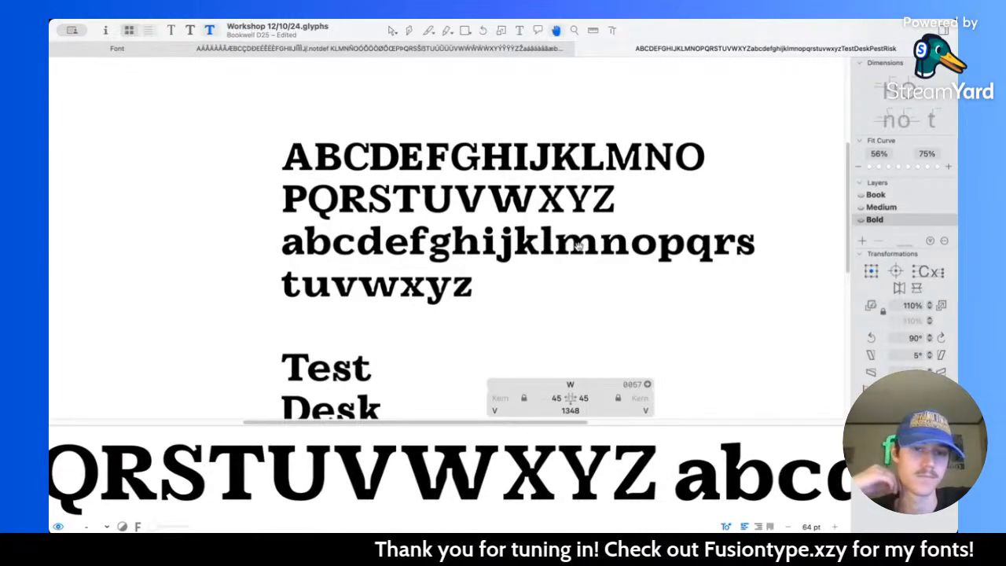
pyautogui.scroll(5, 507, 196)
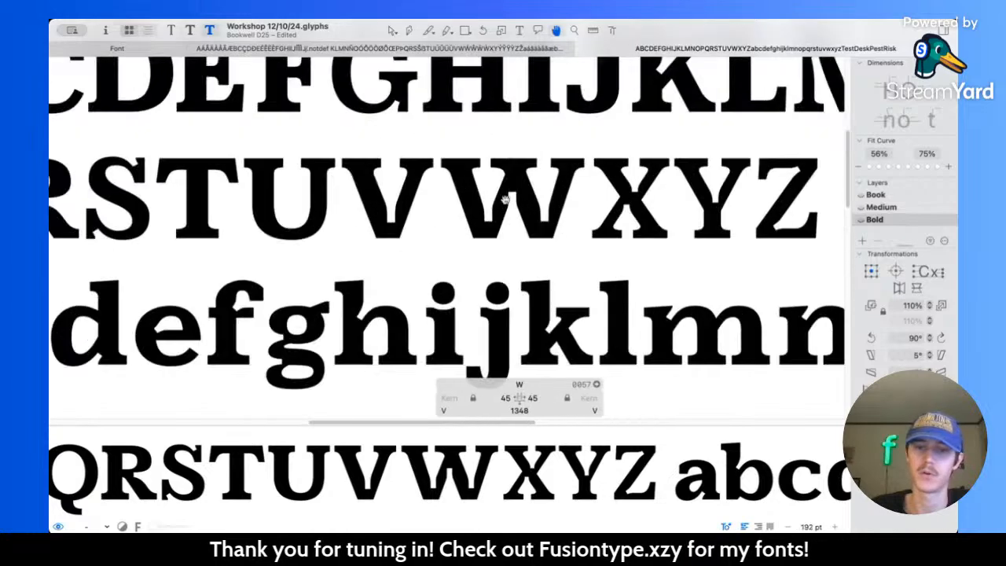
# Step: Deepen all three notches of the W slightly by moving their flat ends further into the letter
pyautogui.scroll(1, 482, 210)
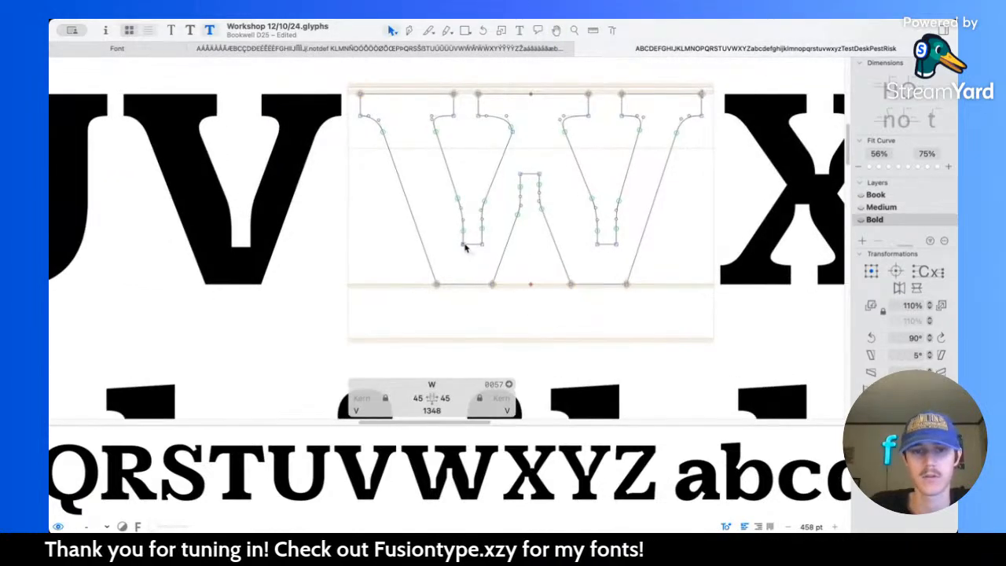
pyautogui.click(472, 247)
pyautogui.click(531, 174)
pyautogui.click(607, 247)
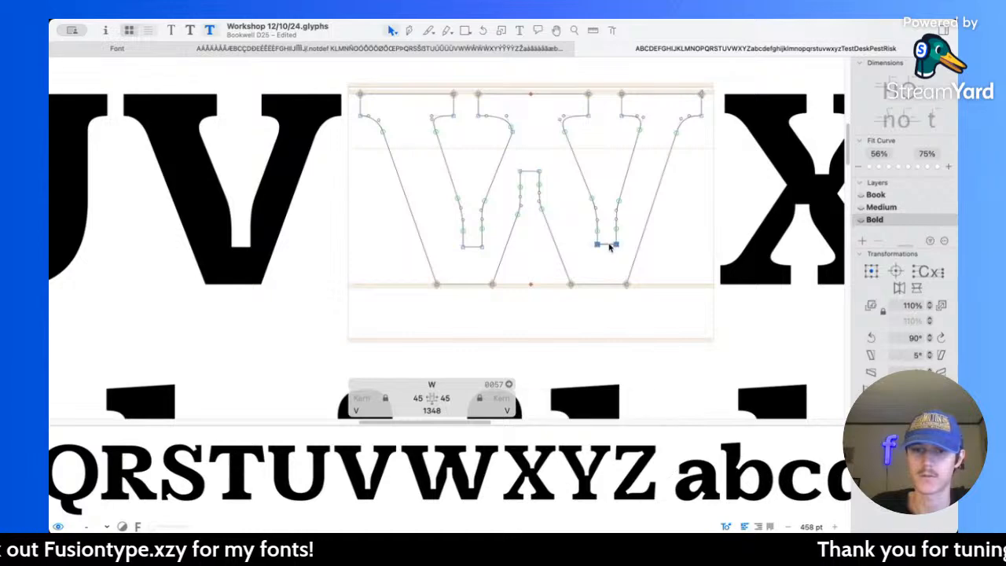
# Step: Extend the W's outer serifs by 10 units on each side, placing the right serif's end at X 1313
pyautogui.click(358, 109)
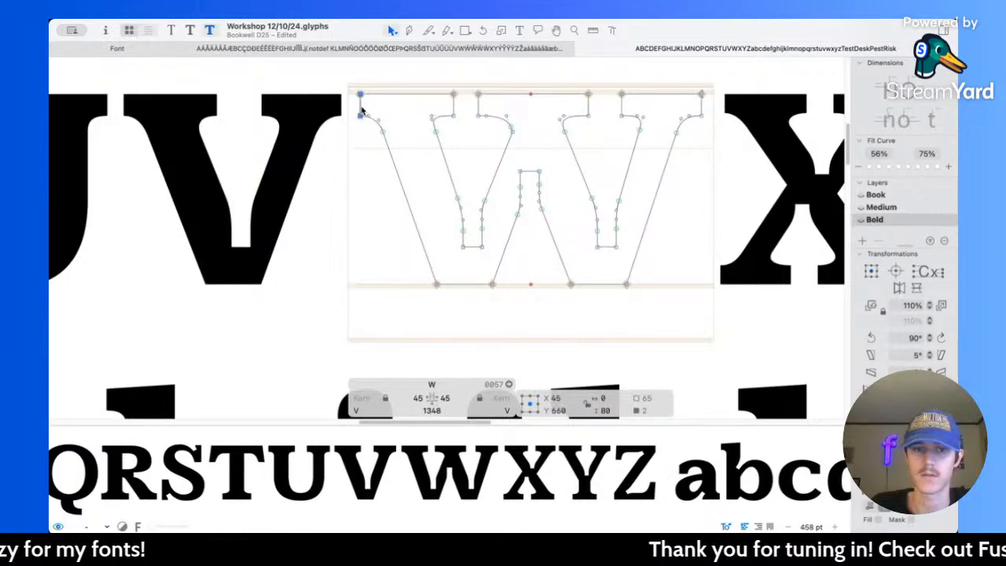
pyautogui.click(701, 105)
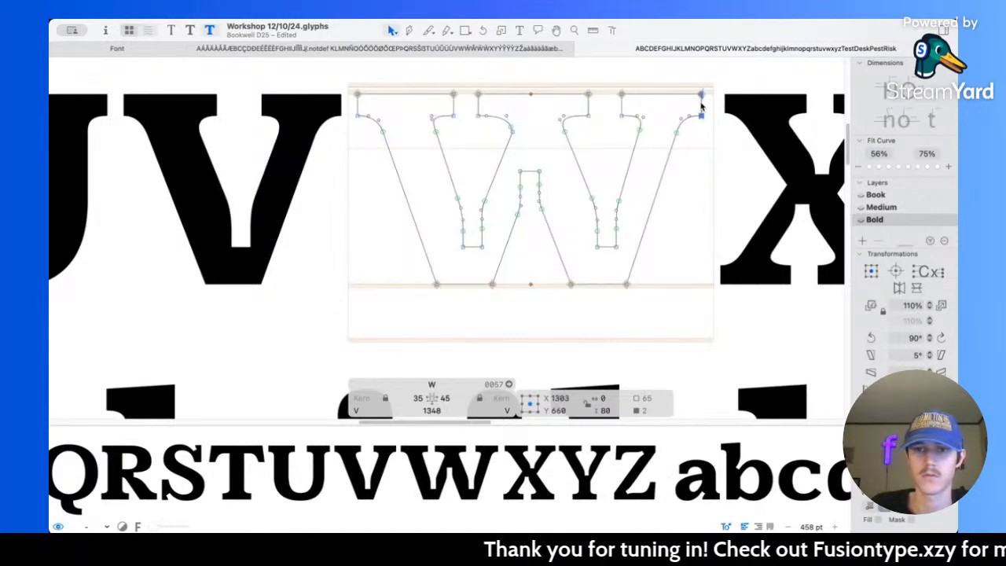
pyautogui.hotkey('shift', 'Right')
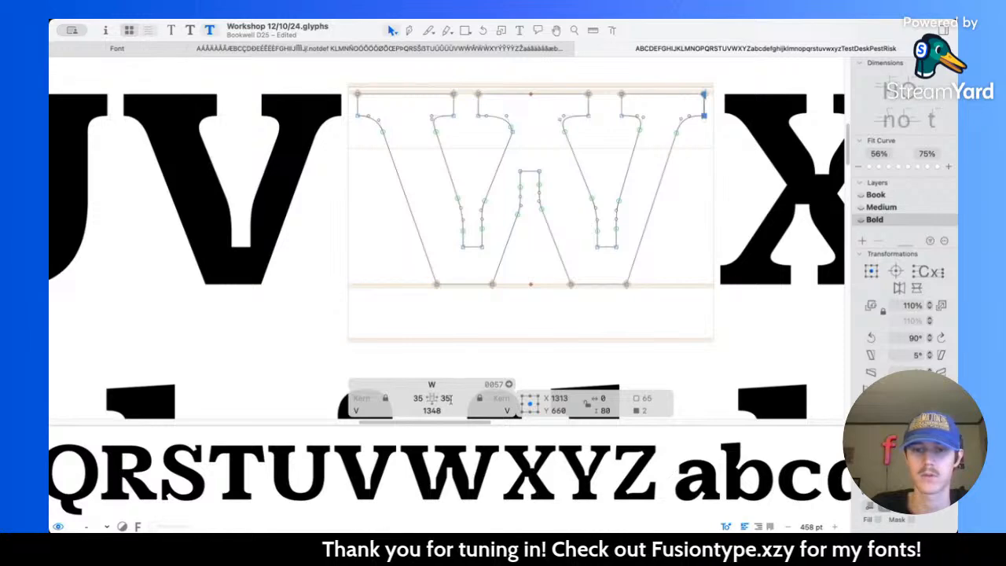
# Step: Set the Bold W's left and right sidebearings to 25, and compare them with the Book and Medium masters
pyautogui.press('super+2')
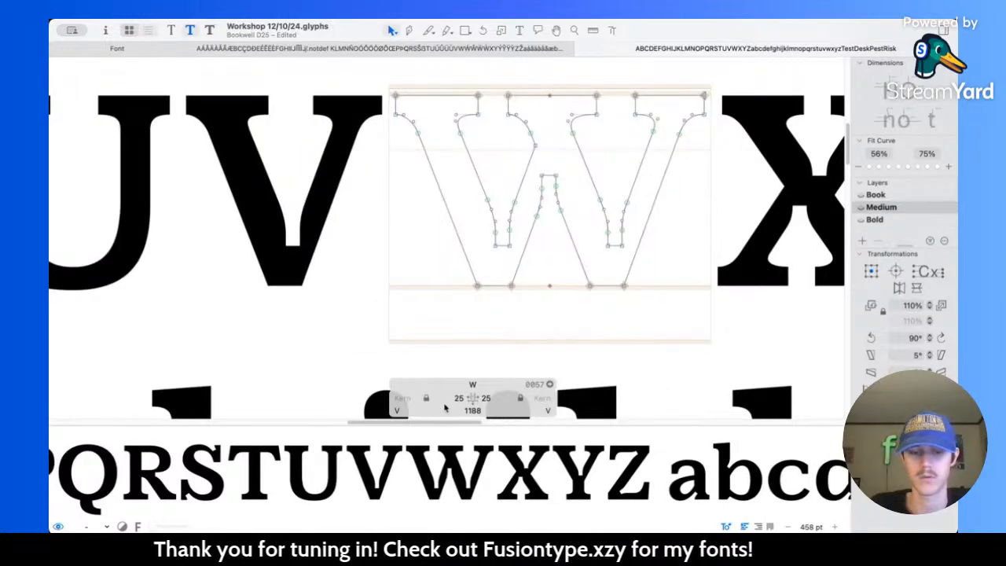
pyautogui.press('super+3')
pyautogui.click(419, 399)
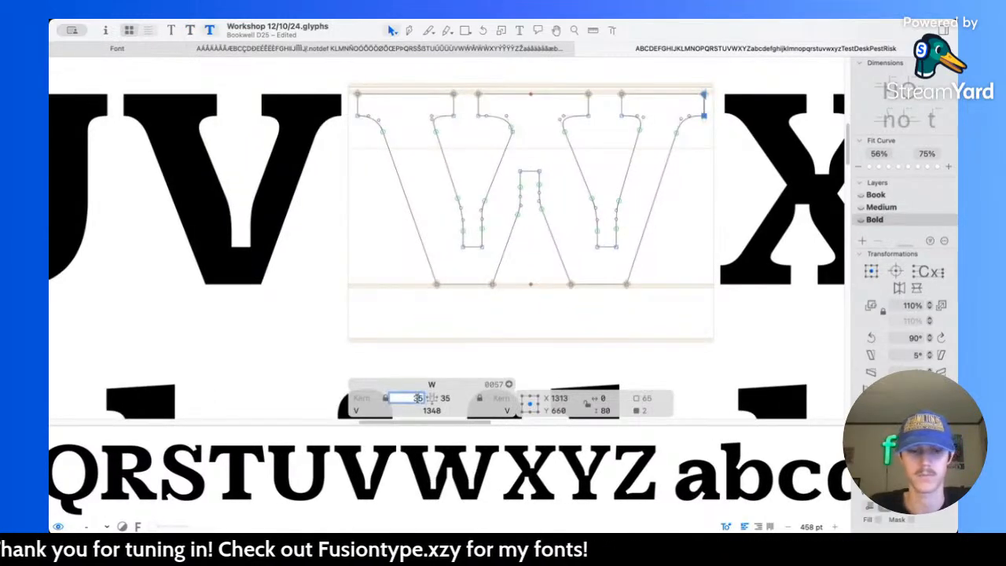
pyautogui.write('25')
pyautogui.press('Tab')
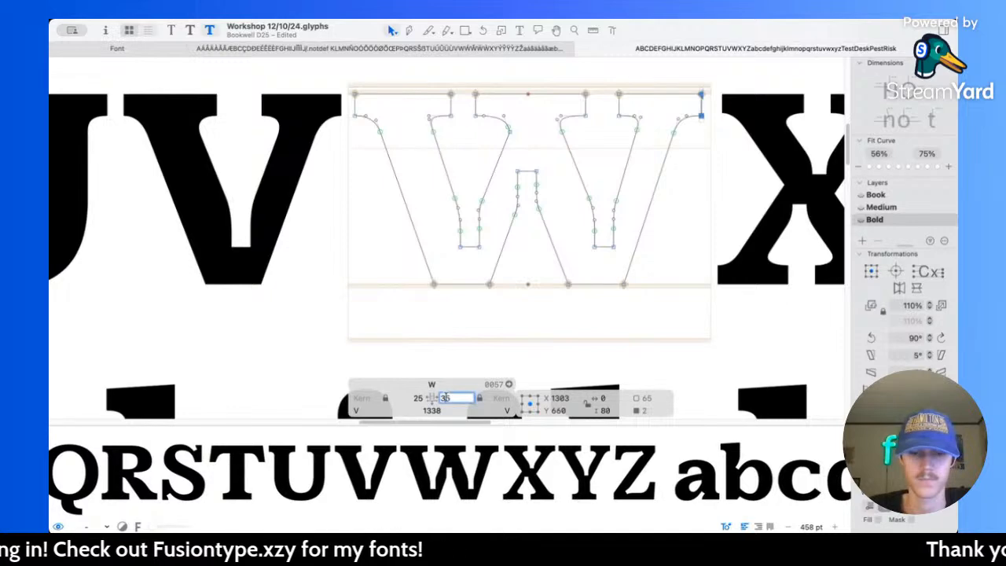
pyautogui.click(508, 312)
pyautogui.press('super+1')
pyautogui.press('super+2')
pyautogui.press('super+3')
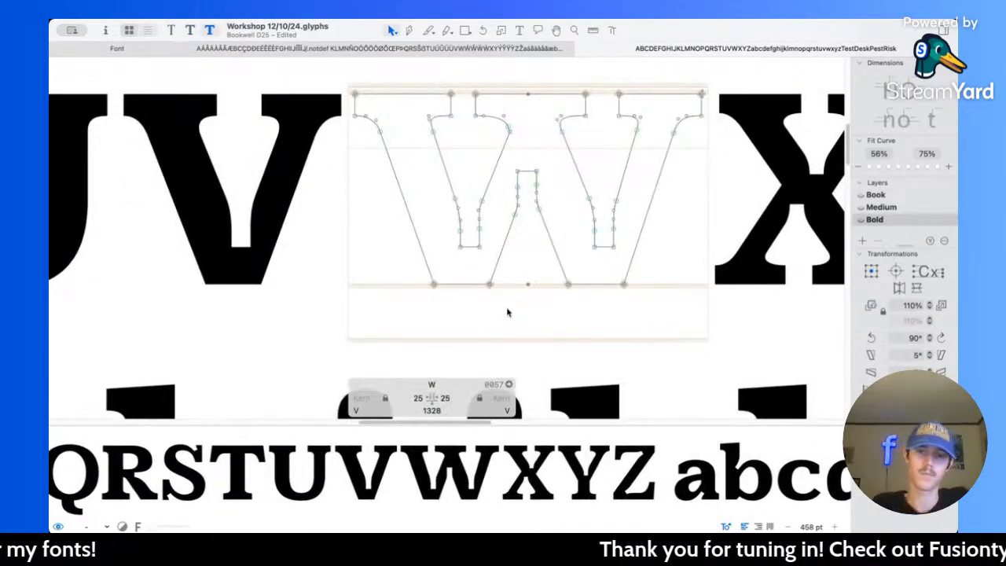
# Step: Soften the curve under the inner side of the W's first serif by adjusting both handles and lowering its smooth node along the diagonal
pyautogui.scroll(10, 452, 110)
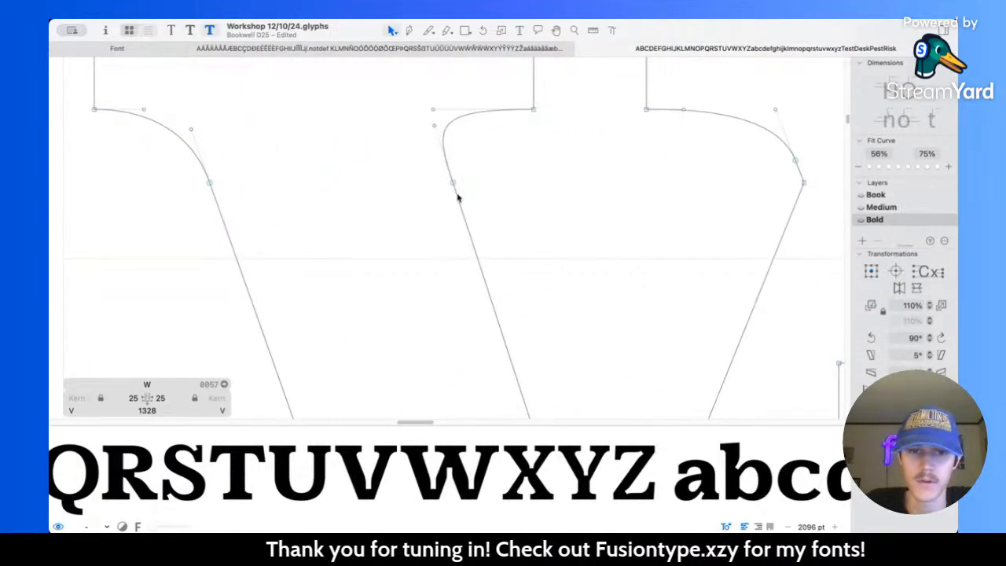
pyautogui.moveTo(432, 110); pyautogui.dragTo(453, 110)
pyautogui.moveTo(453, 183); pyautogui.dragTo(463, 213)
pyautogui.moveTo(435, 128); pyautogui.dragTo(440, 141)
pyautogui.click(572, 146)
# Step: Reshape the curve under the left side of the W's middle serif, extending the horizontal handle to X 536 and slightly lowering the diagonal handle
pyautogui.hscroll(5, 571, 146)
pyautogui.hscroll(3, 572, 147)
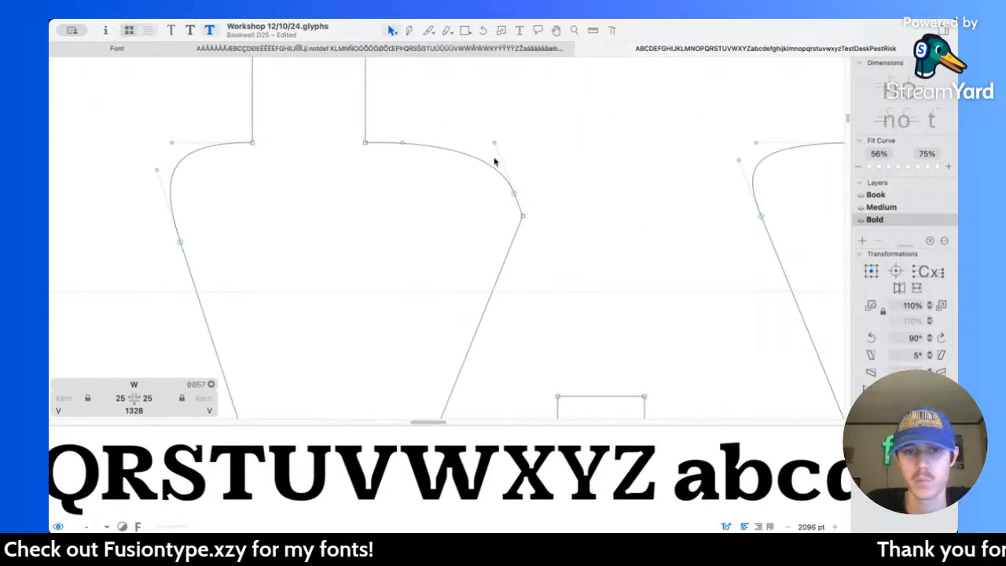
pyautogui.moveTo(404, 144); pyautogui.dragTo(432, 143)
pyautogui.click(494, 145)
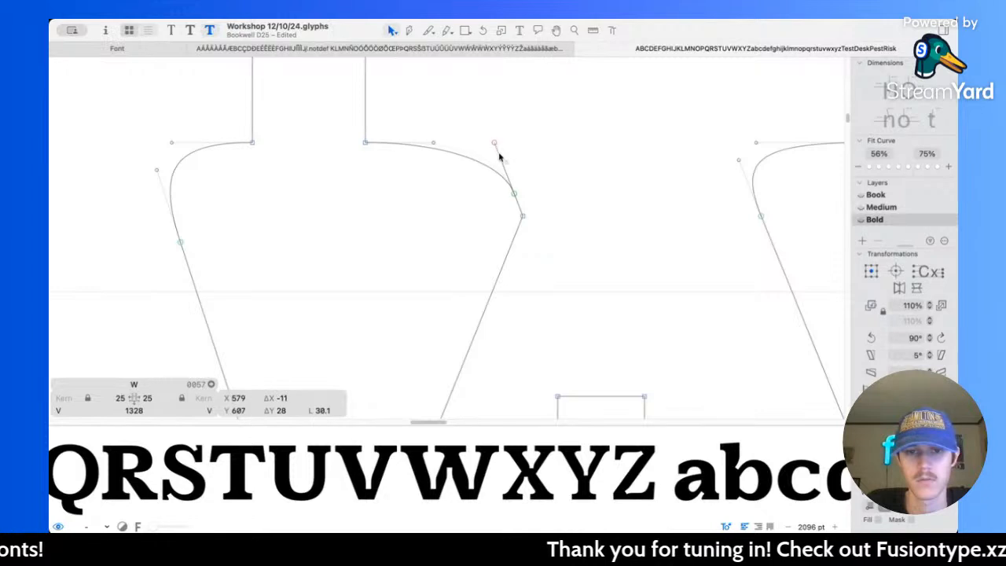
pyautogui.press('space')
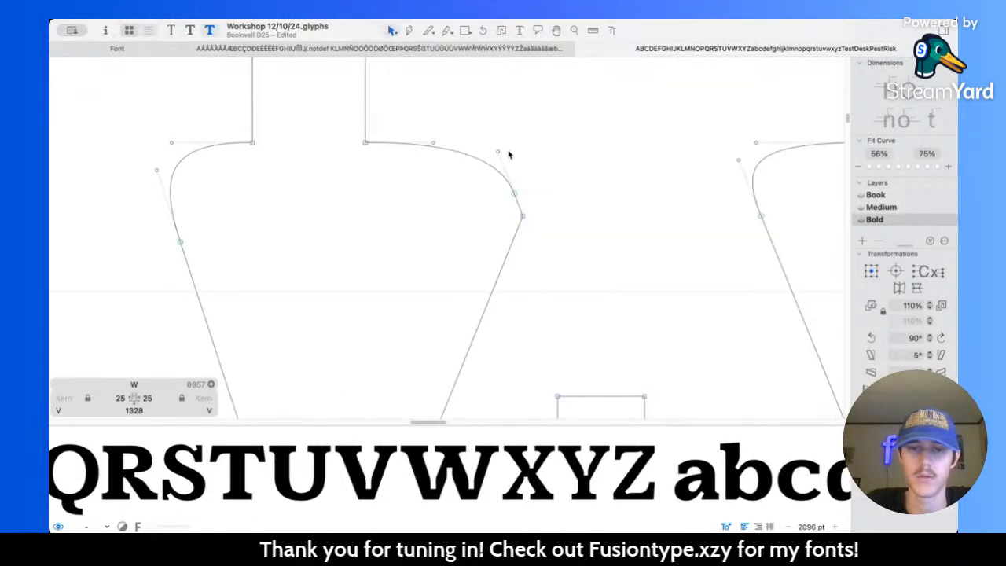
pyautogui.moveTo(497, 151); pyautogui.dragTo(495, 146)
pyautogui.moveTo(432, 141); pyautogui.dragTo(447, 143)
pyautogui.press('space')
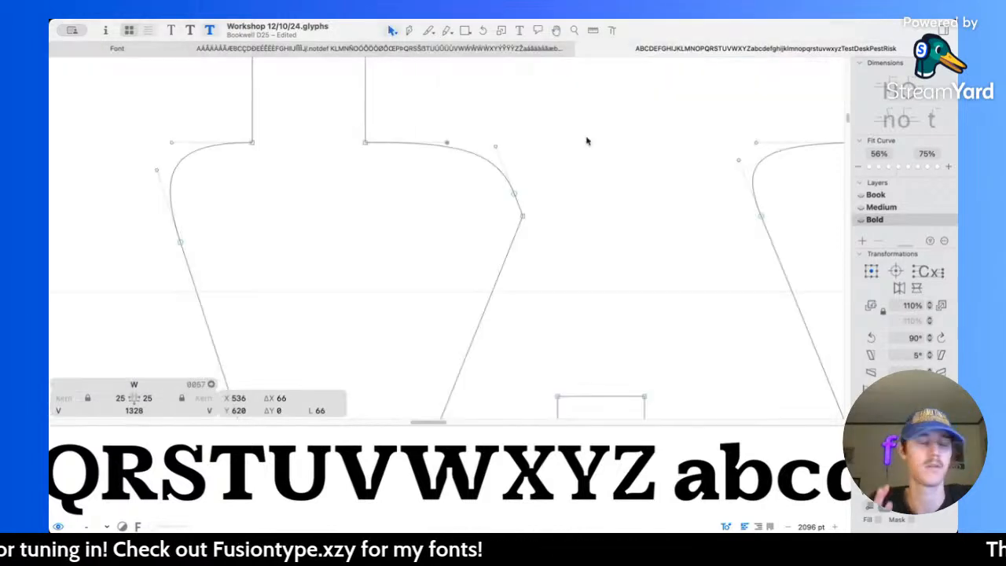
# Step: Soften the curve under the right side of the W's middle serif: set the horizontal handle to X 806 and lower the smooth node and diagonal handle
pyautogui.hscroll(6, 587, 141)
pyautogui.moveTo(506, 139); pyautogui.dragTo(533, 136)
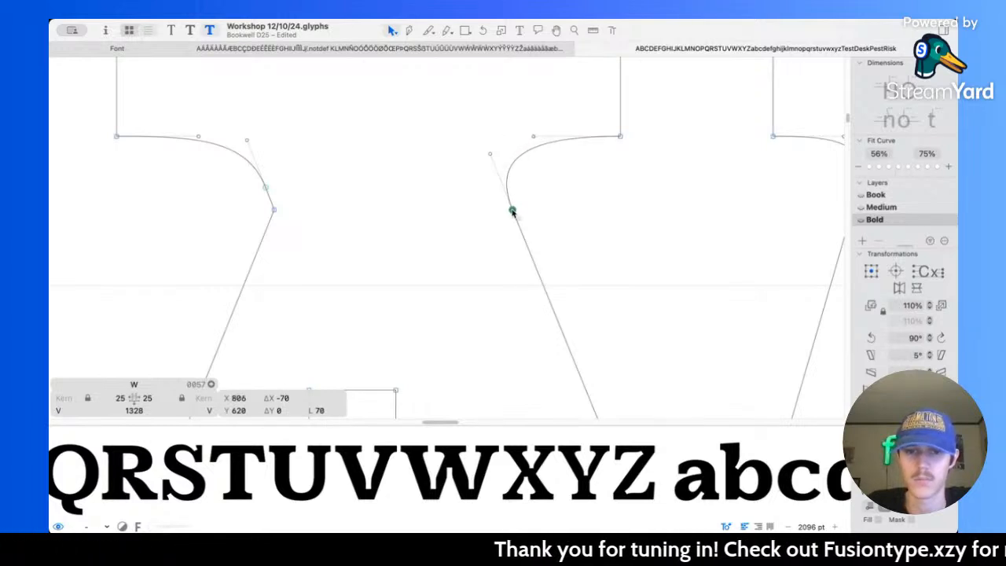
pyautogui.moveTo(512, 211); pyautogui.dragTo(520, 228)
pyautogui.moveTo(491, 156); pyautogui.dragTo(494, 168)
pyautogui.moveTo(518, 228); pyautogui.dragTo(526, 247)
pyautogui.moveTo(495, 169); pyautogui.dragTo(498, 178)
pyautogui.press('space')
# Step: Soften the curve under the inner side of the W's last serif by lowering its smooth node, and place the diagonal handle at X 1076, Y 603
pyautogui.scroll(-5, 630, 171)
pyautogui.scroll(5, 617, 181)
pyautogui.scroll(2, 573, 239)
pyautogui.moveTo(574, 212); pyautogui.dragTo(567, 230)
pyautogui.moveTo(585, 167); pyautogui.dragTo(582, 173)
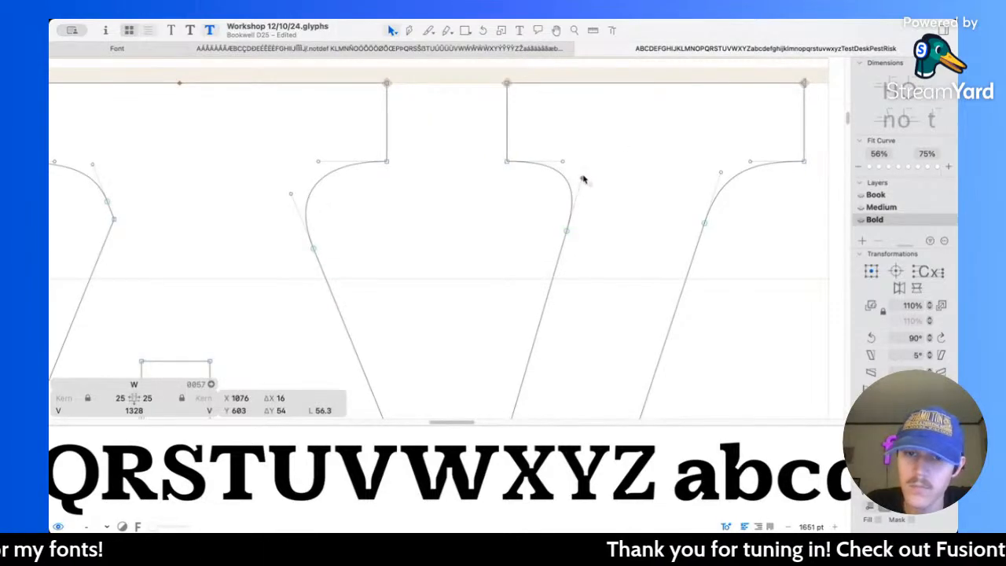
pyautogui.press('space')
# Step: Lower the smooth node and diagonal handle of the curve under the outer side of the W's last serif, and save the font file
pyautogui.hscroll(3, 647, 140)
pyautogui.moveTo(677, 132); pyautogui.dragTo(778, 148)
pyautogui.moveTo(419, 129); pyautogui.dragTo(568, 149)
pyautogui.click(606, 160)
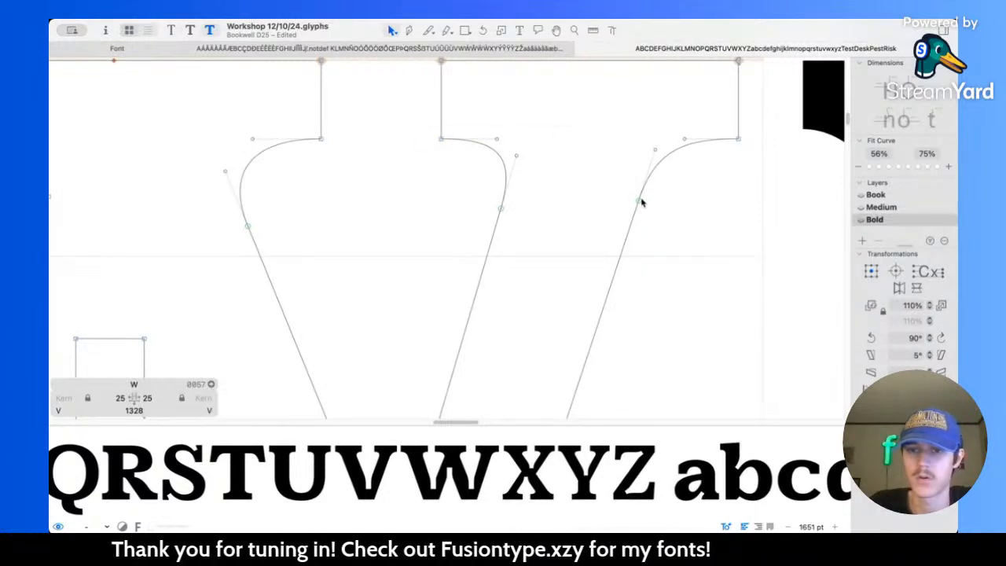
pyautogui.moveTo(639, 201); pyautogui.dragTo(635, 212)
pyautogui.moveTo(655, 149); pyautogui.dragTo(652, 158)
pyautogui.press('space')
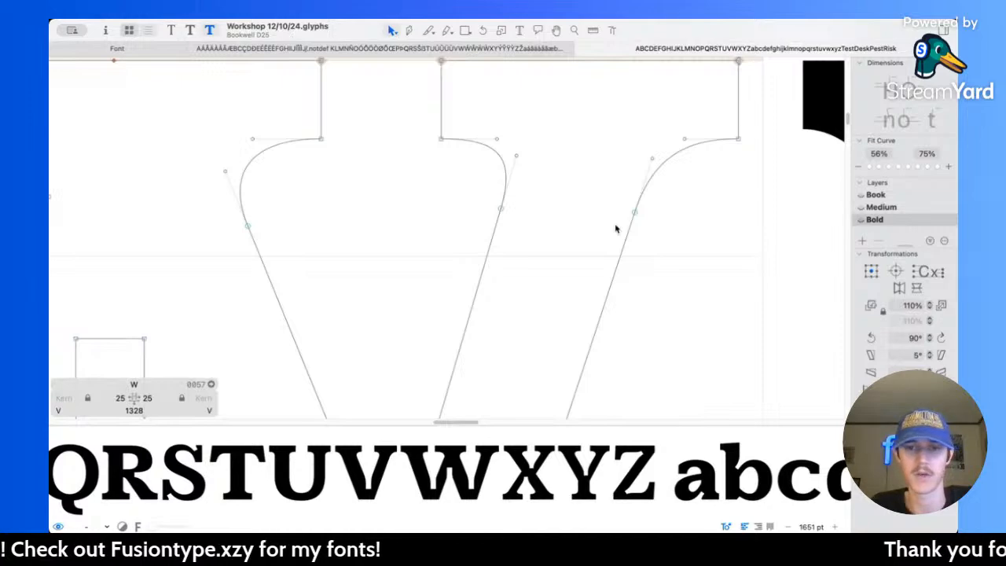
pyautogui.press('super+s')
# Step: Open the Bold X for editing and deepen both center notches, moving the lower notch's flat end to Y 305 and the upper one's to Y 395
pyautogui.scroll(-10, 617, 229)
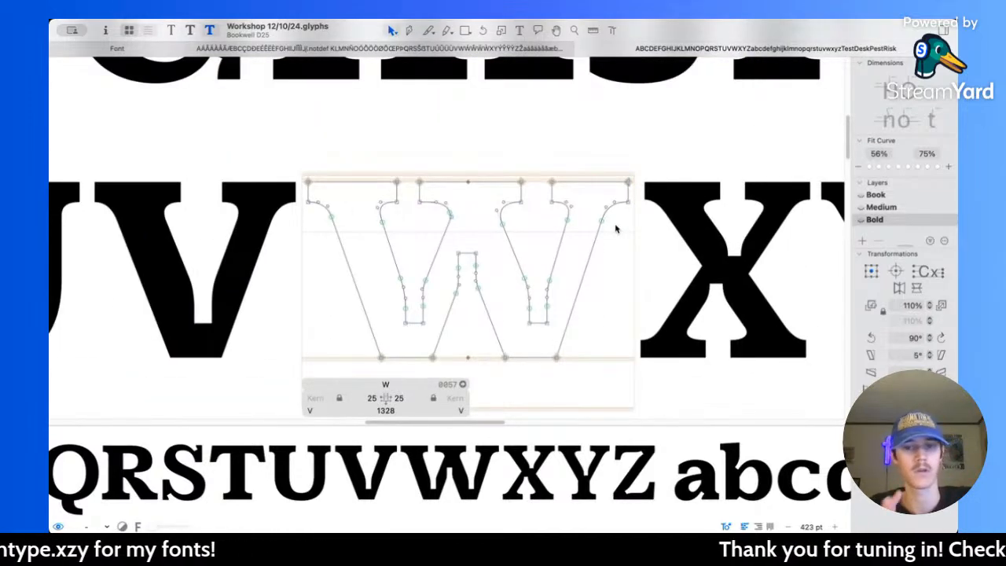
pyautogui.hscroll(5, 617, 229)
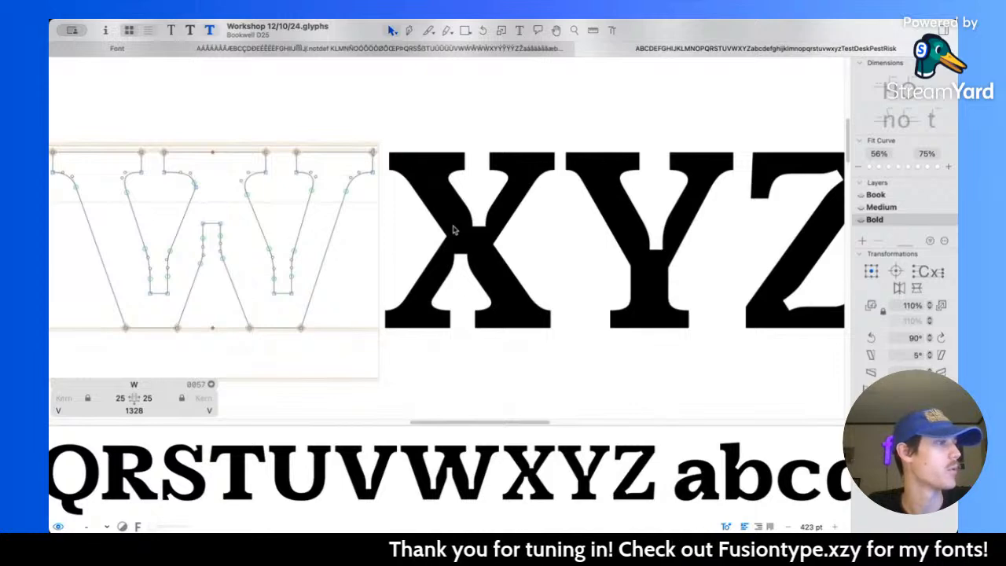
pyautogui.scroll(4, 504, 233)
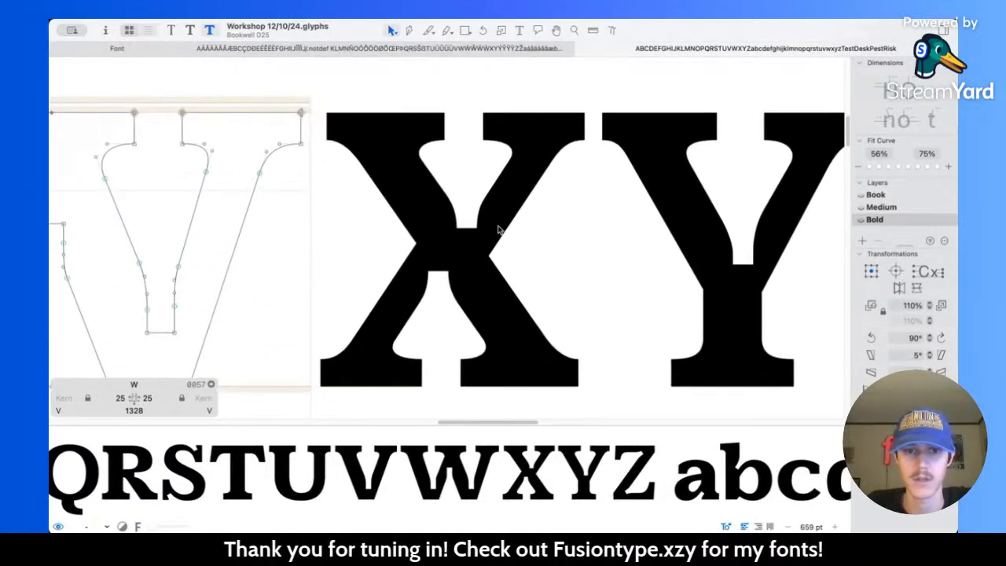
pyautogui.doubleClick(498, 229)
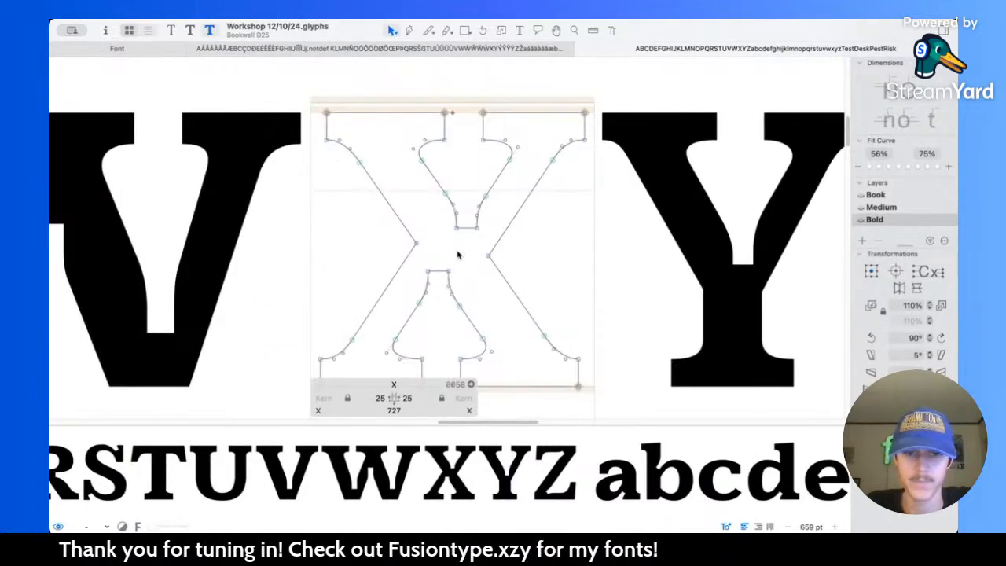
pyautogui.click(439, 272)
pyautogui.hotkey('shift', 'Up')
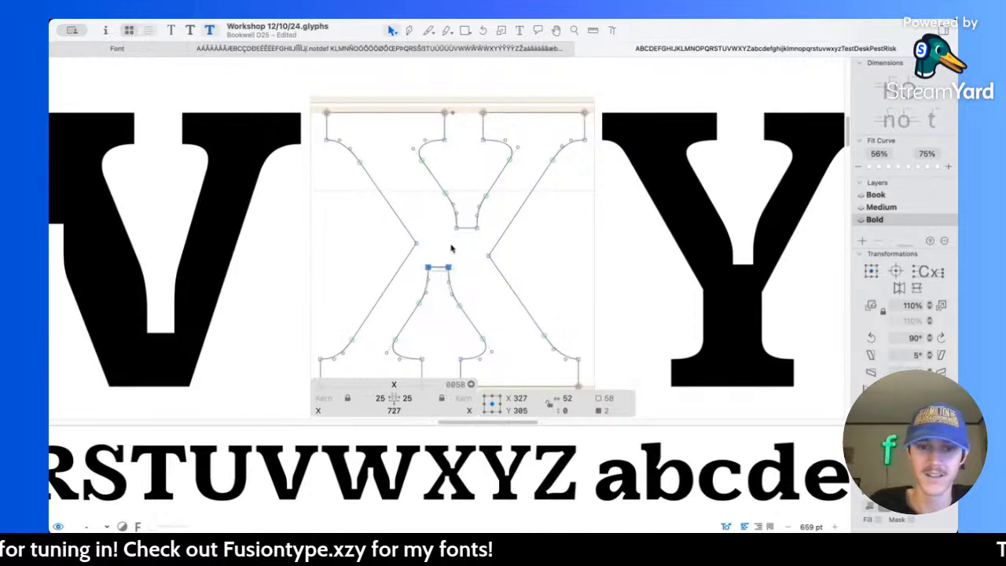
pyautogui.click(465, 231)
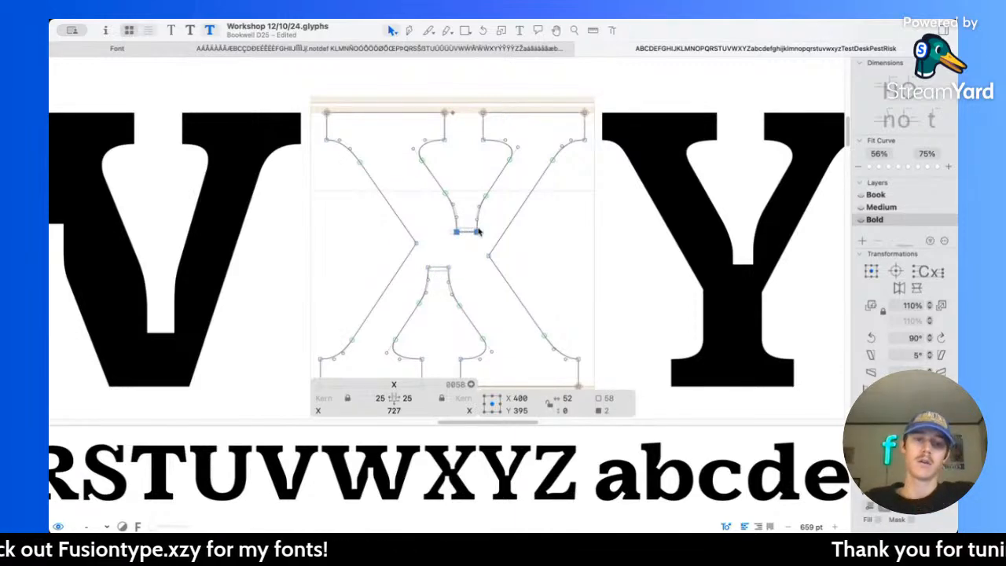
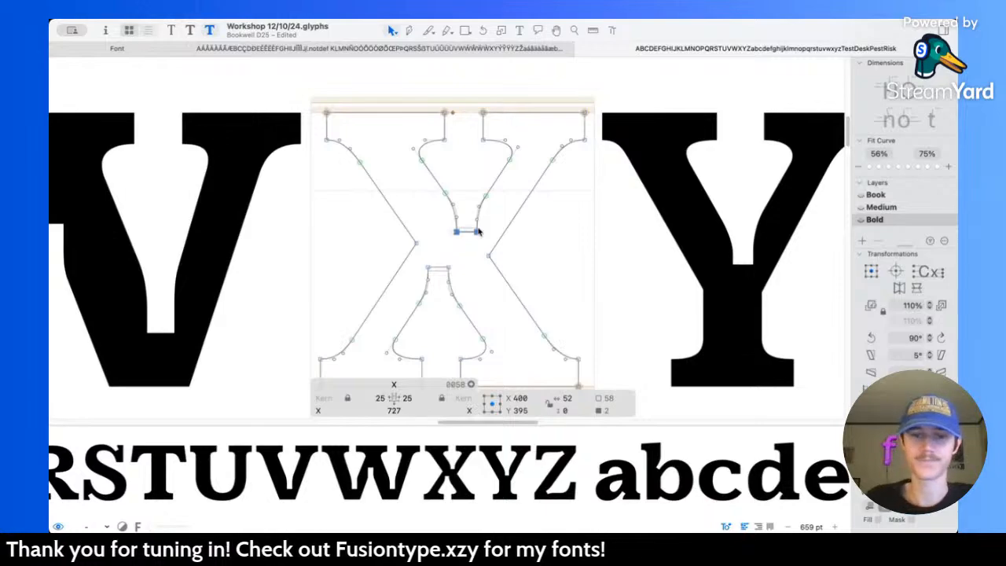
# Step: Check the Bold X in context with its neighbouring capitals and inspect the inner-edge nodes of its lower and upper serifs
pyautogui.click(505, 222)
pyautogui.scroll(2, 500, 219)
pyautogui.scroll(-10, 499, 212)
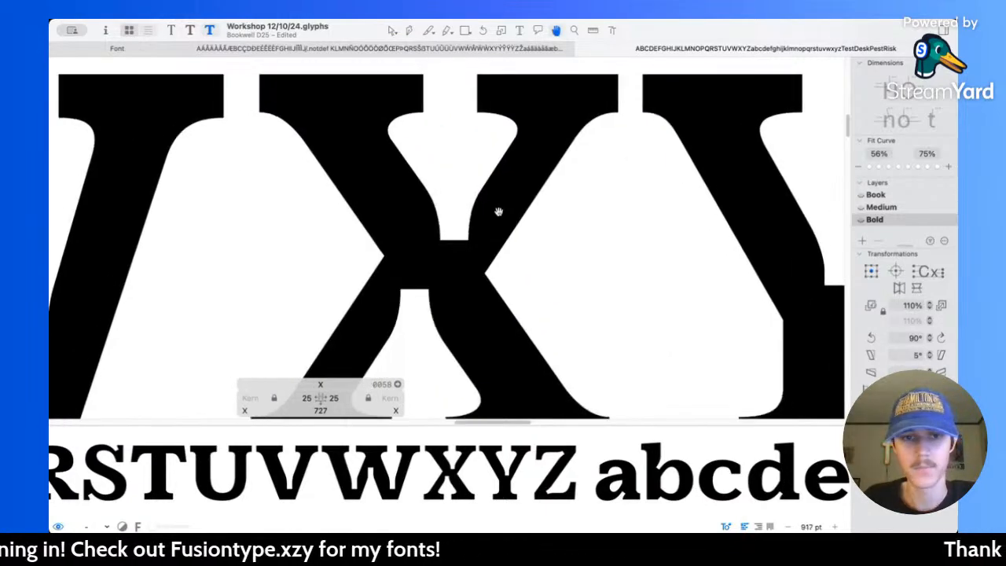
pyautogui.scroll(8, 479, 221)
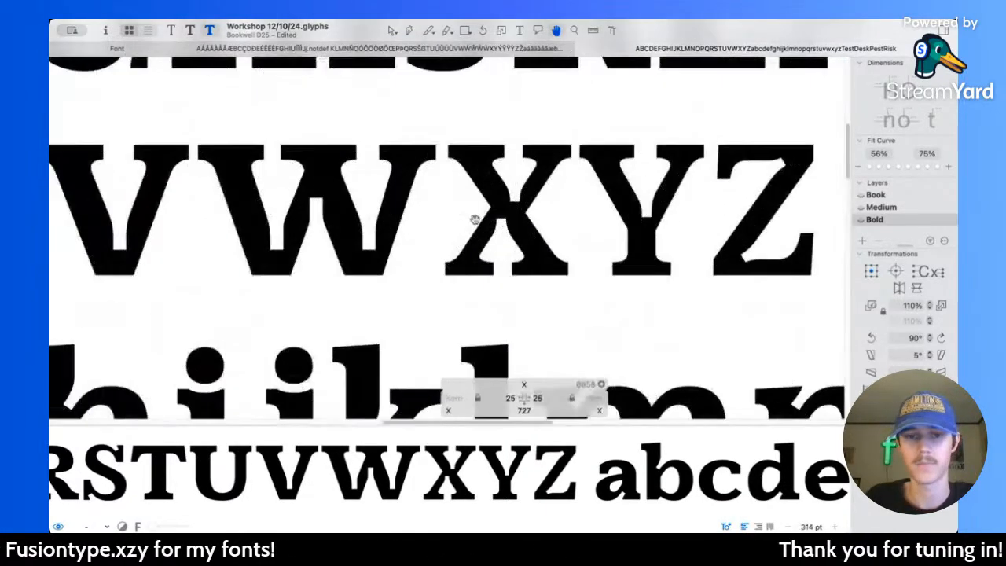
pyautogui.hscroll(3, 472, 223)
pyautogui.scroll(-2, 471, 223)
pyautogui.moveTo(328, 254); pyautogui.dragTo(605, 265)
pyautogui.scroll(5, 604, 264)
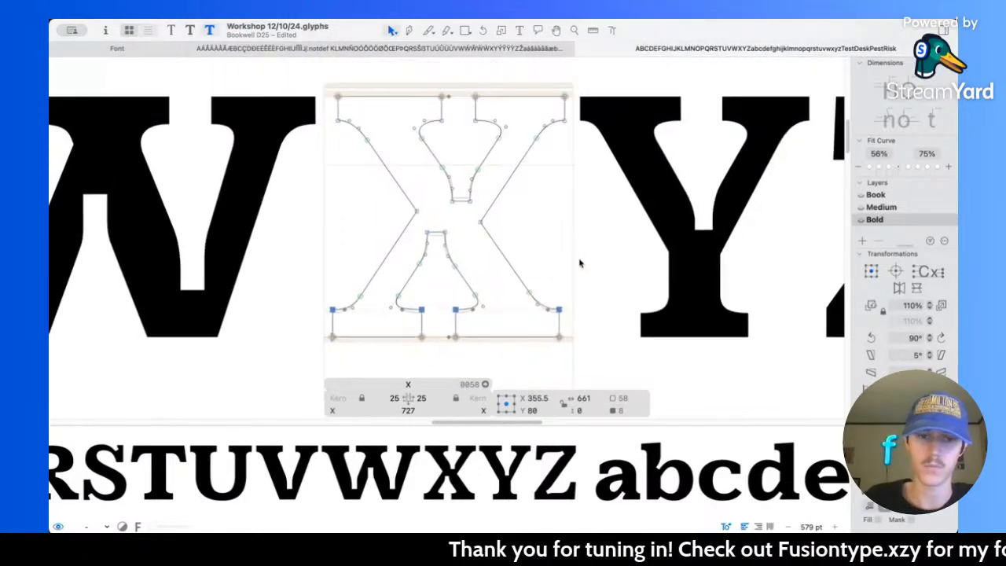
pyautogui.moveTo(322, 155); pyautogui.dragTo(588, 172)
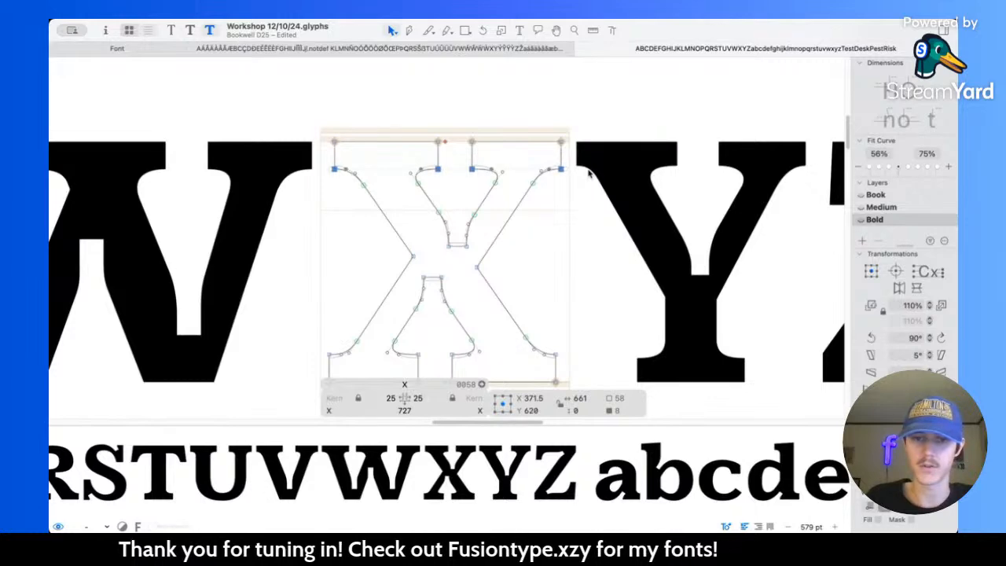
pyautogui.click(535, 256)
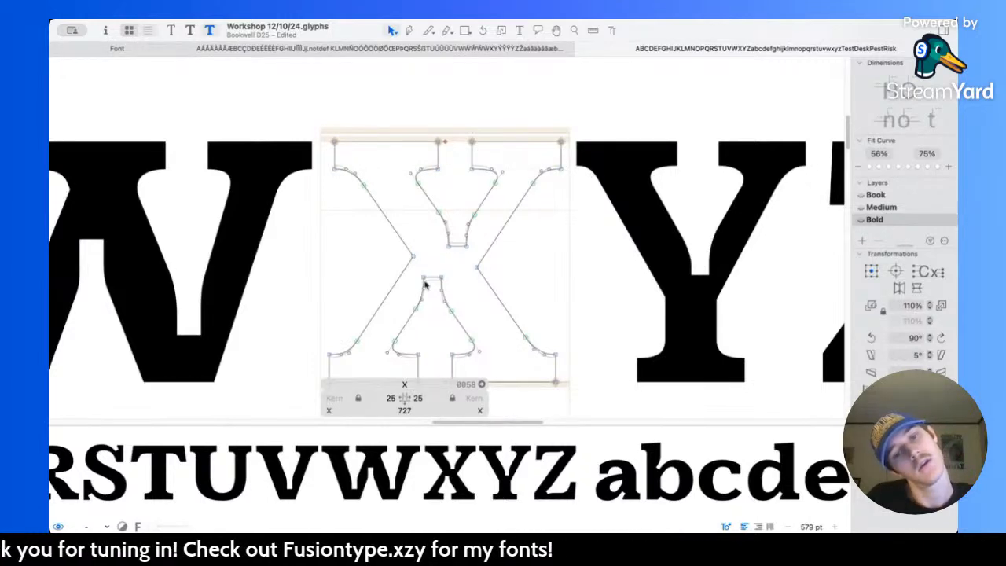
pyautogui.scroll(-2, 425, 285)
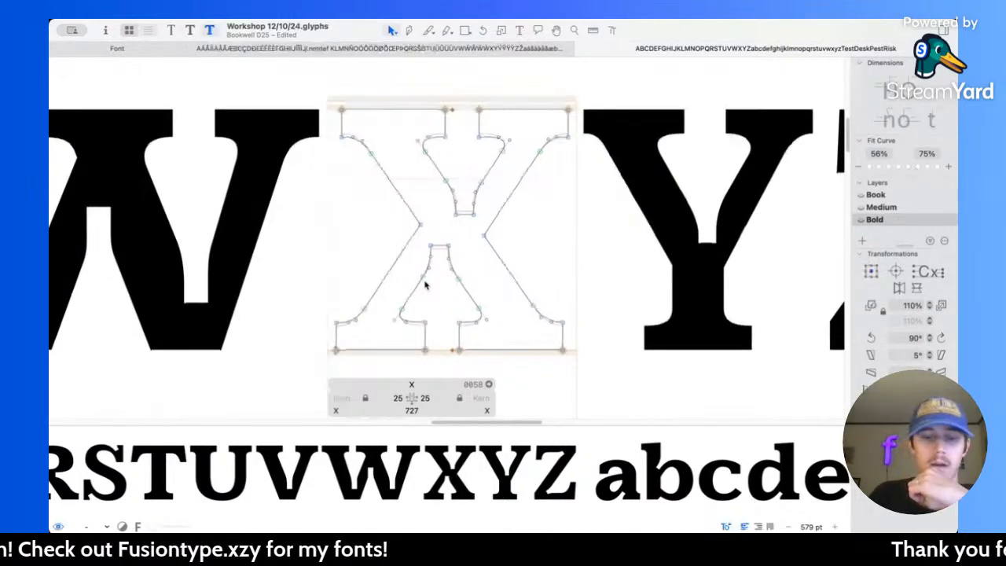
# Step: Open the lowercase x and compare its diagonals, crotches and notches across the Book, Medium and Bold masters
pyautogui.scroll(-4, 425, 284)
pyautogui.scroll(-5, 426, 284)
pyautogui.scroll(-3, 427, 285)
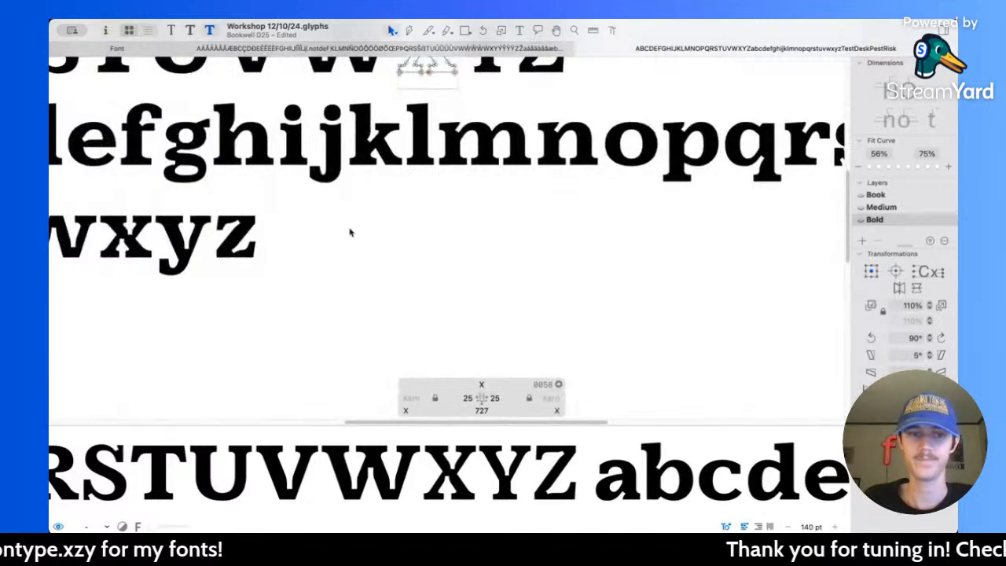
pyautogui.scroll(2, 291, 234)
pyautogui.scroll(8, 291, 233)
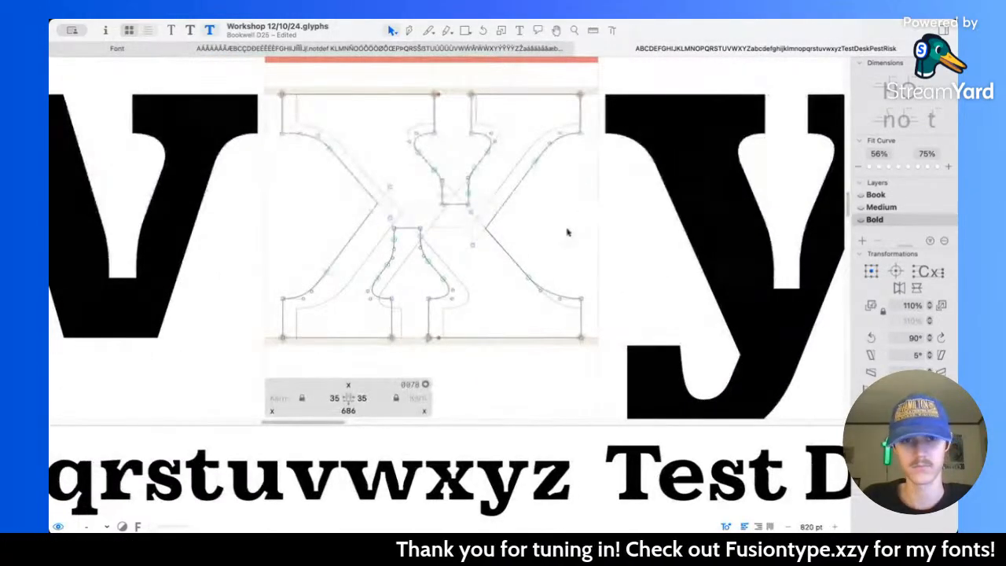
pyautogui.press('super+2')
pyautogui.press('super+1')
pyautogui.press('super+3')
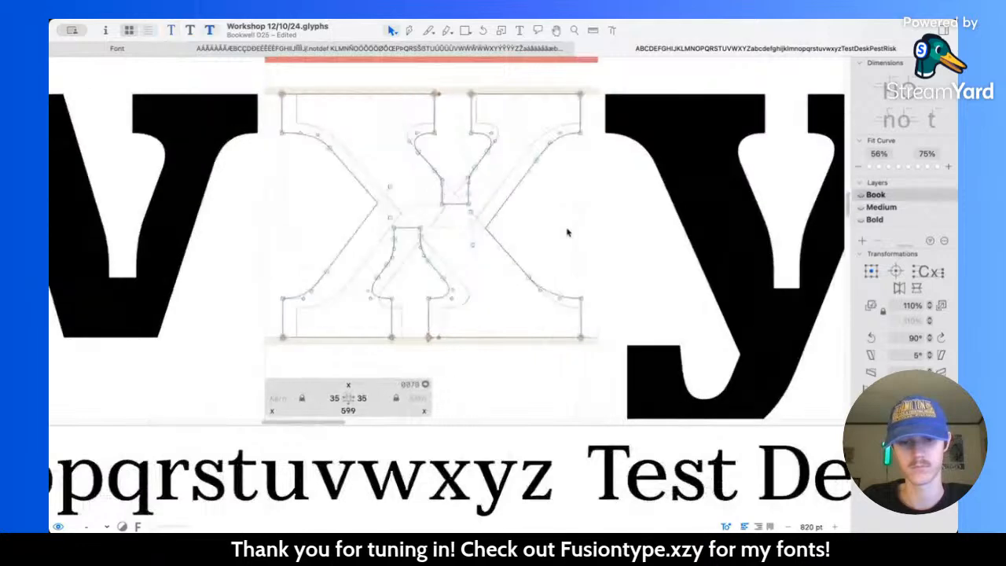
pyautogui.press('super+2')
pyautogui.press('super+1')
pyautogui.press('super+3')
pyautogui.press('super+2')
pyautogui.press('super+3')
pyautogui.press('super+2')
pyautogui.press('super+1')
pyautogui.press('super+2')
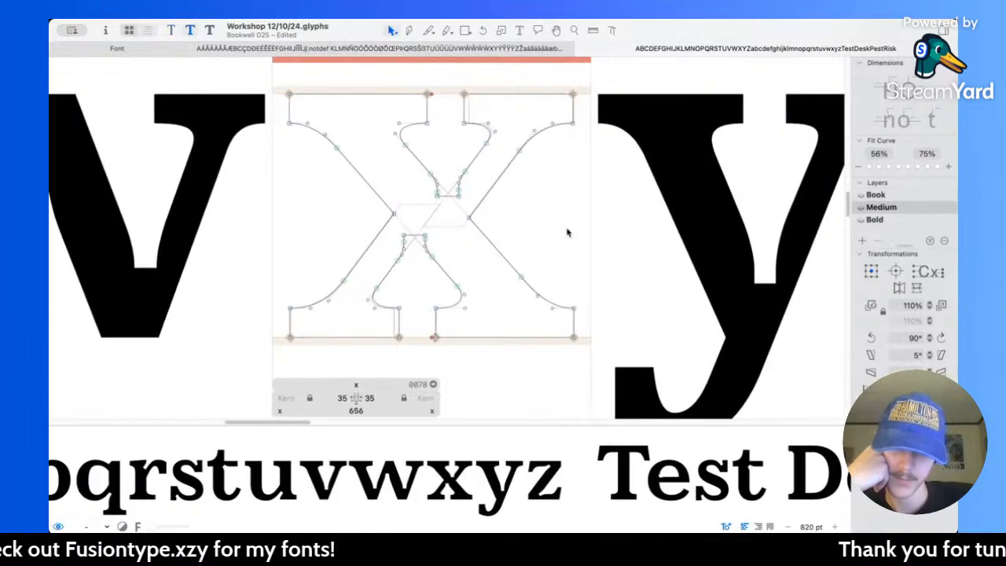
pyautogui.press('super+3')
pyautogui.press('super+2')
pyautogui.press('super+3')
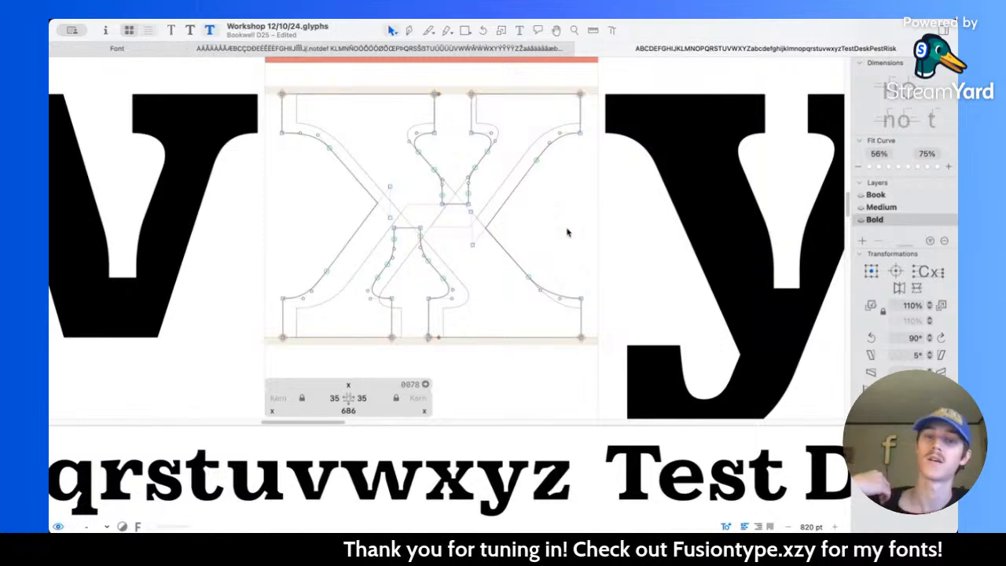
# Step: Return to the Bold capital X and open the corners at its left and right crotches
pyautogui.scroll(-10, 567, 232)
pyautogui.hscroll(4, 557, 262)
pyautogui.scroll(3, 557, 263)
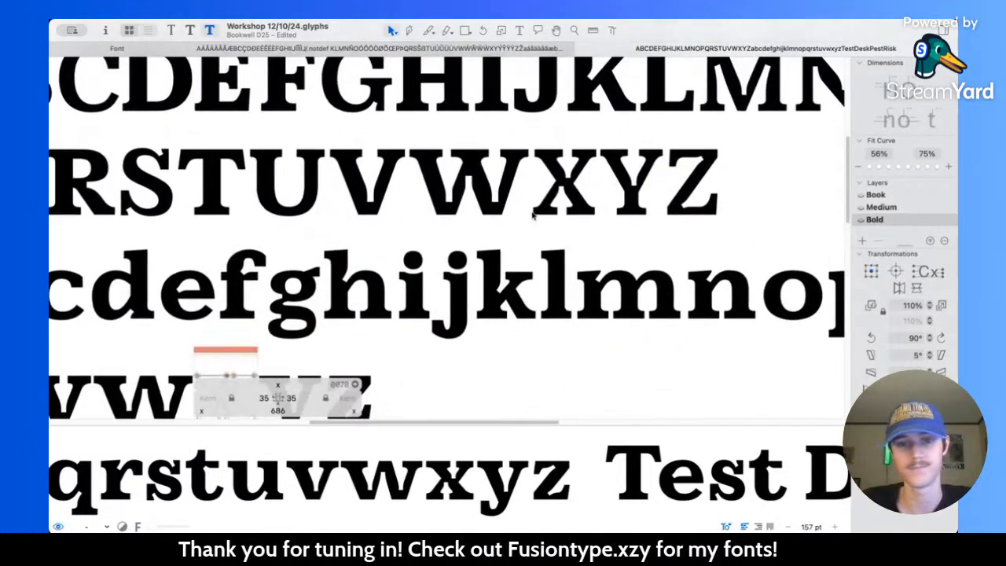
pyautogui.scroll(8, 533, 214)
pyautogui.doubleClick(589, 173)
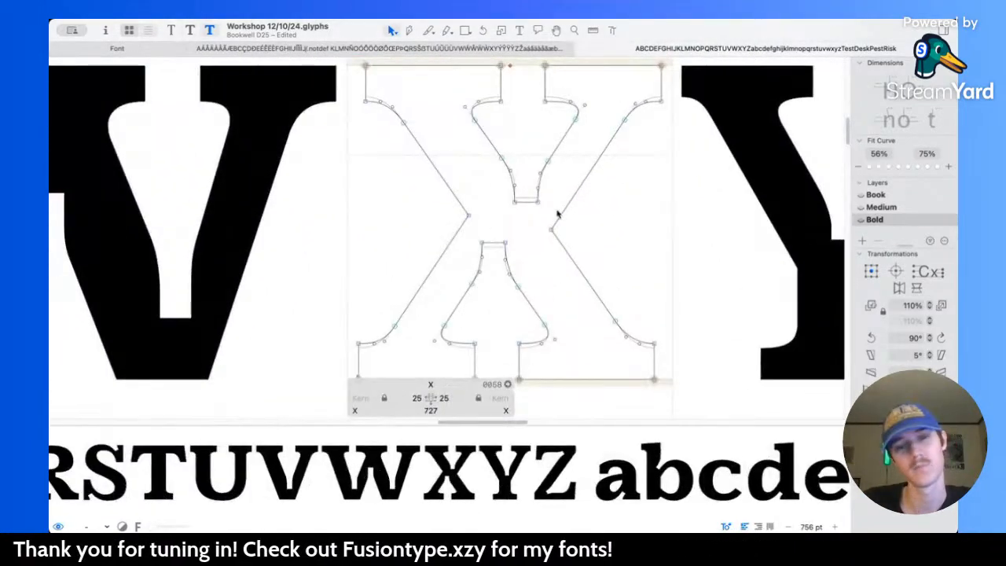
pyautogui.scroll(-2, 484, 224)
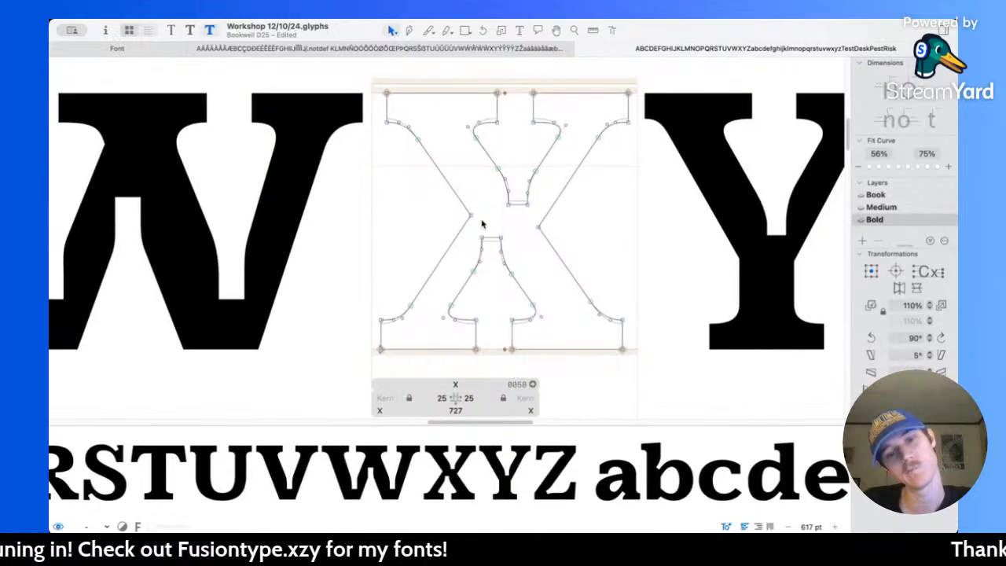
pyautogui.click(471, 215)
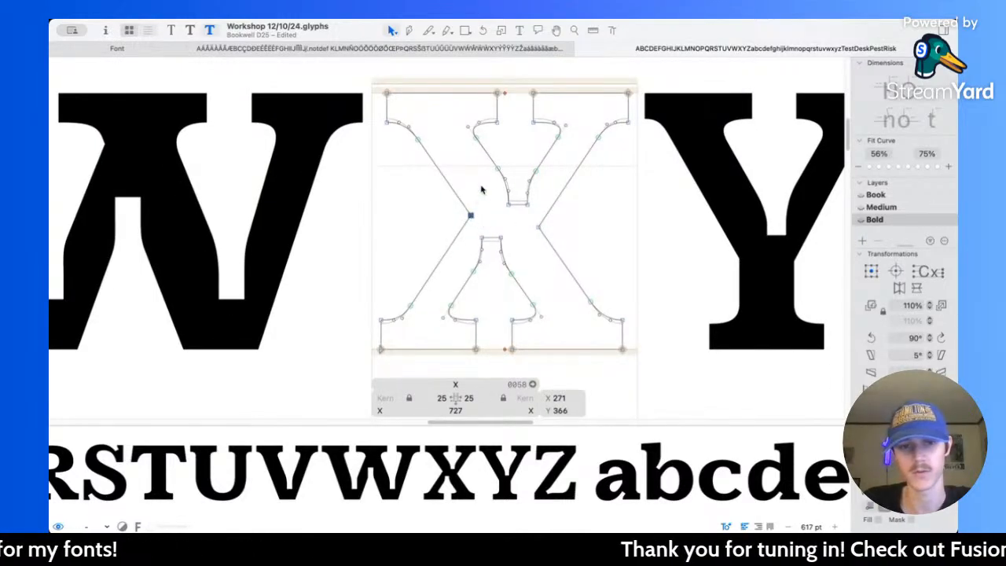
pyautogui.press('super+shift+o')
pyautogui.click(539, 227)
pyautogui.click(541, 229)
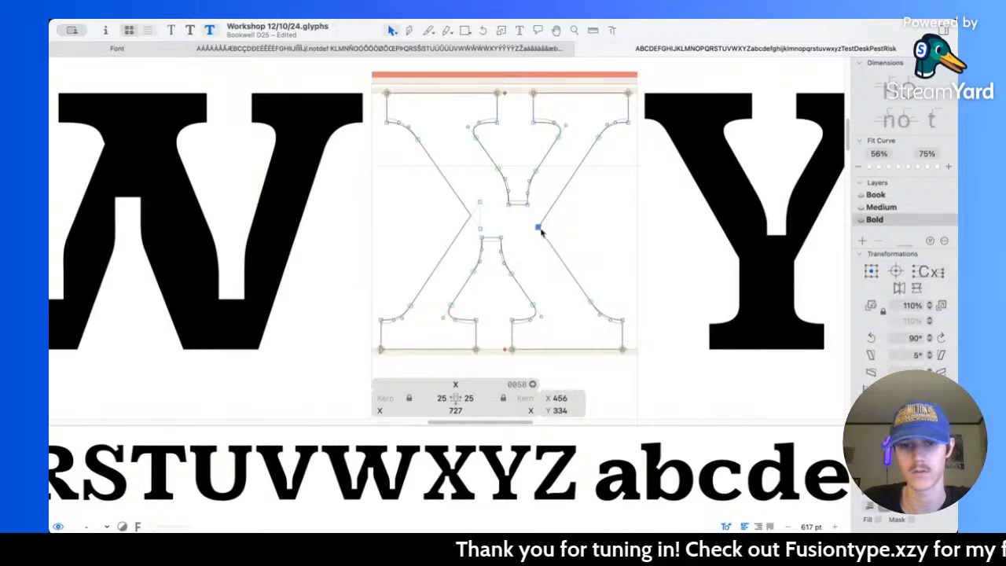
pyautogui.press('super+shift+o')
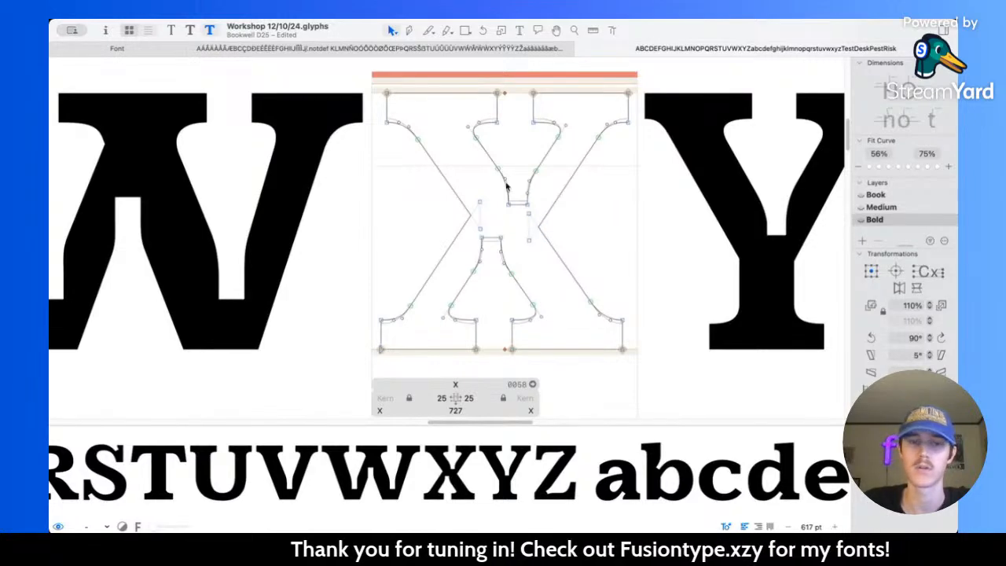
# Step: Shift the X's upper left outer edge, left crotch, lower left leg and lower notch 40 units to the left
pyautogui.moveTo(376, 92); pyautogui.dragTo(445, 188)
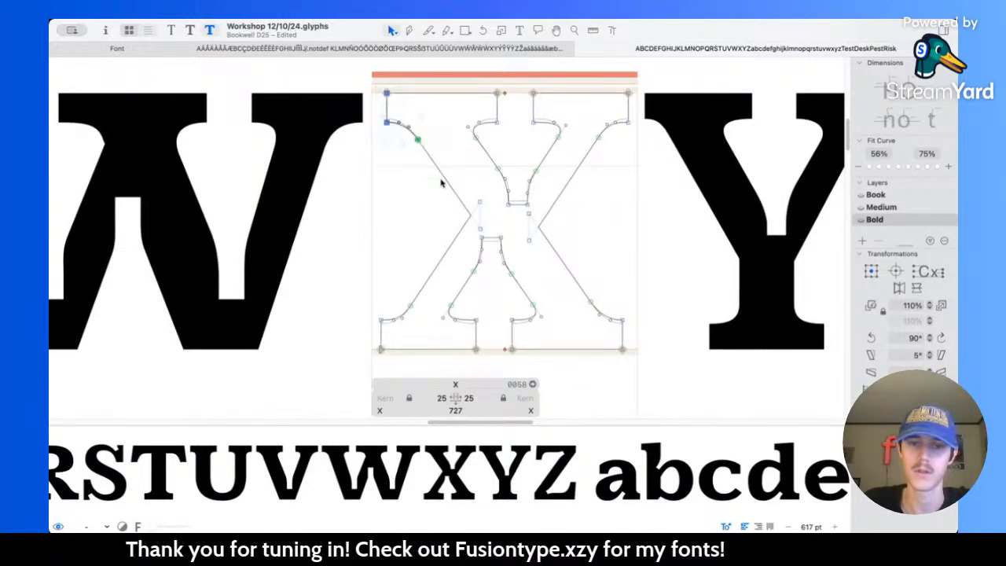
pyautogui.keyDown('shift'); pyautogui.click(445, 183); pyautogui.keyUp('shift')
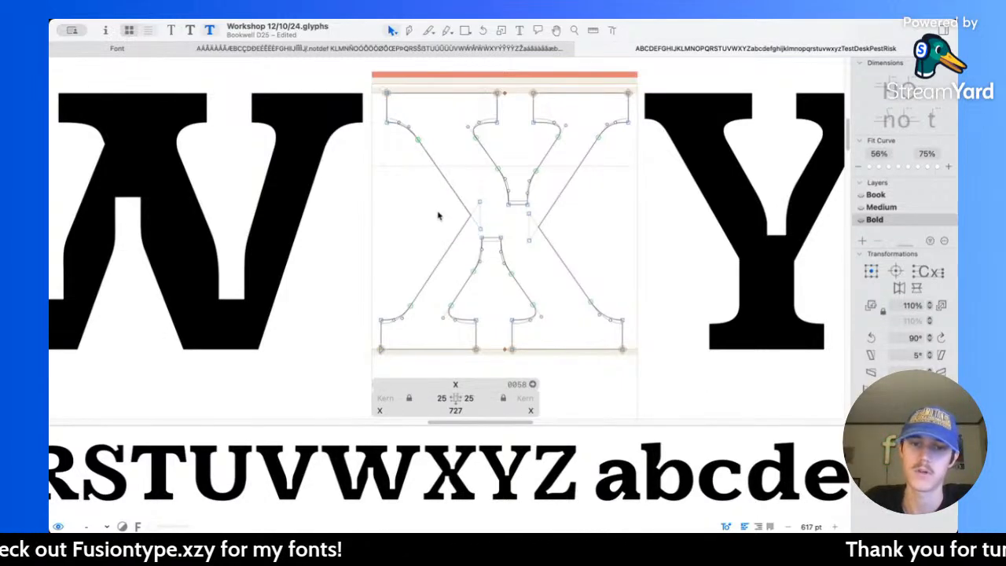
pyautogui.moveTo(348, 68); pyautogui.dragTo(522, 359)
pyautogui.moveTo(366, 286); pyautogui.dragTo(494, 368)
pyautogui.hotkey('shift', 'Left')
pyautogui.hotkey('shift', 'Left')
pyautogui.hotkey('shift', 'Left')
pyautogui.hotkey('shift', 'Left')
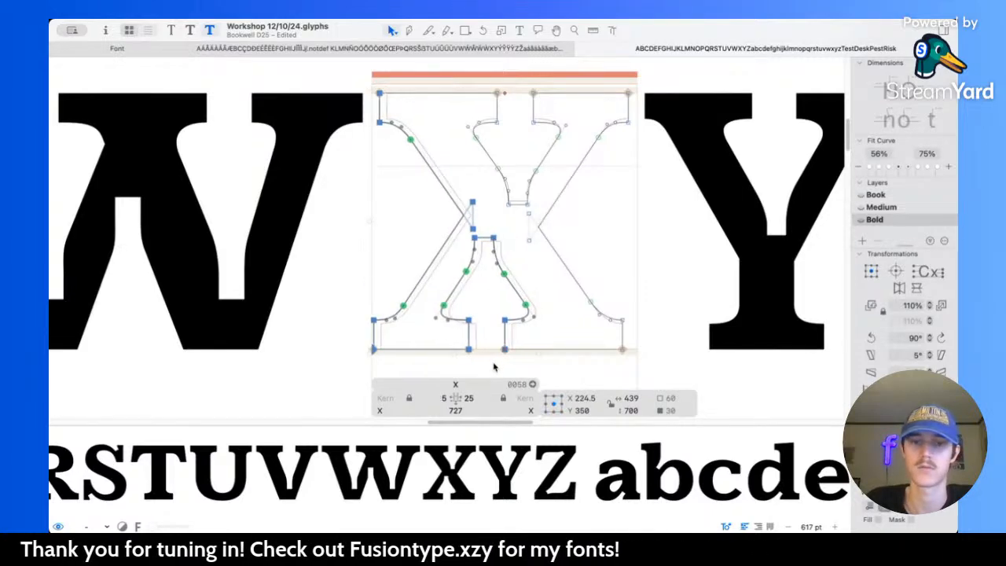
pyautogui.scroll(3, 576, 183)
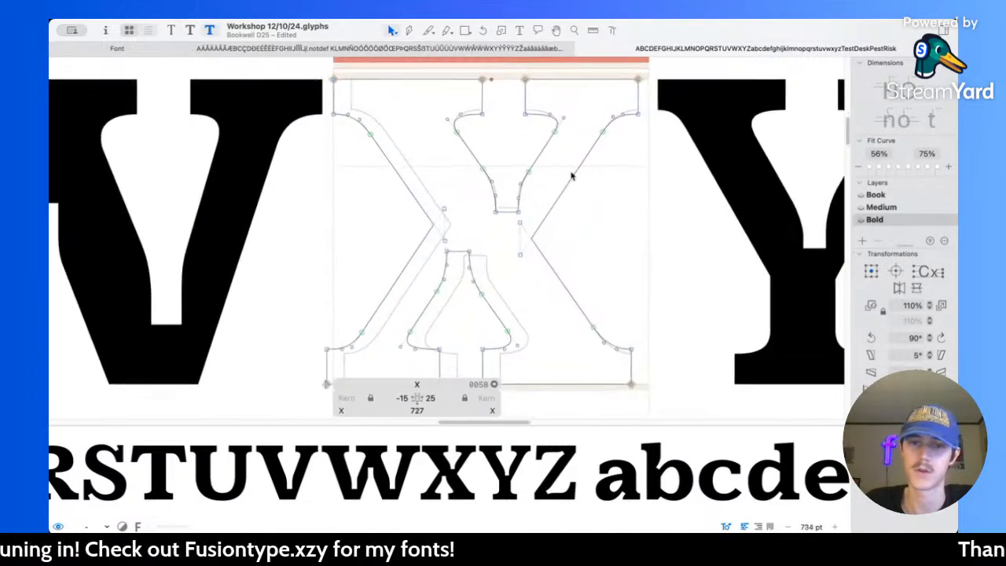
# Step: Try moving the outer diagonal edge of the X's upper right arm 20 units right and 20 down, and undo the move
pyautogui.click(577, 176)
pyautogui.hotkey('shift', 'Left')
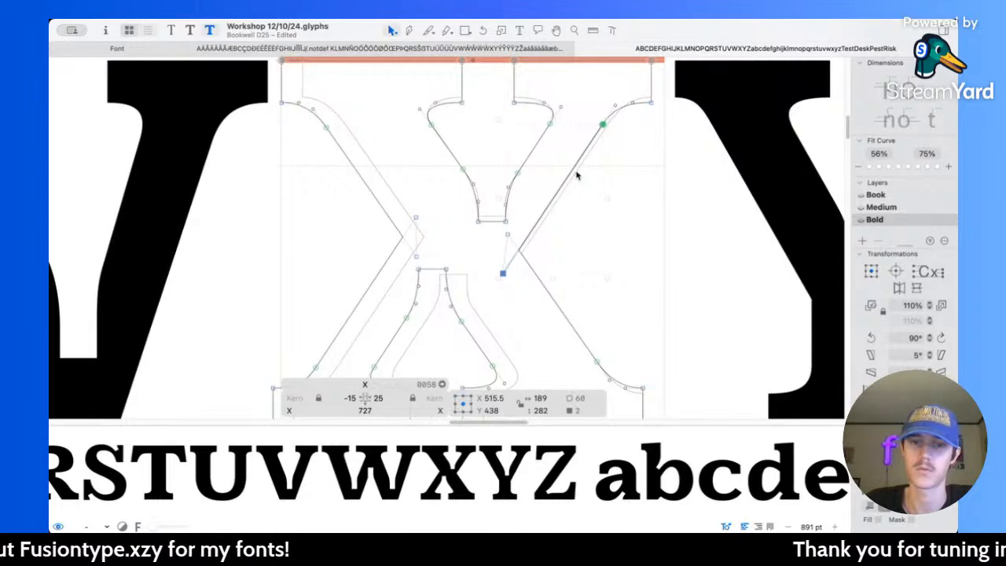
pyautogui.hotkey('shift', 'Right')
pyautogui.hotkey('shift', 'Right')
pyautogui.hotkey('shift', 'Right')
pyautogui.hotkey('shift', 'Down')
pyautogui.hotkey('shift', 'Down')
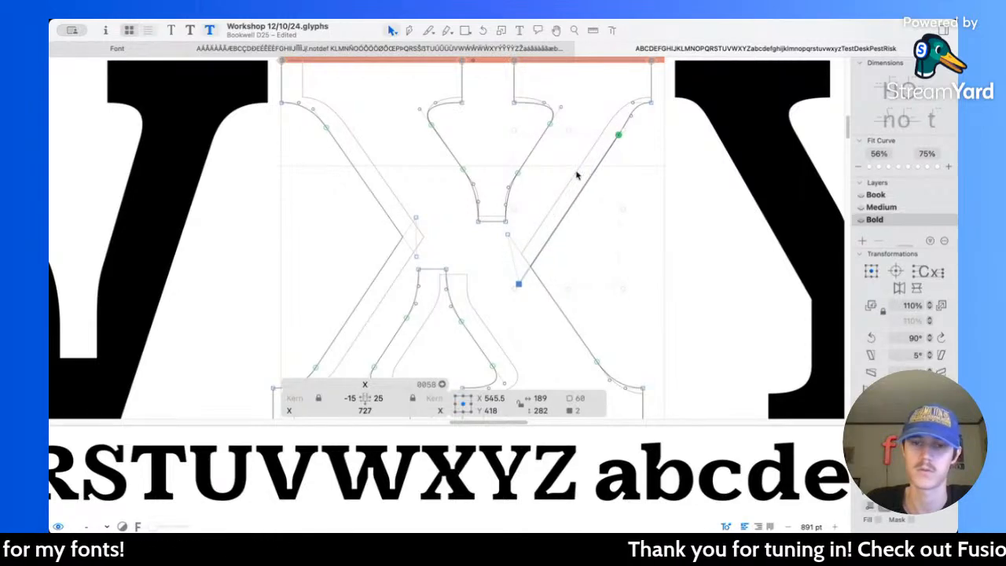
pyautogui.hotkey('shift', 'Left')
pyautogui.hotkey('shift', 'Up')
pyautogui.press('super+z')
pyautogui.press('super+z')
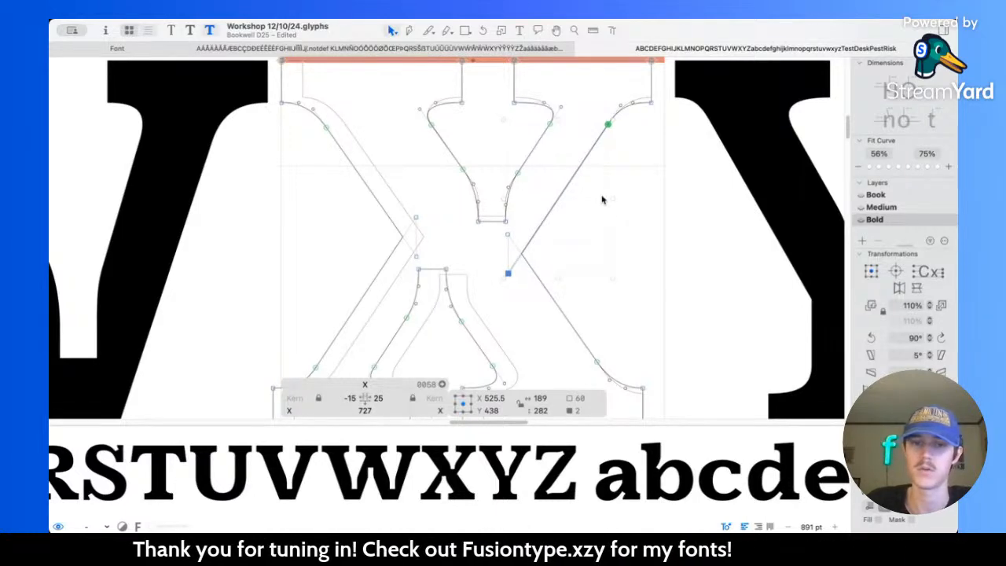
# Step: Move the X's upper left outer edge, left crotch, lower left leg and lower notch 5 units to the right
pyautogui.press('space')
pyautogui.scroll(-5, 608, 206)
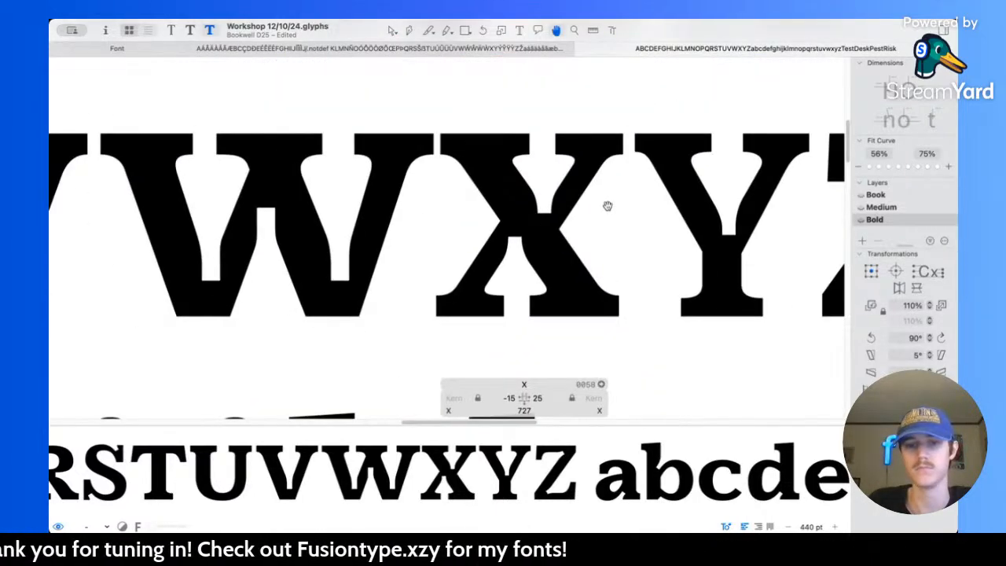
pyautogui.scroll(-5, 519, 236)
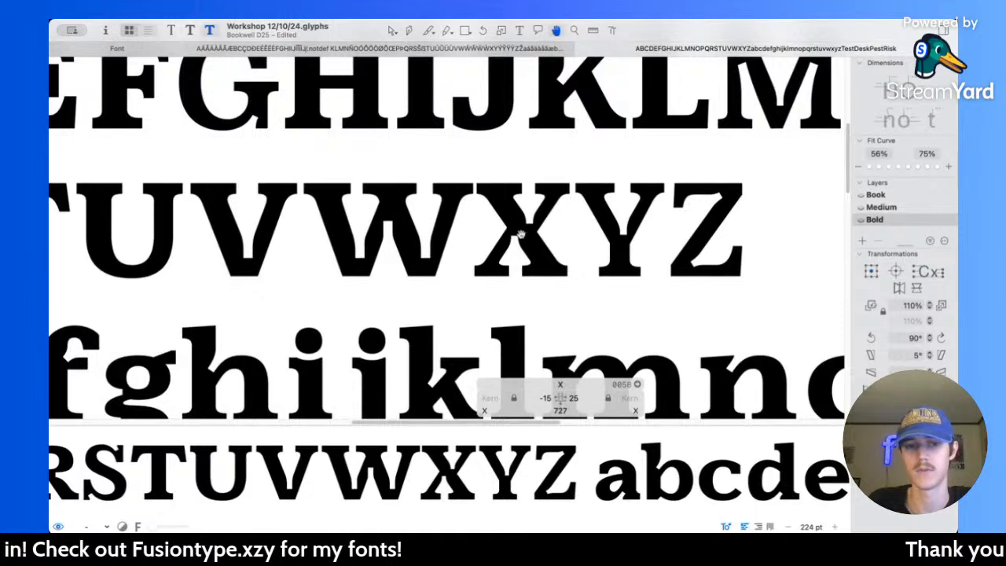
pyautogui.press('space')
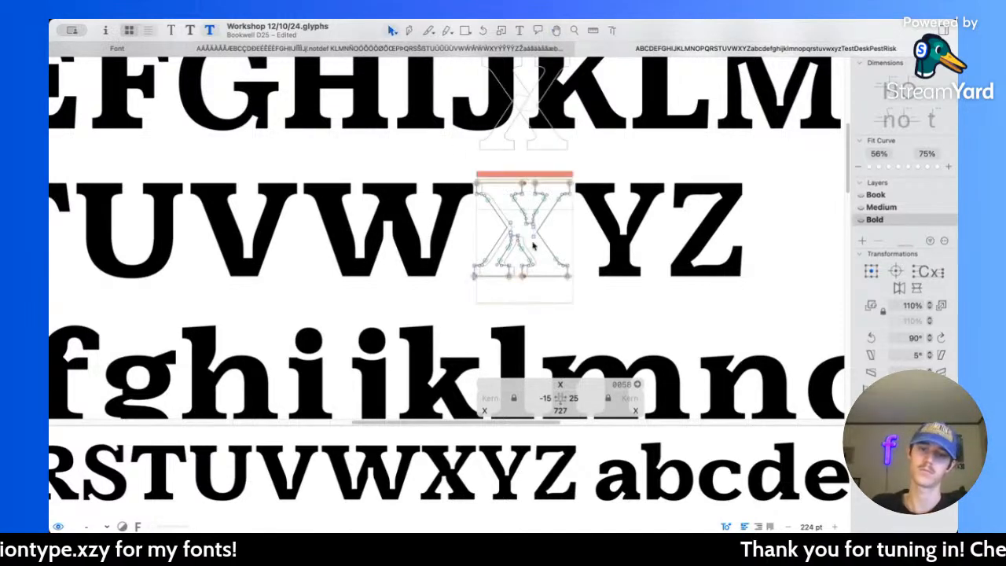
pyautogui.scroll(5, 532, 244)
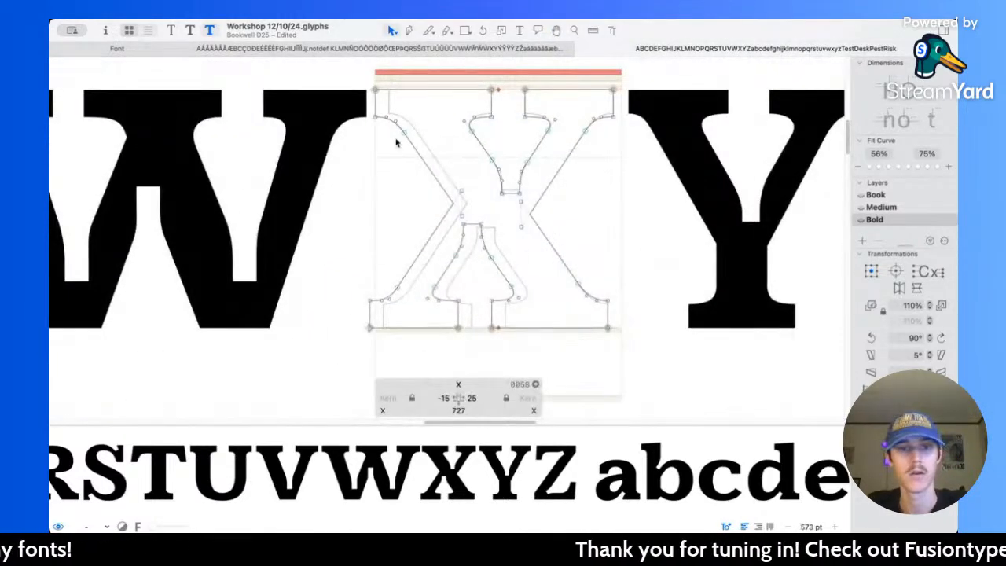
pyautogui.moveTo(344, 72); pyautogui.dragTo(464, 339)
pyautogui.moveTo(475, 218); pyautogui.dragTo(529, 338)
pyautogui.keyDown('shift'); pyautogui.click(520, 228); pyautogui.keyUp('shift')
pyautogui.press('Right')
pyautogui.press('Right')
pyautogui.press('Right')
pyautogui.press('Right')
pyautogui.press('Right')
# Step: Preview the X's new diagonal weight and compare it with the surrounding capitals and the lowercase x
pyautogui.press('space')
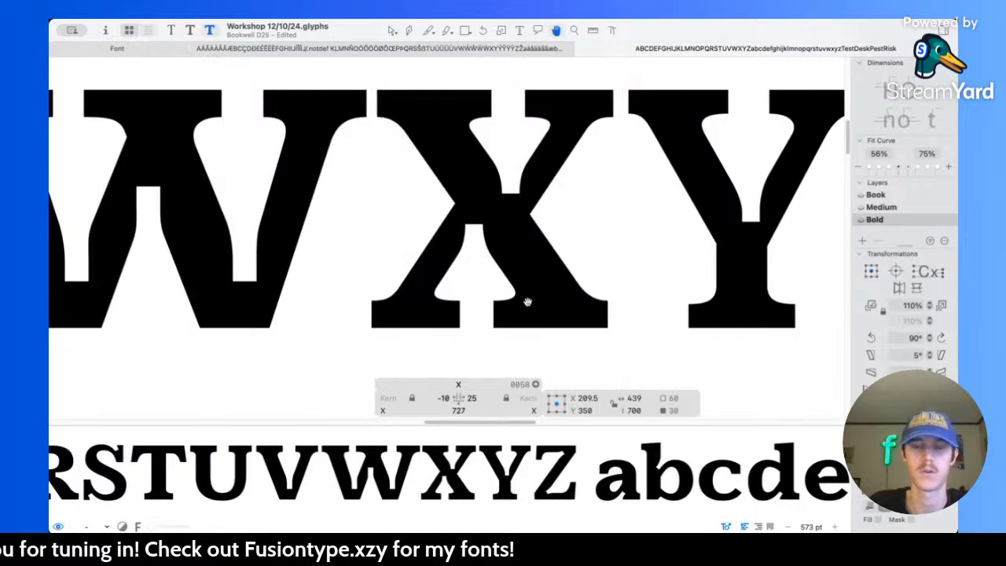
pyautogui.scroll(-5, 528, 302)
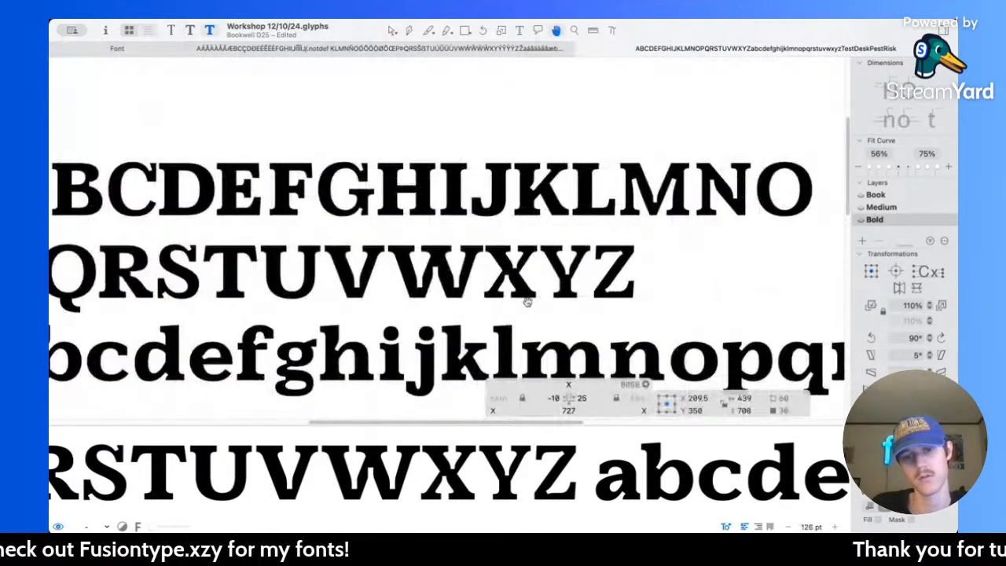
pyautogui.scroll(3, 519, 275)
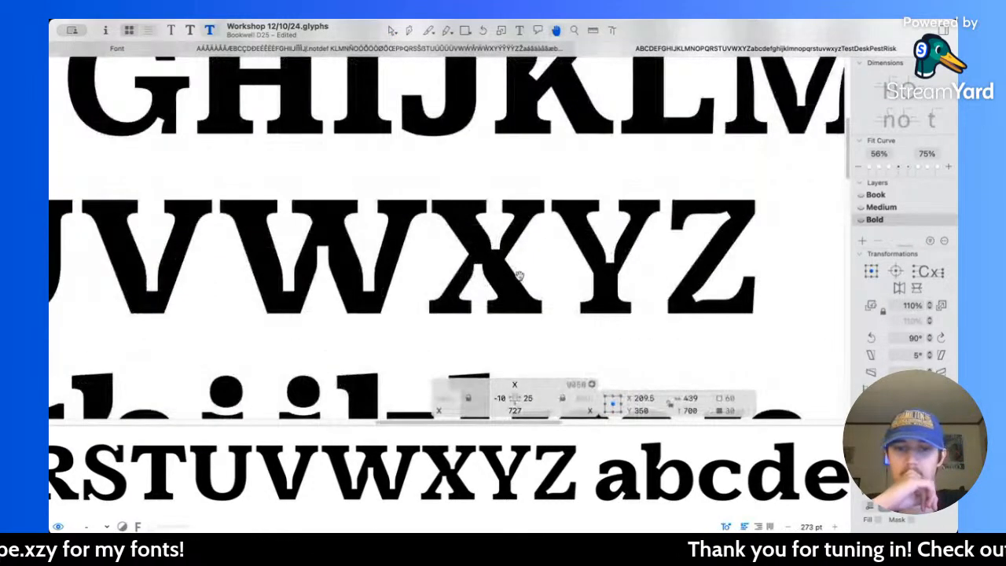
pyautogui.scroll(-10, 519, 277)
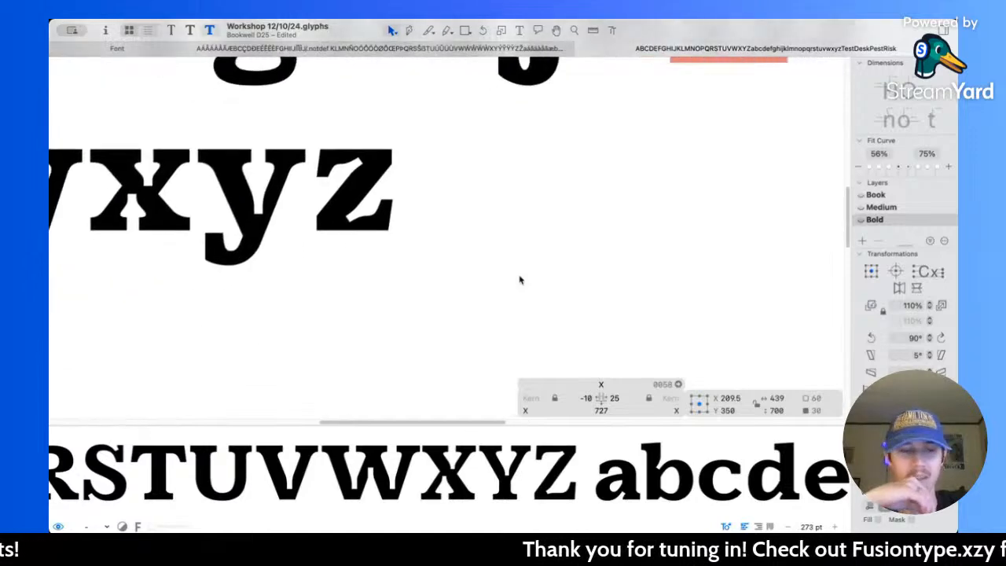
pyautogui.hscroll(-3, 534, 277)
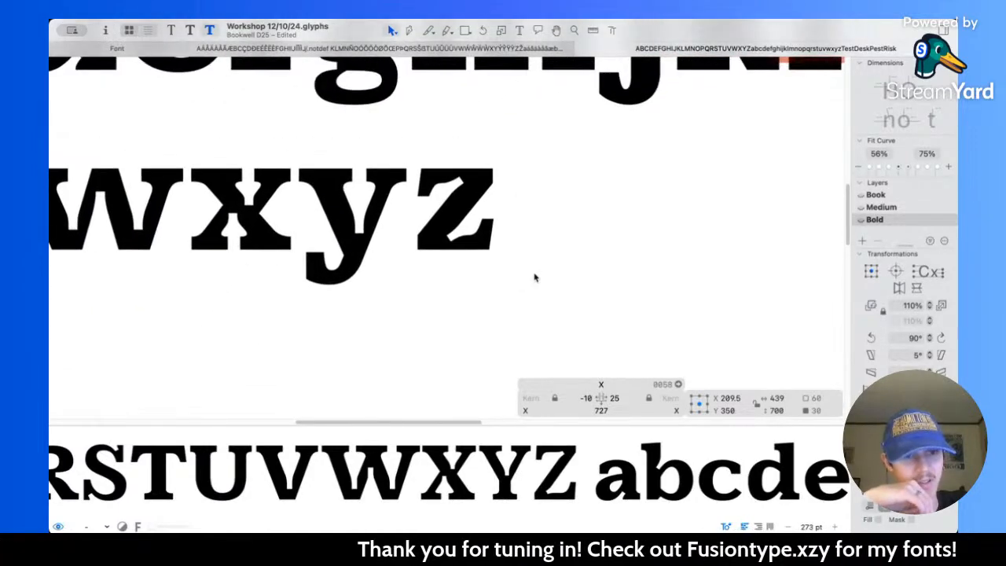
pyautogui.scroll(10, 534, 277)
pyautogui.scroll(2, 536, 277)
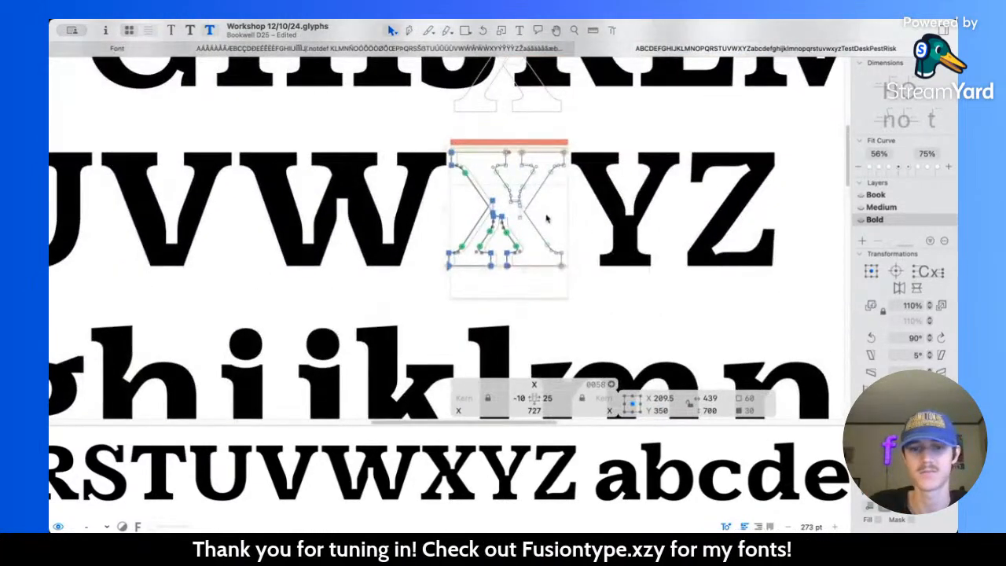
pyautogui.scroll(5, 546, 206)
pyautogui.scroll(2, 516, 183)
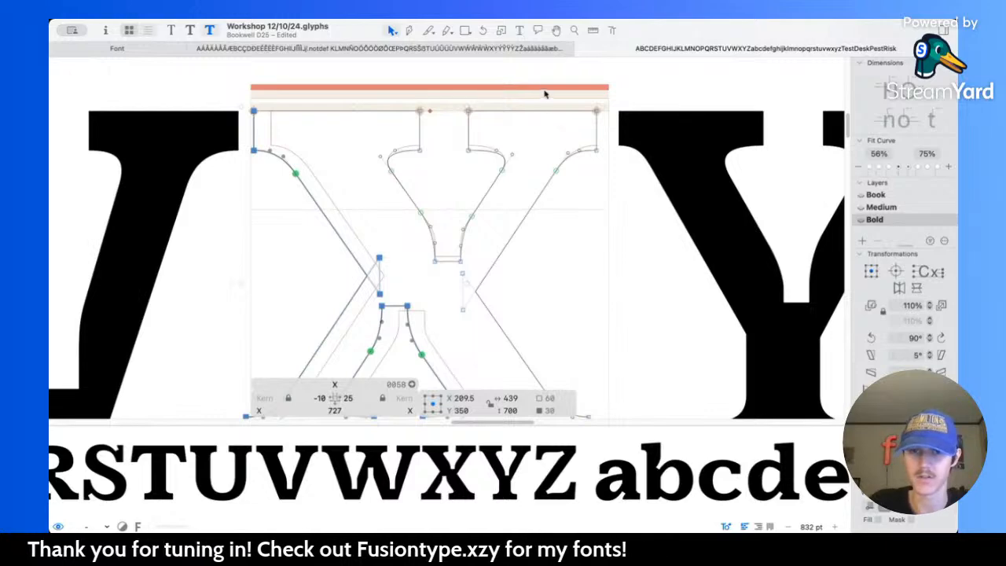
# Step: Try moving the outer diagonal edge of the X's upper right arm 20 units right and 30 down
pyautogui.click(486, 280)
pyautogui.hotkey('shift', 'Right')
pyautogui.hotkey('shift', 'Right')
pyautogui.hotkey('shift', 'Down')
pyautogui.hotkey('shift', 'Down')
pyautogui.hotkey('shift', 'Down')
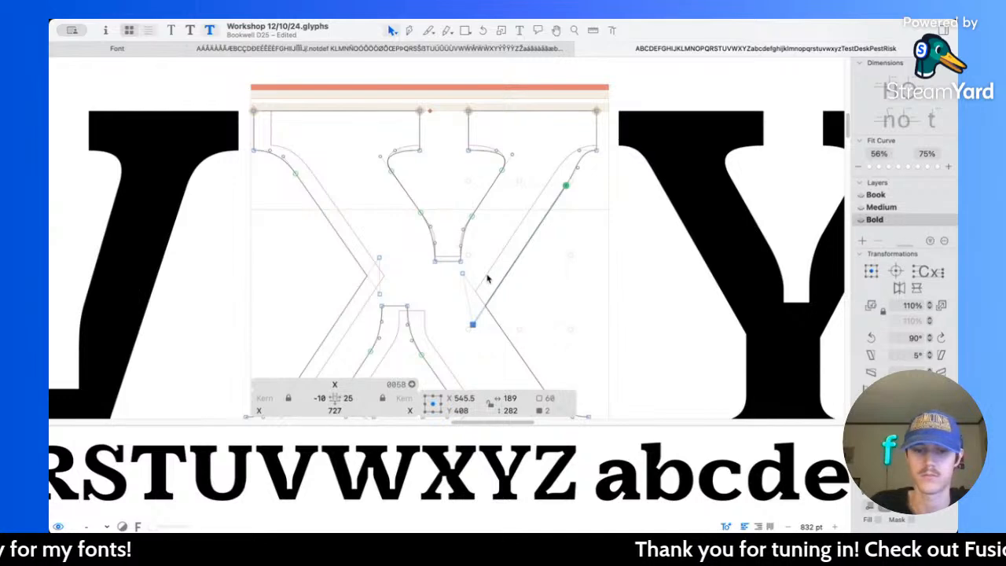
pyautogui.scroll(-3, 488, 279)
# Step: Try moving the outer diagonal edge of the X's lower left leg 30 units left and 30 up
pyautogui.hscroll(-3, 488, 280)
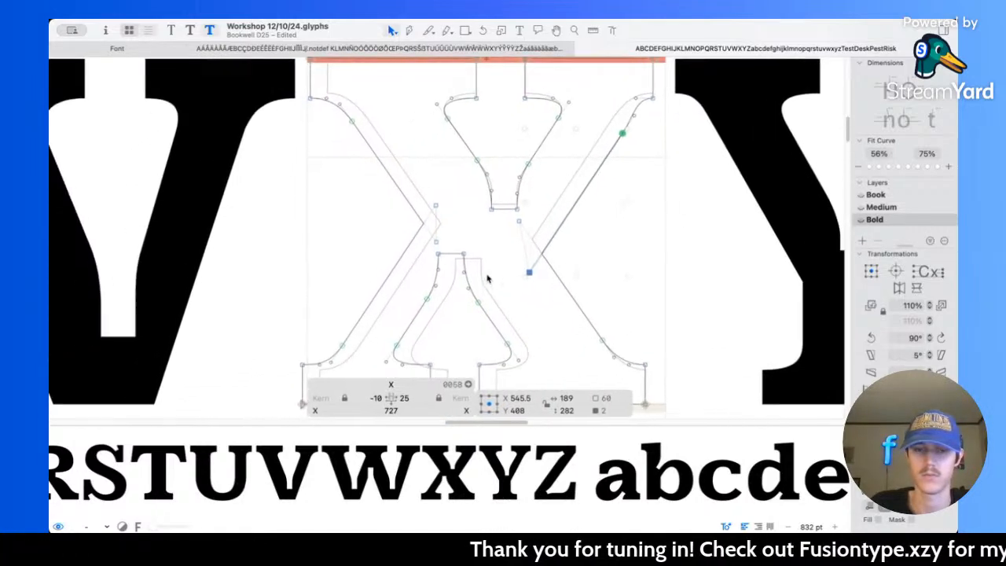
pyautogui.click(409, 258)
pyautogui.hotkey('shift', 'Left')
pyautogui.hotkey('shift', 'Left')
pyautogui.hotkey('shift', 'Left')
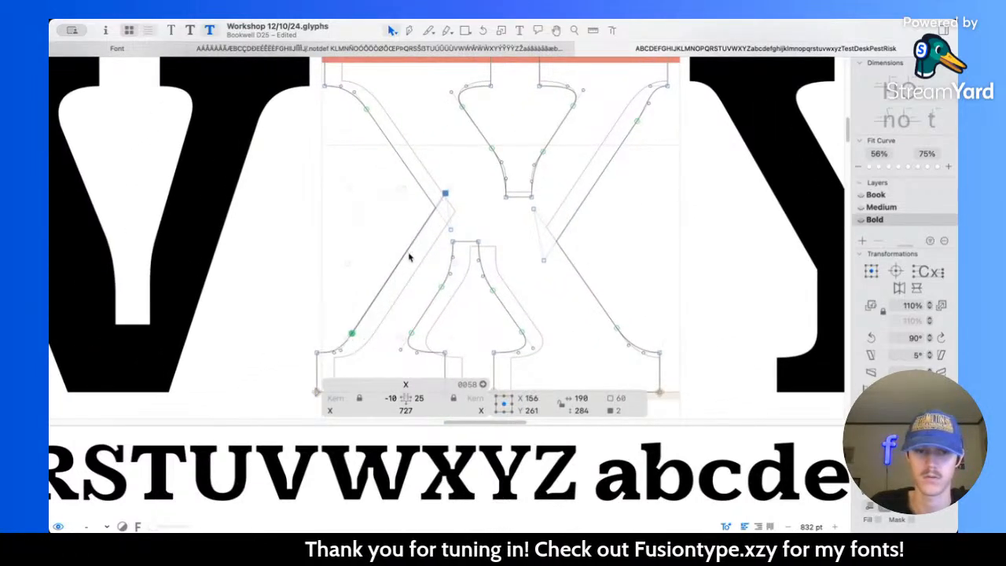
pyautogui.hotkey('shift', 'Up')
pyautogui.hotkey('shift', 'Up')
pyautogui.hotkey('shift', 'Up')
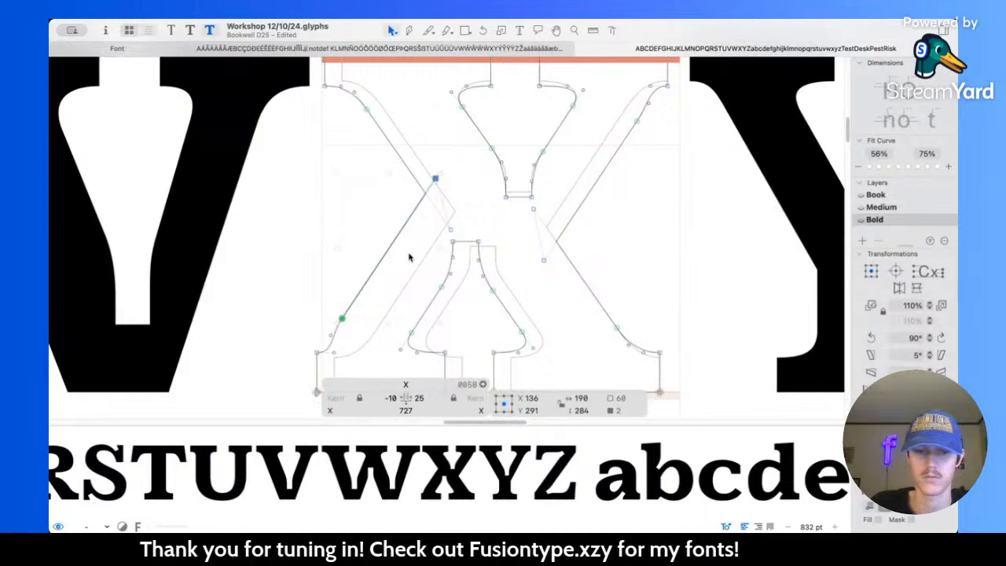
# Step: Undo the trial moves of the X's upper right and lower left outer diagonals
pyautogui.press('super+z')
pyautogui.press('super+z')
pyautogui.press('super+z')
pyautogui.press('super+z')
pyautogui.press('super+z')
pyautogui.press('super+z')
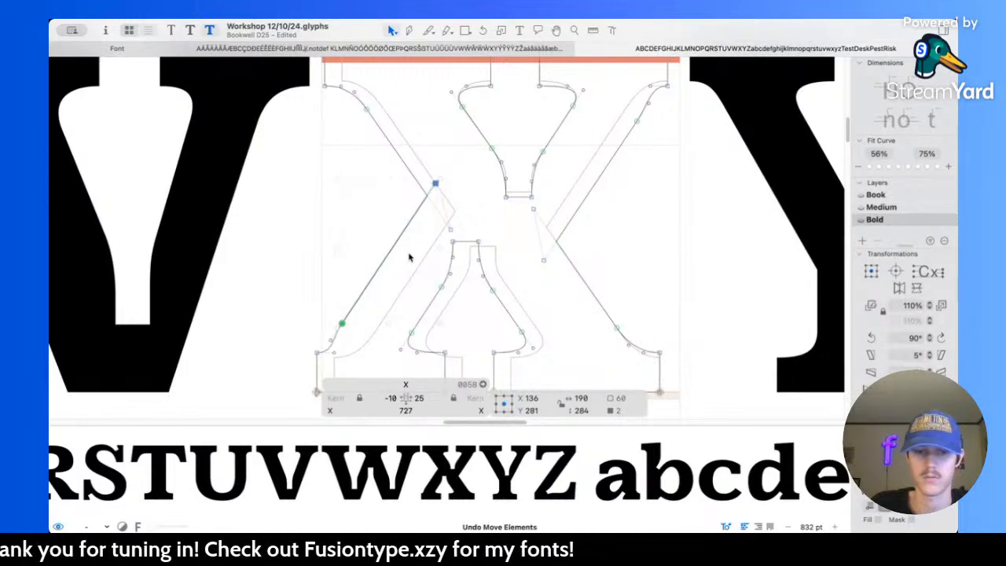
pyautogui.press('super+z')
pyautogui.press('super+z')
pyautogui.press('super+z')
pyautogui.press('super+z')
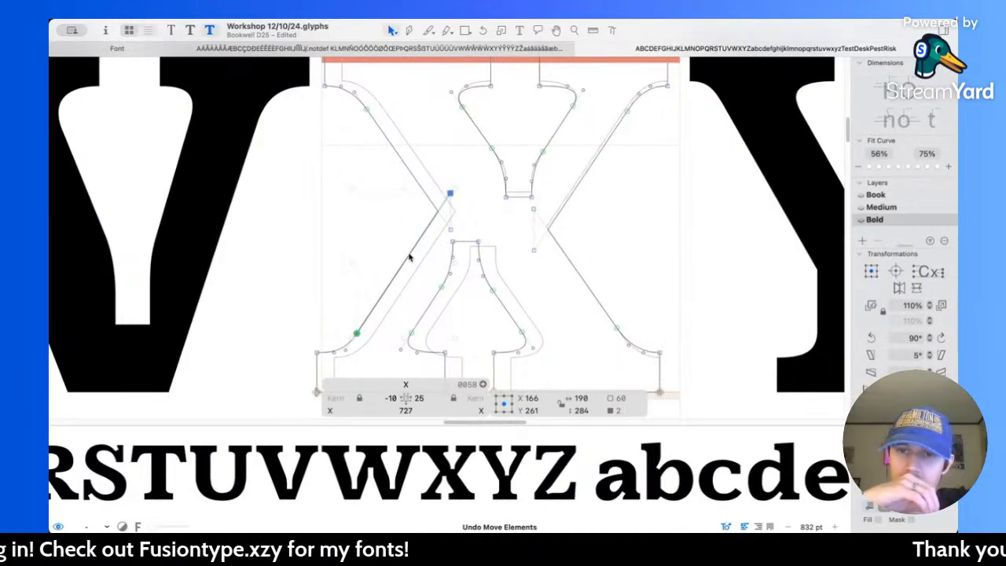
pyautogui.press('super+z')
pyautogui.press('super+z')
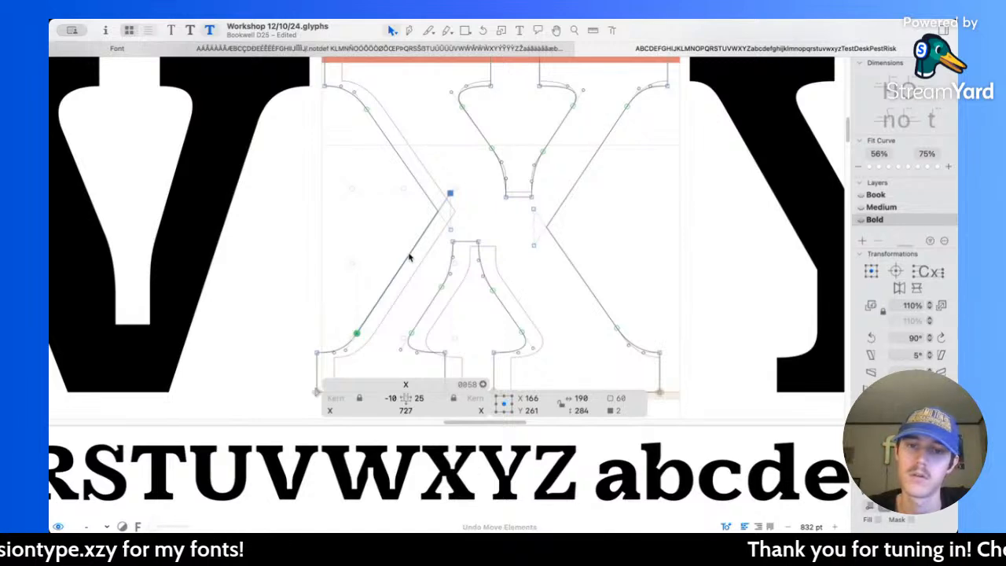
pyautogui.press('super+z')
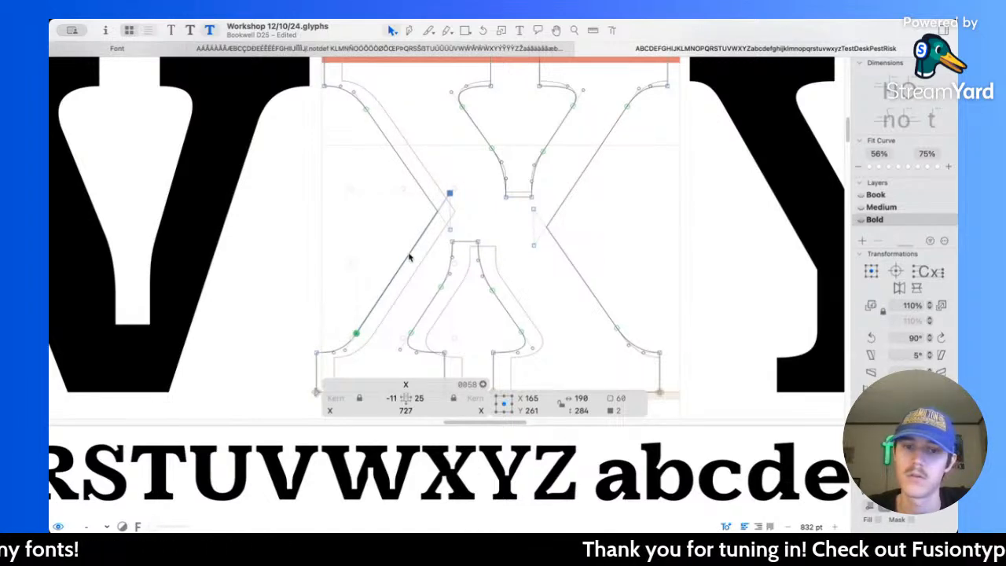
pyautogui.press('super+shift+z')
# Step: Move the outer diagonal edge of the X's upper right arm 30 units right and 30 down
pyautogui.click(567, 196)
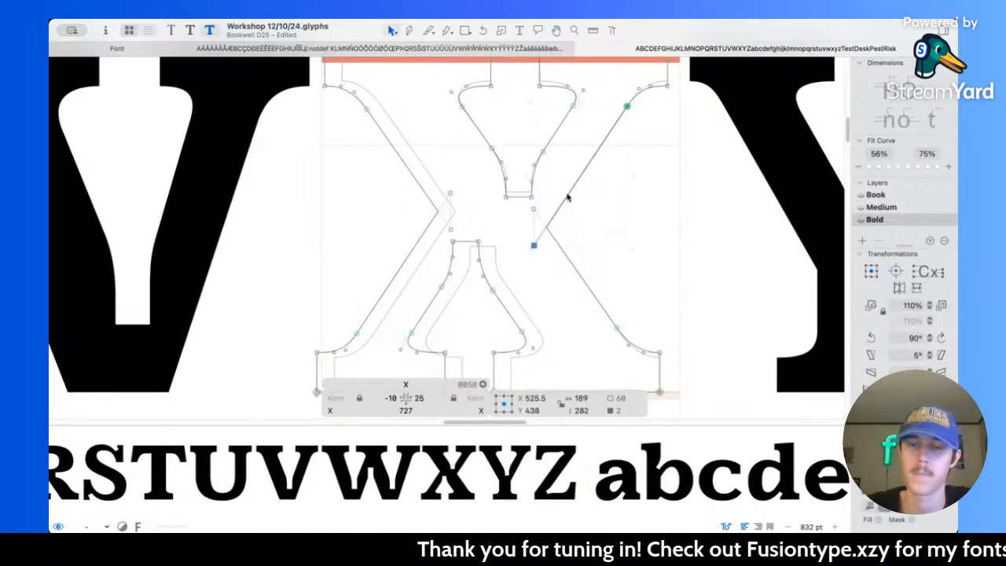
pyautogui.hotkey('shift', 'Left')
pyautogui.hotkey('shift', 'Right')
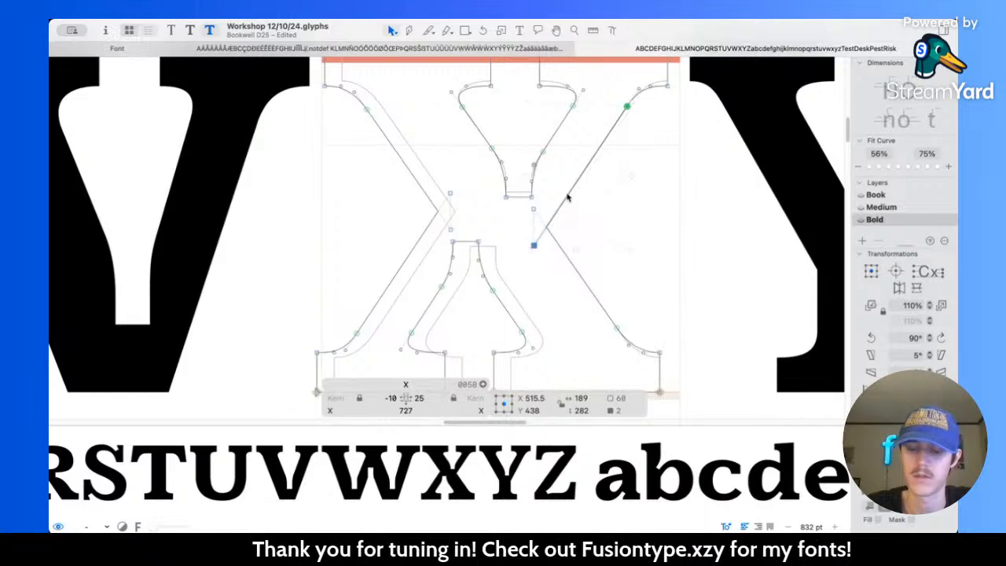
pyautogui.hotkey('shift', 'Down')
pyautogui.hotkey('shift', 'Right')
pyautogui.hotkey('shift', 'Down')
pyautogui.hotkey('shift', 'Right')
pyautogui.hotkey('shift', 'Right')
pyautogui.hotkey('shift', 'Down')
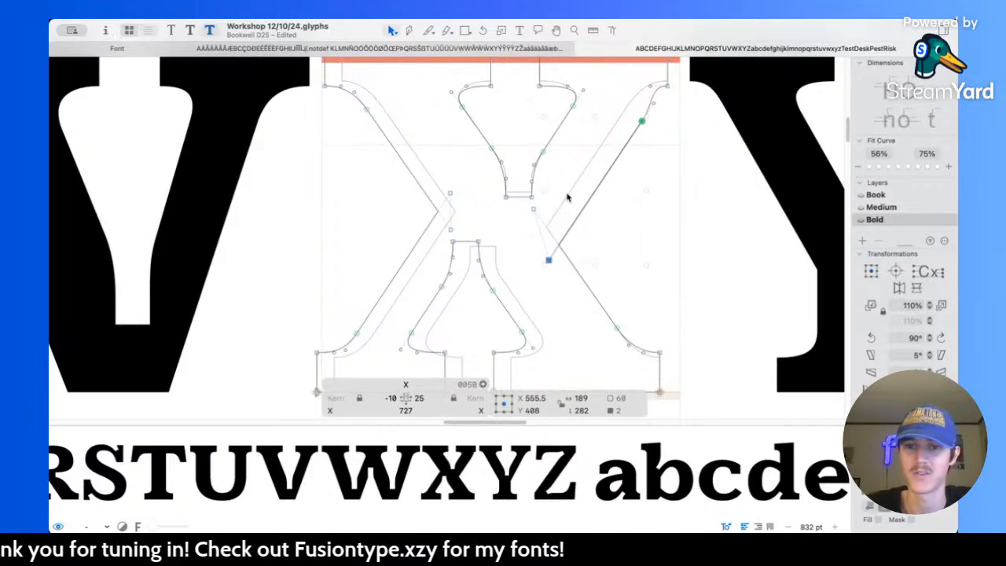
# Step: Move the outer diagonal edge of the X's lower left leg 30 units left and 30 up, and clear the selection
pyautogui.click(424, 239)
pyautogui.hotkey('shift', 'Left')
pyautogui.hotkey('shift', 'Up')
pyautogui.hotkey('shift', 'Left')
pyautogui.hotkey('shift', 'Up')
pyautogui.hotkey('shift', 'Left')
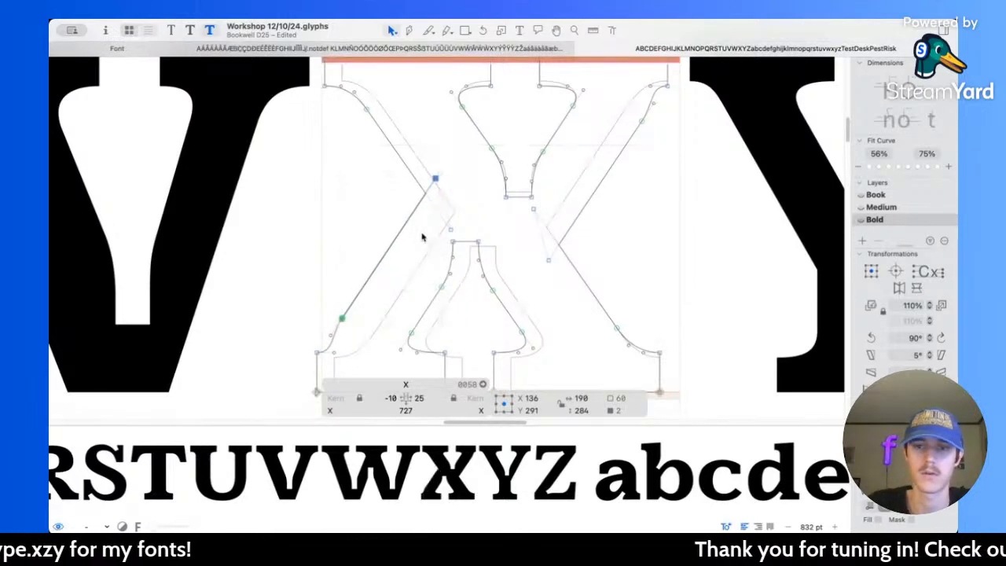
pyautogui.click(383, 293)
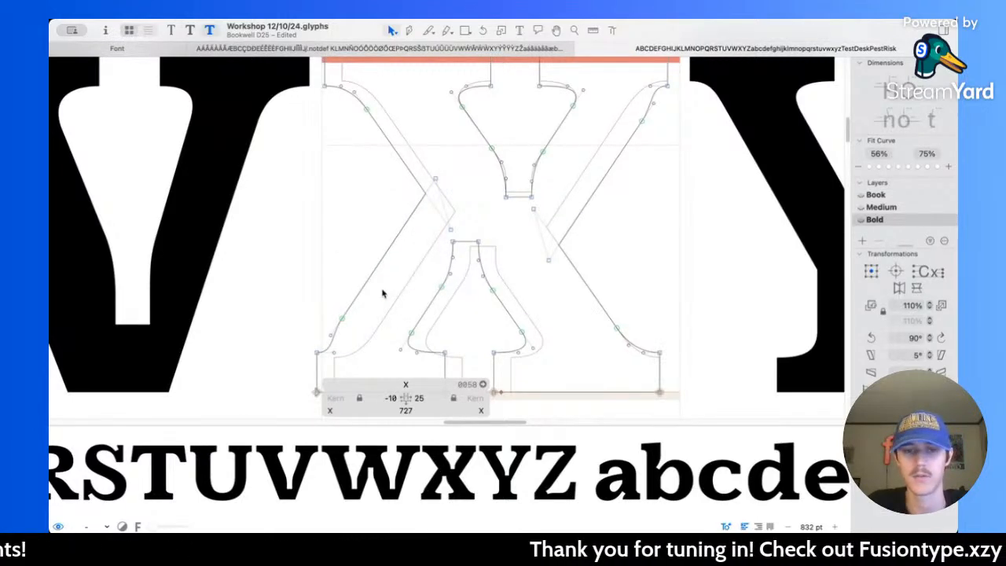
# Step: Try extending the outer end of the X's lower left serif 20 units to the left
pyautogui.scroll(-3, 383, 294)
pyautogui.scroll(-1, 382, 293)
pyautogui.moveTo(340, 311); pyautogui.dragTo(353, 351)
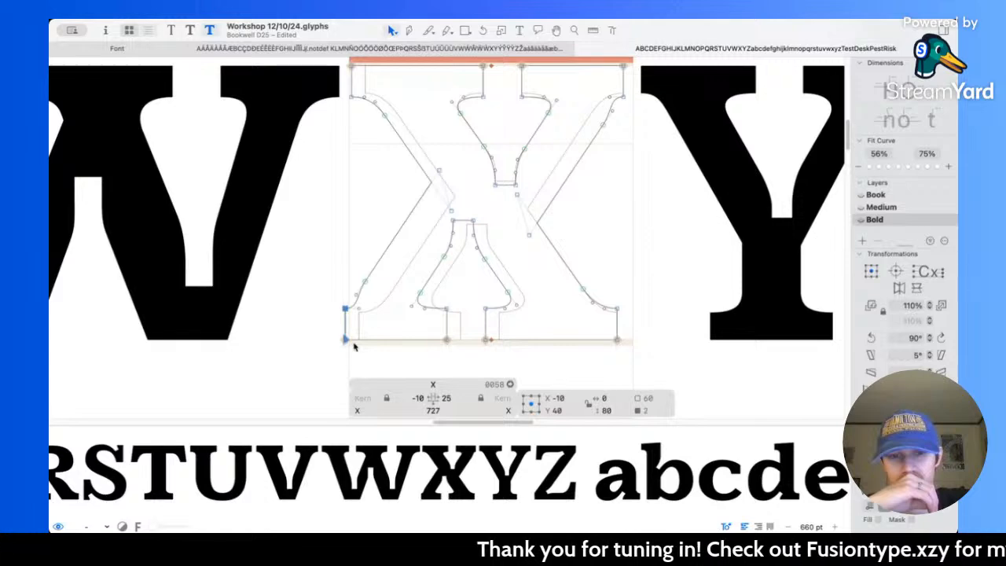
pyautogui.hotkey('shift', 'Left')
pyautogui.hotkey('shift', 'Left')
# Step: Try extending the X's upper right serif end 20 units and its lower right serif end 30 units to the right
pyautogui.scroll(3, 621, 140)
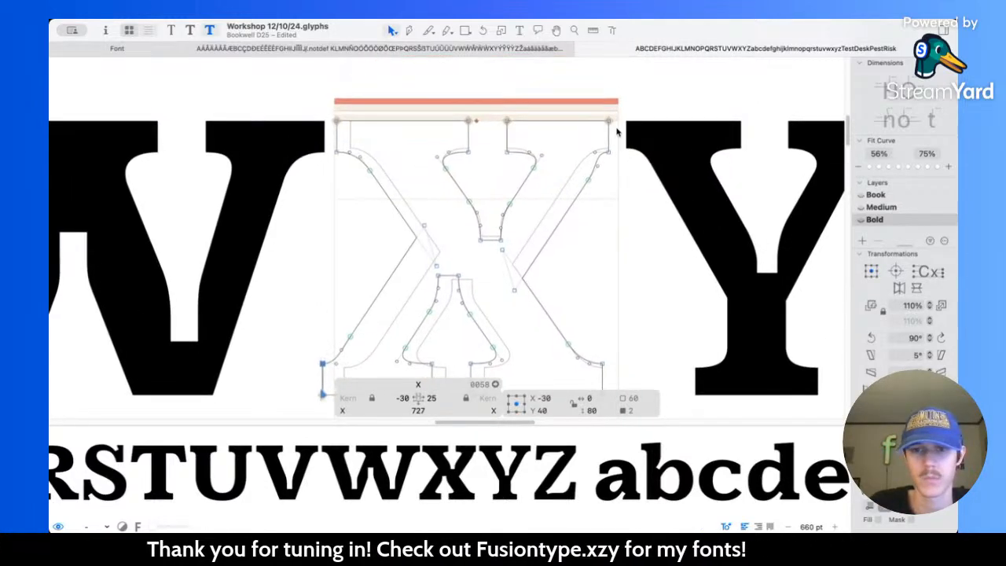
pyautogui.click(613, 137)
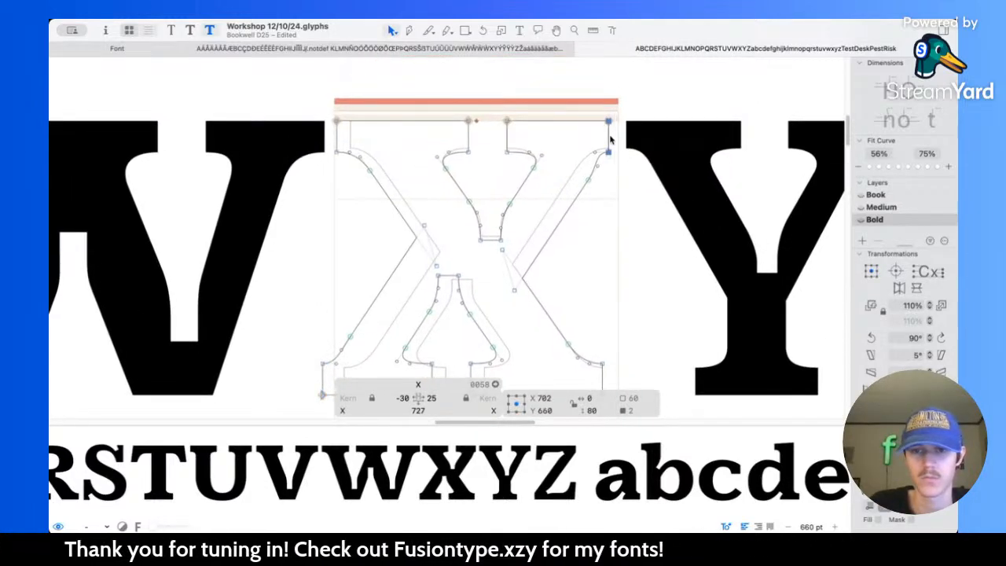
pyautogui.click(603, 374)
pyautogui.hotkey('shift', 'Right')
pyautogui.hotkey('shift', 'Right')
pyautogui.hotkey('shift', 'Right')
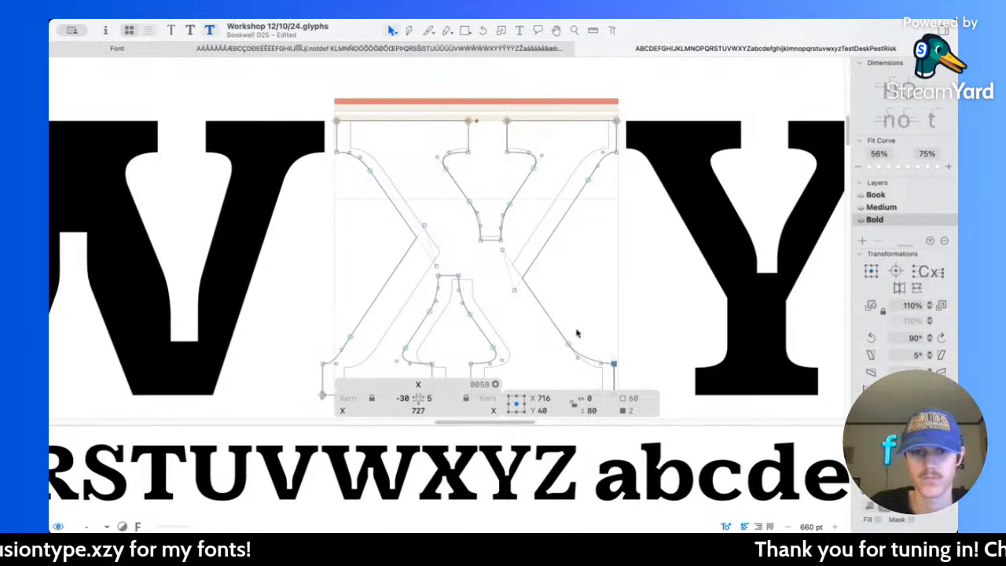
pyautogui.press('Escape')
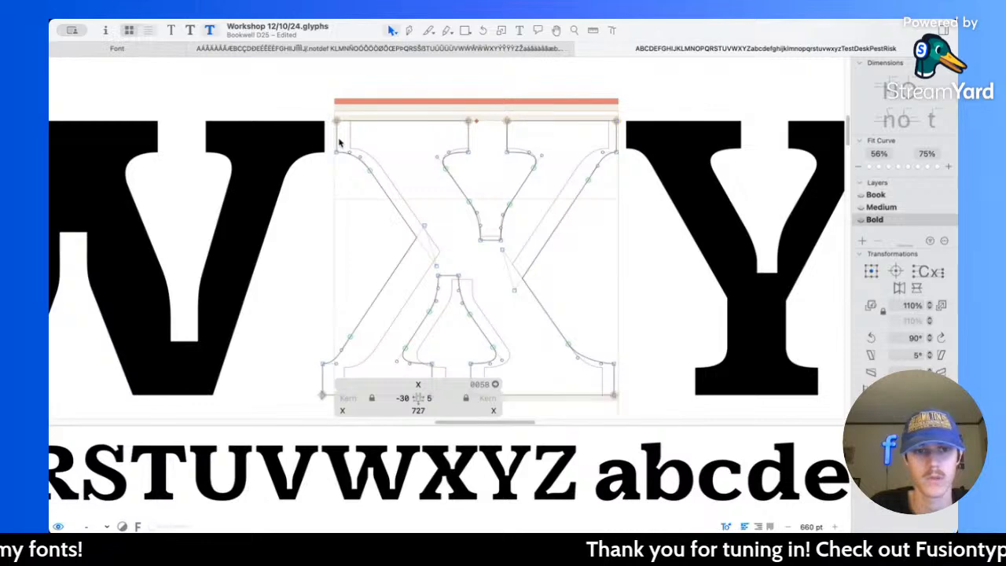
# Step: Try extending the X's upper left serif end 30 units to the left and preview it beside the W and Y
pyautogui.click(337, 142)
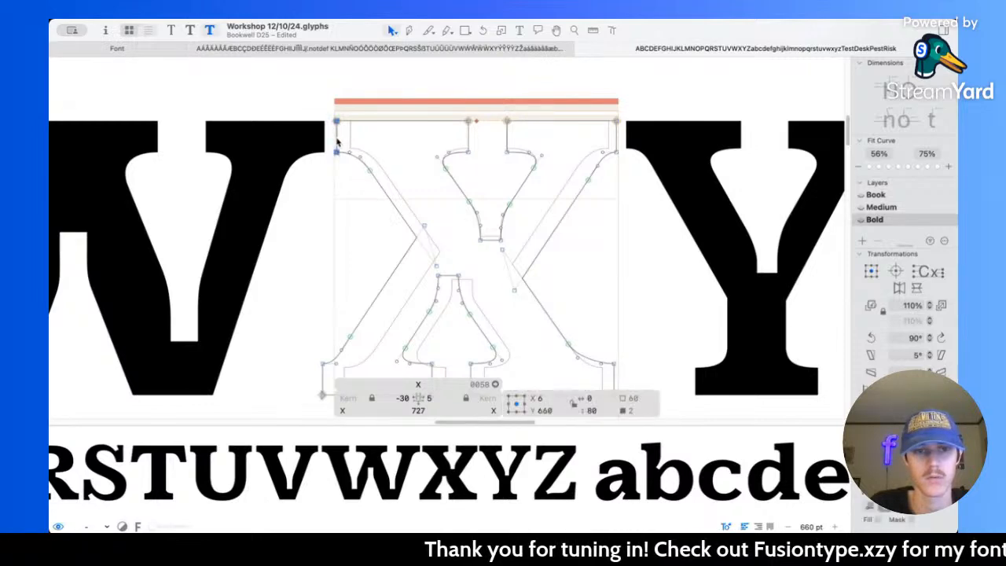
pyautogui.hotkey('shift', 'Left')
pyautogui.hotkey('shift', 'Left')
pyautogui.hotkey('shift', 'Left')
pyautogui.press('space')
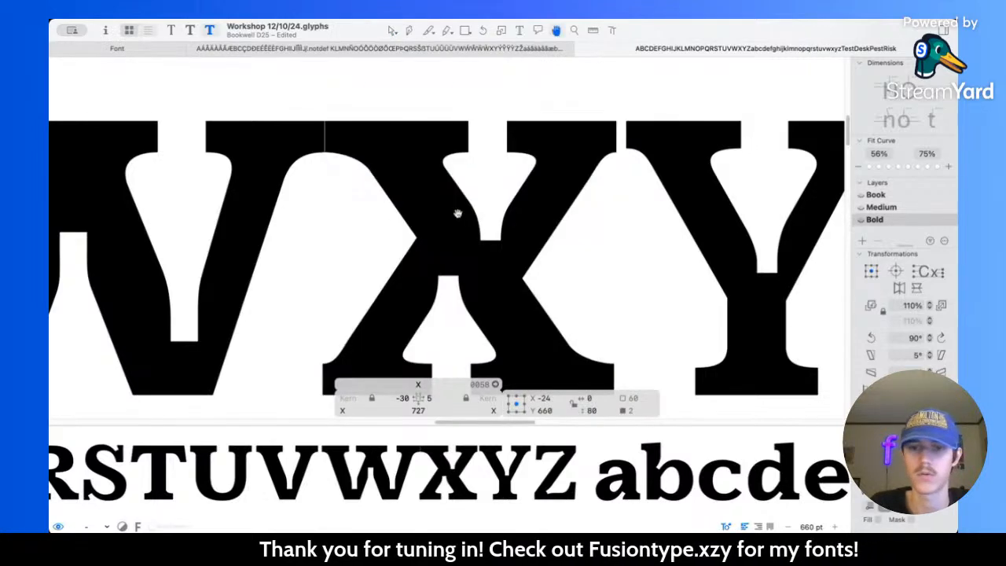
pyautogui.scroll(-3, 458, 213)
pyautogui.scroll(-2, 458, 213)
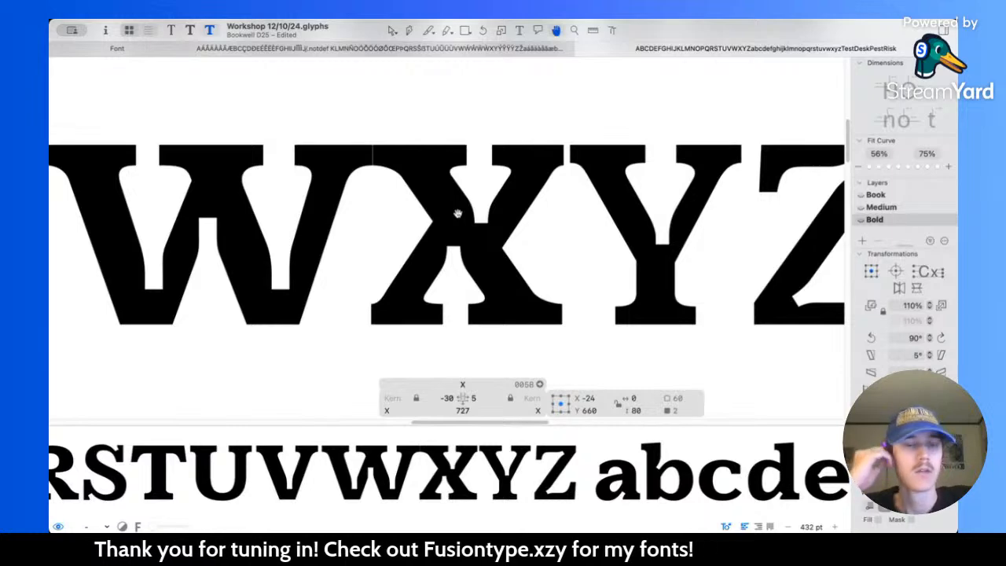
# Step: Undo all four serif extensions on the X and preview the letter with its original serif ends
pyautogui.press('super+z')
pyautogui.press('super+z')
pyautogui.press('super+z')
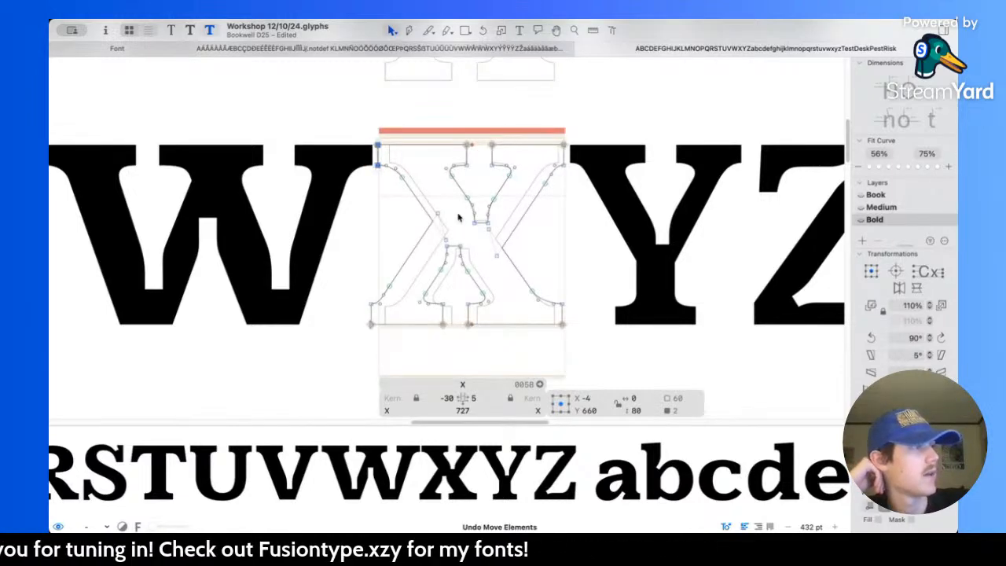
pyautogui.press('super+z')
pyautogui.press('super+z')
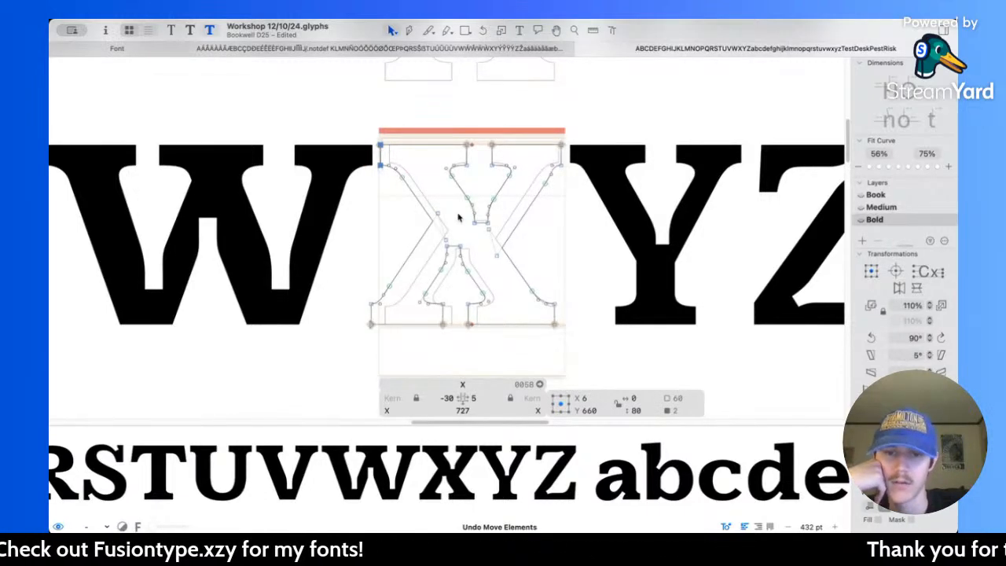
pyautogui.press('super+z')
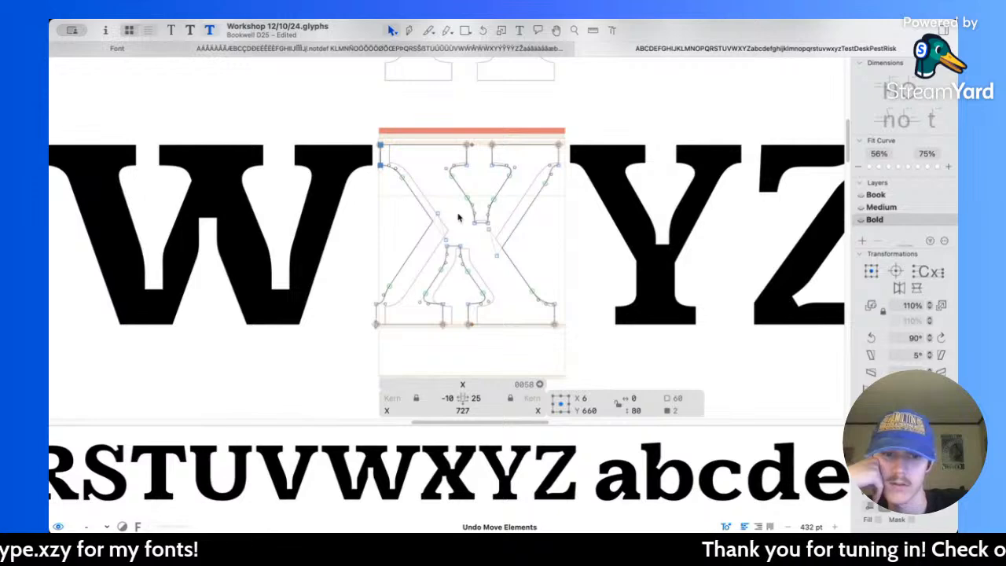
pyautogui.press('space')
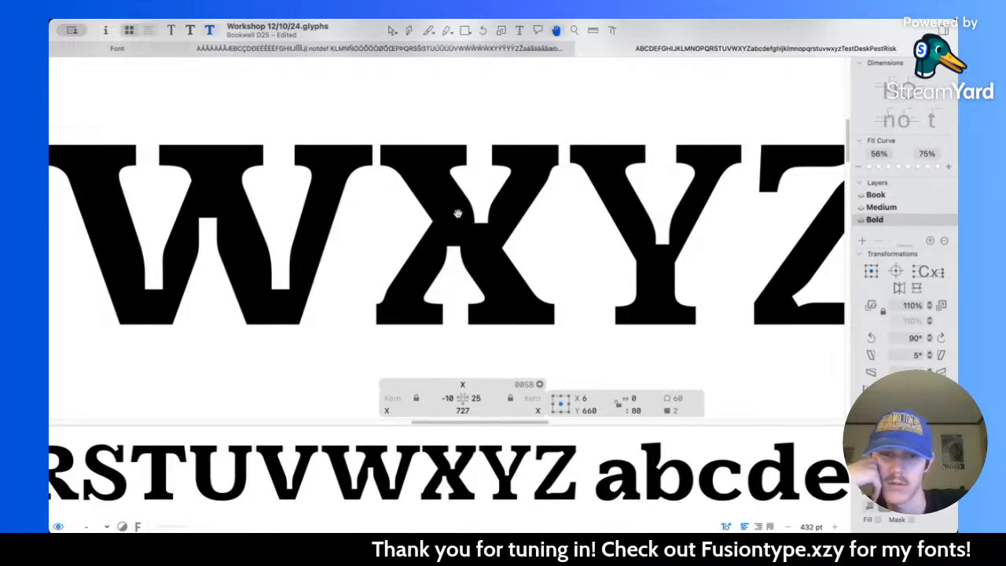
# Step: Move the outer diagonal edge of the X's upper right arm 20 units left and 20 up
pyautogui.scroll(5, 458, 215)
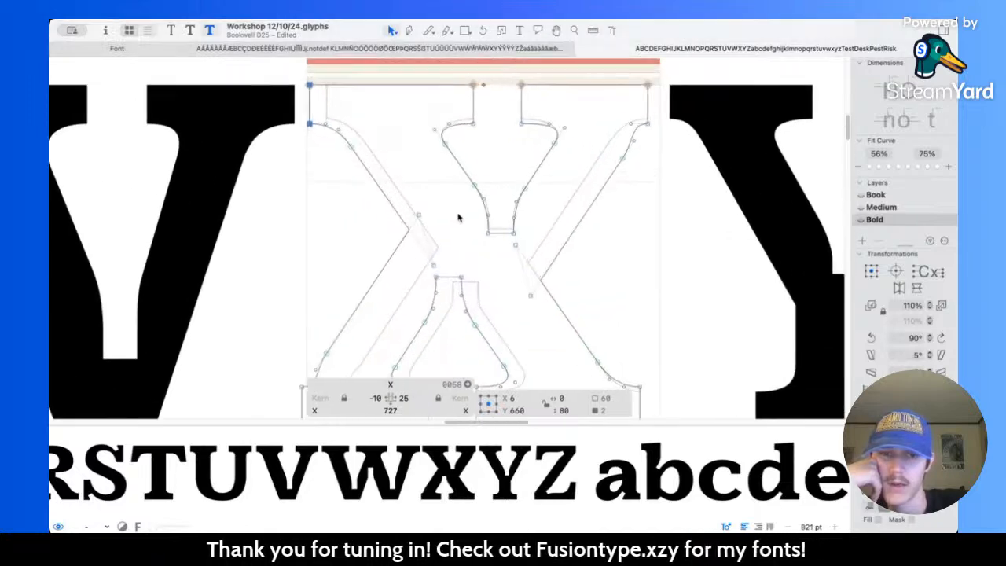
pyautogui.hscroll(3, 459, 217)
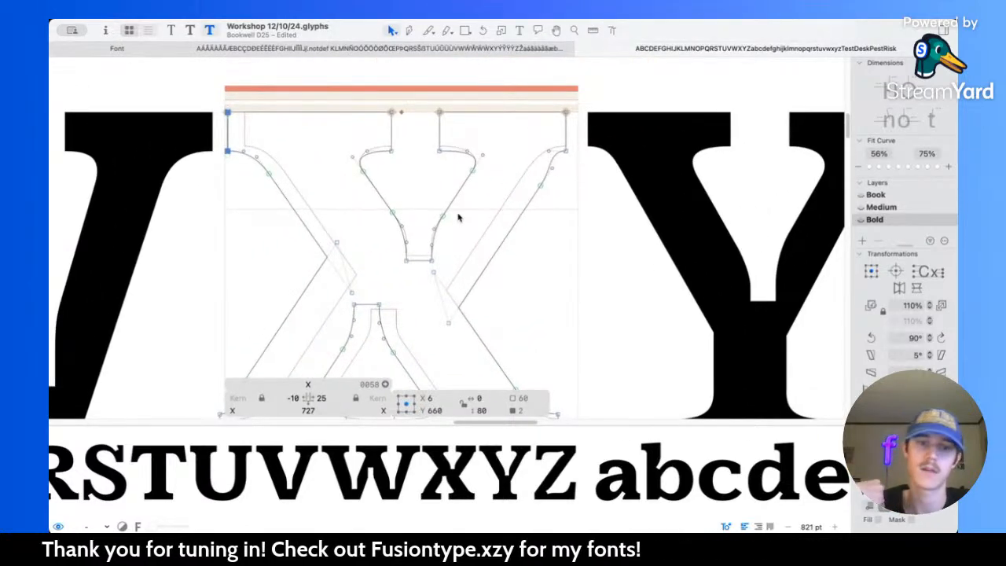
pyautogui.scroll(1, 458, 217)
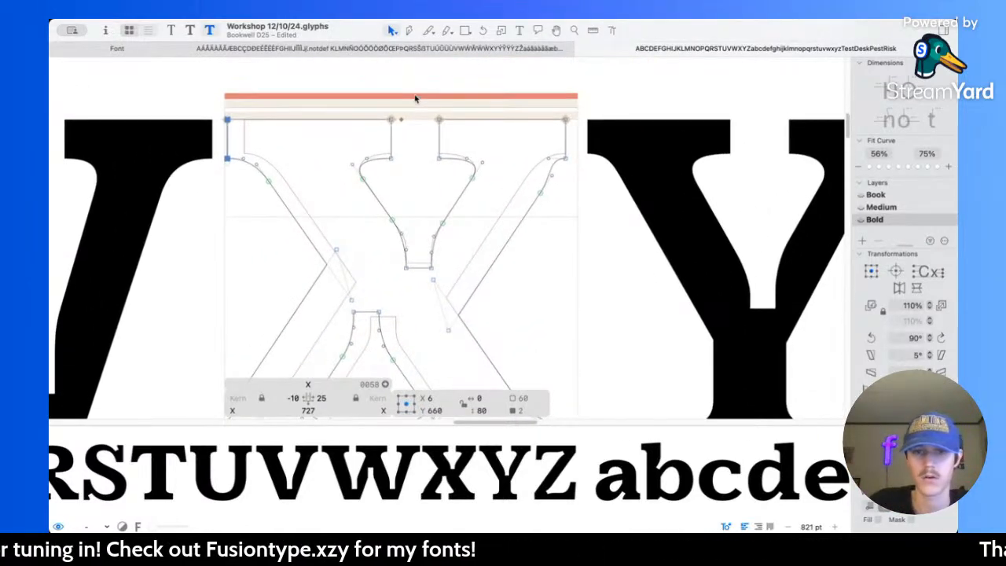
pyautogui.click(519, 224)
pyautogui.hotkey('shift', 'Left')
pyautogui.hotkey('shift', 'Up')
pyautogui.hotkey('shift', 'Left')
pyautogui.hotkey('shift', 'Up')
# Step: Move the outer diagonal edge of the X's lower left leg 20 units right and 20 down
pyautogui.scroll(-3, 520, 225)
pyautogui.click(305, 232)
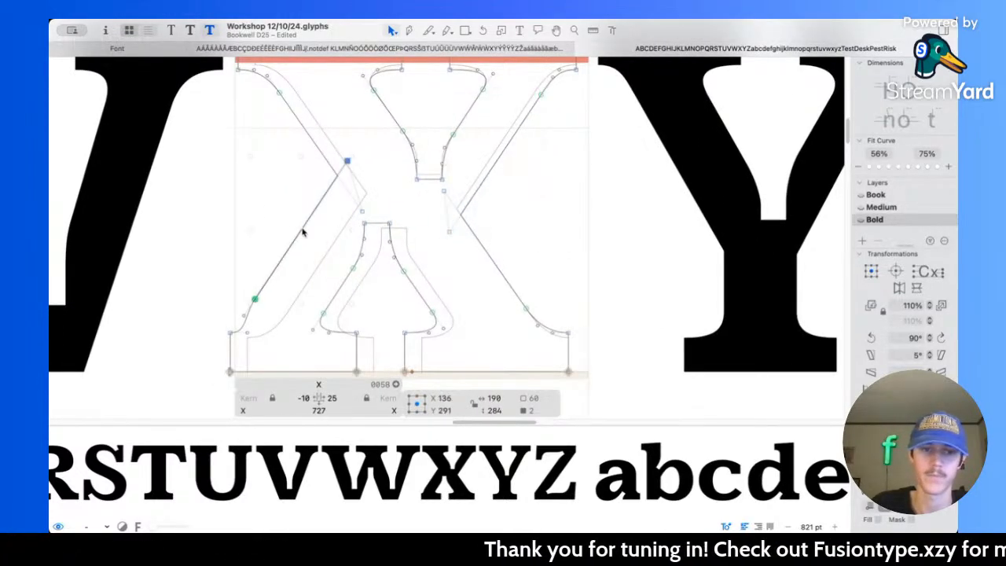
pyautogui.hotkey('shift', 'Right')
pyautogui.hotkey('shift', 'Down')
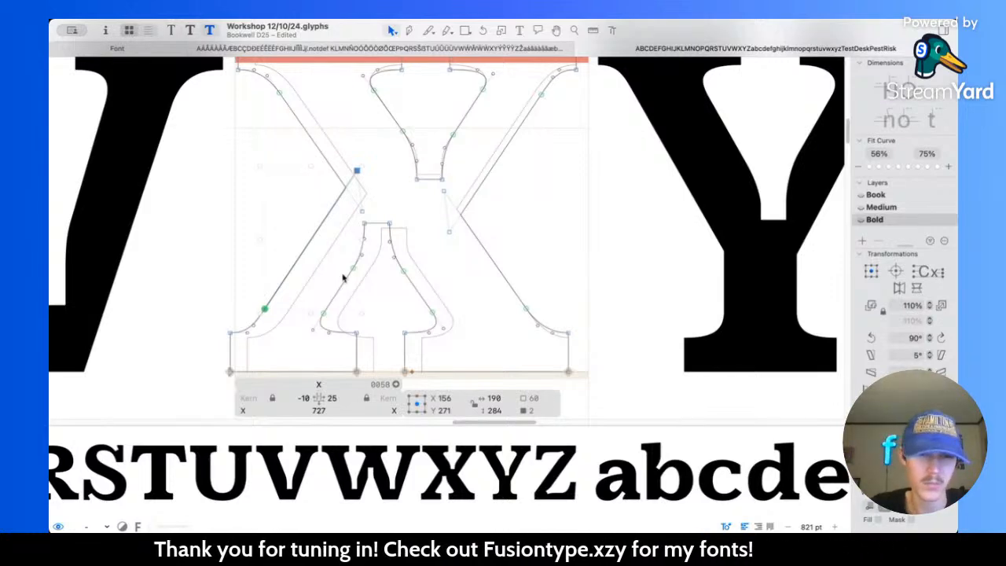
# Step: Select the left side of the X's lower notch and move it 20 units to the right
pyautogui.moveTo(350, 214); pyautogui.dragTo(376, 284)
pyautogui.moveTo(330, 315); pyautogui.dragTo(344, 322)
pyautogui.hotkey('shift', 'Right')
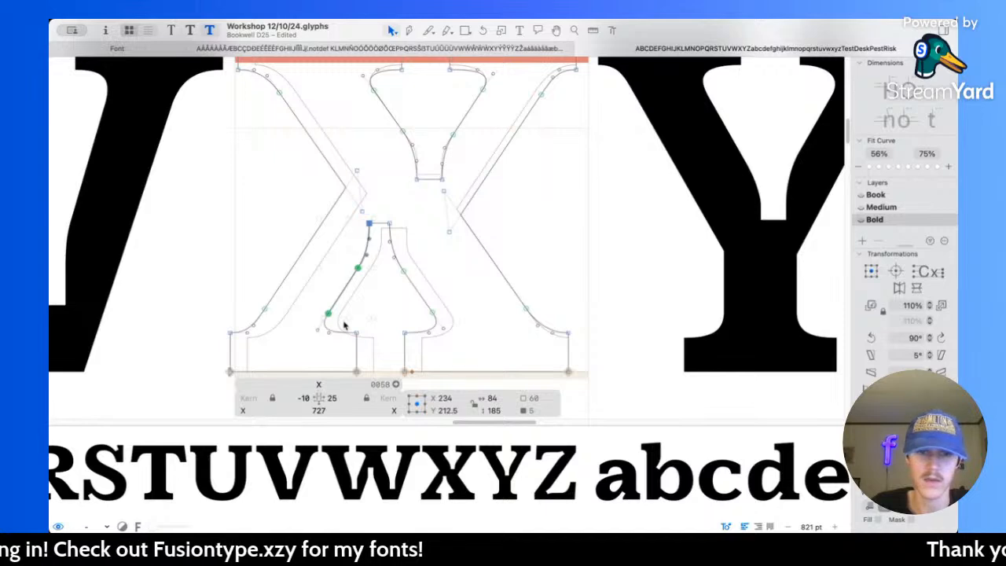
pyautogui.hotkey('shift', 'Right')
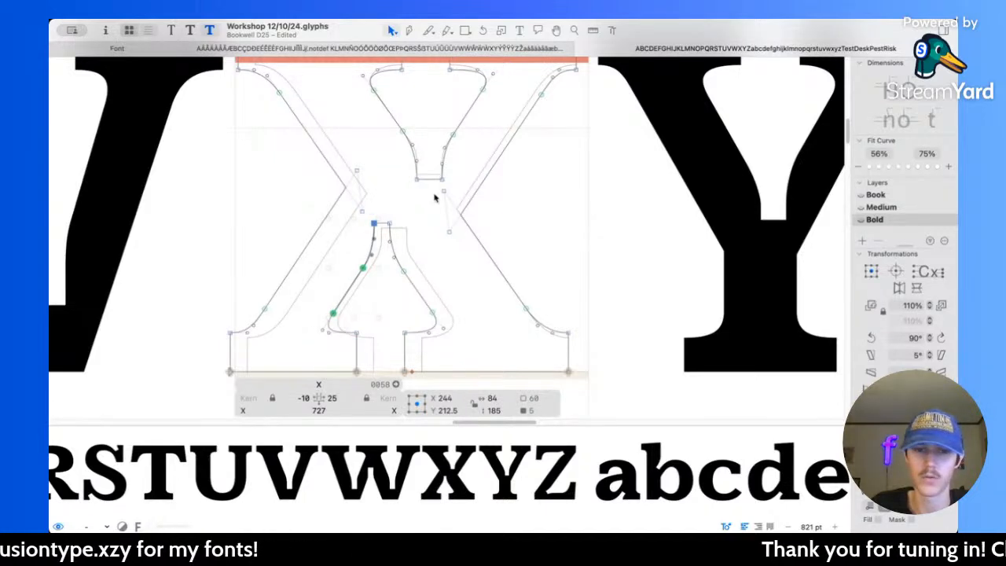
# Step: Select the right side of the X's upper notch and move it 20 units to the left
pyautogui.scroll(5, 433, 197)
pyautogui.moveTo(441, 196); pyautogui.dragTo(473, 272)
pyautogui.keyDown('shift'); pyautogui.click(493, 169); pyautogui.keyUp('shift')
pyautogui.hotkey('shift', 'Left')
pyautogui.hotkey('shift', 'Left')
# Step: Preview the thickened diagonal of the X and compare it with the surrounding capitals and lowercase letters
pyautogui.press('space')
pyautogui.scroll(-5, 493, 169)
pyautogui.scroll(-4, 493, 169)
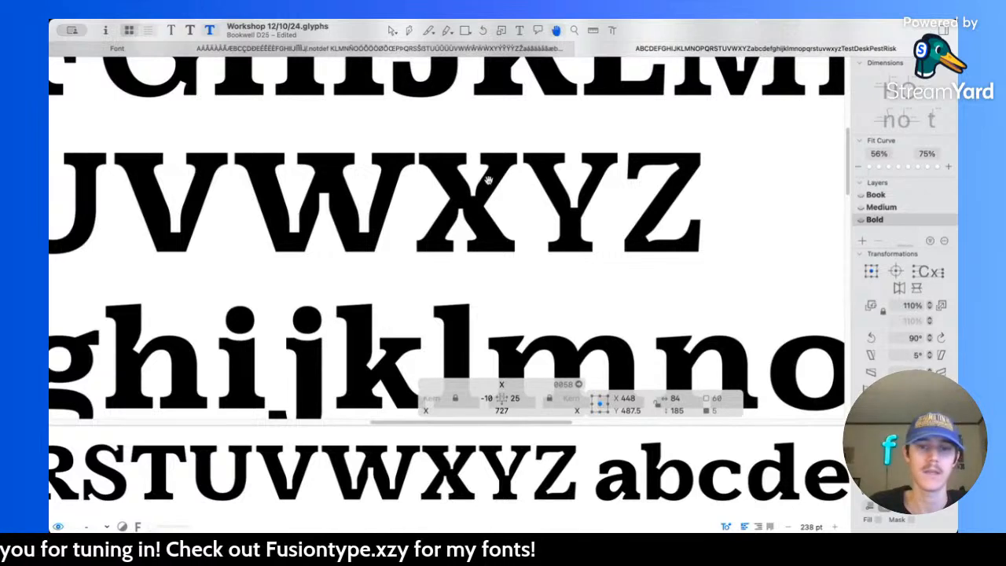
pyautogui.scroll(4, 478, 190)
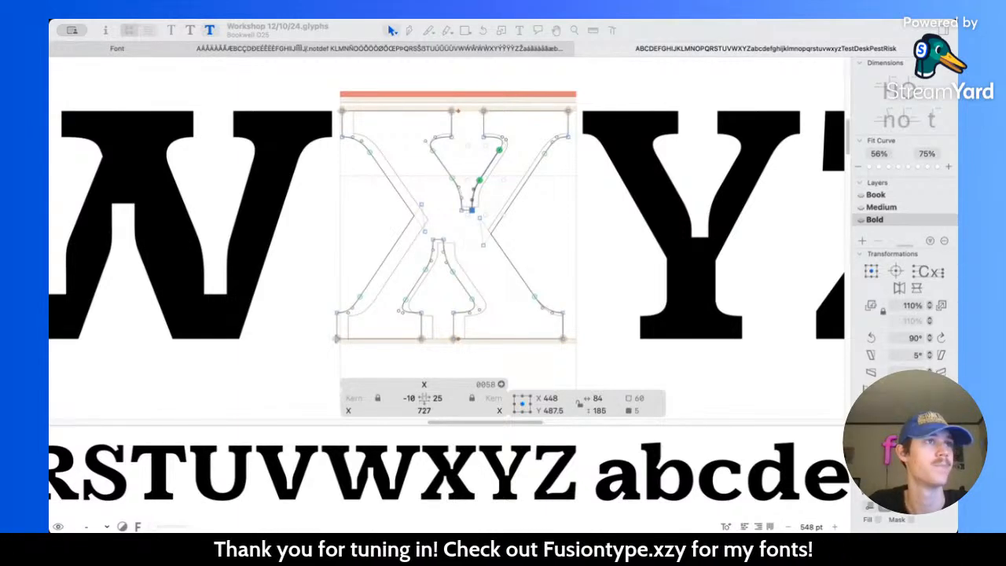
pyautogui.click(477, 167)
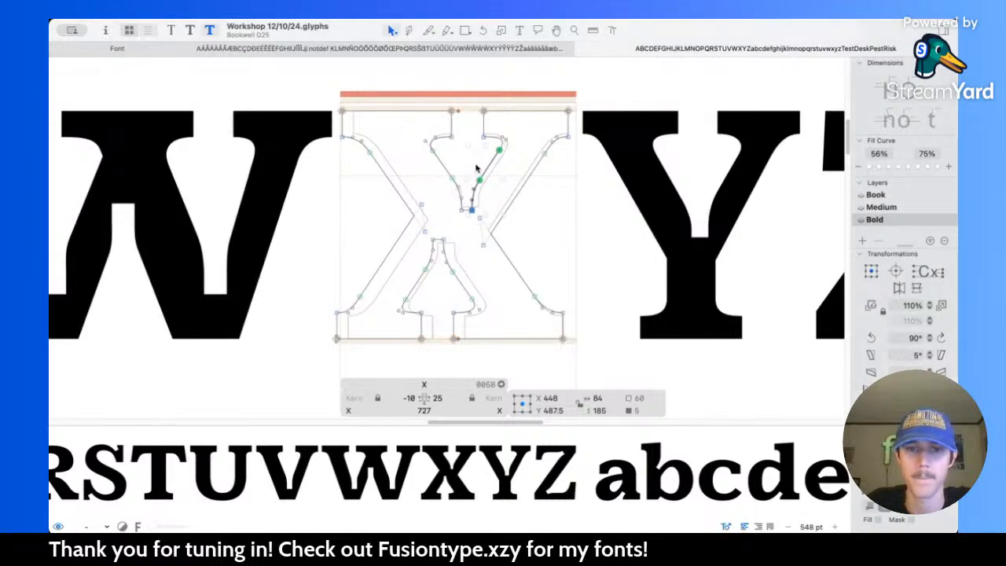
# Step: Widen the flat end of the X's lower notch by moving its right corner 20 units right and its left corner 20 units left
pyautogui.scroll(3, 476, 164)
pyautogui.press('space')
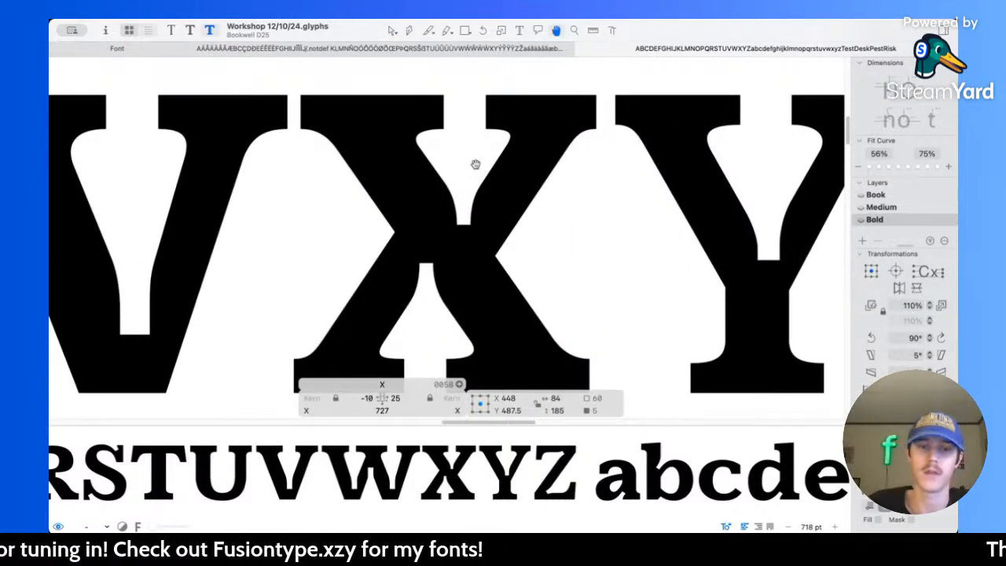
pyautogui.scroll(-1, 442, 267)
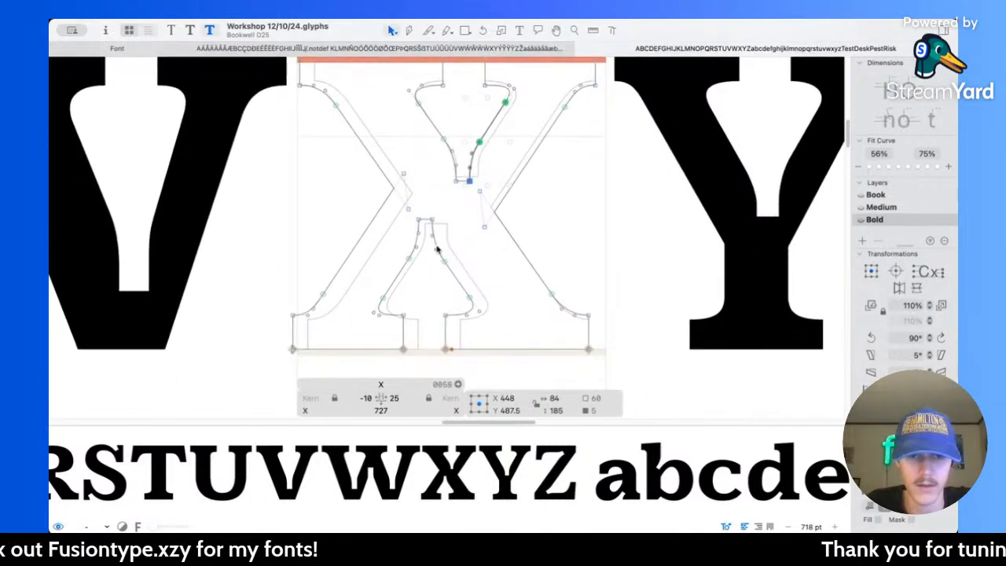
pyautogui.scroll(3, 438, 252)
pyautogui.press('l')
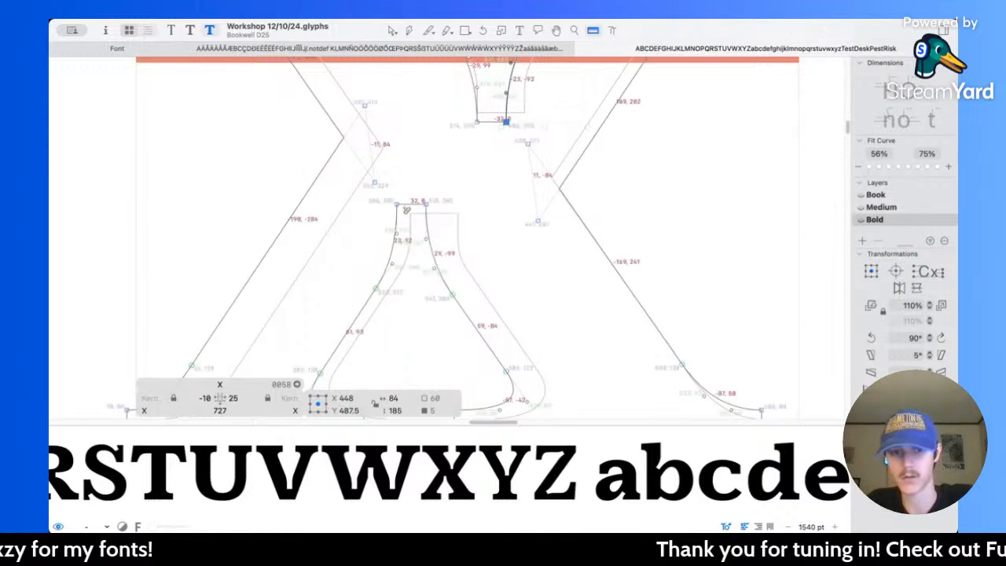
pyautogui.press('v')
pyautogui.moveTo(405, 175); pyautogui.dragTo(453, 253)
pyautogui.hotkey('shift', 'Right')
pyautogui.hotkey('shift', 'Right')
pyautogui.moveTo(383, 197); pyautogui.dragTo(409, 244)
pyautogui.hotkey('shift', 'Left')
pyautogui.hotkey('shift', 'Left')
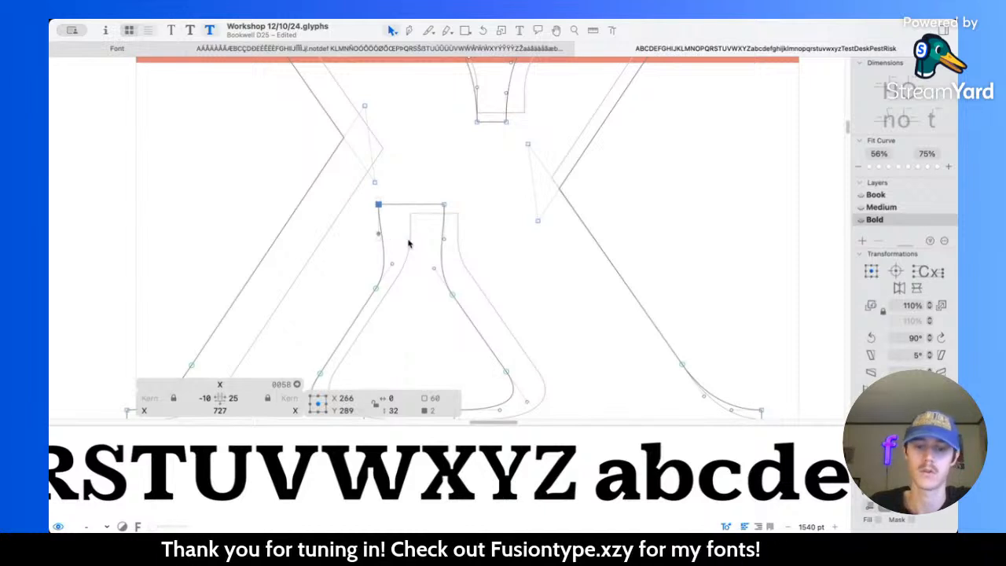
# Step: Measure the flat end of the X's lower notch and trim it to 70 units wide
pyautogui.press('l')
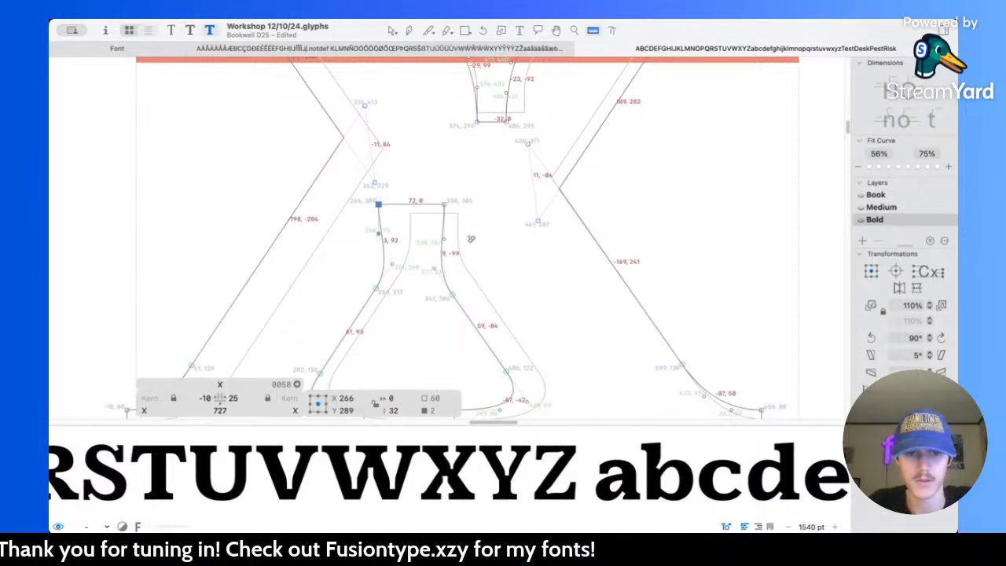
pyautogui.press('v')
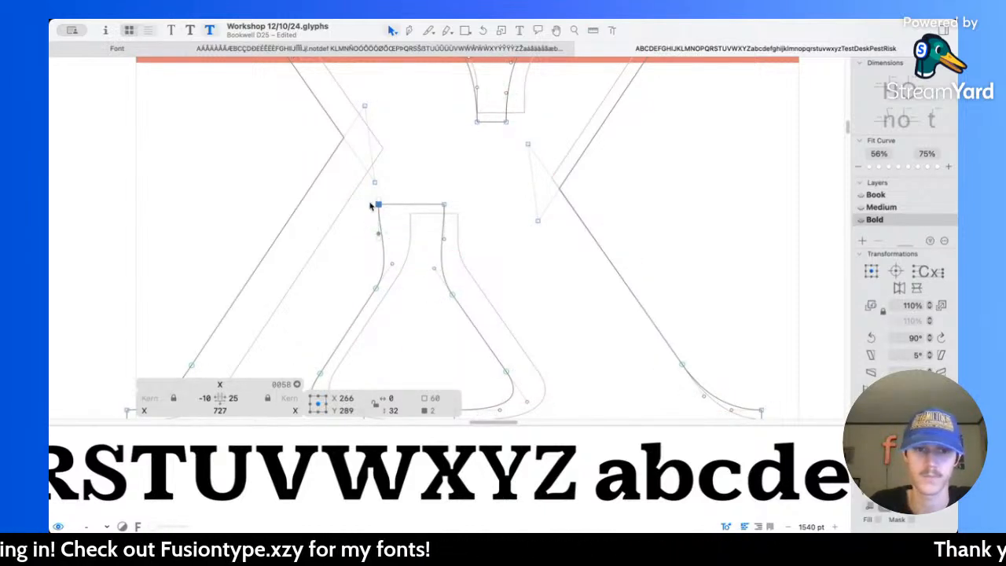
pyautogui.click(459, 202)
pyautogui.moveTo(449, 204); pyautogui.dragTo(516, 254)
pyautogui.press('Left')
# Step: Widen the flat end of the X's upper notch to 70 units by moving its two corners outward, and check the measurement
pyautogui.scroll(4, 434, 218)
pyautogui.hotkey('shift', 'Left')
pyautogui.hotkey('shift', 'Left')
pyautogui.hotkey('shift', 'Right')
pyautogui.hotkey('shift', 'Right')
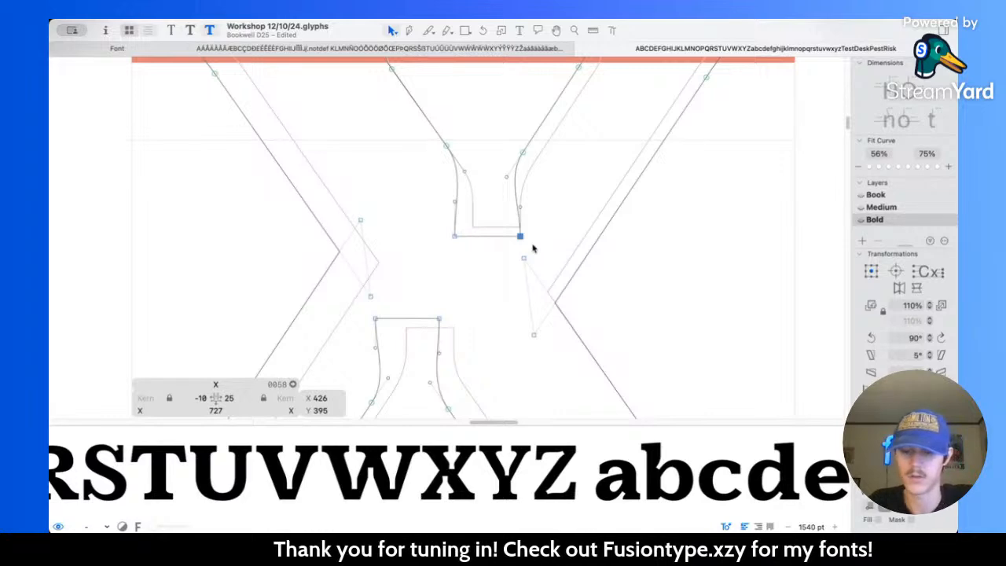
pyautogui.moveTo(419, 207); pyautogui.dragTo(464, 248)
pyautogui.press('Right')
pyautogui.press('l')
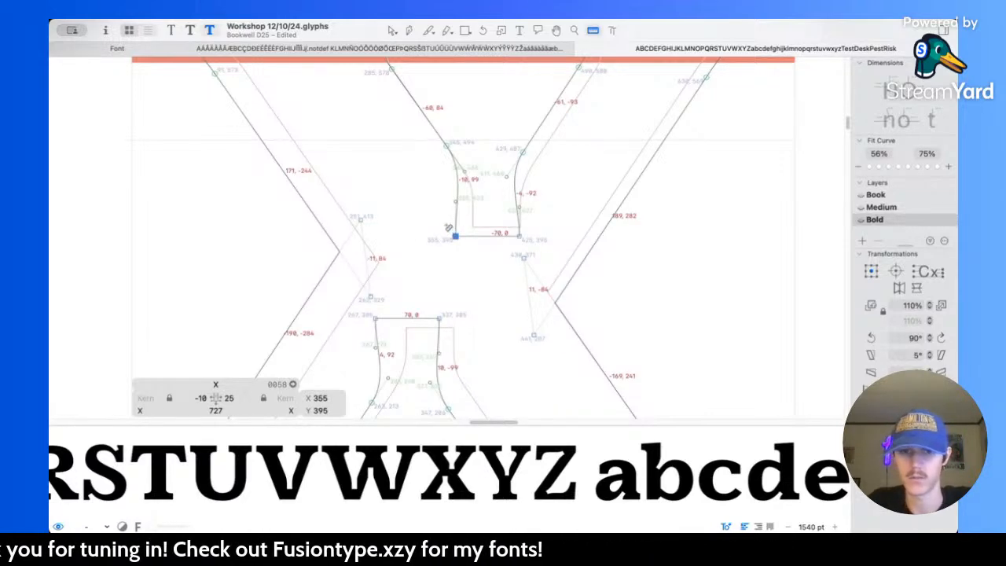
pyautogui.press('v')
# Step: Smooth the right side of the X's upper notch by raising its curve node to about X 446, Y 513 and adjusting the handles
pyautogui.scroll(5, 472, 252)
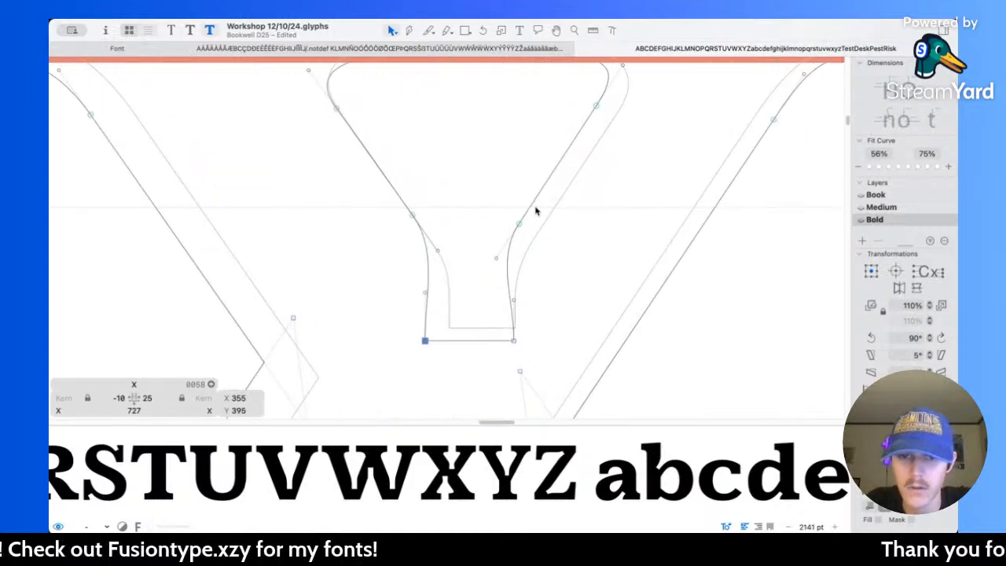
pyautogui.moveTo(502, 254)
pyautogui.mouseDown()
pyautogui.moveTo(523, 233)
pyautogui.moveTo(501, 253)
pyautogui.mouseUp()
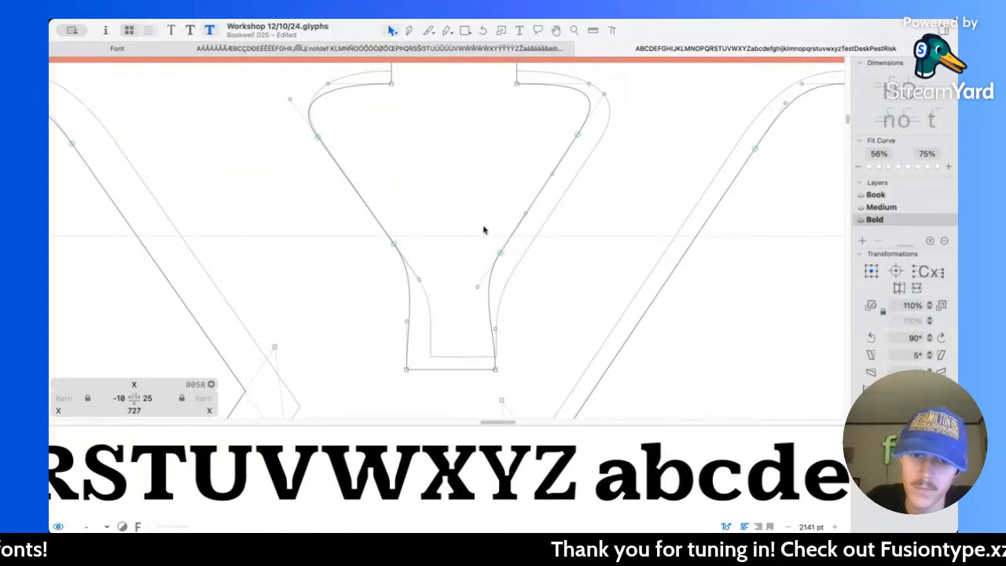
pyautogui.press('super+z')
pyautogui.moveTo(501, 254); pyautogui.dragTo(529, 213)
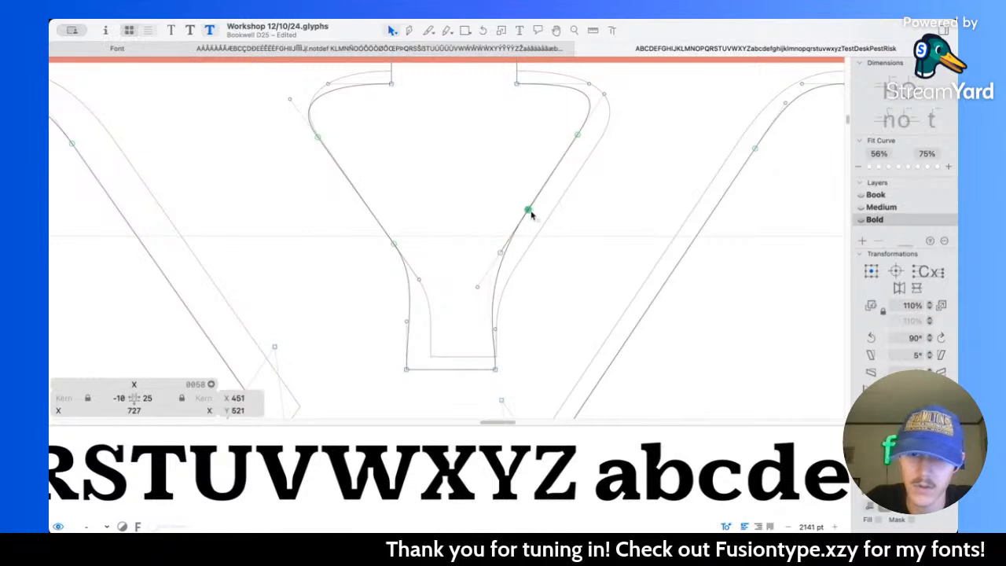
pyautogui.moveTo(478, 289); pyautogui.dragTo(505, 257)
pyautogui.moveTo(496, 332); pyautogui.dragTo(496, 309)
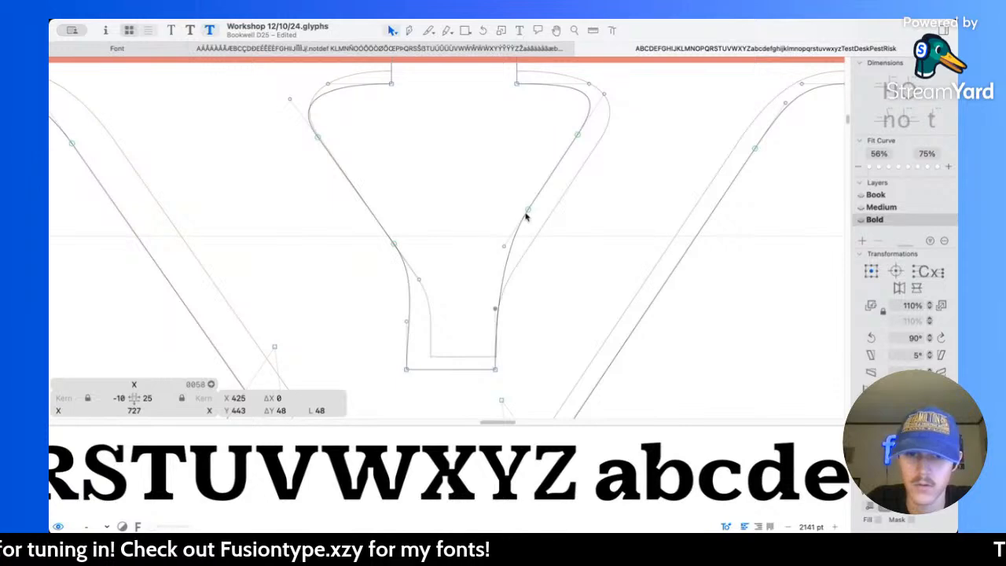
pyautogui.press('space')
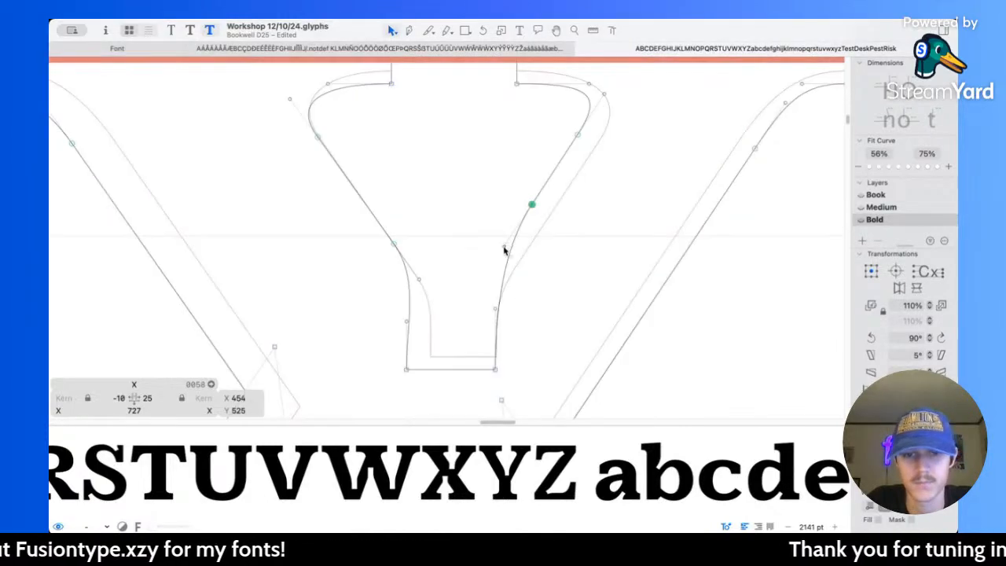
pyautogui.click(504, 246)
pyautogui.moveTo(532, 205); pyautogui.dragTo(494, 268)
pyautogui.press('space')
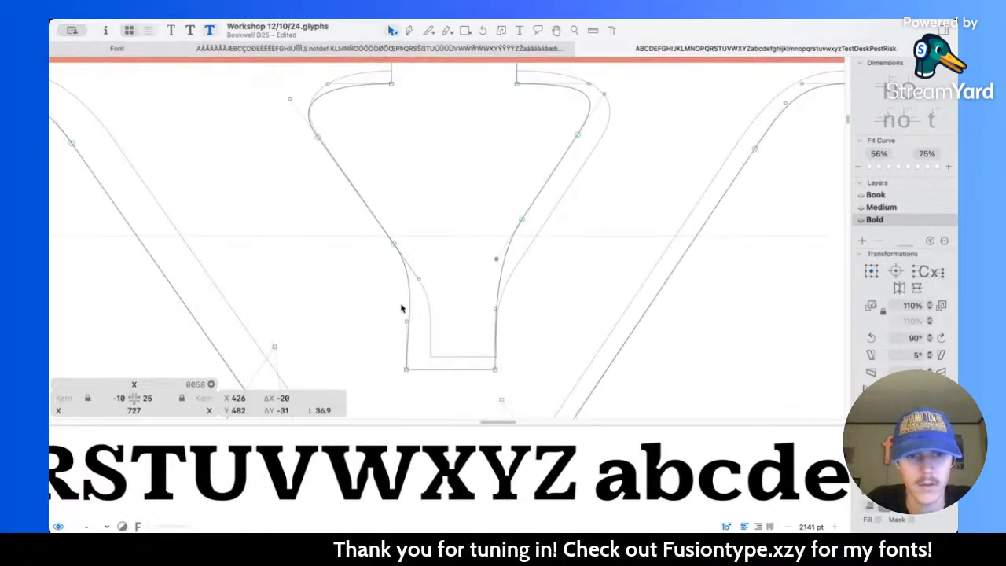
# Step: Match the left side of the X's upper notch by raising its curve node to X 332, Y 512, adjusting the handles and previewing the letter
pyautogui.moveTo(393, 244); pyautogui.dragTo(377, 221)
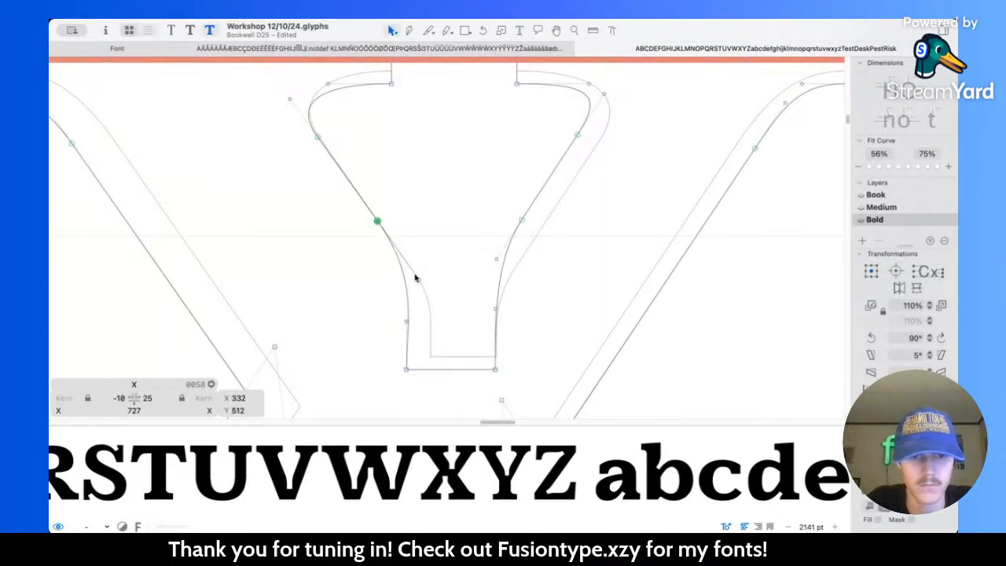
pyautogui.moveTo(419, 283); pyautogui.dragTo(402, 258)
pyautogui.moveTo(406, 323); pyautogui.dragTo(408, 306)
pyautogui.press('space')
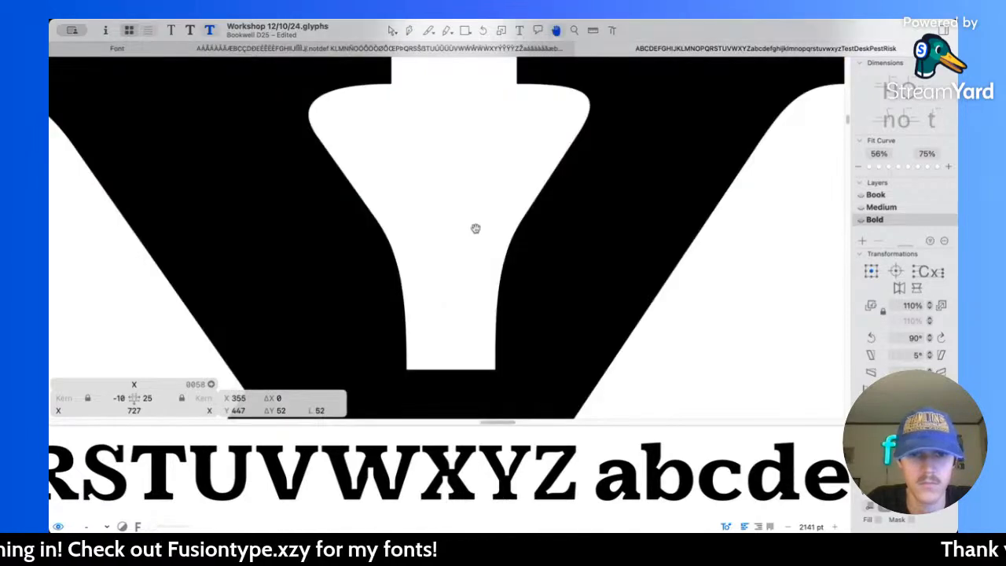
pyautogui.scroll(-10, 476, 229)
pyautogui.scroll(-2, 476, 229)
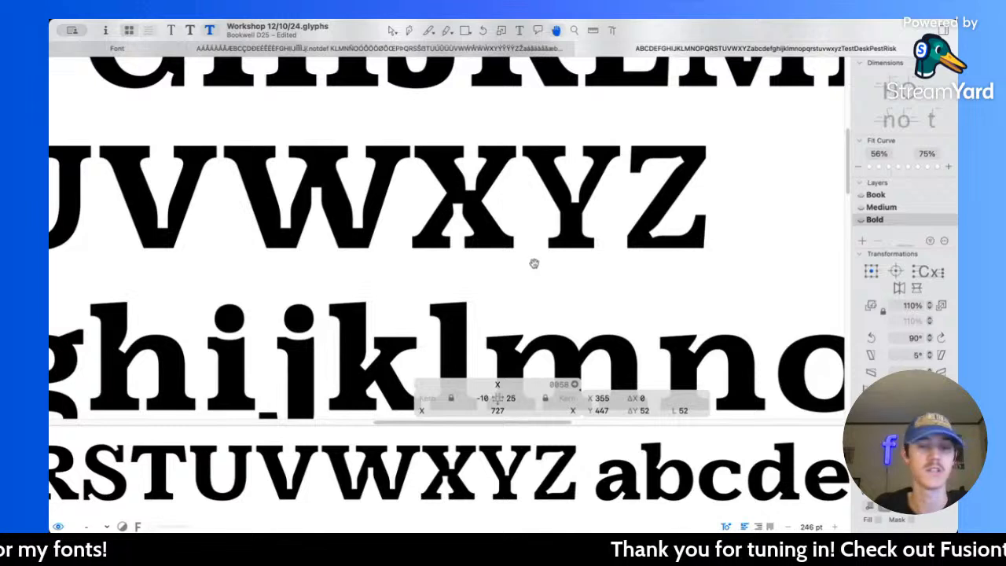
pyautogui.scroll(5, 460, 206)
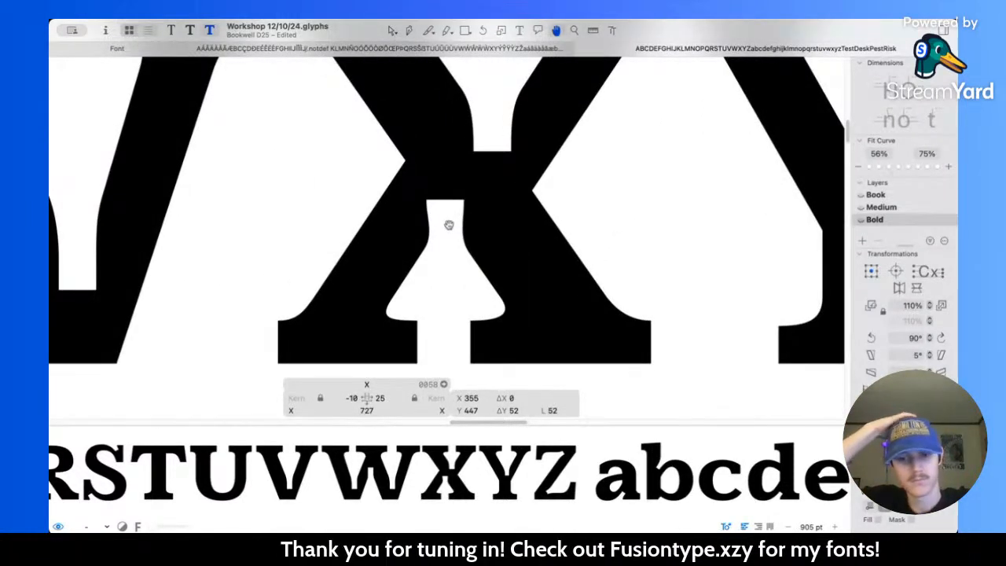
# Step: Smooth the X's lower notch by lowering its right curve node to X 359, Y 189 and its left to X 238, Y 175, adjusting their handles
pyautogui.scroll(3, 425, 227)
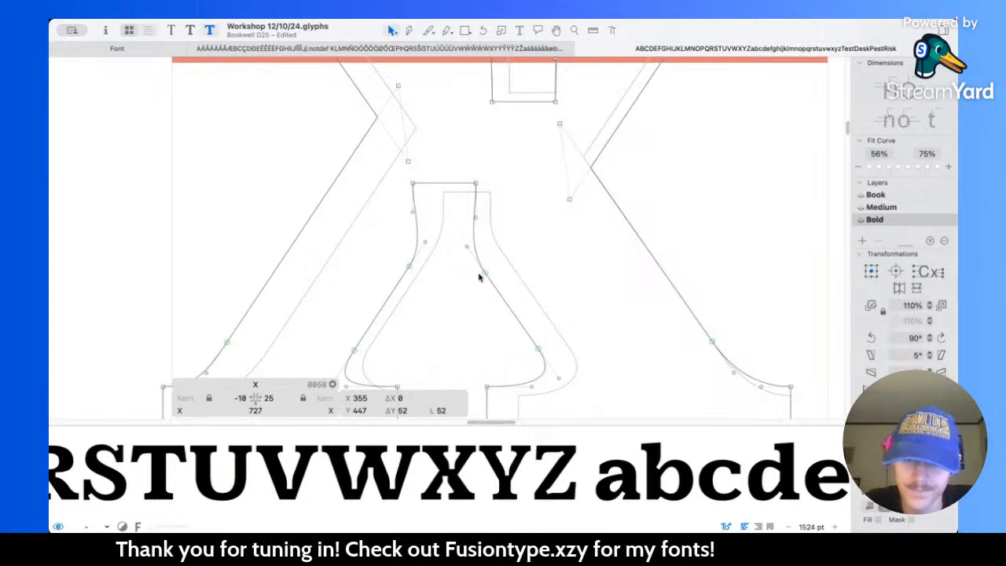
pyautogui.moveTo(485, 273); pyautogui.dragTo(497, 287)
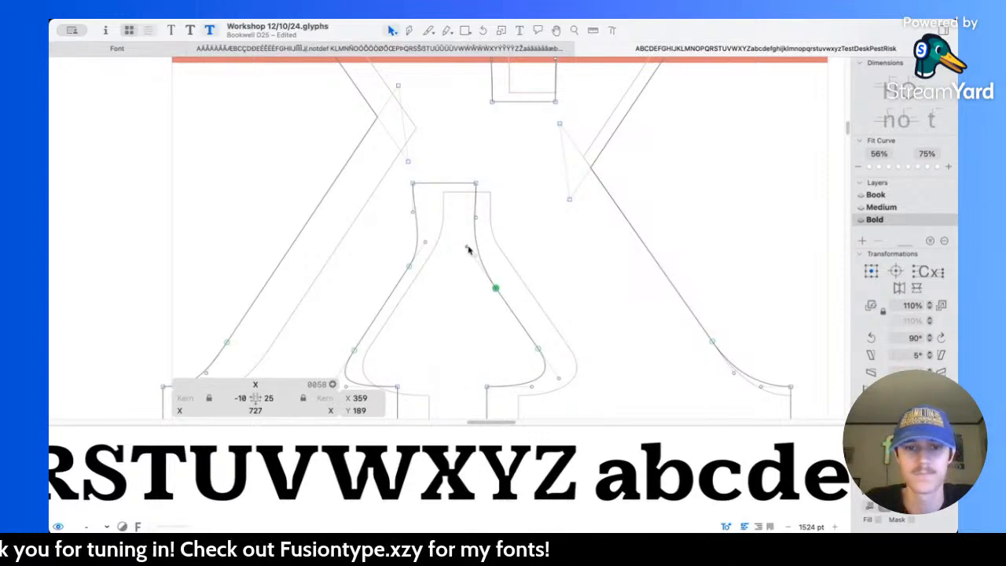
pyautogui.moveTo(468, 248); pyautogui.dragTo(475, 255)
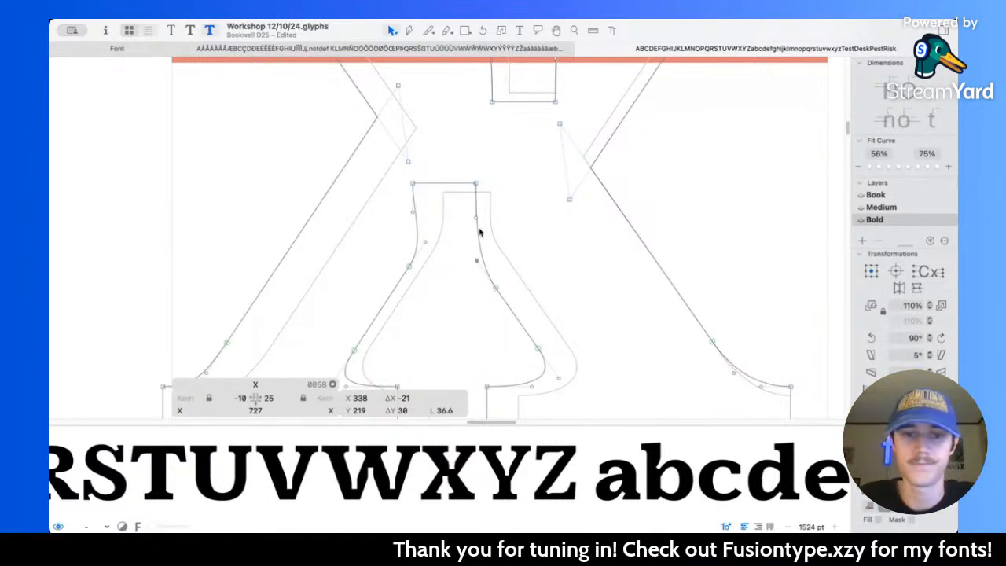
pyautogui.scroll(2, 476, 248)
pyautogui.moveTo(397, 275); pyautogui.dragTo(371, 316)
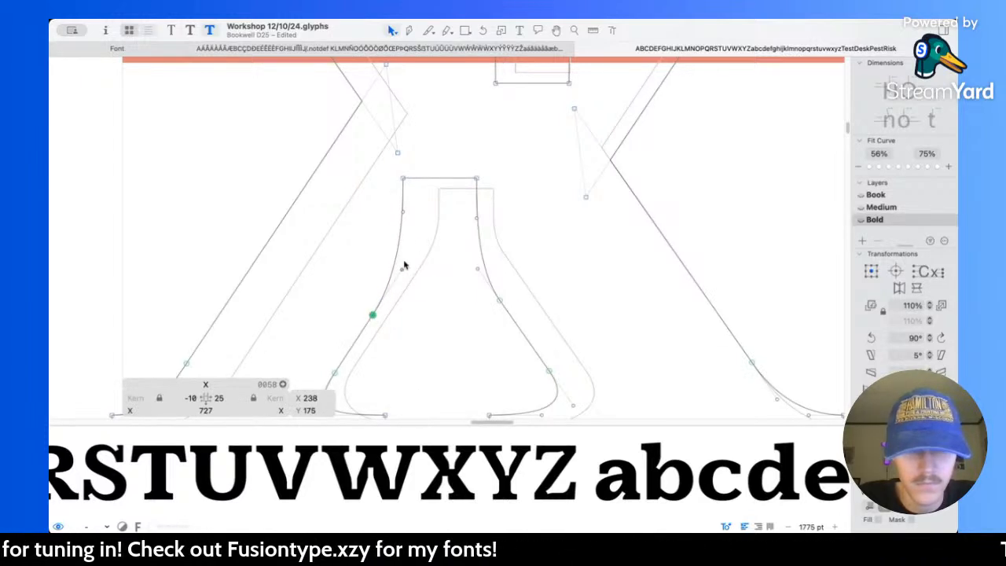
pyautogui.moveTo(404, 218); pyautogui.dragTo(399, 276)
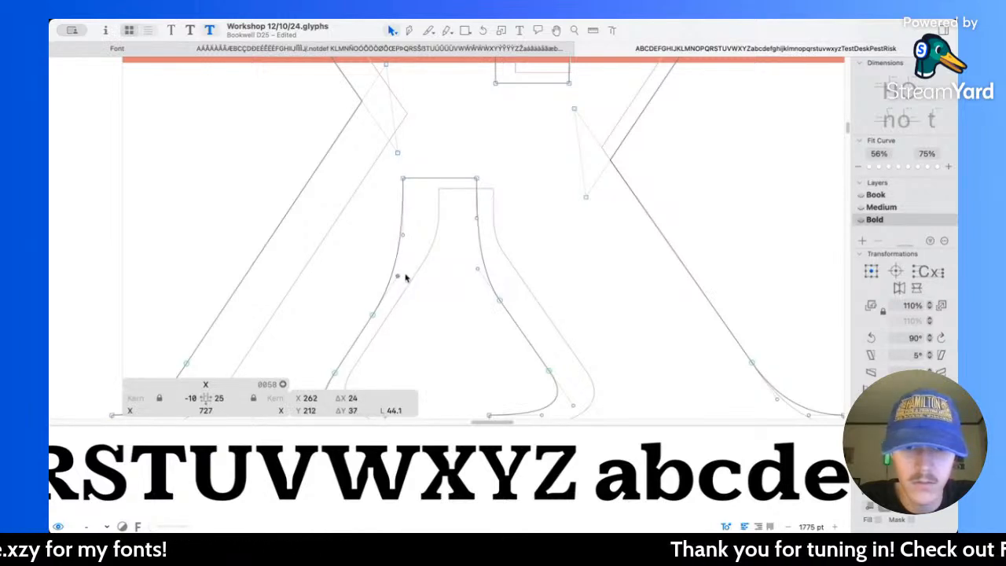
pyautogui.click(502, 306)
pyautogui.moveTo(477, 273); pyautogui.dragTo(476, 229)
# Step: Preview the X among the other letters and lower the flat end of its lower notch to Y 300
pyautogui.press('space')
pyautogui.scroll(-10, 535, 216)
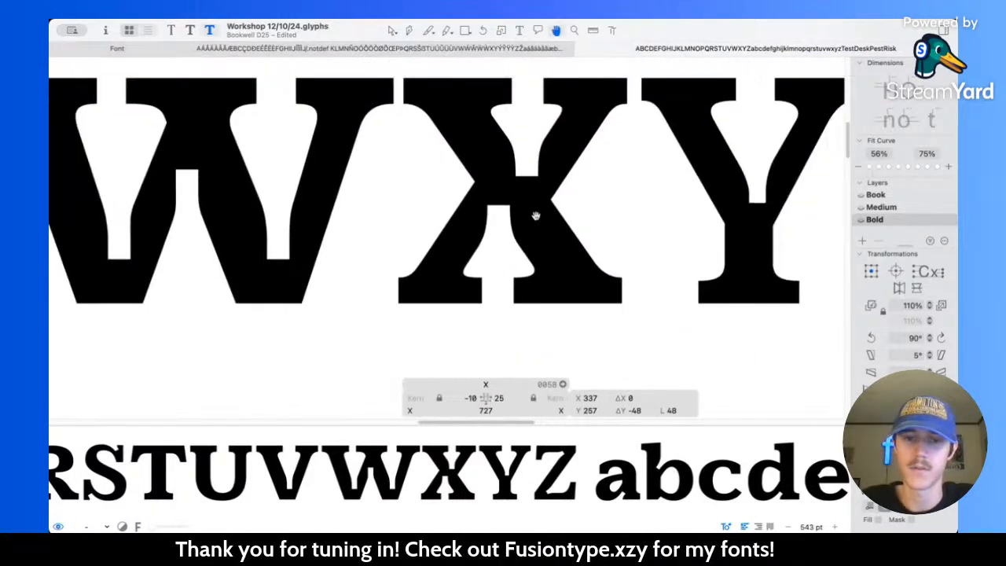
pyautogui.hscroll(1, 536, 217)
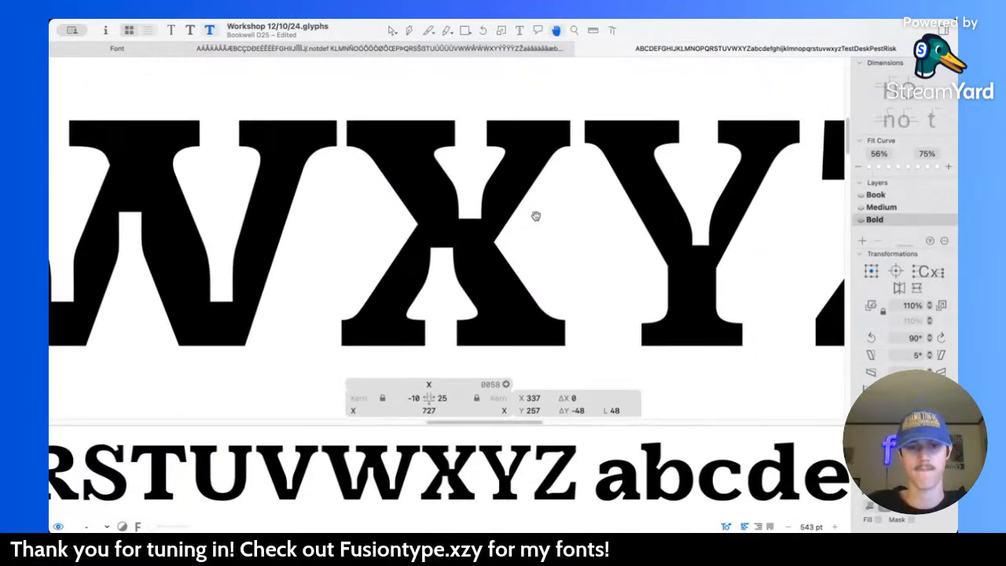
pyautogui.scroll(-10, 492, 241)
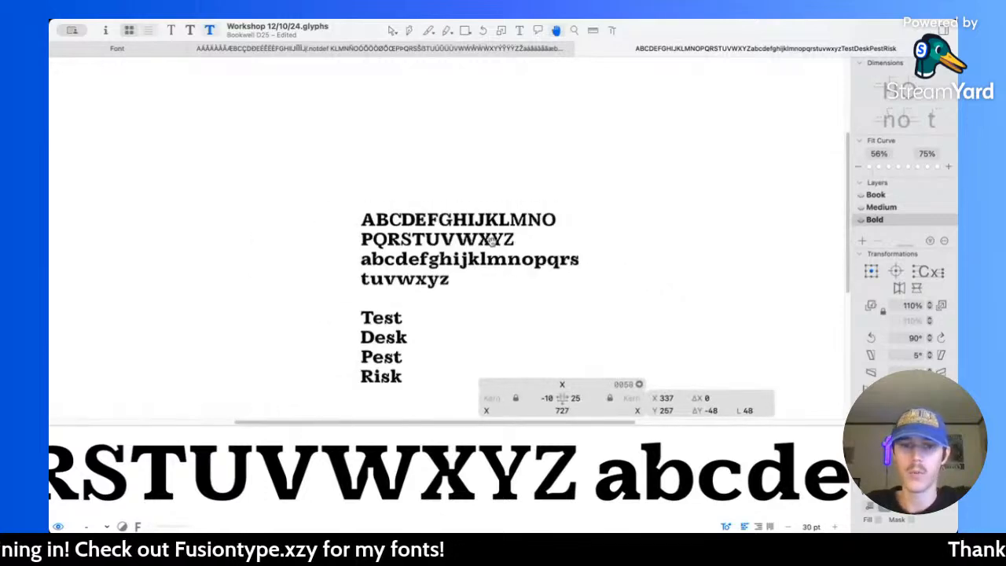
pyautogui.doubleClick(480, 237)
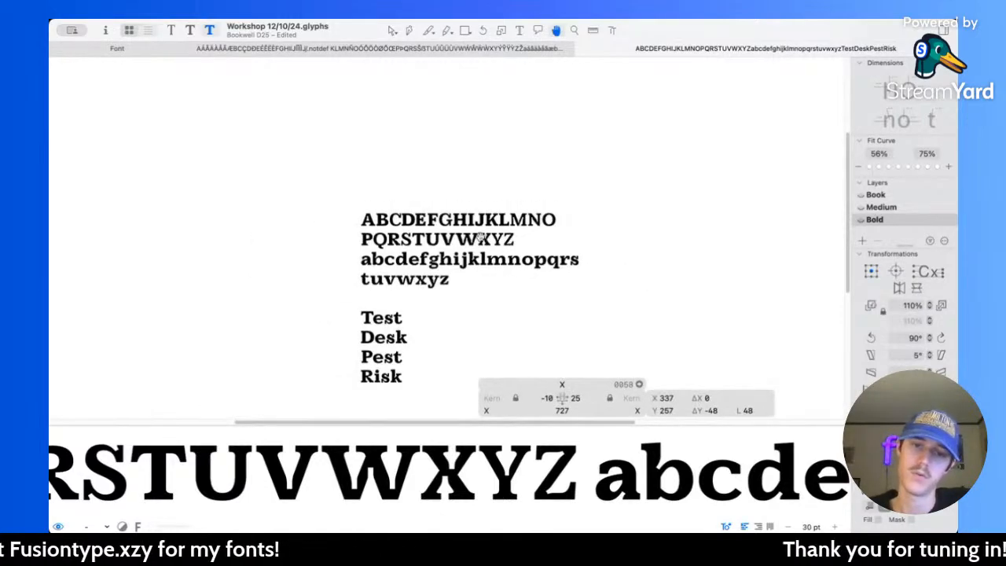
pyautogui.scroll(9, 481, 239)
pyautogui.click(463, 256)
pyautogui.scroll(4, 462, 260)
pyautogui.press('Down')
pyautogui.press('Down')
pyautogui.press('Down')
pyautogui.press('Down')
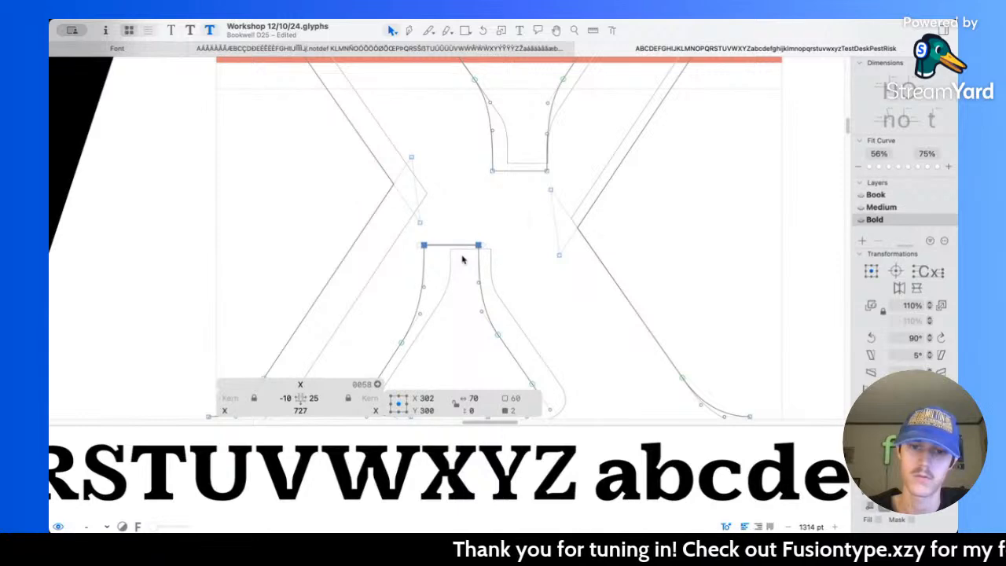
# Step: Raise the flat end of the X's upper notch to Y 400 and preview the letter within the alphabet
pyautogui.click(514, 170)
pyautogui.press('Up')
pyautogui.press('Up')
pyautogui.press('Up')
pyautogui.press('Up')
pyautogui.press('Up')
pyautogui.press('space')
pyautogui.scroll(-4, 512, 169)
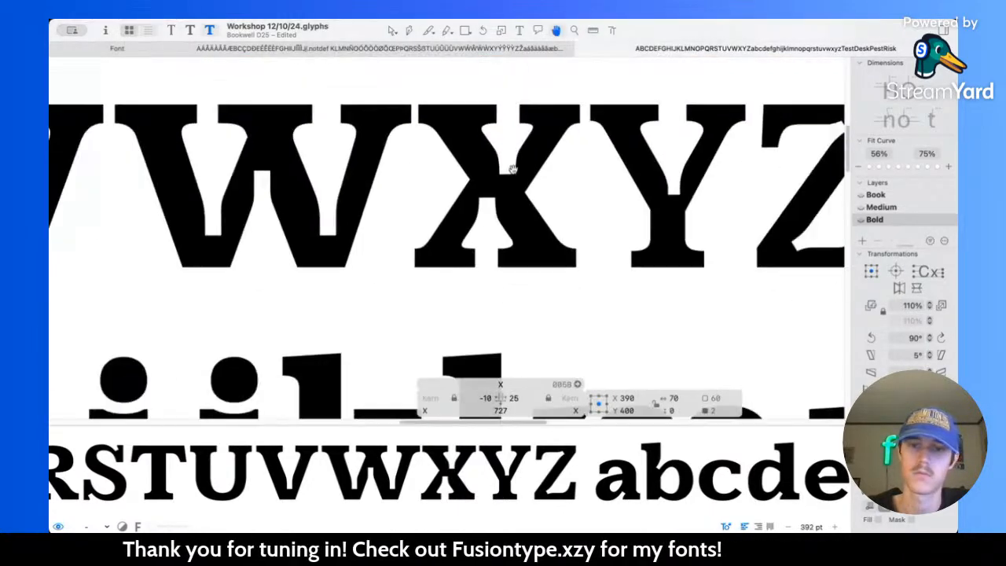
pyautogui.scroll(-3, 543, 197)
pyautogui.scroll(-4, 571, 227)
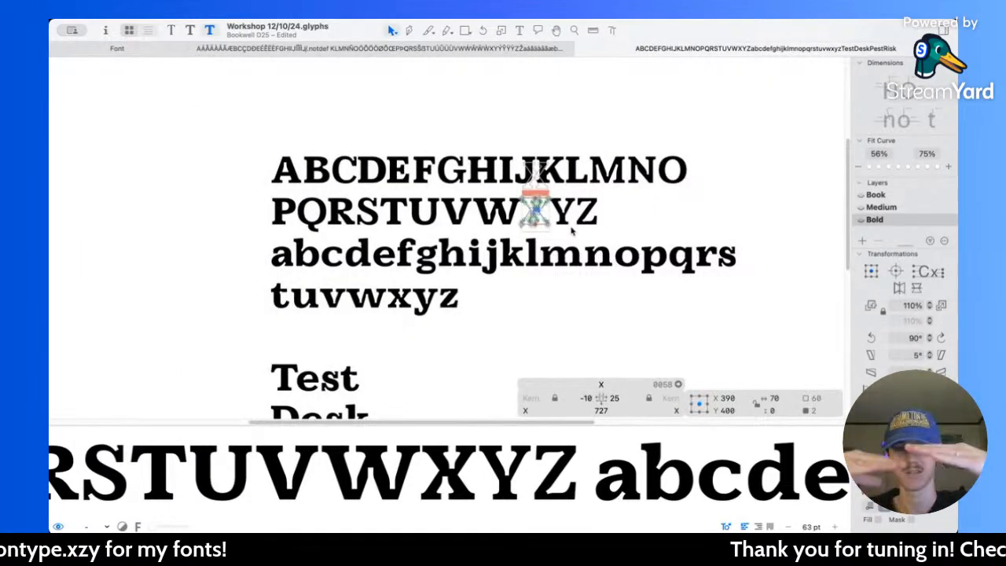
# Step: Set the X's left sidebearing to 25 and preview its spacing beside the neighbouring capitals
pyautogui.scroll(5, 538, 214)
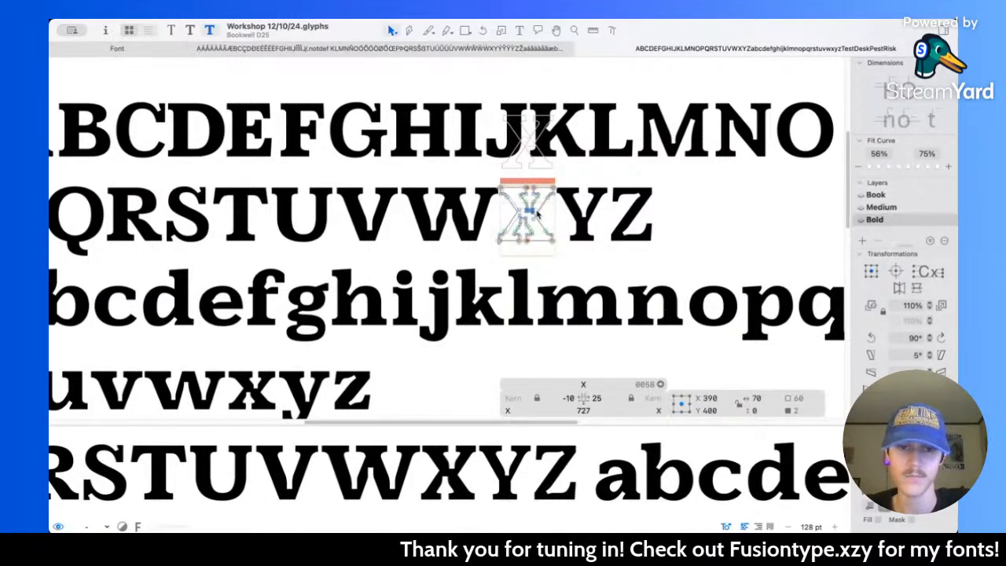
pyautogui.scroll(3, 496, 212)
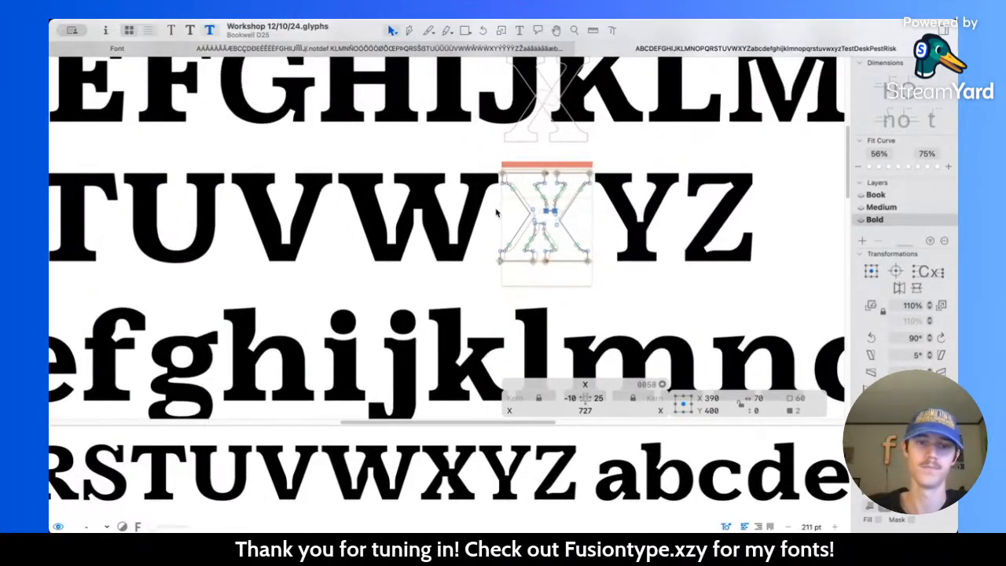
pyautogui.scroll(4, 604, 272)
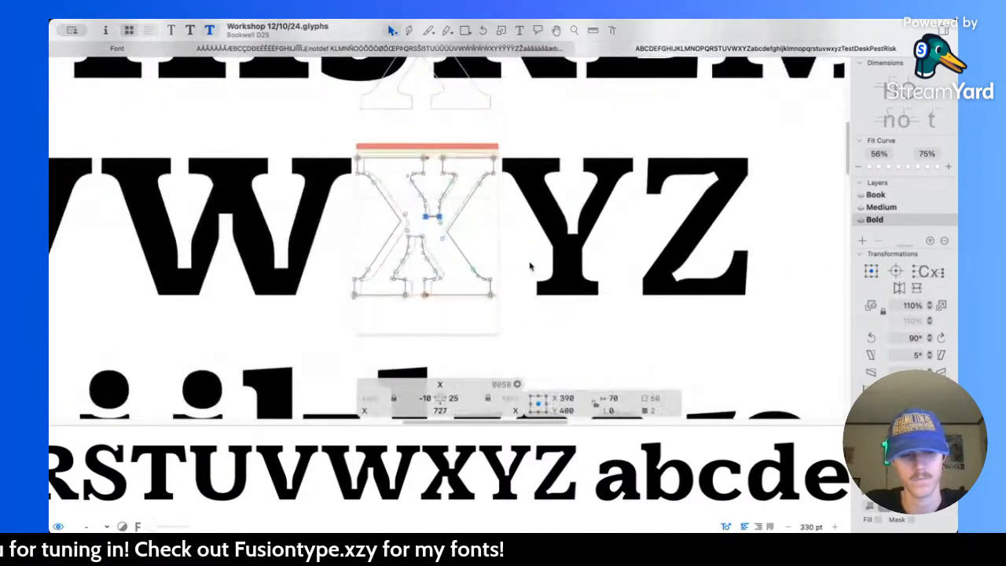
pyautogui.click(416, 398)
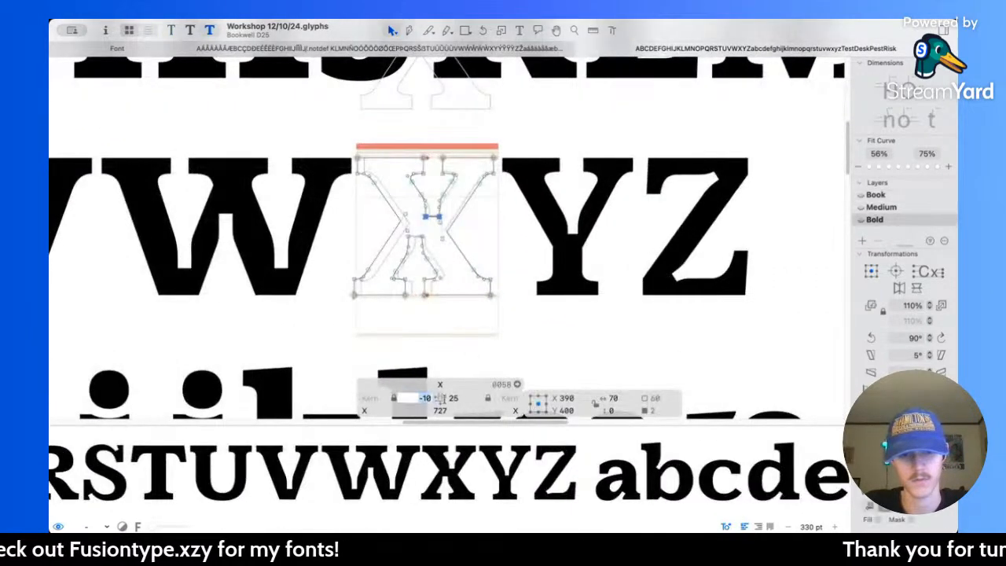
pyautogui.write('25')
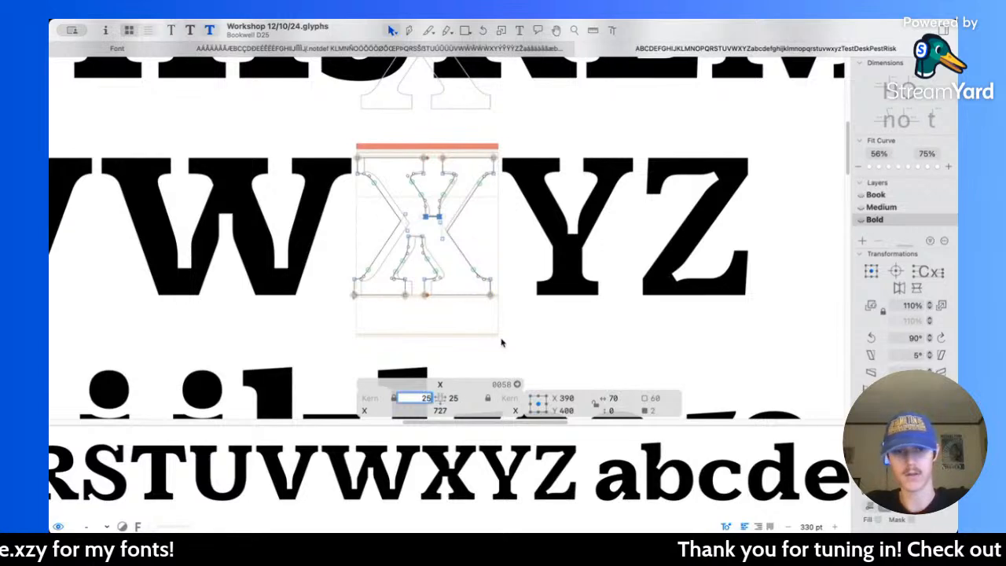
pyautogui.press('Return')
pyautogui.press('space')
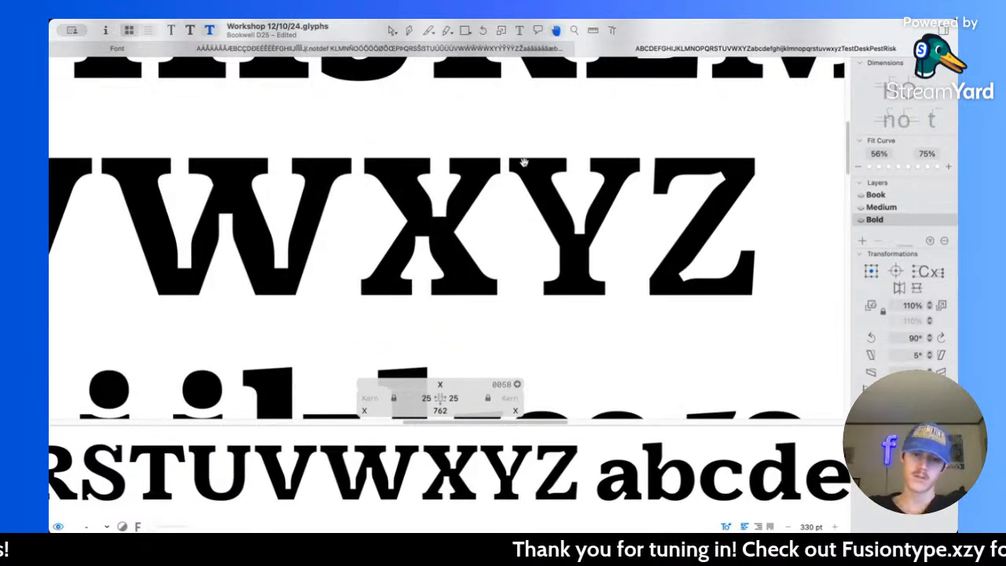
# Step: Round the X's upper notch corners by lowering its left curve node and its right one to X 515, Y 565, adjusting their handles
pyautogui.press('Escape')
pyautogui.scroll(6, 472, 188)
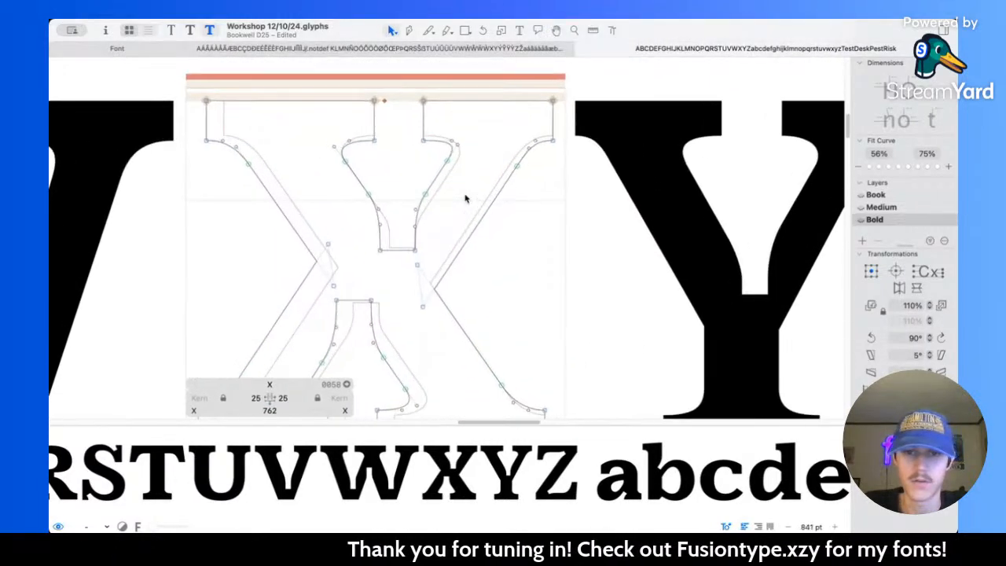
pyautogui.scroll(4, 337, 168)
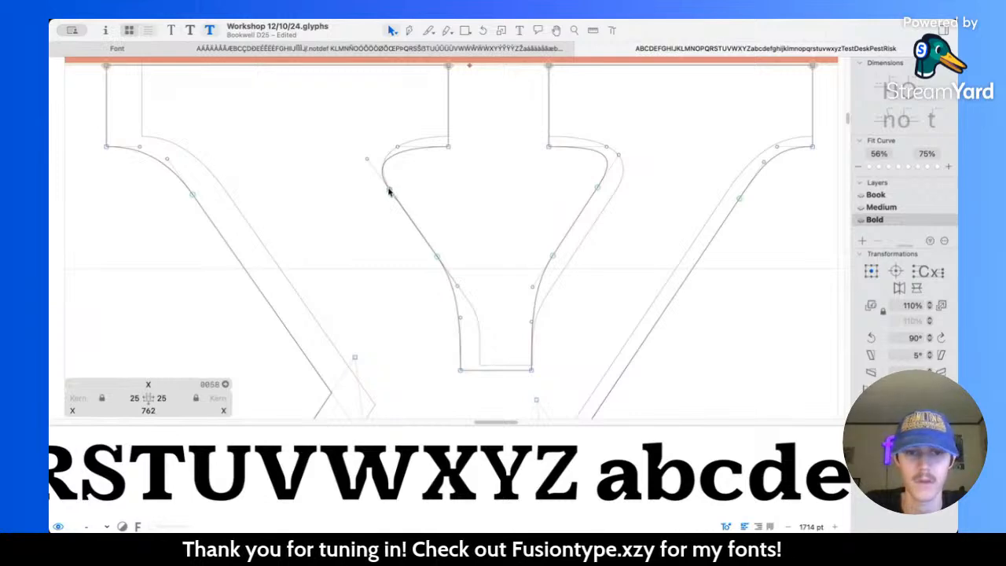
pyautogui.click(404, 213)
pyautogui.moveTo(366, 159); pyautogui.dragTo(380, 179)
pyautogui.click(438, 165)
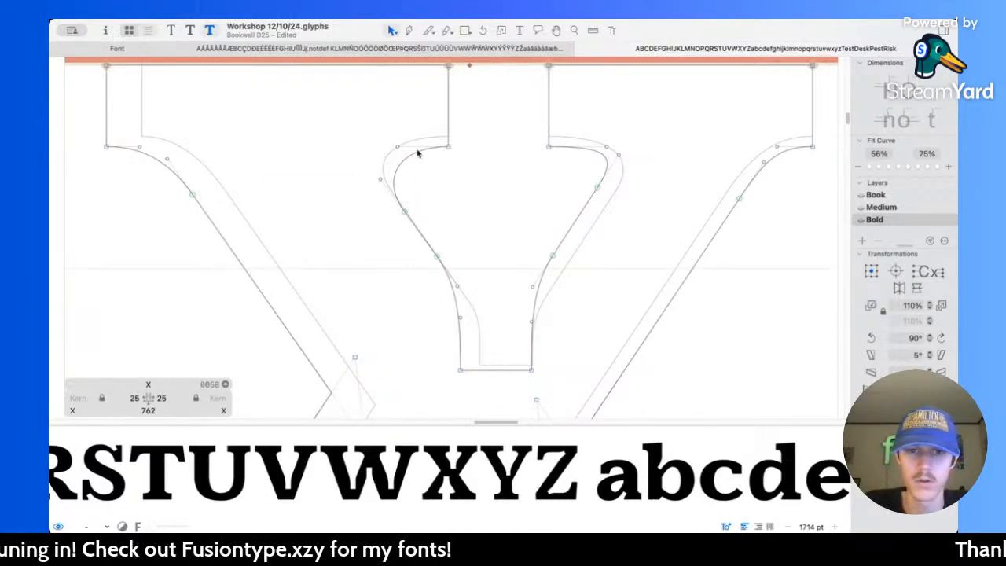
pyautogui.moveTo(598, 187); pyautogui.dragTo(588, 202)
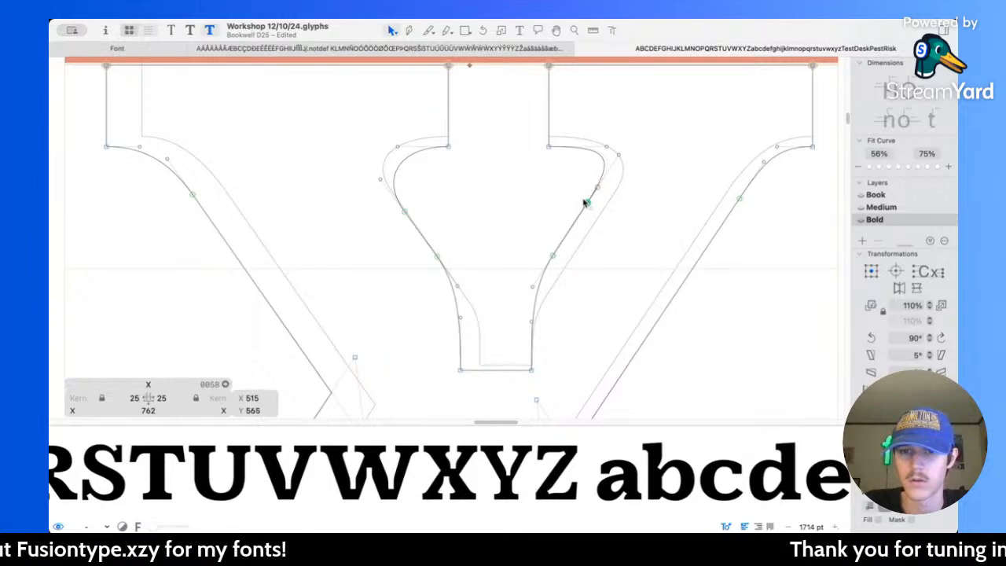
pyautogui.moveTo(619, 155)
pyautogui.mouseDown()
pyautogui.moveTo(616, 167)
pyautogui.moveTo(615, 149)
pyautogui.mouseUp()
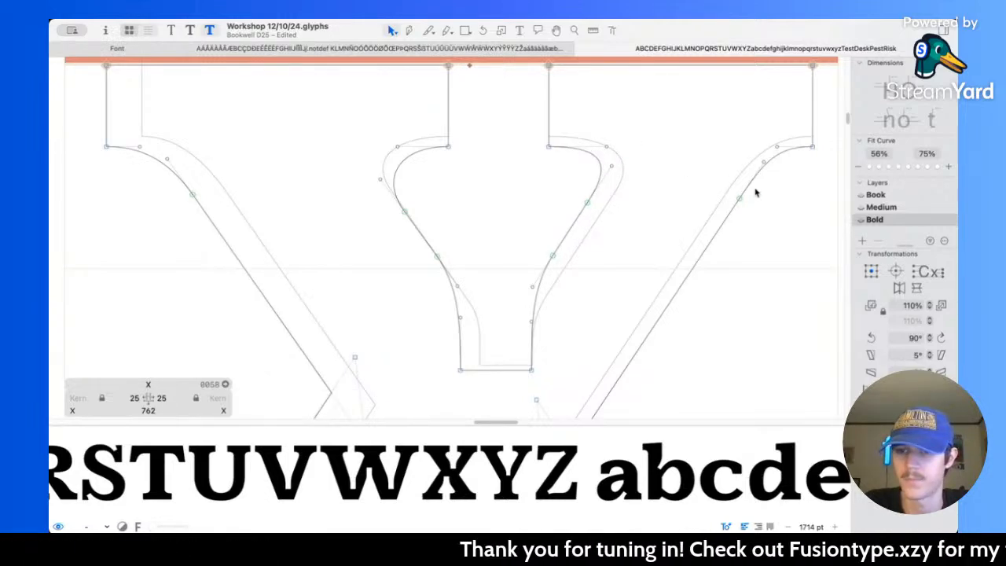
# Step: Round the X's lower notch corners by raising the curve nodes to X 247, Y 135 and X 431, Y 136, adjusting their handles
pyautogui.hscroll(-10, 286, 185)
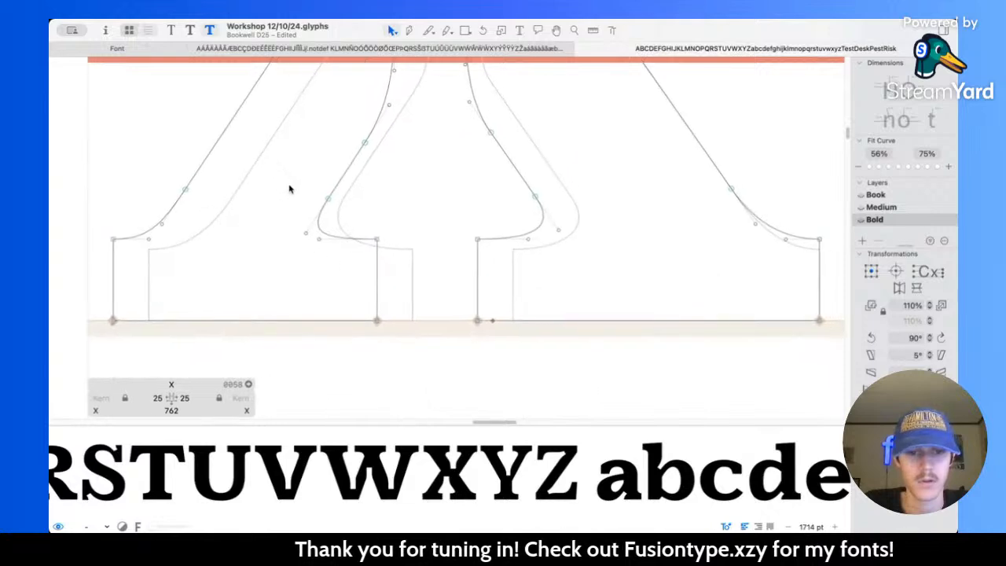
pyautogui.moveTo(328, 200); pyautogui.dragTo(337, 184)
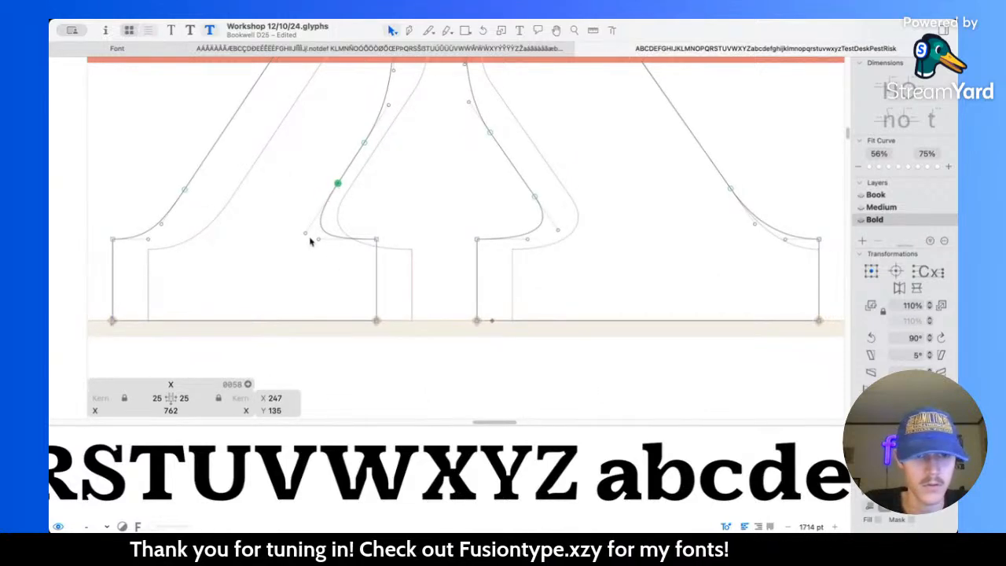
pyautogui.moveTo(305, 233)
pyautogui.mouseDown()
pyautogui.moveTo(315, 219)
pyautogui.moveTo(309, 227)
pyautogui.mouseUp()
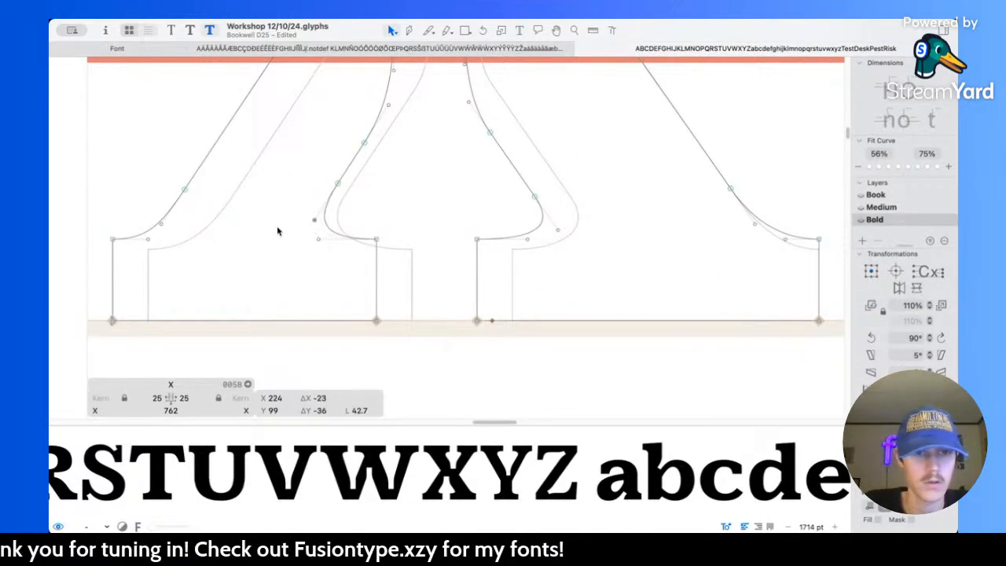
pyautogui.moveTo(539, 202); pyautogui.dragTo(524, 182)
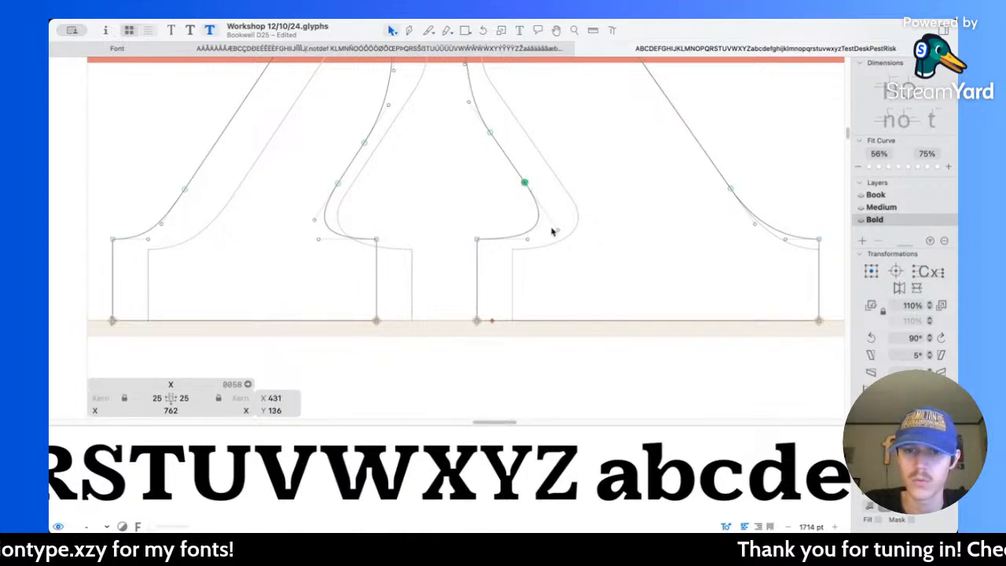
pyautogui.moveTo(559, 231)
pyautogui.mouseDown()
pyautogui.moveTo(543, 212)
pyautogui.moveTo(553, 225)
pyautogui.mouseUp()
pyautogui.click(600, 199)
pyautogui.press('space')
pyautogui.scroll(1, 787, 266)
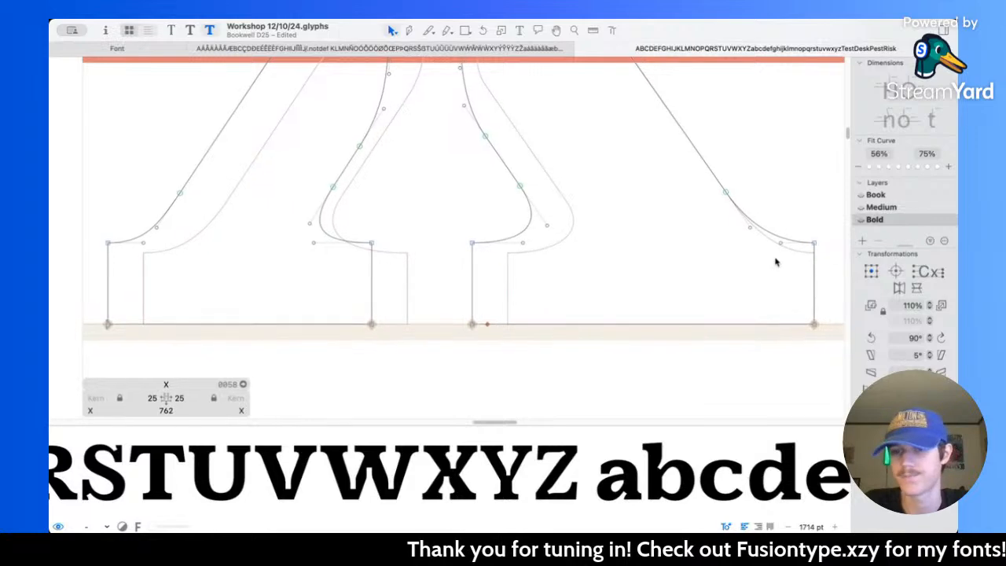
# Step: Examine the X's weight and spacing beside the W, Y and Z and within the whole alphabet
pyautogui.scroll(-5, 595, 233)
pyautogui.scroll(-3, 595, 232)
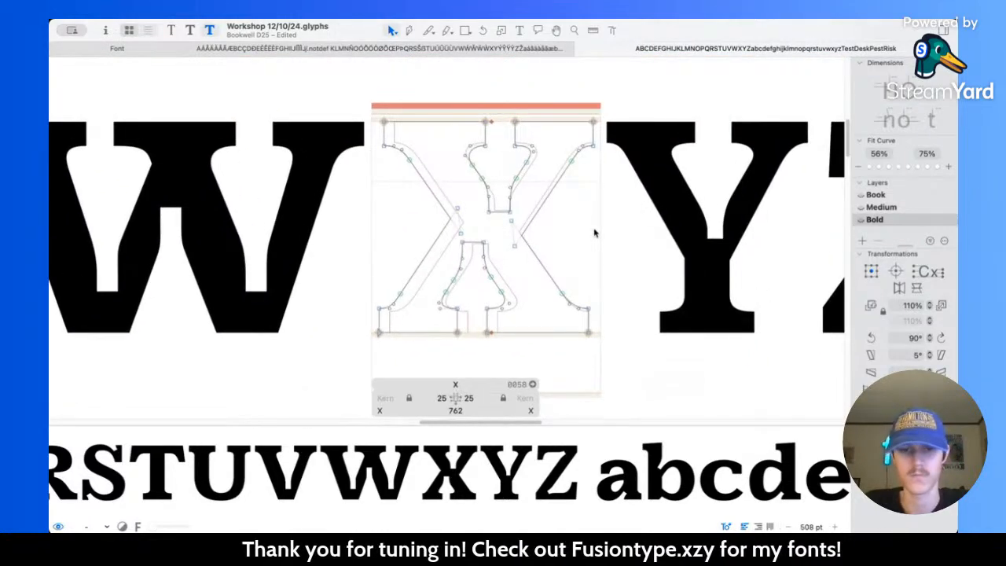
pyautogui.hscroll(8, 535, 219)
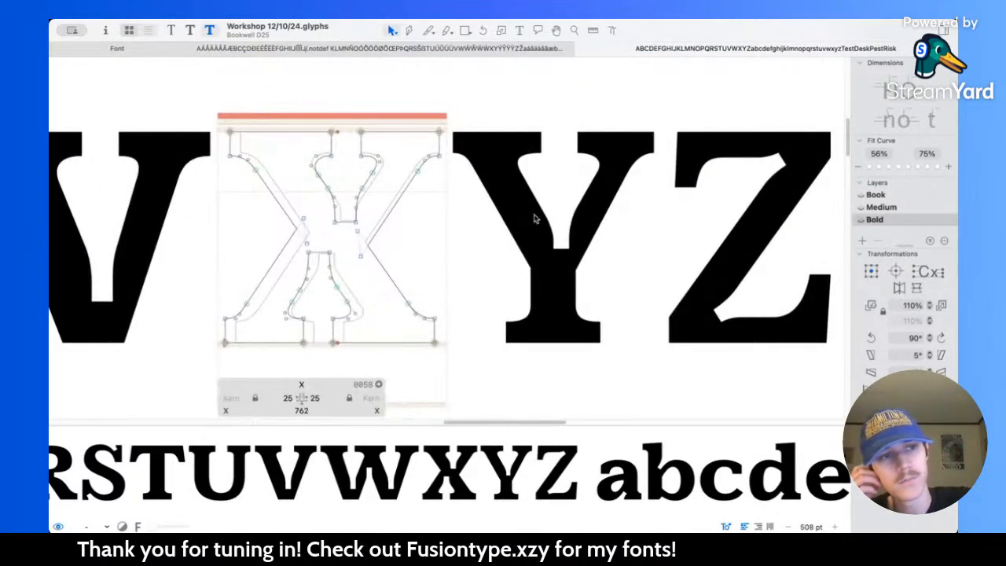
pyautogui.scroll(1, 534, 218)
pyautogui.hscroll(1, 535, 218)
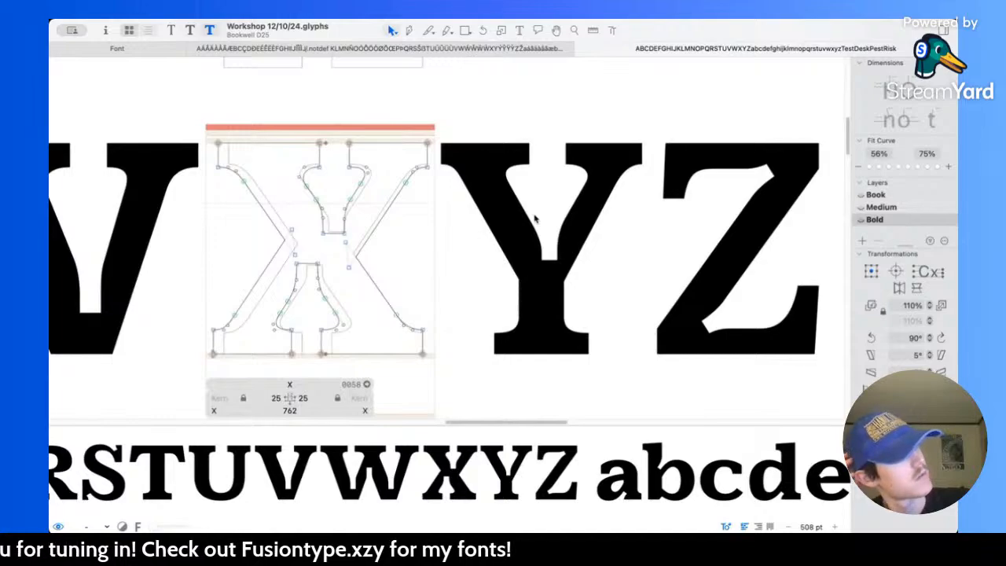
pyautogui.hscroll(3, 535, 219)
pyautogui.scroll(-5, 535, 219)
pyautogui.scroll(-4, 535, 218)
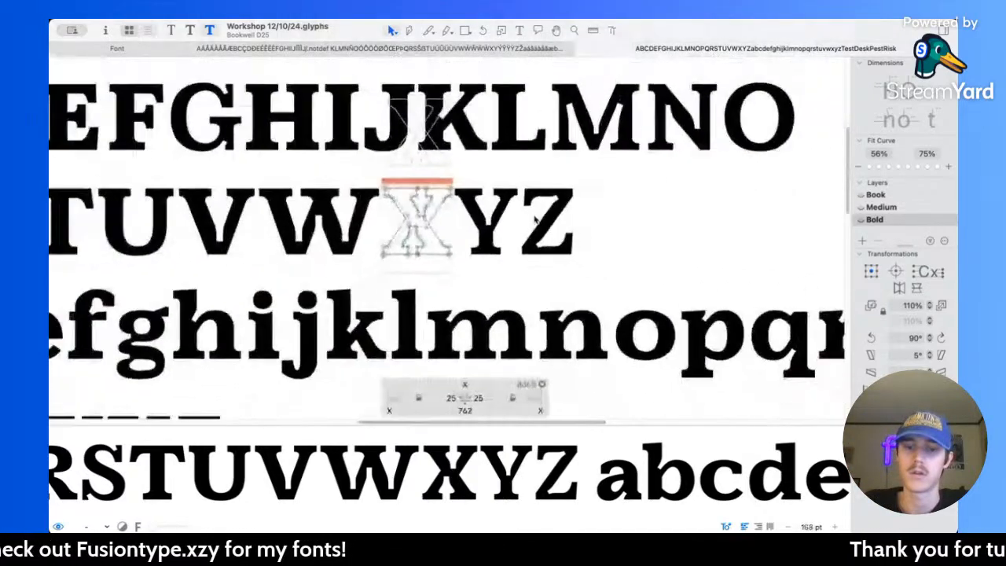
pyautogui.scroll(3, 535, 218)
pyautogui.scroll(-5, 535, 220)
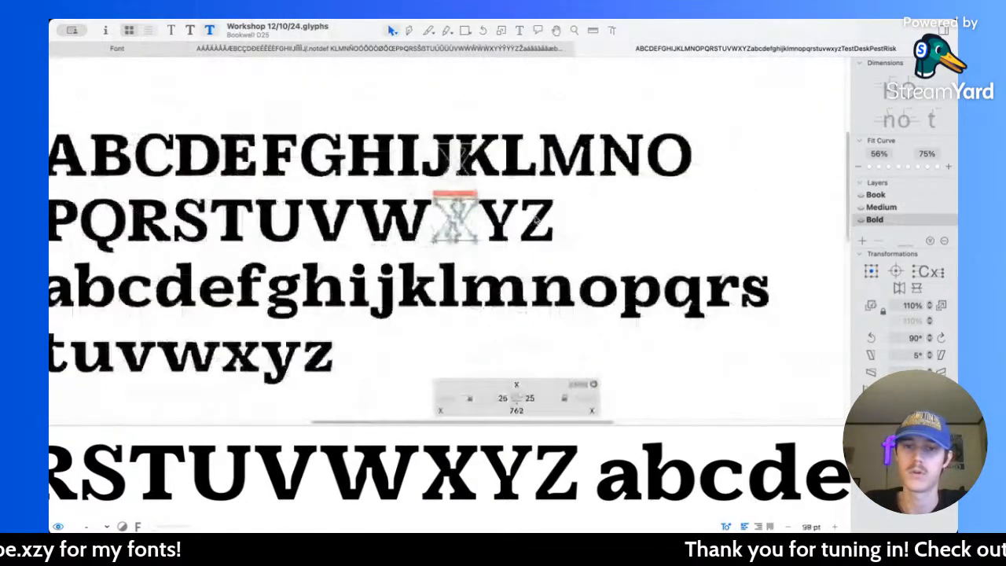
pyautogui.scroll(2, 537, 222)
pyautogui.scroll(5, 536, 221)
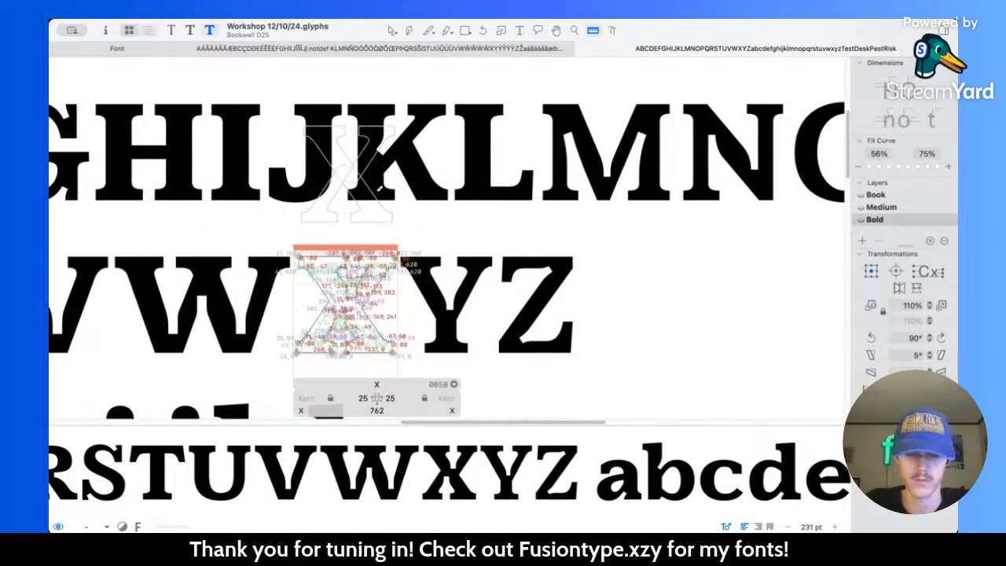
# Step: Open the Y for editing and compare its outlines across the Book, Medium and Bold masters
pyautogui.doubleClick(454, 292)
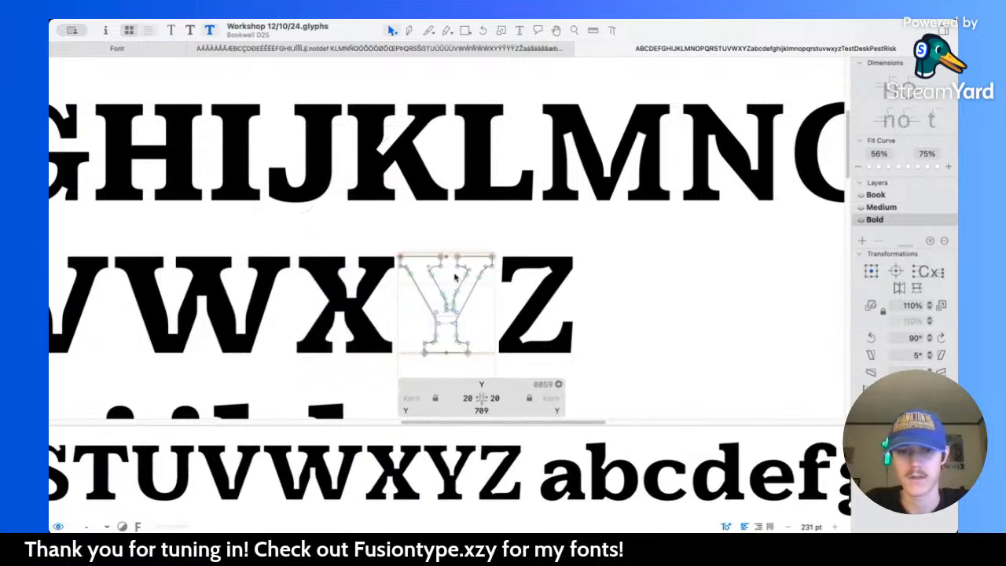
pyautogui.scroll(5, 454, 283)
pyautogui.press('super+2')
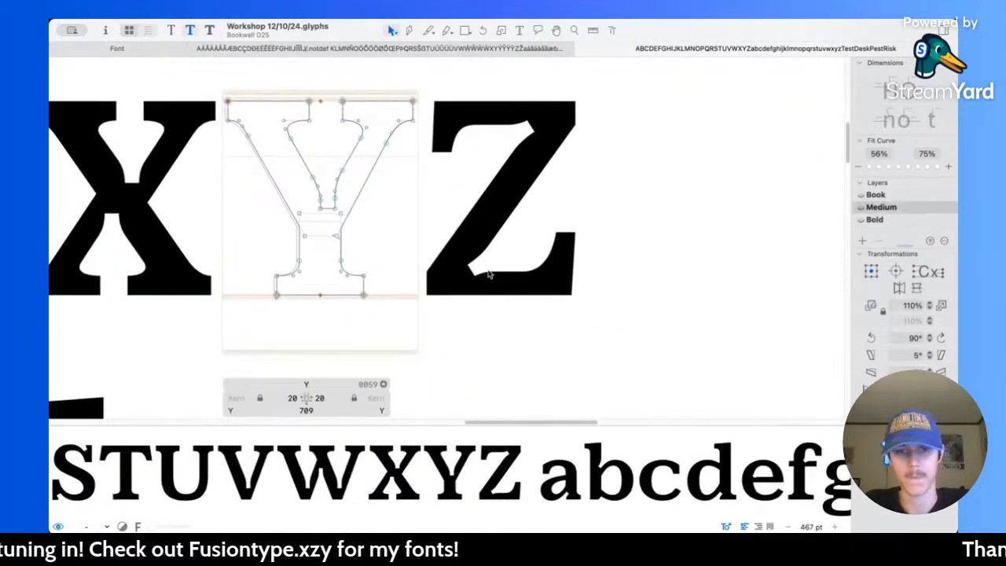
pyautogui.press('super+1')
pyautogui.press('super+2')
pyautogui.press('super+1')
pyautogui.press('super+2')
pyautogui.press('super+3')
pyautogui.press('super+2')
pyautogui.press('super+1')
pyautogui.press('super+2')
pyautogui.press('super+1')
pyautogui.press('super+2')
pyautogui.press('super+3')
pyautogui.press('super+2')
pyautogui.press('super+1')
pyautogui.press('super+2')
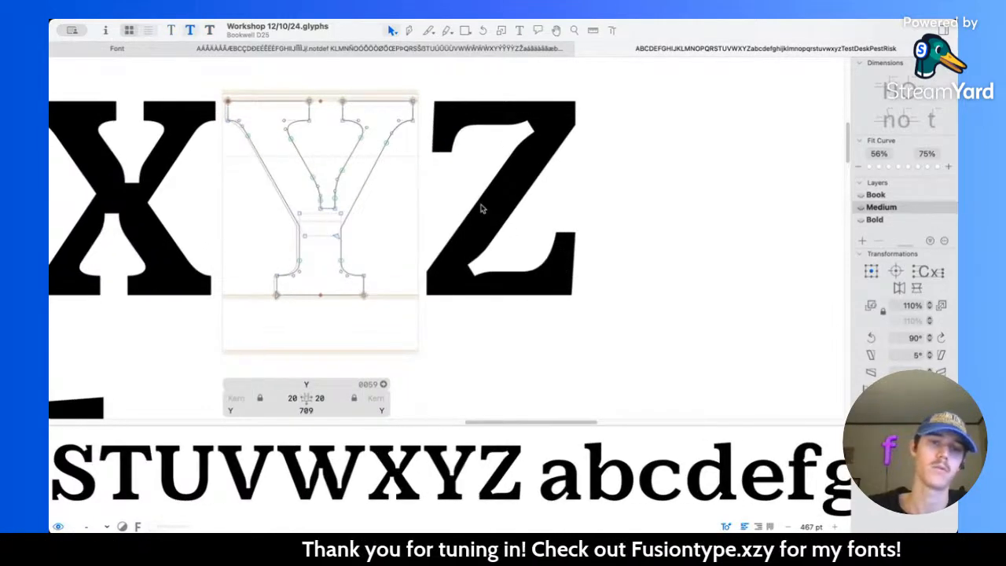
pyautogui.press('super+3')
# Step: Thicken the Bold Y's foot serif by raising its two upper corner nodes to Y 80
pyautogui.hscroll(-3, 401, 216)
pyautogui.scroll(4, 399, 209)
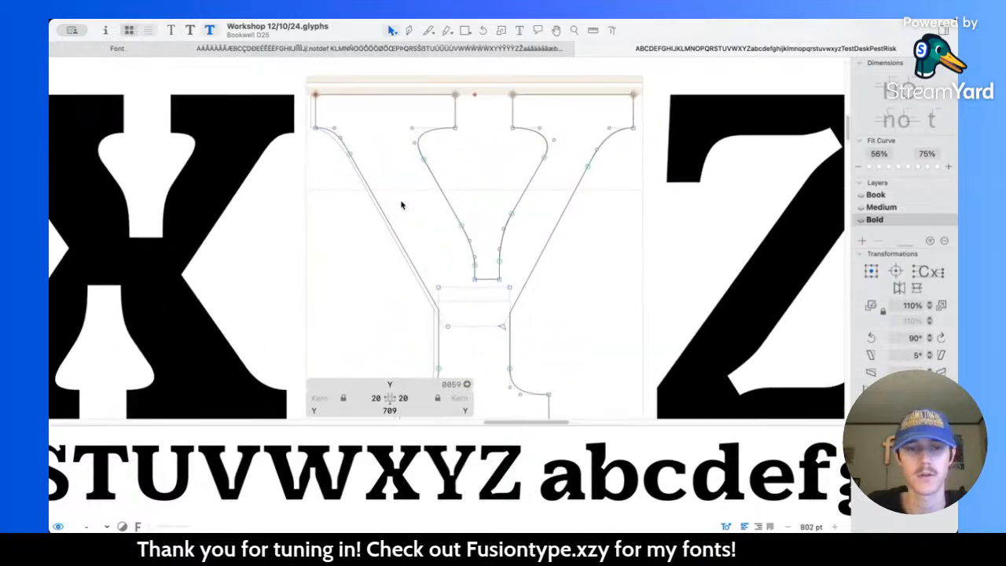
pyautogui.scroll(-5, 417, 251)
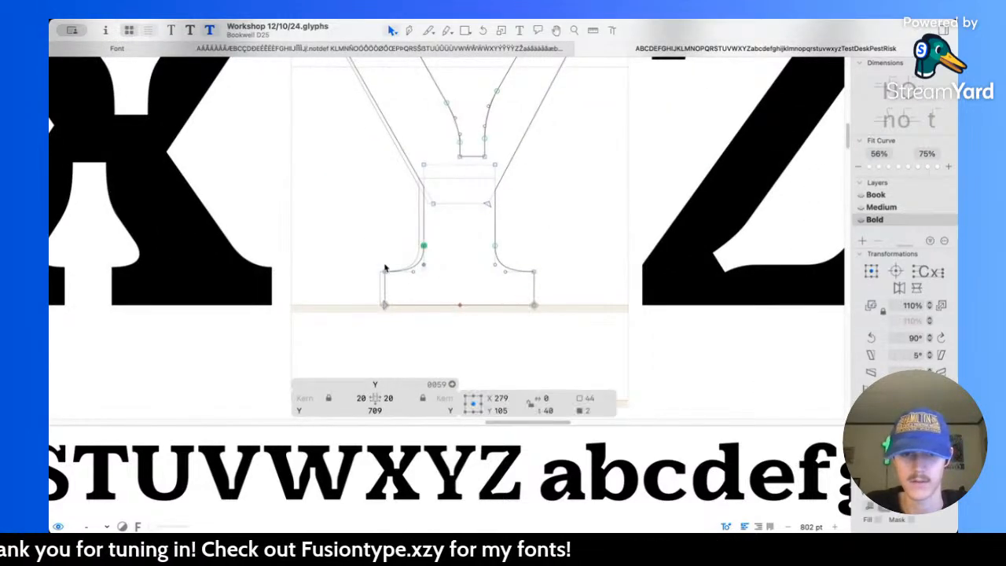
pyautogui.moveTo(361, 268); pyautogui.dragTo(562, 282)
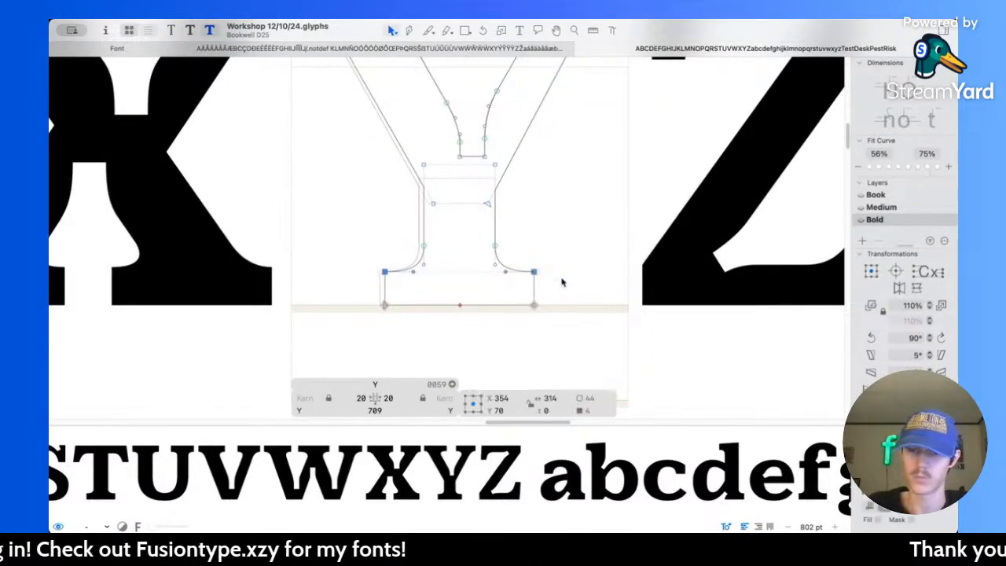
pyautogui.hotkey('shift', 'Up')
# Step: Thicken the Y's top serifs by lowering their four underside corner nodes to Y 620
pyautogui.scroll(5, 562, 283)
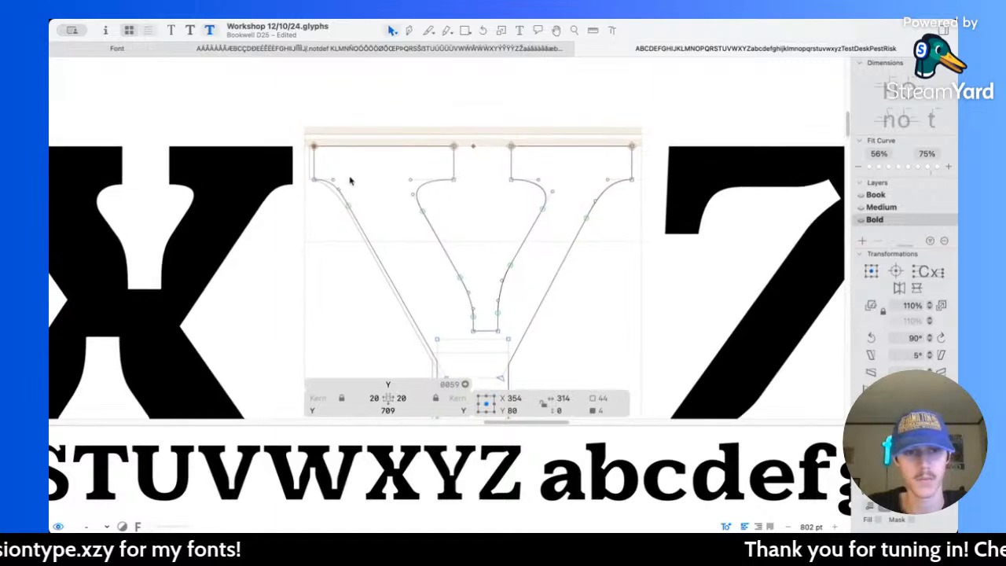
pyautogui.moveTo(299, 173); pyautogui.dragTo(656, 189)
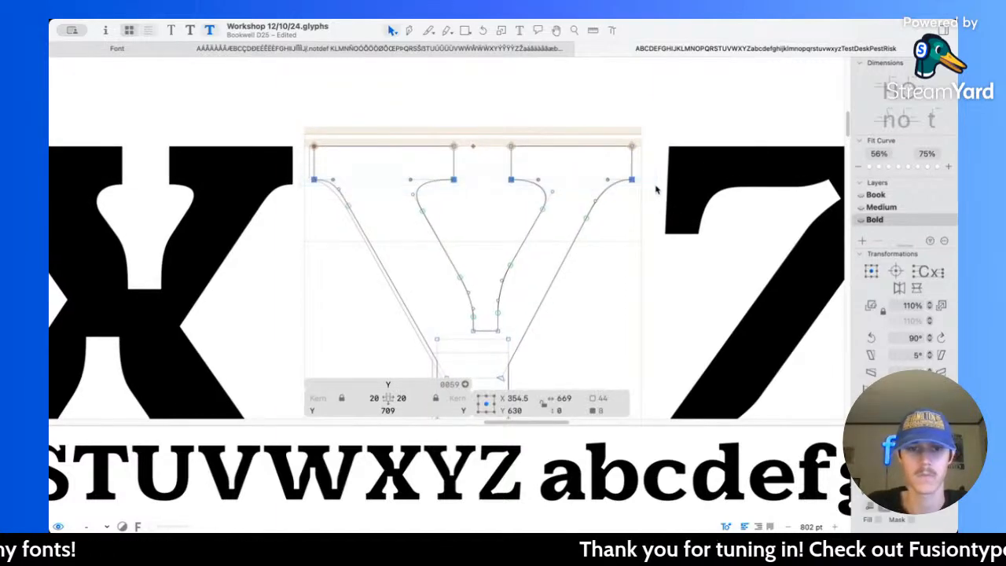
pyautogui.hotkey('shift', 'Down')
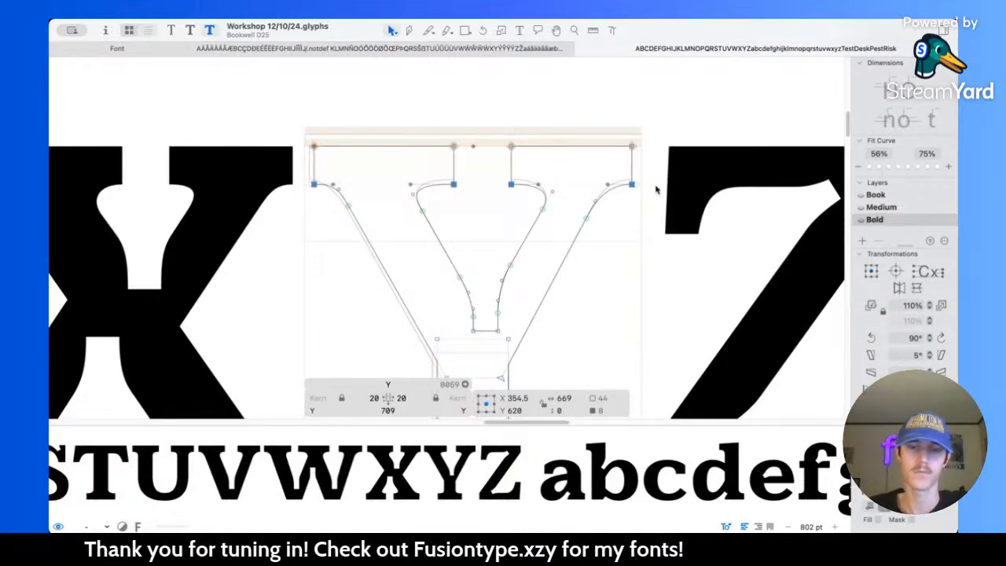
# Step: Thicken the Y's left arm by shifting its outer serif and diagonal nodes 30 units to the left
pyautogui.scroll(-2, 657, 188)
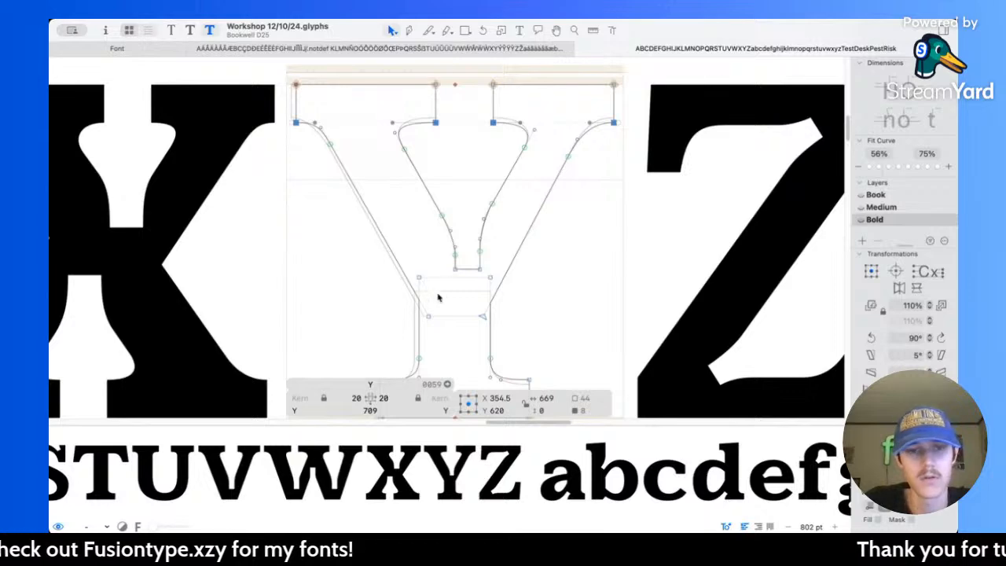
pyautogui.moveTo(281, 77); pyautogui.dragTo(354, 172)
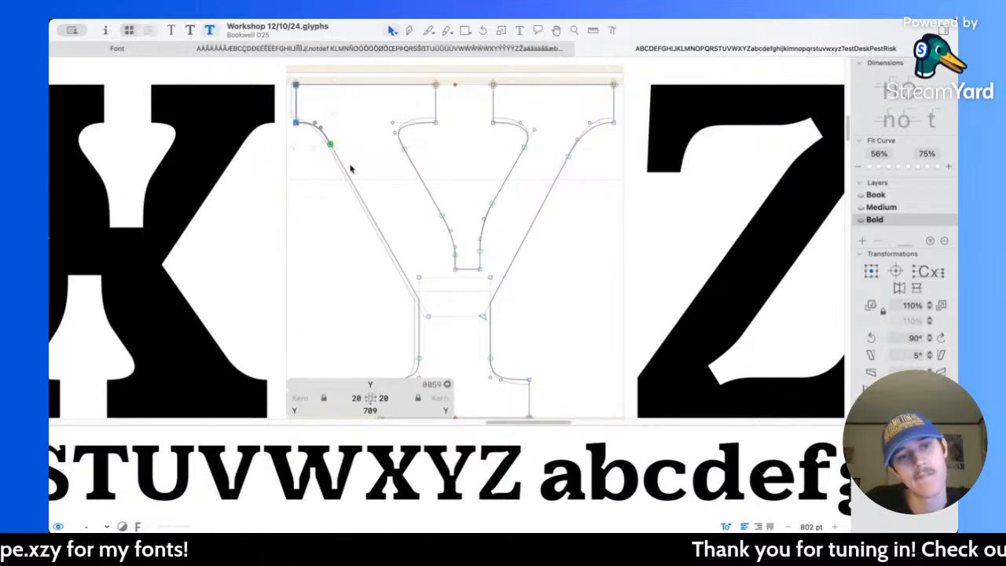
pyautogui.keyDown('shift'); pyautogui.click(429, 318); pyautogui.keyUp('shift')
pyautogui.hotkey('shift', 'Left')
pyautogui.hotkey('shift', 'Left')
pyautogui.hotkey('shift', 'Left')
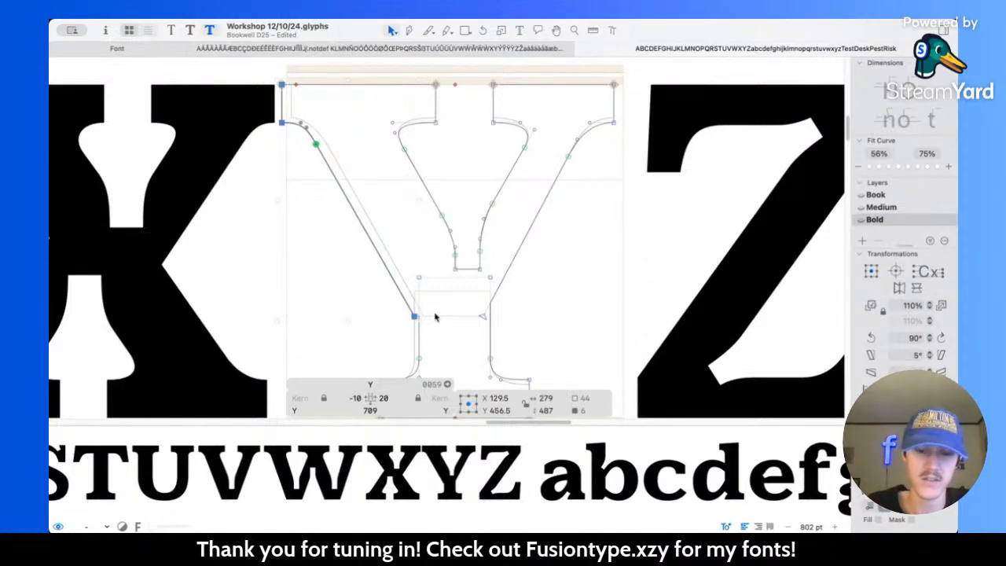
# Step: Extend the outer edge of the Y's left diagonal by moving its lower end node to X 289, Y 177
pyautogui.scroll(-2, 435, 316)
pyautogui.click(436, 315)
pyautogui.moveTo(413, 295); pyautogui.dragTo(422, 312)
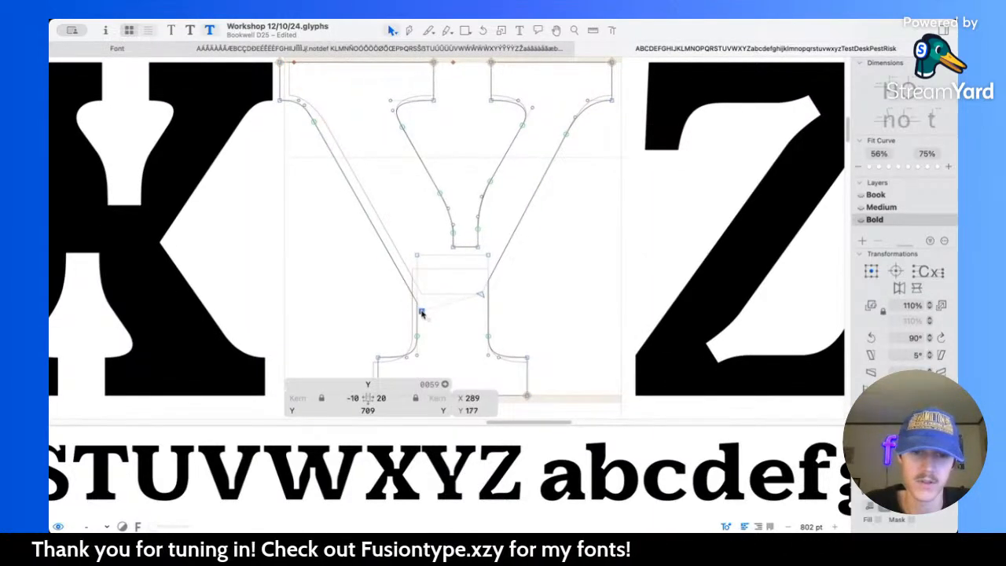
# Step: Compare the Y's outline across the Book, Medium and Bold masters
pyautogui.click(455, 340)
pyautogui.press('super+1')
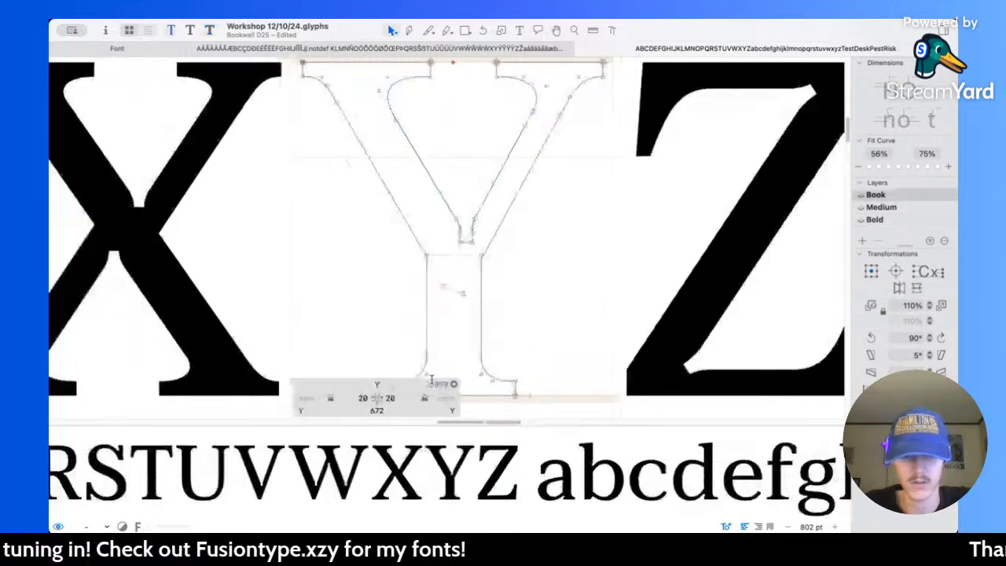
pyautogui.press('super+2')
pyautogui.press('super+3')
pyautogui.press('super+2')
pyautogui.press('super+1')
pyautogui.press('super+2')
pyautogui.press('super+1')
pyautogui.press('super+2')
pyautogui.press('super+1')
pyautogui.press('super+2')
pyautogui.press('super+3')
pyautogui.press('super+2')
pyautogui.press('super+1')
pyautogui.press('super+2')
pyautogui.press('super+3')
pyautogui.press('super+2')
pyautogui.press('super+3')
pyautogui.press('super+2')
pyautogui.press('super+3')
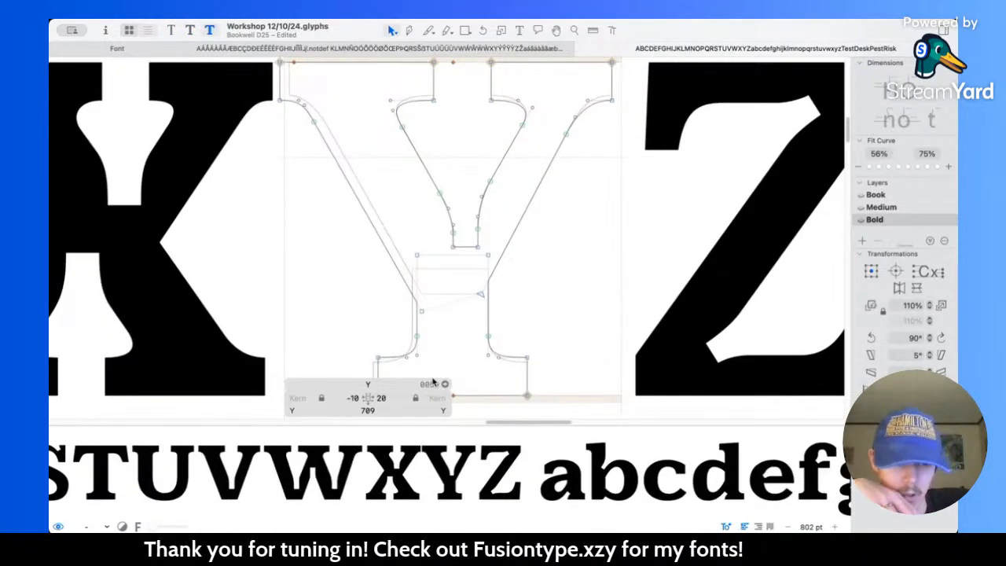
pyautogui.press('super+1')
pyautogui.press('super+2')
pyautogui.press('super+3')
pyautogui.press('super+2')
pyautogui.press('super+1')
pyautogui.press('super+2')
pyautogui.press('super+3')
pyautogui.press('super+2')
pyautogui.press('super+3')
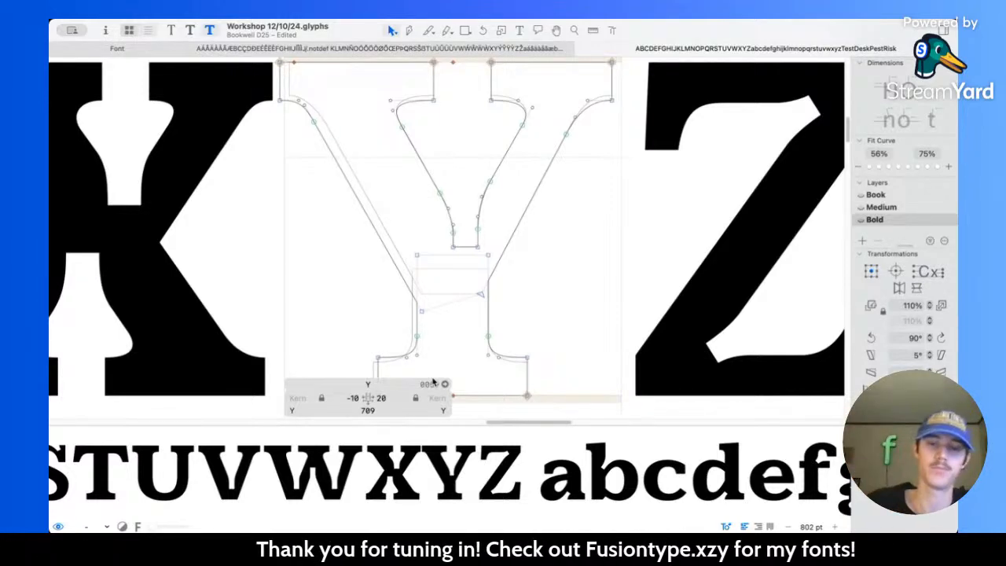
# Step: Thicken the Bold Y's right arm by shifting its outer serif and diagonal nodes 30 units to the right
pyautogui.scroll(5, 542, 235)
pyautogui.scroll(-5, 514, 231)
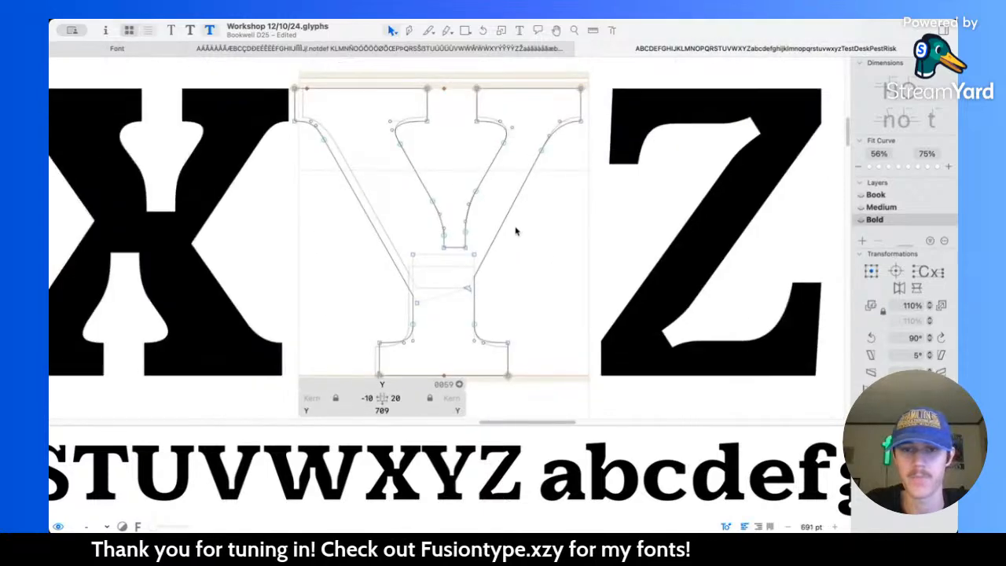
pyautogui.scroll(1, 516, 230)
pyautogui.moveTo(518, 116); pyautogui.dragTo(598, 199)
pyautogui.keyDown('shift'); pyautogui.click(462, 320); pyautogui.keyUp('shift')
pyautogui.hotkey('shift', 'Right')
pyautogui.hotkey('shift', 'Right')
pyautogui.hotkey('shift', 'Right')
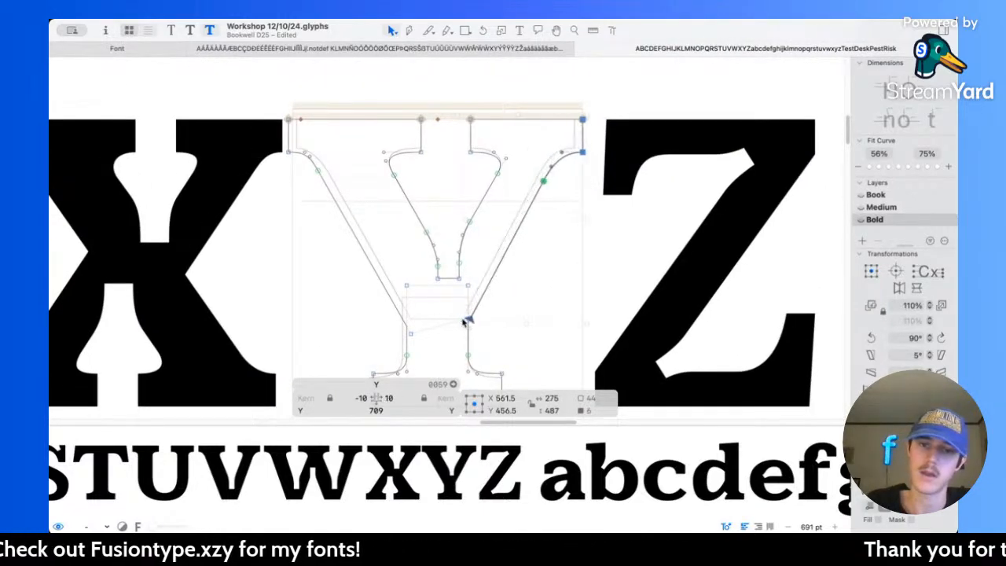
# Step: Measure the Y's left arm and shift its inner serif and diagonal nodes 10 units to the right
pyautogui.press('l')
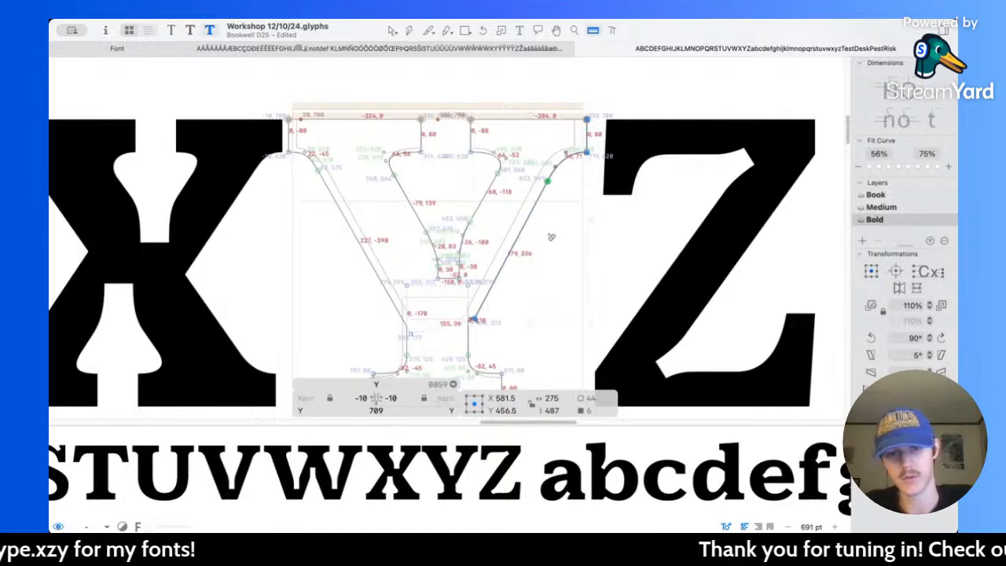
pyautogui.moveTo(428, 199); pyautogui.dragTo(332, 264)
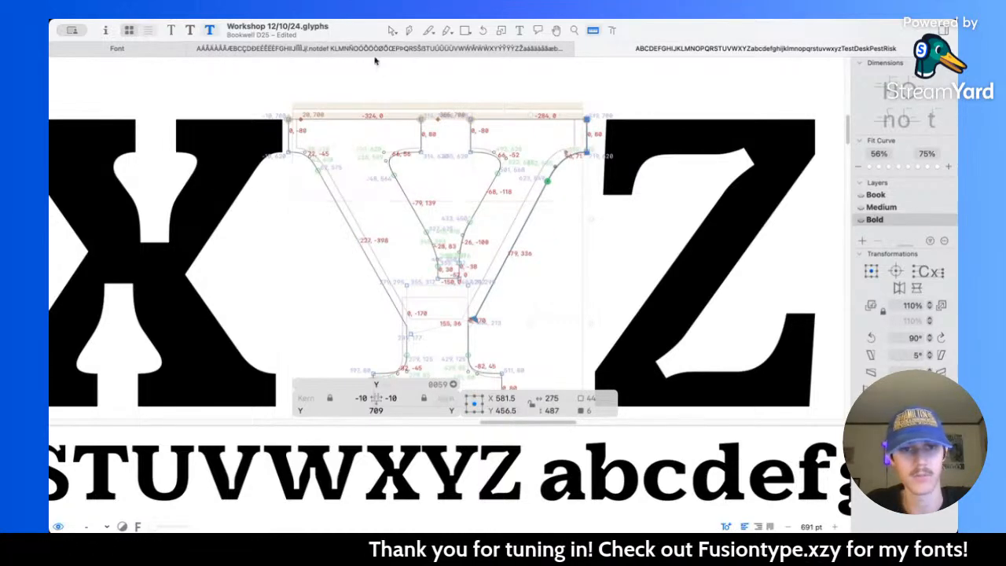
pyautogui.click(392, 30)
pyautogui.moveTo(359, 100); pyautogui.dragTo(448, 230)
pyautogui.keyDown('shift'); pyautogui.click(427, 234); pyautogui.keyUp('shift')
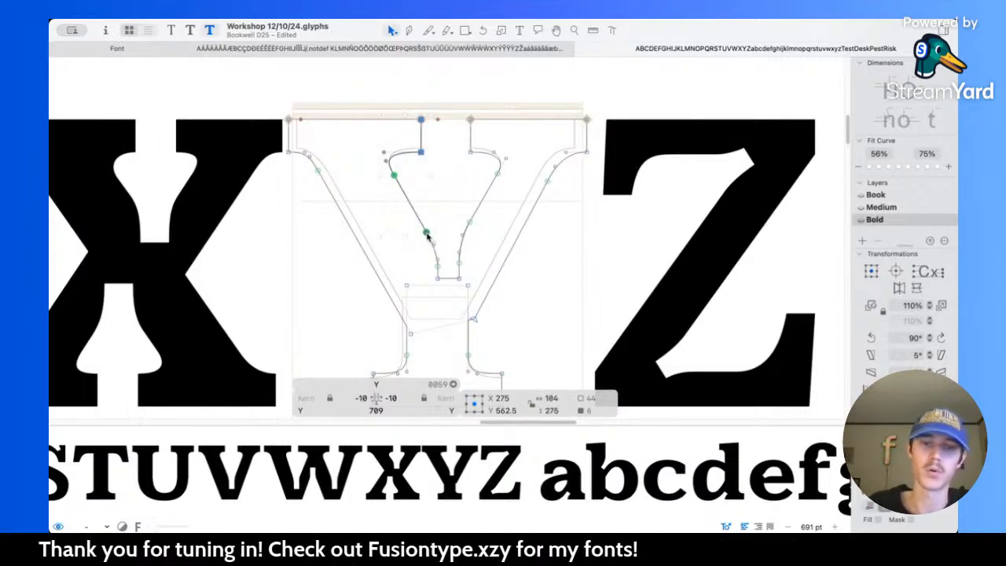
pyautogui.hotkey('shift', 'Right')
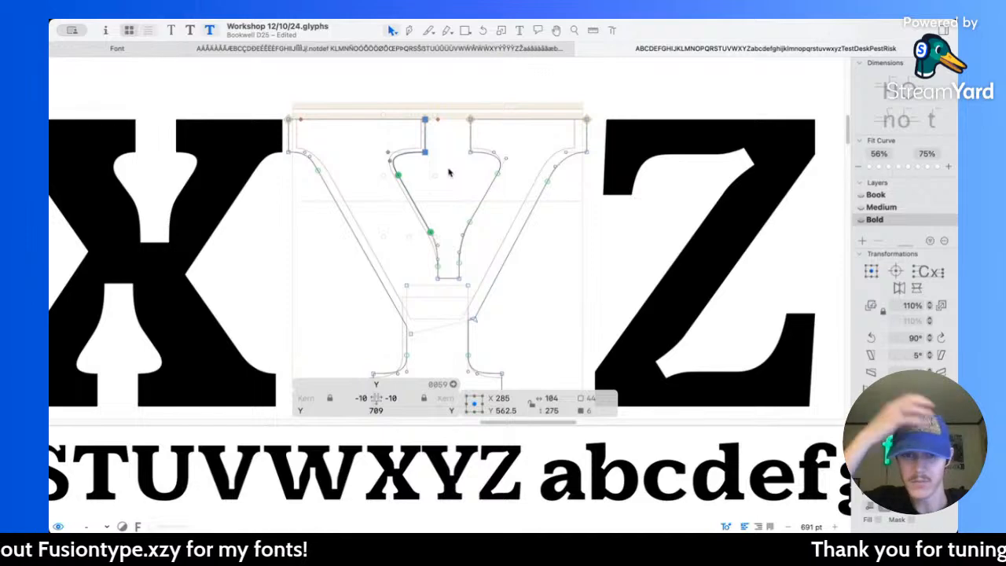
# Step: Thicken the Y's right arm by shifting its inner serif and diagonal nodes 10 units to the left
pyautogui.click(454, 113)
pyautogui.moveTo(453, 113); pyautogui.dragTo(514, 231)
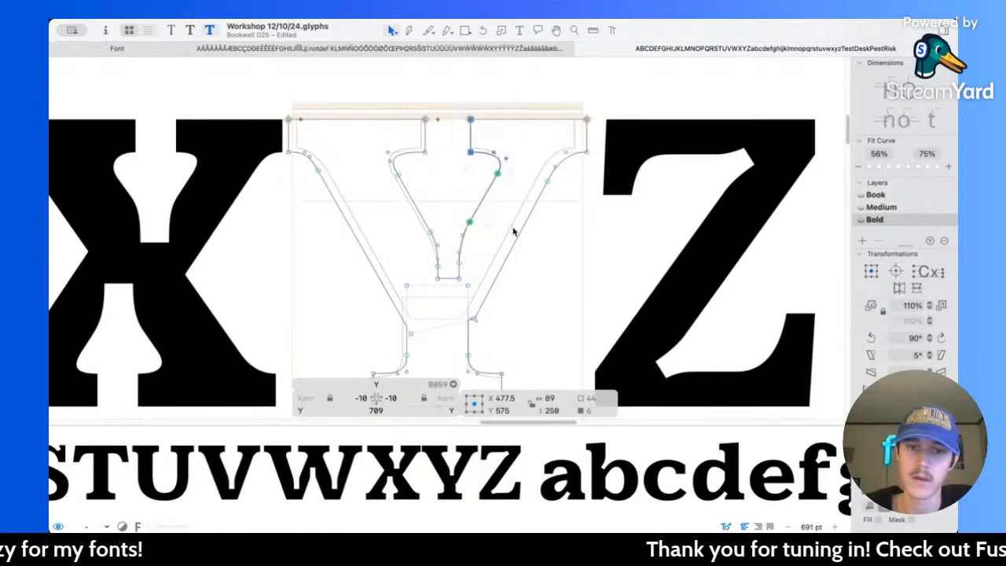
pyautogui.press('space')
pyautogui.scroll(-5, 507, 228)
pyautogui.scroll(6, 491, 244)
# Step: Extend the outer edge of the Y's right diagonal by moving its lower end node down along the slope to Y 163
pyautogui.moveTo(500, 239); pyautogui.dragTo(483, 270)
pyautogui.press('space')
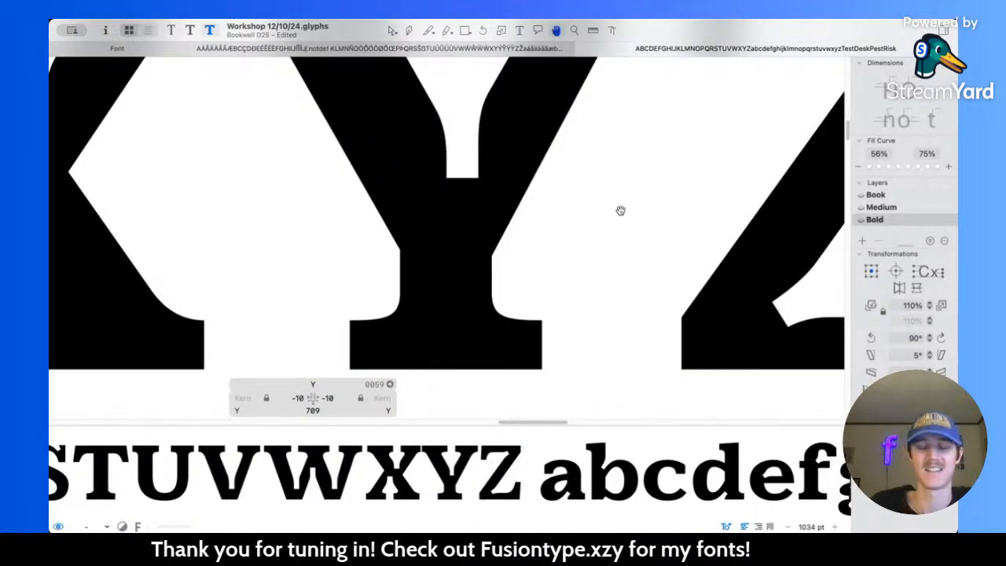
pyautogui.scroll(-5, 620, 211)
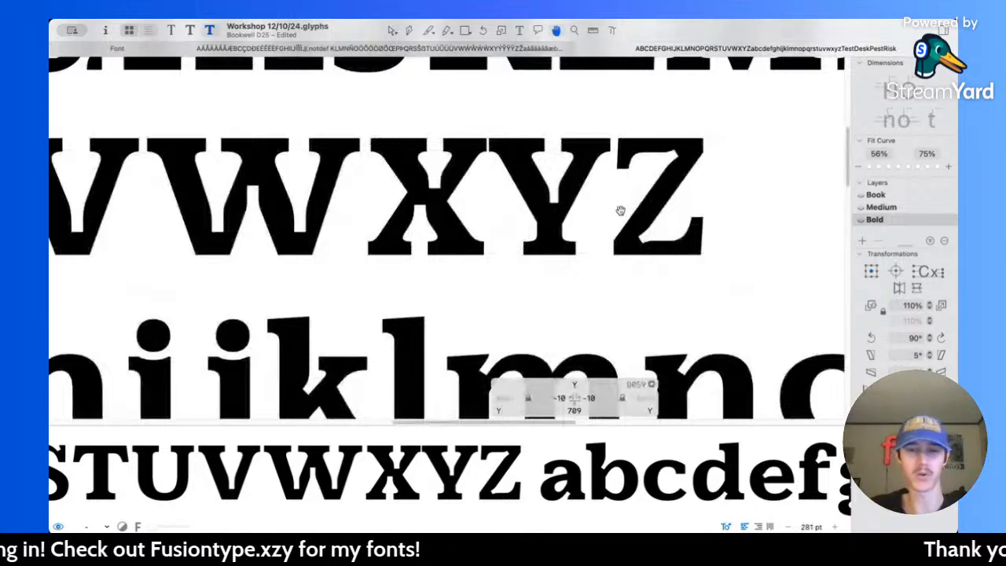
pyautogui.scroll(5, 558, 175)
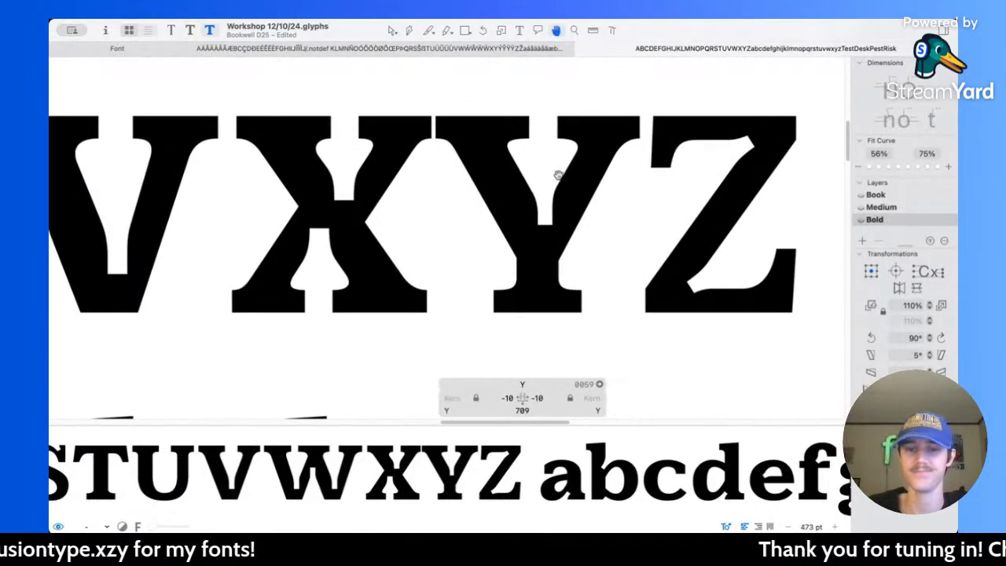
pyautogui.scroll(-2, 557, 179)
pyautogui.scroll(2, 522, 231)
pyautogui.scroll(2, 521, 231)
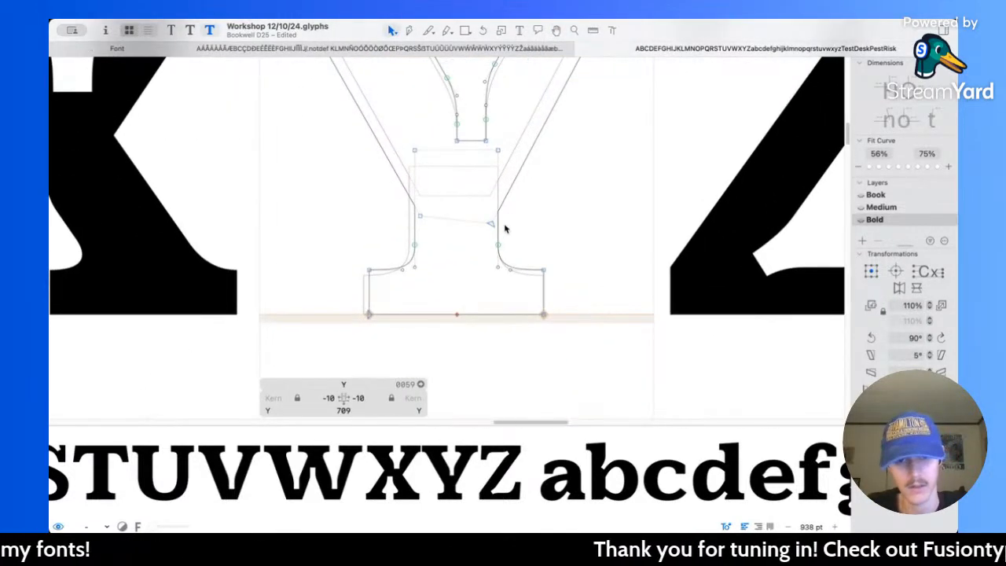
# Step: Measure the Y's stem and shift its right-side stem and foot serif nodes 20 units to the right
pyautogui.press('l')
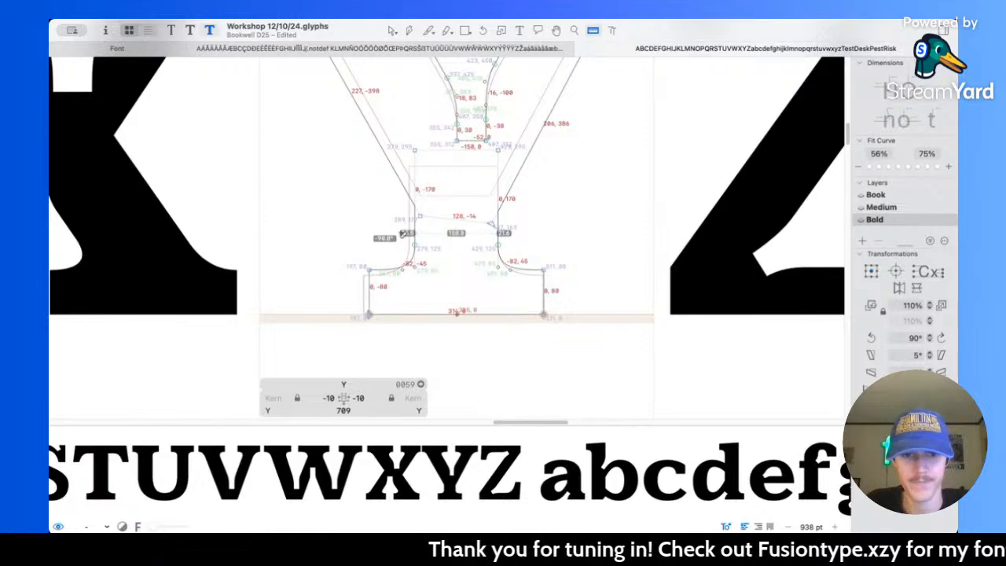
pyautogui.press('v')
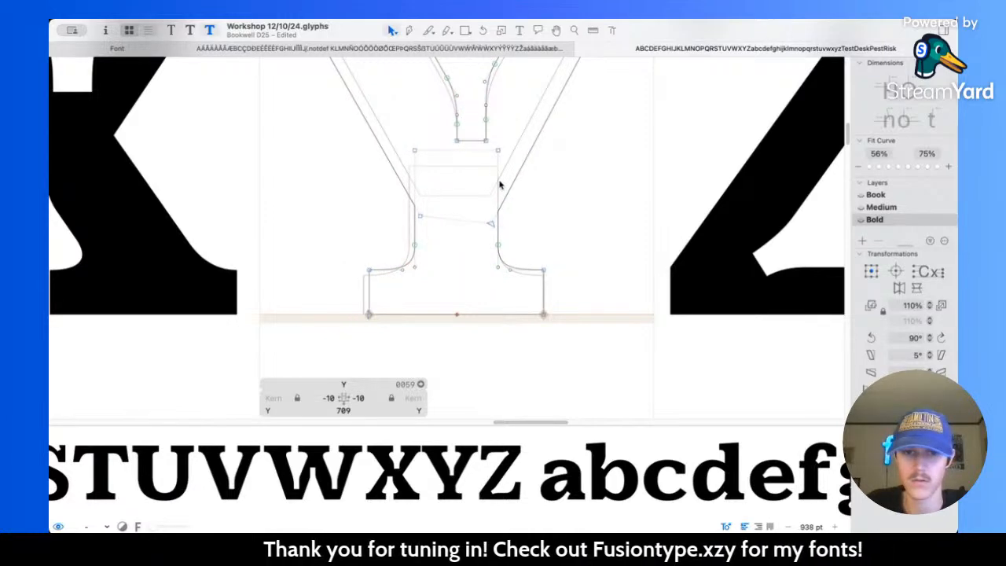
pyautogui.click(499, 183)
pyautogui.keyDown('shift'); pyautogui.moveTo(514, 242); pyautogui.dragTo(608, 354); pyautogui.keyUp('shift')
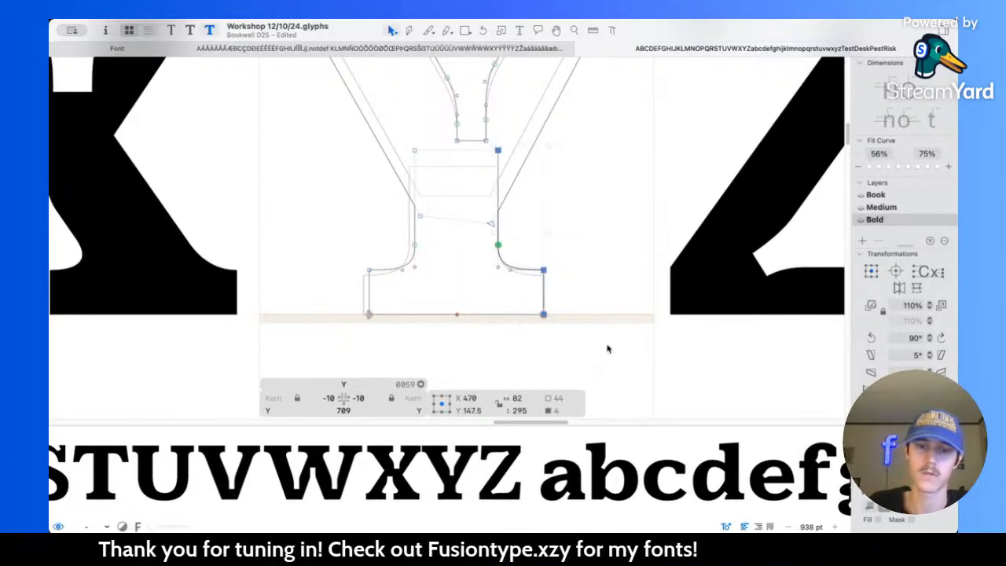
pyautogui.hotkey('shift', 'Right')
pyautogui.hotkey('shift', 'Right')
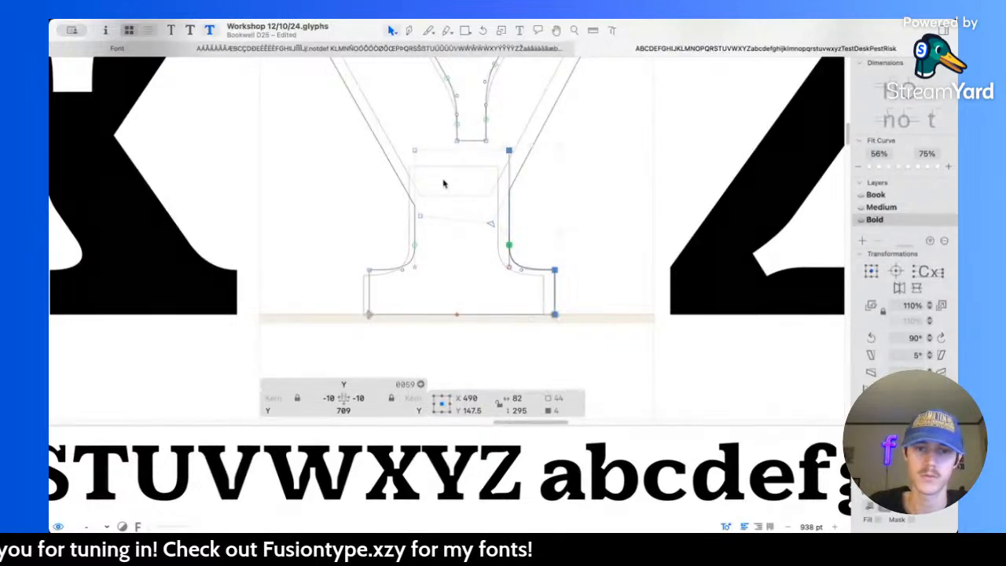
# Step: Widen the left side of the Y's stem and foot by shifting its nodes 20 units to the left
pyautogui.click(416, 171)
pyautogui.moveTo(351, 264); pyautogui.dragTo(405, 361)
pyautogui.press('space')
pyautogui.scroll(-10, 461, 304)
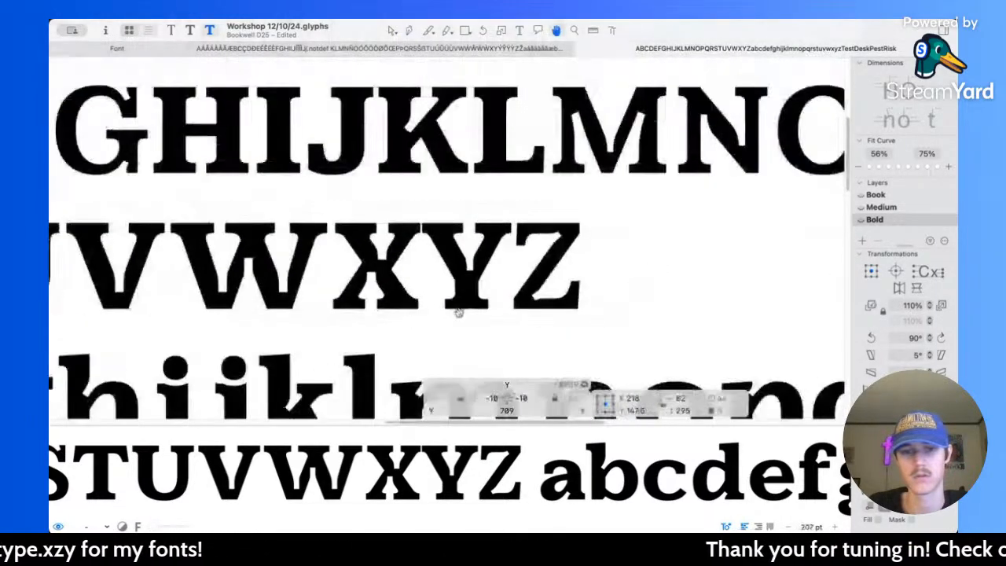
pyautogui.scroll(-2, 509, 336)
pyautogui.hscroll(-2, 509, 336)
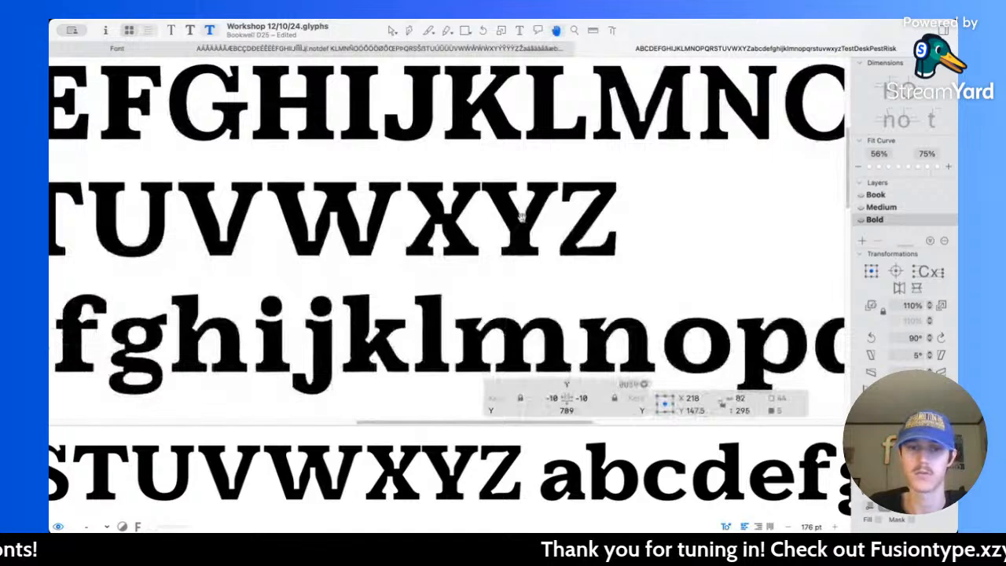
pyautogui.scroll(4, 519, 216)
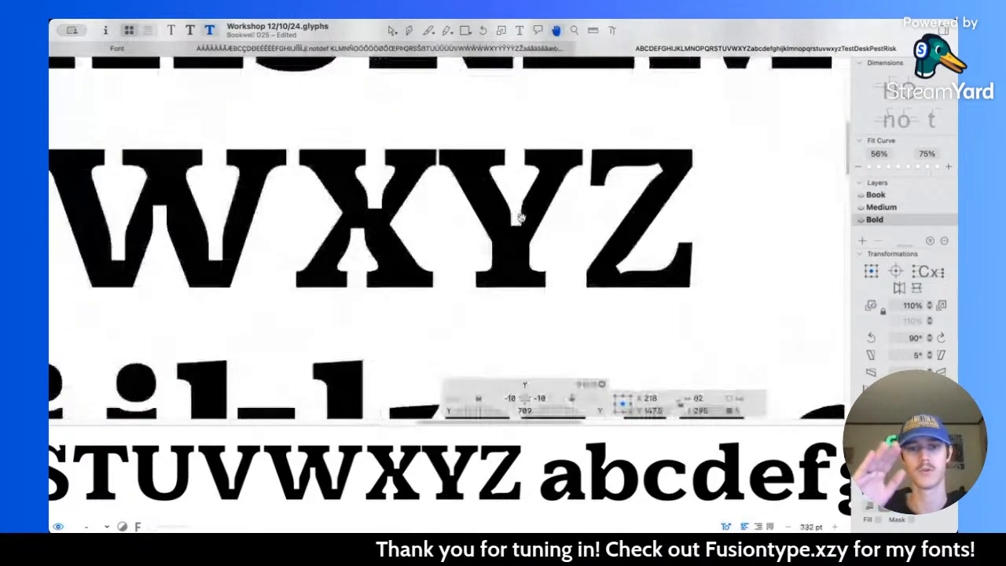
pyautogui.scroll(1, 519, 216)
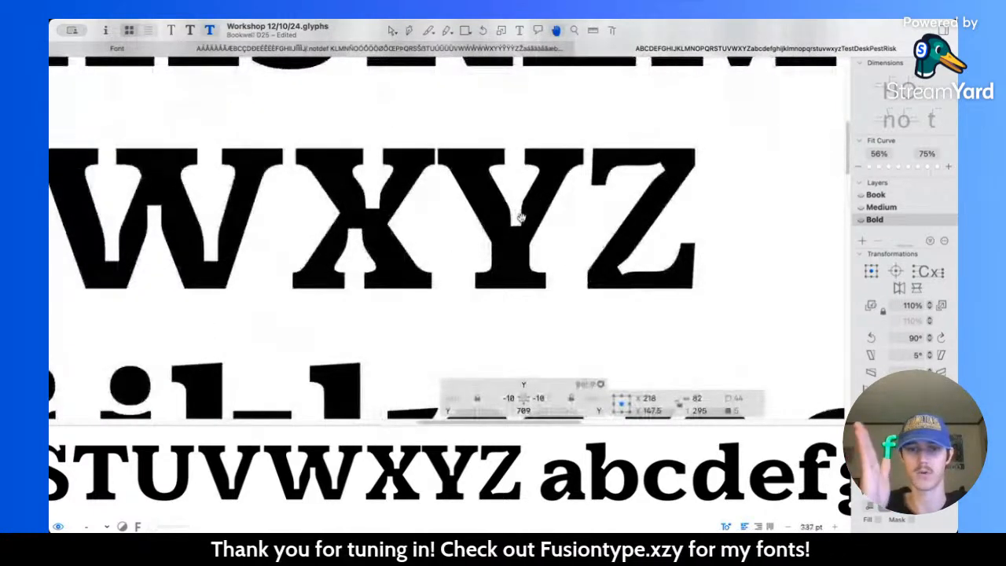
# Step: Deepen the notch between the Y's arms by lowering its bottom edge 10 units to Y 302
pyautogui.doubleClick(519, 217)
pyautogui.scroll(5, 518, 214)
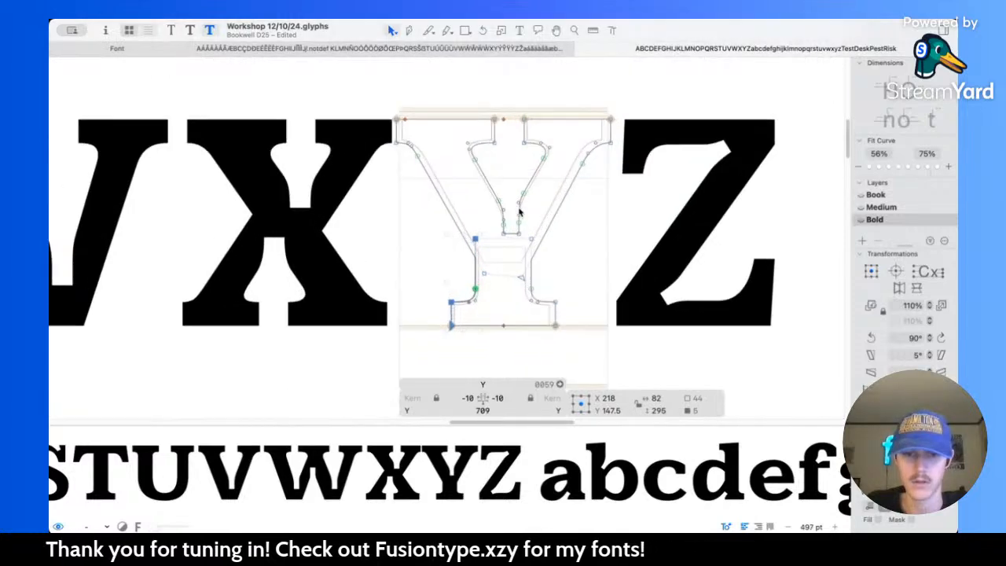
pyautogui.scroll(6, 519, 211)
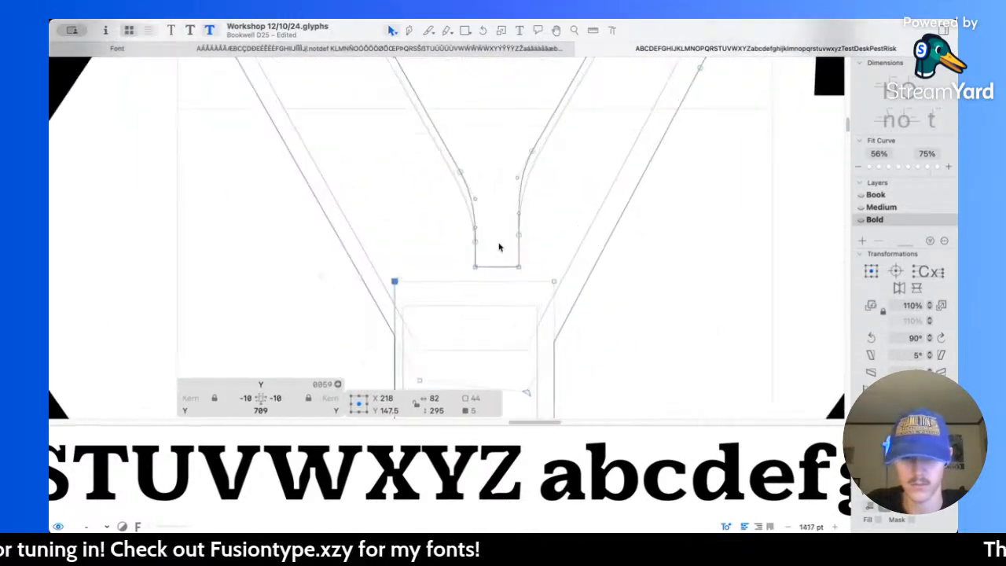
pyautogui.click(491, 273)
pyautogui.hotkey('shift', 'Down')
# Step: Widen the Y's notch by placing its left wall at X 346 and its right wall at X 416
pyautogui.click(470, 265)
pyautogui.press('Right')
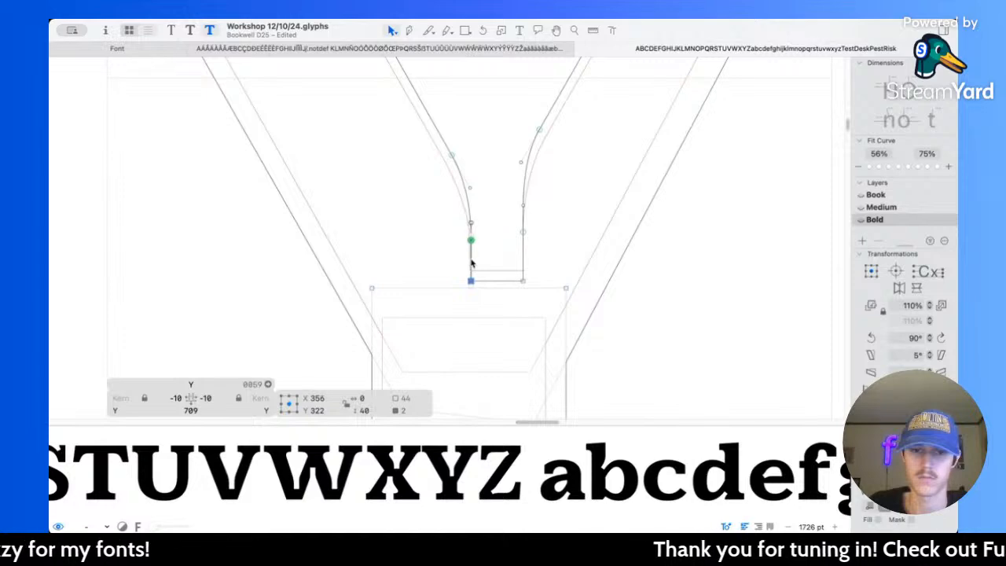
pyautogui.click(527, 254)
pyautogui.click(524, 254)
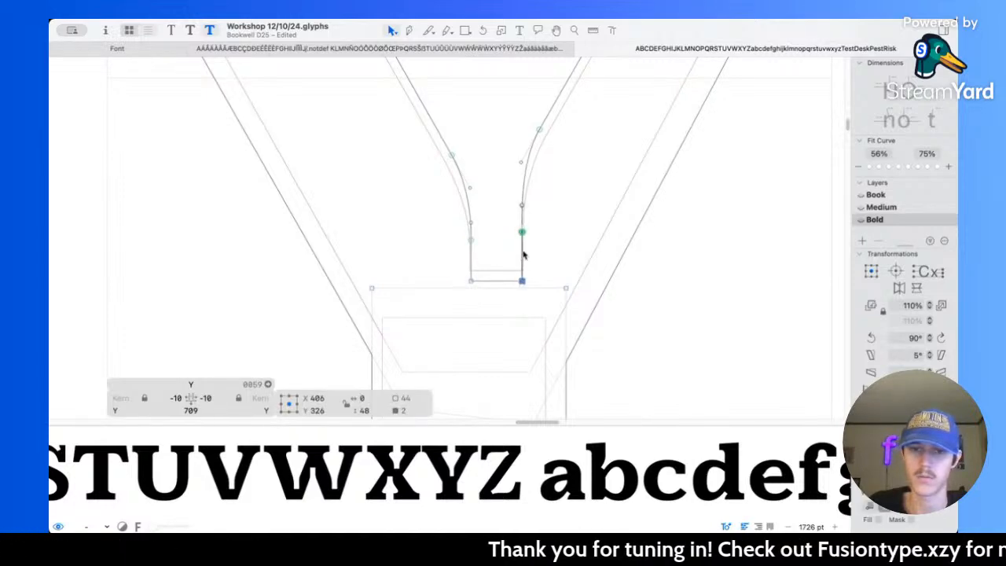
pyautogui.click(472, 257)
pyautogui.hotkey('shift', 'Left')
pyautogui.click(521, 258)
pyautogui.hotkey('shift', 'Right')
pyautogui.press('l')
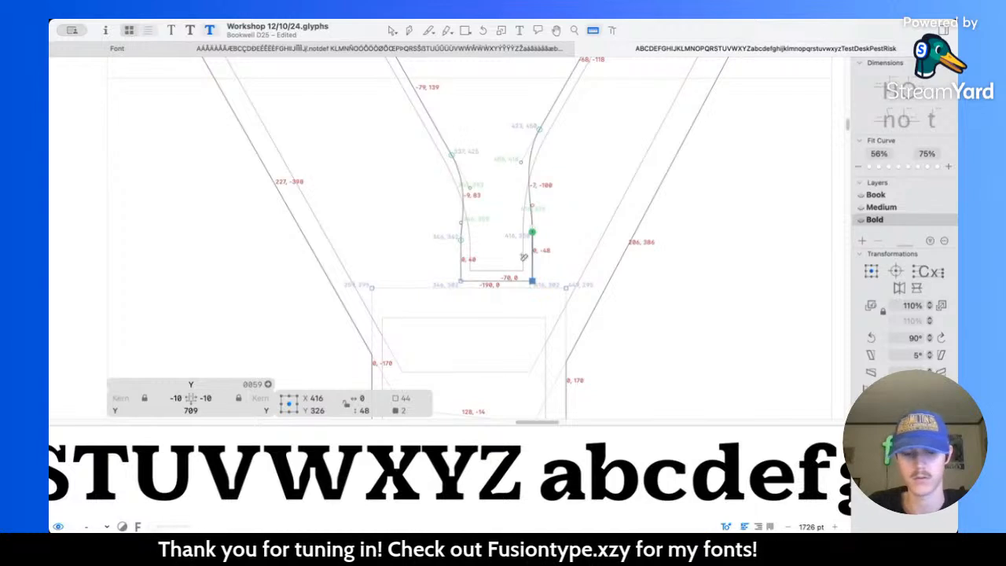
pyautogui.press('v')
# Step: Smooth the notch's left curve by sliding its upper node up the diagonal and raising the lower handle to Y 375
pyautogui.scroll(3, 512, 247)
pyautogui.click(488, 212)
pyautogui.moveTo(450, 187); pyautogui.dragTo(427, 154)
pyautogui.moveTo(459, 213); pyautogui.dragTo(449, 197)
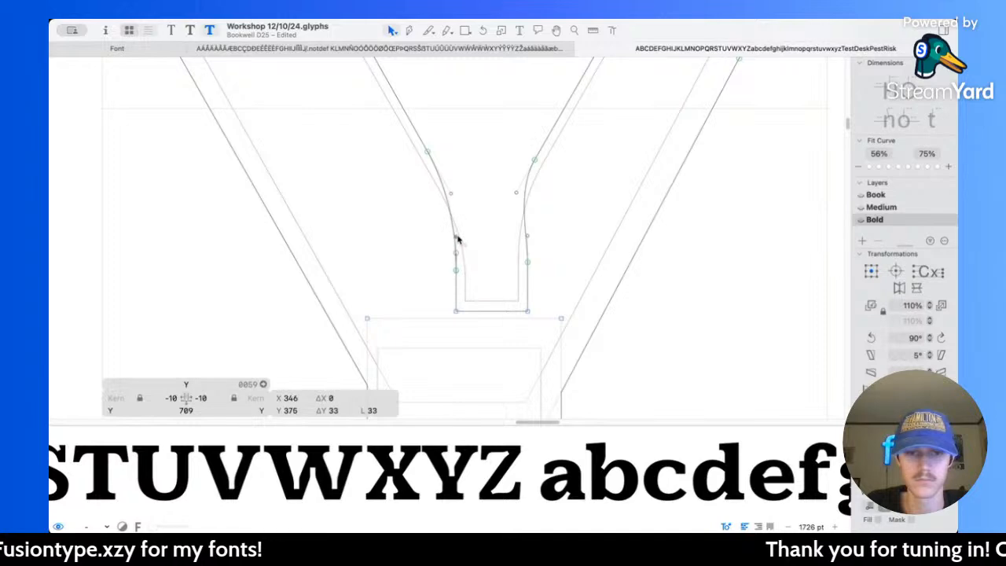
pyautogui.click(479, 201)
pyautogui.press('space')
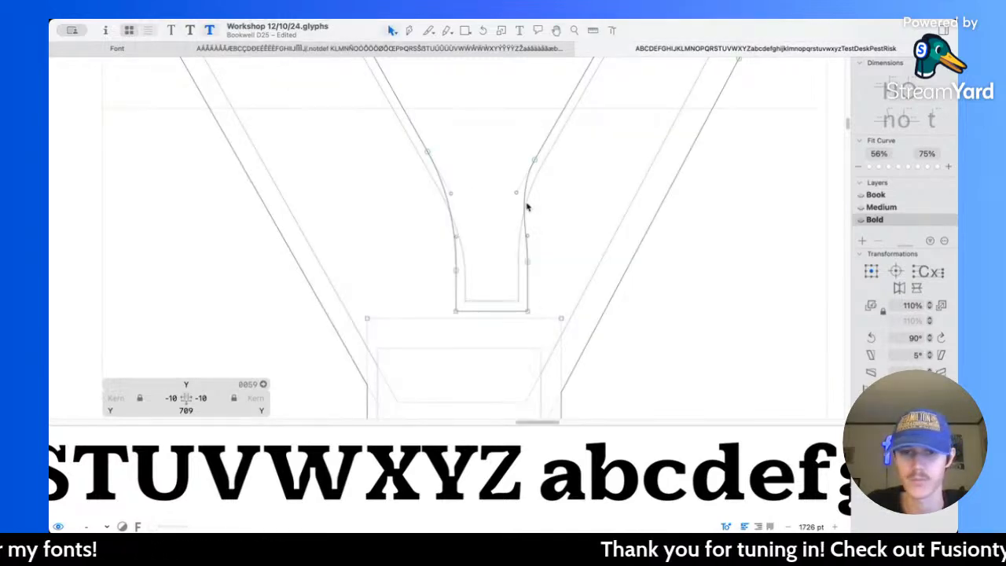
# Step: Smooth the notch's right curve by moving its upper node to X 451, Y 497 and raising the lower handle to Y 402
pyautogui.scroll(3, 534, 161)
pyautogui.hscroll(2, 534, 161)
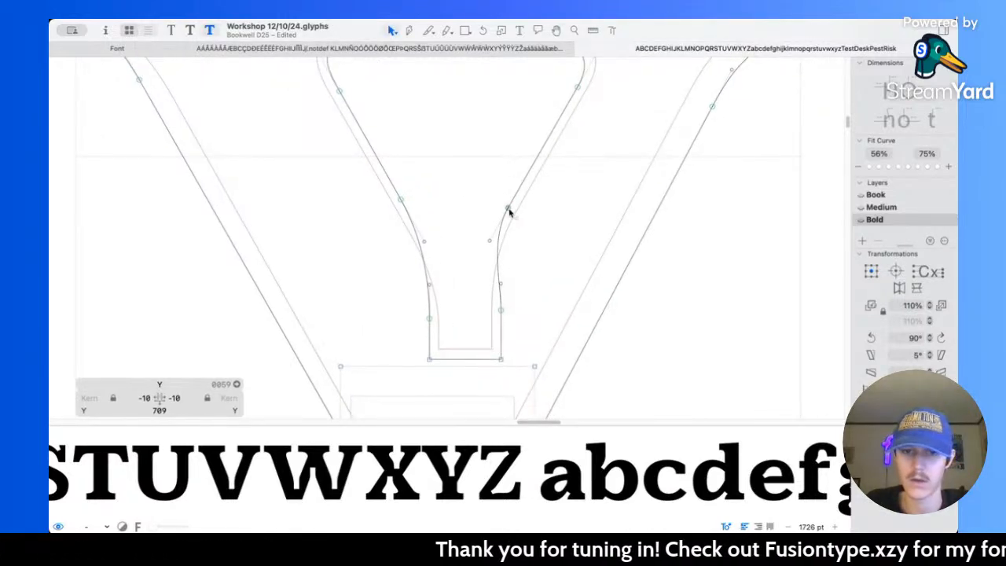
pyautogui.moveTo(511, 207); pyautogui.dragTo(532, 166)
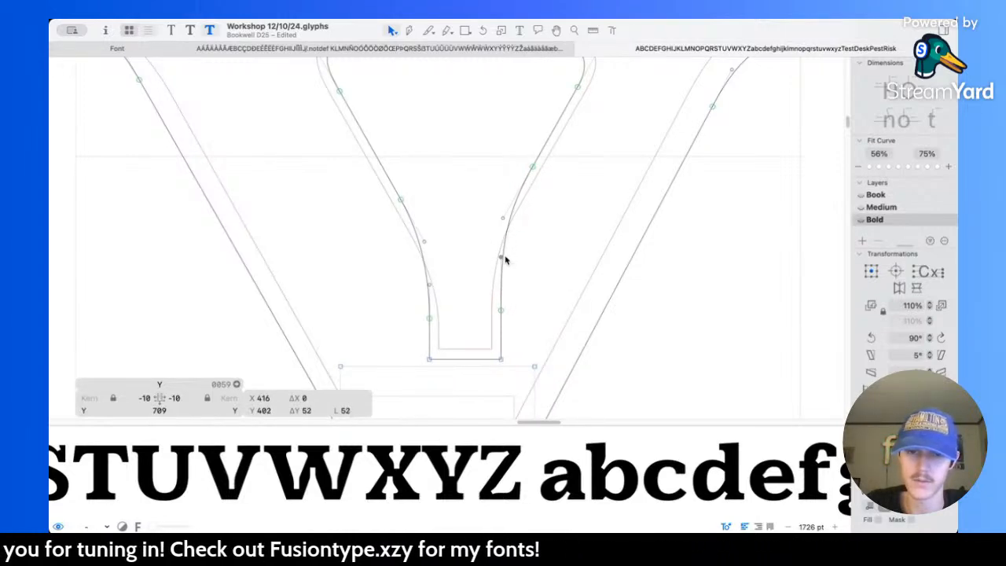
pyautogui.press('space')
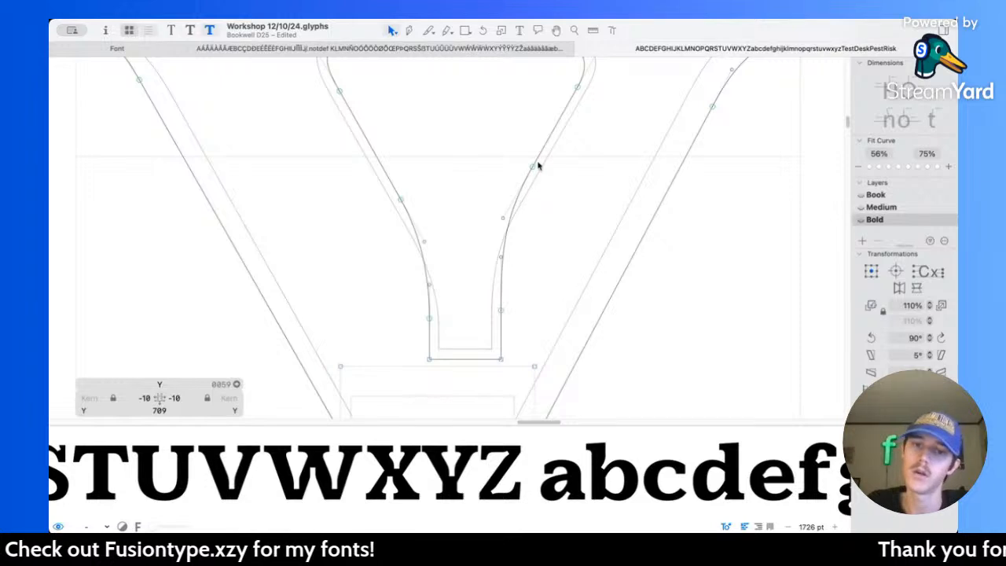
pyautogui.moveTo(533, 167); pyautogui.dragTo(537, 159)
pyautogui.press('super+z')
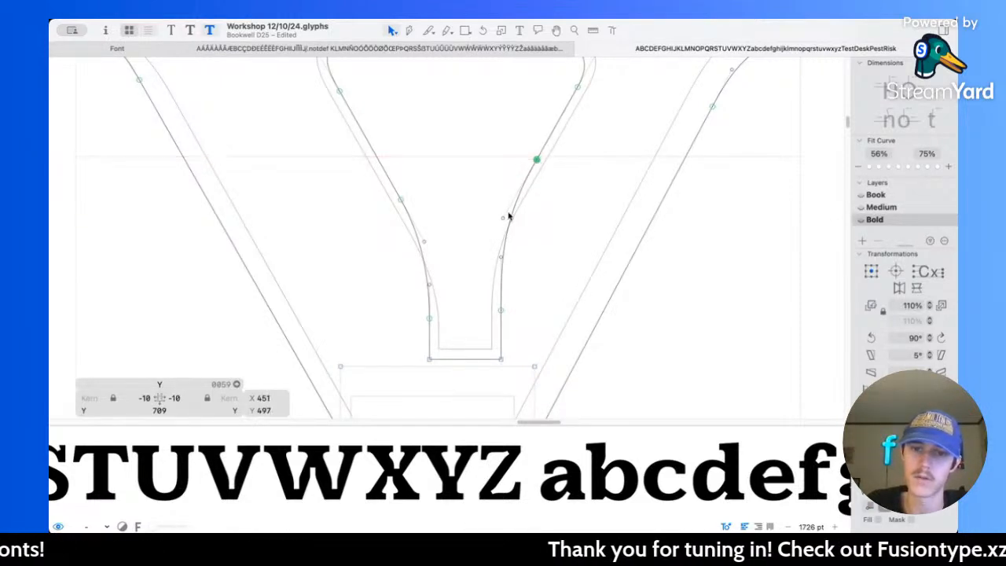
pyautogui.press('space')
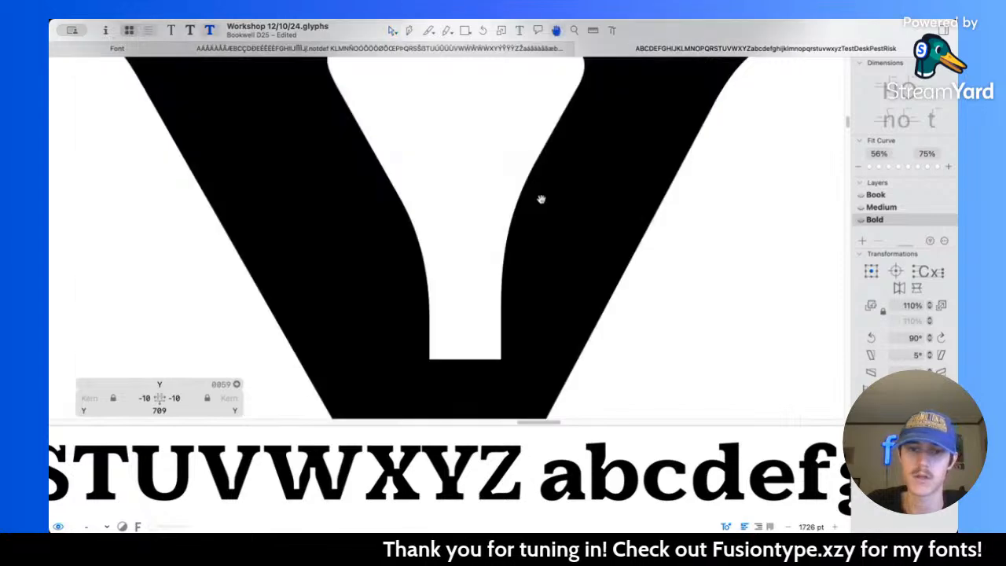
pyautogui.scroll(-5, 541, 199)
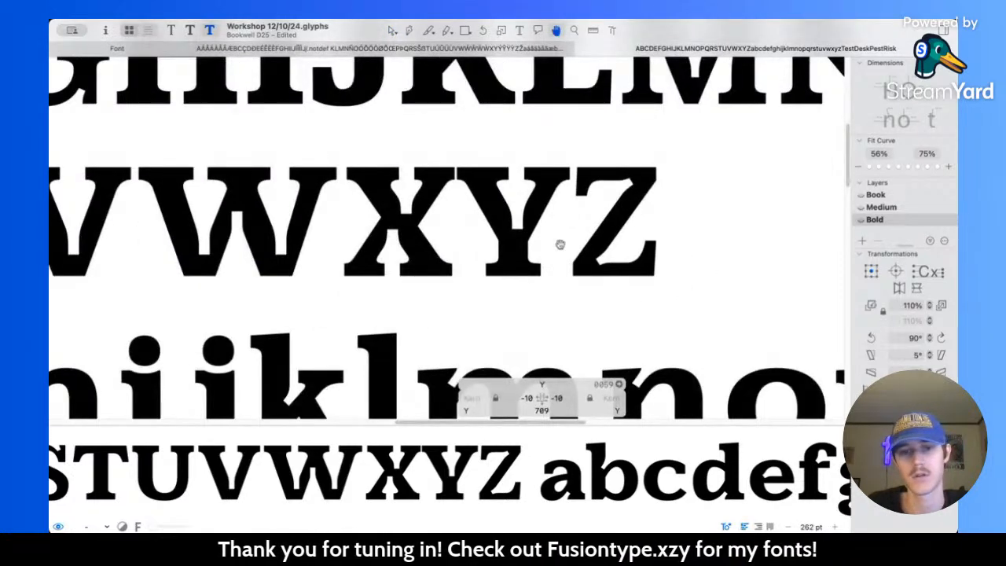
# Step: Set both sidebearings of the Y to 20, save the font, and preview its spacing among the capitals
pyautogui.press('super+2')
pyautogui.press('super+3')
pyautogui.click(519, 398)
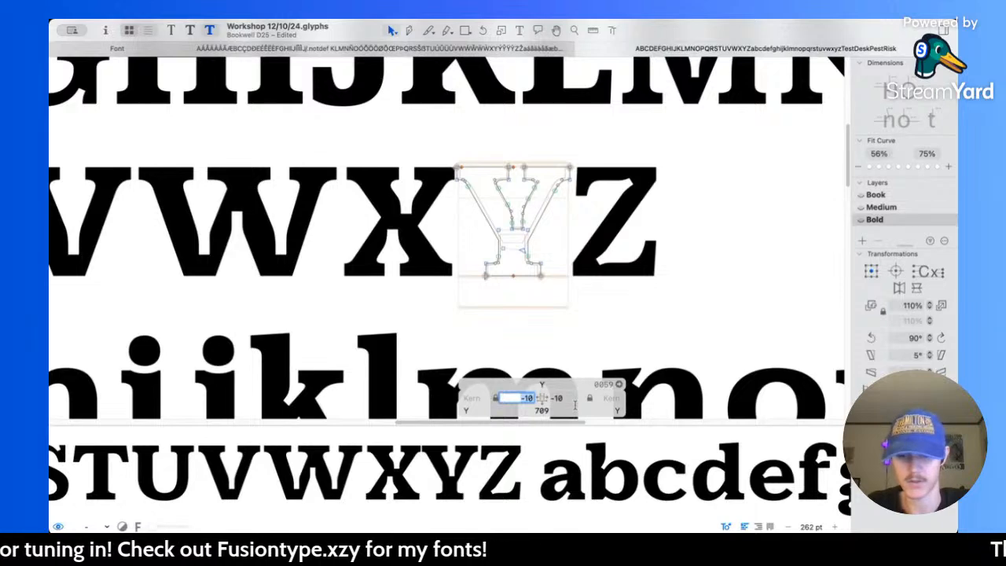
pyautogui.click(567, 397)
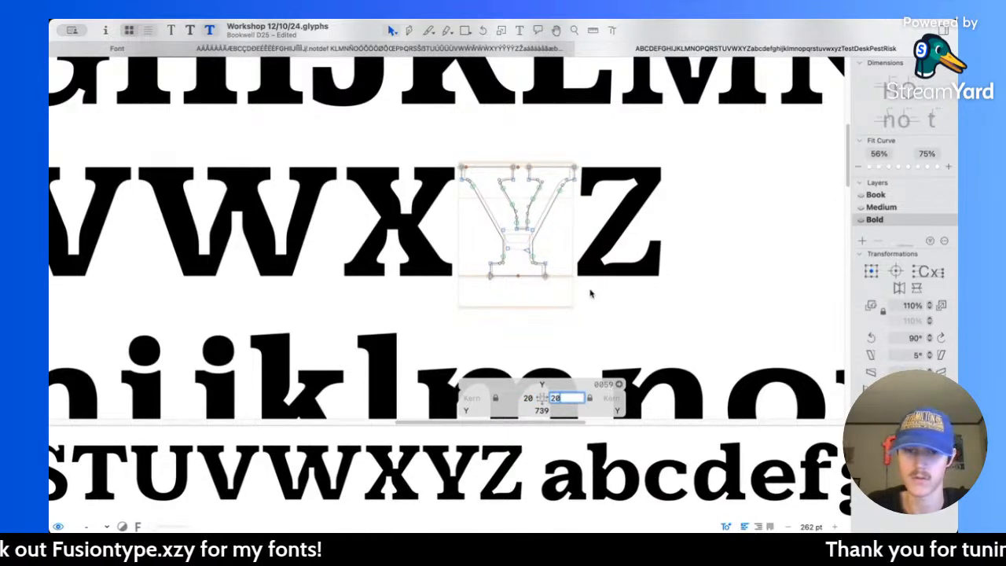
pyautogui.press('Return')
pyautogui.press('super+s')
pyautogui.press('space')
pyautogui.scroll(-5, 594, 287)
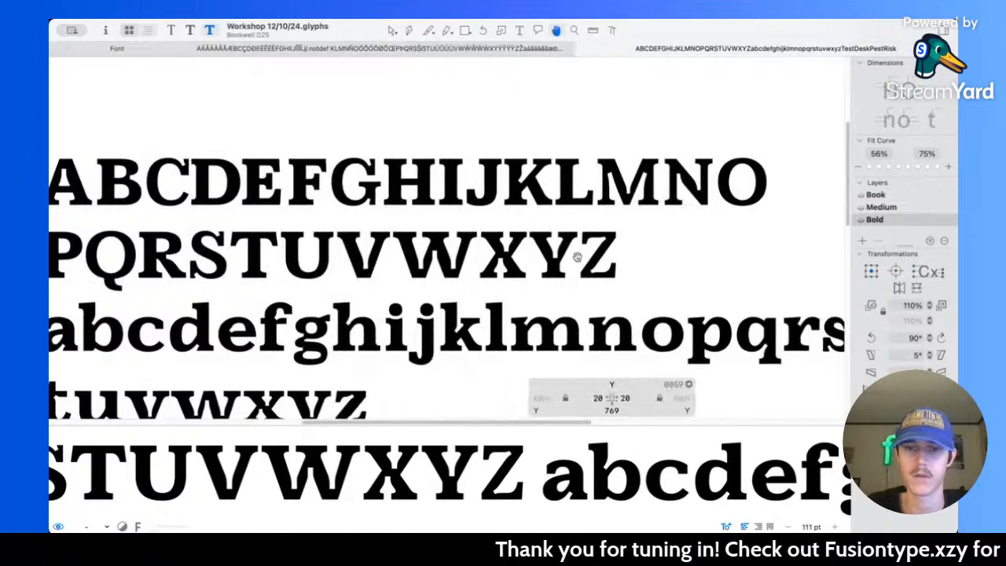
# Step: Raise the upper nodes of the foot-serif brackets on both sides of the Y's stem to Y 138
pyautogui.scroll(8, 594, 287)
pyautogui.scroll(3, 479, 268)
pyautogui.moveTo(406, 241); pyautogui.dragTo(577, 251)
pyautogui.press('space')
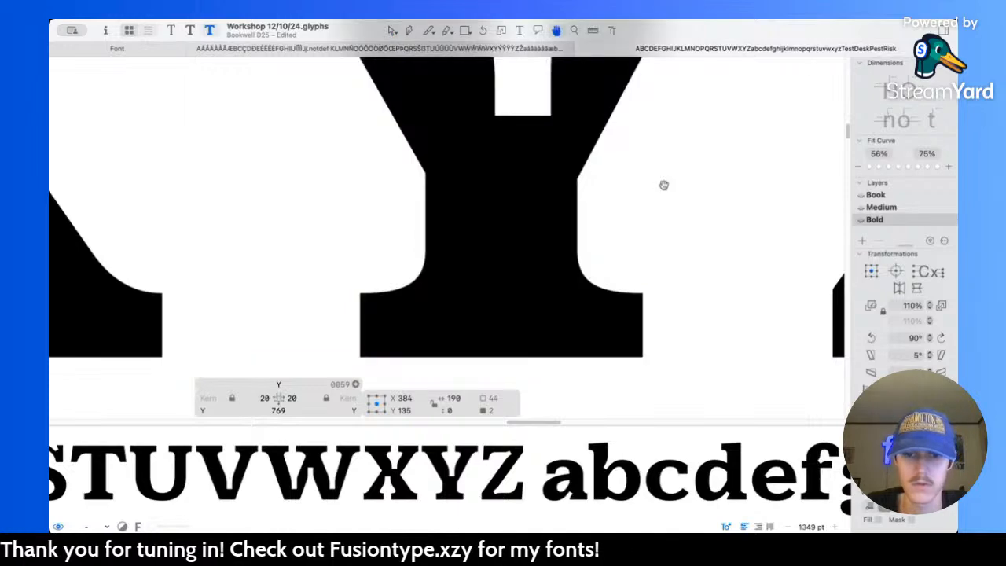
pyautogui.moveTo(437, 254); pyautogui.dragTo(435, 251)
pyautogui.press('space')
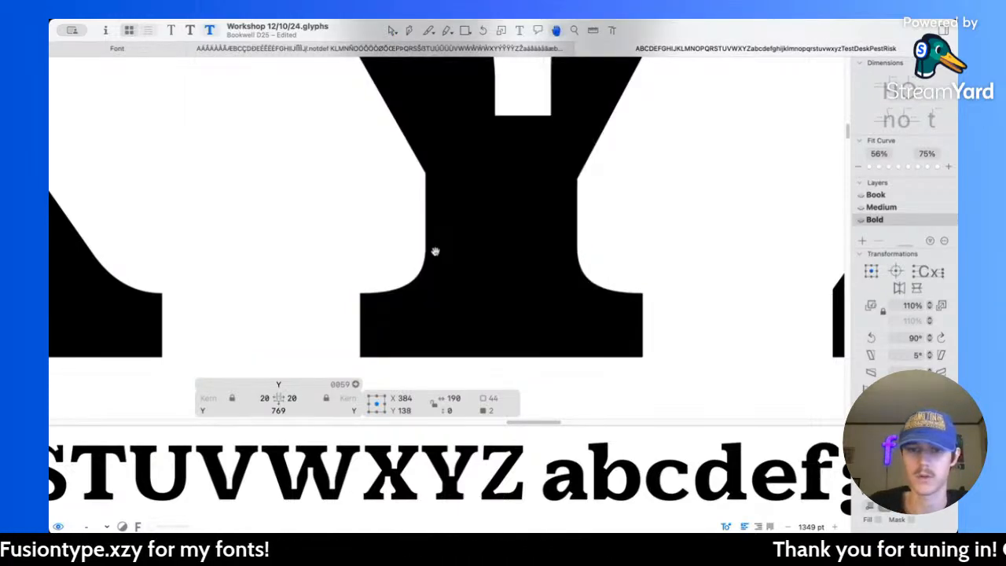
# Step: Tighten the inner serif curve of the Y's left arm by shortening its horizontal handle to X 280, Y 620
pyautogui.scroll(5, 436, 253)
pyautogui.scroll(3, 338, 197)
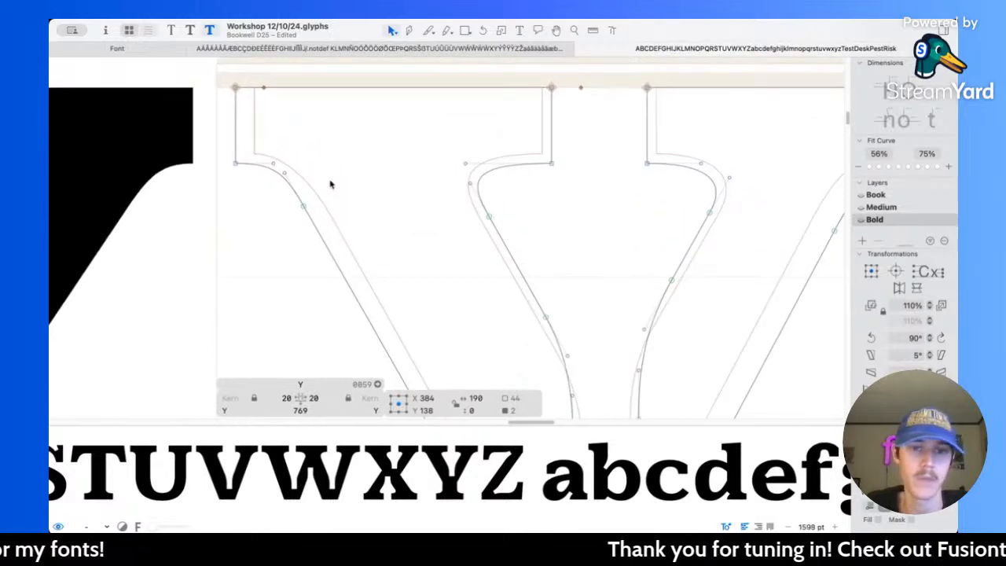
pyautogui.click(521, 228)
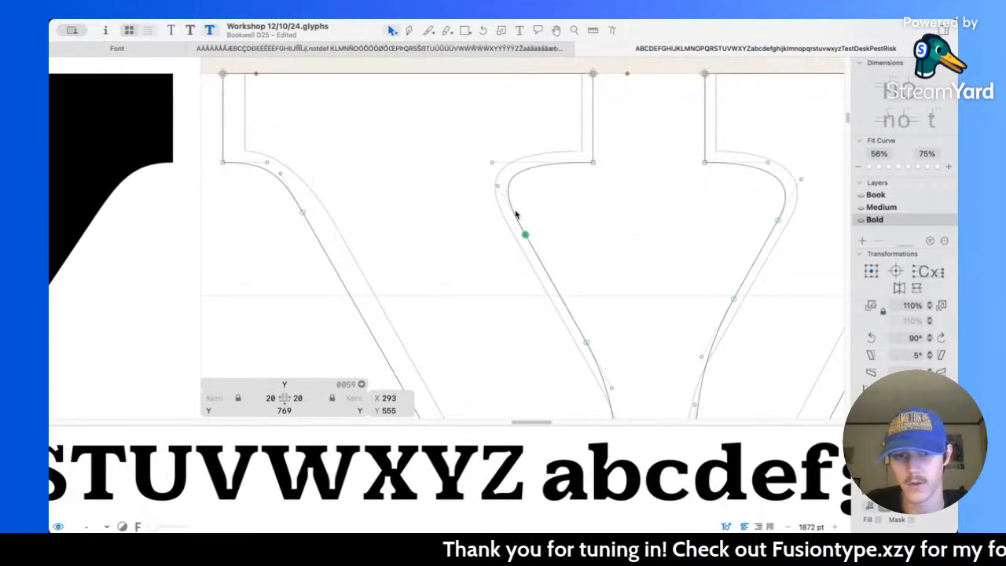
pyautogui.moveTo(492, 162); pyautogui.dragTo(513, 165)
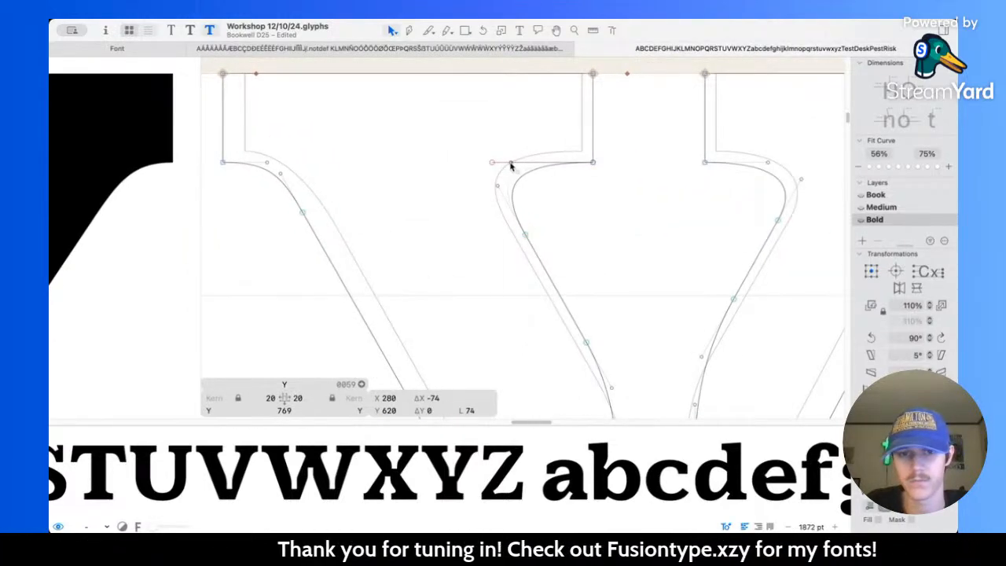
pyautogui.click(626, 197)
# Step: Reshape the inner serif curve of the Y's right arm by sliding its node down the diagonal and placing its handle at X 536, Y 596
pyautogui.hscroll(5, 660, 193)
pyautogui.moveTo(683, 234); pyautogui.dragTo(676, 247)
pyautogui.moveTo(704, 202); pyautogui.dragTo(707, 199)
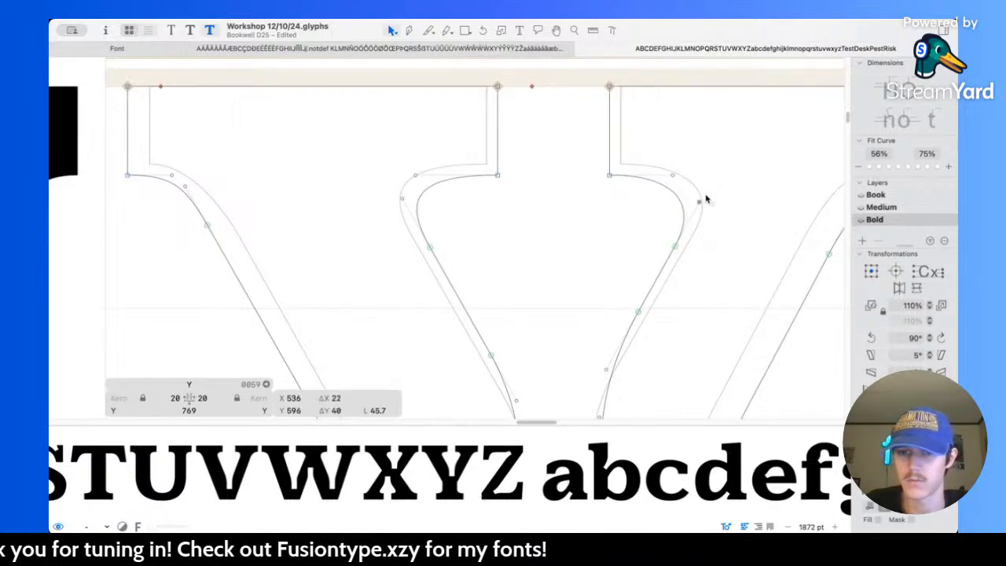
pyautogui.click(728, 202)
# Step: Move the node joining the Y's right arm to its outer serif curve to X 650, Y 544
pyautogui.press('space')
pyautogui.hscroll(4, 532, 158)
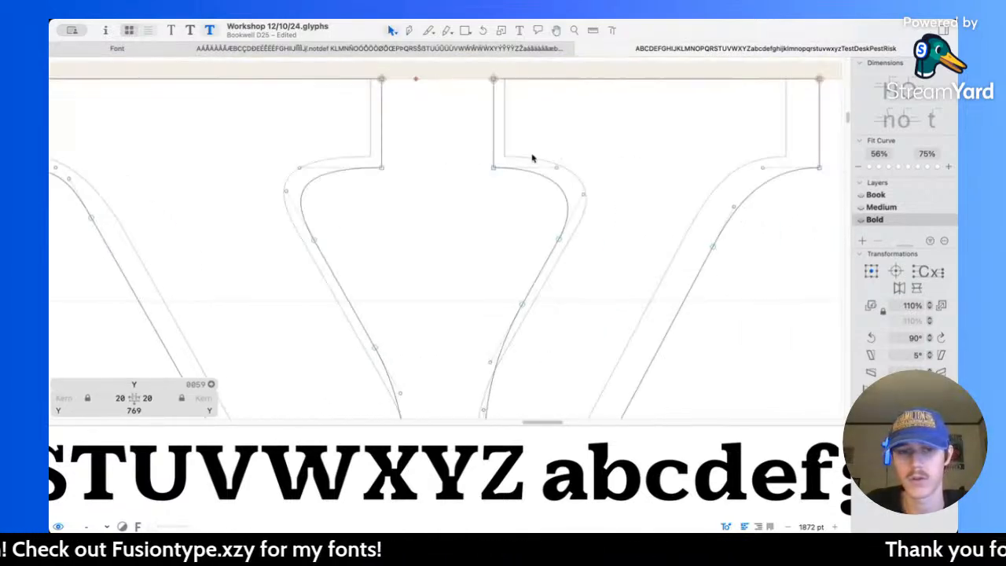
pyautogui.click(667, 233)
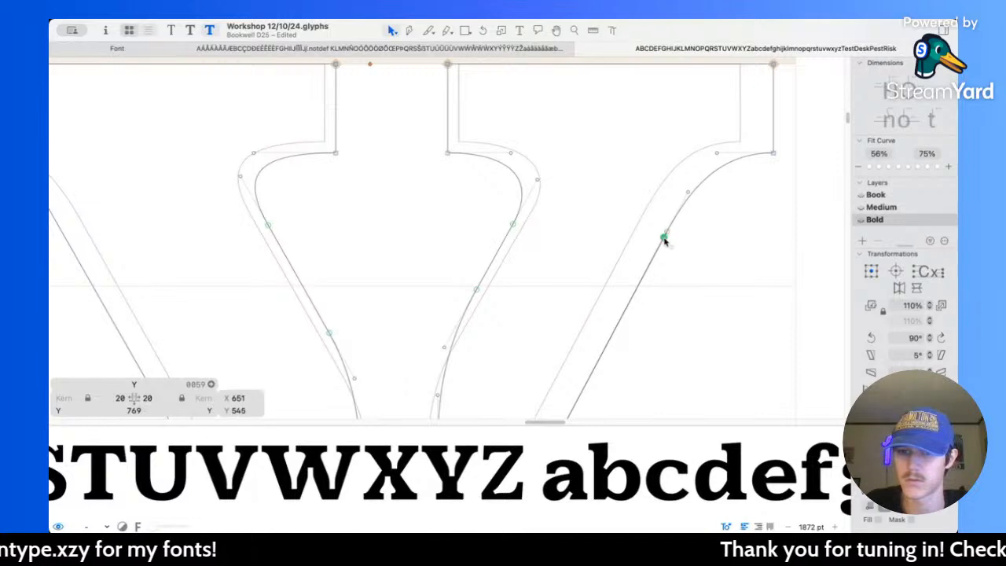
pyautogui.press('space')
pyautogui.hscroll(-5, 464, 197)
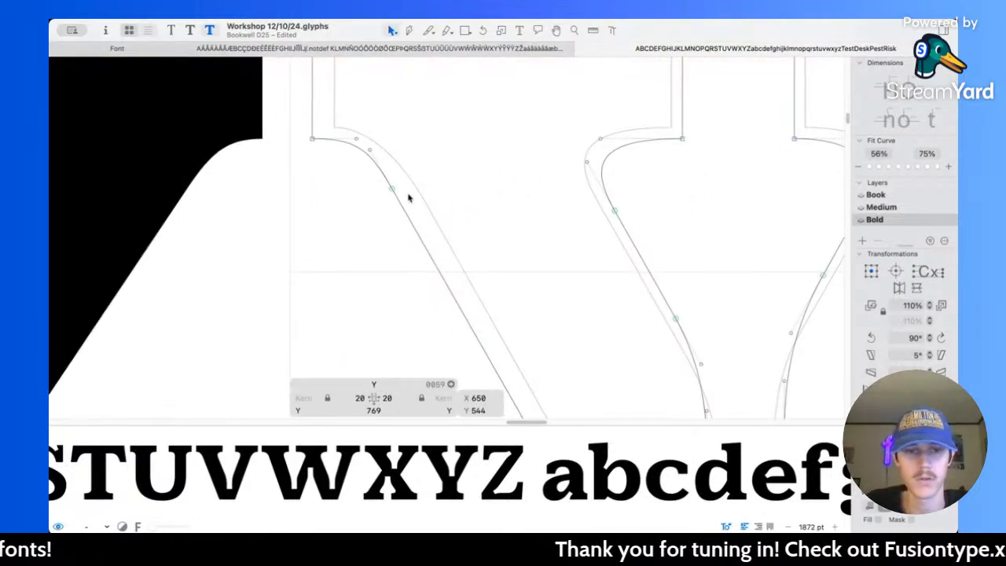
# Step: Inspect the outer serif curve of the Y's left arm, preview the letter, and save the font
pyautogui.click(392, 189)
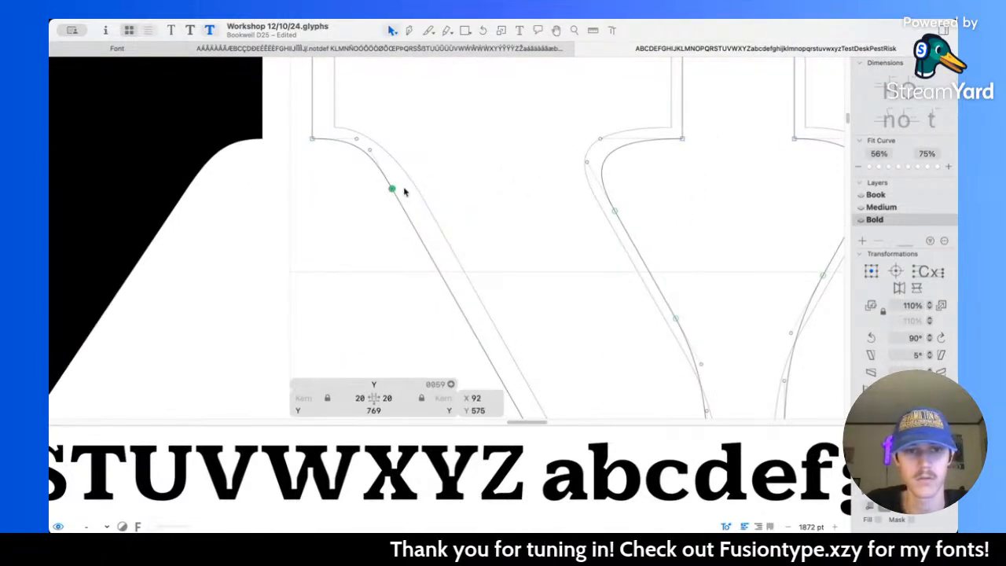
pyautogui.scroll(5, 393, 191)
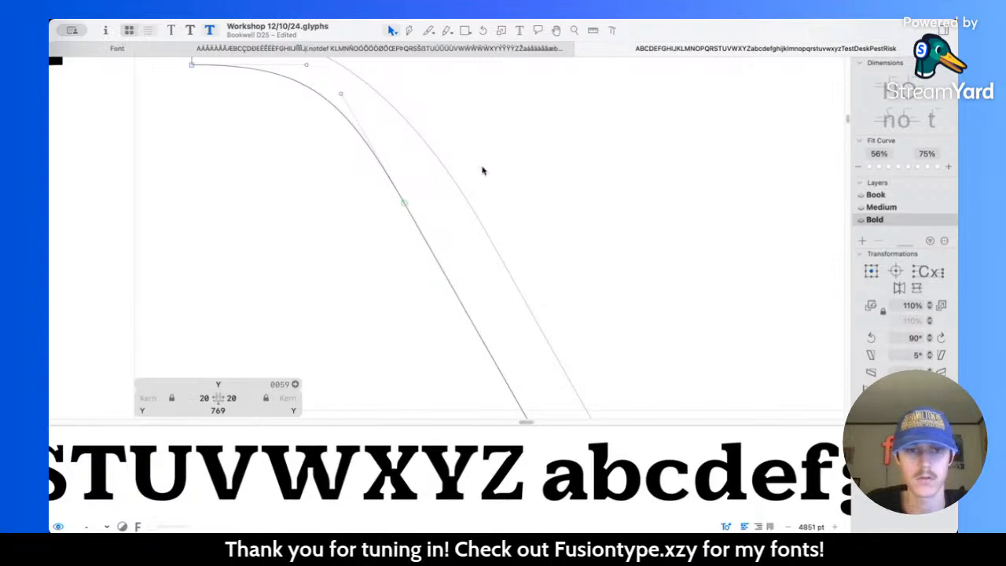
pyautogui.press('space')
pyautogui.scroll(-10, 482, 166)
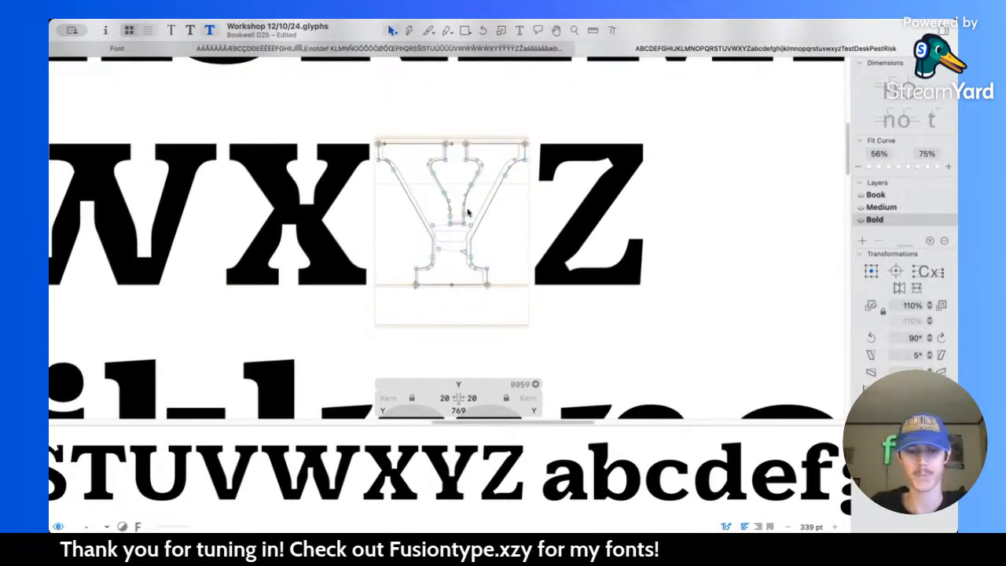
pyautogui.press('space')
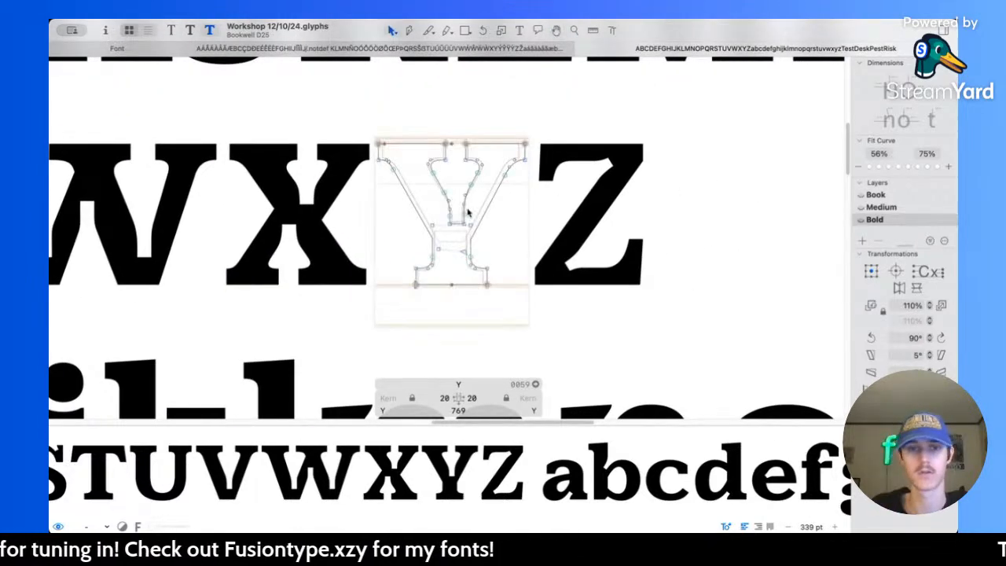
# Step: Widen the Z by shifting its upper-right corner, right diagonal edge and lower arm nodes 30 units to the right
pyautogui.press('space')
pyautogui.hscroll(3, 474, 169)
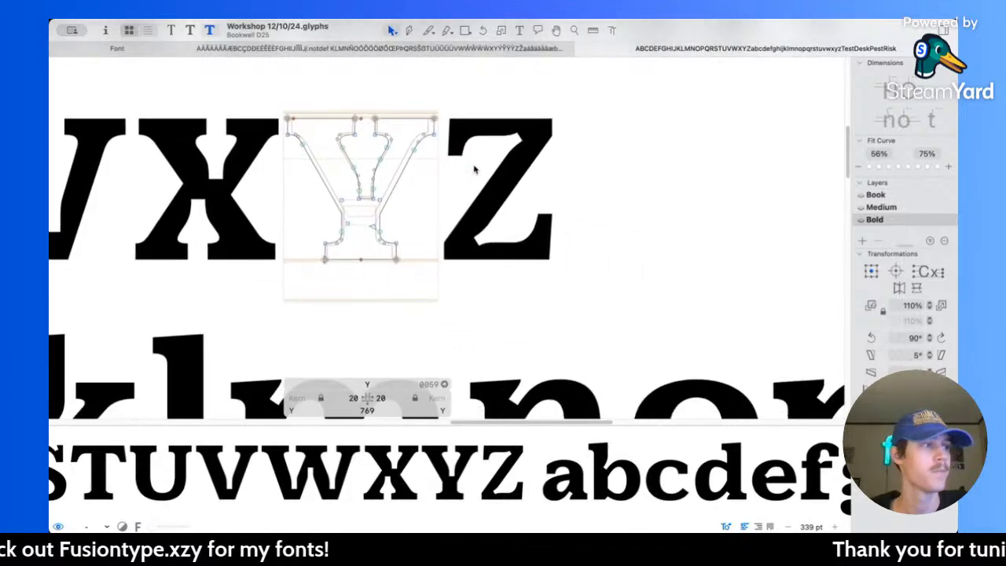
pyautogui.hscroll(1, 444, 202)
pyautogui.scroll(3, 470, 200)
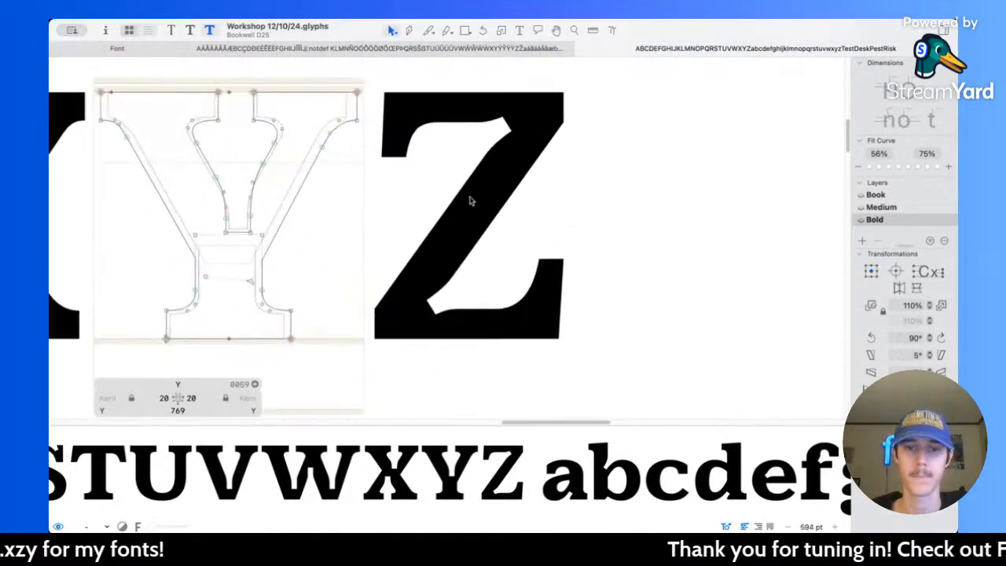
pyautogui.doubleClick(470, 200)
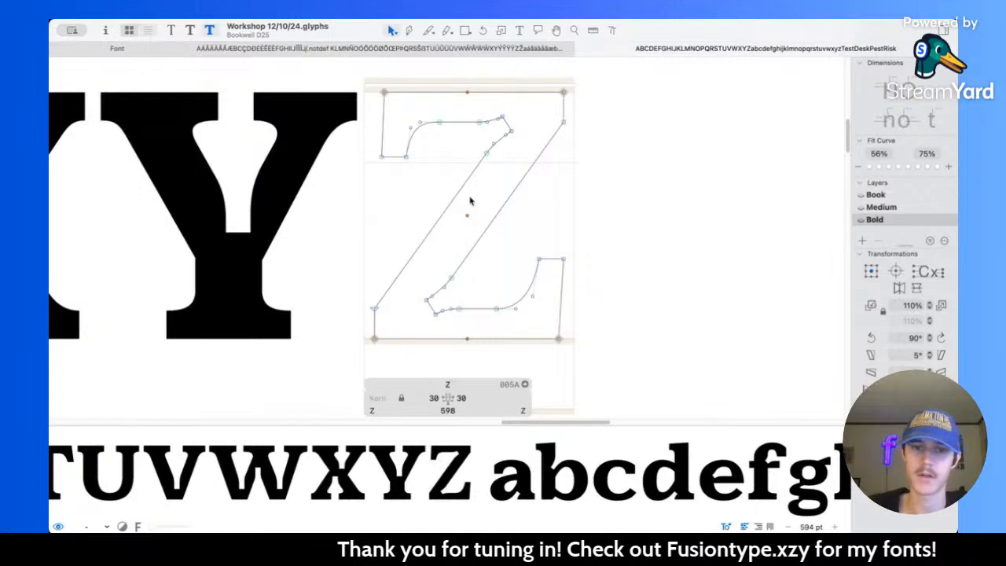
pyautogui.moveTo(548, 81); pyautogui.dragTo(596, 136)
pyautogui.moveTo(417, 261); pyautogui.dragTo(621, 368)
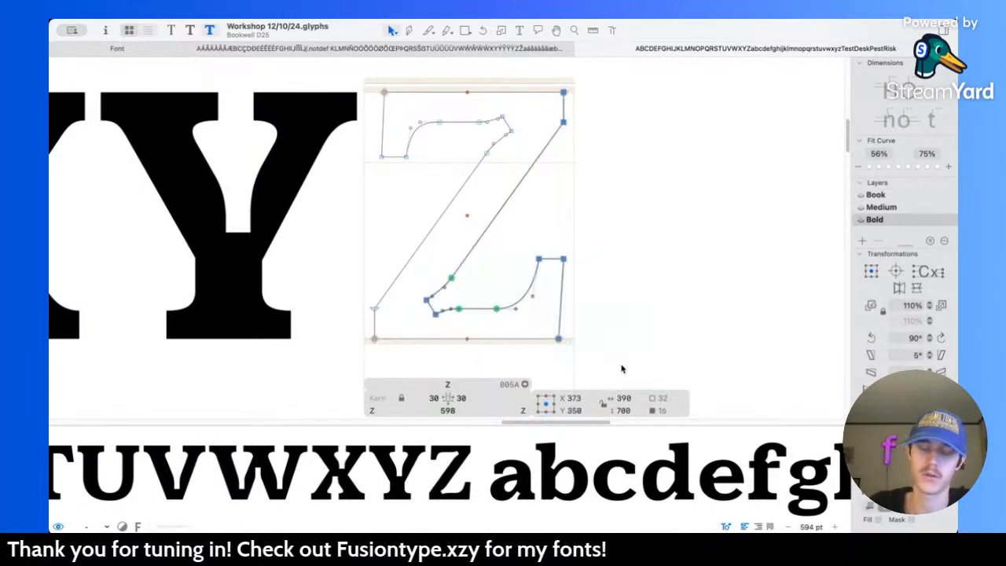
pyautogui.hotkey('shift', 'Right')
pyautogui.hotkey('shift', 'Right')
pyautogui.hotkey('shift', 'Right')
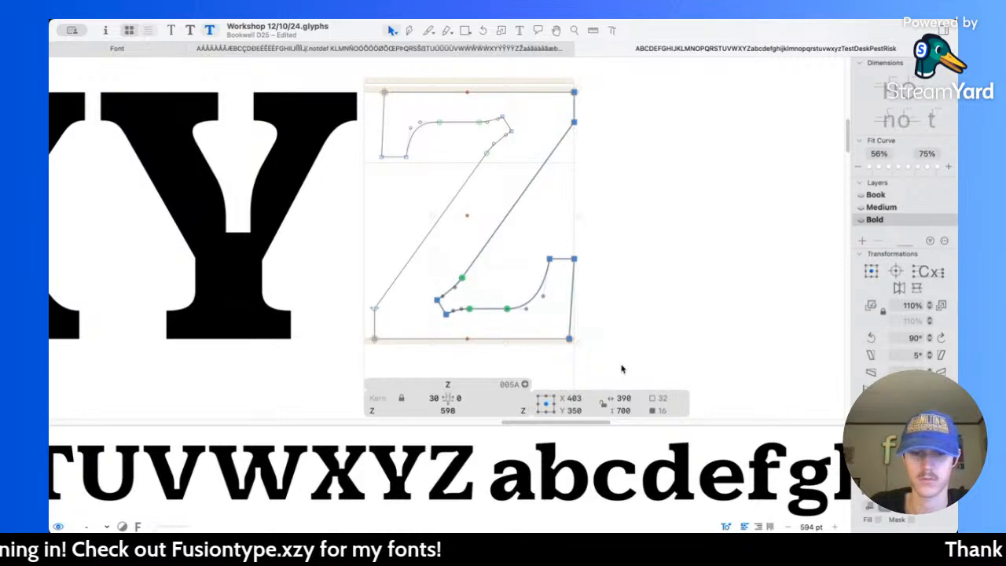
pyautogui.click(520, 261)
# Step: Thicken the Z's diagonal by raising its lower-left corner to Y 105 and lowering its upper-right corner to Y 595, then check the measurements
pyautogui.click(375, 306)
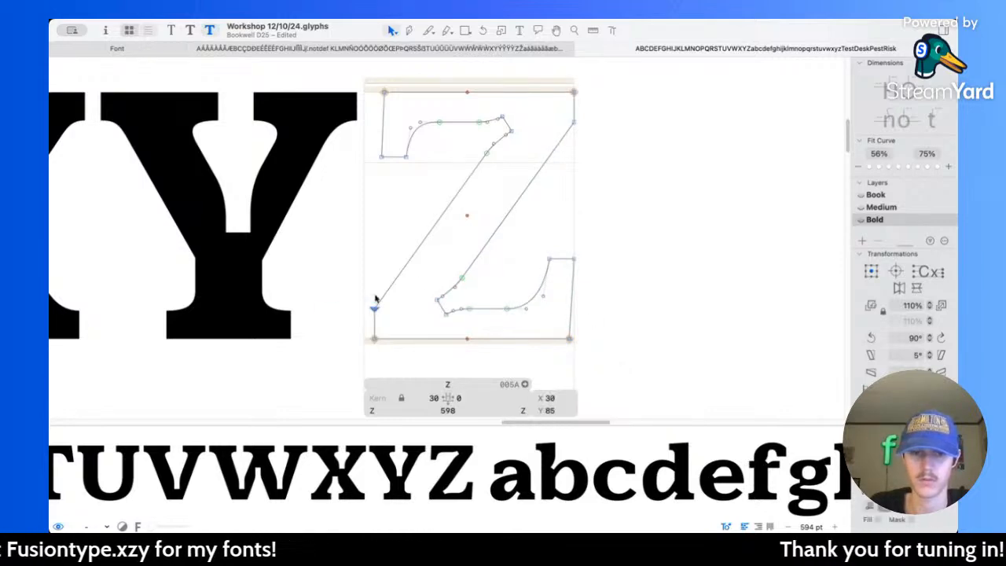
pyautogui.hotkey('shift', 'Up')
pyautogui.hotkey('shift', 'Up')
pyautogui.click(574, 128)
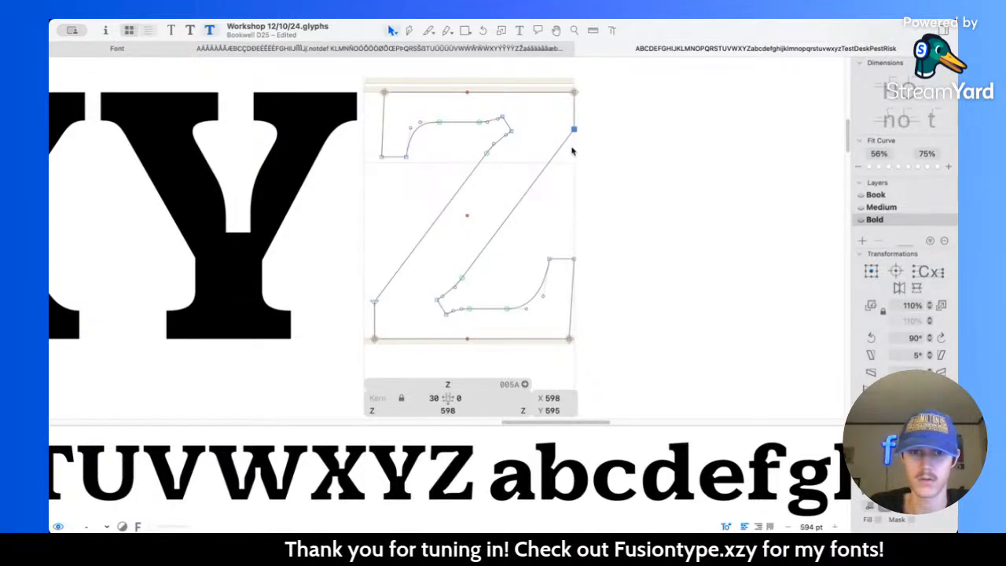
pyautogui.press('l')
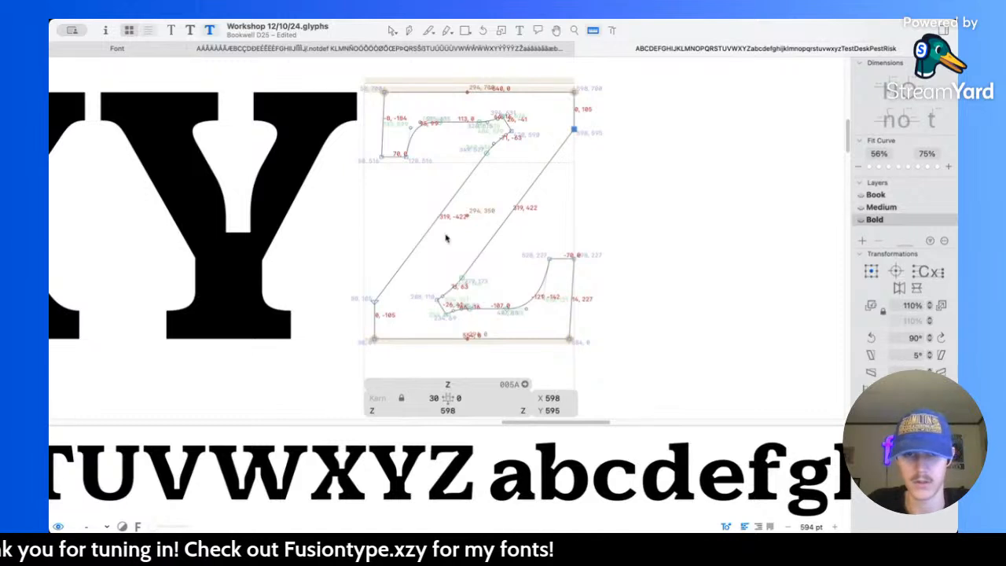
pyautogui.press('v')
# Step: Lower the Z's upper-left serif together with its curve to a centre of Y 550.5
pyautogui.scroll(5, 417, 99)
pyautogui.moveTo(333, 142); pyautogui.dragTo(479, 248)
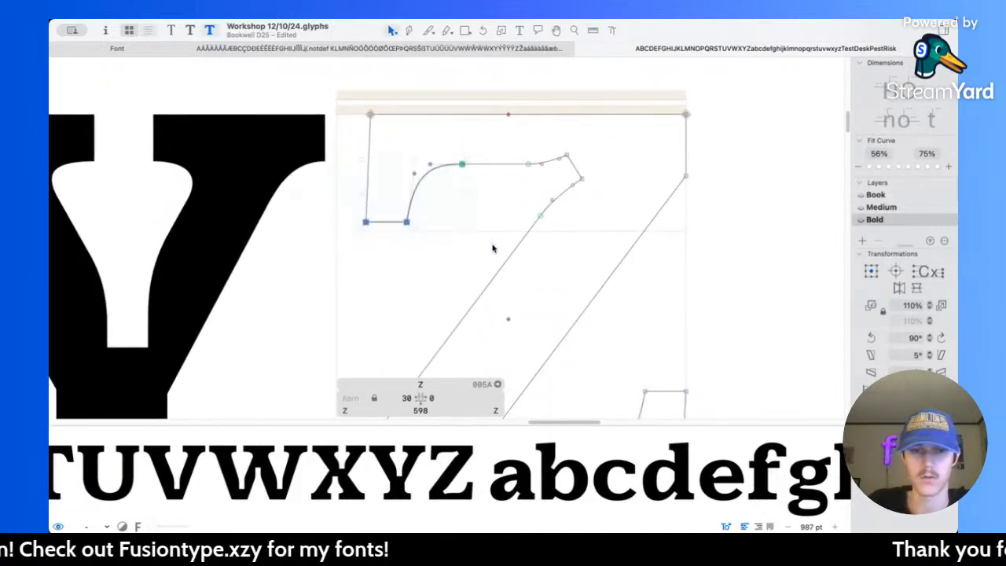
pyautogui.press('Down')
pyautogui.press('Down')
pyautogui.press('Down')
pyautogui.press('Down')
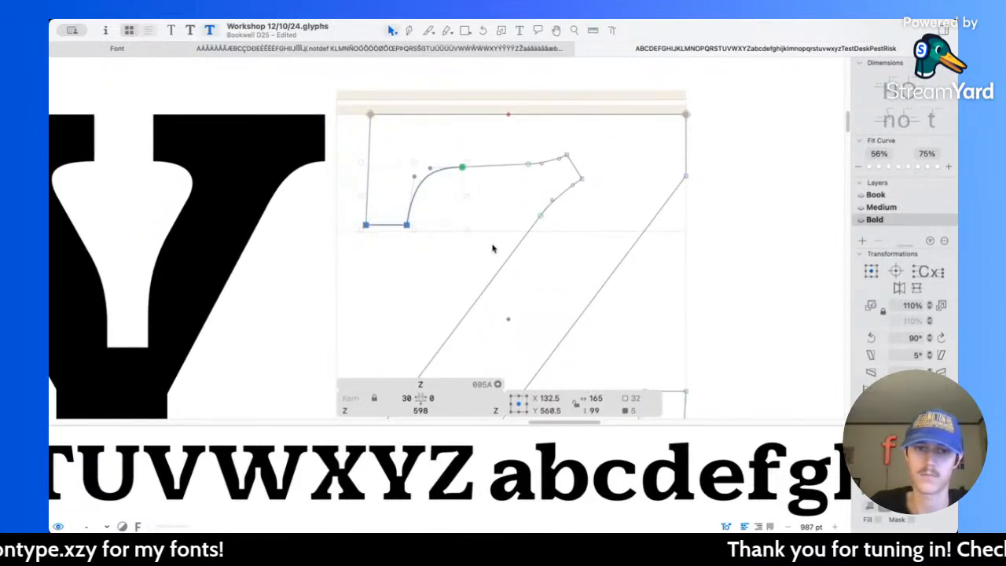
# Step: Raise the Z's lower-right serif together with its curve to a centre of Y 171
pyautogui.scroll(-5, 494, 260)
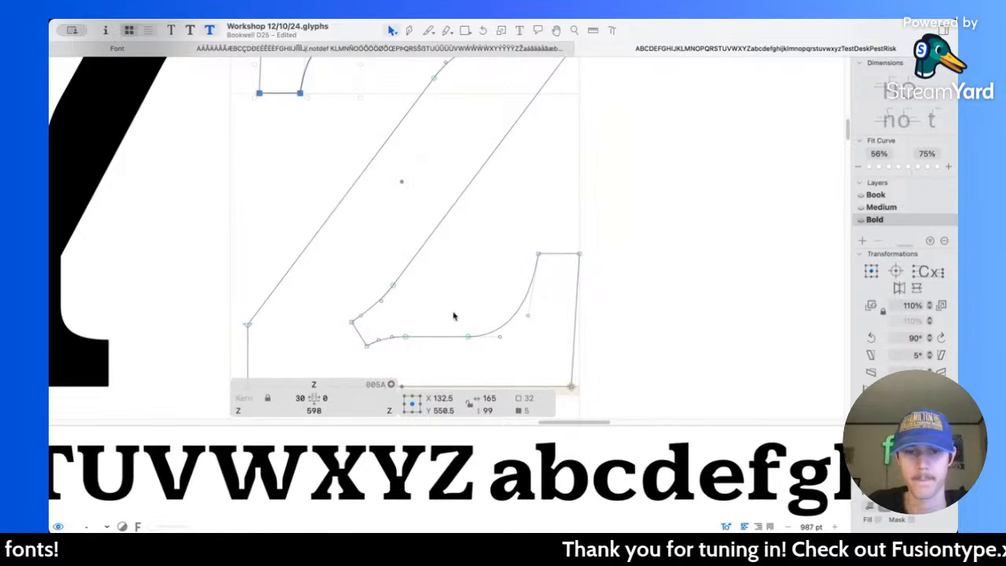
pyautogui.moveTo(467, 227); pyautogui.dragTo(637, 372)
pyautogui.scroll(-1, 635, 367)
pyautogui.scroll(-2, 633, 367)
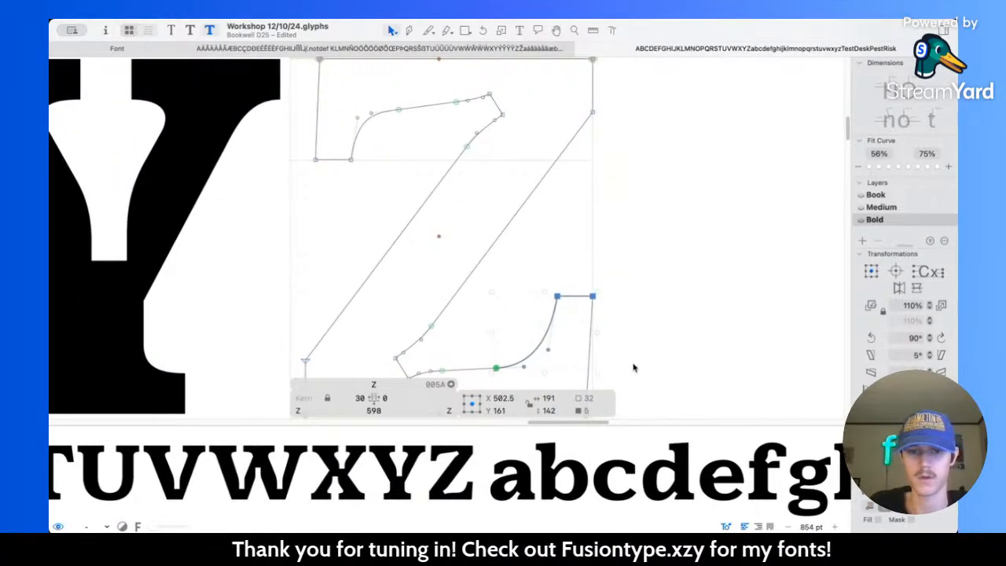
pyautogui.hotkey('shift', 'Up')
pyautogui.scroll(-2, 456, 422)
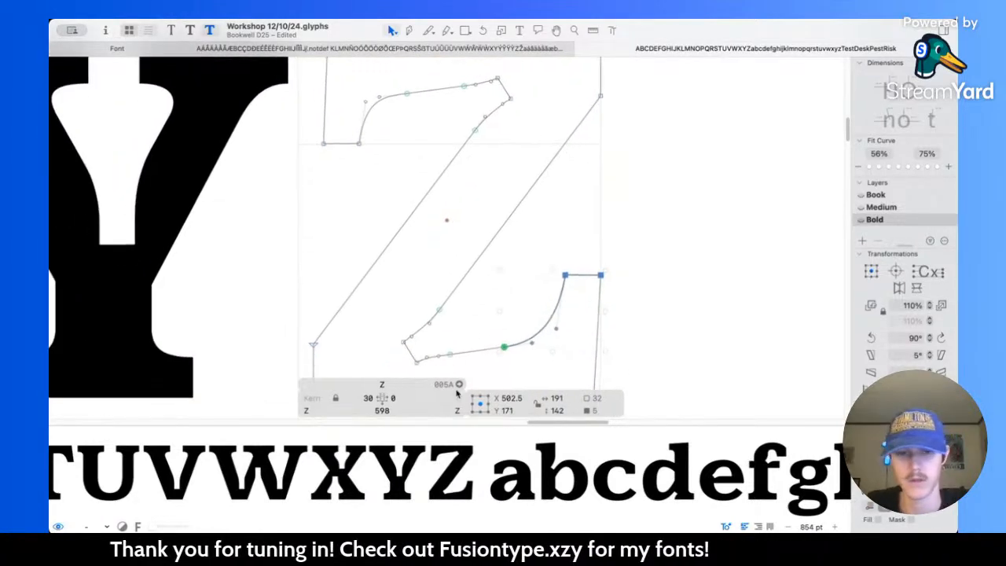
# Step: Level the inner edges of the Z's arms by moving their notch-side nodes to Y 100 and Y 600, then preview and save
pyautogui.click(450, 349)
pyautogui.hotkey('shift', 'Up')
pyautogui.scroll(2, 449, 158)
pyautogui.click(477, 131)
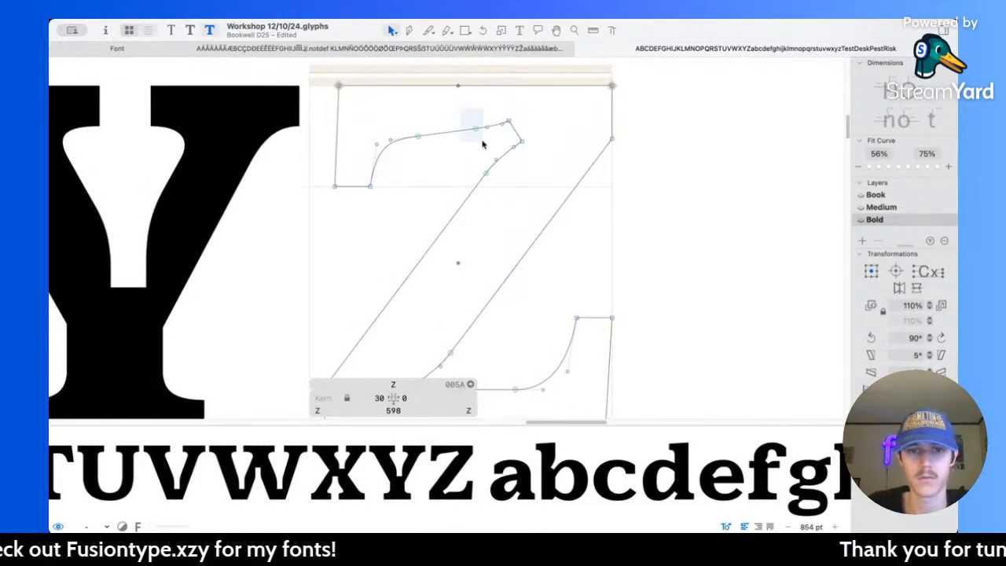
pyautogui.press('Down')
pyautogui.press('Down')
pyautogui.press('Down')
pyautogui.press('Down')
pyautogui.press('Down')
pyautogui.press('Down')
pyautogui.press('Down')
pyautogui.press('Down')
pyautogui.press('Down')
pyautogui.press('Down')
pyautogui.press('Down')
pyautogui.press('Down')
pyautogui.press('Down')
pyautogui.press('Down')
pyautogui.press('Down')
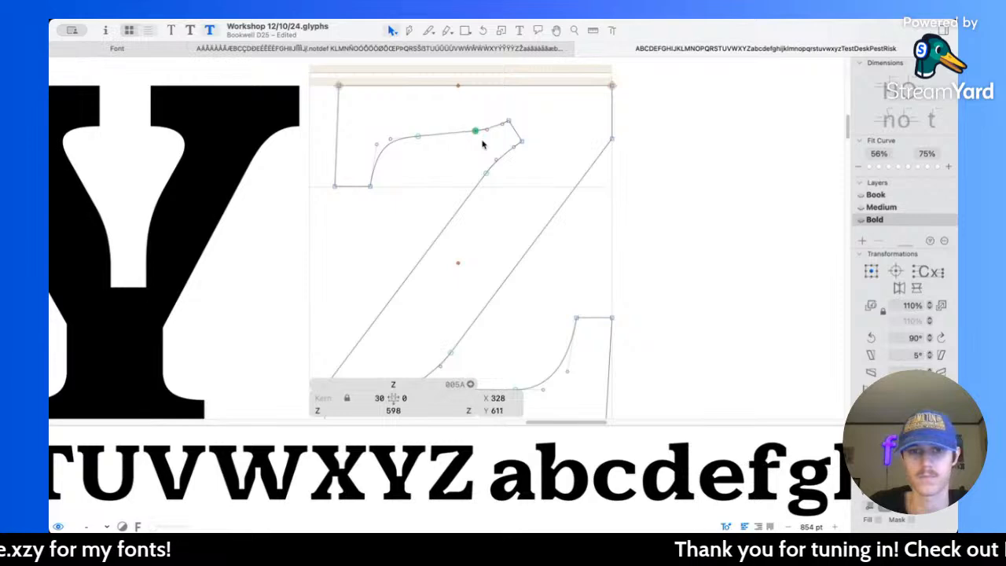
pyautogui.press('space')
pyautogui.scroll(-5, 482, 140)
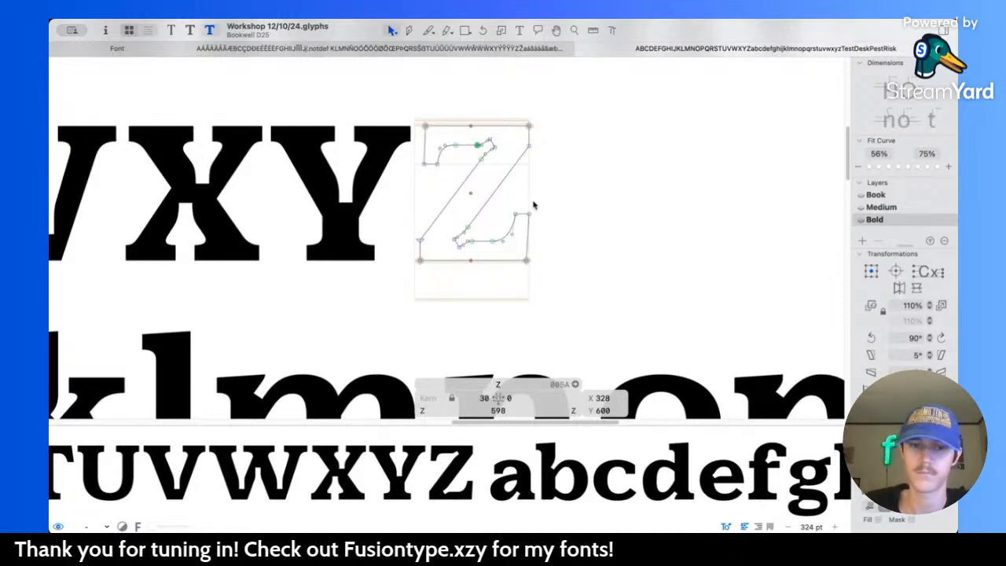
# Step: Measure the notch where the Z's diagonal meets its lower arm and check the notch's lower corner node
pyautogui.scroll(6, 478, 247)
pyautogui.scroll(4, 396, 271)
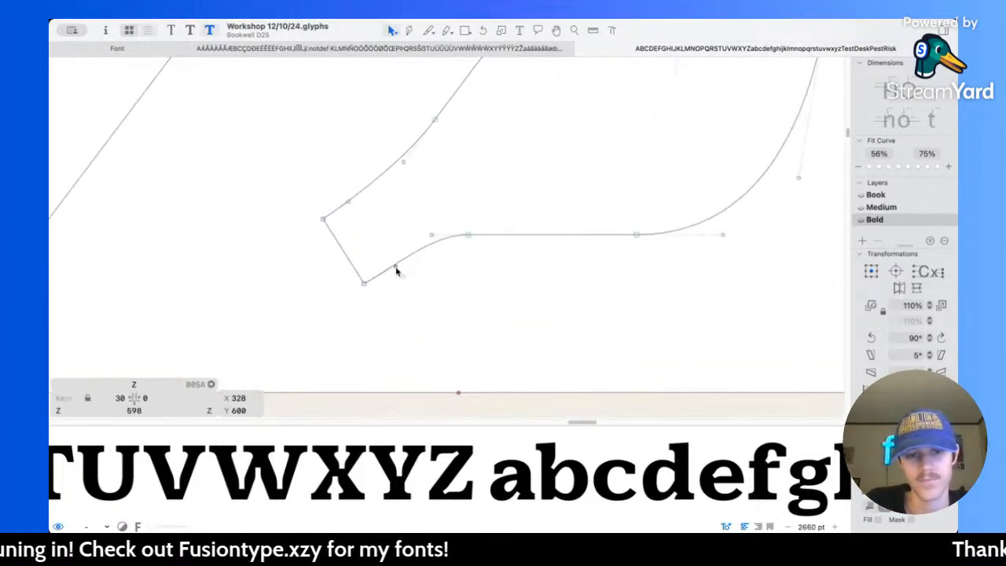
pyautogui.press('l')
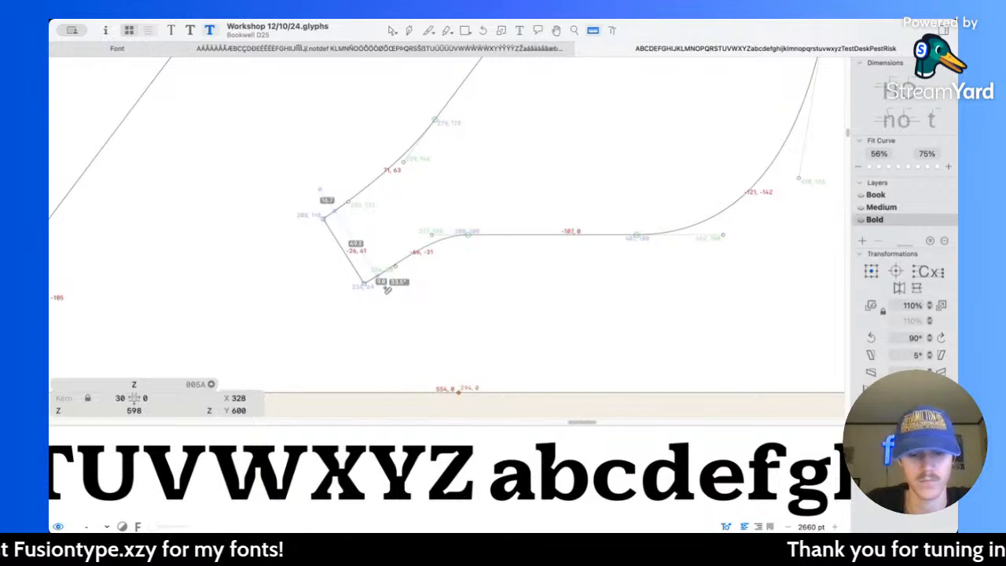
pyautogui.press('v')
pyautogui.click(366, 283)
pyautogui.click(374, 284)
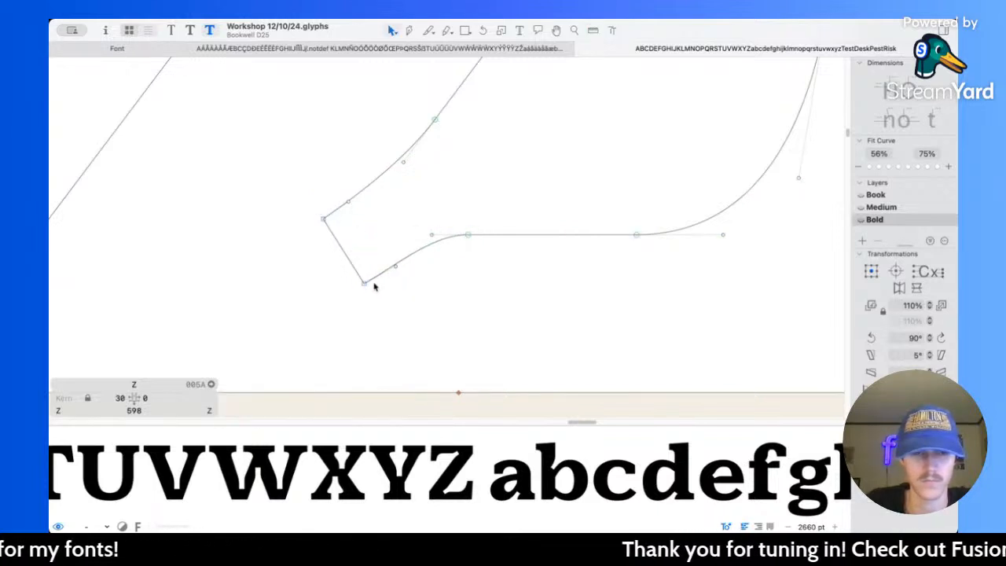
# Step: Widen the Z's lower notch by moving its lower corner node to X 224, Y 59 and its upper one to X 198, Y 120
pyautogui.hotkey('shift', 'Left')
pyautogui.hotkey('shift', 'Down')
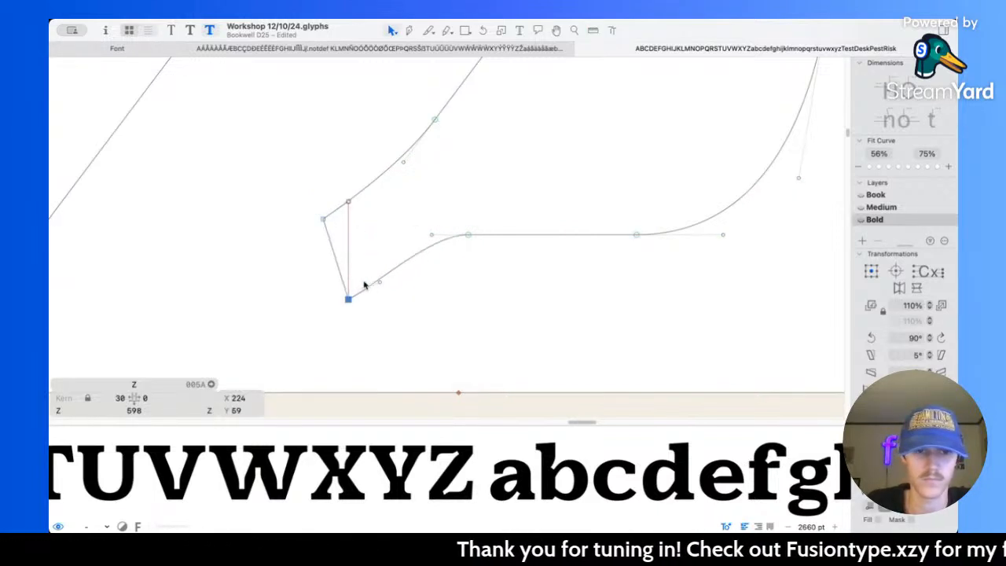
pyautogui.click(324, 220)
pyautogui.hotkey('shift', 'Left')
pyautogui.hotkey('shift', 'Up')
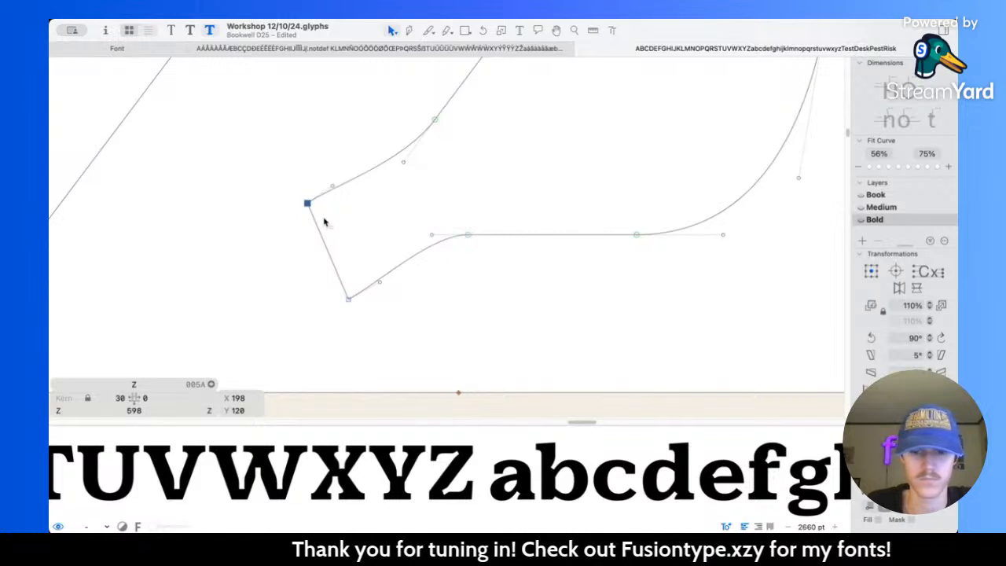
# Step: Measure the Z's lower notch, undo a trial nudge of its upper corner, and preview the filled letter
pyautogui.press('l')
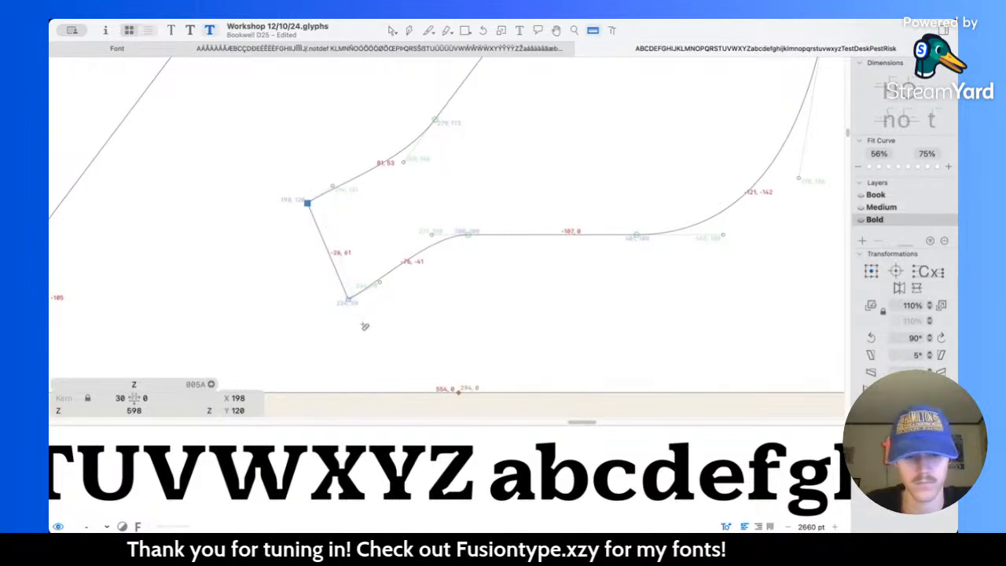
pyautogui.press('v')
pyautogui.hotkey('shift', 'Left')
pyautogui.press('super+z')
pyautogui.scroll(-5, 358, 203)
pyautogui.press('space')
pyautogui.scroll(-5, 425, 219)
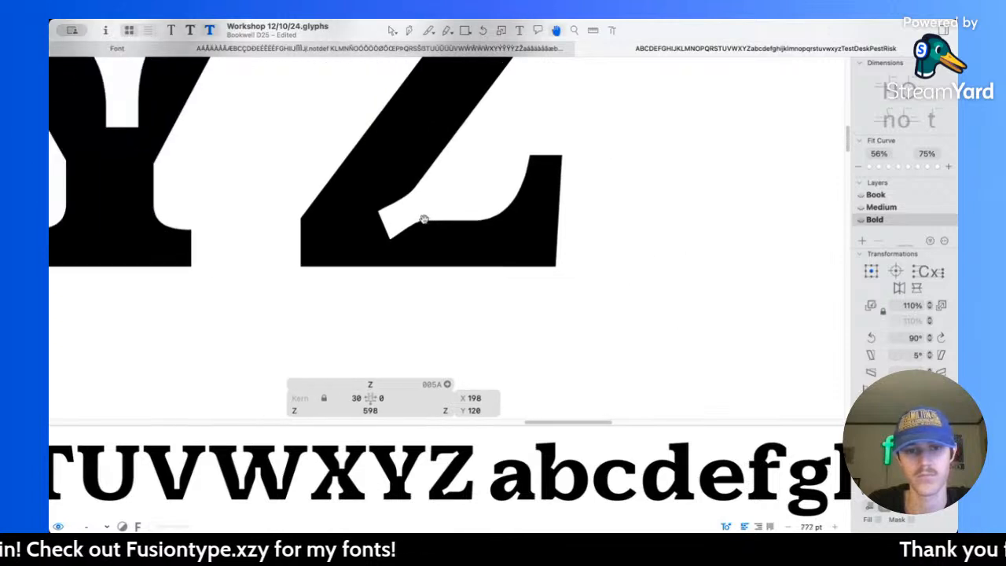
# Step: Widen the Z's upper notch by moving its diagonal-side corner to X 430, Y 580 and its arm-side corner 10 units left and up
pyautogui.scroll(8, 425, 219)
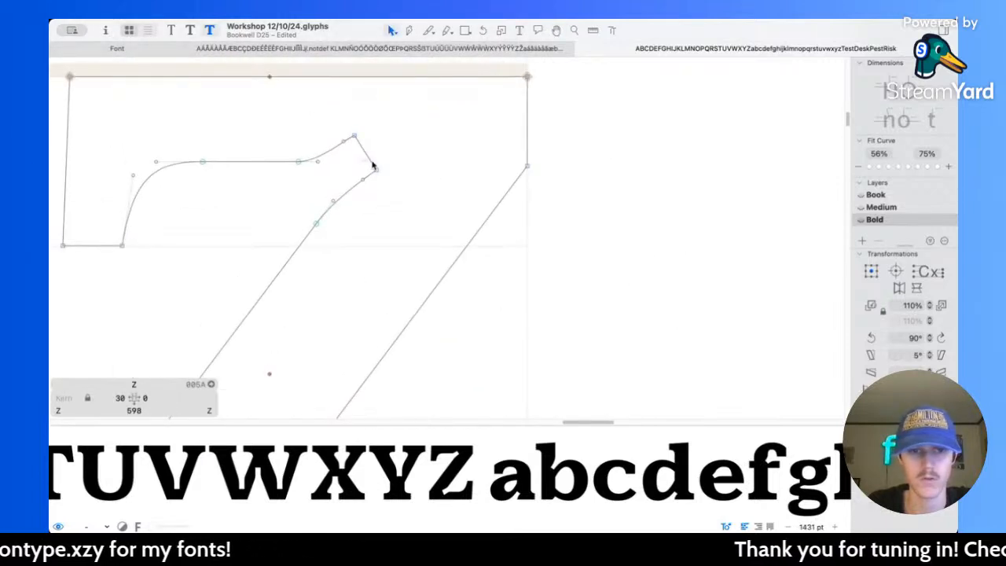
pyautogui.click(376, 170)
pyautogui.hotkey('shift', 'Right')
pyautogui.hotkey('shift', 'Down')
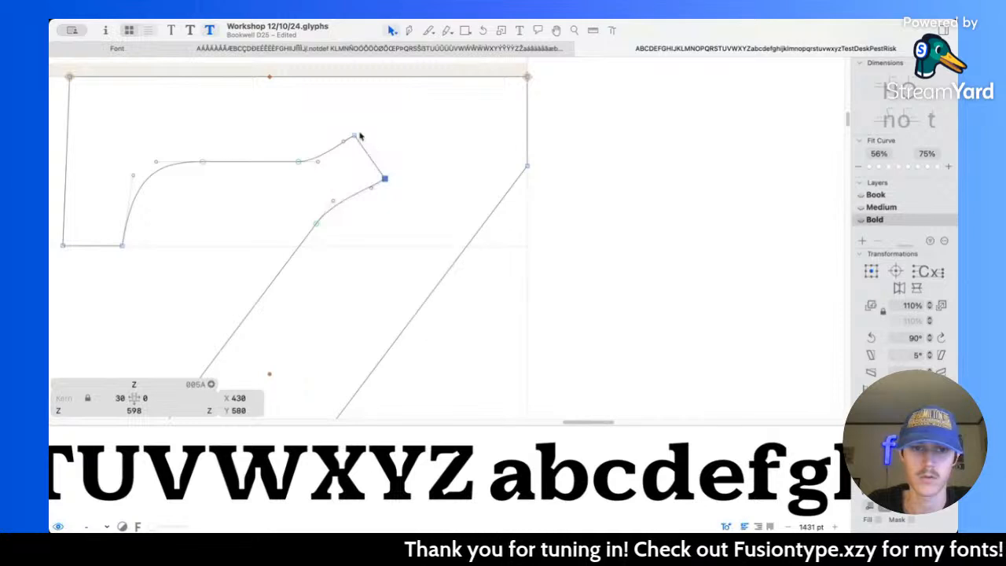
pyautogui.moveTo(339, 131); pyautogui.dragTo(386, 156)
pyautogui.hotkey('shift', 'Left')
pyautogui.hotkey('shift', 'Up')
# Step: Soften the upper arm's curve into the notch, shifting its smooth node left with a 40-unit handle and the corner's handle to X 356, Y 617
pyautogui.scroll(4, 386, 158)
pyautogui.click(335, 177)
pyautogui.moveTo(335, 177); pyautogui.dragTo(288, 178)
pyautogui.moveTo(365, 180); pyautogui.dragTo(335, 179)
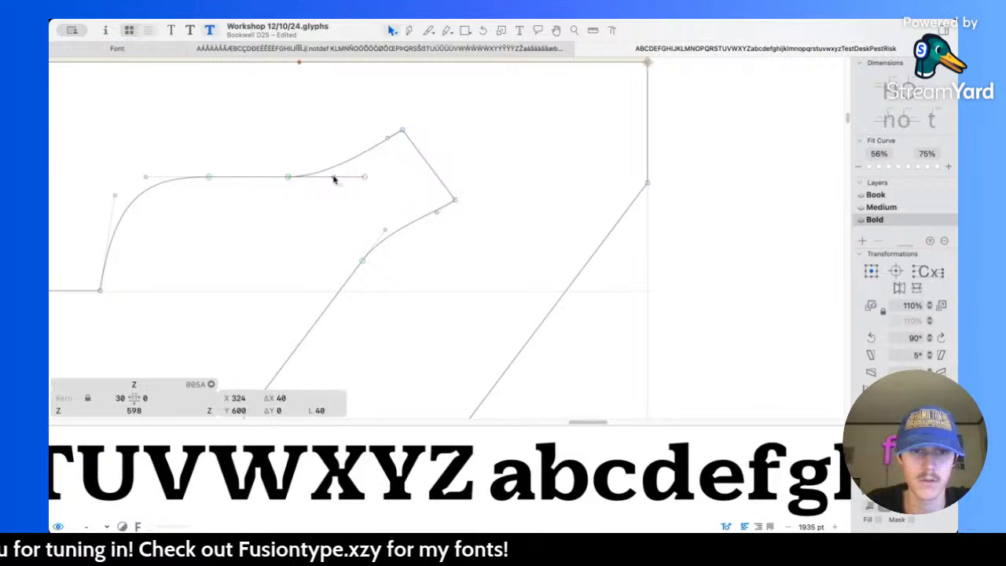
pyautogui.moveTo(387, 140); pyautogui.dragTo(371, 160)
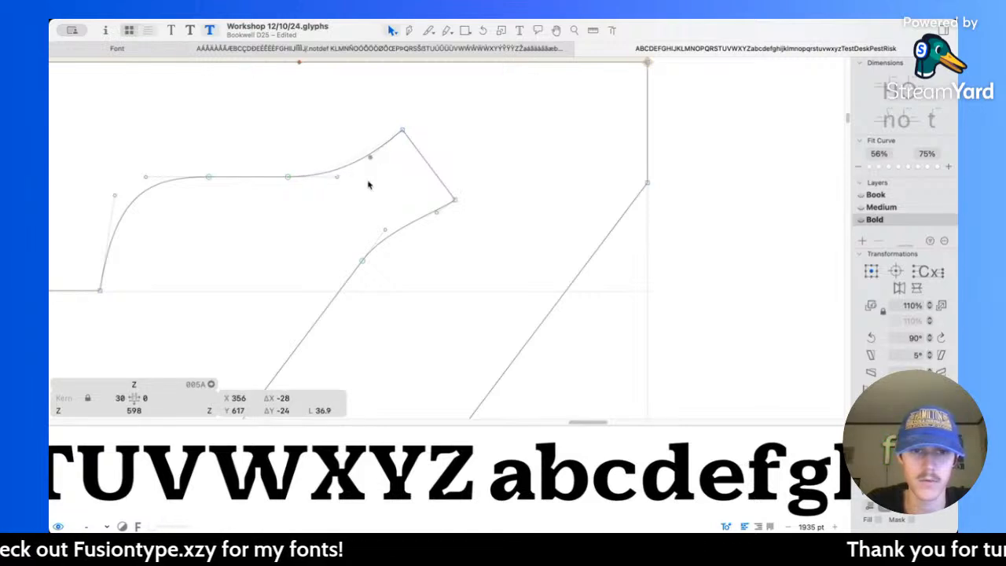
# Step: Lengthen the diagonal's curve into the upper notch by sliding its smooth node down the diagonal and adjusting both handles, then preview it
pyautogui.moveTo(363, 265); pyautogui.dragTo(314, 322)
pyautogui.moveTo(385, 250); pyautogui.dragTo(358, 262)
pyautogui.moveTo(435, 216); pyautogui.dragTo(416, 228)
pyautogui.scroll(-3, 432, 252)
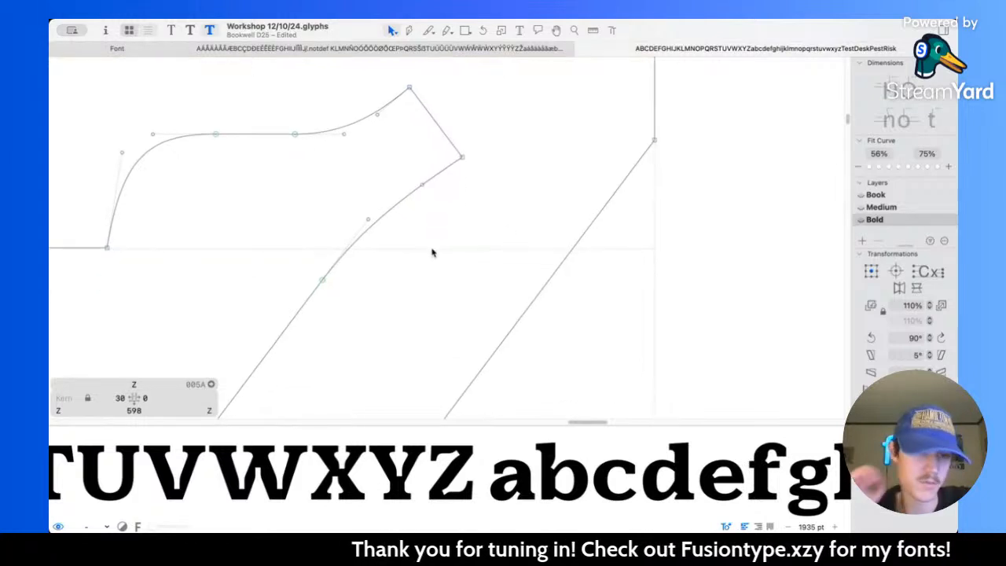
pyautogui.press('space')
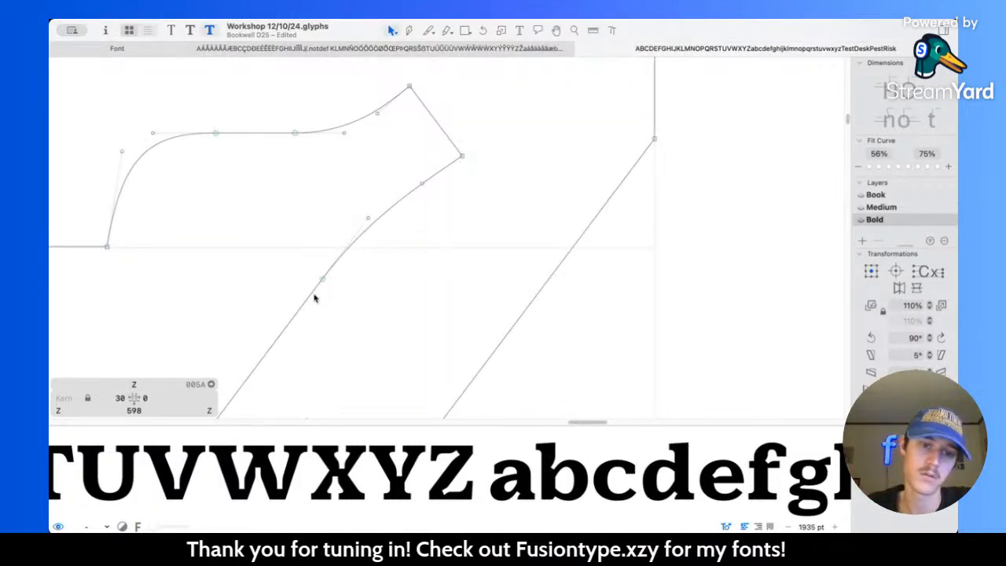
pyautogui.moveTo(322, 283); pyautogui.dragTo(302, 305)
pyautogui.click(369, 217)
pyautogui.moveTo(368, 219); pyautogui.dragTo(348, 244)
pyautogui.press('space')
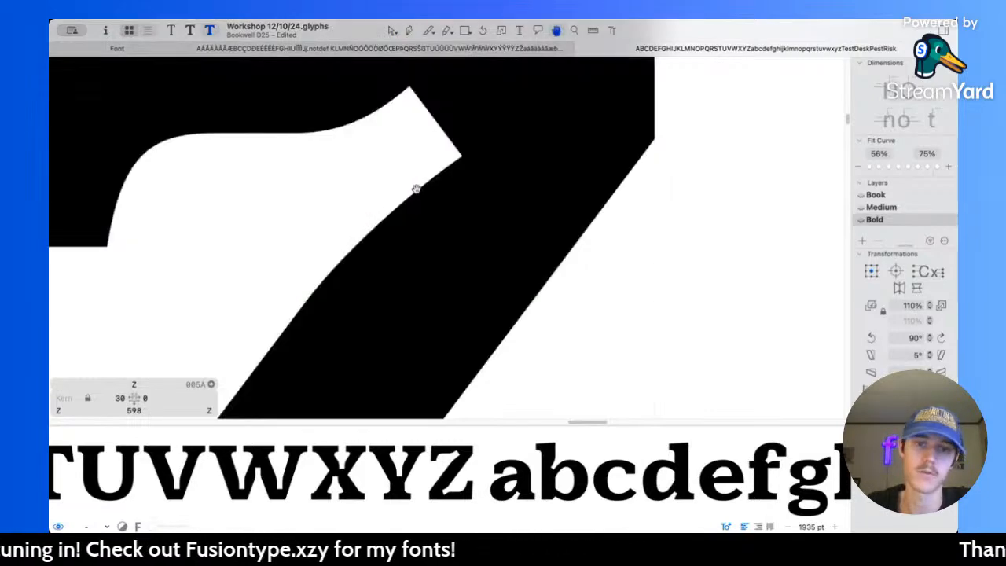
pyautogui.scroll(-8, 522, 162)
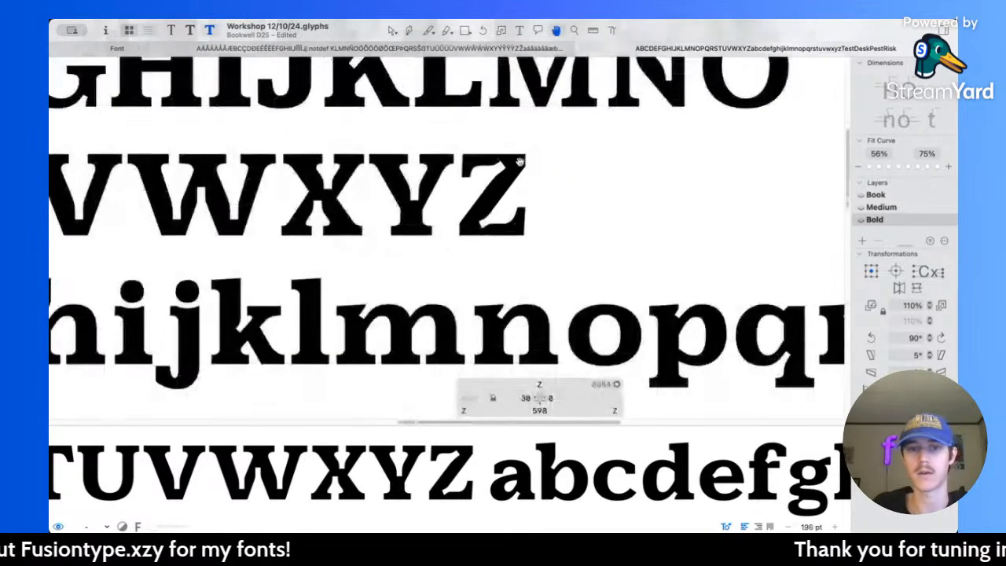
# Step: Lengthen the lower arm's curve into the notch by sliding its smooth node right along the arm and extending the corner's handle, then preview
pyautogui.scroll(6, 479, 209)
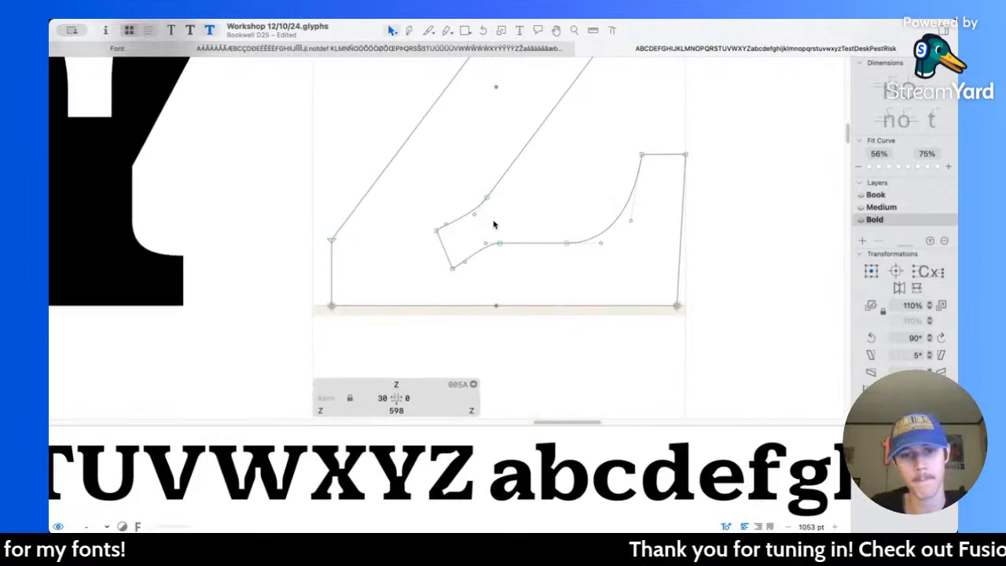
pyautogui.scroll(3, 488, 223)
pyautogui.moveTo(500, 256); pyautogui.dragTo(543, 256)
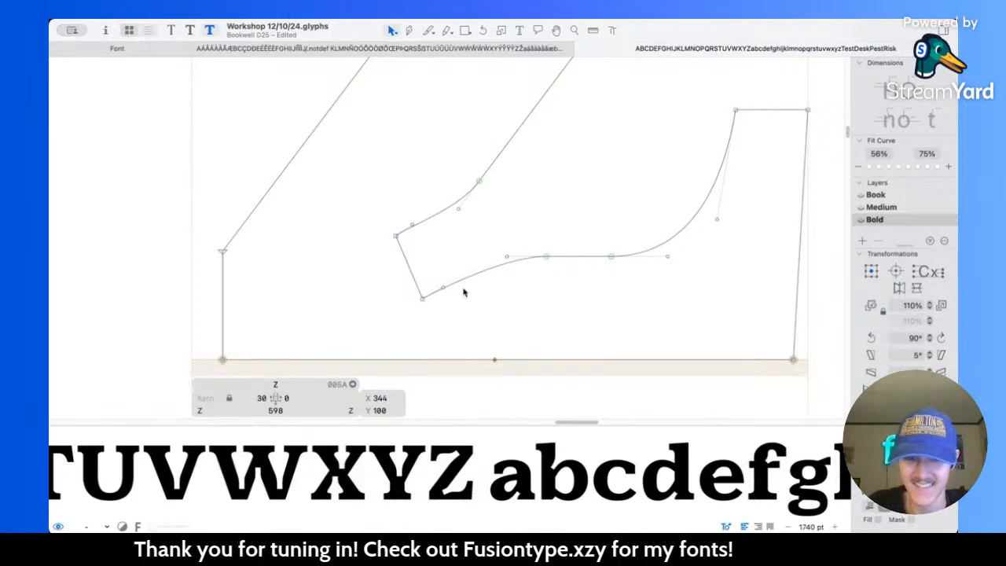
pyautogui.moveTo(444, 288); pyautogui.dragTo(464, 278)
pyautogui.moveTo(549, 260); pyautogui.dragTo(567, 260)
pyautogui.press('space')
pyautogui.scroll(4, 465, 207)
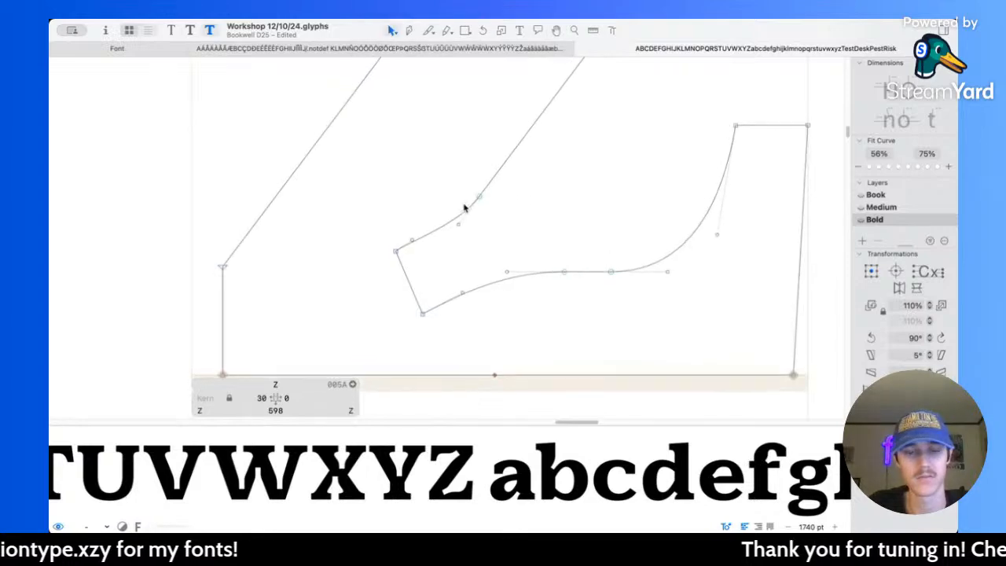
# Step: Lengthen the diagonal's curve into the lower notch, moving its smooth node up the diagonal and the corner's handle to X 241, Y 146, then preview
pyautogui.scroll(2, 465, 208)
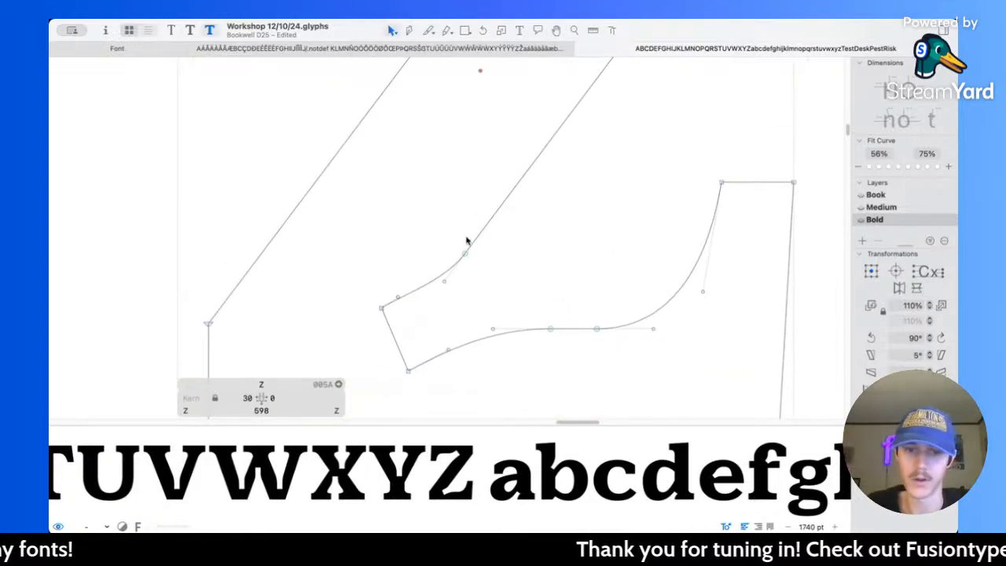
pyautogui.moveTo(464, 255); pyautogui.dragTo(499, 209)
pyautogui.moveTo(445, 283)
pyautogui.mouseDown()
pyautogui.moveTo(471, 241)
pyautogui.moveTo(457, 266)
pyautogui.mouseUp()
pyautogui.click(474, 284)
pyautogui.moveTo(400, 297); pyautogui.dragTo(426, 284)
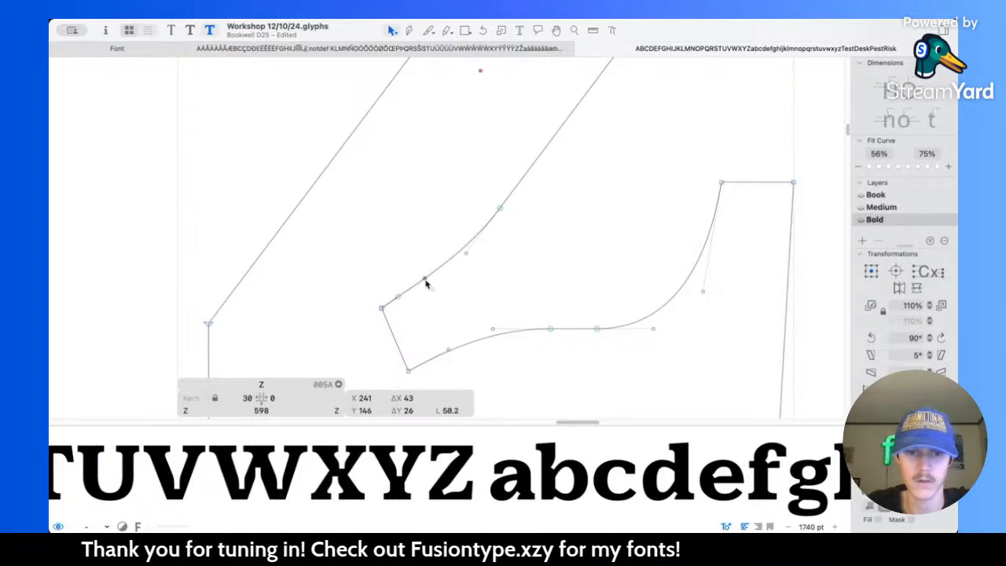
pyautogui.press('space')
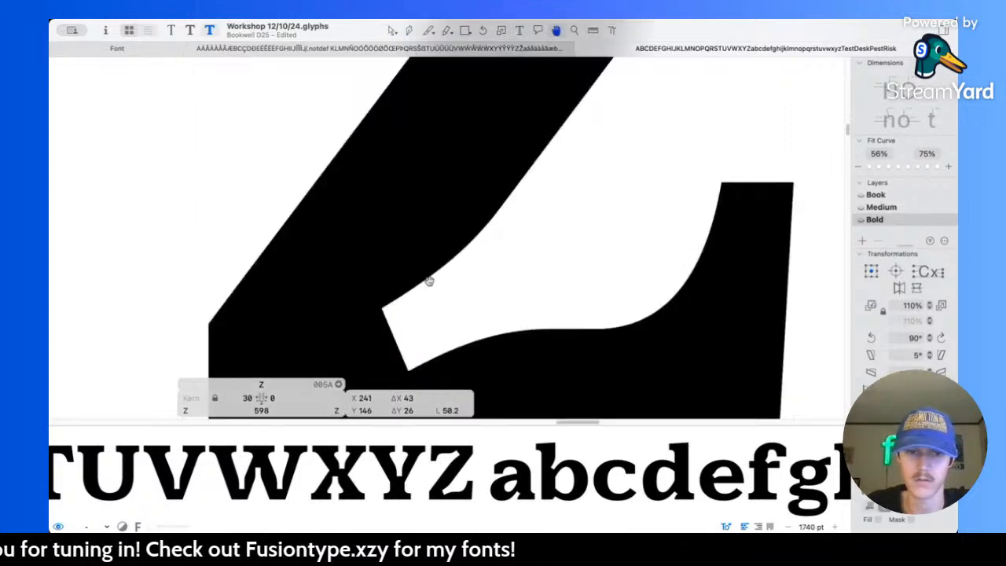
pyautogui.scroll(-8, 499, 260)
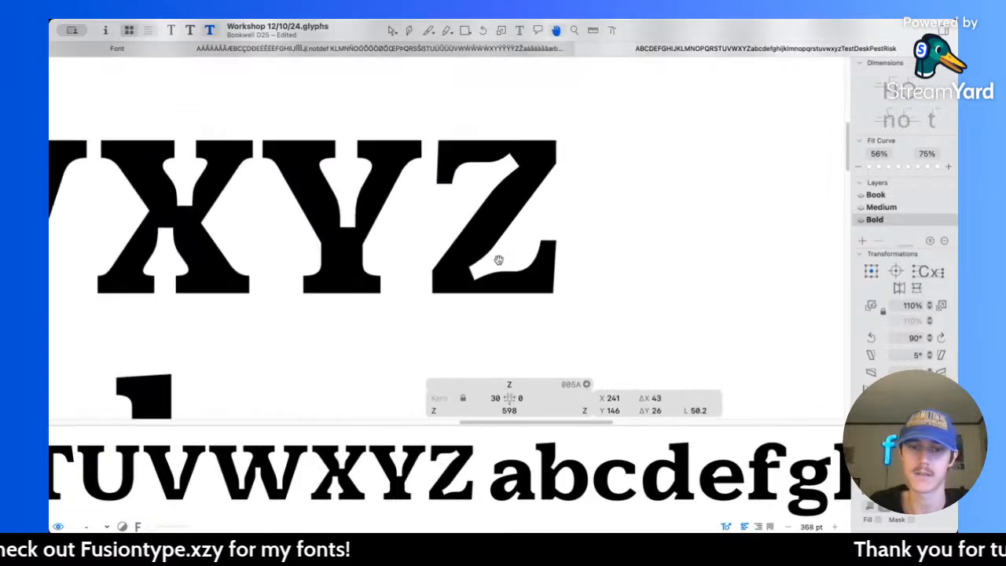
# Step: Raise the lower corner node of the Z's lower notch to Y 63 and preview the letter
pyautogui.scroll(5, 508, 278)
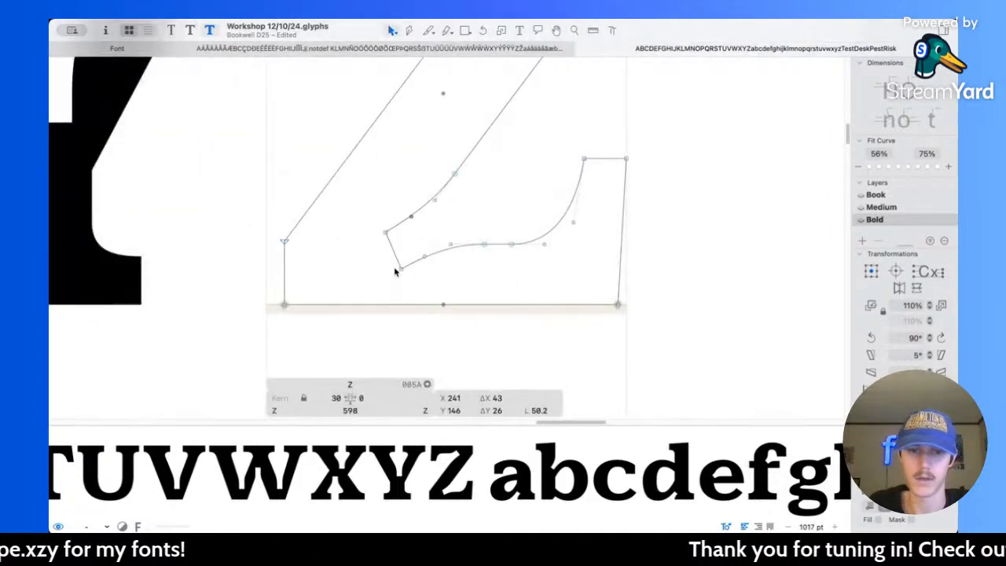
pyautogui.click(401, 269)
pyautogui.scroll(2, 416, 286)
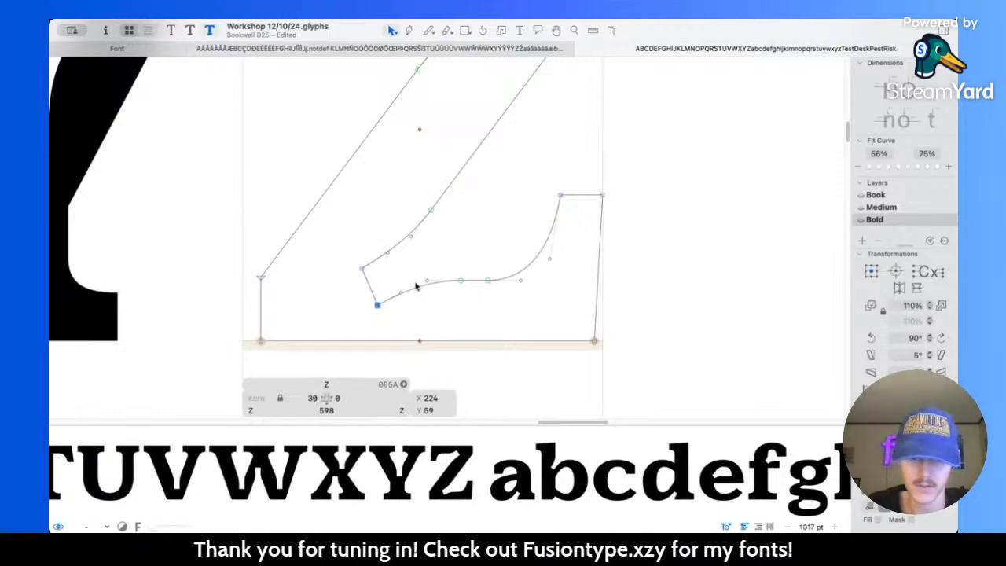
pyautogui.scroll(4, 416, 286)
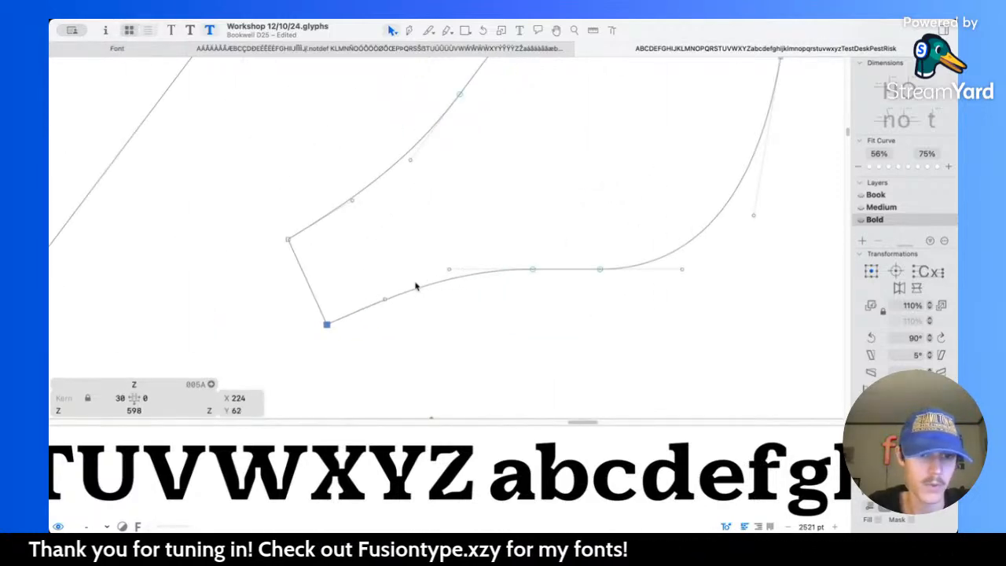
pyautogui.press('space')
pyautogui.scroll(-3, 416, 283)
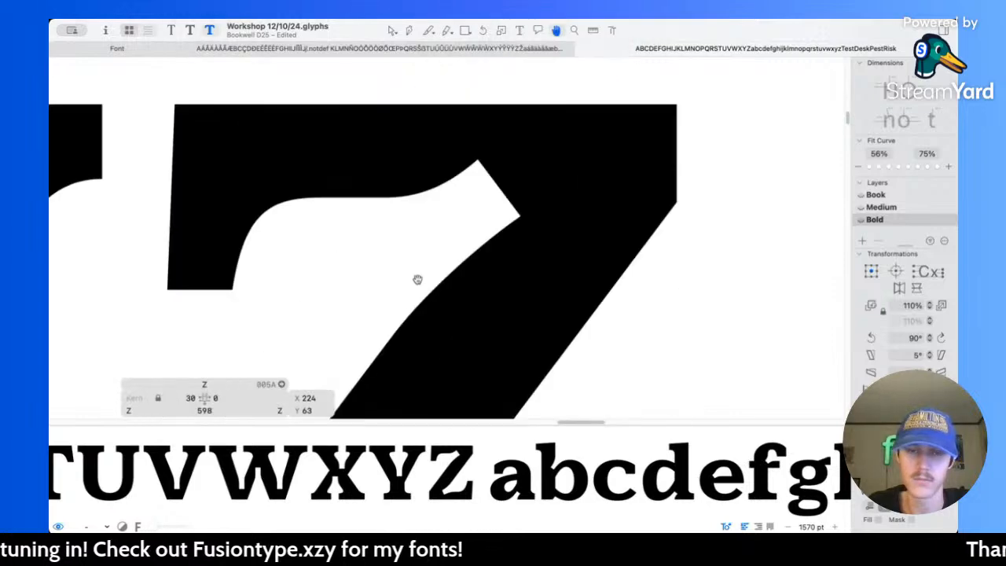
# Step: Lower the arm-side corner node of the Z's upper notch to Y 638 and preview it beside X and Y
pyautogui.moveTo(460, 248); pyautogui.dragTo(498, 282)
pyautogui.press('Down')
pyautogui.press('Down')
pyautogui.press('Down')
pyautogui.press('space')
pyautogui.scroll(-6, 499, 282)
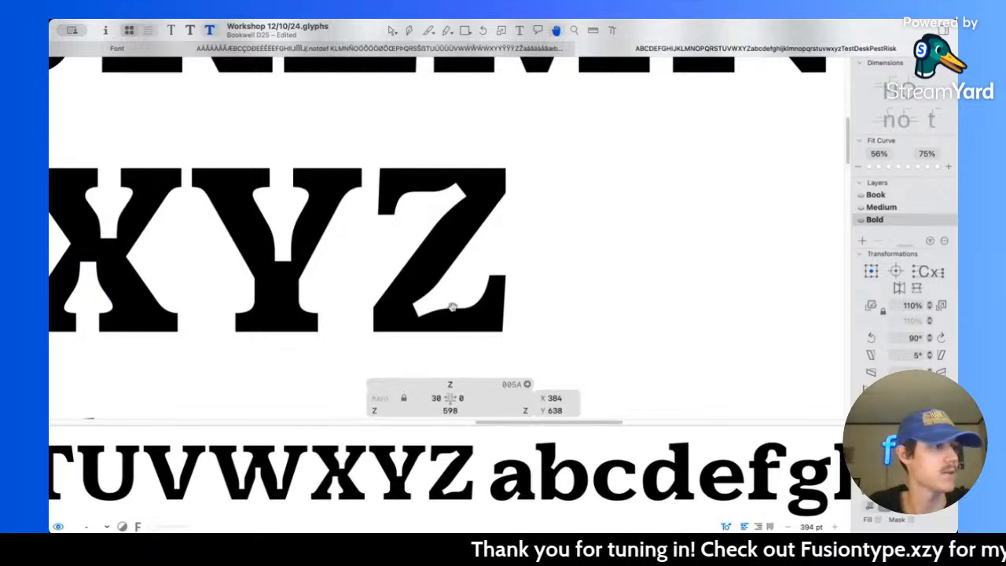
# Step: Raise the lower corner's curve handle slightly in the Z's lower notch and preview the result
pyautogui.scroll(4, 394, 321)
pyautogui.scroll(2, 378, 300)
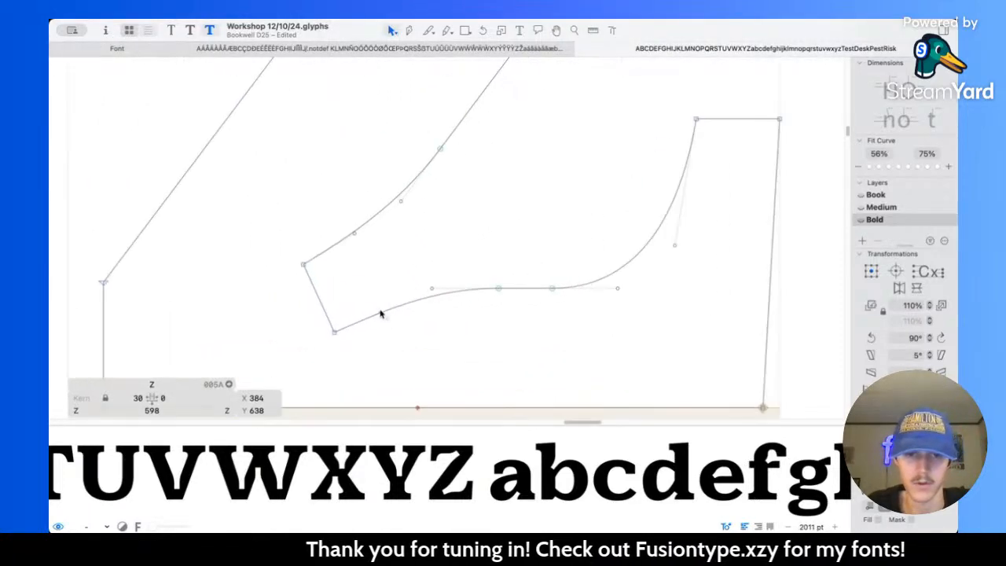
pyautogui.moveTo(380, 313); pyautogui.dragTo(386, 306)
pyautogui.click(457, 324)
pyautogui.press('space')
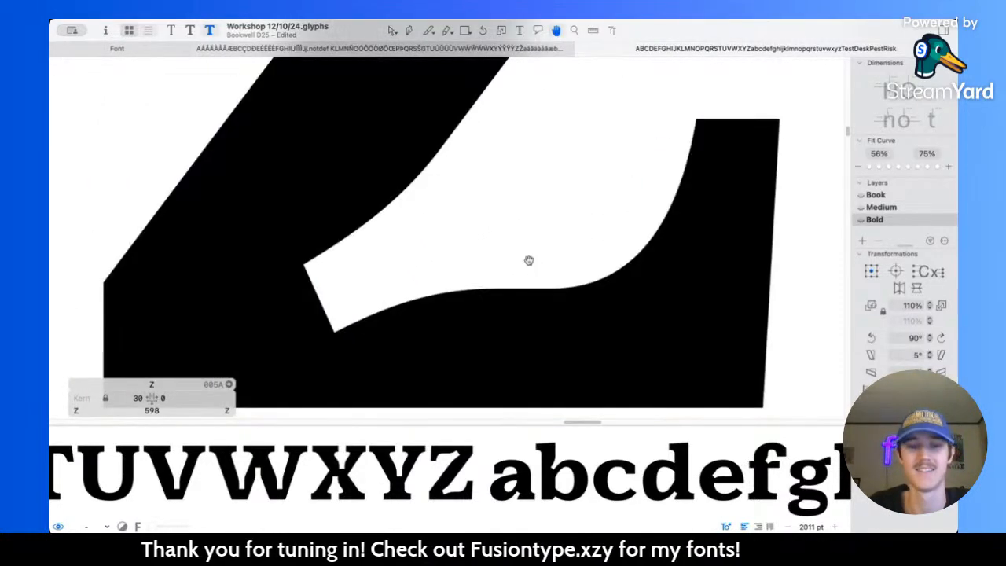
pyautogui.scroll(-5, 530, 260)
pyautogui.scroll(-3, 485, 163)
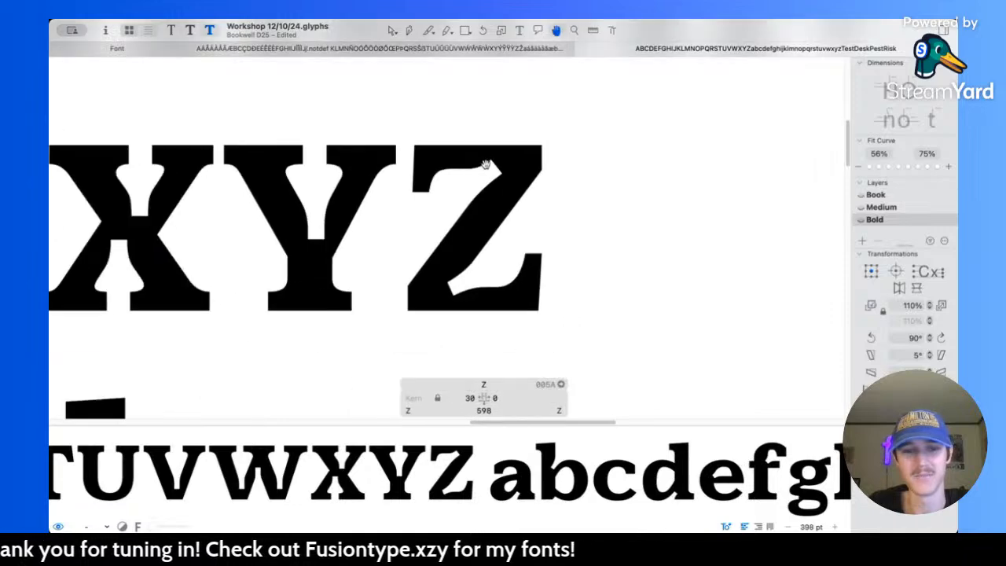
# Step: Check the node positions of the Z's lower-right and upper-left serif curves
pyautogui.scroll(3, 512, 231)
pyautogui.moveTo(479, 208); pyautogui.dragTo(523, 257)
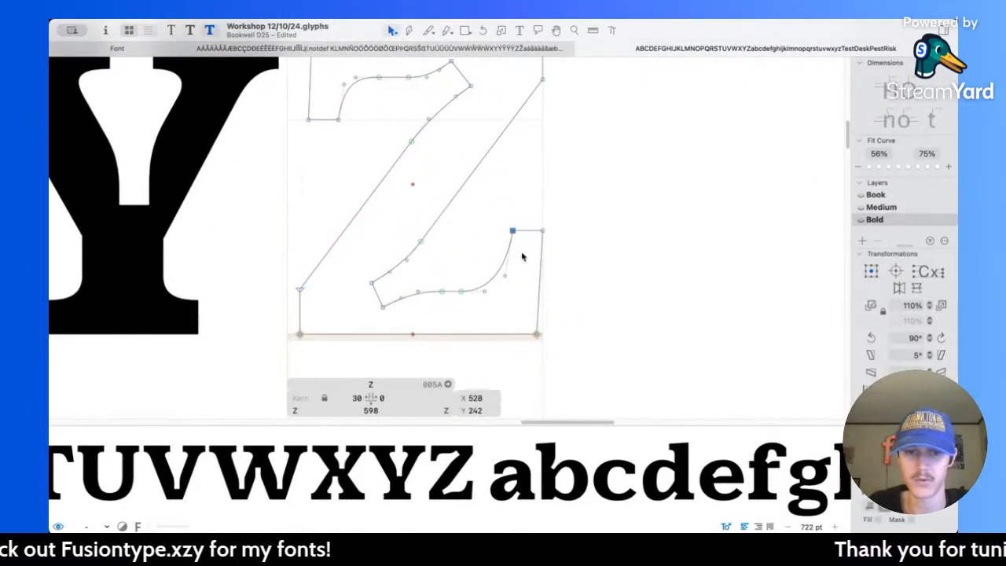
pyautogui.keyDown('shift'); pyautogui.click(461, 291); pyautogui.keyUp('shift')
pyautogui.scroll(5, 441, 221)
pyautogui.moveTo(349, 164); pyautogui.dragTo(413, 233)
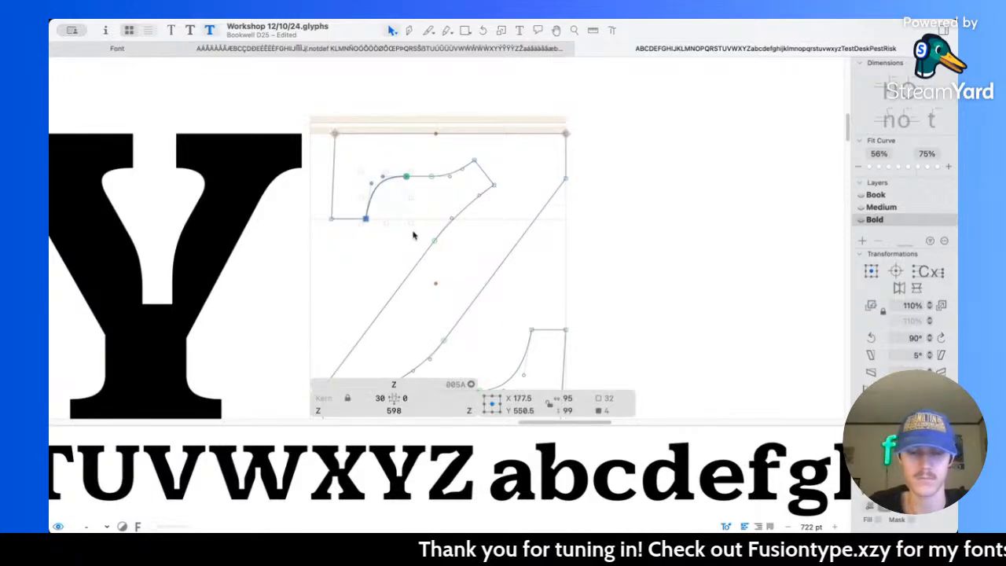
# Step: Preview the full alphabet at a small size and compare the Z's notches with the neighbouring capitals
pyautogui.press('space')
pyautogui.scroll(-8, 414, 235)
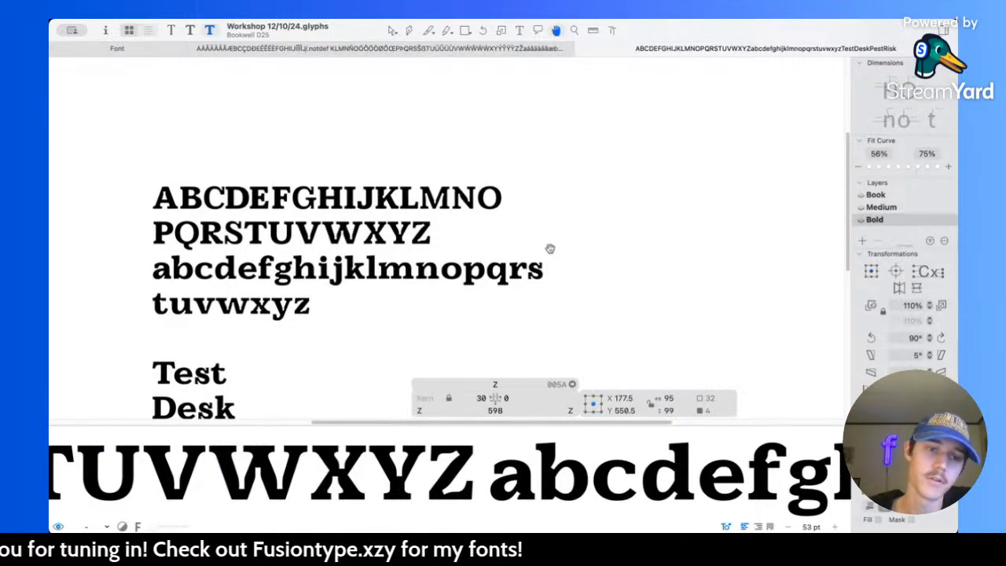
pyautogui.moveTo(354, 197); pyautogui.dragTo(419, 200)
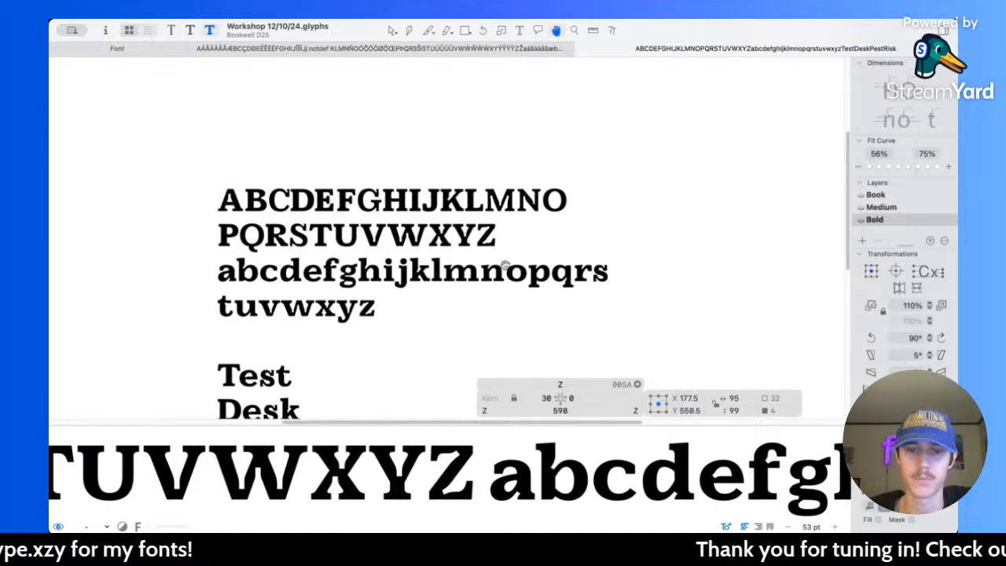
pyautogui.scroll(5, 489, 221)
pyautogui.scroll(6, 467, 249)
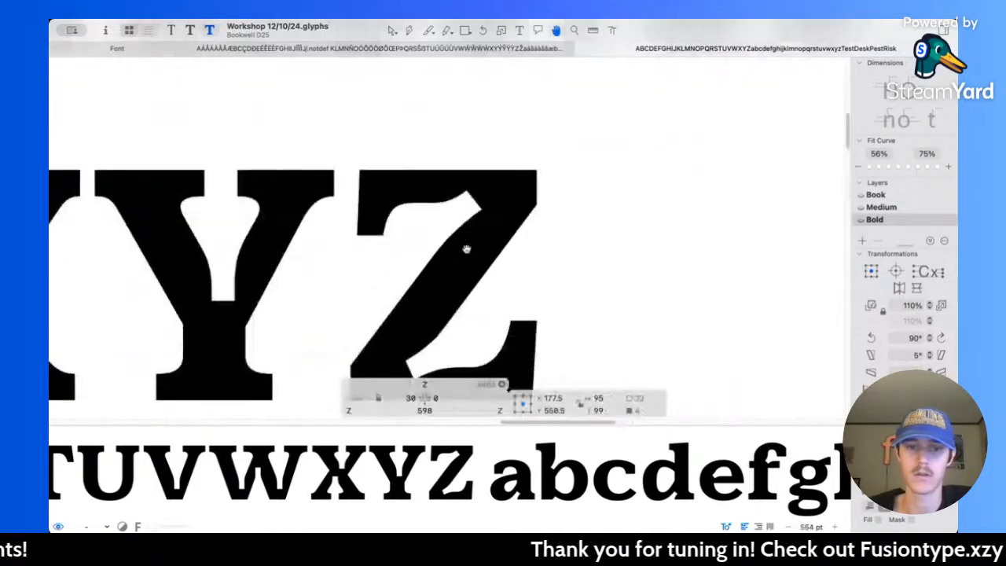
# Step: Move both corner nodes at the end of the Z's upper notch to a centre of X 417, Y 619
pyautogui.scroll(3, 475, 205)
pyautogui.keyDown('alt'); pyautogui.click(474, 199); pyautogui.keyUp('alt')
pyautogui.press('super+z')
pyautogui.click(475, 200)
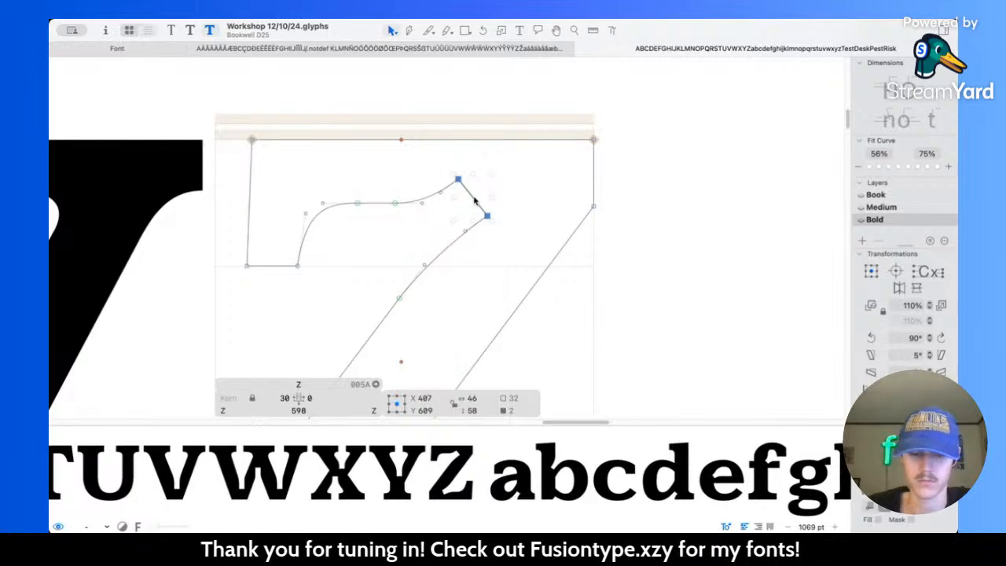
pyautogui.hotkey('shift', 'Up')
pyautogui.hotkey('shift', 'Right')
# Step: Try moving both corner nodes of the Z's lower notch to a centre of X 201, Y 81.5 and preview the alphabet
pyautogui.scroll(-6, 474, 200)
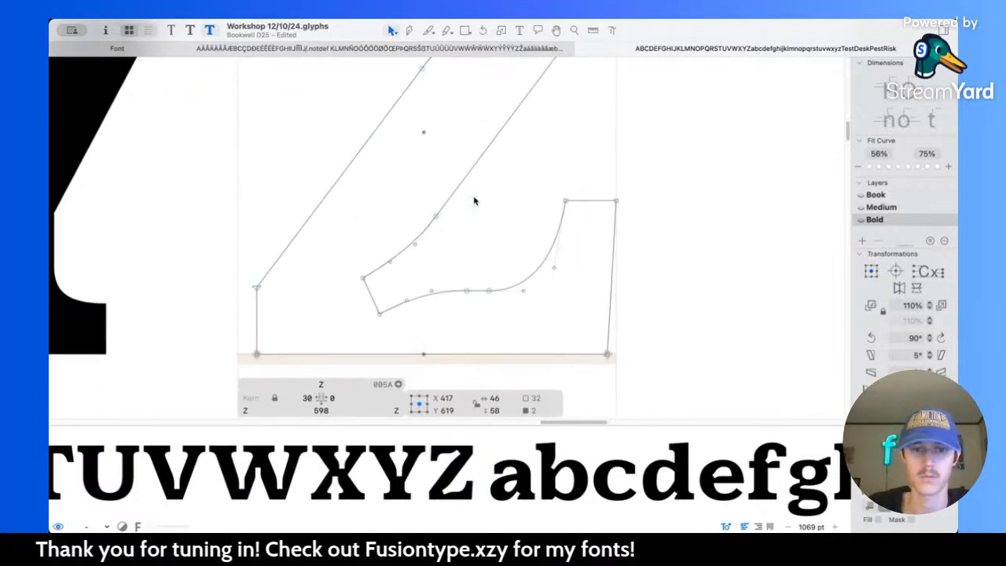
pyautogui.click(374, 289)
pyautogui.click(374, 291)
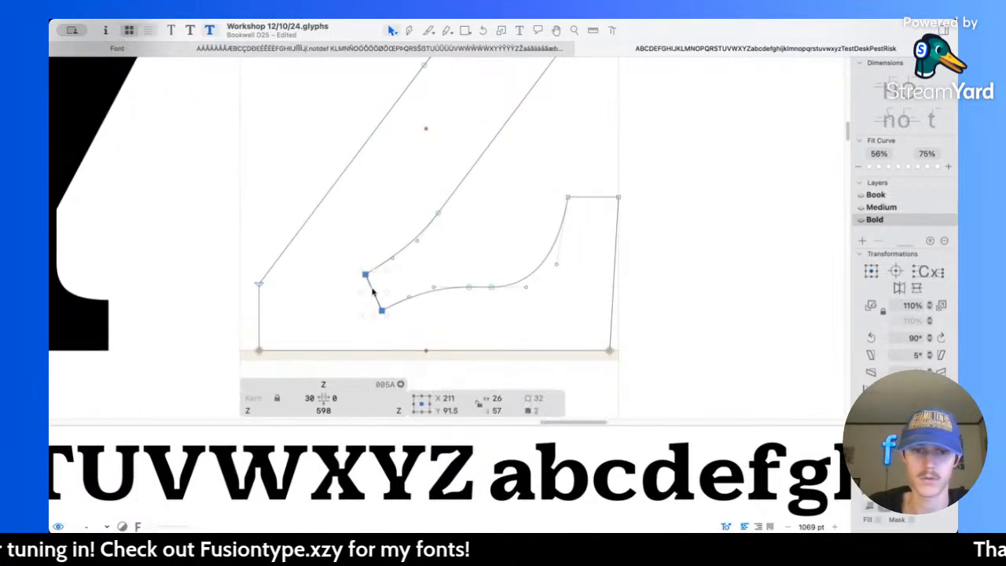
pyautogui.hotkey('shift', 'Down')
pyautogui.hotkey('shift', 'Left')
pyautogui.press('space')
pyautogui.scroll(-6, 465, 236)
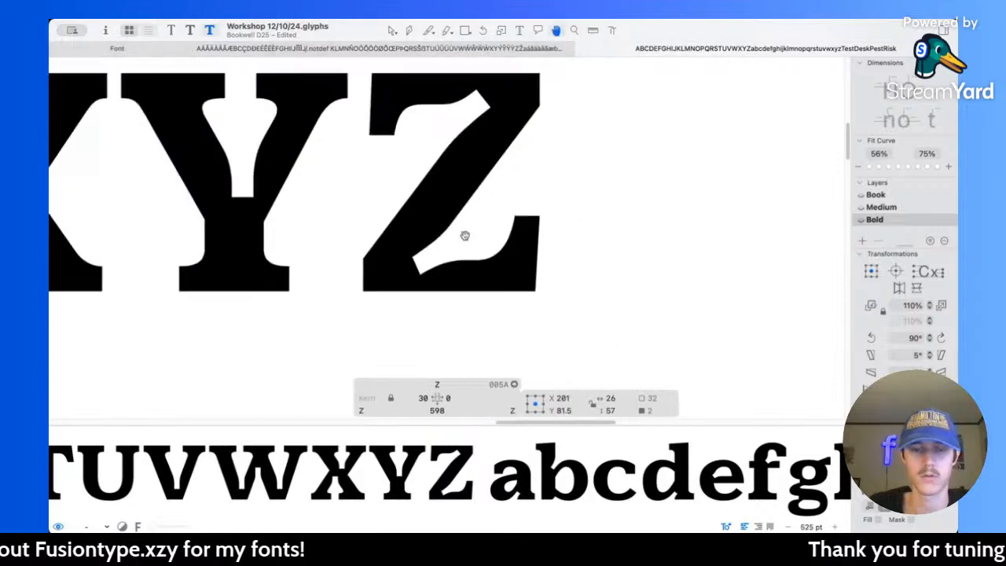
pyautogui.scroll(-8, 526, 219)
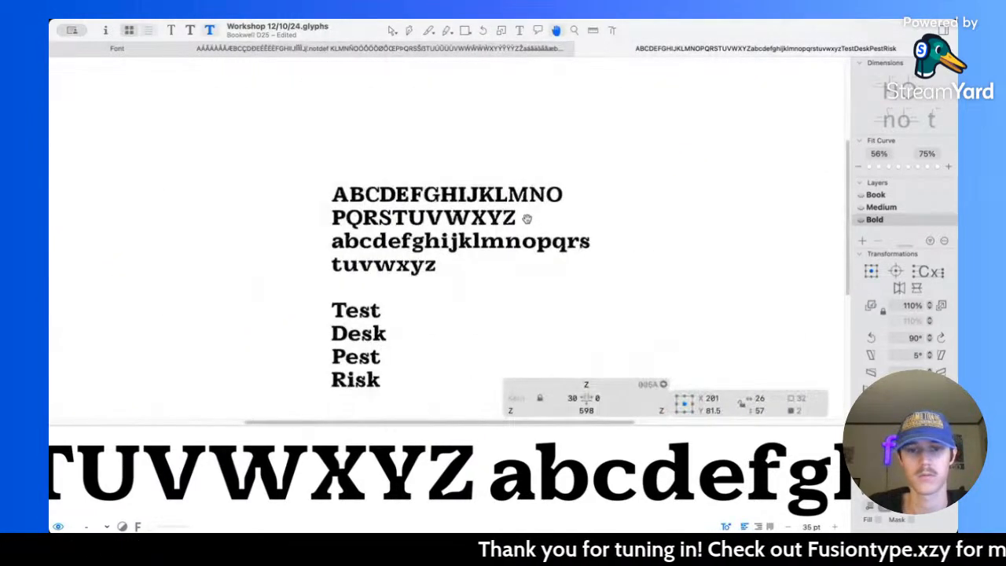
pyautogui.scroll(6, 527, 218)
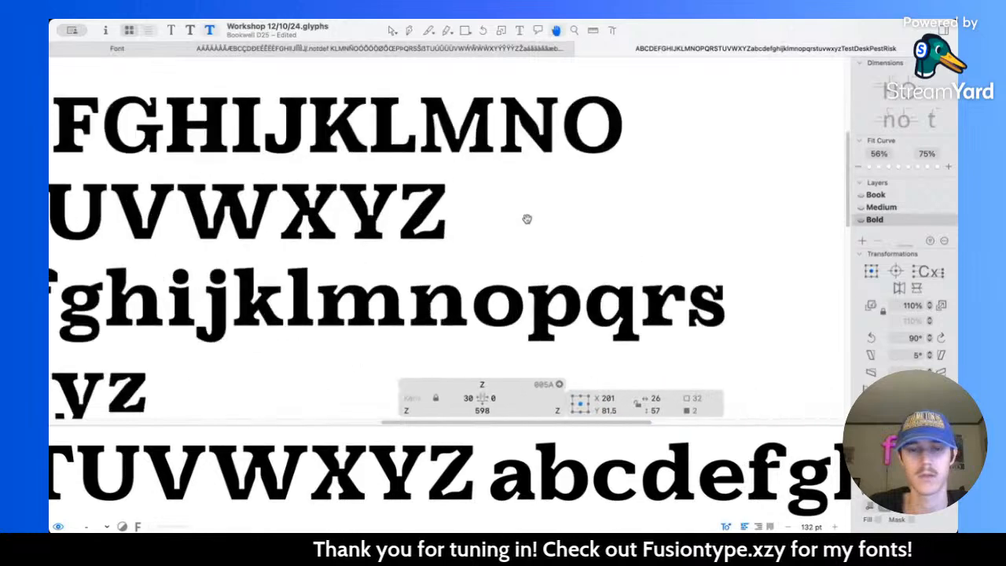
# Step: Undo the move of the Z's lower-notch corner nodes and save the font file
pyautogui.press('super+s')
pyautogui.press('Escape')
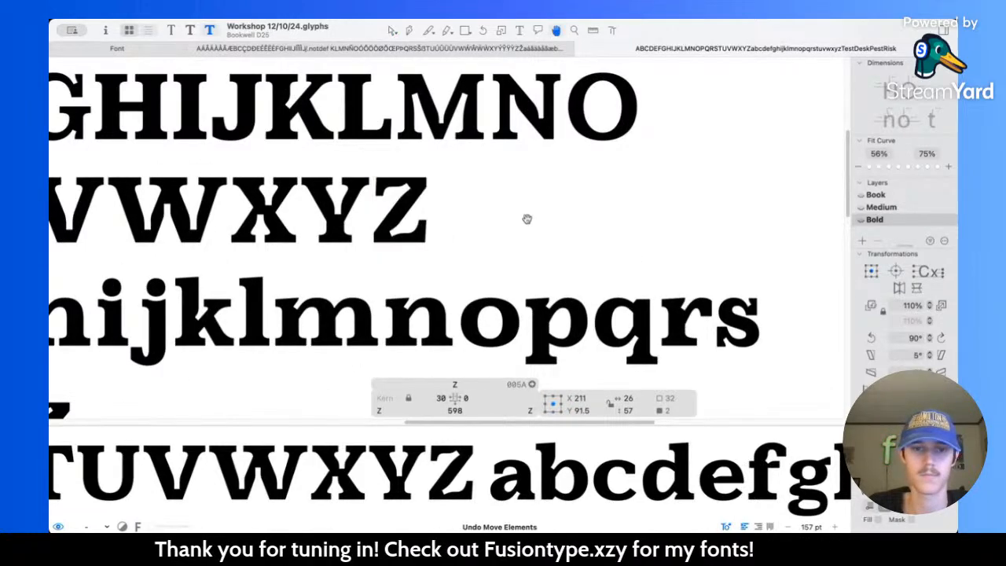
pyautogui.scroll(-4, 527, 219)
pyautogui.hscroll(-3, 527, 219)
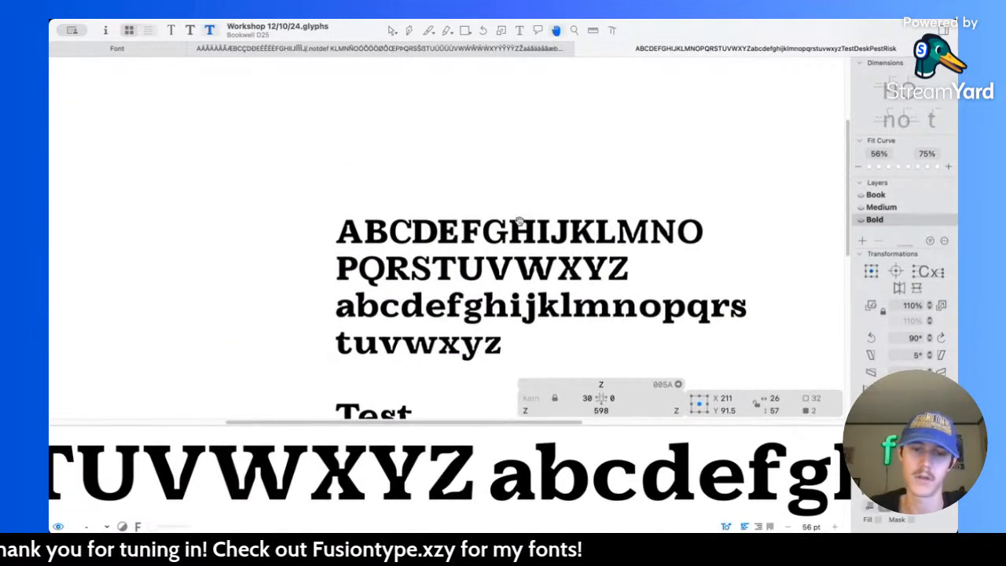
# Step: Open the lowercase d for editing and slightly shorten the left handle of its outer bowl's bottom node
pyautogui.scroll(5, 409, 320)
pyautogui.scroll(2, 417, 283)
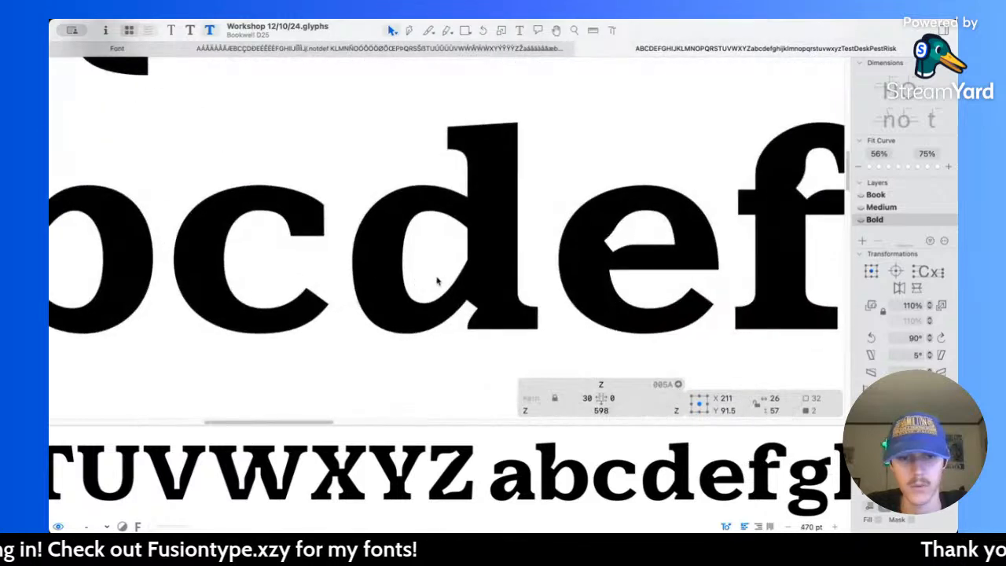
pyautogui.doubleClick(439, 282)
pyautogui.scroll(3, 451, 283)
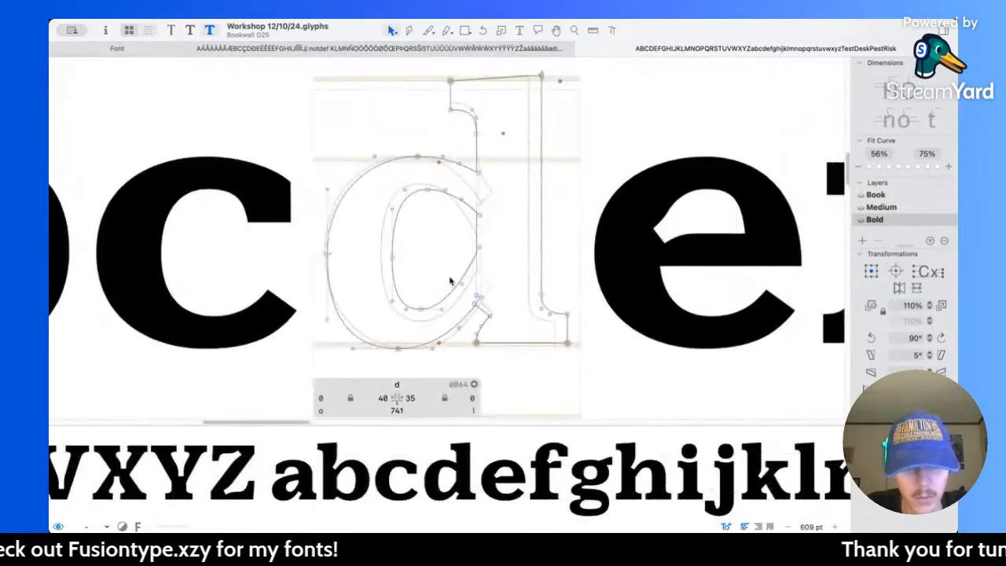
pyautogui.click(328, 256)
pyautogui.press('super+z')
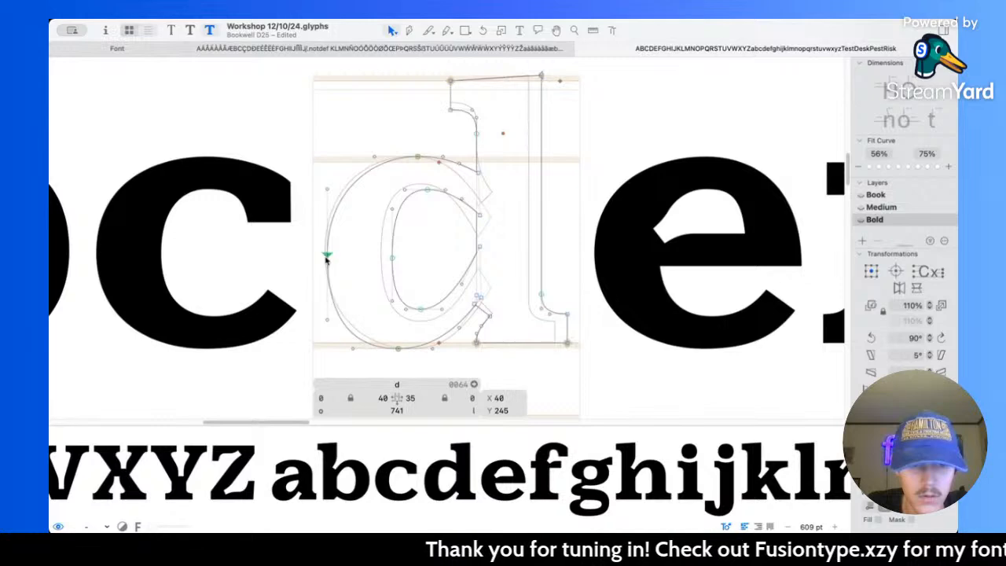
pyautogui.click(356, 344)
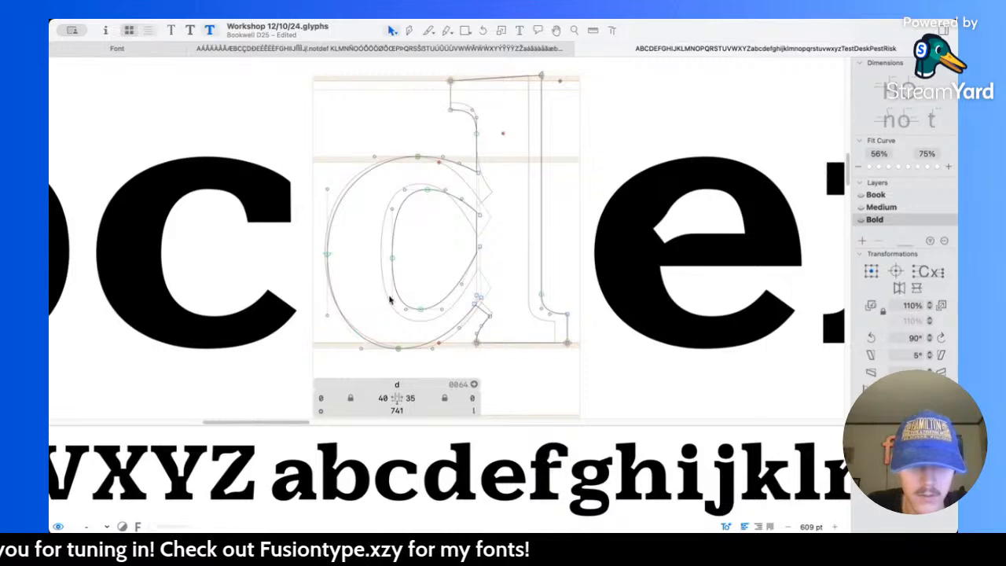
# Step: Preview the full alphabet at a small size with the adjusted d and save the font file
pyautogui.press('space')
pyautogui.scroll(-10, 449, 229)
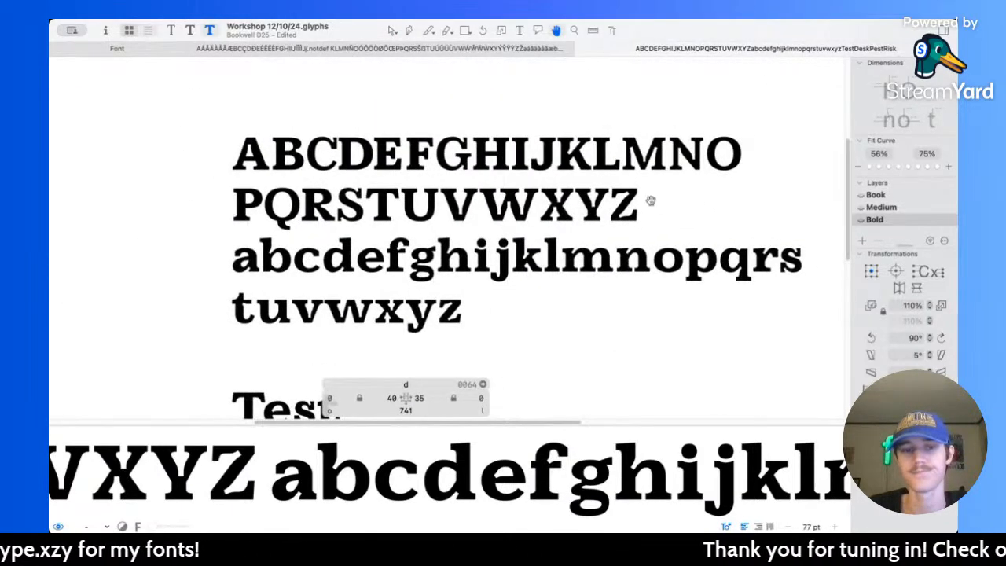
pyautogui.hscroll(1, 646, 205)
pyautogui.press('super+s')
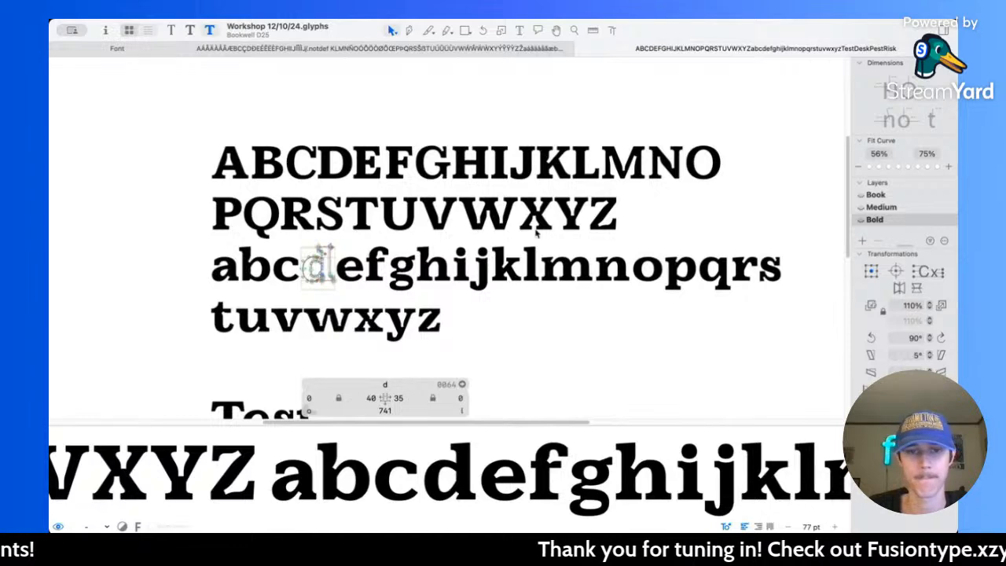
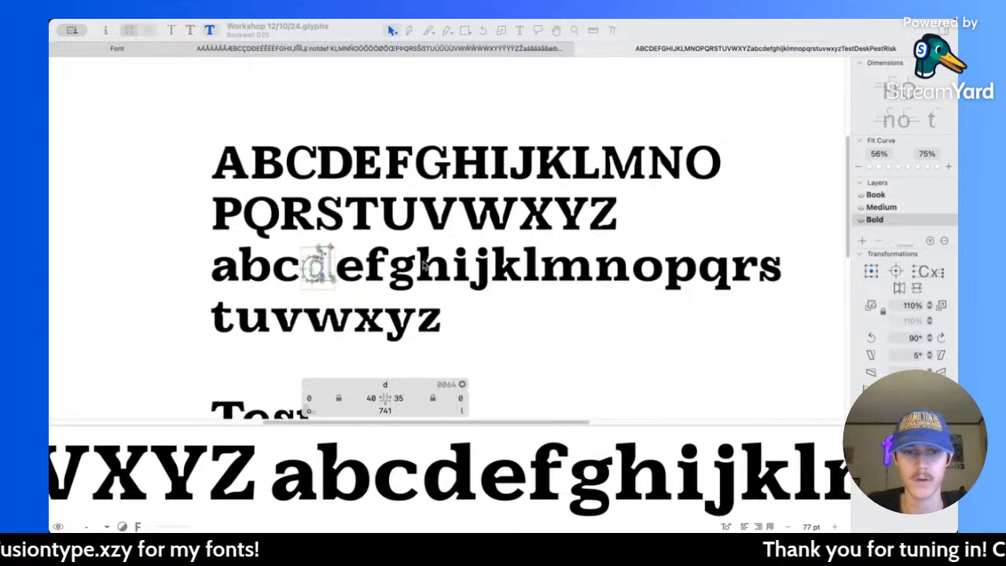
# Step: Open the capital D, compare its spacing with the Book master, and set its Bold right sidebearing to 35
pyautogui.click(369, 281)
pyautogui.scroll(3, 365, 248)
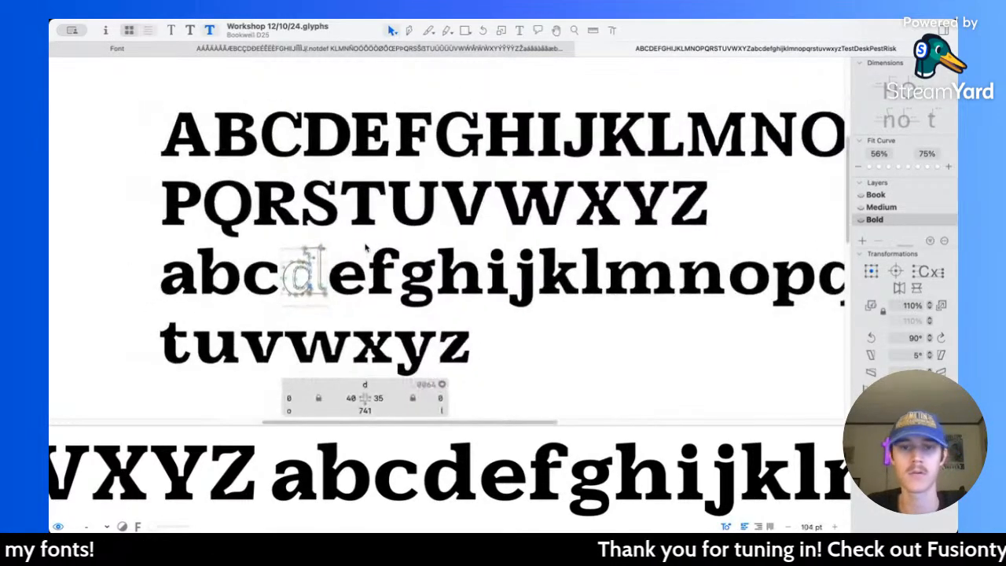
pyautogui.scroll(8, 316, 102)
pyautogui.doubleClick(343, 151)
pyautogui.press('super+1')
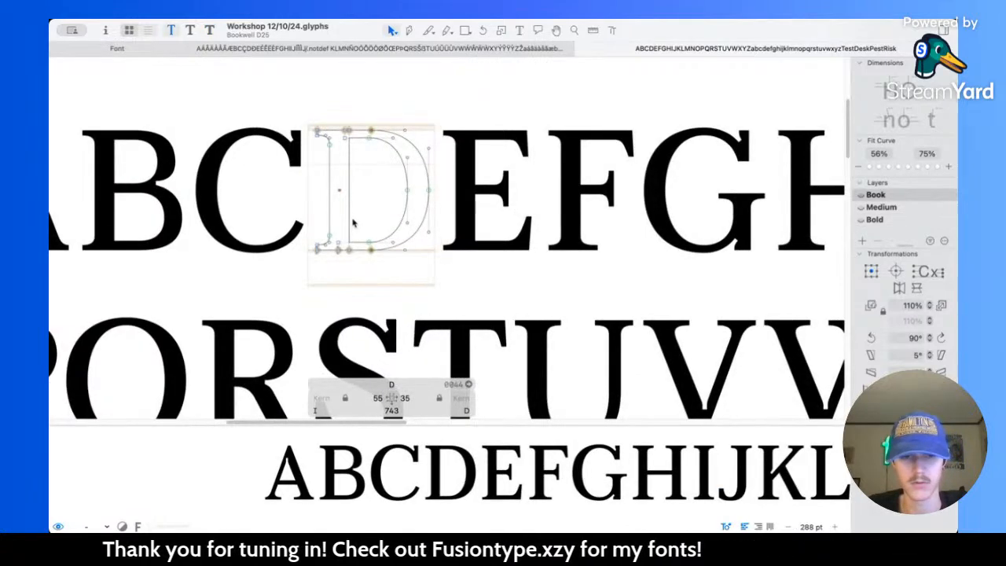
pyautogui.press('super+3')
pyautogui.click(420, 399)
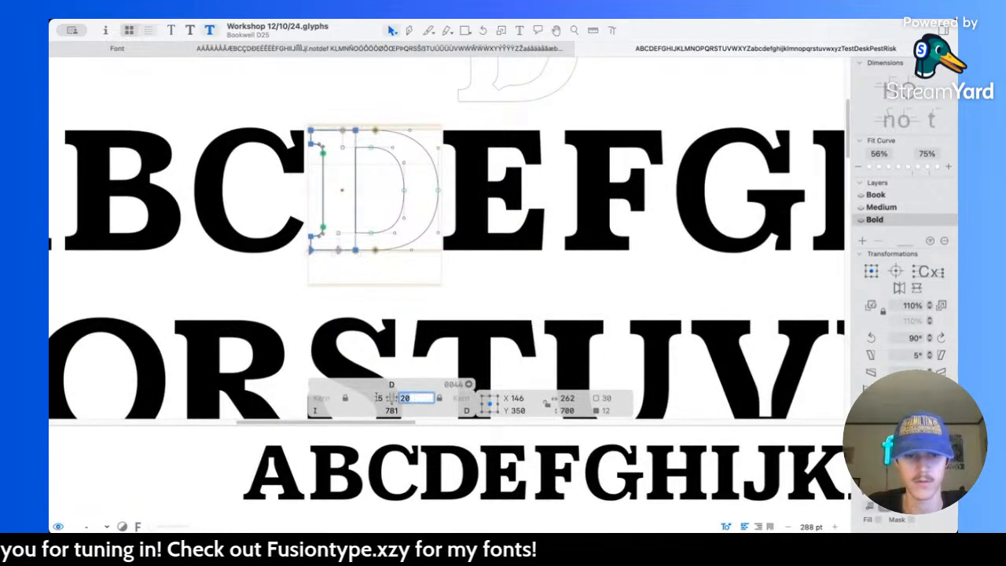
pyautogui.write('35')
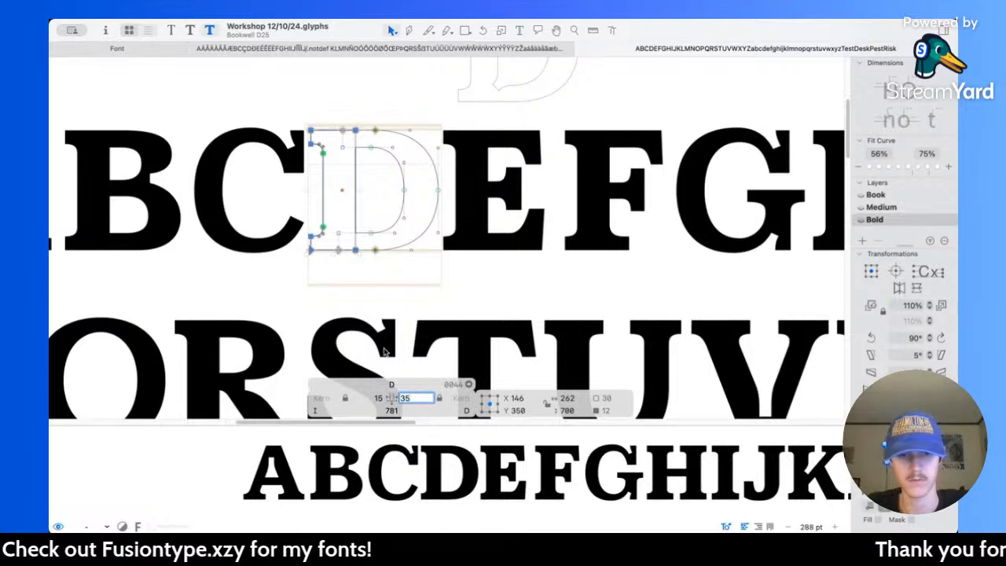
pyautogui.press('Return')
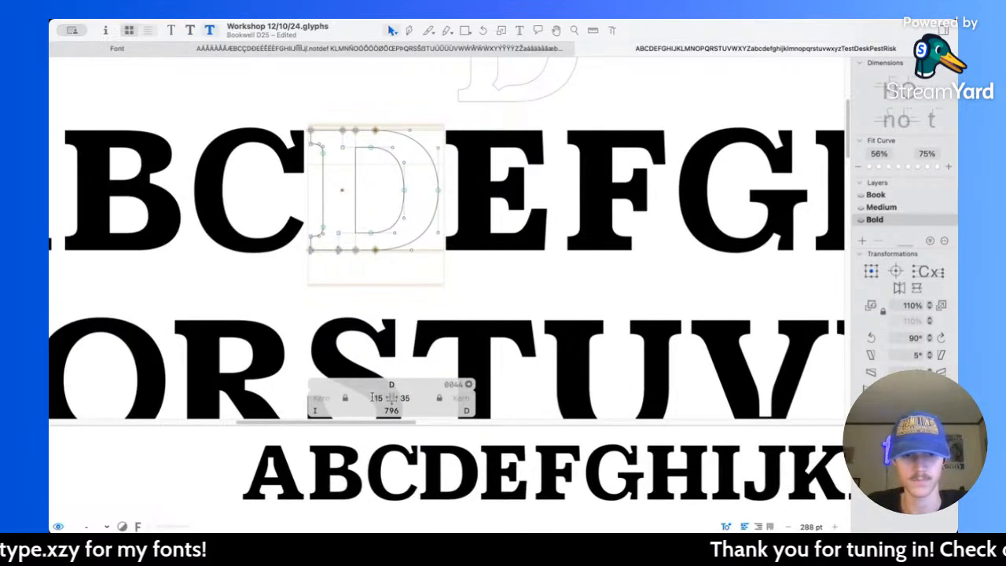
# Step: Set the Bold D's left sidebearing to 55, save the font file, and preview the alphabet at a small size
pyautogui.click(377, 397)
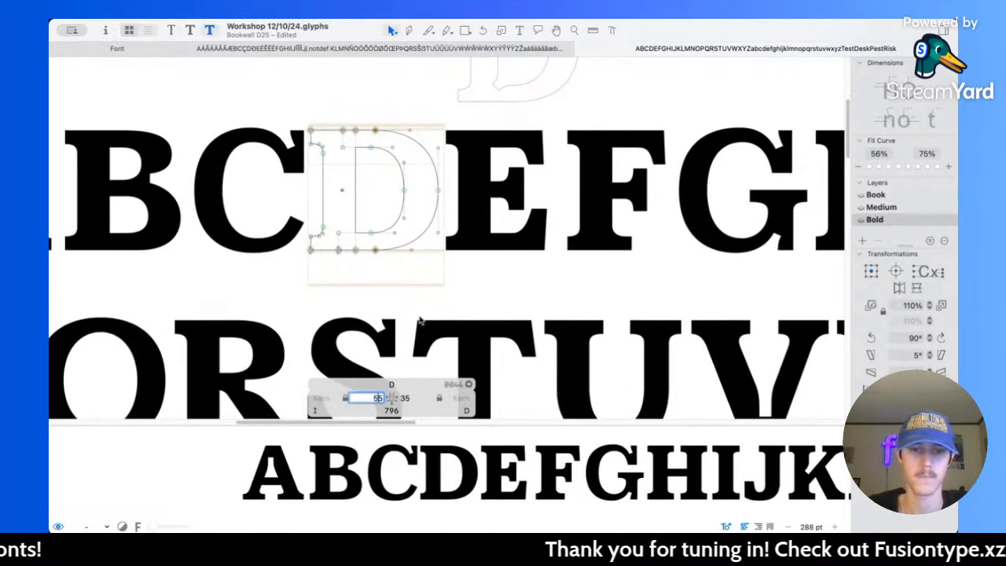
pyautogui.write('55')
pyautogui.press('Return')
pyautogui.press('super+s')
pyautogui.press('space')
pyautogui.scroll(-8, 611, 181)
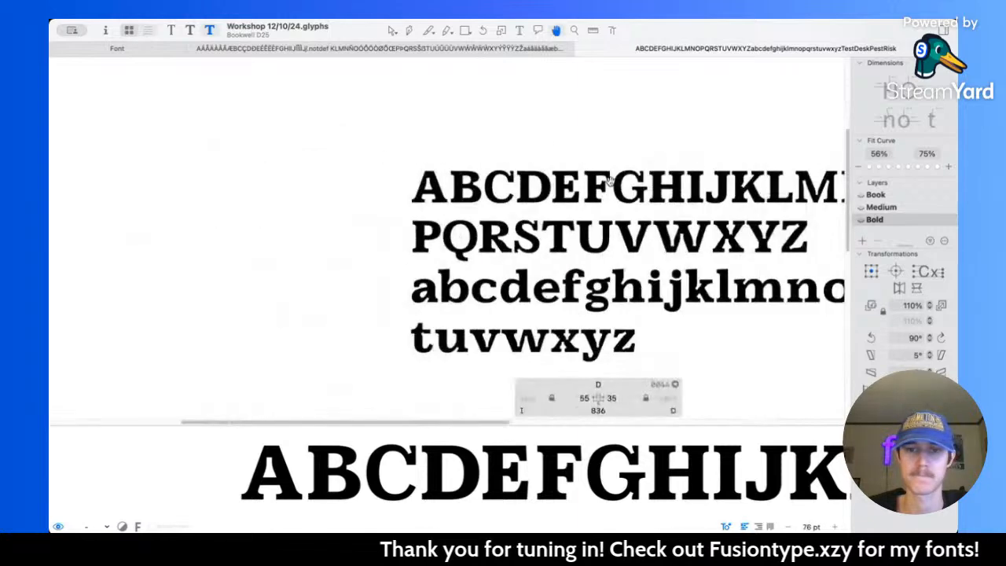
pyautogui.hscroll(3, 611, 182)
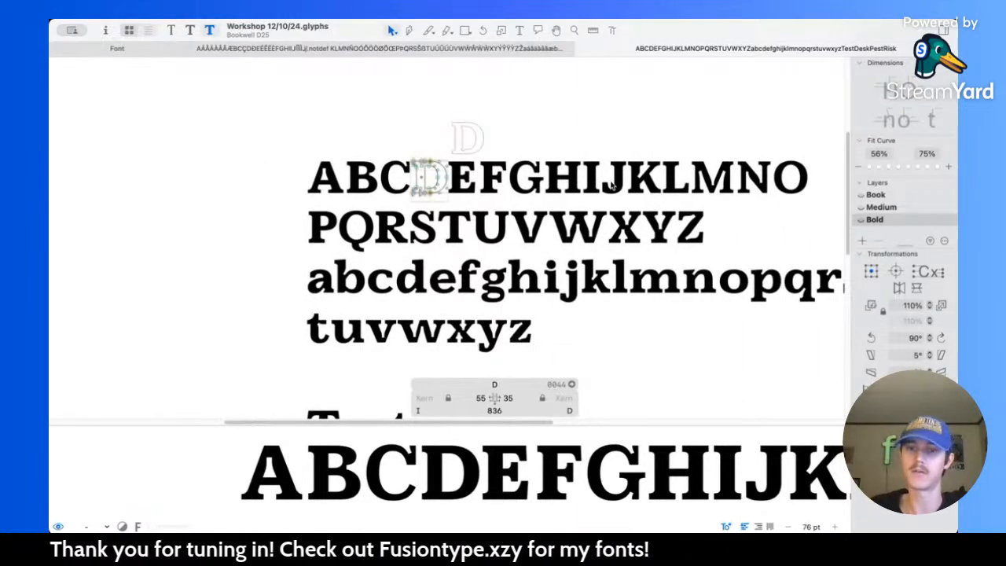
# Step: Open the capital Z and compare its sidebearings between the Book and Bold masters
pyautogui.scroll(8, 750, 240)
pyautogui.doubleClick(572, 175)
pyautogui.scroll(4, 578, 203)
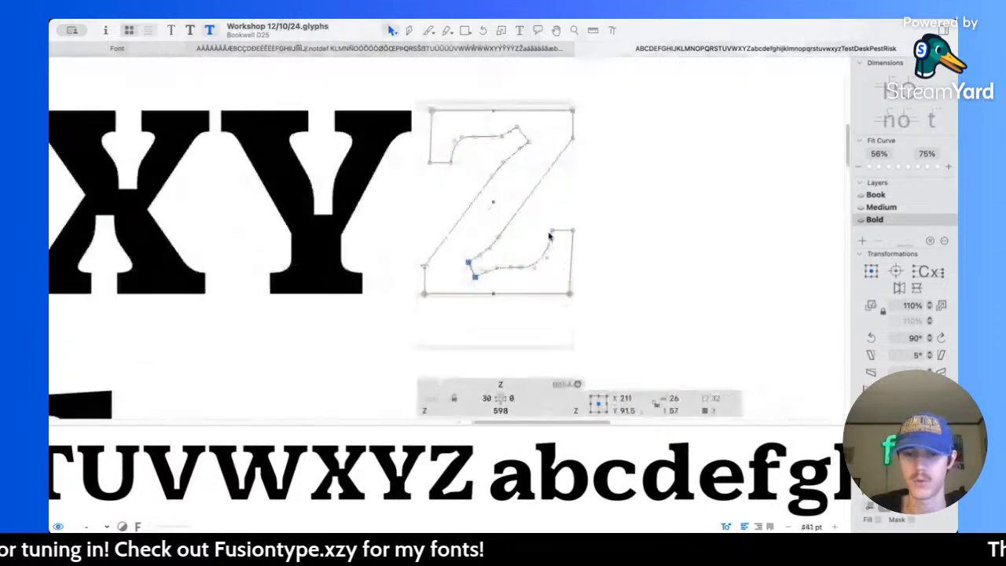
pyautogui.press('super+1')
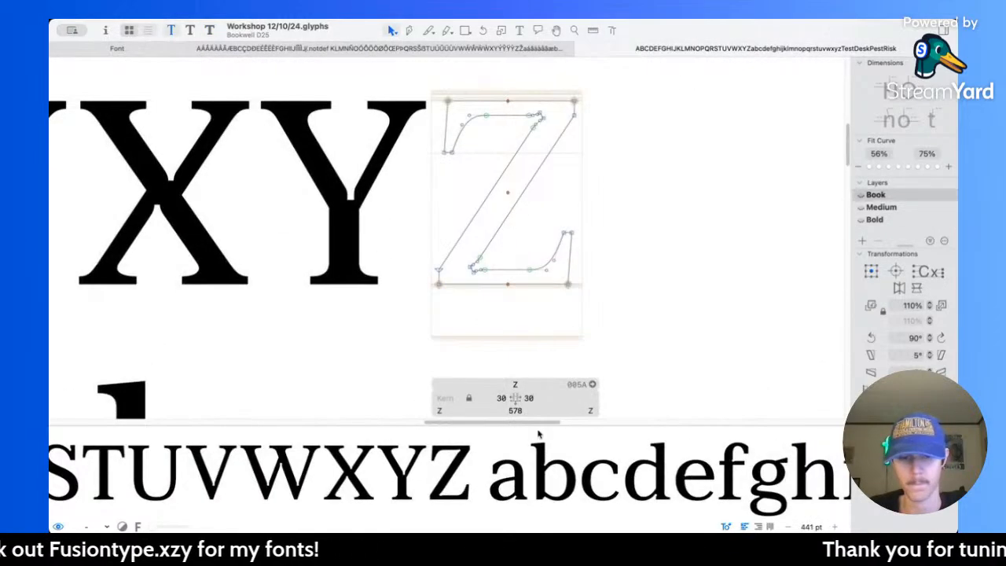
pyautogui.press('super+3')
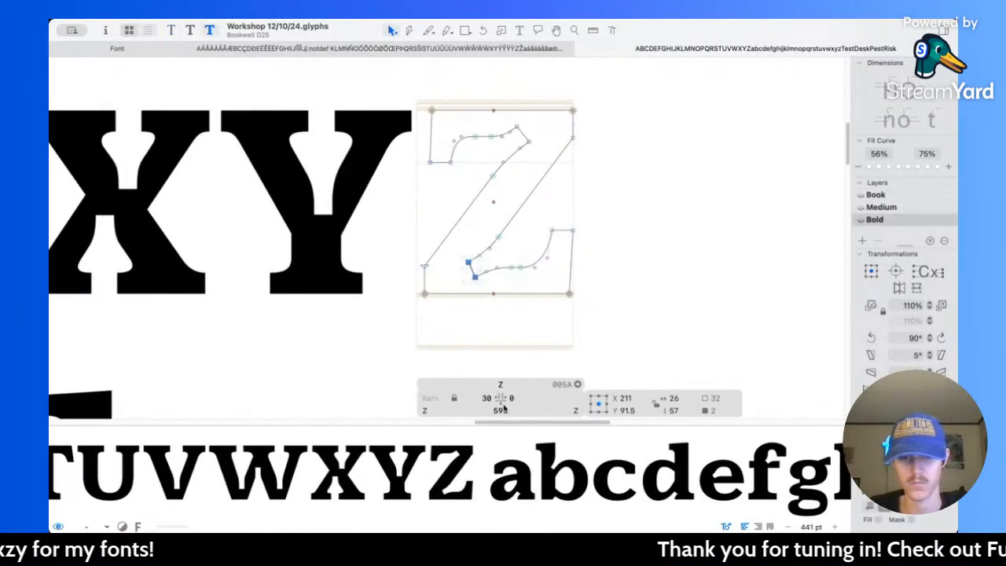
# Step: Check the sidebearings of capitals Y, X, W, V and U, comparing the Medium and Bold masters
pyautogui.doubleClick(318, 219)
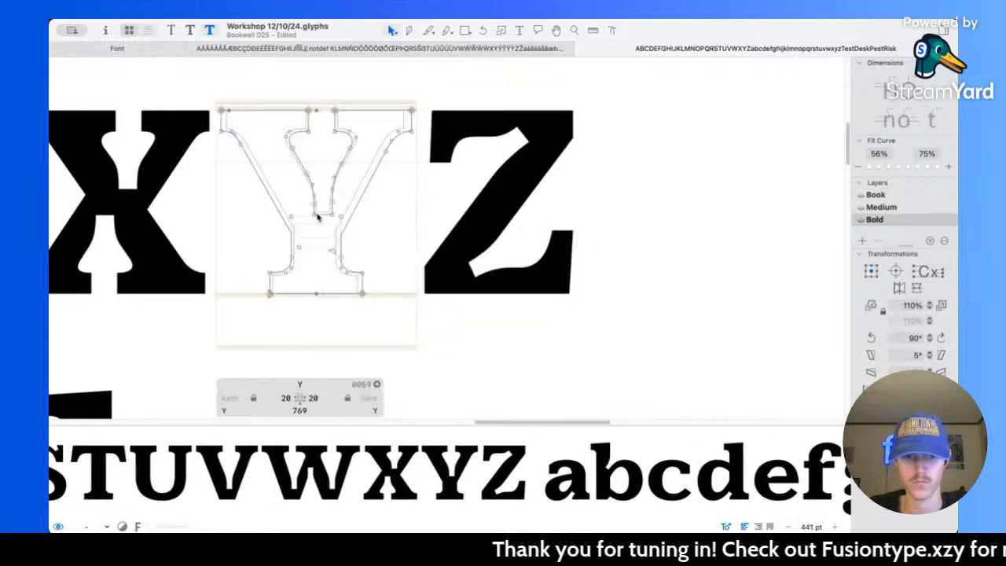
pyautogui.press('super+2')
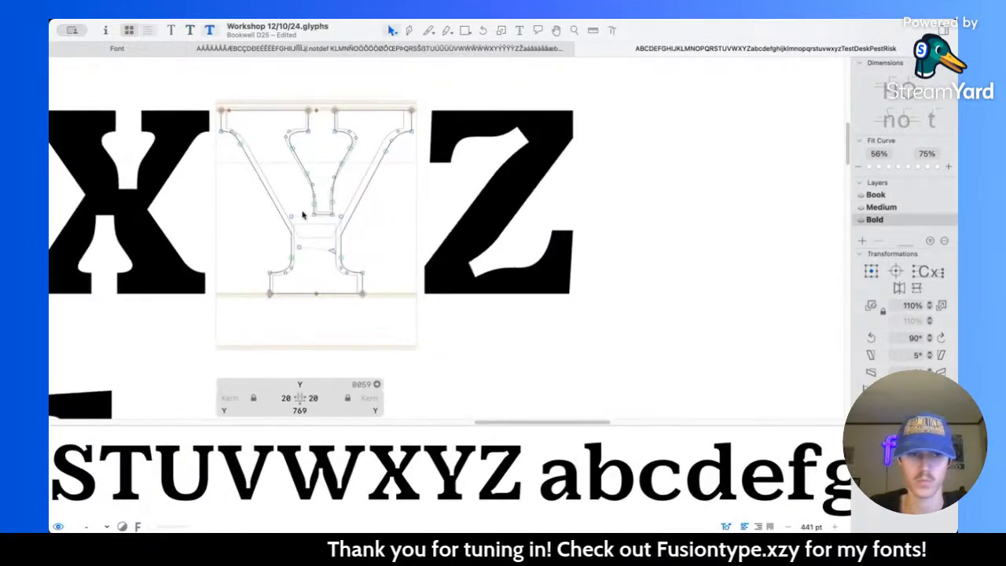
pyautogui.doubleClick(202, 207)
pyautogui.press('super+3')
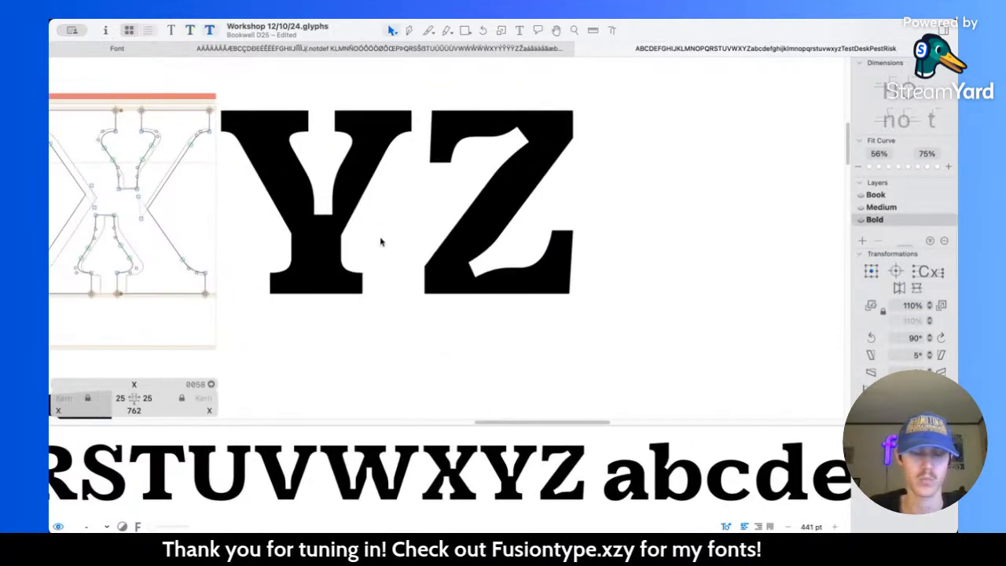
pyautogui.scroll(-8, 316, 229)
pyautogui.hscroll(-3, 394, 240)
pyautogui.scroll(4, 411, 244)
pyautogui.doubleClick(416, 246)
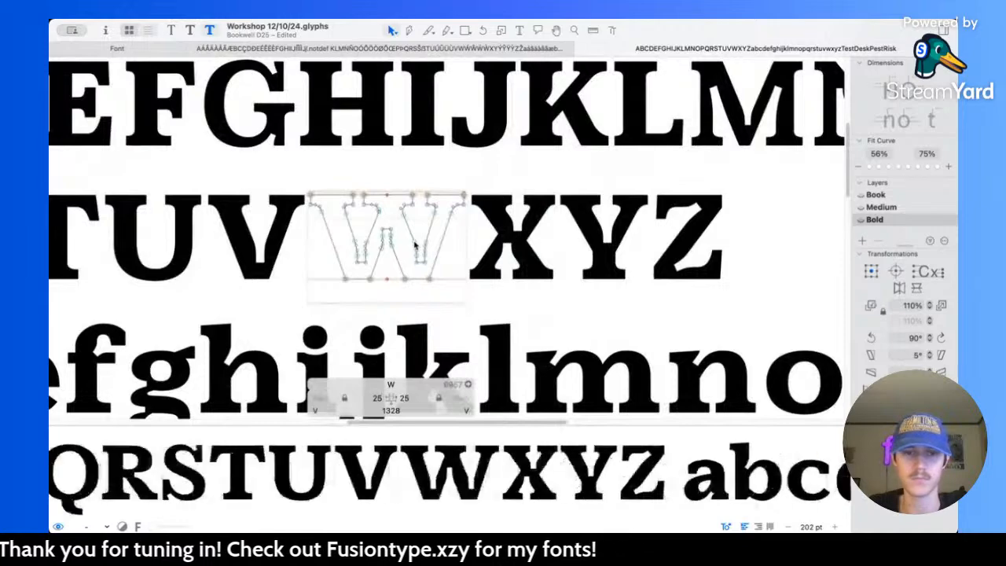
pyautogui.doubleClick(248, 238)
pyautogui.press('super+2')
pyautogui.press('super+3')
pyautogui.doubleClick(124, 203)
pyautogui.press('super+2')
pyautogui.press('super+3')
pyautogui.hscroll(-5, 251, 262)
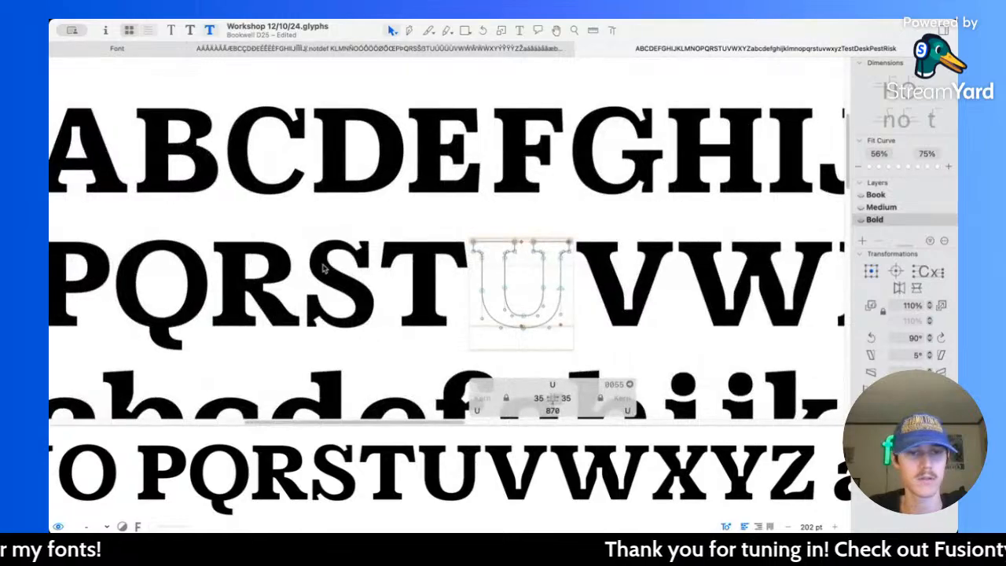
# Step: Save the font file and examine the overall weight and spacing of the Bold alphabet at several sizes
pyautogui.scroll(-3, 324, 268)
pyautogui.hscroll(4, 324, 268)
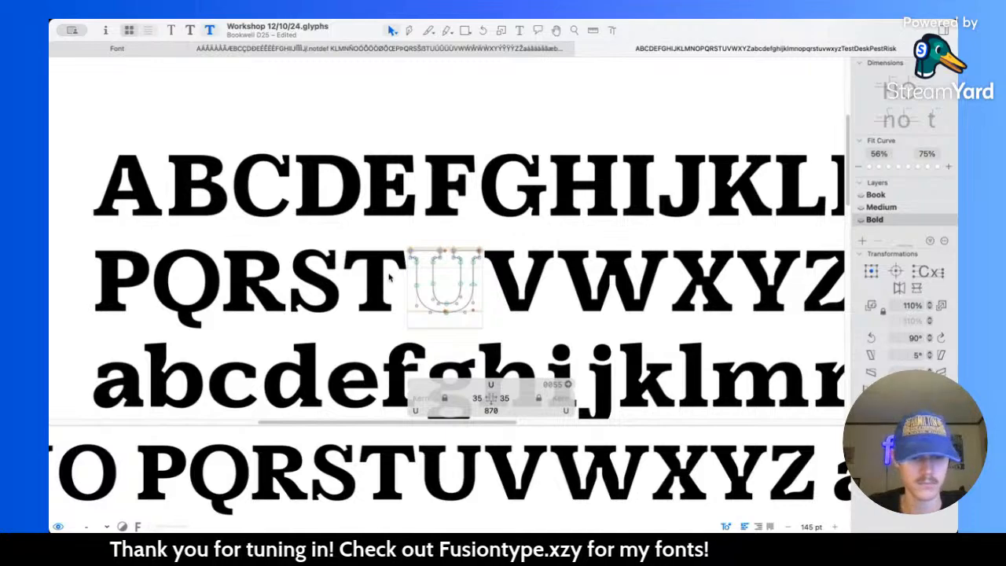
pyautogui.press('super+s')
pyautogui.hscroll(8, 548, 224)
pyautogui.scroll(5, 679, 202)
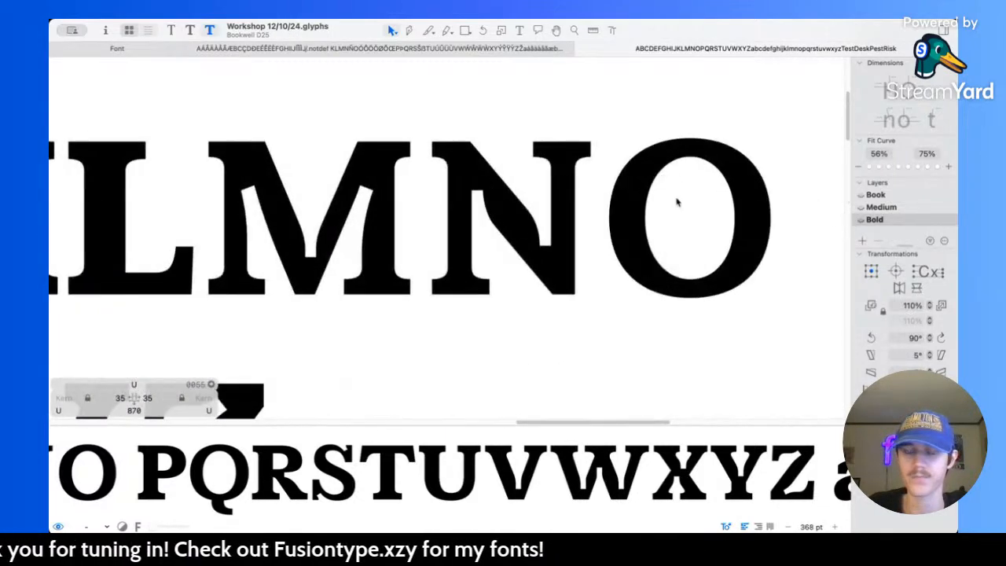
pyautogui.scroll(-5, 678, 203)
pyautogui.scroll(-5, 677, 203)
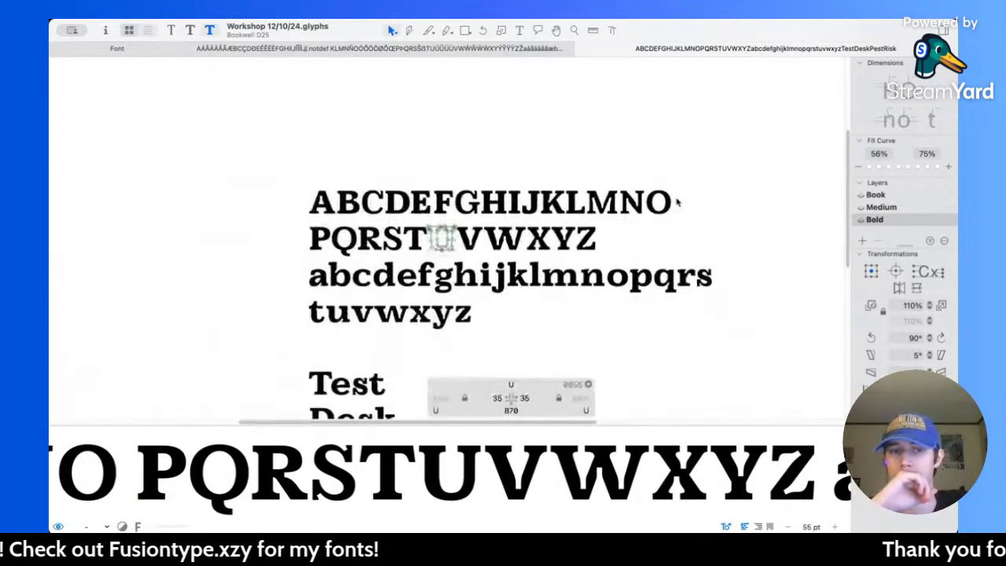
pyautogui.scroll(5, 385, 259)
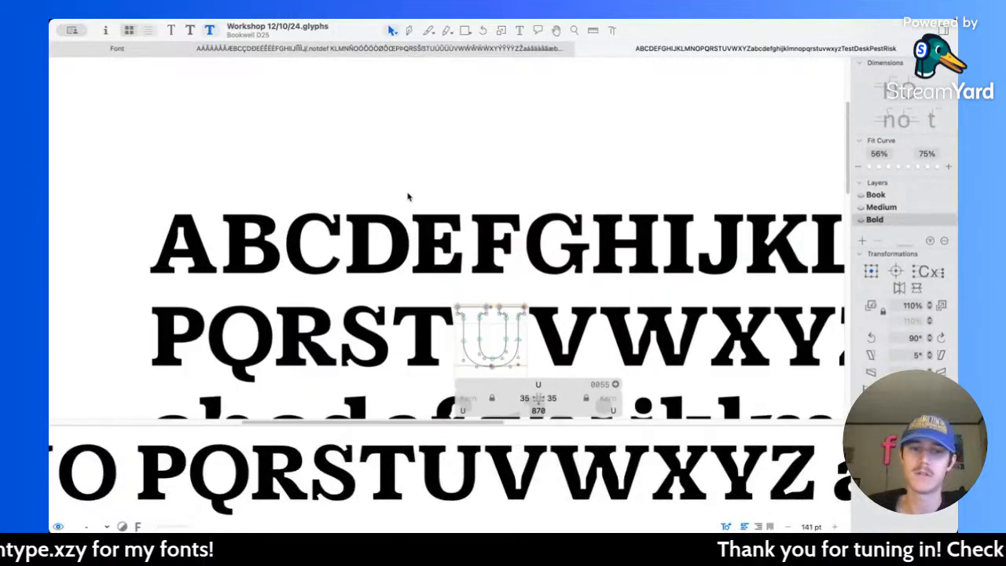
# Step: Measure the stroke thickness of capitals in the alphabet's first row with the Measurement tool
pyautogui.press('l')
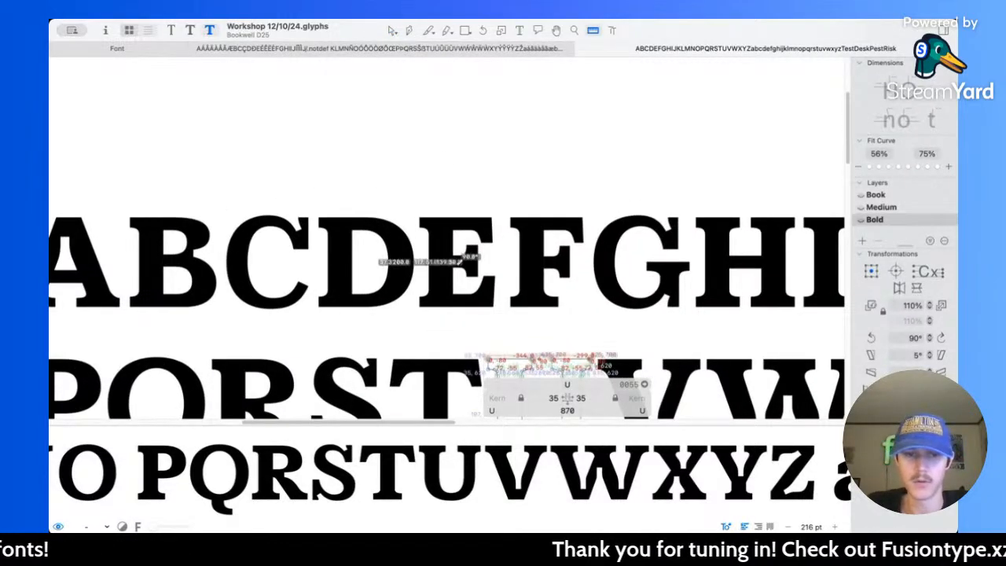
pyautogui.hscroll(10, 668, 231)
pyautogui.hscroll(6, 649, 242)
pyautogui.scroll(5, 512, 231)
pyautogui.press('v')
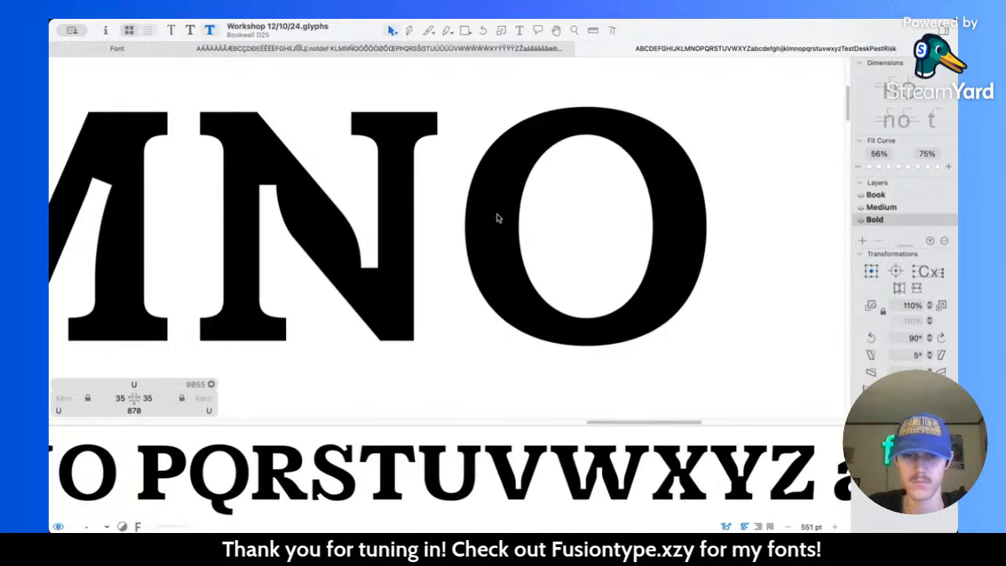
# Step: Thicken the capital O's left side by moving its outer node to X 15 and its counter node to X 220
pyautogui.doubleClick(501, 218)
pyautogui.scroll(3, 485, 228)
pyautogui.click(416, 228)
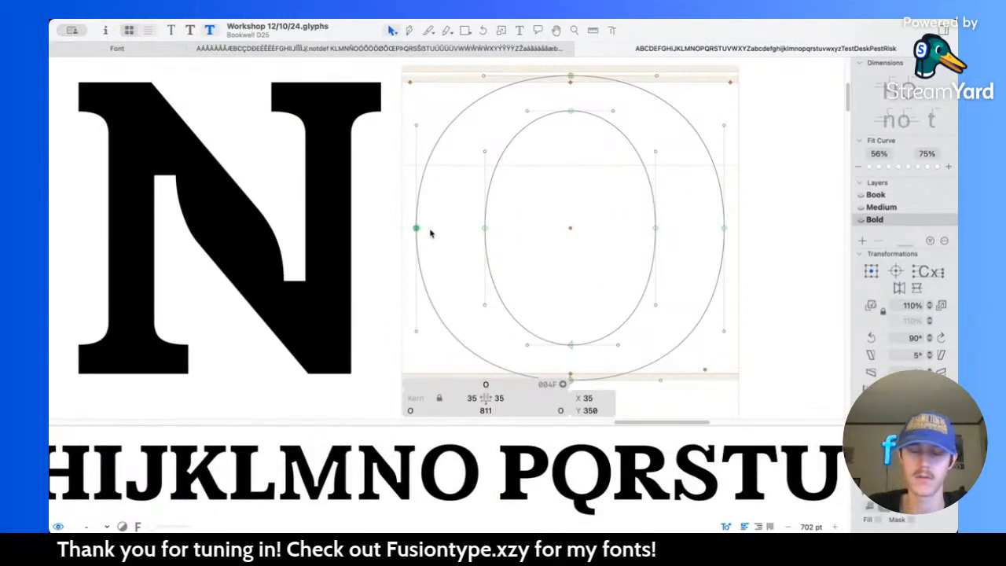
pyautogui.hotkey('shift', 'Left')
pyautogui.hotkey('shift', 'Left')
pyautogui.click(486, 228)
pyautogui.hotkey('shift', 'Right')
pyautogui.hotkey('shift', 'Right')
# Step: Thicken the O's right side by moving its counter node to X 591 and its outer node to X 796
pyautogui.click(656, 228)
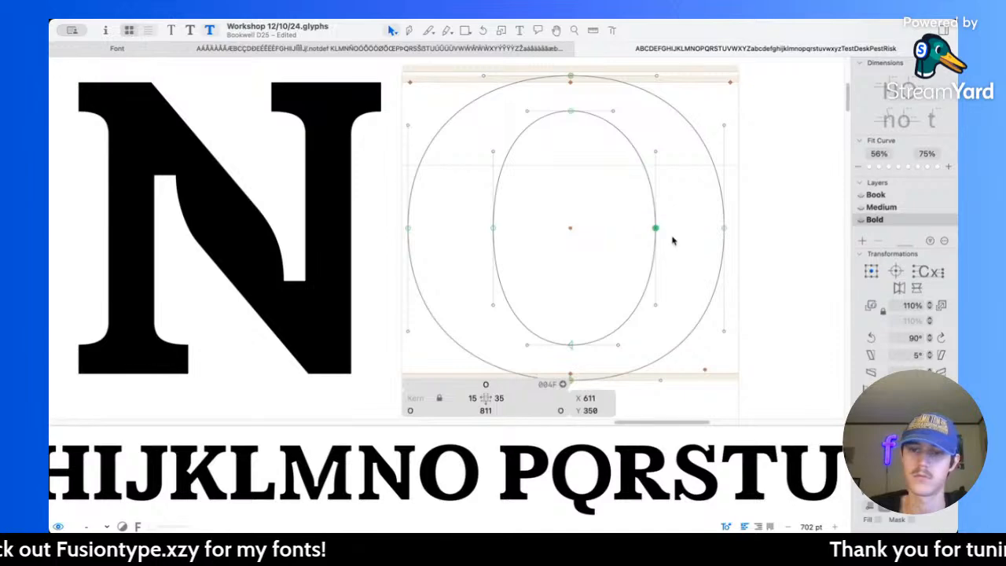
pyautogui.hotkey('shift', 'Left')
pyautogui.hotkey('shift', 'Left')
pyautogui.click(725, 228)
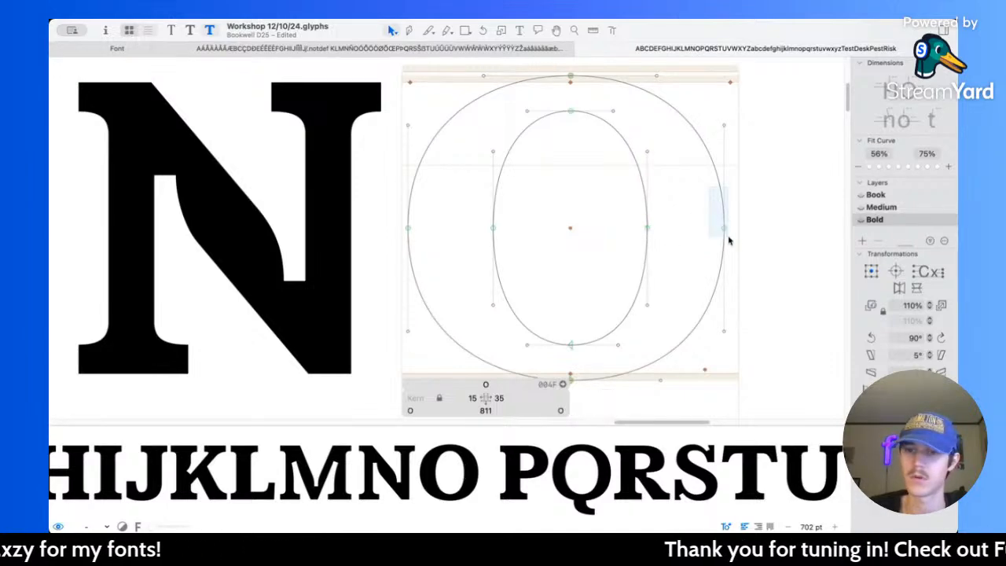
pyautogui.hotkey('shift', 'Right')
pyautogui.hotkey('shift', 'Right')
# Step: Measure the O's side strokes and move its outer left node inward to X 20
pyautogui.press('l')
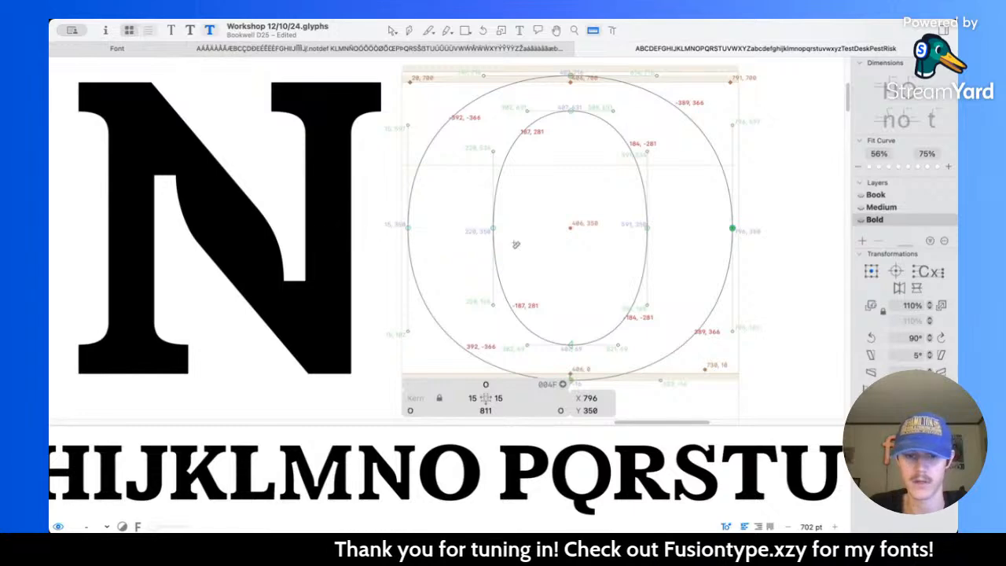
pyautogui.press('v')
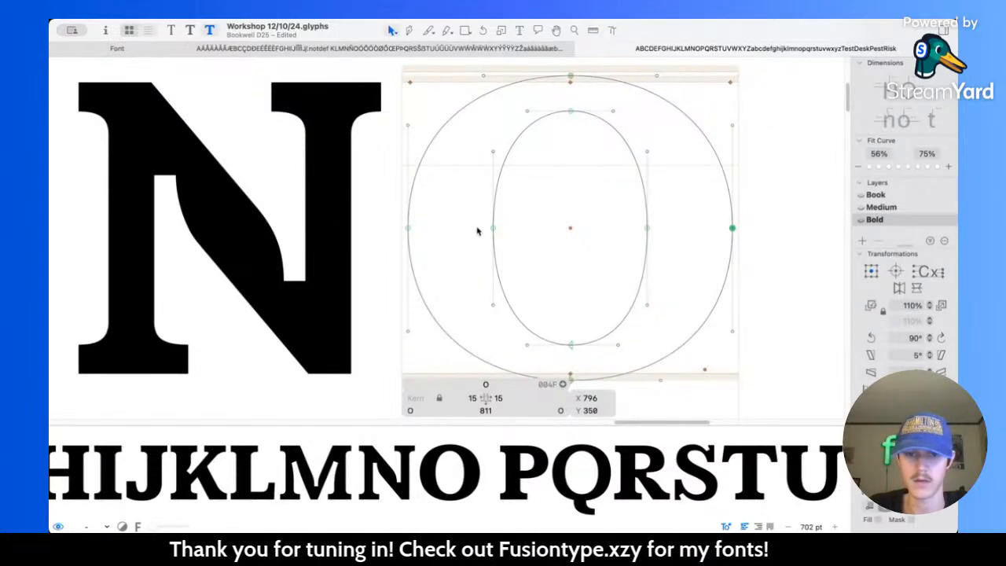
pyautogui.moveTo(485, 217); pyautogui.dragTo(517, 244)
pyautogui.moveTo(404, 218); pyautogui.dragTo(428, 237)
pyautogui.press('Right')
pyautogui.press('Right')
pyautogui.press('Right')
pyautogui.press('Right')
pyautogui.press('Right')
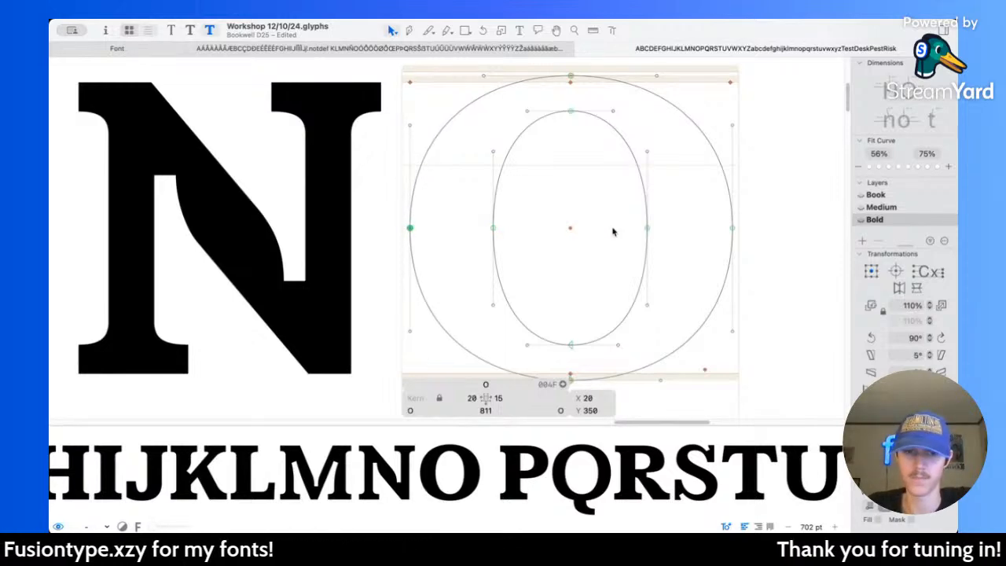
# Step: Move the O's outer right node inward to X 791
pyautogui.moveTo(717, 212); pyautogui.dragTo(793, 257)
pyautogui.press('Left')
pyautogui.press('Left')
pyautogui.press('Left')
pyautogui.press('Left')
pyautogui.press('Left')
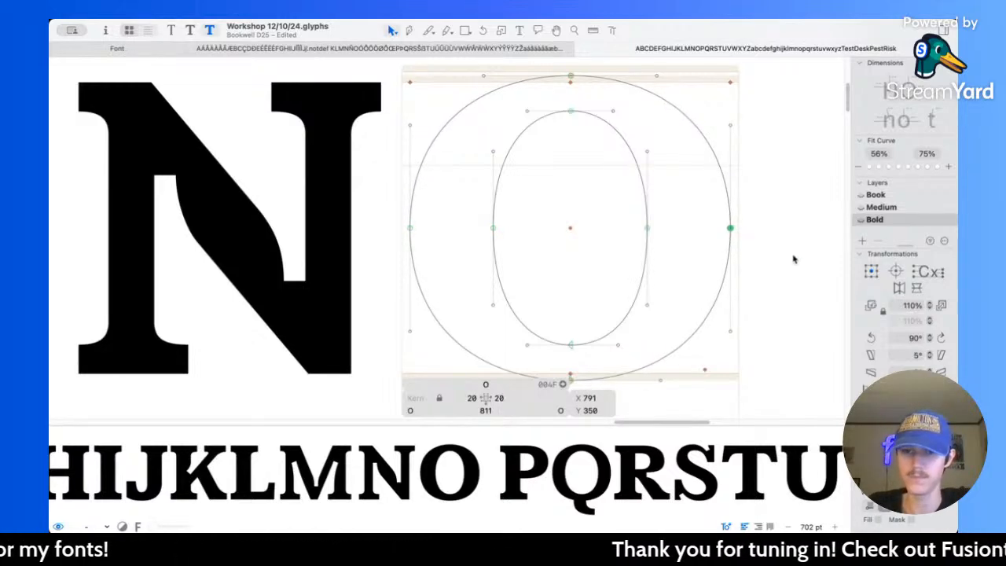
# Step: Measure the O's bottom stroke and thicken it by raising the counter's bottom node to Y 84
pyautogui.hscroll(3, 480, 315)
pyautogui.press('l')
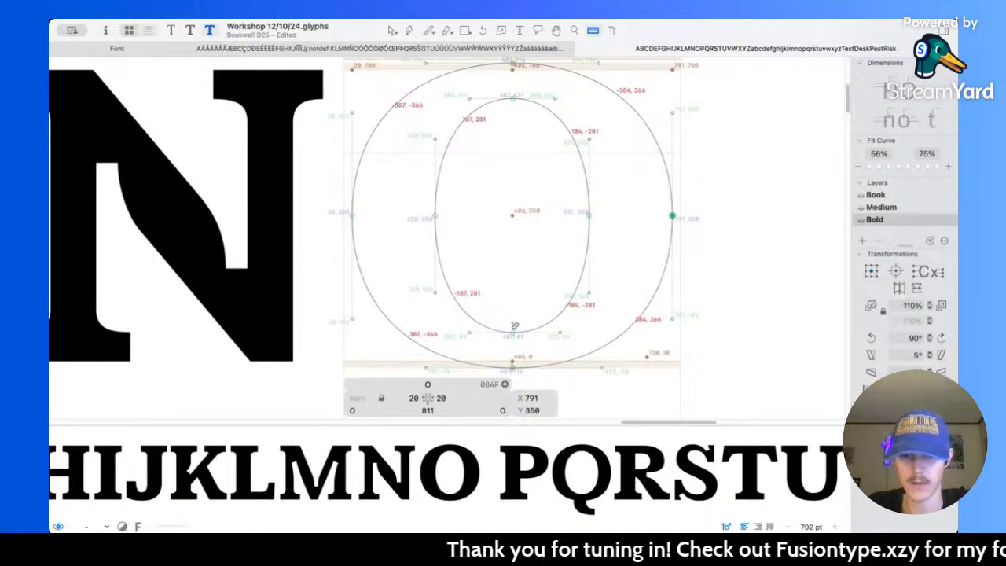
pyautogui.press('v')
pyautogui.moveTo(498, 313); pyautogui.dragTo(538, 344)
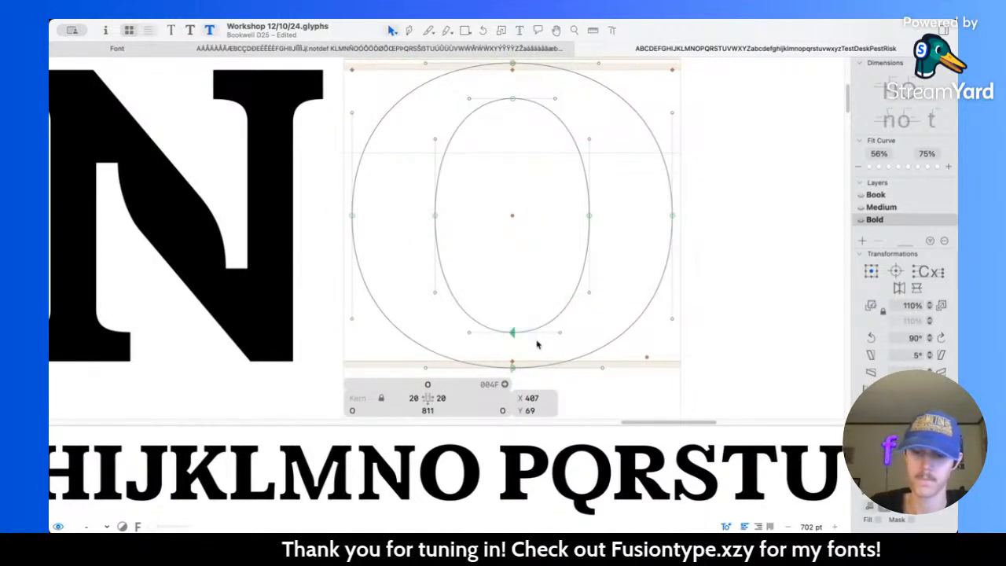
pyautogui.press('Up')
pyautogui.press('Up')
pyautogui.press('Up')
pyautogui.hotkey('shift', 'Up')
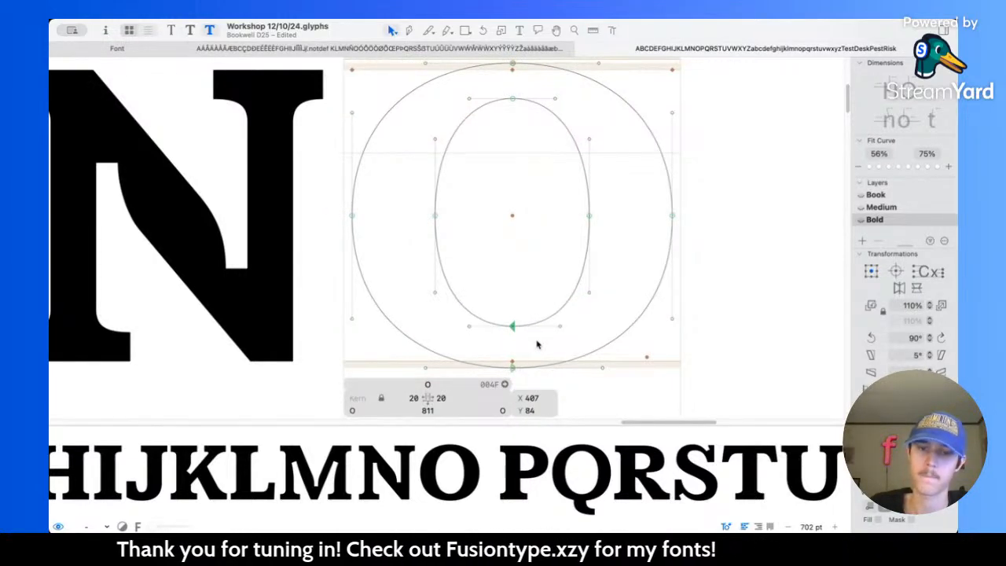
# Step: Lower the O counter's top node to Y 616 and measure the top and bottom strokes
pyautogui.scroll(3, 538, 345)
pyautogui.moveTo(495, 152); pyautogui.dragTo(520, 181)
pyautogui.press('Down')
pyautogui.press('Down')
pyautogui.press('Down')
pyautogui.press('Down')
pyautogui.hotkey('shift', 'Down')
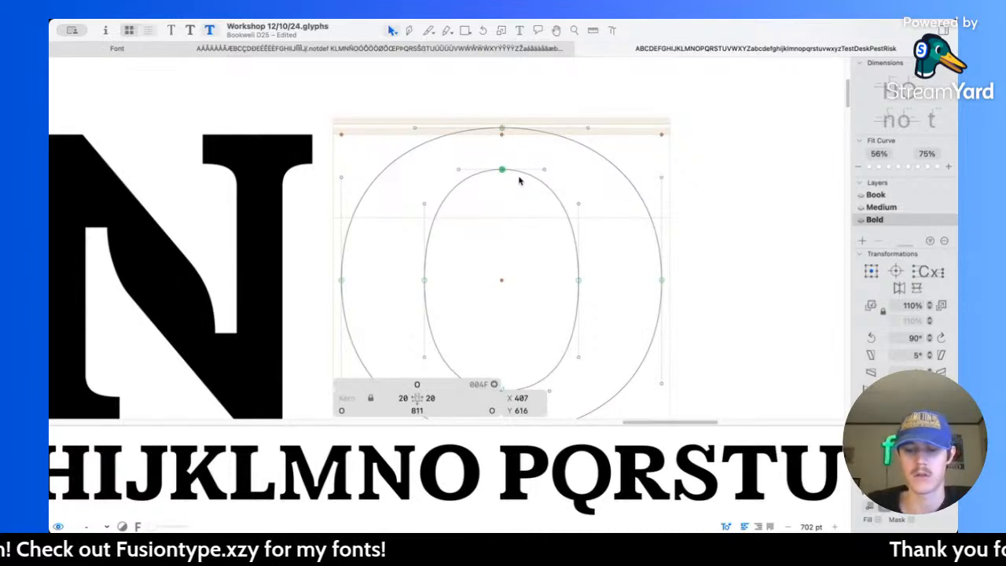
pyautogui.press('l')
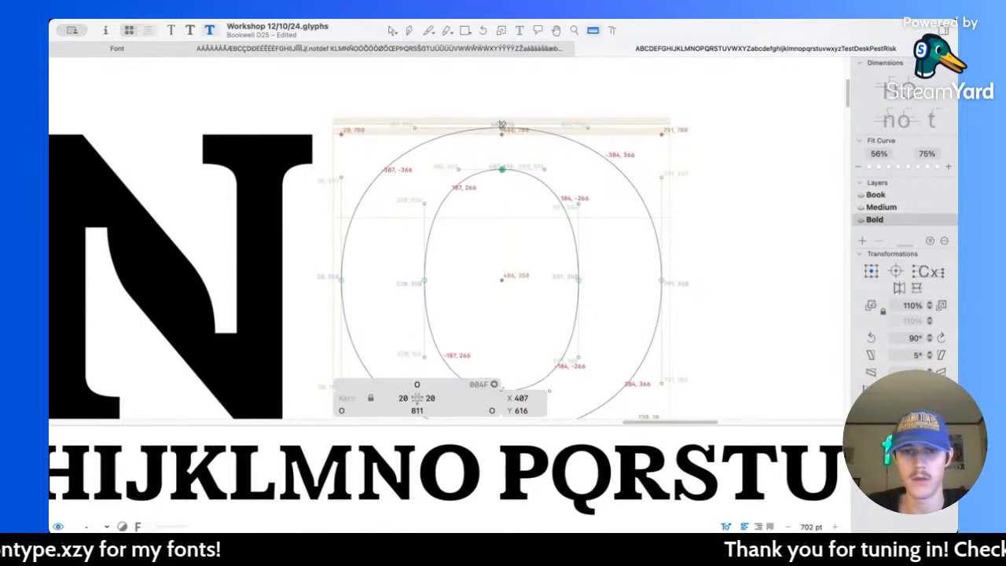
pyautogui.scroll(-5, 521, 363)
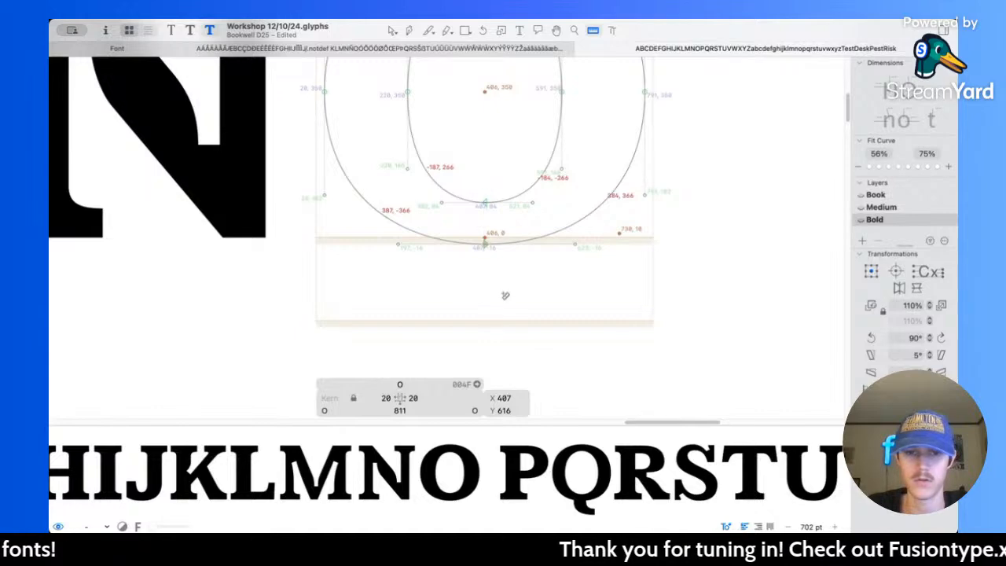
# Step: Lengthen the horizontal handles of the O's outer top and bottom nodes to an overall width of 456
pyautogui.scroll(5, 503, 228)
pyautogui.press('v')
pyautogui.click(507, 182)
pyautogui.scroll(-3, 508, 182)
pyautogui.press('space')
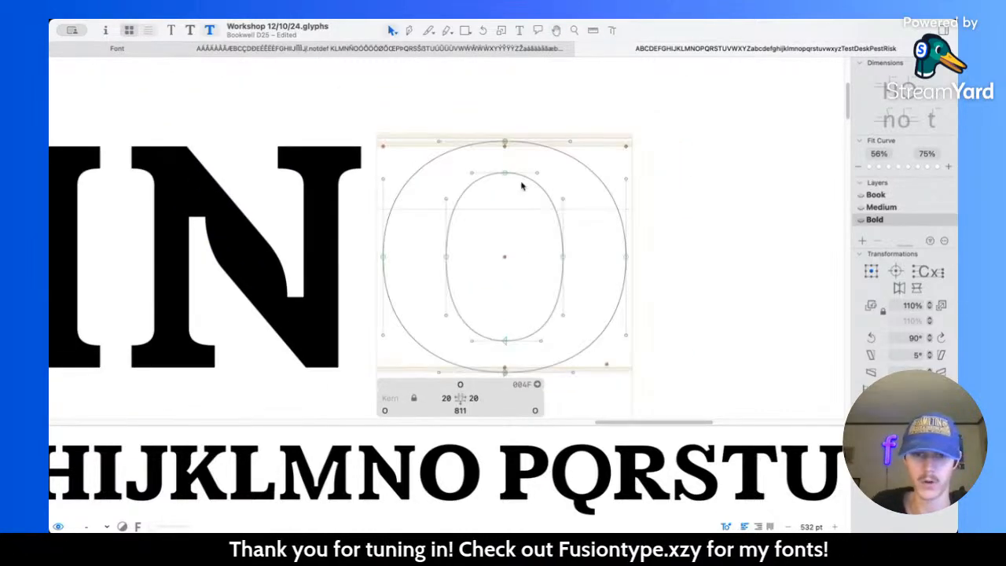
pyautogui.scroll(-2, 521, 184)
pyautogui.moveTo(383, 95); pyautogui.dragTo(574, 119)
pyautogui.moveTo(386, 322); pyautogui.dragTo(572, 331)
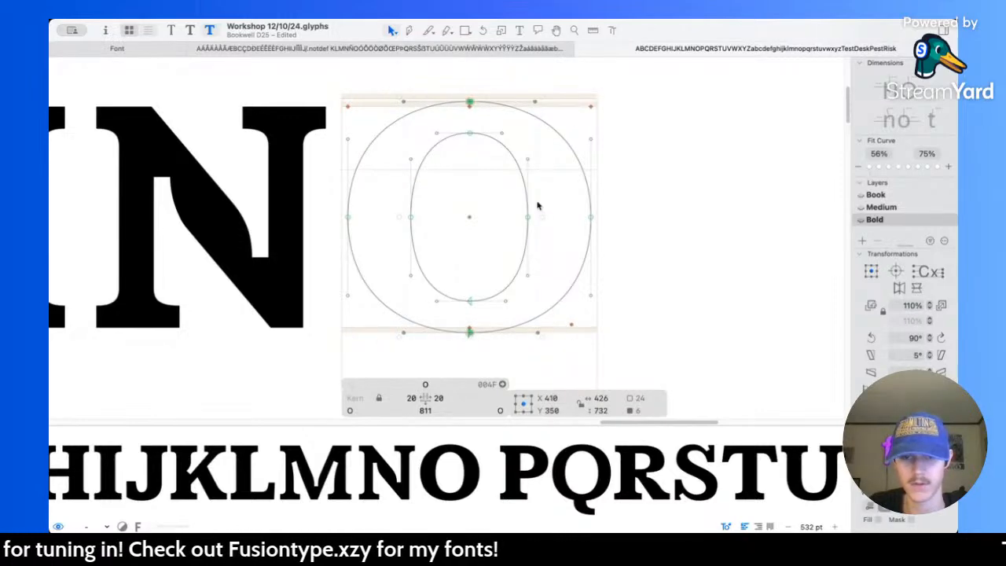
pyautogui.moveTo(543, 215); pyautogui.dragTo(545, 217)
pyautogui.press('super+z')
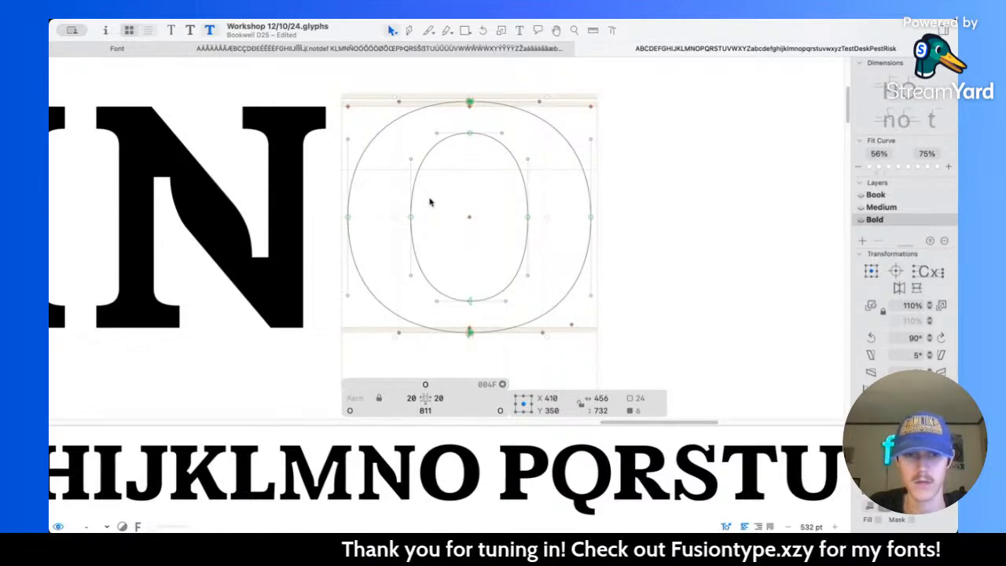
# Step: Lengthen the vertical handles of the O's outer left and right nodes to square the curve slightly
pyautogui.click(394, 149)
pyautogui.moveTo(343, 134); pyautogui.dragTo(358, 299)
pyautogui.moveTo(571, 116); pyautogui.dragTo(618, 287)
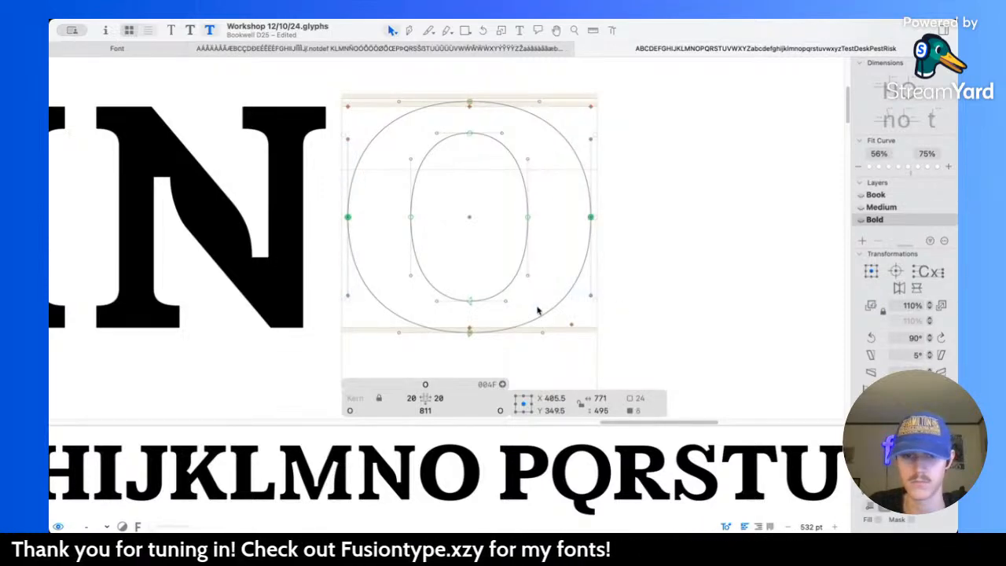
pyautogui.moveTo(469, 299); pyautogui.dragTo(469, 304)
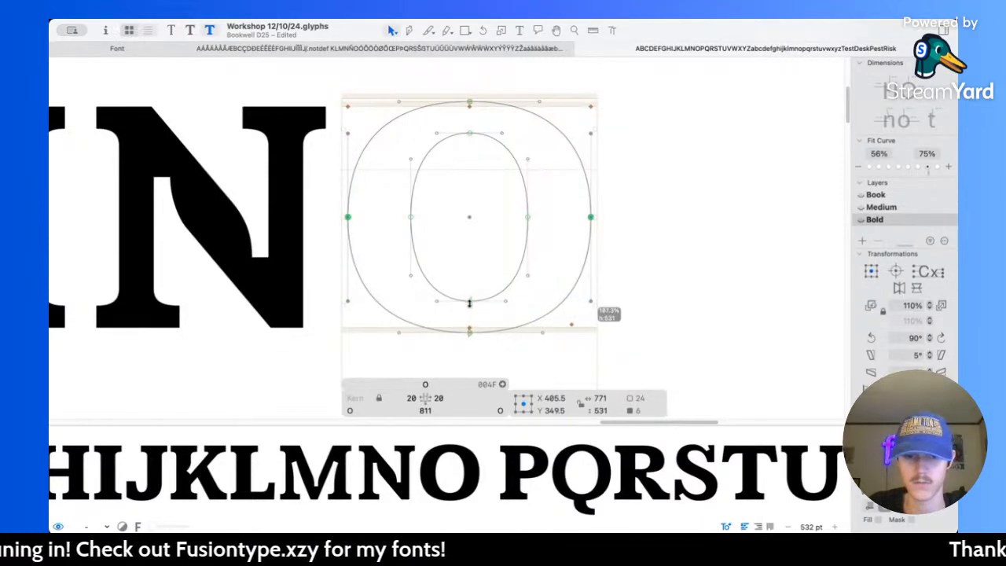
pyautogui.press('super+z')
pyautogui.scroll(3, 471, 302)
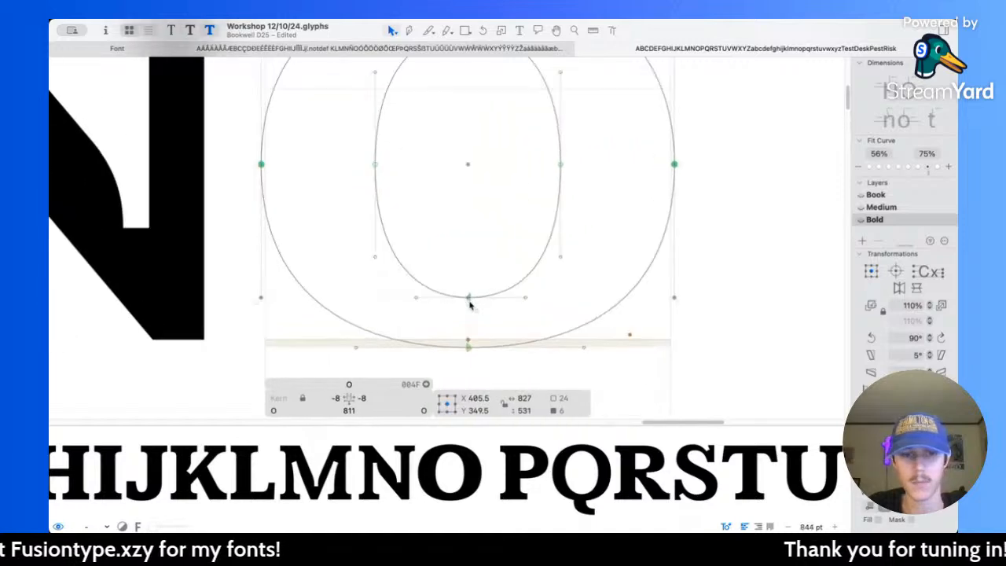
pyautogui.scroll(4, 472, 301)
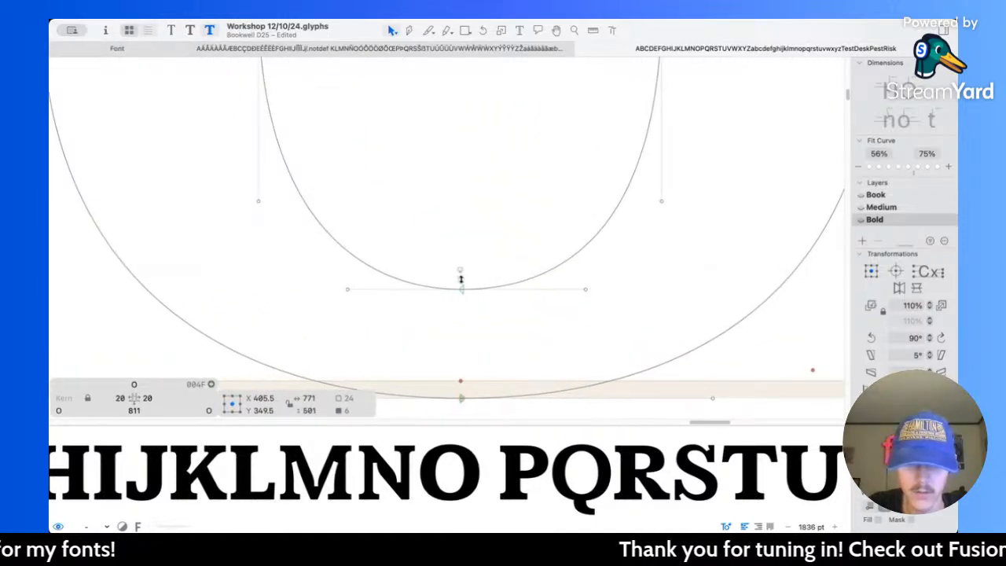
pyautogui.scroll(-5, 504, 216)
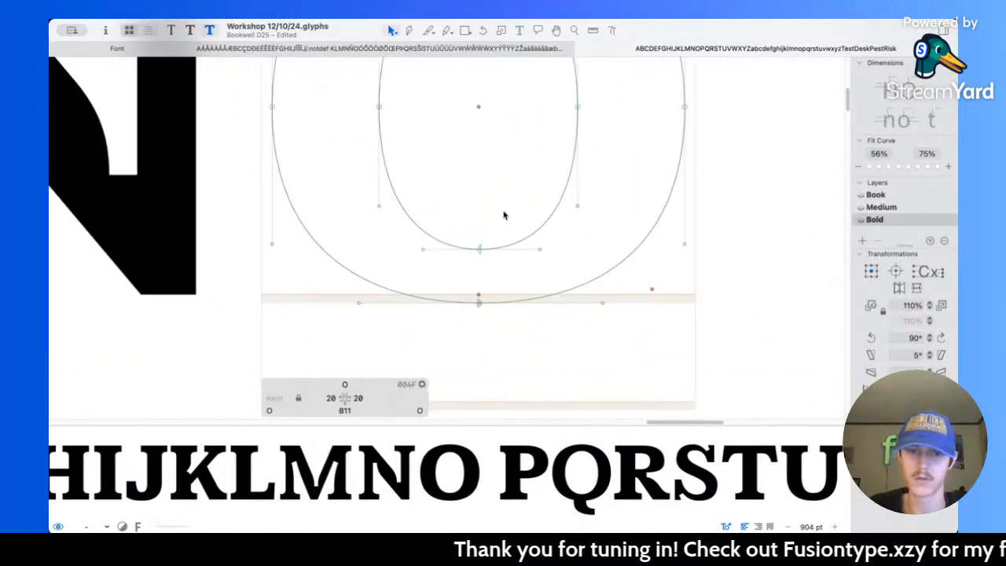
pyautogui.scroll(1, 504, 214)
pyautogui.scroll(-1, 504, 214)
pyautogui.scroll(2, 510, 225)
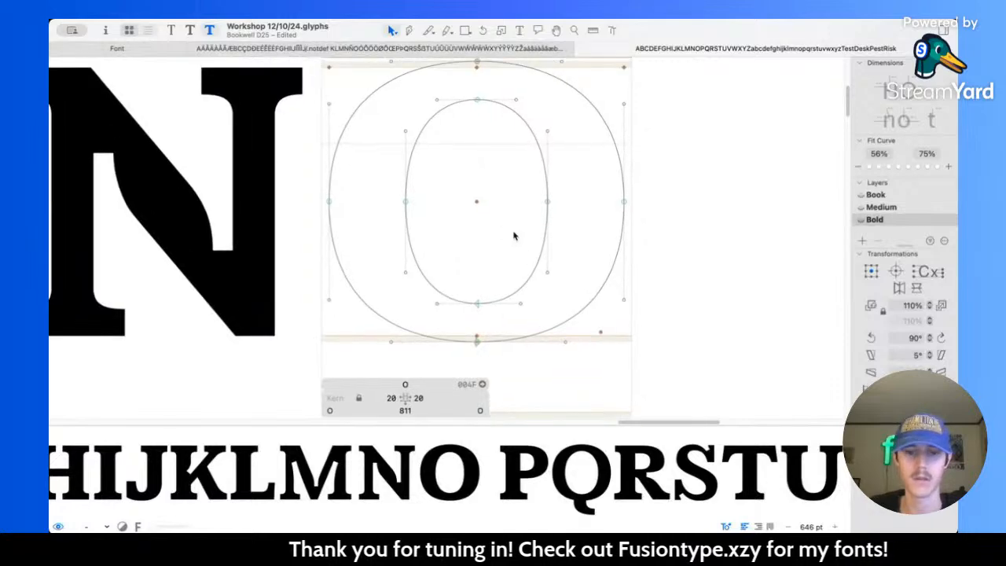
pyautogui.hscroll(2, 464, 220)
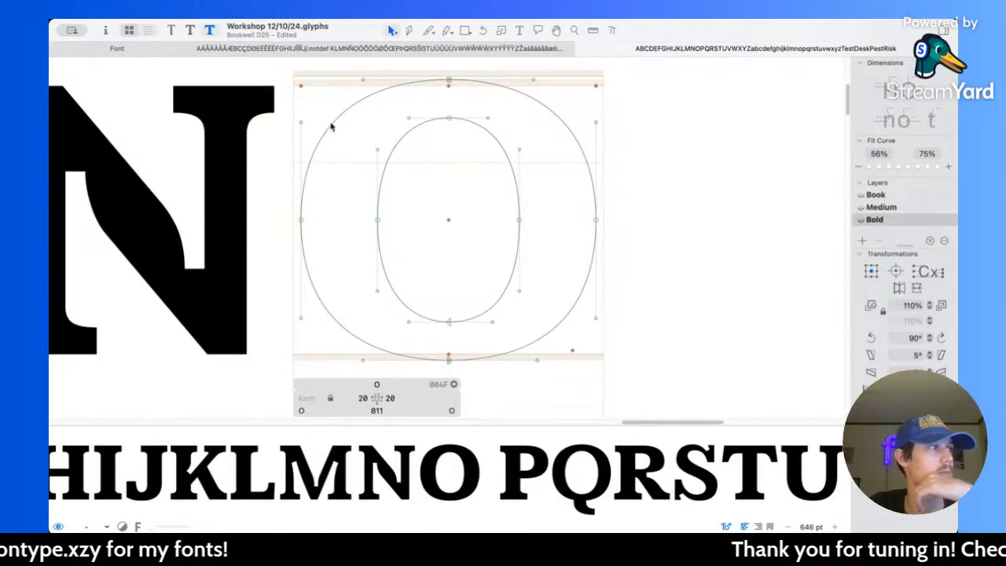
# Step: Lengthen the horizontal handles of the O counter's top and bottom nodes and preview the letter within the alphabet
pyautogui.press('space')
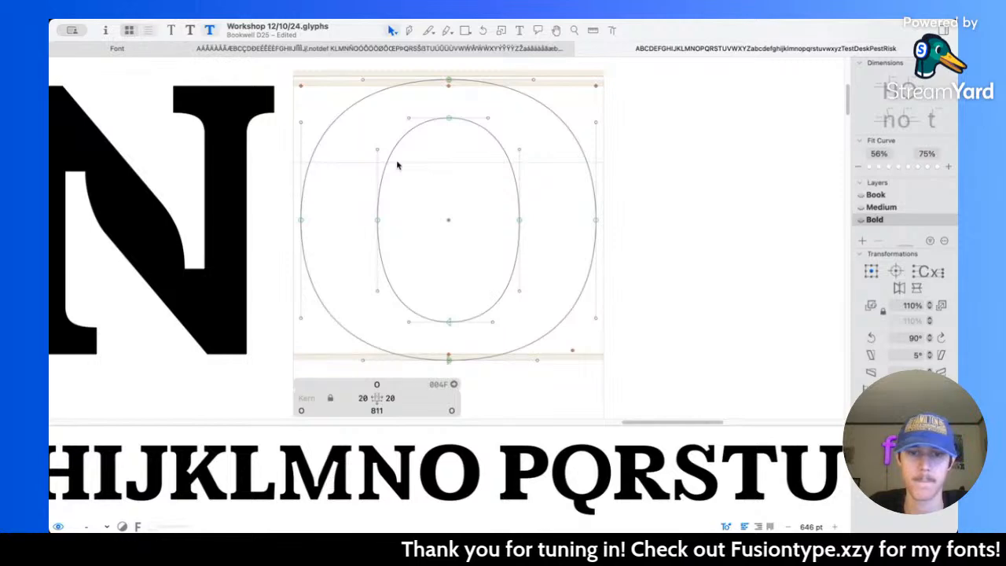
pyautogui.moveTo(406, 112); pyautogui.dragTo(504, 329)
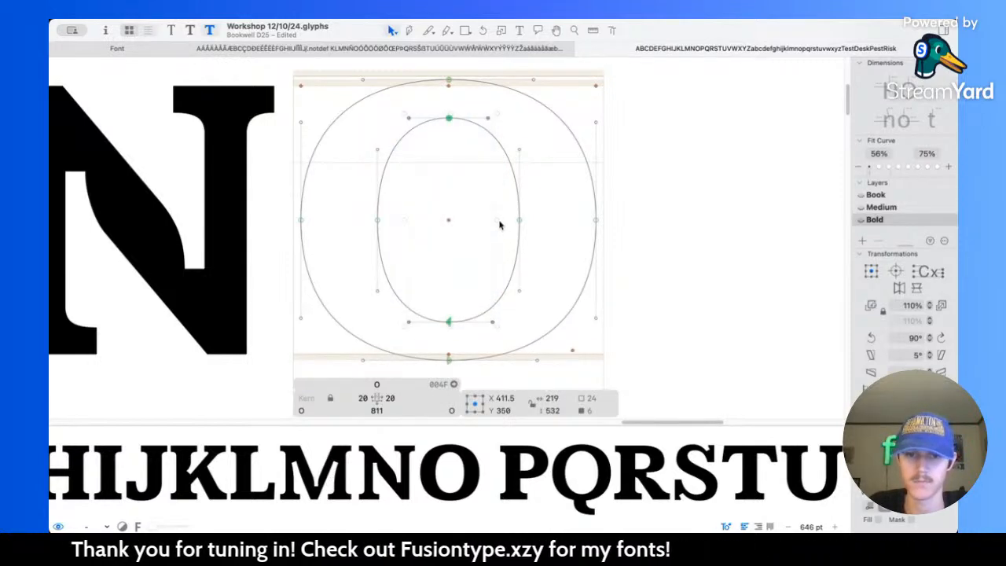
pyautogui.moveTo(499, 220); pyautogui.dragTo(500, 220)
pyautogui.press('space')
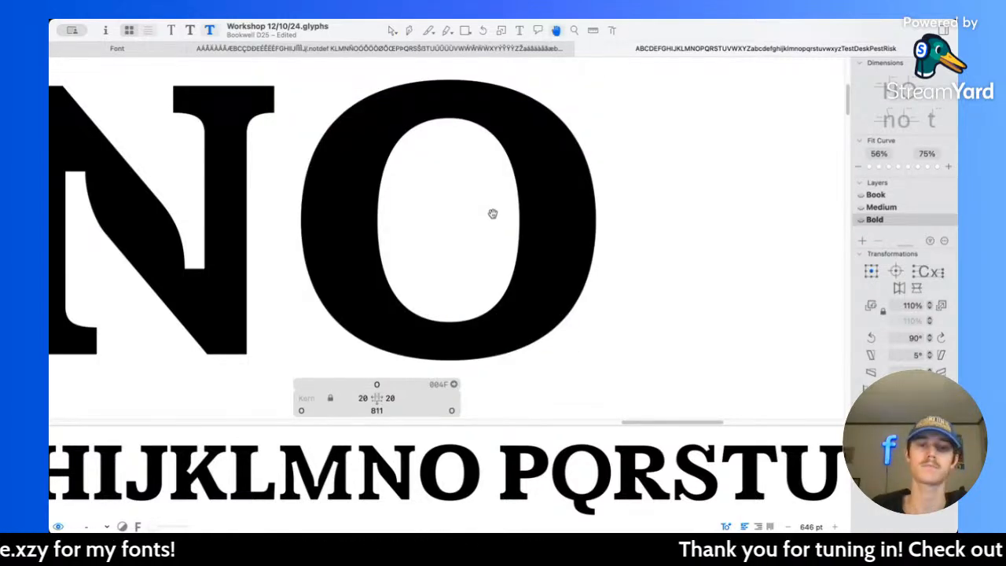
pyautogui.scroll(-5, 493, 213)
pyautogui.scroll(-5, 493, 214)
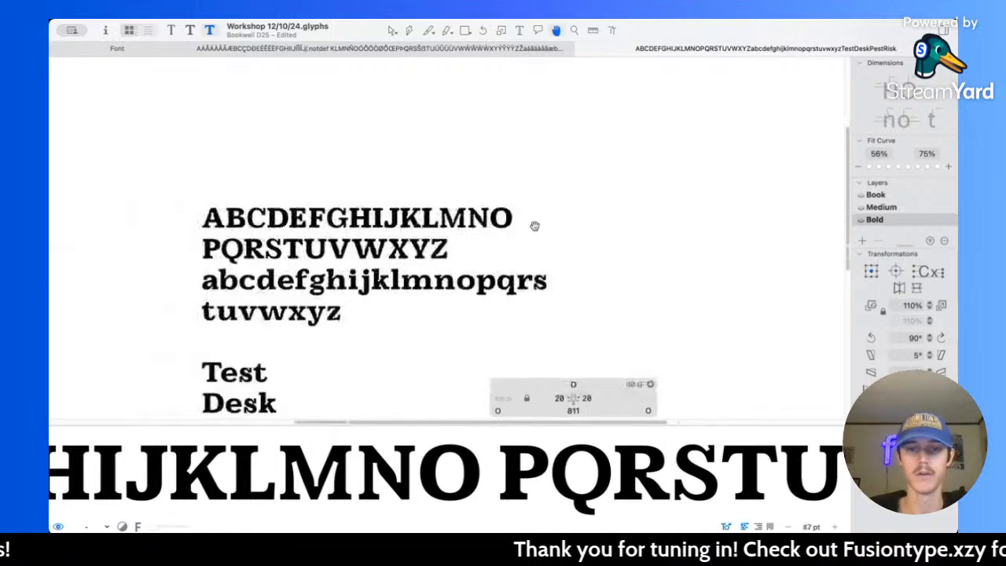
# Step: Compare the O's outlines across the Book, Medium and Bold masters
pyautogui.scroll(5, 498, 213)
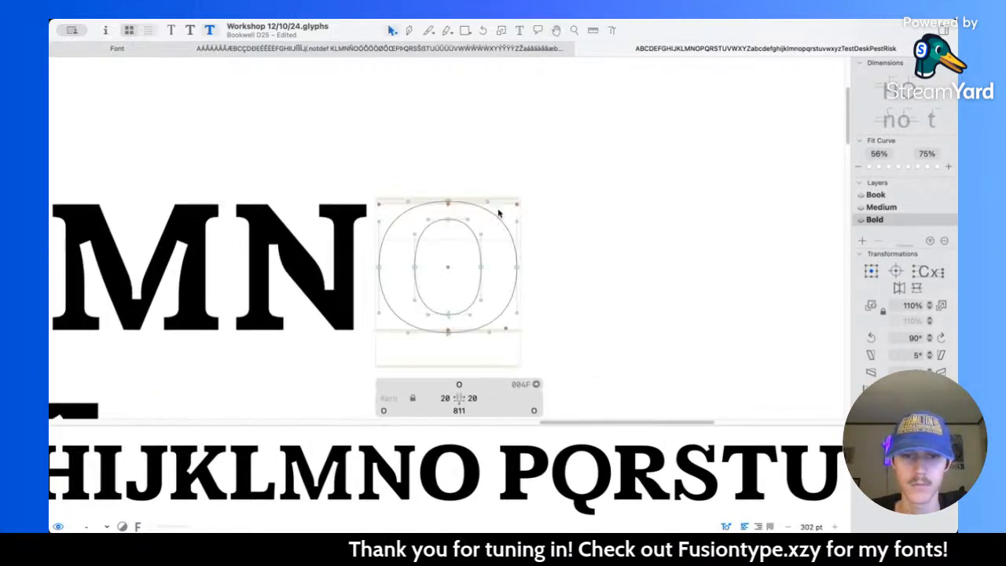
pyautogui.press('super+1')
pyautogui.press('super+3')
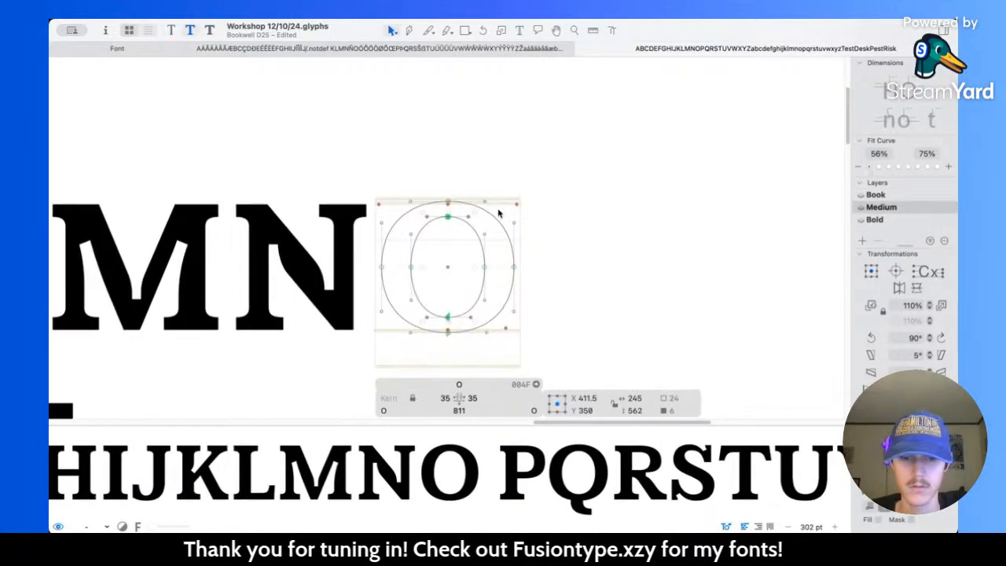
pyautogui.press('super+2')
pyautogui.press('super+1')
pyautogui.press('super+2')
pyautogui.press('super+3')
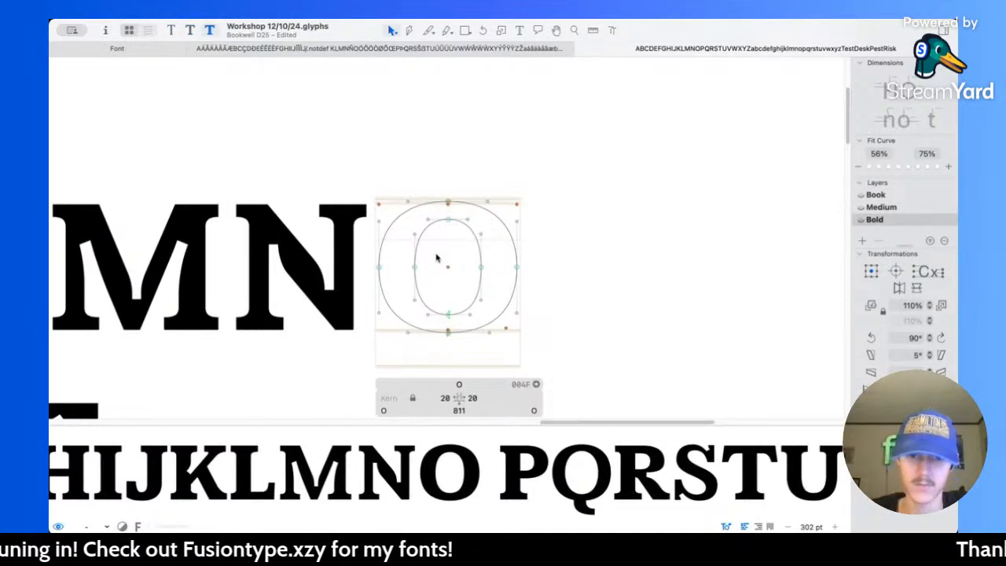
# Step: Shorten the horizontal handles of the O's outer top and bottom nodes in the Bold master
pyautogui.scroll(2, 437, 258)
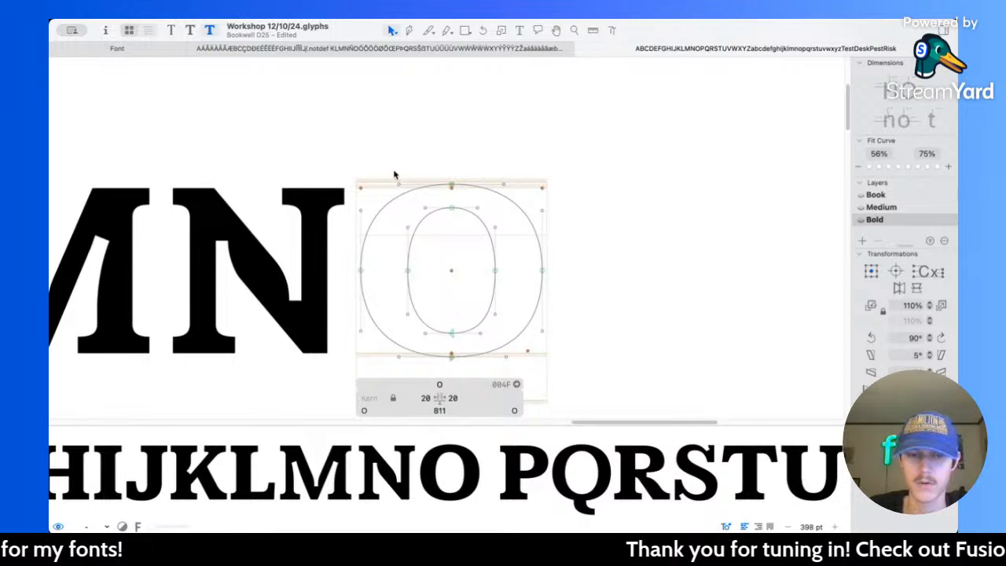
pyautogui.click(453, 186)
pyautogui.moveTo(382, 350); pyautogui.dragTo(517, 365)
pyautogui.moveTo(511, 271); pyautogui.dragTo(506, 271)
# Step: Compare the O's curve shape between the Medium and Bold masters
pyautogui.press('super+2')
pyautogui.press('super+3')
pyautogui.press('super+2')
pyautogui.press('super+3')
pyautogui.press('super+2')
pyautogui.press('super+3')
# Step: Add a new line with the word LOWER below "Risk" and review it at small size
pyautogui.click(520, 31)
pyautogui.scroll(-5, 464, 266)
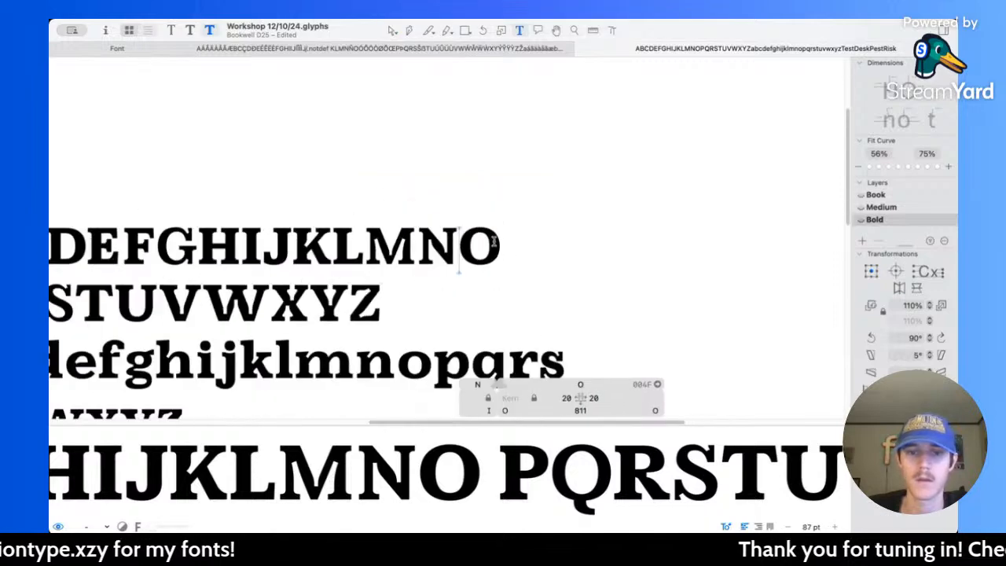
pyautogui.scroll(-5, 494, 240)
pyautogui.hscroll(-4, 471, 242)
pyautogui.scroll(-2, 331, 252)
pyautogui.hscroll(-1, 330, 251)
pyautogui.scroll(2, 407, 267)
pyautogui.click(407, 268)
pyautogui.press('Return')
pyautogui.write('LOQ')
pyautogui.press('BackSpace')
pyautogui.write('WER')
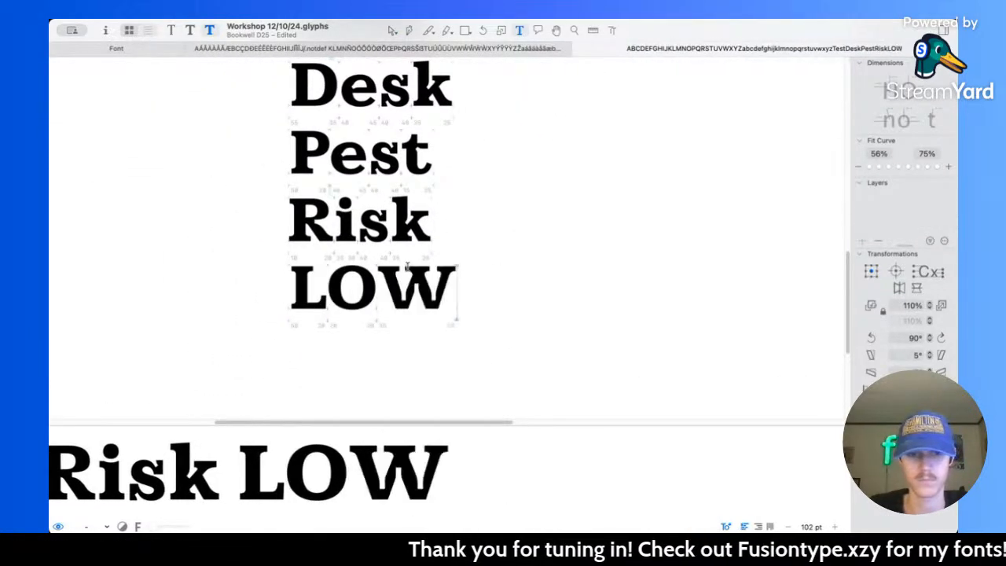
pyautogui.scroll(-2, 419, 243)
pyautogui.scroll(-4, 419, 242)
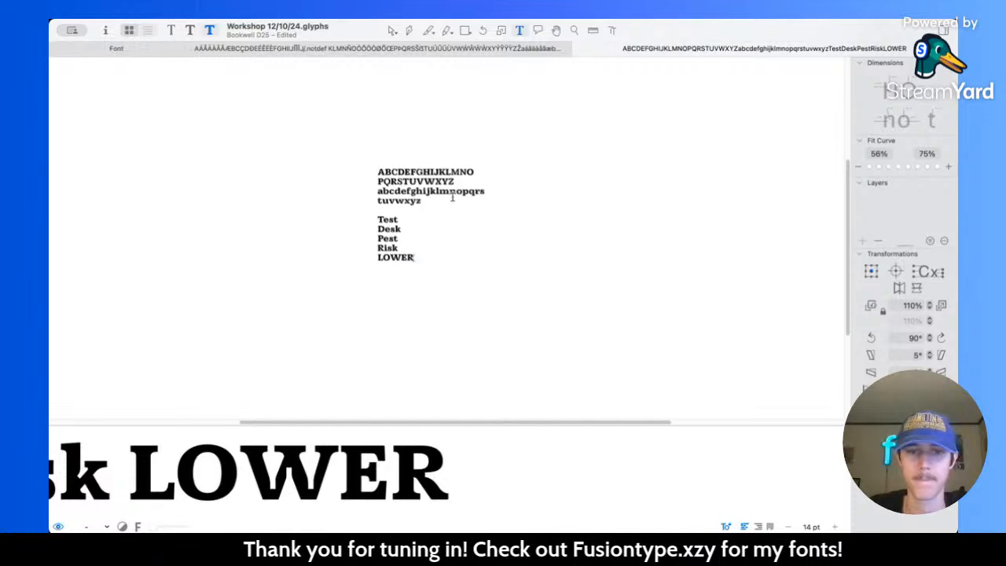
pyautogui.scroll(2, 416, 214)
pyautogui.scroll(-4, 406, 169)
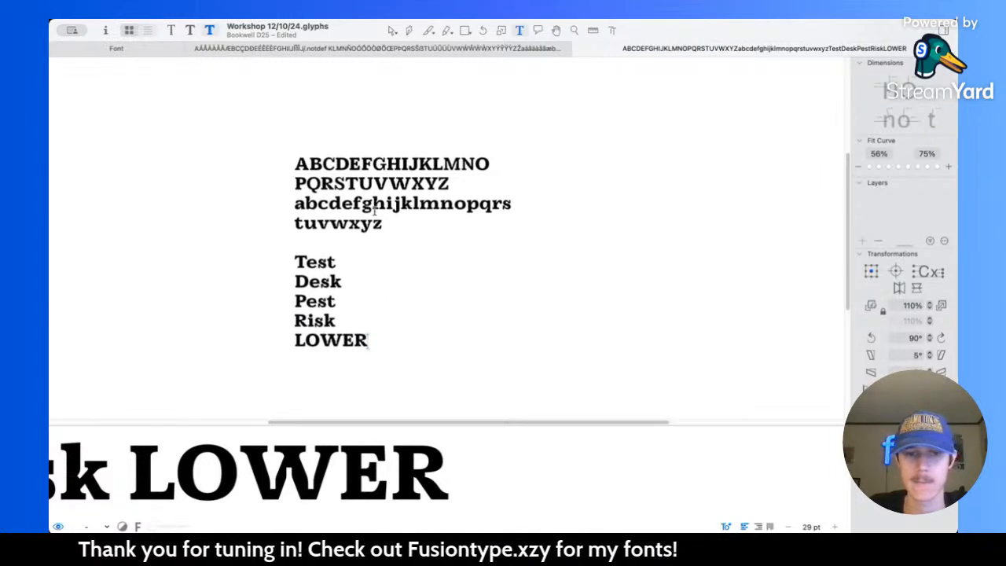
# Step: Narrow the O's counter by moving its right node slightly inward and its left node to X 225
pyautogui.click(392, 29)
pyautogui.scroll(10, 472, 196)
pyautogui.doubleClick(447, 197)
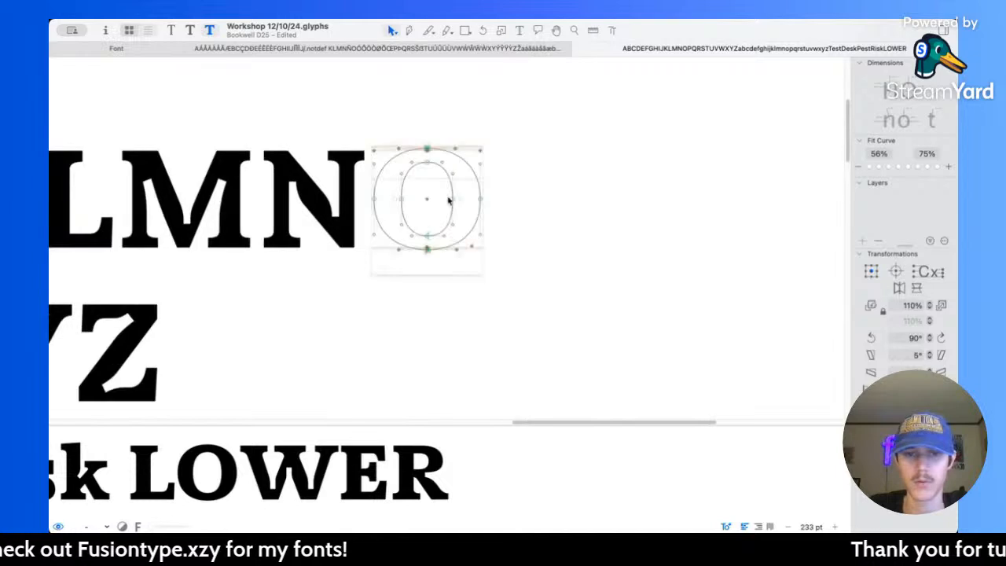
pyautogui.scroll(5, 447, 197)
pyautogui.click(457, 202)
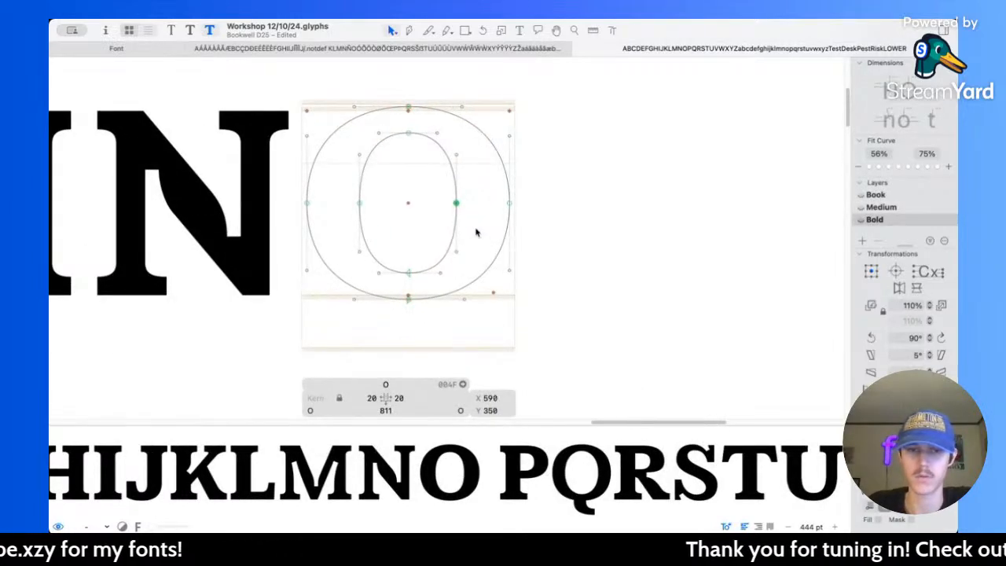
pyautogui.click(375, 211)
pyautogui.moveTo(375, 211); pyautogui.dragTo(387, 212)
pyautogui.press('Right')
pyautogui.press('Right')
pyautogui.press('Right')
pyautogui.press('Right')
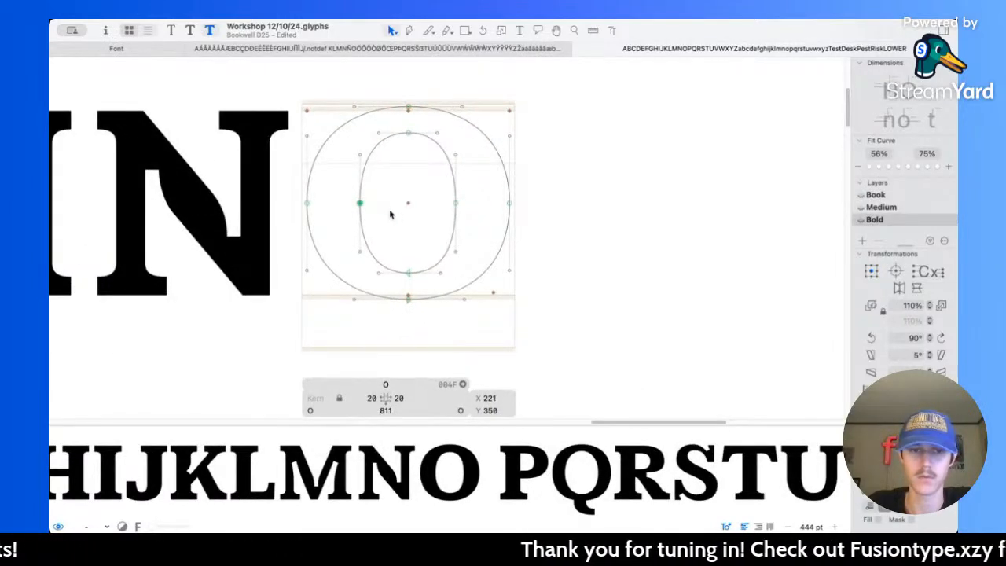
# Step: Review the O's weight and spacing in the word LOWER and in the alphabet lines
pyautogui.scroll(-10, 407, 189)
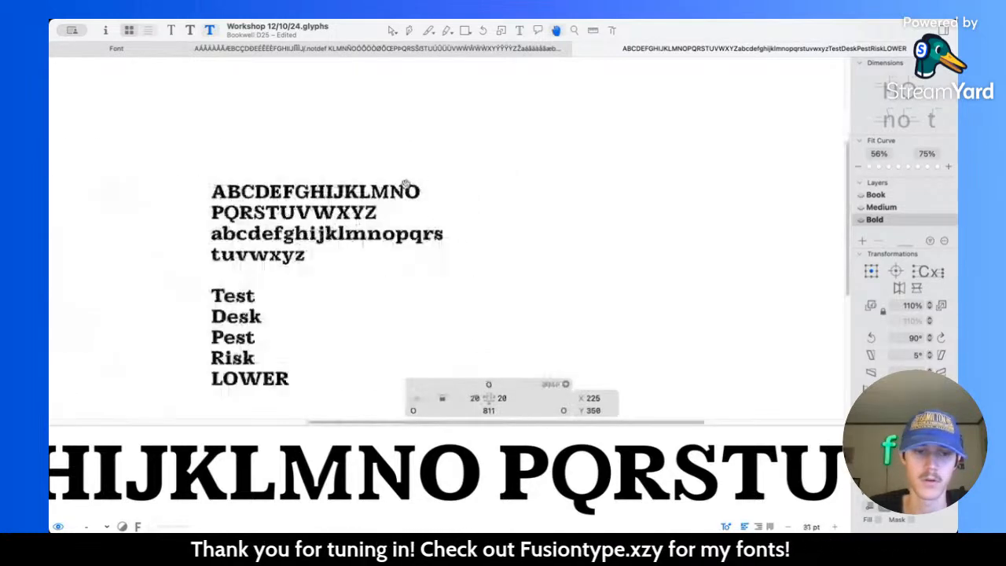
pyautogui.hscroll(-5, 405, 189)
pyautogui.scroll(4, 305, 337)
pyautogui.scroll(3, 523, 160)
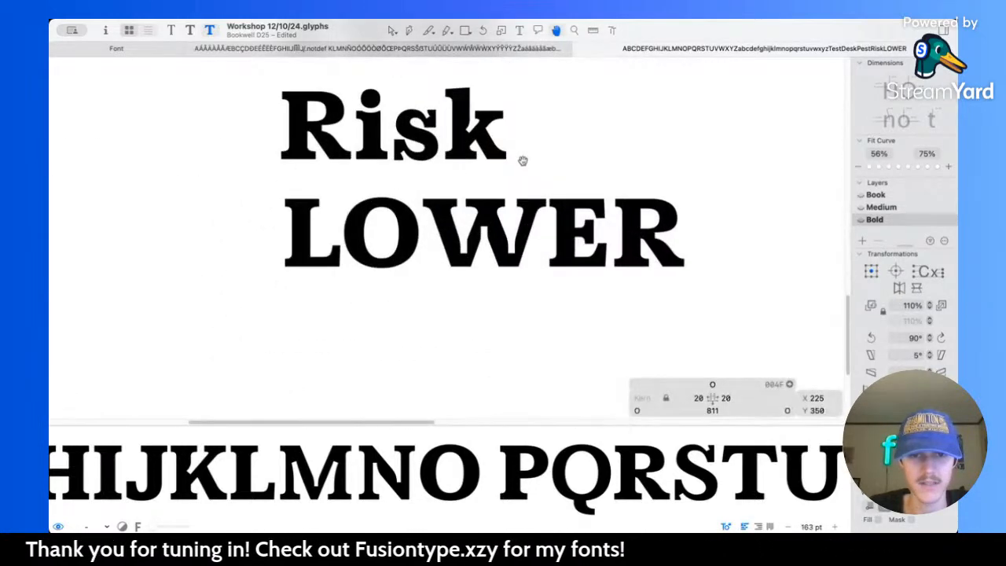
pyautogui.scroll(3, 523, 160)
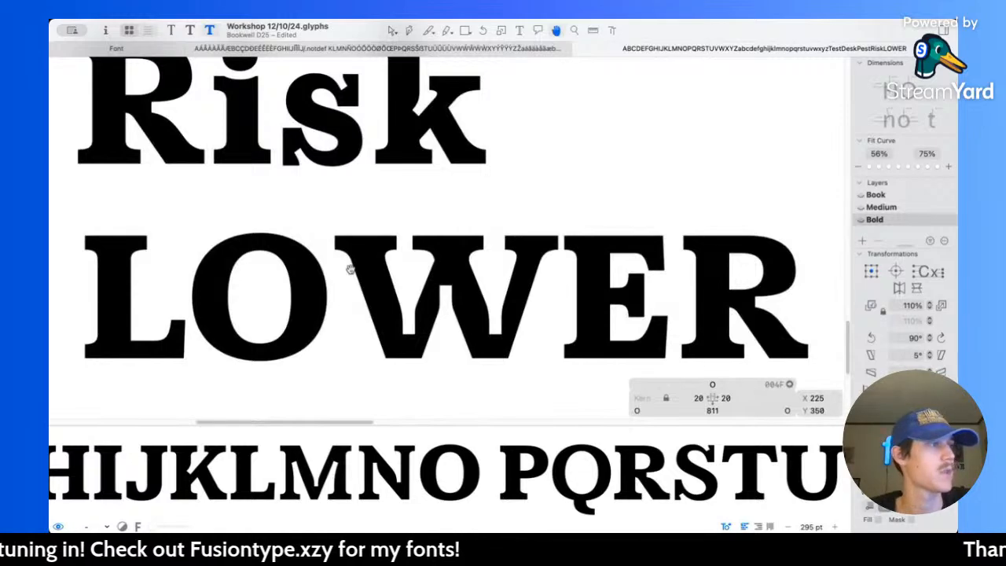
pyautogui.press('v')
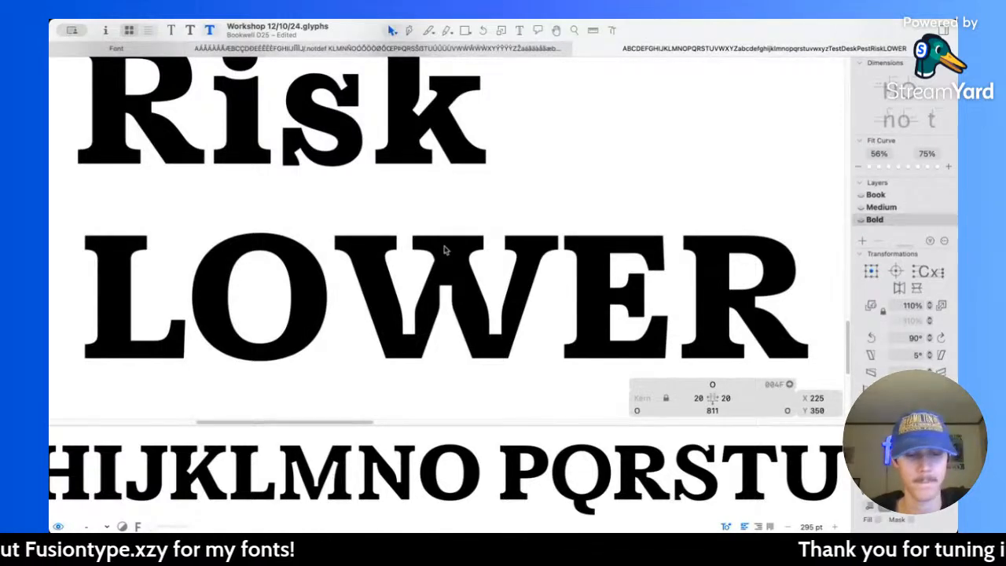
pyautogui.scroll(-5, 551, 218)
pyautogui.scroll(2, 549, 220)
pyautogui.scroll(3, 549, 220)
pyautogui.hscroll(2, 549, 219)
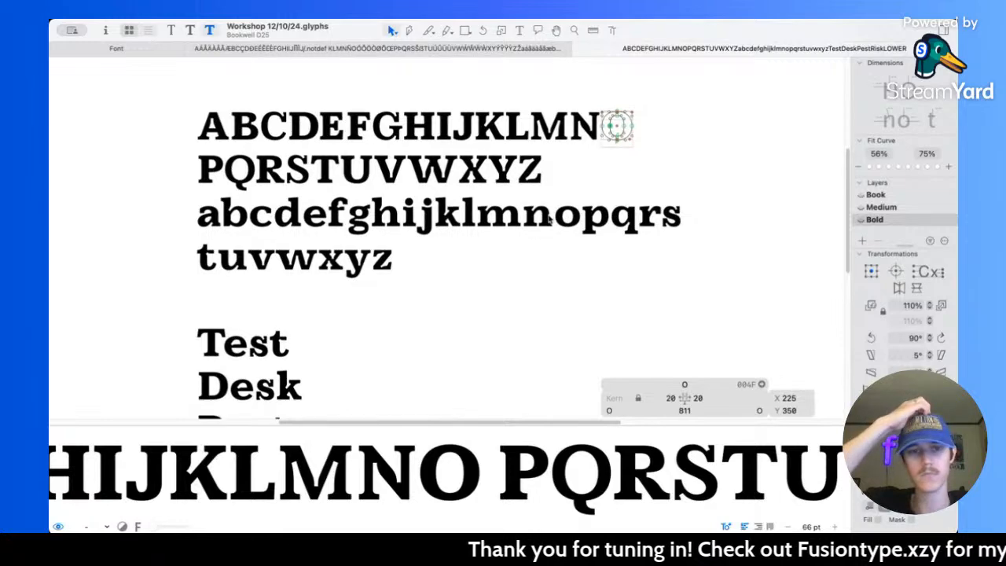
# Step: Insert an O between B and C in the alphabet line and open the C's outline for editing
pyautogui.scroll(1, 549, 219)
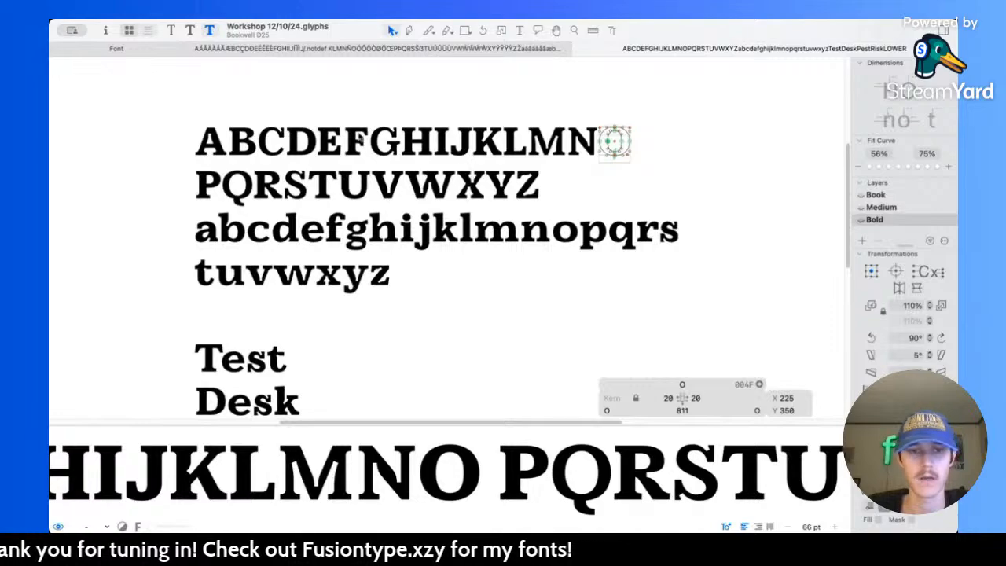
pyautogui.scroll(3, 357, 139)
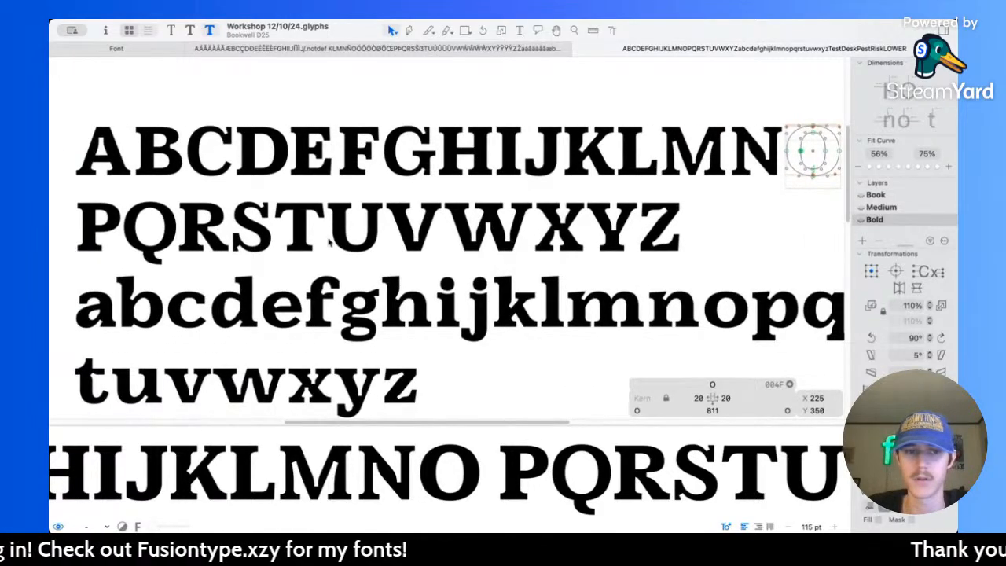
pyautogui.scroll(7, 326, 242)
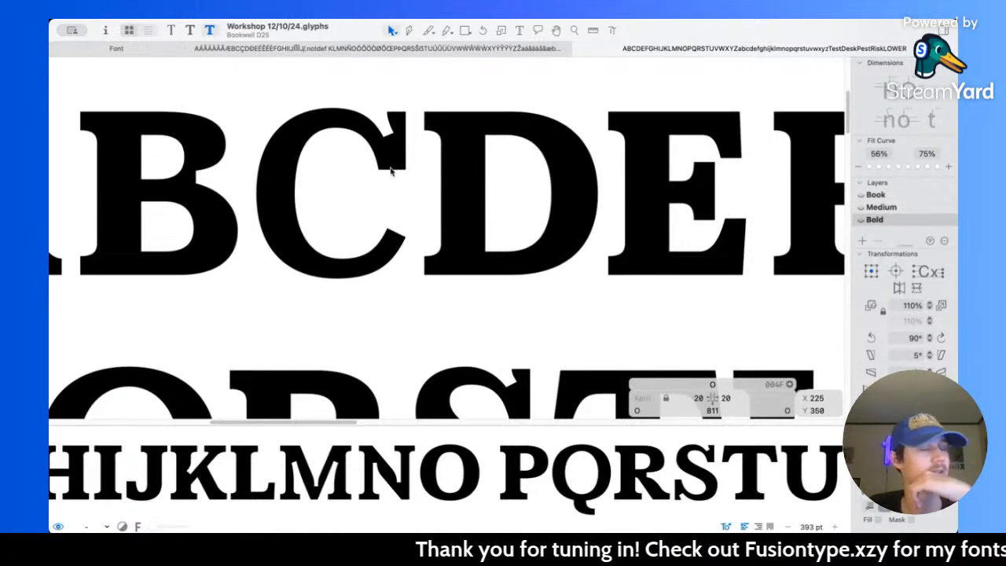
pyautogui.click(519, 31)
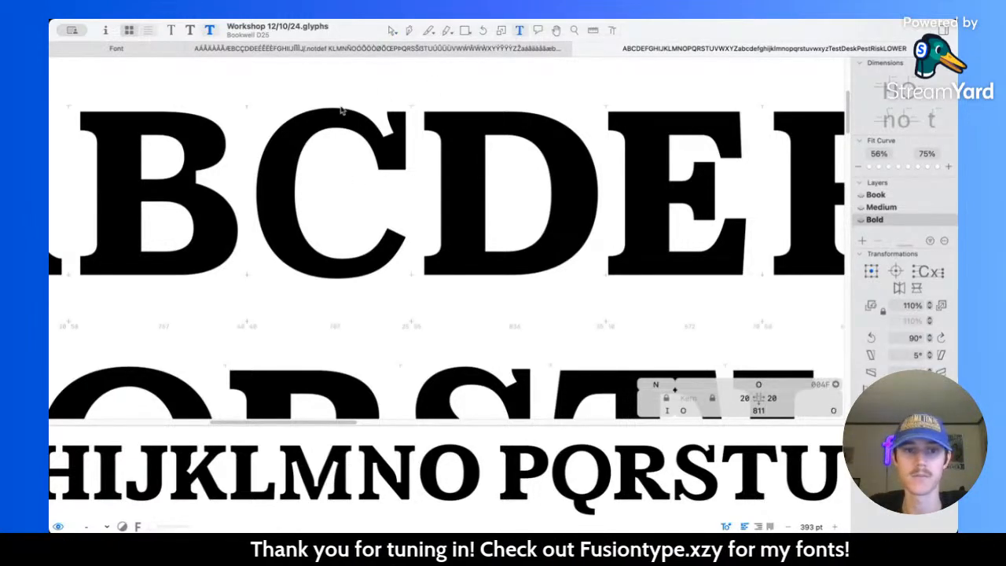
pyautogui.click(297, 139)
pyautogui.write('O')
pyautogui.click(392, 30)
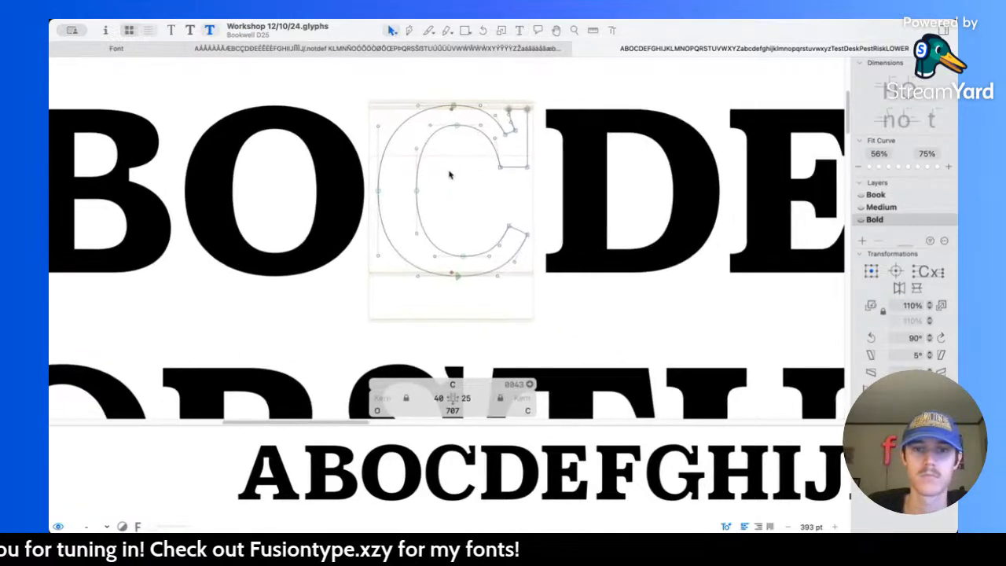
# Step: Thicken the C's left stem by moving its inner left node to X 225 and its outer left node to X 20
pyautogui.scroll(5, 450, 175)
pyautogui.click(399, 204)
pyautogui.hotkey('shift', 'Right')
pyautogui.press('l')
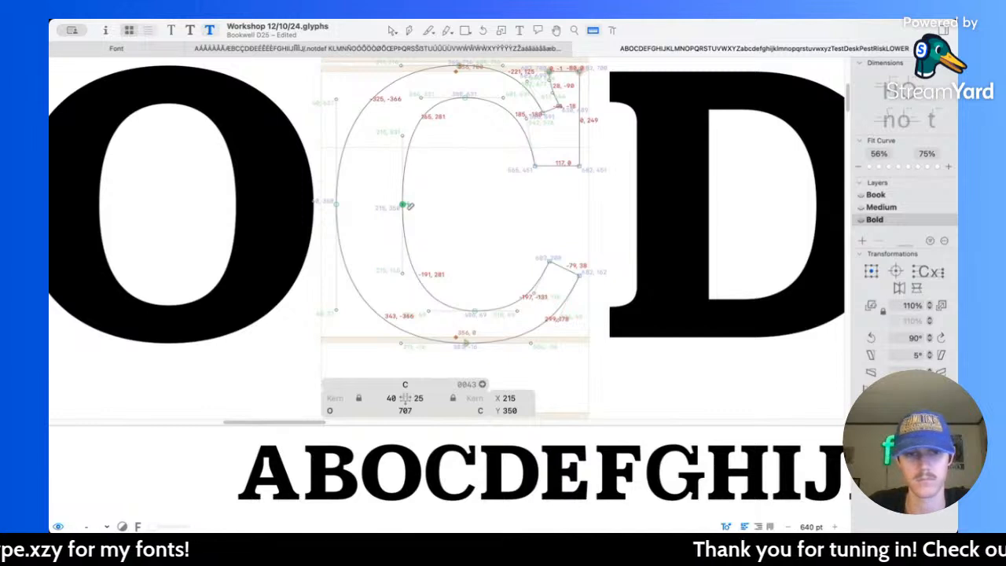
pyautogui.press('v')
pyautogui.hotkey('shift', 'Right')
pyautogui.click(336, 204)
pyautogui.hotkey('shift', 'Left')
pyautogui.hotkey('shift', 'Left')
pyautogui.press('l')
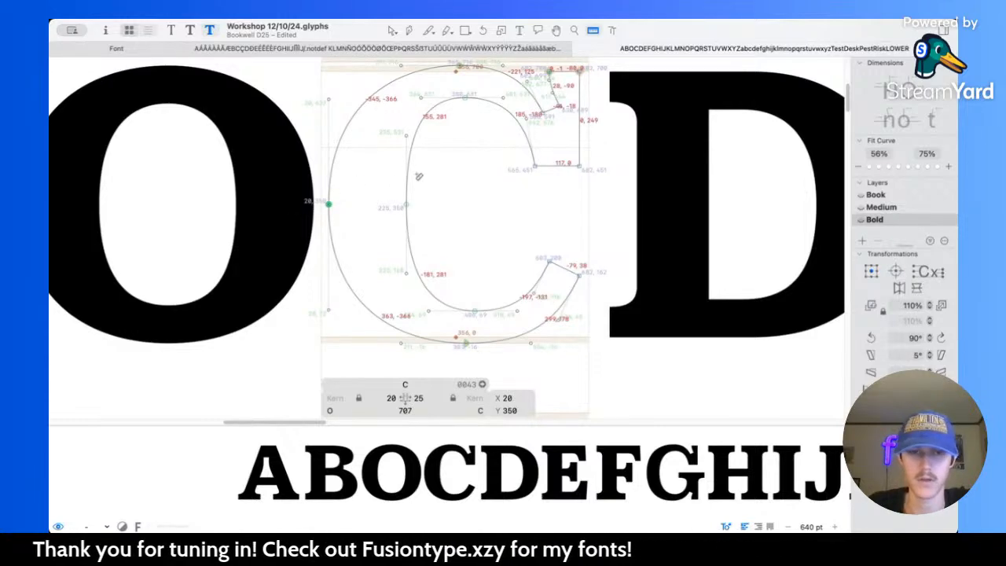
pyautogui.press('v')
# Step: Thicken the C's top arc by lowering the counter's top node to Y 617
pyautogui.scroll(2, 448, 186)
pyautogui.click(446, 154)
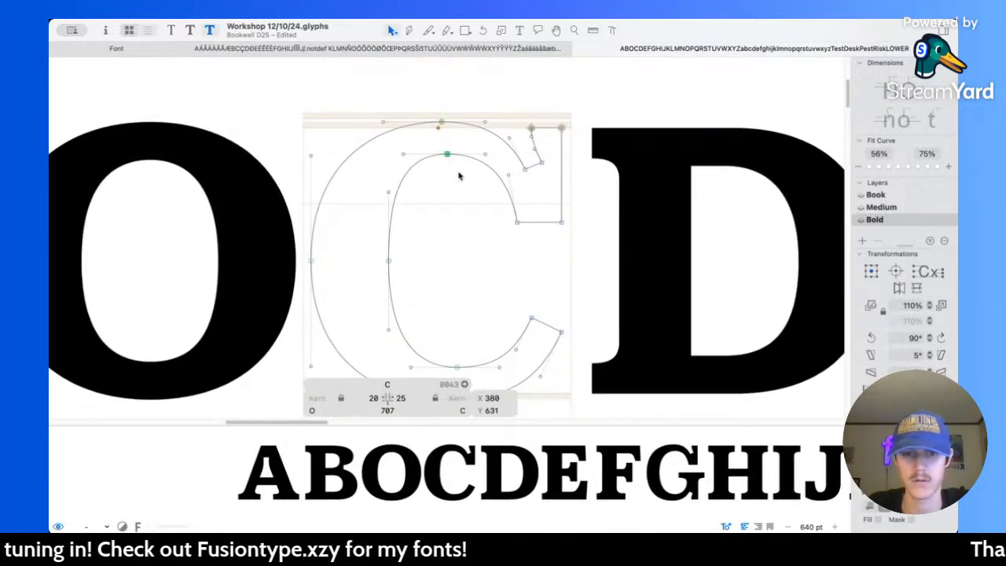
pyautogui.press('Down')
pyautogui.press('Down')
pyautogui.press('Down')
pyautogui.press('Down')
pyautogui.hotkey('shift', 'Down')
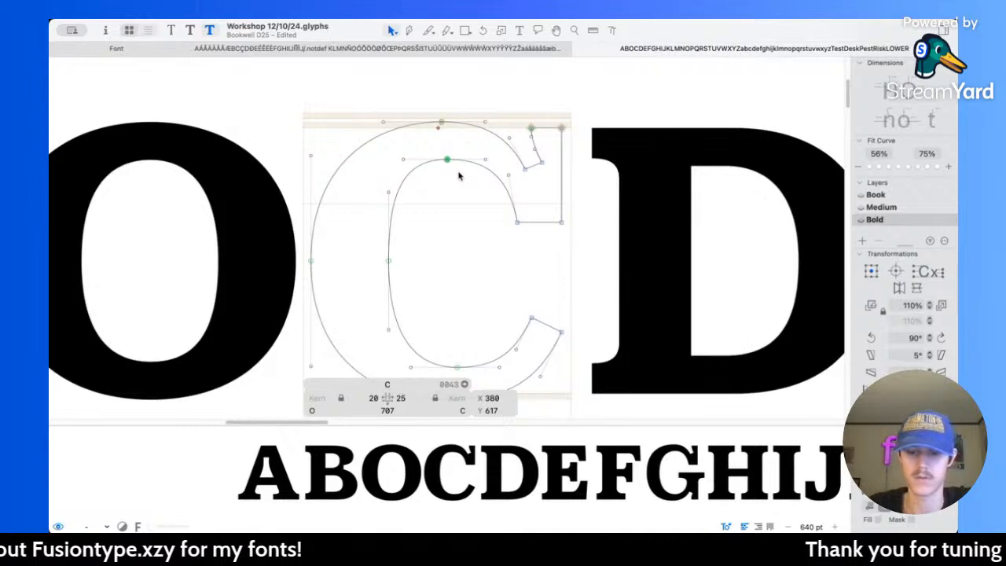
pyautogui.press('l')
# Step: Thicken the C's bottom arc by raising the counter's bottom node to Y 84
pyautogui.scroll(-3, 445, 346)
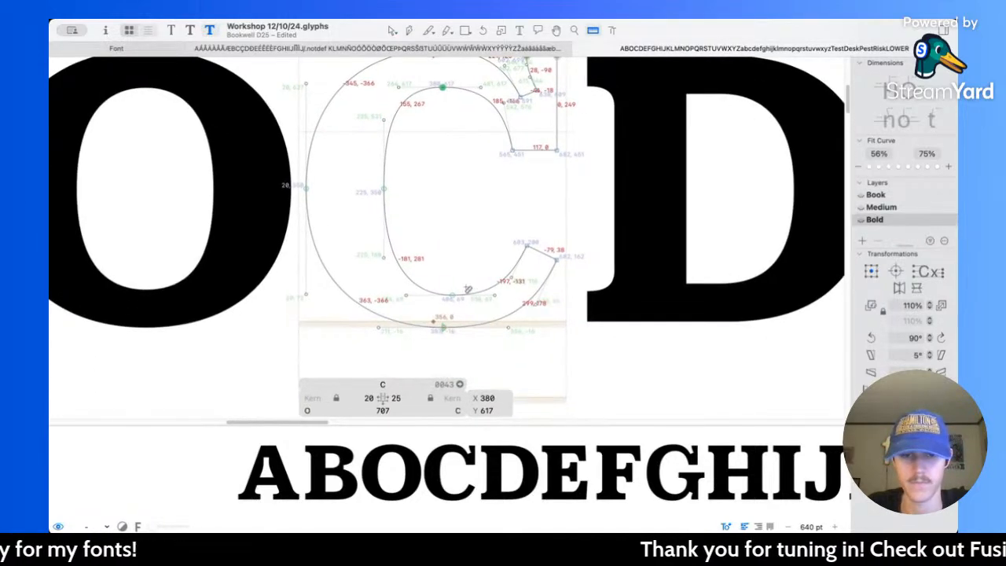
pyautogui.press('v')
pyautogui.click(452, 294)
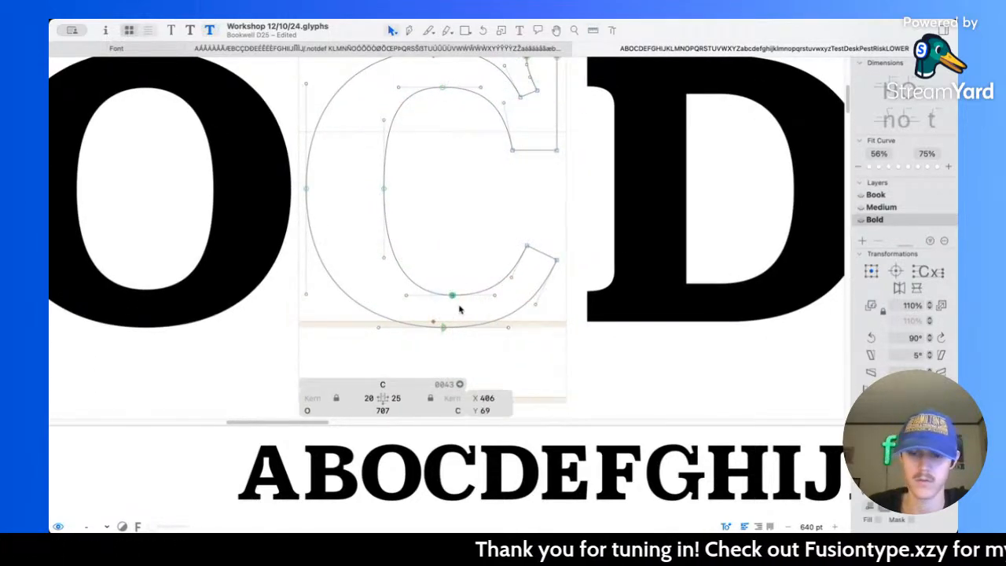
pyautogui.press('Up')
pyautogui.press('Up')
pyautogui.press('Up')
pyautogui.press('Up')
pyautogui.hotkey('shift', 'Up')
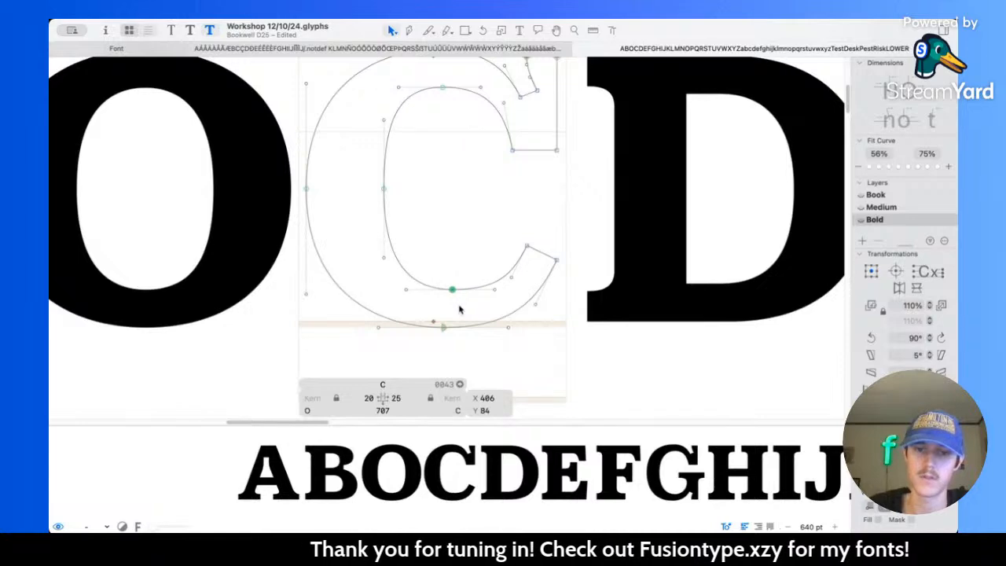
pyautogui.scroll(2, 485, 252)
pyautogui.click(537, 246)
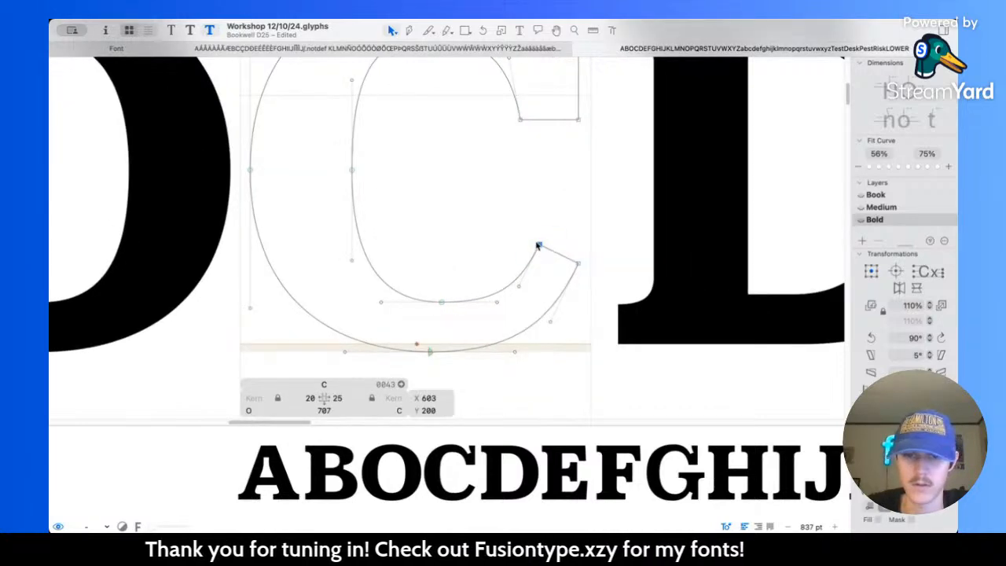
pyautogui.moveTo(539, 246)
pyautogui.mouseDown()
pyautogui.moveTo(525, 234)
pyautogui.moveTo(531, 243)
pyautogui.mouseUp()
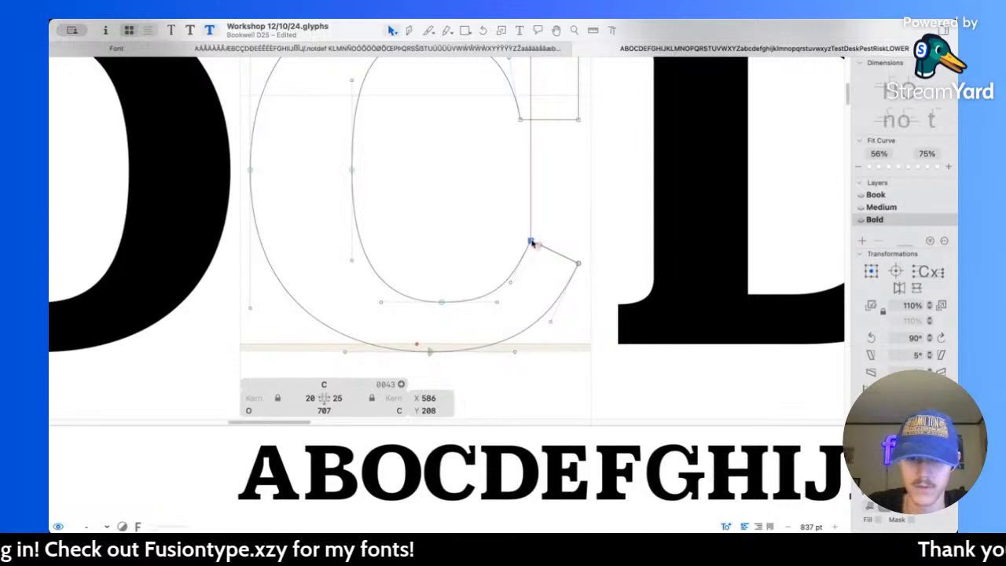
pyautogui.click(557, 256)
pyautogui.moveTo(557, 256); pyautogui.dragTo(561, 259)
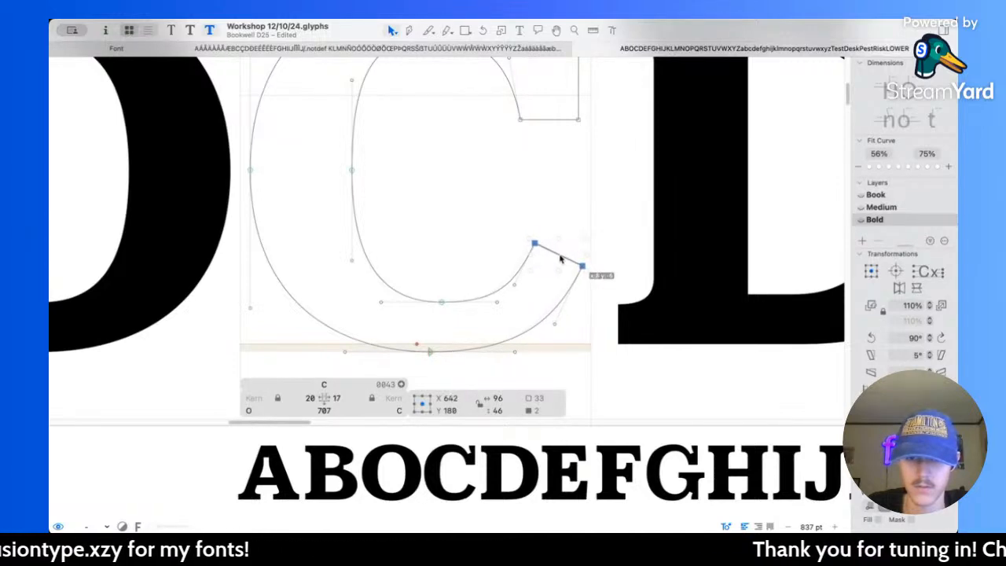
pyautogui.press('super+z')
pyautogui.press('super+z')
# Step: Widen the C's lower terminal by moving its outer corner to X 691, Y 156 and its inner corner to X 600, Y 203
pyautogui.click(567, 234)
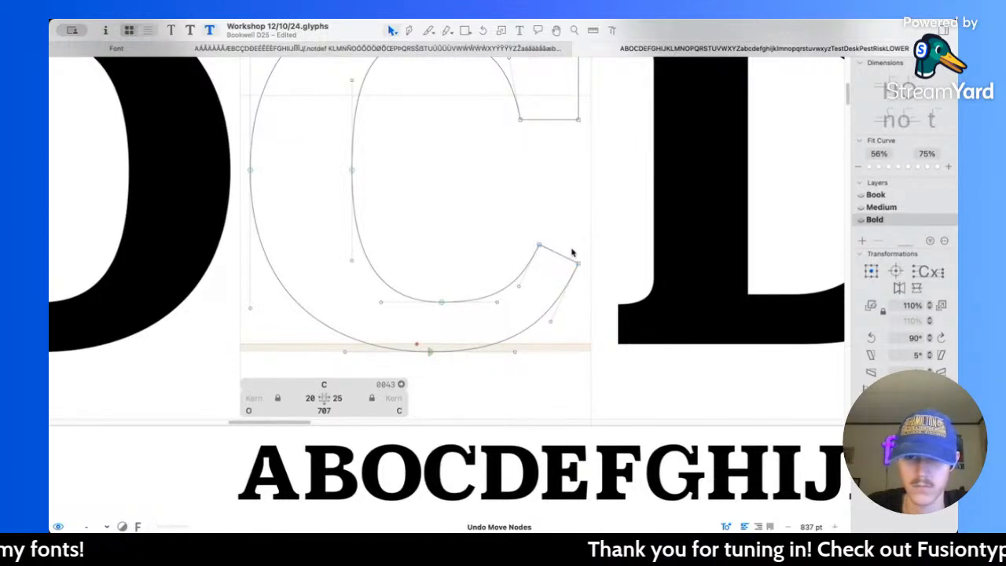
pyautogui.moveTo(578, 266); pyautogui.dragTo(582, 268)
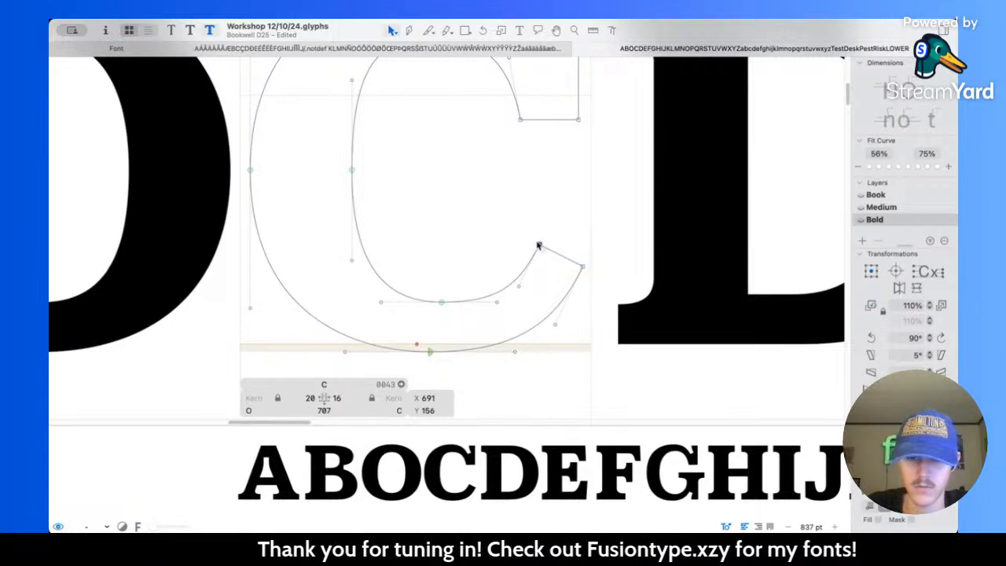
pyautogui.click(533, 287)
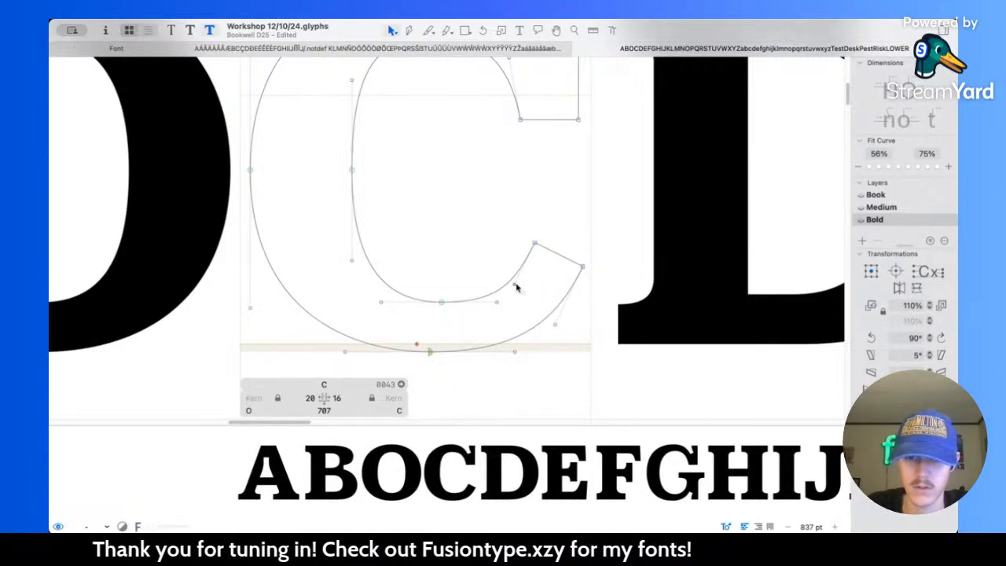
pyautogui.press('super+z')
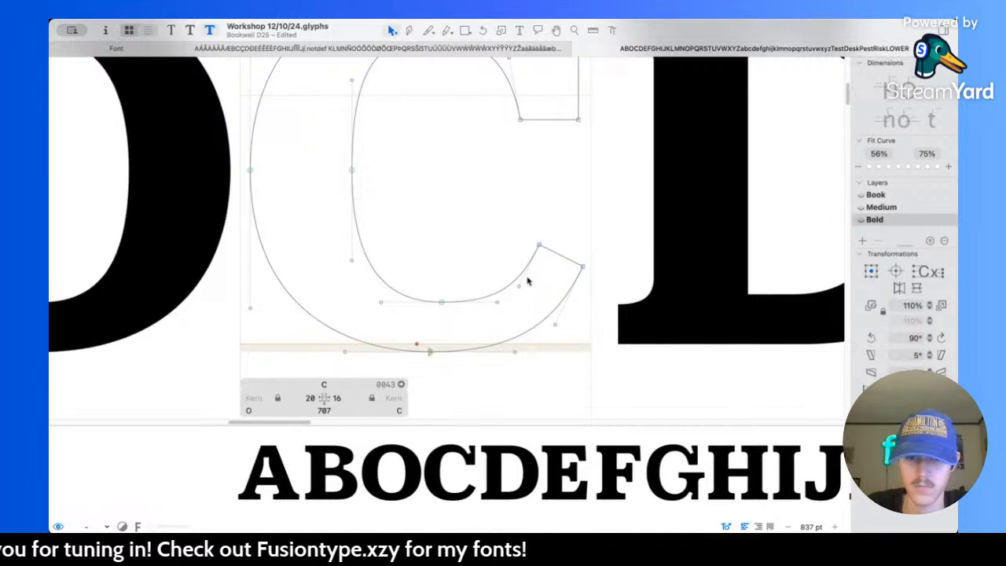
pyautogui.click(540, 246)
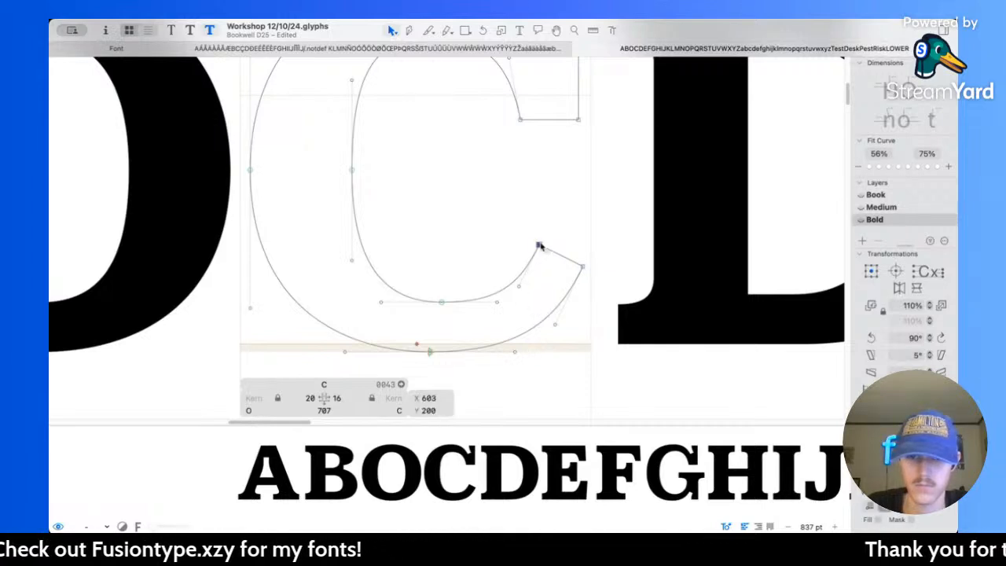
pyautogui.press('Left')
pyautogui.press('Up')
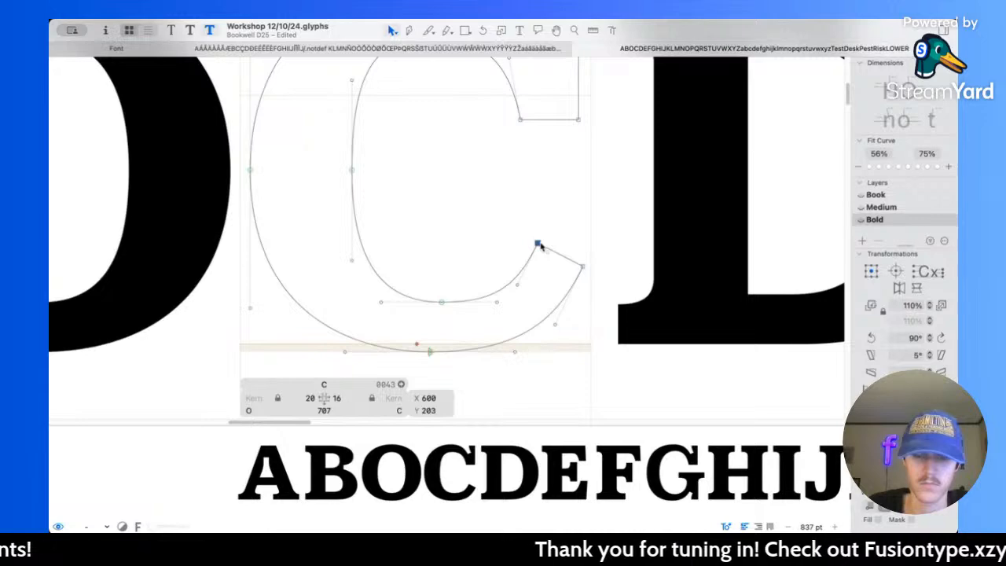
# Step: Adjust the curve handles of the C's lower inner curve where it runs into the terminal
pyautogui.click(536, 276)
pyautogui.scroll(3, 531, 281)
pyautogui.moveTo(504, 289); pyautogui.dragTo(466, 318)
pyautogui.click(530, 314)
pyautogui.scroll(-2, 530, 313)
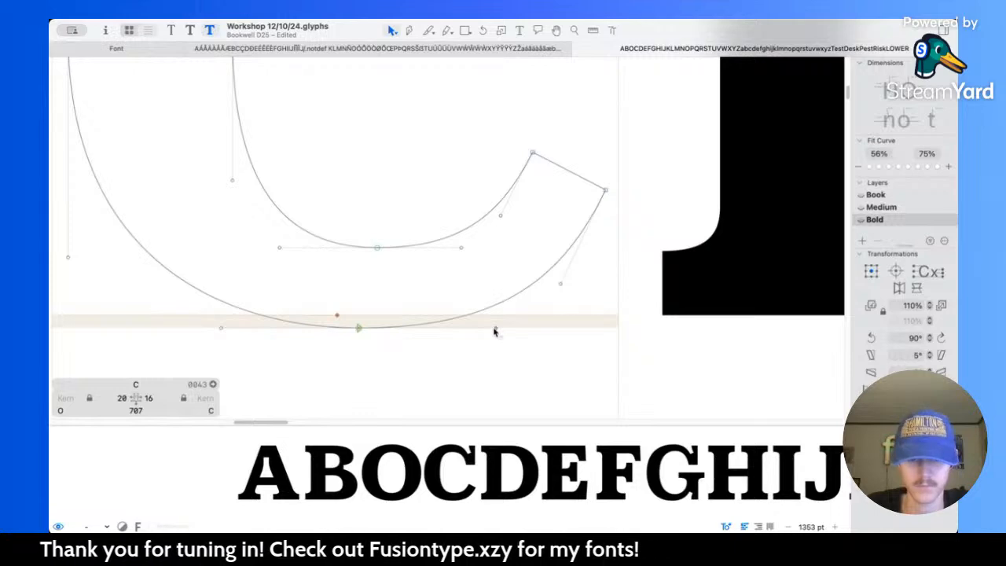
# Step: Examine the C's upper serif and measure across the notch between the serif and the top arc
pyautogui.scroll(-8, 429, 291)
pyautogui.scroll(2, 436, 259)
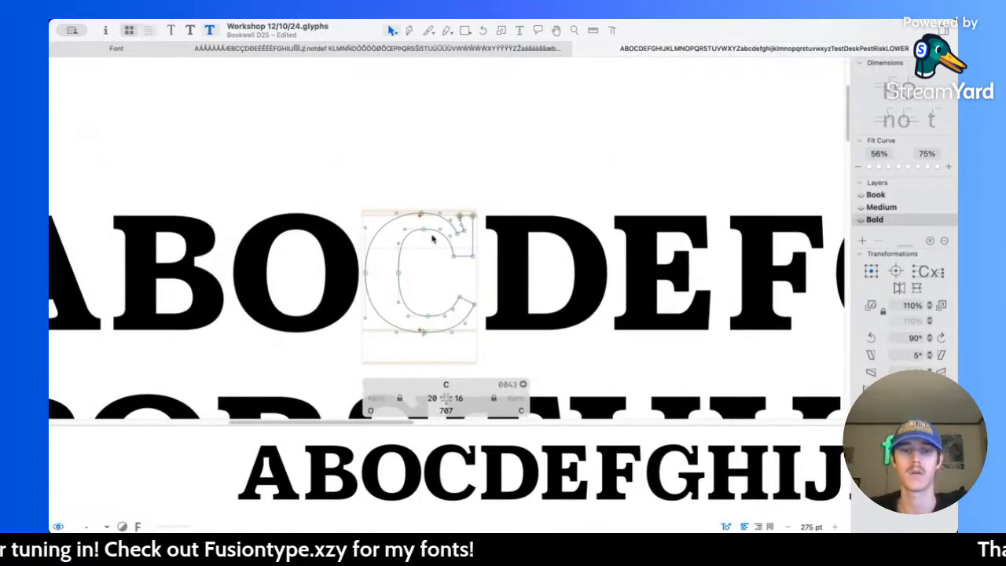
pyautogui.scroll(5, 436, 242)
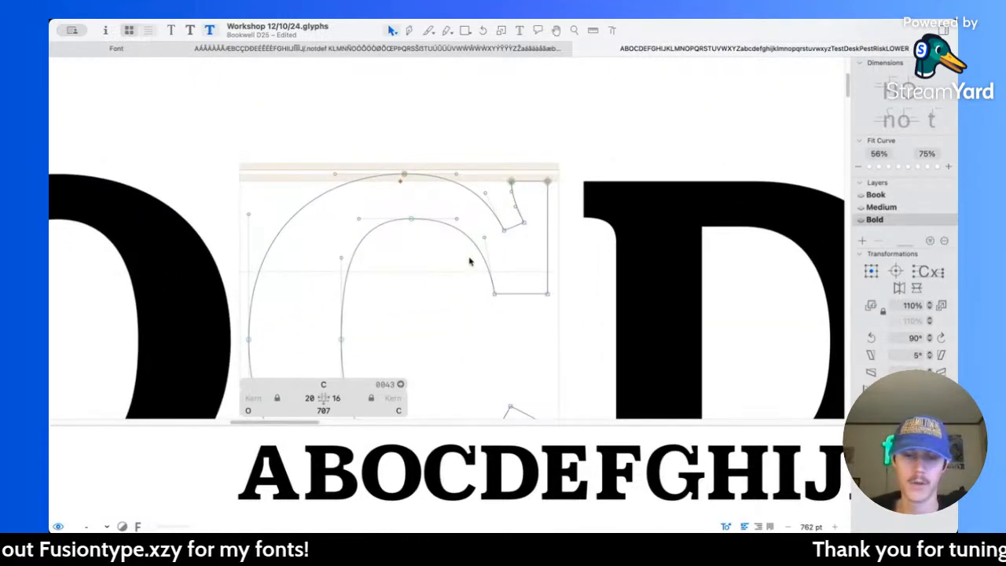
pyautogui.scroll(-3, 469, 261)
pyautogui.scroll(-2, 464, 252)
pyautogui.scroll(6, 456, 240)
pyautogui.press('l')
pyautogui.moveTo(453, 236); pyautogui.dragTo(365, 288)
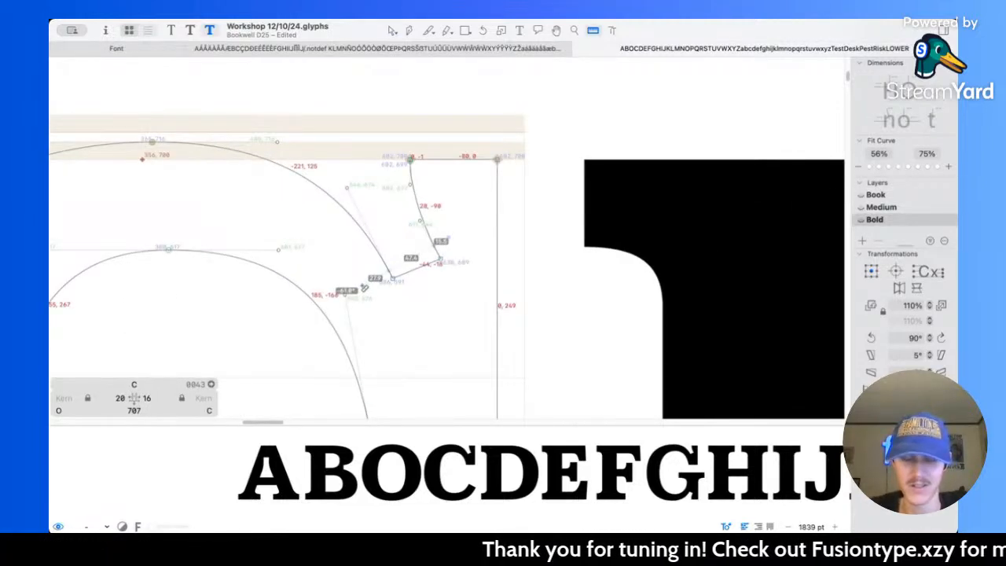
# Step: Deepen the notch beside the C's upper serif by moving its short bottom edge 10 units right and 20 units down
pyautogui.press('v')
pyautogui.click(415, 274)
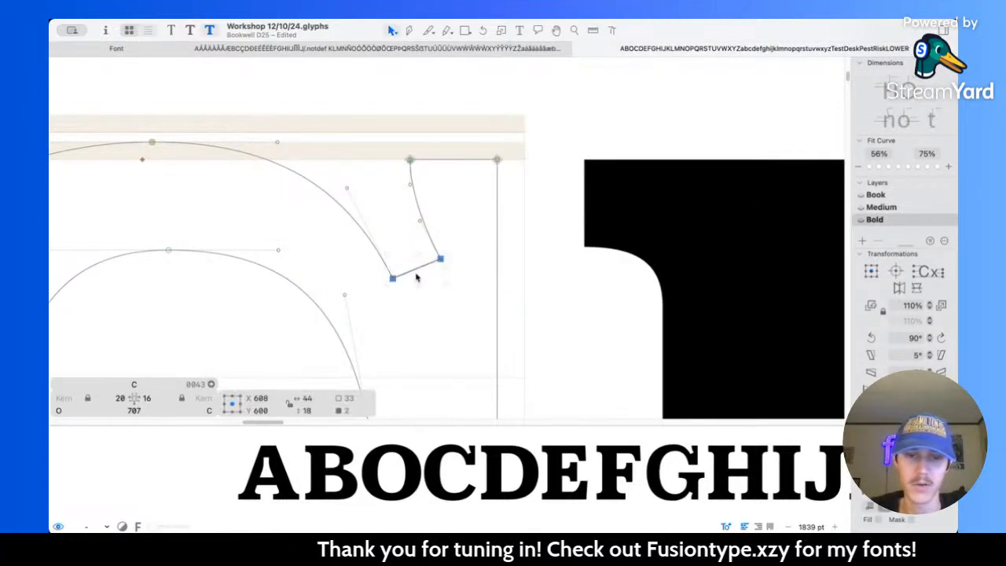
pyautogui.hotkey('shift', 'Right')
pyautogui.hotkey('shift', 'Down')
pyautogui.hotkey('shift', 'Right')
pyautogui.hotkey('shift', 'Down')
pyautogui.hotkey('shift', 'Down')
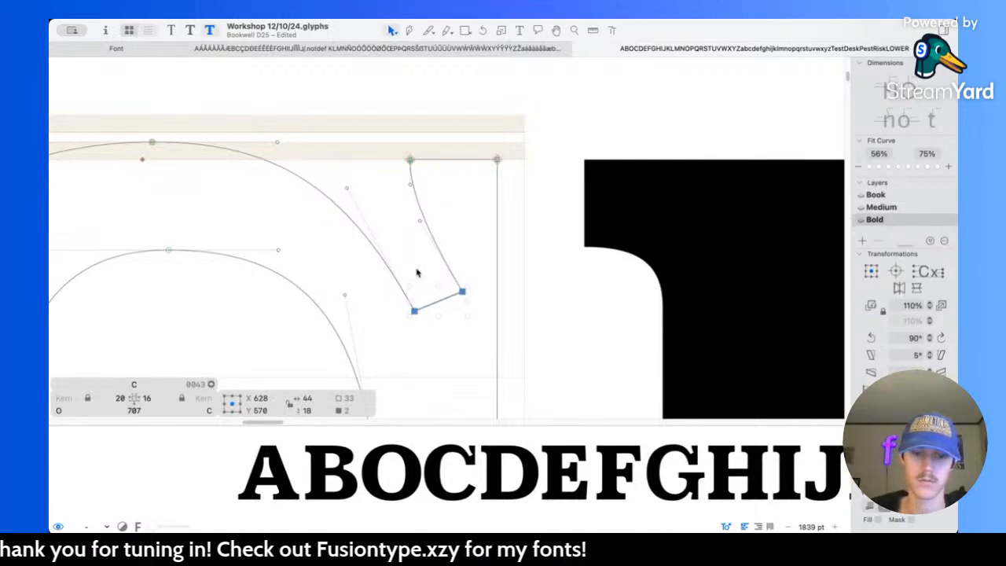
pyautogui.hotkey('shift', 'Left')
pyautogui.hotkey('shift', 'Up')
pyautogui.click(423, 271)
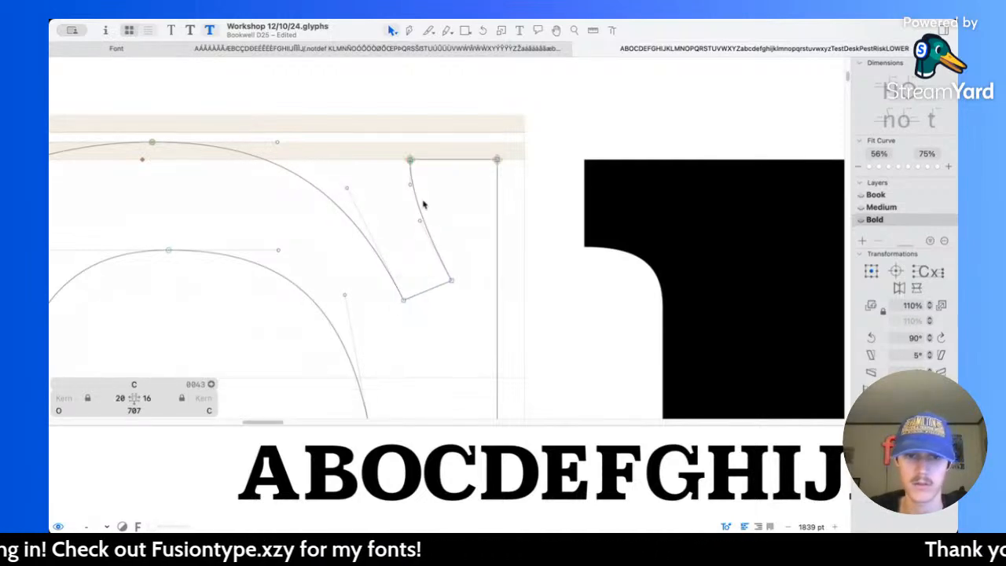
pyautogui.scroll(-3, 425, 198)
pyautogui.moveTo(414, 158); pyautogui.dragTo(481, 210)
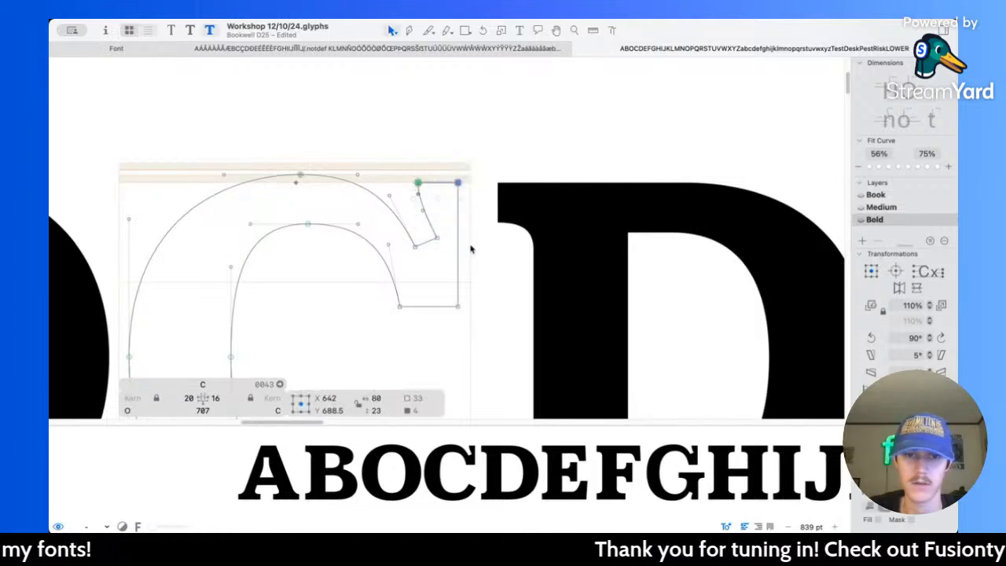
pyautogui.click(444, 199)
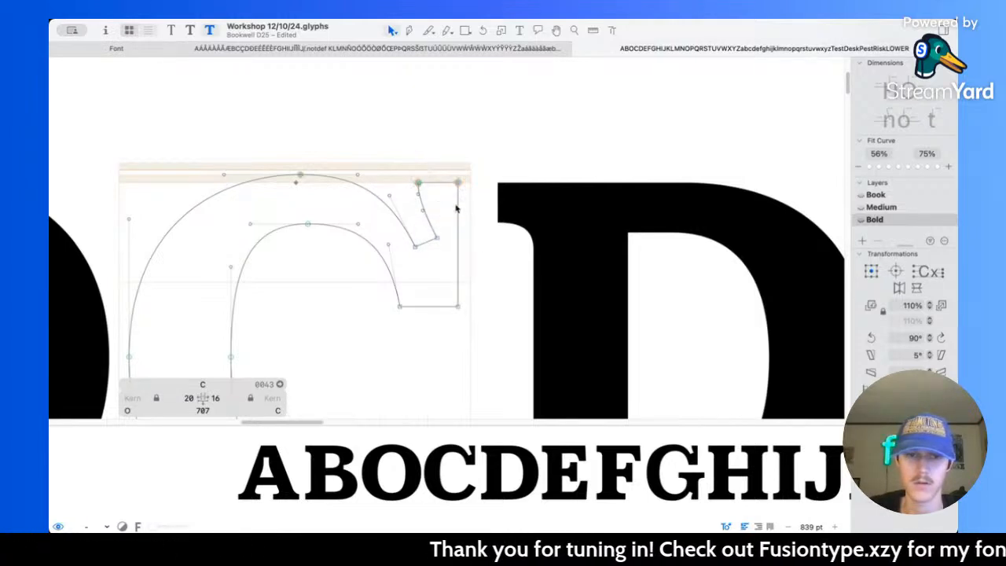
pyautogui.click(459, 213)
pyautogui.scroll(-3, 459, 213)
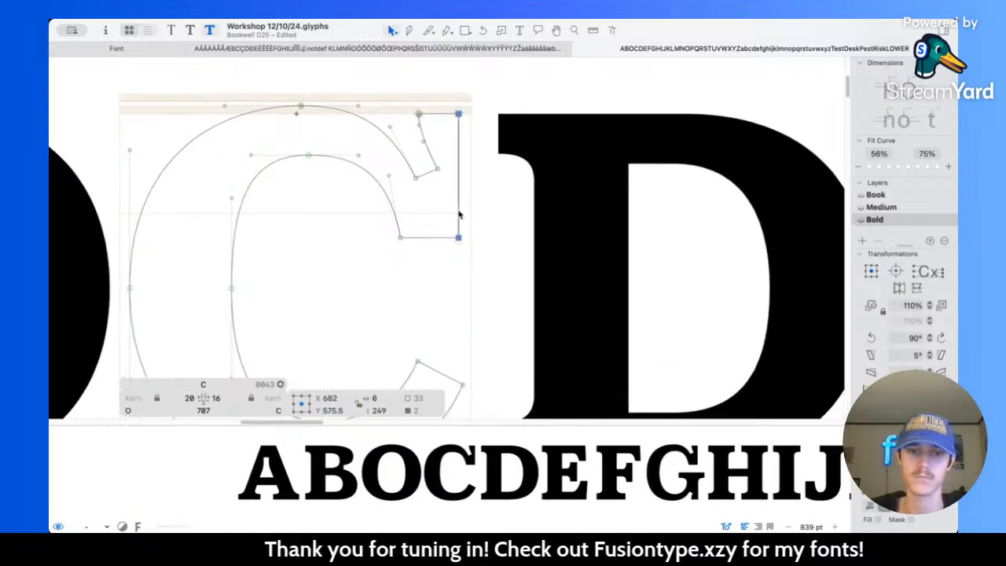
pyautogui.hotkey('shift', 'Right')
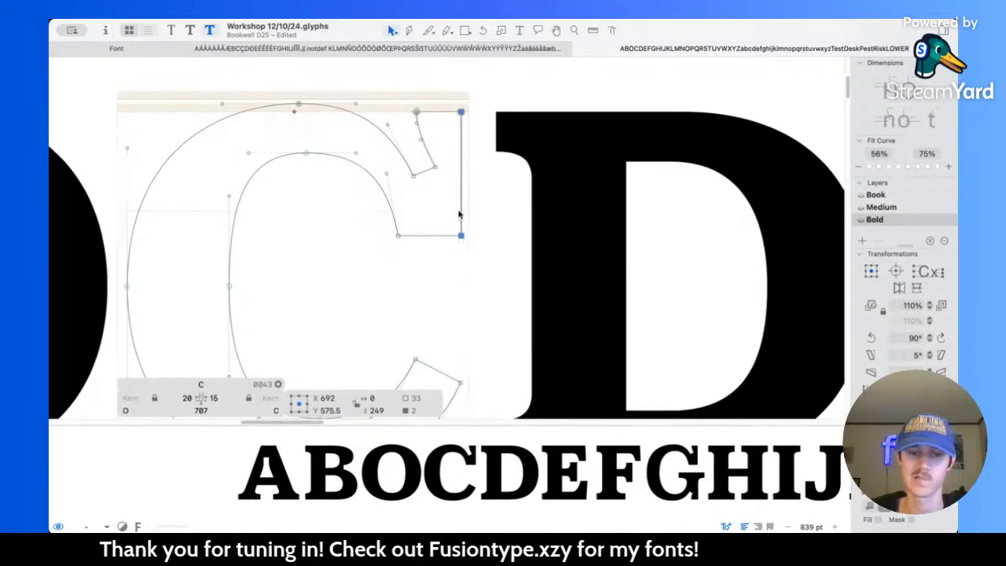
pyautogui.press('super+z')
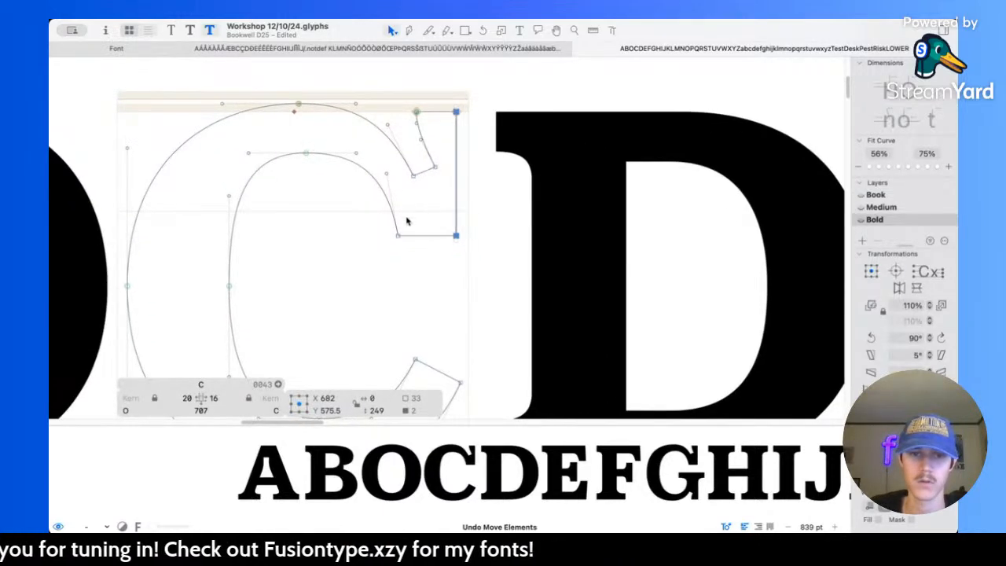
# Step: Lower the bottom edge of the C's upper serif to Y 441 and move its inner corner to X 555
pyautogui.click(416, 238)
pyautogui.hotkey('shift', 'Down')
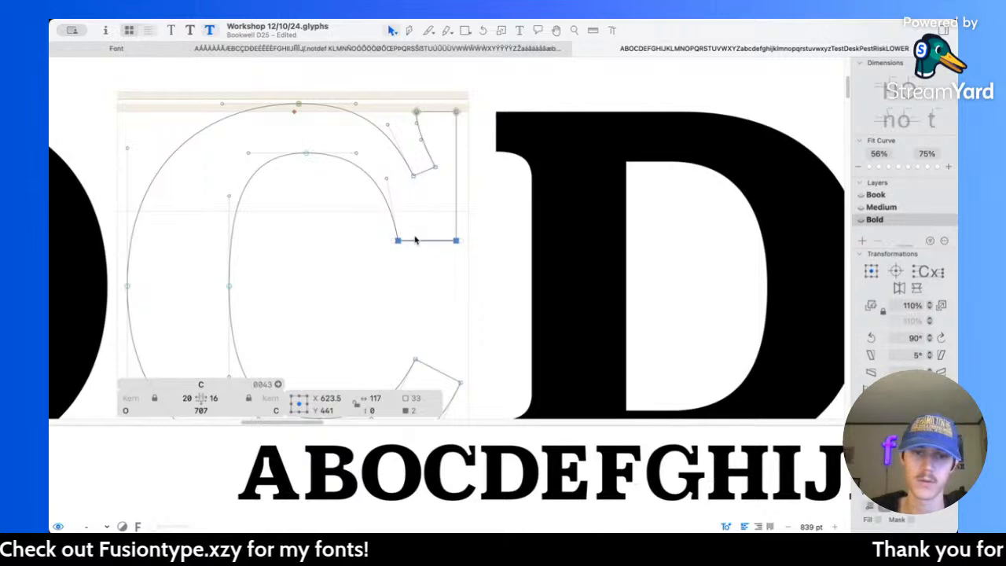
pyautogui.click(376, 251)
pyautogui.click(398, 239)
pyautogui.hotkey('shift', 'Left')
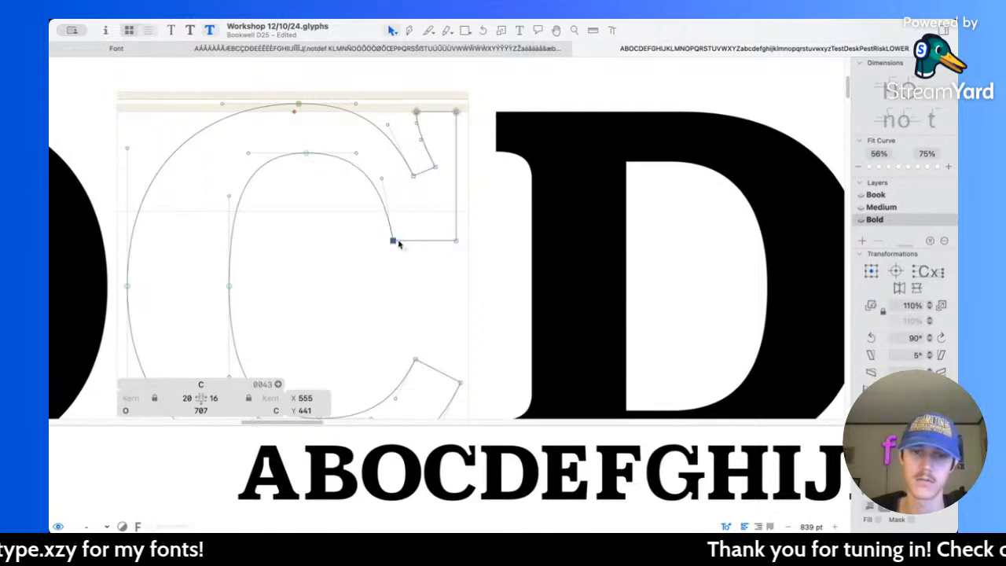
# Step: Move the inner bottom corner of the C's upper serif to X 545 and review the C within the alphabet line
pyautogui.scroll(-10, 419, 221)
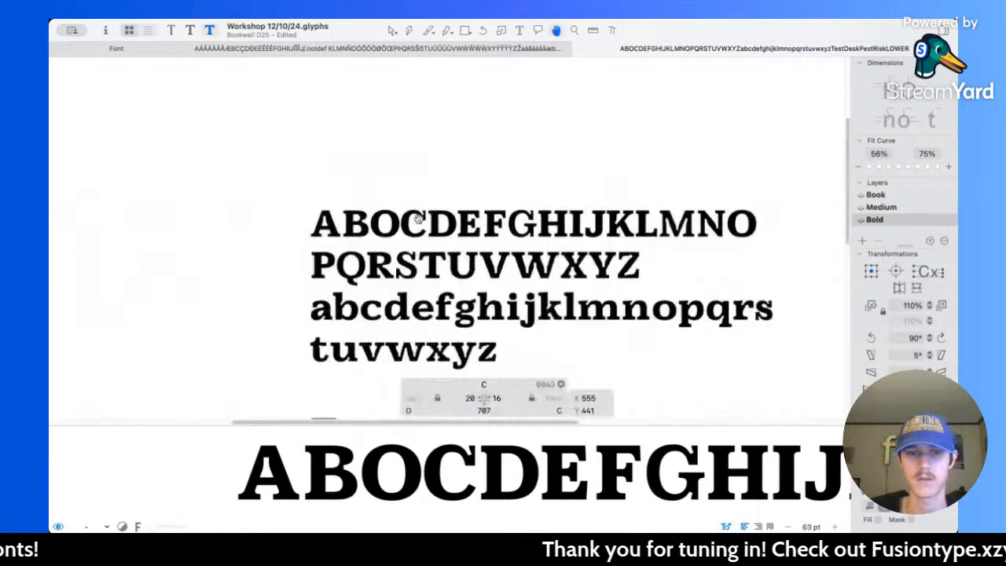
pyautogui.scroll(10, 420, 218)
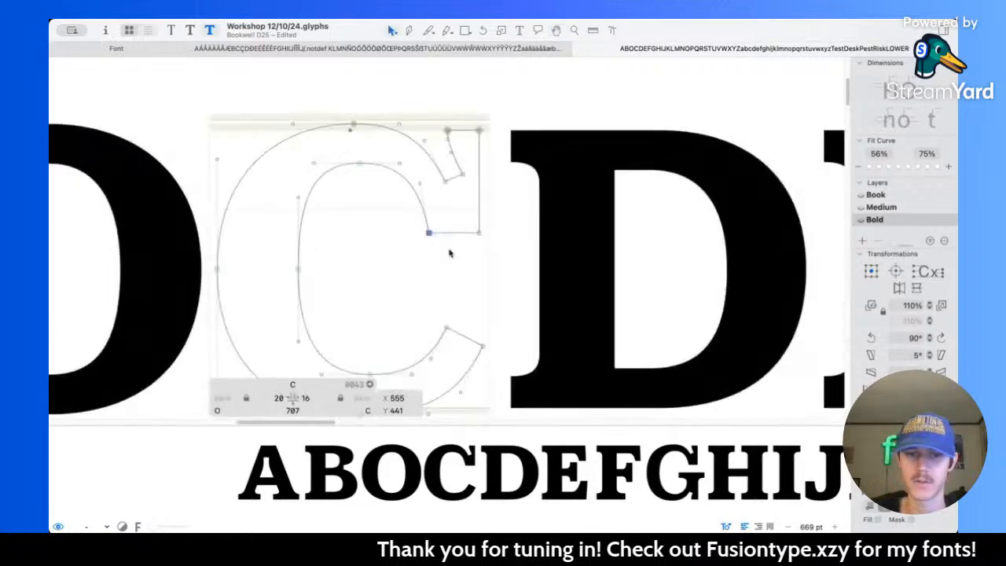
pyautogui.hotkey('shift', 'Left')
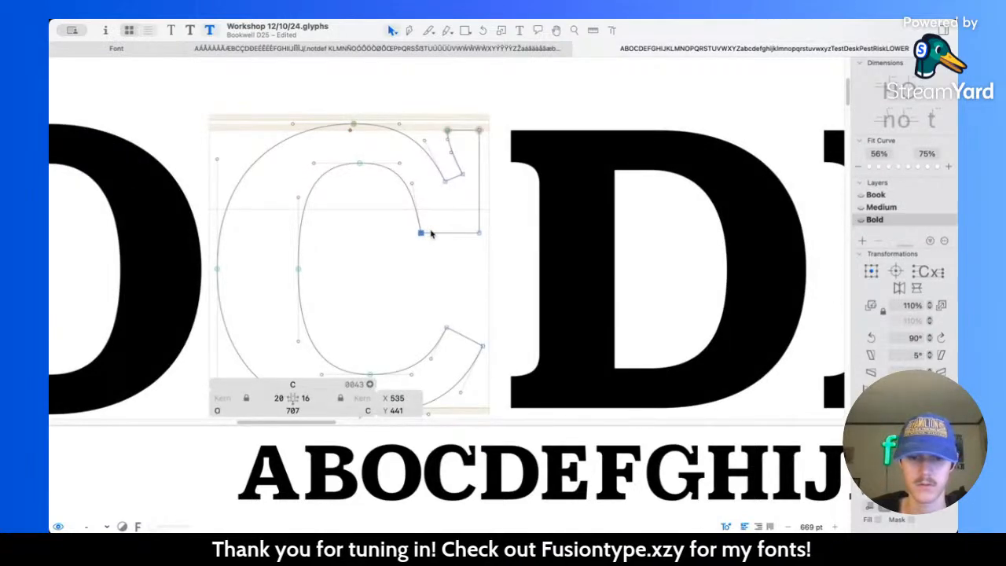
pyautogui.scroll(-10, 430, 233)
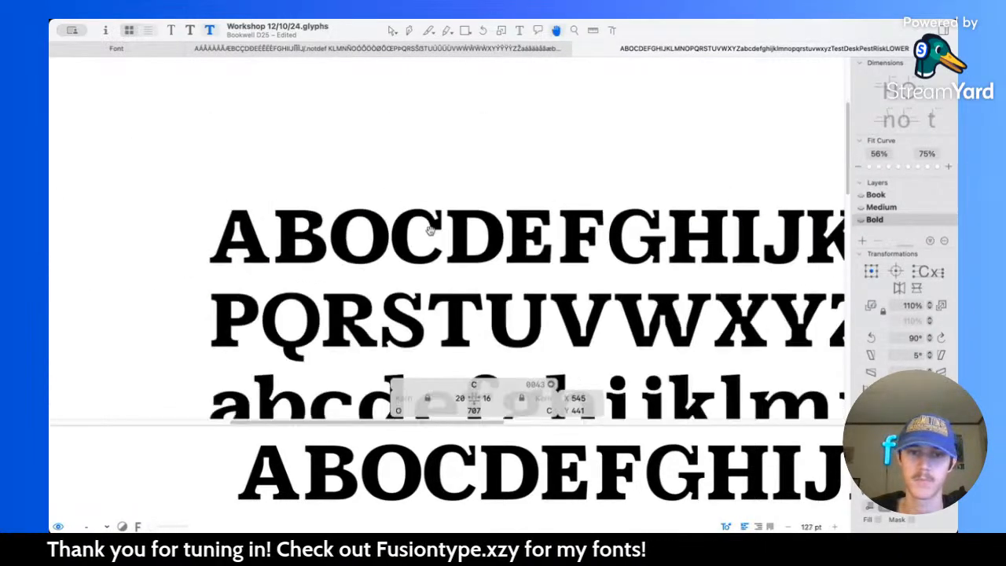
pyautogui.scroll(10, 442, 208)
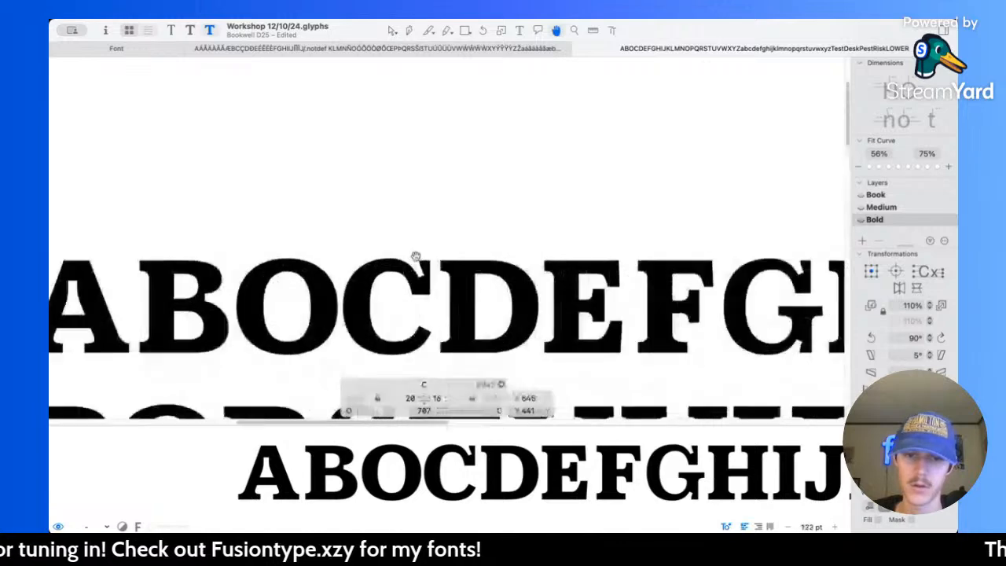
# Step: Move the short bottom edge of the C's upper notch together with the serif's top inner corner 10 units left, to X 608
pyautogui.click(441, 292)
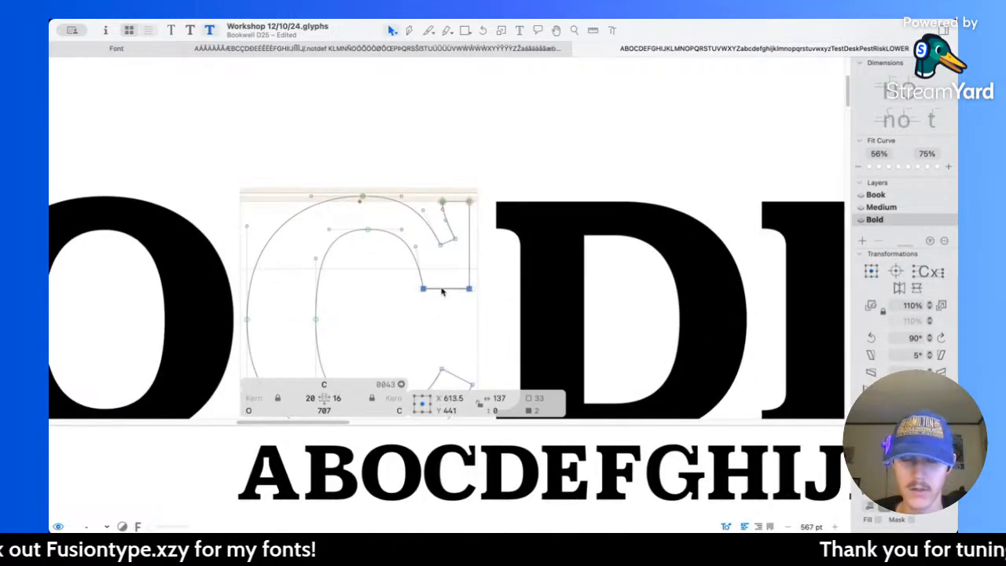
pyautogui.scroll(5, 450, 254)
pyautogui.click(444, 245)
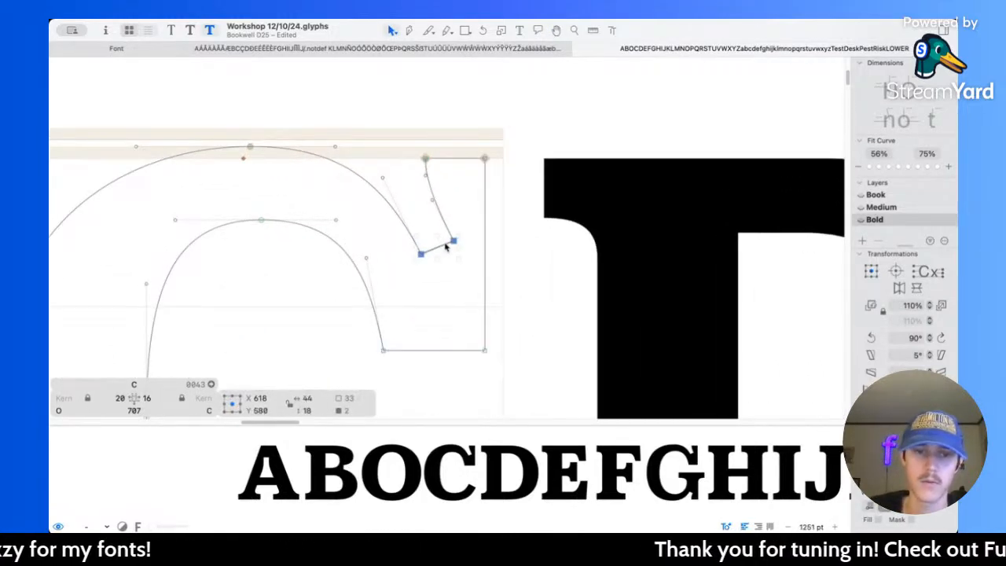
pyautogui.scroll(-6, 445, 246)
pyautogui.scroll(4, 449, 217)
pyautogui.press('super+z')
pyautogui.scroll(10, 431, 215)
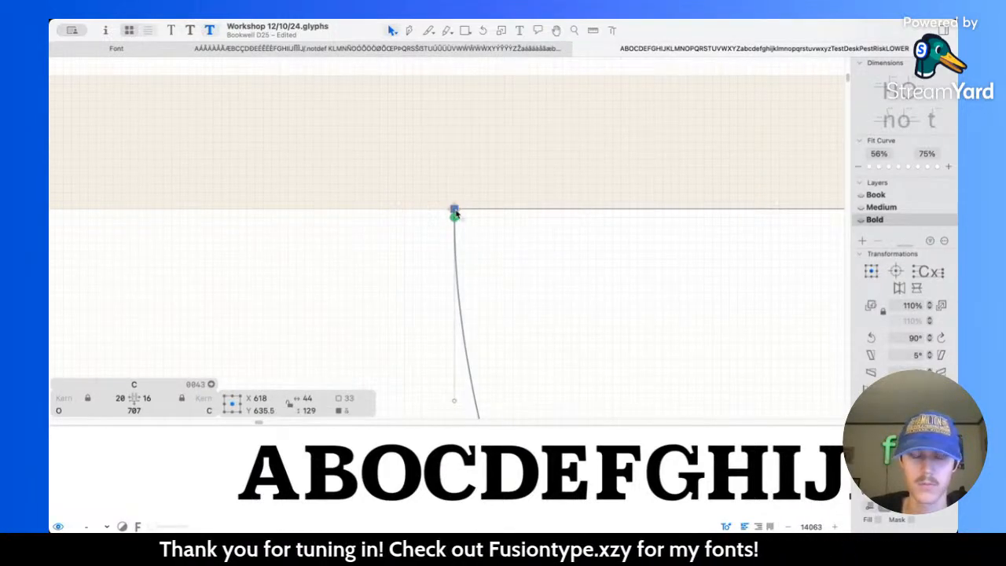
pyautogui.scroll(-10, 454, 214)
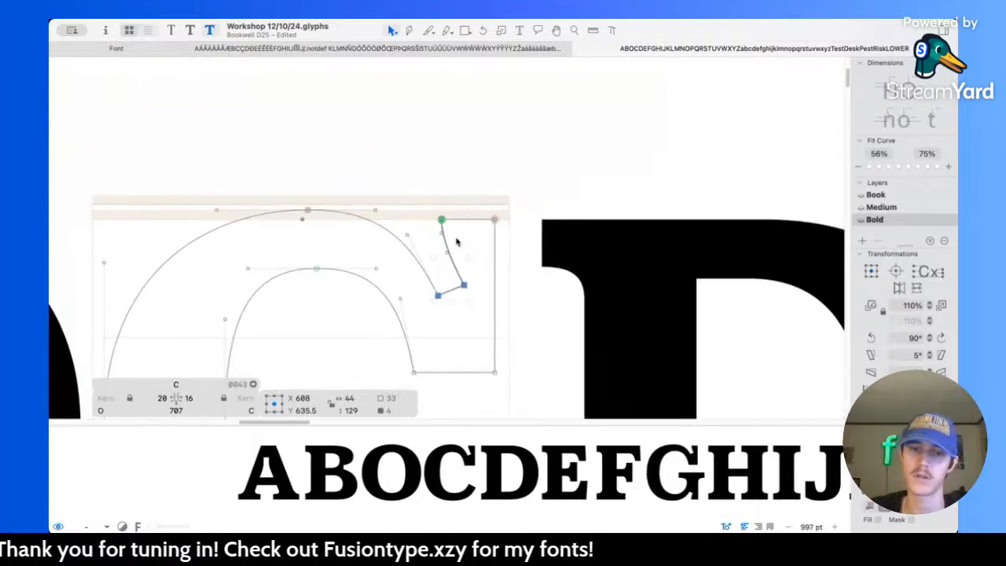
pyautogui.click(459, 242)
# Step: Measure across the notch between the C's top arc and its upper serif, just above the notch's bottom edge
pyautogui.press('space')
pyautogui.scroll(-5, 467, 278)
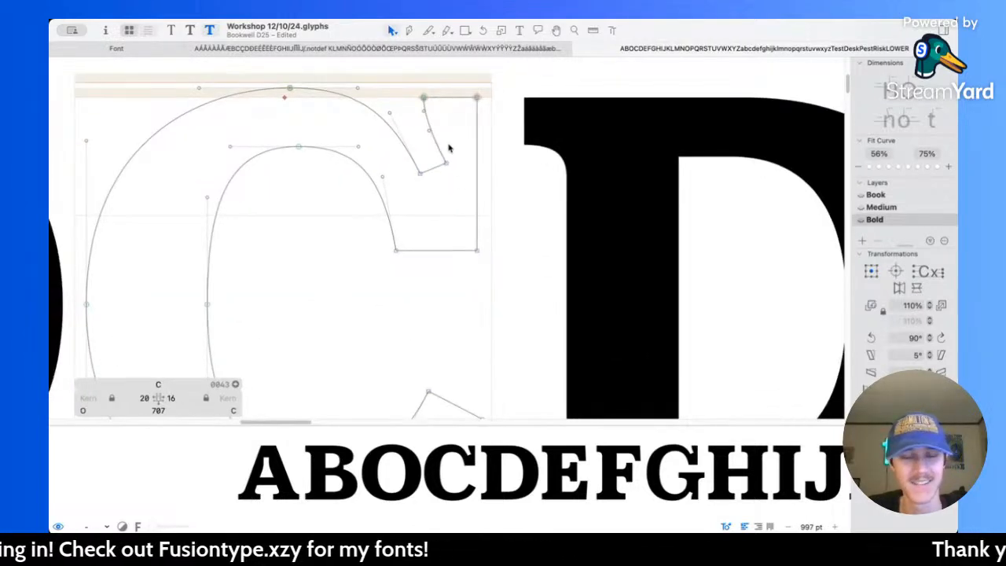
pyautogui.scroll(4, 452, 169)
pyautogui.press('l')
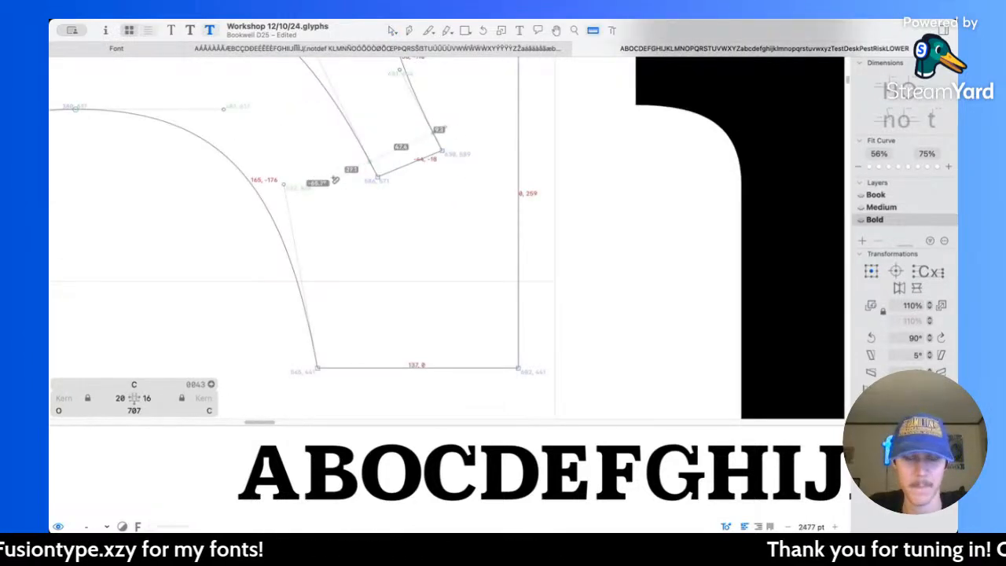
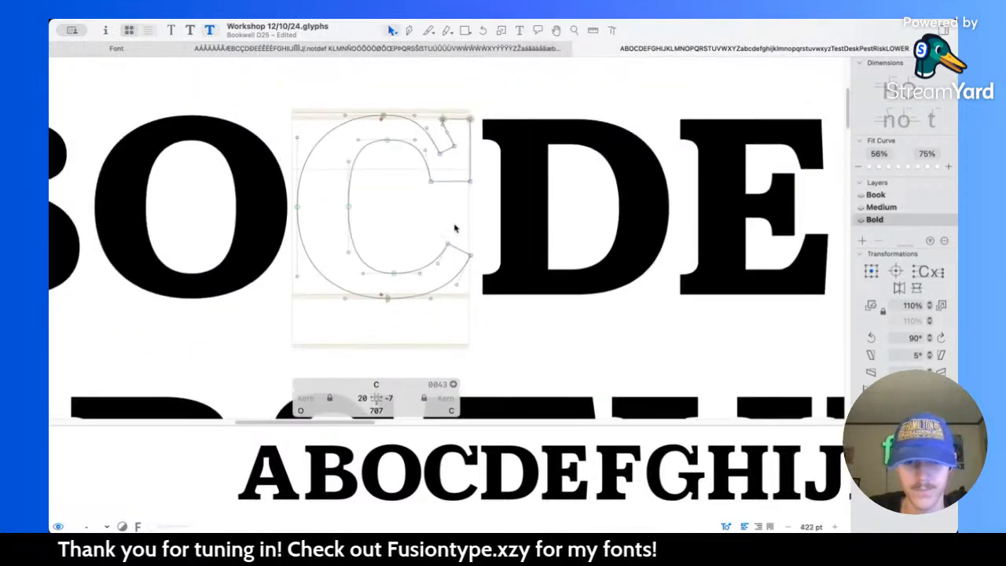
# Step: Shift the bold C's lower terminal end and the vertical outer edge of its upper serif 10 units left each
pyautogui.moveTo(447, 255); pyautogui.dragTo(507, 298)
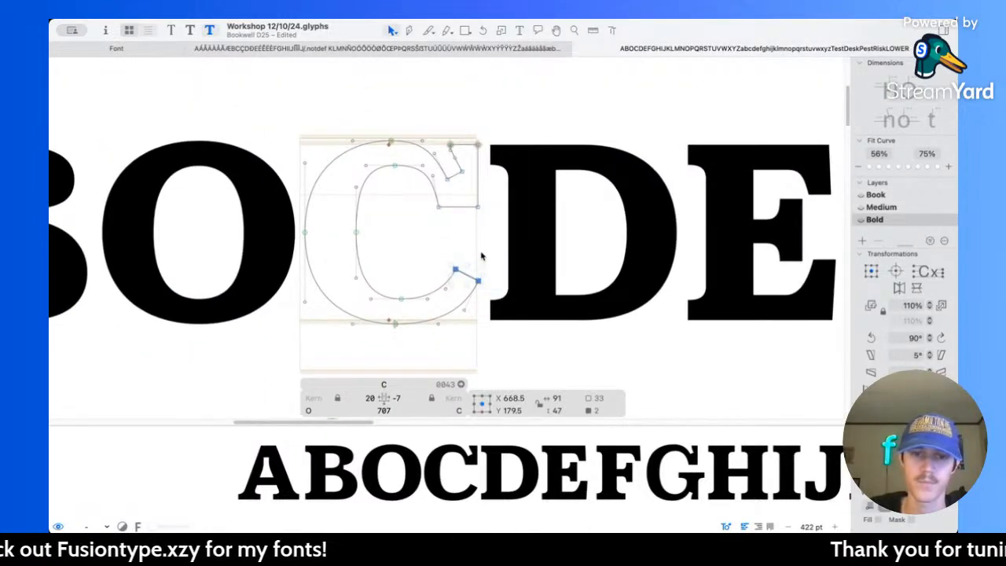
pyautogui.hotkey('shift', 'Left')
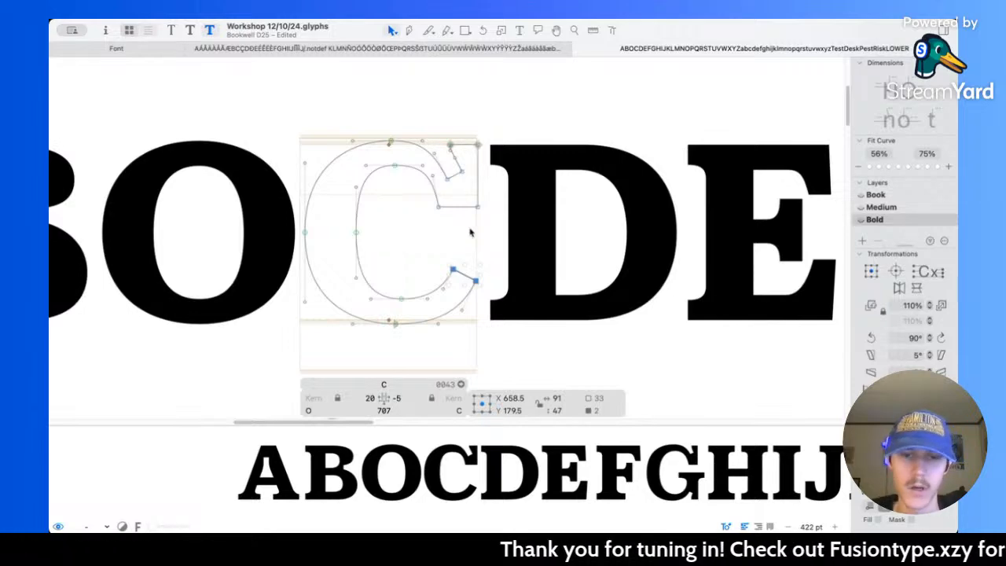
pyautogui.scroll(5, 455, 211)
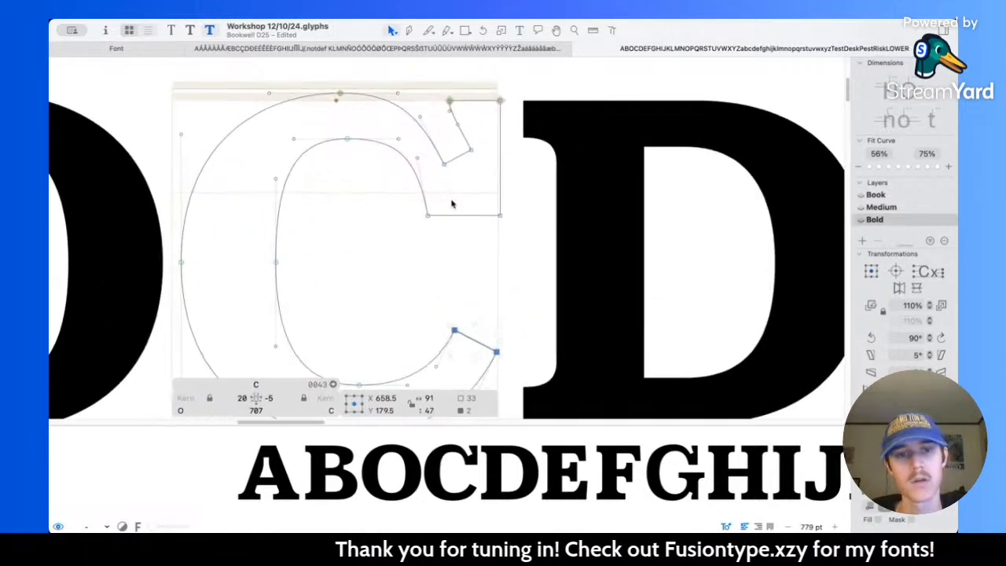
pyautogui.click(500, 176)
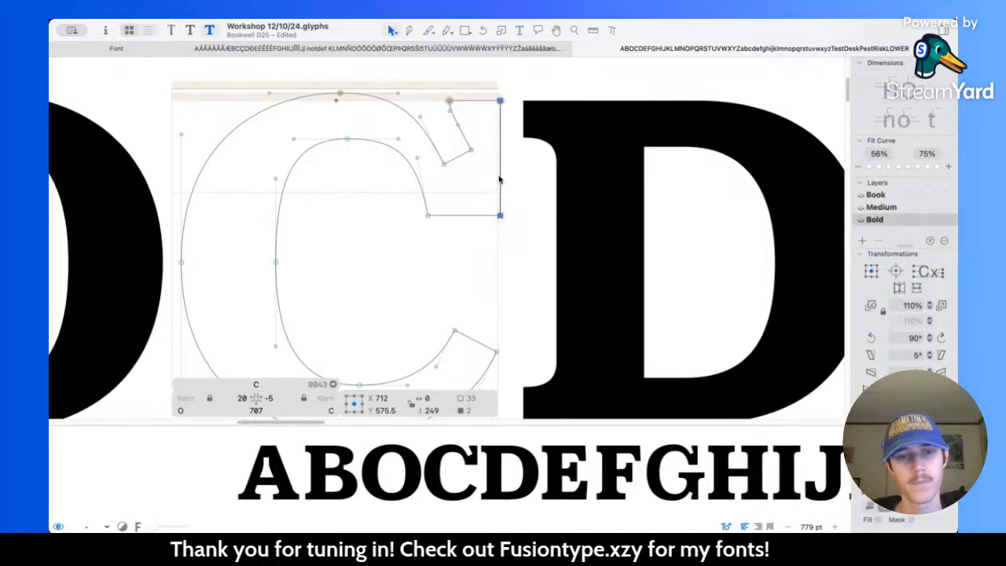
pyautogui.hotkey('shift', 'Left')
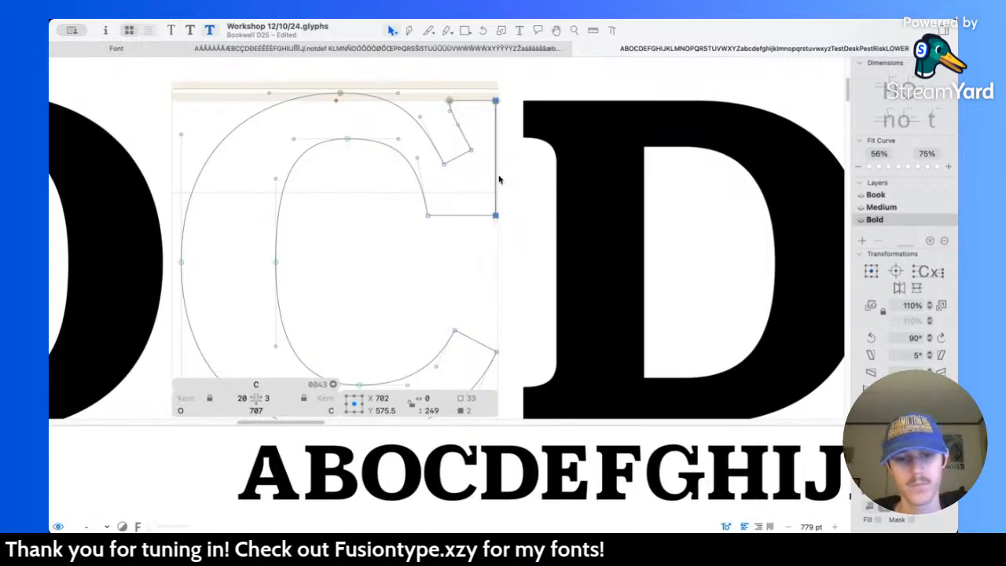
# Step: Examine the sample alphabet at small and large sizes and compare its letters across the Book, Medium and Bold masters
pyautogui.scroll(-10, 500, 180)
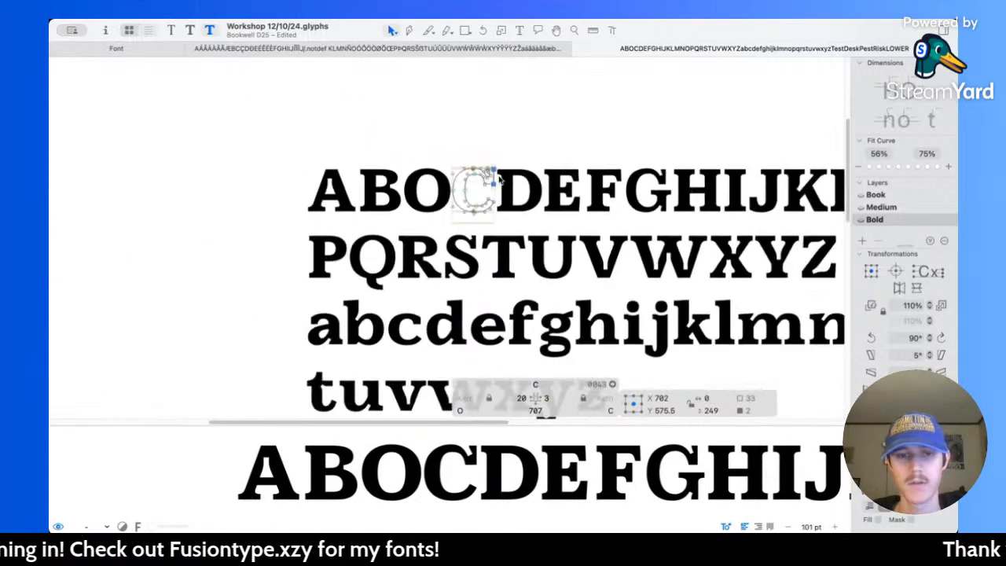
pyautogui.press('space')
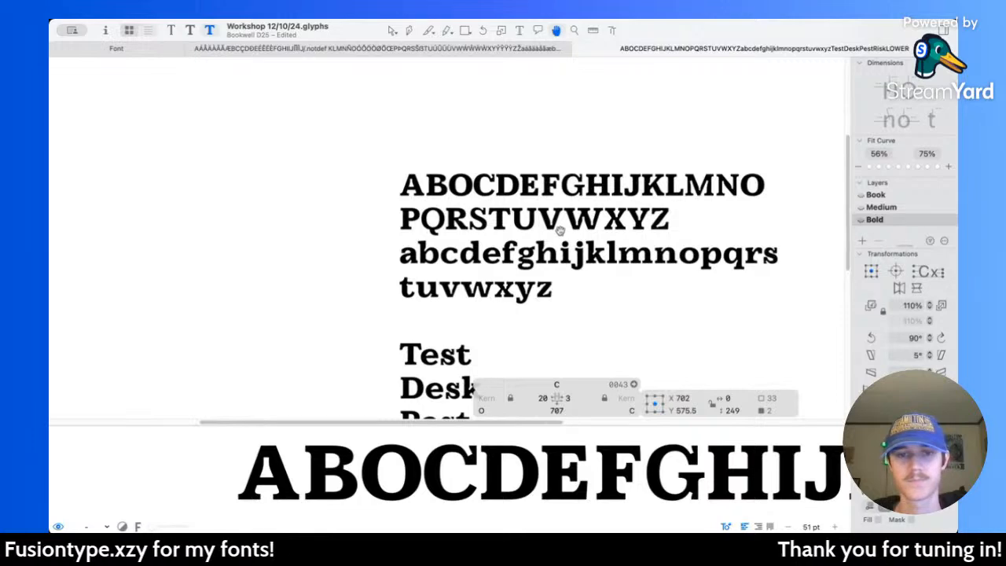
pyautogui.hscroll(1, 560, 230)
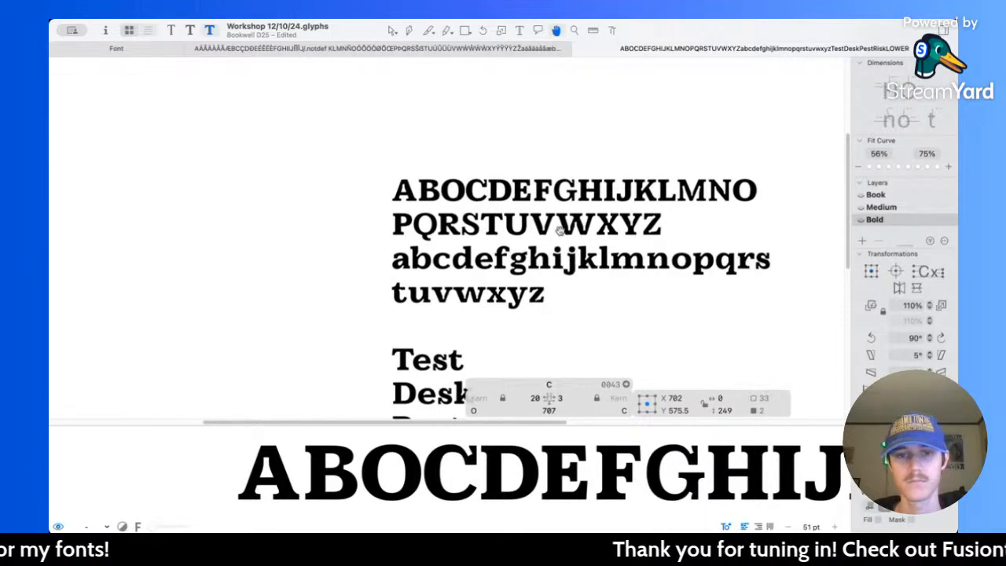
pyautogui.scroll(5, 498, 218)
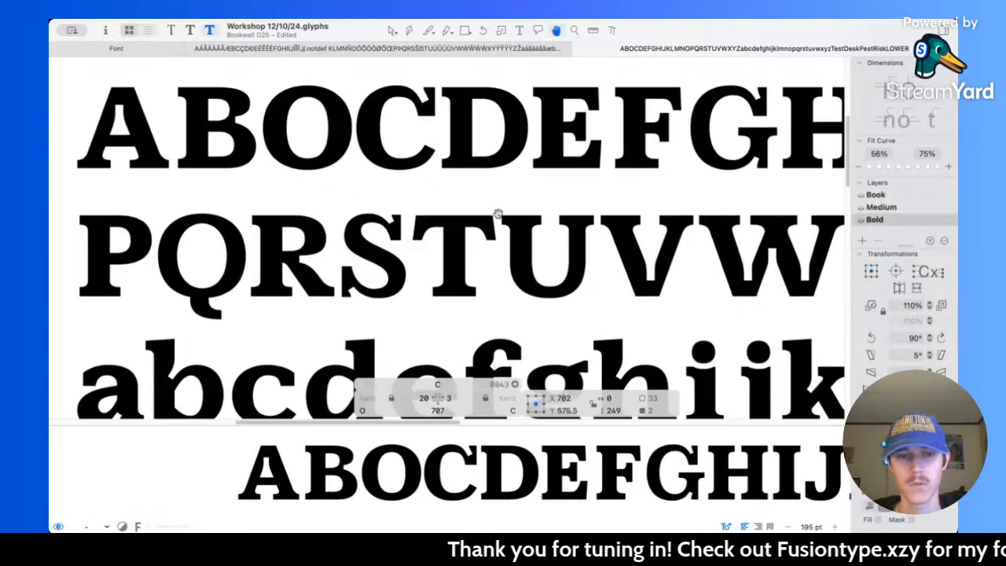
pyautogui.press('super+1')
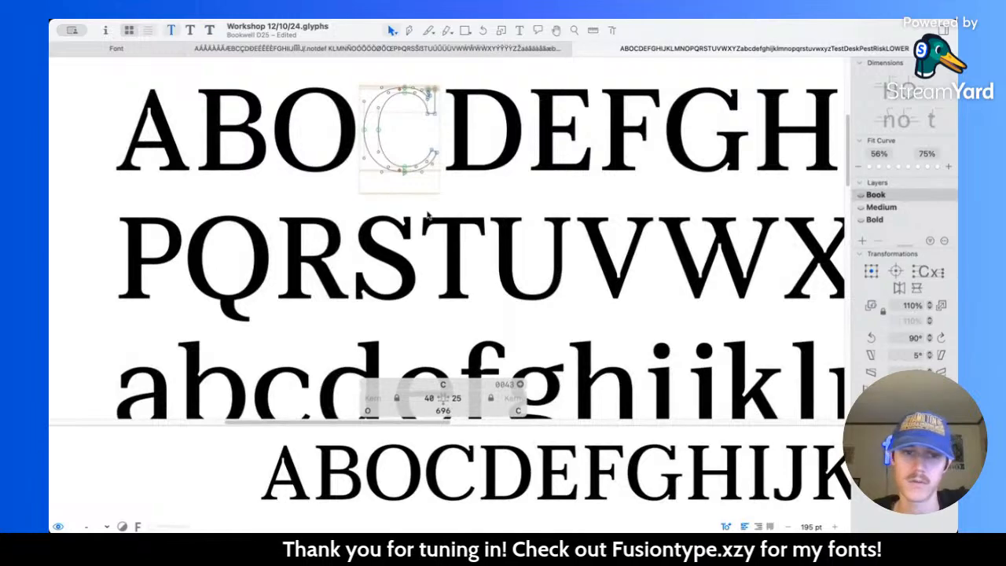
pyautogui.press('super+2')
pyautogui.scroll(-5, 427, 214)
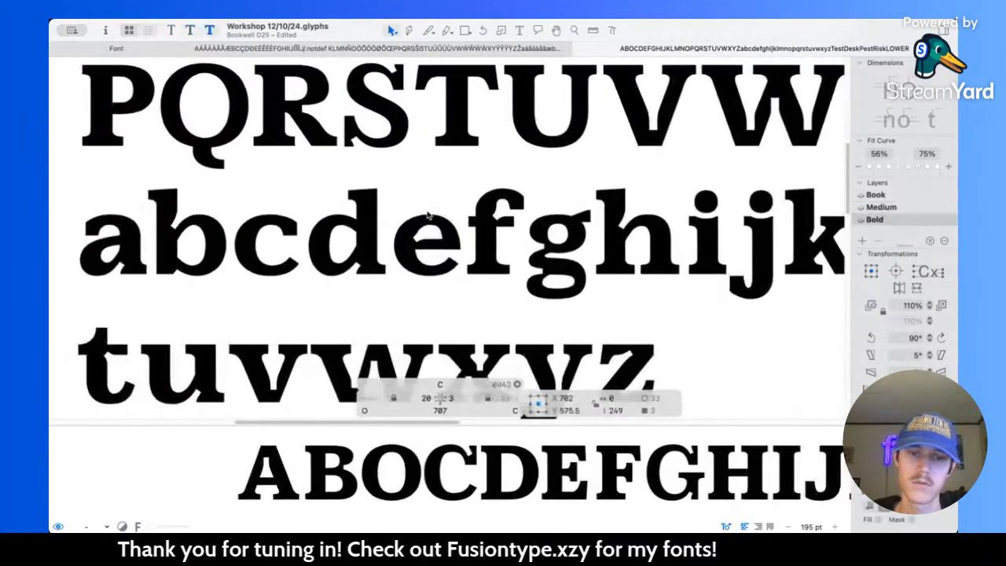
pyautogui.press('super+3')
pyautogui.press('super+2')
pyautogui.press('super+3')
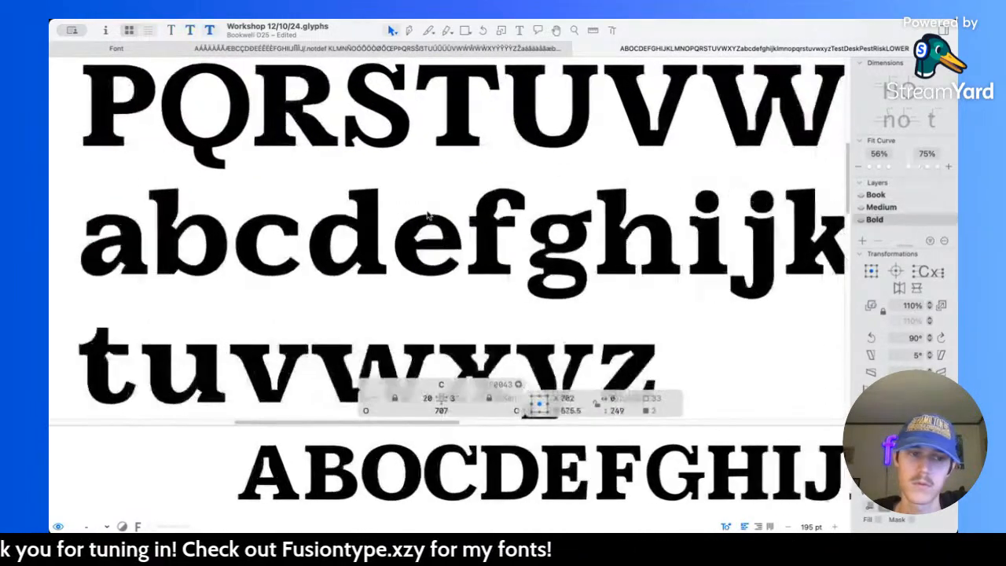
pyautogui.press('super+2')
pyautogui.press('super+1')
pyautogui.press('super+2')
pyautogui.press('super+3')
pyautogui.press('super+1')
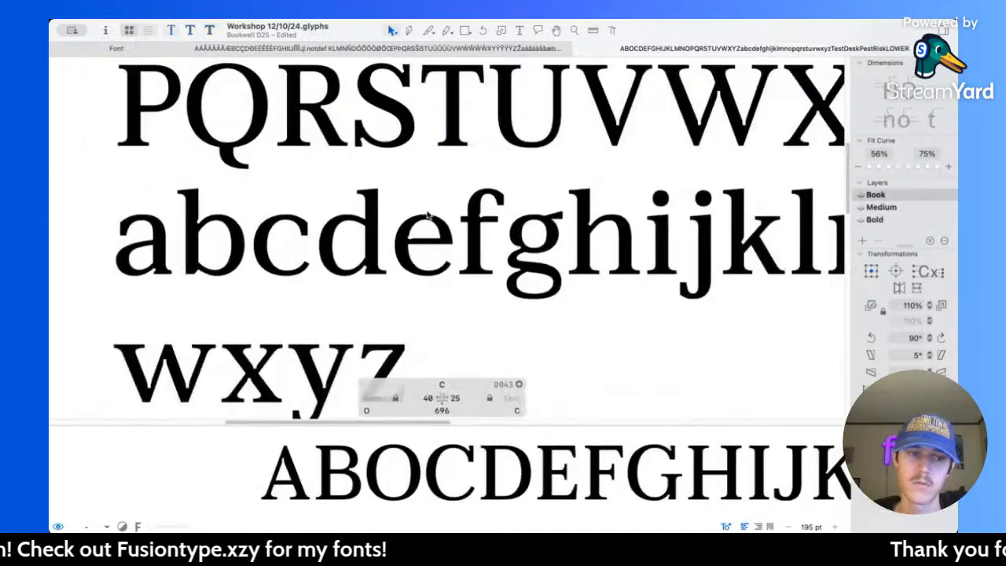
pyautogui.press('super+2')
pyautogui.press('super+3')
pyautogui.press('super+2')
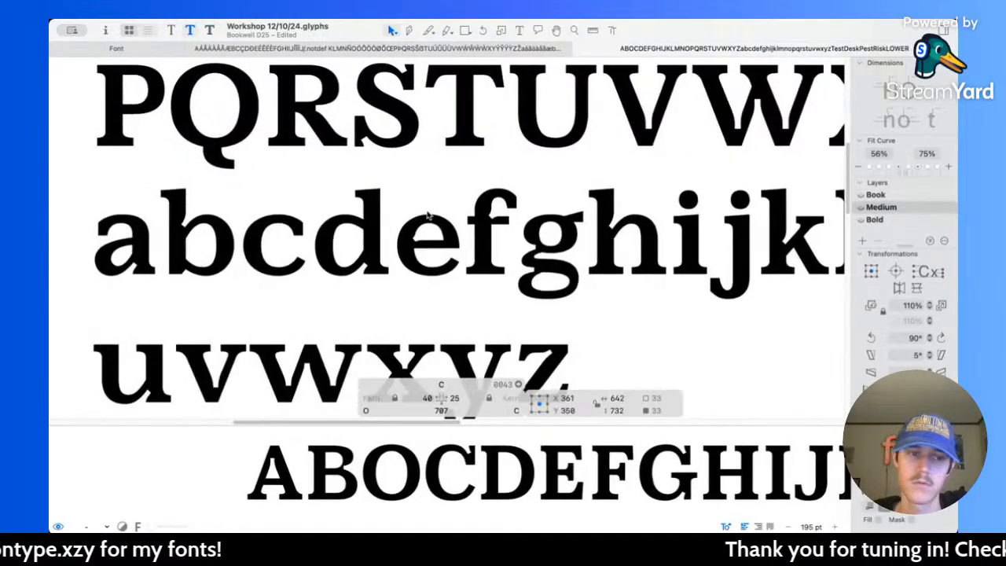
pyautogui.press('super+1')
pyautogui.press('super+2')
pyautogui.press('super+3')
pyautogui.press('super+2')
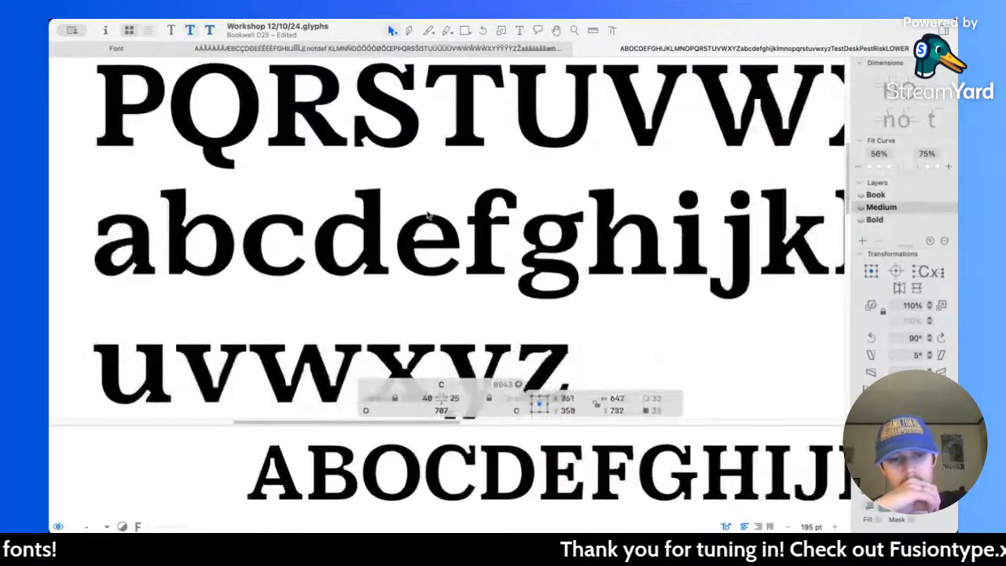
pyautogui.press('super+1')
pyautogui.press('super+2')
pyautogui.press('super+3')
pyautogui.press('super+2')
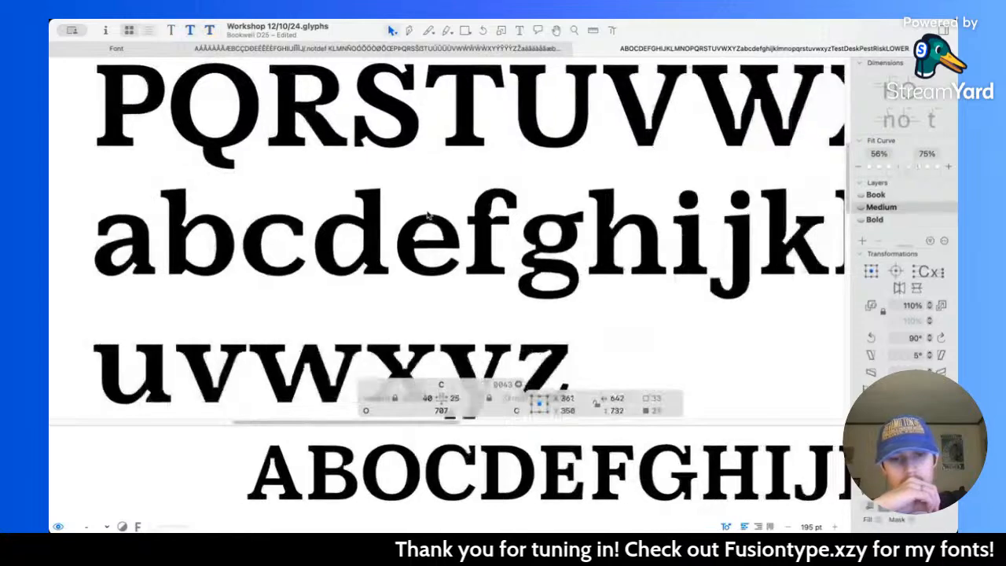
pyautogui.press('super+3')
pyautogui.press('super+2')
pyautogui.press('super+1')
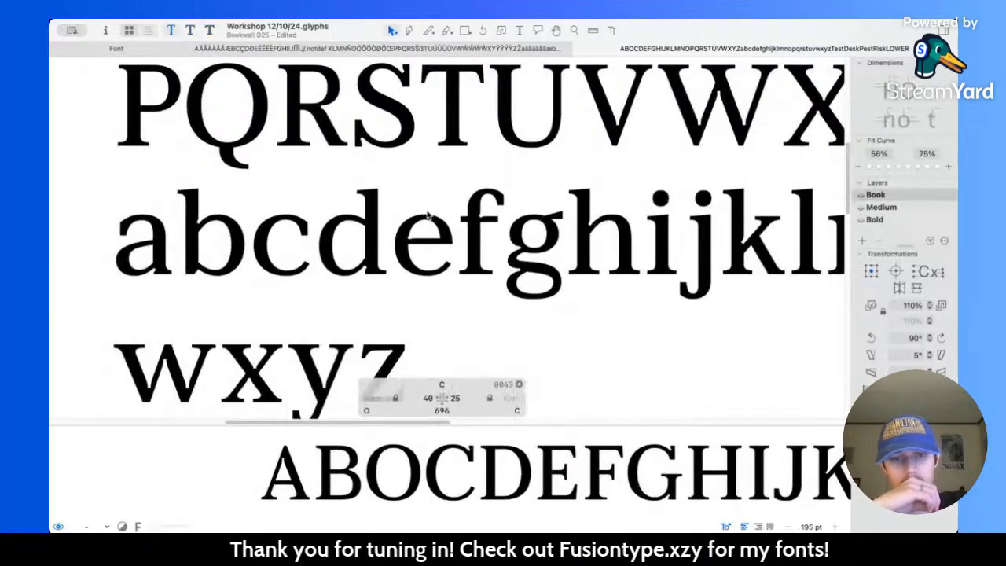
pyautogui.press('super+2')
pyautogui.press('super+3')
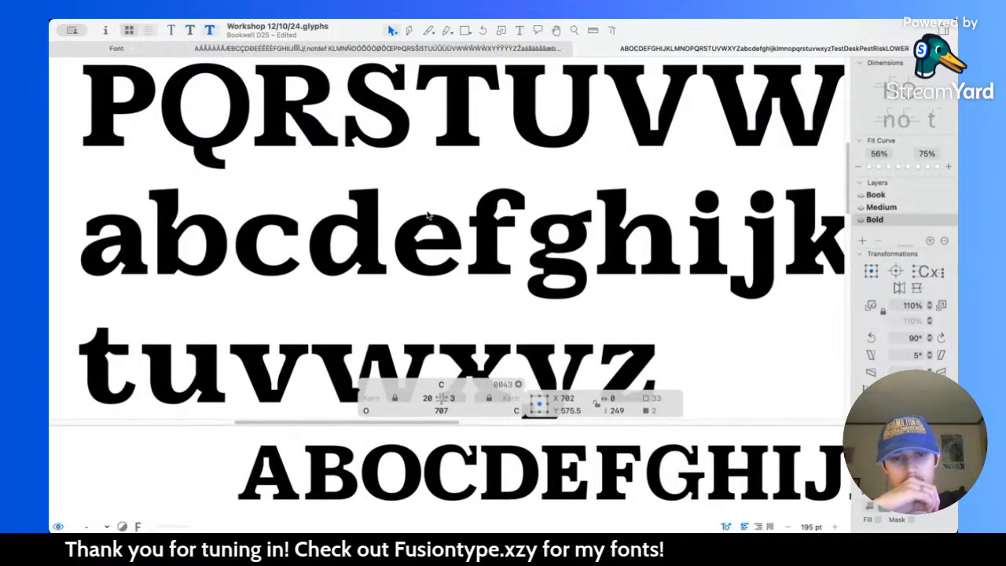
# Step: Compare the capital C and its neighbouring capitals across the Bold, Medium and Book masters
pyautogui.scroll(3, 429, 214)
pyautogui.scroll(3, 428, 214)
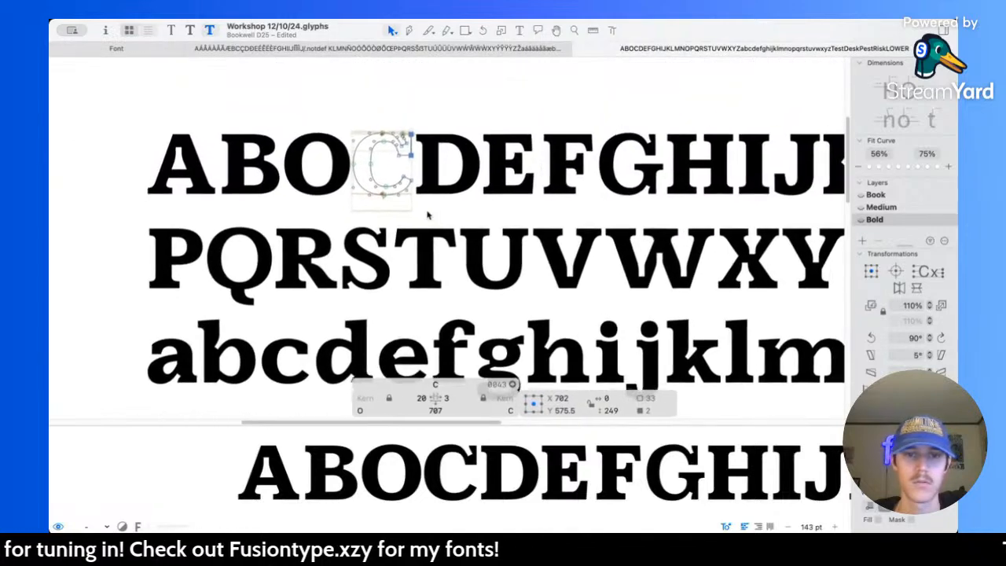
pyautogui.press('super+2')
pyautogui.press('super+1')
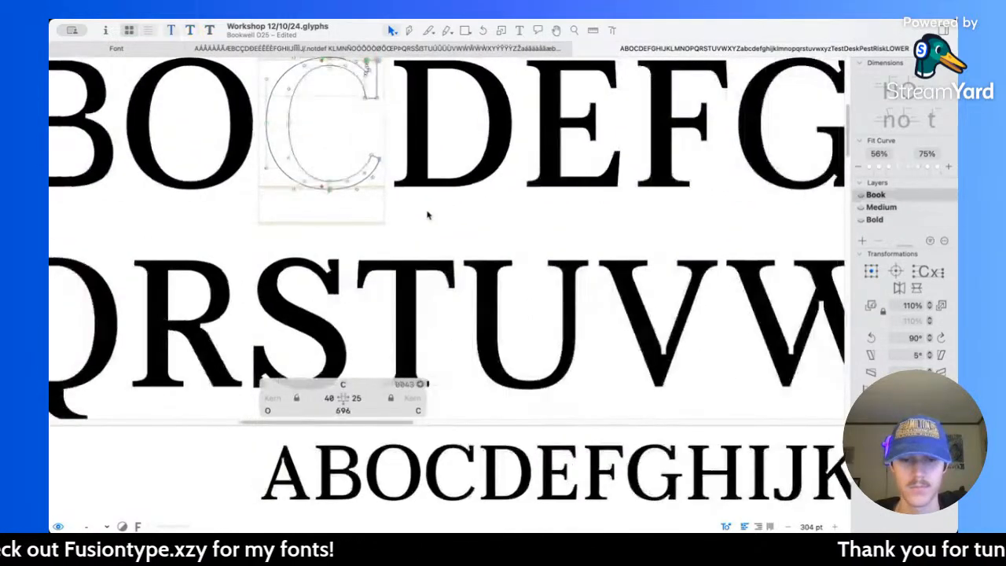
pyautogui.press('super+2')
pyautogui.press('super+3')
pyautogui.press('super+2')
pyautogui.press('super+1')
pyautogui.press('super+2')
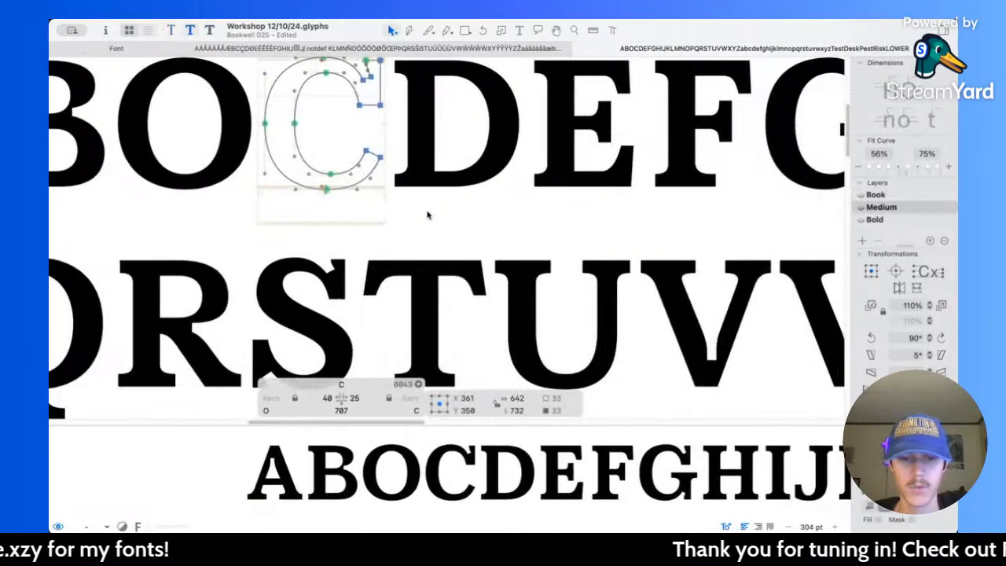
# Step: In the Bold master, move the slanted notch edge inside the C's upper serif 7 units left and 8 up, to X 612.5, Y 585.5
pyautogui.press('super+3')
pyautogui.scroll(6, 381, 132)
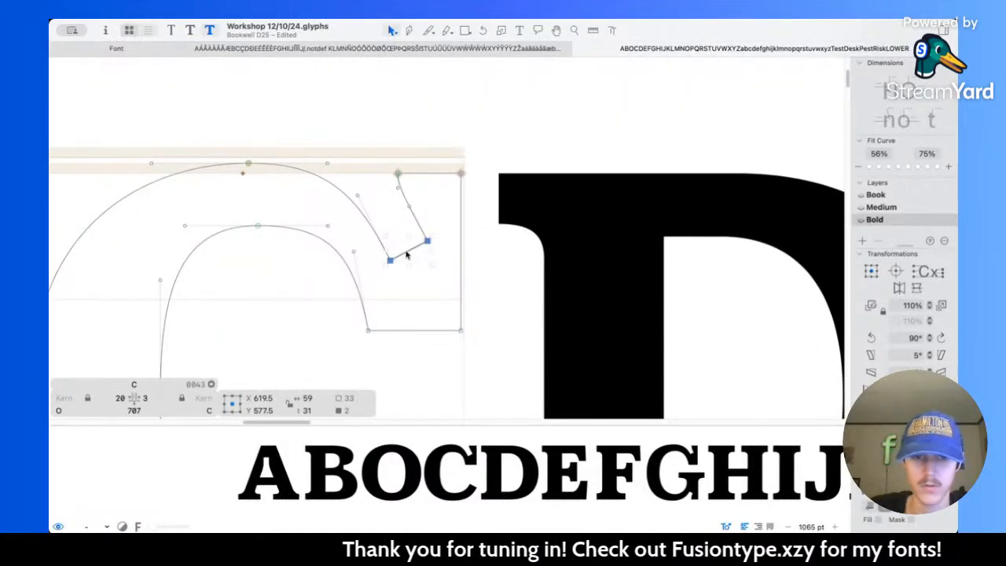
pyautogui.press('Left')
pyautogui.press('Left')
pyautogui.press('Left')
pyautogui.press('Left')
pyautogui.press('Left')
pyautogui.press('Left')
pyautogui.press('Up')
pyautogui.press('Up')
pyautogui.press('Up')
pyautogui.press('Up')
pyautogui.press('Up')
pyautogui.press('Up')
pyautogui.press('Up')
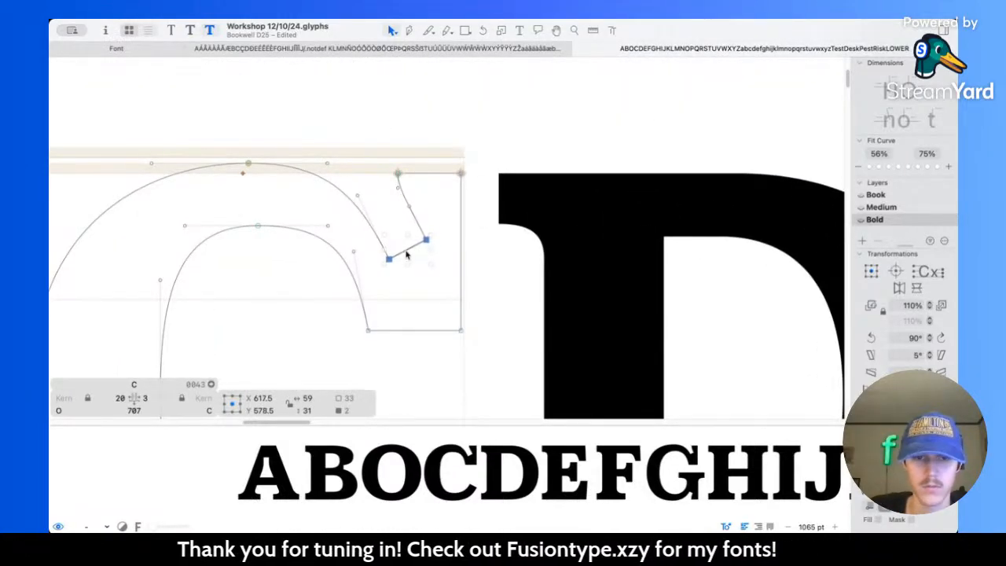
pyautogui.press('Left')
pyautogui.press('Up')
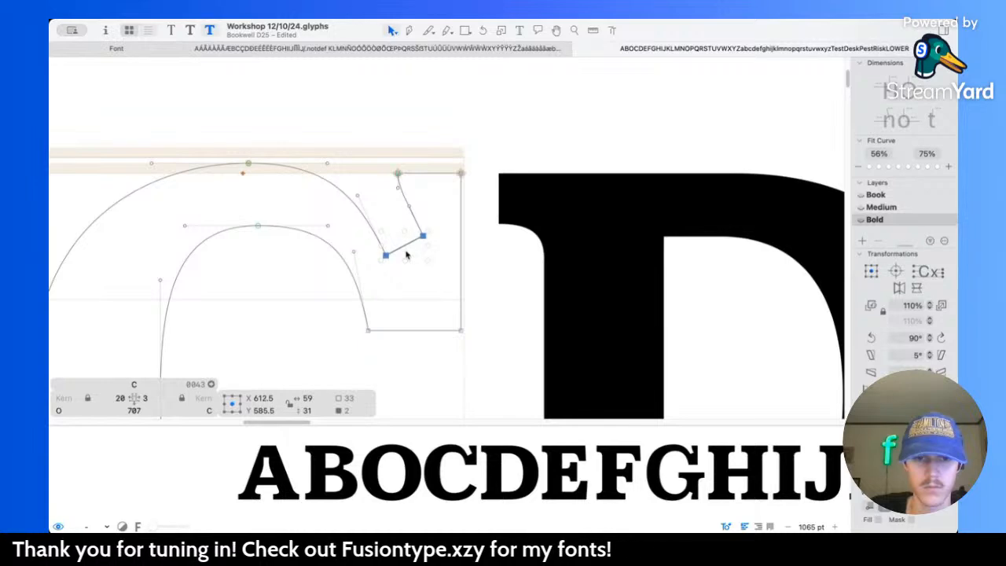
# Step: Check the C's upper serif against the Medium and Book masters and preview the bold letters at small size
pyautogui.press('super+2')
pyautogui.press('super+1')
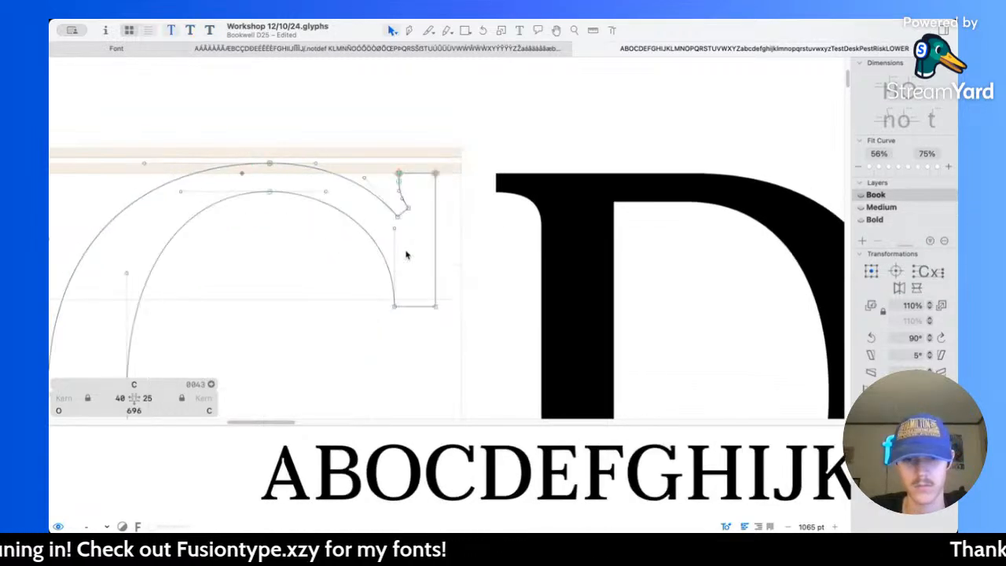
pyautogui.press('super+2')
pyautogui.press('super+3')
pyautogui.click(419, 257)
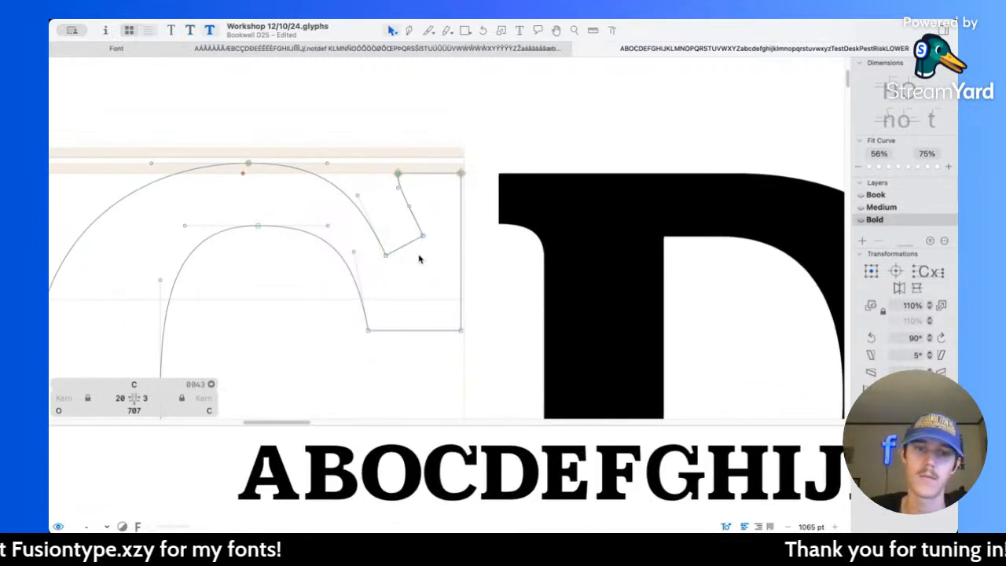
pyautogui.press('space')
pyautogui.scroll(-15, 419, 256)
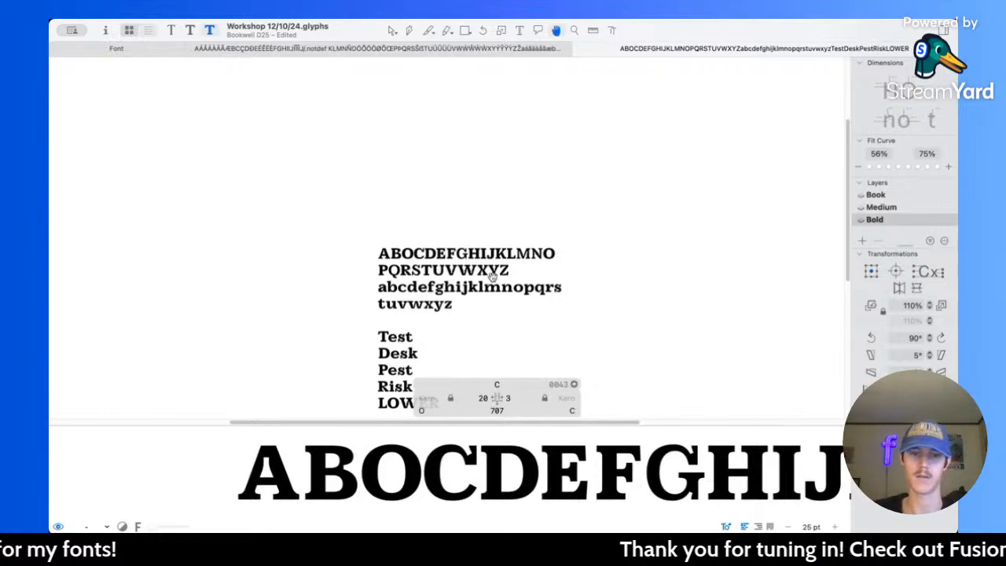
pyautogui.scroll(10, 386, 246)
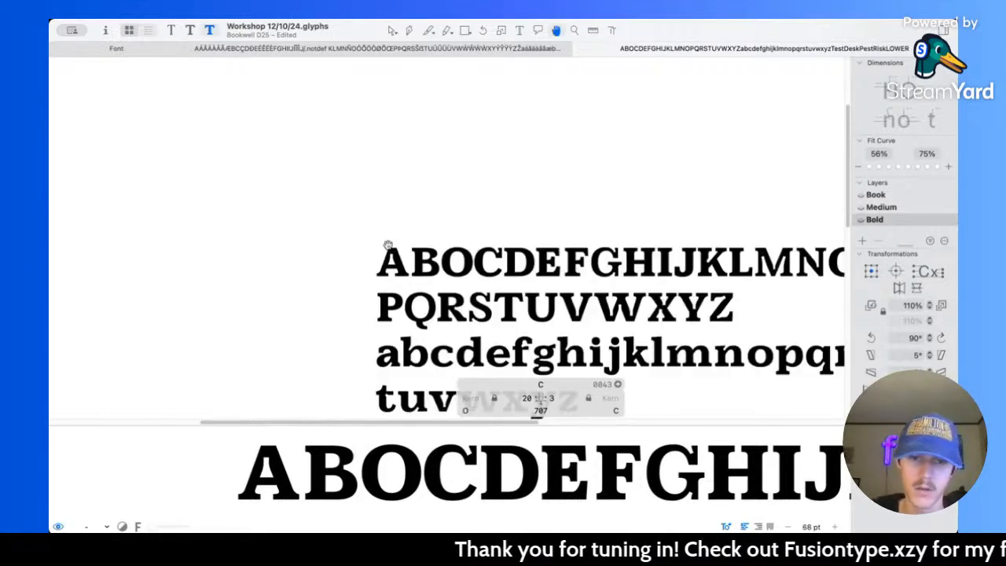
# Step: Move the curve handle above the C's upper serif to X 519, Y 554 to reshape the inner curve
pyautogui.scroll(8, 386, 175)
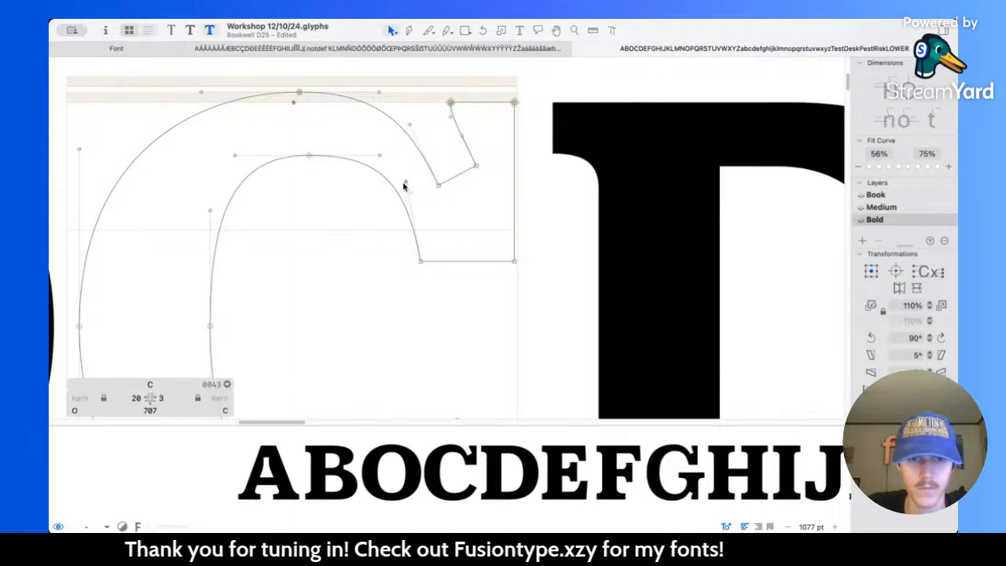
pyautogui.moveTo(405, 182); pyautogui.dragTo(397, 196)
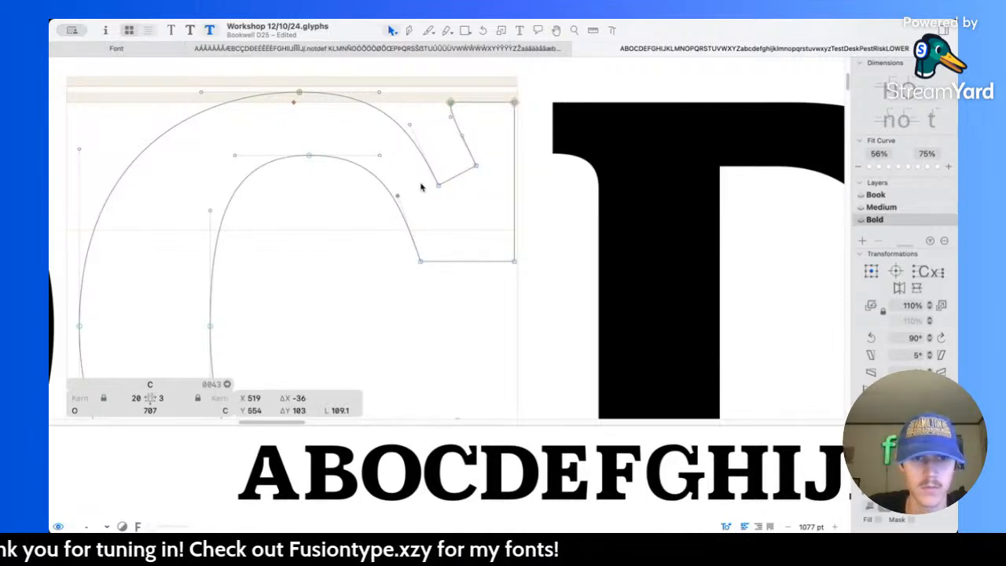
pyautogui.press('space')
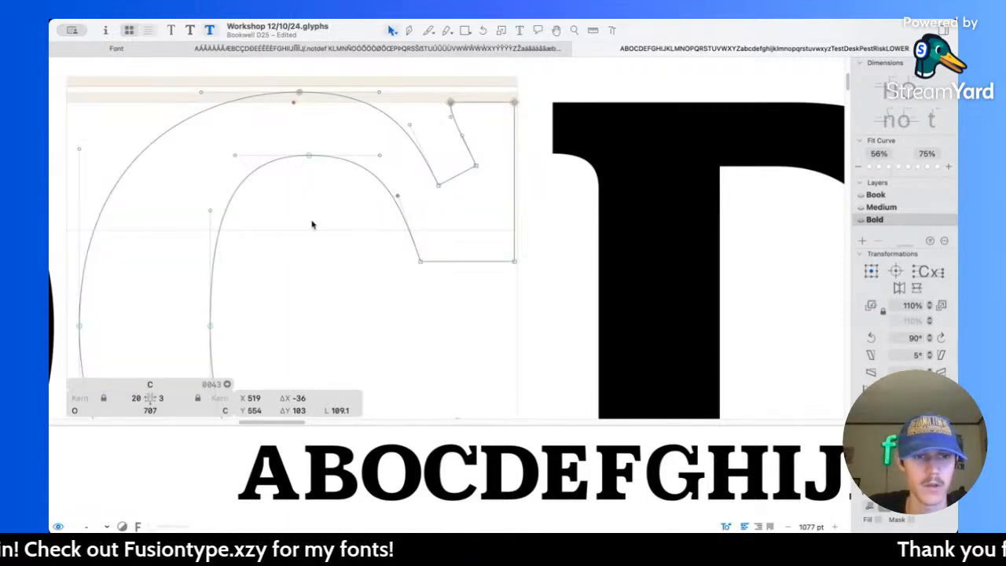
pyautogui.scroll(-5, 312, 225)
pyautogui.press('space')
# Step: Copy the bold O's complete outline and paste it into the C's background layer
pyautogui.hscroll(-5, 358, 206)
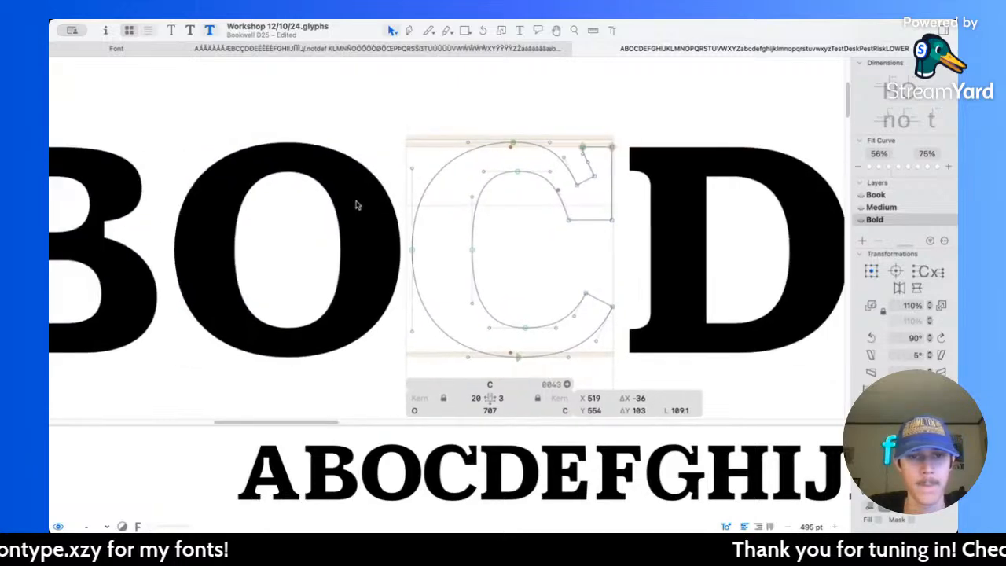
pyautogui.scroll(-1, 358, 205)
pyautogui.doubleClick(357, 205)
pyautogui.moveTo(185, 124); pyautogui.dragTo(448, 372)
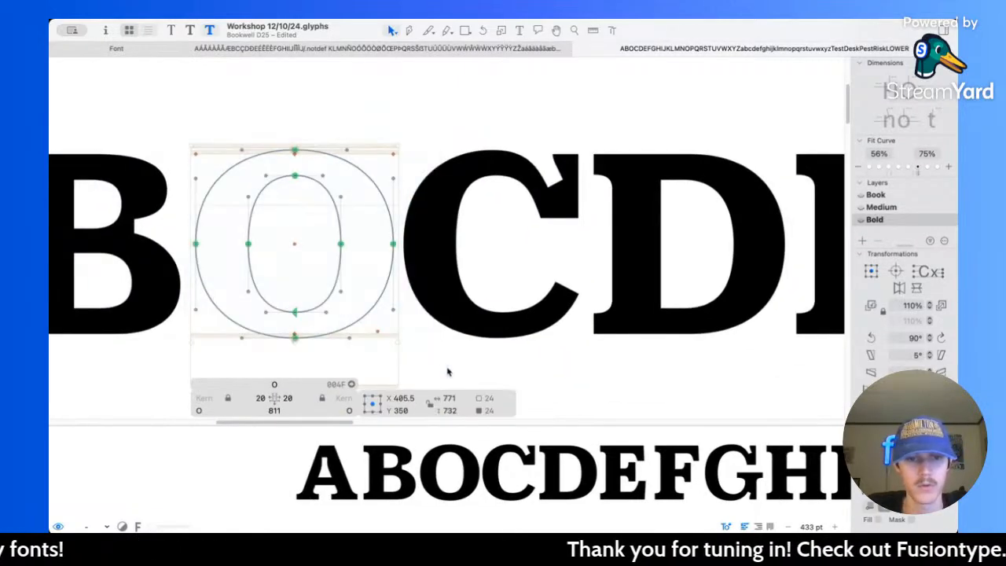
pyautogui.doubleClick(473, 269)
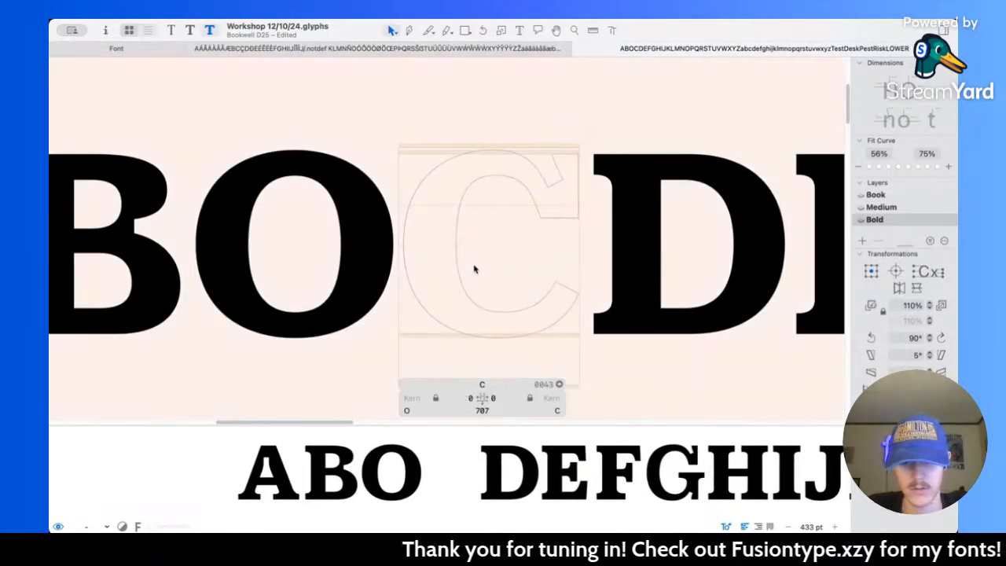
pyautogui.press('super+v')
pyautogui.scroll(5, 463, 243)
pyautogui.scroll(-3, 463, 245)
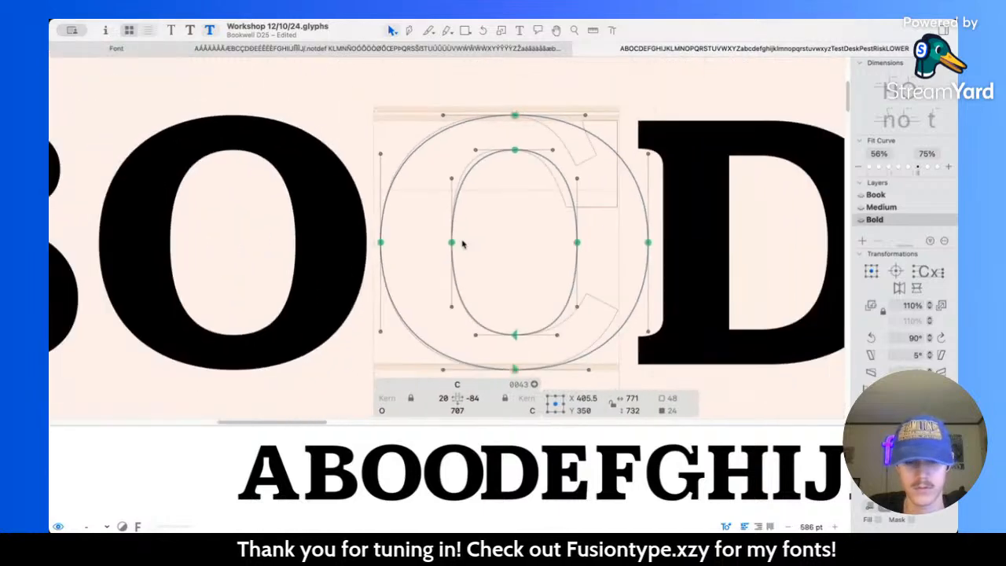
# Step: Return to the C's foreground and reshape its inner and outer upper-left curves to follow the O outline in the background
pyautogui.press('super+z')
pyautogui.scroll(5, 479, 189)
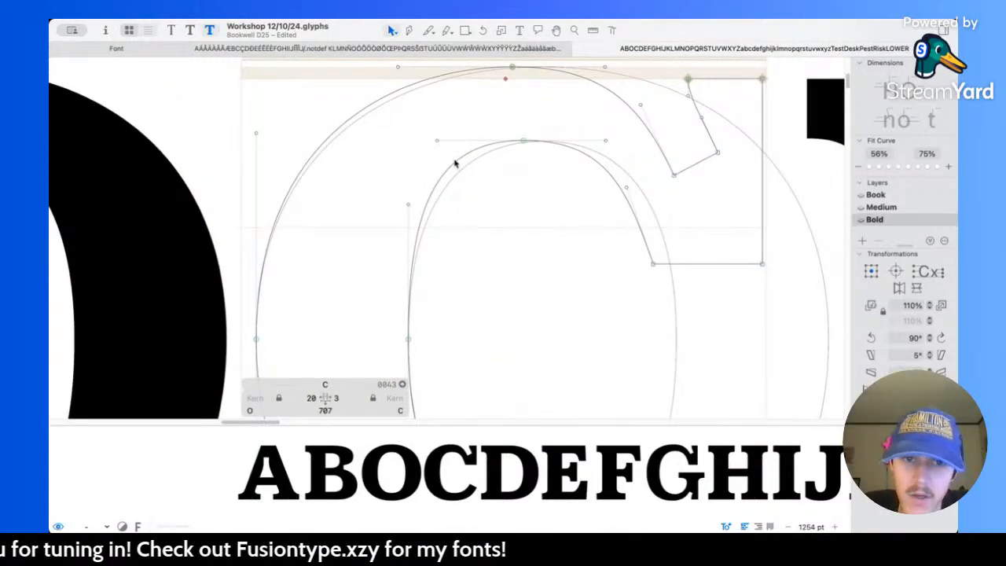
pyautogui.moveTo(454, 162); pyautogui.dragTo(467, 168)
pyautogui.press('super+z')
pyautogui.press('super+z')
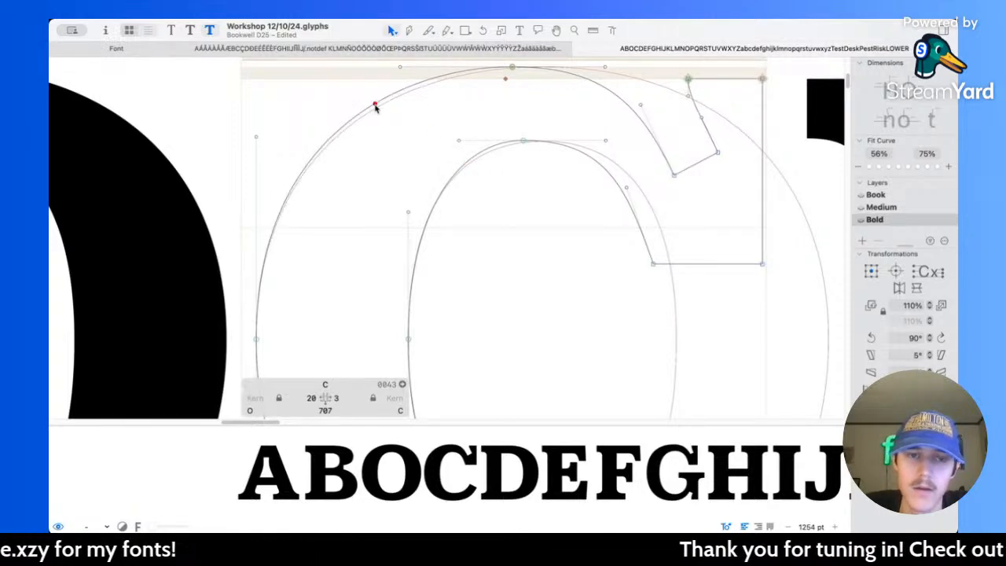
# Step: Fit the C's outer lower-left curve to the background O, shortening the left node's lower handle and moving the bottom node's left handle to X 222, Y -16
pyautogui.scroll(-8, 343, 110)
pyautogui.moveTo(307, 108); pyautogui.dragTo(339, 280)
pyautogui.scroll(8, 328, 269)
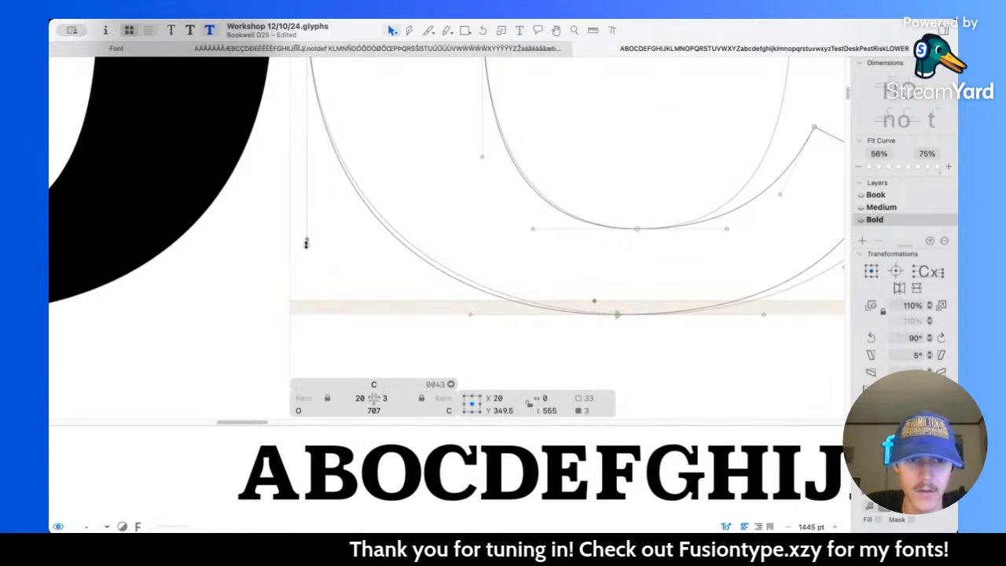
pyautogui.moveTo(305, 243); pyautogui.dragTo(306, 228)
pyautogui.scroll(-6, 510, 283)
pyautogui.scroll(6, 499, 289)
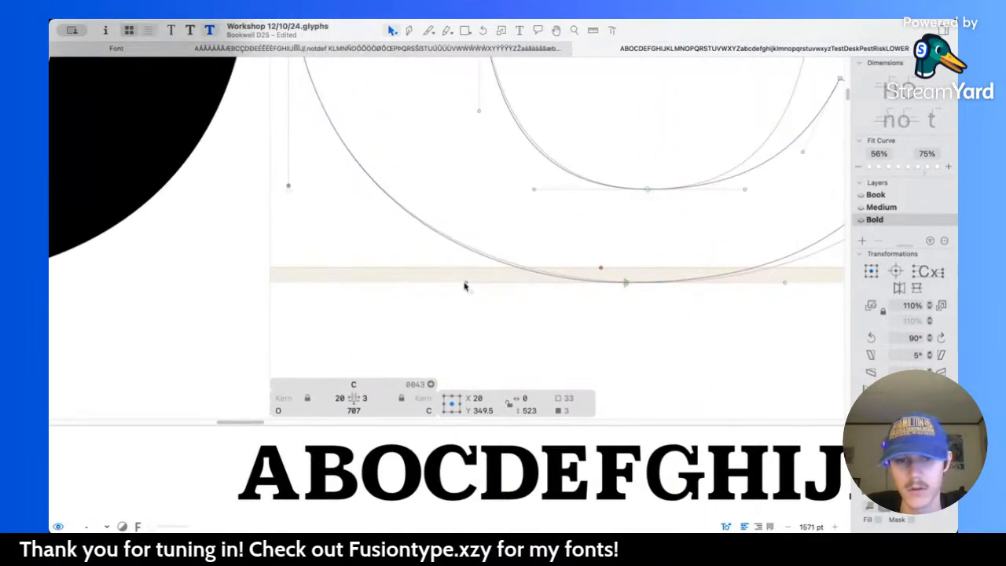
pyautogui.moveTo(466, 284); pyautogui.dragTo(481, 284)
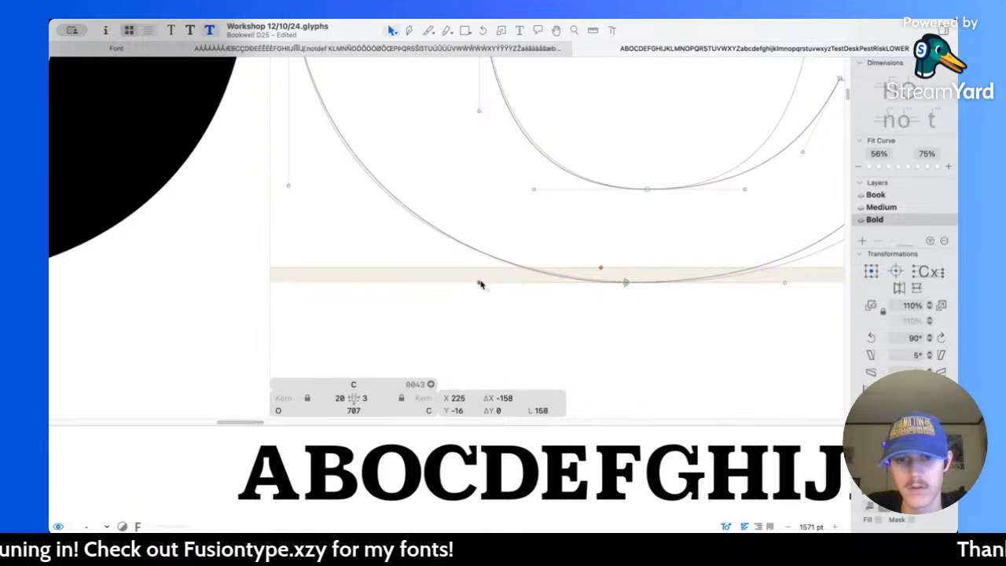
pyautogui.press('super+z')
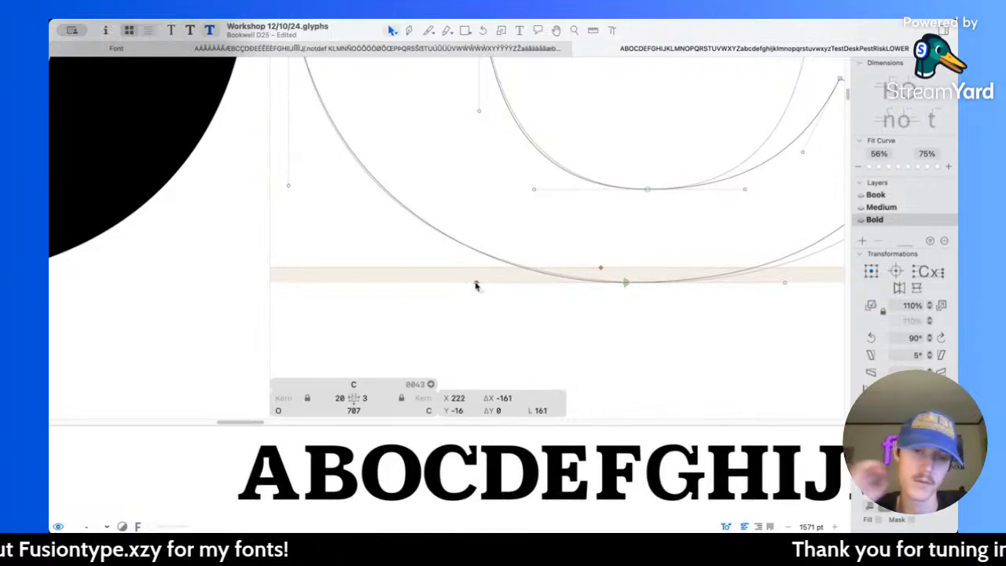
# Step: Move the left handle of the C's inner bottom node to X 294, Y 84, and that of the outer top node to X 214, Y 716
pyautogui.scroll(-4, 472, 287)
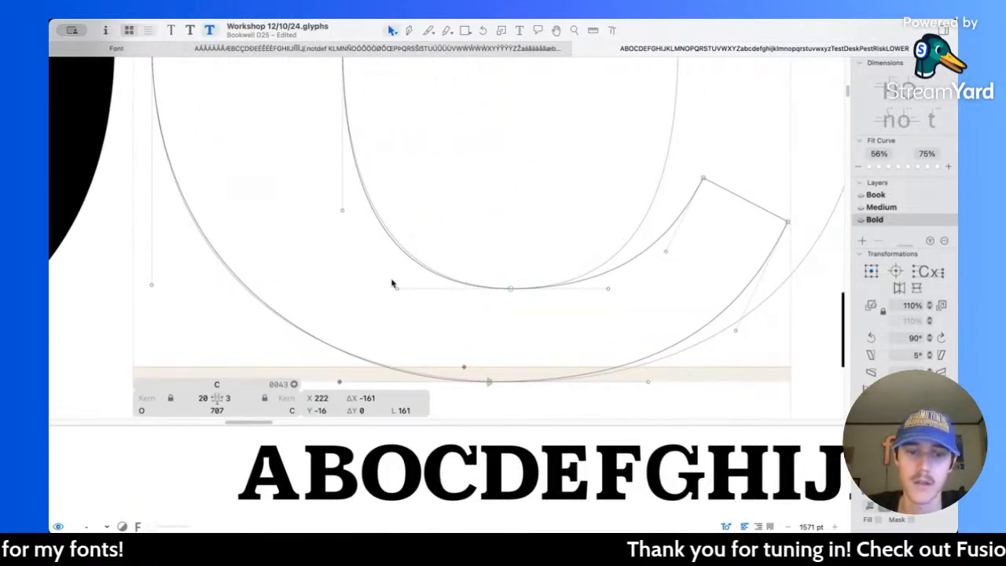
pyautogui.moveTo(398, 288); pyautogui.dragTo(406, 291)
pyautogui.scroll(10, 338, 130)
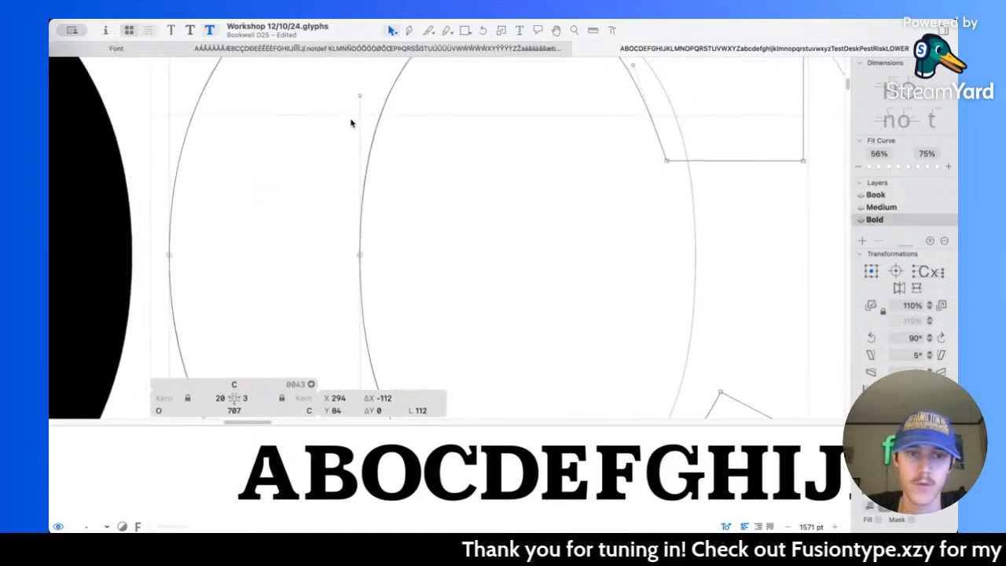
pyautogui.moveTo(328, 131)
pyautogui.mouseDown()
pyautogui.moveTo(353, 129)
pyautogui.moveTo(330, 132)
pyautogui.mouseUp()
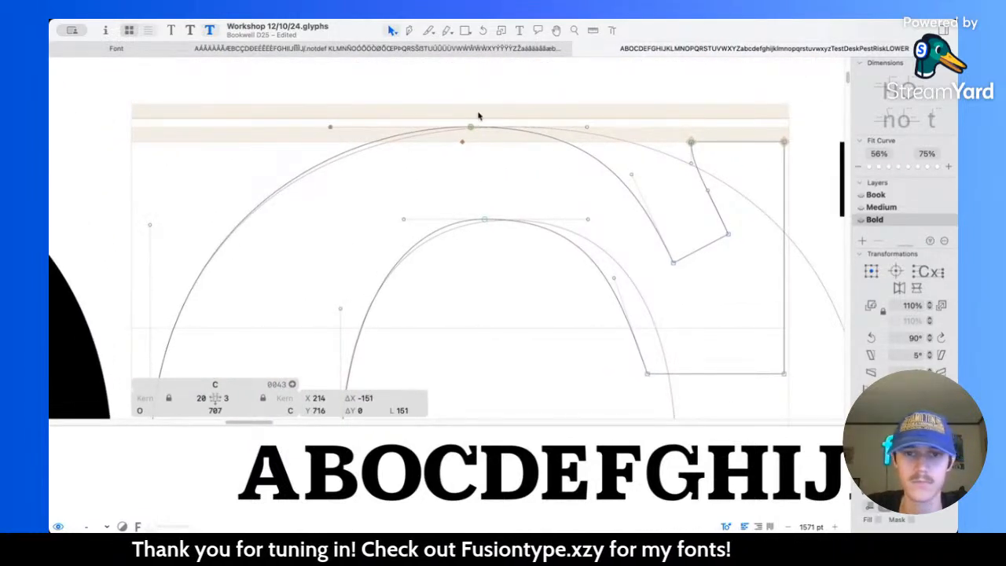
# Step: Try moving the C's outer top node right to X 380, Y 716, and undo the move
pyautogui.moveTo(474, 130); pyautogui.dragTo(486, 130)
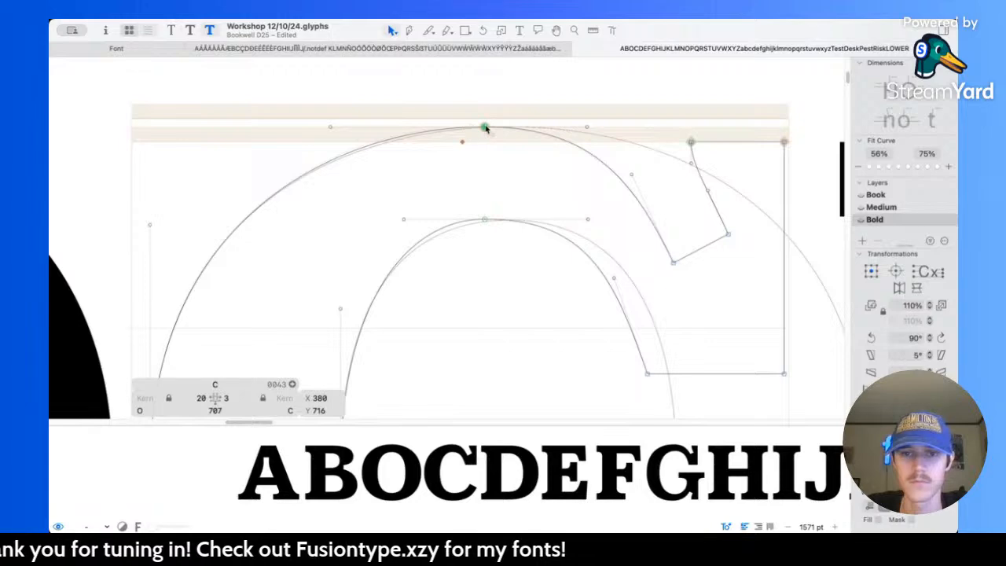
pyautogui.press('super+z')
pyautogui.scroll(-5, 486, 130)
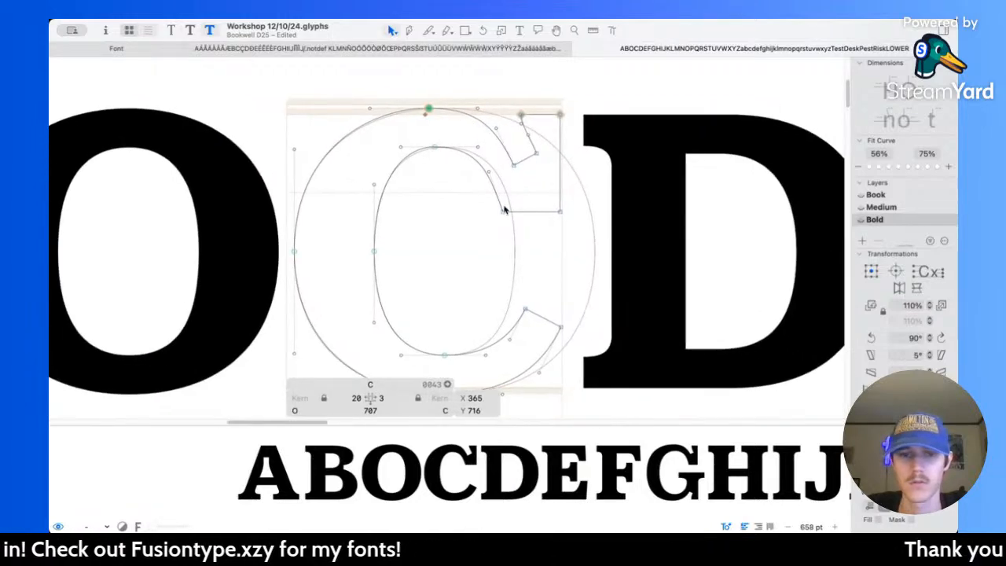
pyautogui.scroll(4, 453, 169)
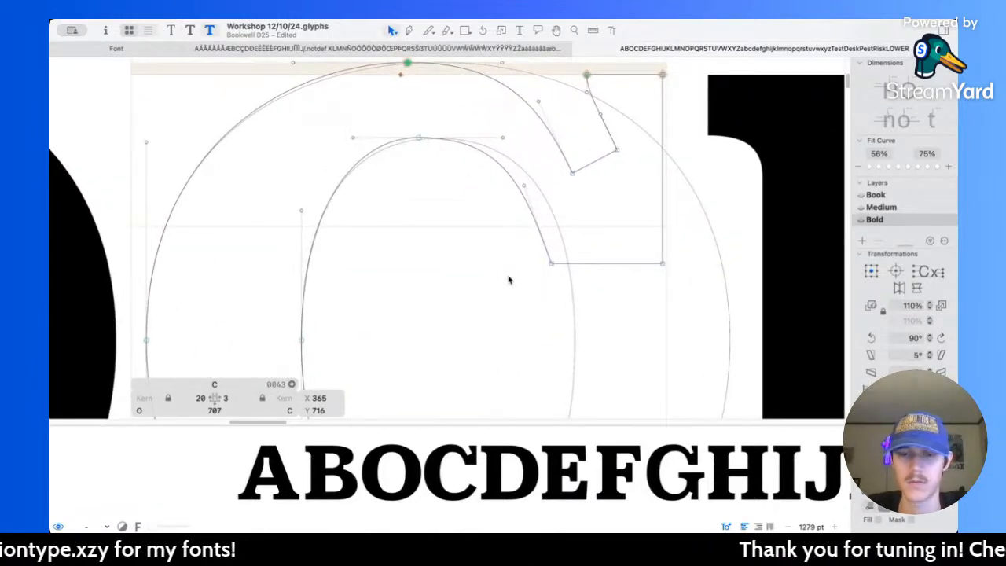
pyautogui.scroll(-3, 505, 260)
# Step: Delete the O reference outline from the C's background layer and return to the foreground
pyautogui.press('super+v')
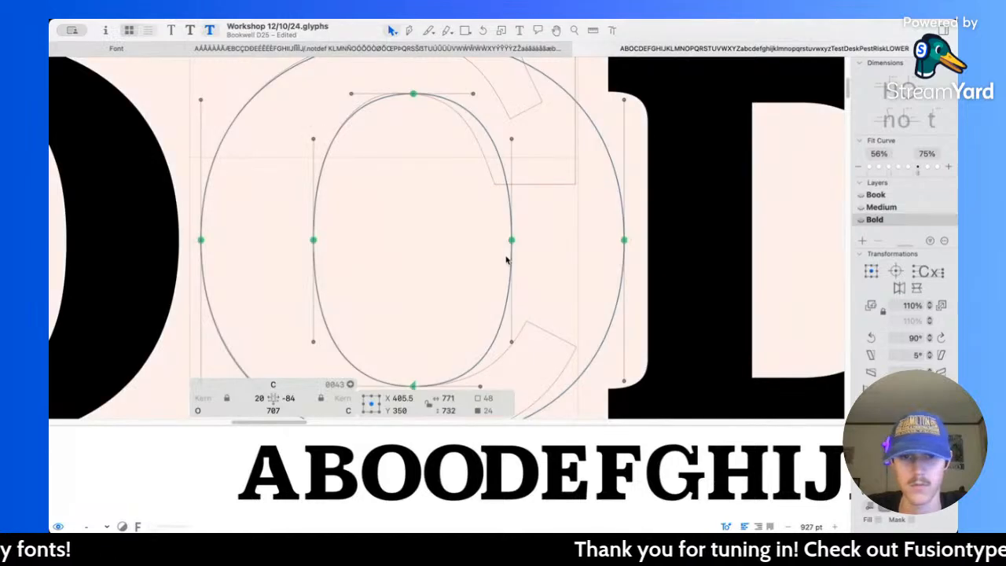
pyautogui.press('super+z')
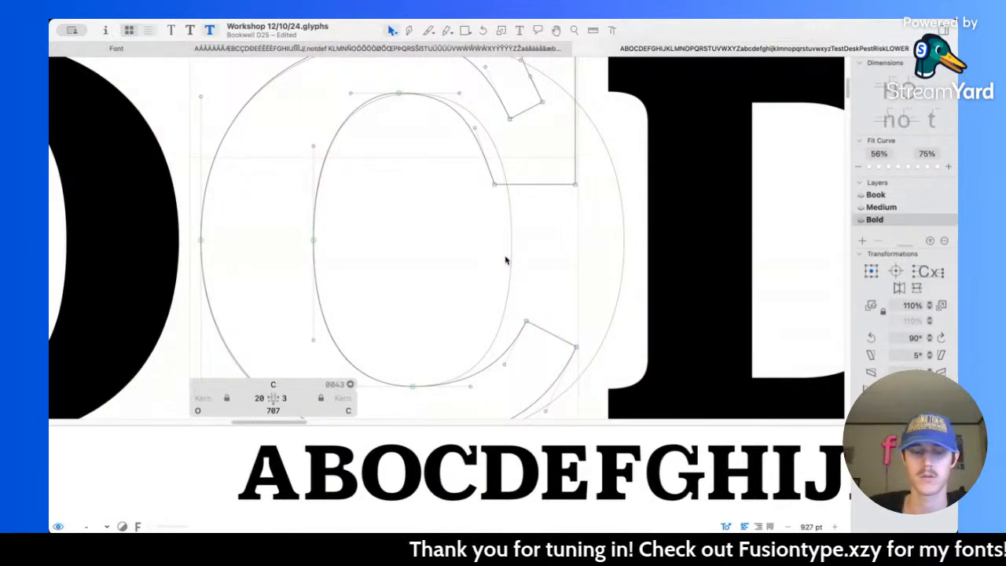
pyautogui.press('super+v')
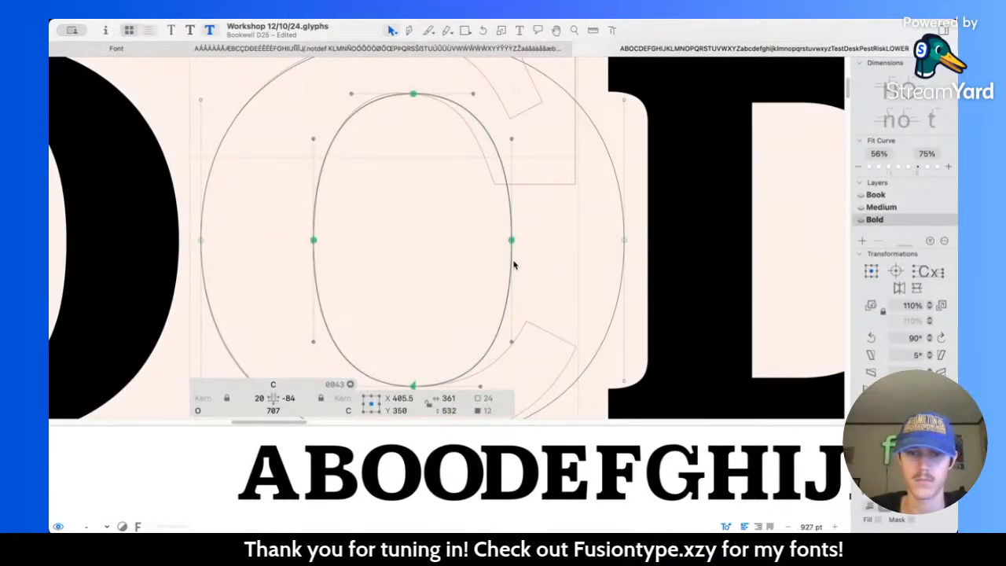
pyautogui.press('BackSpace')
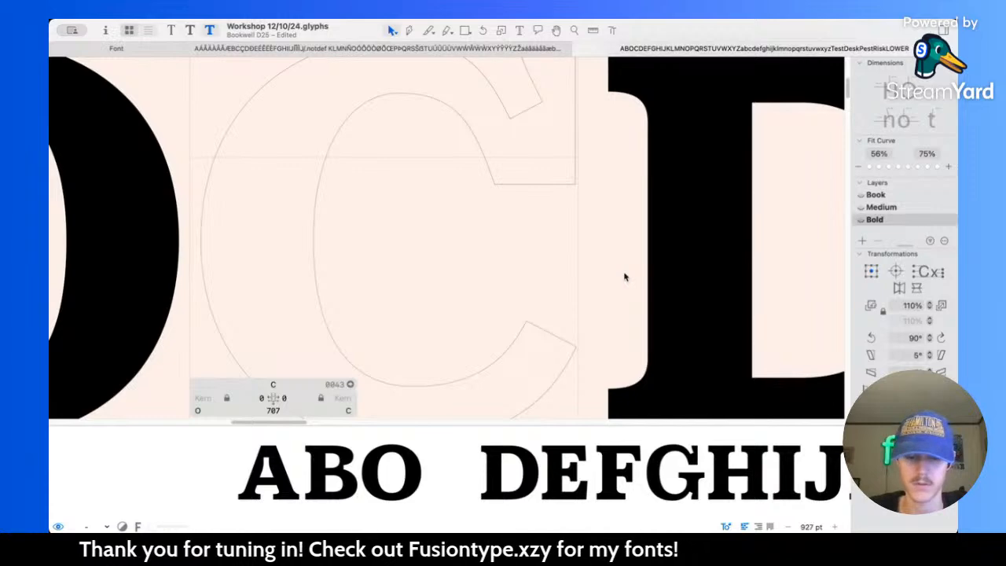
pyautogui.press('super+b')
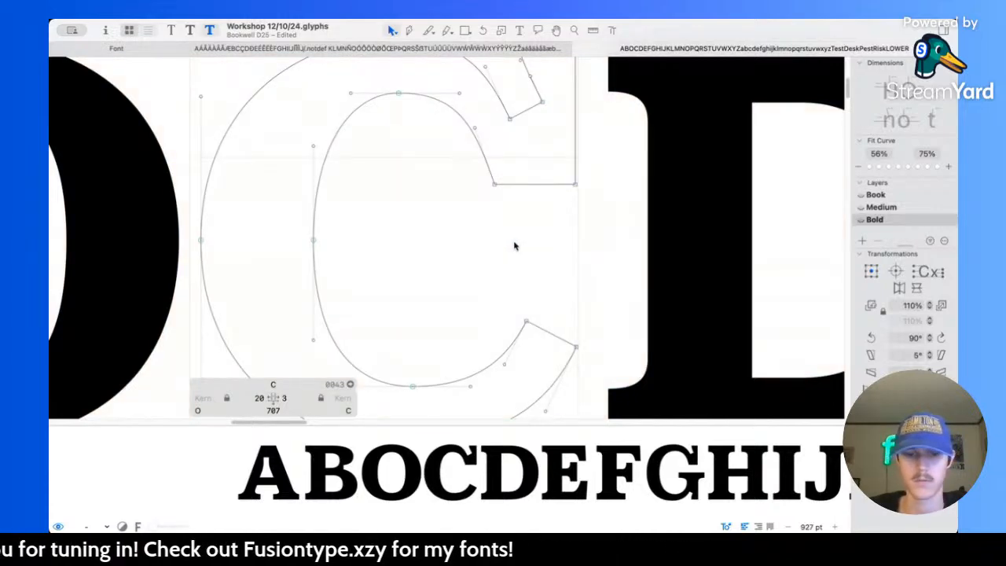
# Step: Move the C's outer top node left to X 348, Y 716
pyautogui.scroll(3, 452, 128)
pyautogui.scroll(2, 453, 128)
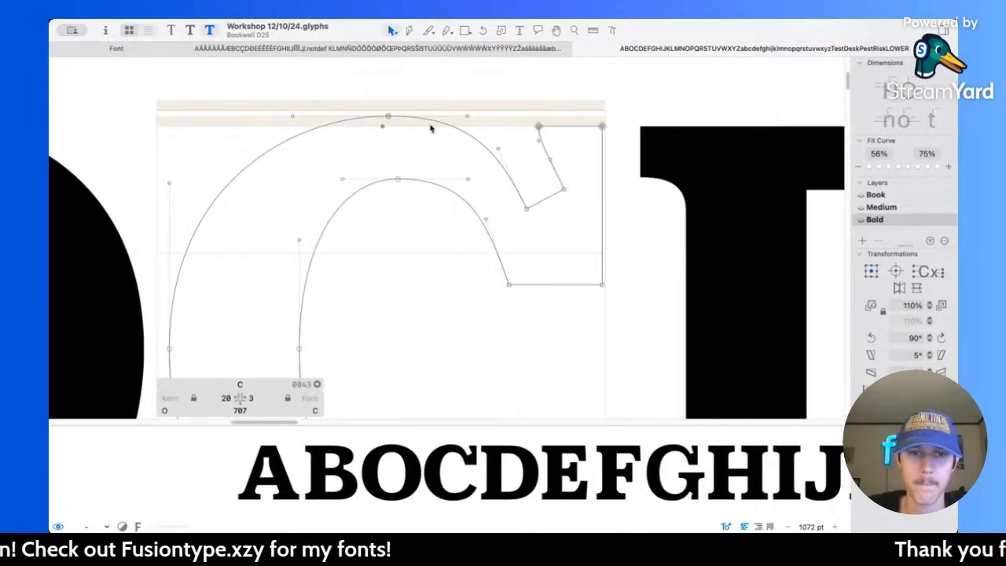
pyautogui.click(388, 118)
pyautogui.moveTo(388, 118); pyautogui.dragTo(375, 117)
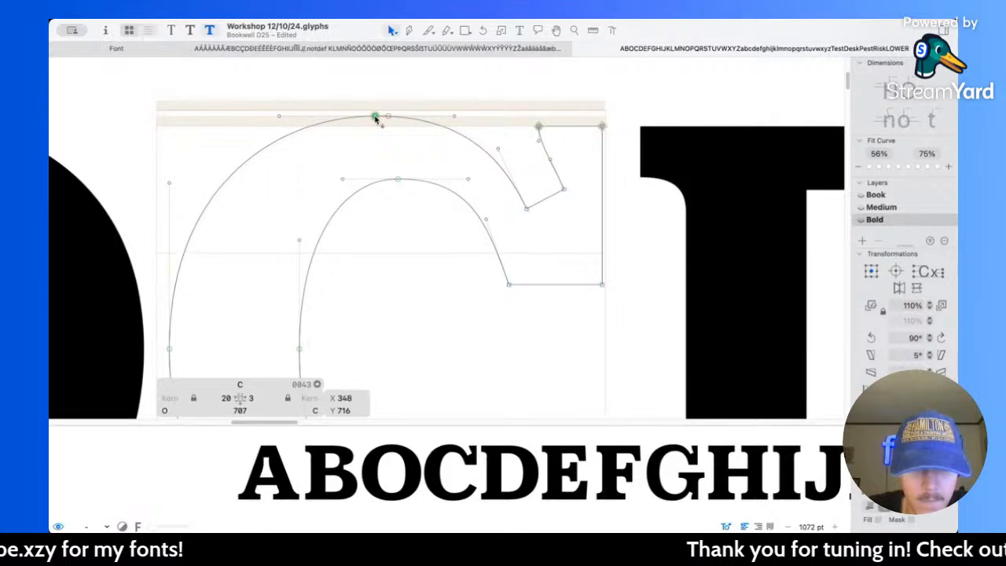
# Step: Preview the filled bold C beside the neighbouring capitals to examine its curves and spacing
pyautogui.scroll(-2, 405, 189)
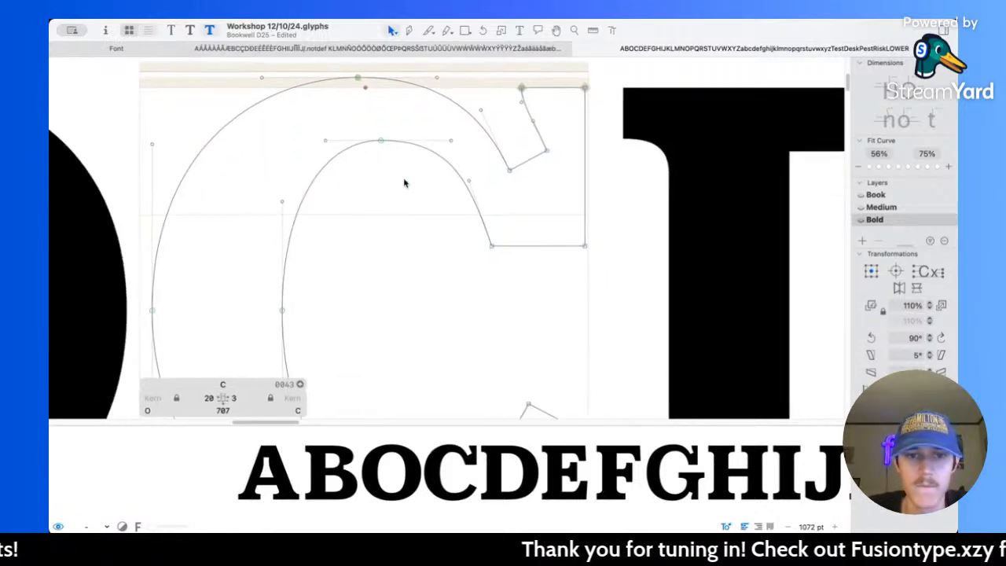
pyautogui.press('space')
pyautogui.scroll(-5, 404, 180)
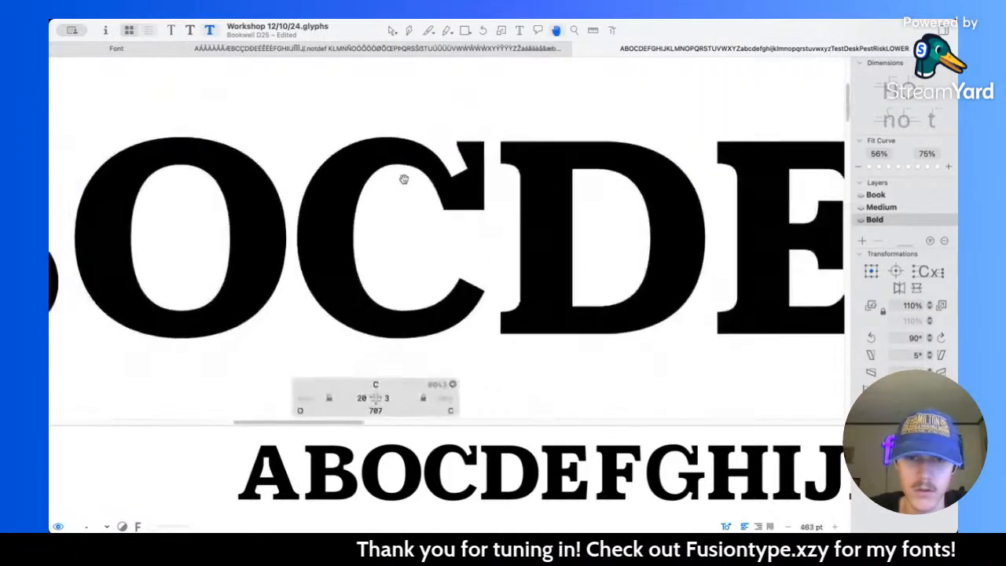
pyautogui.scroll(5, 410, 185)
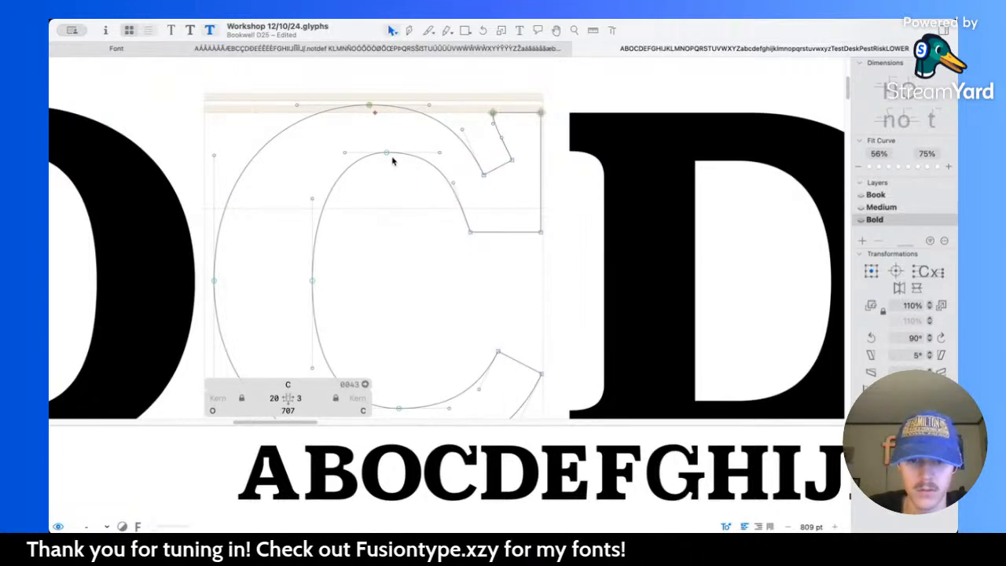
pyautogui.scroll(-2, 393, 161)
pyautogui.scroll(-5, 393, 162)
pyautogui.press('space')
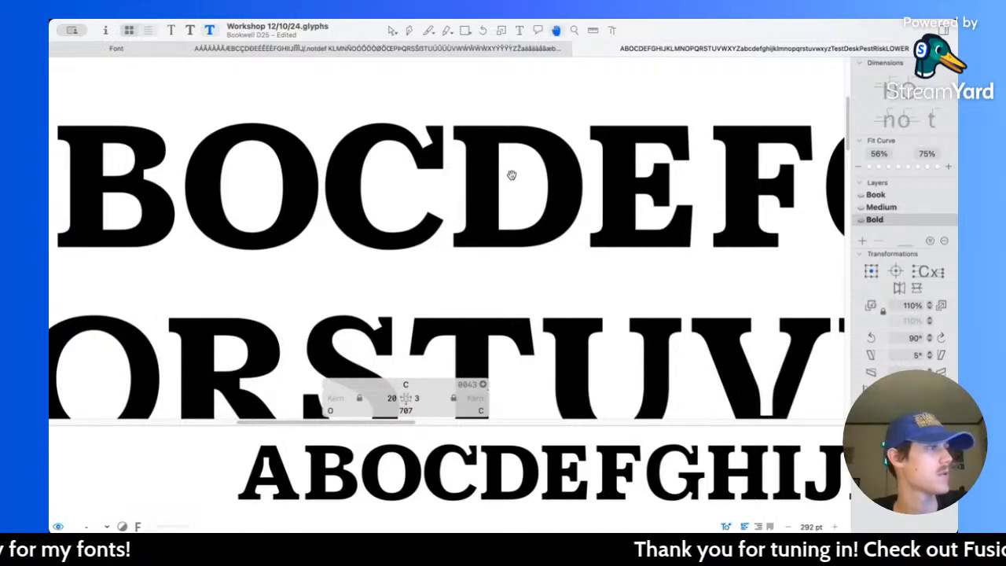
pyautogui.press('space')
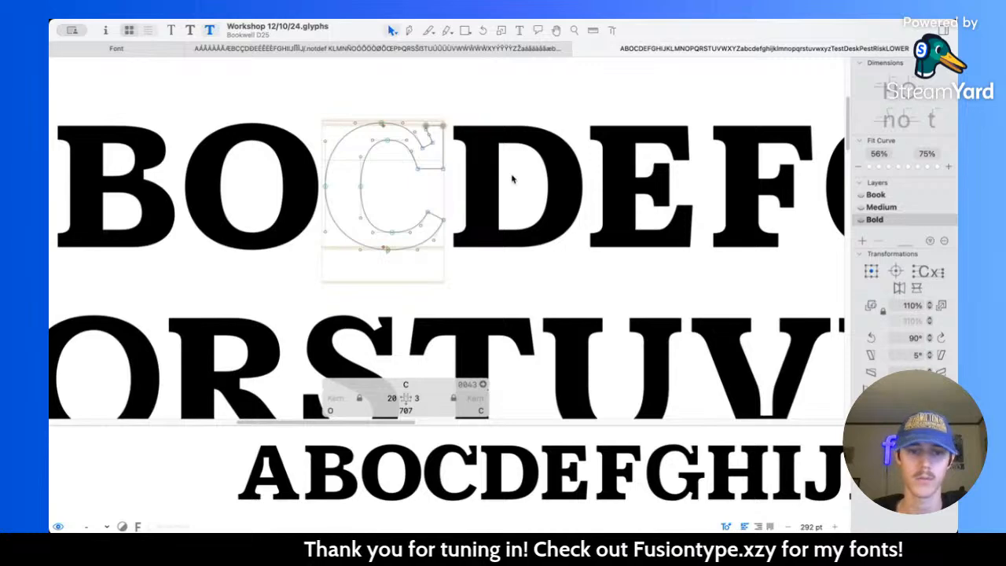
# Step: Set the bold C's left sidebearing to 40 and right sidebearing to 25, matching the Medium and Book masters, and preview the spacing at small size
pyautogui.press('super+1')
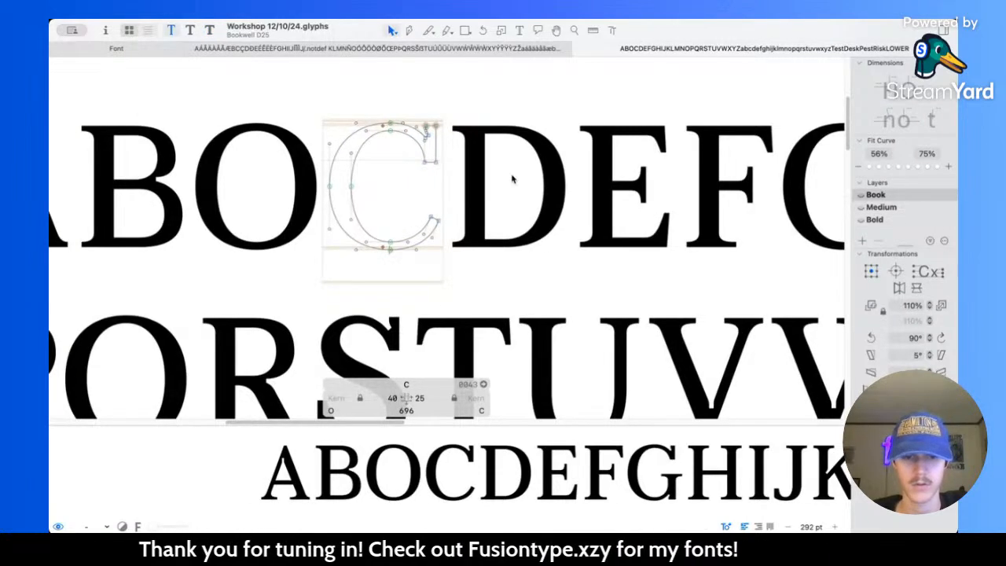
pyautogui.press('super+2')
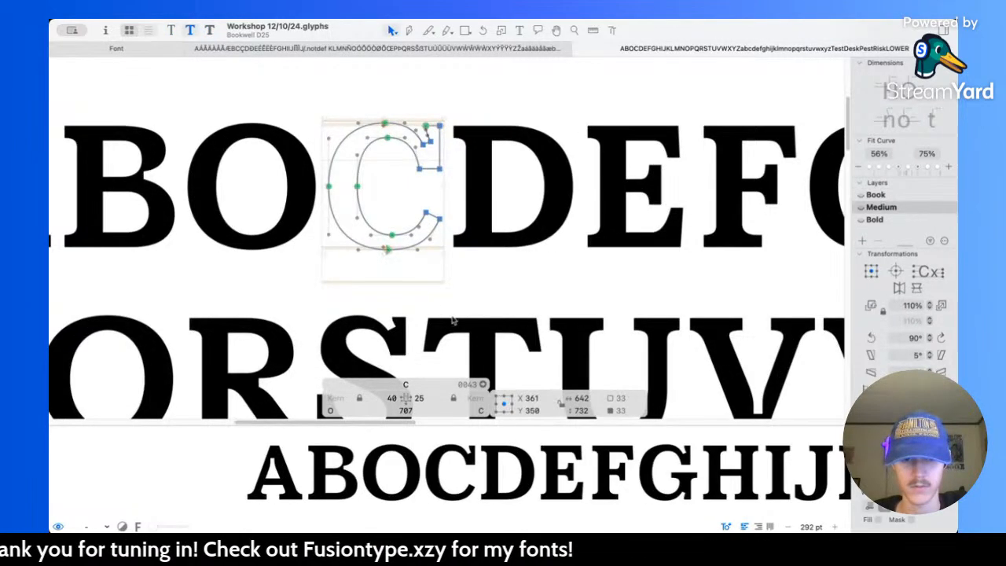
pyautogui.press('super+3')
pyautogui.click(405, 398)
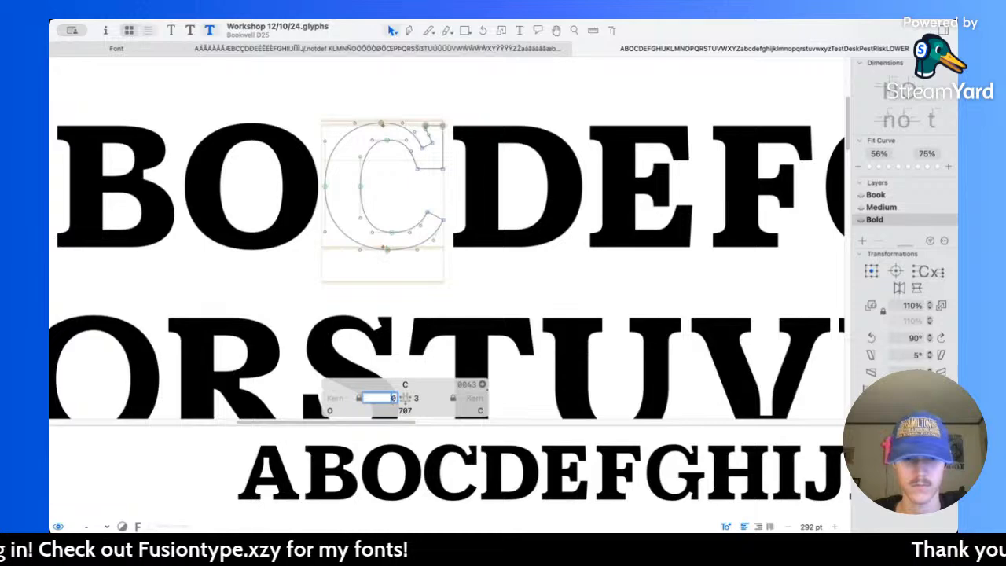
pyautogui.write('40')
pyautogui.press('Tab')
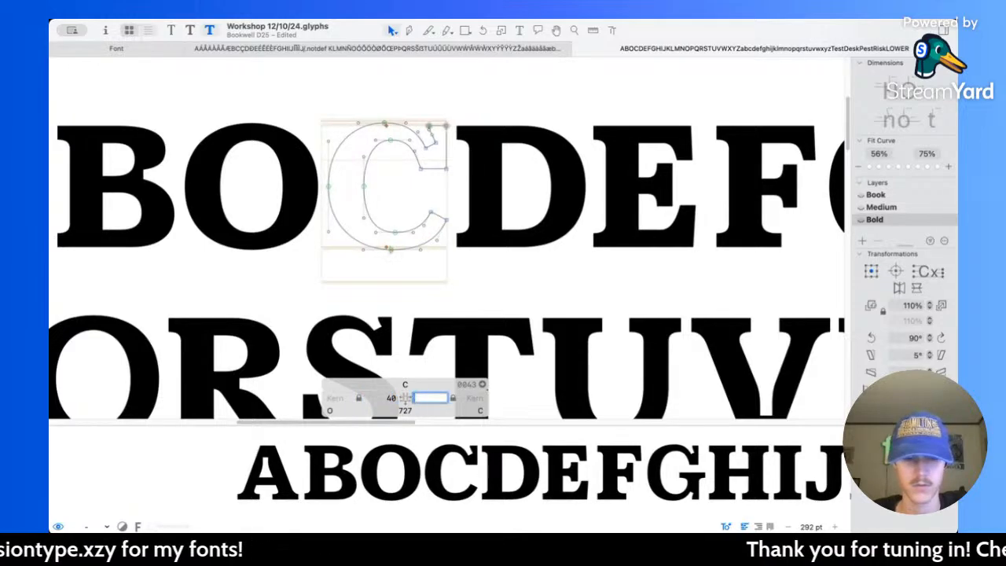
pyautogui.write('25')
pyautogui.click(492, 267)
pyautogui.press('space')
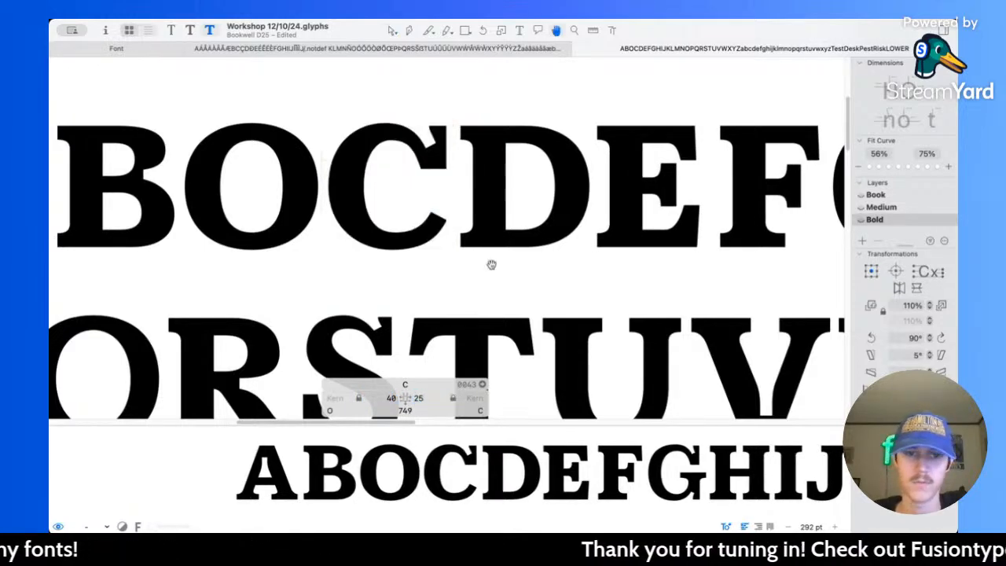
pyautogui.scroll(-5, 492, 266)
pyautogui.hscroll(3, 492, 267)
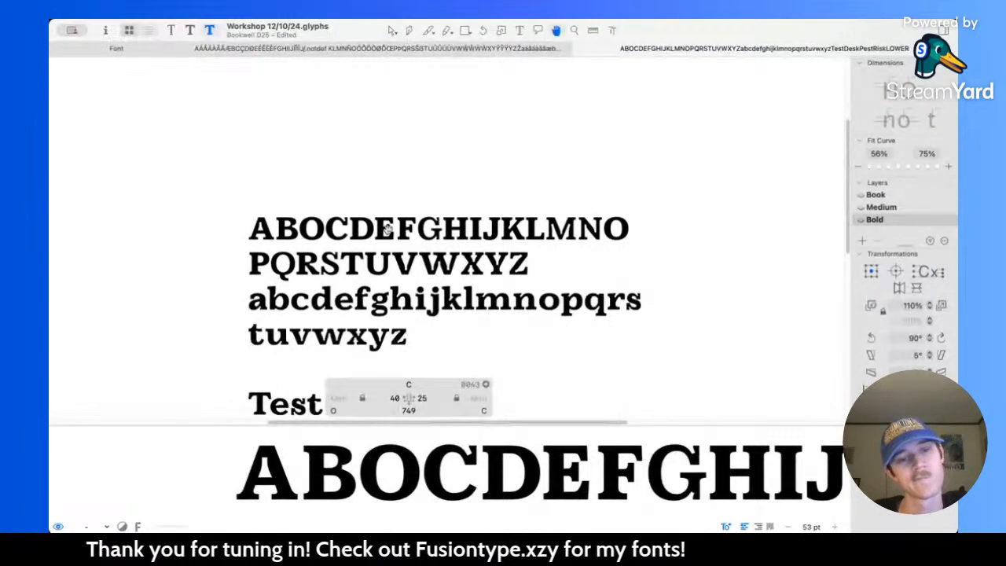
# Step: Try moving the upper-left corner of the C's upper serif left to X 612, preview it, and undo the move
pyautogui.scroll(10, 393, 225)
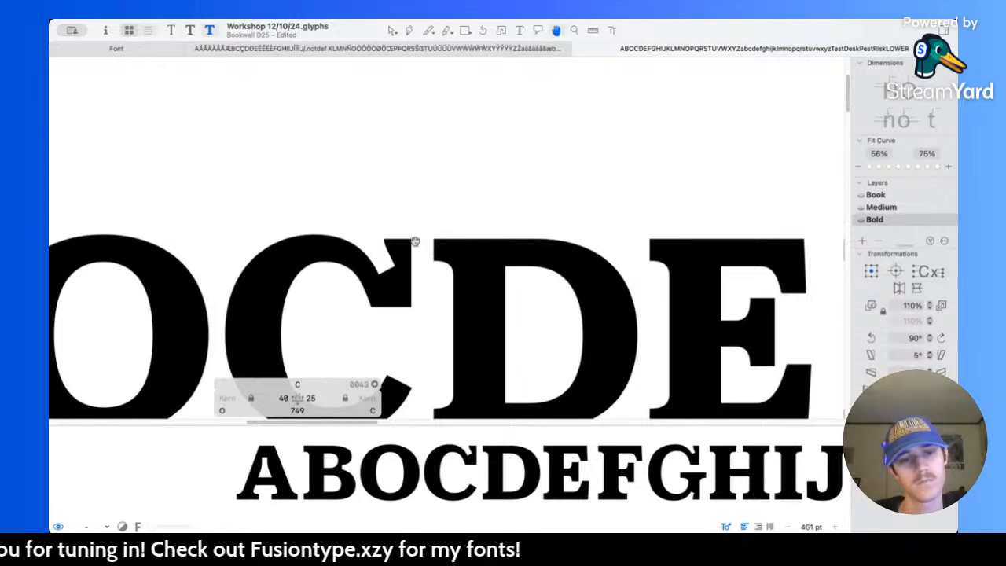
pyautogui.scroll(5, 415, 240)
pyautogui.click(346, 235)
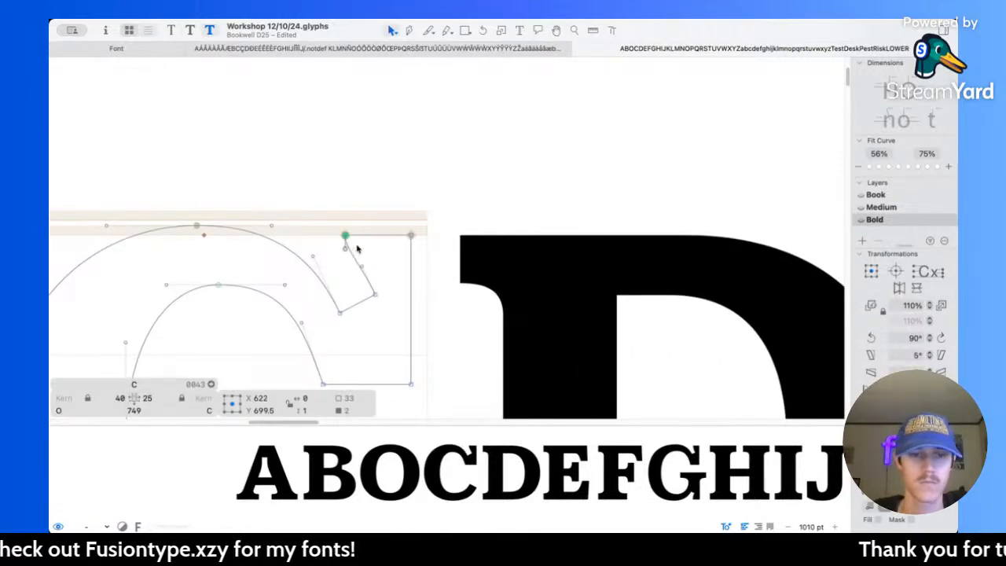
pyautogui.scroll(-7, 357, 248)
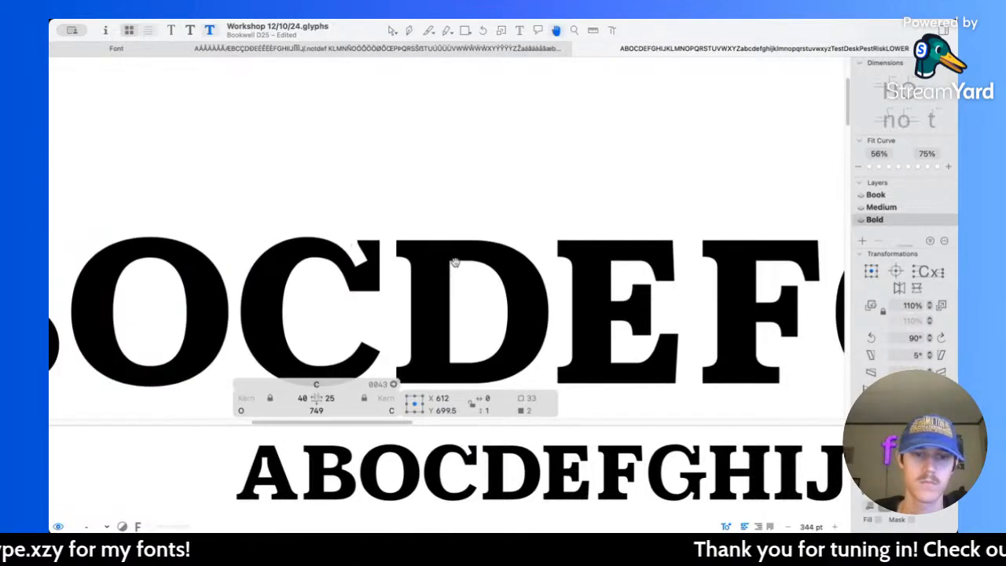
pyautogui.scroll(-6, 455, 262)
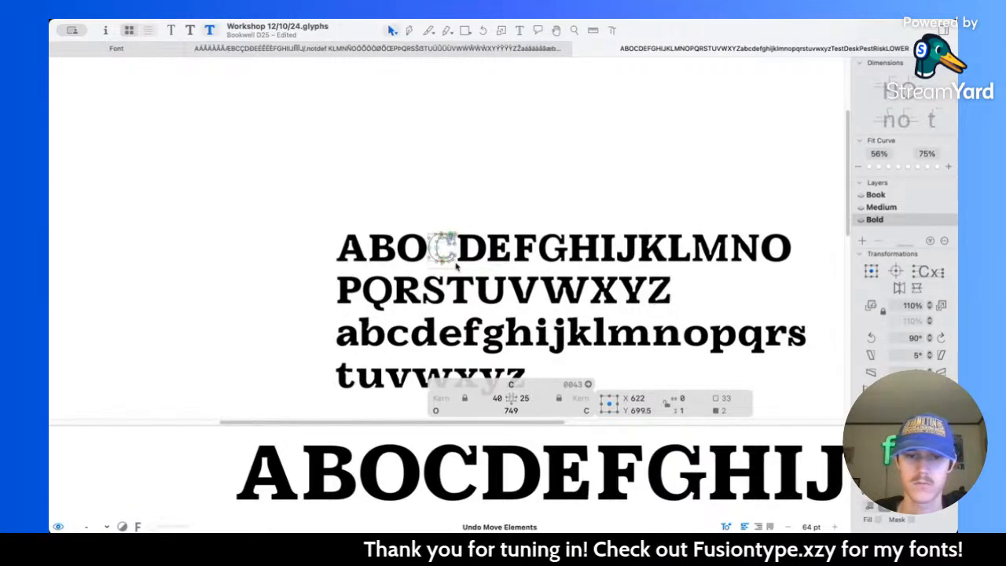
pyautogui.press('space')
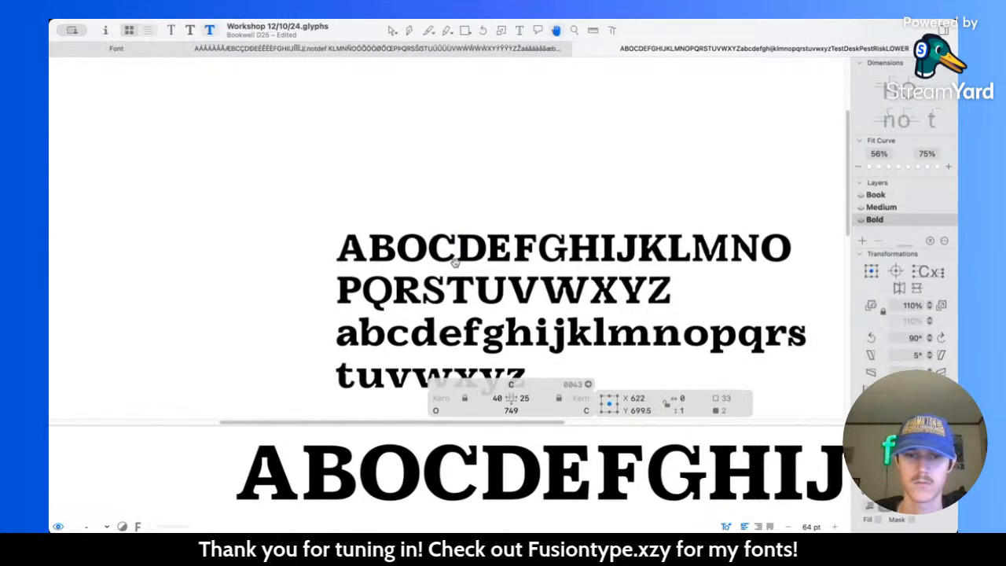
# Step: Compare the C's outline and weight among its neighbouring capitals across the Book, Medium and Bold masters
pyautogui.scroll(3, 455, 265)
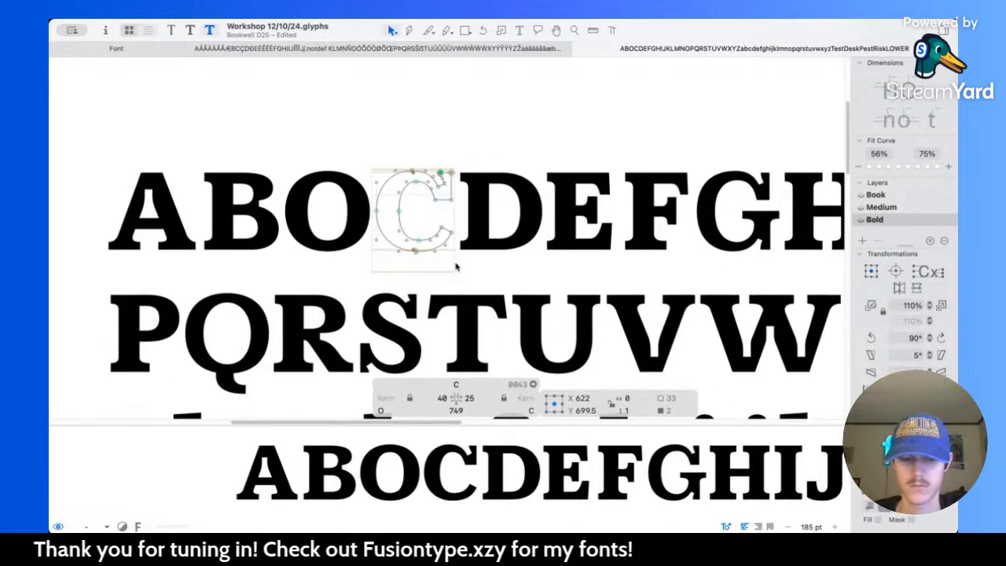
pyautogui.press('super+1')
pyautogui.press('super+2')
pyautogui.press('super+3')
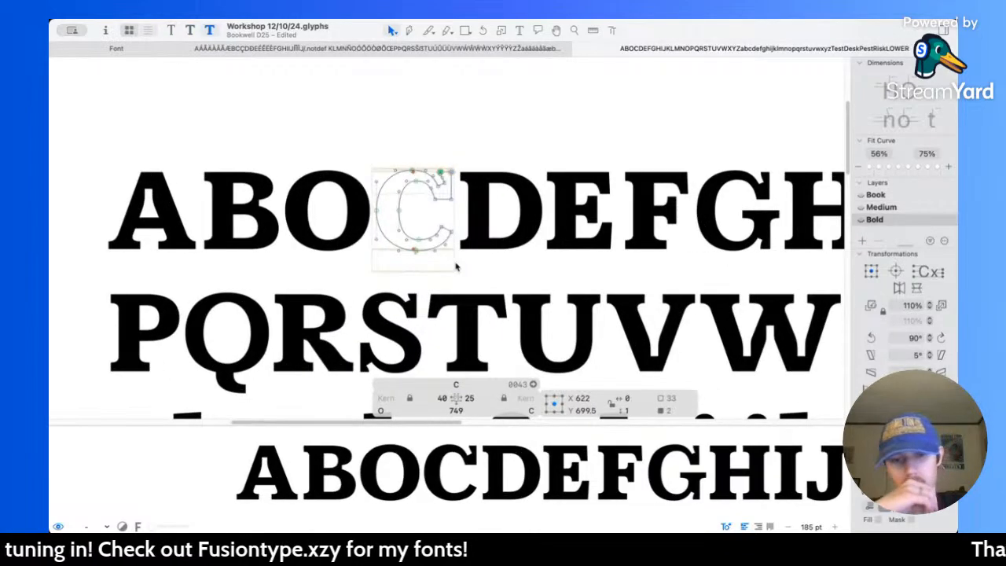
pyautogui.press('super+2')
pyautogui.press('super+1')
pyautogui.press('super+2')
pyautogui.press('super+3')
pyautogui.press('super+2')
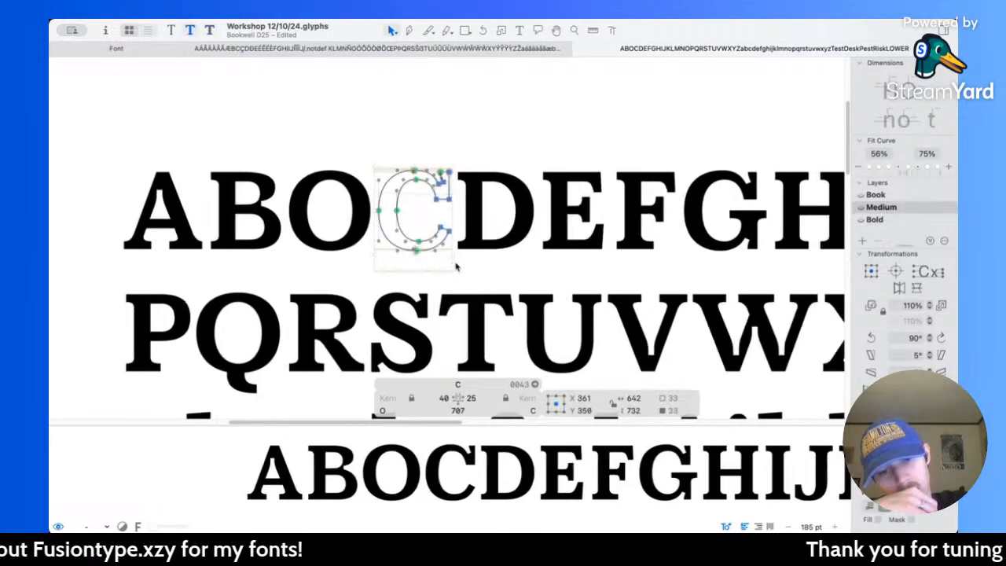
pyautogui.press('super+1')
pyautogui.press('super+2')
pyautogui.press('super+3')
# Step: Try nudging the slanted inner edge of the bold C's upper serif left and down to X 628.5, Y 582.5, and undo the nudges
pyautogui.scroll(10, 456, 267)
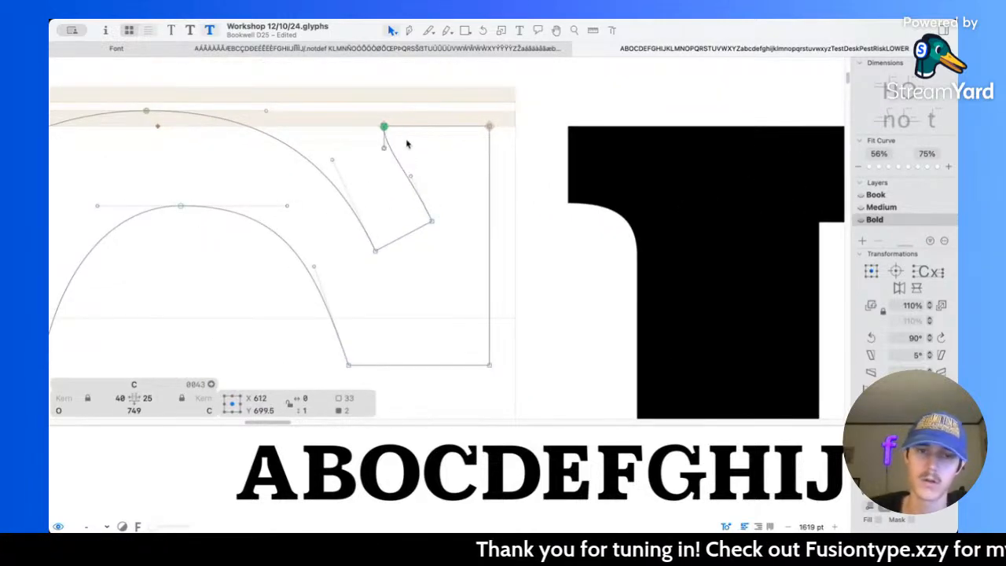
pyautogui.scroll(3, 406, 144)
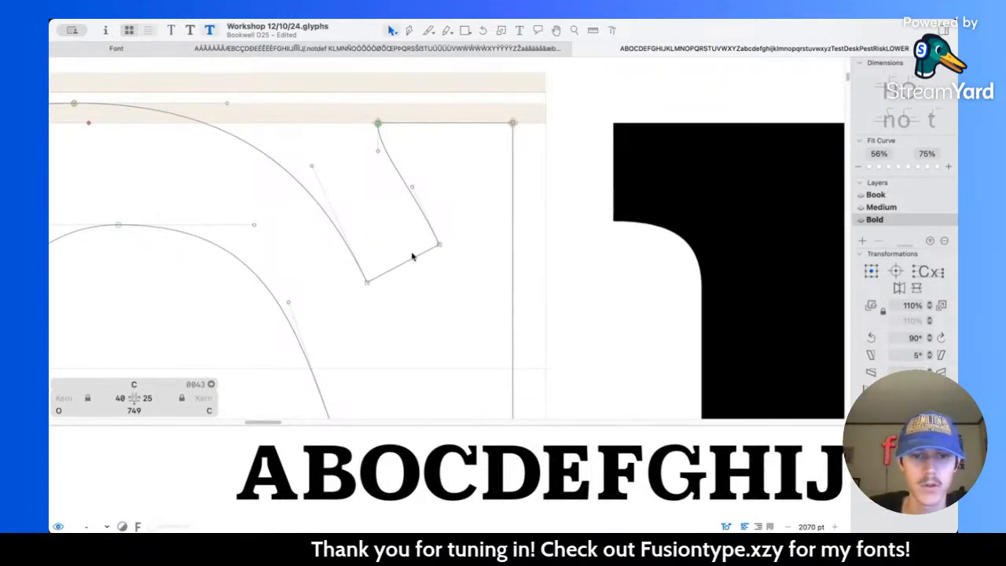
pyautogui.click(421, 257)
pyautogui.click(429, 255)
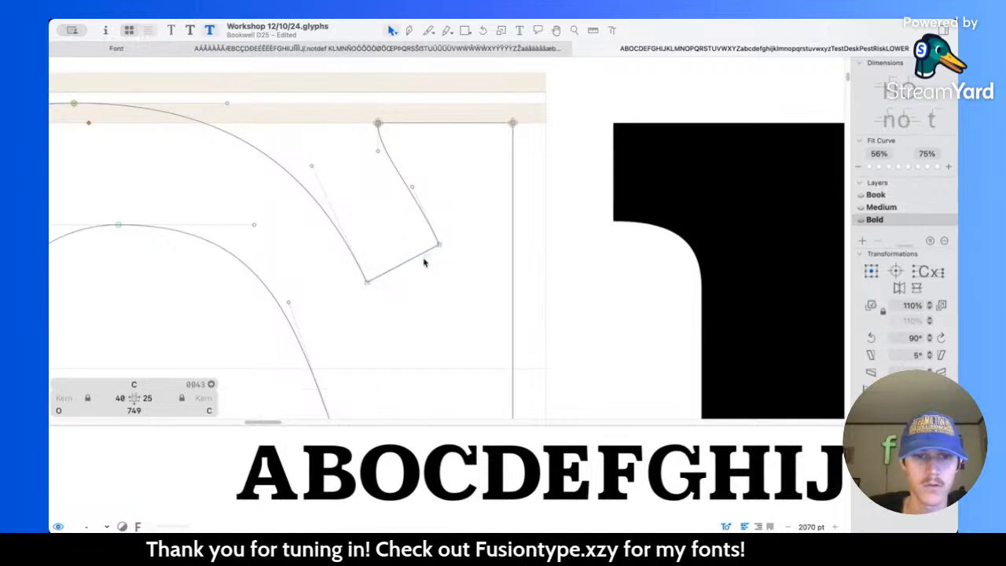
pyautogui.click(428, 254)
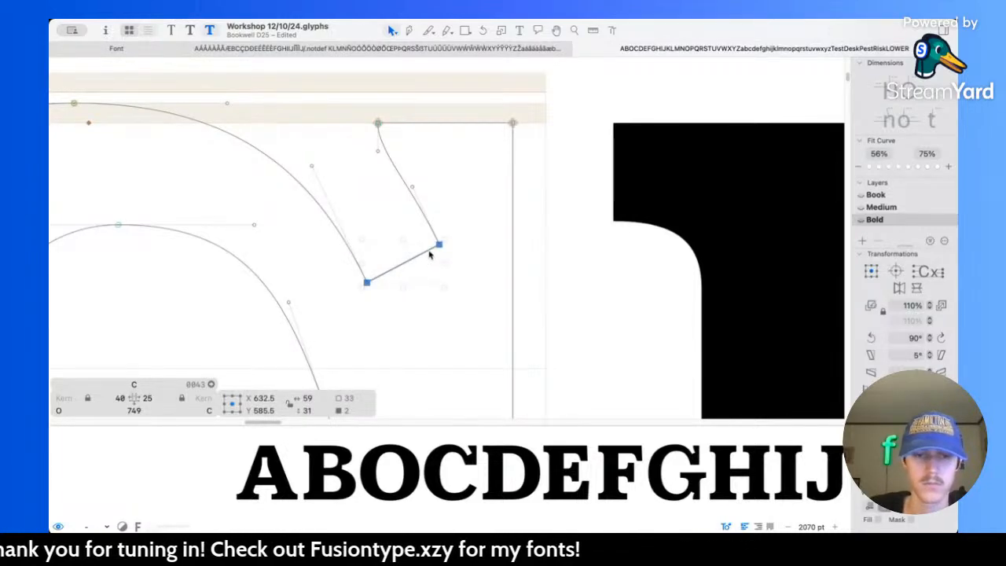
pyautogui.press('Left')
pyautogui.press('Left')
pyautogui.press('Left')
pyautogui.press('Left')
pyautogui.press('Down')
pyautogui.press('Down')
pyautogui.press('Down')
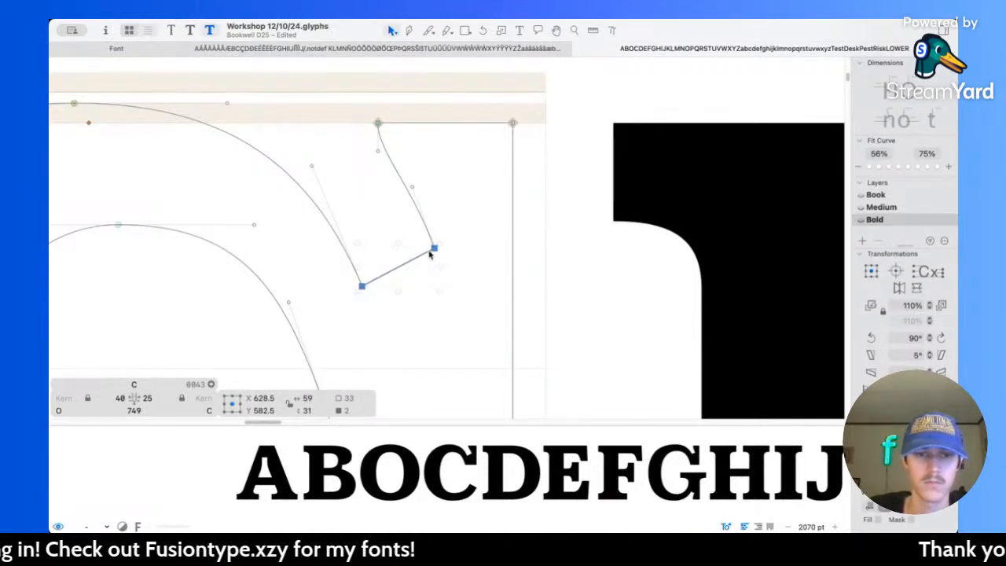
pyautogui.press('super+z')
pyautogui.press('super+z')
pyautogui.press('super+z')
pyautogui.press('super+z')
pyautogui.press('super+z')
pyautogui.press('super+z')
pyautogui.press('super+z')
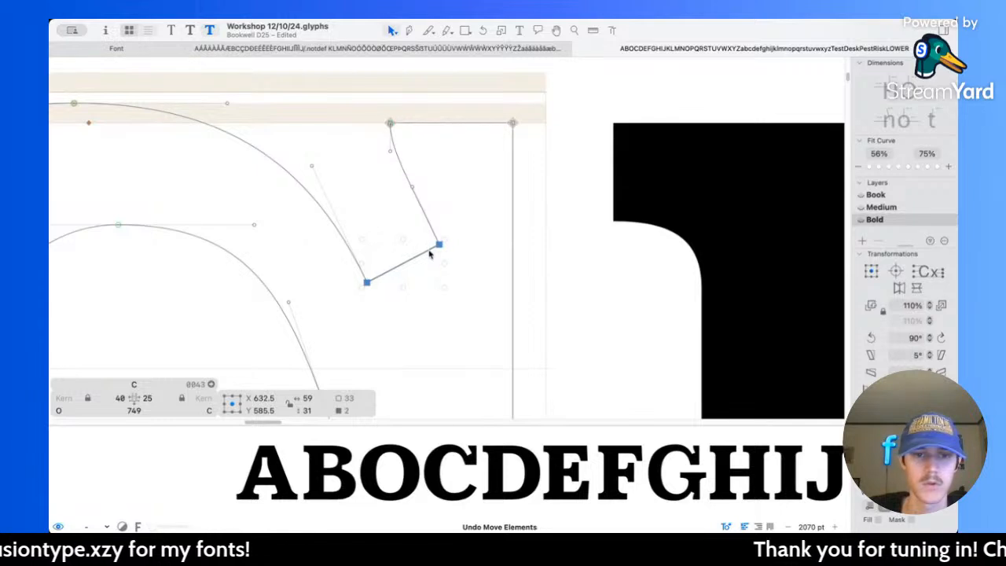
# Step: Move the upper serif's slanted inner edge left and down to X 620.5, Y 580.5, and preview the bold alphabet at small size
pyautogui.moveTo(425, 256); pyautogui.dragTo(409, 263)
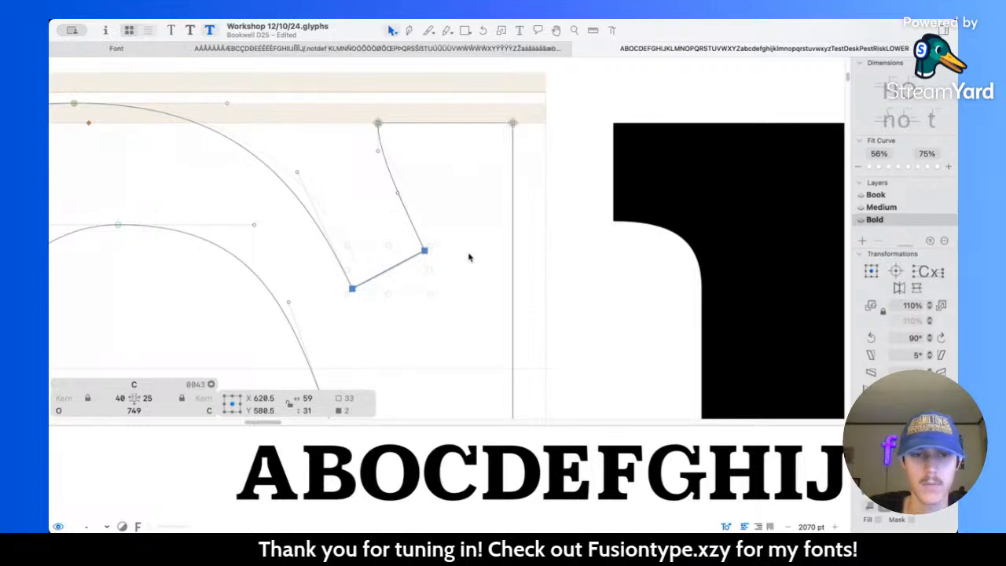
pyautogui.click(469, 256)
pyautogui.press('space')
pyautogui.scroll(-10, 464, 223)
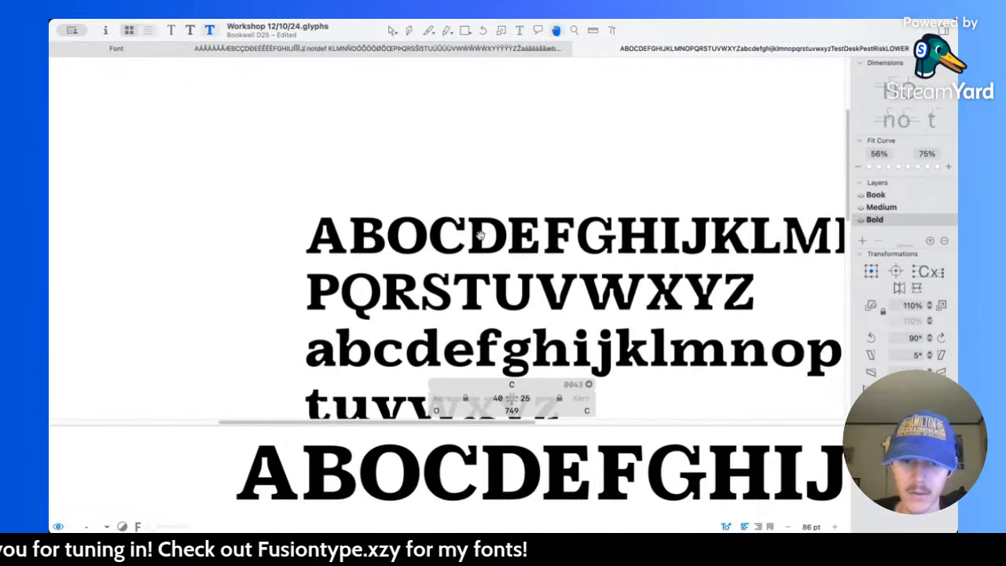
pyautogui.scroll(-3, 480, 234)
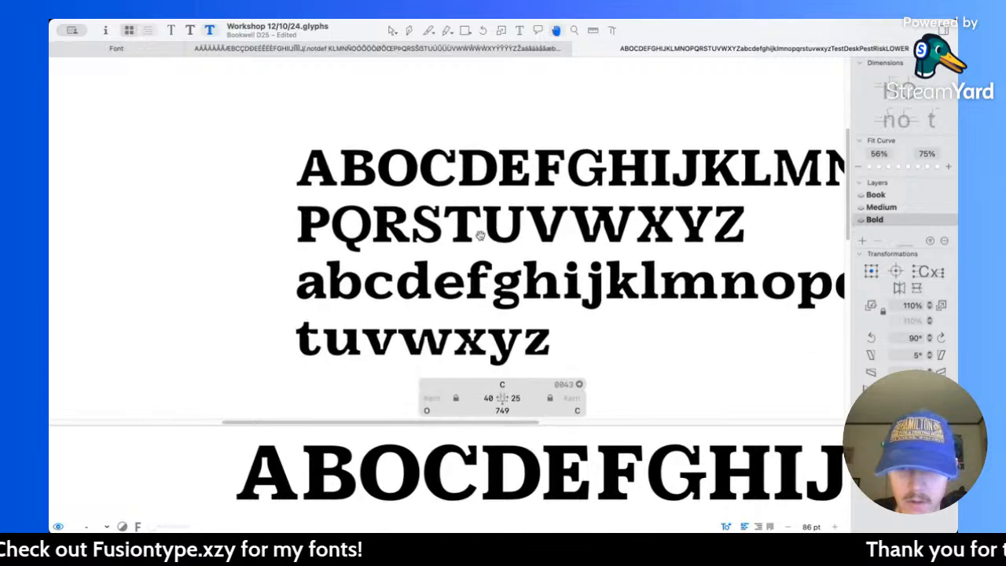
pyautogui.hscroll(4, 480, 234)
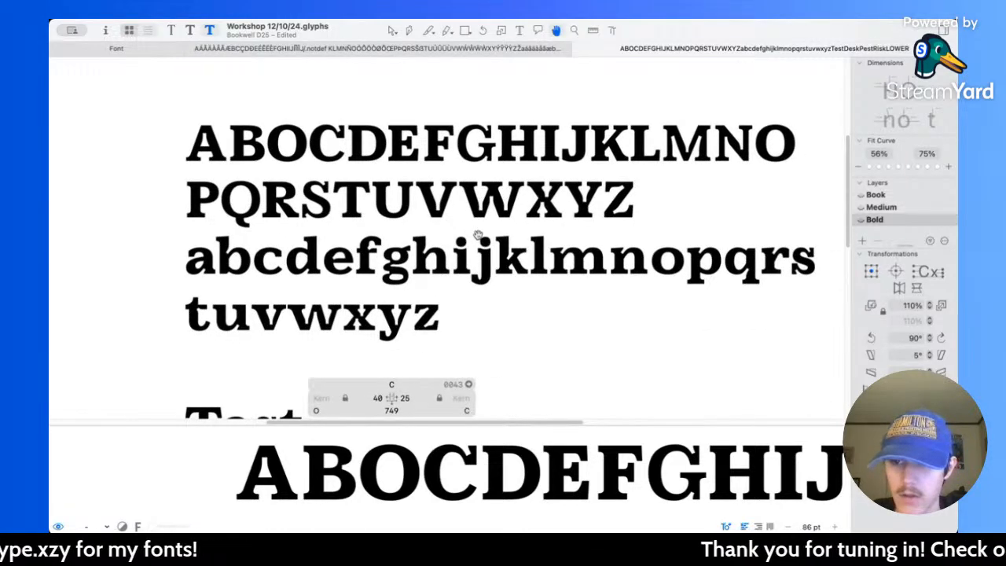
pyautogui.scroll(2, 477, 233)
pyautogui.hscroll(-1, 478, 233)
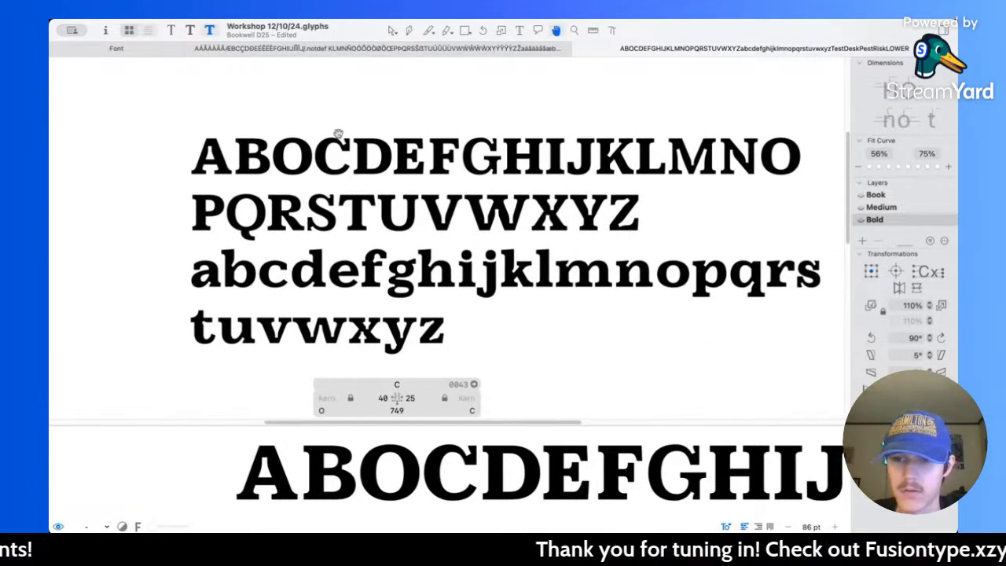
# Step: Refine the C's upper arm by shifting the outer curve's handle near the serif and placing the inner curve's handle at X 533, Y 550
pyautogui.scroll(10, 341, 134)
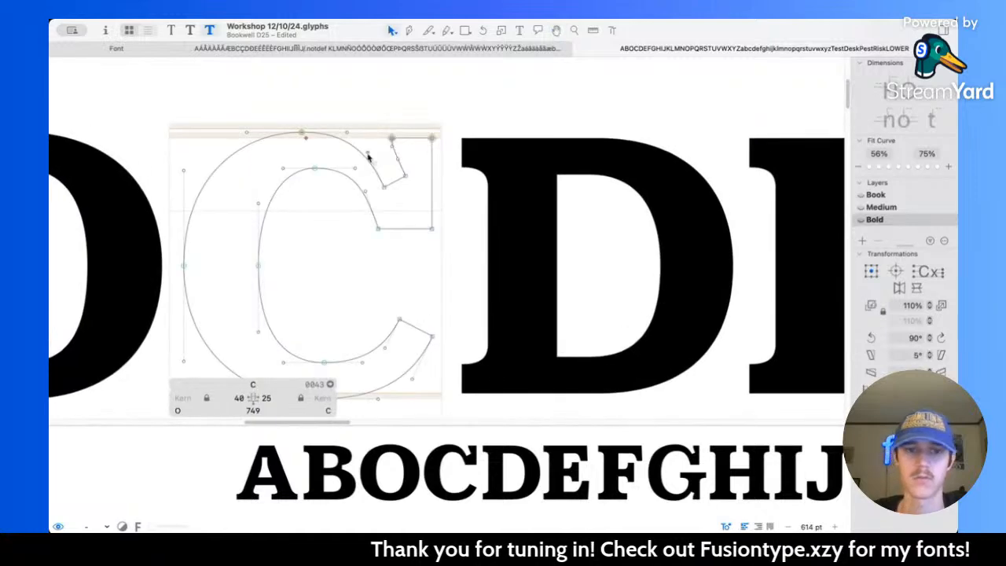
pyautogui.scroll(4, 370, 157)
pyautogui.moveTo(344, 195); pyautogui.dragTo(335, 201)
pyautogui.moveTo(364, 245); pyautogui.dragTo(362, 250)
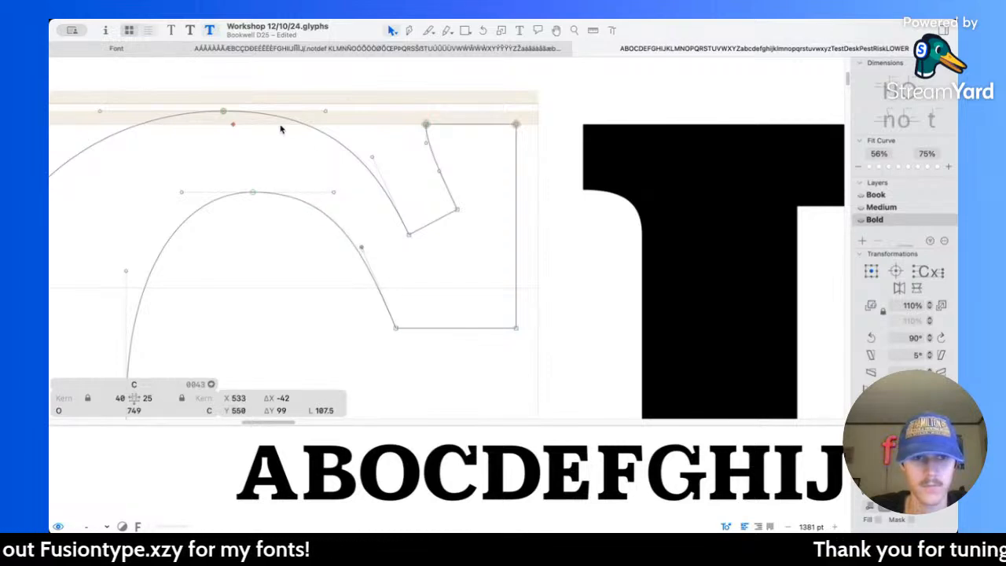
# Step: Move the C's outer top node left to about X 359, Y 716, fine-tune the outer curve's handle near the serif, and preview the result
pyautogui.hscroll(-4, 281, 129)
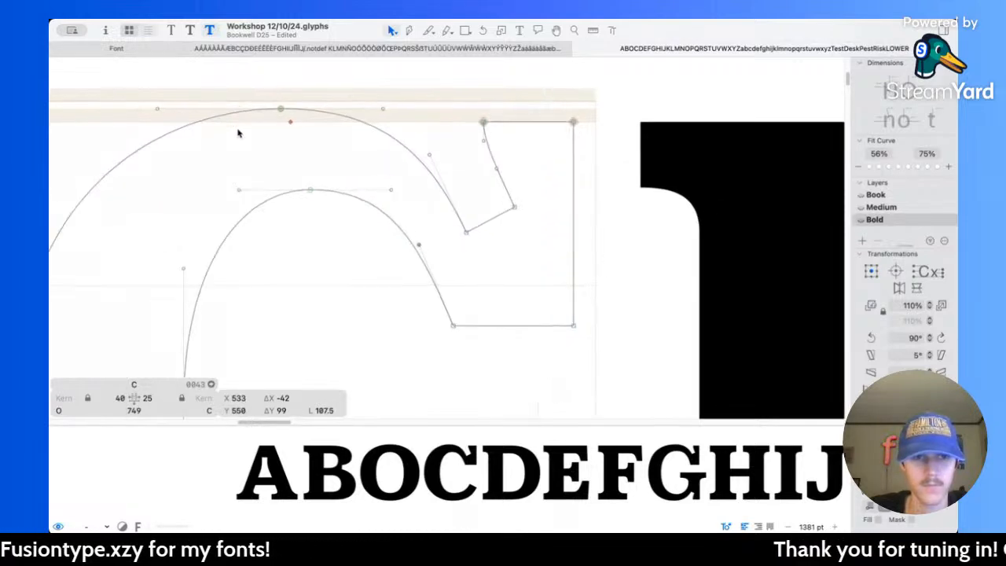
pyautogui.click(290, 107)
pyautogui.moveTo(290, 108); pyautogui.dragTo(285, 106)
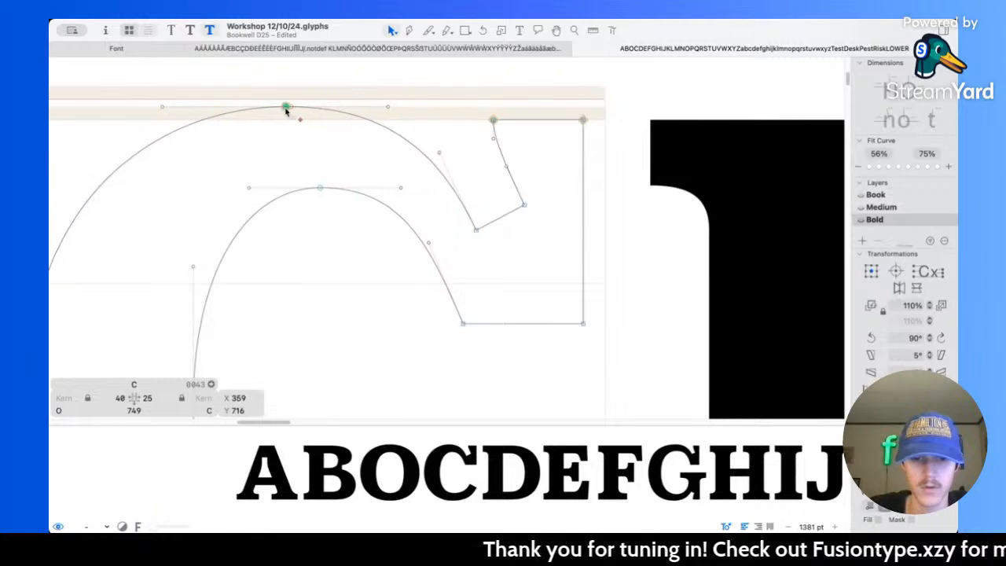
pyautogui.click(374, 154)
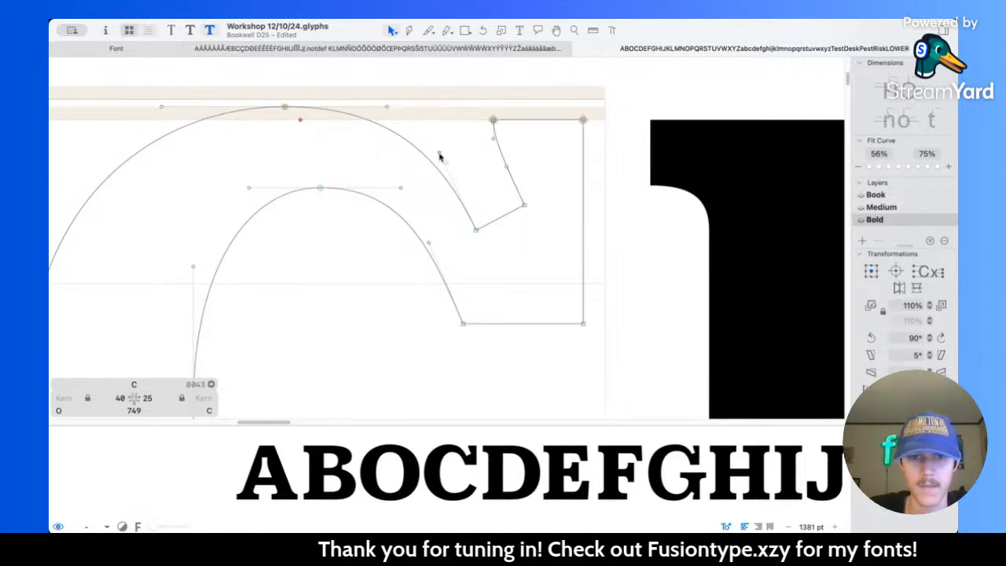
pyautogui.moveTo(440, 157); pyautogui.dragTo(438, 157)
pyautogui.press('space')
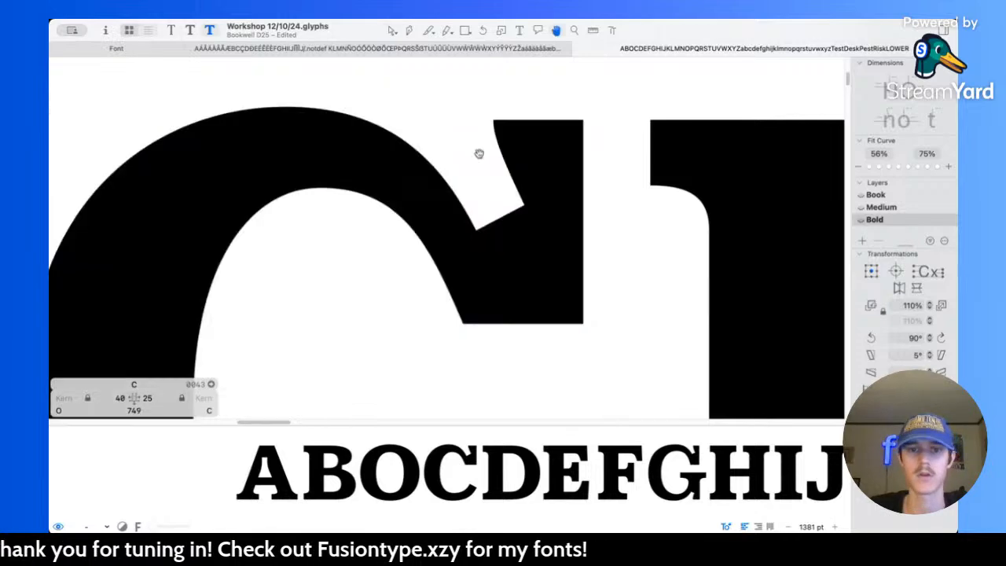
pyautogui.scroll(-10, 478, 153)
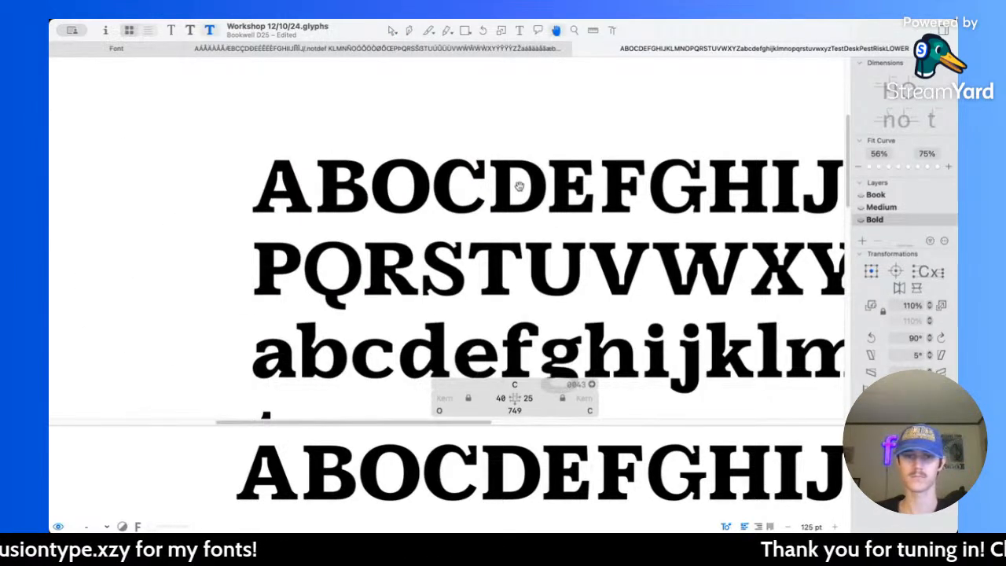
# Step: Select the inner corner node of the C's lower terminal and preview the bold C beside the other letters
pyautogui.scroll(7, 460, 209)
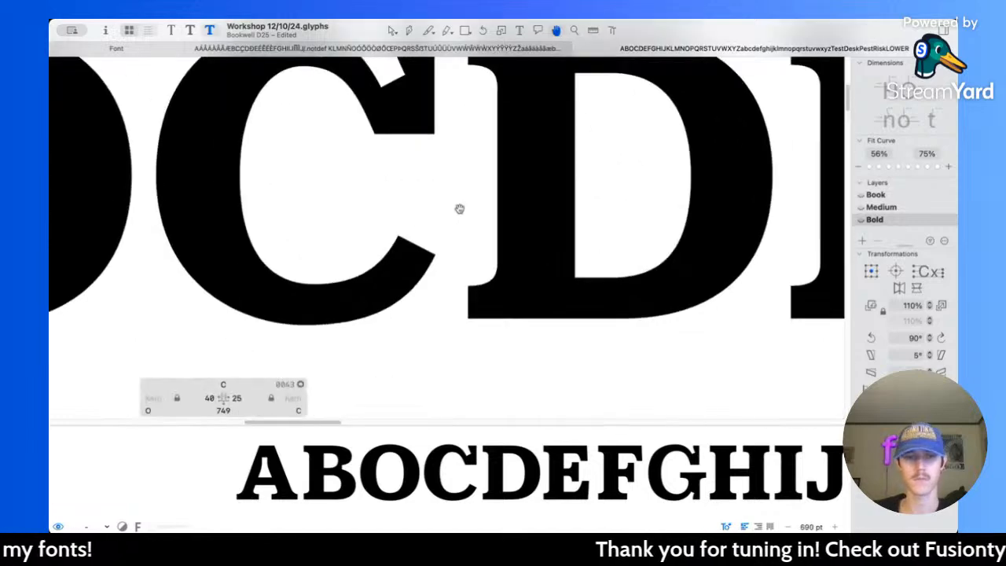
pyautogui.press('v')
pyautogui.scroll(1, 384, 227)
pyautogui.moveTo(379, 224); pyautogui.dragTo(413, 239)
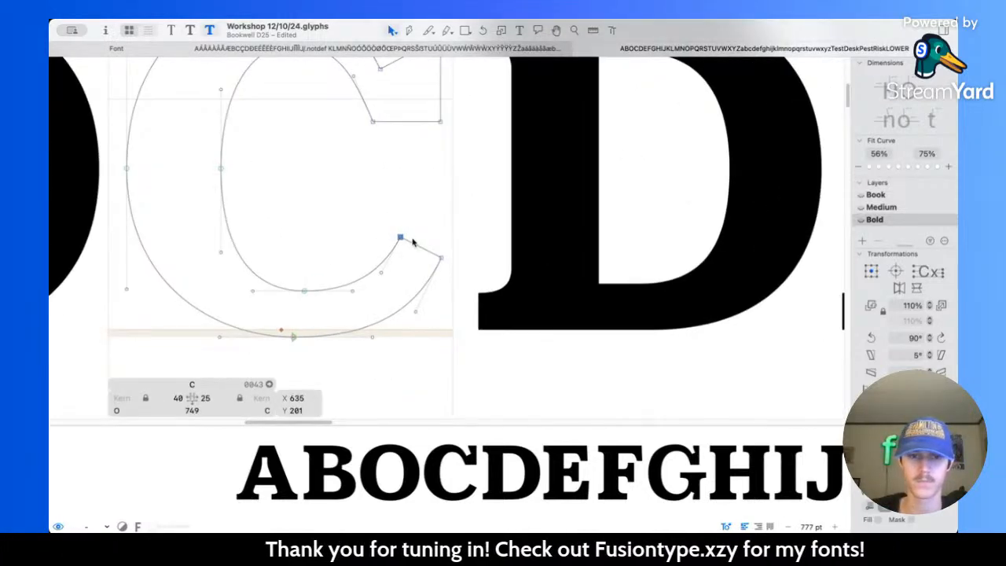
pyautogui.press('h')
pyautogui.scroll(-7, 413, 241)
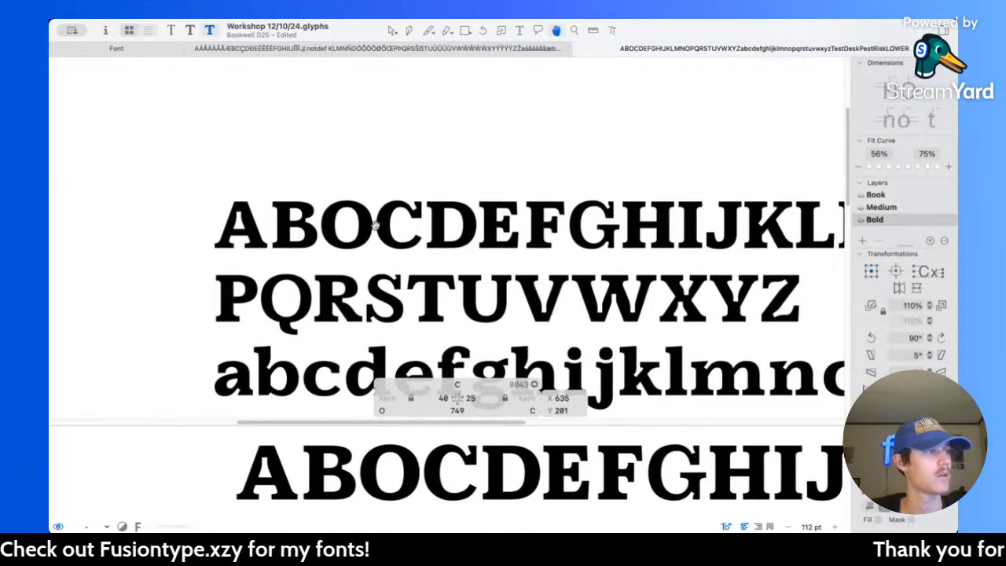
# Step: Shorten the horizontal handles of the C's outer bottom node to a combined width of 316, and preview the lower curve
pyautogui.scroll(1, 507, 274)
pyautogui.press('v')
pyautogui.scroll(6, 408, 240)
pyautogui.scroll(-3, 408, 241)
pyautogui.hscroll(3, 408, 241)
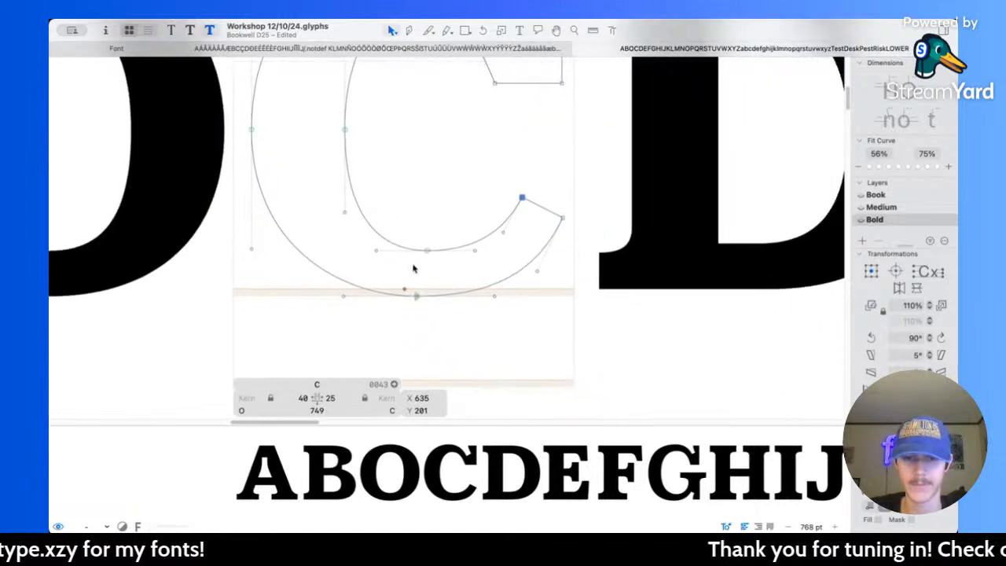
pyautogui.moveTo(343, 293); pyautogui.dragTo(483, 298)
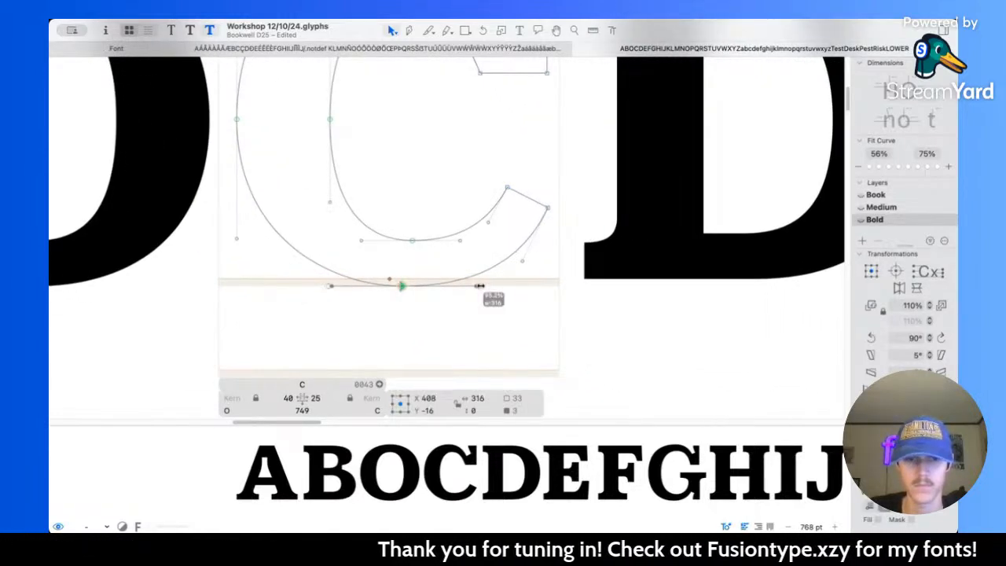
pyautogui.press('space')
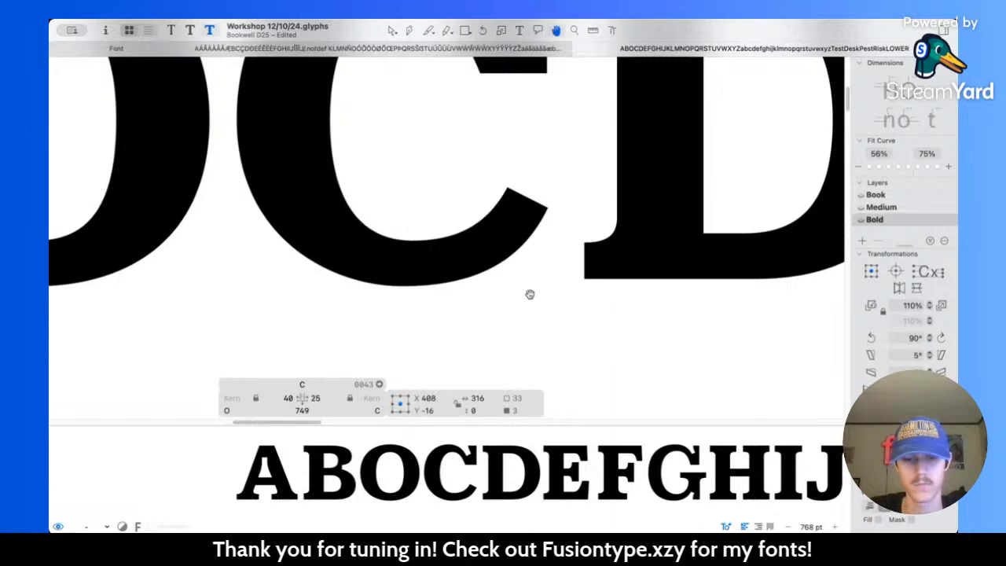
# Step: Try shifting the C's outer bottom node slightly left and undo the move
pyautogui.moveTo(402, 288); pyautogui.dragTo(398, 288)
pyautogui.press('super+z')
pyautogui.scroll(-6, 515, 281)
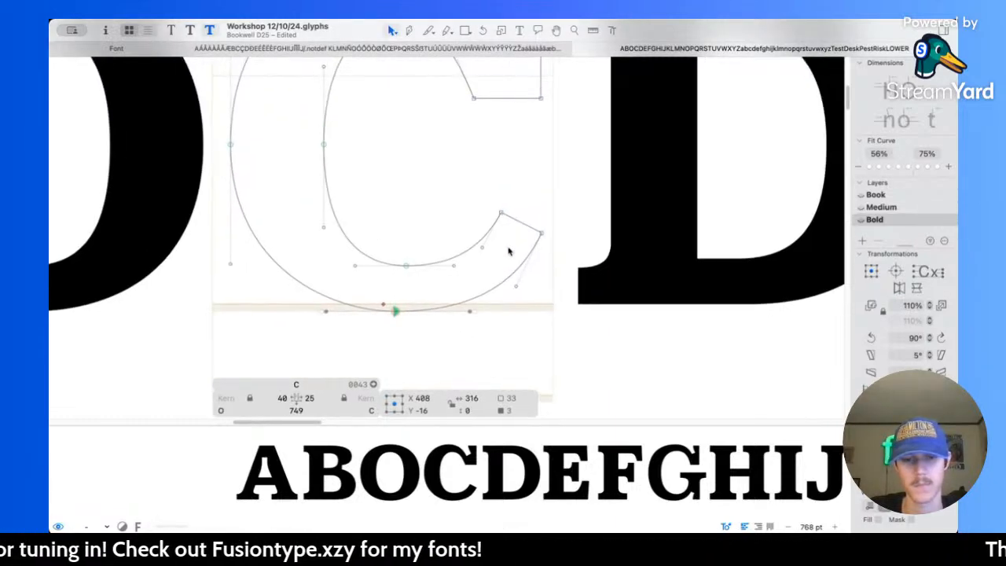
# Step: Check the revised bold C against its Book and Medium versions, examining its lower curve, upper serif and spacing within the capitals
pyautogui.scroll(-2, 509, 253)
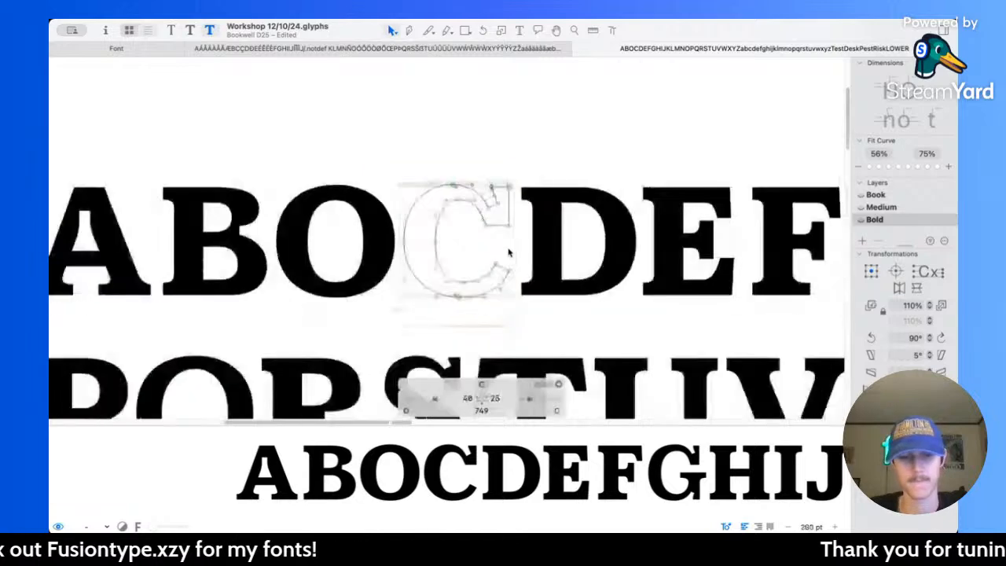
pyautogui.press('super+1')
pyautogui.press('super+2')
pyautogui.press('super+3')
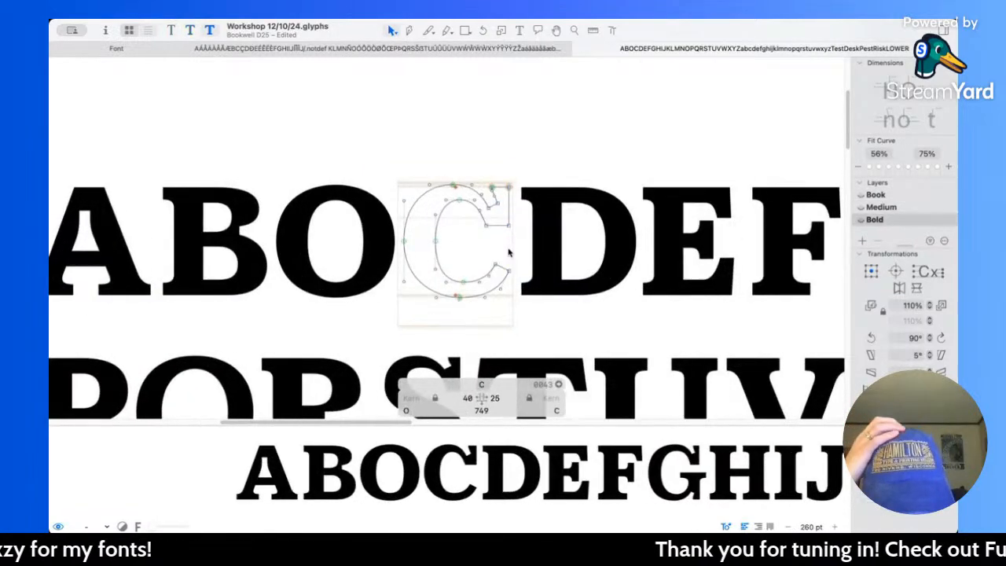
pyautogui.press('super+2')
pyautogui.press('super+1')
pyautogui.press('super+2')
pyautogui.press('super+3')
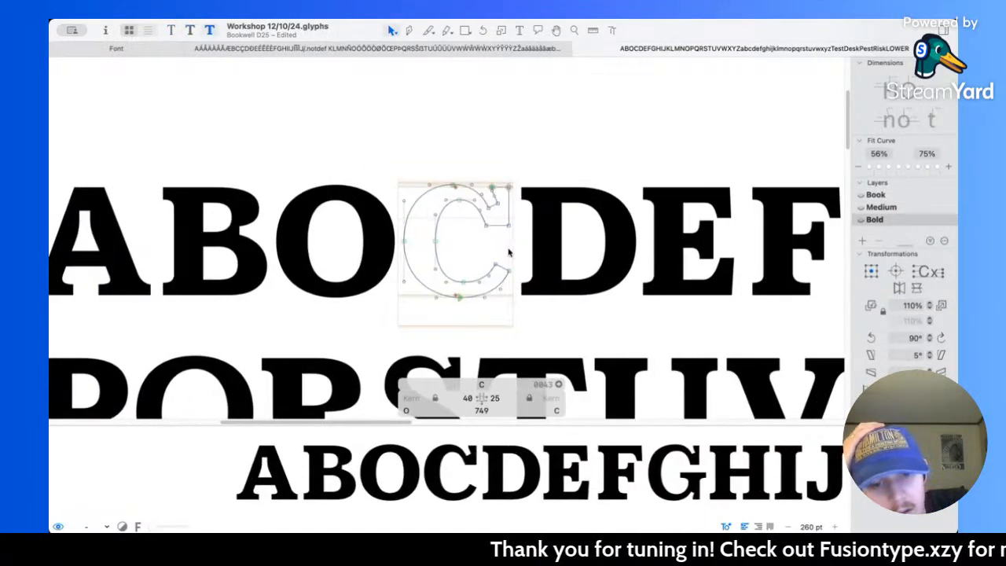
pyautogui.press('super+2')
pyautogui.press('super+1')
pyautogui.press('super+3')
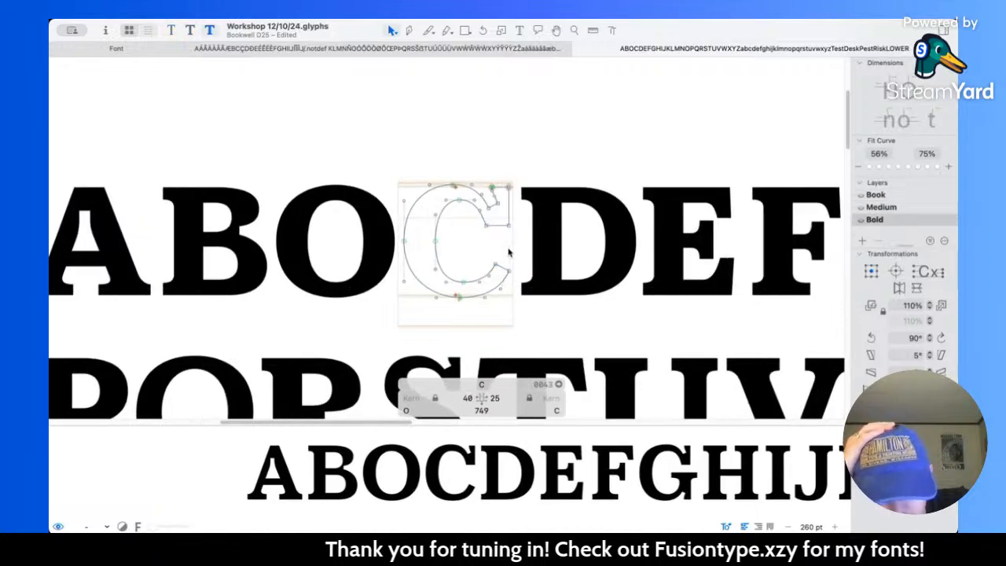
pyautogui.press('super+2')
pyautogui.press('super+1')
pyautogui.press('super+2')
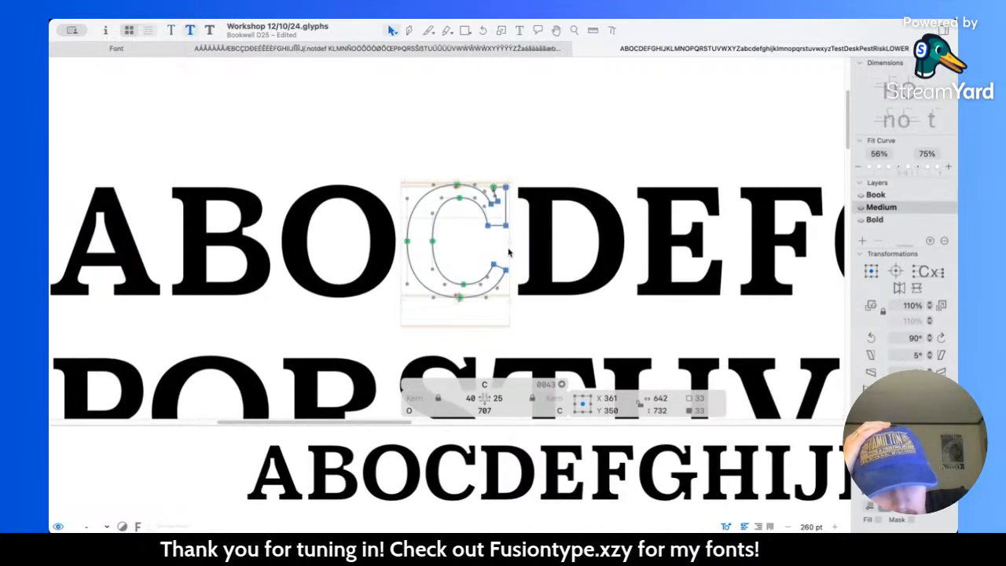
pyautogui.press('super+3')
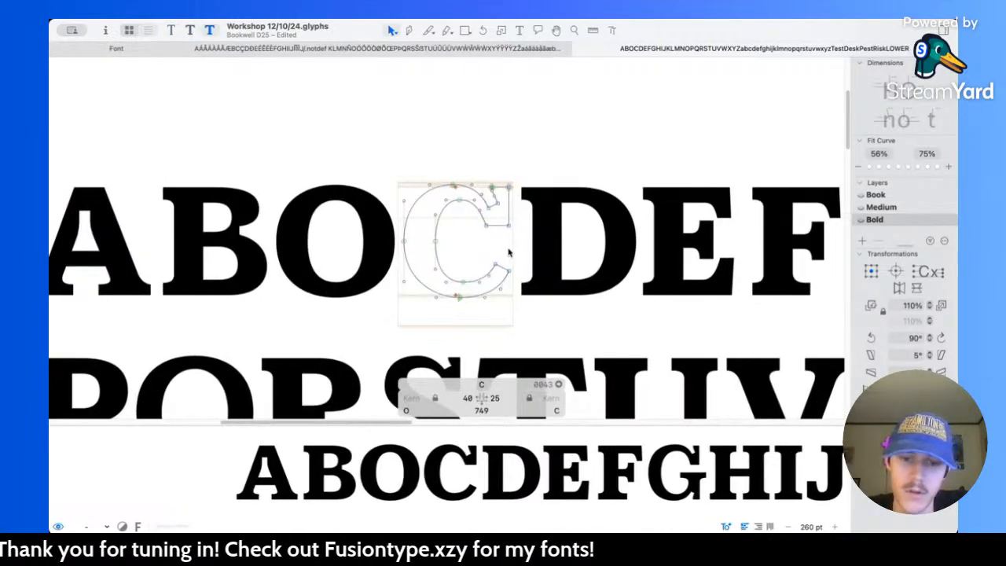
pyautogui.press('super+2')
pyautogui.press('super+1')
pyautogui.press('super+2')
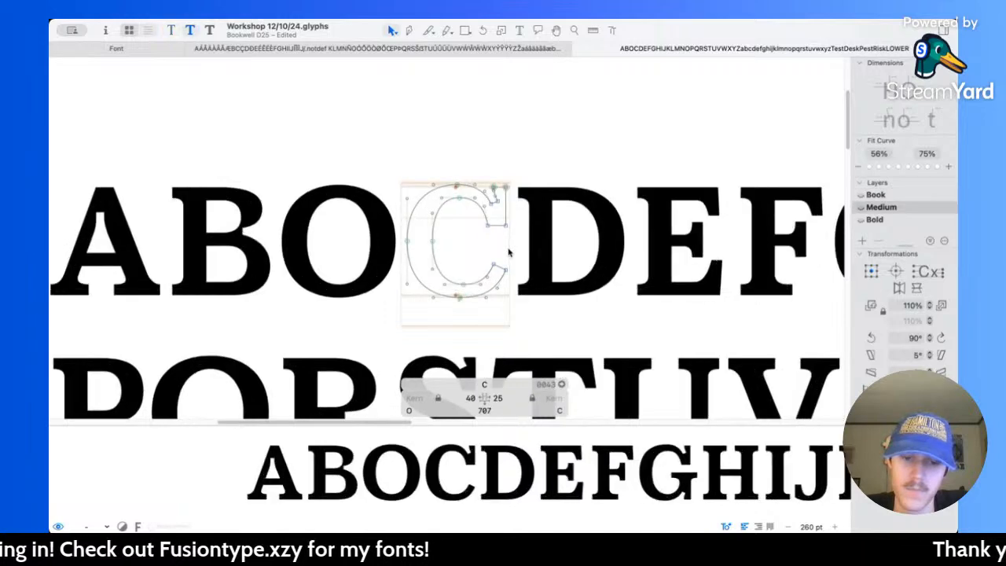
# Step: Compare the C's shape and spacing across the Book, Medium and Bold masters, returning to Bold
pyautogui.press('super+3')
pyautogui.press('super+2')
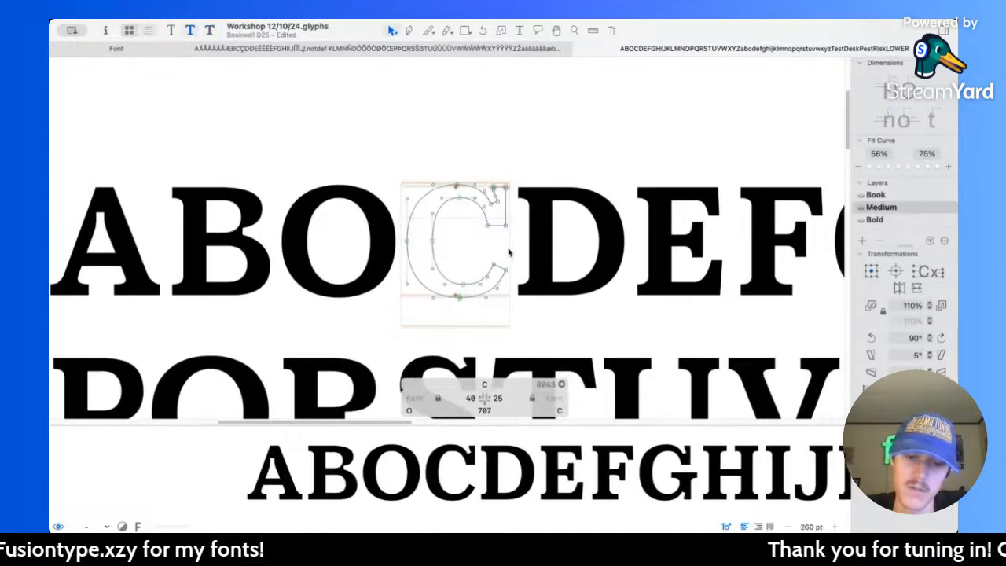
pyautogui.press('super+1')
pyautogui.press('super+2')
pyautogui.press('super+3')
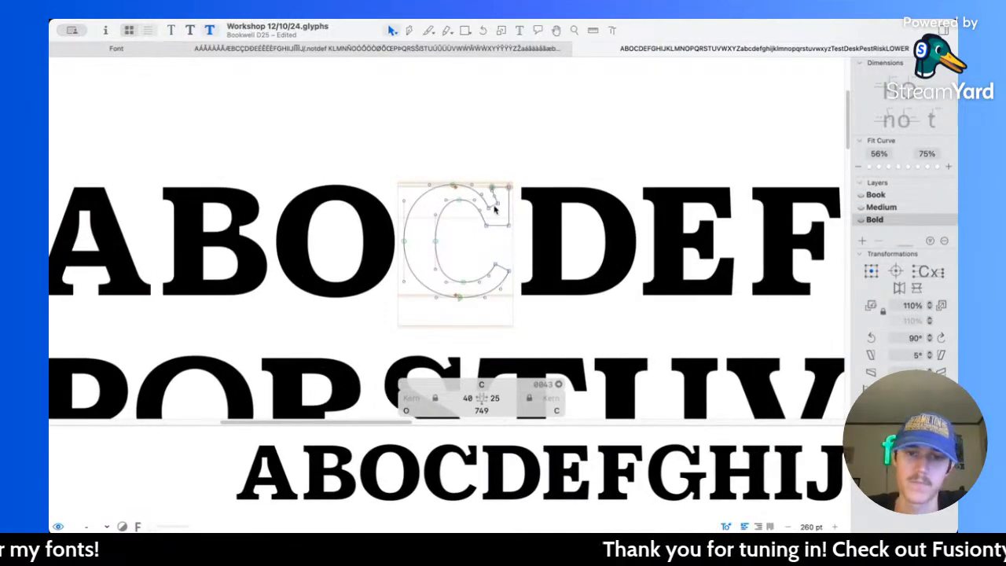
# Step: Try nudging the bold C's upper curve and serif nodes sideways in 10-unit steps, and undo the moves
pyautogui.scroll(5, 494, 207)
pyautogui.moveTo(382, 133); pyautogui.dragTo(559, 276)
pyautogui.hotkey('shift', 'Left')
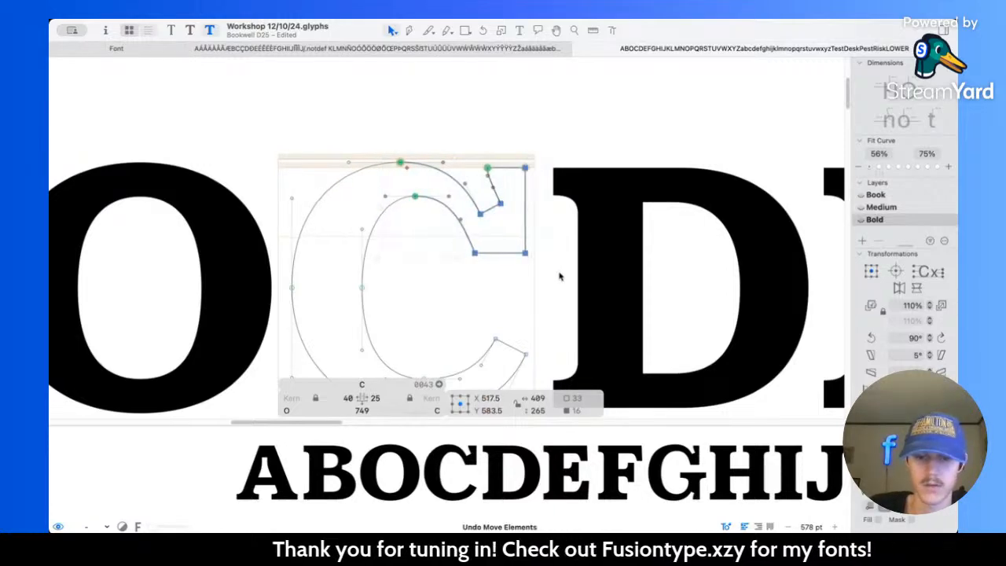
pyautogui.hotkey('shift', 'Right')
pyautogui.hotkey('shift', 'Right')
pyautogui.hotkey('shift', 'Right')
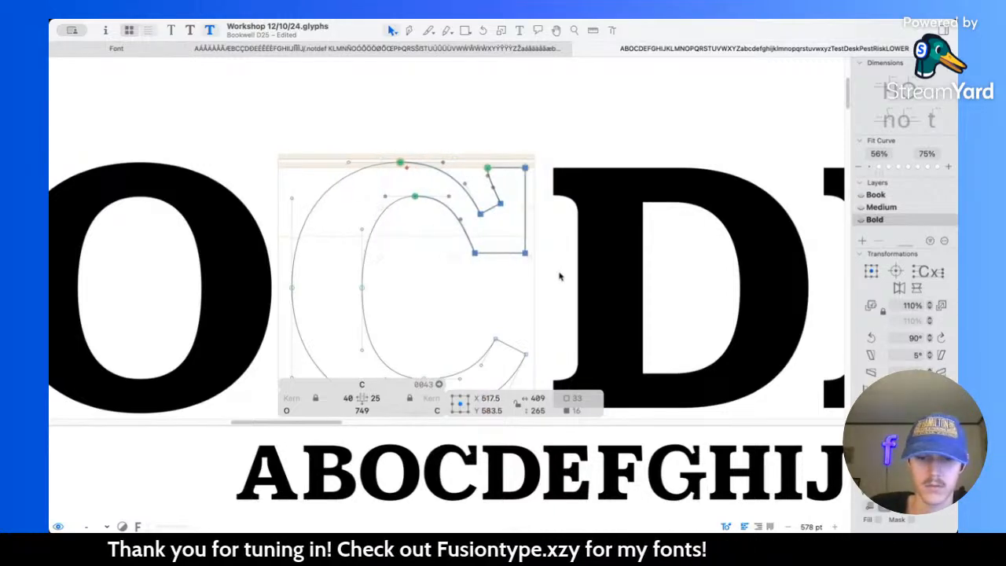
pyautogui.press('super+z')
pyautogui.press('super+z')
pyautogui.press('super+z')
pyautogui.press('super+z')
pyautogui.press('super+z')
pyautogui.press('super+z')
pyautogui.press('super+z')
pyautogui.press('super+z')
pyautogui.press('super+z')
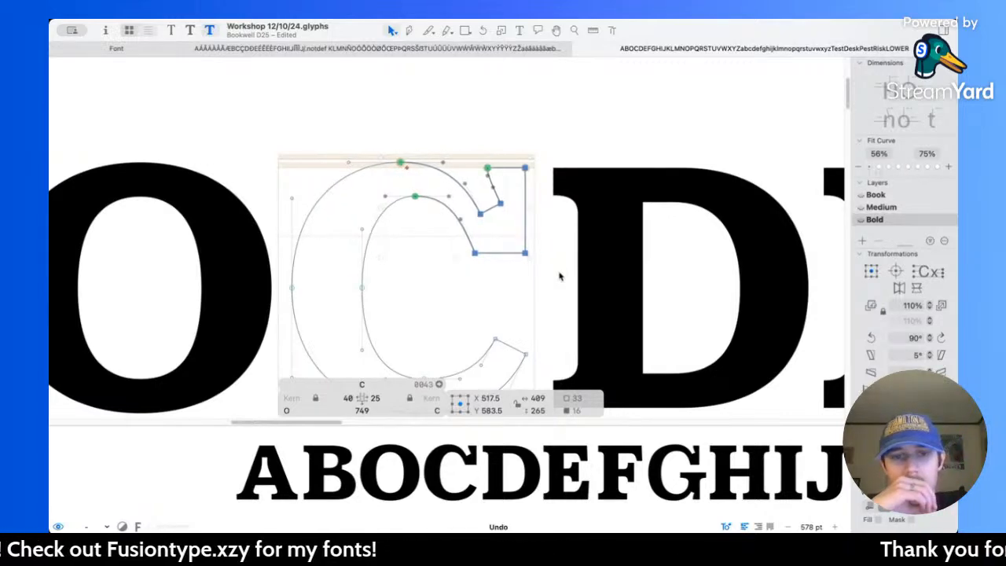
# Step: Step back and forth through the last edits to compare versions of the C's upper half, and clear the selection
pyautogui.press('super+shift+z')
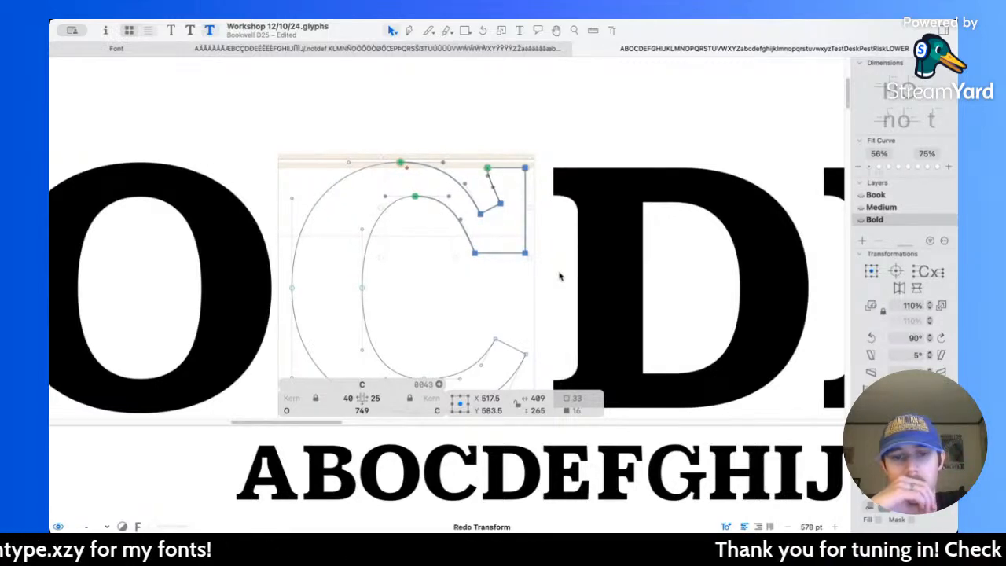
pyautogui.press('super+z')
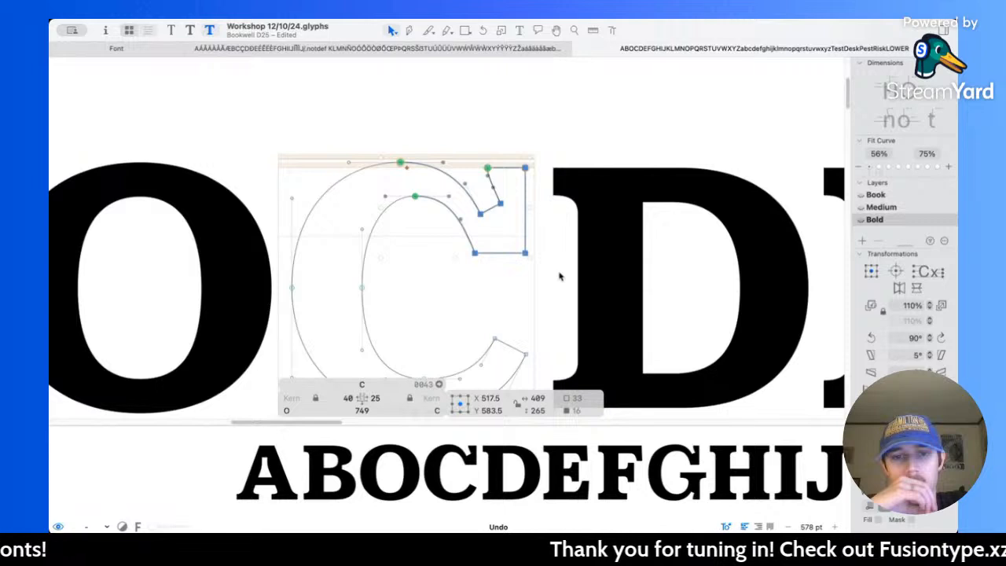
pyautogui.press('super+z')
pyautogui.press('super+shift+z')
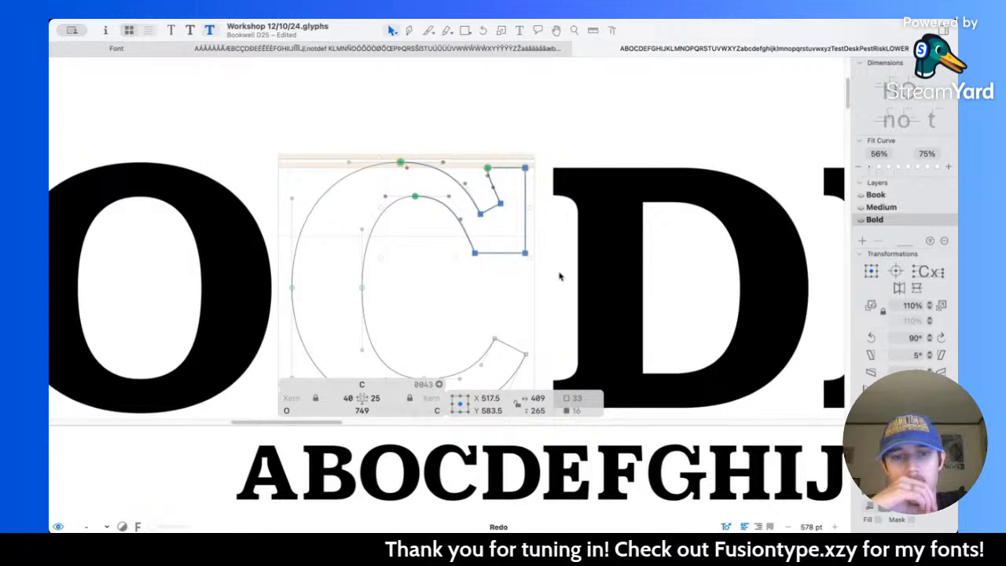
pyautogui.press('super+shift+z')
pyautogui.press('super+z')
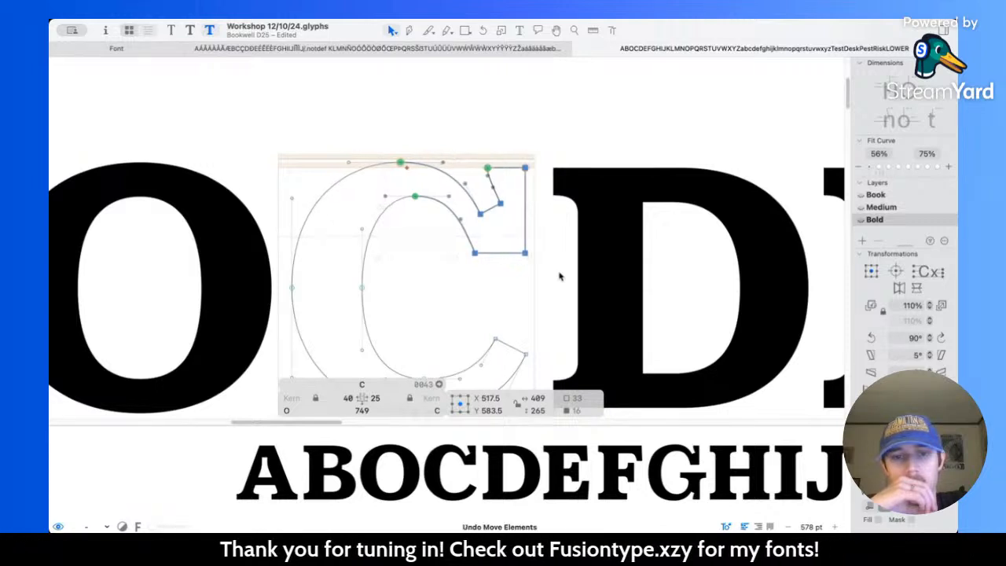
pyautogui.click(561, 276)
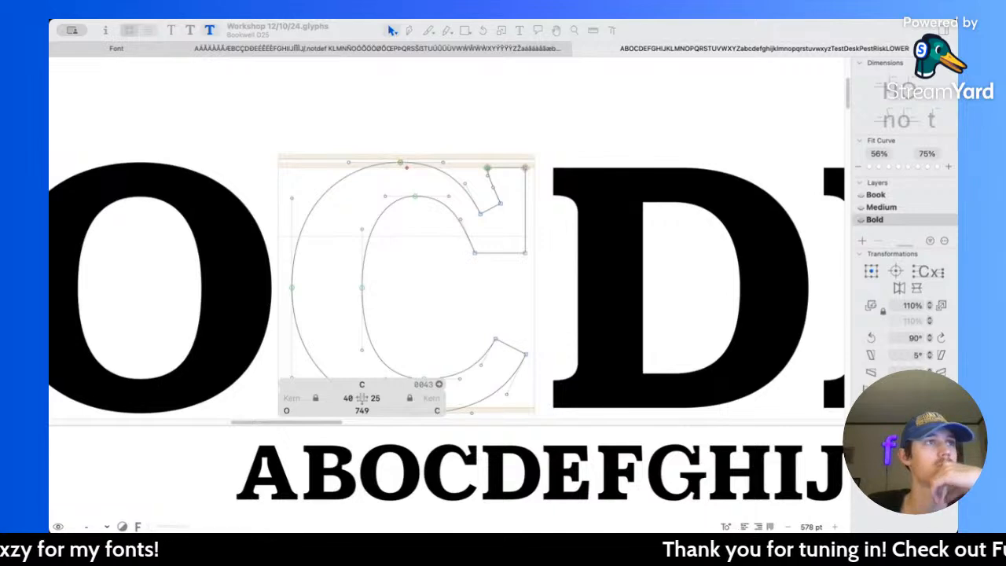
# Step: Lower the bottom edge of the bold C's upper serif 10 units to Y 441, and preview it within the alphabet
pyautogui.click(405, 257)
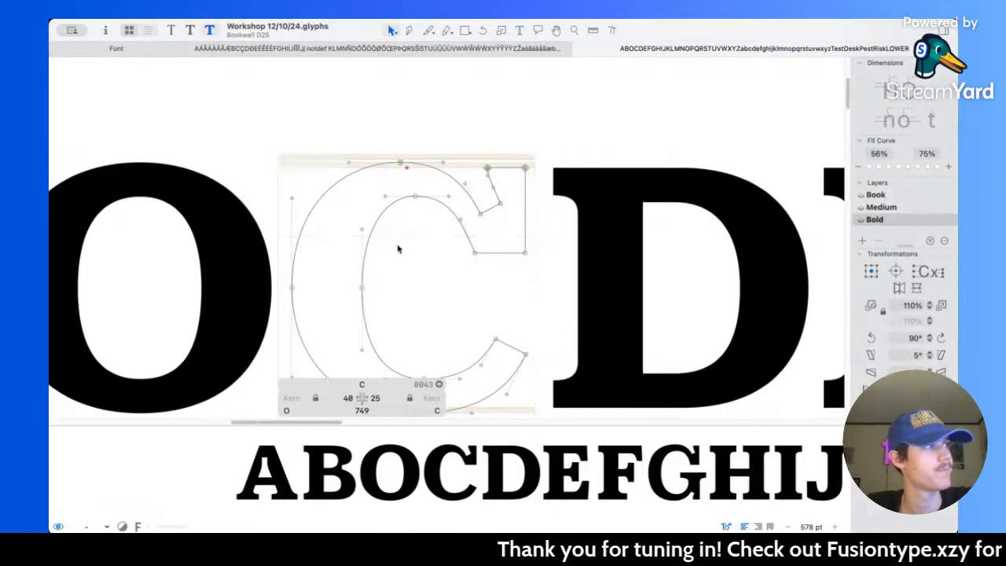
pyautogui.scroll(-5, 407, 256)
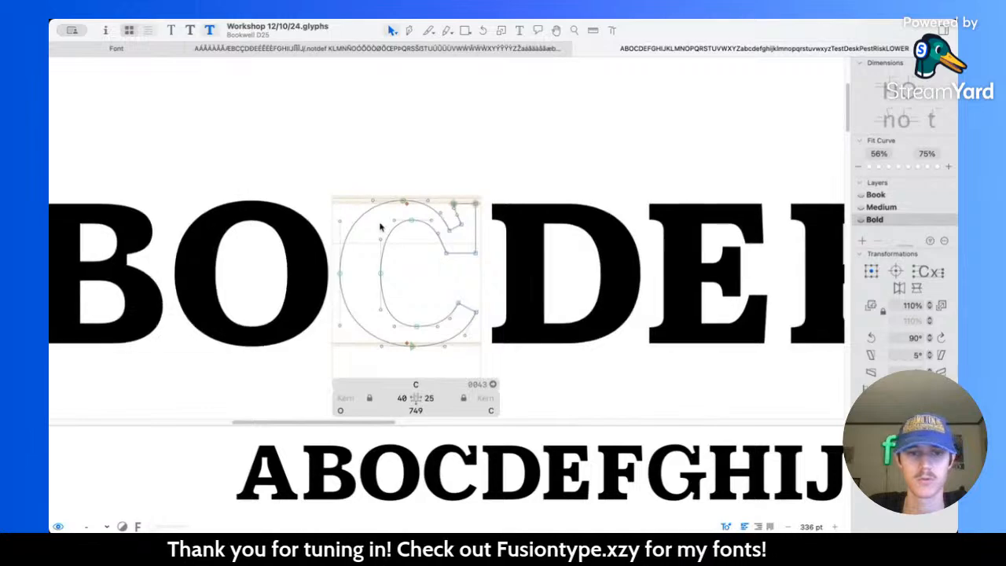
pyautogui.scroll(3, 379, 227)
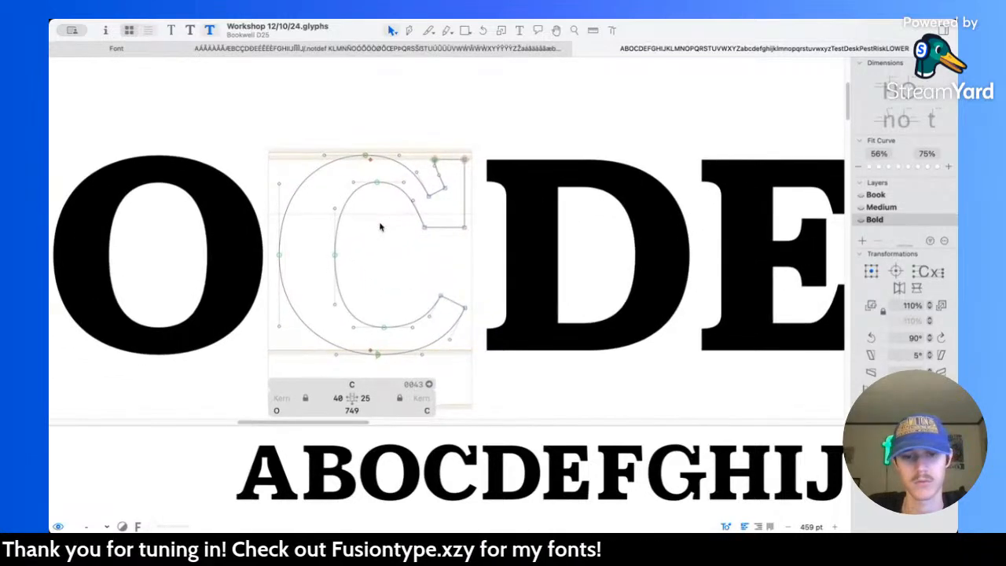
pyautogui.scroll(3, 380, 227)
pyautogui.click(480, 234)
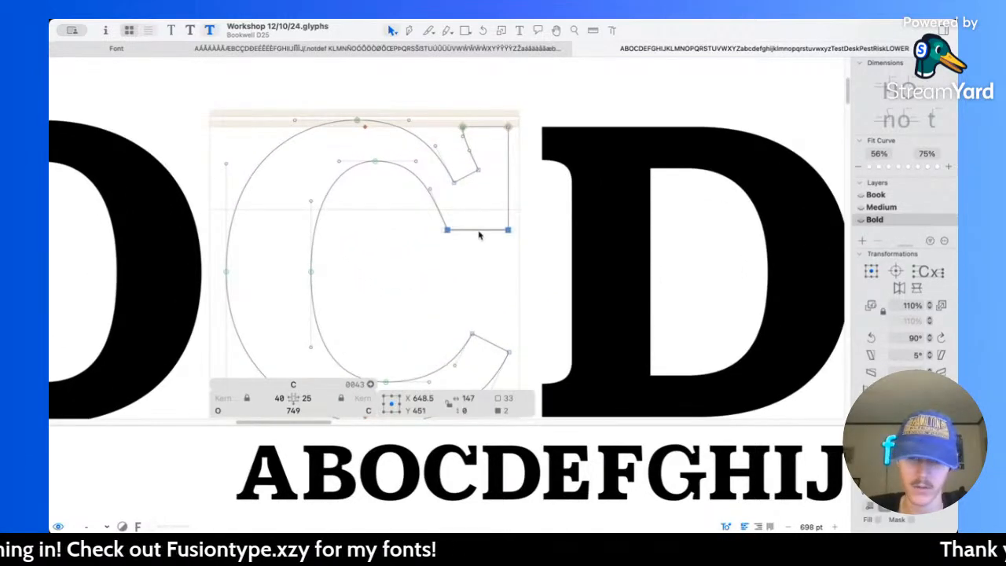
pyautogui.hotkey('shift', 'Down')
pyautogui.press('space')
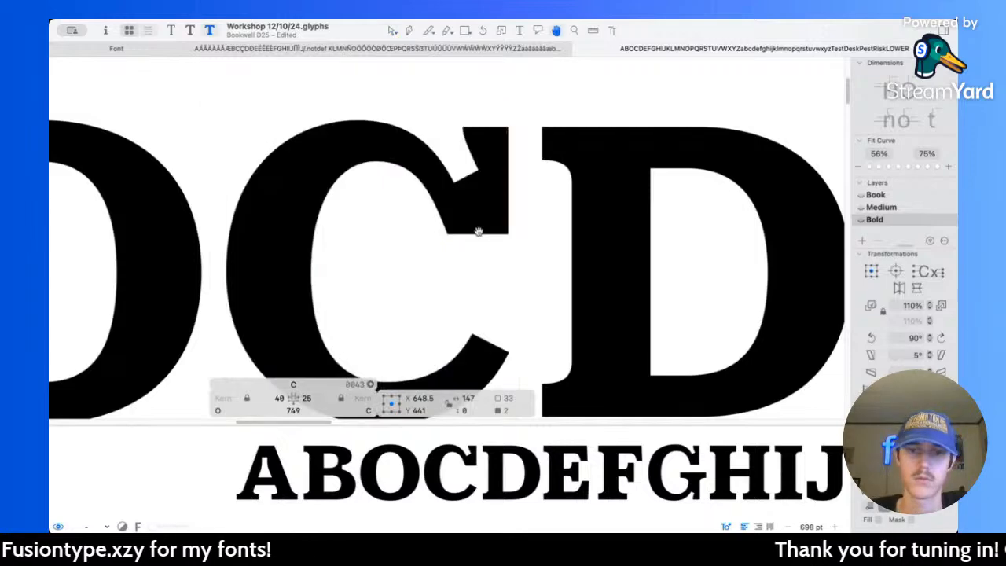
pyautogui.scroll(-10, 479, 234)
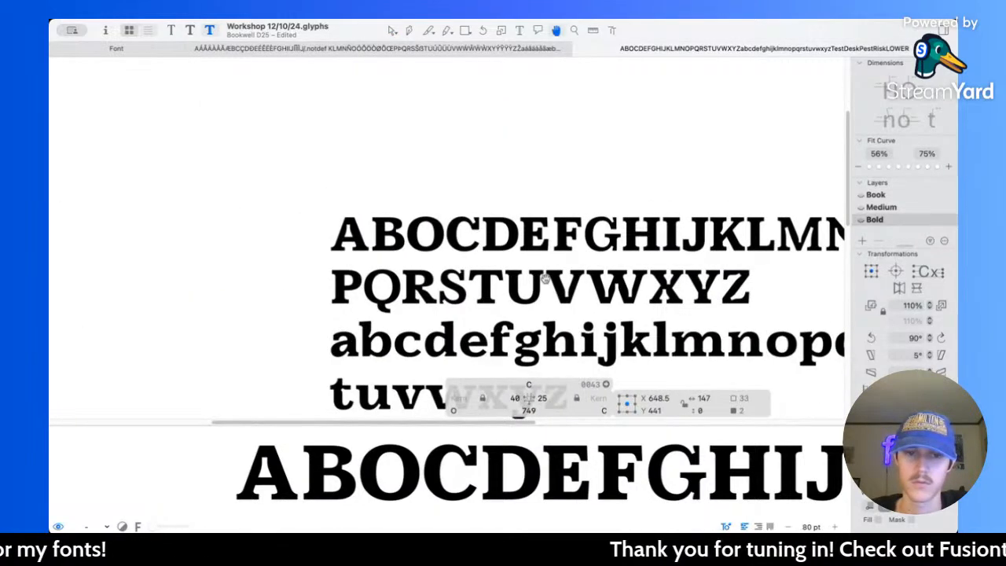
pyautogui.scroll(-5, 545, 277)
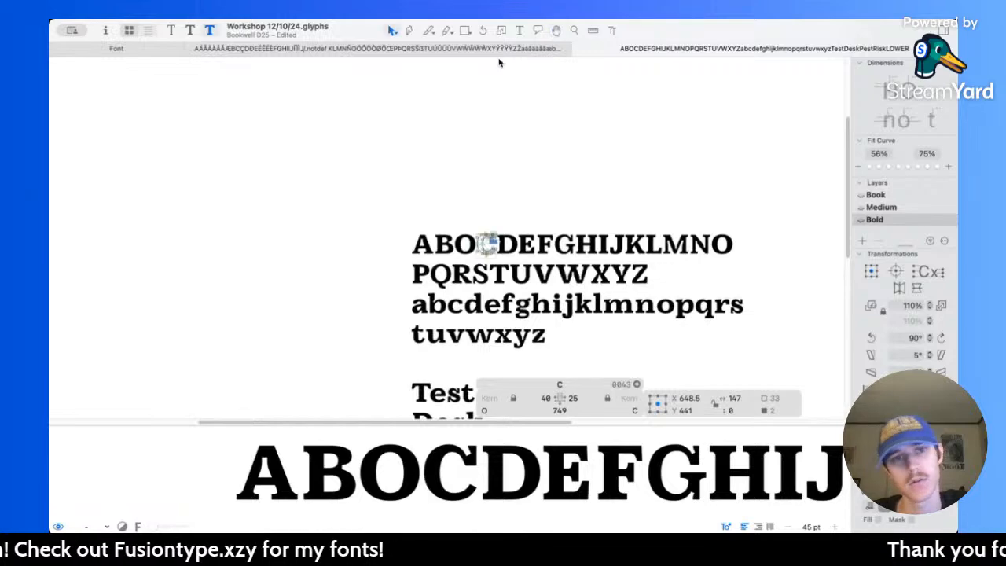
# Step: Remove the extra O between B and C from the sample alphabet text
pyautogui.click(519, 30)
pyautogui.press('BackSpace')
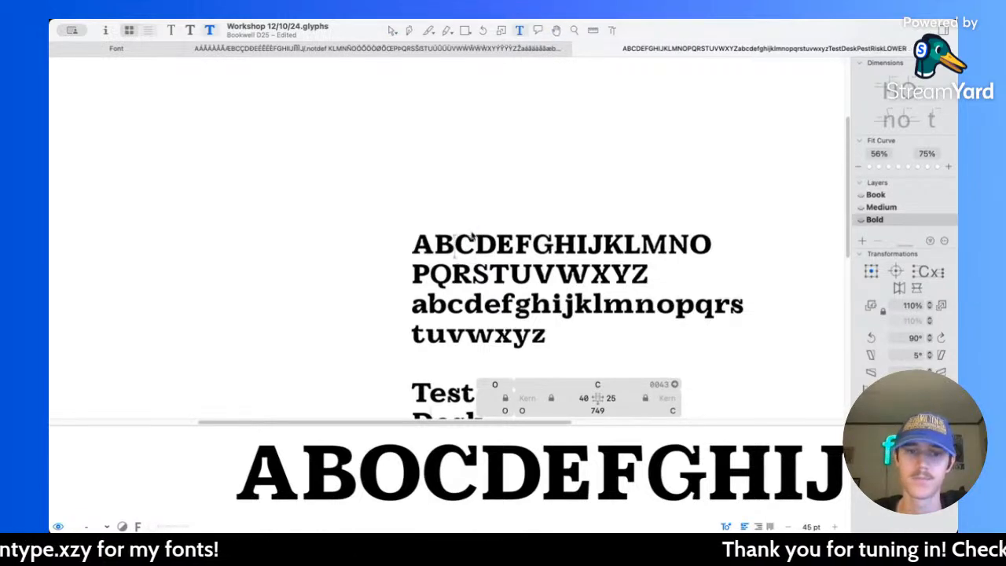
pyautogui.scroll(5, 518, 274)
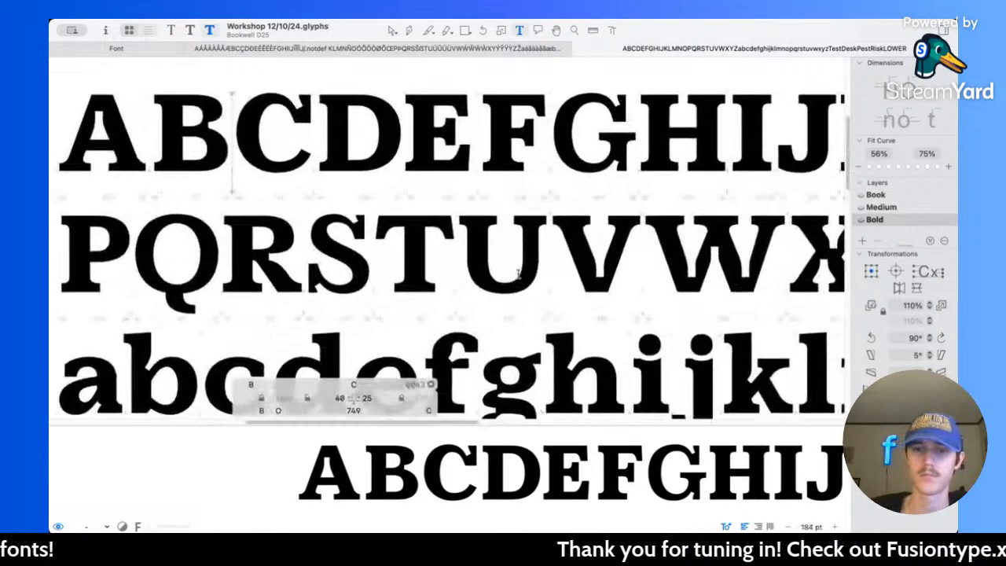
pyautogui.scroll(1, 519, 273)
# Step: Copy the bold C's entire outline and open the bold G for editing
pyautogui.click(392, 30)
pyautogui.scroll(3, 260, 116)
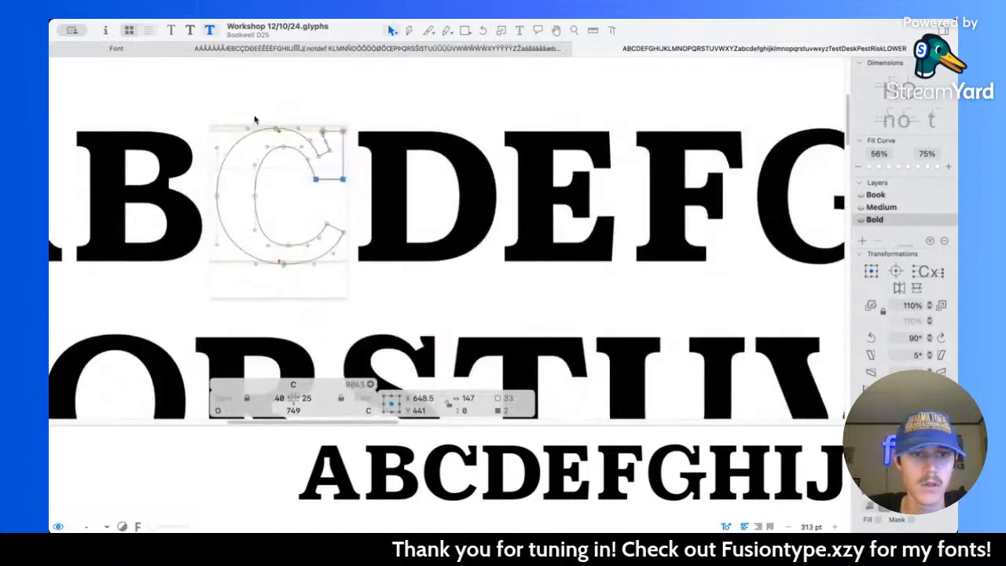
pyautogui.moveTo(197, 101); pyautogui.dragTo(421, 305)
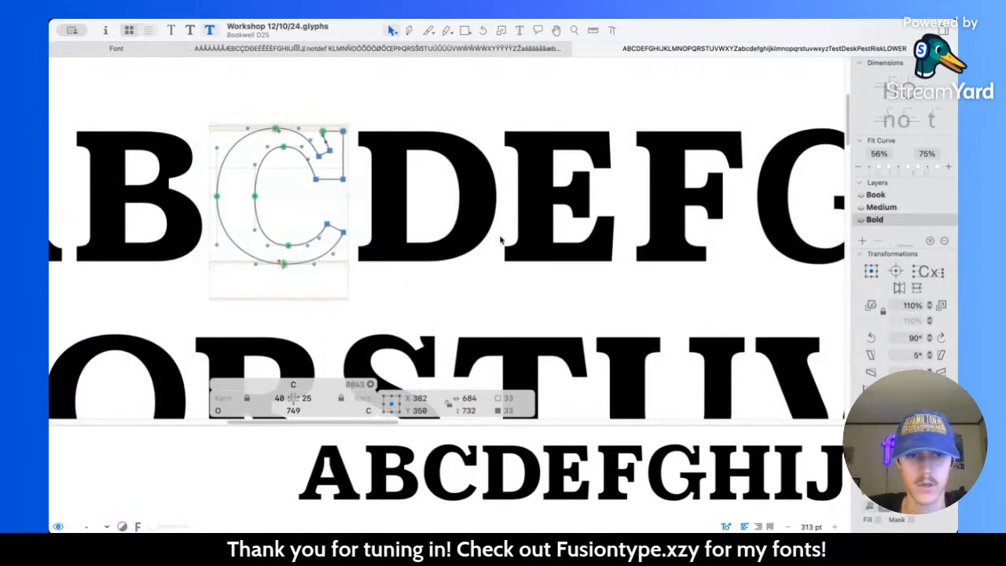
pyautogui.scroll(4, 521, 225)
pyautogui.doubleClick(525, 194)
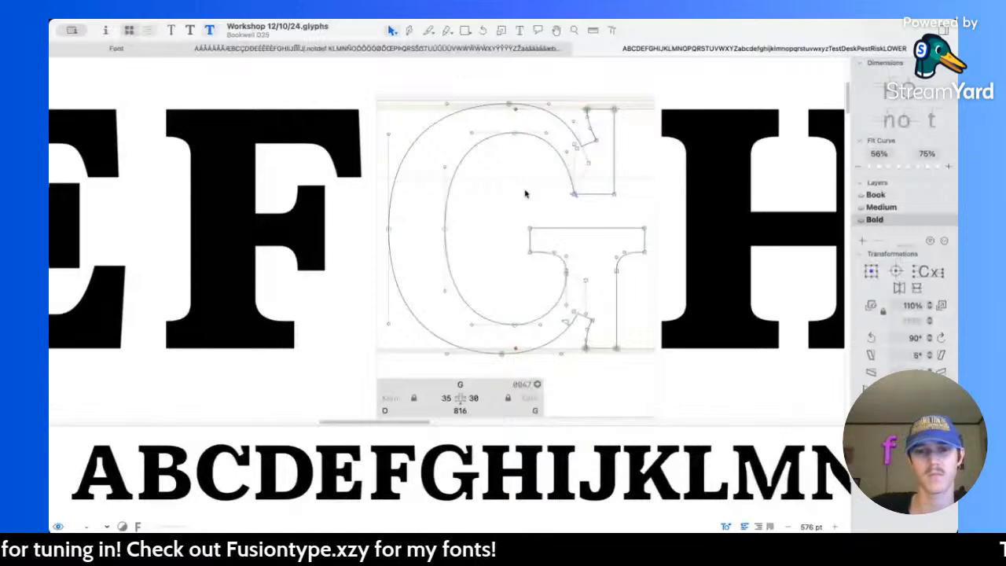
# Step: Try replacing the G's outline with the copied C, aligned over a background copy of the old G, and undo it
pyautogui.doubleClick(611, 194)
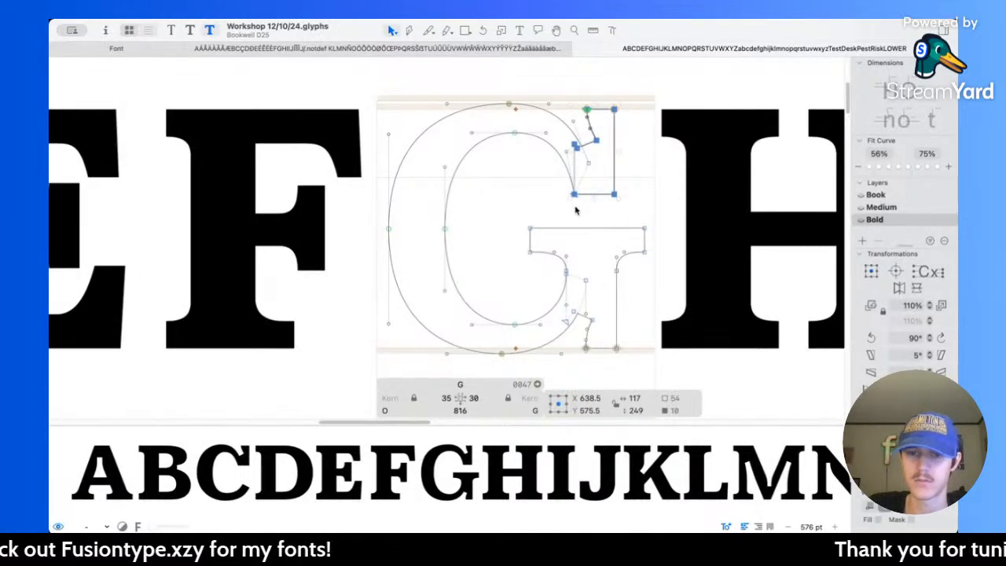
pyautogui.click(532, 227)
pyautogui.press('Delete')
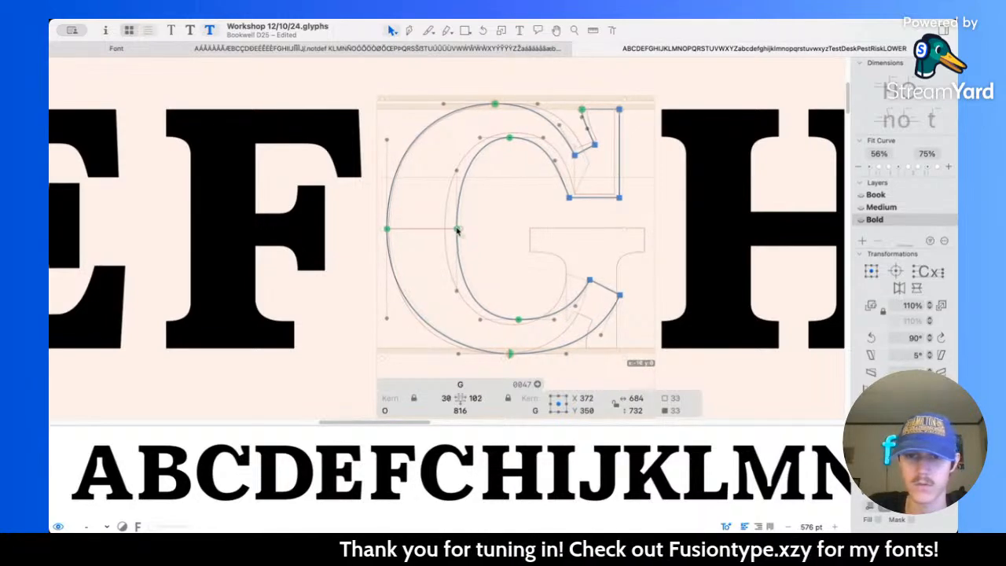
pyautogui.moveTo(460, 229); pyautogui.dragTo(453, 229)
pyautogui.click(477, 218)
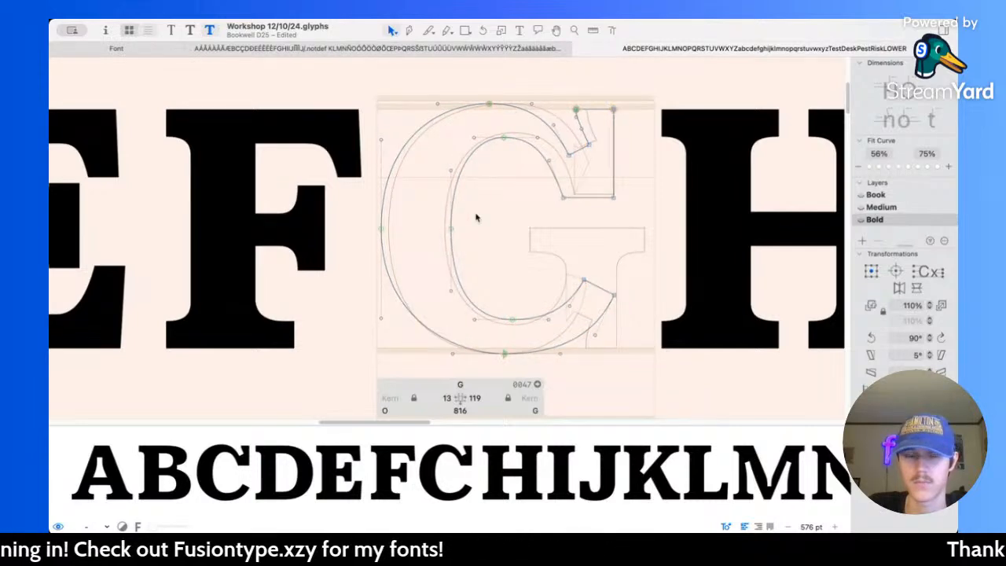
pyautogui.press('super+z')
pyautogui.press('super+z')
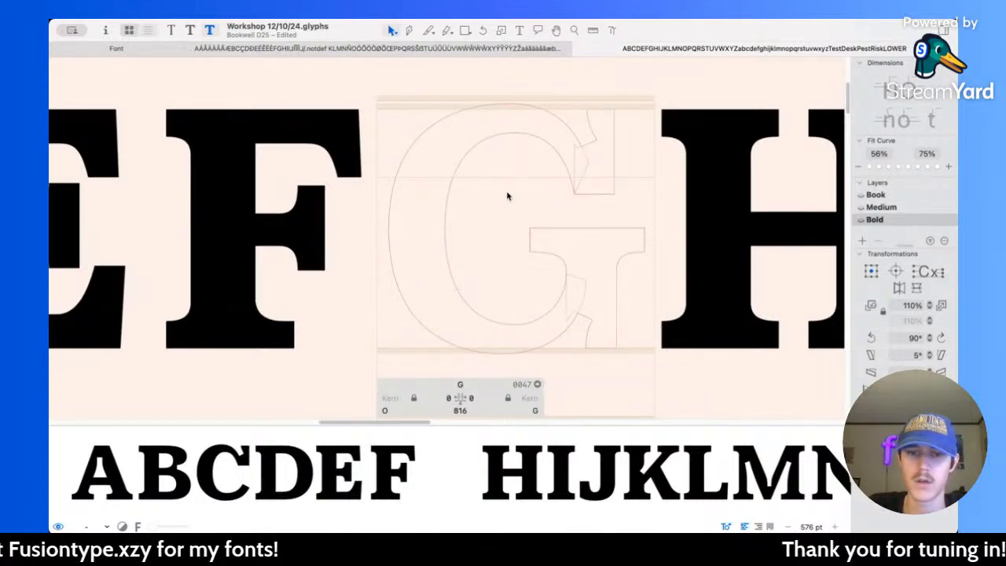
pyautogui.press('super+v')
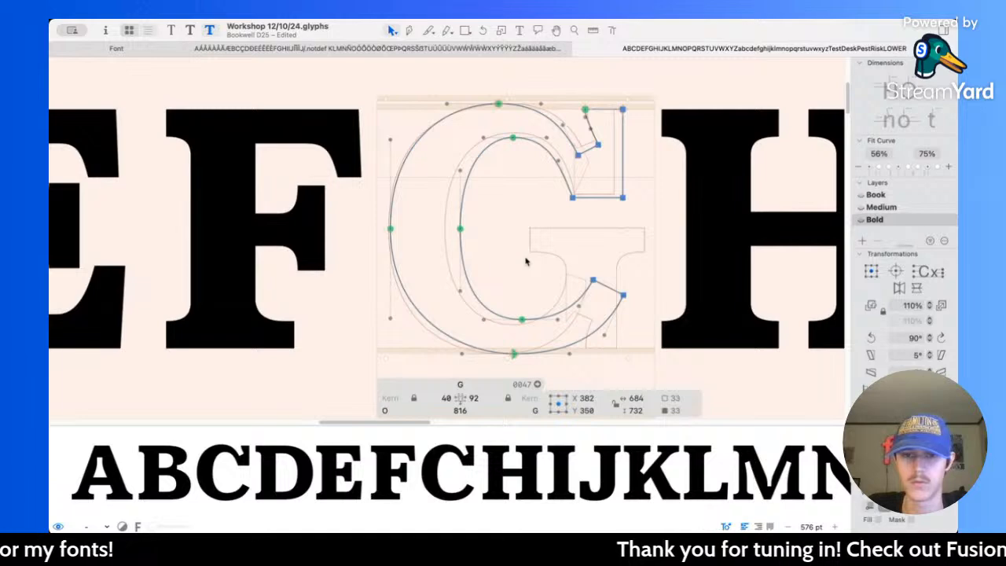
pyautogui.press('super+z')
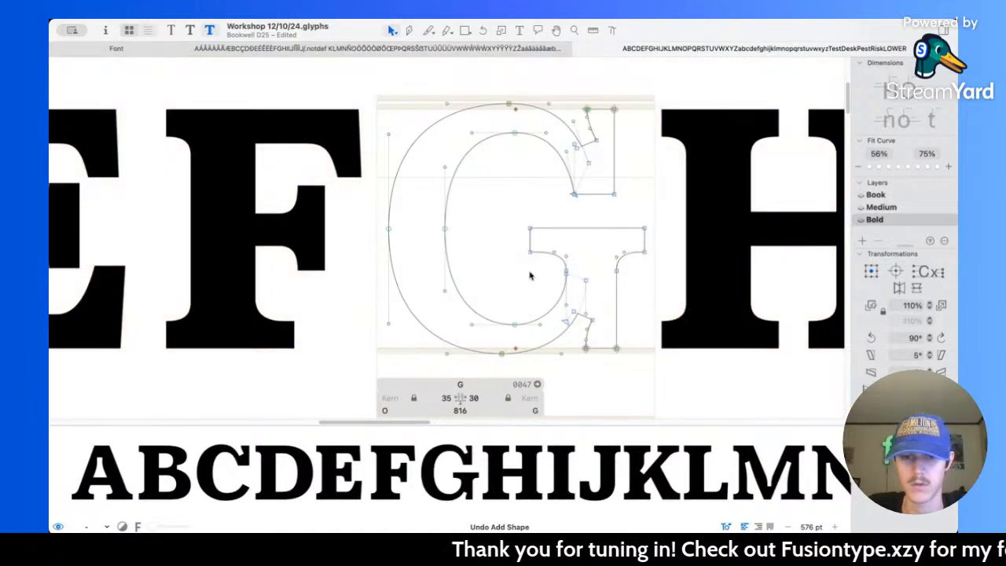
# Step: Try swapping the G's round stroke and upper serif for the copied C, shifted left onto the spur, and undo it
pyautogui.doubleClick(556, 304)
pyautogui.press('Delete')
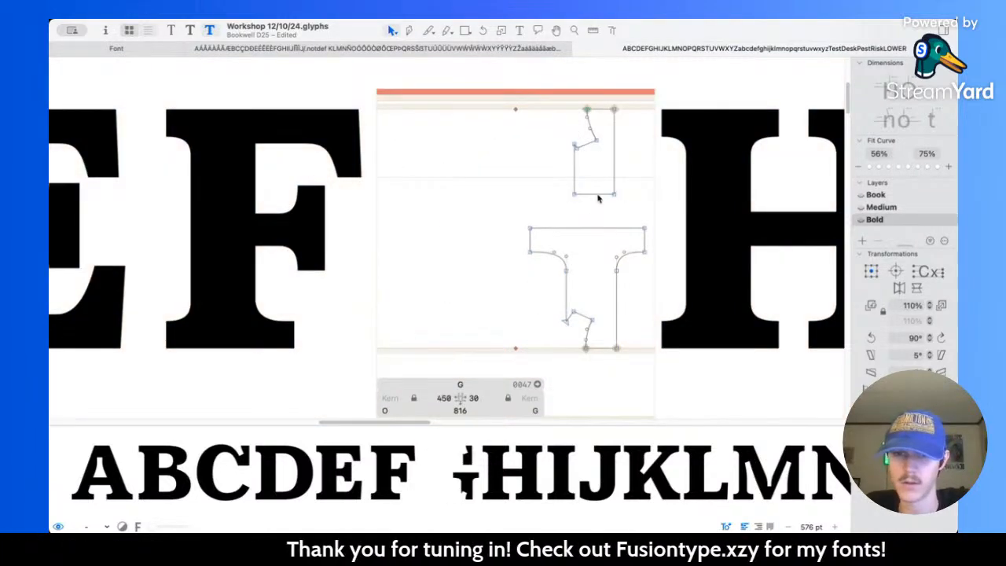
pyautogui.doubleClick(598, 196)
pyautogui.press('Delete')
pyautogui.press('super+v')
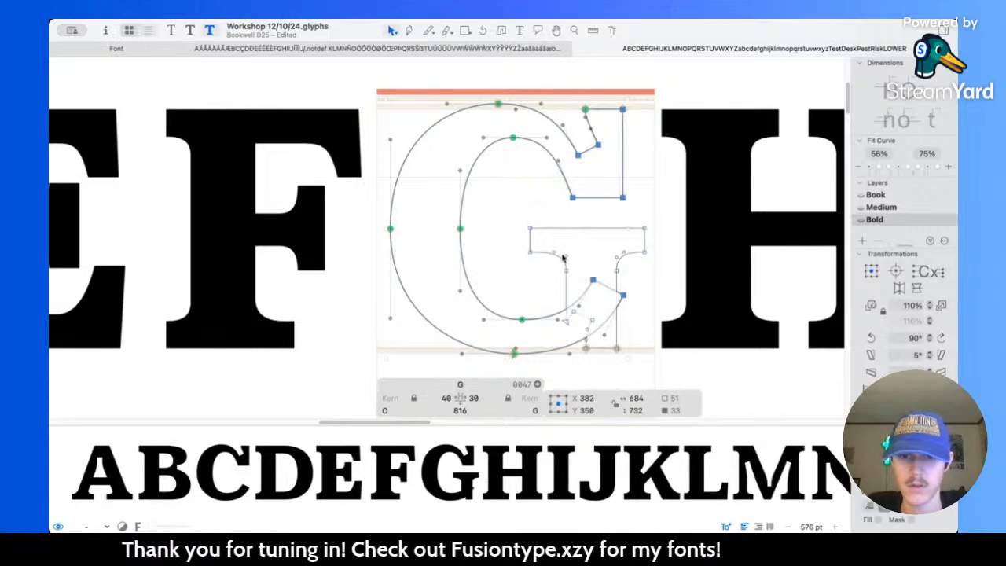
pyautogui.moveTo(590, 291); pyautogui.dragTo(574, 291)
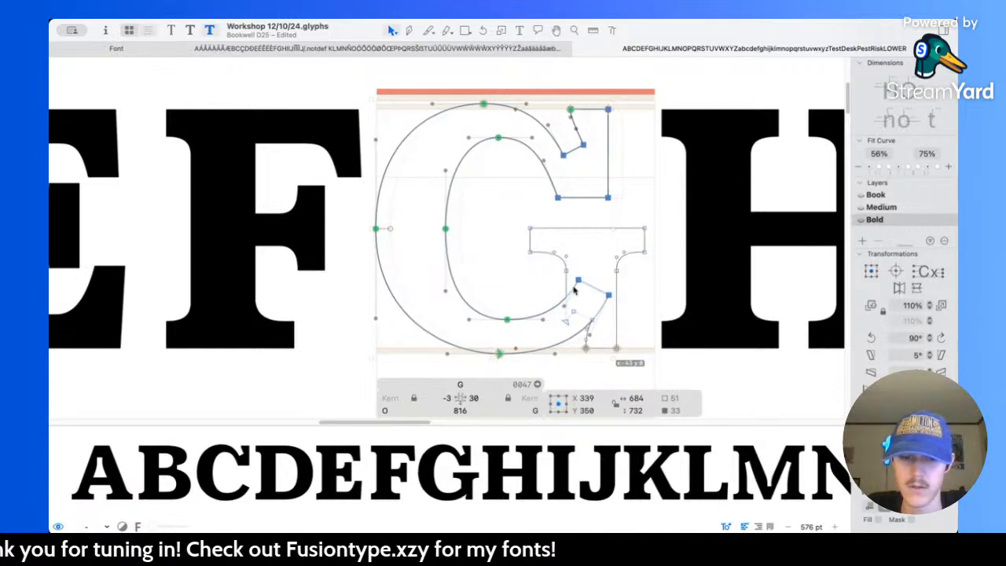
pyautogui.press('super+z')
pyautogui.press('super+z')
pyautogui.press('super+z')
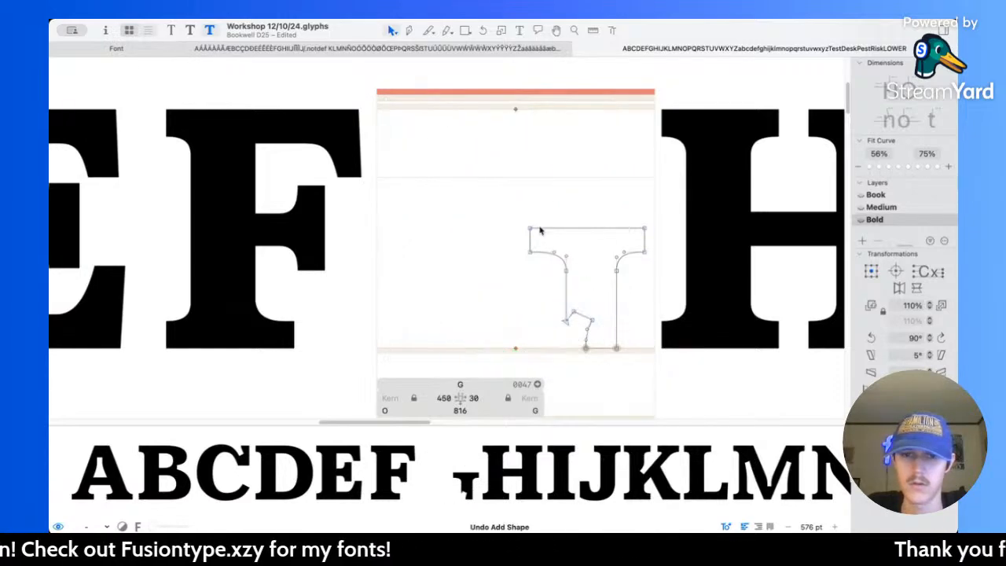
pyautogui.press('super+z')
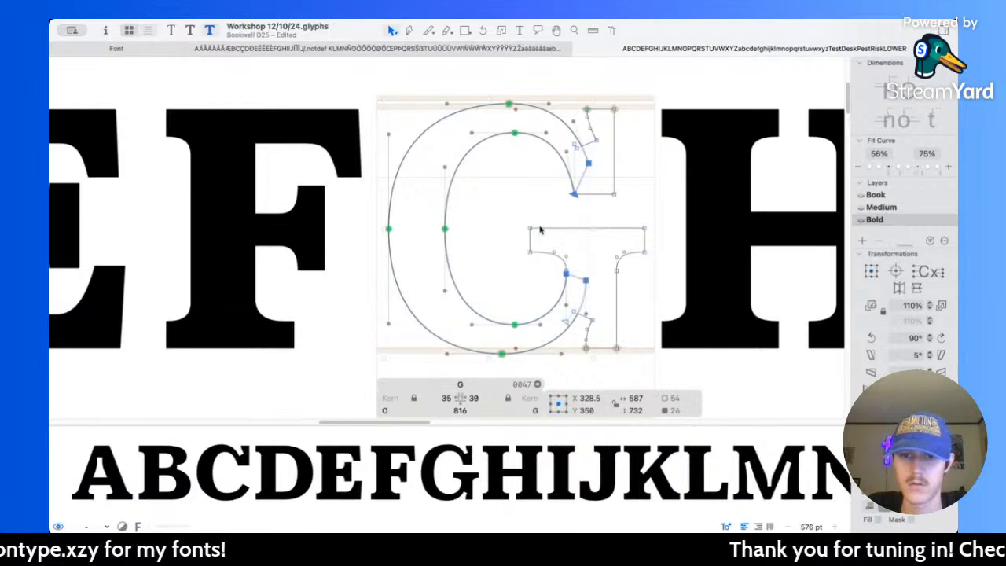
# Step: Move the G's round stroke to the background, leaving the upper serif and the spur in the foreground
pyautogui.press('super+x')
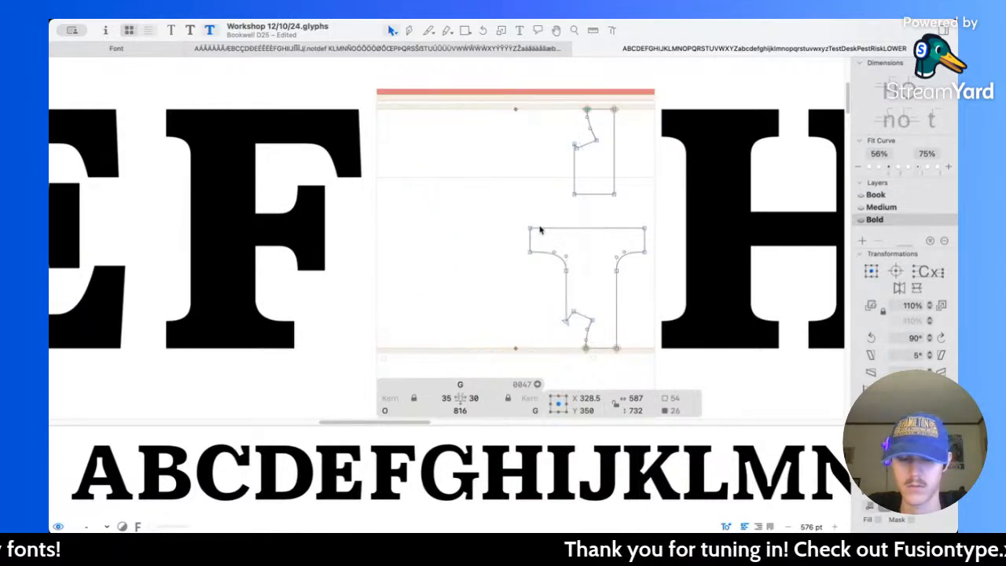
pyautogui.press('super+b')
pyautogui.press('super+v')
pyautogui.press('super+b')
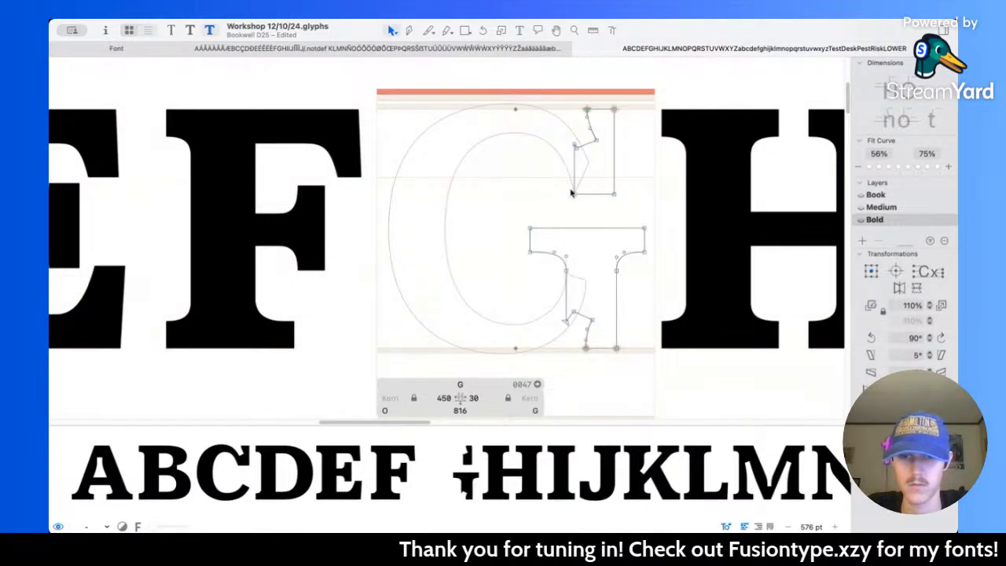
# Step: Replace the G's upper serif with a pasted copy of the bold C's full outline, keeping the spur in place
pyautogui.doubleClick(574, 189)
pyautogui.press('Delete')
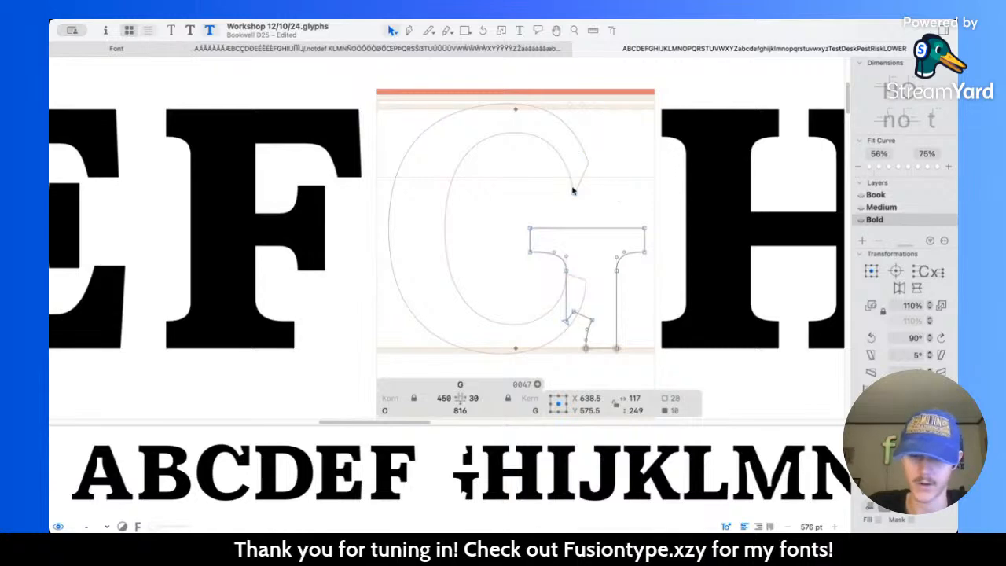
pyautogui.scroll(-10, 574, 191)
pyautogui.hscroll(-3, 504, 192)
pyautogui.scroll(5, 430, 191)
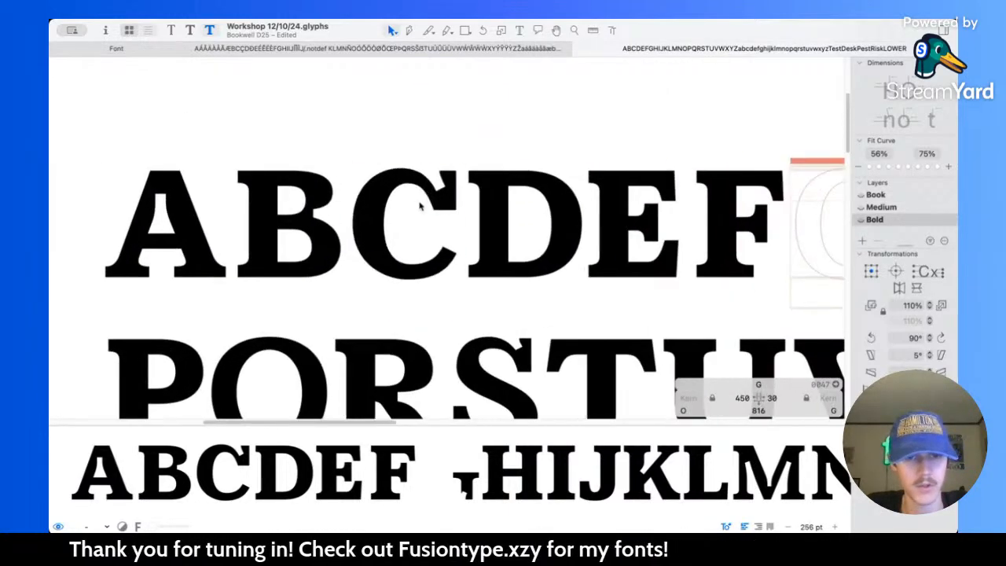
pyautogui.doubleClick(427, 197)
pyautogui.scroll(4, 525, 225)
pyautogui.hscroll(5, 557, 224)
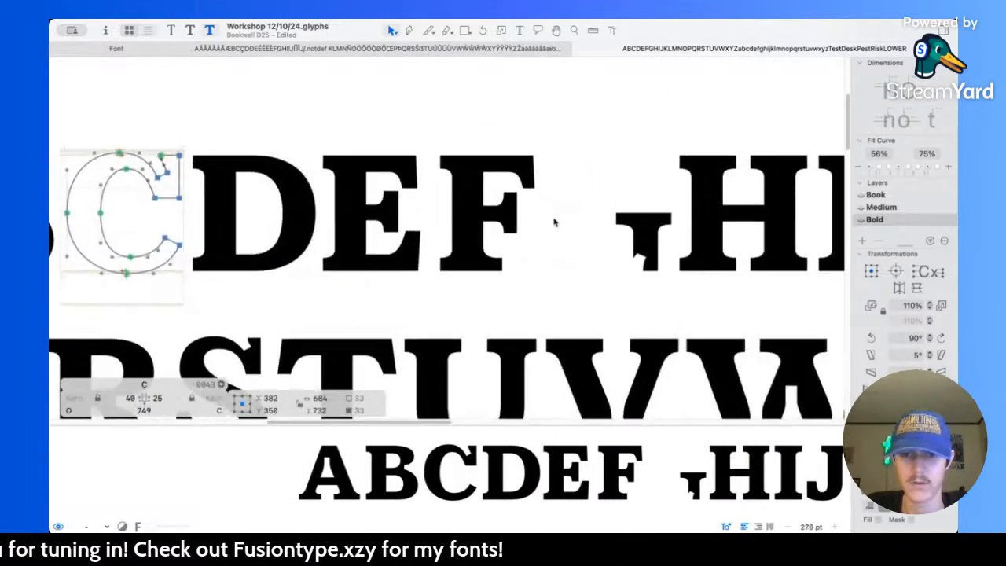
pyautogui.doubleClick(579, 218)
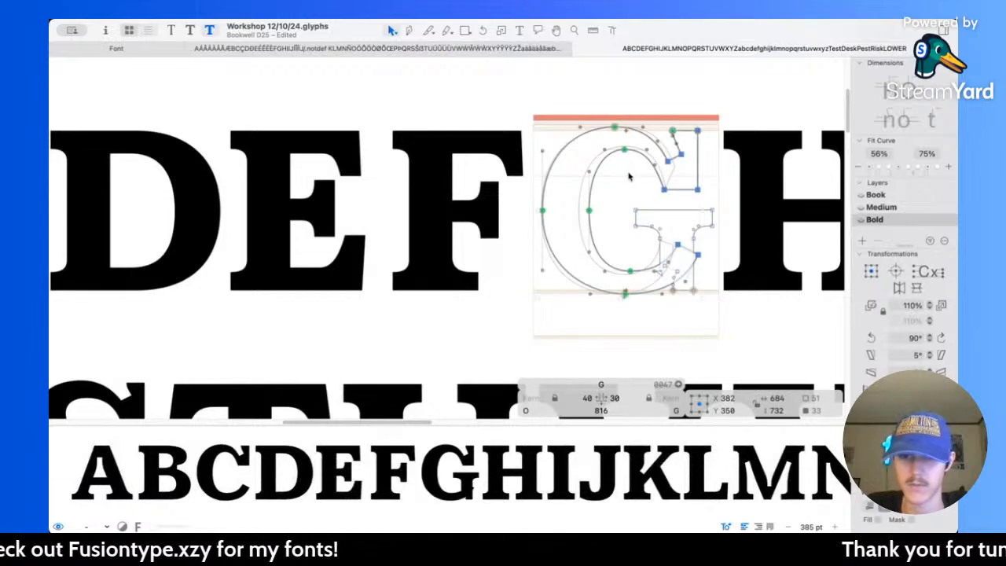
# Step: Shift the pasted C outline left so that the G's left sidebearing becomes 7
pyautogui.scroll(4, 566, 243)
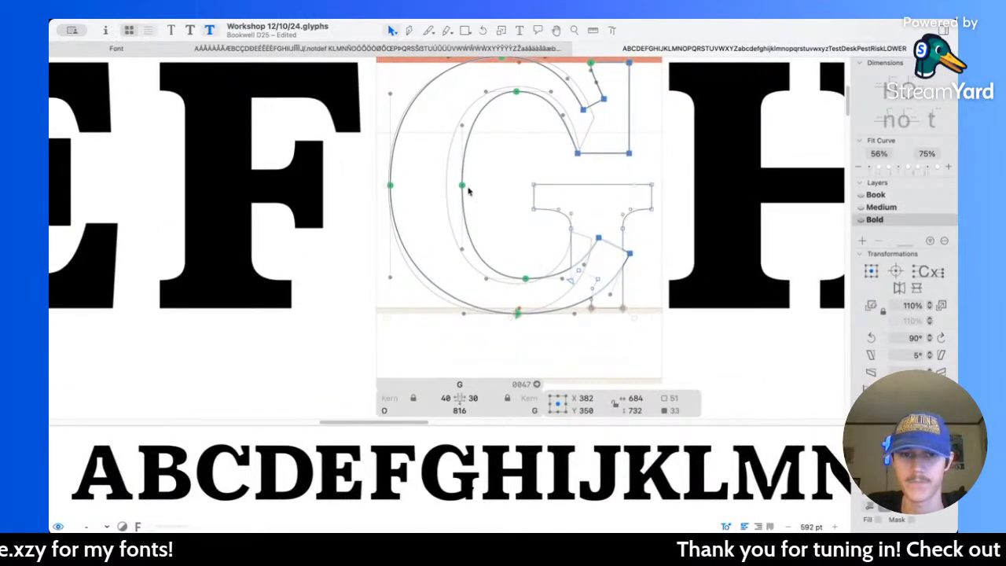
pyautogui.moveTo(464, 186); pyautogui.dragTo(451, 185)
pyautogui.scroll(5, 594, 281)
pyautogui.scroll(1, 593, 281)
pyautogui.click(557, 289)
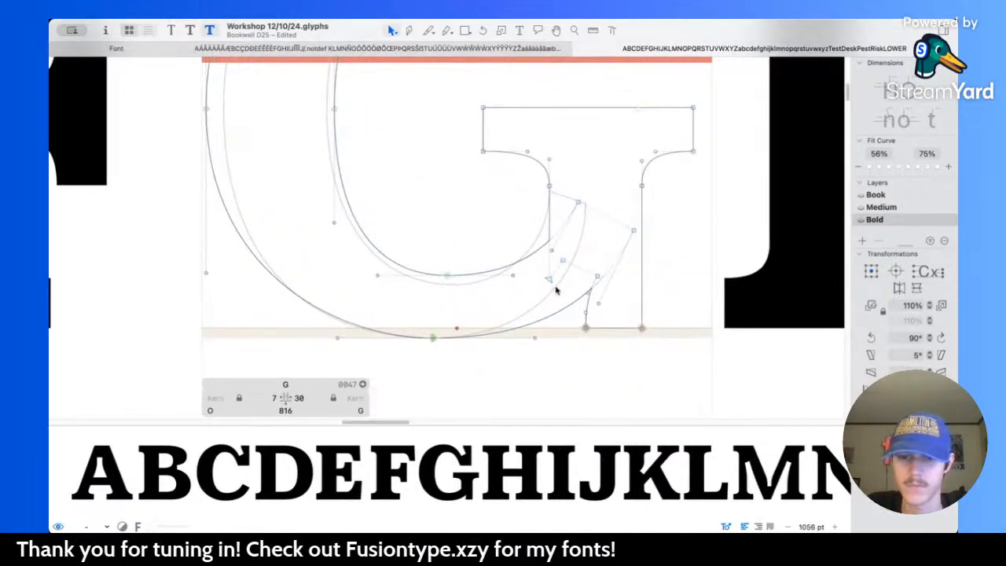
# Step: Move the bowl's lower terminal onto the spur, its inner node at X 556, Y 218, and set the inner handle to X 556, Y 148
pyautogui.scroll(1, 574, 262)
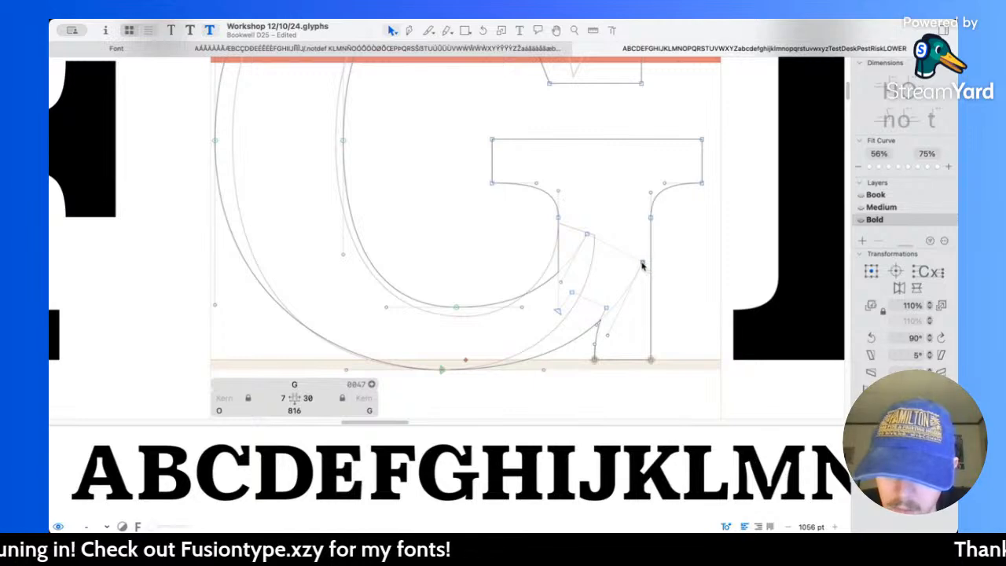
pyautogui.moveTo(643, 263); pyautogui.dragTo(527, 215)
pyautogui.scroll(3, 596, 241)
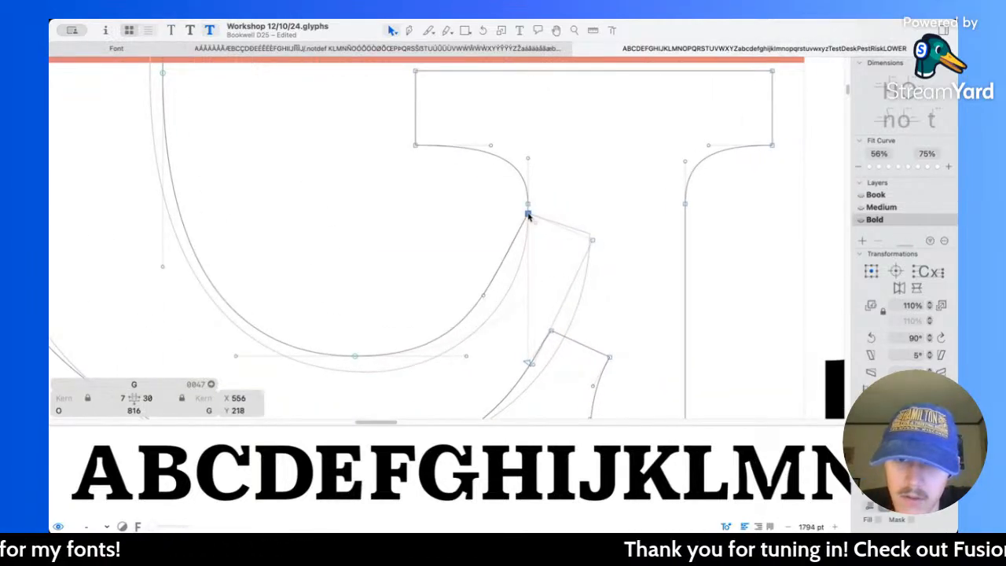
pyautogui.scroll(2, 497, 294)
pyautogui.moveTo(474, 304); pyautogui.dragTo(531, 294)
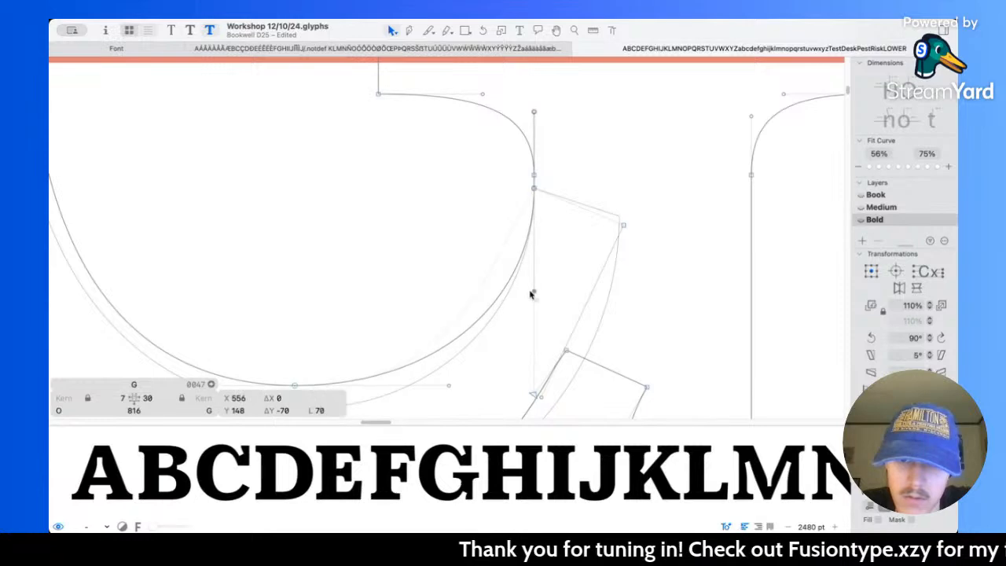
# Step: Set the handle of the lower terminal's outer curve to X 611, Y 97 and check the G among the other capitals
pyautogui.scroll(-5, 539, 291)
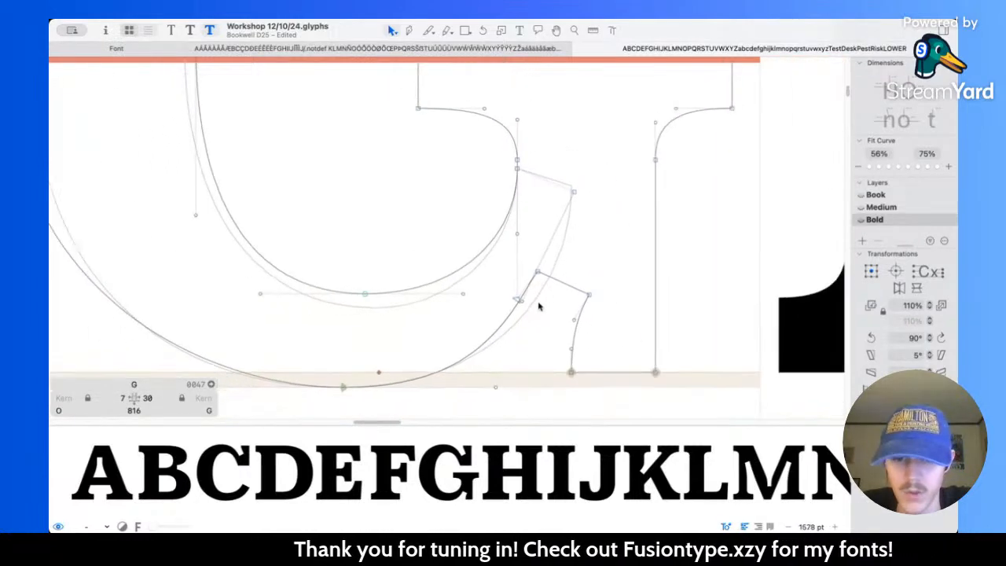
pyautogui.scroll(3, 538, 307)
pyautogui.moveTo(555, 261); pyautogui.dragTo(579, 270)
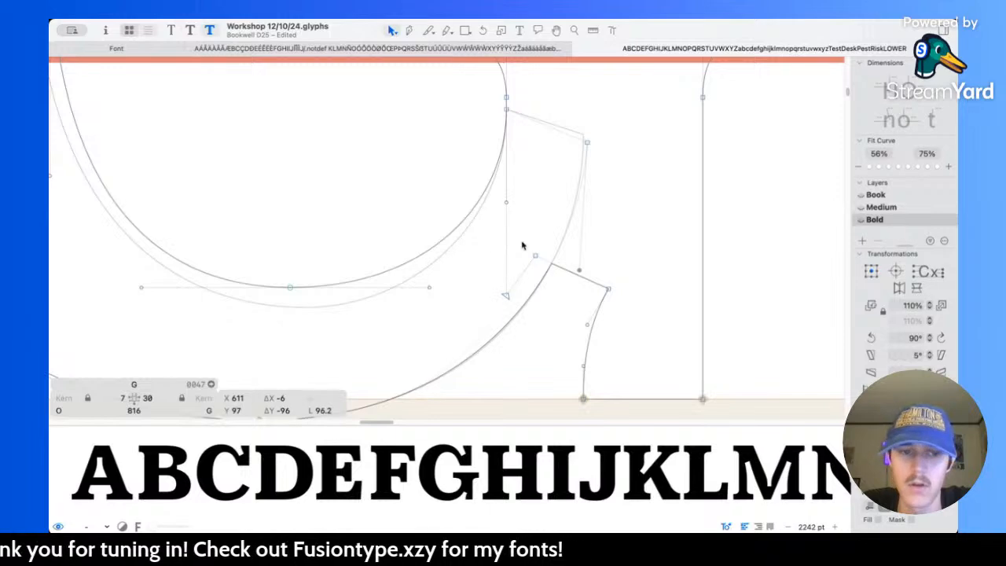
pyautogui.scroll(-15, 505, 226)
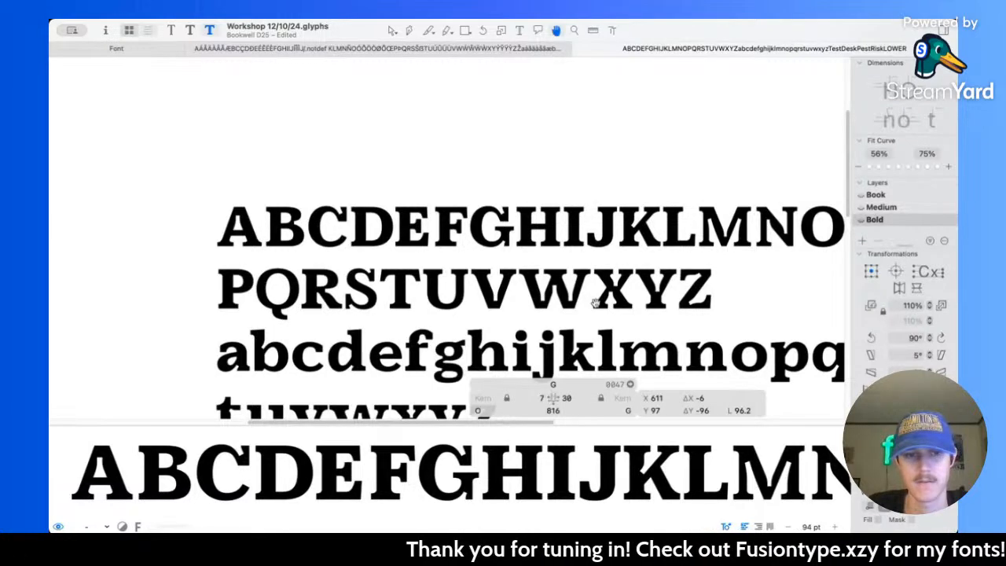
pyautogui.scroll(10, 542, 232)
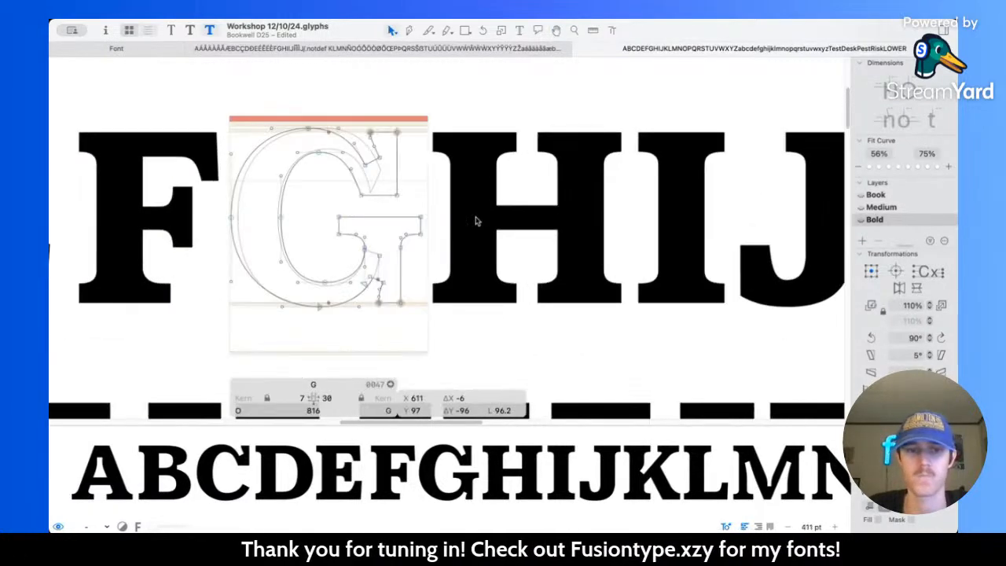
# Step: Delete the old G stroke from the background and return to the foreground outline
pyautogui.hscroll(-3, 475, 221)
pyautogui.press('super+b')
pyautogui.press('BackSpace')
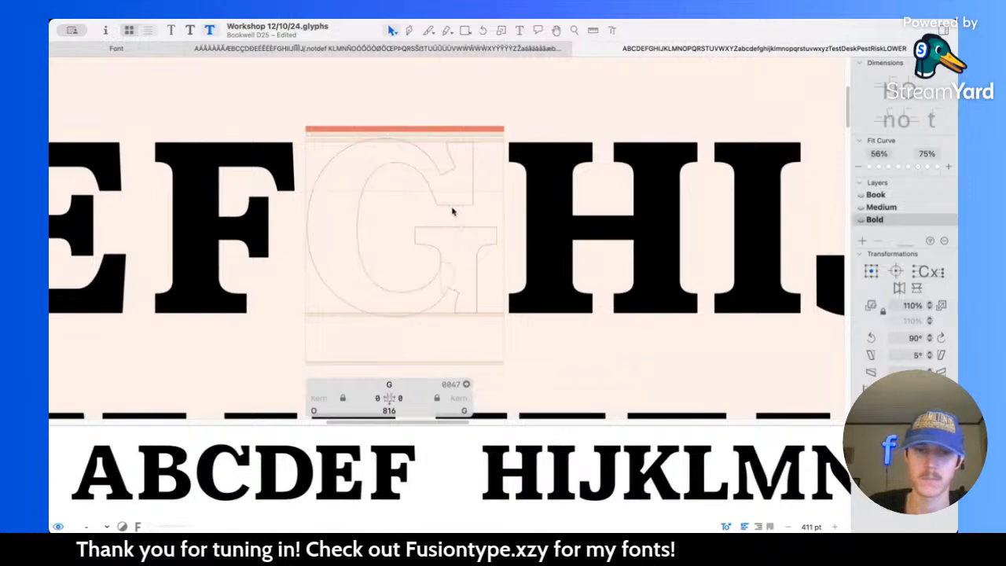
pyautogui.press('super+b')
# Step: Thicken the spur's horizontal serif by lowering its bottom corners and their handles 10 units to Y 272
pyautogui.scroll(3, 455, 228)
pyautogui.scroll(3, 454, 234)
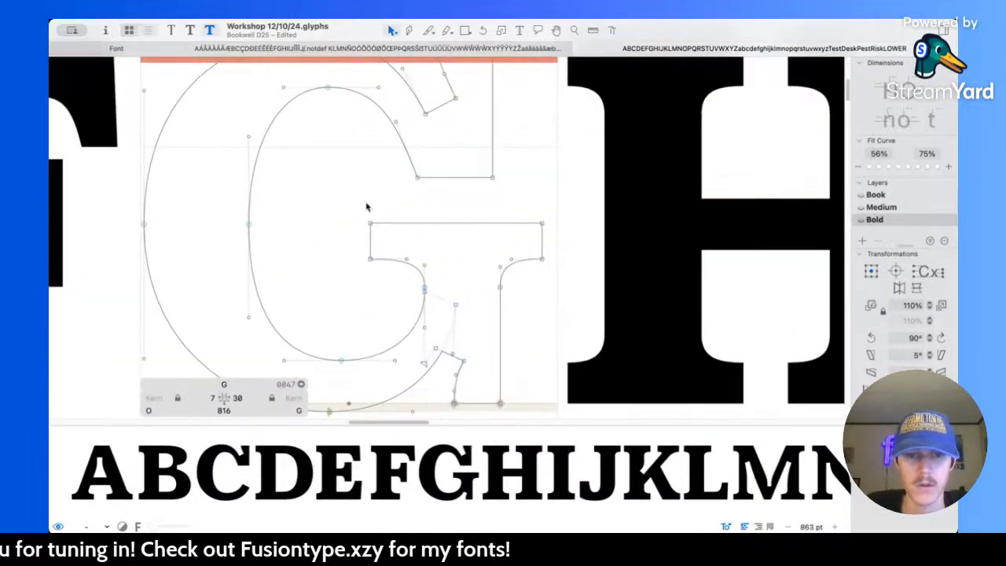
pyautogui.moveTo(366, 204); pyautogui.dragTo(571, 248)
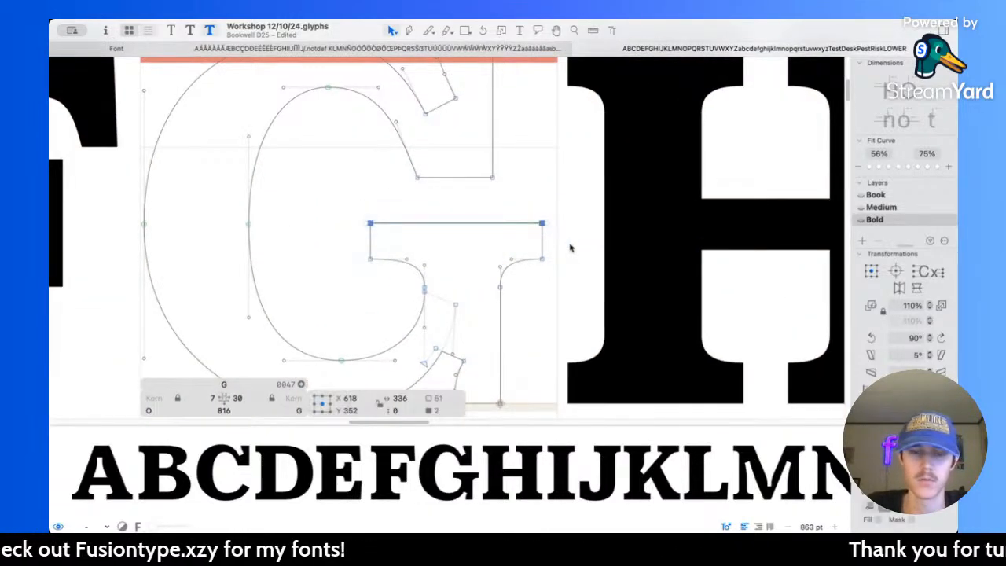
pyautogui.moveTo(365, 240); pyautogui.dragTo(559, 266)
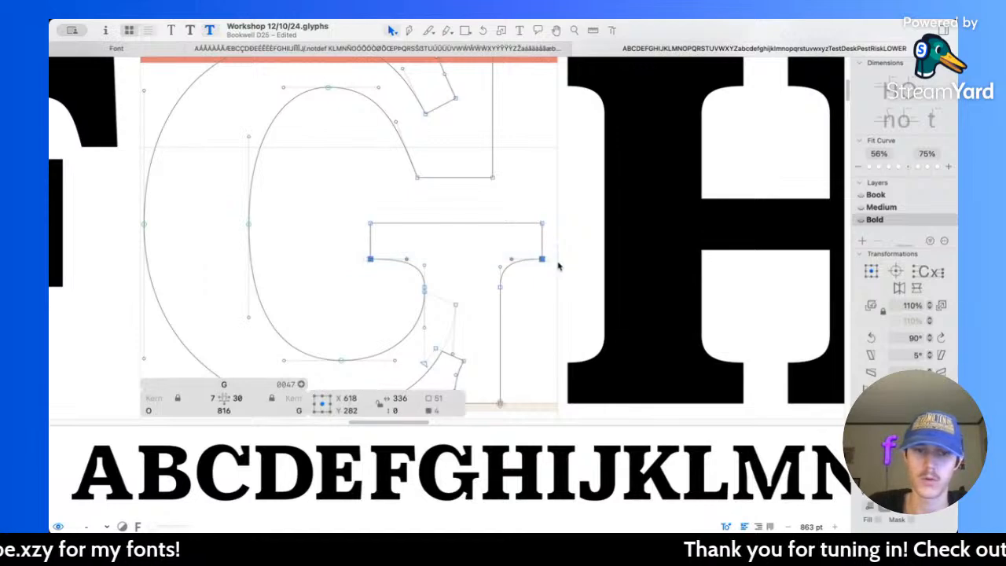
pyautogui.hotkey('shift', 'Down')
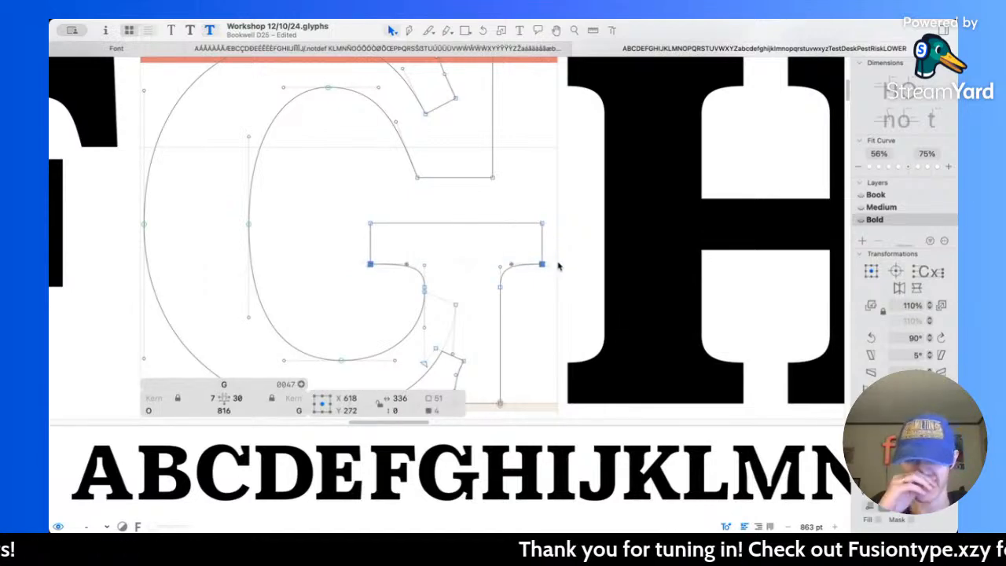
# Step: Lower the spur's two bracket nodes to Y 212 and the bowl's inner join node to Y 209, checking them with the measurement tool
pyautogui.scroll(3, 488, 296)
pyautogui.click(397, 280)
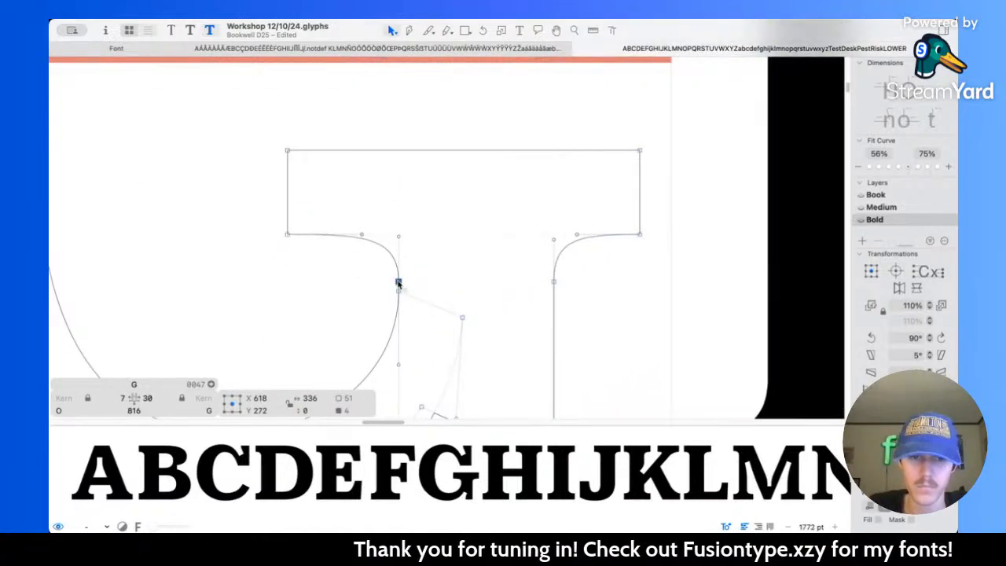
pyautogui.hotkey('shift', 'Down')
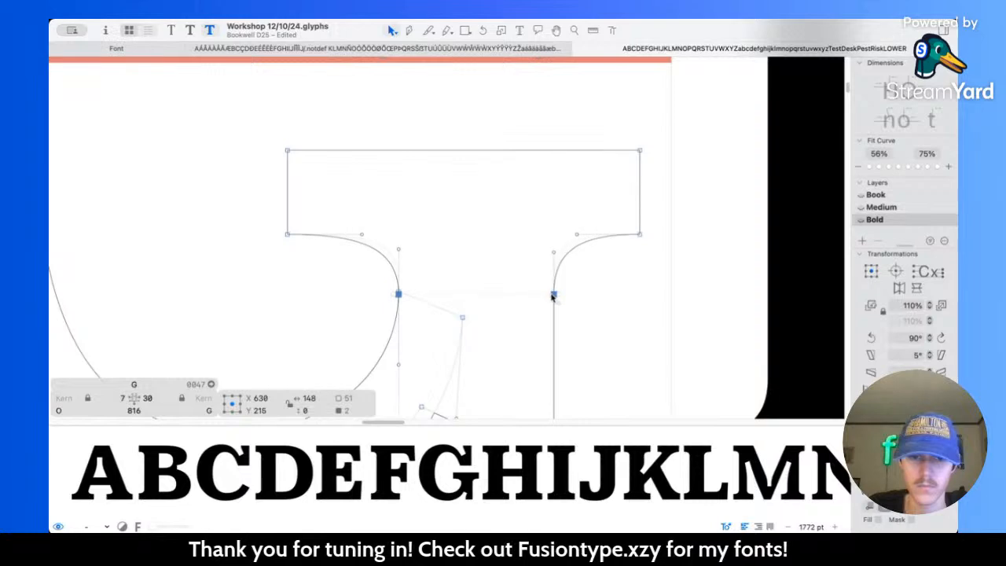
pyautogui.scroll(3, 424, 306)
pyautogui.moveTo(371, 273); pyautogui.dragTo(372, 288)
pyautogui.scroll(-5, 493, 252)
pyautogui.scroll(4, 503, 279)
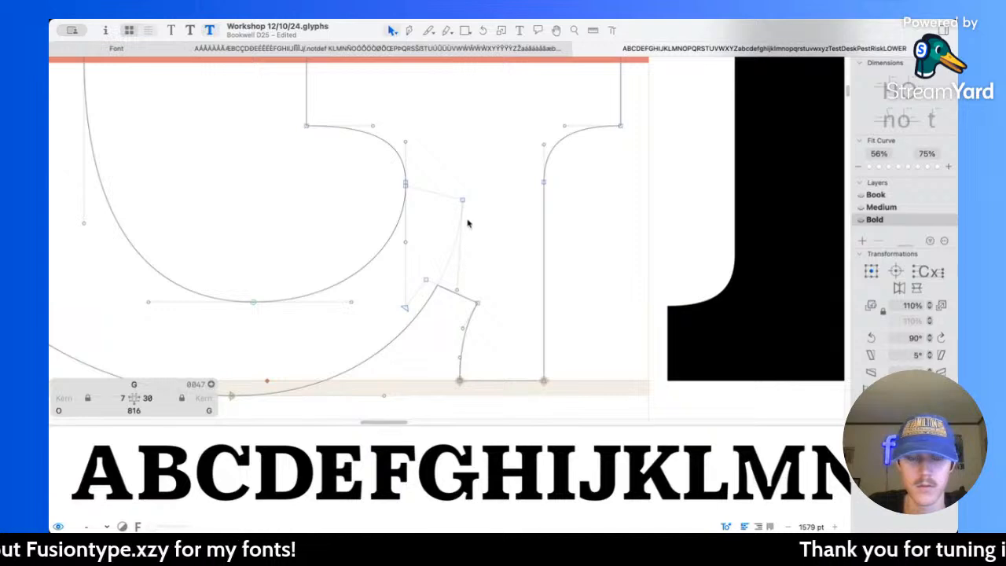
pyautogui.scroll(-1, 533, 215)
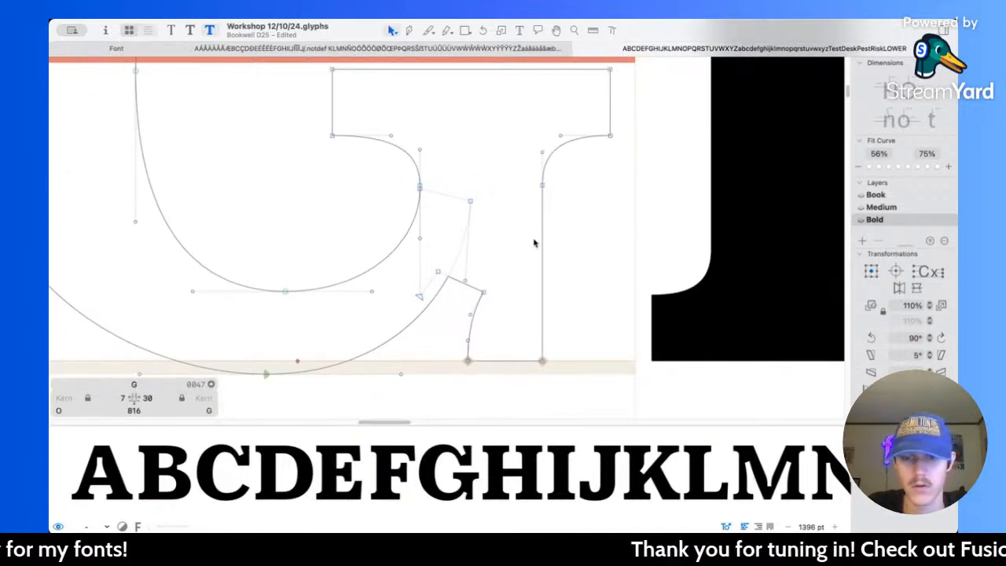
pyautogui.press('l')
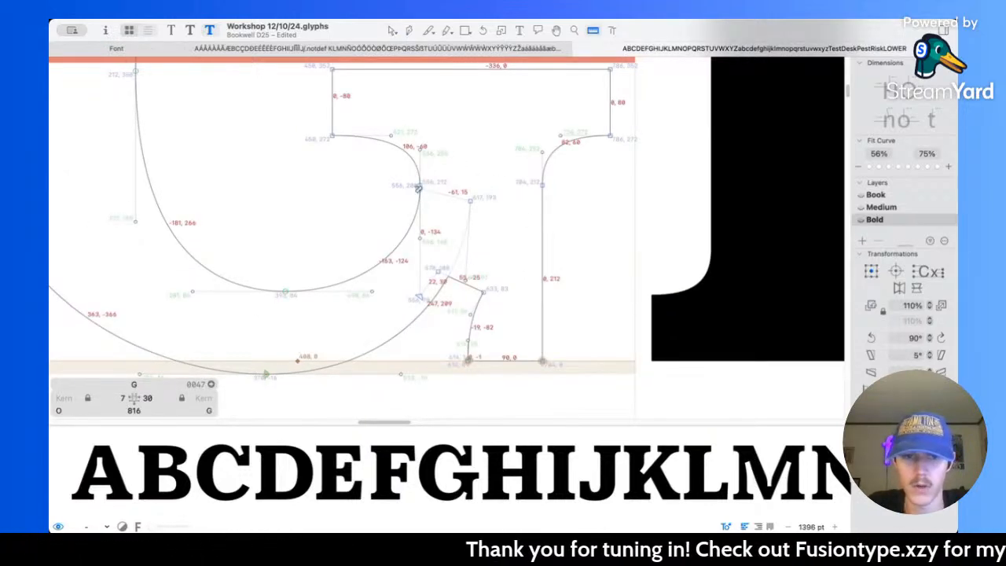
pyautogui.press('v')
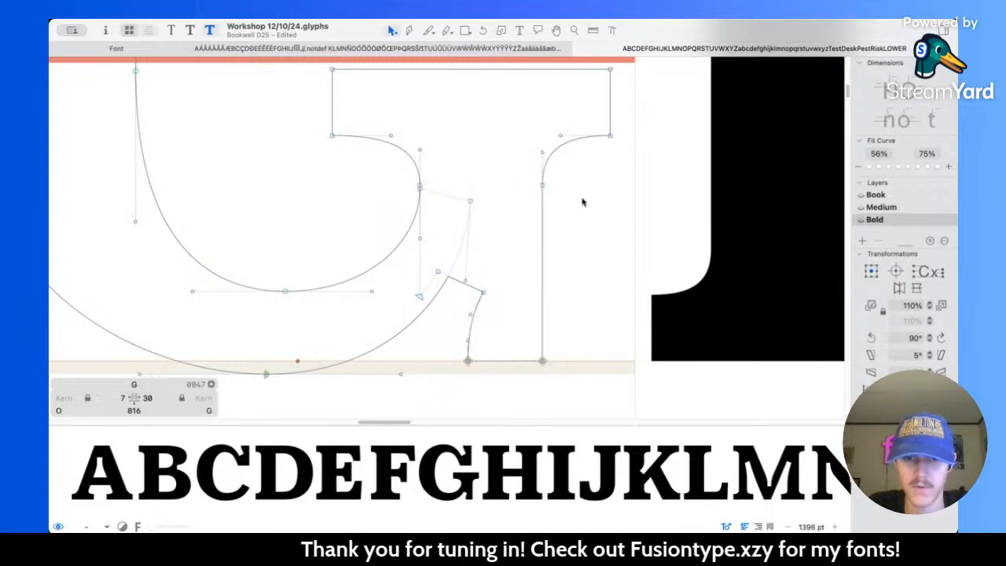
# Step: Move the spur stem's inner edge nodes and their vertical handles 20 units left
pyautogui.scroll(-4, 542, 214)
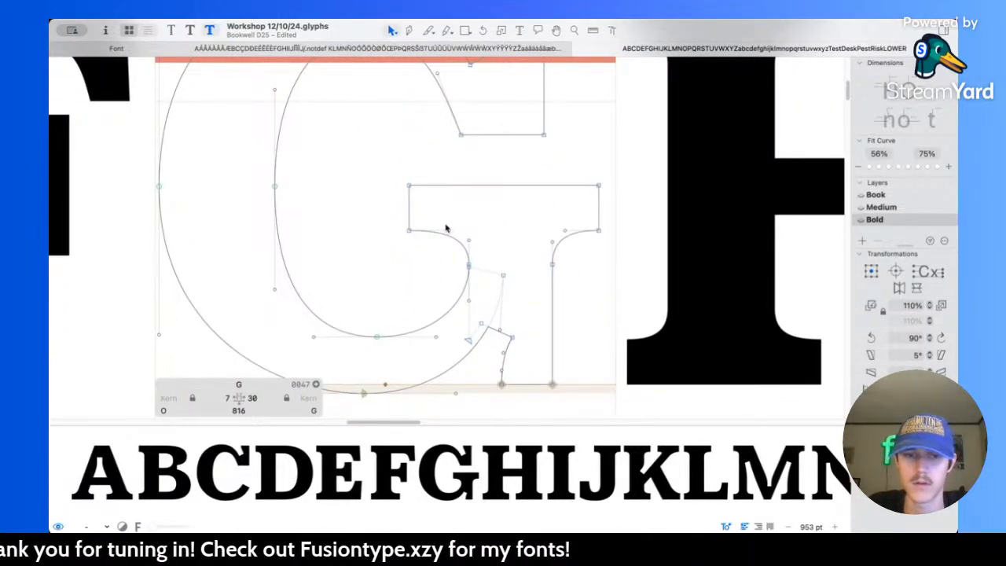
pyautogui.moveTo(449, 218); pyautogui.dragTo(481, 312)
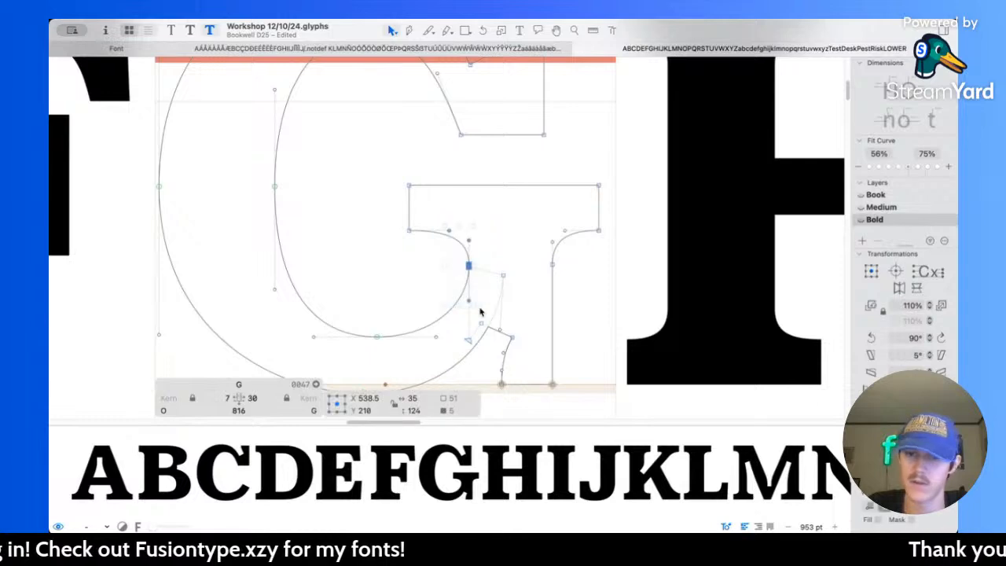
pyautogui.keyDown('shift'); pyautogui.click(449, 230); pyautogui.keyUp('shift')
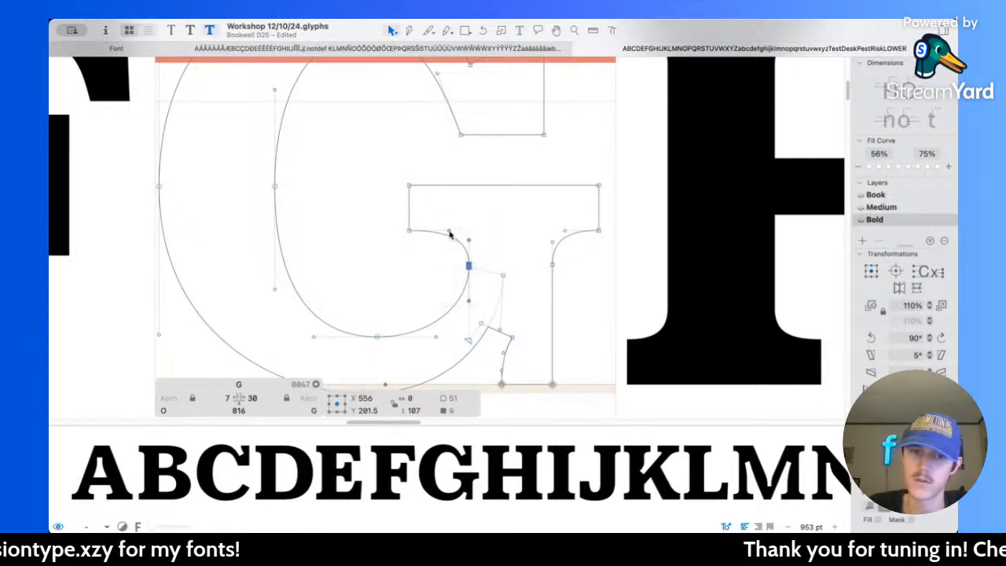
pyautogui.hotkey('shift', 'Left')
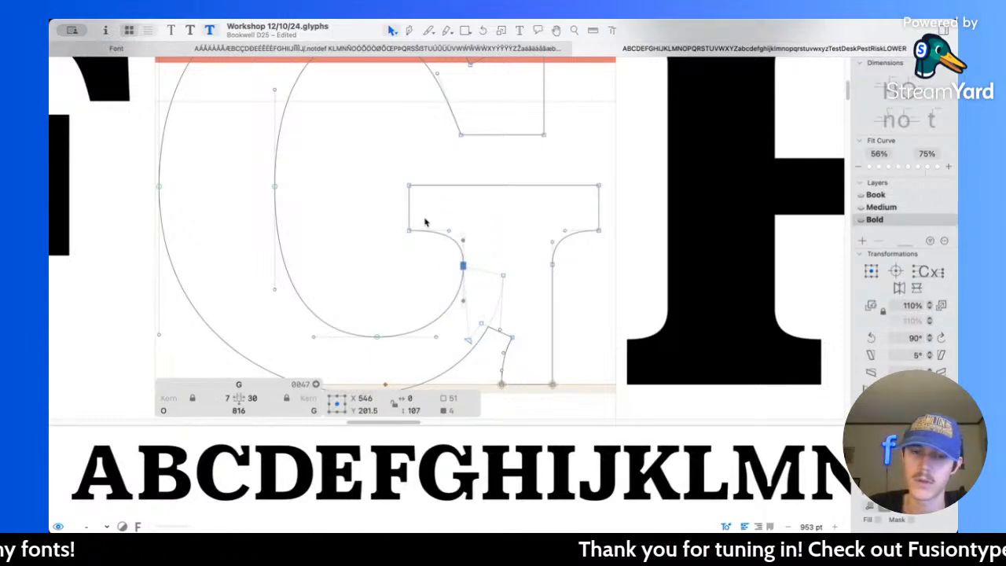
pyautogui.hotkey('shift', 'Left')
# Step: Move the spur stem's outer edge 20 units right to X 724 and preview the G among the capitals
pyautogui.moveTo(543, 253); pyautogui.dragTo(563, 410)
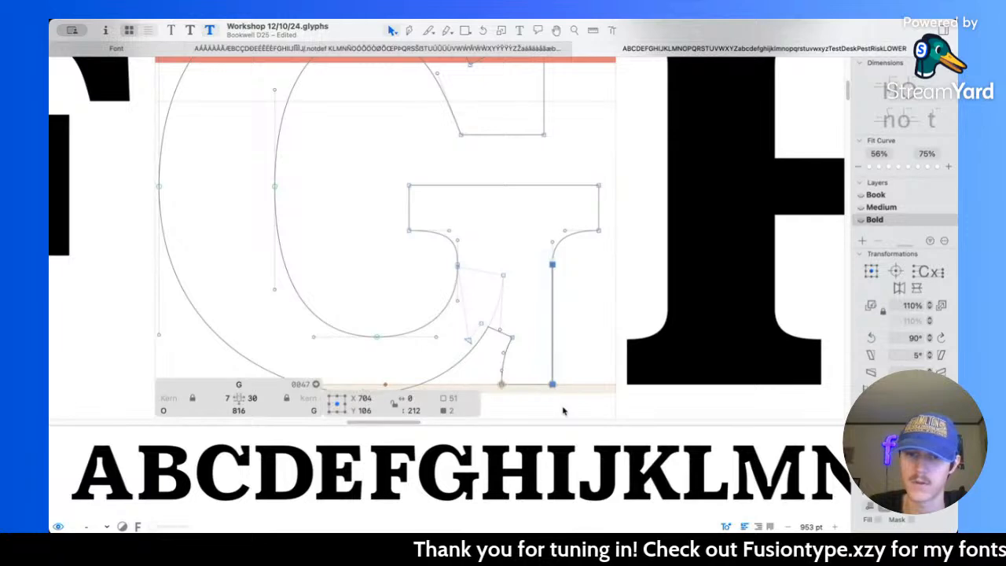
pyautogui.hotkey('shift', 'Right')
pyautogui.hotkey('shift', 'Right')
pyautogui.press('space')
pyautogui.scroll(-5, 601, 347)
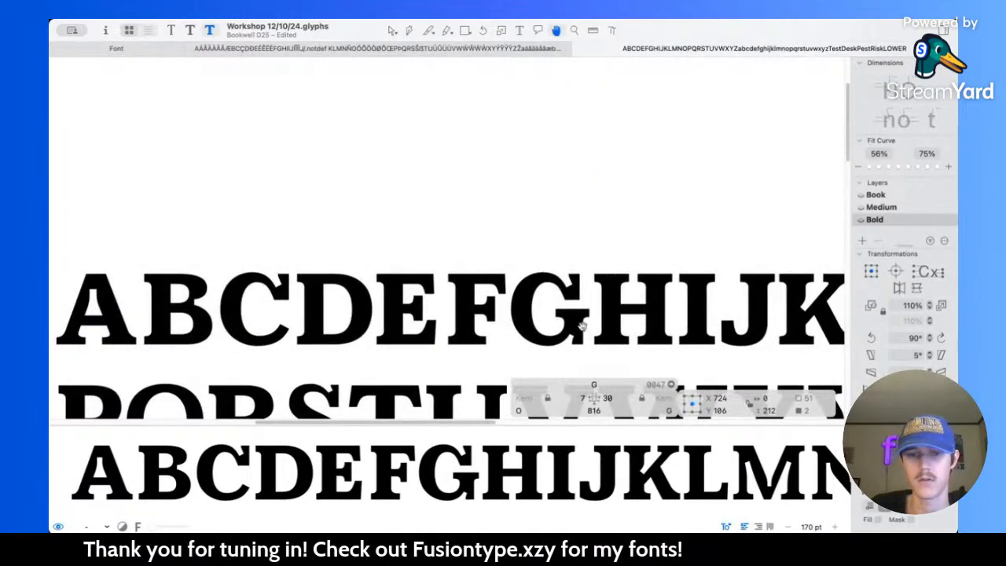
# Step: Shift the G's top curve nodes and upper serif slightly right towards the widened spur, and inspect the outline
pyautogui.scroll(5, 590, 330)
pyautogui.hscroll(2, 539, 291)
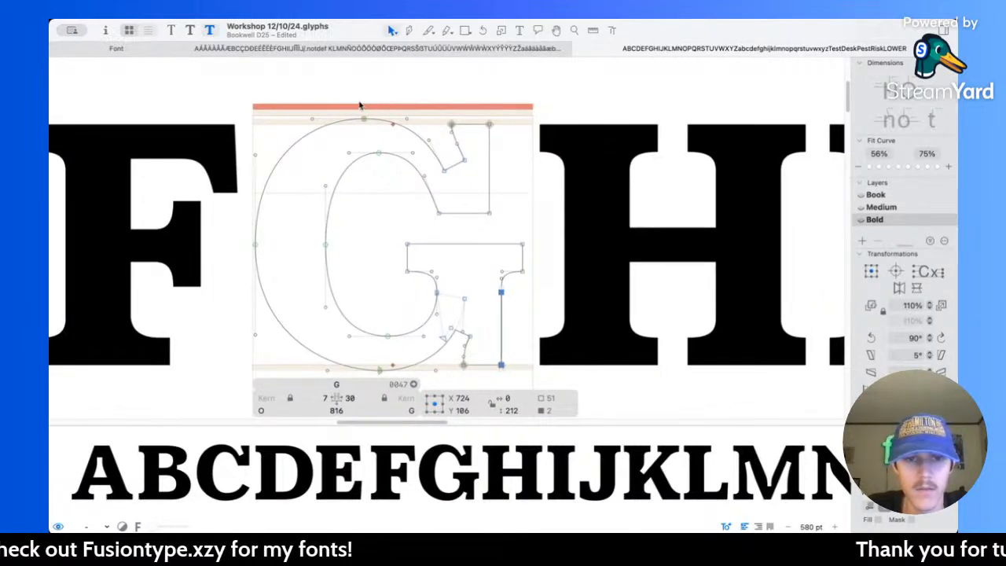
pyautogui.moveTo(360, 103); pyautogui.dragTo(496, 215)
pyautogui.click(573, 225)
pyautogui.press('space')
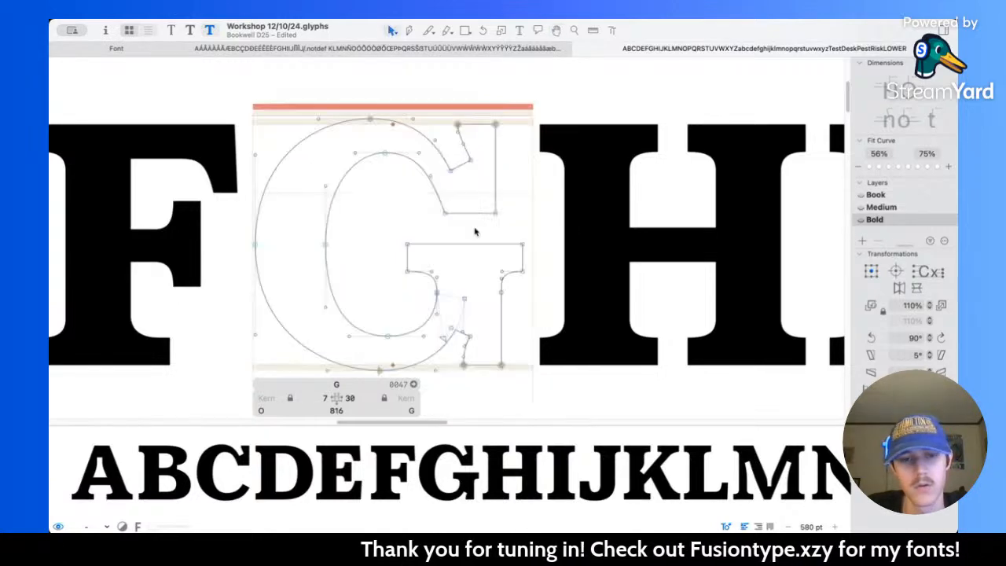
pyautogui.scroll(5, 475, 231)
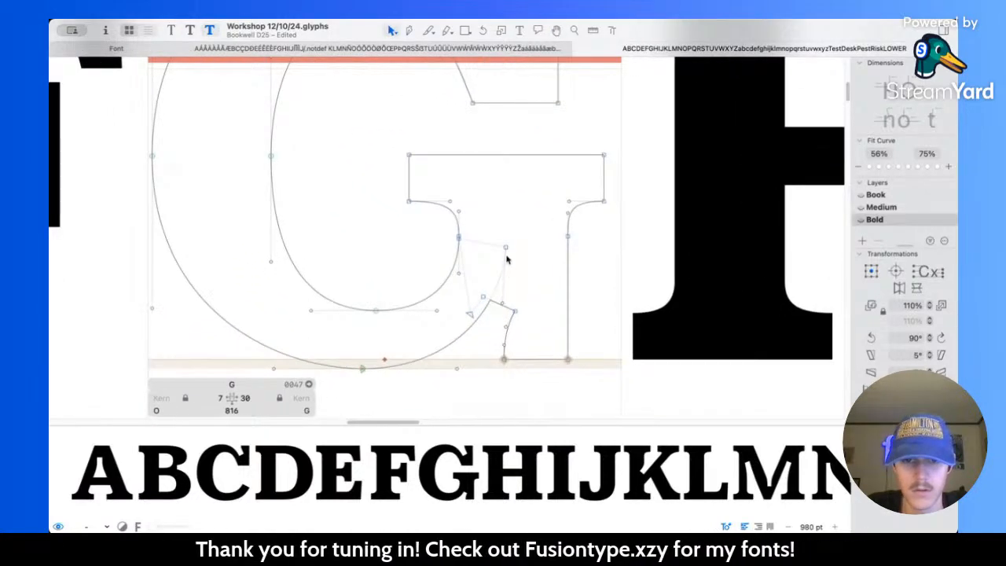
pyautogui.scroll(3, 506, 260)
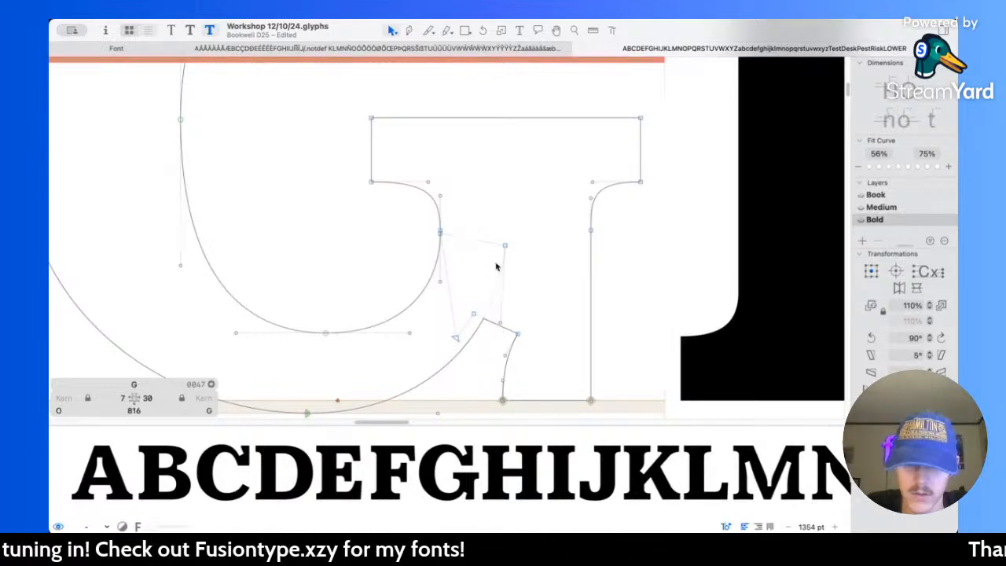
pyautogui.scroll(-5, 496, 267)
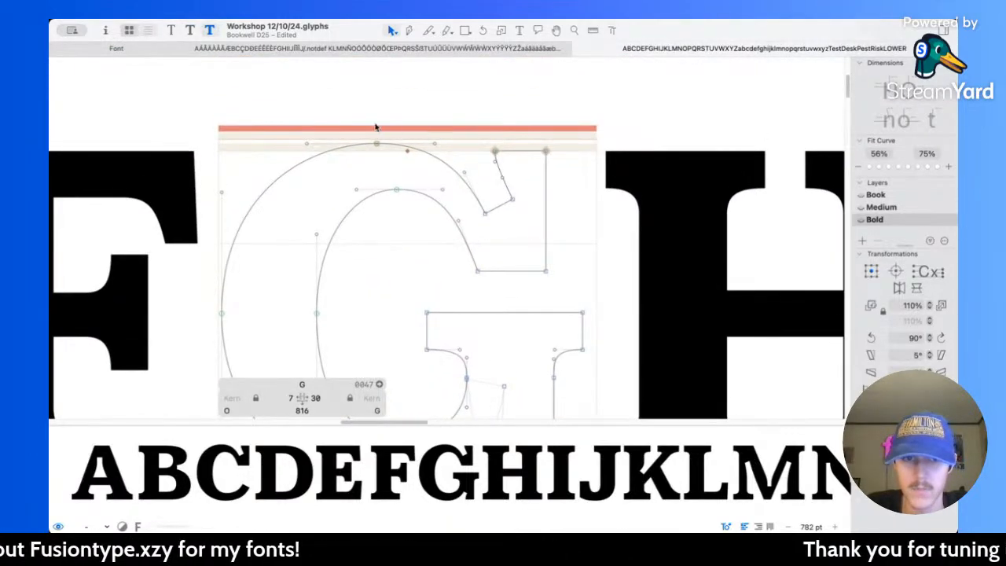
# Step: Duplicate the outer edge and notch of the G's upper terminal, offset the copy 40 units left and lower it towards the spur
pyautogui.moveTo(359, 138); pyautogui.dragTo(518, 218)
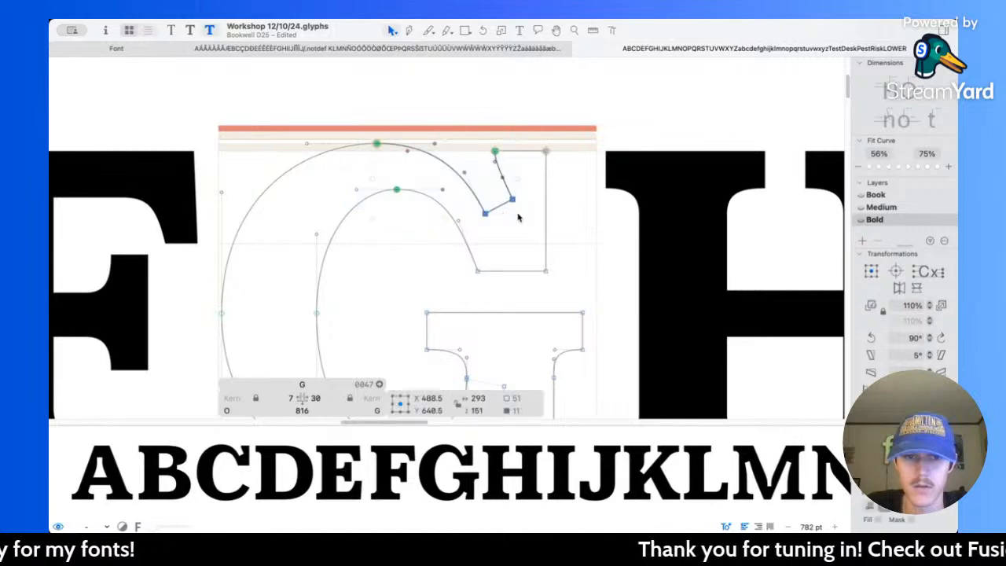
pyautogui.keyDown('shift'); pyautogui.click(396, 192); pyautogui.keyUp('shift')
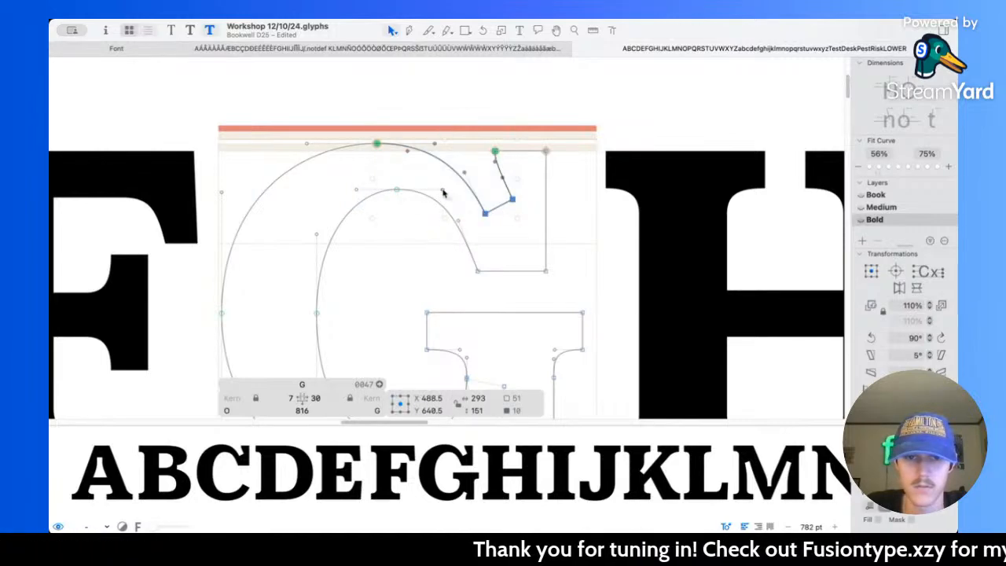
pyautogui.keyDown('shift'); pyautogui.click(443, 192); pyautogui.keyUp('shift')
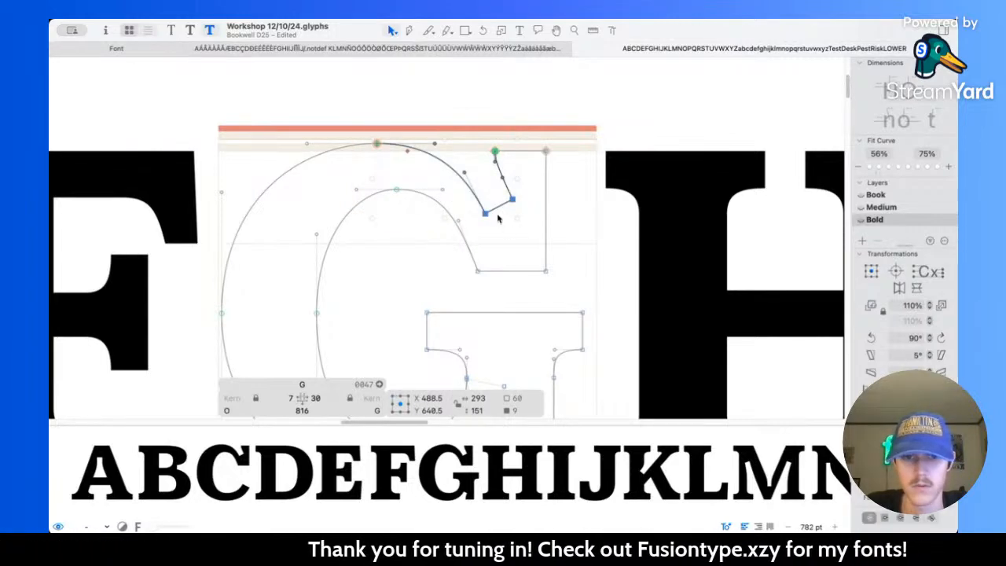
pyautogui.hotkey('shift', 'Left')
pyautogui.hotkey('shift', 'Left')
pyautogui.hotkey('shift', 'Left')
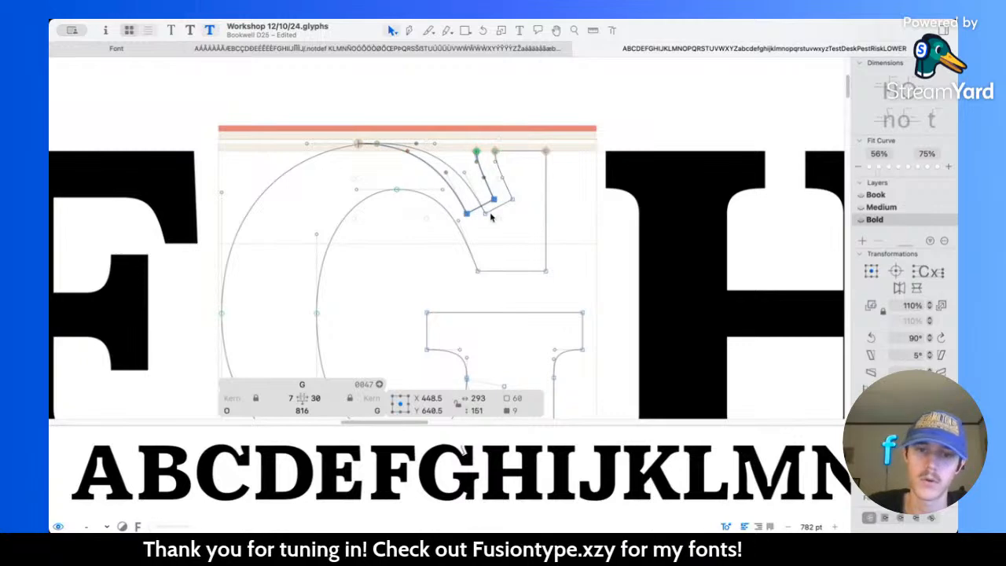
pyautogui.moveTo(470, 213); pyautogui.dragTo(470, 313)
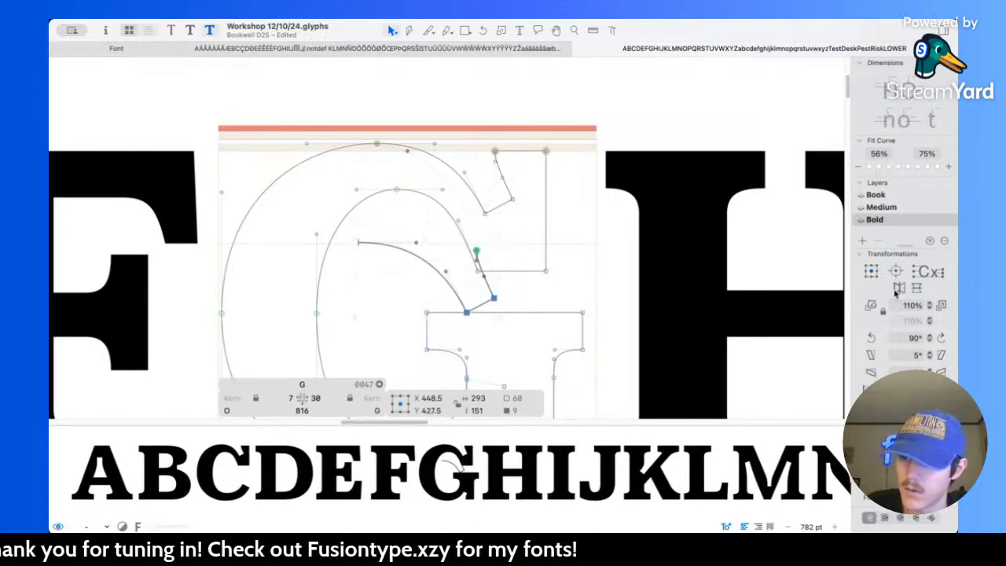
# Step: Flip the copied terminal outline vertically and place it over the notch at the base of the spur
pyautogui.click(900, 289)
pyautogui.scroll(-4, 428, 281)
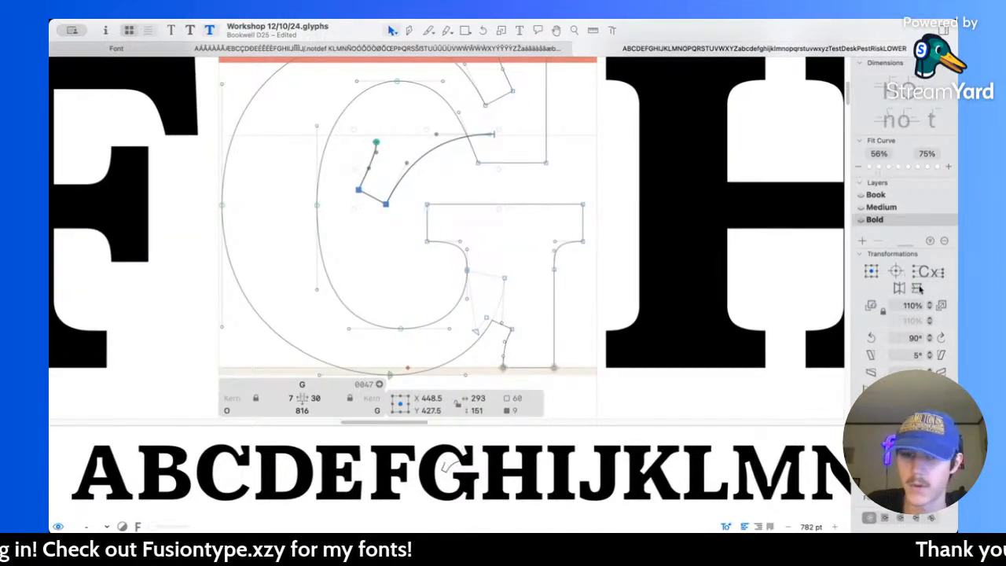
pyautogui.click(917, 287)
pyautogui.scroll(-3, 495, 197)
pyautogui.click(900, 290)
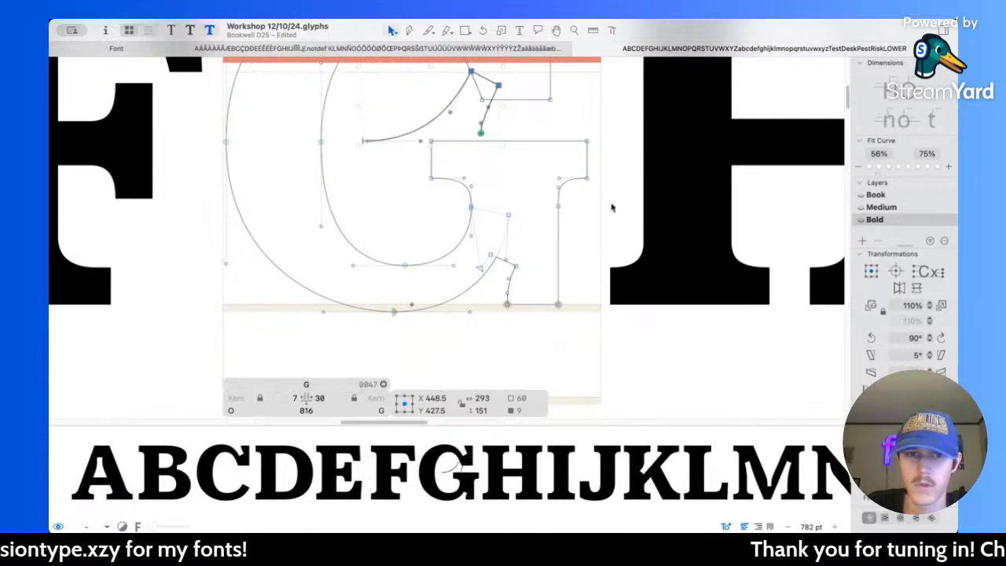
pyautogui.moveTo(471, 72); pyautogui.dragTo(548, 202)
# Step: Match the spur's notch to the copy, placing its outer corner at X 654, Y 103 and its inner node at X 588, Y 138
pyautogui.scroll(10, 523, 291)
pyautogui.click(549, 260)
pyautogui.scroll(4, 543, 258)
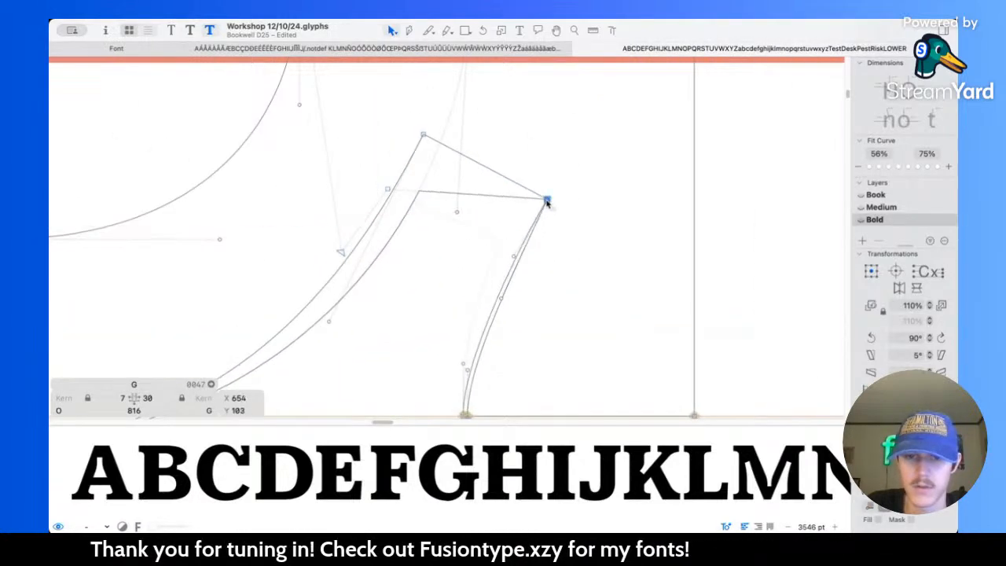
pyautogui.scroll(2, 548, 203)
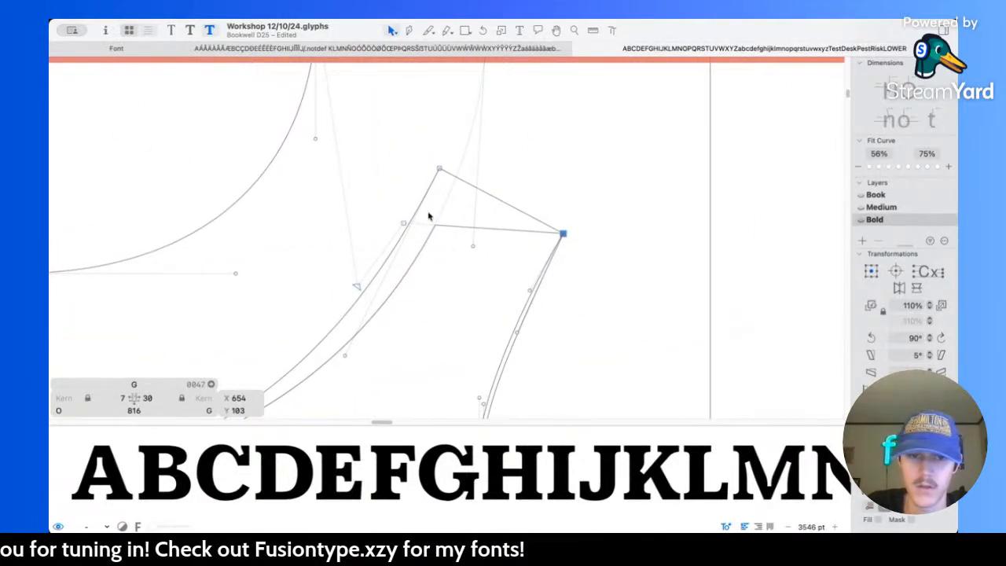
pyautogui.hscroll(-3, 385, 221)
pyautogui.scroll(2, 430, 243)
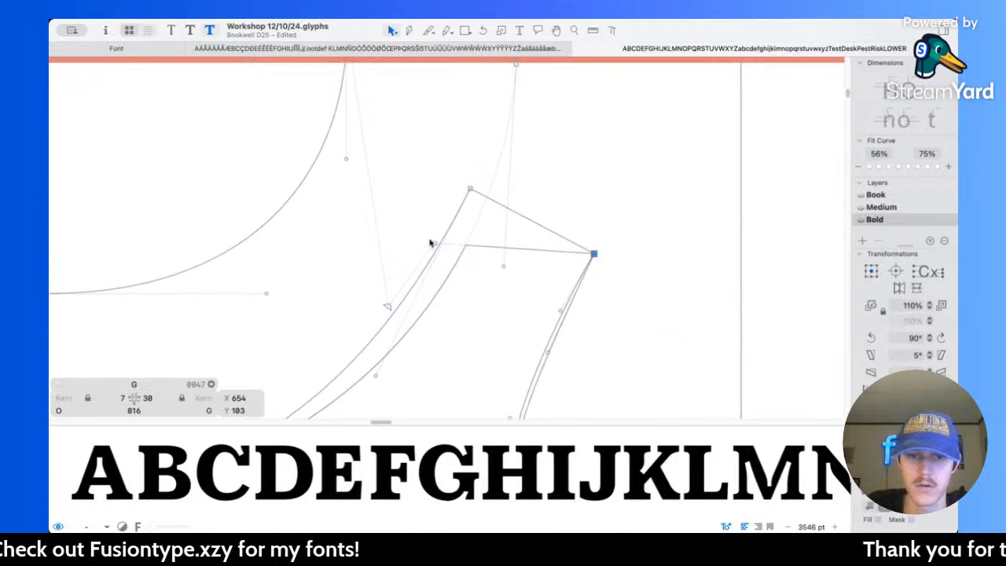
pyautogui.moveTo(434, 247); pyautogui.dragTo(456, 180)
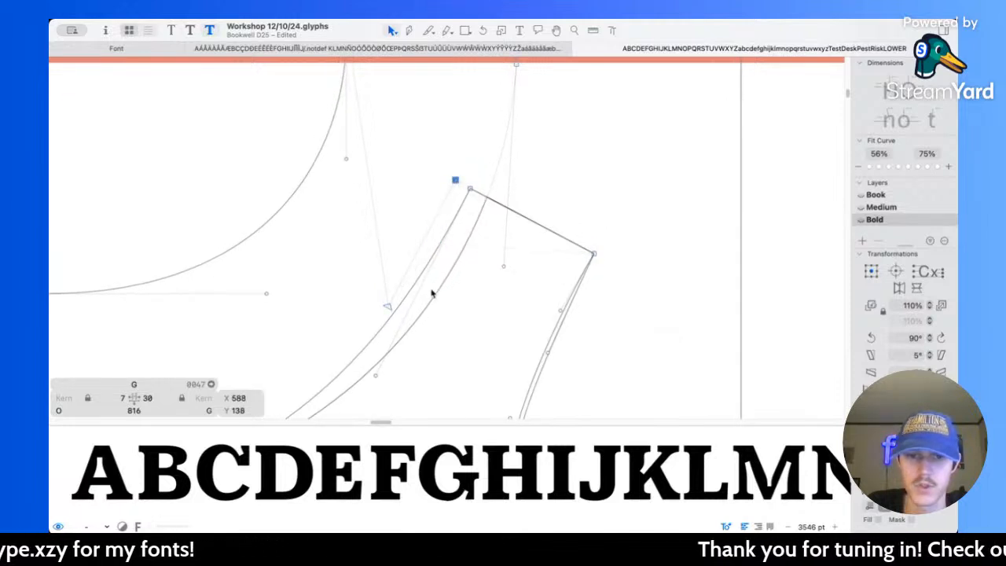
# Step: Move the bowl stroke's end node inside the spur left to X 607, Y 193
pyautogui.press('super+minus')
pyautogui.scroll(2, 471, 212)
pyautogui.moveTo(509, 143); pyautogui.dragTo(494, 143)
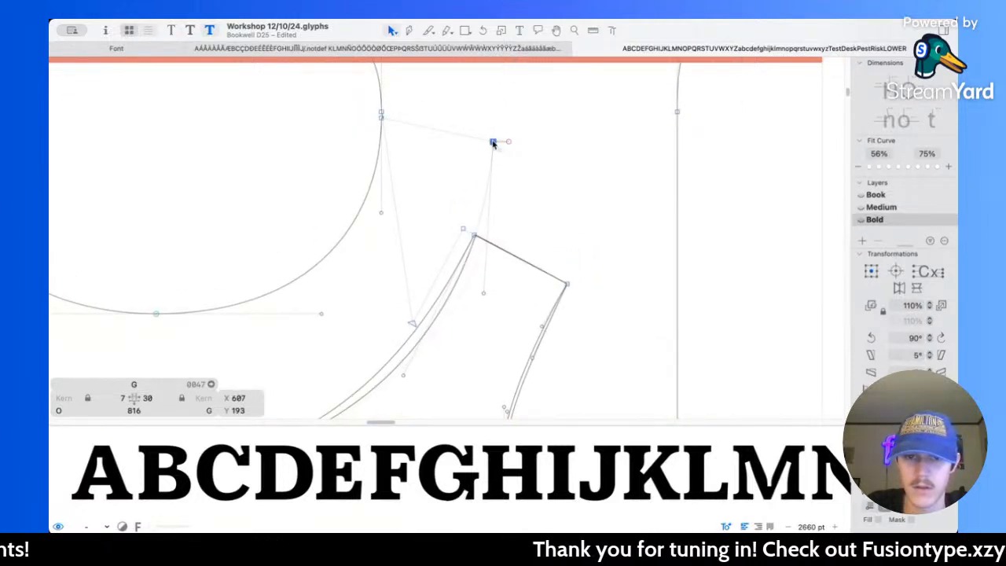
# Step: Compare the spur's lower curve with the copied terminal outline, then delete the copy
pyautogui.scroll(-4, 535, 313)
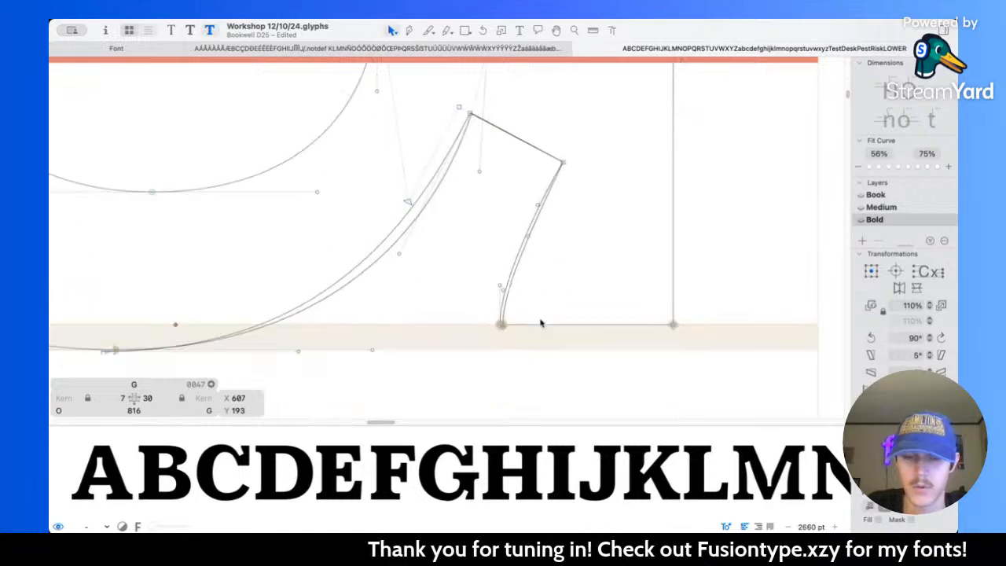
pyautogui.scroll(5, 496, 274)
pyautogui.scroll(-5, 464, 282)
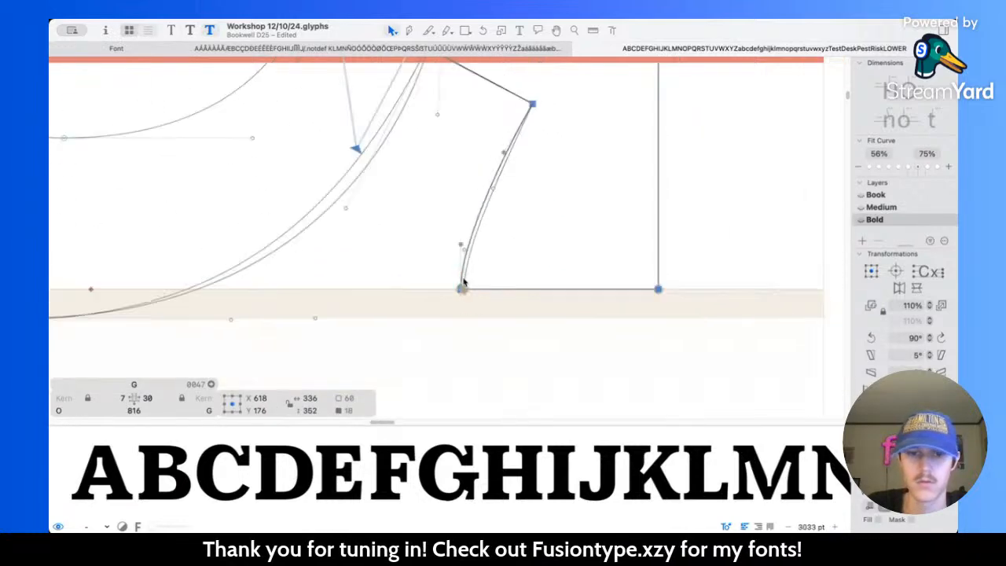
pyautogui.scroll(5, 464, 281)
pyautogui.click(458, 267)
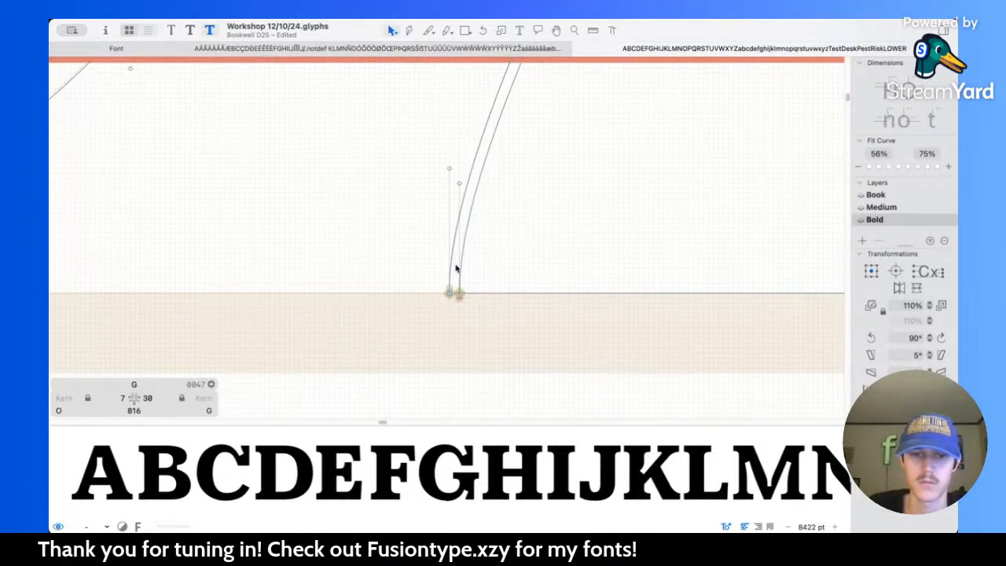
pyautogui.doubleClick(464, 267)
pyautogui.scroll(-3, 464, 267)
pyautogui.scroll(-1, 464, 268)
pyautogui.press('BackSpace')
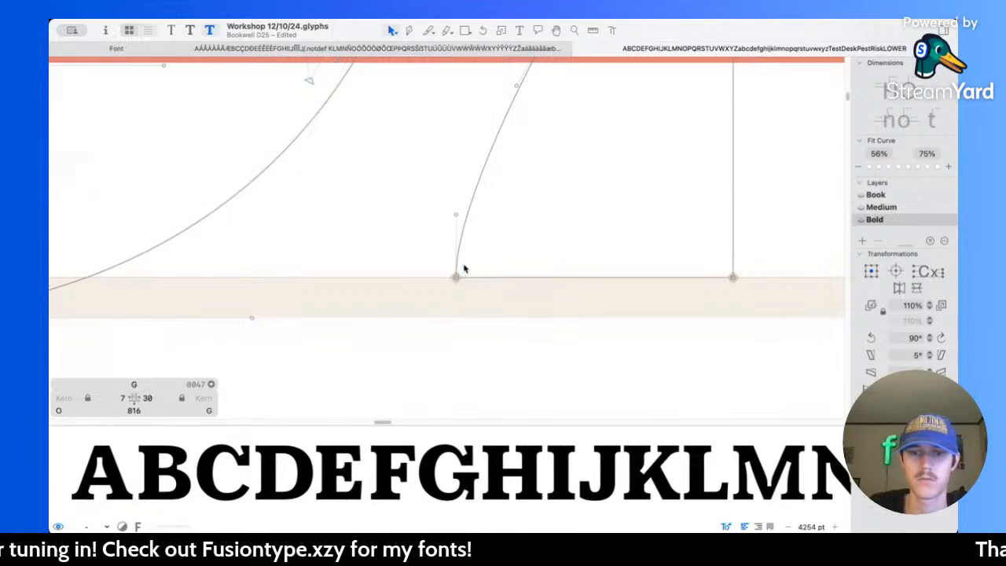
# Step: Preview the reshaped G among the other letters at several sizes and save the font file
pyautogui.scroll(3, 465, 268)
pyautogui.scroll(-10, 479, 239)
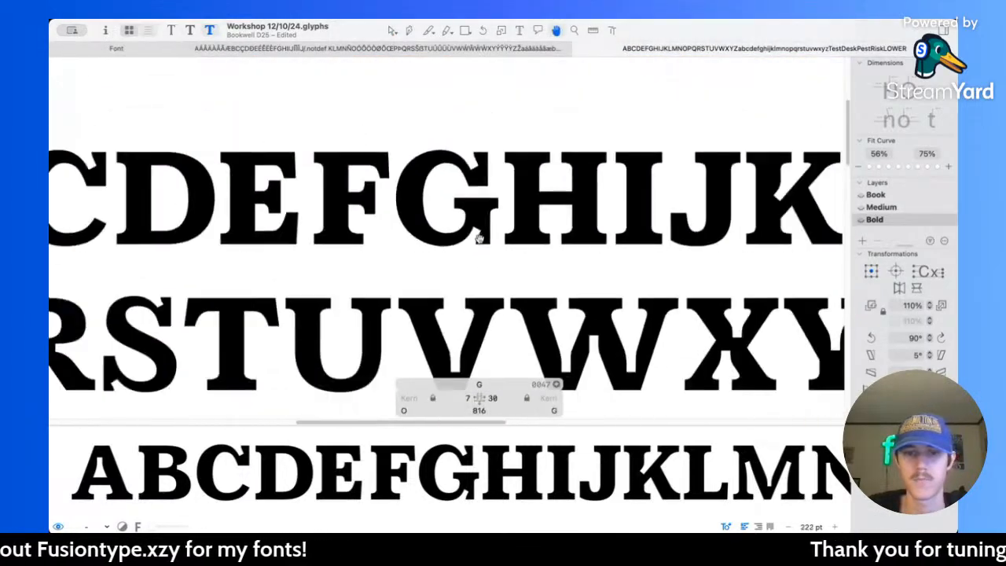
pyautogui.scroll(3, 467, 232)
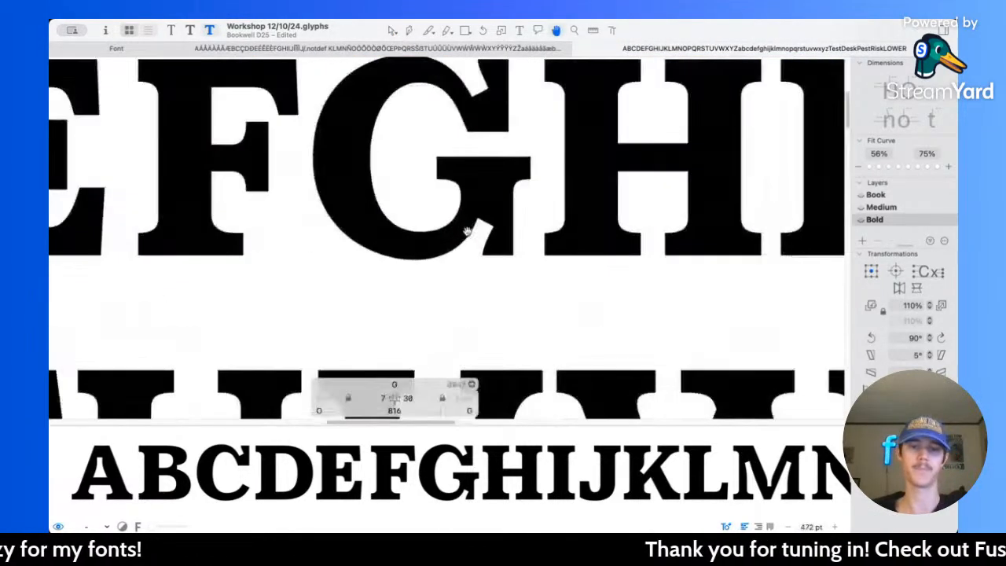
pyautogui.scroll(-5, 466, 230)
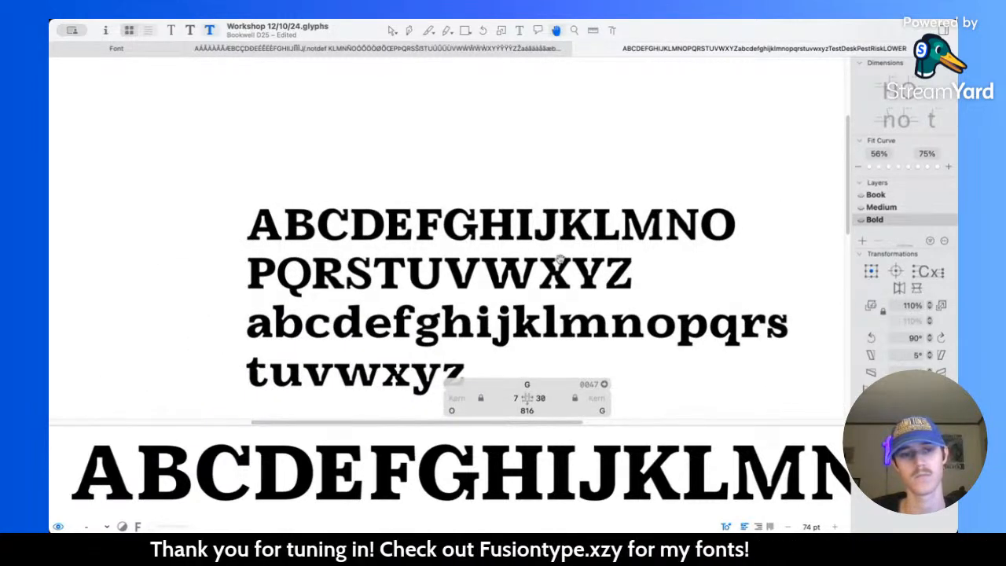
pyautogui.scroll(1, 517, 236)
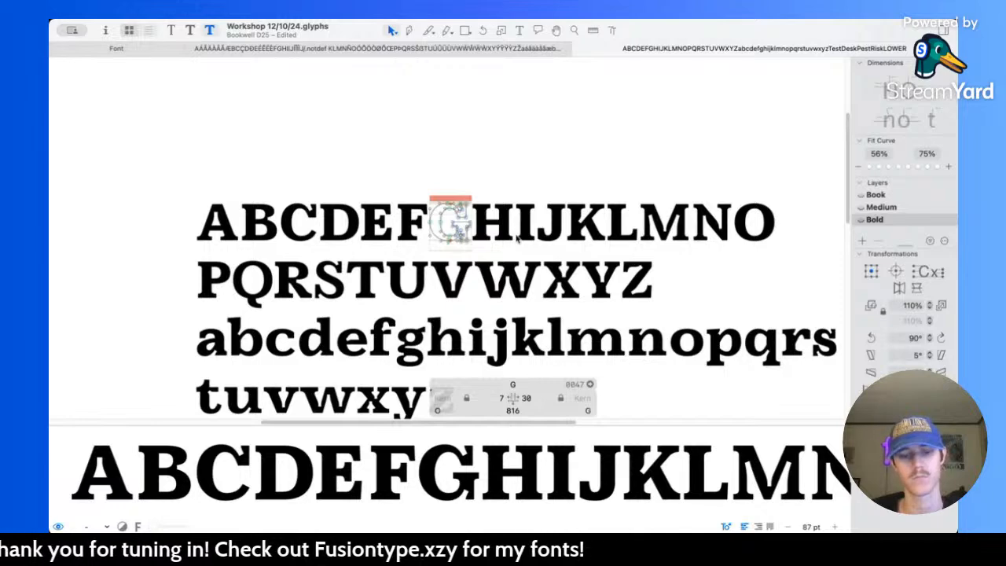
pyautogui.press('super+s')
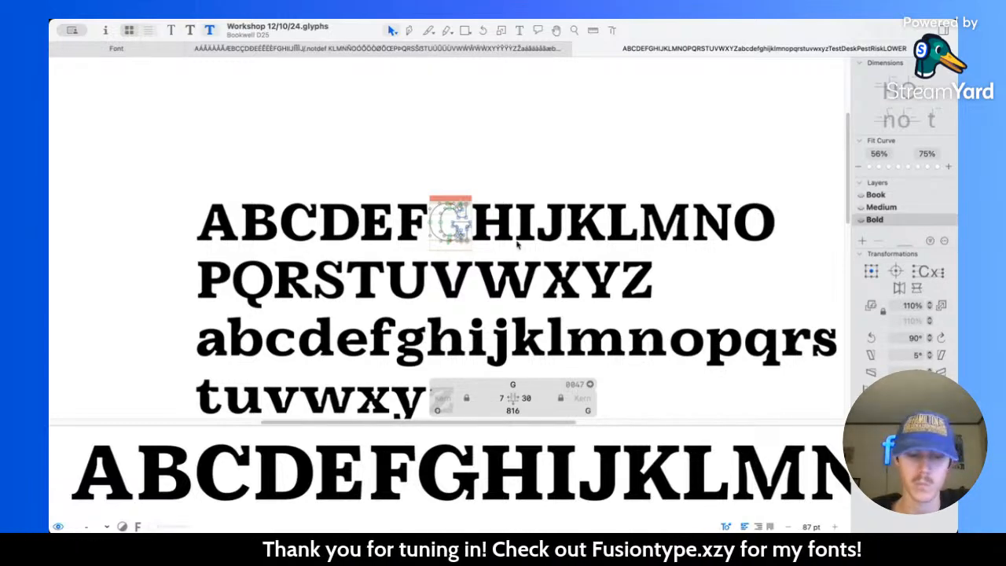
# Step: Examine the G's weight, spur and lower notch at small and large sizes against the neighbouring capitals
pyautogui.scroll(5, 464, 237)
pyautogui.scroll(-2, 464, 237)
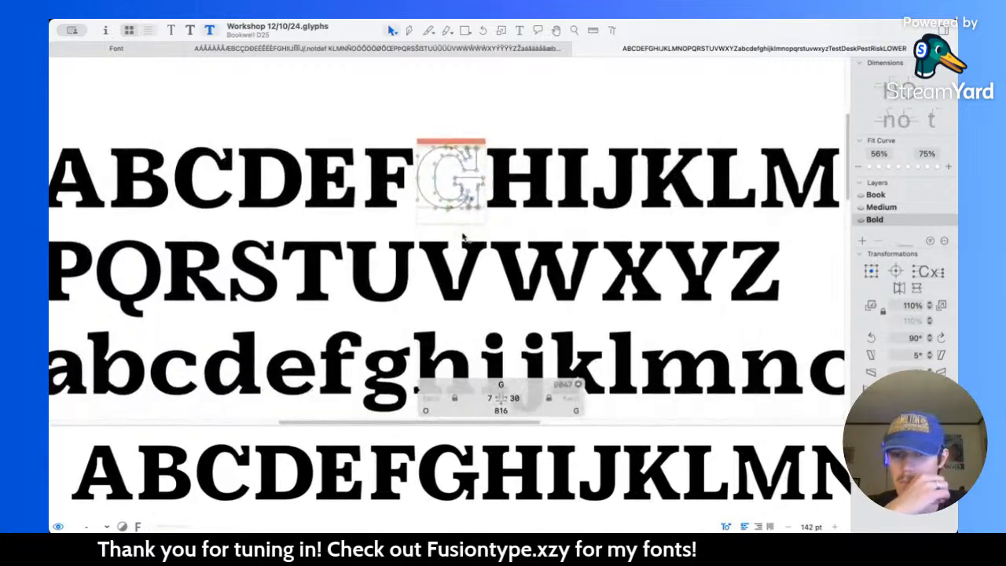
pyautogui.scroll(-5, 464, 238)
pyautogui.hscroll(1, 464, 237)
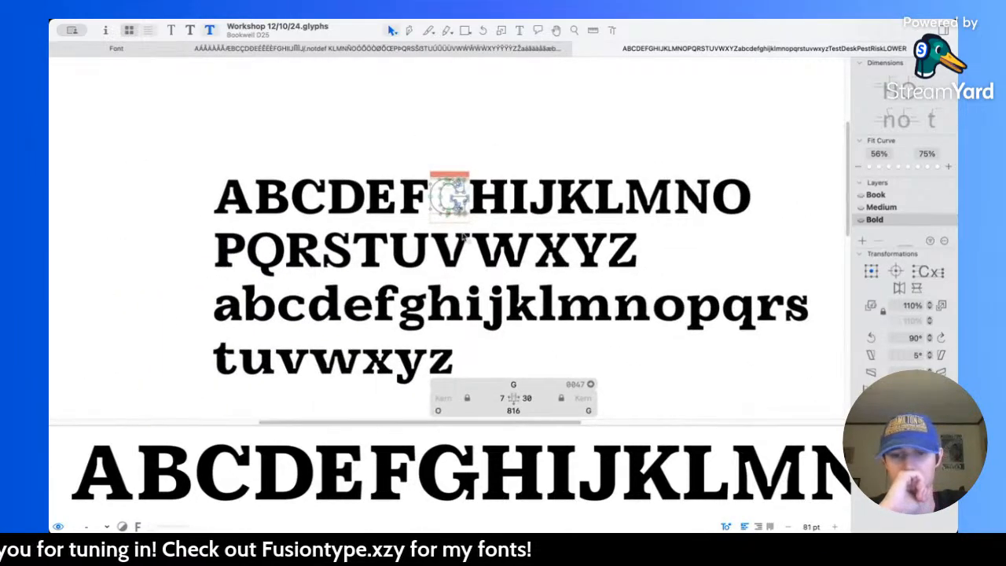
pyautogui.scroll(6, 463, 237)
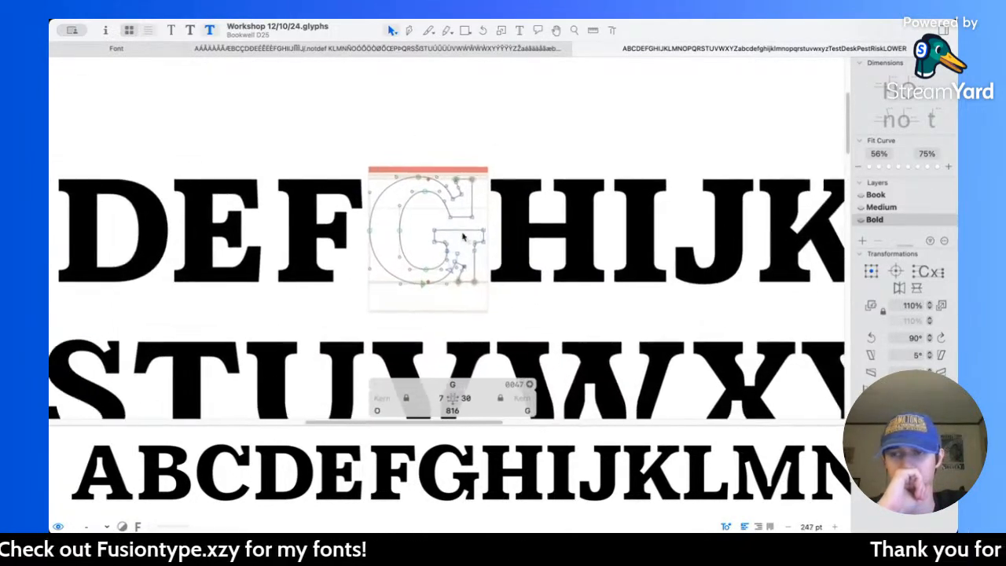
pyautogui.scroll(5, 462, 237)
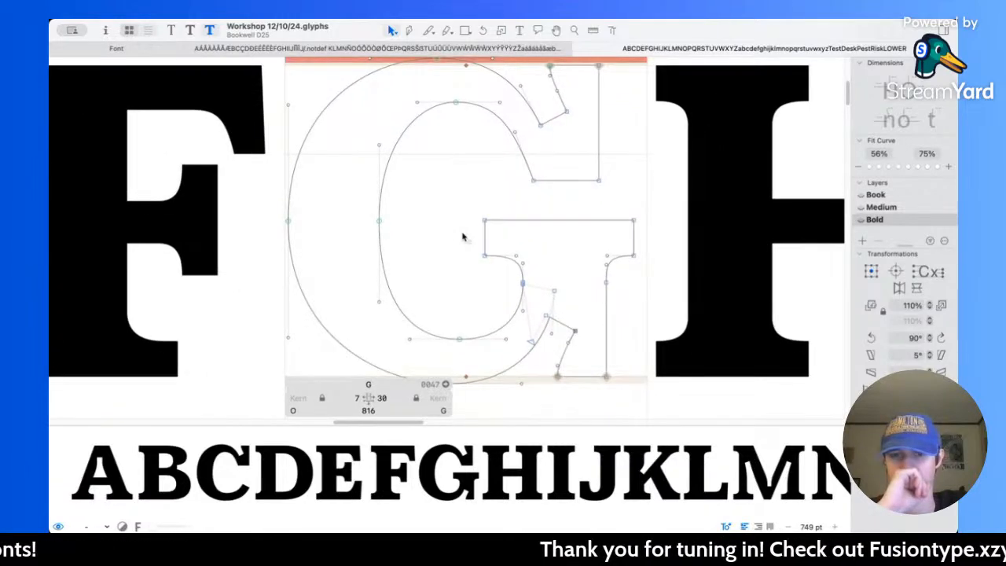
pyautogui.scroll(2, 463, 236)
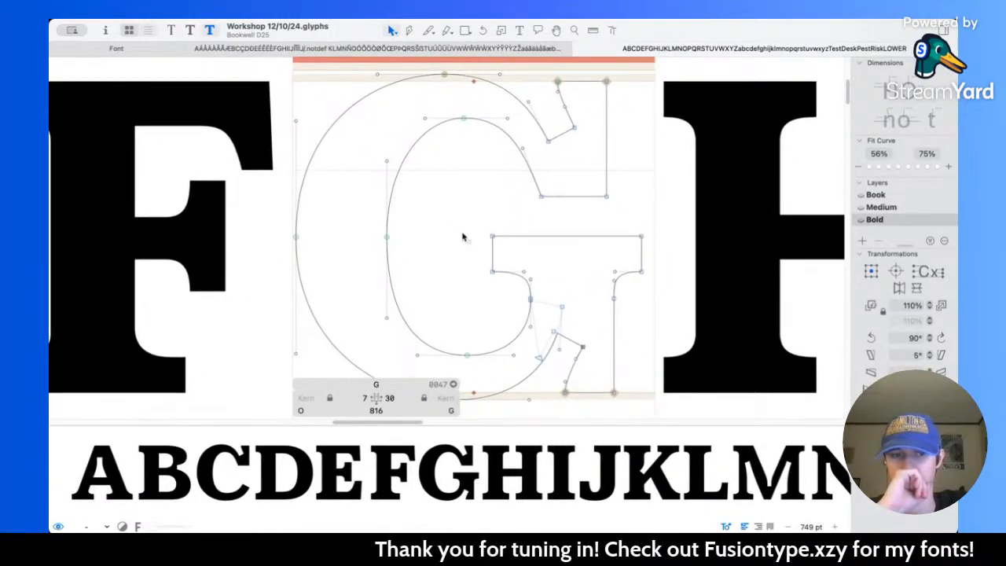
pyautogui.scroll(-1, 462, 237)
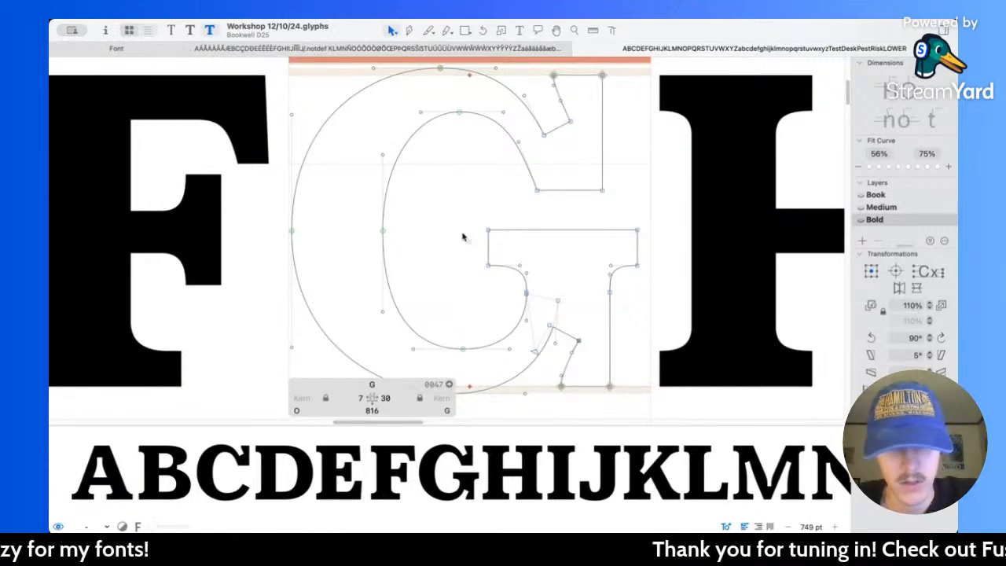
pyautogui.hscroll(2, 523, 255)
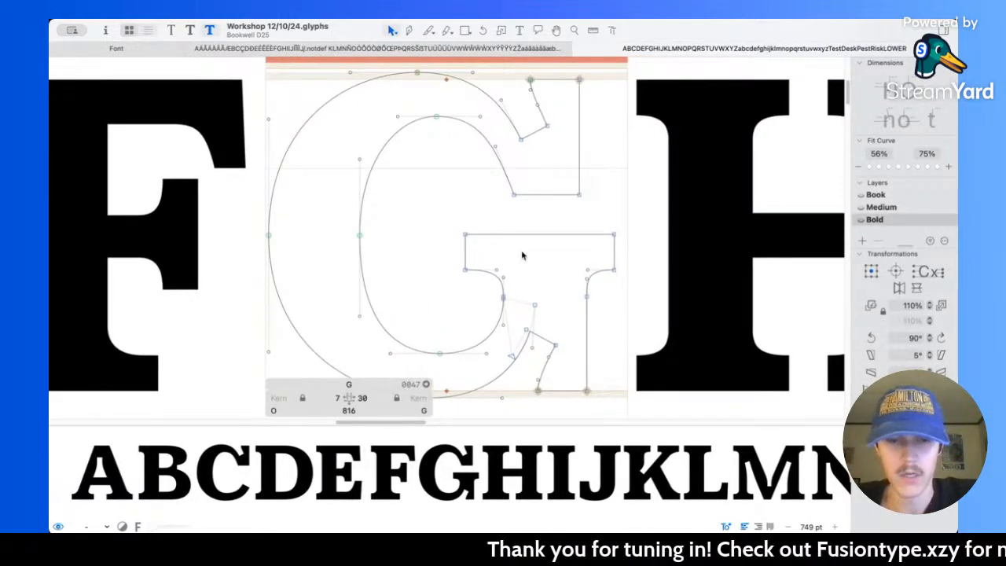
pyautogui.scroll(-10, 523, 263)
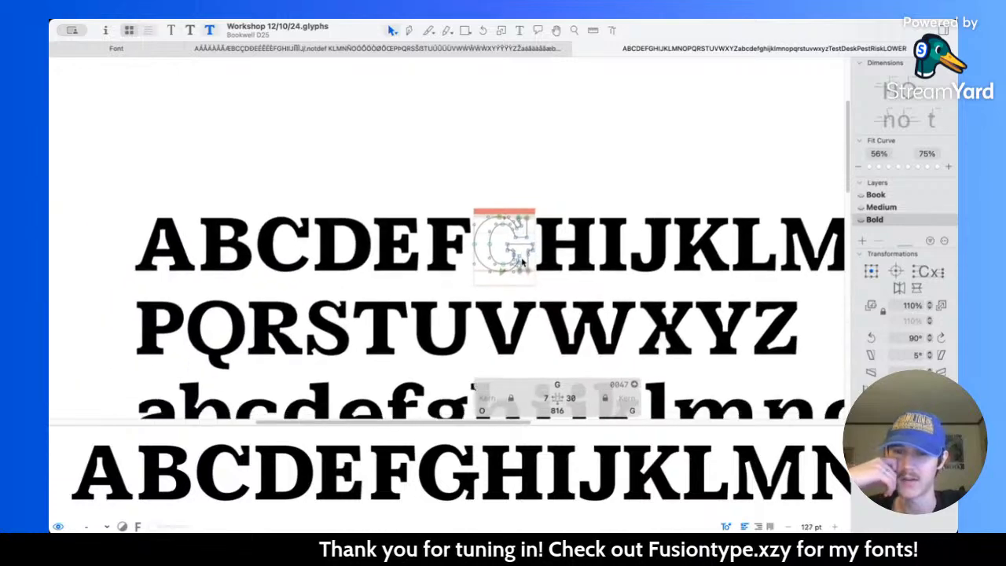
pyautogui.hscroll(3, 523, 263)
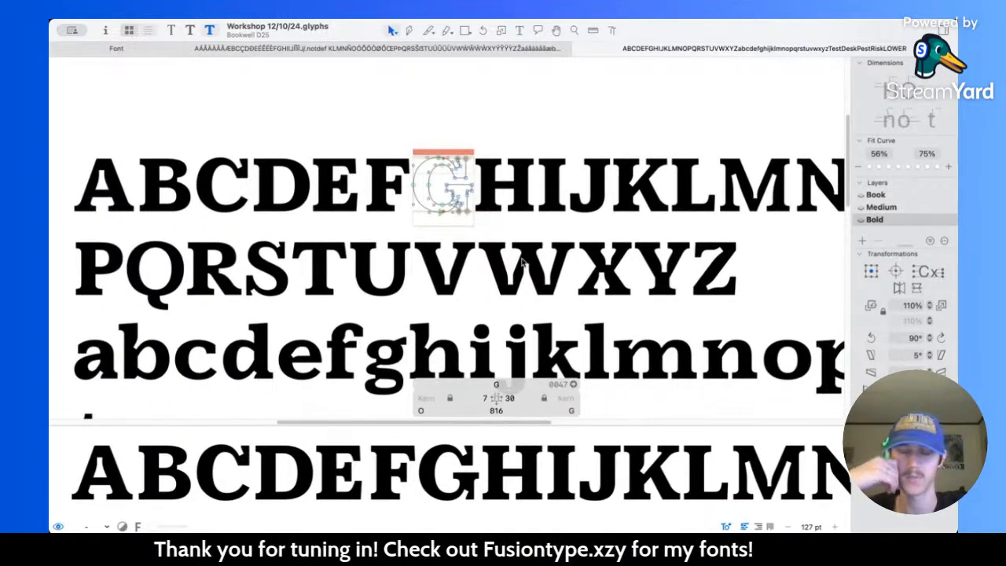
pyautogui.scroll(1, 523, 263)
pyautogui.scroll(10, 519, 251)
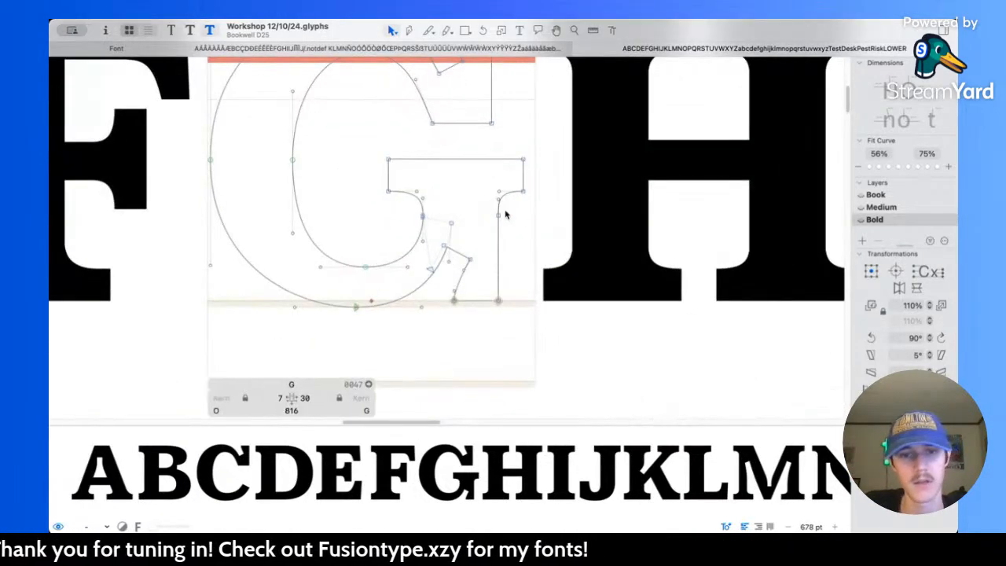
pyautogui.press('space')
pyautogui.scroll(-10, 490, 205)
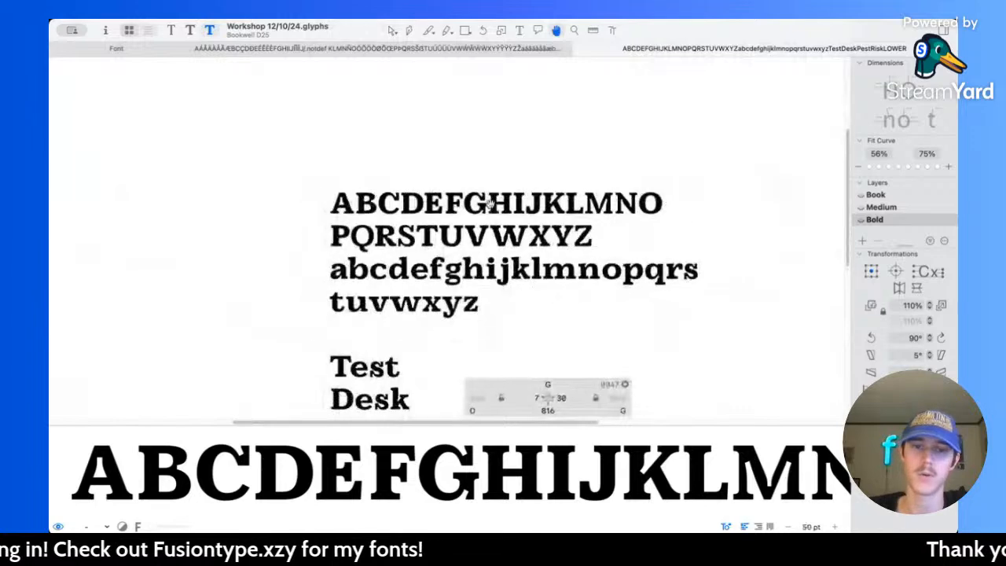
pyautogui.scroll(6, 455, 225)
pyautogui.scroll(6, 456, 224)
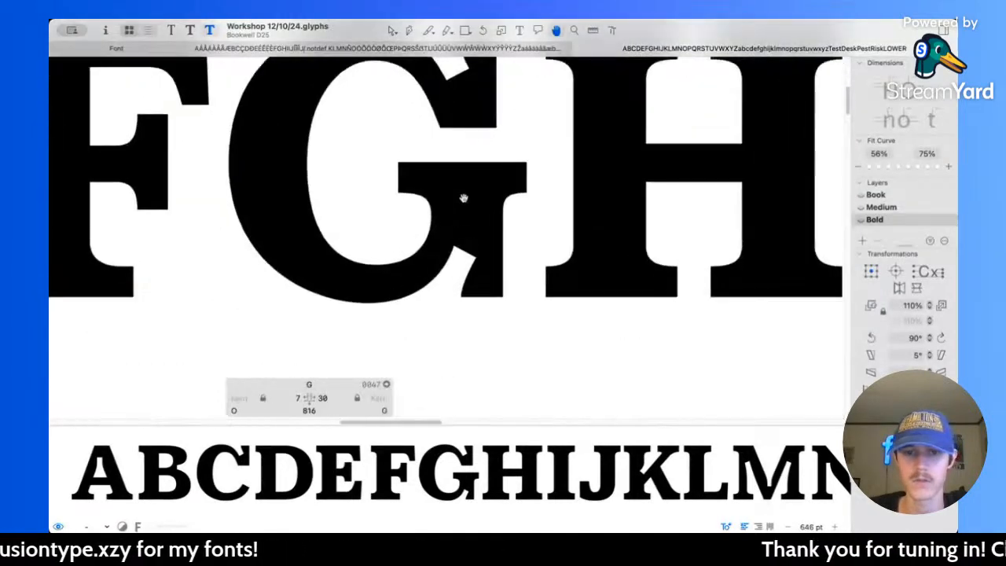
# Step: Move the spur's lower inner corner nodes on the baseline 10 units left to X 614
pyautogui.moveTo(452, 296); pyautogui.dragTo(483, 305)
pyautogui.hotkey('shift', 'Left')
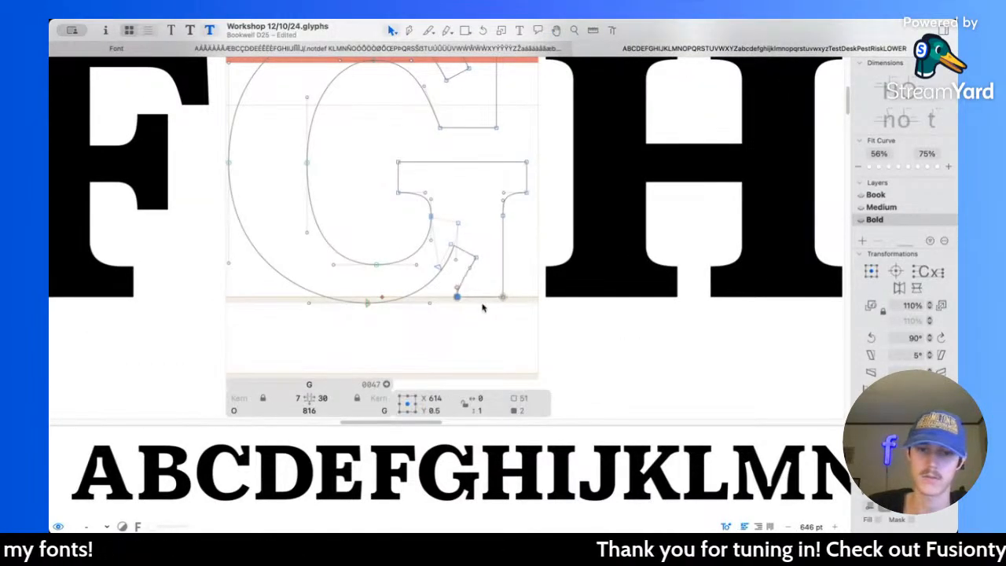
pyautogui.scroll(6, 483, 308)
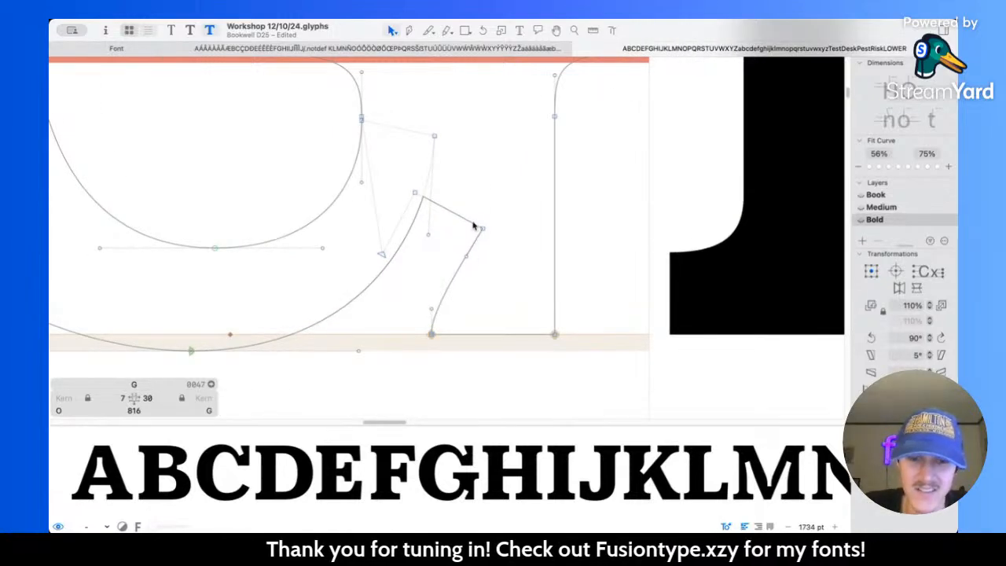
# Step: Move the G notch's upper edge nodes and the overlap corner above them 8 units left
pyautogui.click(472, 223)
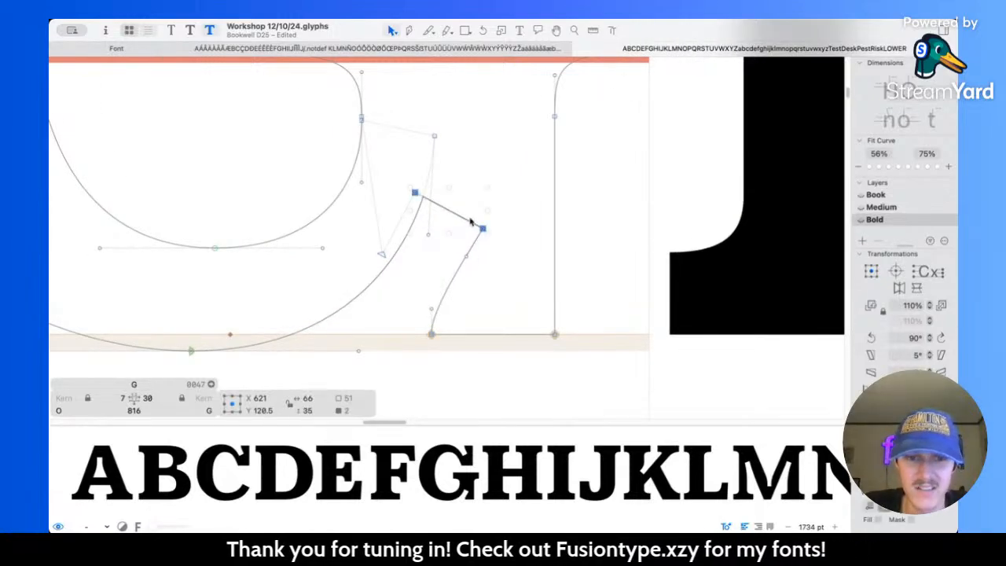
pyautogui.keyDown('shift'); pyautogui.click(434, 137); pyautogui.keyUp('shift')
pyautogui.moveTo(456, 217); pyautogui.dragTo(449, 218)
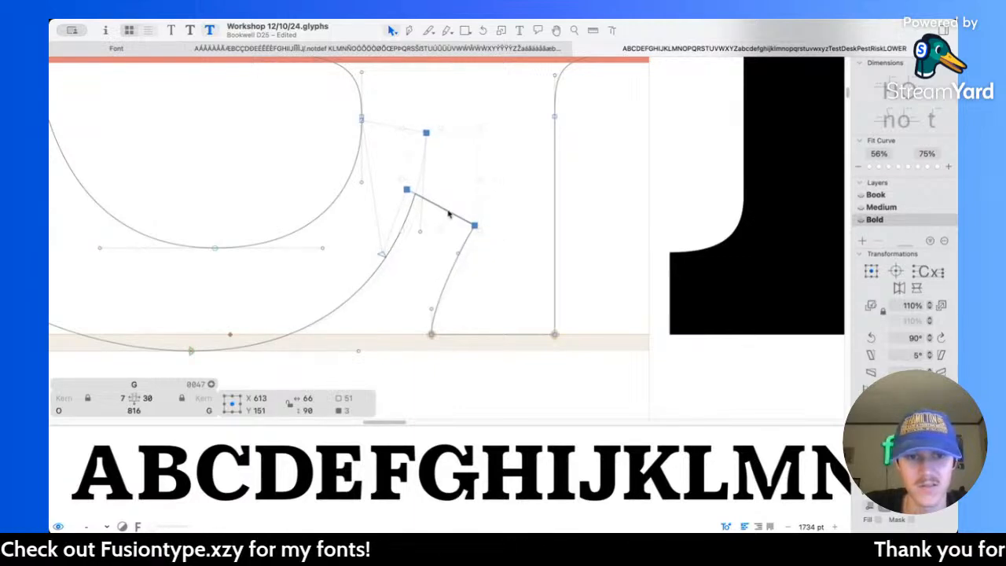
pyautogui.press('space')
# Step: Move the node ending the G's curve under the crossbar down onto the adjacent inner bowl node
pyautogui.scroll(5, 389, 191)
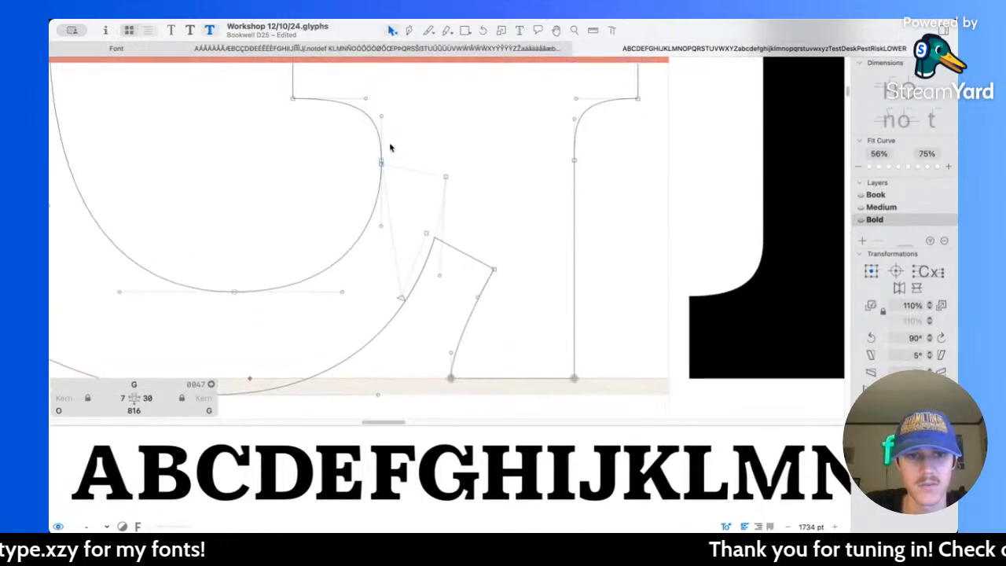
pyautogui.scroll(-1, 398, 248)
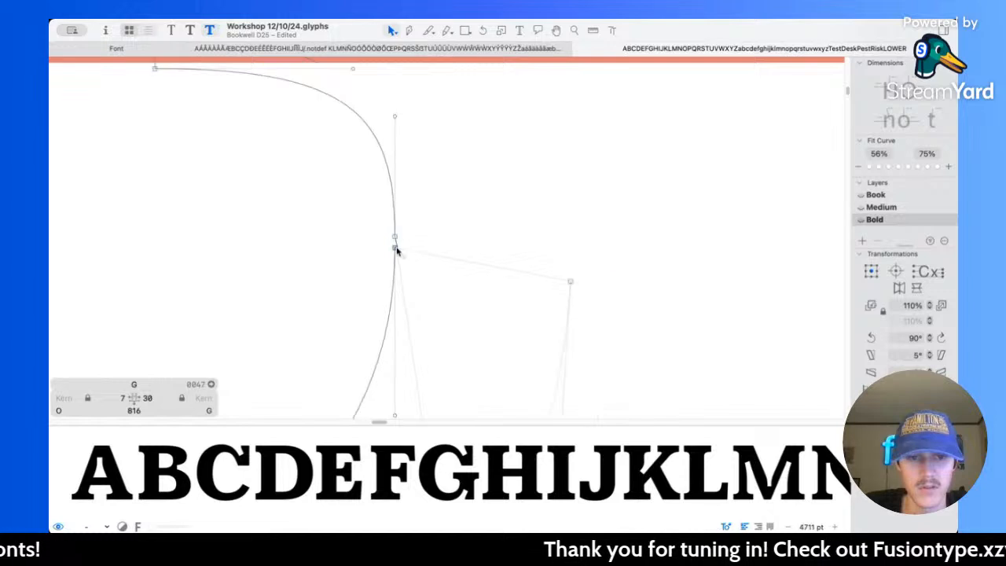
pyautogui.moveTo(396, 237); pyautogui.dragTo(396, 248)
pyautogui.doubleClick(425, 254)
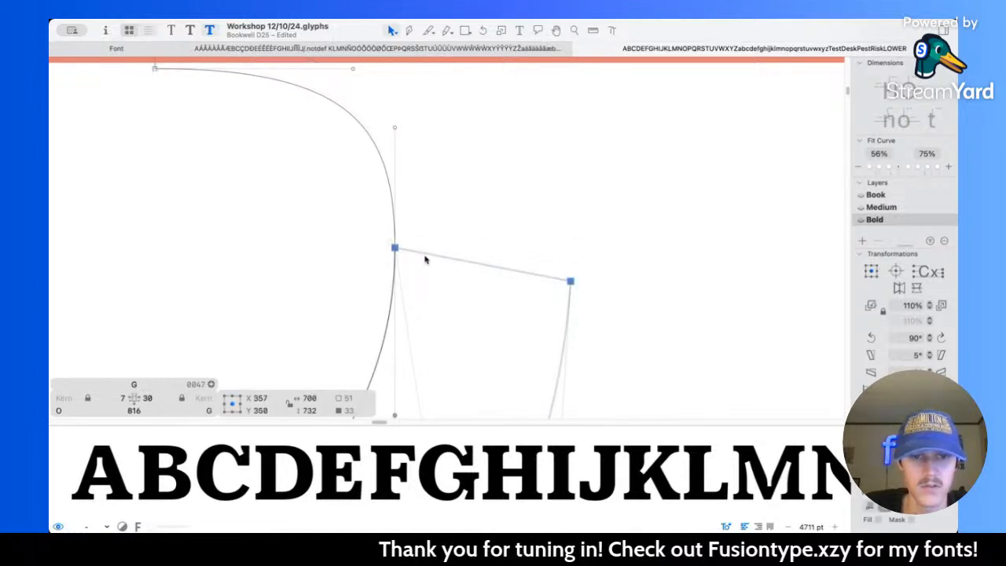
# Step: Move the hidden overlap corner between the bowl and spur to X 536, Y 134
pyautogui.scroll(-4, 420, 246)
pyautogui.click(593, 219)
pyautogui.scroll(-2, 592, 218)
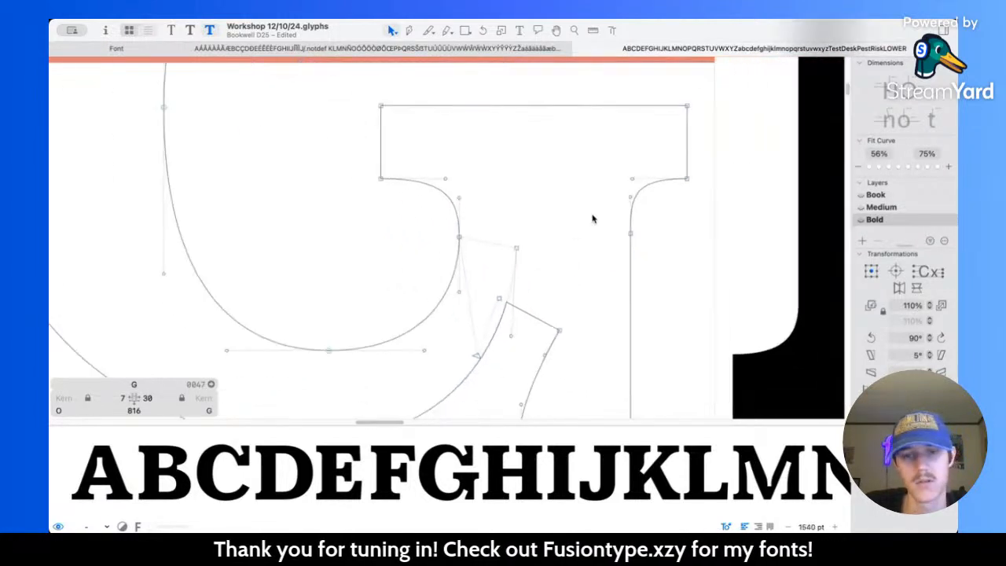
pyautogui.scroll(-1, 588, 226)
pyautogui.press('space')
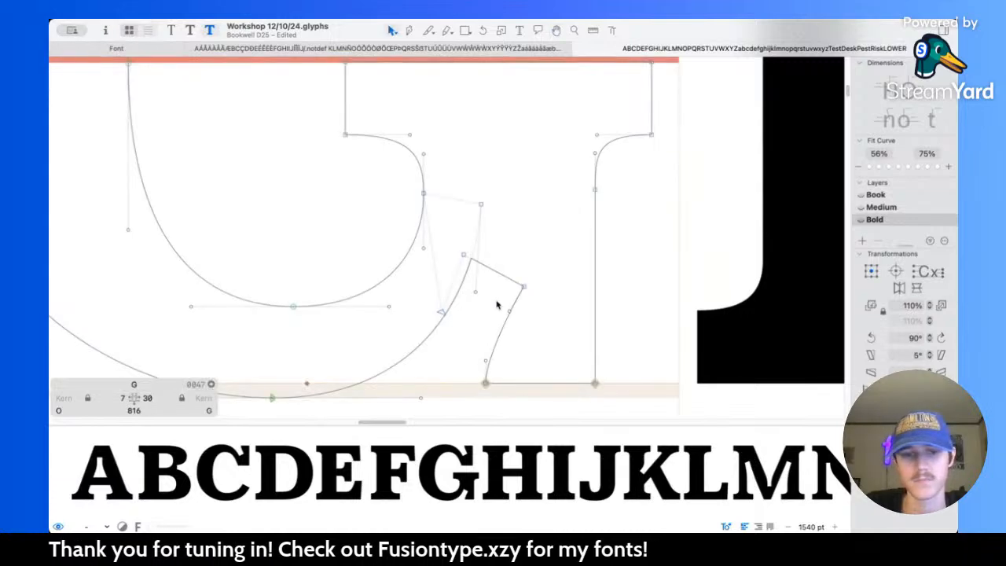
pyautogui.scroll(-2, 451, 324)
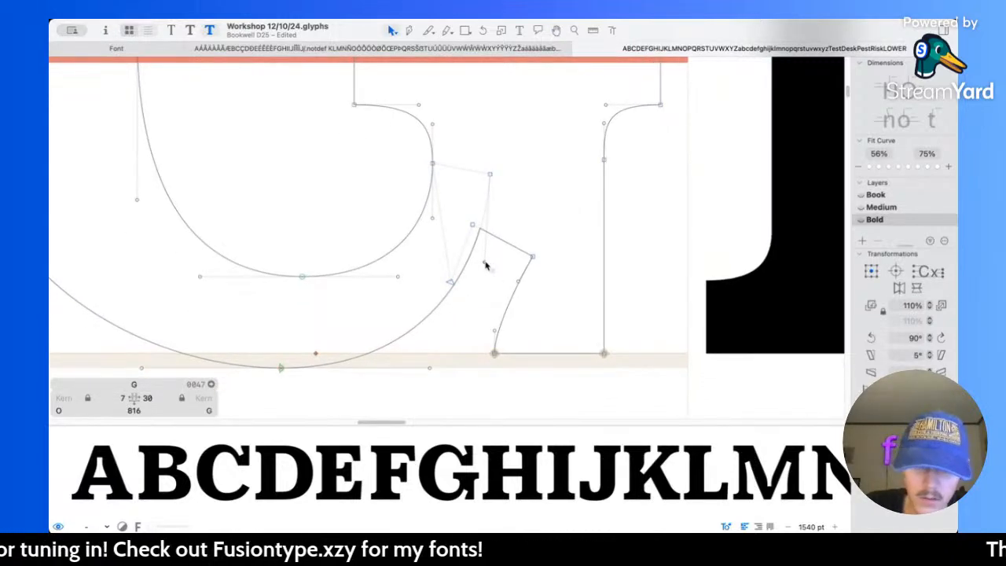
pyautogui.moveTo(453, 284); pyautogui.dragTo(432, 232)
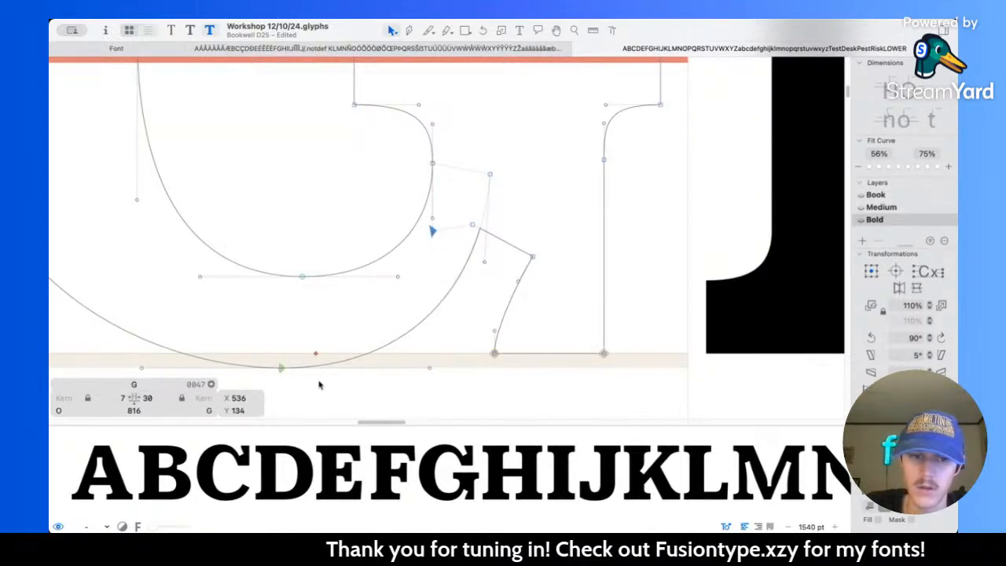
# Step: Shift the bowl's lowest outer node left to X 347, Y -16 and adjust both handles of the curve rising to the notch
pyautogui.hscroll(-3, 323, 386)
pyautogui.scroll(-1, 322, 386)
pyautogui.moveTo(342, 347); pyautogui.dragTo(321, 348)
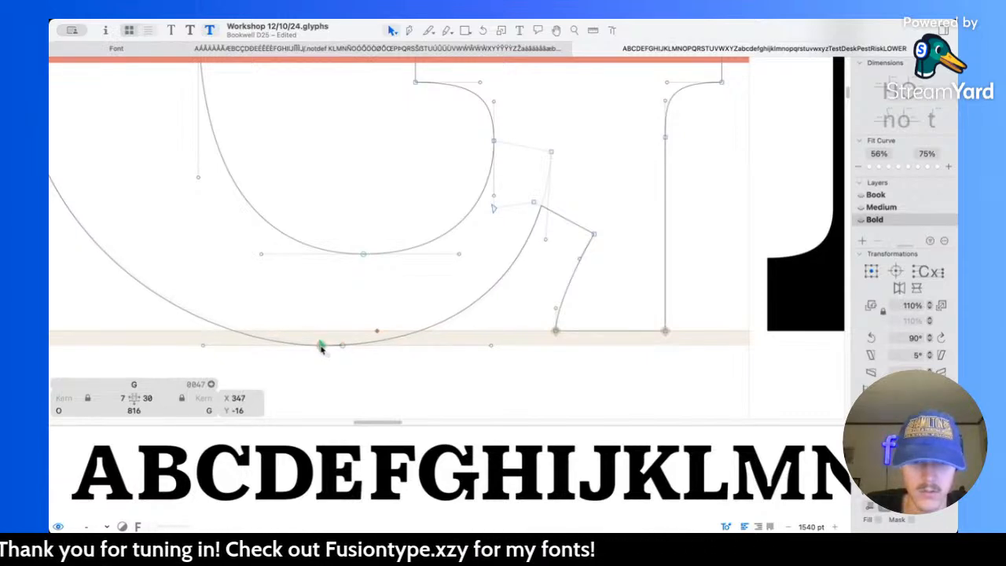
pyautogui.click(406, 299)
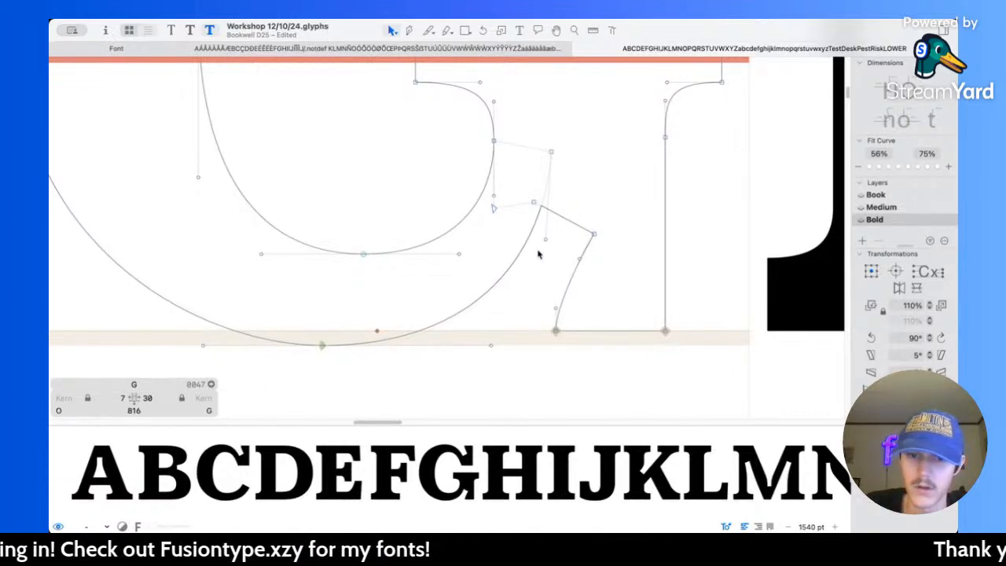
pyautogui.moveTo(545, 240); pyautogui.dragTo(539, 240)
pyautogui.moveTo(490, 349)
pyautogui.mouseDown()
pyautogui.moveTo(472, 348)
pyautogui.moveTo(494, 346)
pyautogui.mouseUp()
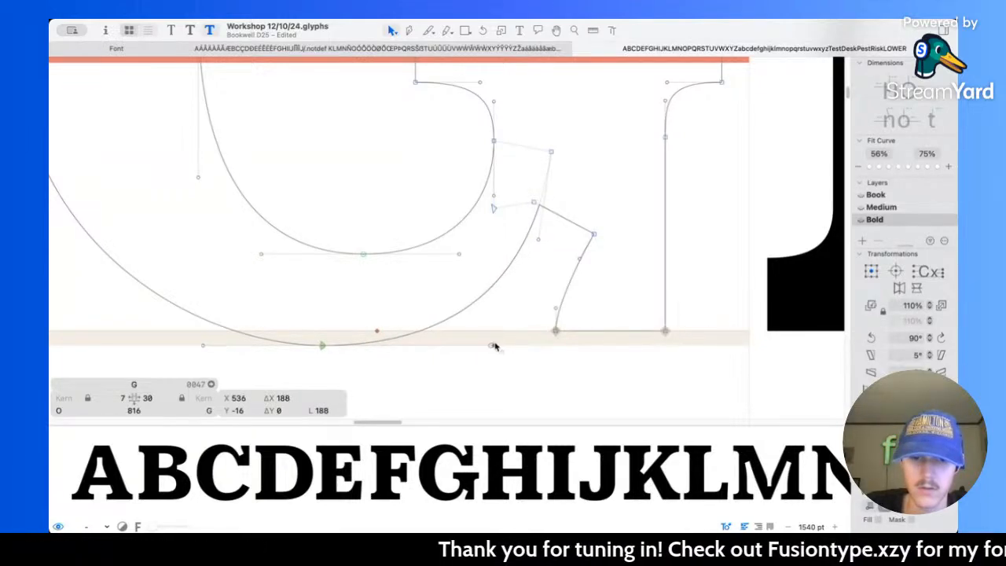
# Step: Preview the revised G at large and small sizes beside the other capitals and save the font file
pyautogui.click(564, 240)
pyautogui.scroll(-5, 568, 209)
pyautogui.press('space')
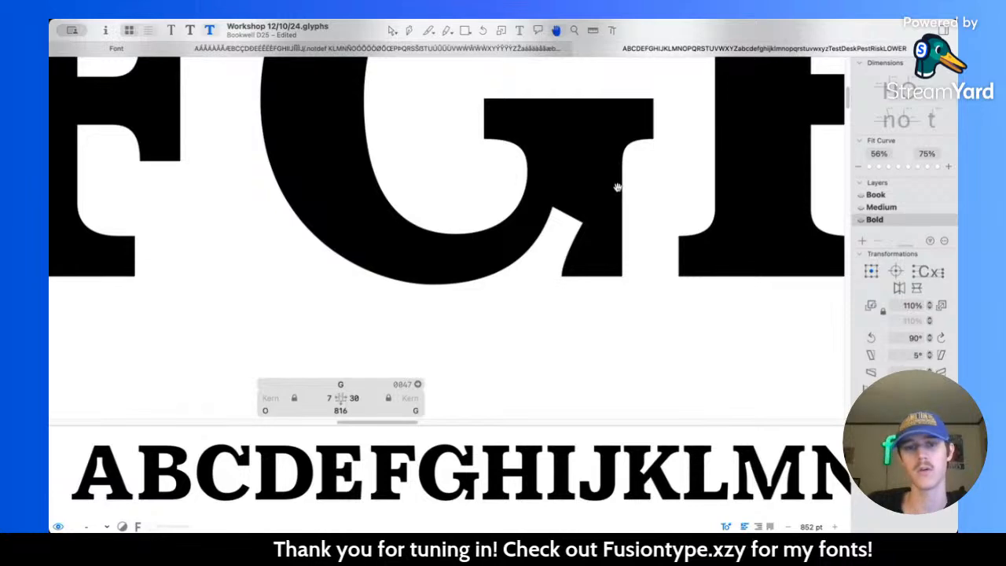
pyautogui.scroll(-8, 618, 187)
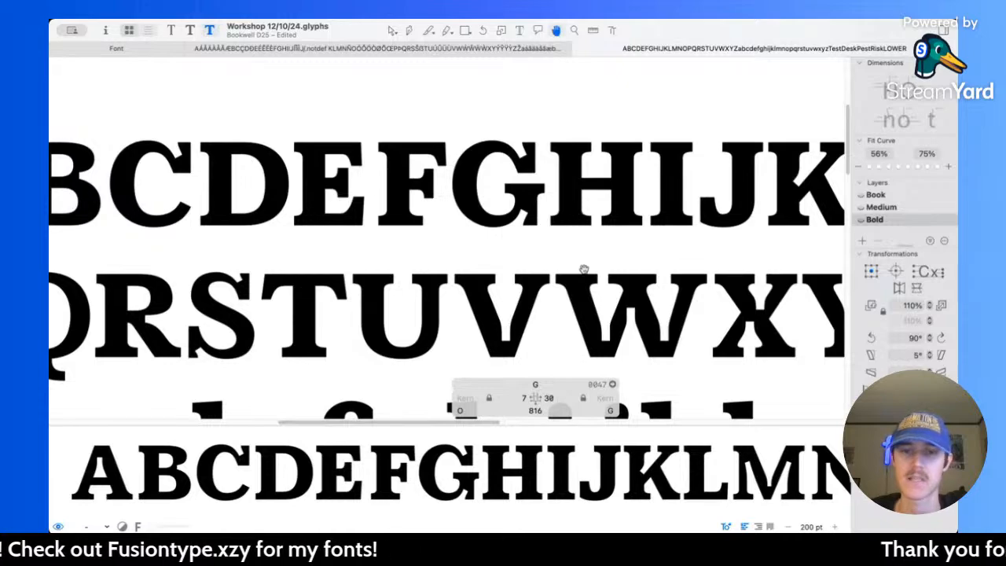
pyautogui.scroll(6, 472, 227)
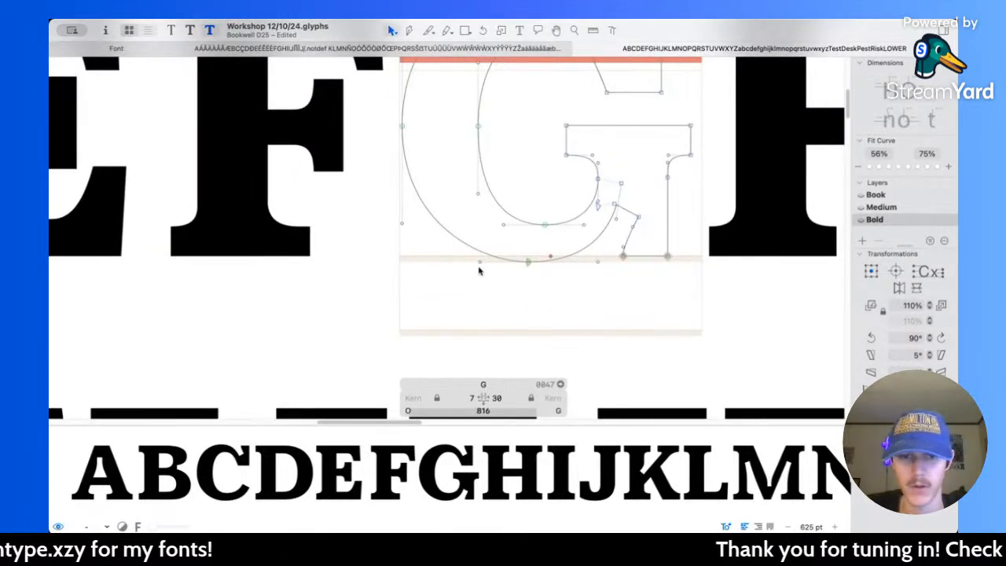
pyautogui.scroll(-6, 542, 280)
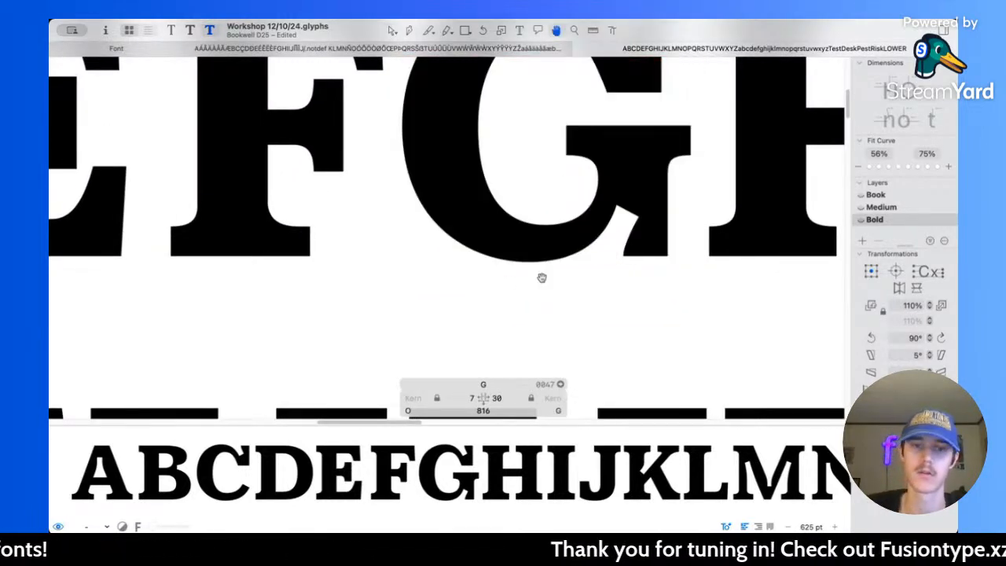
pyautogui.scroll(-4, 542, 278)
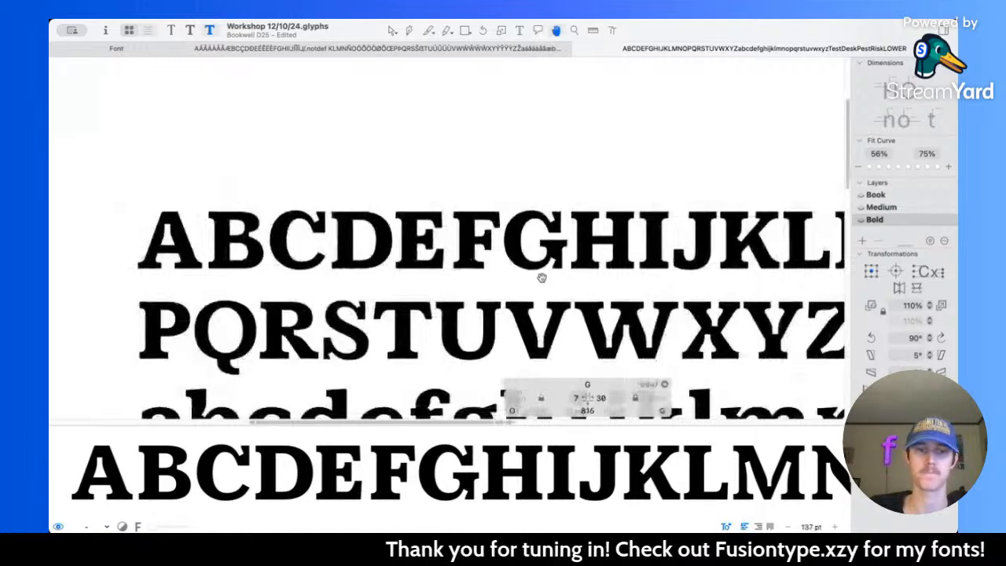
pyautogui.press('space')
pyautogui.scroll(4, 550, 247)
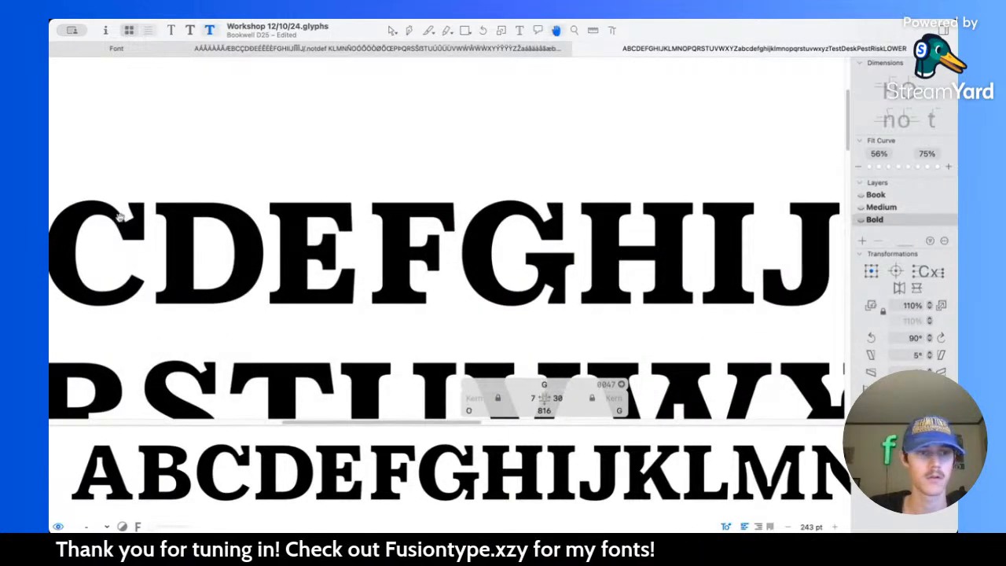
pyautogui.press('space')
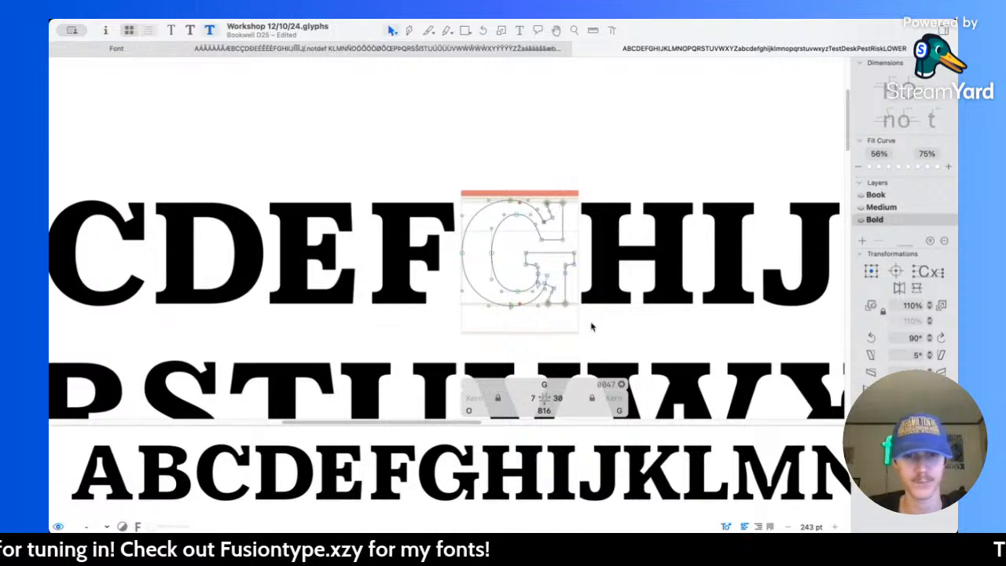
pyautogui.scroll(4, 592, 326)
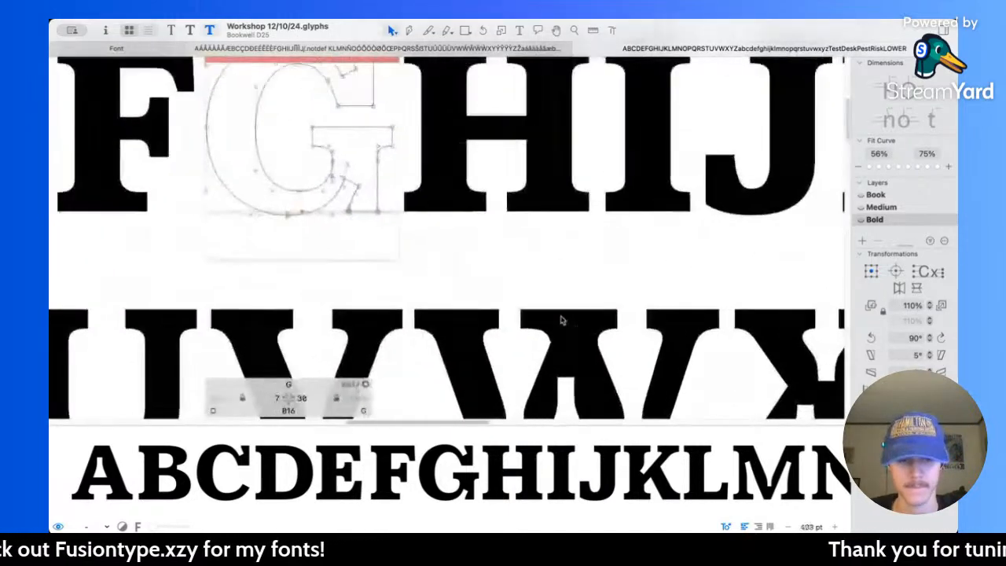
# Step: Compare with the Book master's G, set the bold G's left sidebearing to 35, and save the file
pyautogui.press('super+1')
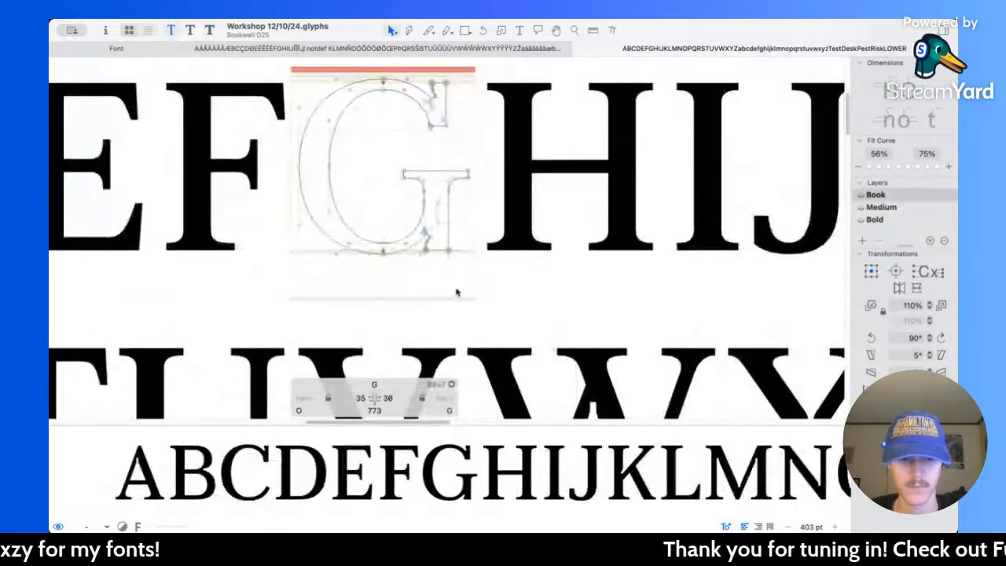
pyautogui.press('super+3')
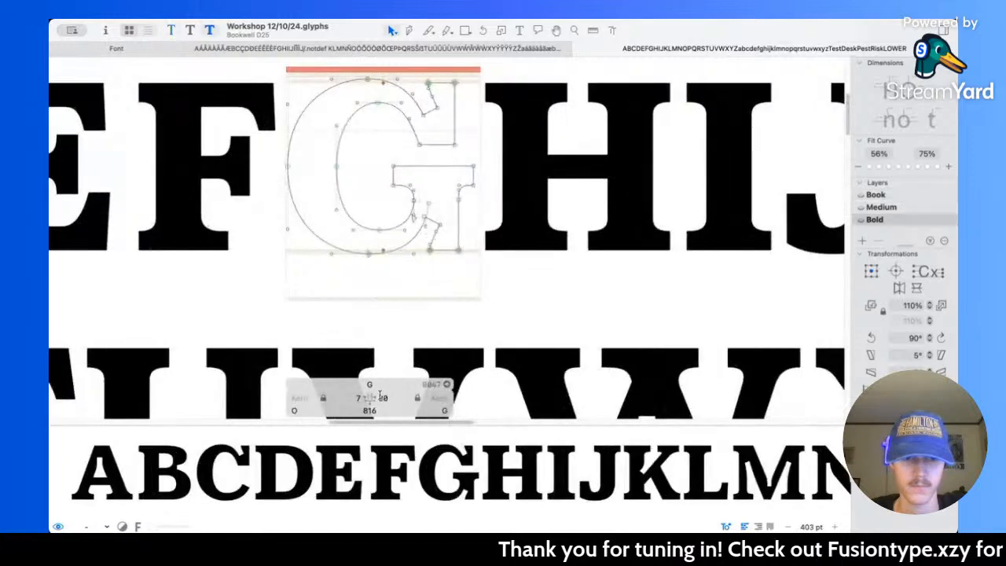
pyautogui.click(361, 399)
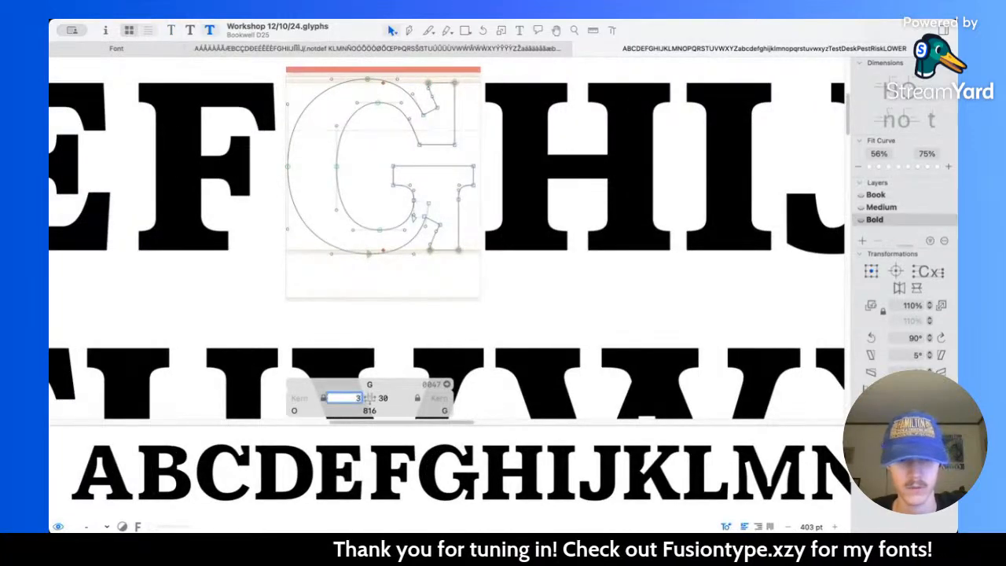
pyautogui.press('Return')
pyautogui.press('super+s')
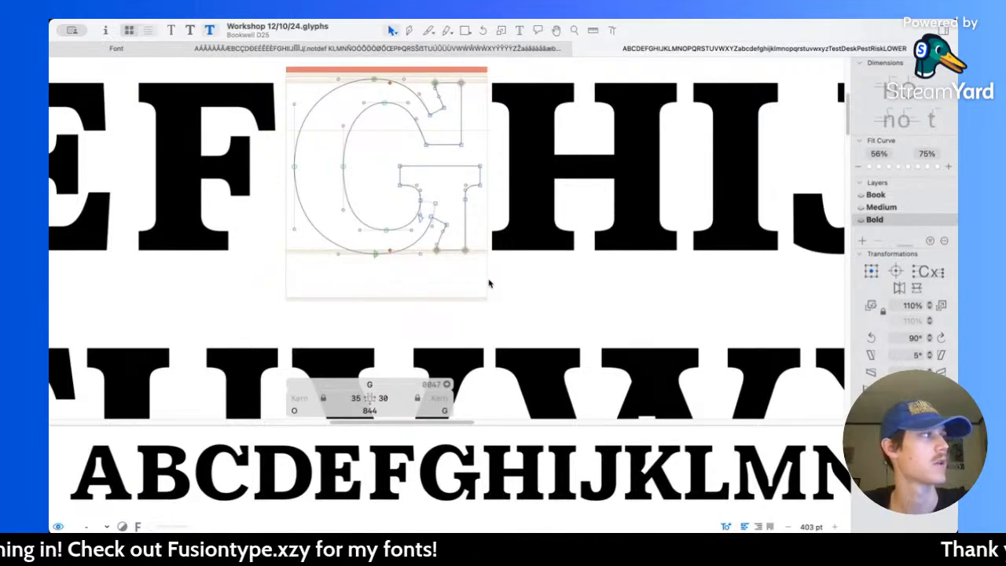
# Step: Examine the G's new spacing and overall colour within the bold uppercase and lowercase alphabet at several sizes
pyautogui.scroll(-5, 488, 282)
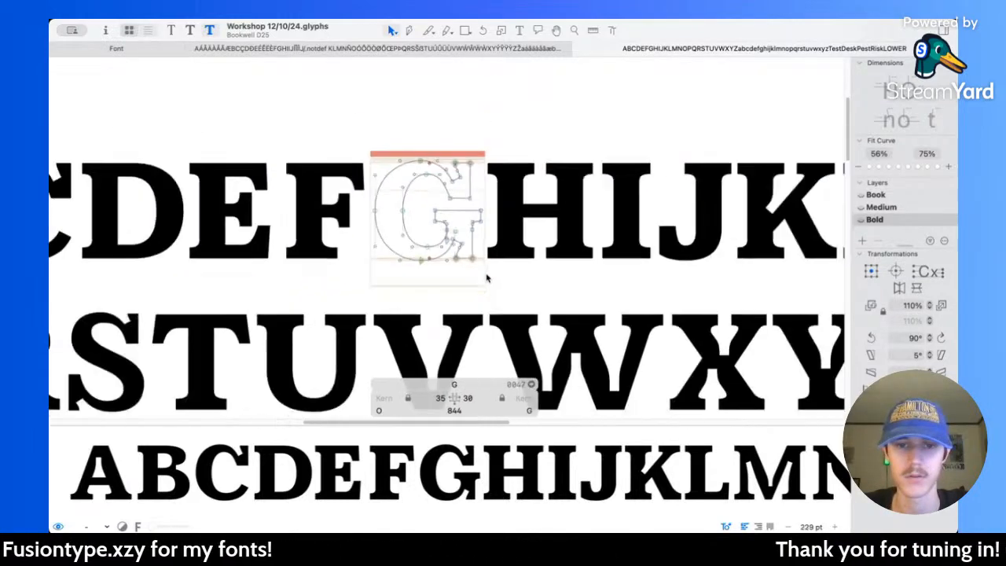
pyautogui.press('space')
pyautogui.scroll(-1, 486, 274)
pyautogui.hscroll(1, 486, 275)
pyautogui.hscroll(2, 486, 274)
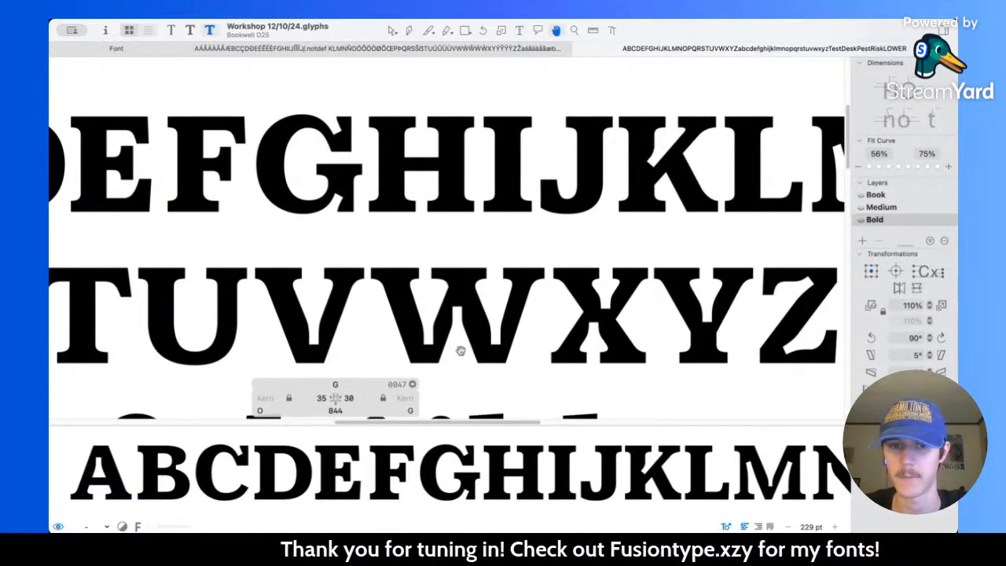
pyautogui.press('v')
pyautogui.press('h')
pyautogui.scroll(-5, 528, 391)
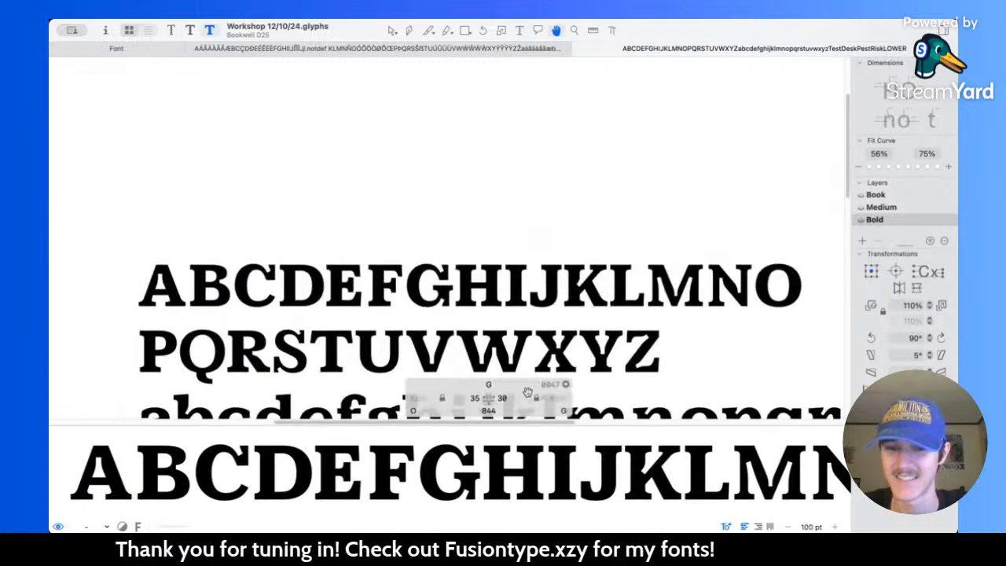
pyautogui.scroll(-1, 528, 393)
pyautogui.scroll(-3, 527, 392)
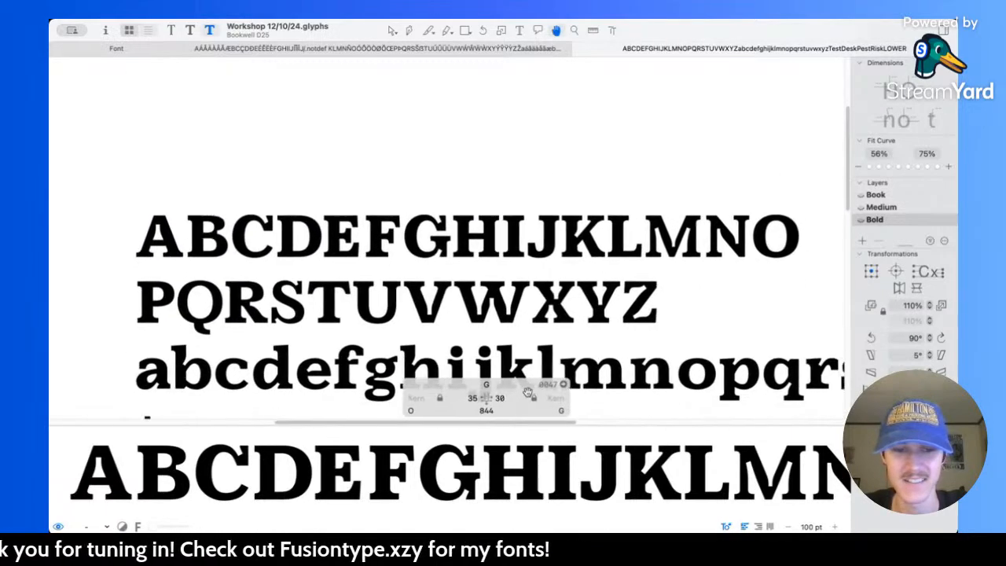
pyautogui.press('v')
pyautogui.hscroll(2, 598, 287)
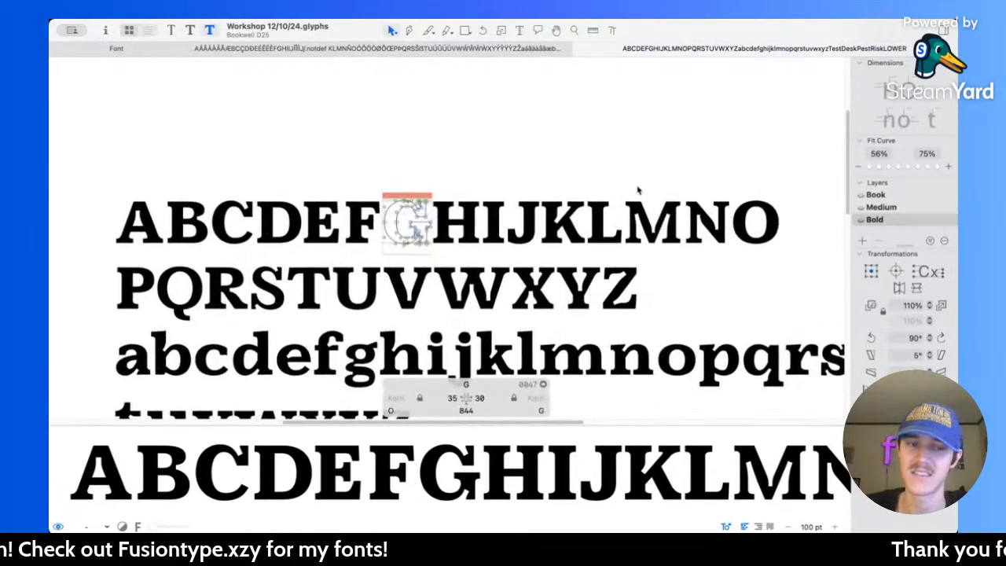
# Step: Open the bold O and copy its inner and outer contours
pyautogui.scroll(4, 765, 242)
pyautogui.doubleClick(774, 240)
pyautogui.moveTo(814, 280); pyautogui.dragTo(649, 85)
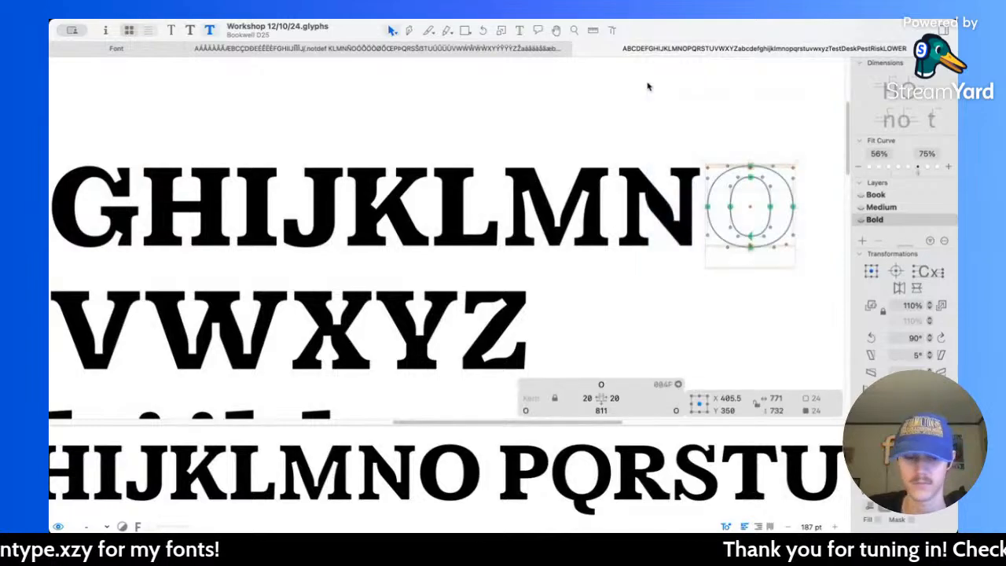
# Step: Replace the bold Q's inner and outer bowl contours with the copied O outlines, keeping the tail
pyautogui.hscroll(-5, 276, 284)
pyautogui.hscroll(-5, 259, 283)
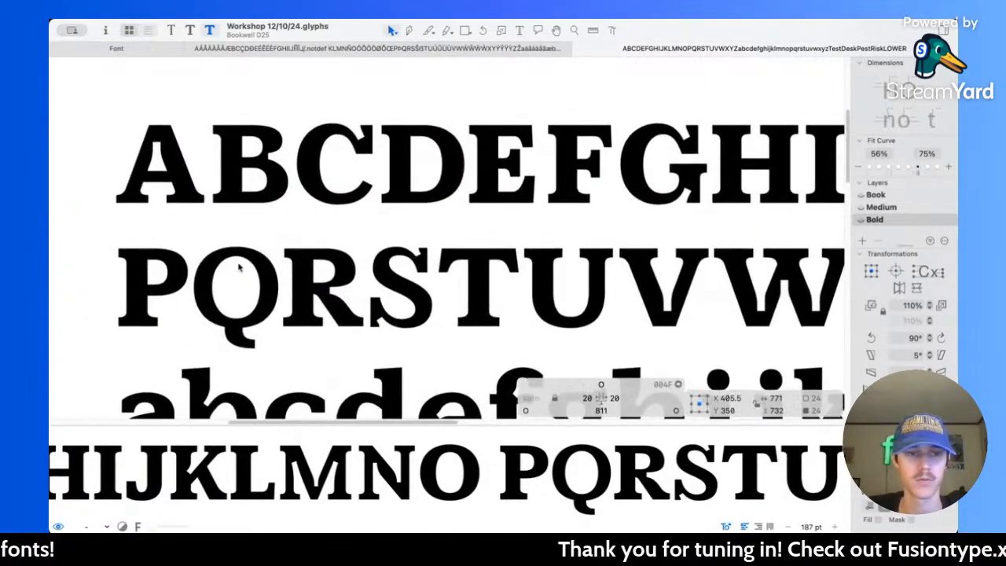
pyautogui.doubleClick(236, 272)
pyautogui.scroll(4, 252, 251)
pyautogui.doubleClick(269, 212)
pyautogui.keyDown('shift'); pyautogui.doubleClick(255, 194); pyautogui.keyUp('shift')
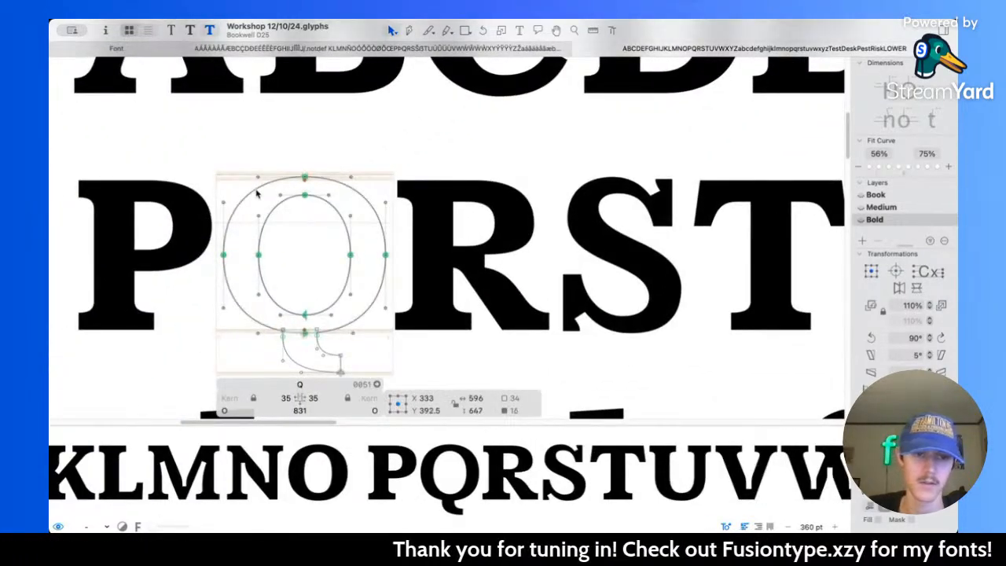
pyautogui.press('BackSpace')
pyautogui.press('super+z')
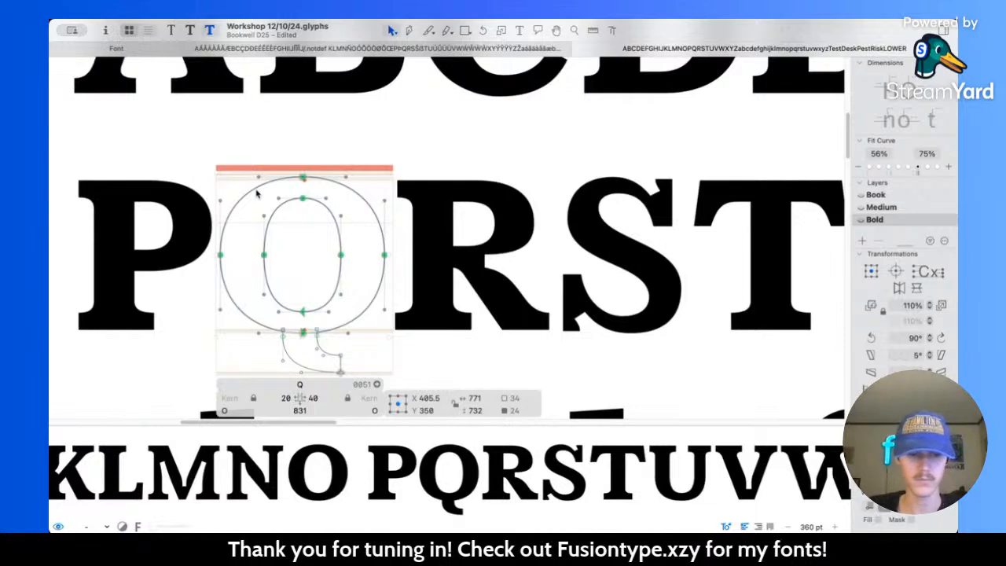
# Step: Set both the left and right sidebearings of the bold Q to 35
pyautogui.press('super+2')
pyautogui.press('super+3')
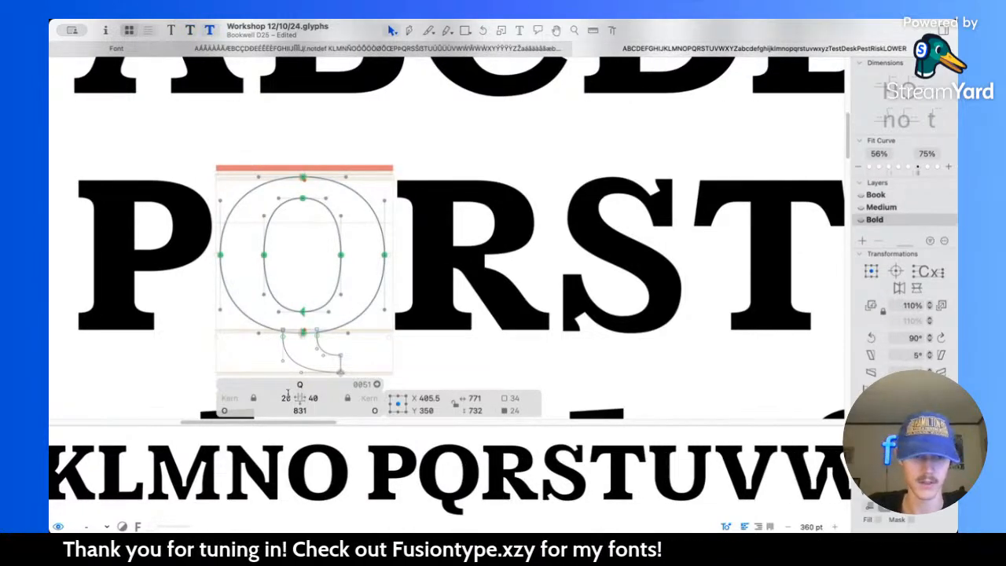
pyautogui.moveTo(290, 395); pyautogui.dragTo(242, 388)
pyautogui.write('35')
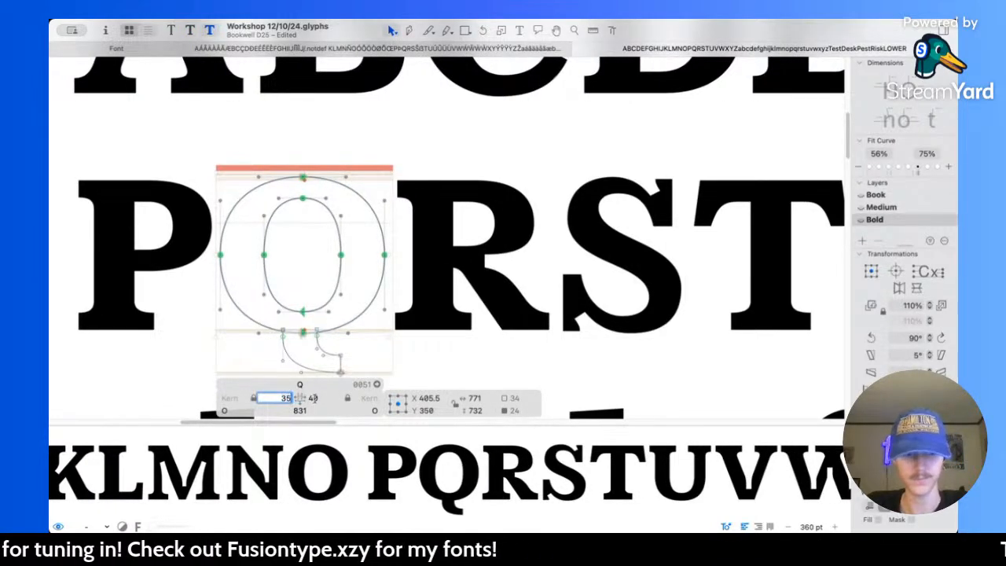
pyautogui.press('Tab')
pyautogui.write('35')
pyautogui.click(335, 317)
# Step: Widen the bold Q's tail by moving its terminal side outward to X 620 and its upper-left nodes outward to X 319
pyautogui.scroll(5, 333, 322)
pyautogui.scroll(4, 334, 322)
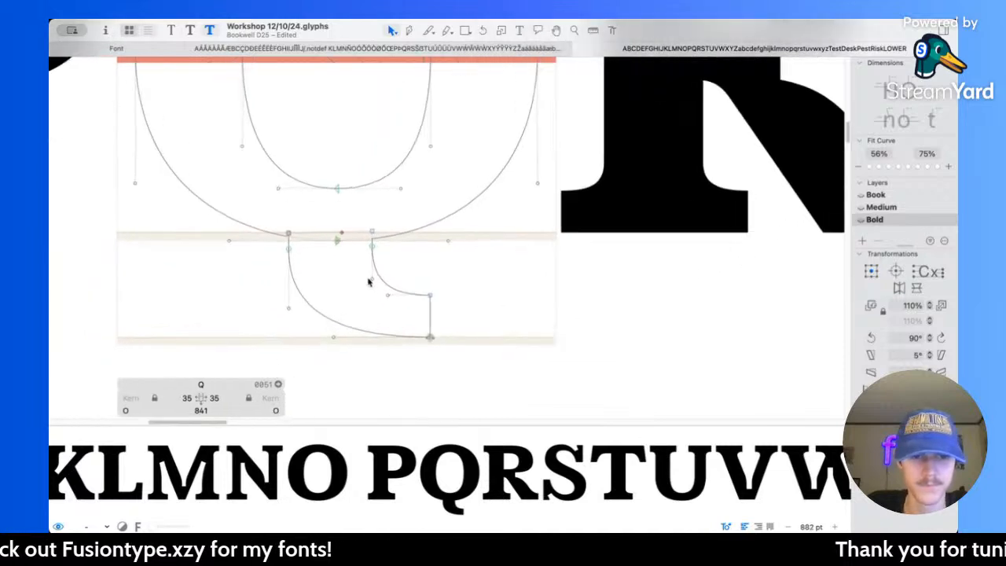
pyautogui.moveTo(358, 189); pyautogui.dragTo(497, 374)
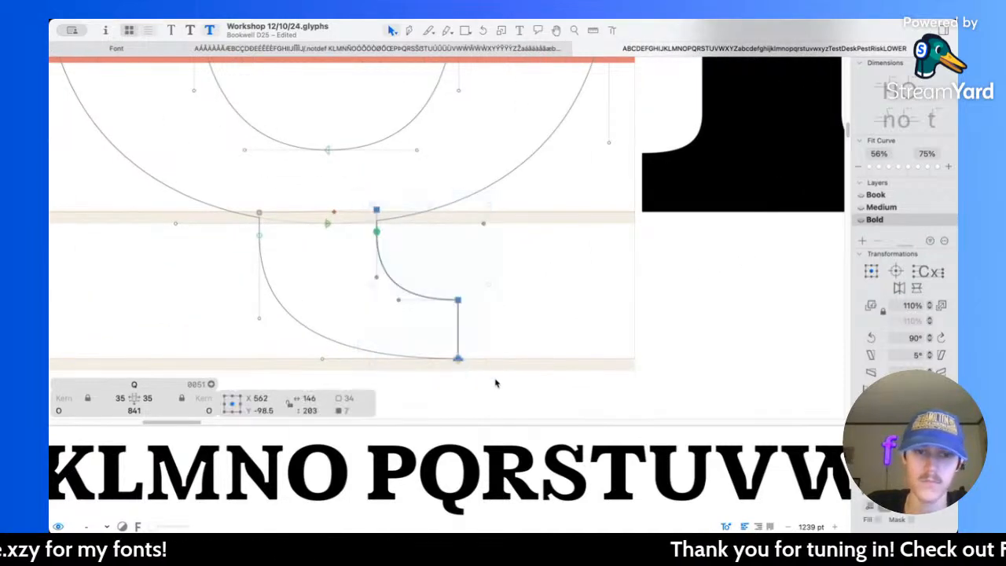
pyautogui.press('Right')
pyautogui.press('Right')
pyautogui.press('Right')
pyautogui.press('Right')
pyautogui.press('Right')
pyautogui.press('Right')
pyautogui.press('Right')
pyautogui.press('Right')
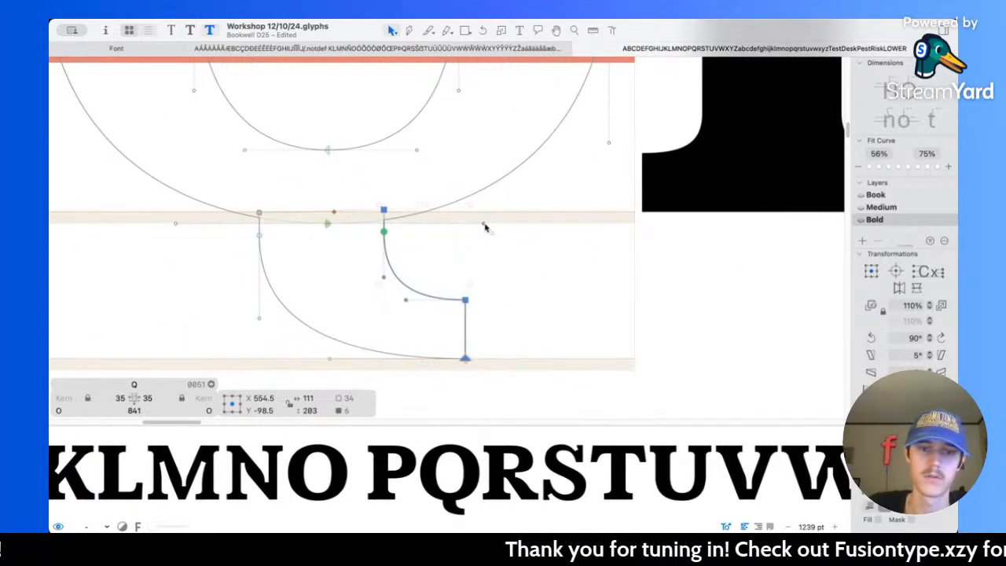
pyautogui.moveTo(234, 195); pyautogui.dragTo(276, 260)
pyautogui.hotkey('shift', 'Left')
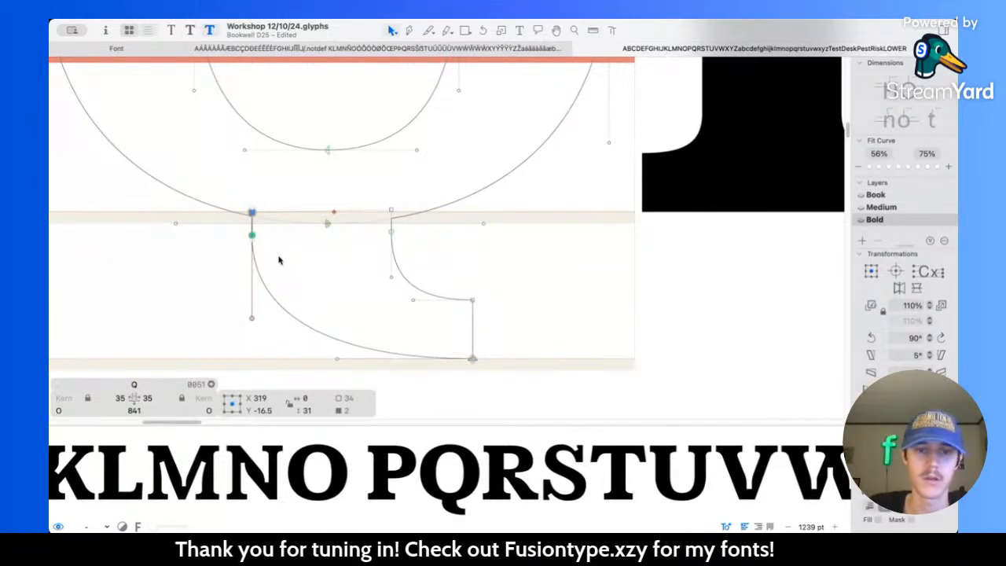
# Step: Thicken the tail's terminal by raising its upper corner node to Y -110
pyautogui.doubleClick(404, 274)
pyautogui.moveTo(449, 274); pyautogui.dragTo(484, 316)
pyautogui.hotkey('shift', 'Up')
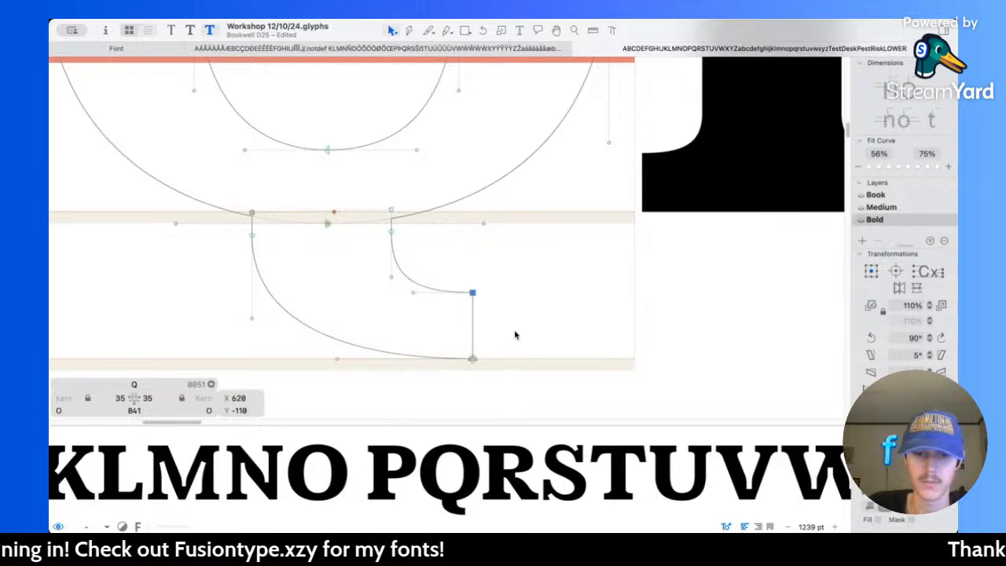
pyautogui.click(386, 326)
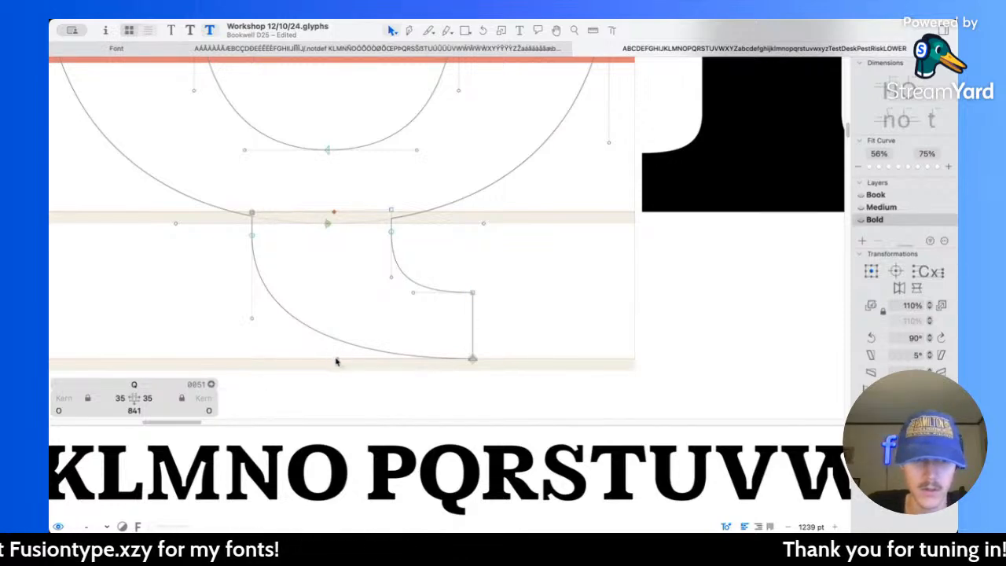
# Step: Raise the smooth nodes on both sides of the tail and adjust the curve handles to smooth its inner and outer curves
pyautogui.moveTo(337, 362); pyautogui.dragTo(310, 360)
pyautogui.moveTo(253, 235); pyautogui.dragTo(253, 224)
pyautogui.moveTo(253, 318); pyautogui.dragTo(252, 308)
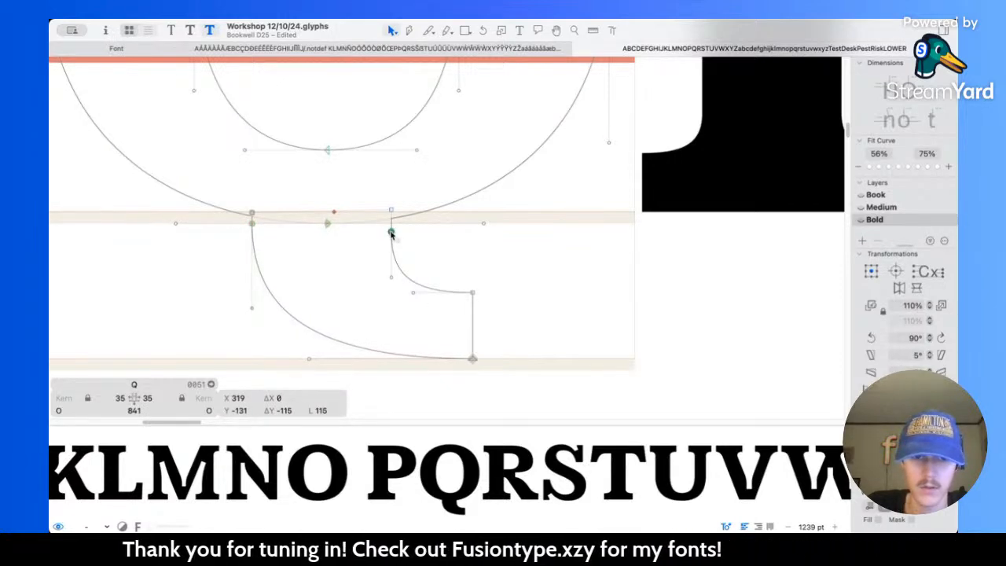
pyautogui.moveTo(392, 234); pyautogui.dragTo(392, 225)
pyautogui.moveTo(411, 296); pyautogui.dragTo(414, 294)
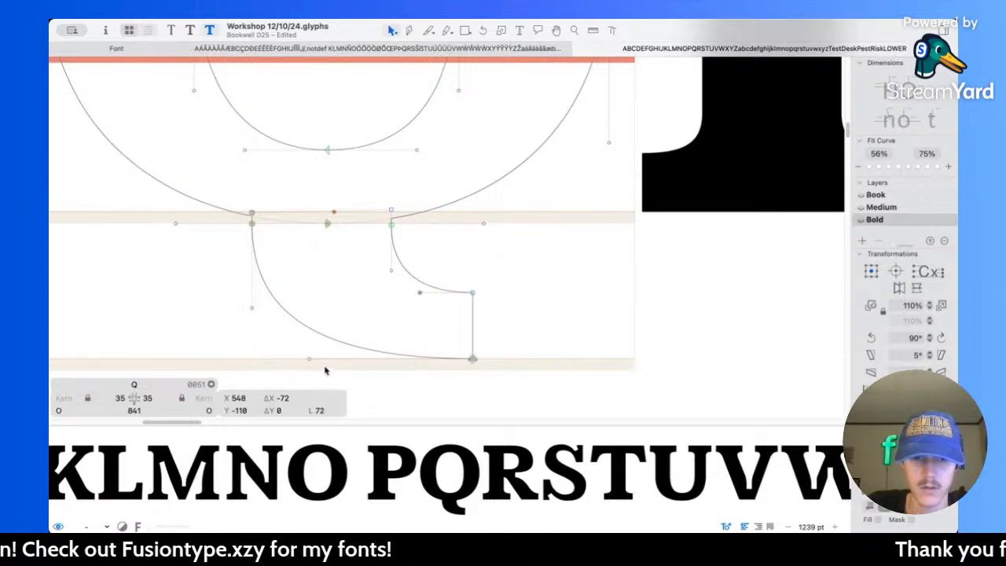
pyautogui.moveTo(310, 360); pyautogui.dragTo(327, 360)
pyautogui.click(607, 238)
# Step: Preview the reshaped bold Q and compare its tail across the Book, Medium and Bold masters
pyautogui.press('space')
pyautogui.scroll(-10, 607, 233)
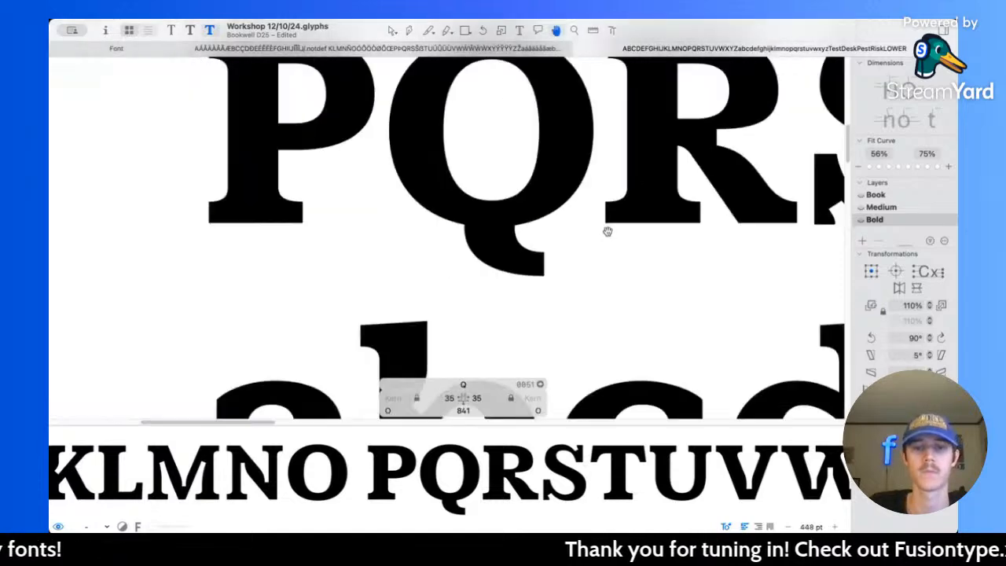
pyautogui.press('super+1')
pyautogui.press('super+2')
pyautogui.press('super+3')
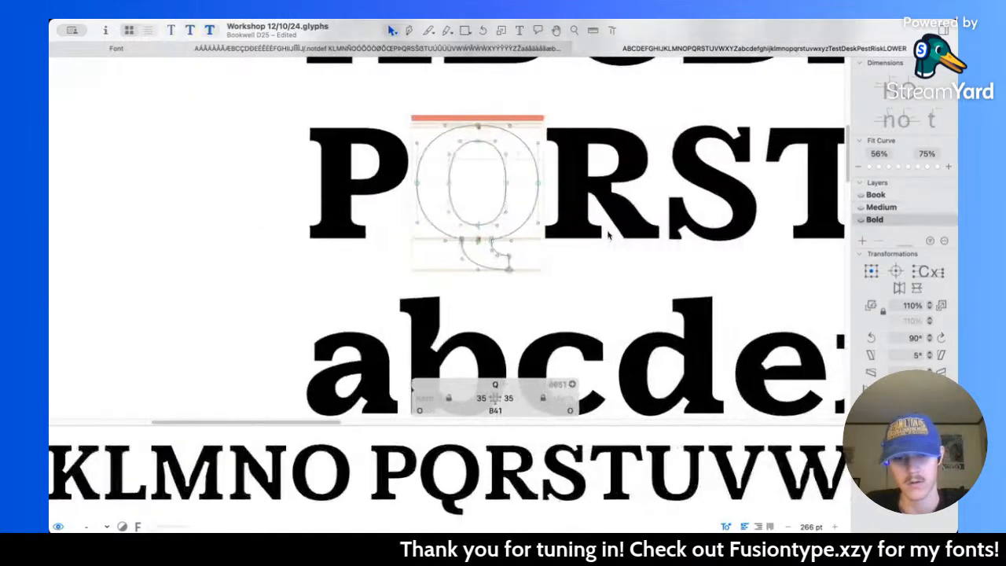
pyautogui.press('super+1')
pyautogui.press('super+2')
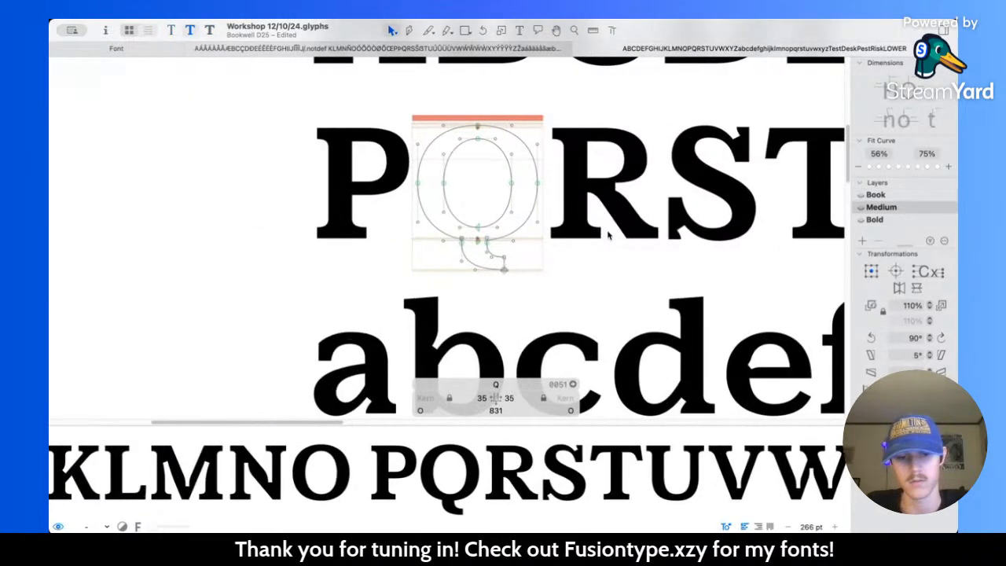
pyautogui.press('super+3')
pyautogui.press('super+2')
pyautogui.press('super+1')
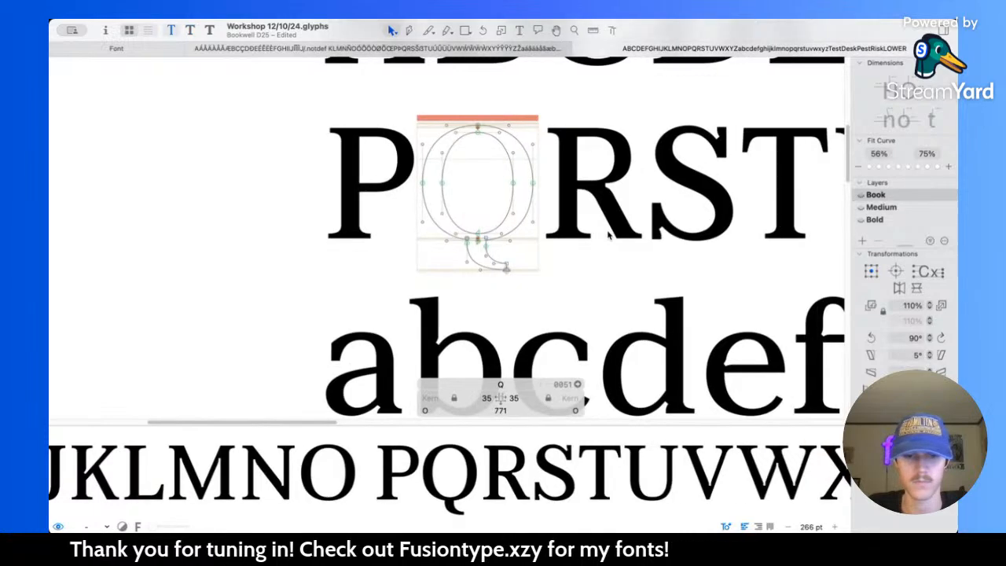
pyautogui.press('super+2')
pyautogui.press('super+3')
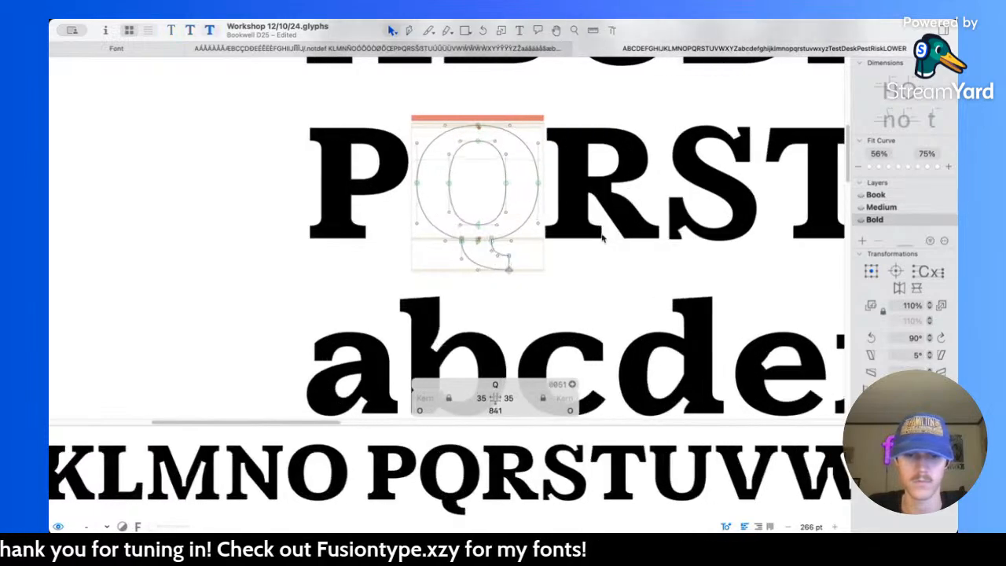
# Step: Select the entire bold Q tail, check its placement against the Medium and Book masters, and nudge it slightly left
pyautogui.click(491, 242)
pyautogui.press('super+2')
pyautogui.press('super+1')
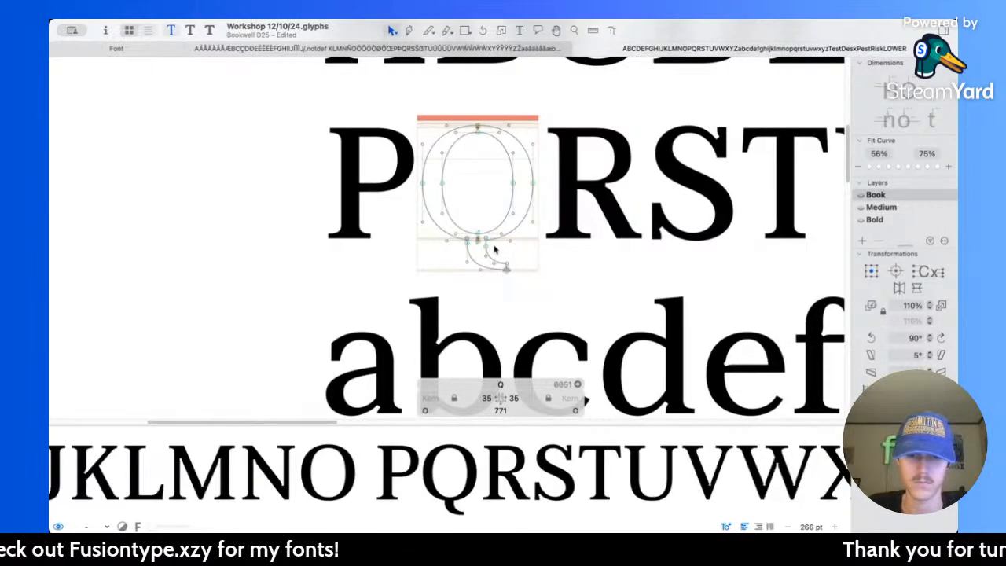
pyautogui.press('super+2')
pyautogui.press('super+3')
pyautogui.press('Left')
pyautogui.press('Left')
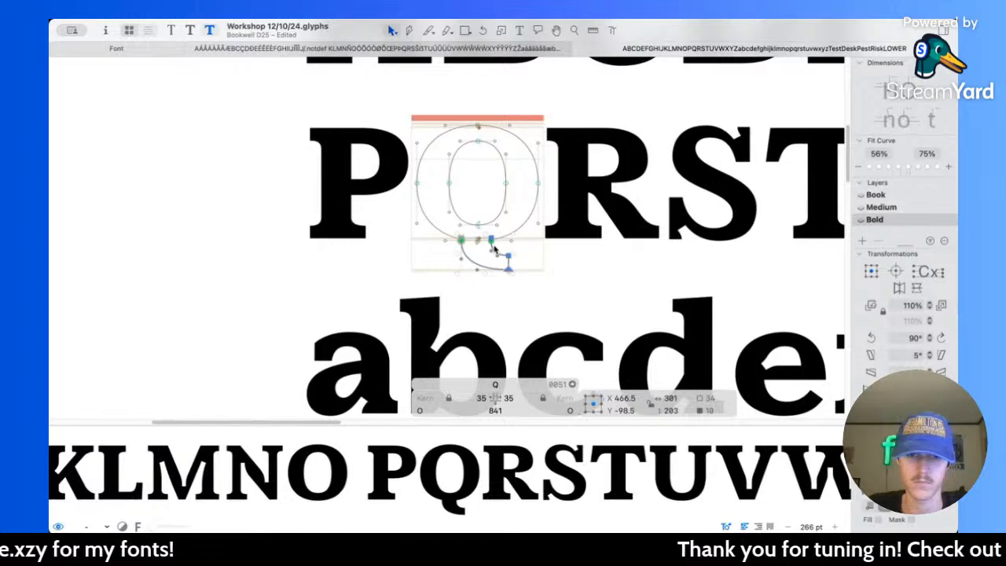
# Step: Recheck the shifted tail's position against the Book and Medium masters and preview the filled bold Q
pyautogui.press('super+2')
pyautogui.press('super+1')
pyautogui.press('super+2')
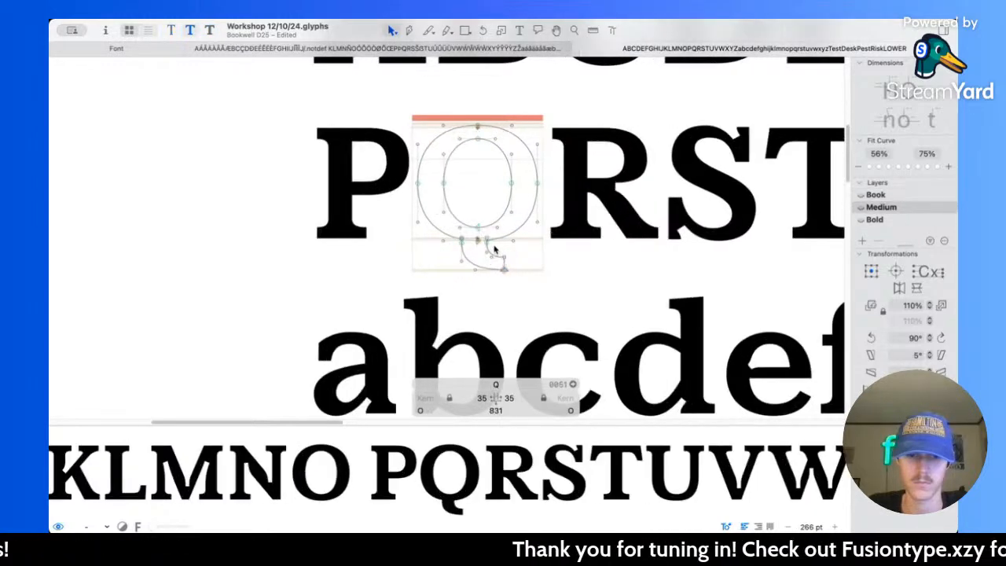
pyautogui.press('super+3')
pyautogui.press('super+2')
pyautogui.press('super+1')
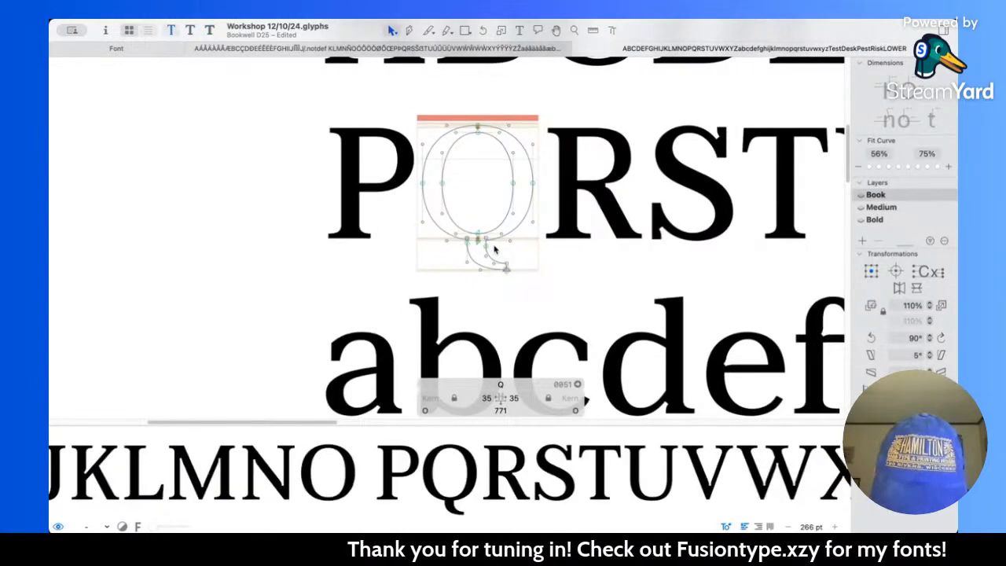
pyautogui.press('super+2')
pyautogui.press('super+3')
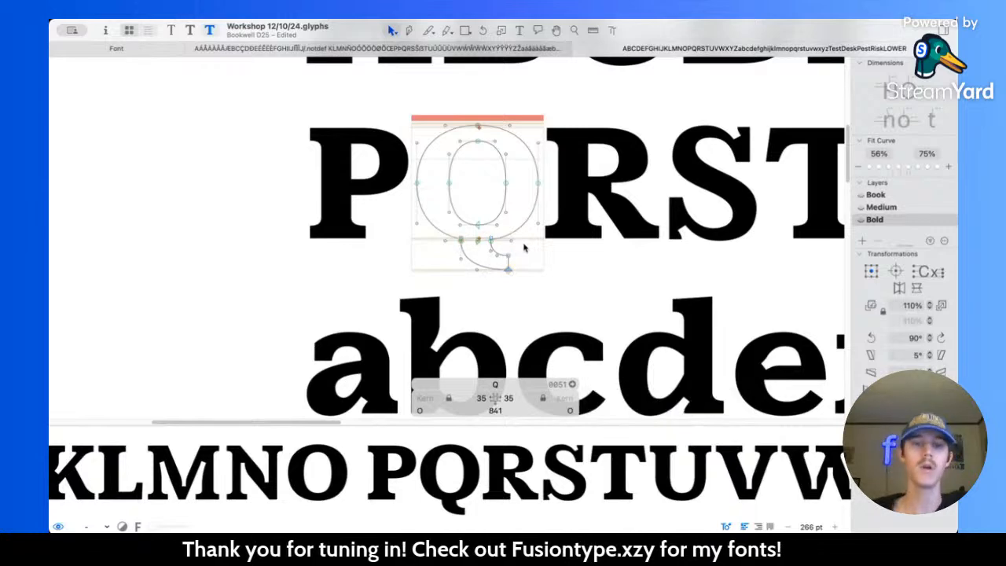
pyautogui.press('space')
pyautogui.moveTo(523, 244); pyautogui.dragTo(519, 245)
# Step: Shorten the bold Q's tail by moving both terminal nodes 10 units left to X 606
pyautogui.scroll(3, 486, 251)
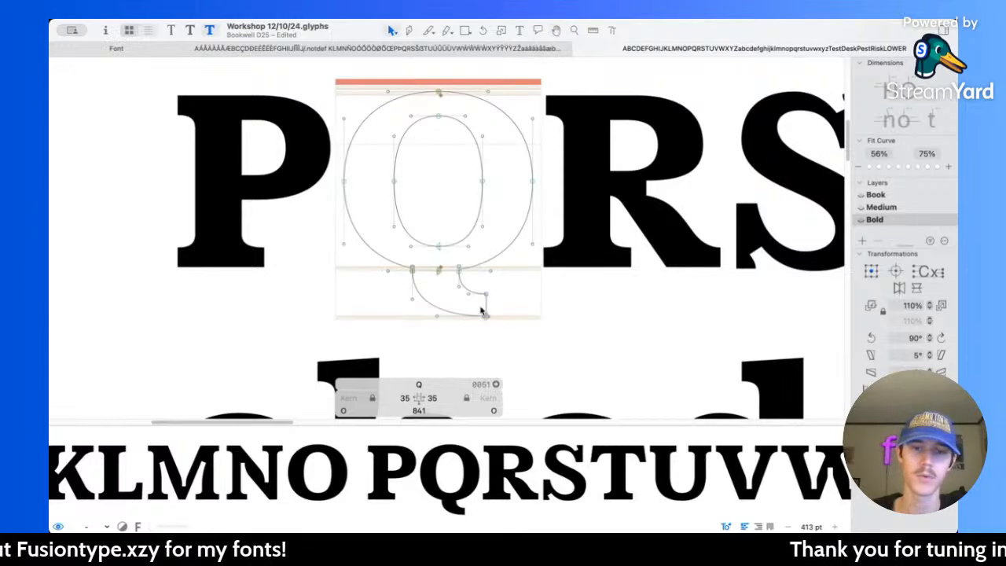
pyautogui.scroll(5, 484, 302)
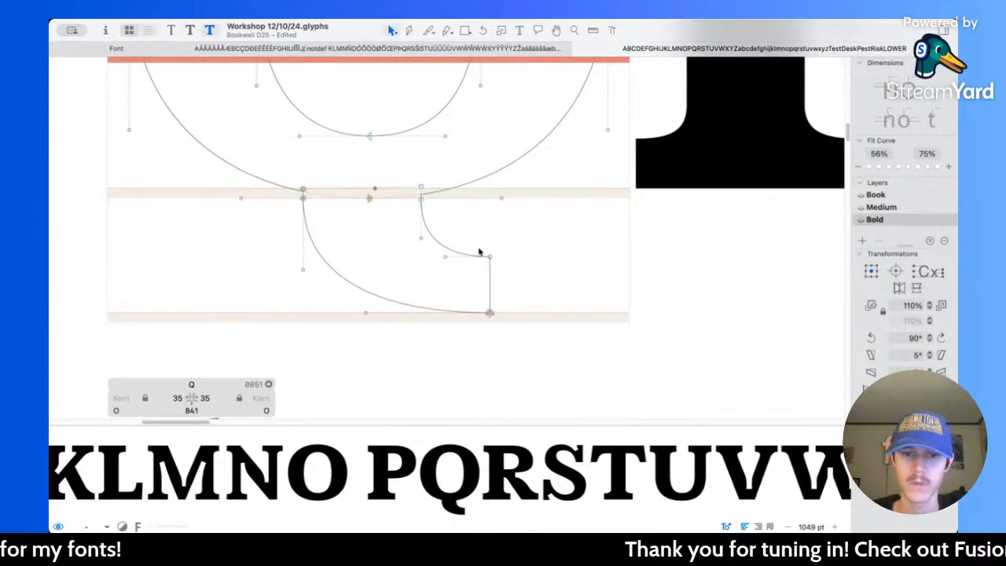
pyautogui.moveTo(479, 252); pyautogui.dragTo(531, 344)
pyautogui.hotkey('shift', 'Left')
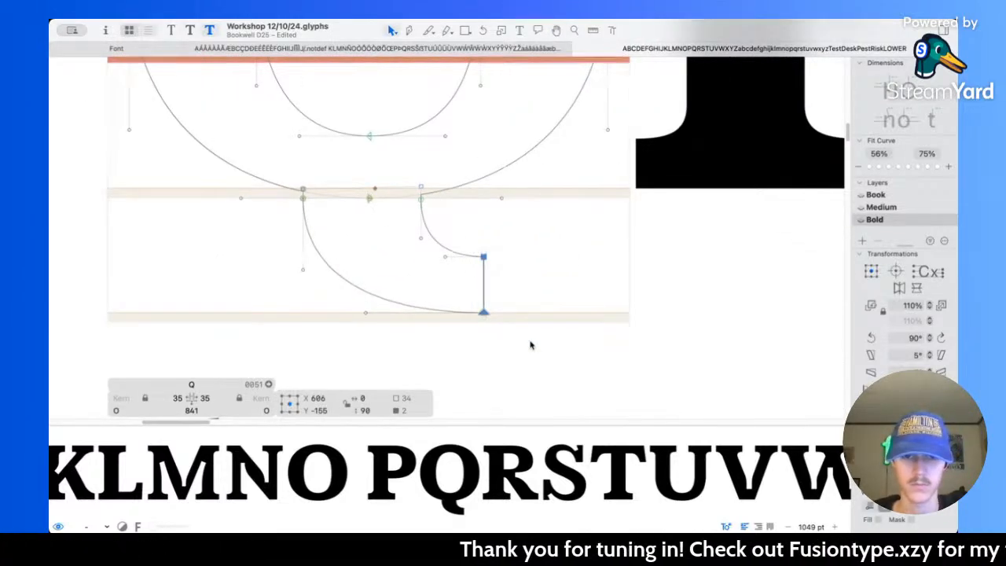
# Step: Compare the shortened tail's terminal position and weight across the Book, Medium and Bold masters
pyautogui.press('super+2')
pyautogui.press('super+1')
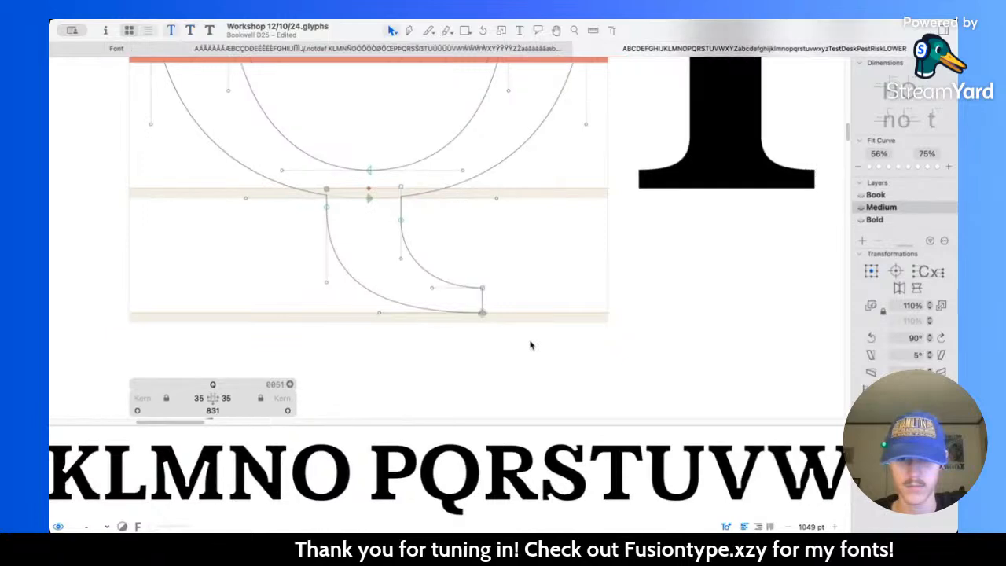
pyautogui.press('super+2')
pyautogui.press('super+3')
pyautogui.press('super+2')
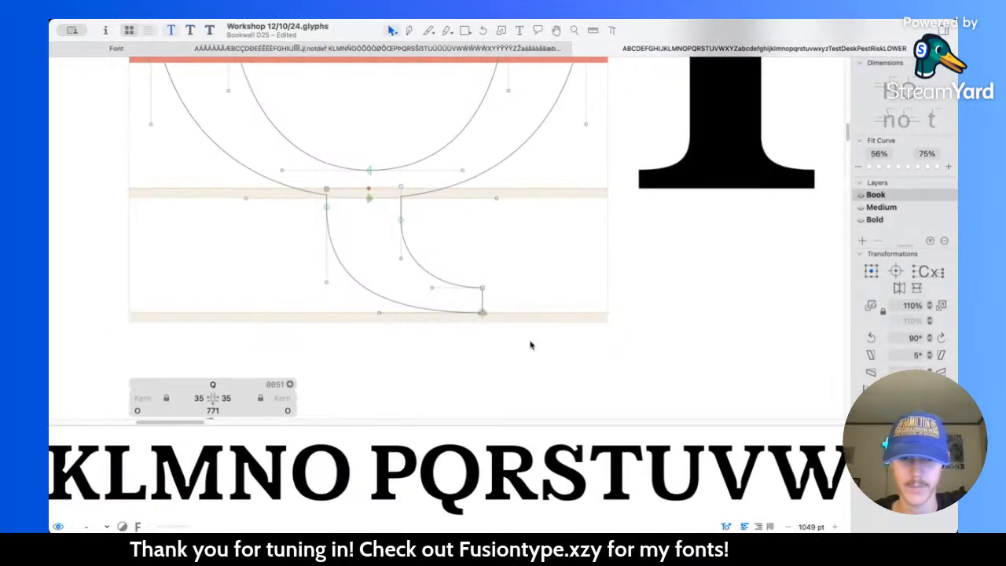
pyautogui.press('super+1')
pyautogui.press('super+2')
pyautogui.press('super+3')
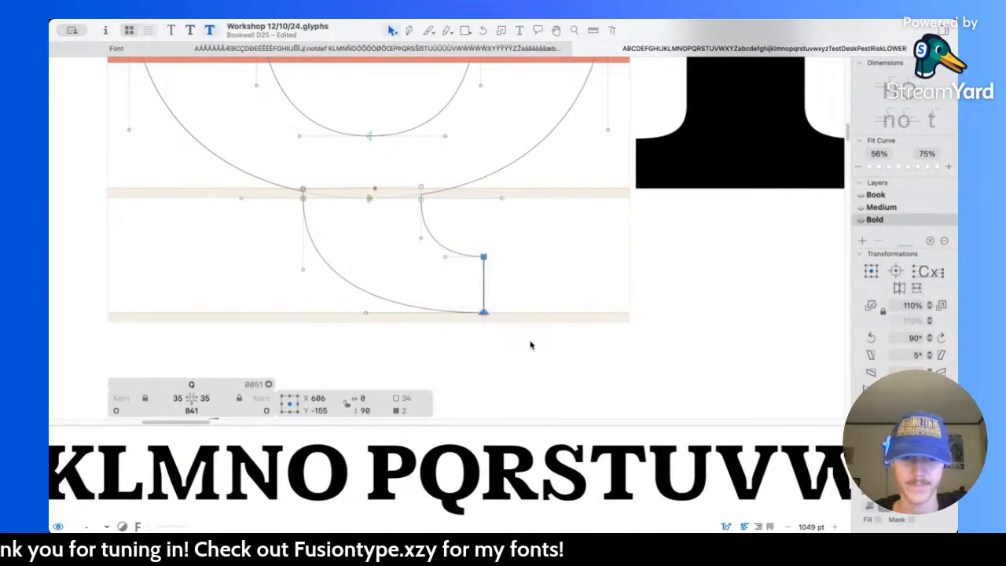
# Step: Save the file and examine the revised Q within the bold alphabet and test words at several smaller sizes
pyautogui.click(559, 273)
pyautogui.scroll(-10, 559, 273)
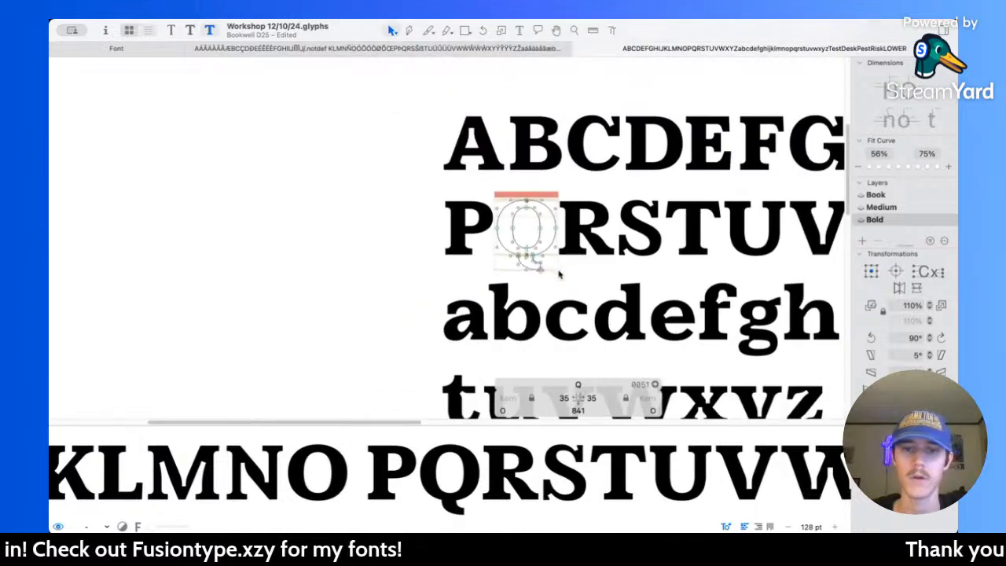
pyautogui.hscroll(8, 559, 273)
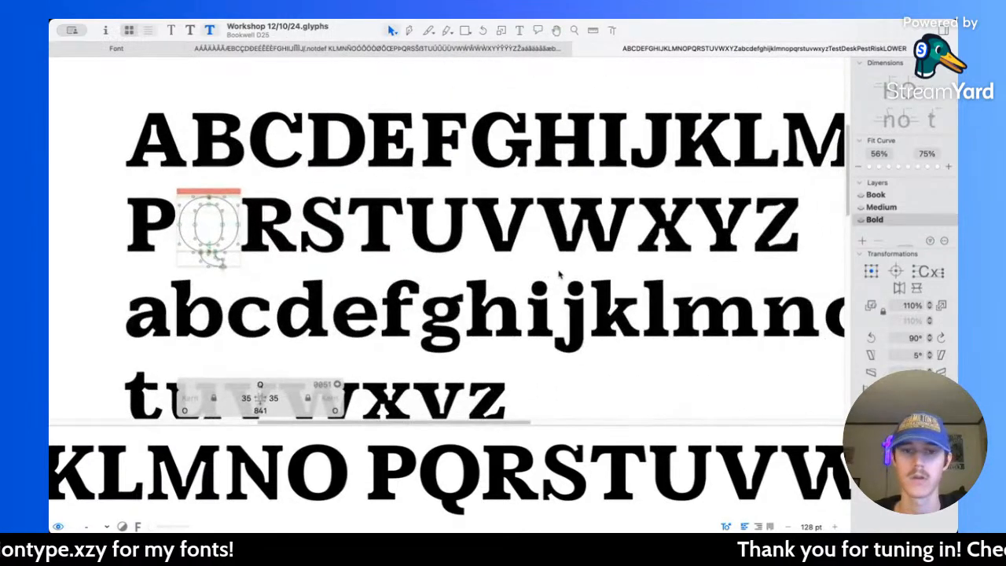
pyautogui.hscroll(2, 559, 273)
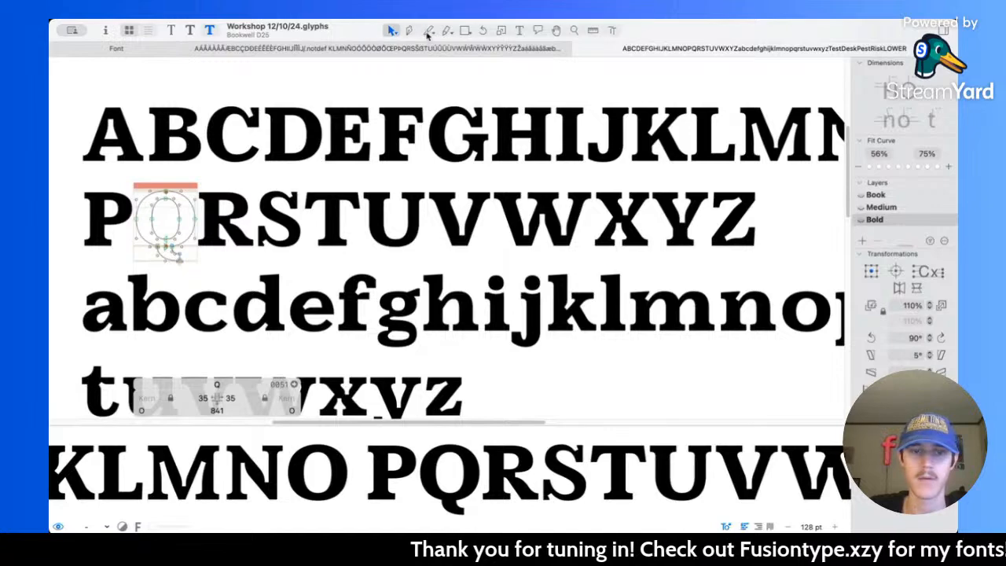
pyautogui.scroll(2, 286, 209)
pyautogui.scroll(-5, 418, 213)
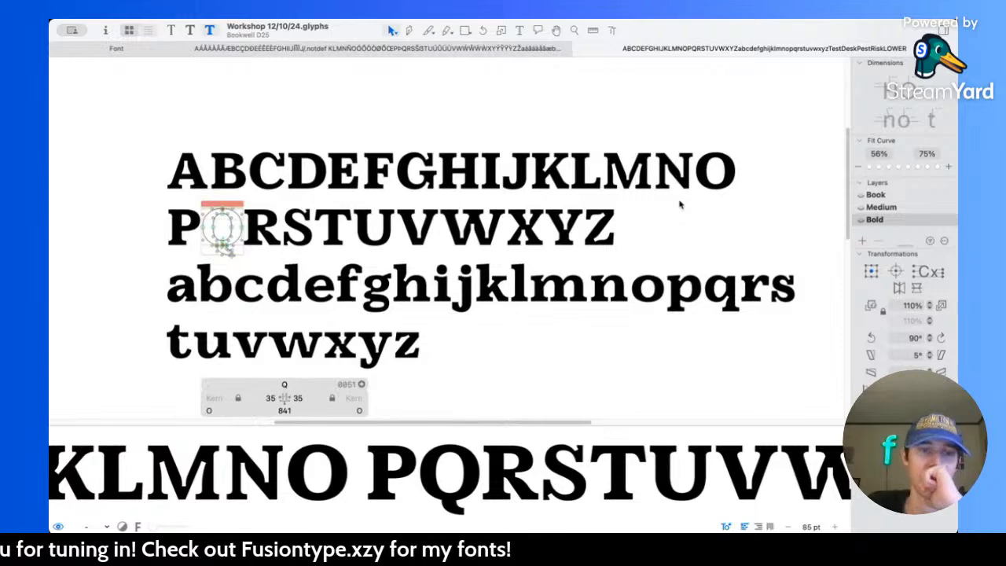
pyautogui.scroll(-5, 326, 176)
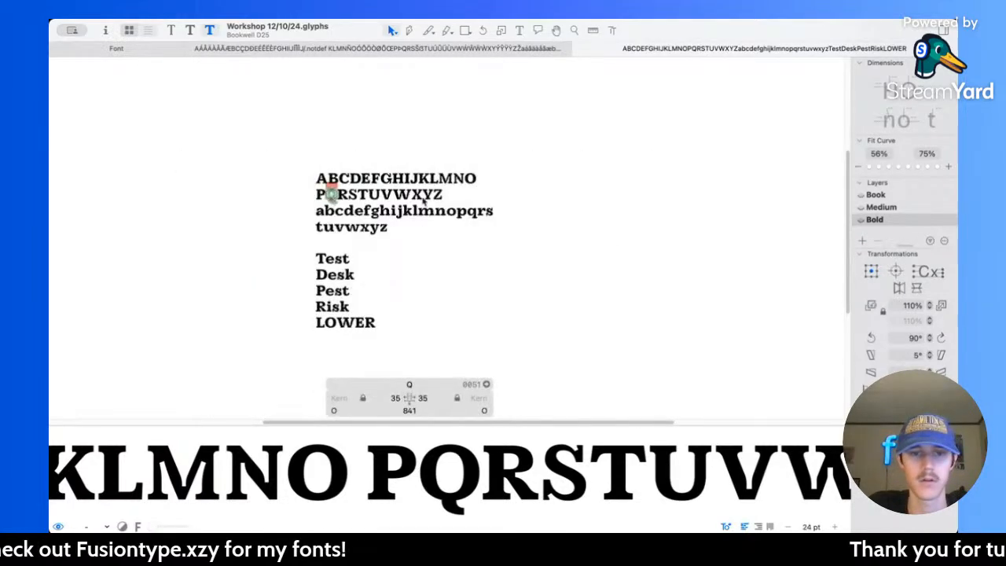
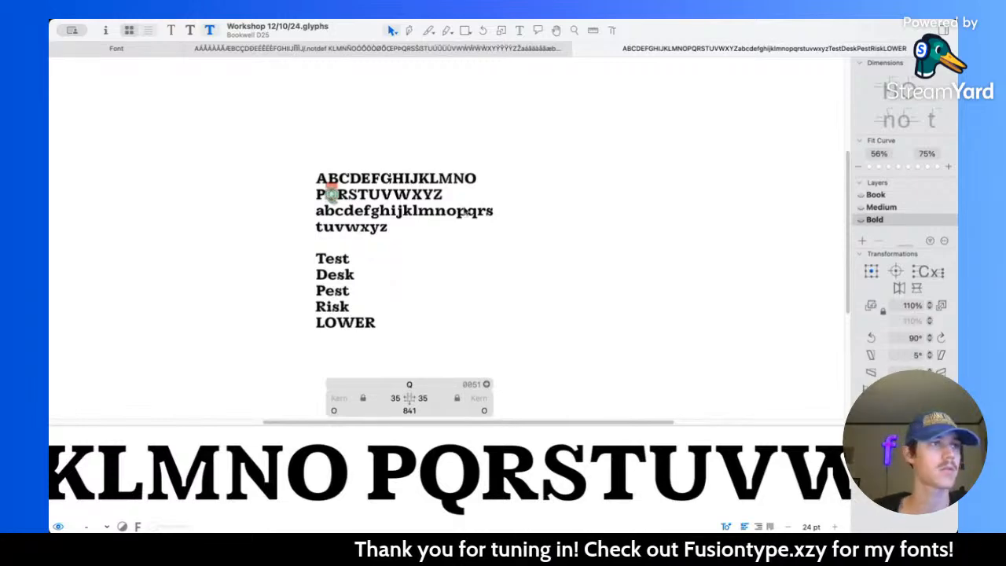
# Step: Open the bold N for editing and thicken its upper right, upper left and lower left serifs by 10 units each
pyautogui.scroll(4, 373, 162)
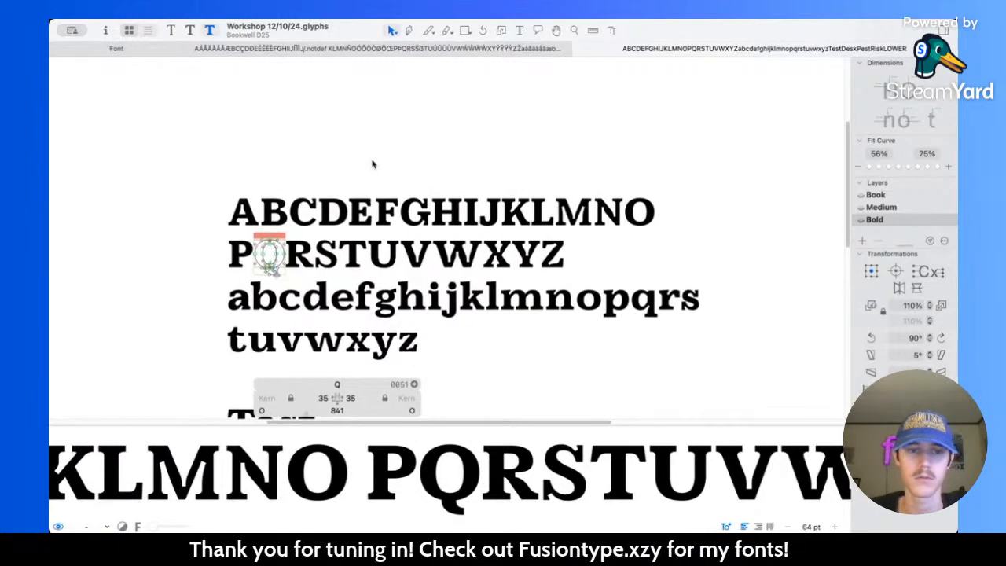
pyautogui.scroll(4, 374, 165)
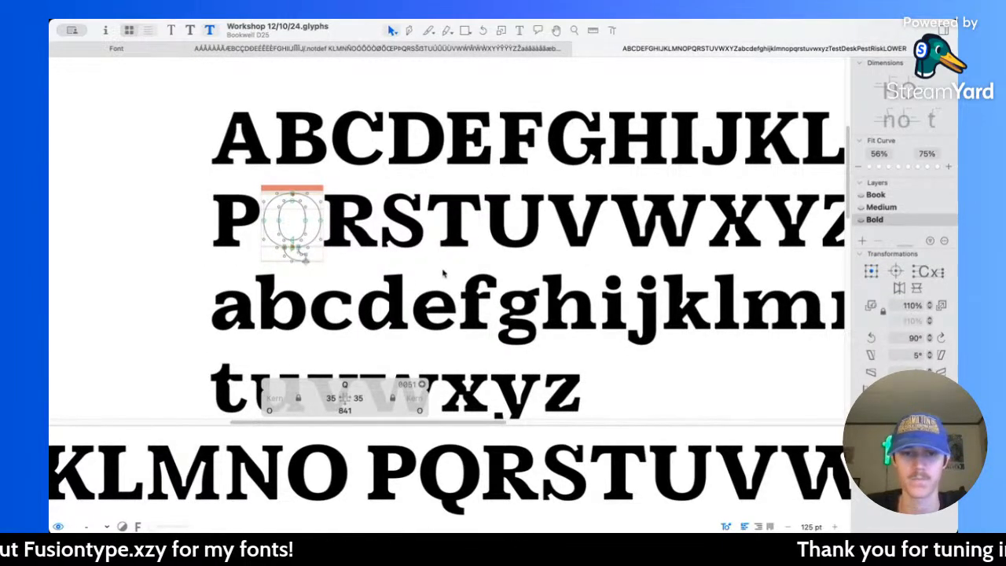
pyautogui.scroll(5, 401, 241)
pyautogui.scroll(-5, 401, 240)
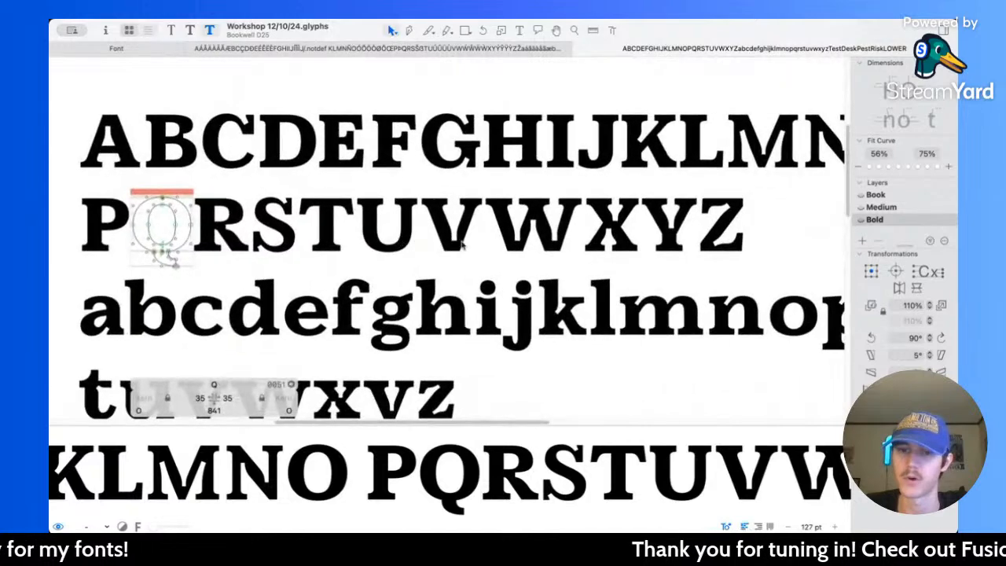
pyautogui.scroll(6, 629, 189)
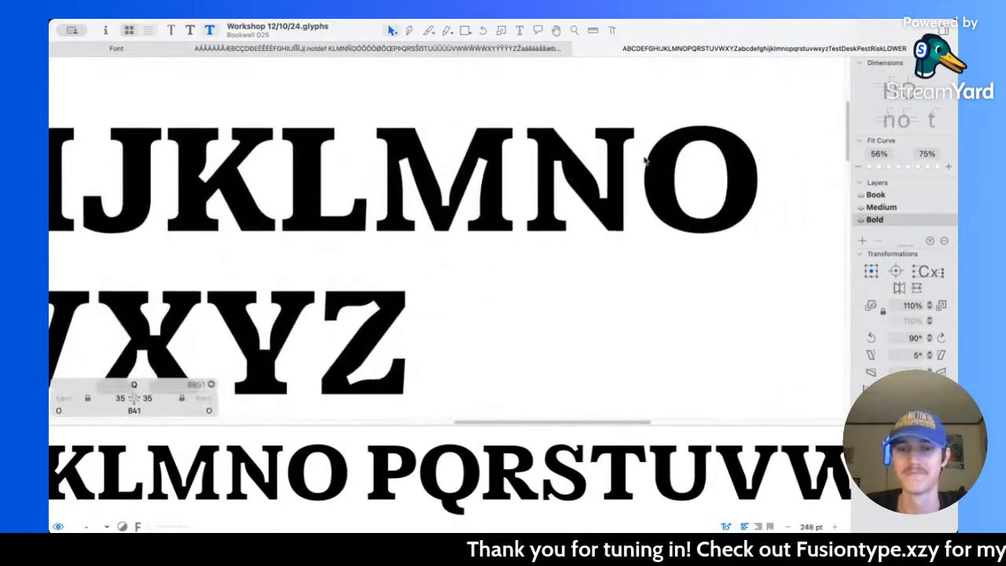
pyautogui.doubleClick(564, 169)
pyautogui.scroll(3, 582, 175)
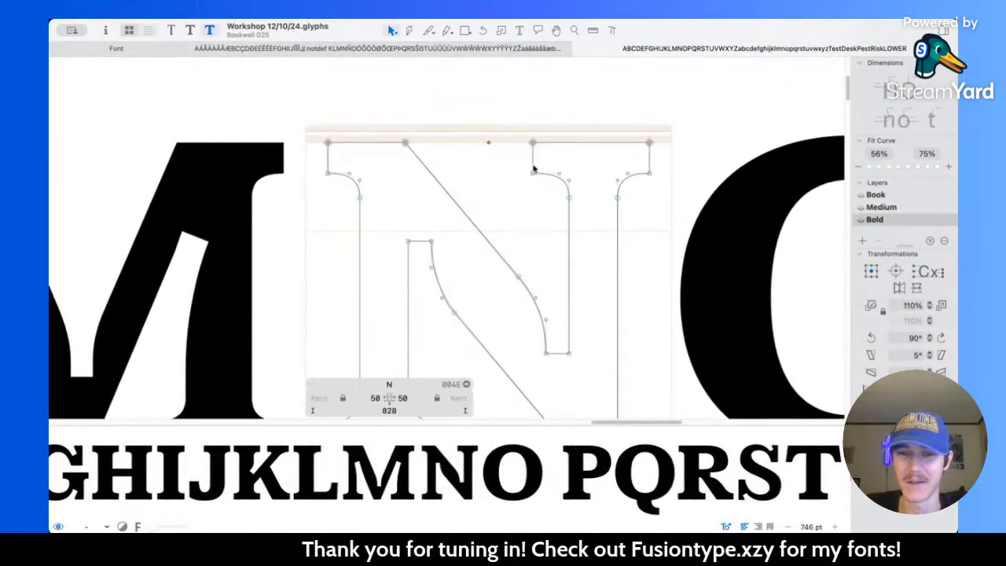
pyautogui.moveTo(591, 181); pyautogui.dragTo(665, 206)
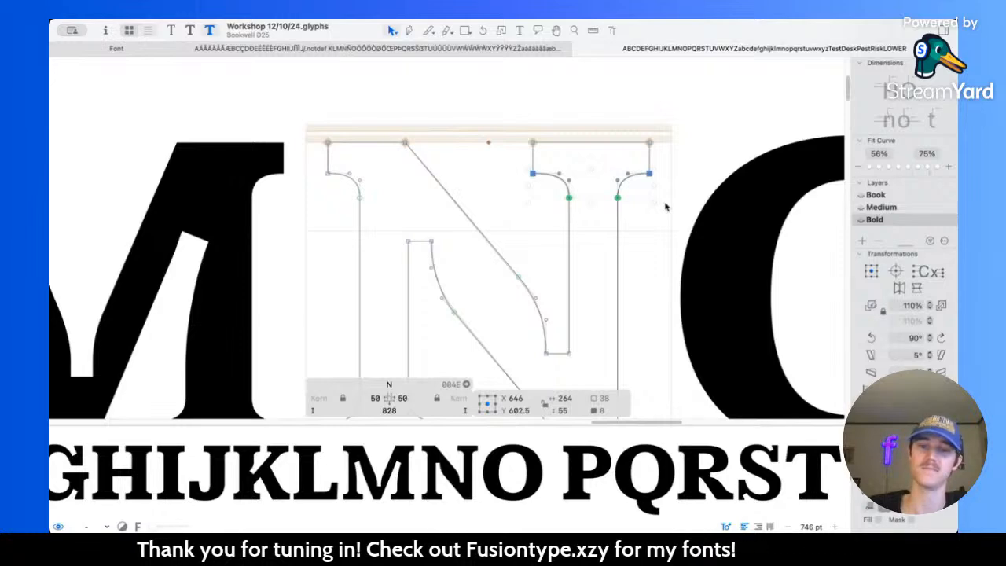
pyautogui.hotkey('shift', 'Down')
pyautogui.moveTo(307, 157); pyautogui.dragTo(368, 217)
pyautogui.scroll(-5, 375, 226)
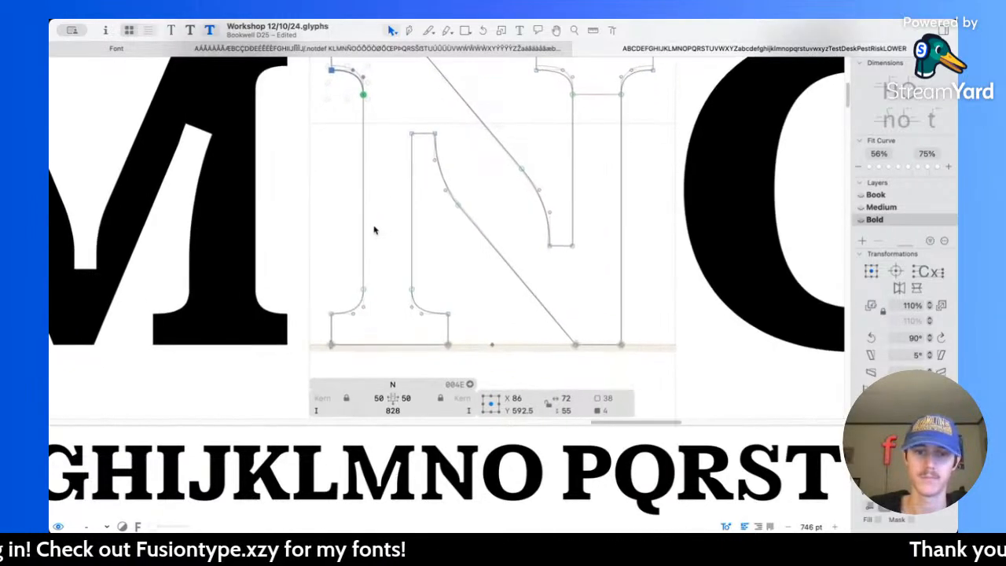
pyautogui.moveTo(316, 265); pyautogui.dragTo(461, 328)
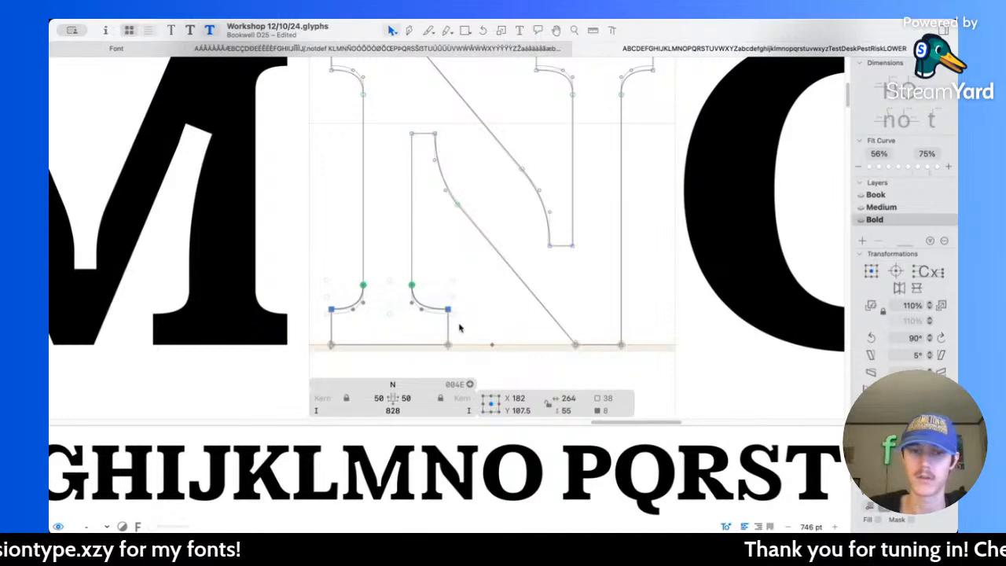
# Step: Move the outer edge of the N's left stem, including its serif ends, 30 units outward to X 56
pyautogui.scroll(-3, 460, 329)
pyautogui.moveTo(322, 91); pyautogui.dragTo(388, 370)
pyautogui.hotkey('shift', 'Left')
pyautogui.hotkey('shift', 'Left')
pyautogui.hotkey('shift', 'Left')
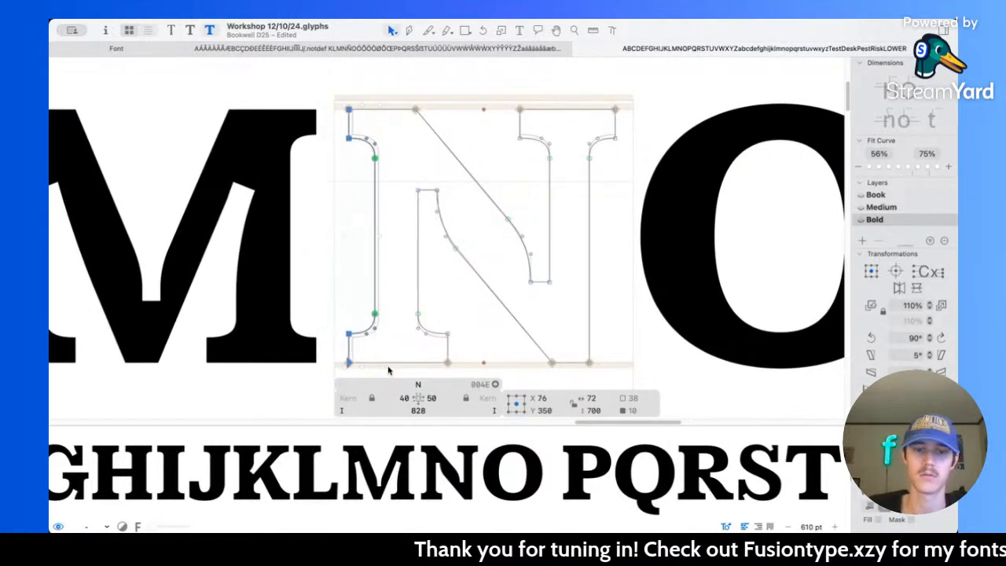
# Step: Measure the N's left stem and compare its weight with the neighbouring bold capitals and the Medium master
pyautogui.press('l')
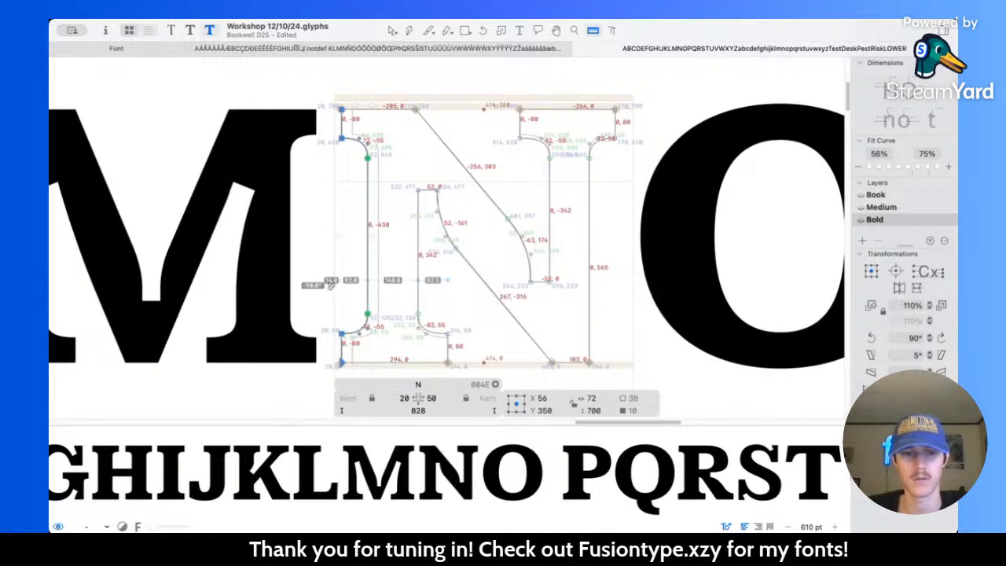
pyautogui.scroll(-6, 328, 282)
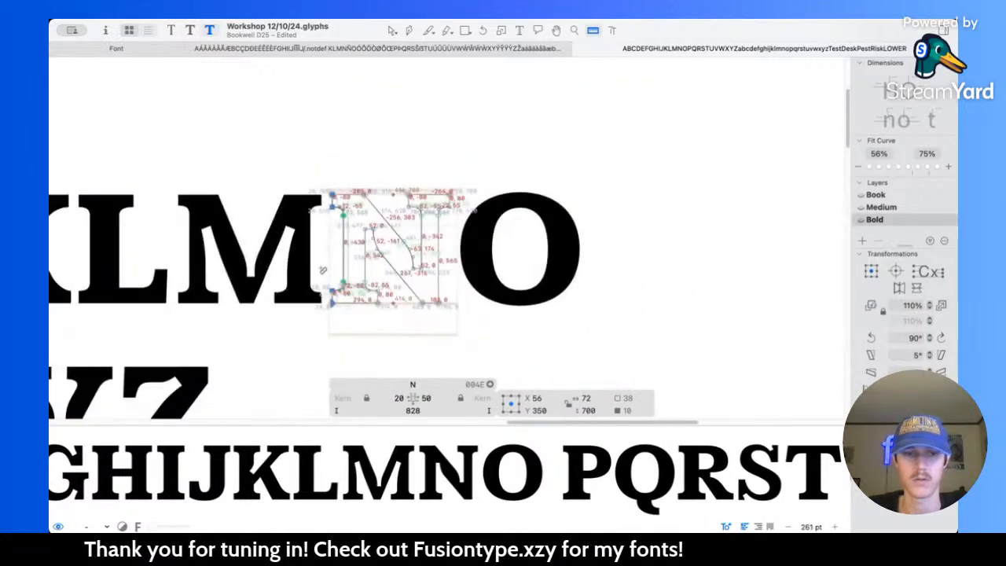
pyautogui.scroll(3, 361, 196)
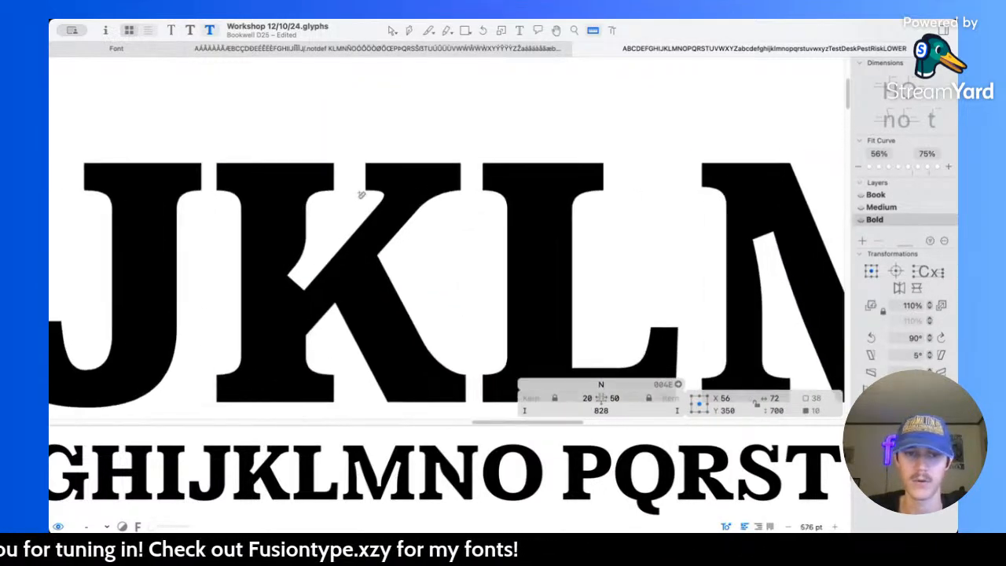
pyautogui.scroll(-4, 427, 258)
pyautogui.hscroll(-5, 427, 258)
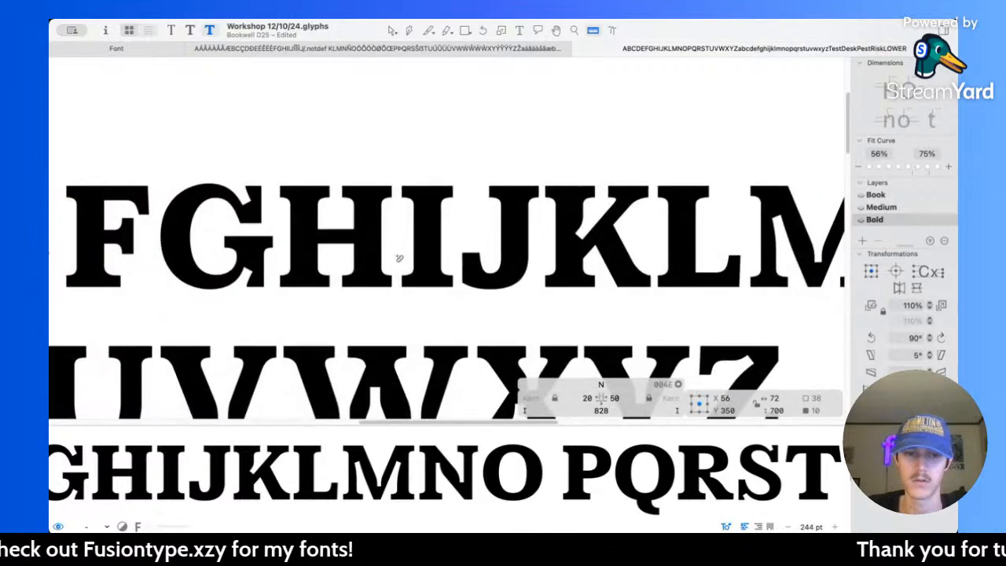
pyautogui.scroll(5, 631, 260)
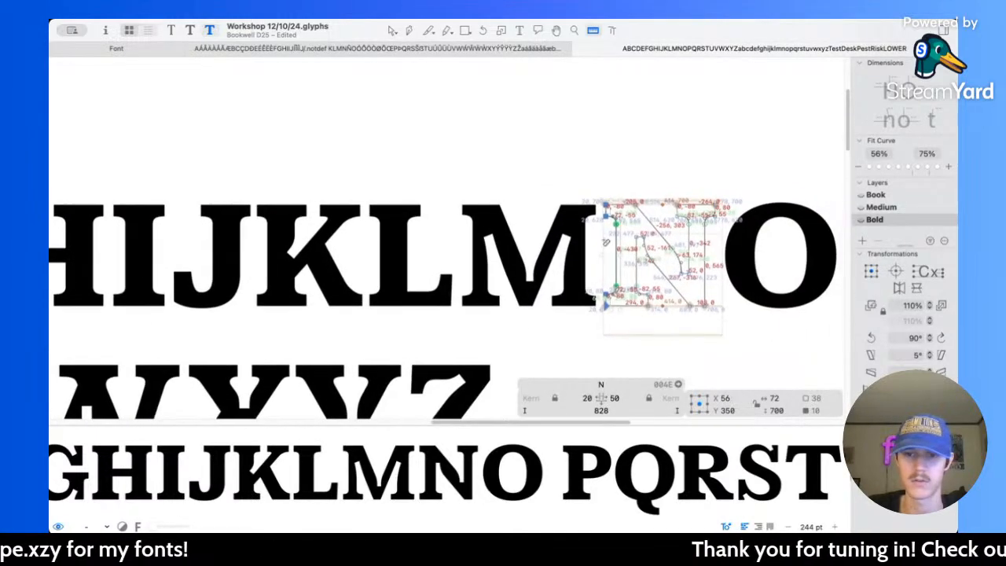
pyautogui.press('super+2')
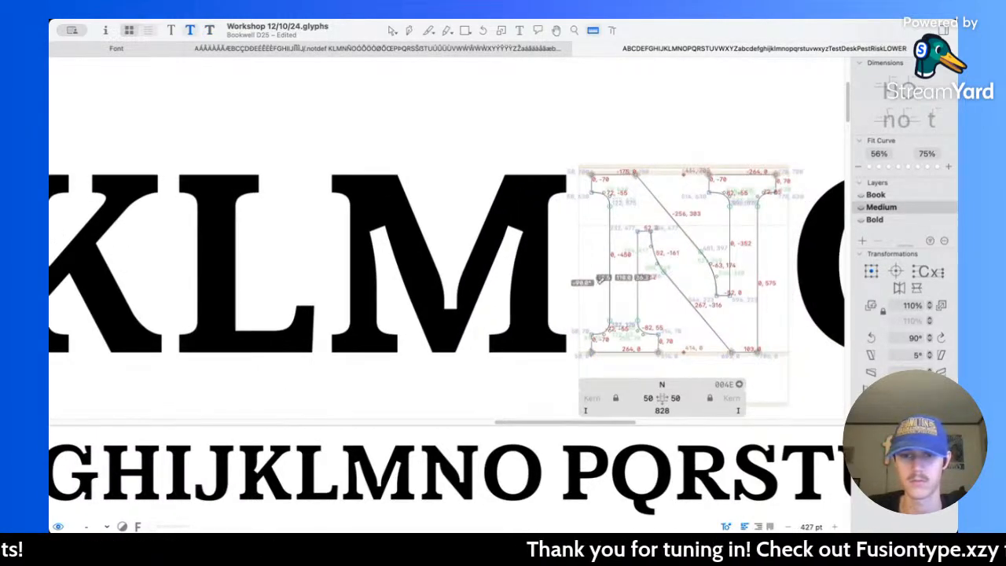
pyautogui.press('v')
pyautogui.press('super+3')
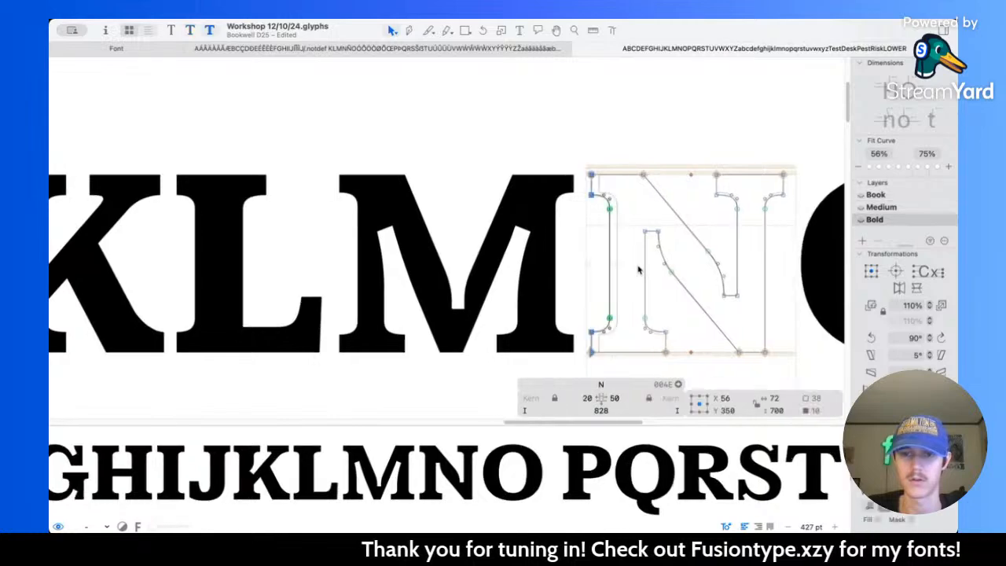
pyautogui.press('l')
pyautogui.hscroll(1, 641, 264)
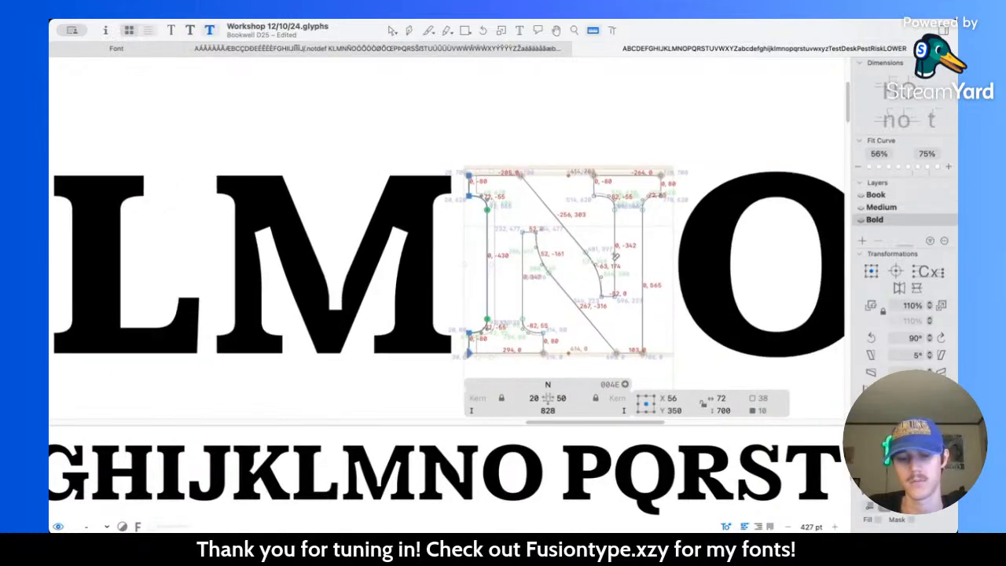
# Step: Move the outer edge of the N's right stem 30 units outward to X 772, measuring the stem against the left one
pyautogui.press('v')
pyautogui.moveTo(629, 161); pyautogui.dragTo(688, 366)
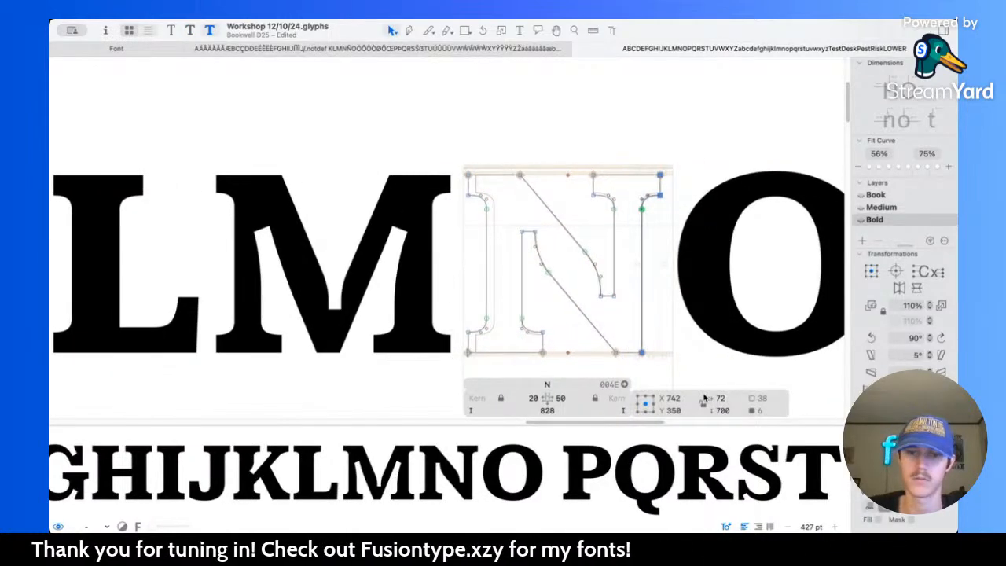
pyautogui.hotkey('shift', 'Right')
pyautogui.hotkey('shift', 'Right')
pyautogui.hotkey('shift', 'Right')
pyautogui.hotkey('shift', 'Right')
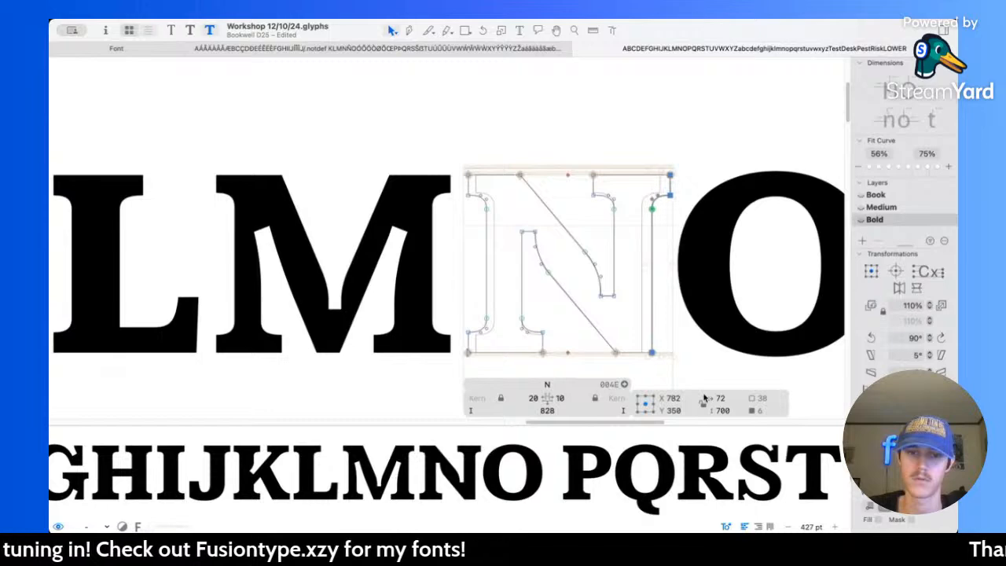
pyautogui.press('l')
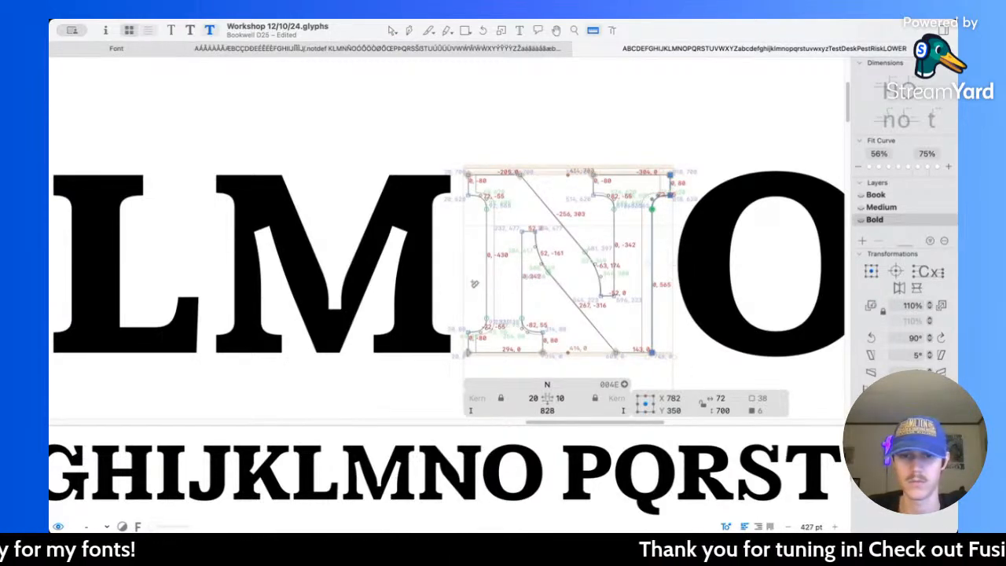
pyautogui.press('v')
pyautogui.hotkey('shift', 'Left')
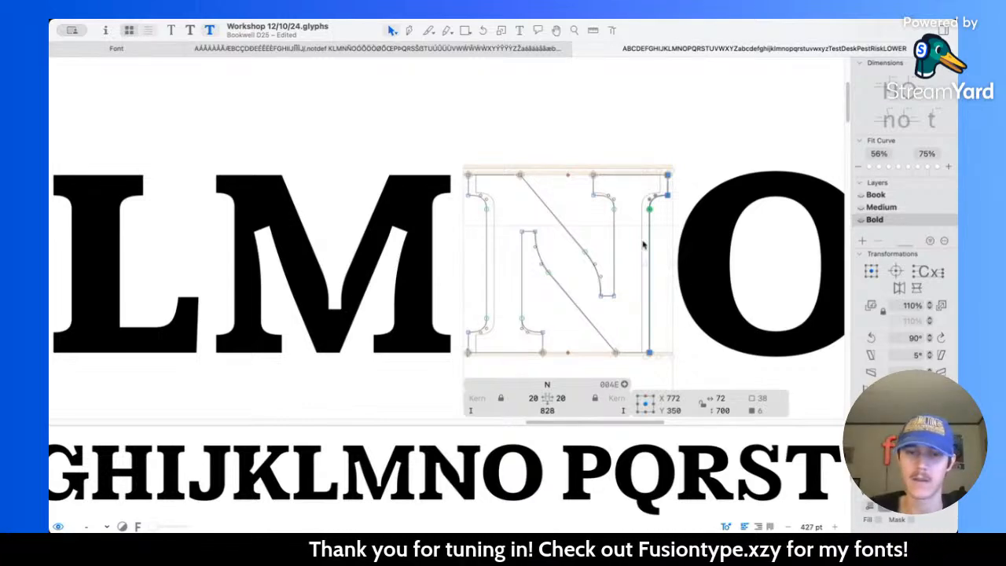
# Step: Thicken the N's diagonal along its upper edge by raising the curve node to Y 427 and moving the top node to X 255
pyautogui.scroll(3, 645, 241)
pyautogui.click(384, 129)
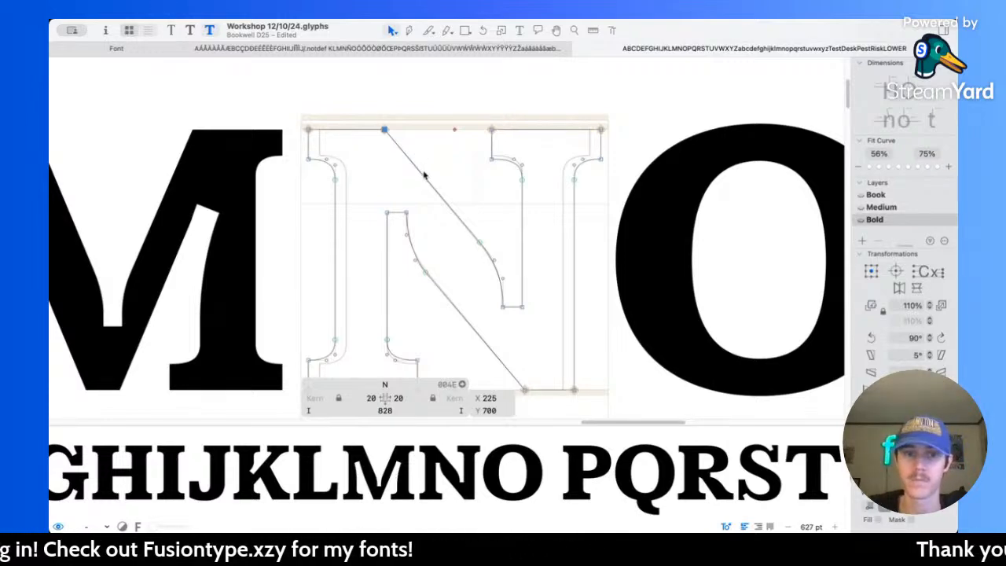
pyautogui.click(425, 179)
pyautogui.click(424, 208)
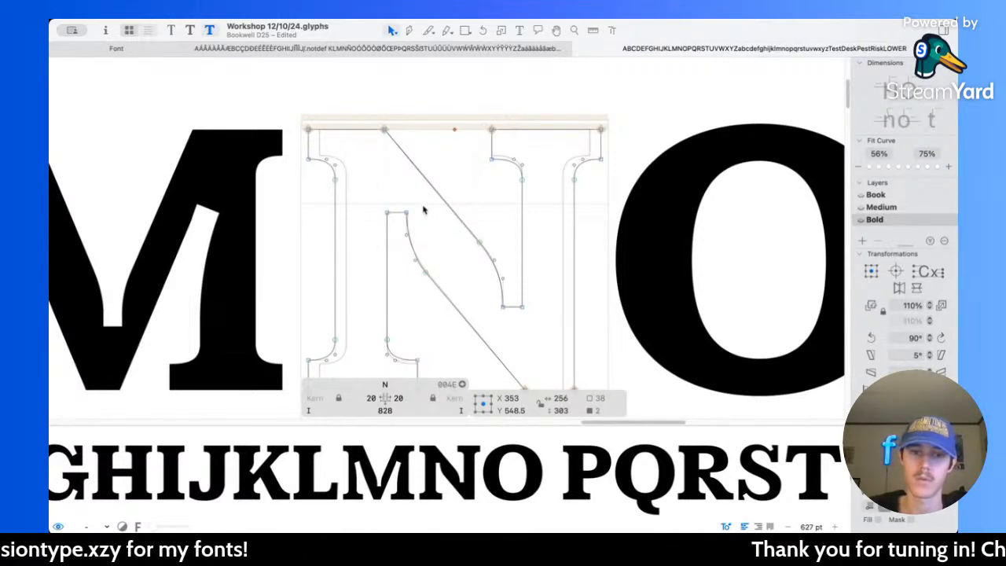
pyautogui.click(478, 241)
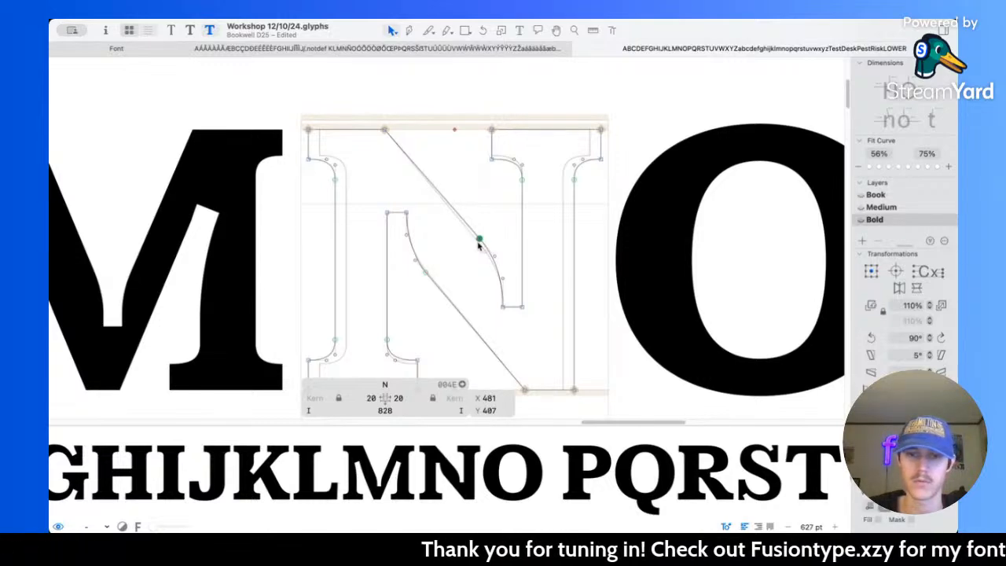
pyautogui.hotkey('shift', 'Up')
pyautogui.hotkey('shift', 'Up')
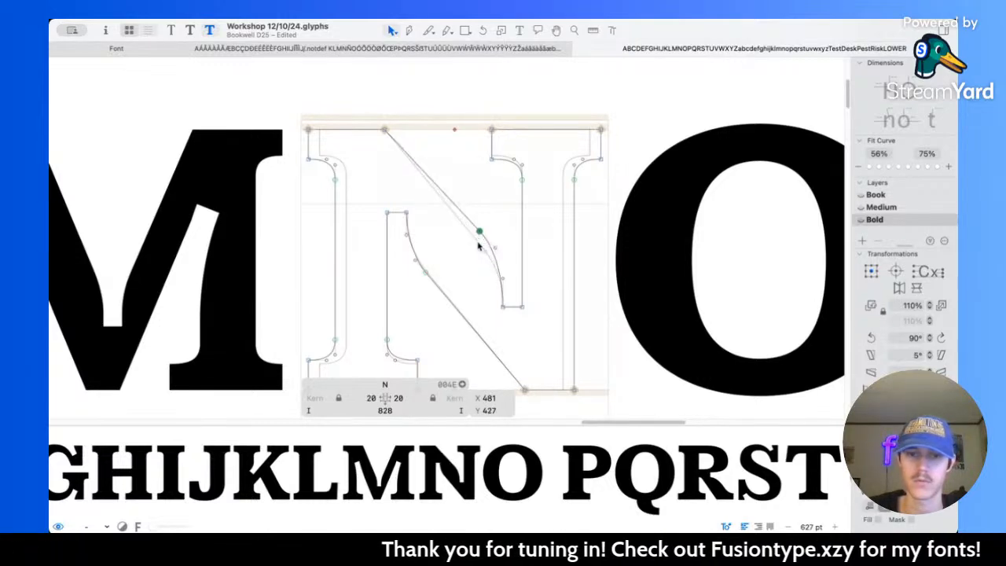
pyautogui.click(385, 130)
pyautogui.hotkey('shift', 'Right')
pyautogui.hotkey('shift', 'Right')
pyautogui.hotkey('shift', 'Right')
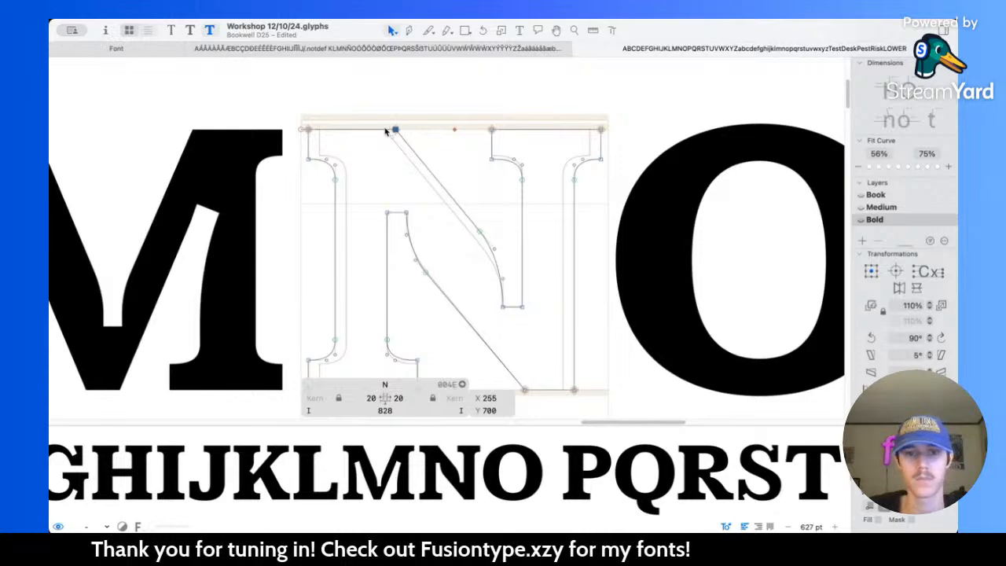
# Step: Thicken the diagonal along its lower edge by moving the curve node to Y 286 and the baseline node to X 573
pyautogui.scroll(-2, 384, 132)
pyautogui.hscroll(1, 384, 132)
pyautogui.click(382, 201)
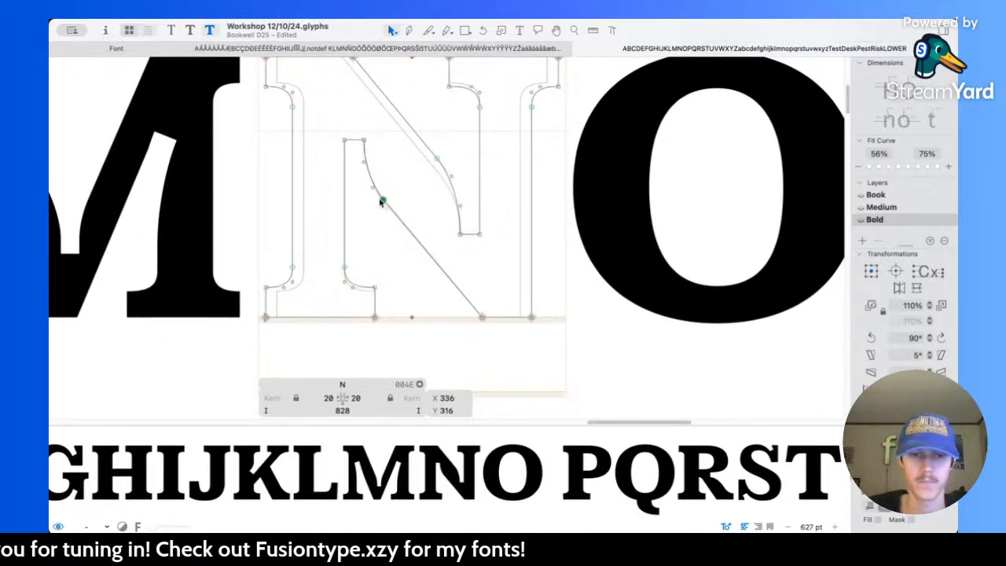
pyautogui.hotkey('shift', 'Down')
pyautogui.hotkey('shift', 'Down')
pyautogui.hotkey('shift', 'Down')
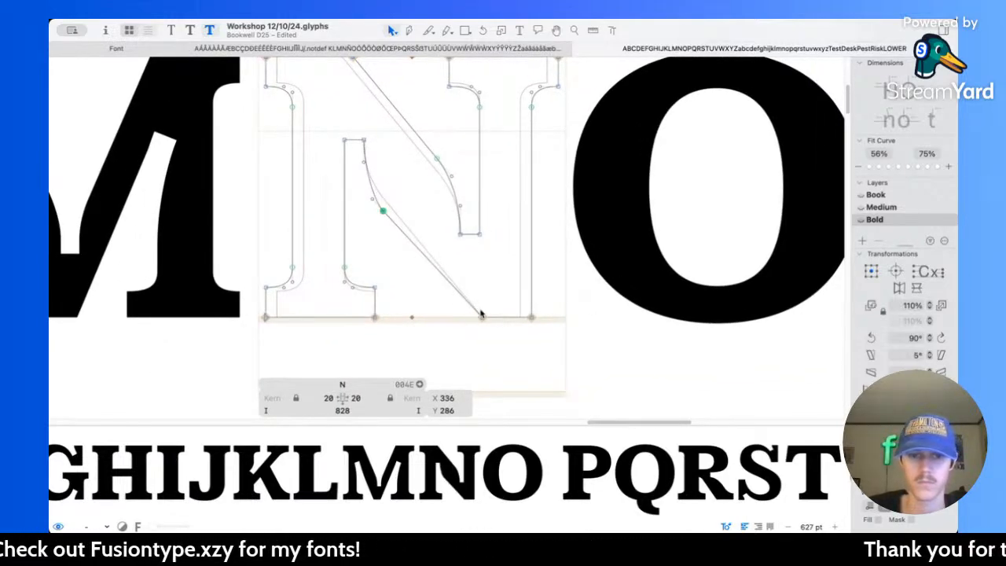
pyautogui.click(482, 317)
pyautogui.hotkey('shift', 'Left')
pyautogui.hotkey('shift', 'Left')
pyautogui.hotkey('shift', 'Left')
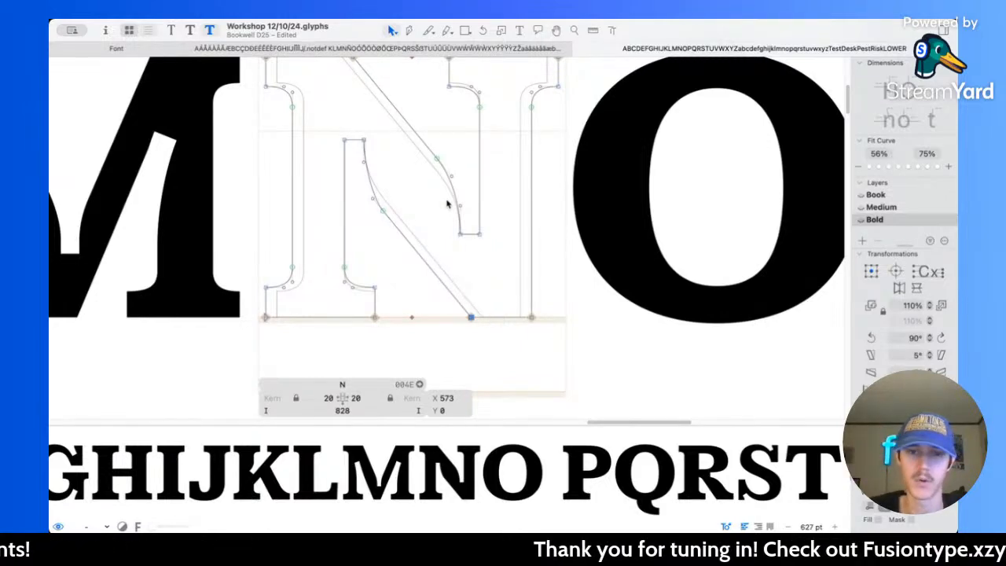
# Step: Measure the blunt inner ends of the N's stems and widen the right stem's lower end by moving its left corner to X 526
pyautogui.scroll(5, 447, 204)
pyautogui.press('l')
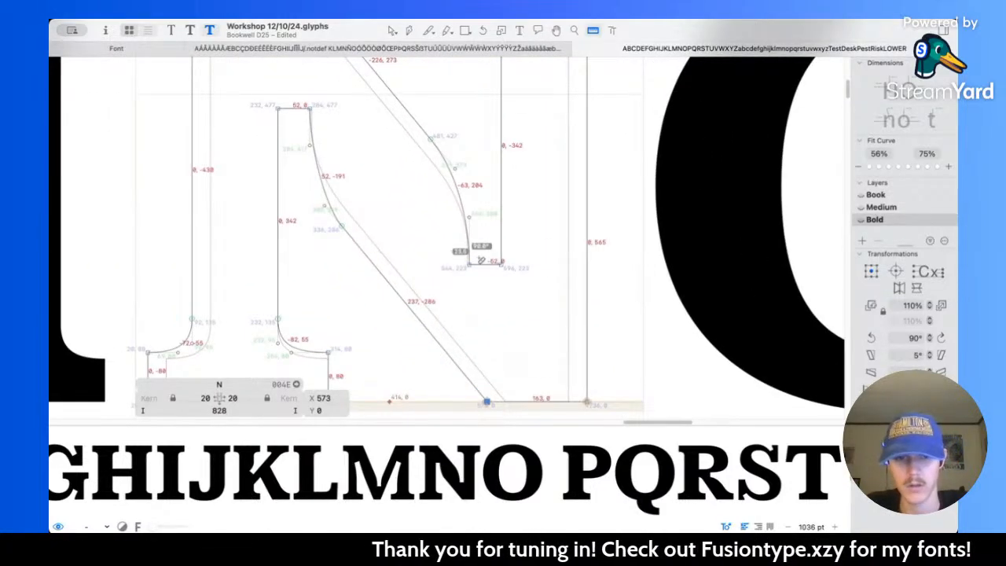
pyautogui.hscroll(-4, 555, 272)
pyautogui.scroll(2, 555, 273)
pyautogui.press('v')
pyautogui.scroll(3, 563, 271)
pyautogui.moveTo(559, 312); pyautogui.dragTo(593, 360)
pyautogui.hotkey('shift', 'Left')
pyautogui.hotkey('shift', 'Left')
pyautogui.press('Right')
pyautogui.press('Right')
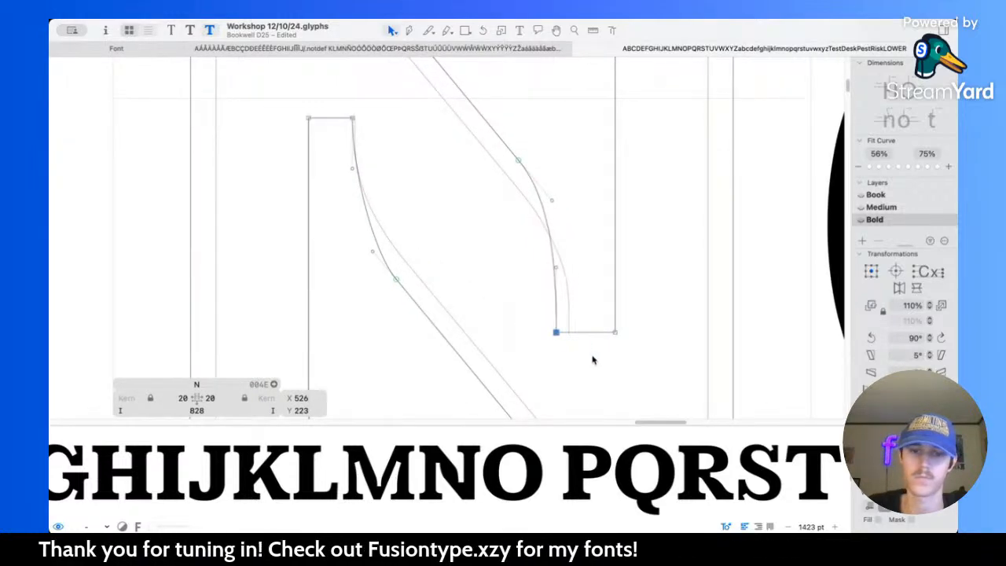
# Step: Widen the left stem's blunt upper end to X 302 and smooth its curve by sliding the node down the diagonal and lengthening the upper handle
pyautogui.click(351, 117)
pyautogui.hotkey('shift', 'Right')
pyautogui.hotkey('shift', 'Right')
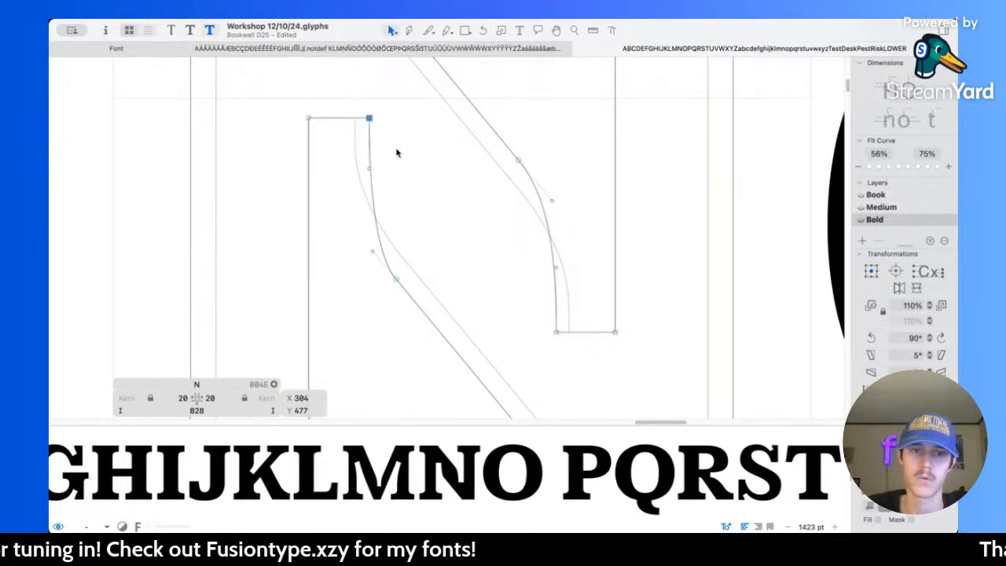
pyautogui.scroll(-2, 397, 153)
pyautogui.hscroll(1, 397, 153)
pyautogui.moveTo(365, 228); pyautogui.dragTo(416, 294)
pyautogui.moveTo(342, 199); pyautogui.dragTo(359, 218)
pyautogui.click(337, 113)
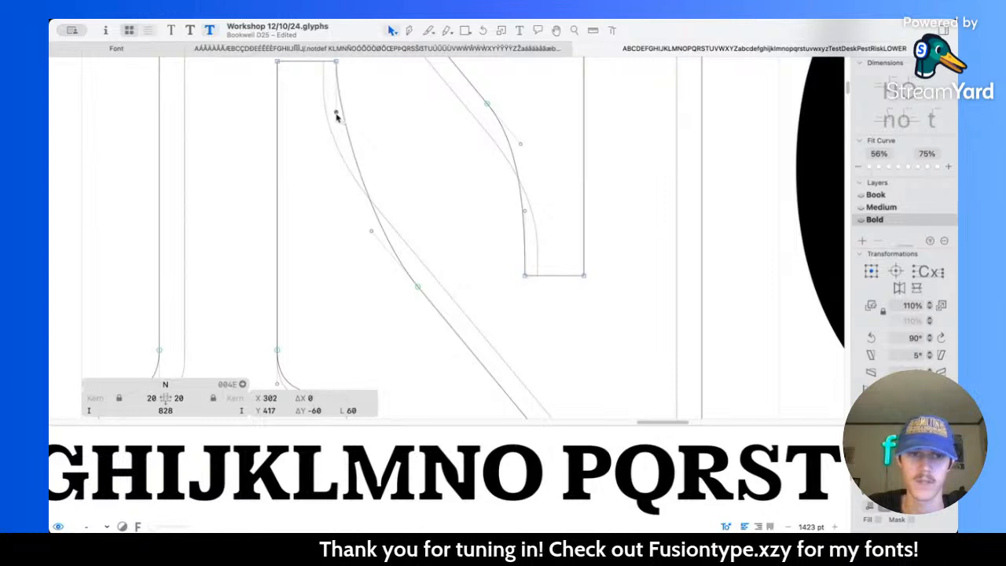
pyautogui.moveTo(337, 125); pyautogui.dragTo(336, 124)
# Step: Smooth the curve into the N's right stem by sliding its node up the diagonal and raising the lower handle to Y 317
pyautogui.click(459, 155)
pyautogui.scroll(3, 499, 195)
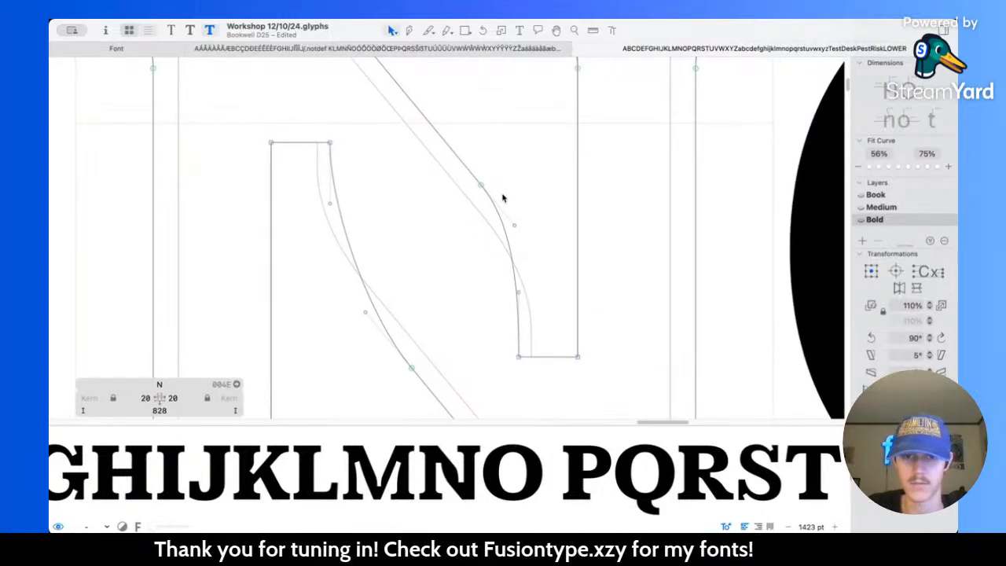
pyautogui.moveTo(482, 186); pyautogui.dragTo(518, 281)
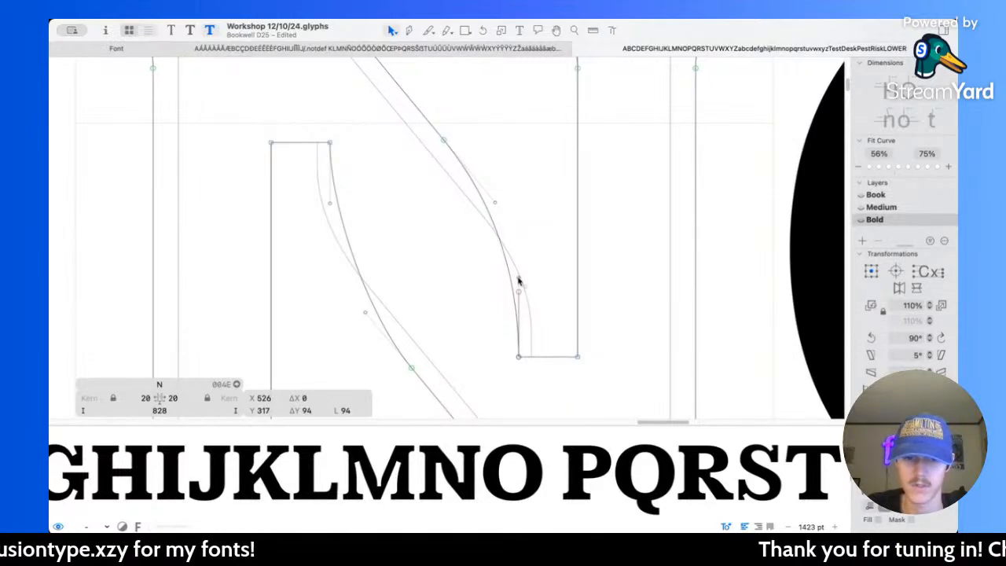
pyautogui.click(539, 223)
pyautogui.press('space')
pyautogui.scroll(-10, 538, 220)
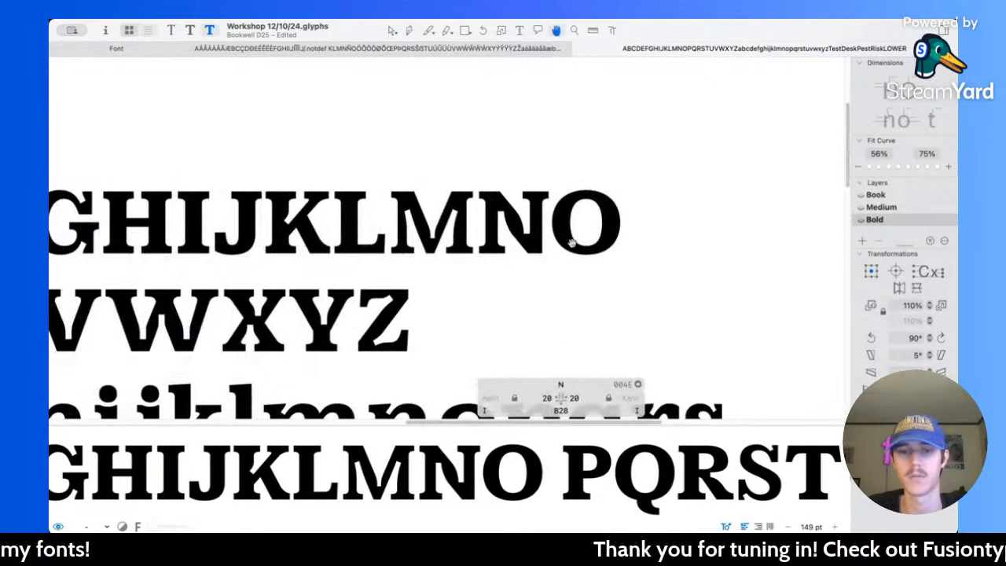
# Step: Open the bold T and nudge the left edge of its stem, together with the left foot serif, slightly inward
pyautogui.scroll(-5, 573, 242)
pyautogui.scroll(-4, 573, 243)
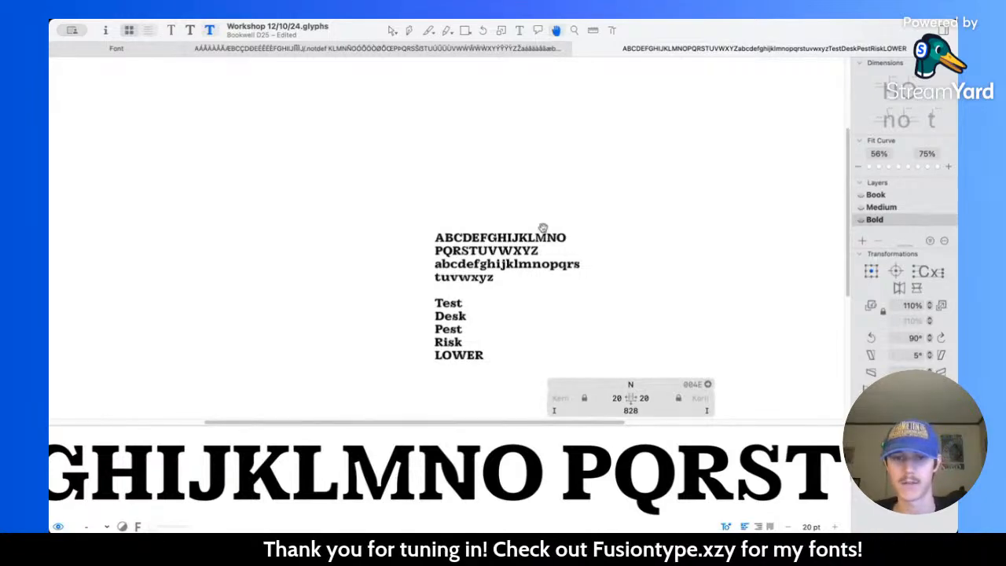
pyautogui.scroll(12, 542, 227)
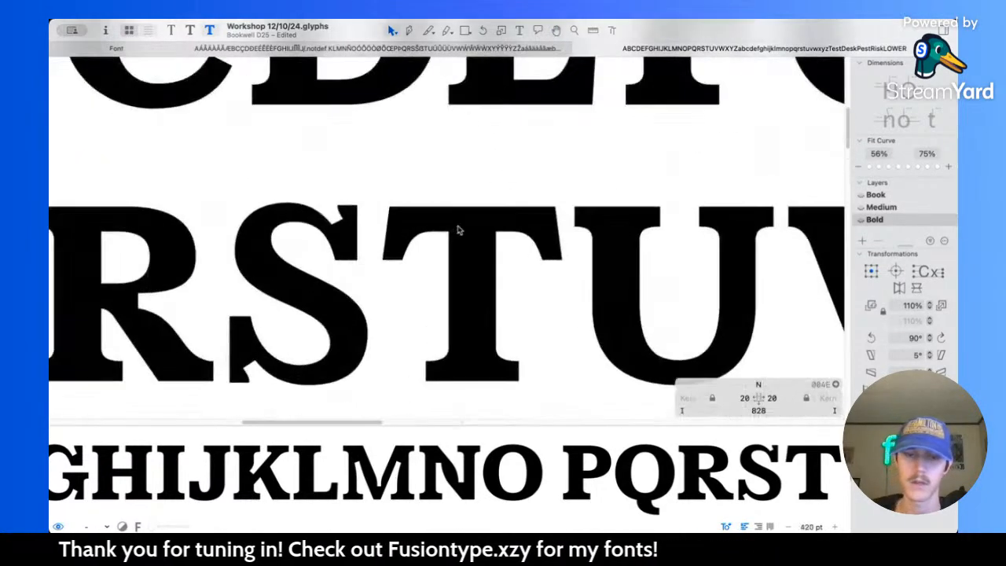
pyautogui.doubleClick(460, 229)
pyautogui.scroll(3, 461, 227)
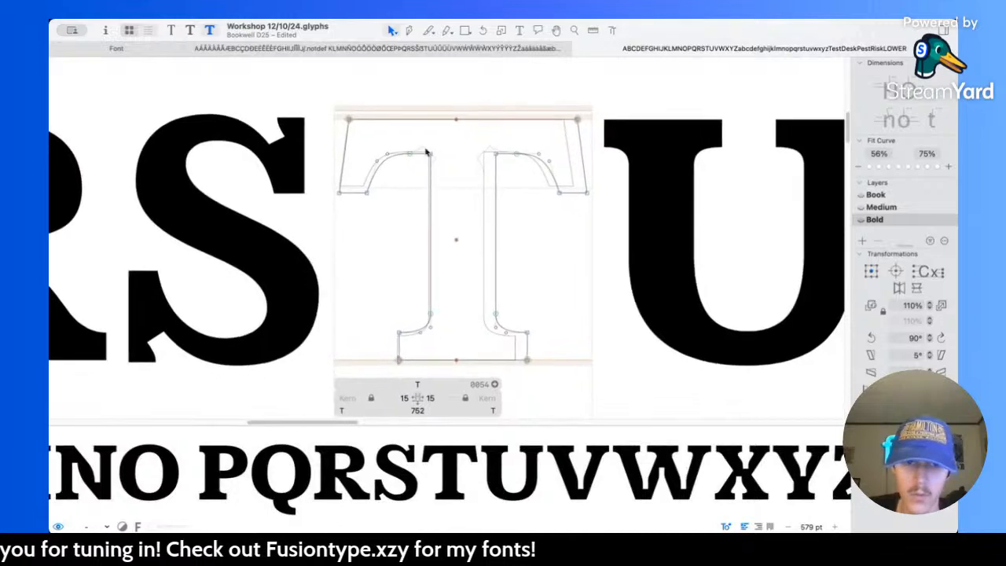
pyautogui.moveTo(421, 141); pyautogui.dragTo(477, 355)
pyautogui.keyDown('shift'); pyautogui.click(399, 333); pyautogui.keyUp('shift')
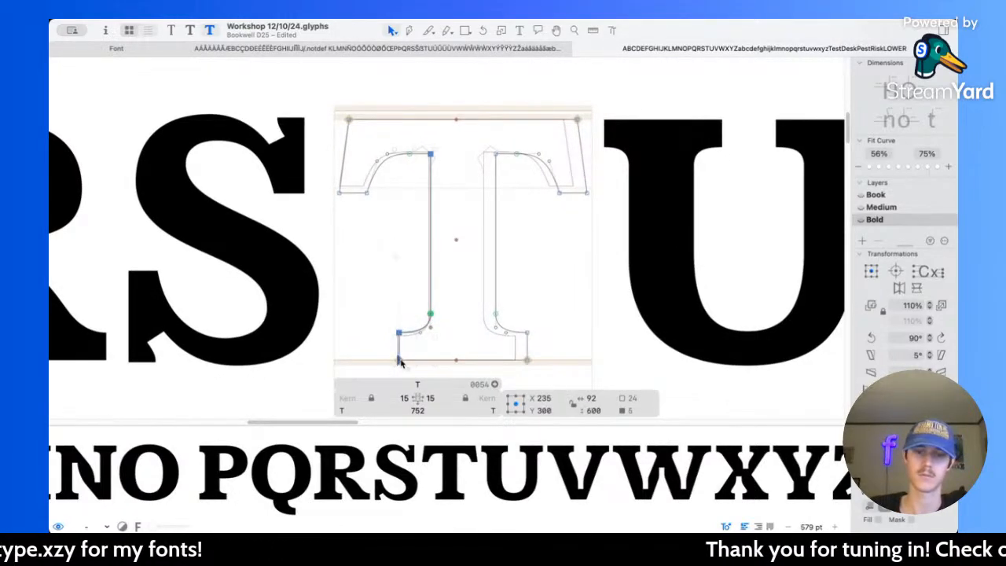
pyautogui.keyDown('shift'); pyautogui.click(399, 360); pyautogui.keyUp('shift')
pyautogui.press('super+z')
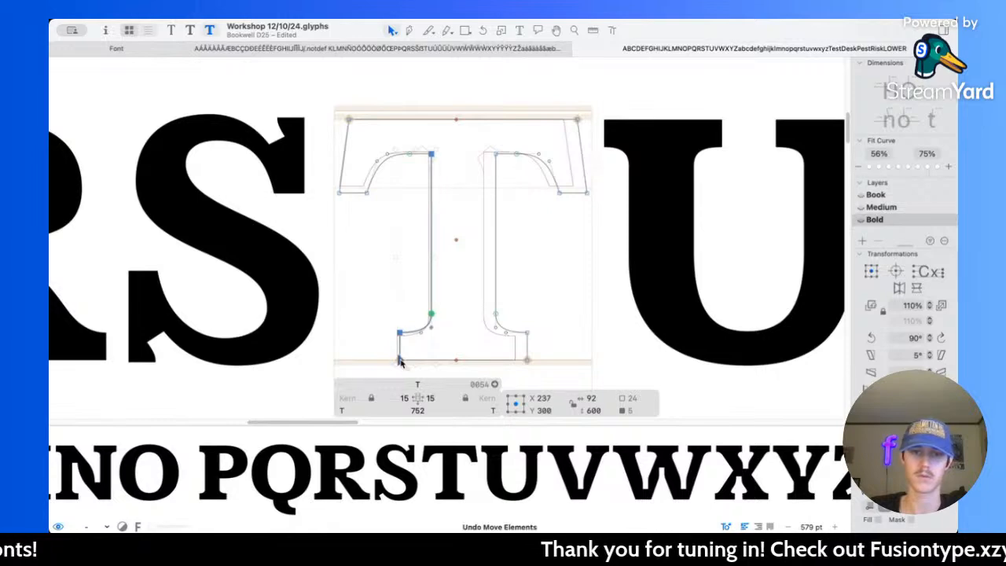
pyautogui.press('super+shift+z')
pyautogui.press('Right')
pyautogui.press('Right')
pyautogui.press('Right')
pyautogui.press('Right')
pyautogui.press('Right')
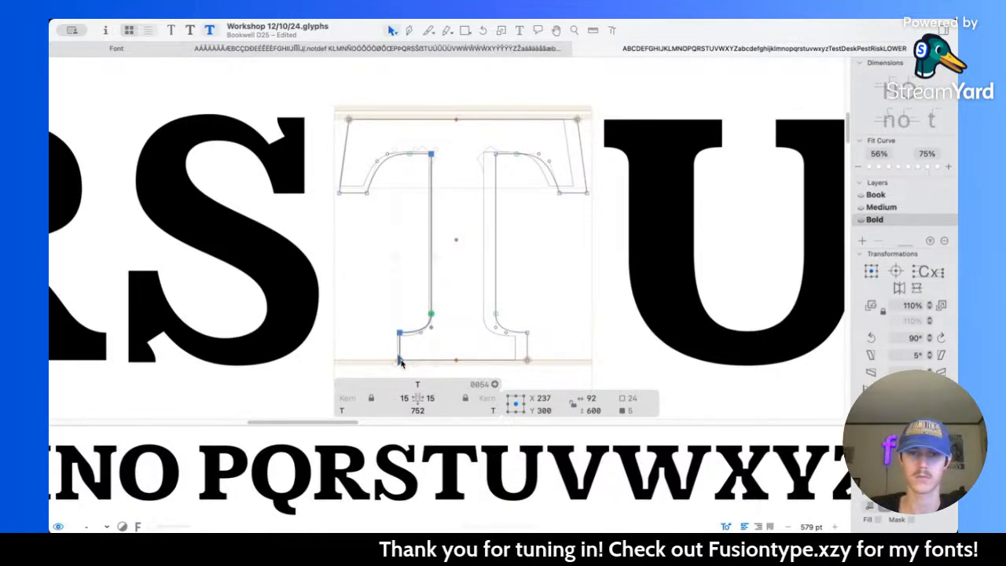
# Step: Nudge the T's right stem edge and right foot serif inward until the selection is centred at X 513
pyautogui.moveTo(469, 128); pyautogui.dragTo(533, 372)
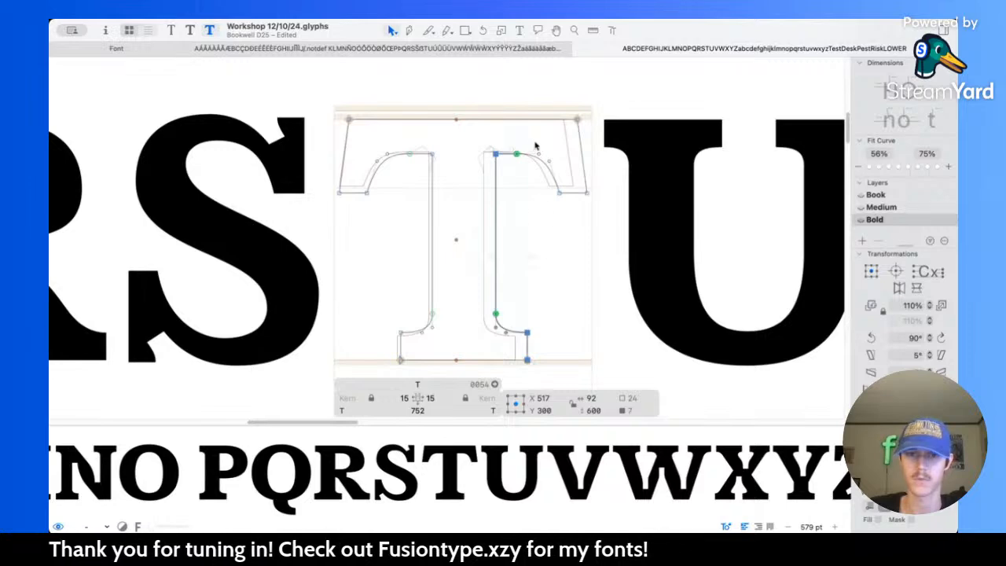
pyautogui.press('Left')
pyautogui.press('Left')
pyautogui.press('Left')
pyautogui.press('Left')
pyautogui.press('Left')
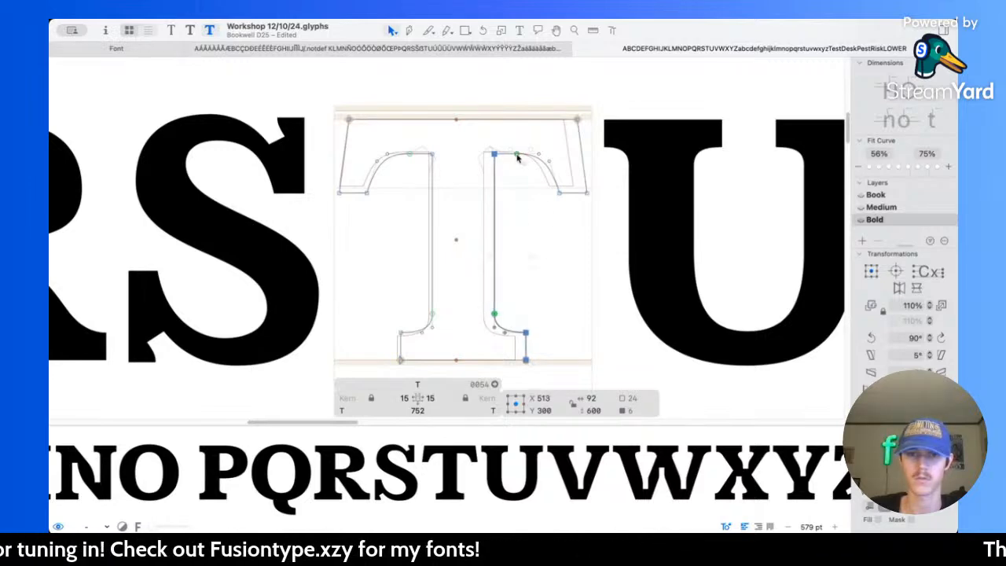
# Step: Review the bold alphabet at small and medium sizes and save the font file
pyautogui.press('space')
pyautogui.scroll(-10, 529, 179)
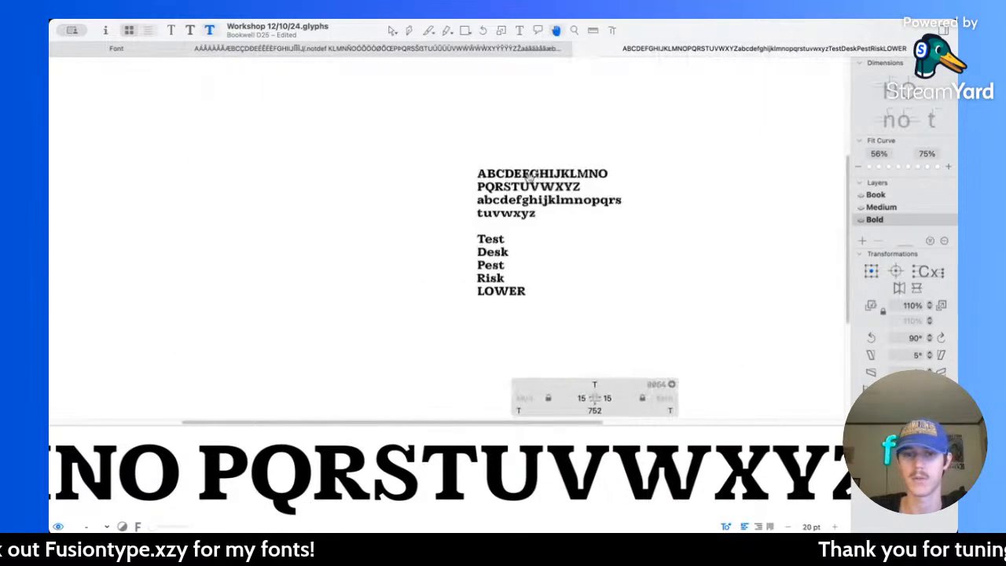
pyautogui.hscroll(3, 569, 188)
pyautogui.scroll(5, 532, 197)
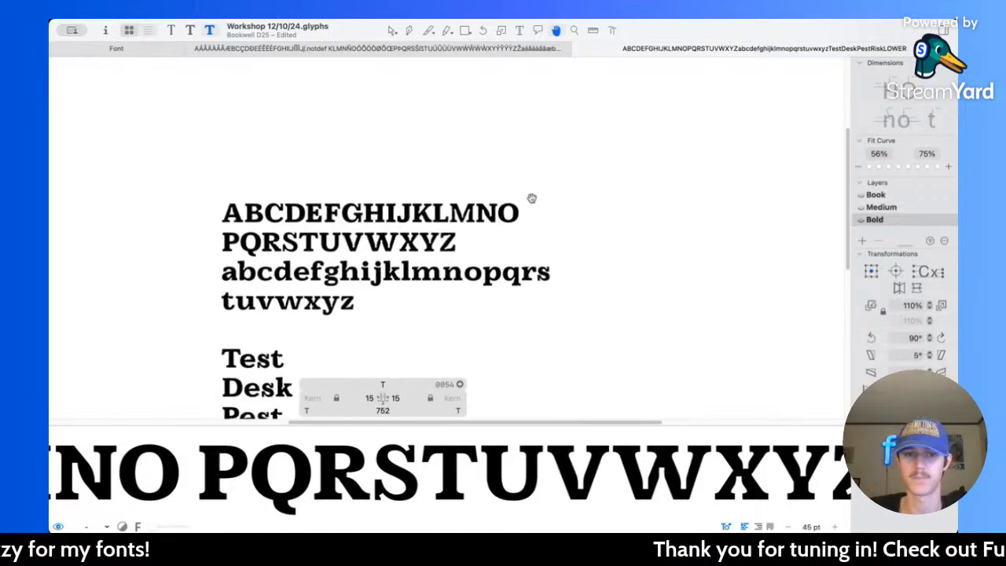
pyautogui.scroll(6, 489, 254)
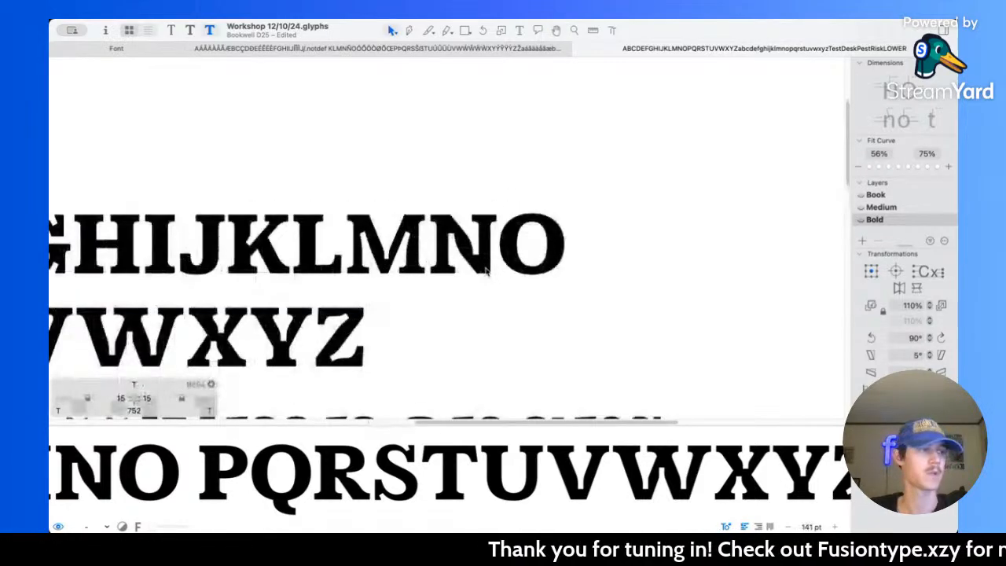
pyautogui.press('super+s')
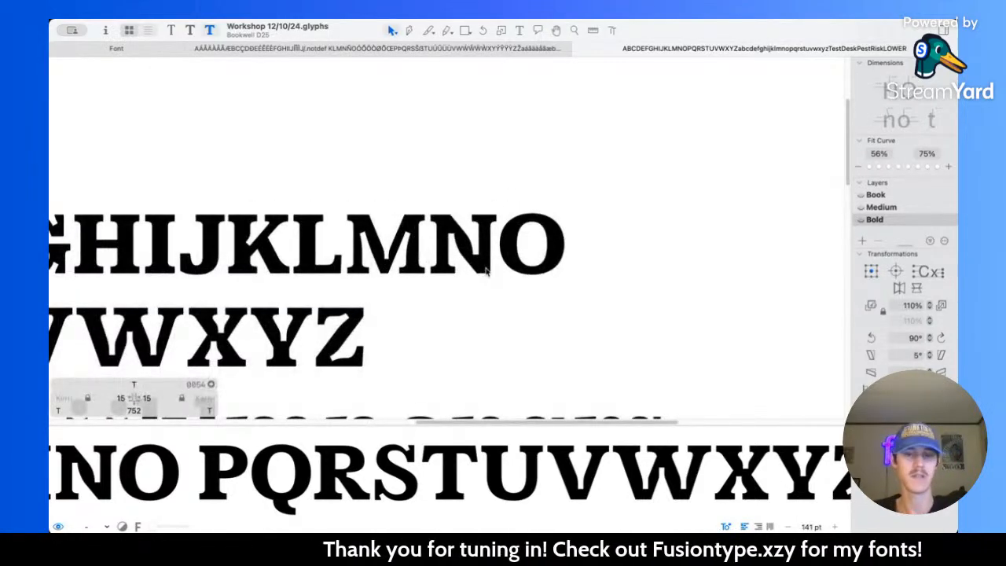
# Step: Set the bold N's left and right sidebearings to 50
pyautogui.scroll(6, 449, 216)
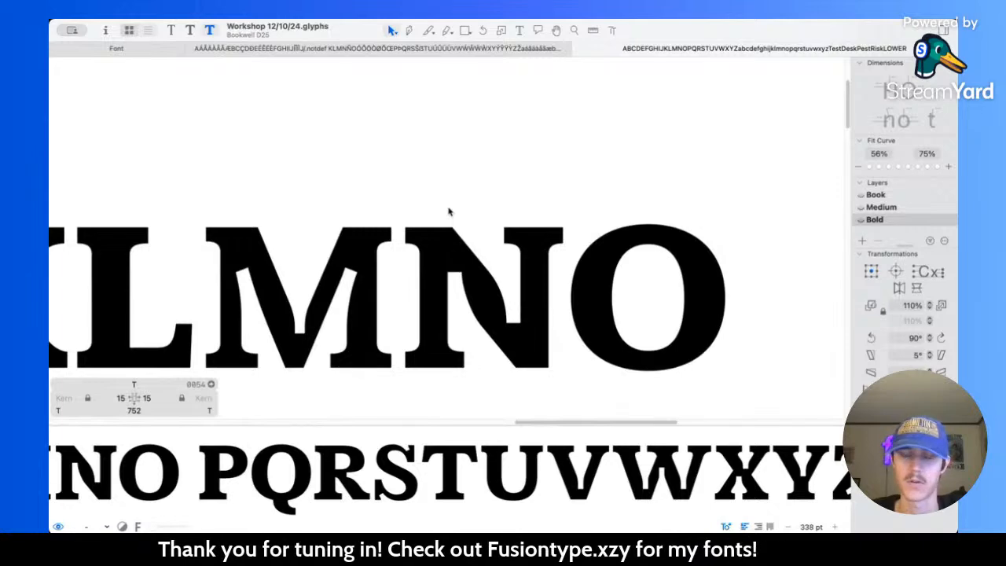
pyautogui.scroll(-3, 449, 211)
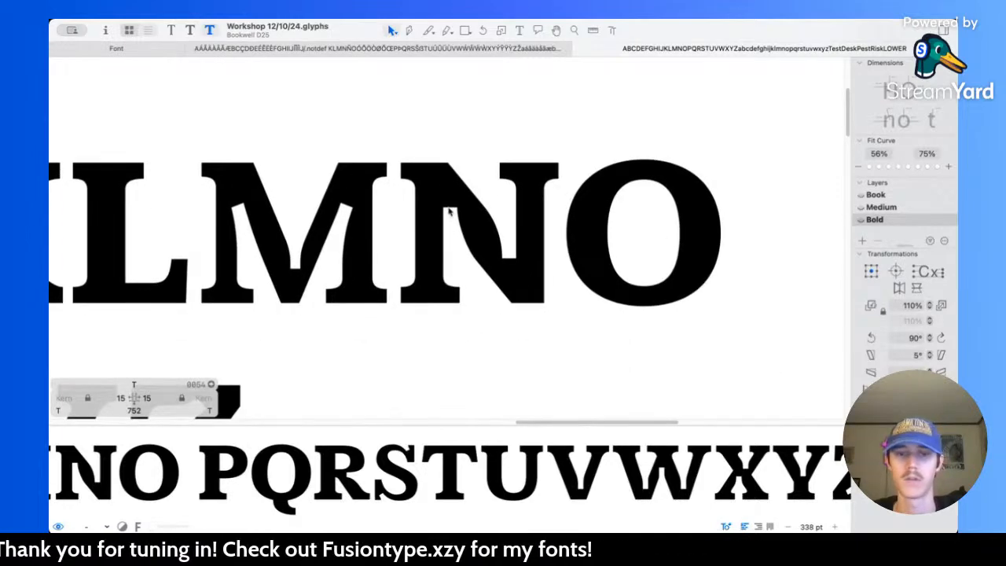
pyautogui.doubleClick(449, 211)
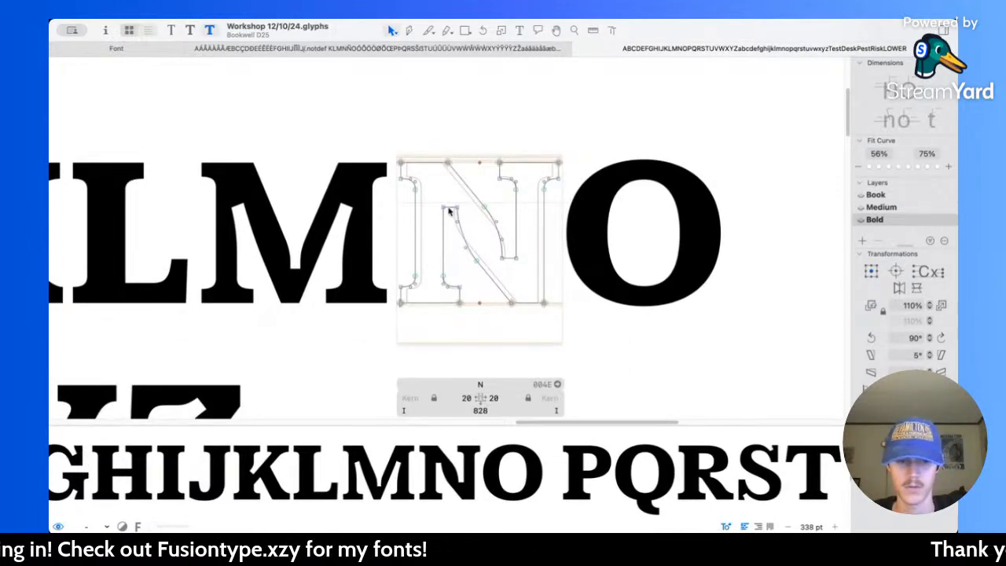
pyautogui.click(465, 400)
pyautogui.write('50')
pyautogui.press('Return')
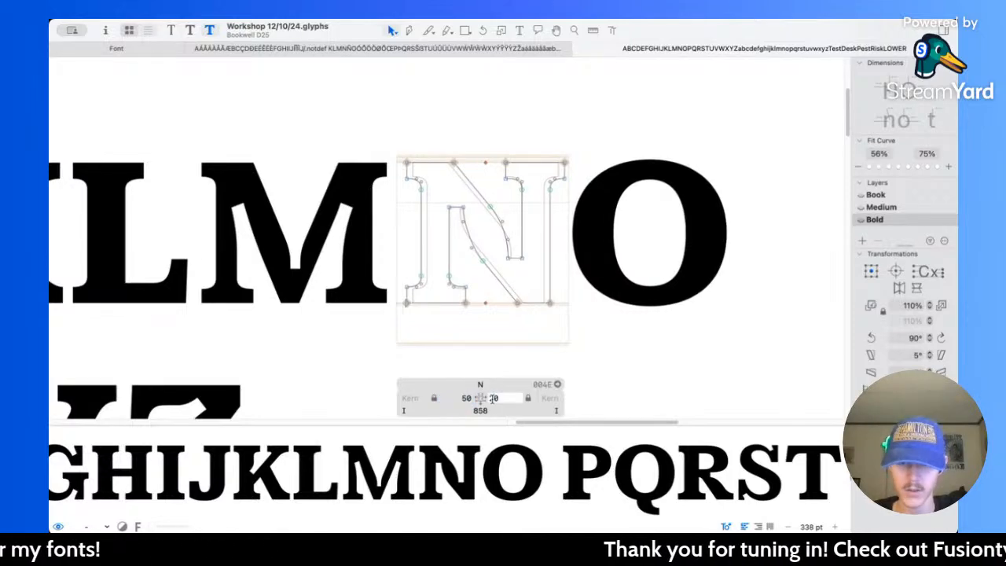
pyautogui.click(494, 398)
pyautogui.write('50')
pyautogui.press('Return')
# Step: Compare the N's shape and spacing across the Book, Medium and Bold masters and against the neighbouring capitals
pyautogui.press('super+2')
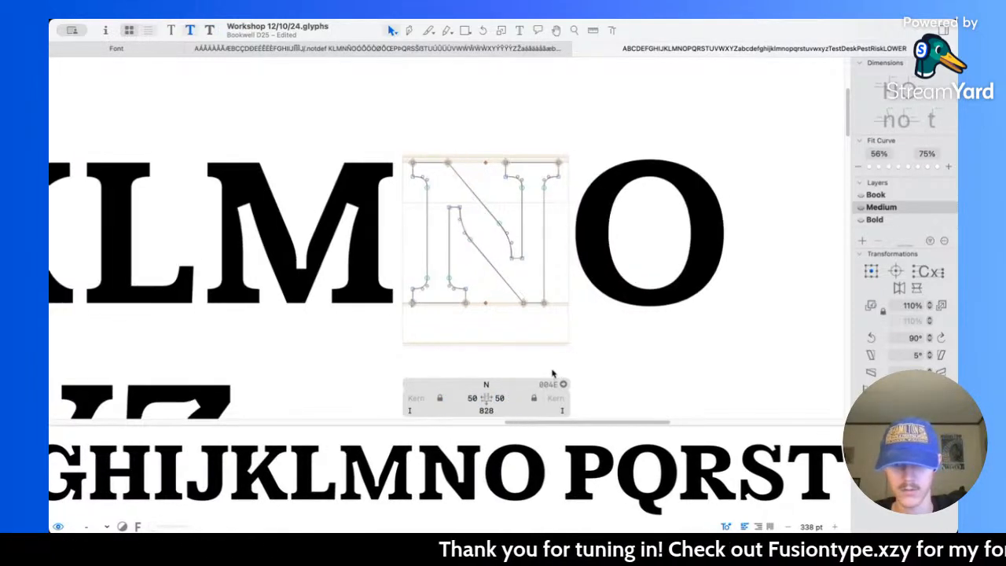
pyautogui.press('super+3')
pyautogui.press('super+1')
pyautogui.press('super+3')
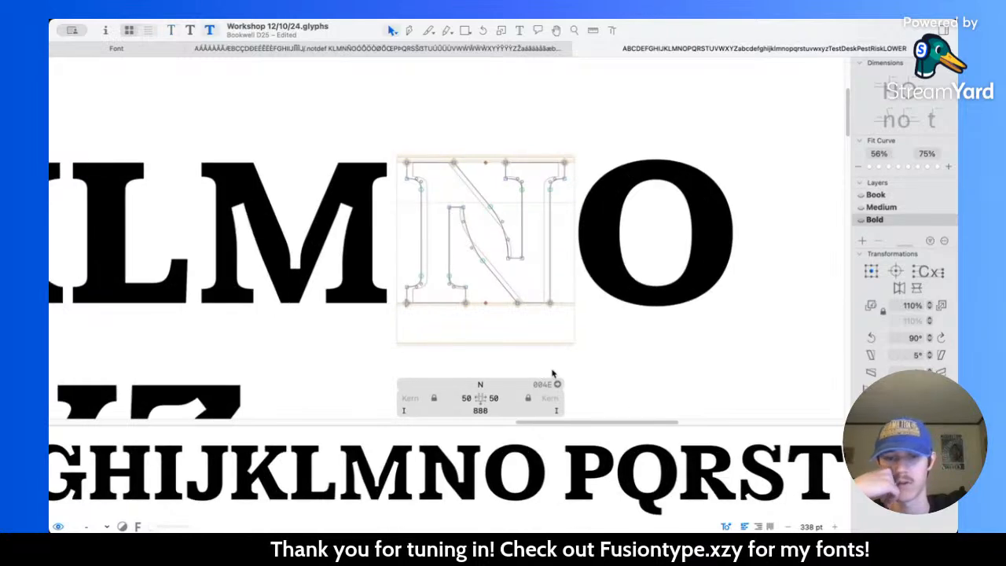
pyautogui.press('super+1')
pyautogui.press('super+3')
pyautogui.press('super+1')
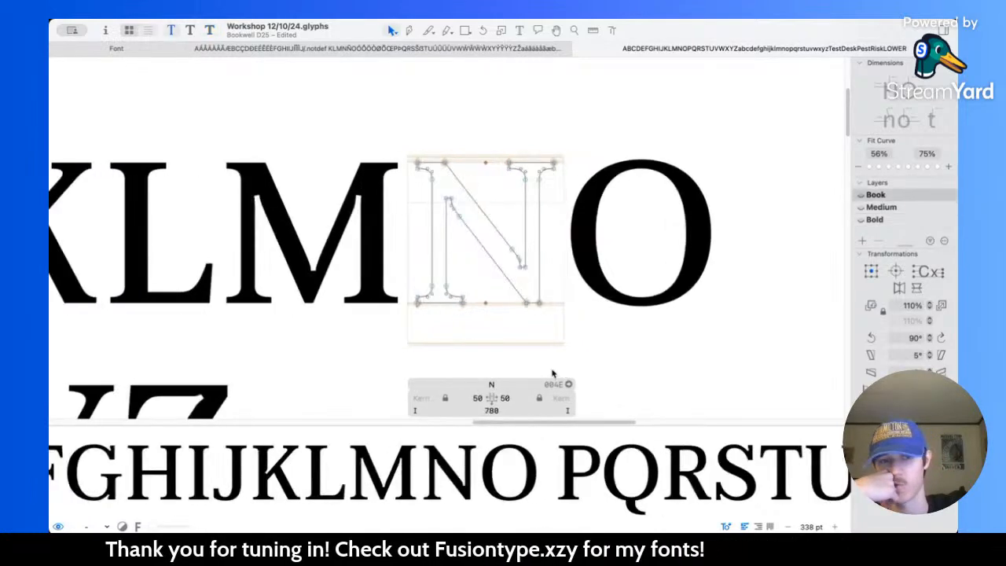
pyautogui.press('super+3')
pyautogui.press('super+1')
pyautogui.press('super+3')
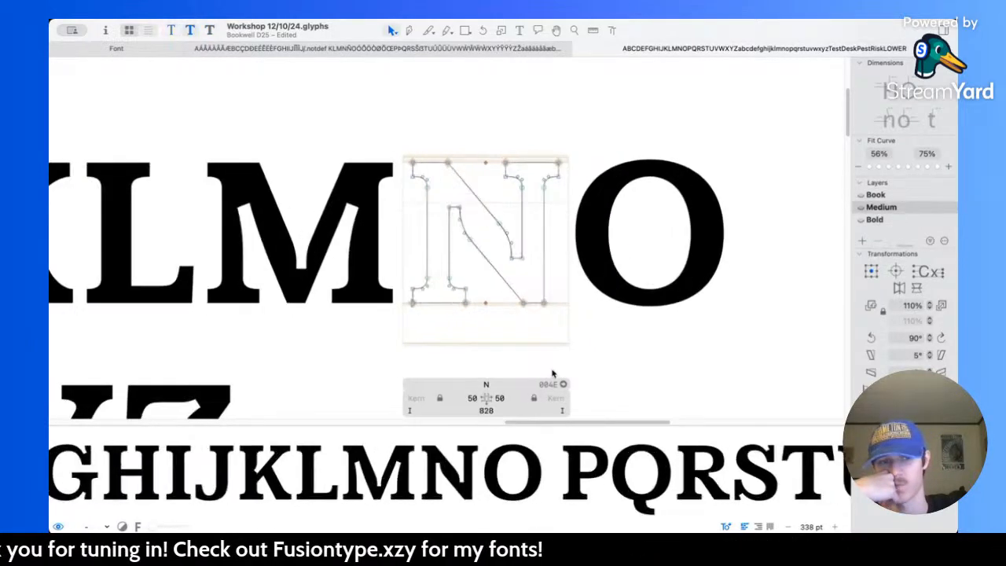
pyautogui.press('super+1')
pyautogui.press('super+3')
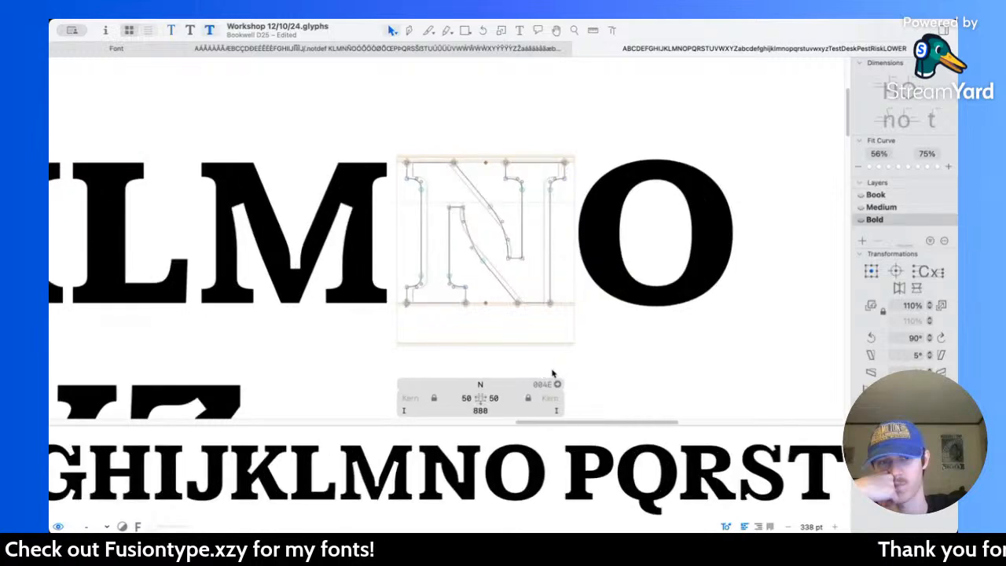
pyautogui.press('super+1')
pyautogui.press('super+3')
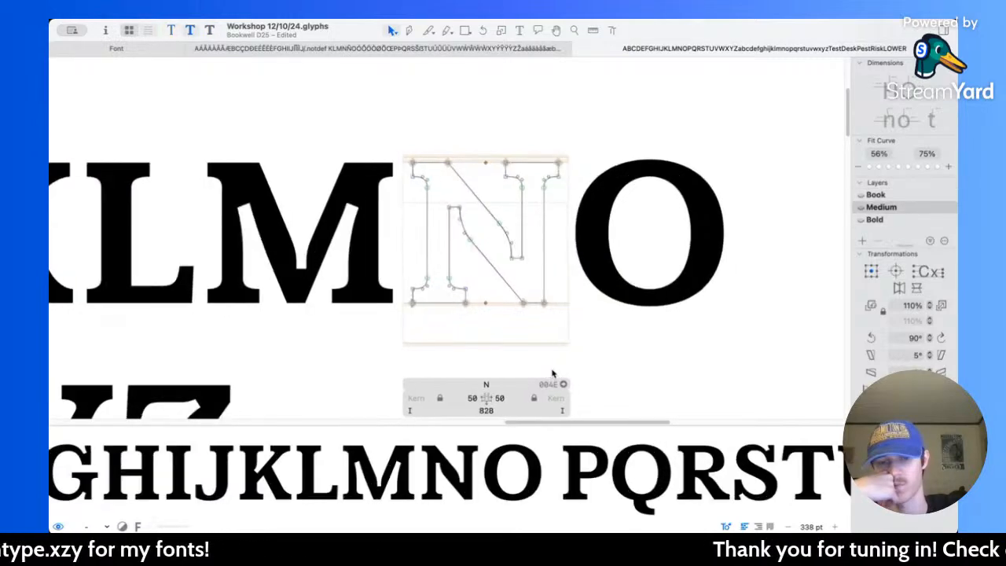
pyautogui.press('super+2')
pyautogui.press('super+1')
pyautogui.press('super+2')
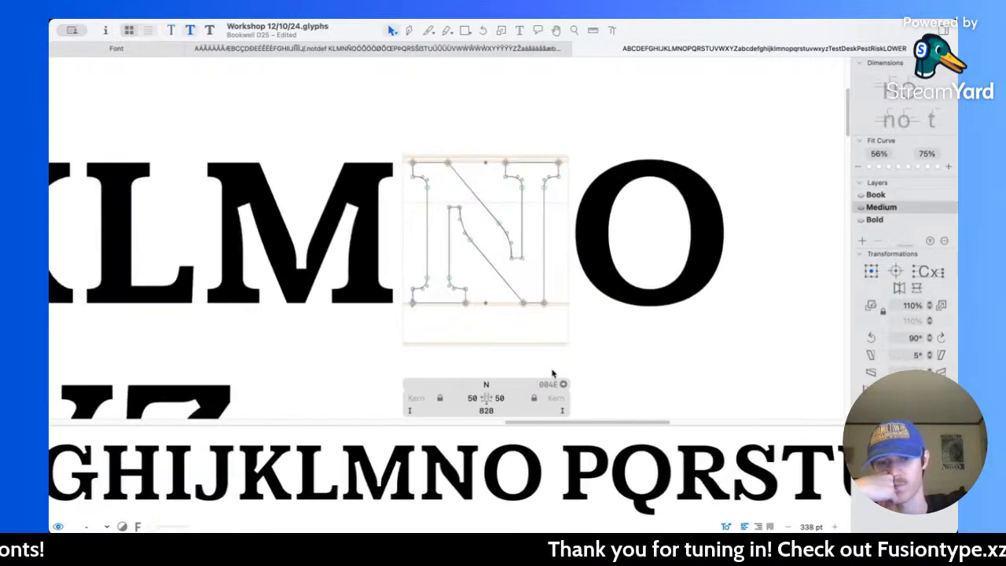
pyautogui.press('super+3')
pyautogui.hscroll(-3, 556, 372)
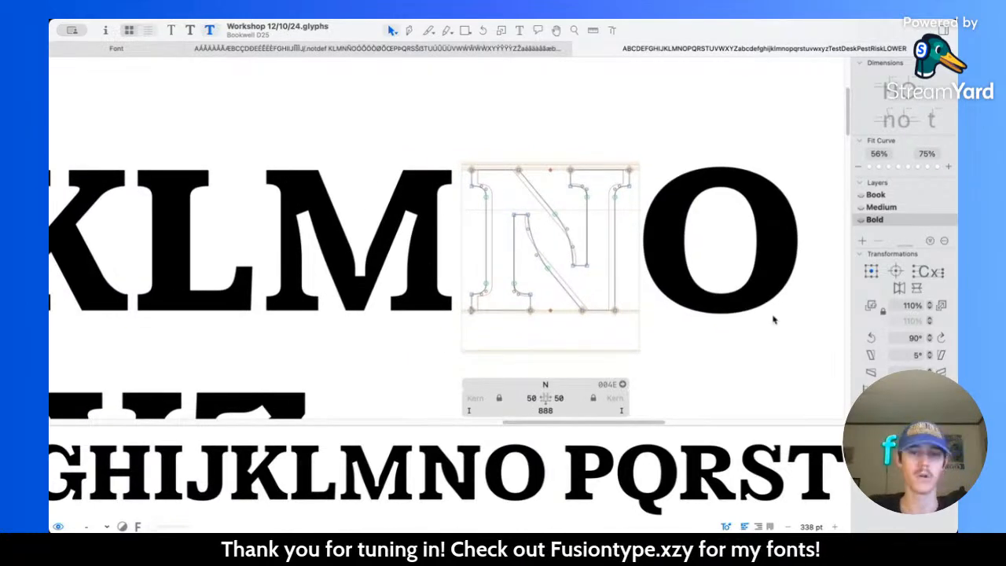
pyautogui.hscroll(-2, 557, 226)
pyautogui.hscroll(-2, 557, 227)
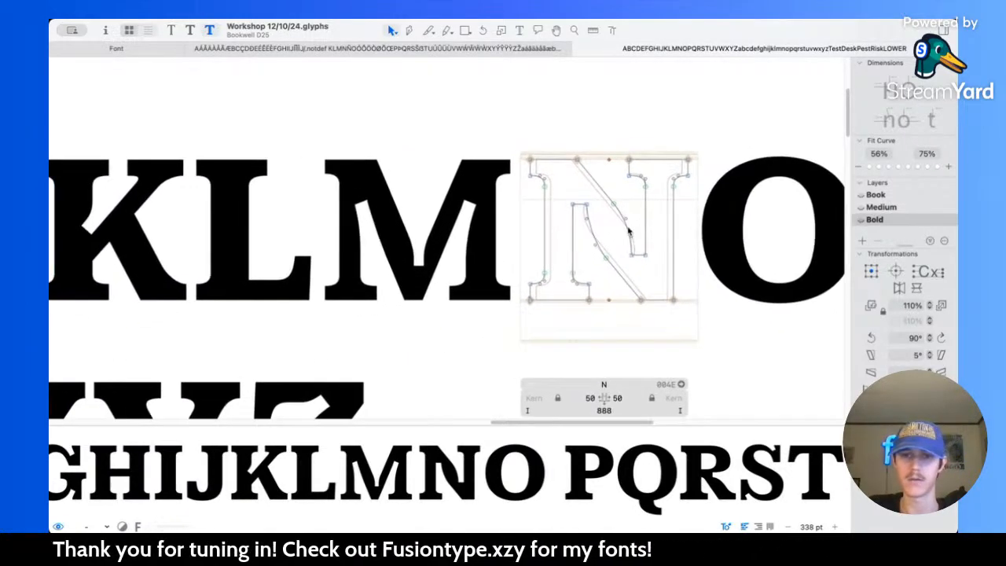